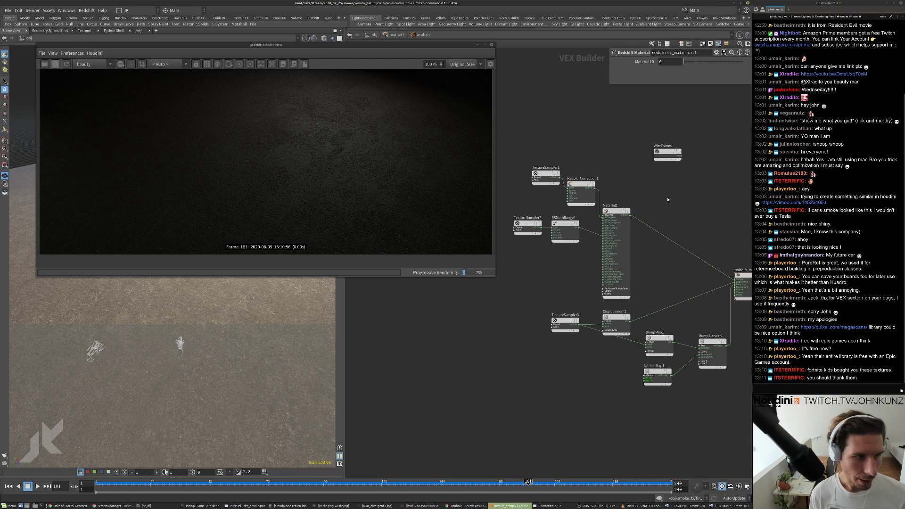
- Add an RS Maxon Noise node above the redshift_material1 node and connect it to the material's surface input
key("Tab")
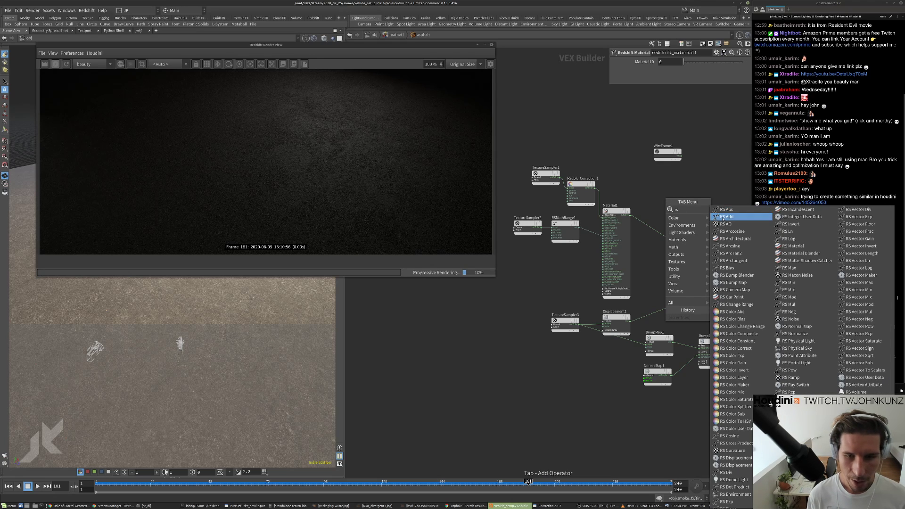
left_click(720, 187)
key("Tab")
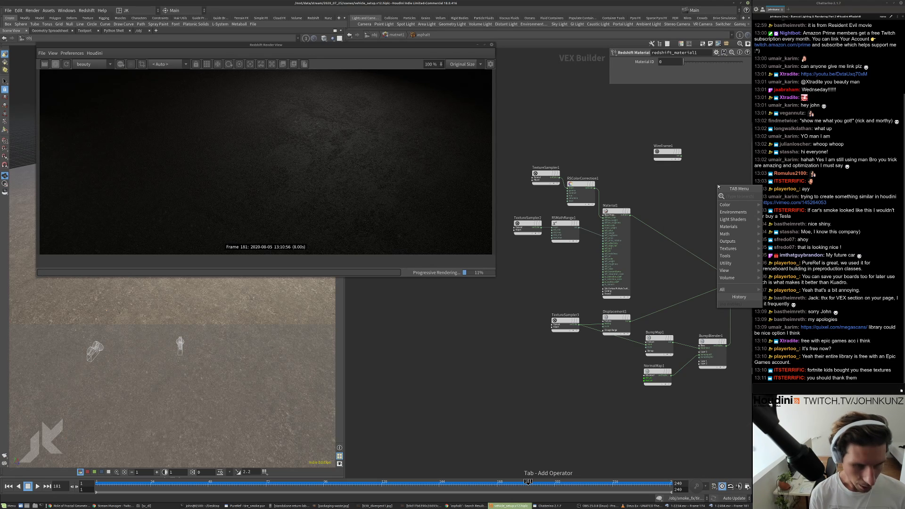
type("max")
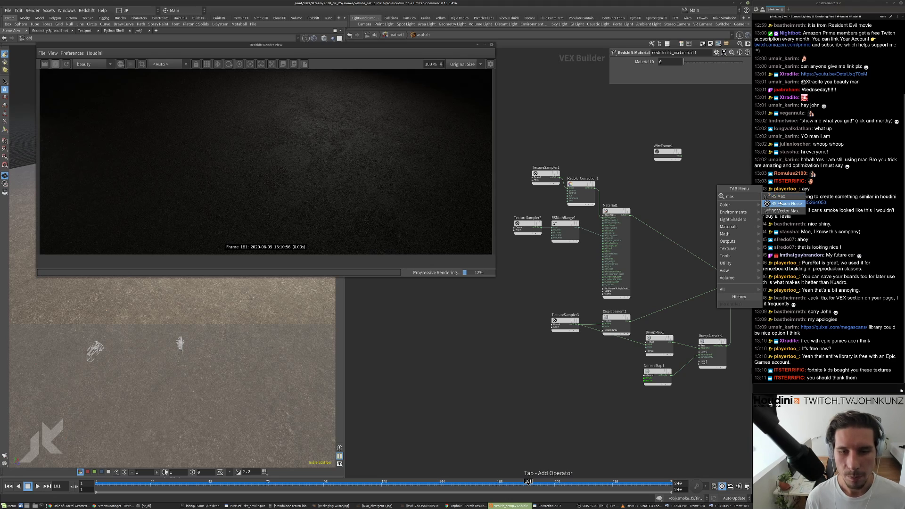
left_click(775, 204)
left_click(687, 215)
middle_click_drag(680, 286, 551, 346)
scroll(608, 340, "up", 1)
left_click_drag(605, 340, 566, 269)
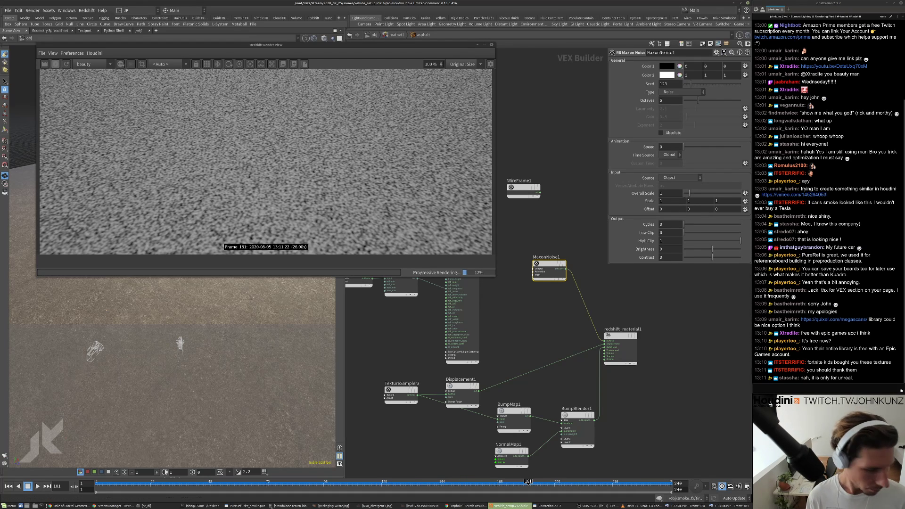
- Switch to PureRef to examine the wet asphalt and car references, view the yellow car smoke render, and return to Houdini
left_click(263, 505)
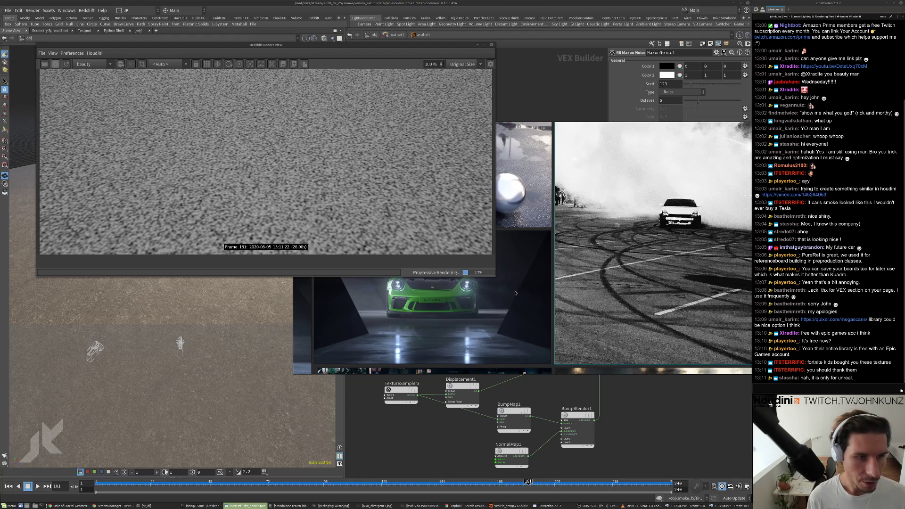
middle_click_drag(527, 172, 623, 224)
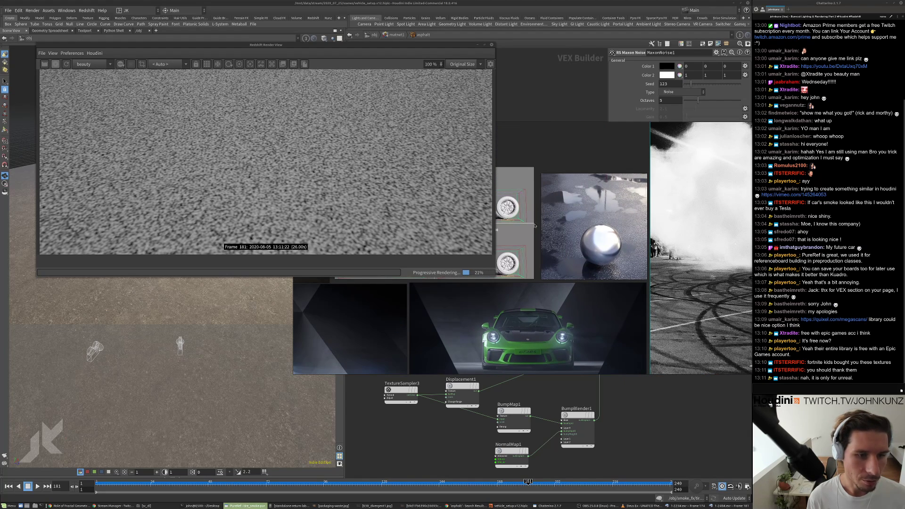
scroll(584, 230, "up", 5)
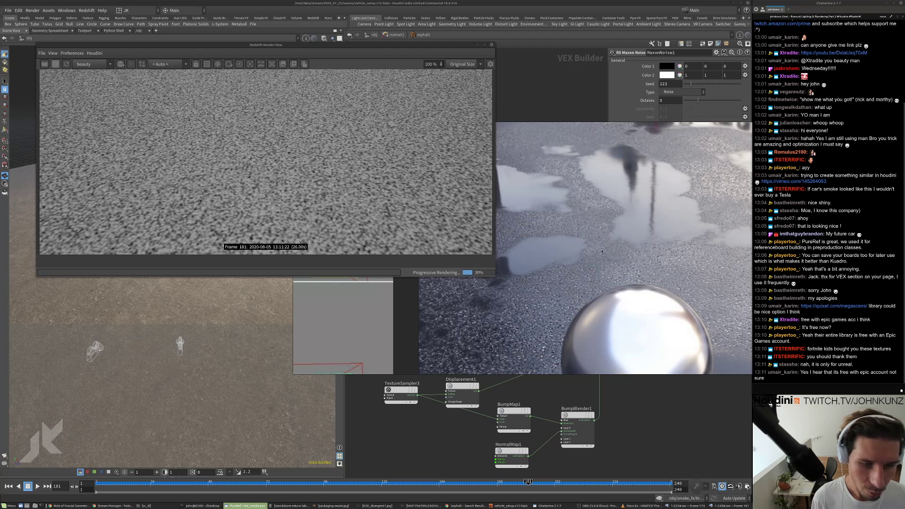
scroll(691, 260, "down", 8)
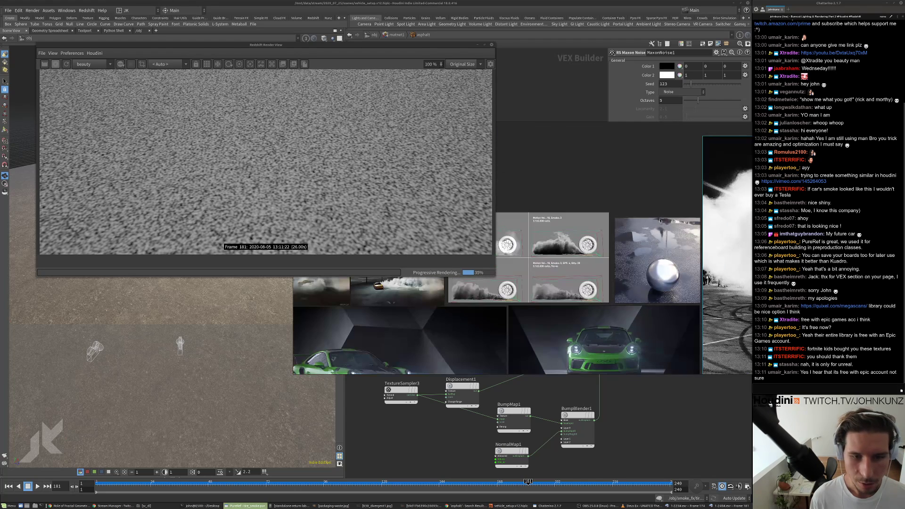
scroll(644, 235, "up", 4)
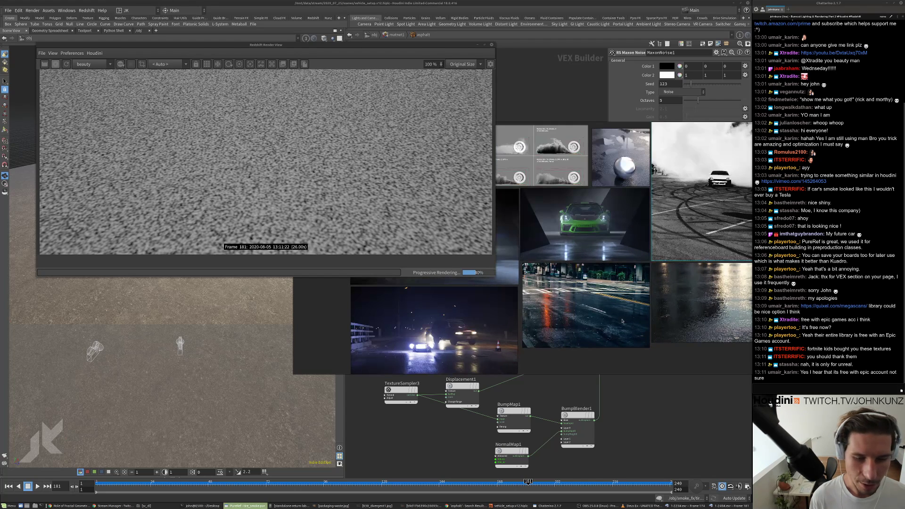
left_click(683, 505)
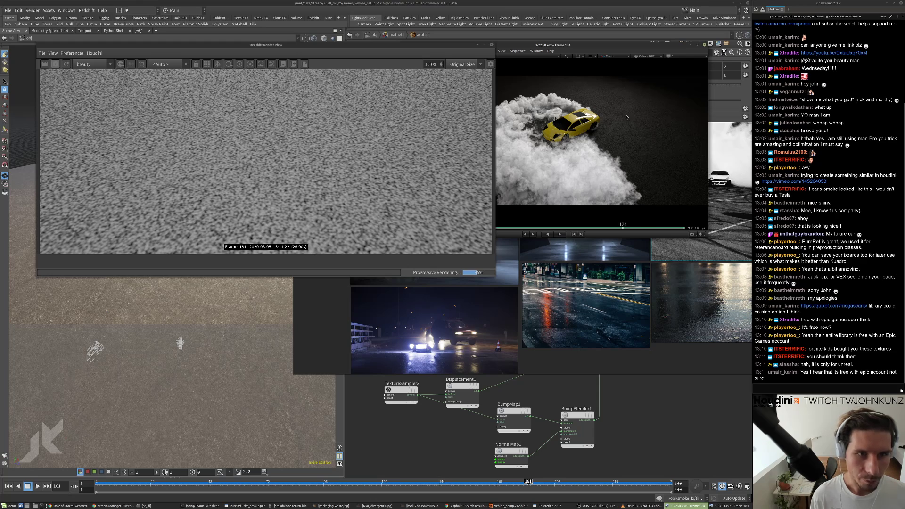
left_click(691, 45)
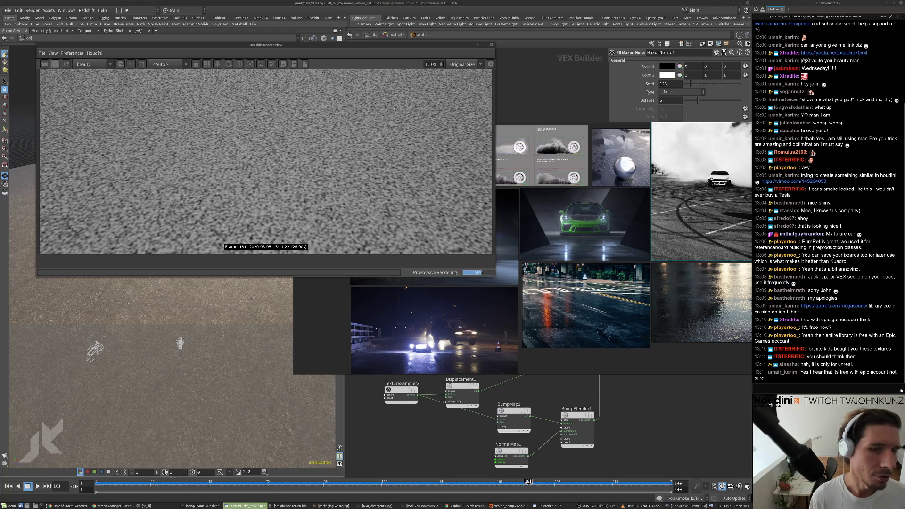
left_click(509, 87)
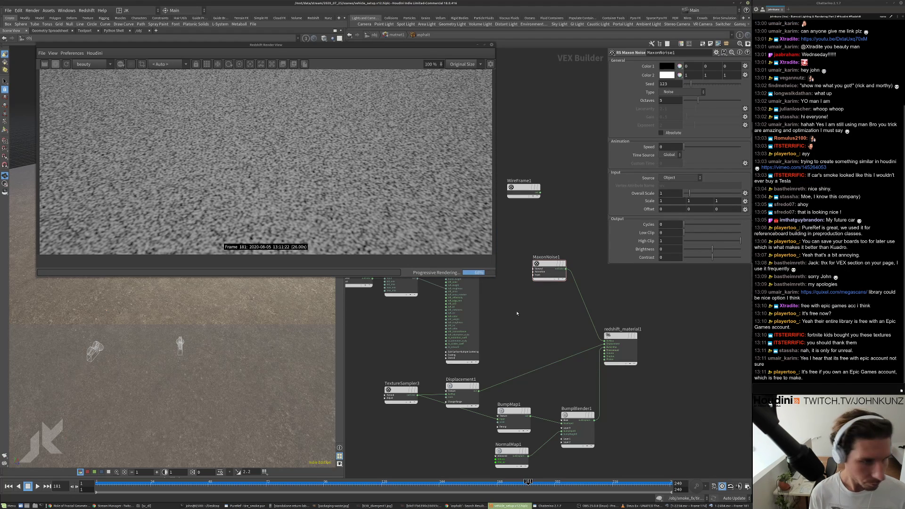
- Try Overall Scale values of 3 and 6 on the Maxon noise
middle_click_drag(516, 313, 614, 341)
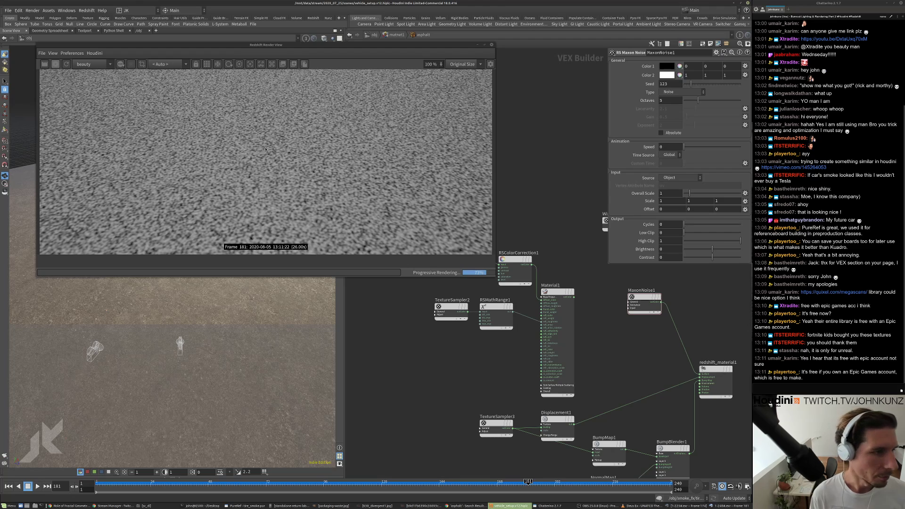
double_click(675, 193)
type("3")
key("Return")
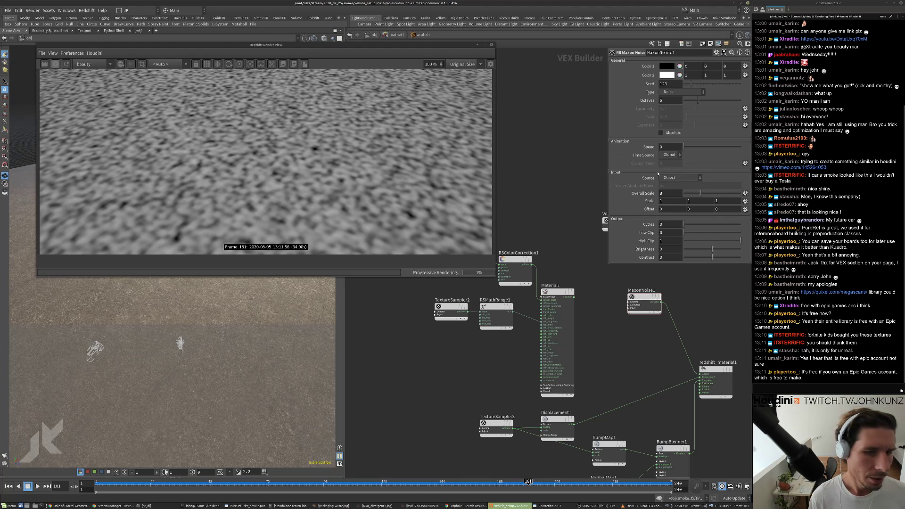
double_click(665, 193)
type("6")
key("Return")
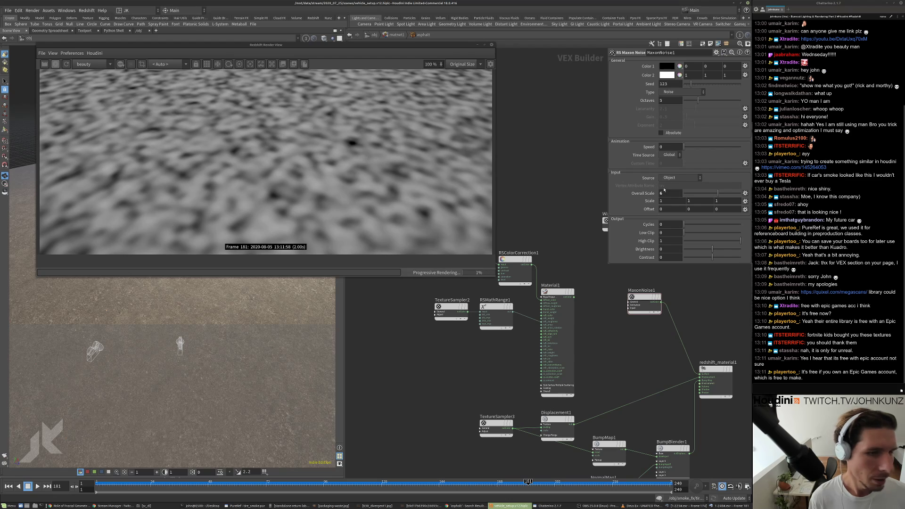
- Try the Turbulence, Mod noise, Buya, Box noise and Gaseous types on the Maxon noise
left_click(668, 93)
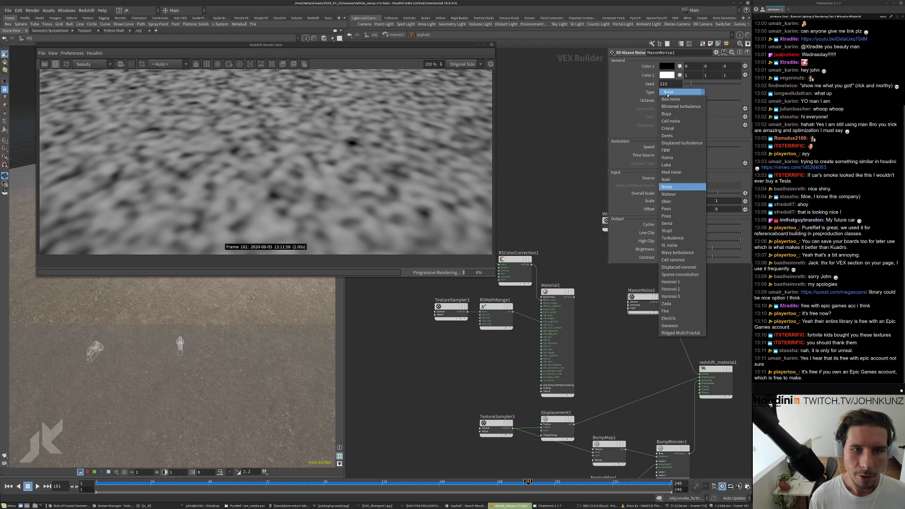
left_click(683, 238)
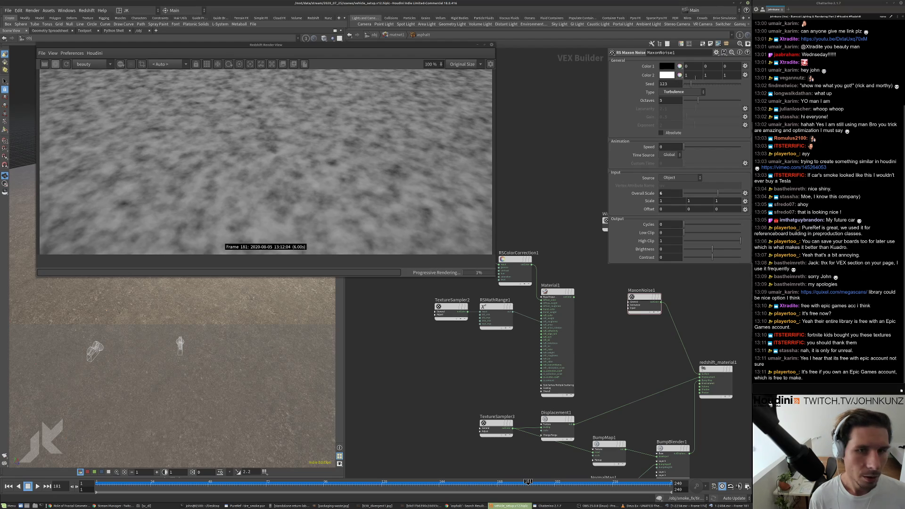
left_click(693, 93)
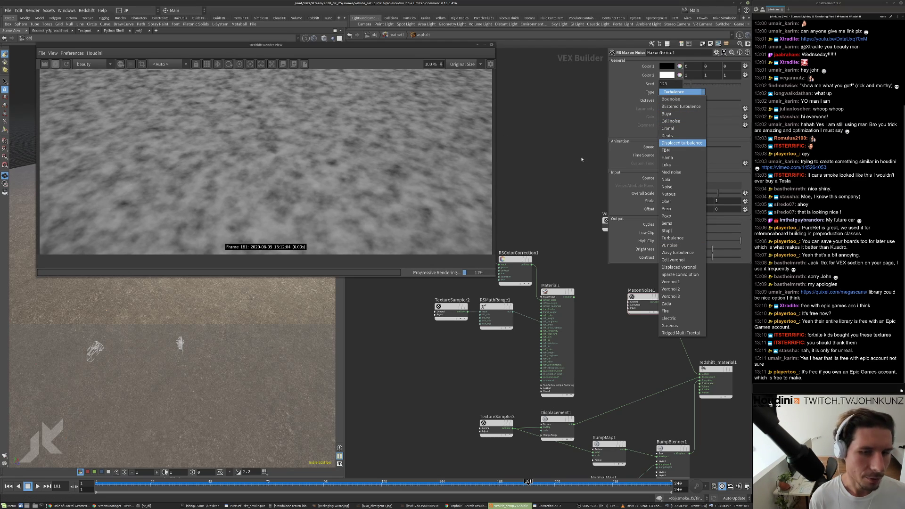
left_click(668, 173)
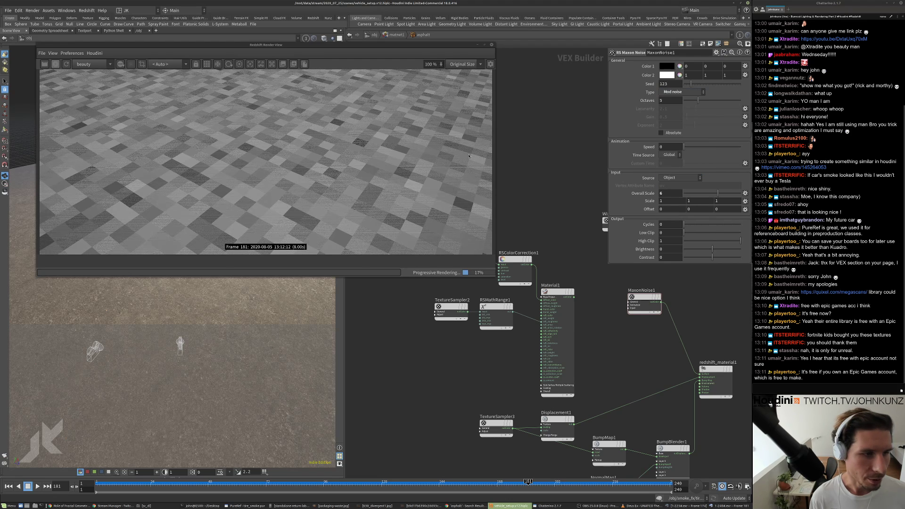
left_click(681, 93)
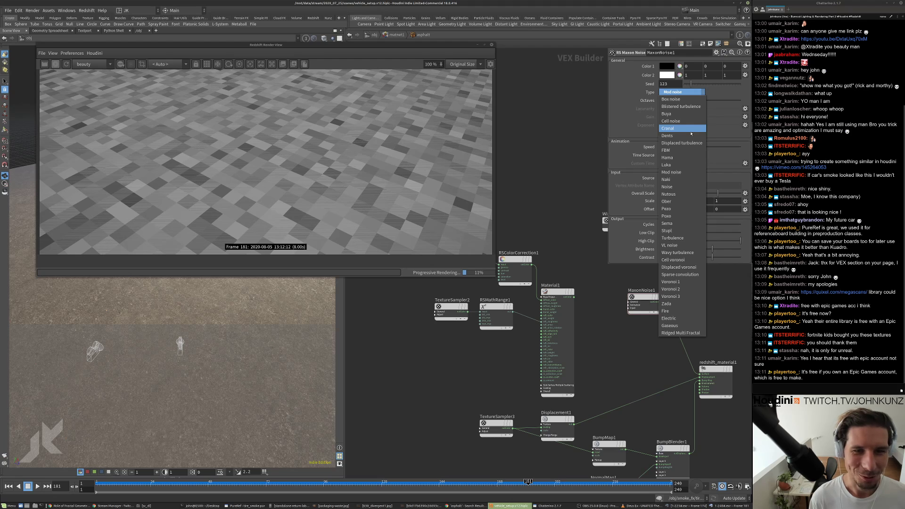
left_click(673, 114)
left_click(682, 92)
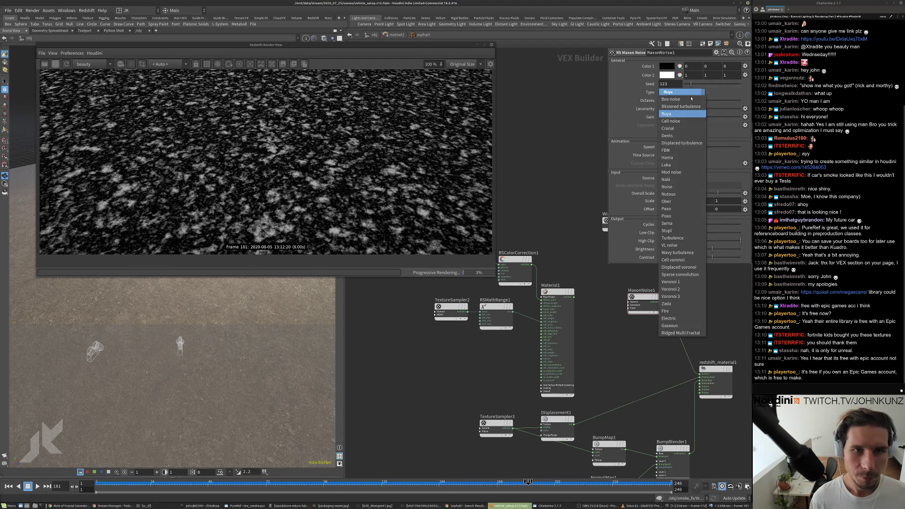
left_click(689, 101)
left_click(682, 92)
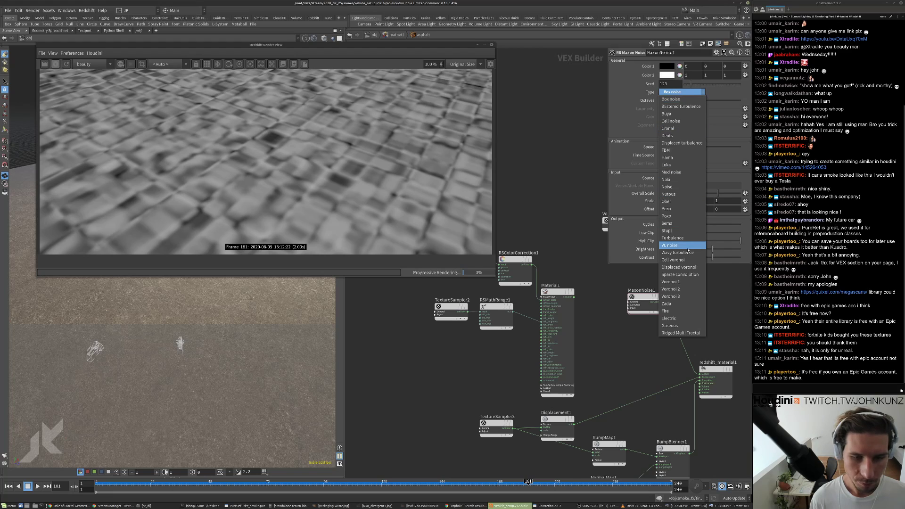
left_click(679, 325)
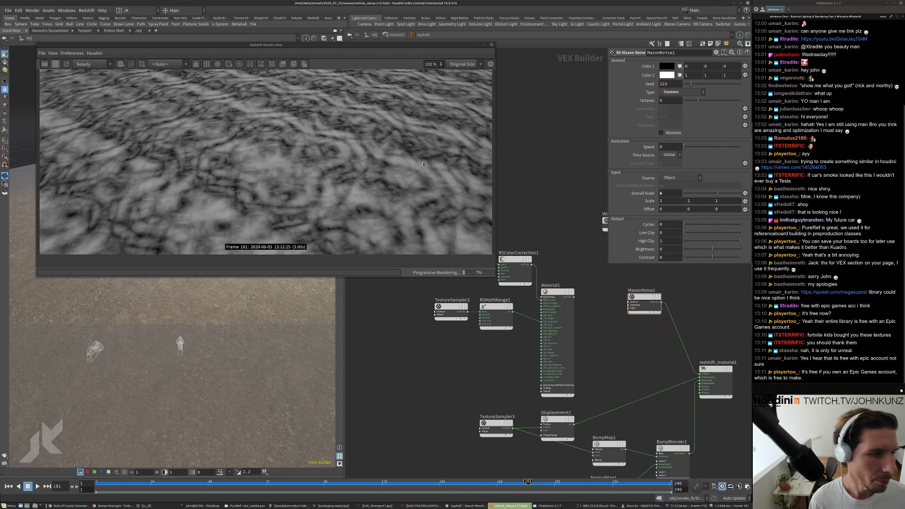
- Set the Maxon noise type to FBM, with a gain of about 1.66 and octaves of about 1.49
left_click(683, 92)
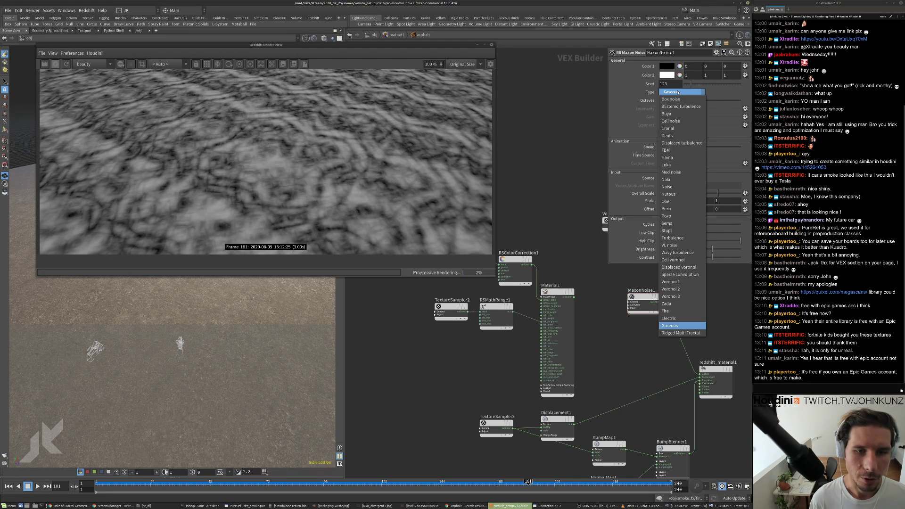
left_click(684, 152)
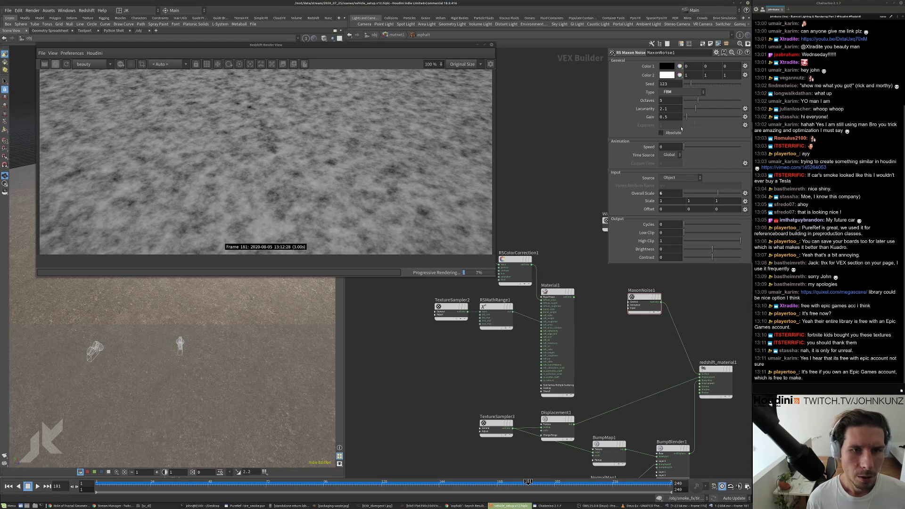
mouse_move(685, 119)
left_mouse_down()
mouse_move(698, 118)
mouse_move(686, 118)
left_mouse_up()
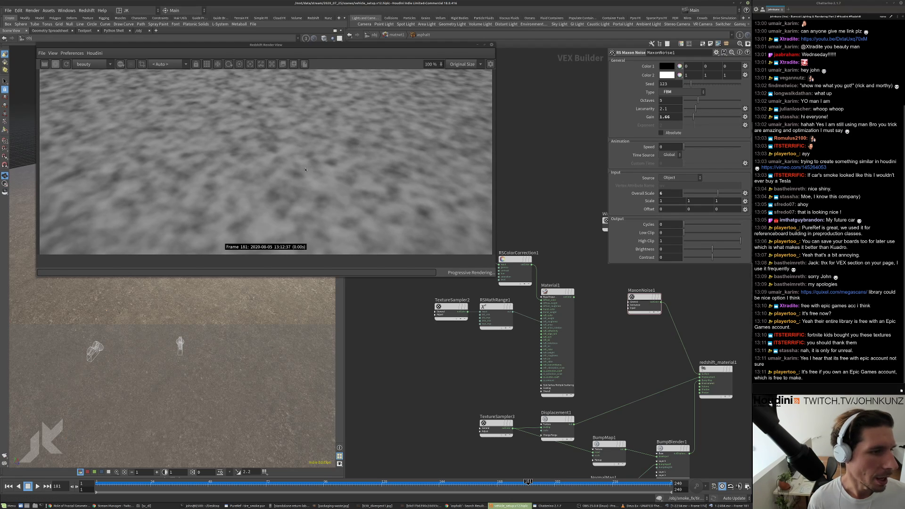
left_click(688, 100)
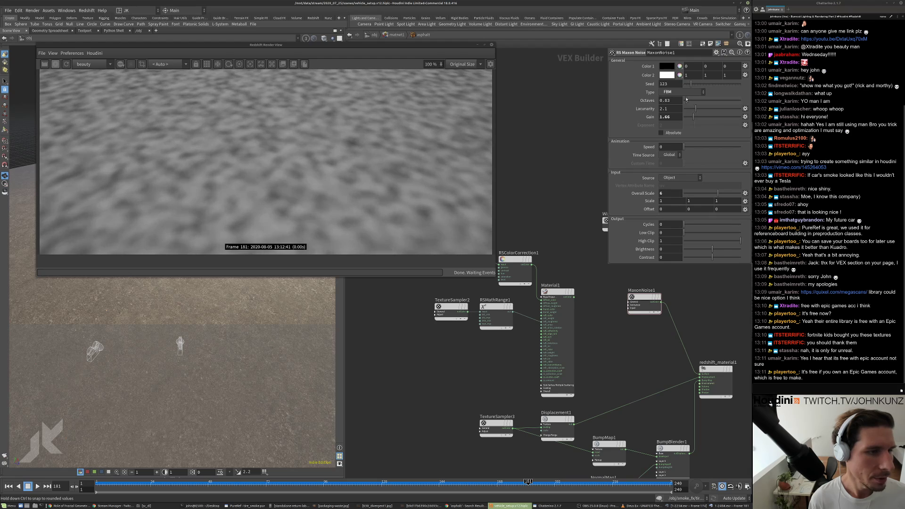
left_click_drag(686, 100, 688, 99)
- Set the Maxon noise's Overall Scale to 25
left_click(674, 193)
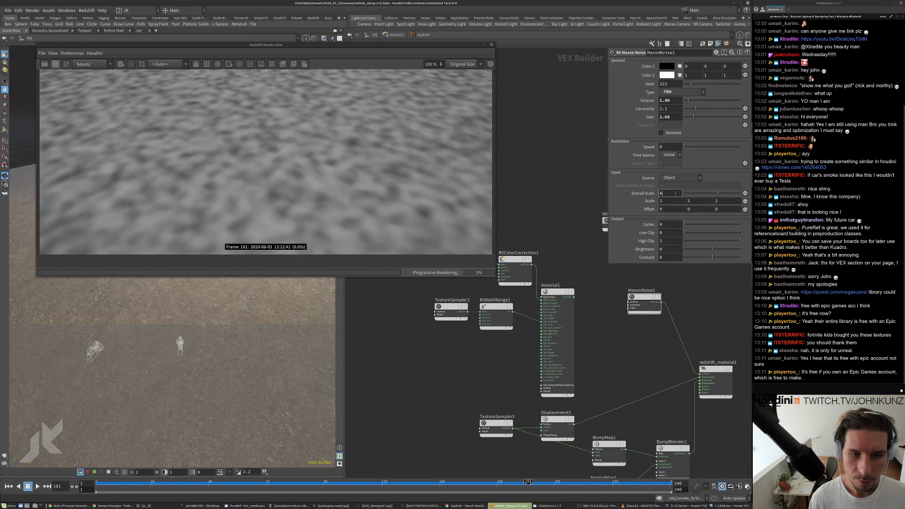
type("25")
key("Return")
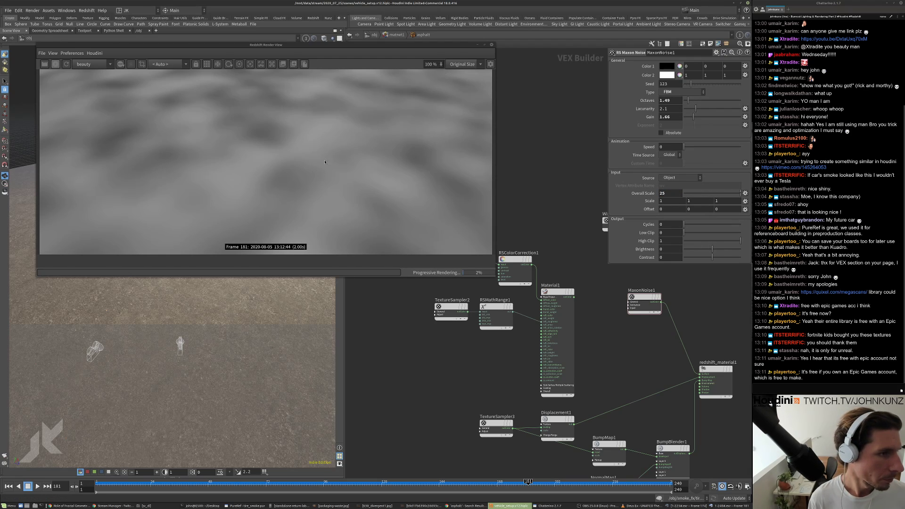
- Step the yellow car smoke sequence forward to frame 181, compare it below the Redshift render view, and return to the Houdini network
left_click(685, 506)
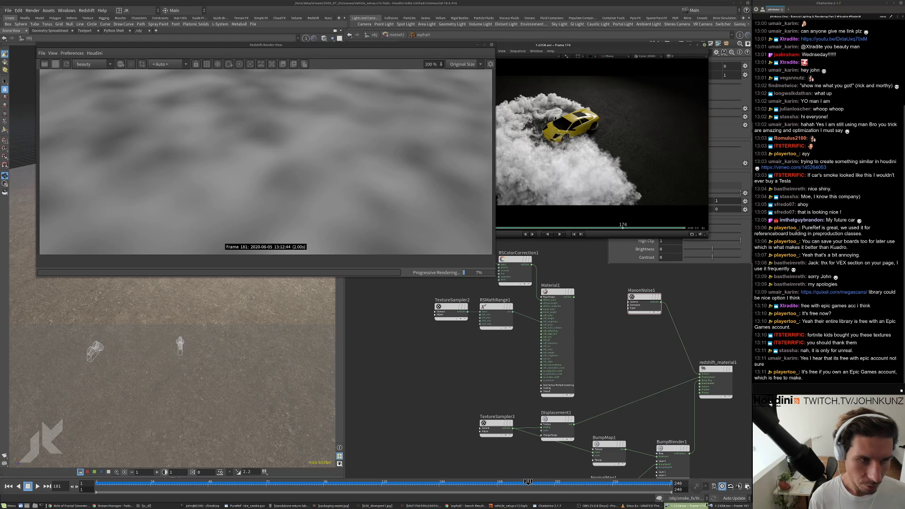
key("Right")
key("Right")
key("Right")
key("Right")
key("Right")
key("Right")
key("Right")
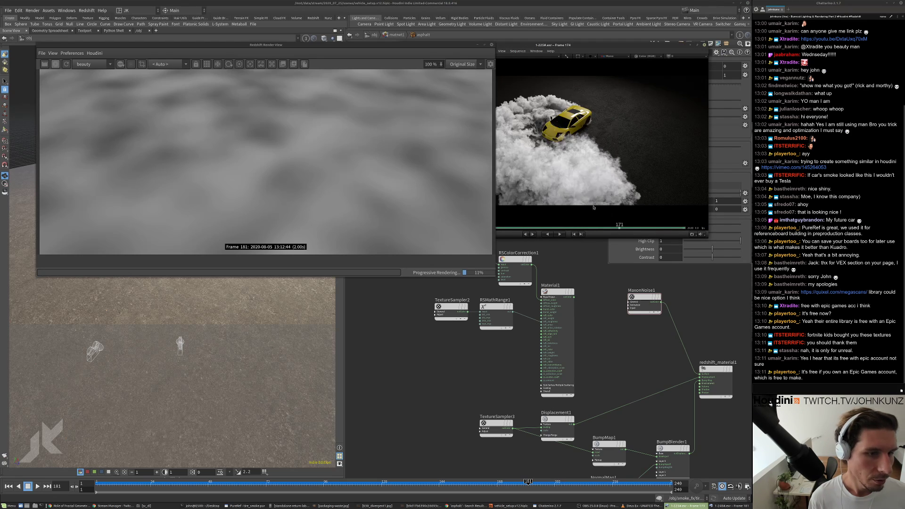
left_click_drag(603, 46, 347, 285)
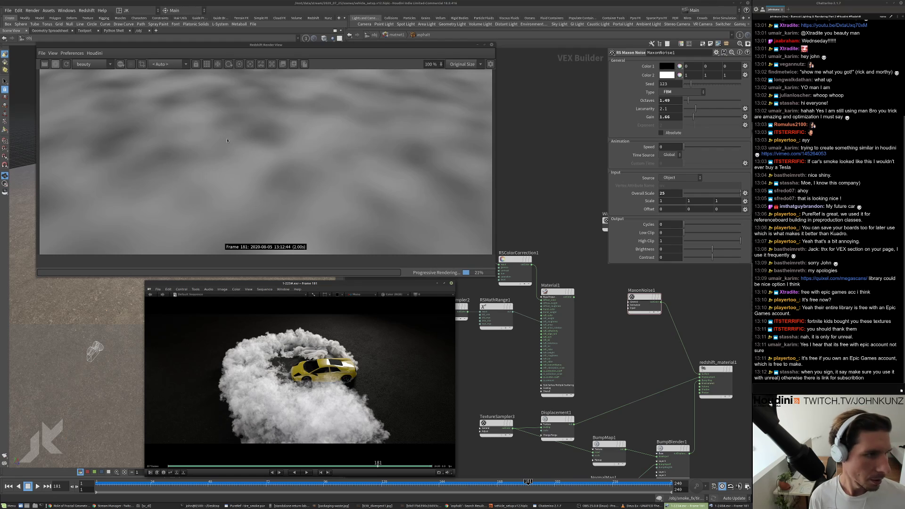
left_click(625, 367)
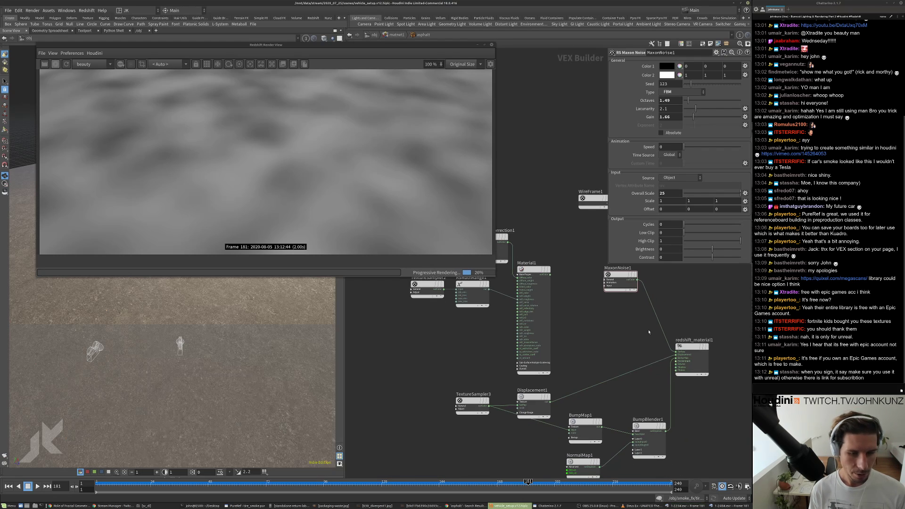
- Insert an RS Change Range node between MaxonNoise1 and redshift_material1, placing it beside the noise node
key("Tab")
type("cha")
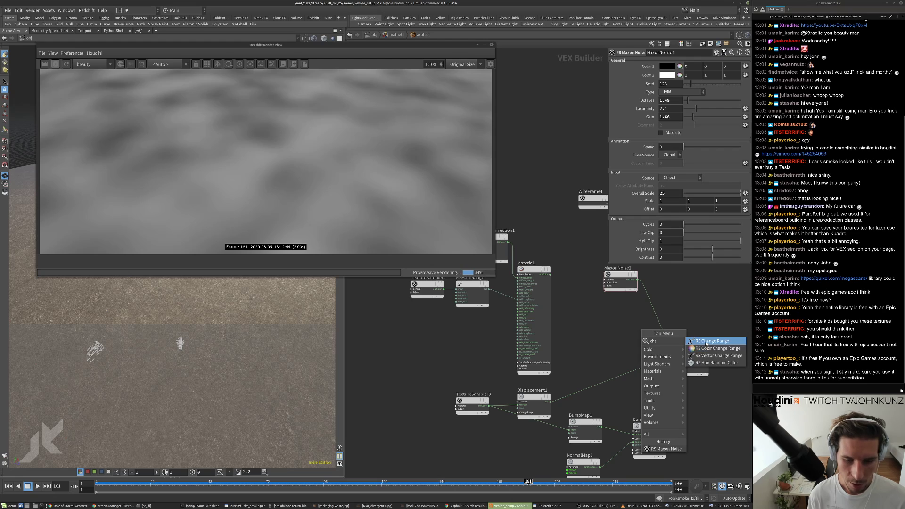
left_click(707, 341)
left_click_drag(677, 313, 652, 272)
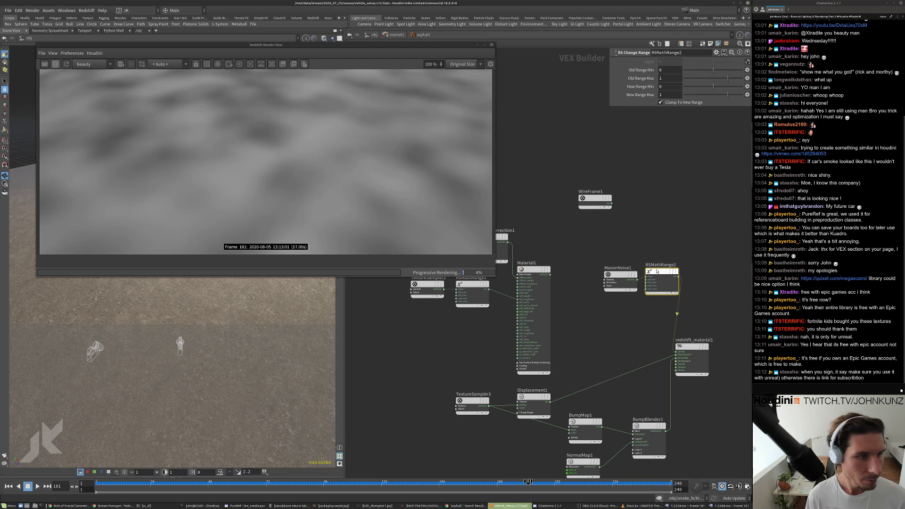
- Try narrowing RSMathRange2's old range to a minimum of 0.47 and a maximum of 0.49
left_click(720, 78)
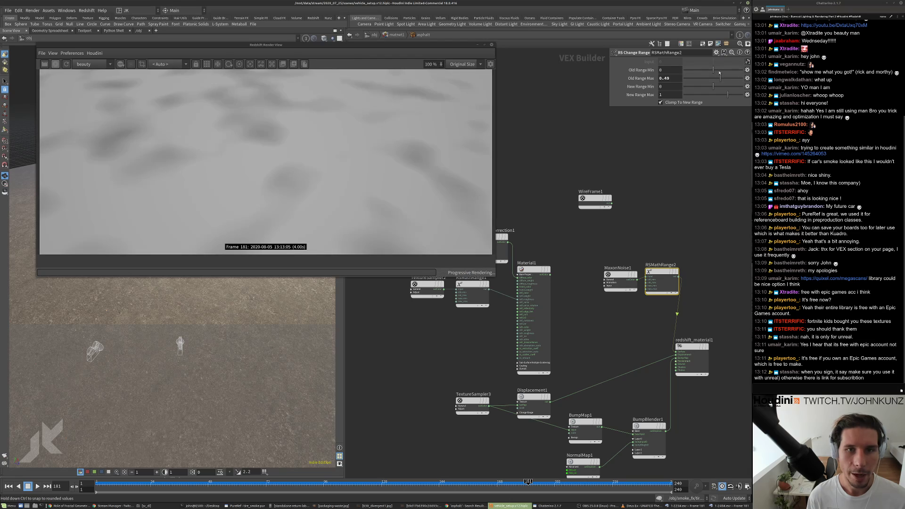
left_click(718, 70)
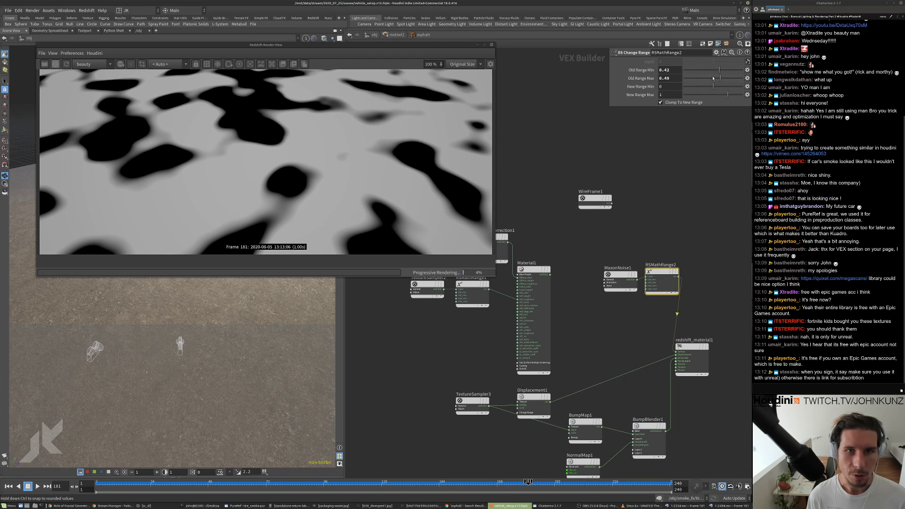
left_click_drag(719, 79, 720, 79)
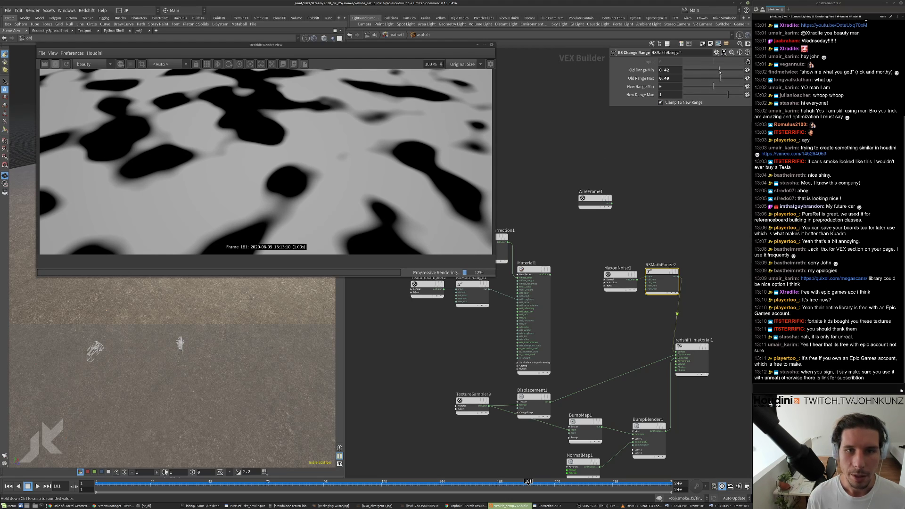
left_click_drag(719, 72, 720, 73)
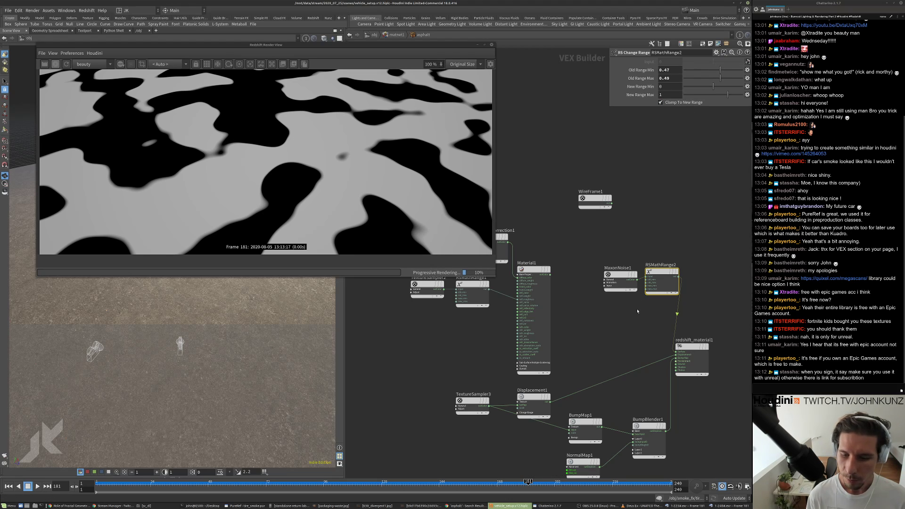
- Adjust RSMathRange2 to an Old Range Min of 0.39 and an Old Range Max of 0.41 for smaller dark patches
scroll(636, 311, "up", 2)
scroll(637, 315, "down", 1)
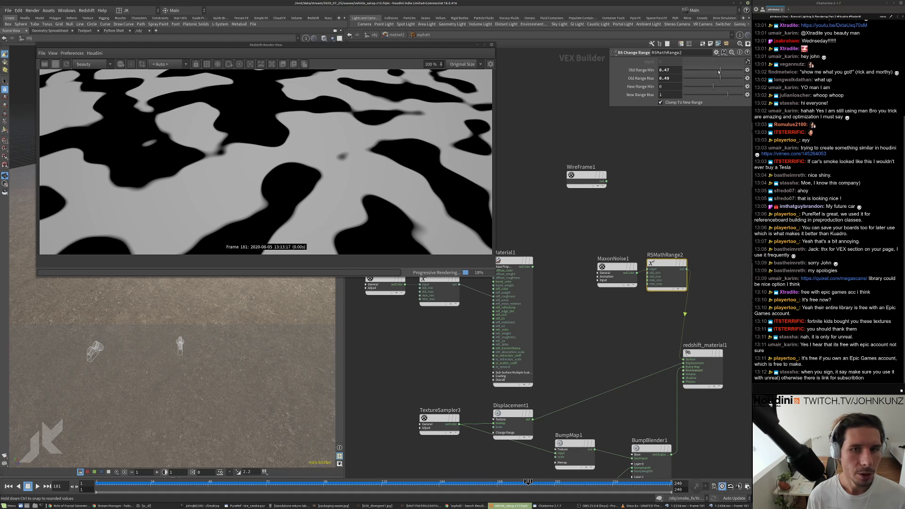
left_click_drag(719, 72, 718, 78)
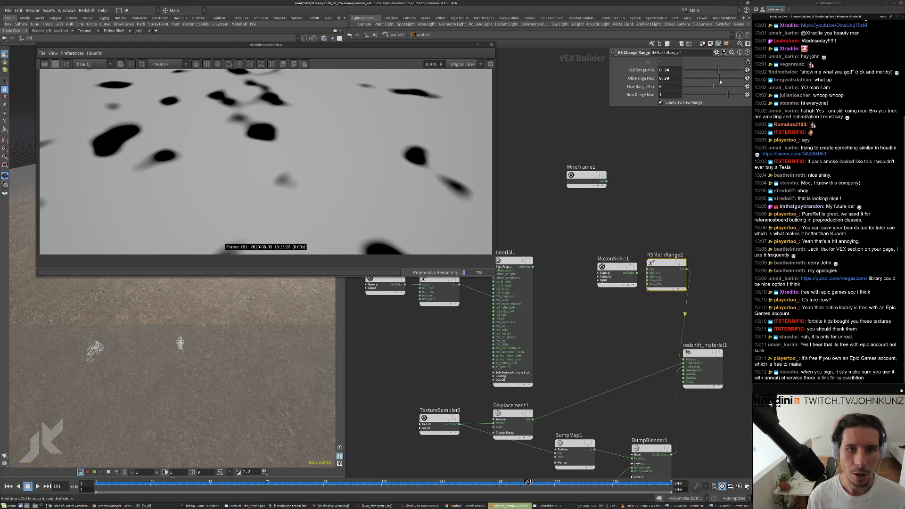
left_click_drag(720, 78, 718, 79)
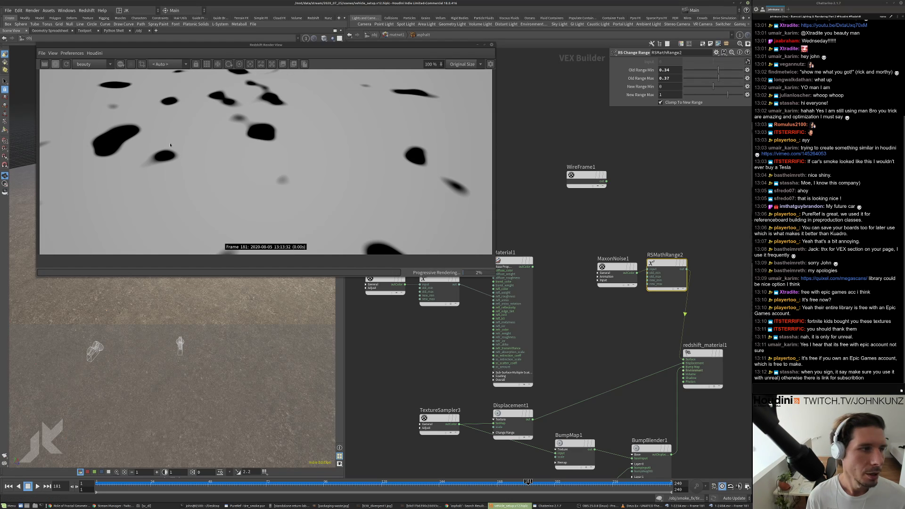
left_click_drag(719, 79, 718, 71)
left_click(719, 78)
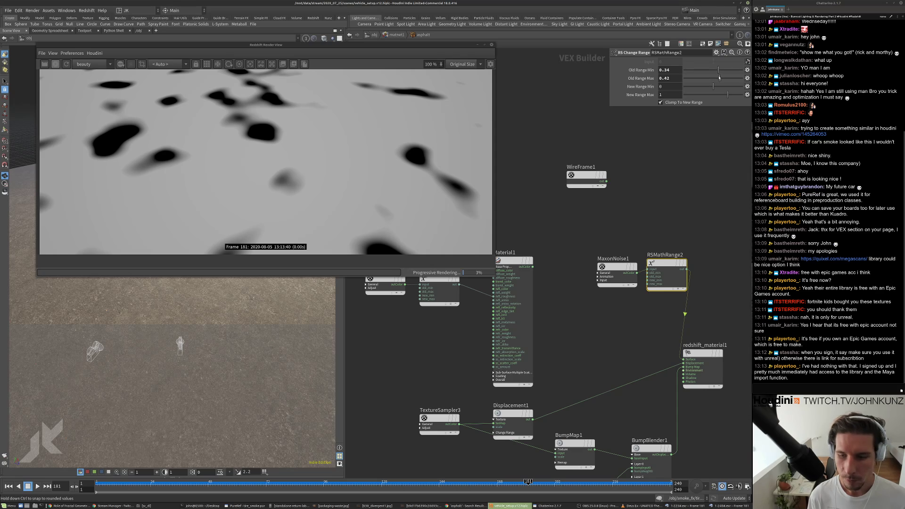
left_click(720, 79)
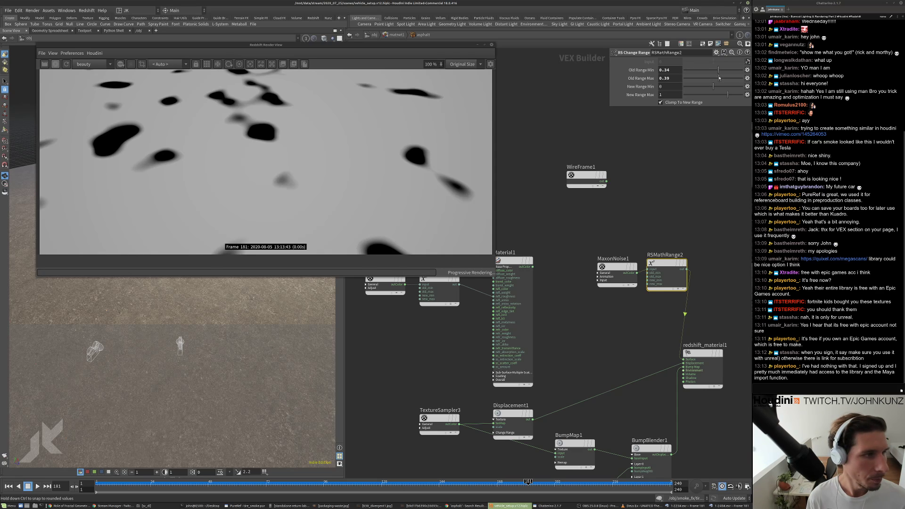
left_click(720, 78)
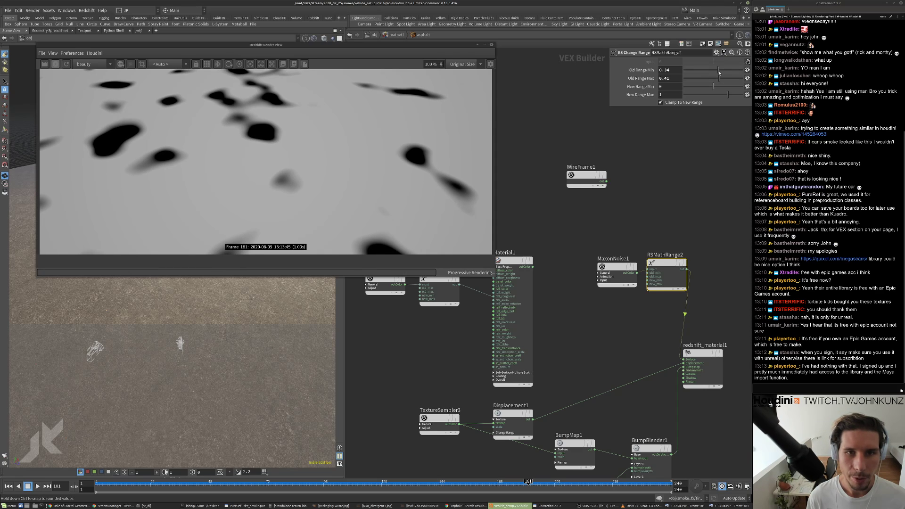
left_click(718, 71)
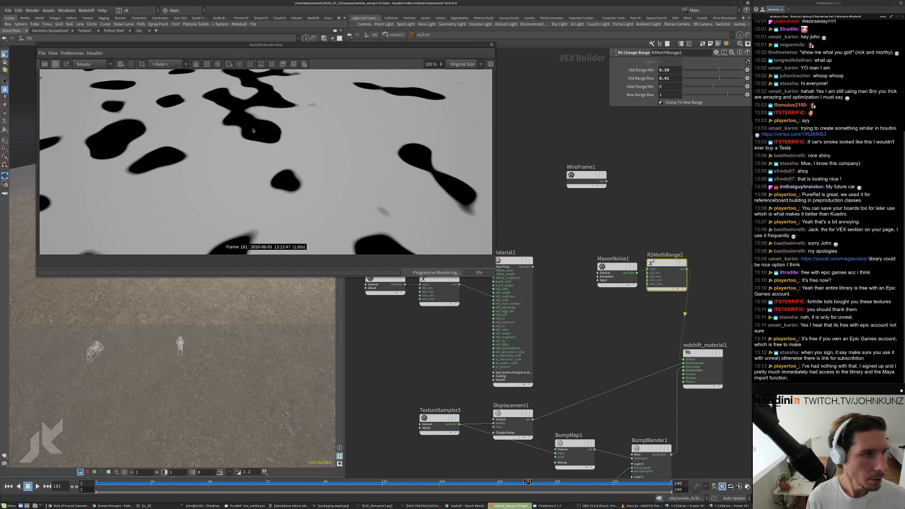
- Set MaxonNoise1's octaves to about 5.48 and its gain to about 0.71 for more detailed patch edges
left_click_drag(640, 227, 612, 294)
middle_click_drag(612, 294, 605, 315)
left_click(696, 116)
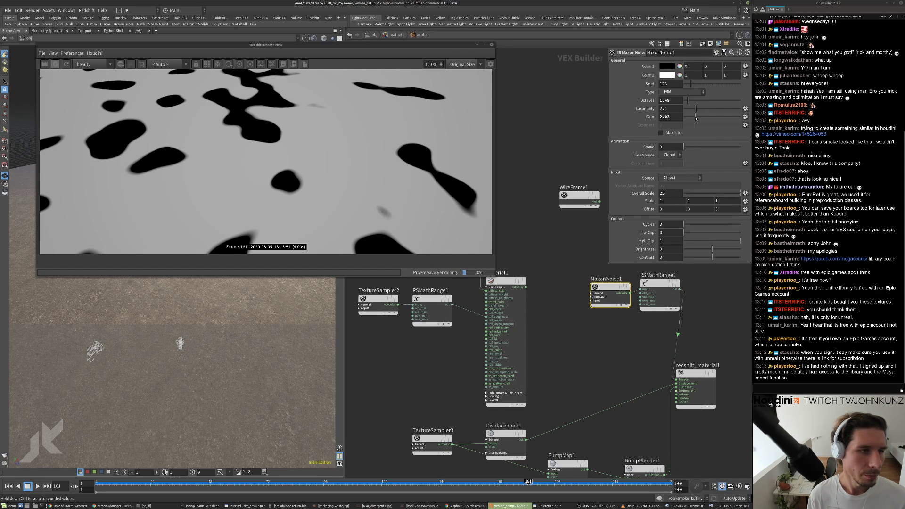
left_click_drag(697, 119, 699, 100)
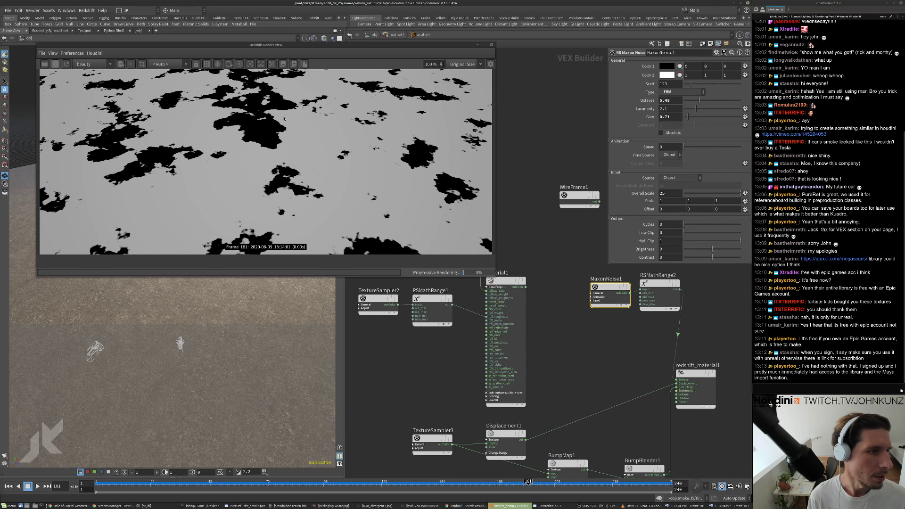
- Set RSMathRange2's Old Range Max to 0.45 to soften the mask edges
middle_click_drag(626, 339, 583, 341)
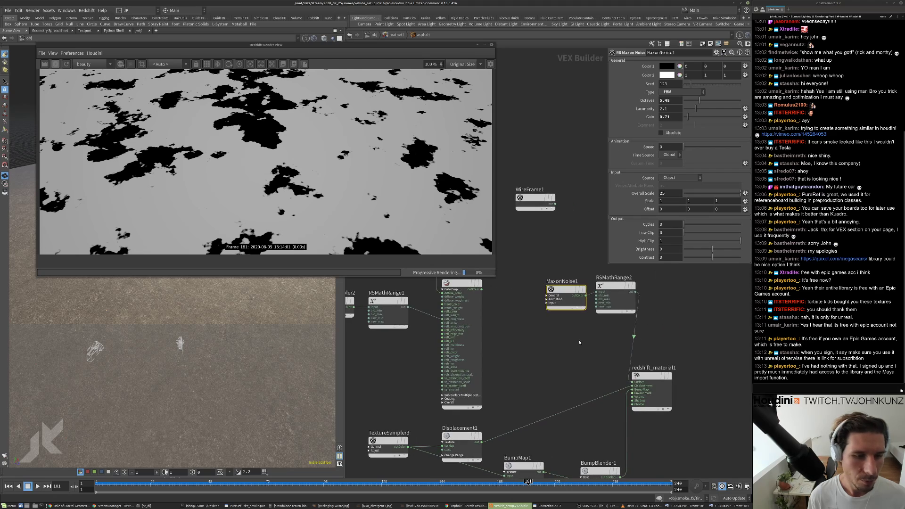
left_click(613, 299)
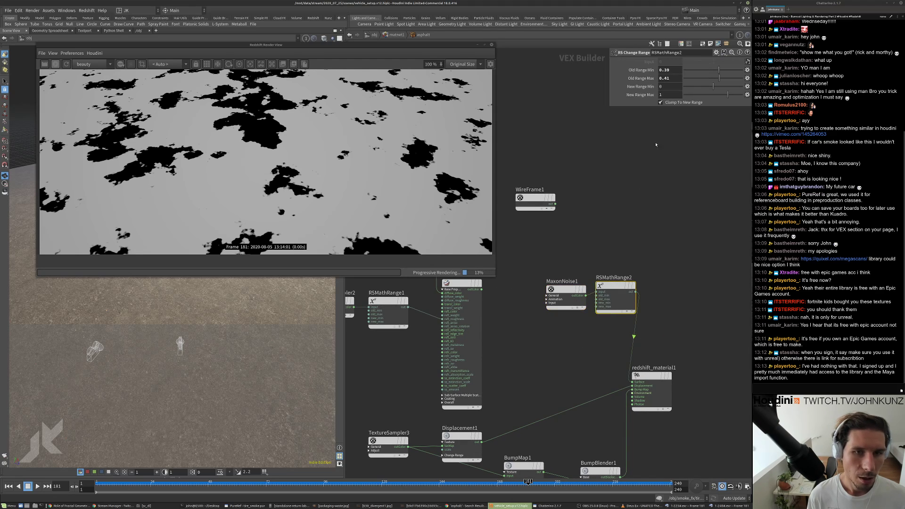
left_click_drag(672, 77, 667, 78)
type("5")
key("Return")
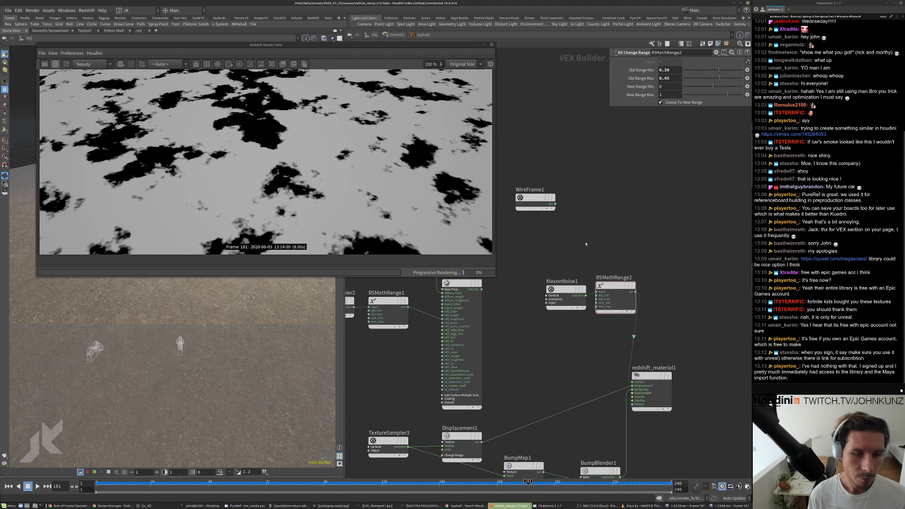
- Change MaxonNoise1's seed to about 510 for a different patch layout
left_click(566, 289)
left_click_drag(694, 84, 712, 88)
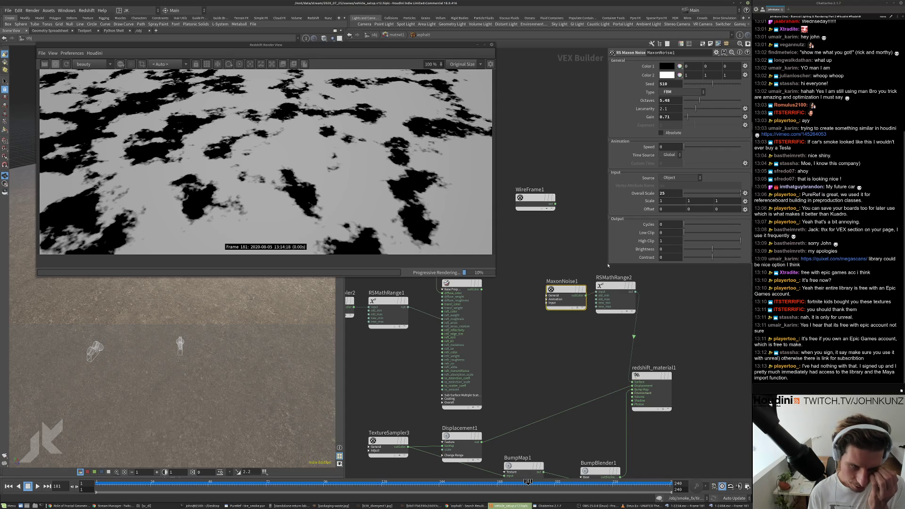
left_click_drag(608, 262, 582, 257)
- Move MaxonNoise1 and RSMathRange2 together to the free area above the WireFrame1 node
scroll(606, 296, "down", 4)
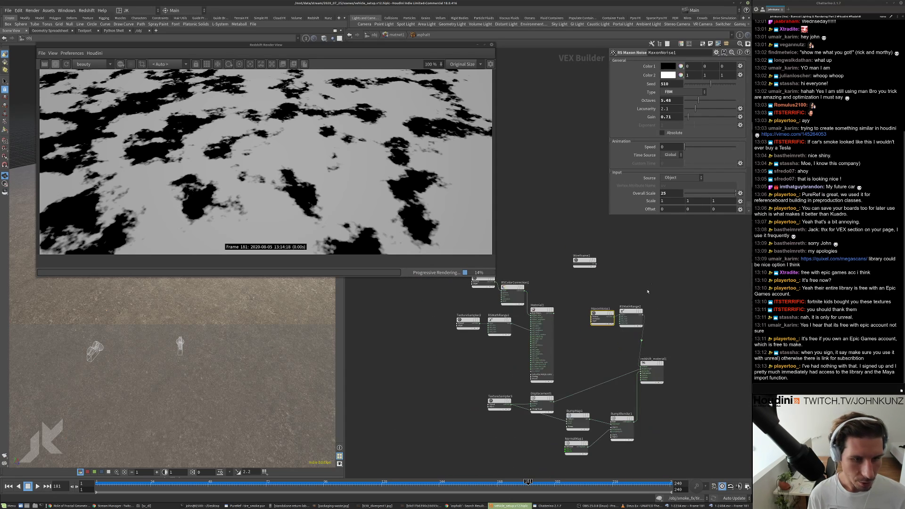
left_click_drag(647, 288, 567, 191)
middle_click_drag(574, 212, 565, 256)
scroll(565, 256, "up", 2)
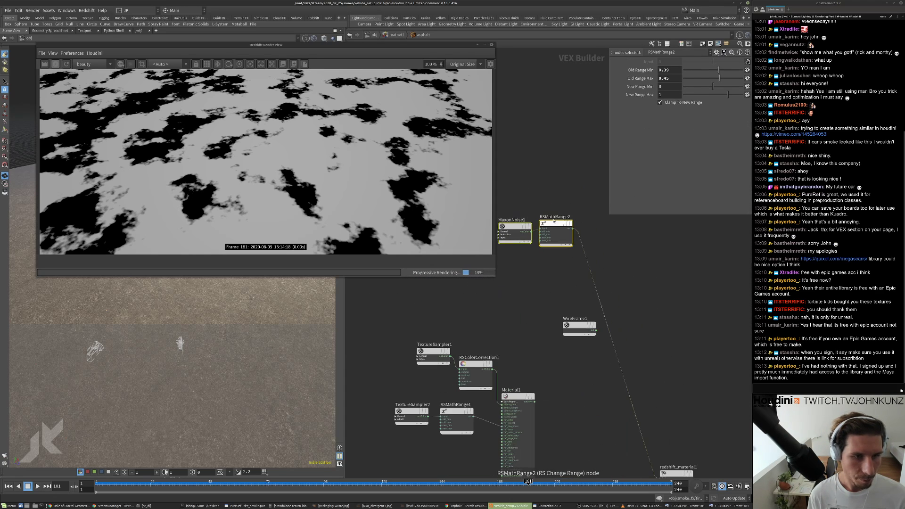
- Add a Null node and insert it on the connection between RSMathRange2 and redshift_material1, in line with the noise nodes
left_click(557, 226)
left_click(638, 238)
key("Tab")
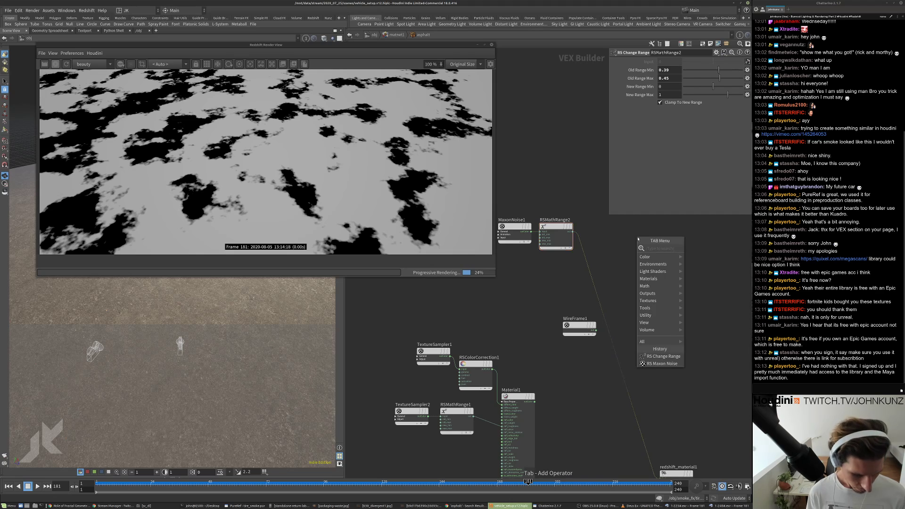
type("ramp")
key("Return")
left_click(622, 269)
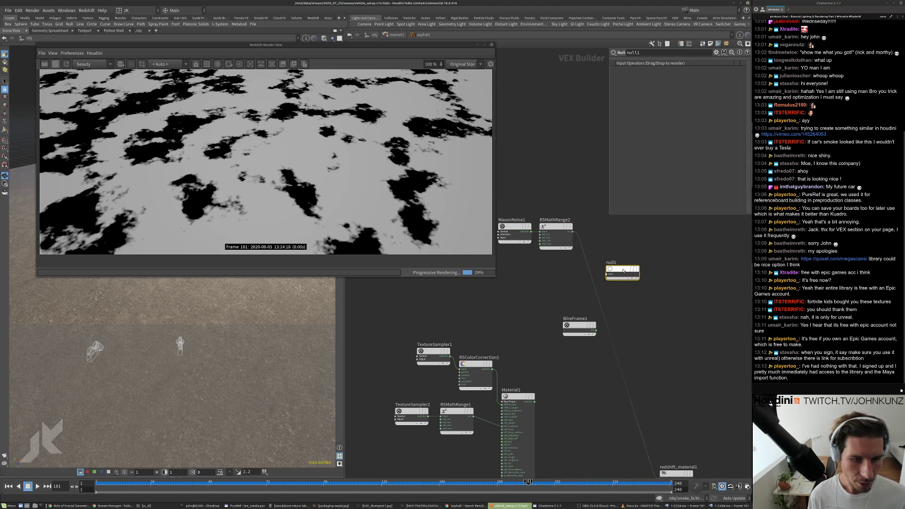
left_click_drag(621, 269, 625, 228)
middle_click_drag(614, 261, 614, 279)
- Rename the null node wetness_mask and color it black
left_click(614, 236)
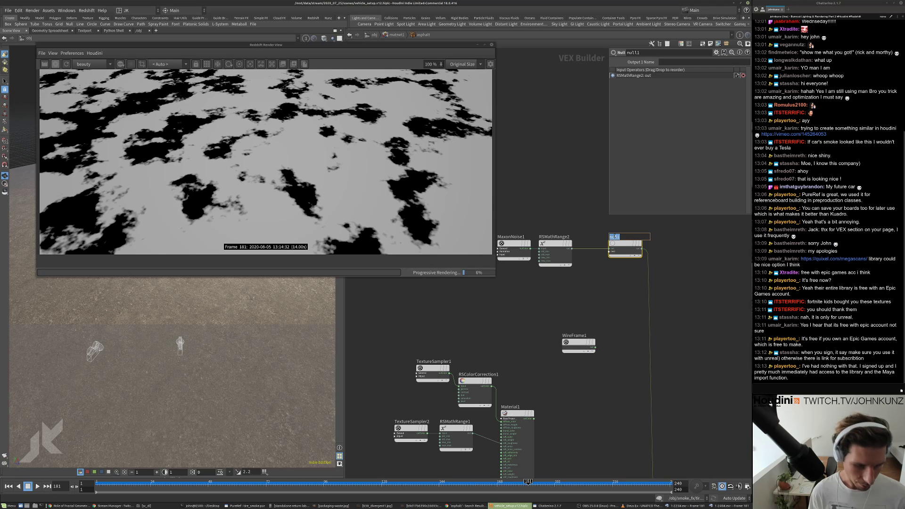
type("wetness_")
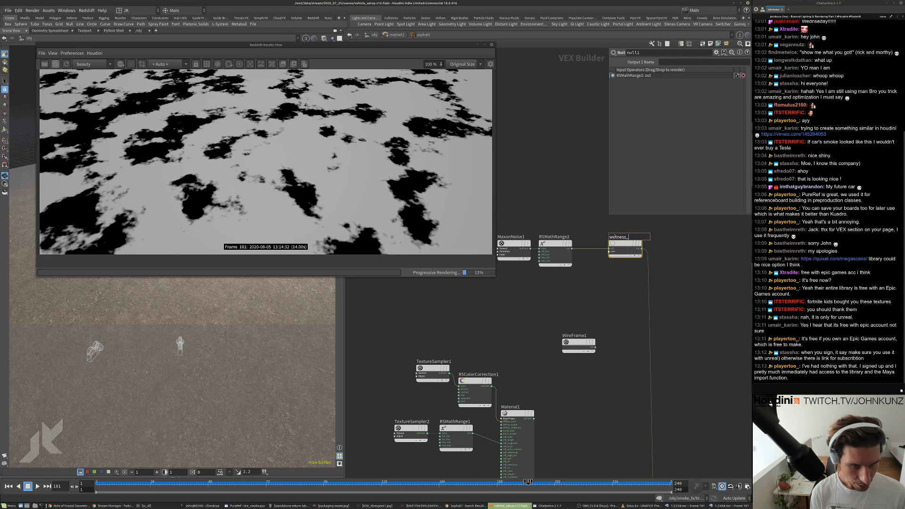
type("mask")
key("Return")
scroll(614, 238, "down", 3)
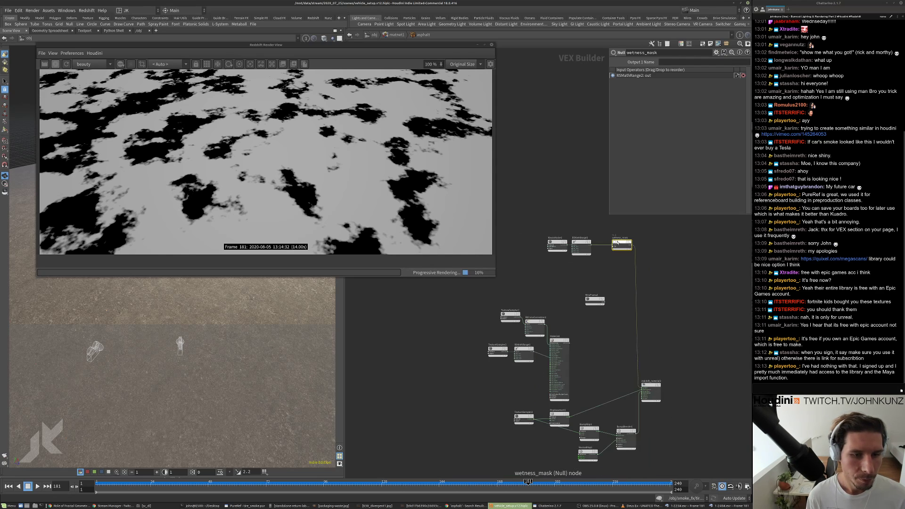
key("c")
left_click(718, 474)
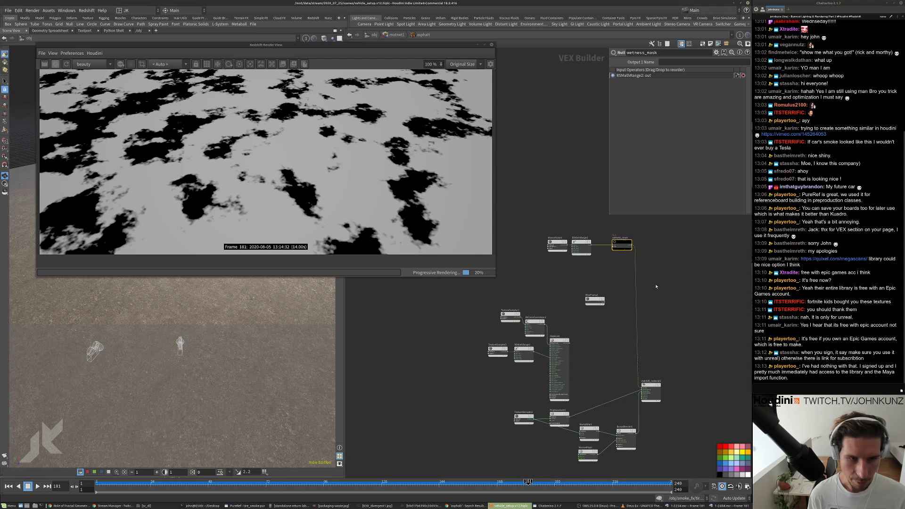
key("c")
- Move WireFrame1 above the wetness_mask node and redshift_material1 up and to the right of the mask
scroll(581, 270, "down", 2)
scroll(599, 282, "up", 2)
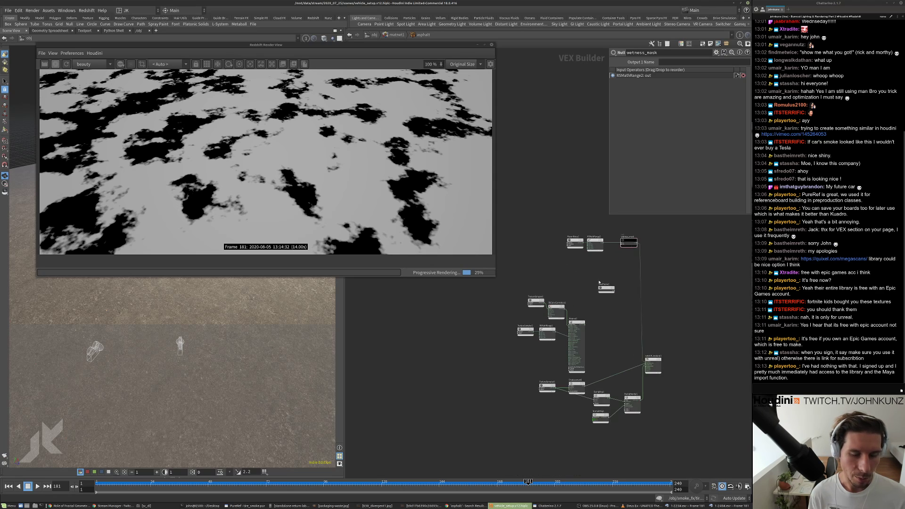
scroll(605, 291, "down", 2)
left_click_drag(605, 291, 625, 223)
scroll(623, 226, "up", 2)
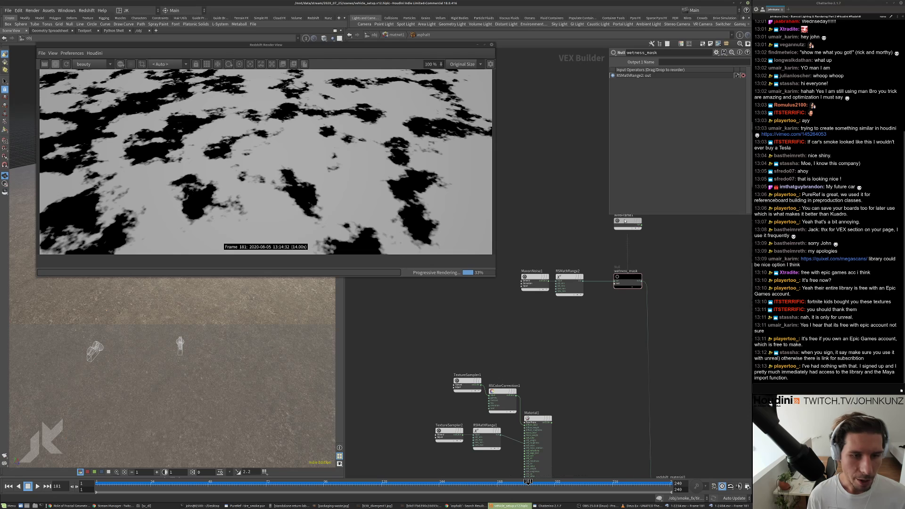
scroll(542, 330, "down", 4)
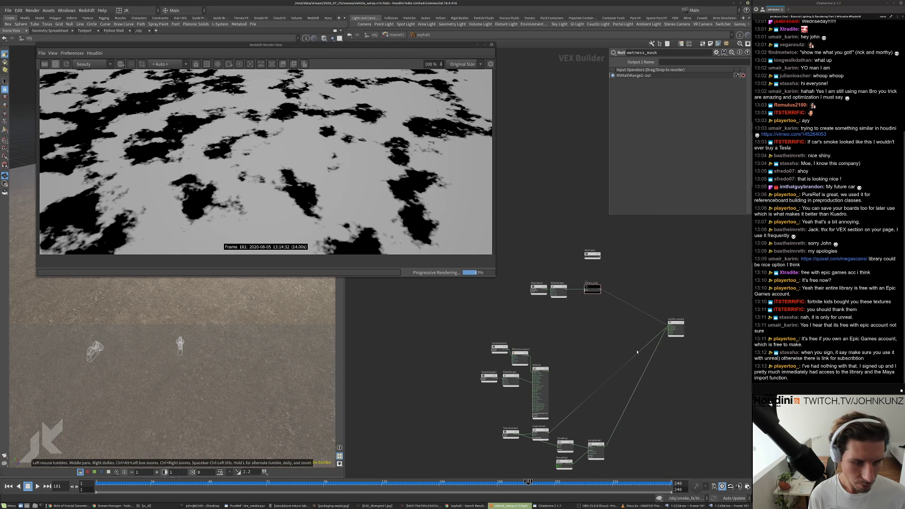
- Move the bump, normal and displacement nodes with TextureSampler3 into a group below redshift_material1
scroll(542, 447, "up", 4)
scroll(613, 358, "down", 2)
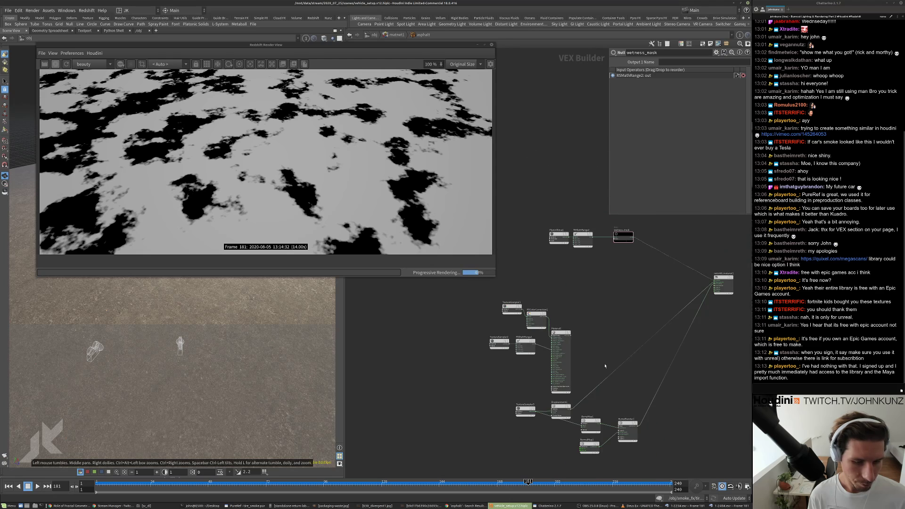
scroll(637, 414, "up", 2)
left_click_drag(626, 418, 573, 372)
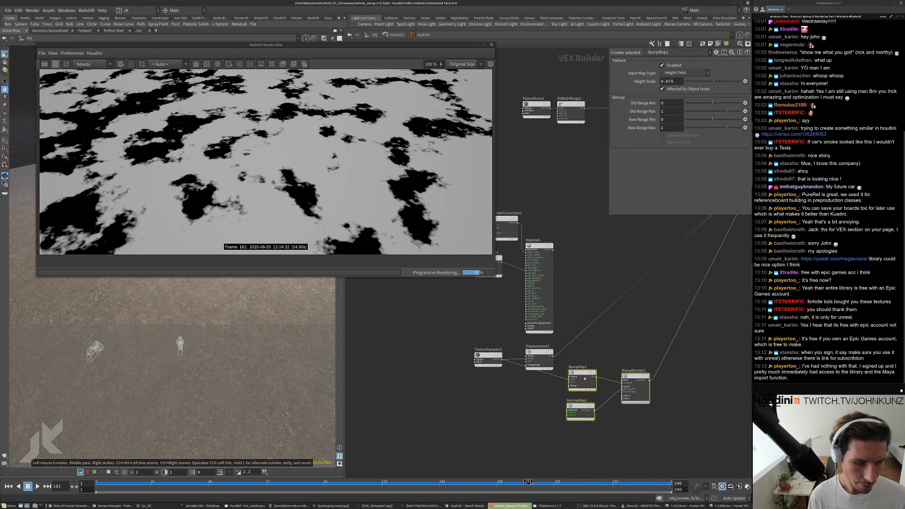
left_click_drag(627, 376, 717, 318)
scroll(533, 400, "down", 3)
left_click(634, 314)
middle_click_drag(570, 269, 557, 304)
scroll(623, 296, "up", 2)
scroll(557, 304, "down", 2)
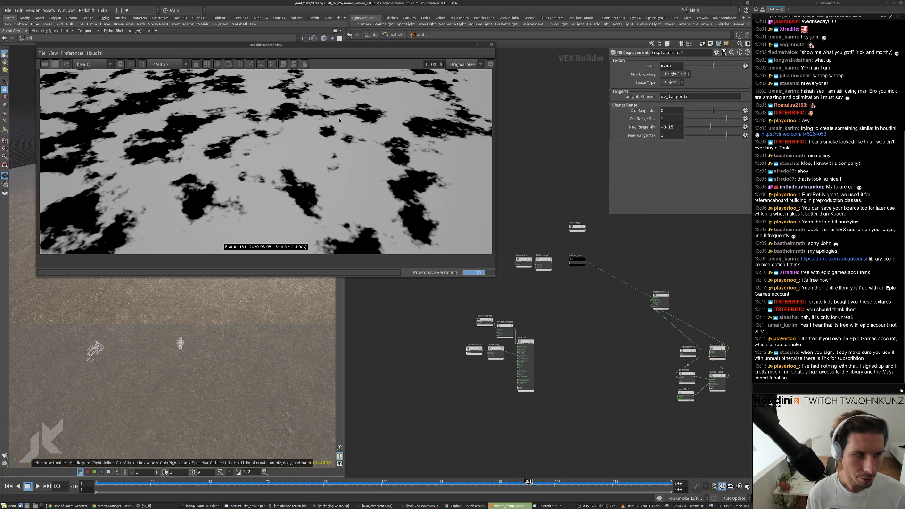
- Align TextureSampler1 with RSColorCorrection1 and move Material1 farther to the right of them
scroll(553, 298, "up", 4)
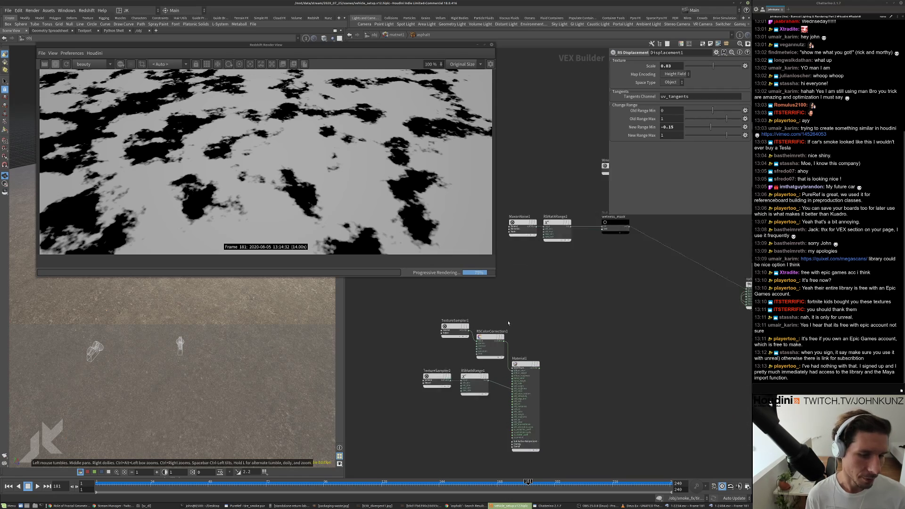
left_click_drag(448, 326, 443, 340)
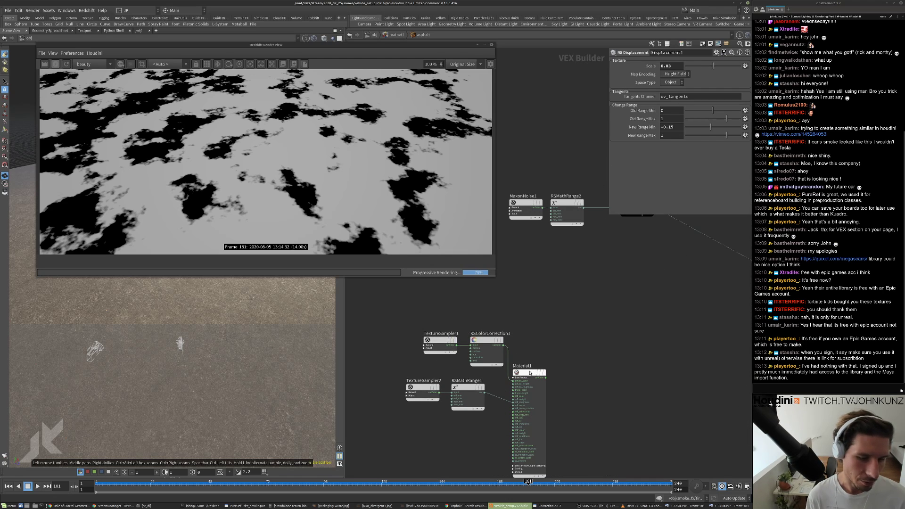
mouse_move(529, 372)
left_mouse_down()
mouse_move(539, 373)
mouse_move(534, 360)
left_mouse_up()
- Move TextureSampler2 and RSMathRange1 so they line up below TextureSampler1 and RSColorCorrection1
left_click_drag(469, 435, 431, 388)
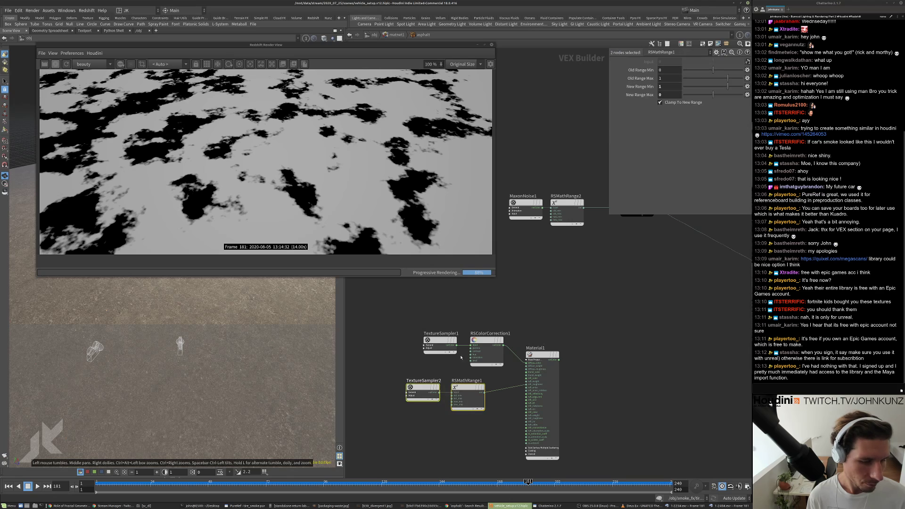
scroll(554, 304, "down", 4)
scroll(515, 343, "up", 3)
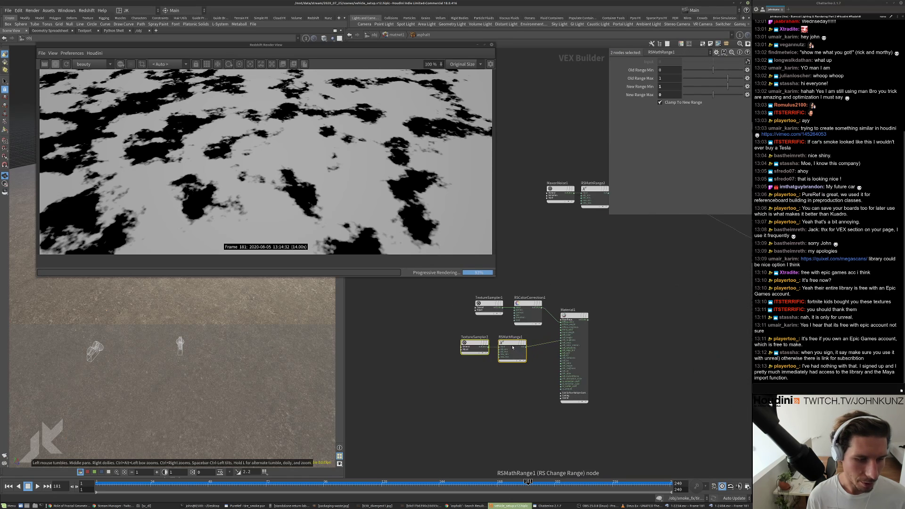
left_click(661, 366)
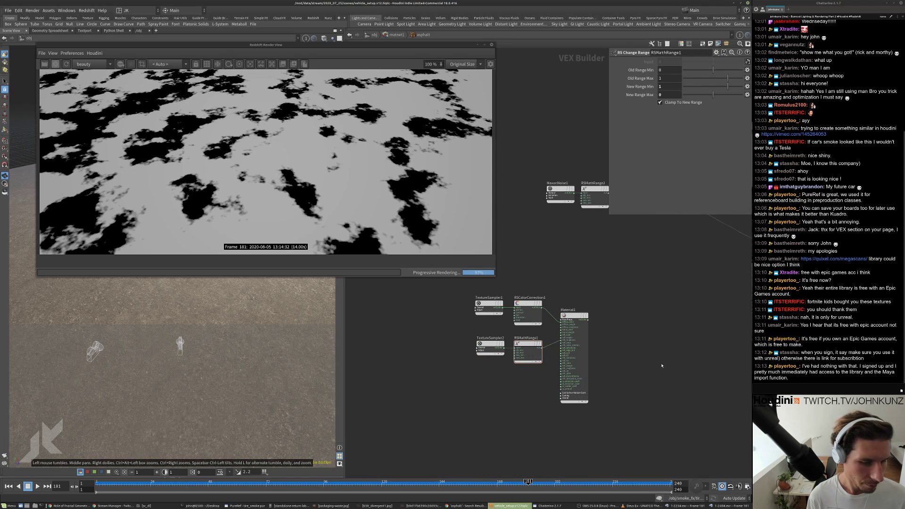
- Rename the Material1 node to Material_dry_asphalt
middle_click_drag(586, 320, 553, 330)
scroll(545, 322, "up", 2)
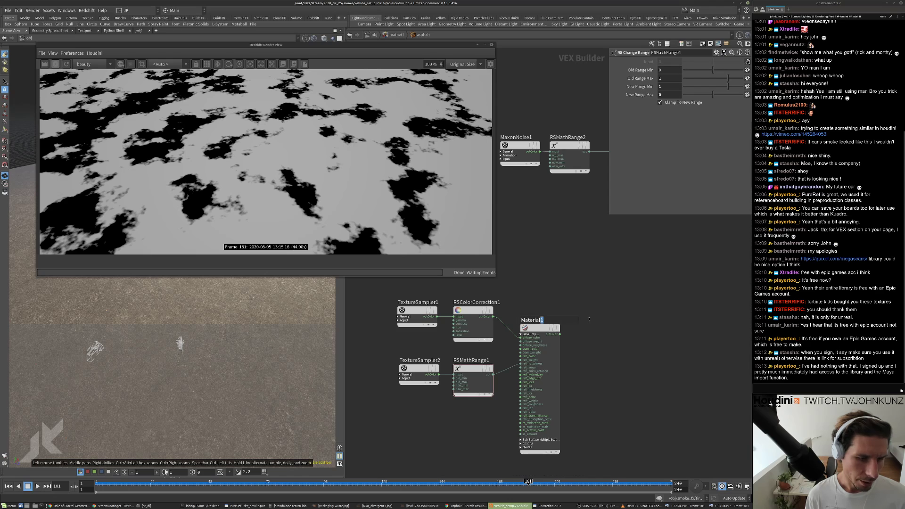
left_click(539, 320)
key("BackSpace")
type("_dry_asphalt")
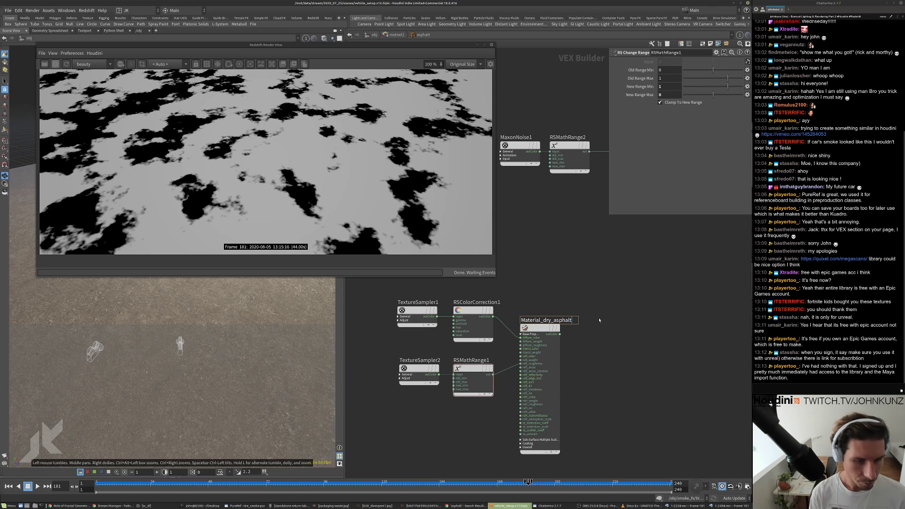
key("Return")
- Connect Material_dry_asphalt to the surface input of redshift_material1 in place of the wetness mask, and shift the render view aside
scroll(528, 391, "down", 3)
scroll(717, 325, "up", 2)
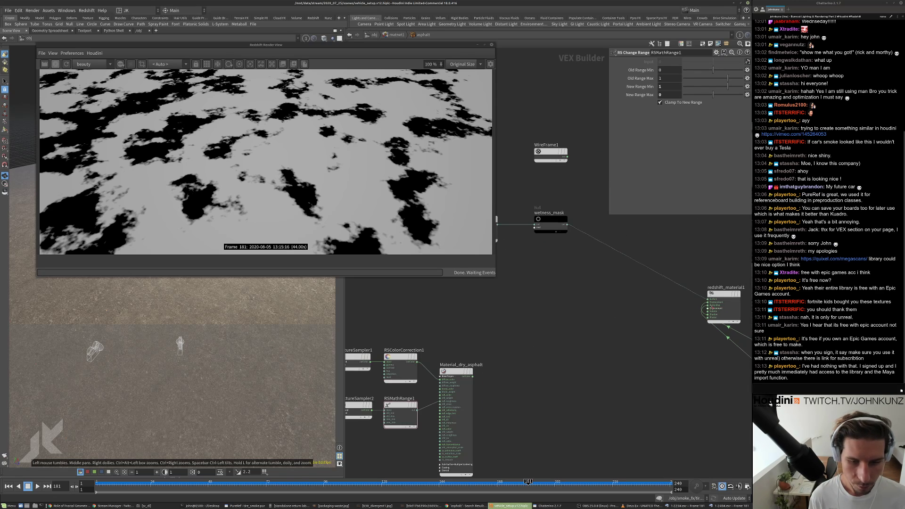
left_click_drag(707, 298, 447, 376)
scroll(499, 312, "down", 3)
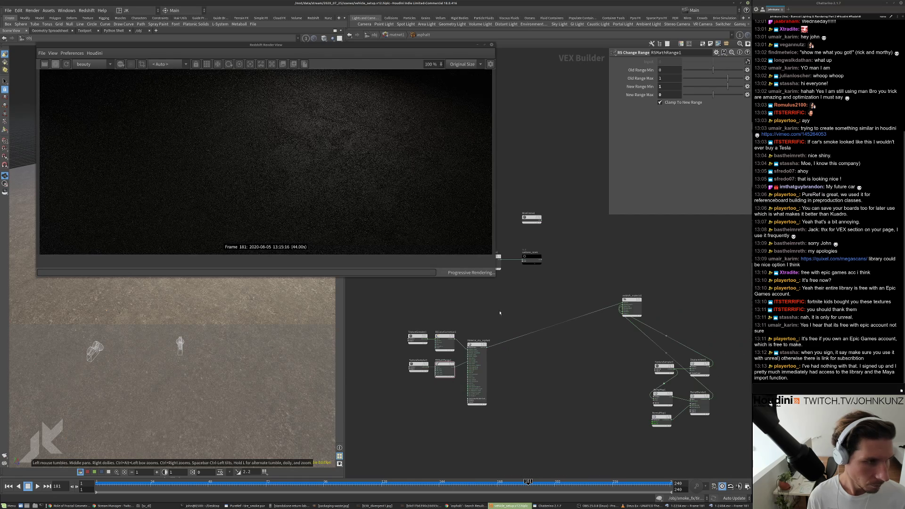
left_click_drag(354, 45, 400, 39)
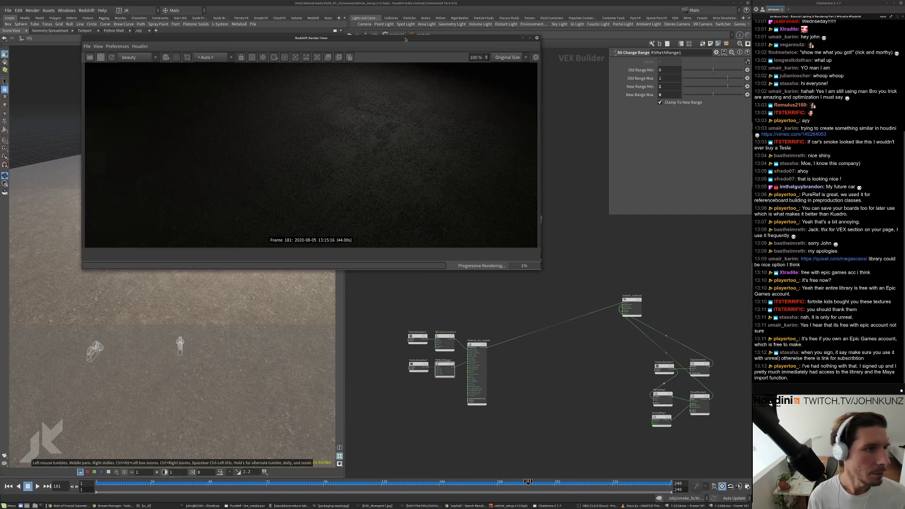
- Duplicate RSColorCorrection1, RSMathRange1 and Material_dry_asphalt below the originals, keeping both texture samplers as shared inputs
middle_click_drag(542, 364, 566, 352)
left_click_drag(563, 389, 422, 305)
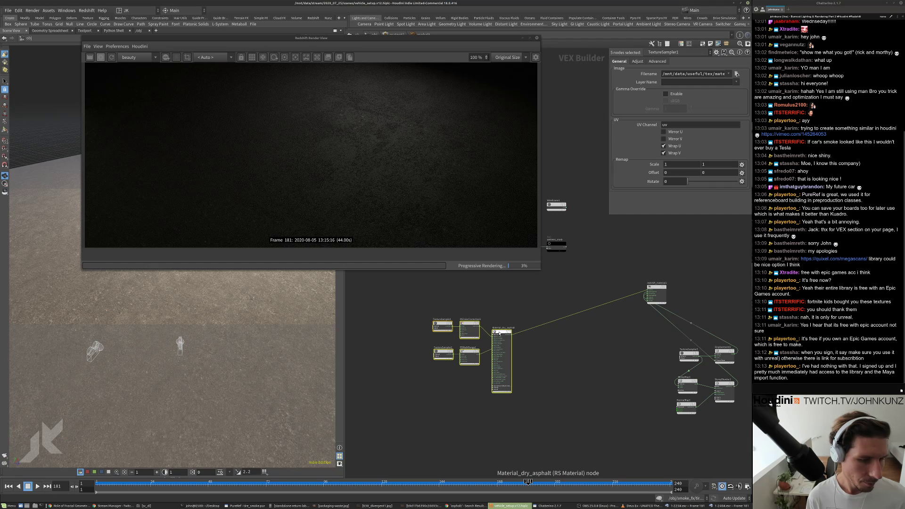
left_click_drag(529, 367, 500, 419)
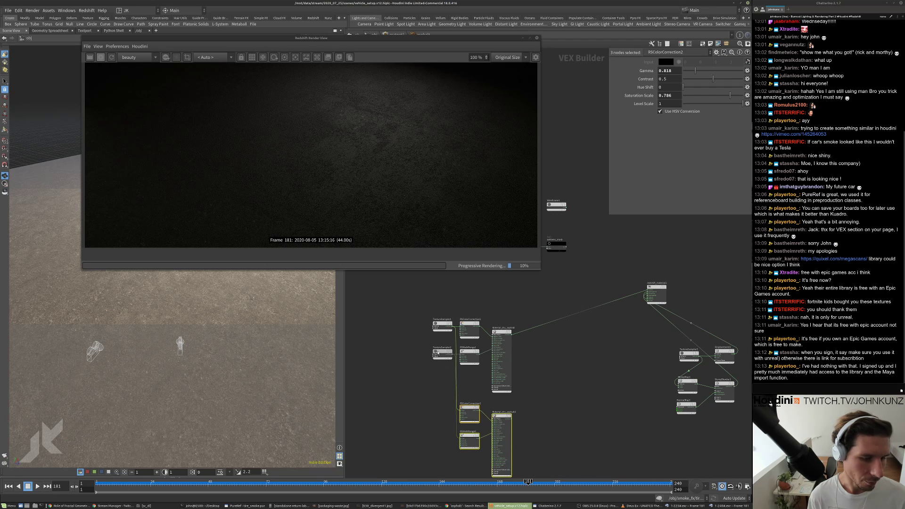
- Connect the duplicated asphalt material to the surface input of redshift_material1 instead of the dry one
scroll(486, 355, "up", 2)
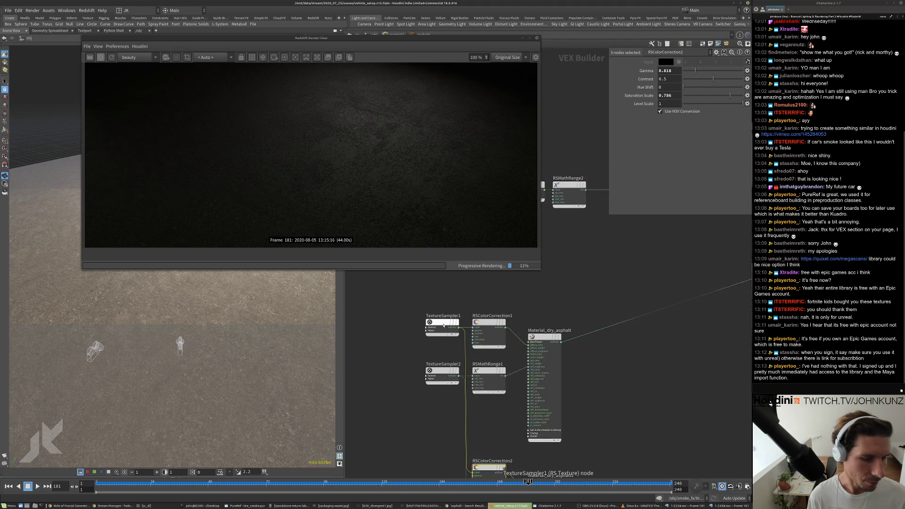
scroll(669, 278, "up", 2)
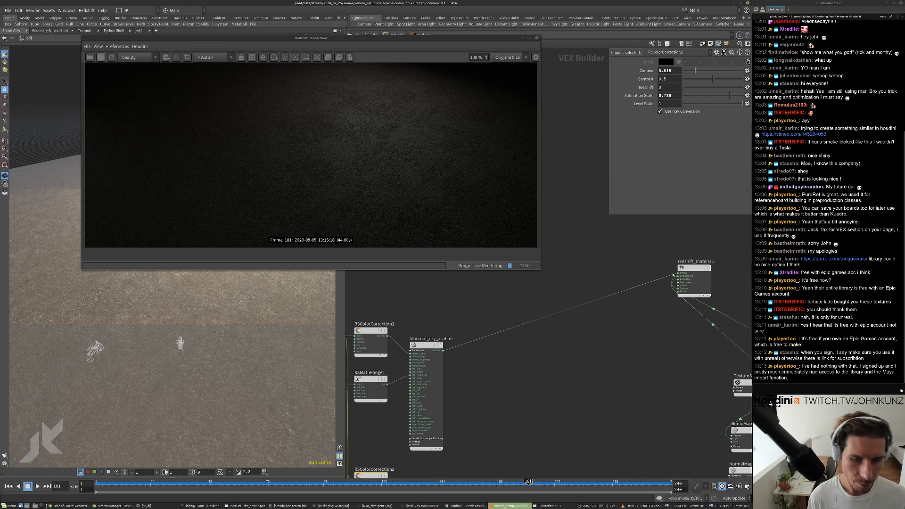
scroll(681, 274, "down", 2)
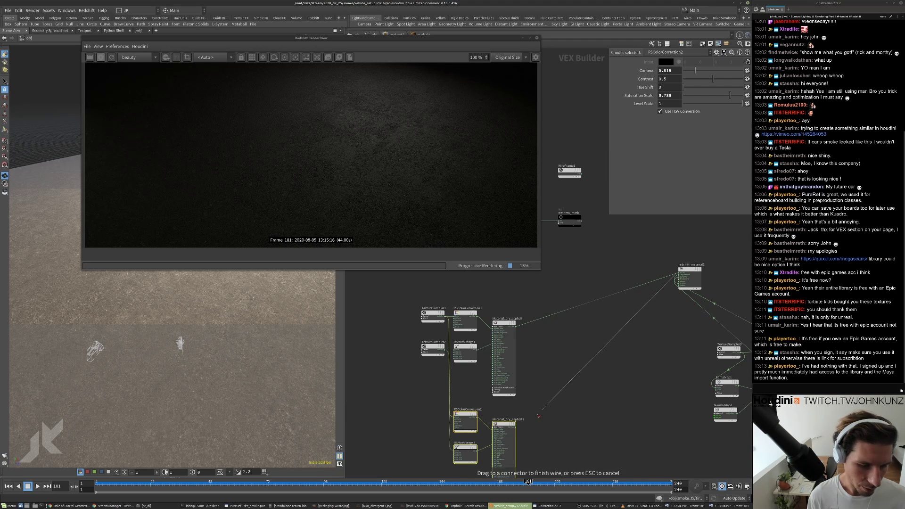
scroll(496, 432, "up", 4)
scroll(503, 387, "down", 3)
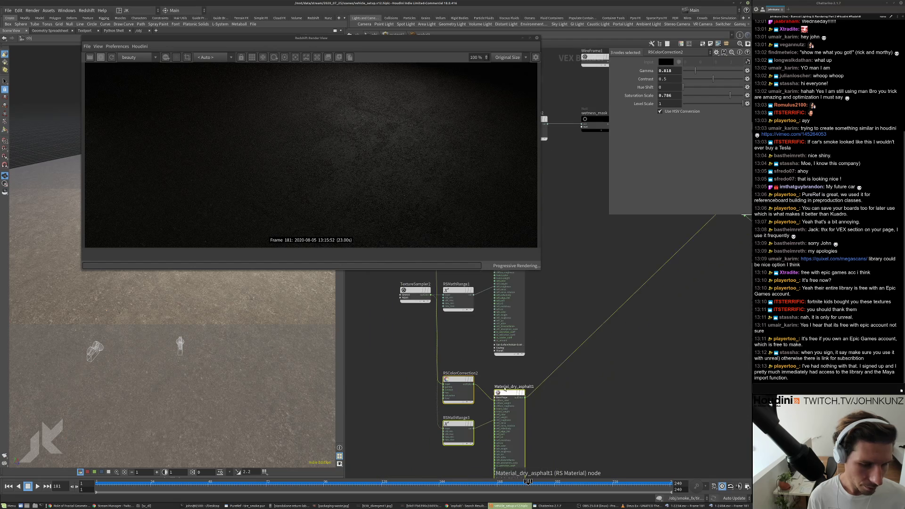
- Rename the duplicated material node to Material_wet_asphalt
scroll(507, 387, "up", 2)
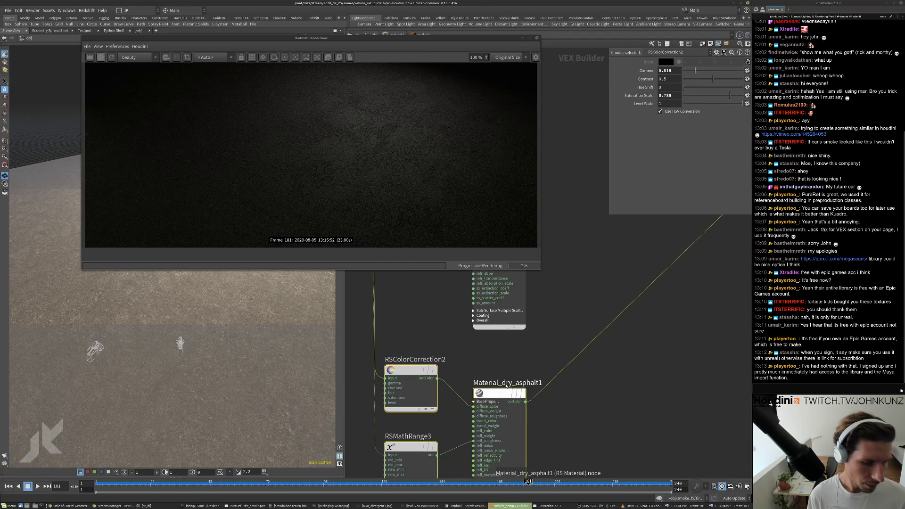
double_click(507, 386)
type("w")
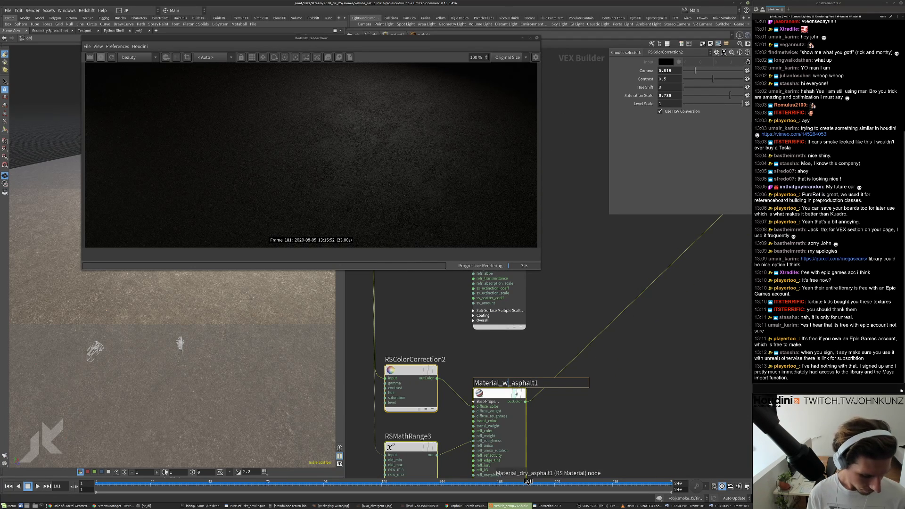
type("t")
key("BackSpace")
type("et")
key("Return")
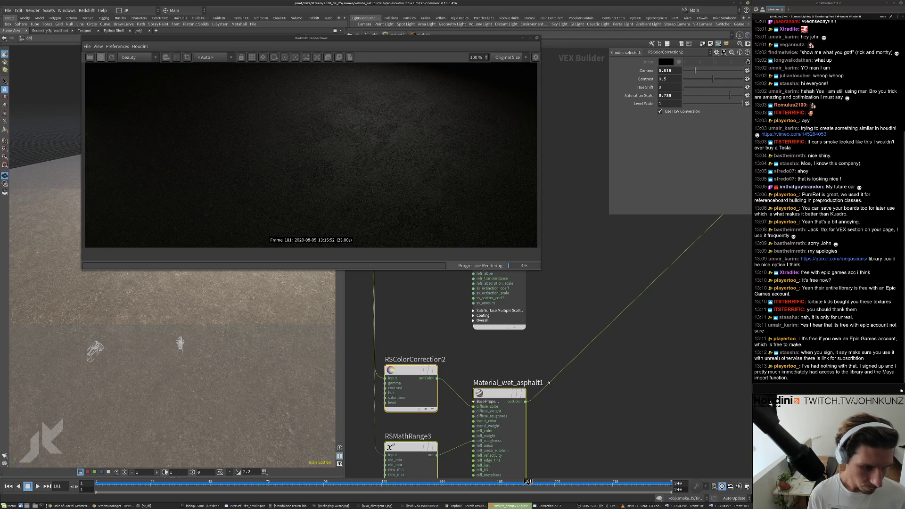
left_click_drag(541, 383, 625, 389)
key("BackSpace")
left_click(627, 388)
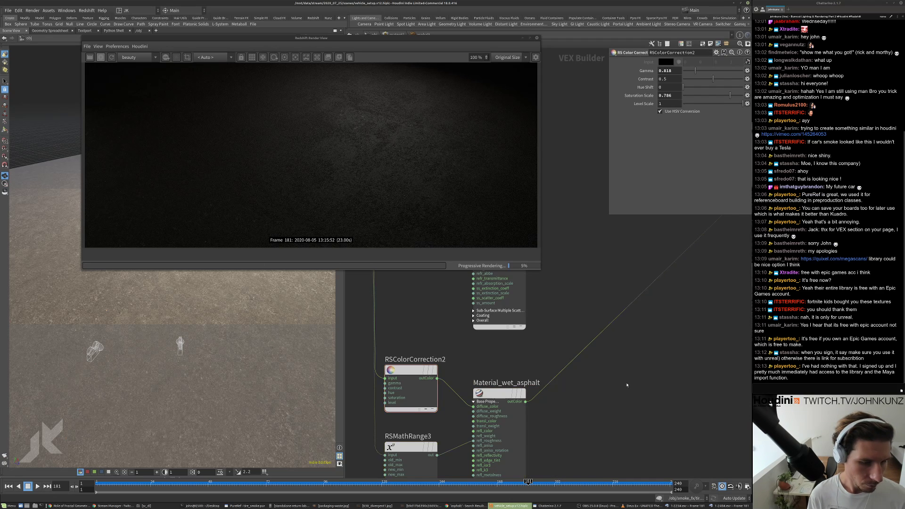
- Set the diffuse weight of Material_wet_asphalt to 1 and check the asphalt in the render view
scroll(626, 385, "down", 3)
scroll(498, 388, "up", 3)
scroll(495, 387, "down", 5)
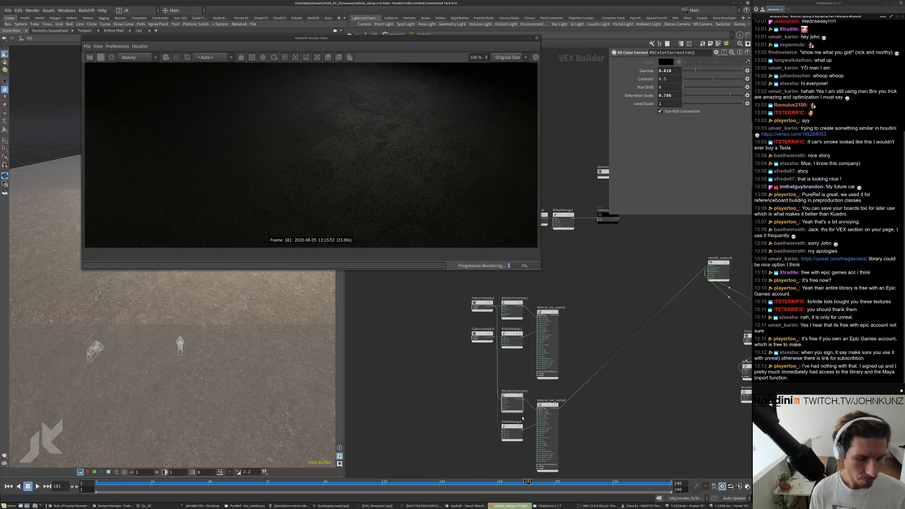
left_click(511, 430)
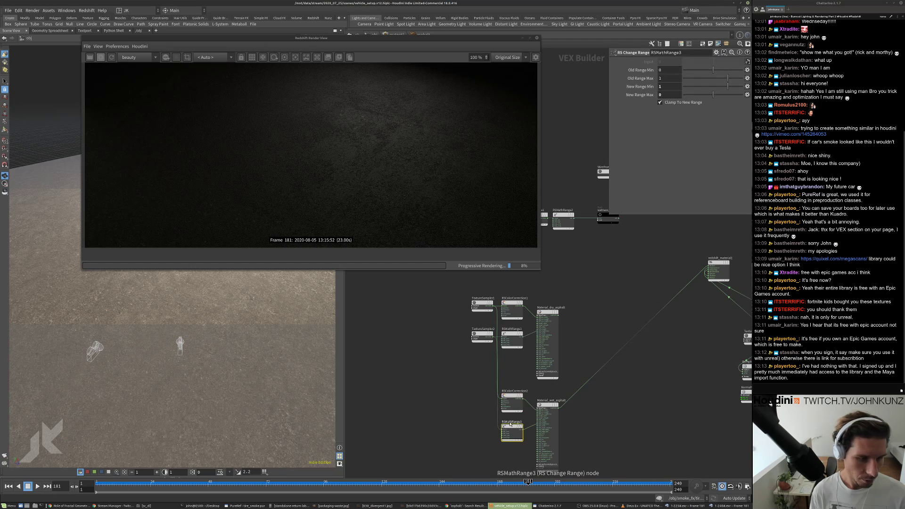
left_click(541, 408)
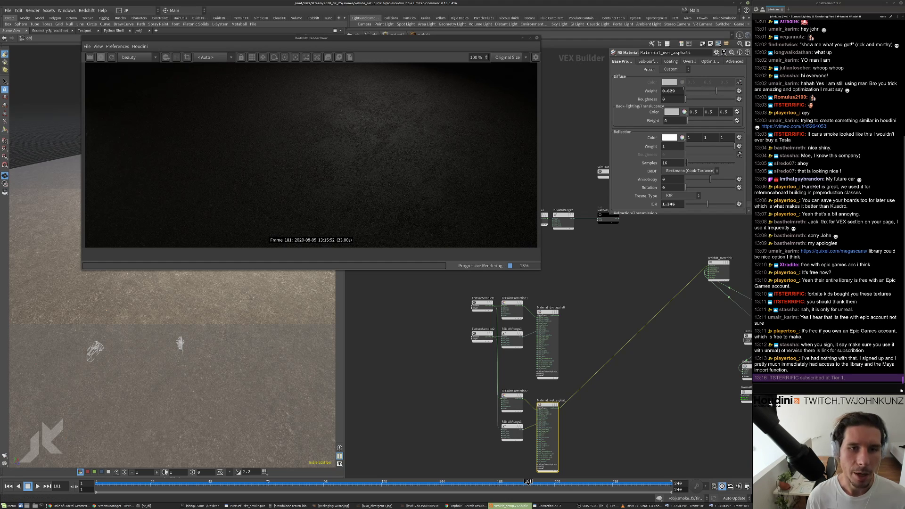
left_click(673, 91)
type("1")
key("Return")
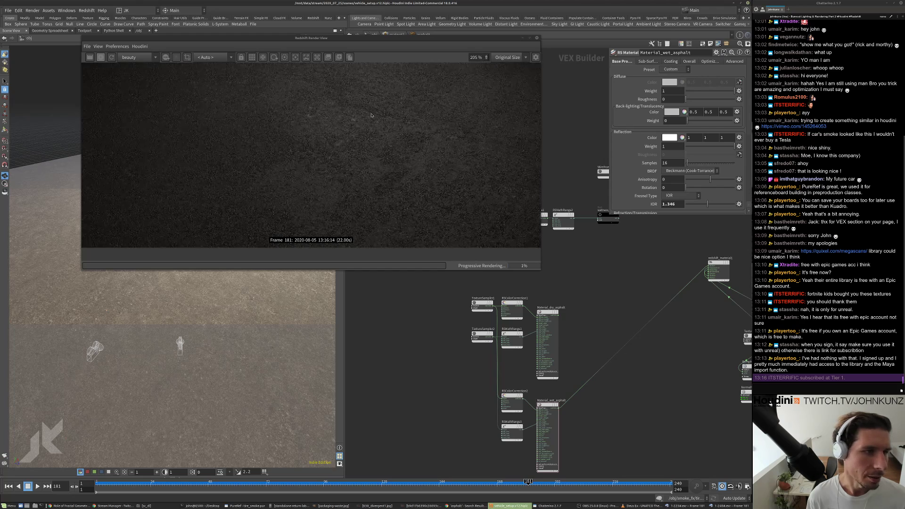
scroll(369, 119, "down", 1)
scroll(369, 120, "down", 1)
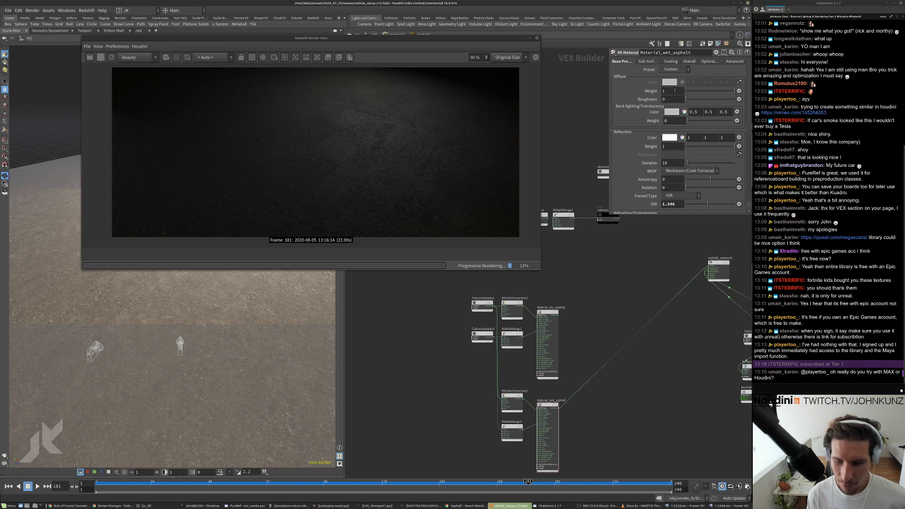
- Show the parameters of RSMathRange3, the range node feeding Material_wet_asphalt
middle_click_drag(596, 334, 612, 319)
scroll(622, 323, "up", 2)
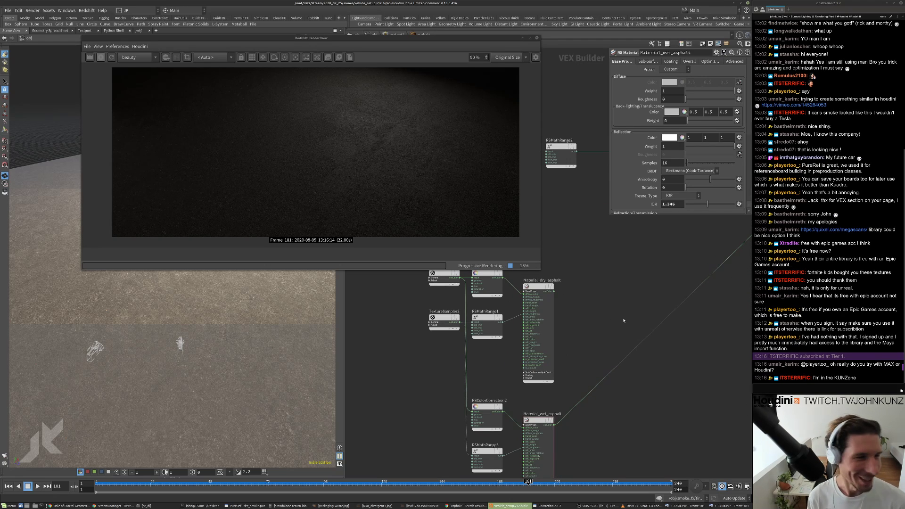
middle_click_drag(583, 390, 616, 327)
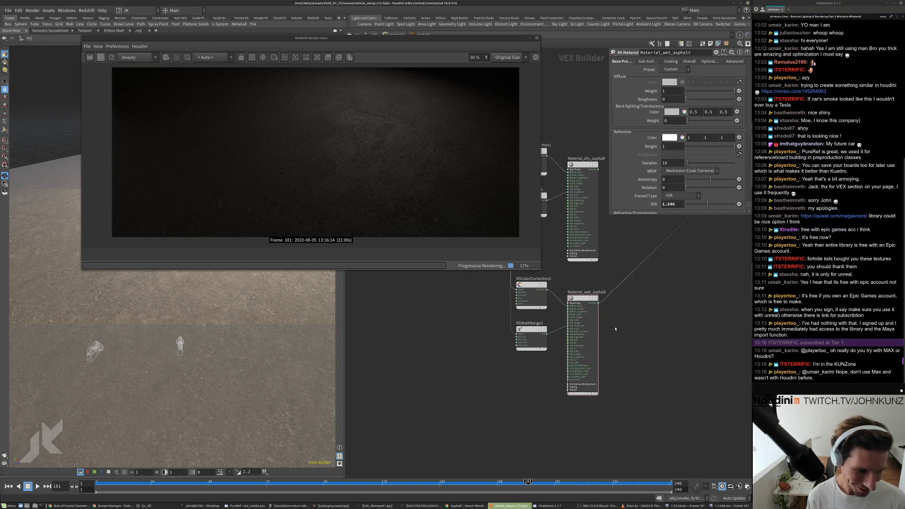
scroll(524, 335, "up", 2)
left_click(527, 324)
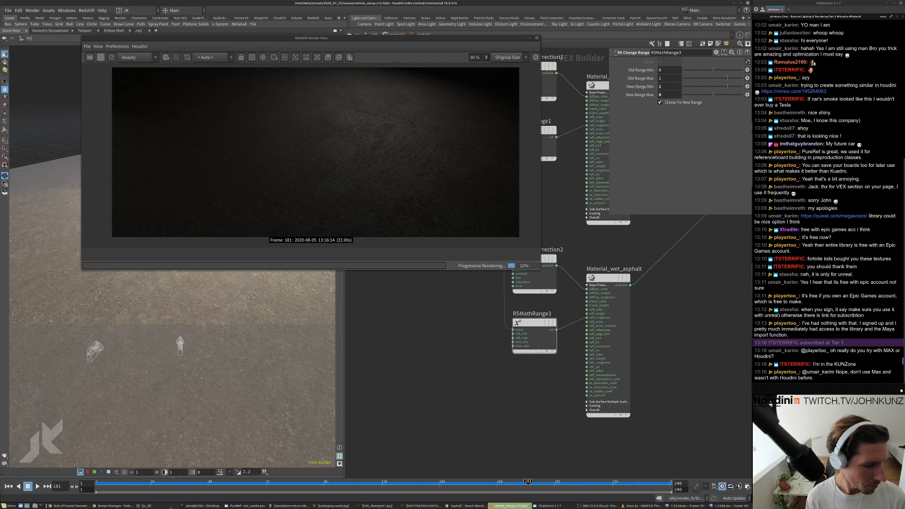
- Switch to the terminal and rerun the earlier rv command that loads the part6 grain man EXR render sequence
left_click(203, 505)
key("Return")
key("Return")
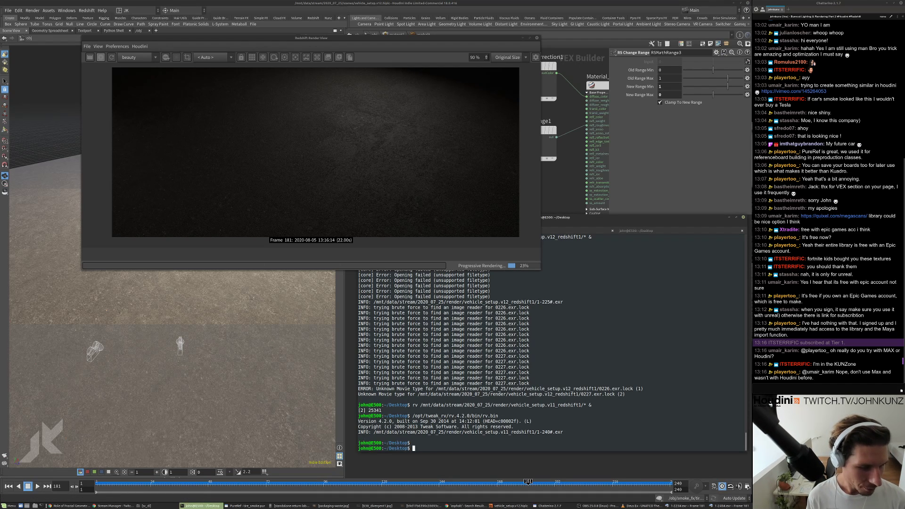
key("Up")
key("Up")
key("Up")
key("Up")
key("Up")
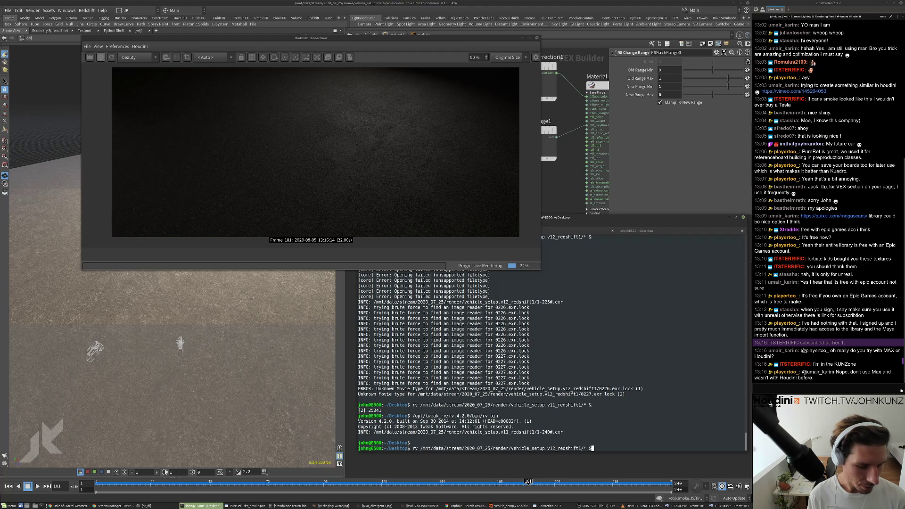
key("Up")
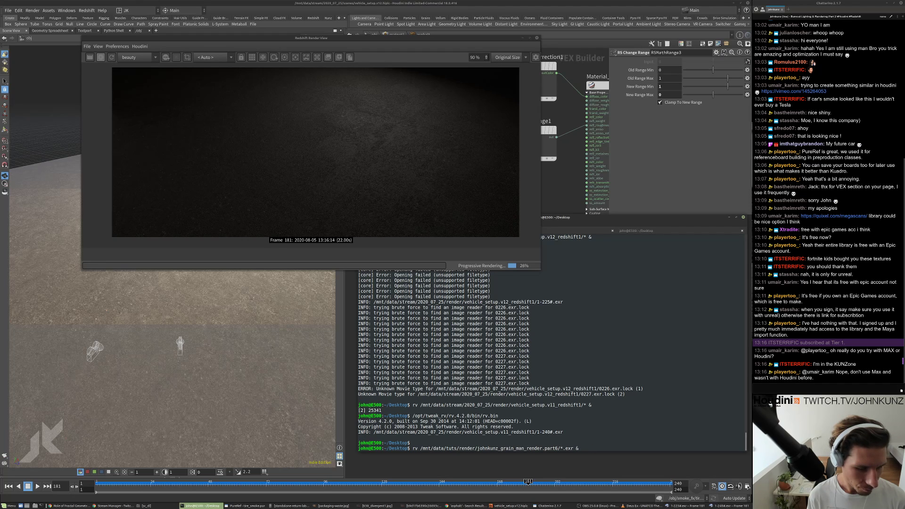
key("Return")
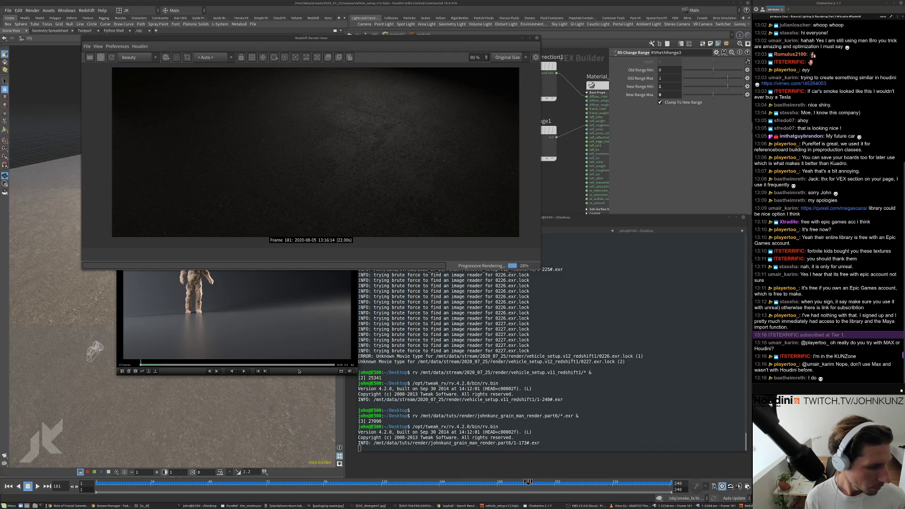
- Place the RV player over the terminal, then scrub and play the grain man sequence to examine its floor reflections
scroll(452, 38, "up", 1)
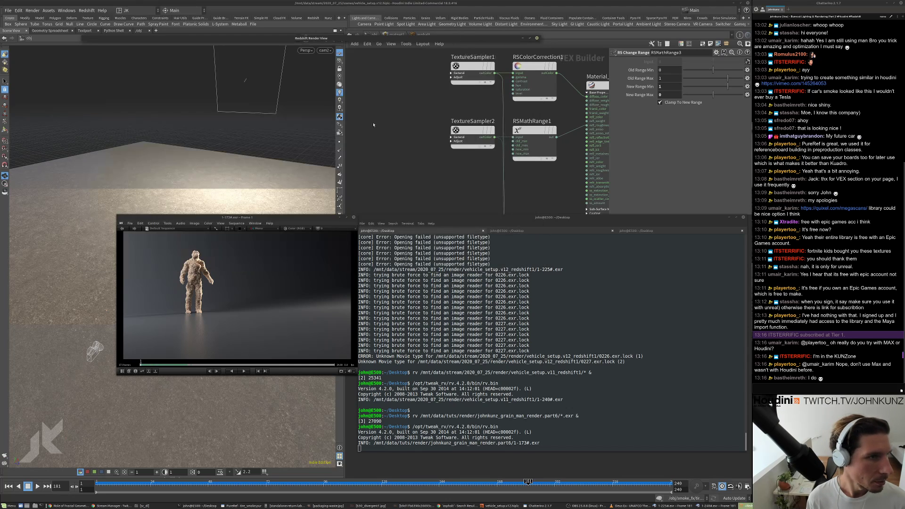
left_click_drag(246, 217, 596, 167)
left_click_drag(571, 260, 667, 260)
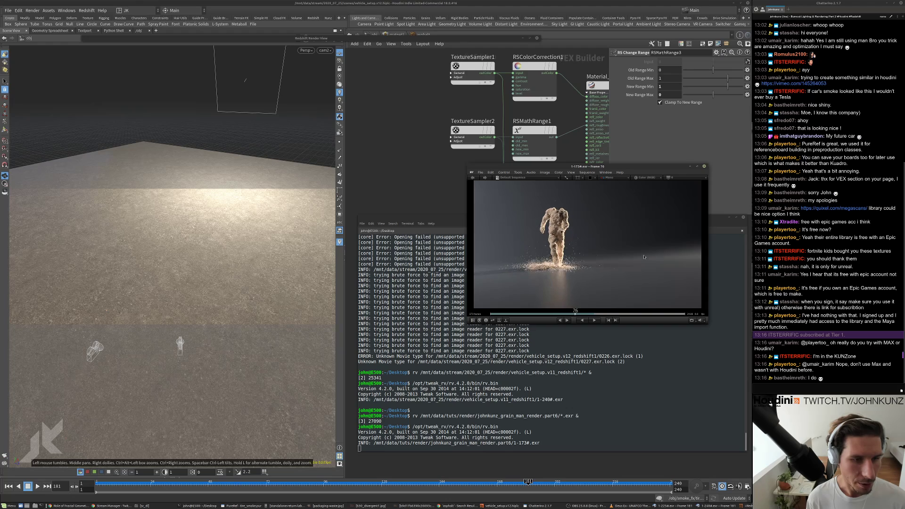
left_click_drag(601, 261, 657, 259)
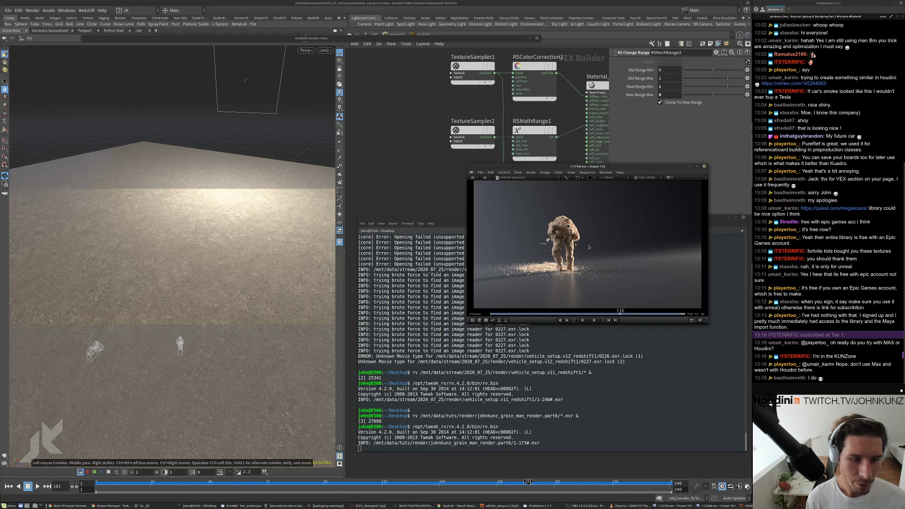
key("space")
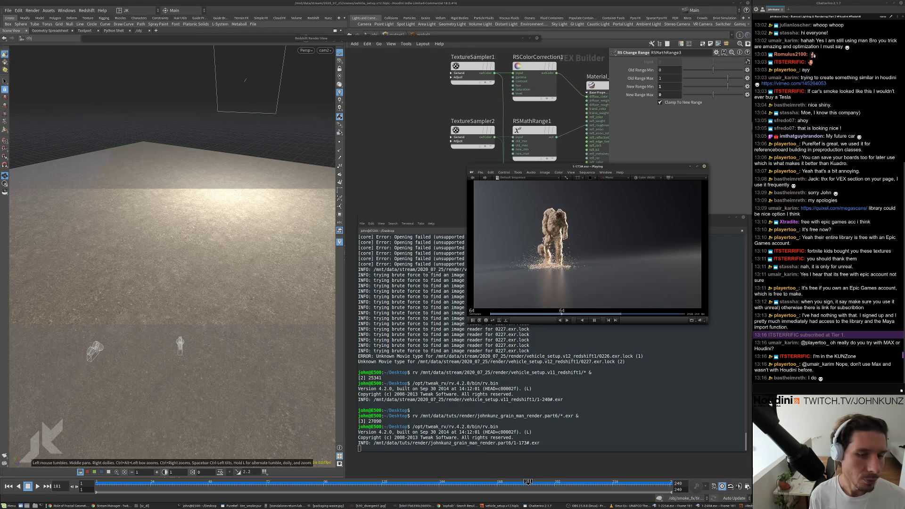
left_click_drag(546, 259, 565, 258)
key("space")
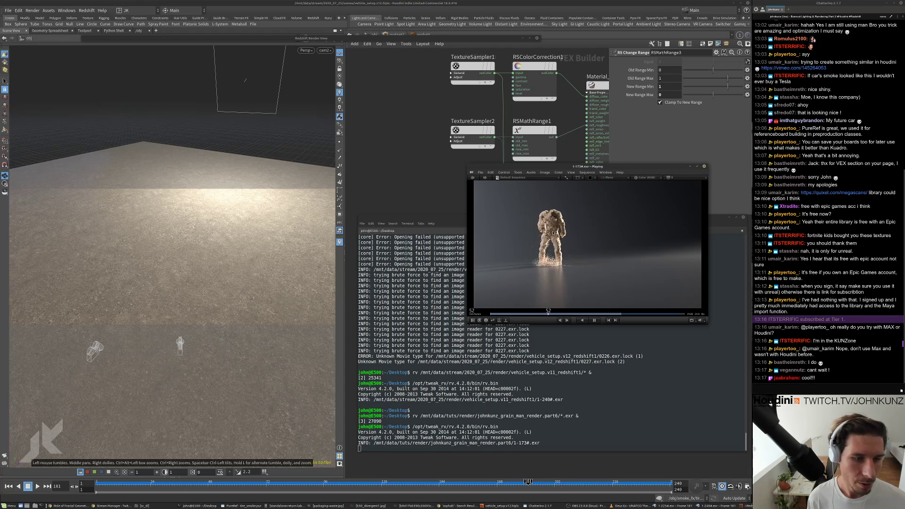
- Examine the grain man close up and at full window size in RV, close the player, and return to Houdini
scroll(553, 233, "up", 5)
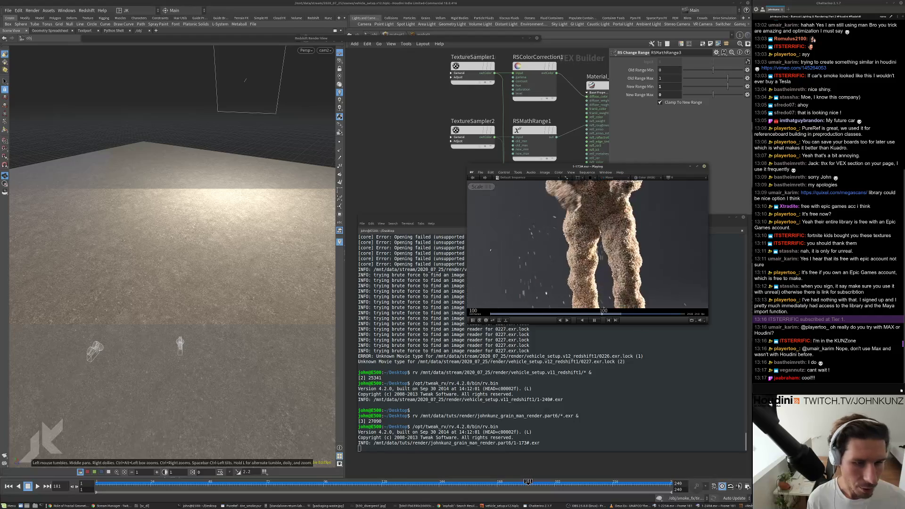
middle_click_drag(585, 268, 587, 351)
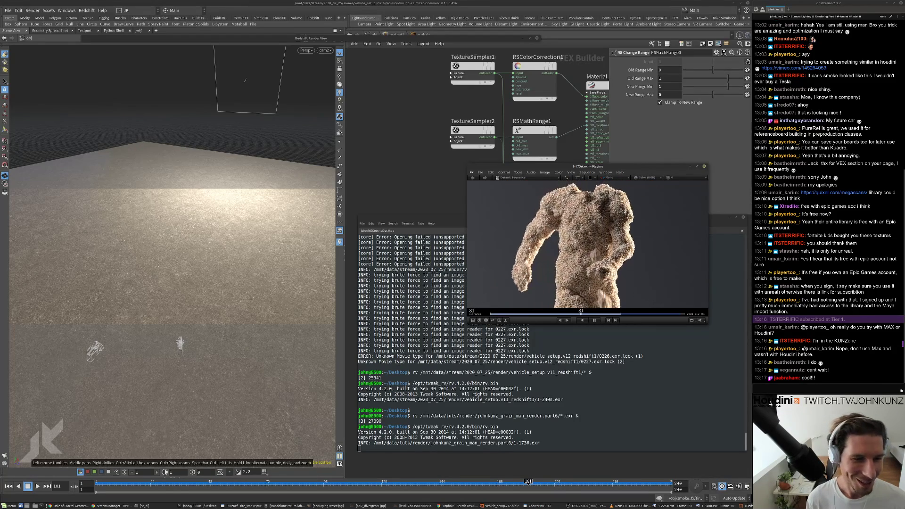
key("w")
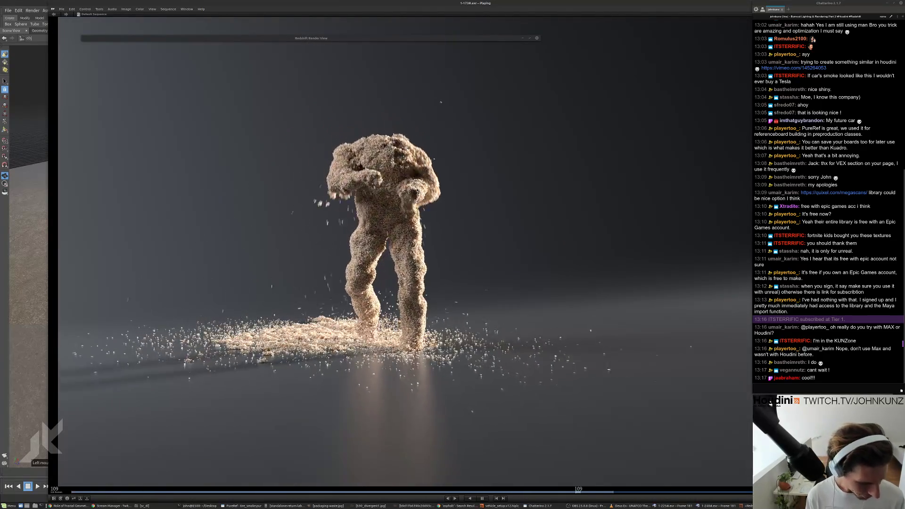
key("q")
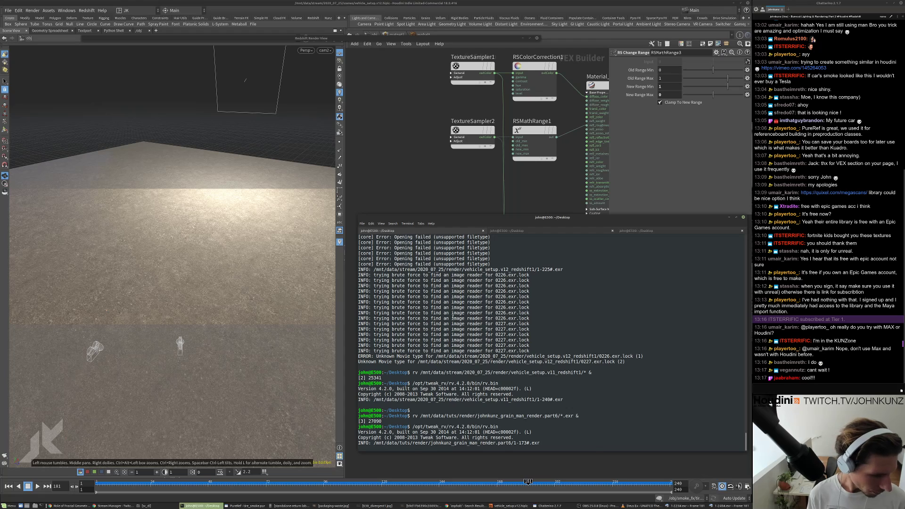
key("alt+Tab")
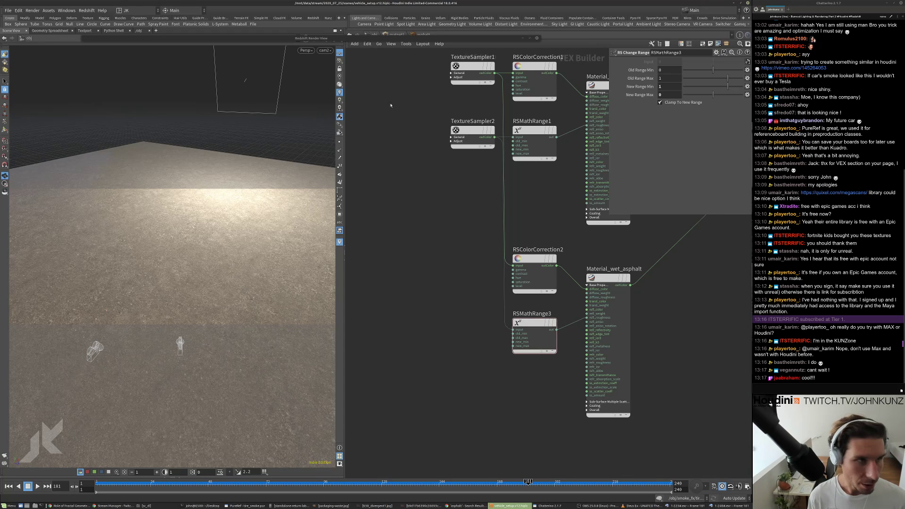
- Check the asphalt in the Redshift render view, show the parameters of Material_wet_asphalt, and roll the render view up again
left_click(388, 39)
middle_click_drag(424, 311, 447, 355)
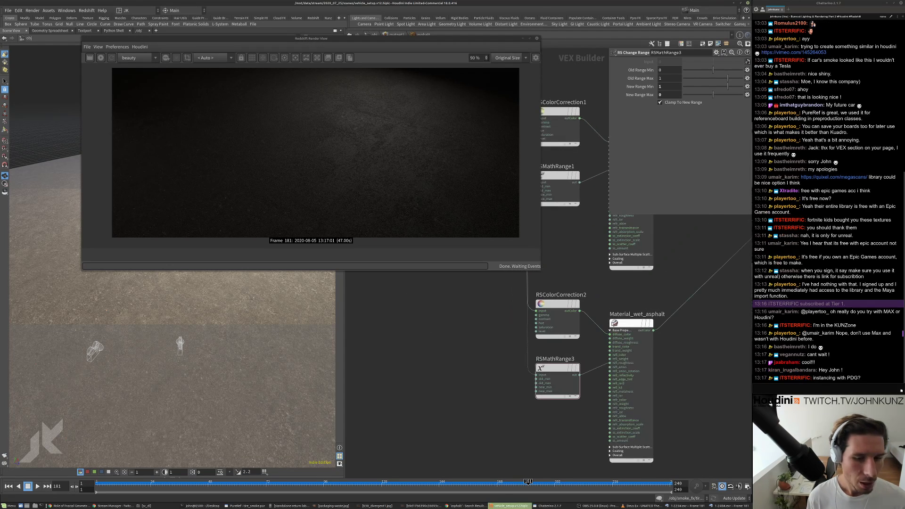
left_click(649, 342)
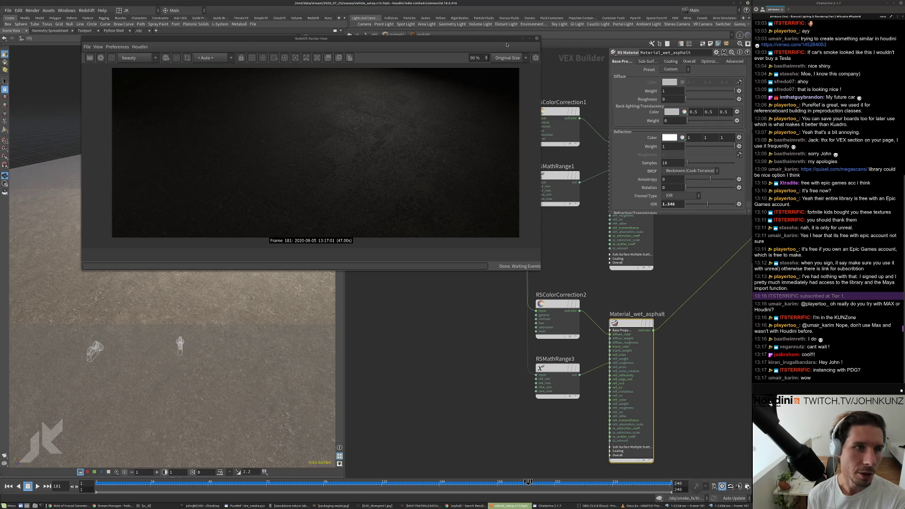
double_click(418, 38)
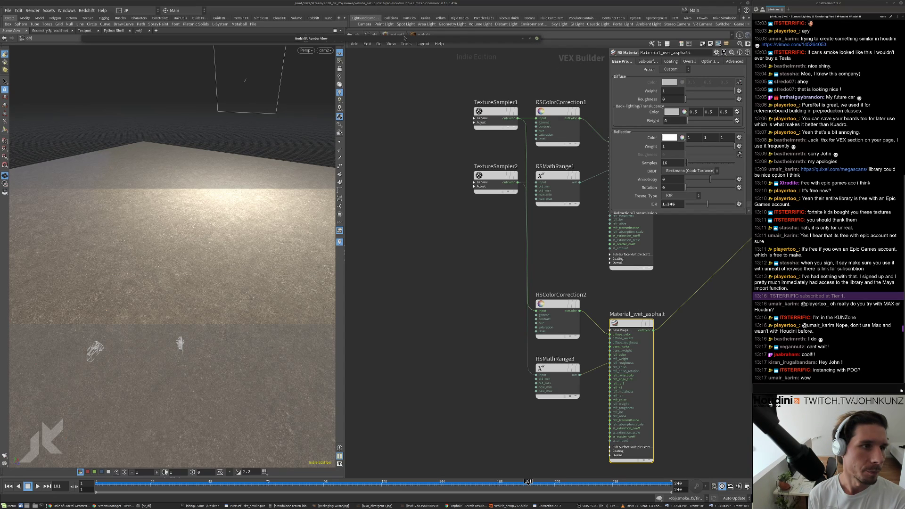
- Go up to the object level and show the Redshift instancing settings of vehicle_obj_anim
left_click(375, 34)
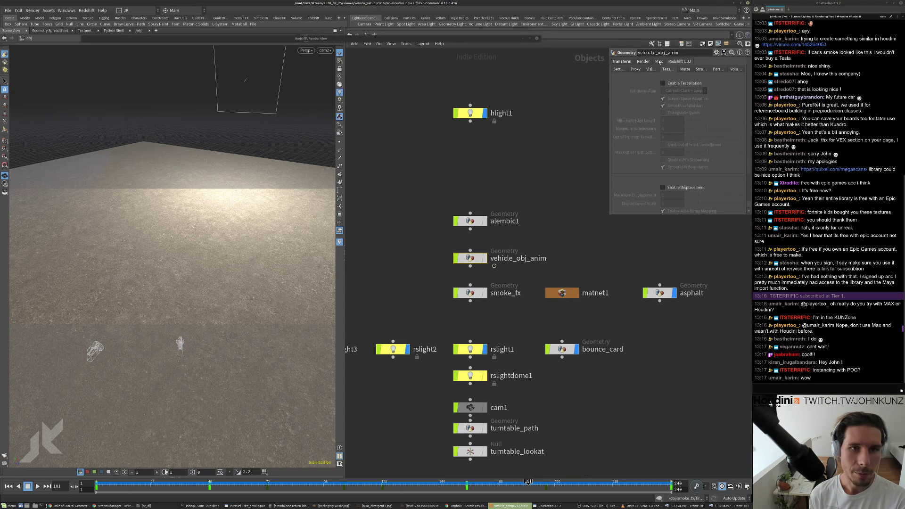
left_click(619, 69)
left_click(675, 77)
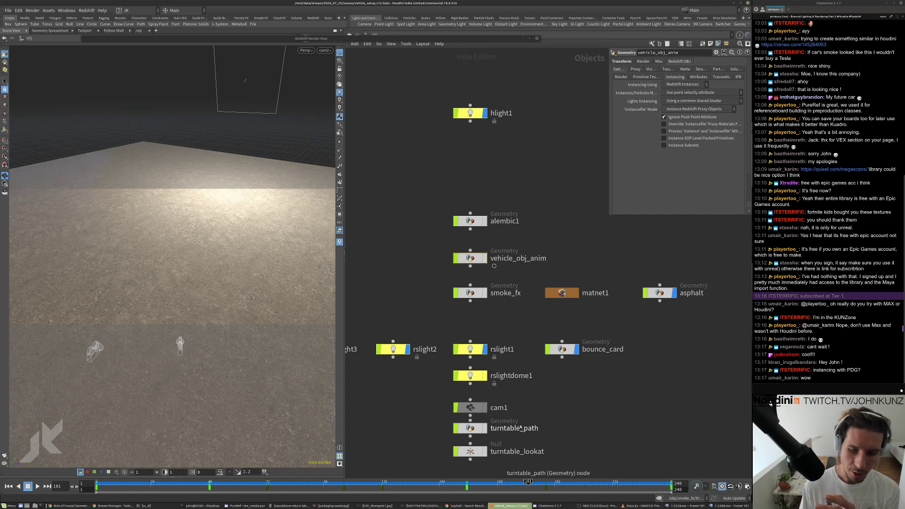
- Add a Copy to Points node in the empty area below the exhaust source nodes inside vehicle_obj_anim
double_click(471, 258)
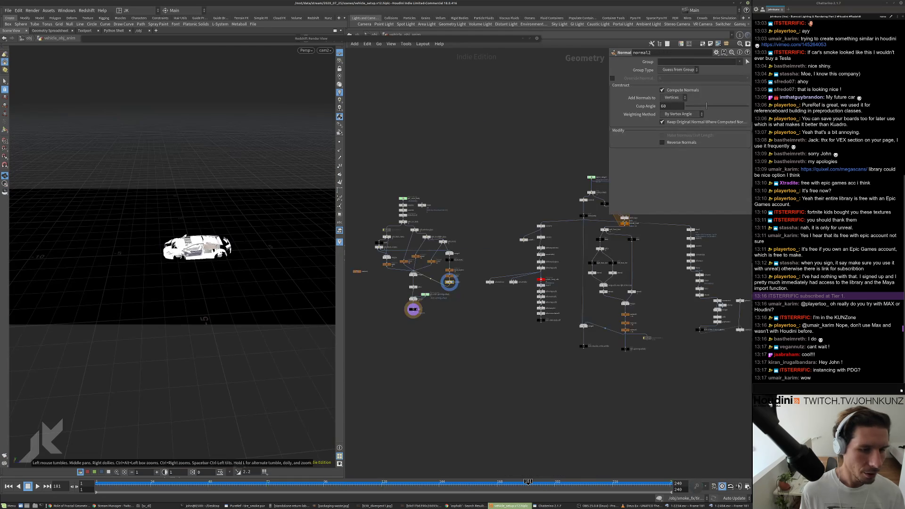
middle_click_drag(625, 343, 442, 402)
middle_click_drag(564, 447, 544, 368)
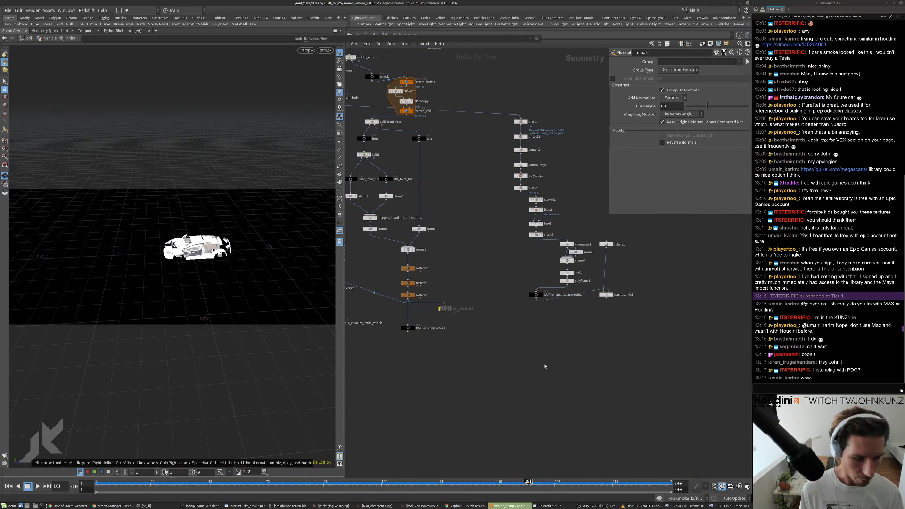
key("Tab")
type("copy")
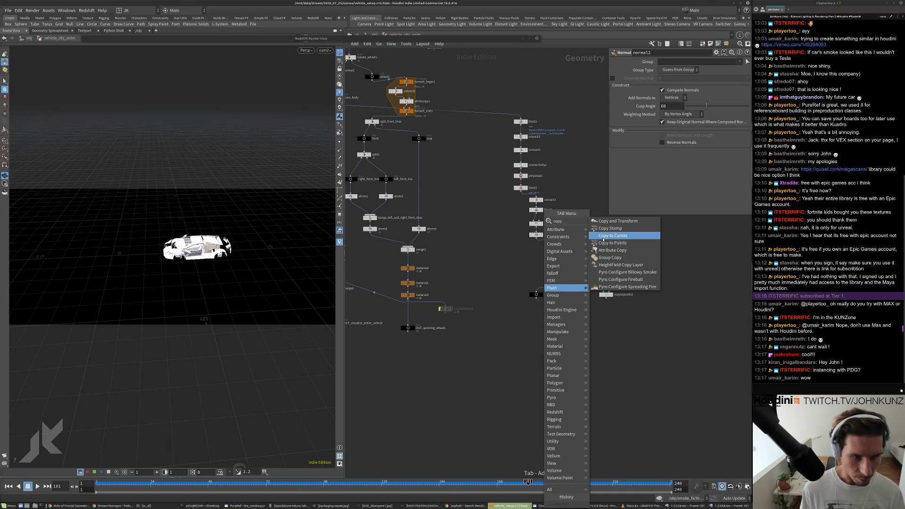
left_click(607, 243)
left_click(584, 370)
scroll(584, 372, "up", 5)
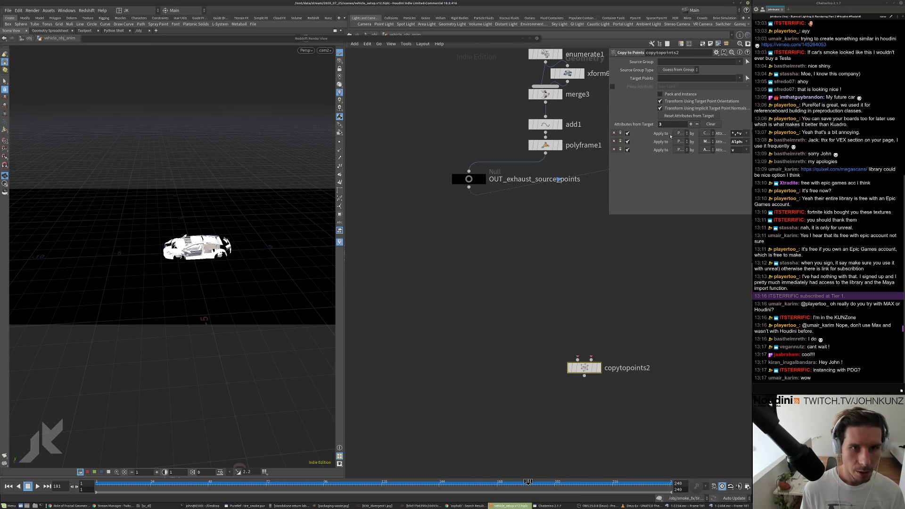
- Enable the piece attribute variant on the new Copy to Points node and delete the node
left_click(612, 86)
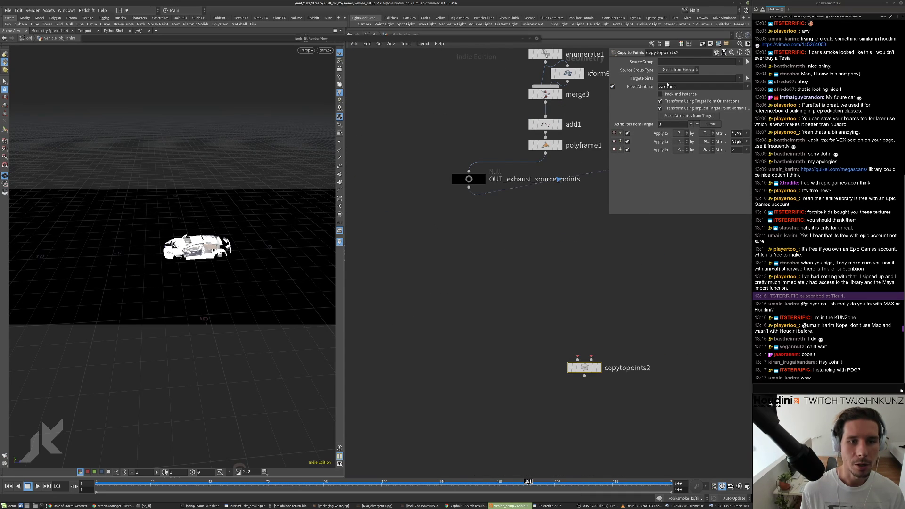
left_click(682, 86)
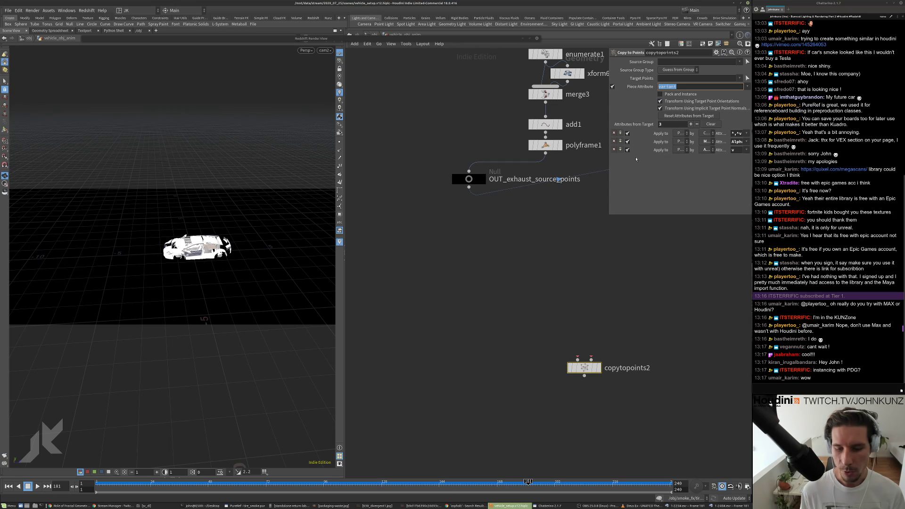
key("Return")
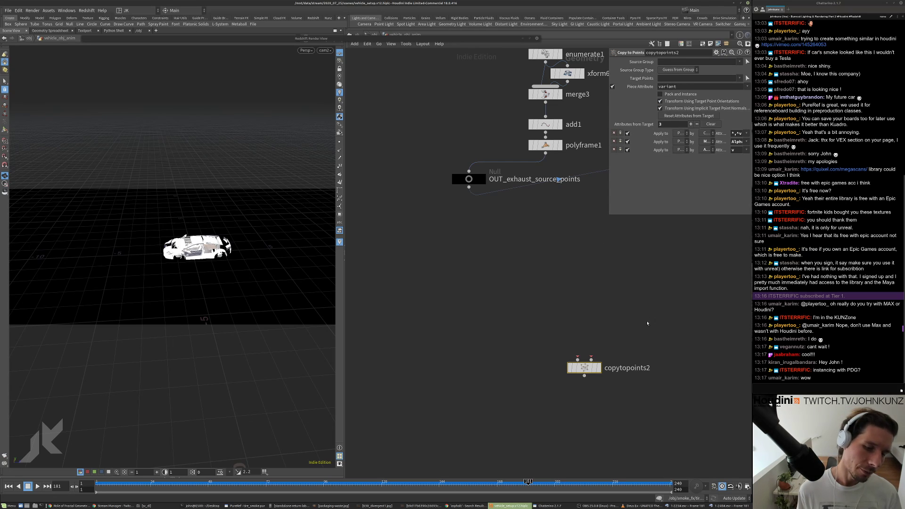
left_click(666, 86)
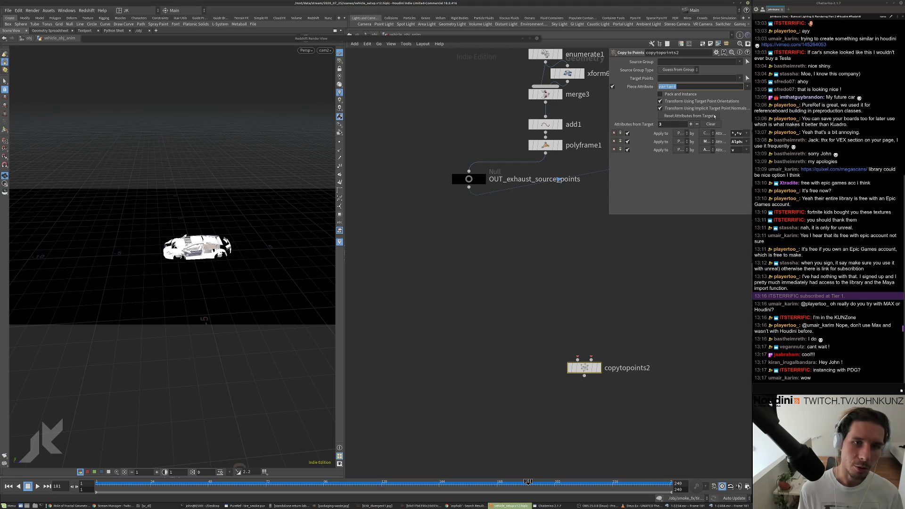
key("Return")
scroll(591, 327, "down", 5)
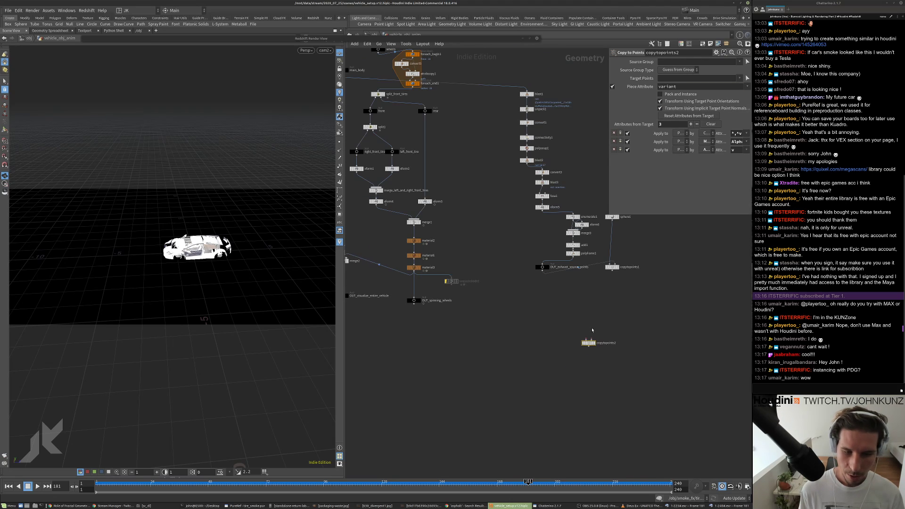
key("Delete")
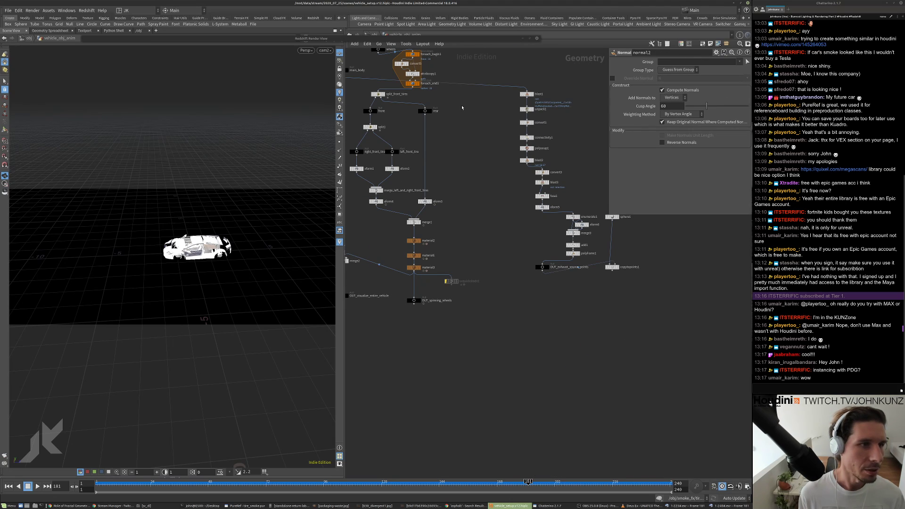
- Return to the asphalt material network inside matnet1 and examine the wet asphalt closely in the render view
left_click_drag(378, 38, 377, 46)
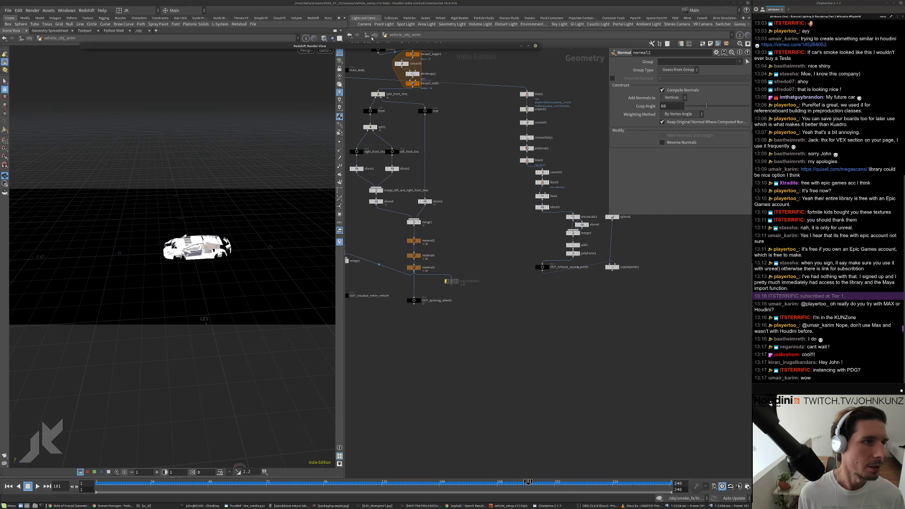
left_click(373, 35)
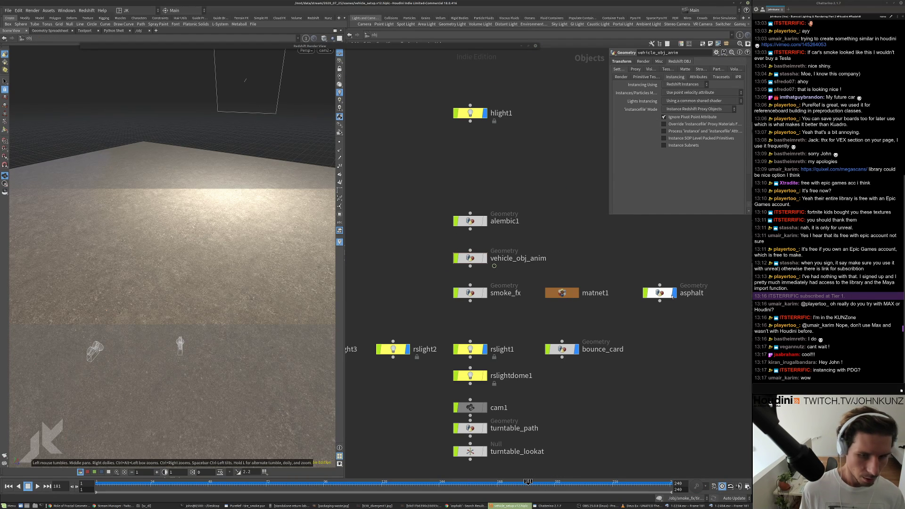
double_click(556, 291)
double_click(555, 289)
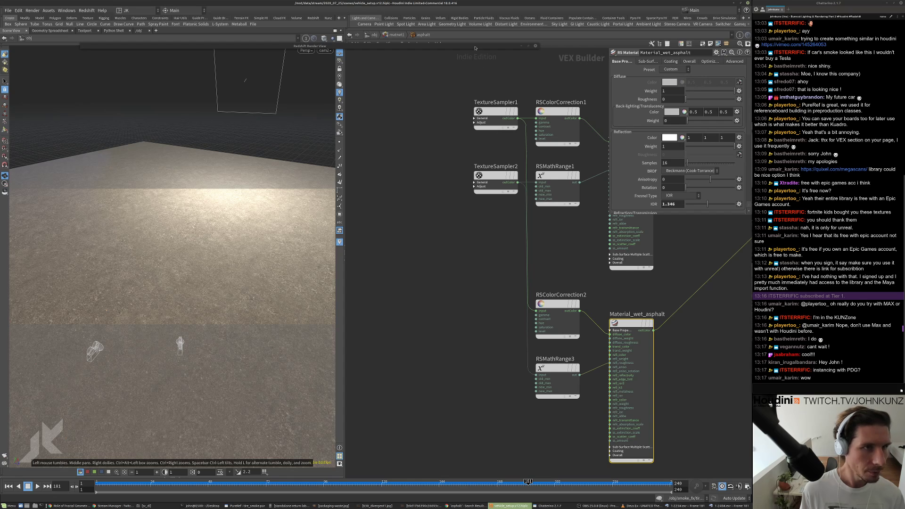
scroll(402, 119, "up", 5)
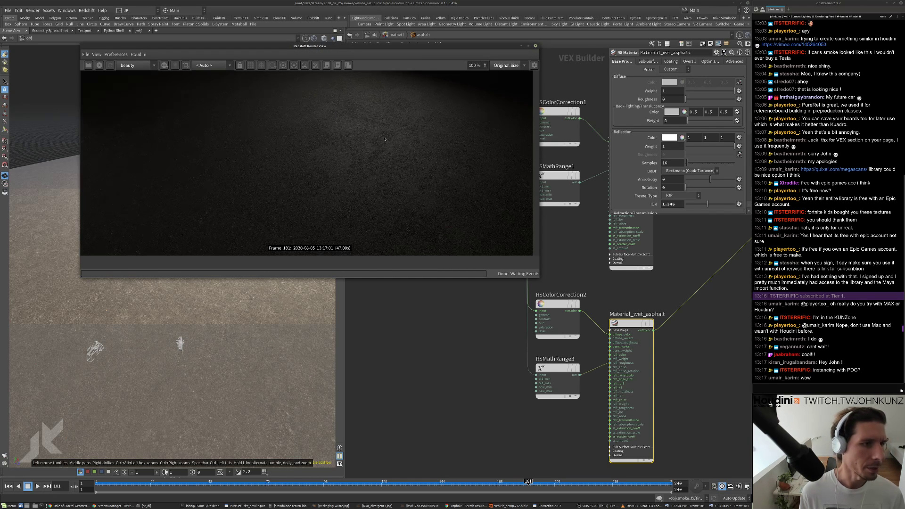
scroll(386, 140, "down", 5)
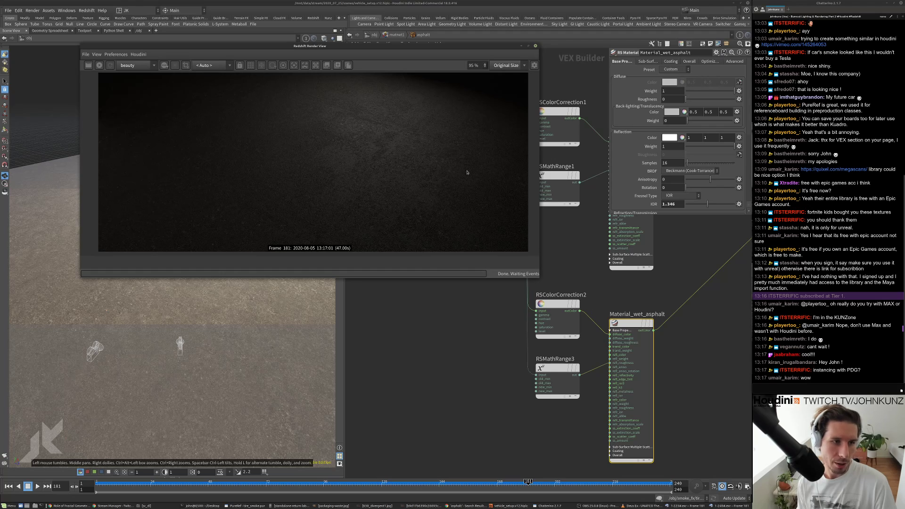
- Show the parameters of TextureSampler2, widen the parameter area, and select the full file path of the gloss texture
middle_click_drag(493, 372, 566, 376)
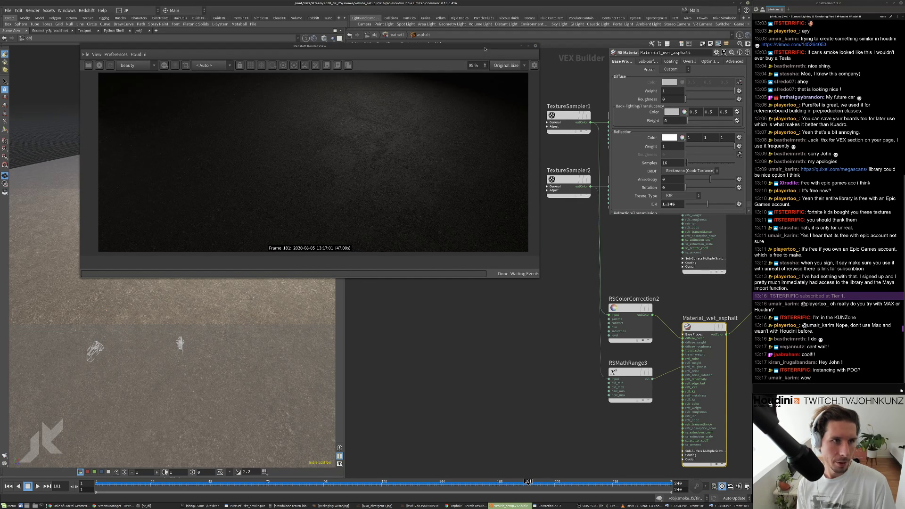
left_click_drag(484, 49, 474, 54)
left_click(567, 181)
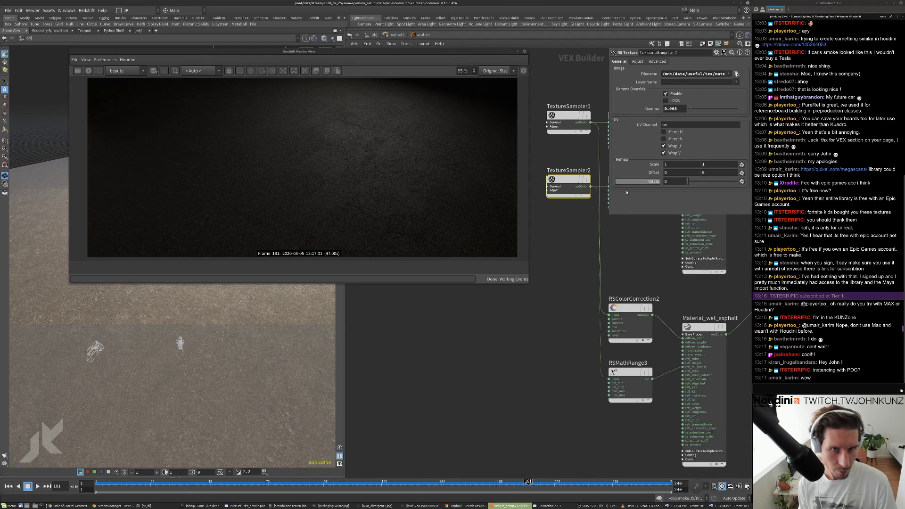
left_click_drag(610, 218, 465, 223)
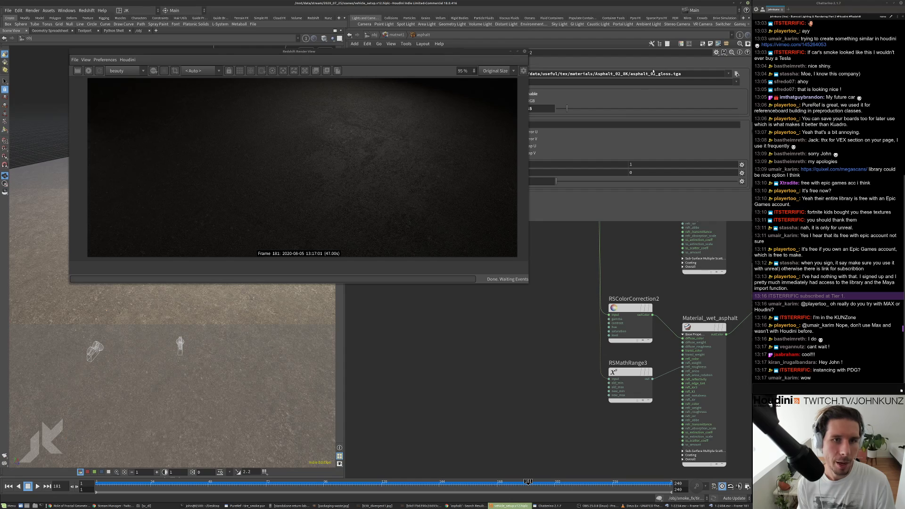
triple_click(653, 73)
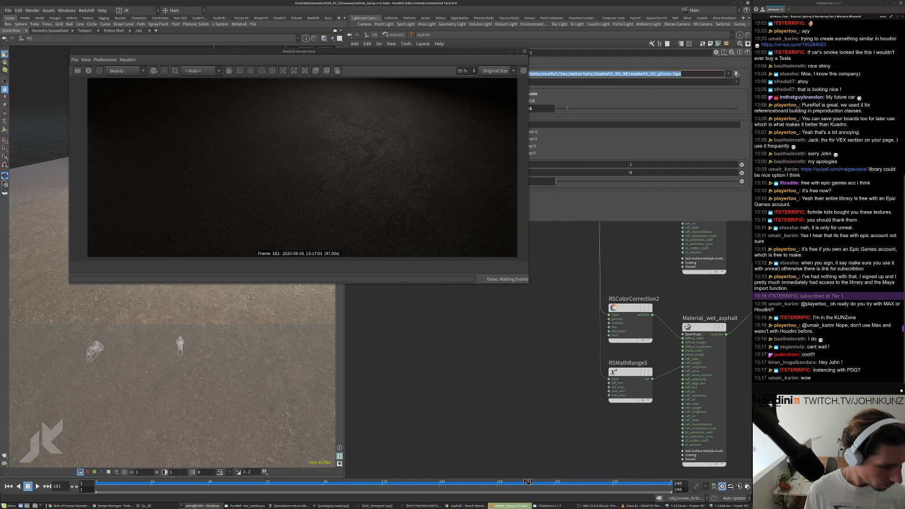
- Switch to the terminal and open /mnt/data/useful/tex/materials/Asphalt_02_8K/asphalt_02_gloss.tga with the rv command
left_click(195, 505)
type("rv")
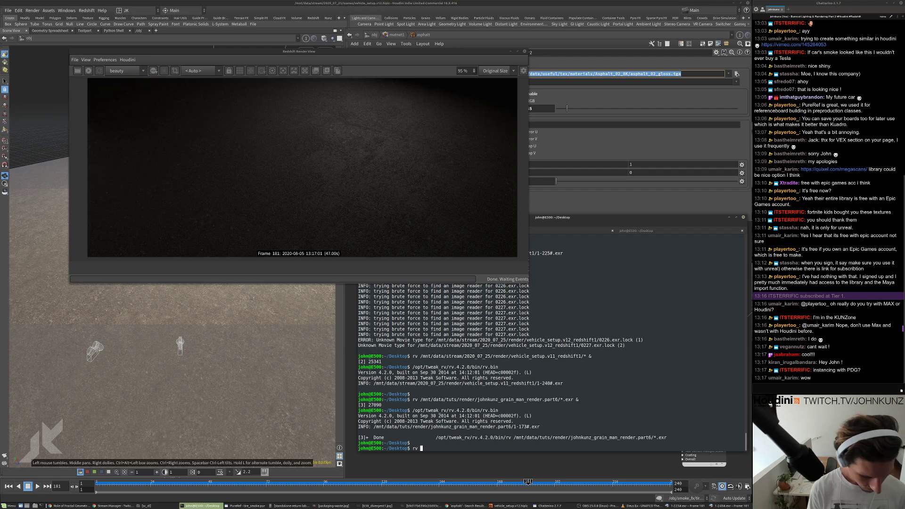
key("ctrl+shift+v")
key("Return")
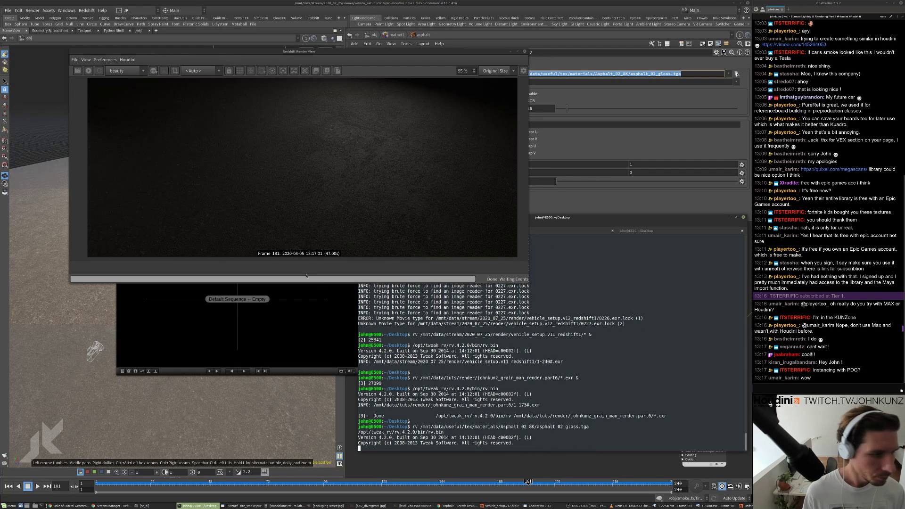
- Roll up the render view and place the RV window with the gloss texture over the terminal
left_click_drag(335, 53, 346, 26)
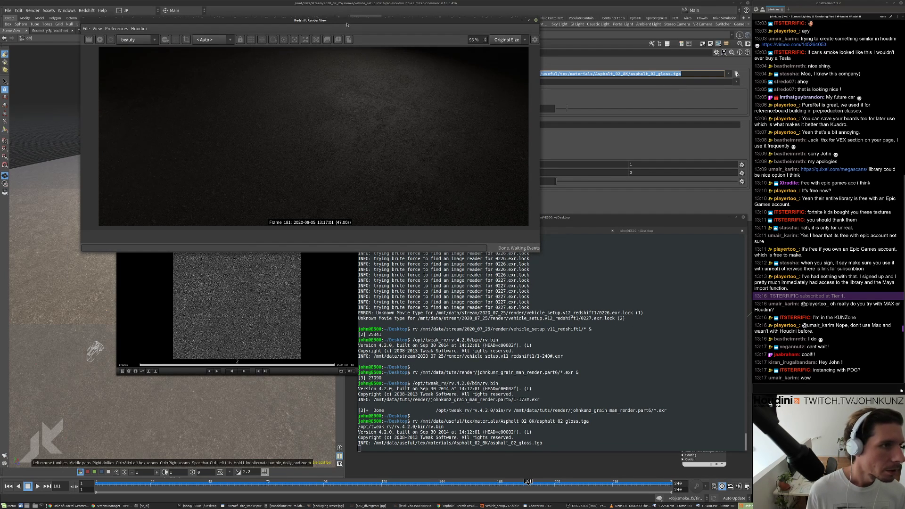
double_click(347, 24)
left_click_drag(280, 218, 653, 198)
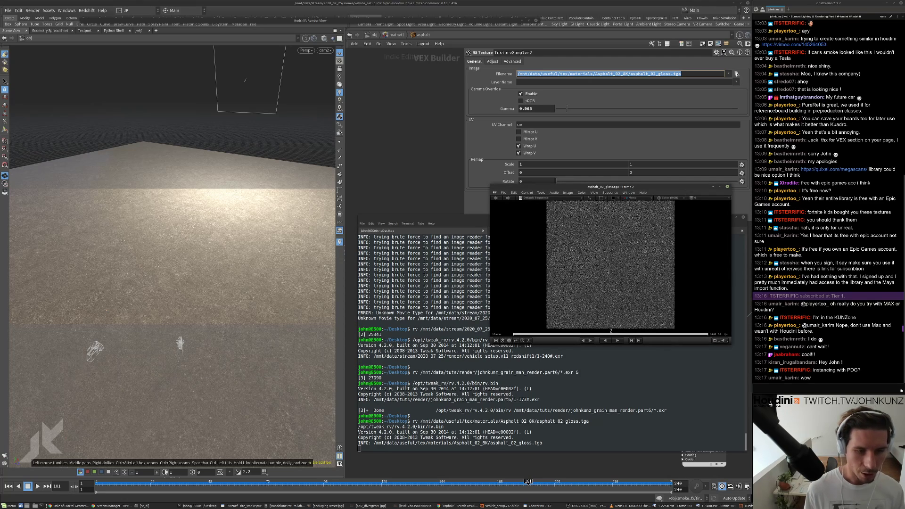
- Raise the RV display gamma to about 2.54 and examine the asphalt gloss texture's detail up close
scroll(607, 271, "up", 5)
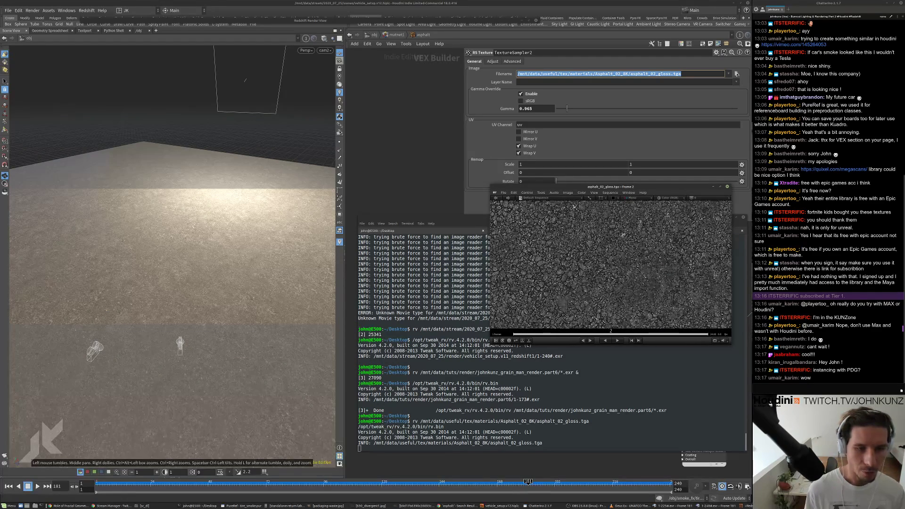
scroll(705, 232, "up", 1)
key("y")
left_click_drag(585, 268, 686, 272)
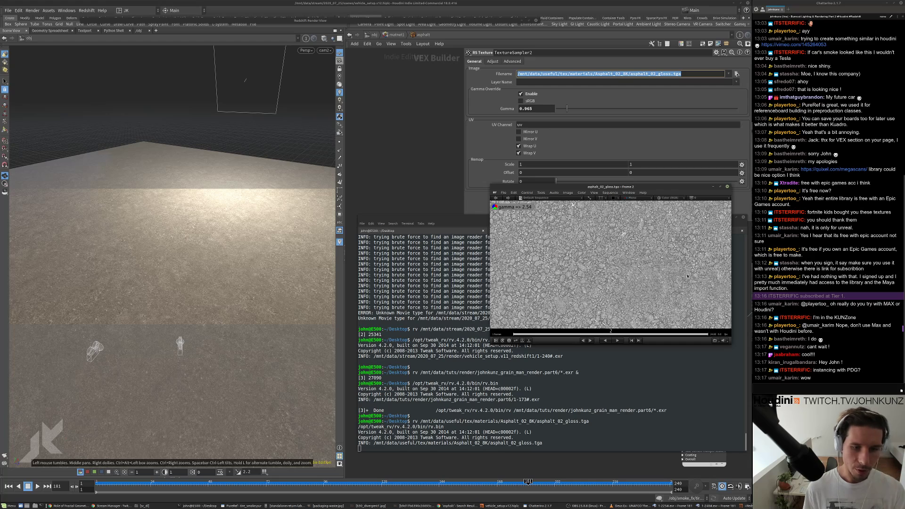
- Check the gloss texture at a much lower display gamma, close RV, and return to Houdini with the Redshift render view unrolled
left_click_drag(704, 270, 587, 261)
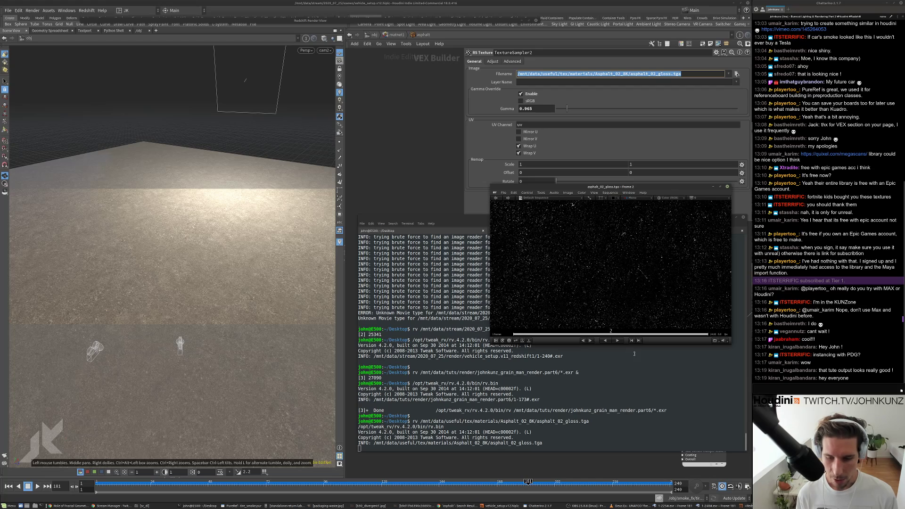
left_click(729, 187)
left_click(422, 193)
key("h")
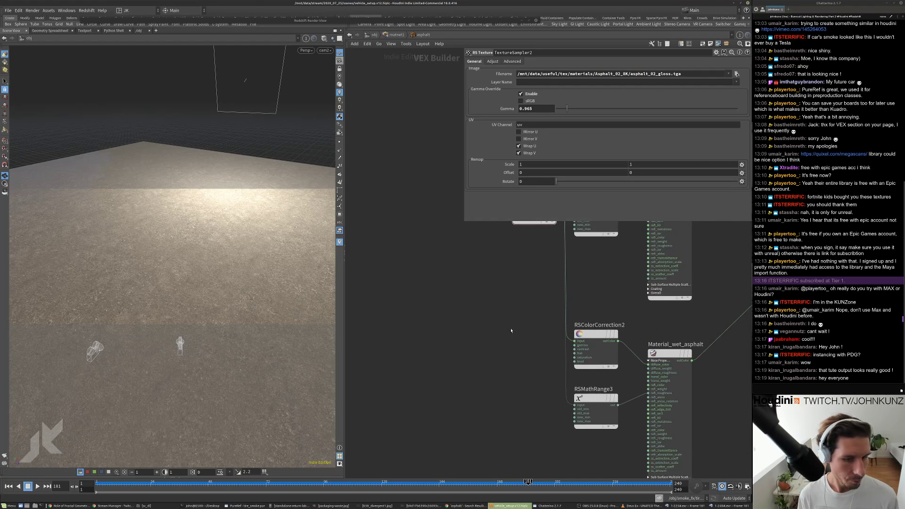
left_click(353, 21)
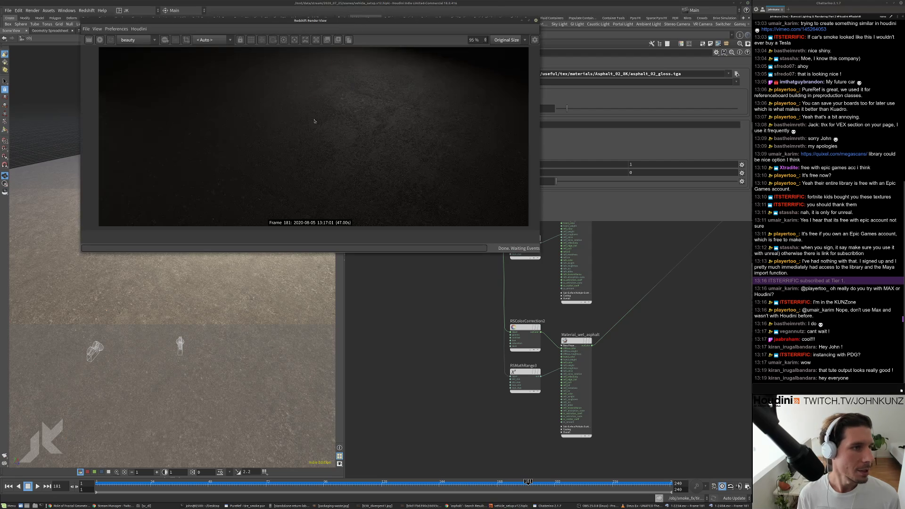
- Set the New Range Min of RSMathRange3 to 0.133 and start a progressive render to check the wet asphalt's highlights
scroll(519, 405, "up", 4)
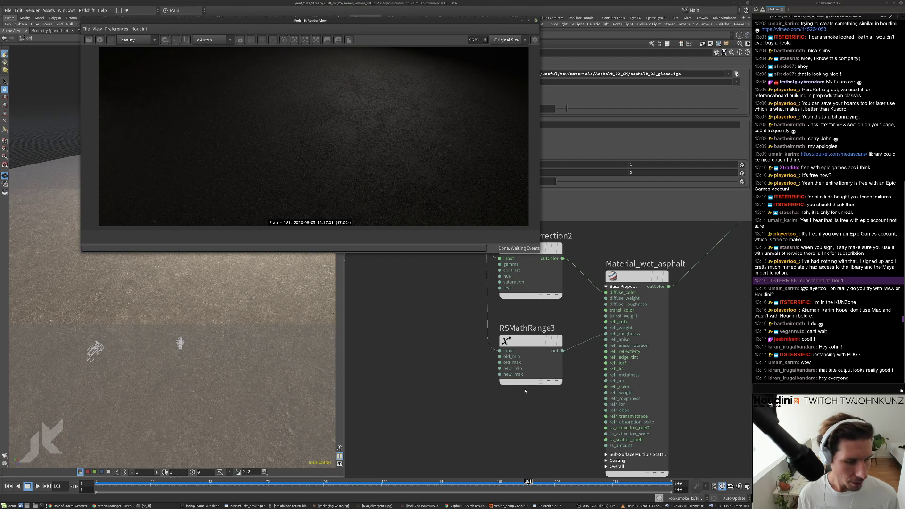
left_click(530, 340)
left_click_drag(503, 24, 422, 63)
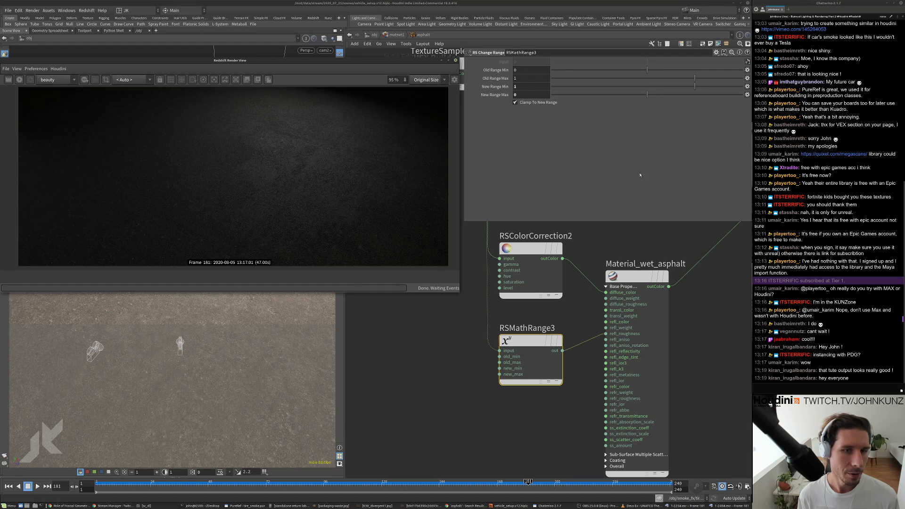
left_click_drag(680, 86, 653, 87)
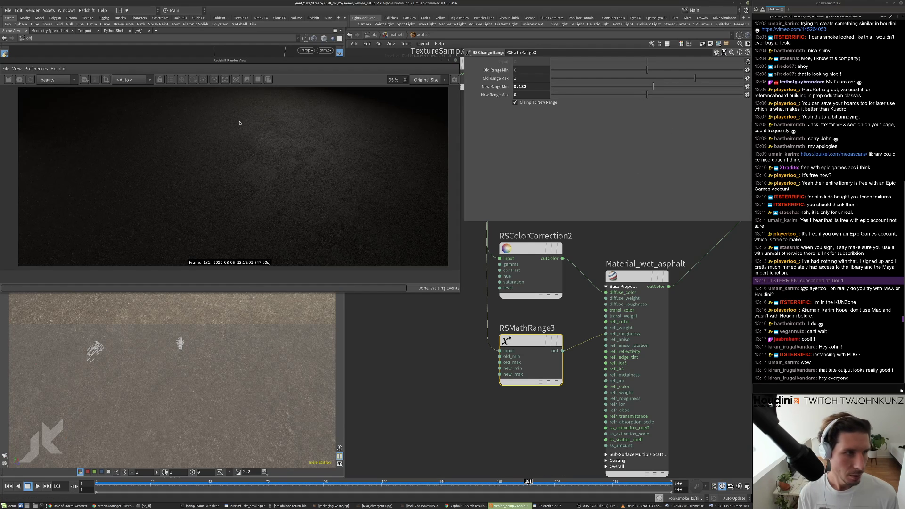
left_click(20, 79)
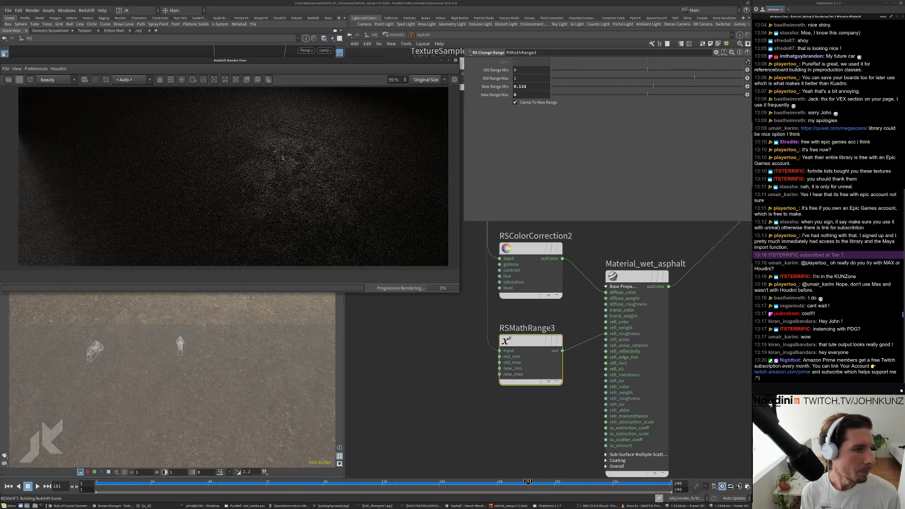
scroll(283, 164, "up", 3)
scroll(284, 164, "up", 3)
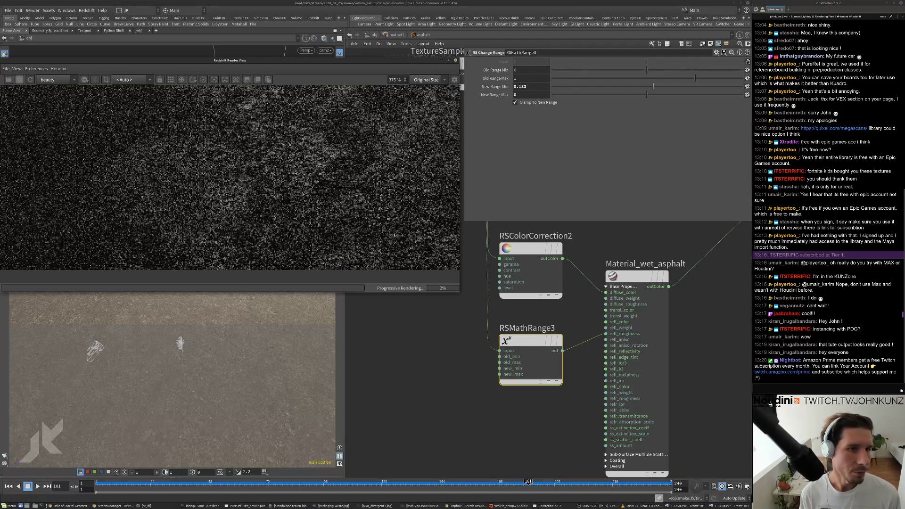
scroll(224, 189, "down", 5)
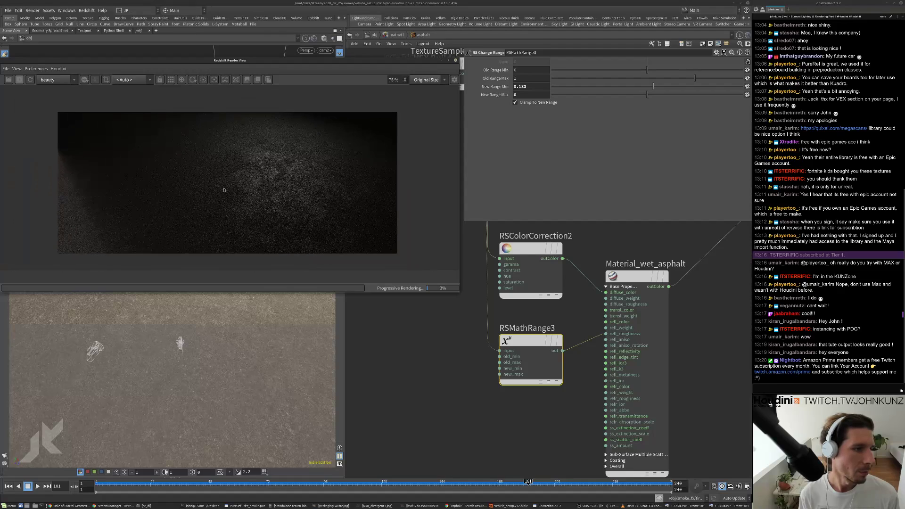
- Try 0.05 as the New Range Min of RSMathRange3, lower it to 0.005, and compare the asphalt highlights in the render
double_click(527, 86)
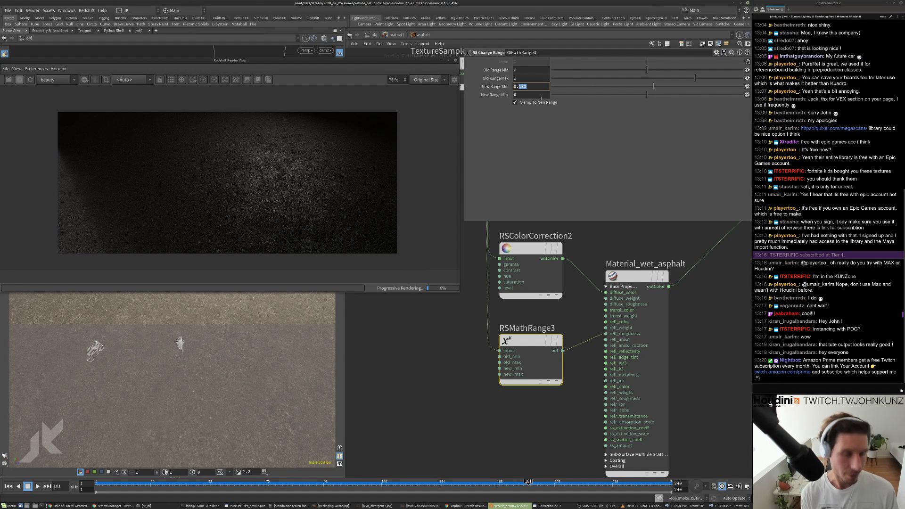
type("05")
key("Return")
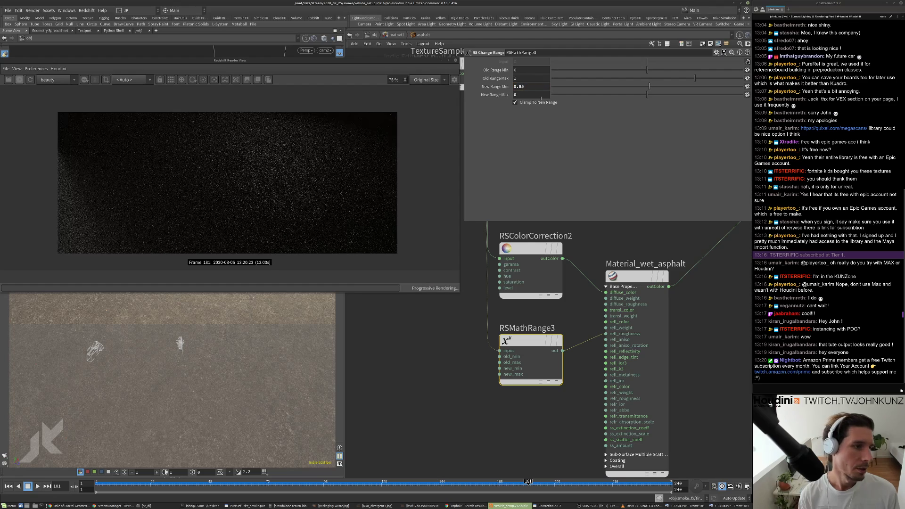
left_click(516, 87)
type("0")
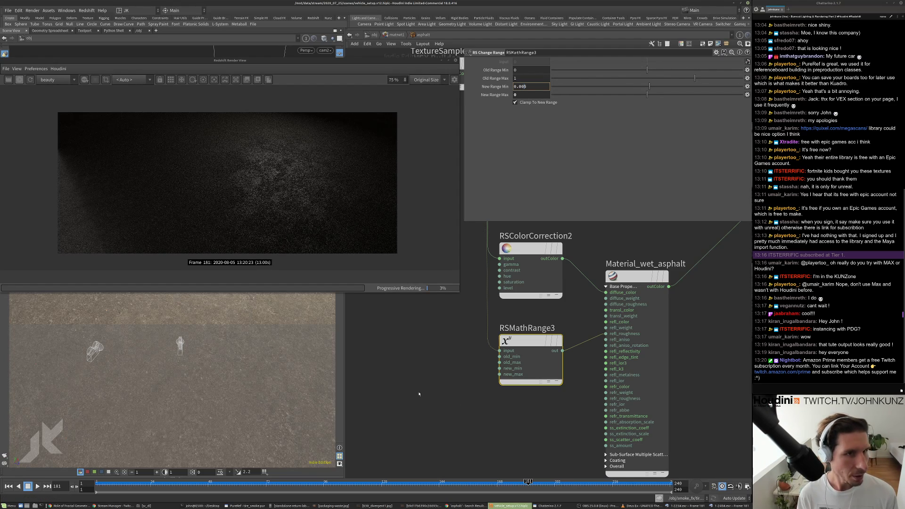
key("Return")
scroll(225, 184, "up", 3)
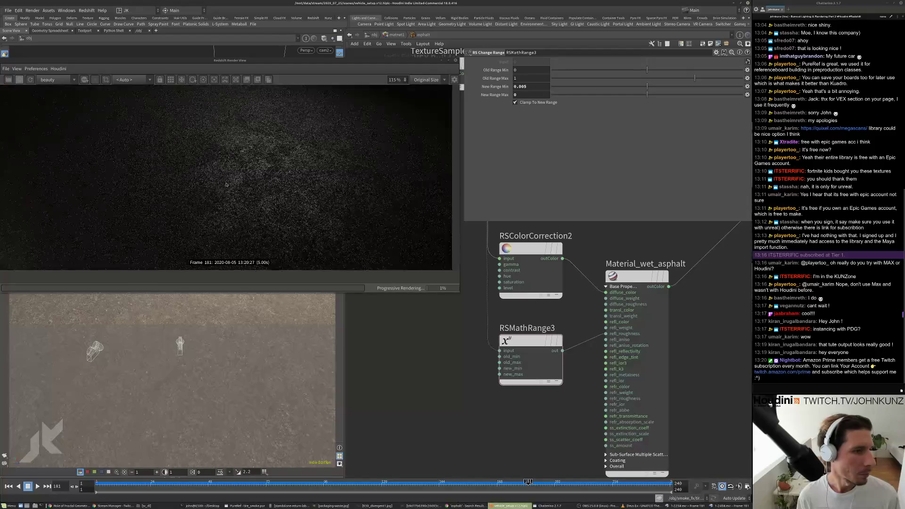
scroll(226, 185, "down", 3)
scroll(227, 185, "up", 3)
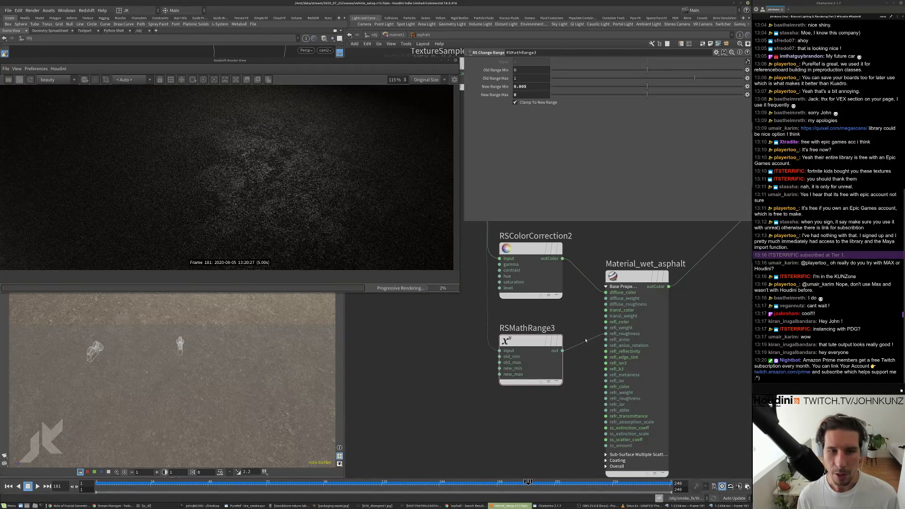
- Examine the Displacement1 and BumpBlender1 settings and how BumpMap1 and NormalMap1 feed the bump blender
scroll(586, 340, "down", 6)
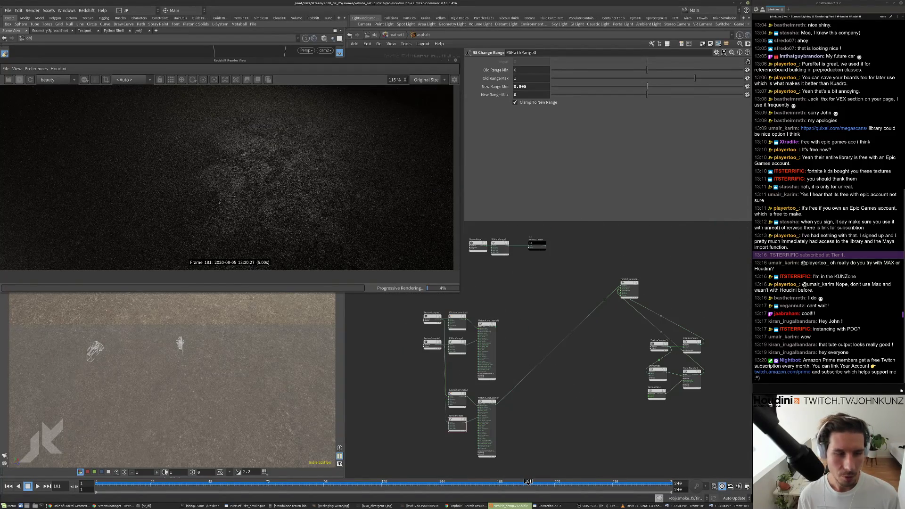
scroll(218, 202, "up", 8)
scroll(706, 322, "up", 5)
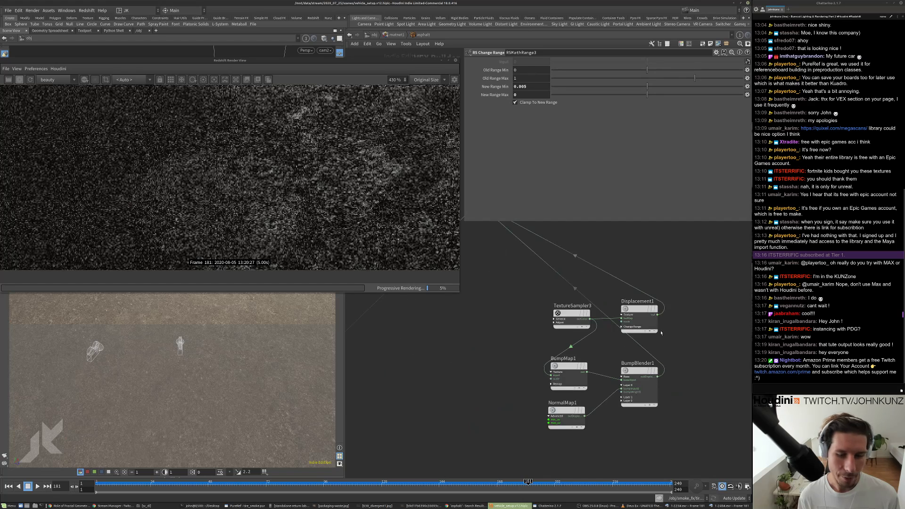
scroll(524, 262, "down", 3)
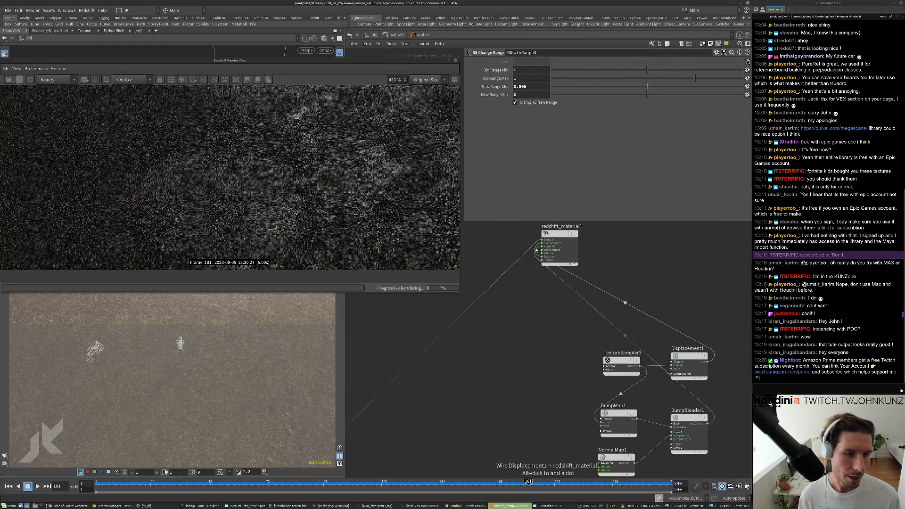
scroll(629, 299, "up", 2)
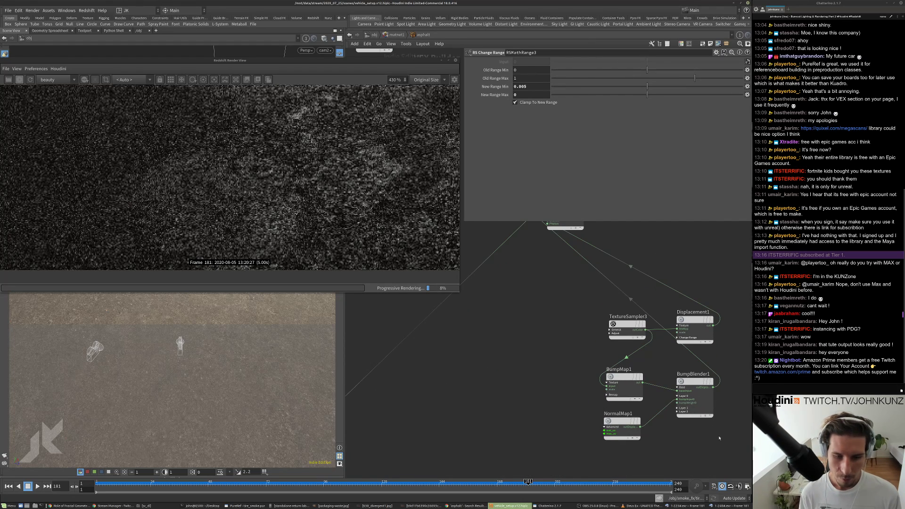
left_click(693, 321)
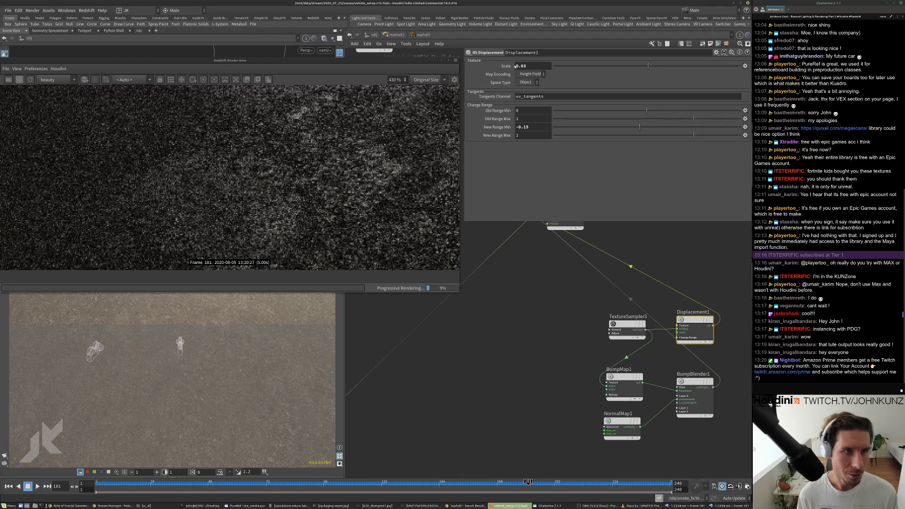
left_click(694, 381)
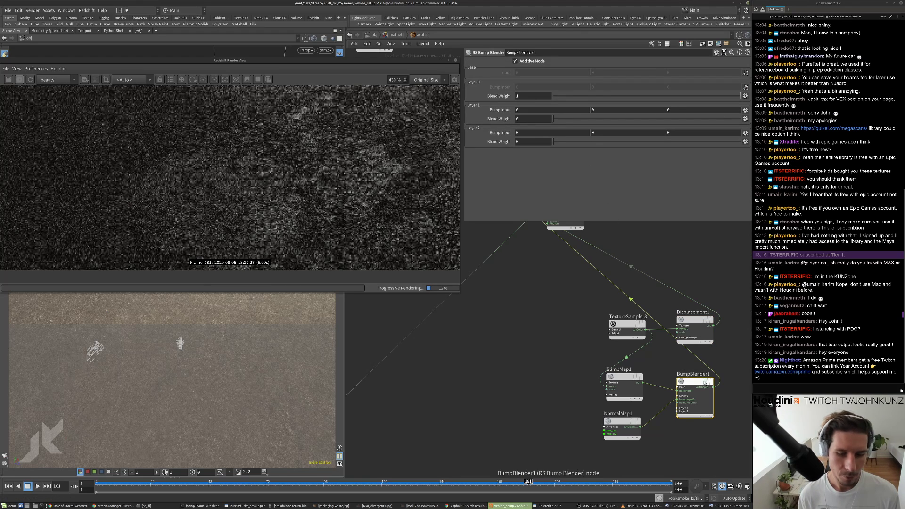
middle_click_drag(678, 386, 635, 370)
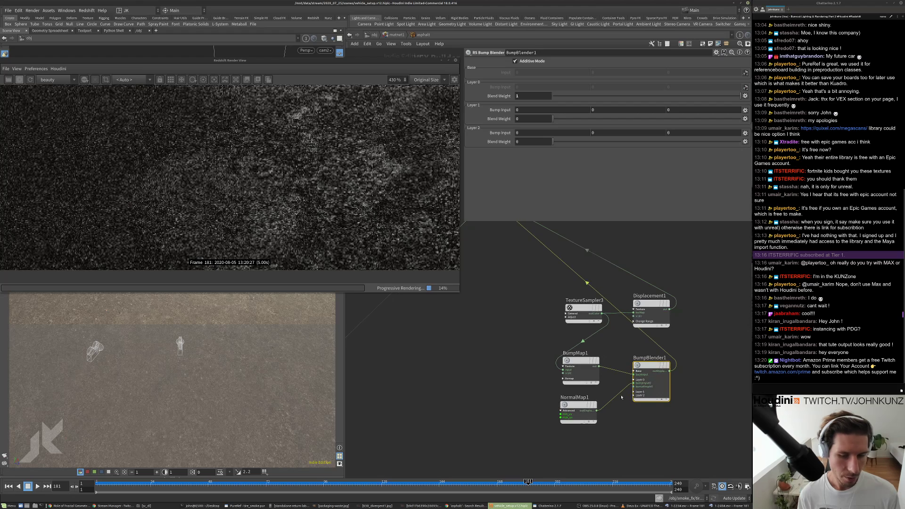
left_click(581, 372)
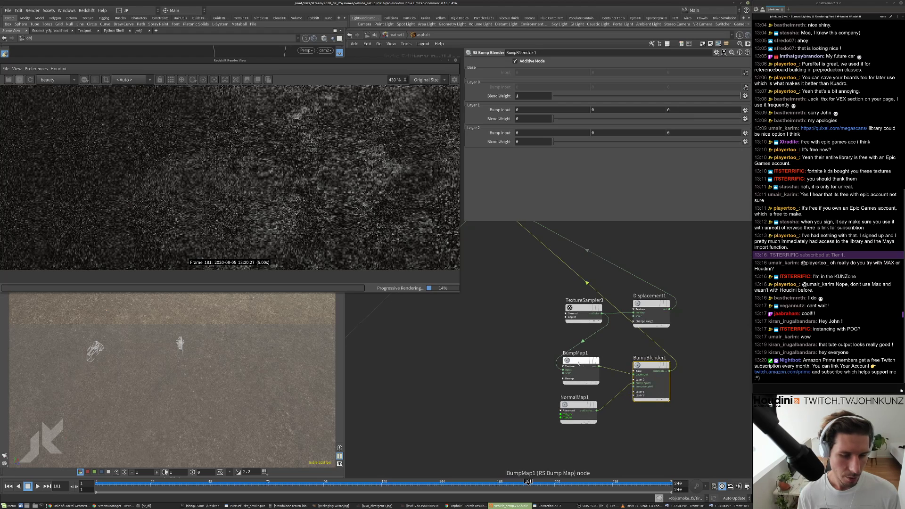
left_click(651, 366)
scroll(621, 418, "up", 3)
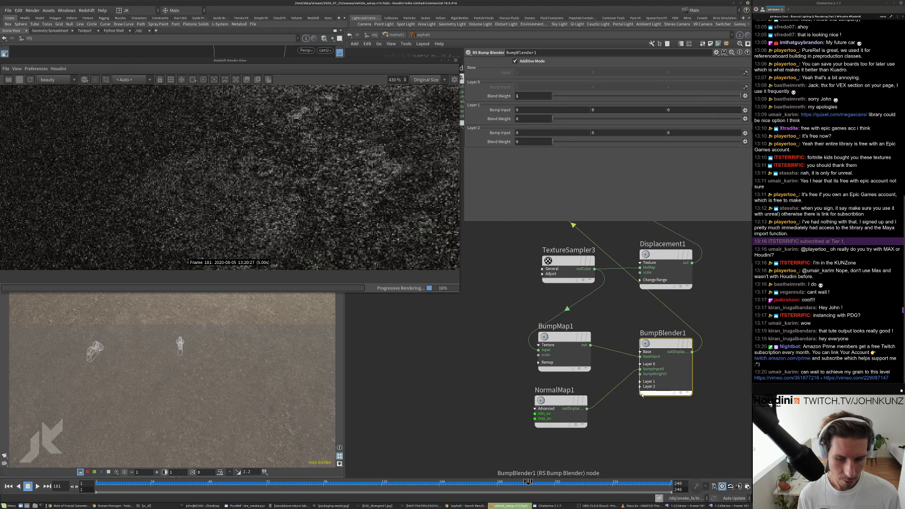
scroll(642, 393, "up", 2)
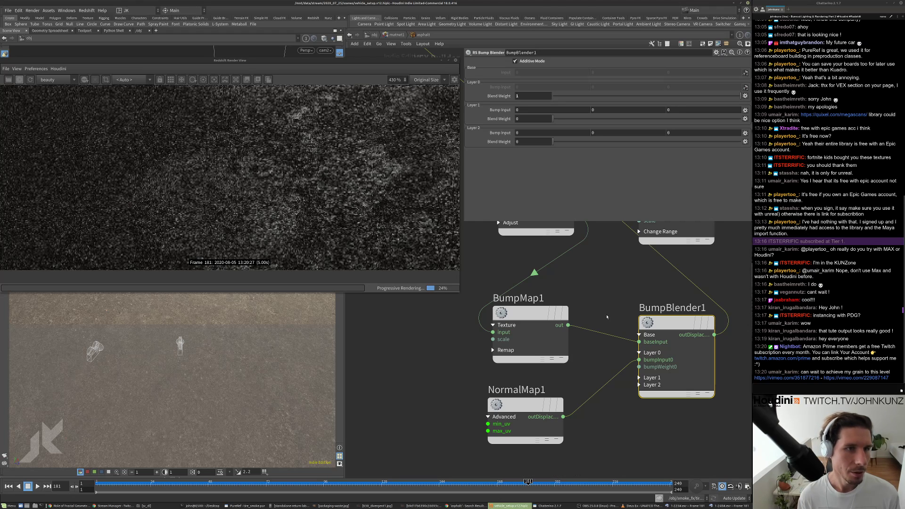
scroll(607, 317, "down", 3)
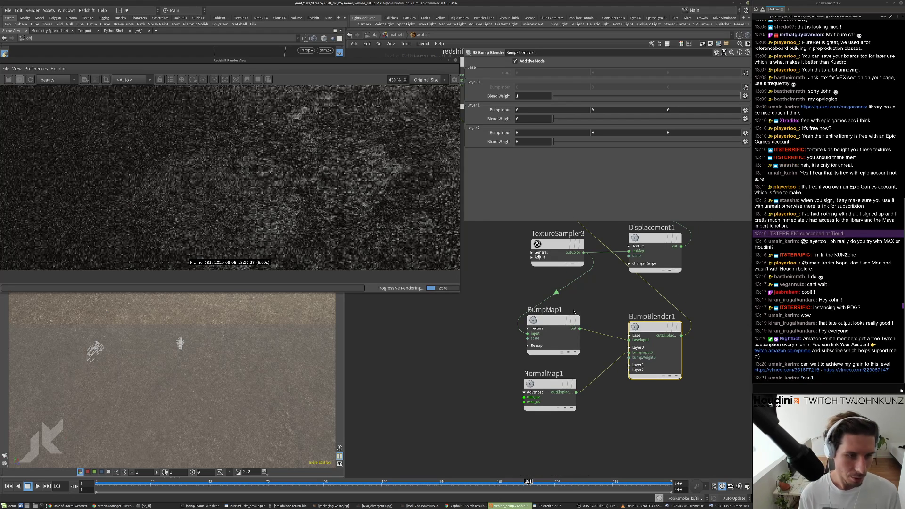
- Open the two Vimeo links from the chat in Firefox, place the browser over the node network, and watch the Sand of Time HBO video
left_click(806, 370)
left_click(847, 370)
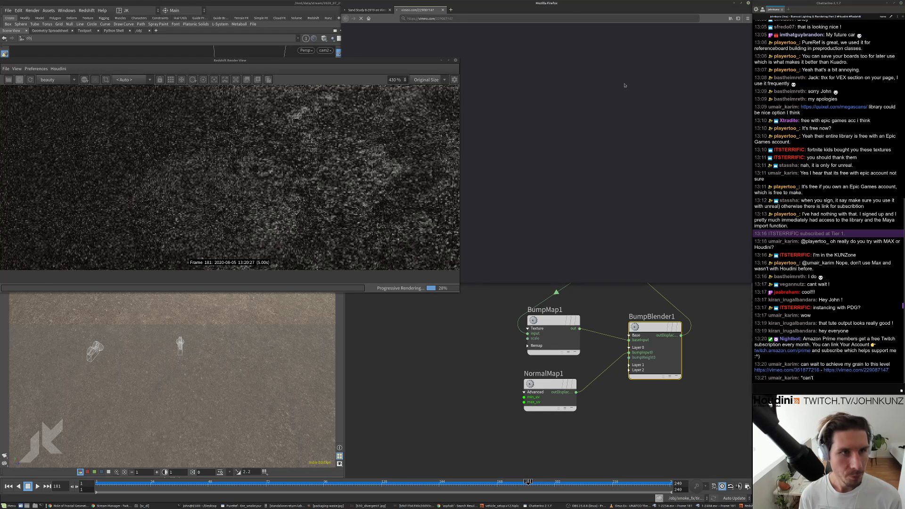
left_click_drag(563, 6, 536, 369)
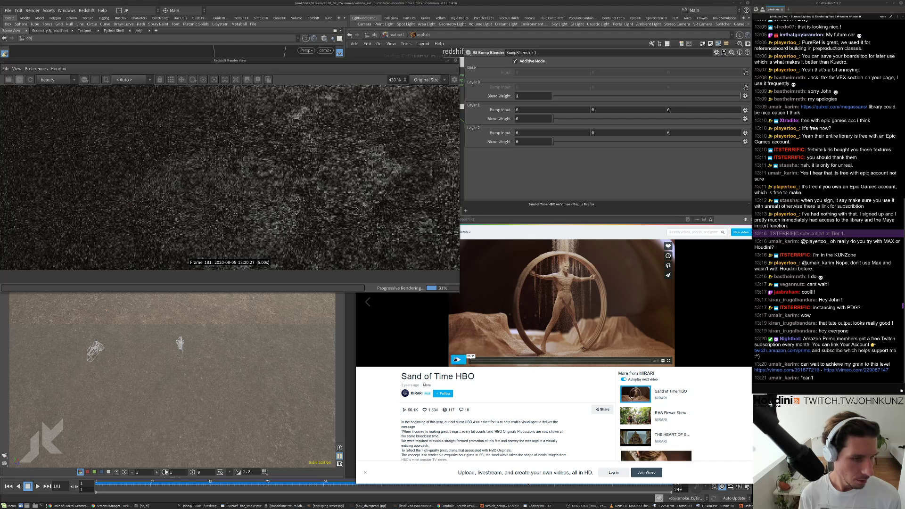
left_click(586, 355)
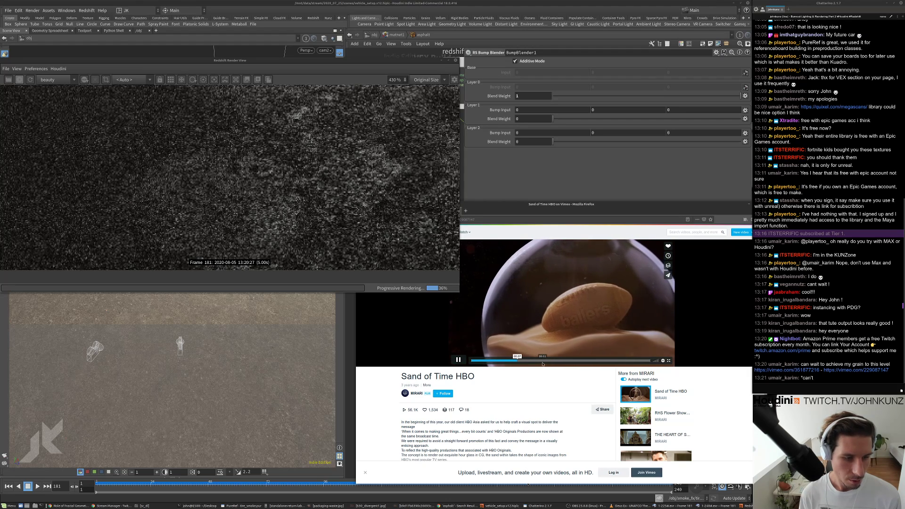
left_click(563, 361)
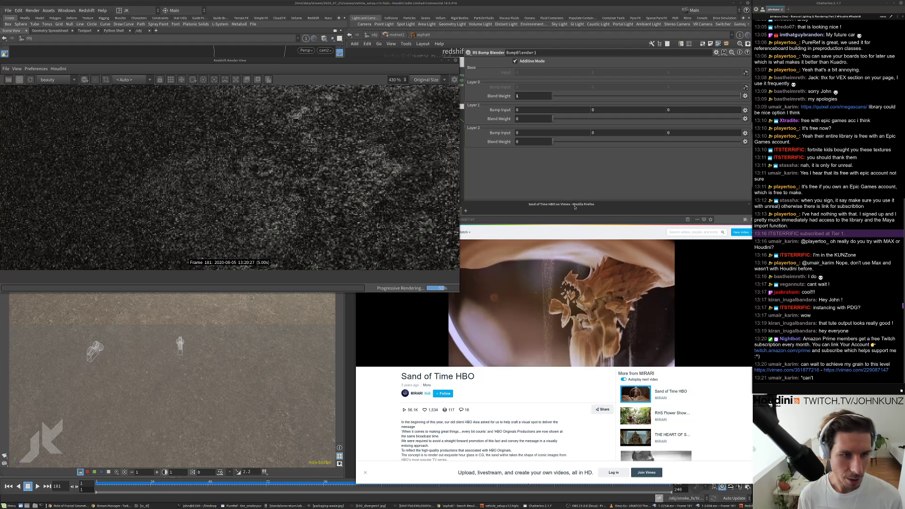
left_click_drag(573, 206, 592, 194)
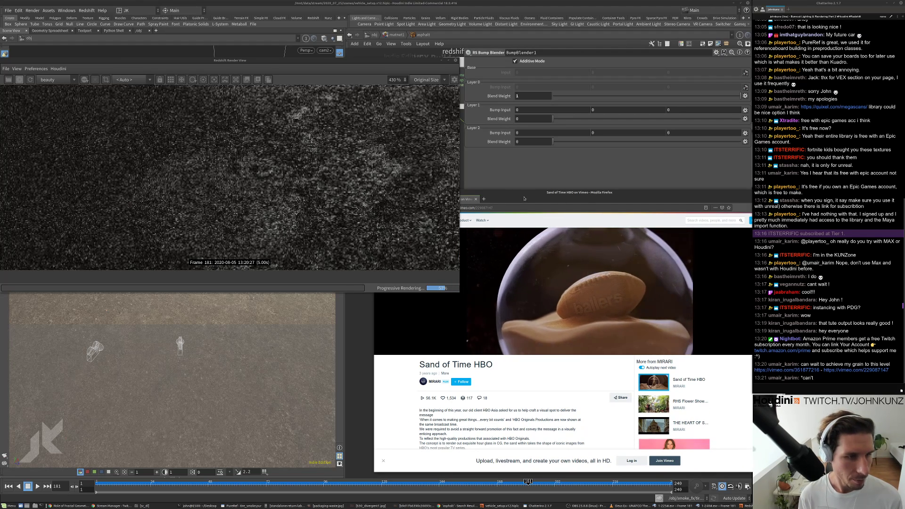
- Switch to the Sand Study 8-2019 video, play it, and skim through its sand simulation shots
left_click_drag(524, 198, 526, 237)
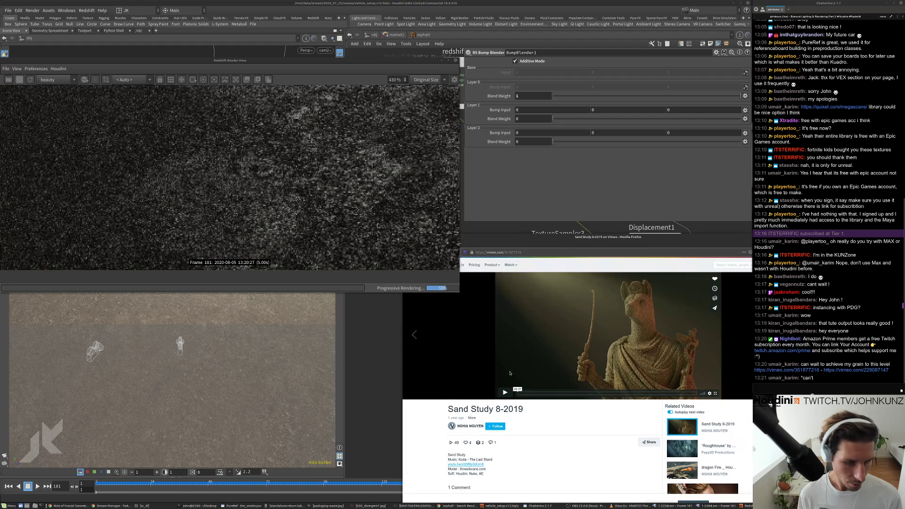
left_click(505, 393)
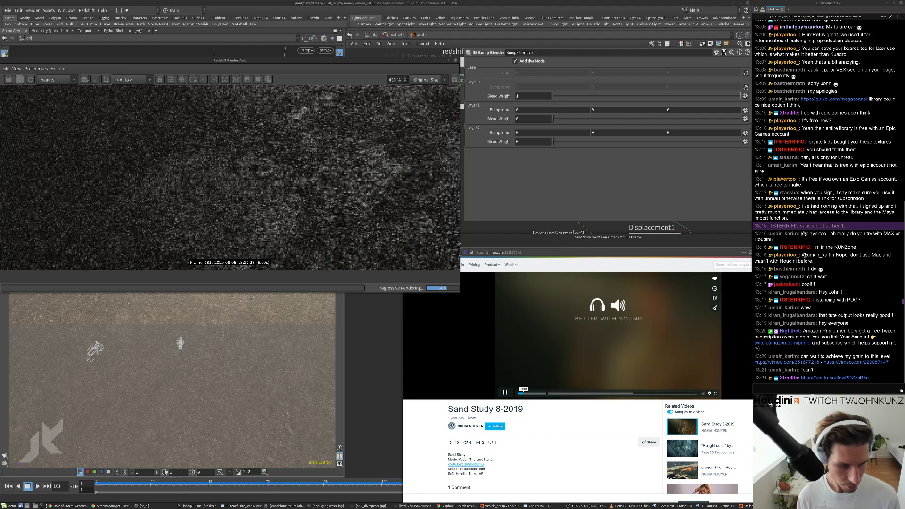
left_click(547, 393)
left_click(585, 393)
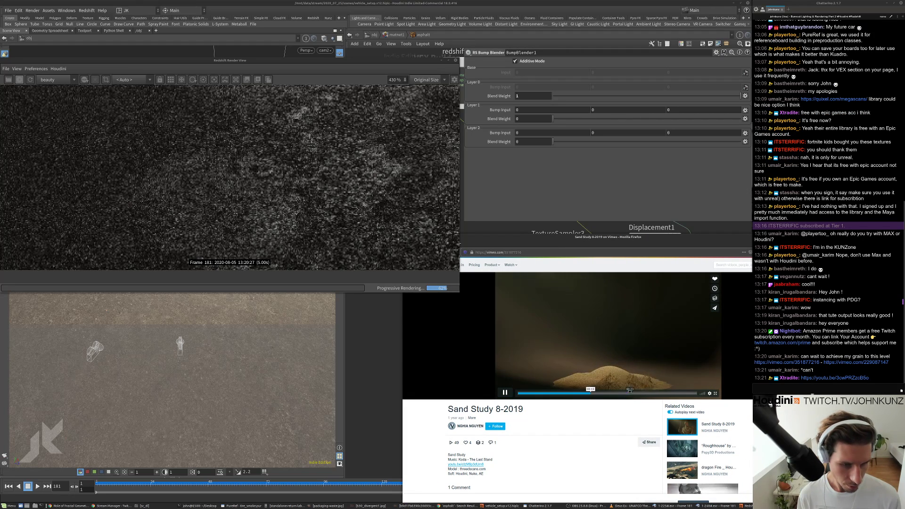
left_click(629, 393)
left_click(616, 393)
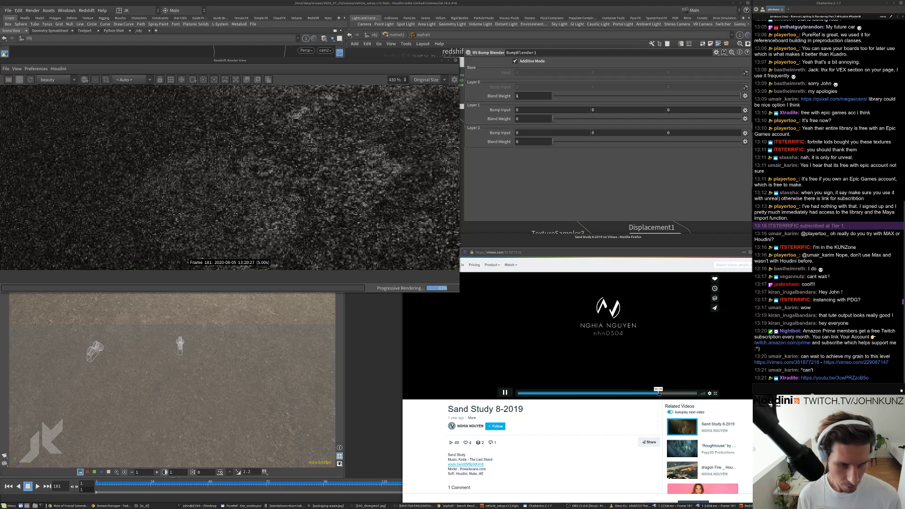
left_click(588, 393)
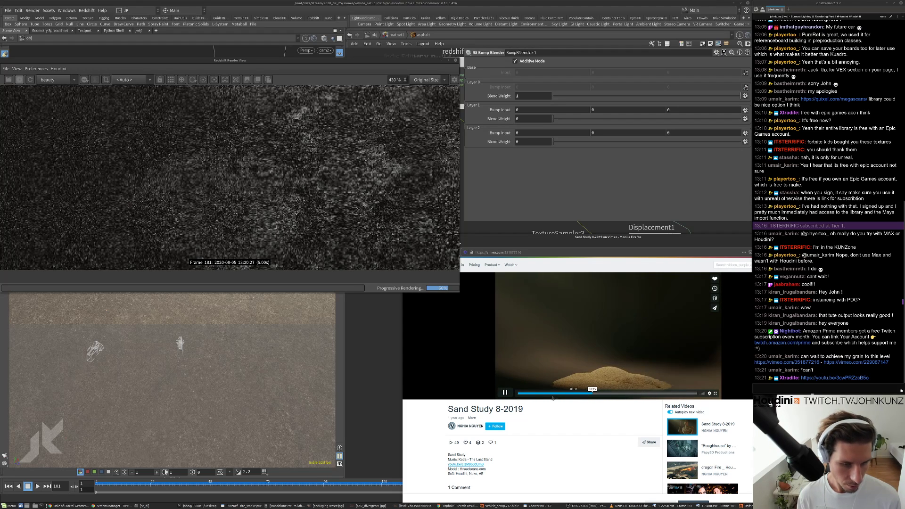
- Close the sand study video, open the chat's YouTube link in Firefox, and place the browser over the node network
left_click_drag(650, 237, 566, 248)
left_click(727, 248)
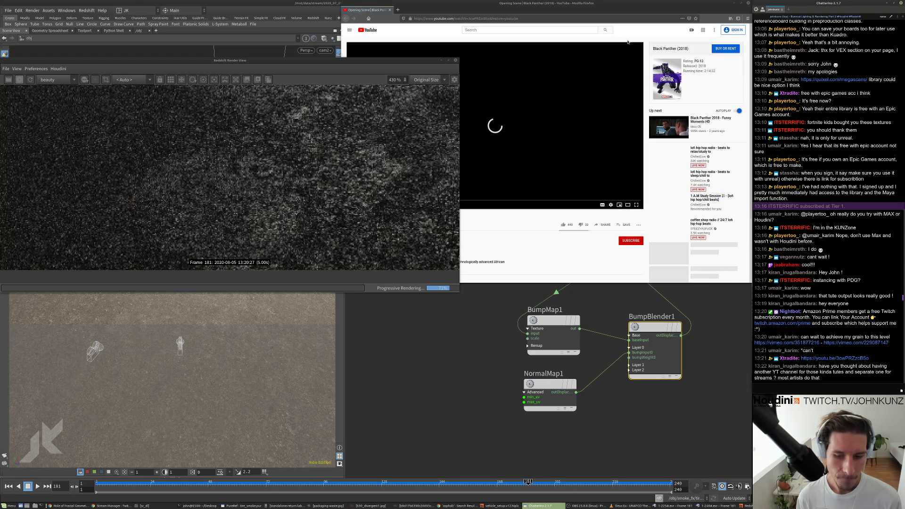
left_click_drag(625, 2, 637, 170)
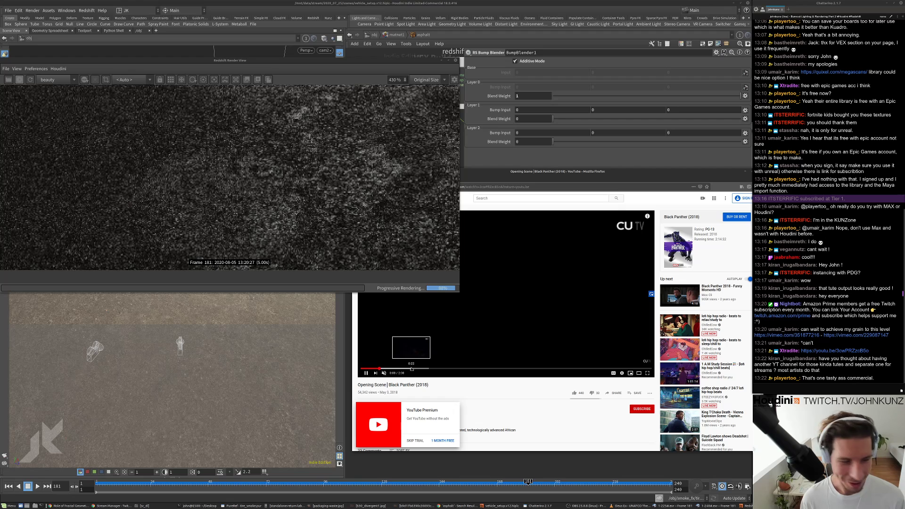
- Skim through the Black Panther opening scene video, check the chat history, and close the browser window
left_click(426, 368)
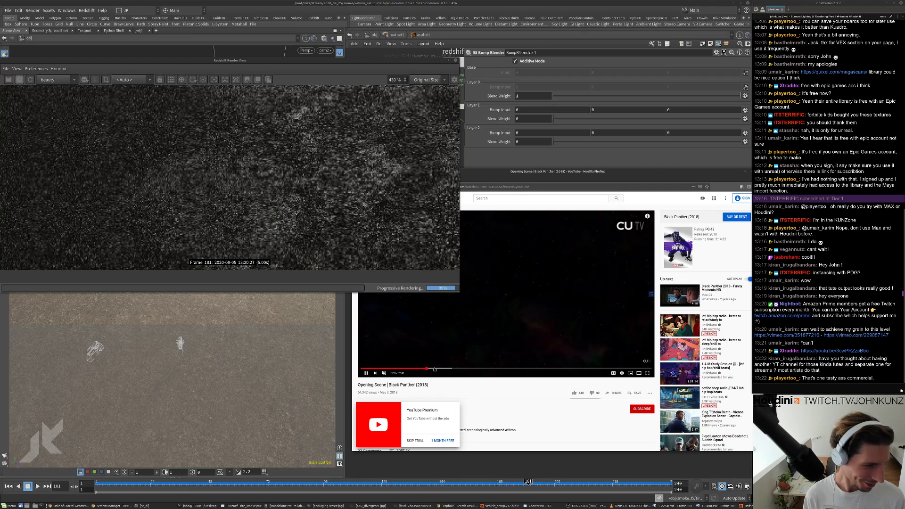
left_click(473, 368)
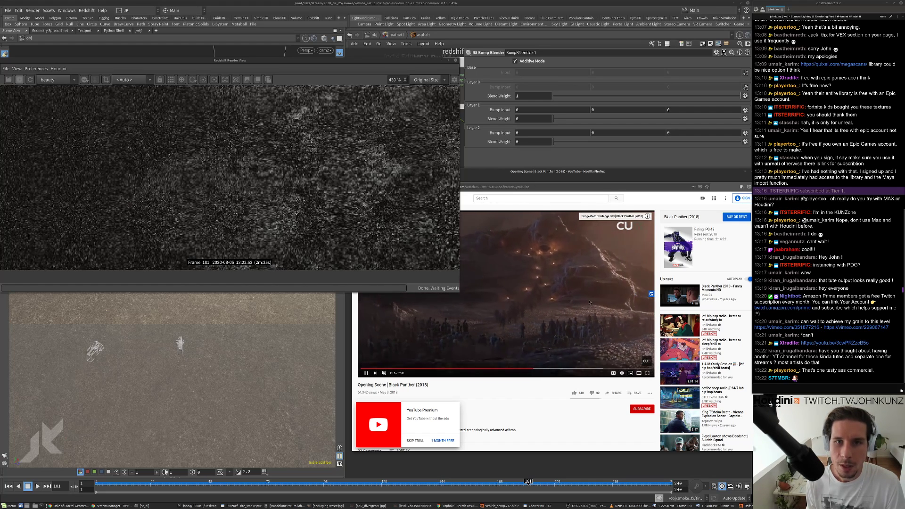
scroll(764, 211, "up", 5)
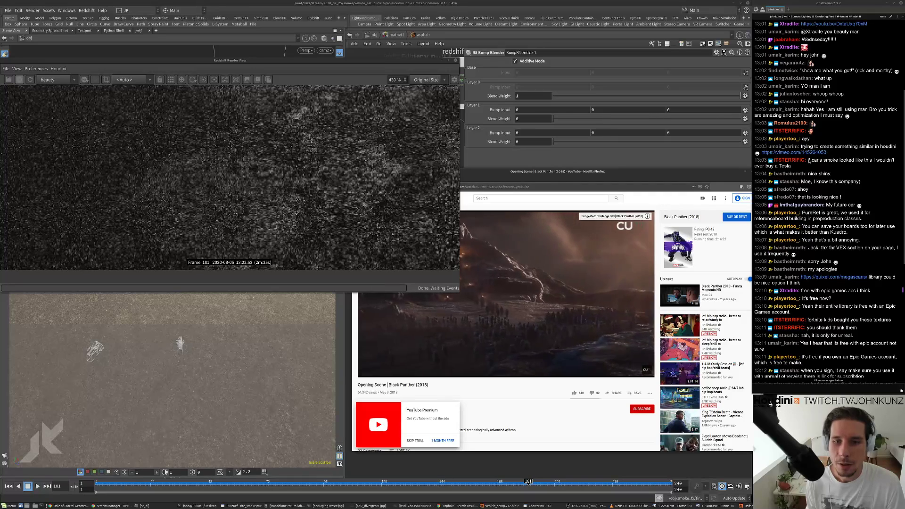
scroll(790, 154, "down", 5)
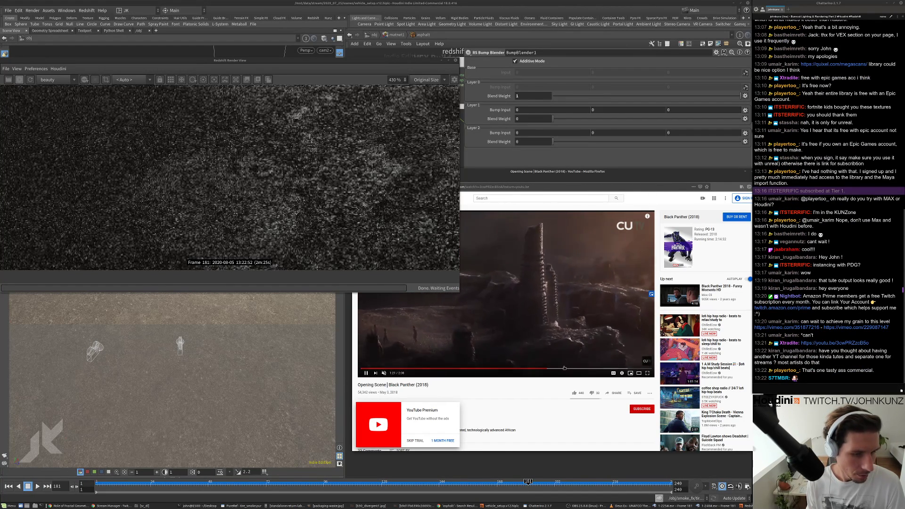
left_click(604, 370)
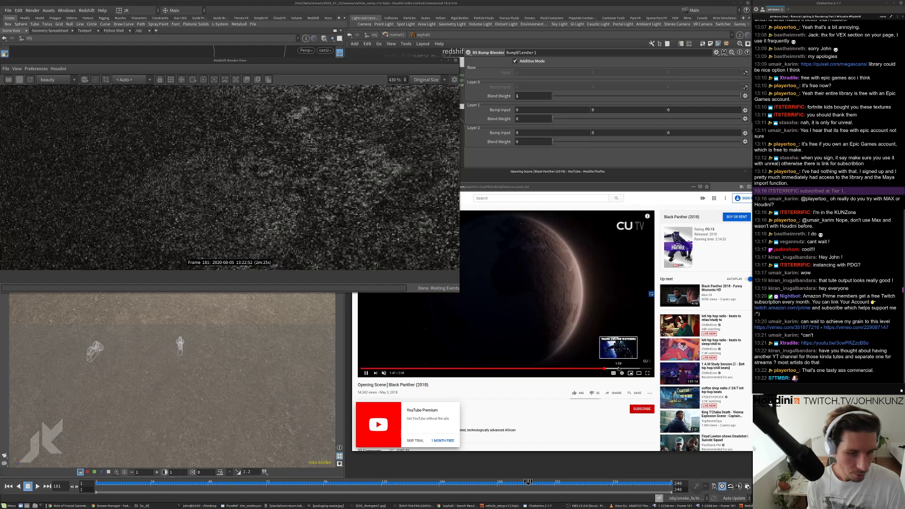
left_click(544, 370)
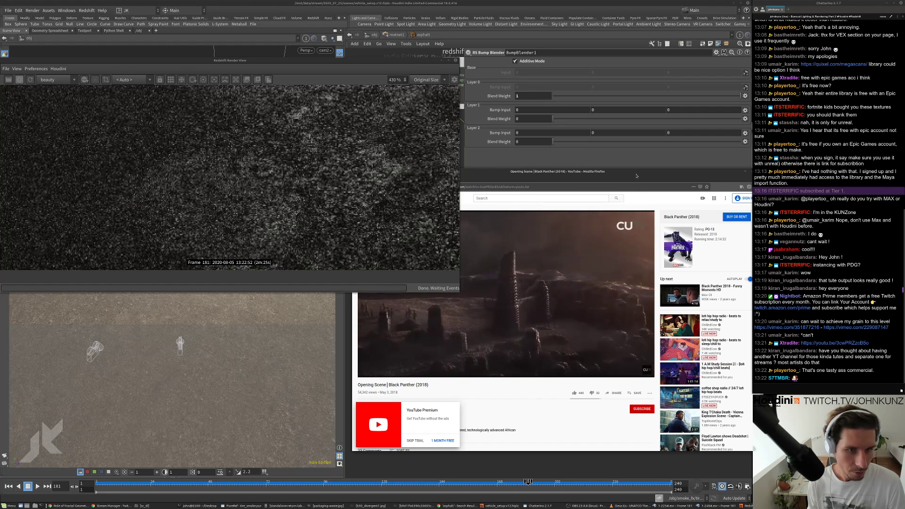
left_click_drag(636, 176, 585, 189)
left_click(707, 185)
- Examine the asphalt highlights in the render at several magnifications and review the Material_wet_asphalt and bump nodes in the network
scroll(301, 180, "down", 5)
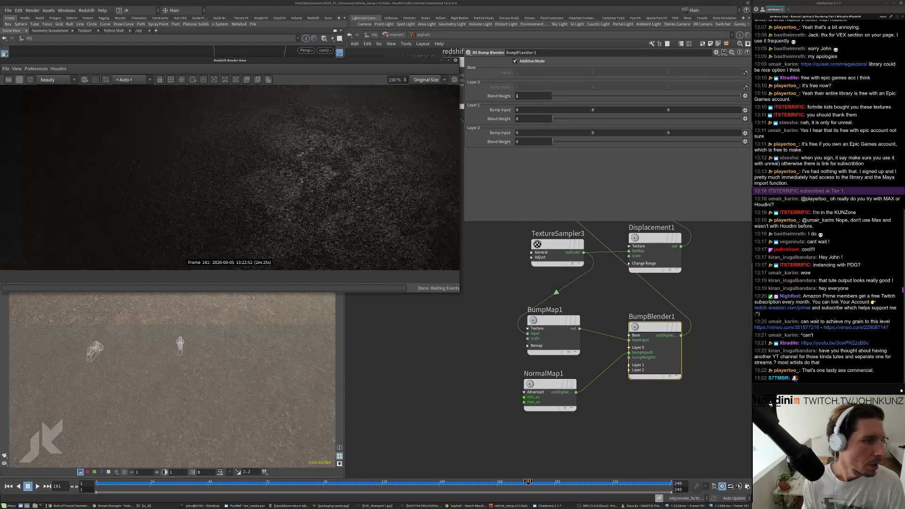
scroll(296, 168, "down", 2)
scroll(310, 171, "up", 5)
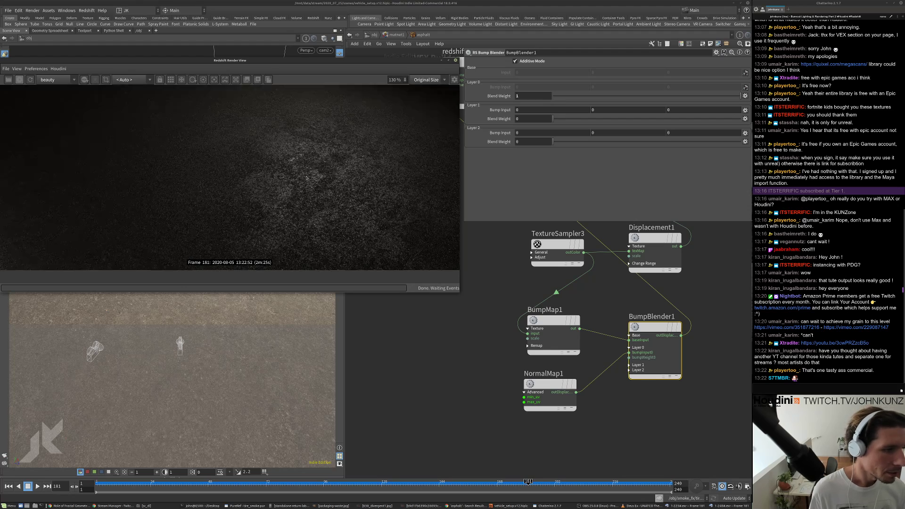
scroll(300, 174, "down", 5)
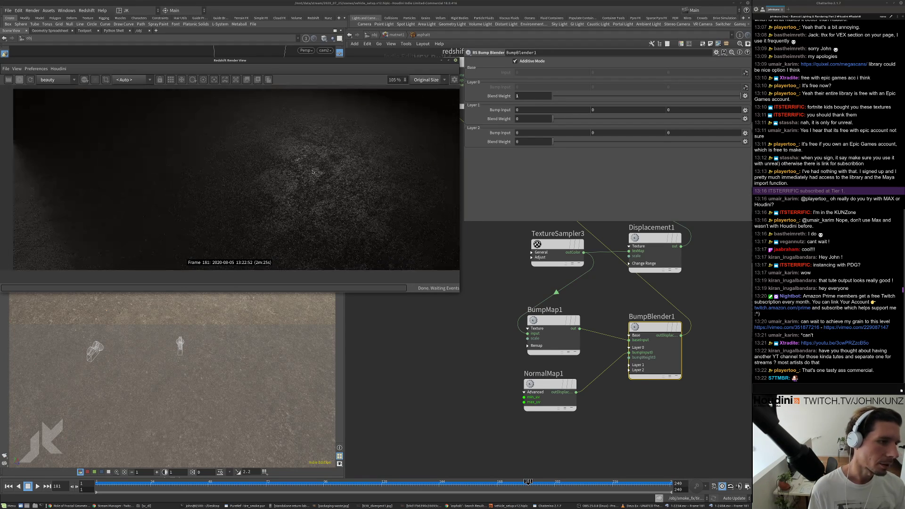
middle_click_drag(483, 354, 473, 384)
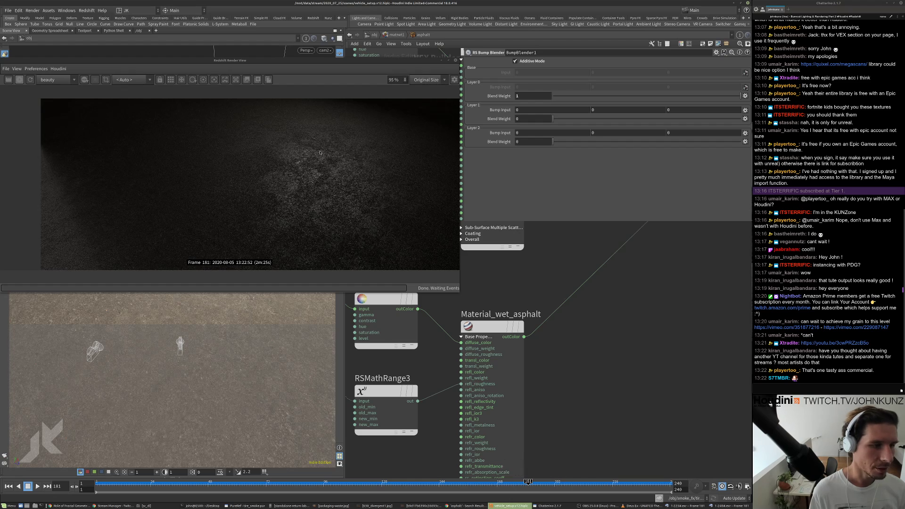
scroll(503, 286, "down", 5)
middle_click_drag(663, 306, 525, 355)
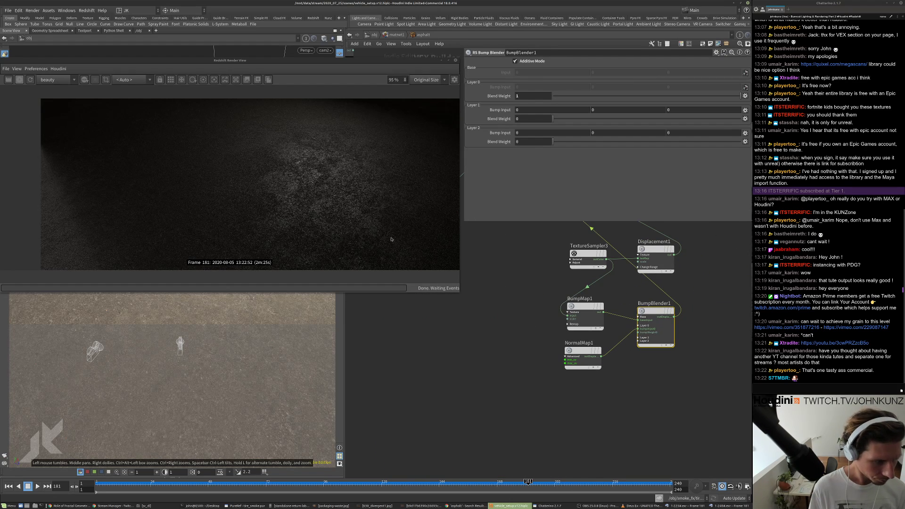
scroll(554, 355, "down", 2)
scroll(648, 357, "up", 2)
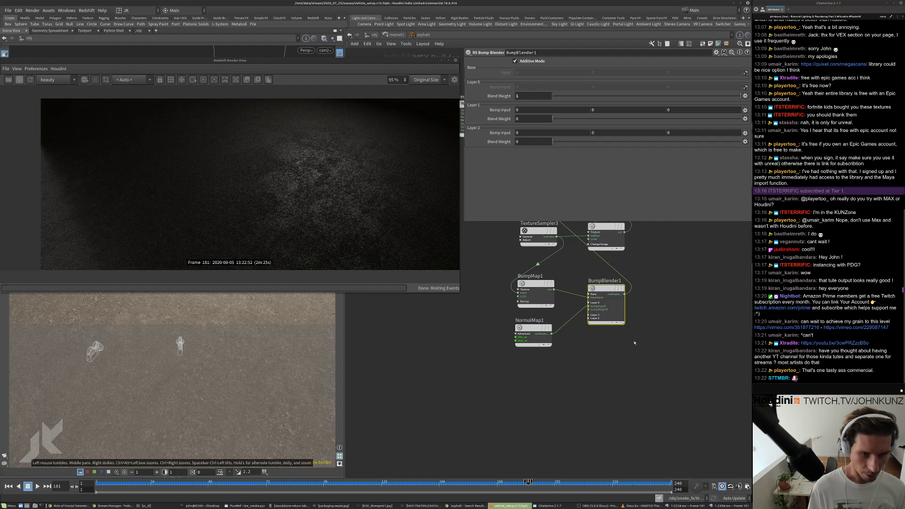
- Add a second RS Bump Blender beside BumpBlender1 and connect BumpBlender1's output to its base input
key("Tab")
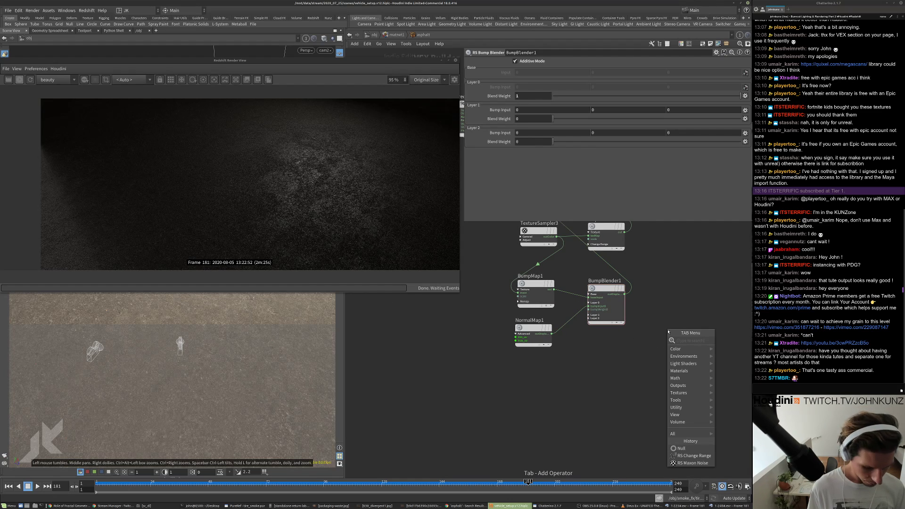
type("blen")
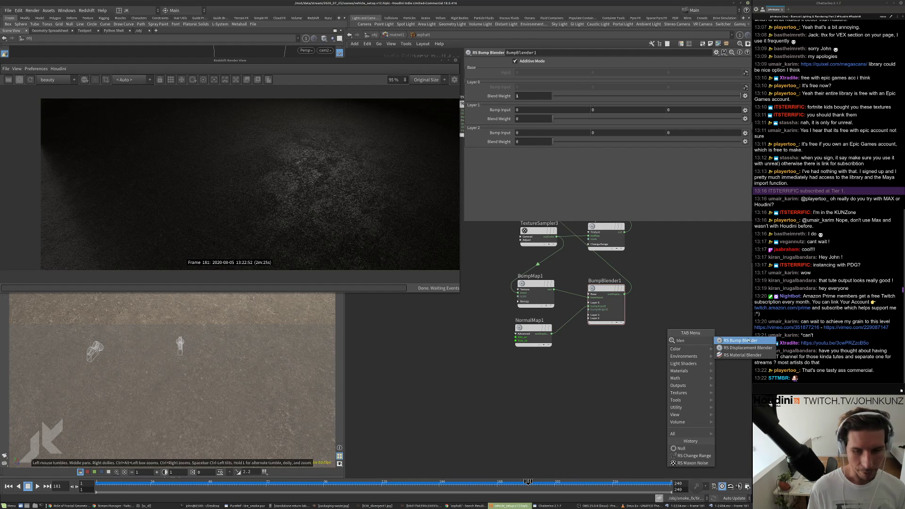
left_click(740, 340)
left_click(684, 312)
scroll(684, 315, "up", 2)
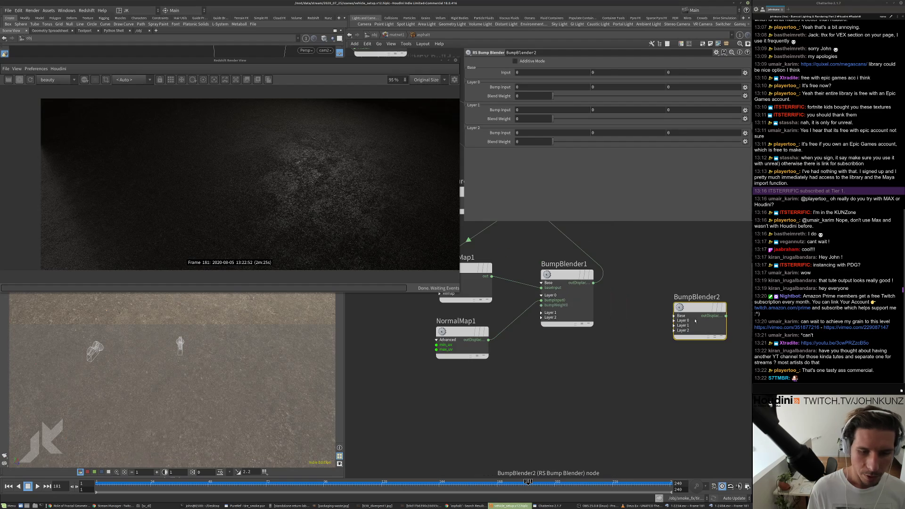
left_click(681, 315)
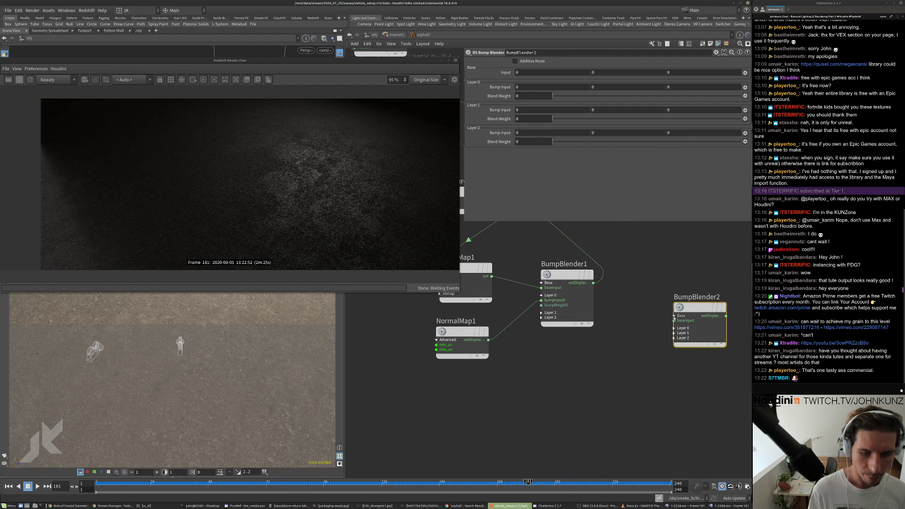
left_click(678, 320)
left_click_drag(606, 287, 601, 286)
- Wire the output of BumpBlender2 into the bump input of the Redshift material output node
scroll(615, 310, "down", 3)
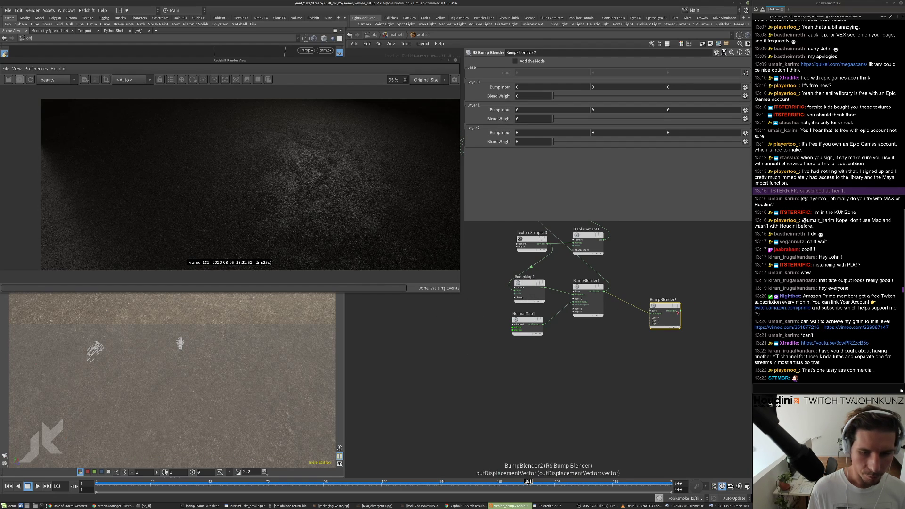
left_click(679, 314)
middle_click_drag(641, 257, 683, 337)
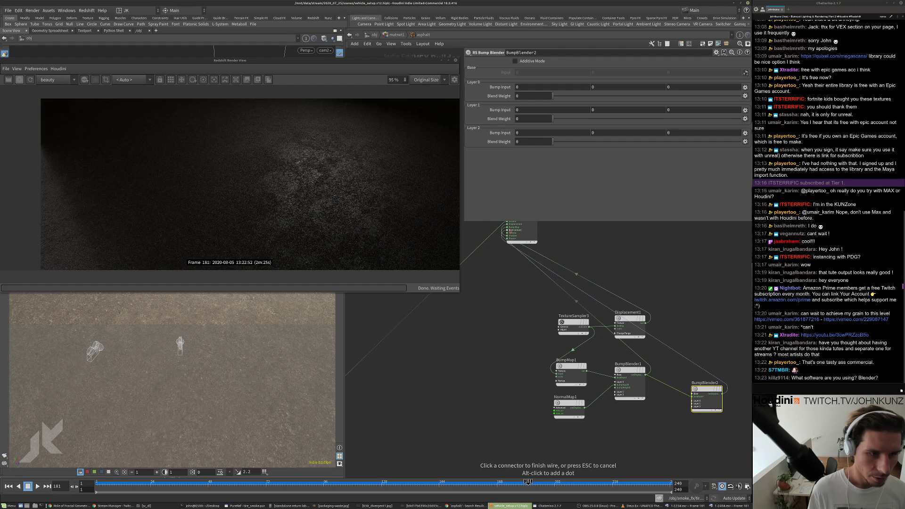
left_click(508, 227)
middle_click_drag(619, 272, 579, 249)
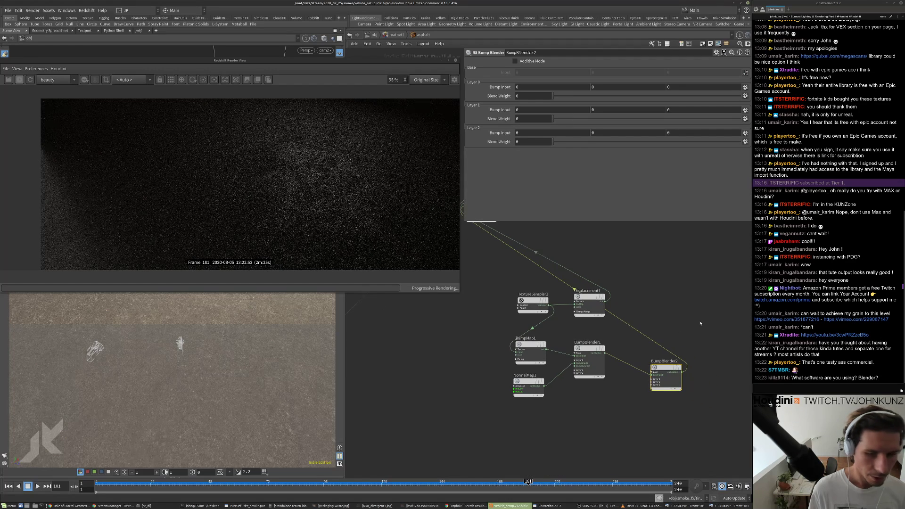
- Set the Layer 0 Blend Weight of BumpBlender2 to 1
left_click_drag(706, 322, 677, 385)
scroll(681, 369, "down", 1)
scroll(681, 369, "down", 1)
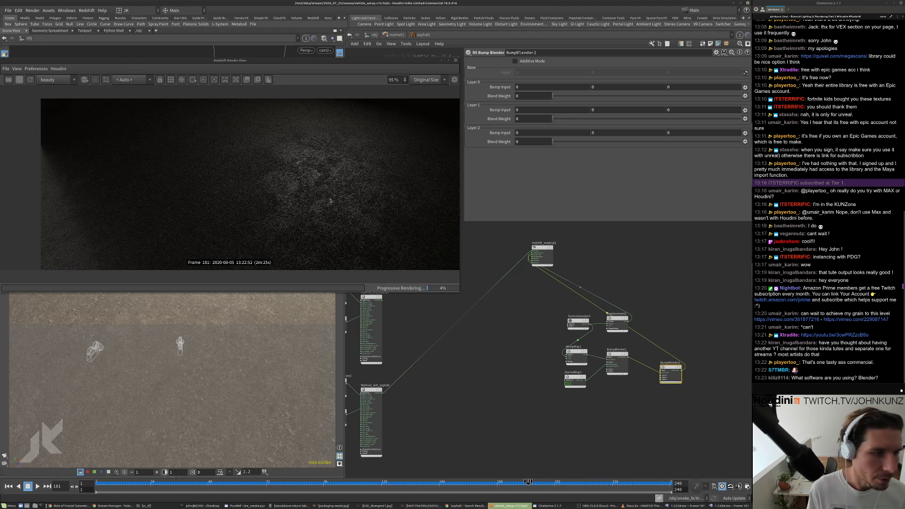
scroll(648, 365, "up", 2)
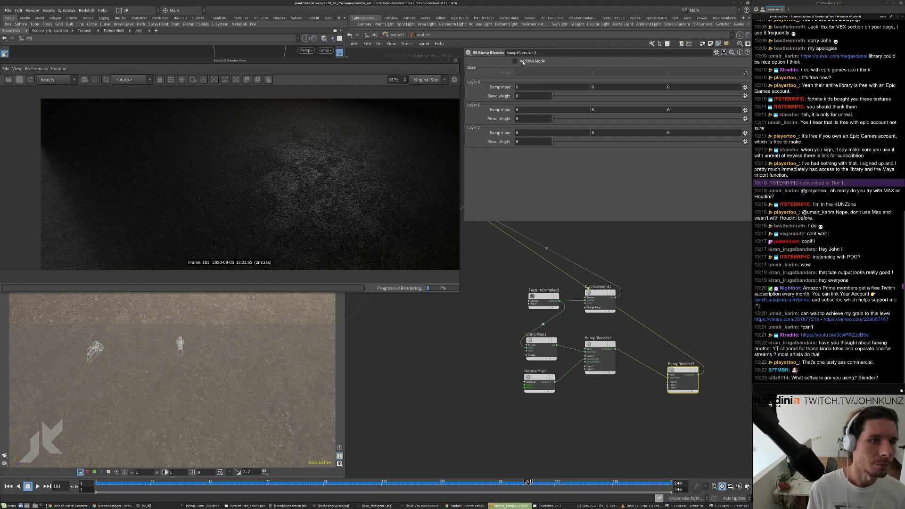
left_click(537, 96)
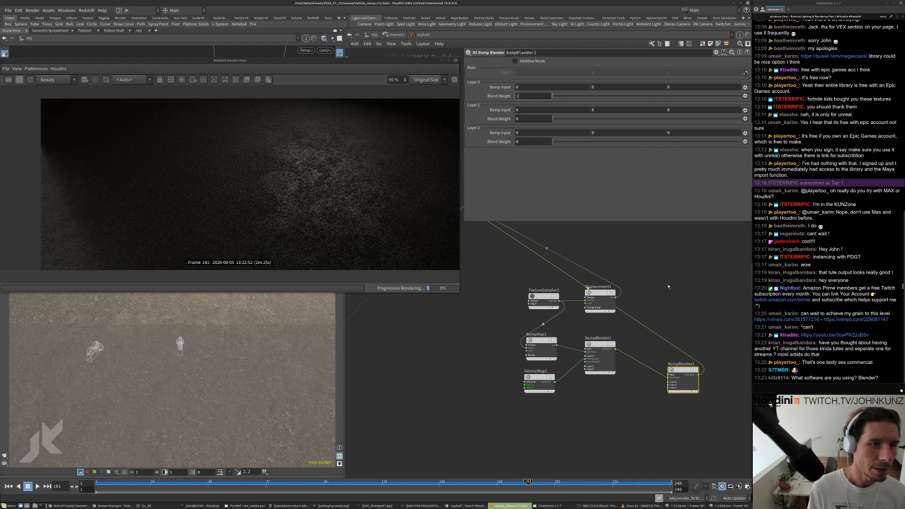
key("Return")
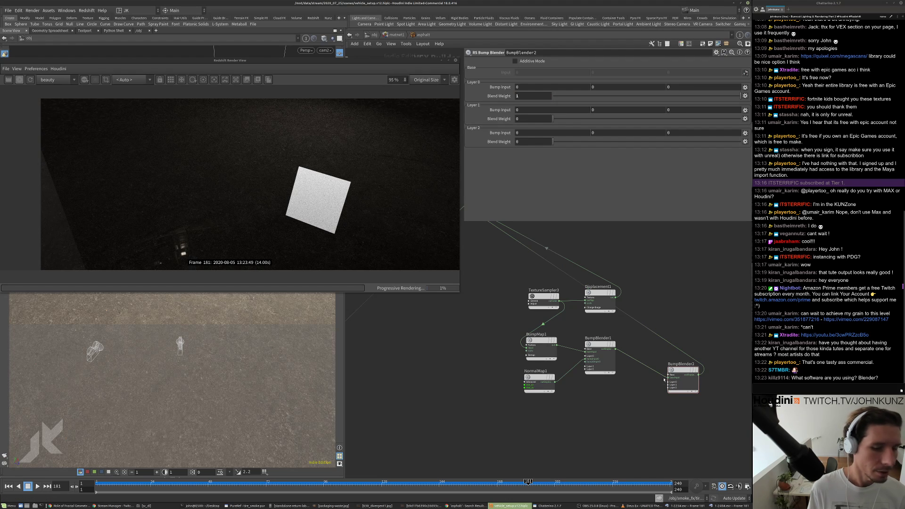
- Rename the BumpBlender2 node to BumpBlender_to_wet
scroll(664, 380, "down", 4)
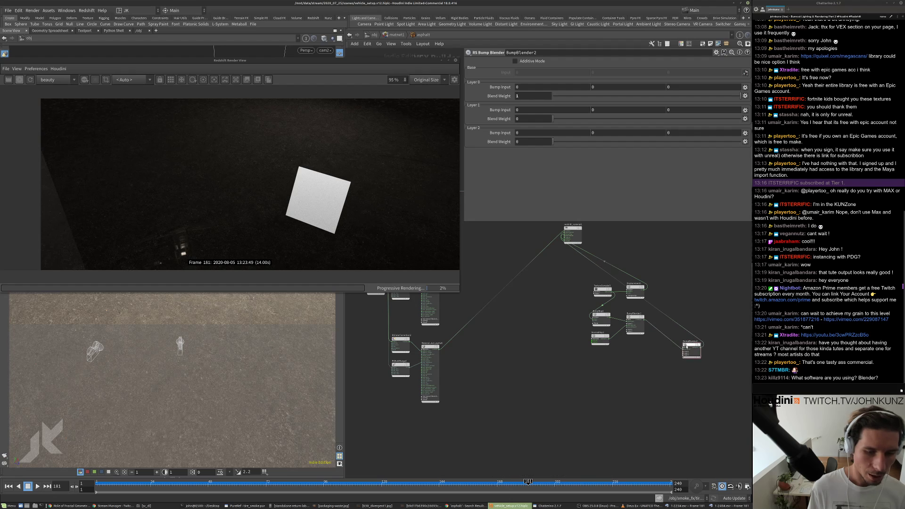
scroll(685, 346, "up", 5)
double_click(717, 347)
key("BackSpace")
type("_")
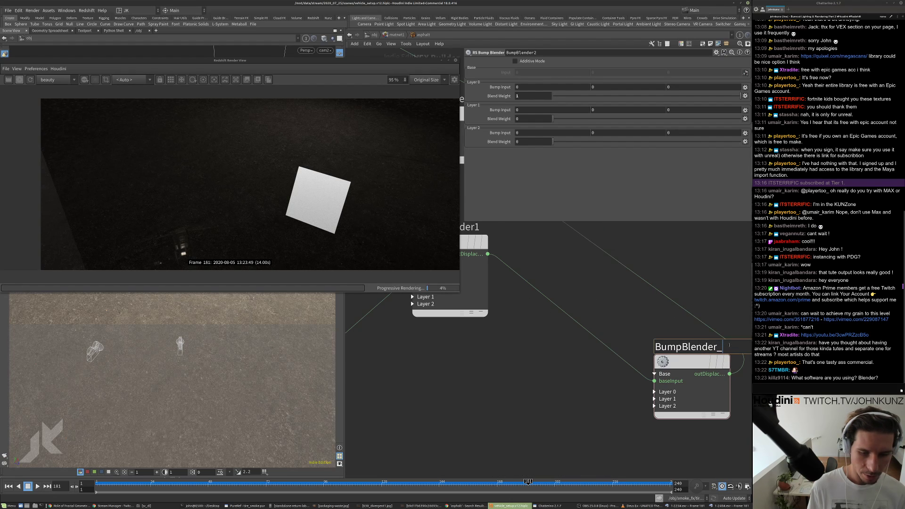
type("to_wet")
key("Return")
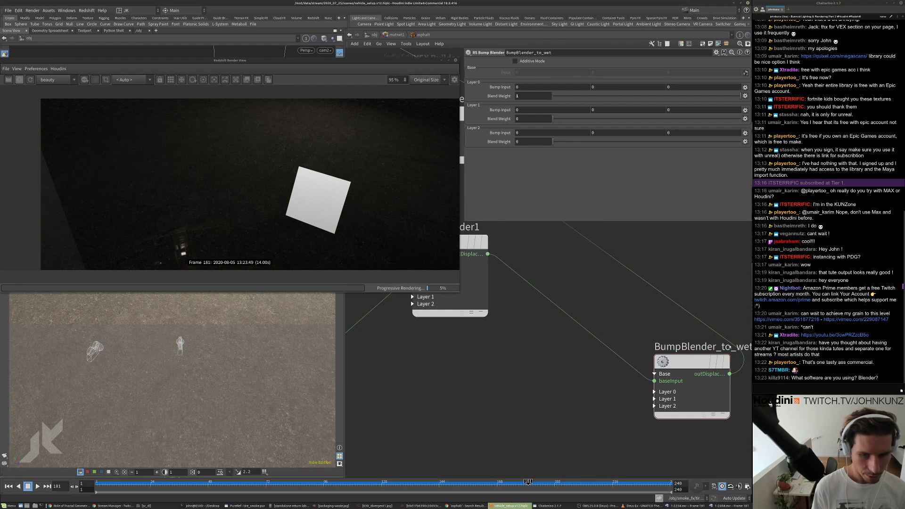
- Try a Layer 0 Blend Weight of 0 and 0.78 on BumpBlender_to_wet and compare the asphalt highlights in the render
scroll(659, 366, "down", 8)
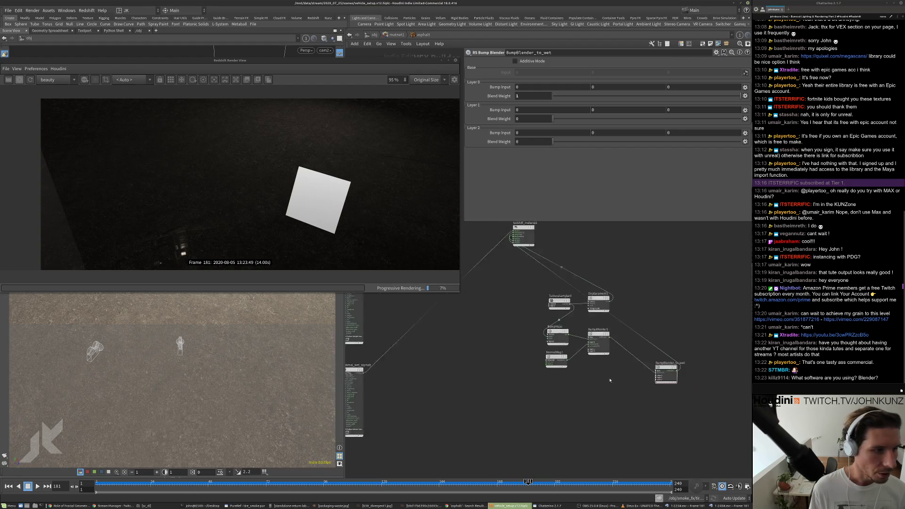
left_click_drag(710, 96, 532, 99)
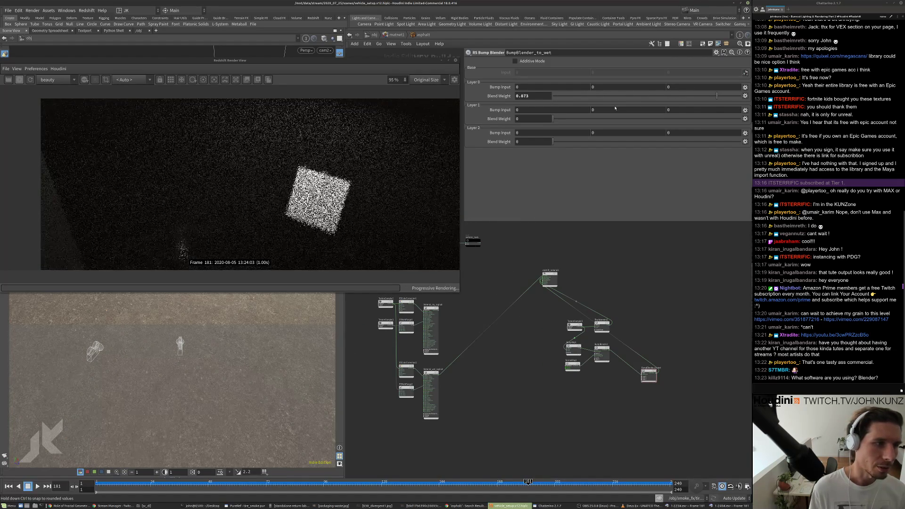
scroll(330, 188, "up", 5)
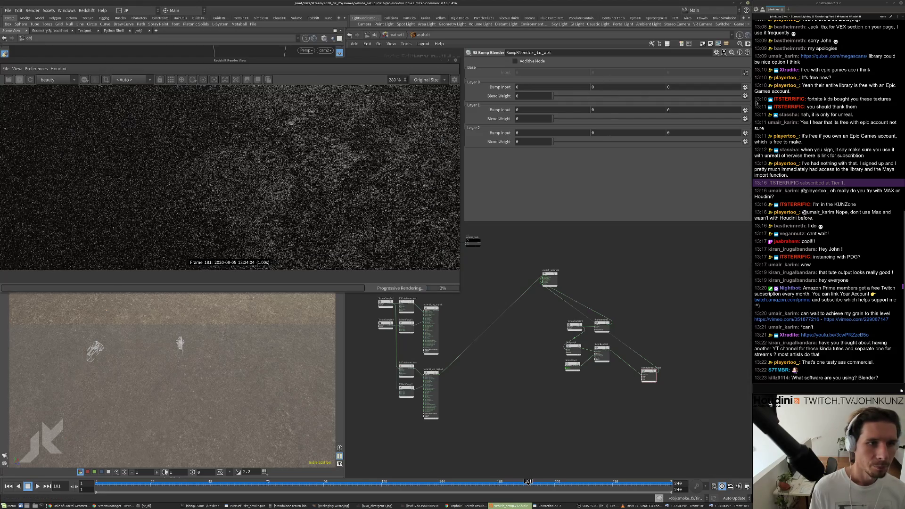
left_click(698, 95)
scroll(371, 161, "down", 6)
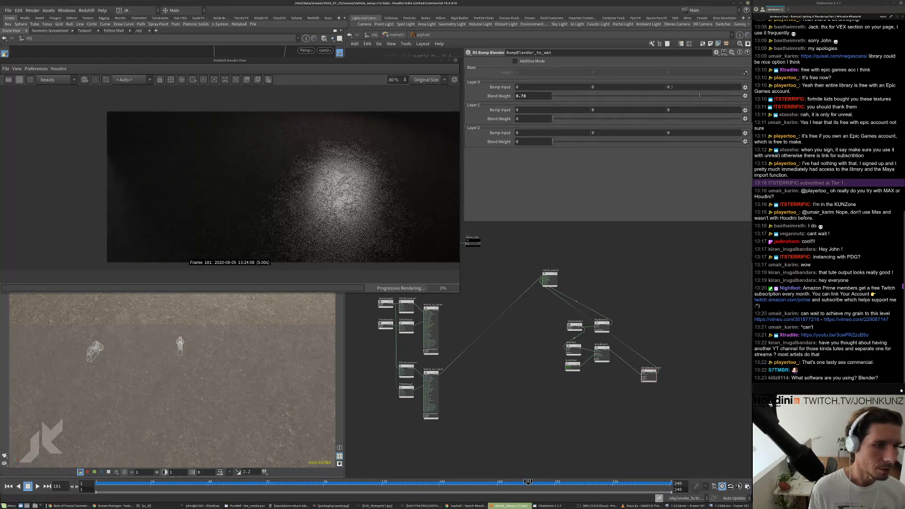
- Set the Layer 0 Blend Weight of BumpBlender_to_wet to 0.7 and inspect the highlight in the render up close
double_click(522, 96)
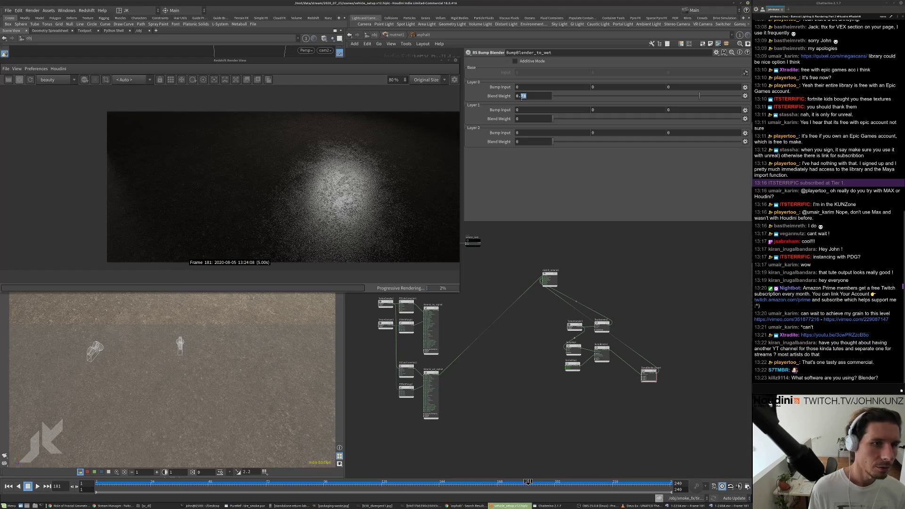
type("7")
key("Return")
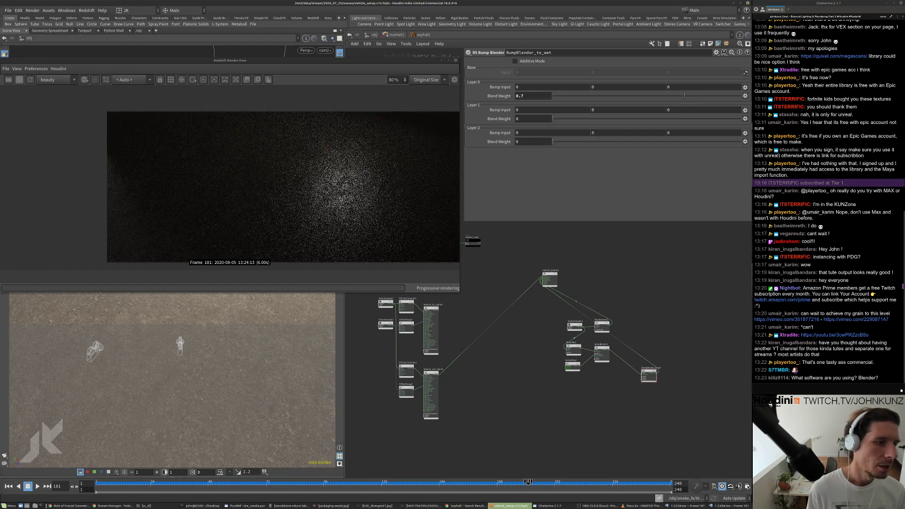
scroll(328, 193, "up", 3)
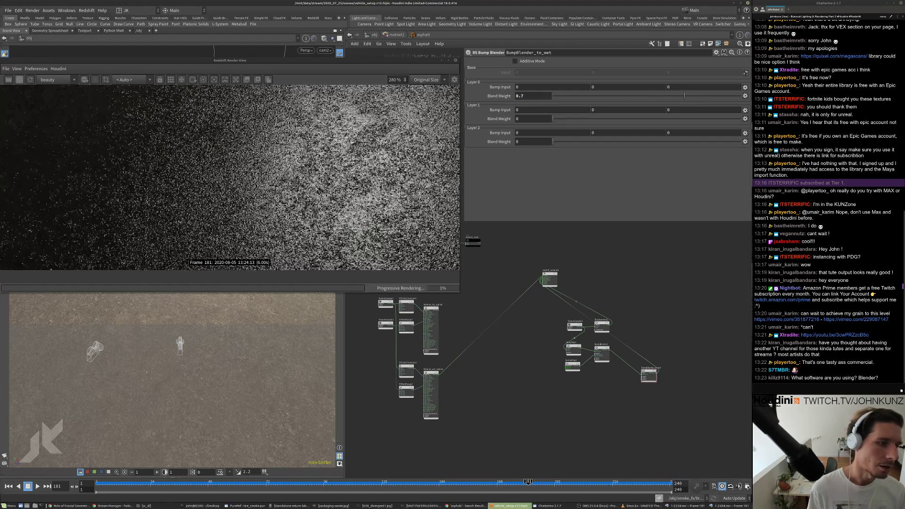
- Examine the wet asphalt highlight in the render at several magnifications and locate BumpBlender_to_wet in the network
scroll(326, 192, "down", 1)
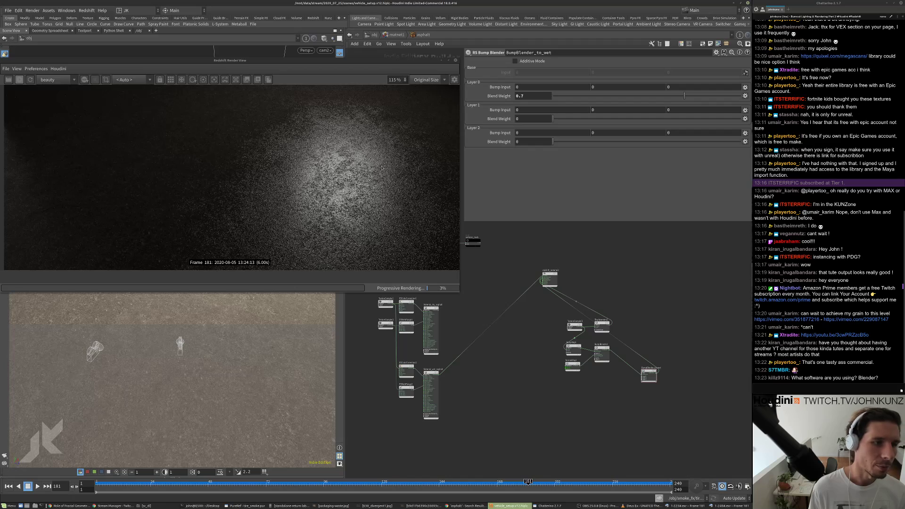
scroll(381, 168, "up", 4)
scroll(343, 172, "down", 3)
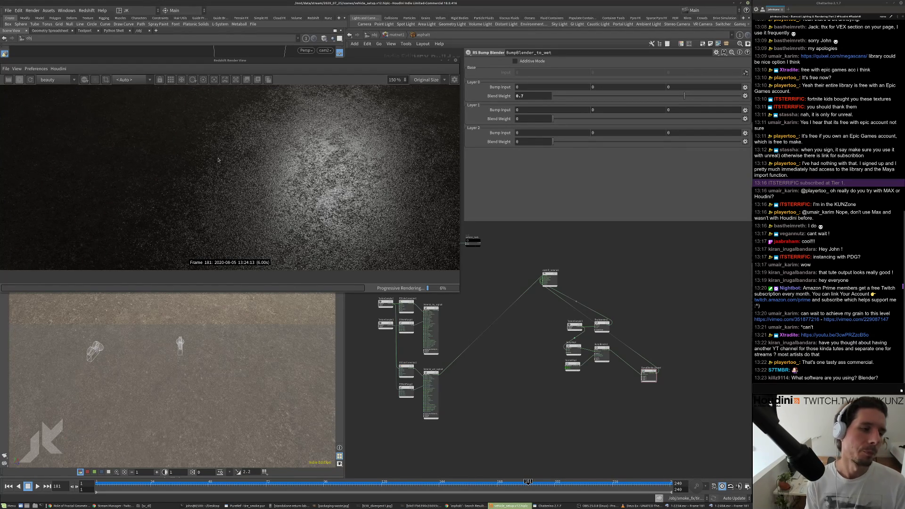
scroll(349, 173, "up", 4)
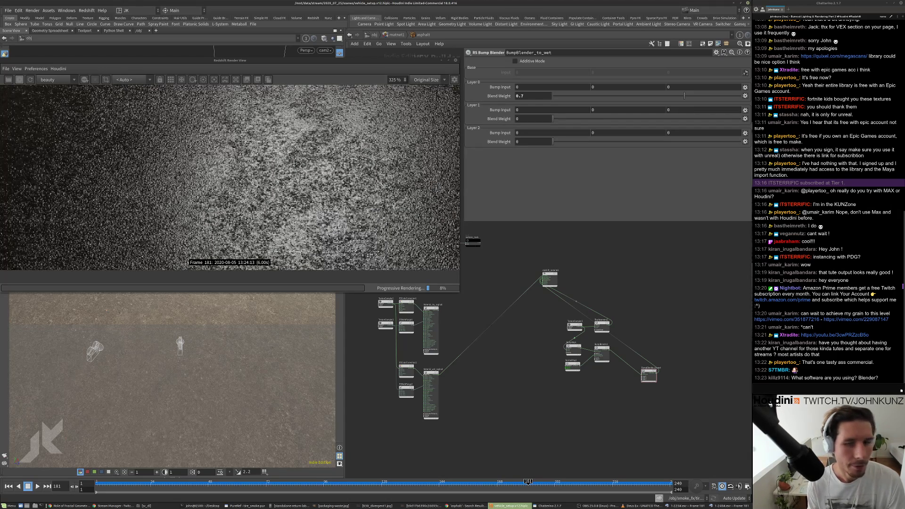
scroll(401, 155, "down", 2)
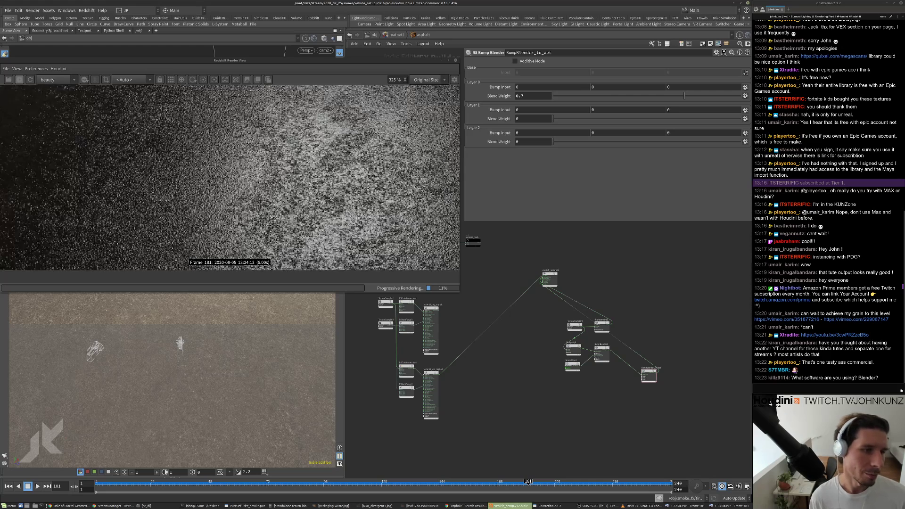
scroll(349, 190, "down", 2)
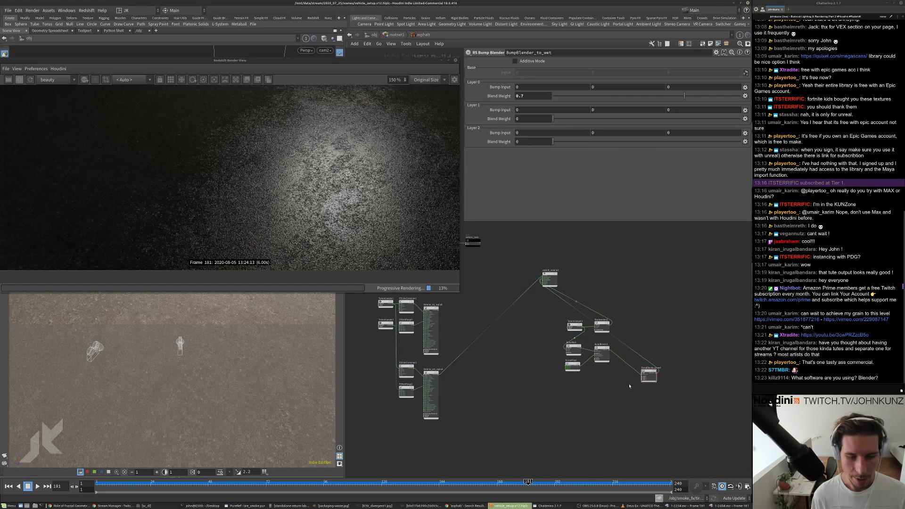
scroll(639, 372, "up", 6)
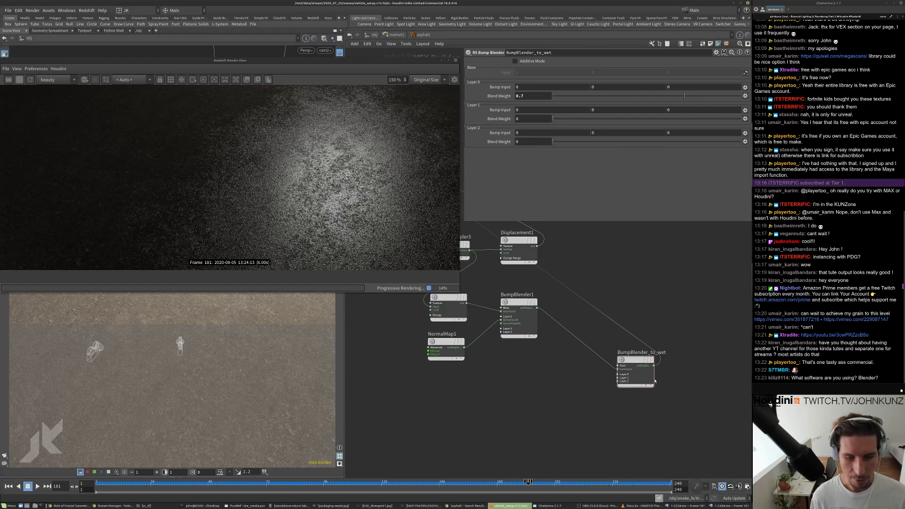
scroll(633, 363, "up", 2)
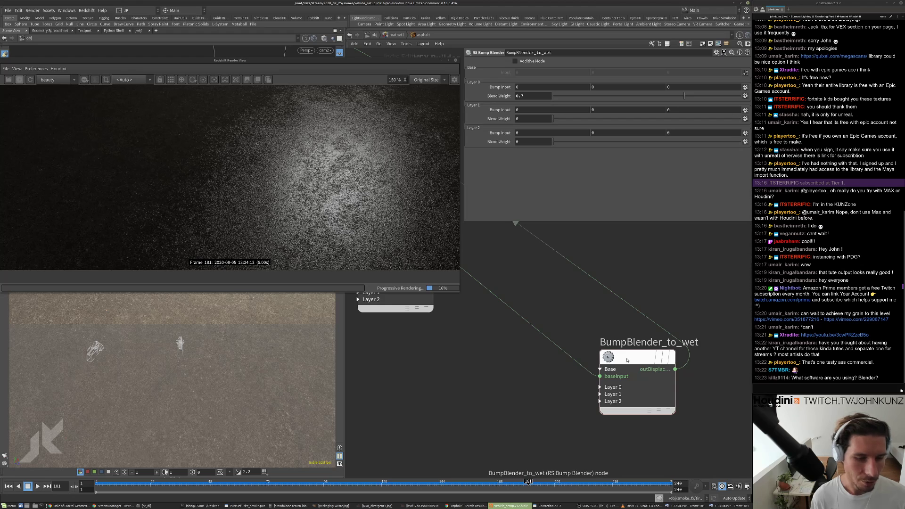
scroll(627, 361, "down", 8)
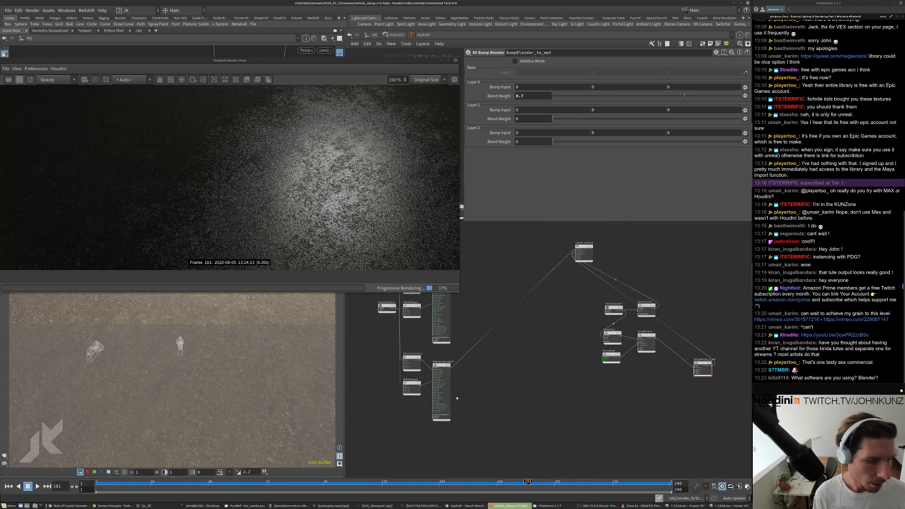
- Try a New Range Min of 0.05 on RSMathRange3 feeding Material_wet_asphalt and check the highlight in the render
scroll(420, 388, "up", 4)
left_click(404, 384)
left_click(521, 87)
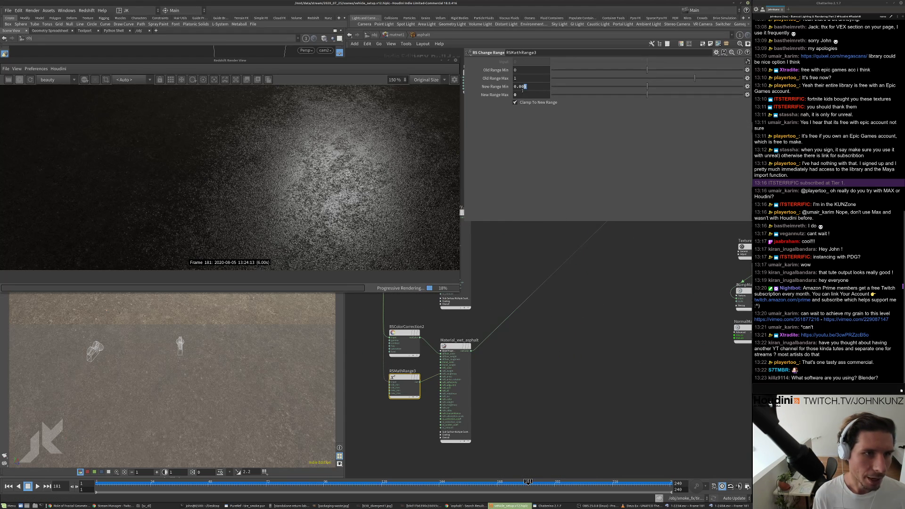
left_click_drag(522, 90, 520, 89)
type("5")
left_click(660, 297)
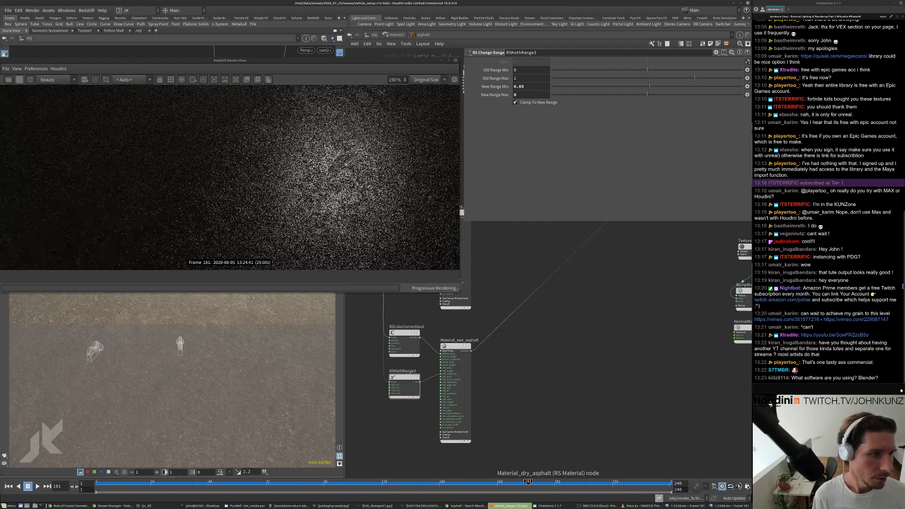
scroll(339, 179, "down", 3)
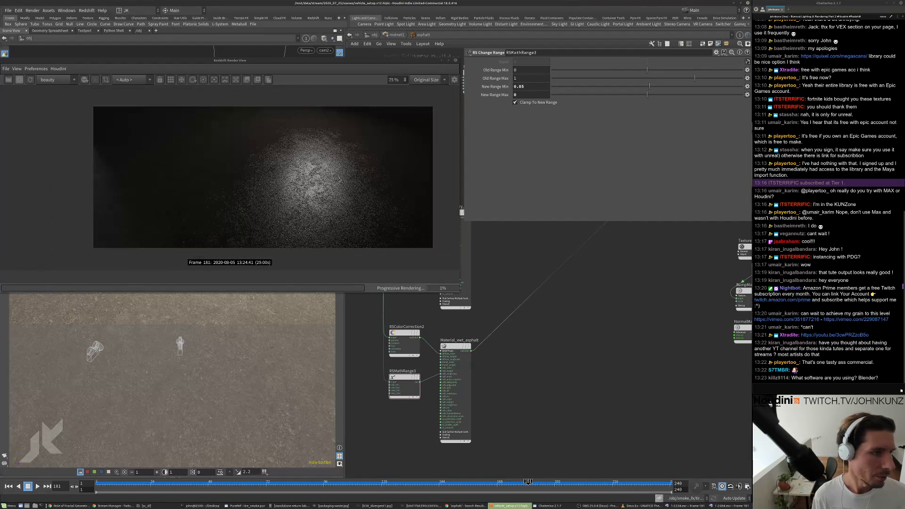
scroll(339, 179, "up", 1)
- Set the New Range Min of RSMathRange3 to 0.15 and inspect the asphalt highlight in the render
left_click_drag(518, 87, 539, 123)
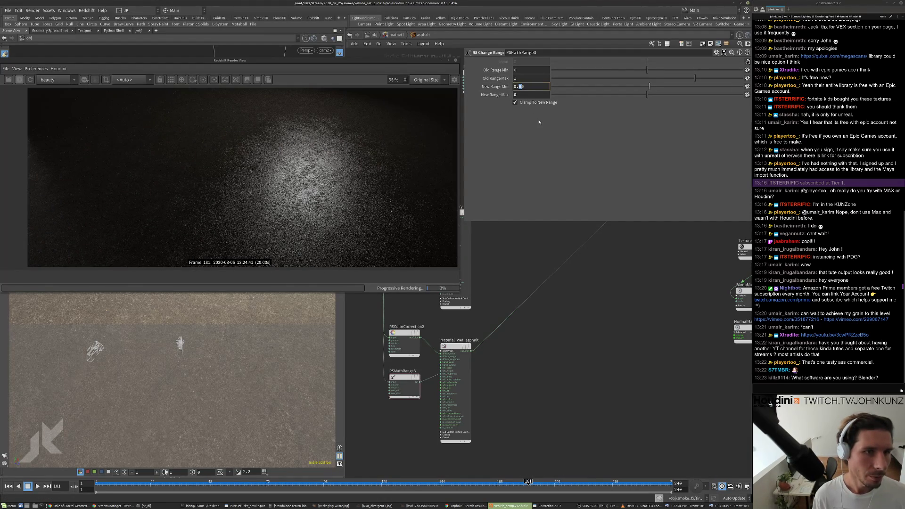
type("15")
key("Return")
scroll(339, 179, "up", 3)
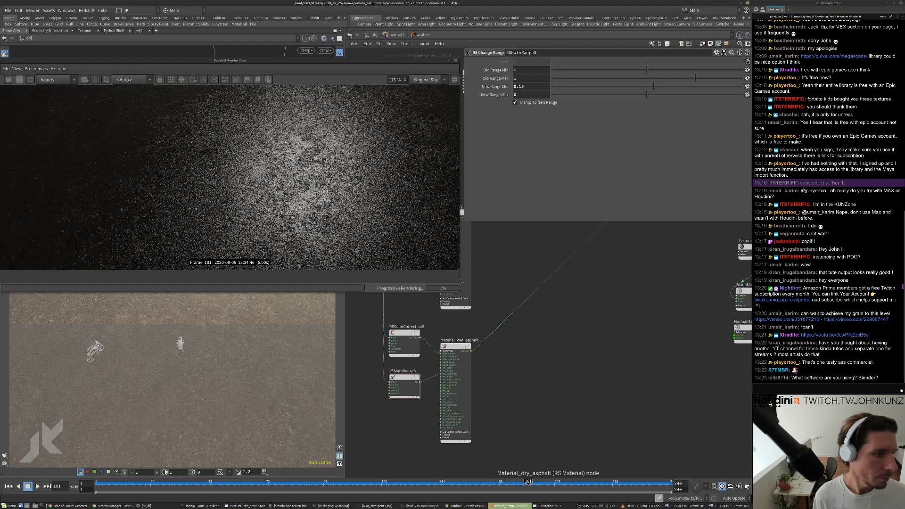
scroll(325, 179, "down", 4)
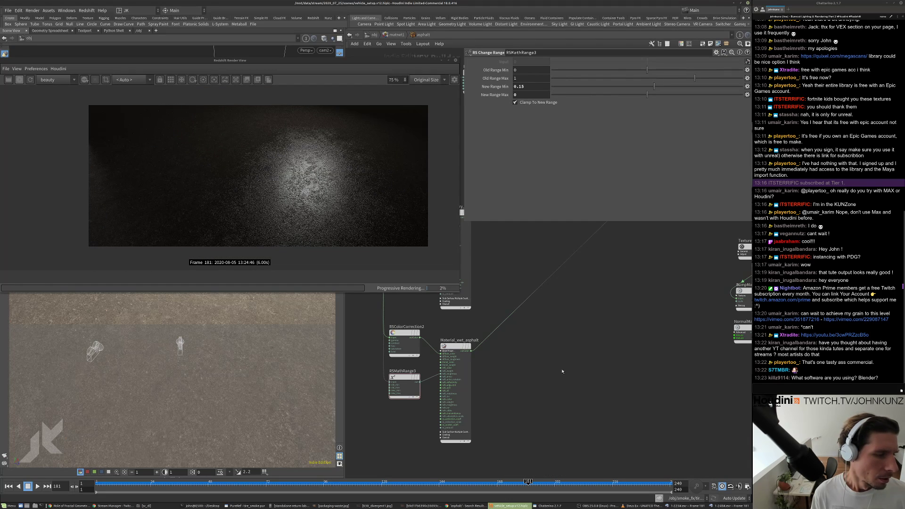
- Try a Layer 0 Blend Weight of 0.96 on BumpBlender_to_wet, set it to 0.9 and inspect the highlight in the render
middle_click_drag(562, 371, 514, 361)
scroll(560, 373, "down", 2)
middle_click_drag(615, 375, 517, 353)
scroll(685, 344, "up", 2)
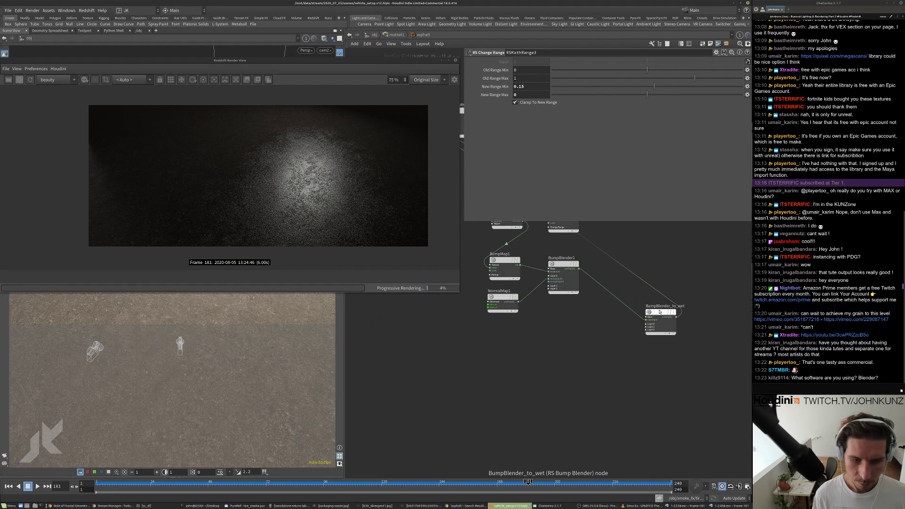
left_click(659, 312)
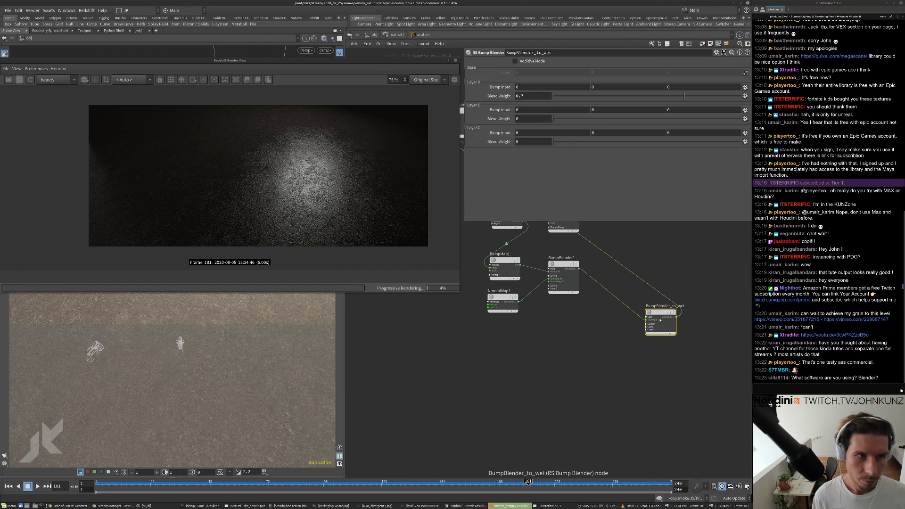
double_click(536, 96)
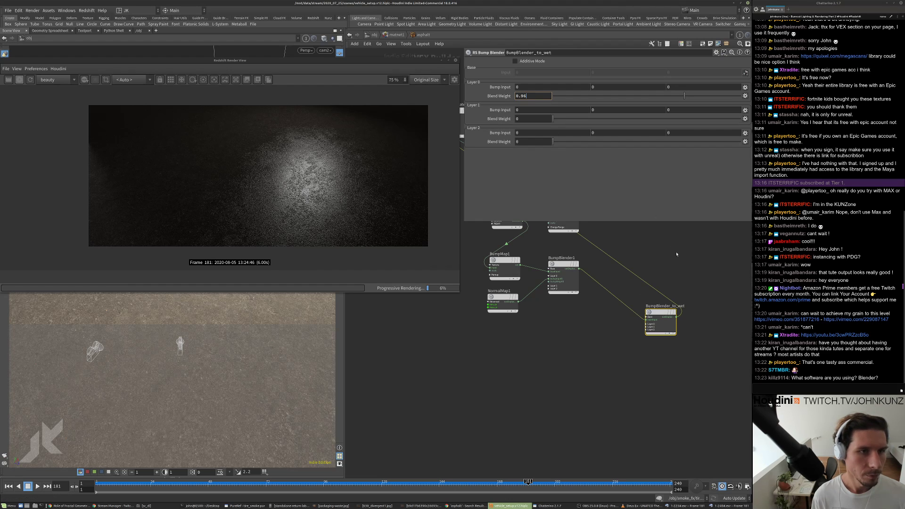
key("Return")
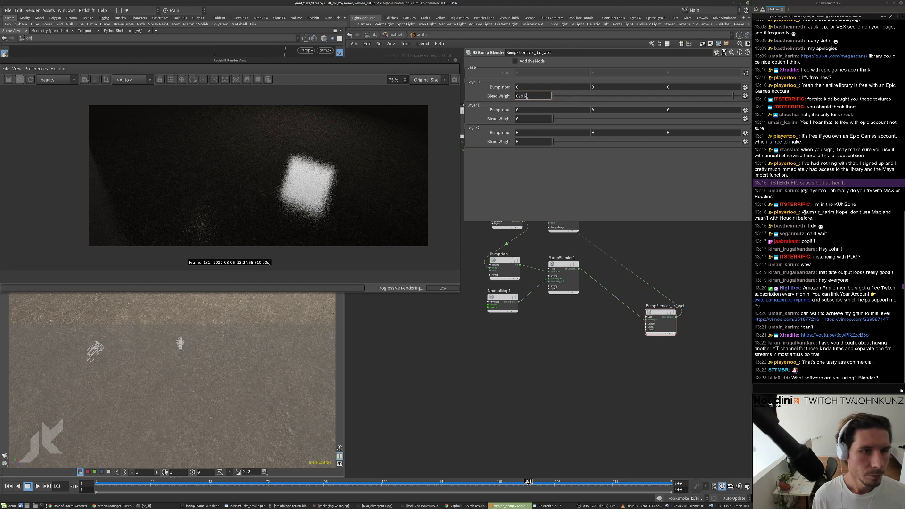
key("Return")
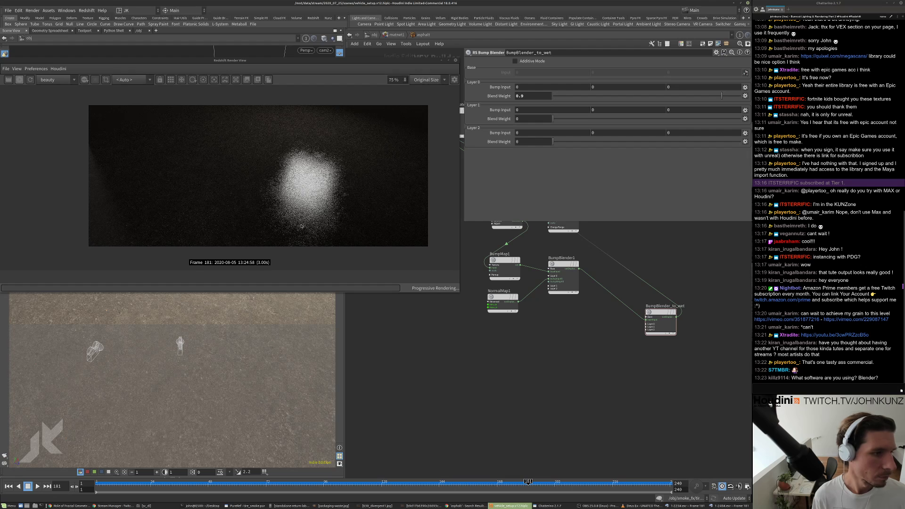
scroll(326, 214, "up", 2)
scroll(285, 203, "up", 1)
scroll(288, 221, "down", 2)
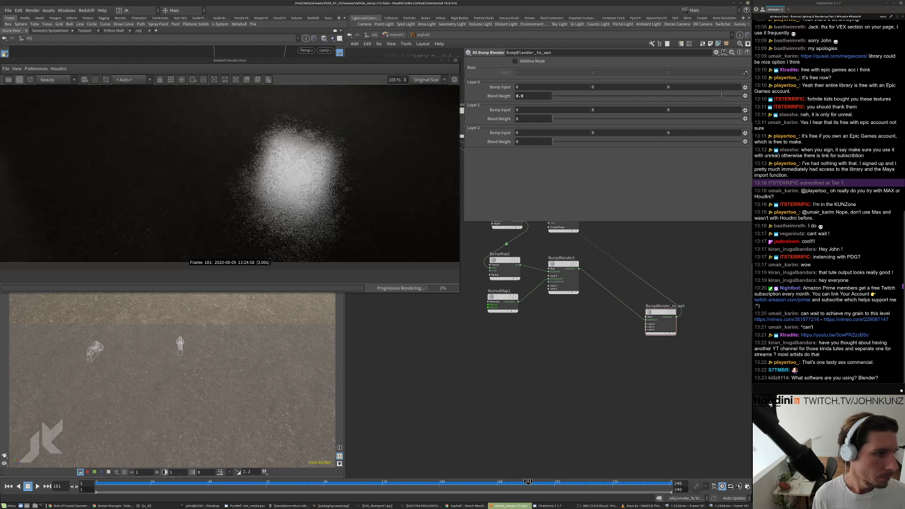
scroll(382, 211, "down", 1)
scroll(283, 174, "down", 1)
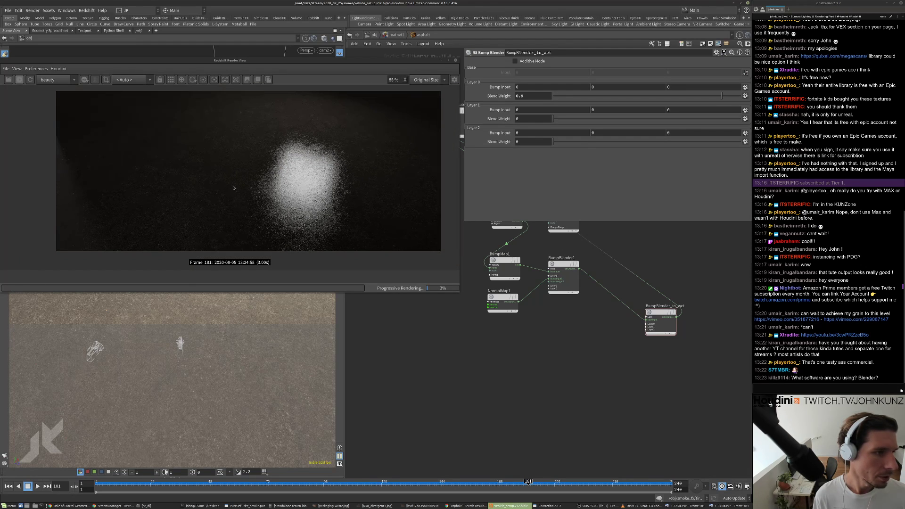
- Connect the wetness_mask output to the Surface input of redshift_material1 to preview the mask in the render
key("h")
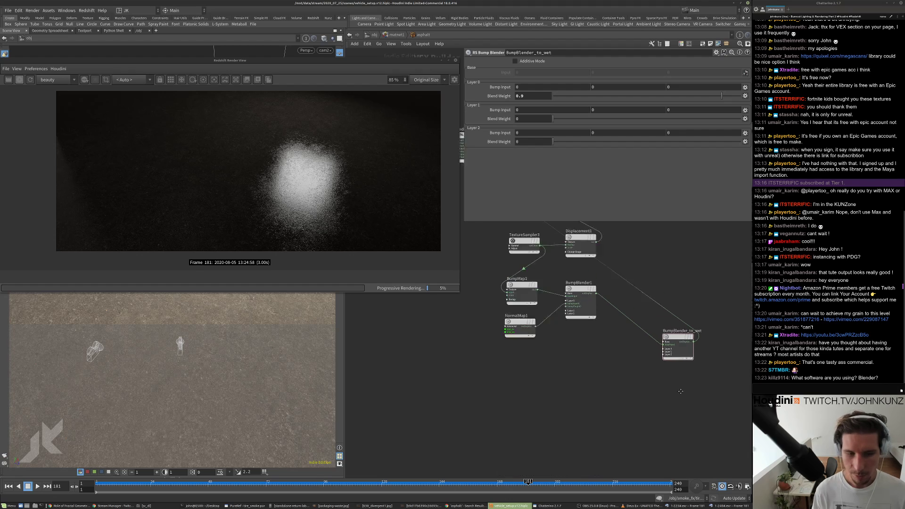
scroll(570, 325, "up", 2)
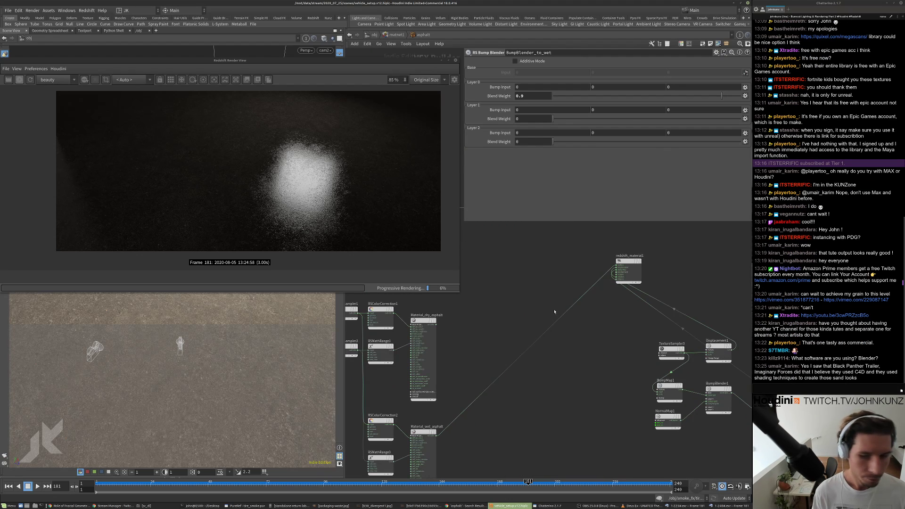
middle_click_drag(562, 306, 584, 355)
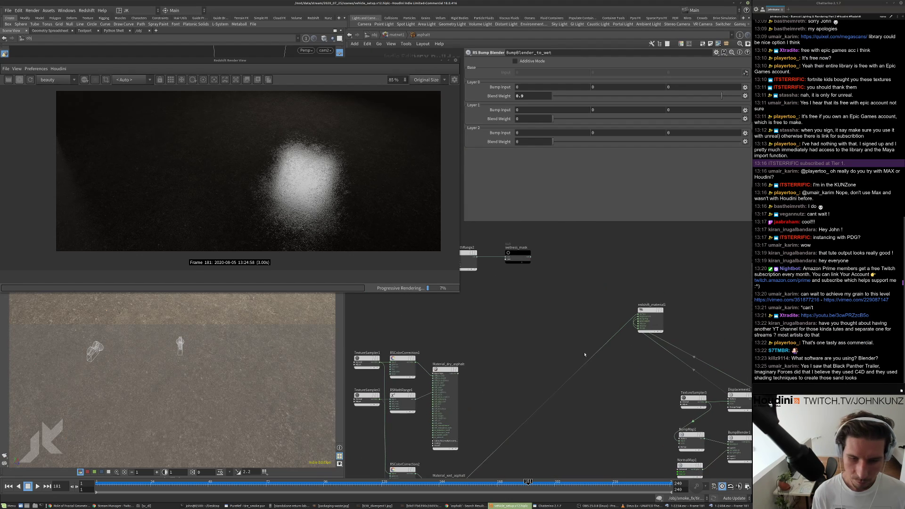
scroll(575, 321, "up", 2)
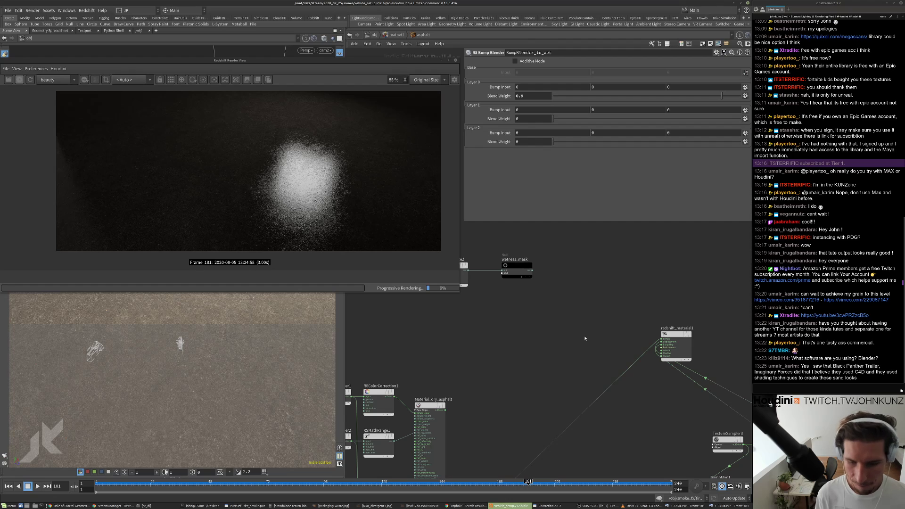
scroll(585, 338, "up", 2)
middle_click_drag(584, 334, 598, 364)
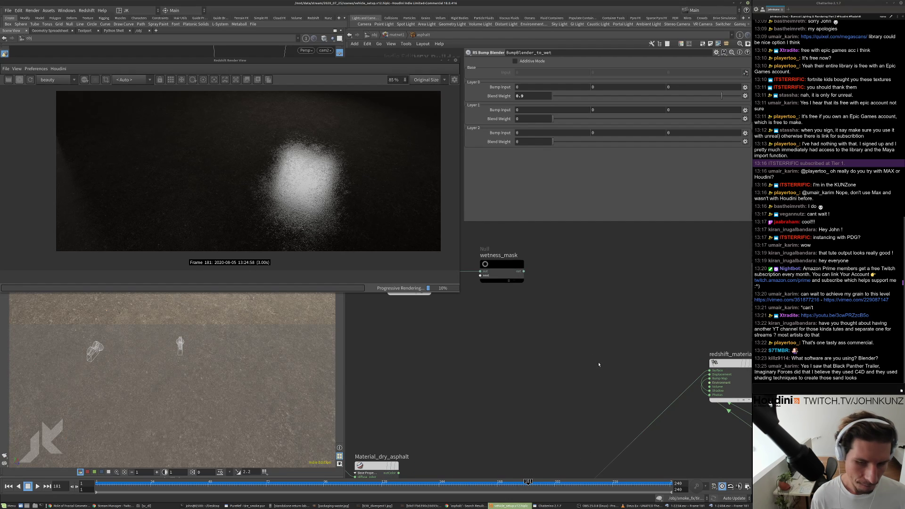
left_click(523, 272)
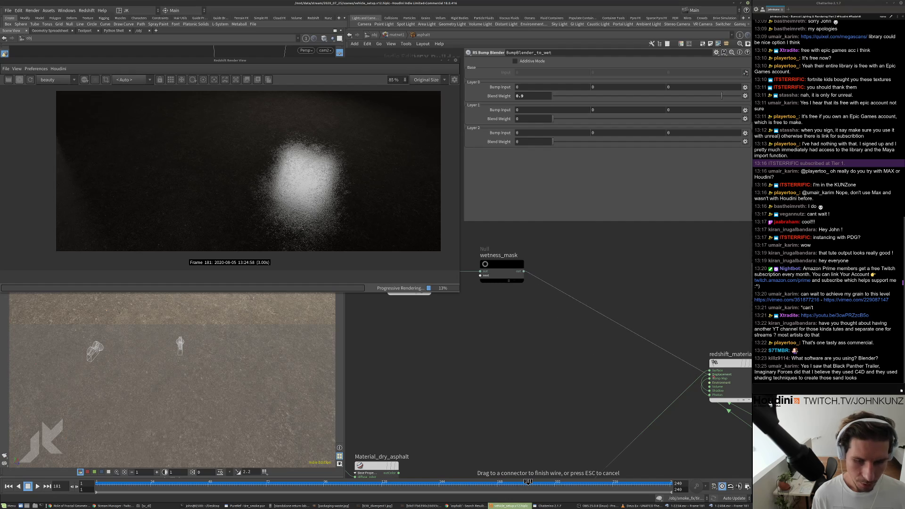
left_click(708, 369)
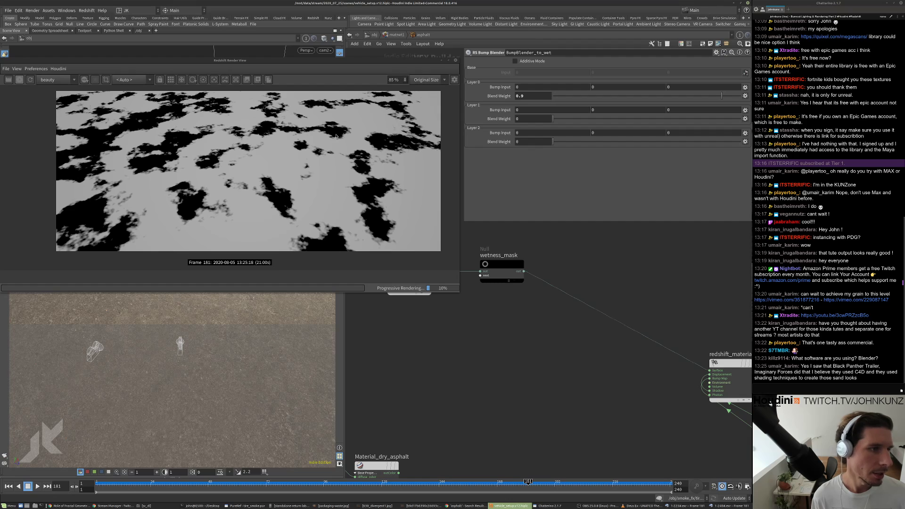
- Invert the wetness mask by setting New Range Min to 1 and New Range Max to 0 on RSMathRange2
middle_click_drag(530, 348, 677, 364)
left_click_drag(581, 331, 559, 299)
left_click(534, 87)
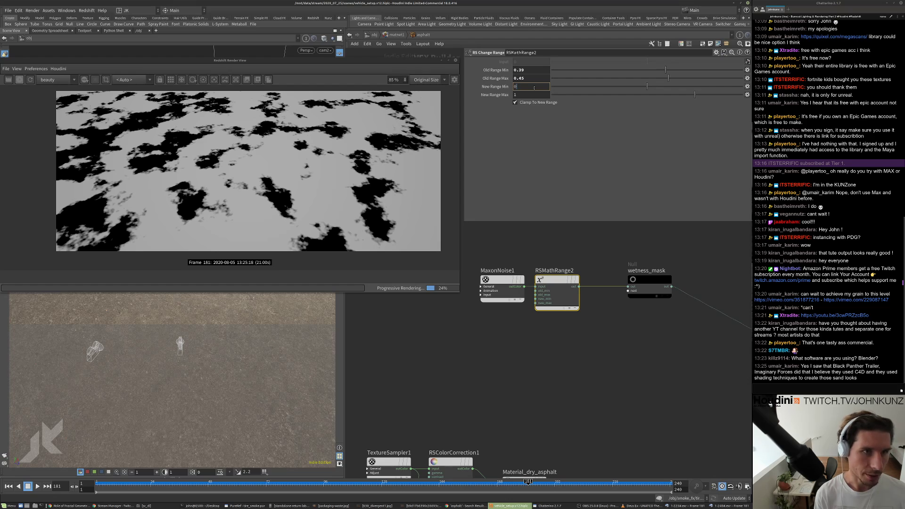
key("Tab")
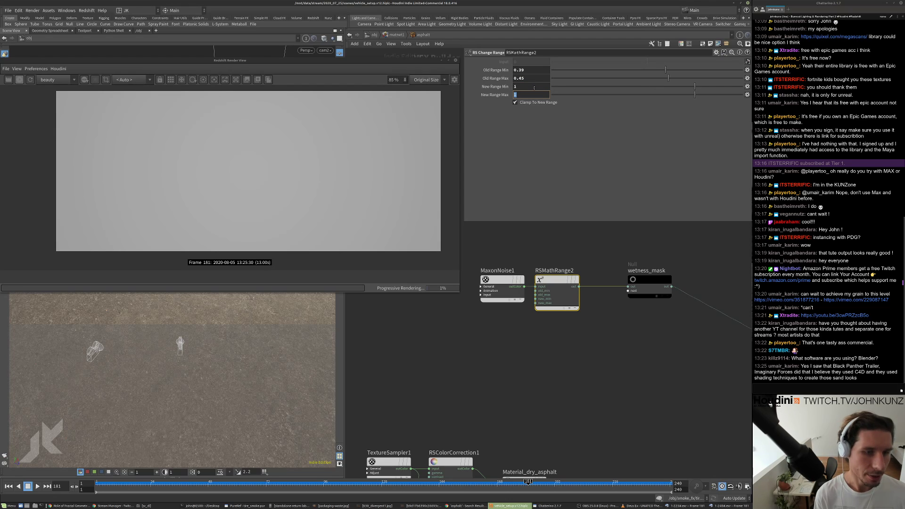
type("0")
key("Return")
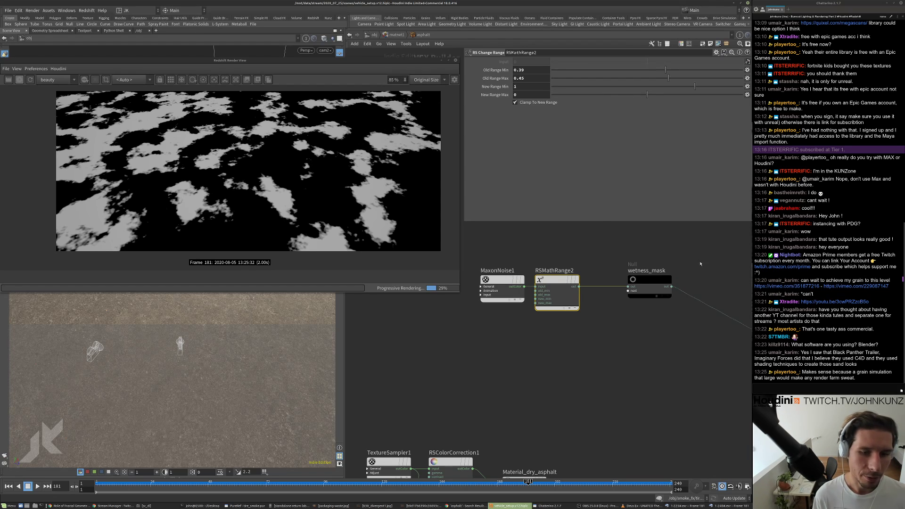
- Look over the asphalt network from the wetness mask to the dry and wet materials and the bump nodes
middle_click_drag(699, 264, 669, 265)
scroll(670, 290, "down", 5)
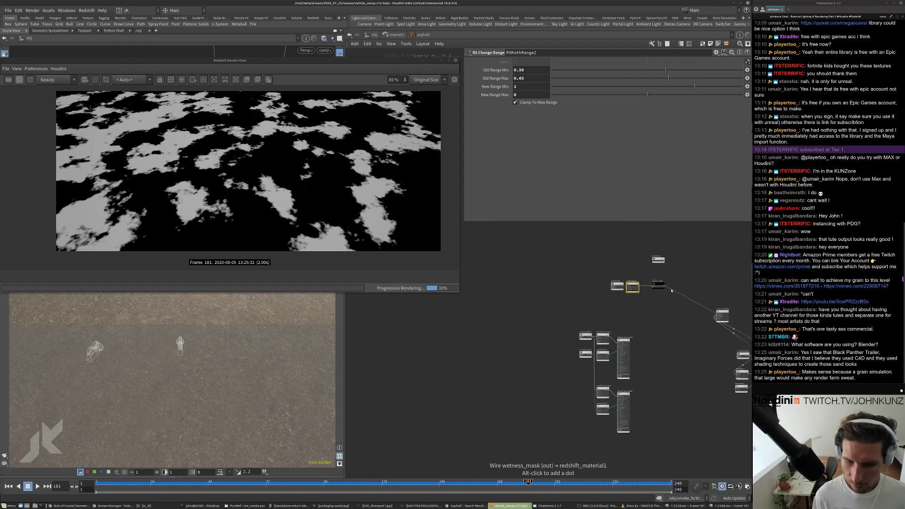
scroll(671, 290, "down", 2)
middle_click_drag(672, 314, 612, 348)
scroll(649, 306, "up", 4)
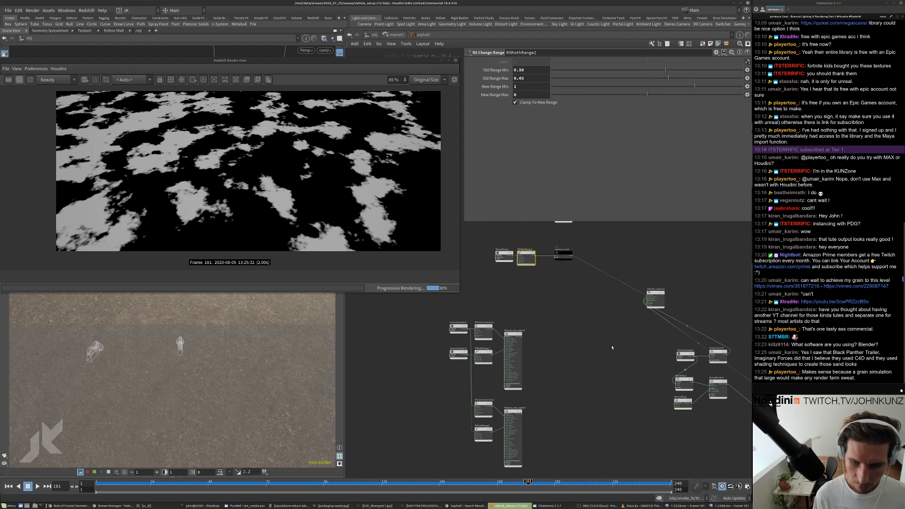
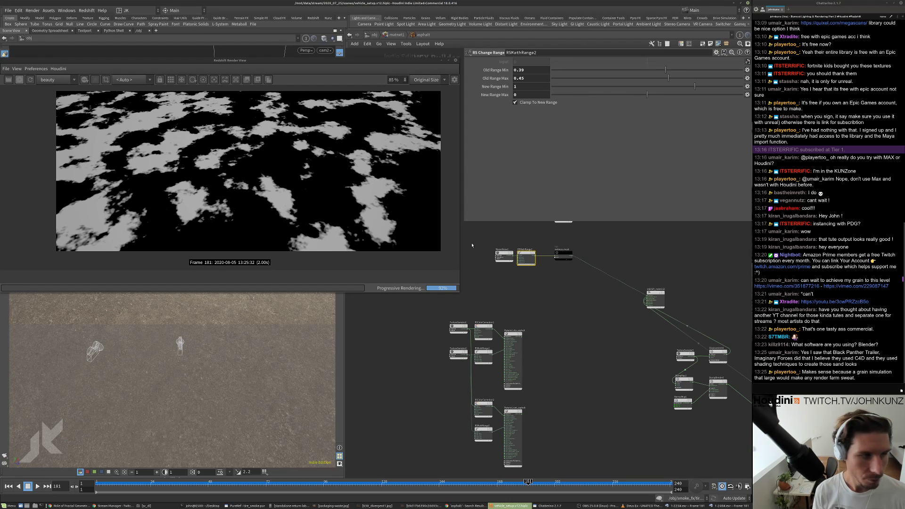
scroll(660, 297, "down", 5)
middle_click_drag(663, 302, 638, 294)
scroll(645, 311, "up", 4)
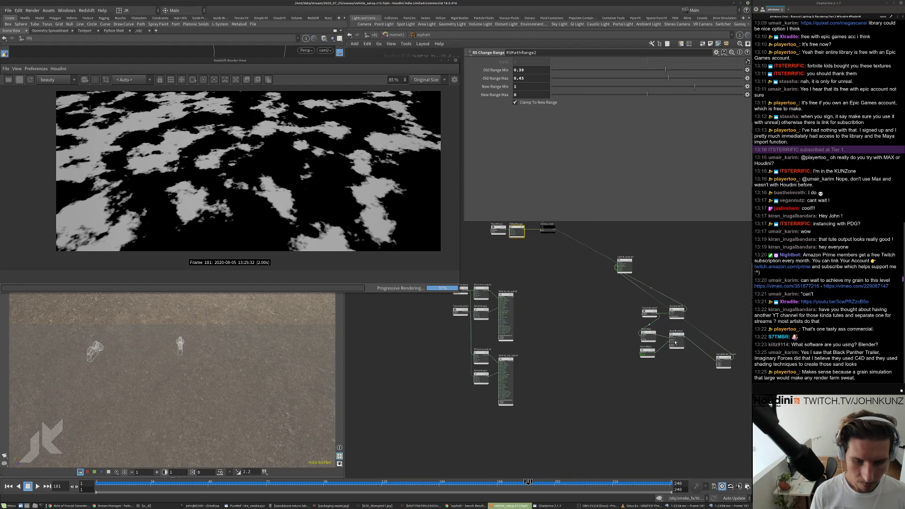
- Connect the wetness_mask output to the Layer 0 blend weight input of BumpBlender_to_wet
scroll(565, 230, "up", 3)
left_click(550, 230)
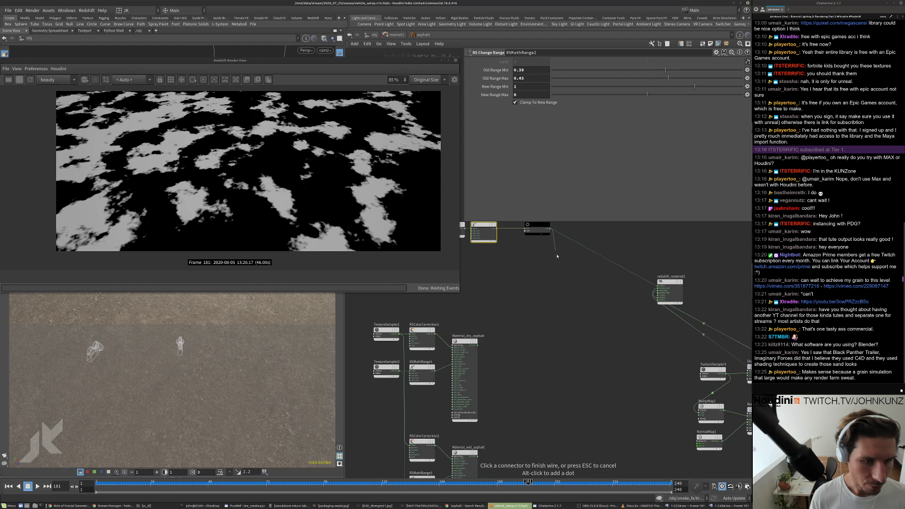
scroll(558, 256, "down", 3)
scroll(617, 278, "up", 4)
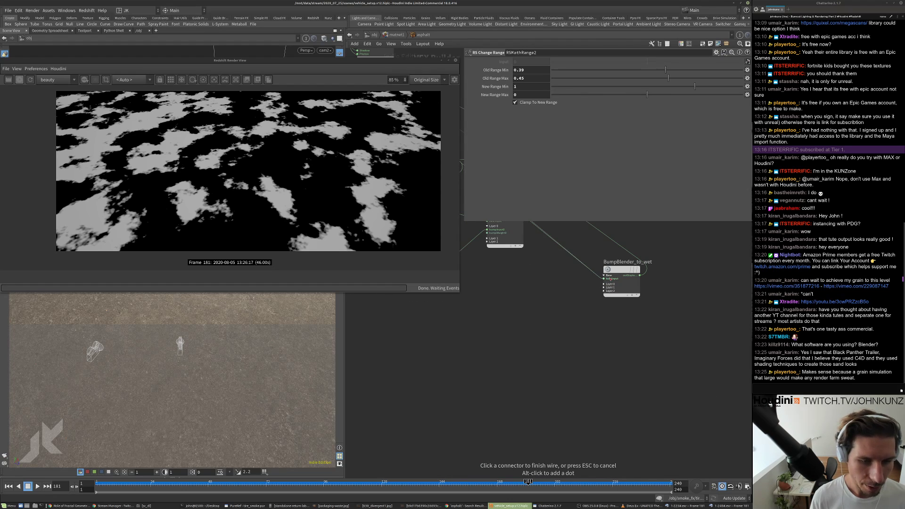
left_click(604, 284)
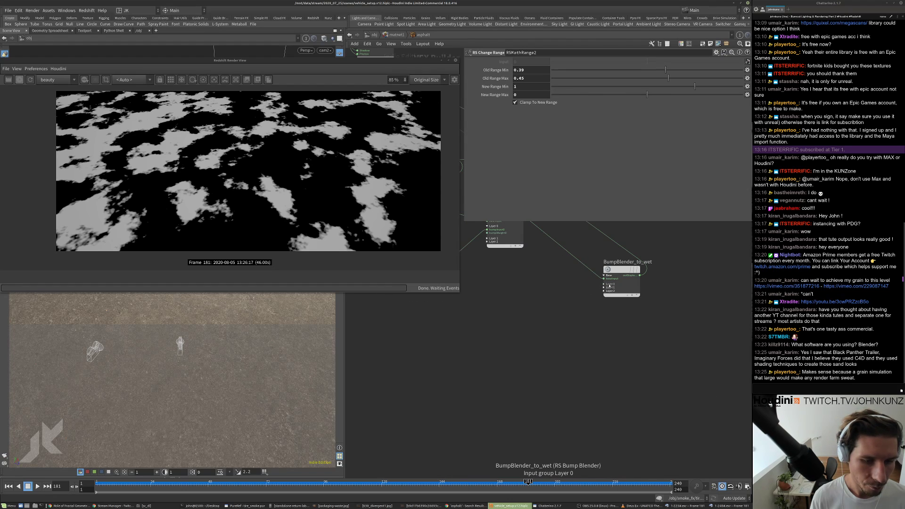
left_click(604, 284)
left_click(603, 284)
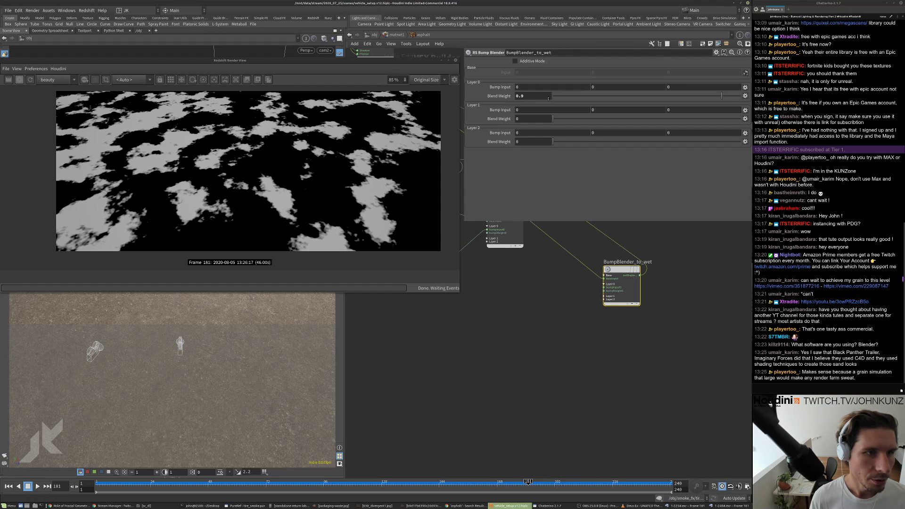
middle_click_drag(500, 256, 725, 439)
left_click(683, 331)
scroll(653, 329, "down", 5)
left_click(537, 278)
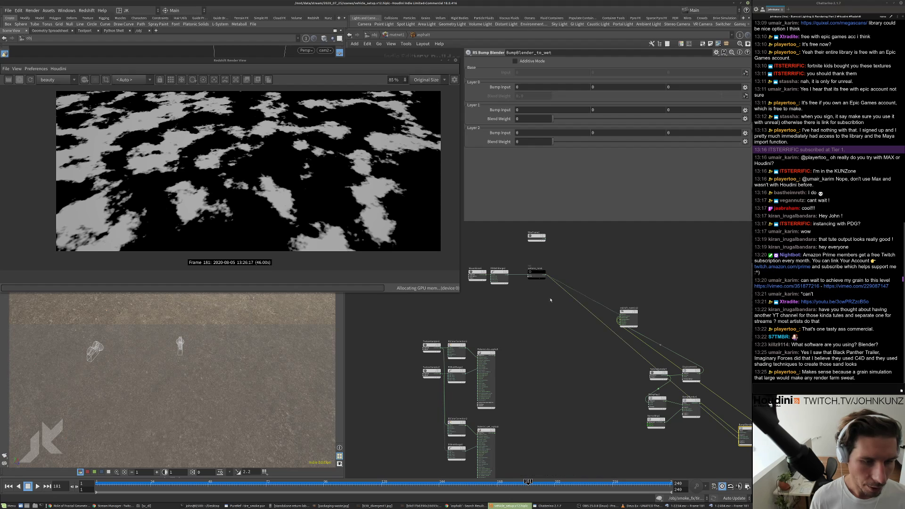
- Connect Material_wet_asphalt to the Surface input of redshift_material1 and inspect the masked bump around the highlight in the render
middle_click_drag(596, 351, 550, 305)
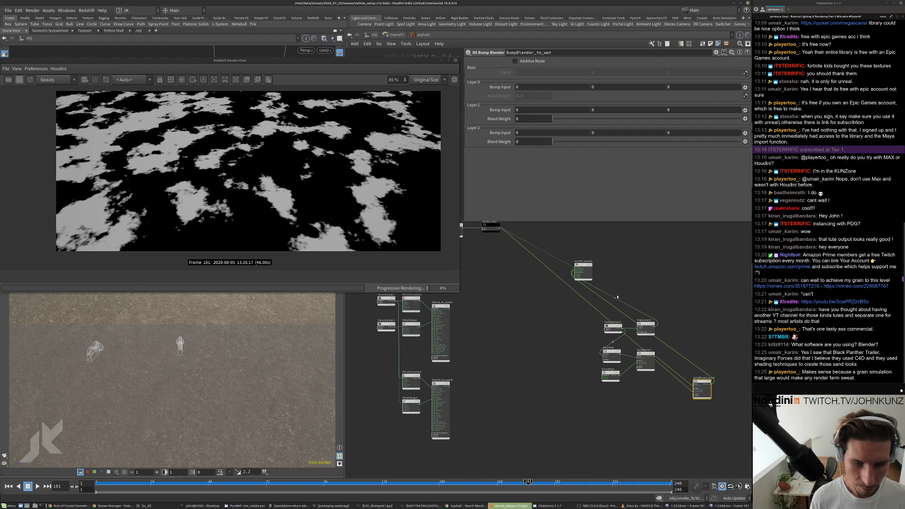
scroll(576, 269, "up", 4)
left_click(574, 268)
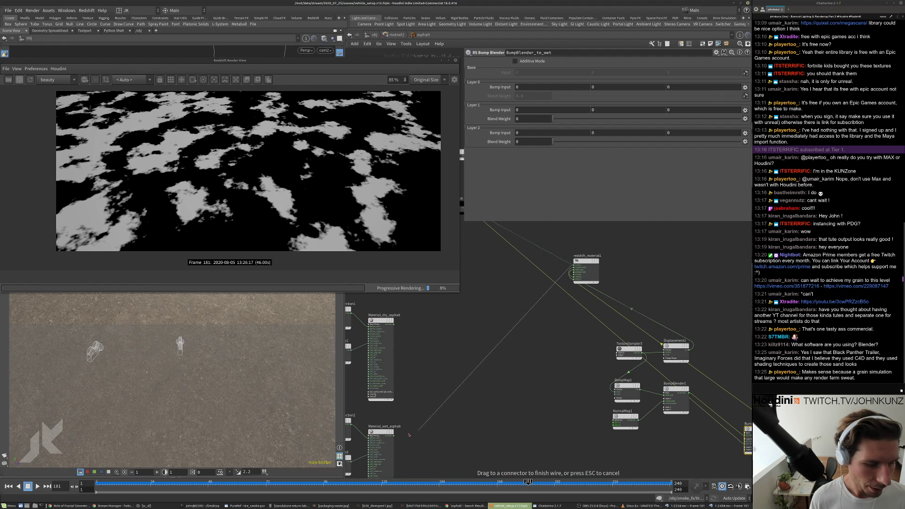
left_click(393, 435)
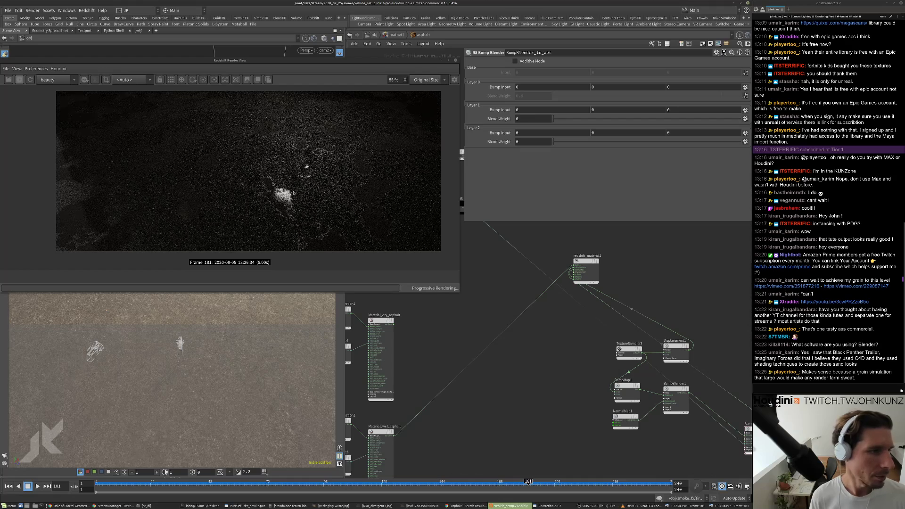
scroll(293, 193, "up", 4)
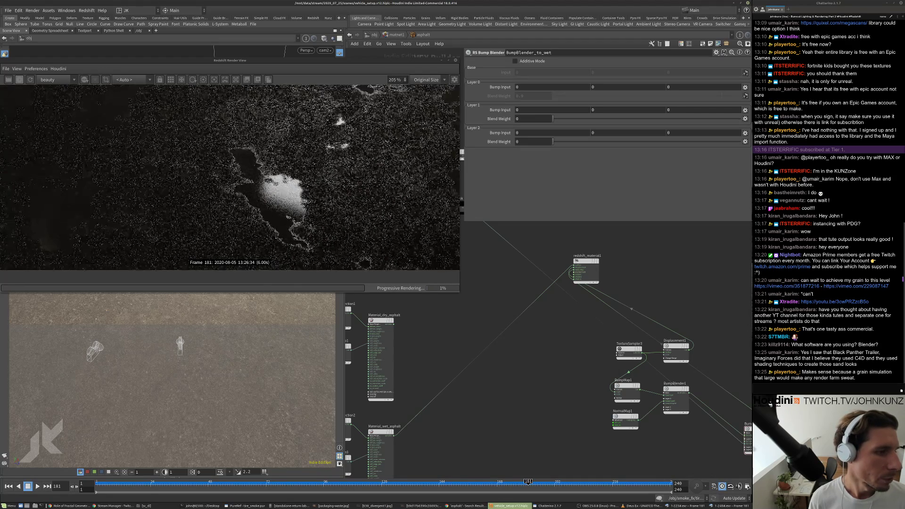
scroll(296, 203, "down", 4)
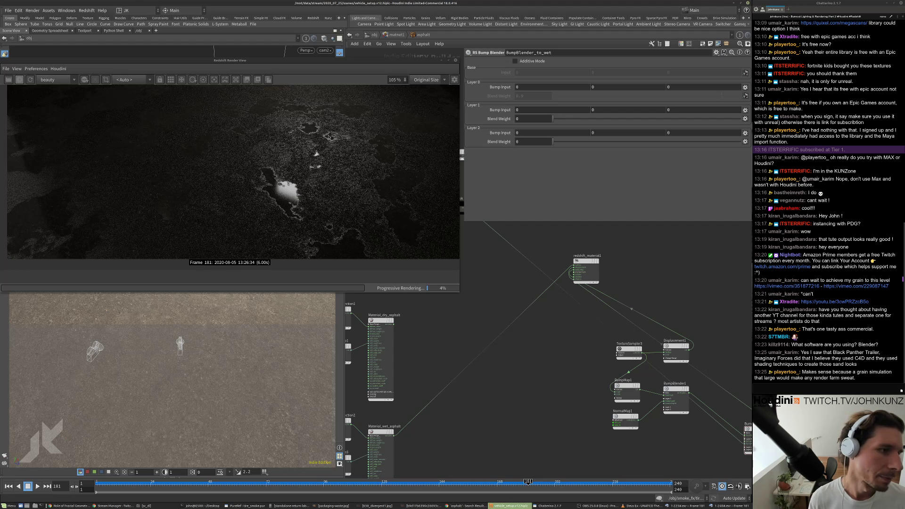
scroll(270, 207, "up", 6)
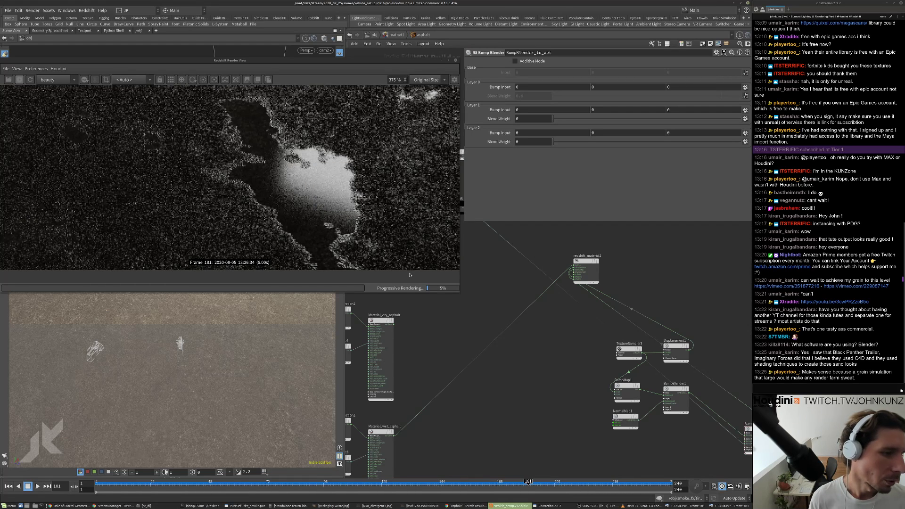
- Insert an RS Mul node on the wire between wetness_mask and BumpBlender_to_wet
middle_click_drag(735, 415, 601, 322)
scroll(622, 335, "up", 2)
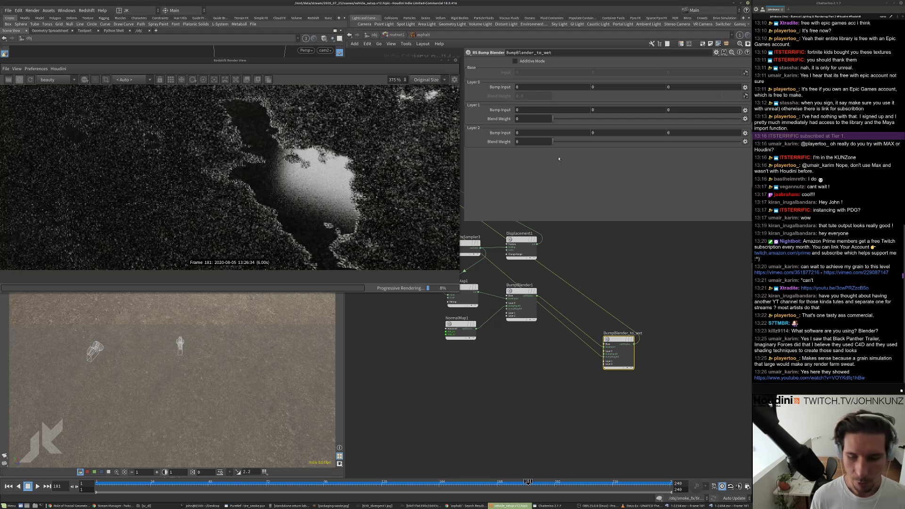
middle_click_drag(541, 354, 571, 342)
key("Tab")
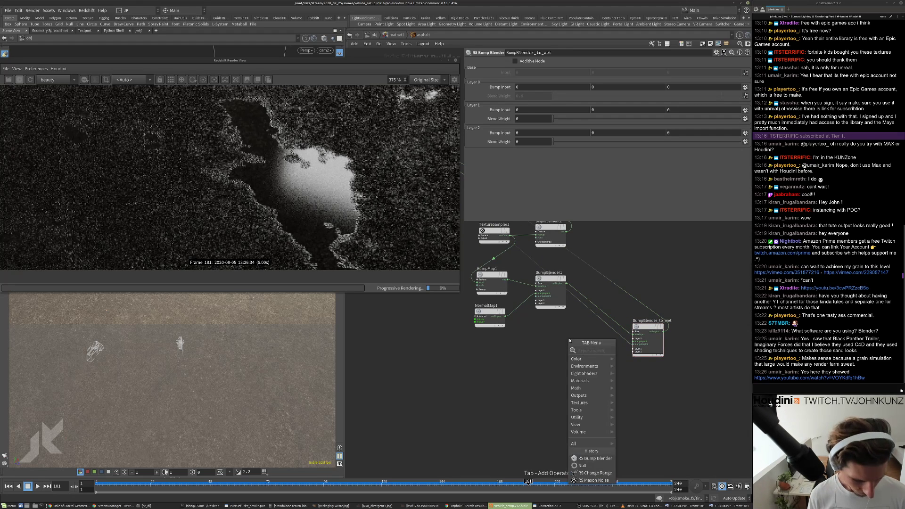
type("mul")
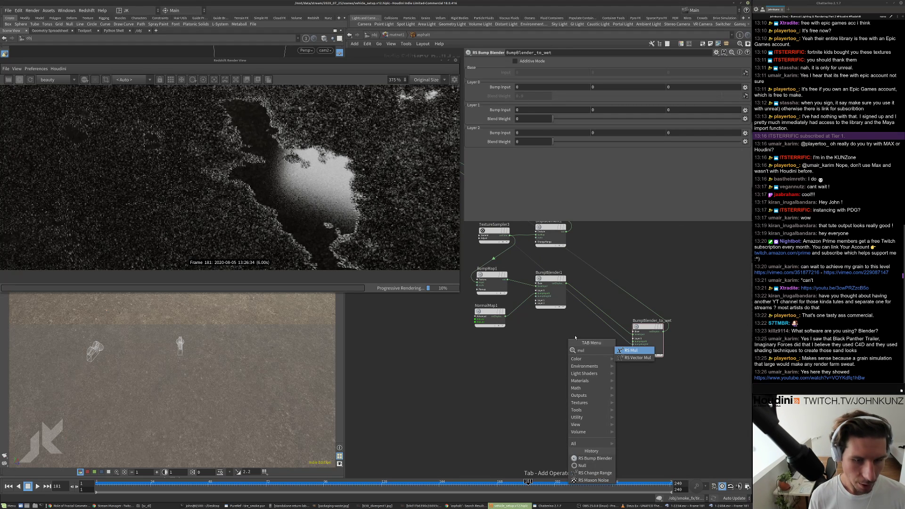
left_click(630, 350)
left_click(605, 364)
mouse_move(605, 364)
left_mouse_down()
mouse_move(598, 350)
mouse_move(604, 358)
left_mouse_up()
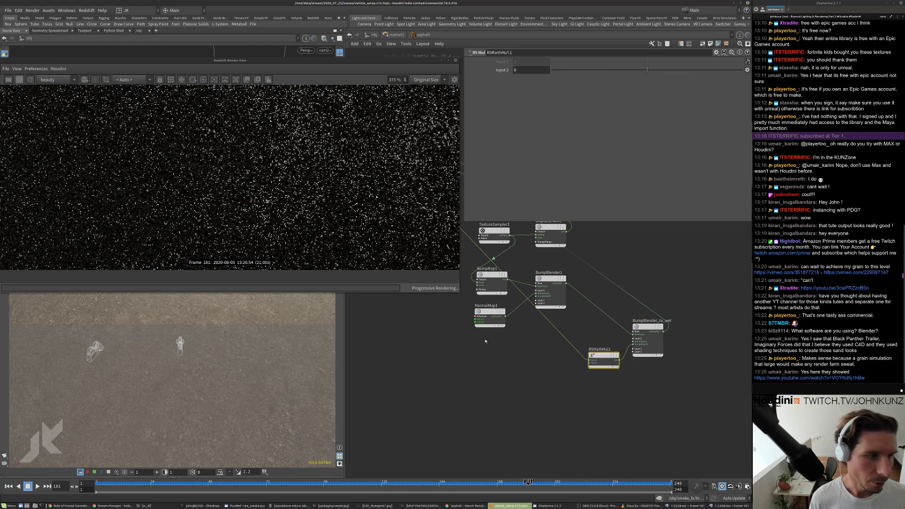
- Set Input 2 of RSMathMul1 to 0.9 and inspect the wet patches in the render
left_click(526, 70)
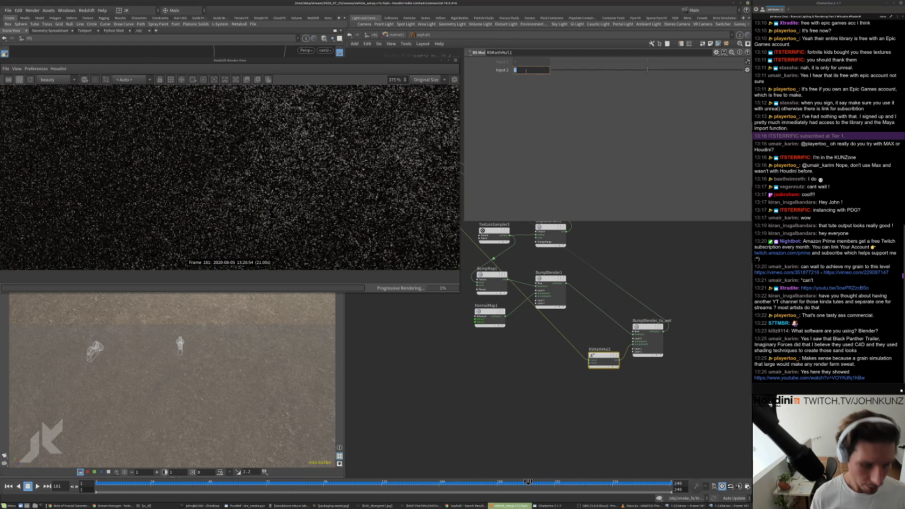
type(".9")
key("Return")
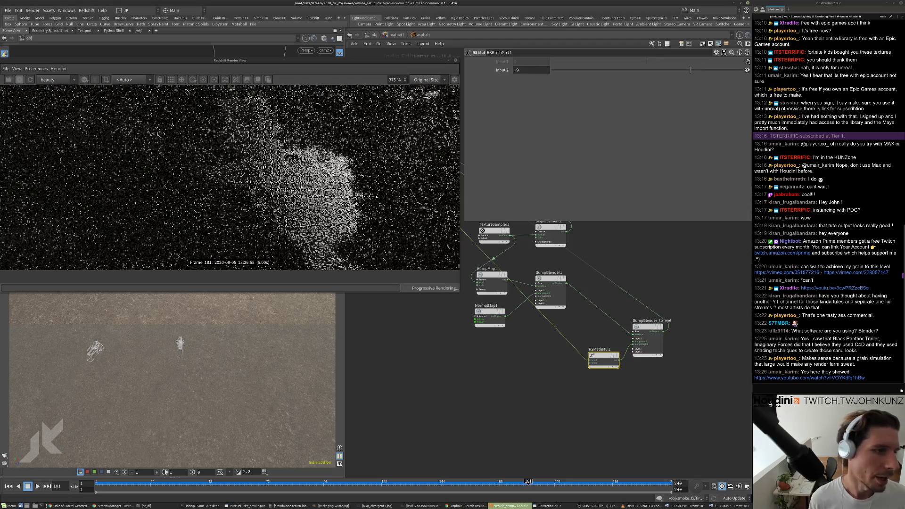
scroll(317, 190, "down", 5)
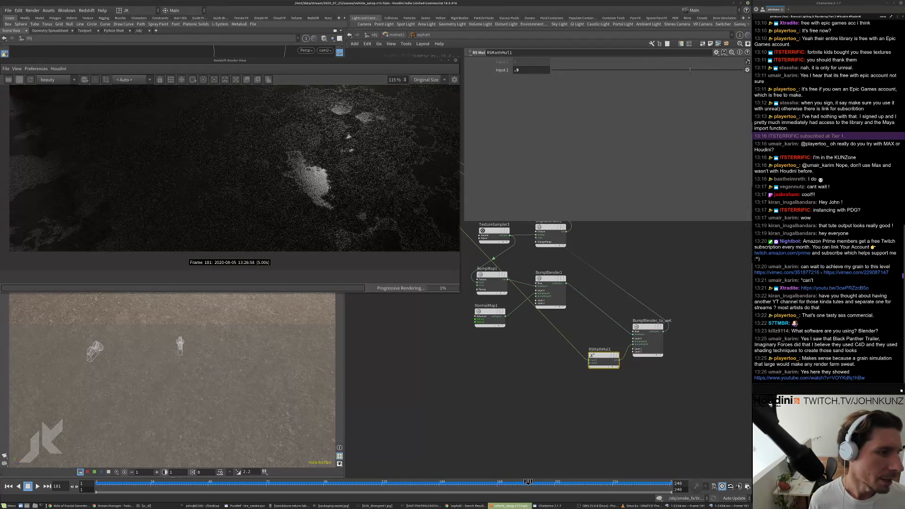
scroll(325, 189, "down", 2)
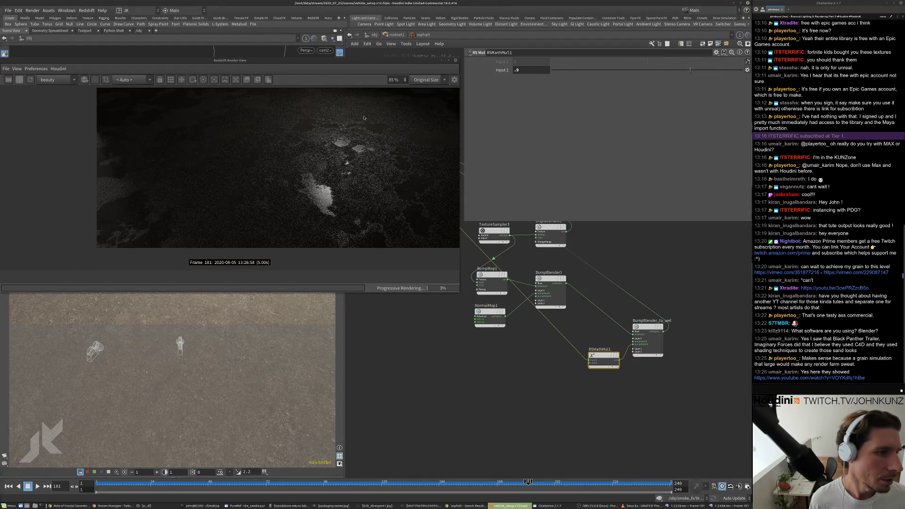
scroll(363, 118, "up", 7)
scroll(364, 137, "down", 7)
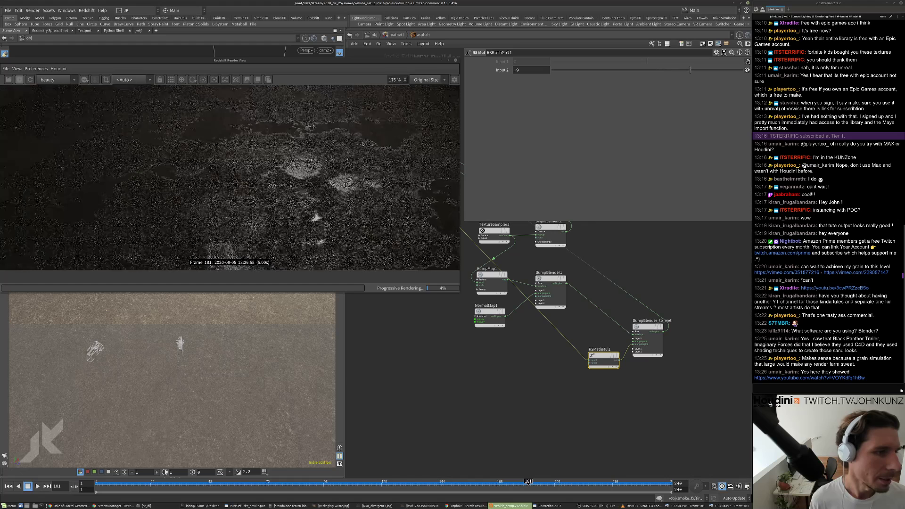
scroll(358, 232, "down", 2)
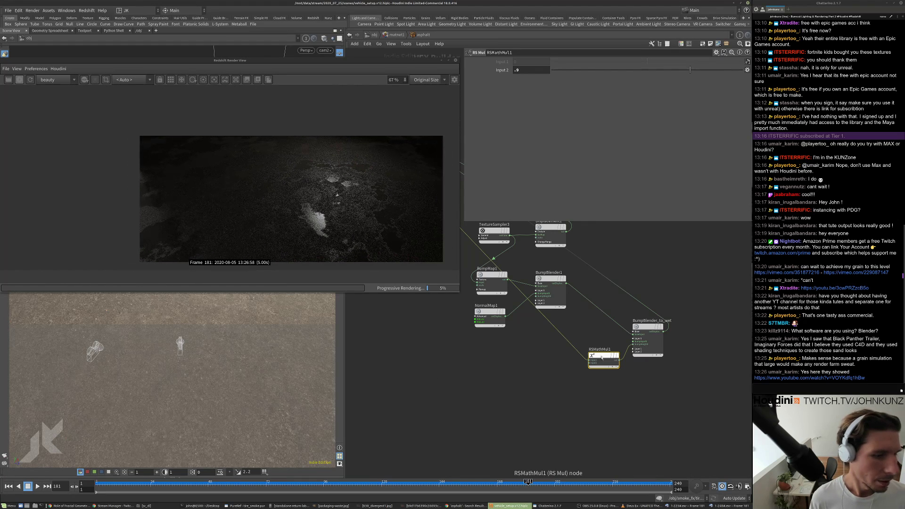
- Move RSMathMul1 below the bump and normal map nodes to tidy the network
scroll(583, 401, "down", 3)
middle_click_drag(544, 402, 617, 403)
scroll(662, 403, "up", 2)
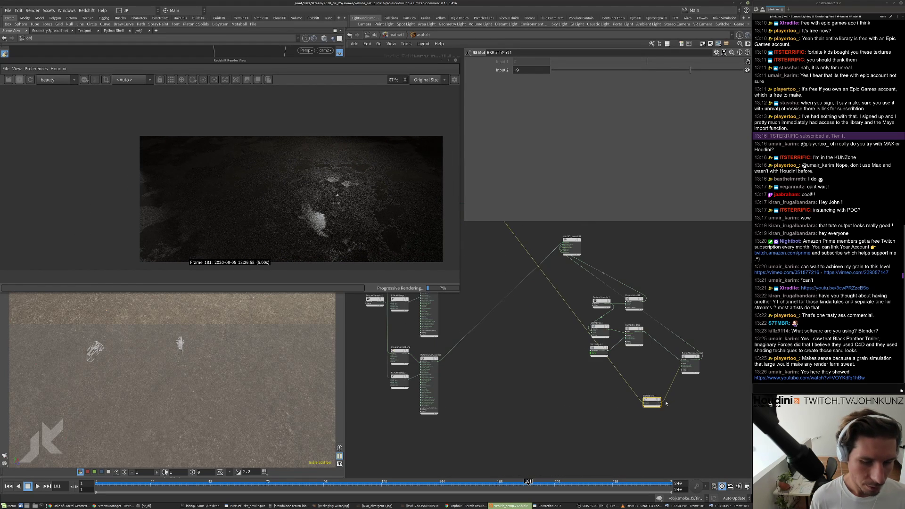
left_click_drag(647, 403, 599, 407)
middle_click_drag(457, 315, 528, 326)
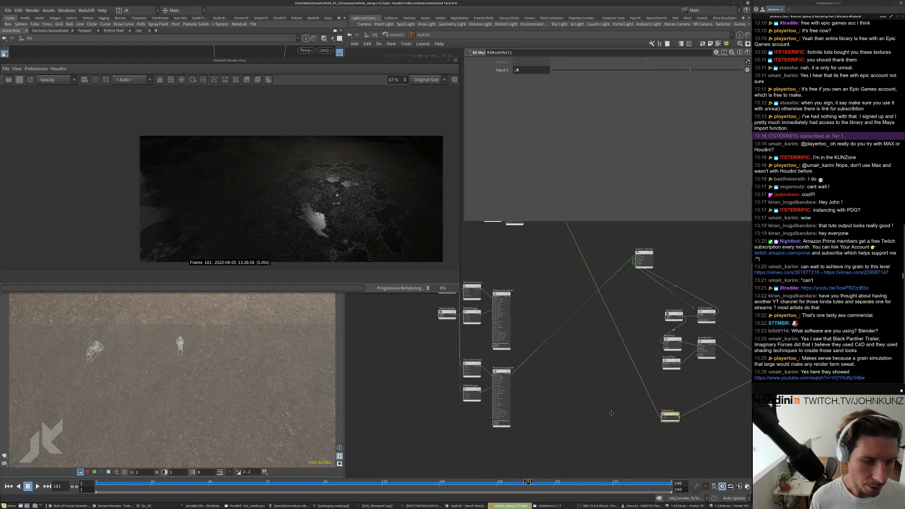
- Add an RS Material Blender node beside Material_dry_asphalt
scroll(528, 326, "up", 3)
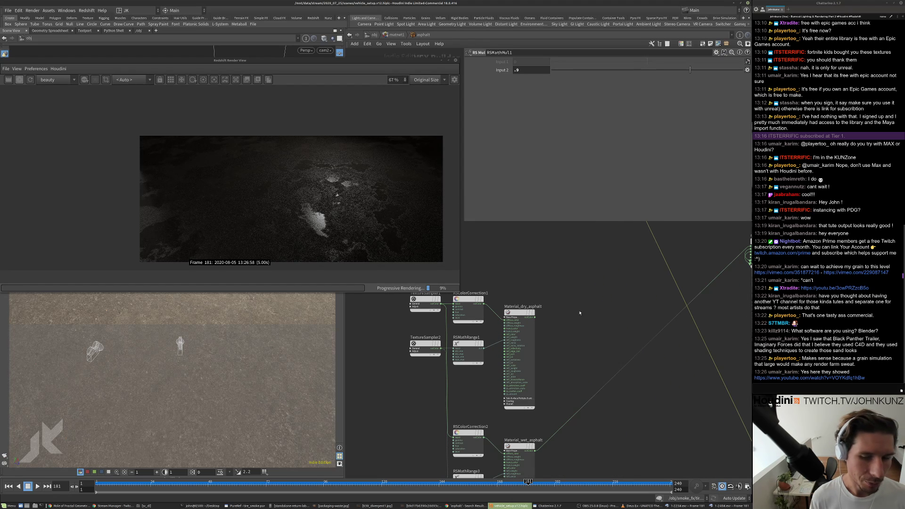
scroll(579, 312, "down", 4)
key("Tab")
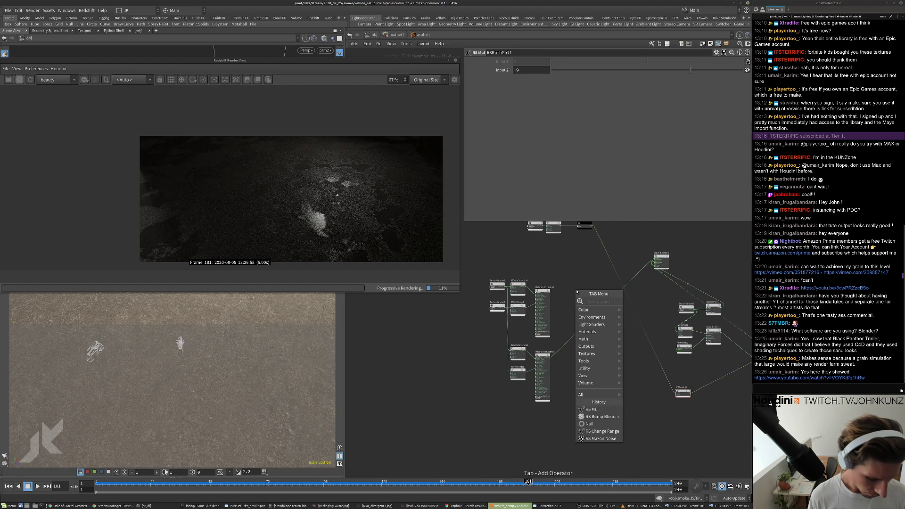
type("mat")
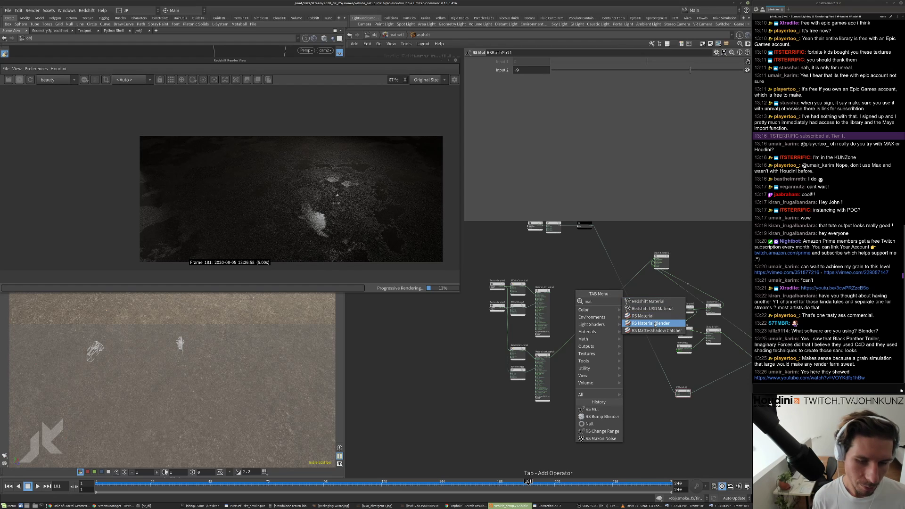
left_click(652, 323)
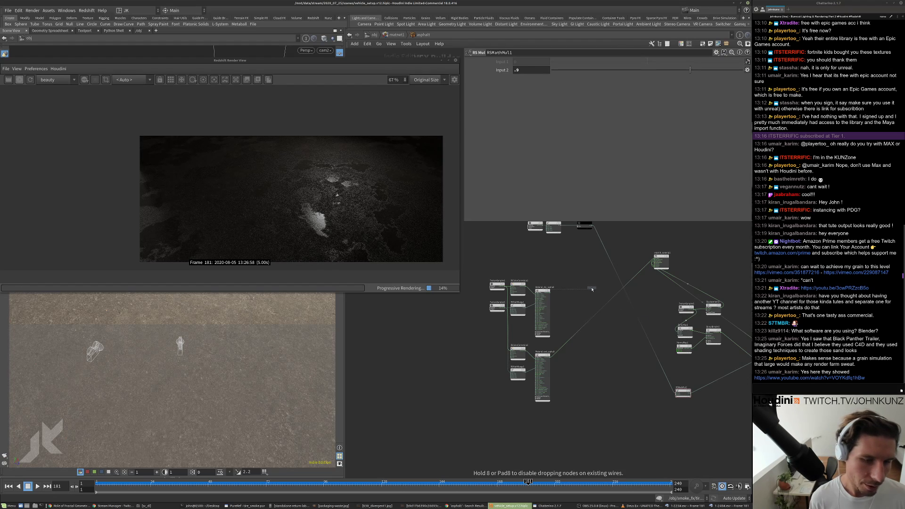
left_click(584, 293)
- Connect Material_dry_asphalt to the baseColor input and Material_wet_asphalt to the layerColor1 input of MaterialBlender1
scroll(581, 295, "up", 3)
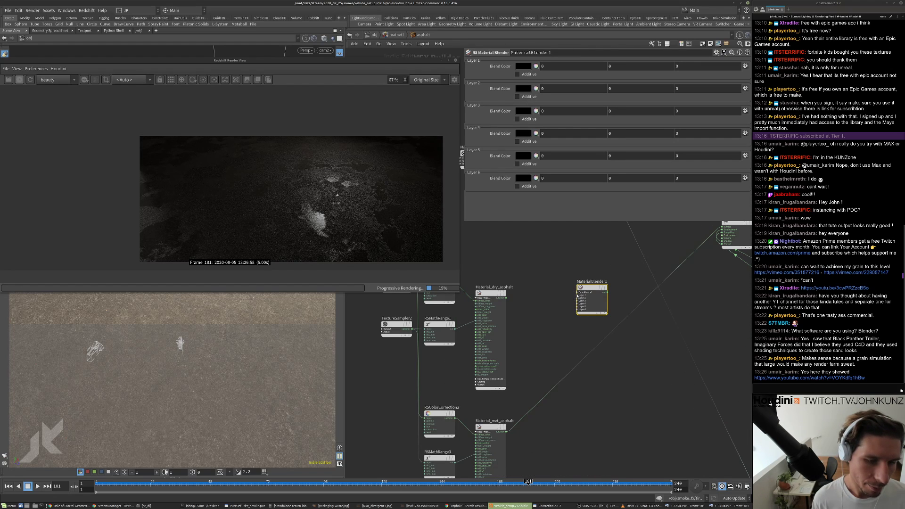
left_click(577, 292)
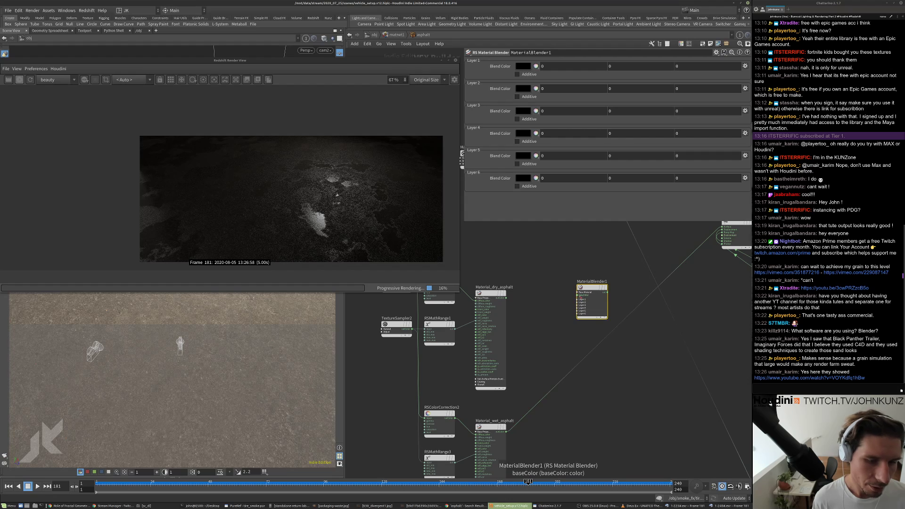
left_click_drag(578, 296, 506, 298)
left_click(577, 300)
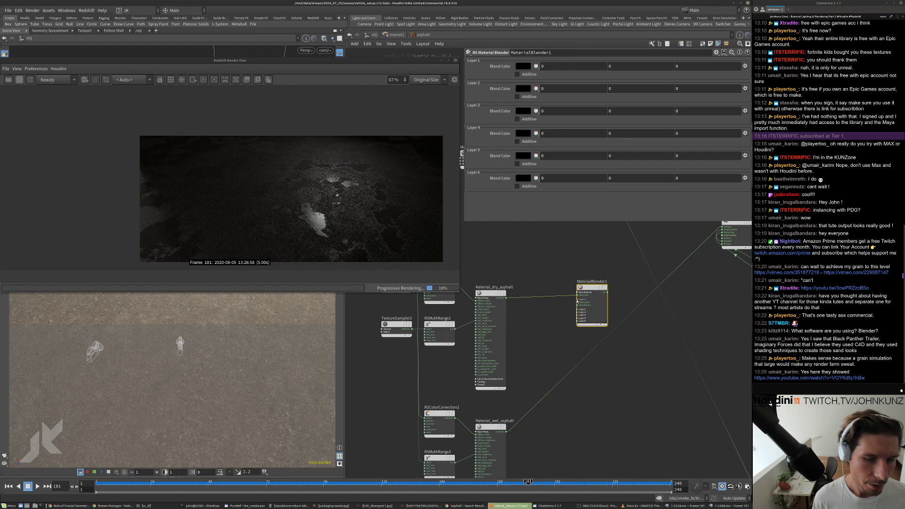
left_click(577, 302)
middle_click_drag(552, 340, 548, 312)
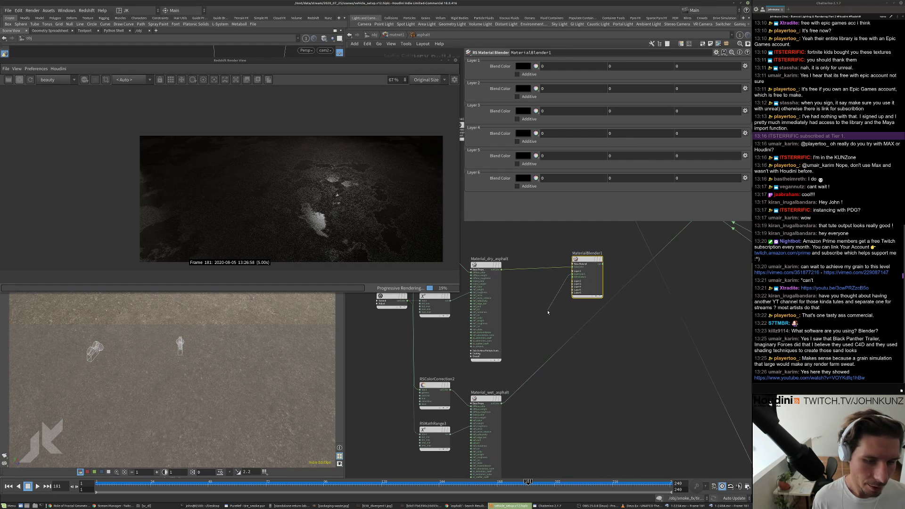
- Connect wetness_mask to blendColor1 of MaterialBlender1, and the blender's output to the Surface input of redshift_material1
scroll(566, 282, "up", 5)
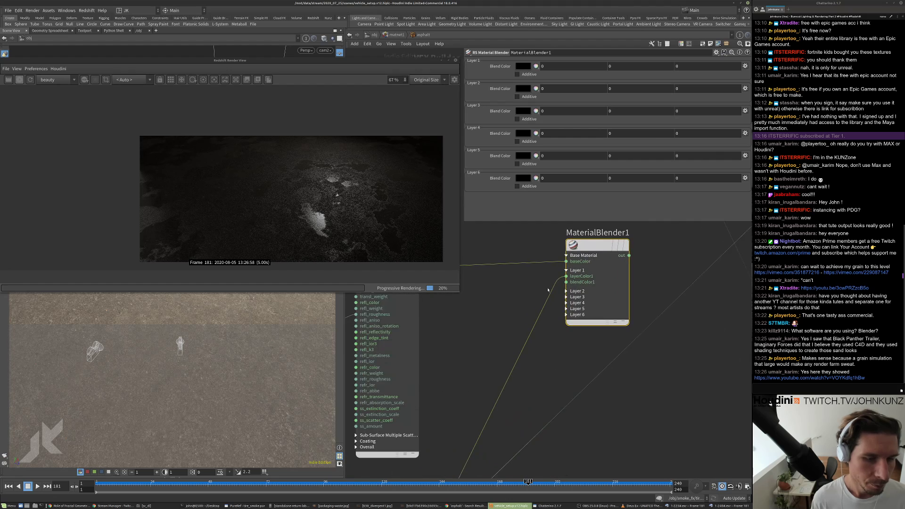
scroll(549, 292, "down", 1)
scroll(552, 330, "down", 3)
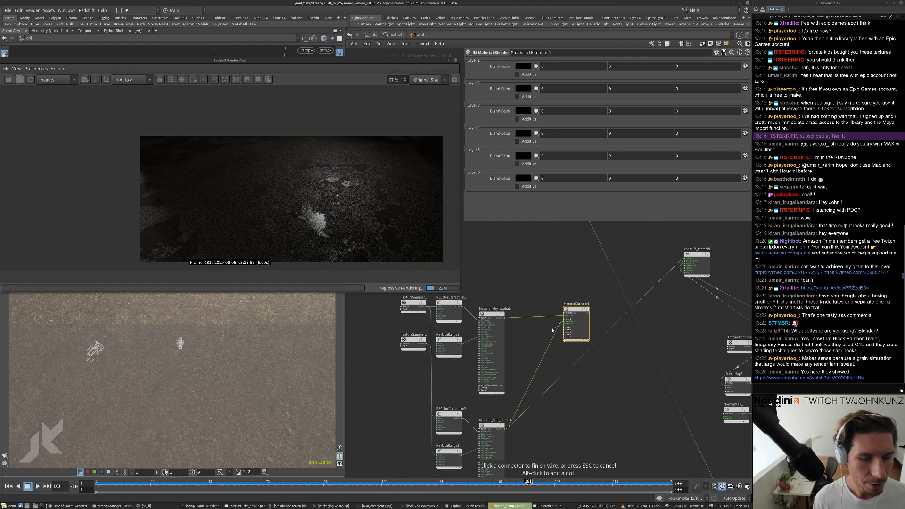
middle_click_drag(545, 243, 591, 298)
left_click(601, 283)
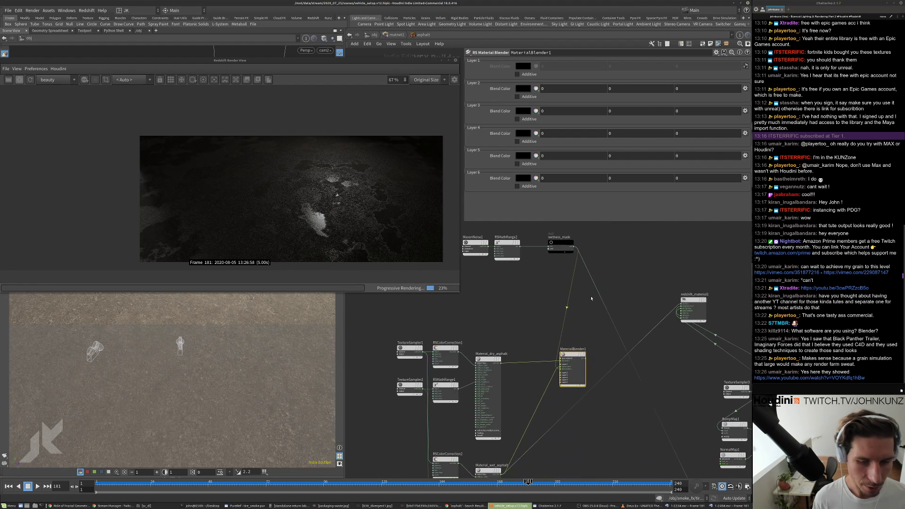
scroll(696, 313, "up", 2)
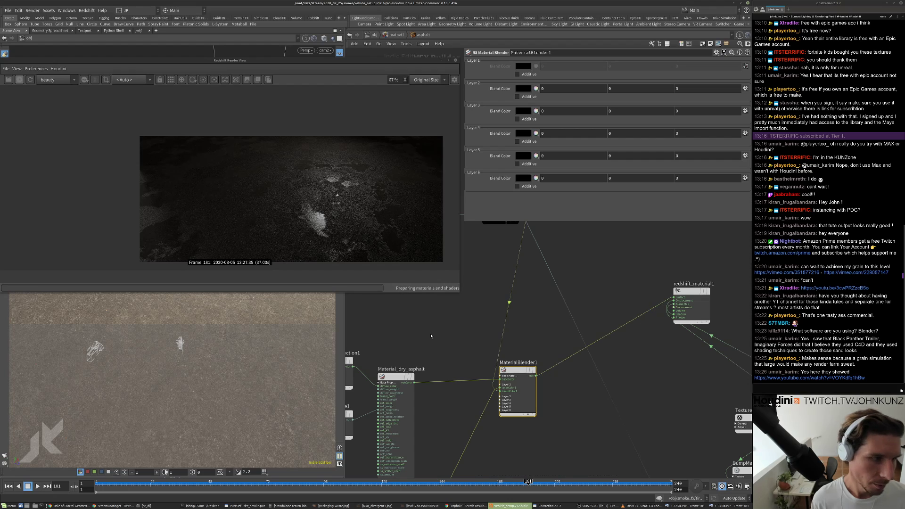
- Examine the blended wet and dry asphalt up close and from a wider view in the render
scroll(309, 199, "up", 5)
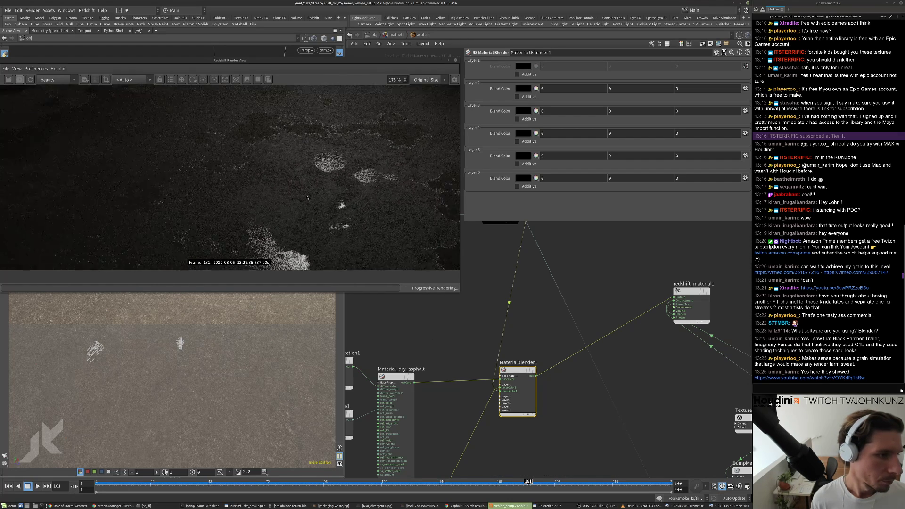
scroll(307, 197, "up", 2)
scroll(306, 192, "down", 2)
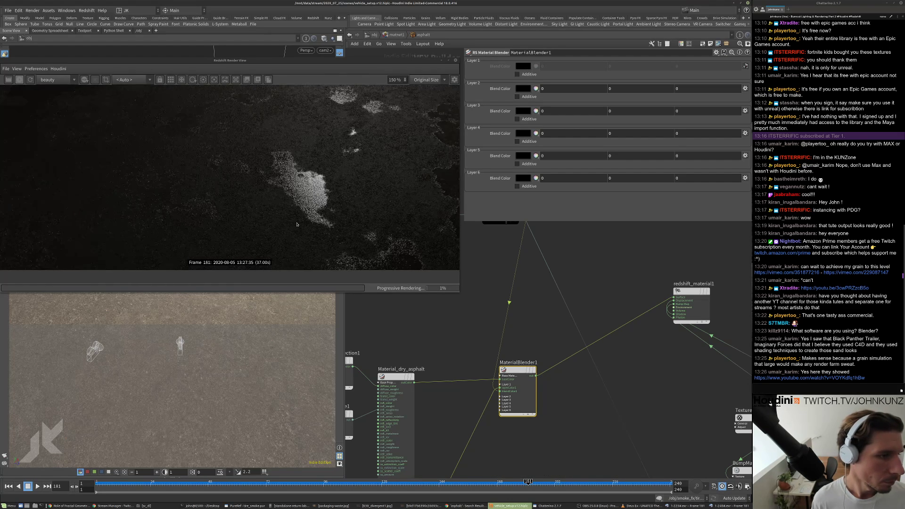
scroll(306, 192, "up", 1)
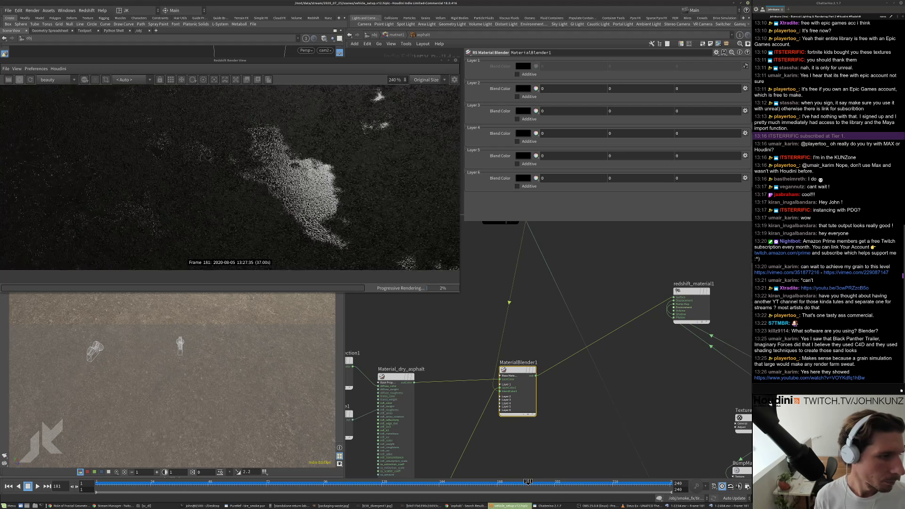
scroll(308, 185, "down", 2)
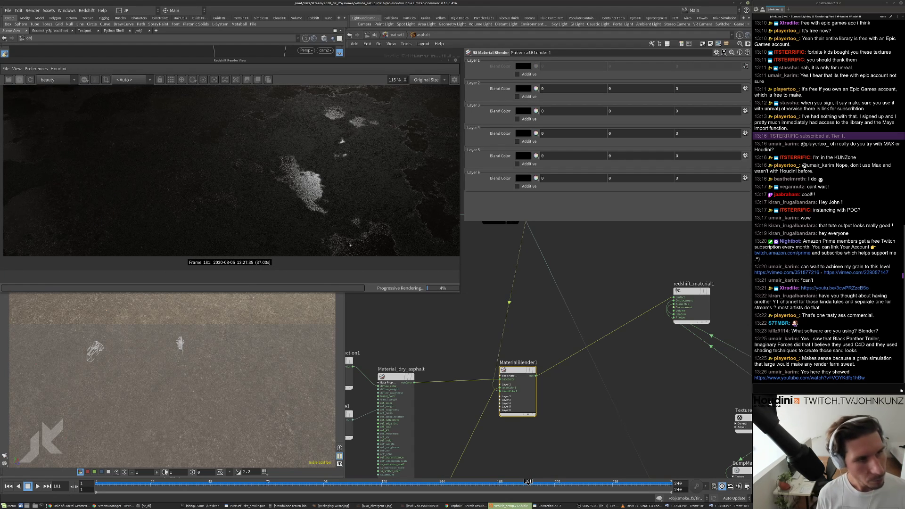
scroll(511, 313, "down", 1)
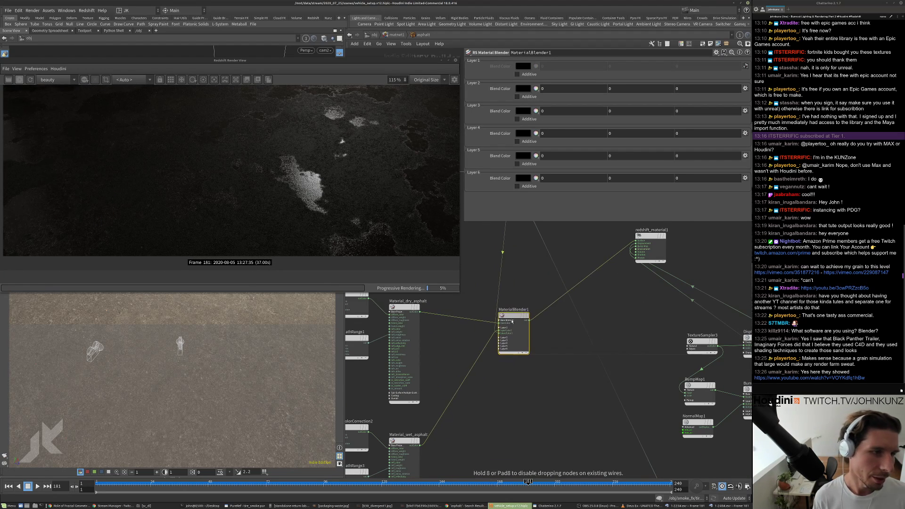
- Set Input 2 of RSMathMul1 to .975 and check the puddle surface in the render
scroll(596, 252, "down", 3)
scroll(679, 398, "up", 5)
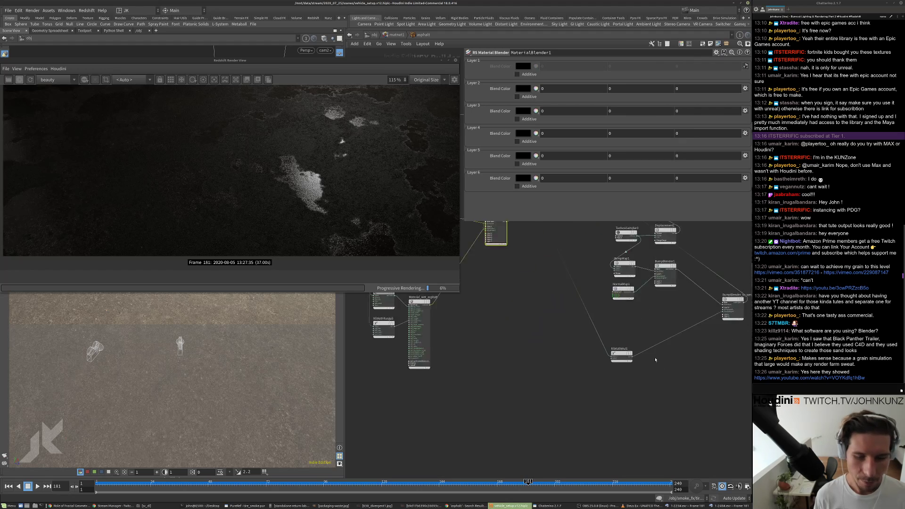
left_click(607, 356)
left_click(525, 71)
type(".975")
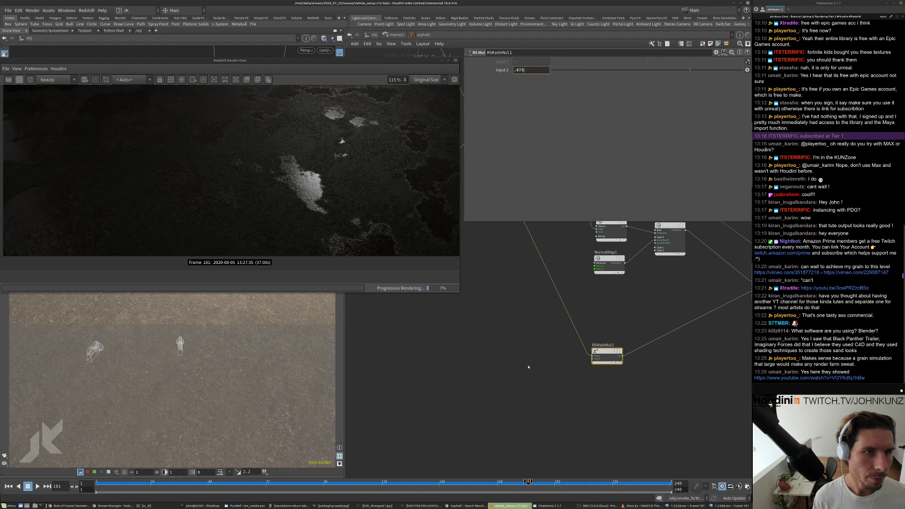
left_click(527, 366)
scroll(308, 185, "up", 6)
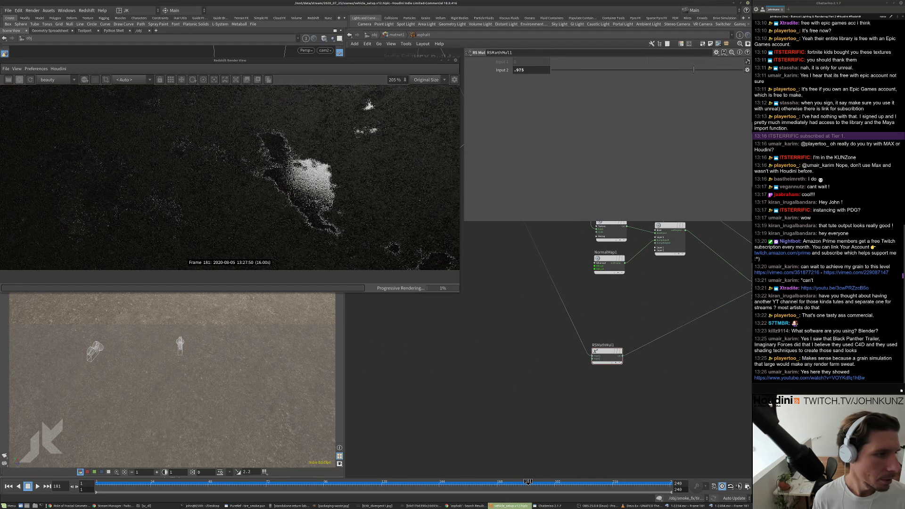
- Set New Range Min to 0.05 on RSMathRange3, which feeds Material_wet_asphalt, and inspect the puddle reflections
middle_click_drag(464, 356, 603, 381)
scroll(603, 382, "down", 5)
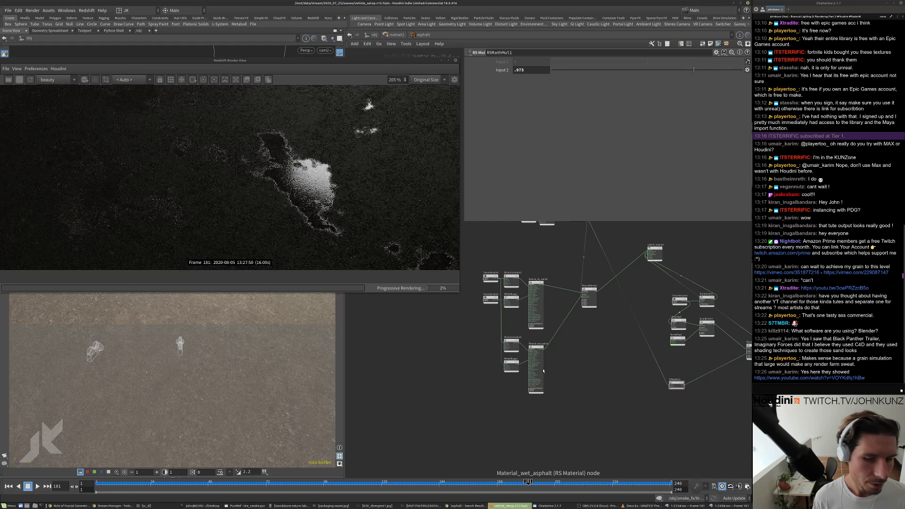
scroll(524, 351, "up", 4)
left_click(499, 368)
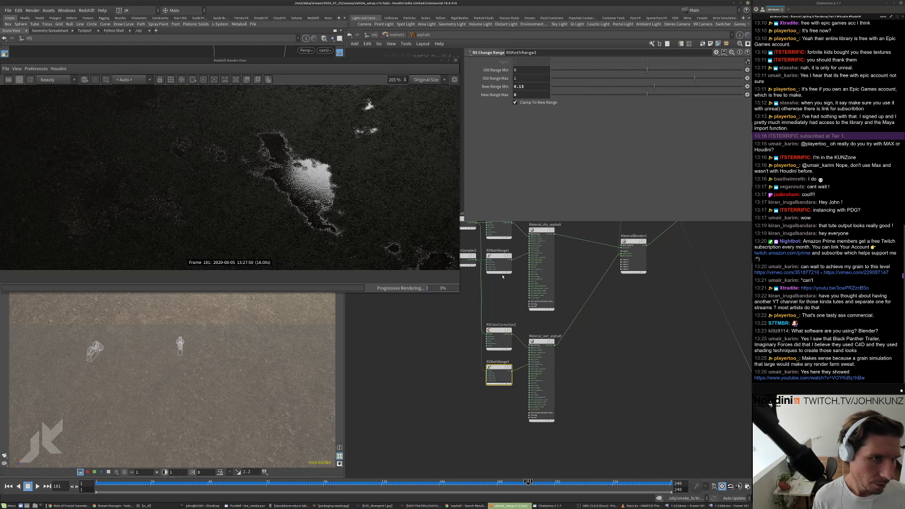
left_click(520, 86)
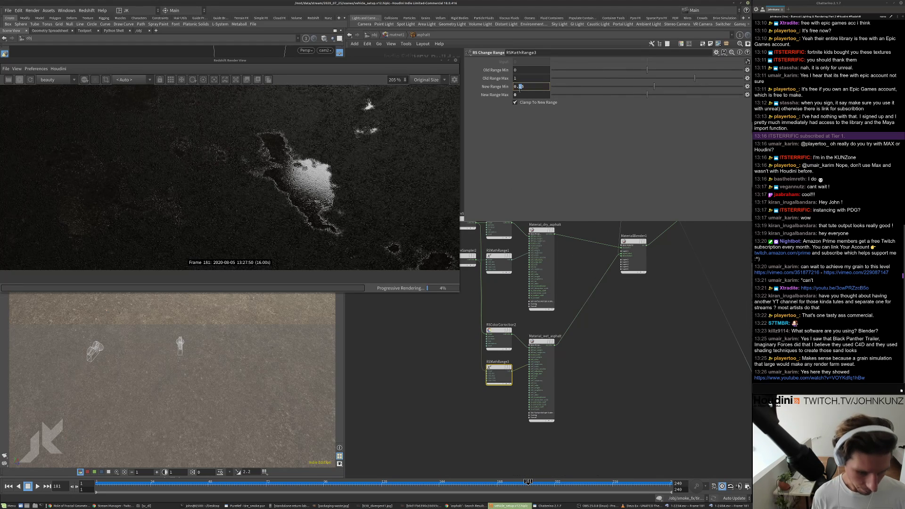
key("Return")
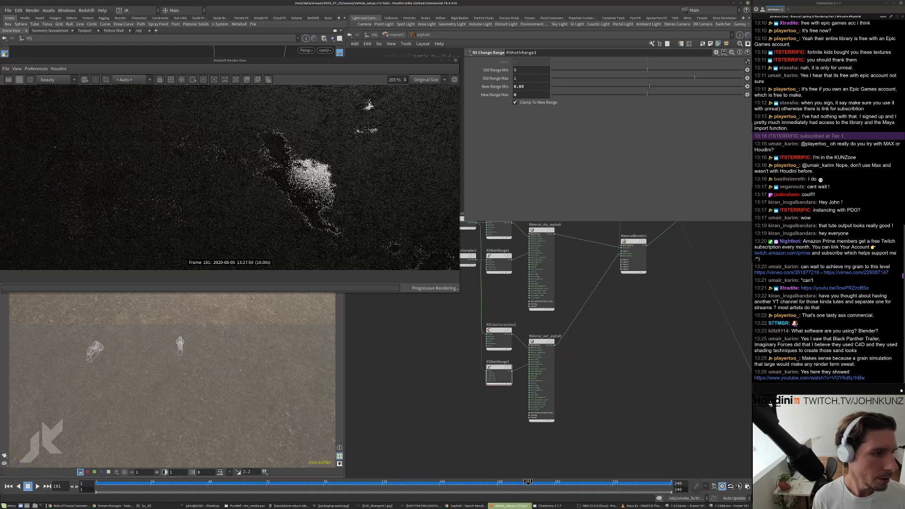
scroll(291, 188, "down", 3)
scroll(301, 156, "down", 1)
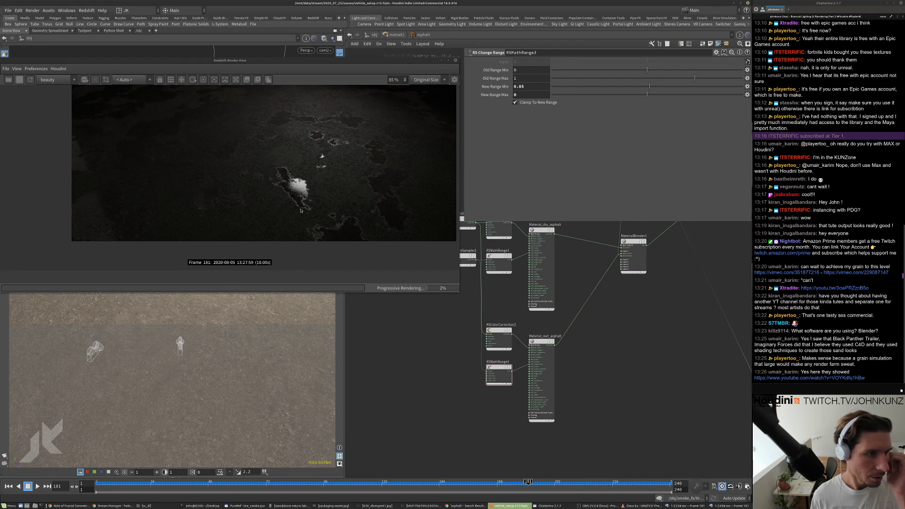
scroll(300, 211, "up", 5)
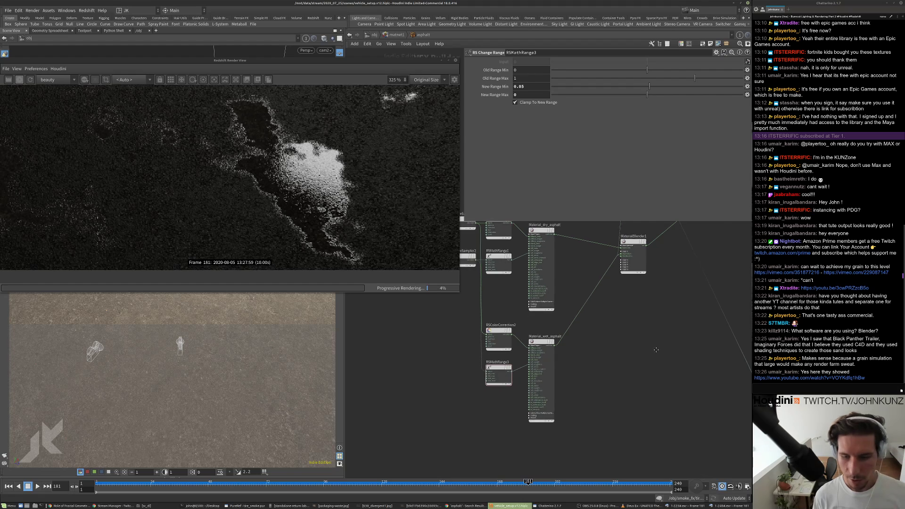
- Set Input 2 of RSMathMul1 to .9975 to flatten the bump in the puddles further
scroll(584, 360, "down", 3)
middle_click_drag(671, 421, 631, 421)
left_click(604, 388)
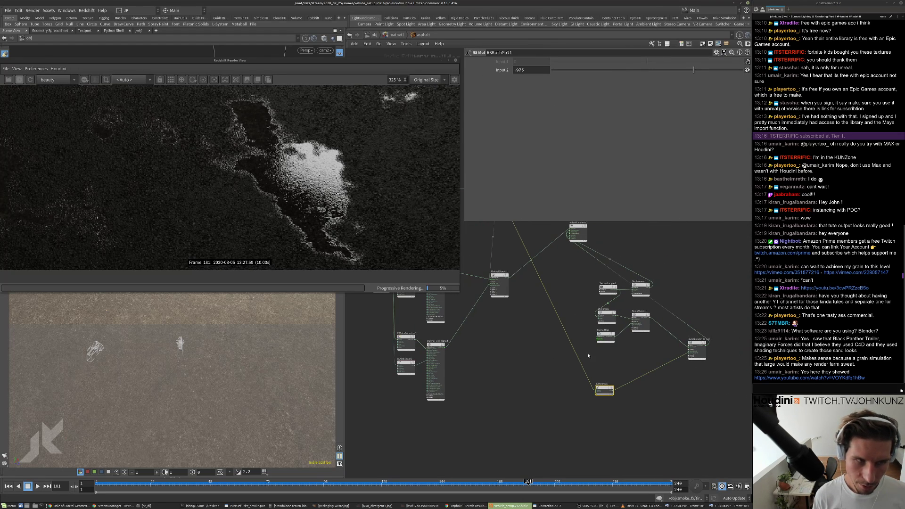
left_click(517, 70)
type("9")
key("Return")
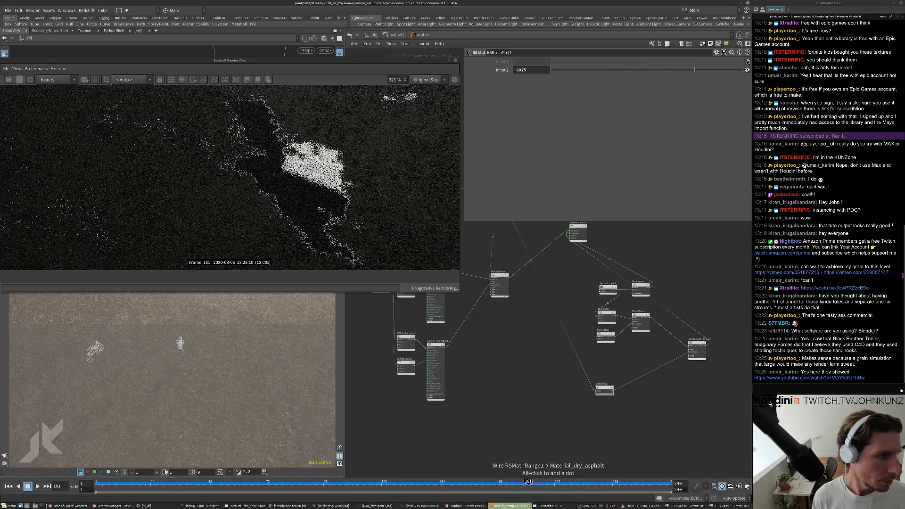
scroll(302, 187, "down", 3)
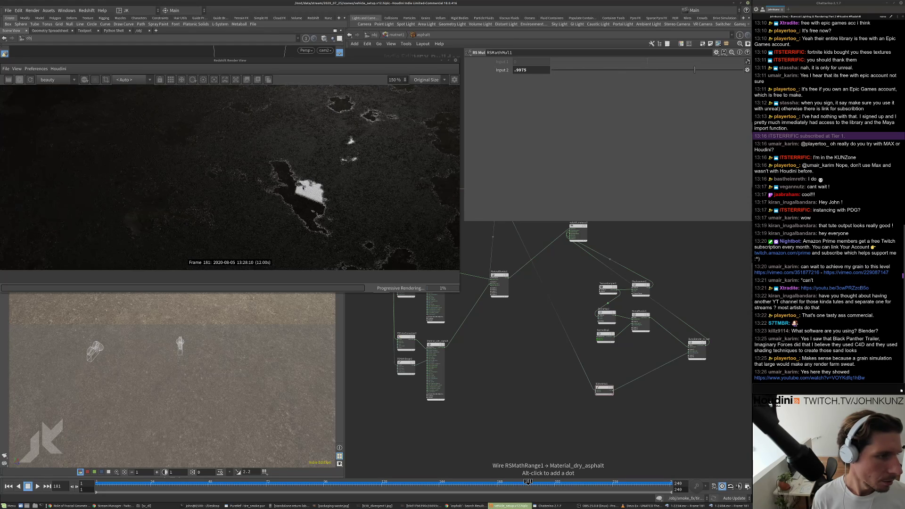
- Set Input 2 of RSMathMul1 to .995 and inspect the puddle edges in the render
left_click(524, 70)
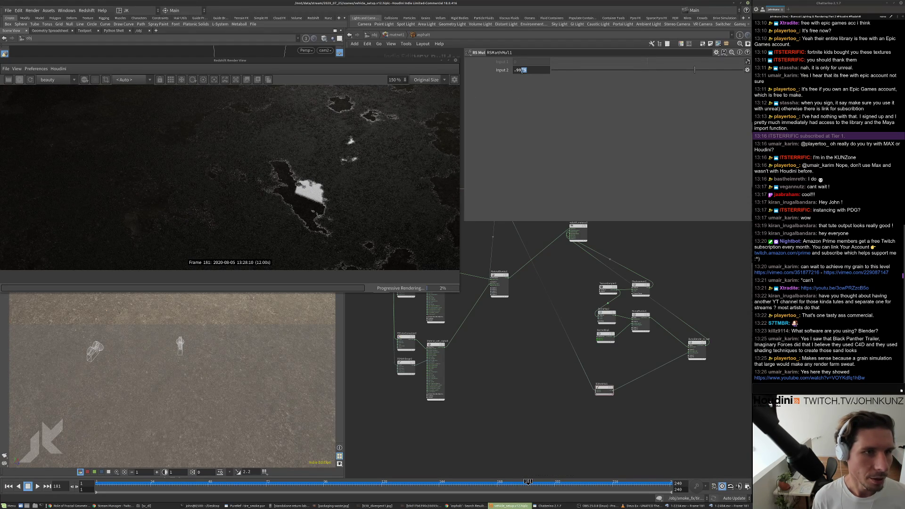
key("BackSpace")
key("Return")
scroll(276, 195, "up", 5)
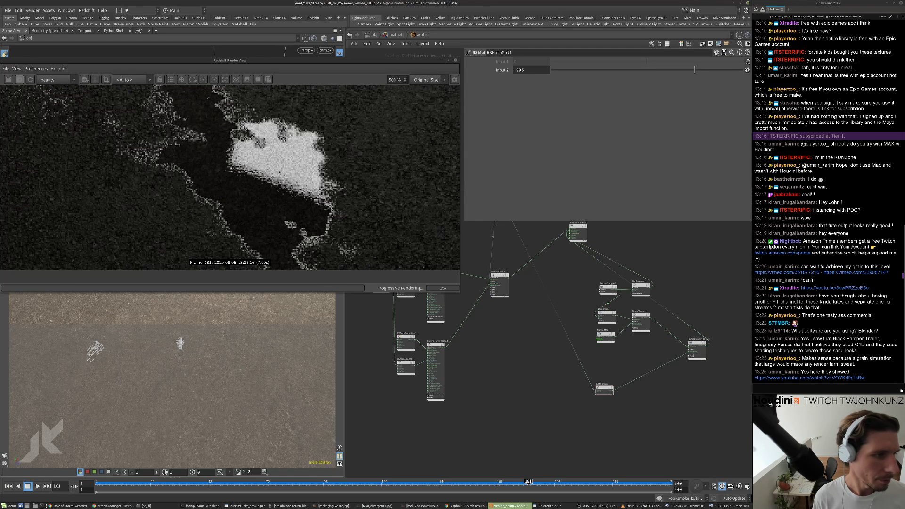
scroll(287, 178, "down", 3)
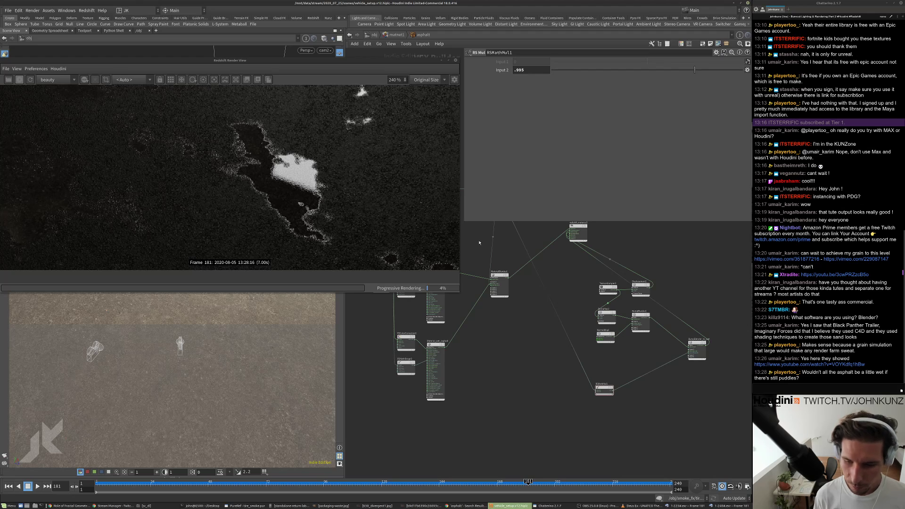
- Compare the current ground render with the earlier rendered frames of the yellow car in smoke
middle_click_drag(526, 340, 591, 363)
scroll(305, 176, "down", 1)
scroll(305, 176, "down", 2)
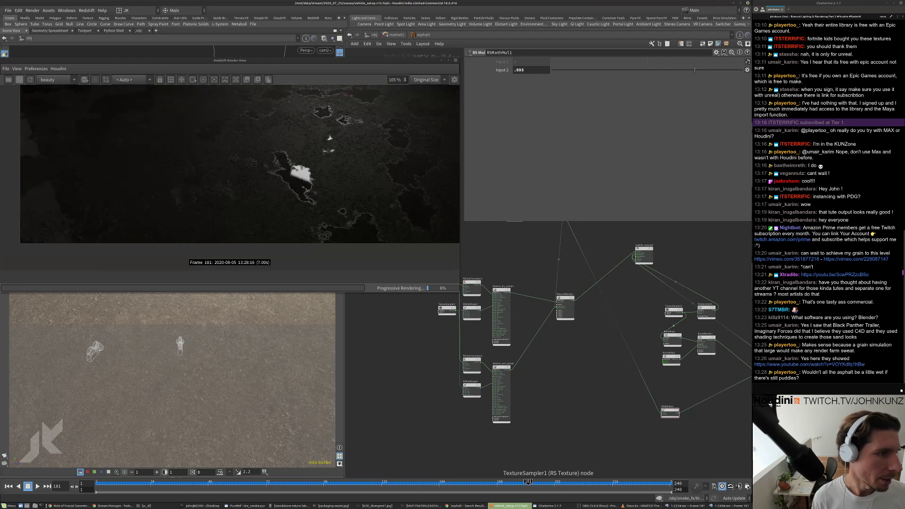
scroll(313, 147, "up", 3)
scroll(343, 208, "down", 3)
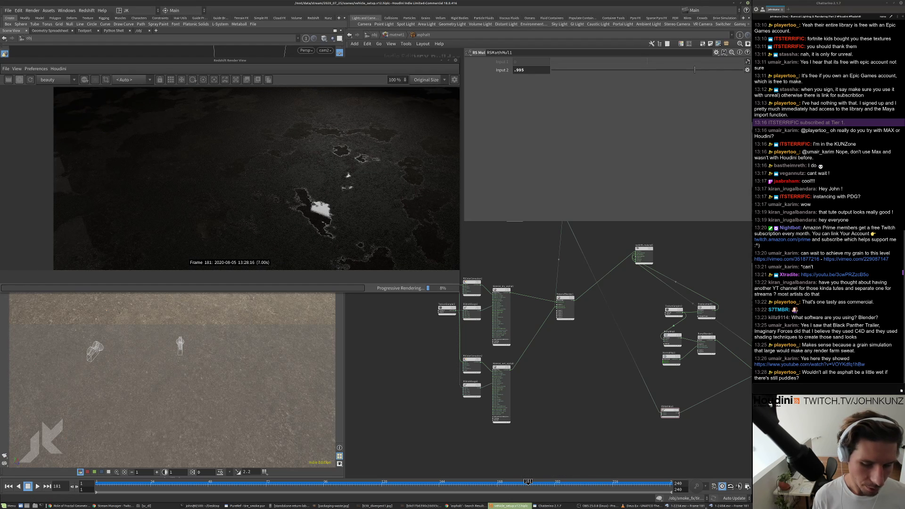
left_click(730, 505)
left_click(686, 505)
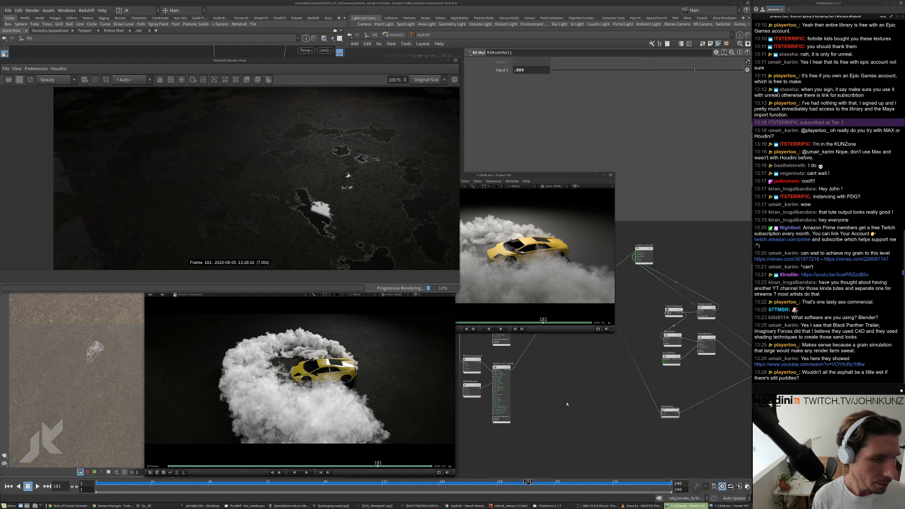
left_click(566, 404)
- Move RSMathRange2 in line with MaxonNoise1 and wetness_mask, and preview the mask by wiring wetness_mask to the Surface input of redshift_material1
middle_click_drag(541, 244, 577, 326)
scroll(583, 299, "up", 3)
mouse_move(536, 334)
left_mouse_down()
mouse_move(518, 285)
mouse_move(548, 302)
mouse_move(534, 291)
left_mouse_up()
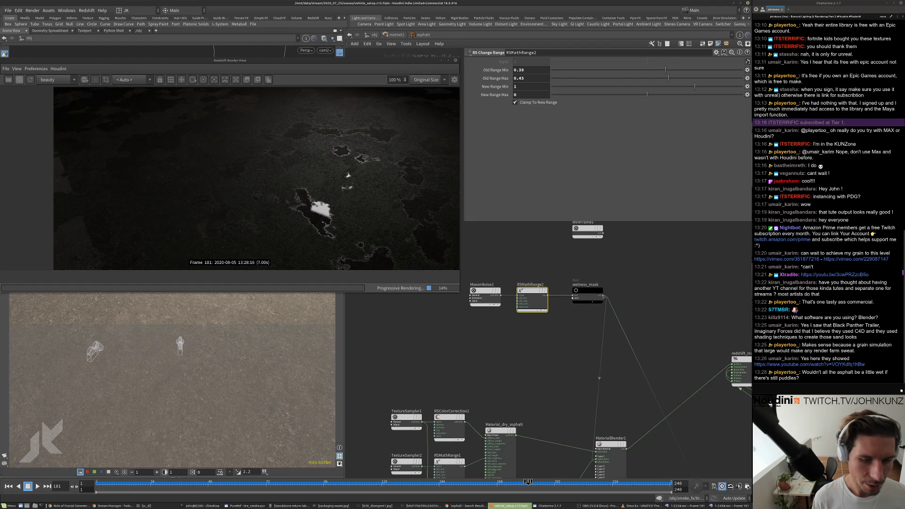
left_click_drag(603, 297, 731, 365)
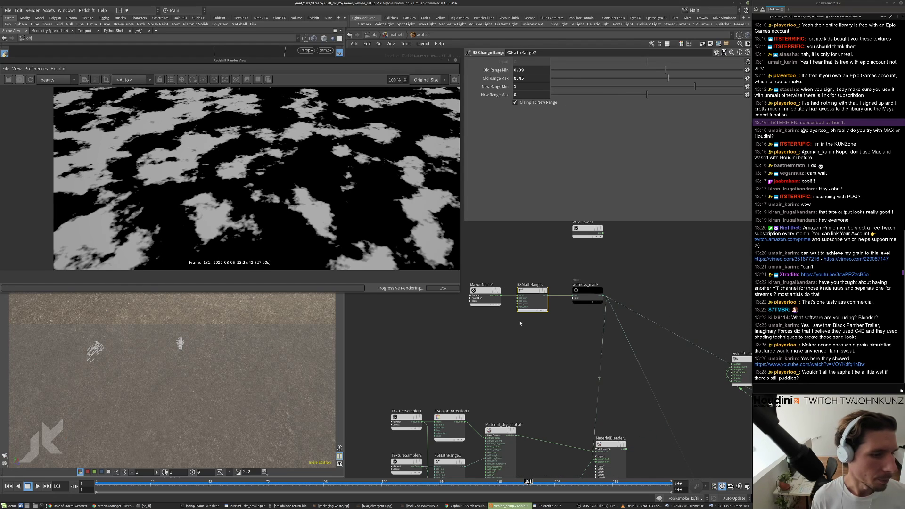
- Try 0.227 for Old Range Min of RSMathRange2, undo it, and set its Old Range Max to 0.867
left_click(658, 71)
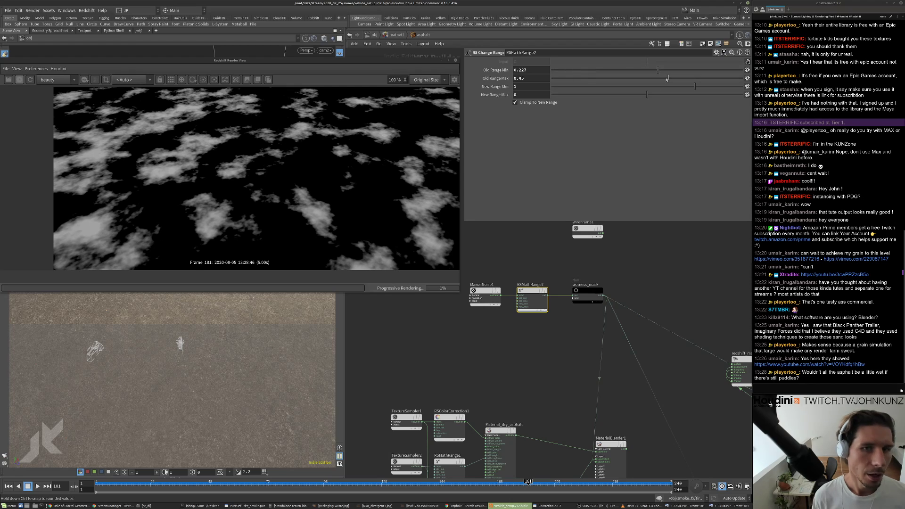
key("ctrl+z")
left_click(674, 78)
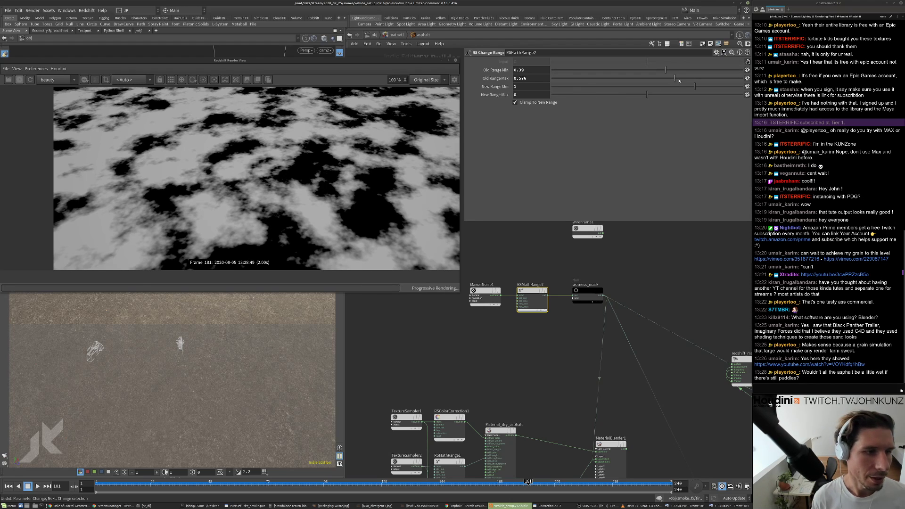
left_click_drag(675, 80, 679, 81)
left_click(689, 81)
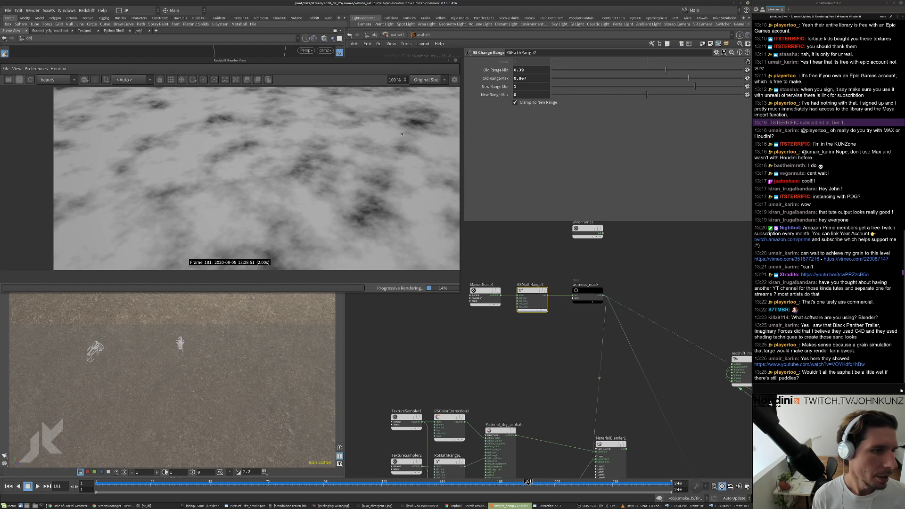
- Connect the MaterialBlender1 output to the Surface input of redshift_material1 and check the softened wet areas in the render
middle_click_drag(631, 277, 546, 224)
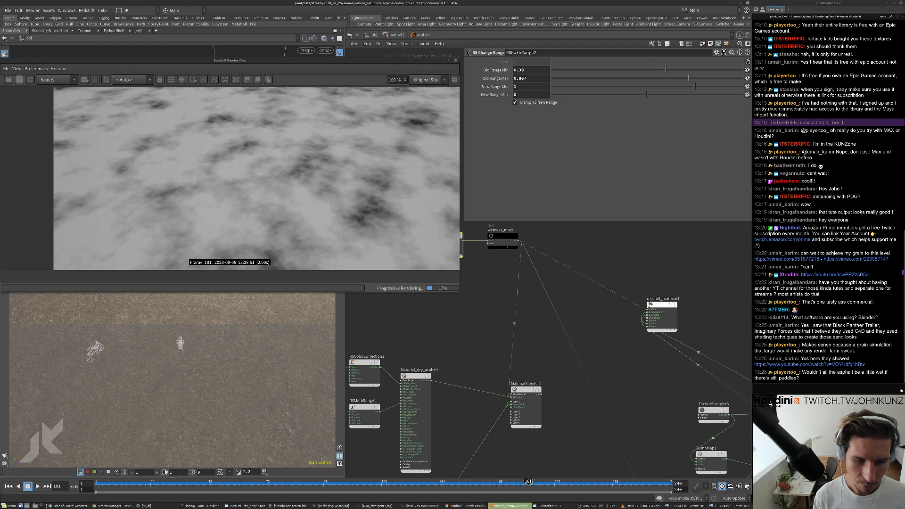
left_click_drag(541, 393, 646, 309)
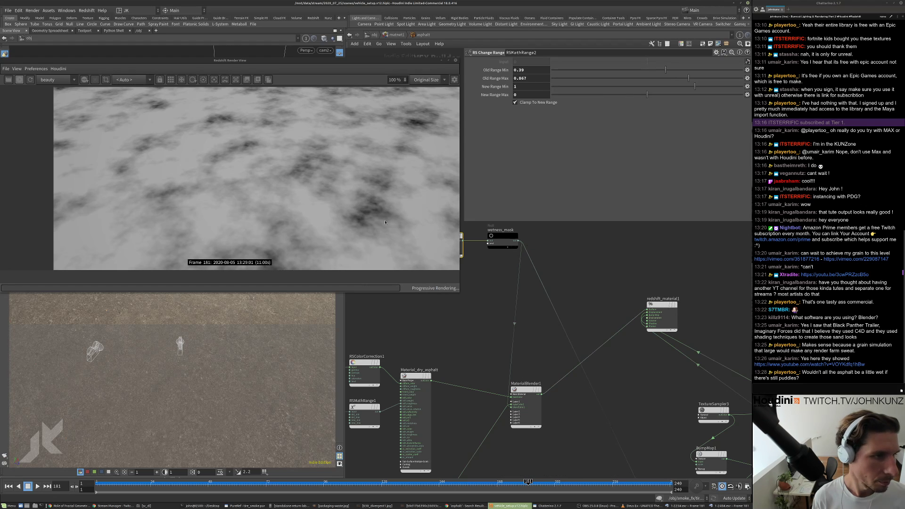
middle_click_drag(335, 151, 310, 163)
scroll(316, 201, "up", 3)
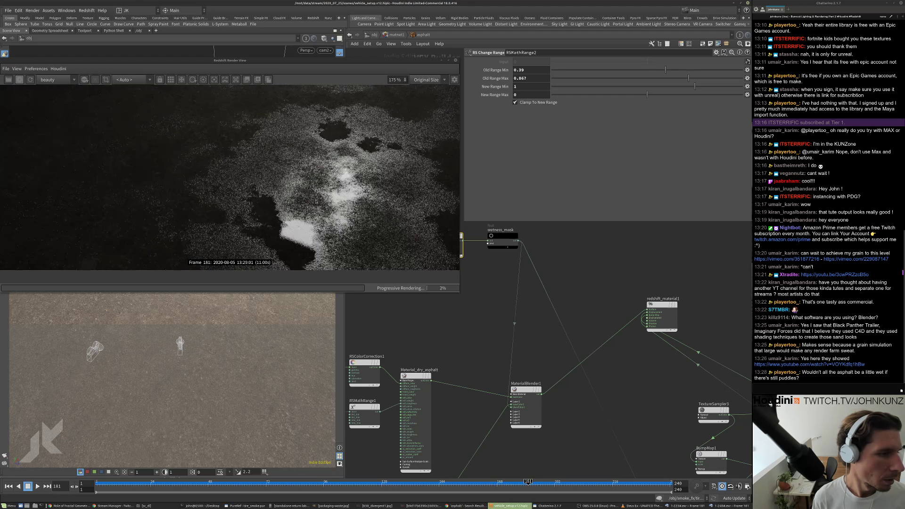
scroll(304, 213, "down", 3)
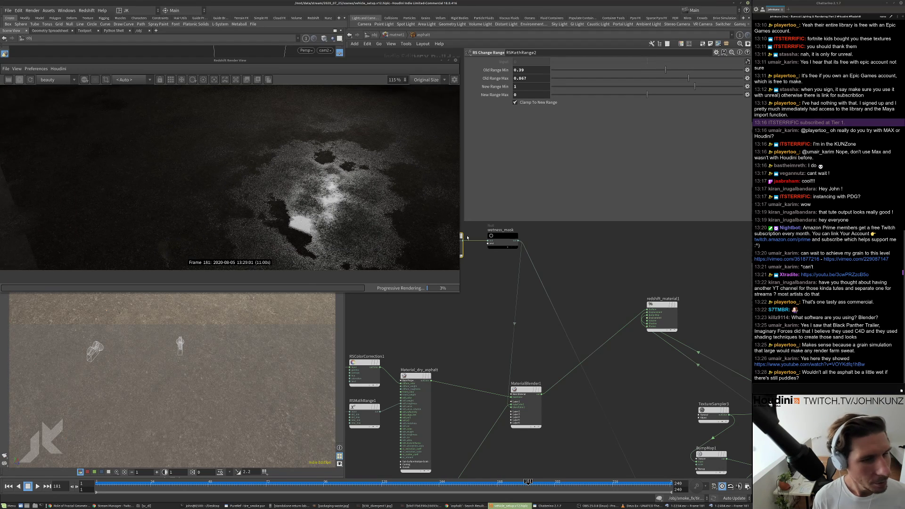
- Add an RS Pow node and insert it on the wire between RSMathRange2 and wetness_mask
middle_click_drag(471, 252, 610, 293)
scroll(559, 293, "up", 3)
left_click(561, 293)
key("Tab")
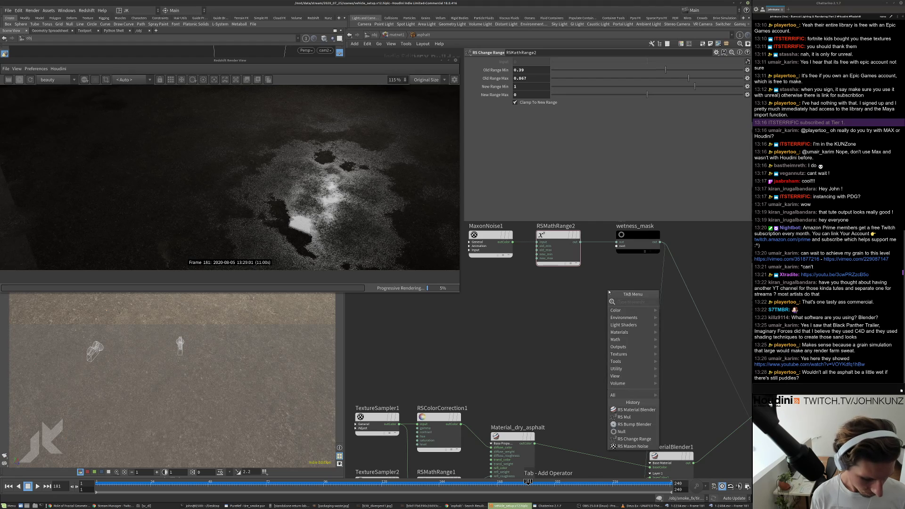
type("po")
left_click(658, 324)
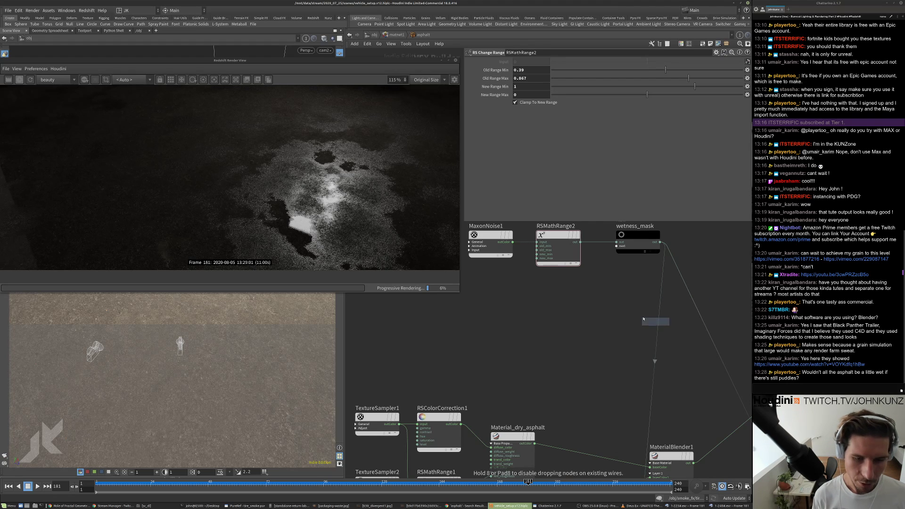
left_click(619, 304)
left_click_drag(619, 304, 605, 281)
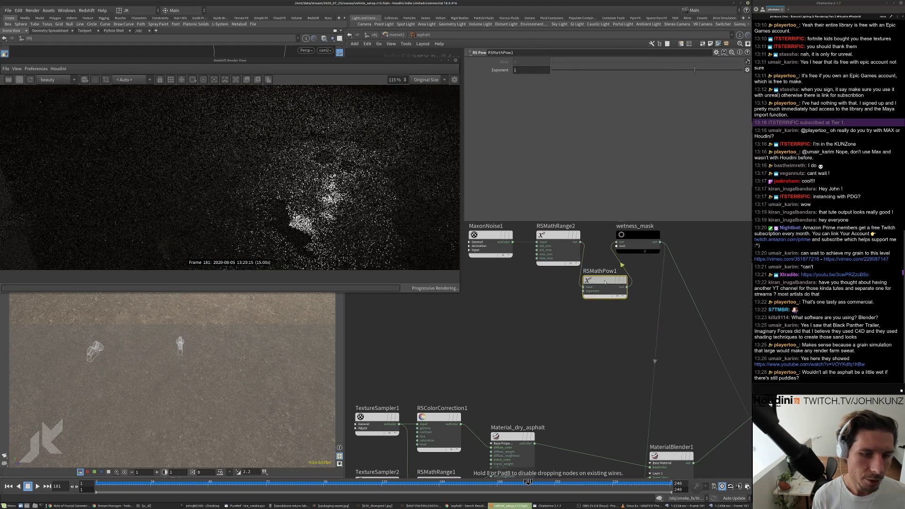
- Try exponents of 1.719 and 0.158 for RSMathPow1, set it to 0.99, and compare the wet areas in the render
left_click_drag(694, 70, 728, 70)
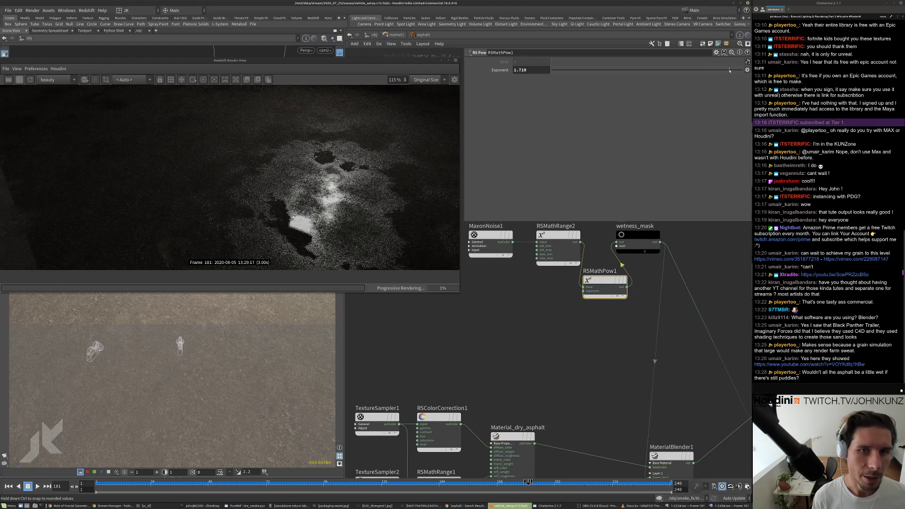
scroll(315, 213, "down", 1)
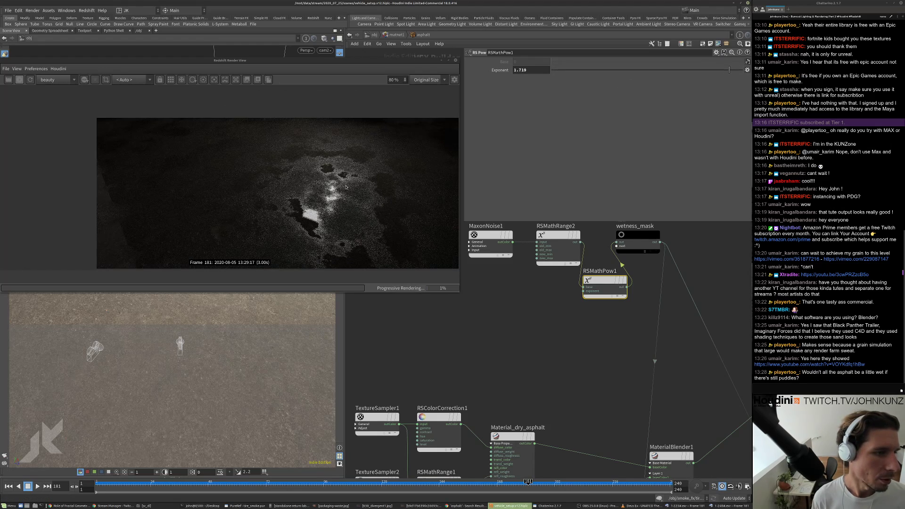
scroll(314, 212, "down", 1)
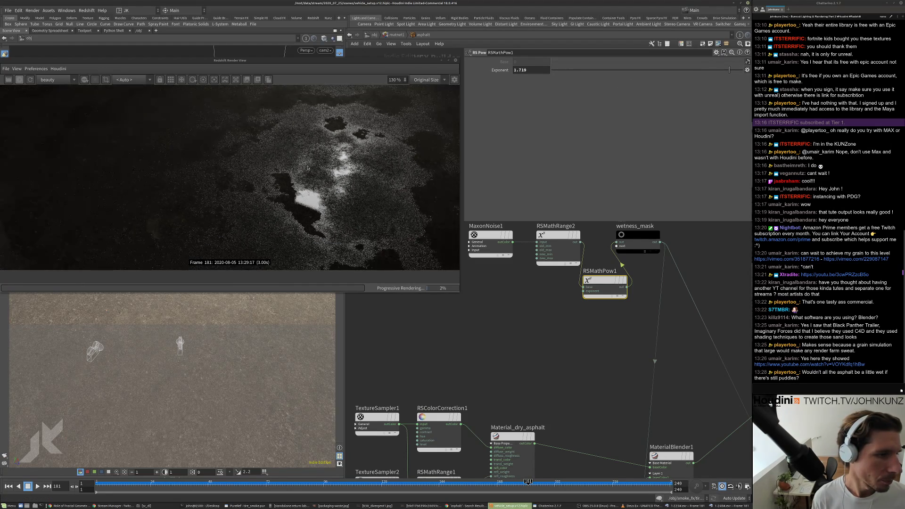
left_click_drag(728, 69, 654, 70)
scroll(298, 173, "down", 3)
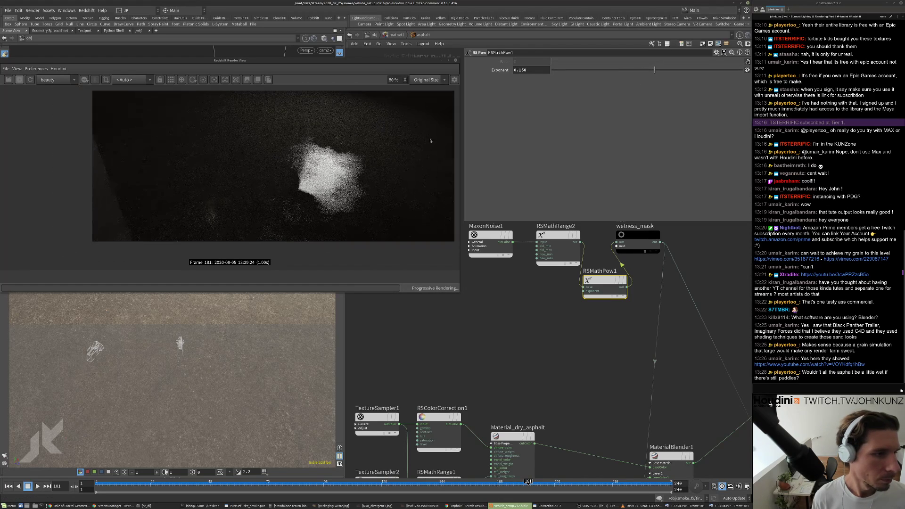
left_click(694, 70)
scroll(331, 138, "up", 10)
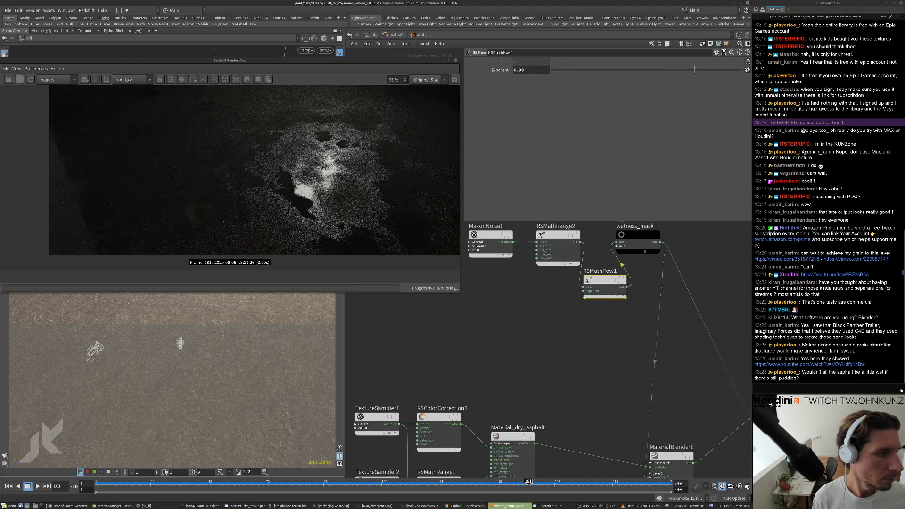
scroll(332, 138, "down", 8)
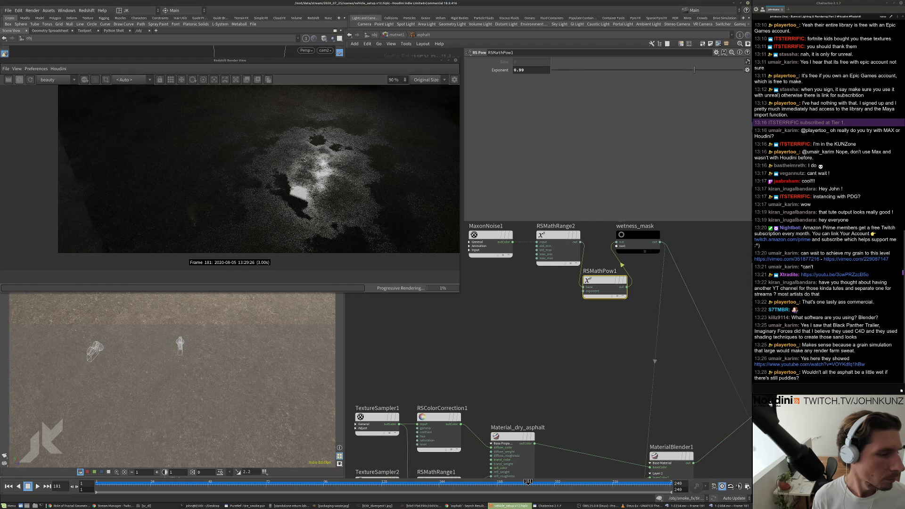
scroll(337, 168, "down", 3)
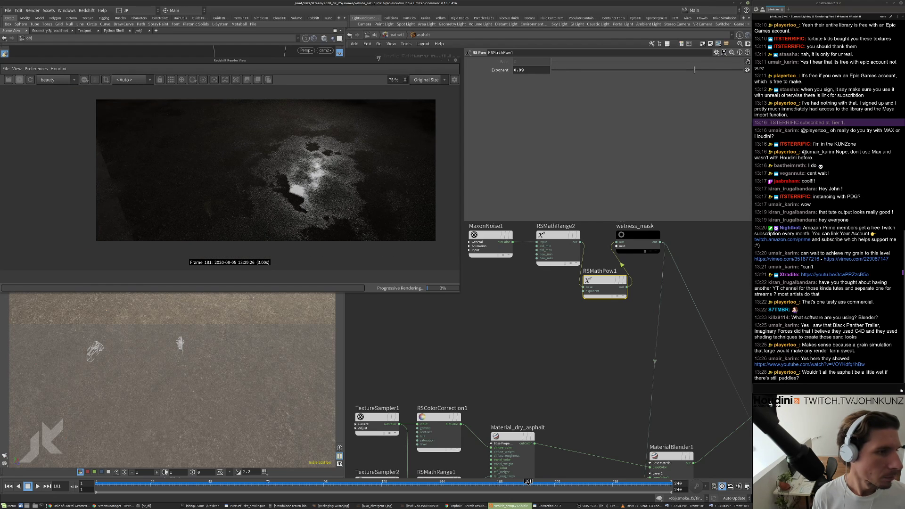
- Return to the object level, display vehicle_obj_anim, and inspect the car beside the puddles in the render
left_click(373, 35)
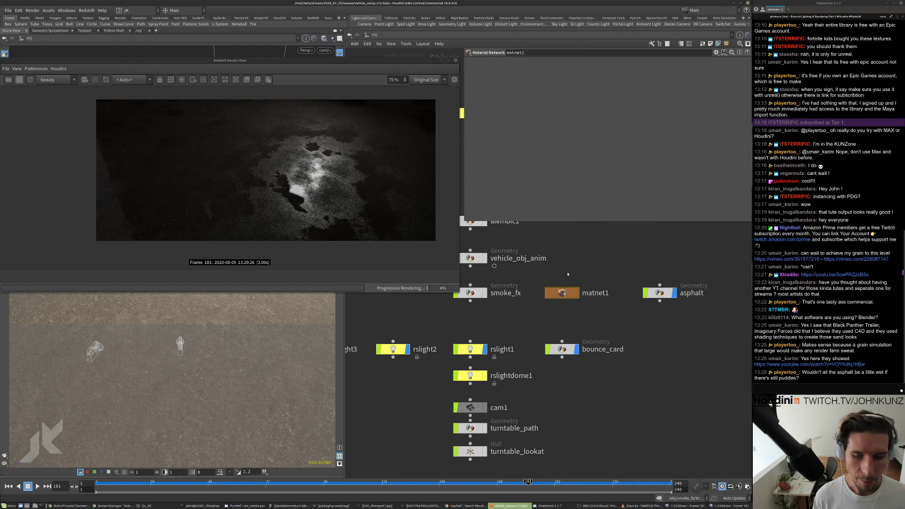
scroll(541, 296, "down", 1)
mouse_move(538, 316)
middle_mouse_down()
mouse_move(542, 296)
mouse_move(521, 318)
middle_mouse_up()
scroll(541, 293, "up", 3)
left_click(594, 366)
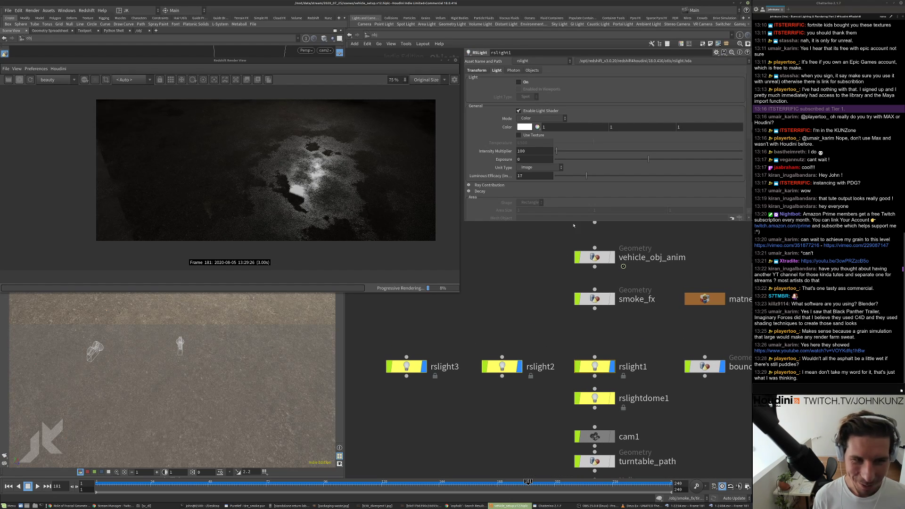
scroll(539, 315, "down", 2)
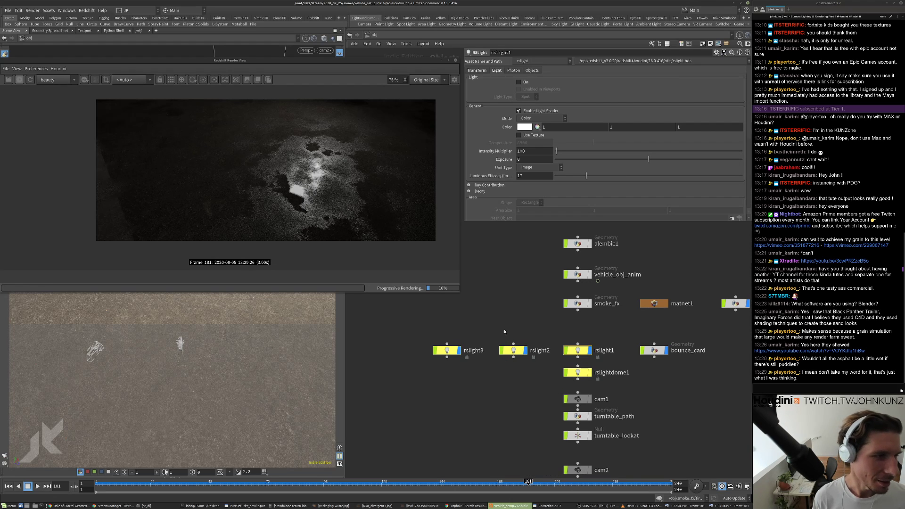
scroll(540, 349, "up", 1)
middle_click_drag(535, 321, 541, 358)
scroll(541, 358, "down", 2)
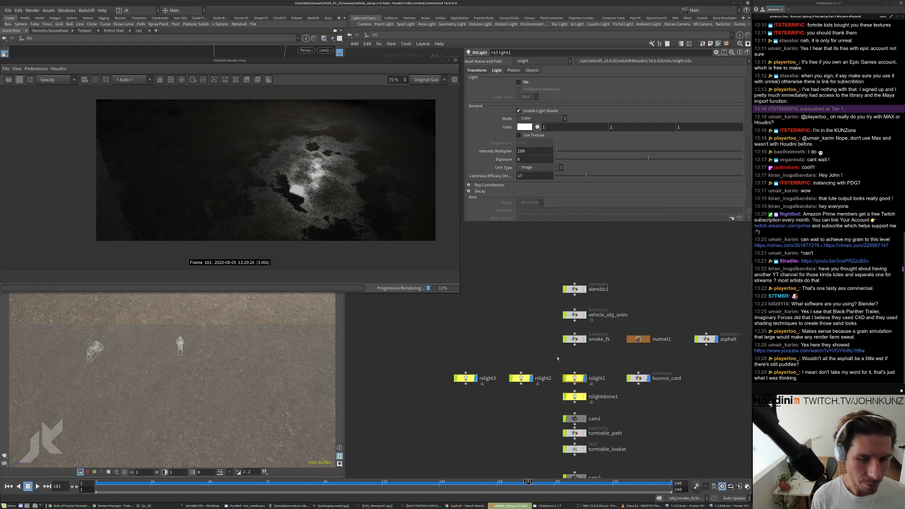
scroll(584, 338, "up", 1)
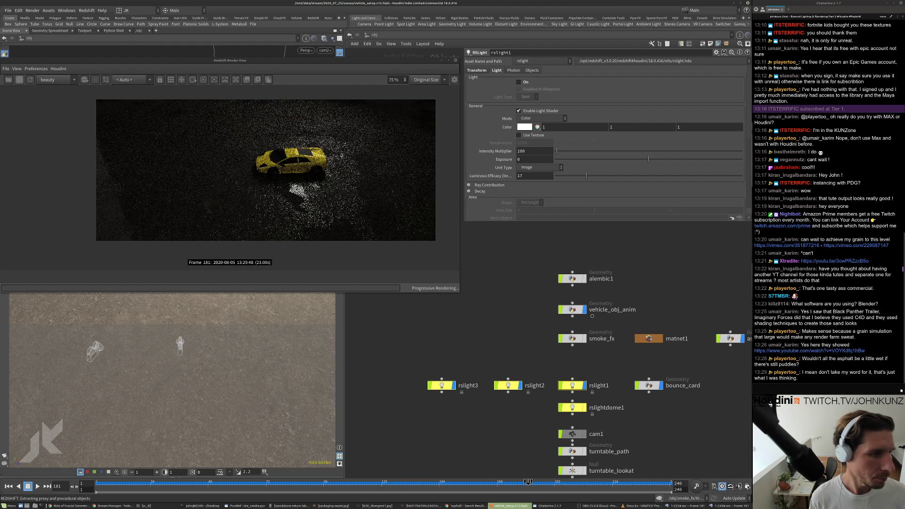
scroll(290, 197, "up", 4)
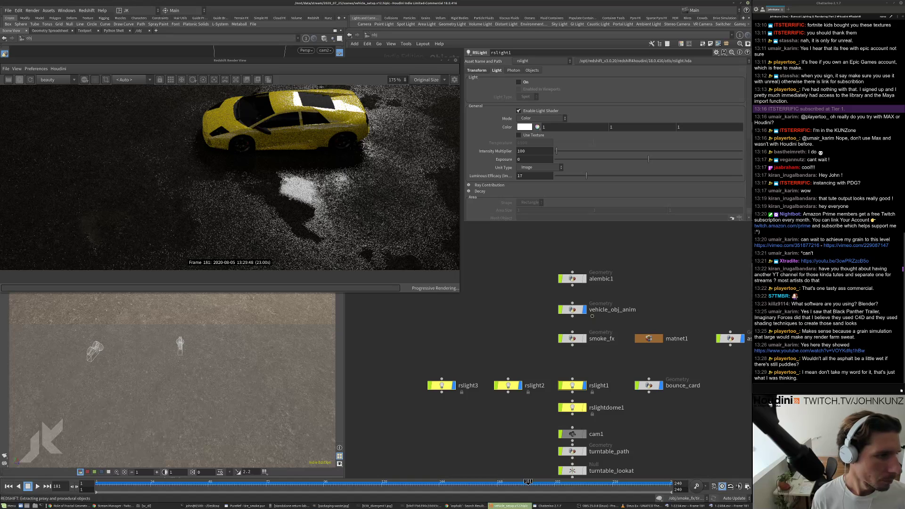
scroll(304, 204, "down", 4)
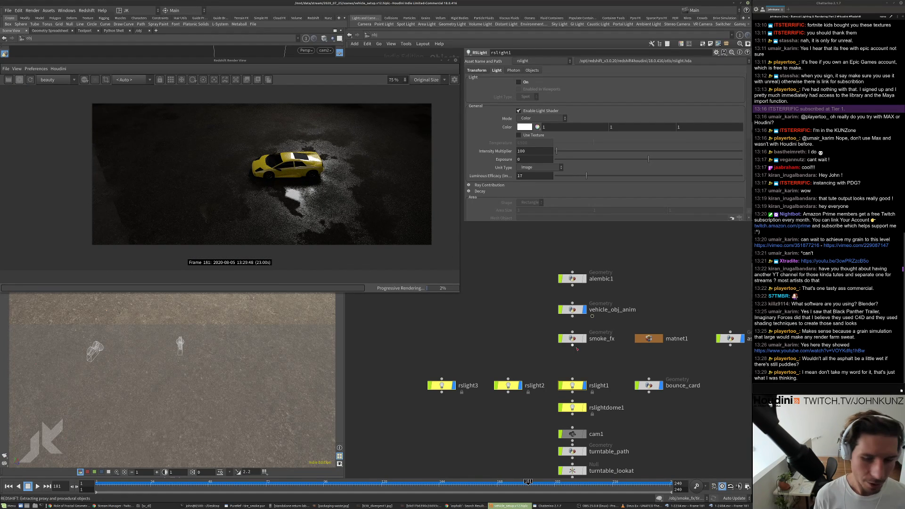
- Set the Intensity Multiplier of rslightdome1 to 25 and inspect the brighter ground and car in the render
middle_click_drag(525, 343, 517, 303)
left_click(565, 370)
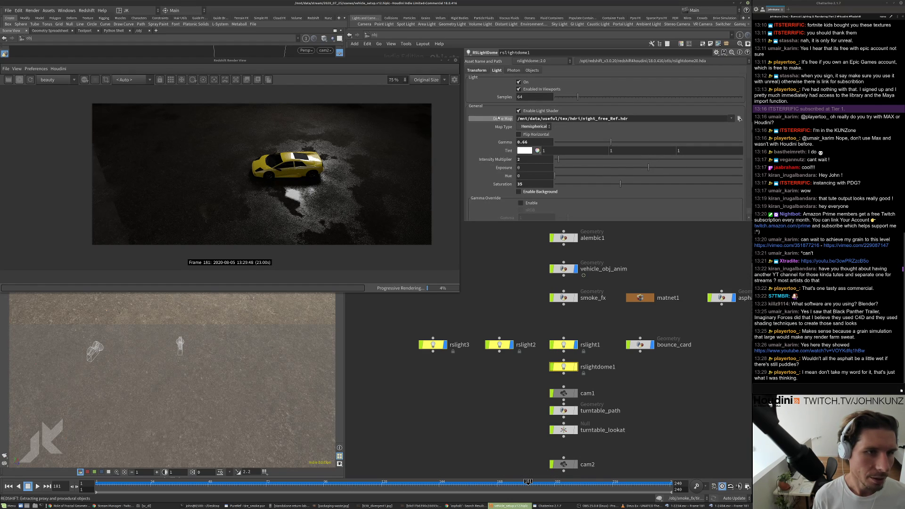
left_click(521, 159)
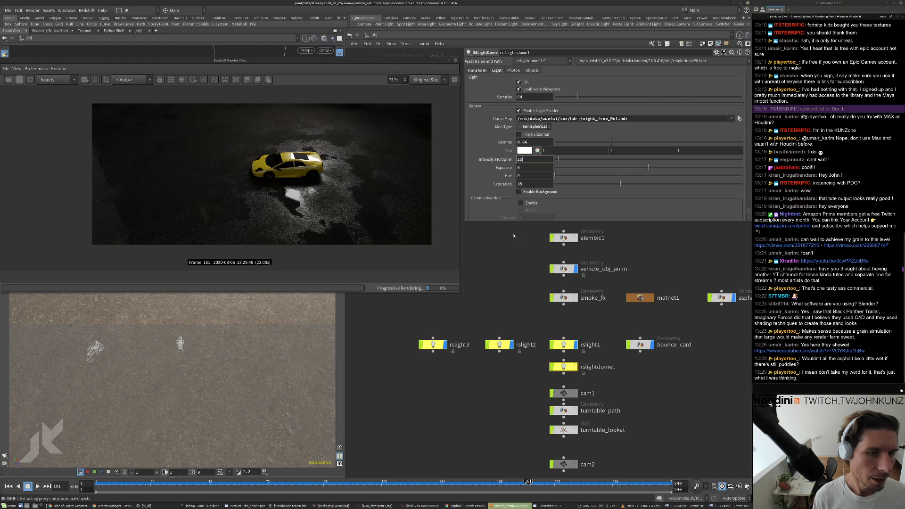
type("5")
key("Return")
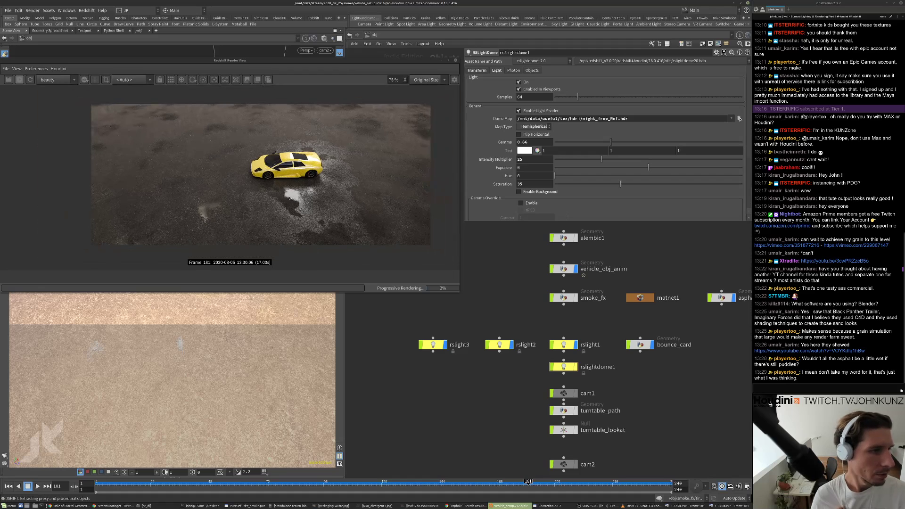
scroll(350, 138, "up", 2)
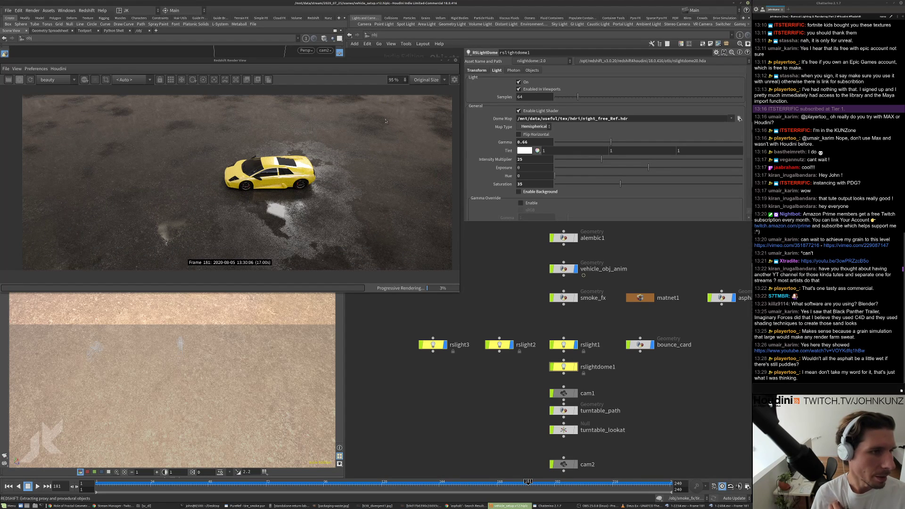
scroll(330, 151, "up", 2)
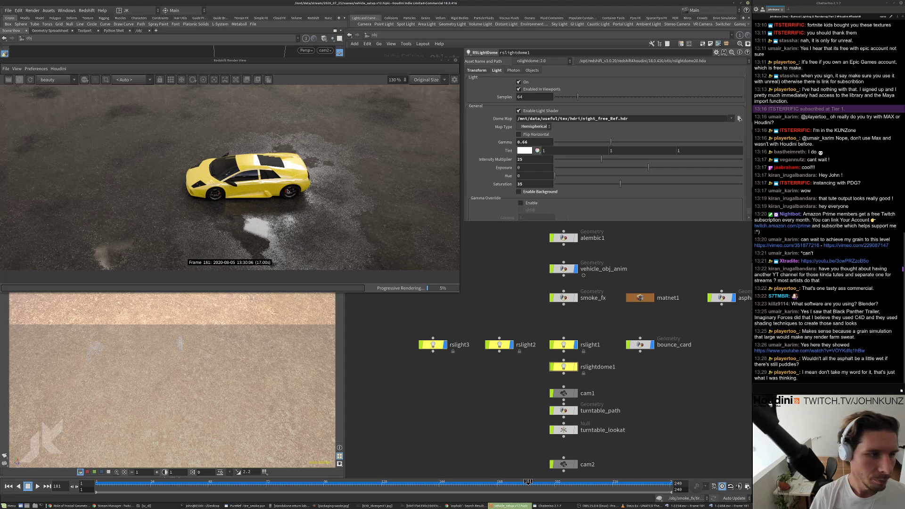
scroll(287, 191, "down", 2)
- Reopen the asphalt network in matnet1, detach RSMathPow1 from between RSMathRange2 and wetness_mask, and delete it
double_click(640, 297)
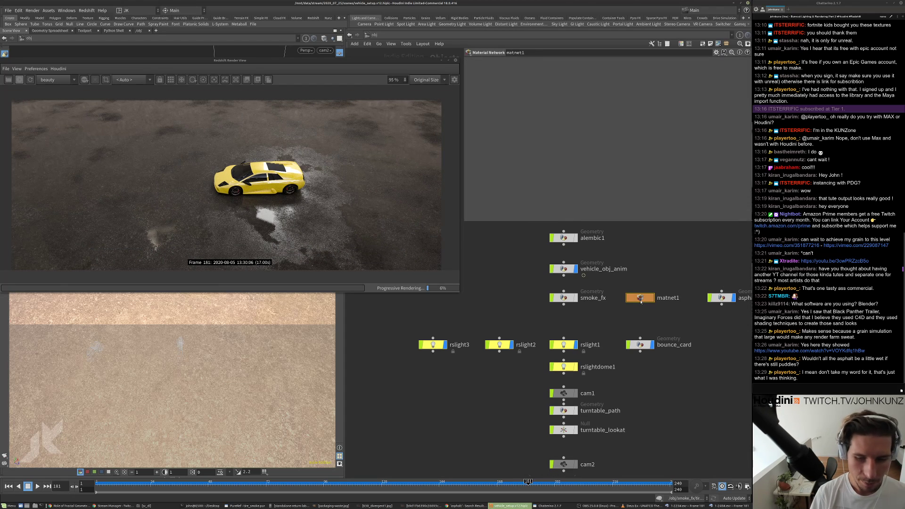
left_click(549, 286)
double_click(549, 286)
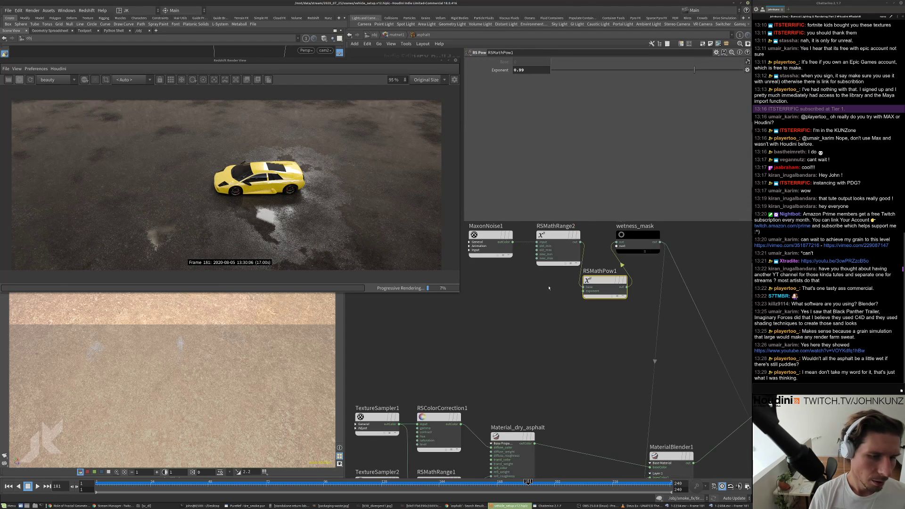
middle_click_drag(549, 287, 551, 299)
left_click_drag(605, 292, 591, 310)
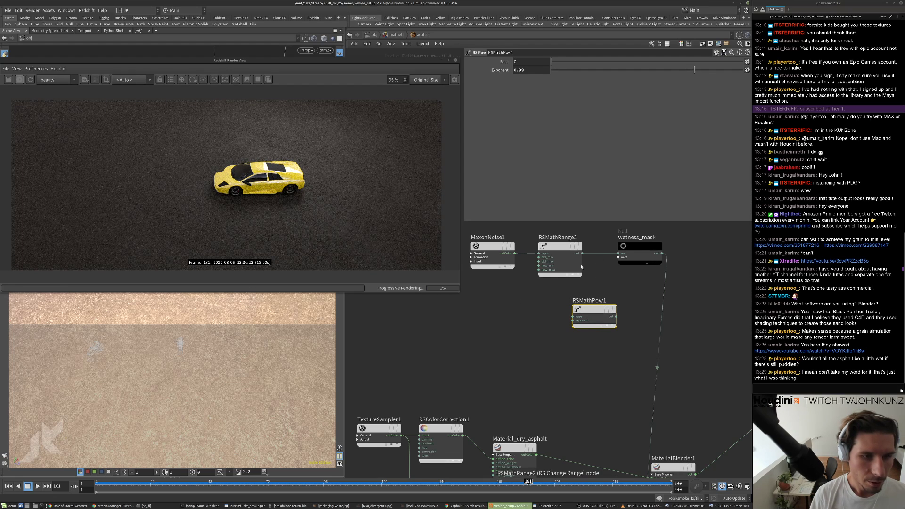
left_click(19, 79)
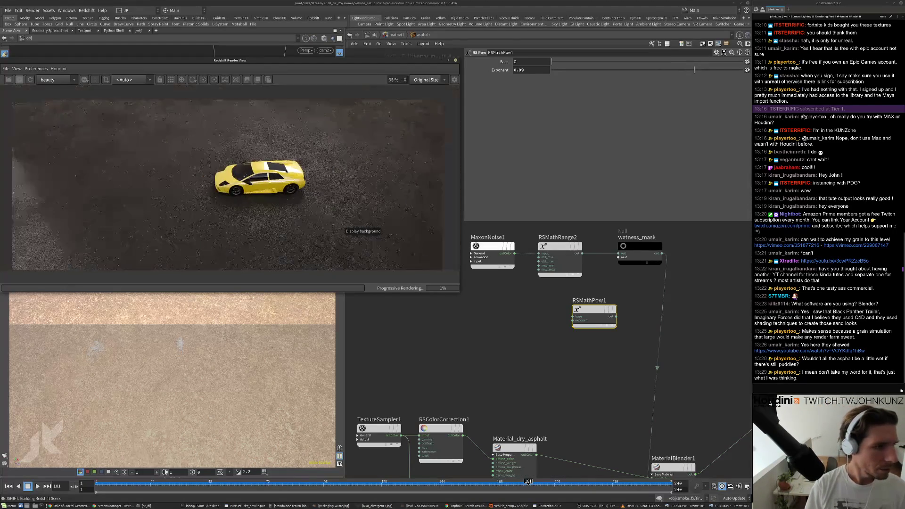
scroll(568, 284, "down", 5)
key("Delete")
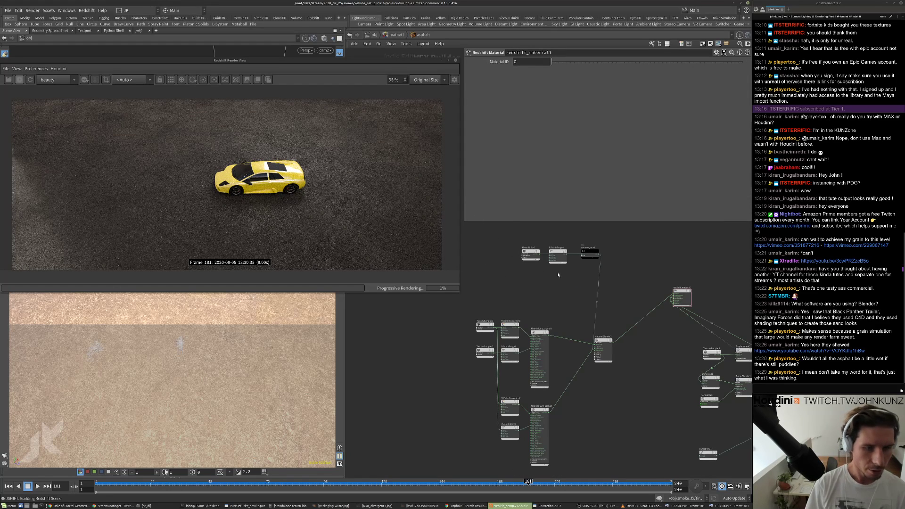
- Try 0.45 and 0.41 for the Old Range Max of RSMathRange2
left_click(558, 256)
double_click(532, 80)
type("0.45")
key("Return")
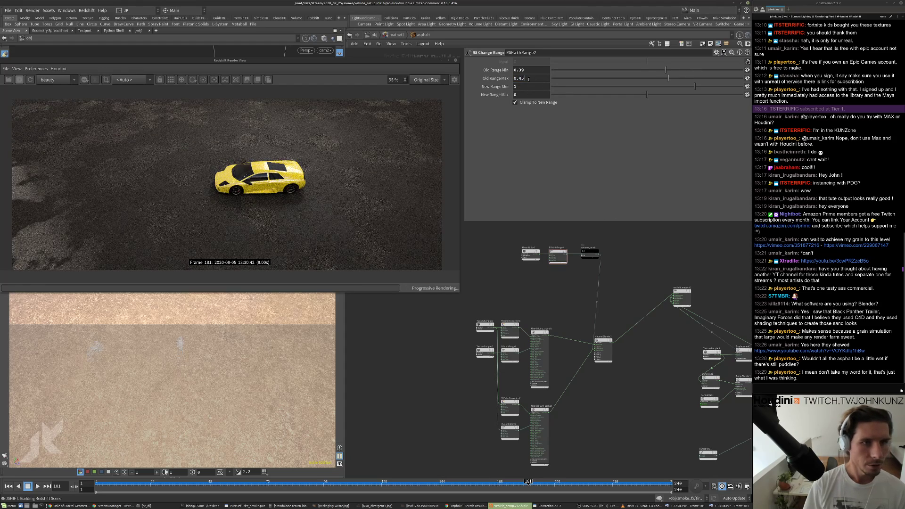
key("BackSpace")
type("1")
key("Return")
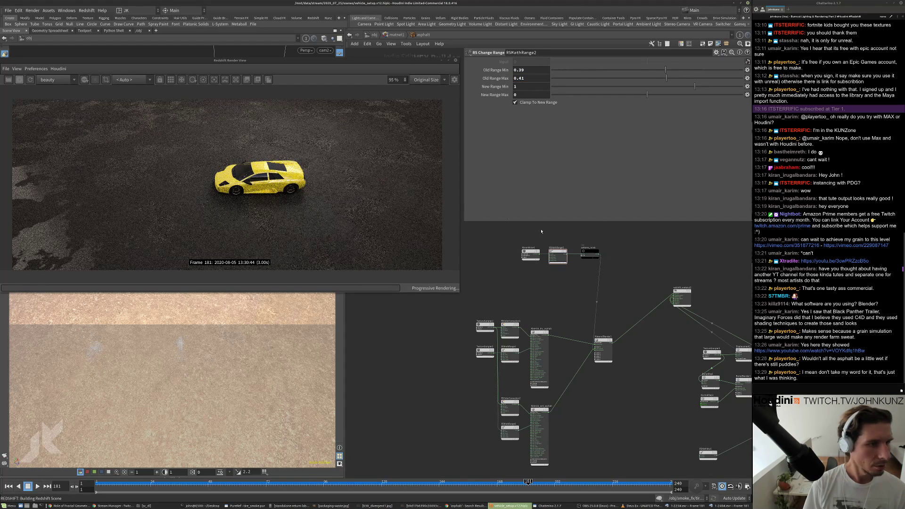
- Try 0.261 and 0.197 for Old Range Min of RSMathRange2, settle on 0.394, and set Old Range Max to 0.438
left_click(660, 71)
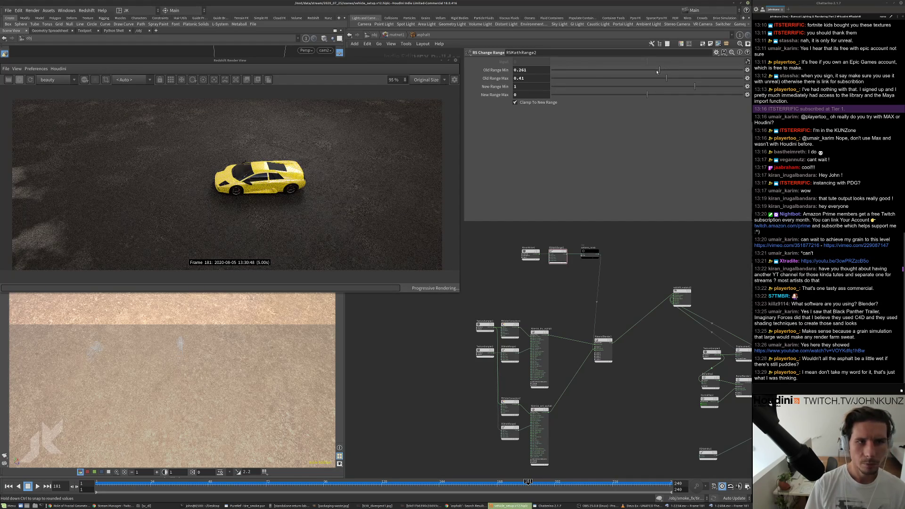
left_click(656, 70)
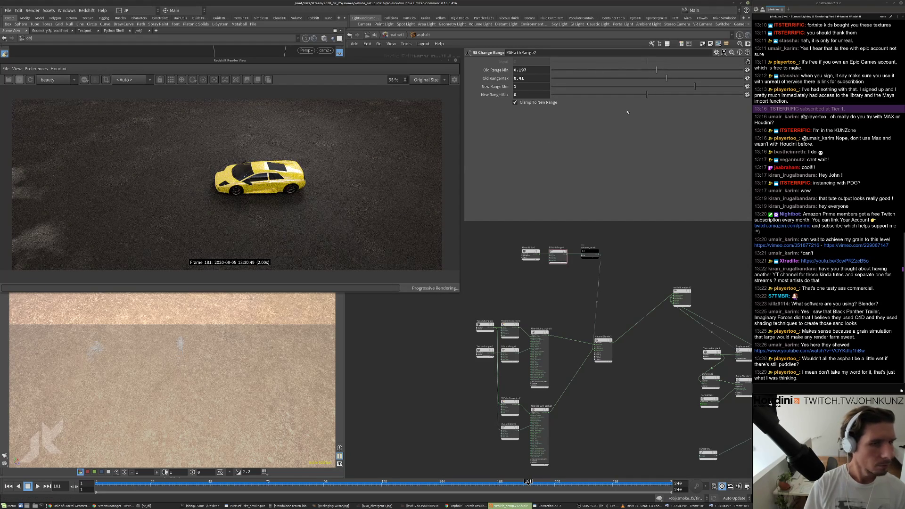
left_click(665, 71)
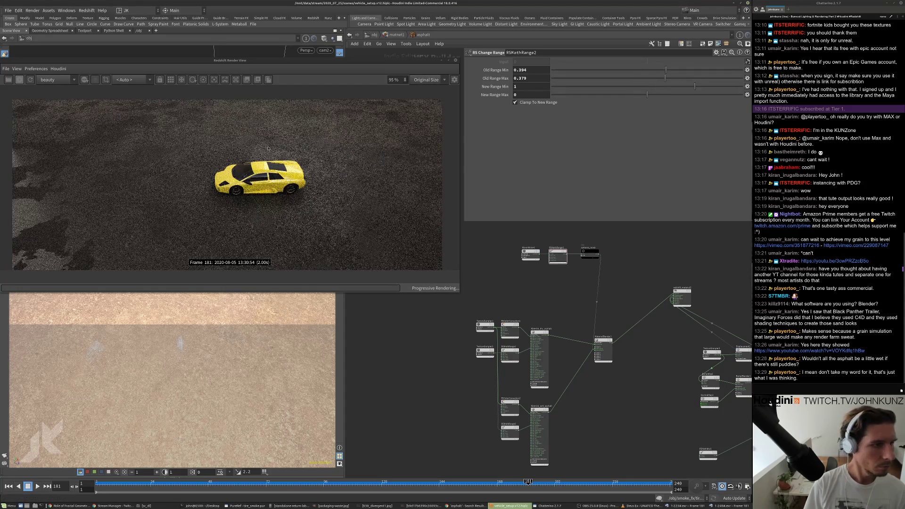
left_click(668, 78)
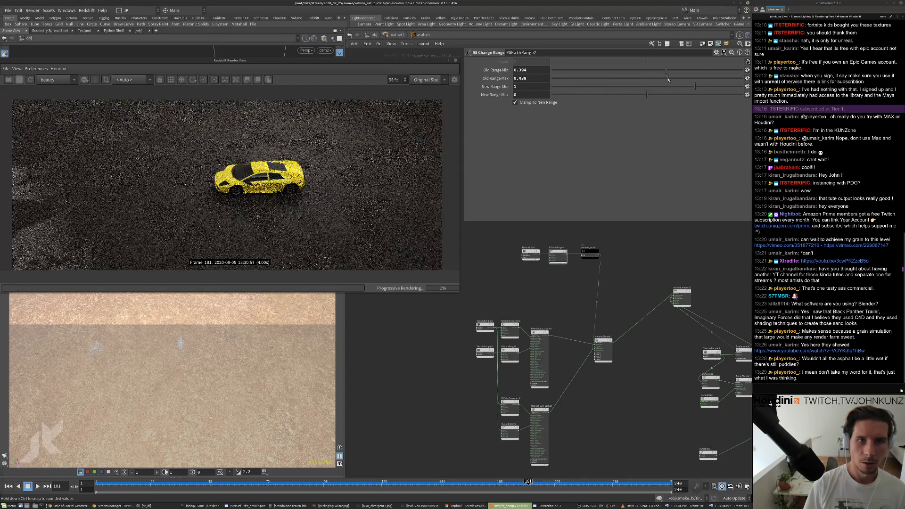
scroll(219, 241, "up", 1)
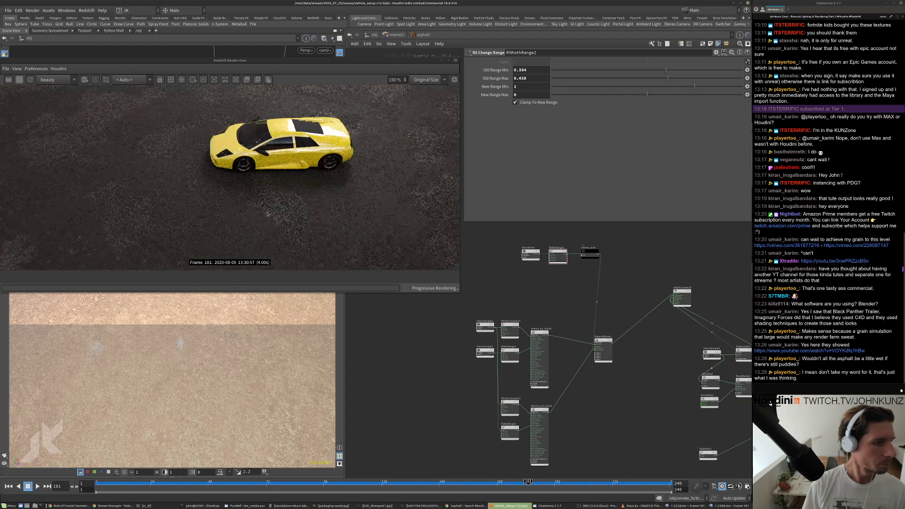
- Wire the wetness_mask output into the math node below the bump and normal map nodes, and check the puddle reflections in the render
middle_click_drag(648, 357, 554, 292)
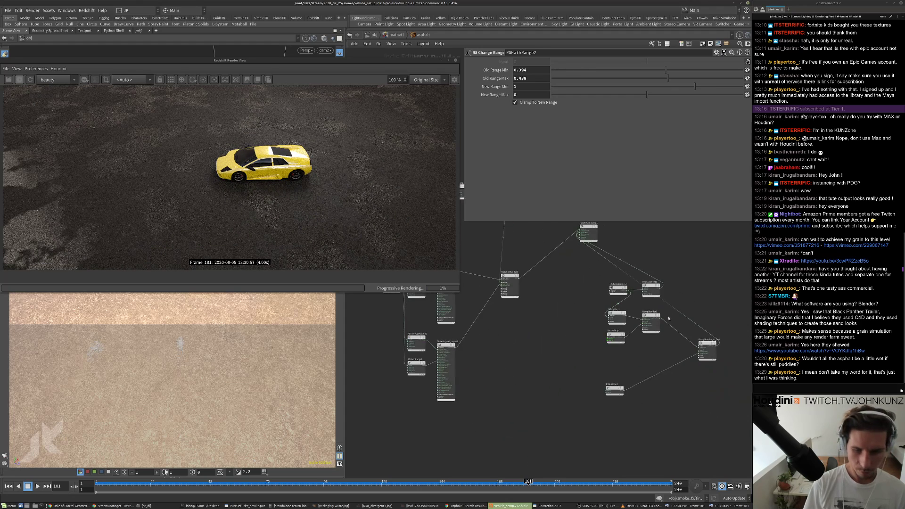
middle_click_drag(621, 379, 645, 407)
scroll(544, 236, "up", 1)
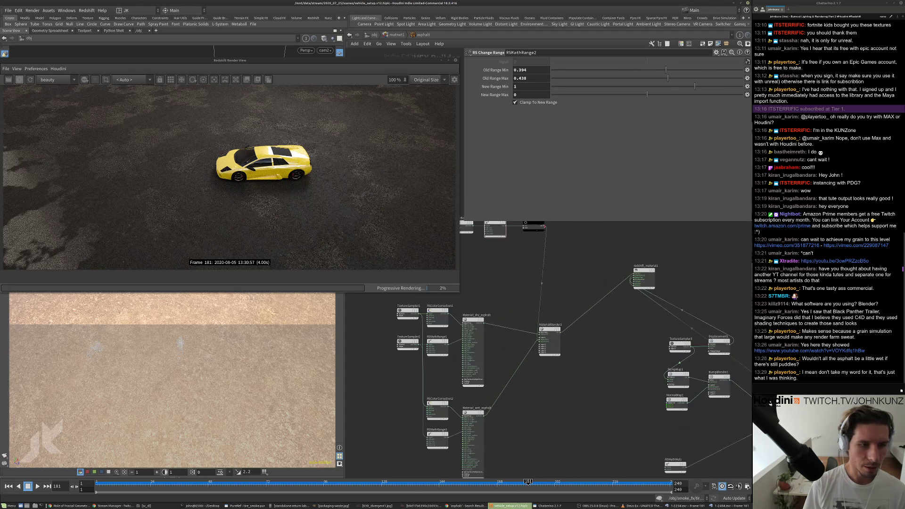
left_click(545, 228)
middle_click_drag(603, 355, 627, 369)
left_click(636, 412)
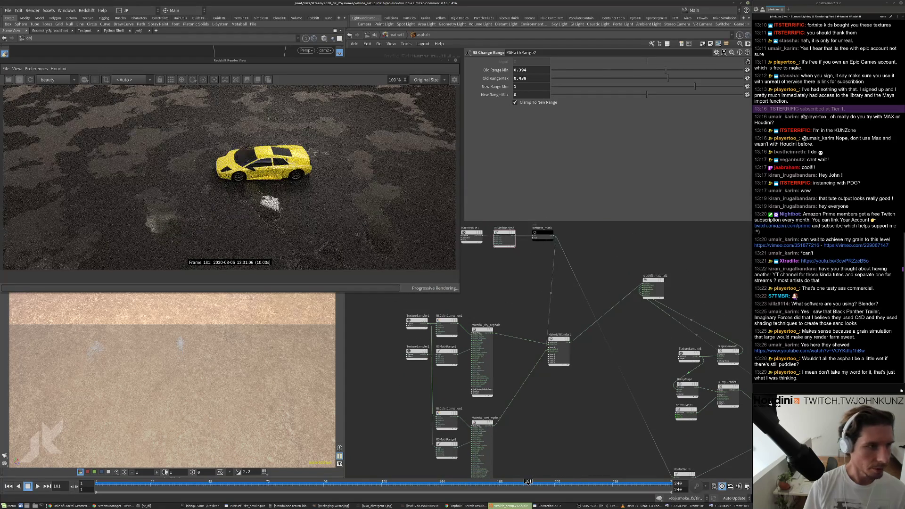
scroll(589, 363, "down", 2)
scroll(551, 302, "up", 3)
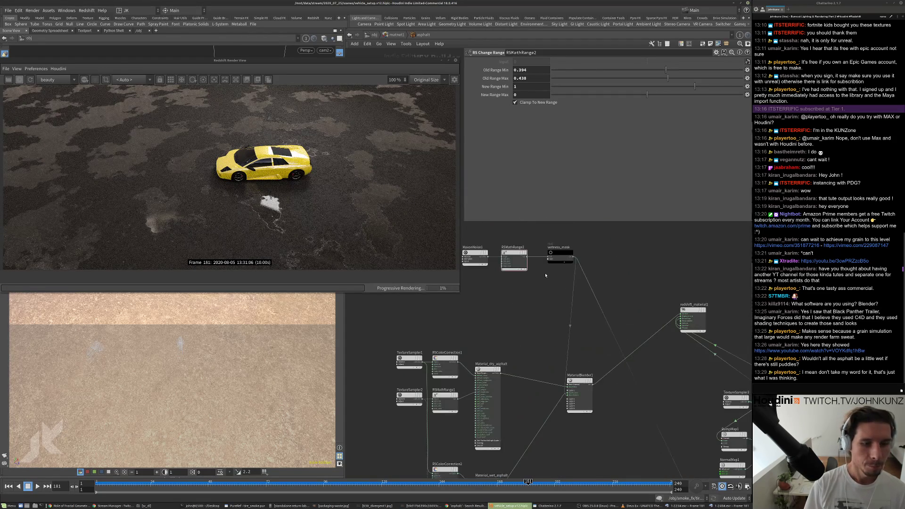
- Space the wetness_mask node slightly farther from RSMathRange2, and set the Old Range Max of RSMathRange2 to 0.562
middle_click_drag(552, 300, 569, 329)
left_click_drag(573, 281, 585, 284)
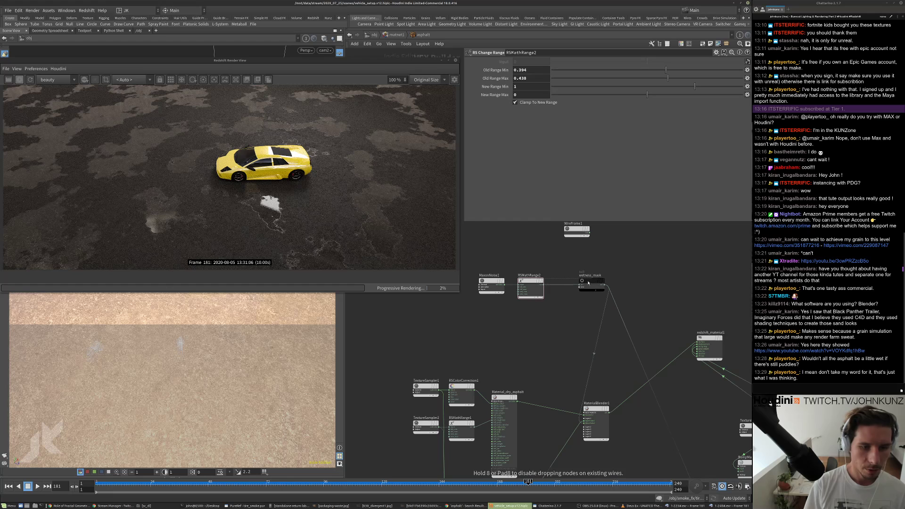
scroll(584, 292, "up", 3)
left_click(583, 257)
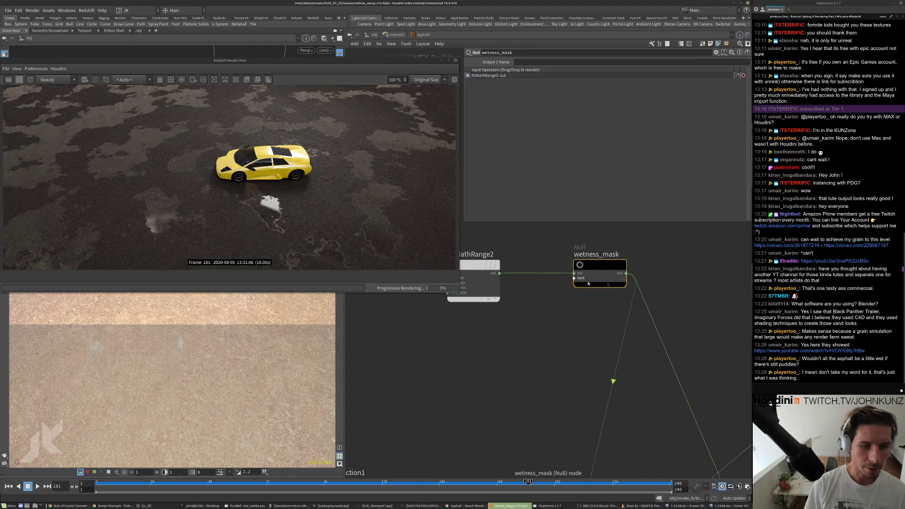
scroll(585, 273, "down", 4)
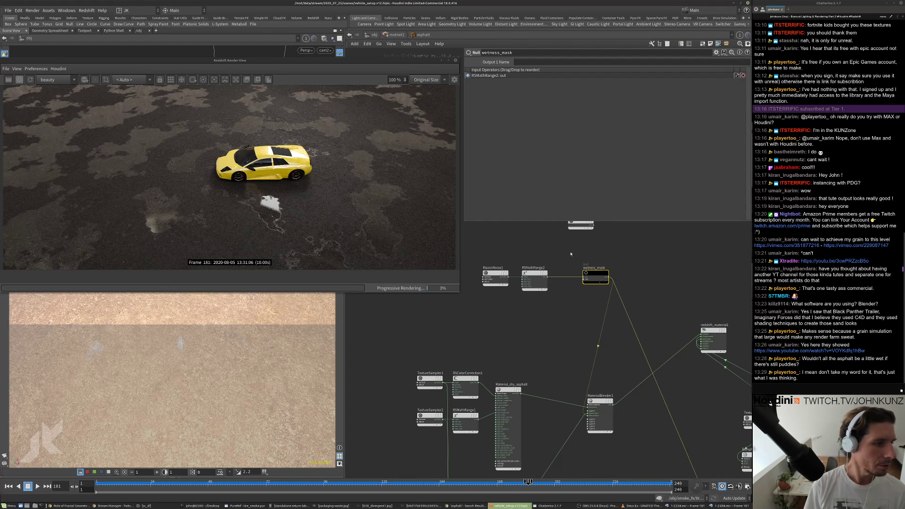
left_click(534, 277)
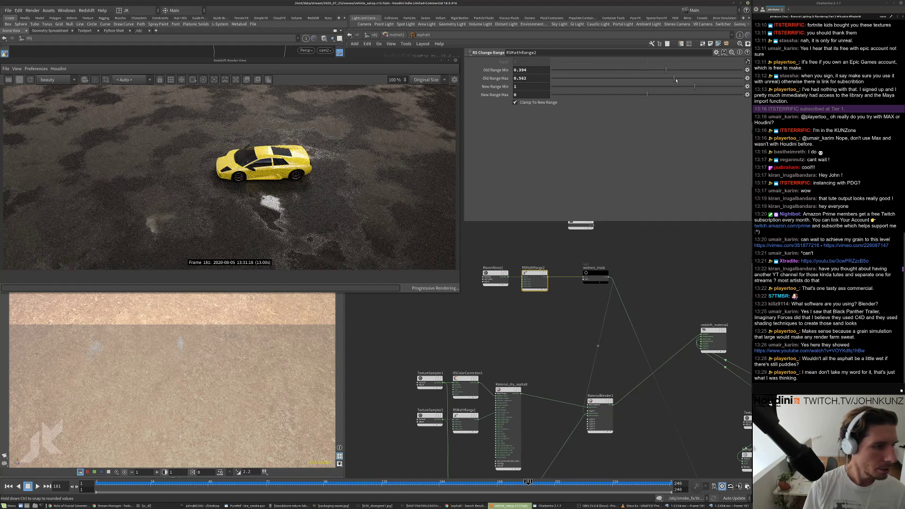
scroll(269, 219, "up", 3)
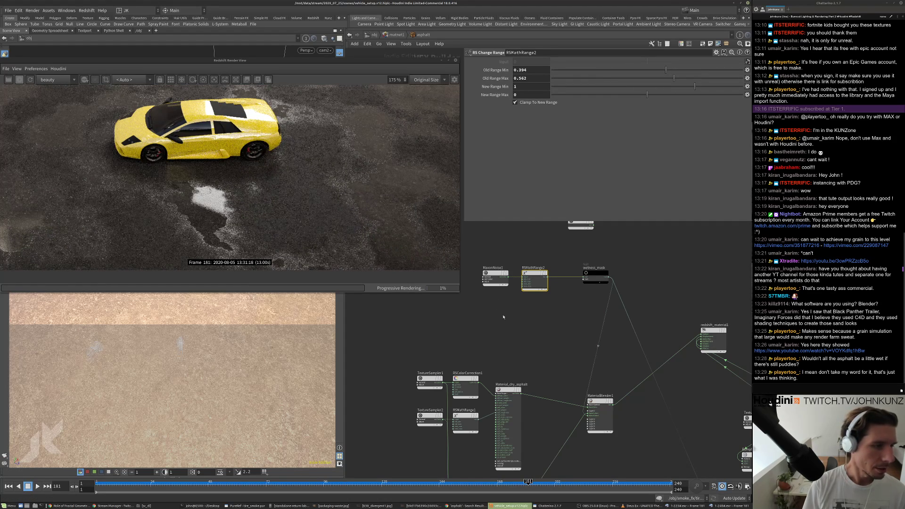
- Try 0.31 for the New Range Min of RSMathRange1 feeding Material_dry_asphalt, and settle on 0.2
middle_click_drag(503, 317, 537, 282)
scroll(463, 430, "up", 3)
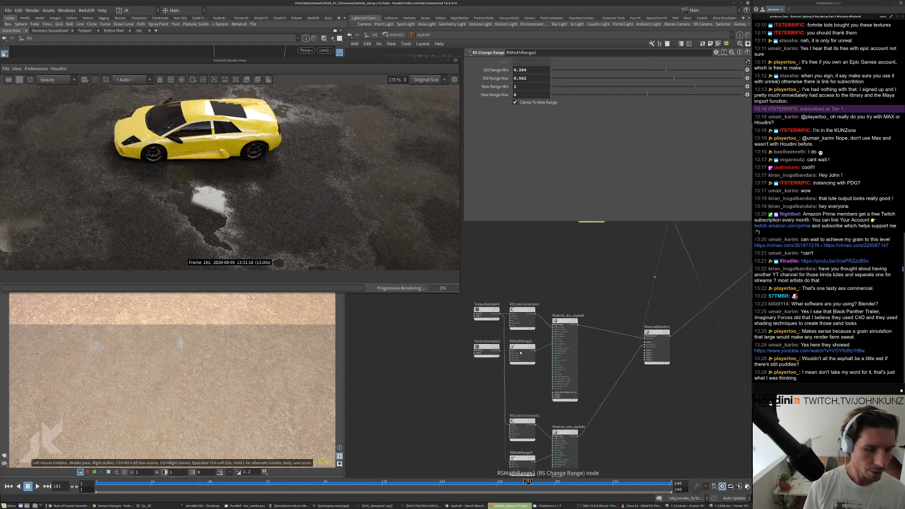
left_click(523, 356)
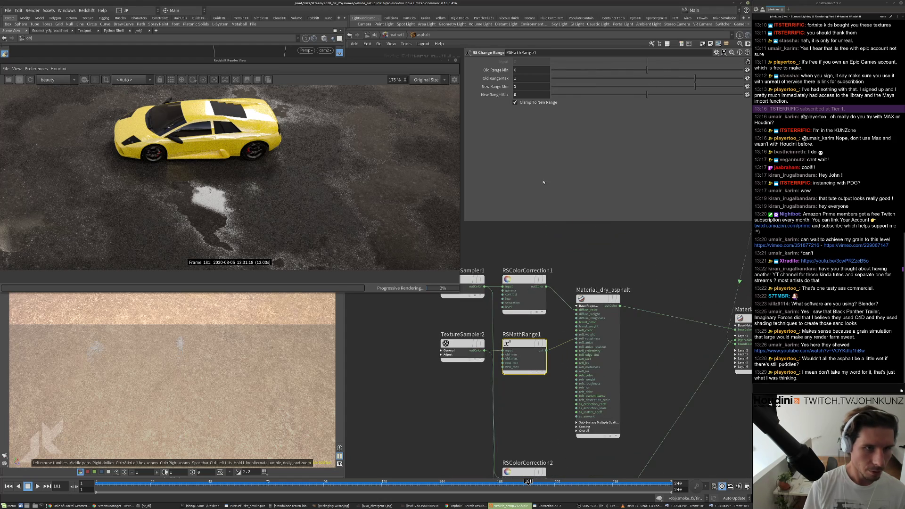
left_click(662, 86)
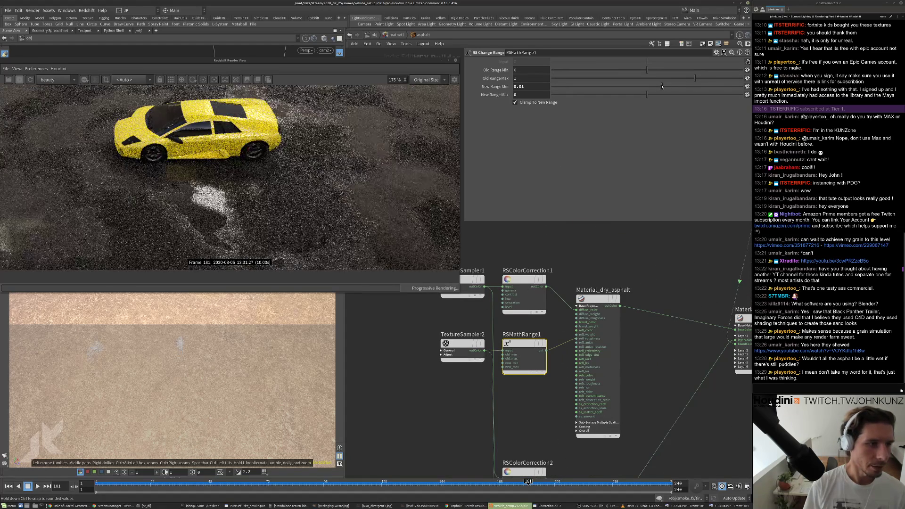
scroll(286, 200, "down", 3)
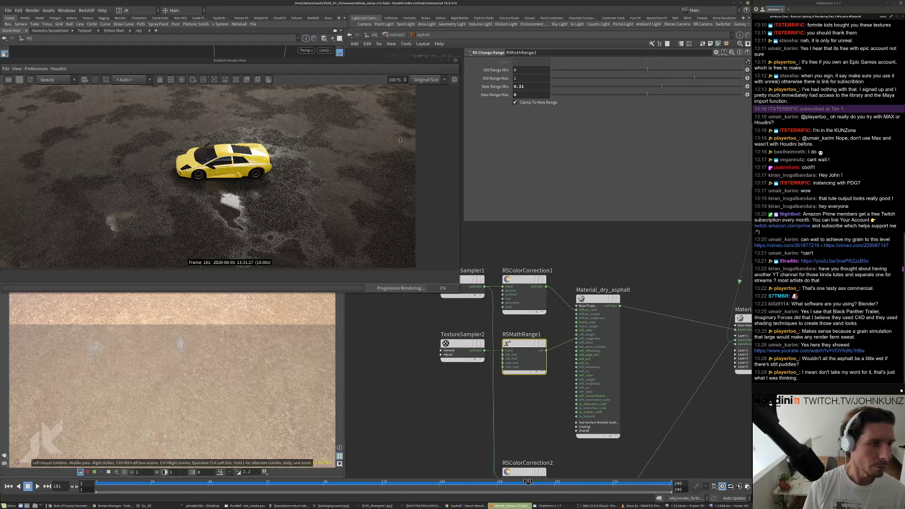
left_click_drag(535, 86, 519, 86)
type("2")
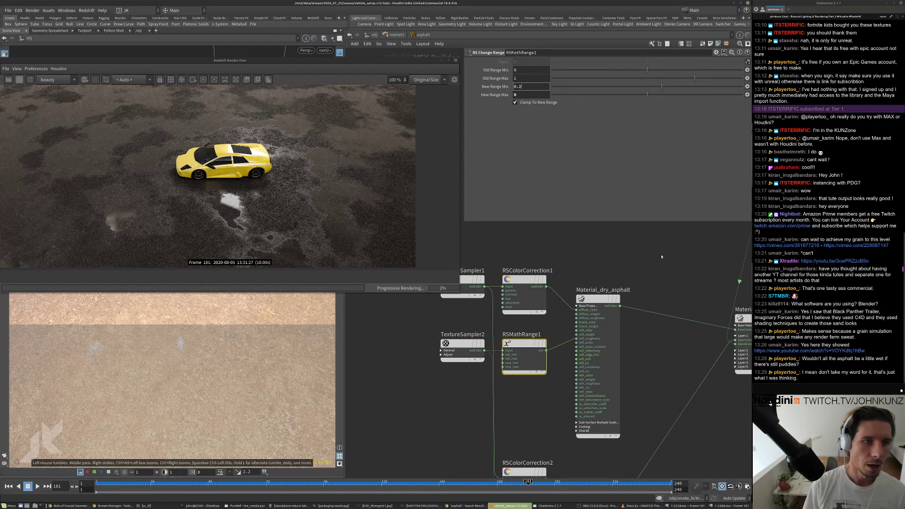
left_click(666, 272)
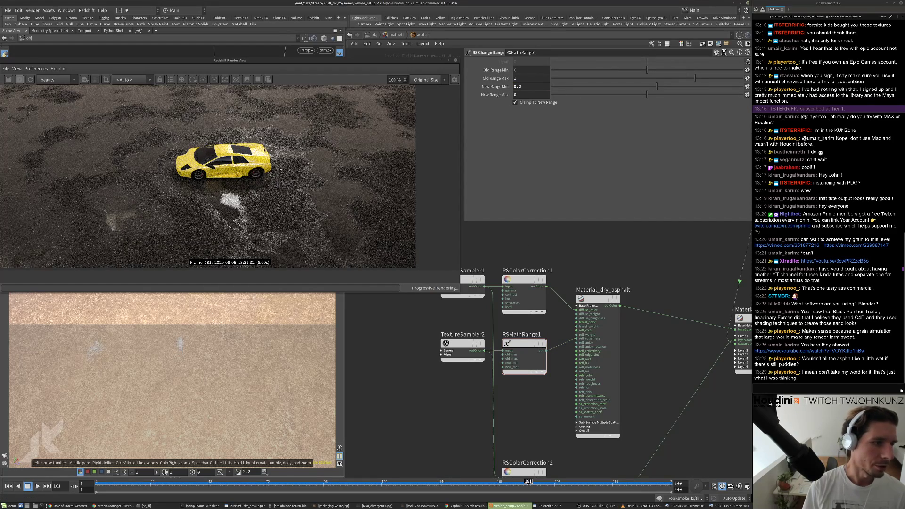
- Examine the render around the car at several magnifications, comparing the dry asphalt's sheen with the puddle edges and reflections
scroll(323, 183, "down", 1)
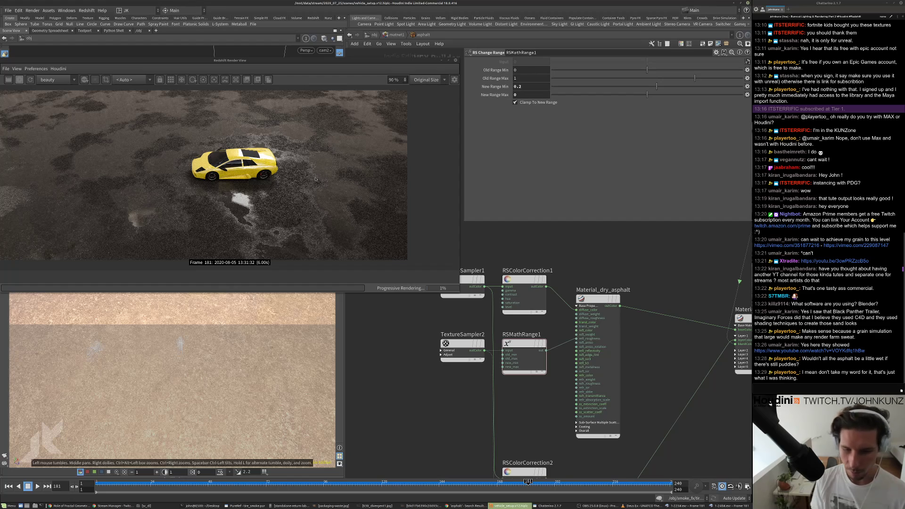
scroll(310, 174, "down", 1)
scroll(304, 166, "up", 2)
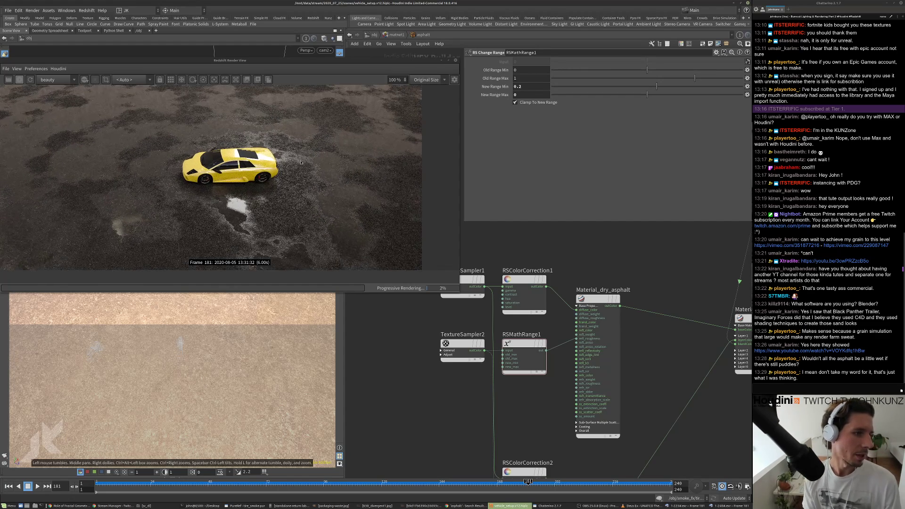
scroll(316, 162, "up", 2)
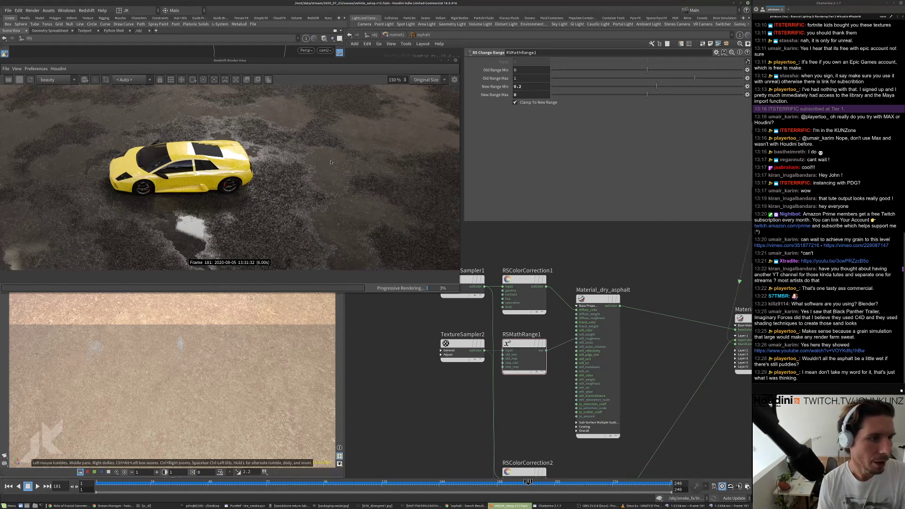
scroll(313, 170, "down", 2)
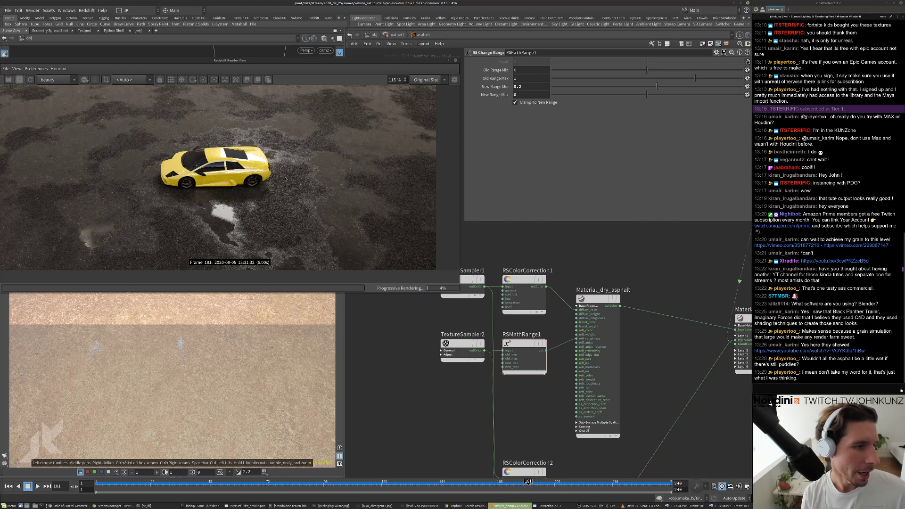
scroll(144, 187, "down", 2)
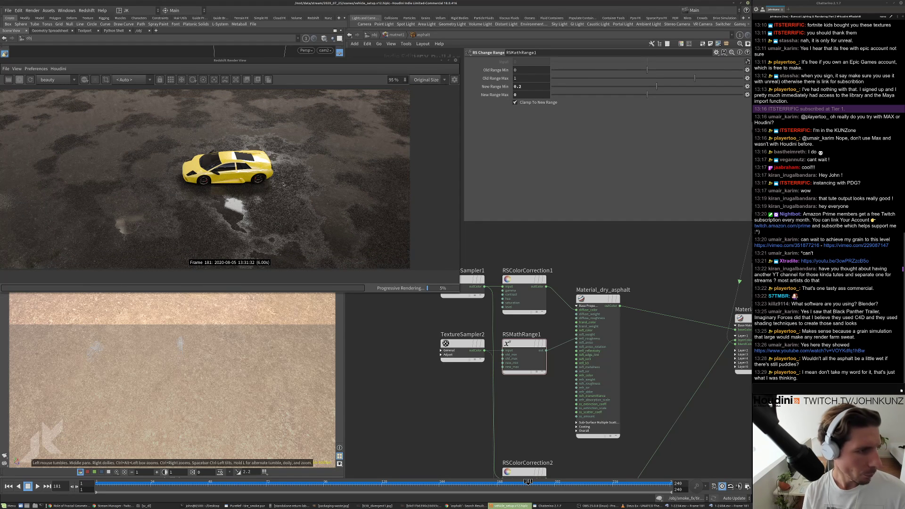
scroll(280, 192, "down", 1)
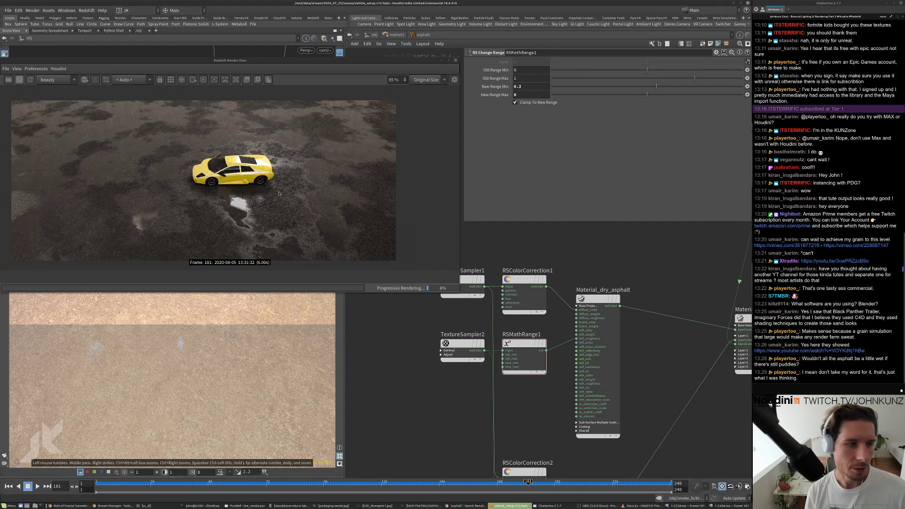
scroll(264, 204, "up", 6)
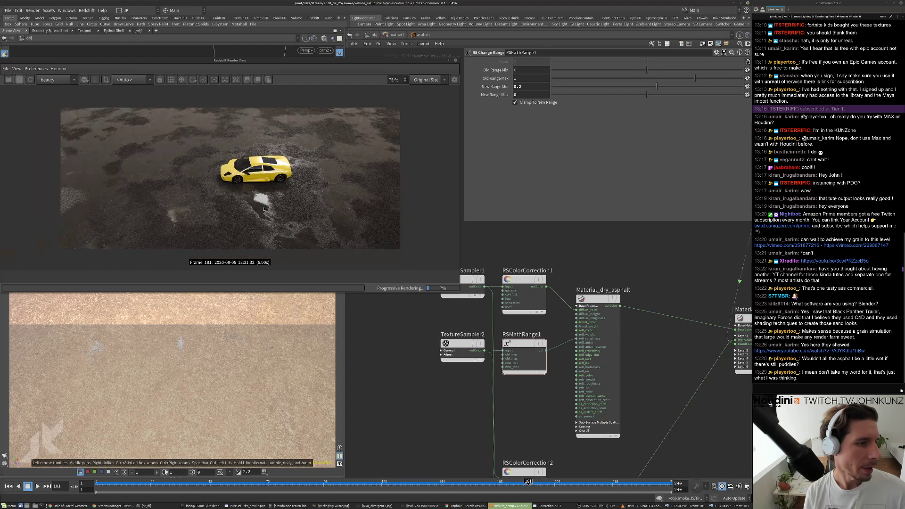
scroll(264, 204, "up", 2)
scroll(279, 195, "down", 4)
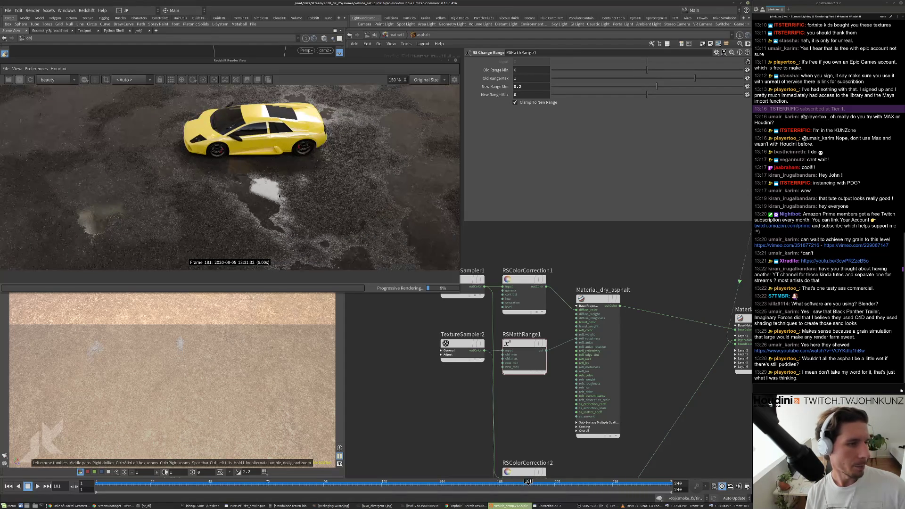
middle_click_drag(600, 254, 559, 256)
scroll(560, 257, "down", 6)
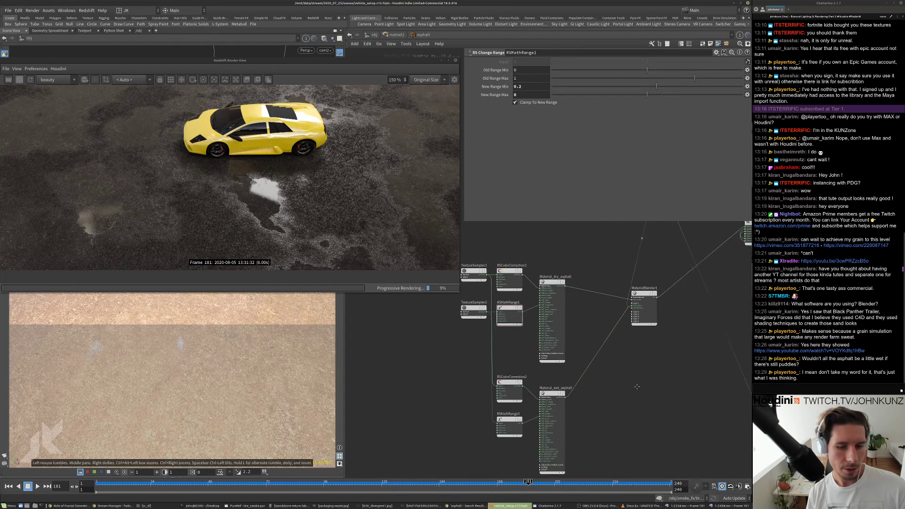
- Set the Height Scale of the BumpMap1 node in the asphalt material to 0.025
middle_click_drag(626, 336, 579, 317)
scroll(692, 287, "up", 4)
left_click(609, 292)
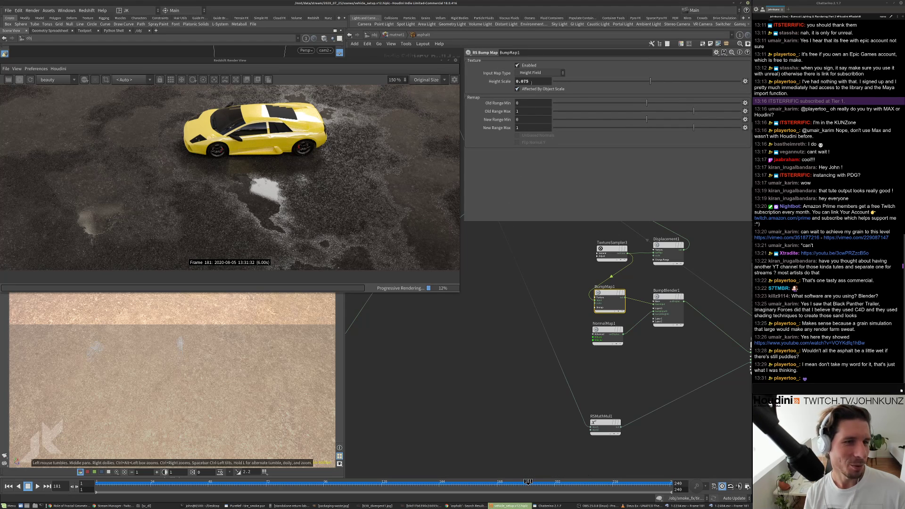
left_click_drag(530, 81, 523, 82)
type("25")
key("Return")
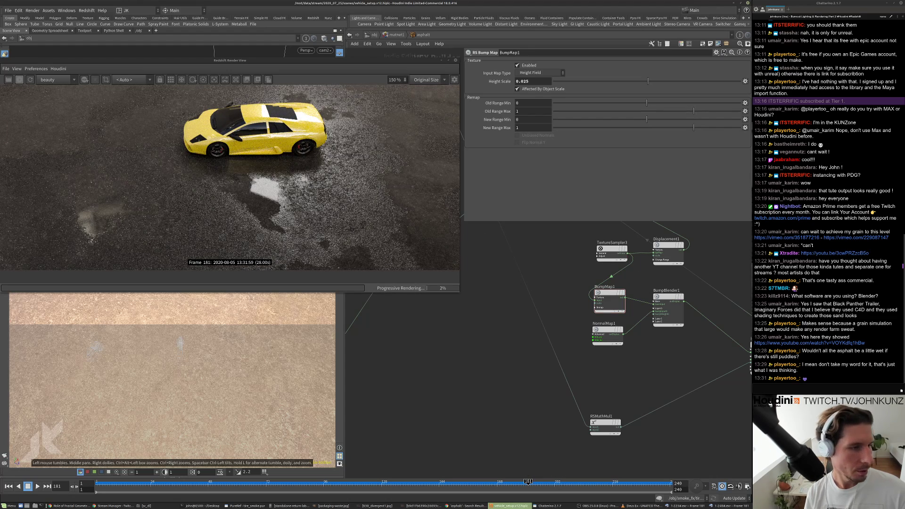
- Examine the asphalt bump detail and puddle reflections around the yellow car in the Redshift render at several magnifications
scroll(387, 197, "down", 3)
scroll(324, 186, "up", 4)
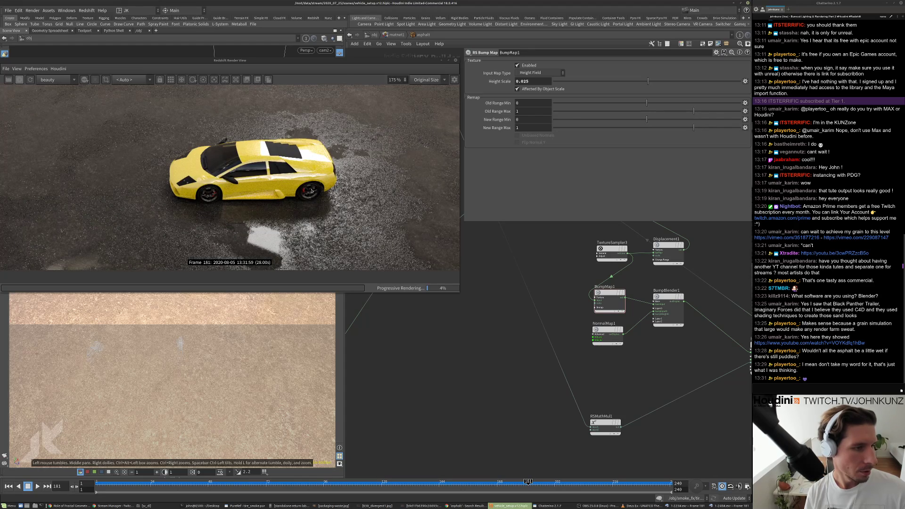
scroll(296, 230, "up", 4)
scroll(231, 229, "down", 6)
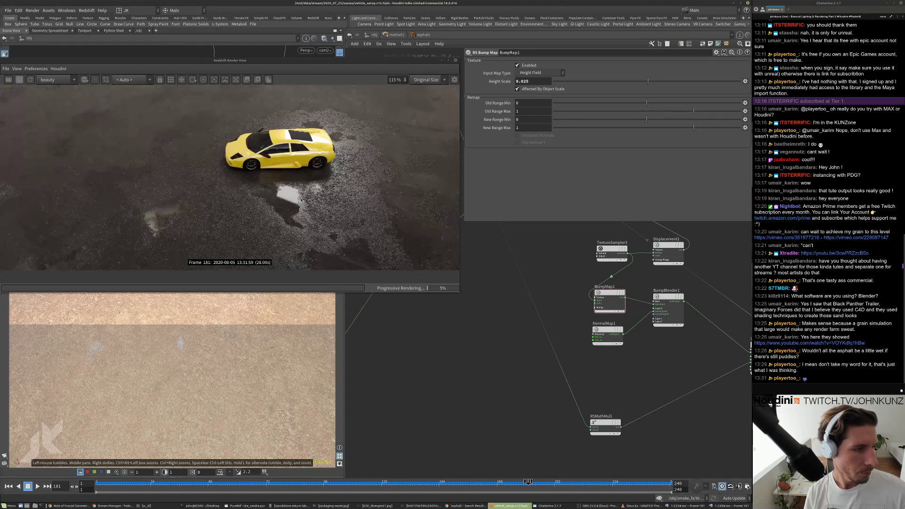
scroll(190, 217, "up", 4)
scroll(196, 214, "down", 4)
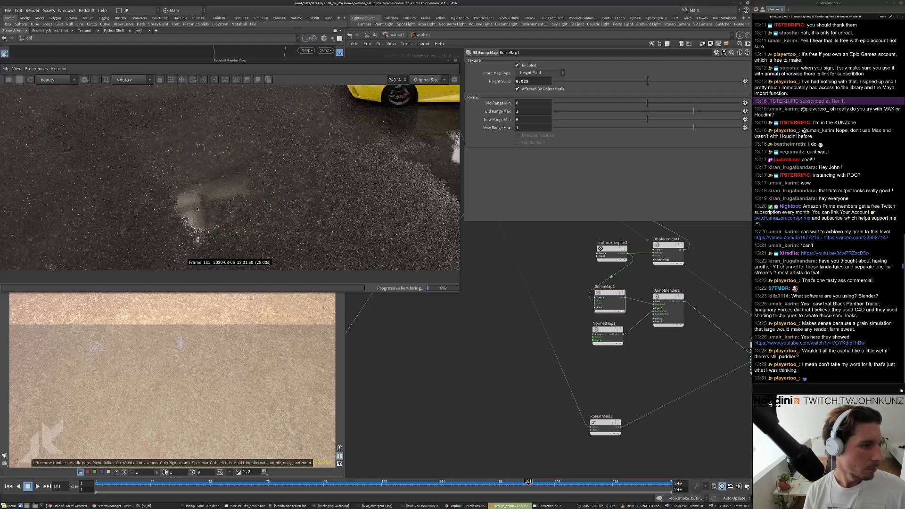
scroll(349, 190, "up", 2)
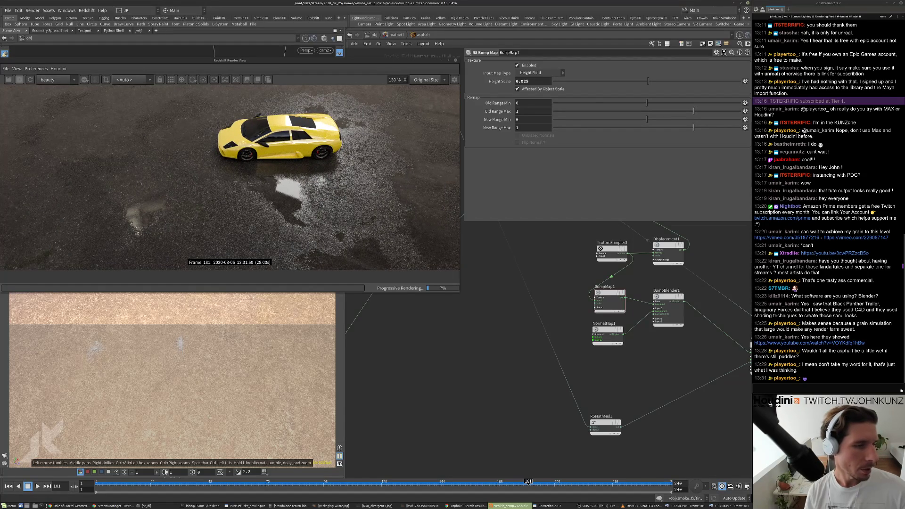
scroll(322, 206, "up", 6)
scroll(235, 206, "down", 5)
scroll(178, 207, "up", 5)
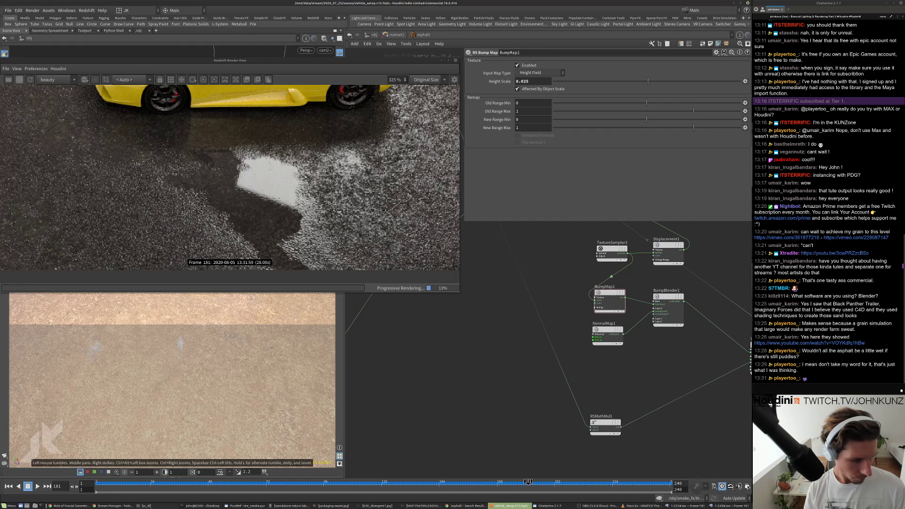
- Switch to the PureRef board and compare its wet-road reference photos with the asphalt and puddles in the Redshift render
left_click(246, 505)
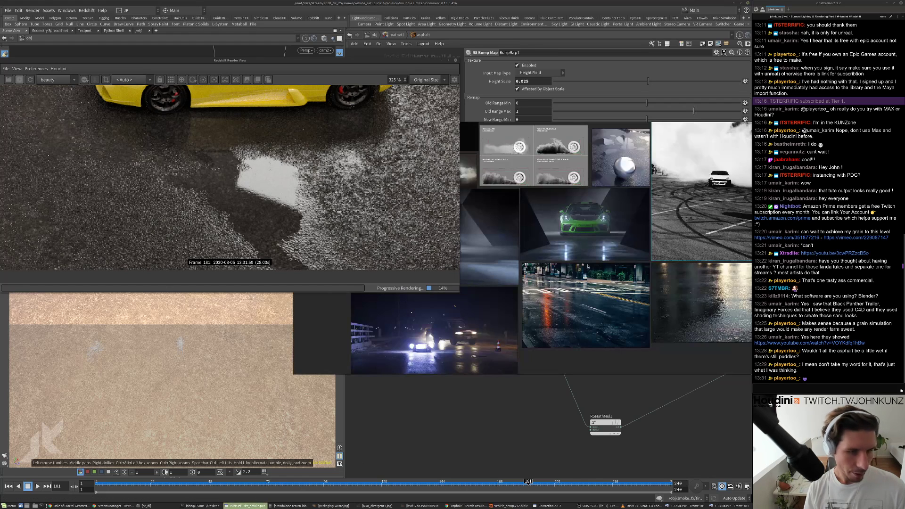
scroll(558, 308, "up", 5)
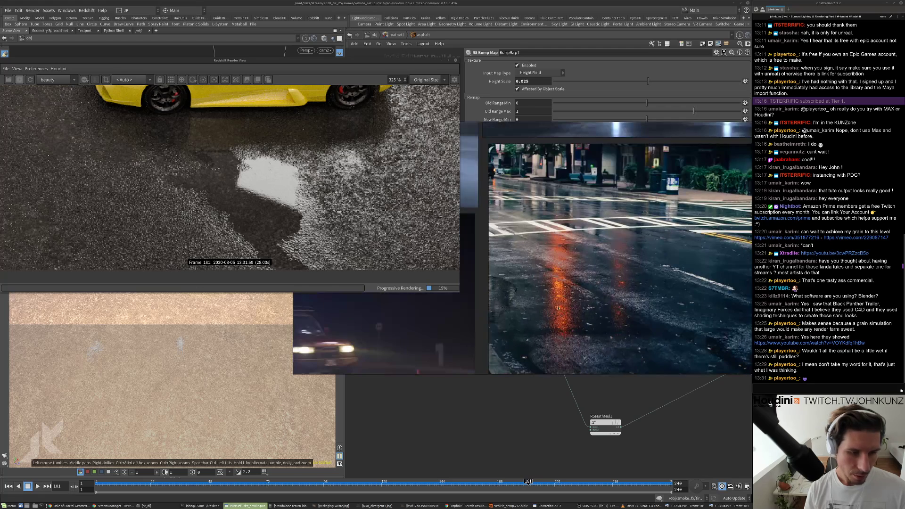
scroll(554, 307, "down", 1)
middle_click_drag(554, 306, 713, 242)
middle_click_drag(415, 348, 501, 311)
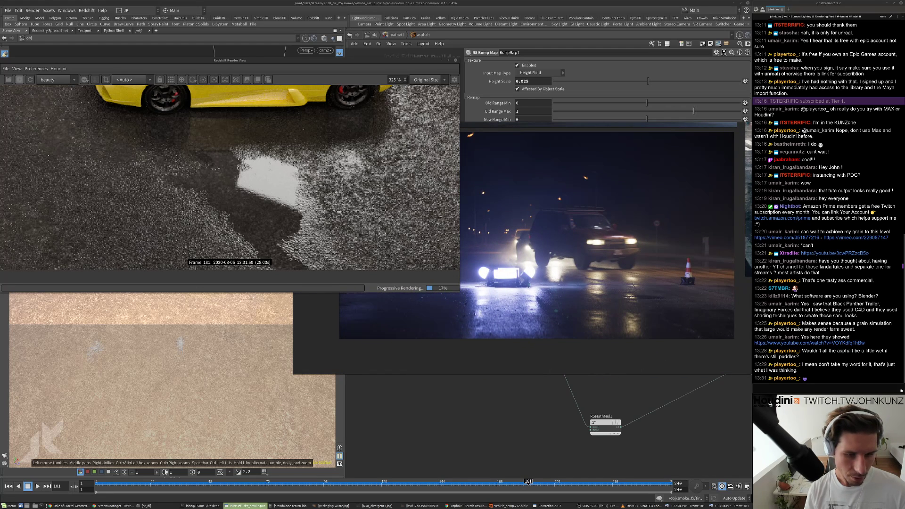
scroll(633, 284, "down", 6)
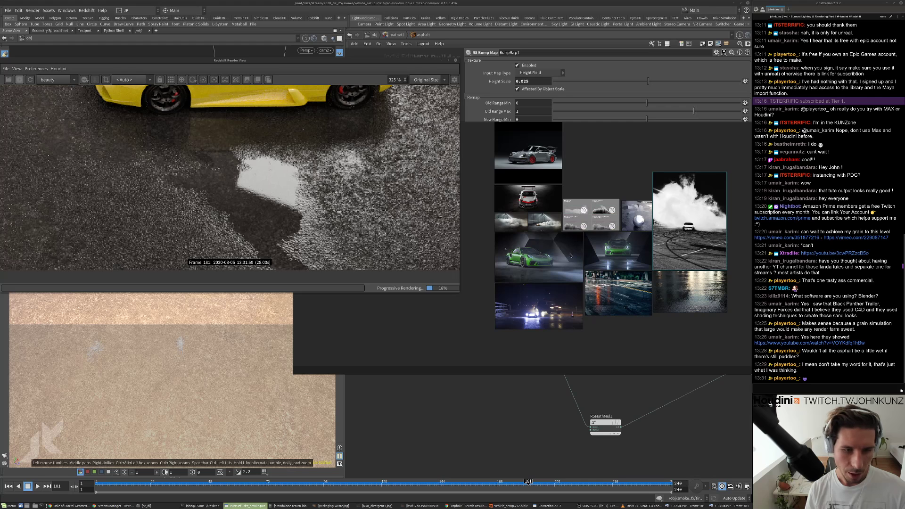
scroll(570, 256, "up", 8)
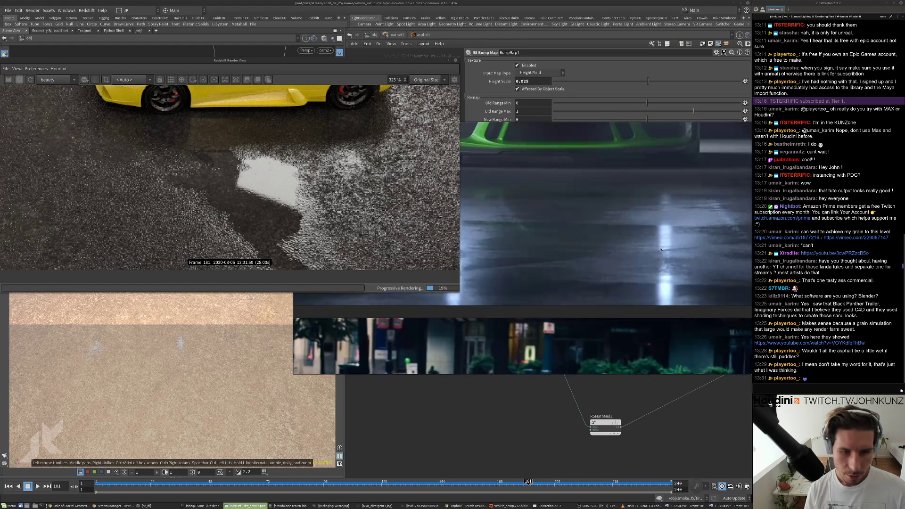
scroll(656, 249, "down", 5)
scroll(650, 250, "up", 5)
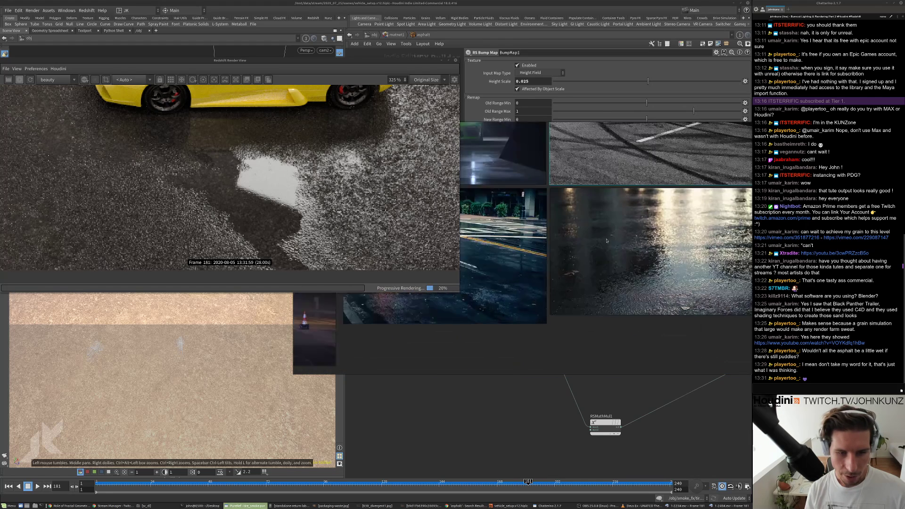
middle_click_drag(650, 250, 642, 243)
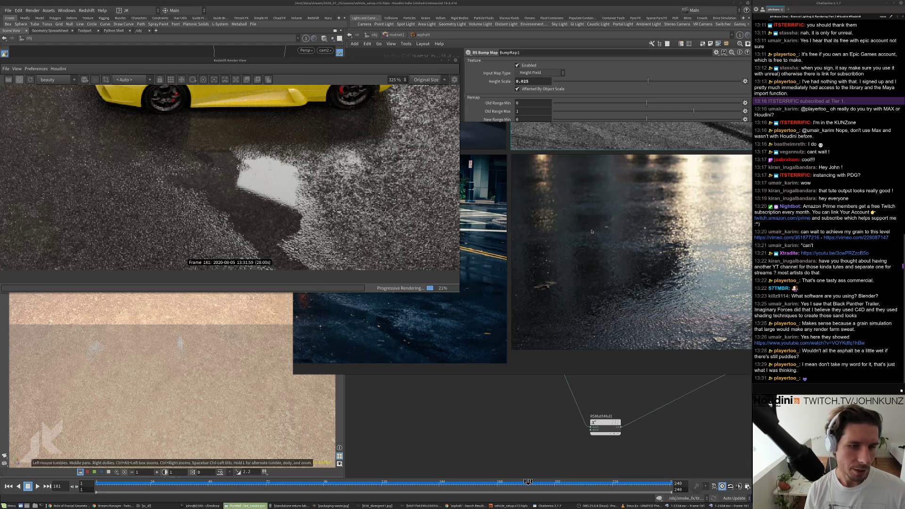
middle_click_drag(719, 297, 670, 270)
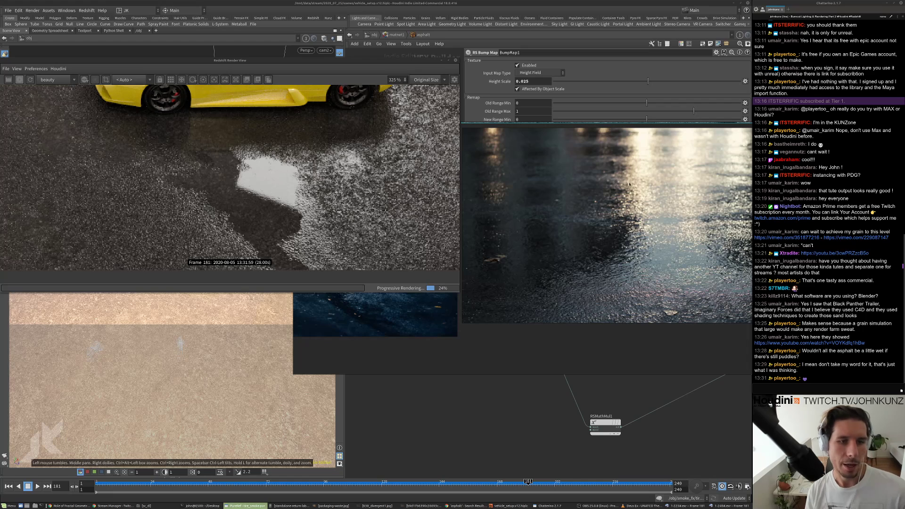
middle_click_drag(643, 160, 598, 239)
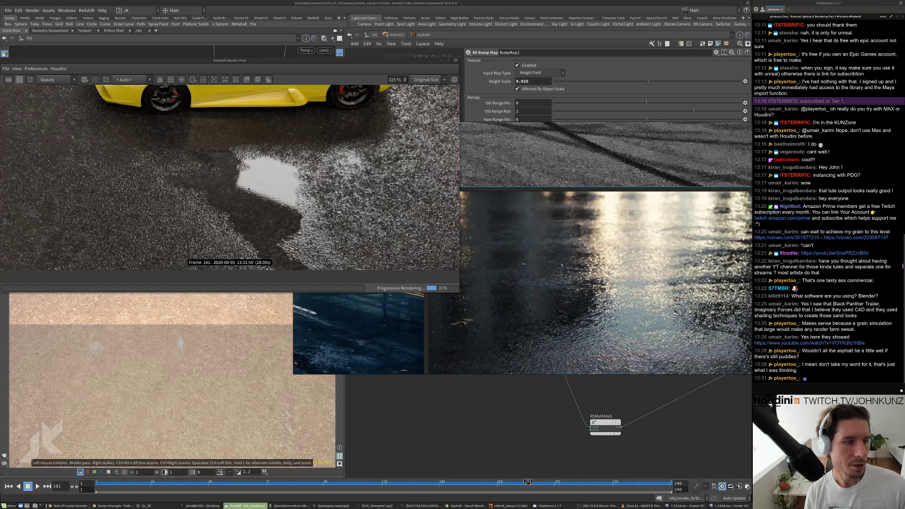
scroll(248, 189, "down", 5)
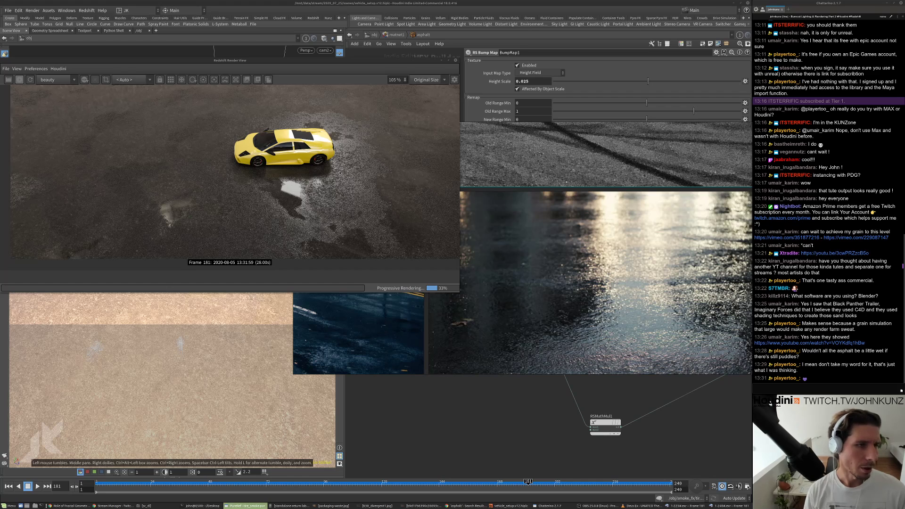
scroll(404, 144, "up", 3)
scroll(370, 193, "down", 2)
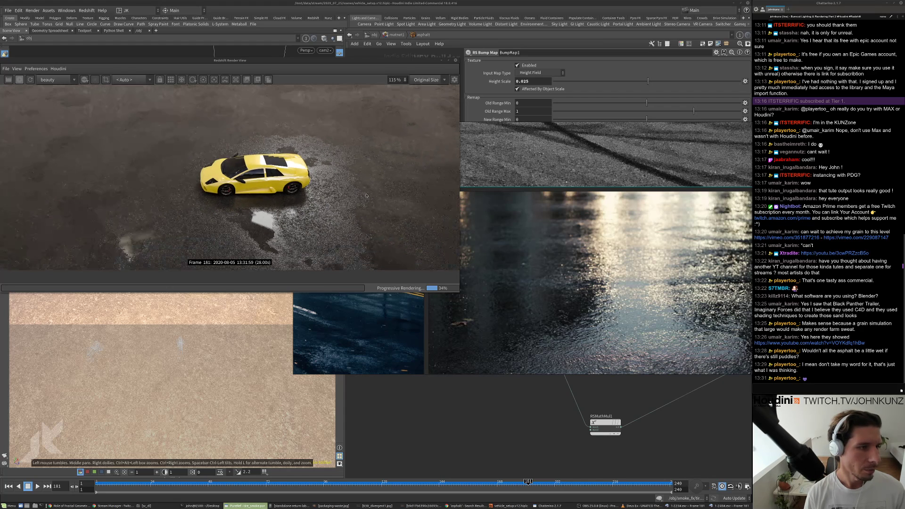
scroll(202, 217, "down", 2)
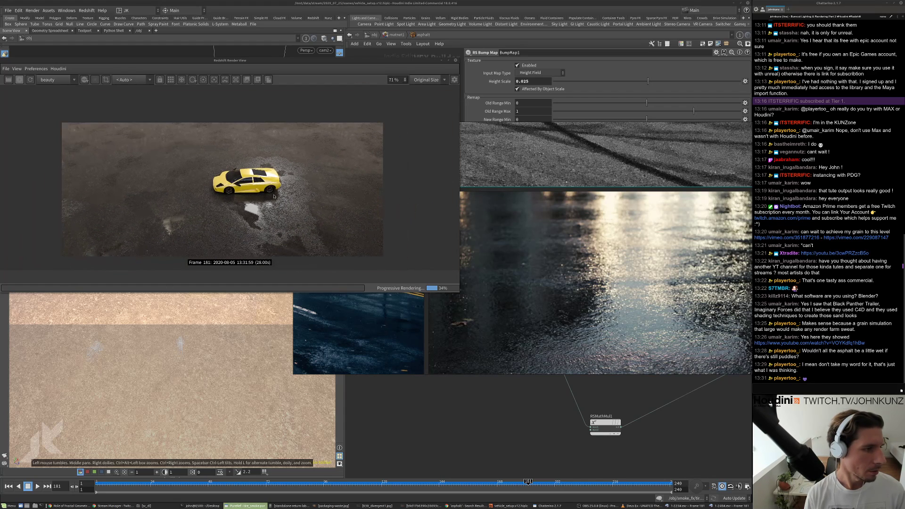
left_click(509, 415)
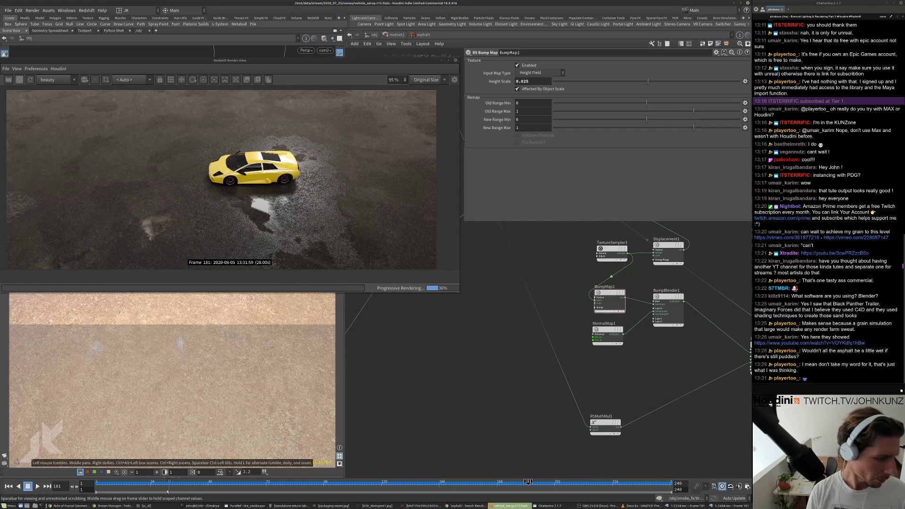
- Switch to Chrome, browse the asphalt results on CC0 Textures and open the Road Lines 009 asset
left_click(114, 505)
left_click(71, 506)
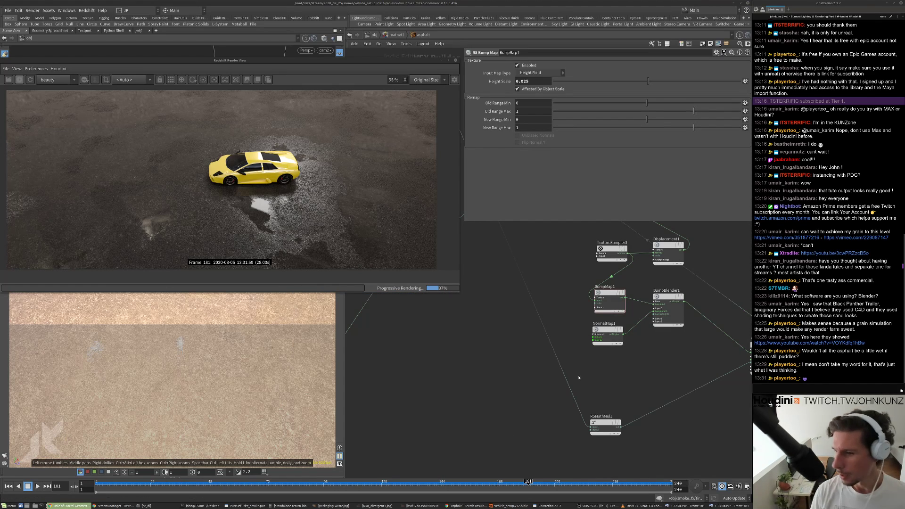
left_click(113, 505)
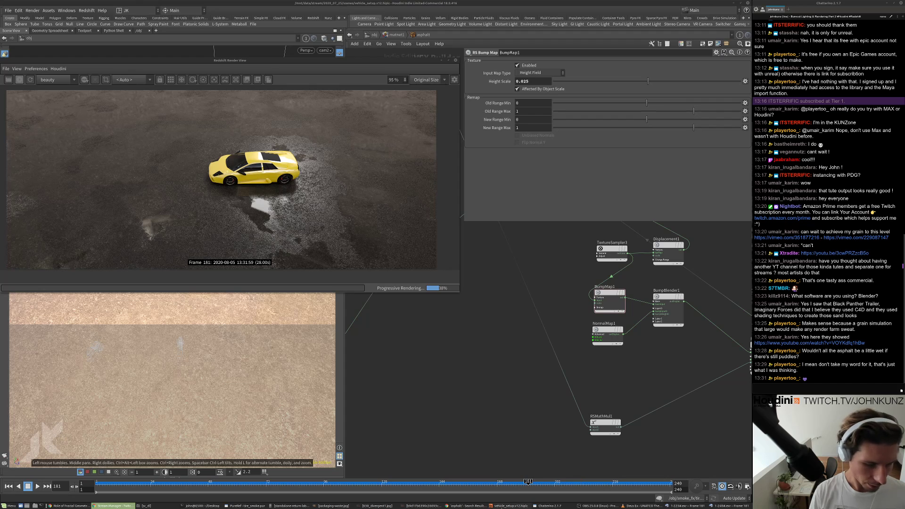
left_click(466, 506)
left_click_drag(631, 51, 686, 180)
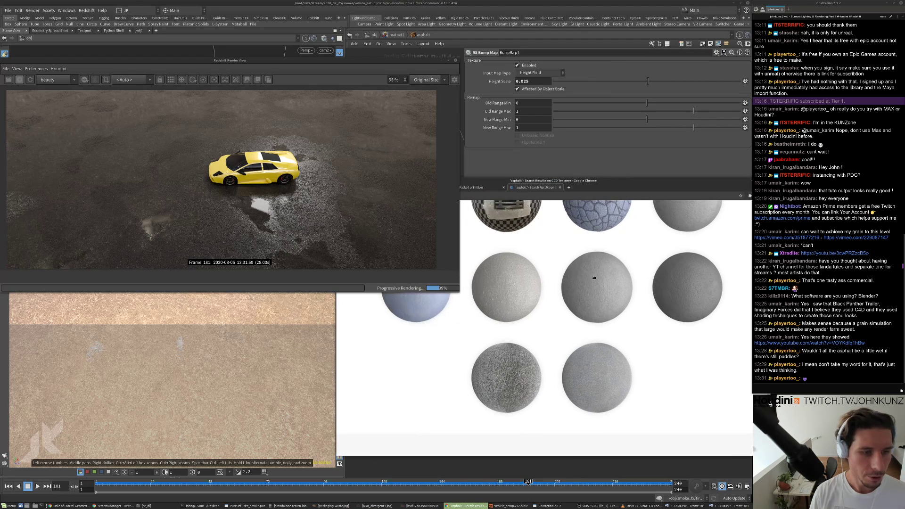
scroll(593, 278, "up", 10)
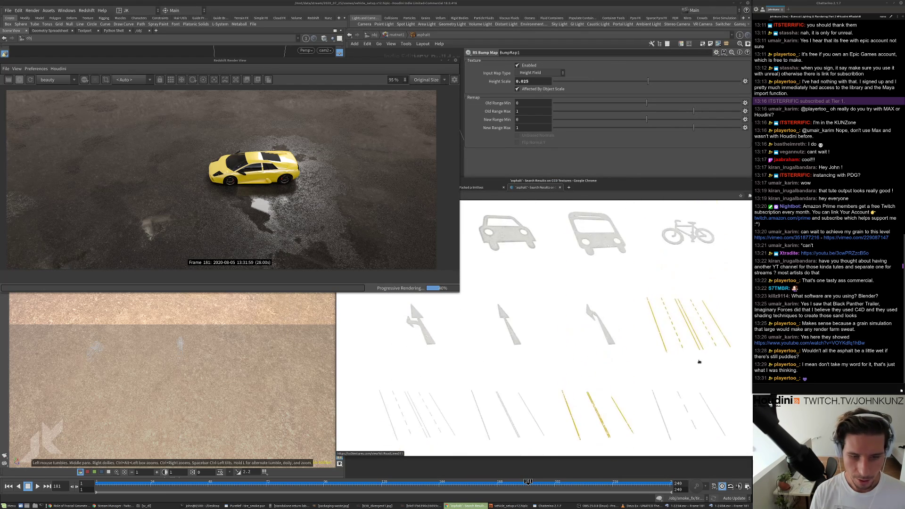
scroll(697, 359, "up", 6)
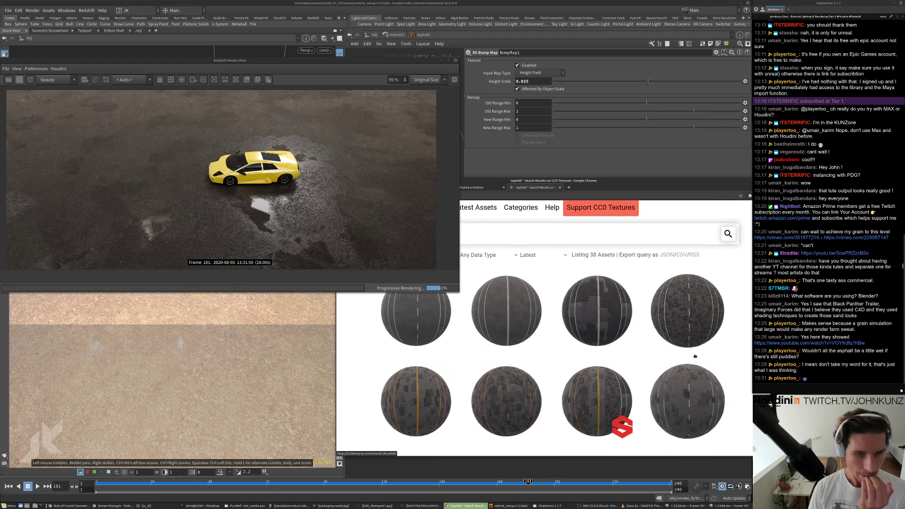
scroll(694, 355, "down", 10)
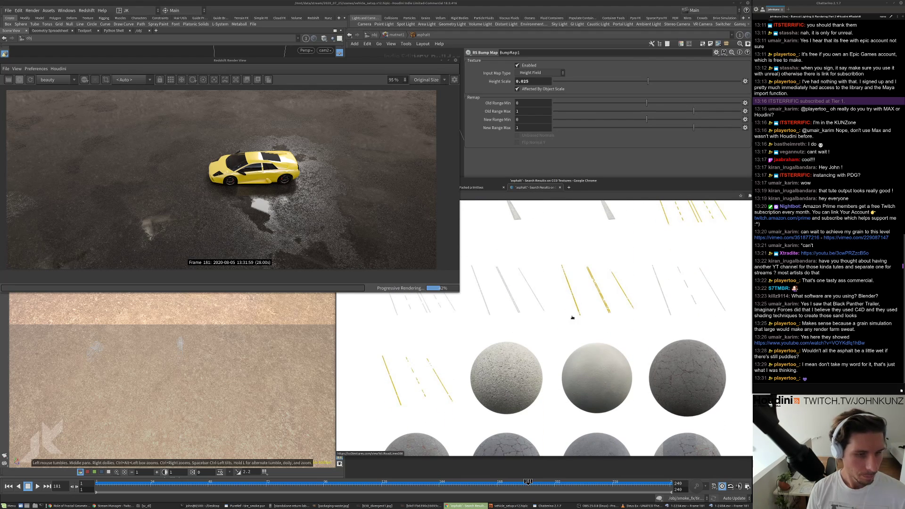
scroll(572, 318, "up", 1)
left_click(517, 340)
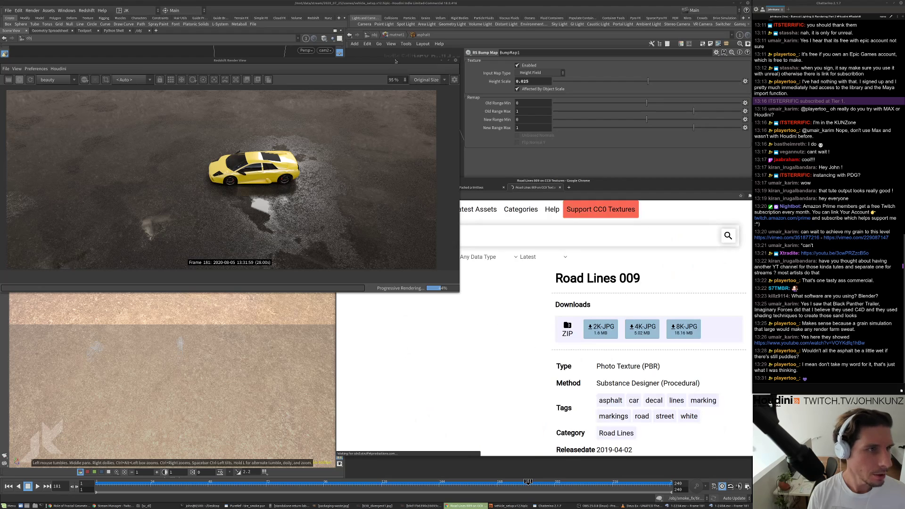
- Collapse the Redshift render view and download the Road Lines 009 4K-JPG archive into the Downloads folder
double_click(395, 60)
scroll(429, 276, "down", 1)
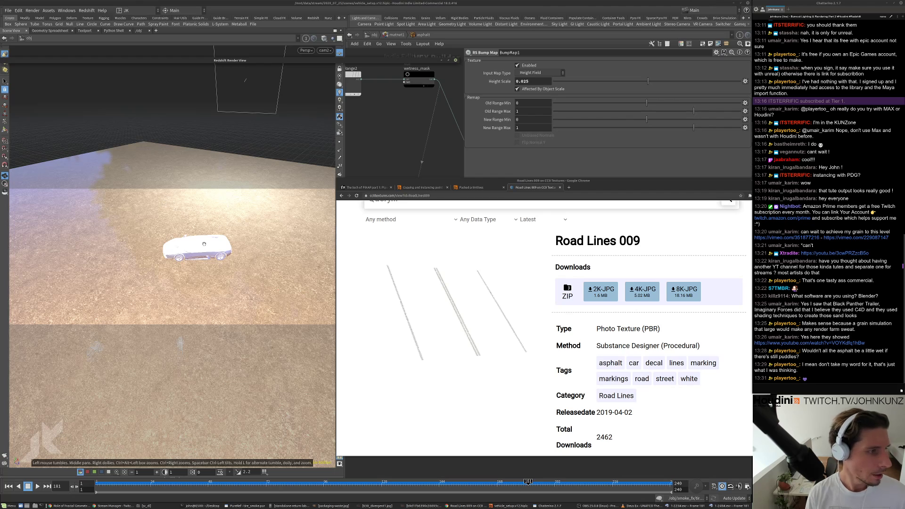
scroll(556, 320, "down", 2)
scroll(575, 311, "up", 1)
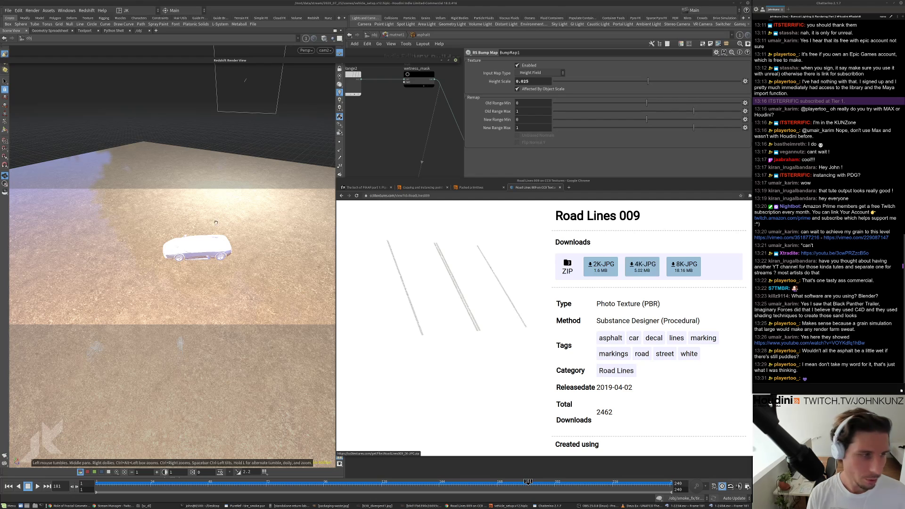
left_click(644, 273)
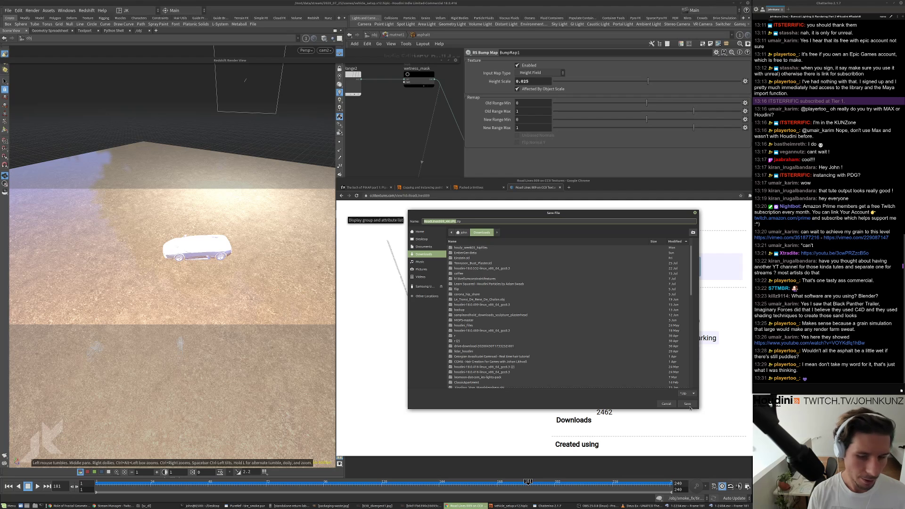
left_click(688, 405)
- Show the downloaded road lines archive in its folder and move the file manager window to the other monitor
left_click(384, 451)
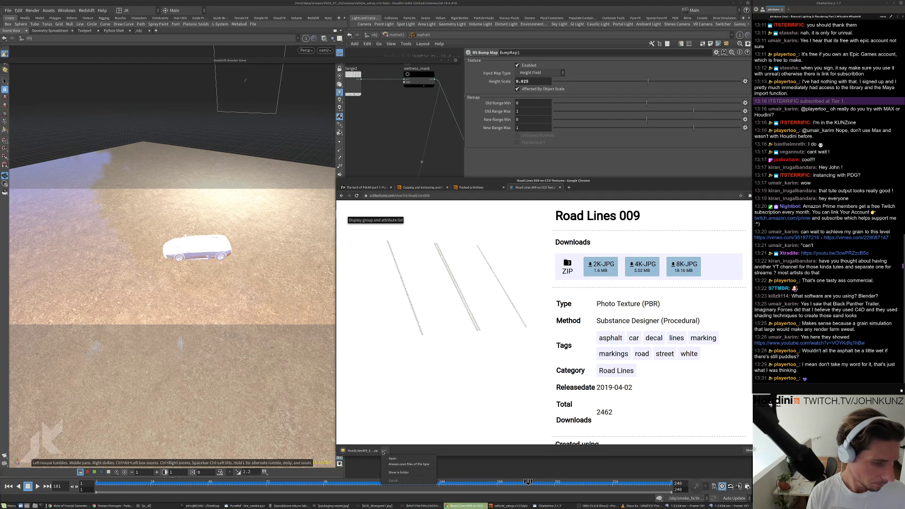
left_click(398, 472)
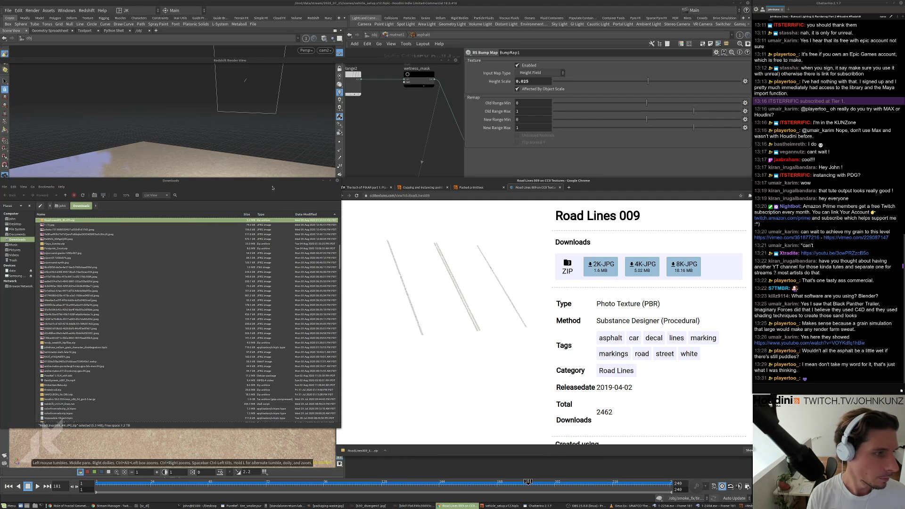
left_click_drag(272, 188, 904, 212)
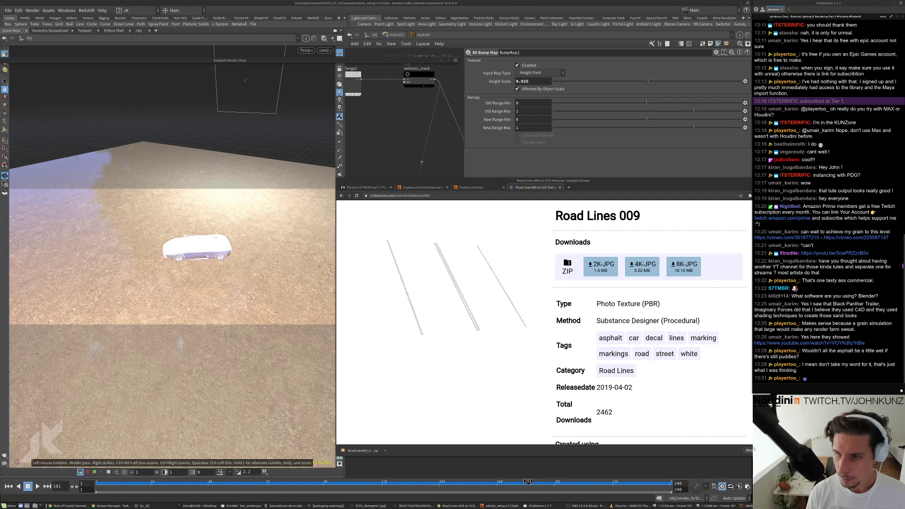
- Return to Houdini's asphalt network and duplicate the TextureSampler1 node into the free space above the dry asphalt nodes
left_click(399, 152)
scroll(494, 375, "down", 5)
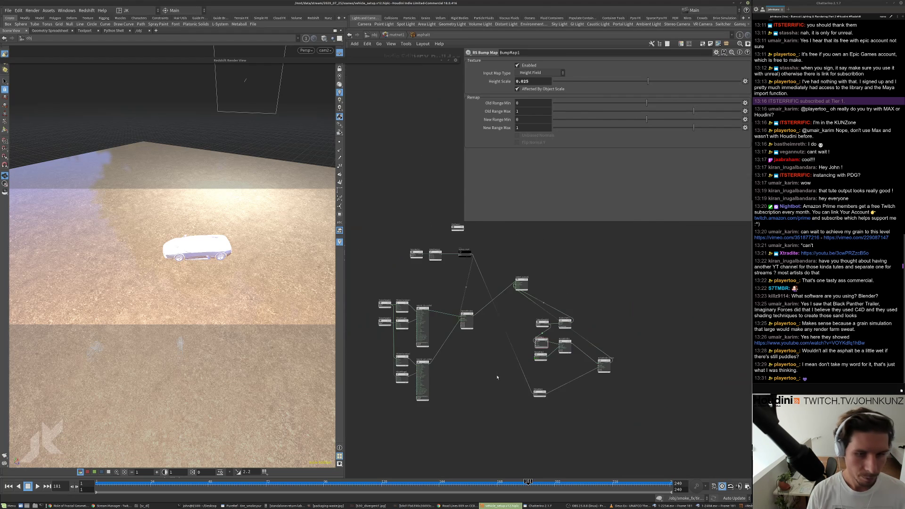
middle_click_drag(497, 371, 537, 384)
scroll(480, 343, "up", 1)
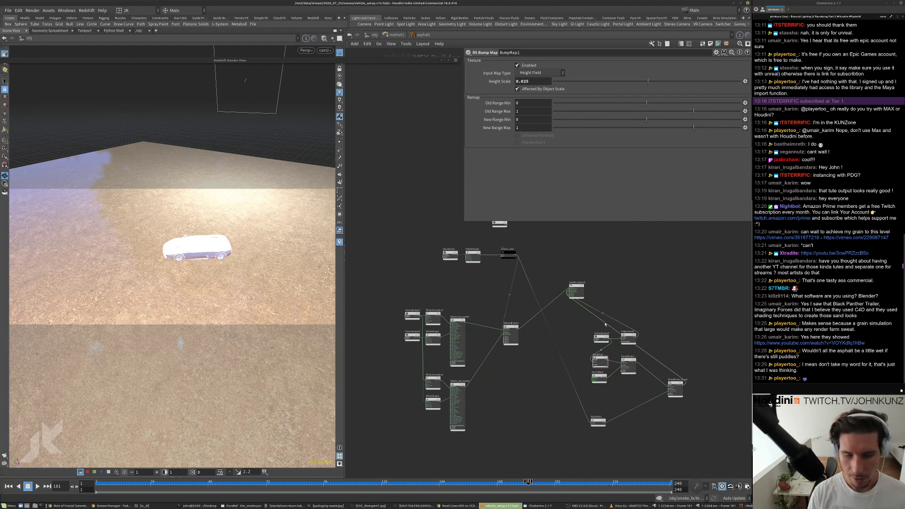
scroll(478, 315, "up", 2)
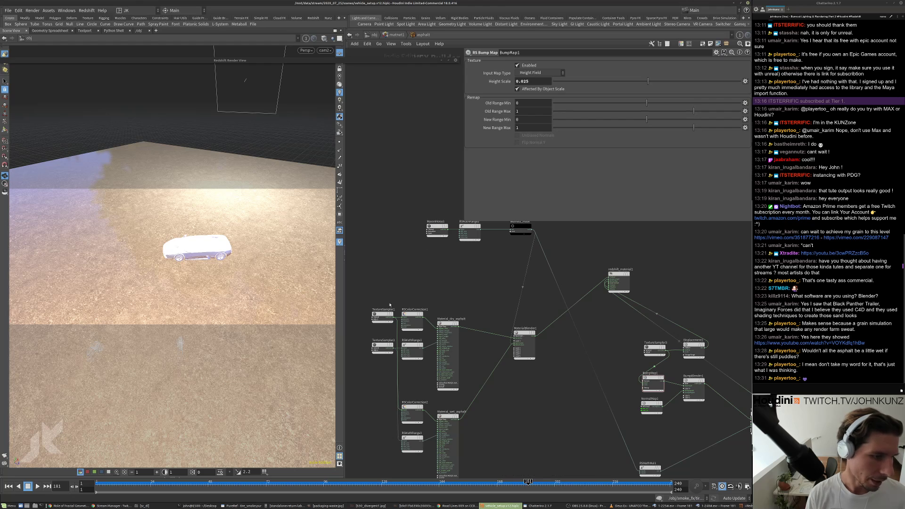
left_click_drag(384, 313, 433, 281, "alt")
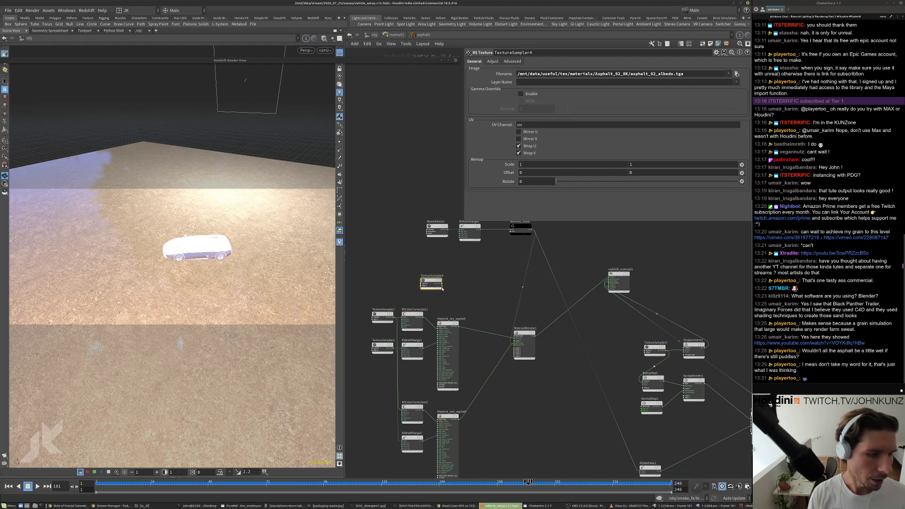
- Connect the duplicated texture sampler's output directly to the first input of redshift_material1
scroll(441, 283, "up", 2)
left_click(442, 283)
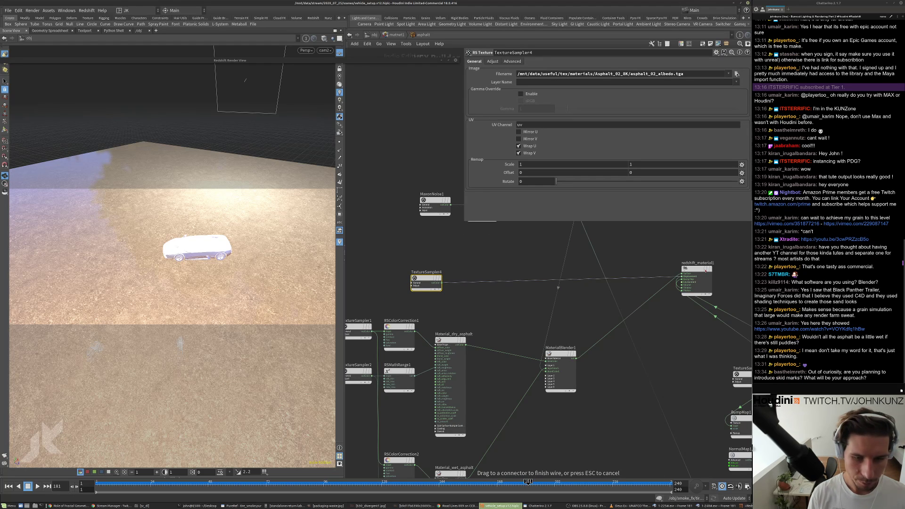
left_click(683, 275)
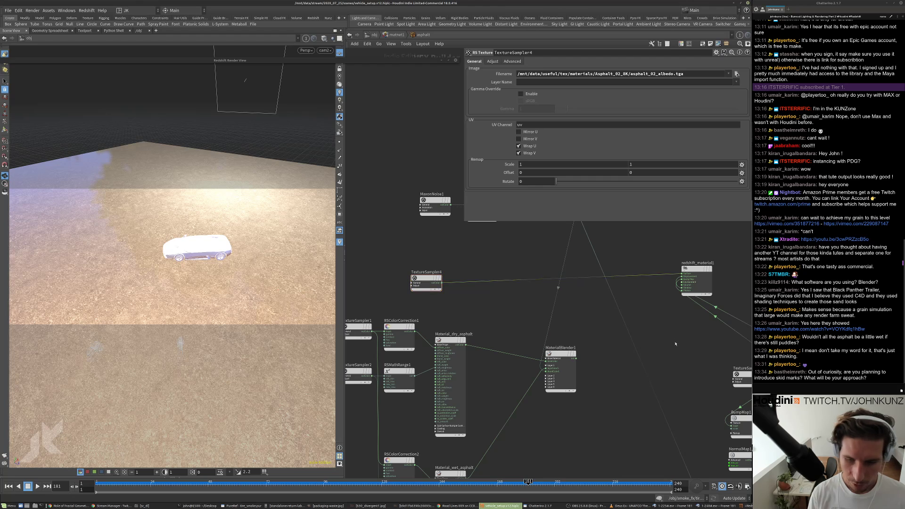
scroll(675, 349, "down", 3)
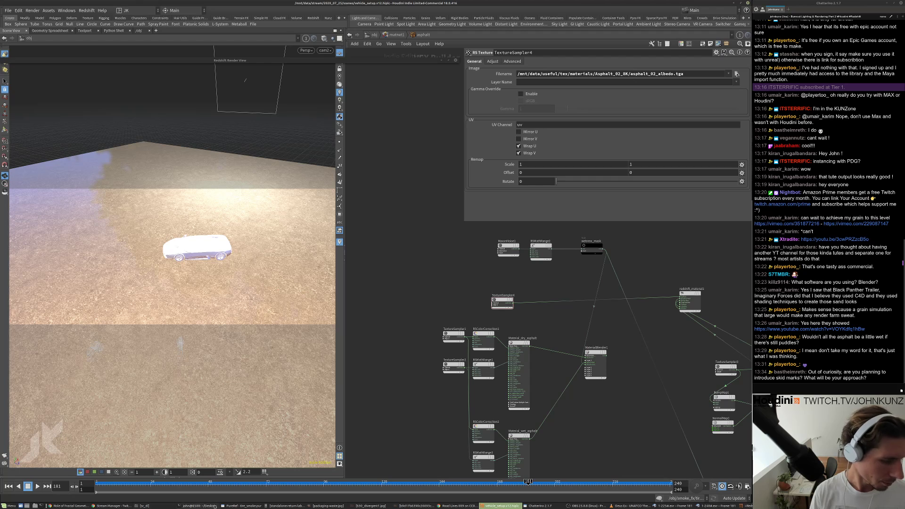
- Switch to the PureRef board and examine the road markings and skid marks in the burnout and wet-street reference photos
left_click(238, 506)
scroll(445, 290, "down", 6)
scroll(475, 228, "up", 4)
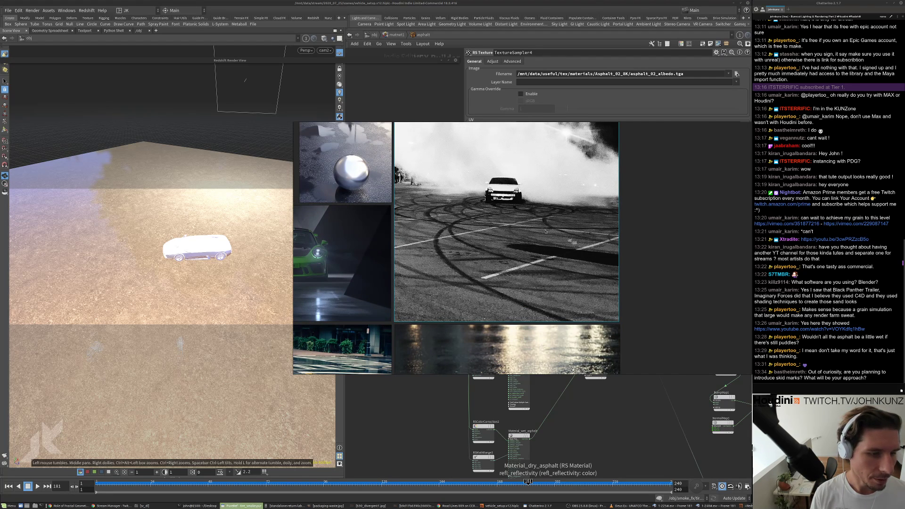
scroll(542, 231, "down", 3)
scroll(519, 229, "up", 2)
scroll(509, 228, "down", 1)
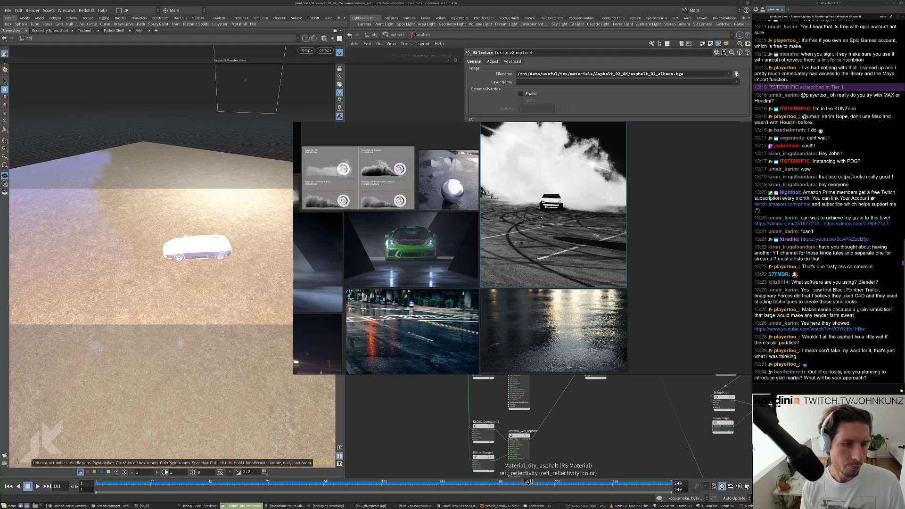
scroll(540, 216, "down", 5)
scroll(535, 219, "up", 4)
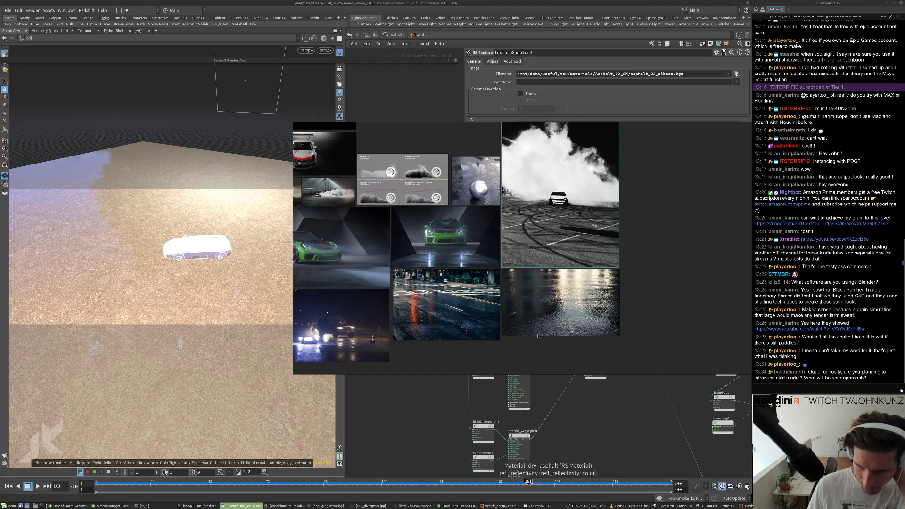
- Switch back to Houdini and expand the collapsed Redshift render view beside the asphalt network
left_click(597, 410)
scroll(595, 409, "down", 2)
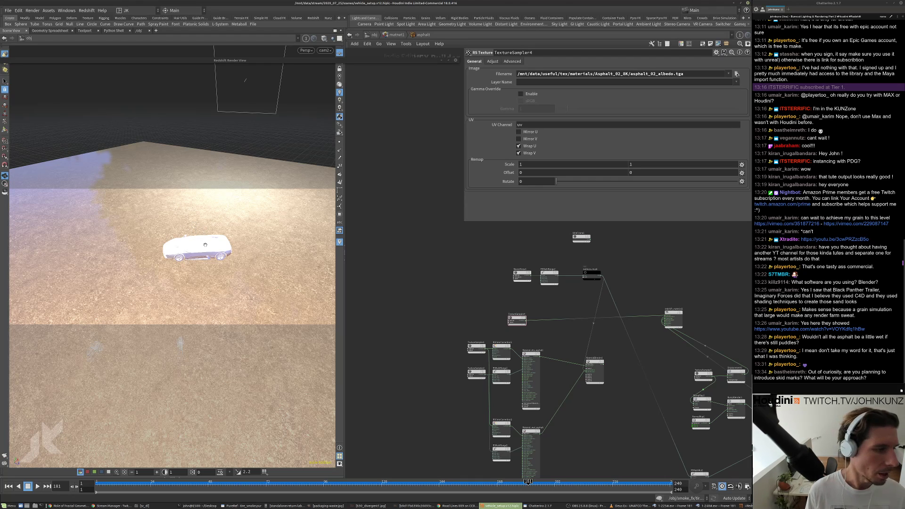
middle_click_drag(467, 282, 440, 271)
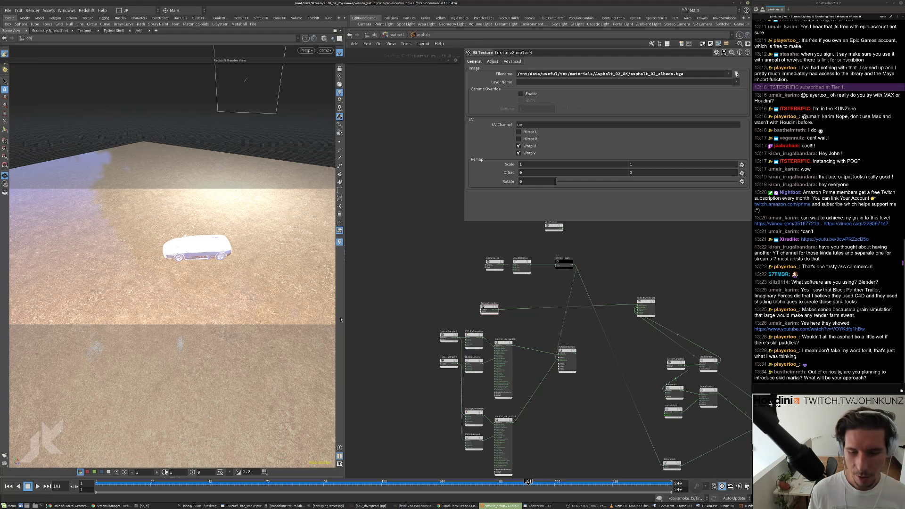
scroll(478, 332, "up", 4)
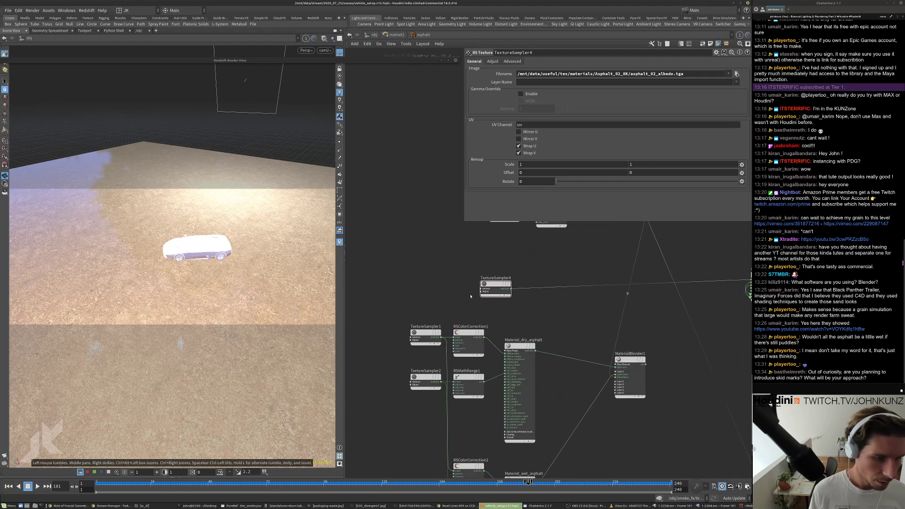
double_click(288, 60)
scroll(506, 269, "up", 2)
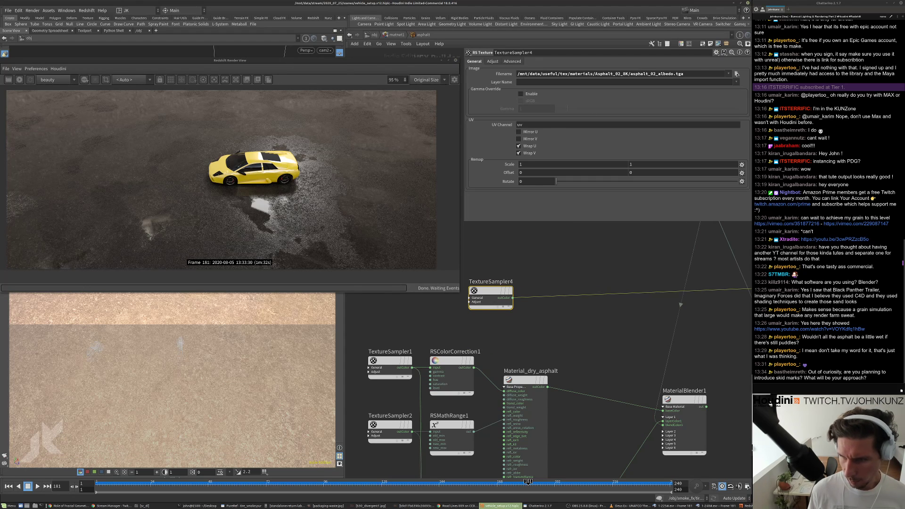
- Load RoadLines009_4K_Opacity.jpg from Downloads/RoadLines009_4K-JPG into TextureSampler4 and start the interactive Redshift render
left_click(736, 73)
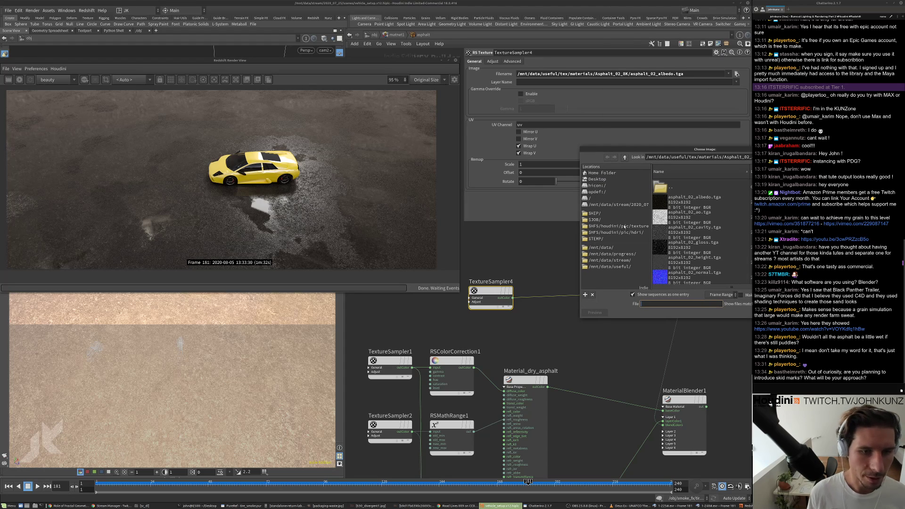
left_click(606, 174)
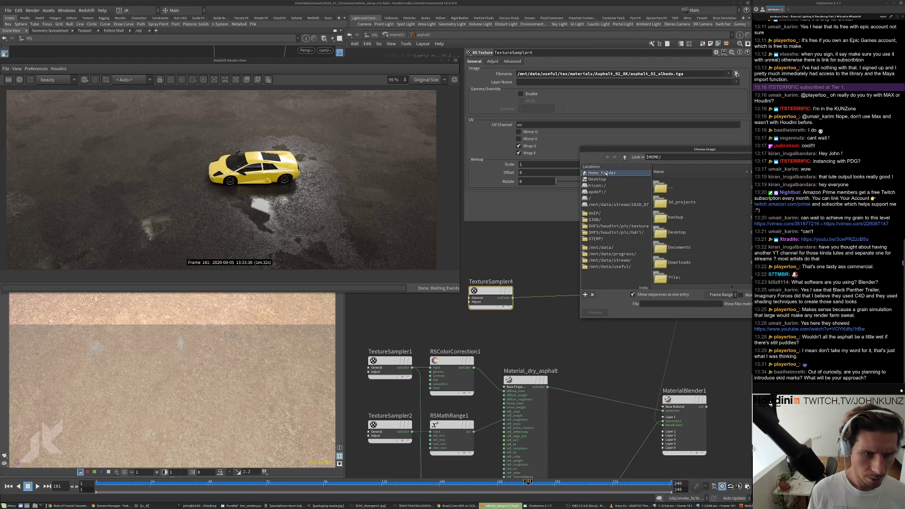
double_click(679, 262)
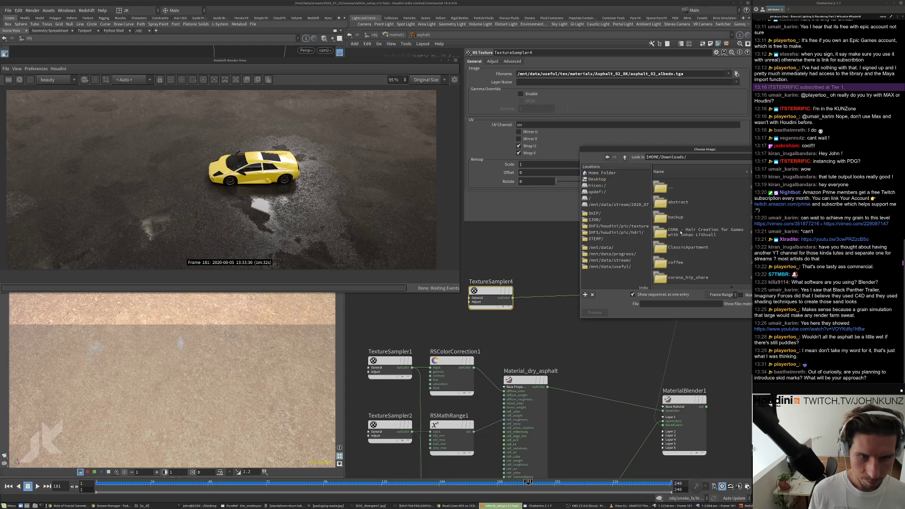
left_click_drag(709, 150, 890, 142)
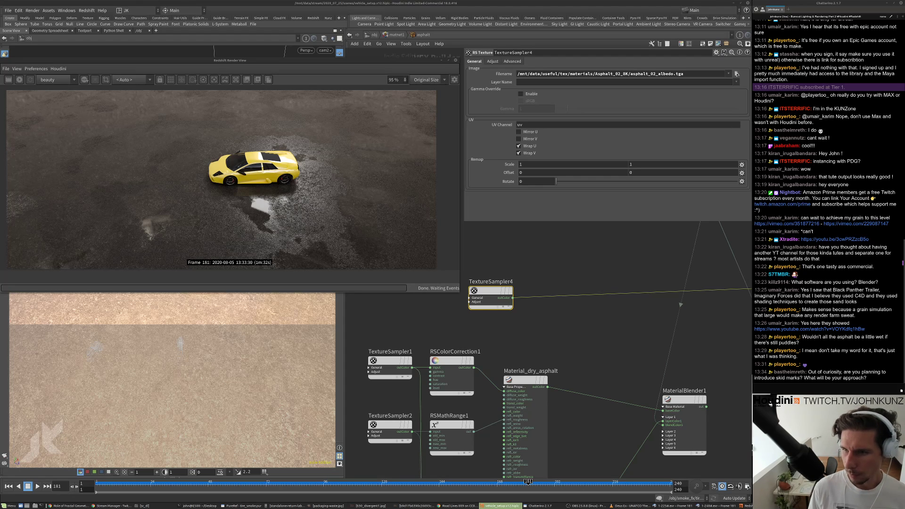
left_click_drag(902, 155, 589, 174)
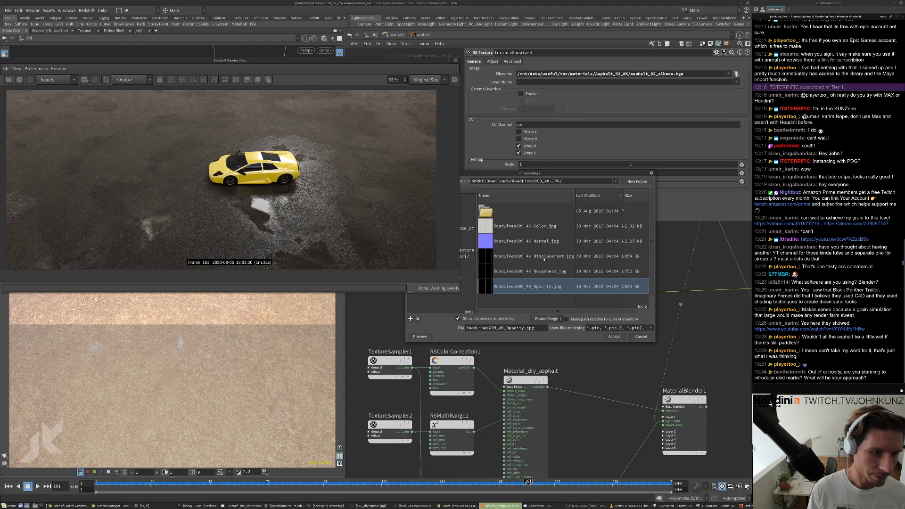
left_click(614, 336)
scroll(583, 309, "down", 3)
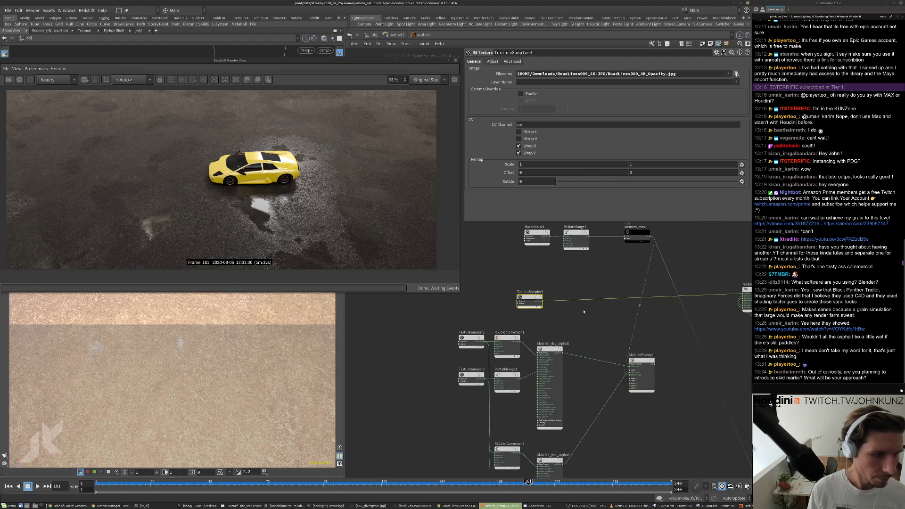
left_click(20, 79)
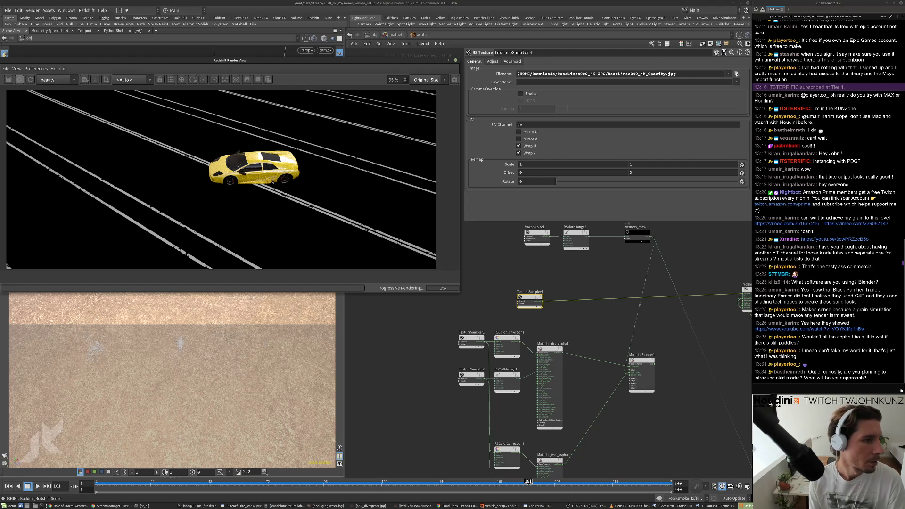
- Try a remap scale of 2 by 2 on the road lines texture
left_click(525, 163)
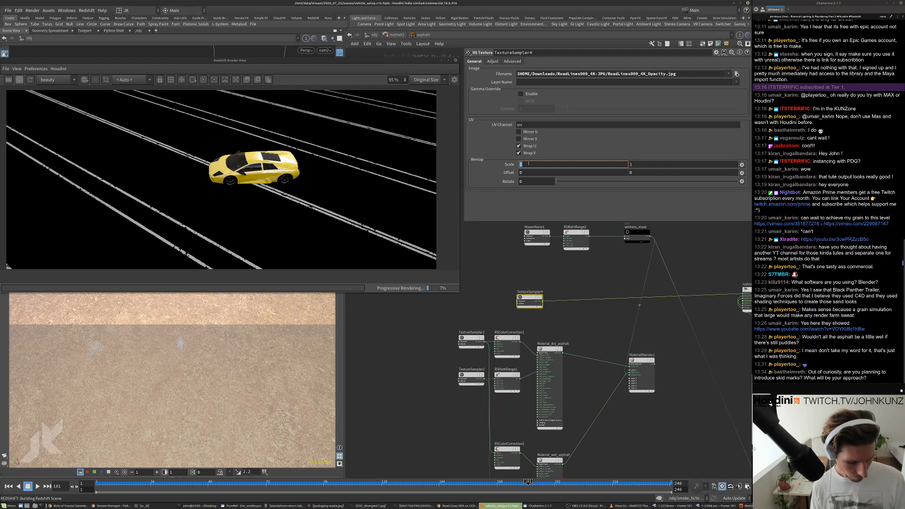
type("2")
key("Return")
left_click(655, 166)
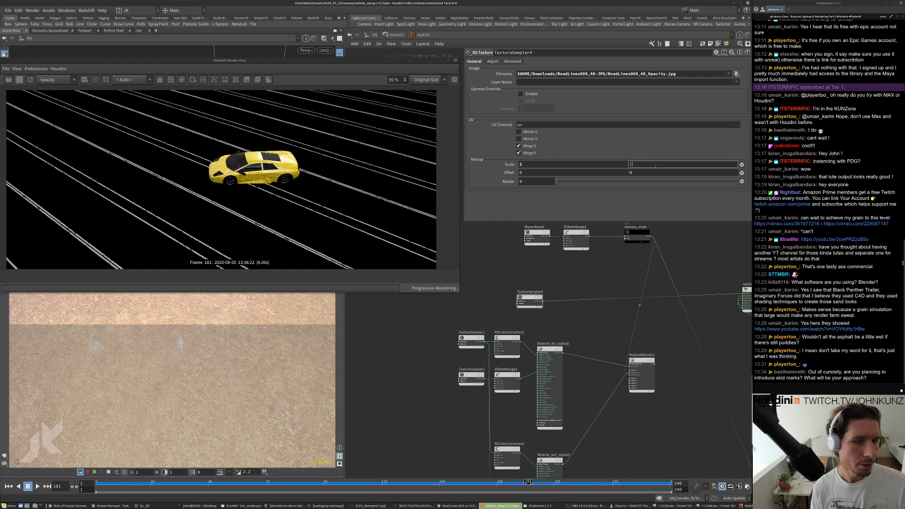
type("2")
key("Return")
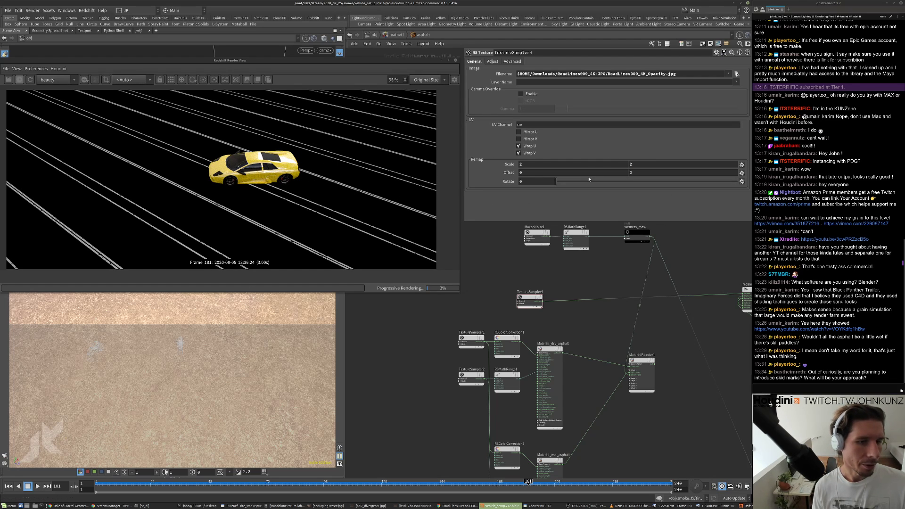
- Set the road lines texture's second scale value to 0.5, and try 0.75 before settling on 1 for the first
left_click(634, 164)
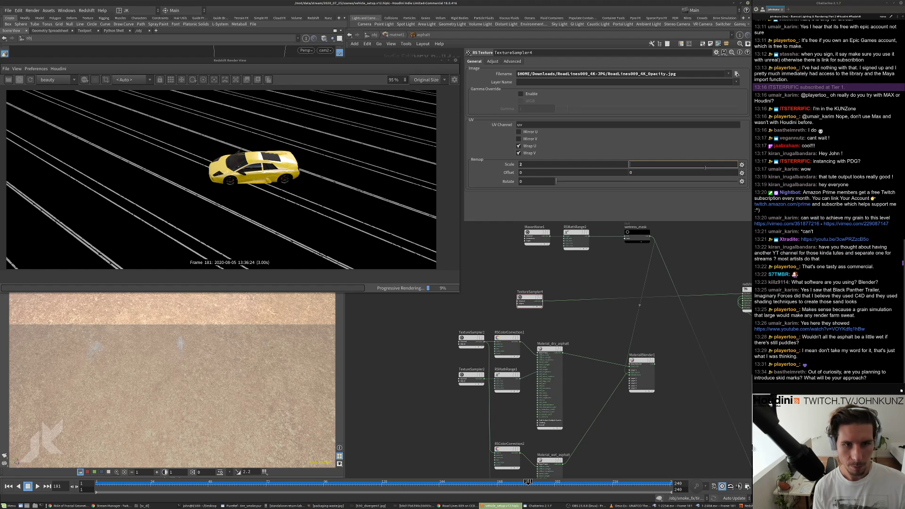
type(".5")
key("Return")
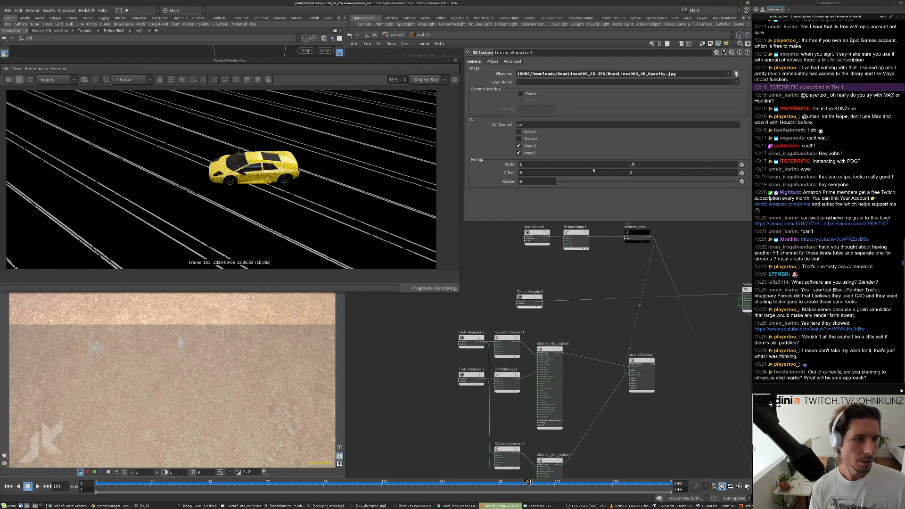
left_click(554, 164)
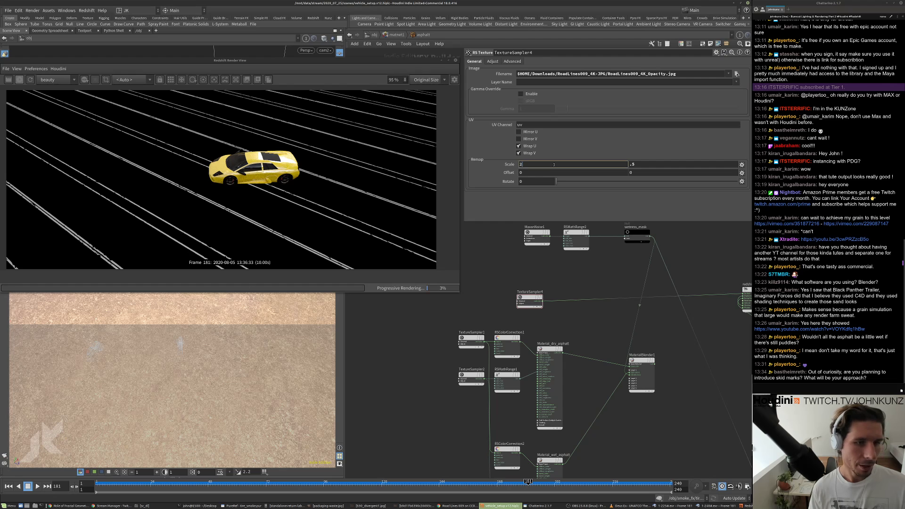
type(".75")
key("Return")
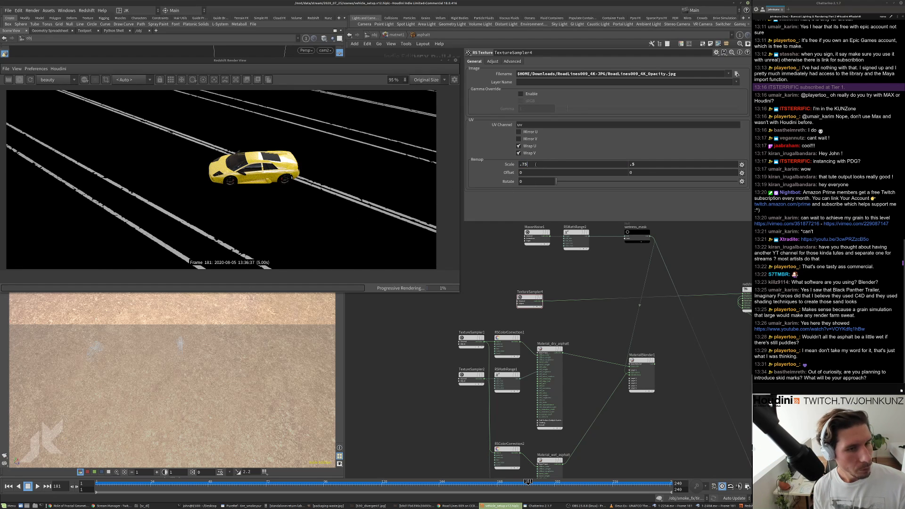
left_click(535, 164)
type("1")
key("Return")
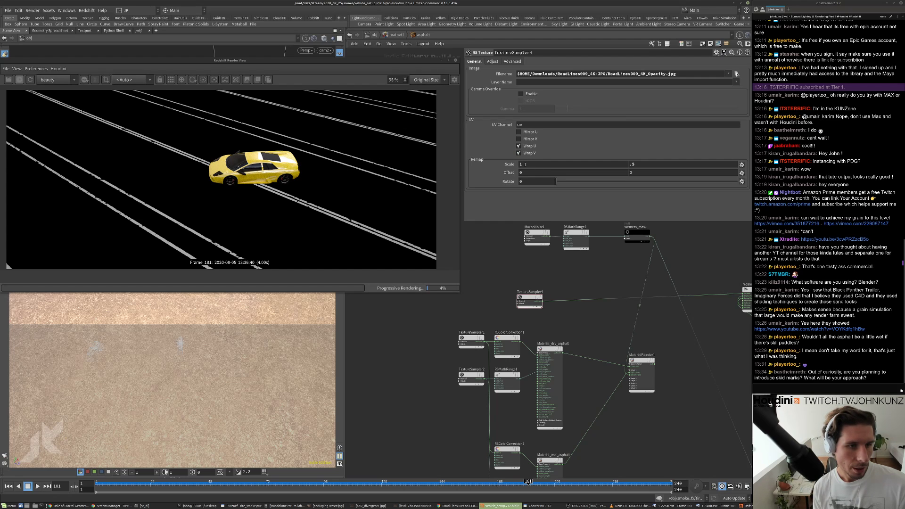
left_click_drag(525, 167, 508, 165)
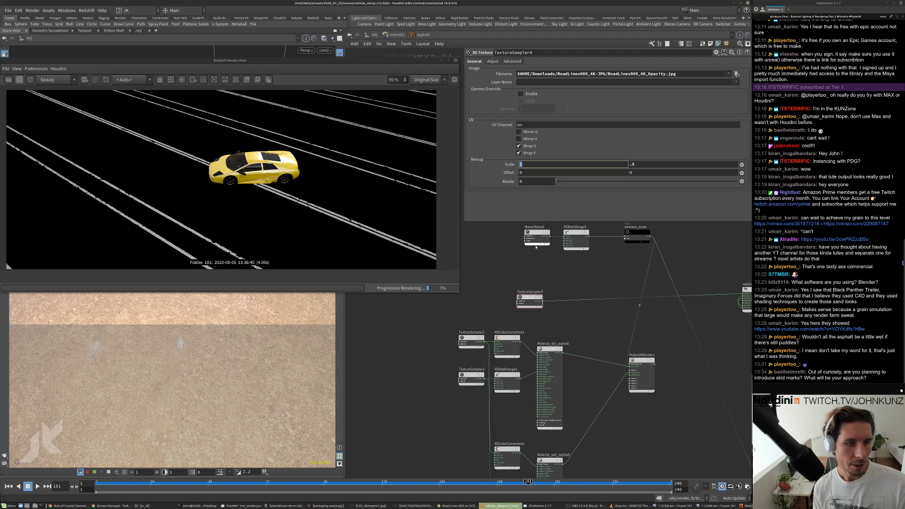
- Reconnect MaterialBlender1's output to the first input of redshift_material1 in place of the road lines texture, and slightly reposition the floating render view
scroll(578, 282, "down", 1)
scroll(699, 295, "up", 1)
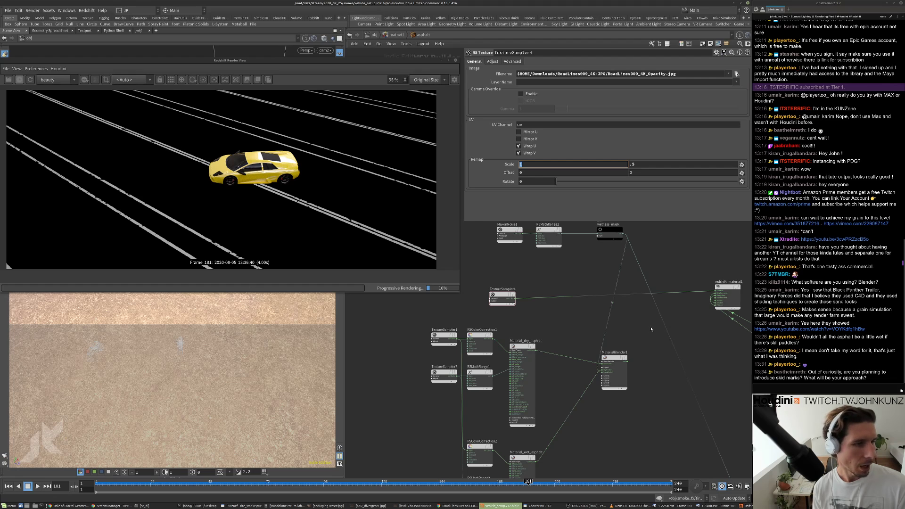
left_click_drag(627, 360, 712, 298)
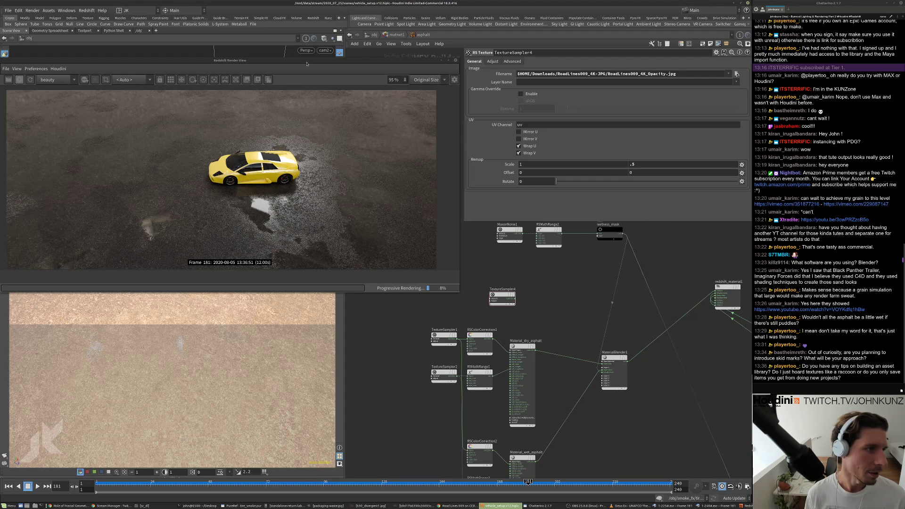
left_click_drag(298, 61, 316, 55)
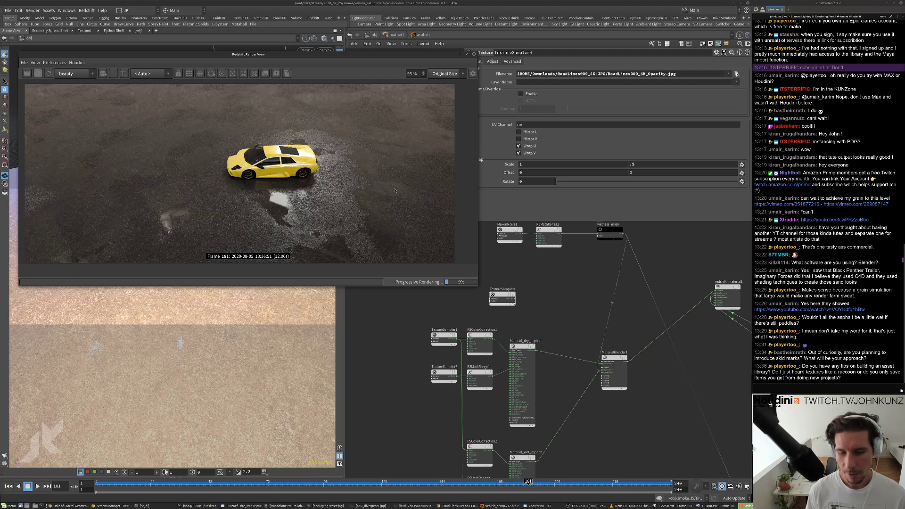
scroll(620, 410, "down", 3)
scroll(616, 370, "up", 4)
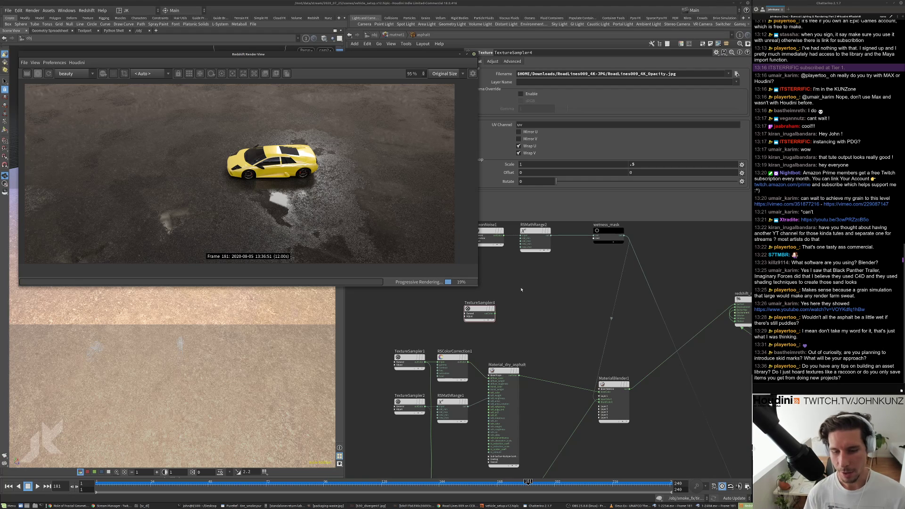
scroll(570, 285, "down", 3)
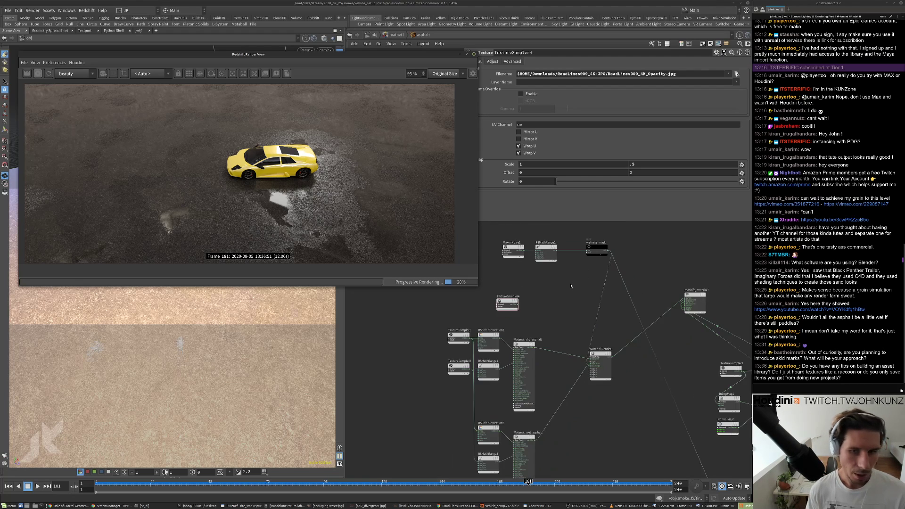
- Bring up the file manager with the materials library, preview the color map in the Wood_007_SD folder, and close the preview
left_click(736, 74)
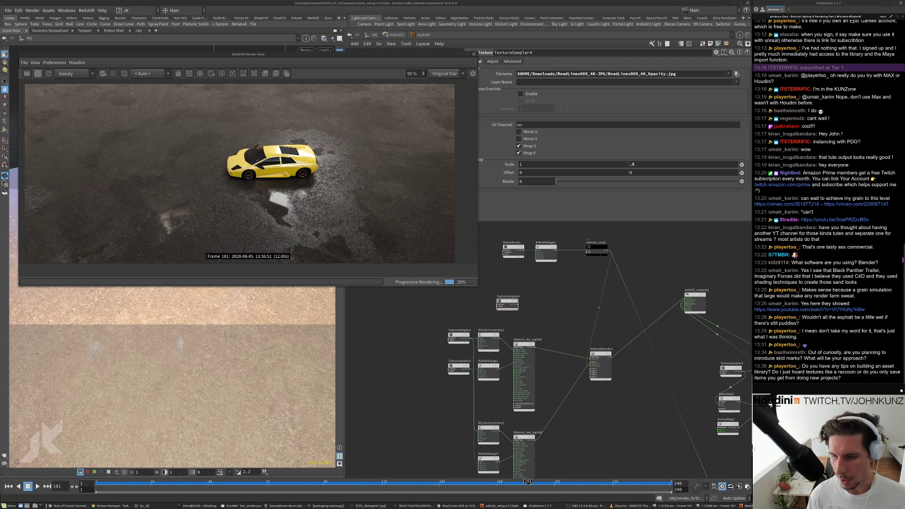
left_click_drag(904, 169, 625, 143)
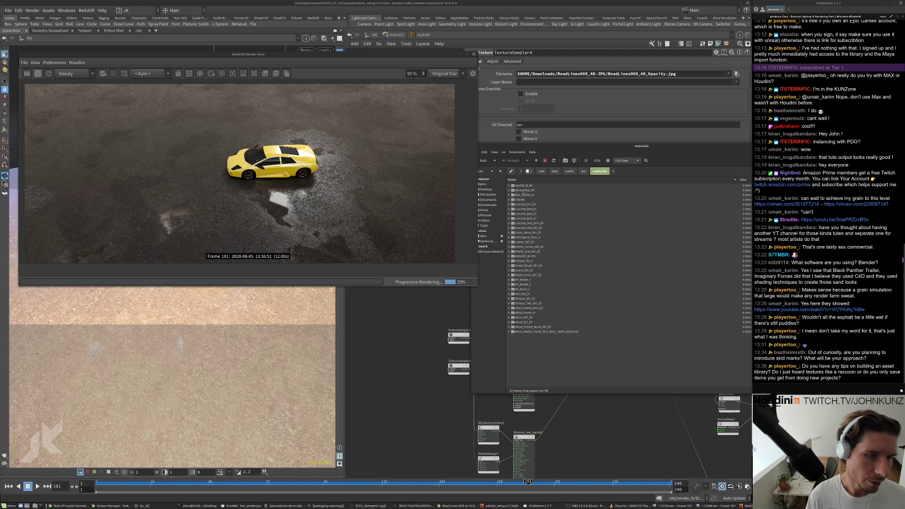
double_click(526, 318)
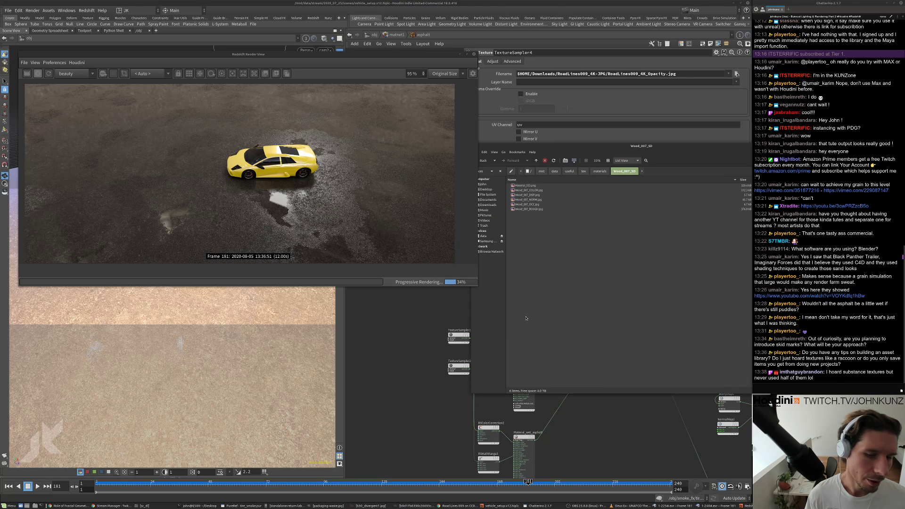
double_click(536, 191)
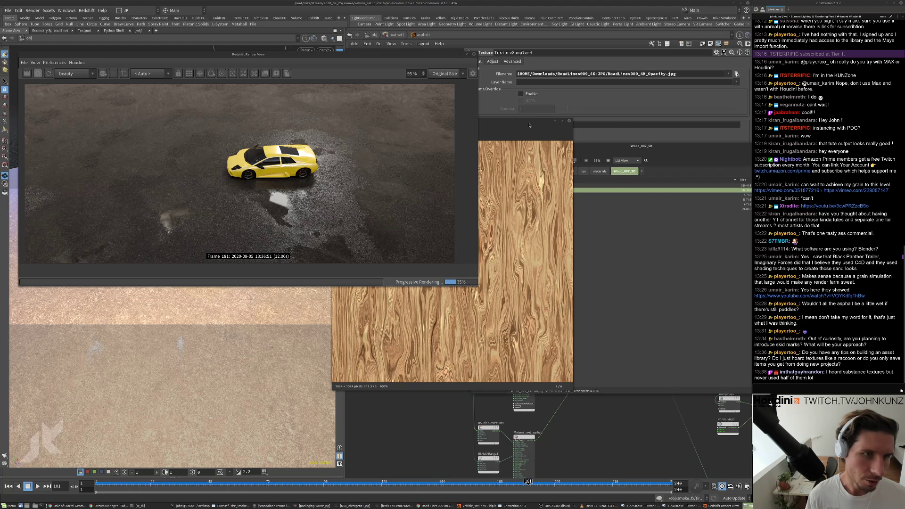
left_click(611, 107)
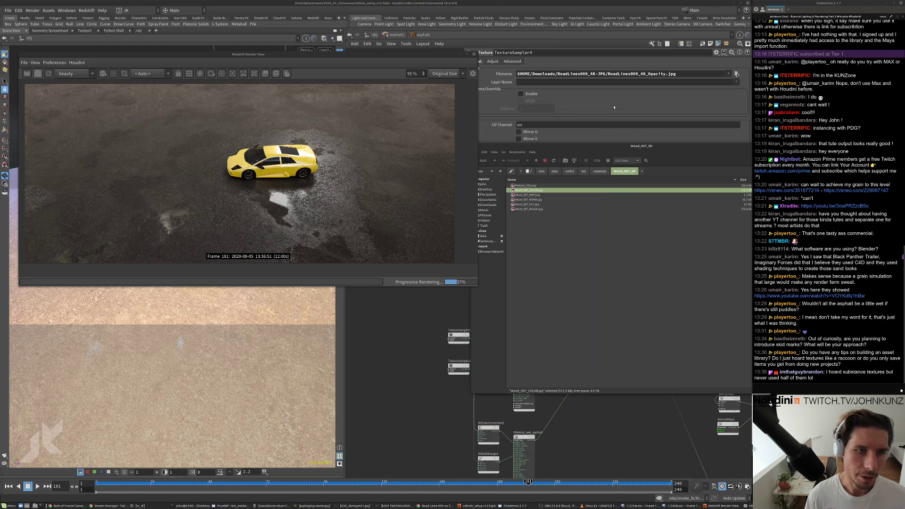
- Return to the materials folder, preview the base color texture in the Marble_1 folder, and close the preview
left_click(599, 171)
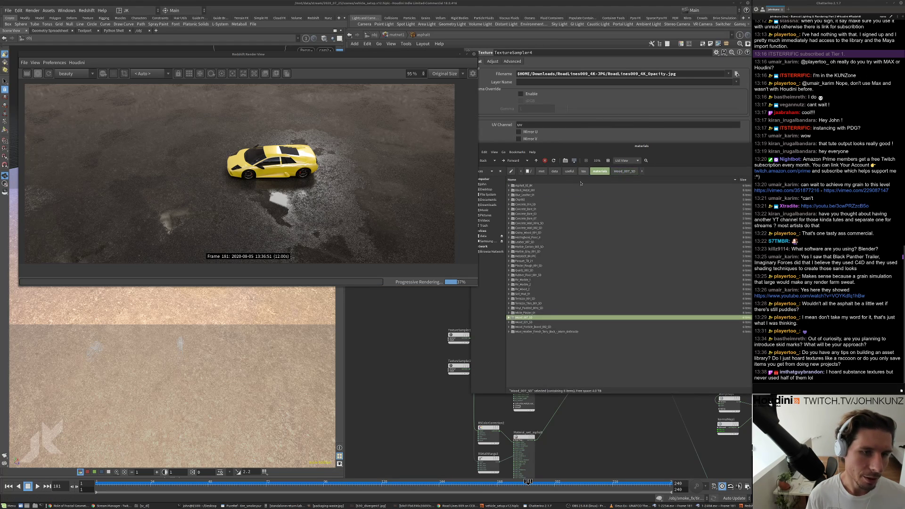
double_click(524, 280)
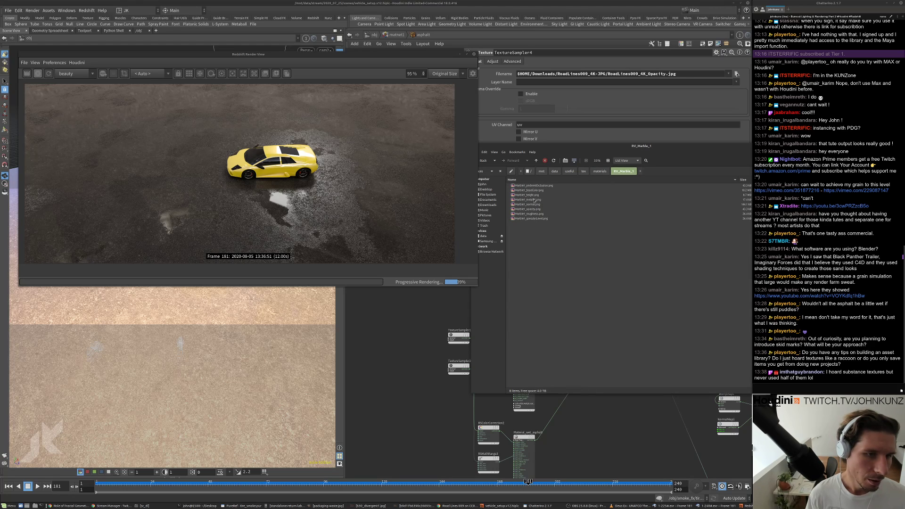
double_click(534, 190)
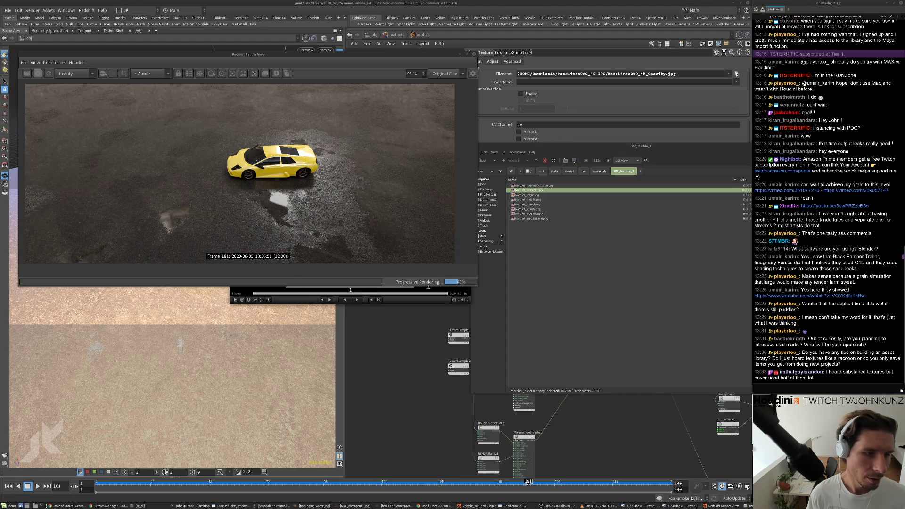
left_click_drag(422, 66, 446, 323)
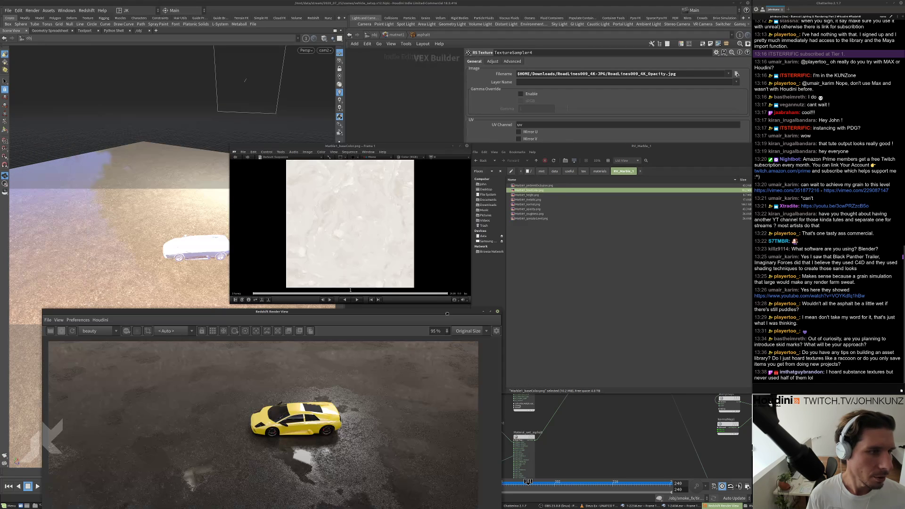
left_click_drag(545, 127, 562, 123)
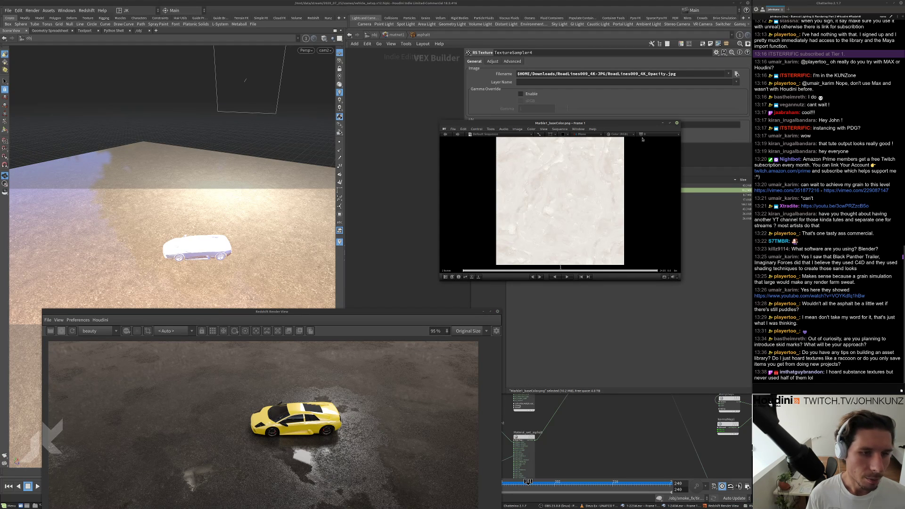
left_click(677, 123)
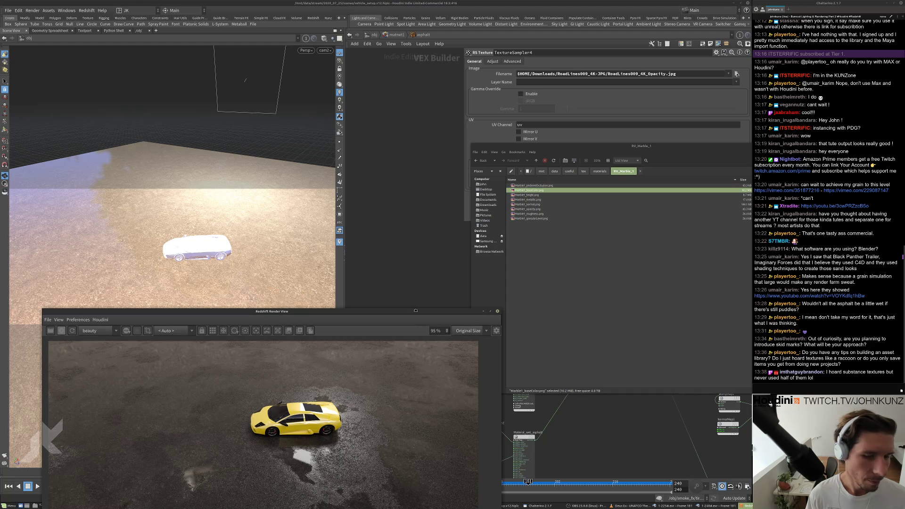
- Reposition the floating render view above the viewport and bring the Houdini network back in front of the file manager
left_click_drag(417, 308, 421, 197)
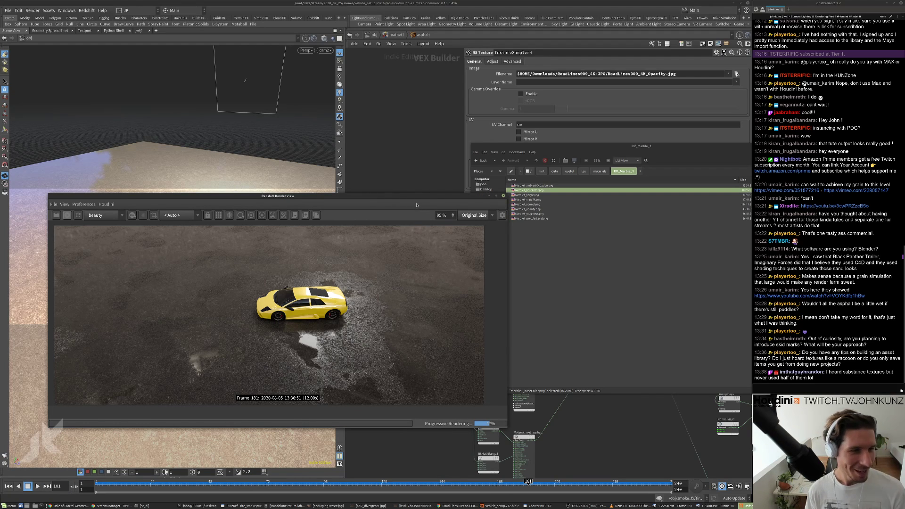
left_click_drag(418, 203, 415, 137)
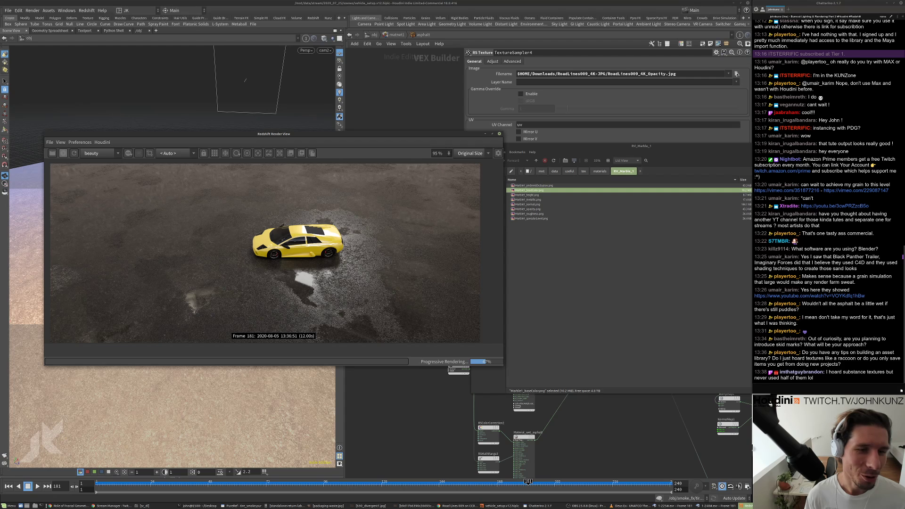
key("alt+Tab")
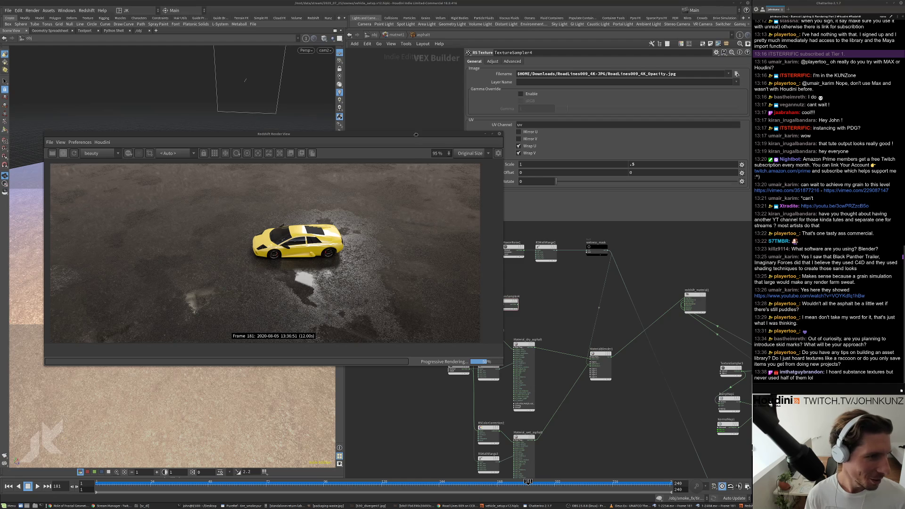
left_click_drag(415, 134, 410, 94)
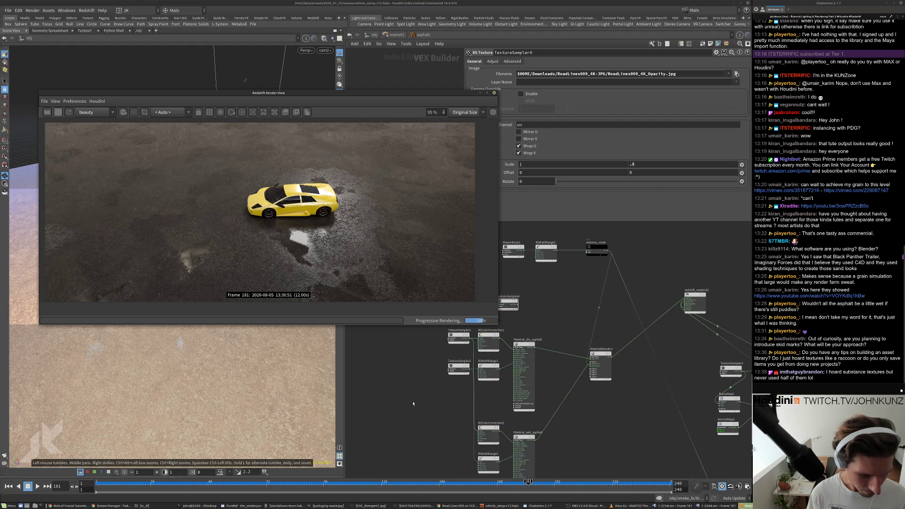
- Switch to CC0 Textures in Chrome, go back from Road Lines 009 to the asphalt search results, and browse them beside the render view
left_click(456, 505)
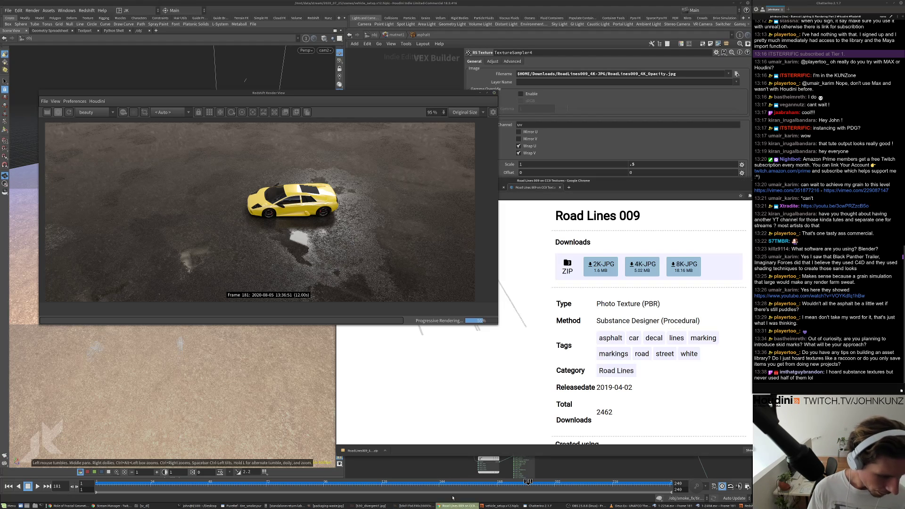
left_click_drag(581, 180, 660, 166)
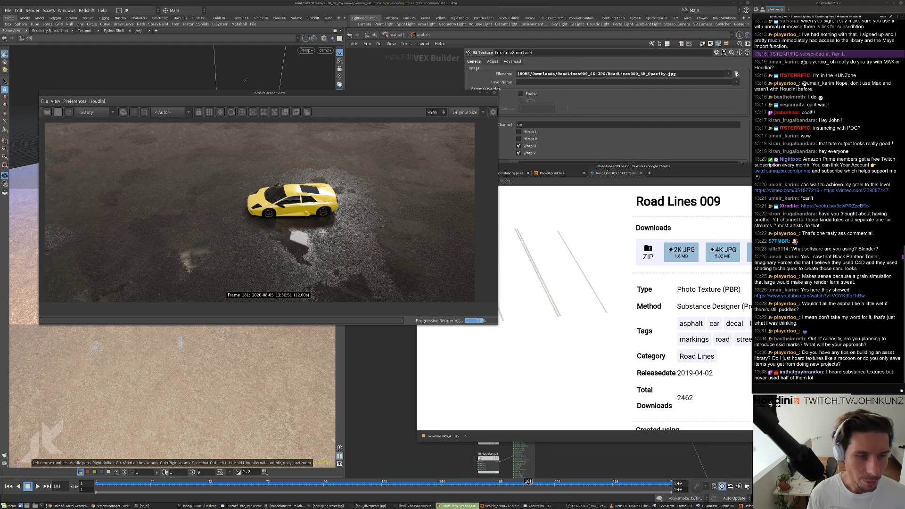
left_click_drag(438, 103, 372, 69)
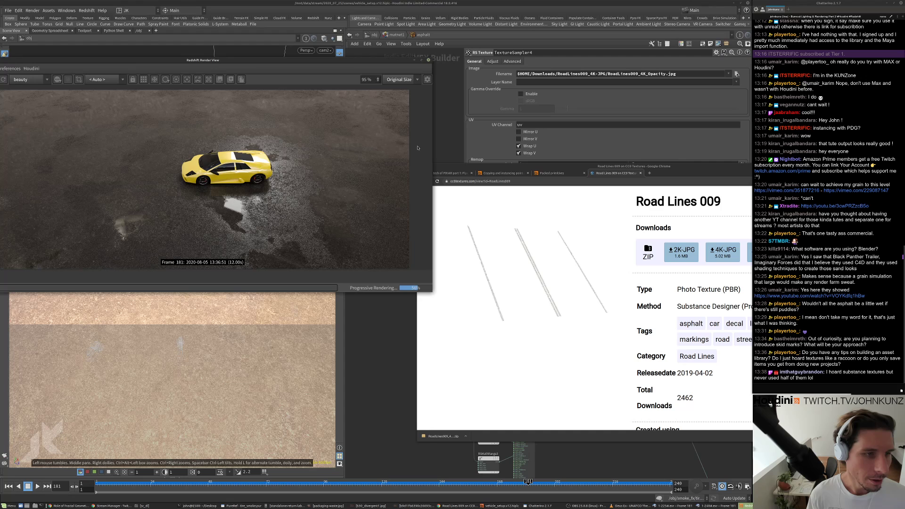
left_click_drag(437, 174, 454, 164)
left_click(439, 171)
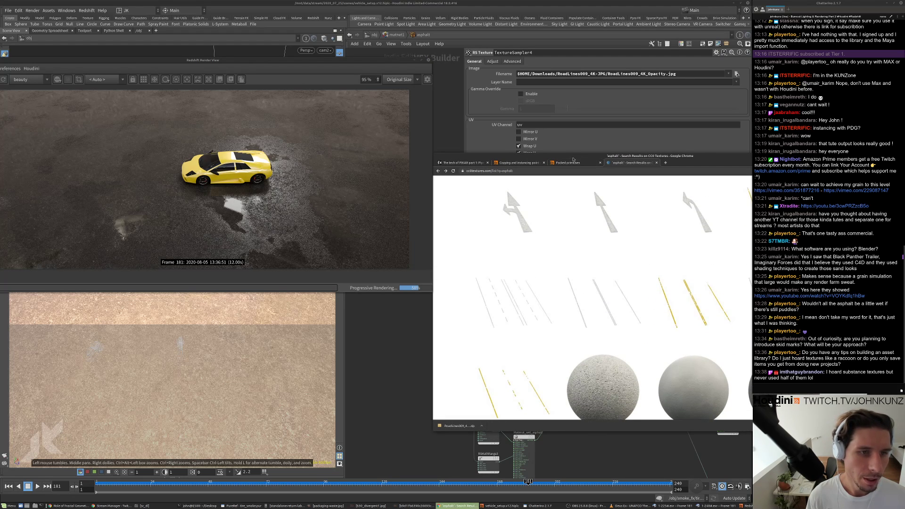
left_click_drag(572, 157, 562, 138)
scroll(616, 287, "up", 3)
scroll(617, 287, "up", 5)
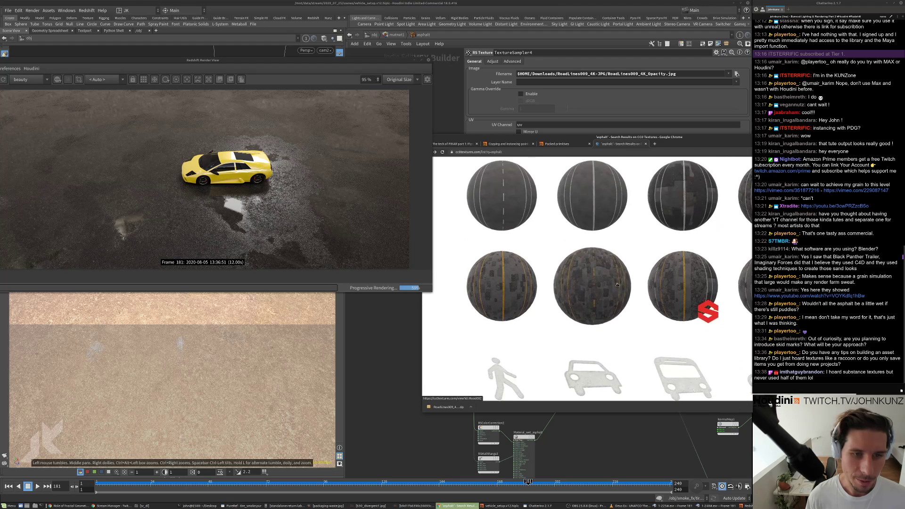
scroll(615, 285, "down", 1)
scroll(615, 285, "up", 2)
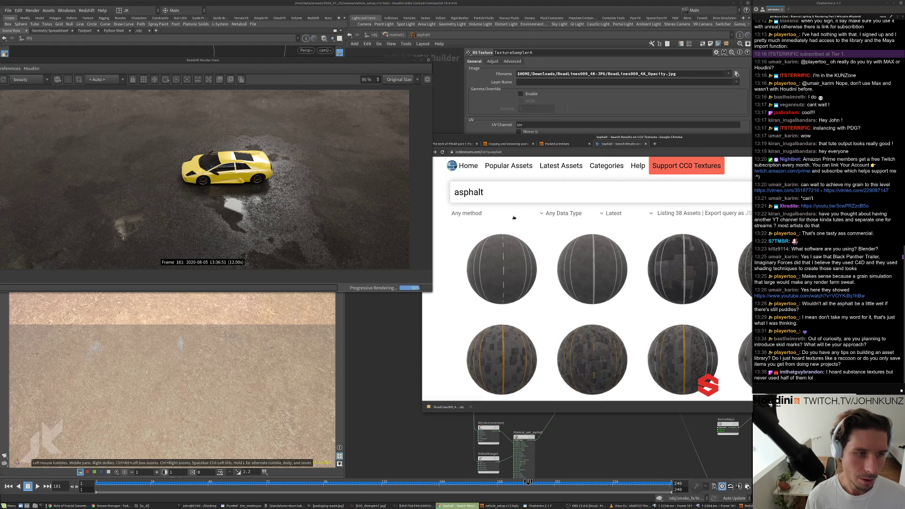
- Browse the popular assets on CC0 Textures, then examine the Marble 006 page and its similar assets
left_click(468, 166)
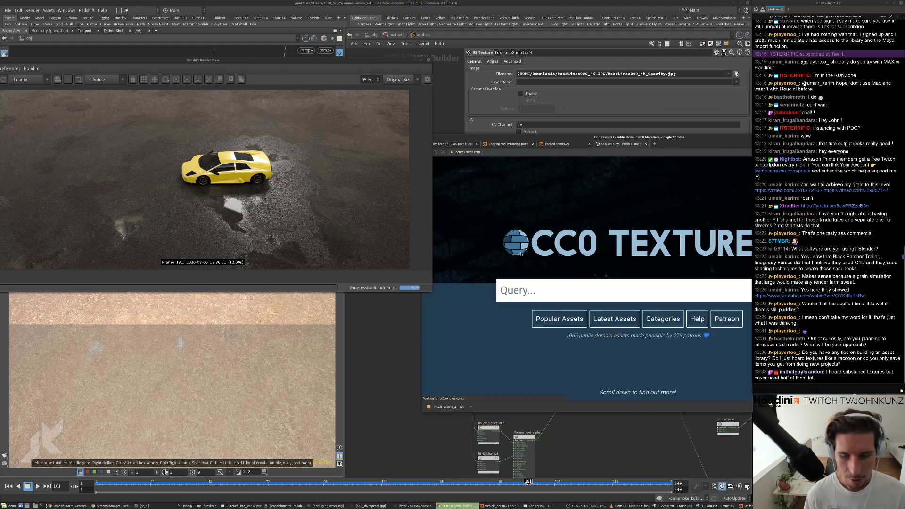
left_click(558, 319)
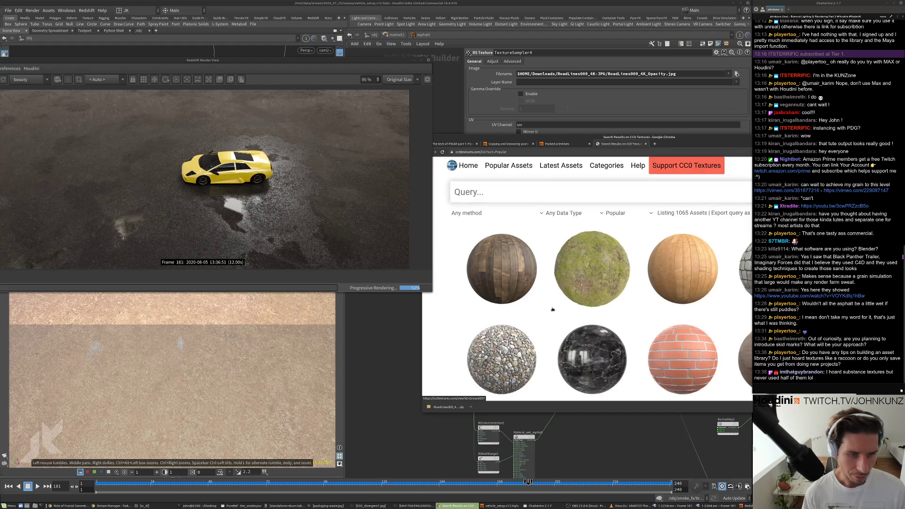
scroll(590, 237, "down", 3)
left_click(590, 237)
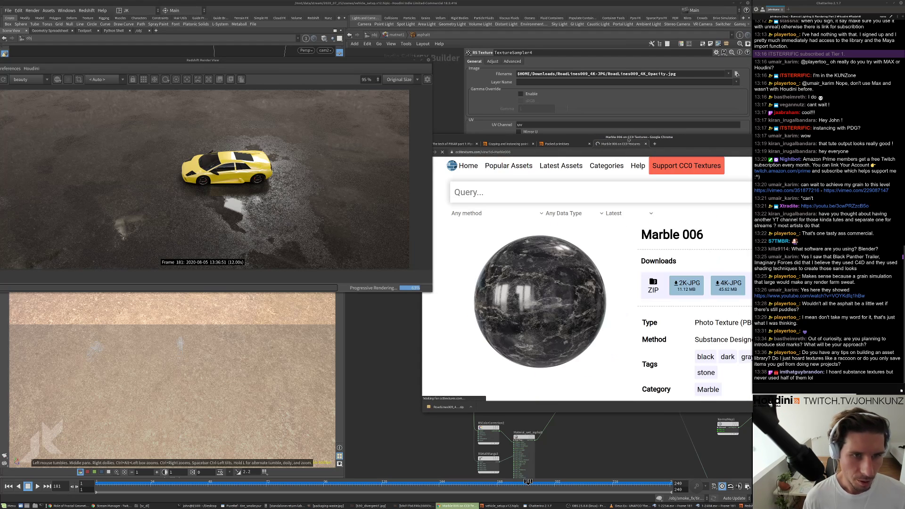
scroll(647, 308, "down", 5)
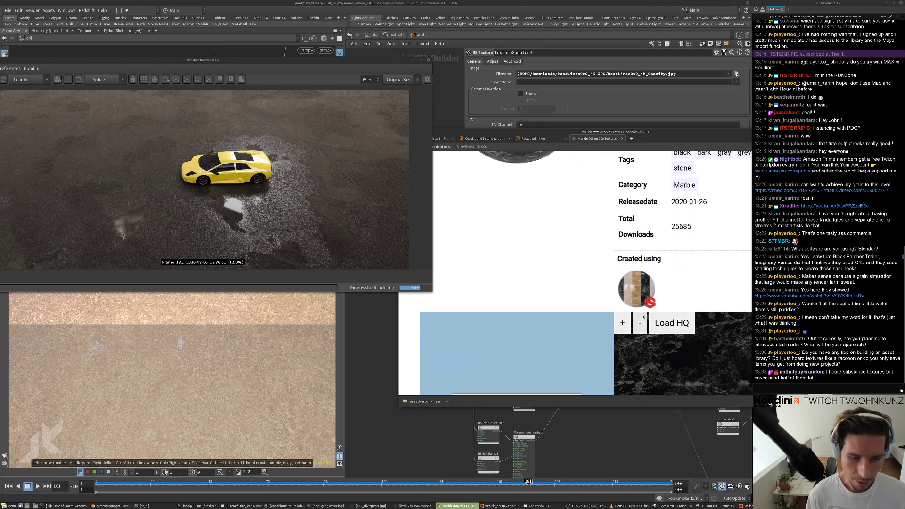
scroll(616, 316, "down", 2)
scroll(613, 311, "down", 5)
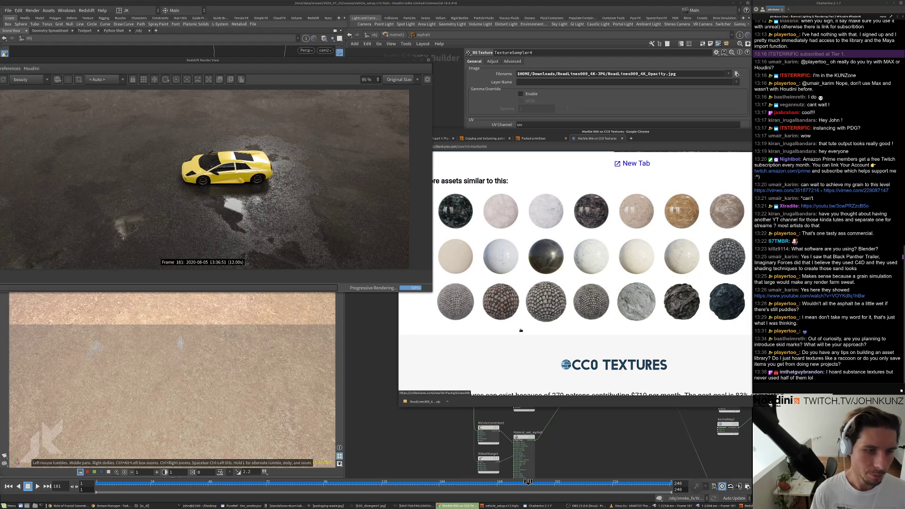
- Switch back to Houdini and move redshift_material1 to the far right of the network, level with MaterialBlender1
left_click(398, 434)
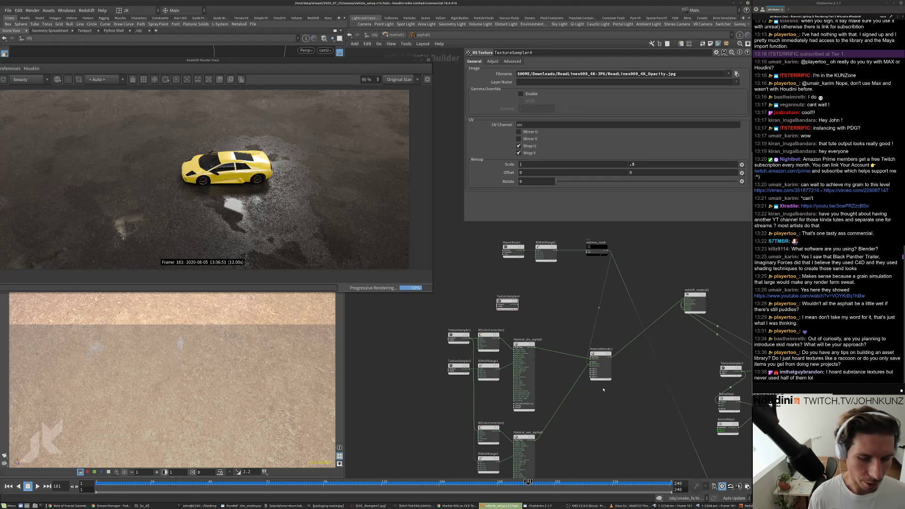
middle_click_drag(600, 365, 589, 327)
left_click(588, 326)
left_click_drag(588, 326, 597, 317)
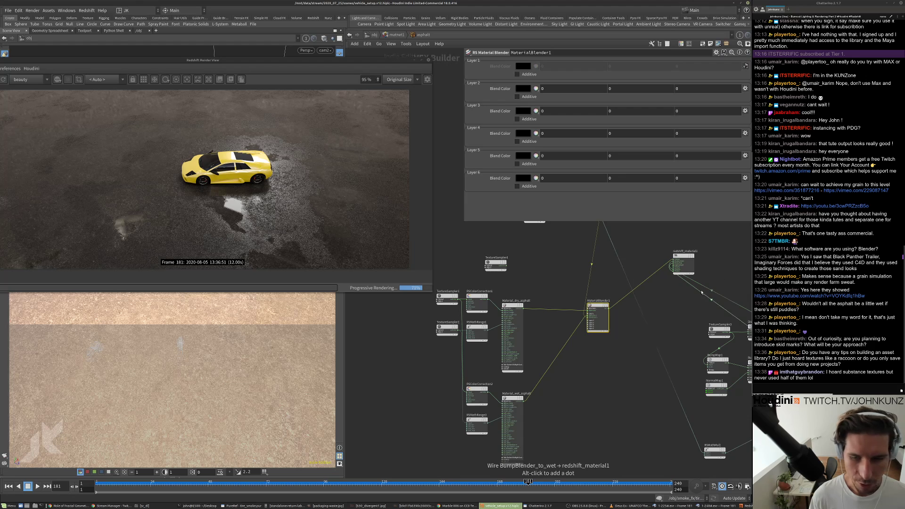
scroll(542, 329, "down", 3)
left_click_drag(626, 288, 723, 325)
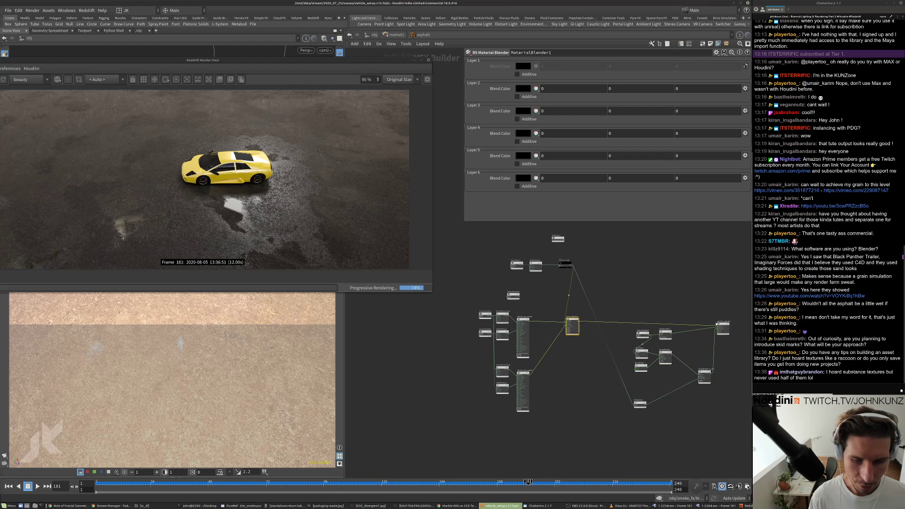
left_click(721, 324)
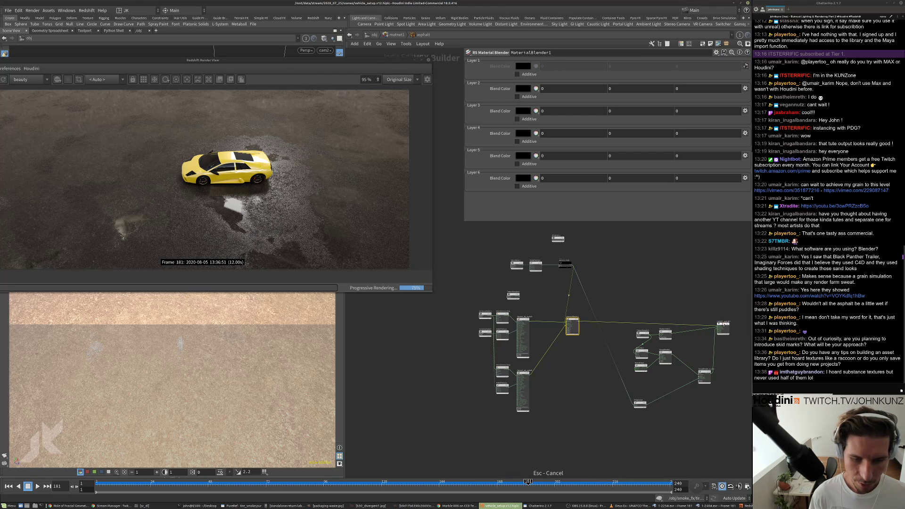
left_click_drag(722, 324, 724, 323)
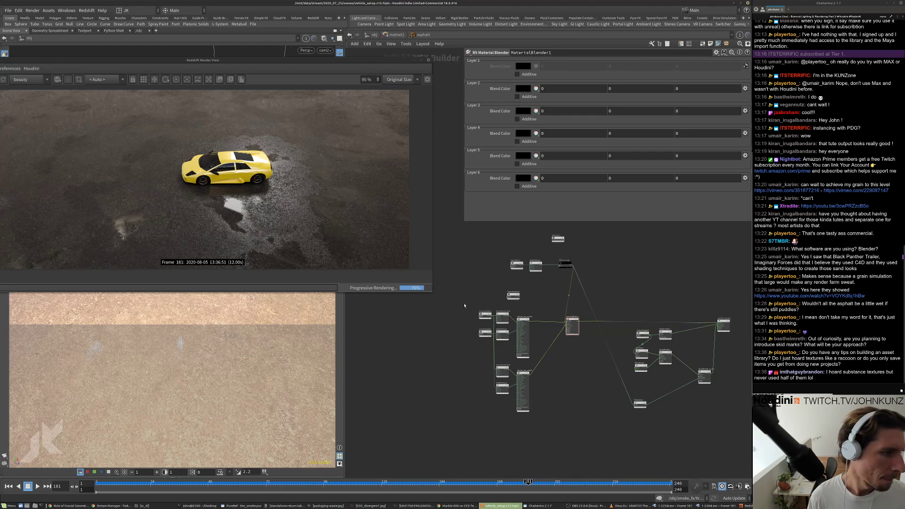
- Show TextureSampler4's parameters and move TextureSampler1 farther left of RSColorCorrection1 to free up space between them
scroll(540, 299, "up", 3)
left_click(501, 289)
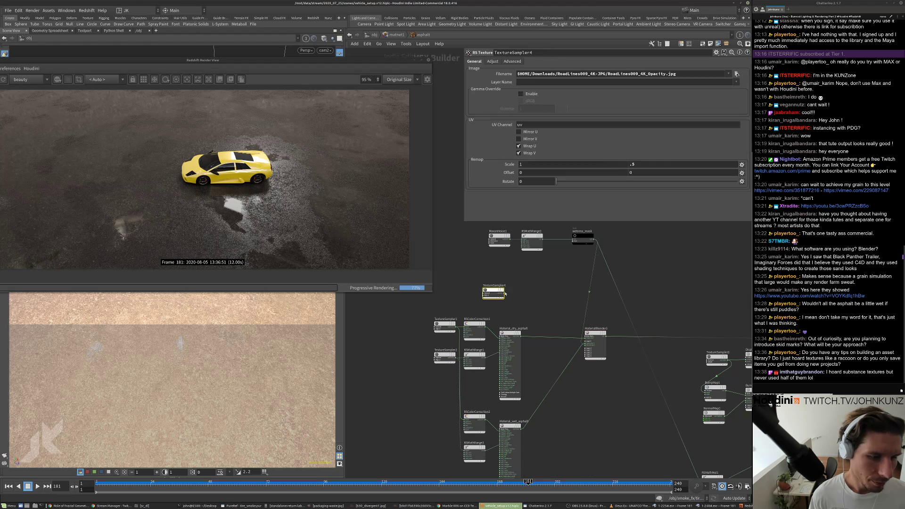
scroll(456, 305, "up", 3)
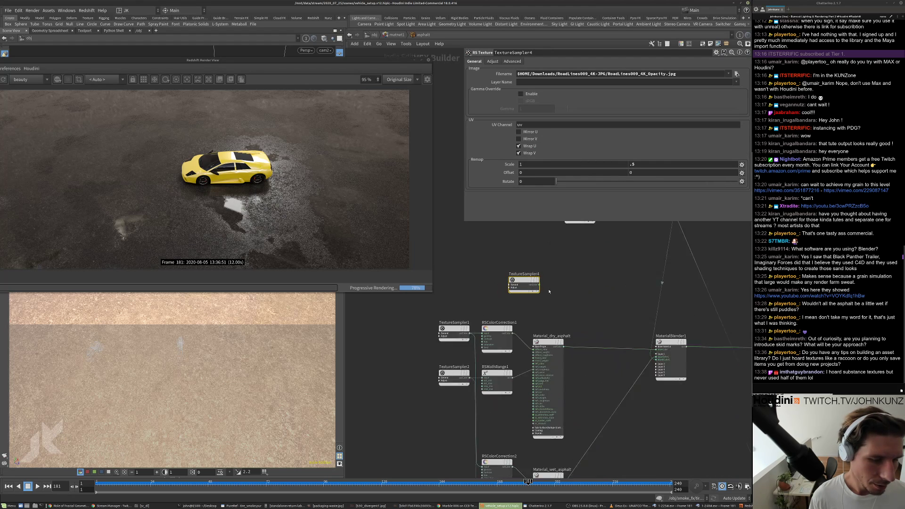
scroll(587, 293, "down", 4)
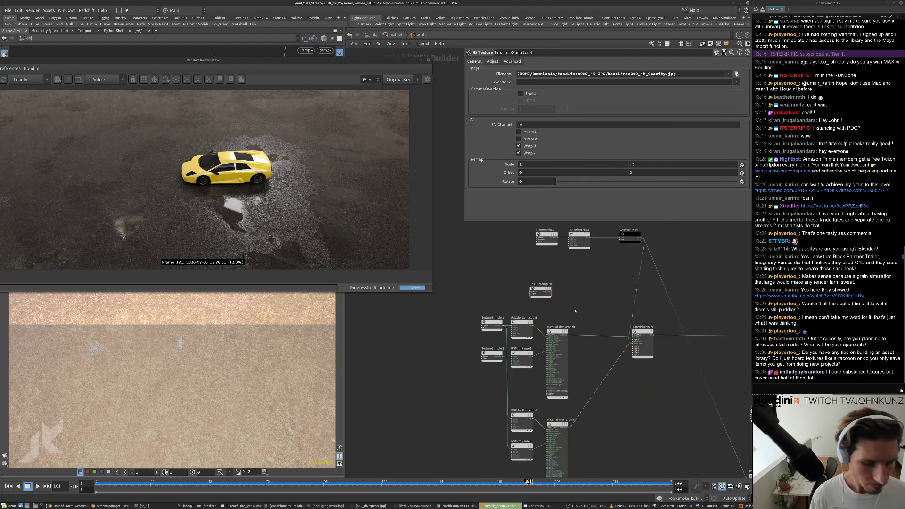
middle_click_drag(560, 284, 651, 294)
left_click_drag(591, 298, 538, 298)
scroll(563, 296, "up", 3)
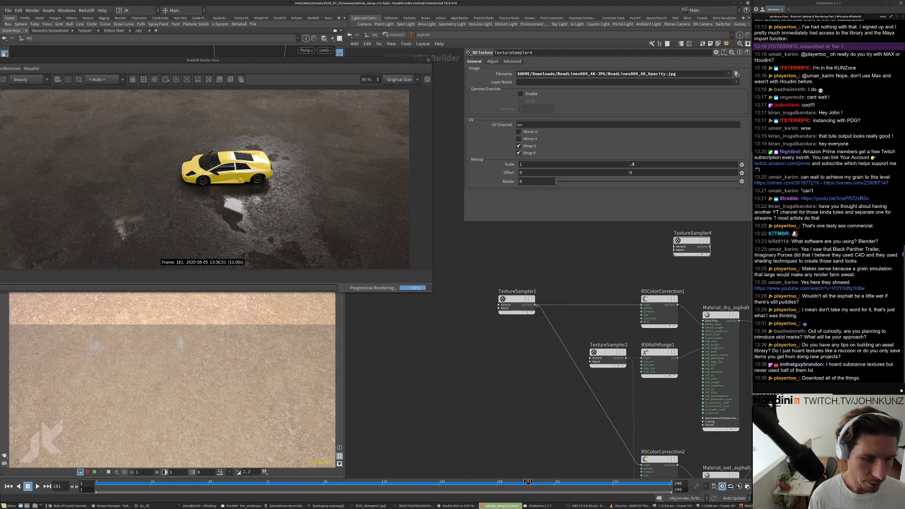
- Insert an RS Vector Add node on TextureSampler1's output wire and connect TextureSampler4 to its second input
key("Tab")
type("ad")
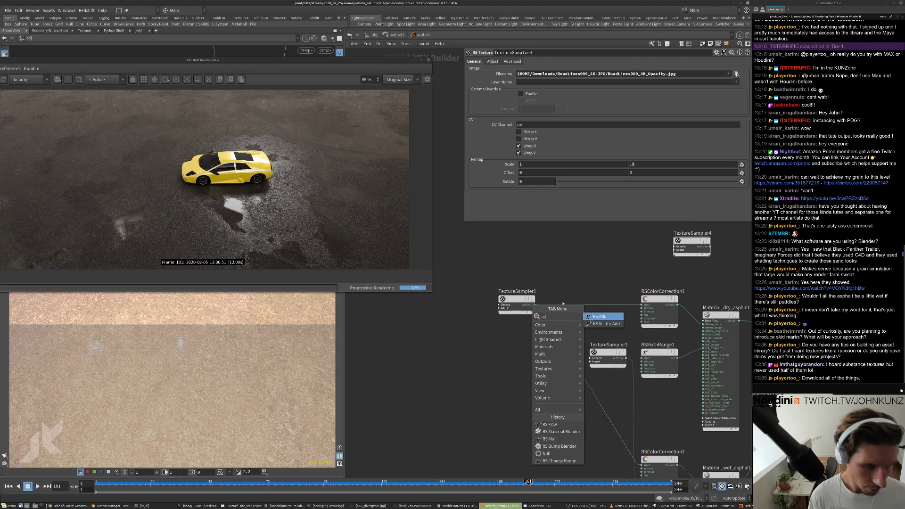
left_click(605, 323)
left_click(573, 304)
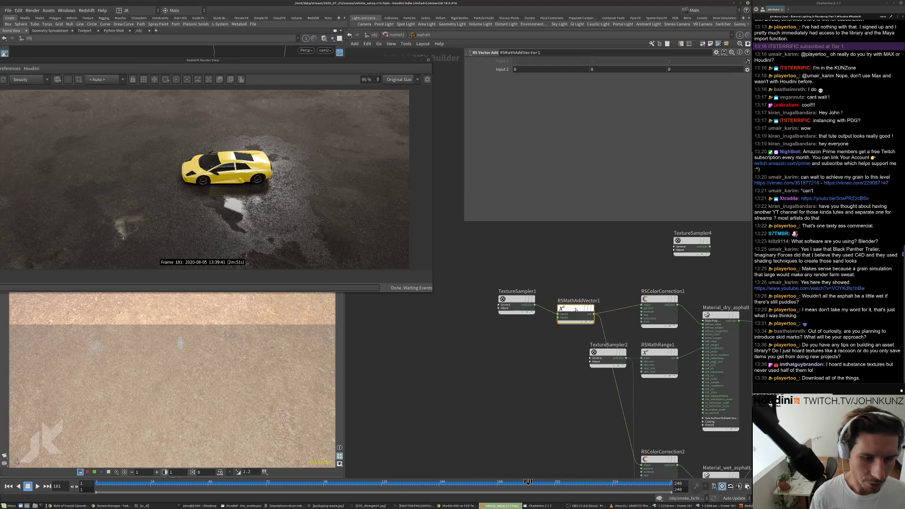
left_click_drag(556, 311, 710, 246)
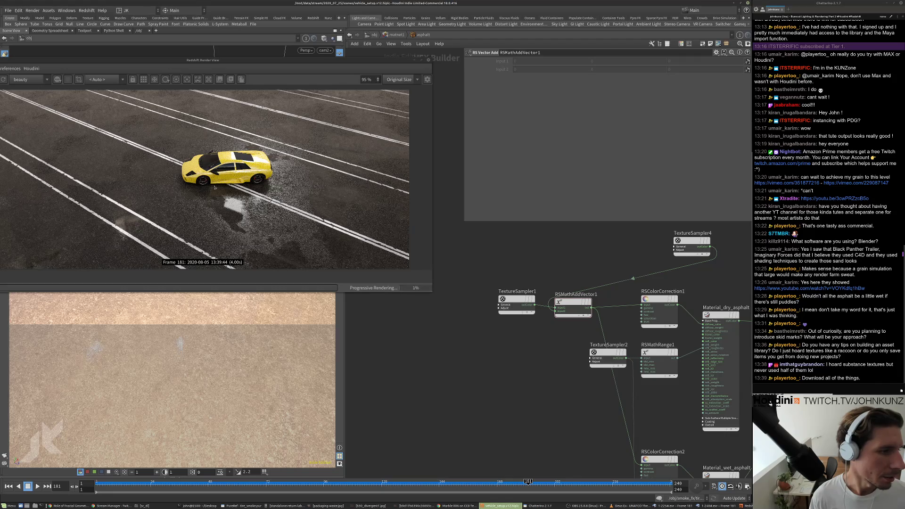
- Examine the road lines around the car and puddles in the render view, both close up and in the full frame
scroll(252, 194, "up", 4)
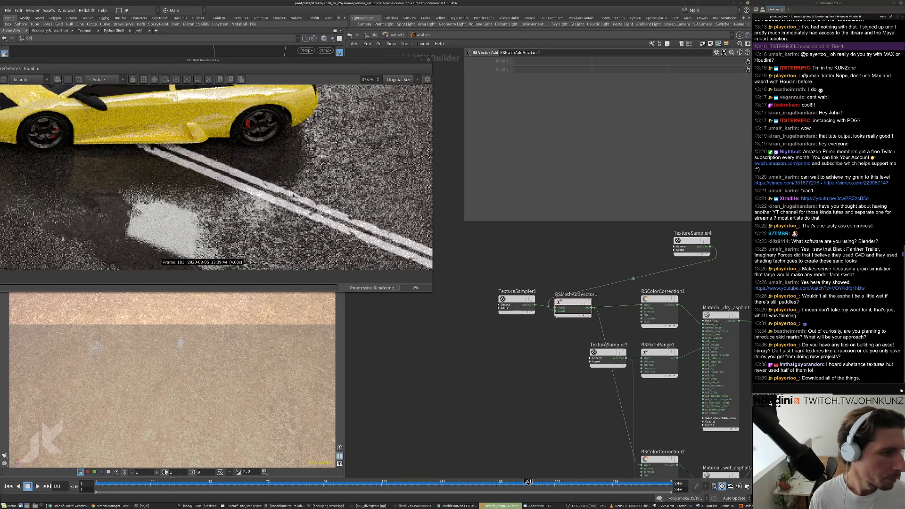
scroll(293, 194, "down", 4)
scroll(118, 222, "up", 4)
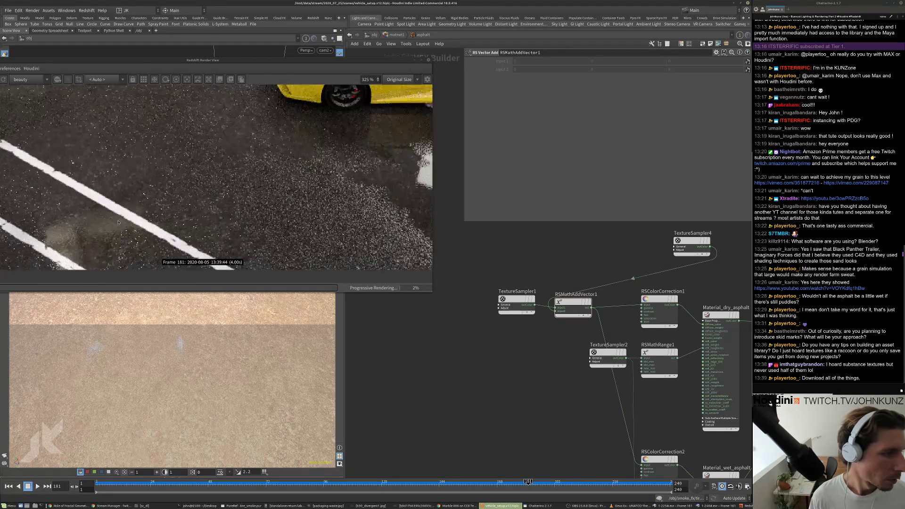
scroll(118, 222, "down", 4)
scroll(274, 213, "up", 4)
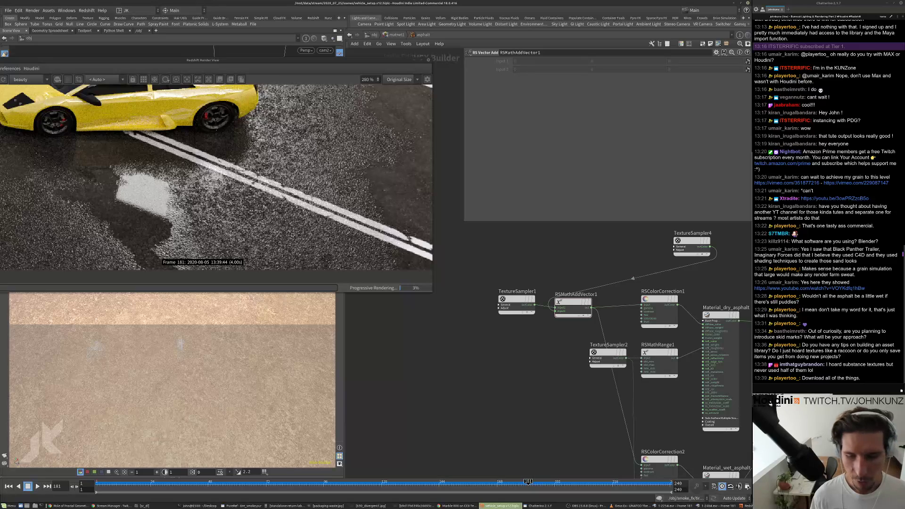
scroll(234, 178, "down", 3)
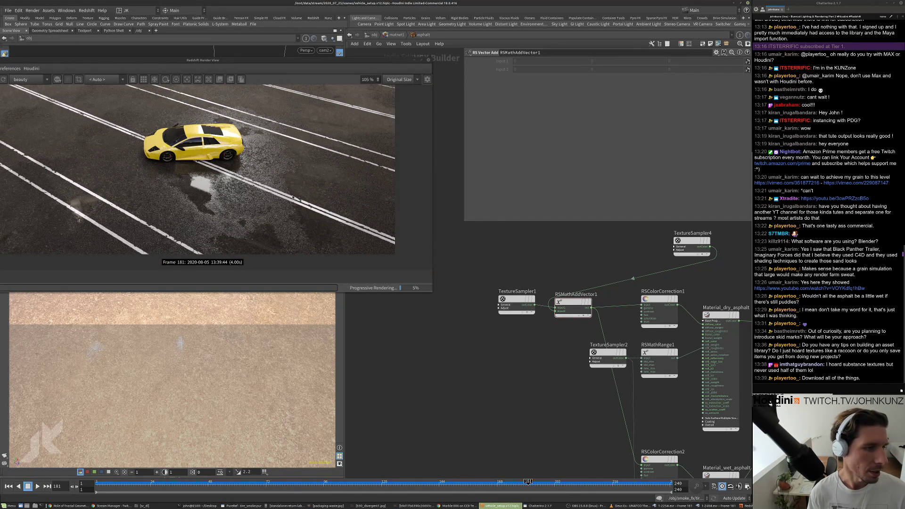
scroll(257, 206, "down", 1)
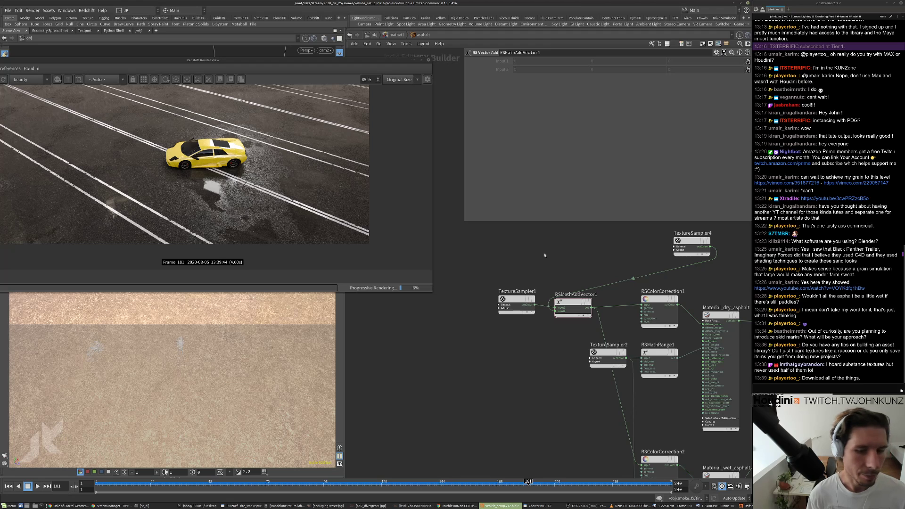
- Place TextureSampler4 above RSMathAddVector1 and set its first offset value to 0.6 and its rotation to 152.1
left_click_drag(692, 242, 540, 244)
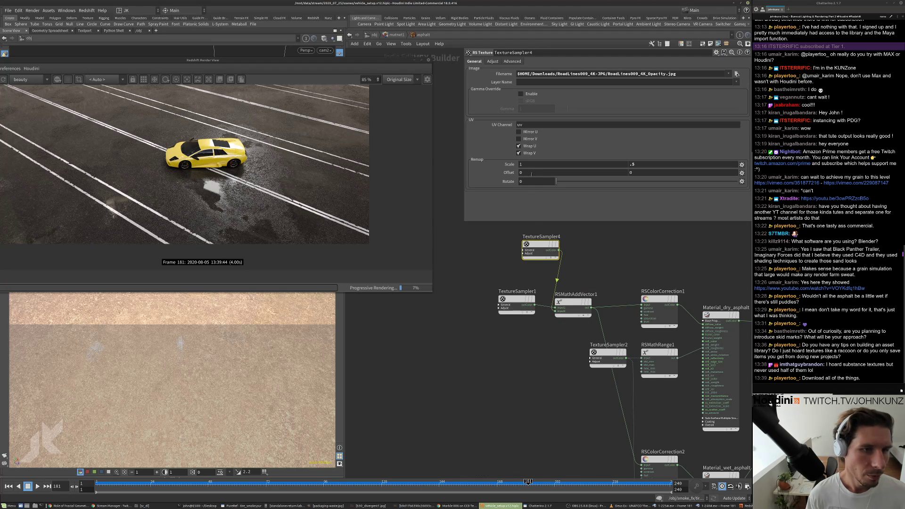
middle_click_drag(532, 173, 555, 174)
left_click_drag(556, 182, 609, 184)
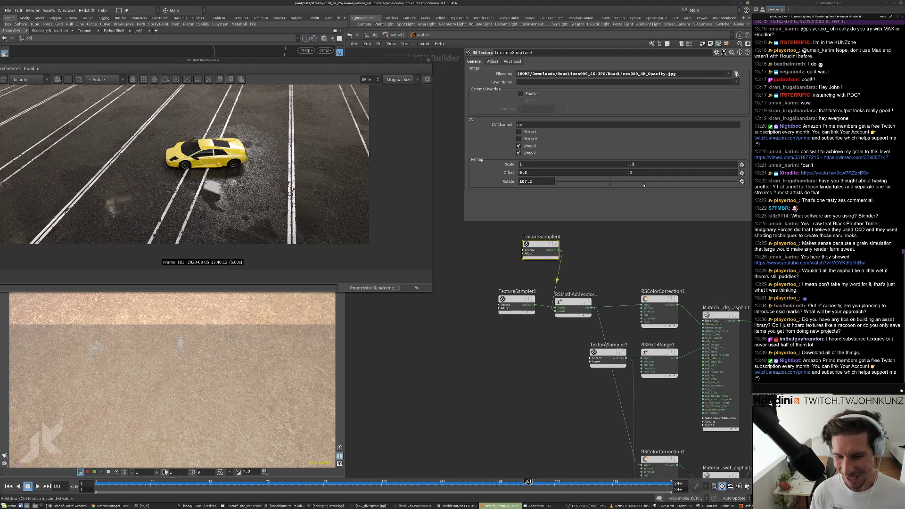
left_click_drag(610, 182, 633, 180)
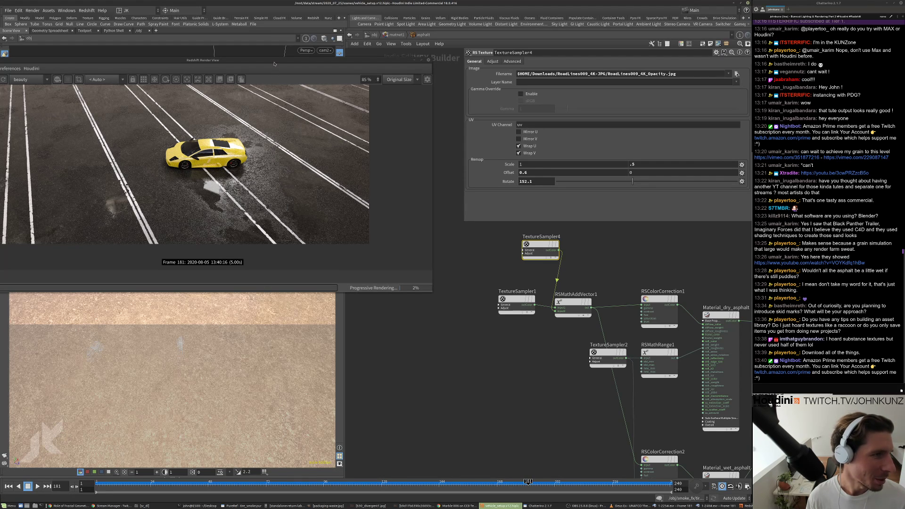
- Shift the render view window slightly right and set TextureSampler4's first scale value to 0.7
left_click_drag(275, 64, 289, 67)
left_click(552, 164)
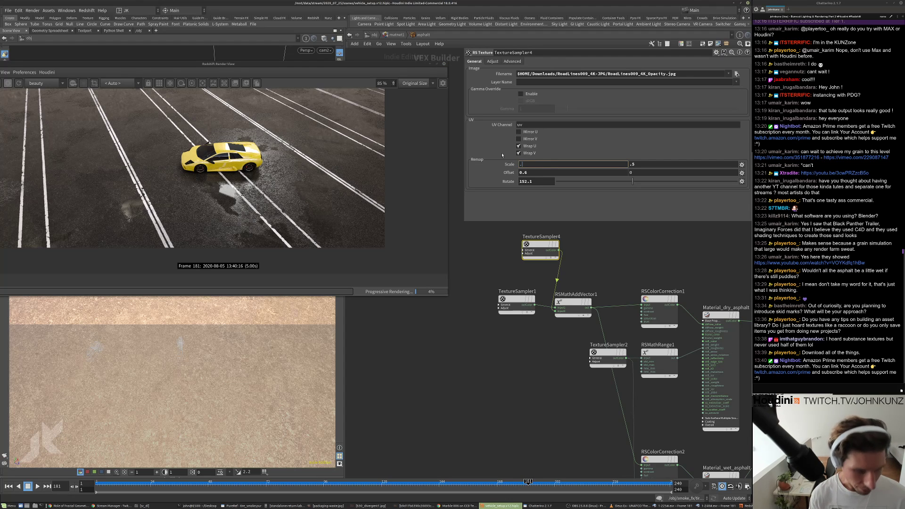
type(".7")
key("Return")
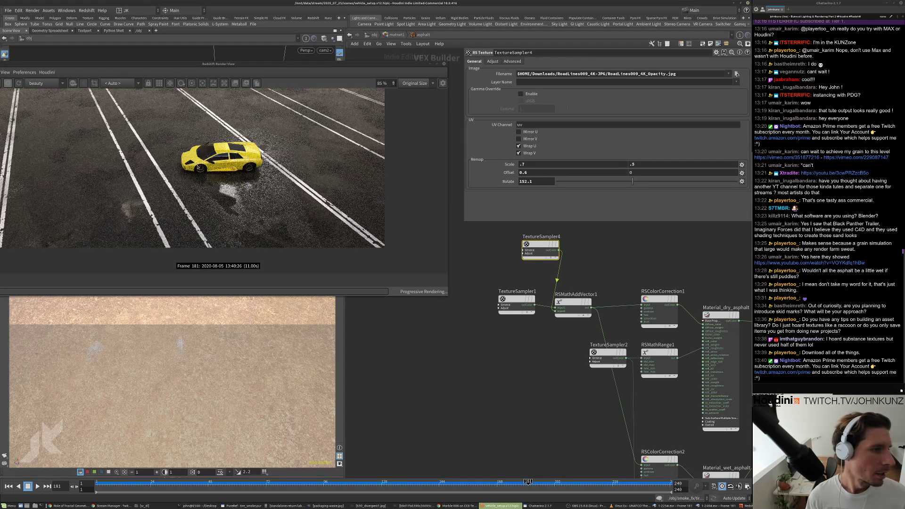
- Inspect the rescaled, rotated road lines in the render, checking how they sit beside the car and on the wet asphalt
scroll(192, 186, "up", 4)
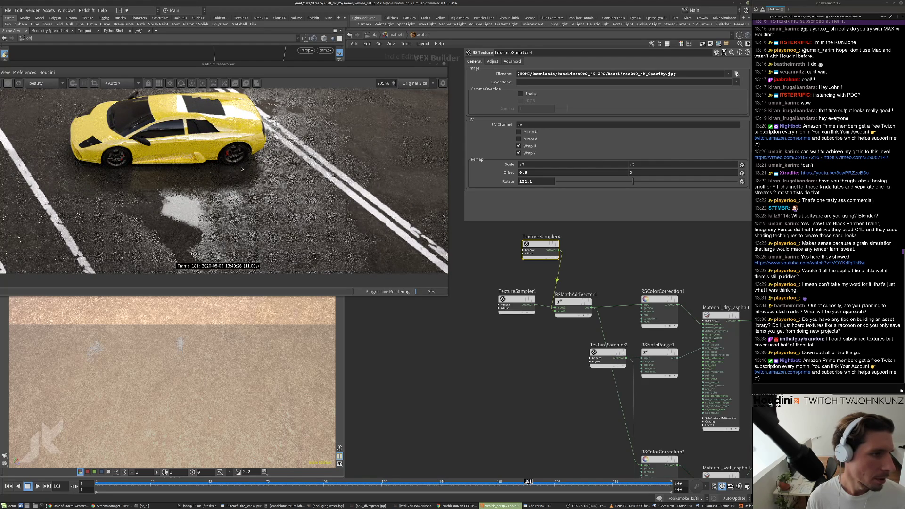
scroll(241, 169, "down", 3)
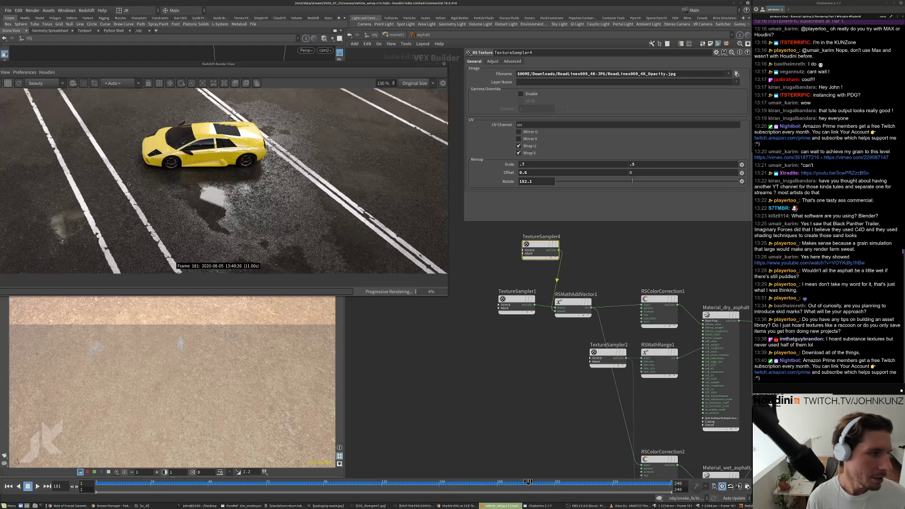
scroll(129, 184, "up", 2)
scroll(204, 210, "down", 4)
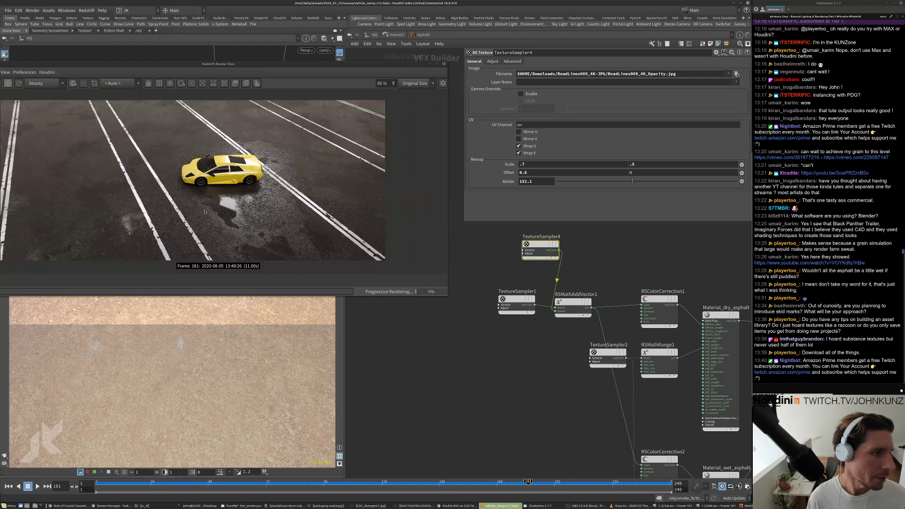
scroll(205, 212, "down", 1)
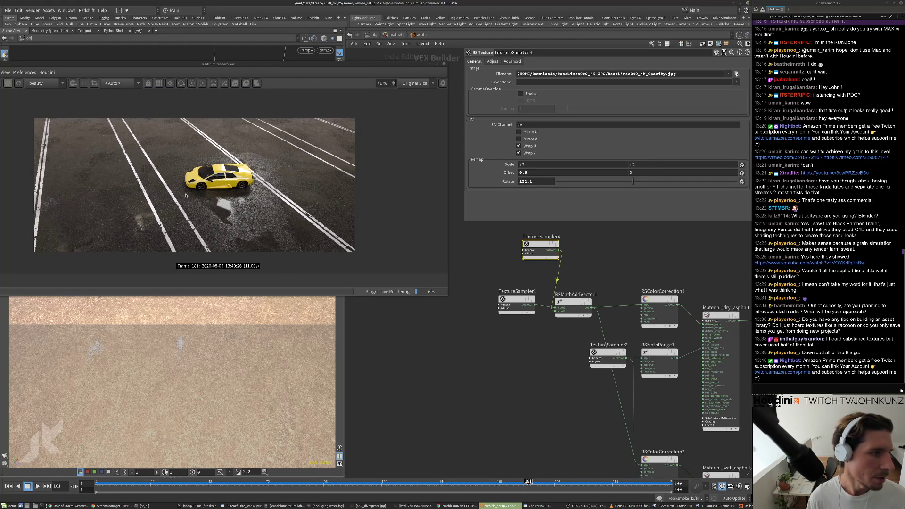
scroll(169, 192, "up", 1)
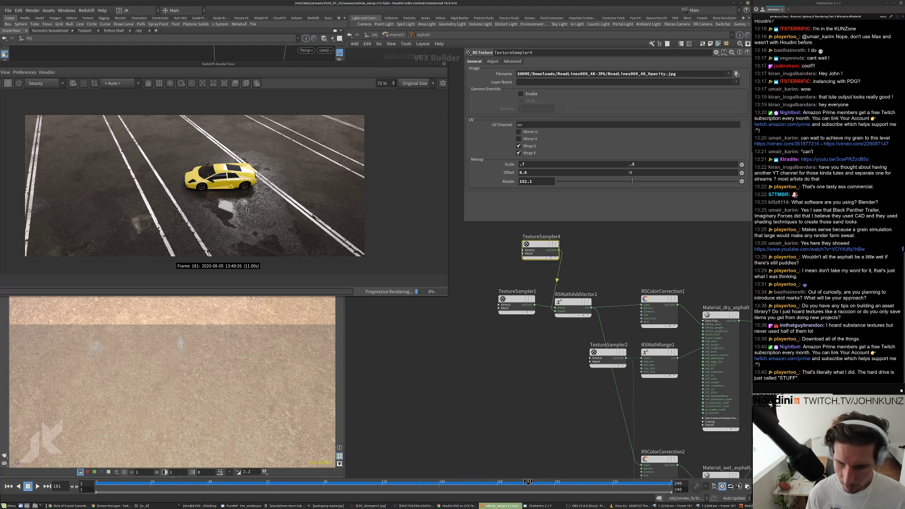
scroll(247, 209, "down", 2)
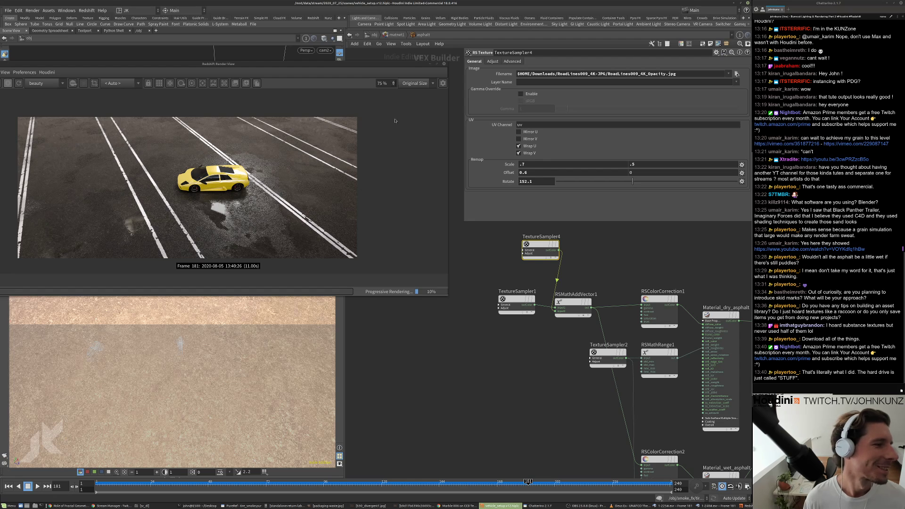
scroll(325, 166, "up", 2)
scroll(325, 166, "up", 1)
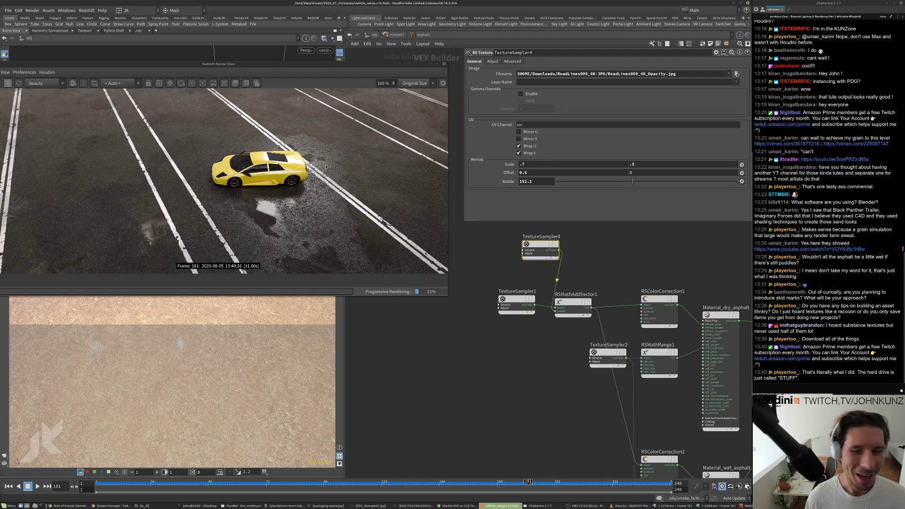
scroll(326, 172, "down", 1)
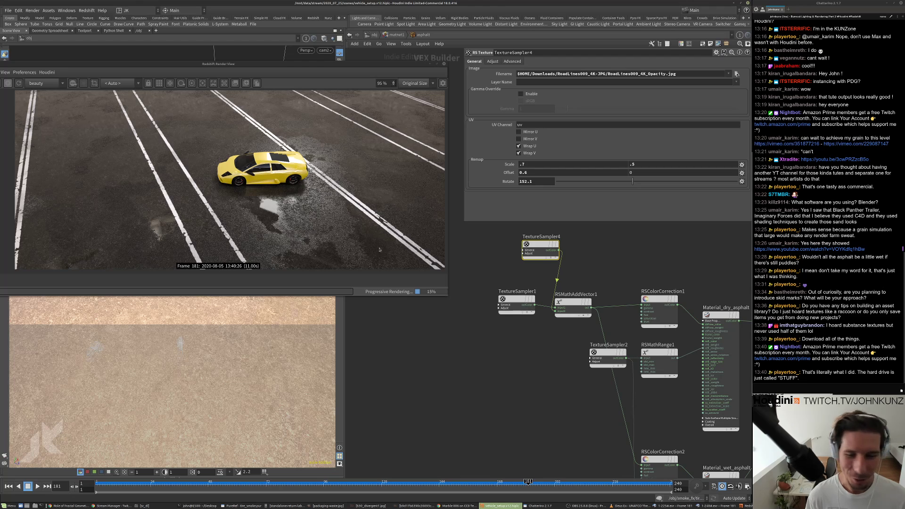
- Go up to the object level, view rslightdome1's dome map settings, and return to the asphalt network inside matnet1
left_click(374, 35)
scroll(547, 304, "up", 1)
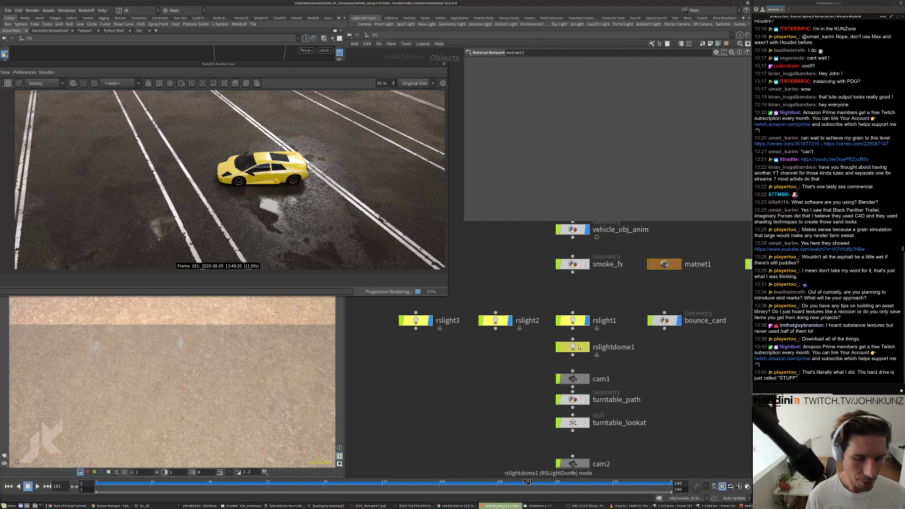
left_click(573, 347)
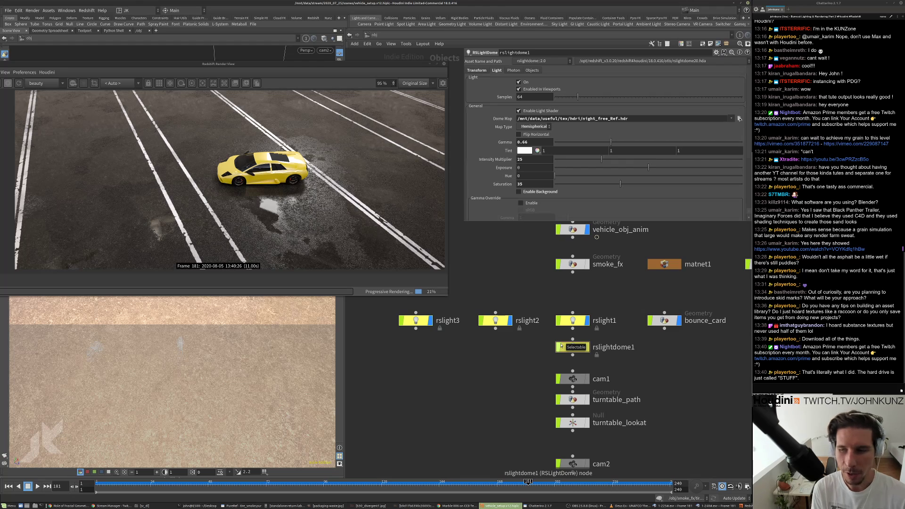
double_click(662, 264)
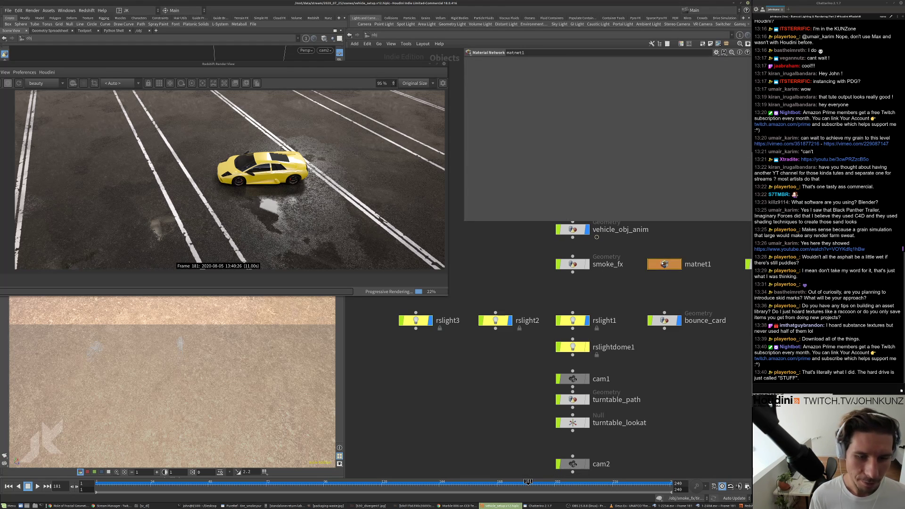
double_click(543, 286)
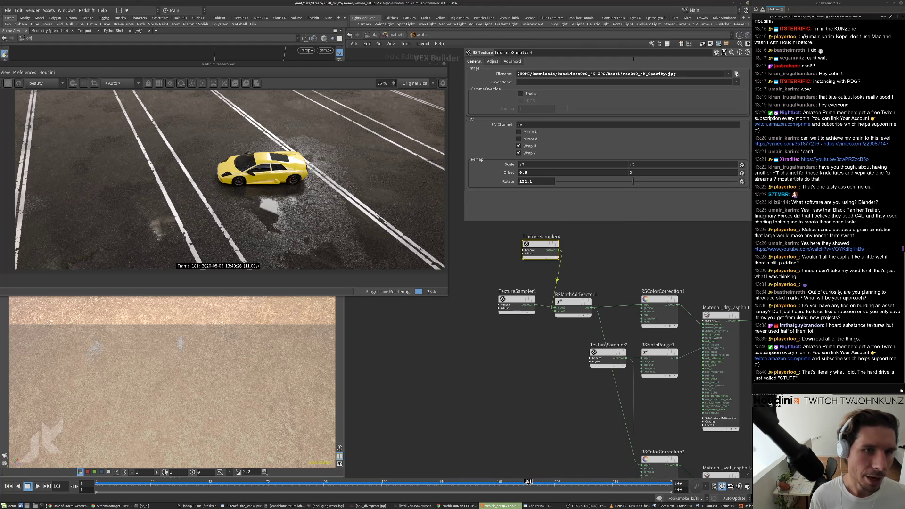
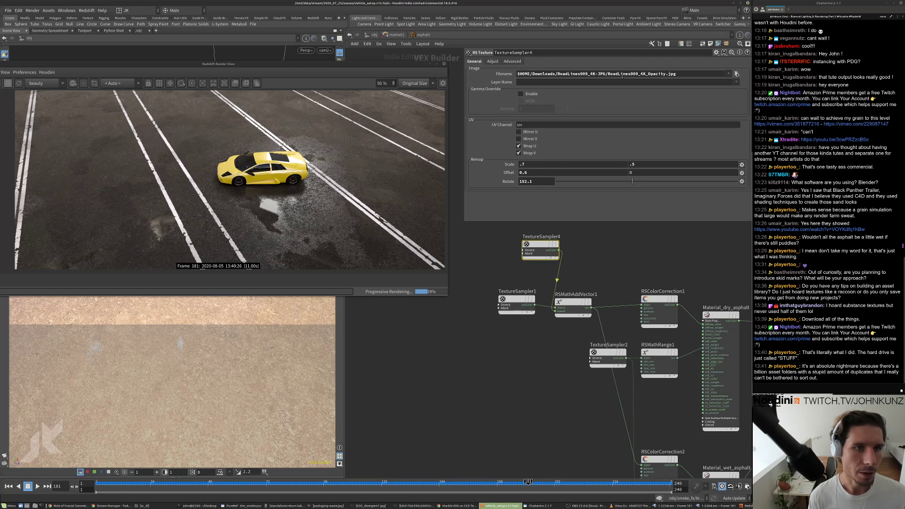
- Review the texture file path in TextureSampler4 and go back up to the matnet1 network
left_click_drag(687, 74, 574, 85)
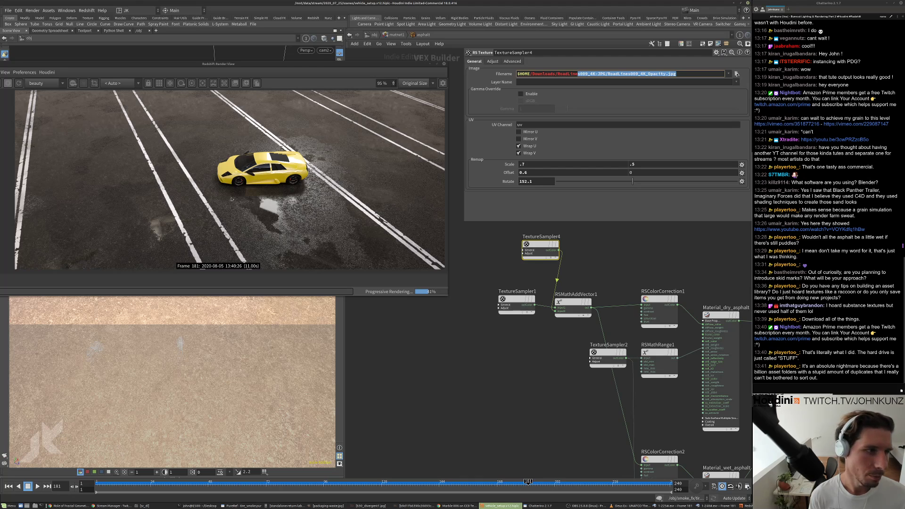
left_click(594, 258)
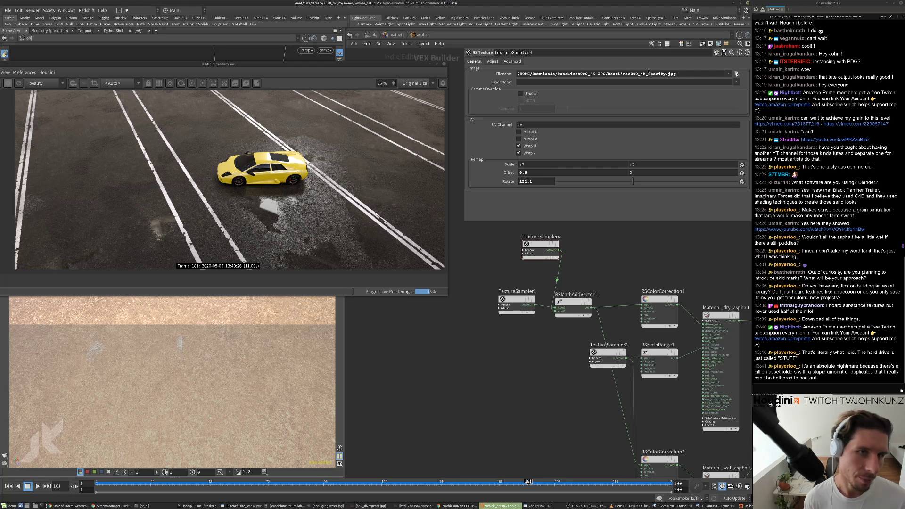
left_click_drag(551, 74, 516, 78)
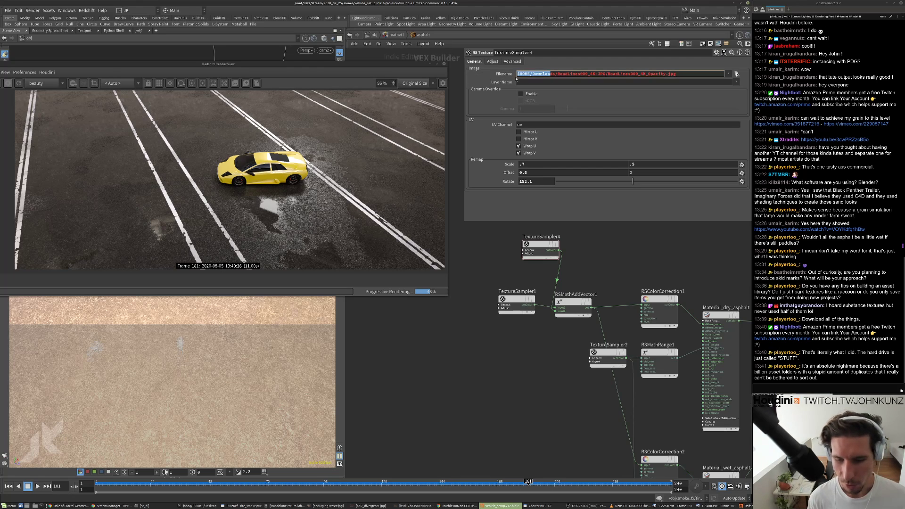
left_click(635, 245)
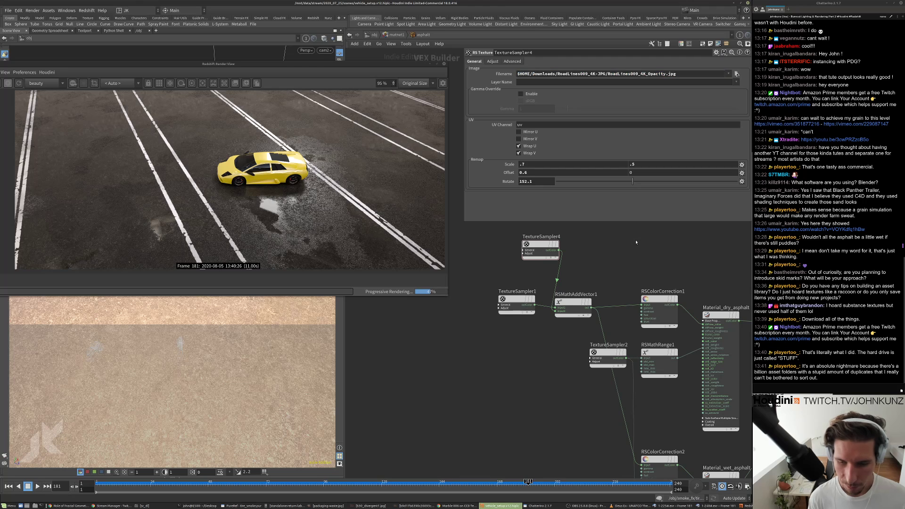
scroll(611, 245, "down", 2)
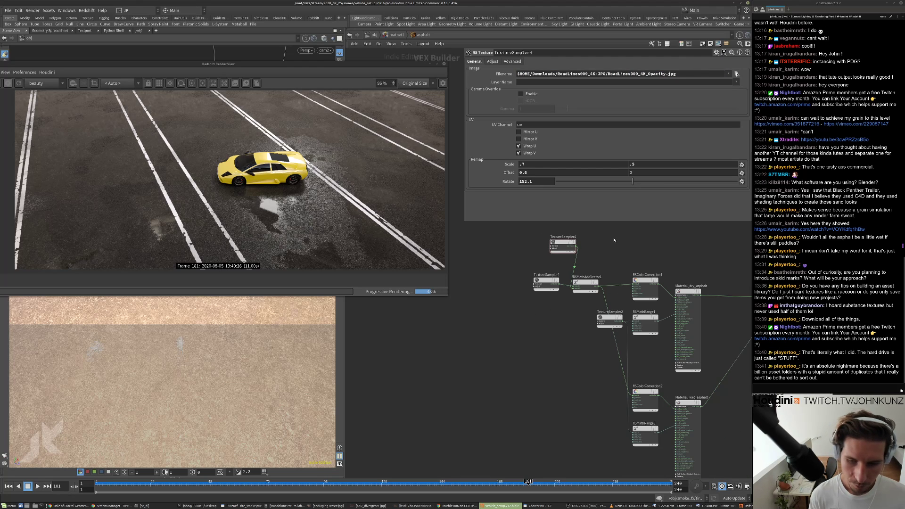
middle_click_drag(613, 239, 629, 270)
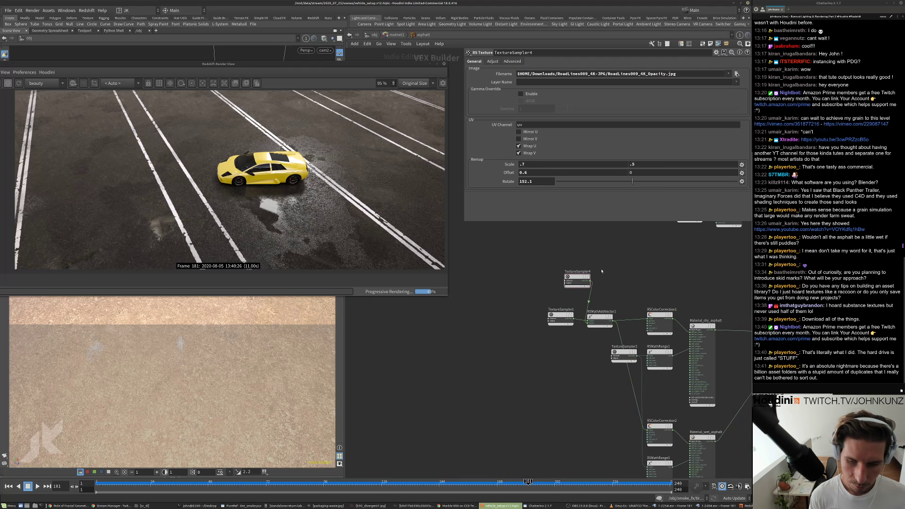
left_click(396, 34)
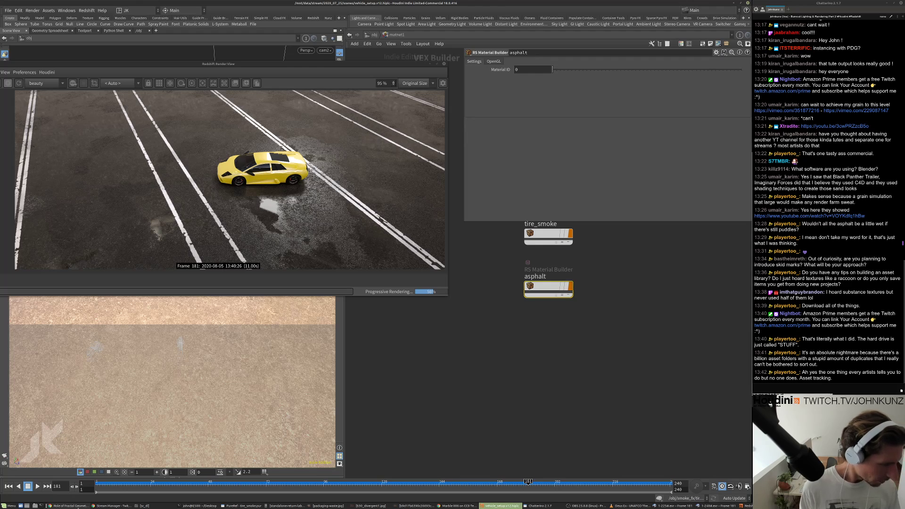
- Switch to Chrome and search Google for "aelib houdini" in a new tab
left_click(456, 505)
key("ctrl+t")
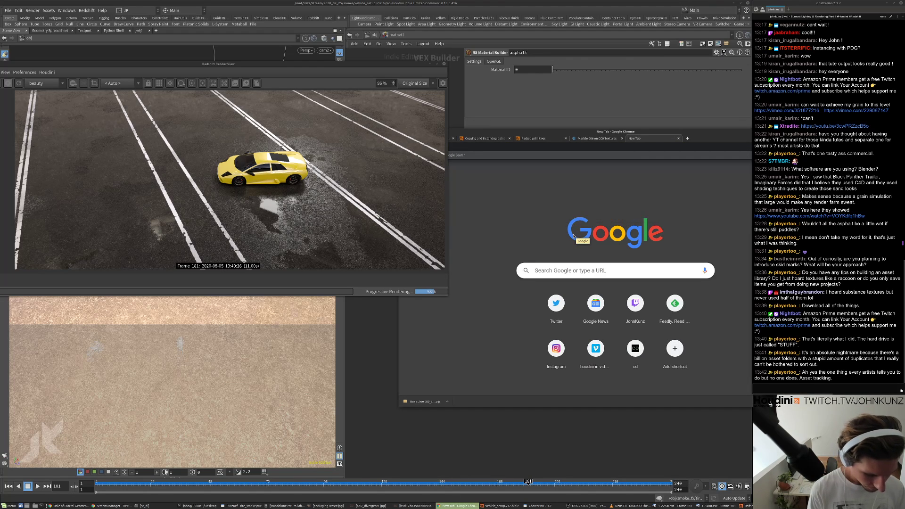
type("aelib houdini")
key("Return")
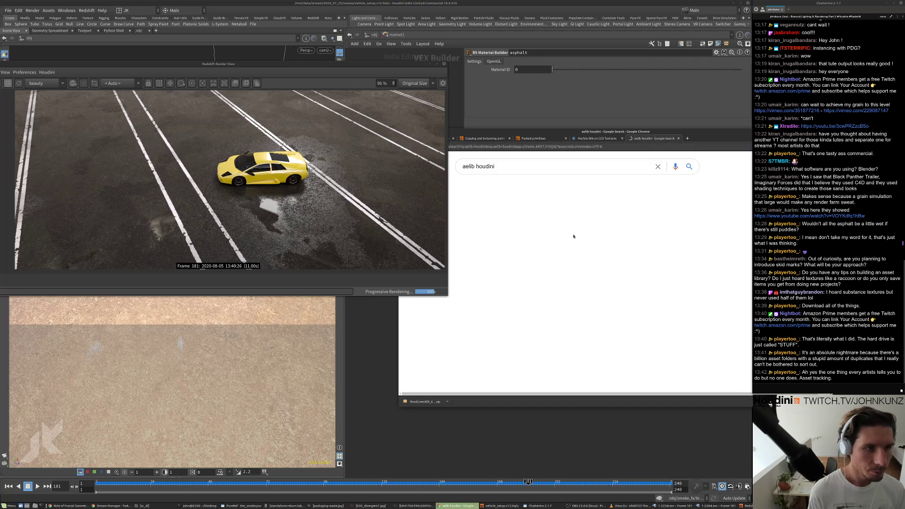
- Open the Aelib GitHub repository from the search results and read through its README highlights and installation notes
left_click(566, 228)
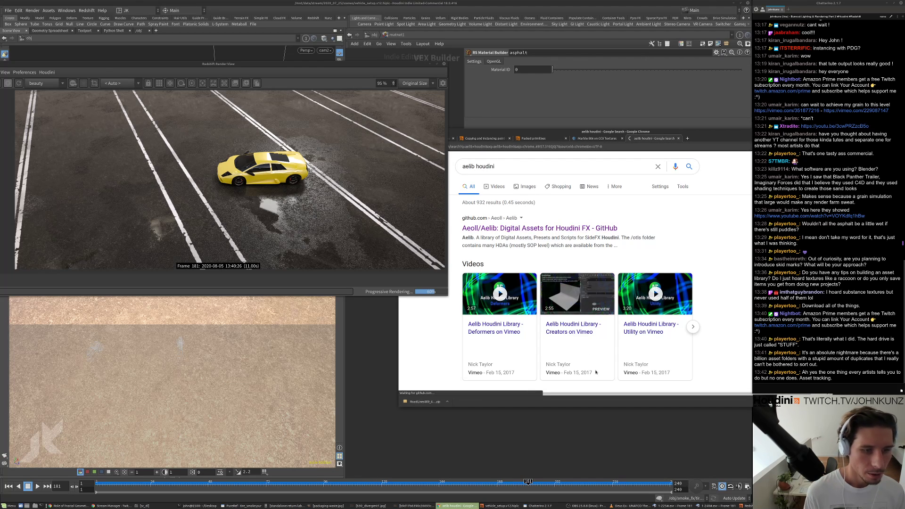
scroll(563, 341, "down", 8)
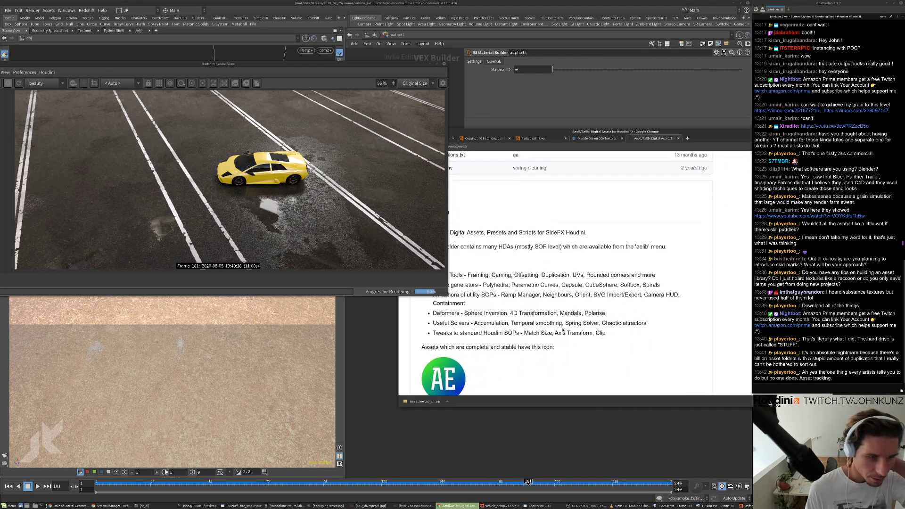
scroll(542, 332, "down", 10)
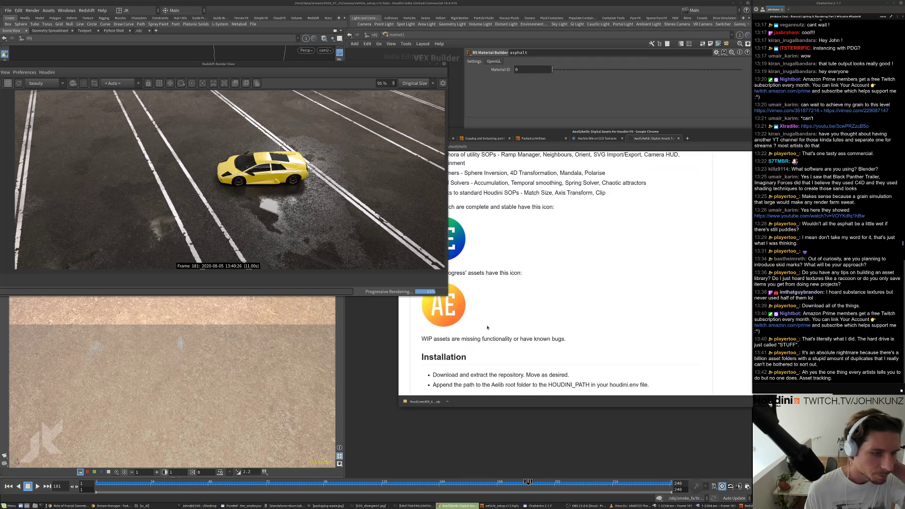
scroll(489, 321, "up", 2)
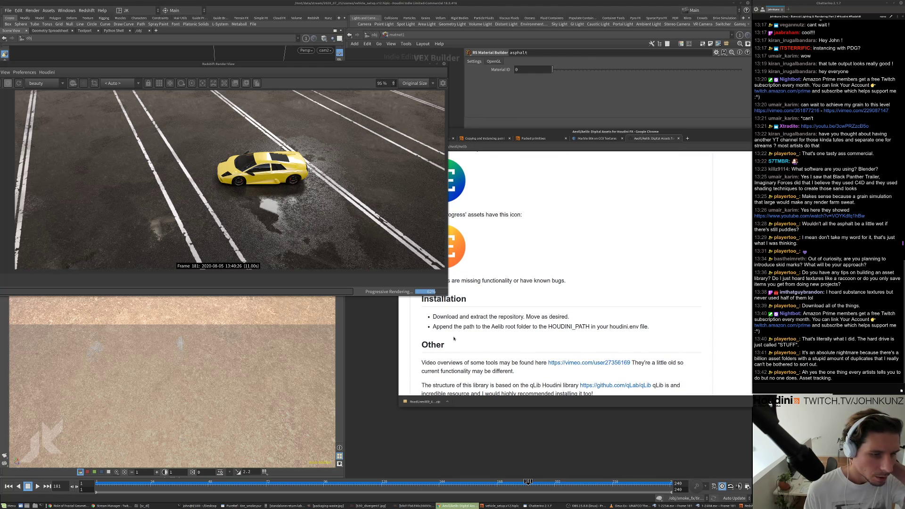
scroll(469, 340, "up", 6)
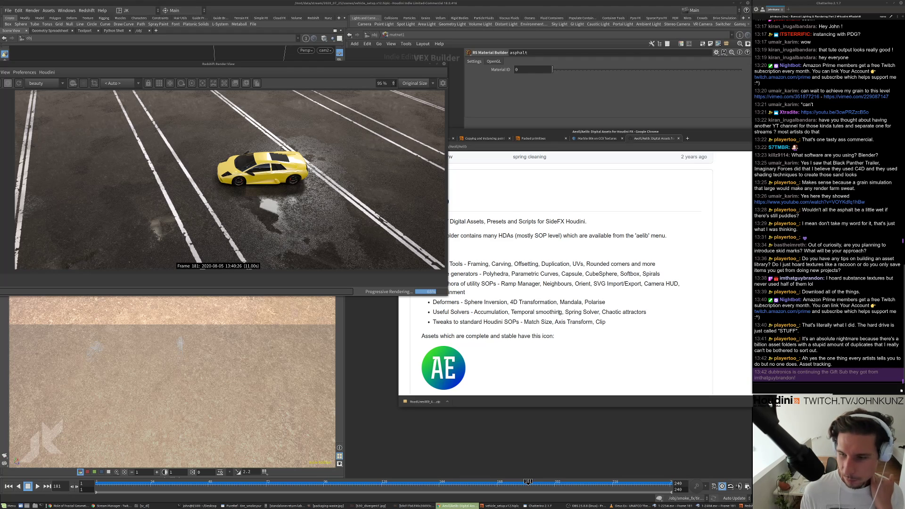
scroll(545, 303, "up", 4)
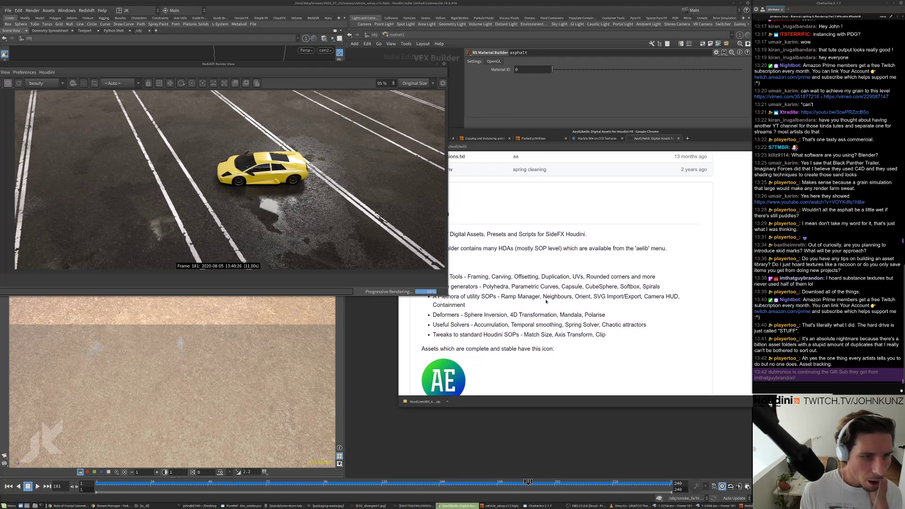
scroll(466, 336, "down", 3)
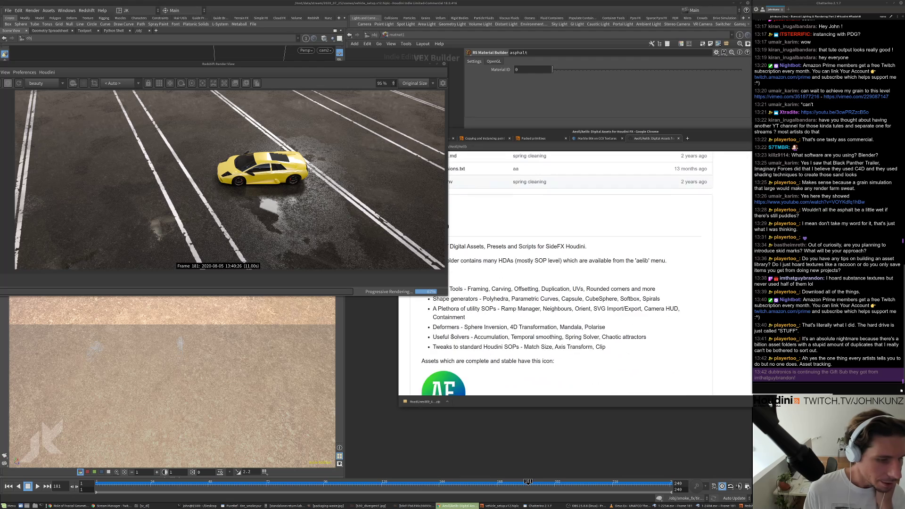
scroll(459, 374, "up", 10)
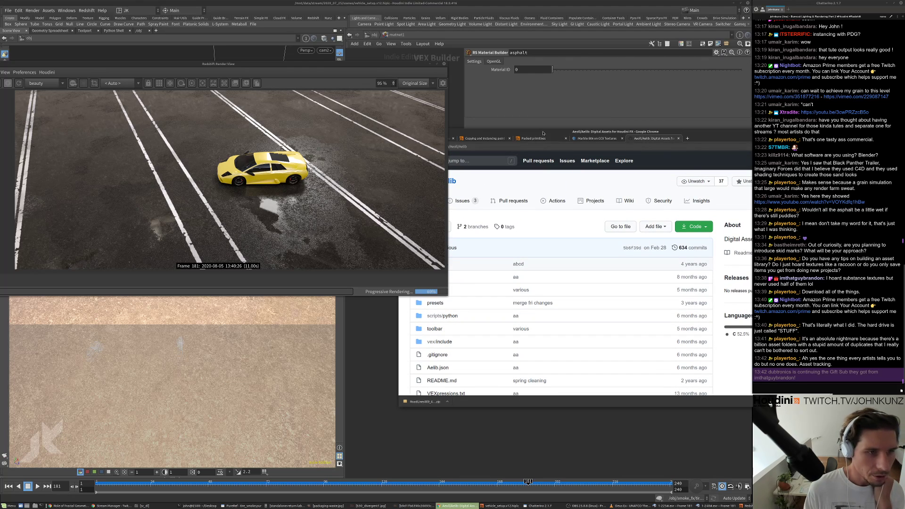
- Move the browser window clear of the render view, look inside the repository's scripts/python folder, and return to the main page
left_click_drag(543, 132, 587, 122)
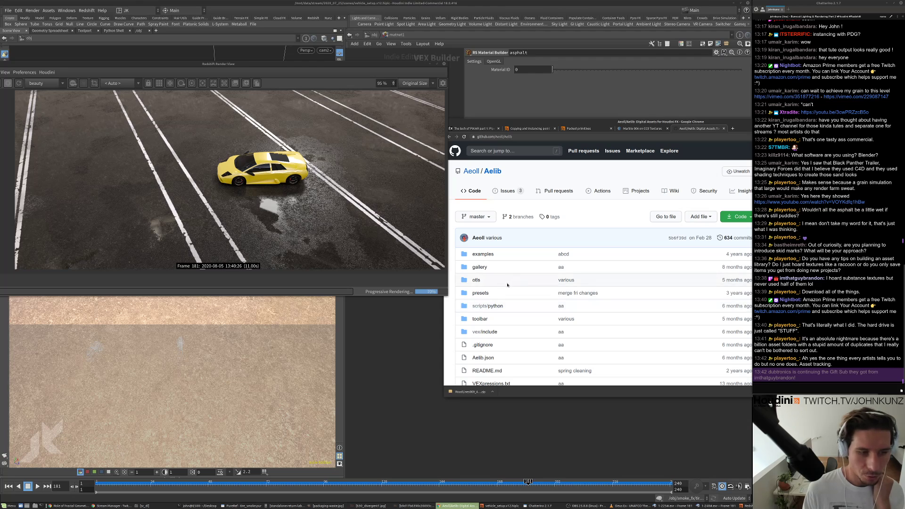
left_click(491, 306)
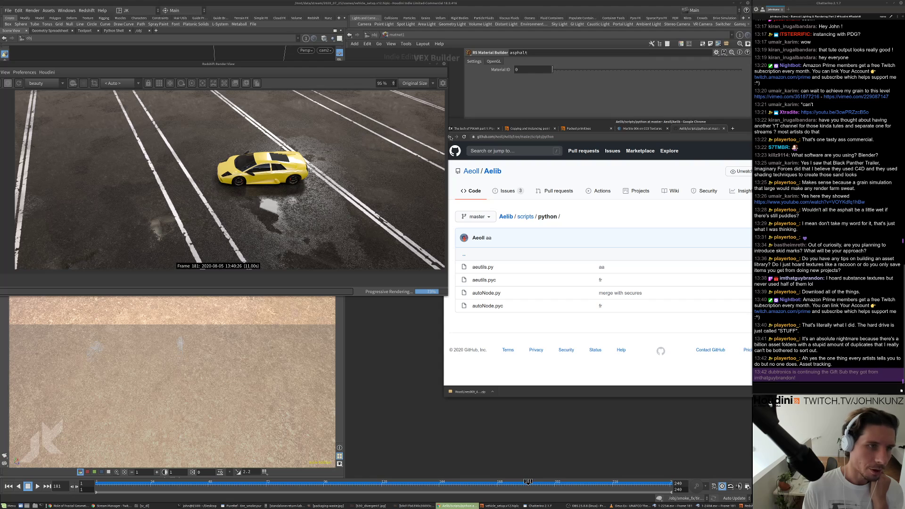
left_click(450, 137)
- Read the Aelib README from its tool highlights down to the Installation and Other sections
scroll(561, 243, "down", 3)
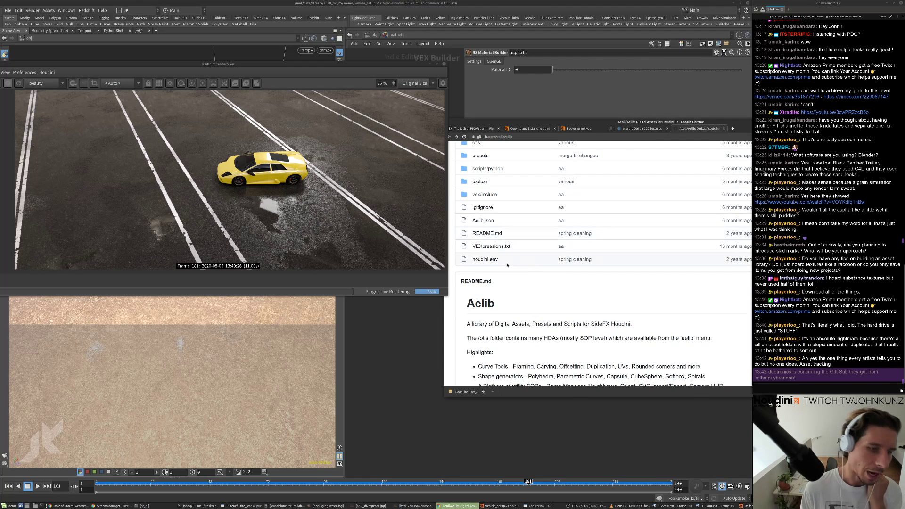
scroll(507, 265, "down", 3)
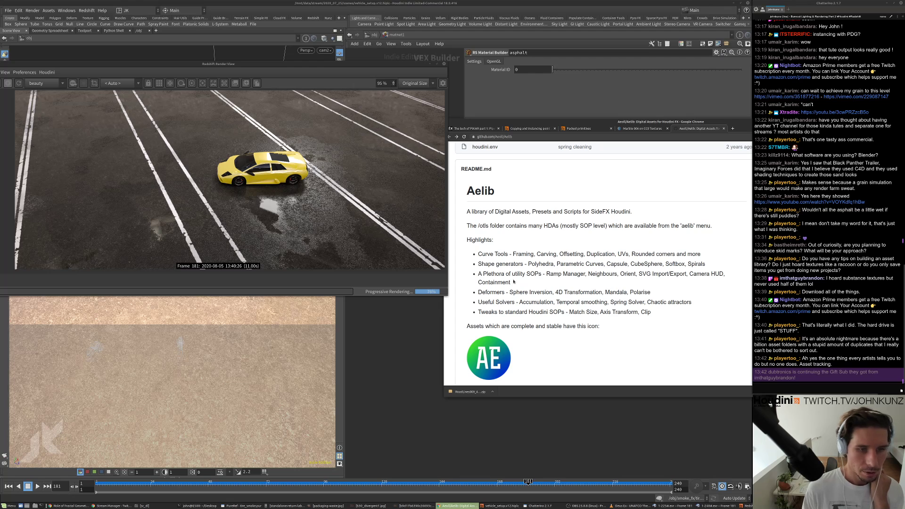
scroll(551, 222, "down", 1)
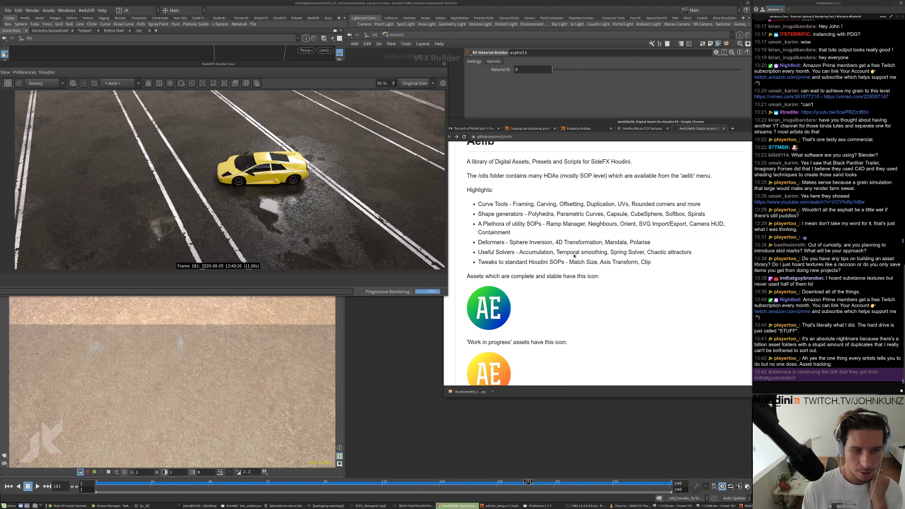
scroll(550, 241, "down", 3)
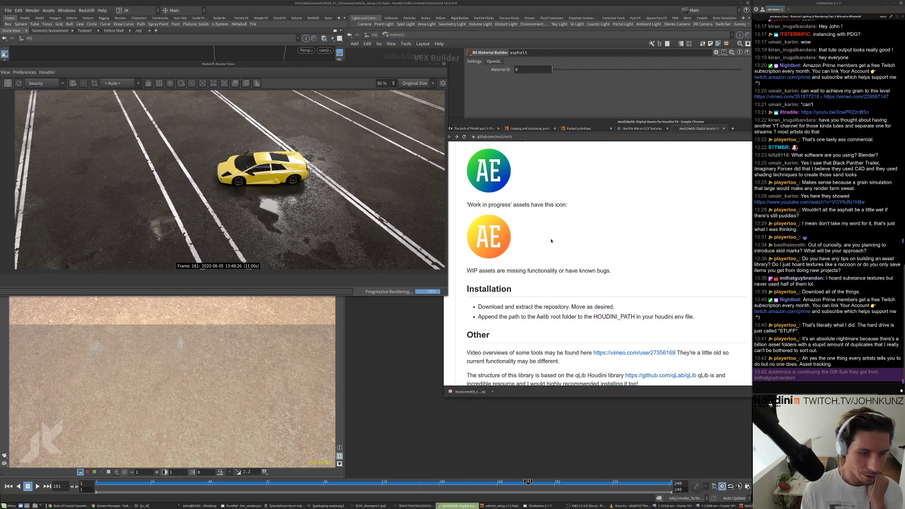
scroll(551, 241, "down", 2)
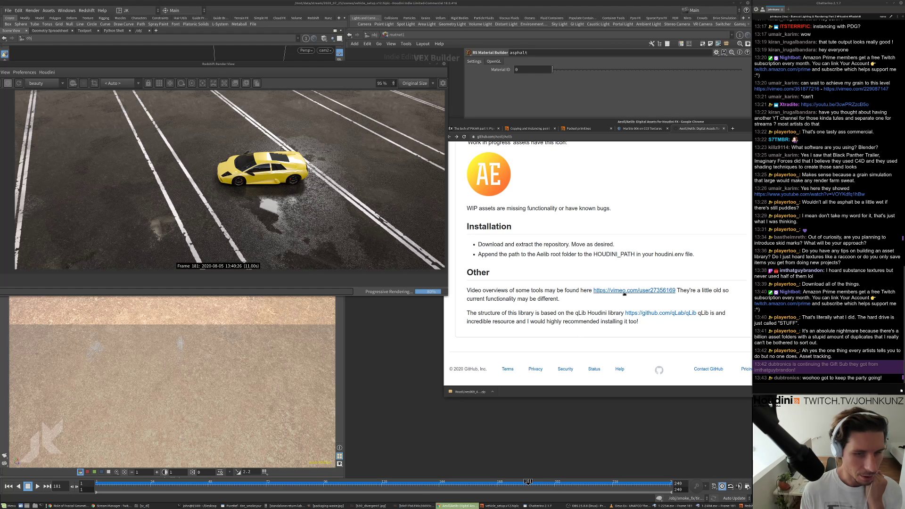
- Open the Vimeo page linked for tool video overviews, browse its videos, and return to the Aelib repository
left_click(597, 290)
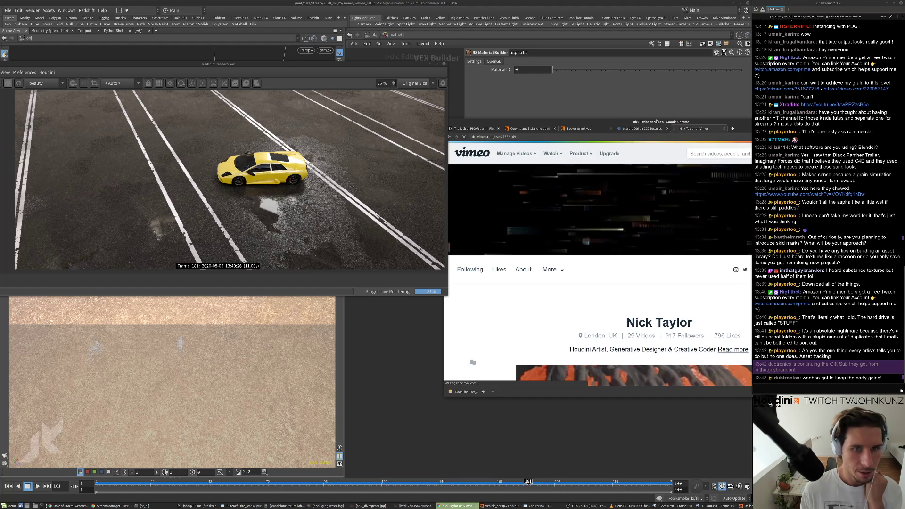
scroll(602, 252, "down", 3)
scroll(602, 253, "down", 10)
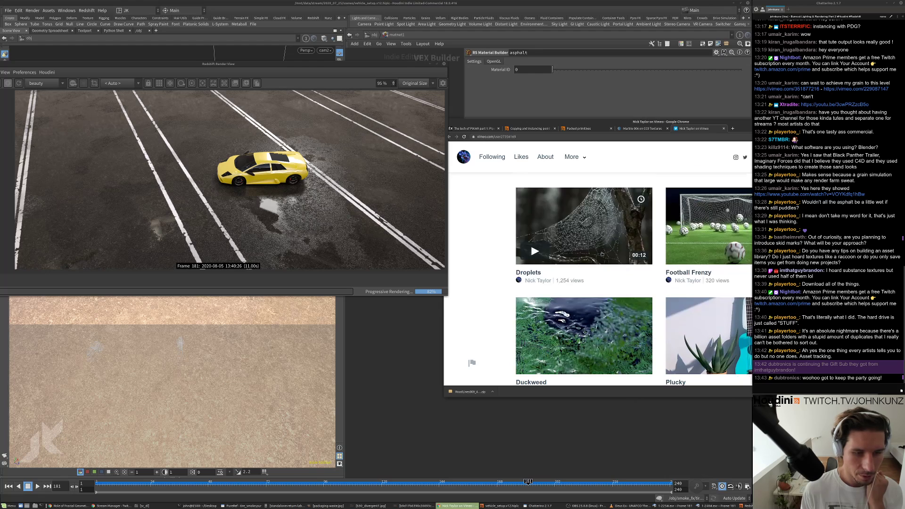
scroll(601, 259, "down", 5)
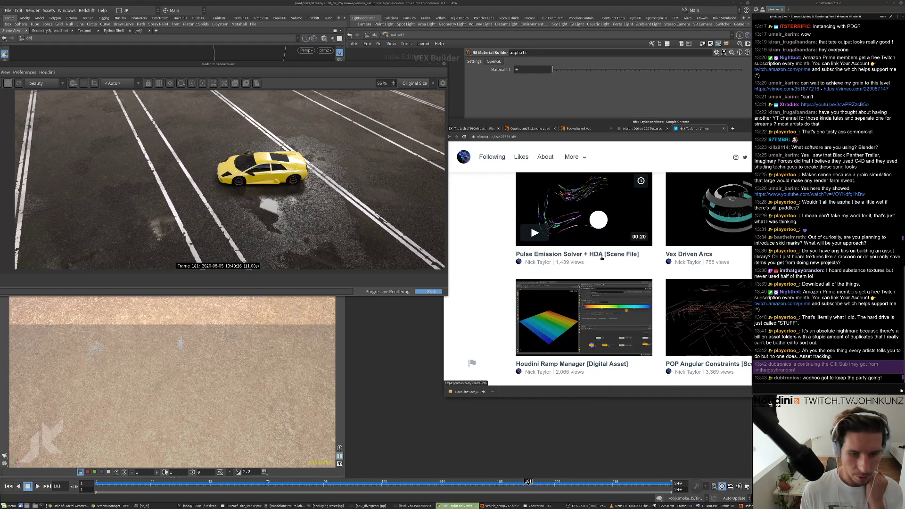
scroll(617, 339, "down", 2)
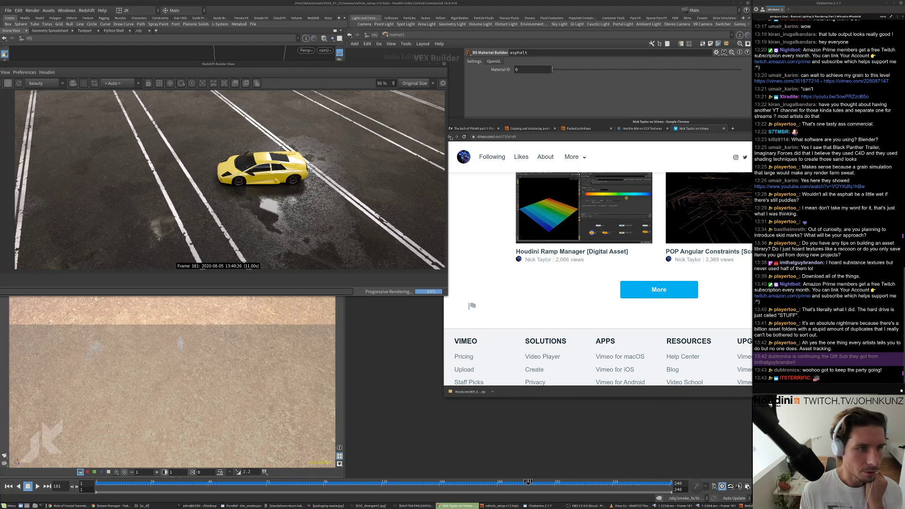
key("alt+Left")
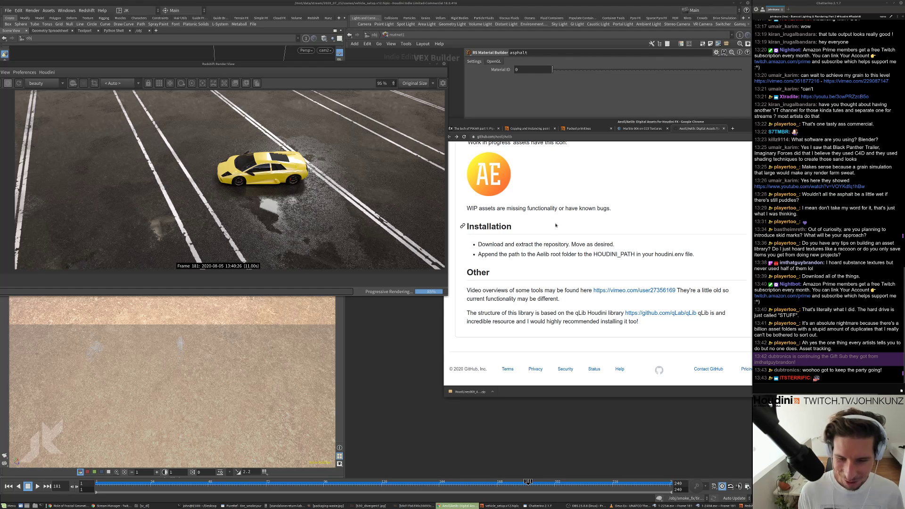
- Open aelib.shelf in the repository's toolbar folder and examine its list of member tools and their scripts
scroll(566, 292, "up", 4)
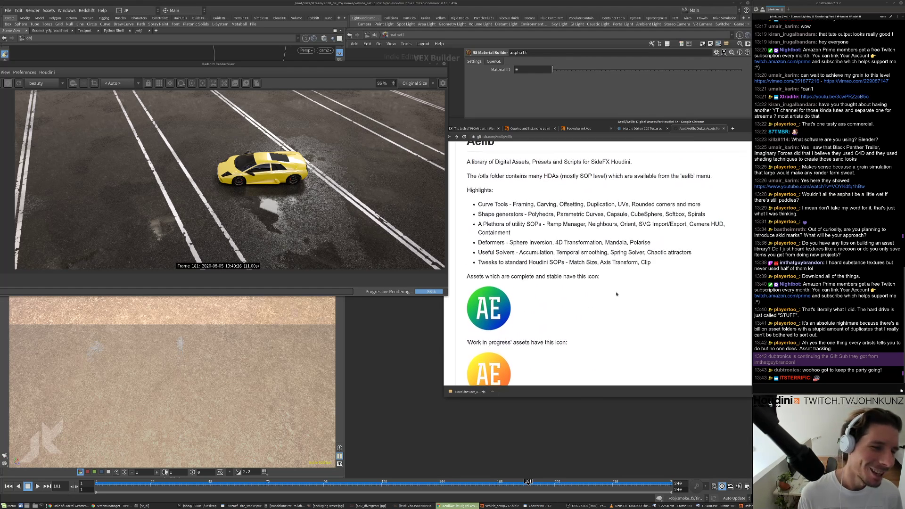
scroll(565, 301, "up", 1)
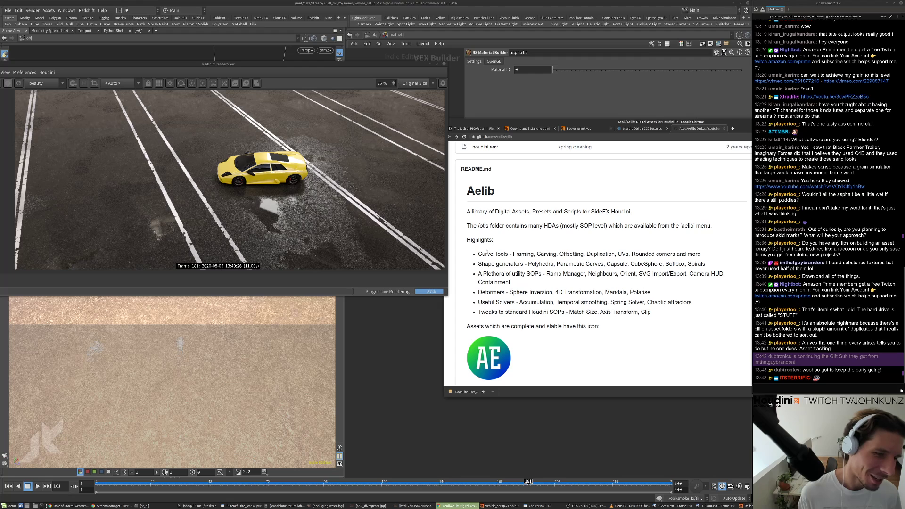
scroll(518, 278, "up", 3)
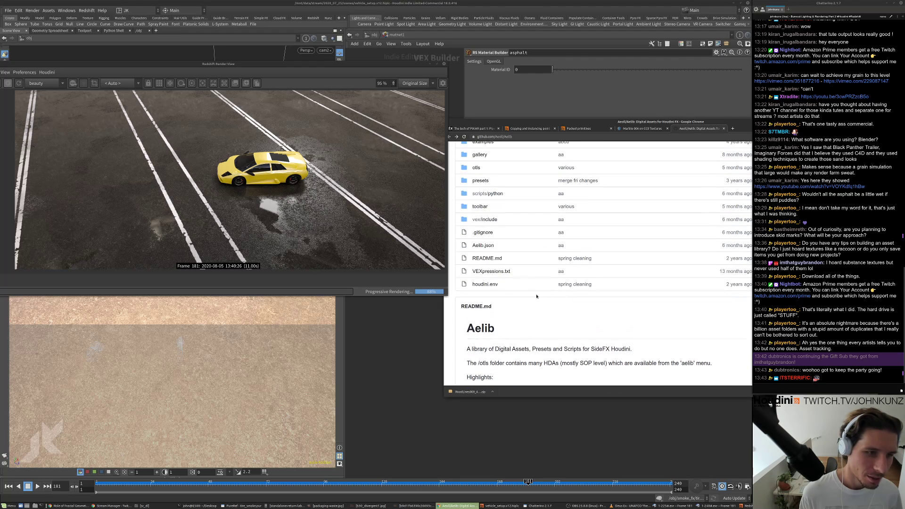
scroll(480, 231, "up", 1)
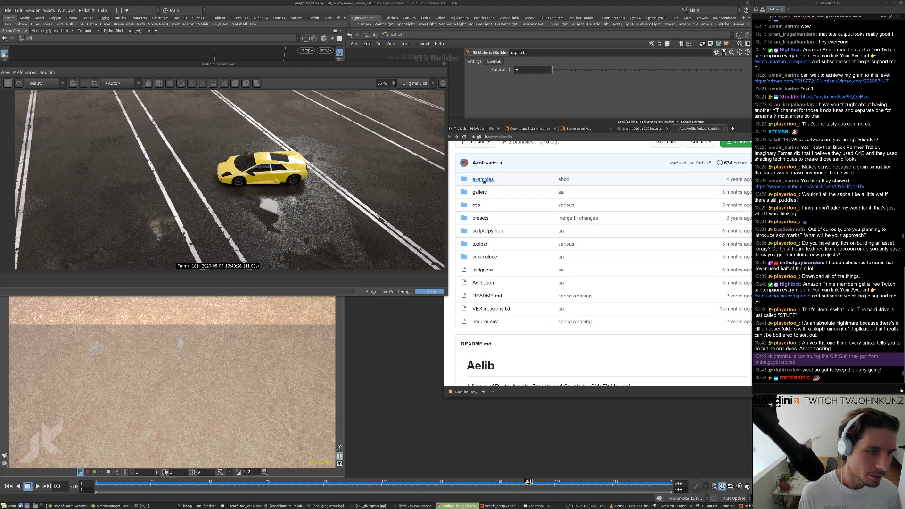
left_click(480, 244)
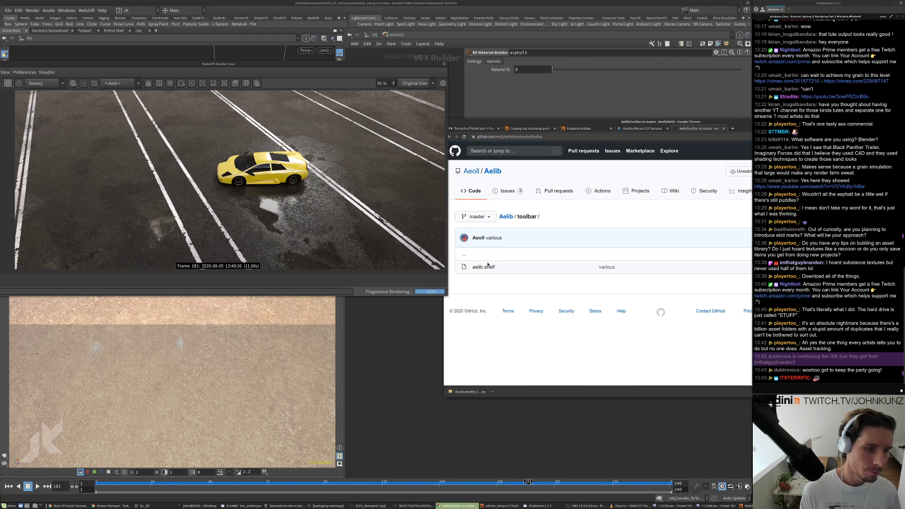
left_click(485, 267)
scroll(501, 277, "down", 1)
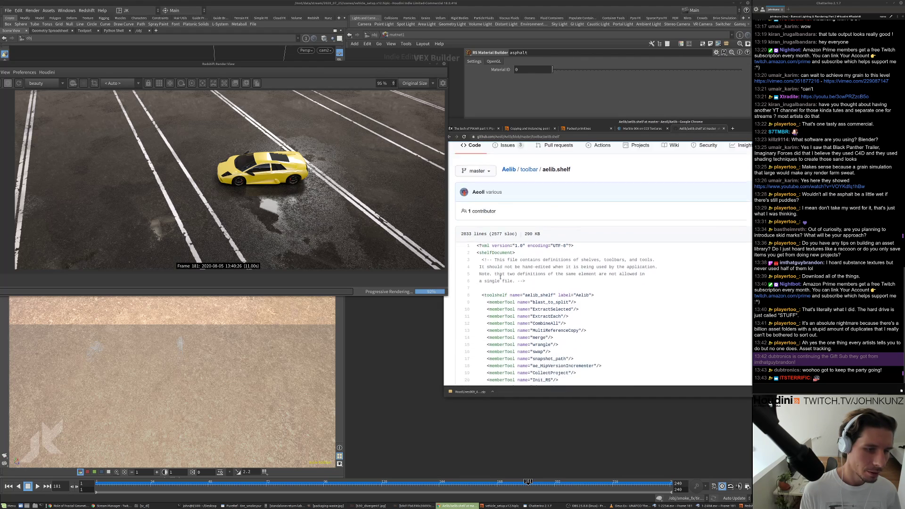
scroll(501, 277, "down", 2)
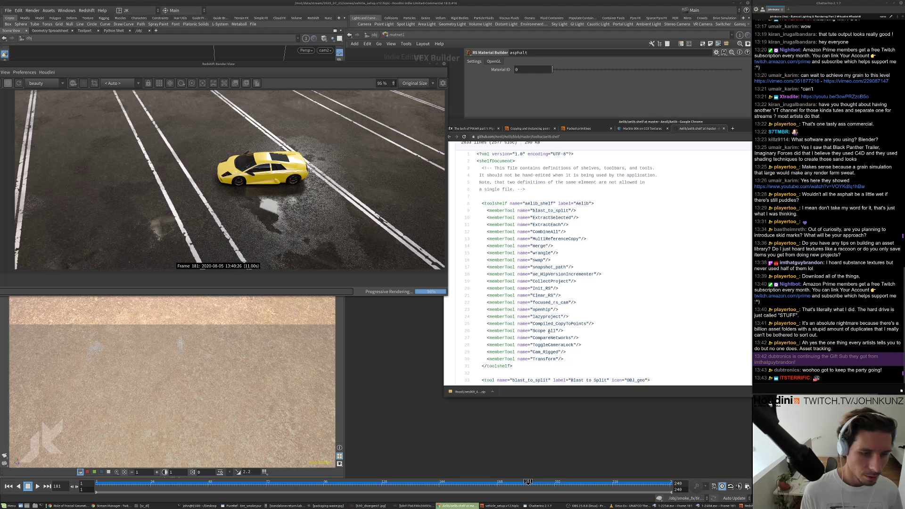
scroll(546, 349, "down", 3)
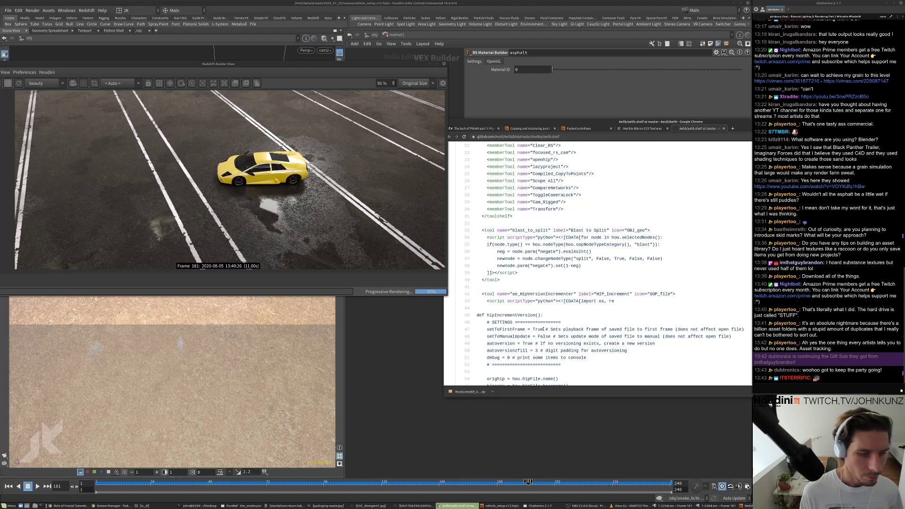
scroll(527, 283, "up", 1)
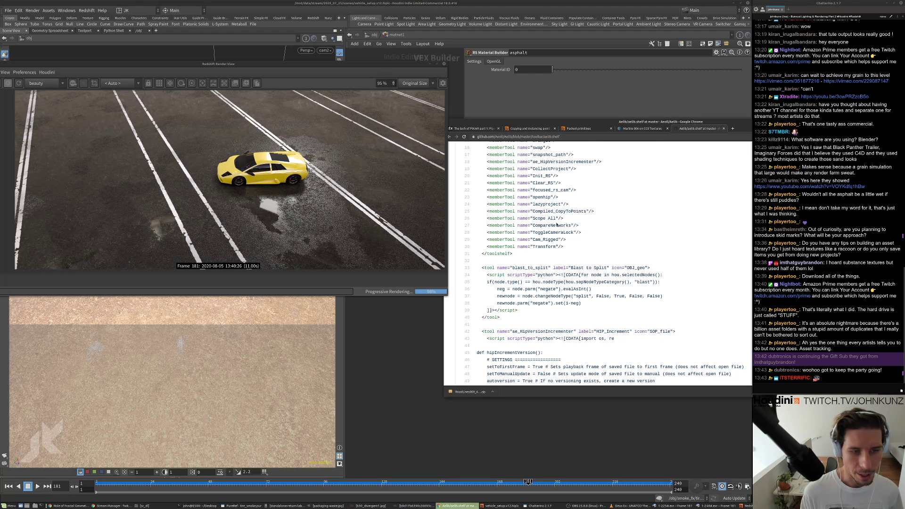
- Switch back to Houdini, reposition the Redshift render view, and bring the tire_smoke and asphalt materials into clear view
left_click(656, 403)
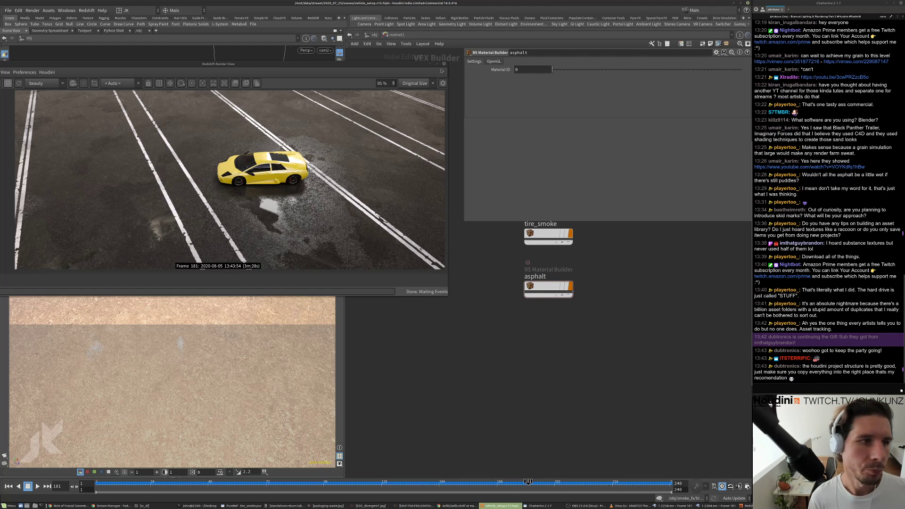
left_click_drag(405, 67, 427, 76)
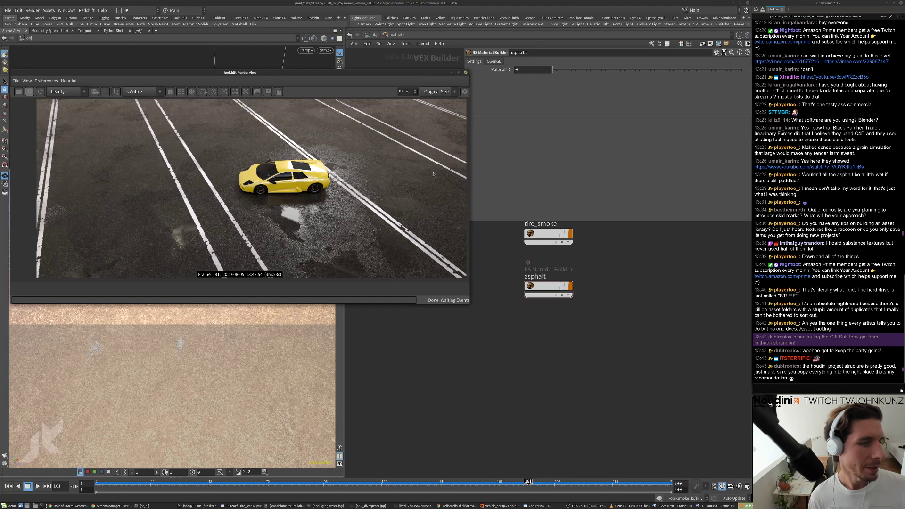
middle_click_drag(608, 333, 628, 339)
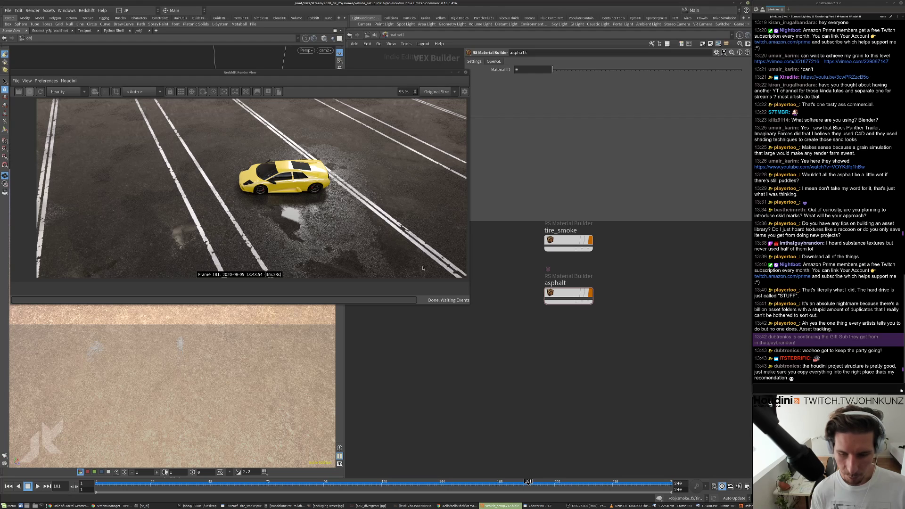
- View Houdini's Set Project folder chooser and close it without selecting a project
left_click(6, 11)
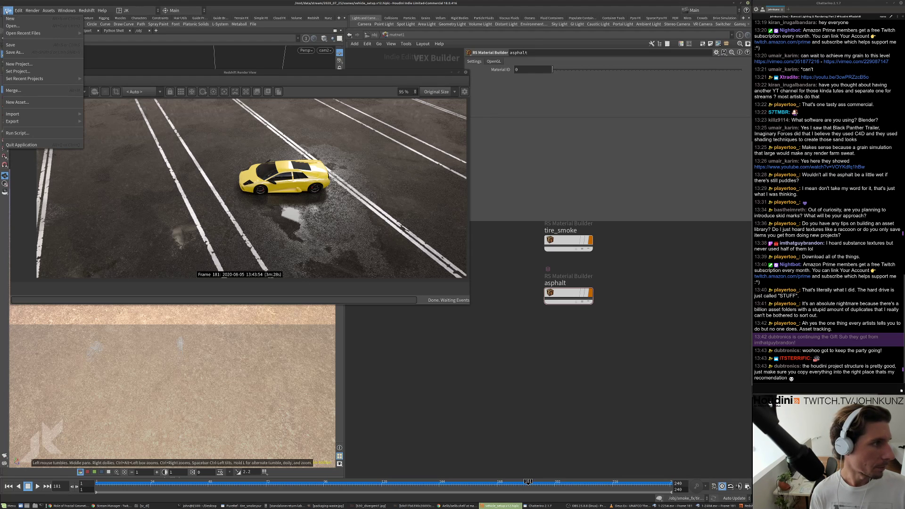
left_click(18, 71)
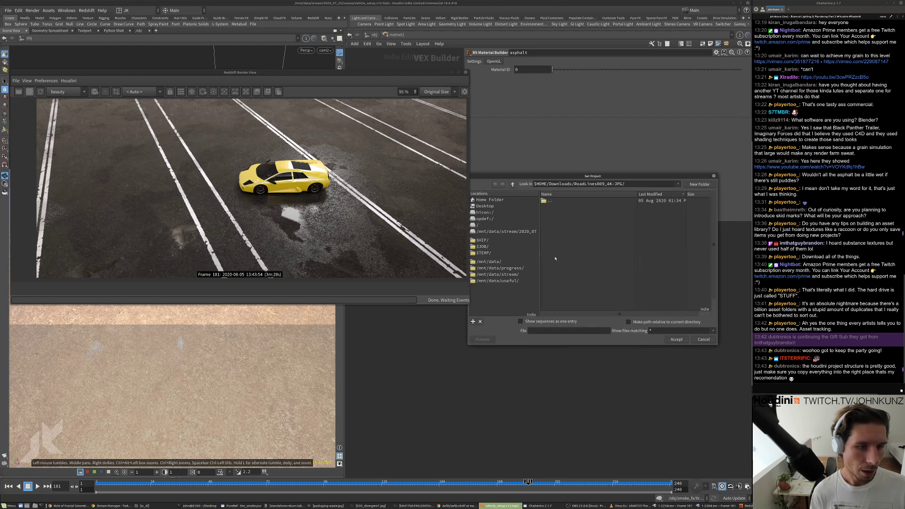
left_click(707, 341)
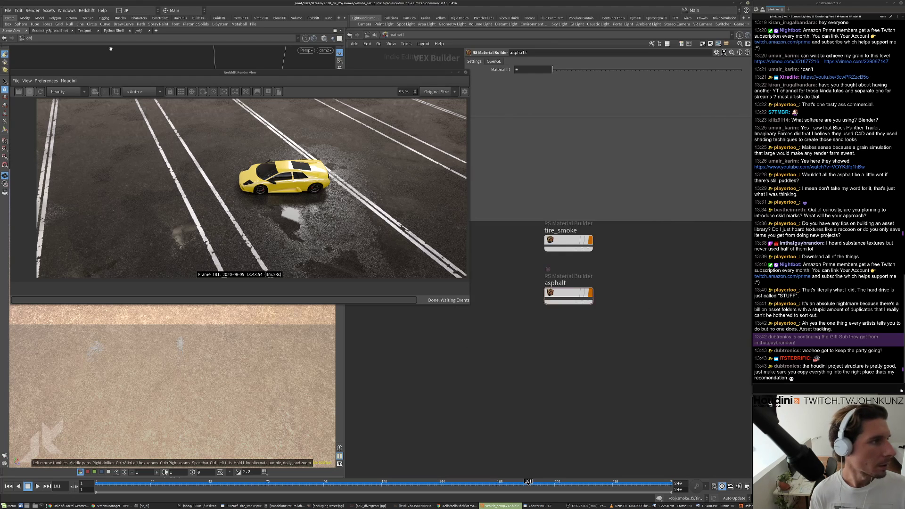
left_click(8, 10)
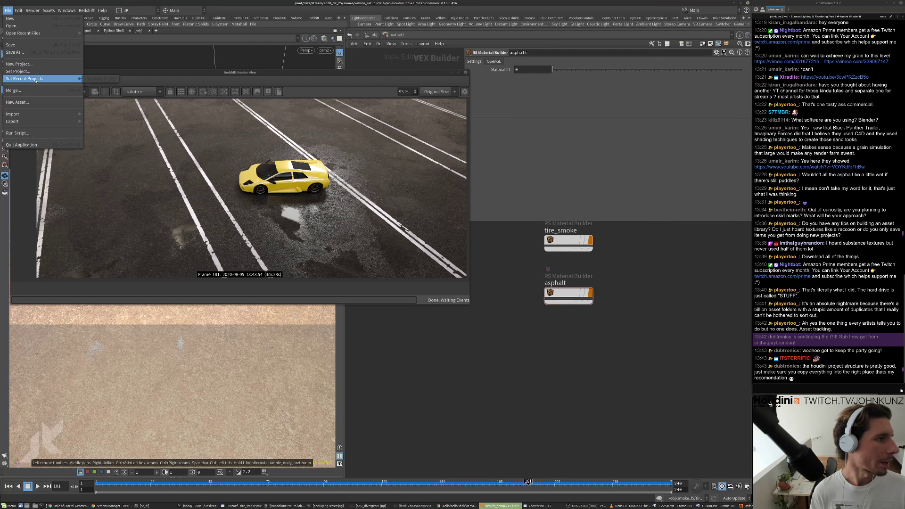
left_click(160, 215)
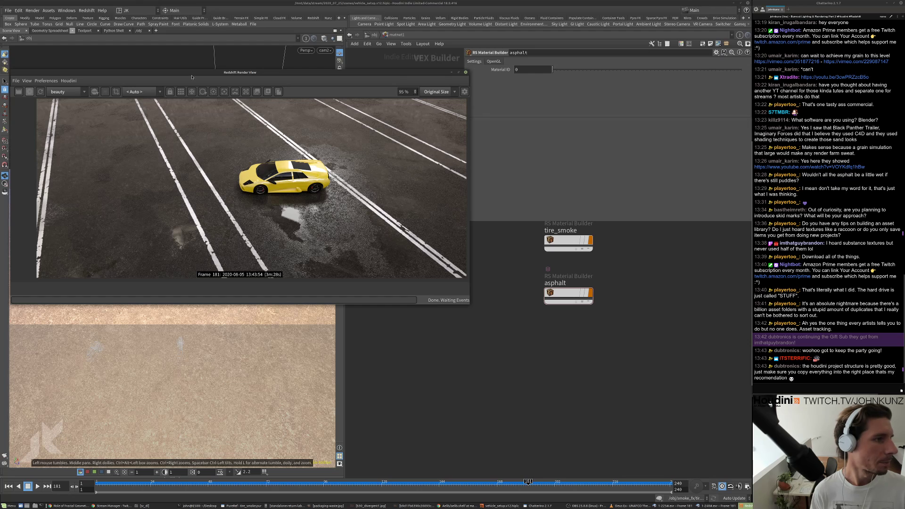
- Shift the Redshift render view aside, return to the object-level network, and inspect the car and wet asphalt render up close
mouse_move(366, 72)
left_mouse_down()
mouse_move(497, 116)
mouse_move(364, 92)
mouse_move(369, 78)
left_mouse_up()
left_click(374, 35)
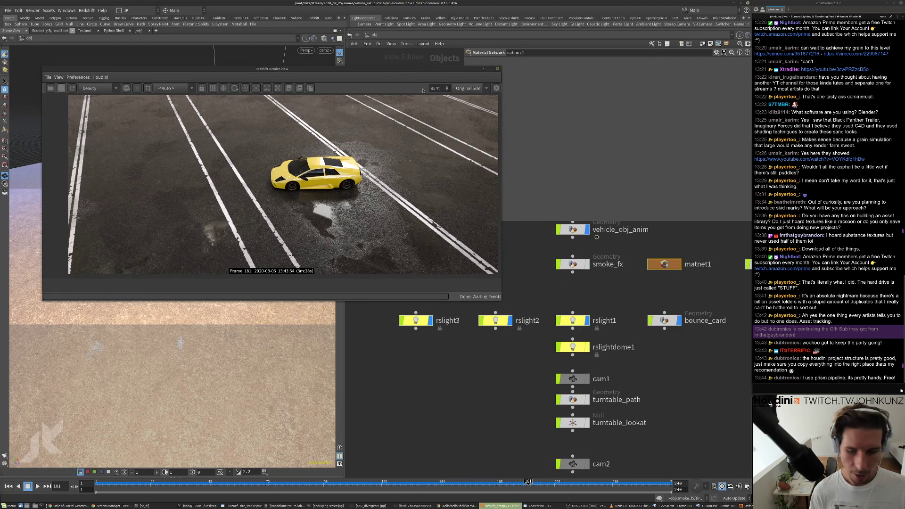
scroll(670, 293, "down", 3)
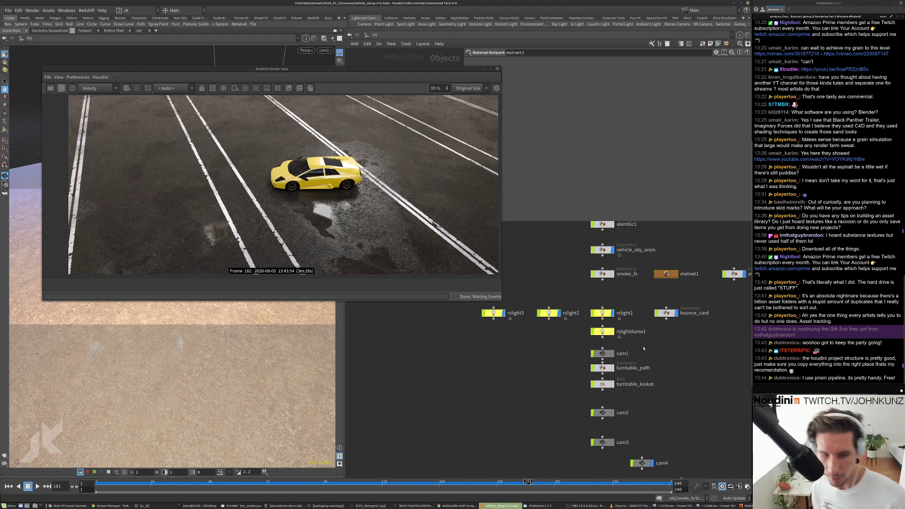
scroll(592, 297, "up", 5)
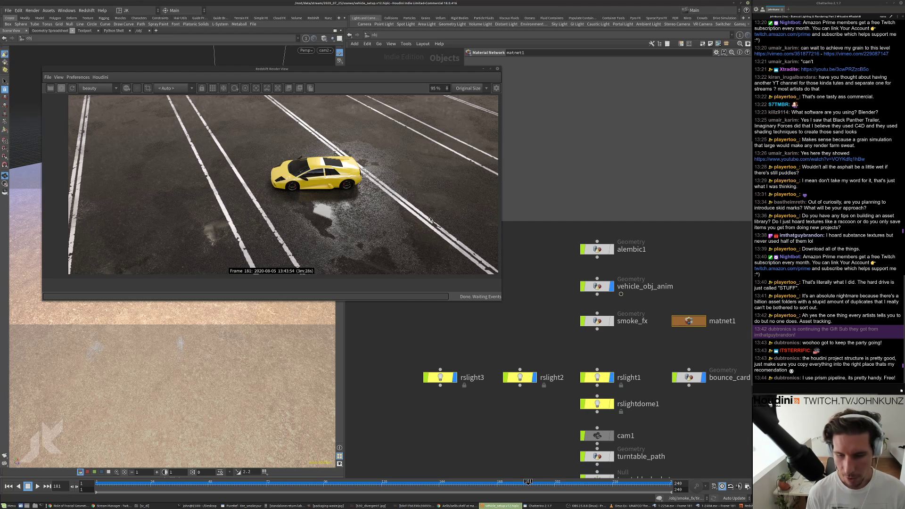
scroll(360, 239, "up", 1)
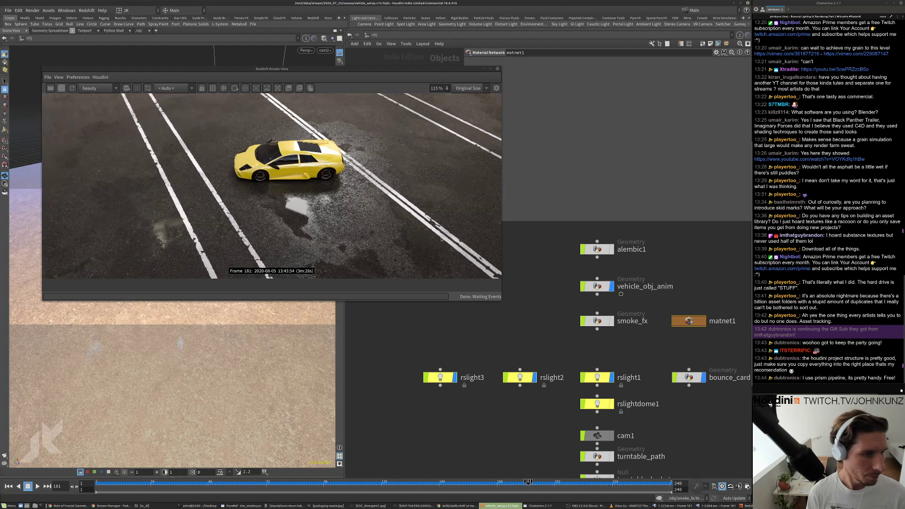
scroll(196, 233, "up", 2)
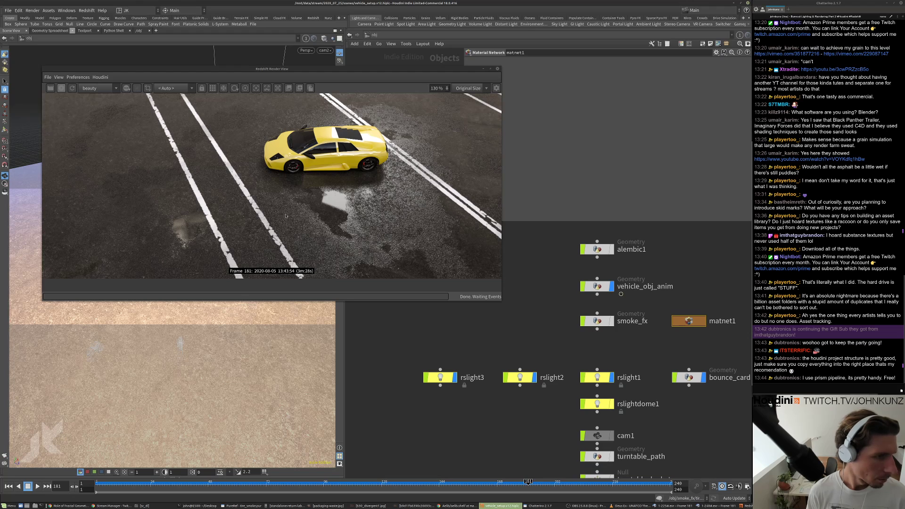
scroll(226, 240, "down", 3)
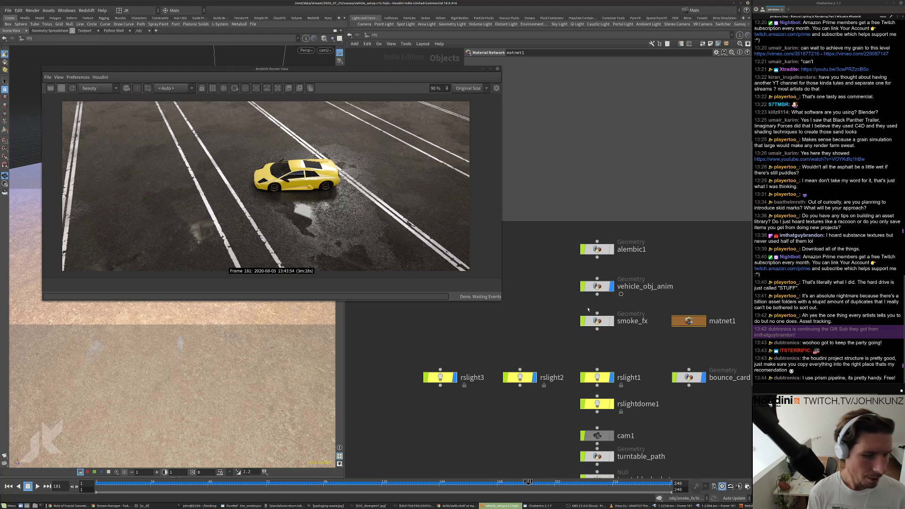
scroll(587, 309, "down", 1)
- Select the rslightdome1 dome light and set its intensity multiplier to 2
left_click(597, 384)
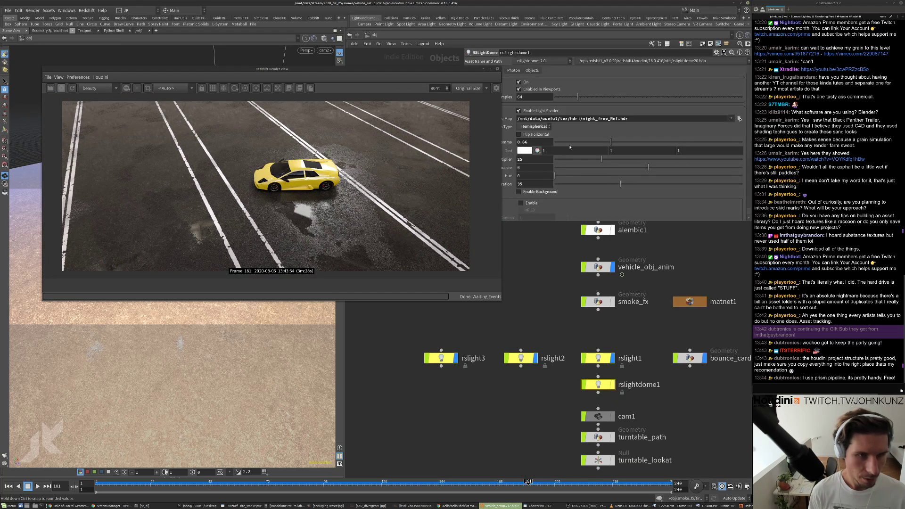
left_click(527, 159)
type("2")
key("Return")
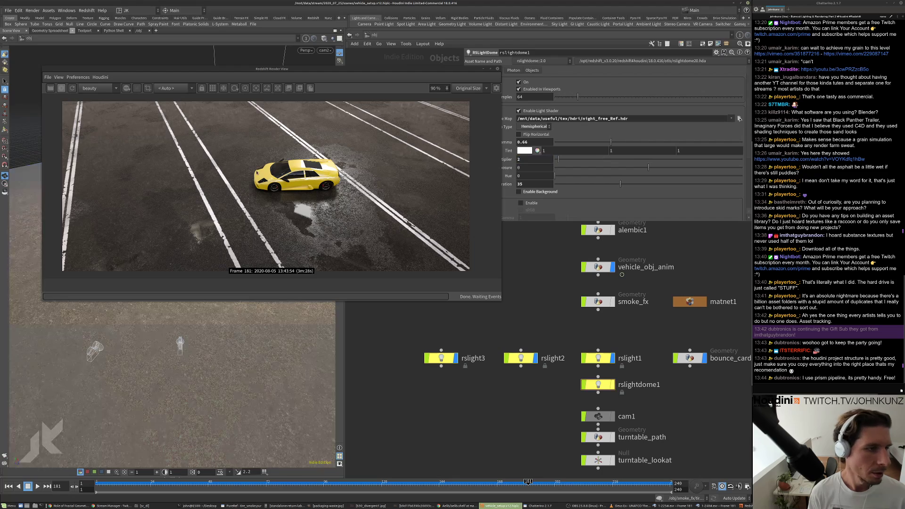
- Try brighter intensity multipliers of 4 and 6 on the dome light
left_click(526, 159)
type("4")
key("Return")
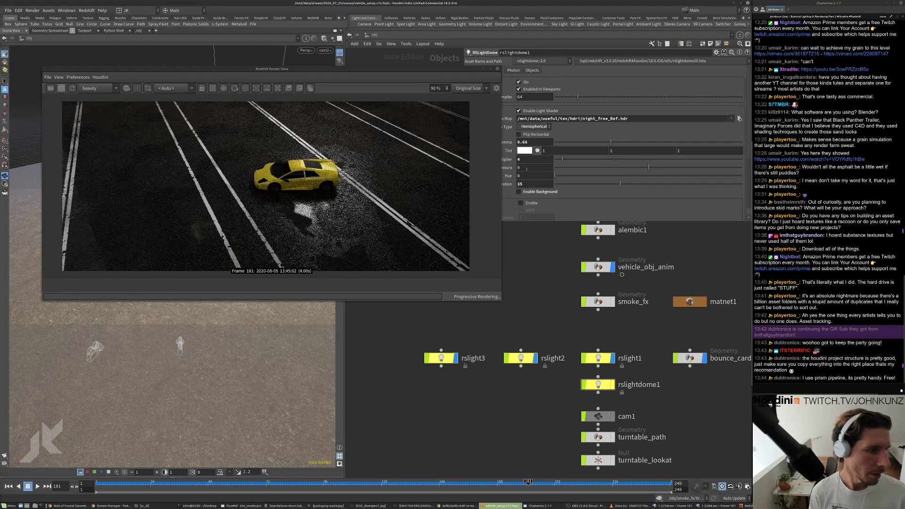
left_click(526, 159)
type("6")
key("Return")
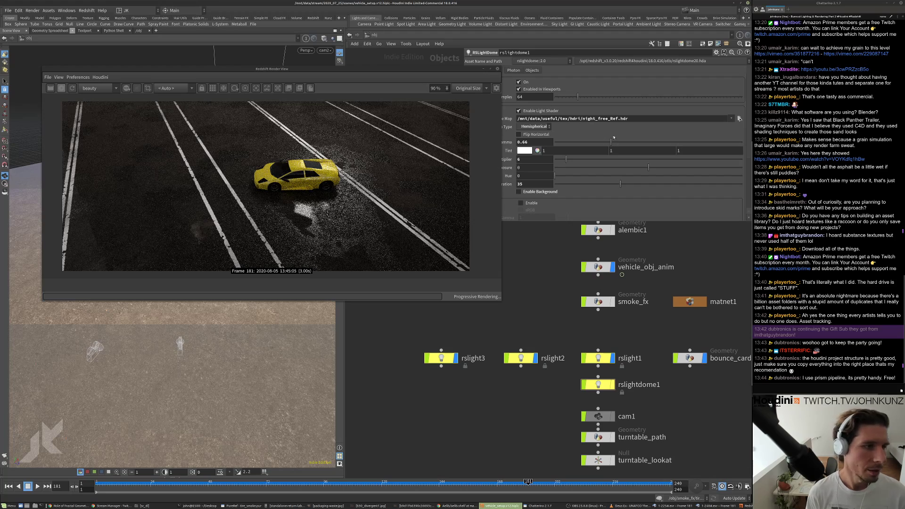
- Check the dome light's HDR map path and examine the car body and puddle reflections up close in the render
left_click_drag(633, 118, 582, 119)
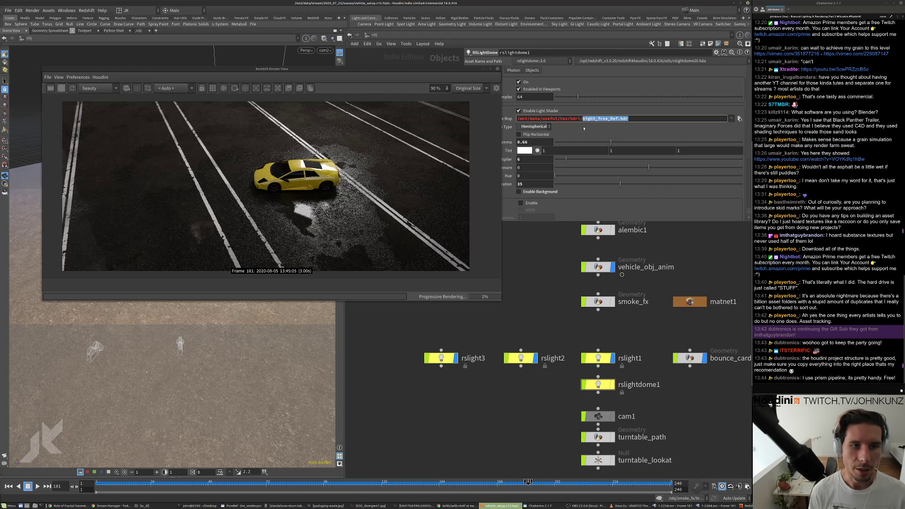
left_click(521, 241)
scroll(323, 183, "up", 6)
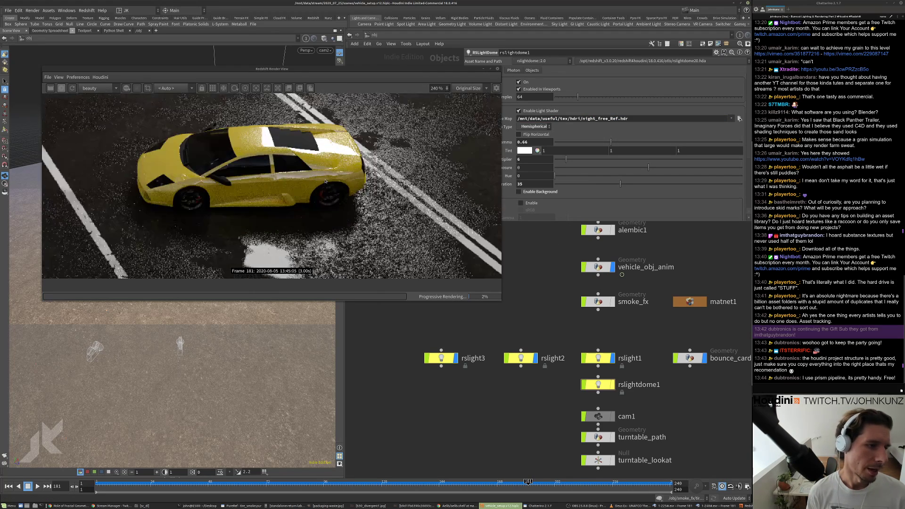
scroll(323, 161, "down", 2)
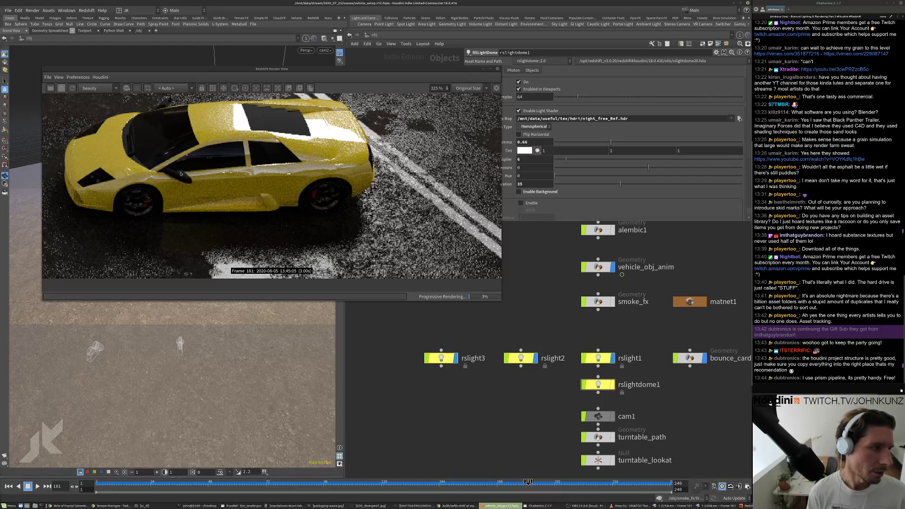
scroll(306, 174, "down", 3)
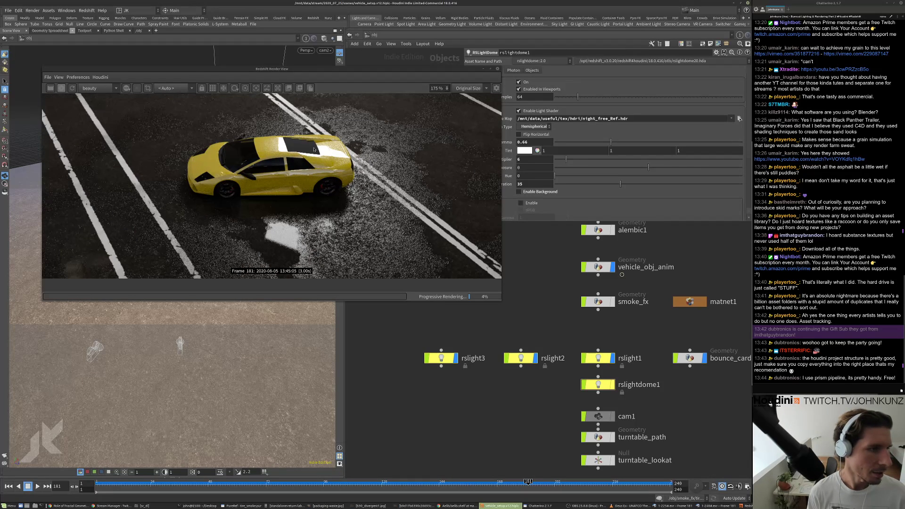
scroll(313, 149, "down", 2)
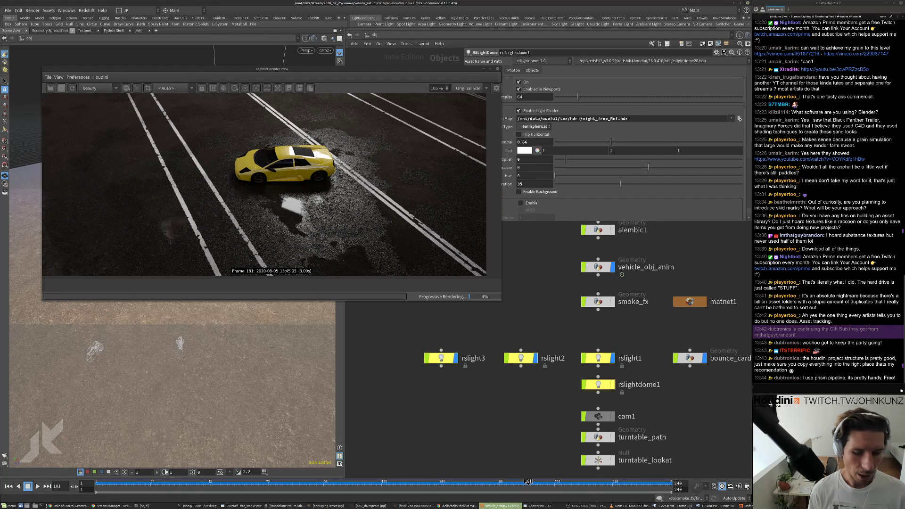
- Bring up the earlier rendered smoke sequences, scrub the close-up shot through its frames, and return to the Houdini scene
left_click(718, 505)
left_click(674, 506)
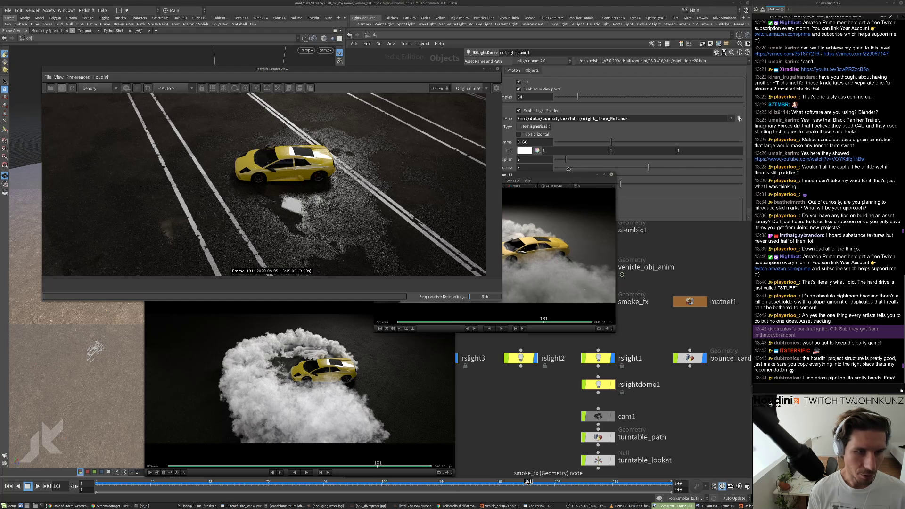
key("alt+Tab")
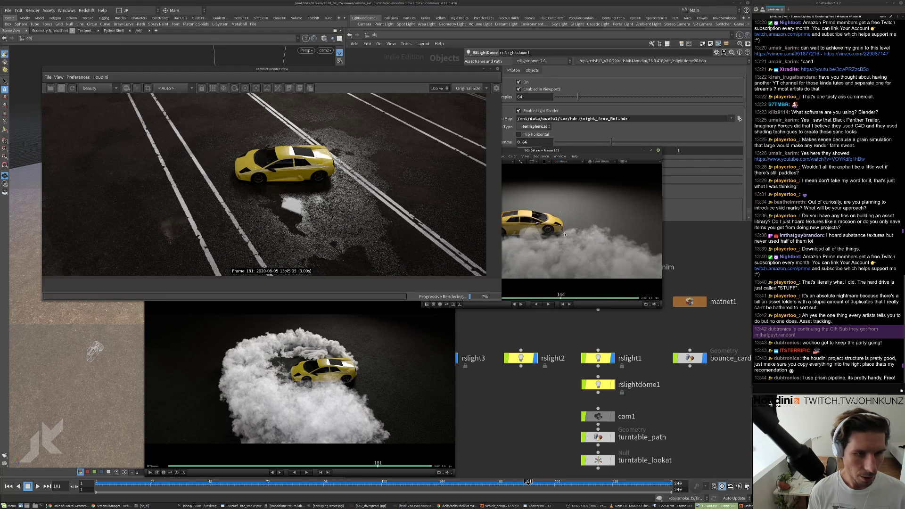
left_click_drag(615, 150, 662, 147)
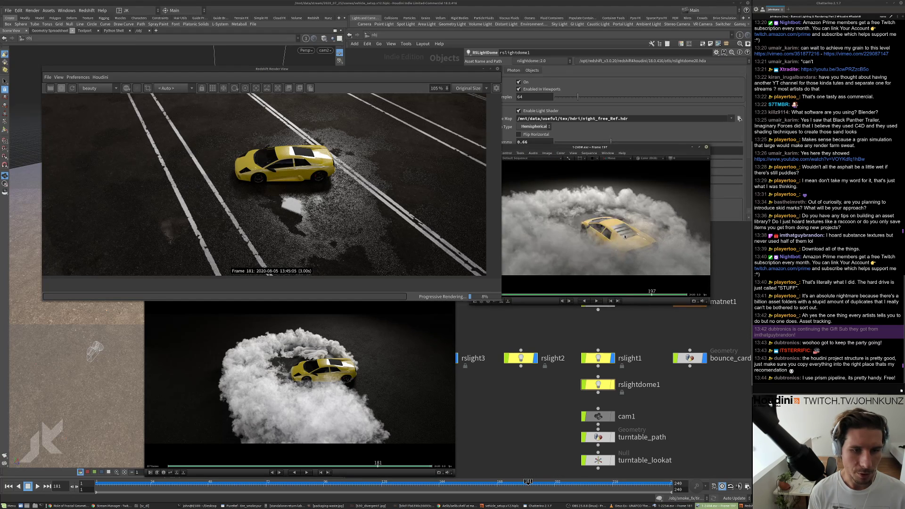
left_click_drag(527, 224, 573, 225)
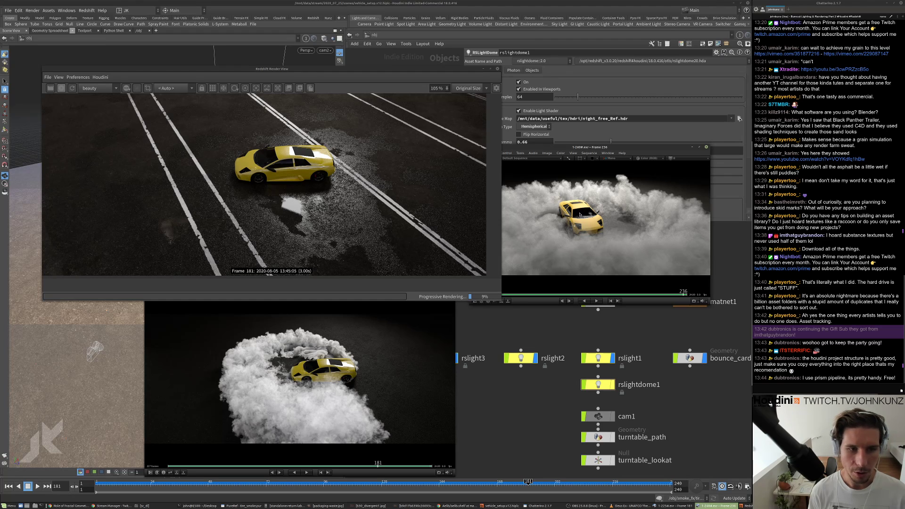
left_click_drag(667, 189, 642, 201)
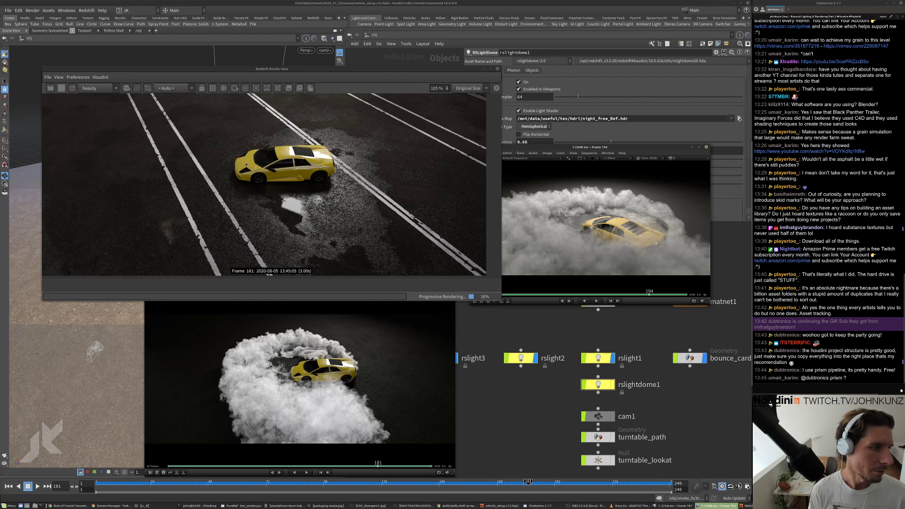
left_click(548, 319)
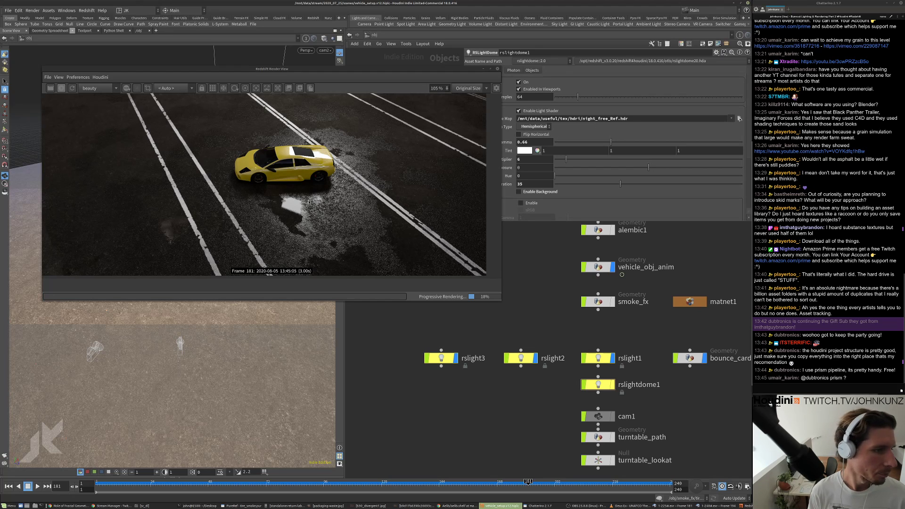
- Review the whole frame in the render, try a dome light intensity multiplier of 3, and settle on 2
scroll(302, 203, "down", 5)
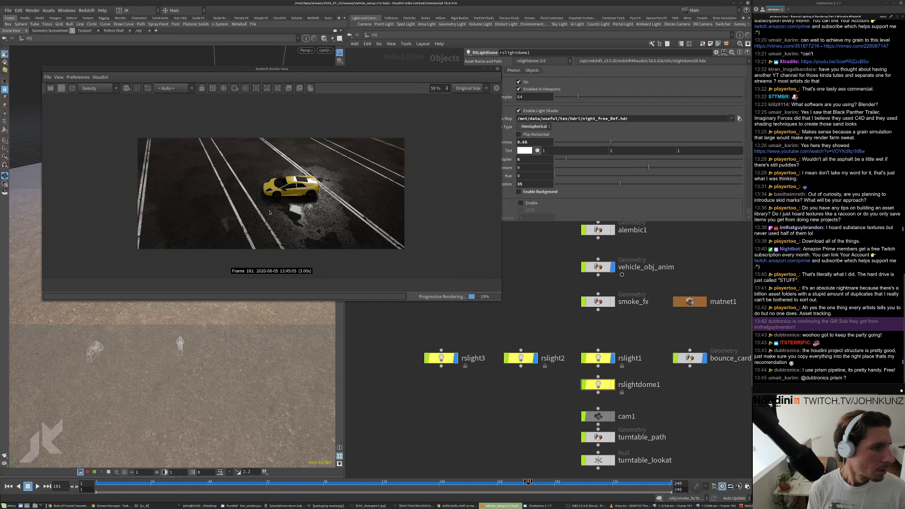
scroll(270, 212, "up", 5)
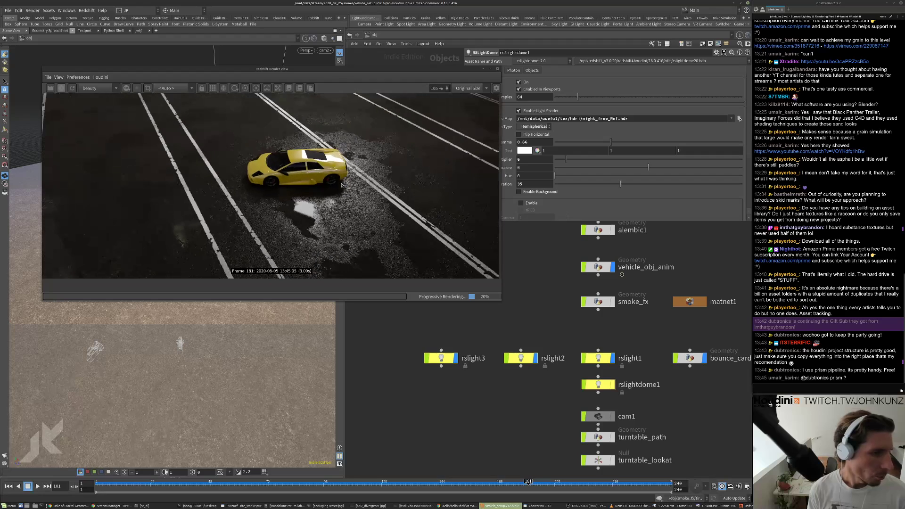
scroll(372, 141, "down", 2)
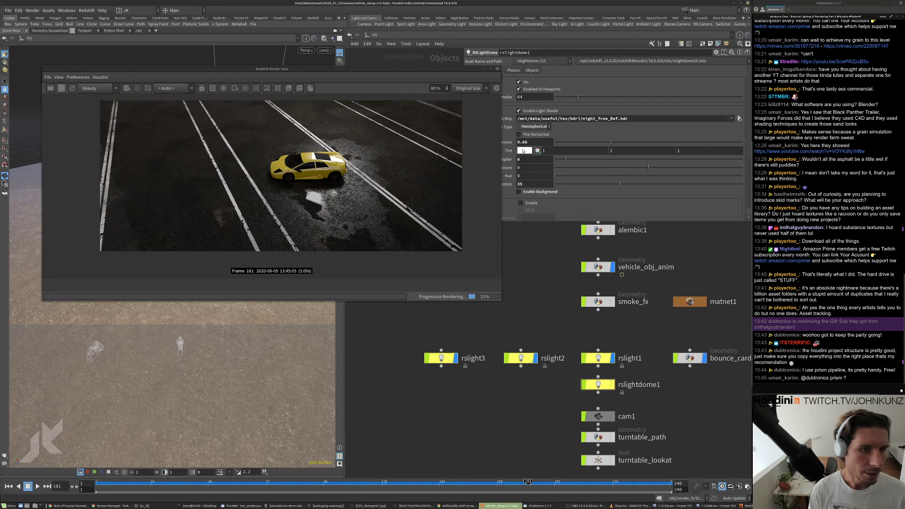
left_click(538, 159)
type("3")
key("Return")
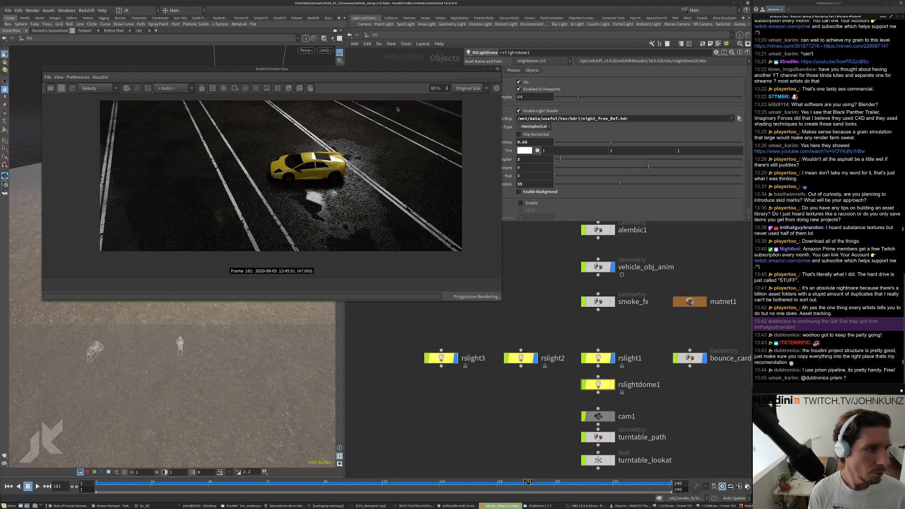
left_click(533, 159)
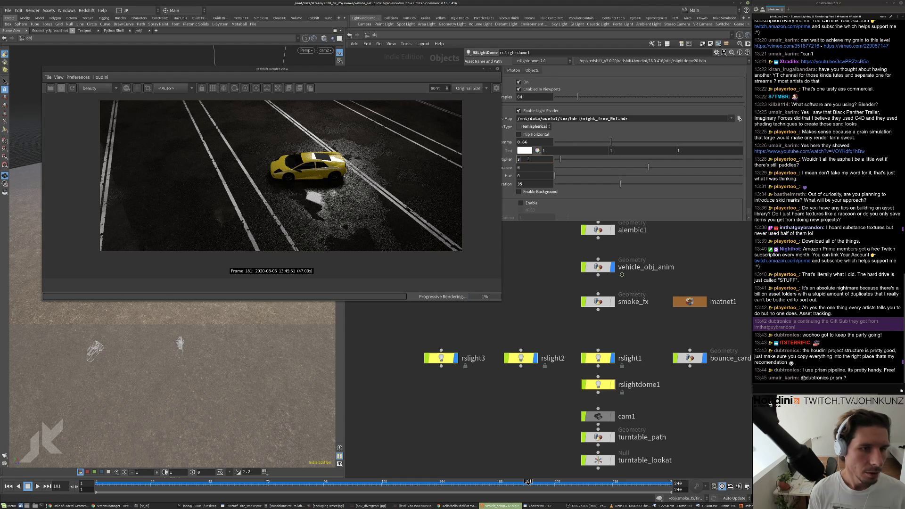
type("2")
key("Return")
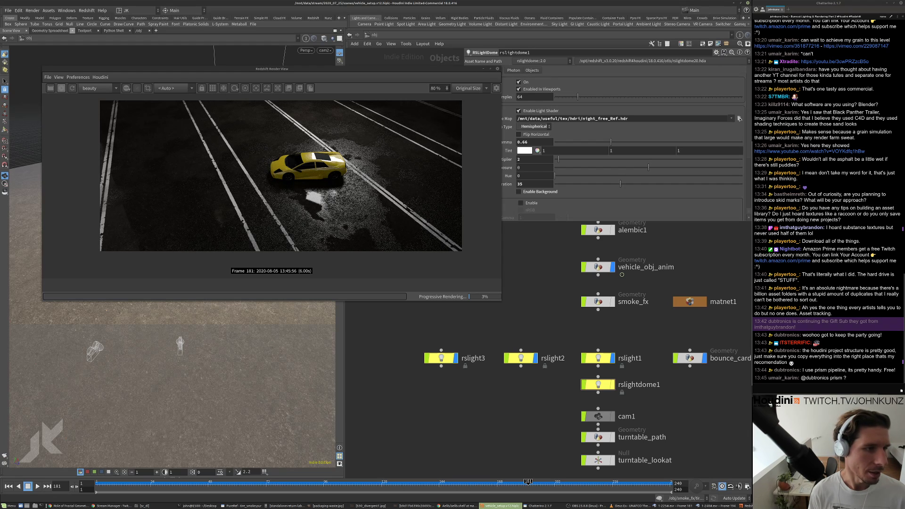
- Stop the current render, display the smoke_fx object, and re-render the scene with the tire smoke
middle_click_drag(530, 285, 521, 300)
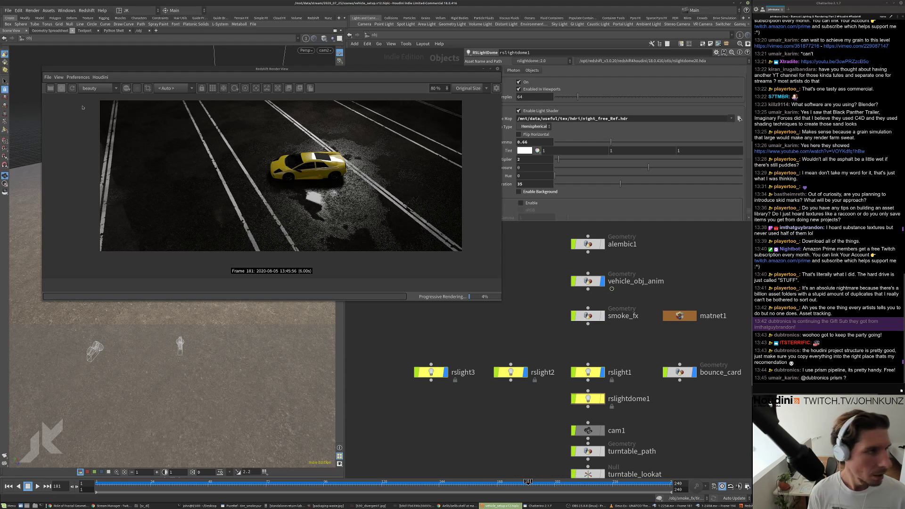
left_click(61, 88)
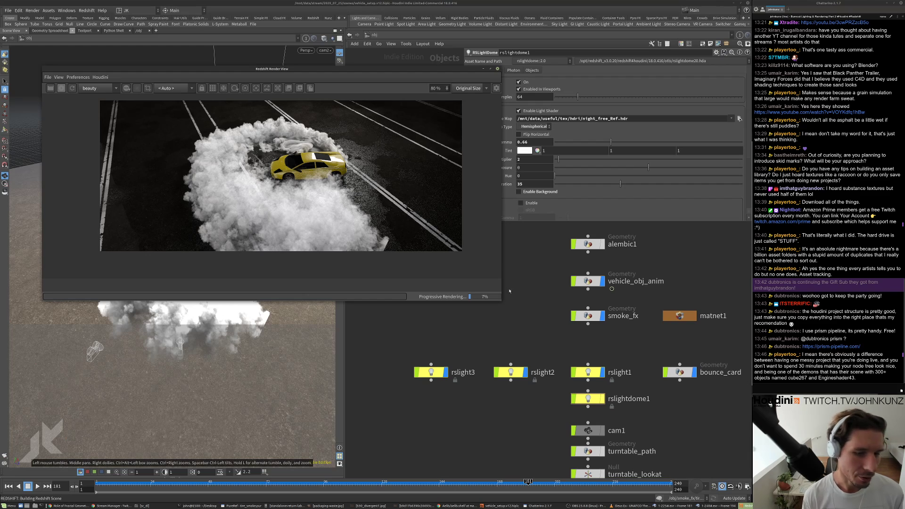
scroll(518, 290, "down", 3)
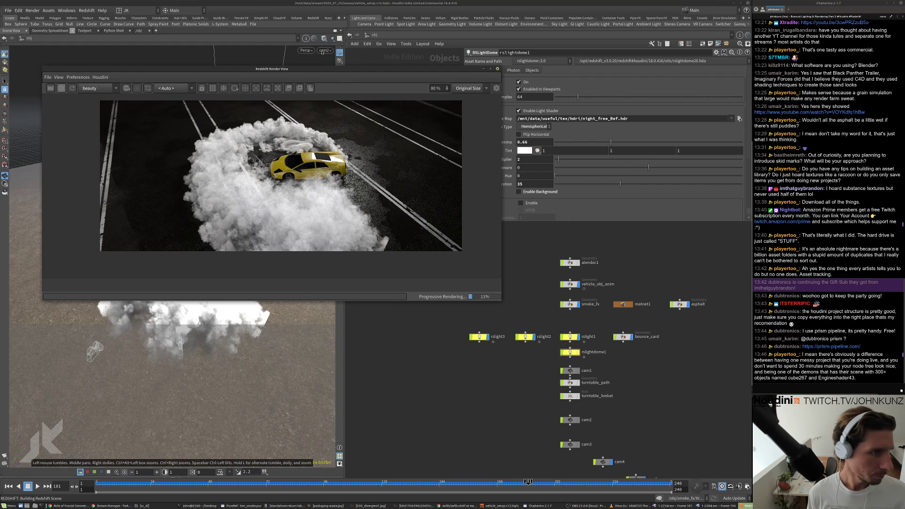
- Reposition the Redshift render view, stop the progressive render, and examine the smoke around the car up close
left_click_drag(371, 71, 360, 60)
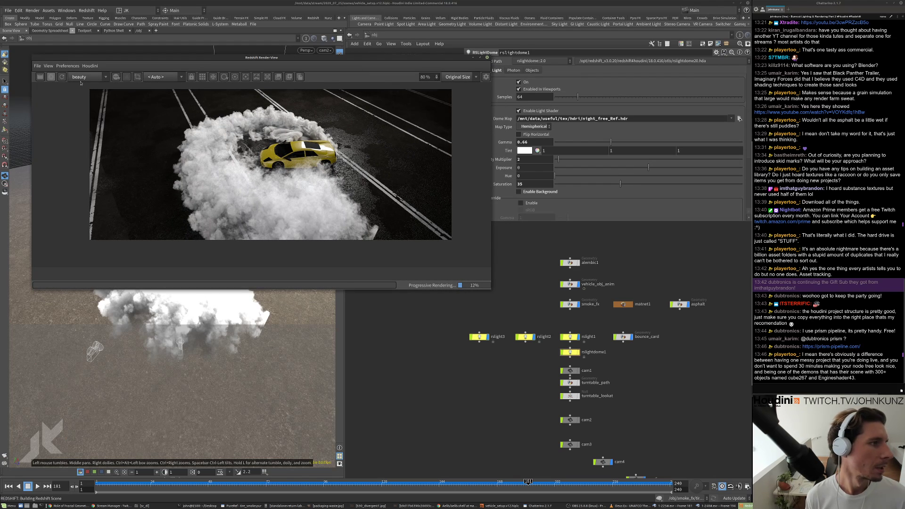
left_click(51, 78)
scroll(284, 151, "up", 4)
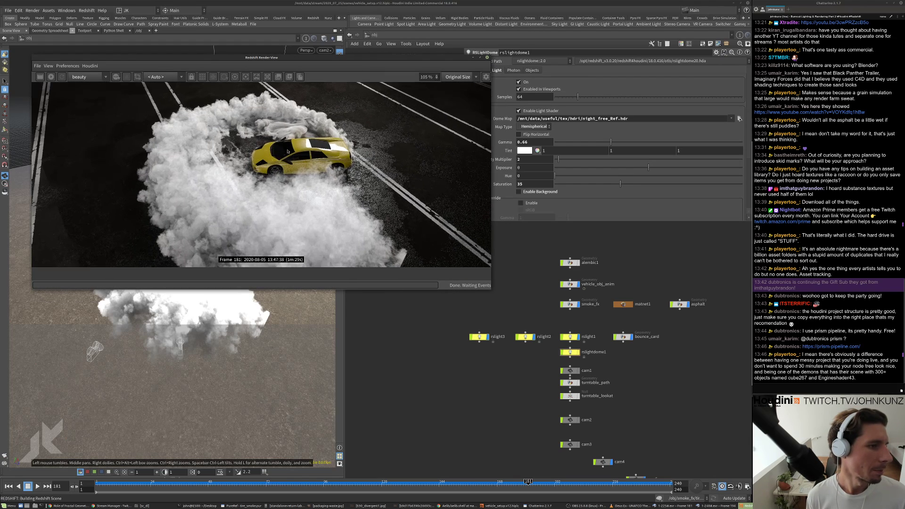
scroll(248, 130, "down", 2)
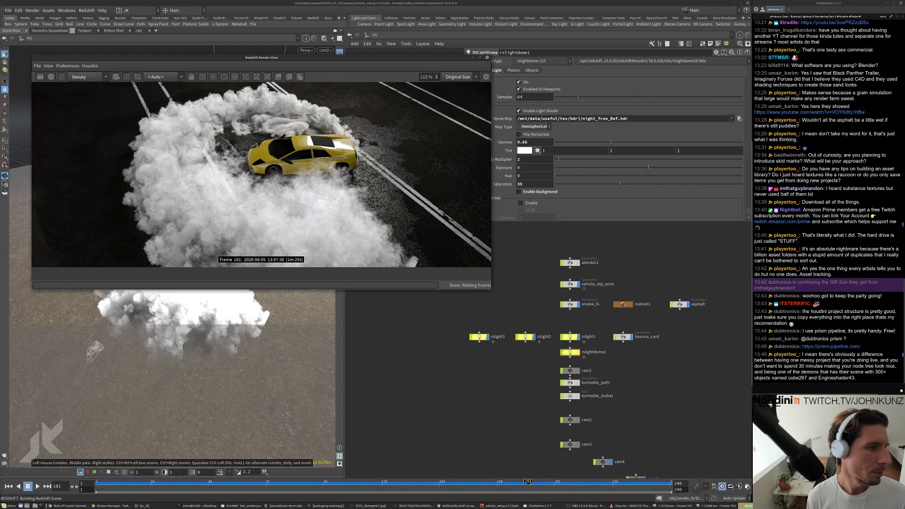
- Open the smoke_fx network and check the voxel details of the RNDR node and the node above it
scroll(257, 145, "up", 2)
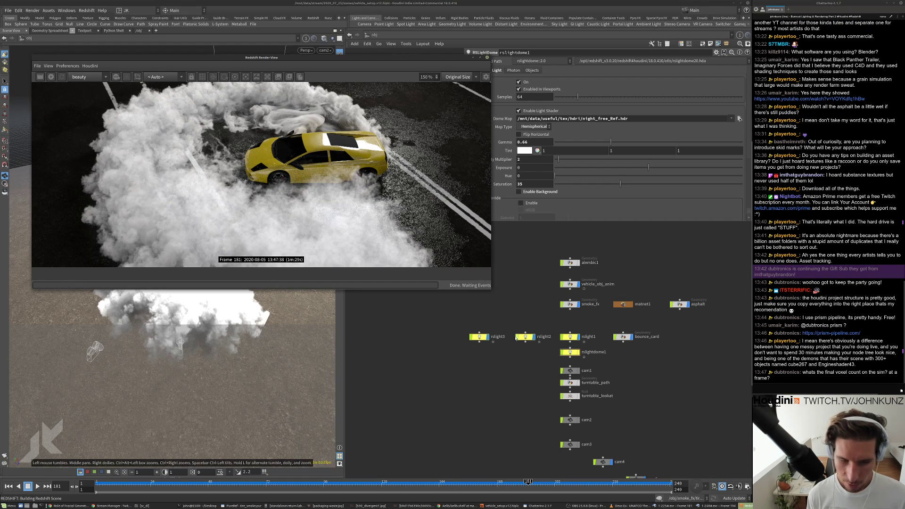
scroll(565, 304, "up", 3)
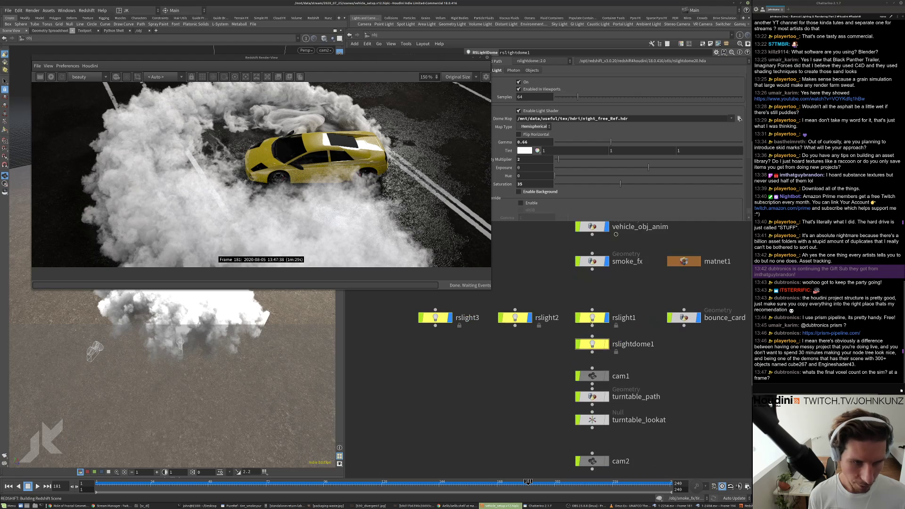
double_click(578, 303)
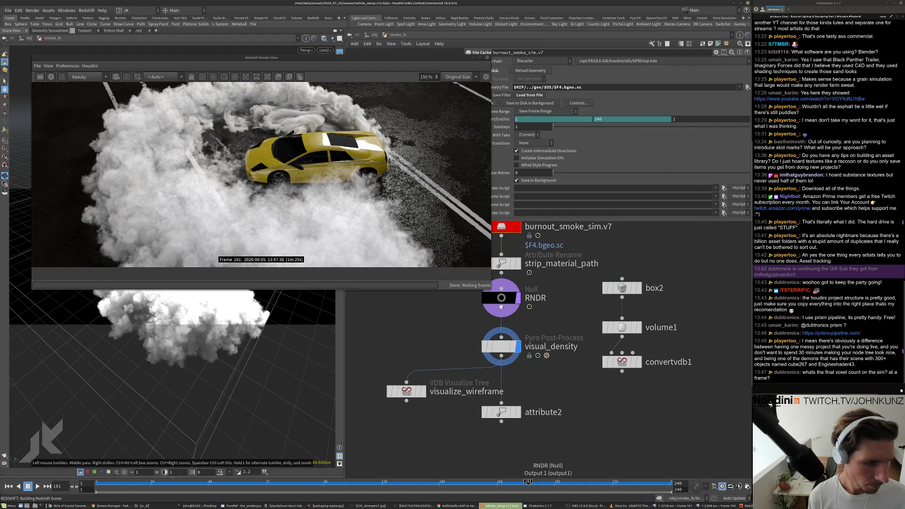
middle_click(503, 300)
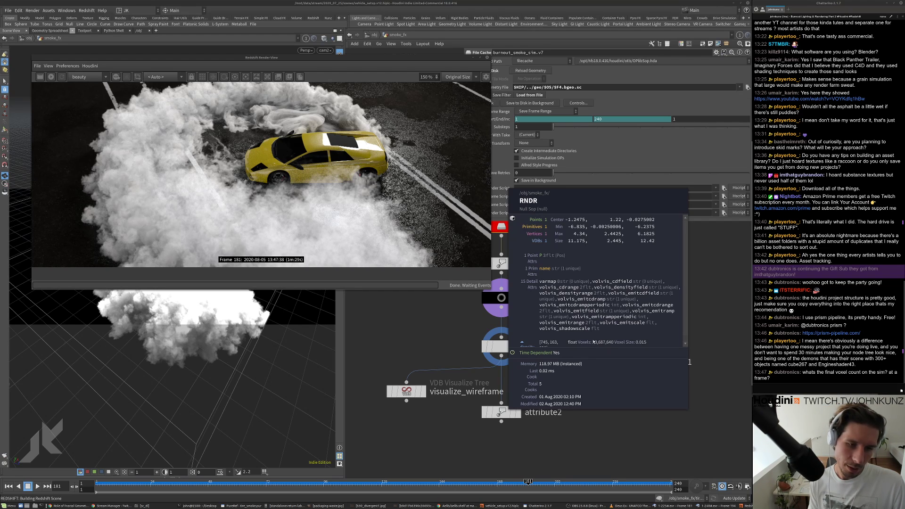
scroll(595, 342, "down", 1)
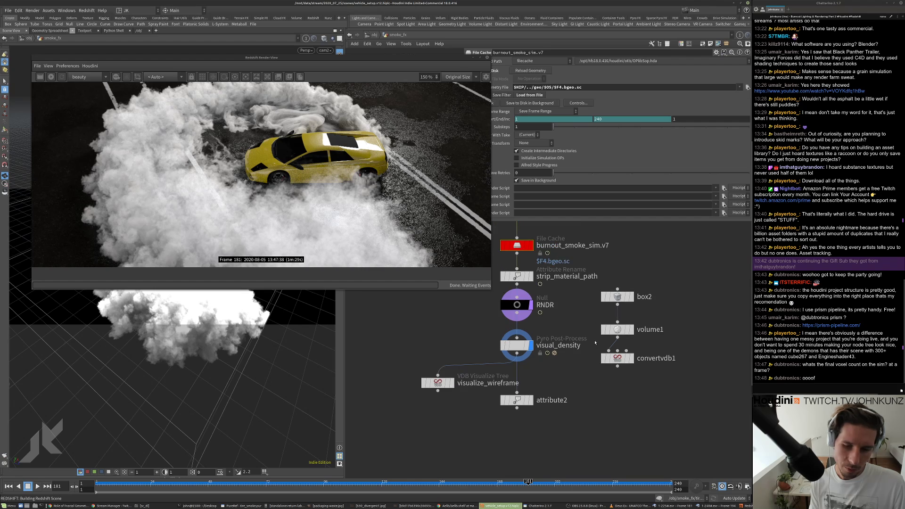
scroll(594, 342, "up", 2)
scroll(594, 343, "down", 1)
middle_click_drag(542, 317, 551, 340)
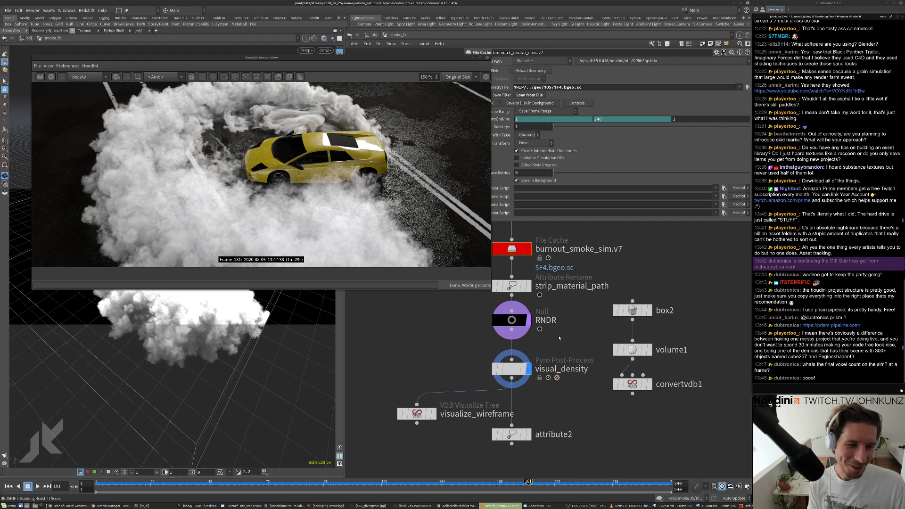
middle_click(512, 289)
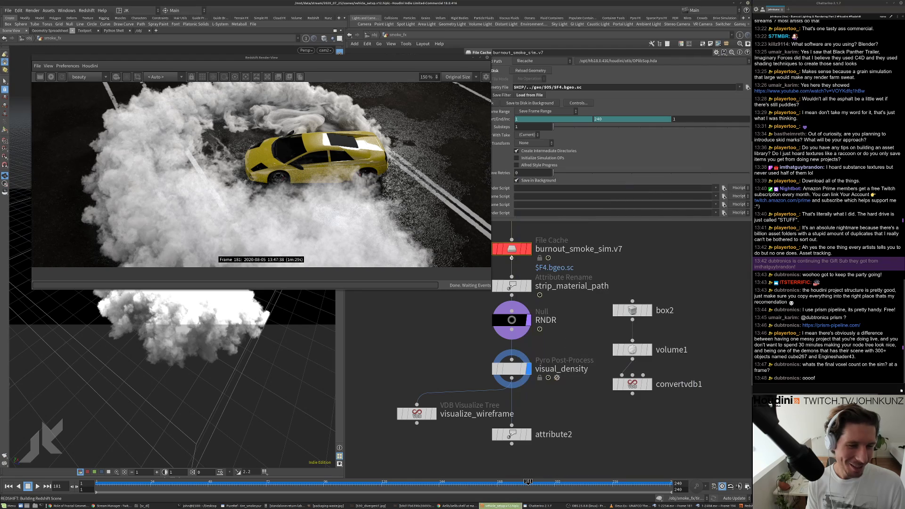
middle_click(517, 292)
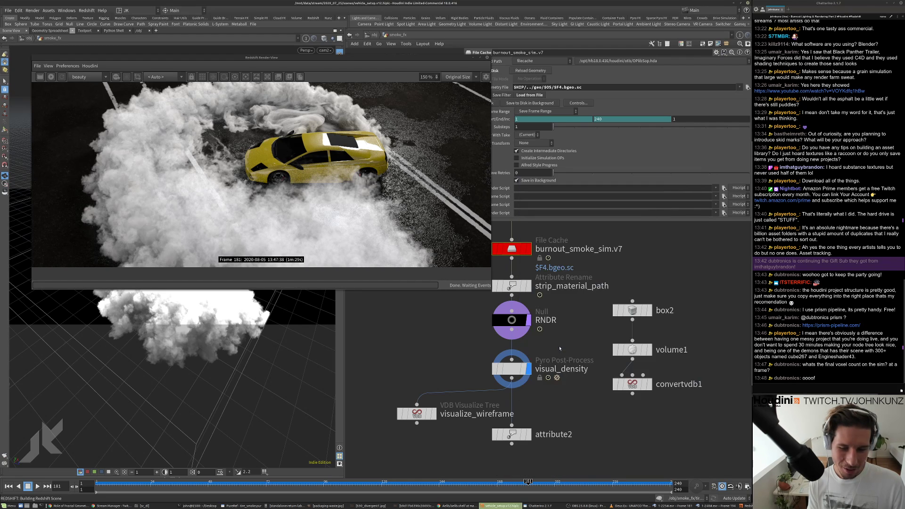
- Examine the rendered smoke and car both up close and as a whole frame
scroll(521, 298, "down", 5)
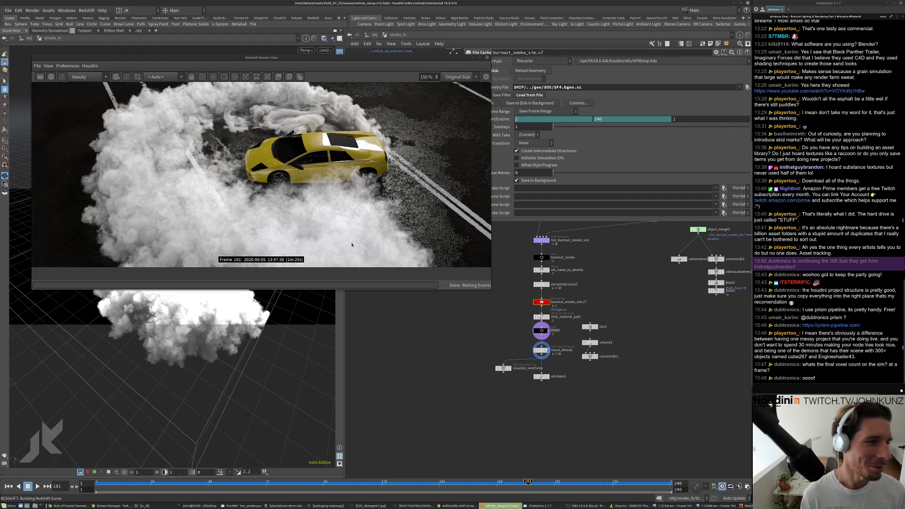
scroll(243, 154, "down", 3)
scroll(188, 207, "up", 2)
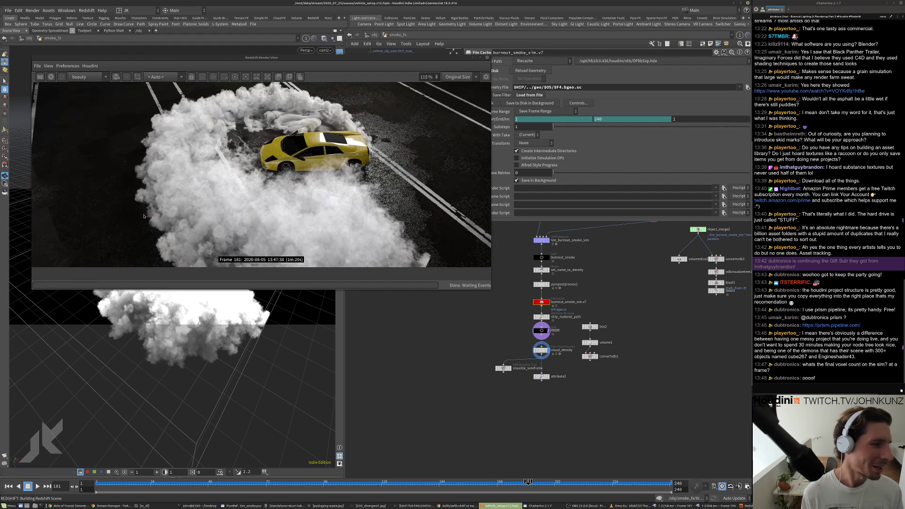
scroll(244, 181, "down", 2)
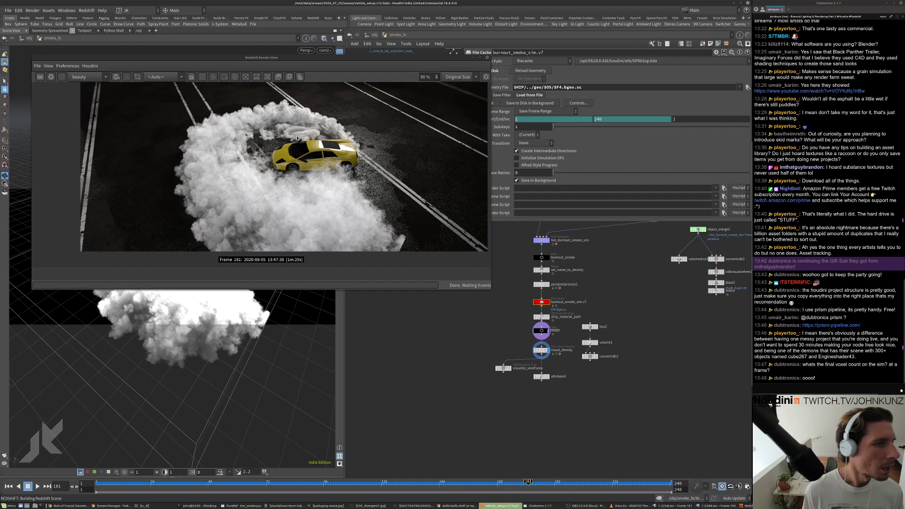
scroll(389, 189, "up", 5)
scroll(412, 191, "down", 7)
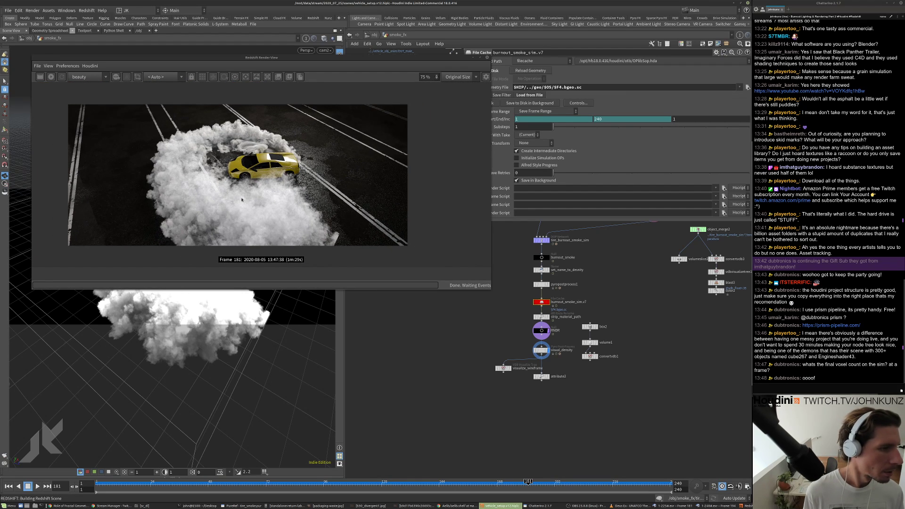
middle_click_drag(505, 283, 519, 294)
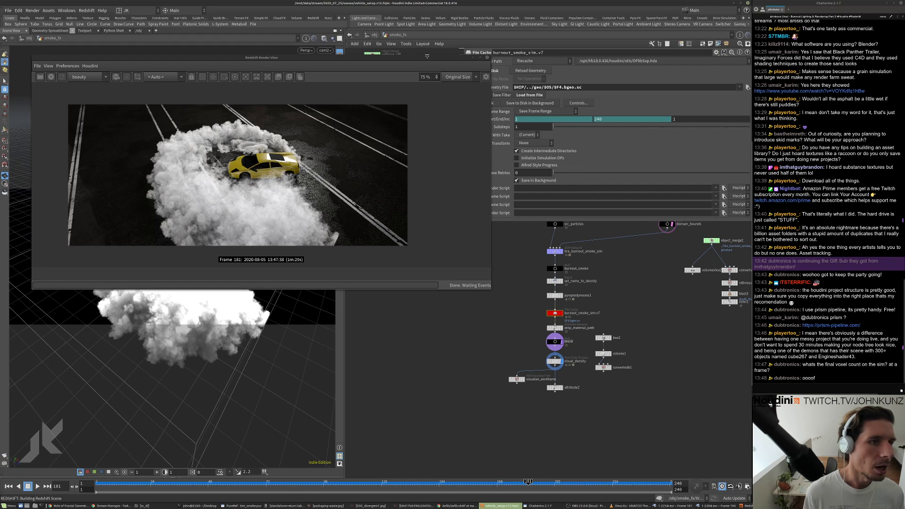
- Collapse the Redshift render view, leave smoke_fx, and open vehicle_obj_anim at its glass, metal and body material branches
double_click(426, 57)
middle_click_drag(440, 243, 437, 262)
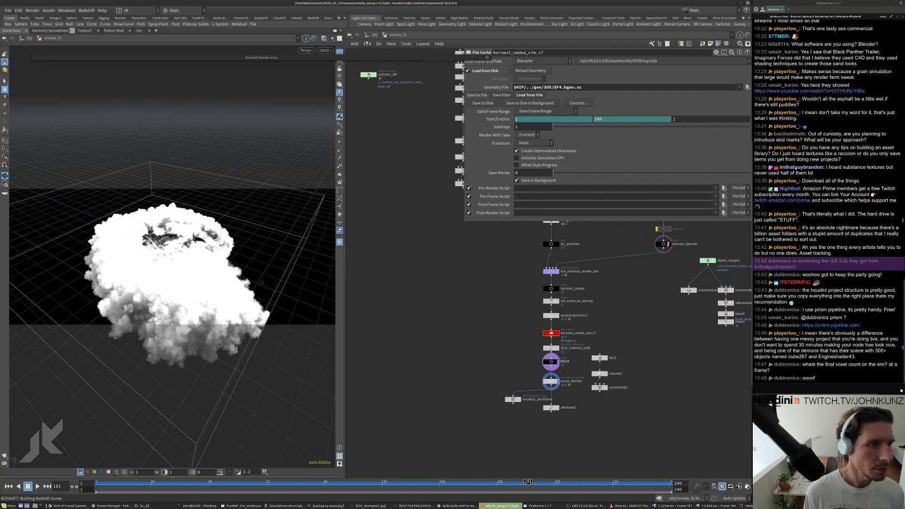
key("u")
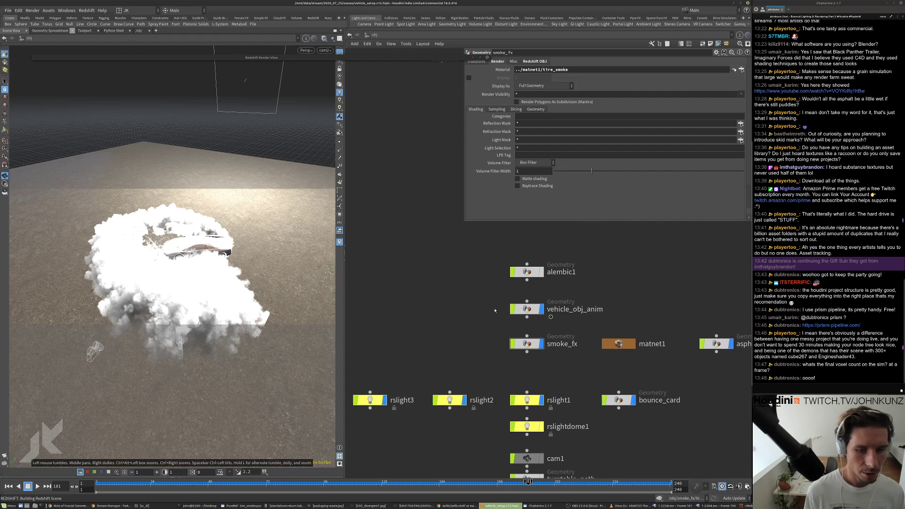
double_click(526, 309)
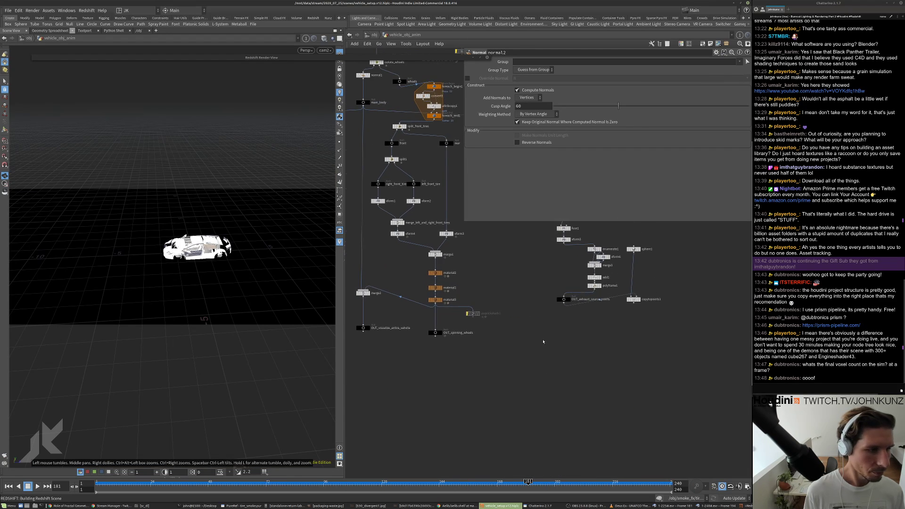
scroll(543, 342, "down", 5)
middle_click_drag(362, 305, 438, 308)
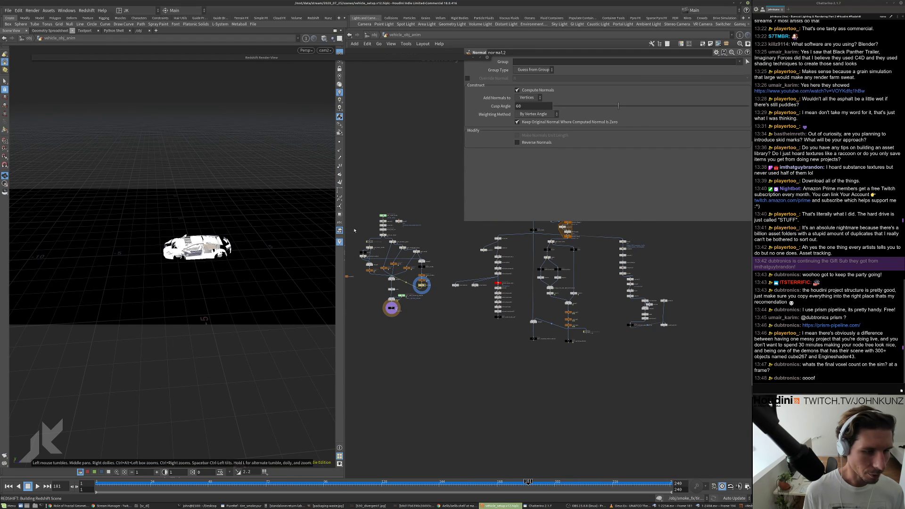
scroll(371, 278, "up", 6)
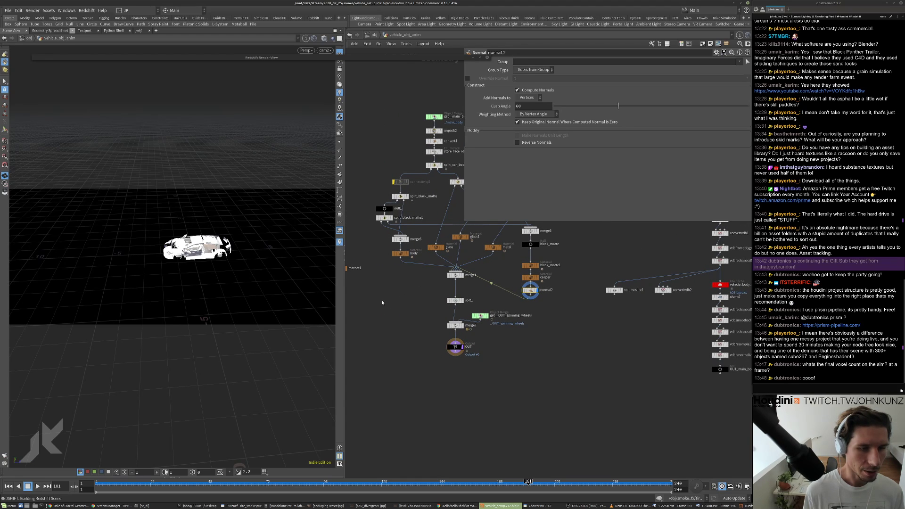
middle_click_drag(382, 302, 421, 364)
scroll(516, 301, "up", 3)
middle_click_drag(517, 300, 529, 334)
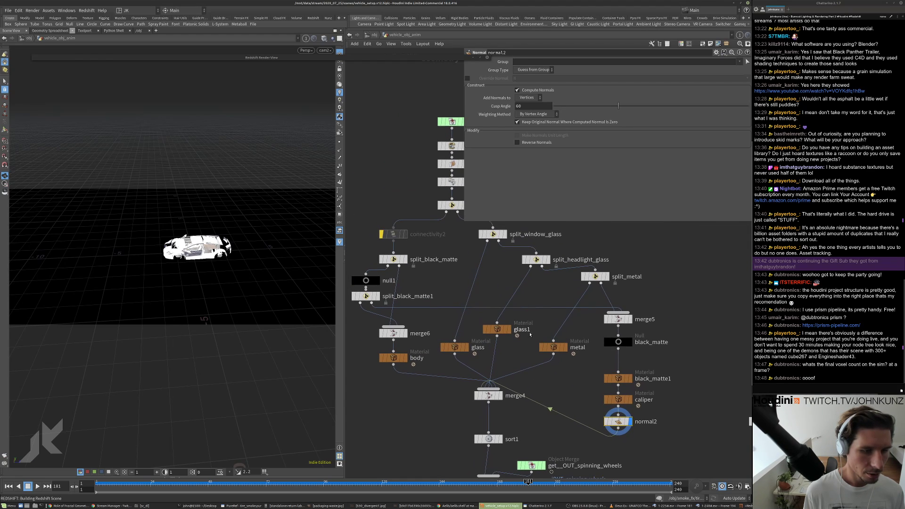
- Display the split_headlight_glass node, frame its geometry, and inspect the car's light covers up close
left_click(547, 260)
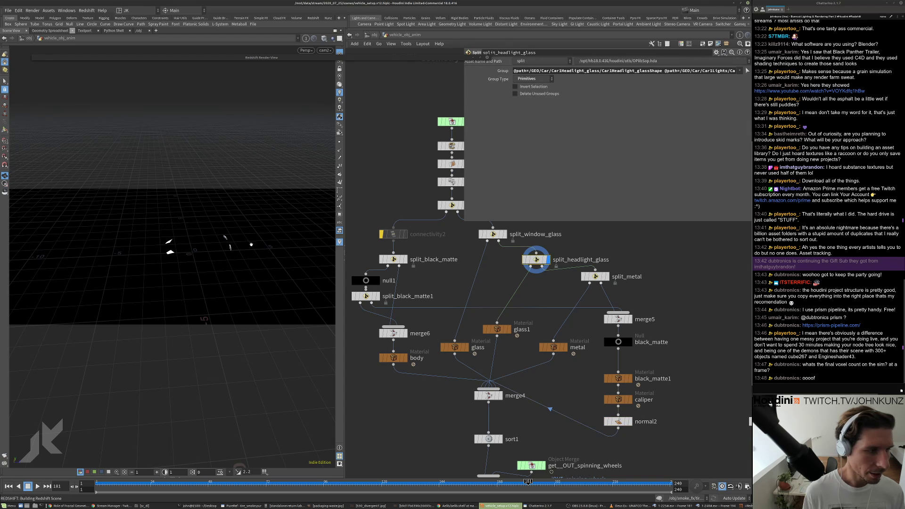
key("g")
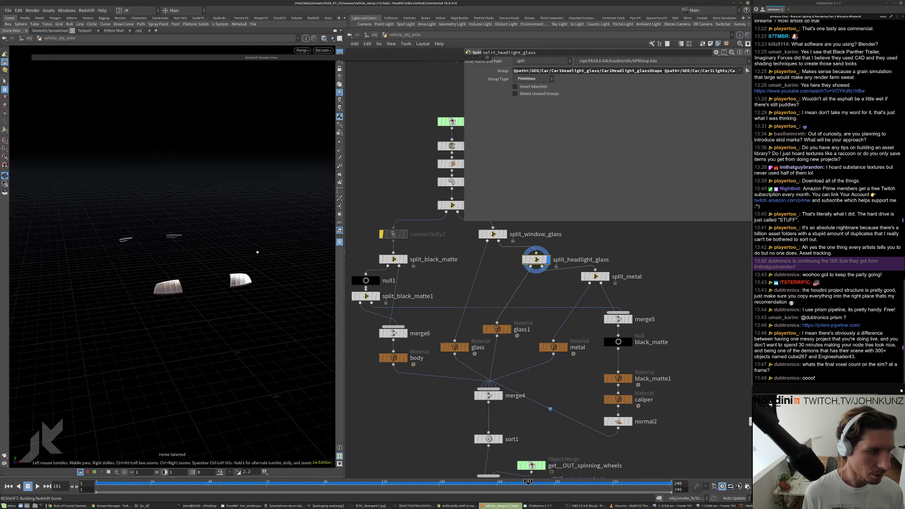
left_click_drag(265, 269, 302, 271)
middle_click_drag(301, 271, 308, 242)
right_click_drag(308, 243, 199, 285)
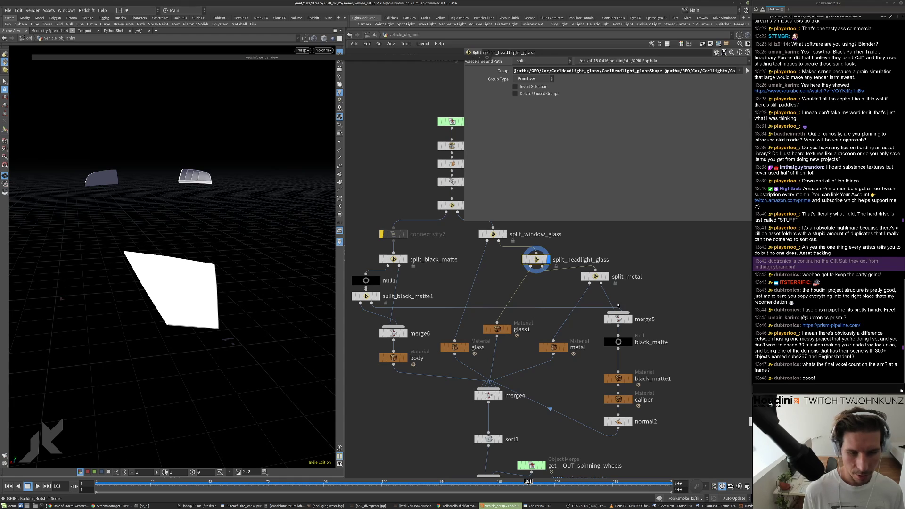
- Display the metal material node and inspect the car's metal parts from several angles for headlight geometry
left_click(565, 346)
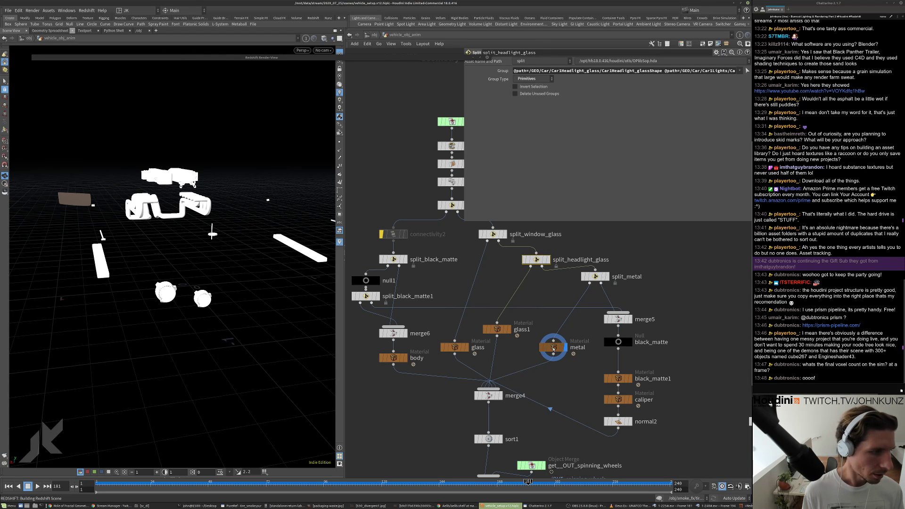
left_click(553, 347)
left_click_drag(264, 286, 233, 244)
right_click_drag(234, 244, 263, 232)
left_click_drag(262, 232, 268, 230)
right_click_drag(268, 230, 243, 236)
left_click_drag(235, 260, 211, 237)
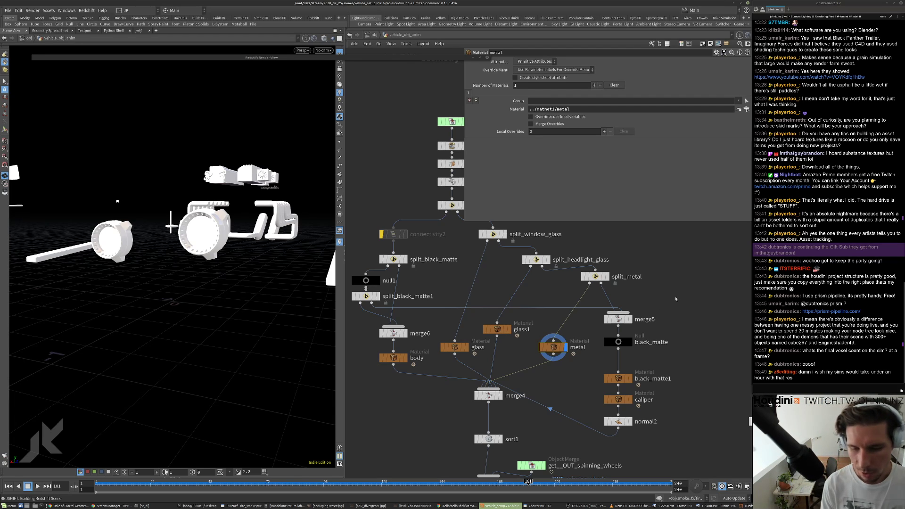
right_click_drag(292, 219, 257, 238)
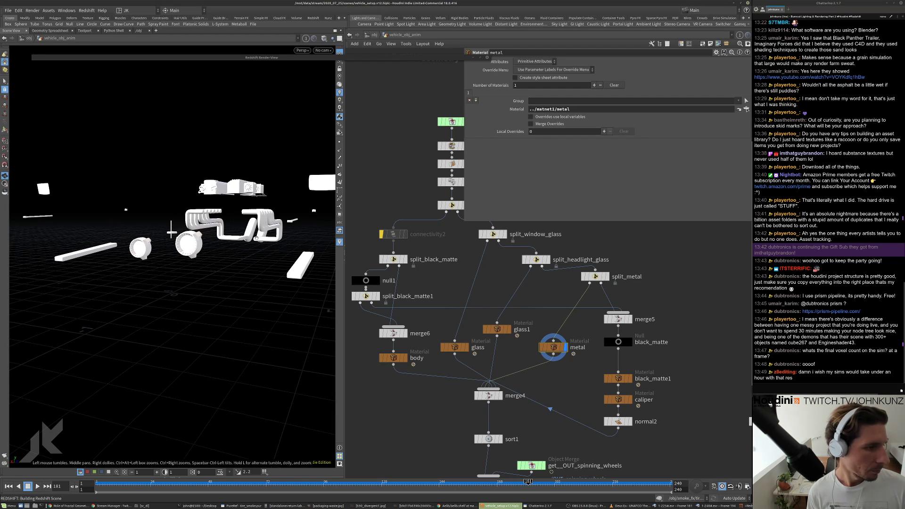
left_click_drag(248, 239, 260, 220)
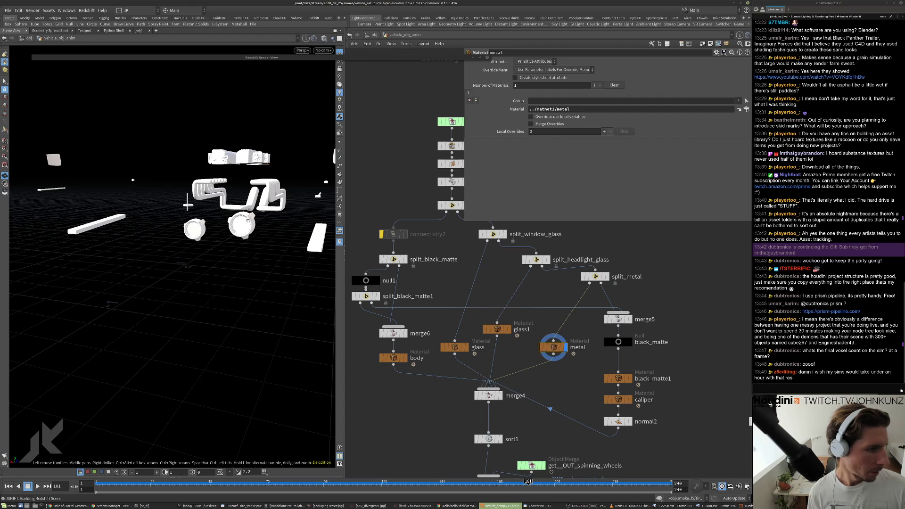
middle_click_drag(246, 235, 236, 203)
mouse_move(235, 202)
right_mouse_down()
mouse_move(248, 222)
mouse_move(245, 188)
right_mouse_up()
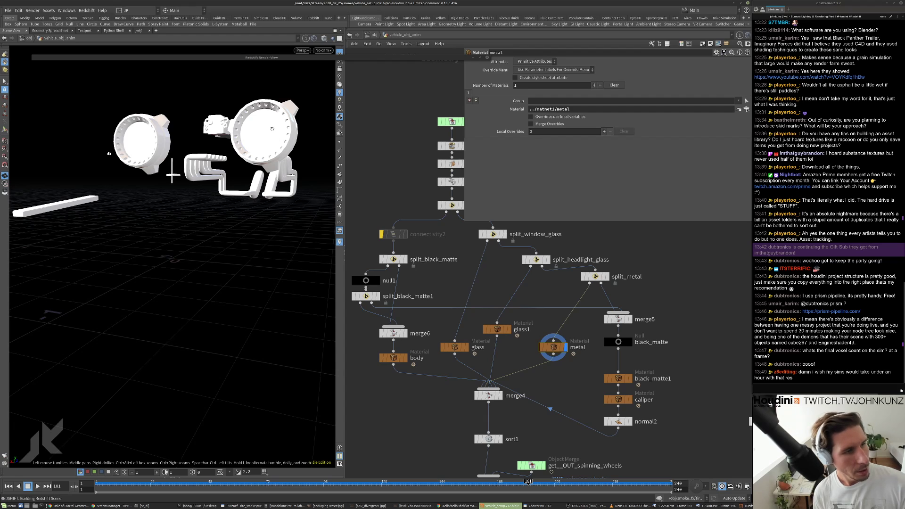
left_click_drag(273, 128, 223, 260)
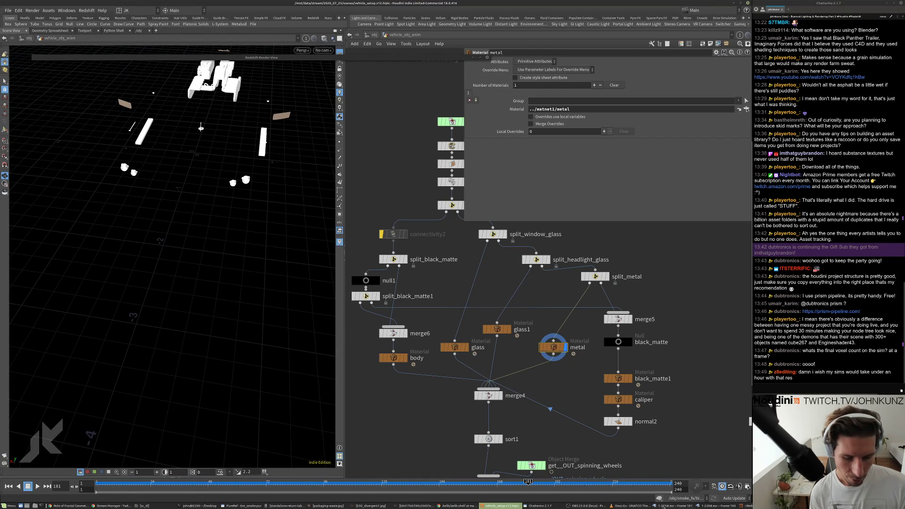
- Bring up the reference image board and study the lit headlights on the green GT3RS photos
left_click(240, 506)
double_click(398, 247)
scroll(434, 259, "up", 4)
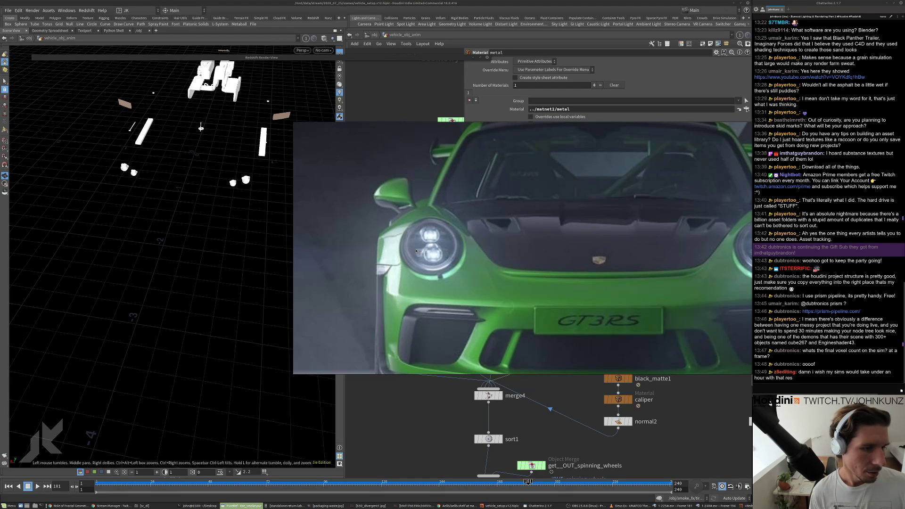
scroll(500, 297, "down", 6)
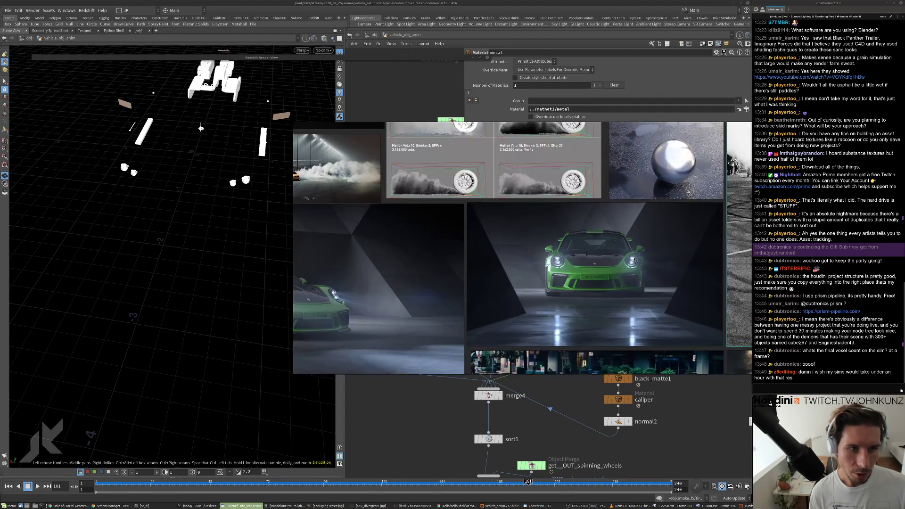
scroll(482, 299, "up", 3)
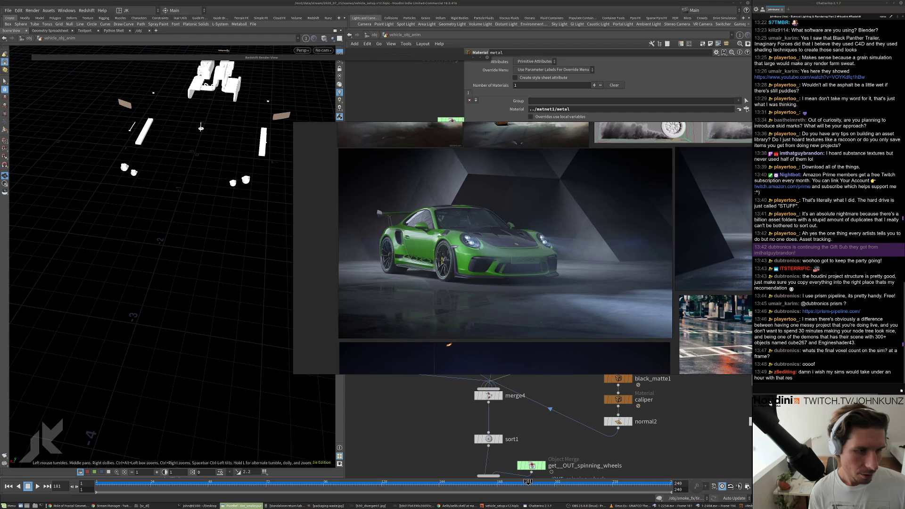
scroll(468, 243, "up", 2)
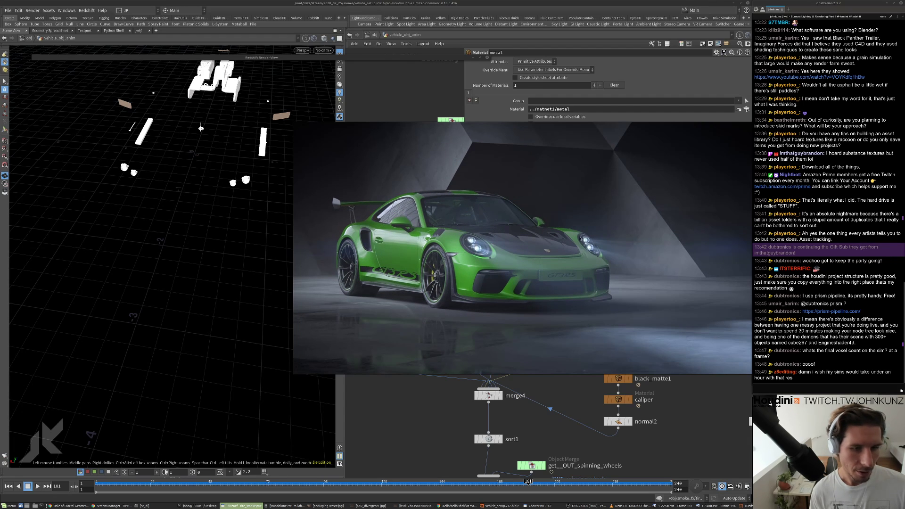
scroll(596, 247, "up", 3)
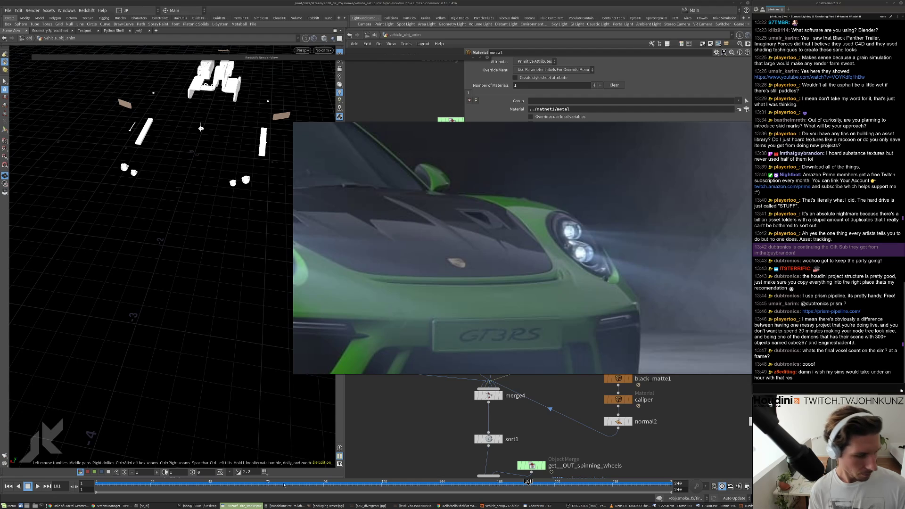
left_click(457, 506)
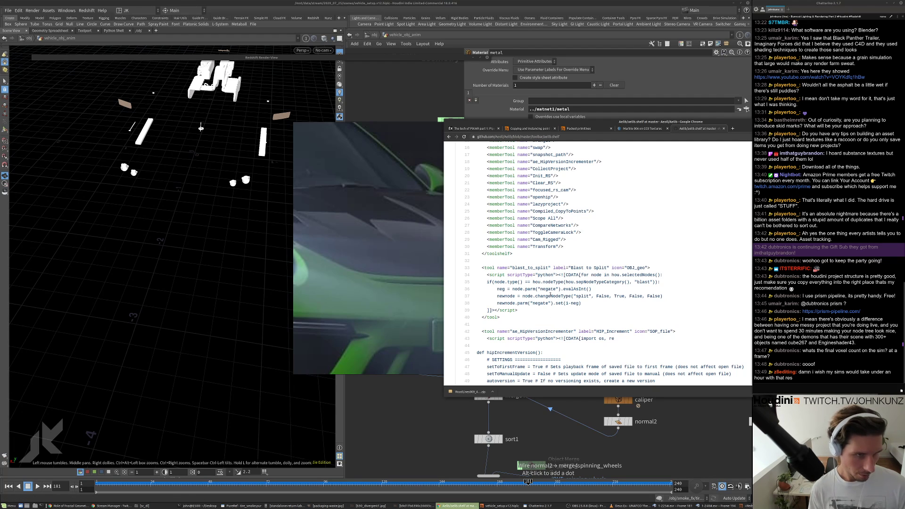
left_click(519, 136)
type("marc")
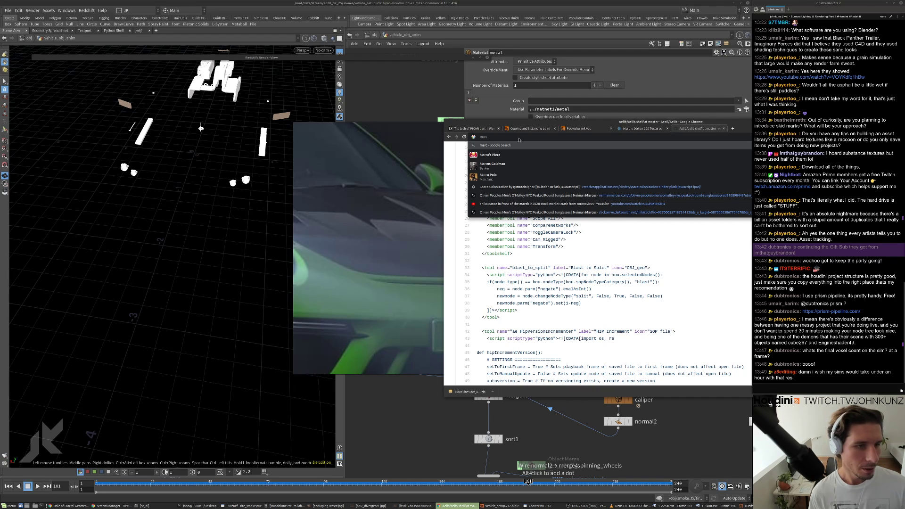
key("BackSpace")
key("BackSpace")
key("BackSpace")
key("BackSpace")
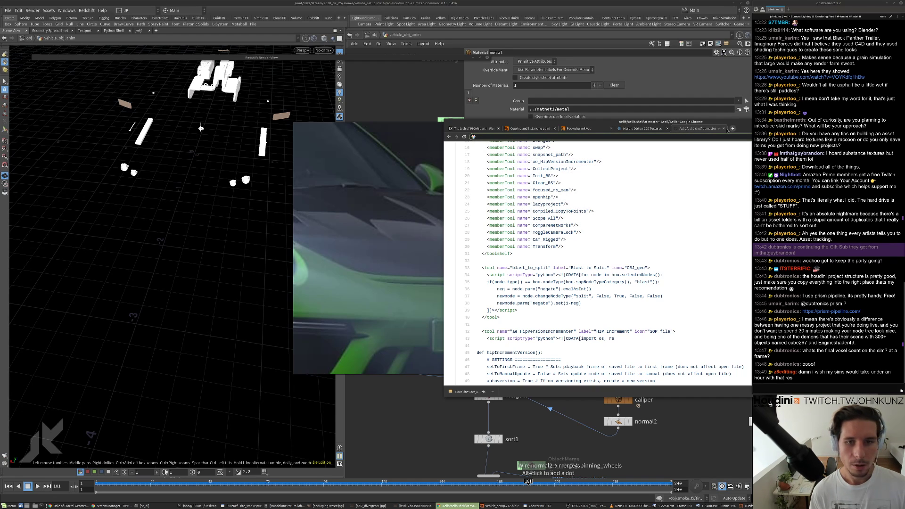
left_click(723, 129)
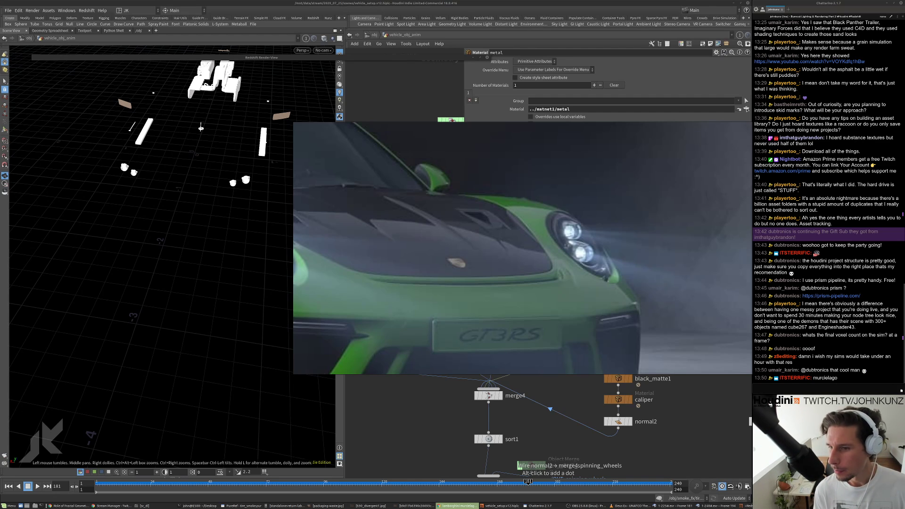
- Bring up the browser's image results for "lamborghini murcielago night" and look through them for cars with lit headlights
left_click_drag(750, 140, 254, 141)
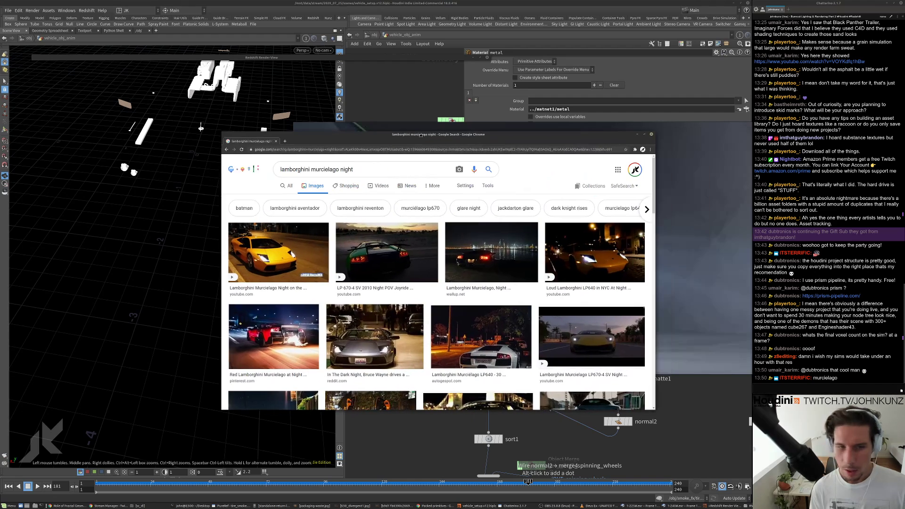
scroll(579, 260, "down", 4)
left_click(579, 260)
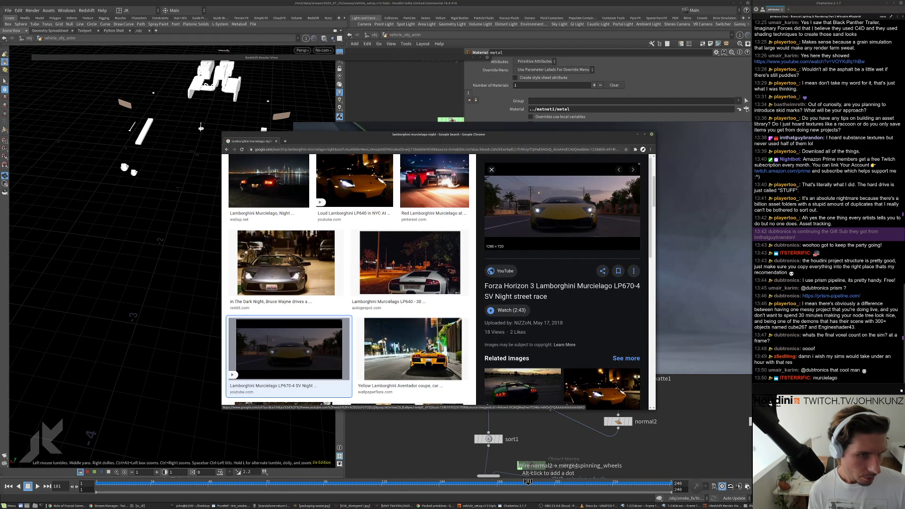
scroll(452, 307, "down", 3)
scroll(453, 307, "down", 3)
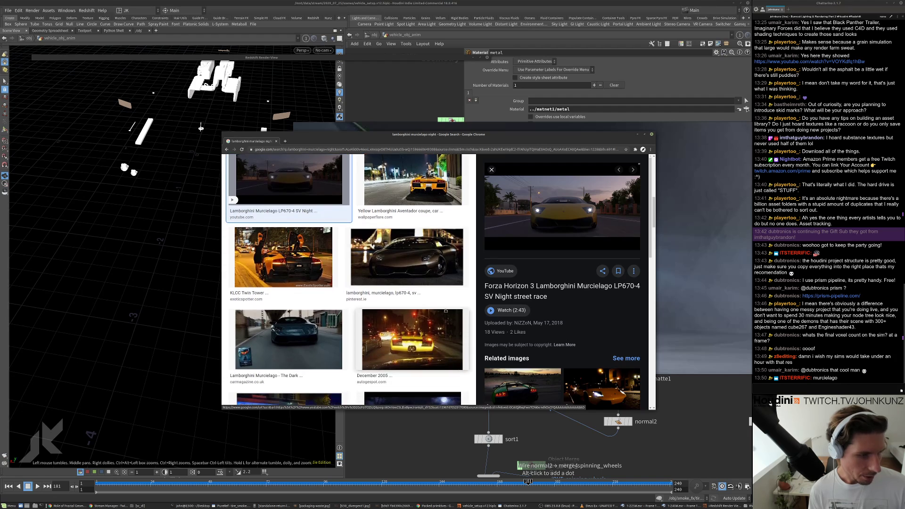
scroll(549, 321, "down", 3)
scroll(550, 321, "down", 4)
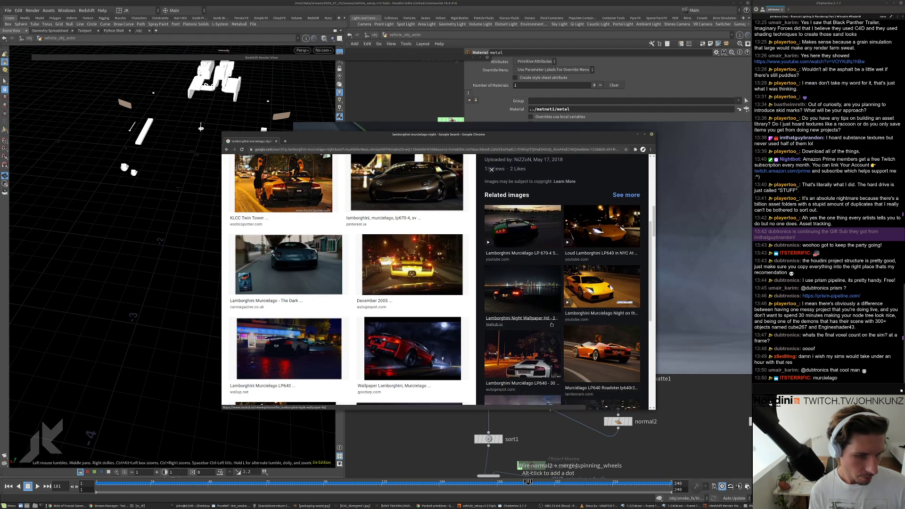
scroll(358, 328, "down", 2)
scroll(358, 328, "down", 2)
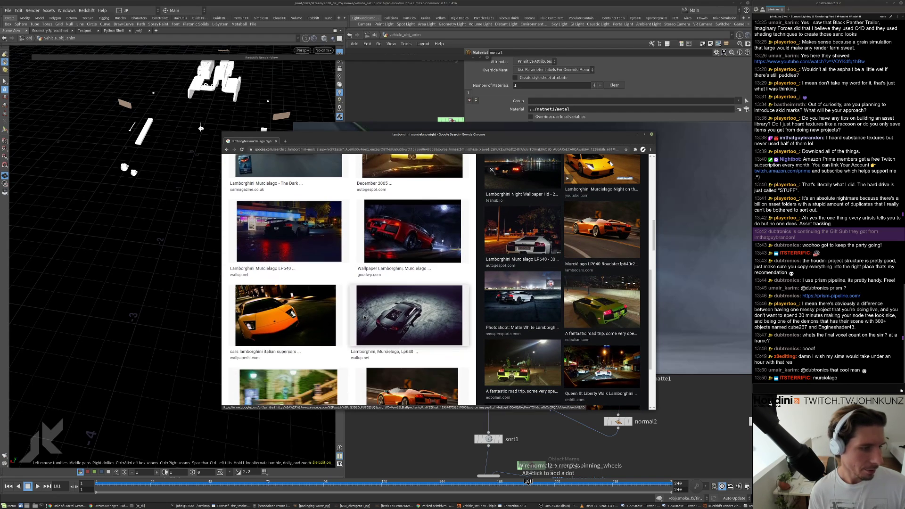
scroll(360, 317, "down", 10)
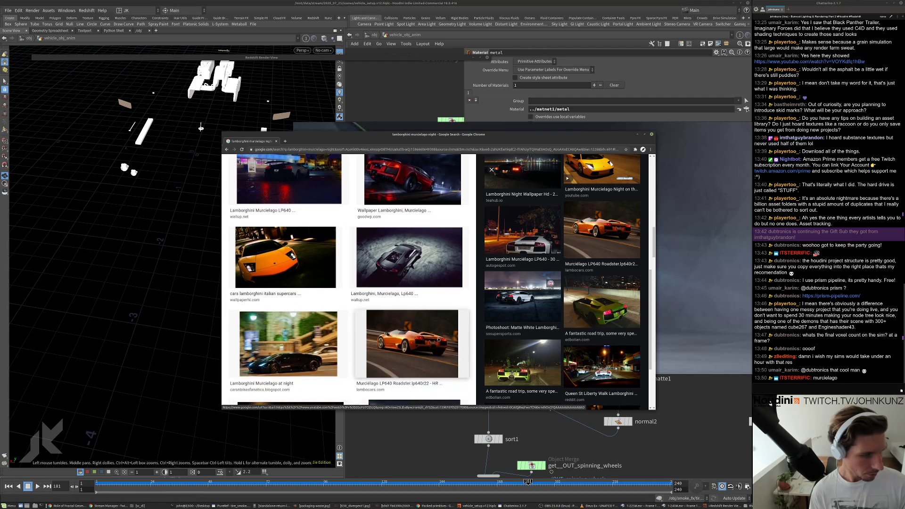
- Open the Leopard Lamborghini Murcielago night image and study its lit headlights, checking the related and further results
left_click(329, 231)
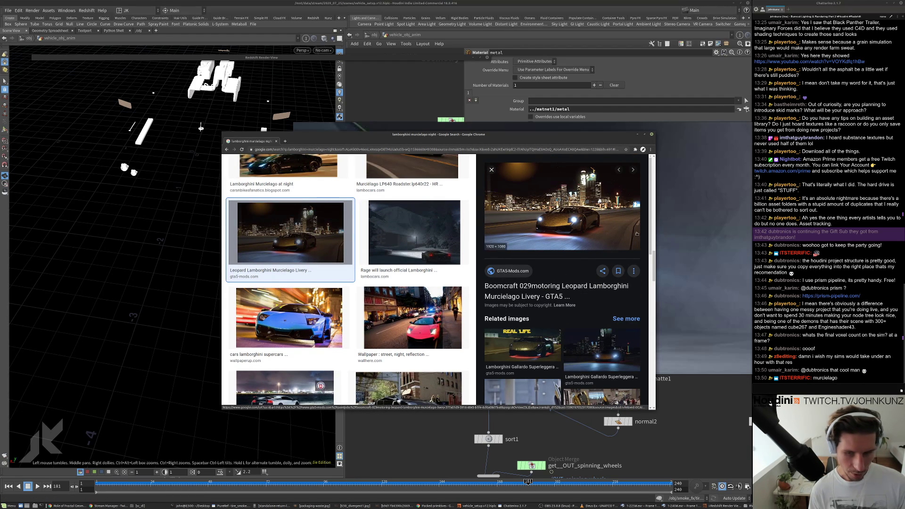
scroll(608, 246, "down", 3)
scroll(526, 321, "down", 5)
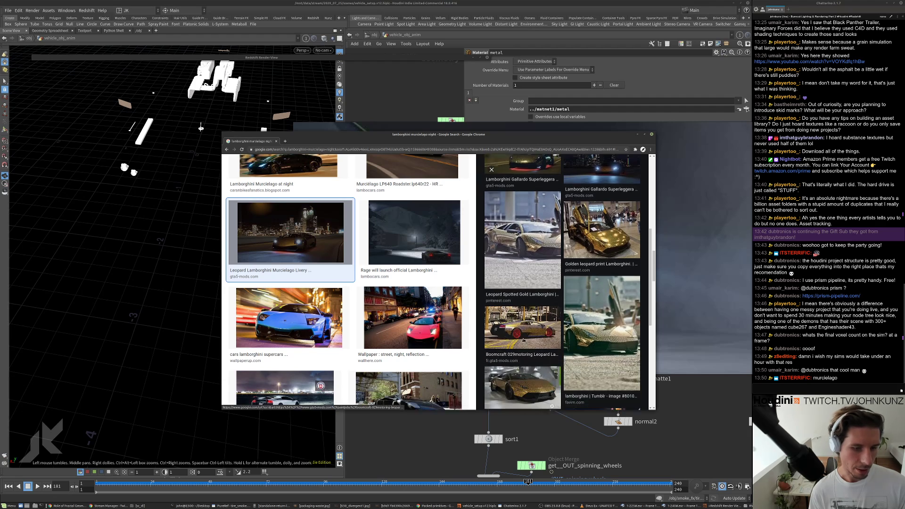
scroll(418, 320, "down", 2)
scroll(418, 319, "down", 5)
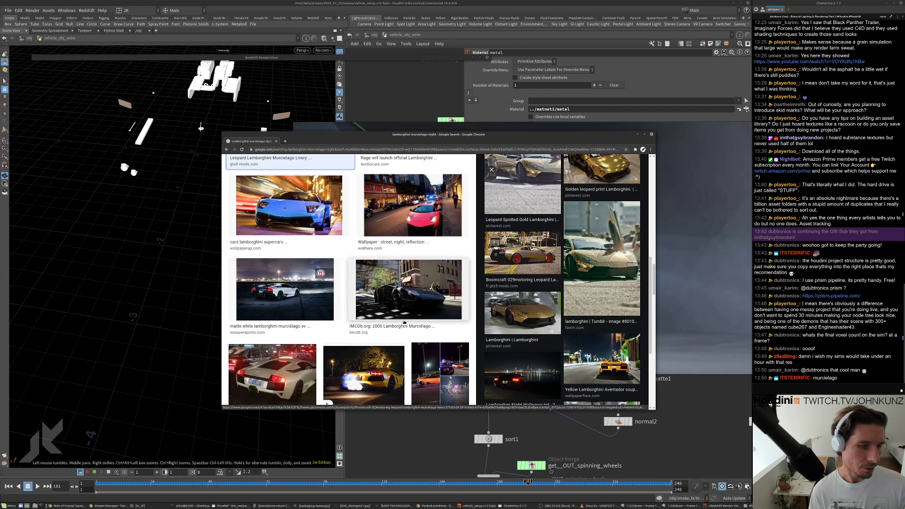
scroll(333, 318, "down", 3)
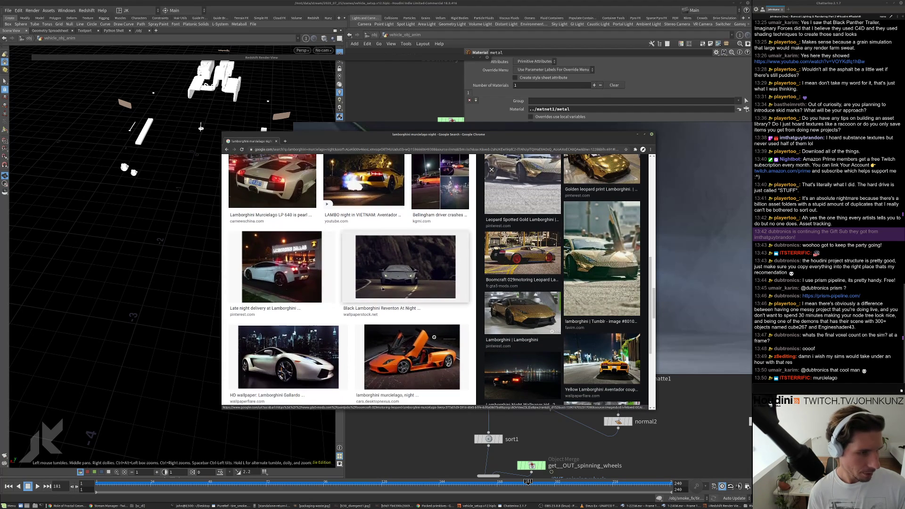
scroll(406, 335, "down", 2)
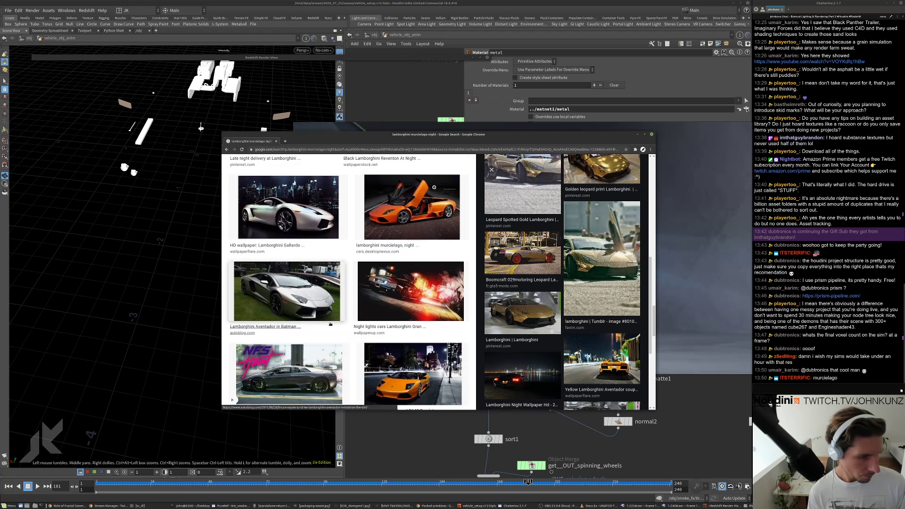
scroll(377, 329, "down", 2)
scroll(364, 327, "down", 5)
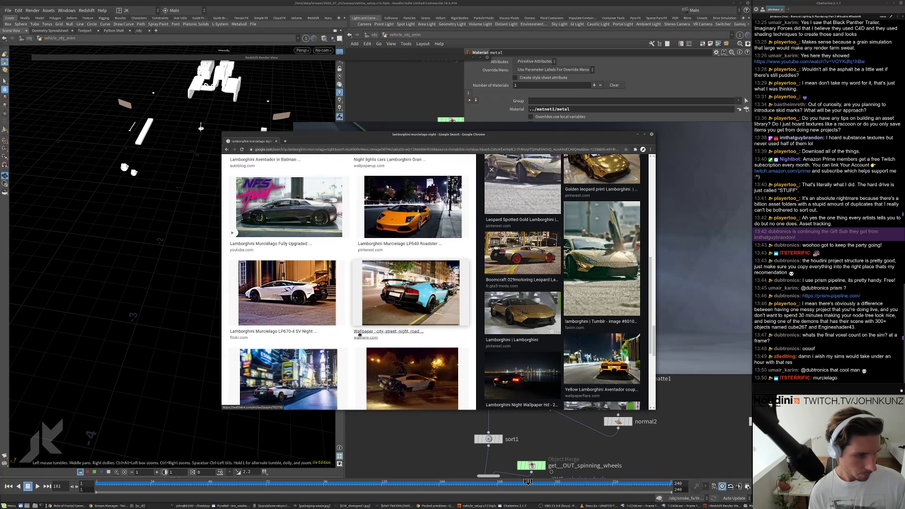
- Open the Liberty Walk Lamborghini Aventador SV photo and examine the headlights in it and in related Aventador images
left_click(412, 303)
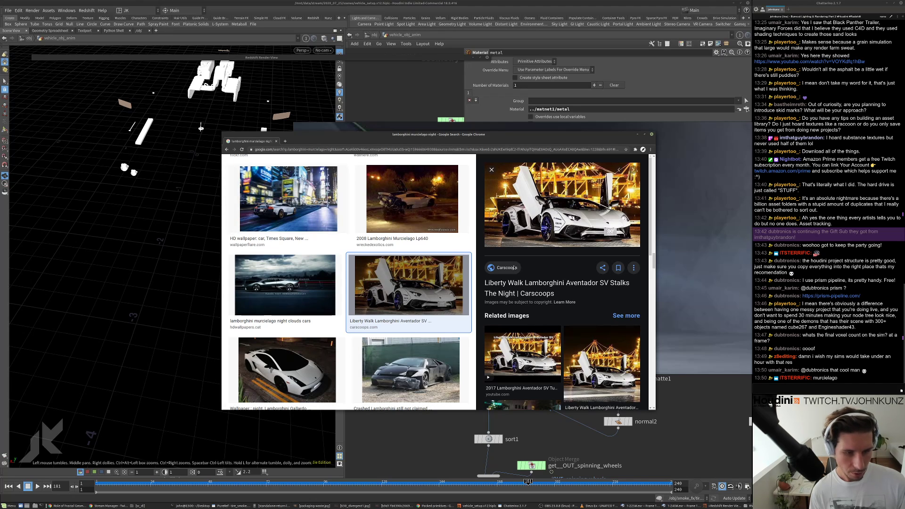
scroll(560, 349, "down", 10)
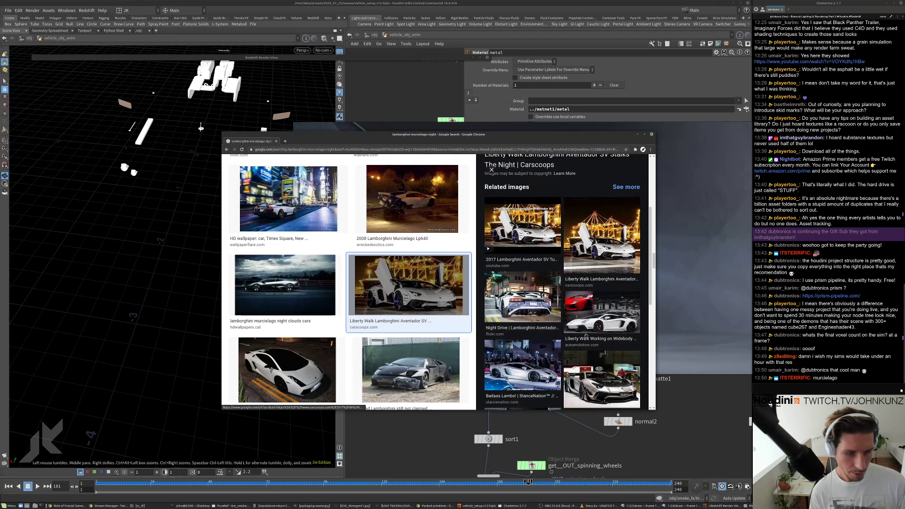
scroll(584, 330, "down", 5)
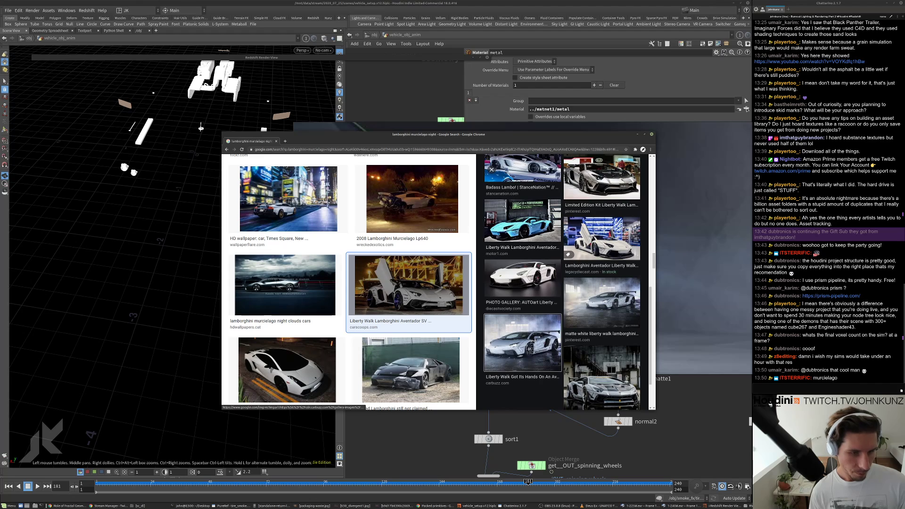
left_click(586, 227)
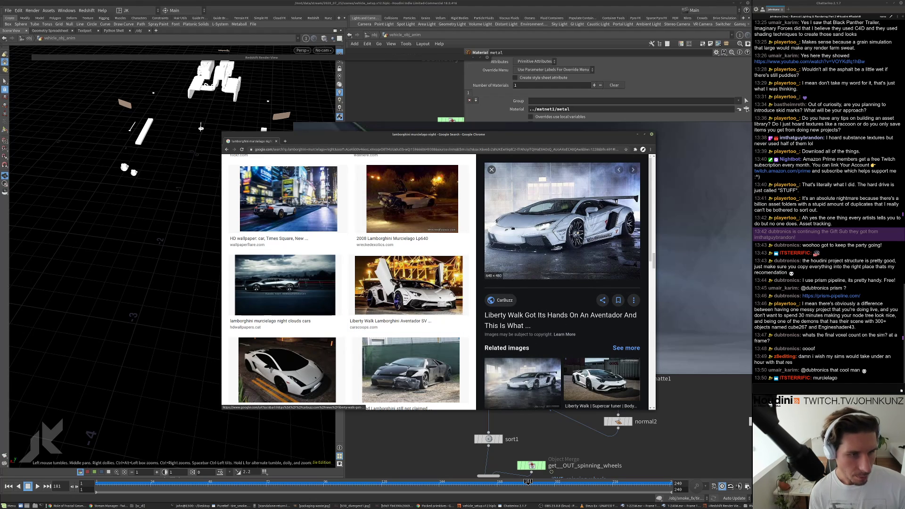
left_click(526, 380)
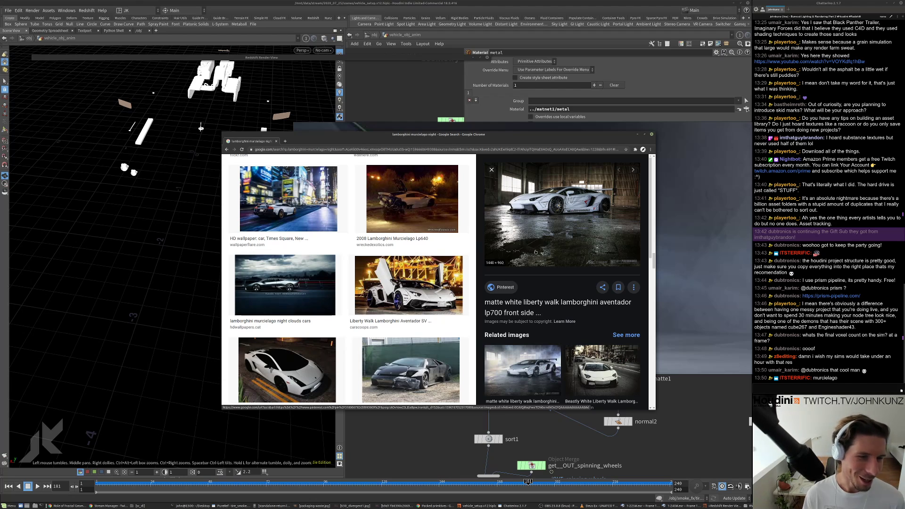
scroll(541, 248, "up", 2)
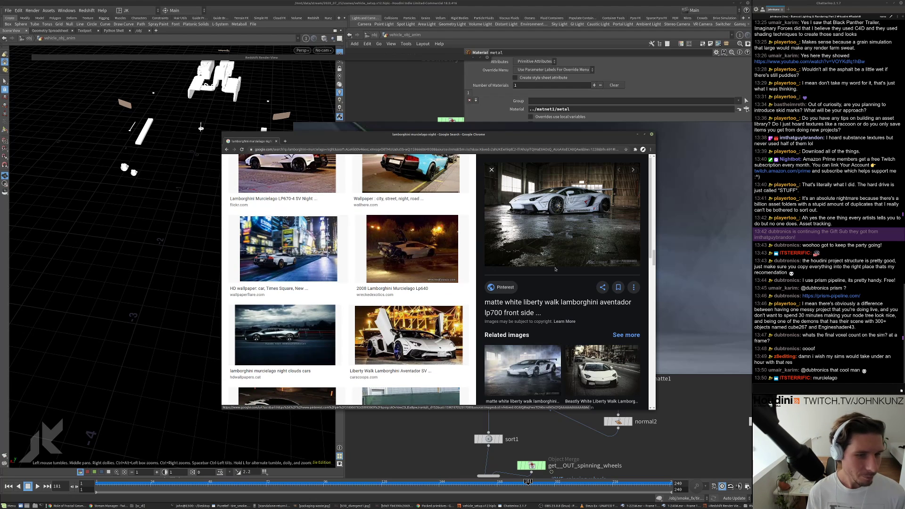
- Return to Houdini, select the split_metal node and place it just below and beside split_headlight_glass in the network
left_click(710, 420)
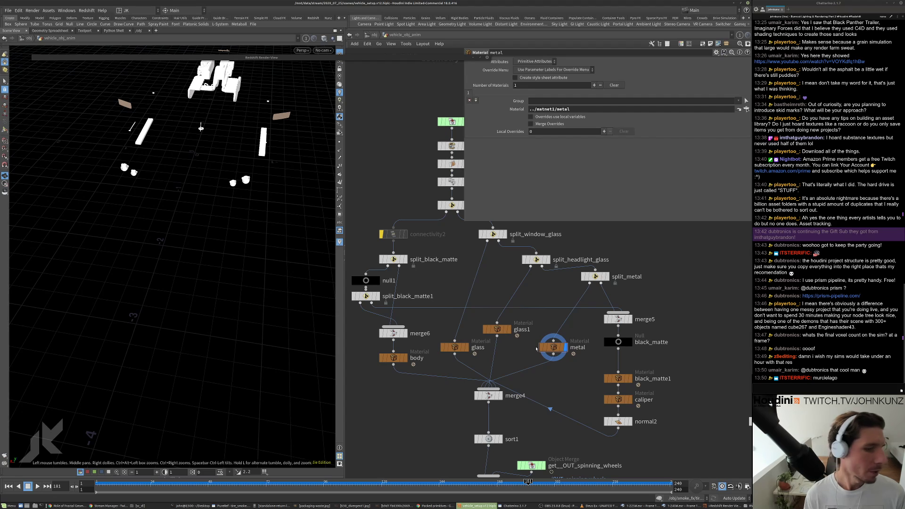
middle_click_drag(597, 282, 608, 317)
left_click_drag(608, 317, 614, 300)
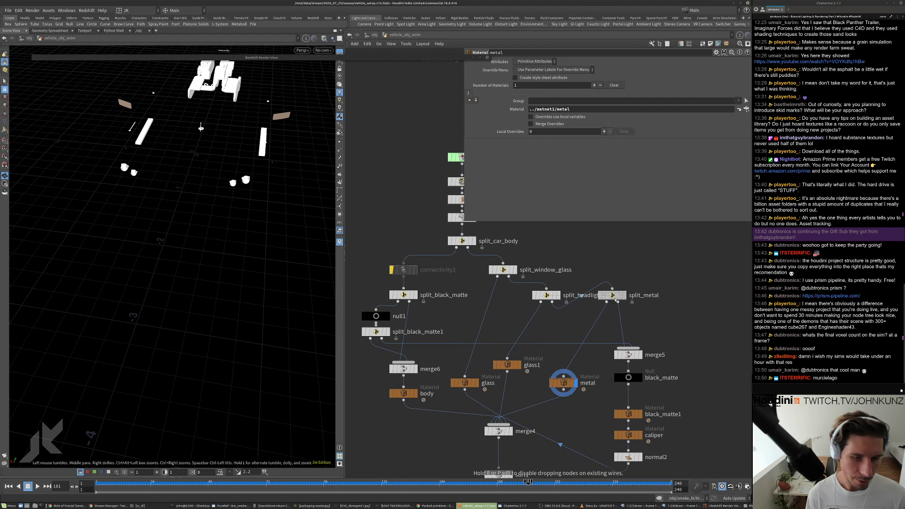
left_click(624, 296)
left_click(612, 296)
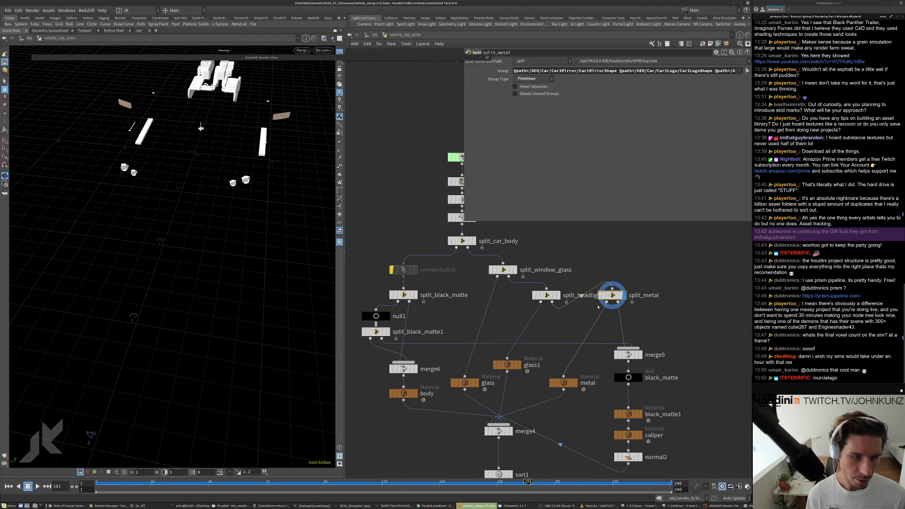
scroll(597, 307, "down", 5)
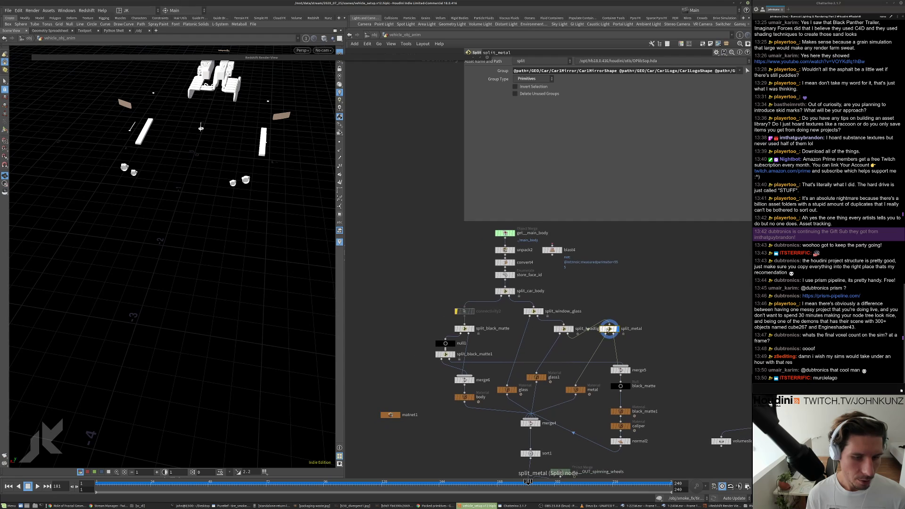
left_click_drag(608, 329, 598, 339)
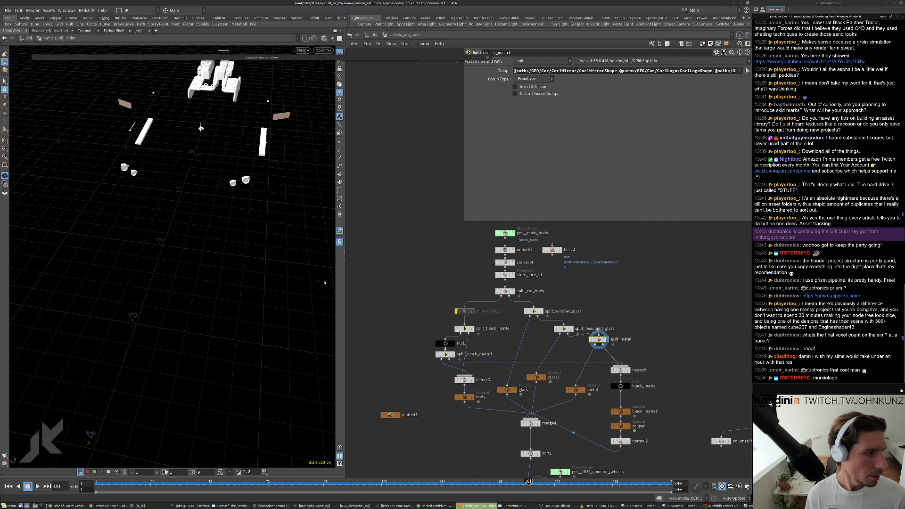
- Try to blast the four small headlight pieces out of the split_metal geometry, and discard the resulting Blast node
left_click(5, 82)
left_click_drag(179, 184, 179, 139)
left_click_drag(90, 252, 311, 302)
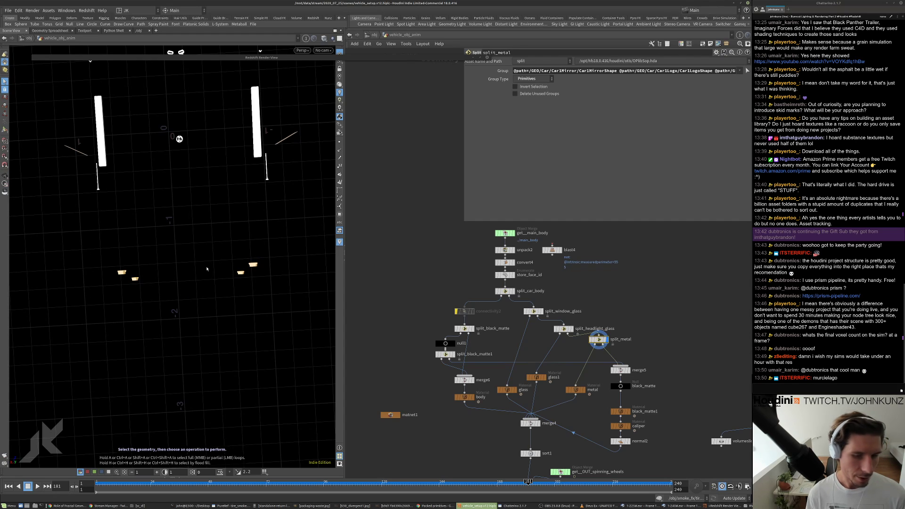
key("Delete")
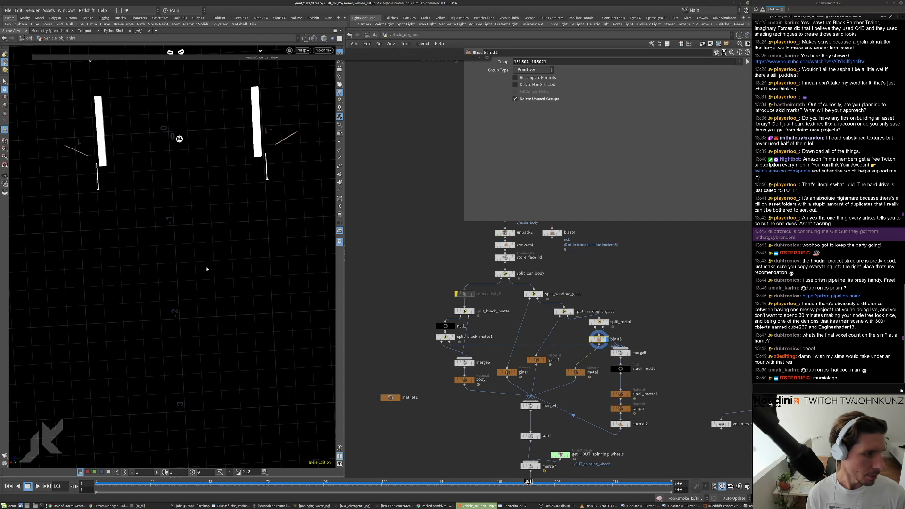
left_click_drag(598, 339, 658, 329)
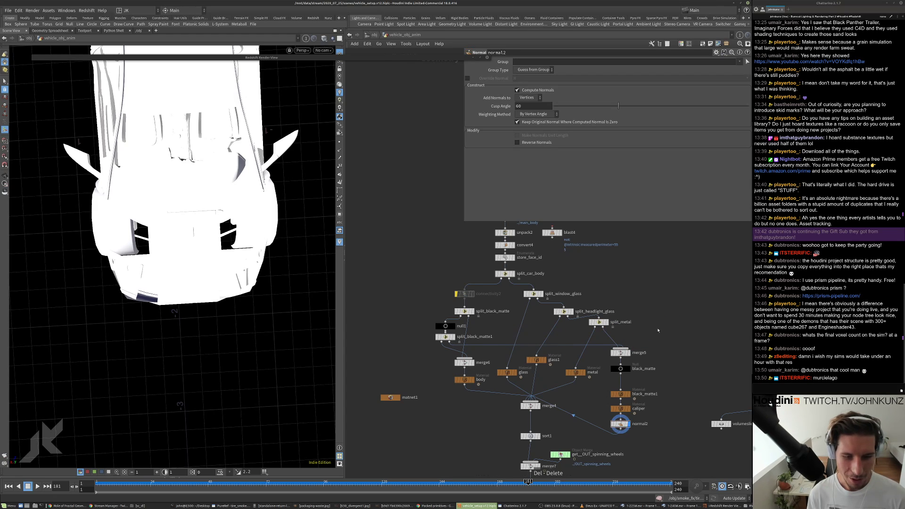
- Display the split_metal node's geometry and enable viewport group selection based on the Name Attribute
left_click(598, 322)
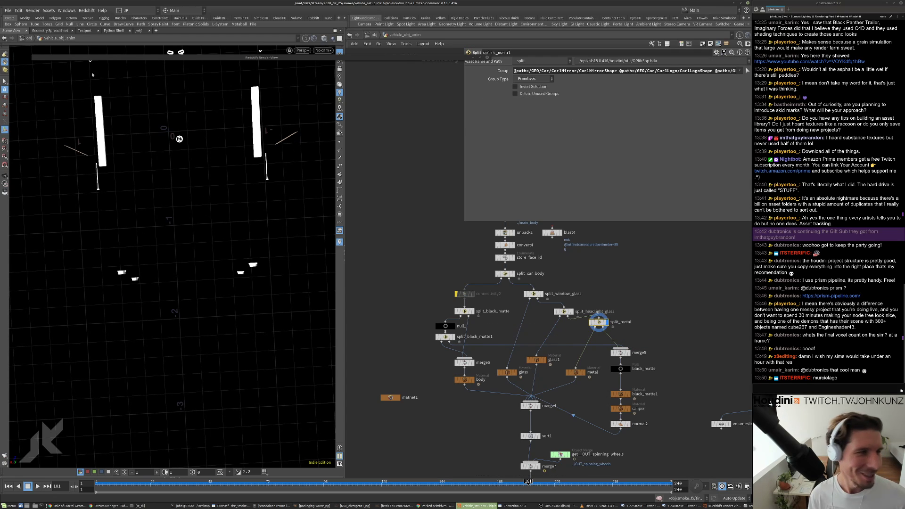
left_click(4, 82)
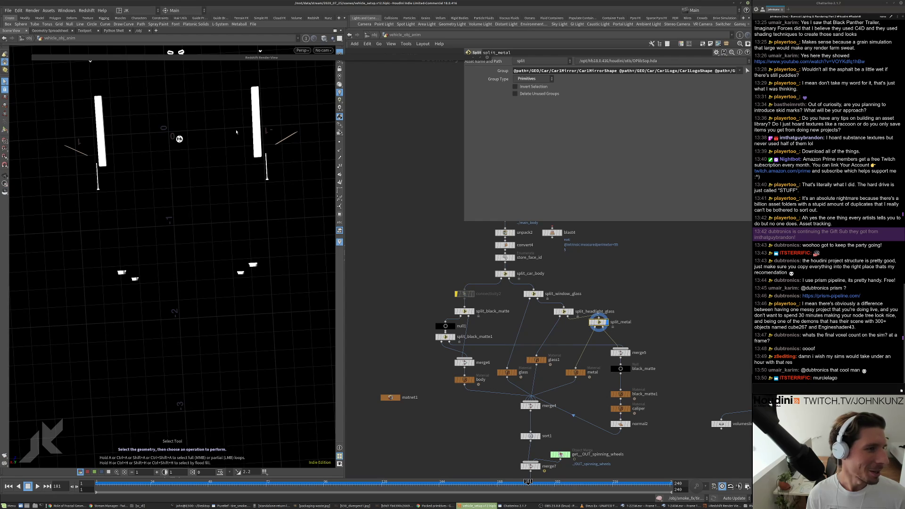
key("9")
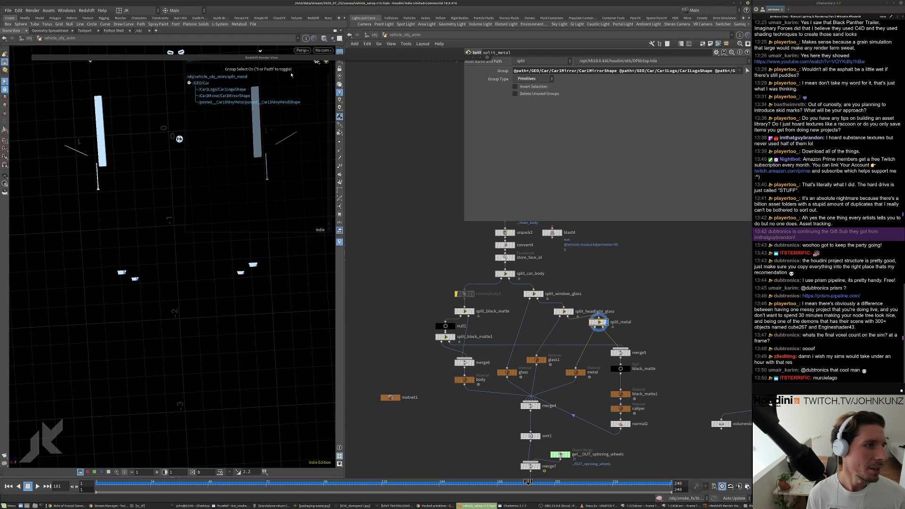
left_click(316, 62)
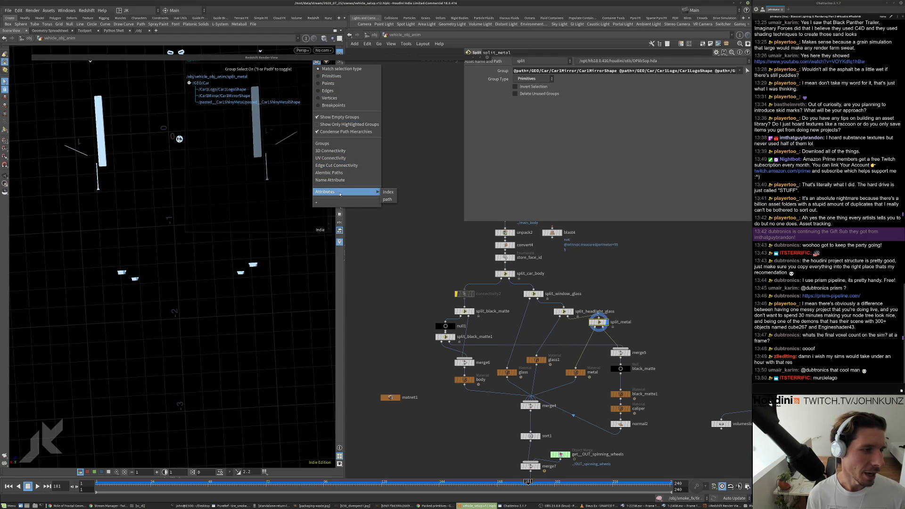
left_click(338, 180)
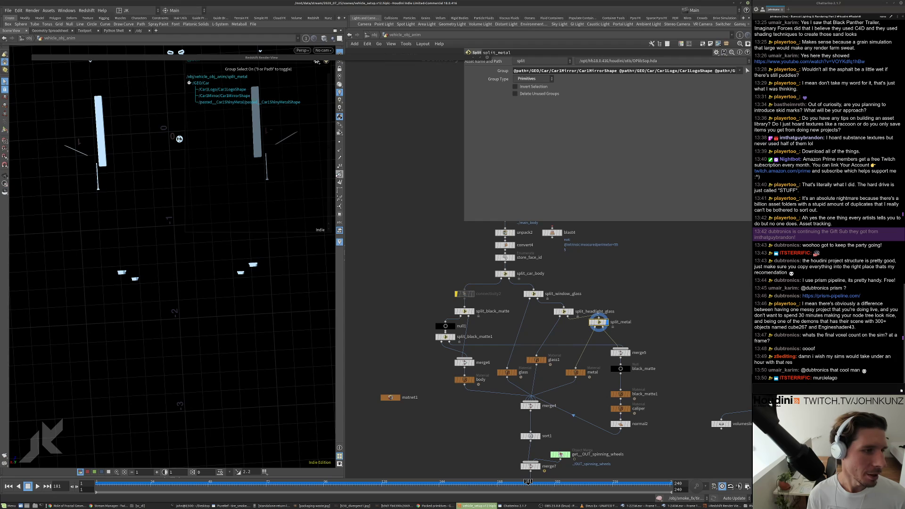
- Try to select only the four small headlight pieces of split_metal while group selection is active
left_click_drag(286, 234, 45, 314)
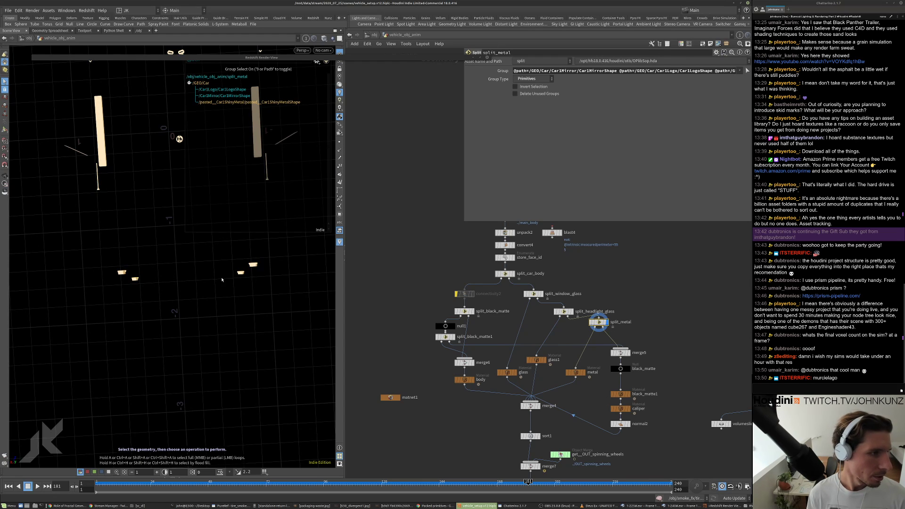
mouse_move(221, 280)
left_mouse_down("alt")
mouse_move(190, 253)
mouse_move(212, 267)
left_mouse_up("alt")
scroll(212, 267, "down", 5, "alt")
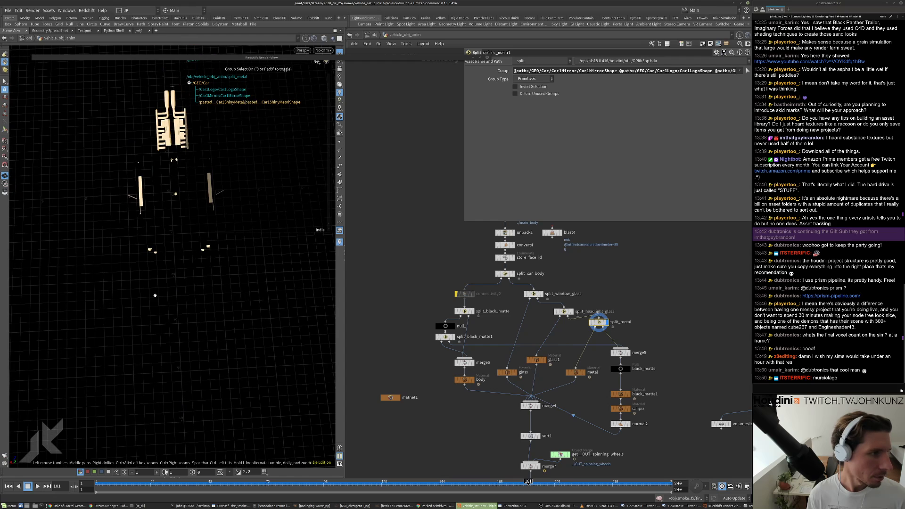
left_click_drag(250, 313, 129, 243)
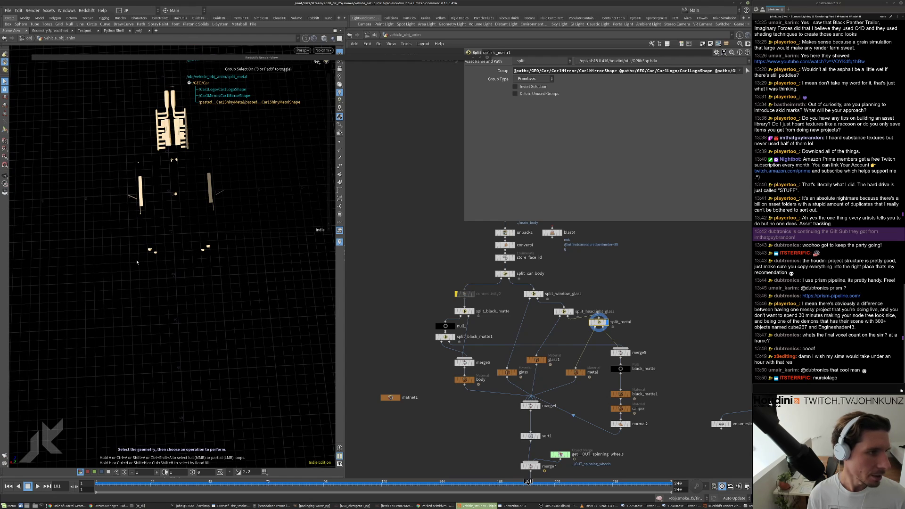
left_click(232, 103)
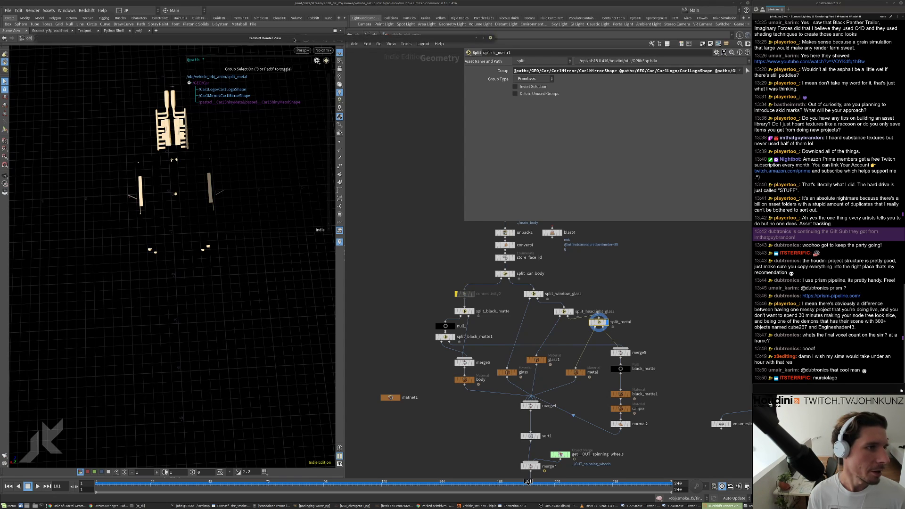
left_click(316, 61)
left_click(317, 62)
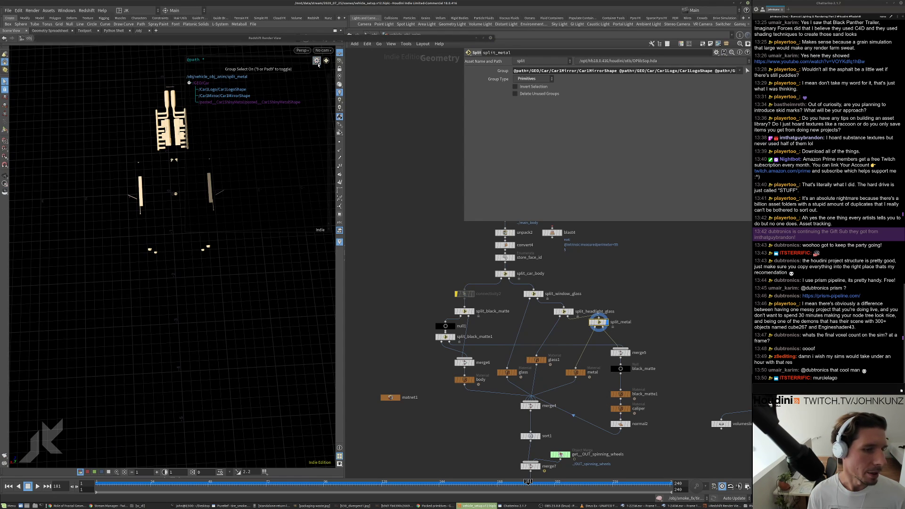
- Inspect the parameters of the black_matte1, split_headlight_glass and split_black_matte1 nodes
scroll(628, 366, "up", 2)
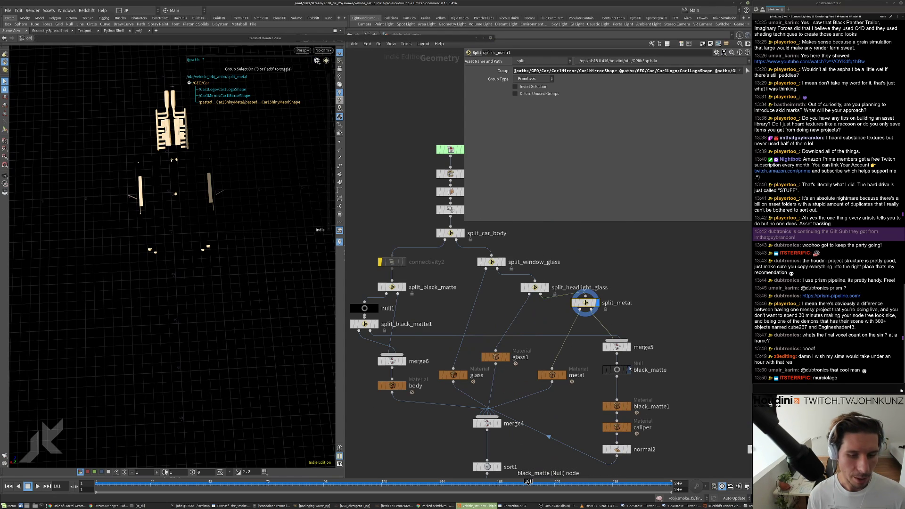
left_click(620, 406)
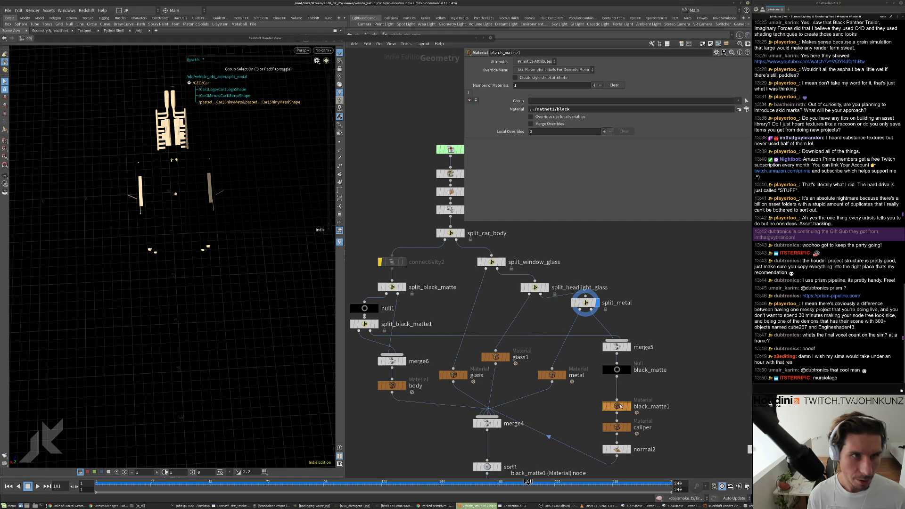
left_click(534, 287)
scroll(384, 335, "up", 2)
left_click(360, 321)
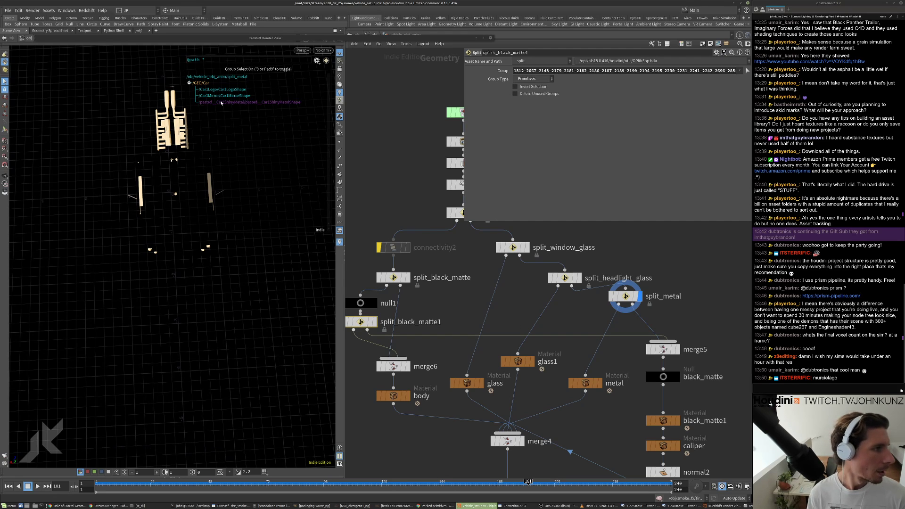
- Turn off group selection, select the four small headlight pieces and blast them from the split_metal geometry
key("9")
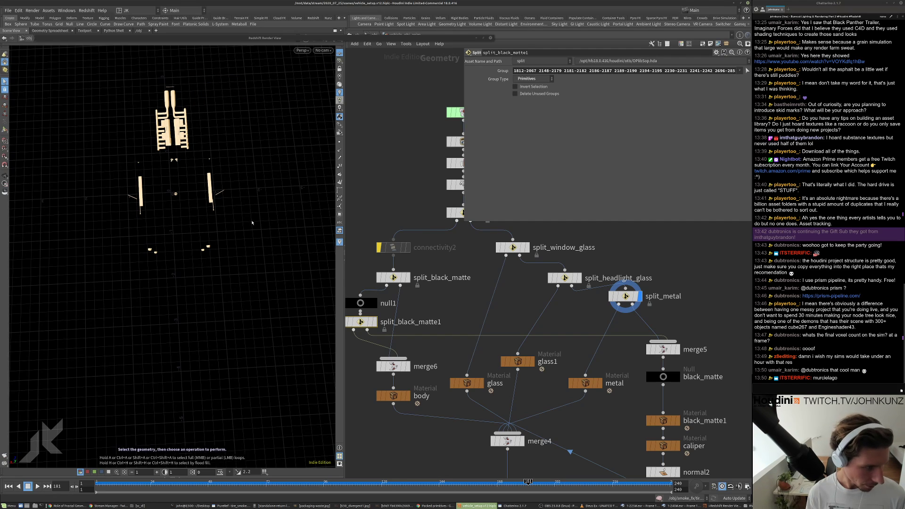
left_click(63, 177)
left_click_drag(109, 248, 241, 272)
left_click_drag(266, 309, 126, 237)
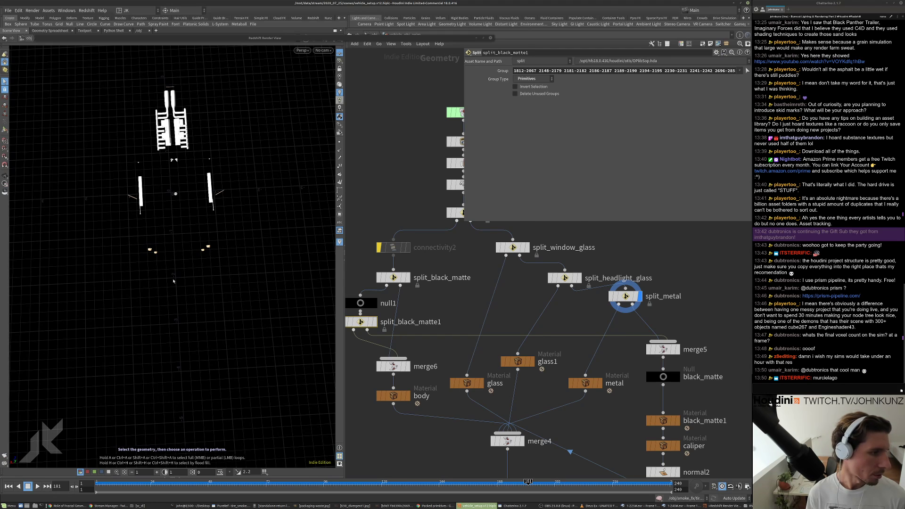
key("Delete")
- Move the new Blast node into the empty area beside the network and enable Delete Non Selected
mouse_move(620, 311)
left_mouse_down()
mouse_move(627, 309)
mouse_move(624, 316)
mouse_move(418, 315)
mouse_move(617, 303)
left_mouse_up()
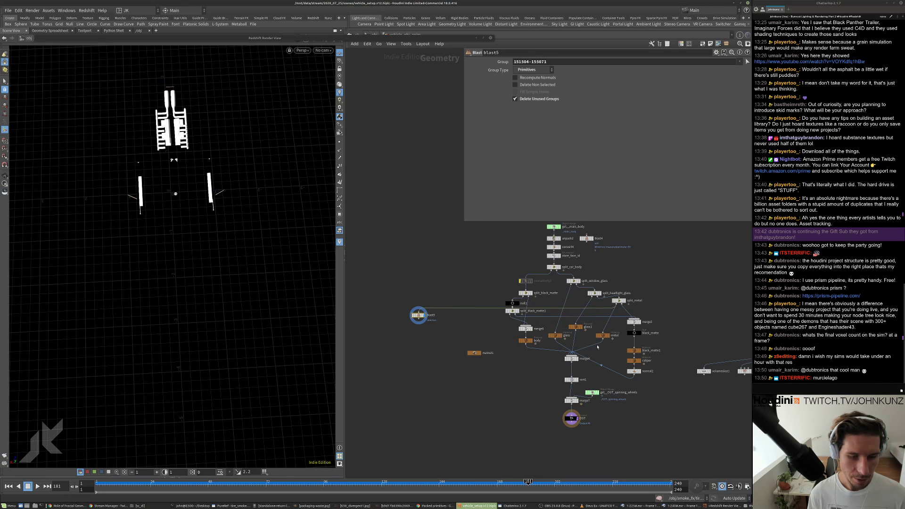
scroll(580, 423, "up", 3)
middle_click_drag(479, 329, 664, 394)
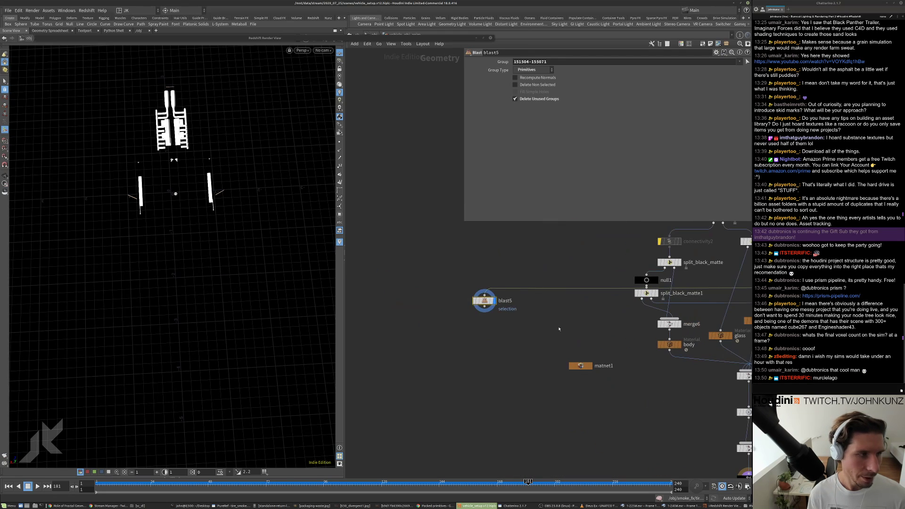
left_click_drag(482, 303, 432, 309)
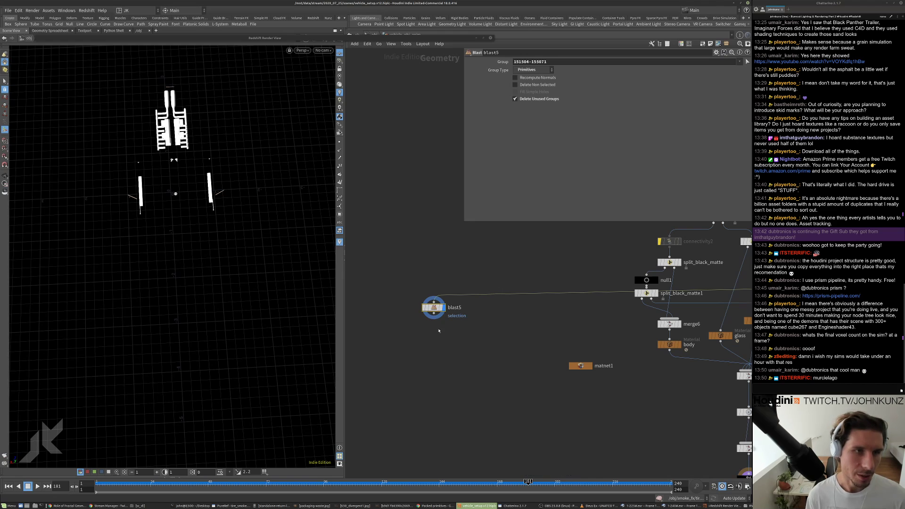
left_click(514, 85)
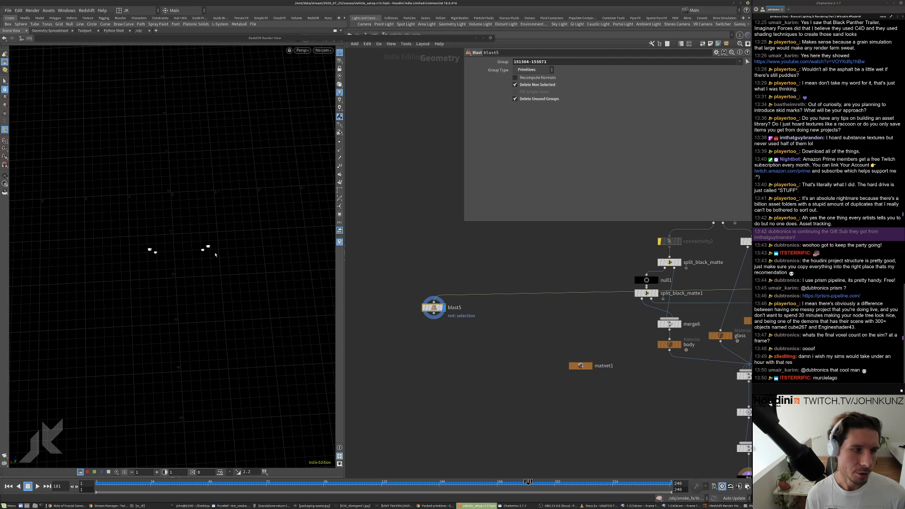
- Examine the isolated headlight pieces from several angles and check the Blast node's geometry information
key("space+g")
mouse_move(216, 255)
left_mouse_down()
mouse_move(145, 260)
mouse_move(92, 293)
mouse_move(141, 273)
mouse_move(219, 271)
left_mouse_up()
middle_click(434, 309)
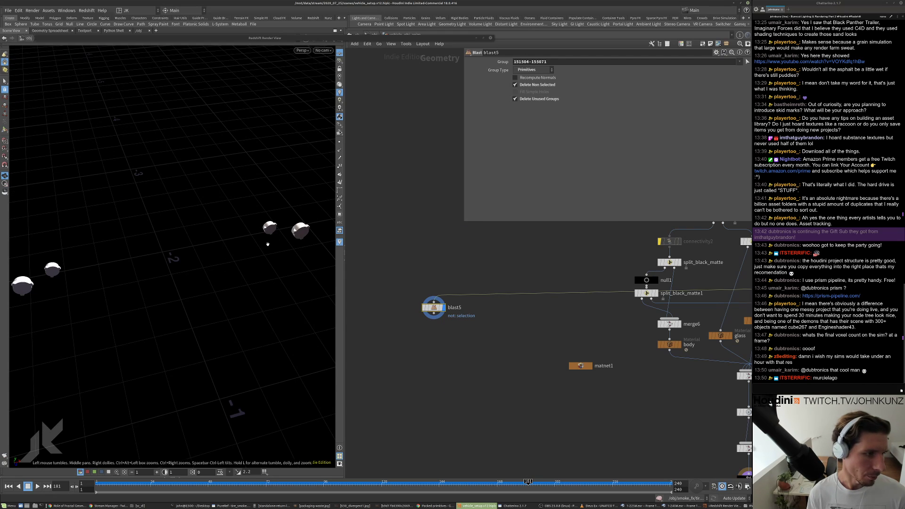
left_click_drag(268, 244, 288, 221)
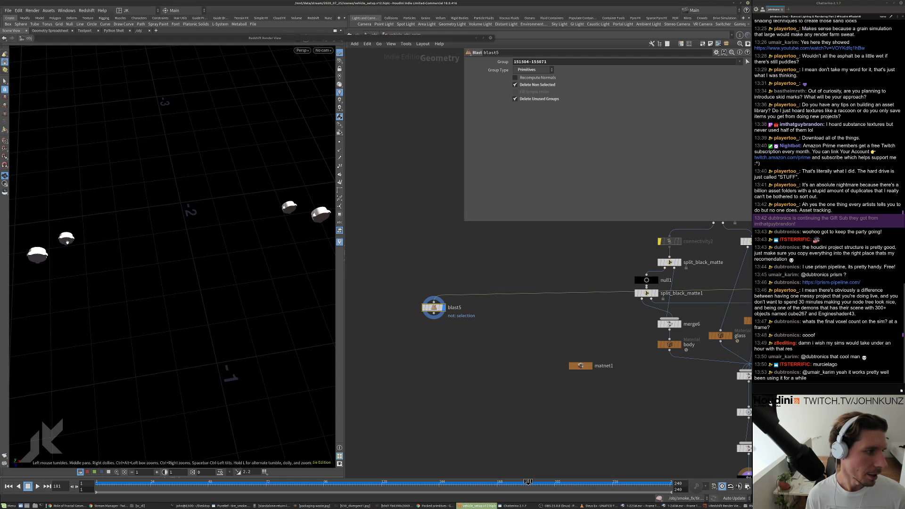
left_click_drag(256, 244, 196, 198)
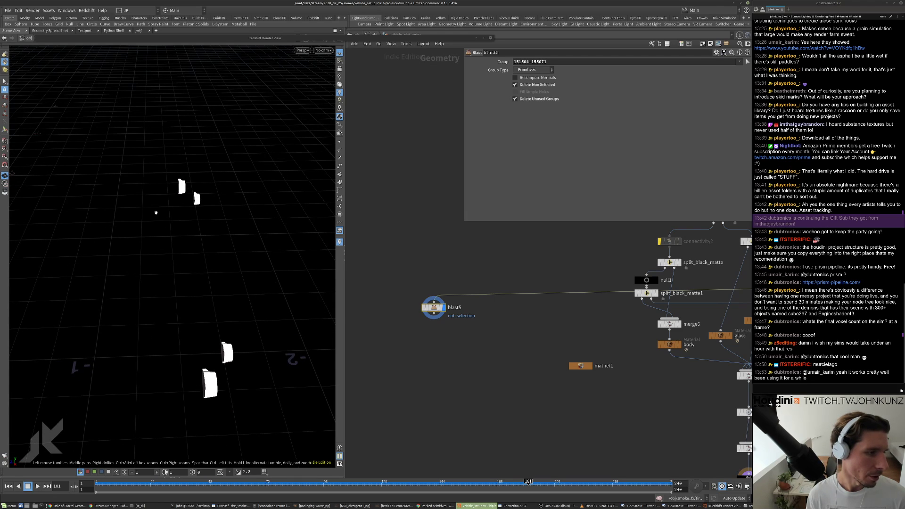
left_click_drag(155, 188, 266, 242)
middle_click_drag(453, 364, 497, 368)
scroll(494, 330, "up", 2)
middle_click(529, 307)
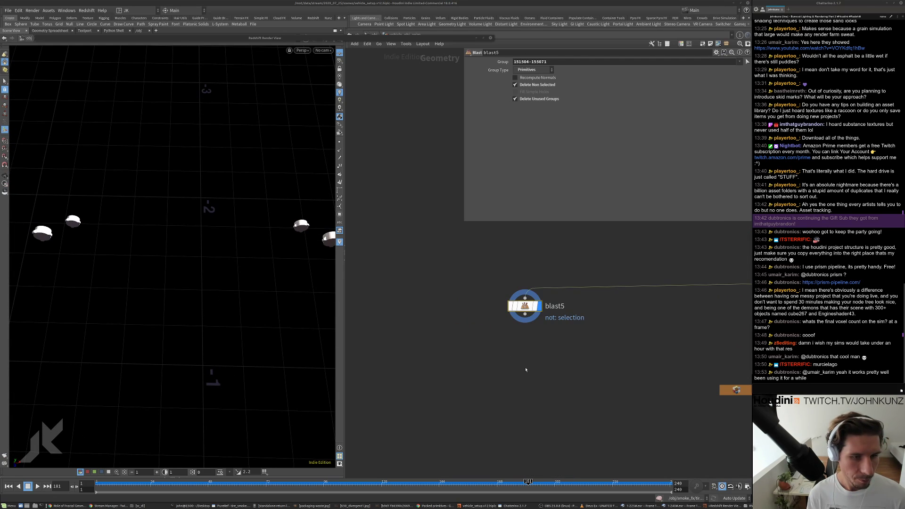
- Add a Connectivity node directly below the Blast node and set its connectivity type to Primitive
key("Tab")
type("conn")
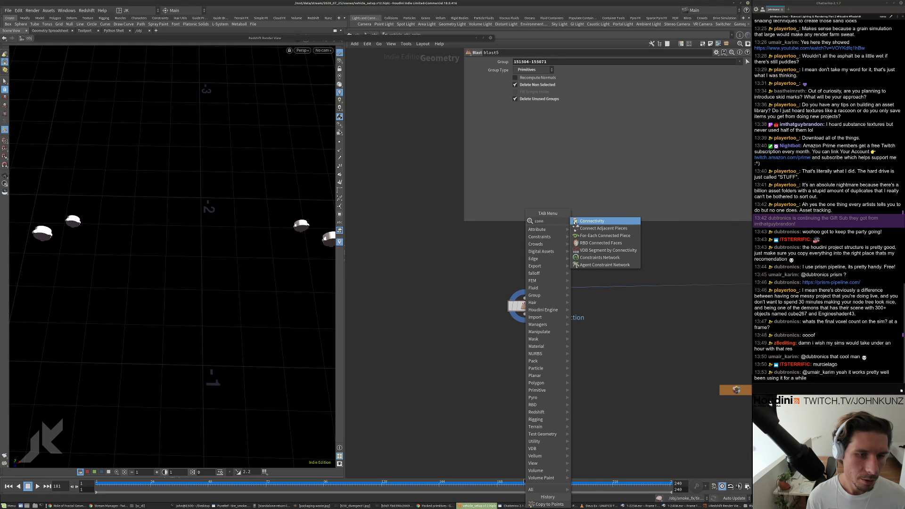
left_click(574, 221)
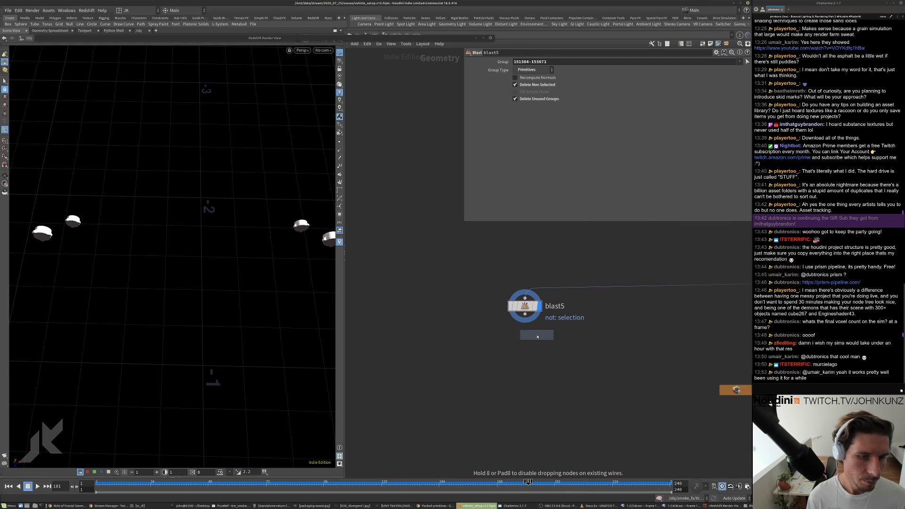
left_click(536, 335)
left_click(552, 334)
left_click_drag(528, 331, 515, 349)
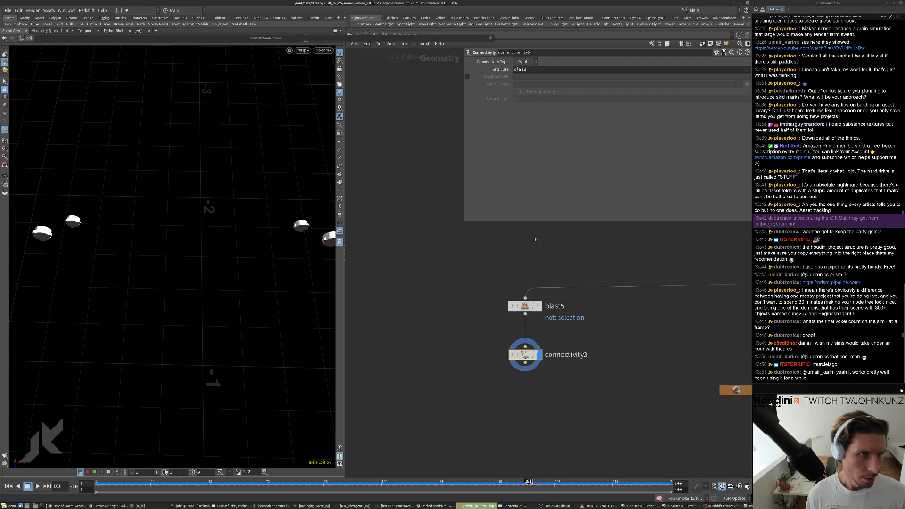
left_click(523, 61)
left_click(522, 77)
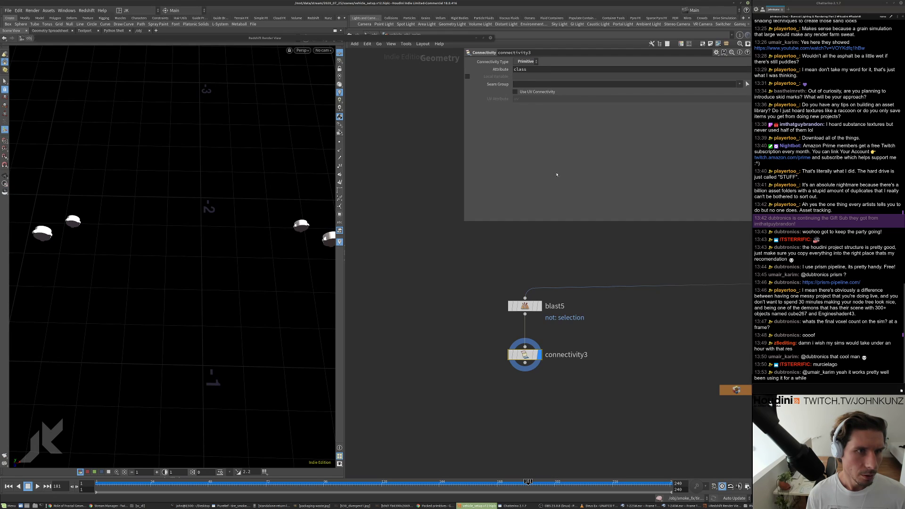
- Check the primitive class values of the Connectivity node in the Geometry Spreadsheet, and close it
right_click(524, 356)
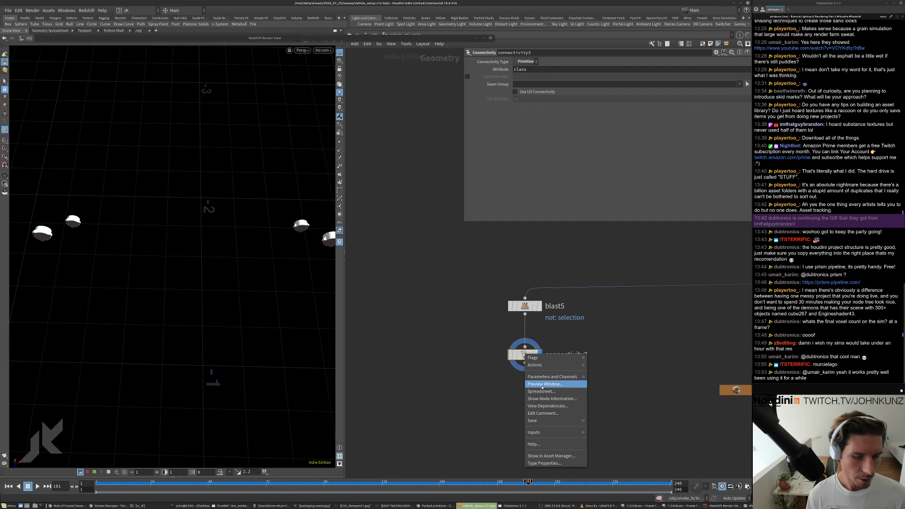
left_click(547, 387)
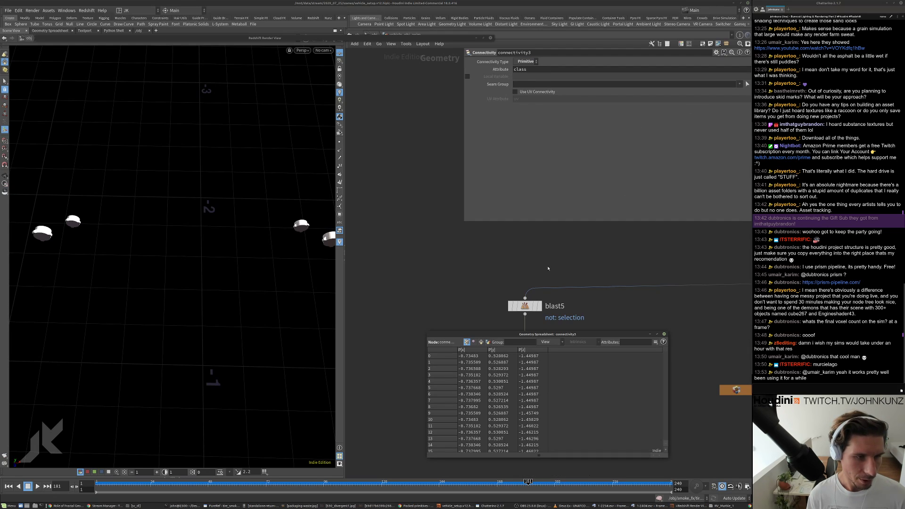
left_click(481, 342)
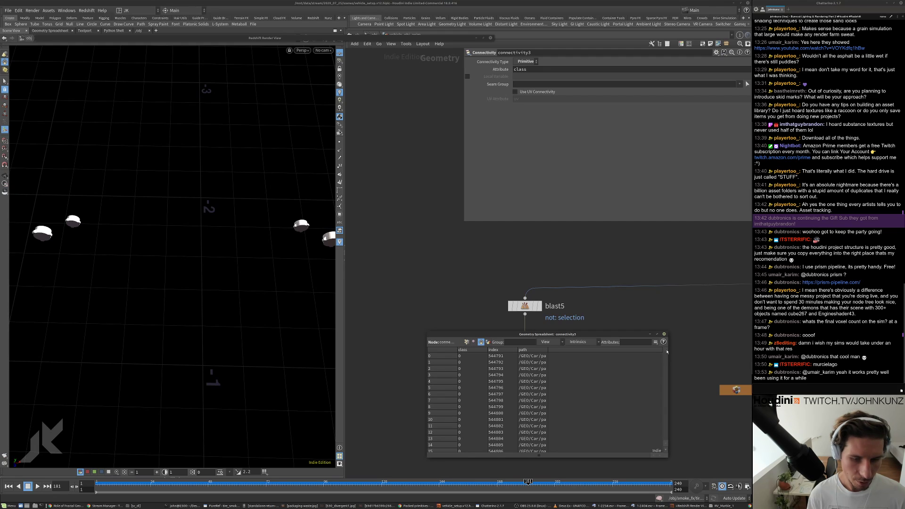
left_click_drag(666, 352, 659, 460)
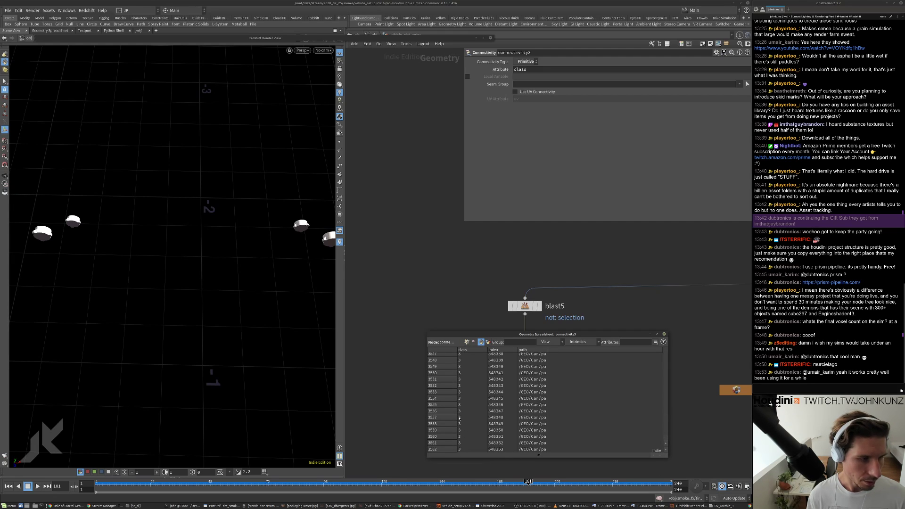
mouse_move(665, 440)
left_mouse_down()
mouse_move(663, 345)
mouse_move(663, 428)
left_mouse_up()
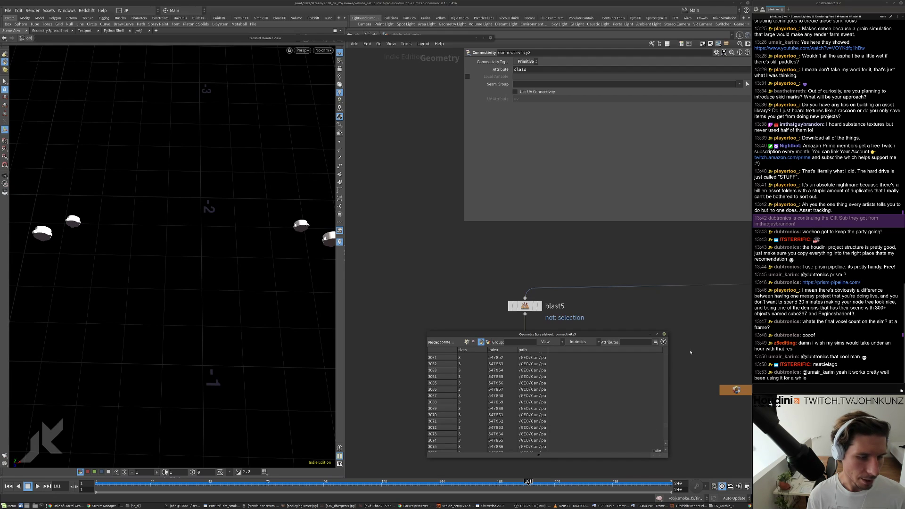
left_click(665, 334)
middle_click_drag(605, 386, 600, 354)
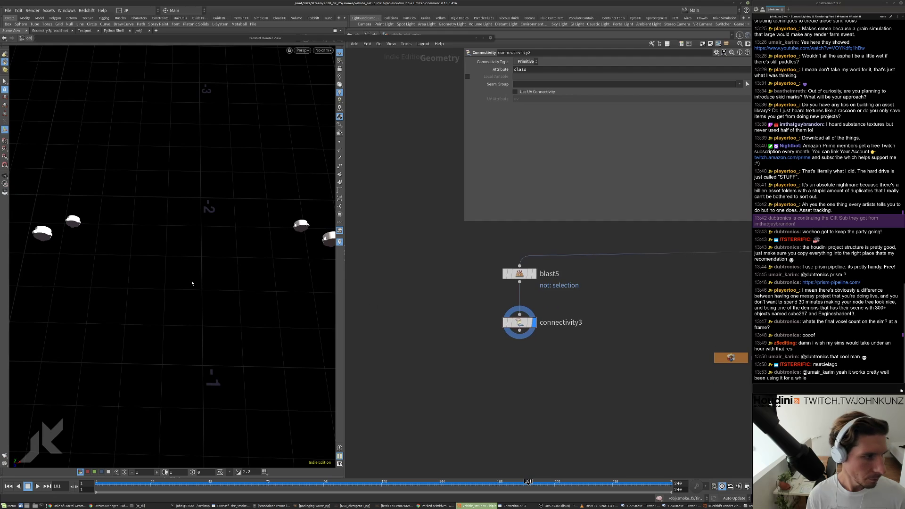
middle_click_drag(526, 384, 539, 349)
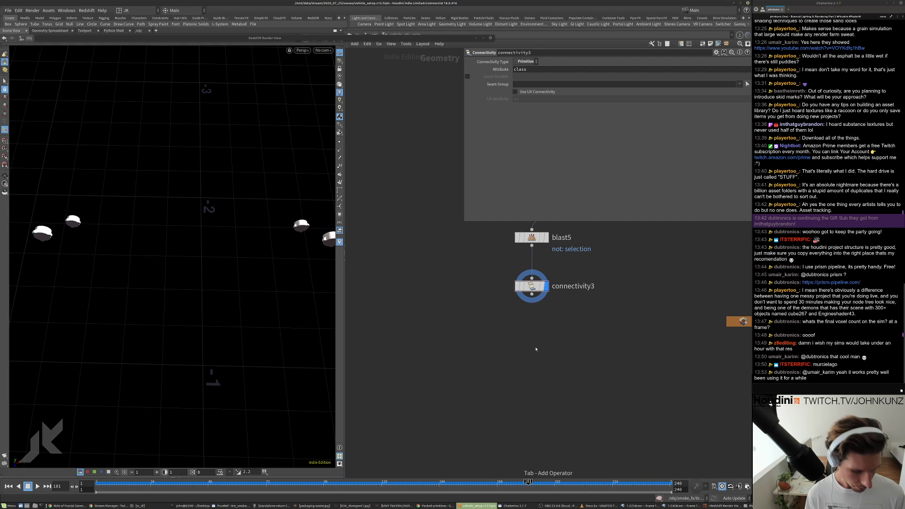
key("Tab")
type("for")
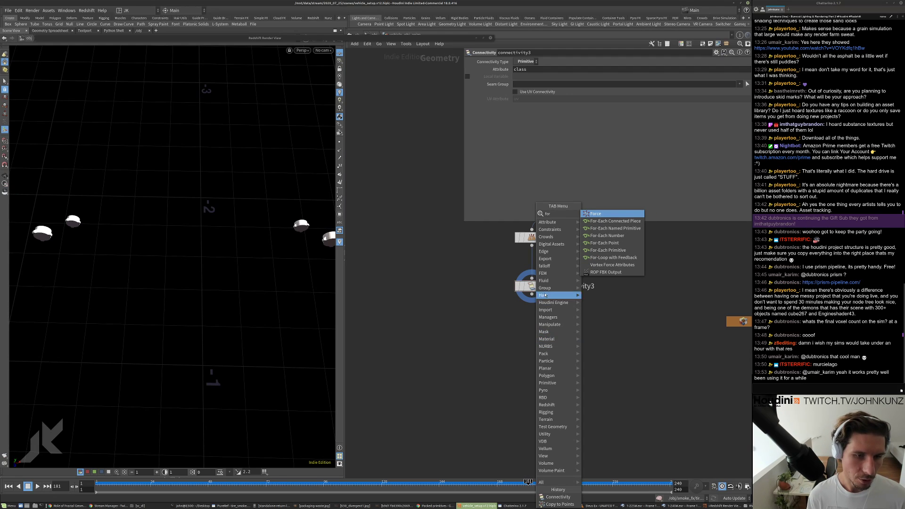
key("Escape")
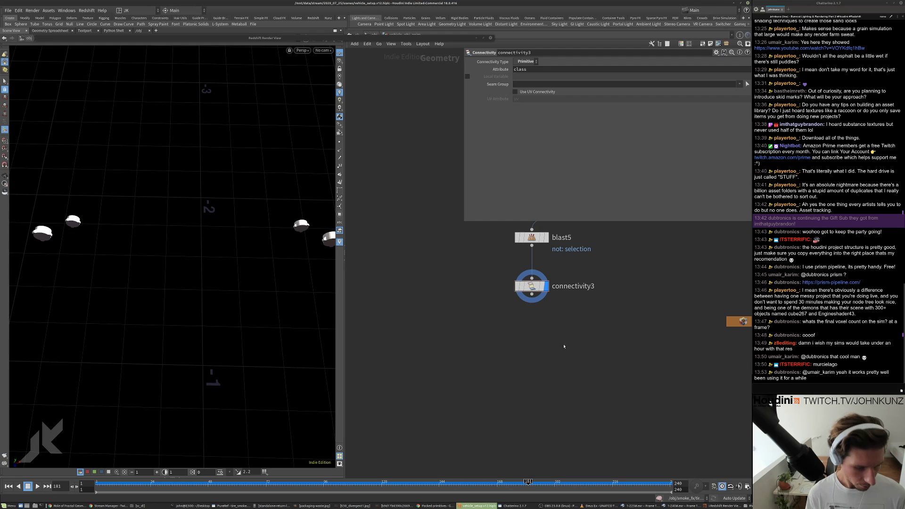
- Add an Extract Centroid node directly below the Connectivity node and display its output
key("Tab")
type("extr")
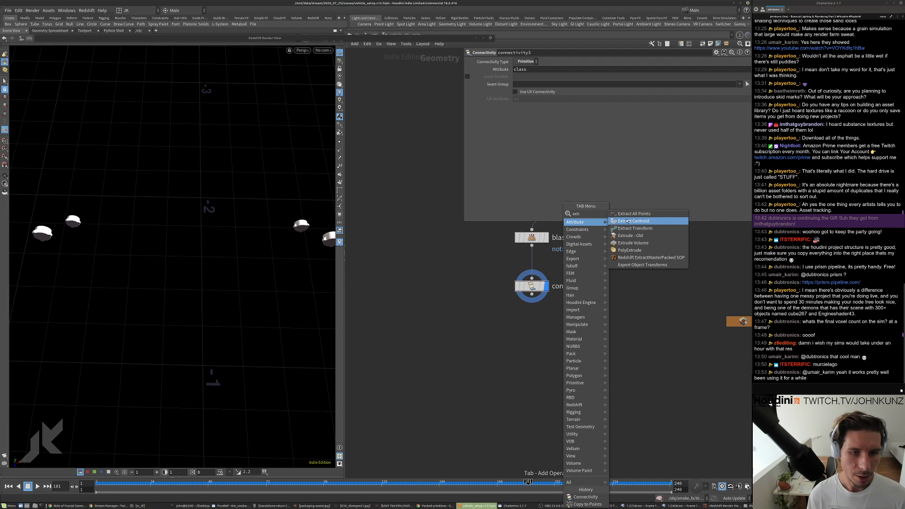
left_click(626, 221)
left_click(545, 326)
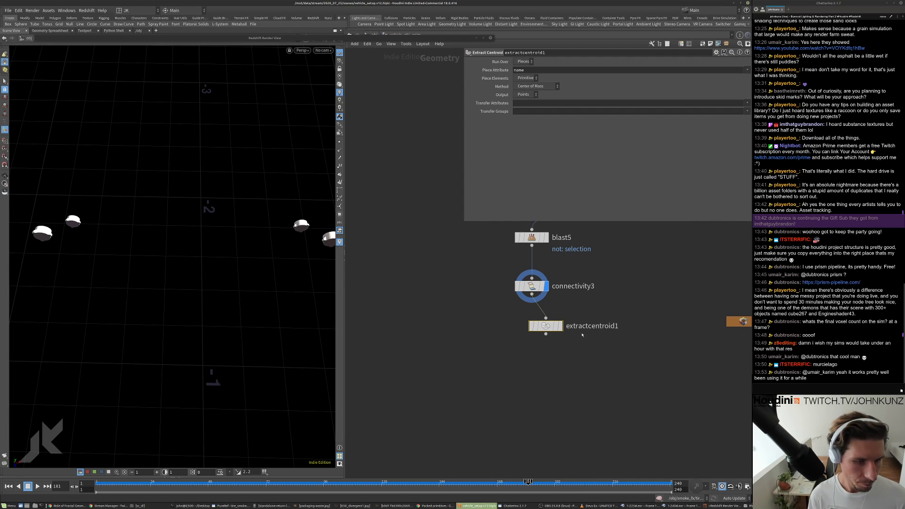
left_click(560, 325)
left_click_drag(545, 326, 532, 321)
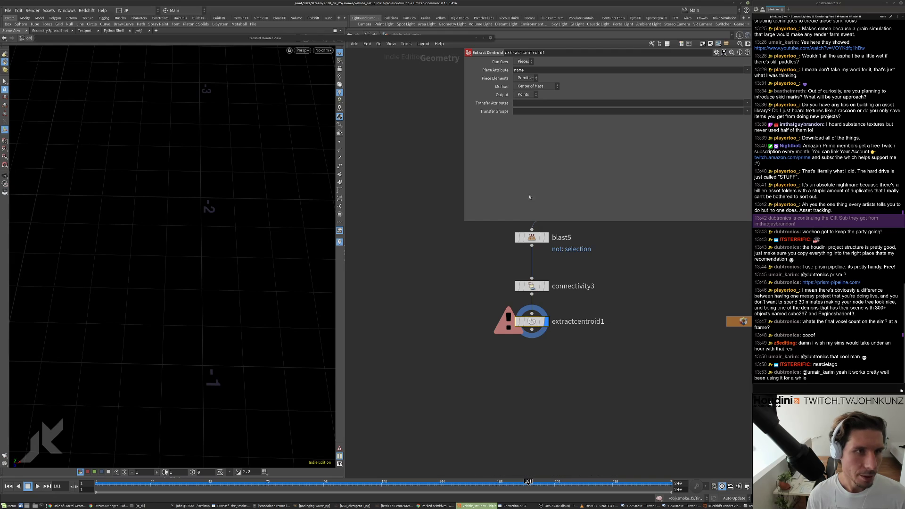
- Set the Extract Centroid node's piece attribute to class
left_click(527, 70)
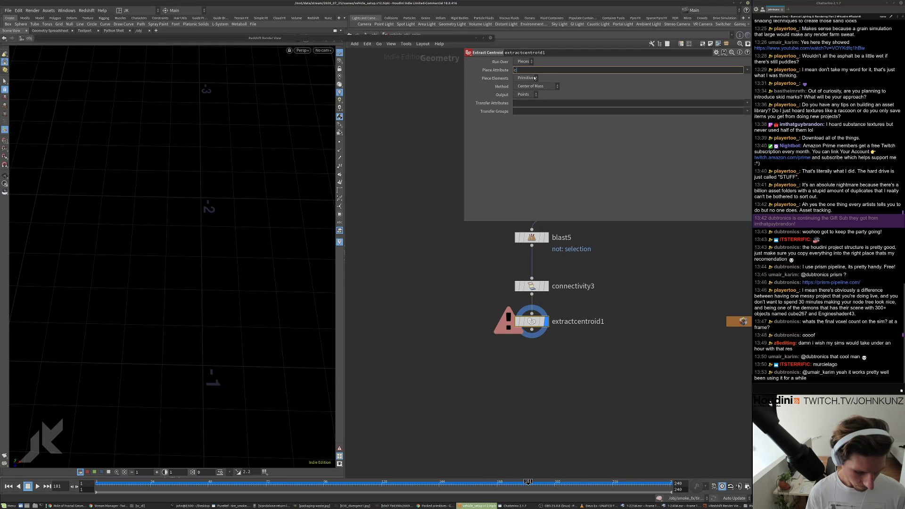
type("class")
key("Return")
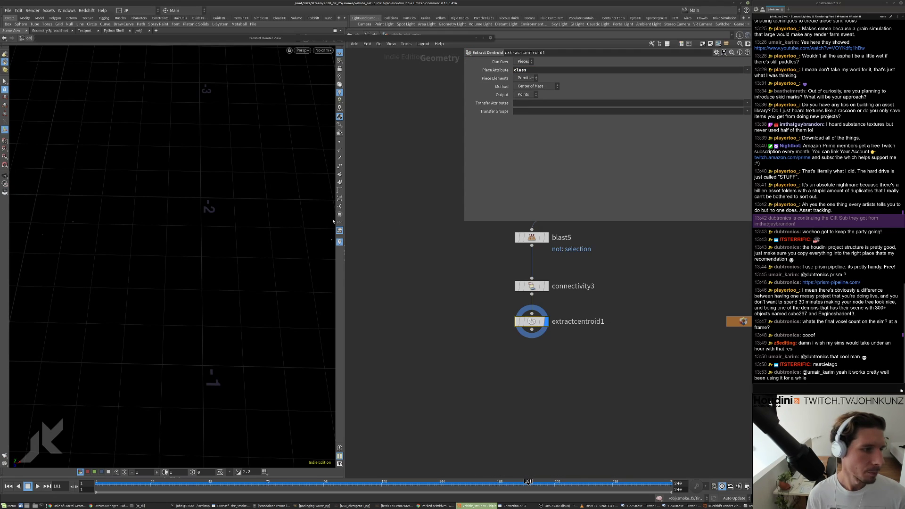
- Compare the centroid points with the headlight pieces by temporarily templating the Blast node, and review the Connectivity node's attribute name
right_click_drag(158, 198, 202, 205, "alt")
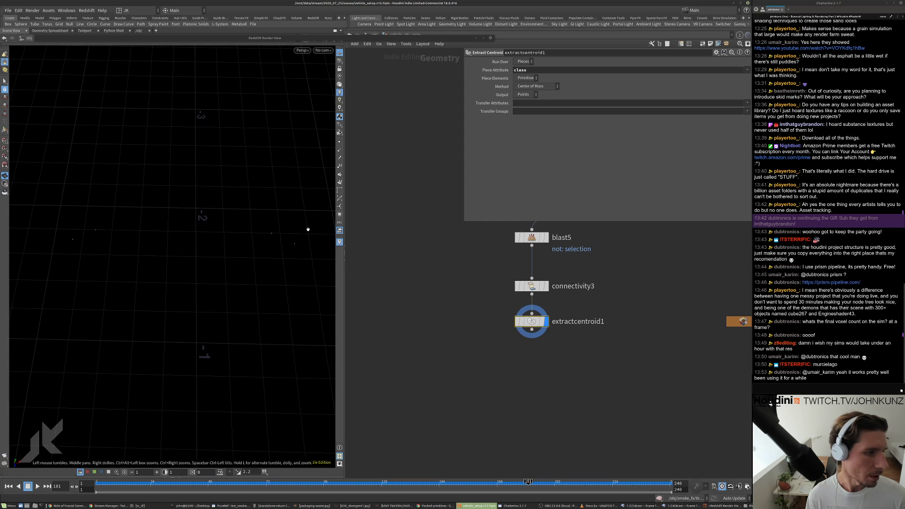
left_click(543, 237)
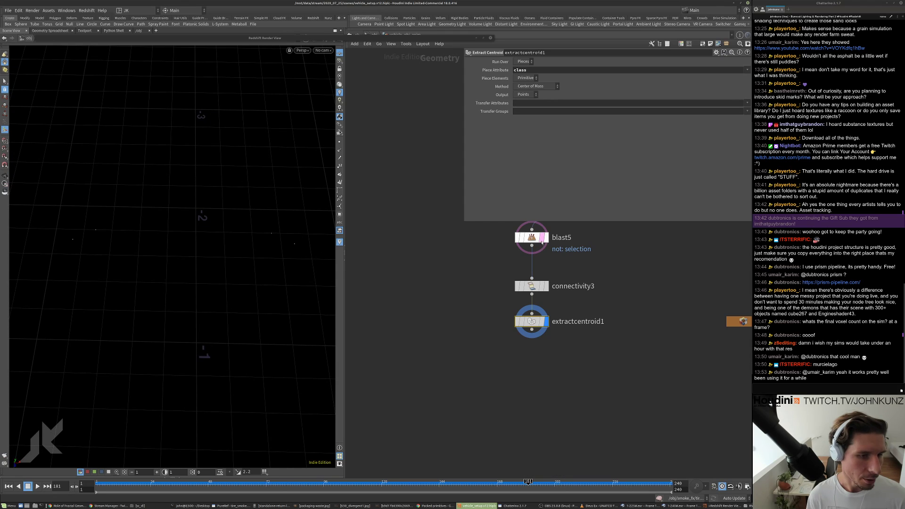
left_click_drag(201, 264, 197, 230, "alt")
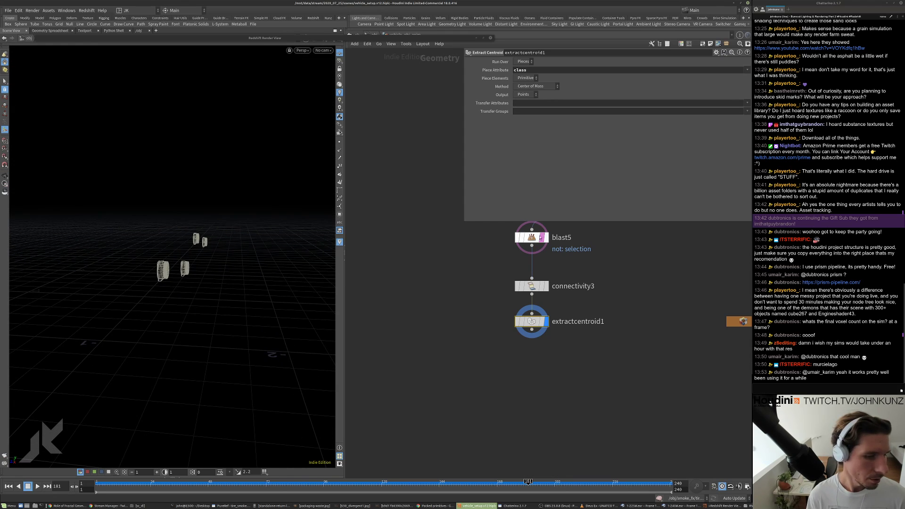
left_click(542, 237)
left_click(532, 286)
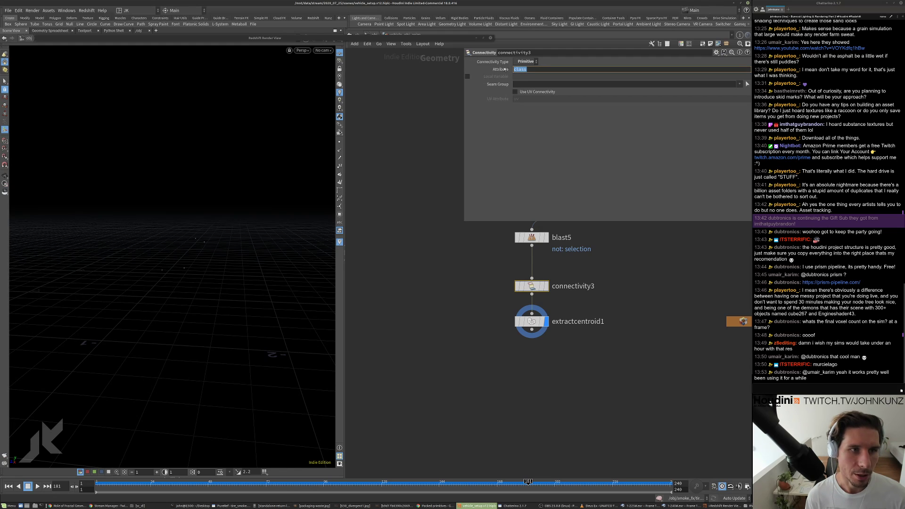
left_click(536, 318)
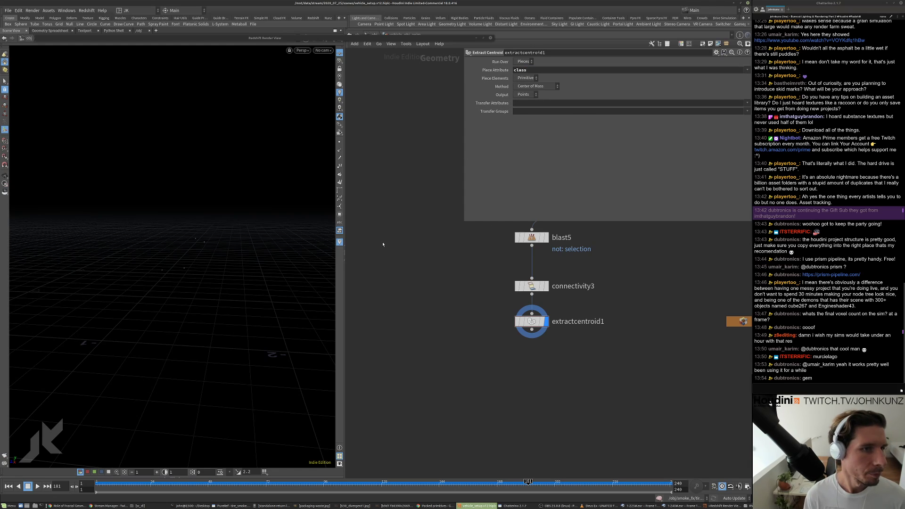
key("space")
left_click_drag(259, 200, 225, 275)
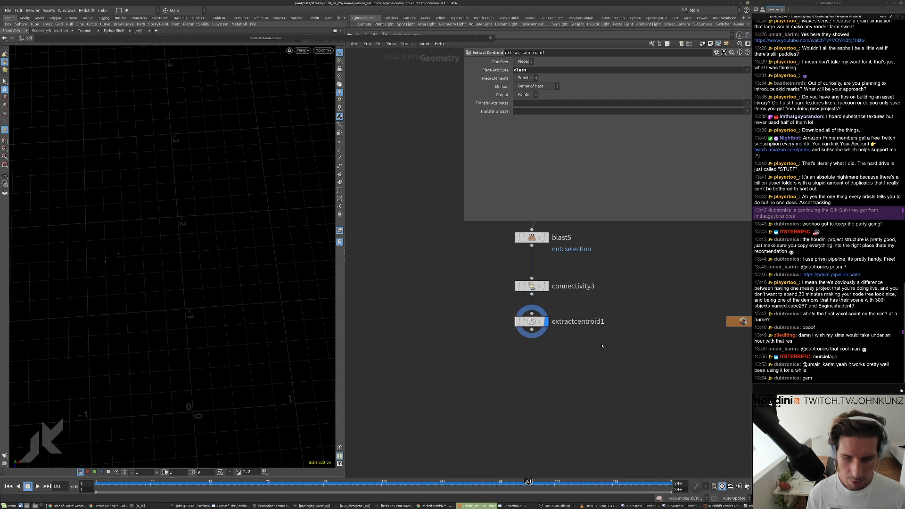
- Add an Attribute Create node directly below the Extract Centroid node and display its output
mouse_move(552, 358)
middle_mouse_down()
mouse_move(542, 369)
mouse_move(539, 349)
middle_mouse_up()
key("Tab")
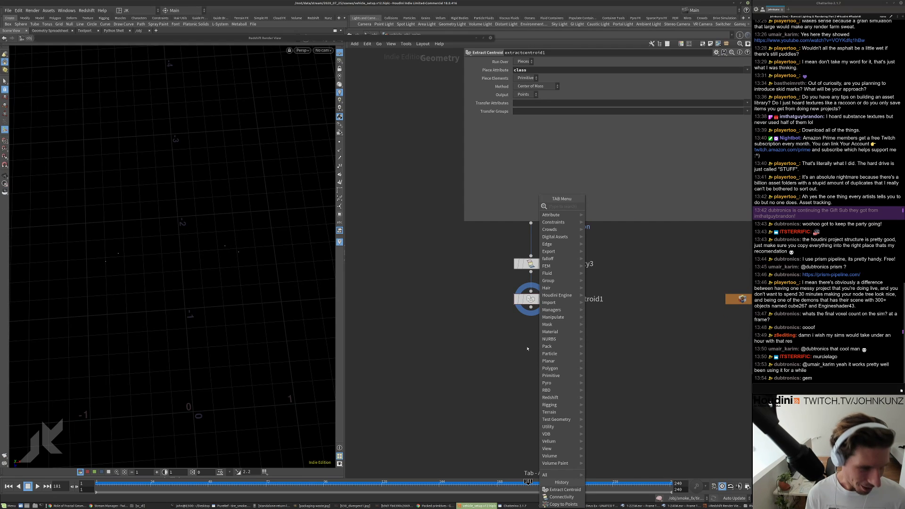
key("Escape")
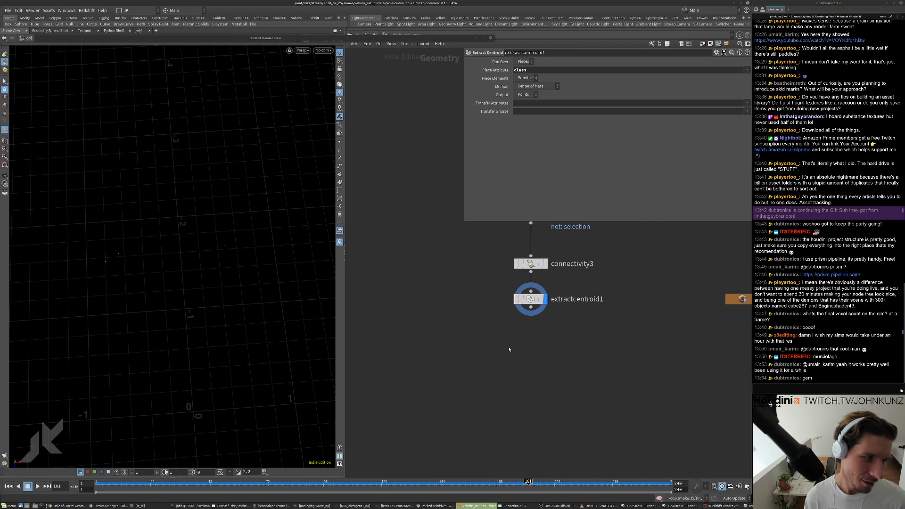
key("Tab")
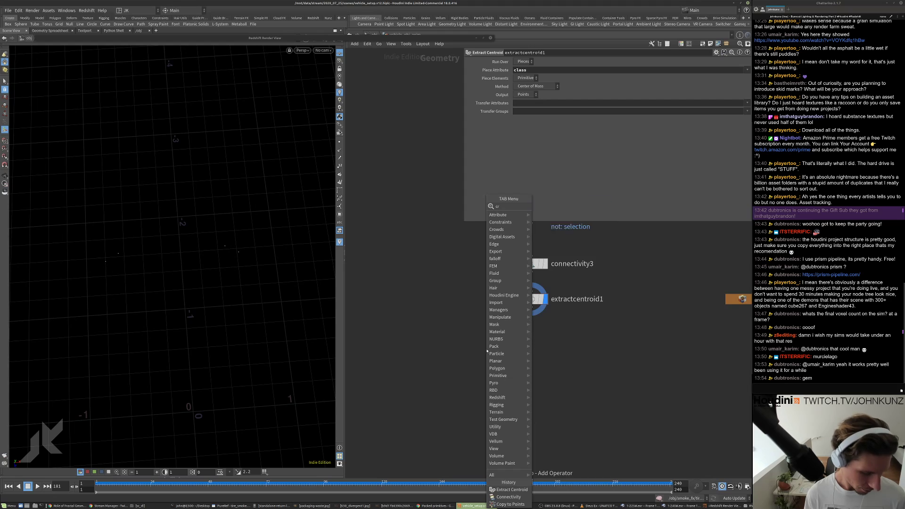
type("crea")
left_click(556, 214)
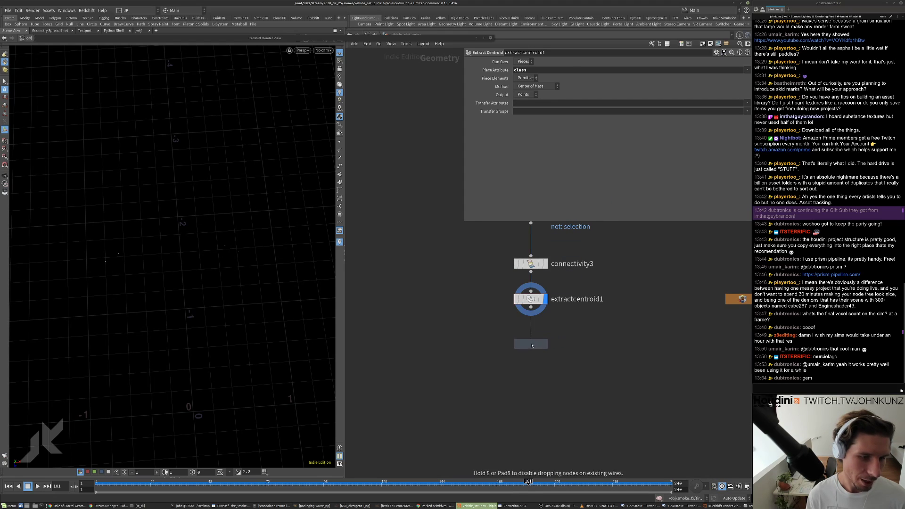
left_click(549, 338)
left_click(546, 342)
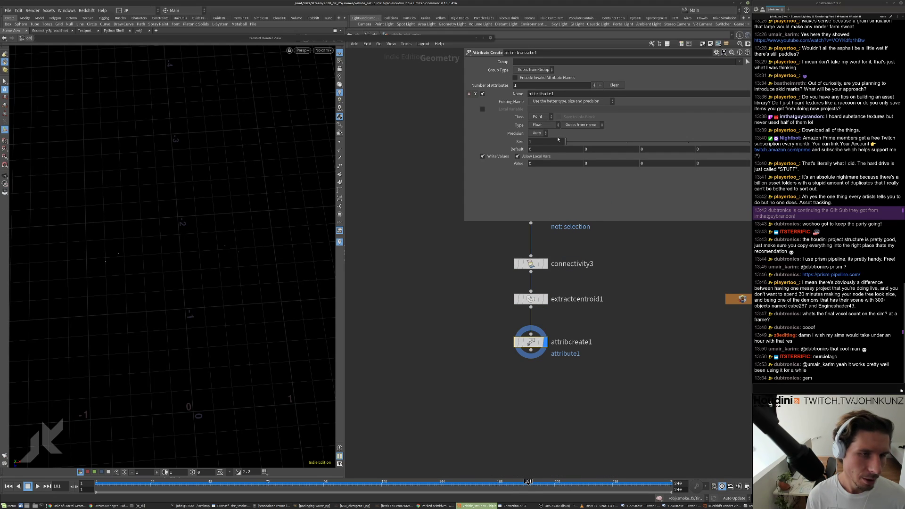
- Name the new point attribute N and set its size to 3
left_click(561, 93)
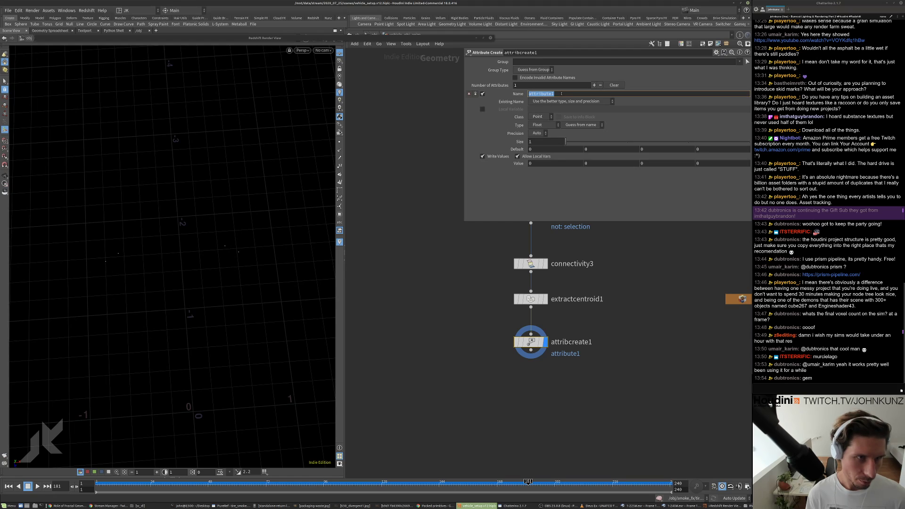
type("N")
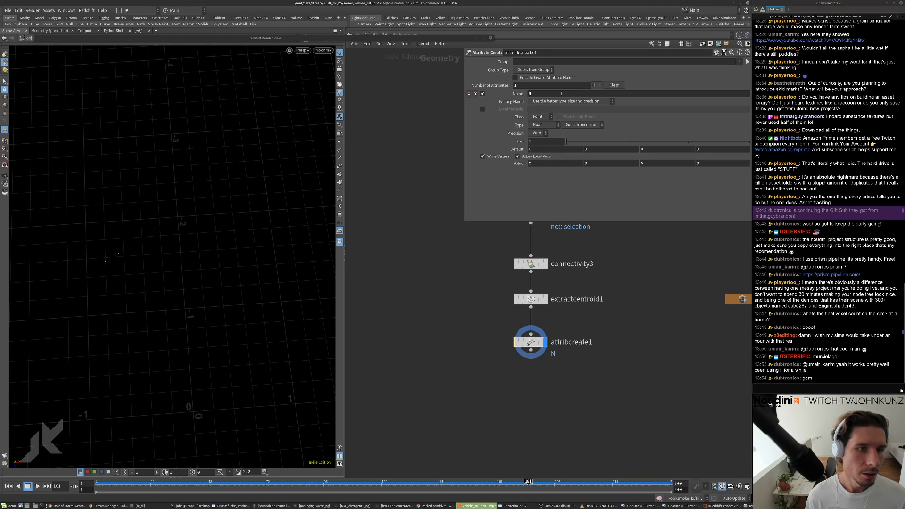
left_click(531, 142)
type("3")
key("Return")
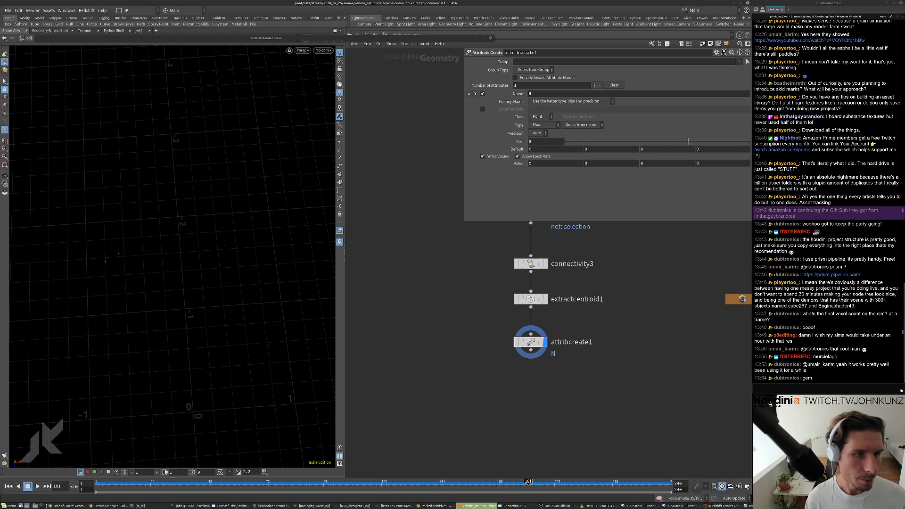
- Set the type qualifier of the N attribute to Normal
left_click(576, 127)
left_click(576, 127)
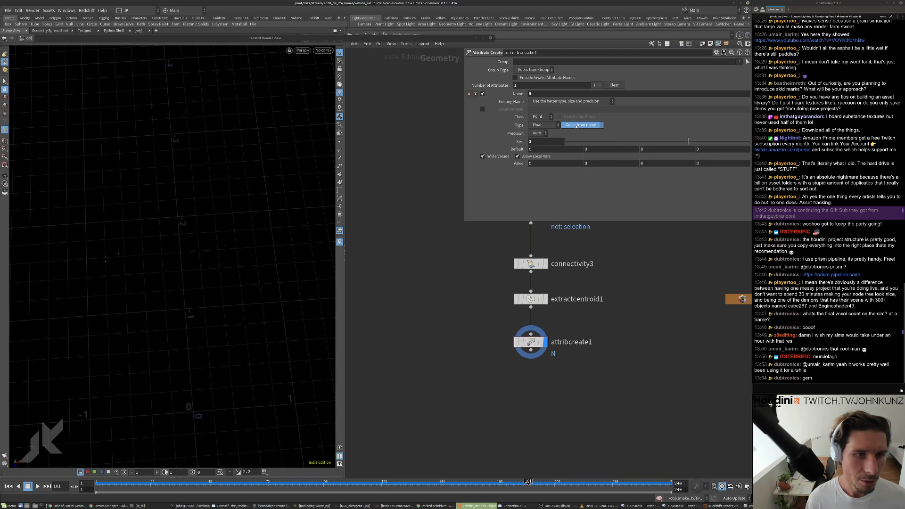
left_click(576, 126)
left_click(550, 127)
left_click(579, 125)
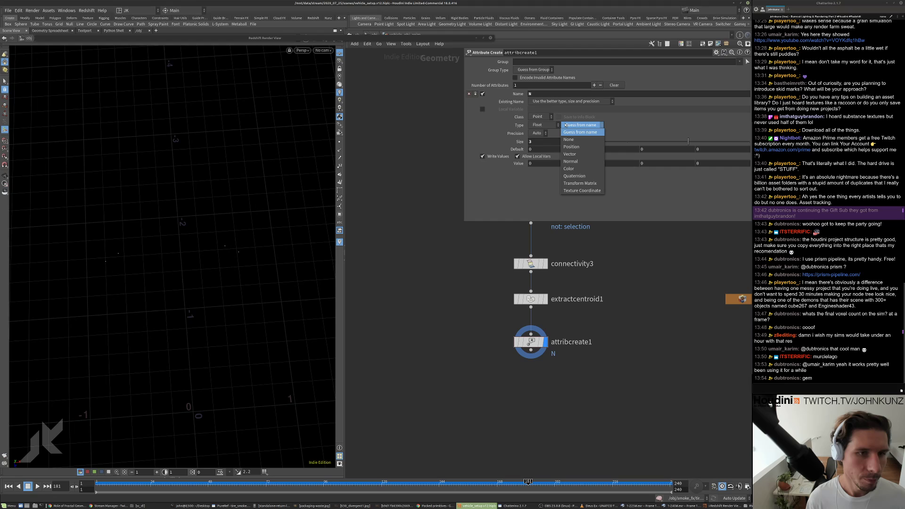
left_click(570, 161)
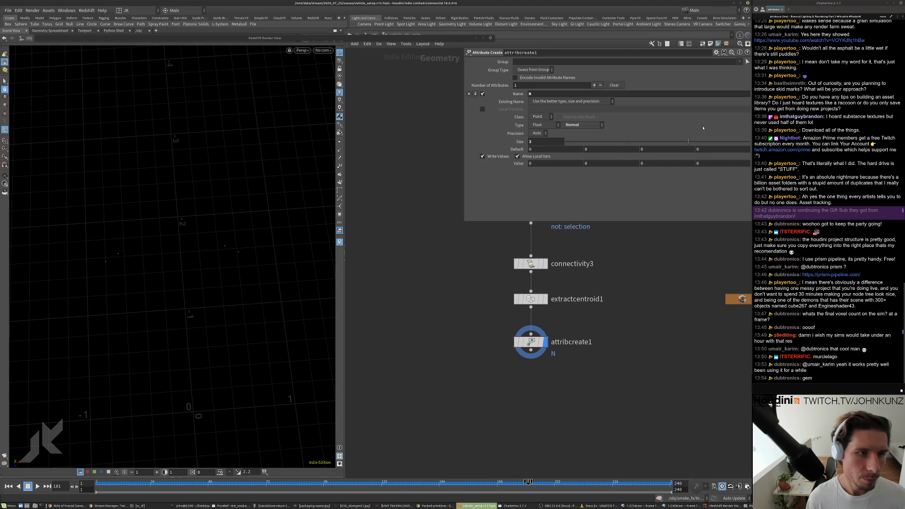
- Open the Attribute Create node's Geometry Spreadsheet in a floating window beside the node and keep it always on top
right_click(530, 339)
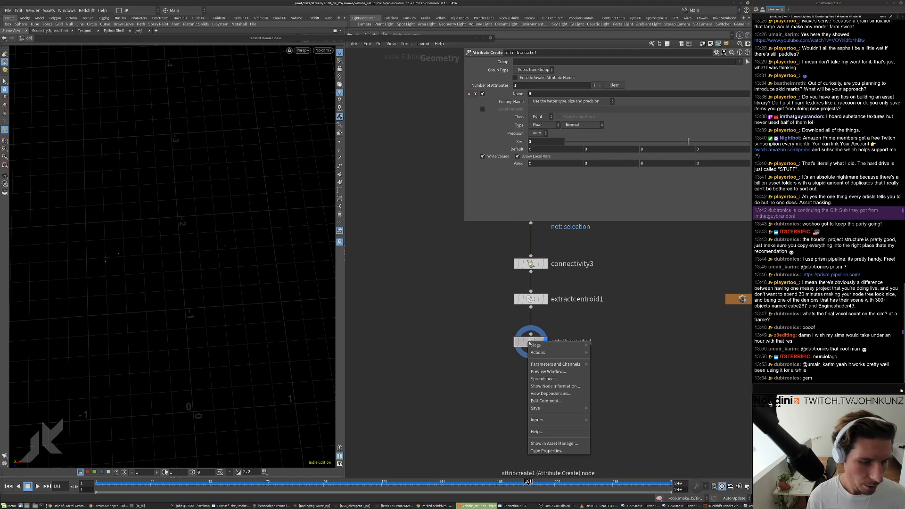
left_click(544, 379)
left_click_drag(480, 336, 330, 267)
left_click(331, 270)
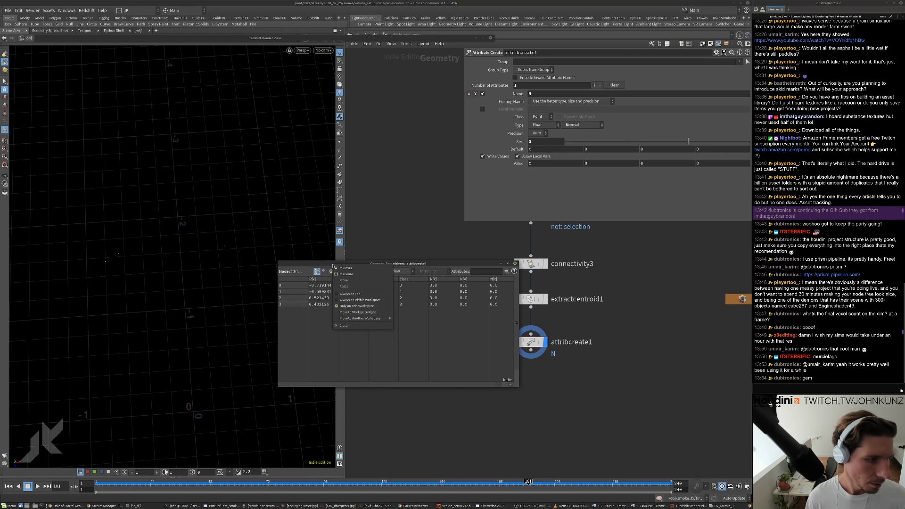
left_click(363, 296)
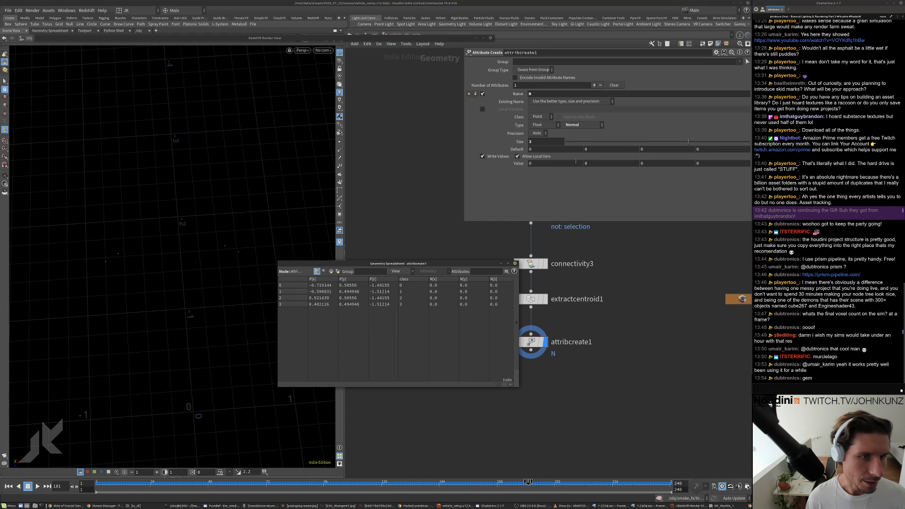
- Try the Guess from name and None type qualifiers on the N attribute, then restore Normal and close the Geometry Spreadsheet
left_click(573, 125)
left_click(575, 125)
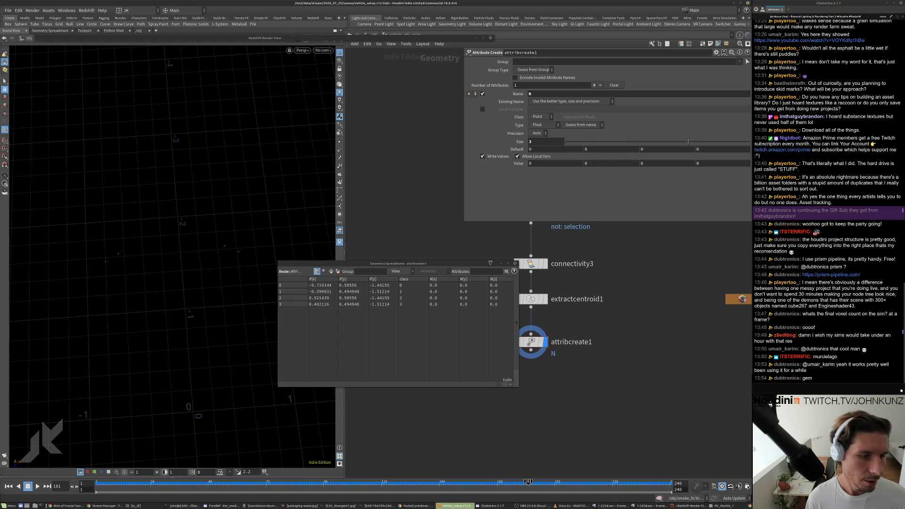
left_click(577, 125)
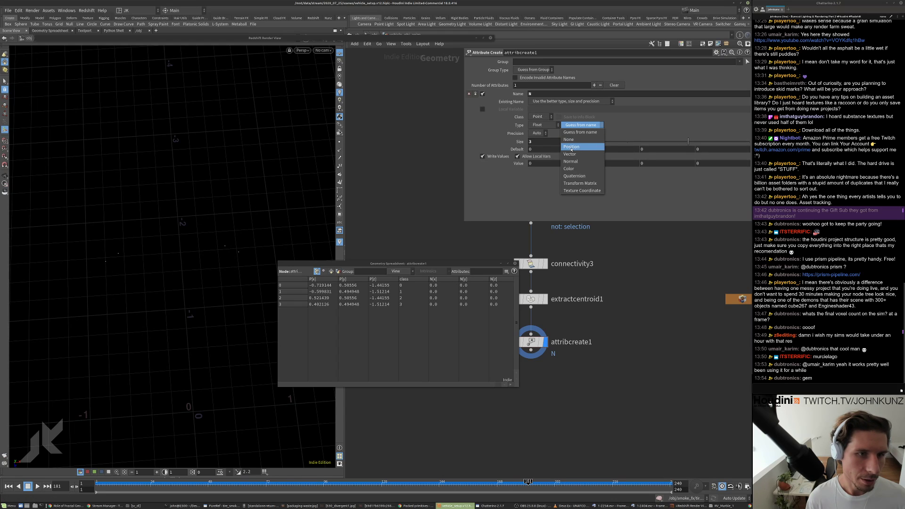
left_click(572, 142)
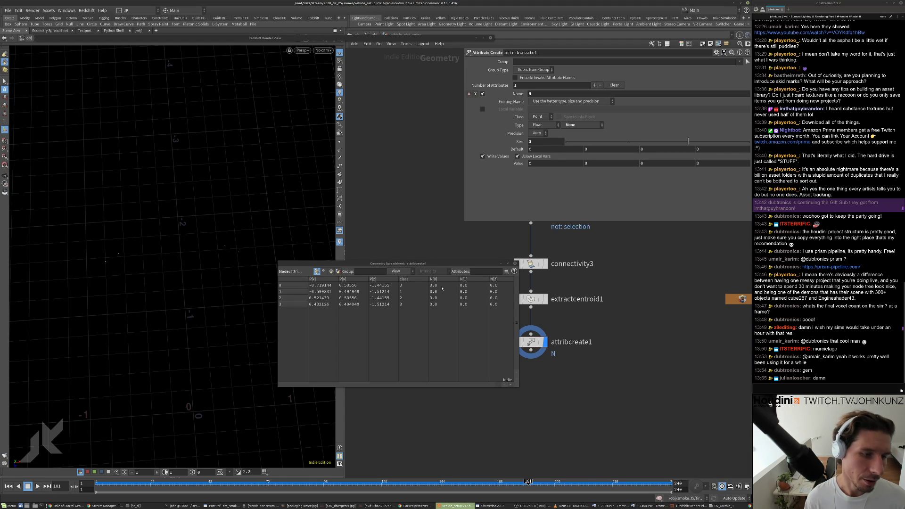
left_click_drag(474, 267, 442, 270)
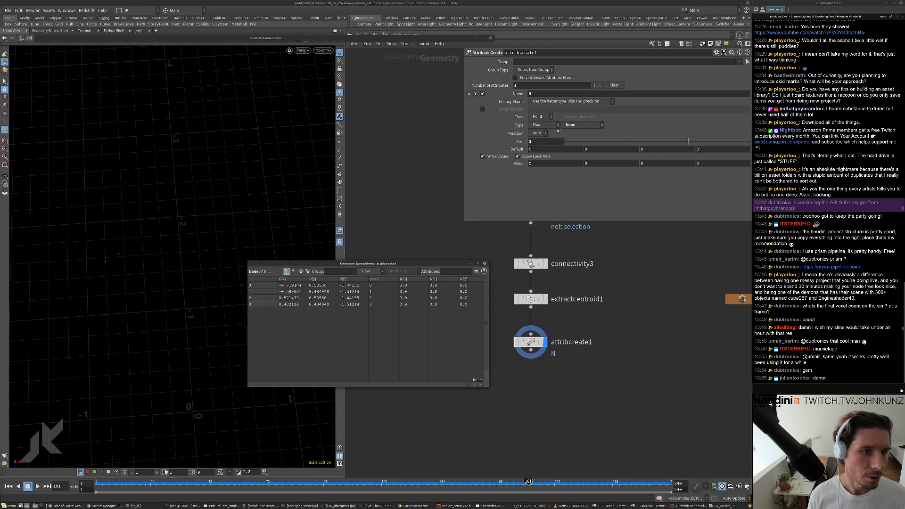
left_click(581, 125)
left_click(585, 161)
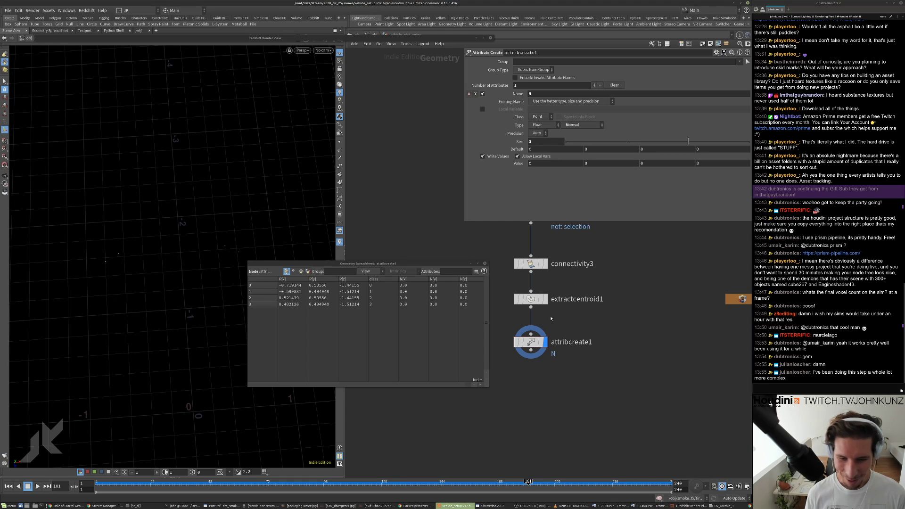
left_click(485, 264)
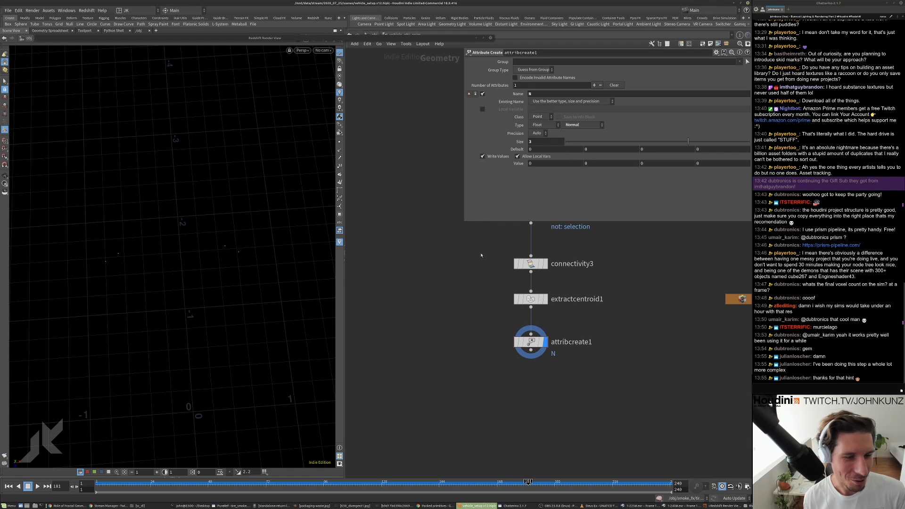
- Move the four-node headlight chain, from blast5 to attribcreate1, slightly farther away from the main car network
scroll(451, 309, "down", 3)
scroll(503, 302, "down", 3)
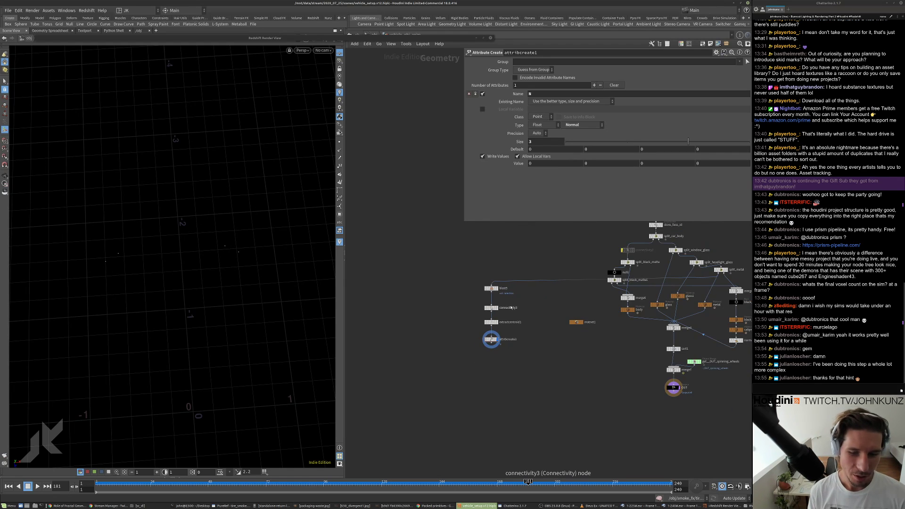
left_click_drag(507, 351, 475, 290)
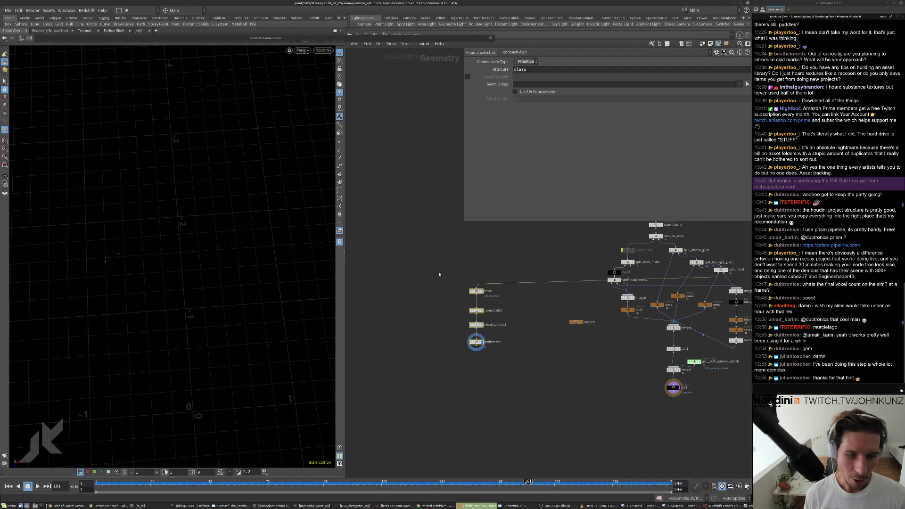
scroll(439, 274, "down", 5)
scroll(424, 258, "up", 4)
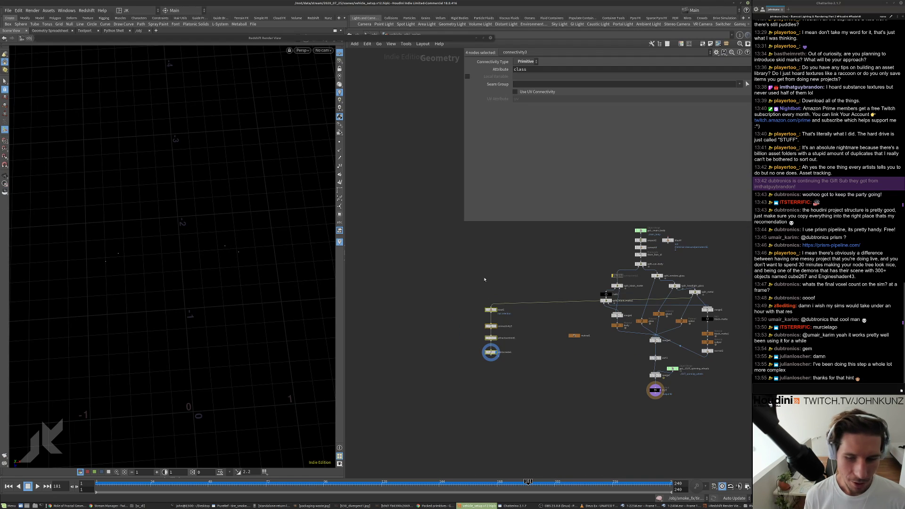
scroll(483, 274, "up", 3)
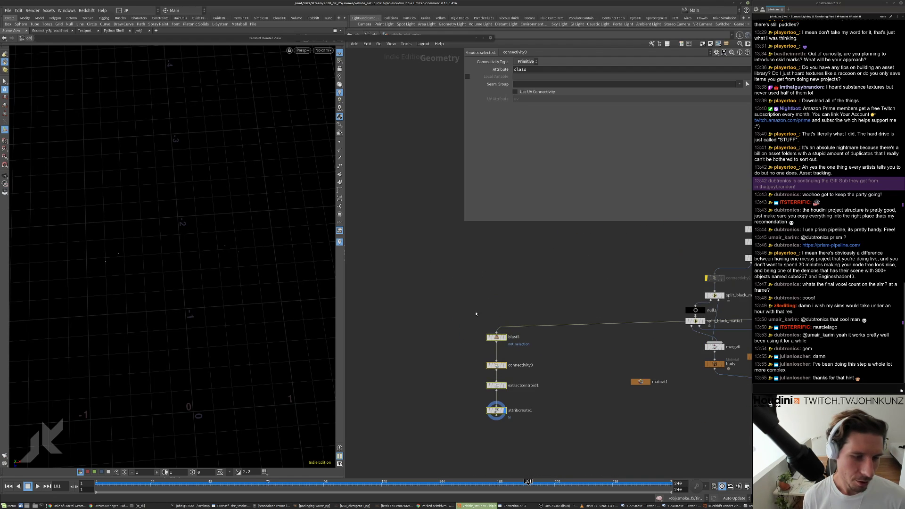
- Tidy the headlight chain's spacing by moving the blast5 node closer to connectivity3
middle_click_drag(482, 295, 485, 265)
left_click(484, 283)
left_click_drag(509, 278, 505, 294)
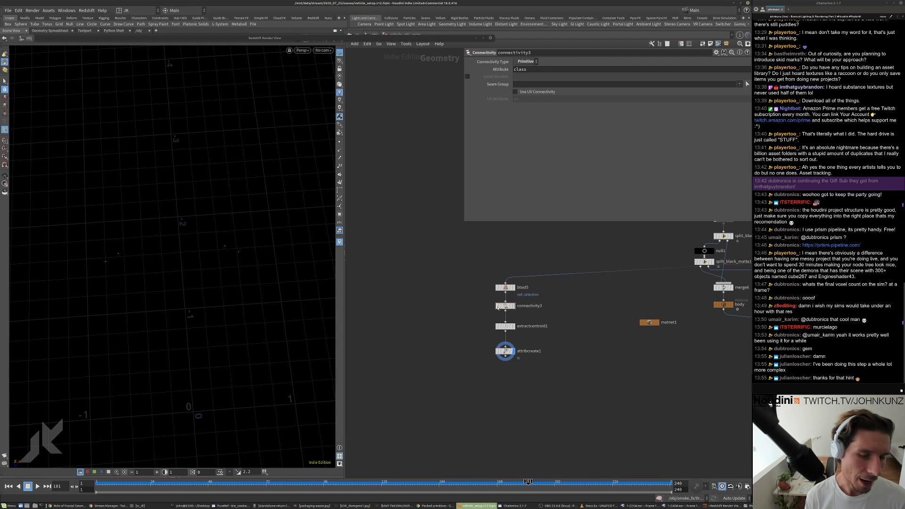
- Examine the Extract Centroid node's settings and the headlight chain's place within the whole vehicle network
scroll(491, 300, "up", 2)
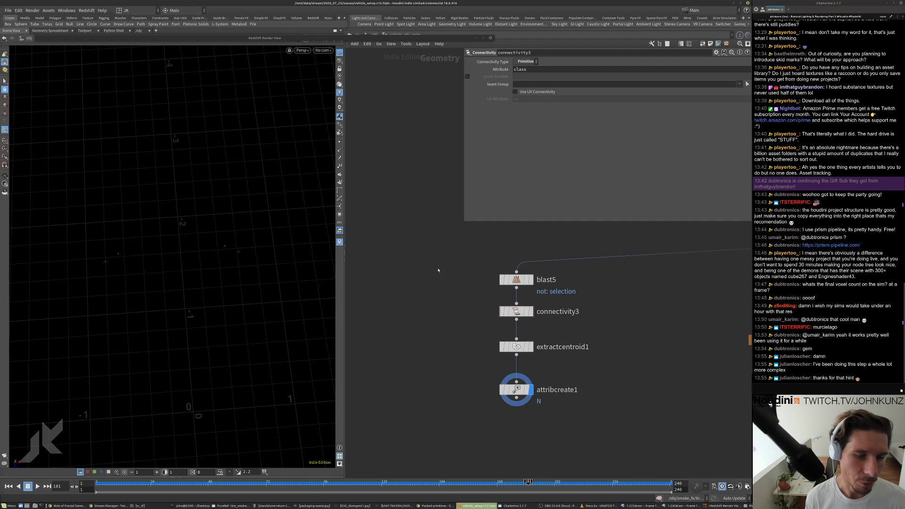
scroll(517, 348, "up", 2)
left_click(517, 347)
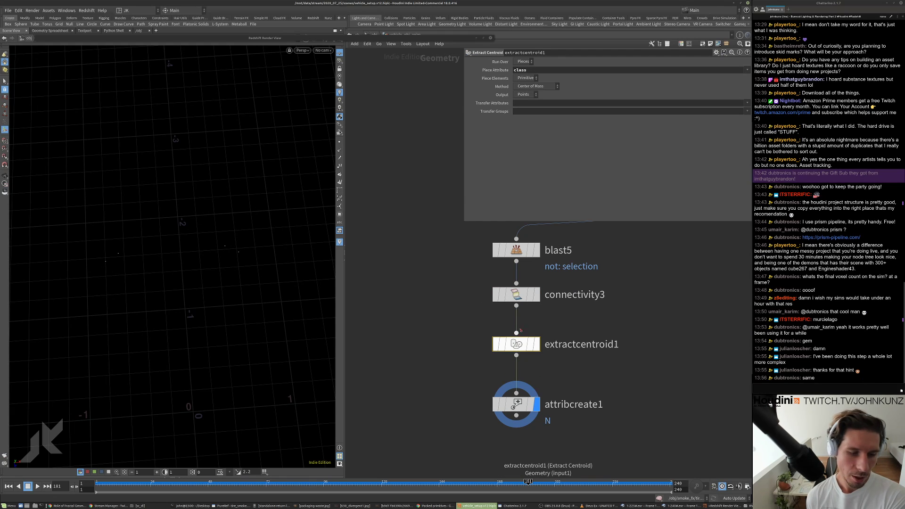
scroll(519, 332, "down", 3)
scroll(511, 330, "down", 3)
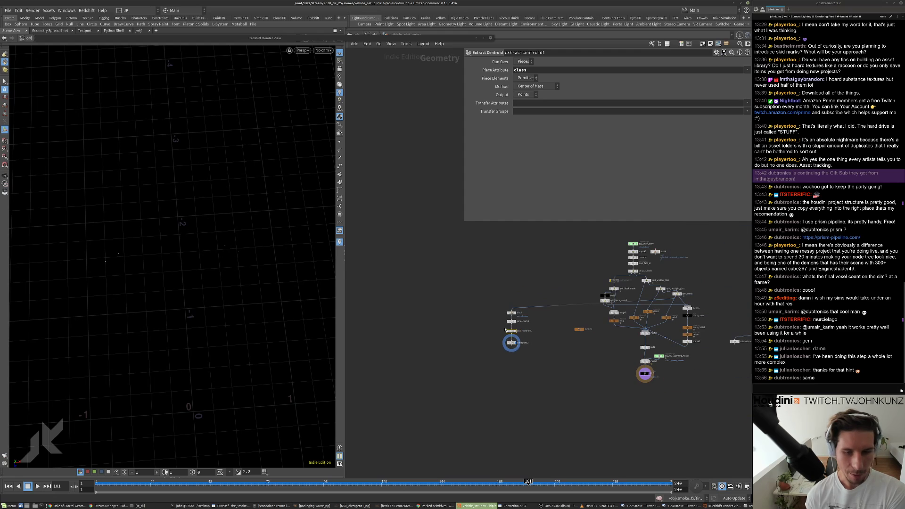
scroll(530, 314, "up", 3)
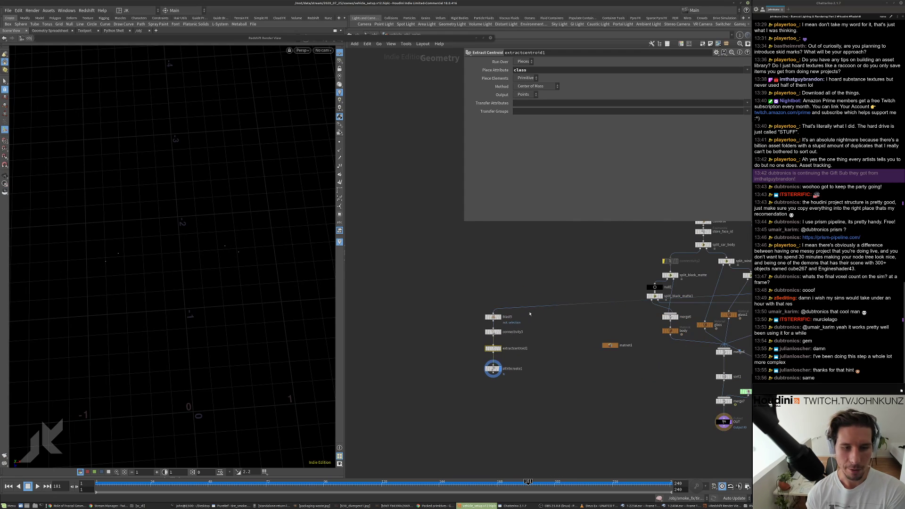
scroll(526, 315, "down", 5)
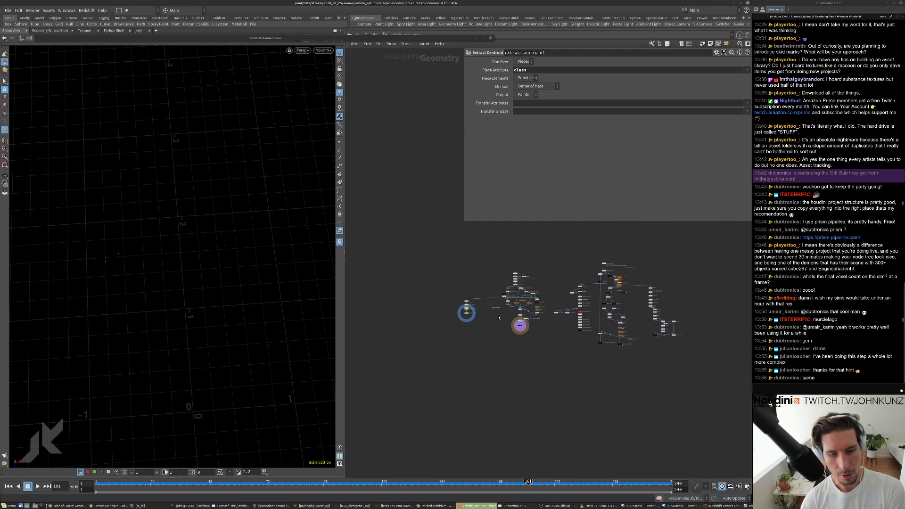
scroll(611, 289, "up", 5)
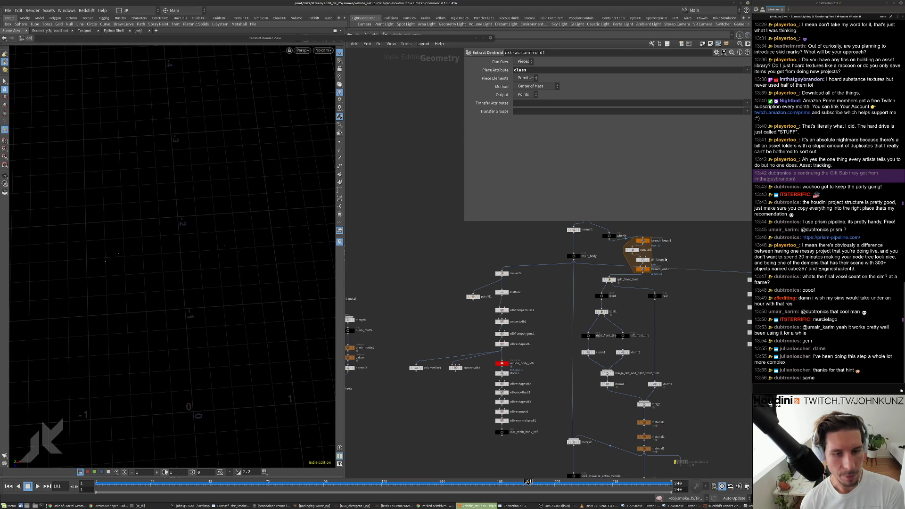
scroll(471, 301, "down", 5)
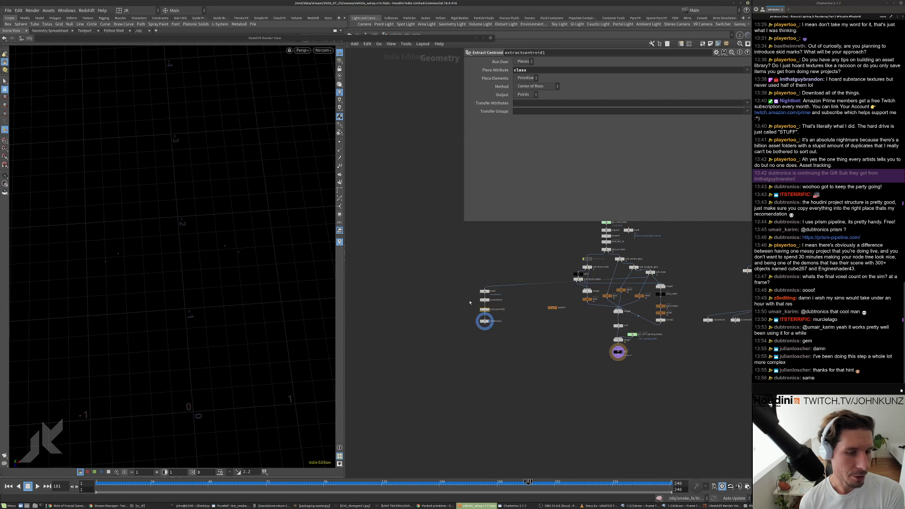
scroll(471, 303, "up", 5)
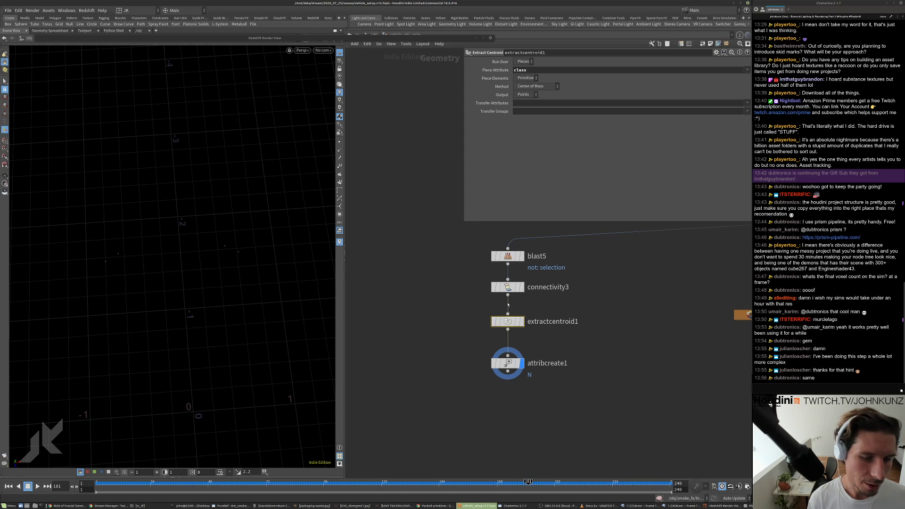
scroll(528, 311, "down", 1)
scroll(530, 313, "up", 1)
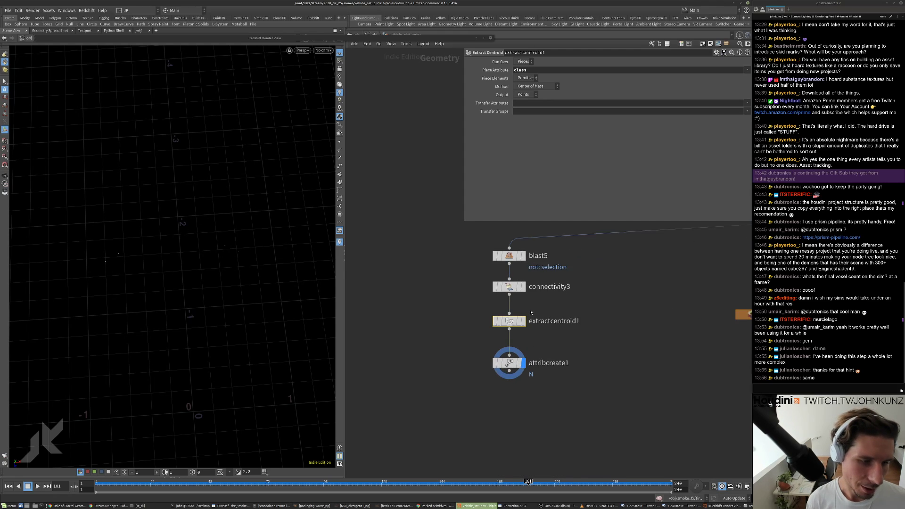
scroll(525, 309, "down", 2)
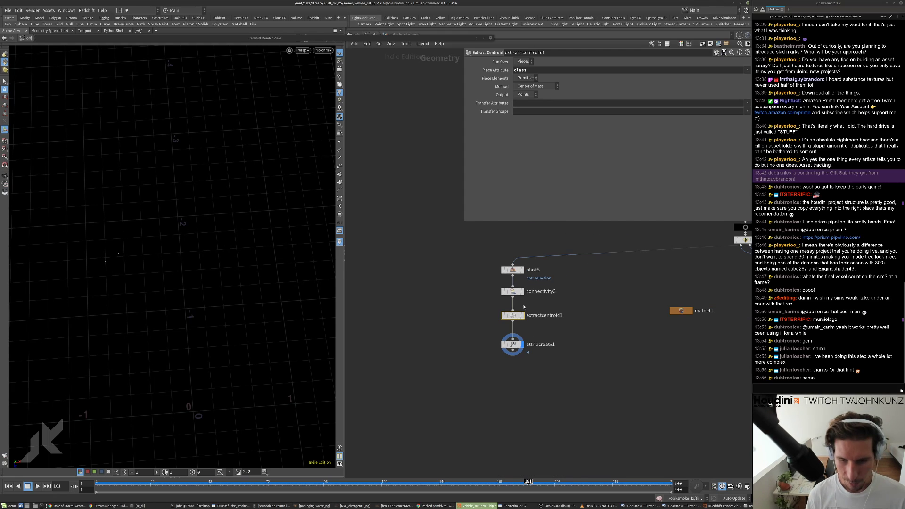
scroll(513, 296, "up", 1)
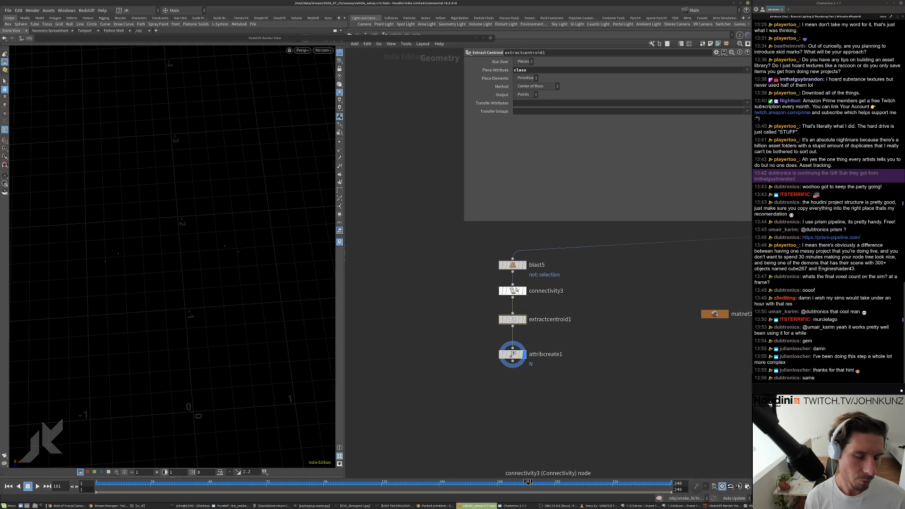
scroll(515, 290, "up", 1)
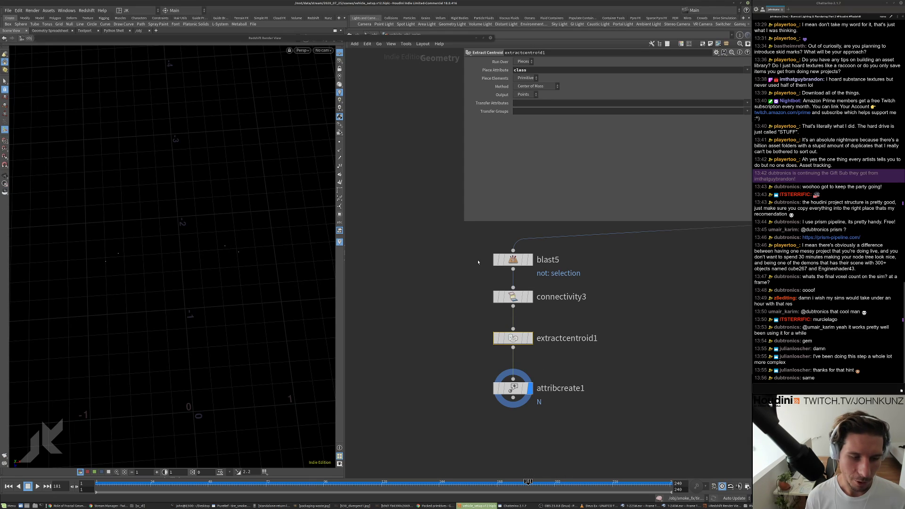
scroll(522, 265, "down", 1)
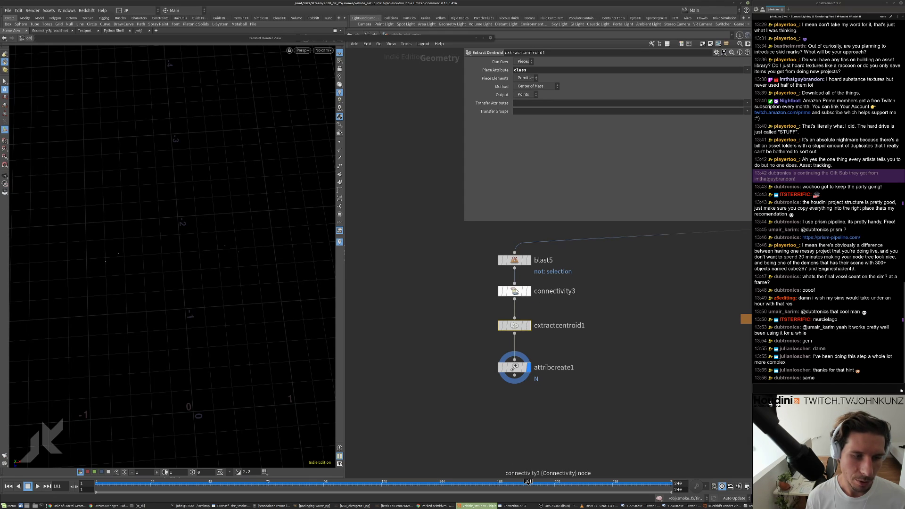
scroll(517, 285, "down", 1)
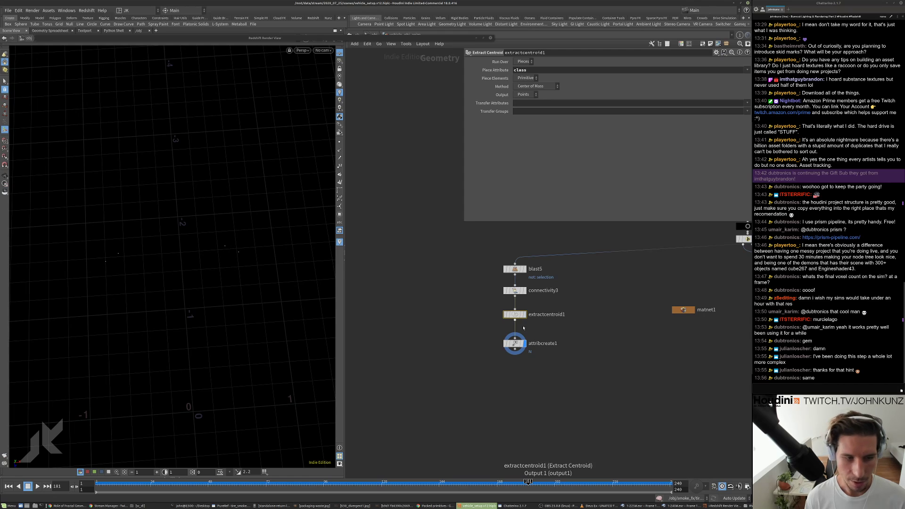
- Move all four headlight nodes together farther away from the matnet1 node, then select extractcentroid1
left_click_drag(529, 346, 475, 271)
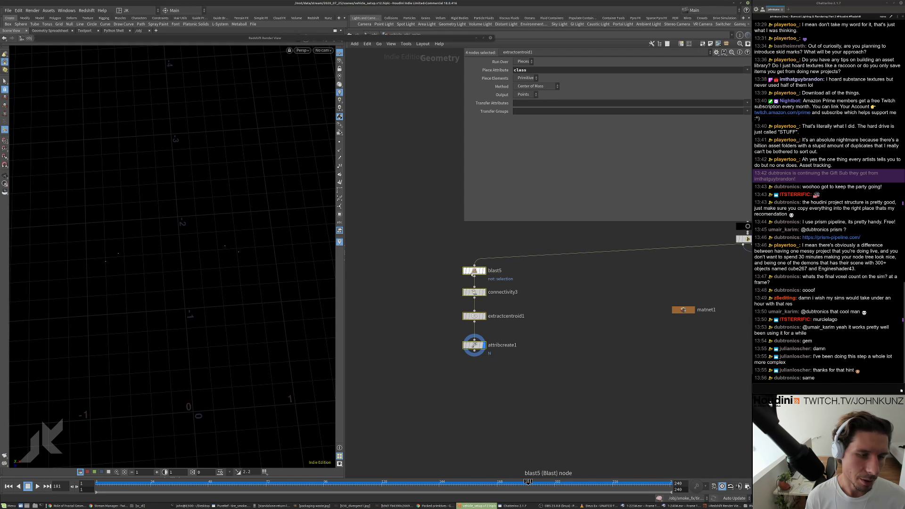
scroll(444, 299, "down", 5)
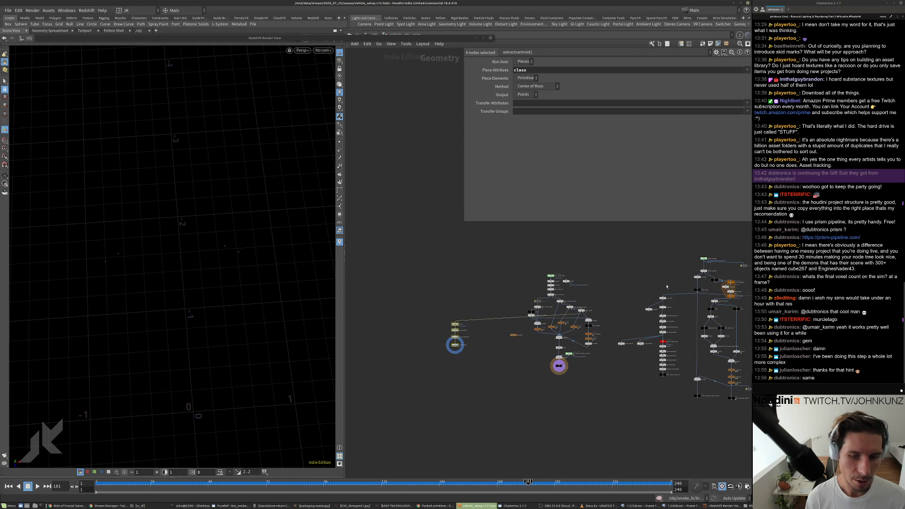
key("f")
left_click(490, 326)
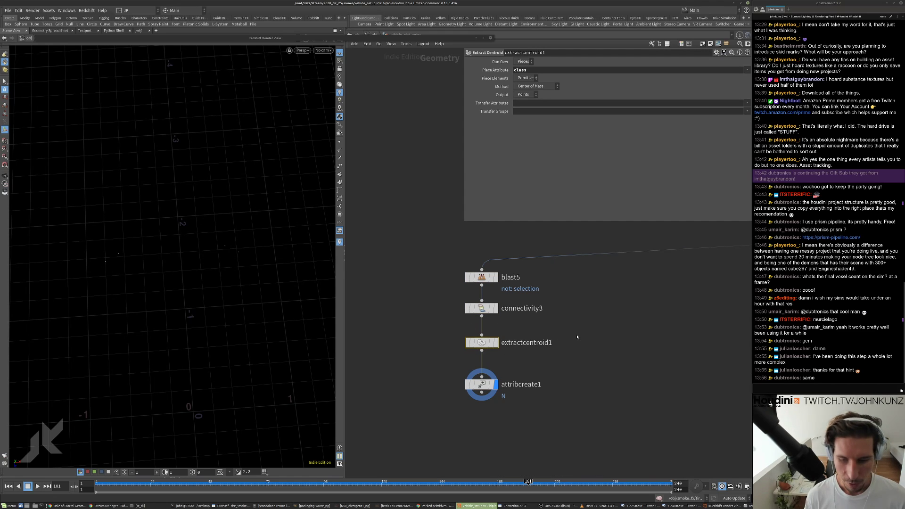
- Set the third component of attribcreate1's N value to 1 and check the normals against blast5's headlight geometry with a temporary template display
middle_click_drag(561, 337, 547, 296)
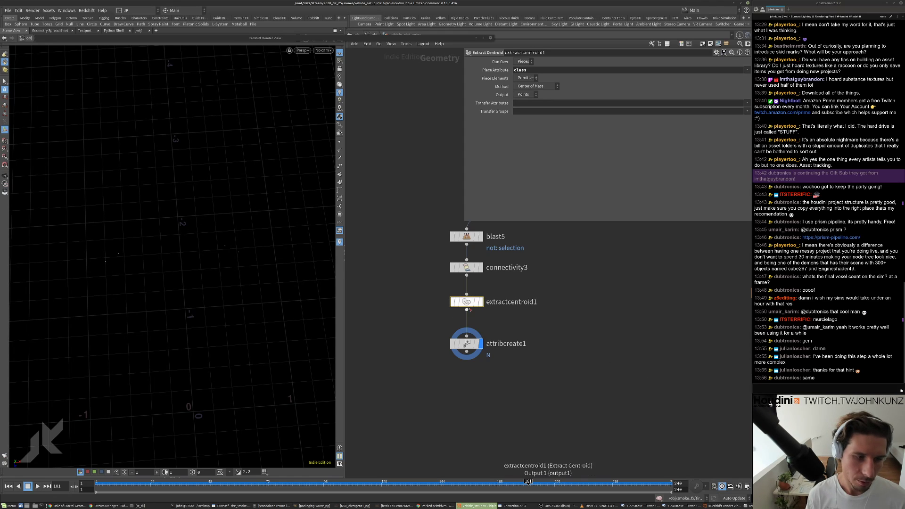
middle_click_drag(490, 284, 506, 320)
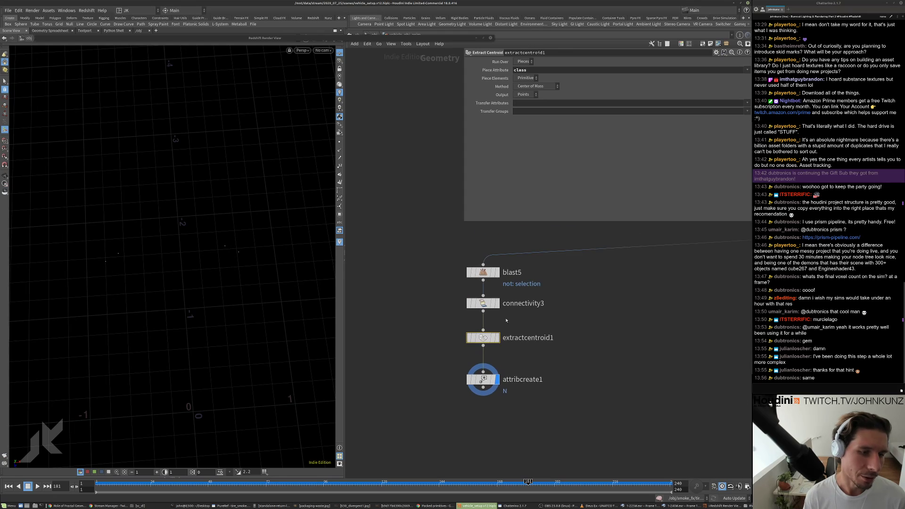
middle_click_drag(482, 354, 498, 340)
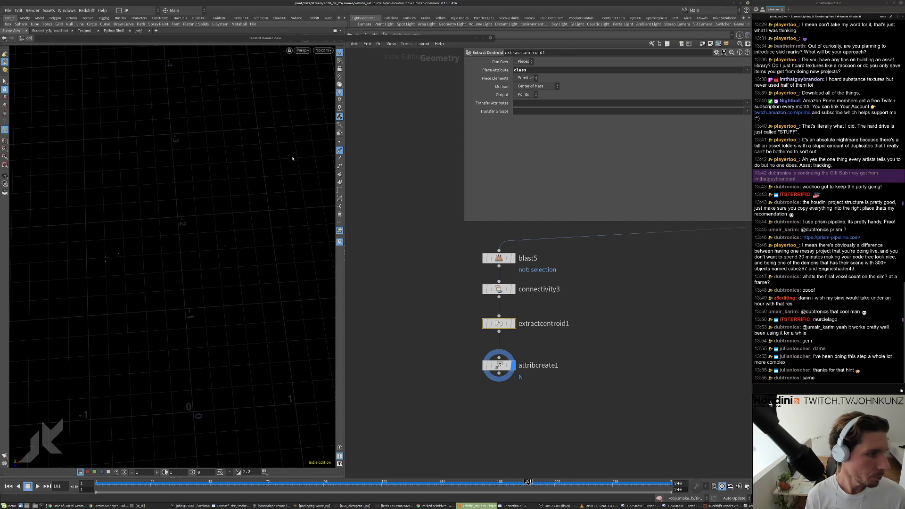
left_click_drag(225, 267, 281, 228, "alt")
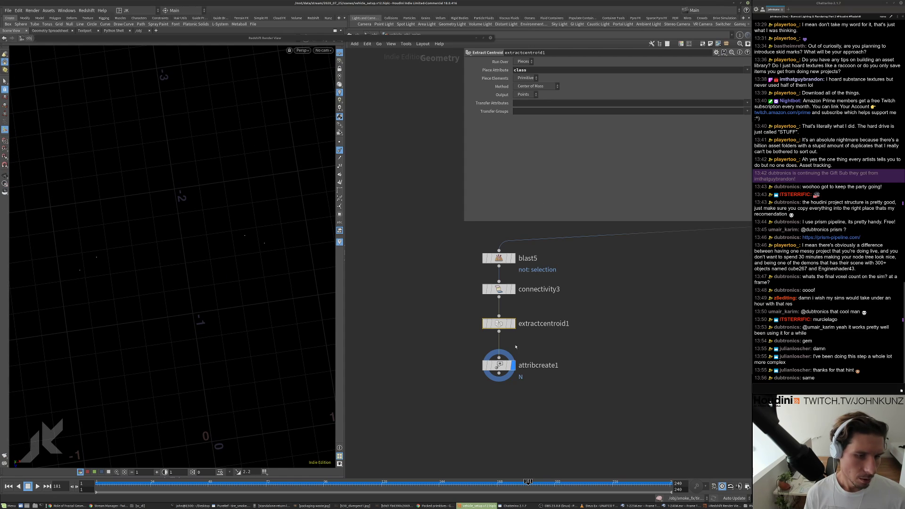
key("Down")
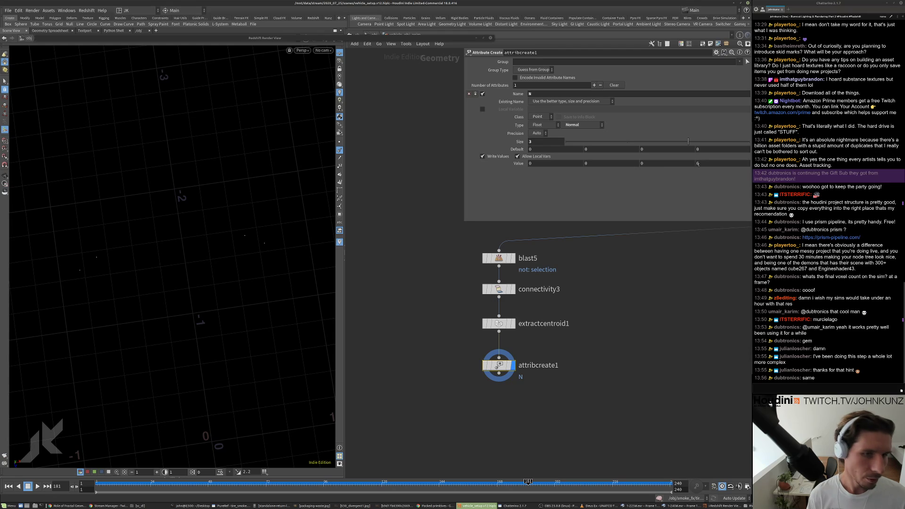
double_click(642, 164)
type("1")
left_click(684, 333)
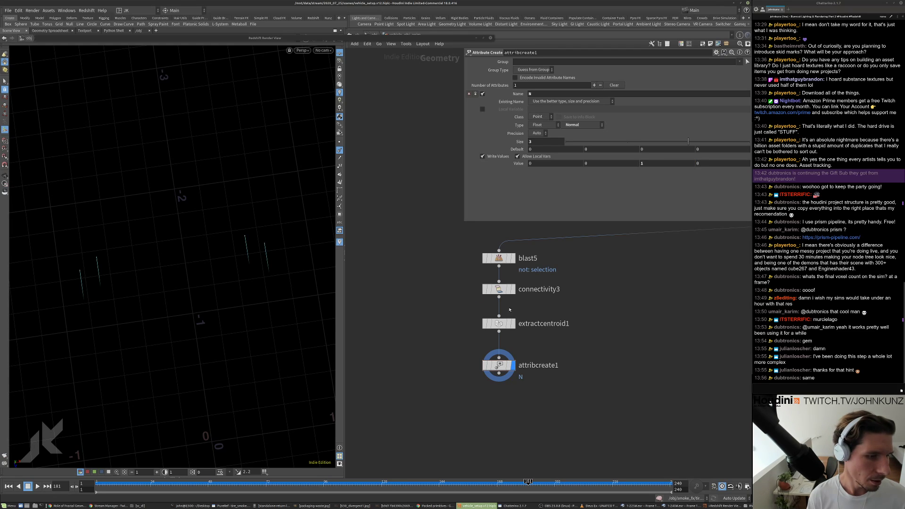
left_click(511, 258)
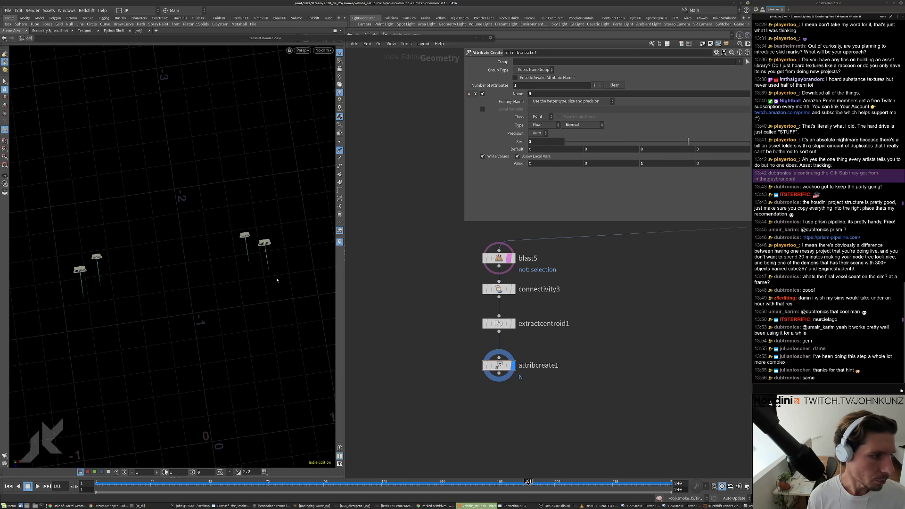
left_click(510, 258)
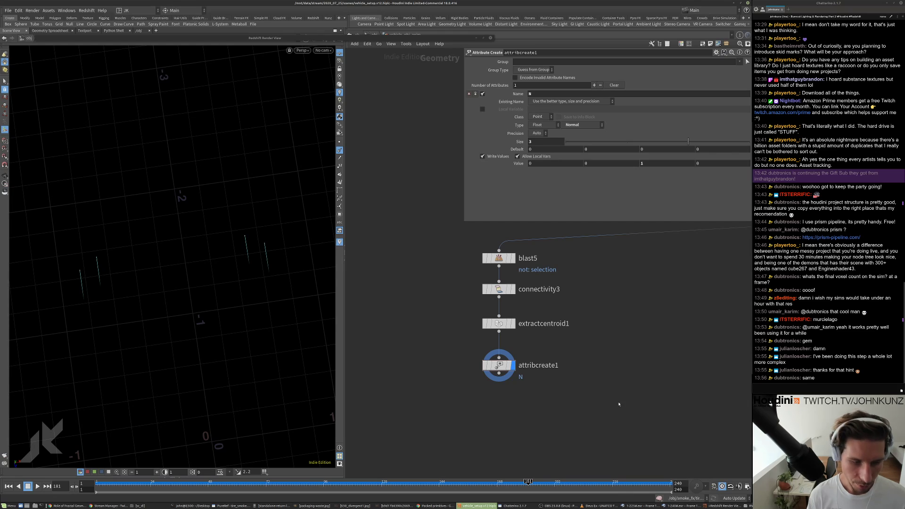
- Append a Null node to the output of attribcreate1 and make it the displayed node
key("Tab")
type("null")
key("Return")
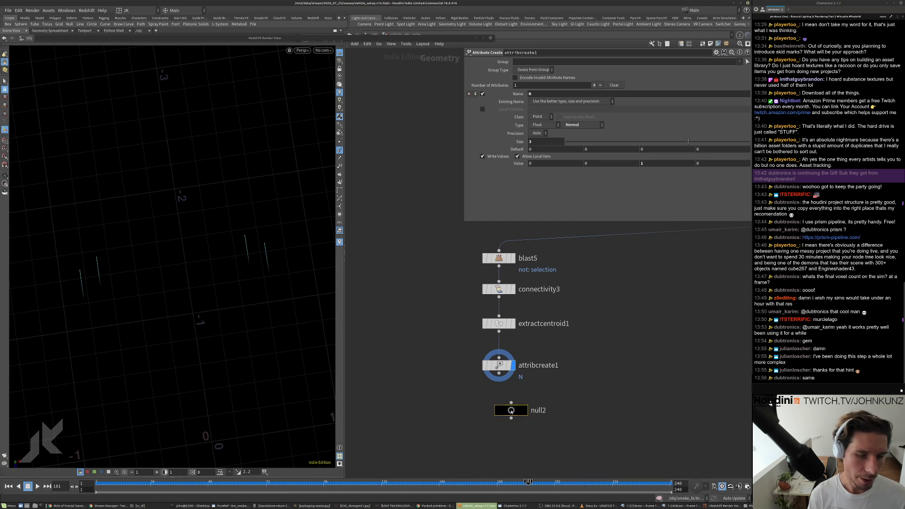
left_click(509, 409)
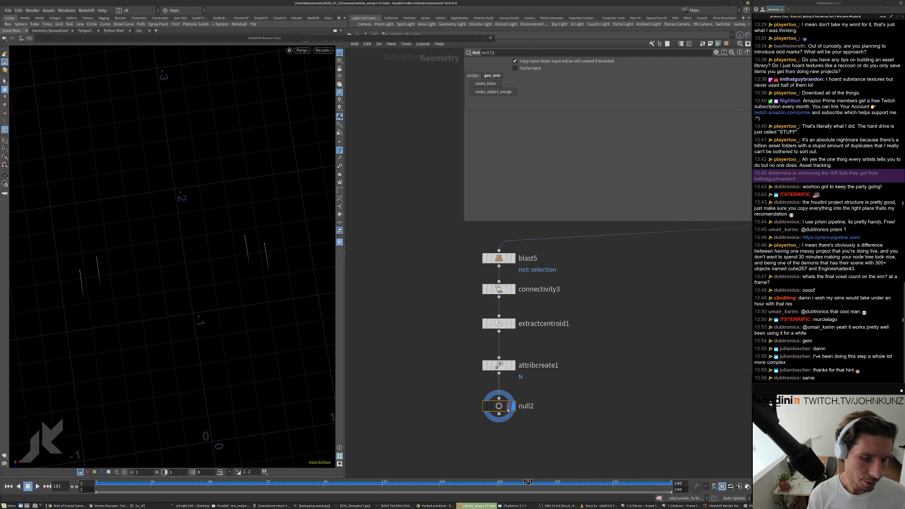
- Rename the new Null node to OUT_headlight_locations
double_click(524, 407)
type("OU")
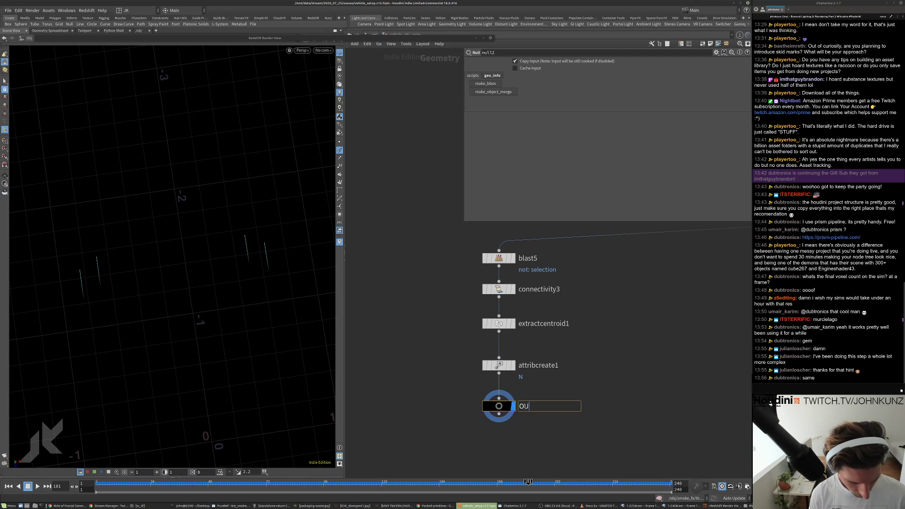
type("T_h")
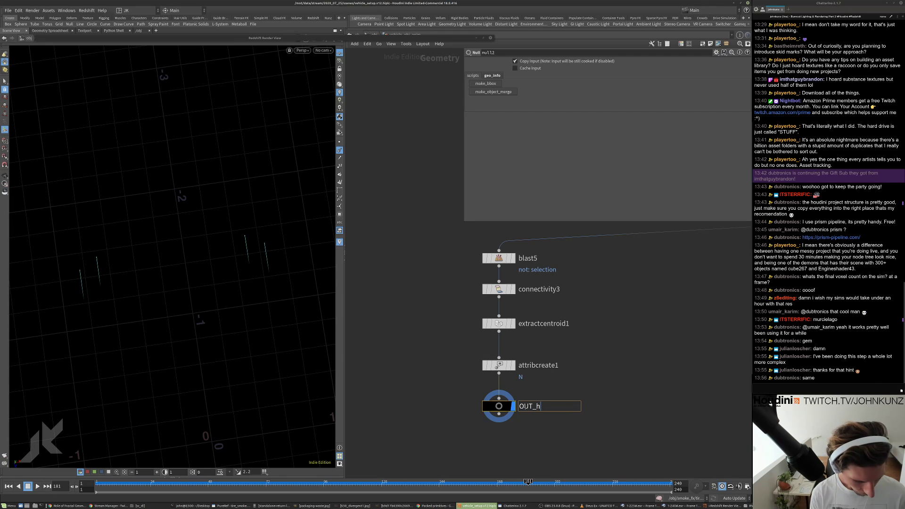
type("eadlight_locat")
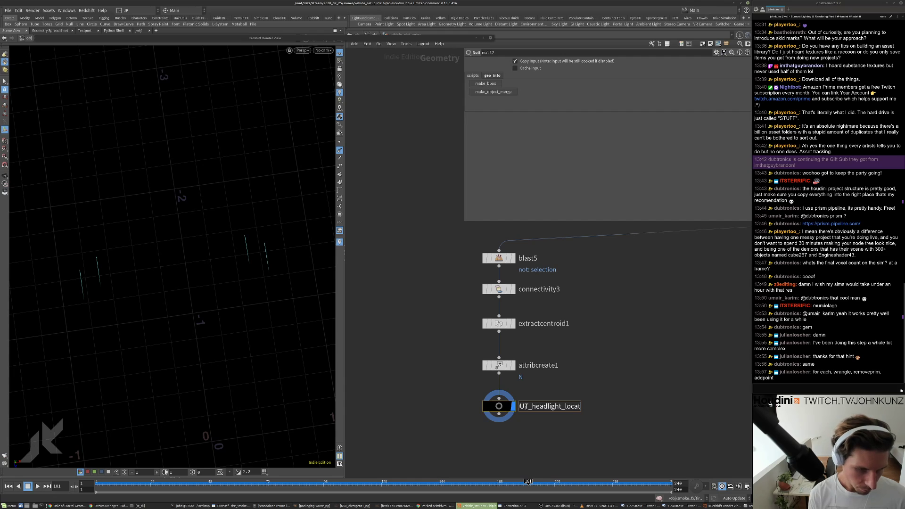
type("ions")
key("Return")
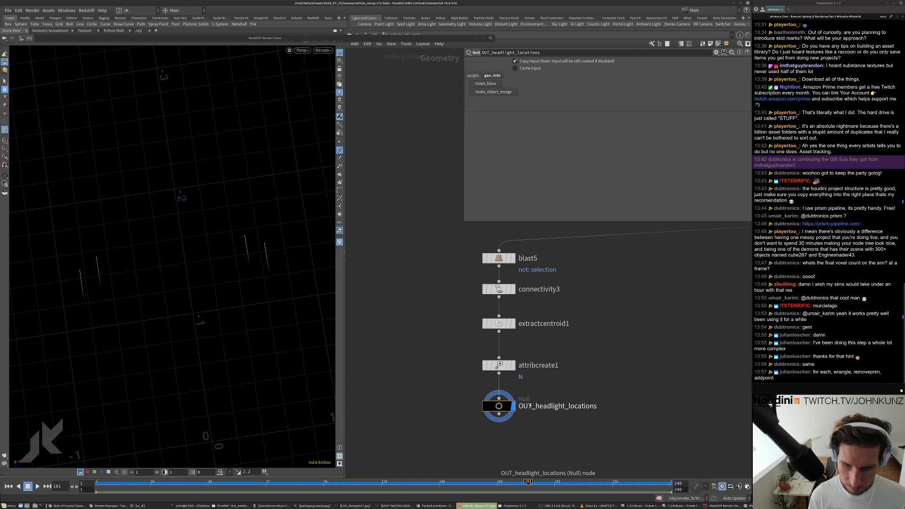
- Review the parameters of the extractcentroid1 node in the headlight chain
scroll(556, 379, "down", 2)
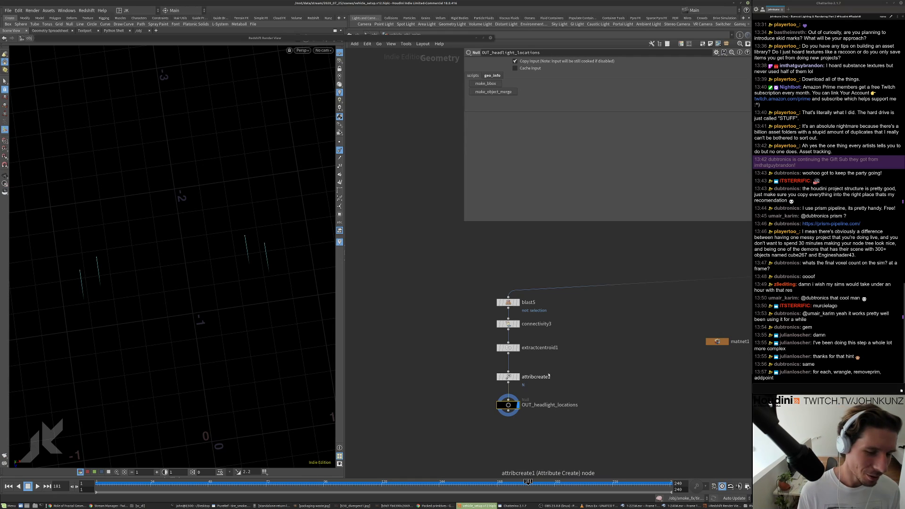
scroll(548, 373, "up", 3)
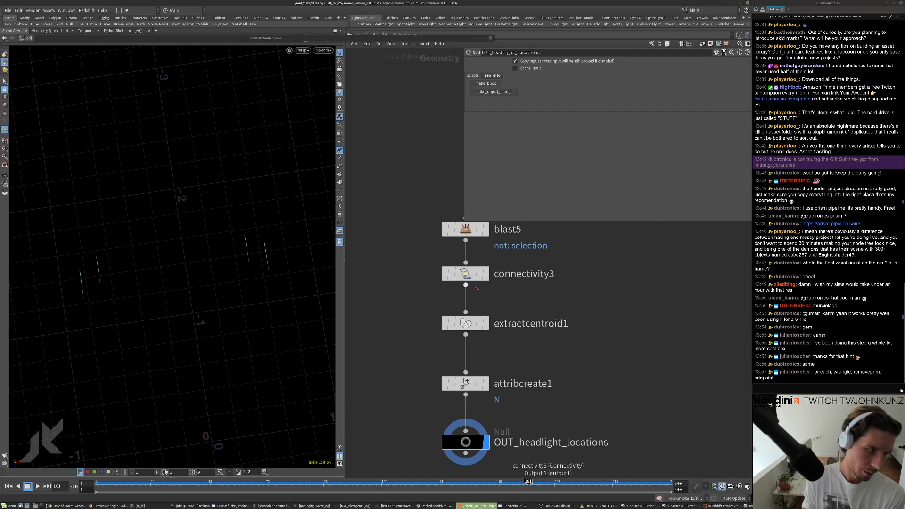
left_click(474, 324)
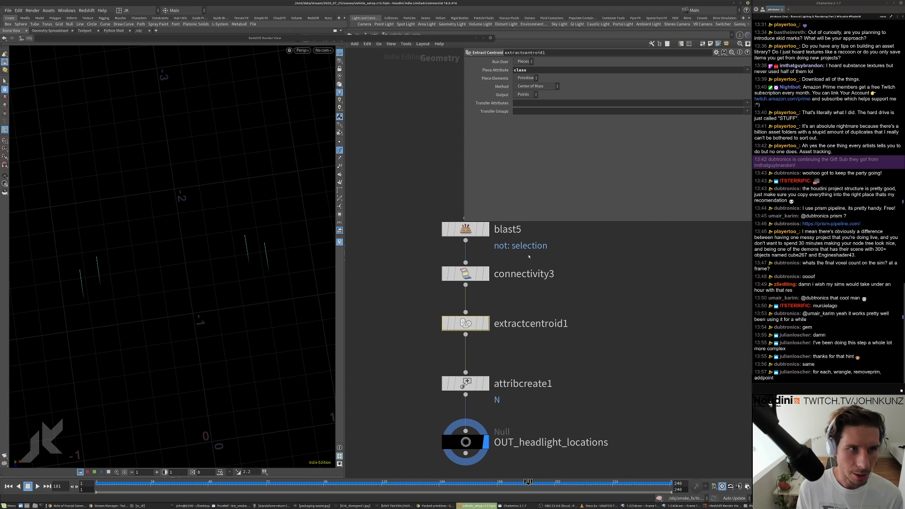
scroll(494, 297, "down", 7)
scroll(490, 297, "up", 5)
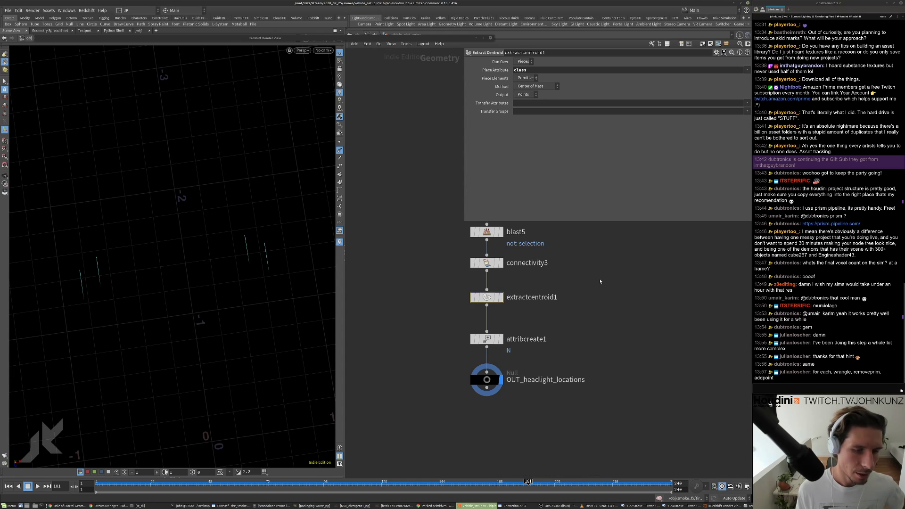
- Create an unconnected Add node and place it beside the headlight chain near extractcentroid1
key("Tab")
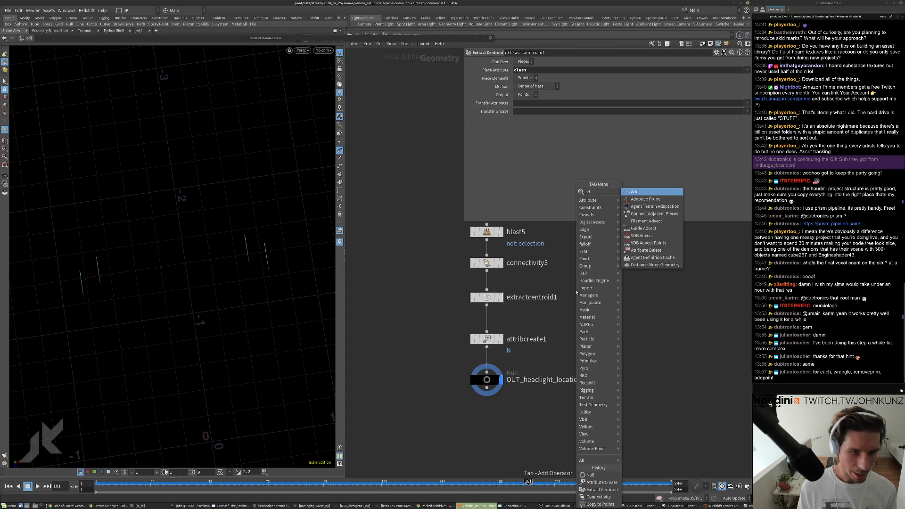
left_click(648, 193)
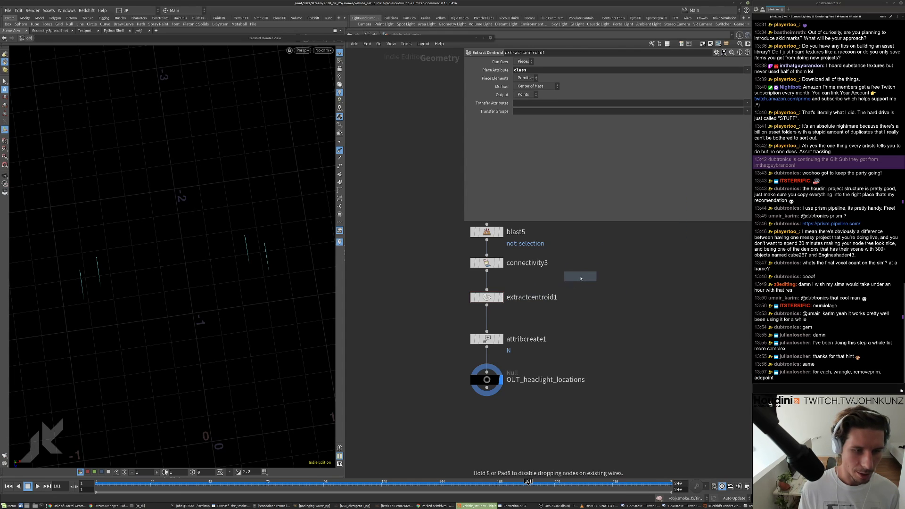
left_click(579, 276)
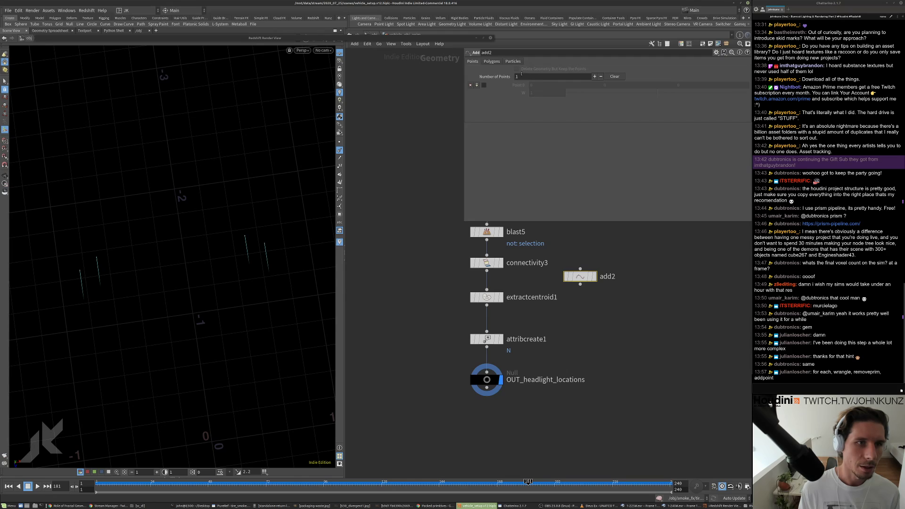
middle_click_drag(661, 304, 659, 351)
left_click_drag(579, 326, 412, 363)
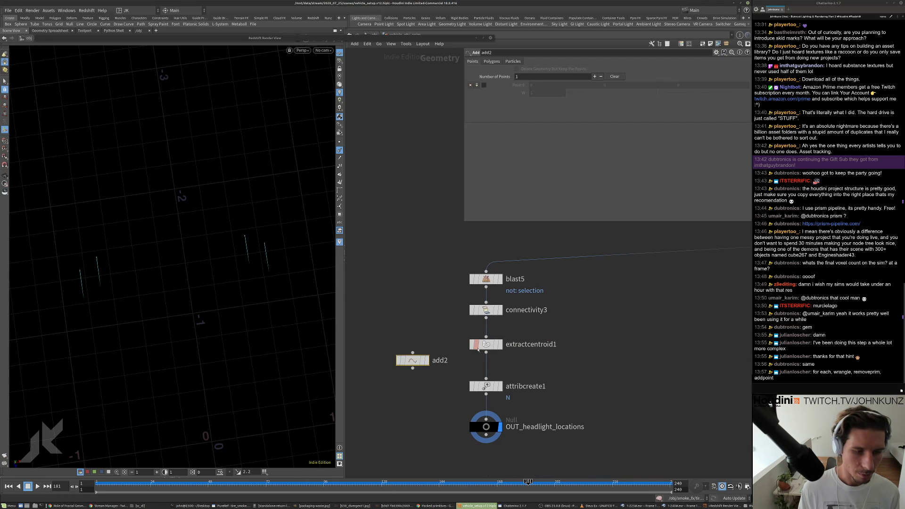
middle_click_drag(424, 307, 451, 290)
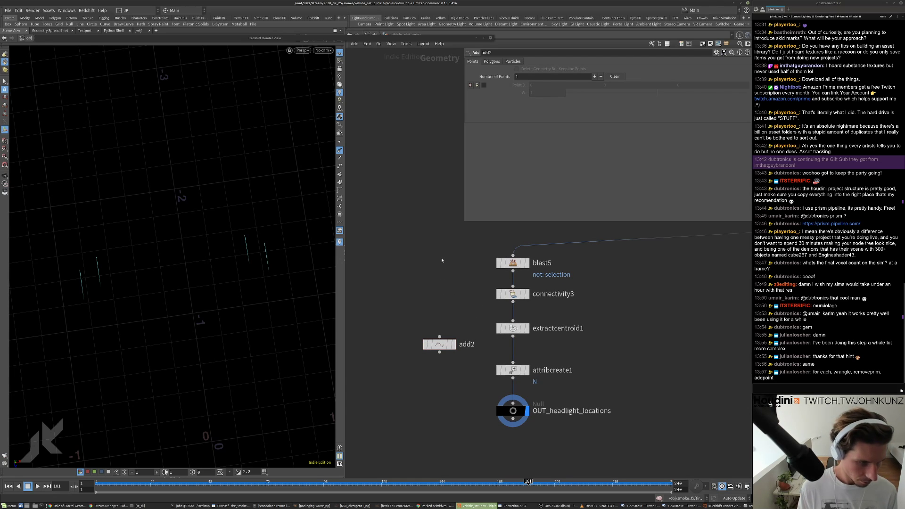
- Create a Grid node in the free space beside the headlight chain, away from the Add node
middle_click_drag(442, 260, 500, 268)
key("Tab")
type("grid")
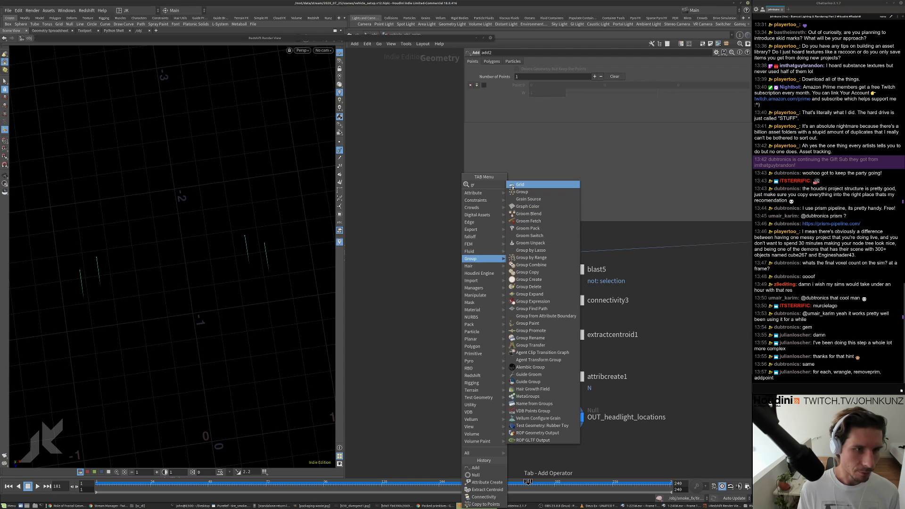
key("Return")
left_click(394, 285)
- Add a Copy to Points node below the grid and connect grid1 to its target points input
key("Tab")
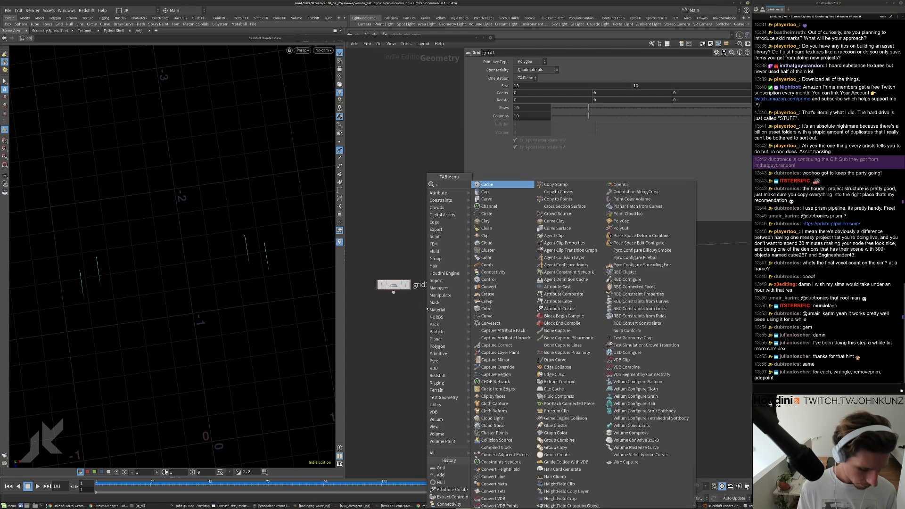
type("copy")
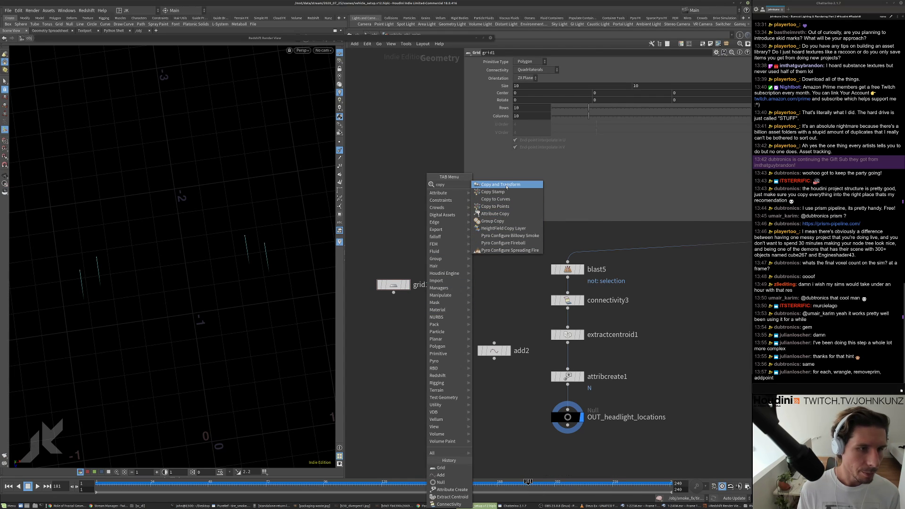
key("Escape")
left_click(444, 316)
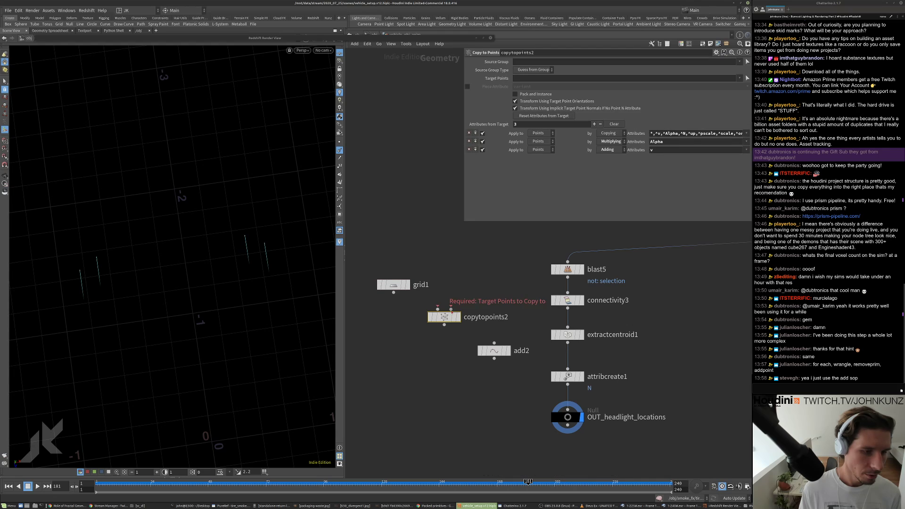
left_click_drag(450, 309, 393, 292)
- Create a Platonic Solids node above the copy node and set its solid type to Utah Teapot
key("Tab")
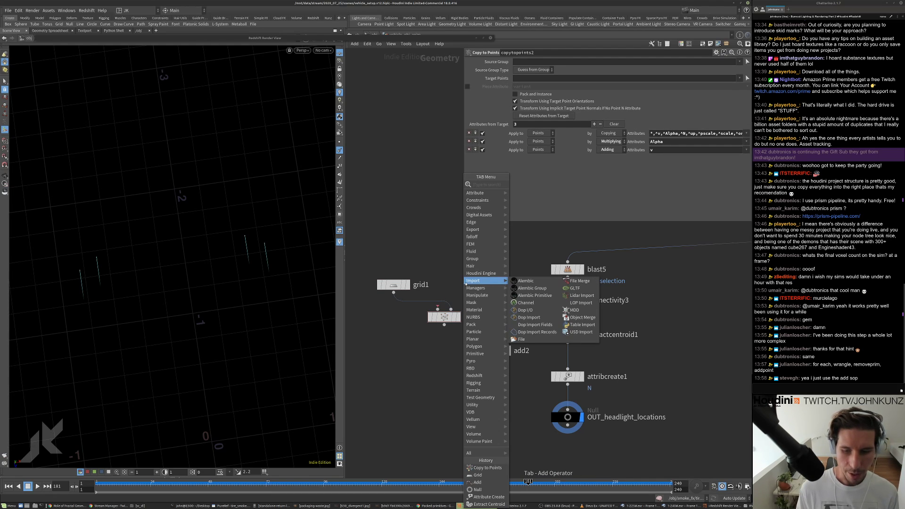
mouse_move(486, 277)
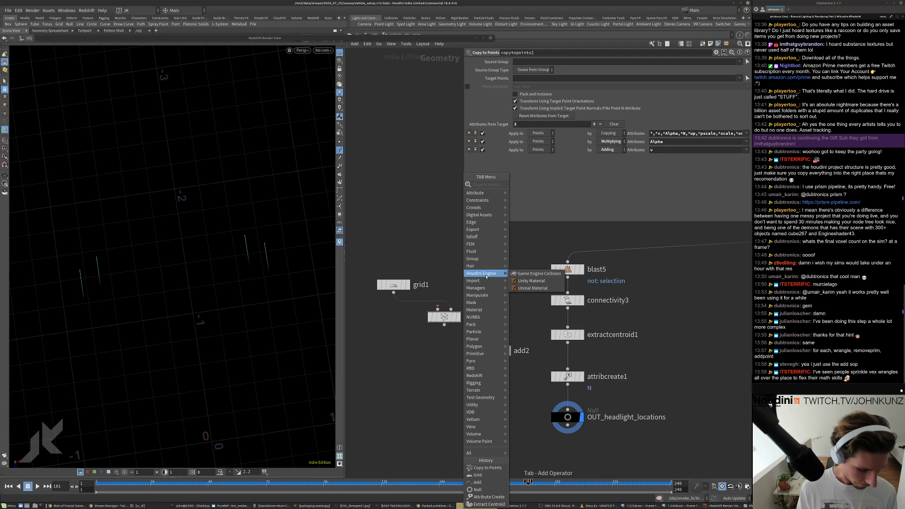
type("pl")
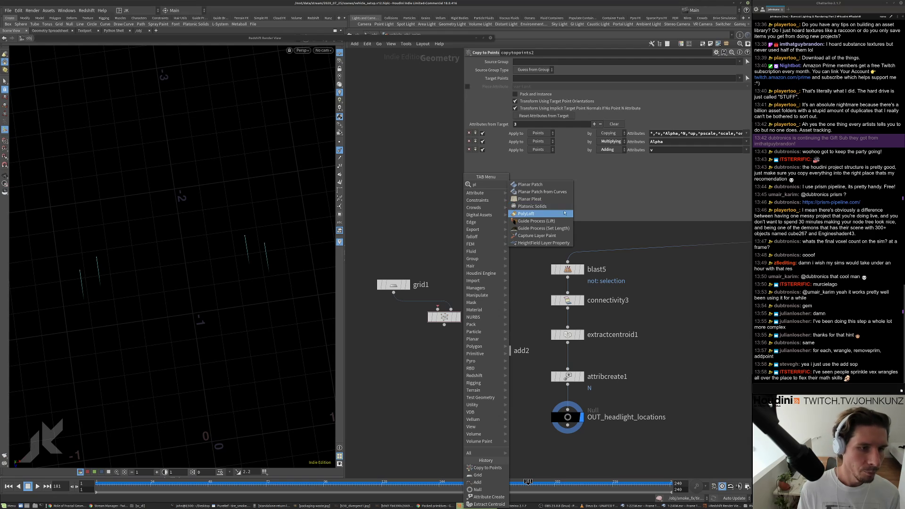
left_click(532, 206)
left_click(472, 260)
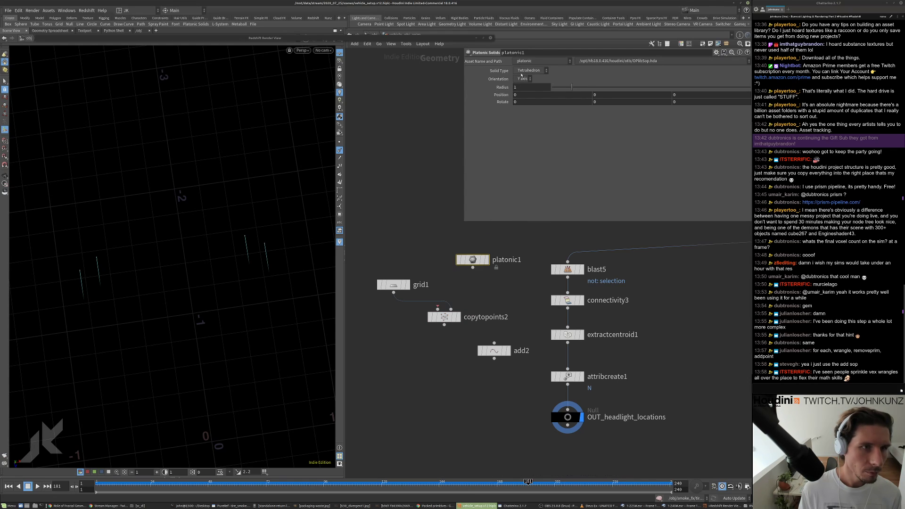
left_click(529, 70)
left_click(527, 122)
- Copy the teapot onto the grid points through copytopoints2 with Pack and Instance enabled, and display the result
left_click_drag(472, 268, 444, 319)
left_click(444, 319)
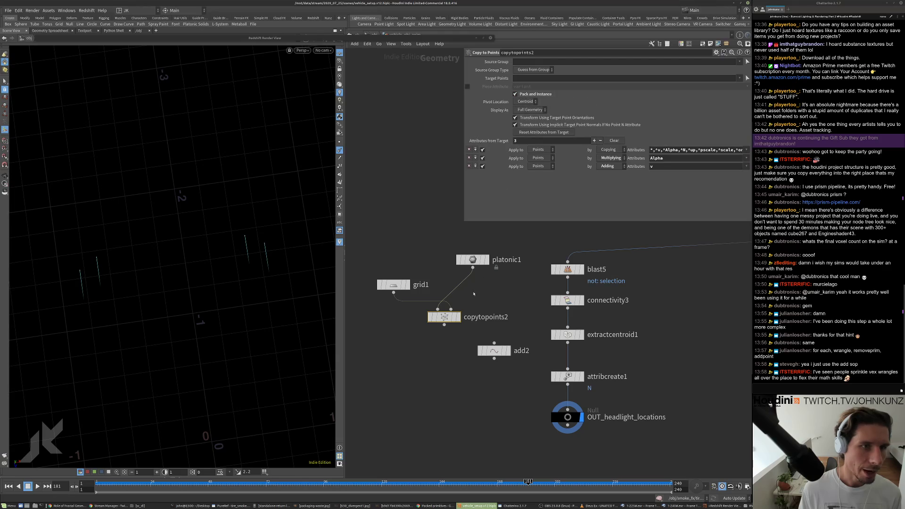
left_click(459, 316)
key("g")
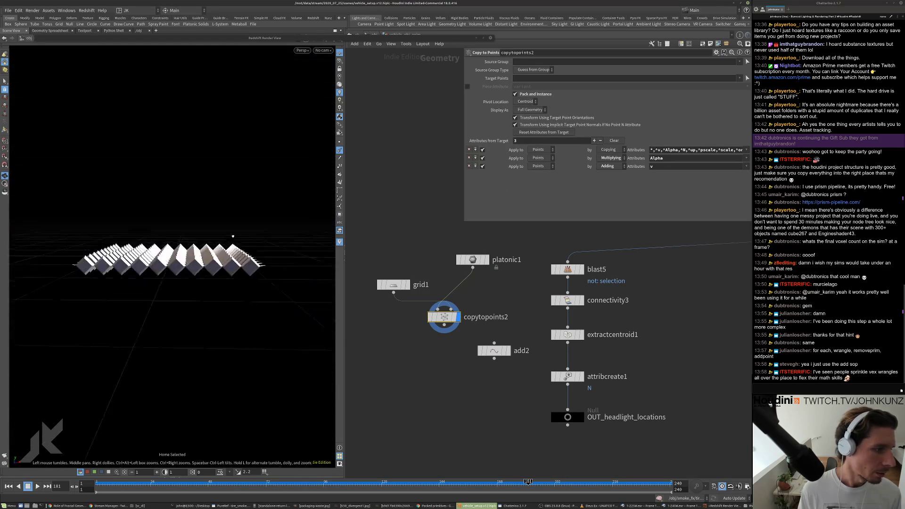
left_click_drag(243, 269, 226, 332)
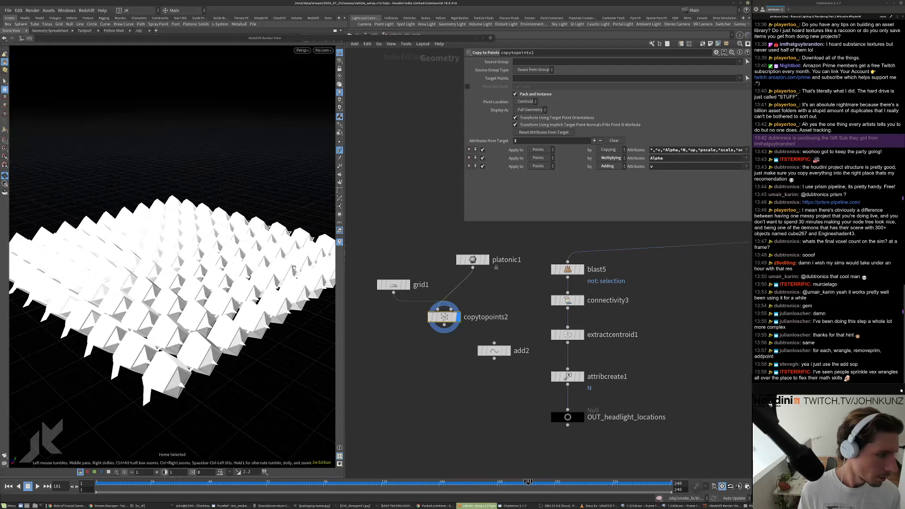
- Insert a Convert node between platonic1 and copytopoints2, aligned directly beneath platonic1
left_click(467, 259)
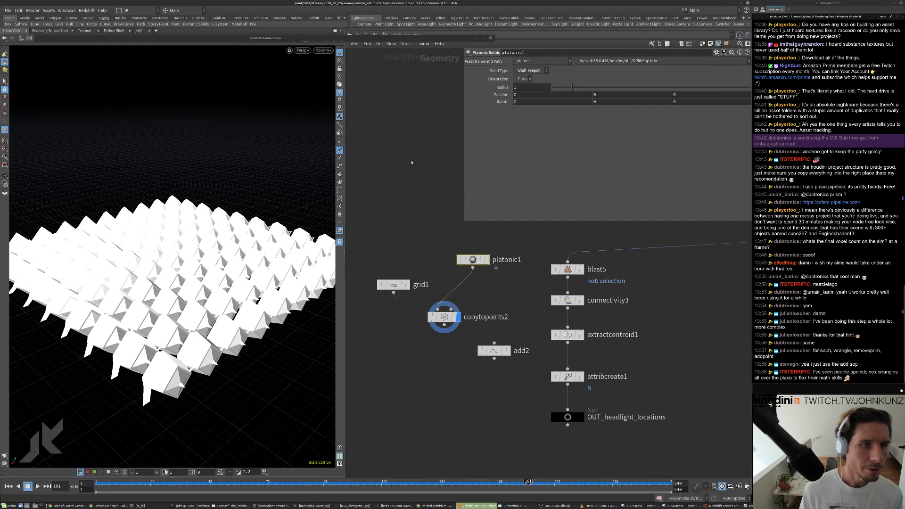
key("Tab")
type("con")
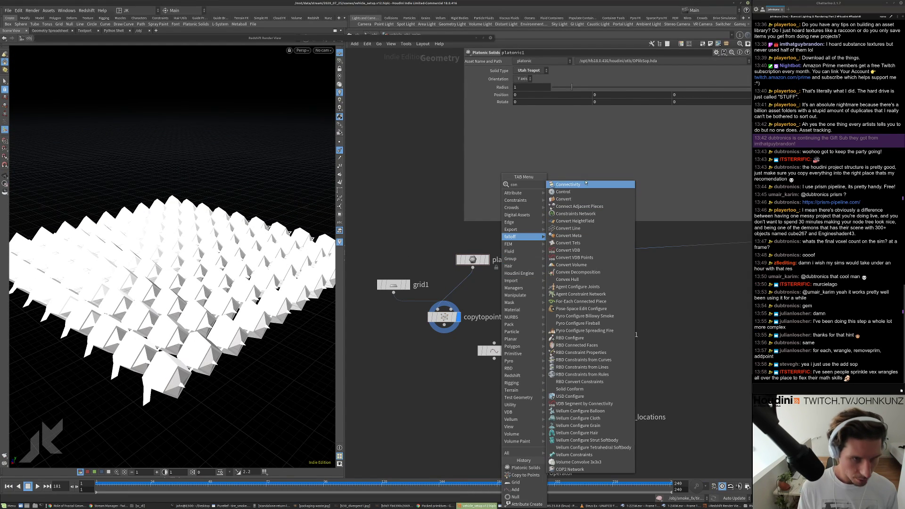
left_click(565, 199)
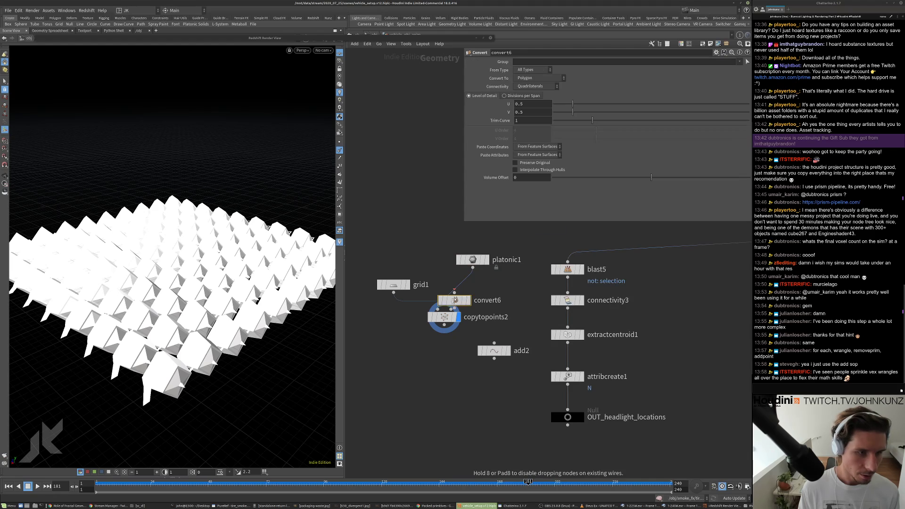
left_click(443, 297)
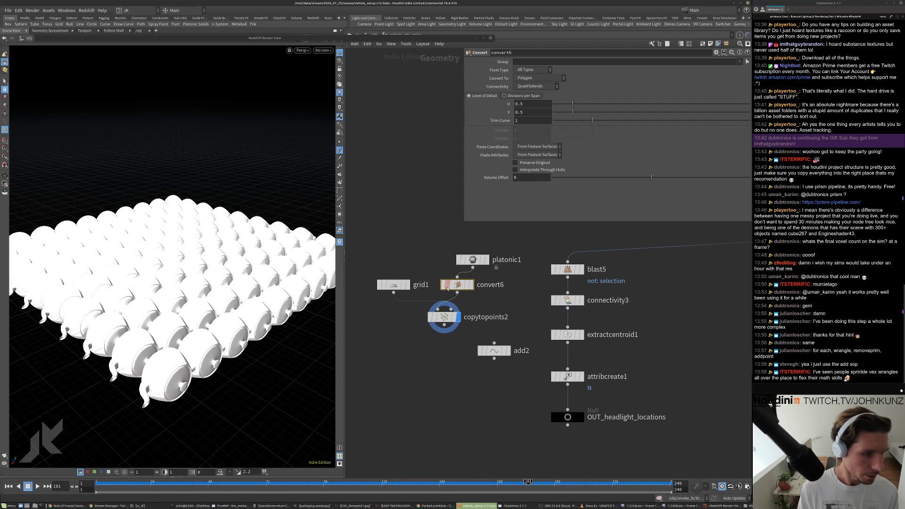
left_click_drag(454, 289, 471, 286)
- Feed copytopoints2 into the Add node, display it, and enable Delete Geometry But Keep the Points
middle_click(444, 318)
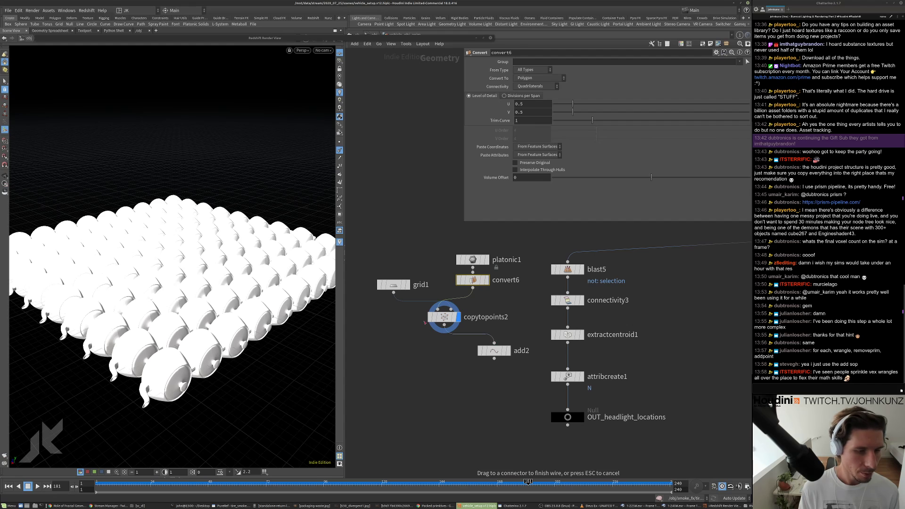
left_click(508, 351)
left_click(494, 351)
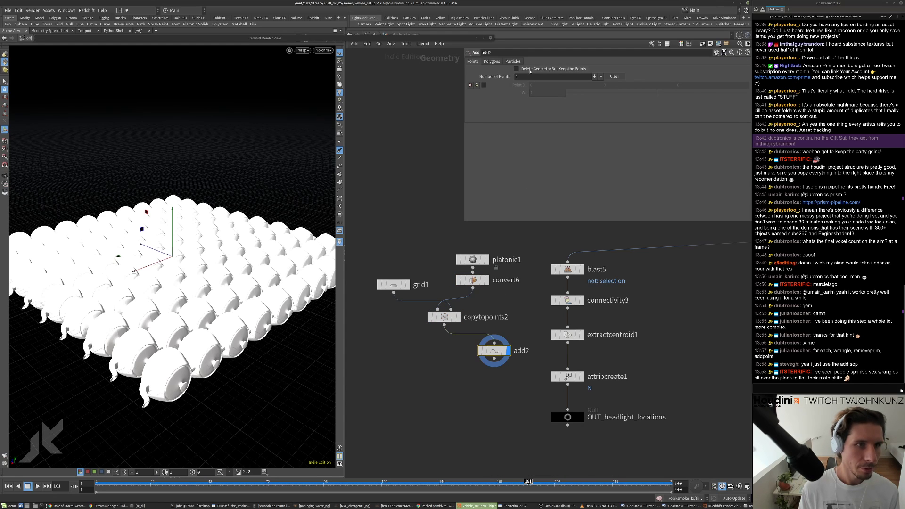
key("g")
left_click_drag(204, 275, 251, 249)
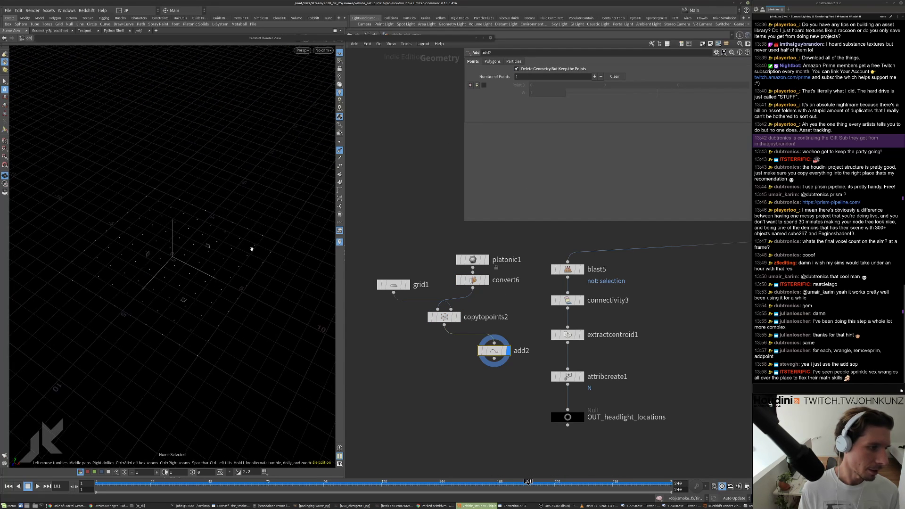
- Line up the Add node directly beneath copytopoints2 and place grid1 level with the Convert node
left_click_drag(250, 315, 226, 299)
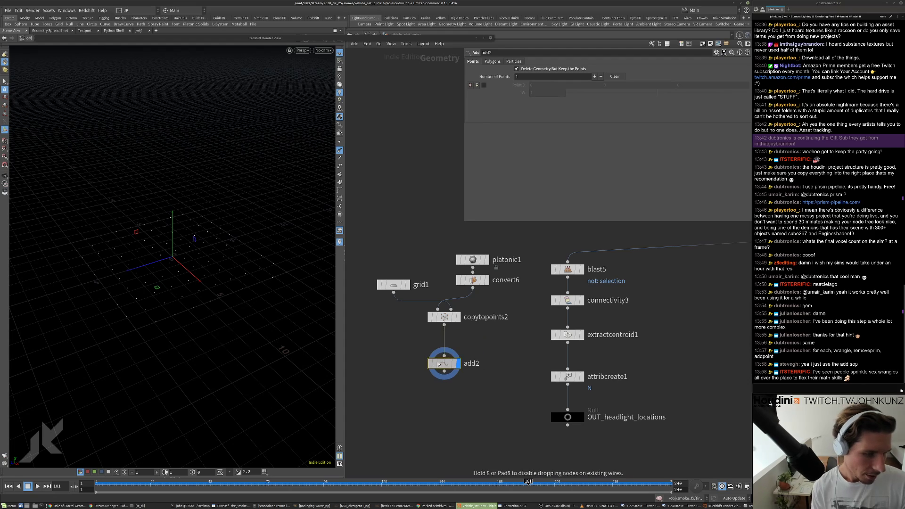
left_click_drag(493, 351, 444, 363)
left_click_drag(406, 285, 407, 280)
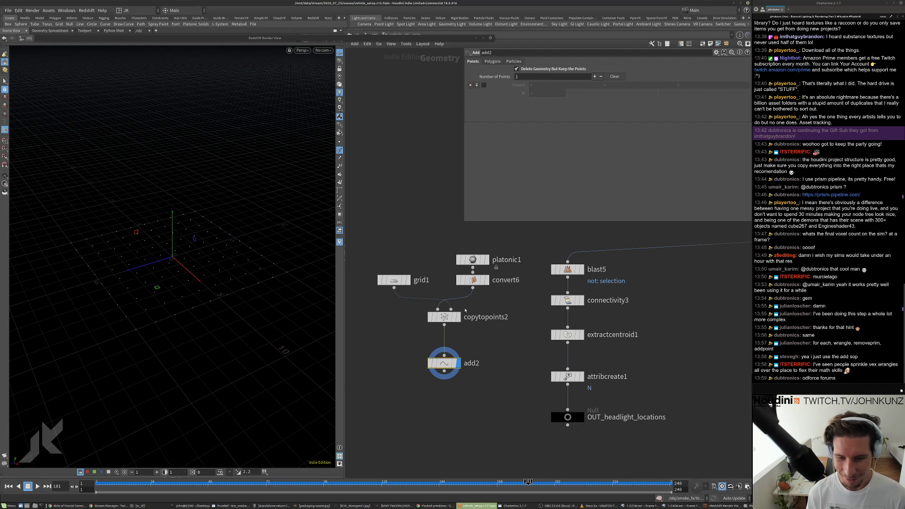
- Delete the demo nodes grid1, platonic1, convert6, copytopoints2 and add2, and display OUT_headlight_locations
left_click_drag(487, 386, 394, 230)
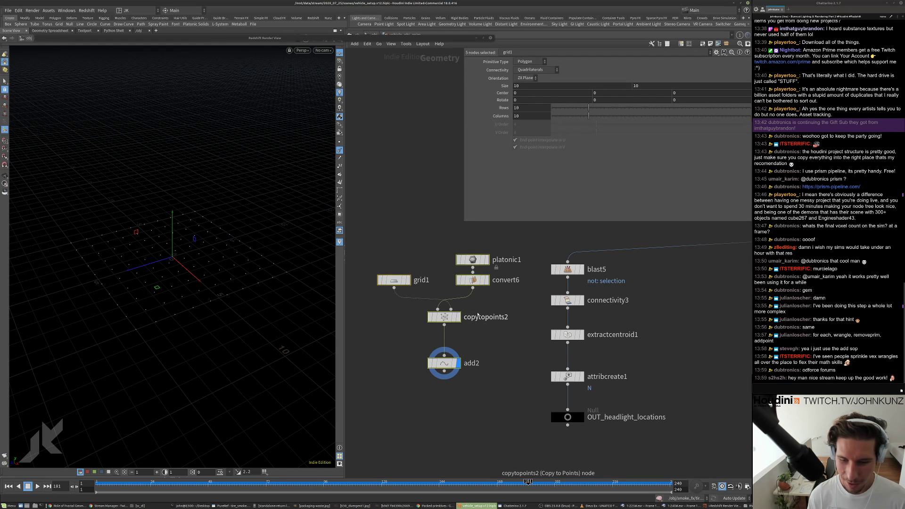
key("Delete")
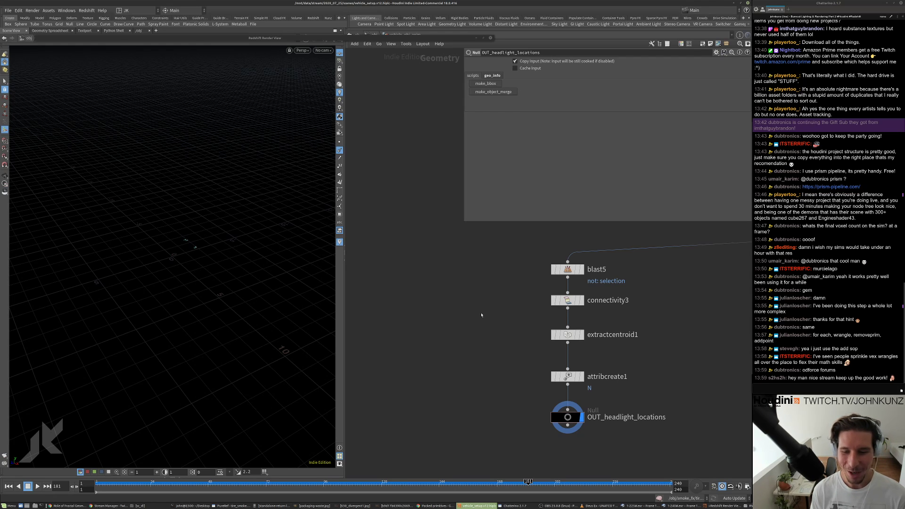
scroll(475, 324, "down", 3)
scroll(477, 325, "up", 2)
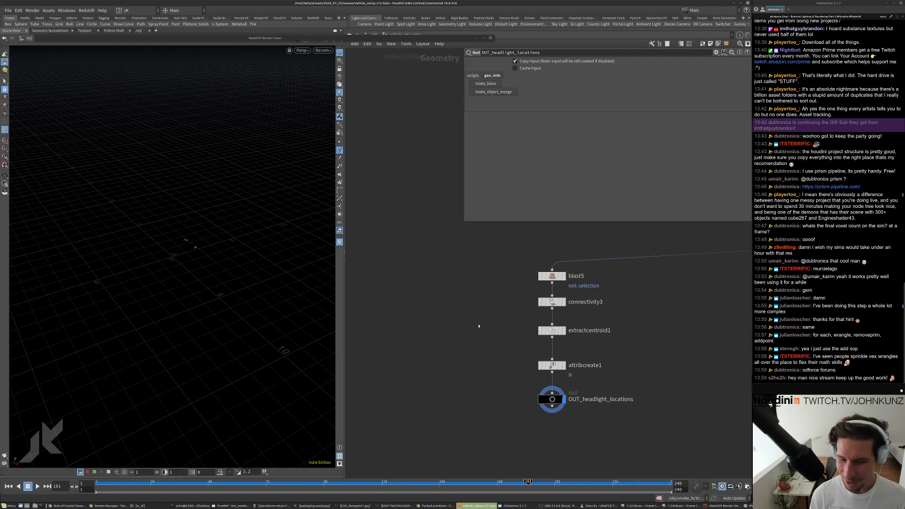
- Inspect the OUT_headlight_locations points and their normals in the viewport, along with the node chain that produces them
left_click_drag(179, 230, 193, 255)
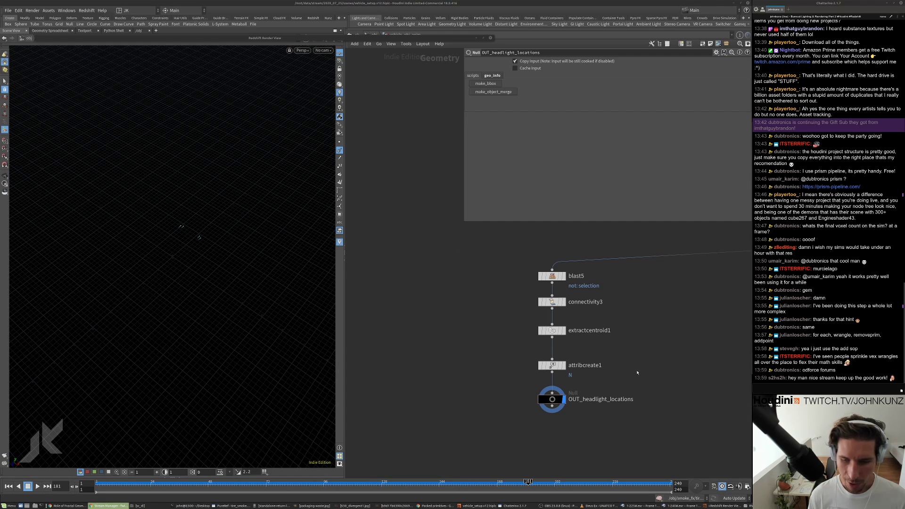
scroll(636, 372, "down", 10)
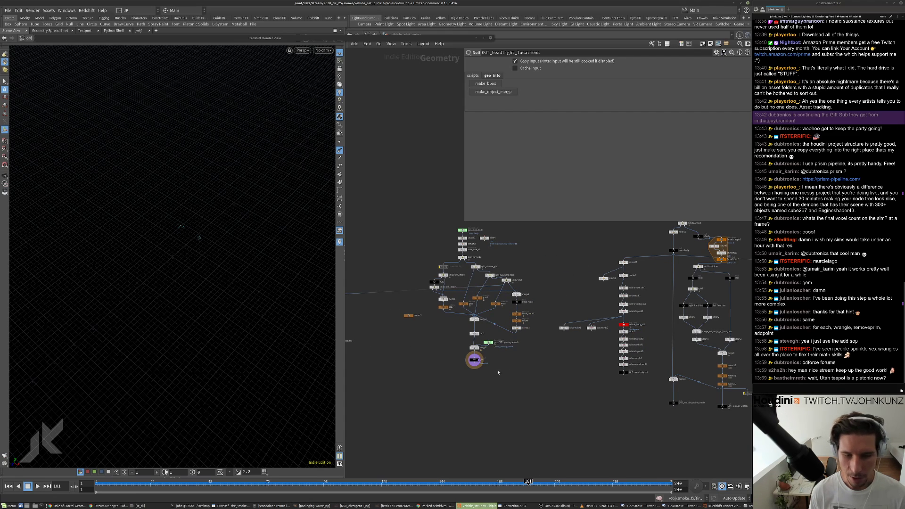
middle_click_drag(498, 372, 591, 400)
scroll(465, 371, "up", 3)
middle_click_drag(461, 369, 468, 372)
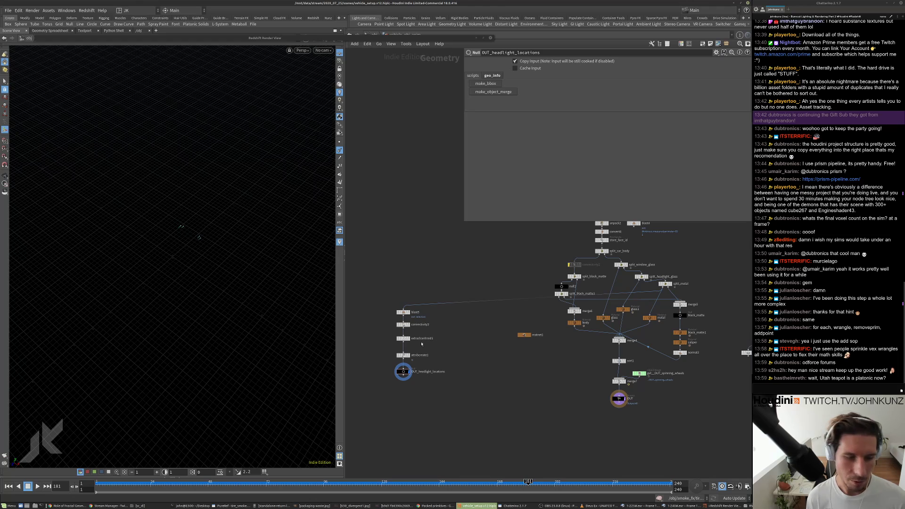
middle_click_drag(421, 344, 521, 323)
scroll(440, 342, "up", 3)
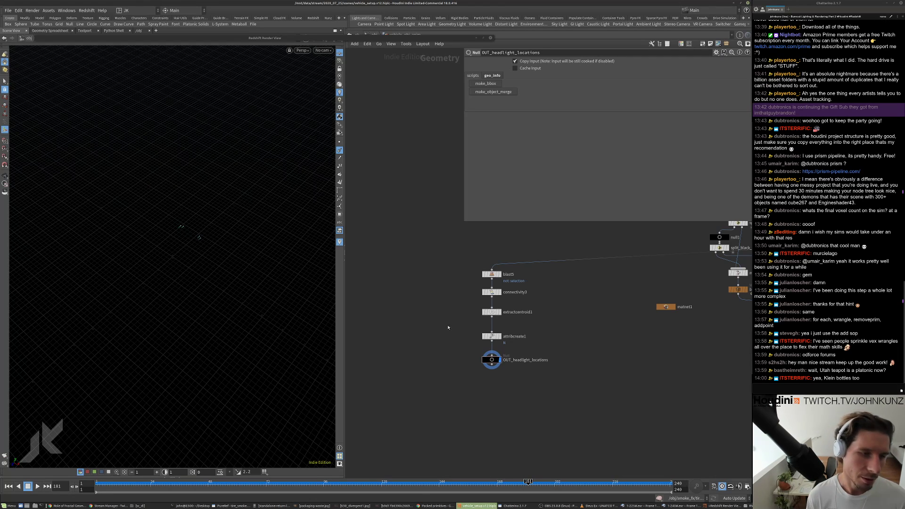
scroll(460, 289, "down", 2)
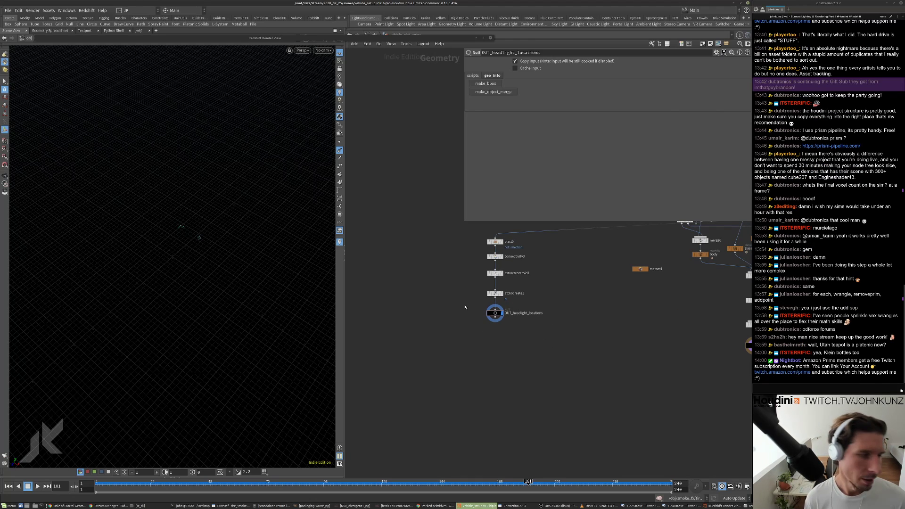
scroll(465, 308, "up", 2)
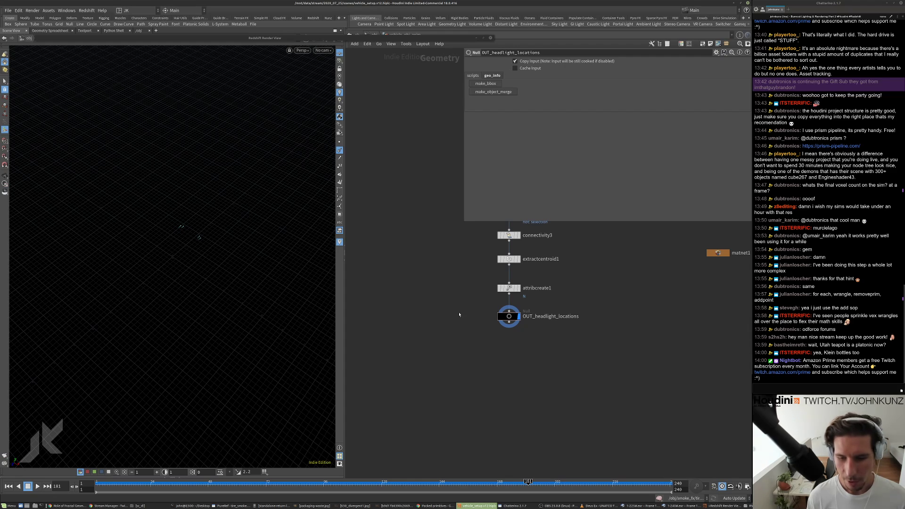
middle_click_drag(463, 283, 464, 324)
left_click_drag(281, 219, 235, 269)
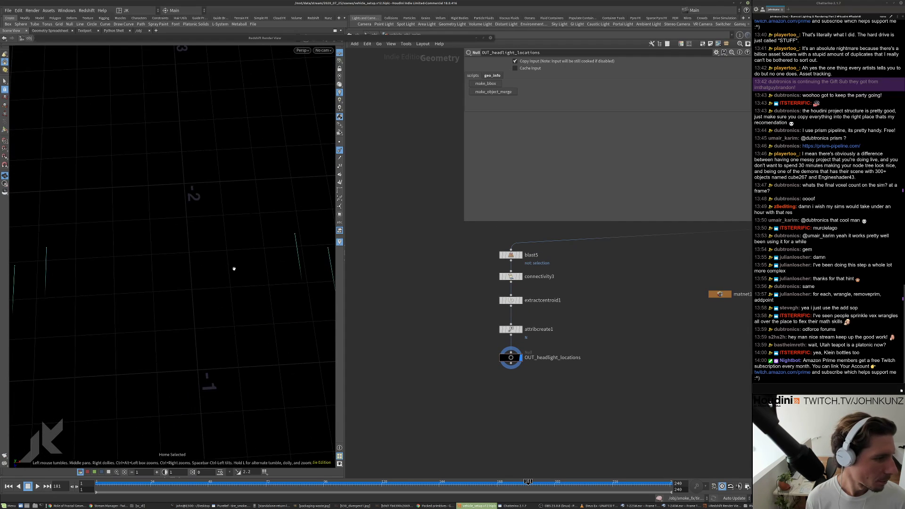
scroll(508, 361, "up", 3)
middle_click(509, 362)
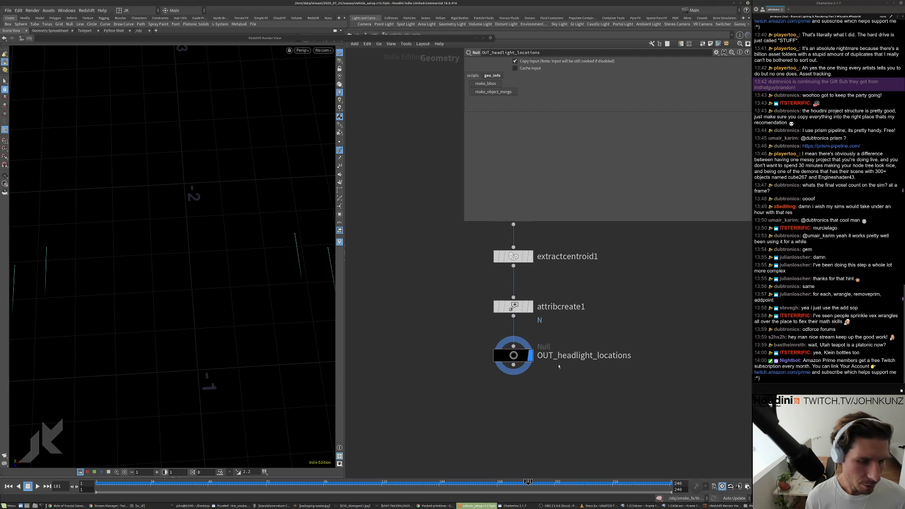
- Move the headlight chain from blast5 to OUT_headlight_locations slightly upward in the network, then deselect it
scroll(564, 363, "down", 4)
middle_click_drag(598, 370, 494, 370)
scroll(511, 376, "down", 2)
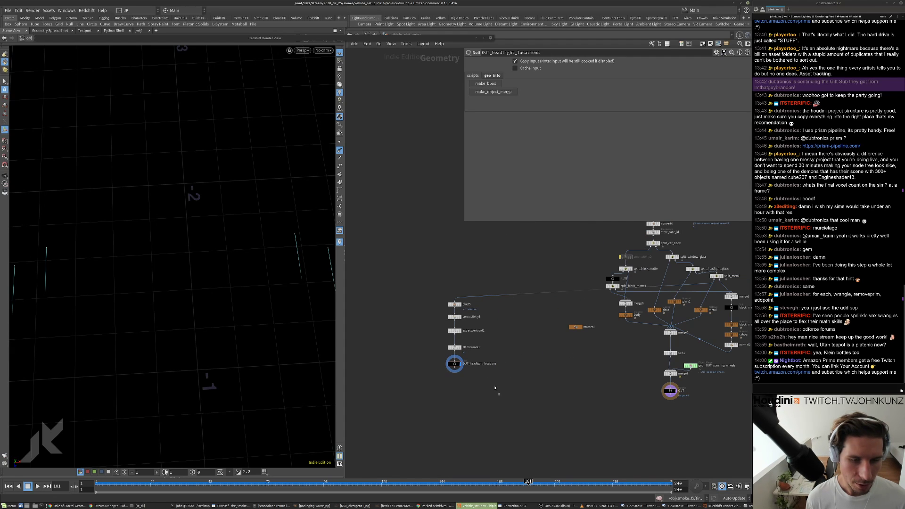
left_click_drag(499, 395, 461, 288)
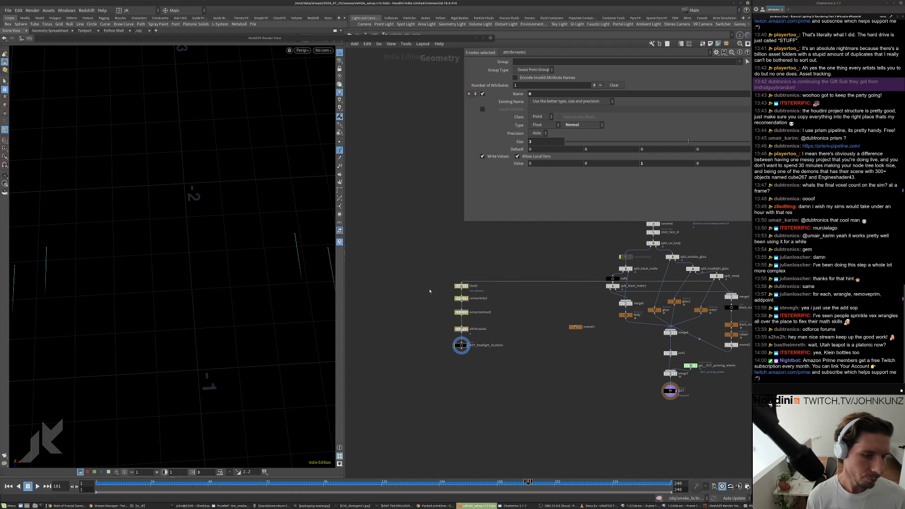
left_click(385, 70)
- Leave the vehicle_obj_anim network for the object level and frame the whole scene in the viewport
middle_click_drag(619, 370, 470, 309)
scroll(470, 309, "down", 4)
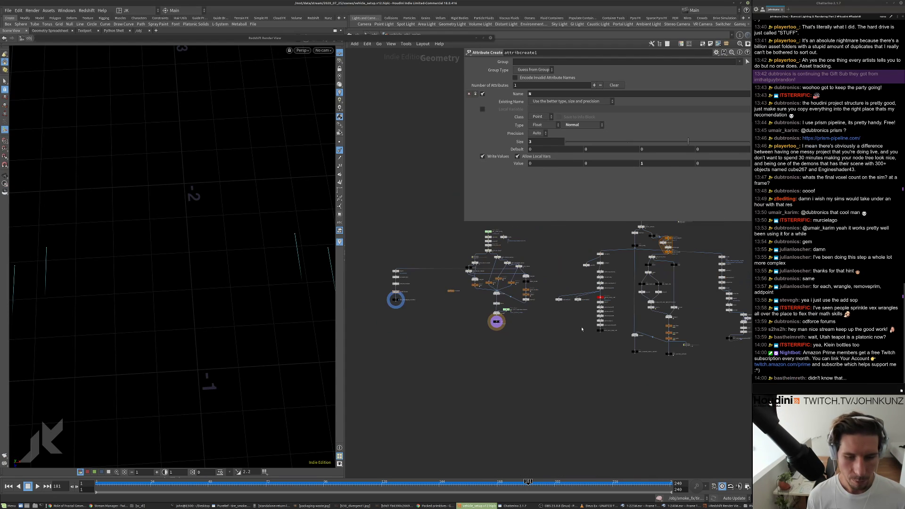
scroll(667, 351, "up", 3)
scroll(533, 363, "down", 3)
scroll(436, 329, "up", 6)
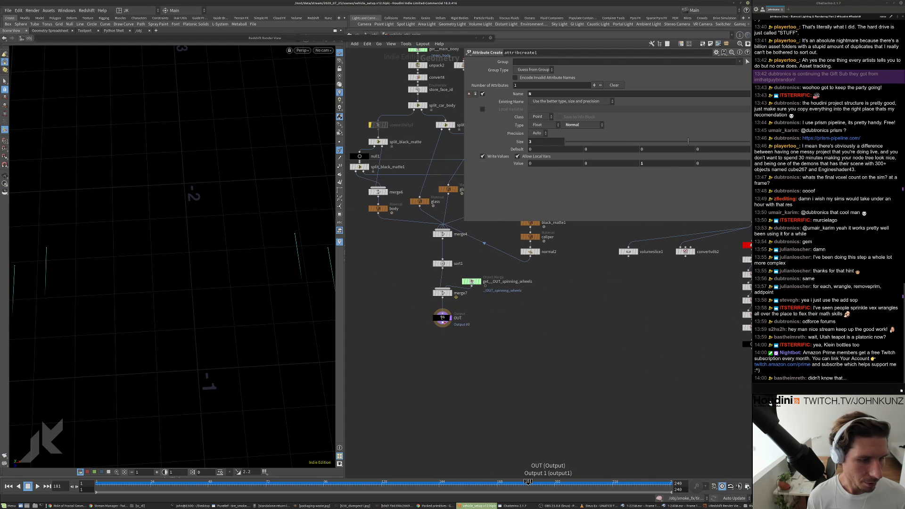
middle_click_drag(419, 331, 496, 346)
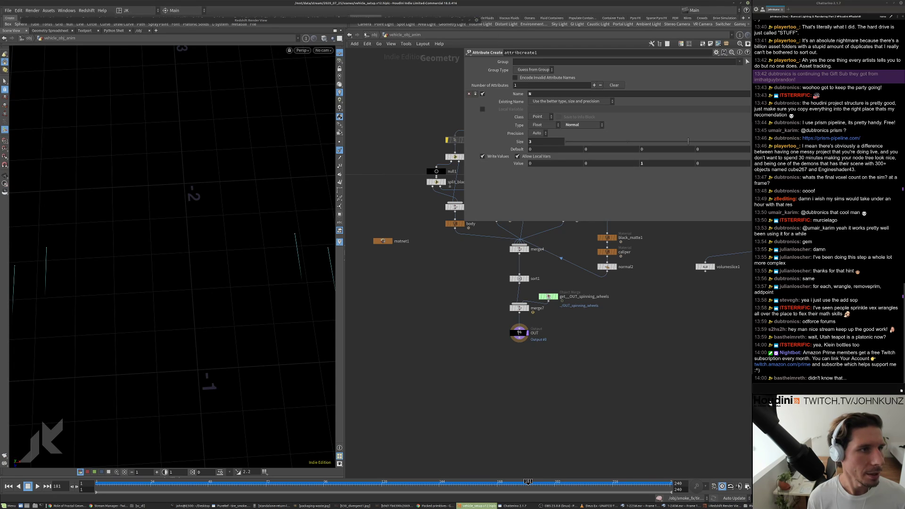
key("u")
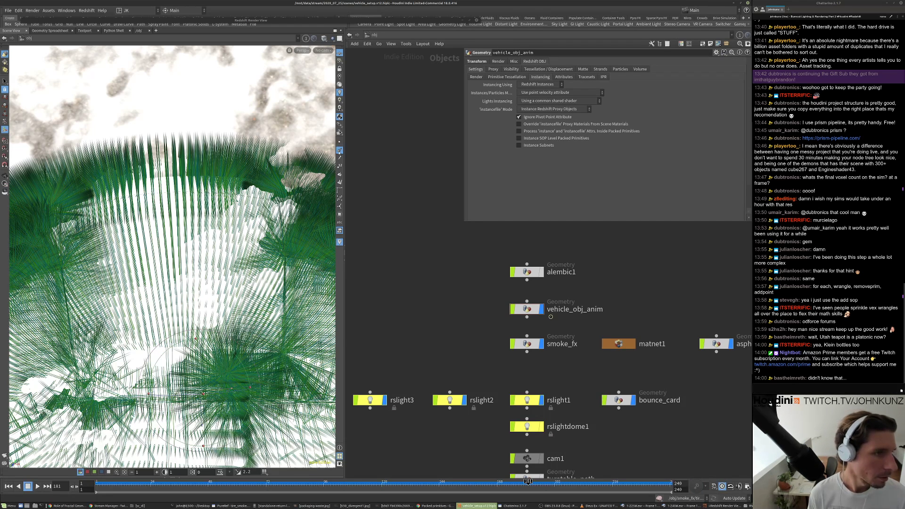
key("g")
left_click_drag(235, 160, 211, 210)
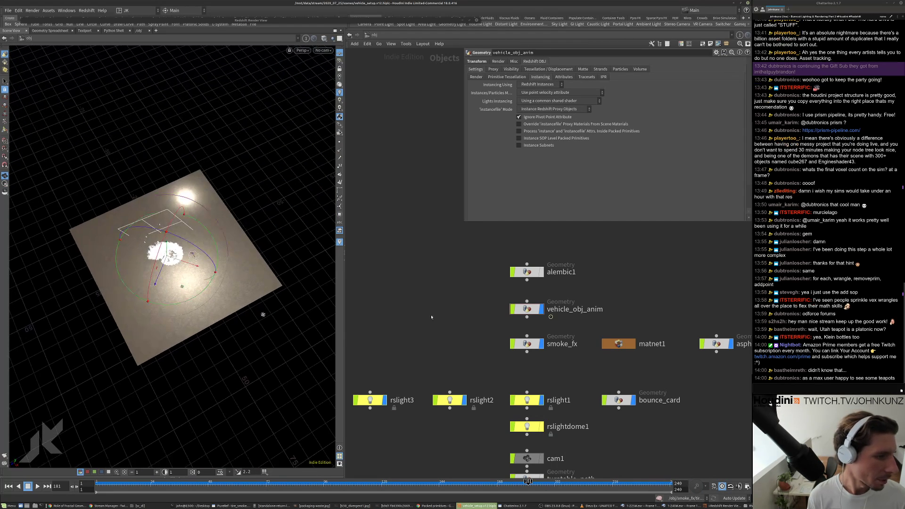
- Add a Geometry object to the scene and place it in line with the lights, beyond rslight3
scroll(430, 317, "down", 1)
middle_click_drag(430, 317, 557, 278)
scroll(494, 321, "down", 2)
key("Tab")
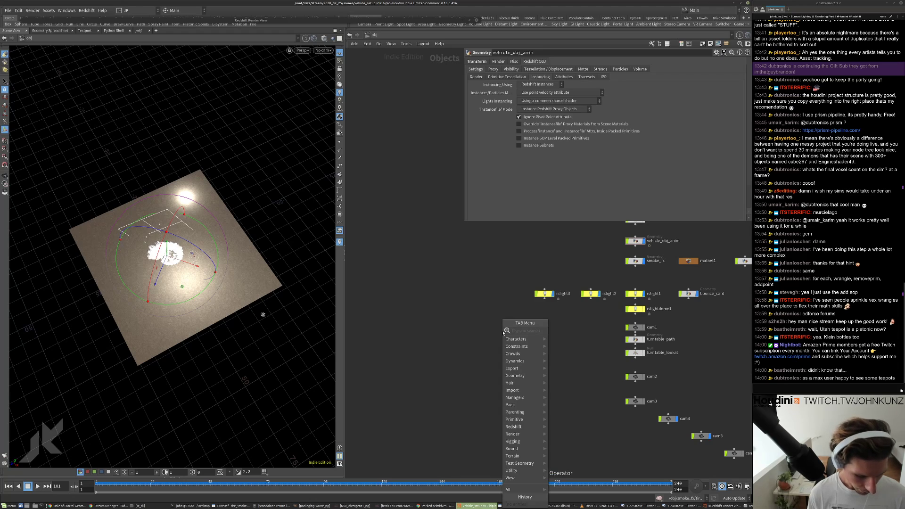
type("geo")
key("Return")
left_click(503, 331)
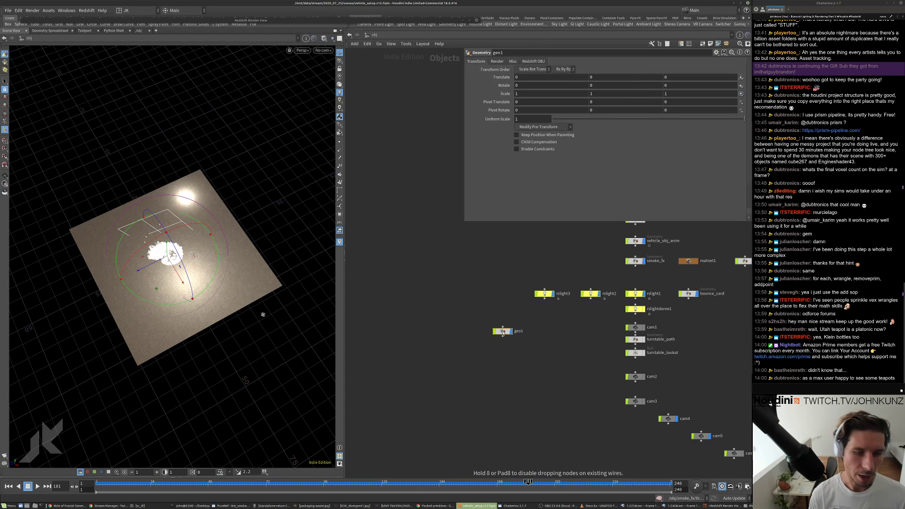
left_click_drag(502, 332, 455, 298)
middle_click_drag(616, 255, 628, 275)
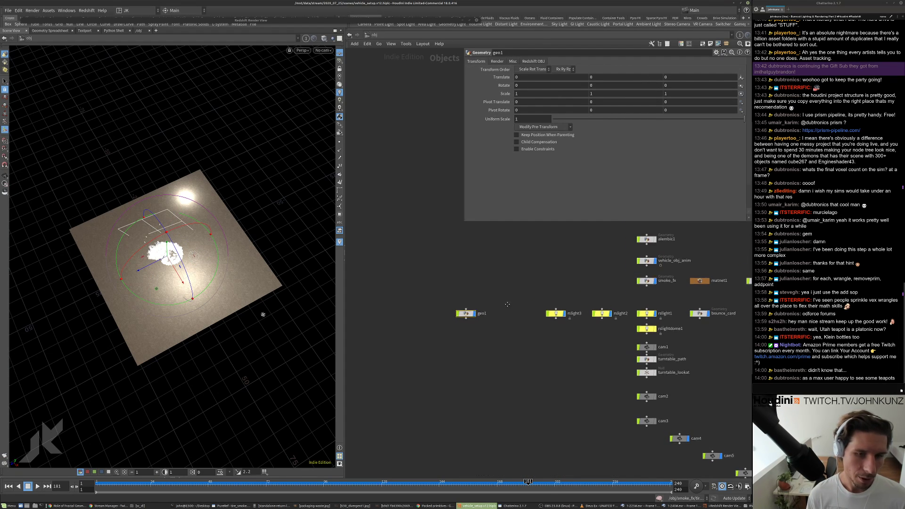
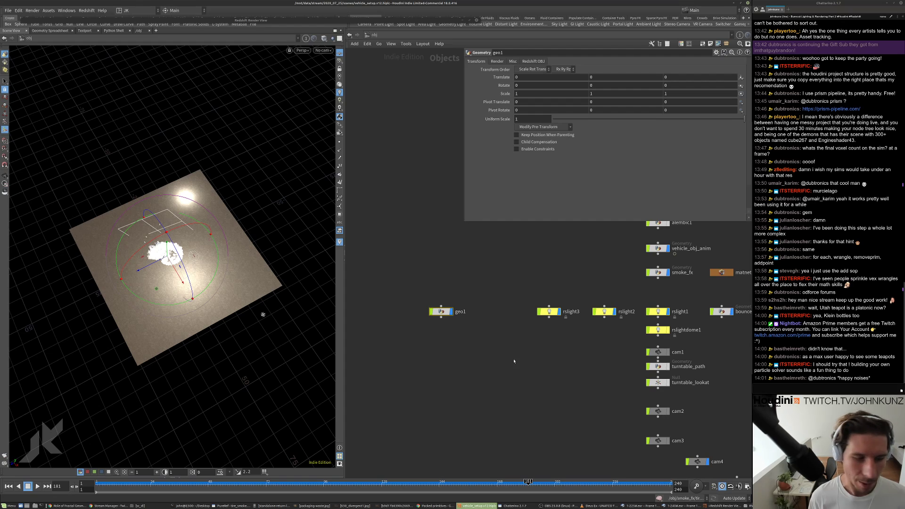
- Enter the new Geometry object and add an Object Merge node
scroll(414, 327, "up", 3)
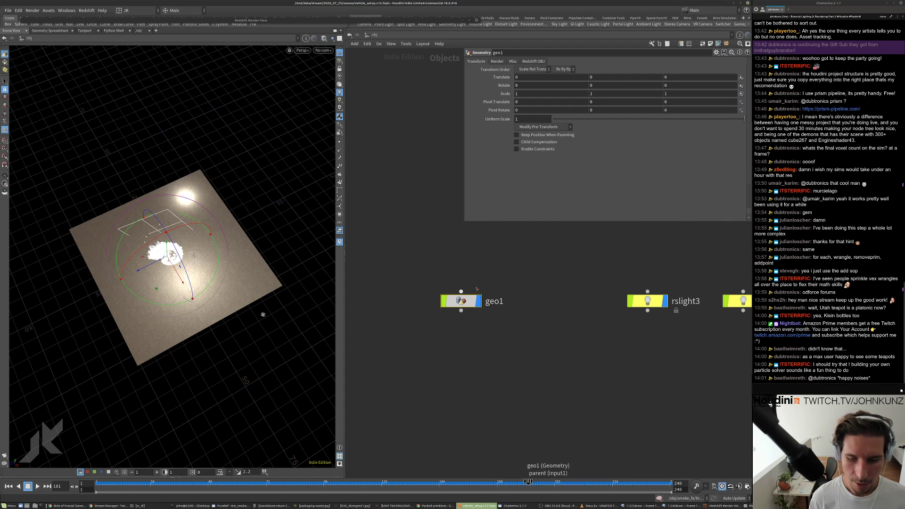
double_click(451, 301)
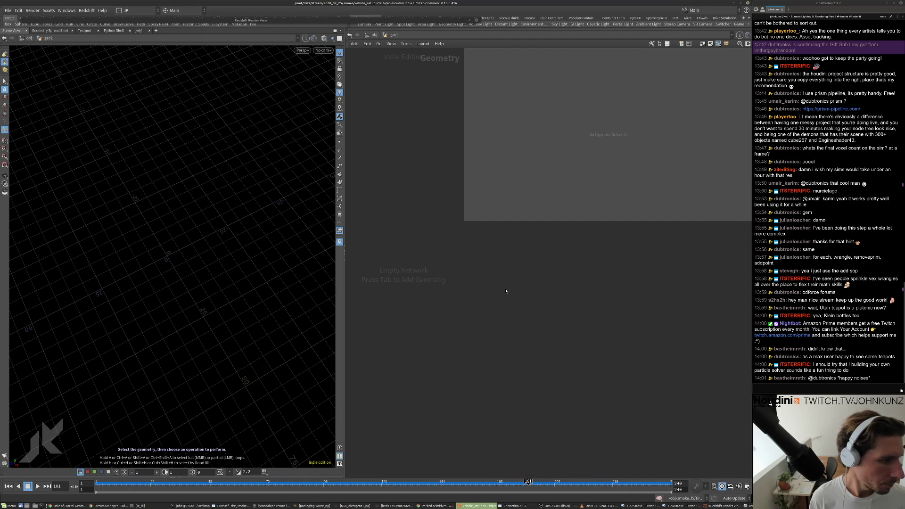
key("Tab")
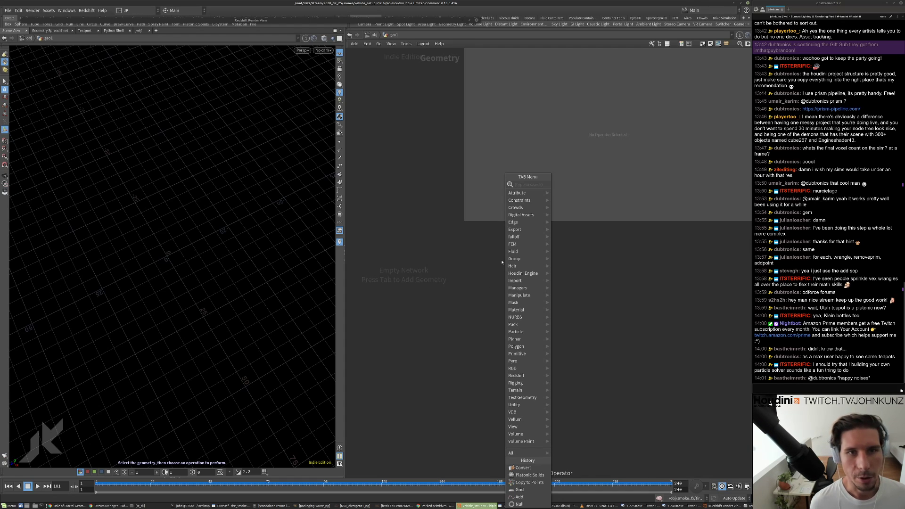
mouse_move(521, 254)
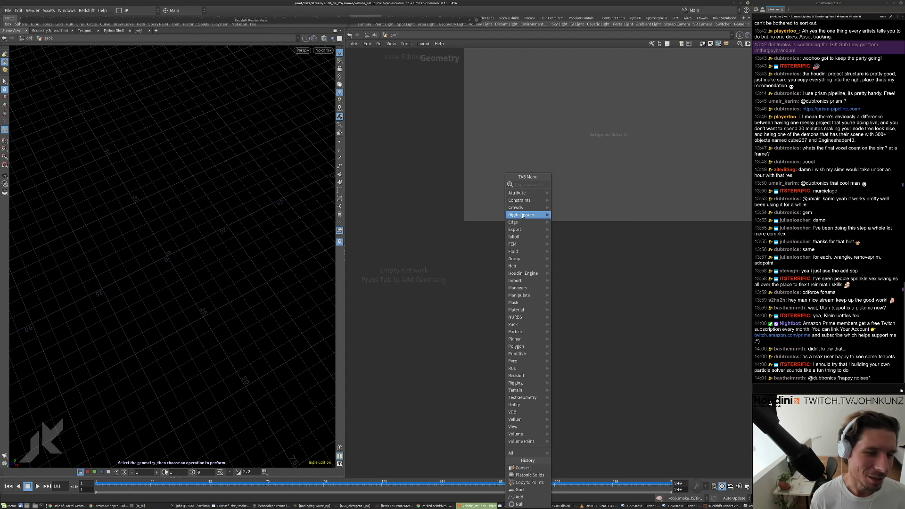
mouse_move(522, 215)
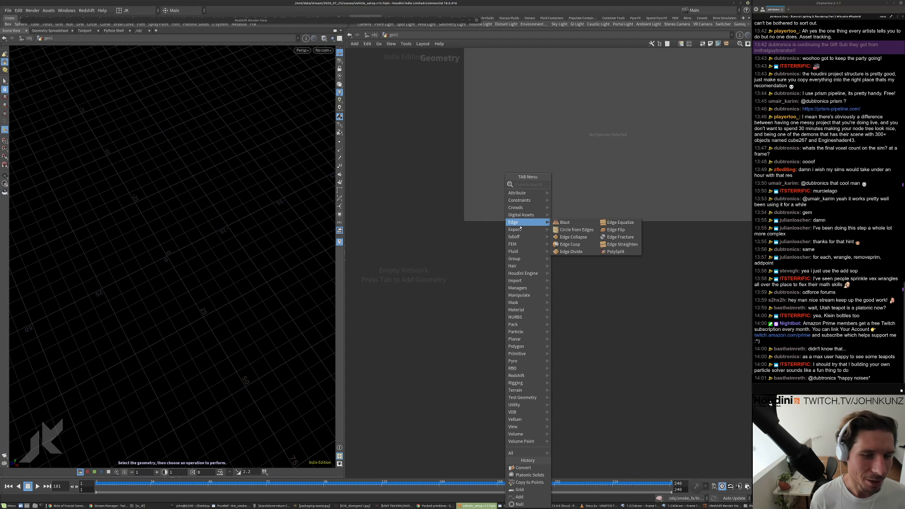
type("obj")
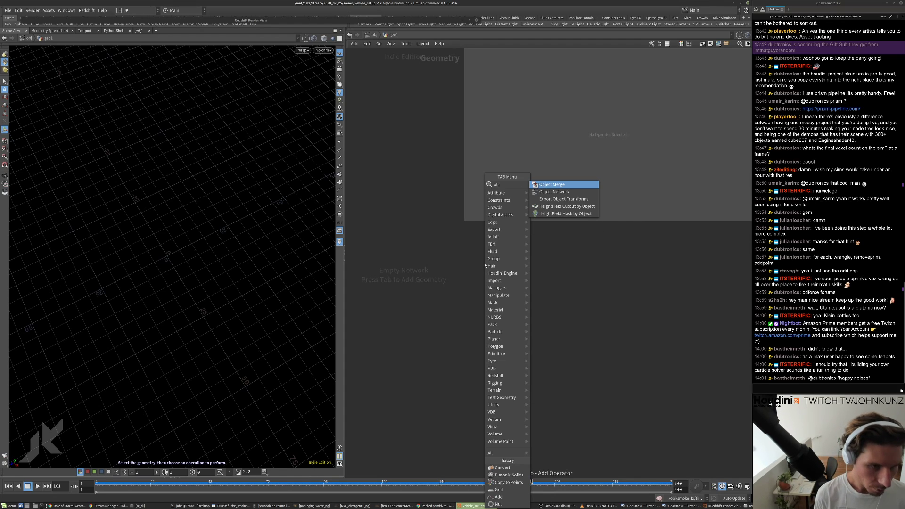
key("Return")
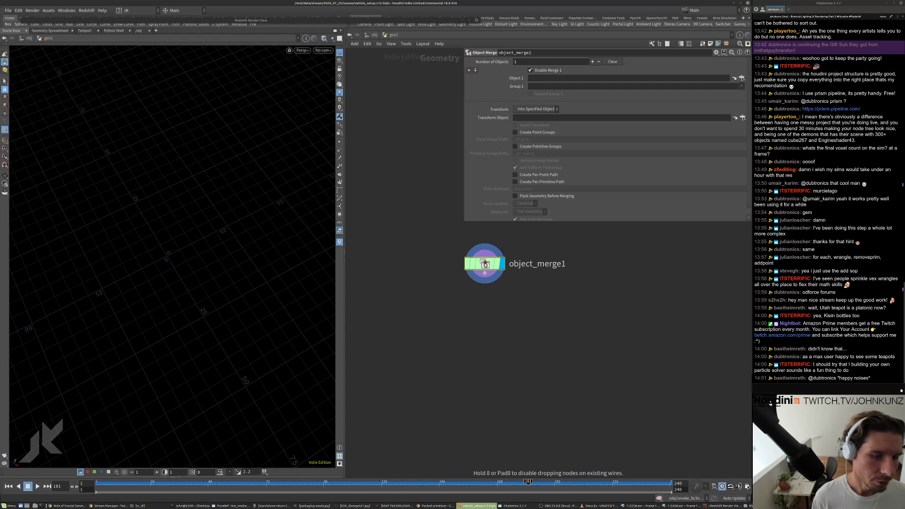
- Set the Object Merge node's Object 1 to OUT_headlight_locations from vehicle_obj_anim and turn on the node's template flag
left_click(741, 78)
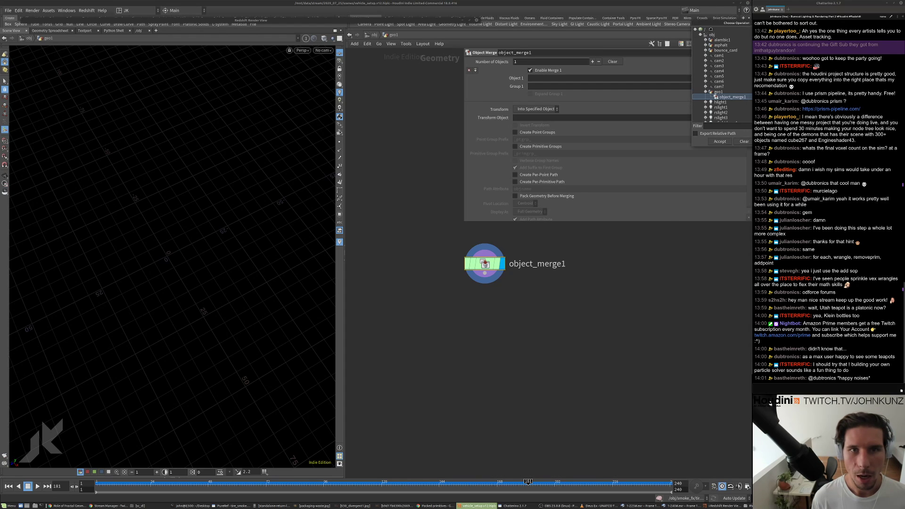
left_click(588, 228)
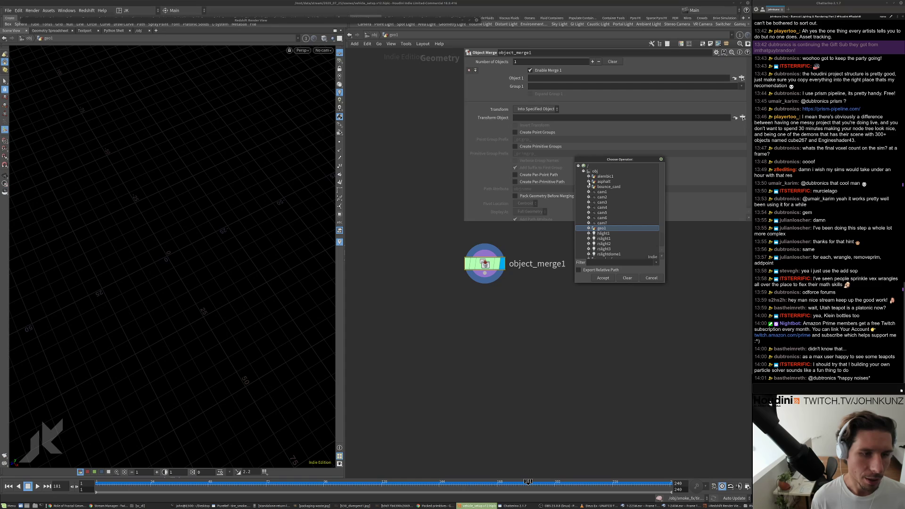
scroll(589, 188, "down", 2)
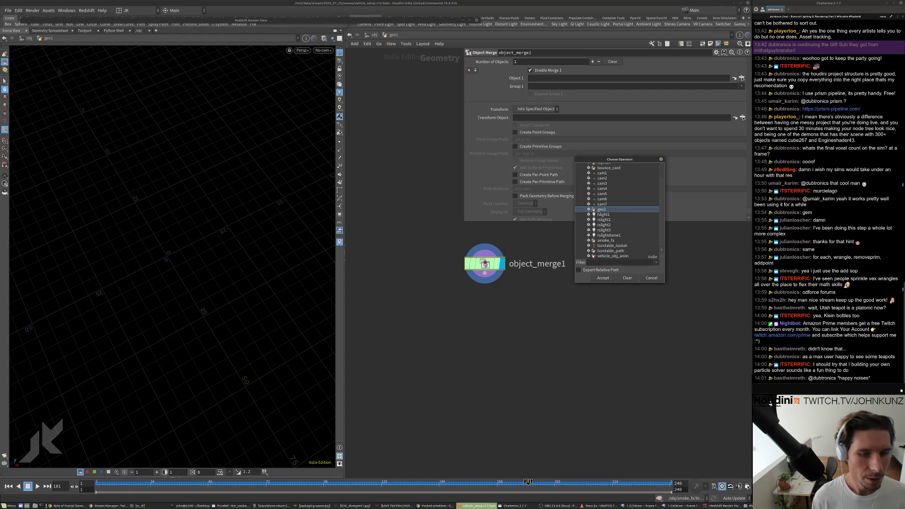
left_click(588, 256)
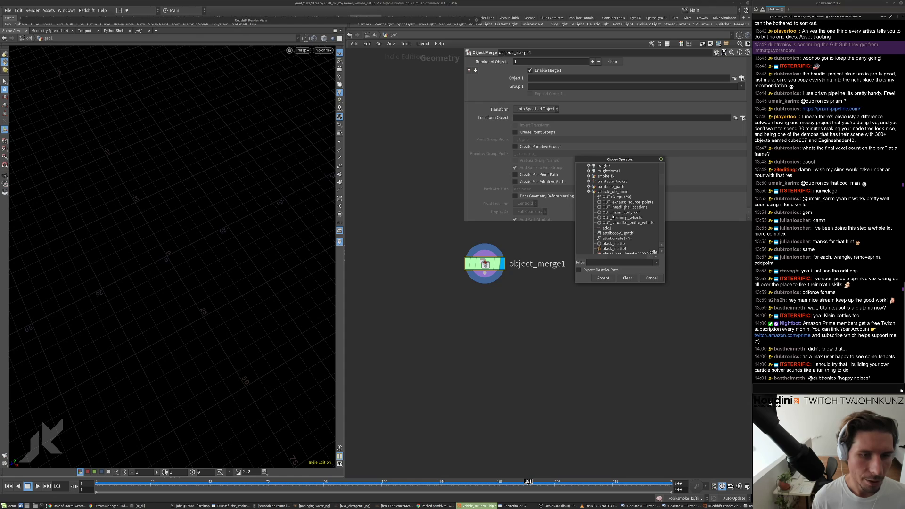
left_click(612, 208)
left_click(596, 278)
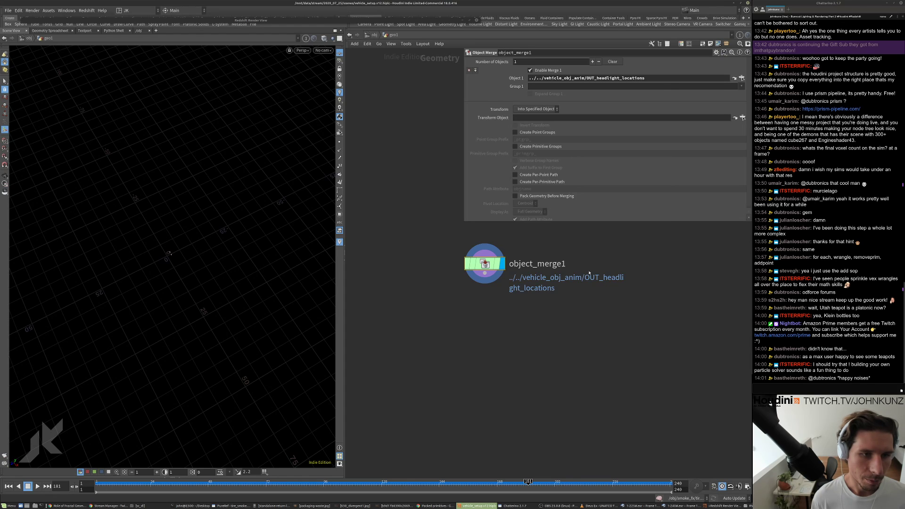
left_click(496, 264)
right_click_drag(206, 235, 154, 288, "alt")
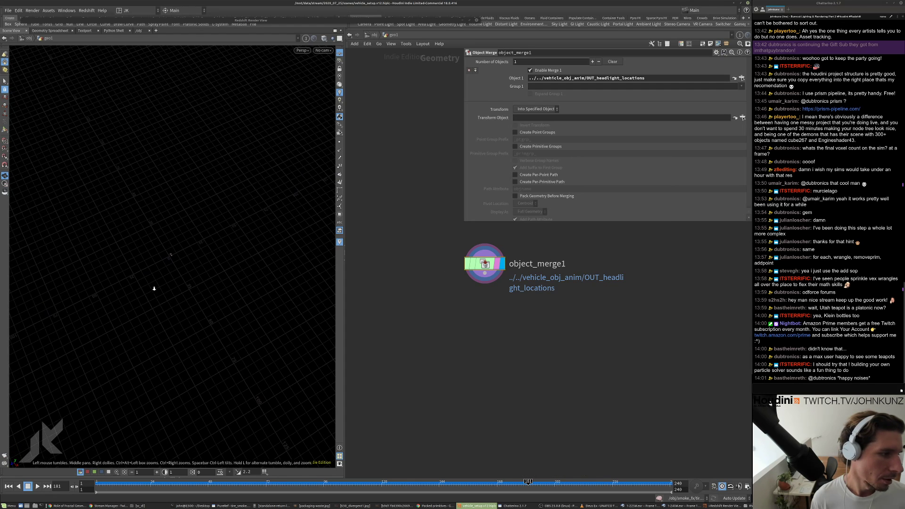
- Set the Object Merge node's Transform to Into This Object and frame the merged headlight points
right_click_drag(210, 238, 251, 163, "alt")
left_click(530, 109)
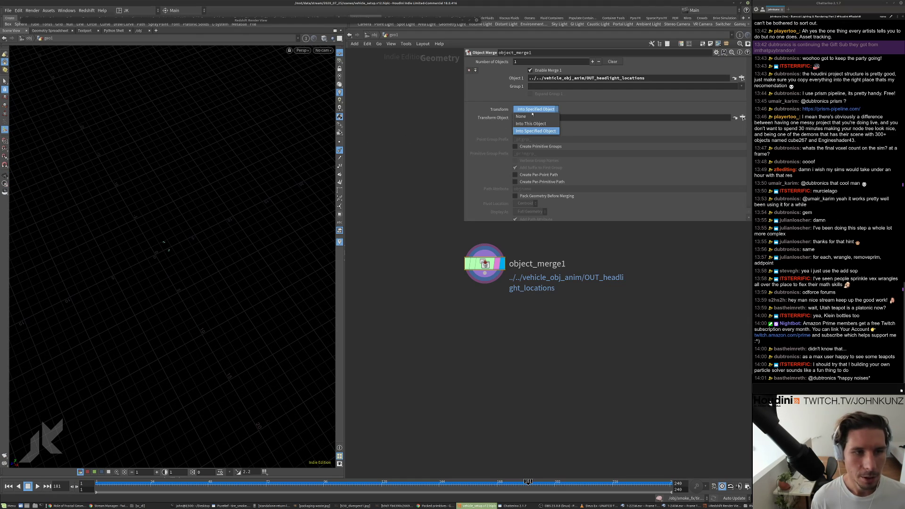
left_click(533, 124)
key("g")
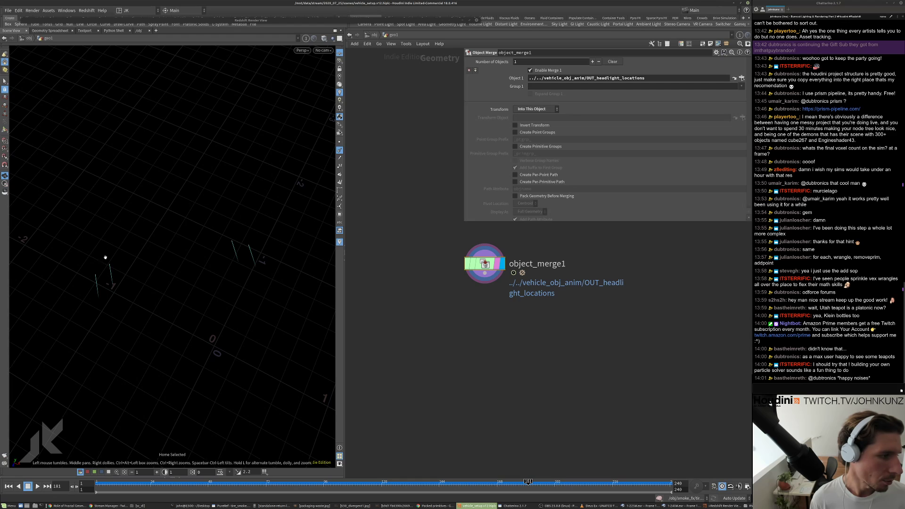
left_click_drag(238, 240, 165, 277)
right_click_drag(166, 277, 162, 461)
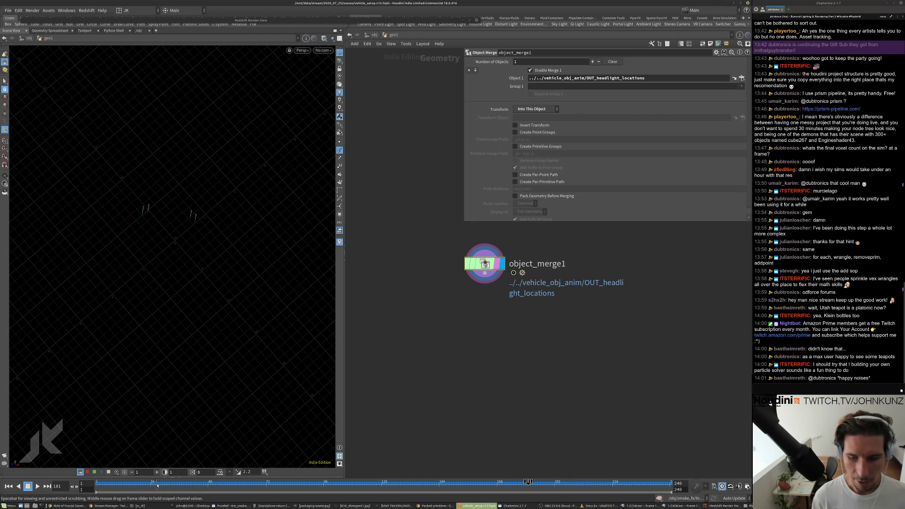
- Examine the merged points' P and N values in object_merge1's spreadsheet, kept always on top, while scrubbing the timeline
left_click_drag(158, 488, 196, 470)
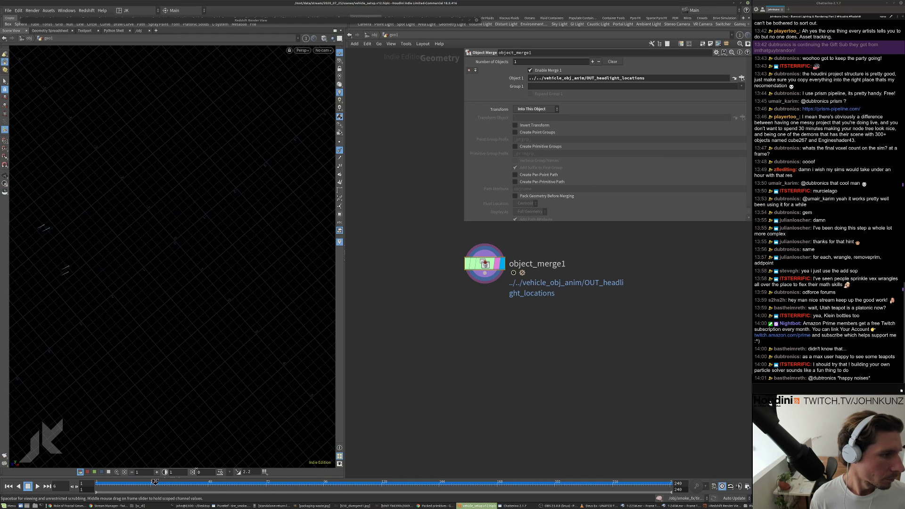
right_click(487, 266)
mouse_move(505, 293)
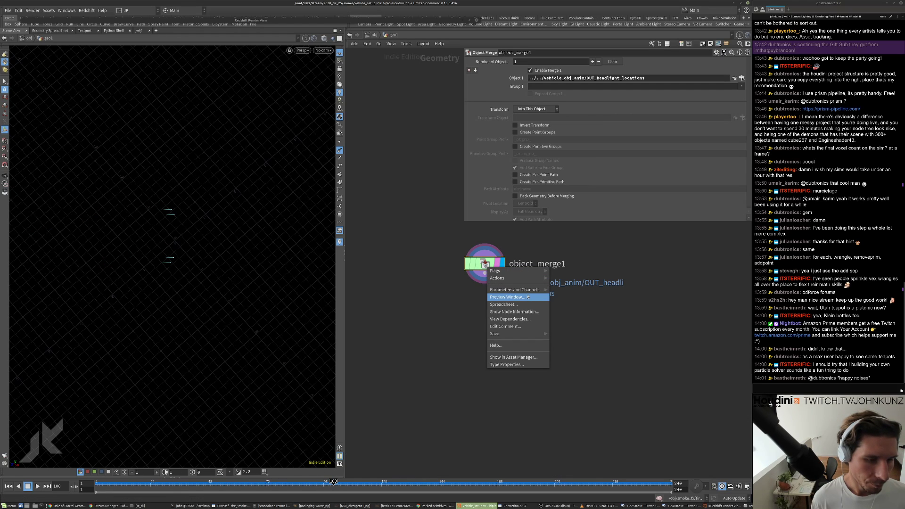
left_click(505, 305)
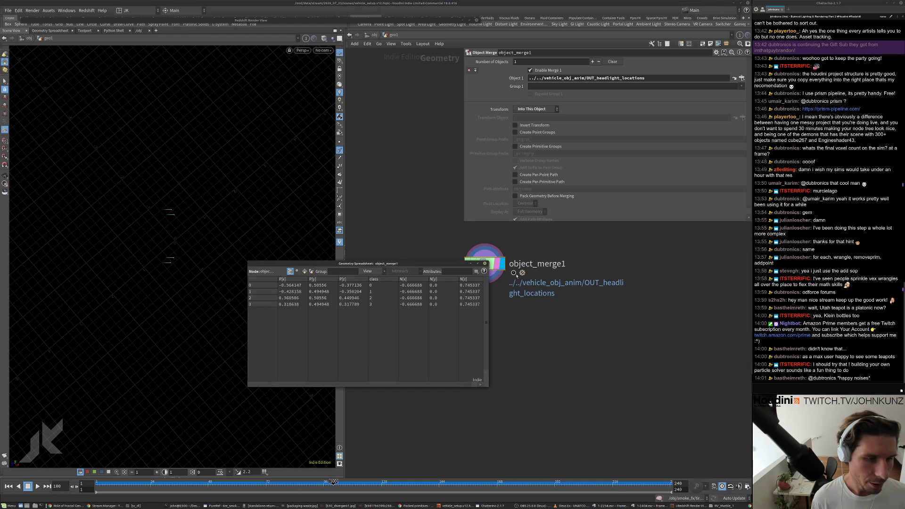
left_click(367, 271)
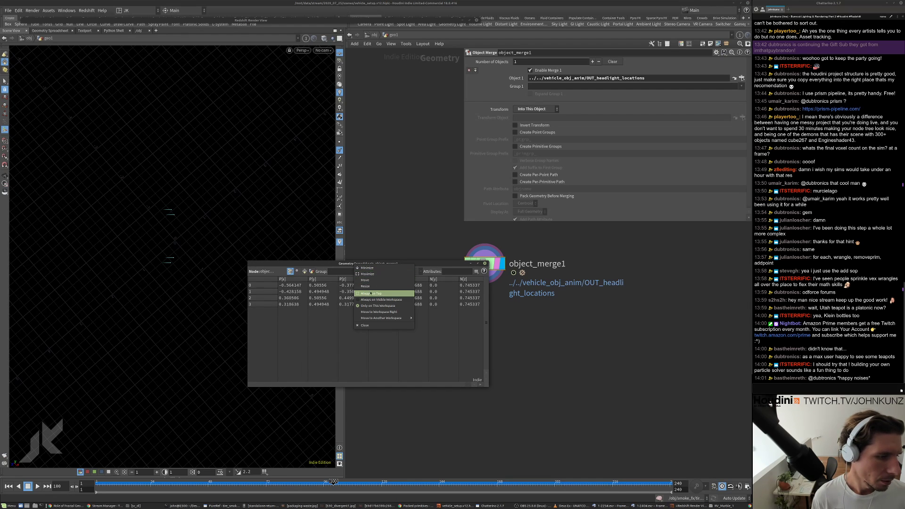
left_click(435, 277)
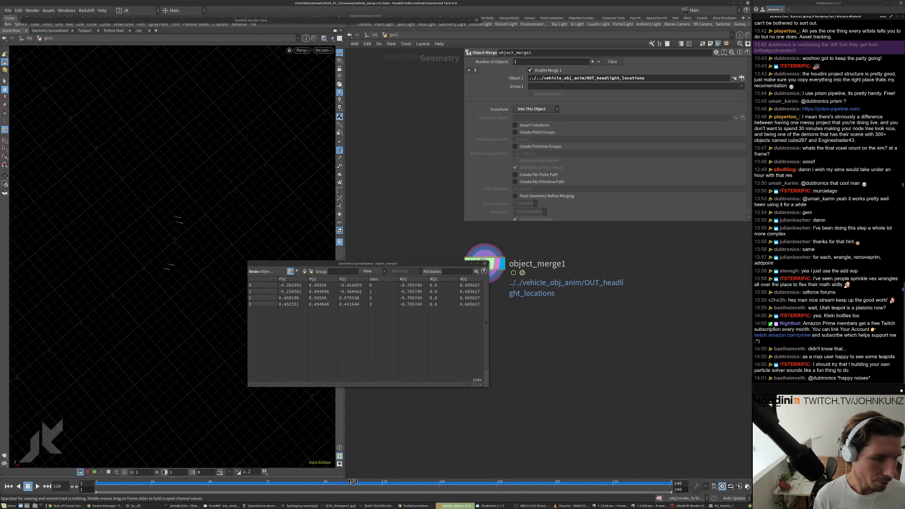
left_click_drag(351, 482, 544, 481)
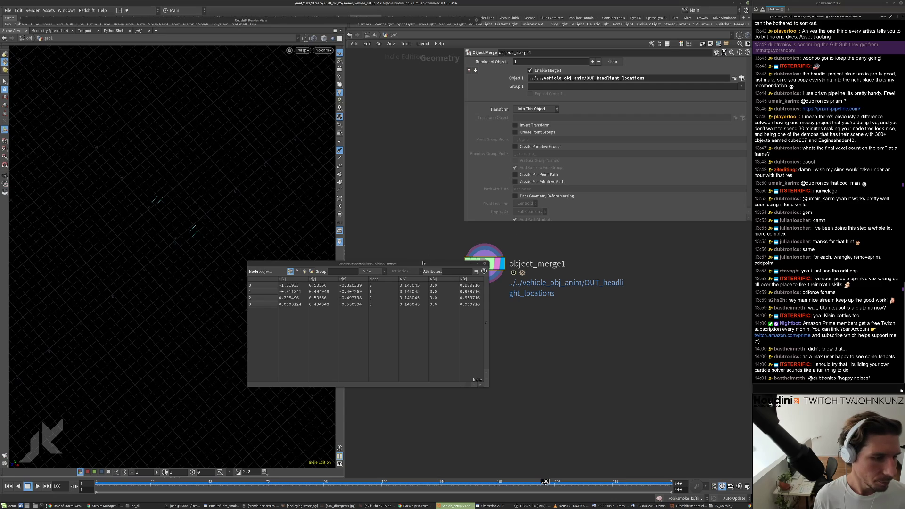
left_click(484, 264)
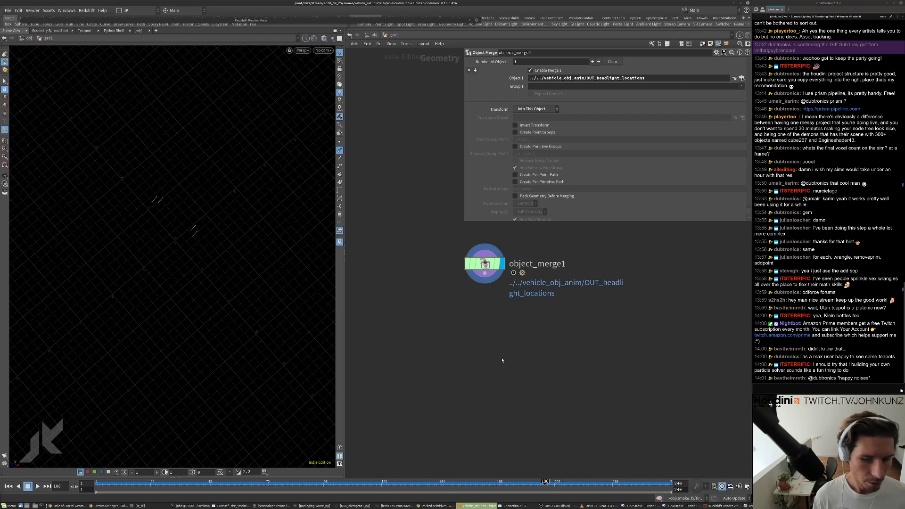
- Add an Attribute VOP node below object_merge1
middle_click_drag(506, 356, 530, 348)
key("Tab")
type("vop")
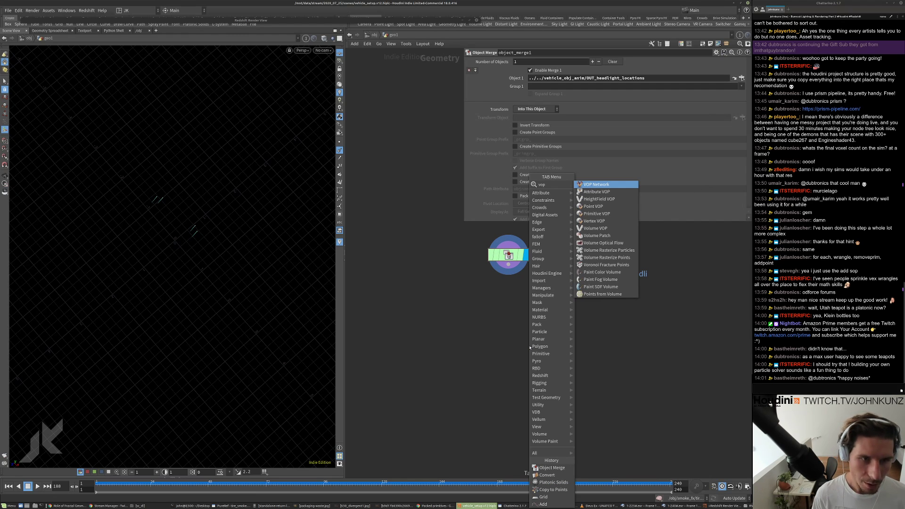
key("Down")
key("Down")
key("Up")
key("Return")
left_click(530, 347)
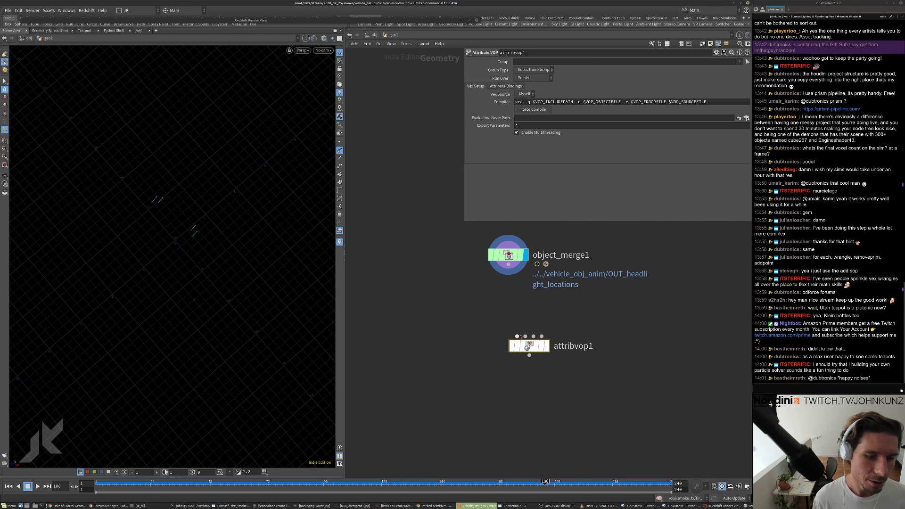
- Connect object_merge1 to the Attribute VOP's first input, align the VOP beneath it and make it the displayed node
left_click_drag(521, 336, 512, 278)
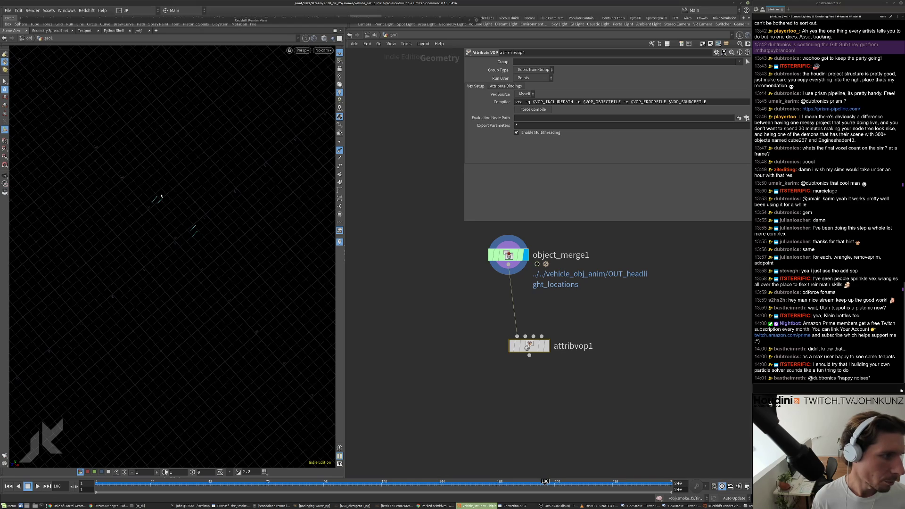
left_click_drag(528, 346, 507, 325)
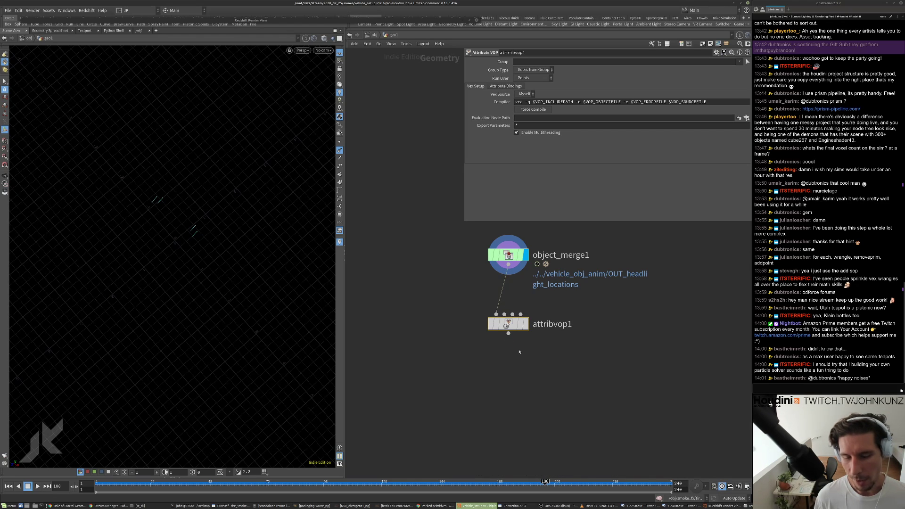
key("r")
left_click(513, 328)
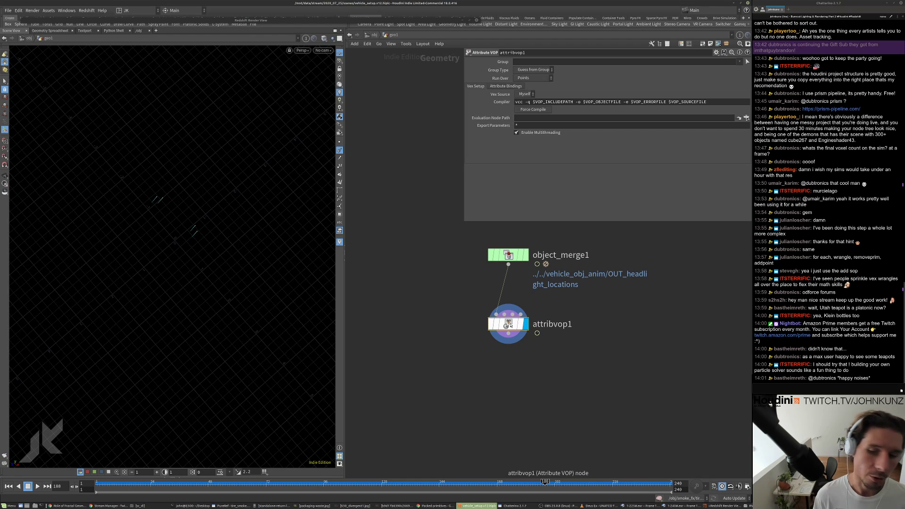
- Enter the Attribute VOP network and add a Bind Export node below geometryvopoutput1
double_click(510, 325)
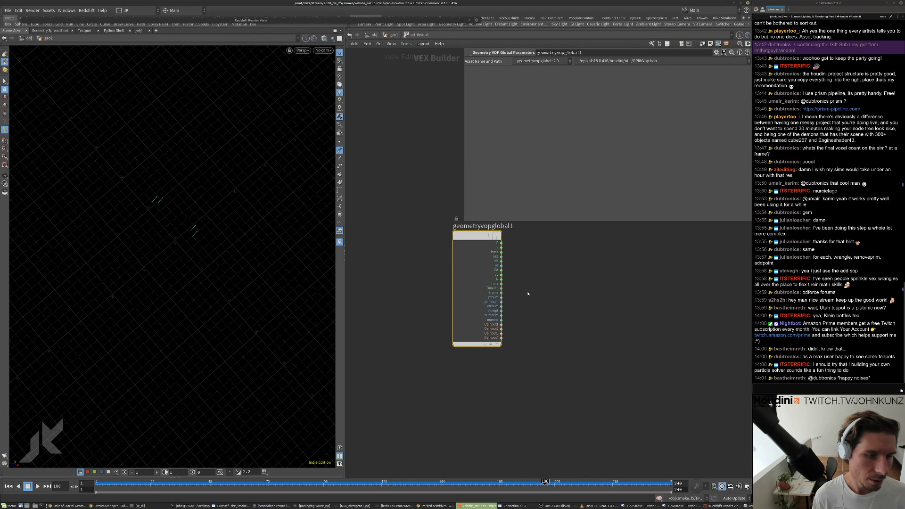
left_click_drag(618, 256, 633, 256)
key("Tab")
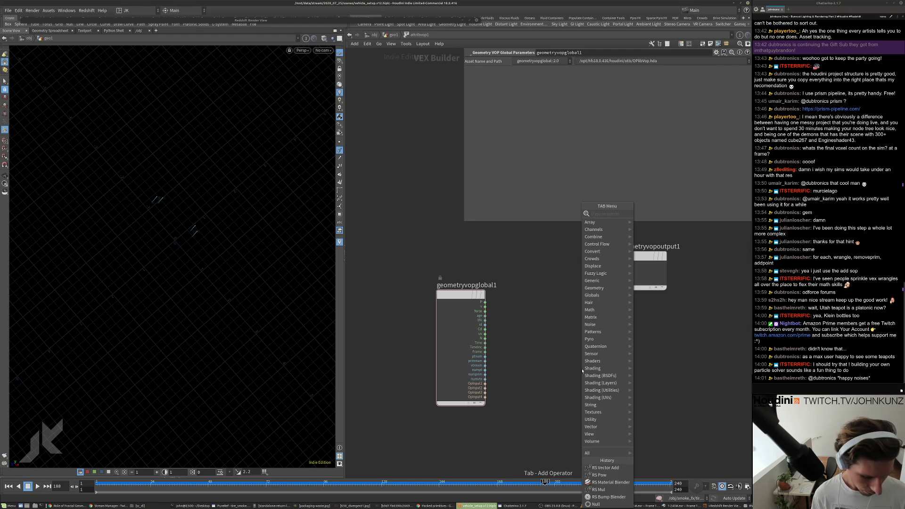
type("bin")
key("Down")
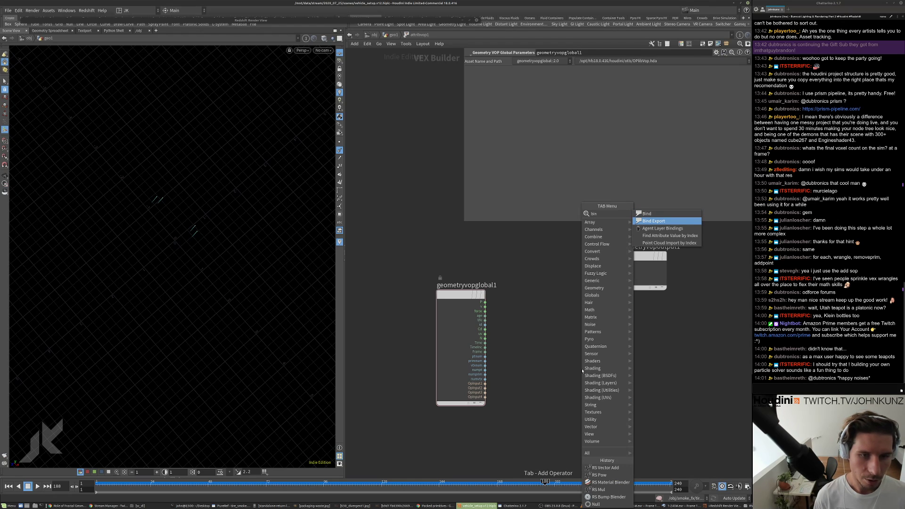
key("Return")
left_click(582, 370)
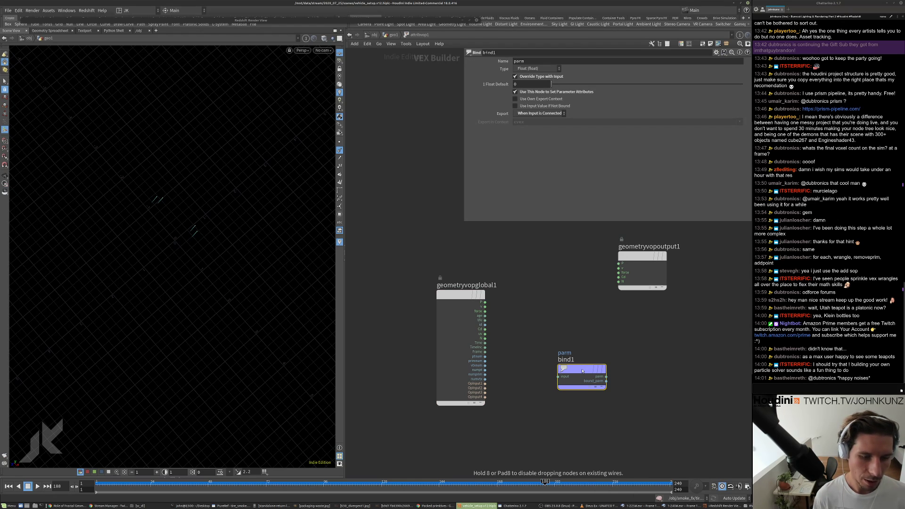
left_click_drag(582, 371, 620, 330)
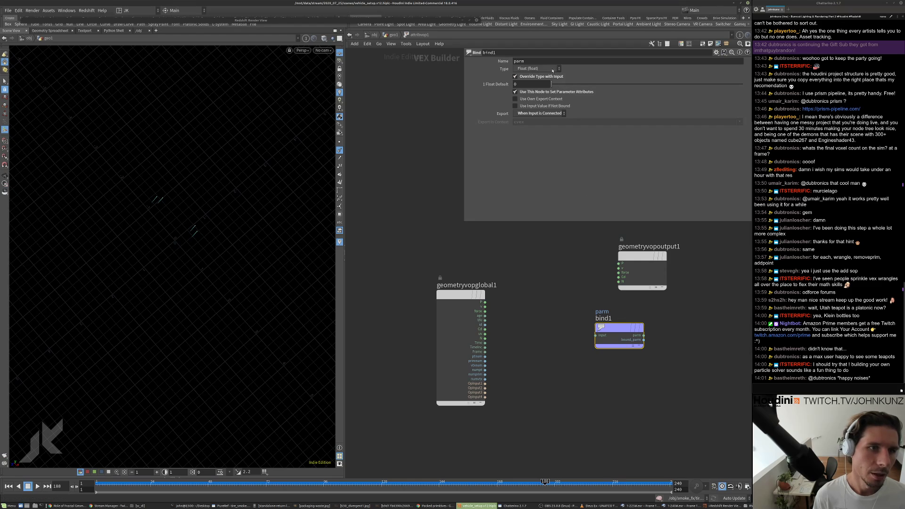
- Configure the Bind Export as a 3 Floats (vector) attribute named rotation and feed geometryvopglobal1's N output into its input
left_click(538, 69)
left_click(532, 116)
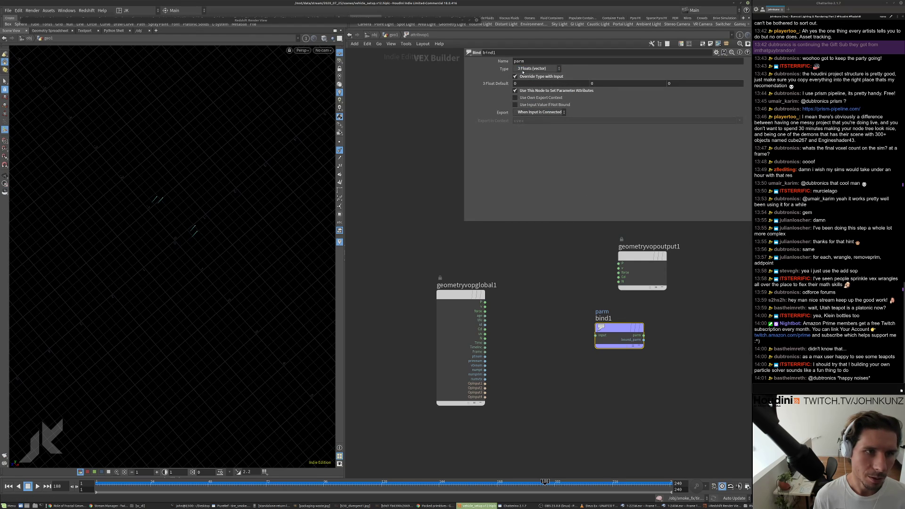
left_click(541, 61)
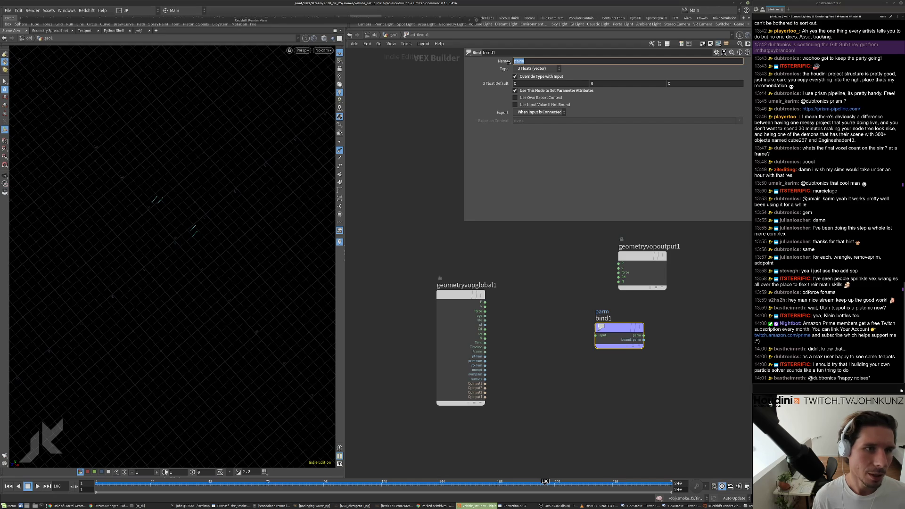
left_click_drag(526, 62, 525, 62)
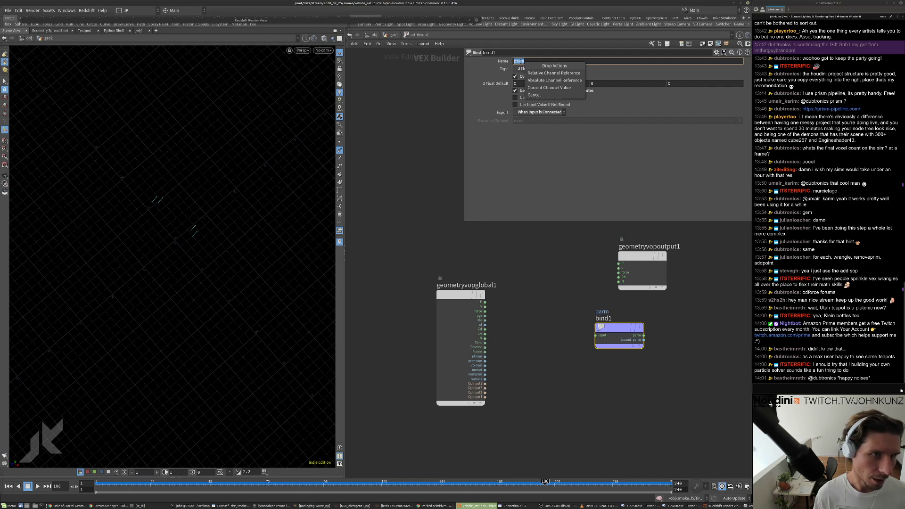
left_click(521, 62)
double_click(527, 62)
type("rotation")
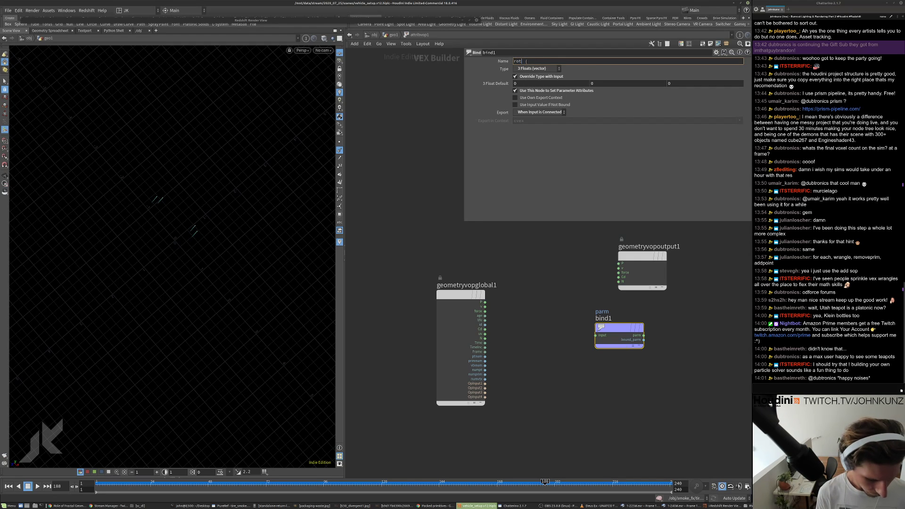
key("Return")
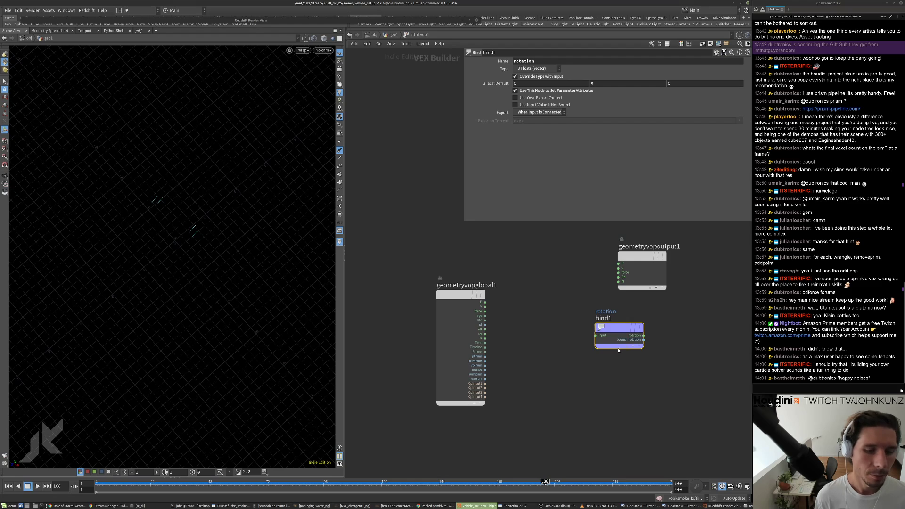
left_click_drag(619, 350, 632, 349)
left_click_drag(485, 338, 602, 339)
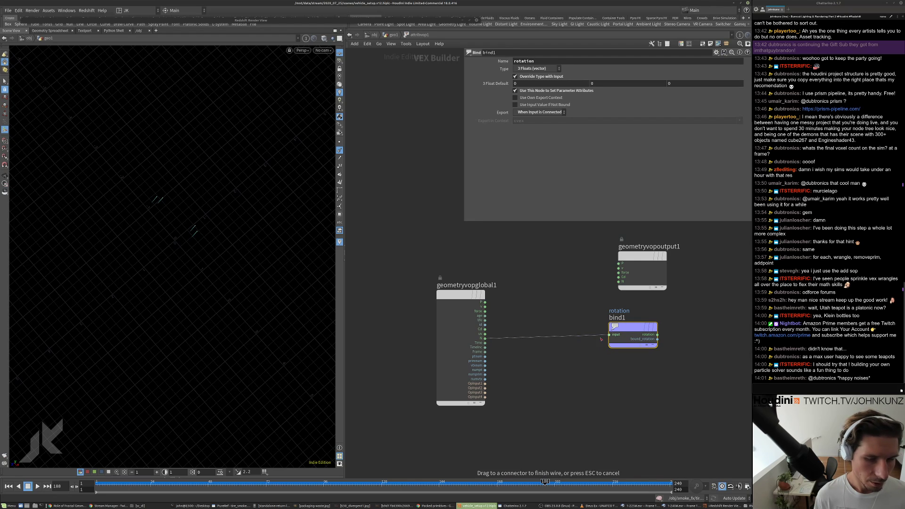
key("Tab")
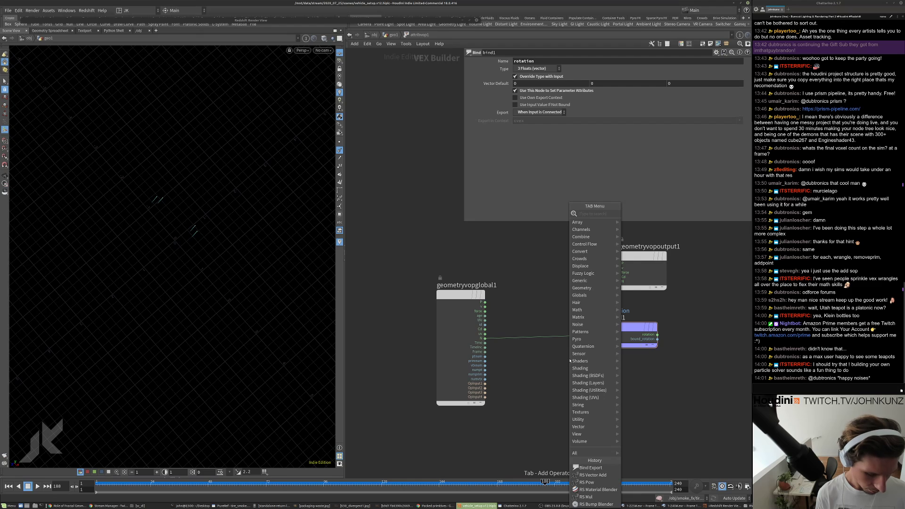
type("deg")
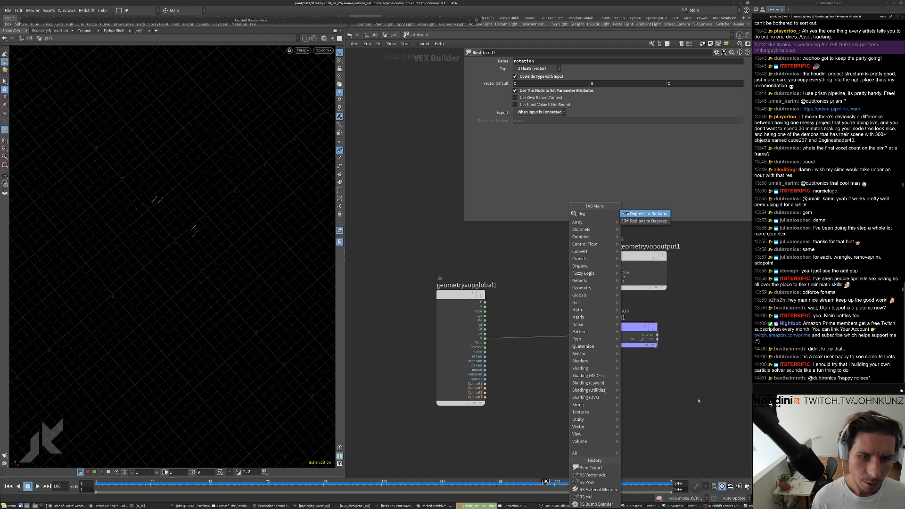
key("Escape")
- Move the rotation Bind node farther from geometryvopglobal1 to make room between them
middle_click_drag(612, 412, 610, 404)
left_click_drag(631, 319, 657, 327)
key("Tab")
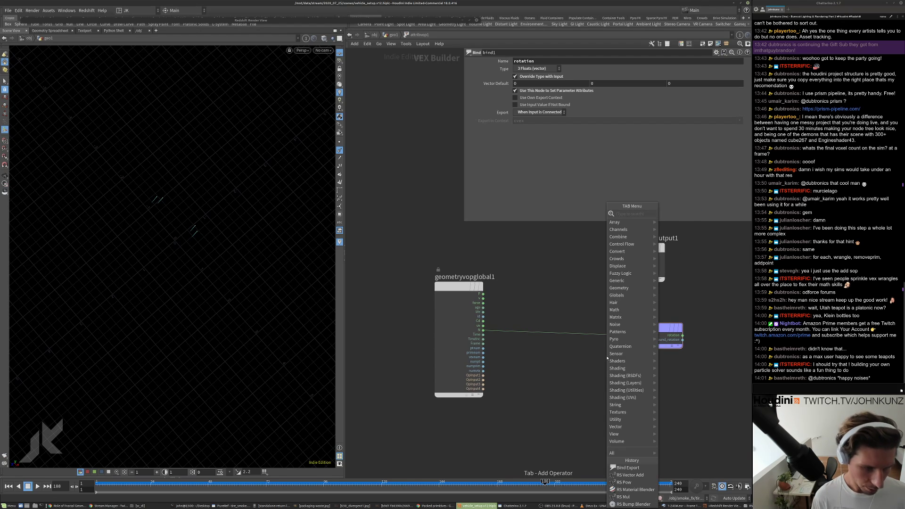
type("e")
key("Escape")
key("Tab")
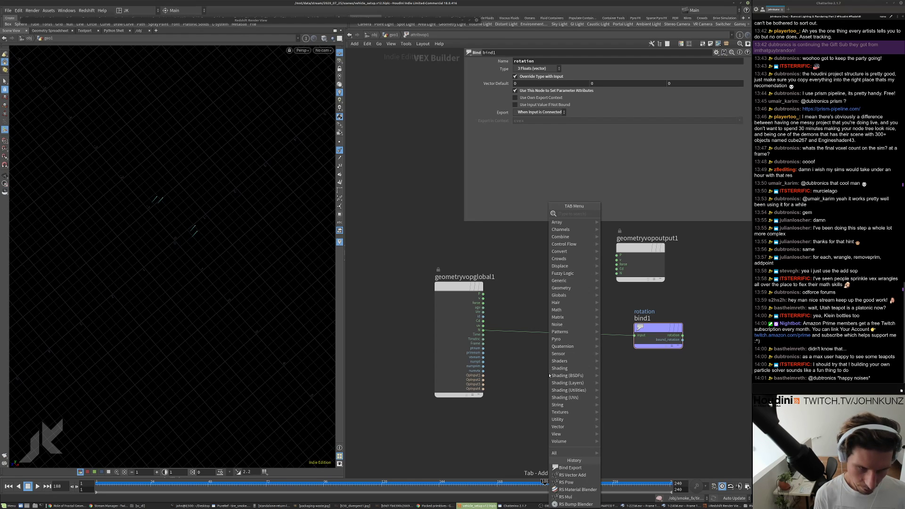
type("c")
key("Escape")
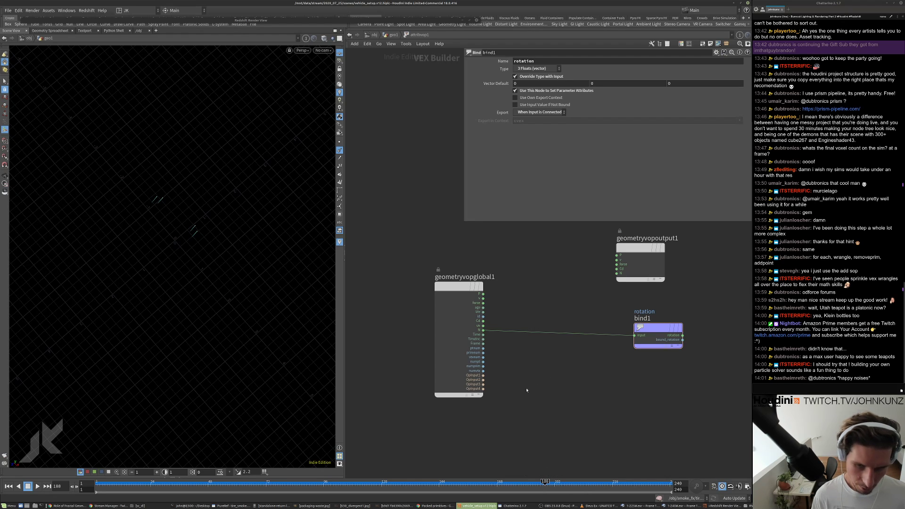
- Add a Look At node in the open space between geometryvopglobal1 and the rotation Bind node
middle_click_drag(516, 385, 509, 372)
left_click_drag(440, 277, 411, 263)
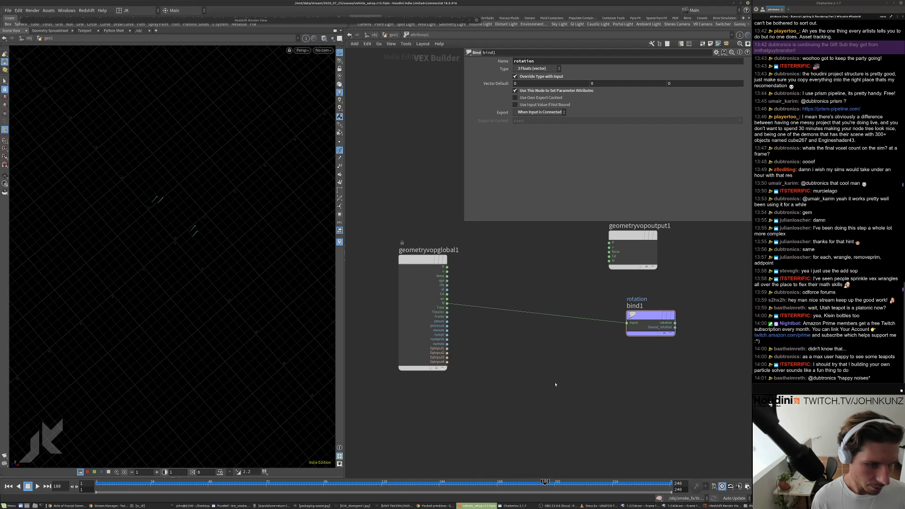
key("Tab")
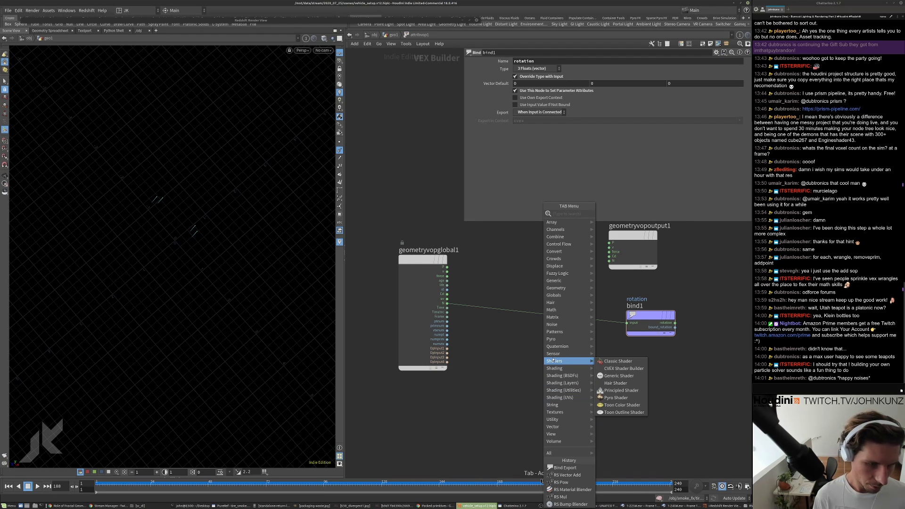
mouse_move(556, 347)
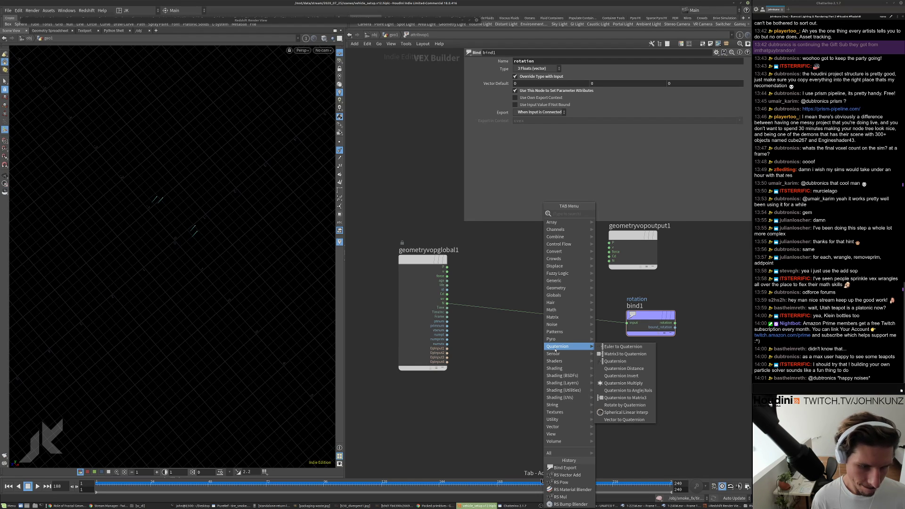
mouse_move(551, 319)
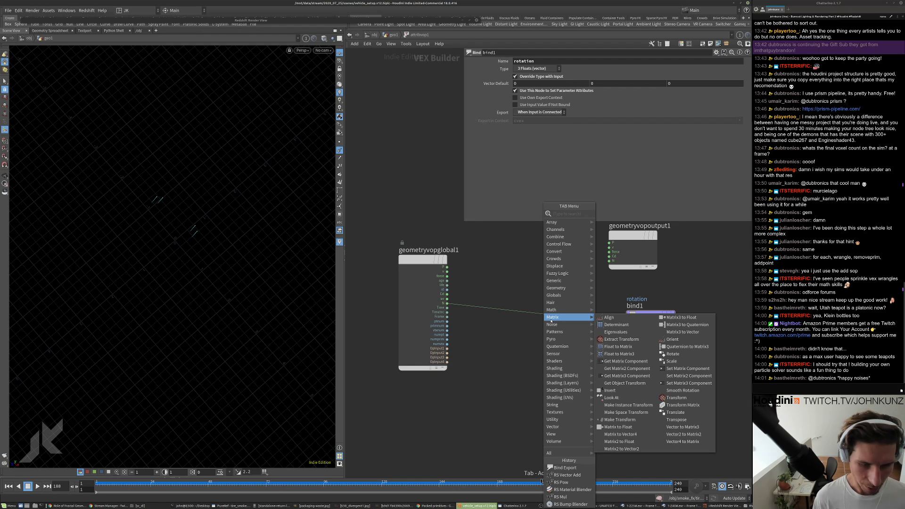
key("Tab")
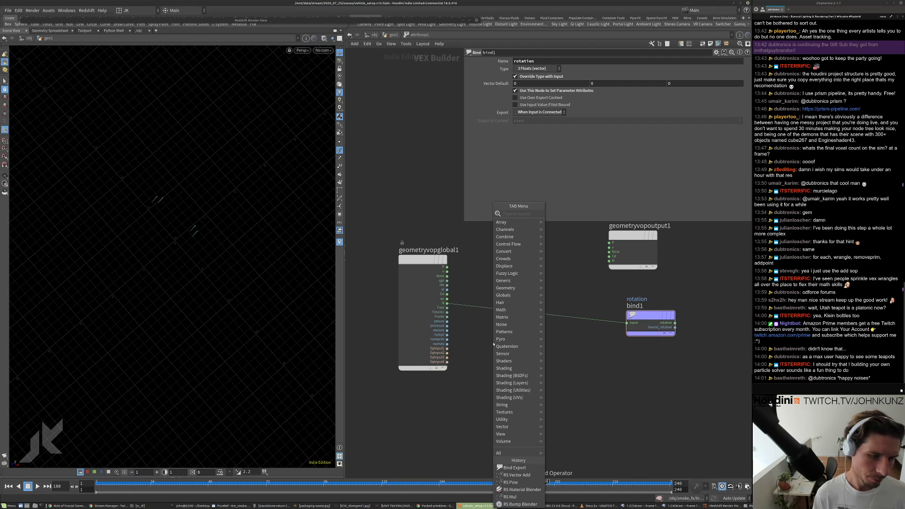
mouse_move(513, 427)
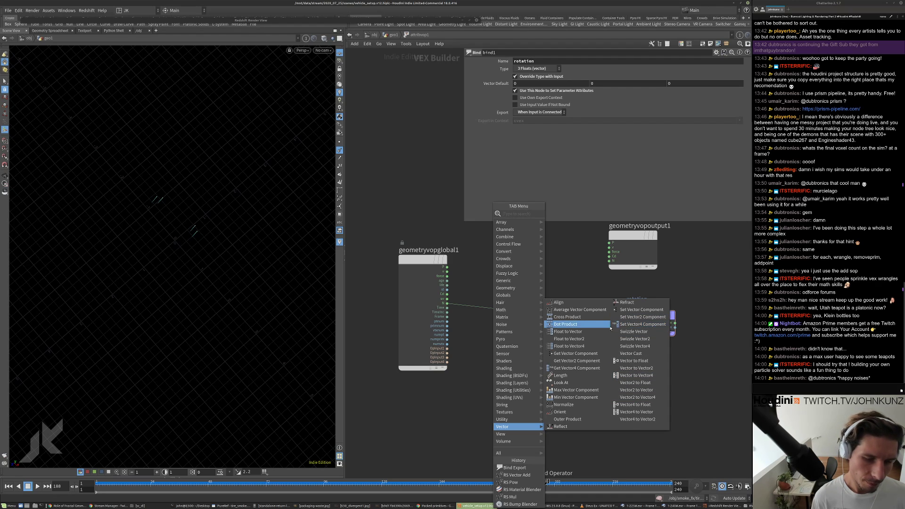
left_click(560, 383)
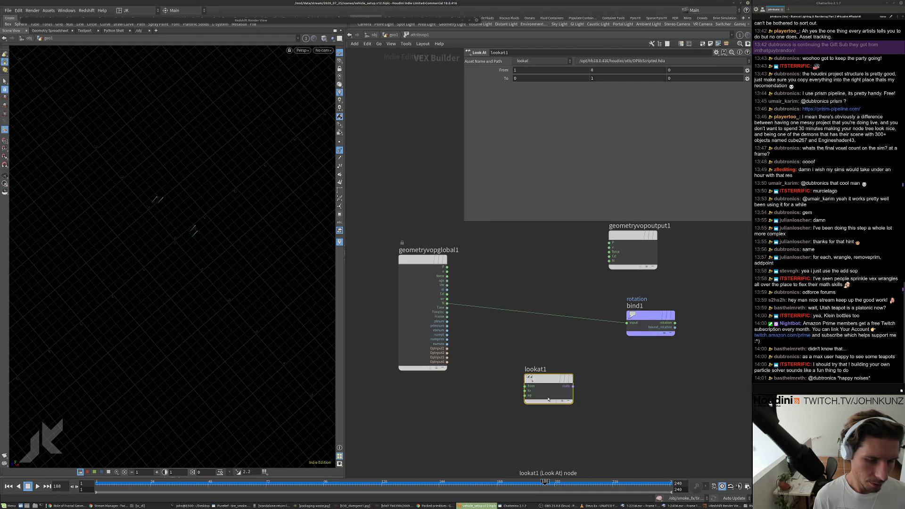
left_click(500, 376)
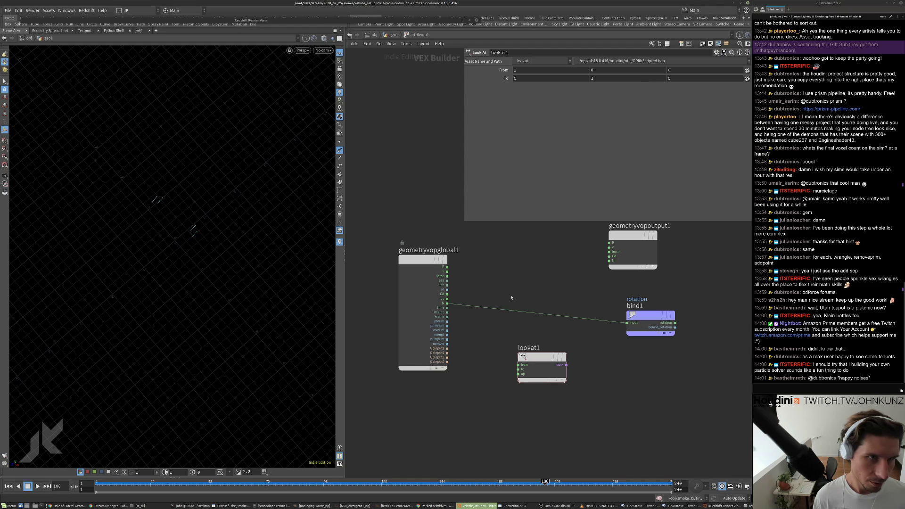
- Connect geometryvopglobal1's P output to lookat1's from input and place lookat1 level with the globals node
middle_click_drag(496, 332, 501, 326)
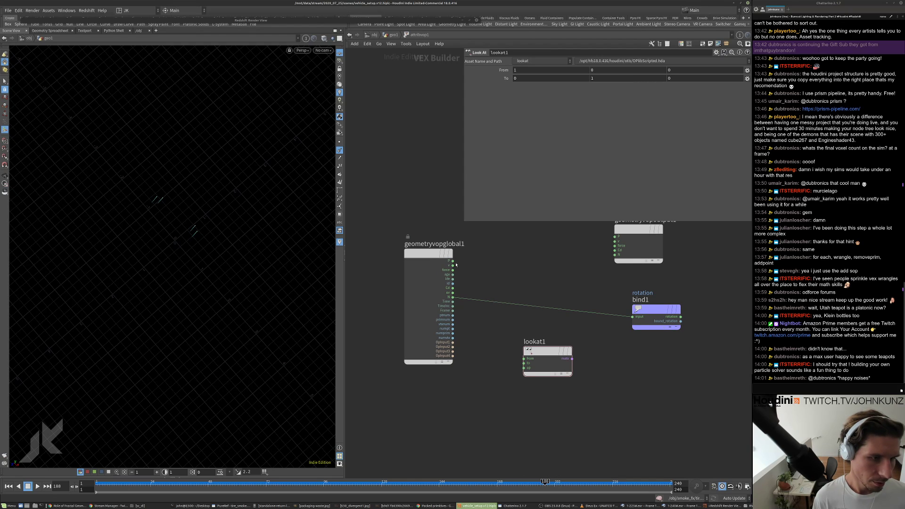
left_click_drag(453, 261, 526, 260)
scroll(436, 257, "up", 2)
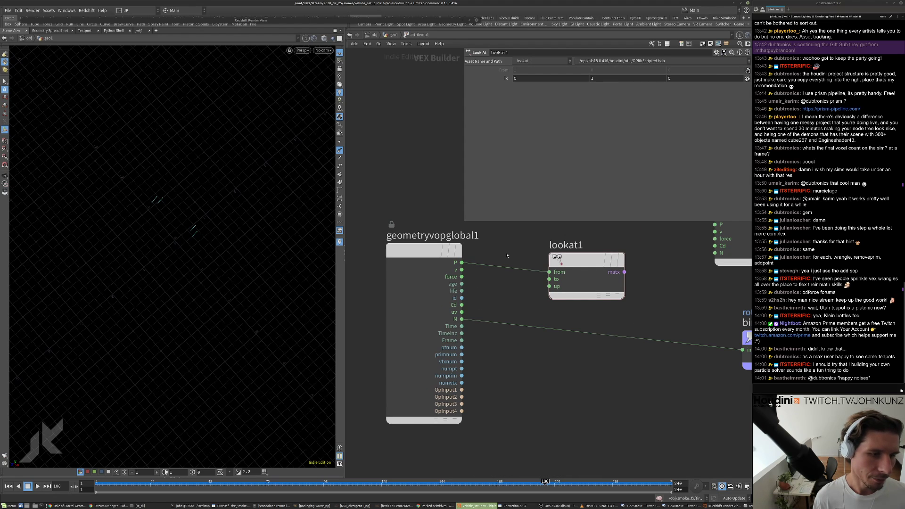
key("Tab")
type("ad")
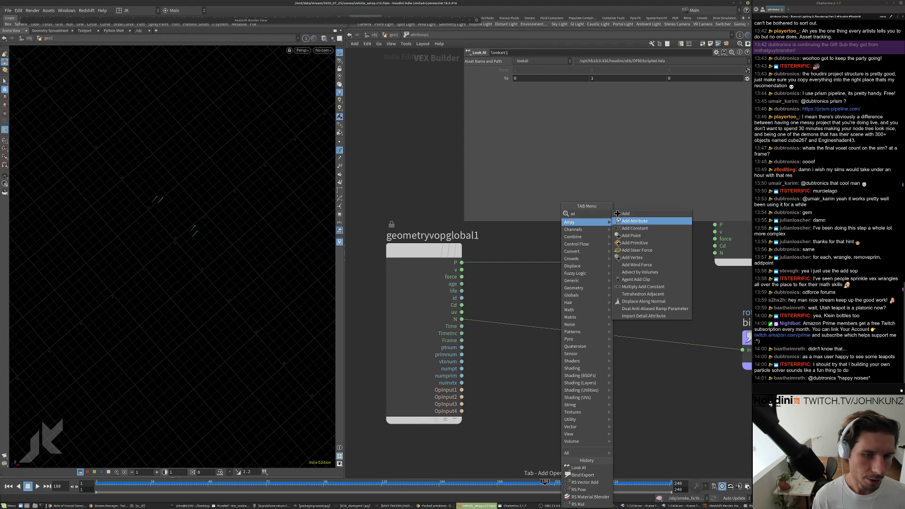
left_click(633, 221)
left_click(510, 298)
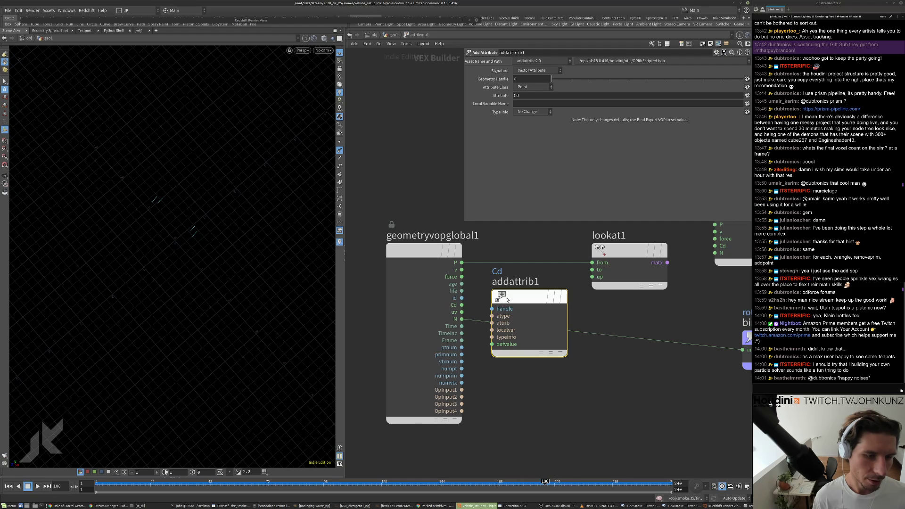
key("ctrl+z")
- Create an Add node below lookat1 and feed geometryvopglobal1's P and N outputs into its first two inputs
key("Tab")
type("ad")
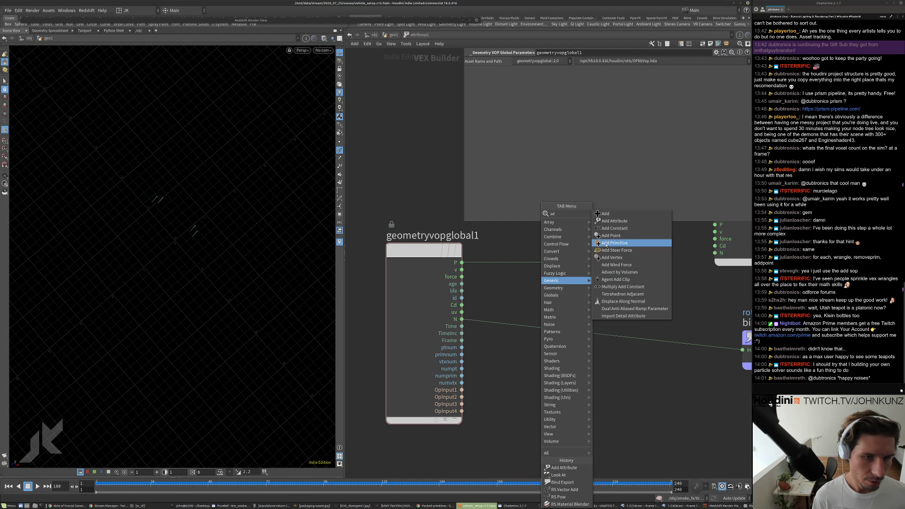
left_click(605, 213)
left_click(537, 376)
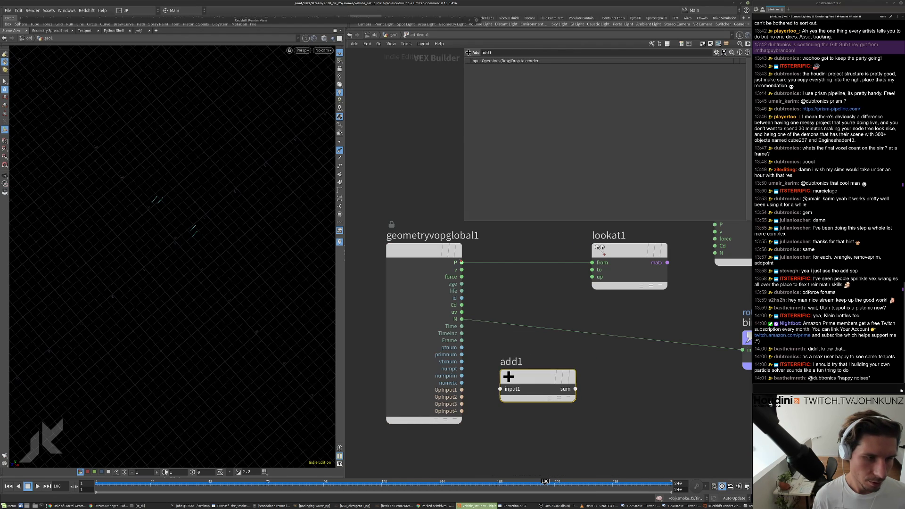
left_click_drag(462, 263, 462, 319)
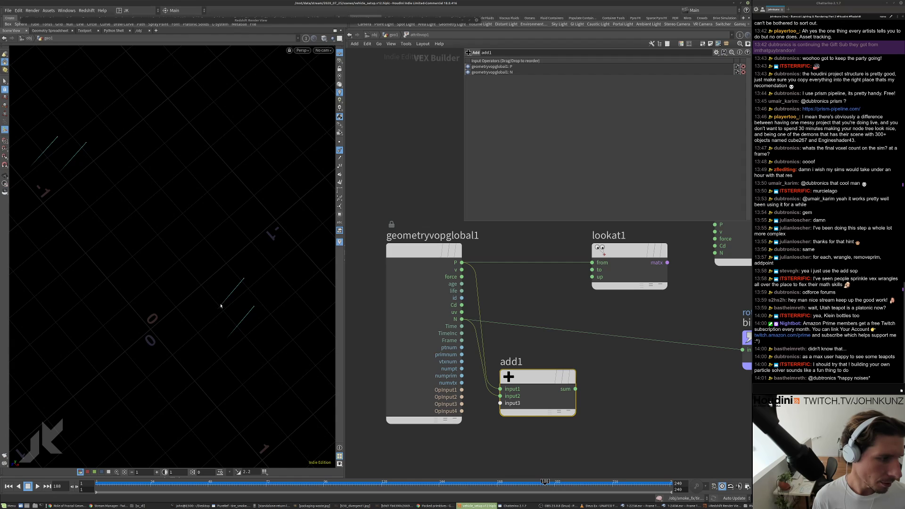
- Connect add1's sum output to lookat1's to input and position add1 between geometryvopglobal1 and lookat1
left_click_drag(575, 387, 589, 280)
left_click(592, 269)
left_click_drag(537, 377, 530, 281)
scroll(534, 326, "down", 4)
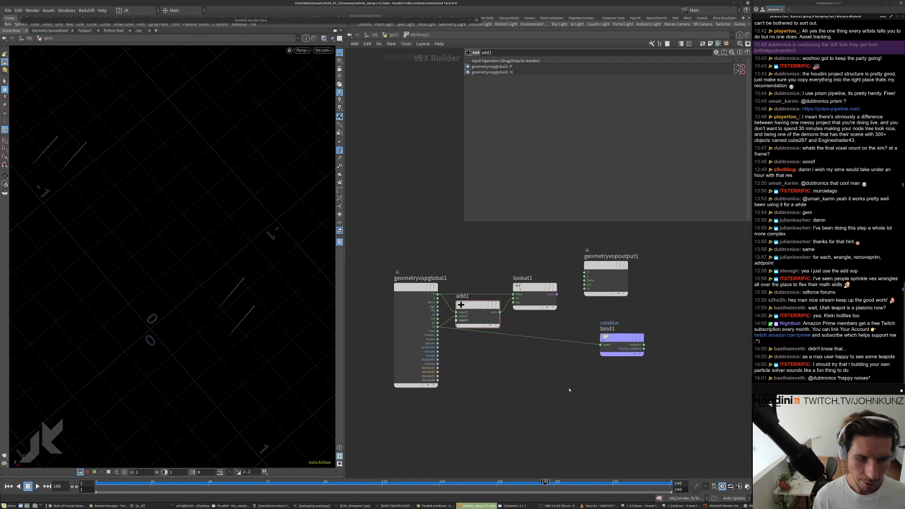
key("Tab")
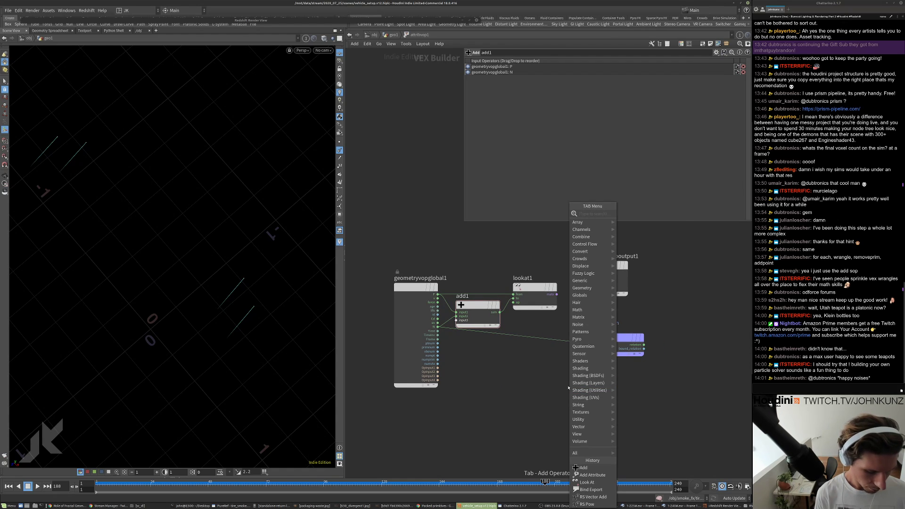
type("e")
key("Escape")
key("Tab")
type("m")
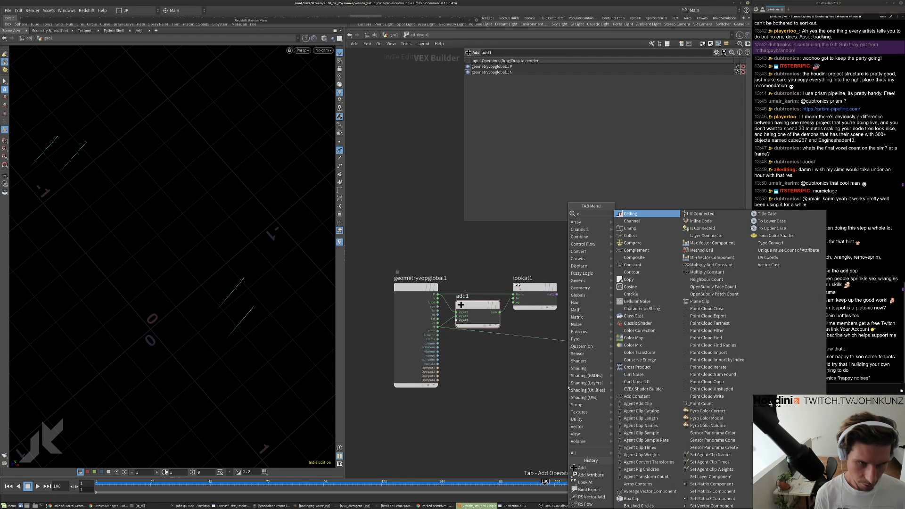
key("Escape")
- Add an Extract Transform node above lookat1 and check its transform order and rotate order options
key("Tab")
type("ext")
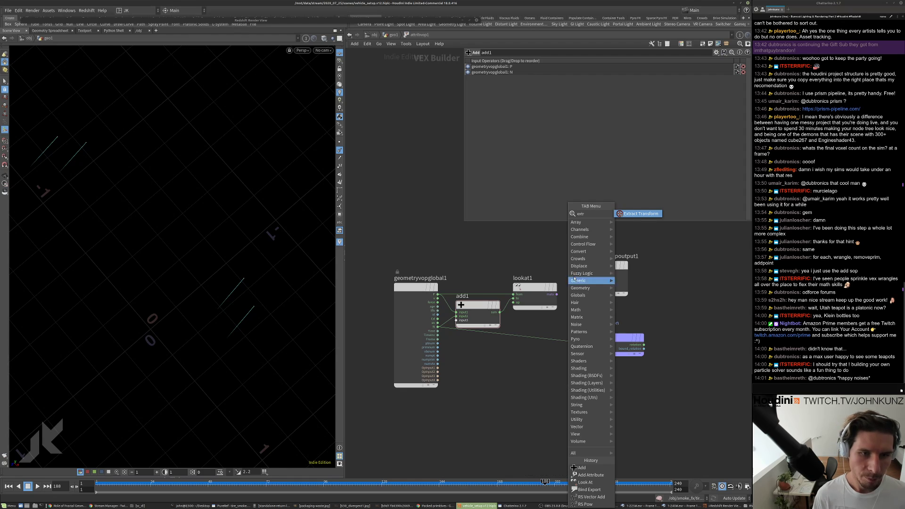
left_click(636, 213)
left_click(665, 272)
left_click_drag(666, 273, 559, 232)
left_click(534, 71)
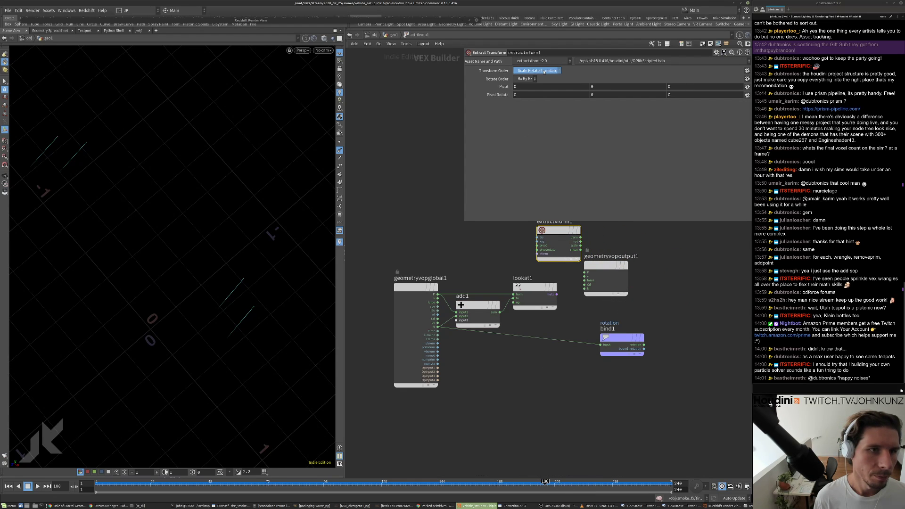
left_click(531, 77)
scroll(566, 230, "up", 3)
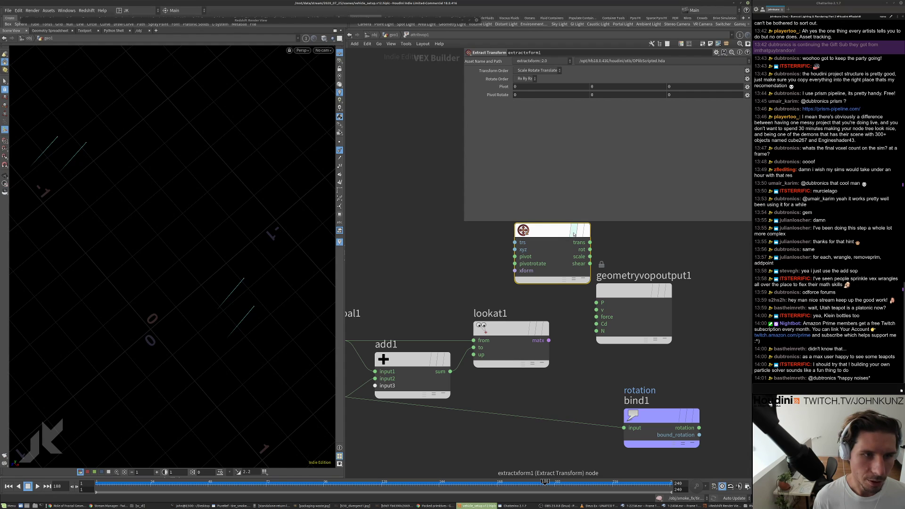
scroll(520, 277, "down", 3)
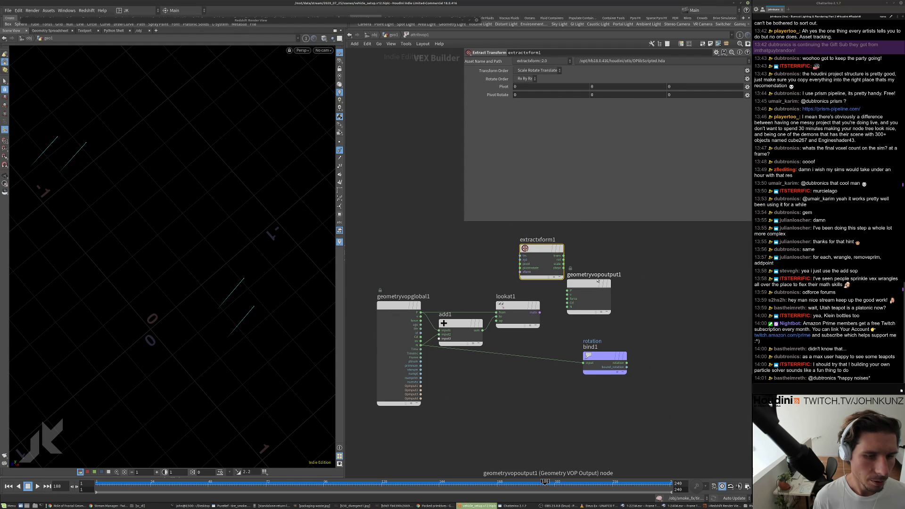
- Move geometryvopoutput1 farther away from extractxform1 to make room between them
double_click(640, 273)
left_click_drag(584, 284, 636, 257)
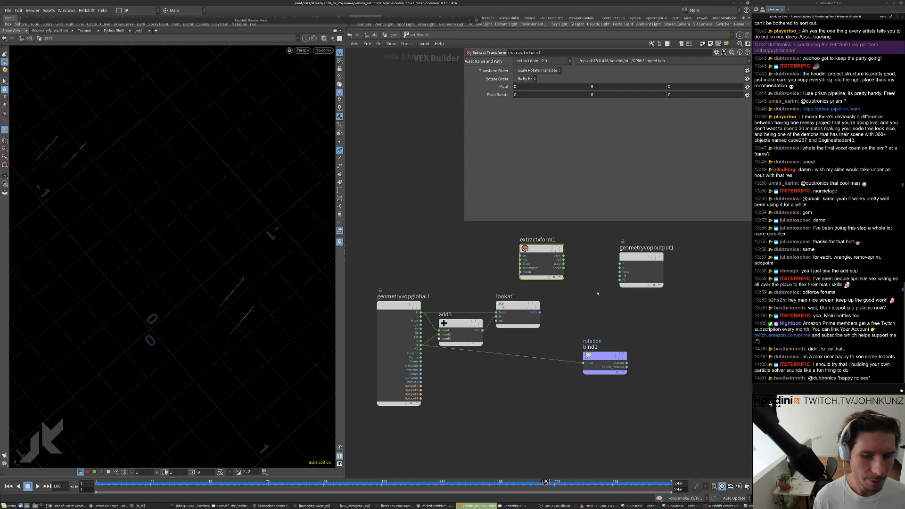
left_click(598, 294)
mouse_move(603, 313)
middle_mouse_down()
mouse_move(600, 292)
mouse_move(592, 305)
middle_mouse_up()
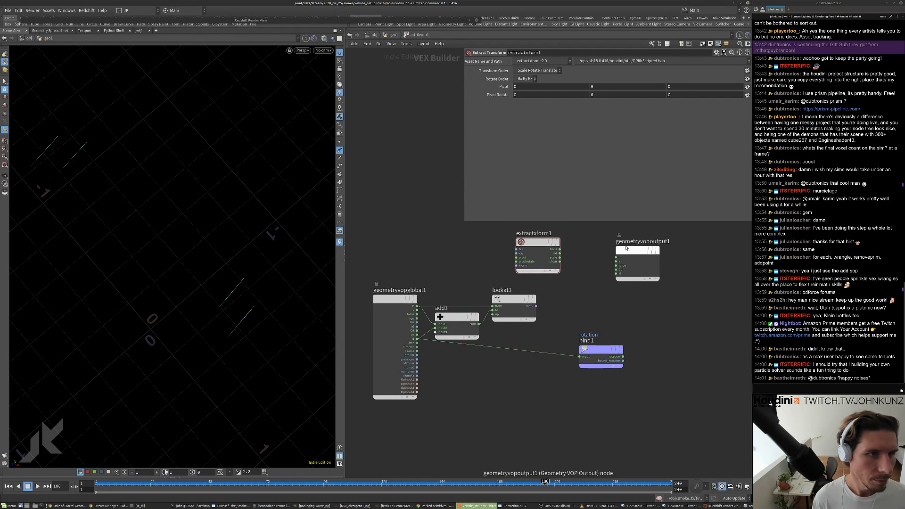
left_click_drag(630, 249, 640, 240)
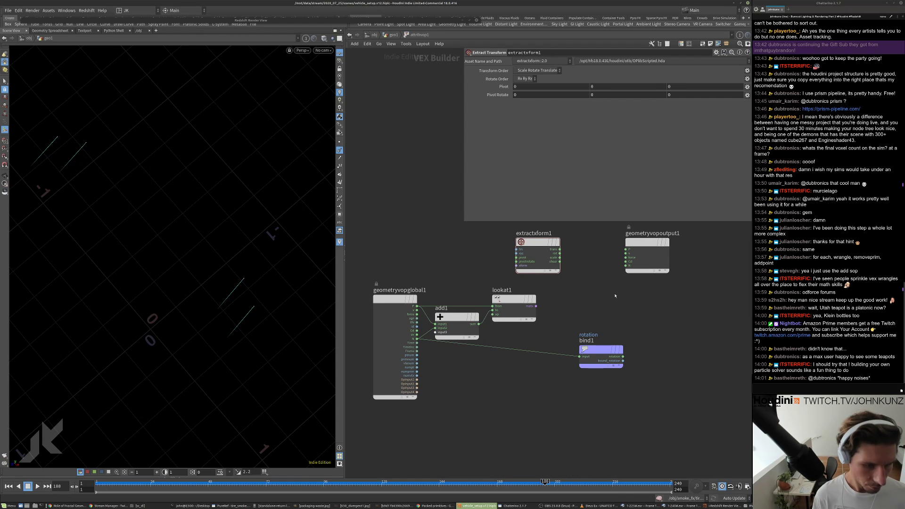
key("Tab")
type("de")
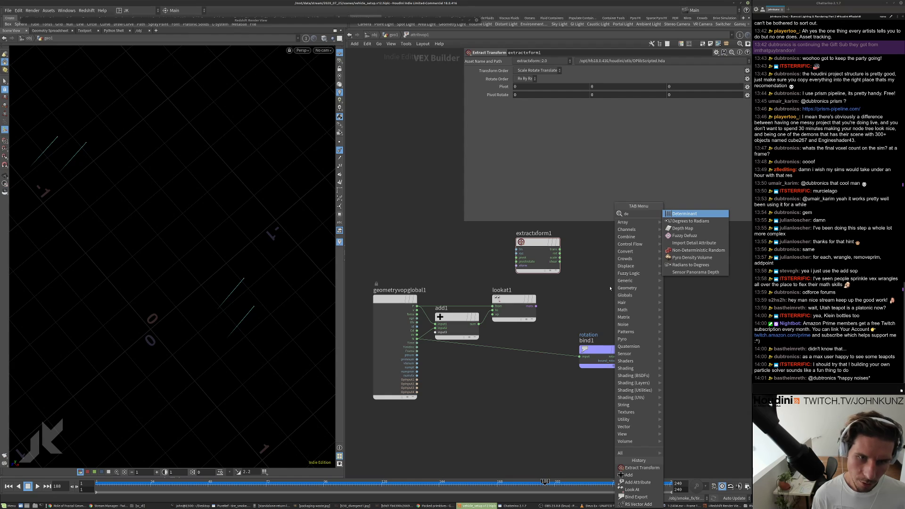
key("Escape")
key("Tab")
type("ro")
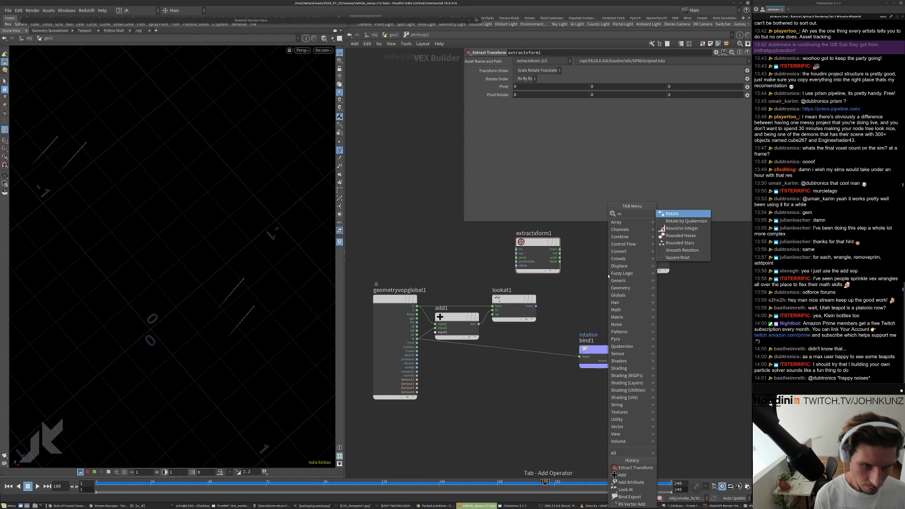
type("t")
key("Down")
key("Down")
key("Down")
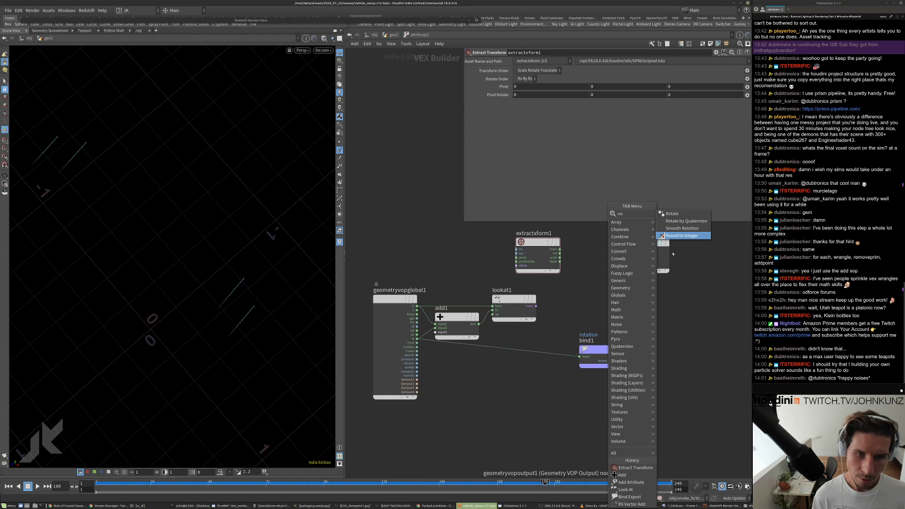
key("Escape")
- Add a Quaternion to Angle/Axis node above the rotation Bind node, leaving a gap between it and lookat1
key("Tab")
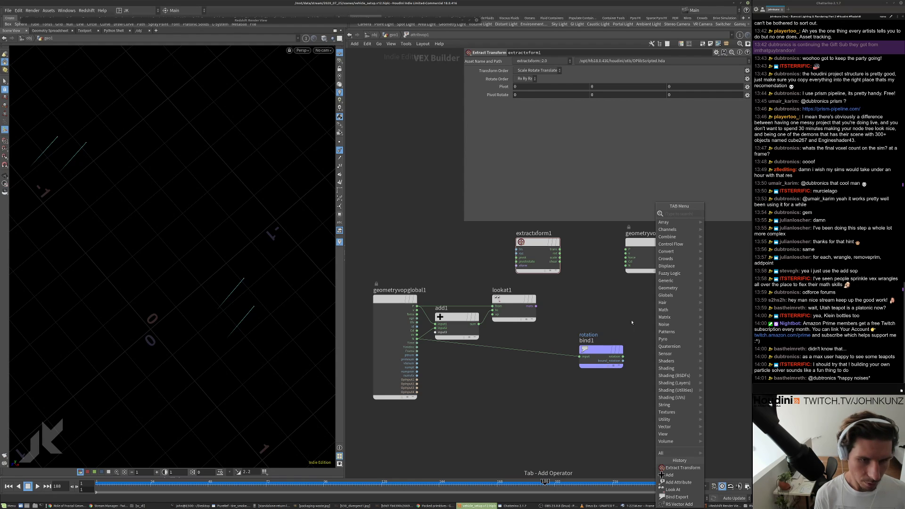
type("qua")
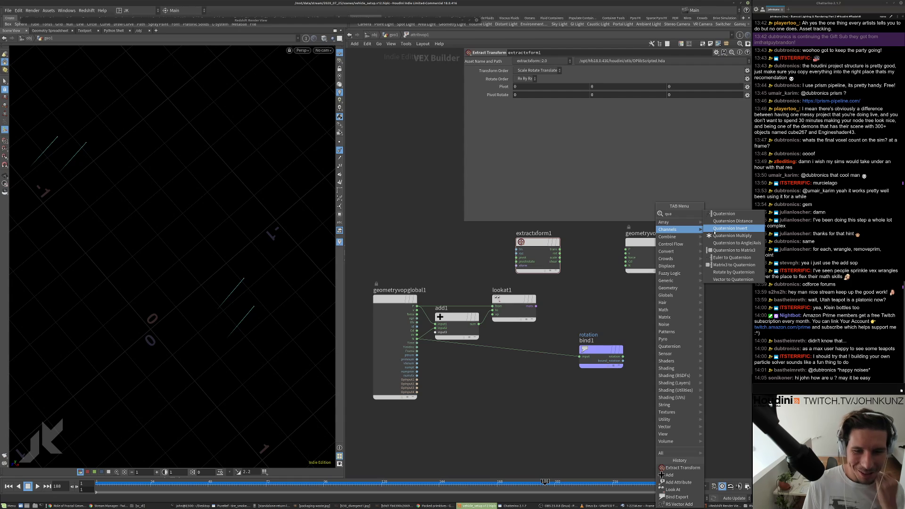
left_click(736, 242)
left_click(646, 300)
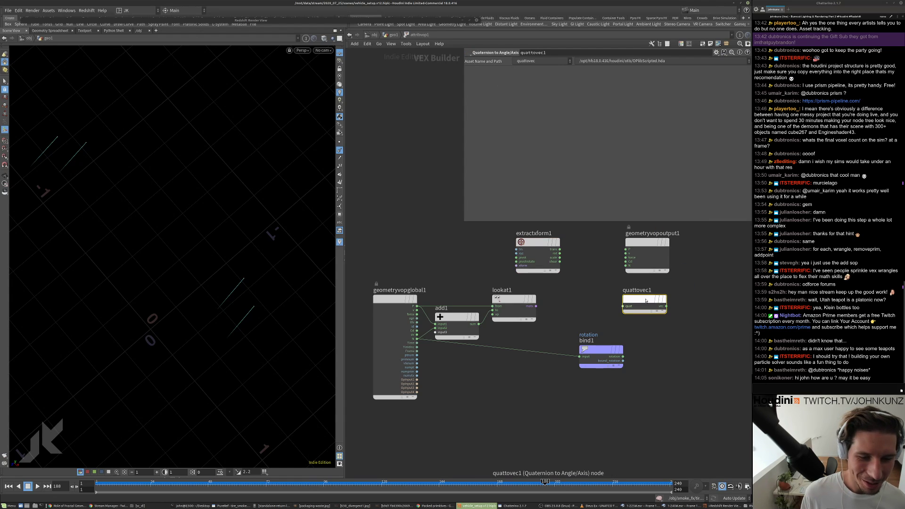
scroll(646, 300, "up", 3)
left_click_drag(646, 301, 620, 300)
scroll(615, 301, "down", 2)
middle_click_drag(566, 310, 565, 298)
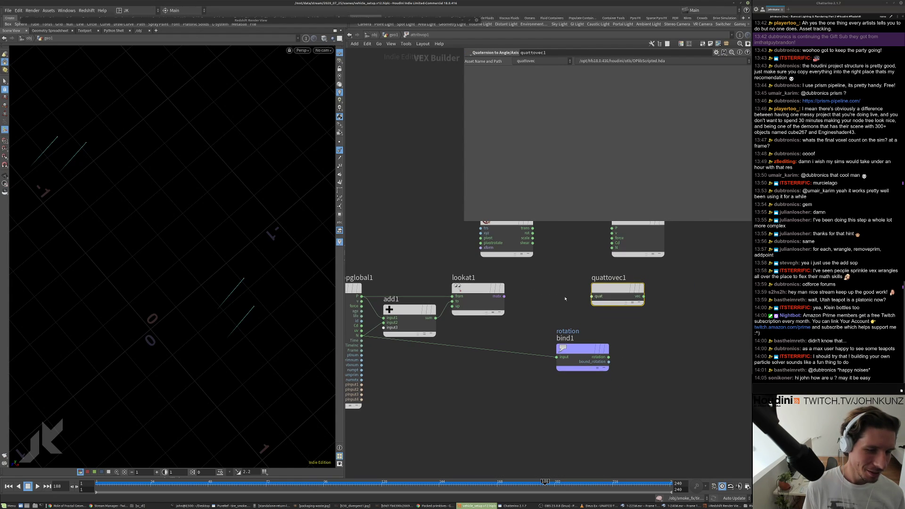
- Add a Matrix3 to Quaternion node after lookat1, fed by lookat1's matx output
key("Tab")
type("matr")
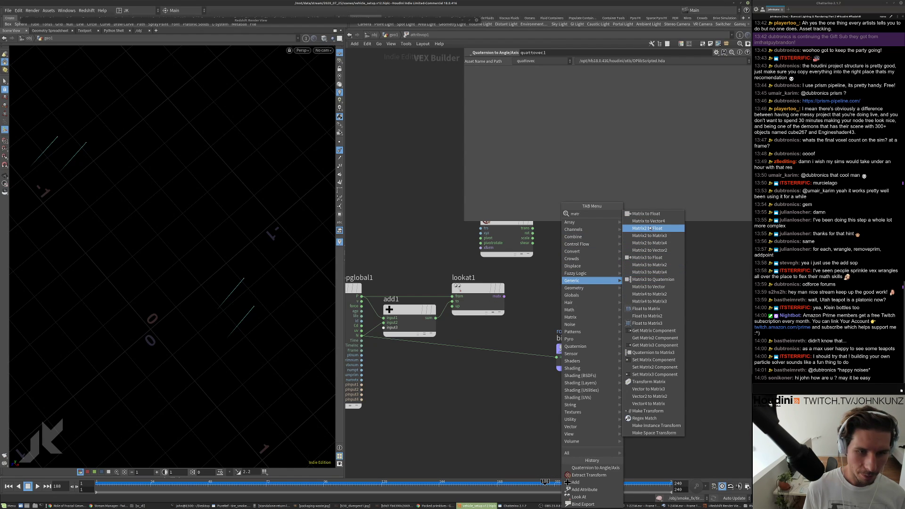
left_click(653, 279)
left_click(535, 294)
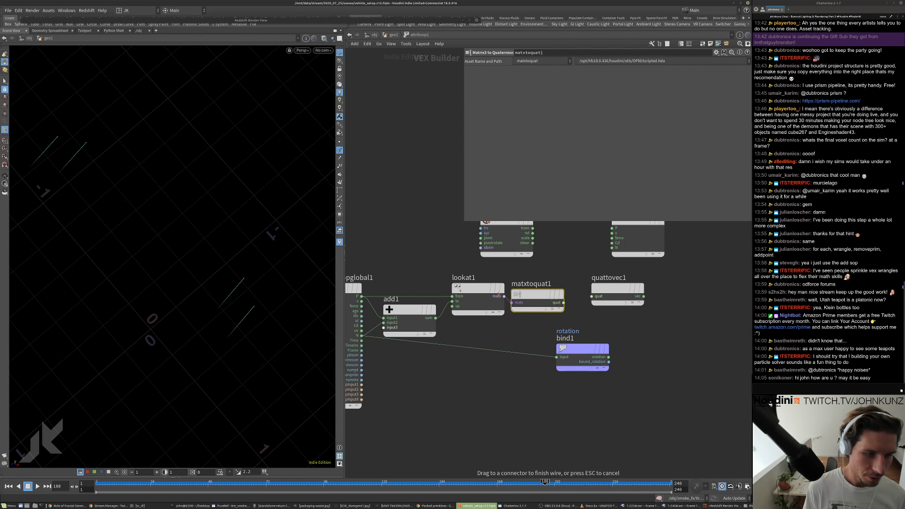
- Wire matxtoquat1's quat output through quattovec1 into the rotation Bind's input, and return to the parent geometry network
mouse_move(562, 303)
left_mouse_down()
mouse_move(591, 296)
mouse_move(556, 288)
left_mouse_up()
left_click_drag(629, 292, 557, 357)
key("u")
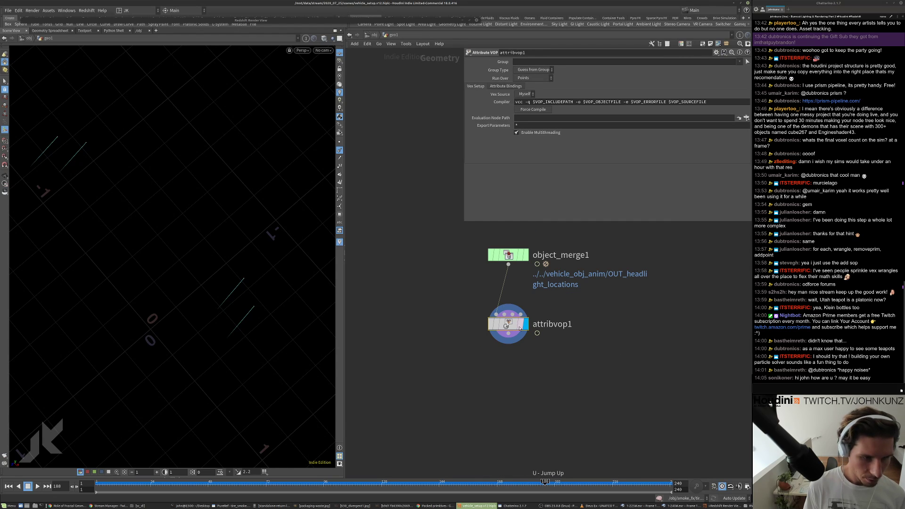
- Open attribvop1's geometry spreadsheet beside the network and examine the rotation values of the points while scrubbing the timeline
right_click(515, 325)
mouse_move(537, 336)
left_click(541, 378)
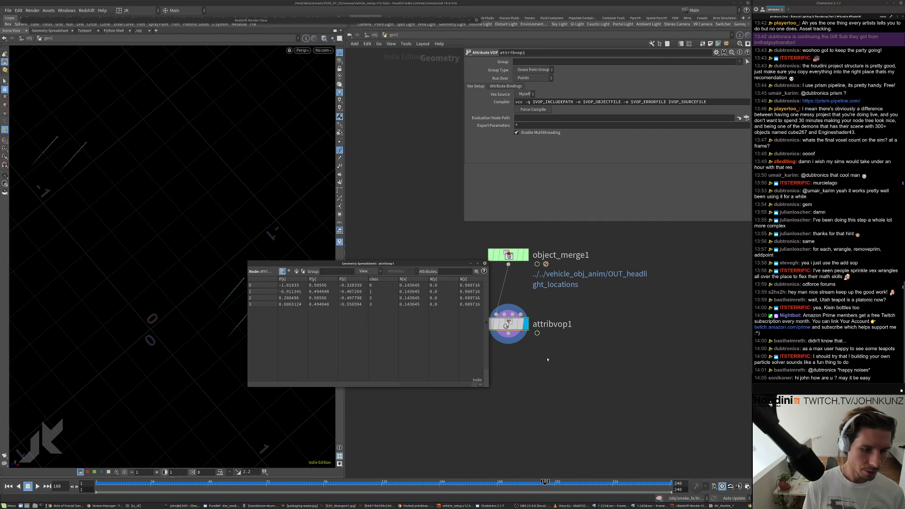
left_click_drag(405, 267, 308, 270)
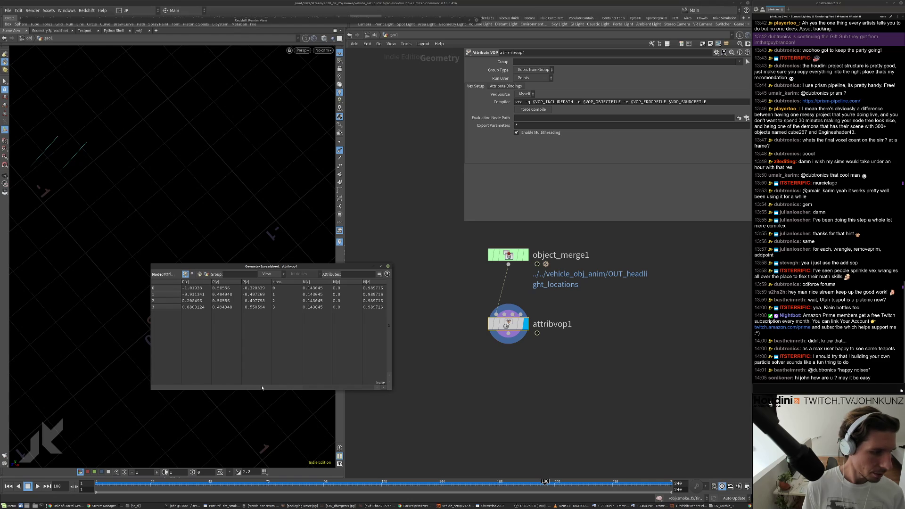
left_click_drag(262, 388, 343, 389)
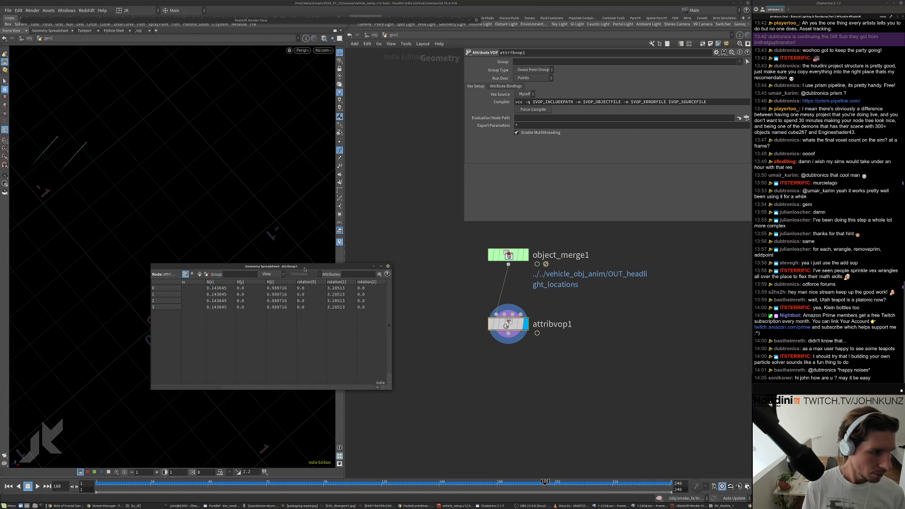
right_click(305, 269)
left_click(322, 297)
left_click_drag(212, 483, 148, 483)
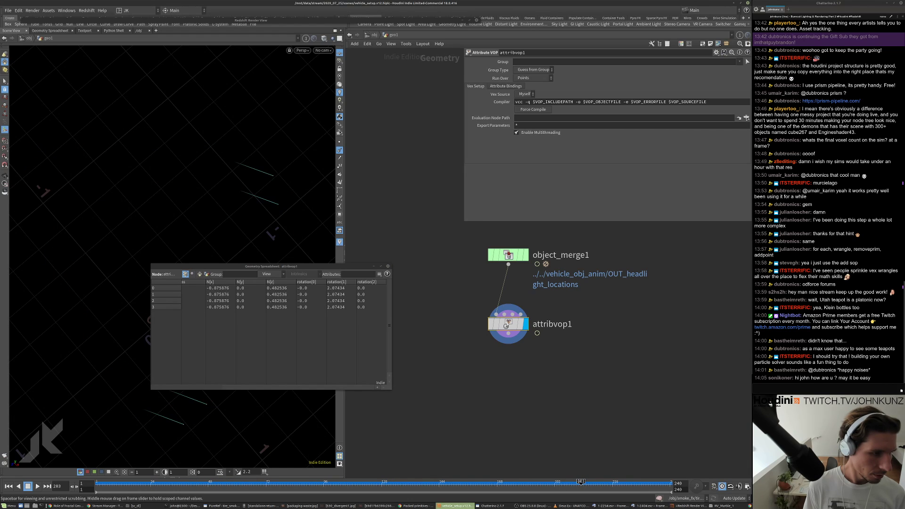
- Inside attribvop1, place extractxform1 below lookat1, with its xform input fed by lookat1's matx output, and shift the rotation Bind aside
double_click(507, 324)
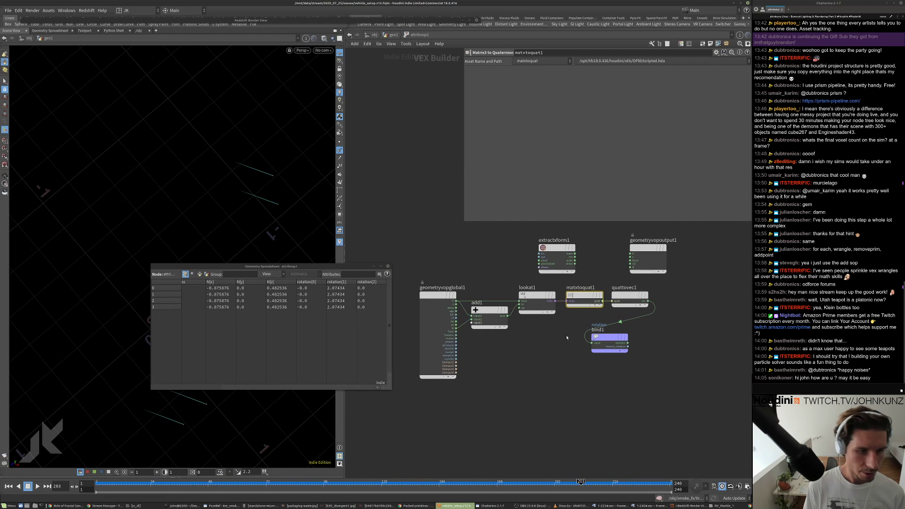
left_click_drag(608, 337, 631, 346)
left_click(546, 248)
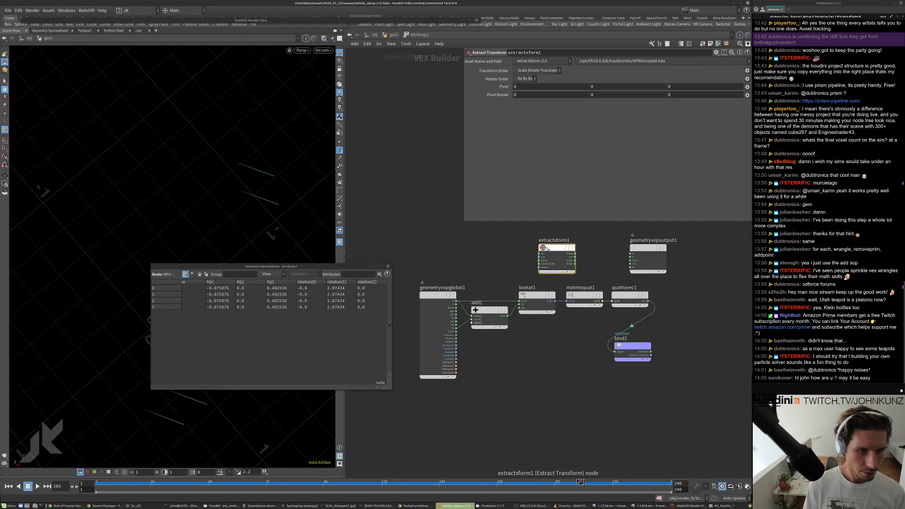
left_click_drag(547, 249, 545, 327)
scroll(544, 330, "up", 3)
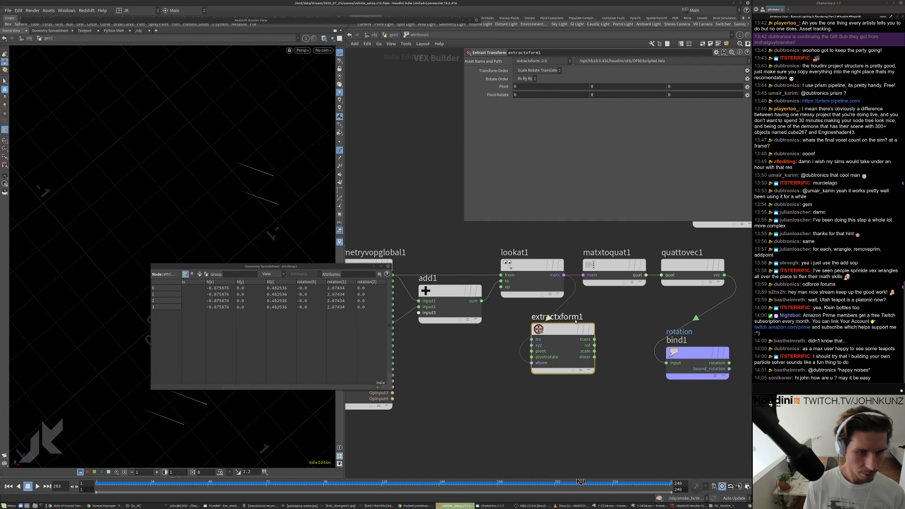
- Wire extractxform1's rot output into the rotation Bind's input, and check its order options and the rotation values at another frame
left_click(547, 73)
left_click(547, 72)
left_click(528, 79)
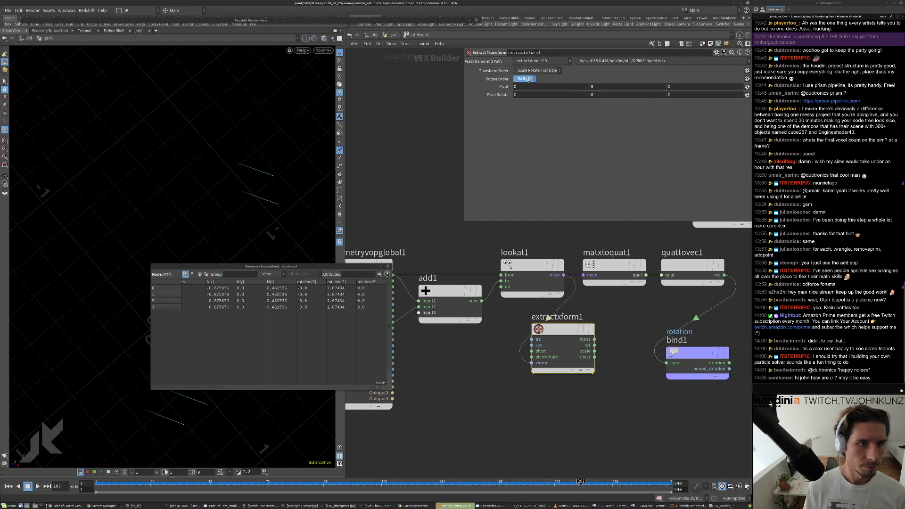
left_click(528, 79)
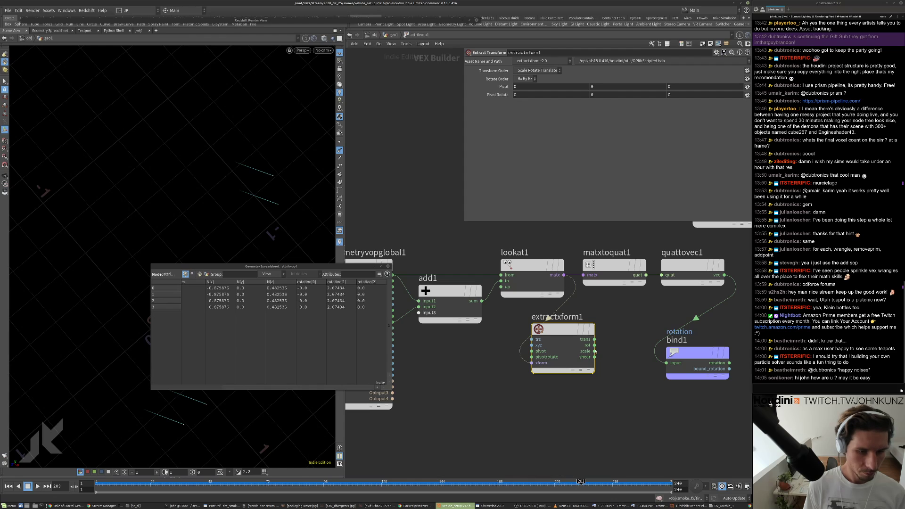
left_click_drag(594, 344, 658, 365)
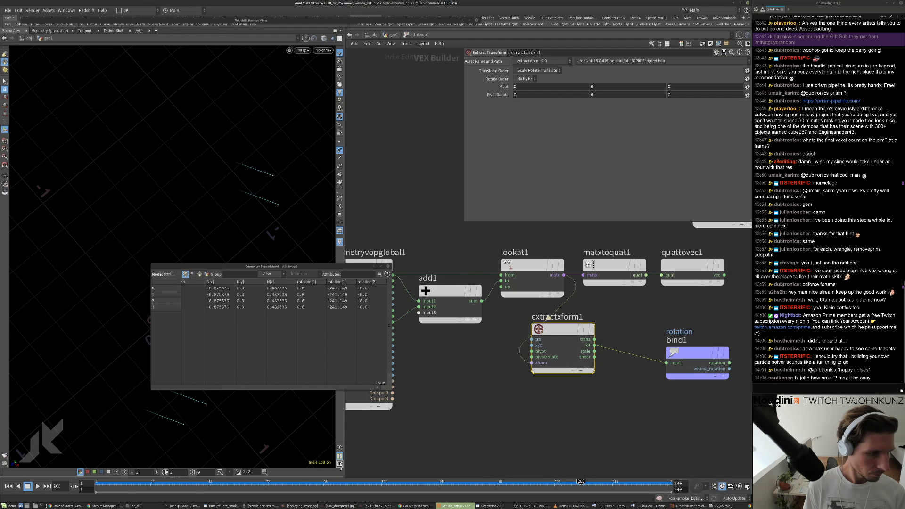
left_click(342, 483)
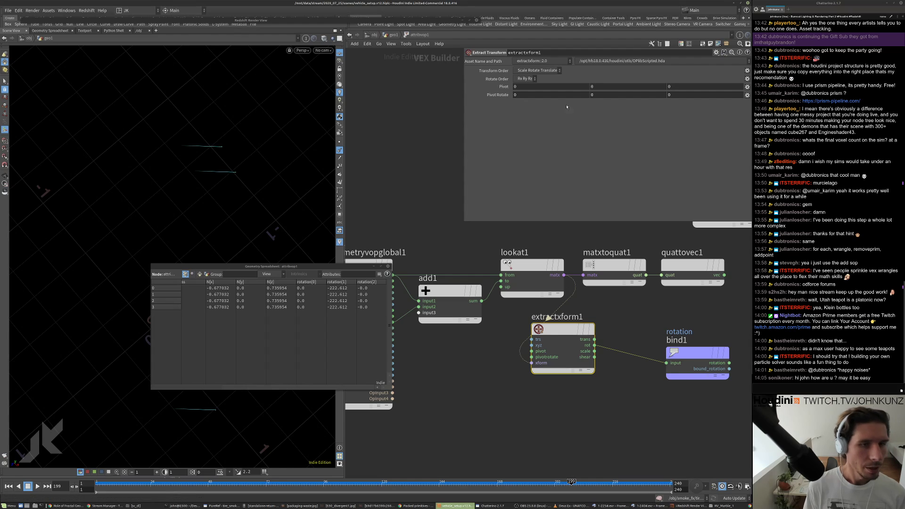
left_click(538, 70)
left_click(539, 71)
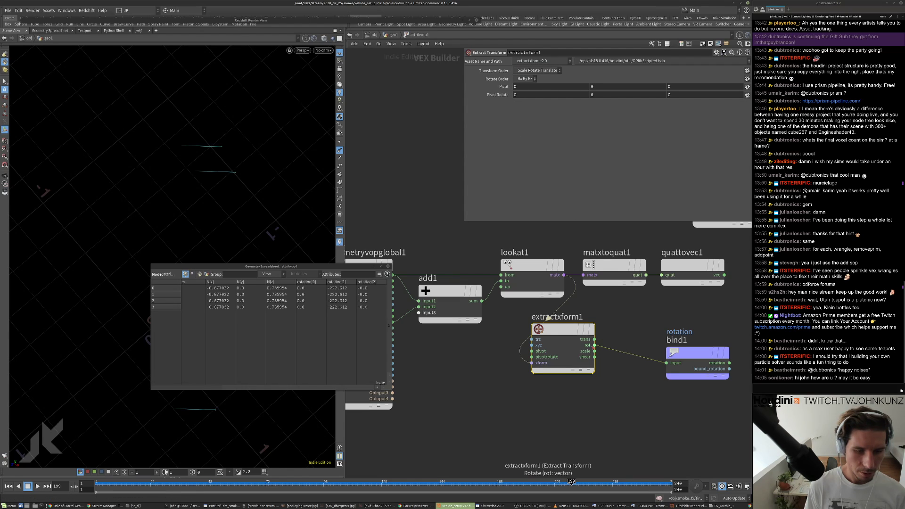
- Delete matxtoquat1 and quattovec1, and line up extractxform1 and the rotation Bind in a row after lookat1
scroll(593, 347, "down", 5)
left_click_drag(648, 318, 589, 293)
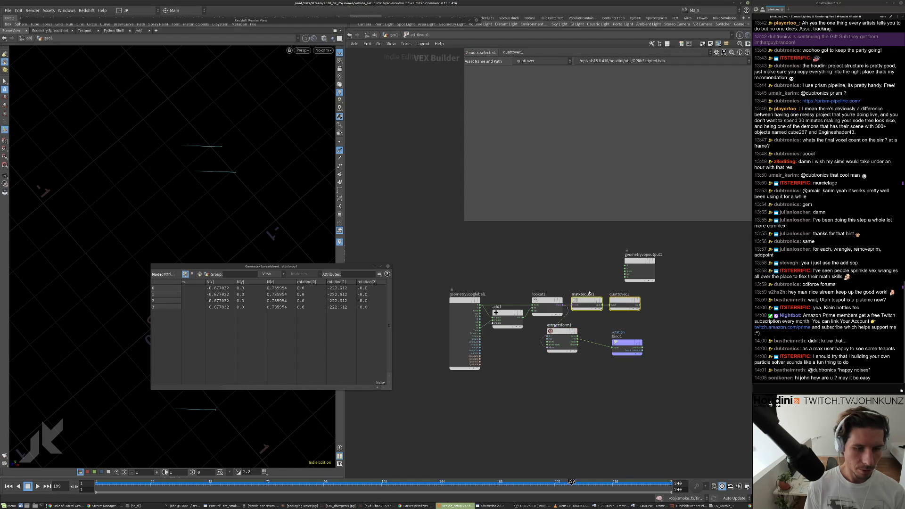
key("Delete")
left_click_drag(639, 260, 642, 244)
left_click_drag(564, 330, 588, 300)
left_click_drag(620, 348, 628, 306)
middle_click_drag(529, 379, 544, 371)
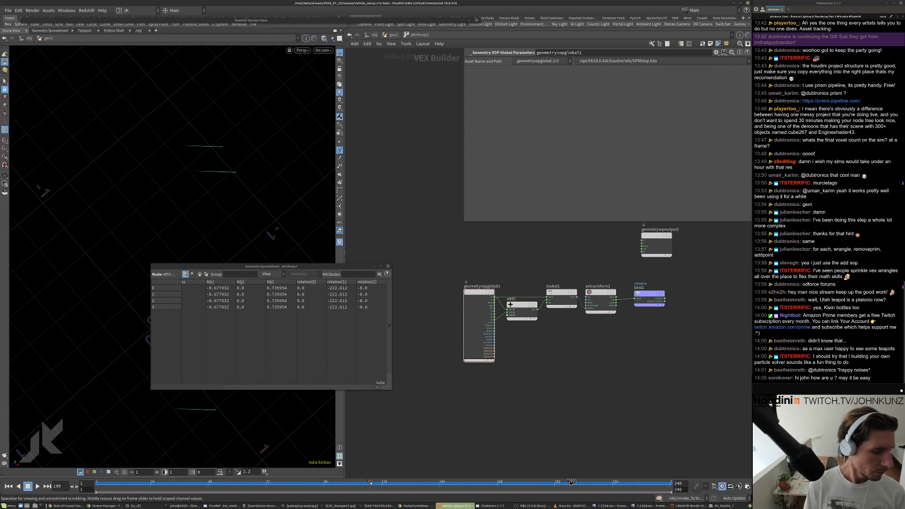
- Scrub the timeline to check the rotation values against the headlight normals, and return to the parent geometry network
left_click_drag(370, 482, 405, 480)
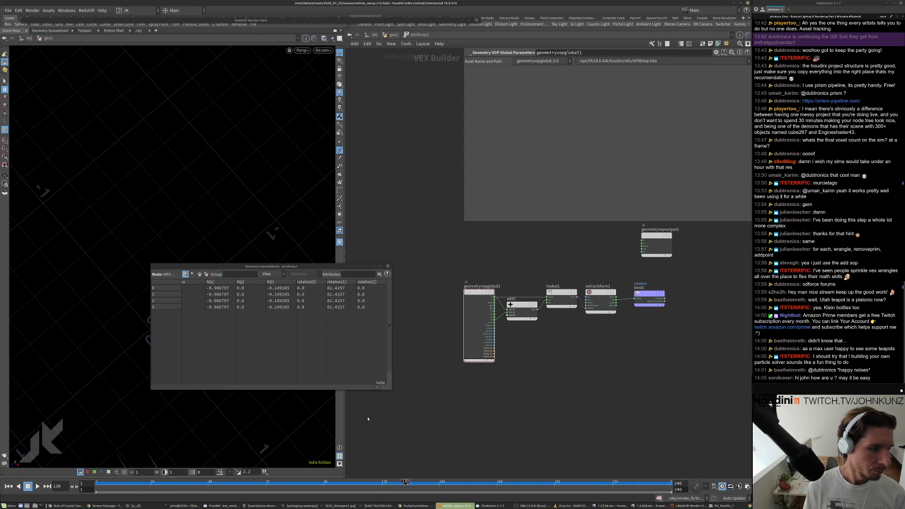
left_click_drag(239, 165, 275, 233, "alt")
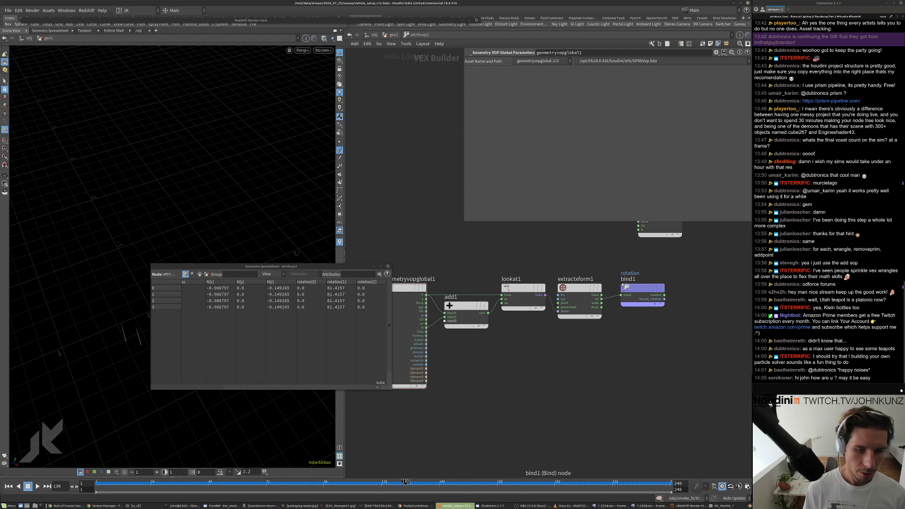
key("u")
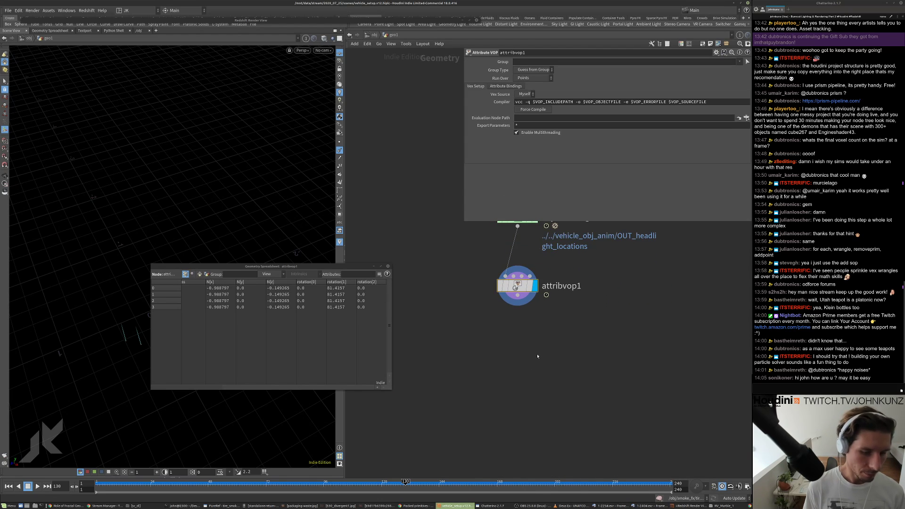
- Add a Null connected below attribvop1 and name it OUT_light_position
key("Tab")
type("nu")
key("Return")
left_click(564, 326)
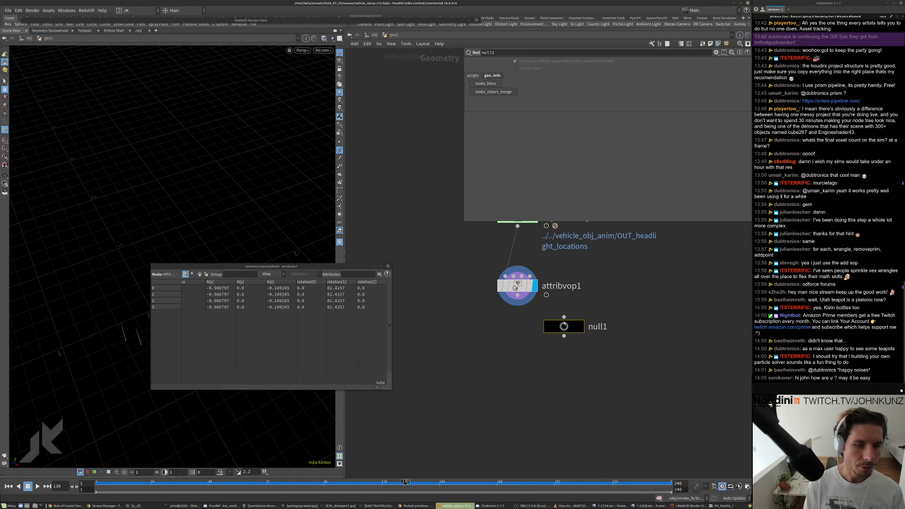
left_click_drag(563, 326, 517, 332)
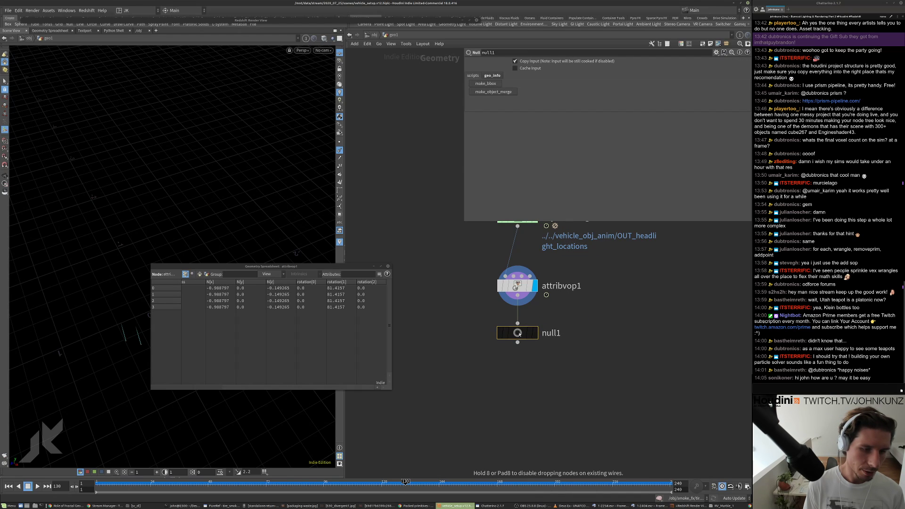
double_click(551, 333)
type("OUT_light_position")
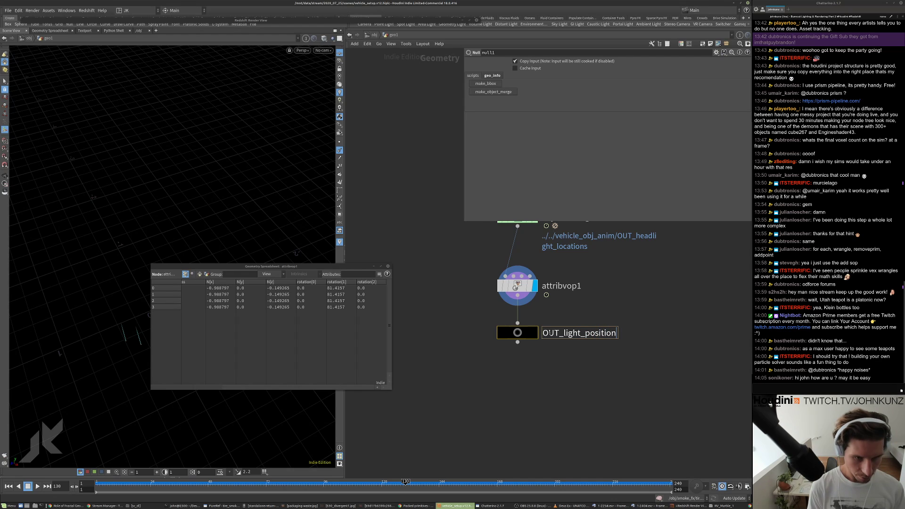
key("Return")
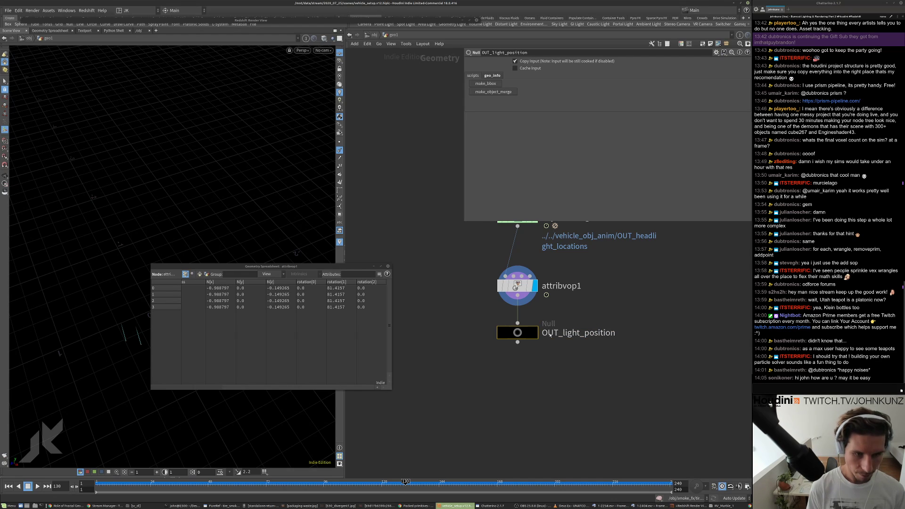
- Go up to the object level and turn off geo1's display flag
scroll(625, 316, "down", 2)
key("u")
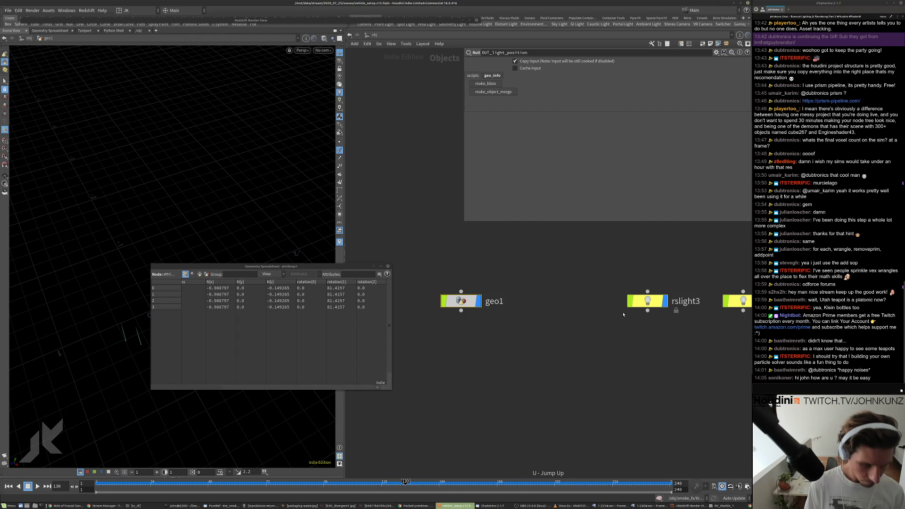
left_click(480, 304)
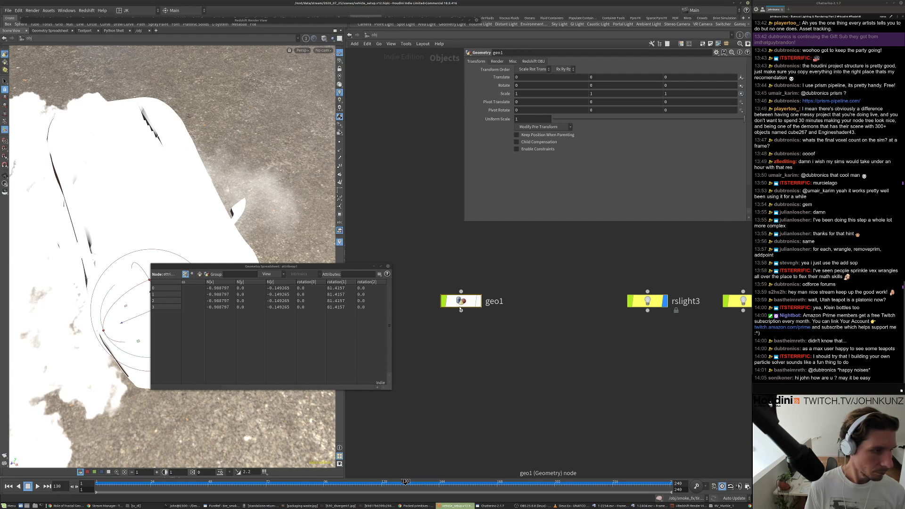
- Move geo1 above rslight3, level with smoke_fx, and close the floating geometry spreadsheet
scroll(480, 304, "down", 2)
left_click_drag(470, 300, 489, 328)
scroll(490, 327, "down", 2)
middle_click_drag(490, 327, 484, 349)
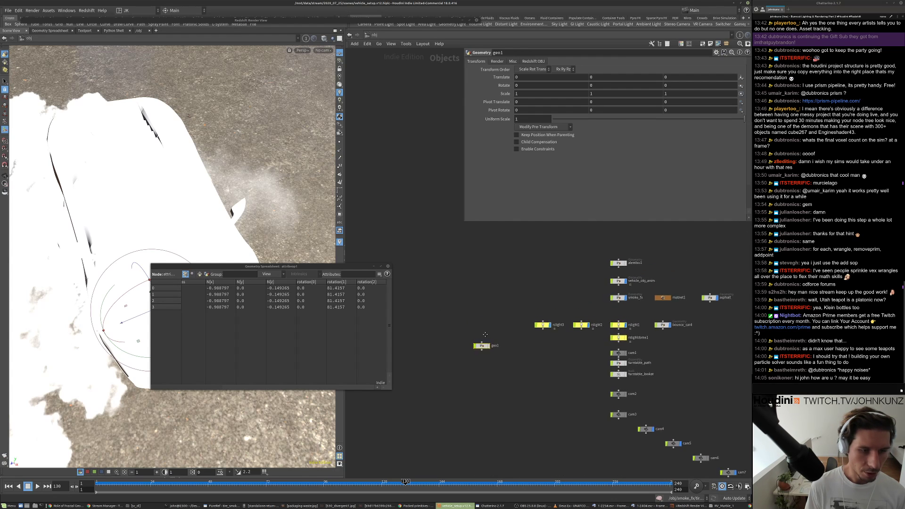
scroll(484, 350, "up", 2)
left_click_drag(481, 348, 536, 276)
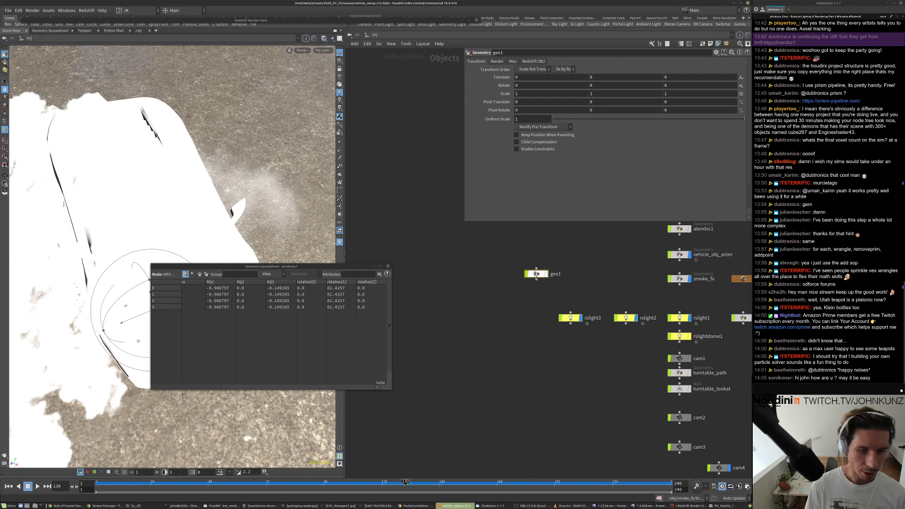
left_click(387, 267)
middle_click_drag(537, 275, 514, 296)
left_click_drag(514, 296, 546, 301)
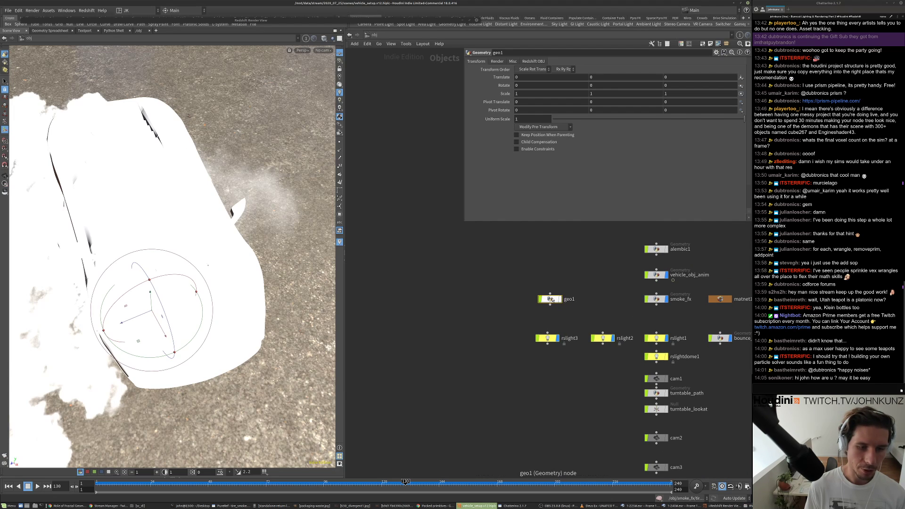
- Review the node chain inside geo1 and return to the object level
double_click(551, 299)
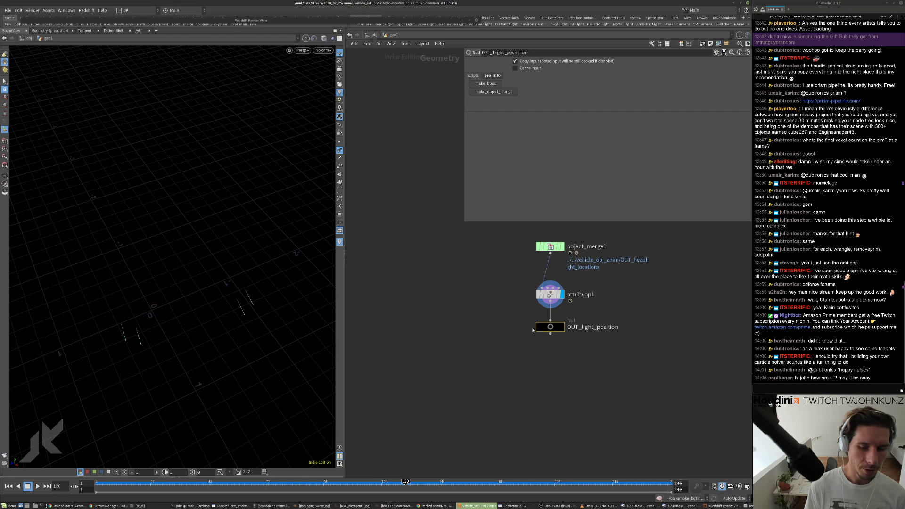
scroll(532, 295, "down", 1)
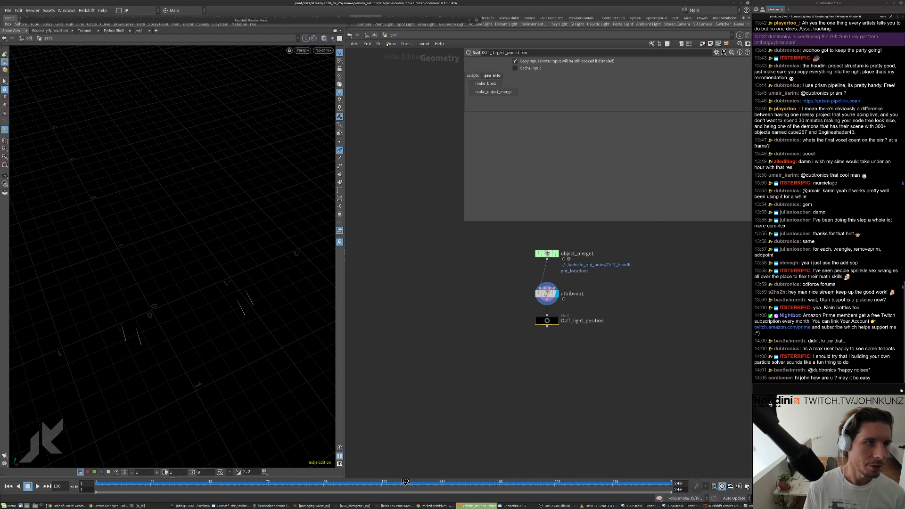
left_click(373, 36)
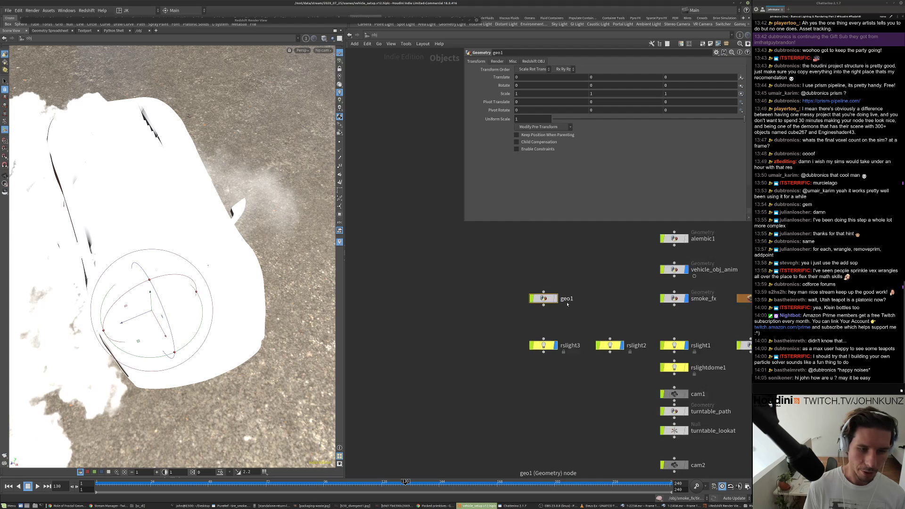
double_click(546, 298)
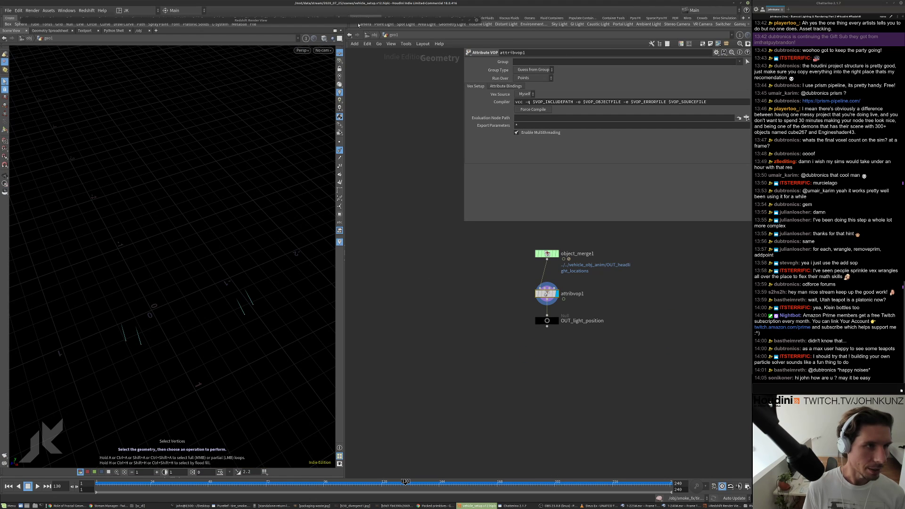
left_click(371, 35)
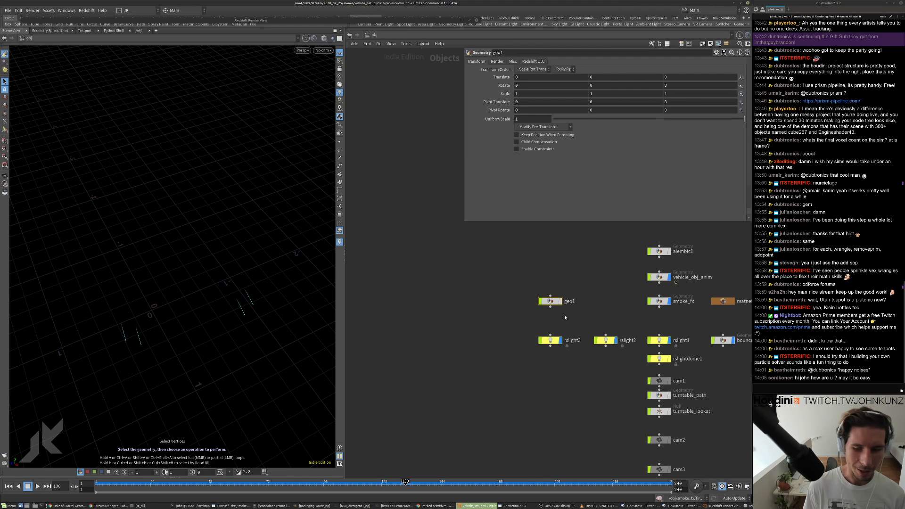
scroll(565, 317, "up", 2)
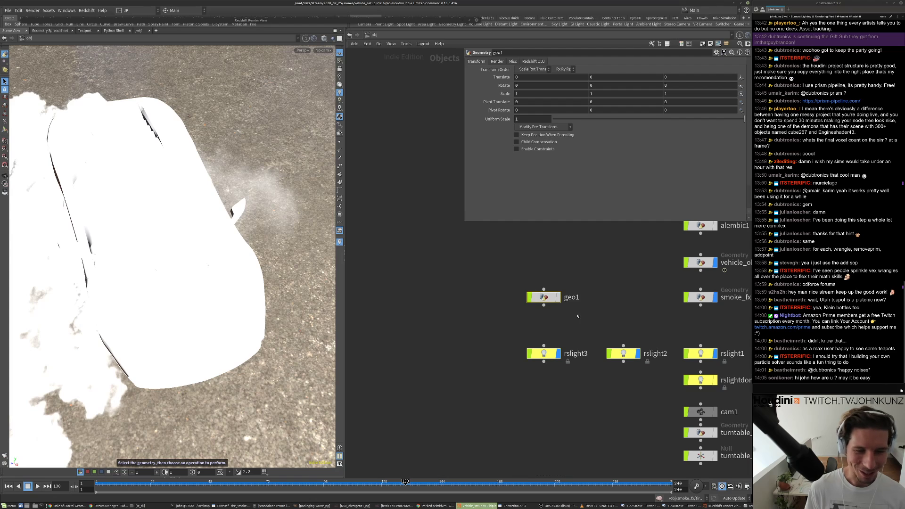
scroll(570, 330, "down", 2)
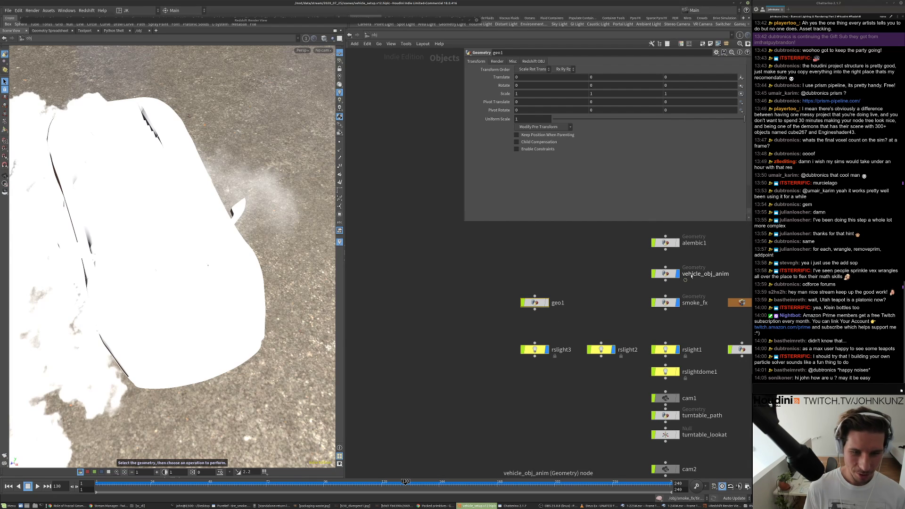
- Rename the geo1 object to headlight_transform
double_click(558, 302)
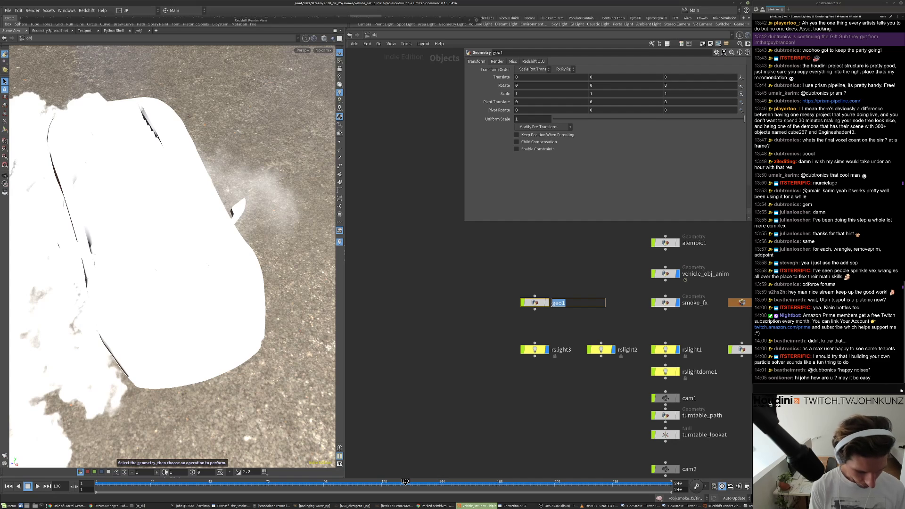
type("headlight_t")
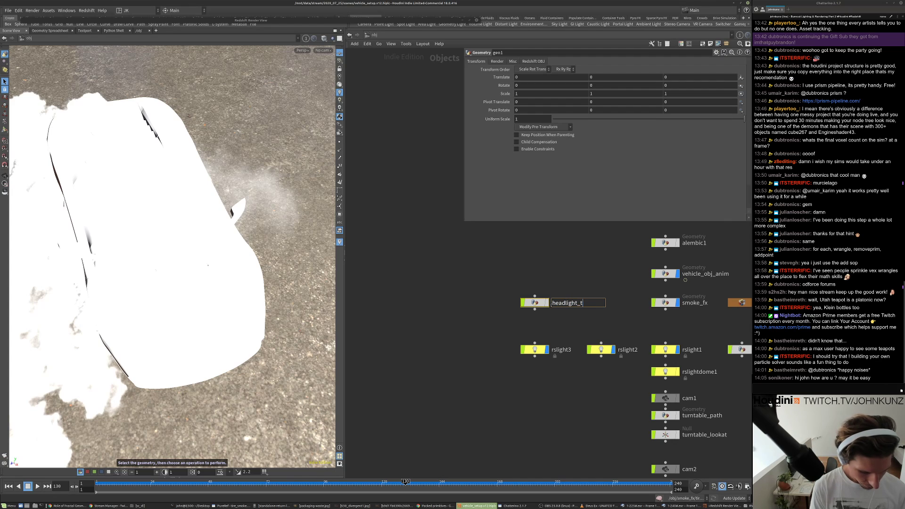
type("ransform")
key("Return")
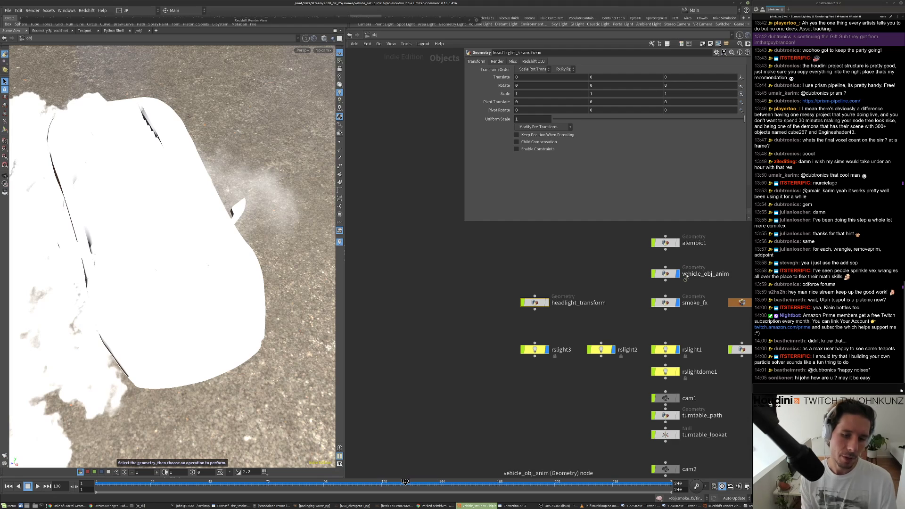
- Move the headlight_transform node away from the other objects, into the empty area beyond rslight3
left_click(671, 275)
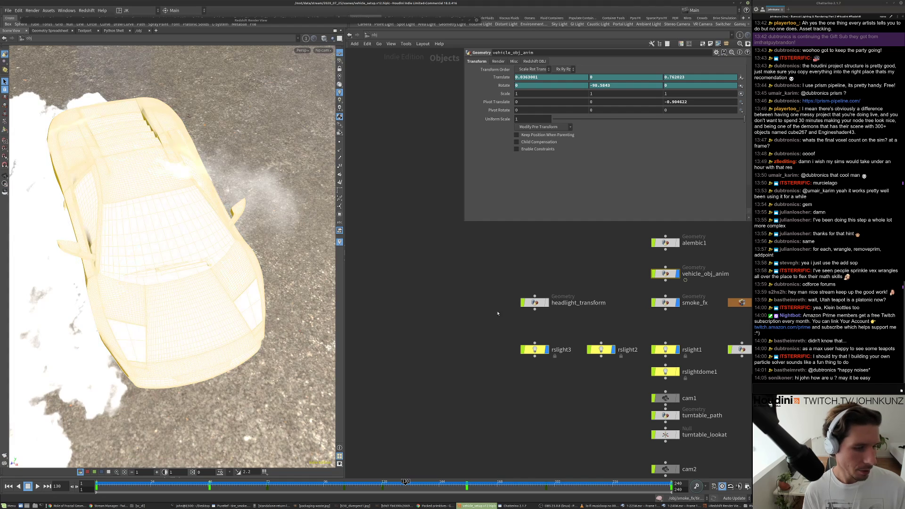
left_click(534, 302)
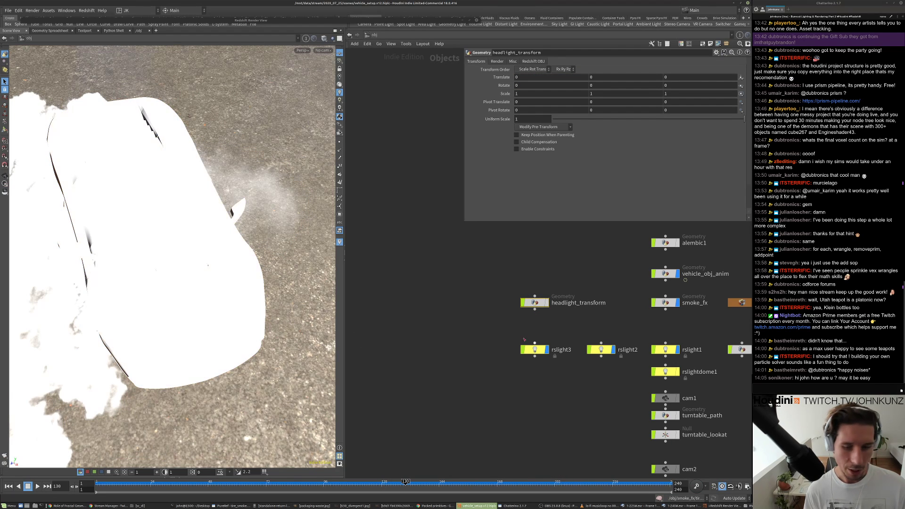
middle_click_drag(529, 310, 645, 272)
left_click_drag(647, 270, 519, 274)
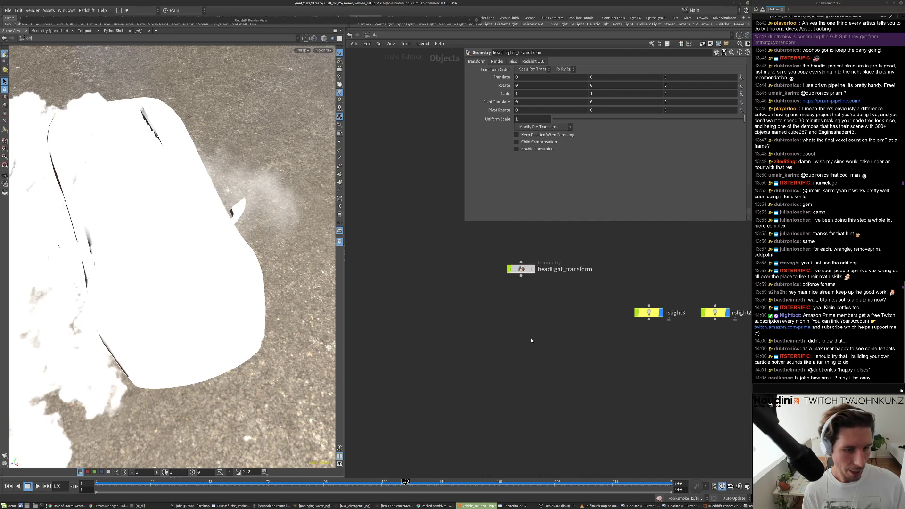
- Create a new RSLight object and place it just below headlight_transform
key("Tab")
type("li")
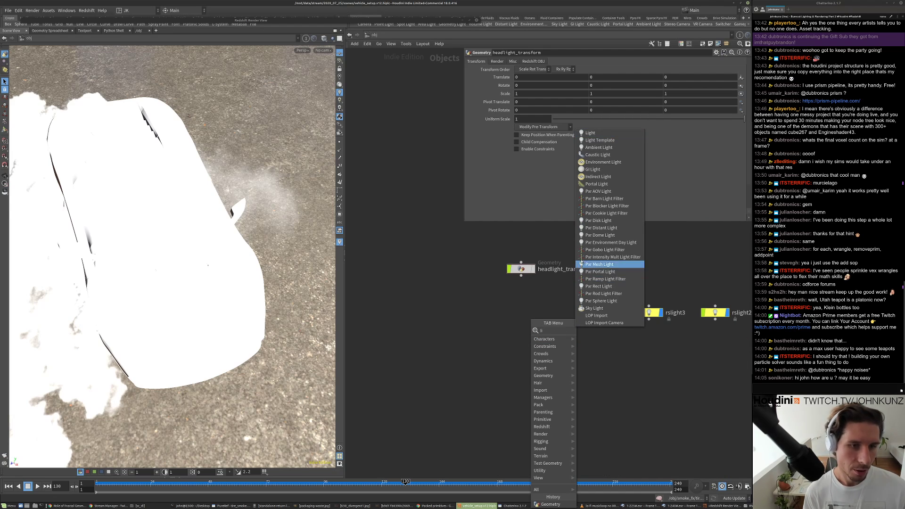
left_click(566, 285)
key("Tab")
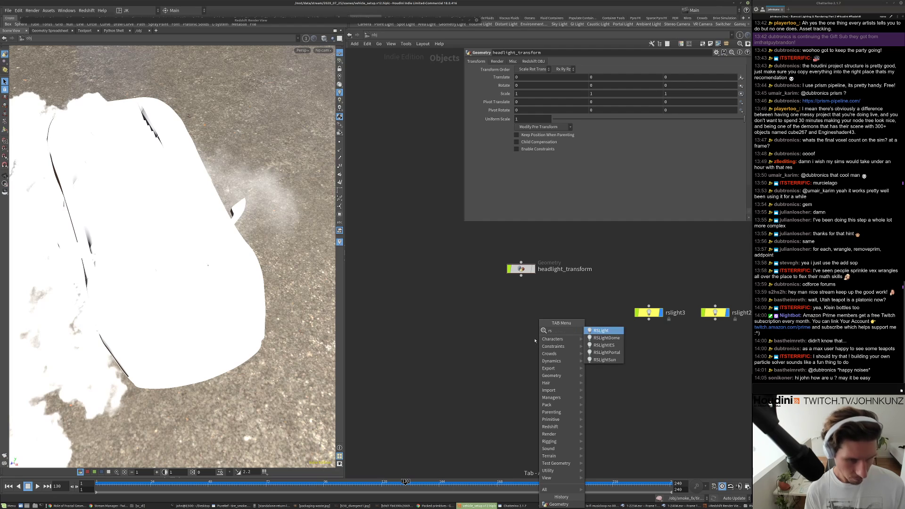
left_click(601, 332)
left_click(535, 323)
left_click_drag(535, 323, 485, 307)
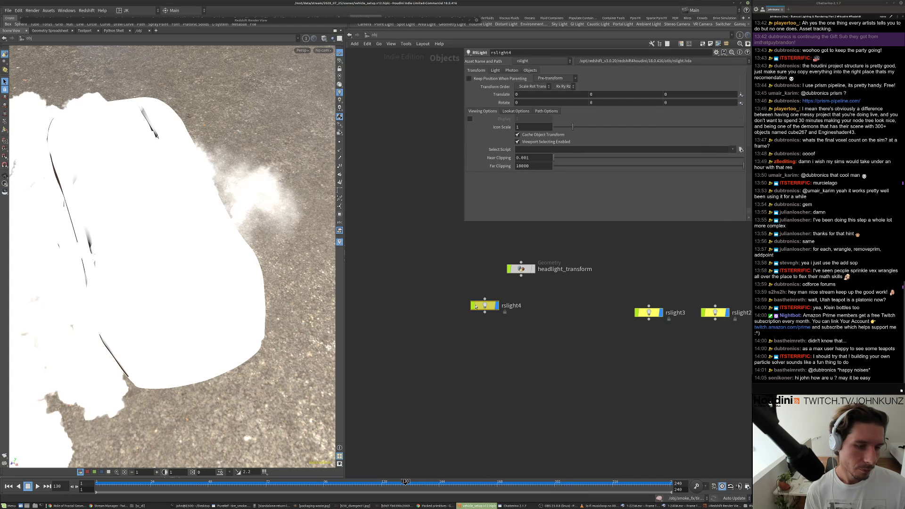
- Set the viewport to no camera and frame the car from a distance with the new light's transform handle active
key("Escape")
scroll(134, 250, "down", 10)
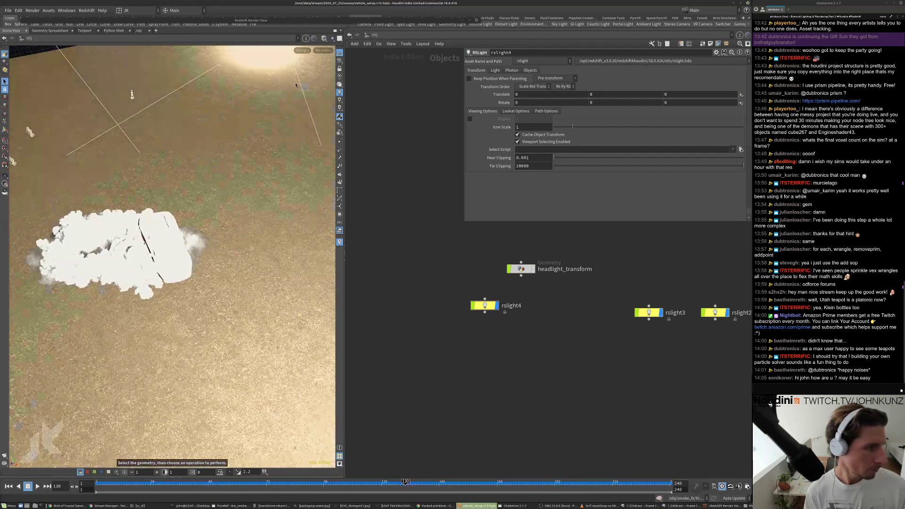
left_click(324, 38)
left_click(329, 61)
left_click_drag(172, 283, 172, 236, "alt")
scroll(171, 260, "down", 8)
scroll(172, 260, "up", 5)
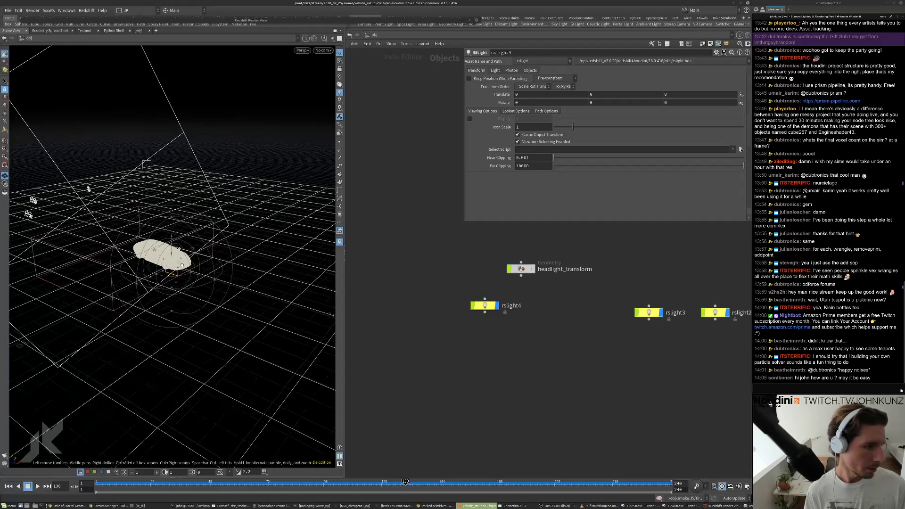
key("Return")
right_click_drag(173, 278, 241, 227, "alt")
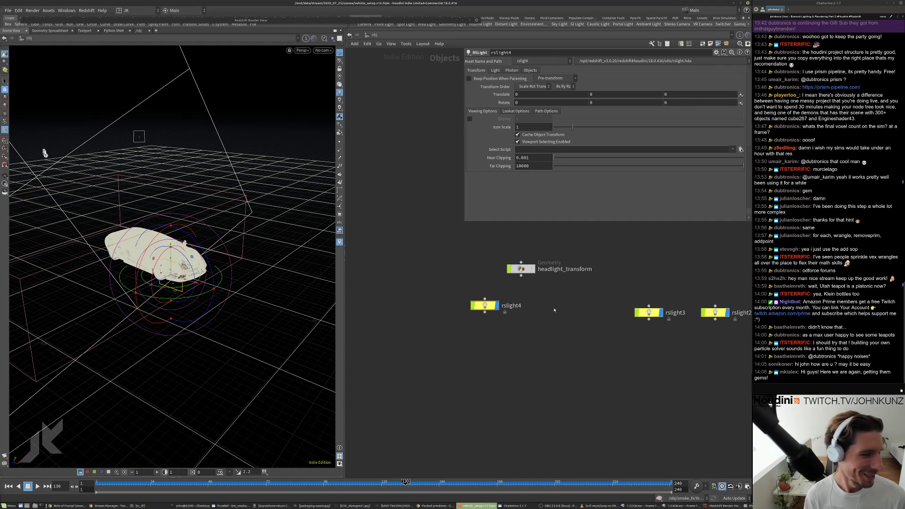
- Line rslight4 up level with rslight3 in the network and check the existing Redshift render
left_click_drag(482, 309, 482, 316)
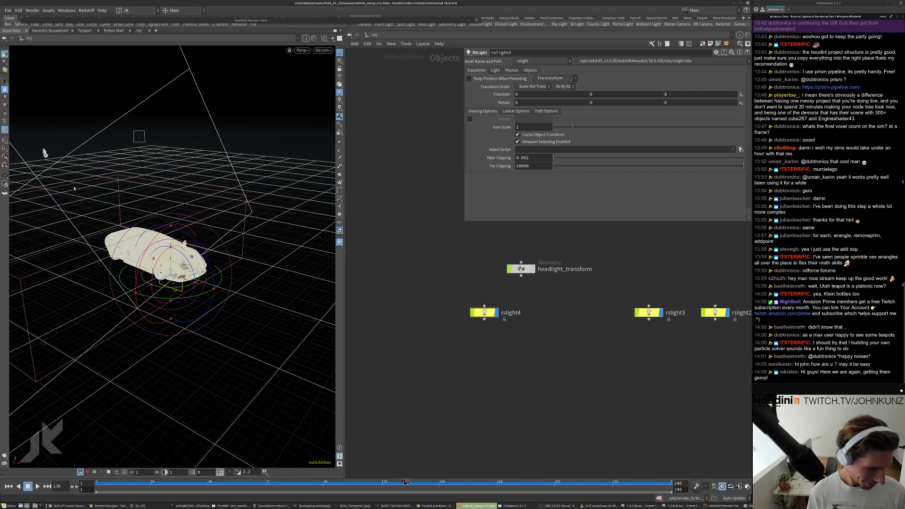
left_click(51, 21)
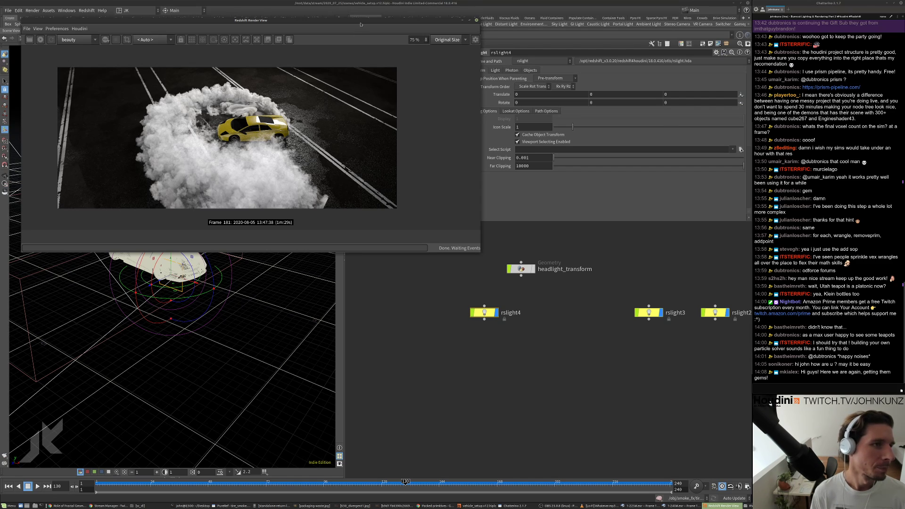
scroll(360, 23, "up", 1)
scroll(457, 308, "up", 3)
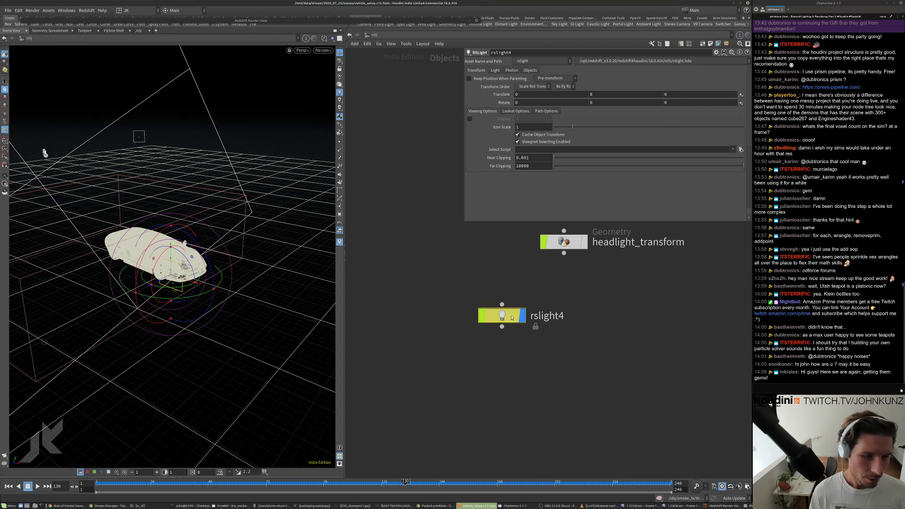
- Add a spare input to rslight4 and enlarge its parameter area until the Spare Input 0 field fits
left_click(513, 94)
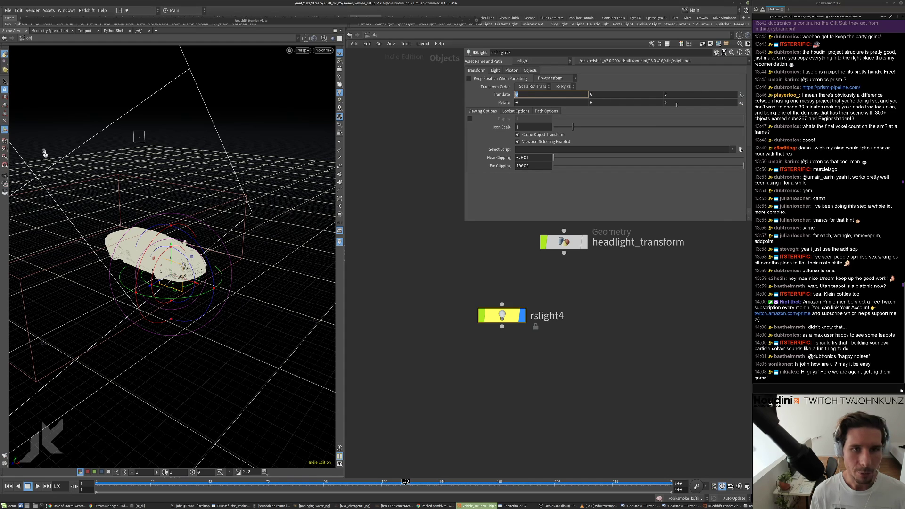
left_click(518, 201)
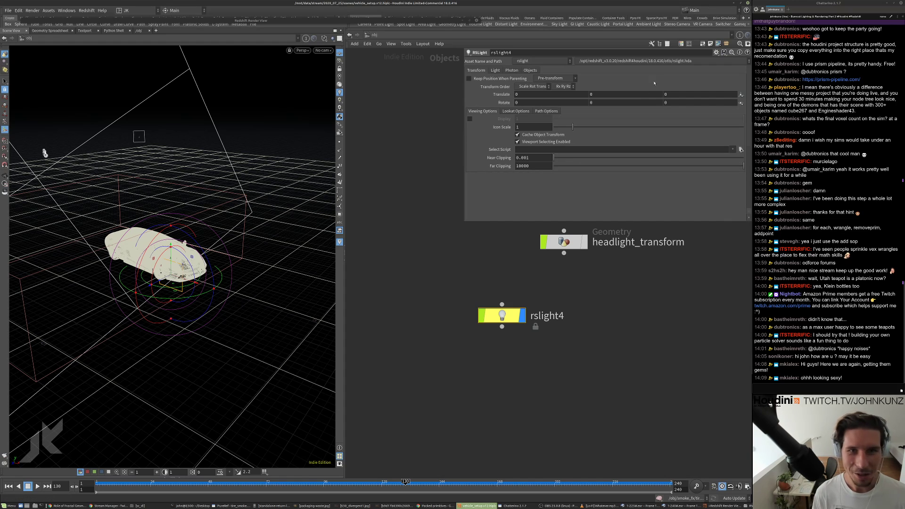
left_click(715, 53)
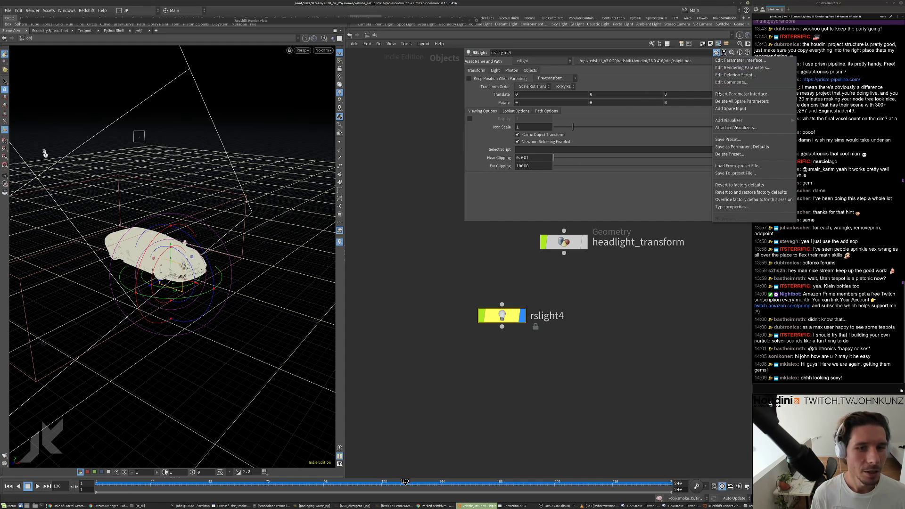
left_click(687, 87)
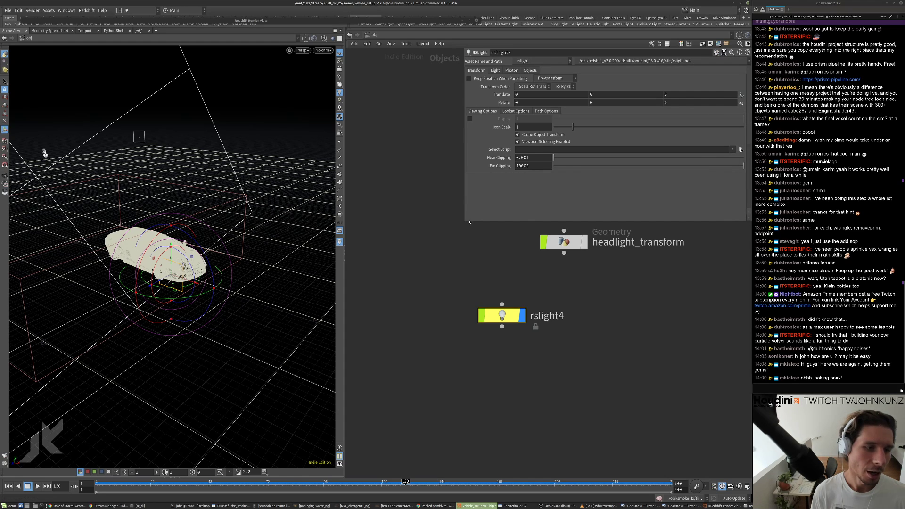
left_click_drag(469, 222, 511, 364)
middle_click_drag(552, 367, 461, 368)
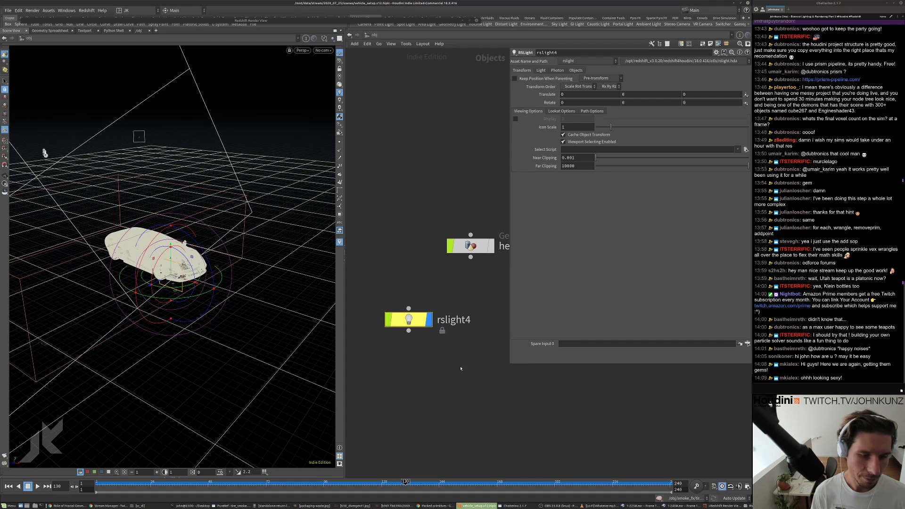
- Point rslight4's Spare Input 0 to the OUT_light_position node inside headlight_transform
left_click(747, 344)
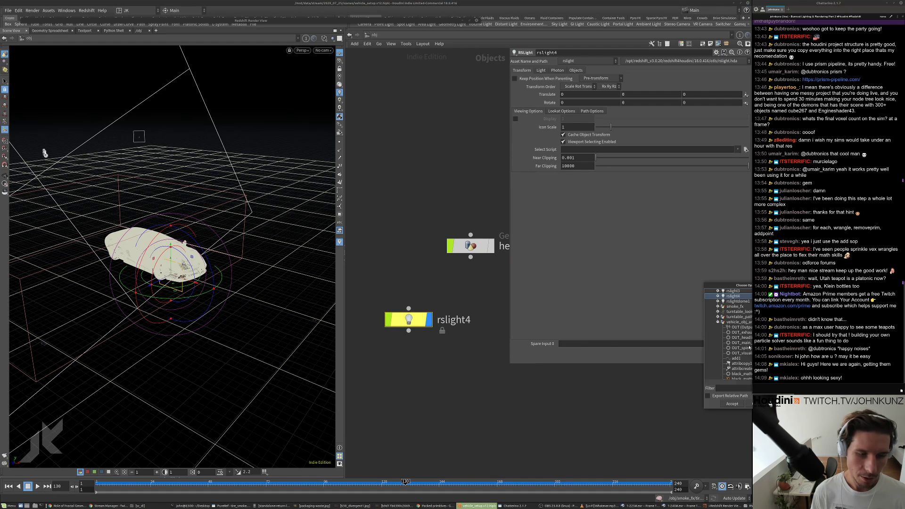
left_click_drag(723, 285, 545, 285)
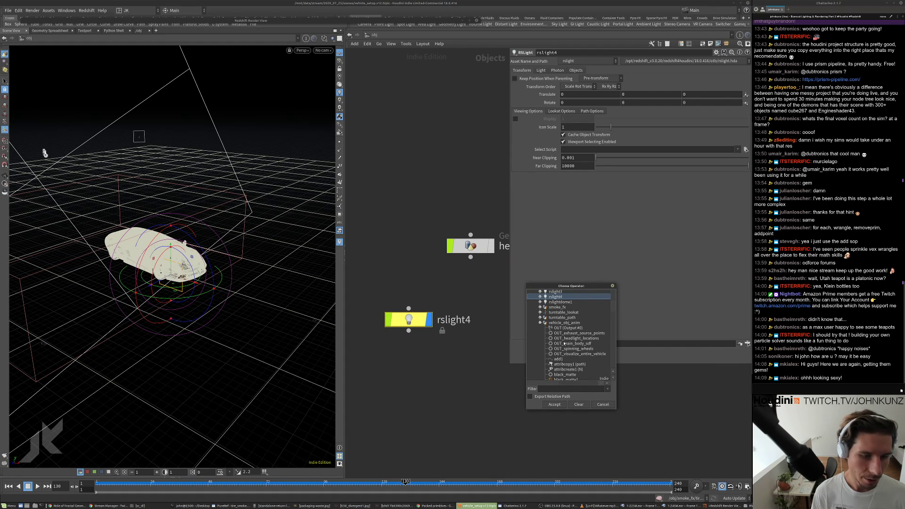
scroll(564, 344, "up", 6)
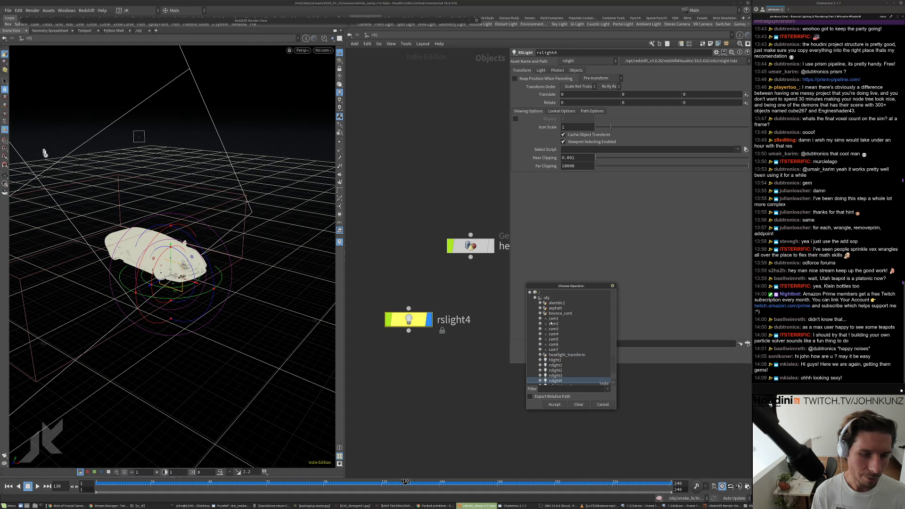
scroll(546, 320, "down", 2)
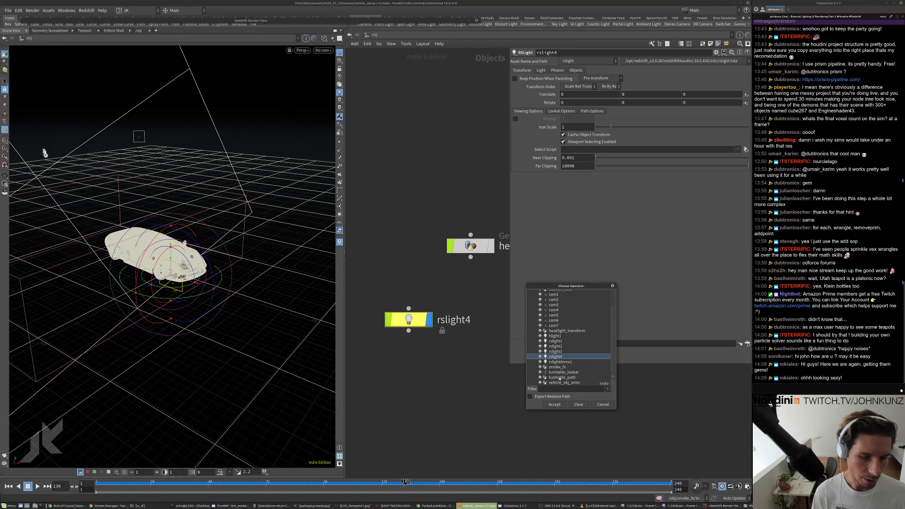
scroll(541, 355, "up", 2)
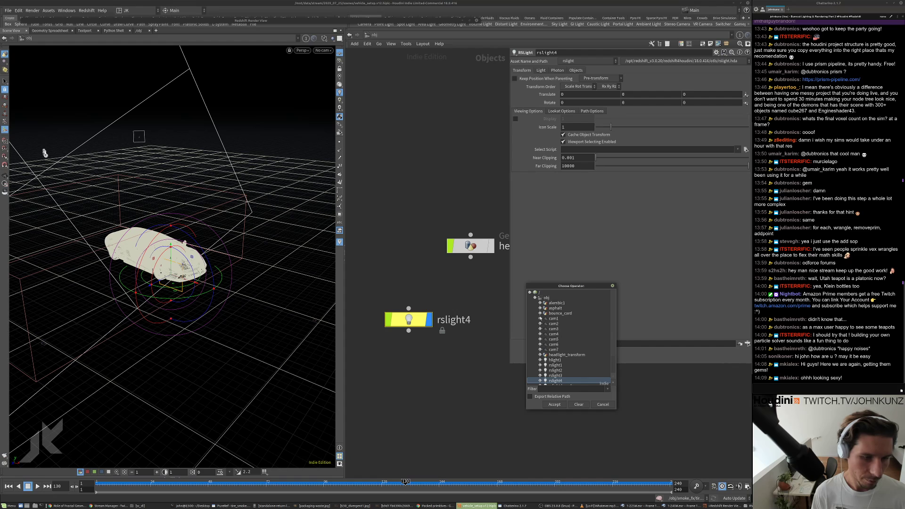
left_click(539, 354)
left_click(562, 360)
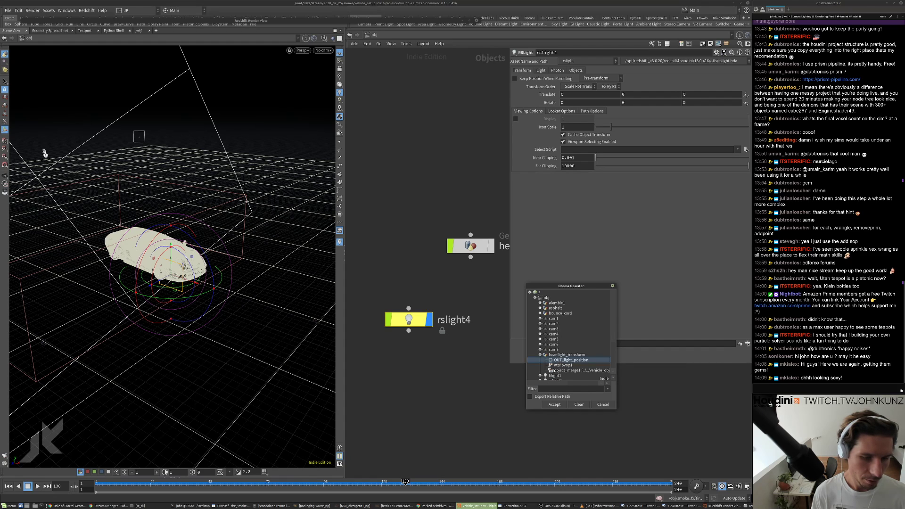
left_click(554, 404)
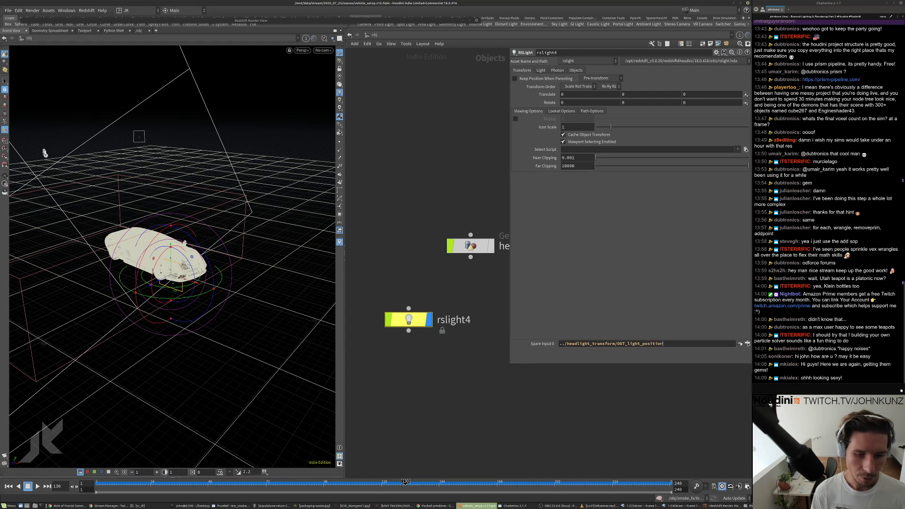
left_click_drag(663, 344, 559, 344)
left_click(572, 94)
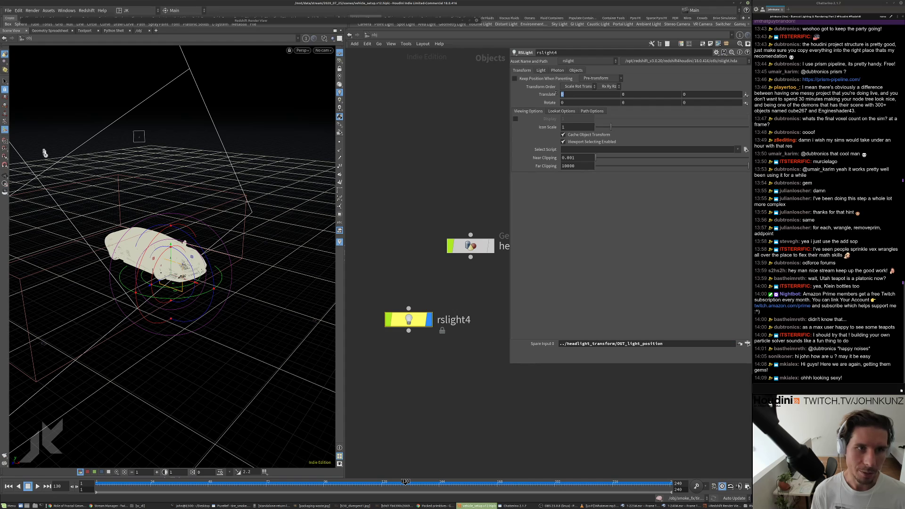
left_click_drag(663, 343, 558, 344)
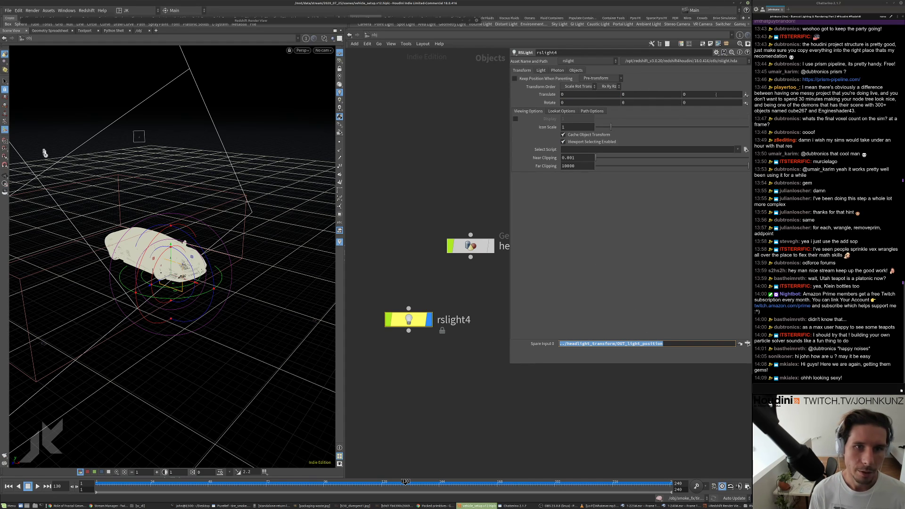
left_click(680, 344)
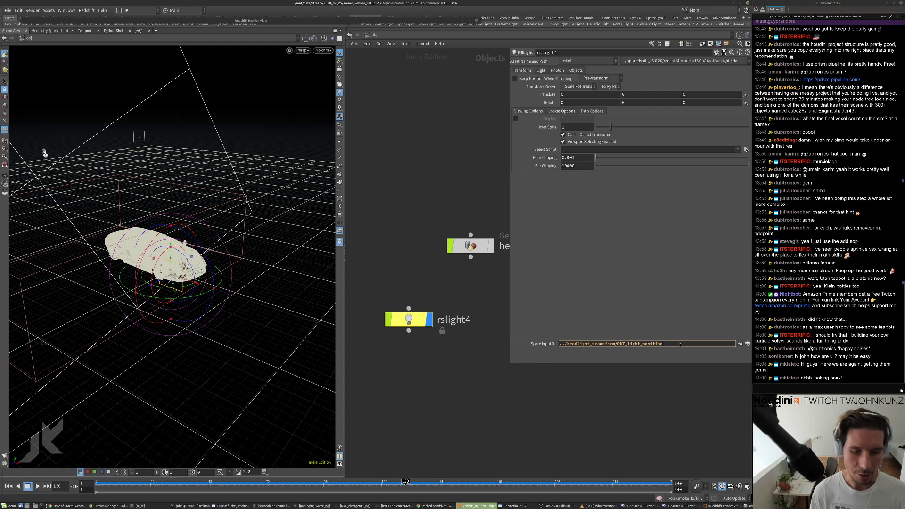
- Set rslight4's Translate X to the expression point(-1,0,'P',0)
left_click(572, 95)
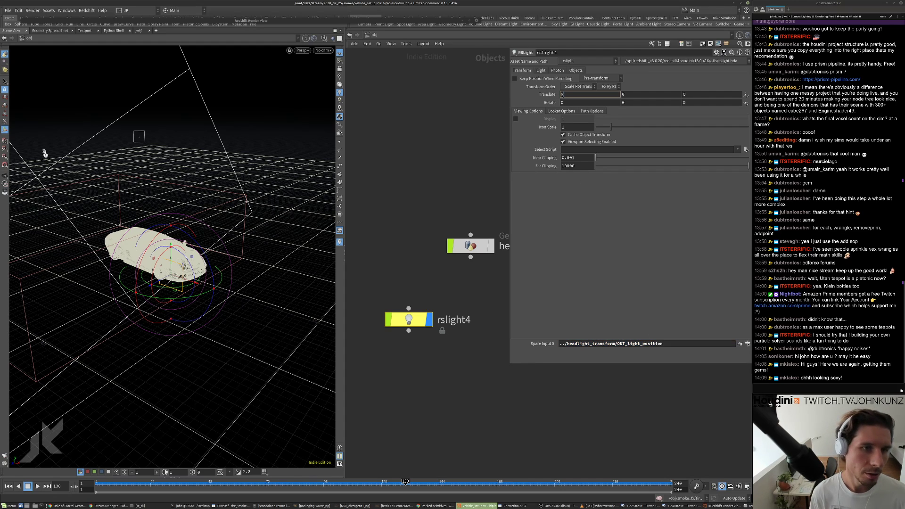
type("point(-1,0,")
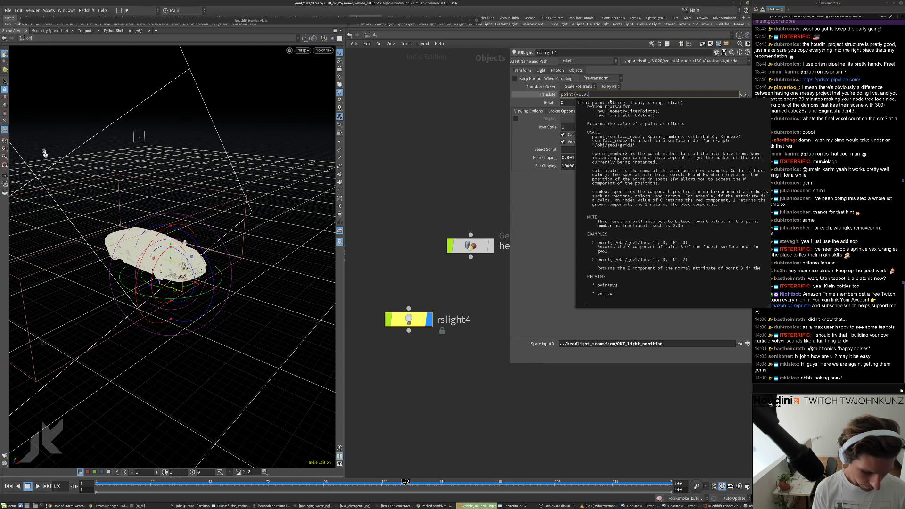
type("'P'")
type(",0")
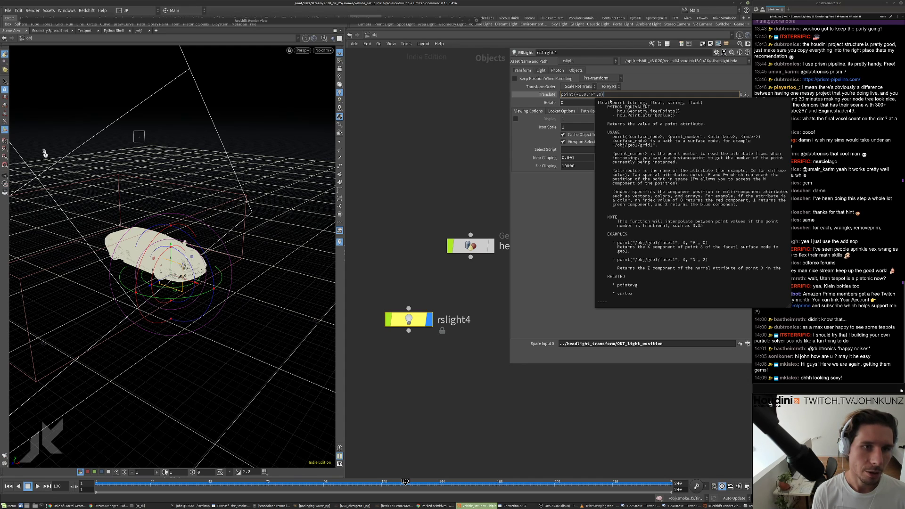
key("Return")
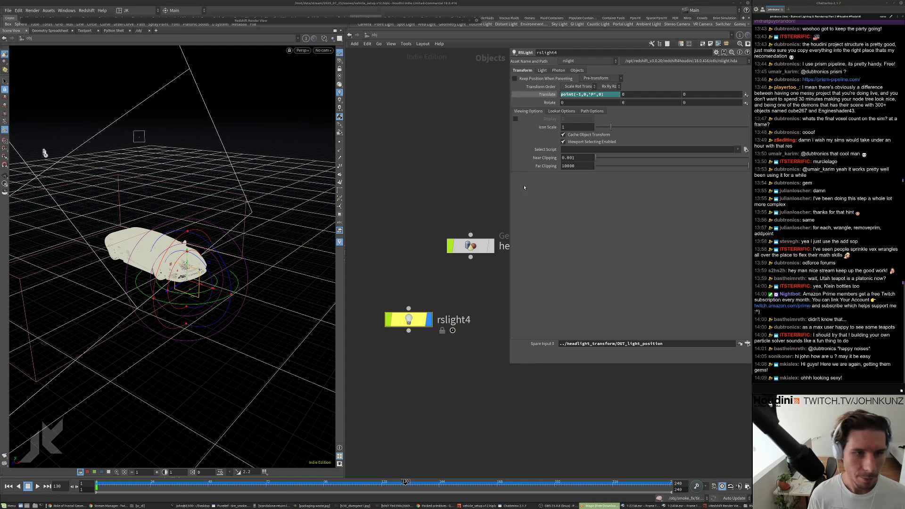
- Set rslight4's Translate Y to point(-1,0,'P',1) and Translate Z to point(-1,0,'P',2)
left_click(601, 95)
key("ctrl+c")
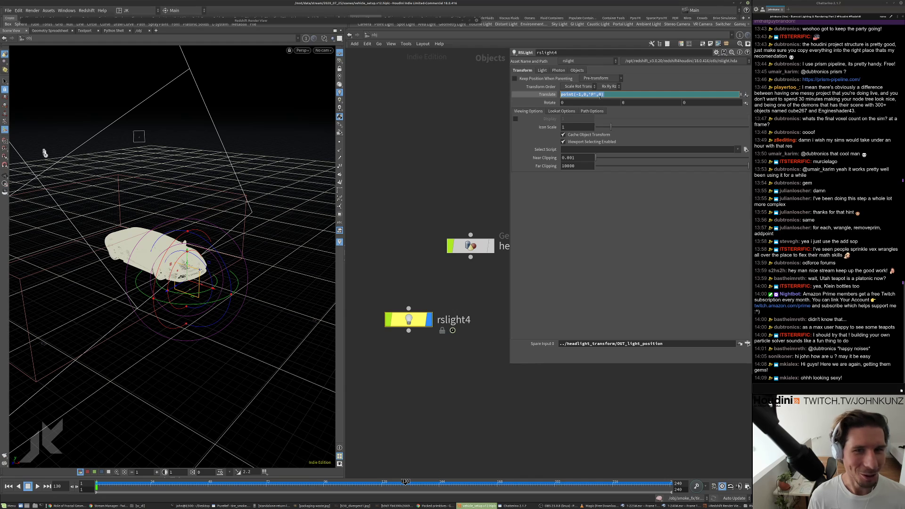
left_click(638, 96)
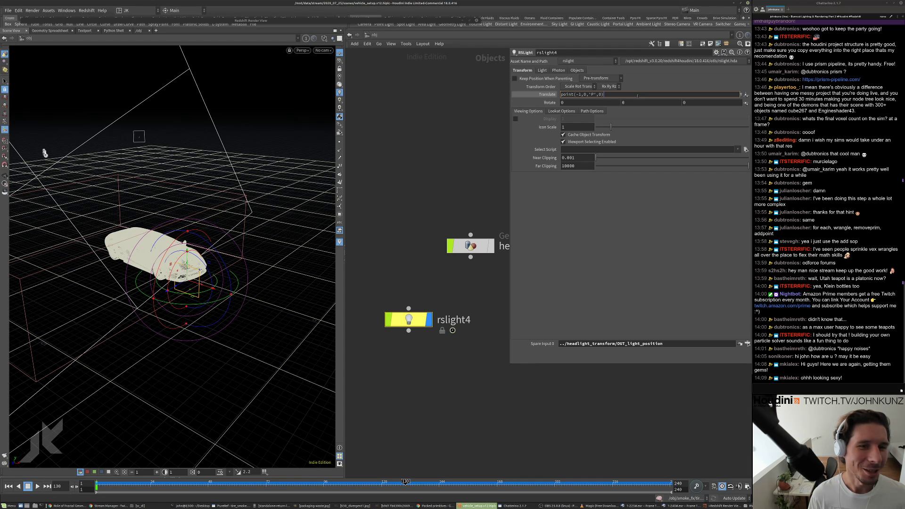
type("1")
key("Tab")
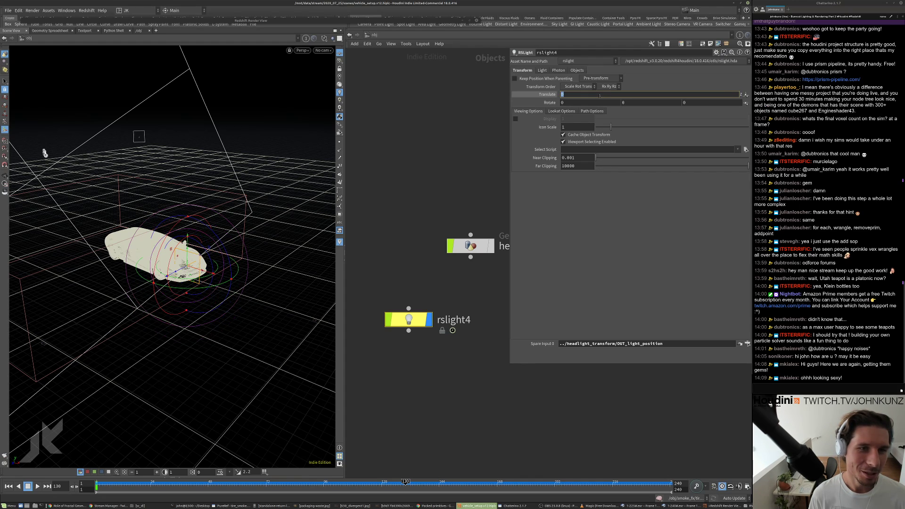
key("ctrl+v")
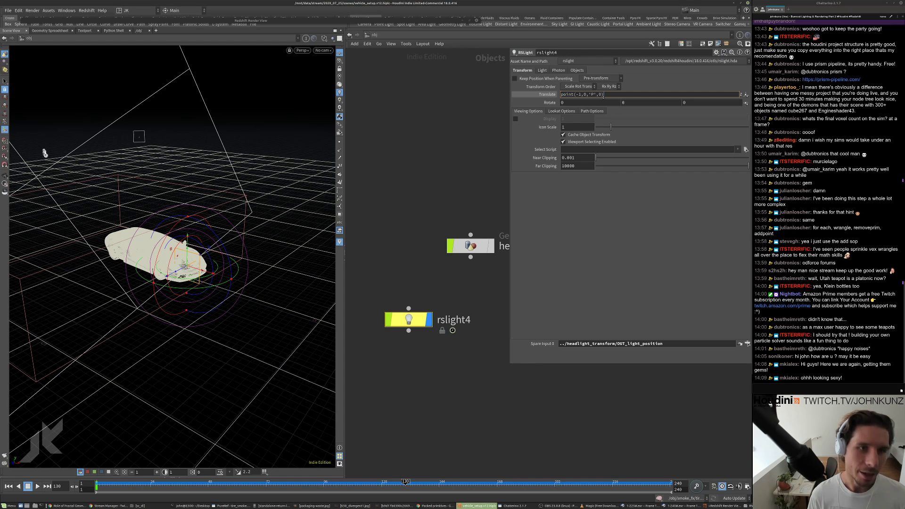
key("Return")
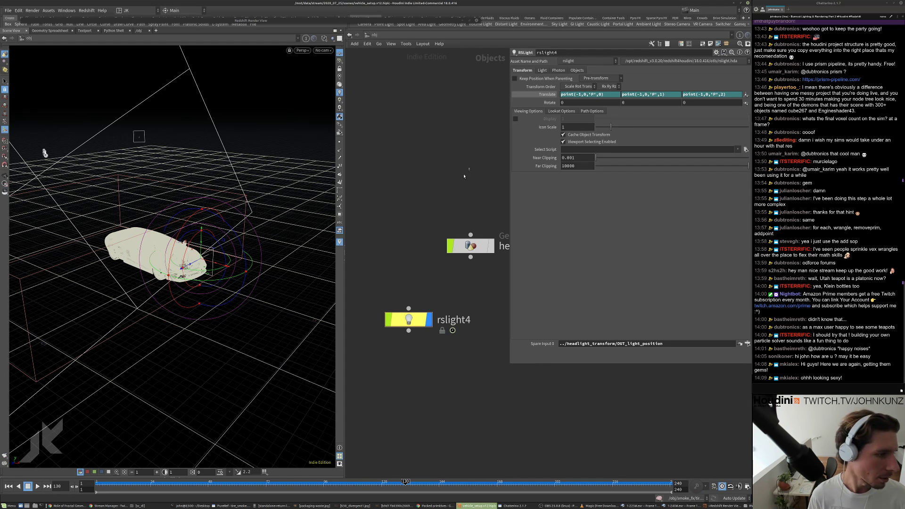
key("Escape")
- Set rslight4's Rotate X to the expression point(-1,0,'rotation',0)
left_click_drag(44, 153, 65, 95)
left_click_drag(244, 221, 141, 264)
double_click(582, 103)
key("ctrl+v")
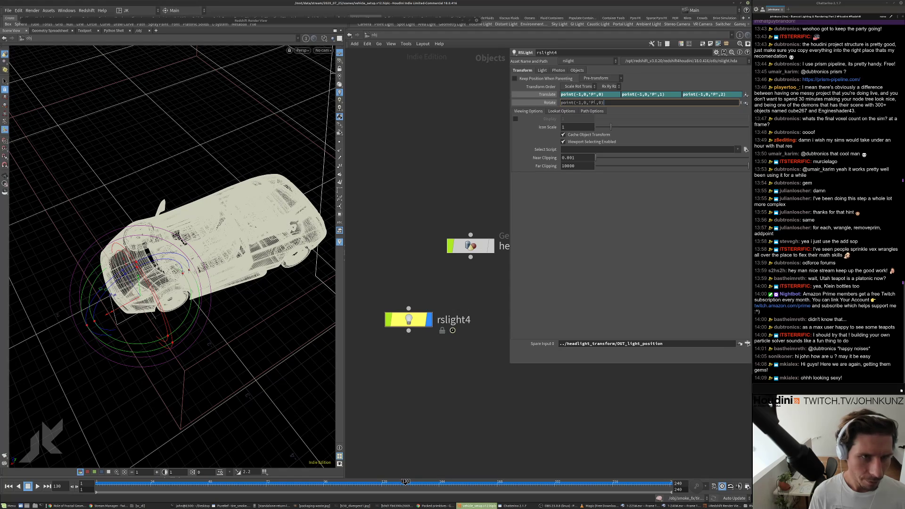
double_click(592, 103)
type("rotation")
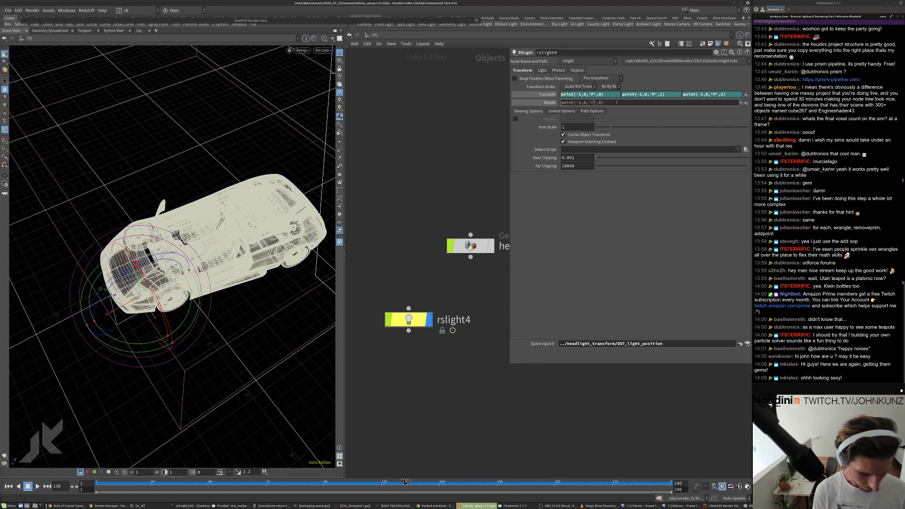
key("Return")
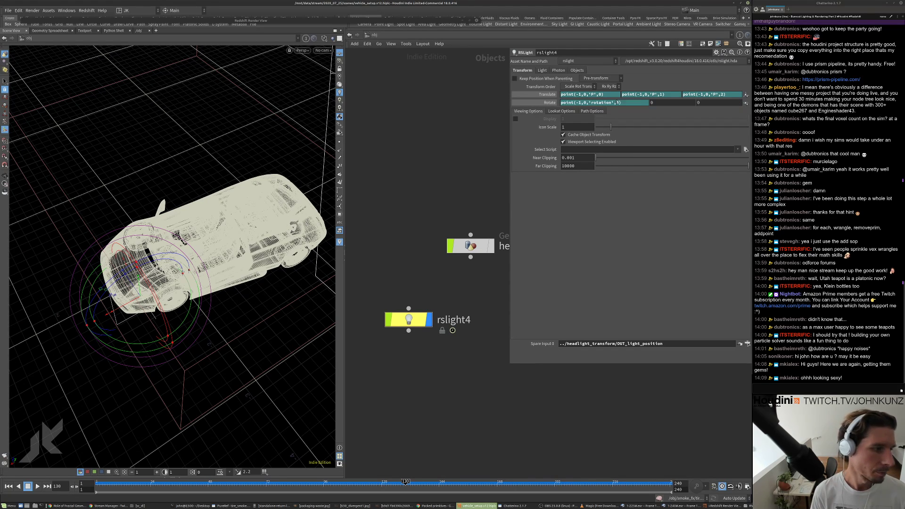
- Set rslight4's Rotate Y to the expression point(-1,0,'rotation',1)
left_click(547, 94)
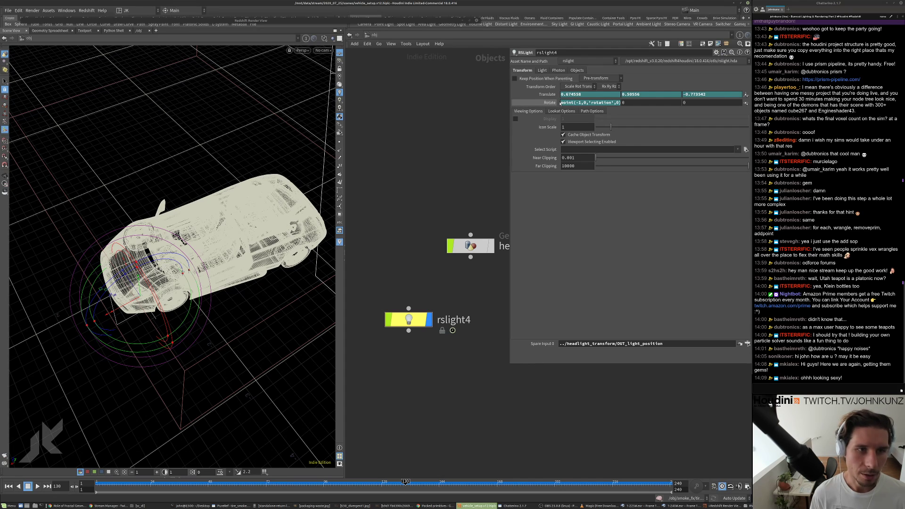
left_click(581, 102)
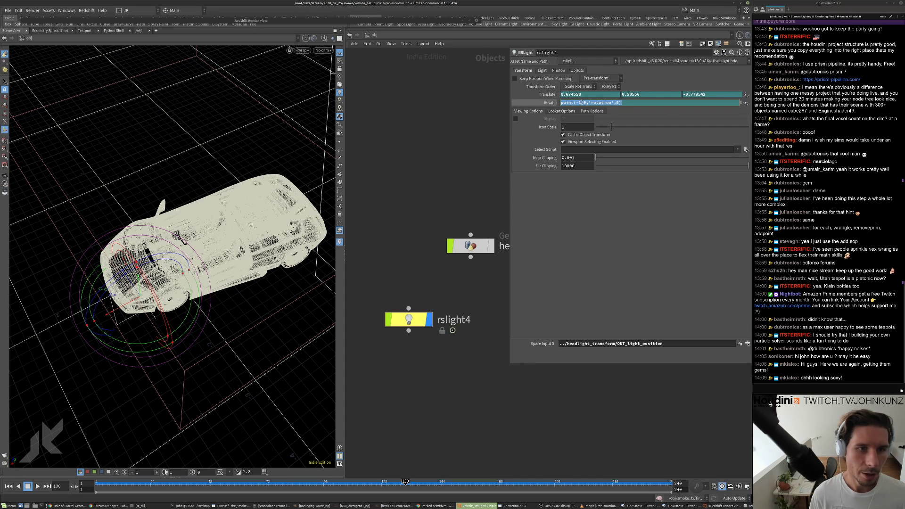
left_click(628, 103)
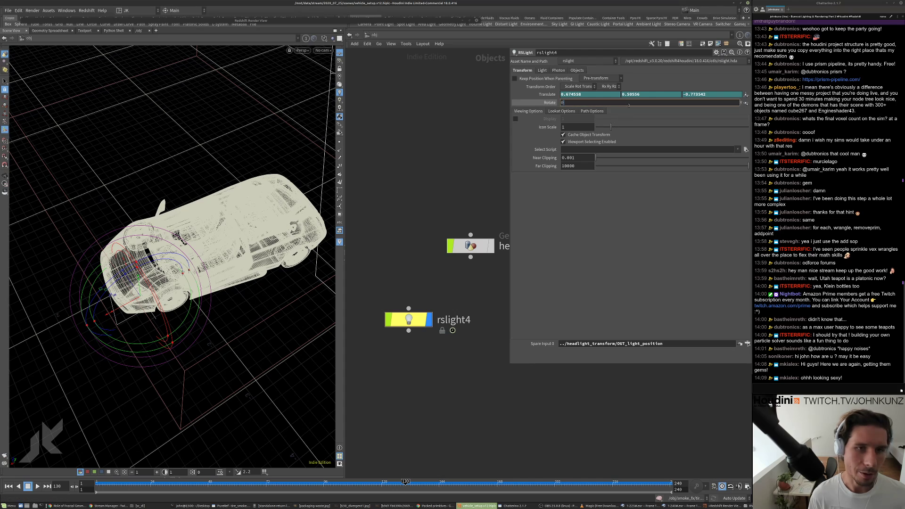
double_click(617, 102)
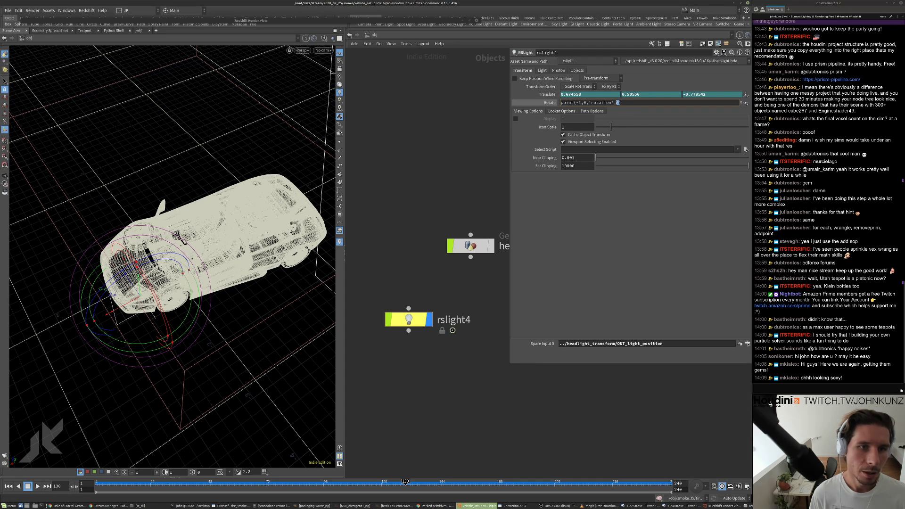
type("1")
key("Return")
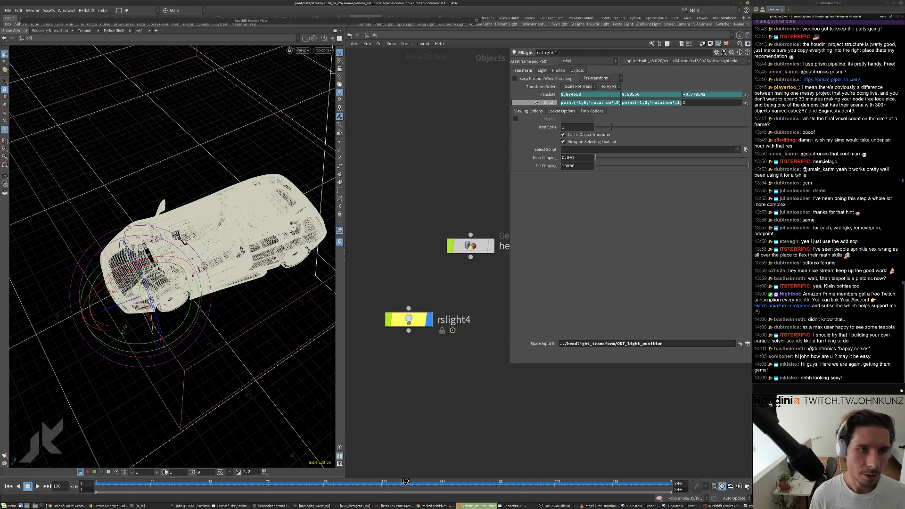
- Set rslight4's Rotate Z to the expression point(-1,0,'rotation',2)
left_click(548, 102)
left_click(698, 102)
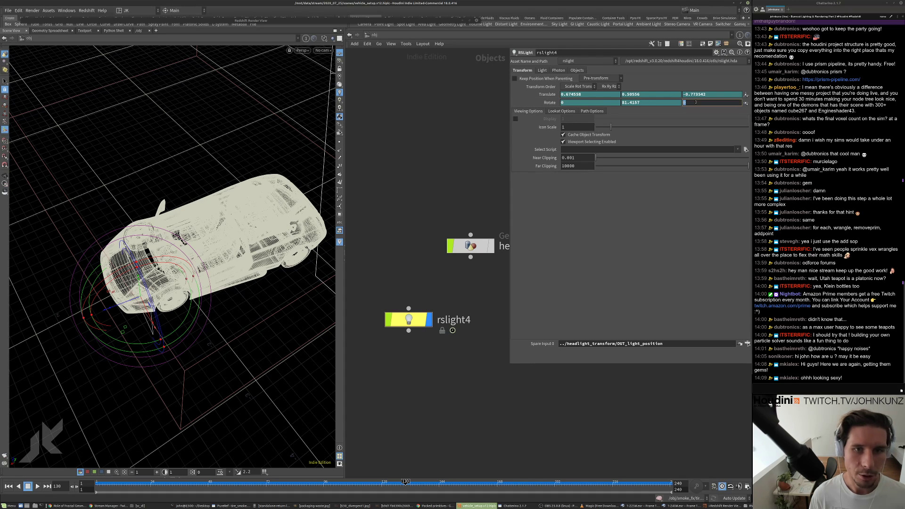
double_click(617, 103)
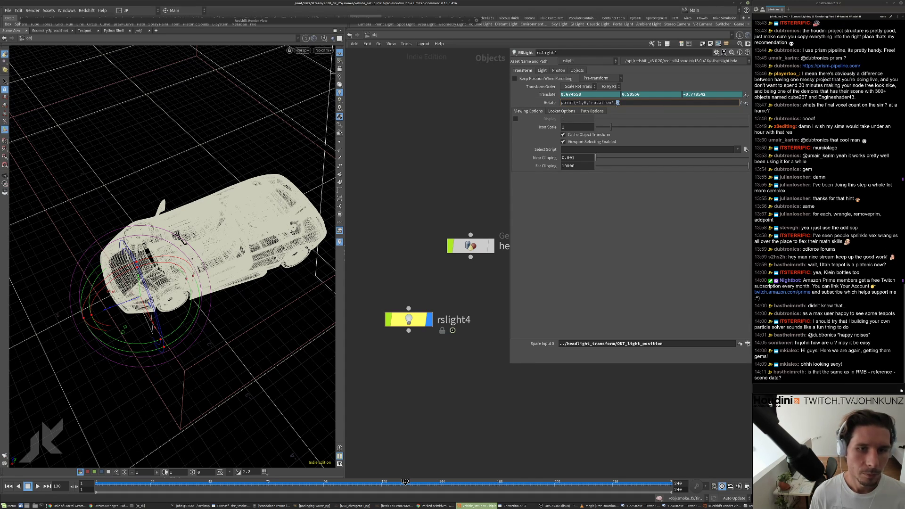
type("2")
key("Return")
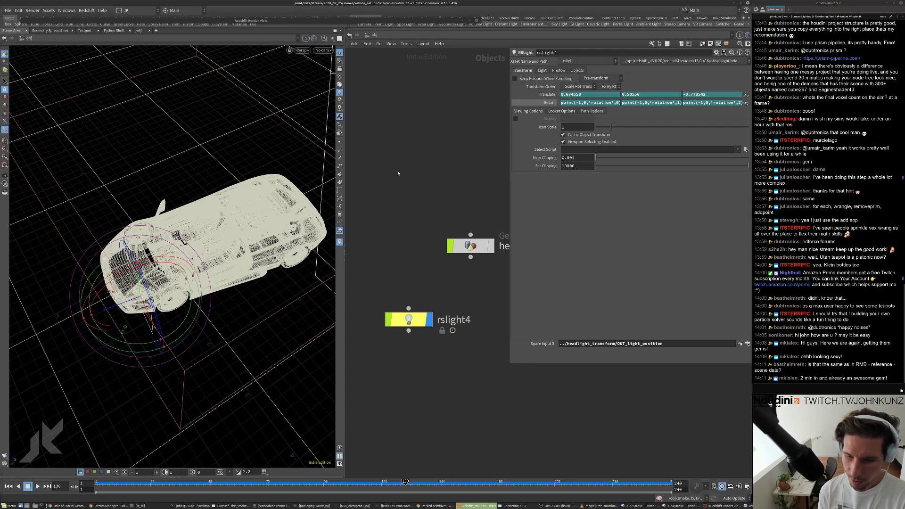
- Shrink the parameter area over the network and add a null object above headlight_transform
middle_click_drag(424, 268, 410, 268)
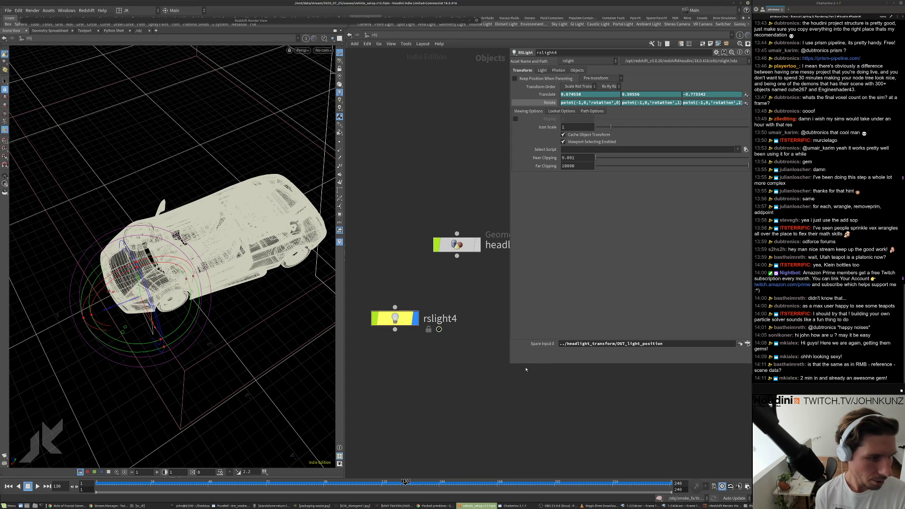
left_click_drag(511, 364, 512, 332)
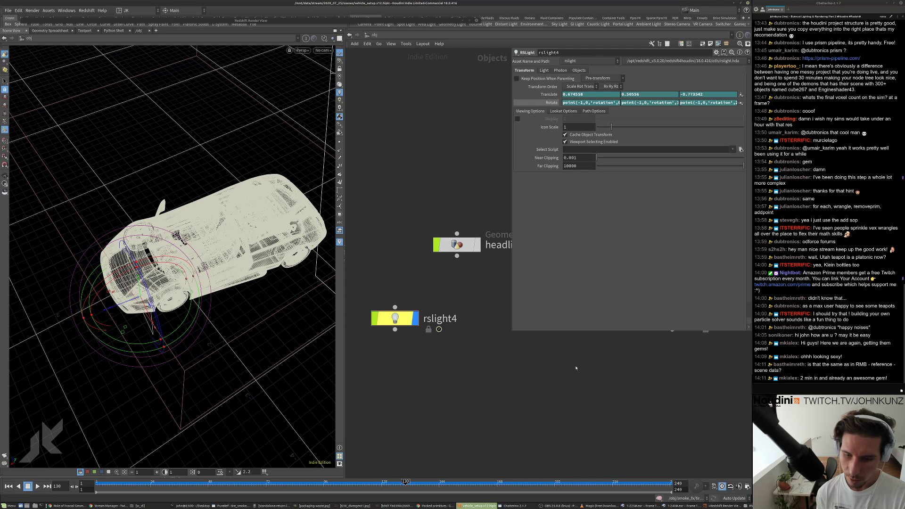
middle_click_drag(575, 368, 573, 389)
middle_click_drag(498, 334, 493, 369)
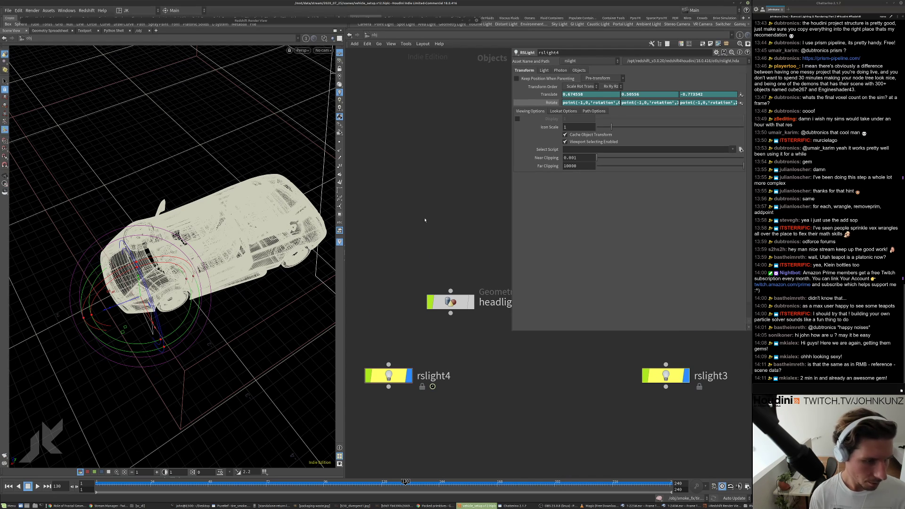
key("Tab")
type("nu")
key("Return")
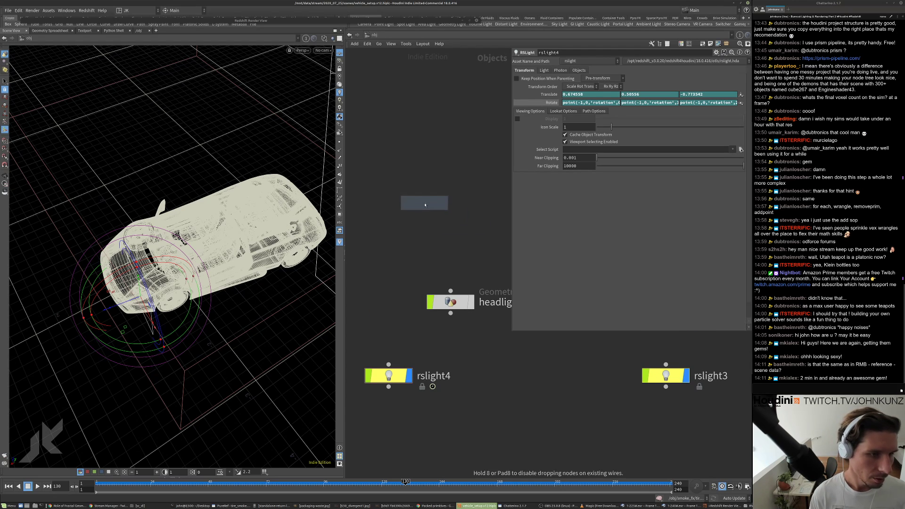
left_click(400, 212)
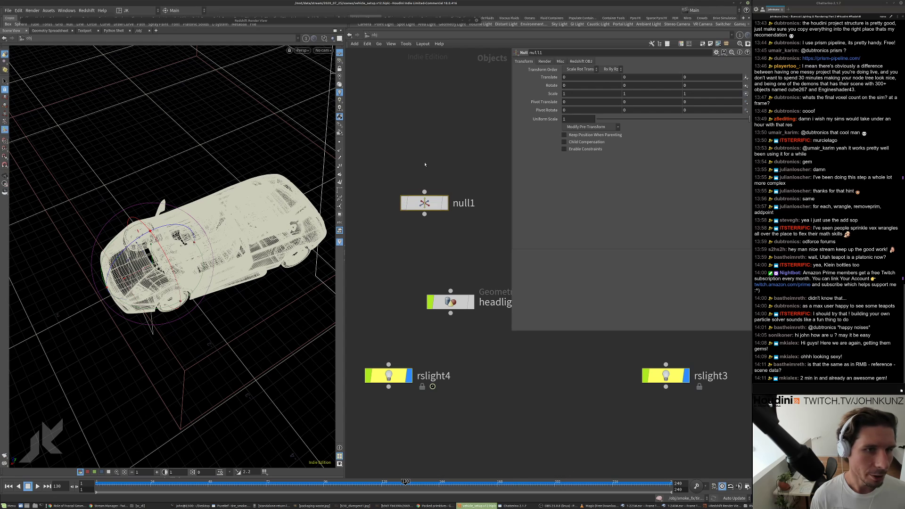
- Start a scene data reference on the new null's Rotate parameter and enlarge the data chooser
right_click(567, 87)
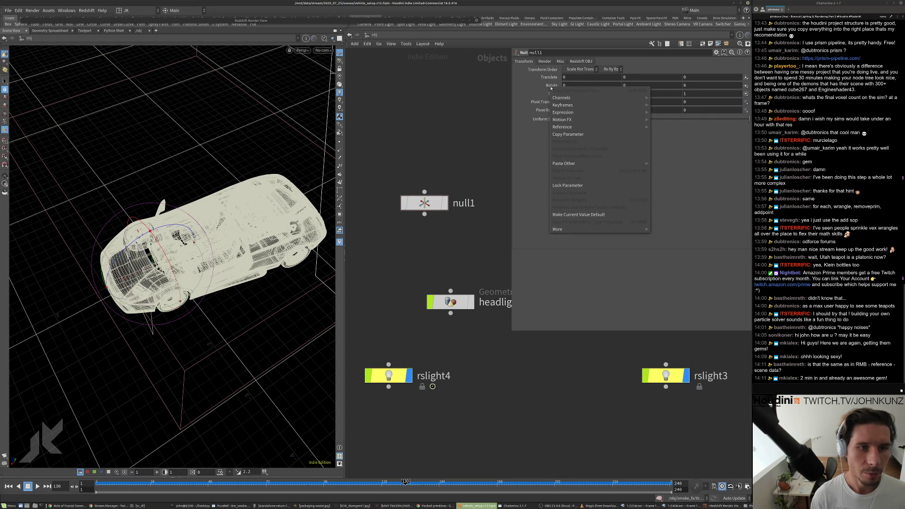
mouse_move(567, 108)
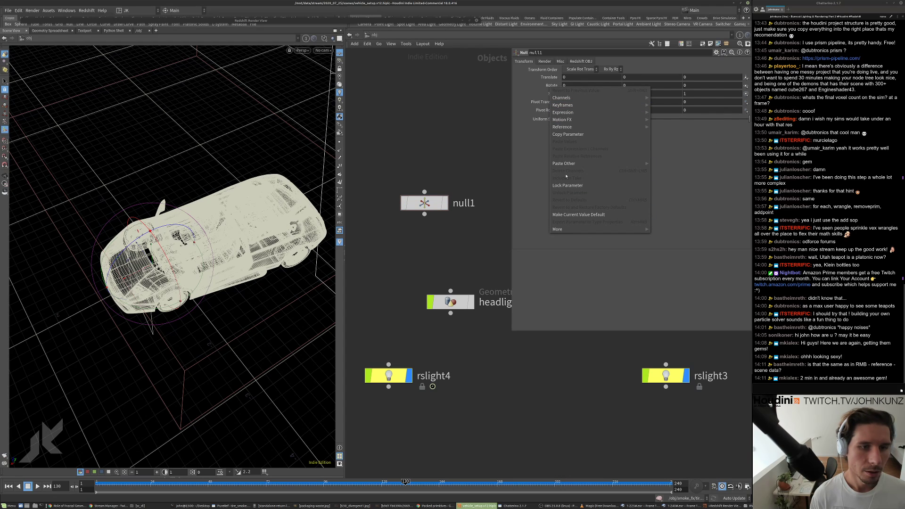
mouse_move(608, 98)
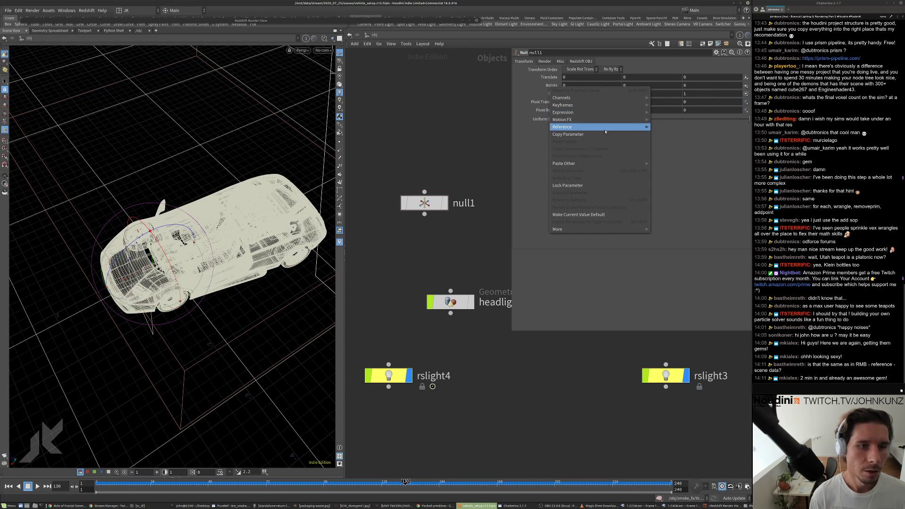
mouse_move(605, 130)
left_click(663, 127)
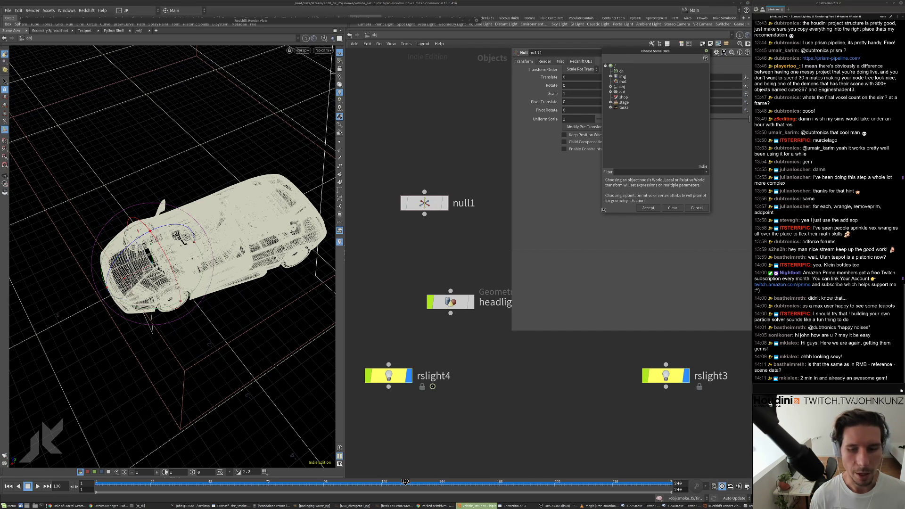
left_click_drag(602, 214, 593, 237)
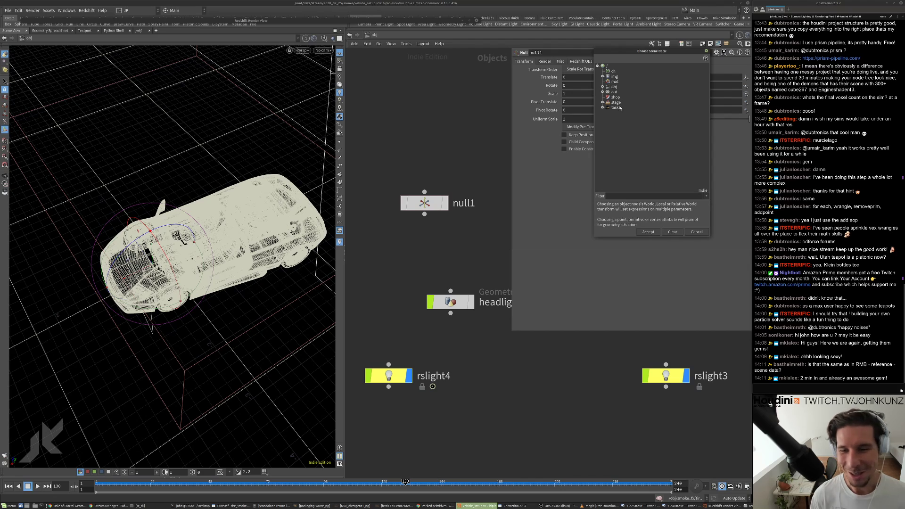
- Choose the point attribute N of OUT_headlight_locations inside vehicle_obj_anim as the scene data for the null's Rotate
left_click(603, 86)
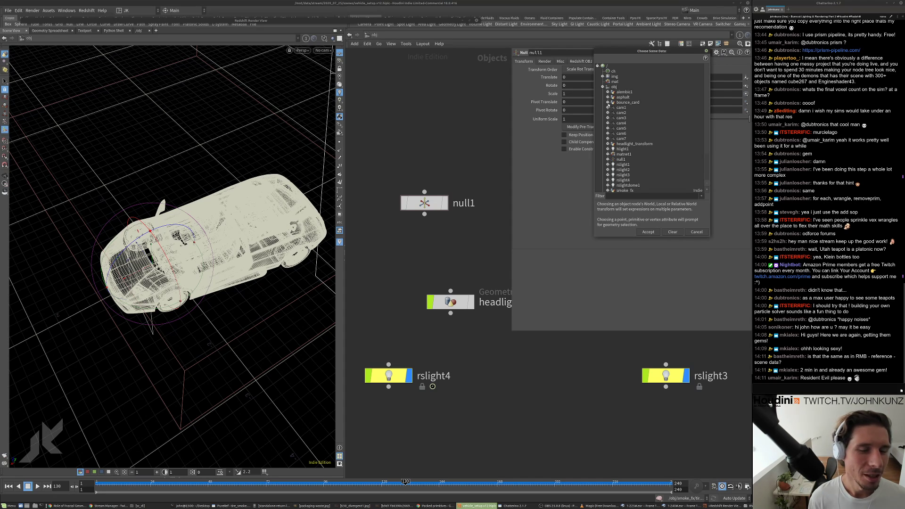
scroll(608, 103, "down", 3)
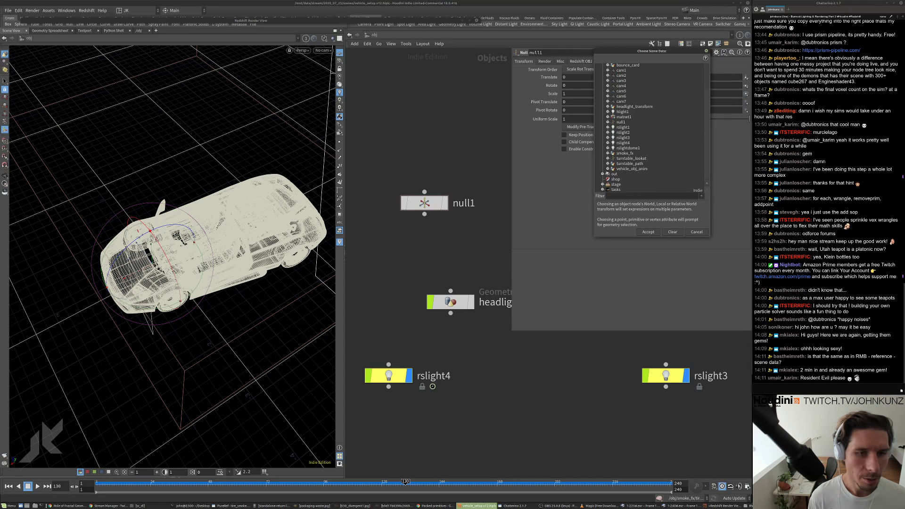
left_click(607, 169)
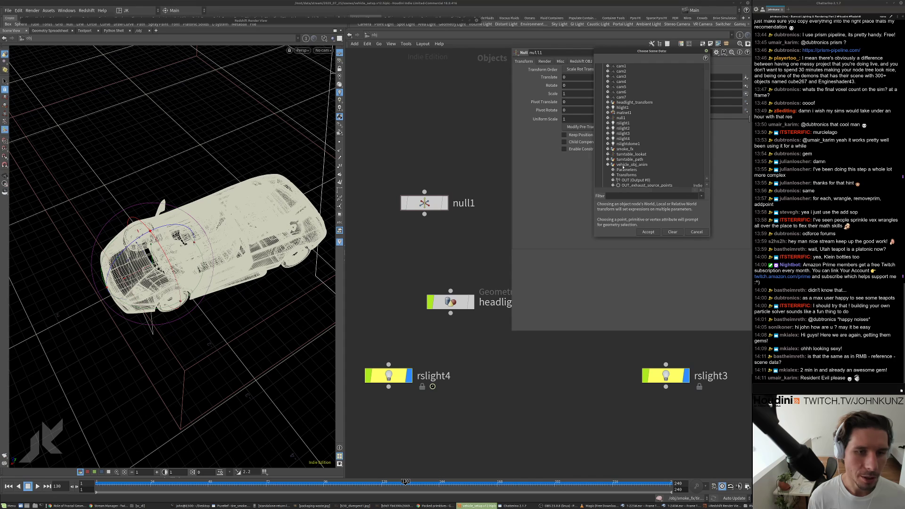
scroll(635, 172, "down", 2)
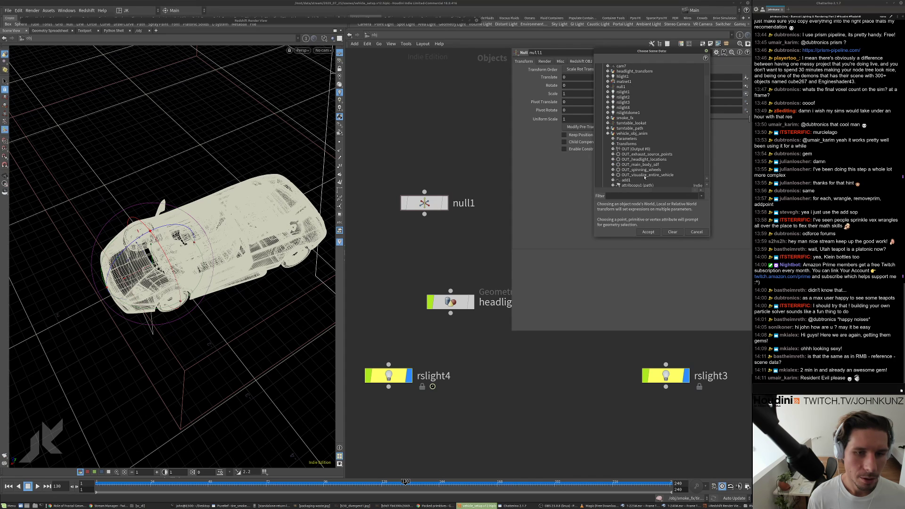
scroll(642, 161, "down", 1)
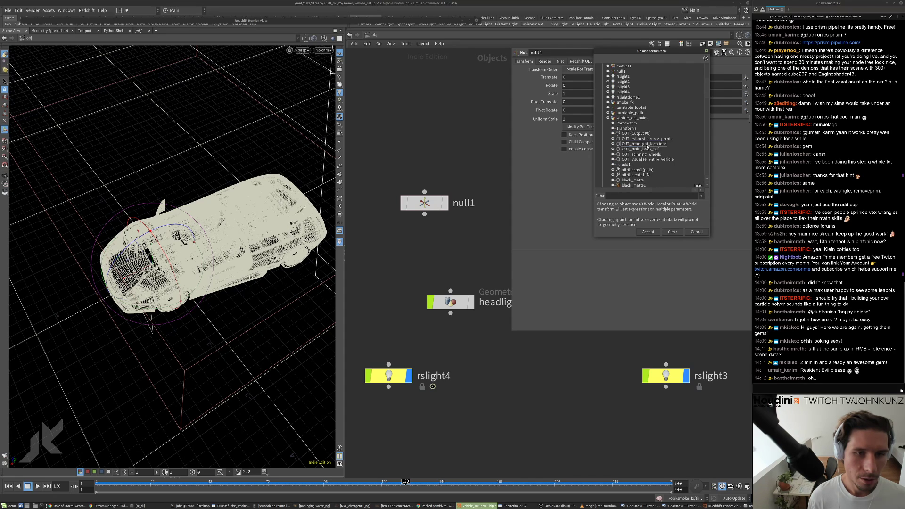
left_click(612, 141)
left_click(617, 146)
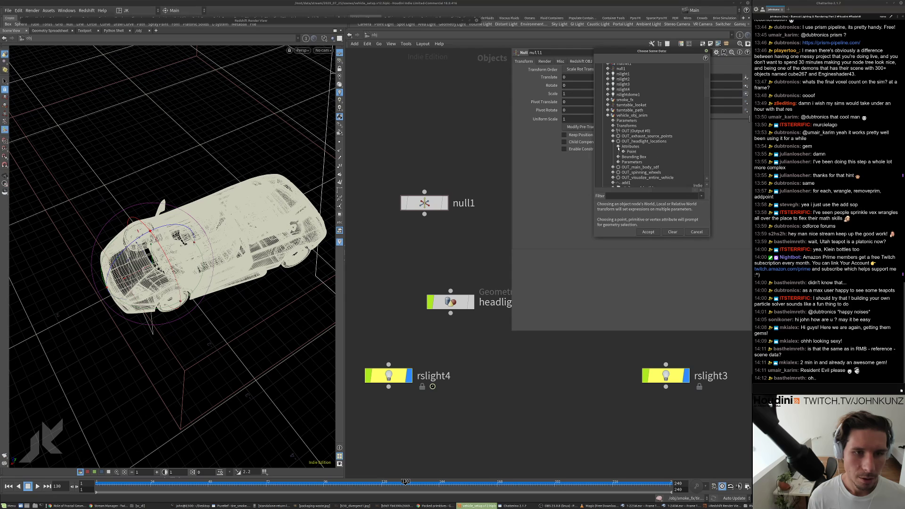
left_click(623, 151)
left_click(638, 157)
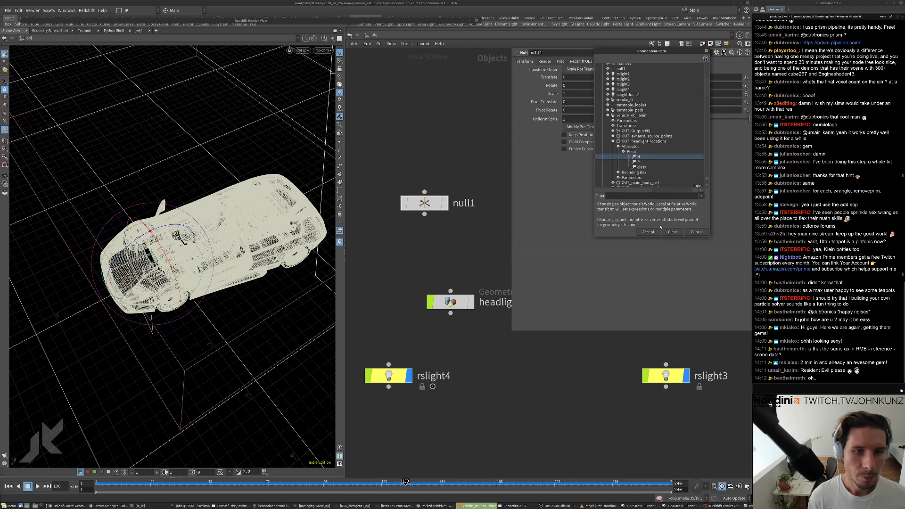
left_click(648, 232)
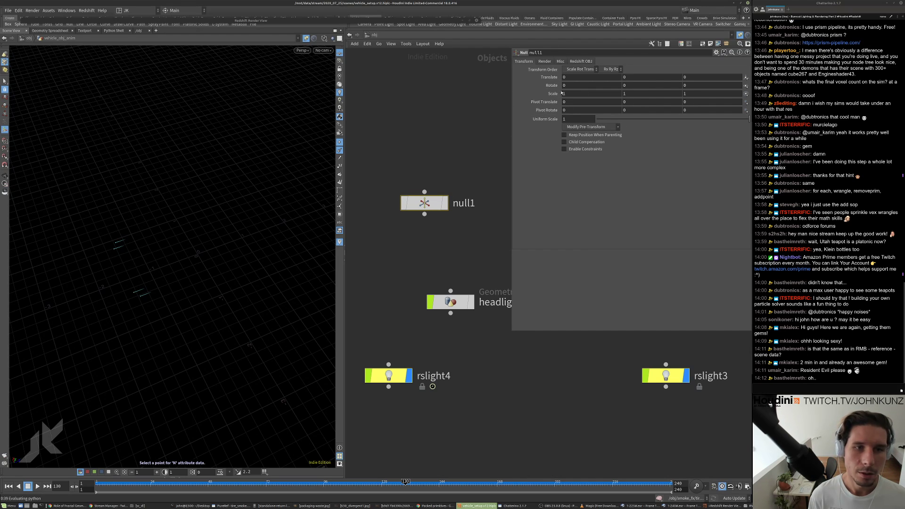
- Try to select a headlight point in the viewport for the N attribute reference
left_click(560, 62)
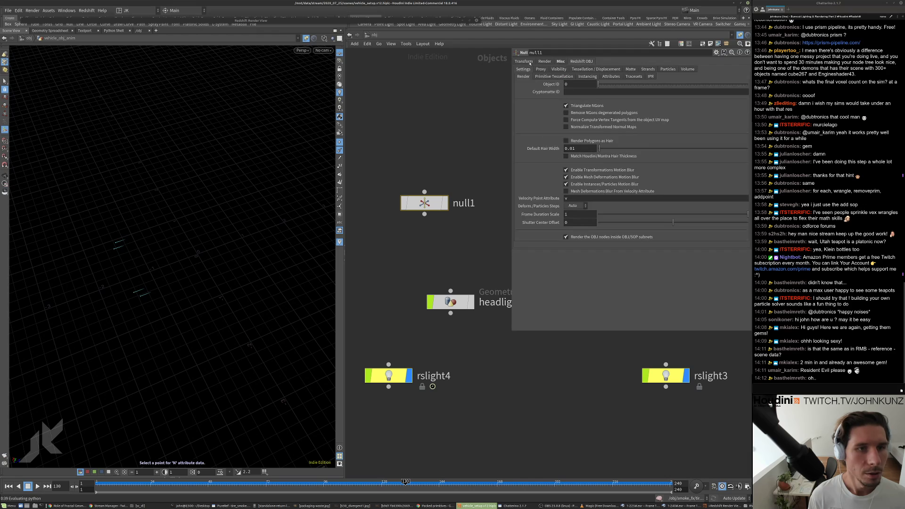
left_click(526, 61)
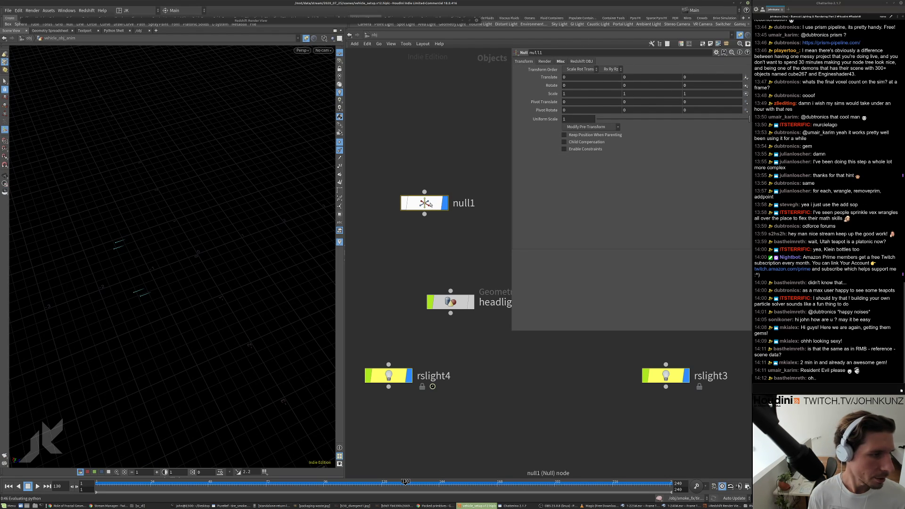
key("space+h")
key("space+g")
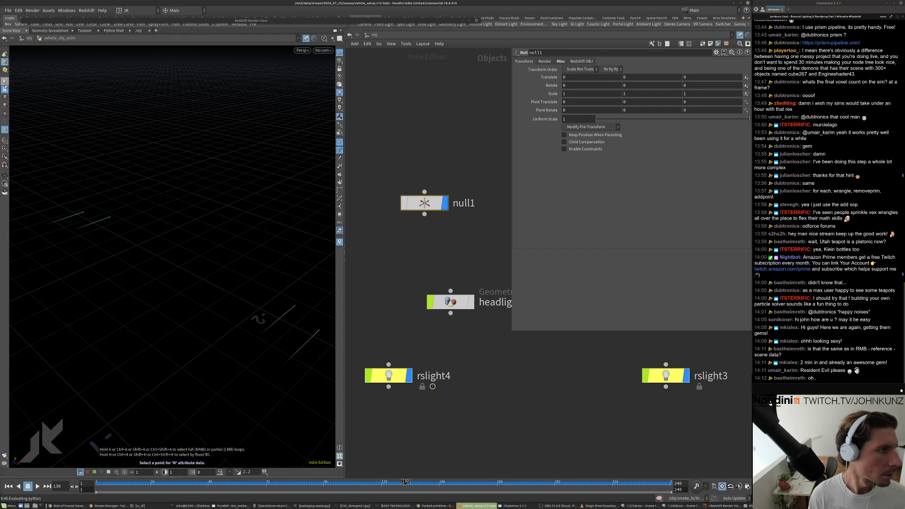
left_click(4, 85)
key("Escape")
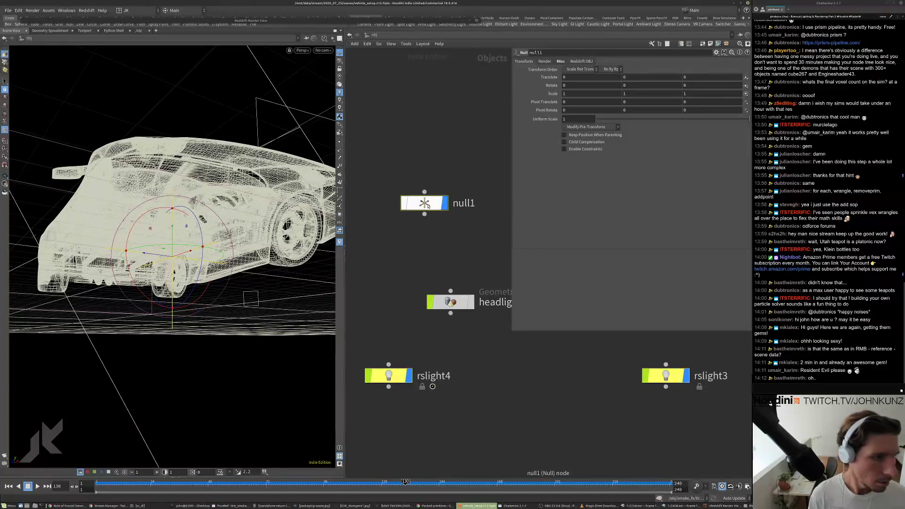
- Inspect the null's internal network and its miscellaneous display parameters
left_click_drag(165, 265, 283, 360)
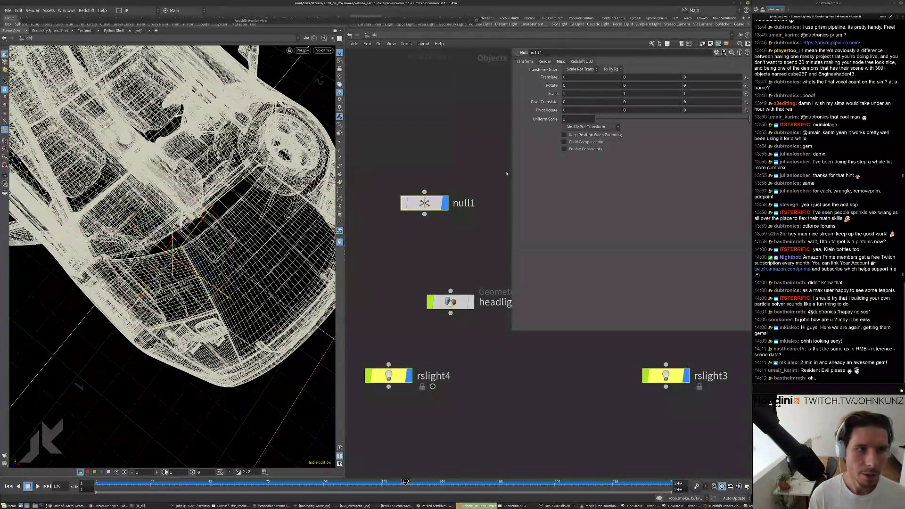
double_click(426, 203)
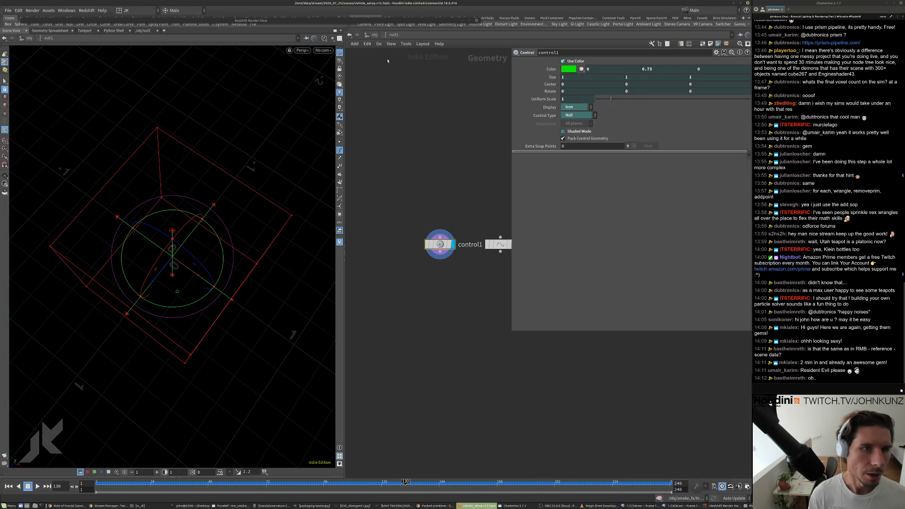
key("u")
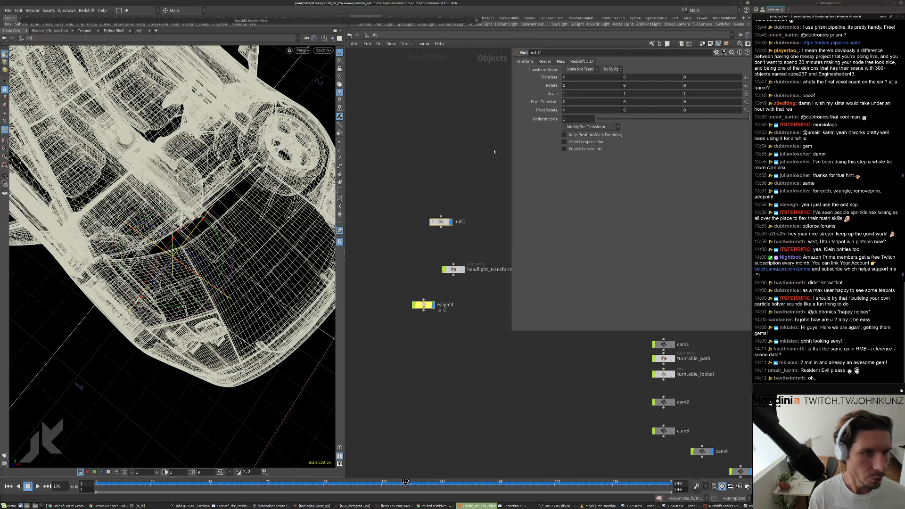
scroll(465, 179, "up", 5)
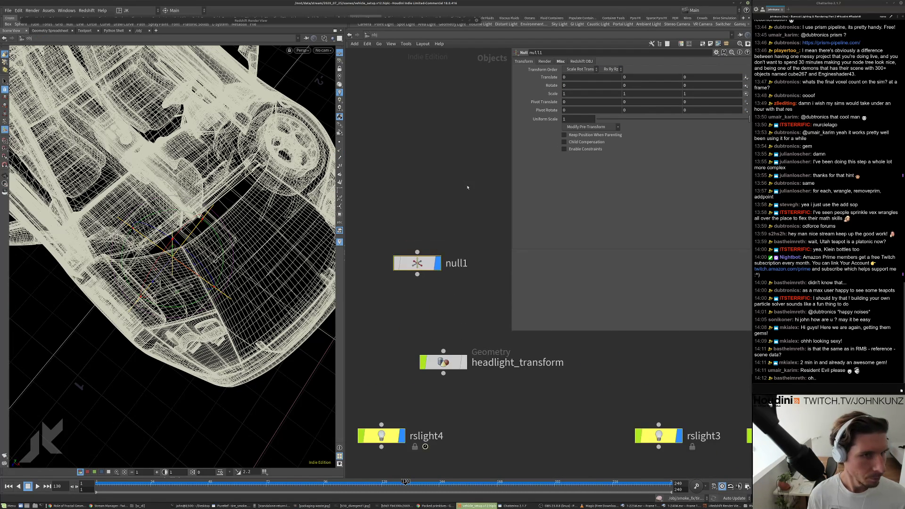
left_click(560, 62)
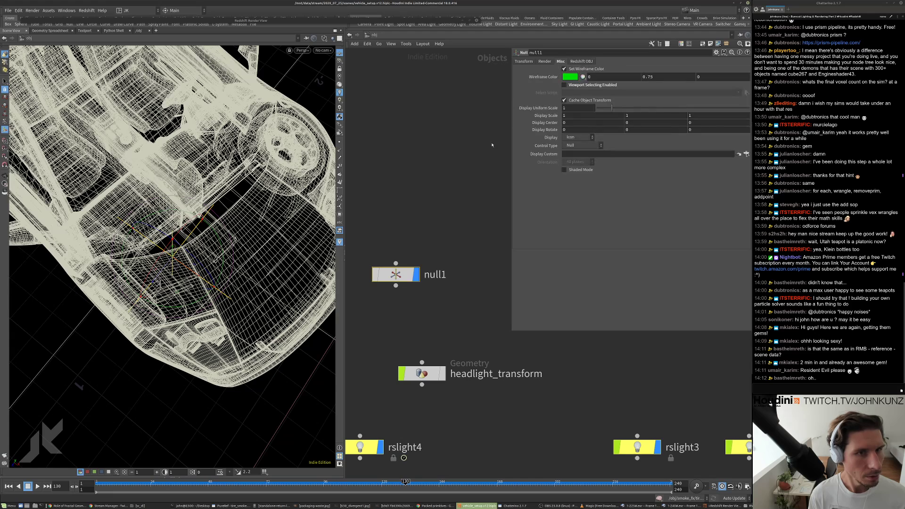
- Examine the headlight locations branch inside vehicle_obj_anim and return to the object level
scroll(424, 235, "down", 3)
scroll(474, 298, "down", 3)
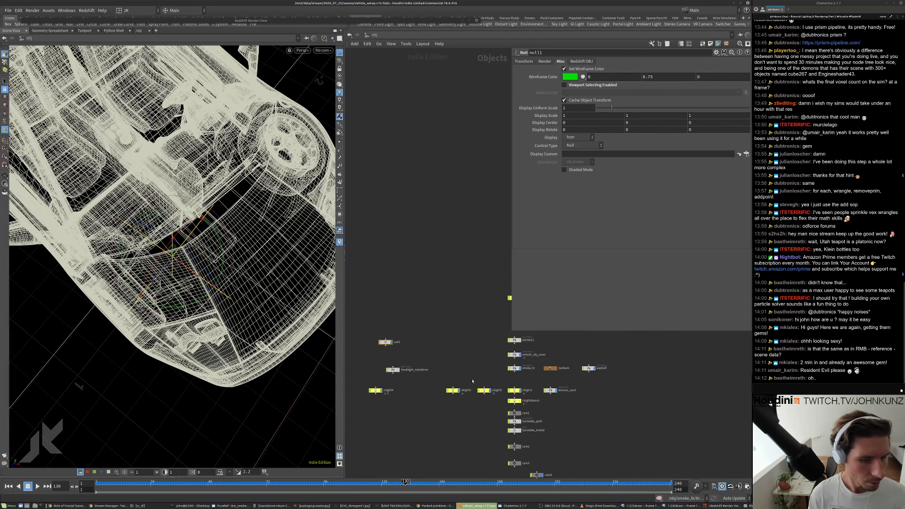
scroll(489, 359, "up", 3)
double_click(489, 359)
scroll(428, 337, "up", 5)
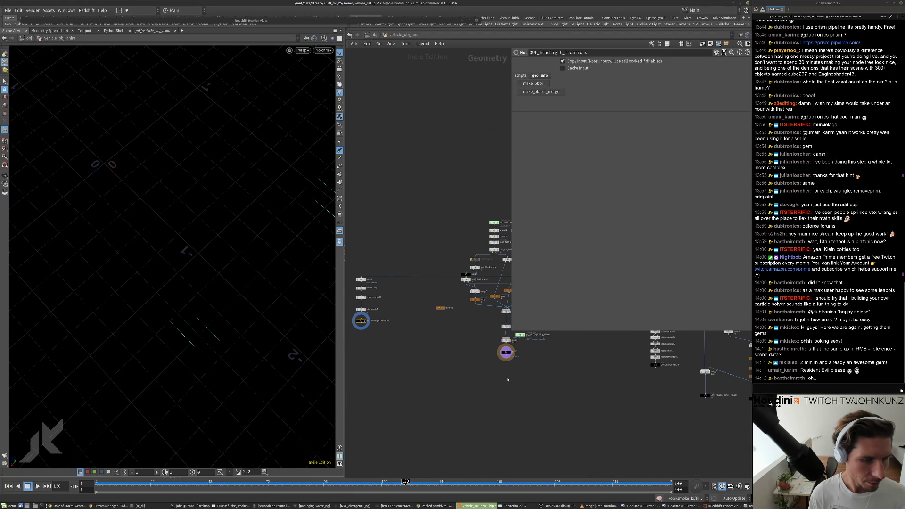
scroll(429, 337, "down", 3)
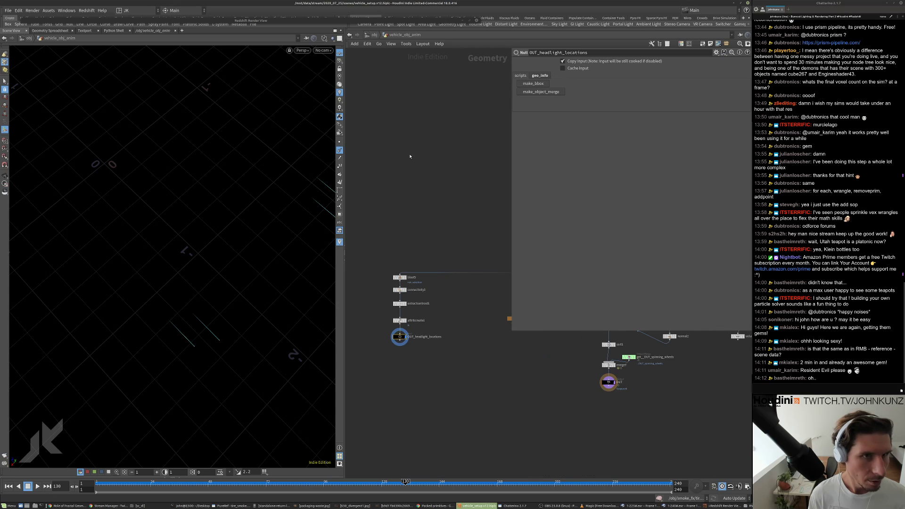
key("u")
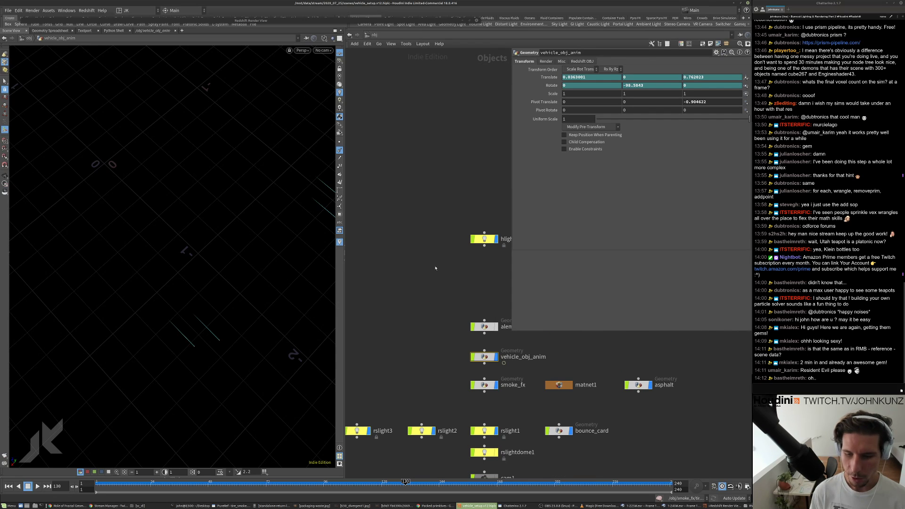
- Delete the null object above headlight_transform
scroll(431, 311, "down", 4)
scroll(434, 323, "up", 3)
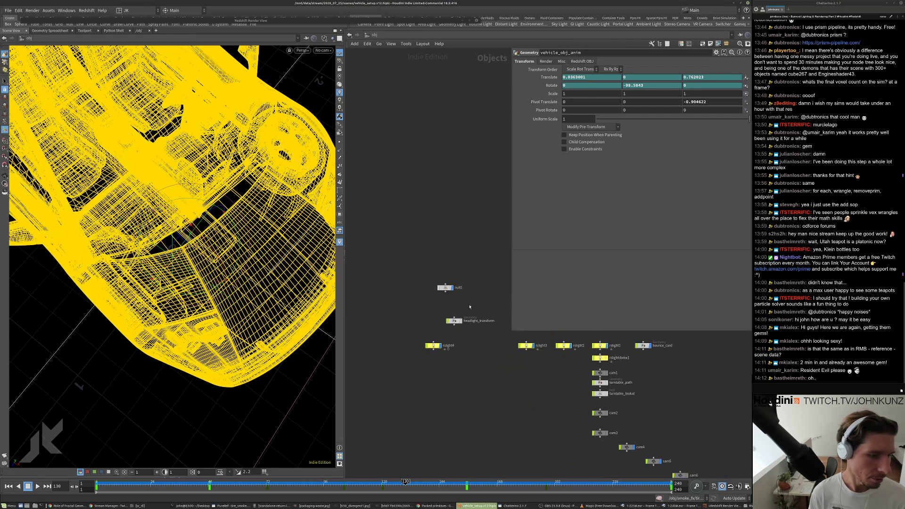
left_click(459, 336)
scroll(462, 337, "up", 3)
left_click(440, 324)
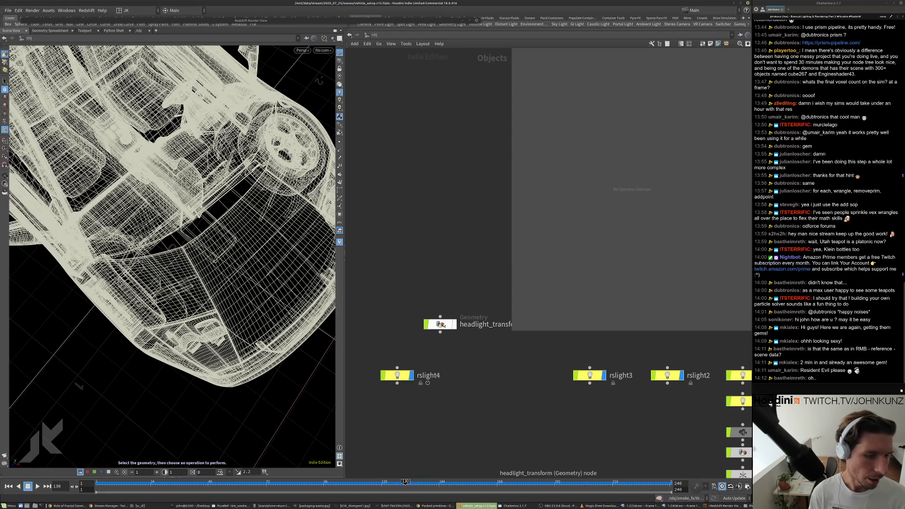
- Show rslight4's Translate and Rotate expressions in an enlarged parameter area and move its node slightly away from the other lights
left_click(397, 375)
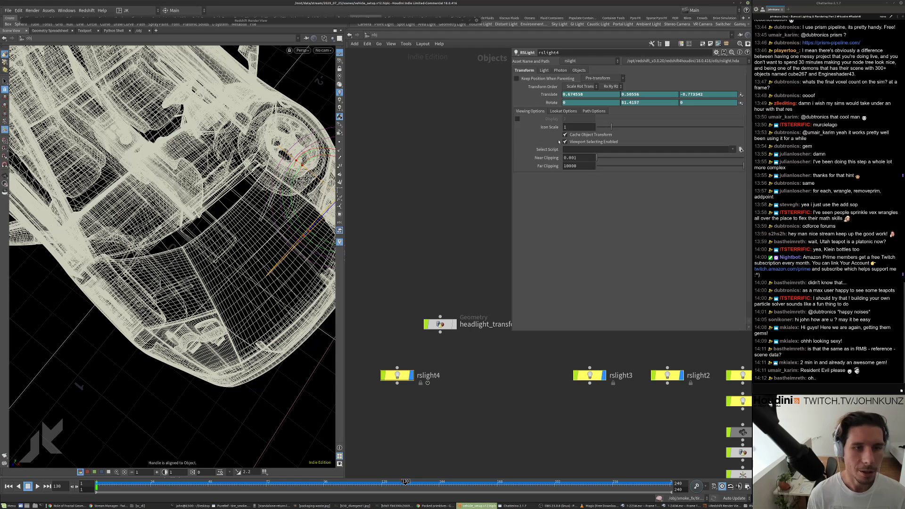
left_click(552, 103)
left_click(551, 94)
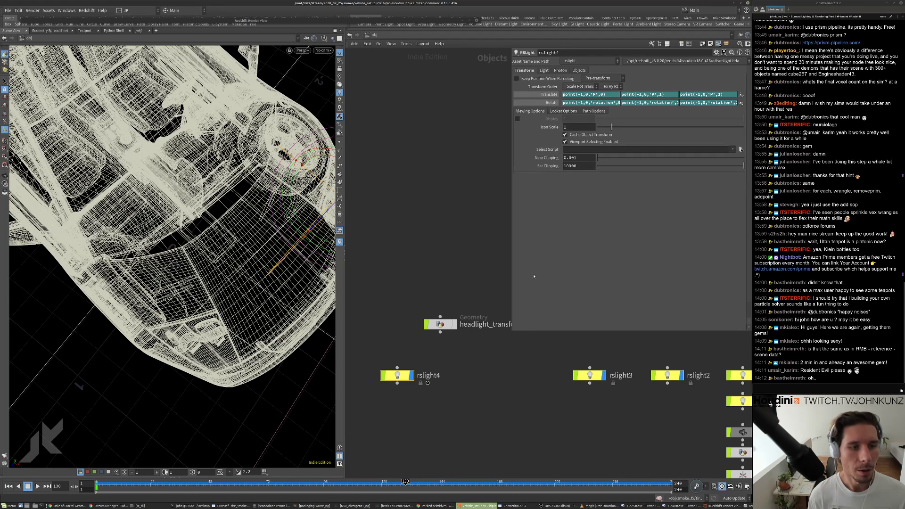
left_click_drag(511, 333, 414, 349)
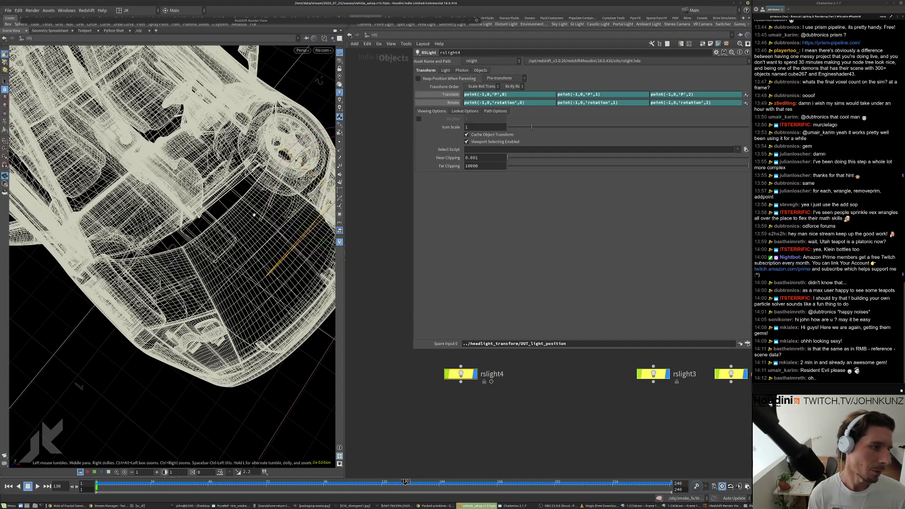
right_click_drag(251, 186, 114, 316, "alt")
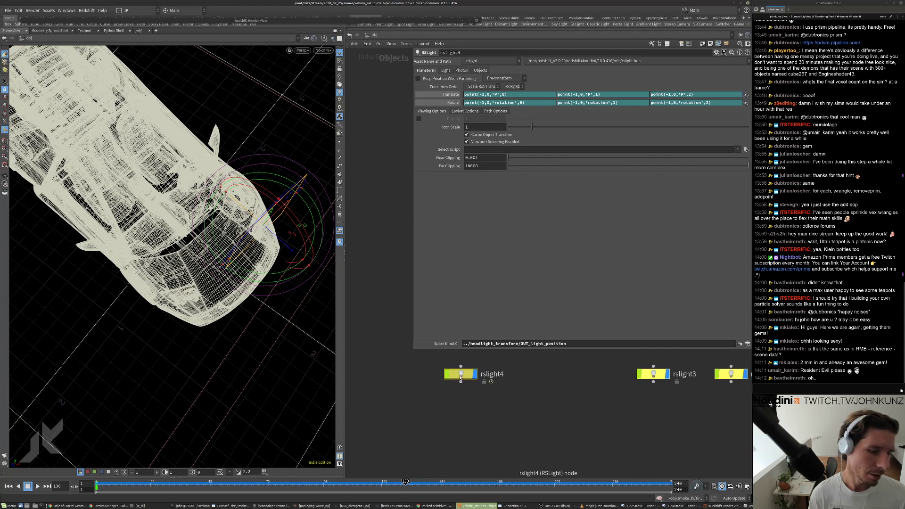
left_click_drag(460, 375, 444, 388)
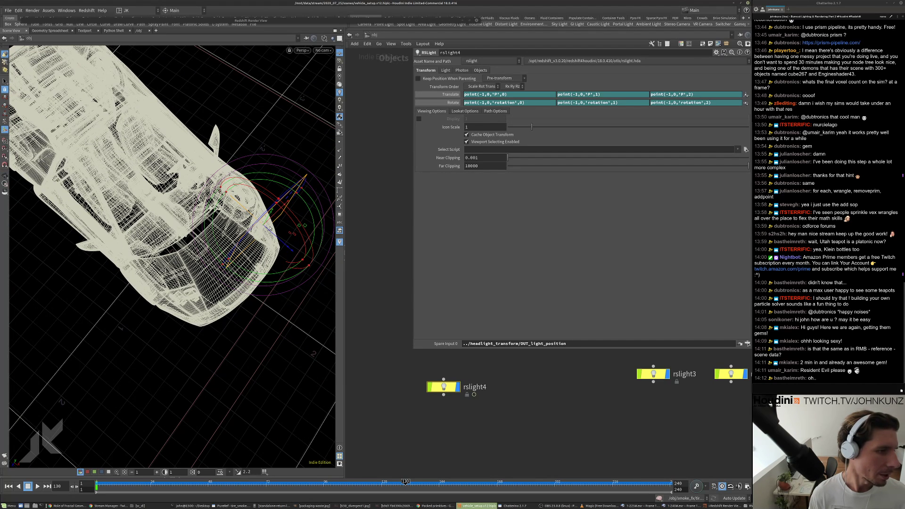
- Set rslight4's Rotate Y to the expression point(-1,0,'rotation',1)+180
left_click(617, 101)
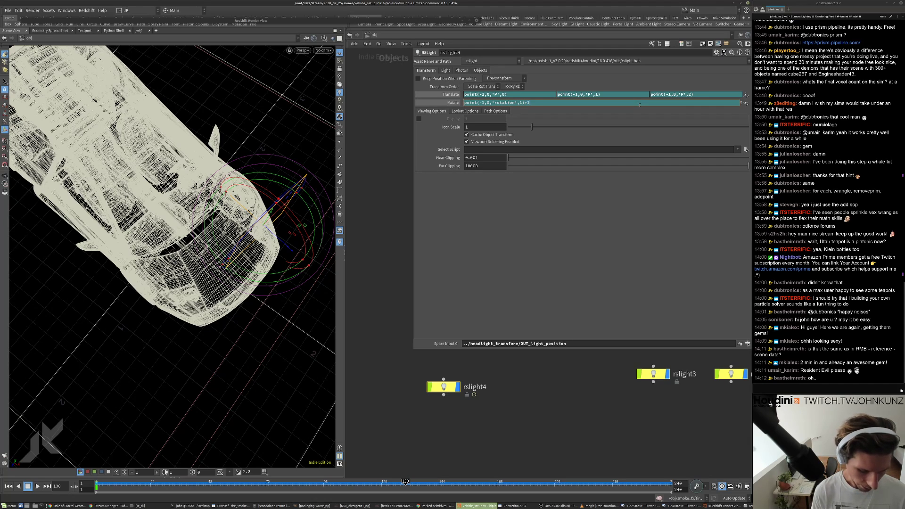
type("+180")
key("Return")
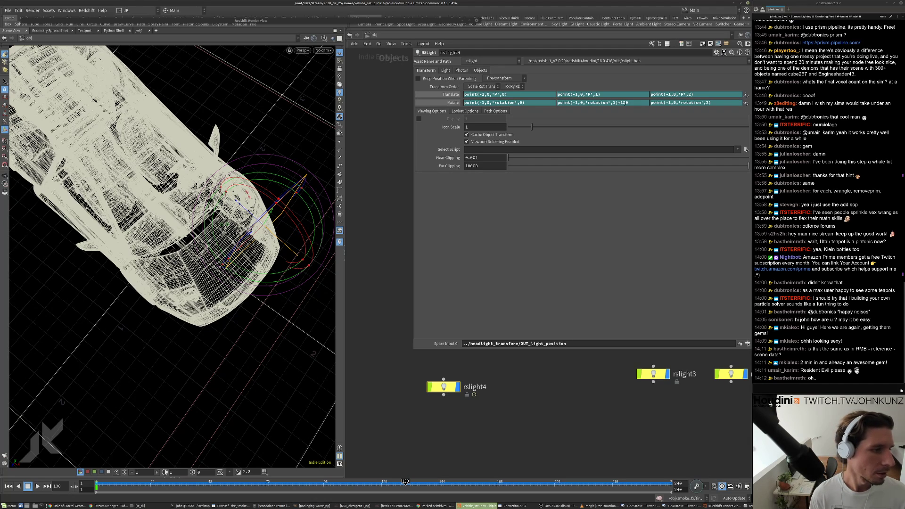
- Change rslight4's light type to Spot
left_click(445, 70)
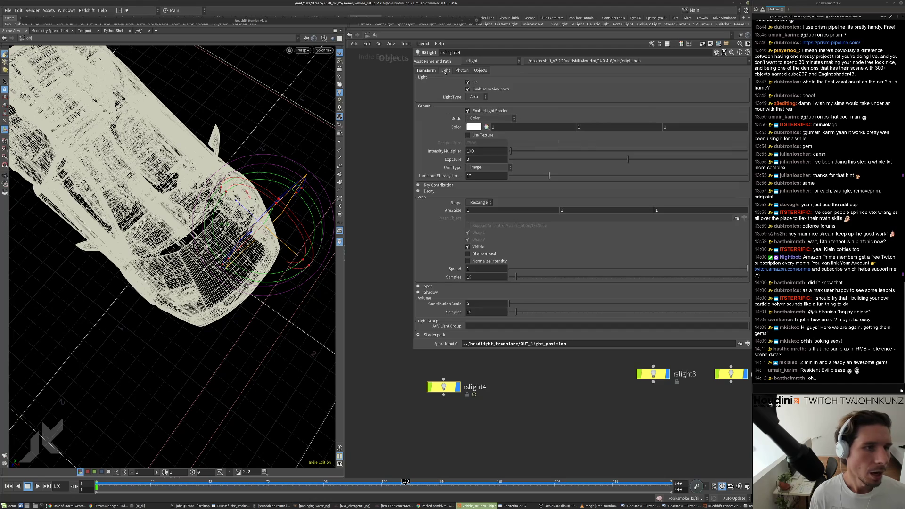
left_click(475, 96)
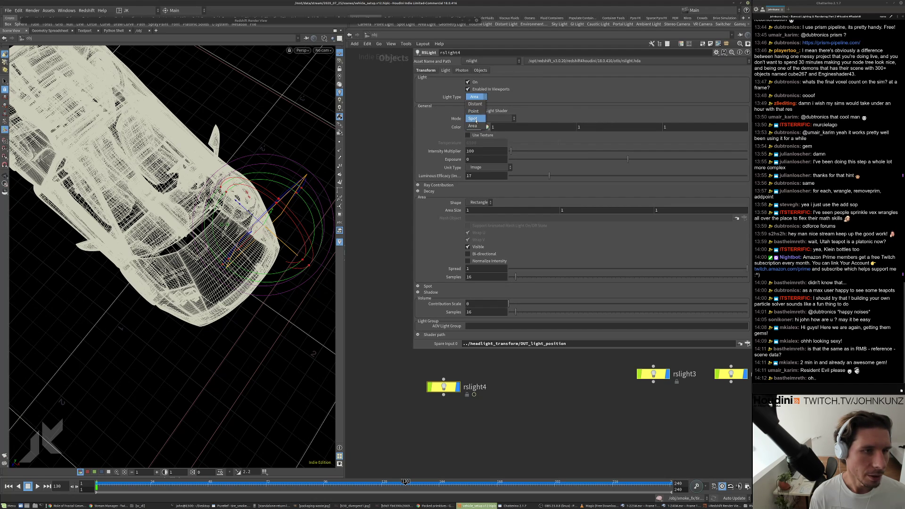
left_click(472, 125)
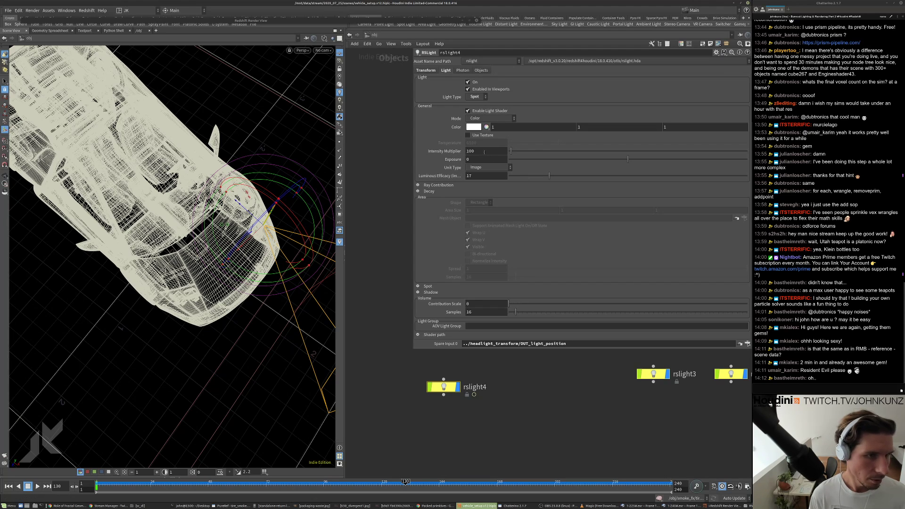
left_click(484, 151)
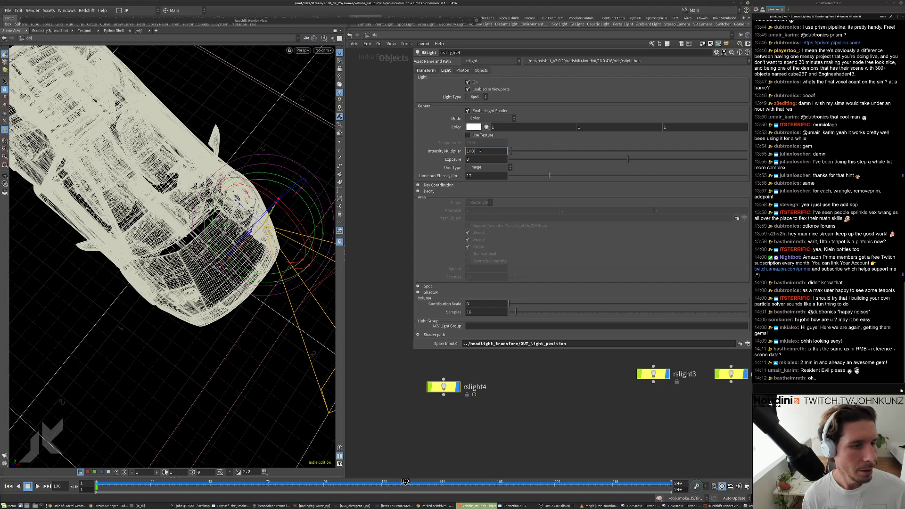
key("Return")
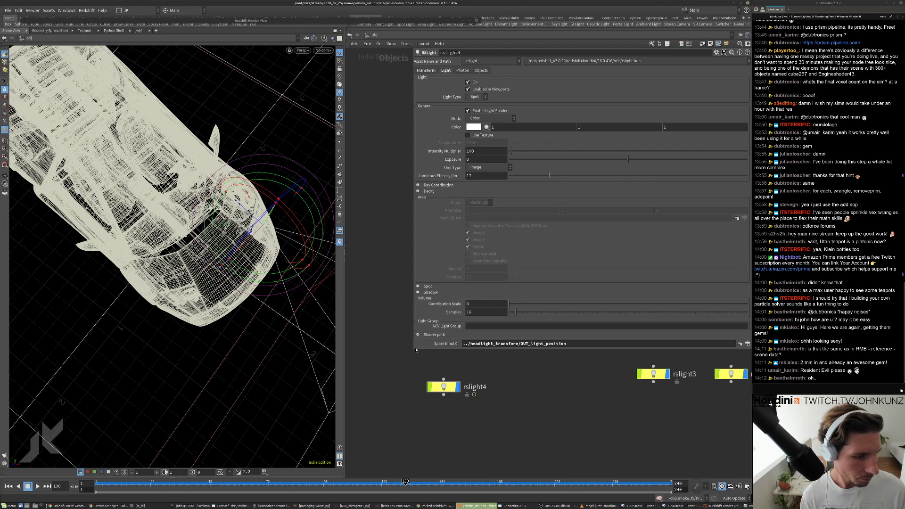
- Move the rslight4 node aside, clear of the parameter area, and rename it headlight_pointref_0
left_click_drag(413, 350, 486, 345)
middle_click_drag(487, 365, 537, 363)
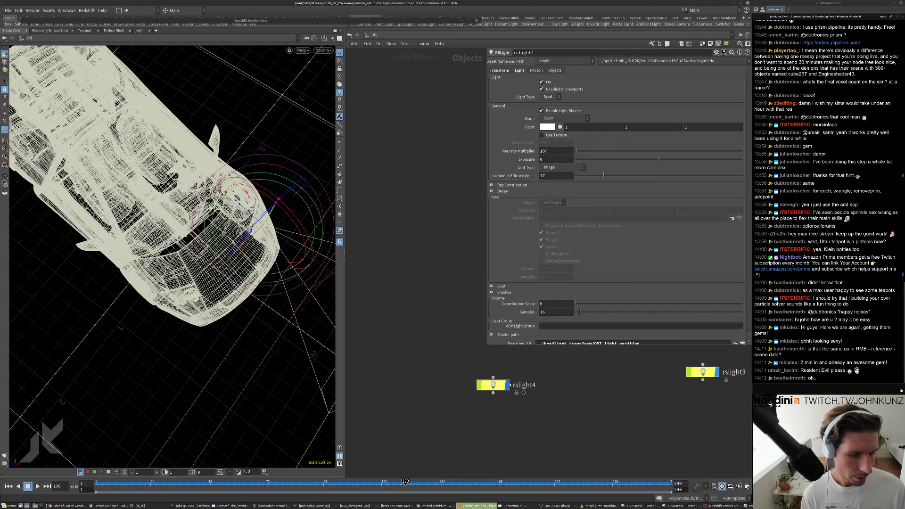
left_click_drag(493, 387, 461, 381)
scroll(480, 379, "up", 2)
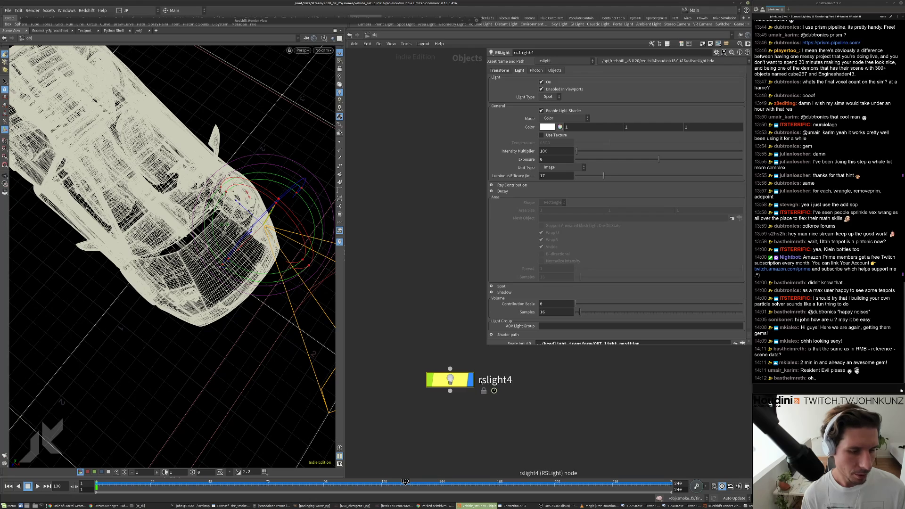
double_click(481, 380)
type("head")
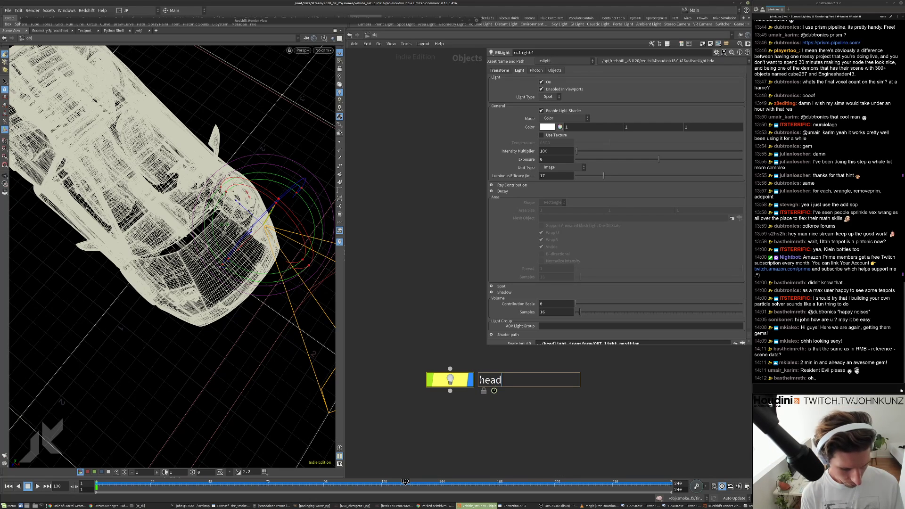
type("light_")
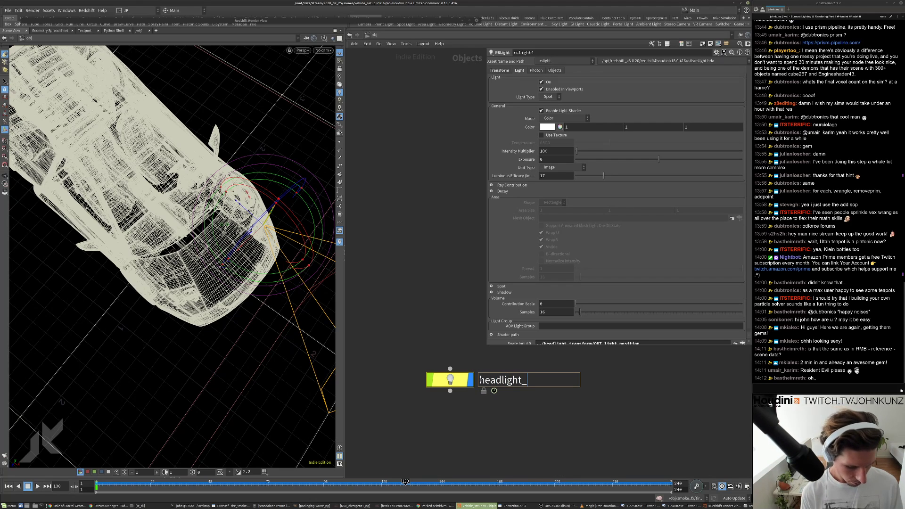
type("pointref")
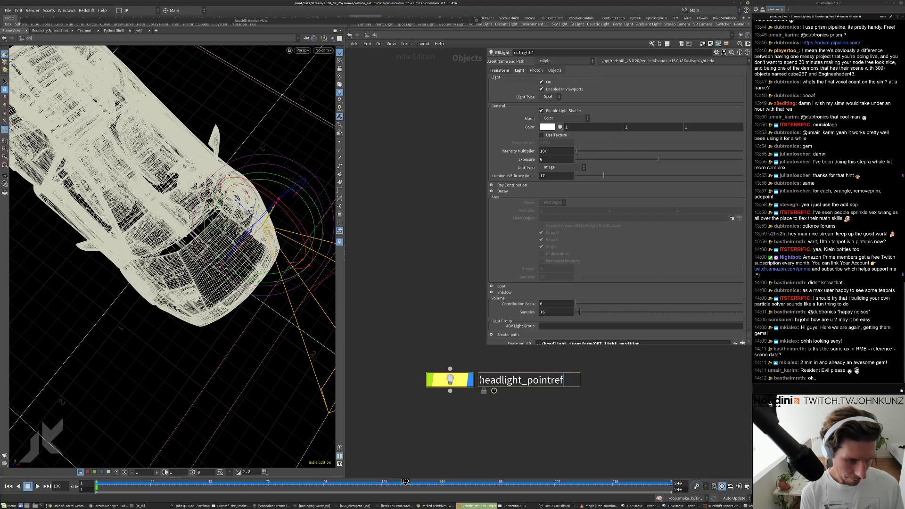
type("_0")
key("Return")
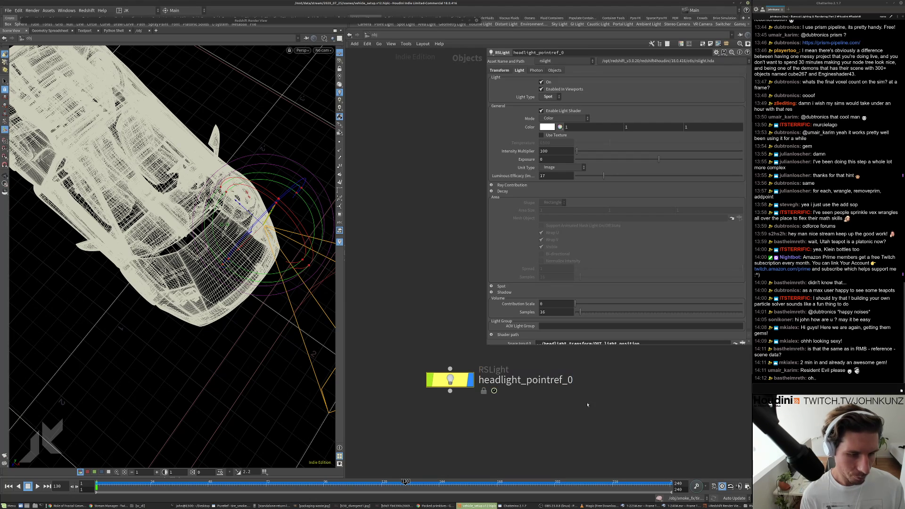
- In the light's Translate X expression, replace the point number with opdigits('.'), giving point(-1,opdigits('.'),'P',0)
left_click(499, 71)
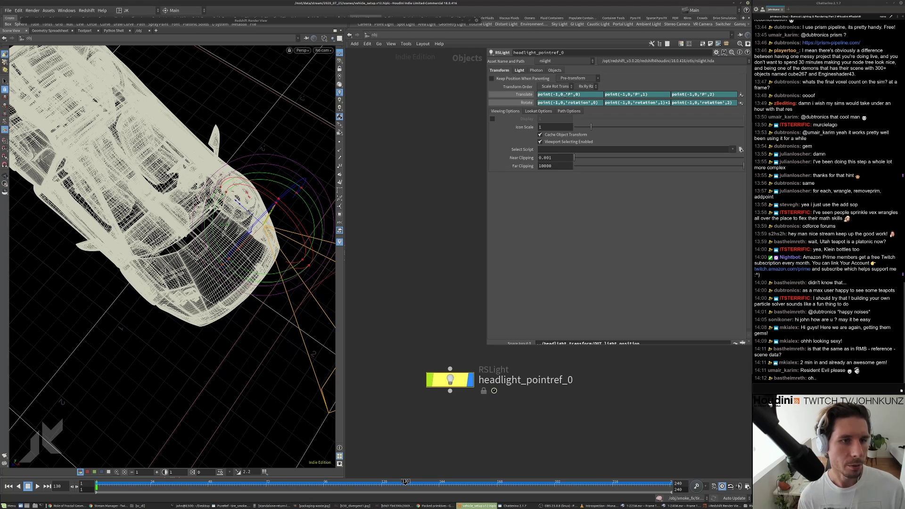
left_click_drag(564, 95, 559, 102)
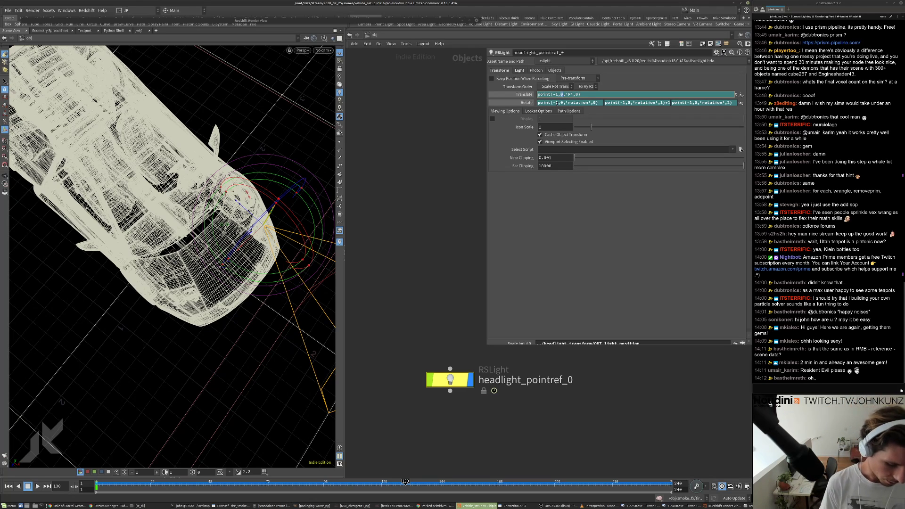
type("opdigits")
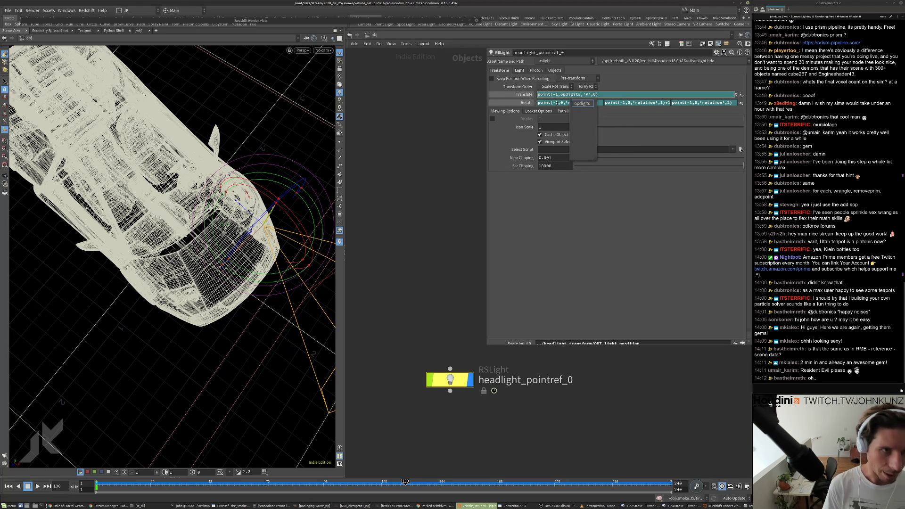
type("()")
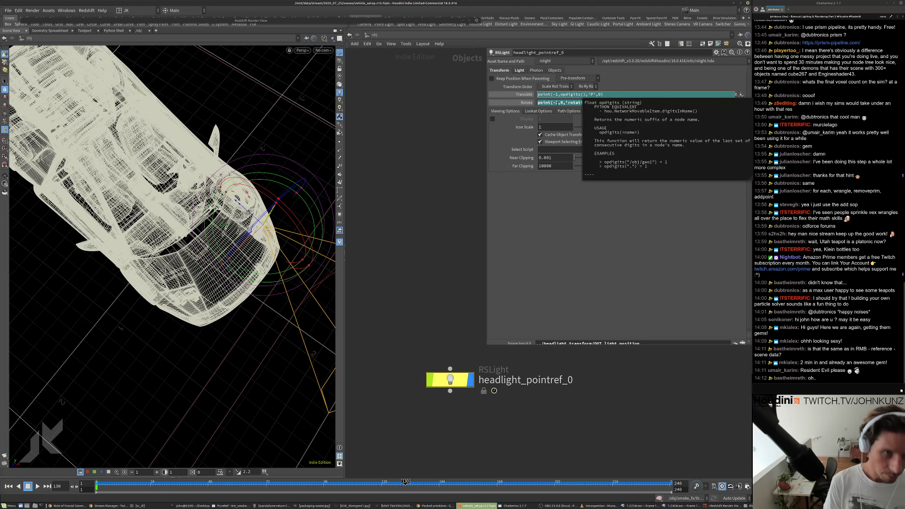
type("'.'")
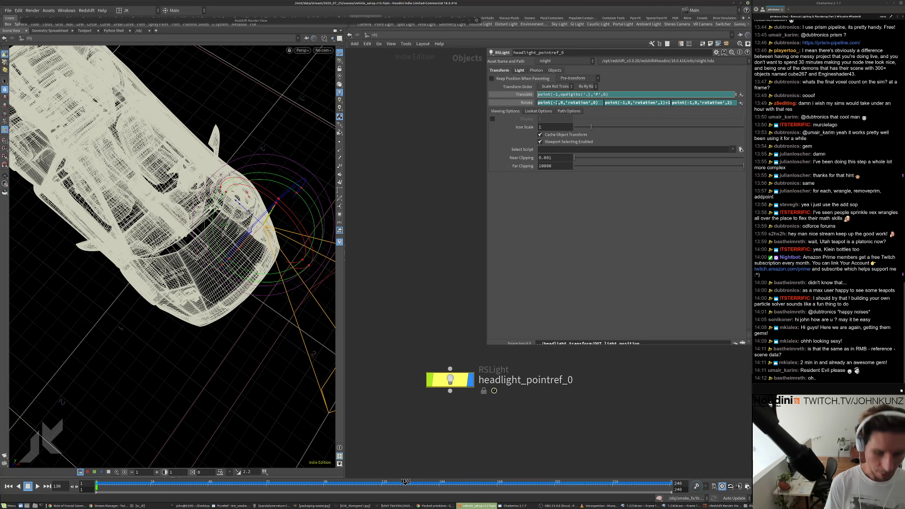
type("'")
key("Return")
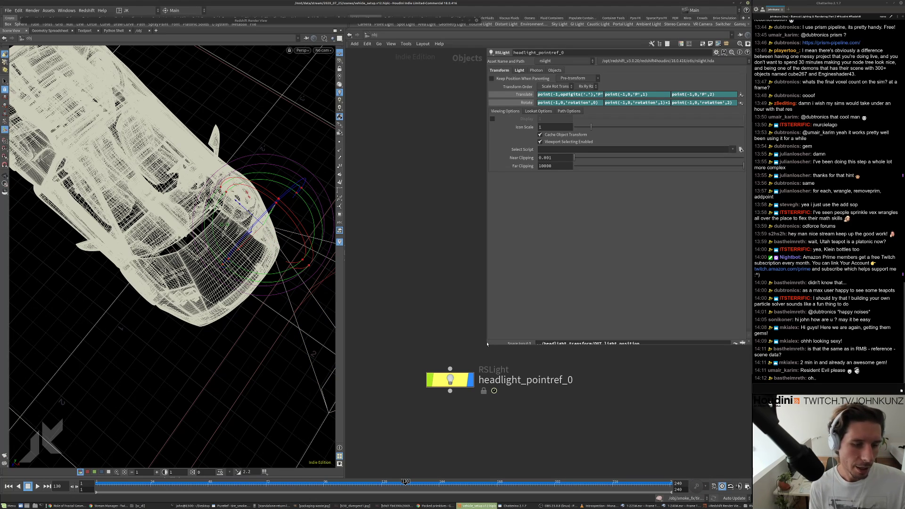
- Reuse opdigits('.') as the point number in the Translate Y and Translate Z expressions of headlight_pointref_0
left_click_drag(486, 344, 413, 344)
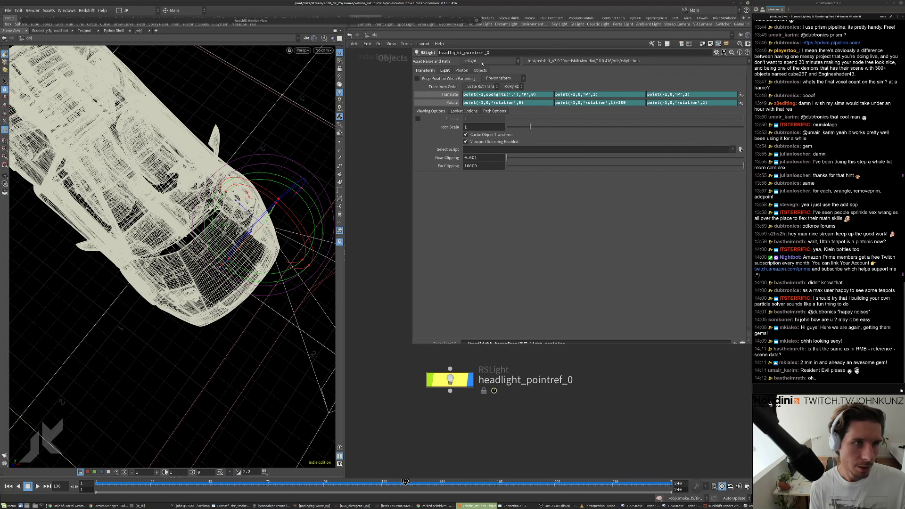
left_click(490, 52)
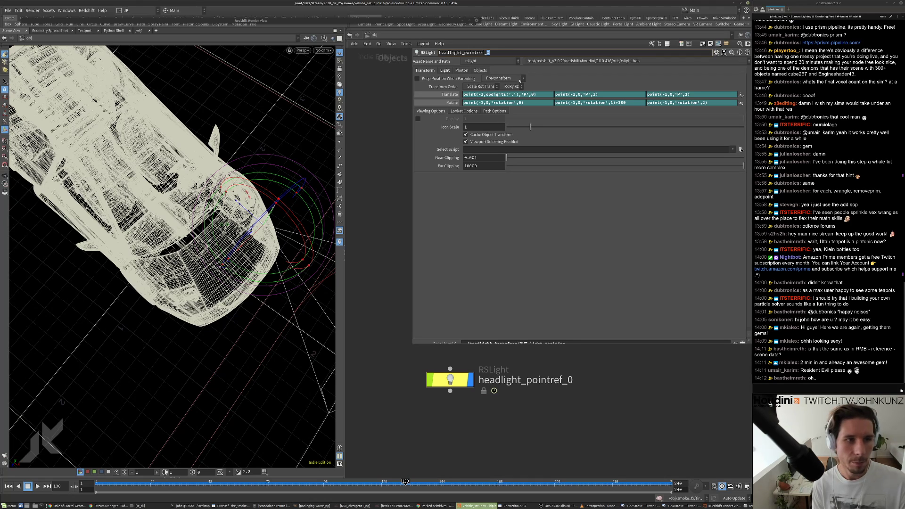
left_click_drag(519, 95, 486, 95)
key("ctrl+c")
left_click(562, 245)
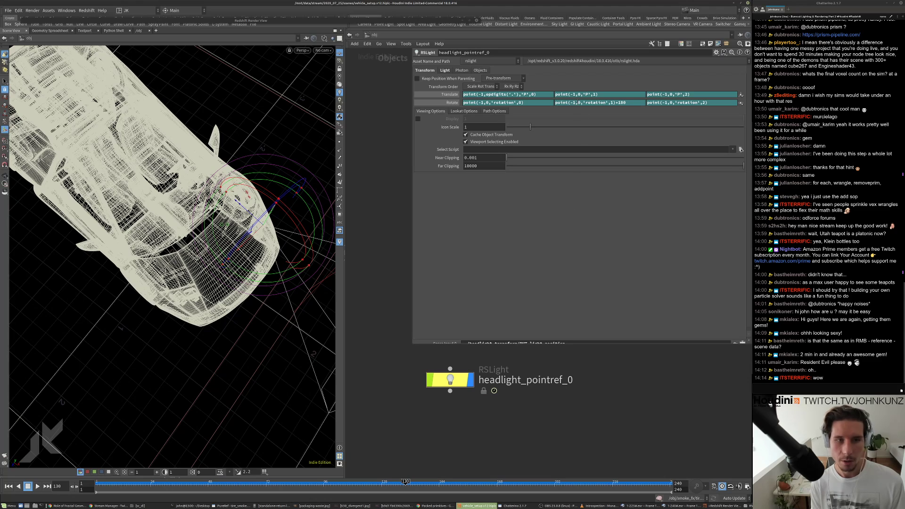
double_click(580, 96)
key("ctrl+v")
key("Return")
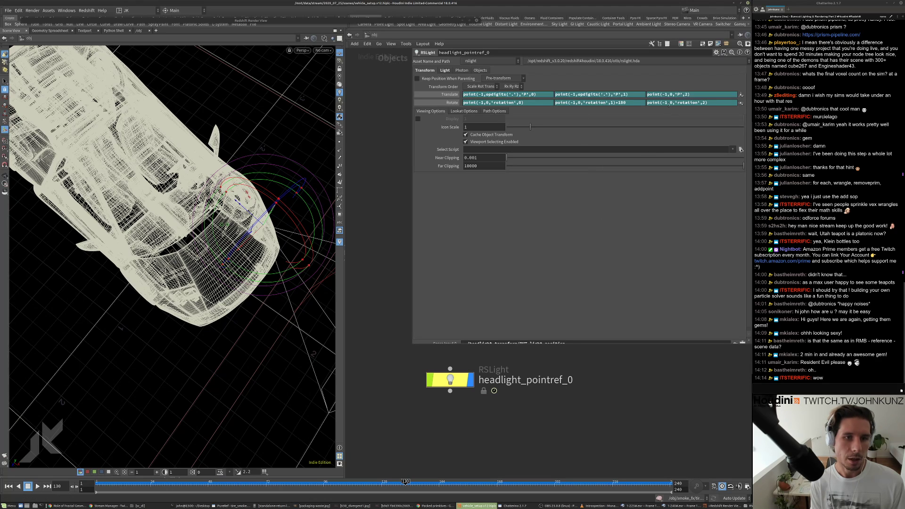
double_click(671, 95)
key("ctrl+v")
key("Return")
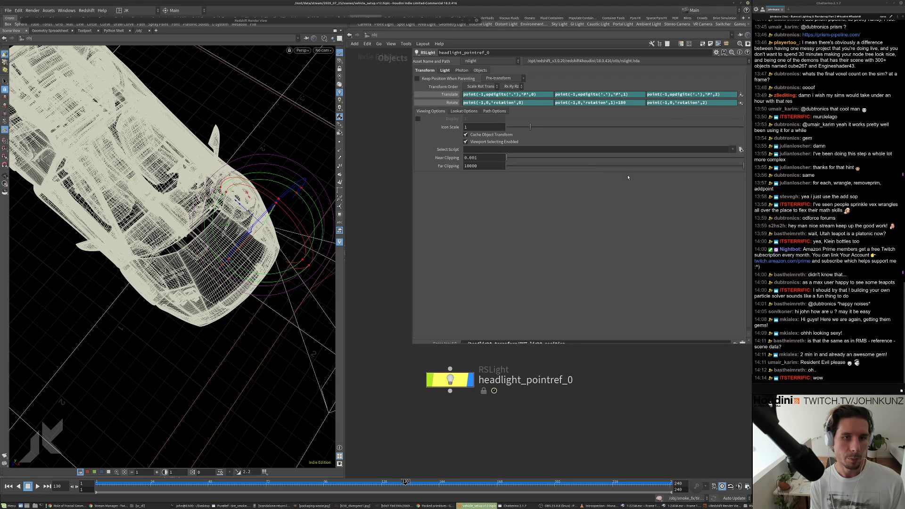
- Replace the point number with opdigits('.') in all three Rotate expressions, and switch Translate and Rotate back to showing values
double_click(489, 102)
key("ctrl+v")
key("Return")
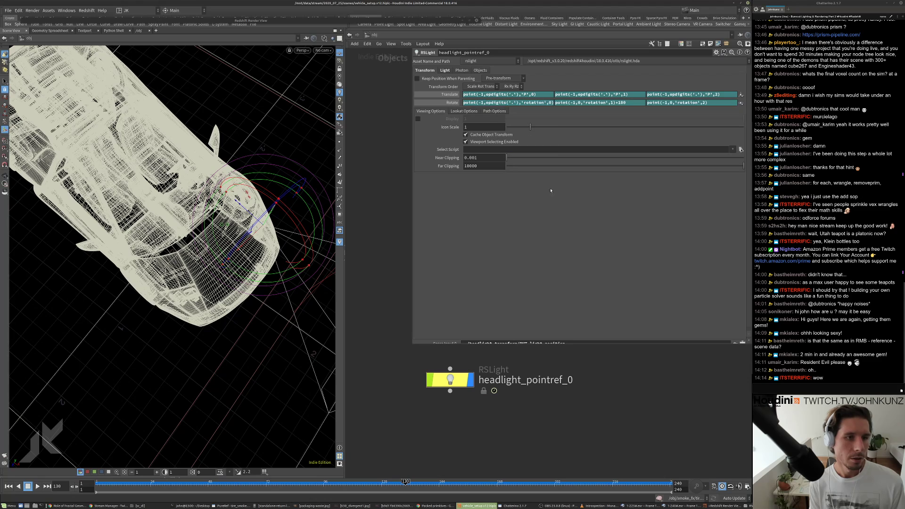
double_click(567, 103)
key("ctrl+v")
key("Return")
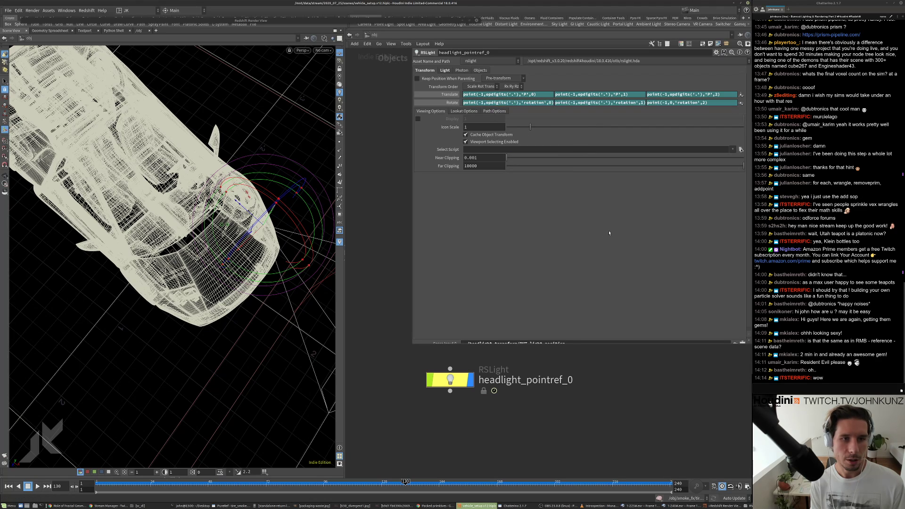
key("ctrl+v")
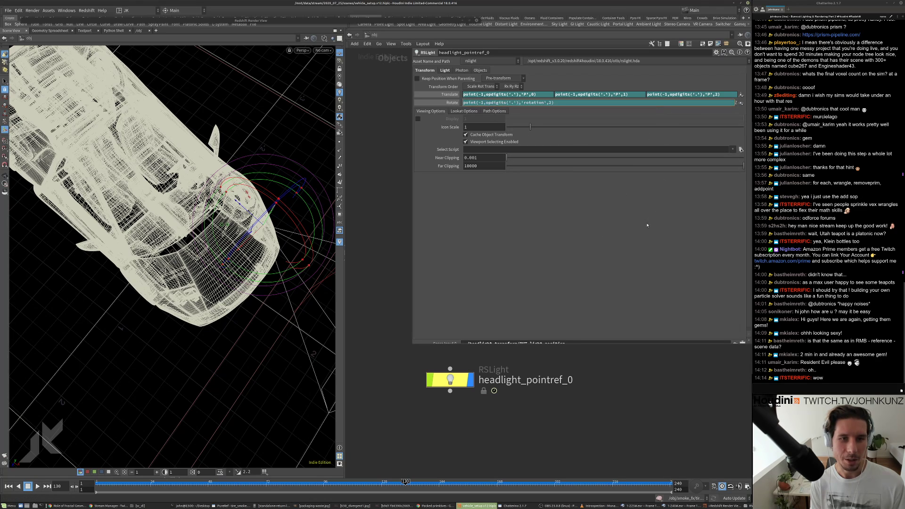
key("Return")
left_click(449, 94)
left_click(452, 103)
- Duplicate headlight_pointref_0 three times so there are lights numbered 1, 2 and 3 below it
scroll(495, 301, "down", 1)
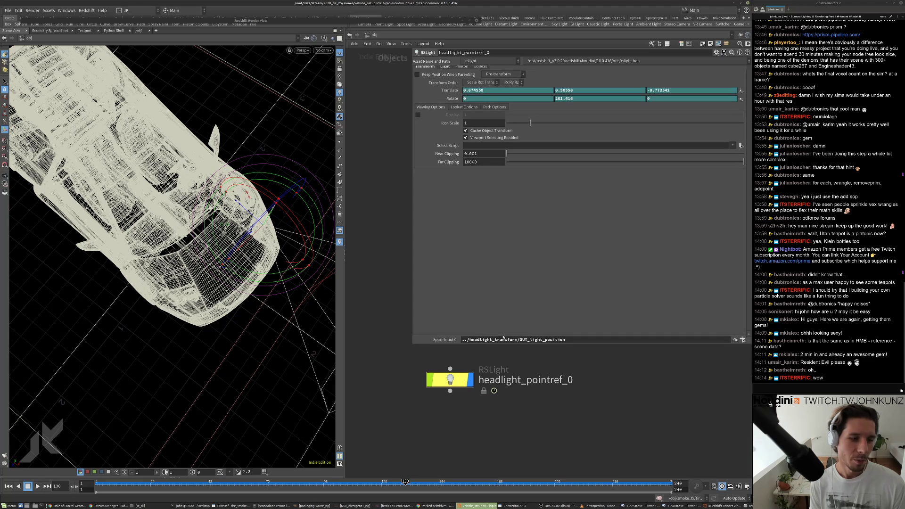
scroll(480, 383, "down", 1)
left_click(458, 382)
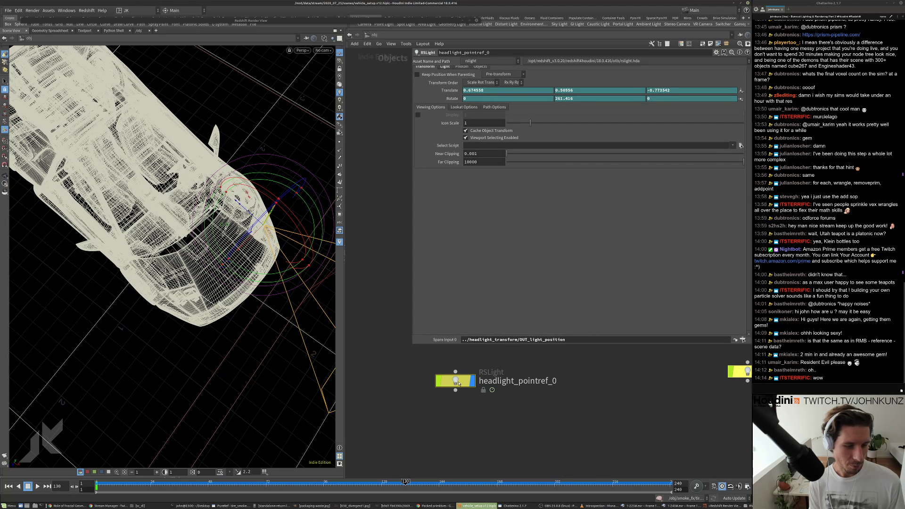
key("ctrl+c")
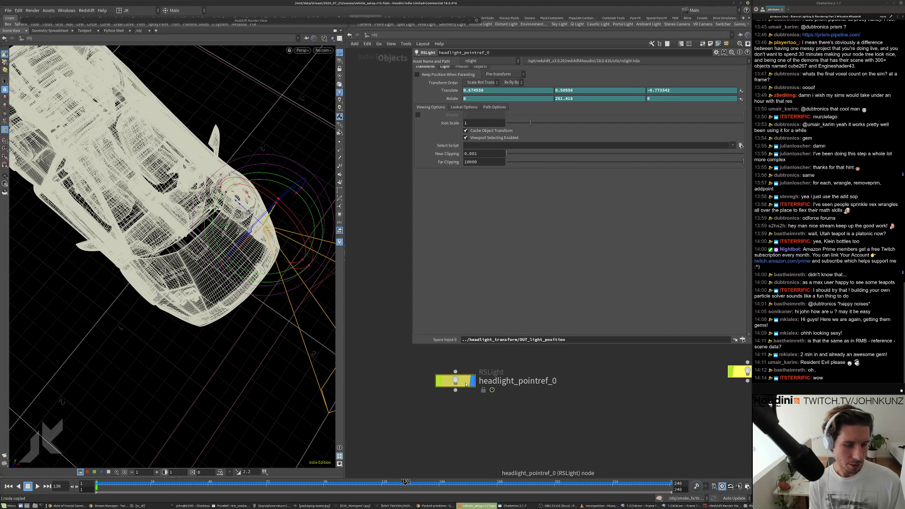
scroll(456, 383, "down", 2)
key("ctrl+v")
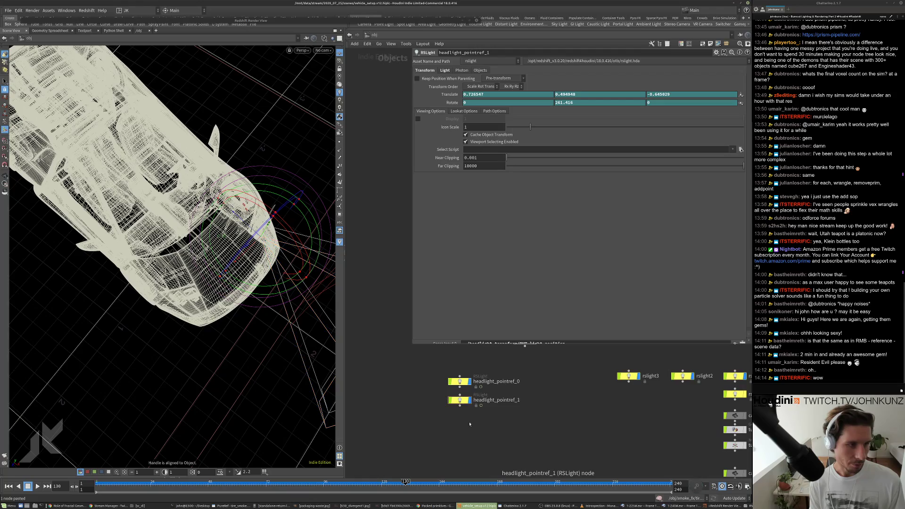
key("ctrl+v")
key("ctrl+v")
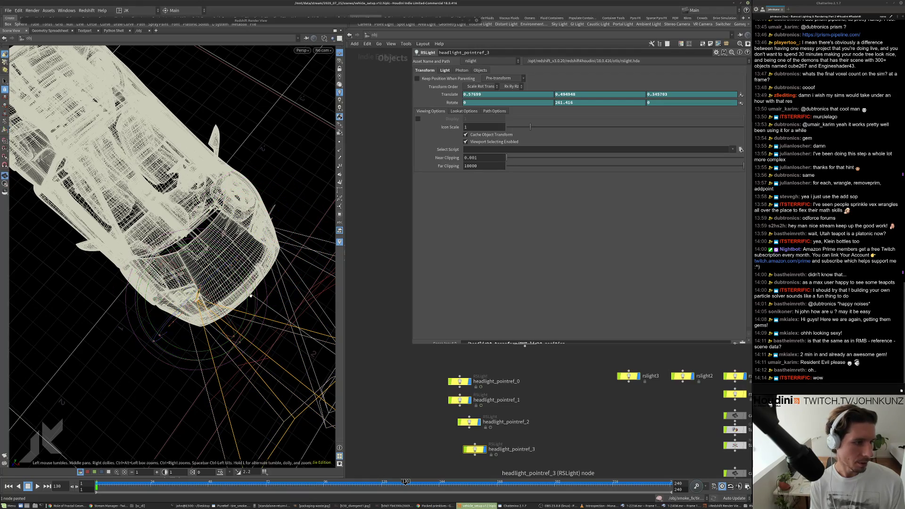
- Examine the duplicated lights at the car's front and the Translate and Rotate expressions of headlight_pointref_0
left_click_drag(245, 348, 224, 286)
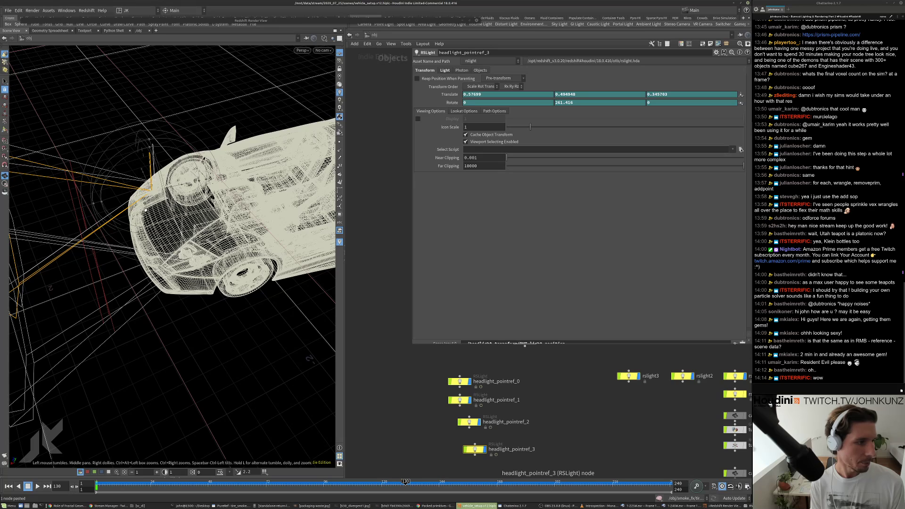
scroll(509, 389, "down", 2)
middle_click_drag(542, 386, 539, 405)
scroll(537, 389, "up", 1)
scroll(537, 389, "up", 1)
scroll(540, 409, "down", 4)
scroll(513, 424, "up", 6)
left_click(483, 388)
scroll(514, 288, "down", 1)
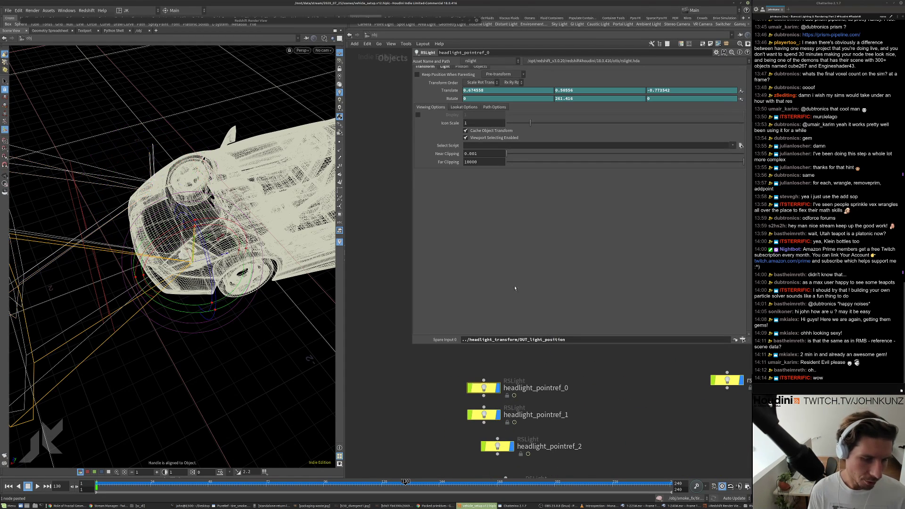
left_click(448, 90)
left_click(449, 98)
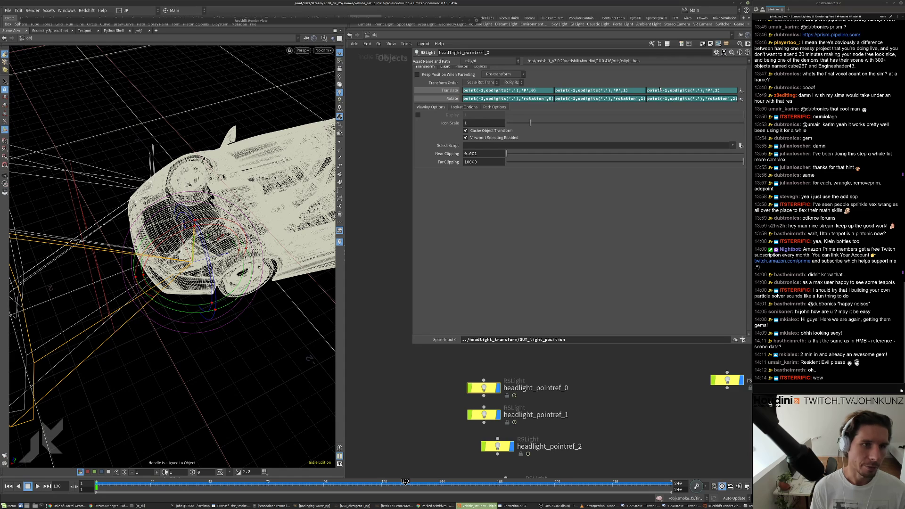
scroll(530, 419, "down", 1)
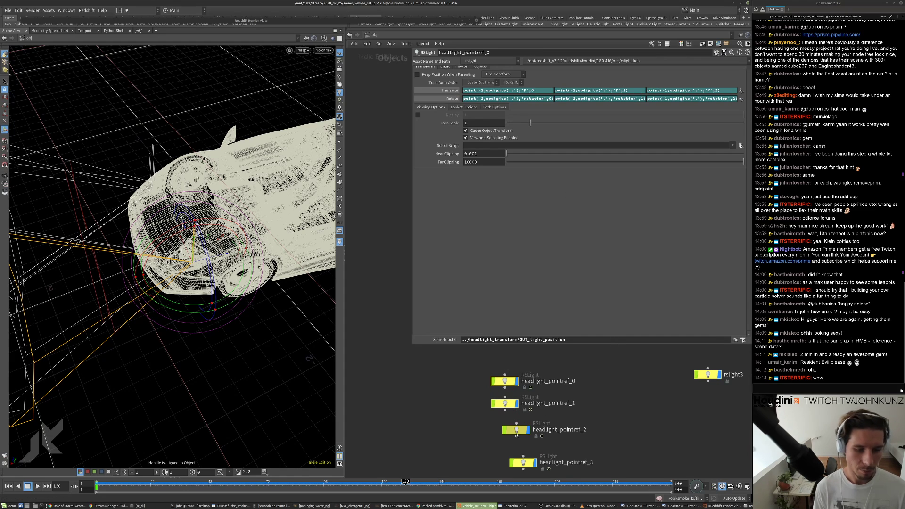
- Align the headlight_pointref_2 and headlight_pointref_3 nodes in a column beneath the other two headlight lights
scroll(527, 434, "down", 2)
left_click_drag(521, 454, 507, 435)
left_click(514, 433, "shift")
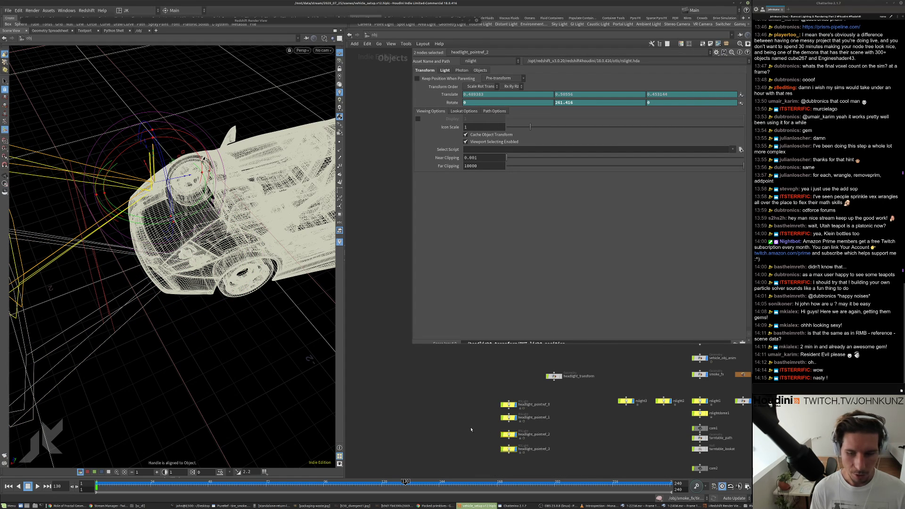
left_click(482, 417)
middle_click_drag(463, 416, 447, 403)
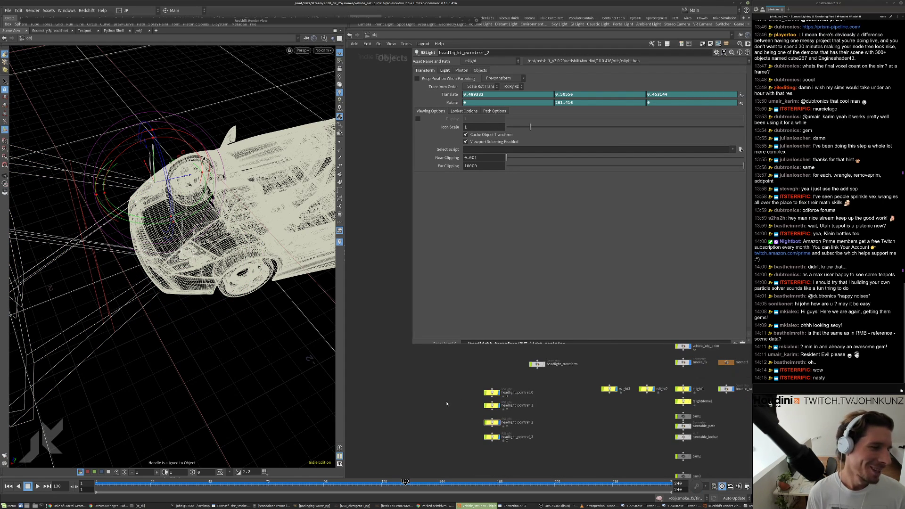
- Move the four headlight light nodes together and line up headlight_transform directly above them, clear of the other lights
left_click_drag(236, 257, 202, 344, "alt")
right_click_drag(202, 344, 107, 346, "alt")
left_click_drag(107, 346, 139, 194, "alt")
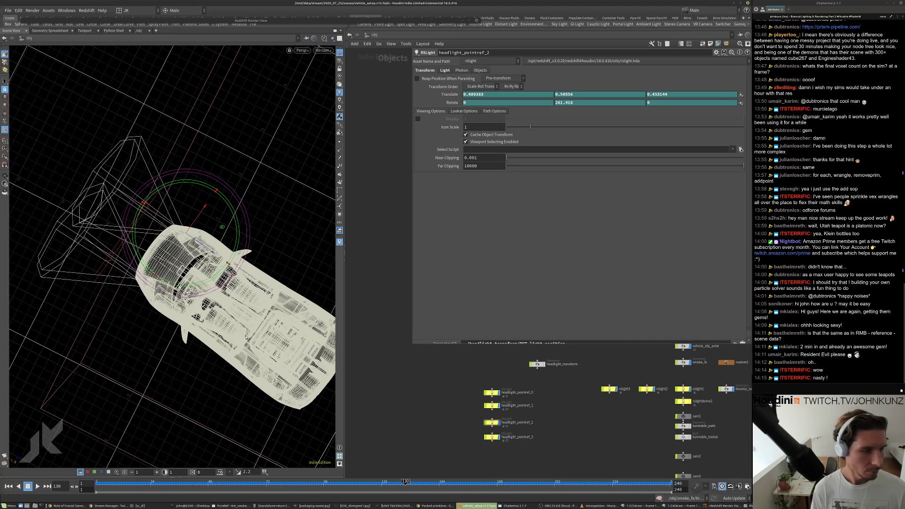
left_click_drag(296, 287, 225, 296, "alt")
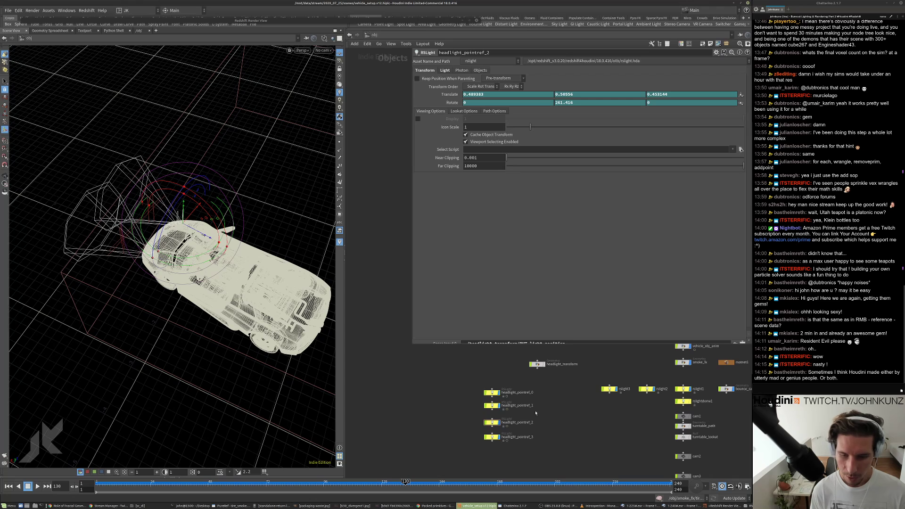
scroll(536, 413, "down", 1)
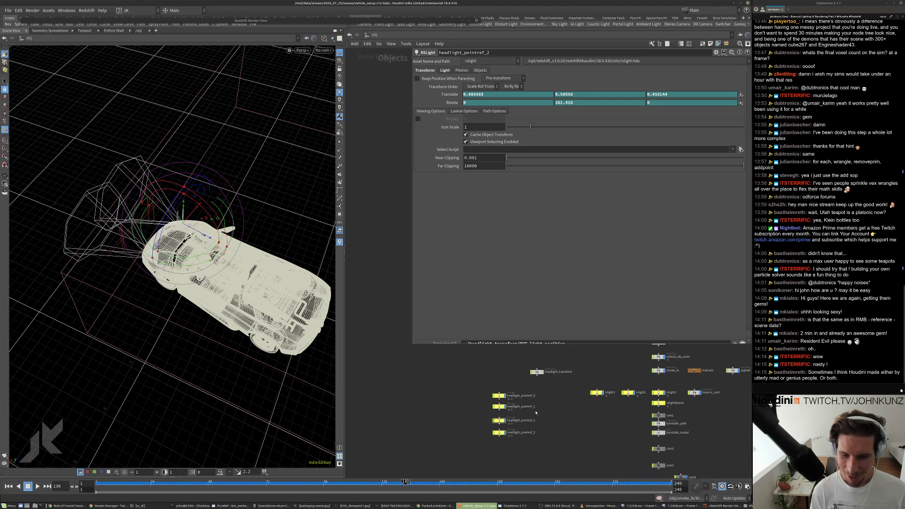
left_click_drag(512, 439, 487, 373)
middle_click_drag(480, 400, 461, 411)
left_click_drag(480, 407, 460, 404)
left_click_drag(518, 382, 461, 380)
left_click(442, 412)
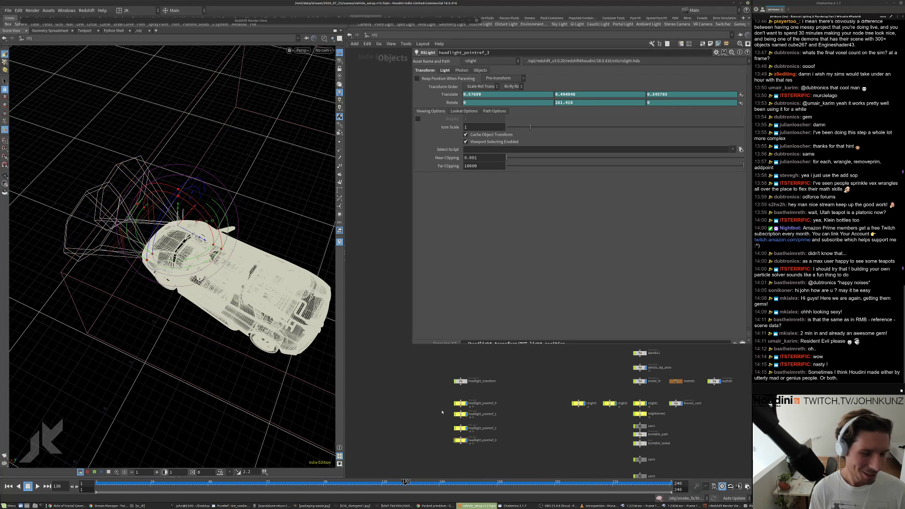
- Enter the headlight_transform network and show all scene objects in the viewport, framing the car's headlight closely
scroll(469, 394, "down", 4)
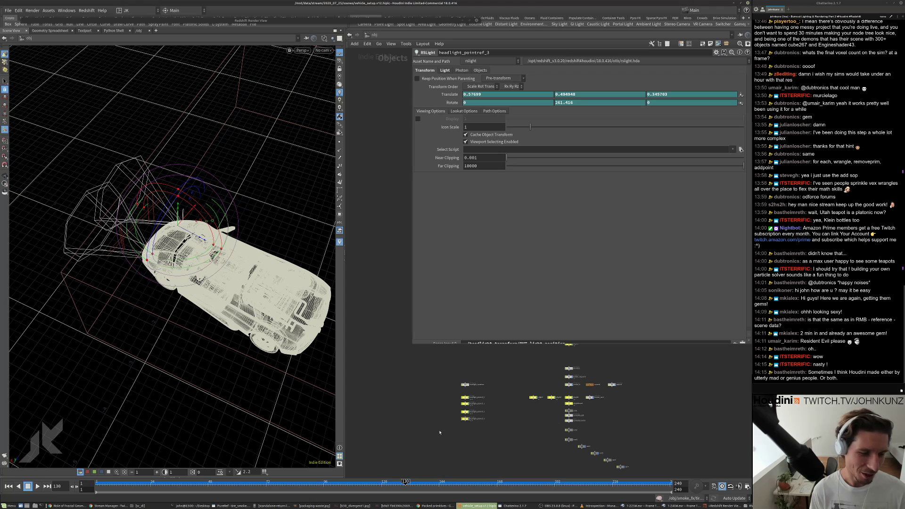
left_click_drag(436, 379, 486, 451)
scroll(483, 392, "up", 4)
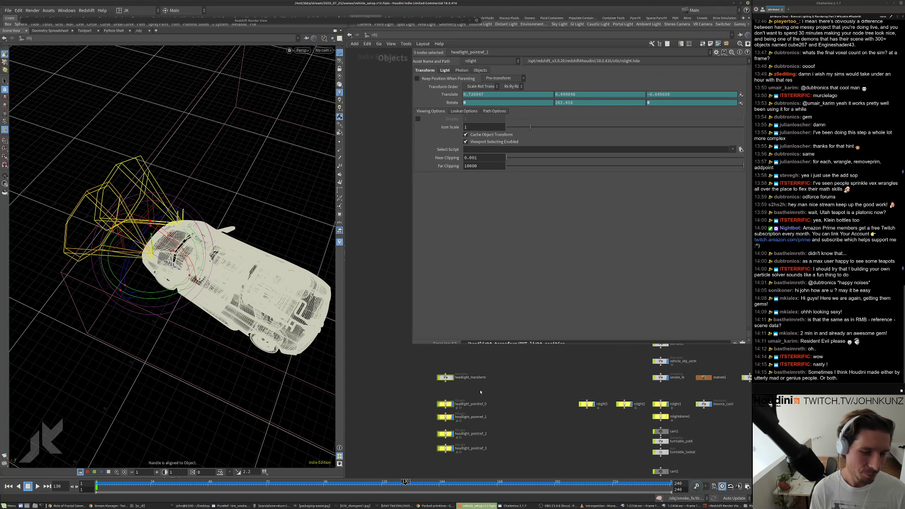
left_click(482, 390)
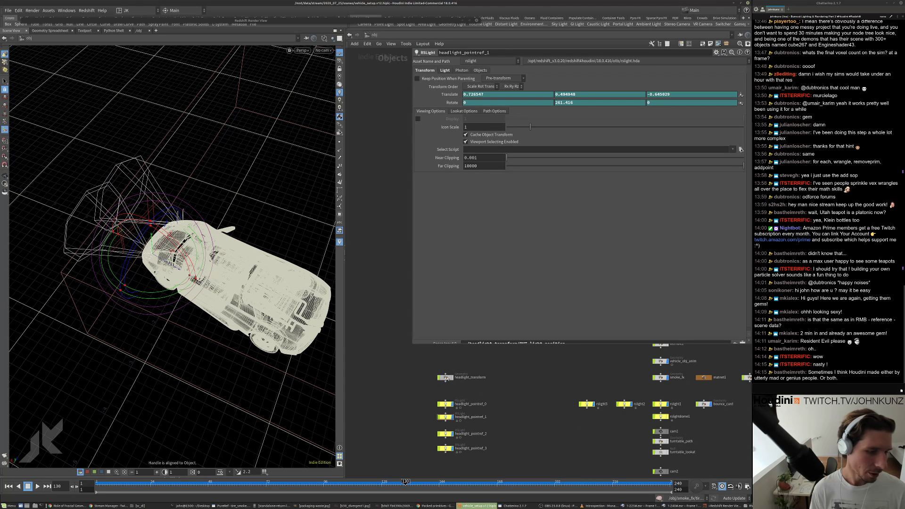
double_click(445, 377)
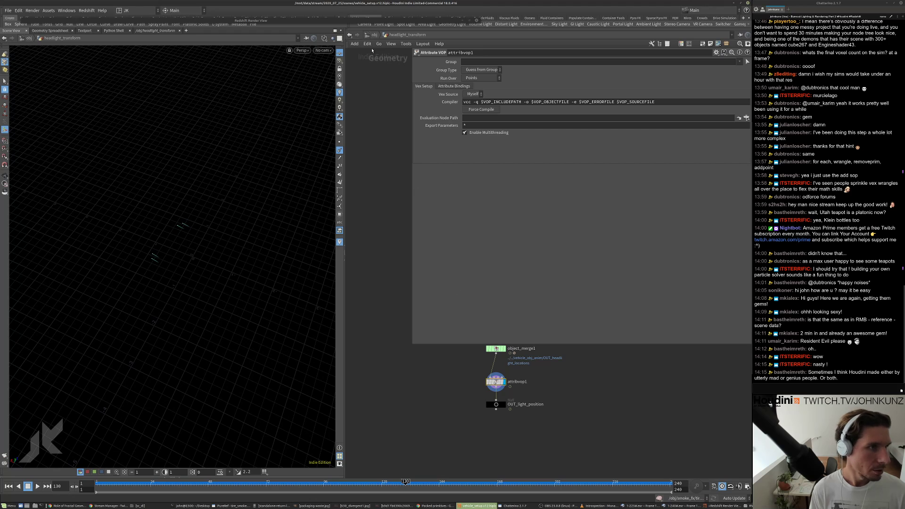
left_click(332, 39)
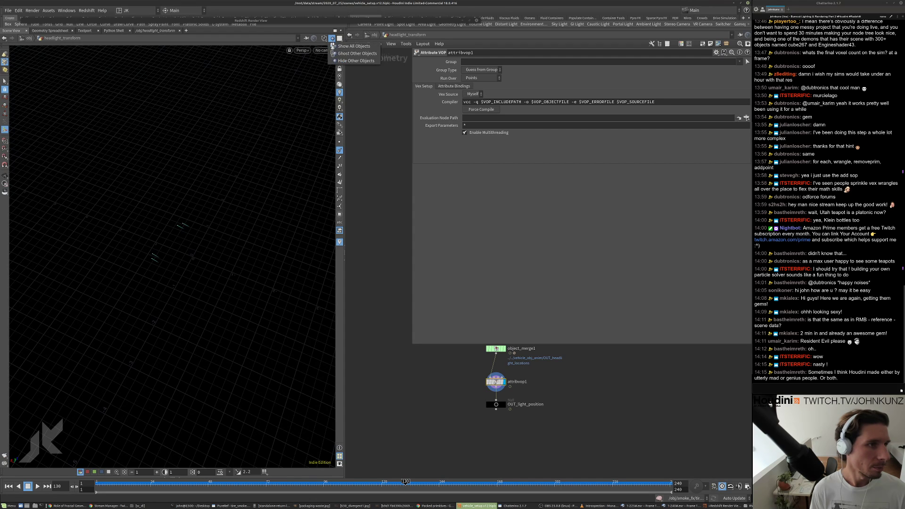
left_click(331, 39)
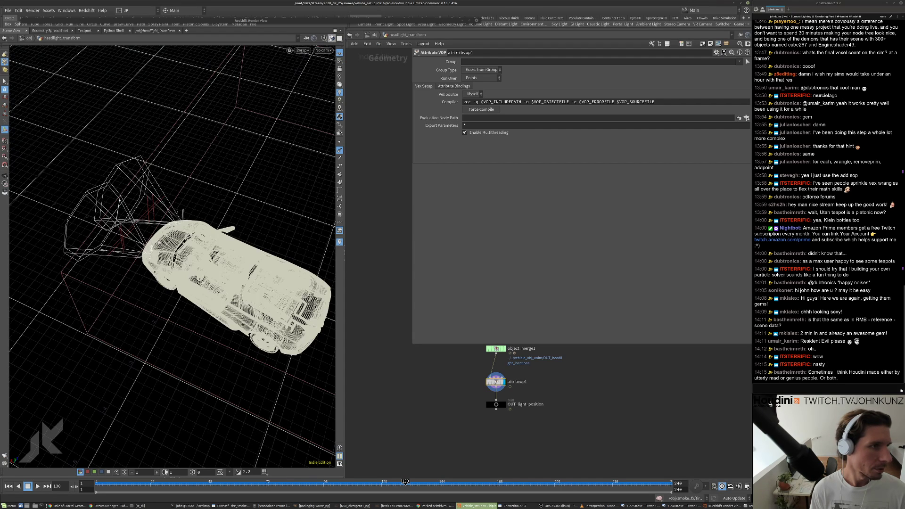
right_click_drag(121, 273, 192, 223, "alt")
left_click_drag(193, 224, 214, 236, "alt")
middle_click_drag(136, 236, 193, 255, "alt")
right_click_drag(141, 274, 226, 221, "alt")
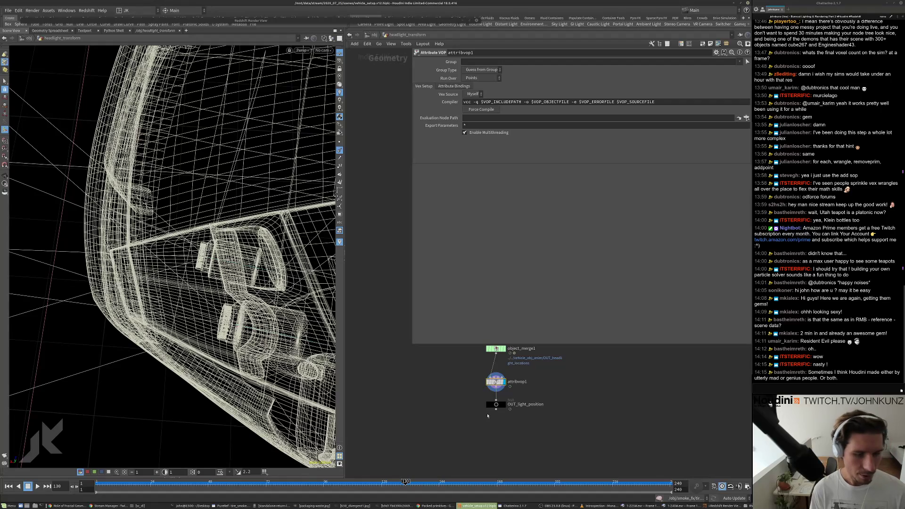
- Insert a Peak node between object_merge1 and attribvop1 with Recompute Point Normals turned off
scroll(488, 415, "up", 3)
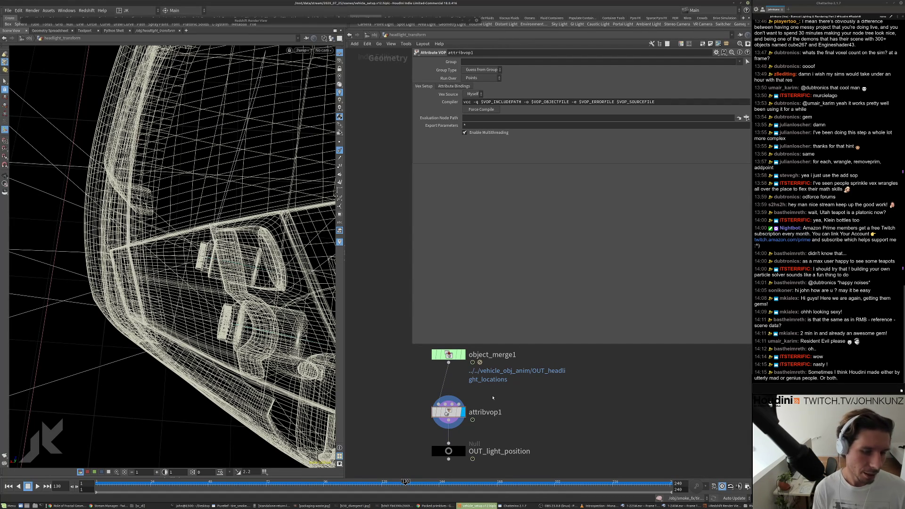
key("Tab")
type("peak")
key("Return")
left_click(494, 396)
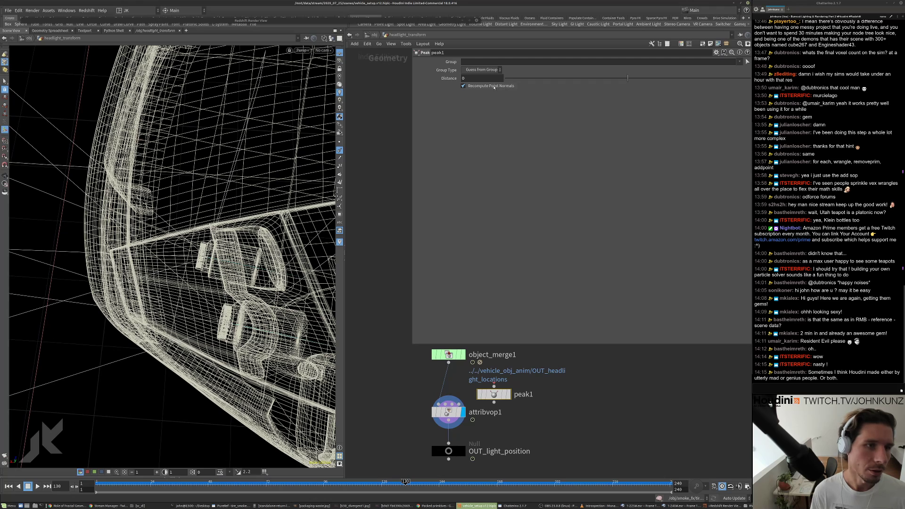
left_click(493, 86)
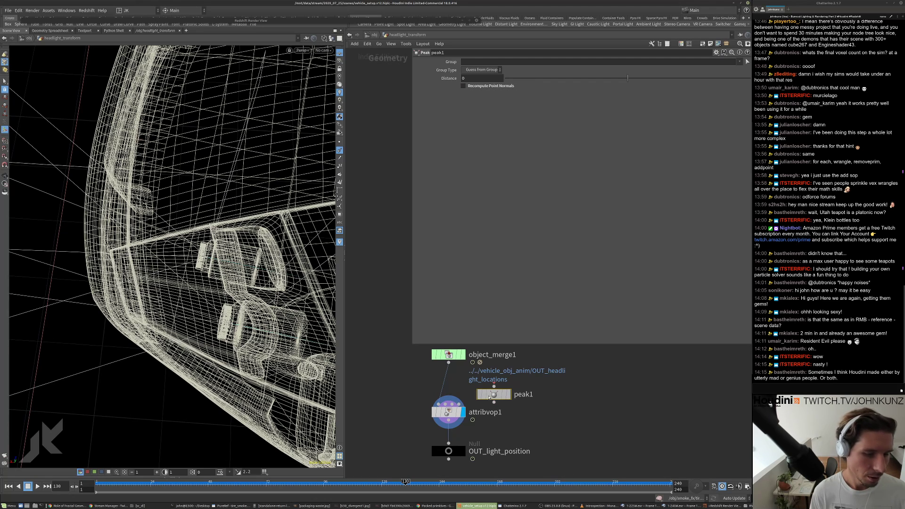
left_click_drag(493, 394, 448, 386)
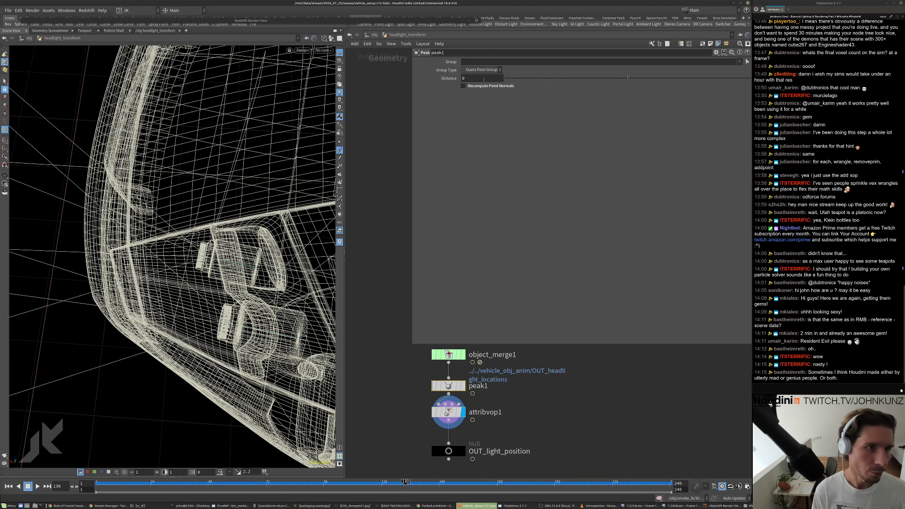
- Set the Peak node's Distance to -0.05
middle_click_drag(482, 78, 344, 112)
double_click(480, 77)
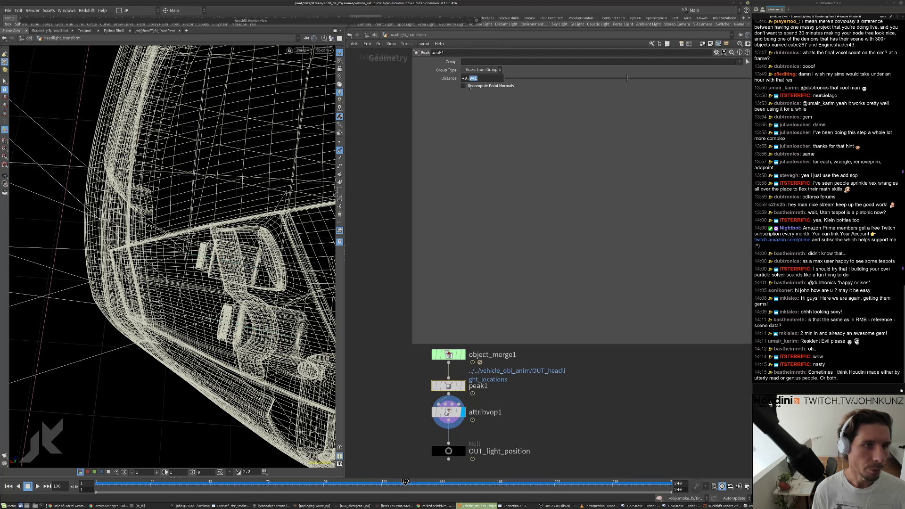
type("-0.05")
key("Return")
- Examine the headlight lights around the car's front, and inspect headlight_pointref_0's Translate and Rotate expressions at object level
left_click_drag(177, 248, 292, 174, "alt")
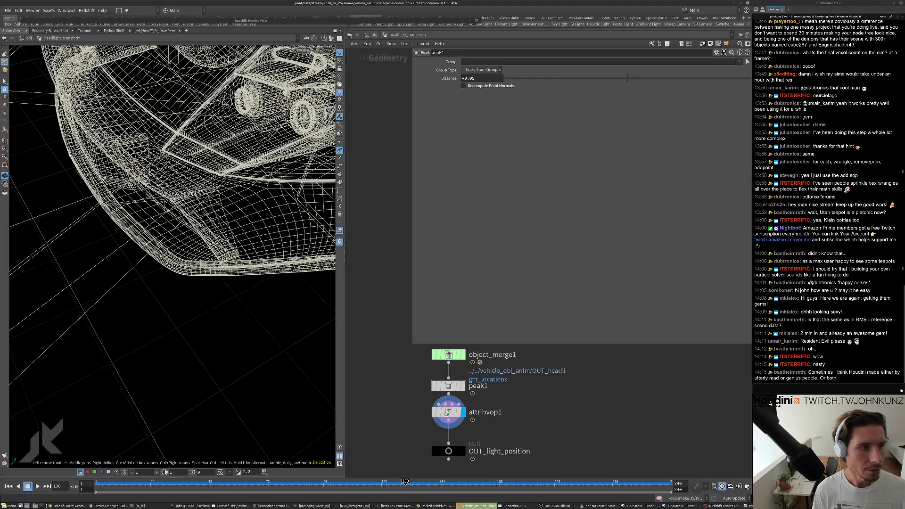
left_click_drag(278, 150, 201, 267)
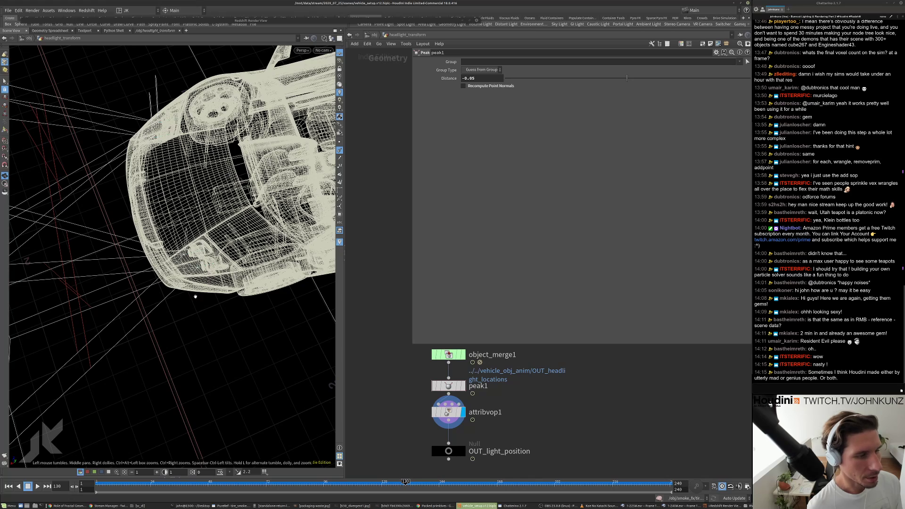
left_click_drag(195, 296, 191, 254)
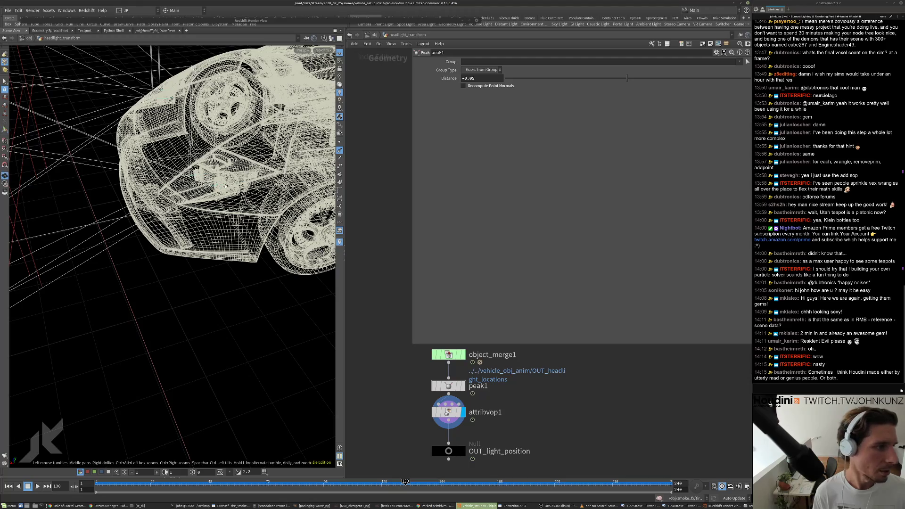
right_click_drag(232, 216, 158, 227, "alt")
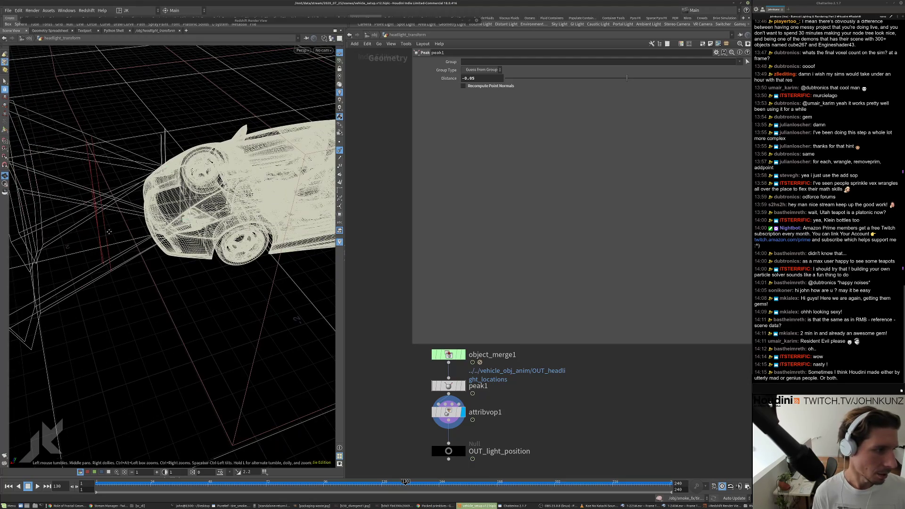
left_click_drag(109, 232, 211, 181, "alt")
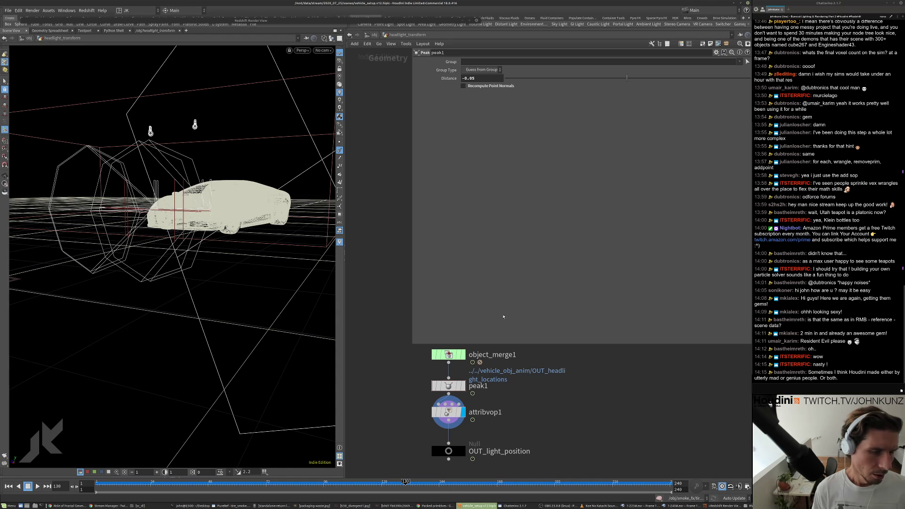
left_click(373, 34)
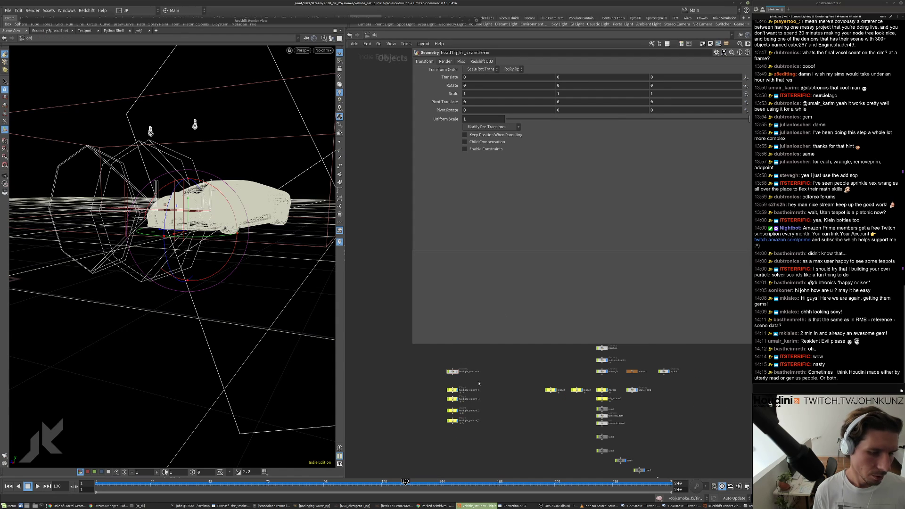
scroll(484, 417, "up", 3)
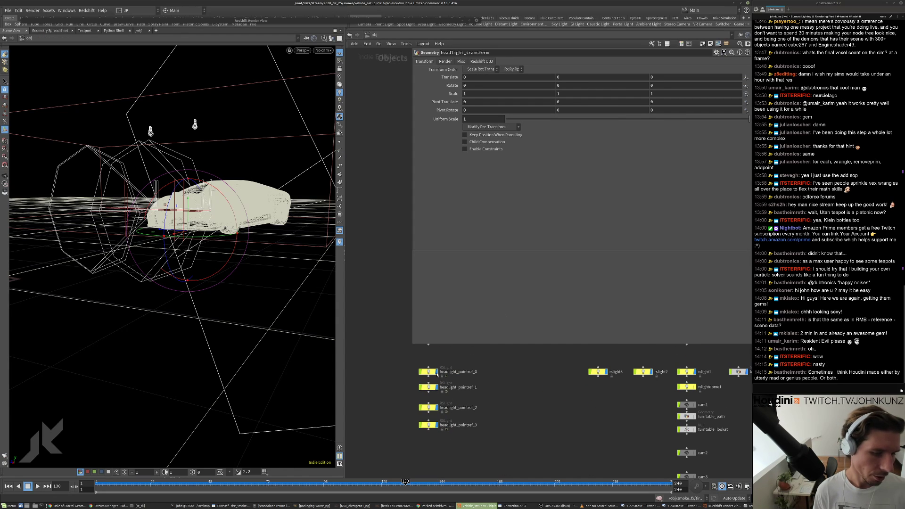
scroll(436, 405, "up", 3)
scroll(435, 405, "up", 2)
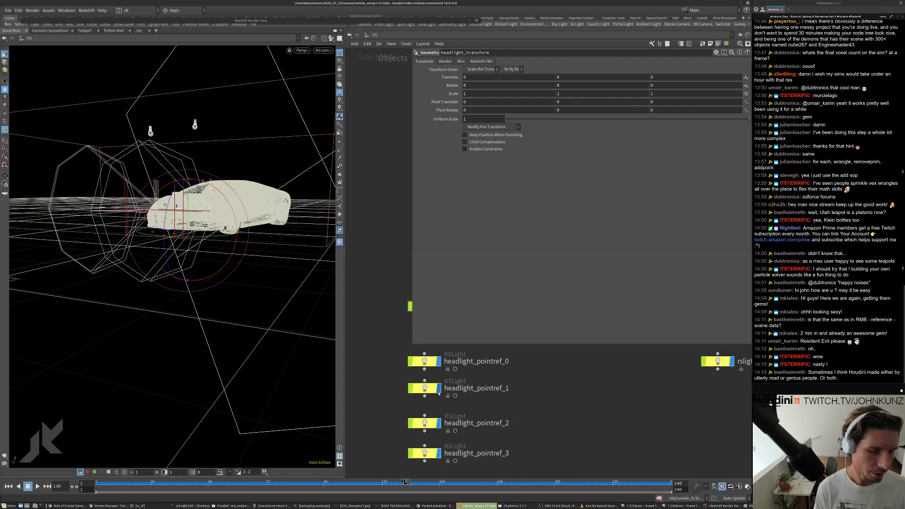
left_click(425, 365)
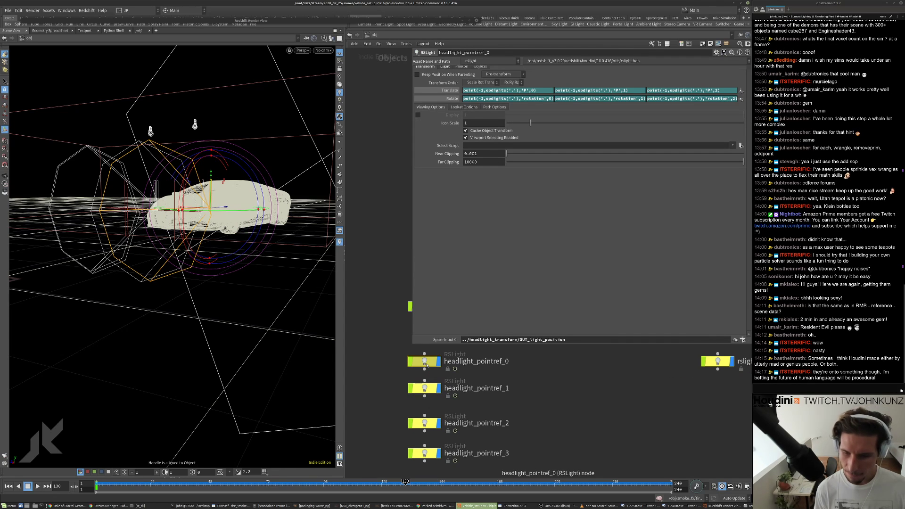
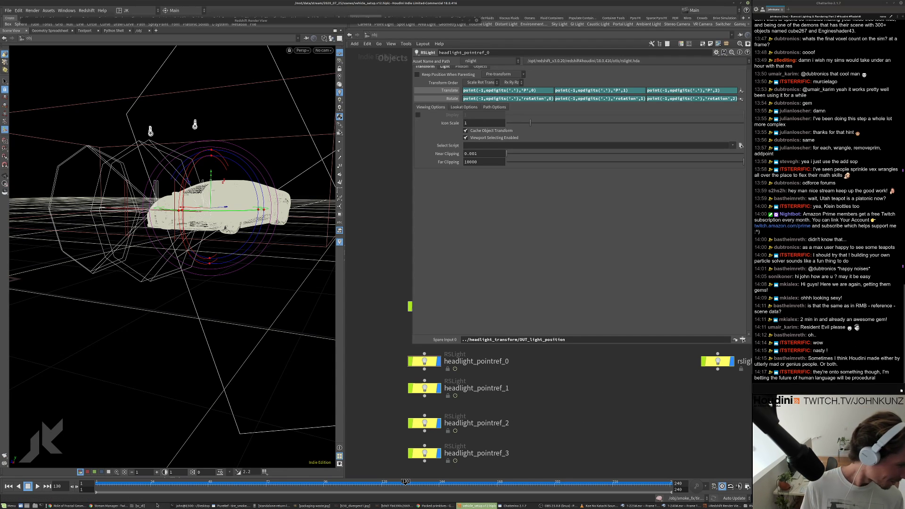
- Switch to the terminal, launch a second Houdini session with the houdinifx command, and set its window aside
left_click(189, 505)
key("Return")
key("Return")
type("sudo chmod -R 777 /mnt/data/")
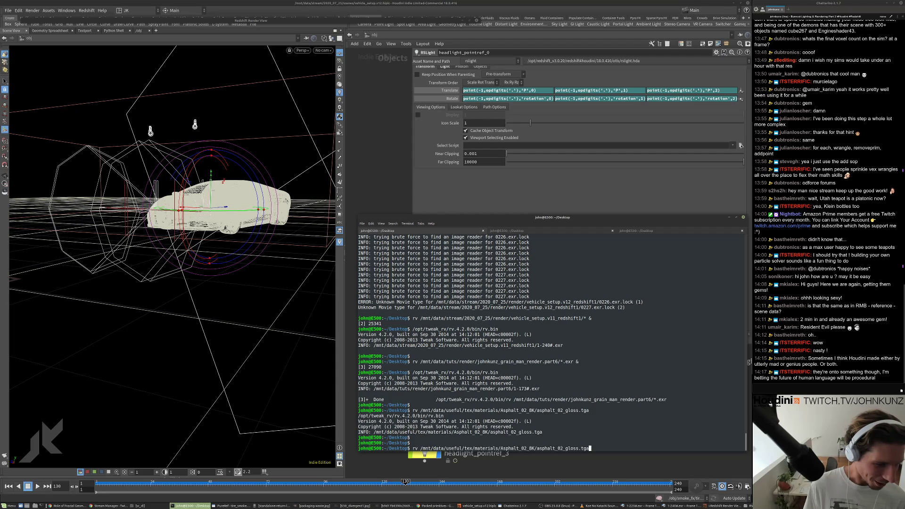
key("Up")
key("Return")
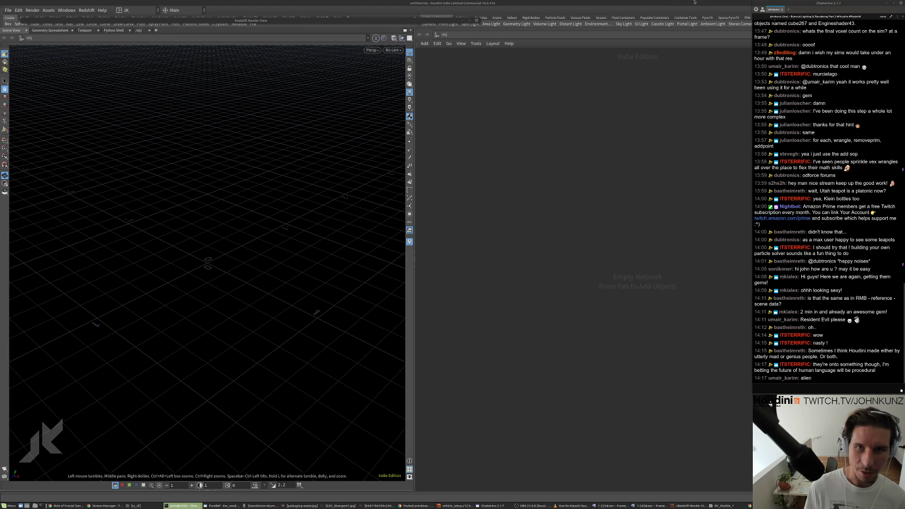
left_click_drag(694, 2, 700, 49)
left_click(724, 46)
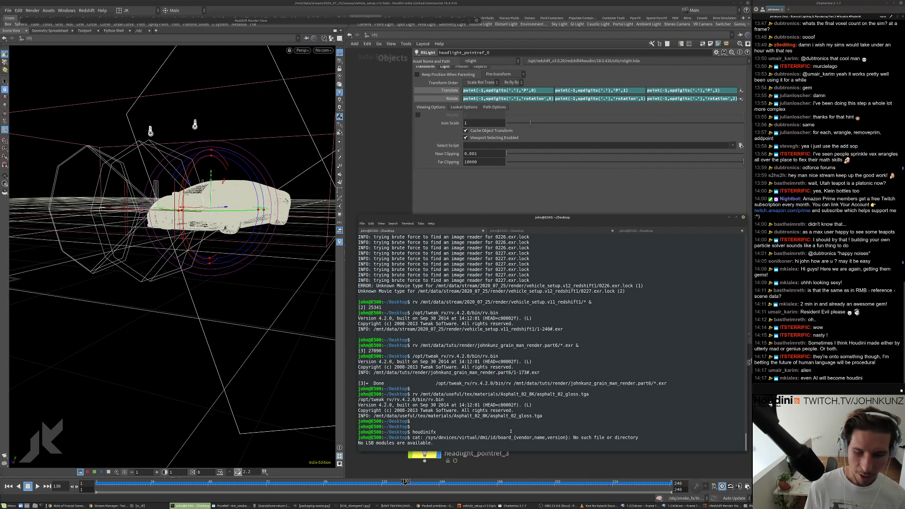
- Switch to Chrome, search Google Images for cybersyn, and open the "Project Cybersyn: Chile 2.0 in 1973" diagram
left_click(431, 505)
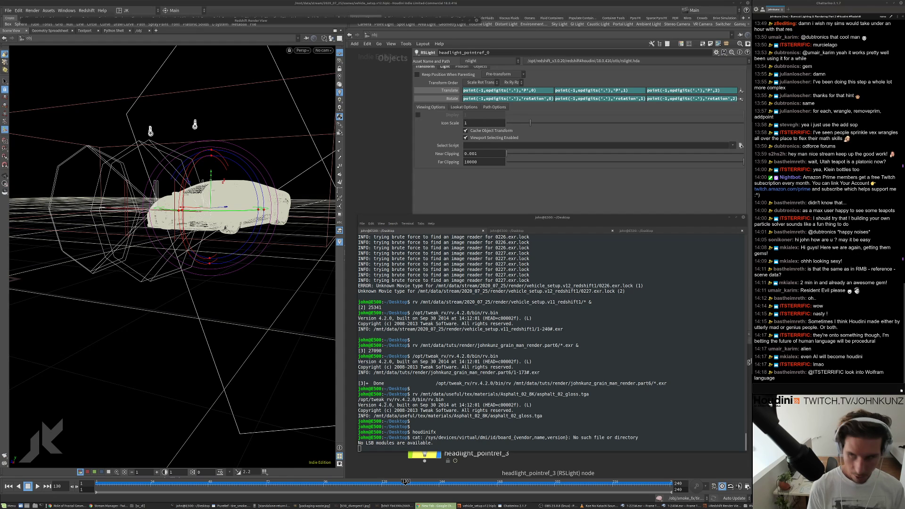
left_click(433, 505)
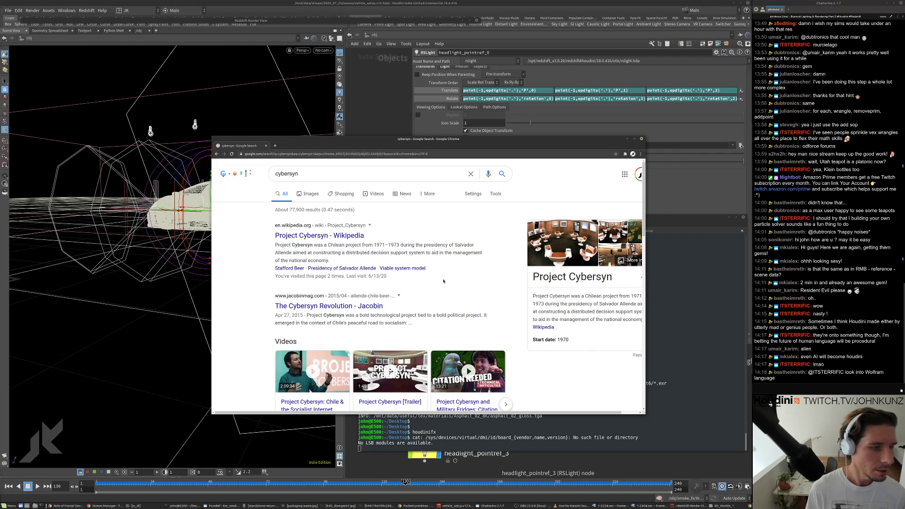
left_click(310, 194)
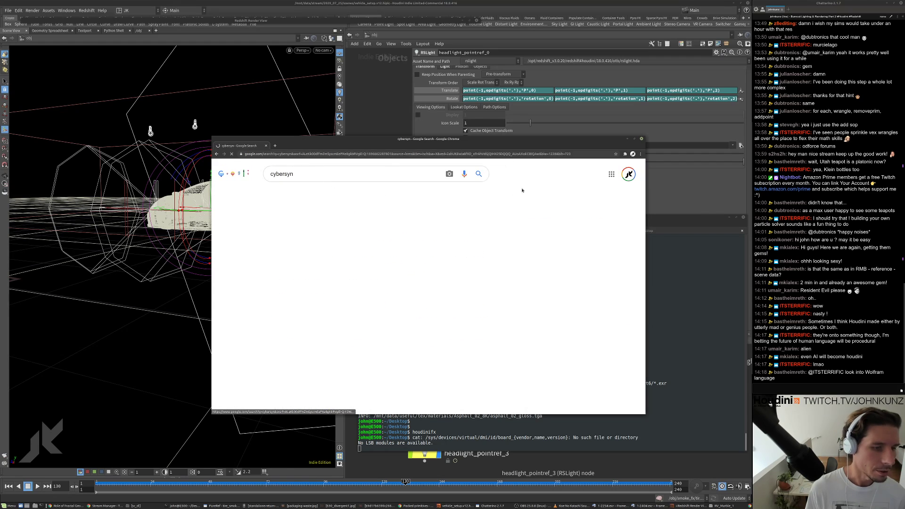
scroll(473, 264, "down", 2)
scroll(473, 264, "down", 5)
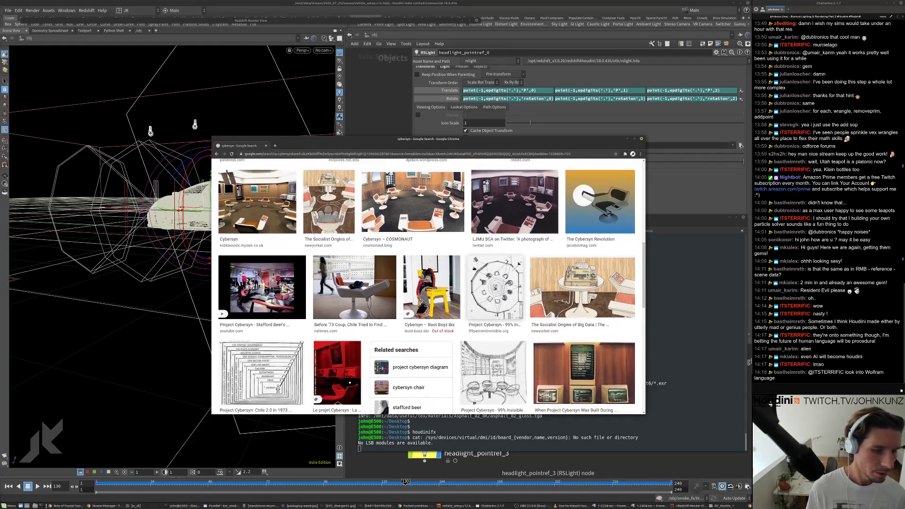
left_click(262, 226)
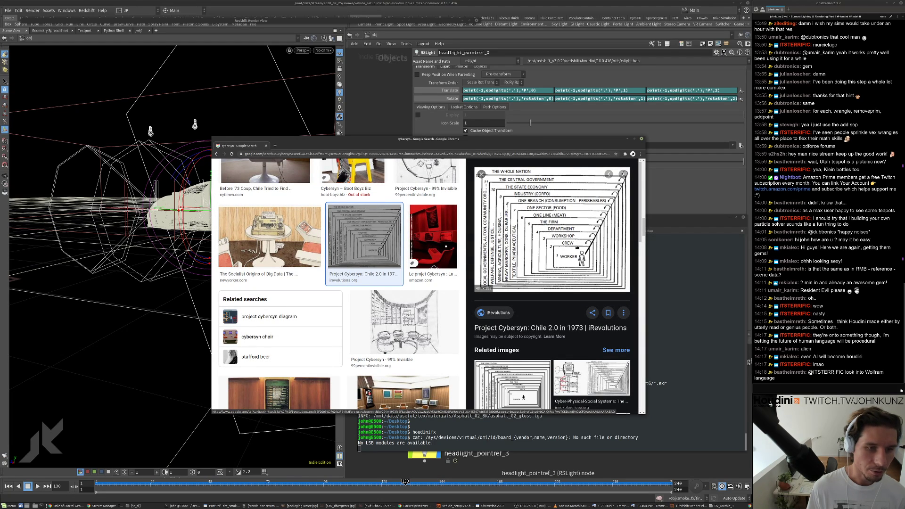
- Browse the related cybernetics diagrams, from Cyber-Physical-Social Systems to "Complexity management in practice: A Viable System Model"
left_click(591, 376)
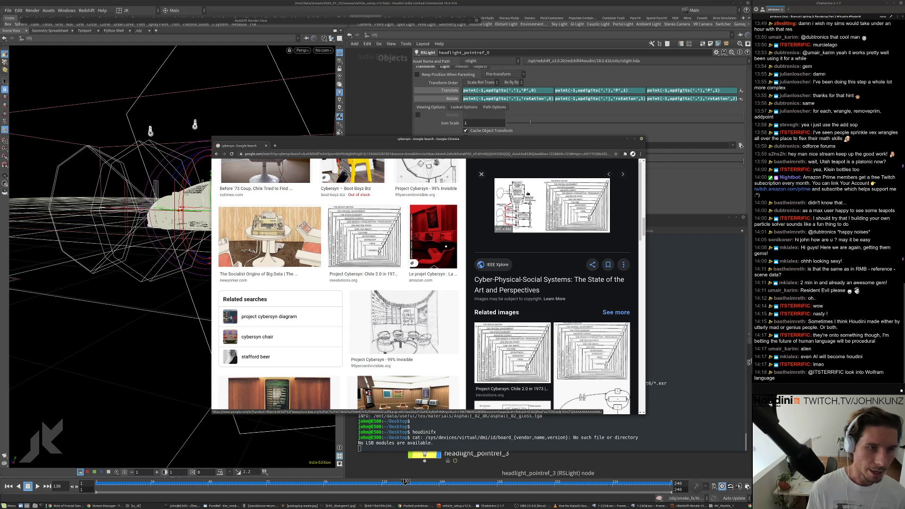
scroll(565, 339, "down", 3)
left_click(533, 303)
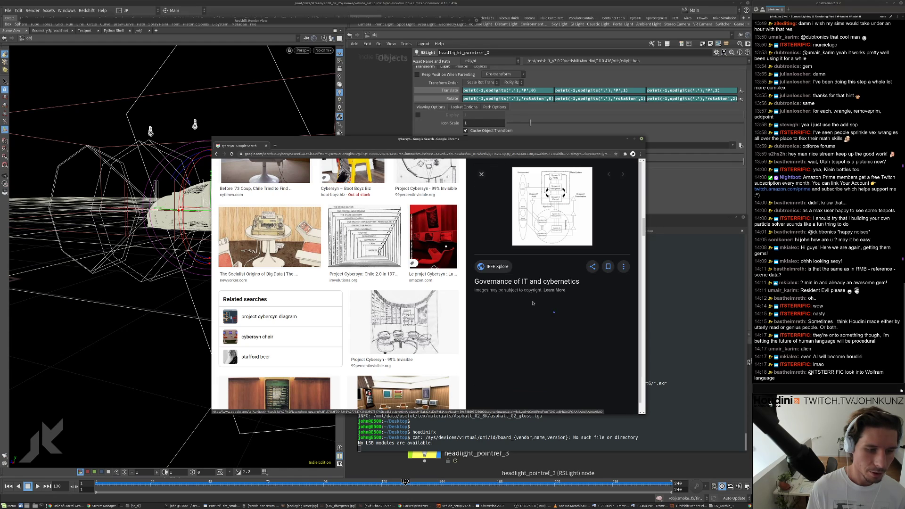
left_click(585, 353)
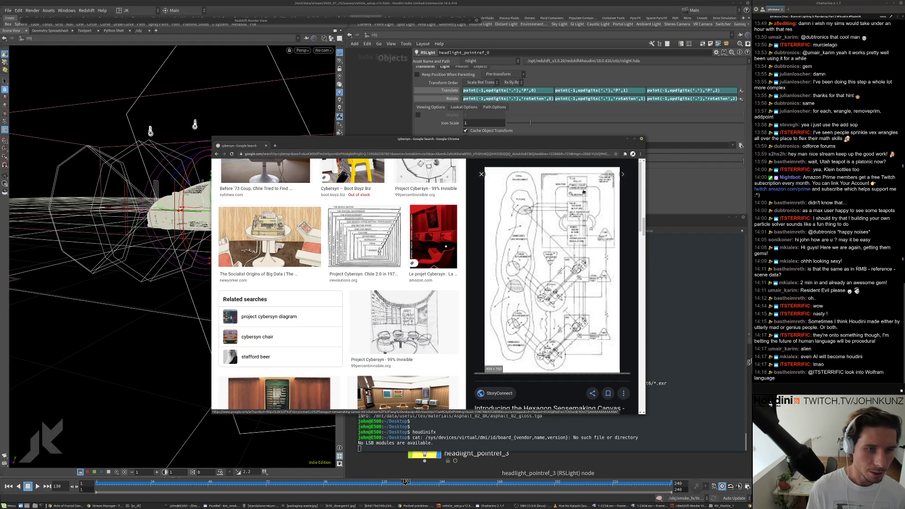
scroll(534, 315, "down", 8)
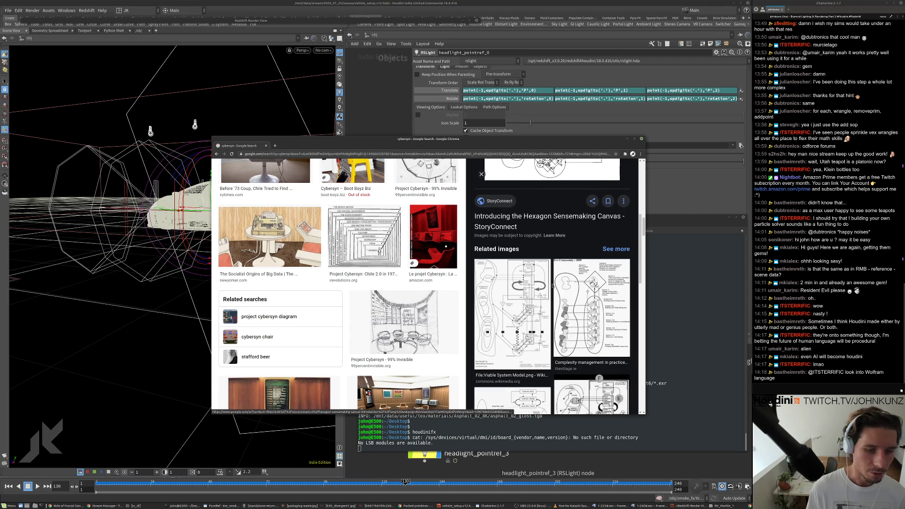
left_click(565, 283)
scroll(573, 297, "down", 2)
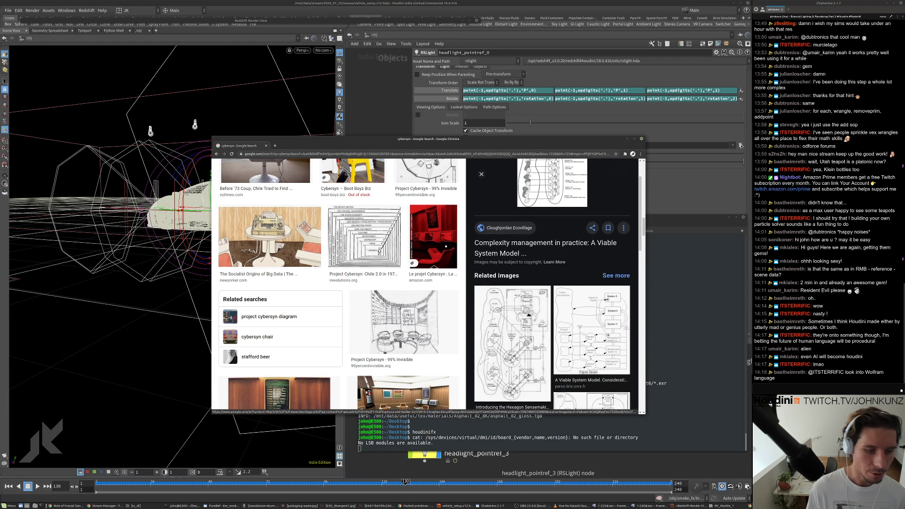
- Open "Introducing the Hexagon Sensemaking Canvas", and browse related Viable System Model diagrams on to the nickgreen VSM image
left_click(524, 322)
scroll(575, 235, "down", 6)
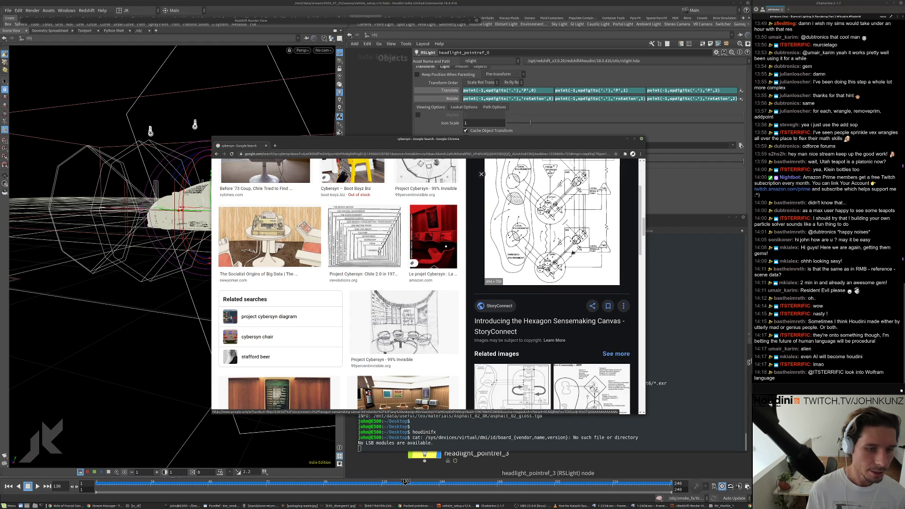
scroll(575, 245, "down", 5)
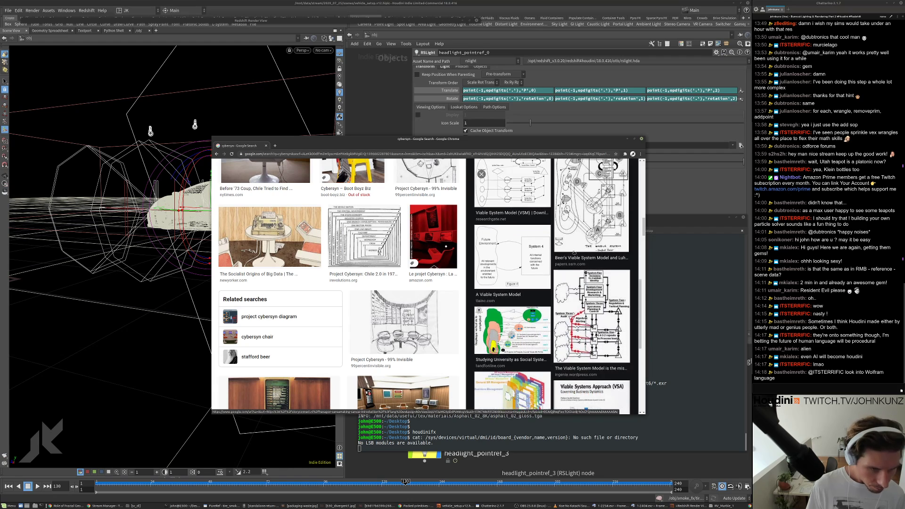
left_click(580, 317)
left_click(592, 377)
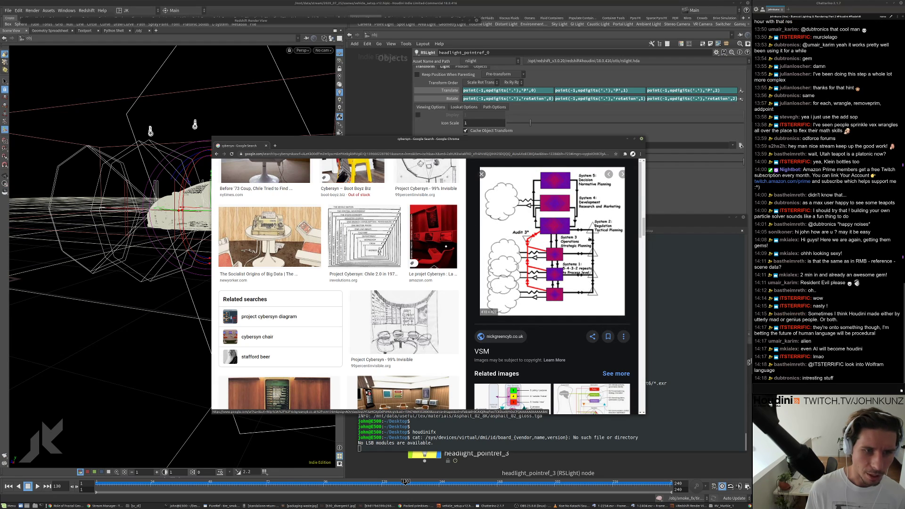
scroll(556, 288, "down", 4)
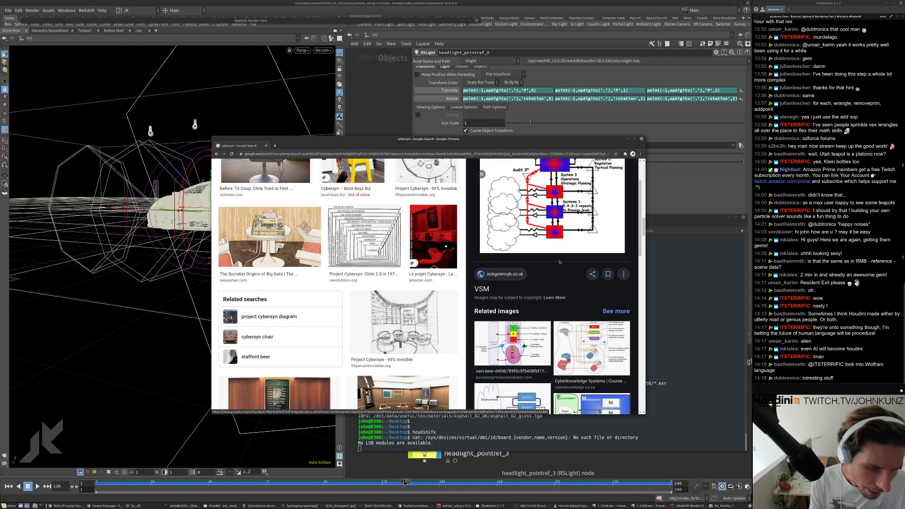
scroll(547, 274, "down", 1)
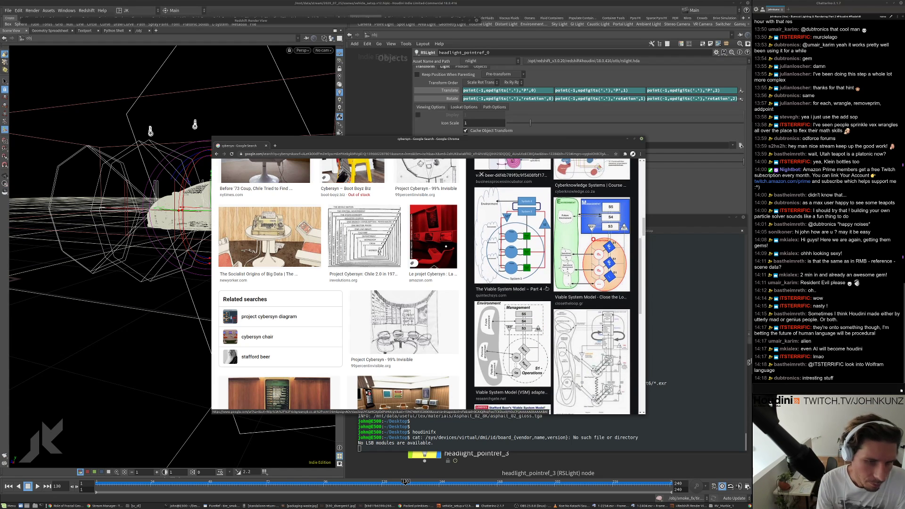
- Move the browser window aside and search Google Images for agile workflow
left_click_drag(488, 139, 569, 116)
left_click(569, 133)
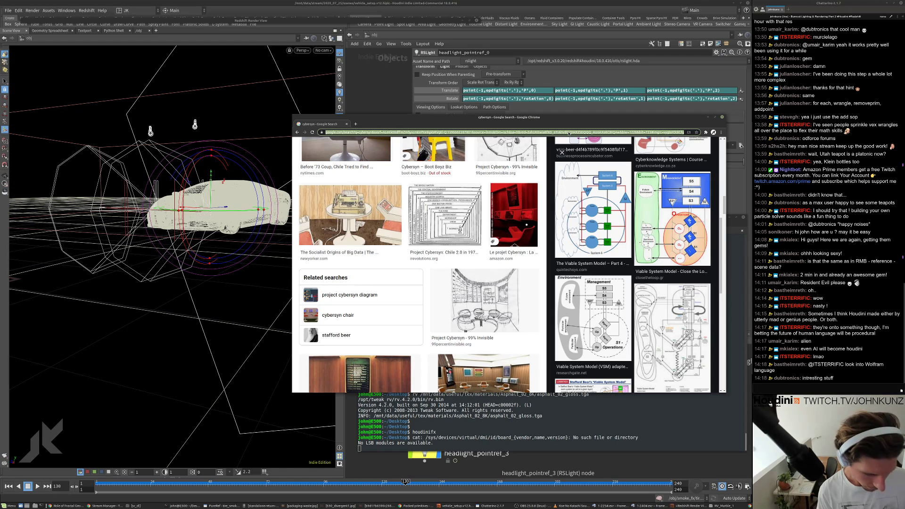
type("agile work")
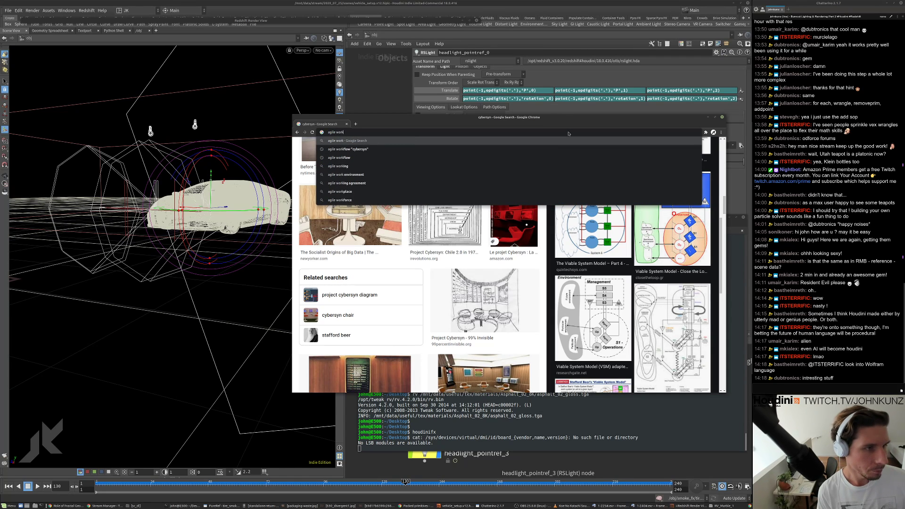
key("Down")
key("Down")
key("Return")
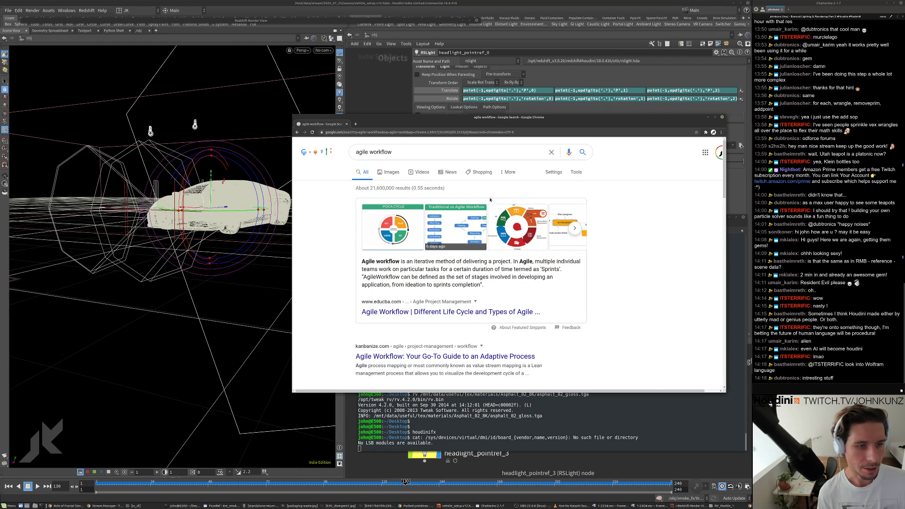
left_click(389, 172)
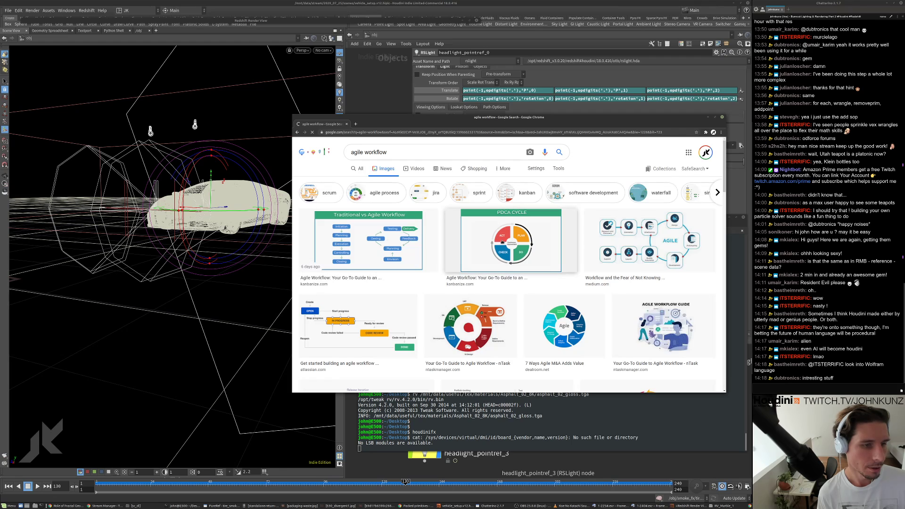
- Open the "Agile process work item types & workflow - Azure Boards" diagram and look through its related images
scroll(632, 233, "down", 2)
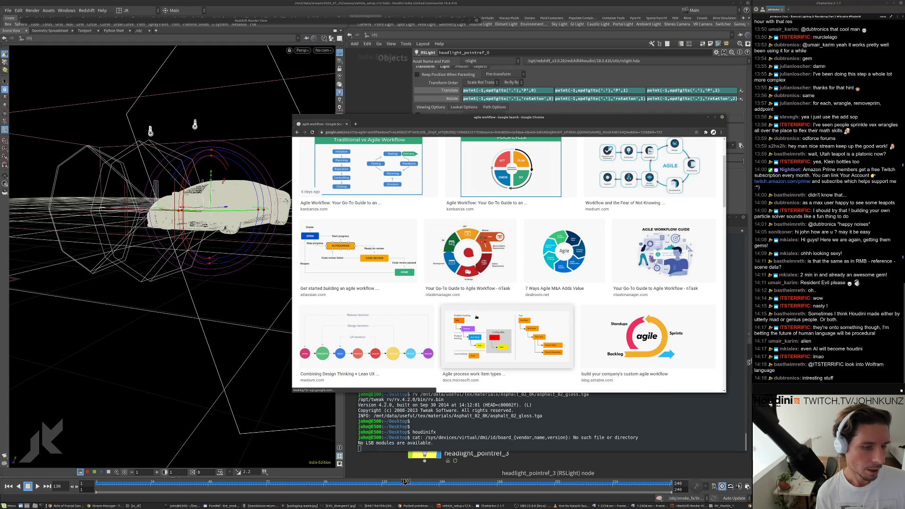
left_click(477, 317)
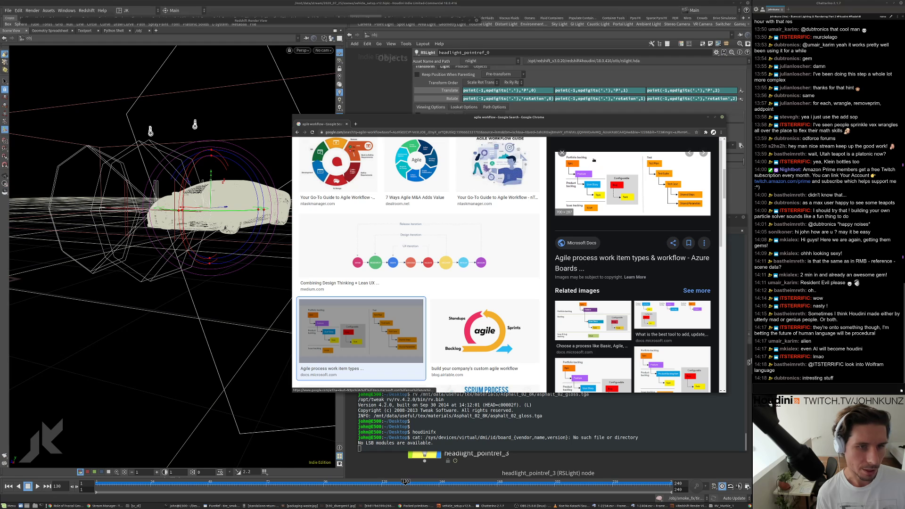
scroll(578, 270, "down", 2)
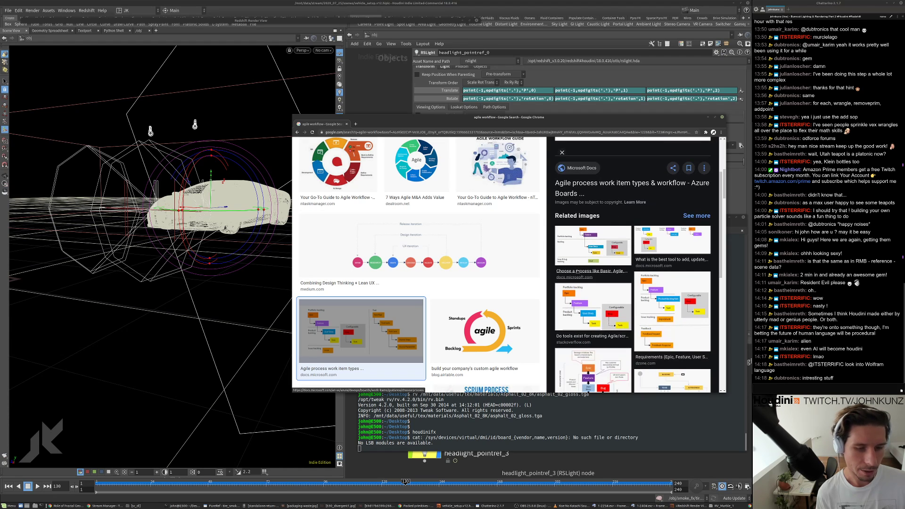
scroll(576, 271, "down", 2)
scroll(420, 264, "down", 4)
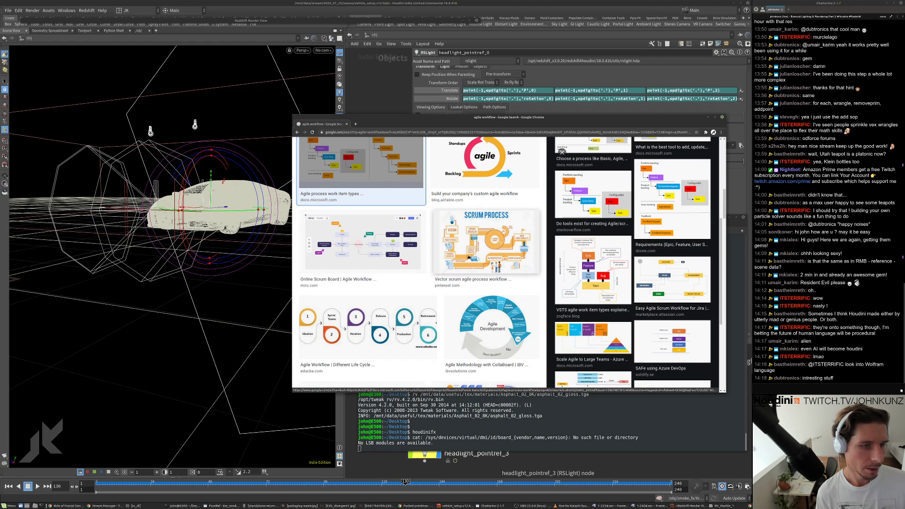
- View the "Vector scrum agile process workflow" image, and open the related "Scrum process work items types & workflow" diagram
left_click(468, 242)
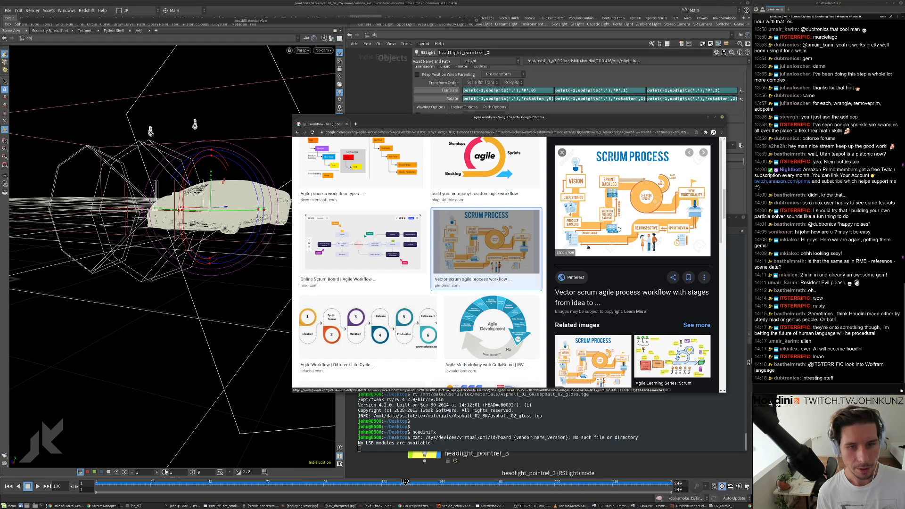
scroll(600, 239, "down", 1)
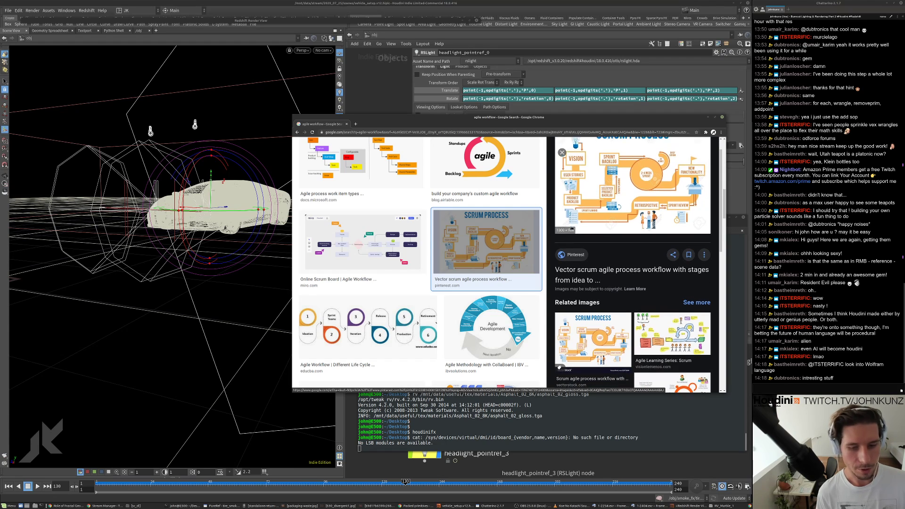
scroll(599, 239, "down", 3)
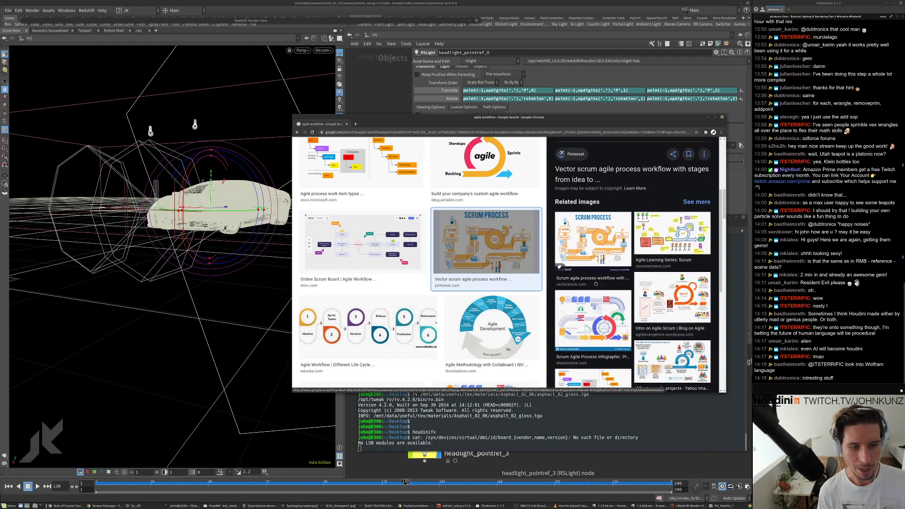
scroll(583, 299, "down", 1)
left_click(593, 323)
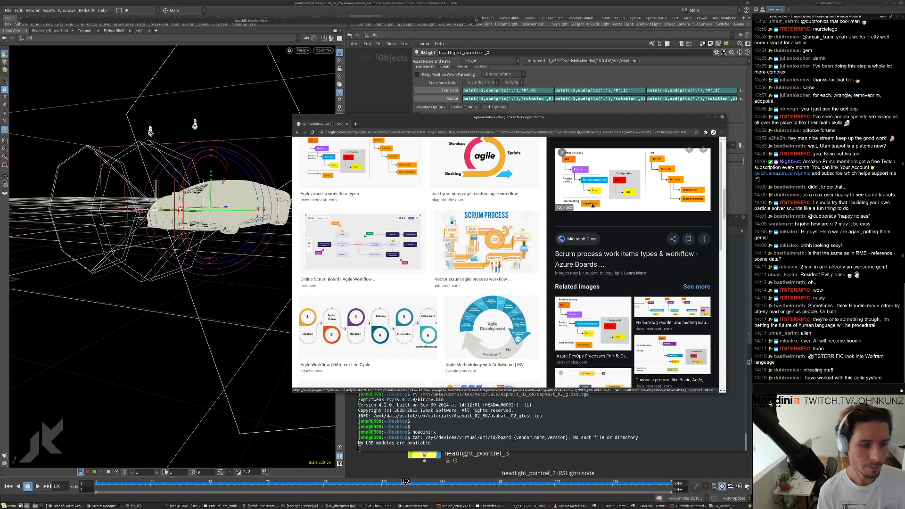
- Examine the Azure Boards scrum diagram and its related images, and open Miro's "Online Scrum Board | Agile Workflow Tool" image
scroll(591, 188, "down", 5)
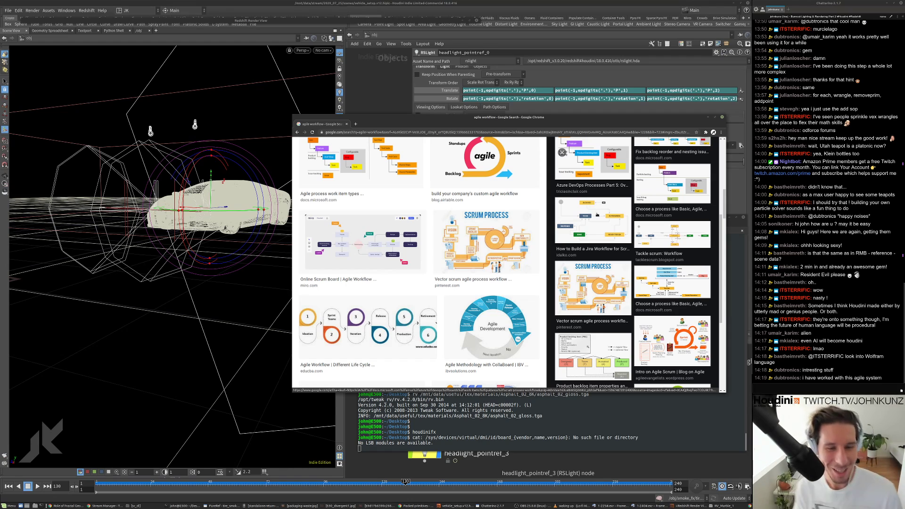
scroll(597, 215, "up", 5)
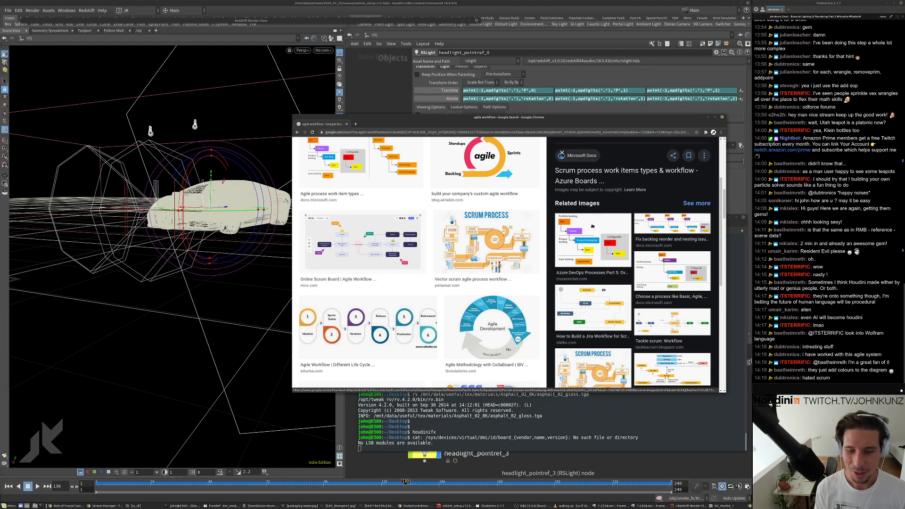
scroll(592, 226, "up", 1)
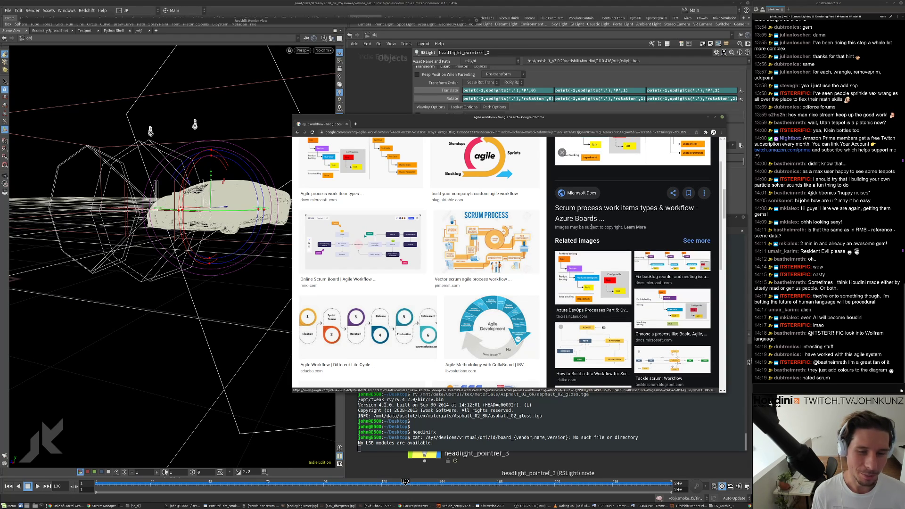
scroll(591, 216, "up", 2)
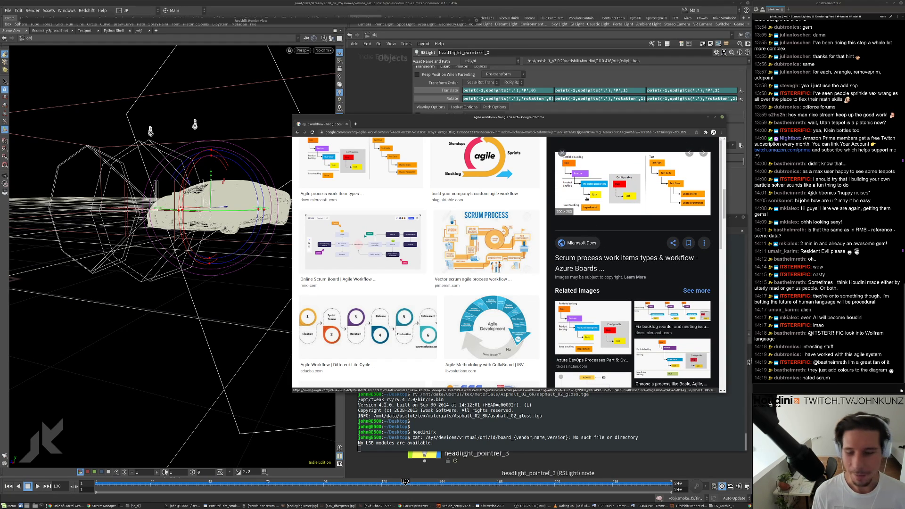
scroll(586, 198, "down", 1)
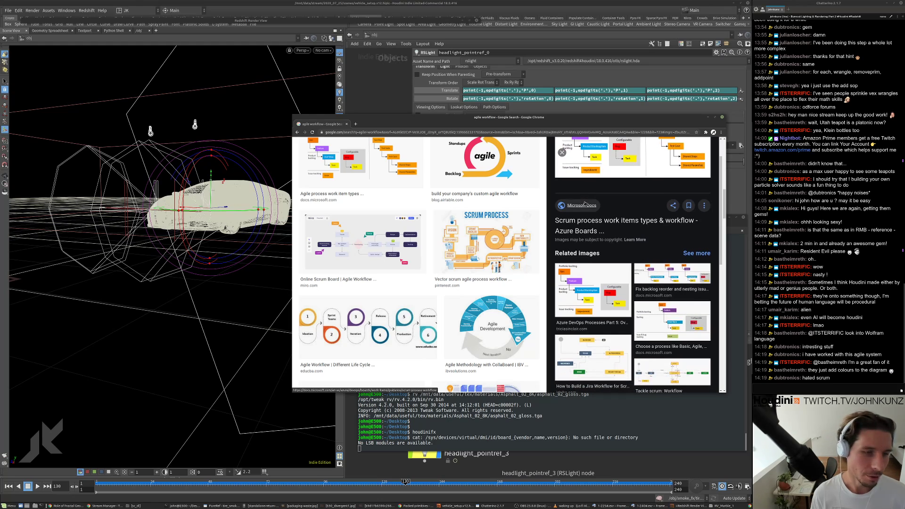
scroll(584, 203, "up", 1)
scroll(471, 208, "up", 1)
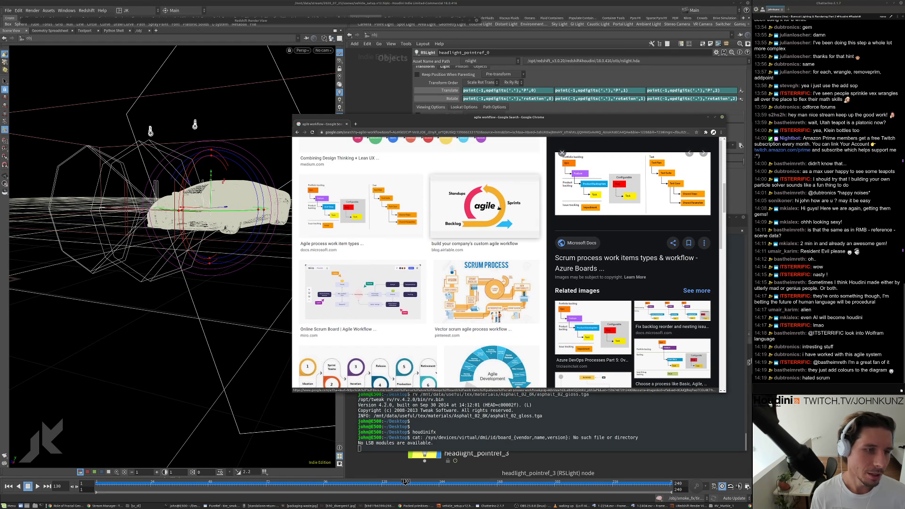
left_click(384, 294)
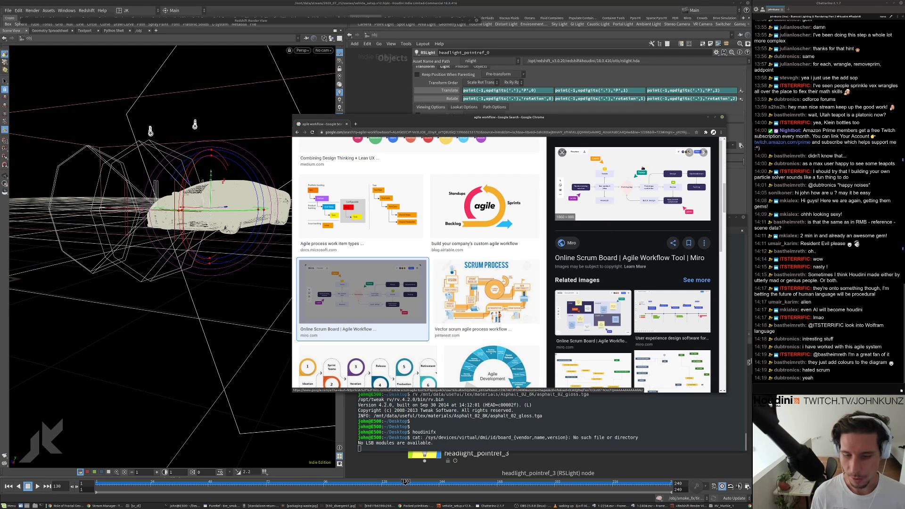
- Put the browser away, switch back to Houdini, and bring the four headlight_pointref lights into view in the object network
left_click(715, 117)
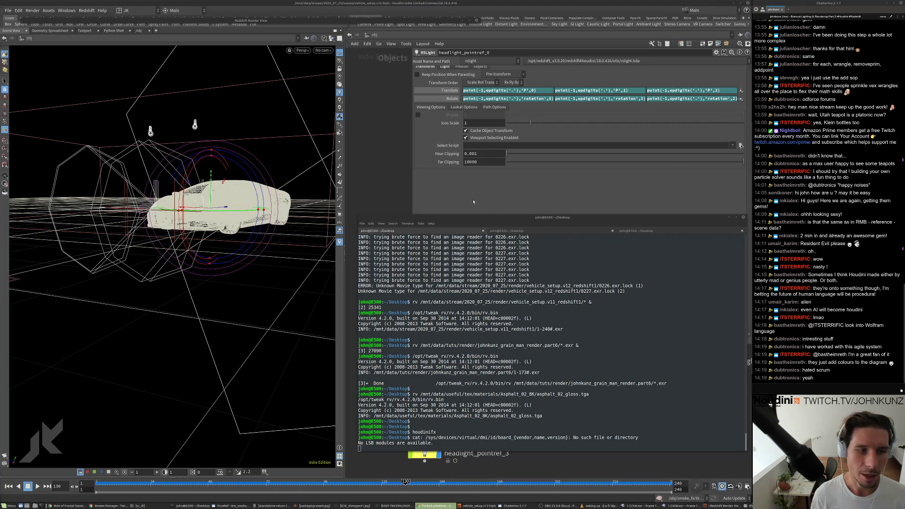
left_click(407, 190)
scroll(530, 350, "down", 2)
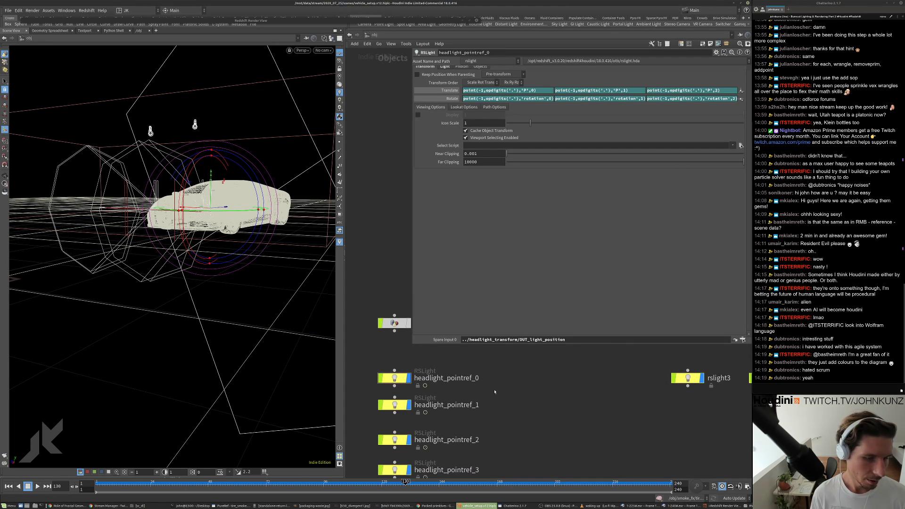
middle_click_drag(424, 363, 403, 354)
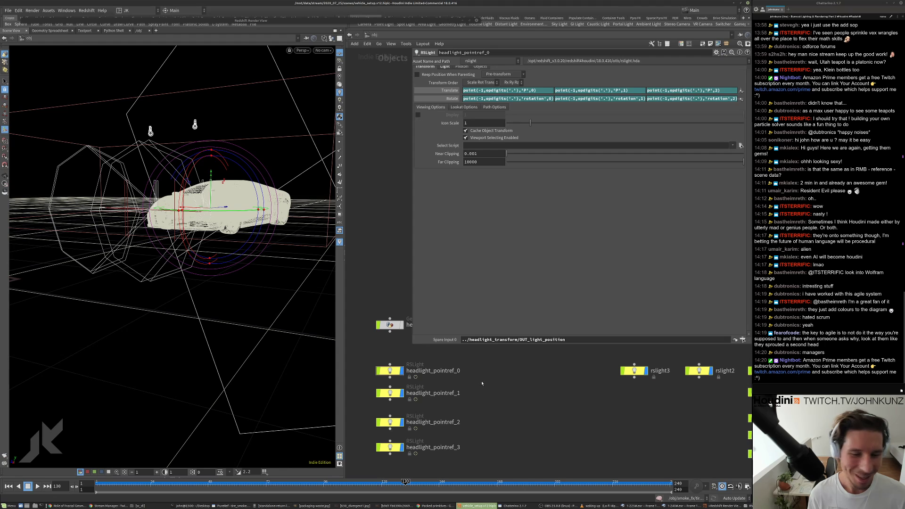
scroll(481, 383, "down", 2)
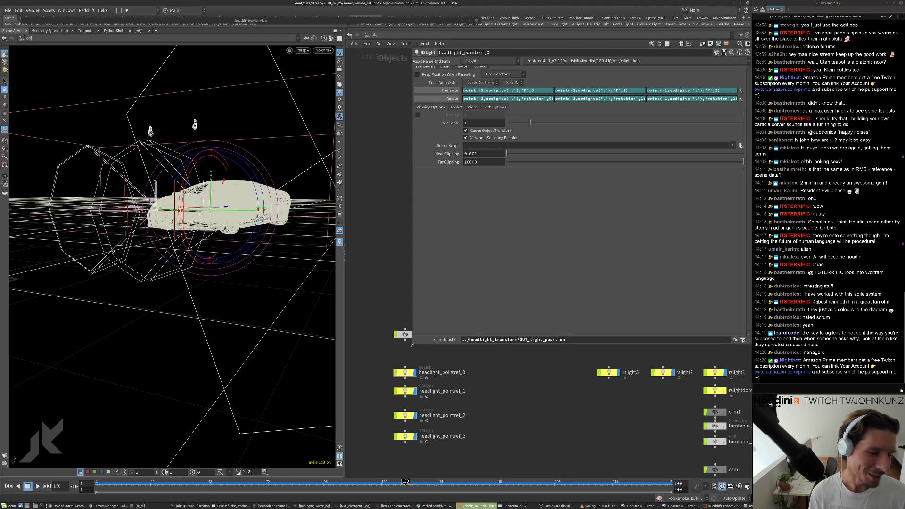
- Shrink the headlight_pointref_0 parameter overlay to uncover the headlight_transform and headlight_pointref nodes in the network
left_click_drag(412, 345, 432, 348)
middle_click_drag(414, 351, 396, 329)
scroll(396, 330, "down", 1)
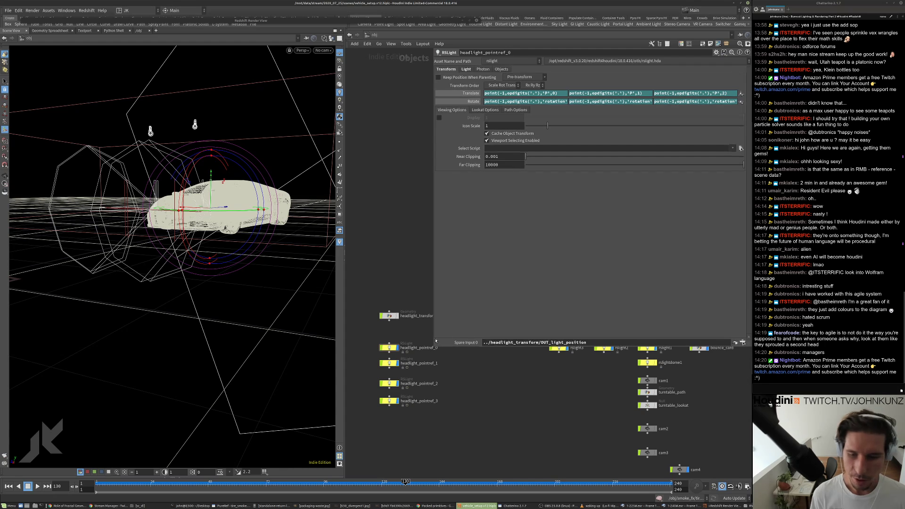
left_click_drag(434, 347, 436, 338)
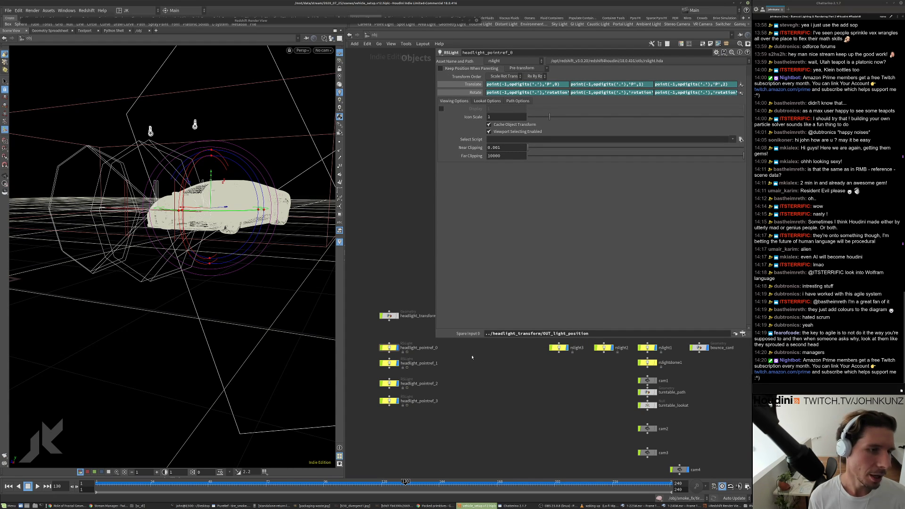
middle_click_drag(420, 299, 417, 274)
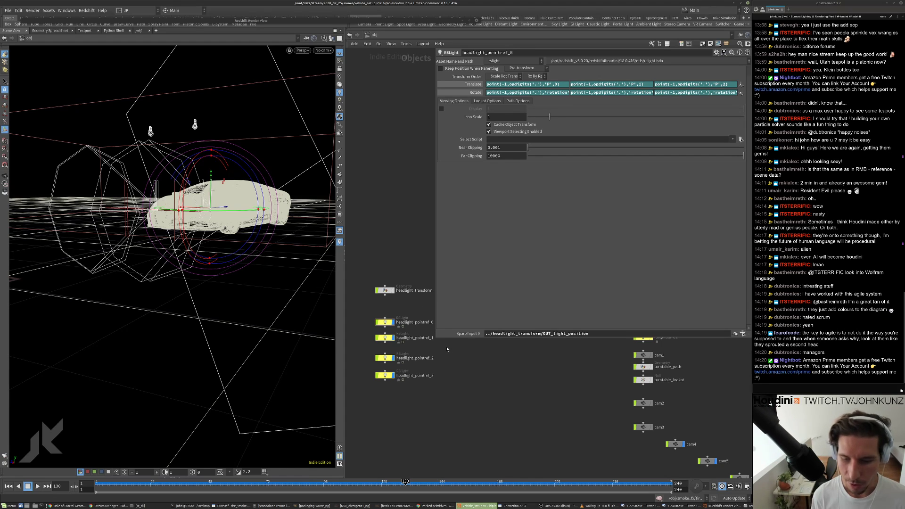
scroll(444, 347, "up", 1)
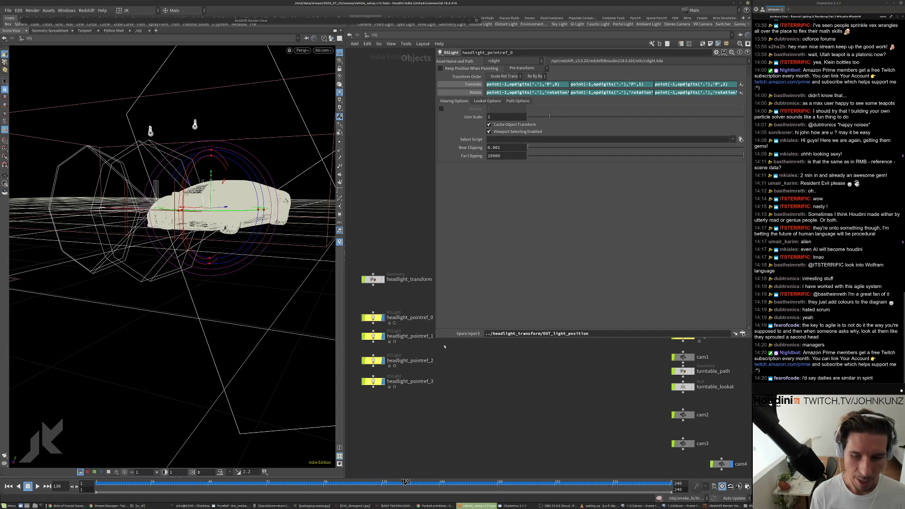
middle_click_drag(441, 359, 429, 347)
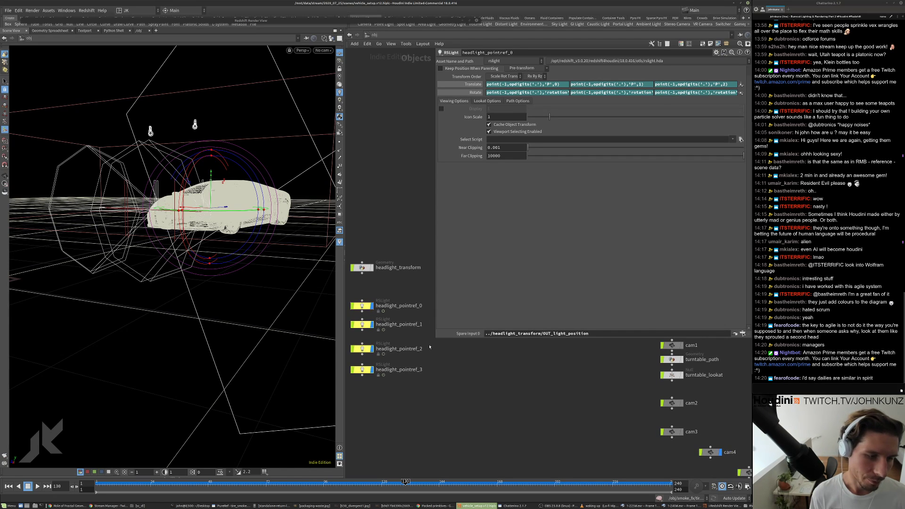
left_click_drag(434, 337, 433, 329)
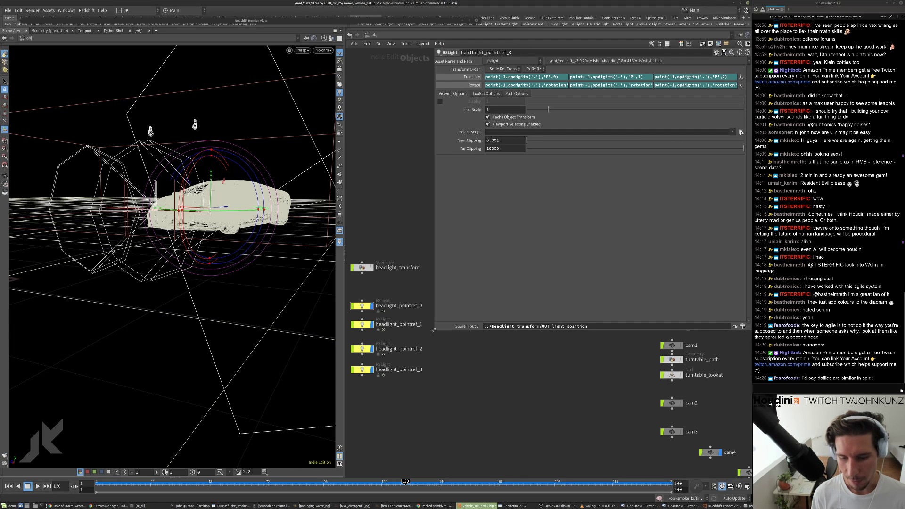
scroll(434, 333, "down", 2)
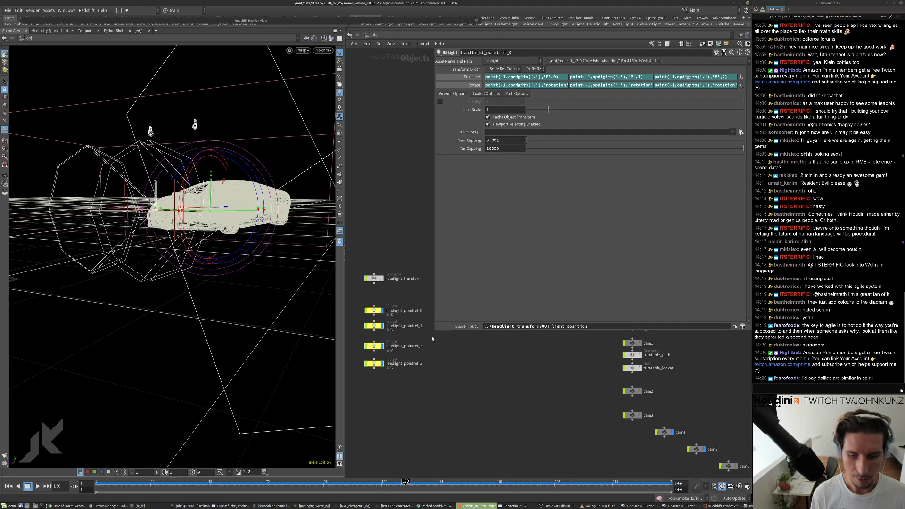
middle_click_drag(436, 348, 438, 353)
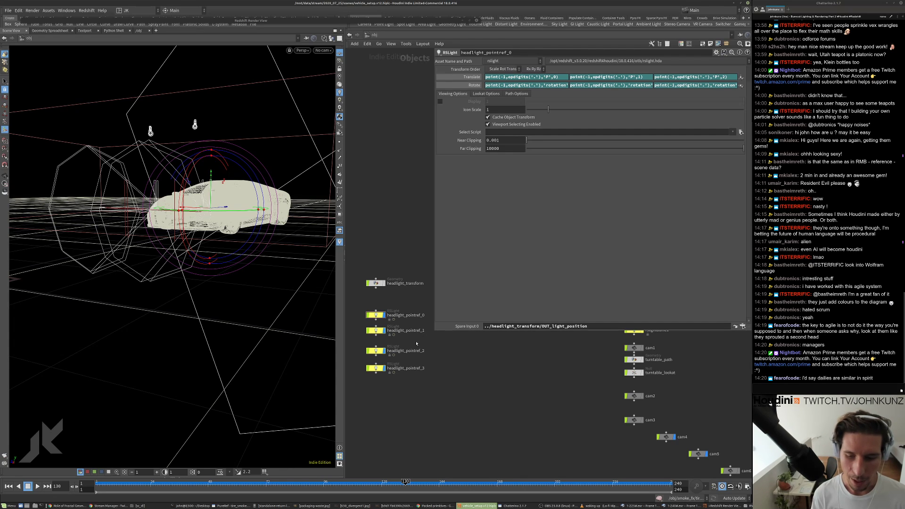
scroll(416, 344, "up", 2)
middle_click_drag(422, 350, 474, 373)
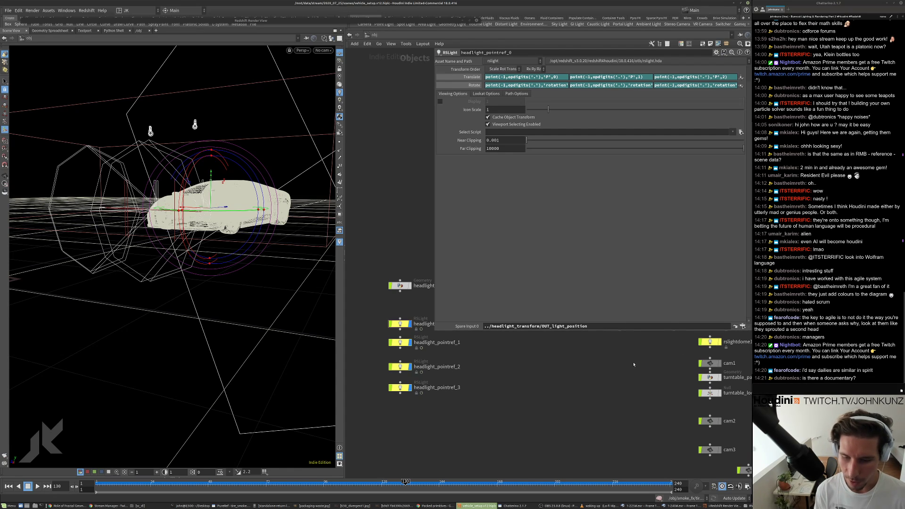
key("ctrl+t")
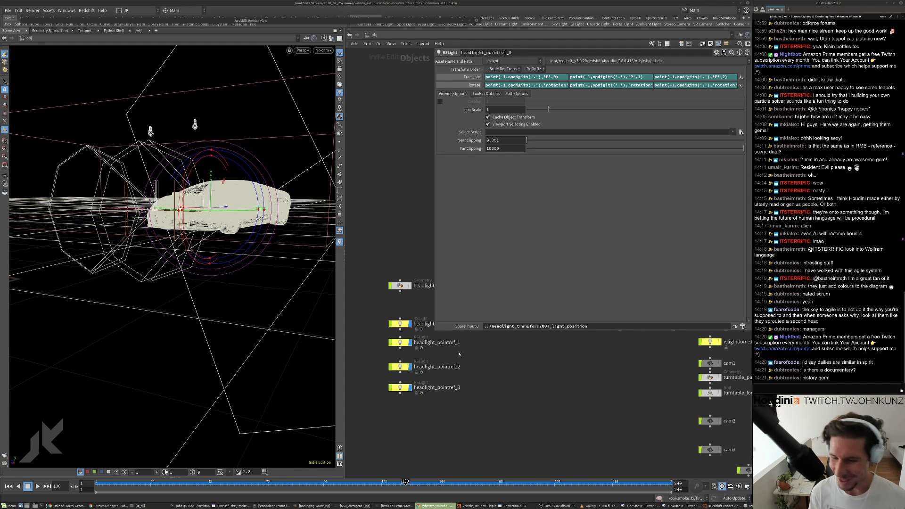
- Narrow the parameter pane to uncover more of the headlight nodes, and frame the whole scene in the viewport
left_click_drag(438, 334, 452, 332)
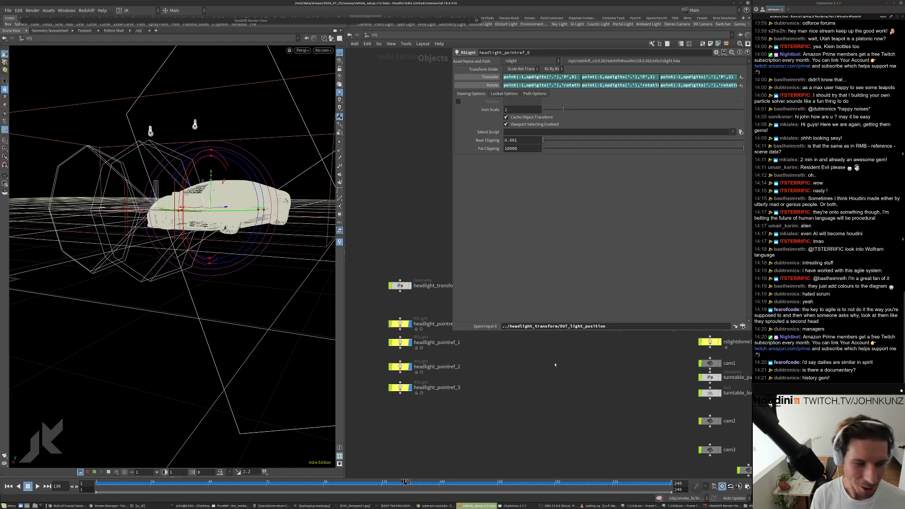
middle_click_drag(534, 360, 523, 360)
scroll(410, 337, "up", 2)
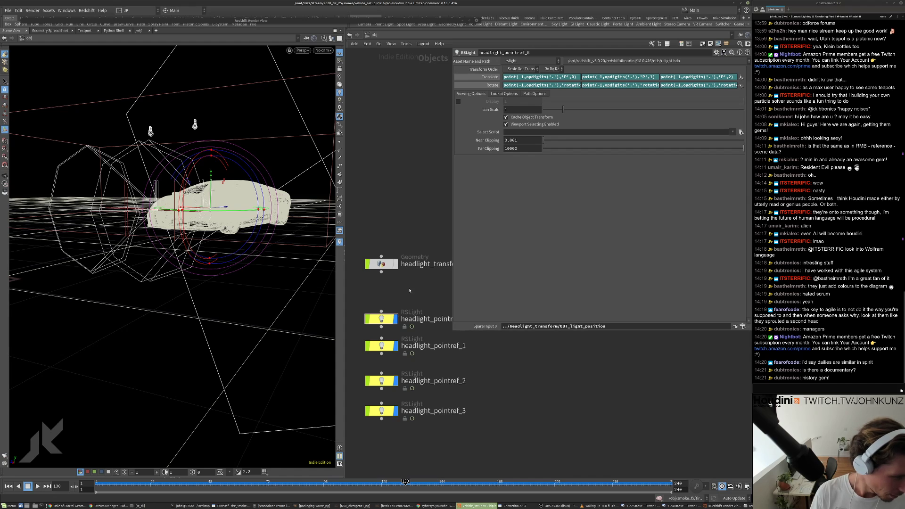
middle_click_drag(410, 289, 430, 322)
key("space+h")
key("space+h")
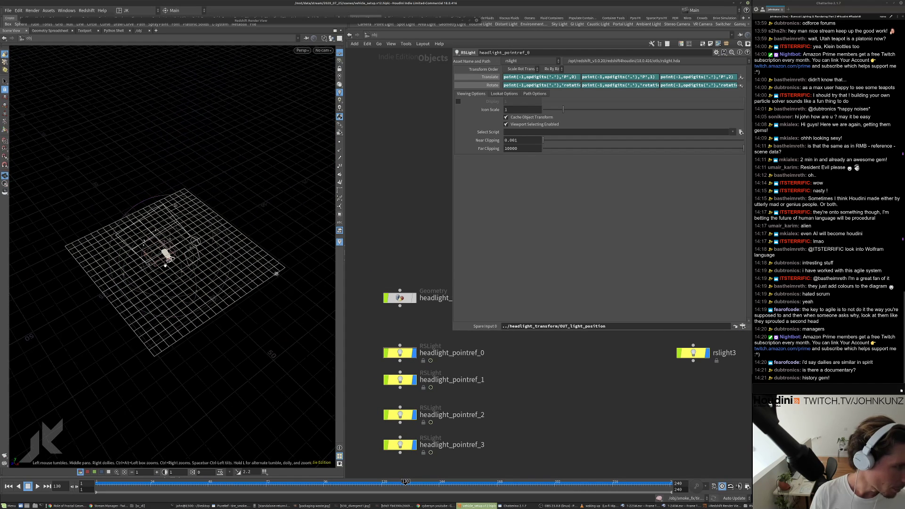
- Bring up the Redshift Render View, start a progressive render of the current frame, and inspect the car and smoke
left_click(316, 22)
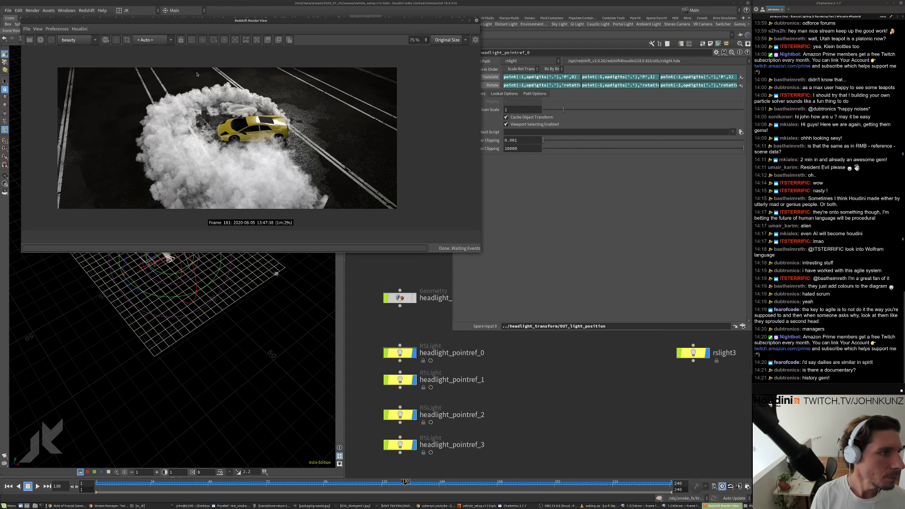
left_click(41, 39)
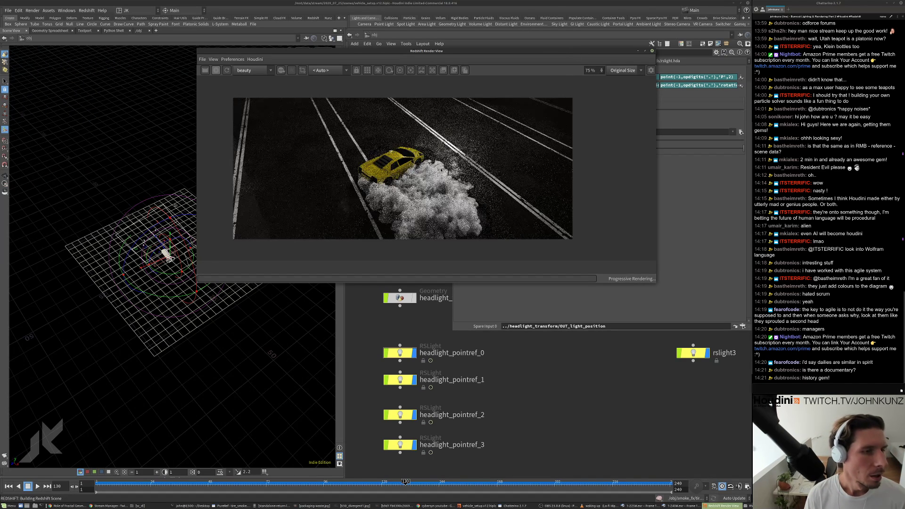
scroll(423, 154, "up", 8)
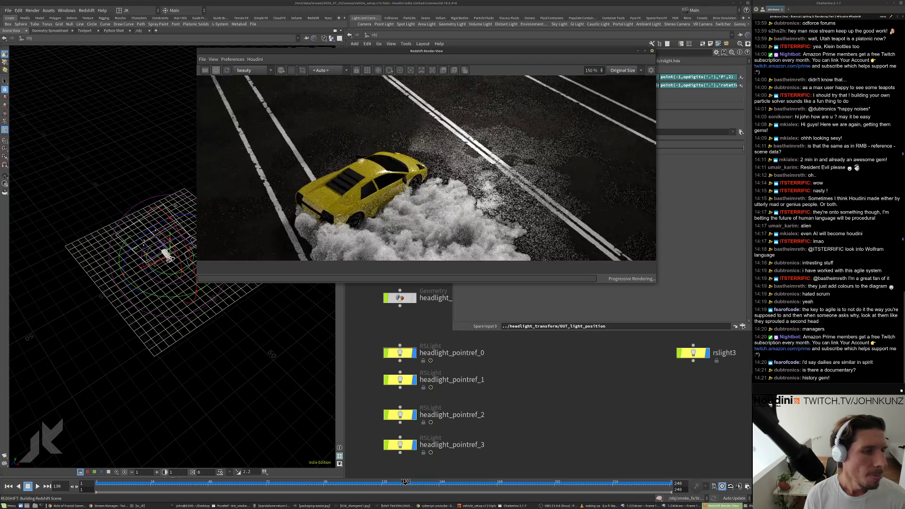
scroll(418, 156, "down", 7)
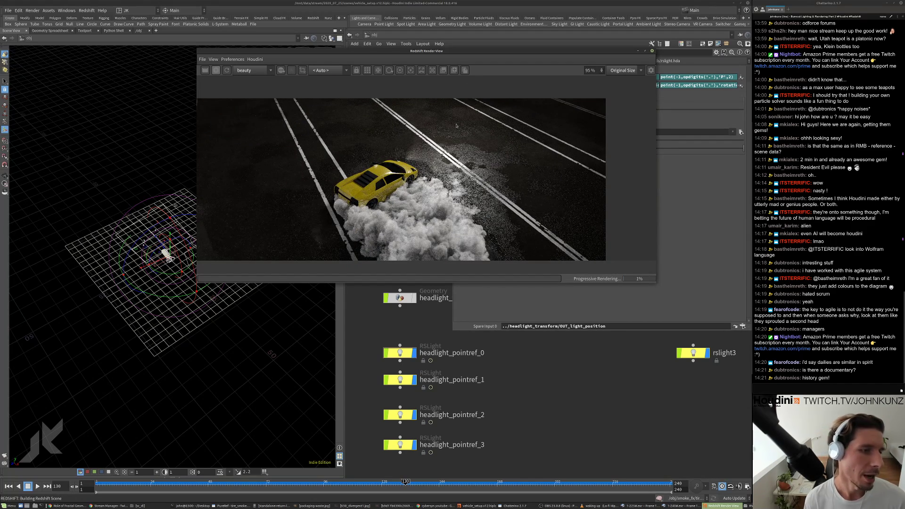
- Move the render view window aside so it clears the light's parameters
left_click(412, 353)
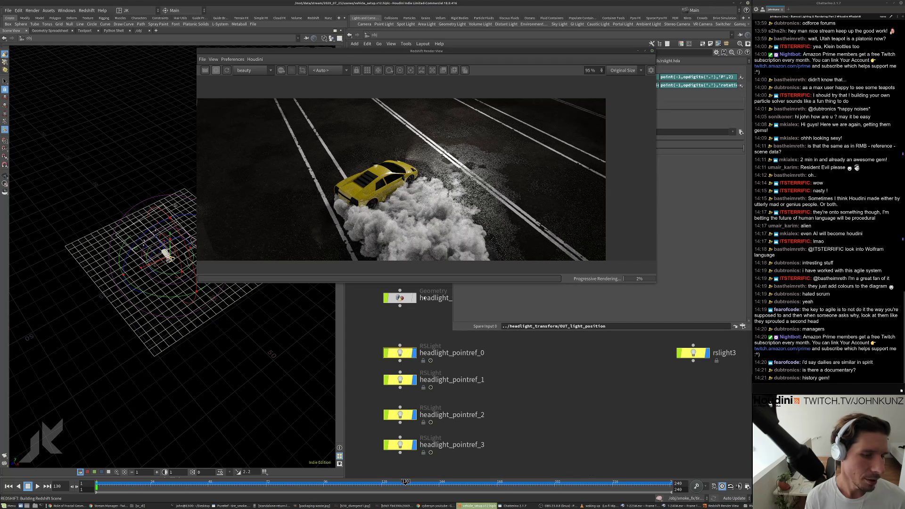
left_click_drag(506, 52, 358, 46)
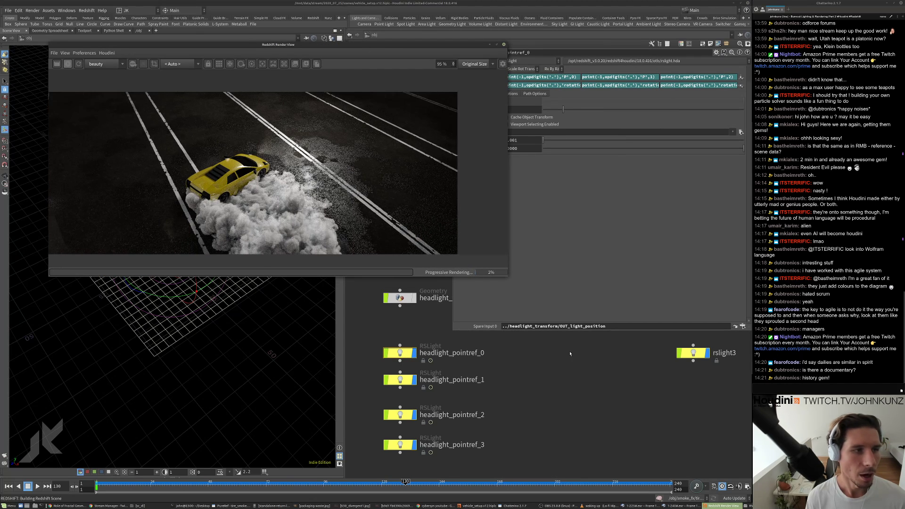
scroll(573, 357, "down", 2)
left_click_drag(464, 45, 399, 29)
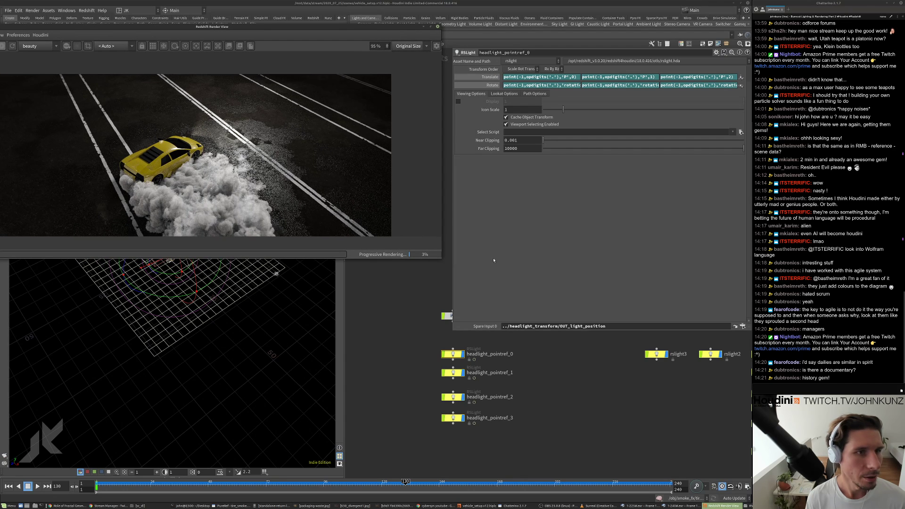
- Set the intensity multiplier of headlight_pointref_0 to 1000 in its light settings
left_click(470, 113)
scroll(480, 75, "up", 2)
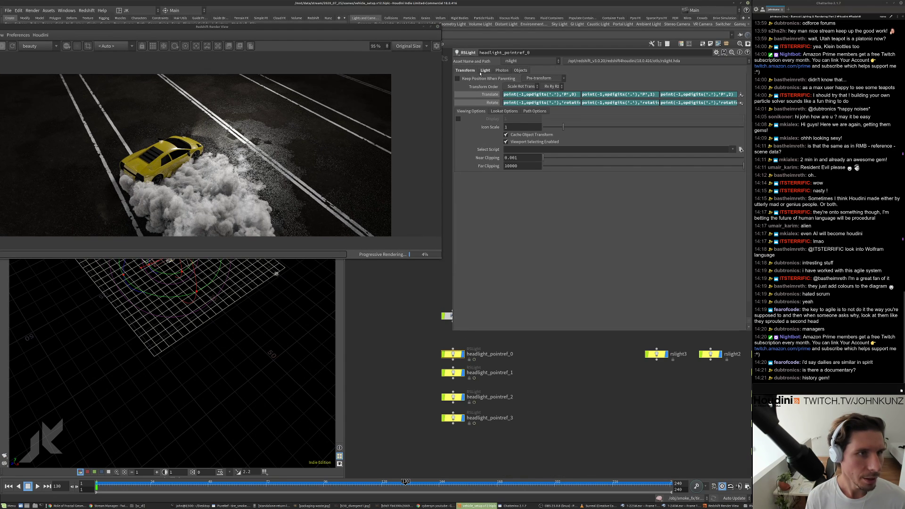
left_click(485, 70)
left_click(521, 151)
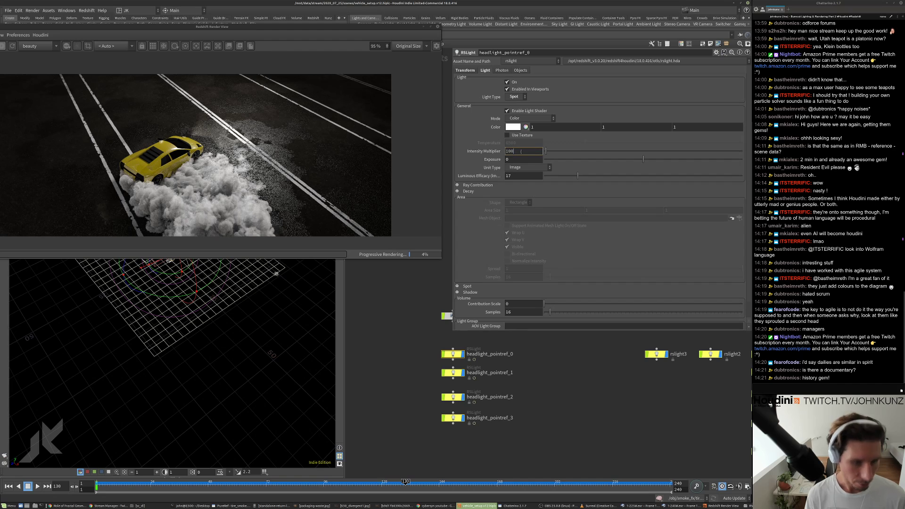
type("1000")
key("Return")
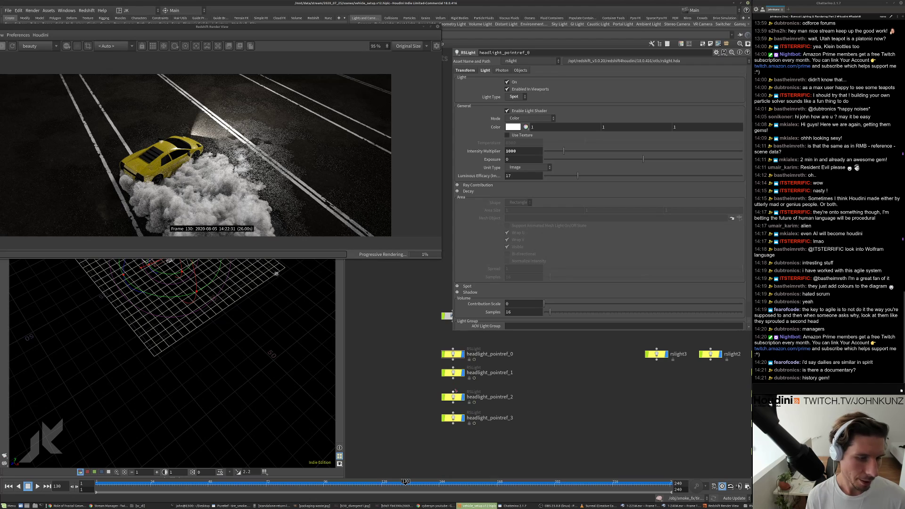
- Set the headlight's volume contribution scale to 1
left_click(511, 151)
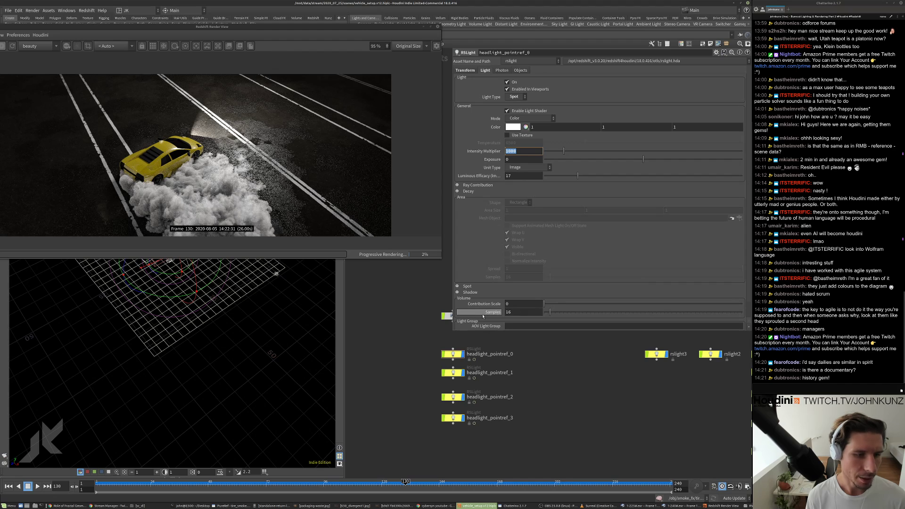
scroll(518, 312, "down", 1)
type("1")
key("Return")
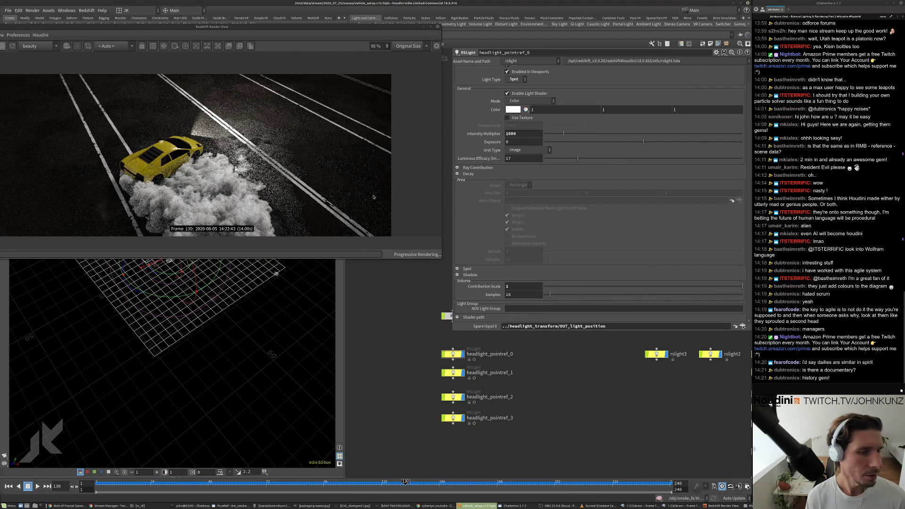
- Expand the headlight's spot settings and try cone angles of 19.6 and 31.9, checking each in the render
left_click(520, 140)
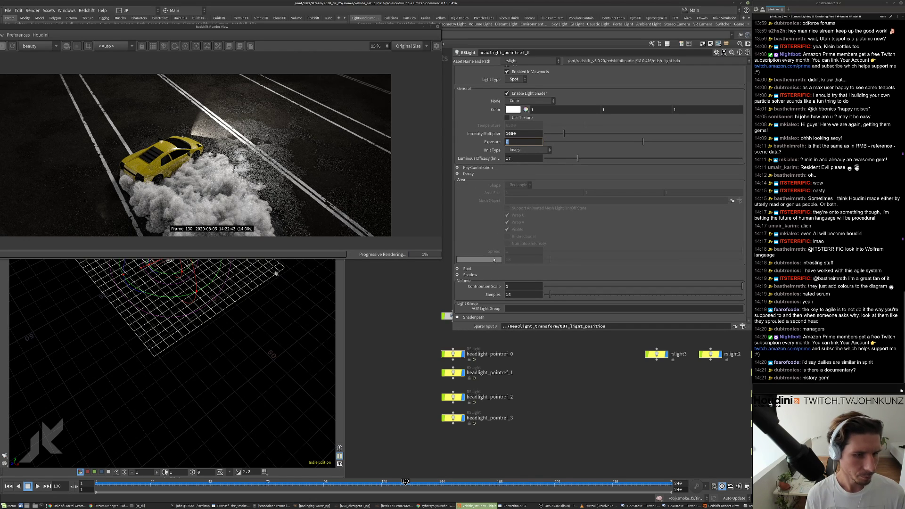
left_click(459, 268)
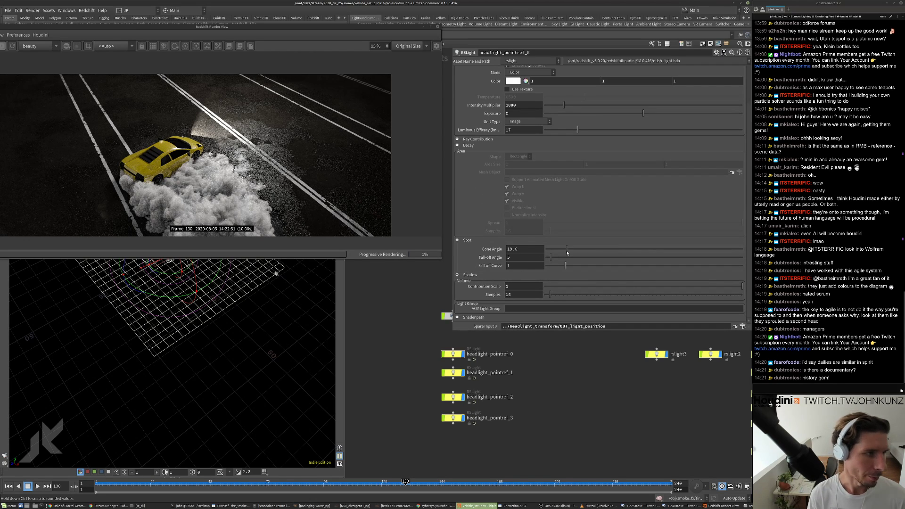
scroll(179, 107, "up", 3)
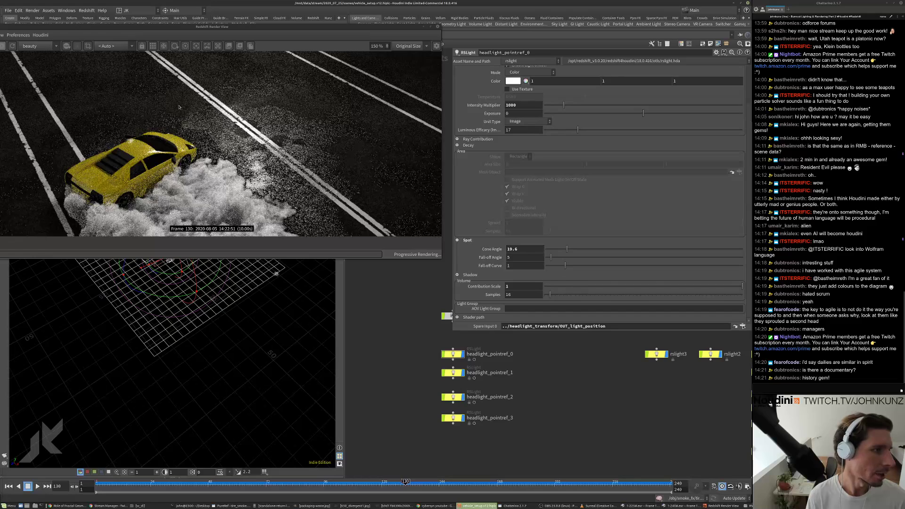
scroll(263, 99, "down", 4)
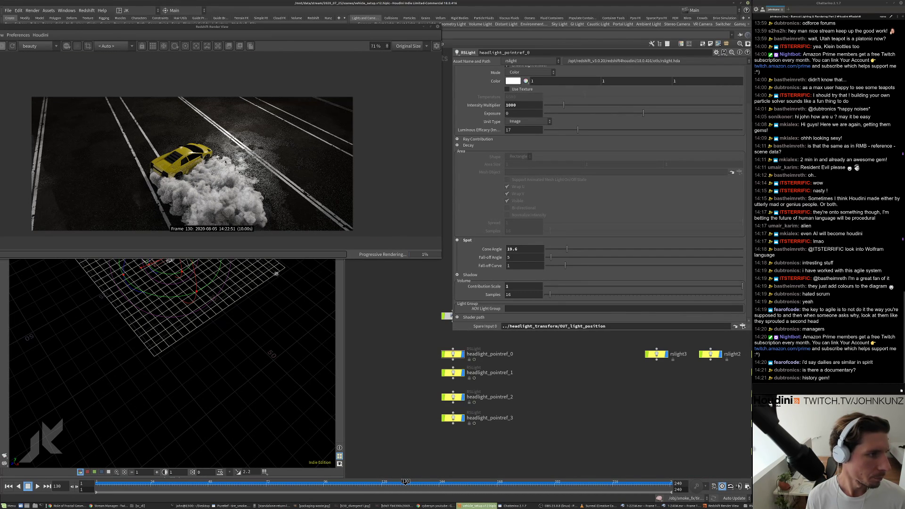
scroll(286, 187, "up", 1)
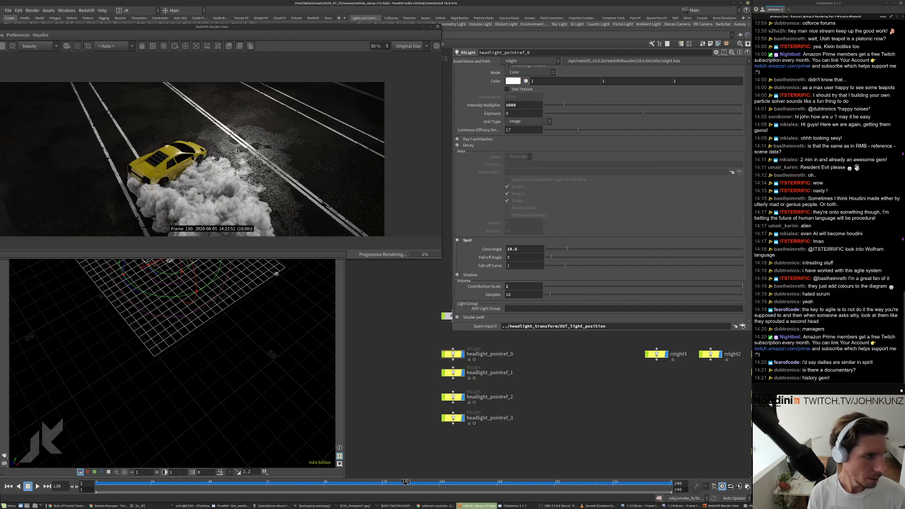
left_click(581, 251)
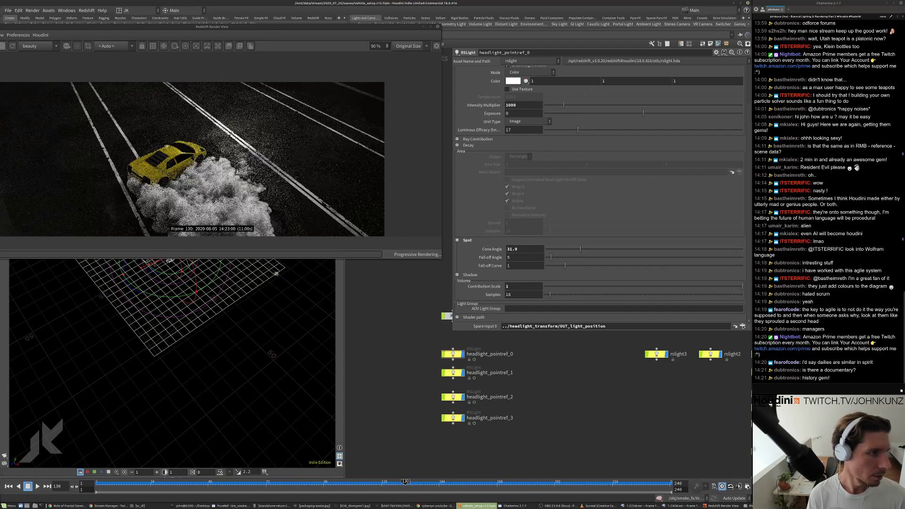
scroll(220, 141, "up", 4)
scroll(291, 89, "down", 4)
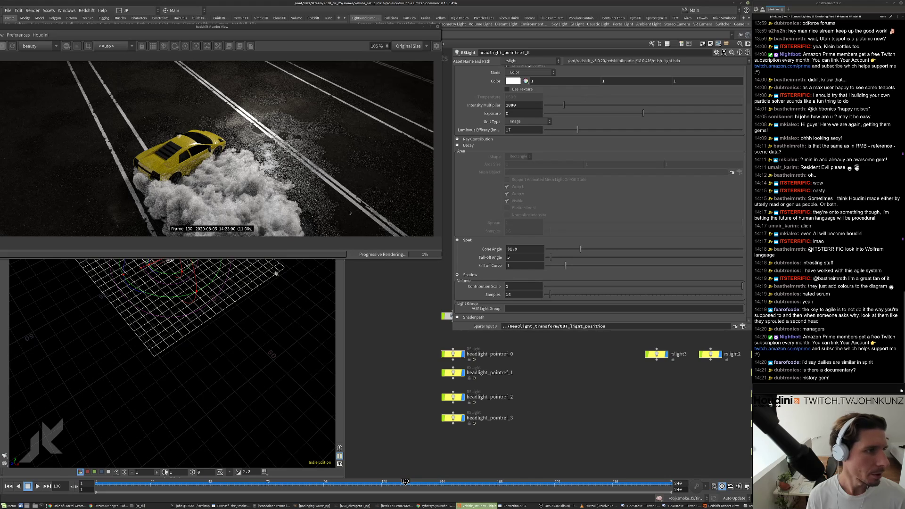
- Set the headlight's cone angle to 35 and inspect the light's spread on the asphalt in the render
left_click(526, 248)
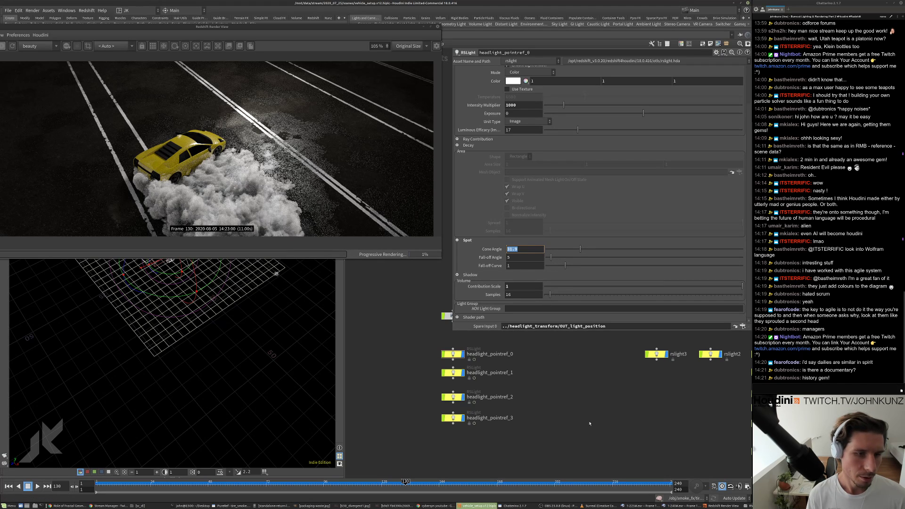
type("35")
key("Return")
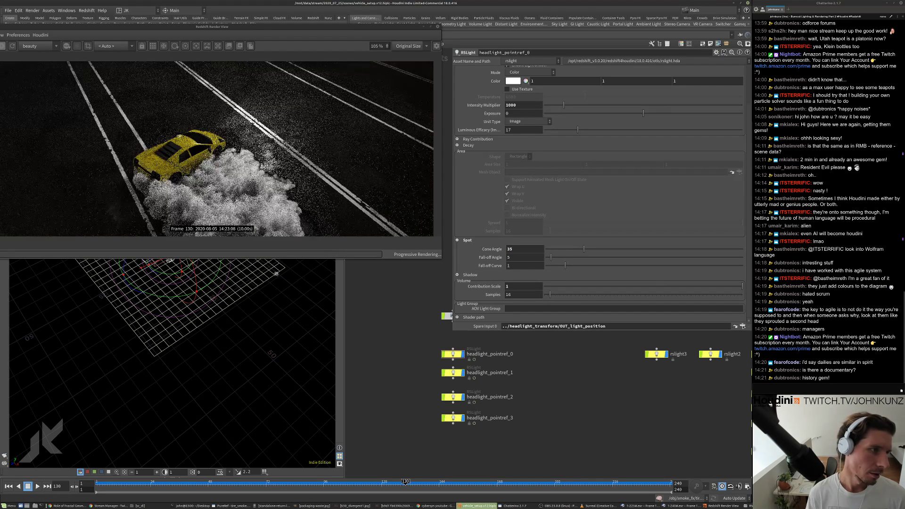
scroll(363, 139, "down", 1)
scroll(320, 120, "up", 8)
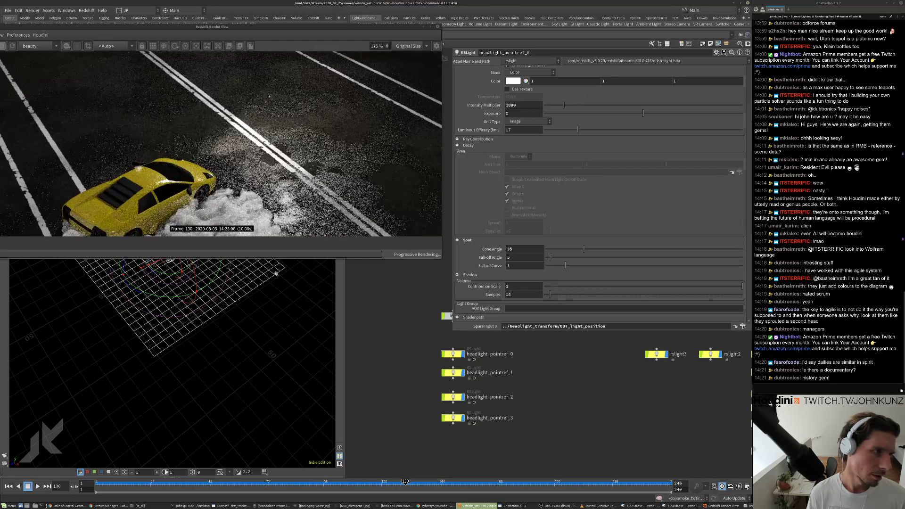
scroll(282, 103, "down", 2)
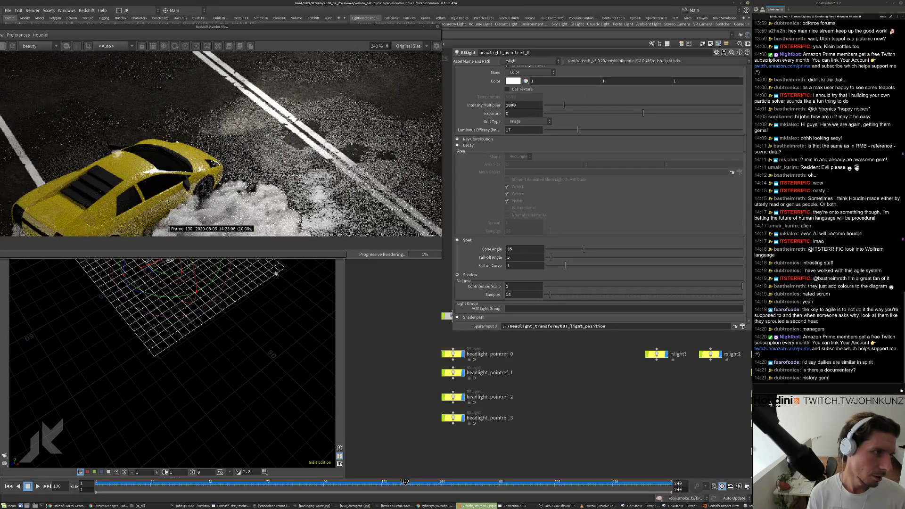
scroll(293, 110, "down", 5)
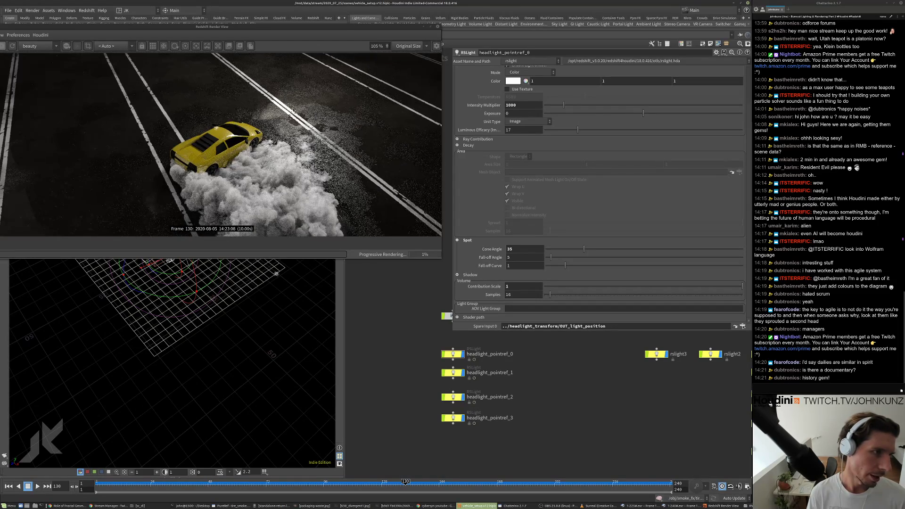
- Set the headlight's exposure to 1 and examine the brighter beam around the car in the render
left_click(511, 113)
type("1")
key("Return")
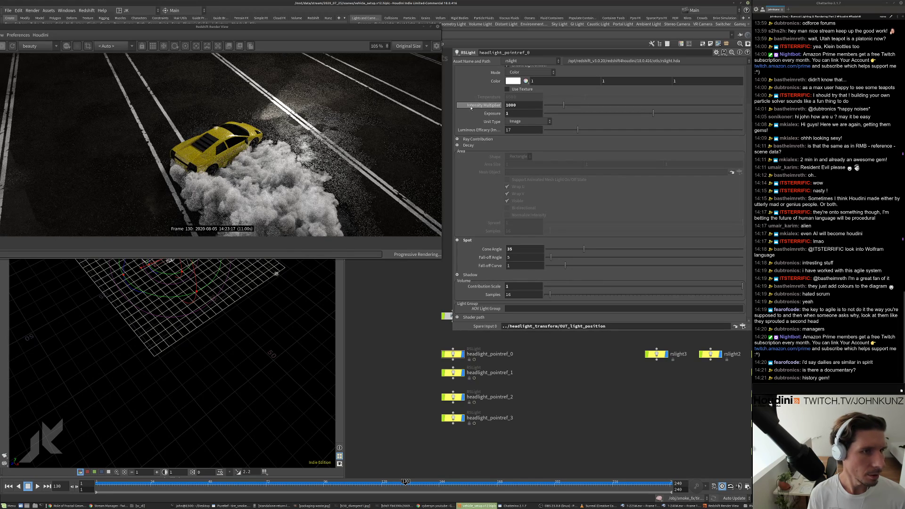
scroll(276, 120, "down", 3)
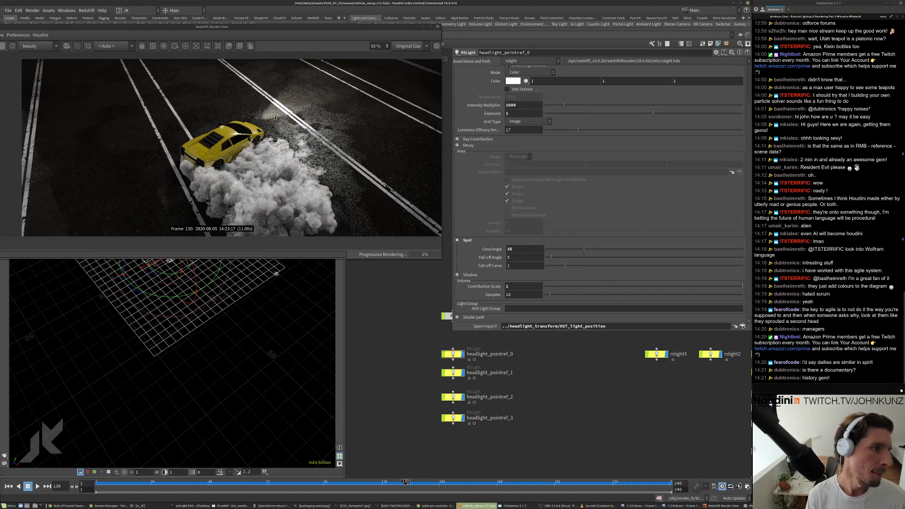
scroll(257, 124, "up", 5)
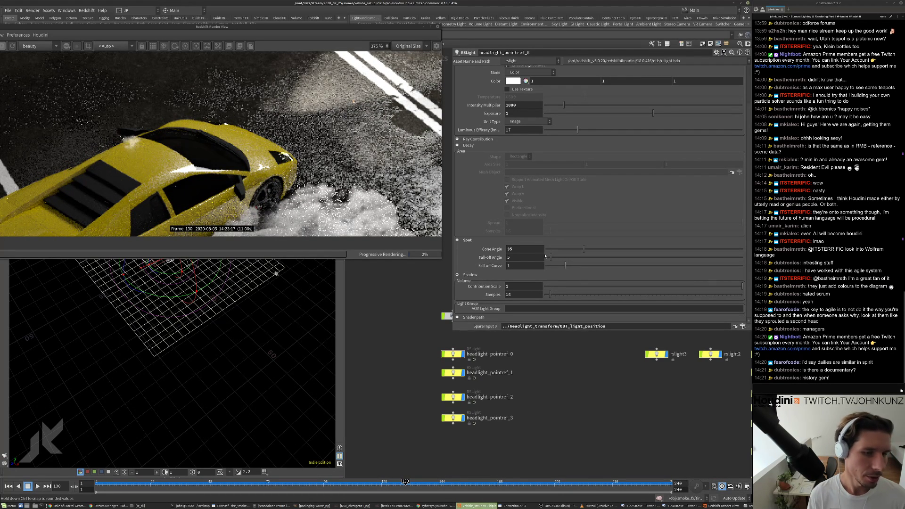
- Set the headlight's cone angle to 65 and check the whole car in the render
left_click(523, 249)
type("30")
key("Return")
scroll(288, 129, "down", 3)
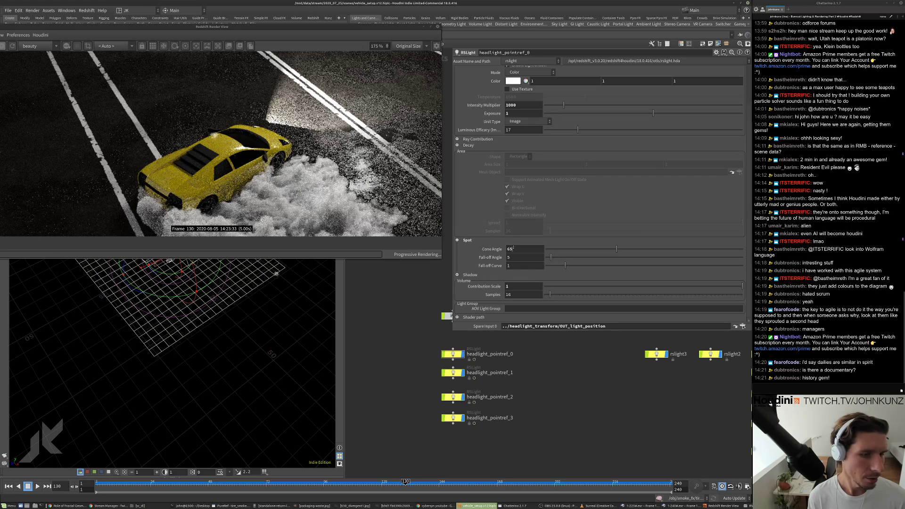
- Set the headlight's cone angle to 35 and try spot fall-off angles of 28.1 and 6.4, checking the render
double_click(523, 249)
type("35")
key("Return")
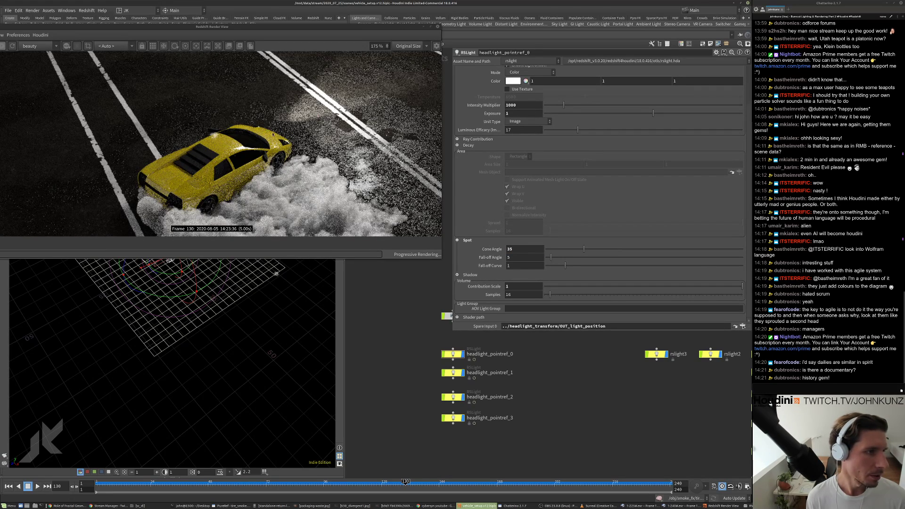
left_click_drag(550, 257, 576, 260)
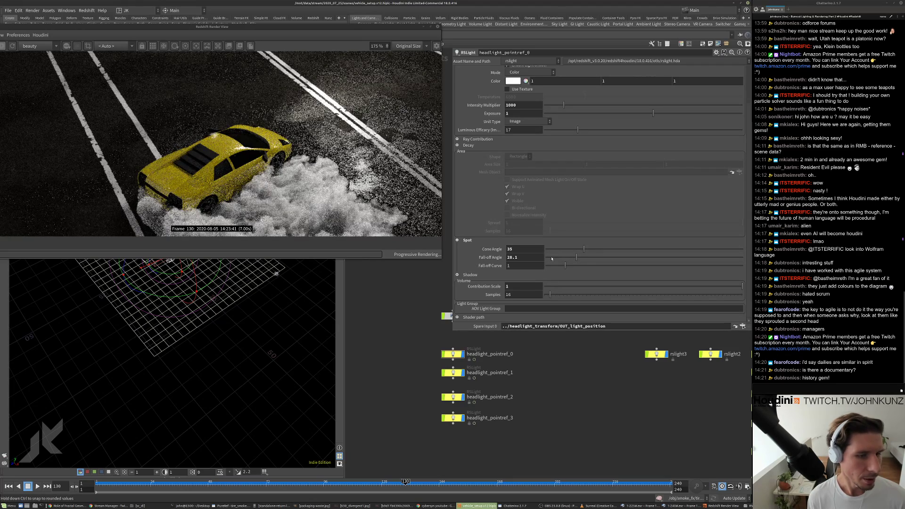
left_click(552, 258)
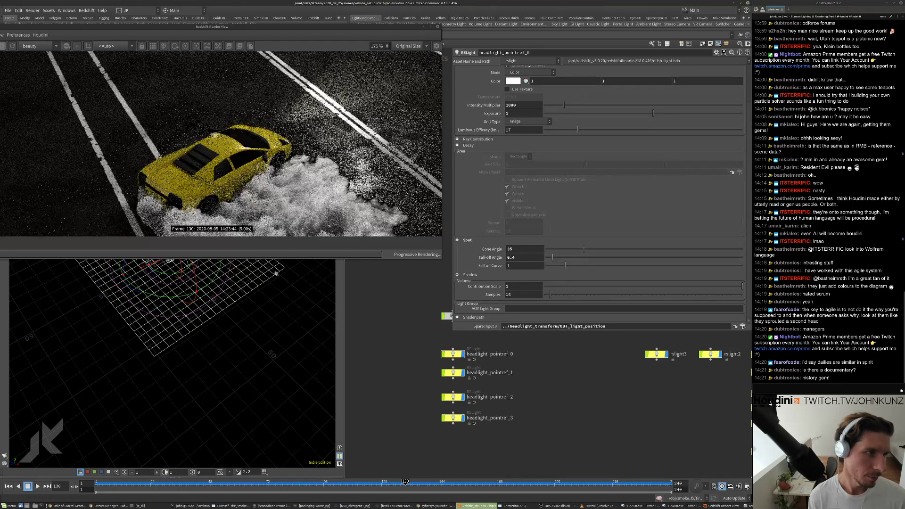
scroll(352, 95, "down", 3)
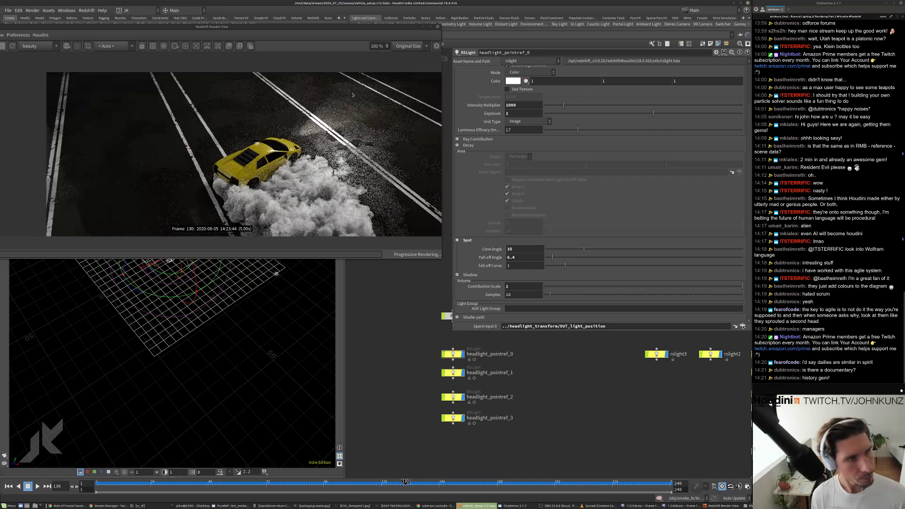
- Narrow the headlight's cone angle to 25 and check the full frame in the render
left_click(510, 249)
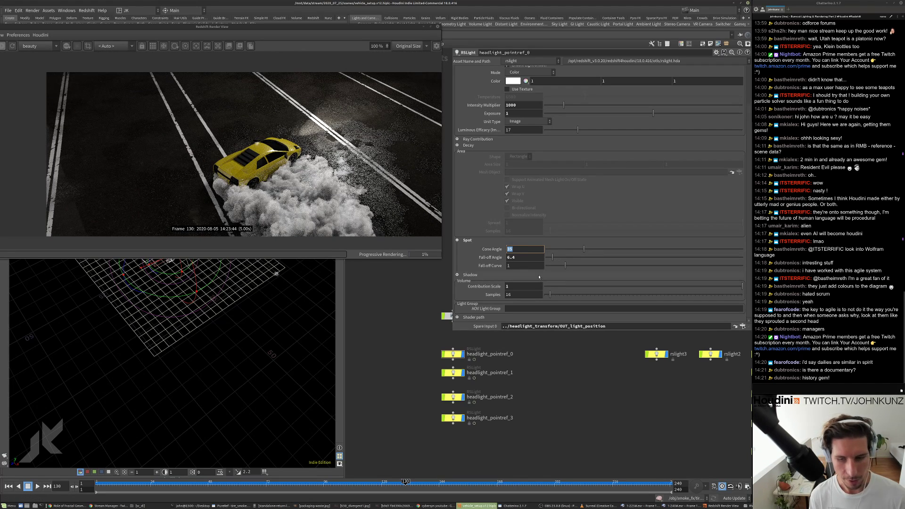
type("25")
key("Return")
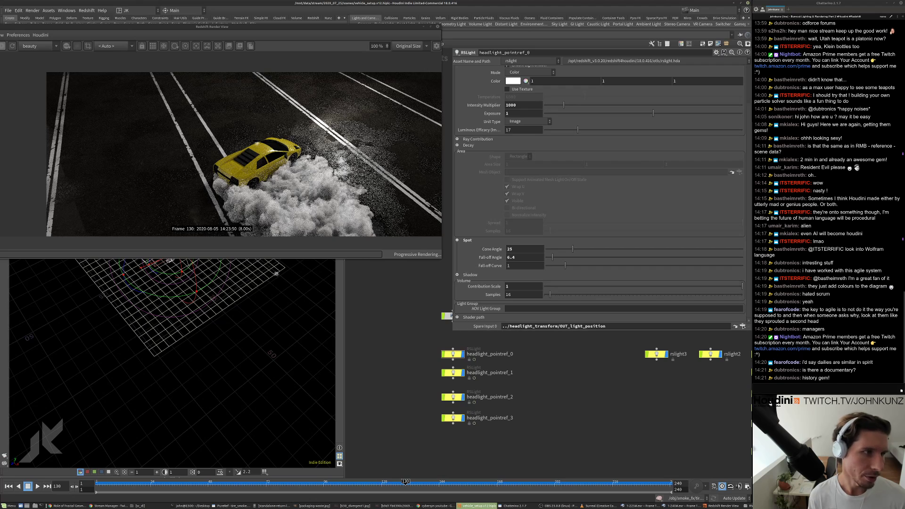
scroll(315, 131, "down", 5)
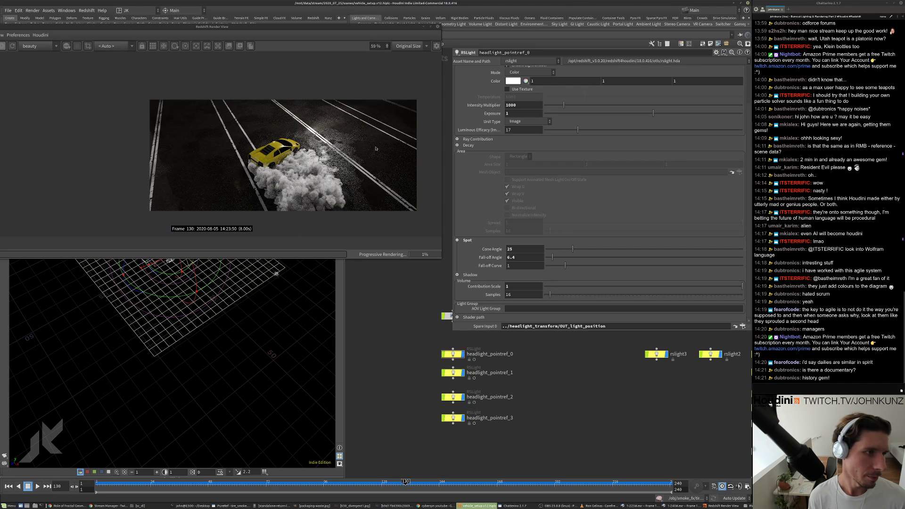
- Set the headlight's cone angle to 17 and inspect the beam on the road ahead of the car
left_click(526, 250)
type("1")
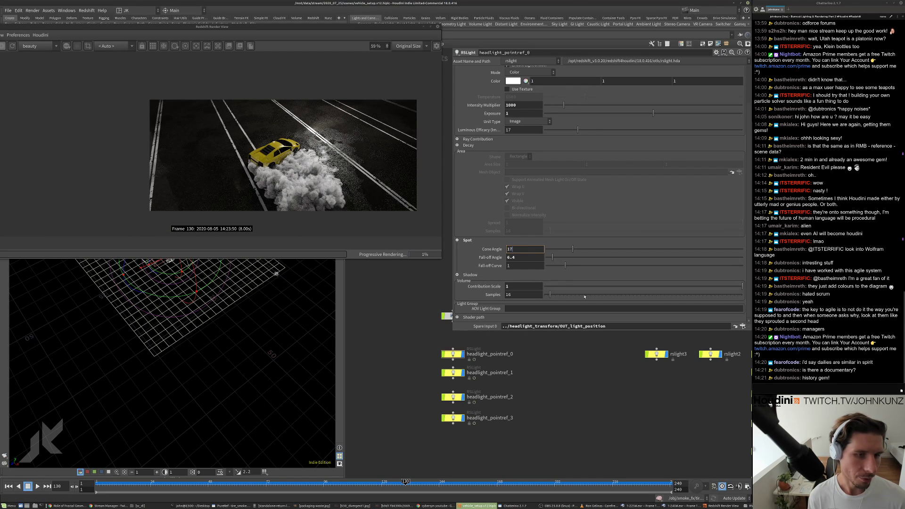
type("7")
key("Return")
scroll(307, 140, "up", 3)
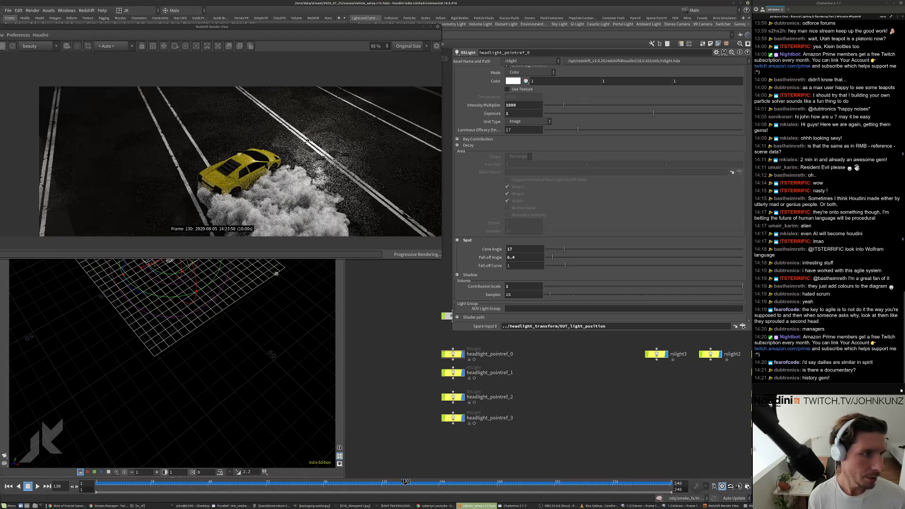
scroll(300, 119, "up", 2)
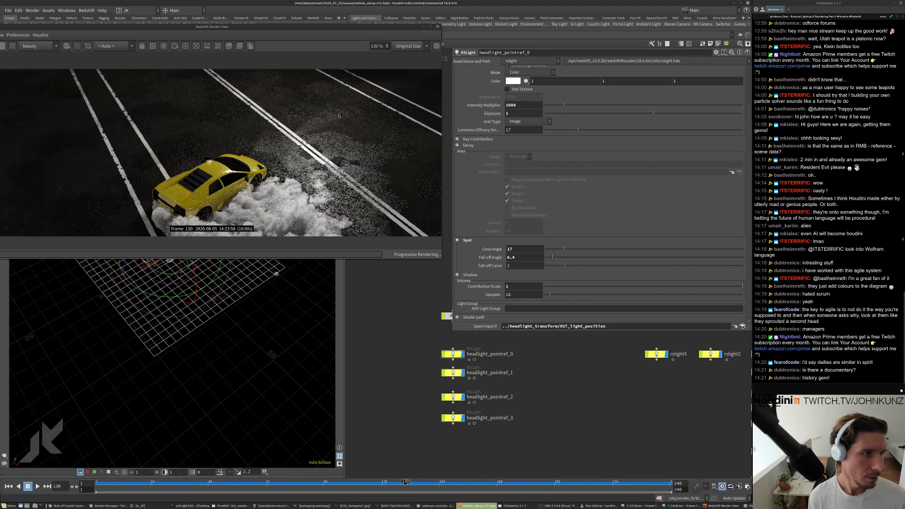
- Raise the headlight's exposure to 5 and check the brighter beam in the render
double_click(521, 114)
type("5")
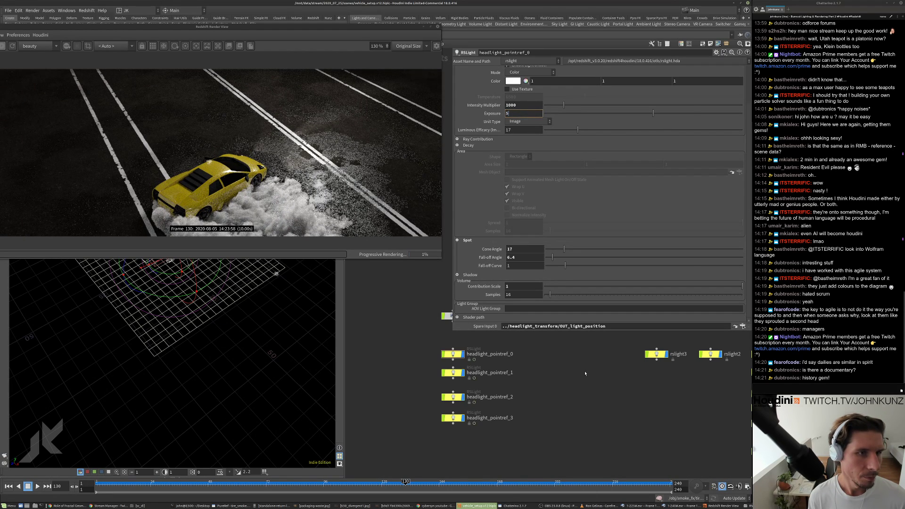
key("Return")
scroll(335, 147, "down", 3)
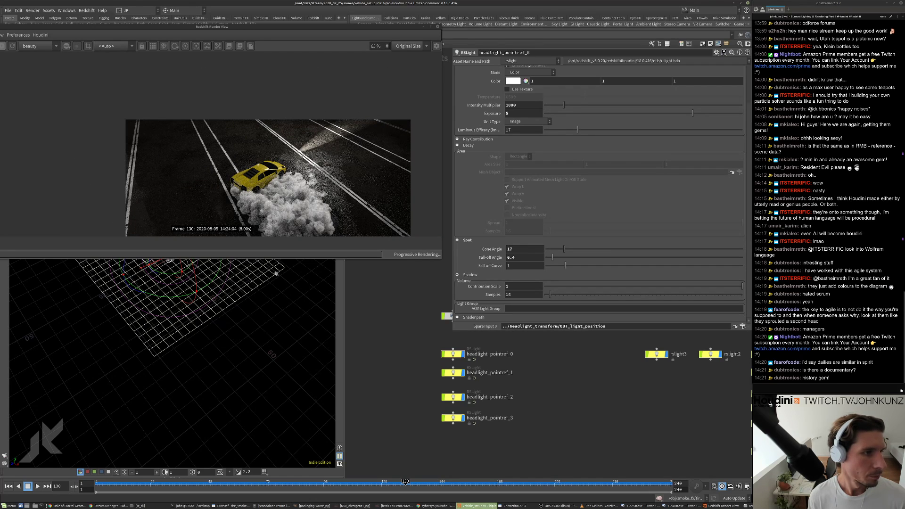
left_click_drag(383, 28, 383, 40)
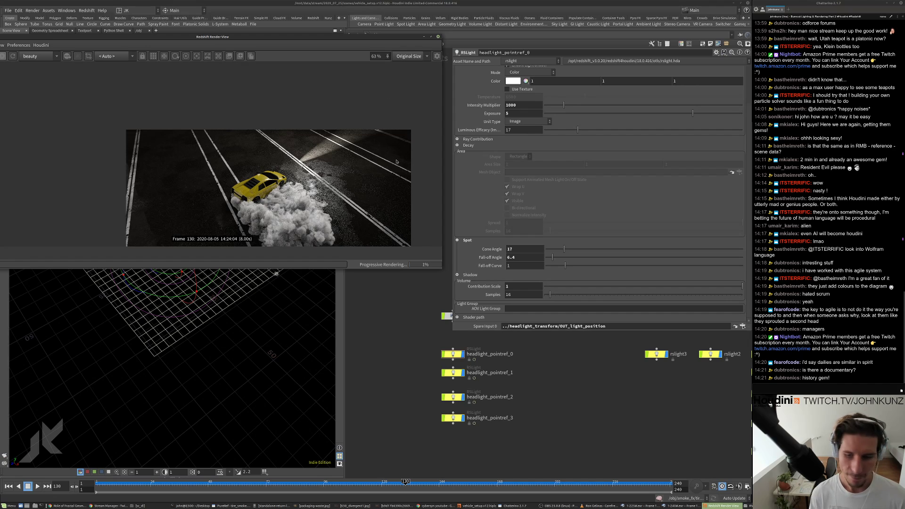
- Inside vehicle_obj_anim, set the Y value of the N attribute in attribcreate1 to -0.2 to tilt the headlights downward
middle_click_drag(370, 288, 389, 395)
scroll(406, 308, "up", 3)
scroll(404, 330, "down", 7)
scroll(536, 402, "up", 3)
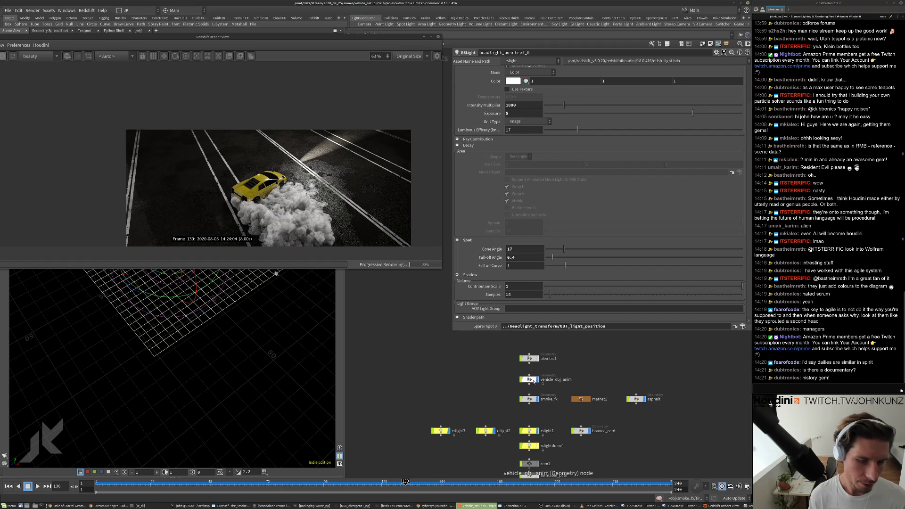
double_click(534, 381)
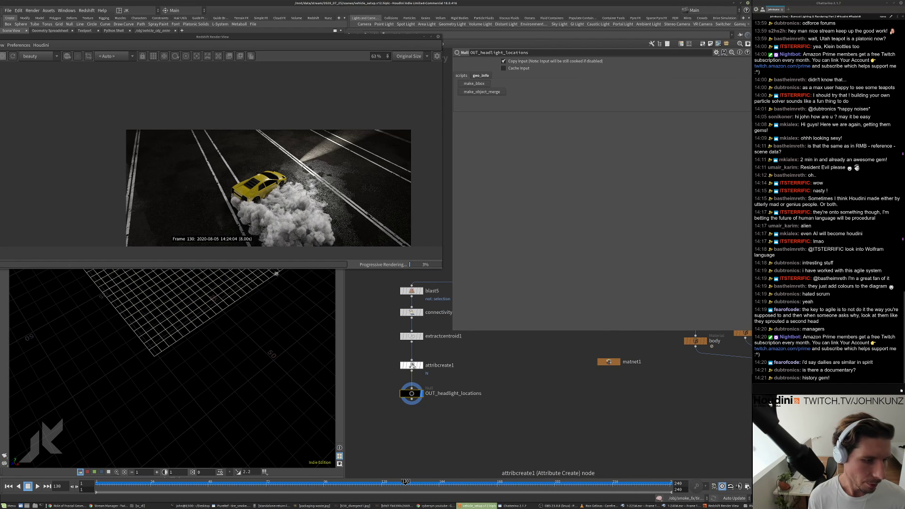
left_click(411, 365)
left_click(603, 164)
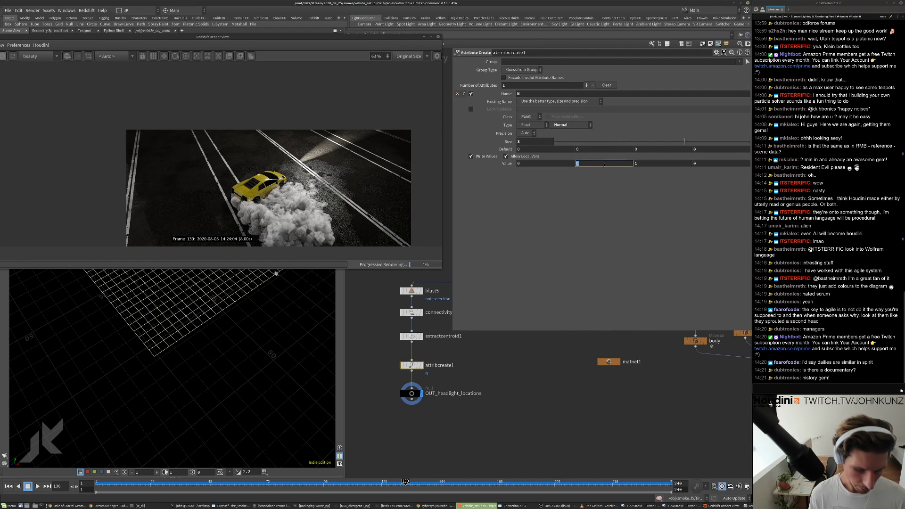
type("-0.2")
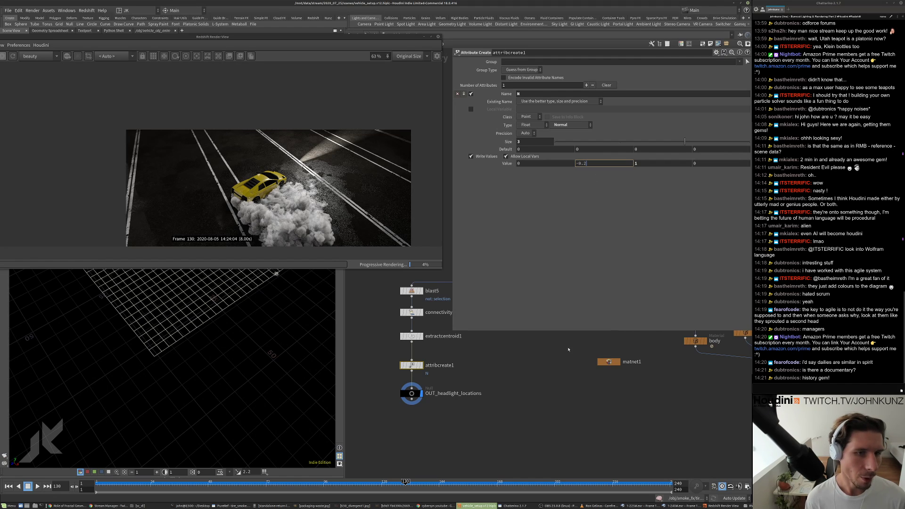
key("Return")
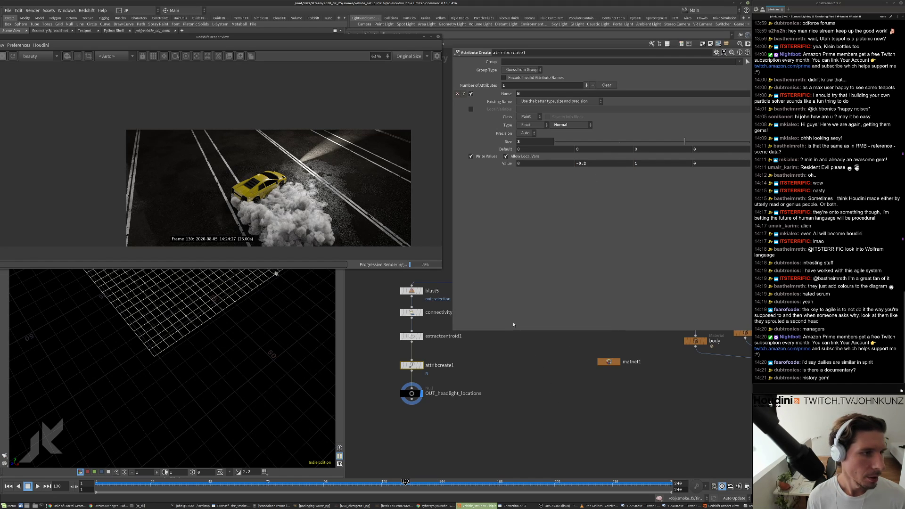
- Examine in the render how the tilted headlight beam falls on the asphalt and lane markings
scroll(289, 171, "up", 1)
scroll(289, 170, "up", 3)
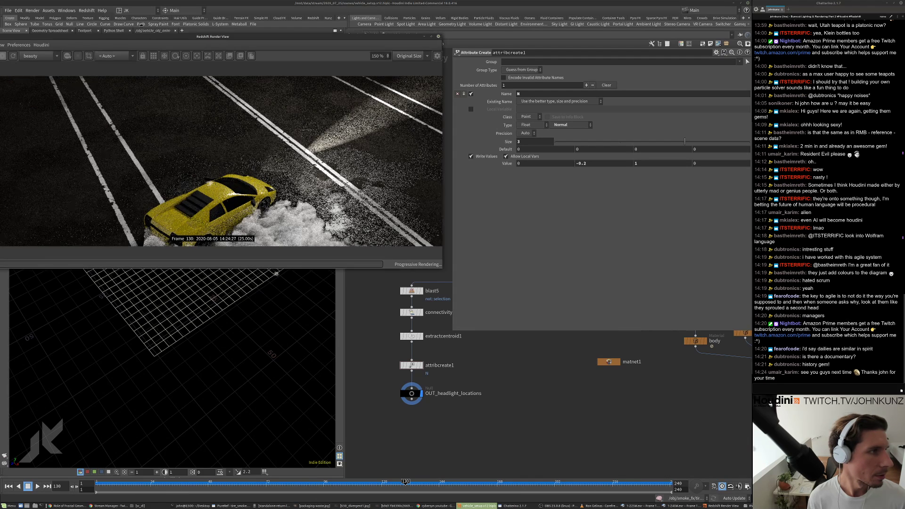
left_click_drag(17, 57, 77, 45, "alt")
left_click(77, 45)
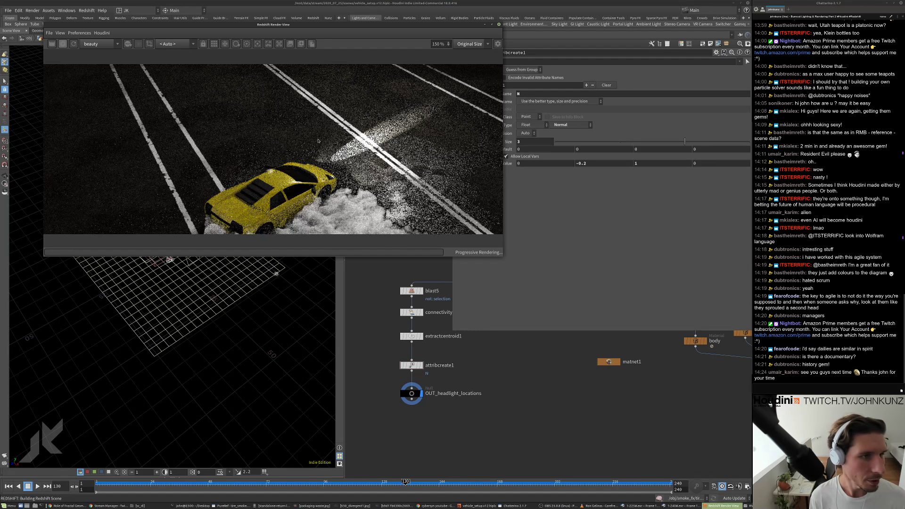
scroll(318, 140, "down", 2)
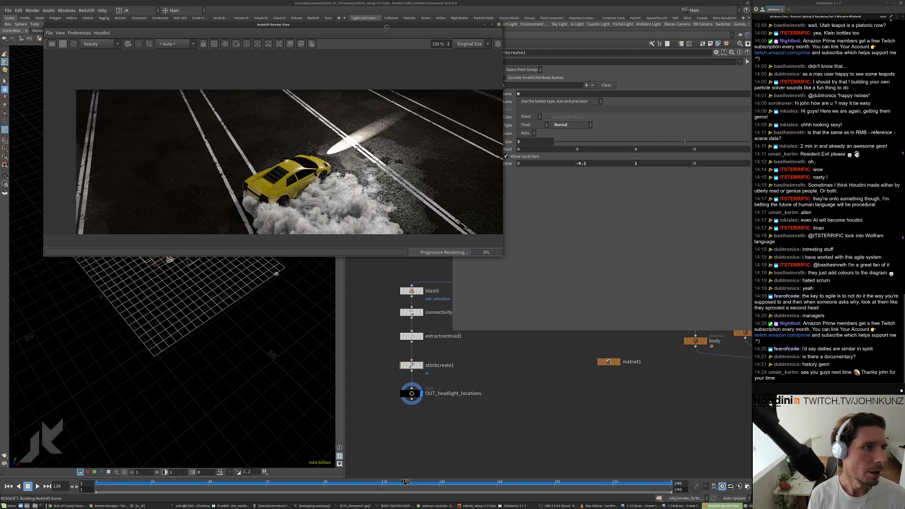
left_click_drag(376, 25, 305, 31)
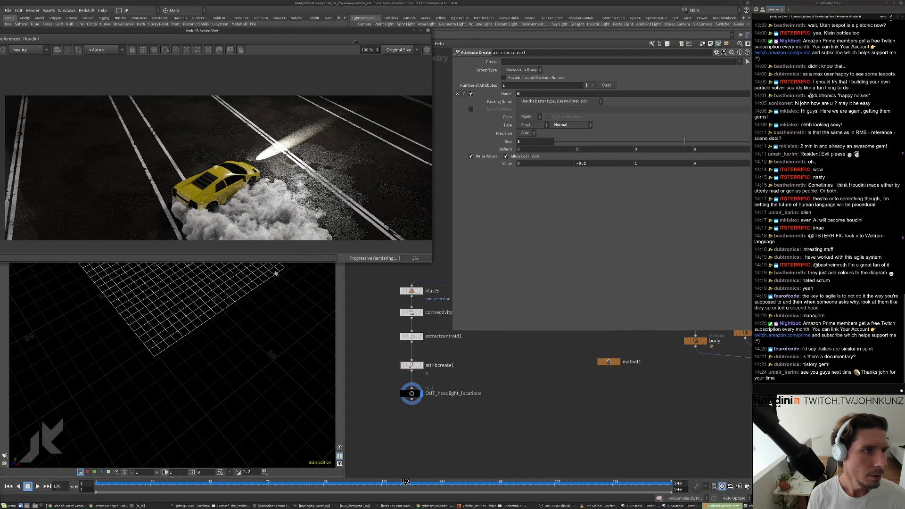
left_click_drag(390, 31, 366, 73)
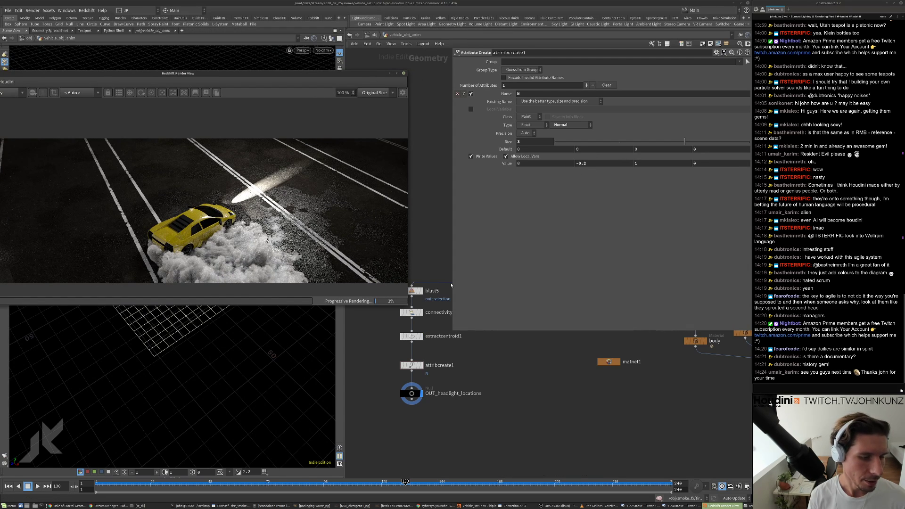
- Return to the object level and set the cone angle of headlight_pointref_0 to 25
left_click(371, 35)
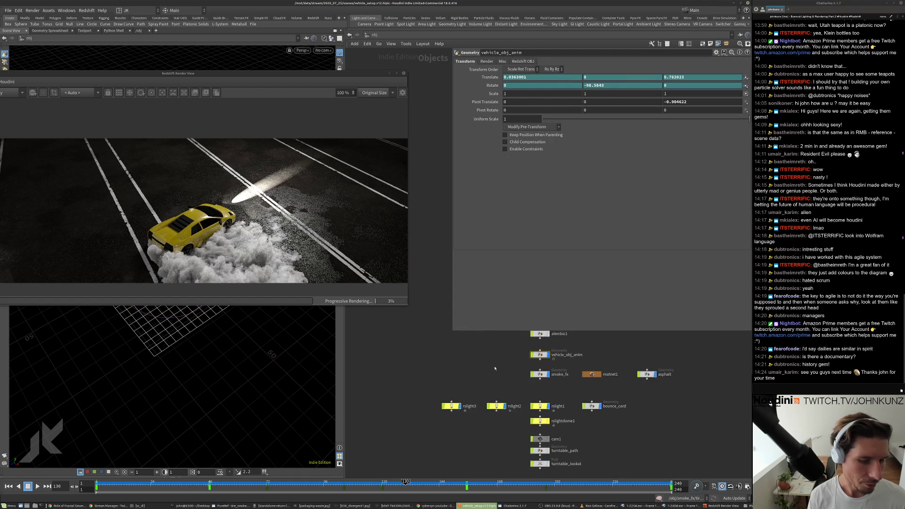
left_click(404, 370)
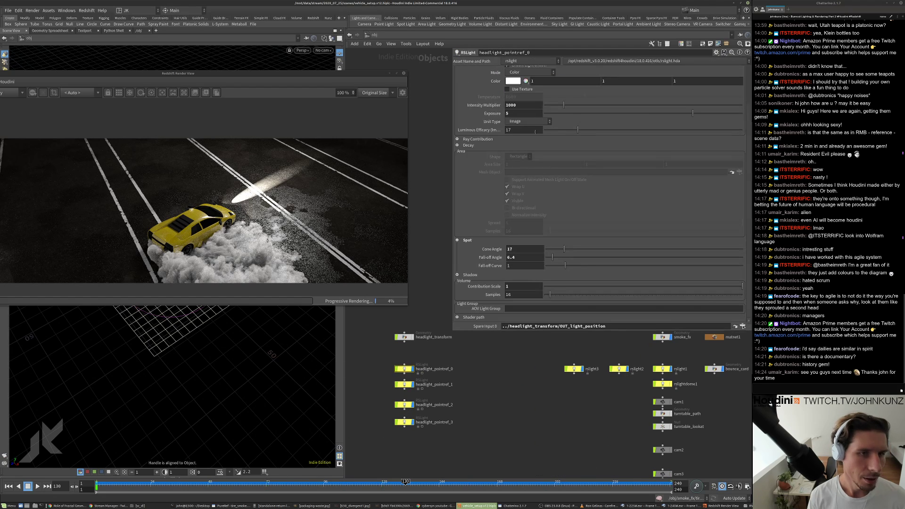
scroll(521, 188, "up", 2)
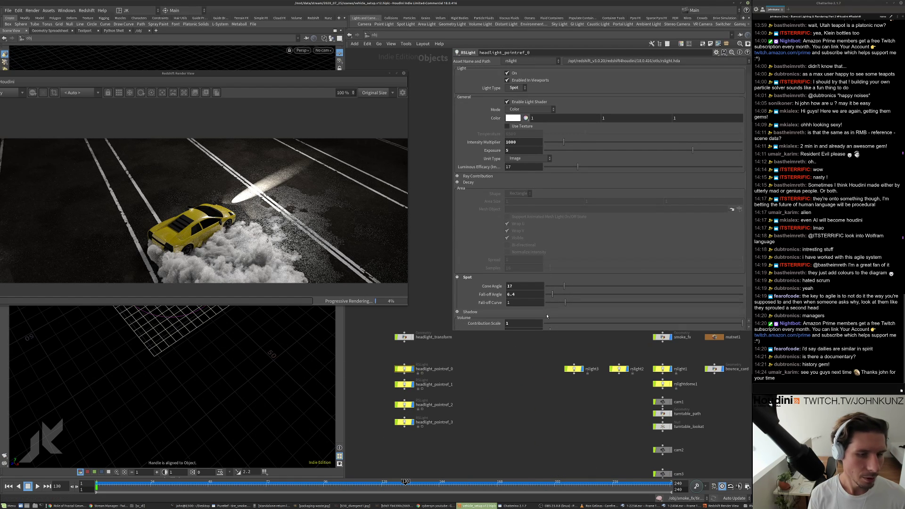
double_click(523, 277)
type("25")
key("Return")
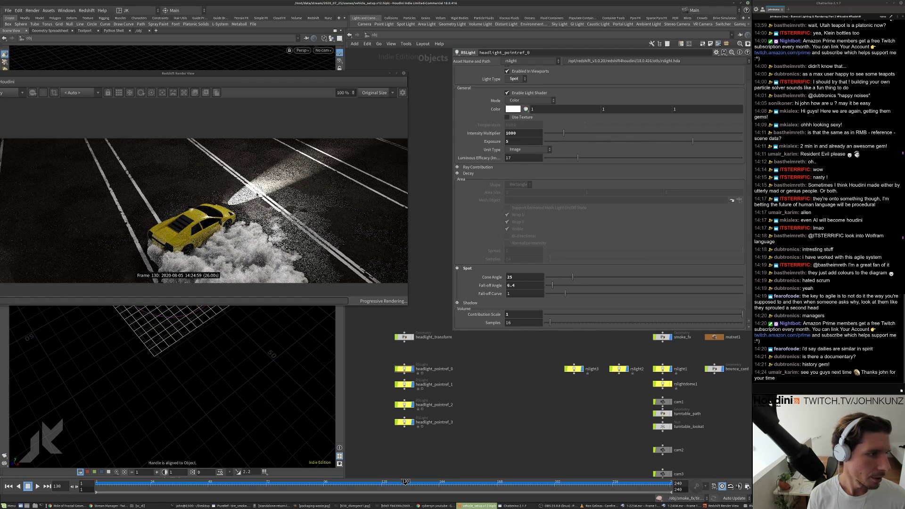
- Set the headlight's fall-off angle to 10.1 and its exposure to 1, checking the beam in the render
left_click_drag(552, 285, 578, 284)
left_click(523, 141)
type("1")
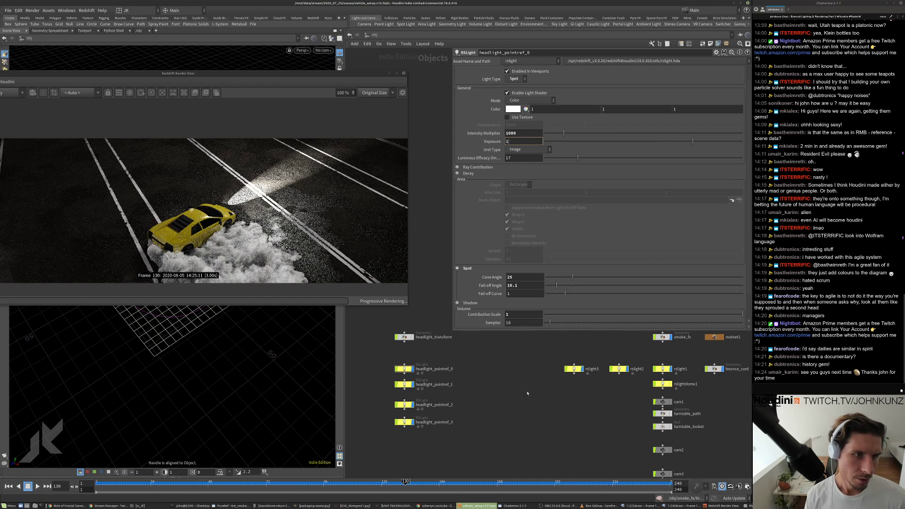
key("Return")
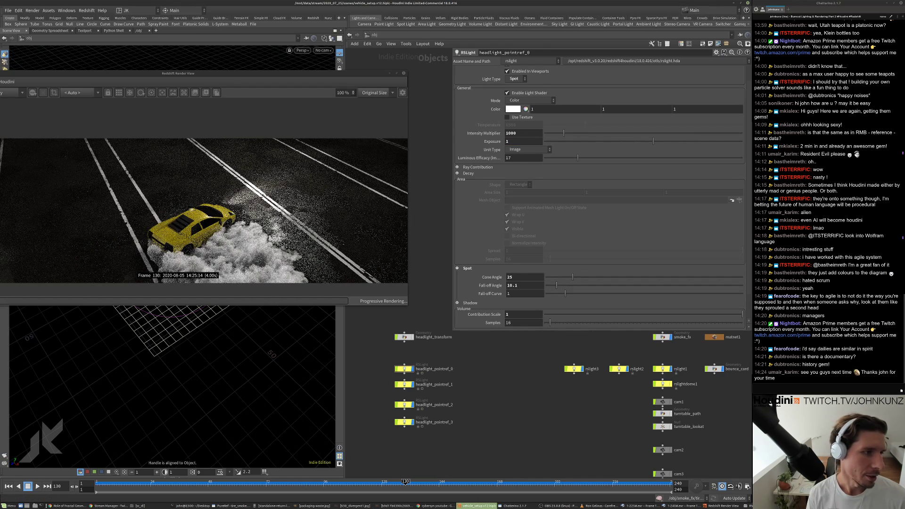
scroll(248, 196, "up", 3)
scroll(242, 176, "down", 5)
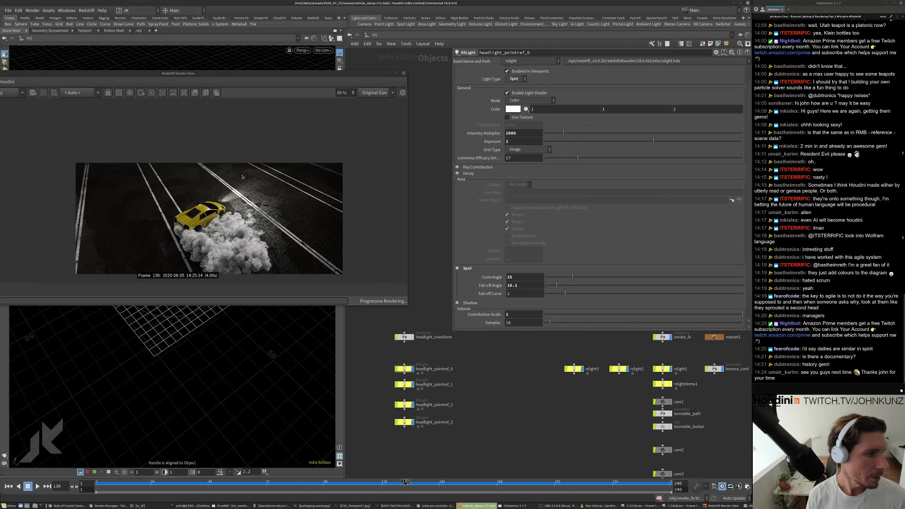
scroll(239, 198, "down", 1)
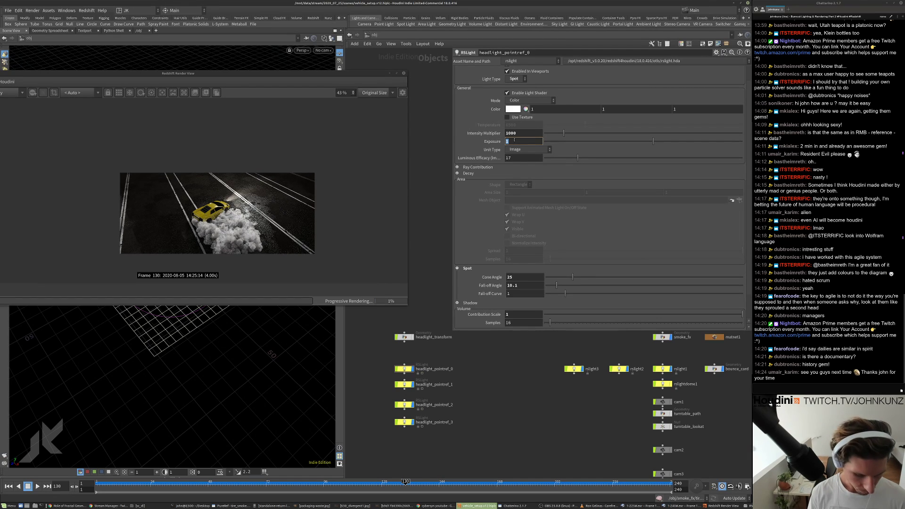
- Set the headlight's exposure to 0 and examine the beam up close and in the full frame
scroll(229, 203, "up", 4)
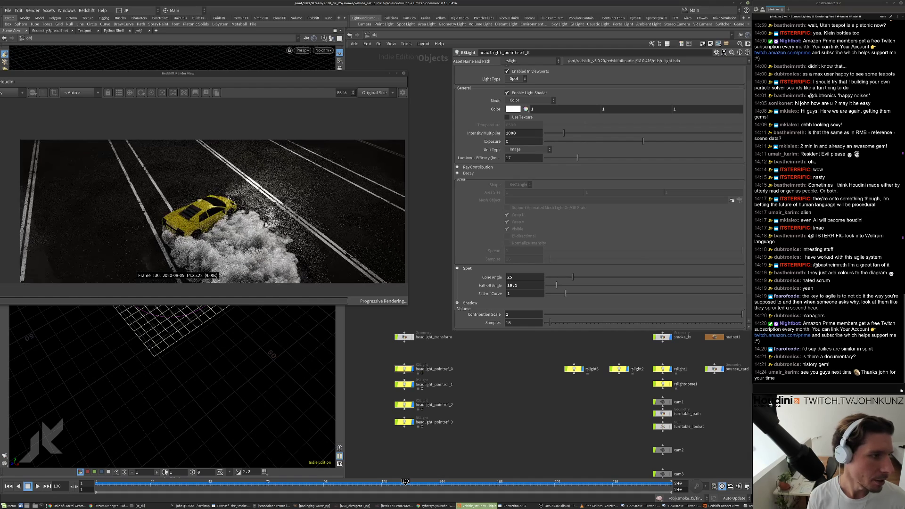
scroll(229, 202, "up", 3)
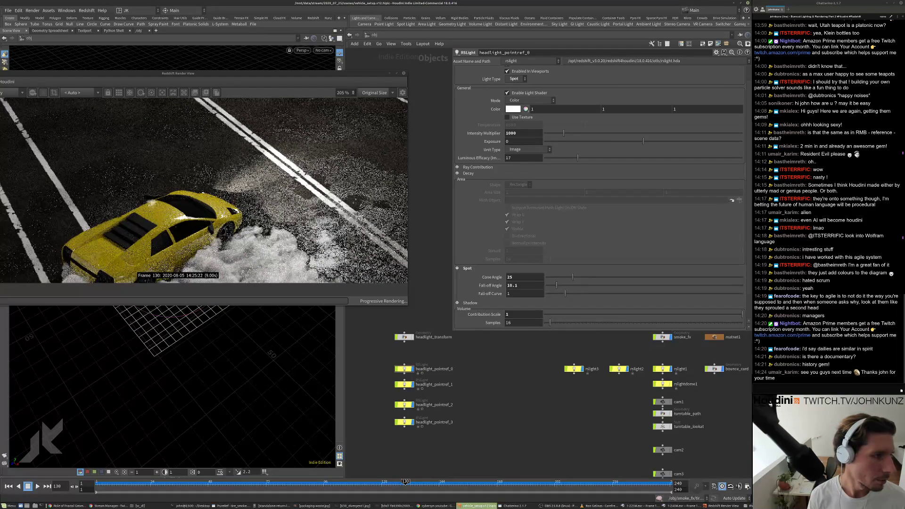
scroll(242, 187, "down", 5)
scroll(241, 187, "down", 1)
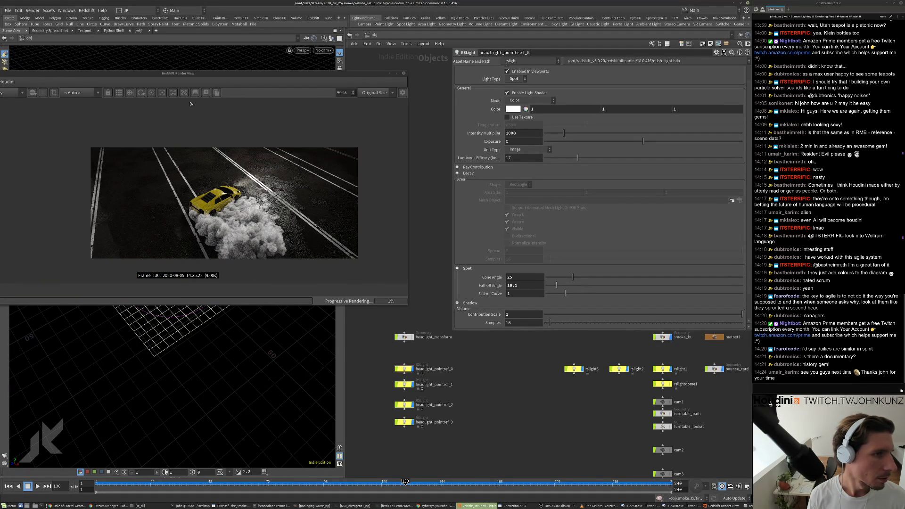
left_click_drag(61, 73, 126, 56)
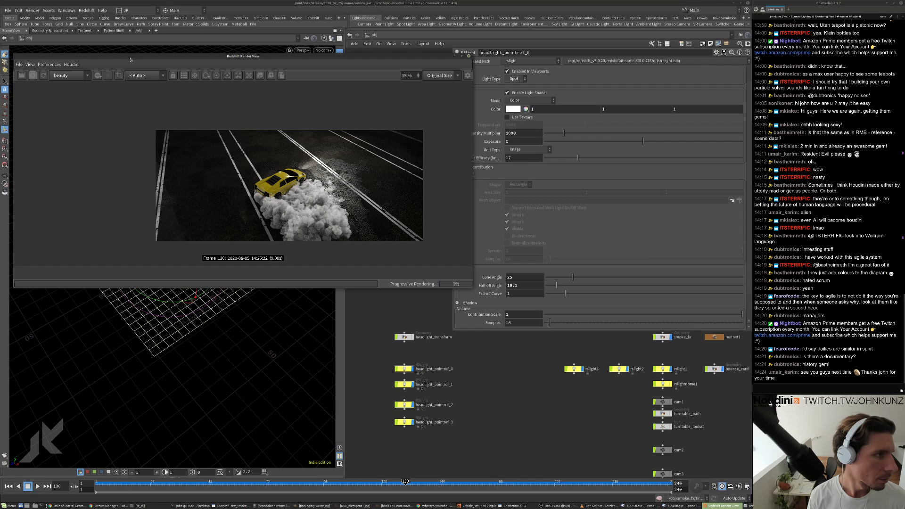
- Stop the live render and replace headlight_pointref_1, _2 and _3 with three fresh copies of headlight_pointref_0
left_click(40, 75)
scroll(503, 169, "up", 1)
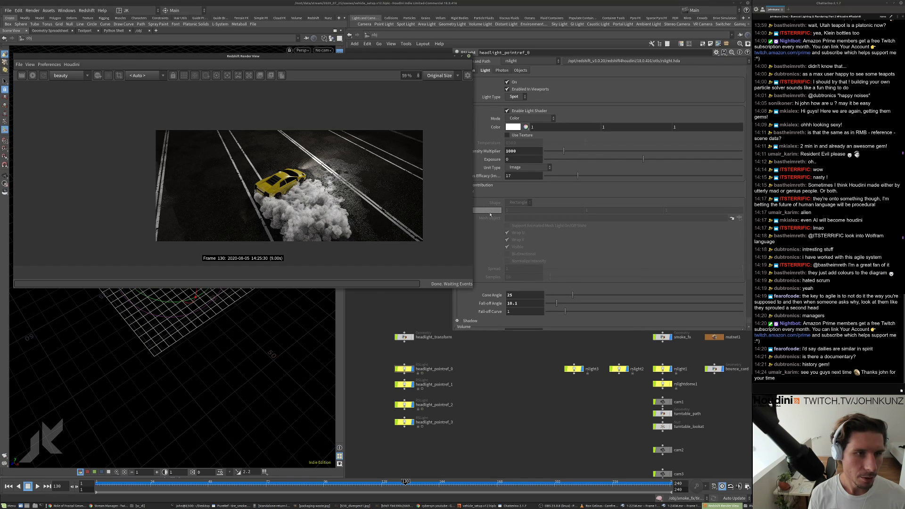
left_click_drag(465, 418, 391, 378)
key("Delete")
key("ctrl+c")
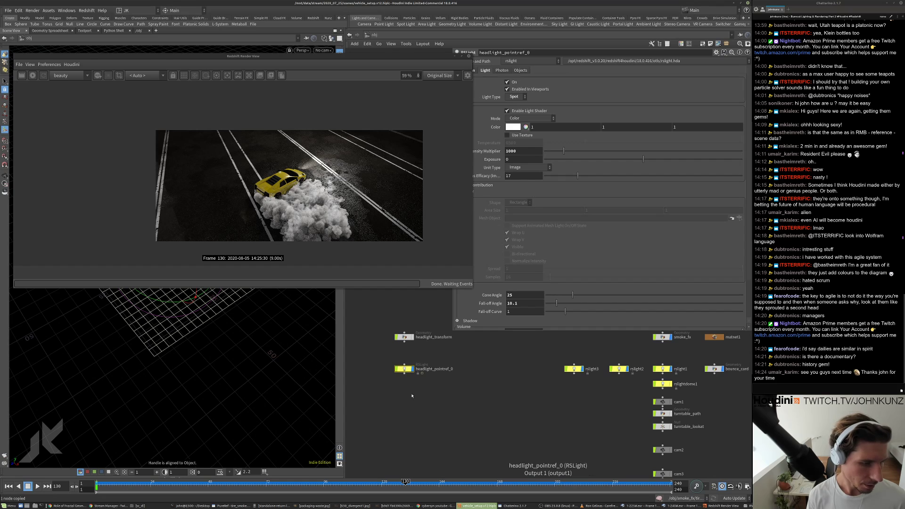
key("ctrl+v")
key("ctrl+v")
key("ctrl+v")
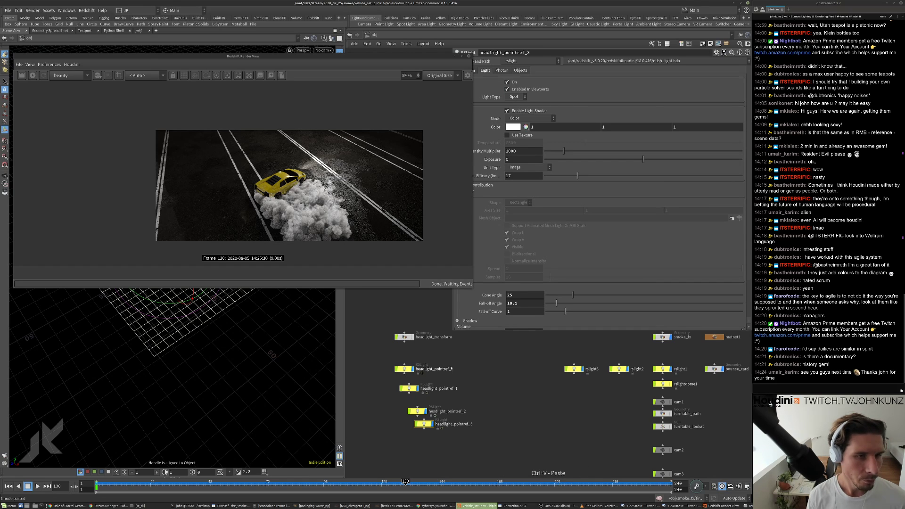
- Restart the live render and examine the copied headlights' beams up close and in the full frame
left_click(32, 76)
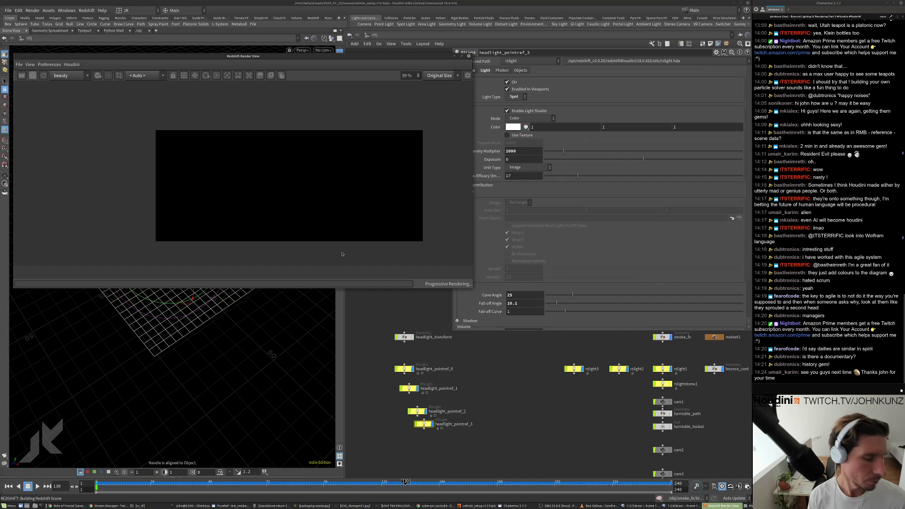
scroll(342, 254, "up", 5)
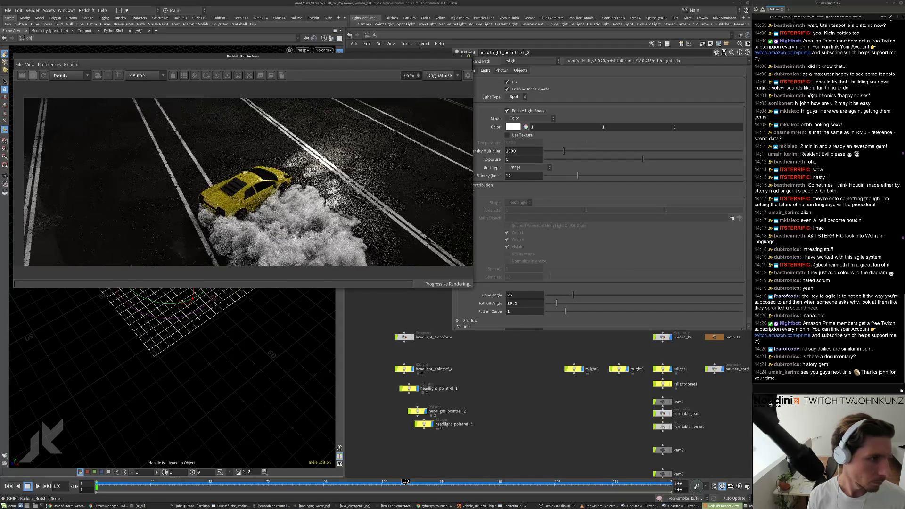
scroll(292, 190, "down", 5)
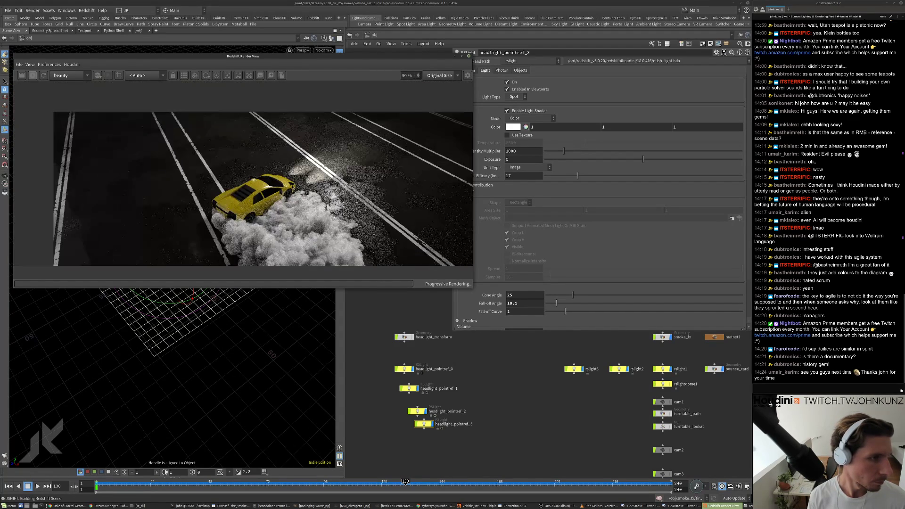
scroll(297, 185, "down", 1)
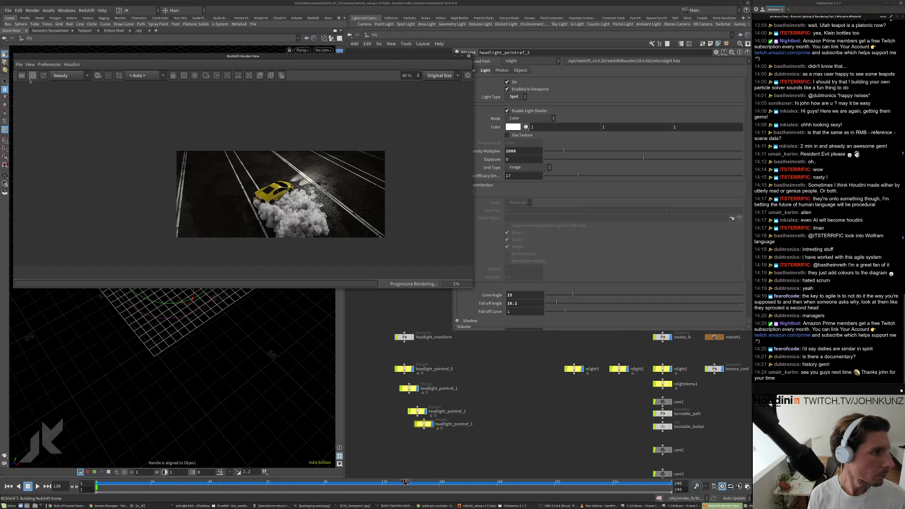
- Render frame 73 and examine the headlight beams on the asphalt, both up close and in the full frame
left_click(268, 485)
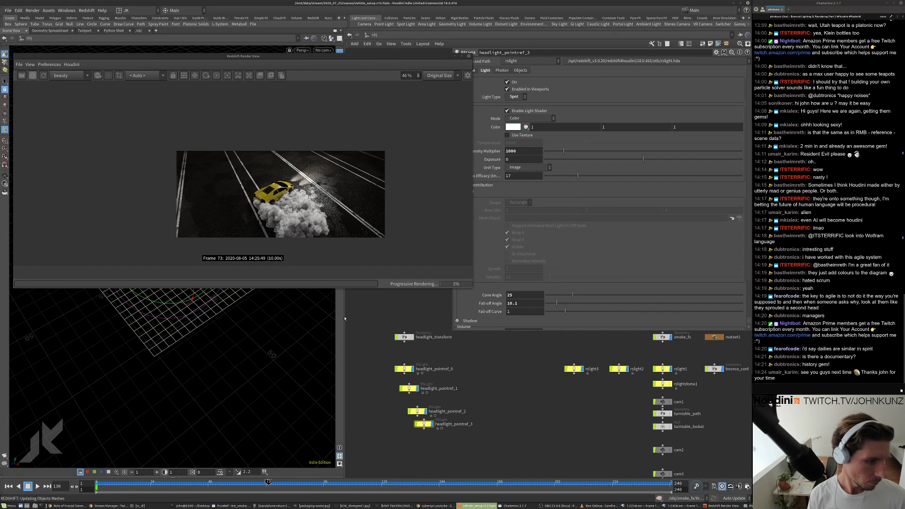
left_click_drag(372, 58, 378, 48)
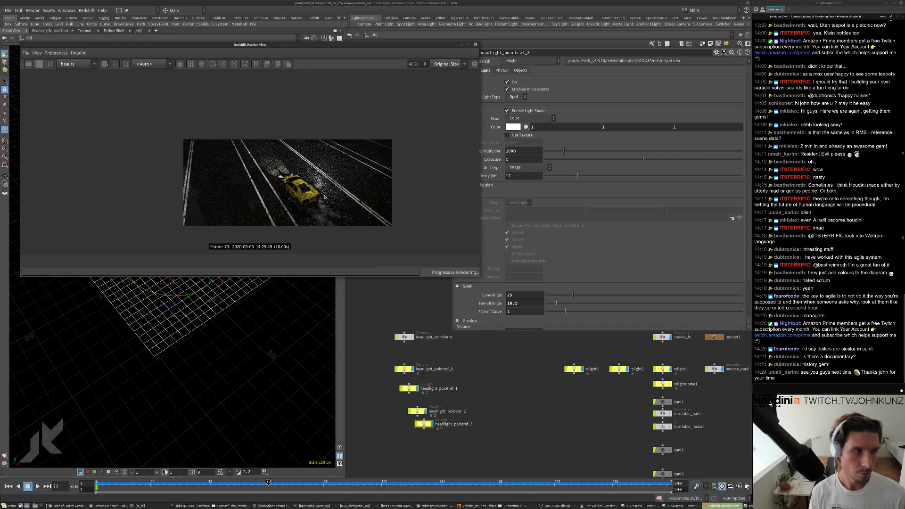
scroll(325, 197, "up", 5)
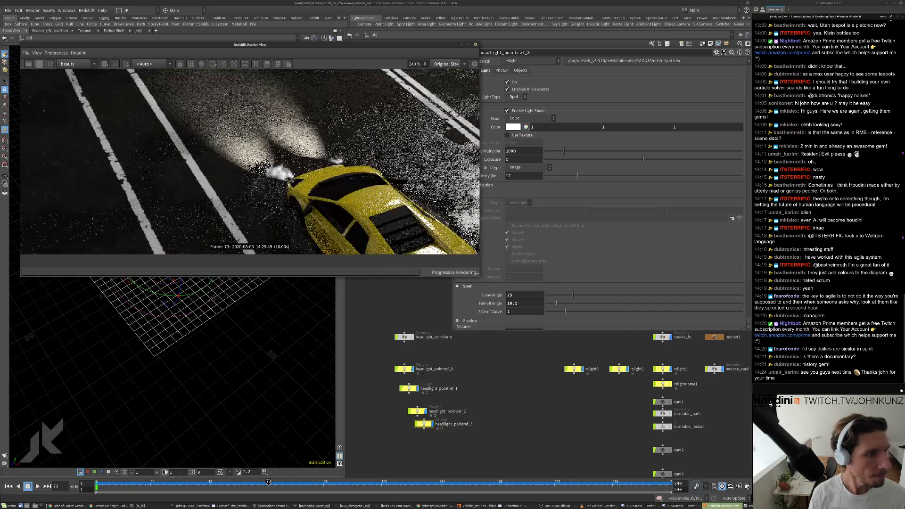
scroll(288, 176, "down", 5)
scroll(287, 176, "up", 4)
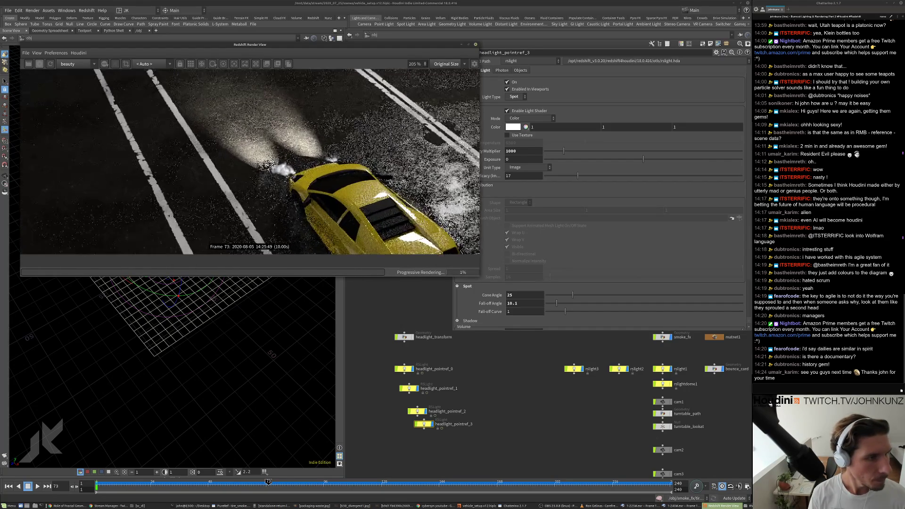
scroll(271, 164, "up", 1)
scroll(290, 173, "down", 5)
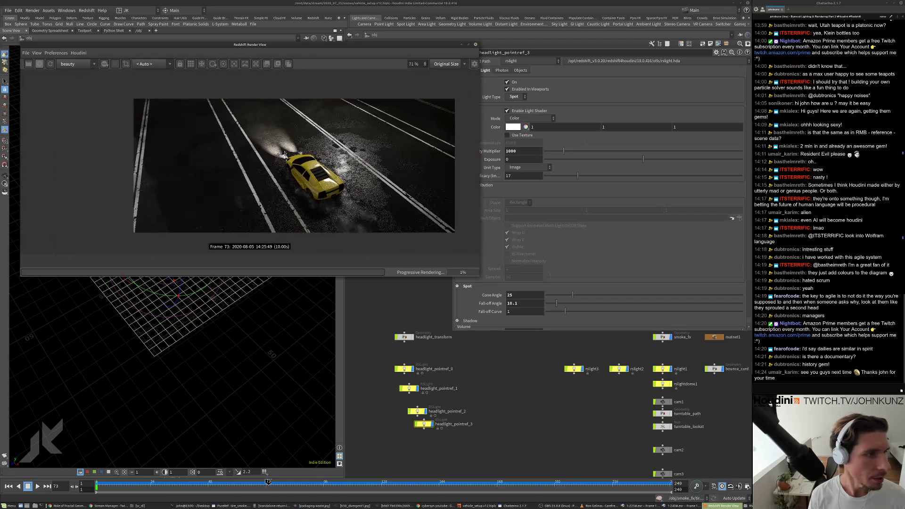
- Check the headlight beams in the render at frames 47, 108 and 135, and stop the live render
left_click(206, 482)
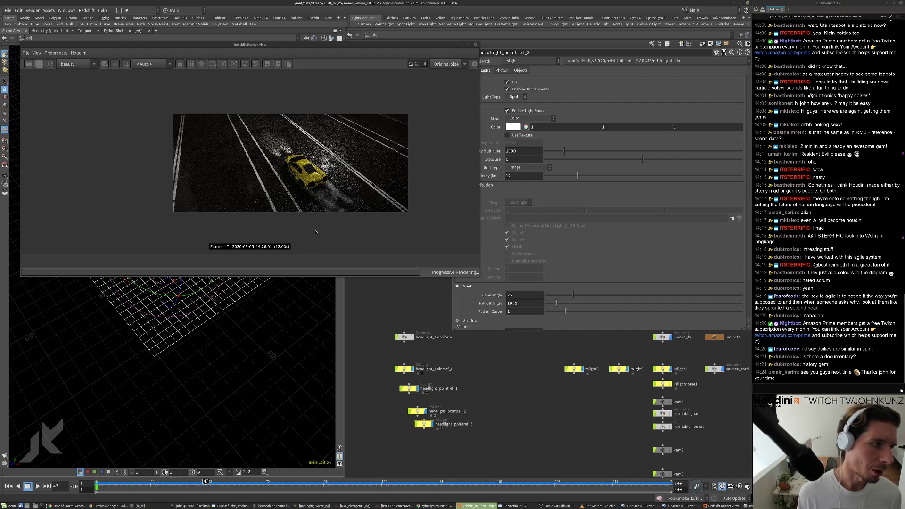
left_click(352, 482)
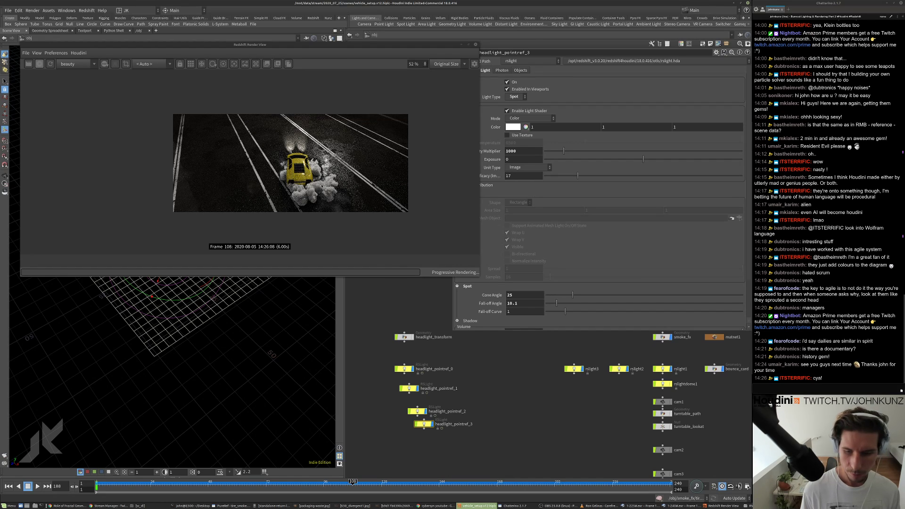
left_click(417, 483)
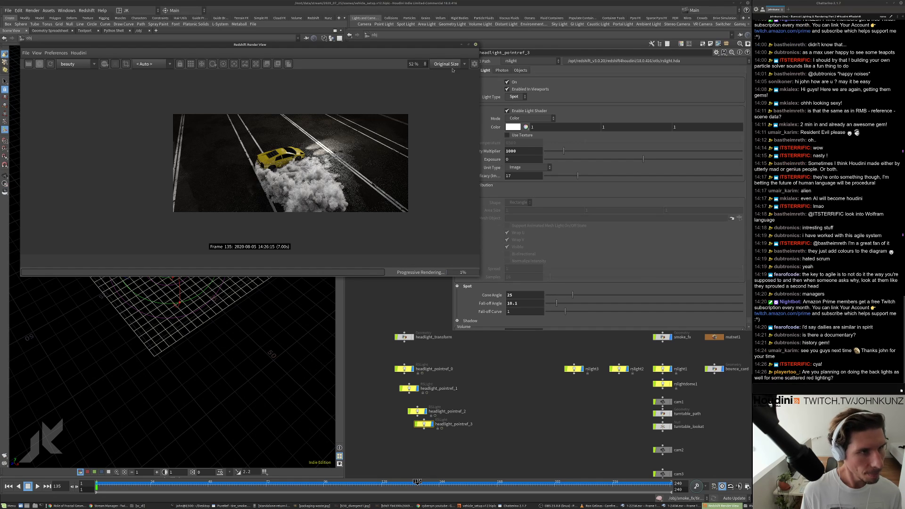
left_click(40, 64)
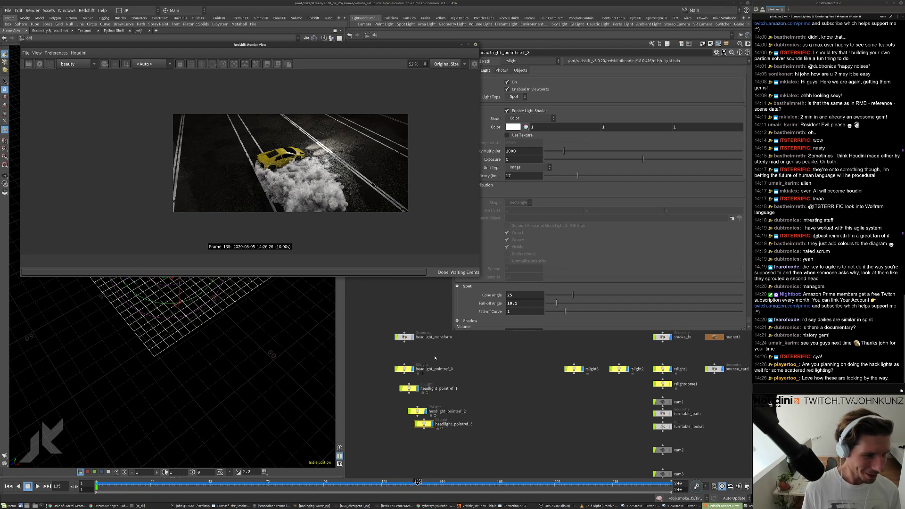
- Examine the night headlight, green Porsche and wet asphalt photos on the reference image board
left_click(228, 505)
scroll(597, 172, "down", 6)
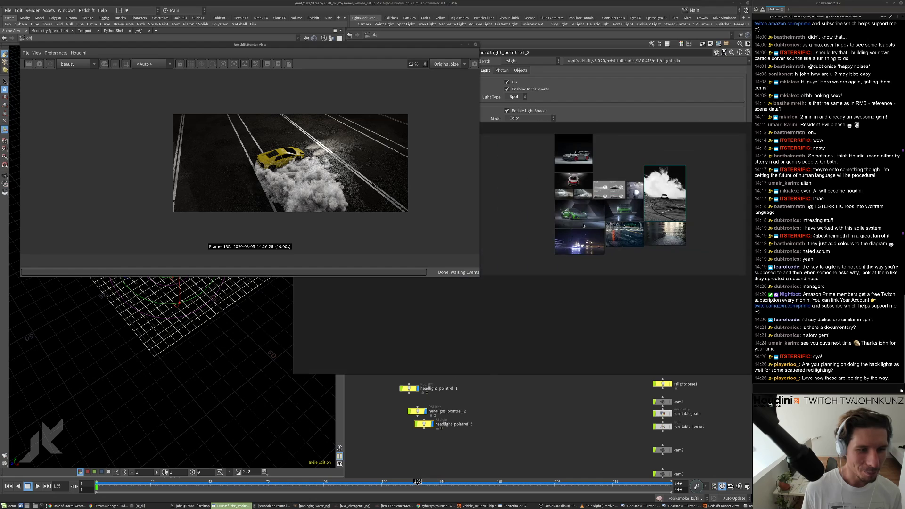
scroll(577, 262, "up", 4)
scroll(577, 262, "down", 5)
scroll(646, 325, "up", 3)
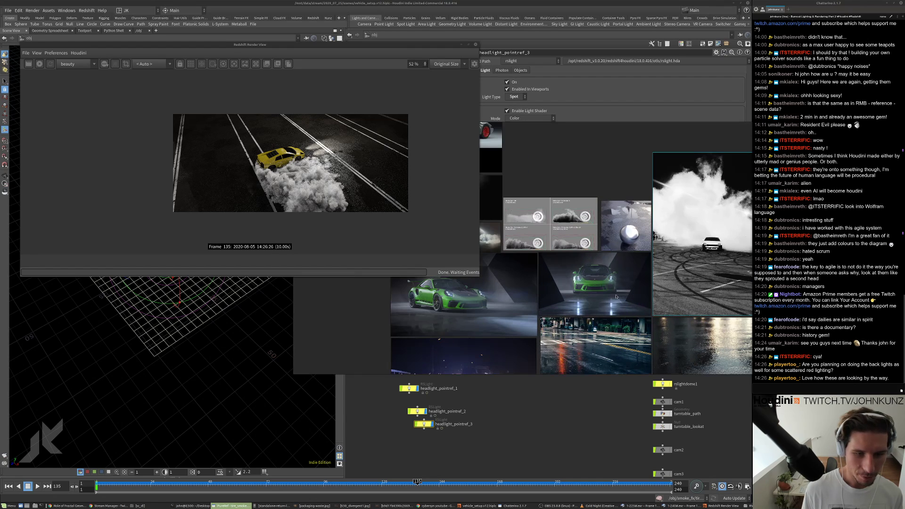
scroll(521, 344, "up", 3)
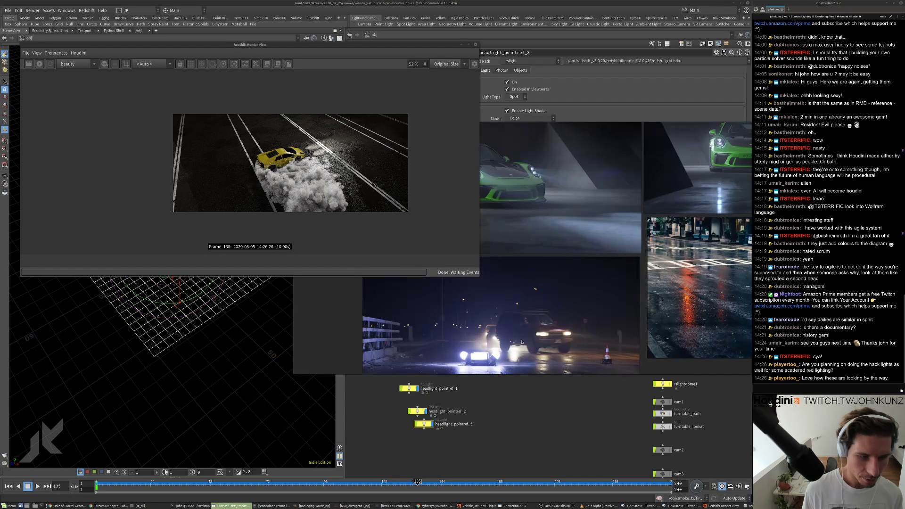
scroll(650, 304, "down", 5)
scroll(653, 297, "up", 4)
scroll(622, 297, "down", 1)
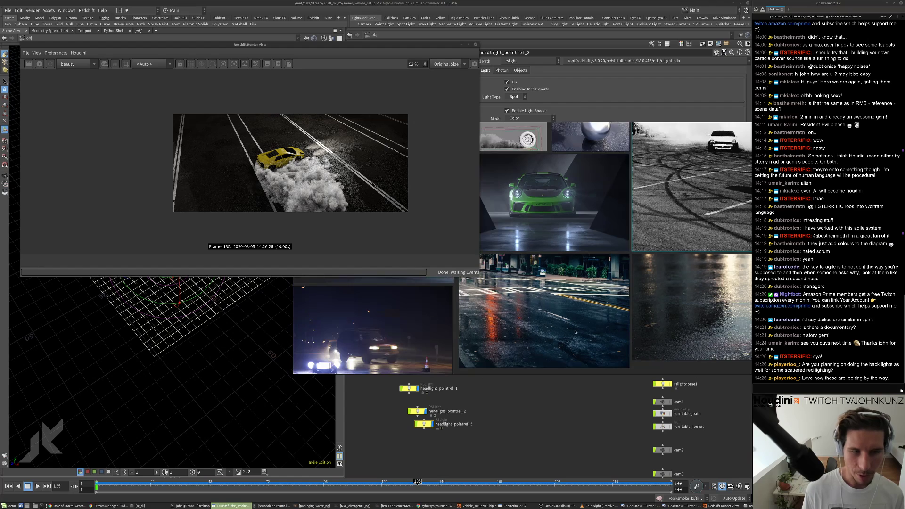
left_click(518, 426)
- Collapse the render view, go inside the vehicle_obj_anim geometry and display its store_face_id node
scroll(278, 158, "up", 1)
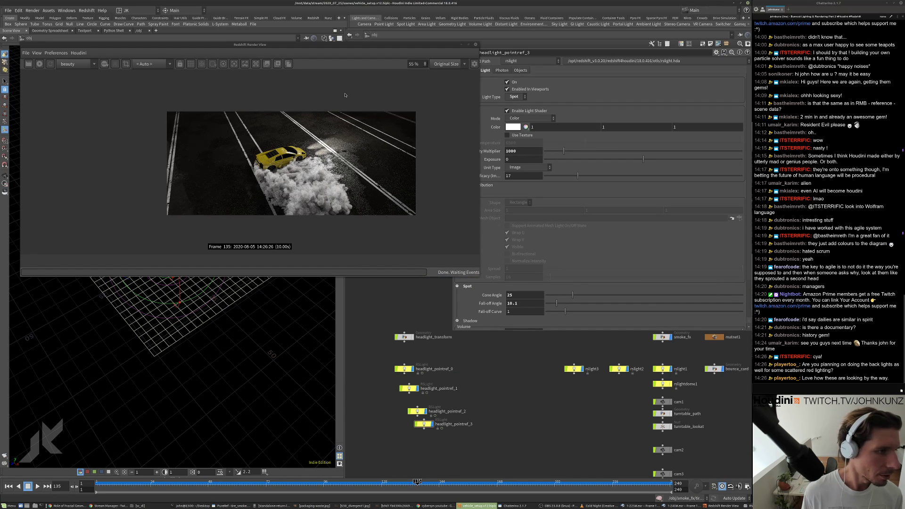
double_click(309, 46)
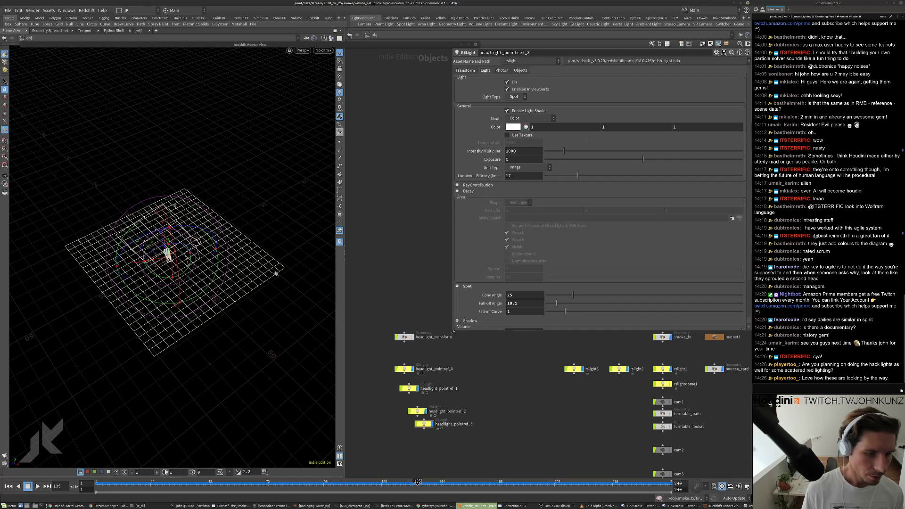
left_click_drag(453, 331, 487, 299)
middle_click_drag(678, 324, 611, 352)
scroll(611, 352, "up", 3)
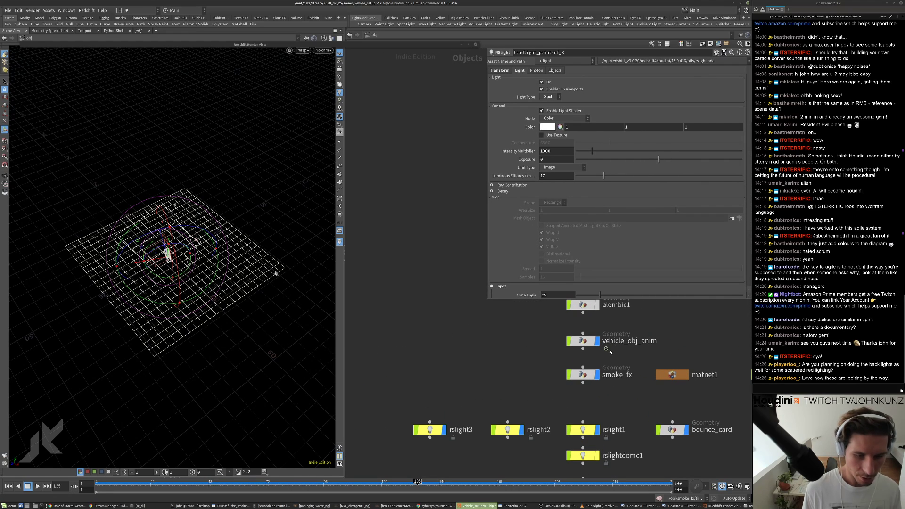
double_click(577, 341)
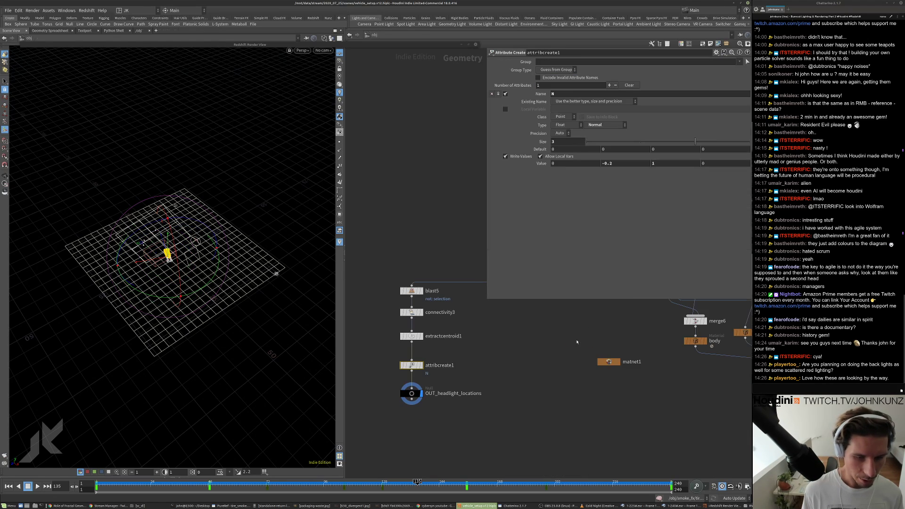
scroll(546, 375, "up", 4)
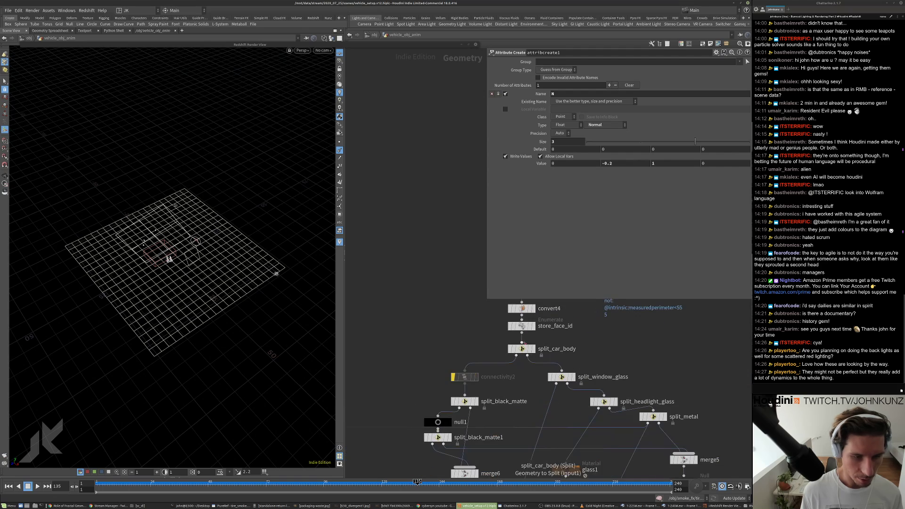
left_click(522, 326)
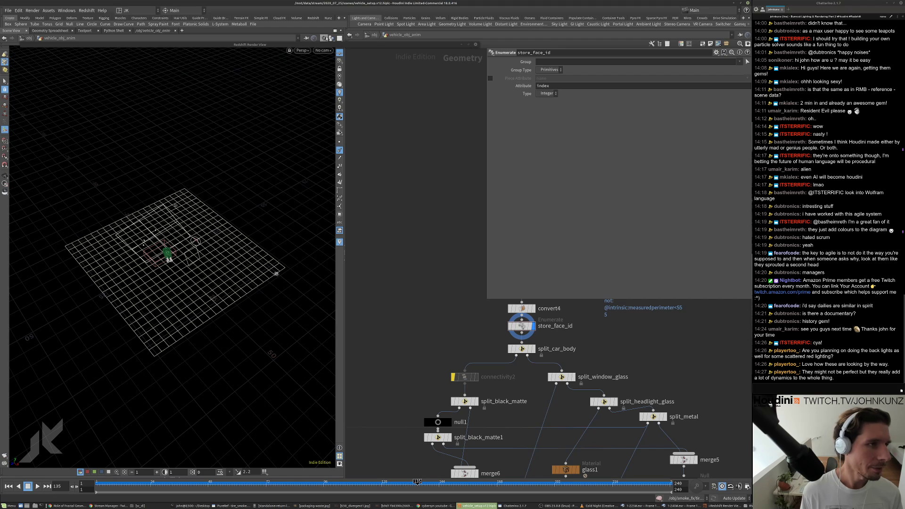
- Show the surrounding scene shaded in the viewport and frame the car up close
left_click(323, 38)
left_click(349, 104)
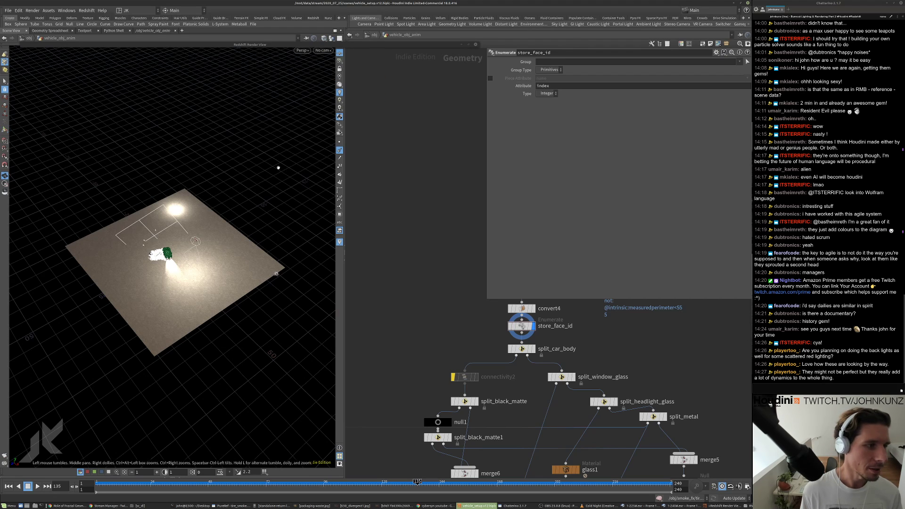
key("space+g")
left_click(339, 151)
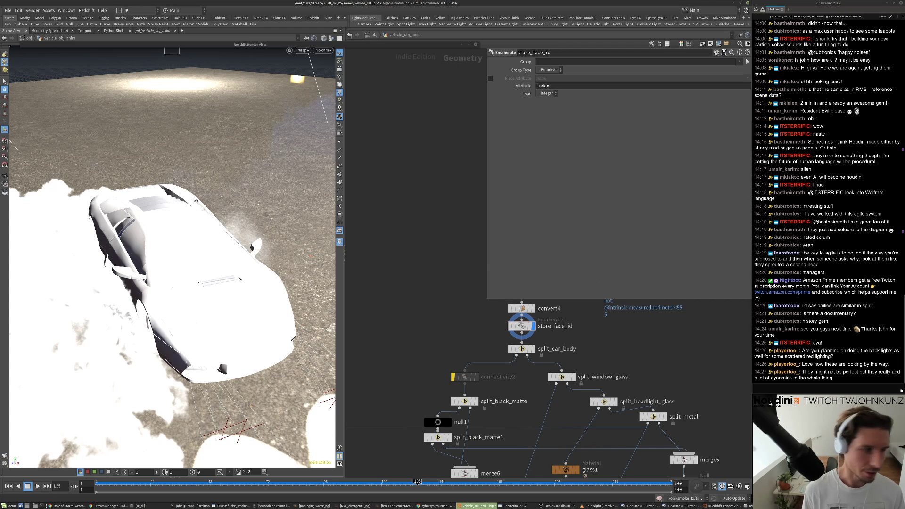
- Examine the car model's rear end from behind, looking for its tail-light geometry
left_click_drag(194, 199, 174, 258)
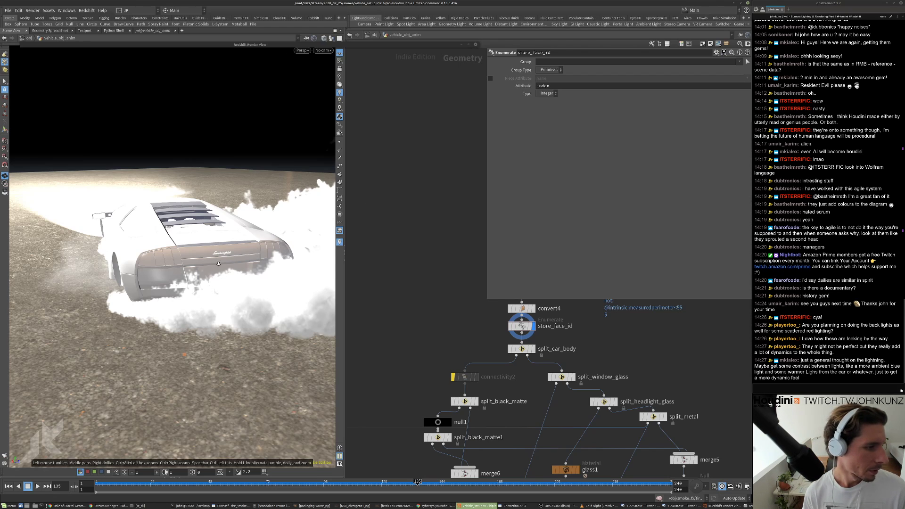
right_click_drag(245, 226, 301, 228, "alt")
left_click_drag(301, 228, 256, 246, "alt")
right_click_drag(256, 246, 96, 264, "alt")
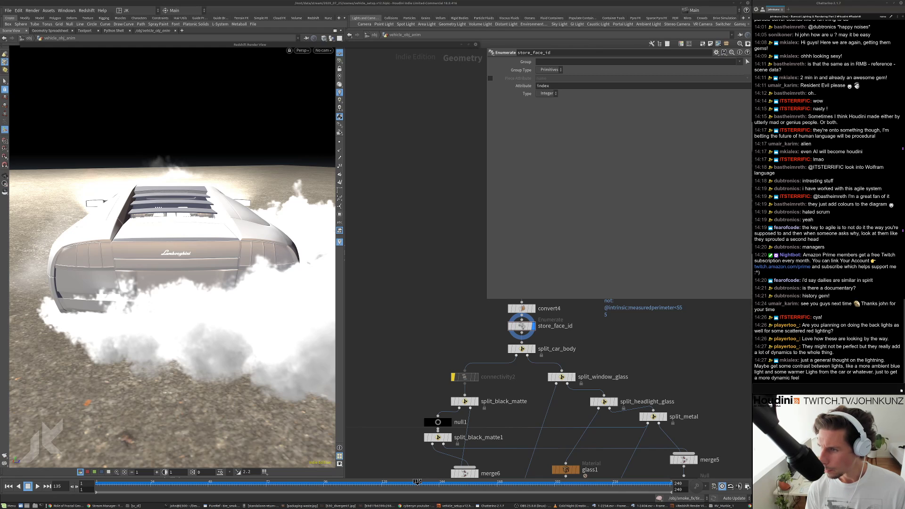
- Bring the Chrome window into view and look through the Lamborghini Murcielago tail light image results for reference
left_click_drag(751, 157, 600, 152)
scroll(584, 301, "down", 3)
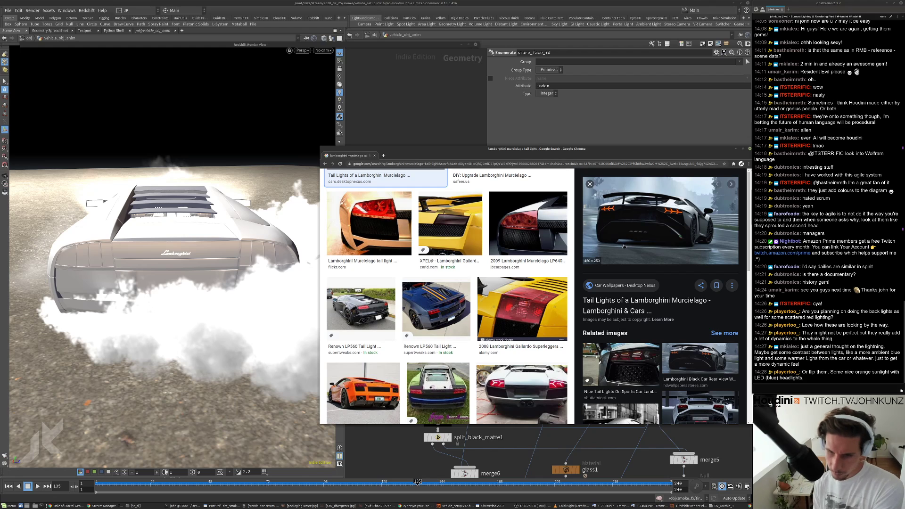
scroll(623, 246, "down", 5)
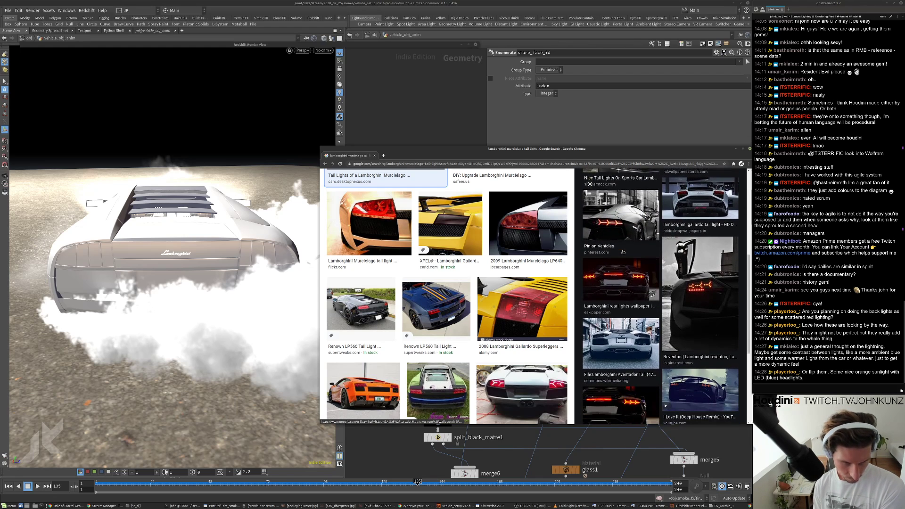
scroll(622, 254, "down", 3)
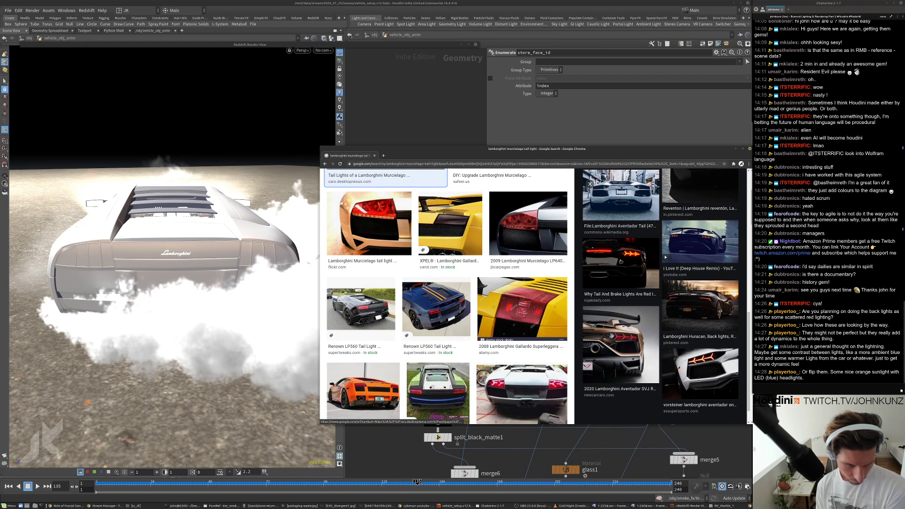
scroll(530, 297, "down", 2)
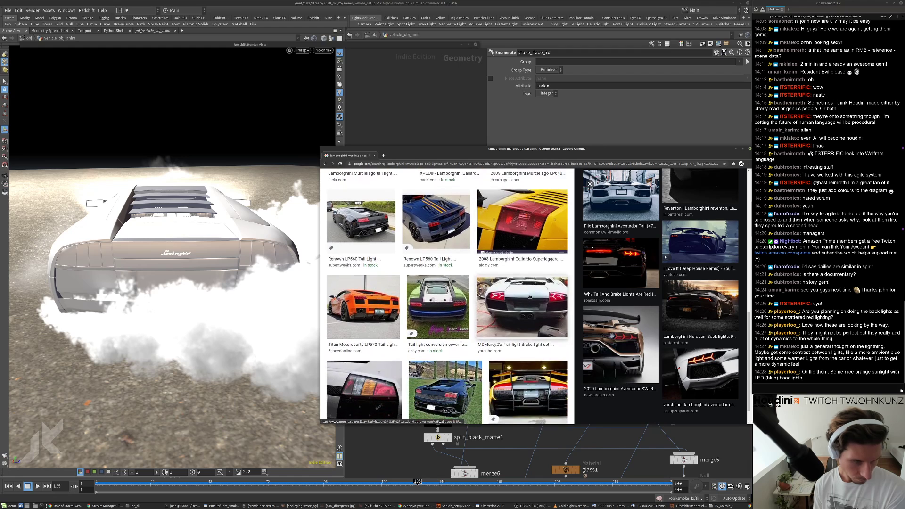
scroll(529, 297, "down", 3)
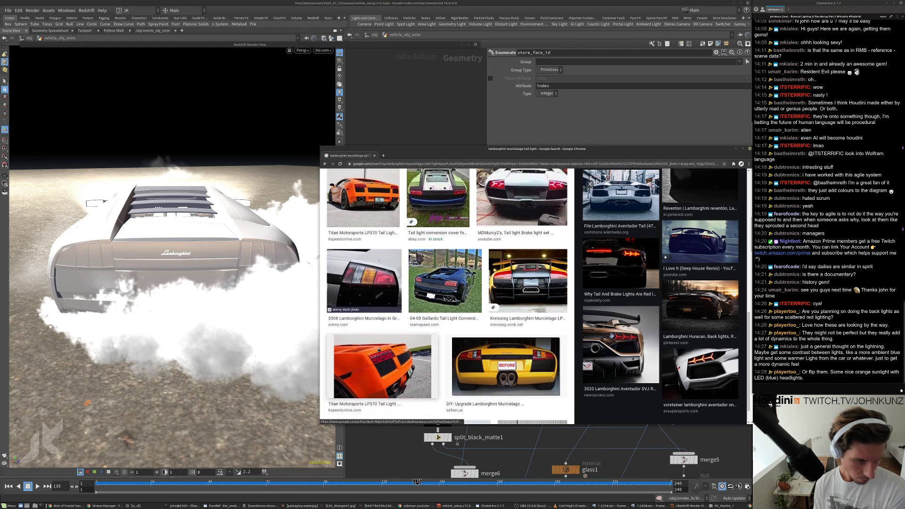
- Look further through the Murcielago tail light image results and the related images for reference
scroll(380, 350, "down", 2)
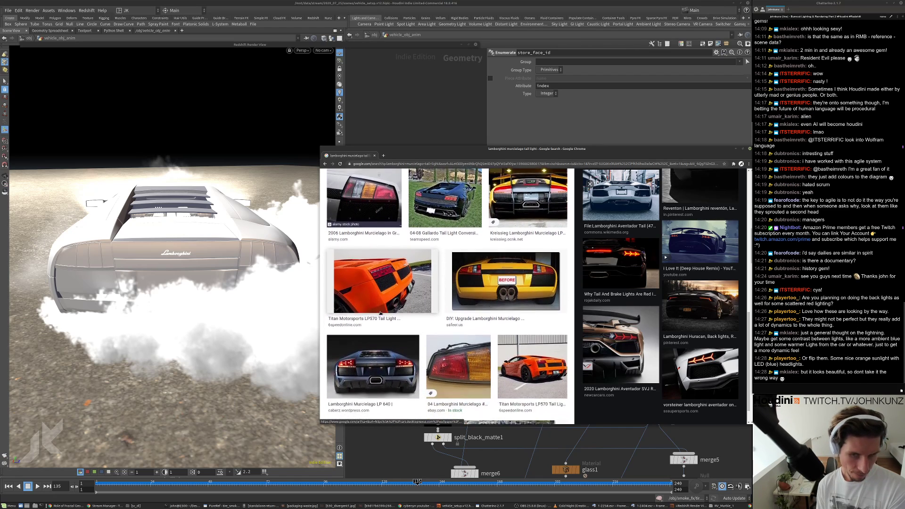
scroll(379, 312, "down", 3)
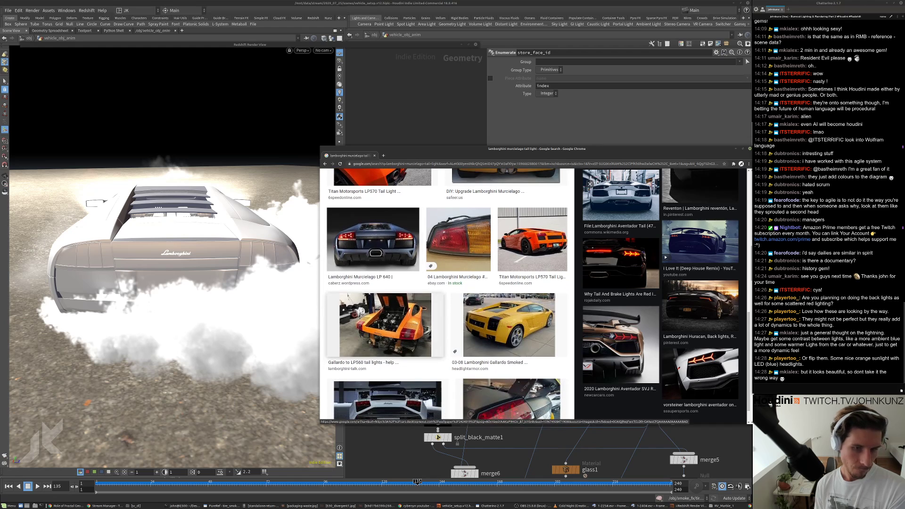
scroll(583, 254, "up", 4)
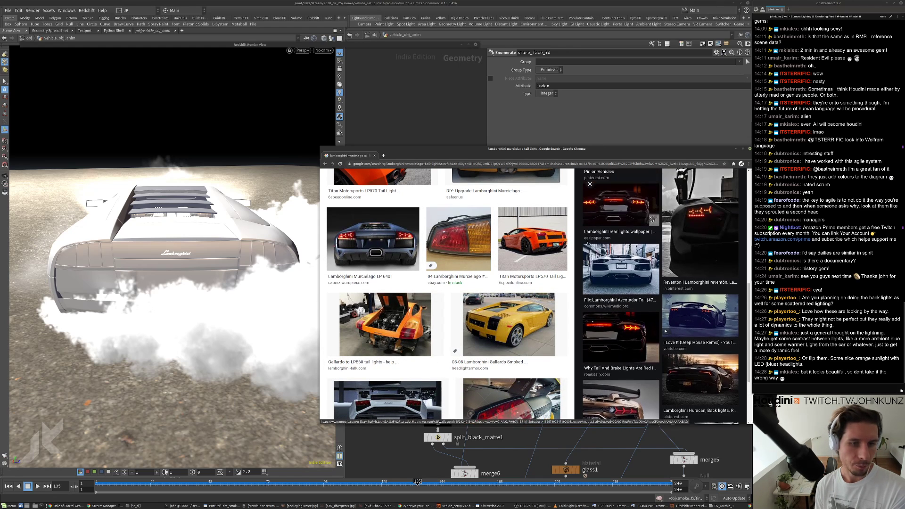
scroll(583, 255, "up", 2)
scroll(494, 257, "up", 5)
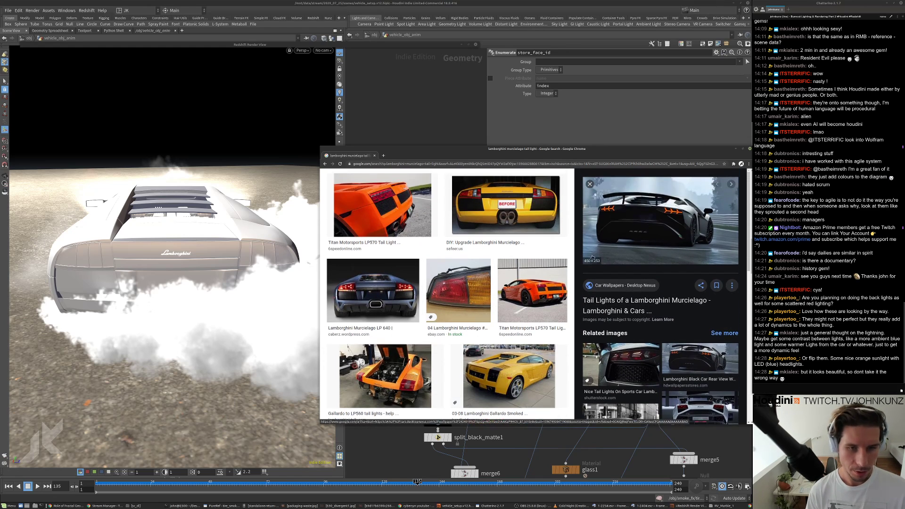
scroll(494, 257, "down", 5)
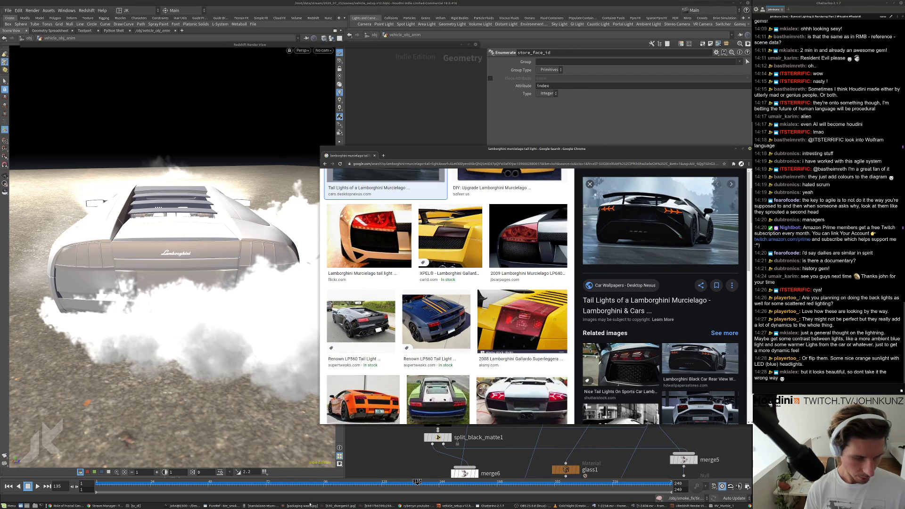
- Switch to the PureRef board and examine its car lighting and smoke references, including the green Porsche studio shots
left_click(231, 505)
scroll(500, 235, "down", 5)
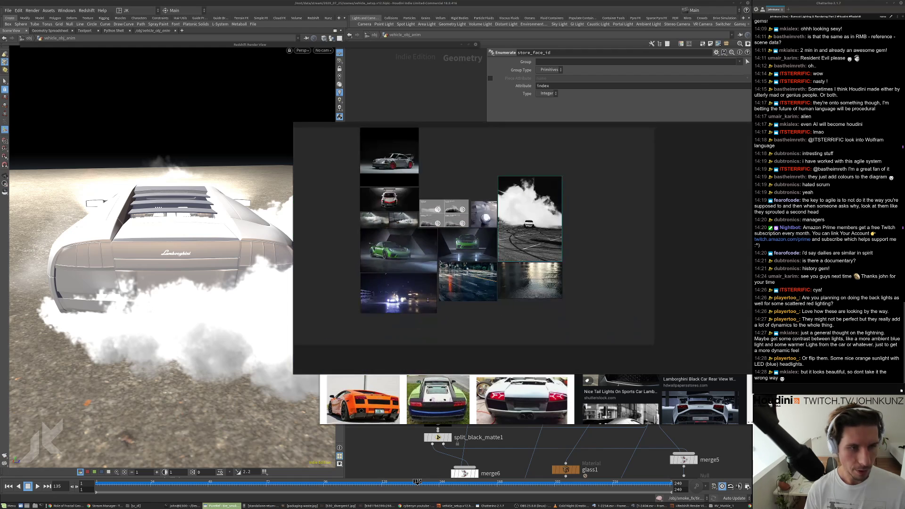
scroll(363, 246, "up", 6)
scroll(487, 259, "down", 3)
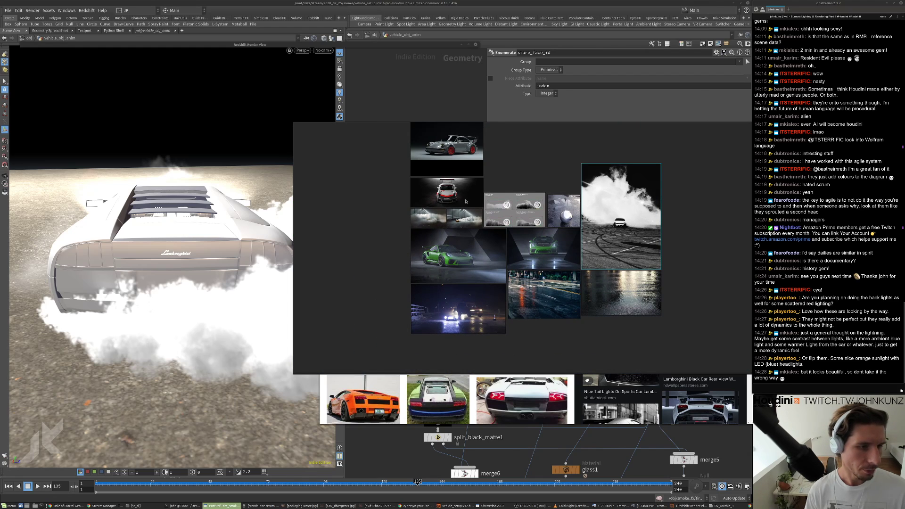
scroll(430, 172, "up", 2)
scroll(436, 174, "down", 2)
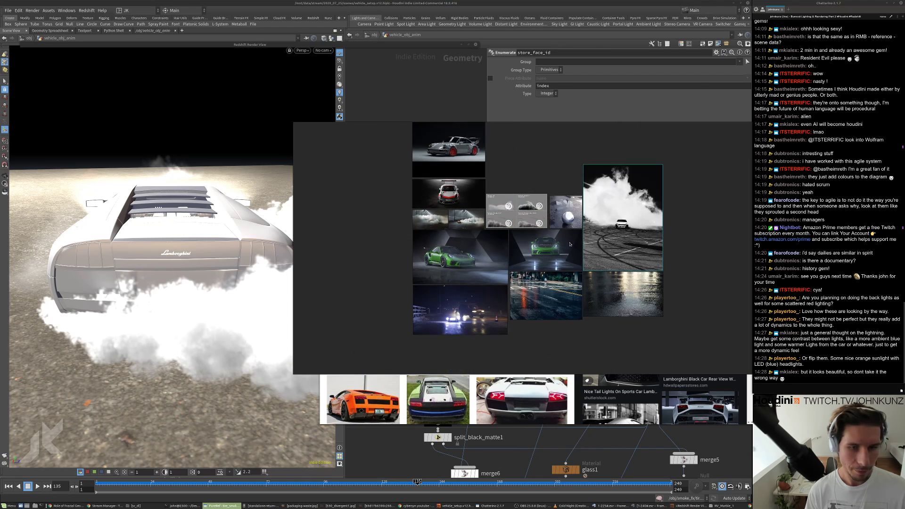
scroll(464, 305, "up", 2)
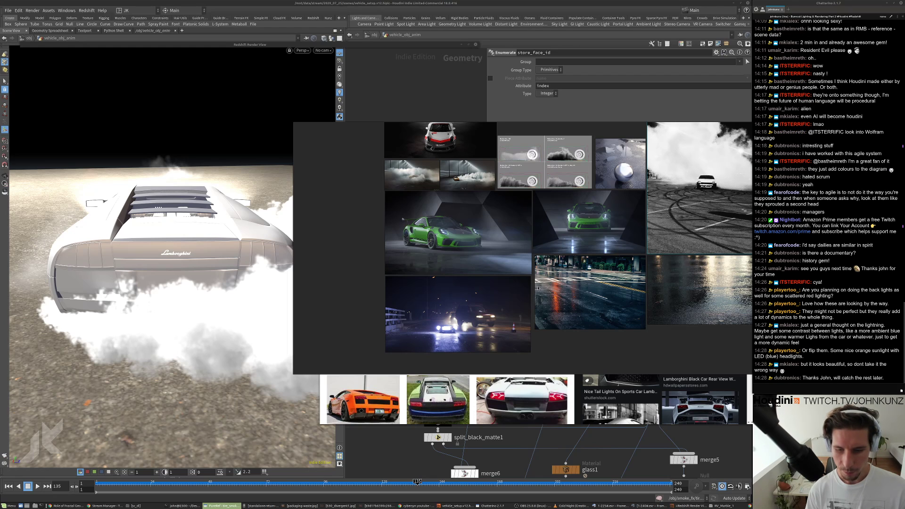
scroll(575, 232, "up", 1)
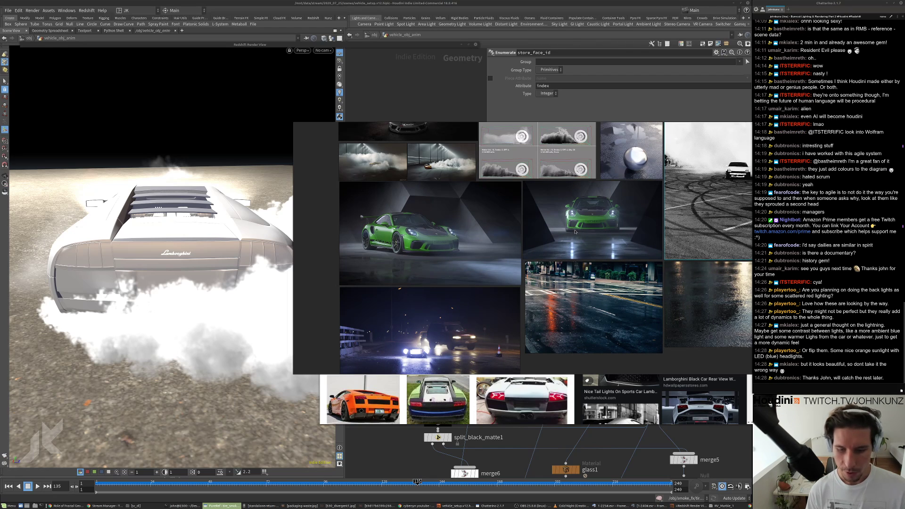
scroll(408, 253, "up", 2)
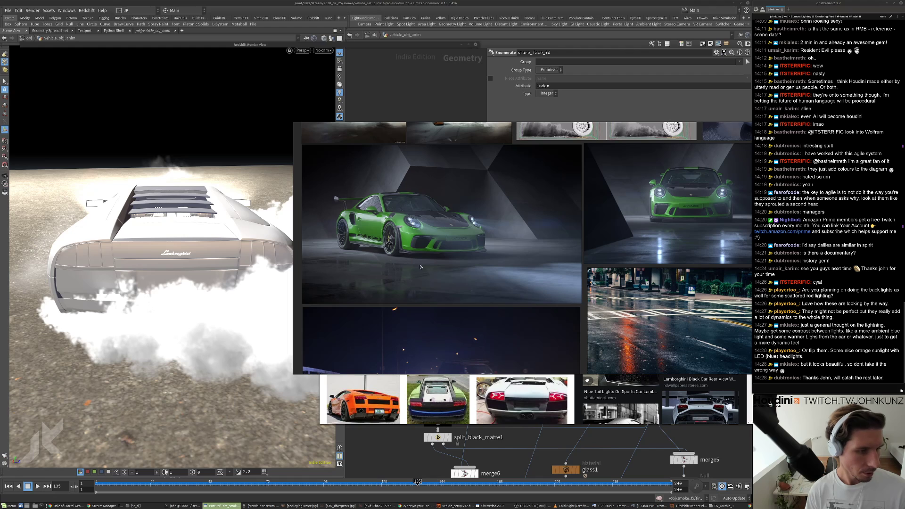
scroll(419, 265, "down", 1)
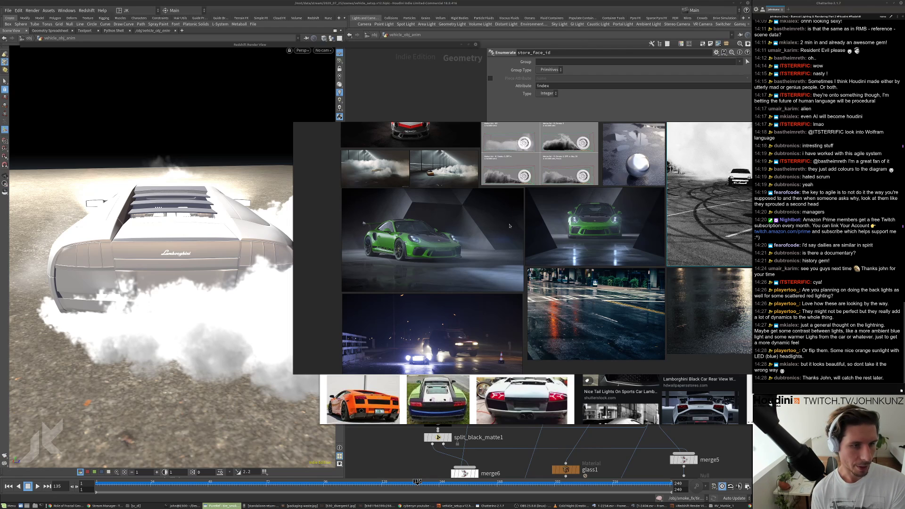
scroll(443, 206, "up", 5)
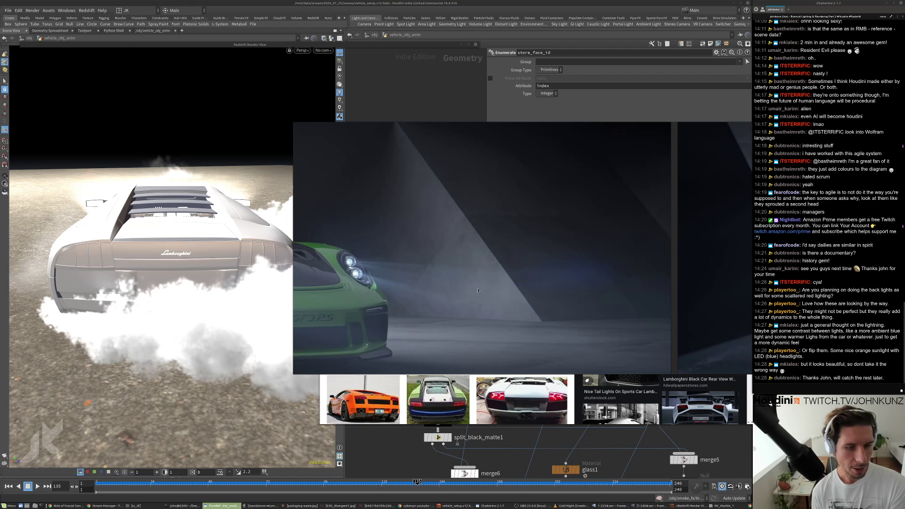
scroll(477, 291, "down", 6)
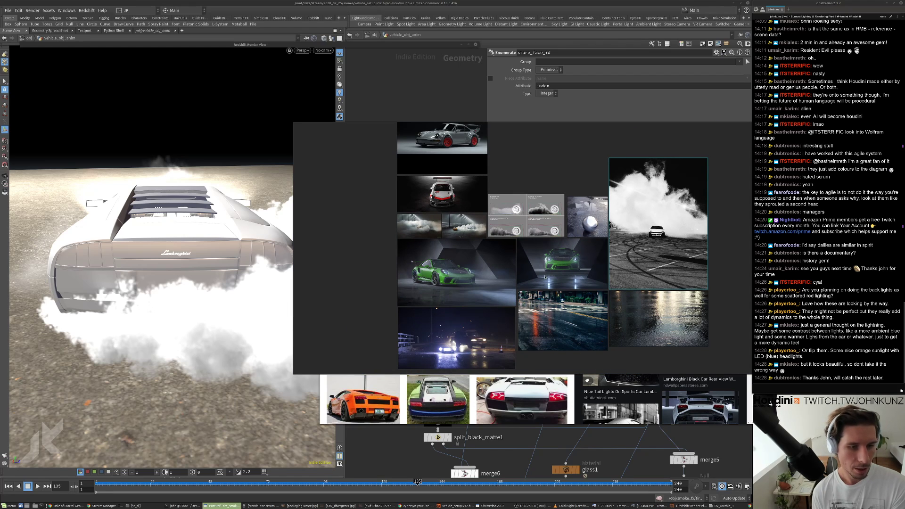
scroll(537, 266, "up", 1)
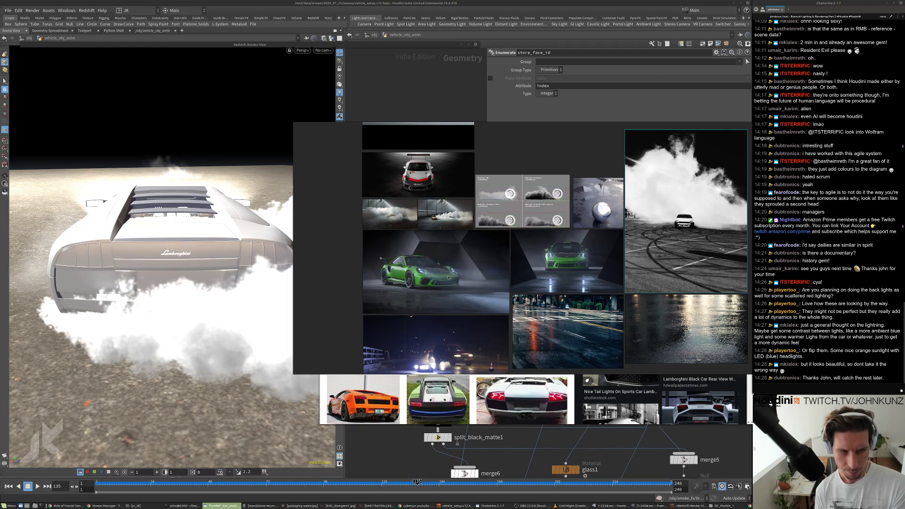
scroll(454, 265, "down", 3)
scroll(460, 254, "up", 4)
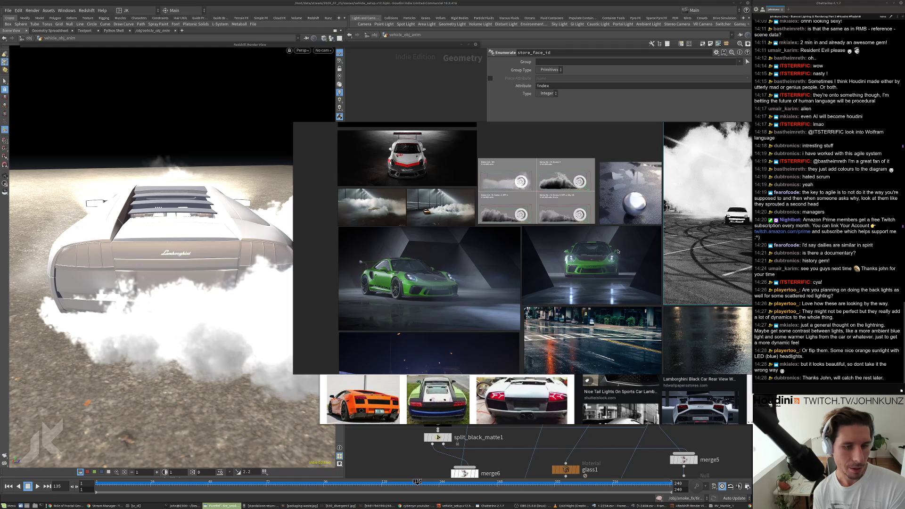
- Compare the two floodlit drift smoke references with the yellow car by focusing on each image in turn
double_click(385, 205)
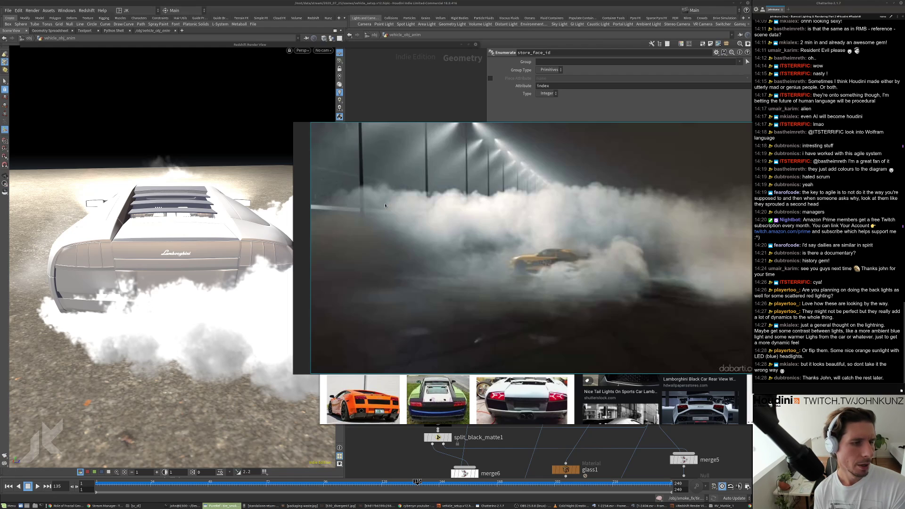
double_click(639, 220)
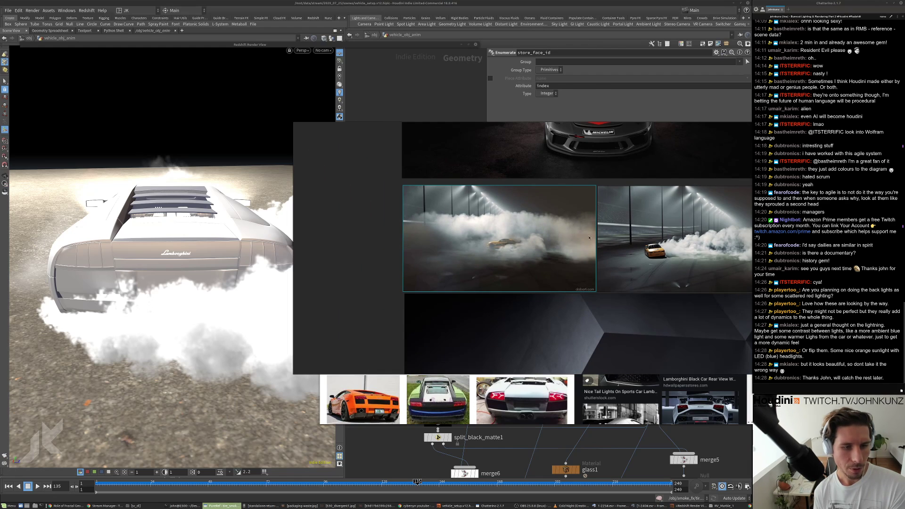
double_click(625, 242)
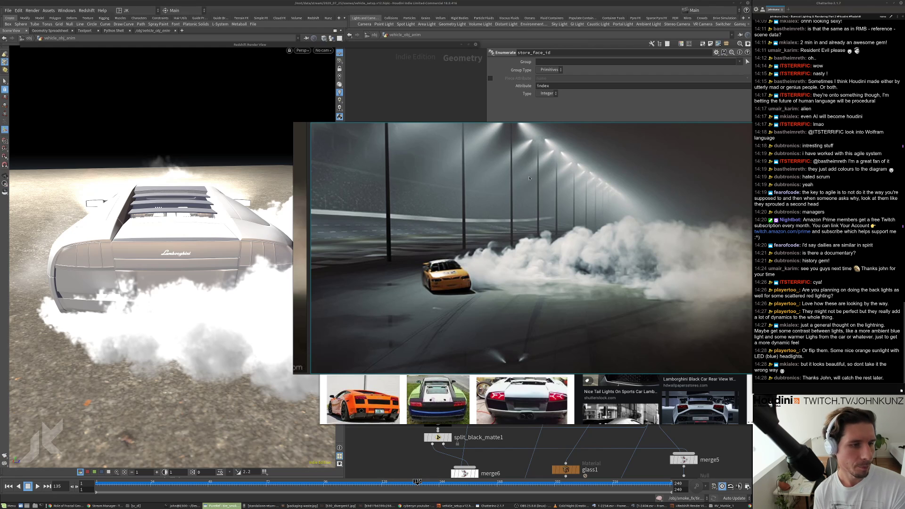
double_click(632, 236)
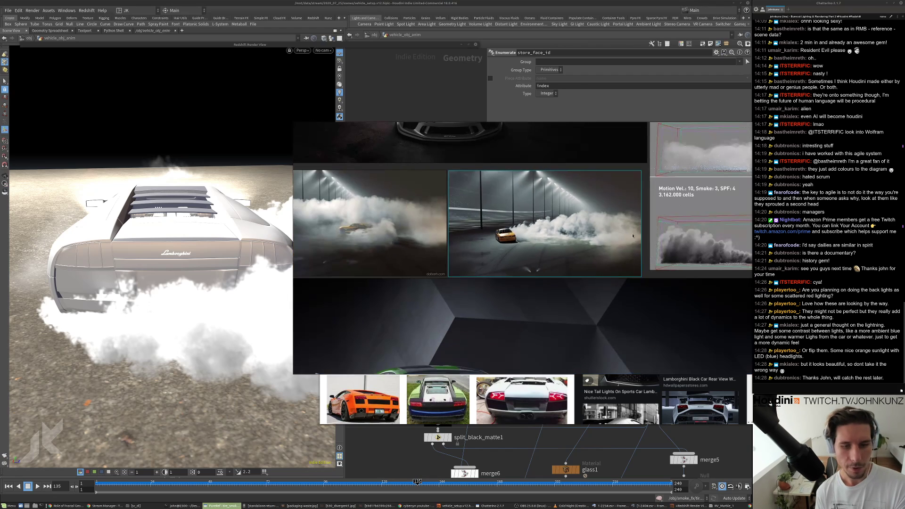
double_click(384, 245)
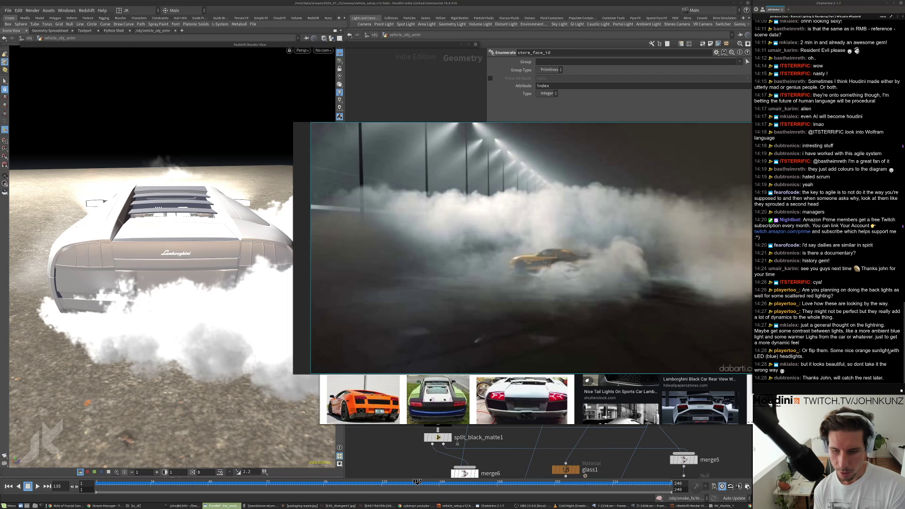
double_click(714, 256)
scroll(570, 249, "up", 2)
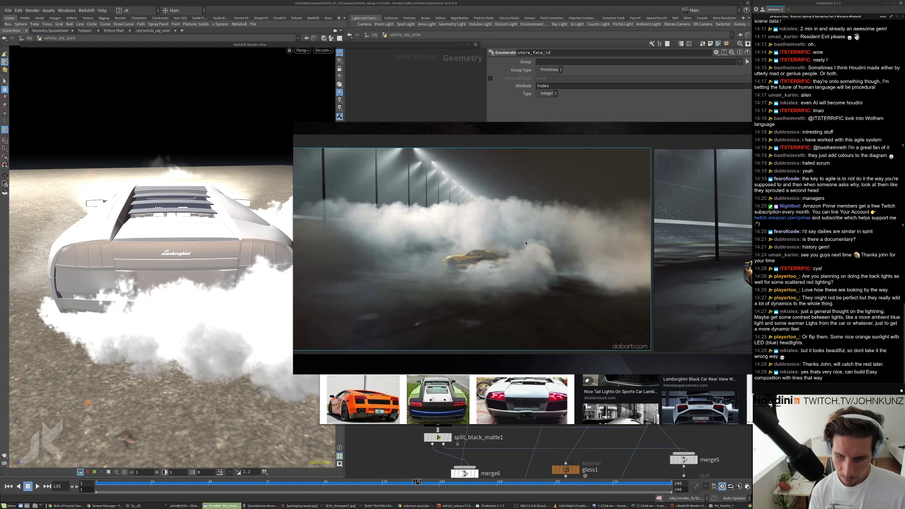
double_click(560, 217)
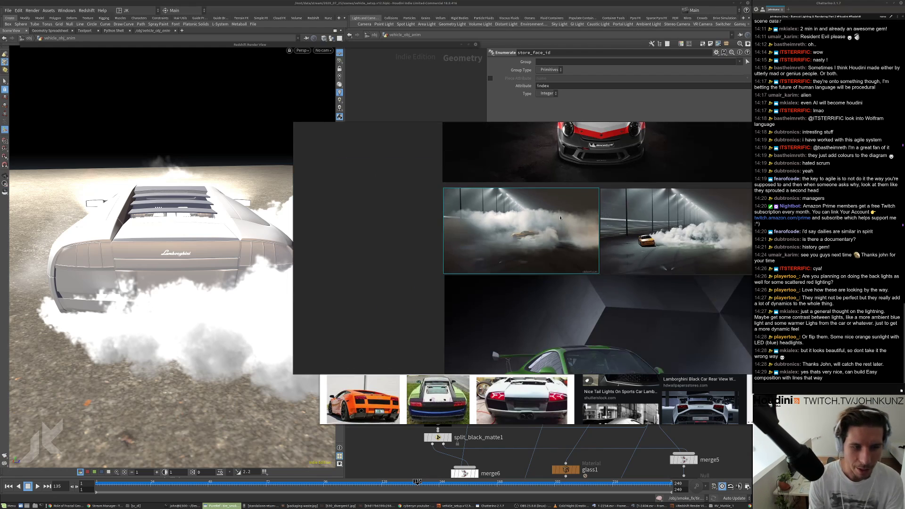
- Survey the whole reference board again and focus on the yellow drift car in front of its smoke trail
scroll(566, 236, "down", 5)
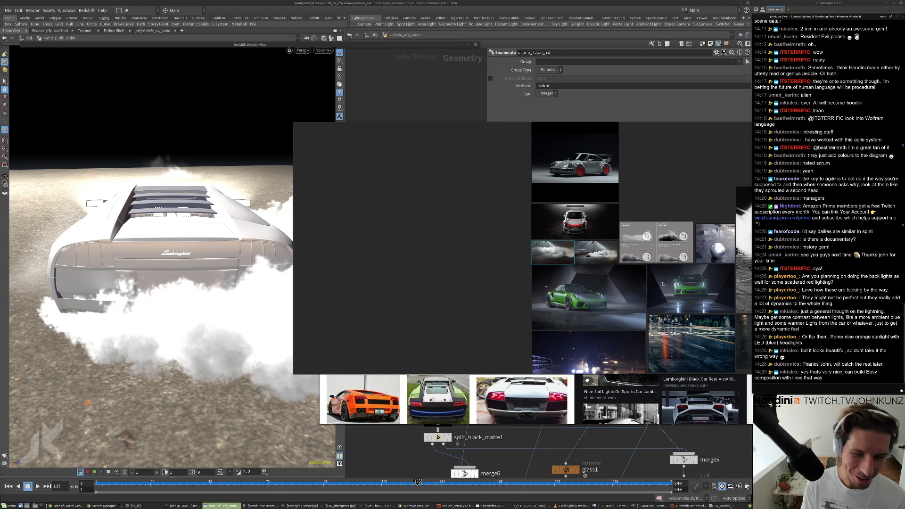
scroll(530, 187, "down", 5)
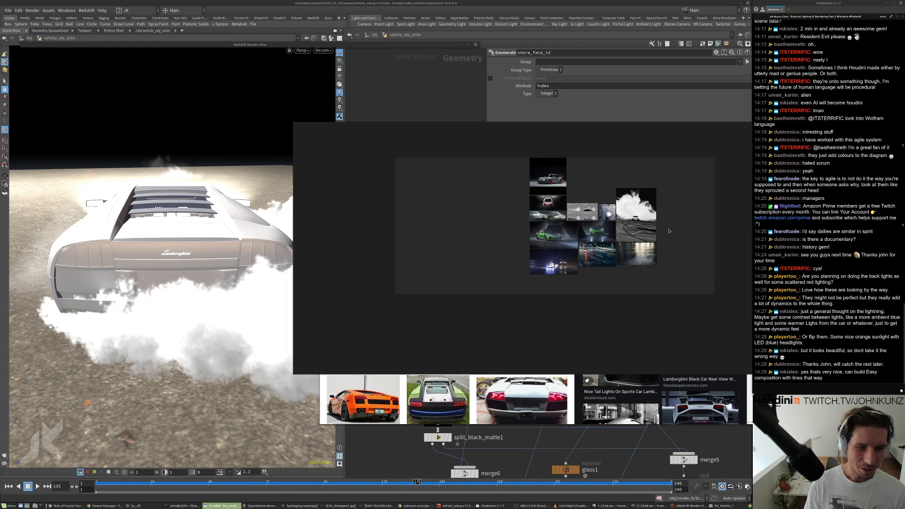
scroll(668, 228, "up", 6)
scroll(654, 227, "down", 2)
scroll(448, 196, "up", 1)
scroll(447, 196, "up", 5)
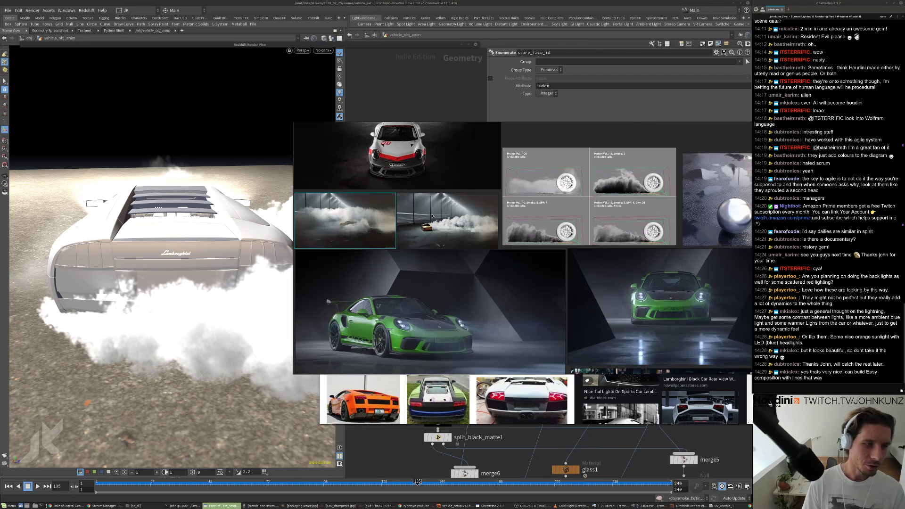
scroll(445, 242, "down", 1)
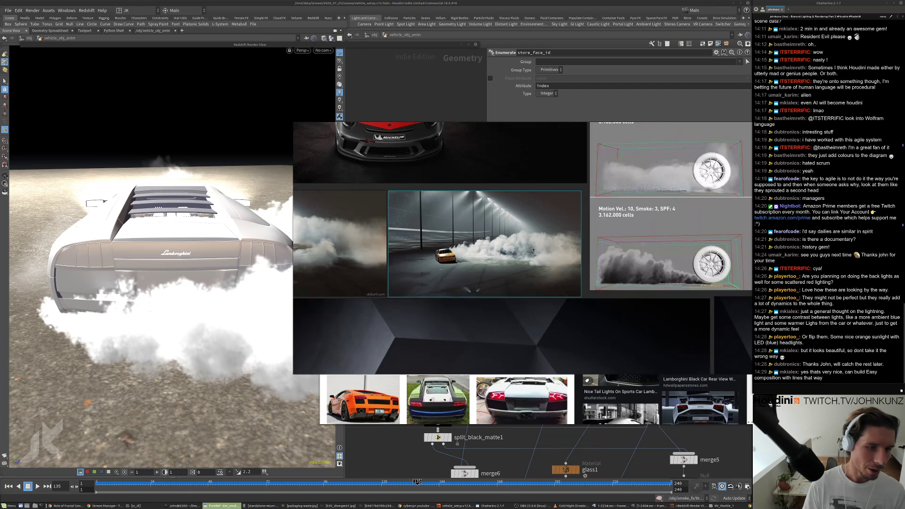
- Bring up both rendered yellow car sequences, move the high-angle one up beside the other, and scrub it to frame 150
left_click(649, 505)
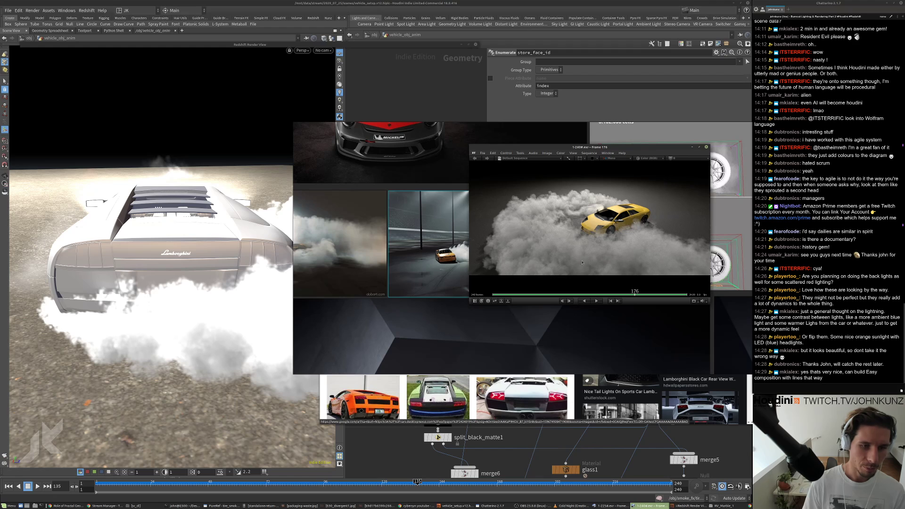
left_click(613, 505)
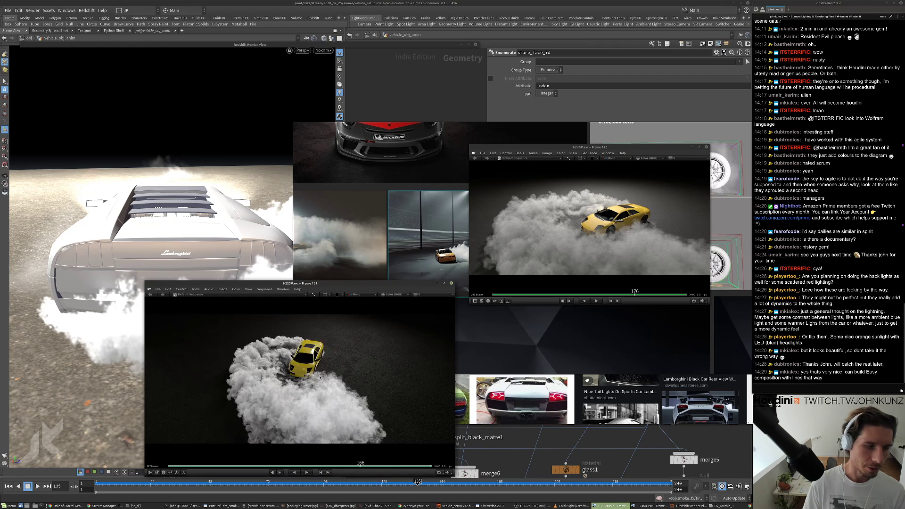
left_click_drag(371, 286, 464, 210)
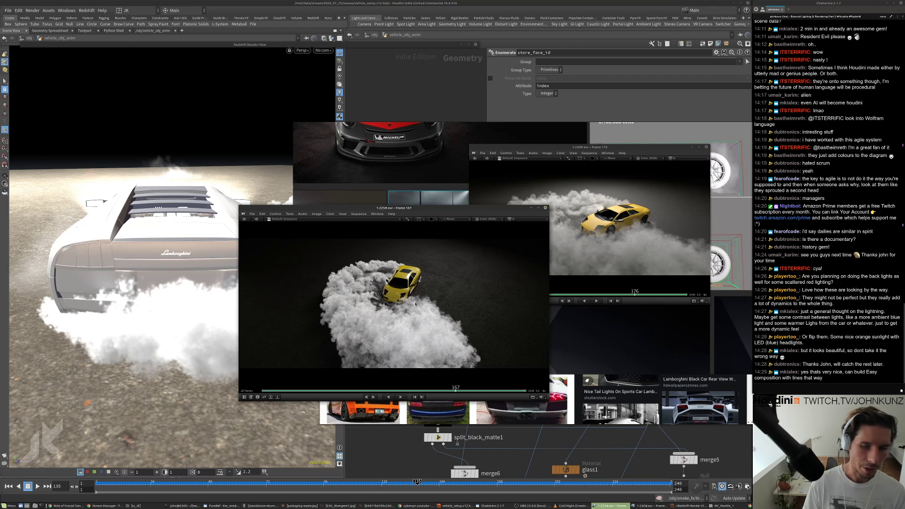
mouse_move(396, 304)
left_mouse_down()
mouse_move(376, 296)
mouse_move(392, 290)
left_mouse_up()
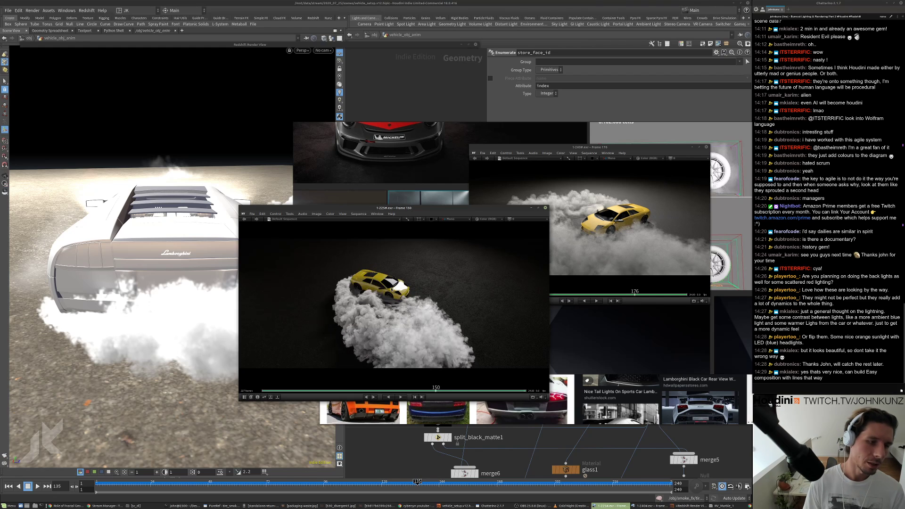
- Return to Houdini and view the split and material nodes further down the vehicle_obj_anim network
left_click(406, 452)
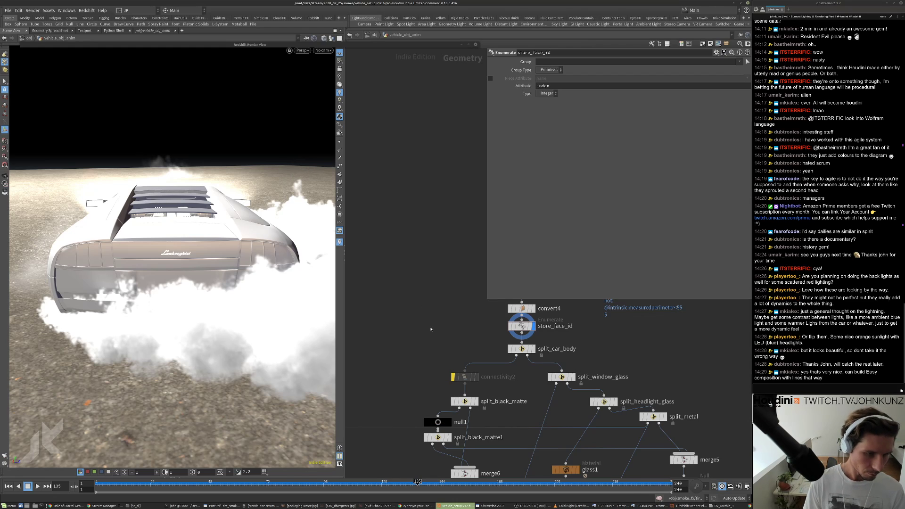
scroll(430, 329, "down", 3)
middle_click_drag(422, 329, 421, 303)
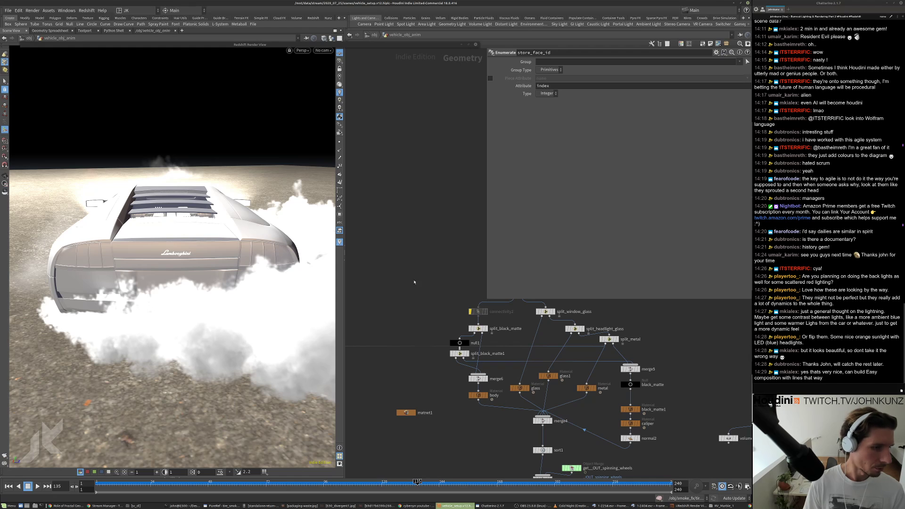
- Switch to the Chrome Murcielago tail-light image search and preview the yellow and black Kreissieg rear-view photo with its related images
left_click(748, 505)
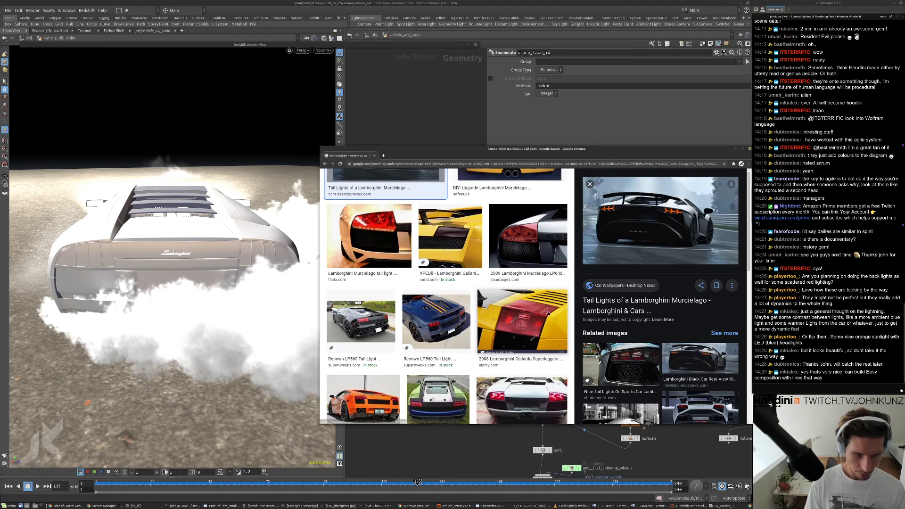
scroll(546, 334, "down", 4)
scroll(546, 334, "down", 2)
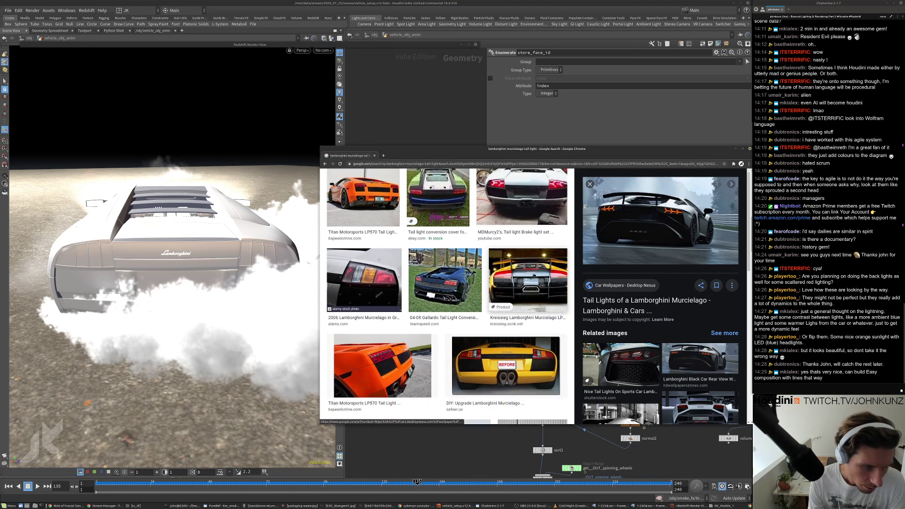
left_click(531, 276)
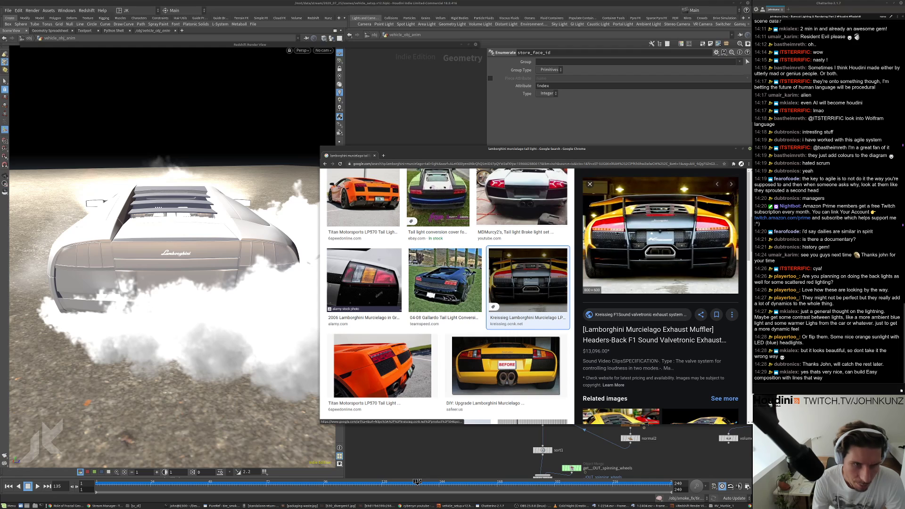
scroll(657, 264, "down", 3)
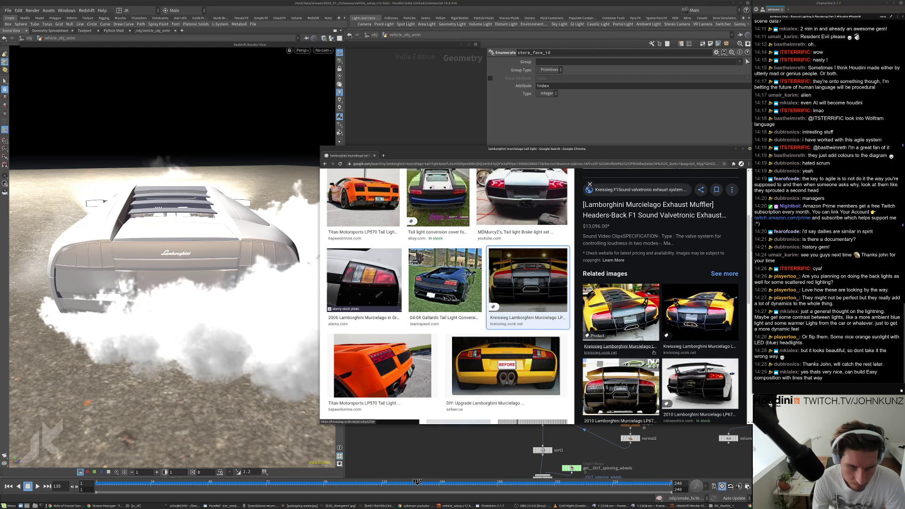
scroll(387, 353, "down", 2)
scroll(388, 353, "down", 1)
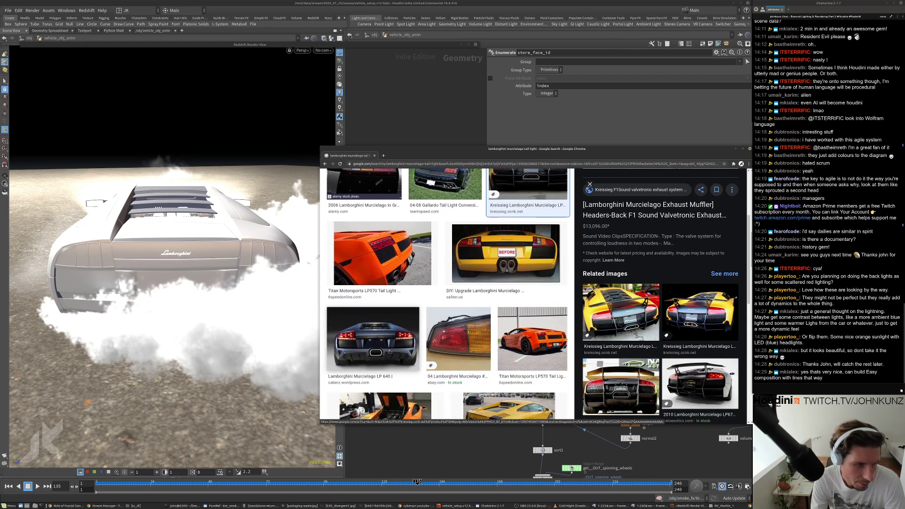
- Preview the dark Lamborghini Murcielago LP 640 rear photo and compare its related black, white and blue rear views
left_click(389, 350)
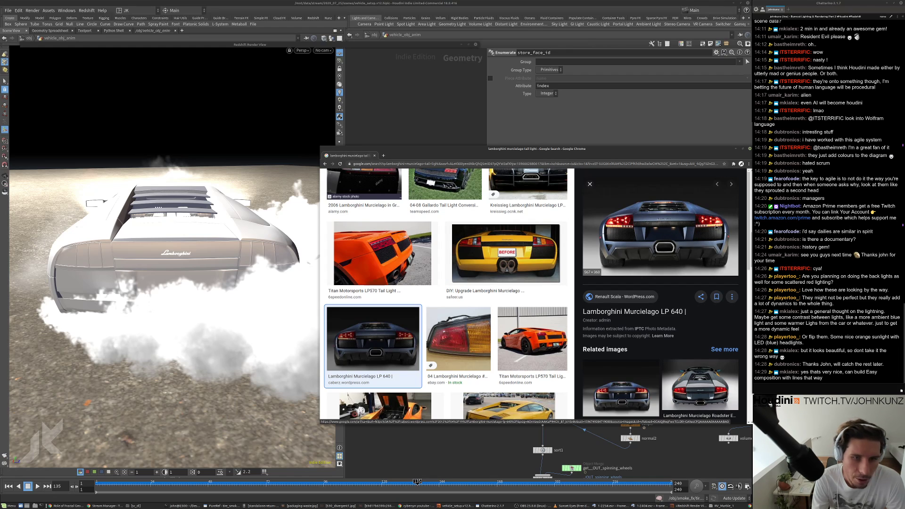
scroll(647, 351, "down", 3)
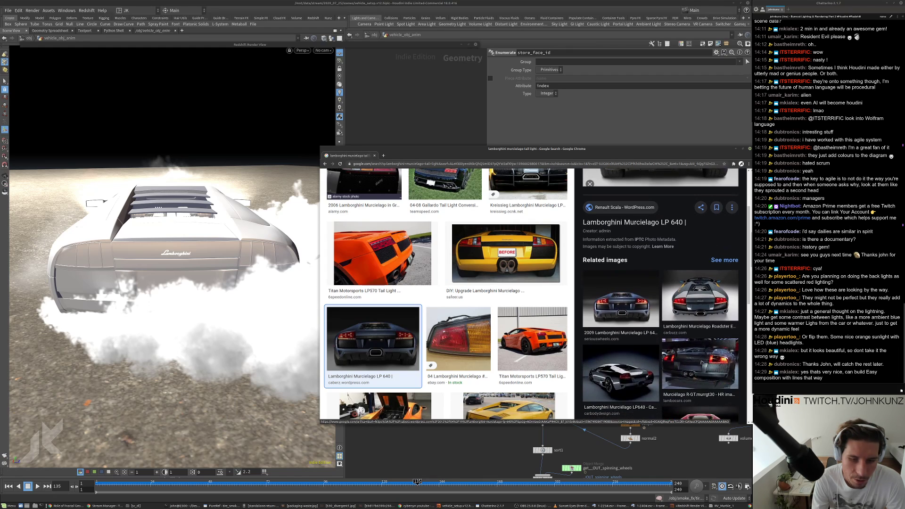
left_click(647, 350)
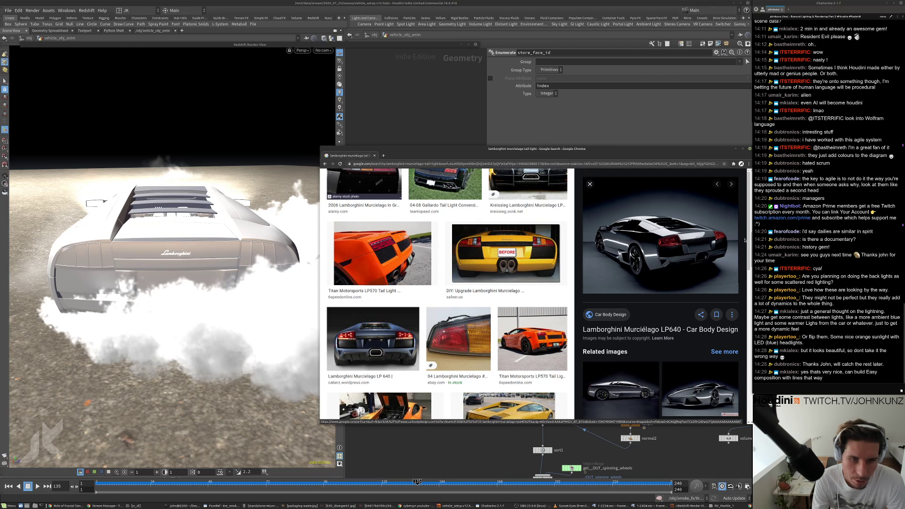
scroll(679, 311, "down", 2)
left_click(684, 320)
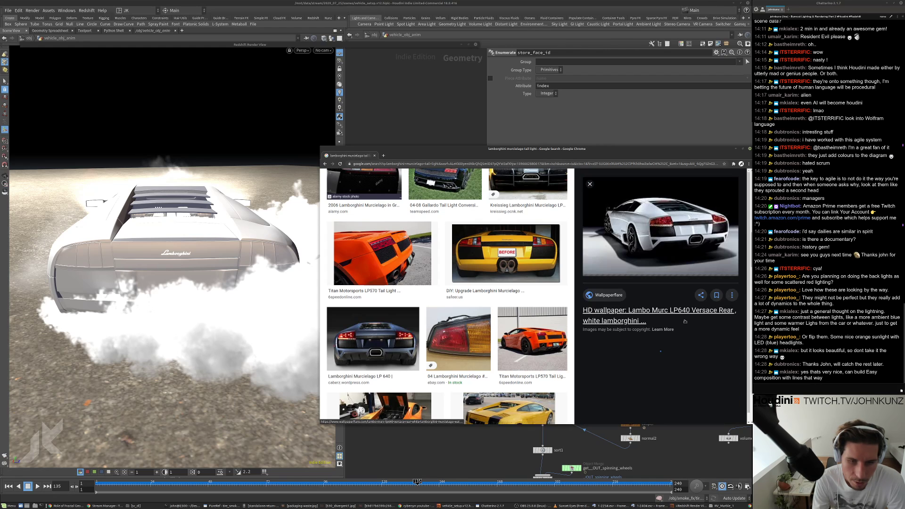
scroll(684, 320, "down", 3)
left_click(685, 320)
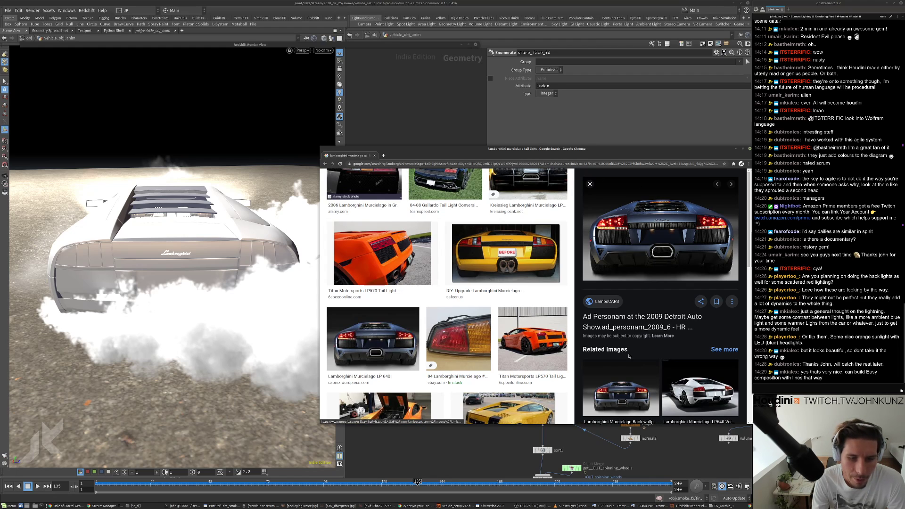
- Compare the yellow Murcielago before-upgrade and LP670-4 SV rear photos with the related 2009 Murcielago rear wallpaper
left_click(512, 253)
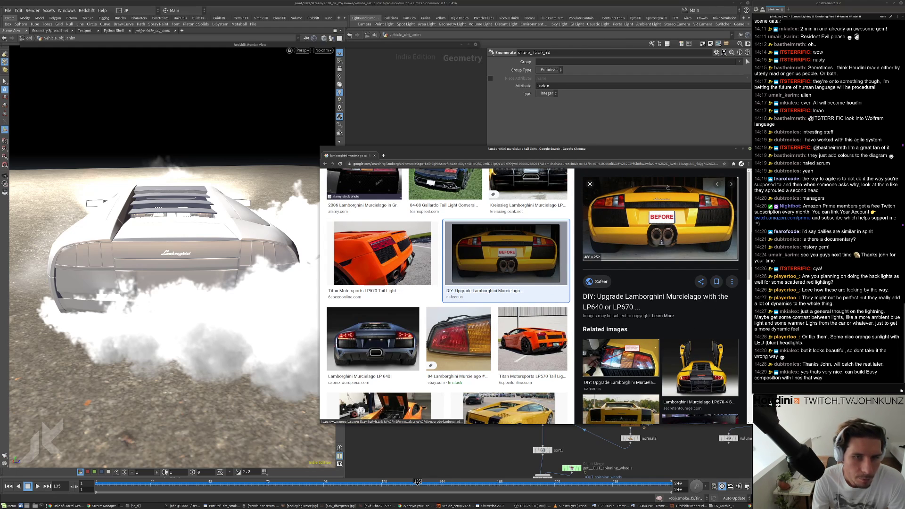
left_click(676, 370)
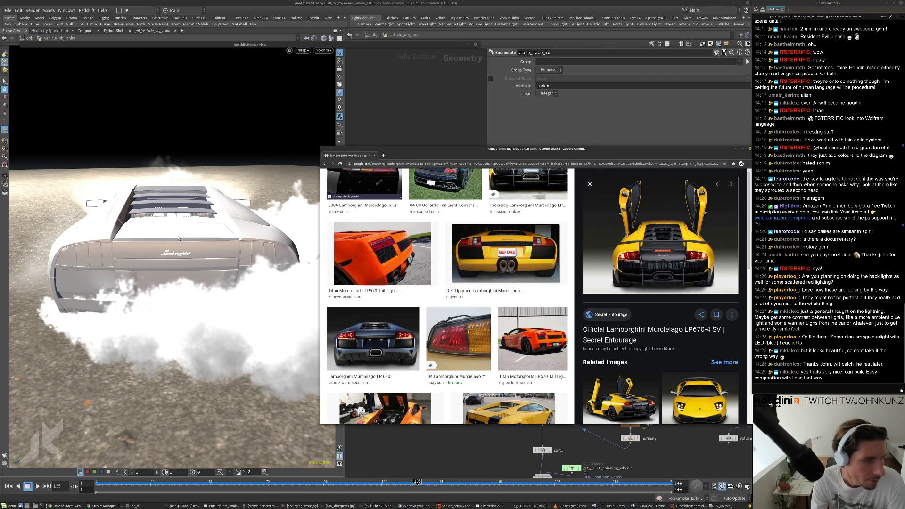
scroll(613, 236, "down", 2)
scroll(617, 243, "down", 4)
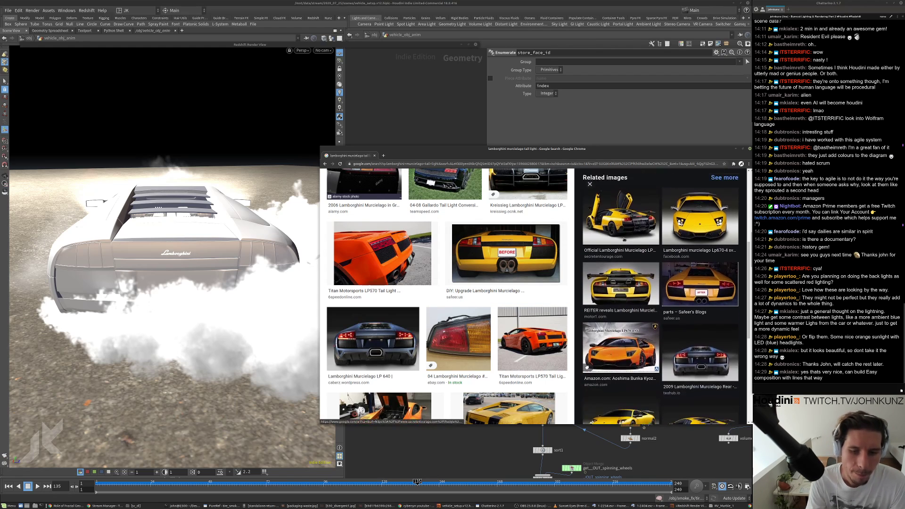
left_click(700, 325)
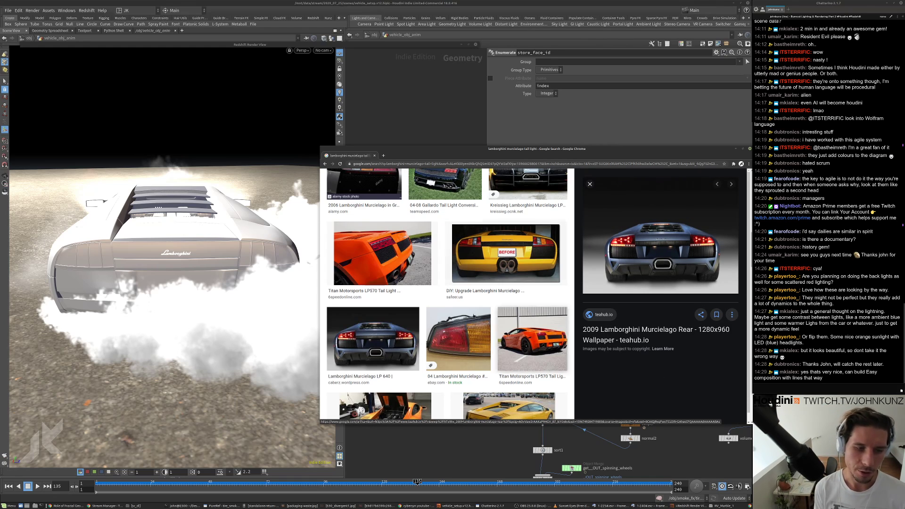
- Skim the remaining tail-light results, return to Houdini and examine the tail-light panels on the car's rear up close
scroll(426, 326, "down", 4)
scroll(426, 326, "down", 2)
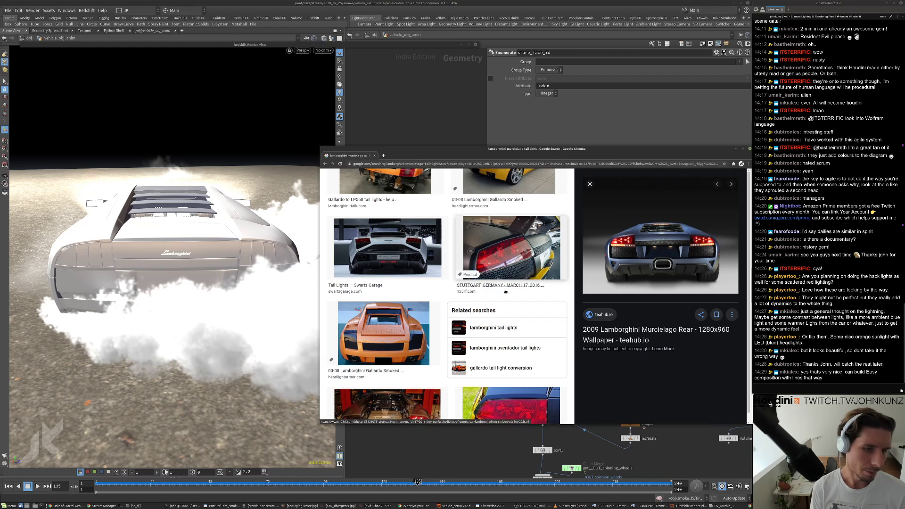
scroll(498, 301, "down", 1)
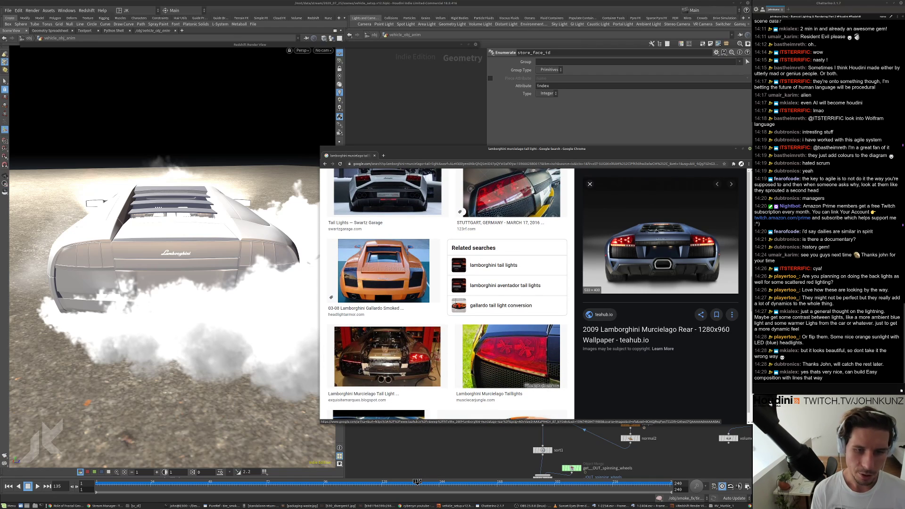
scroll(690, 254, "up", 1)
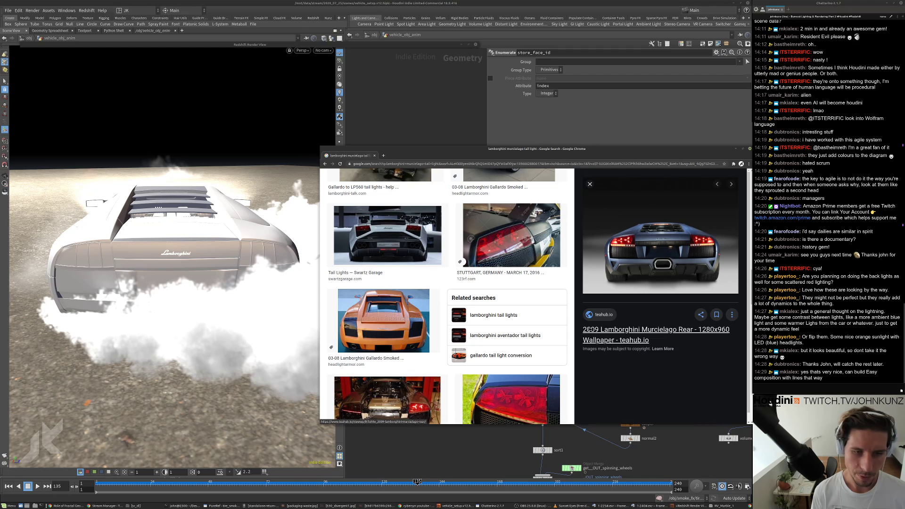
left_click(521, 437)
middle_click_drag(470, 407, 489, 378)
middle_click_drag(549, 367, 512, 454)
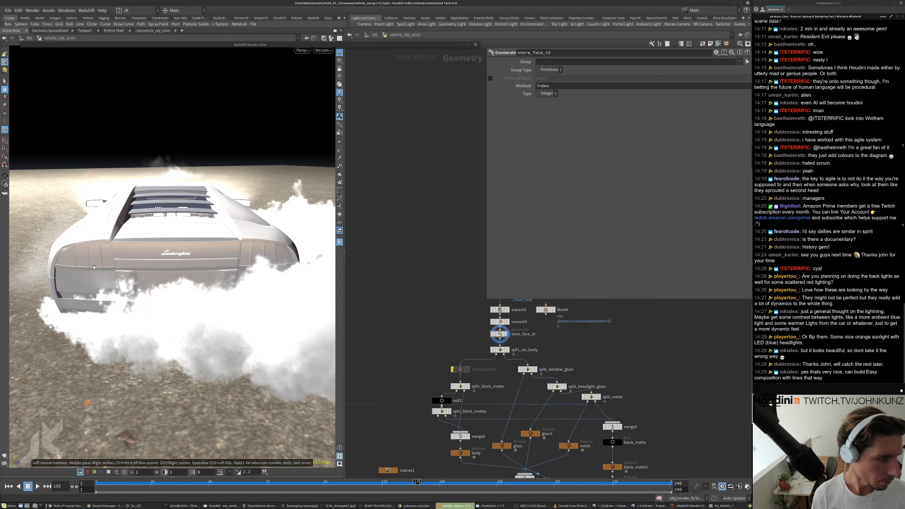
scroll(159, 250, "up", 6)
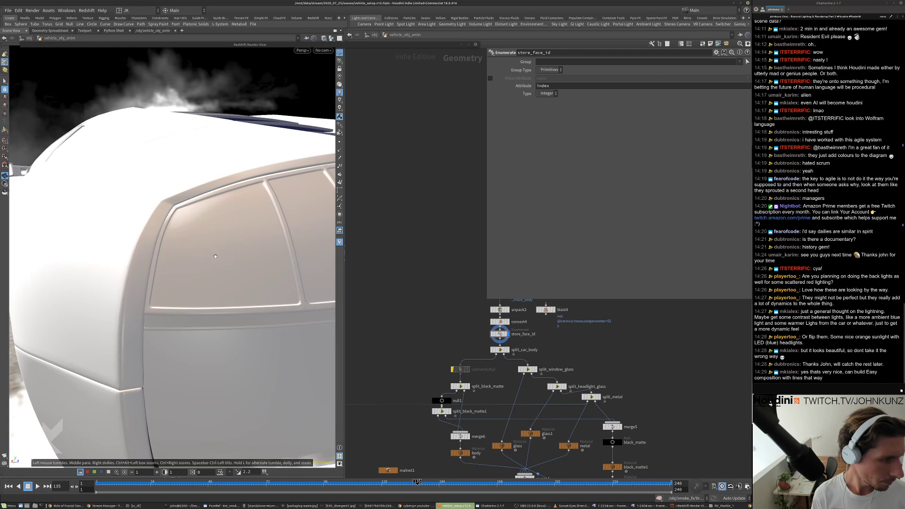
scroll(210, 261, "up", 5)
scroll(213, 261, "up", 3)
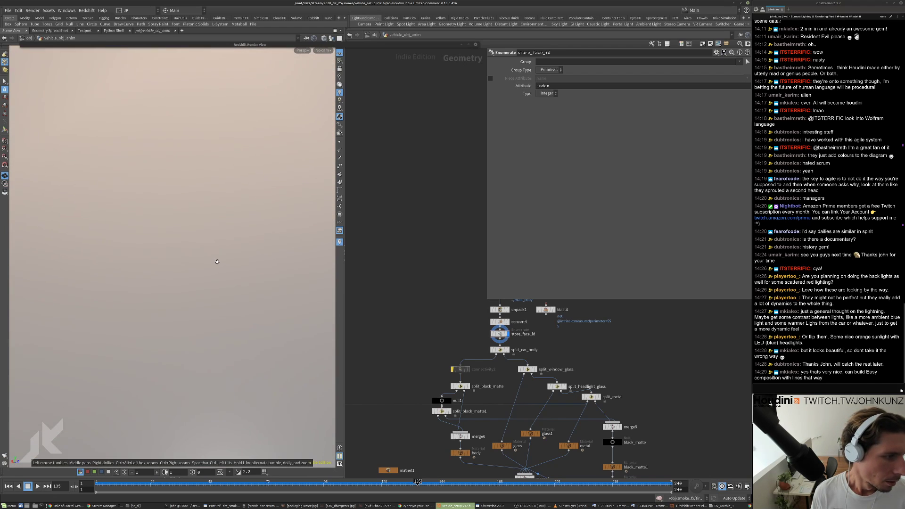
middle_click_drag(216, 261, 201, 228)
scroll(200, 228, "down", 5)
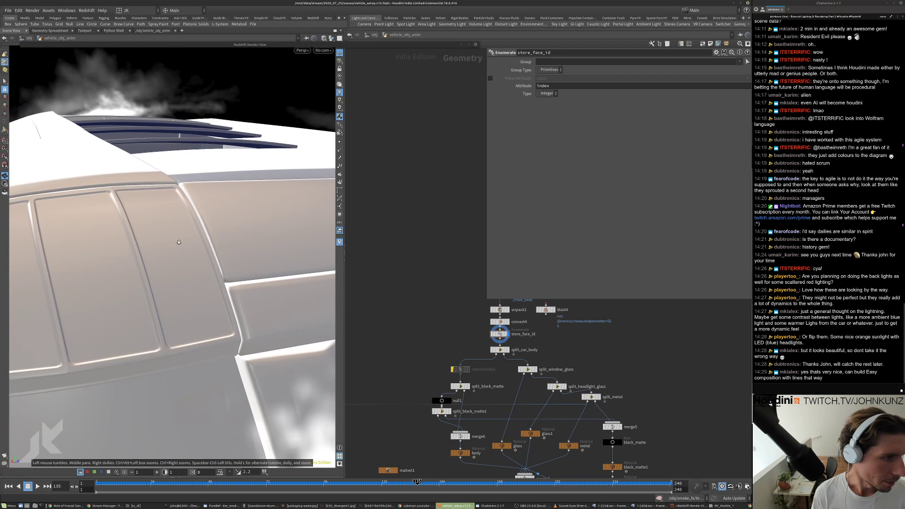
scroll(562, 362, "up", 3)
- Display the split_window_glass output, hide all other objects and frame the window geometry in the viewport
left_click(517, 368)
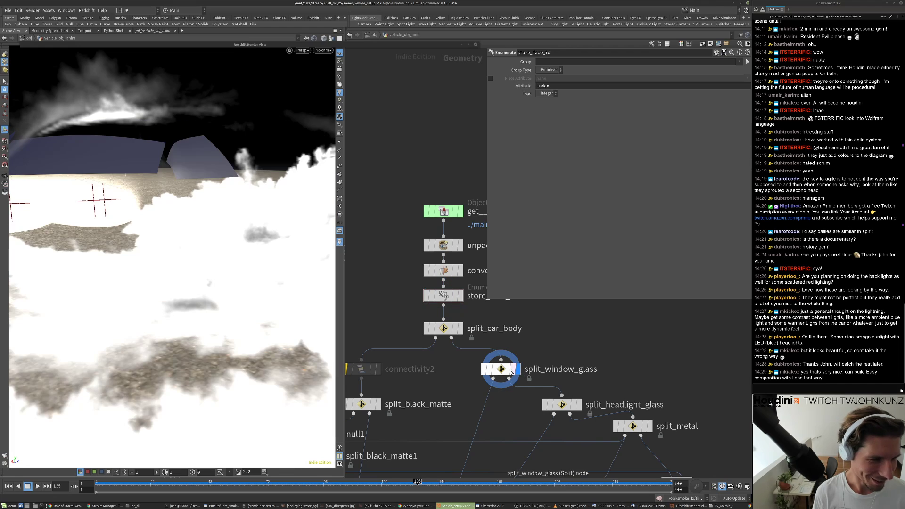
left_click(331, 38)
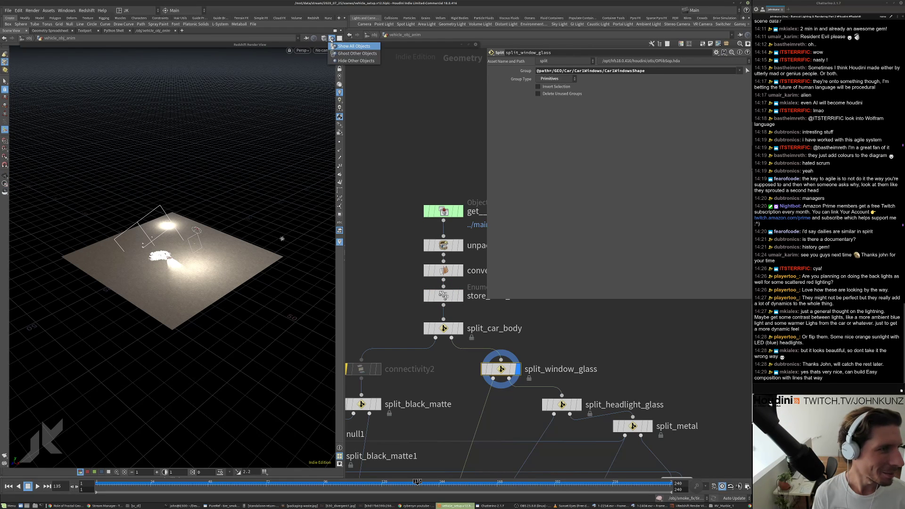
left_click(343, 61)
left_click_drag(270, 194, 321, 184)
key("space+g")
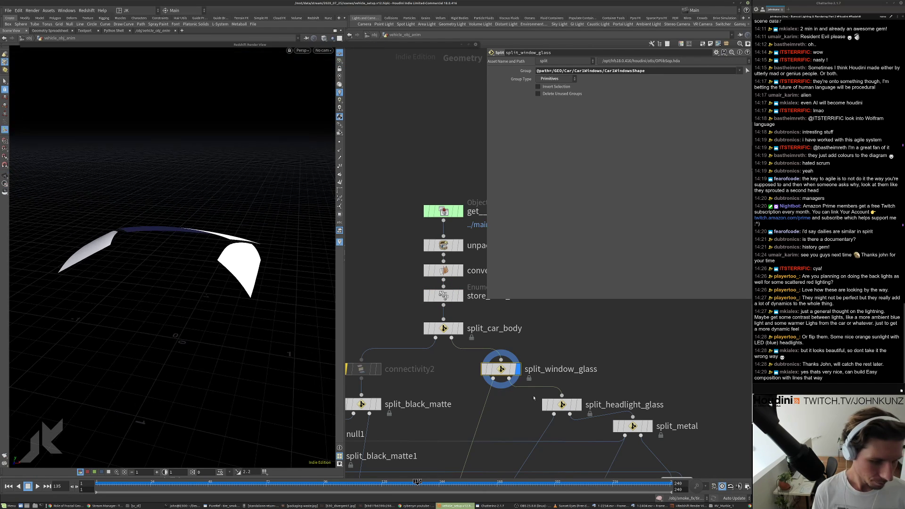
- Select split_headlight_glass, display the split_metal output and examine its parts from behind the car
middle_click_drag(530, 405, 517, 354)
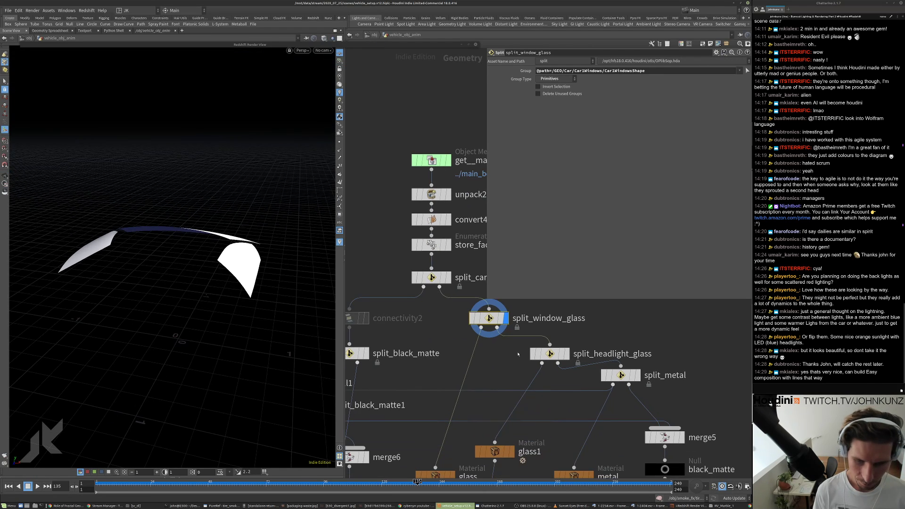
left_click(553, 354)
left_click(603, 369)
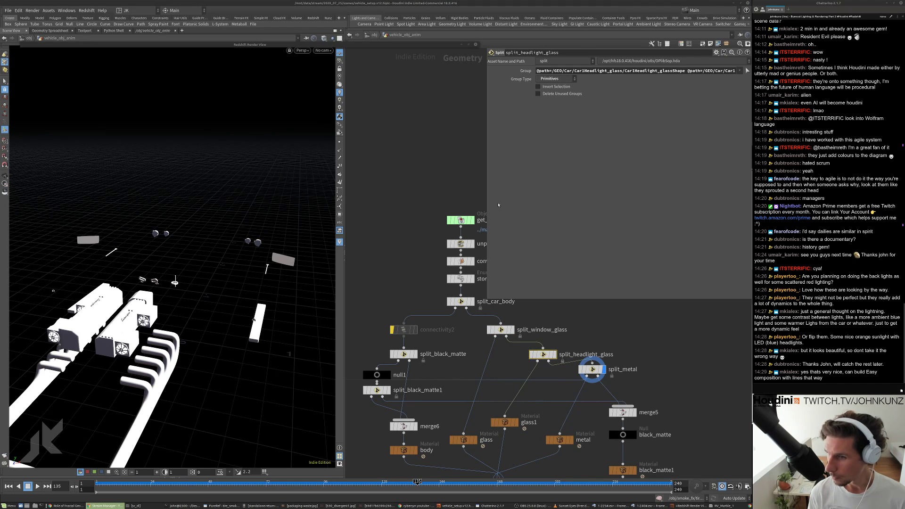
left_click(188, 308)
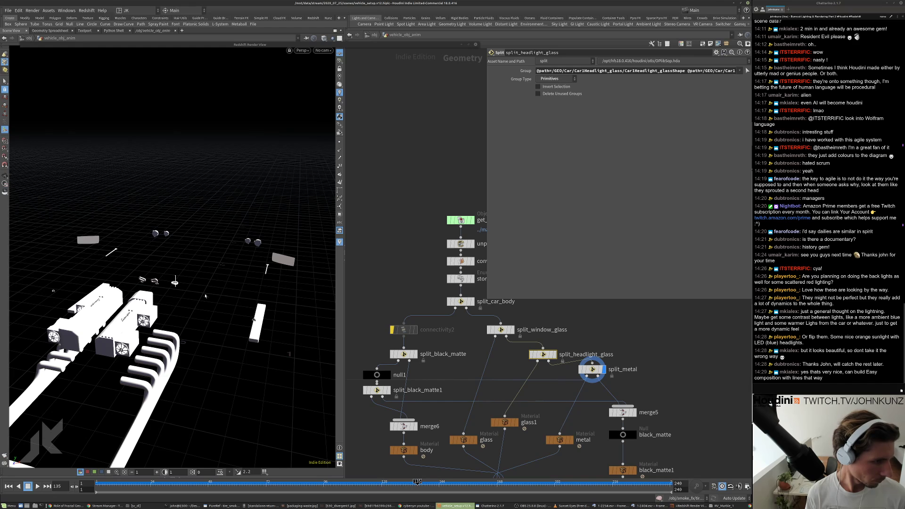
left_click_drag(205, 296, 246, 272, "alt")
right_click_drag(245, 272, 208, 264, "alt")
left_click_drag(208, 264, 236, 257, "alt")
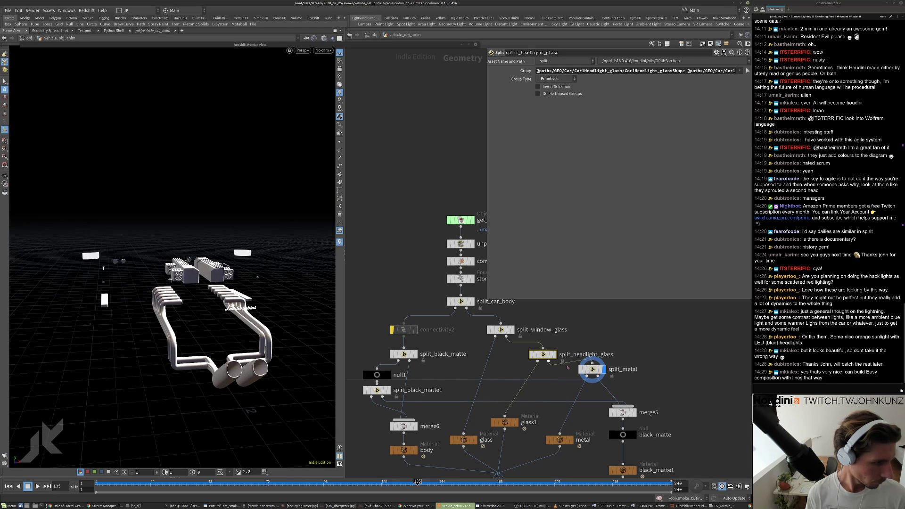
- Display split_black_matte1, split_black_matte, split_window_glass and split_headlight_glass in turn to check which node contains the tail-light covers
left_click(385, 390)
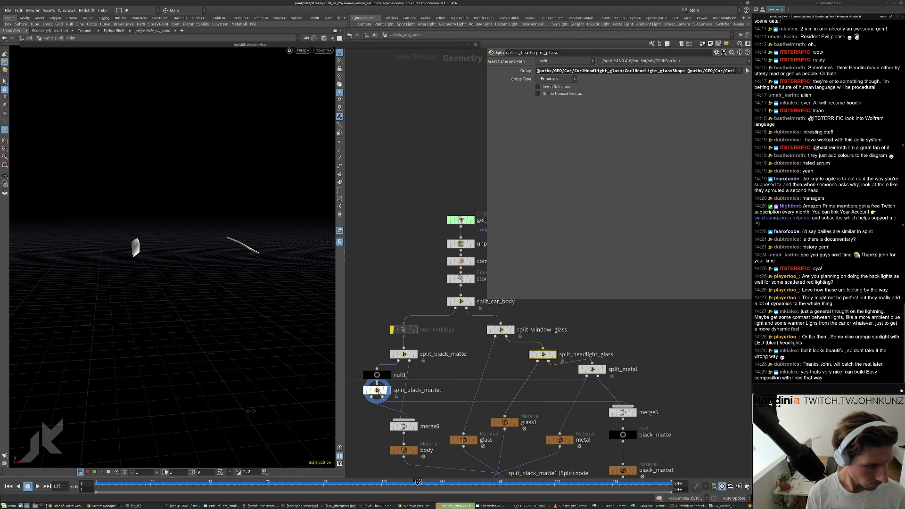
left_click(415, 354)
left_click(403, 353)
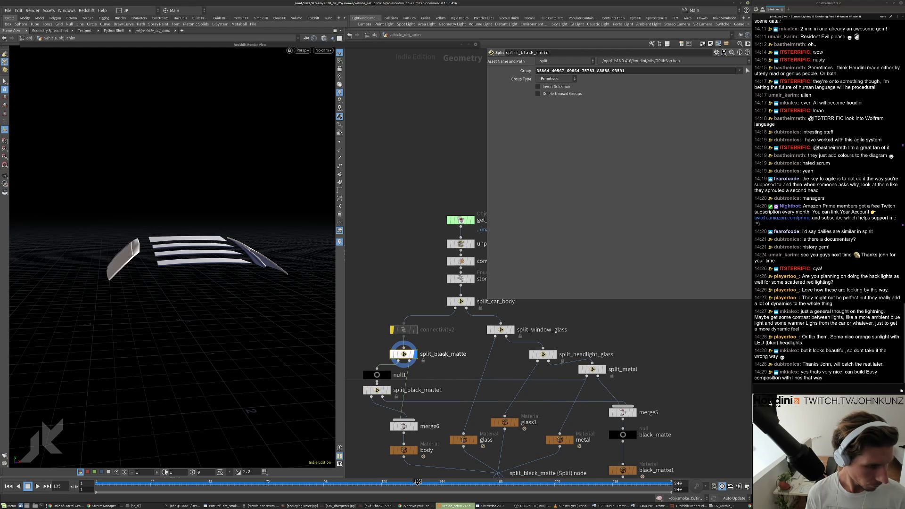
left_click(509, 330)
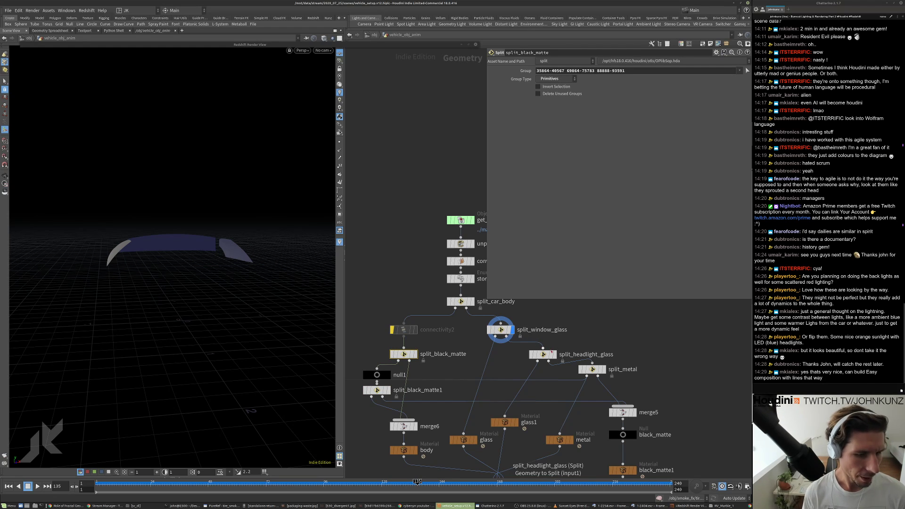
left_click(551, 354)
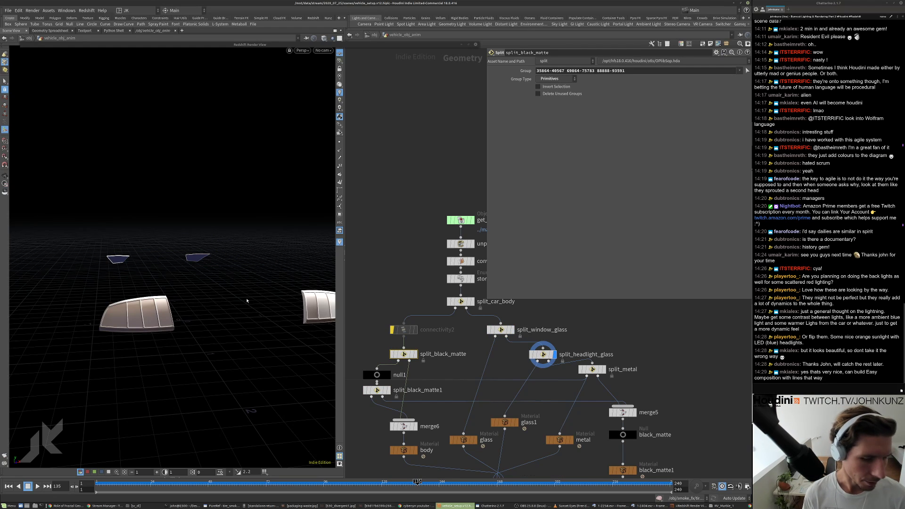
left_click_drag(192, 286, 289, 250)
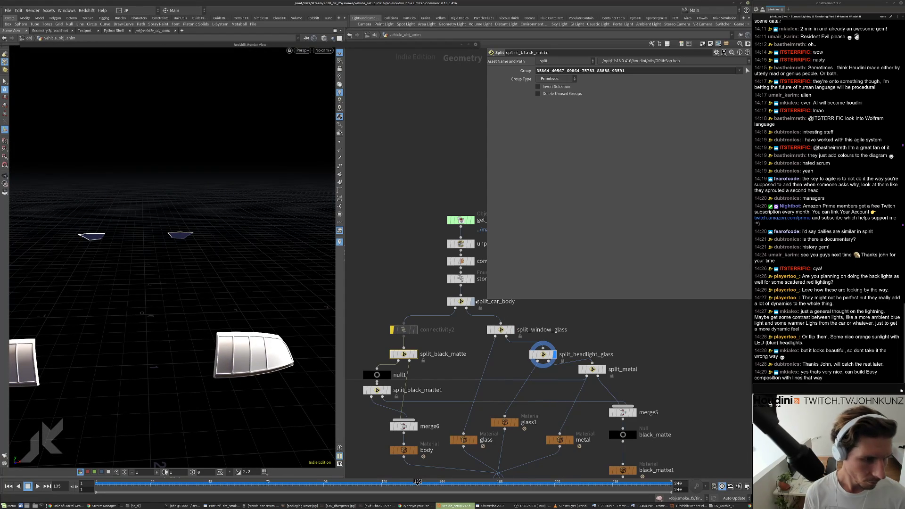
- Display the split_car_body output and examine the rear louvres, deck and tail-light area from several angles
left_click(474, 301)
left_click_drag(198, 282, 208, 196)
right_click_drag(208, 196, 225, 342)
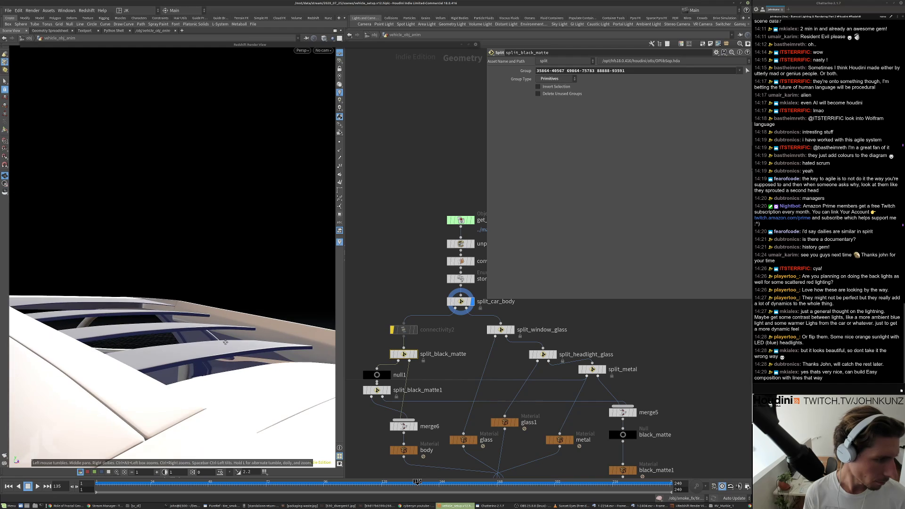
left_click_drag(225, 342, 157, 202)
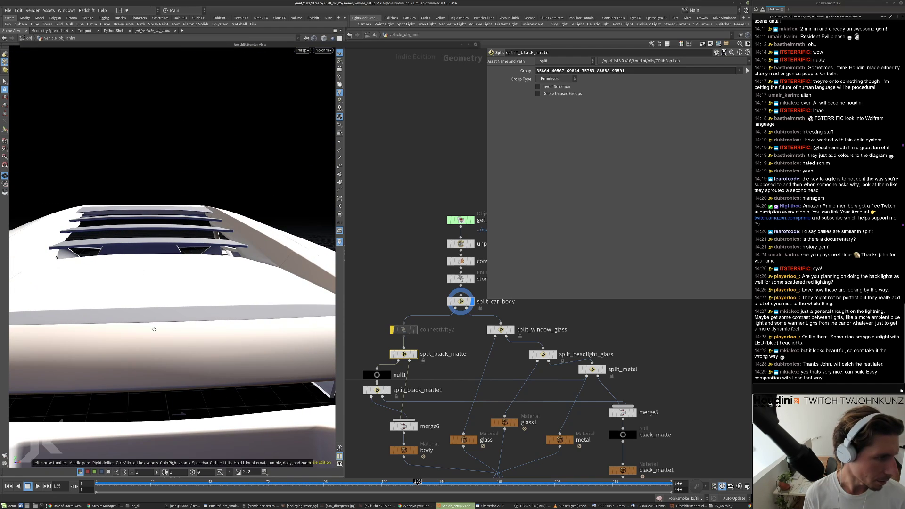
left_click_drag(222, 316, 206, 385)
left_click_drag(181, 318, 129, 221)
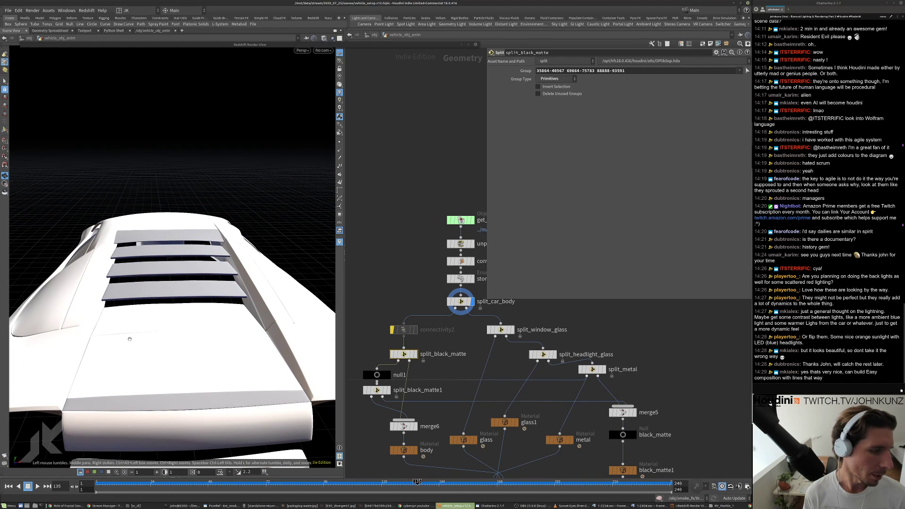
left_click_drag(129, 339, 245, 270)
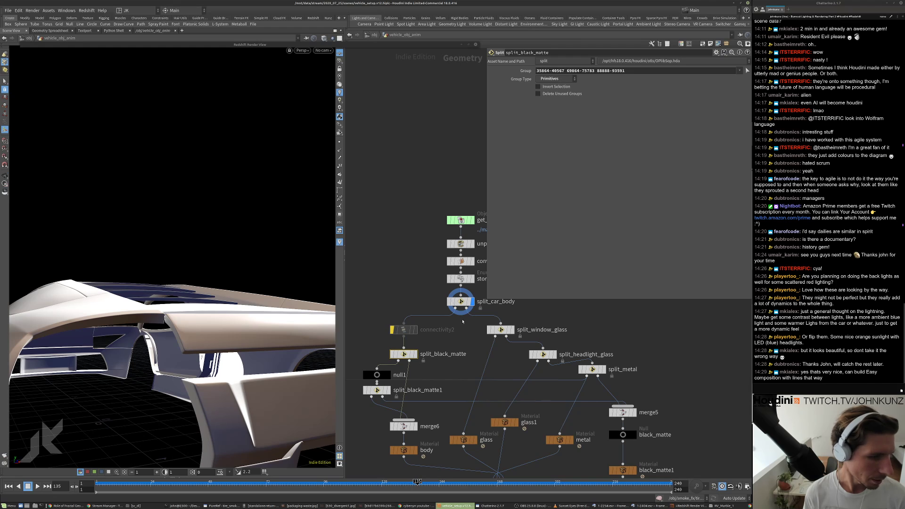
- Display split_window_glass and split_headlight_glass in turn and examine the rear light cover up close
middle_click_drag(462, 322, 603, 330)
scroll(603, 330, "down", 1)
scroll(674, 338, "up", 2)
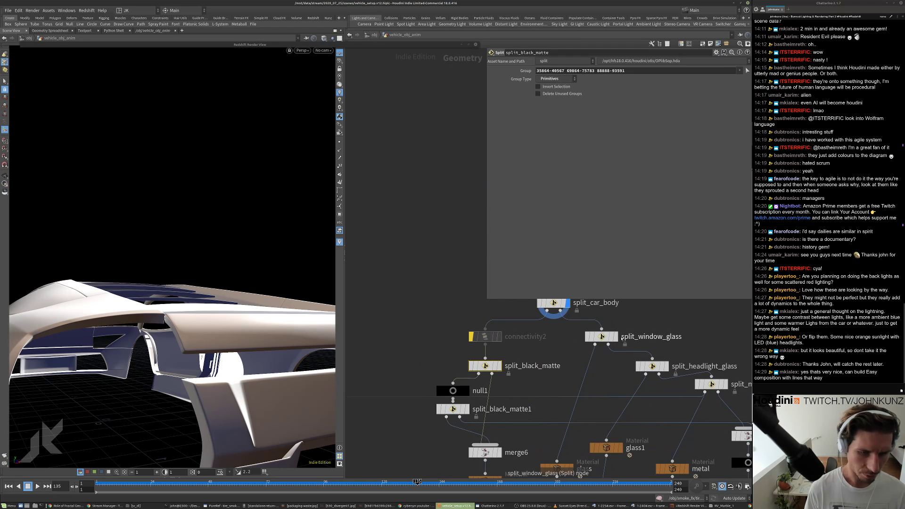
left_click(614, 337)
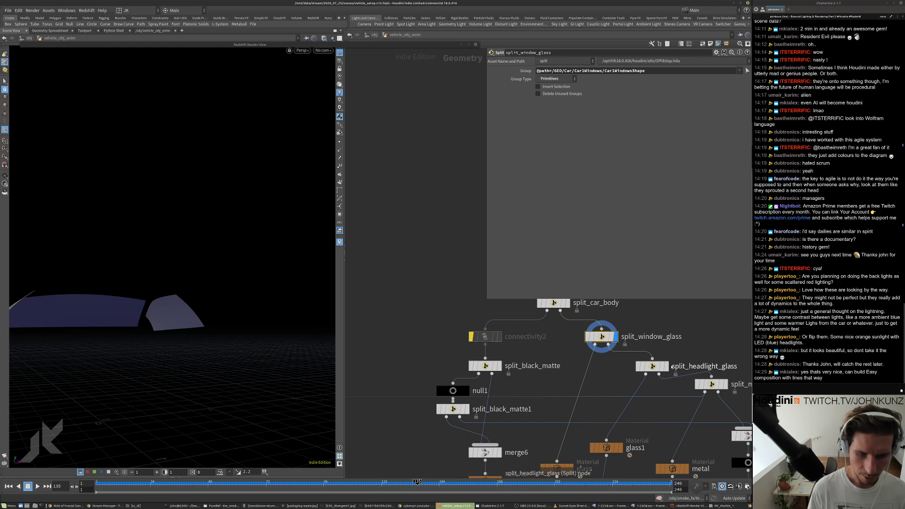
left_click(663, 366)
left_click_drag(157, 312, 206, 274)
scroll(178, 294, "up", 4)
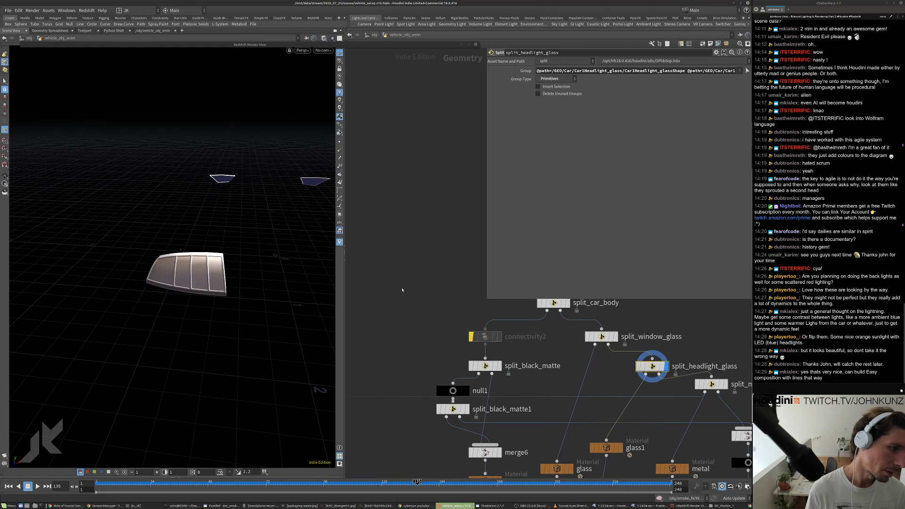
- Add a Torus node in the empty area beside the car network and display it
scroll(420, 294, "down", 3)
key("Tab")
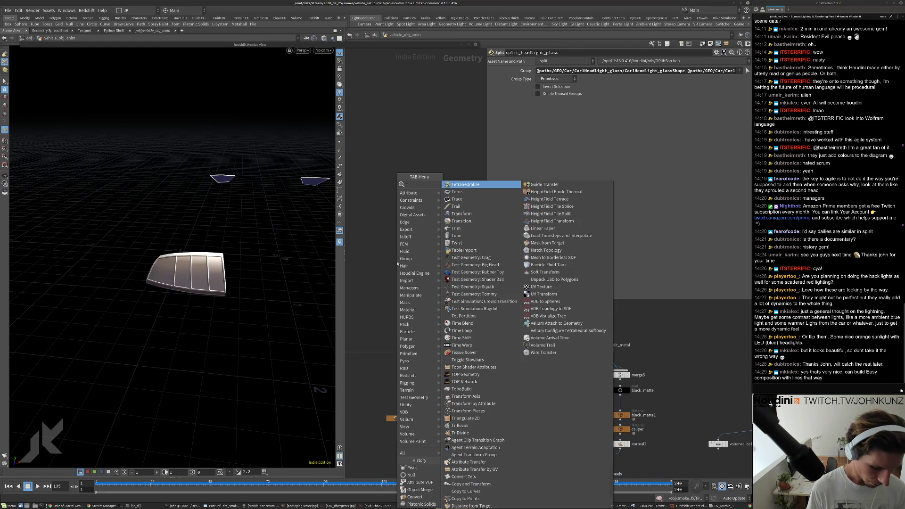
type("tun")
key("Escape")
key("Tab")
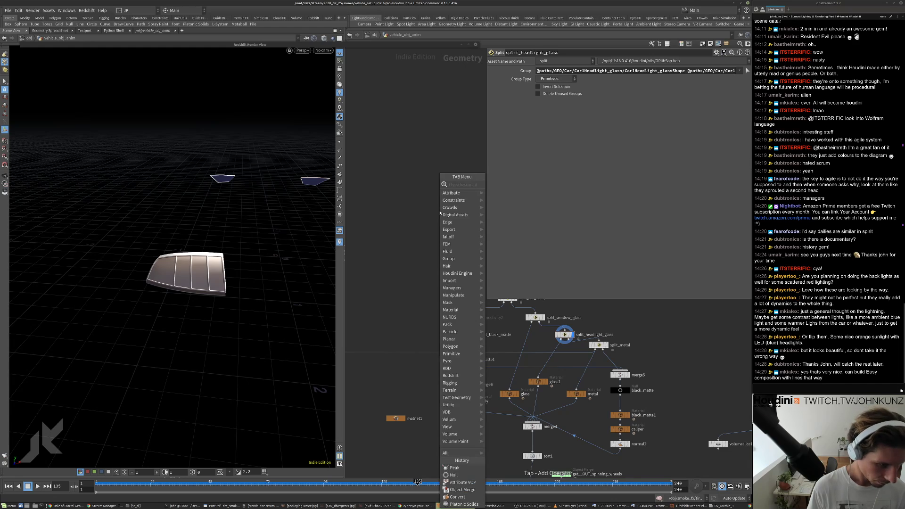
type("to")
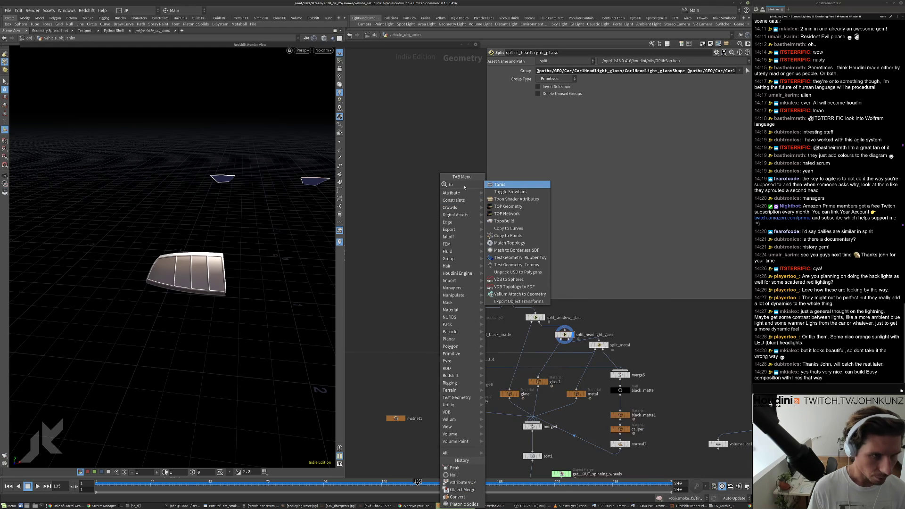
left_click(491, 185)
left_click(398, 238)
scroll(398, 238, "up", 3)
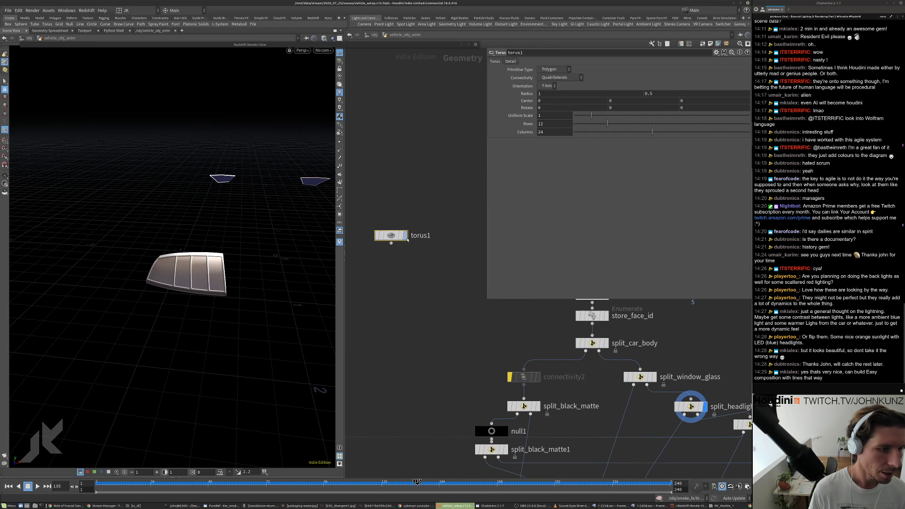
scroll(400, 241, "down", 3)
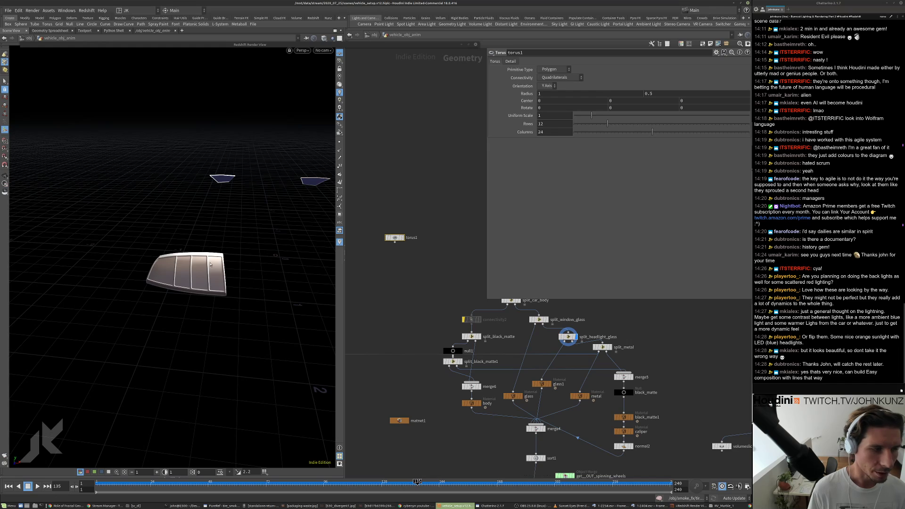
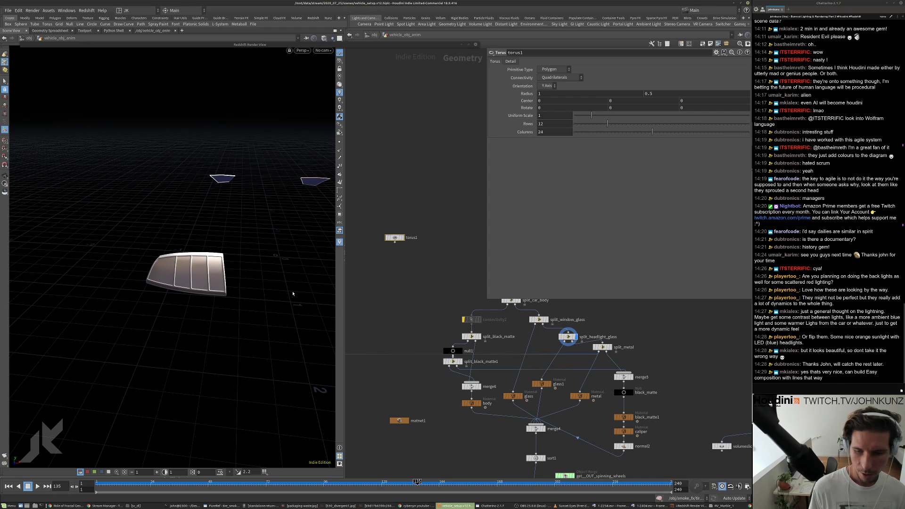
scroll(408, 238, "up", 3)
left_click(403, 238)
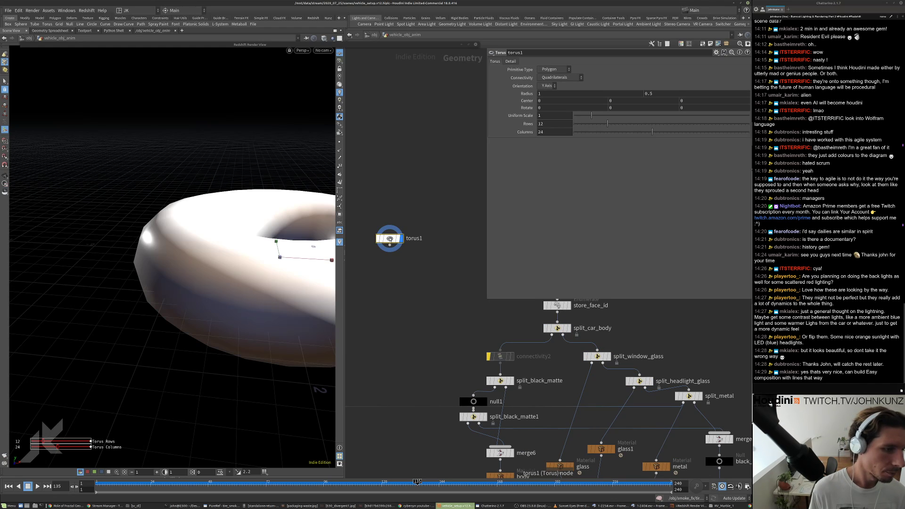
- Return the display to split_headlight_glass, keep it selected and frame all its glass pieces in the viewport
scroll(444, 269, "down", 3)
scroll(606, 332, "up", 2)
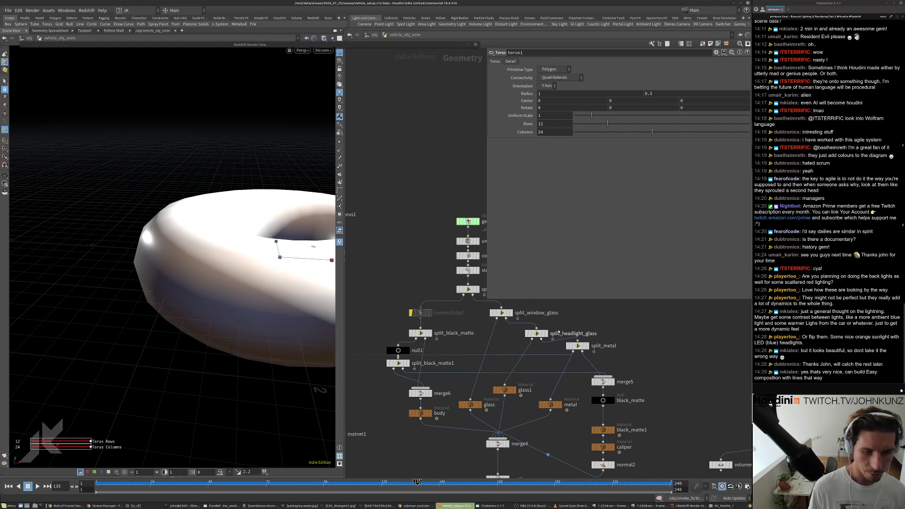
middle_click_drag(590, 332, 639, 331)
left_click(593, 329)
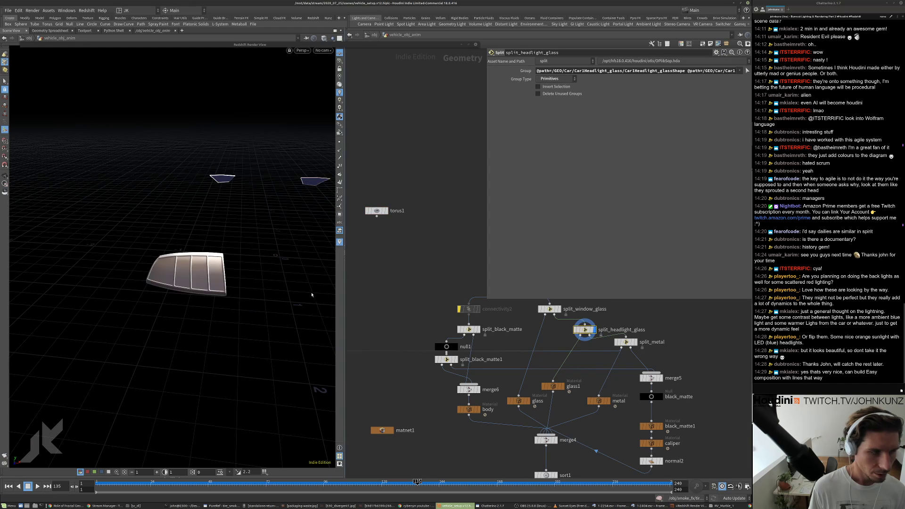
key("g")
scroll(379, 287, "down", 1)
middle_click_drag(379, 286, 501, 304)
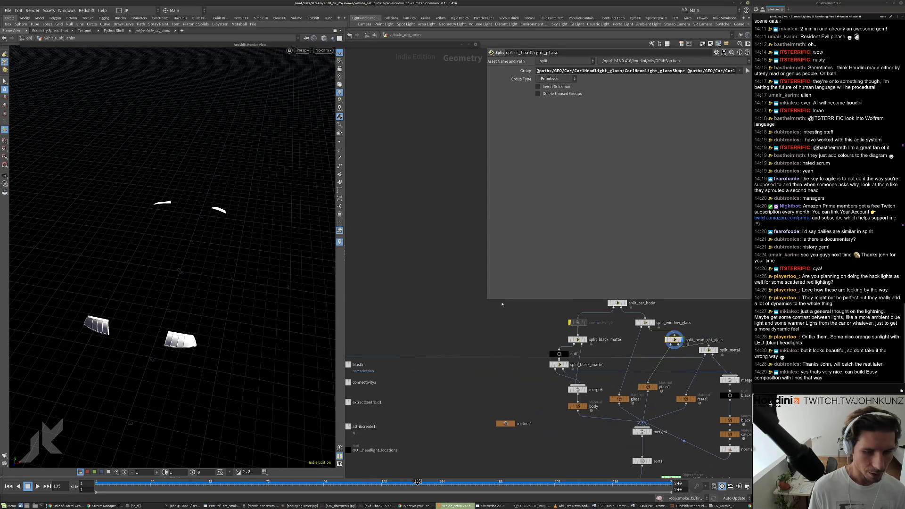
- Switch to primitive selection, select both tail-light covers and remove them with a Blast below split_headlight_glass
left_click(5, 82)
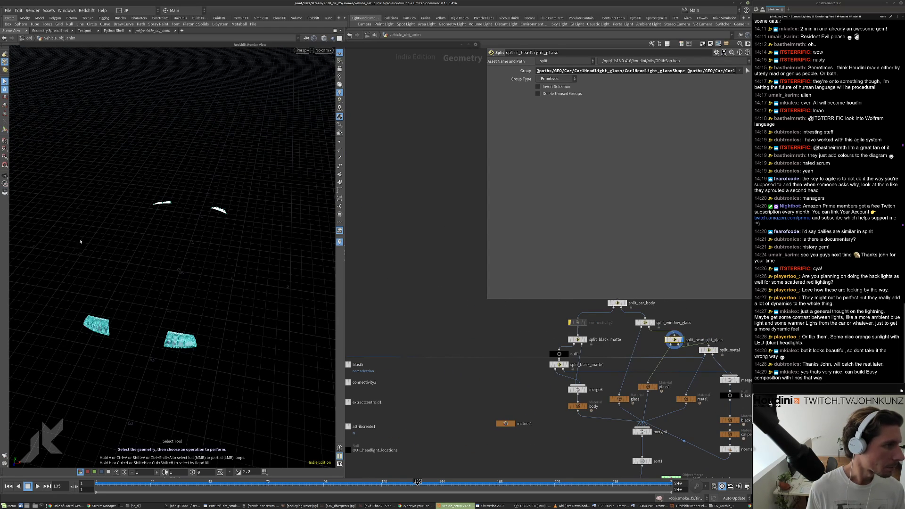
right_click(4, 65)
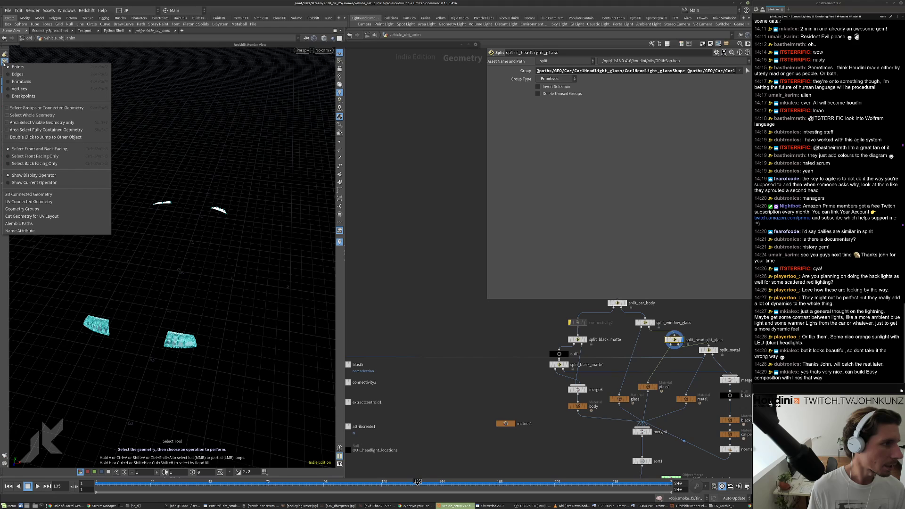
left_click(27, 82)
left_click_drag(63, 273, 225, 394)
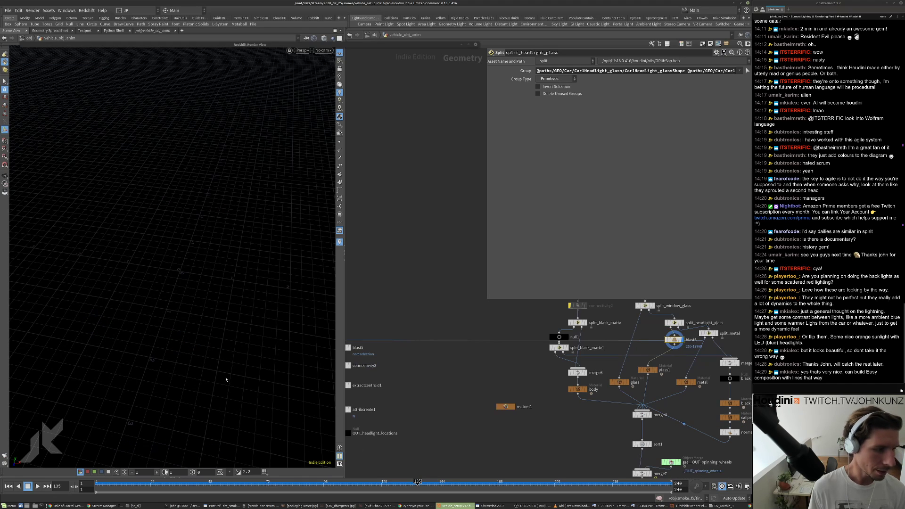
key("Delete")
- Move the new blast node out of the glass material chain and enable Delete Non Selected to isolate the tail-light covers
left_click_drag(675, 342, 420, 280)
left_click(465, 323)
left_click(670, 328)
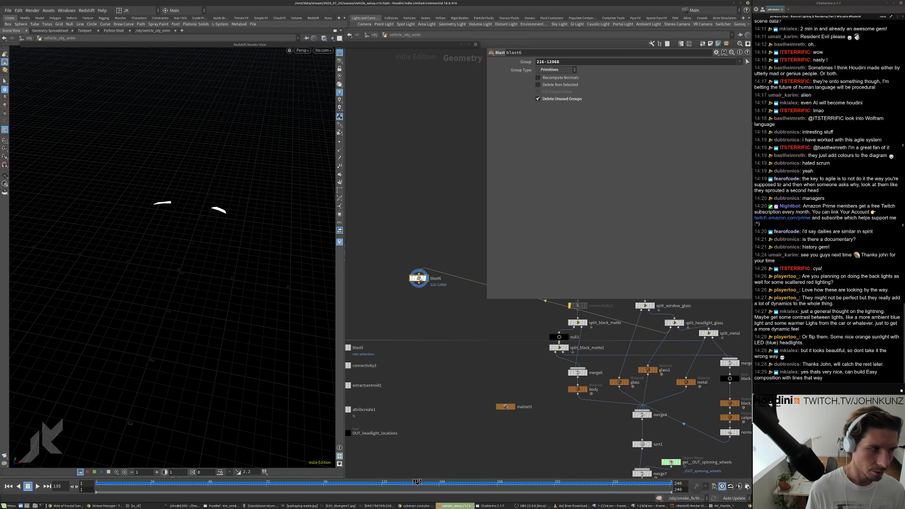
left_click(553, 85)
scroll(183, 273, "up", 4)
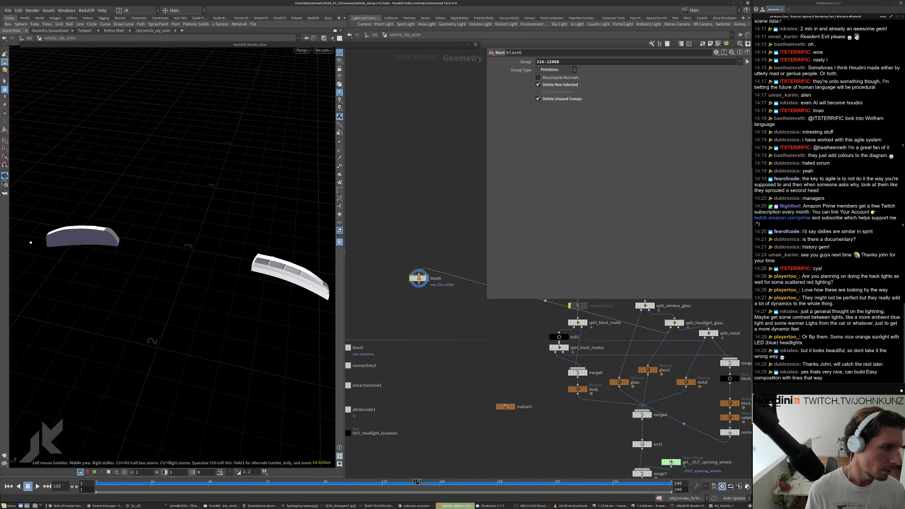
left_click_drag(30, 242, 196, 235)
- Place blast6 beside blast5, duplicate connectivity3 and extractcentroid1 beneath it as a connected chain, and display the centroid copy
middle_click_drag(443, 319, 577, 368)
scroll(577, 368, "down", 2)
left_click_drag(560, 340, 454, 387)
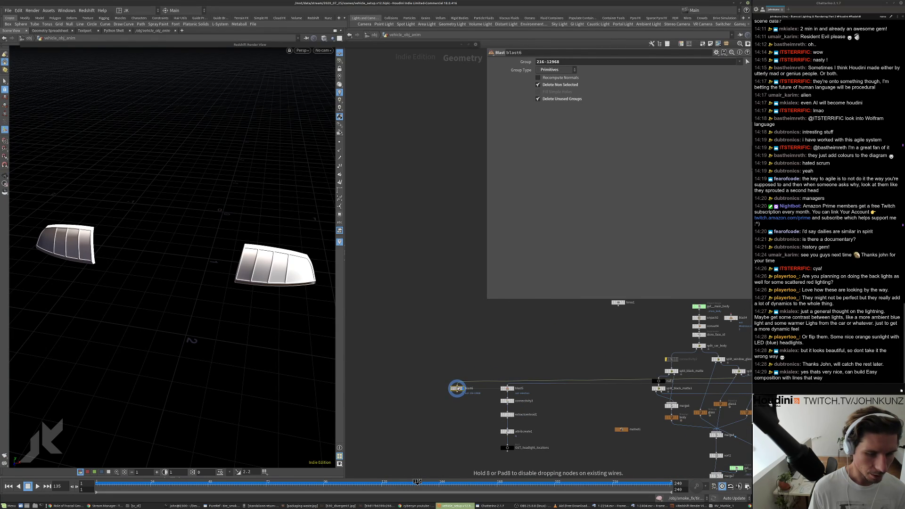
scroll(455, 388, "up", 3)
scroll(517, 388, "up", 1)
left_click_drag(585, 372, 461, 349, "alt")
left_click_drag(503, 380, 460, 373)
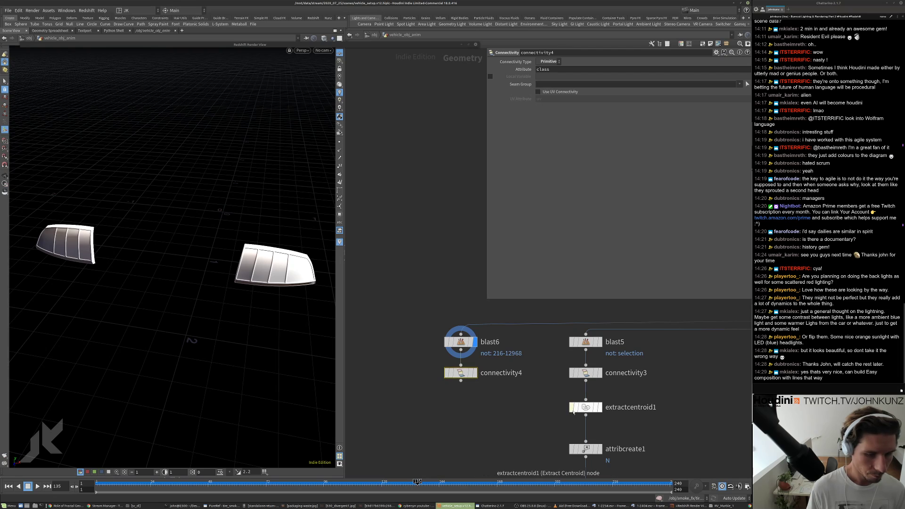
left_click_drag(585, 407, 461, 381, "alt")
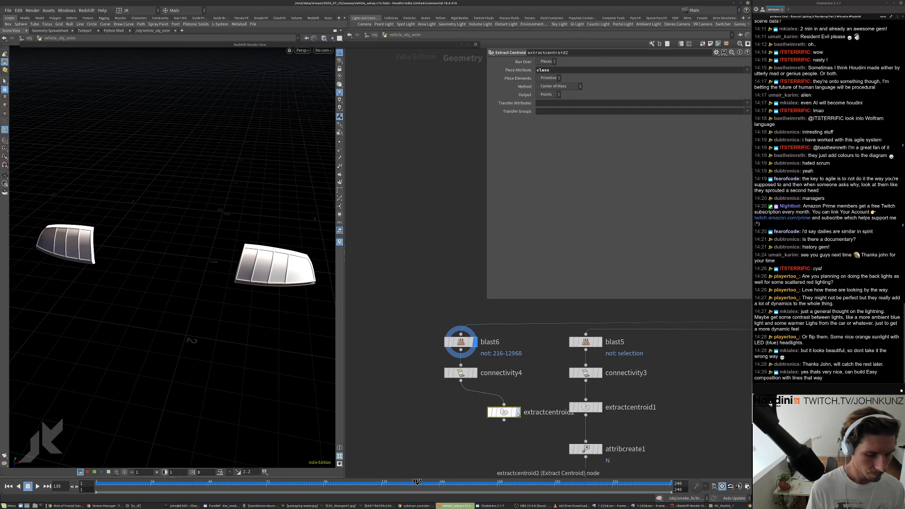
left_click(518, 412)
left_click_drag(506, 413, 466, 408)
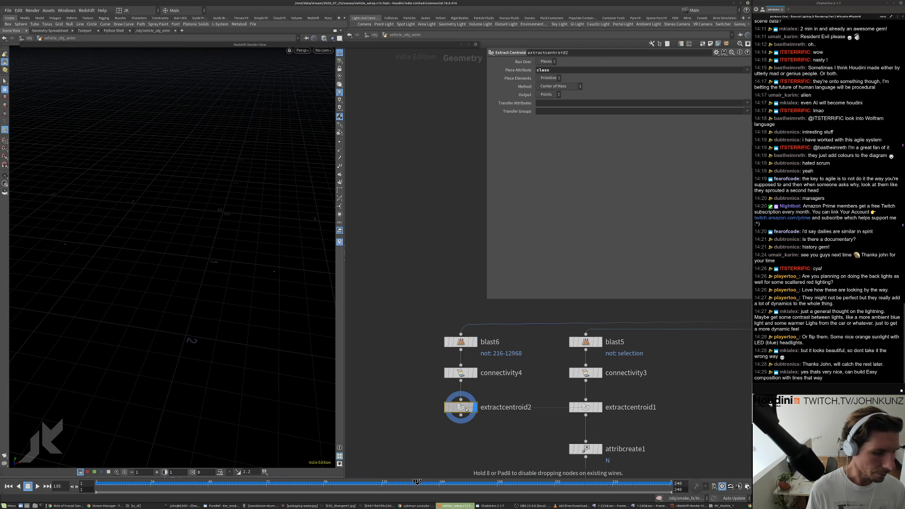
- Add a Copy to Points node that copies torus1 onto the extractcentroid2 points, and display its output
scroll(521, 385, "down", 3)
scroll(522, 385, "down", 3)
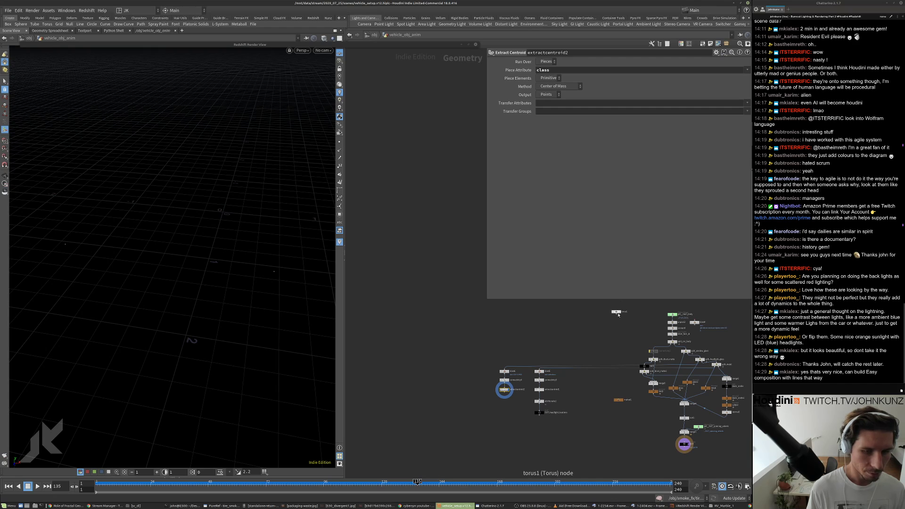
left_click_drag(618, 315, 466, 383)
scroll(486, 378, "up", 4)
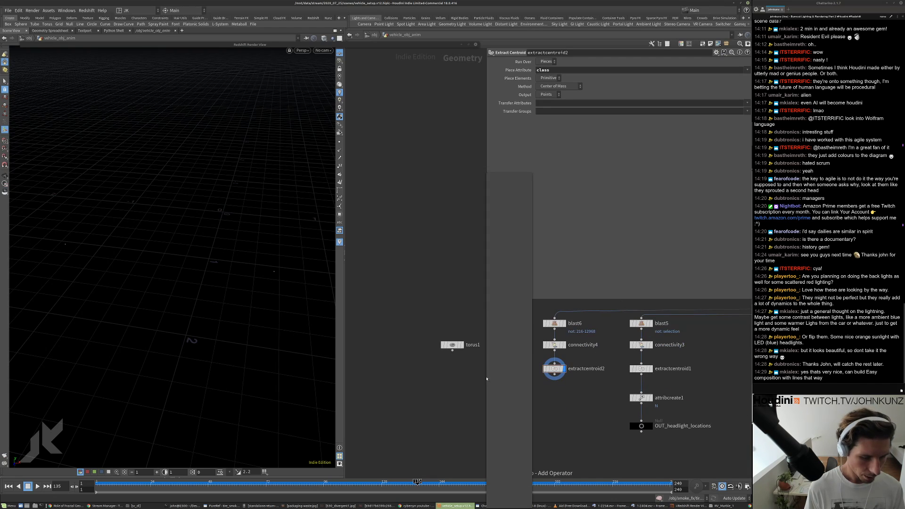
key("Tab")
type("copy")
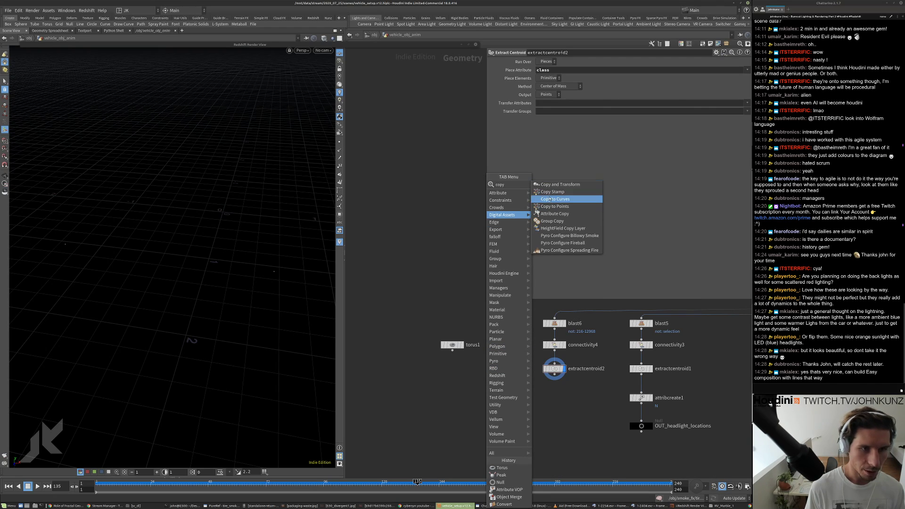
left_click(554, 206)
left_click(485, 397)
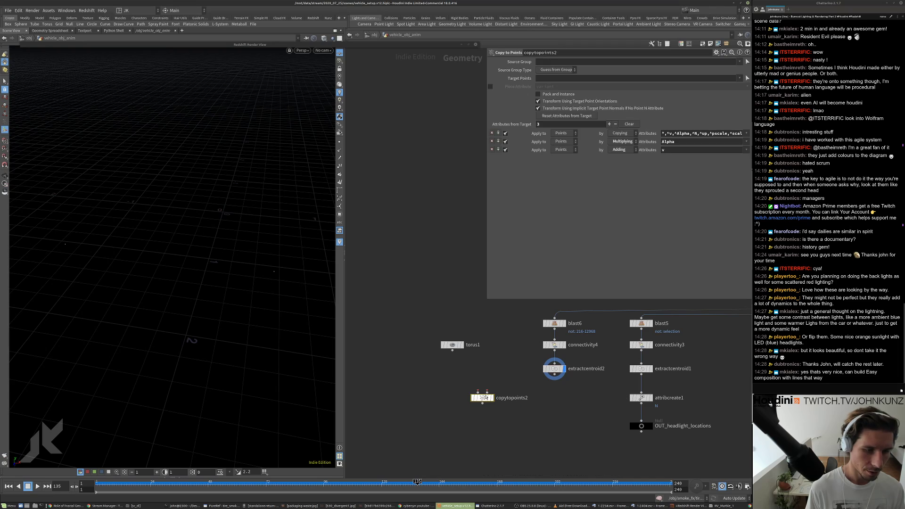
left_click_drag(486, 392, 537, 386)
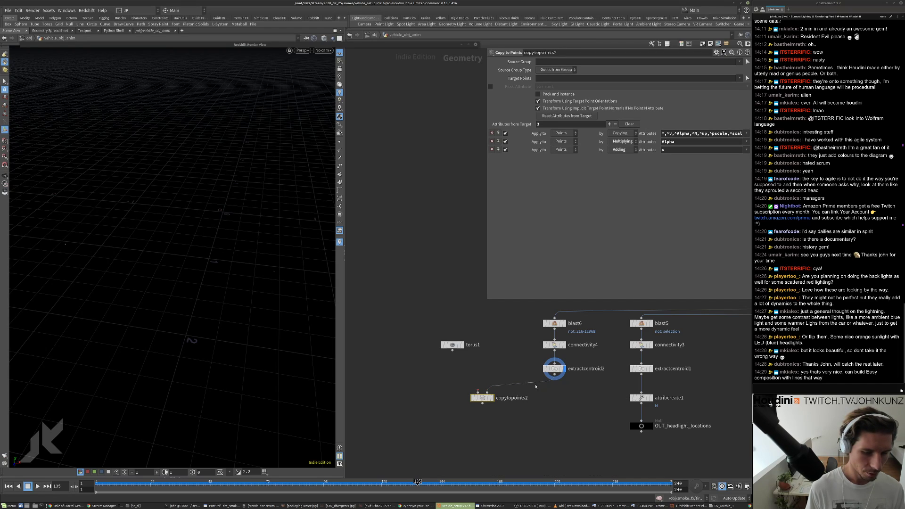
left_click_drag(478, 391, 452, 348)
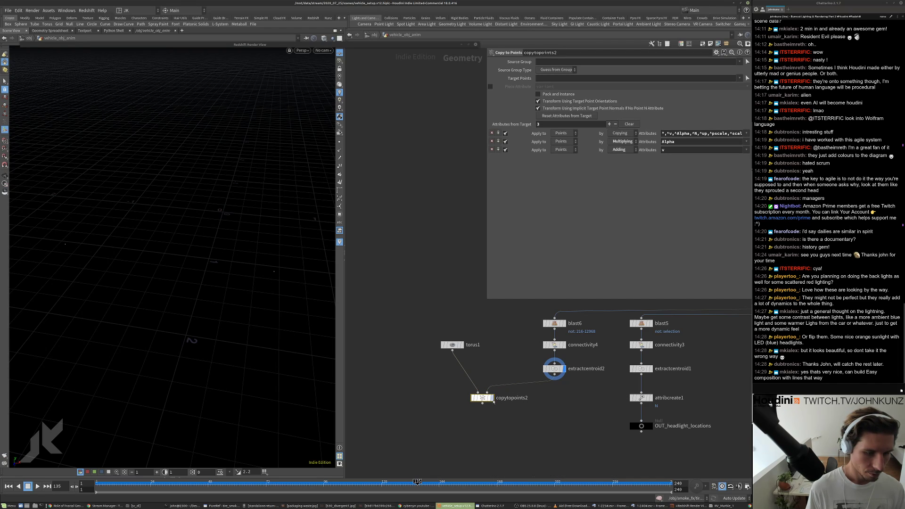
left_click(491, 398)
- Set torus1's uniform scale to 0.07 and its orientation to the Z axis
left_click(452, 344)
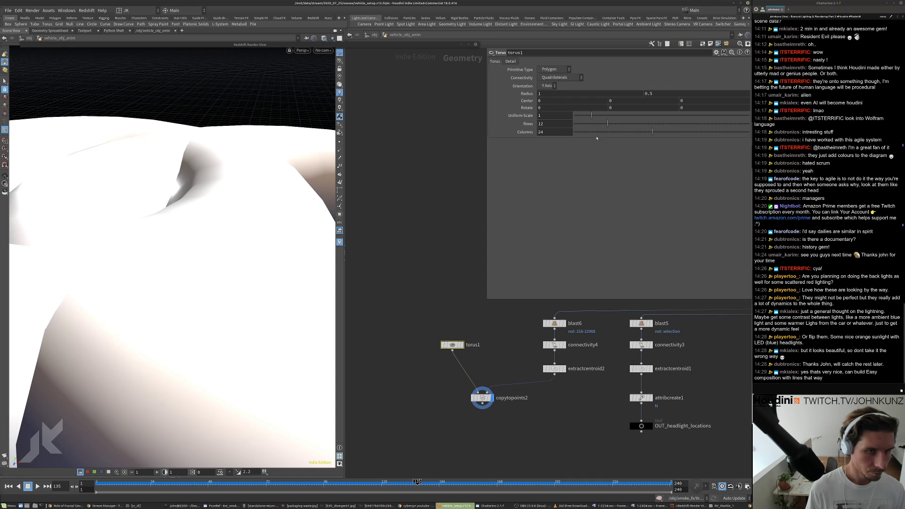
left_click_drag(587, 115, 575, 118)
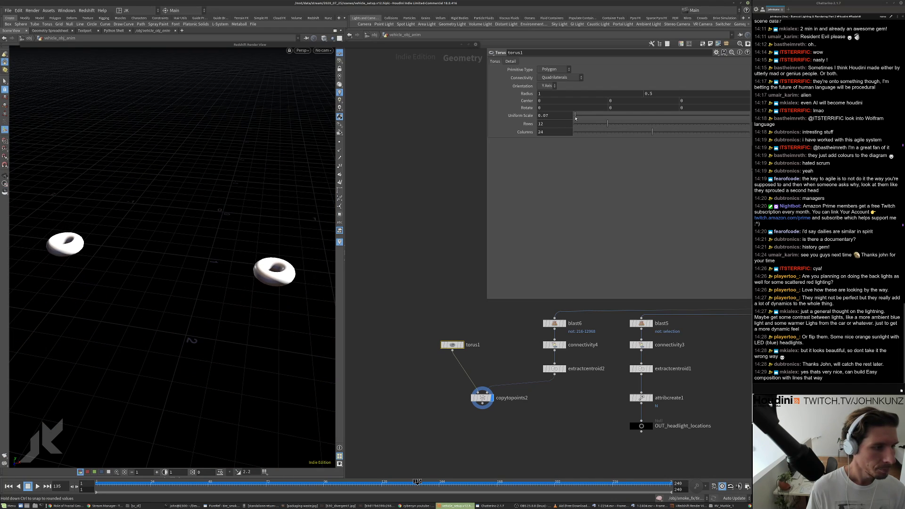
left_click(547, 85)
left_click(545, 92)
left_click(547, 85)
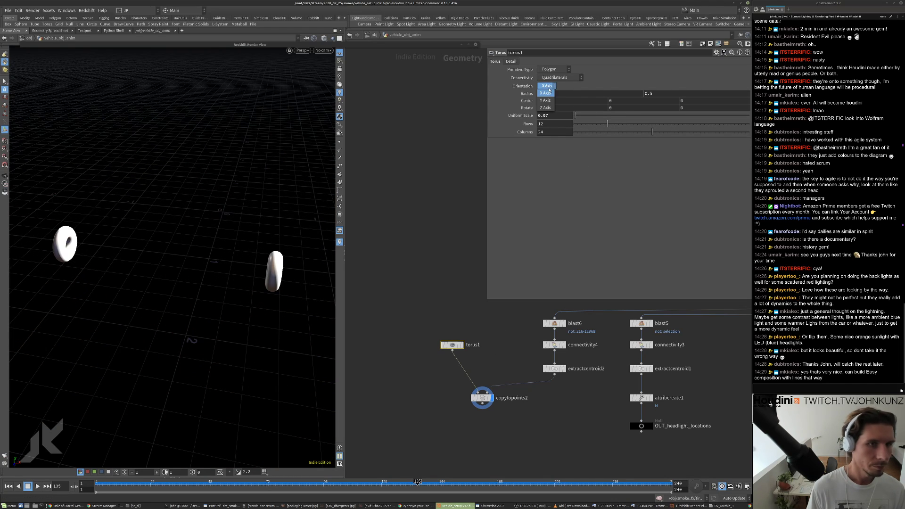
left_click(545, 107)
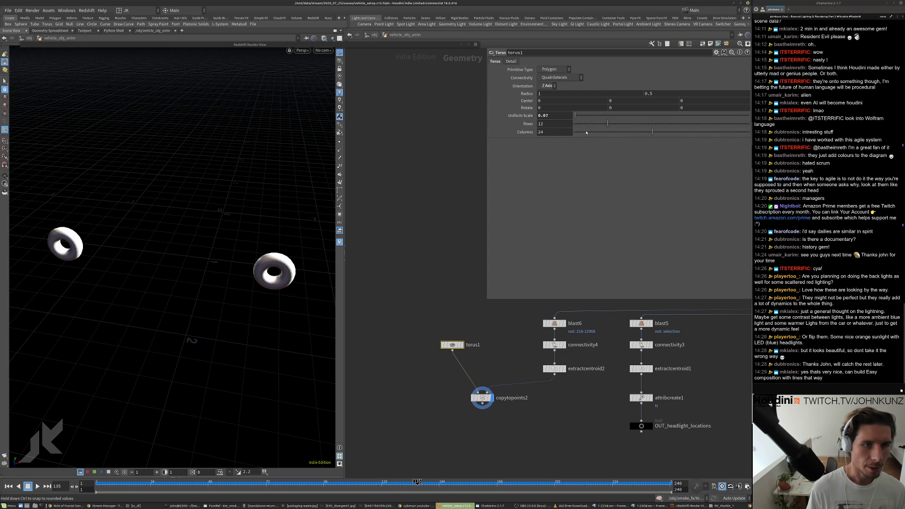
- Set torus1's second radius to 0.3 and its uniform scale to 0.035, judging the size against the car wireframe
mouse_move(681, 93)
middle_mouse_down()
mouse_move(673, 93)
mouse_move(681, 92)
middle_mouse_up()
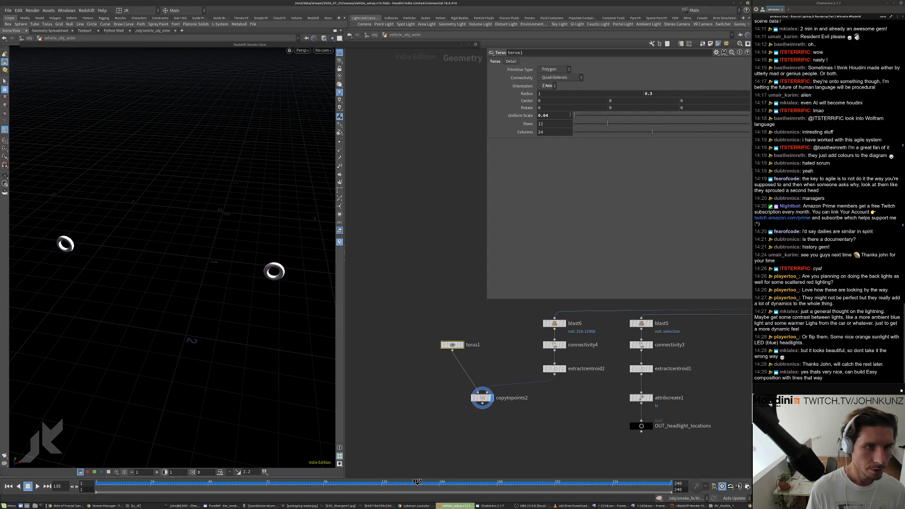
middle_click_drag(575, 116, 453, 156)
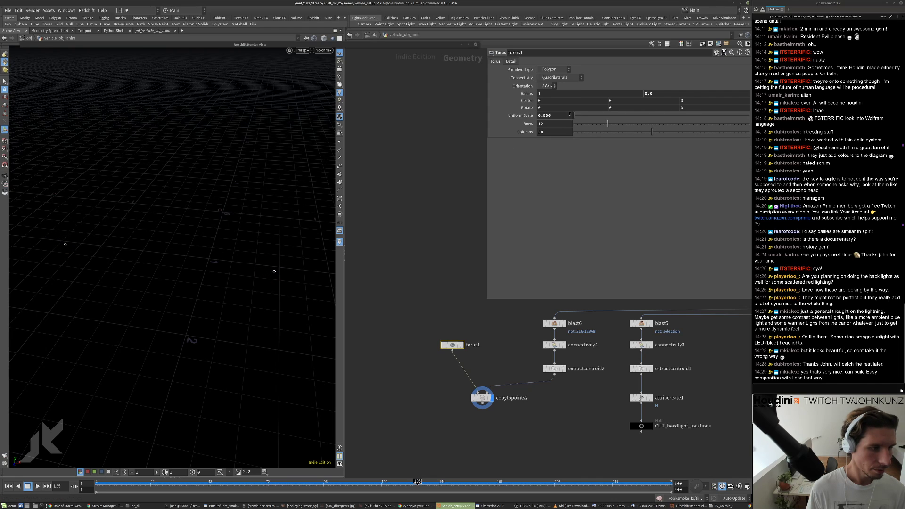
scroll(484, 348, "down", 5)
scroll(643, 318, "up", 6)
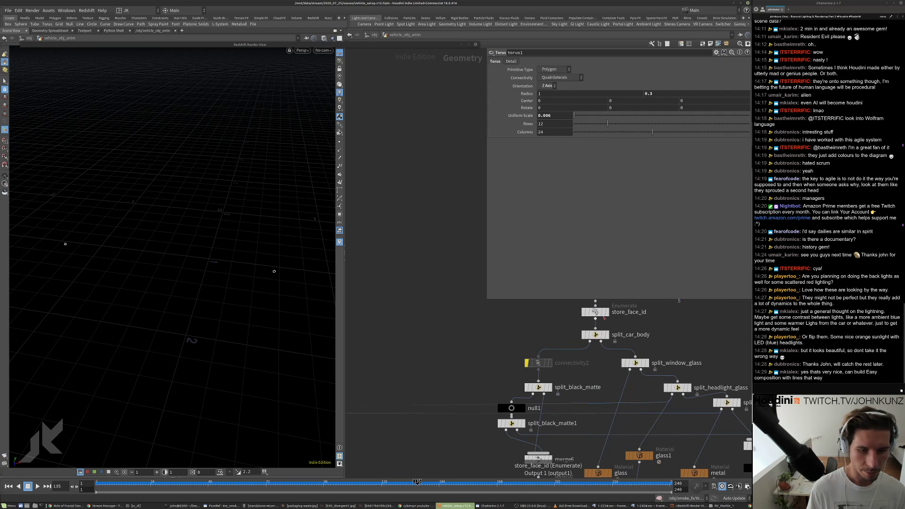
left_click_drag(261, 266, 214, 273, "alt")
middle_click_drag(435, 345, 561, 296)
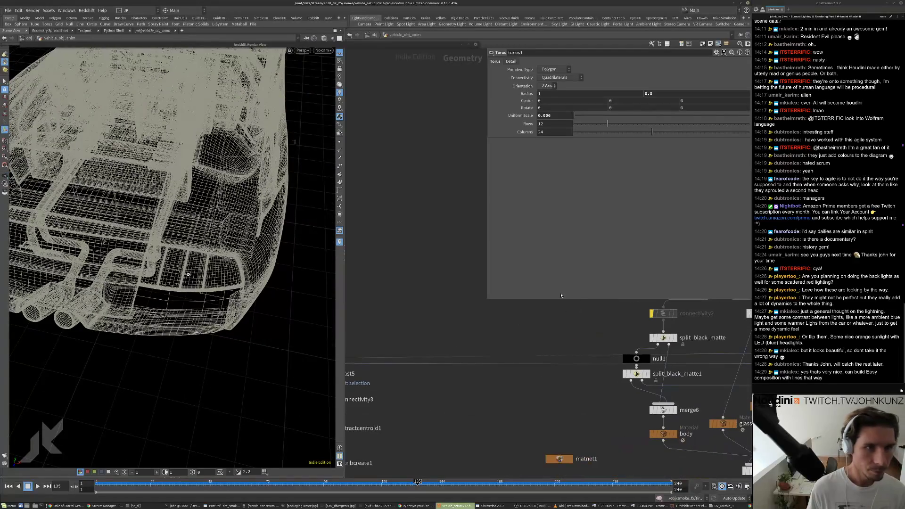
key("Return")
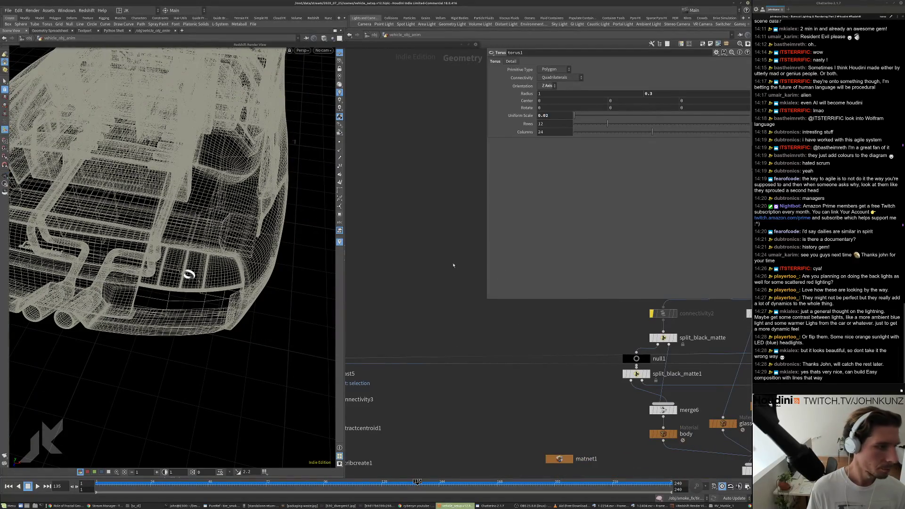
left_click_drag(212, 282, 111, 121, "alt")
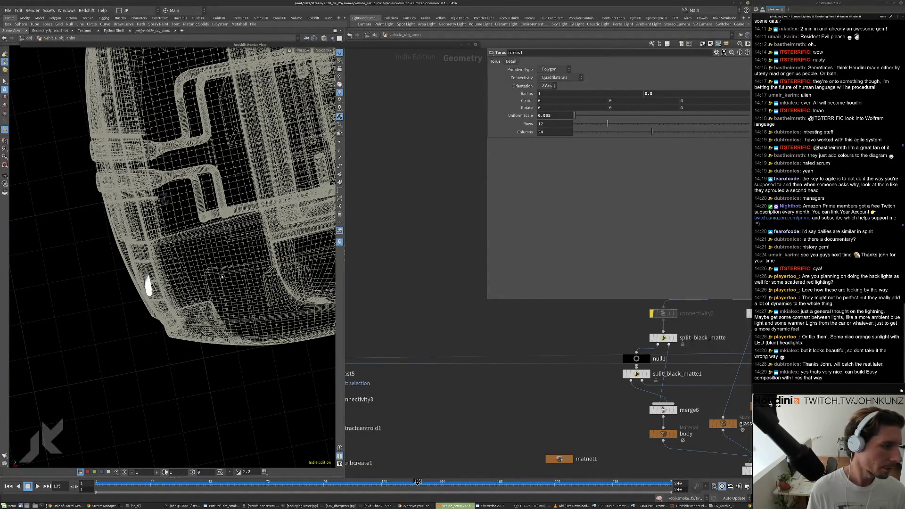
- Examine the size and placement of the copied torus rings within the car's tail lights from several angles
left_click_drag(222, 276, 261, 194, "alt")
right_click_drag(260, 194, 240, 313, "alt")
left_click_drag(240, 313, 221, 302, "alt")
right_click_drag(222, 302, 229, 272, "alt")
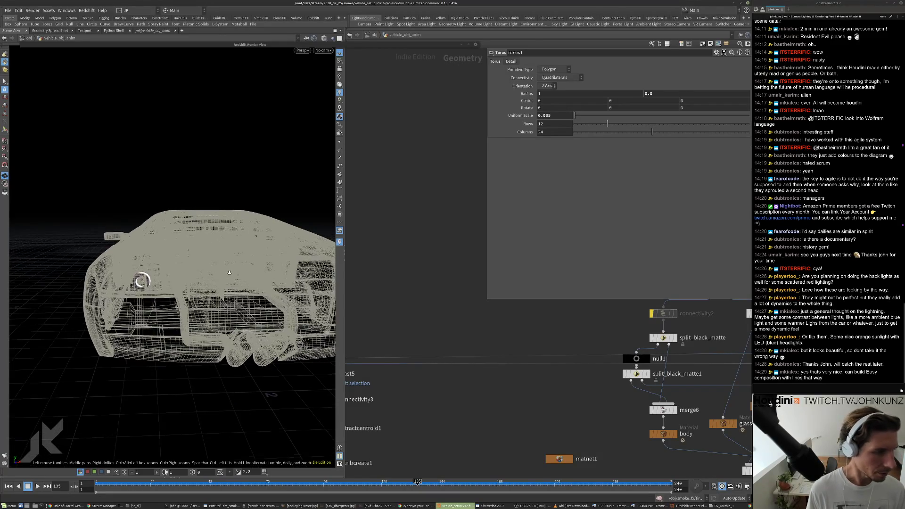
left_click_drag(230, 272, 133, 275, "alt")
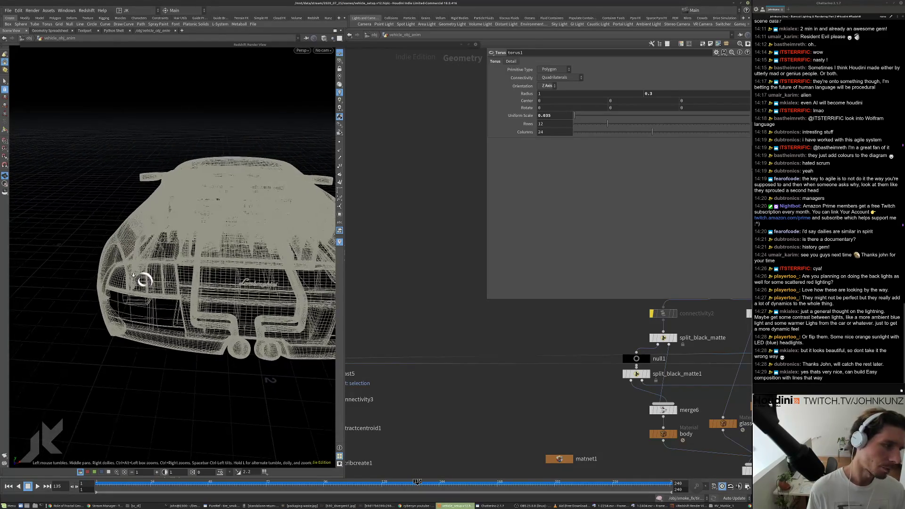
right_click_drag(133, 274, 104, 317, "alt")
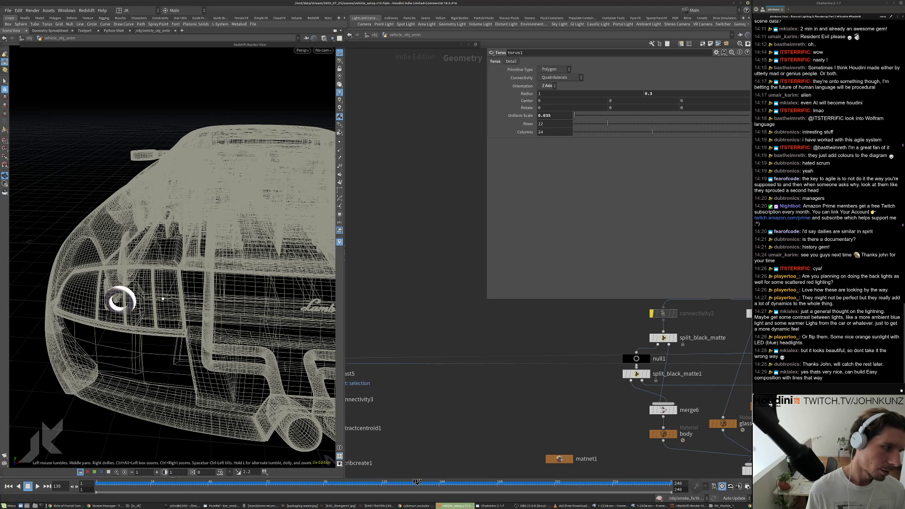
left_click_drag(119, 295, 158, 285, "alt")
- Add a Null node below copytopoints2, connected to its output
scroll(413, 356, "down", 5)
middle_click_drag(413, 356, 579, 342)
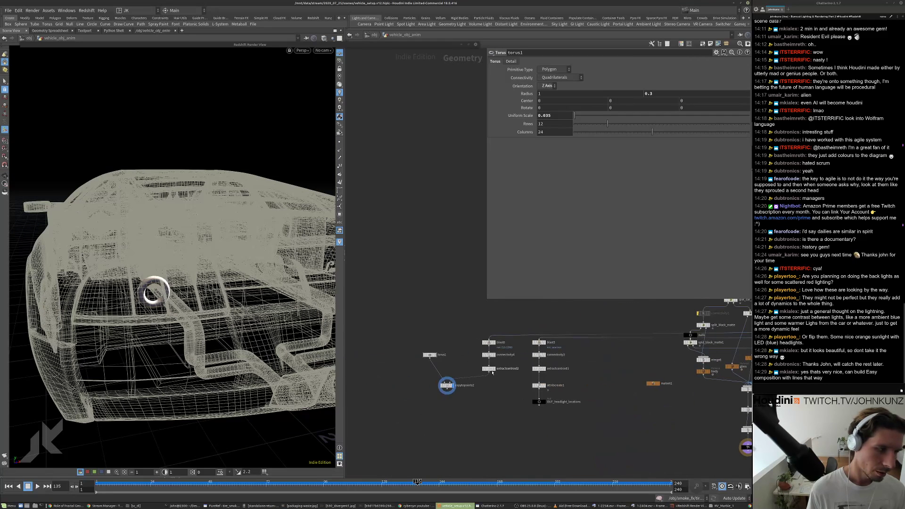
scroll(454, 382, "up", 6)
middle_click_drag(465, 401, 514, 360)
key("Tab")
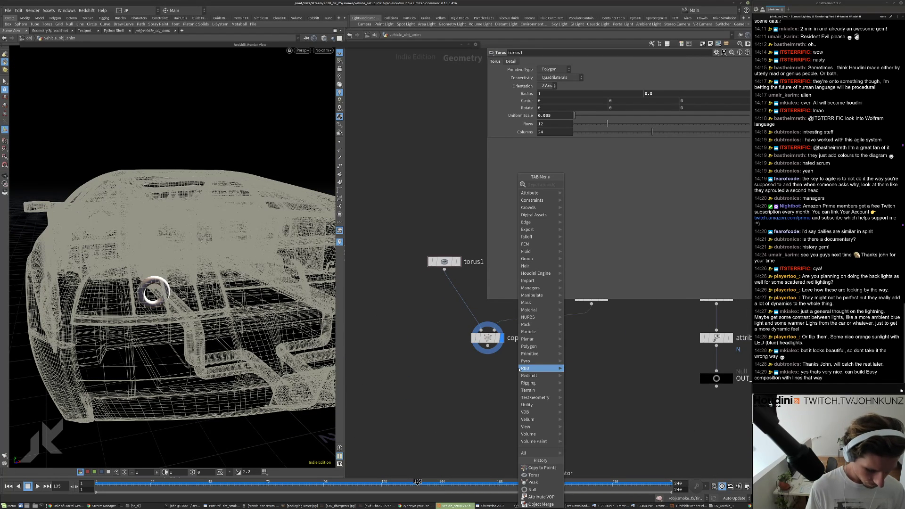
type("nul")
left_click(572, 185)
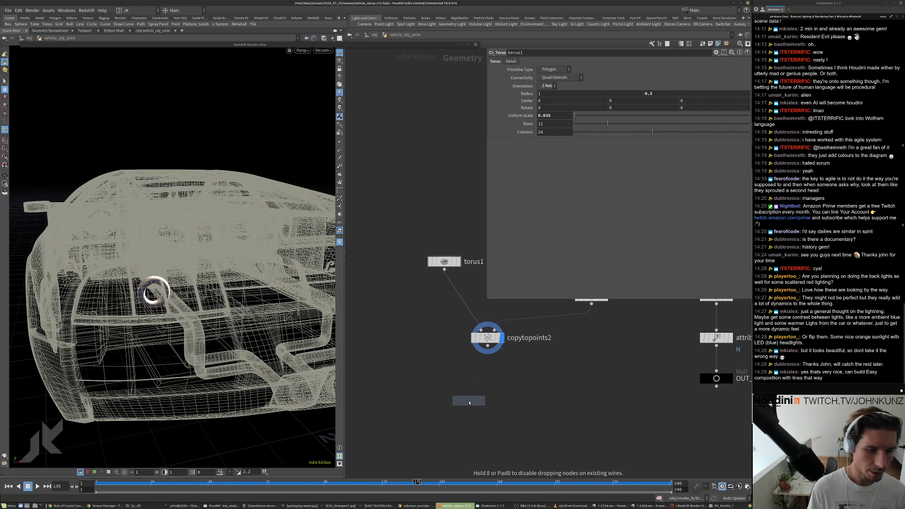
left_click(478, 402)
left_click_drag(478, 403, 488, 415)
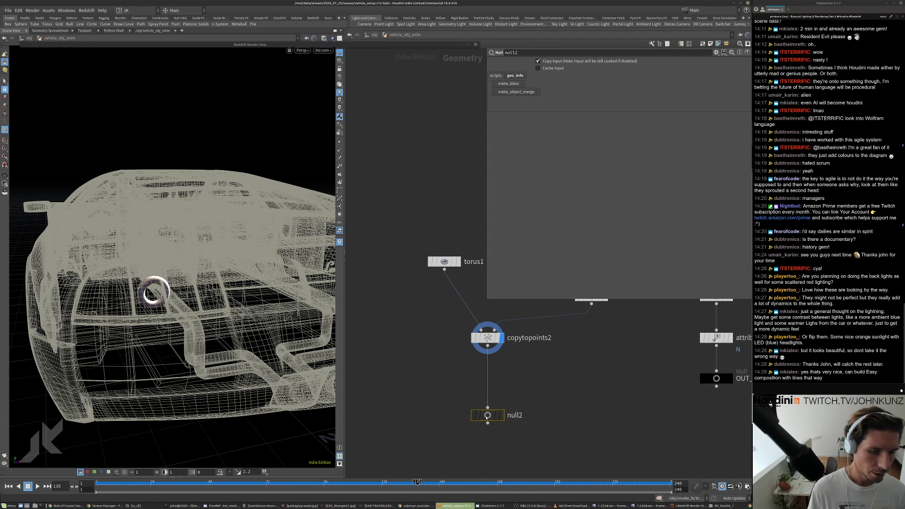
- Rename the new null as OUT_tail_geo_light and display its output
middle_click_drag(515, 416, 506, 377)
left_click(506, 378)
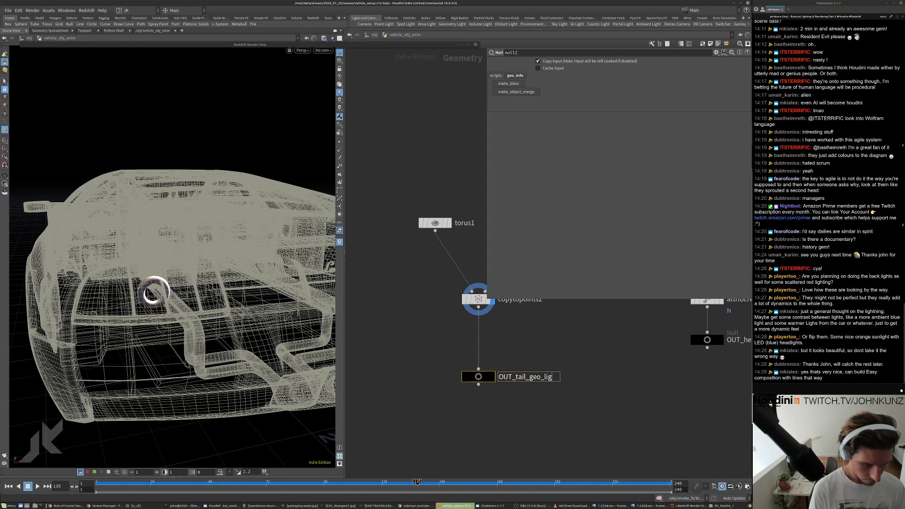
key("Return")
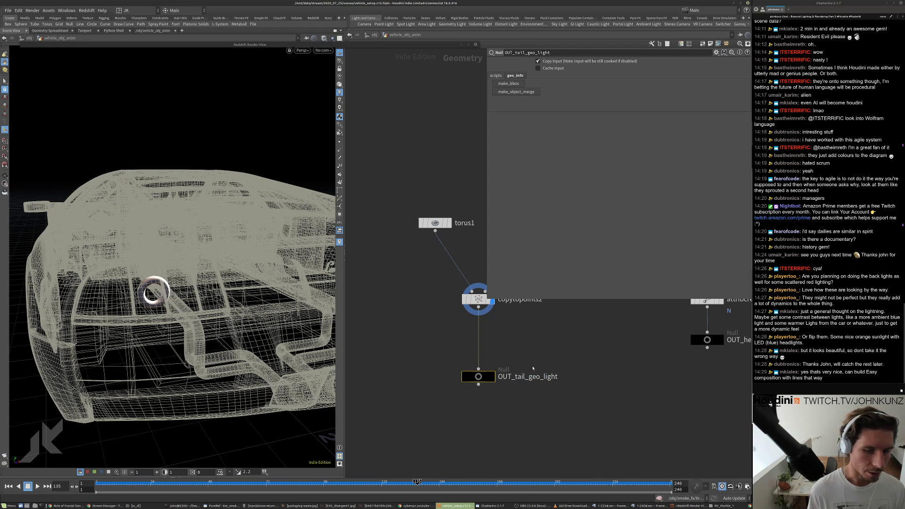
scroll(544, 348, "down", 4)
scroll(505, 361, "up", 3)
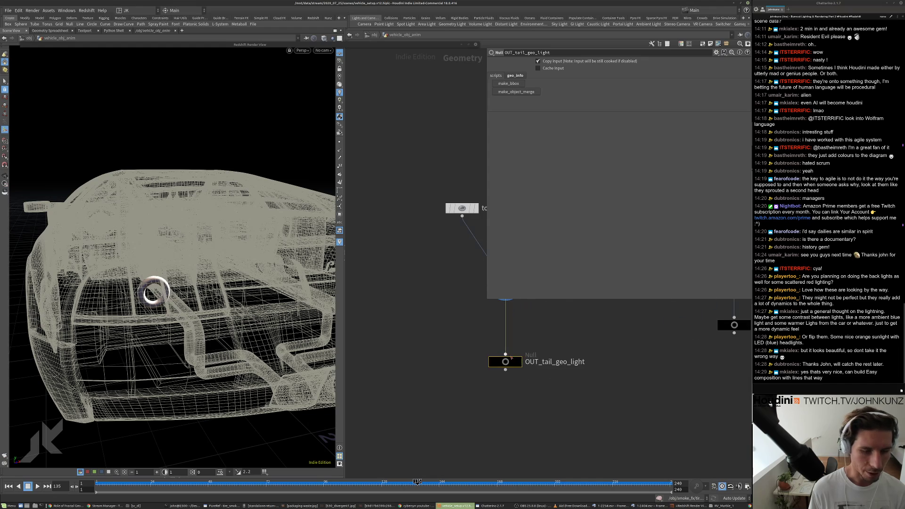
scroll(445, 371, "down", 2)
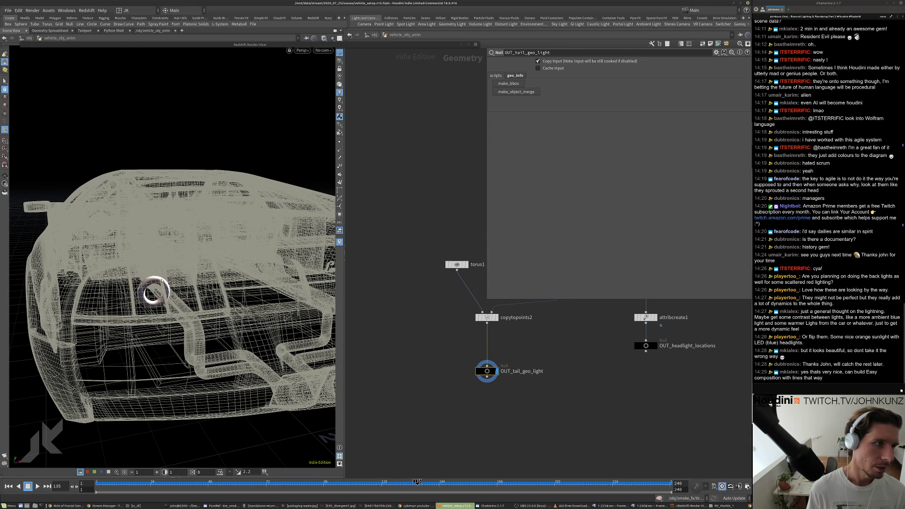
left_click_drag(216, 231, 191, 335)
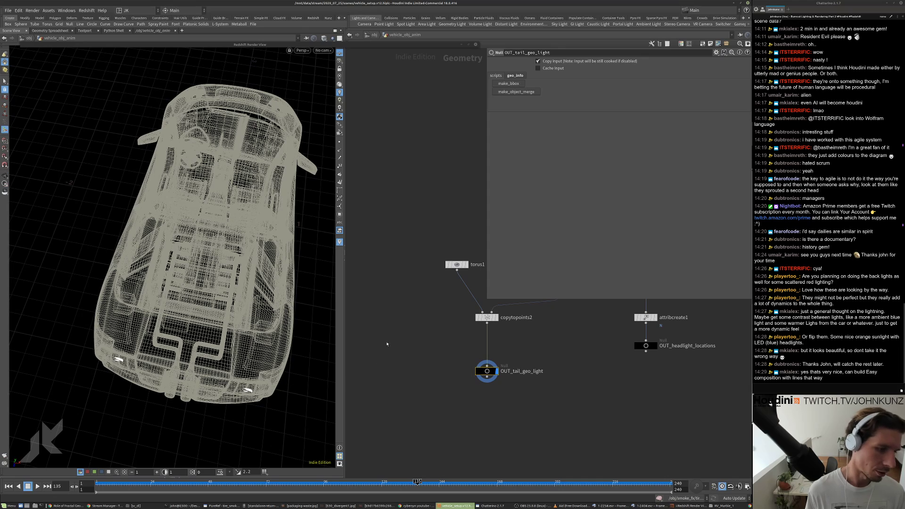
scroll(418, 333, "down", 1)
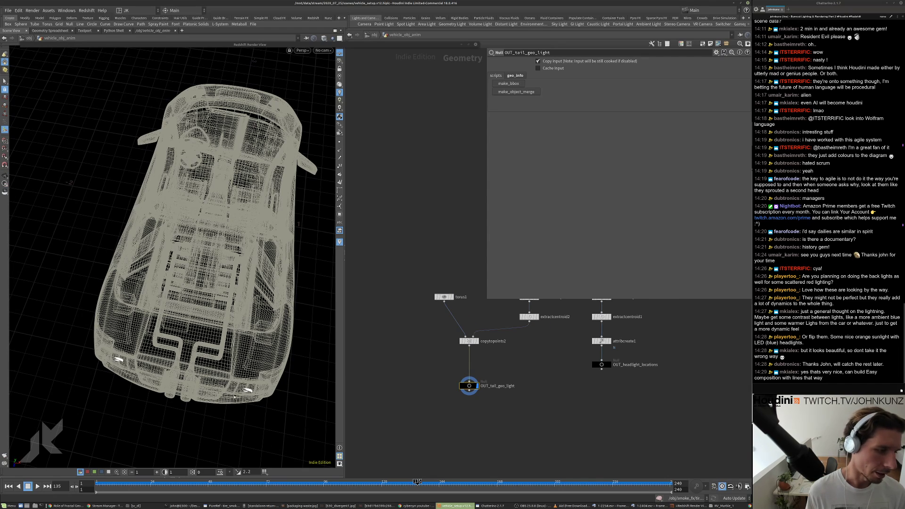
- Return to the object level and align the headlight_pointref lights in a column below headlight_transform
left_click(374, 36)
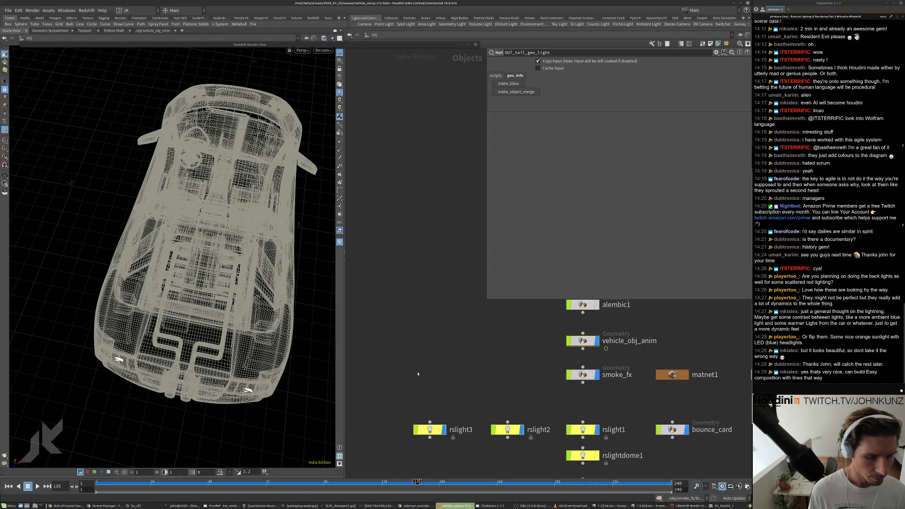
scroll(417, 374, "down", 2)
middle_click_drag(417, 376, 592, 348)
middle_click_drag(546, 356, 620, 334)
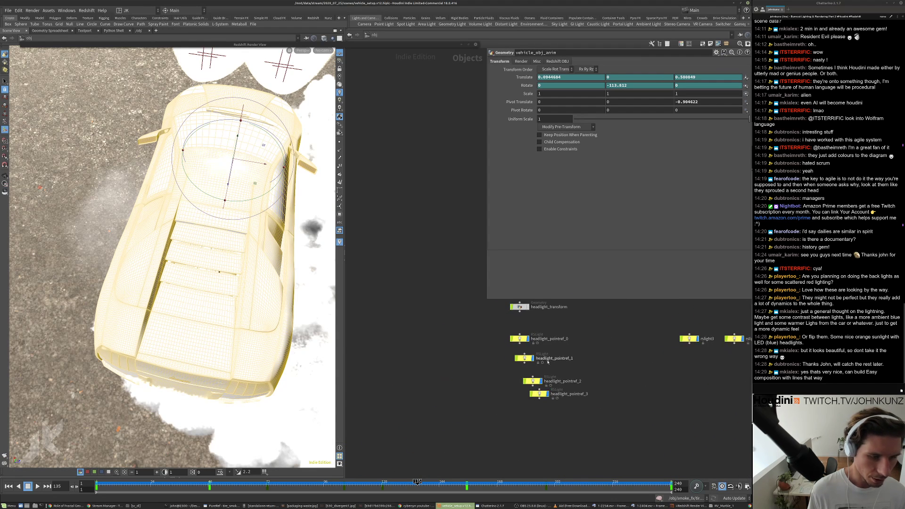
left_click_drag(525, 358, 519, 387)
middle_click_drag(526, 412, 514, 405)
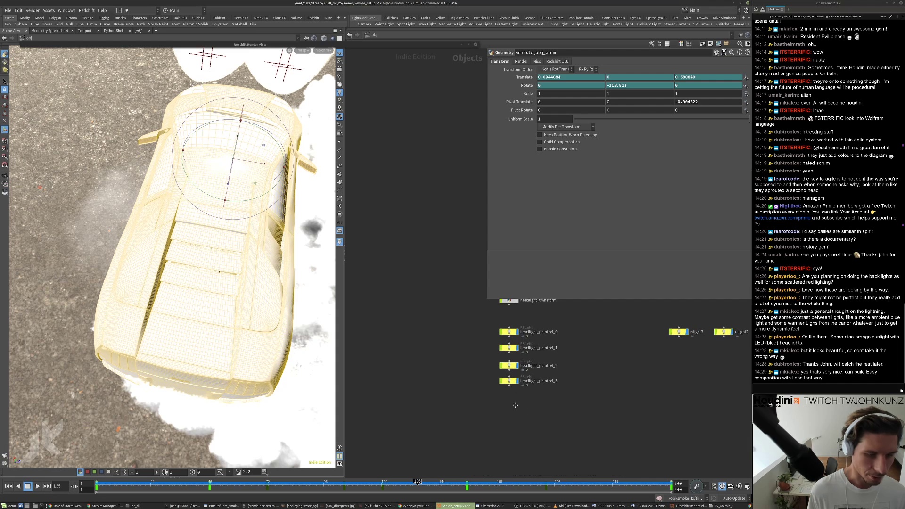
scroll(434, 396, "down", 3)
left_click_drag(466, 349, 489, 390)
scroll(454, 376, "up", 3)
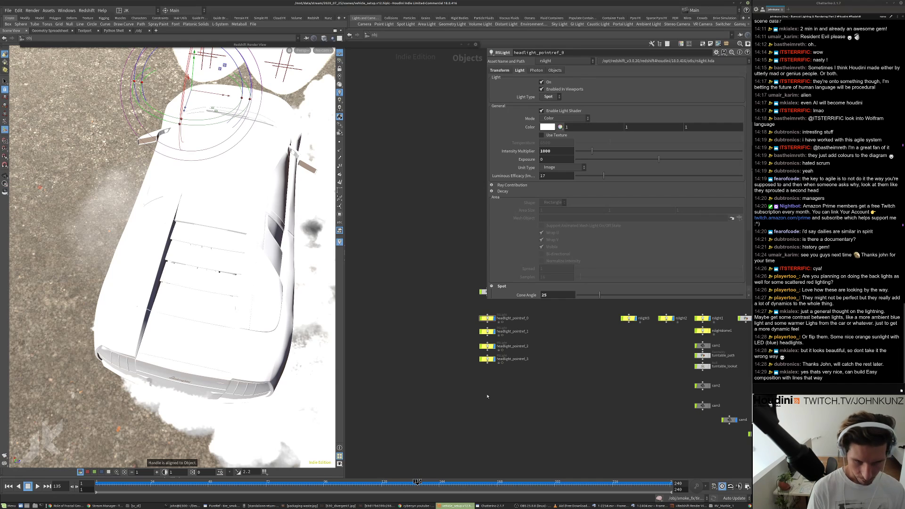
- Add a Redshift RSLight object below the headlight_pointref column
key("Tab")
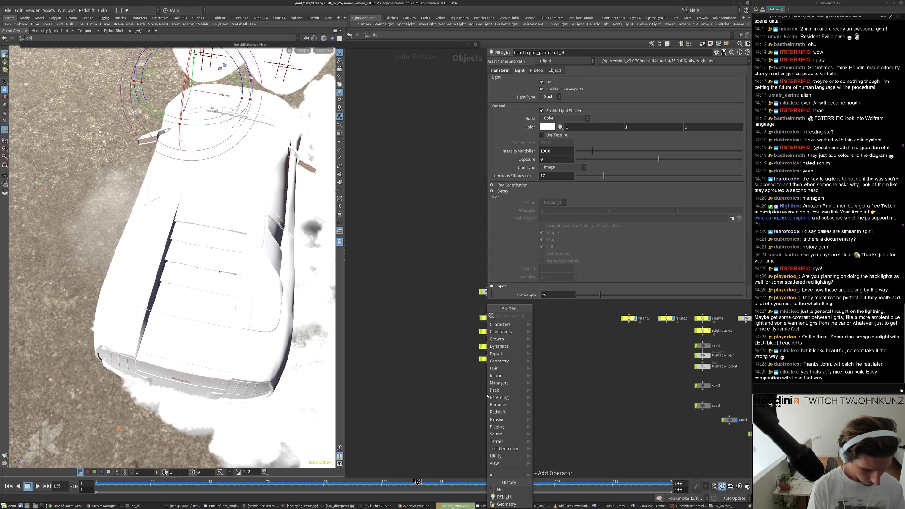
type("rs")
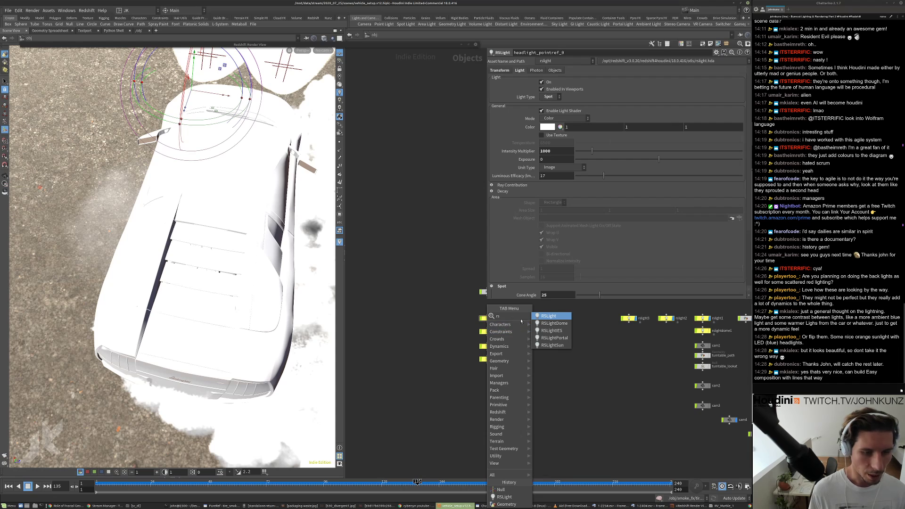
left_click(548, 315)
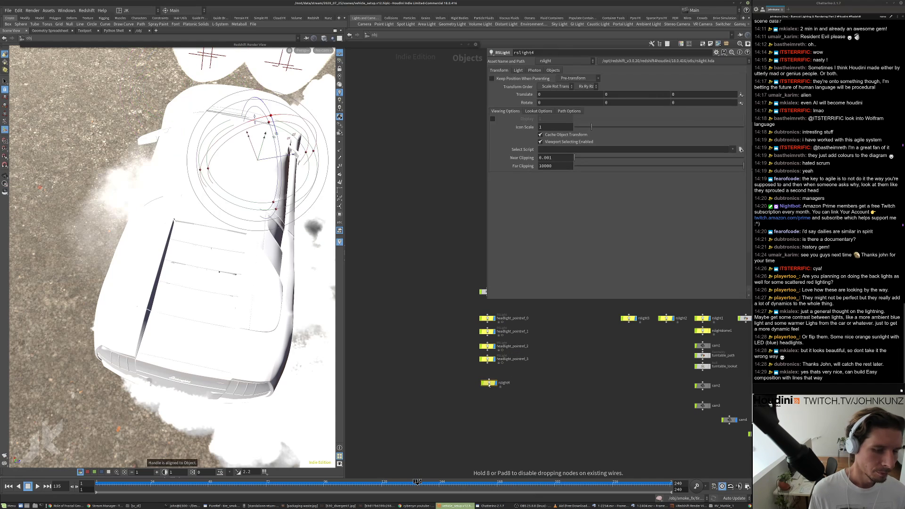
left_click(487, 392)
- Set the area shape of the new Redshift light rslight4 to Mesh
left_click(518, 70)
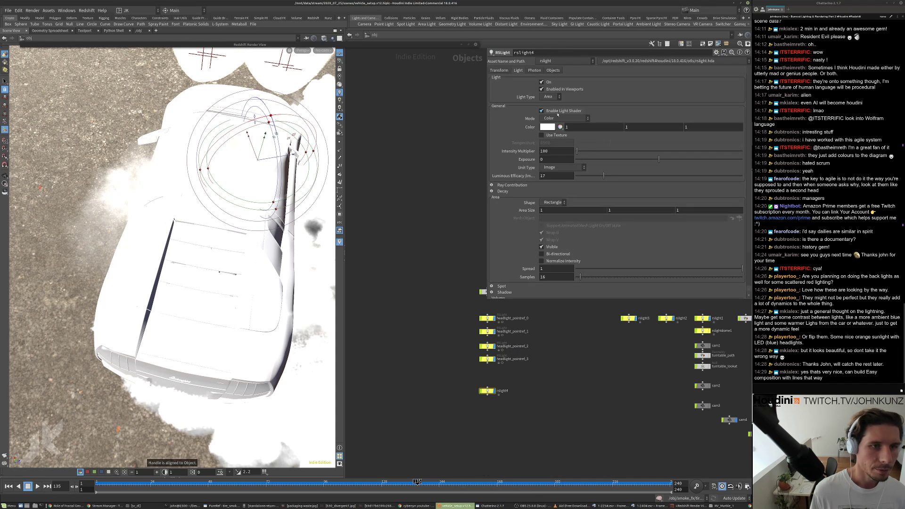
left_click(549, 96)
left_click(551, 97)
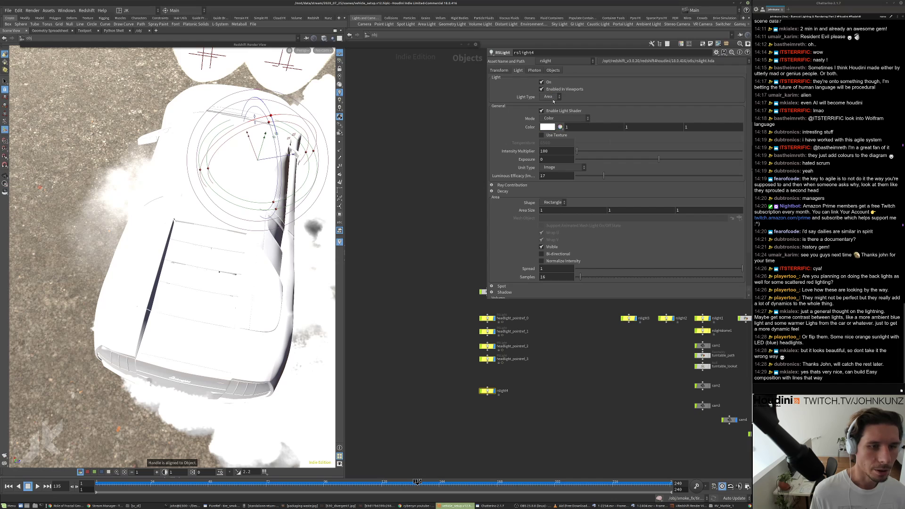
left_click(547, 202)
left_click(549, 239)
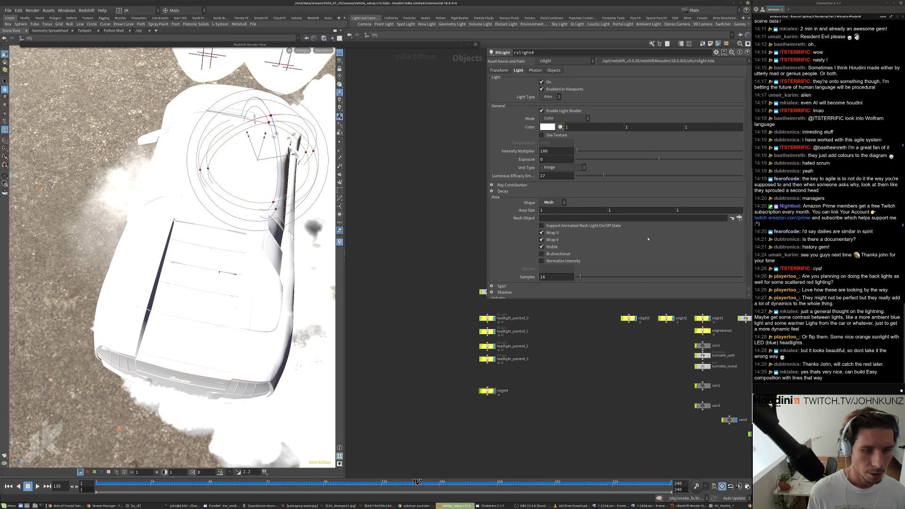
- Assign OUT_tail_geo_light from vehicle_obj_anim as the light's mesh object, using a relative path
left_click(738, 218)
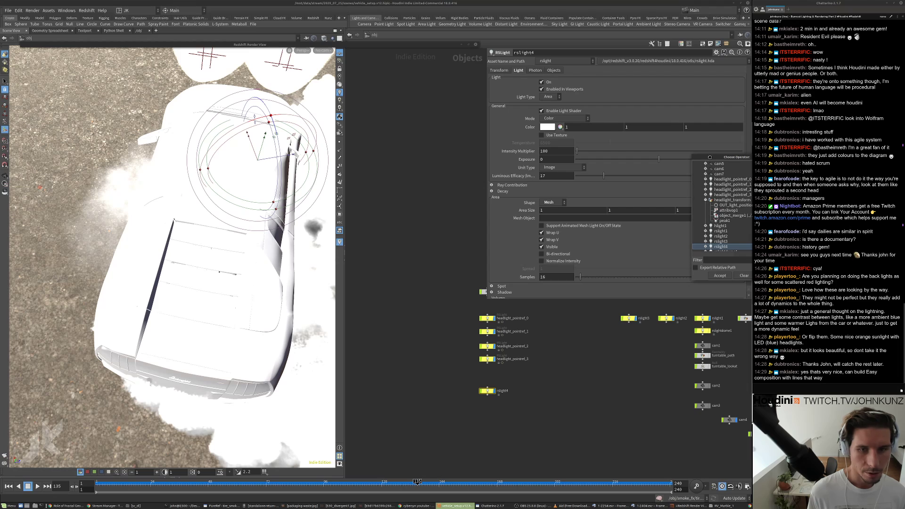
left_click(535, 168)
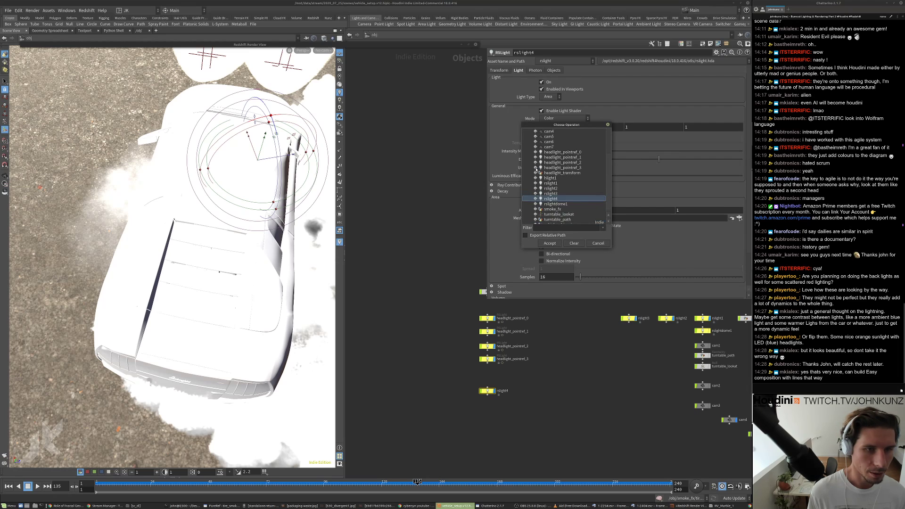
left_click(535, 221)
scroll(547, 201, "down", 4)
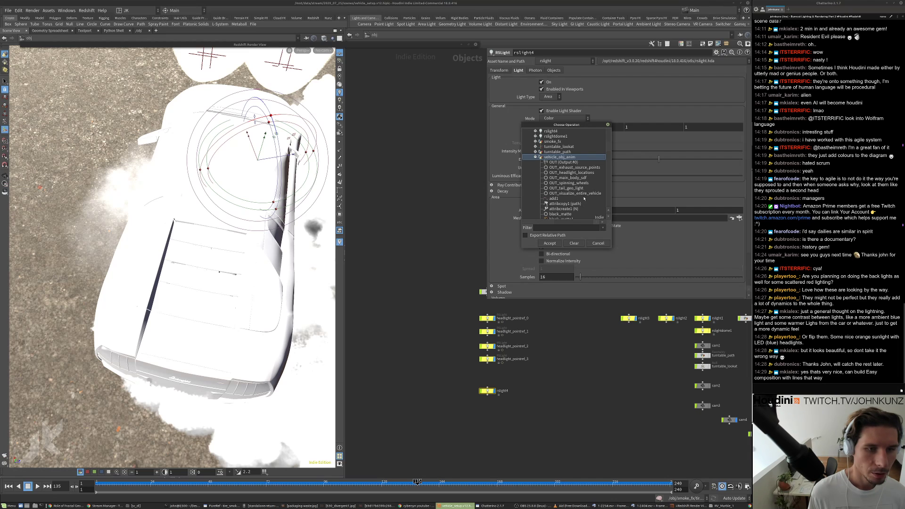
left_click(572, 188)
left_click(542, 236)
left_click(547, 243)
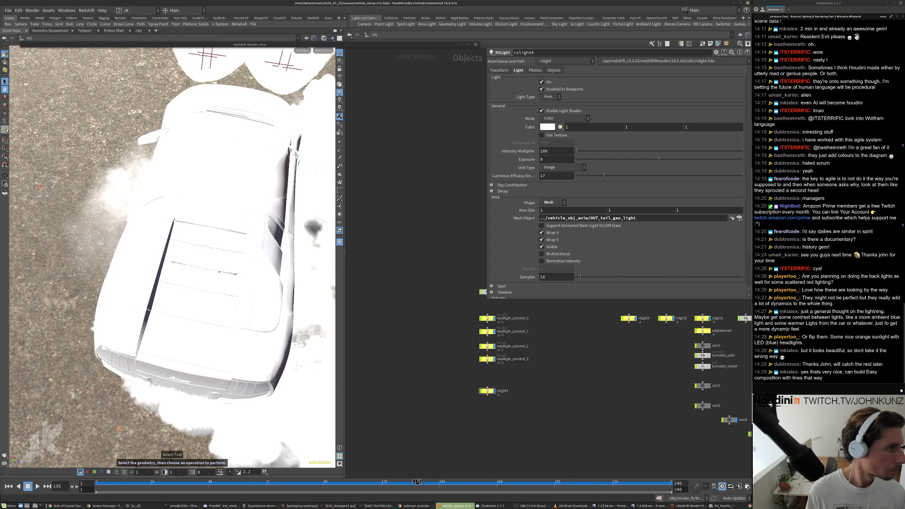
scroll(491, 383, "up", 2)
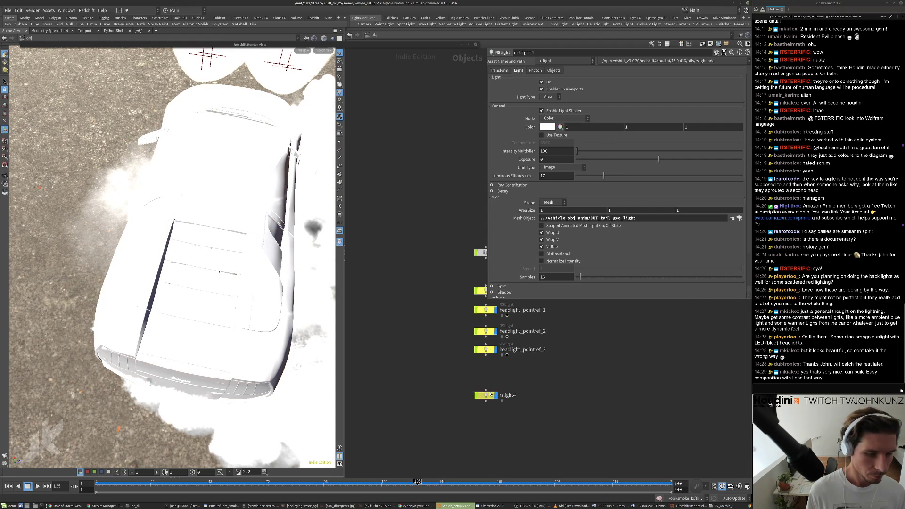
- Show the scene in wireframe and examine the car and its lights from several angles, including at frame 13
left_click(324, 38)
left_click(333, 63)
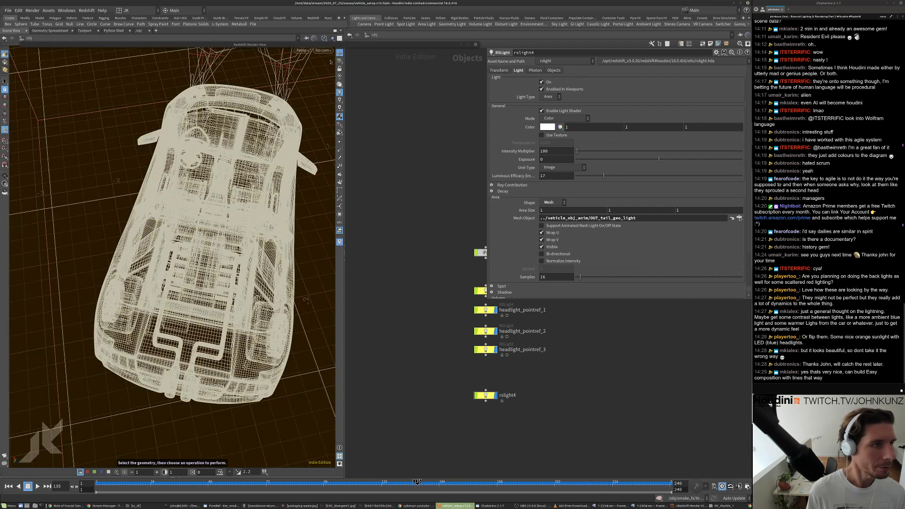
left_click_drag(156, 264, 207, 278, "alt")
right_click_drag(207, 278, 106, 303, "alt")
key("space+g")
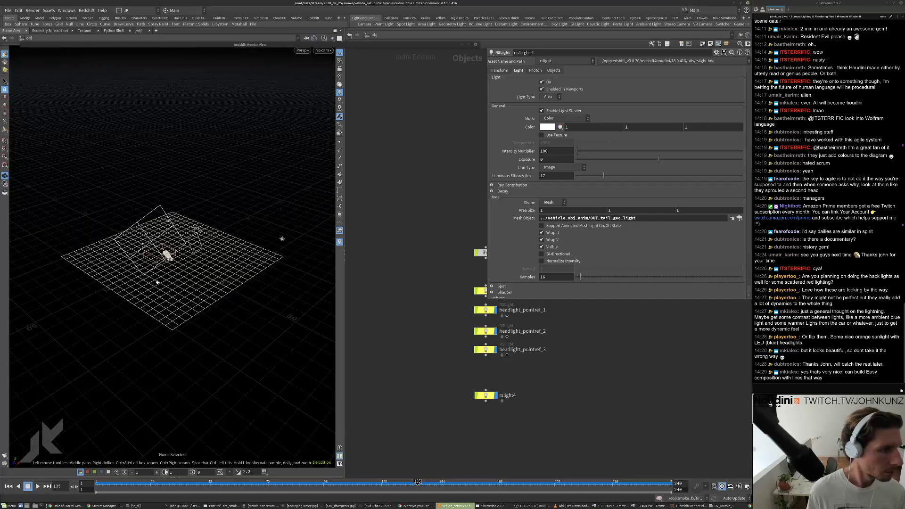
left_click_drag(106, 302, 285, 348)
right_click_drag(284, 348, 302, 302)
middle_click_drag(254, 292, 299, 298)
right_click_drag(151, 198, 190, 221)
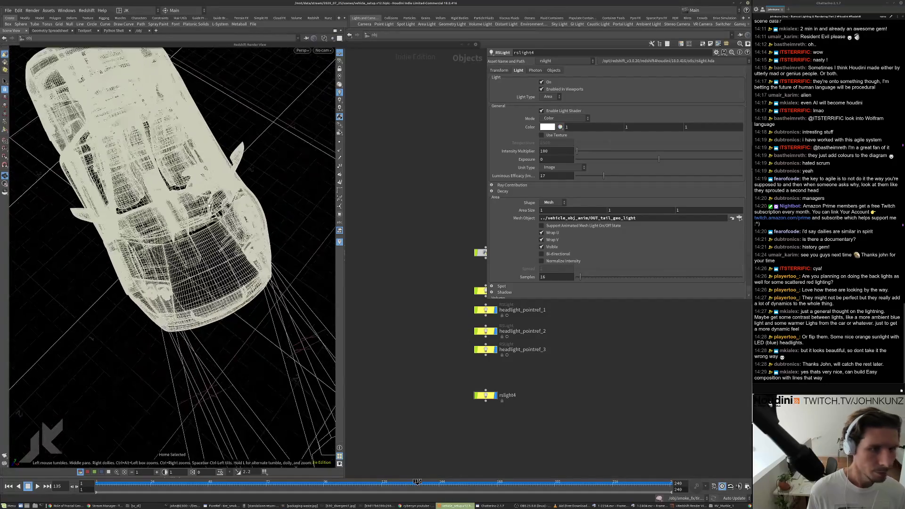
middle_click_drag(190, 220, 220, 267)
left_click_drag(222, 268, 270, 317)
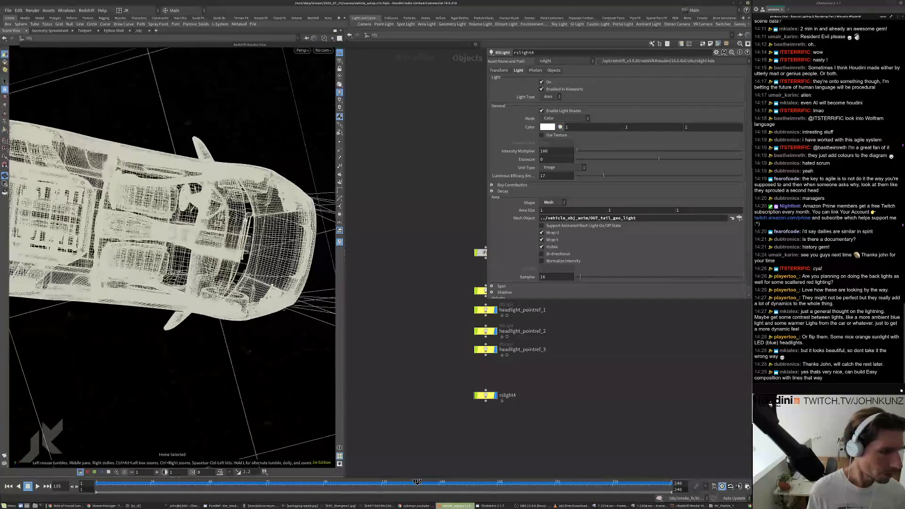
right_click_drag(269, 317, 176, 377)
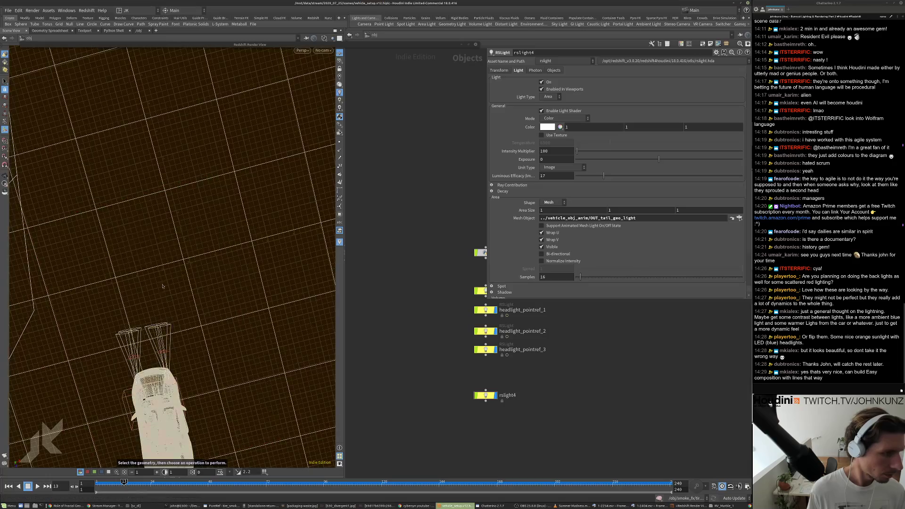
middle_click_drag(185, 419, 211, 326)
left_click_drag(211, 326, 219, 291)
middle_click_drag(218, 290, 232, 225)
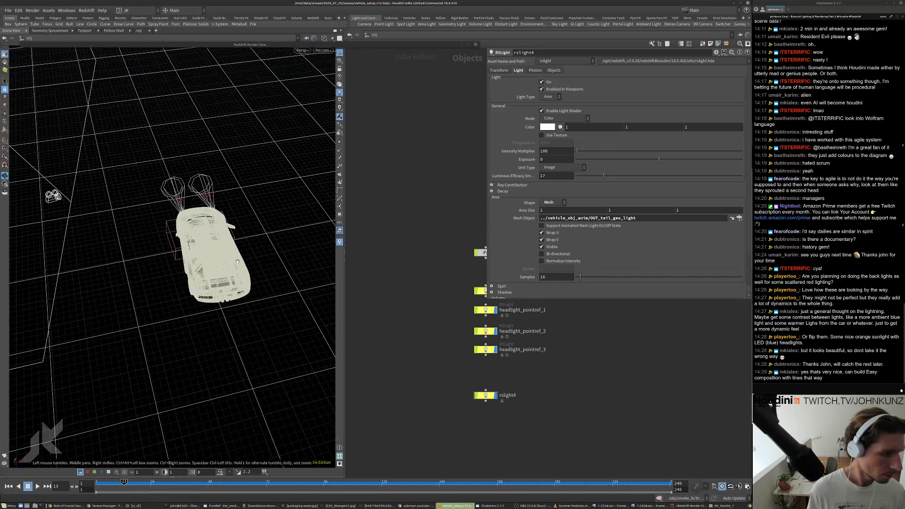
left_click_drag(232, 225, 270, 207)
middle_click_drag(270, 207, 228, 197)
right_click_drag(229, 197, 250, 202)
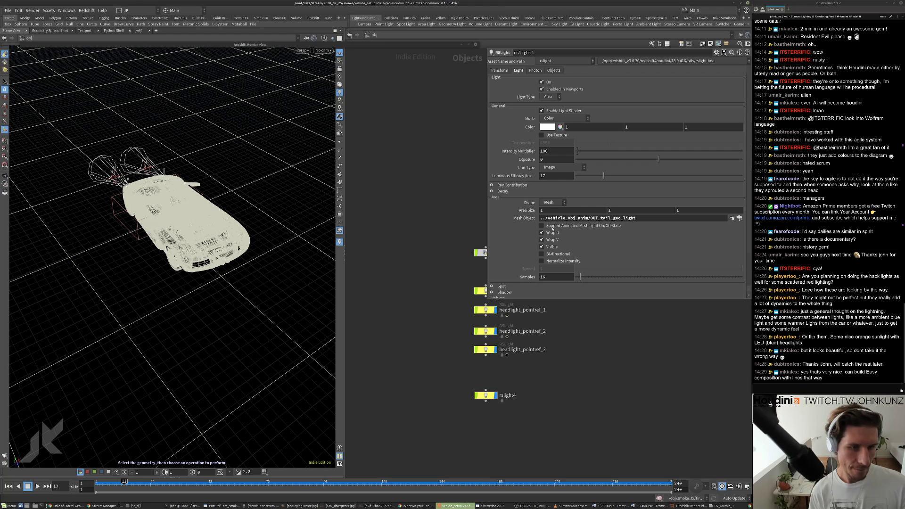
- Set the mesh light's volume contribution scale to 1 and its exposure to 5
scroll(538, 221, "down", 2)
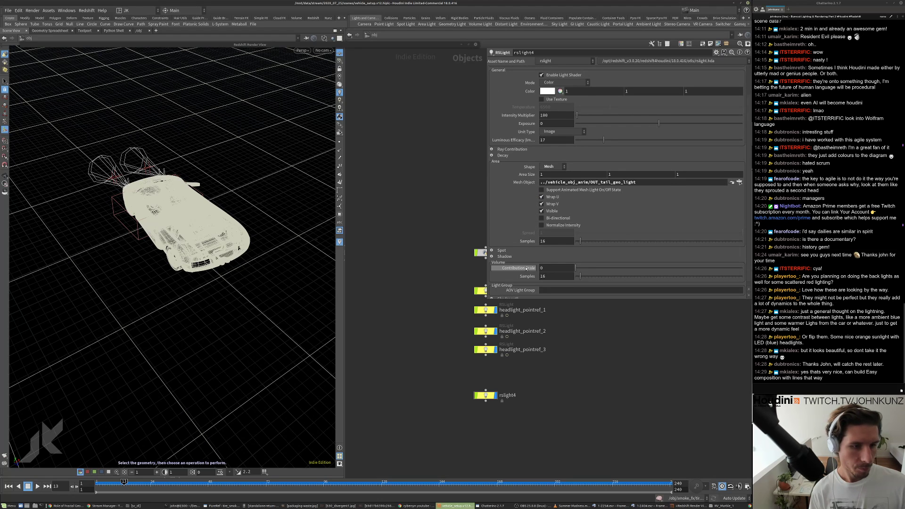
scroll(516, 261, "down", 1)
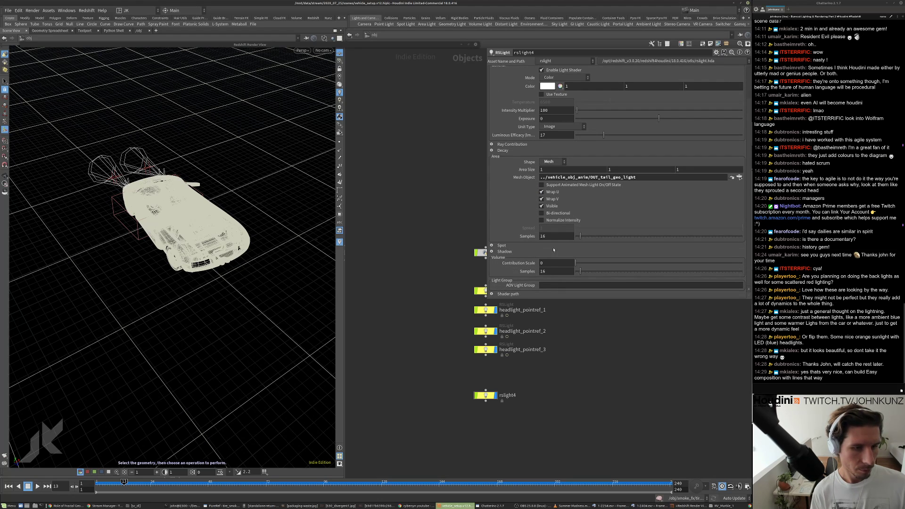
left_click_drag(548, 264, 532, 264)
type("1")
key("Return")
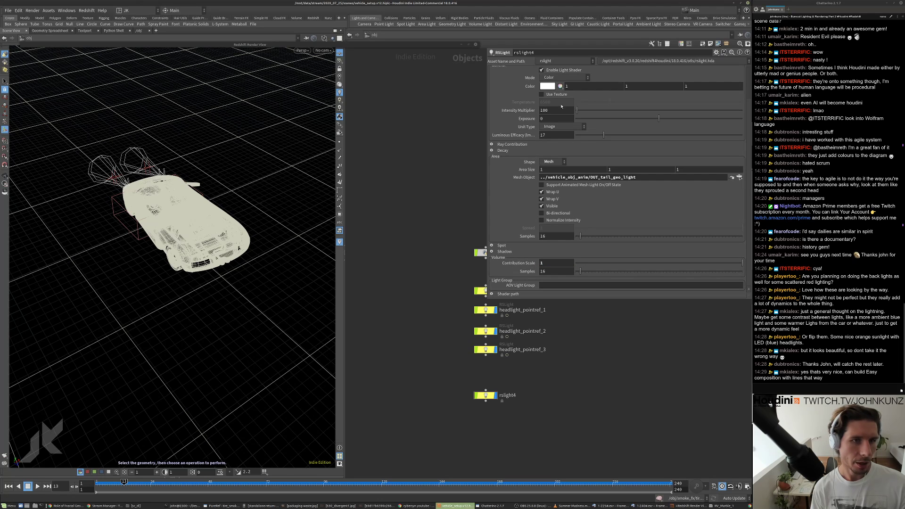
left_click_drag(551, 117, 540, 118)
type("5")
key("Return")
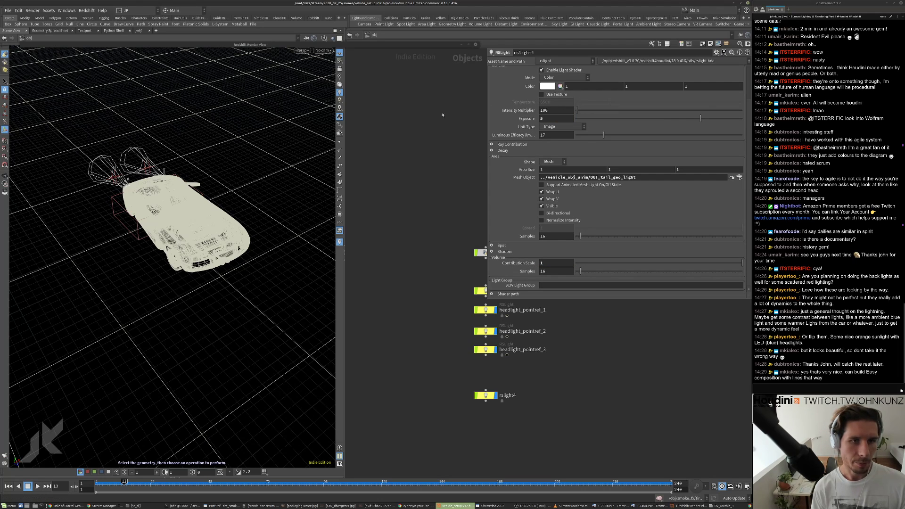
- Render frame 62 in the Redshift render view, examine the light around the car's rear, and stop the render
double_click(224, 47)
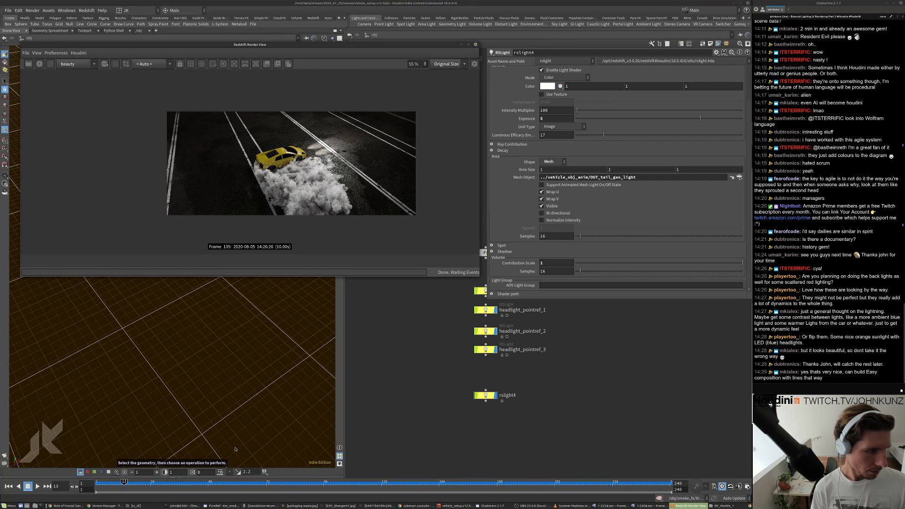
left_click(243, 485)
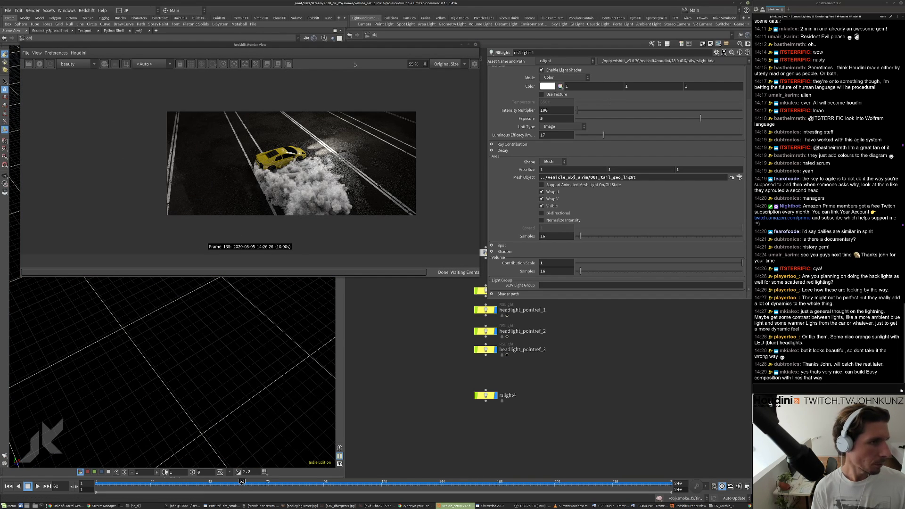
left_click(39, 63)
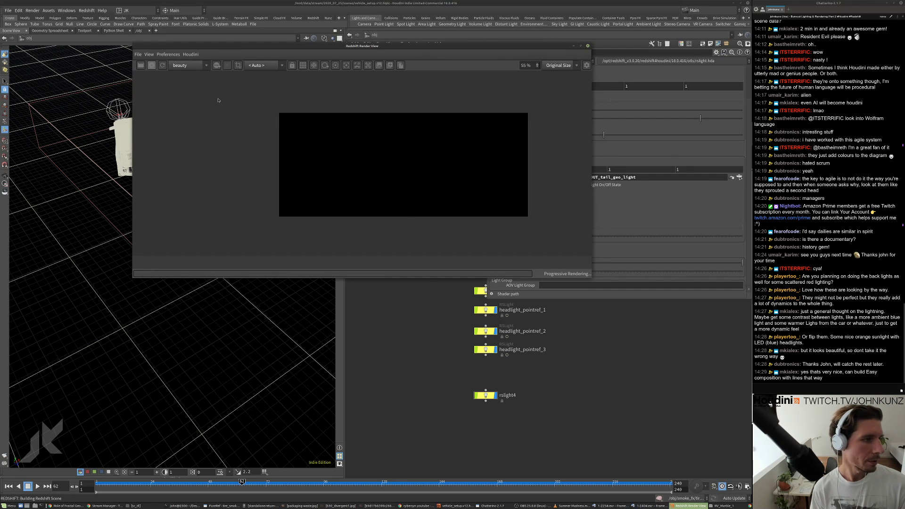
scroll(442, 166, "up", 10)
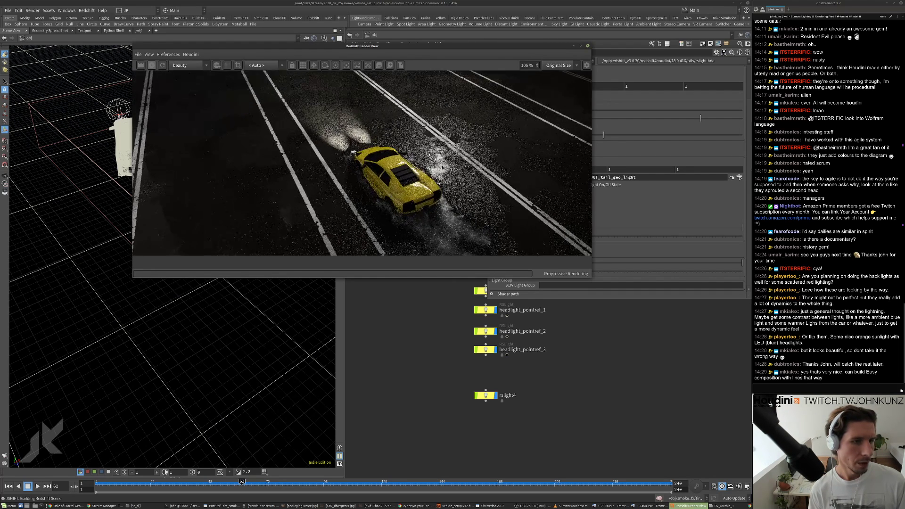
scroll(429, 155, "up", 5)
scroll(430, 151, "down", 5)
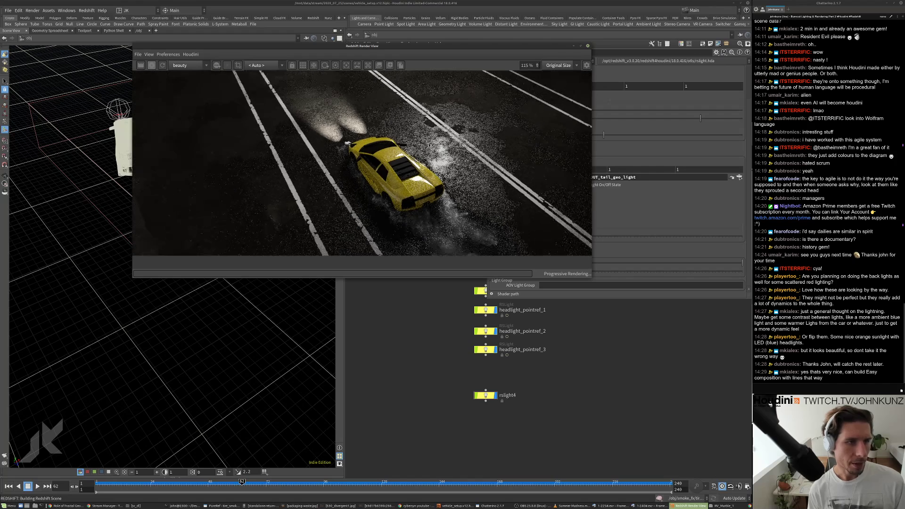
scroll(429, 146, "down", 4)
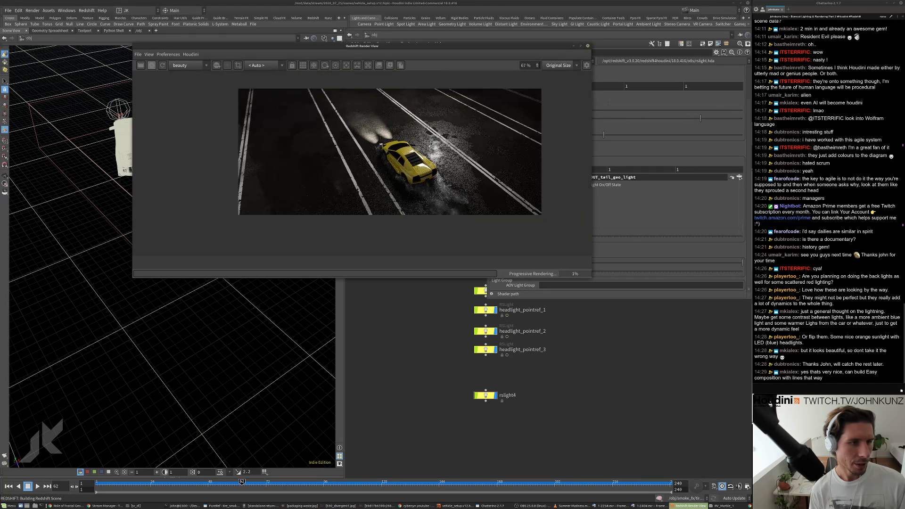
scroll(426, 148, "up", 3)
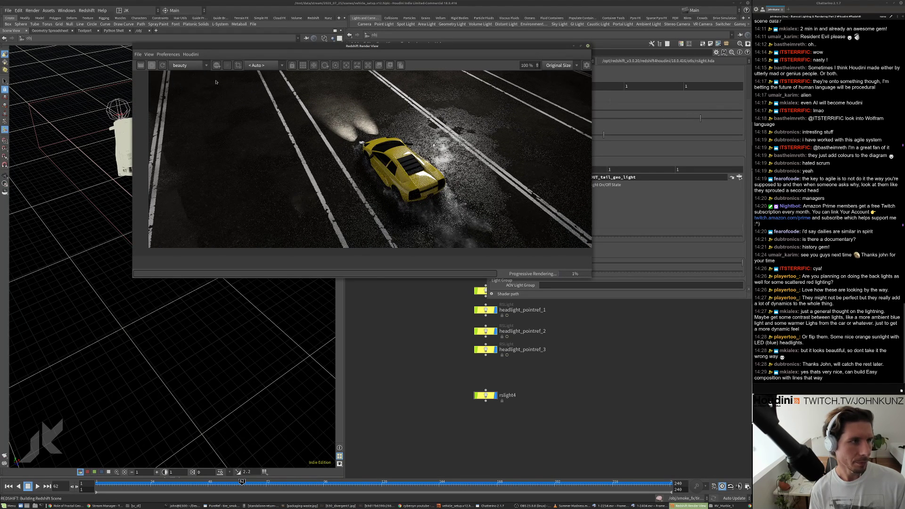
left_click(152, 65)
double_click(514, 47)
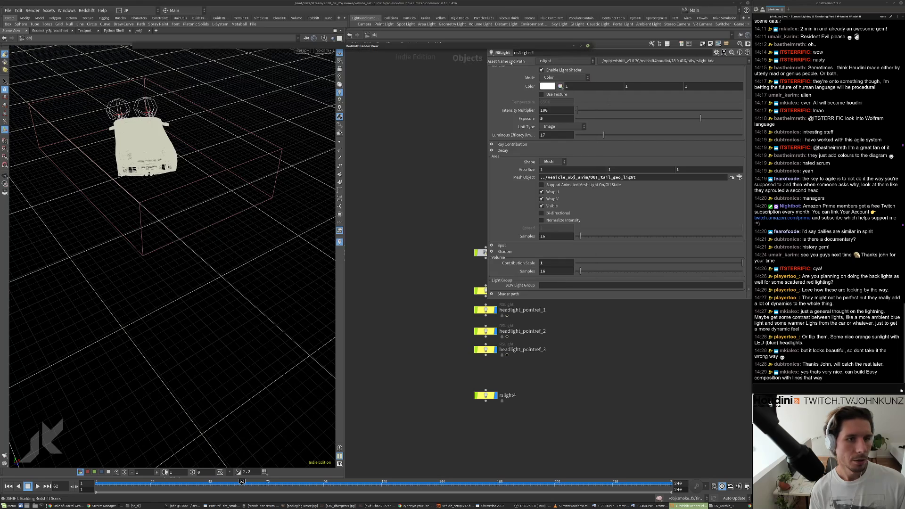
- Duplicate headlight_transform and place the copy between the headlight_pointref column and rslight4
middle_click_drag(437, 269, 400, 289)
scroll(401, 289, "down", 2)
middle_click_drag(439, 349, 416, 345)
scroll(417, 345, "up", 2)
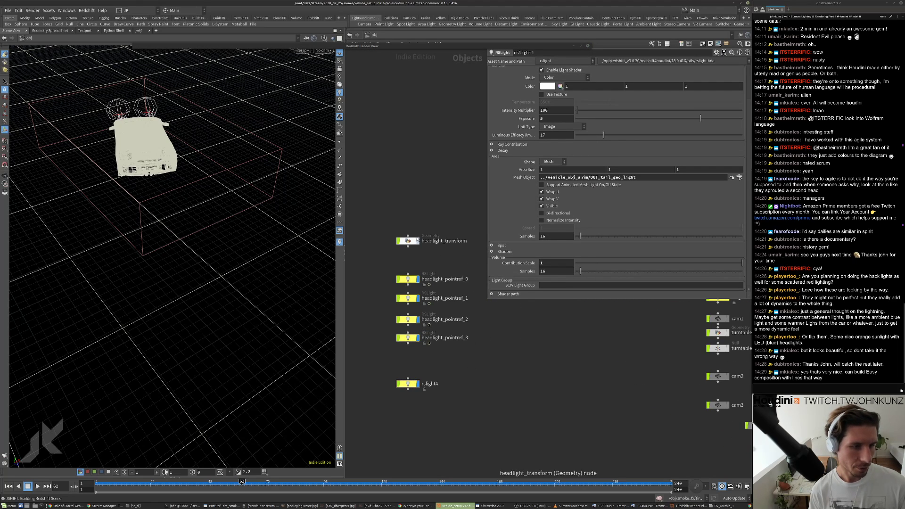
left_click_drag(411, 243, 412, 362, "alt")
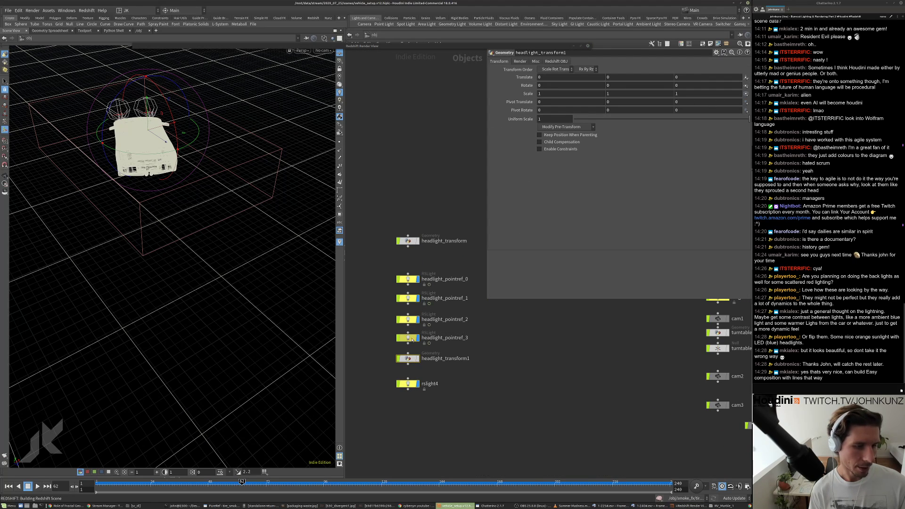
middle_click_drag(428, 404, 432, 380)
left_click_drag(431, 379, 410, 329)
left_click_drag(411, 335, 412, 354)
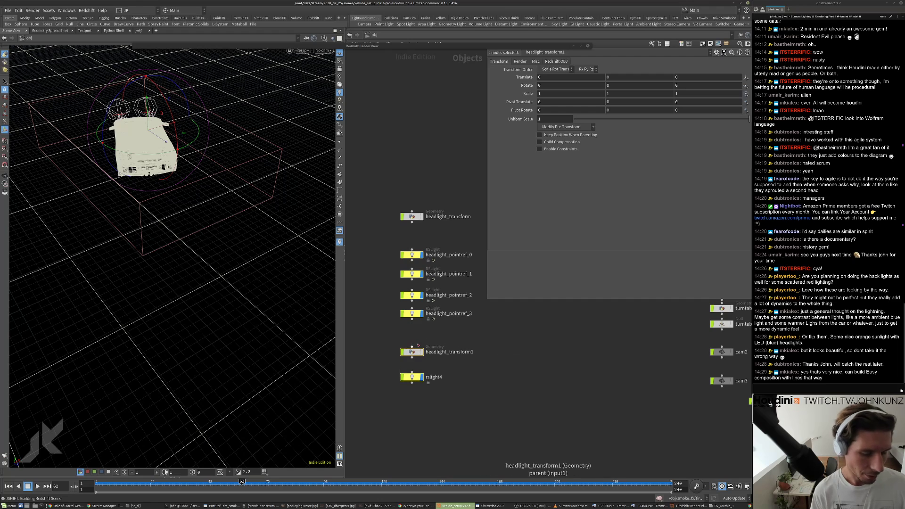
- Inside headlight_transform1, change the object merge source to ../../vehicle_obj_anim/OUT_tail_geo_light
left_click(418, 353)
double_click(418, 353)
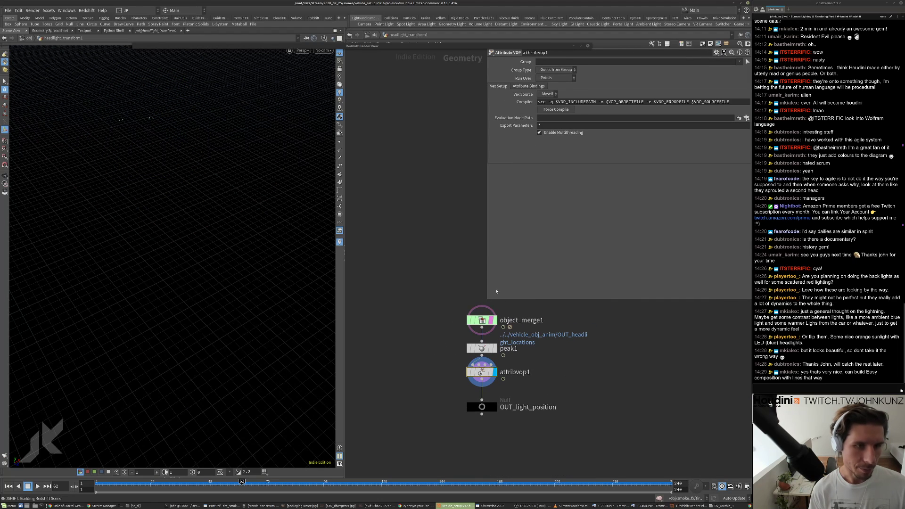
left_click(488, 320)
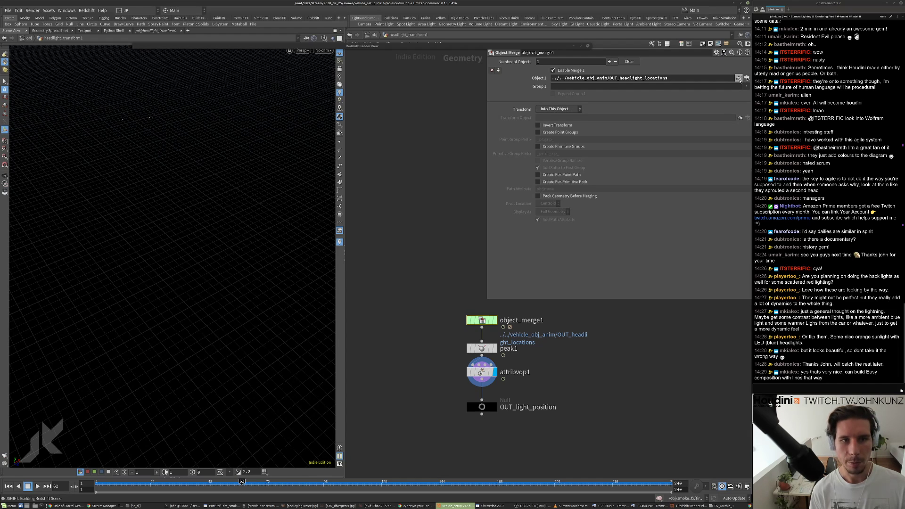
left_click_drag(668, 79, 620, 99)
type("t")
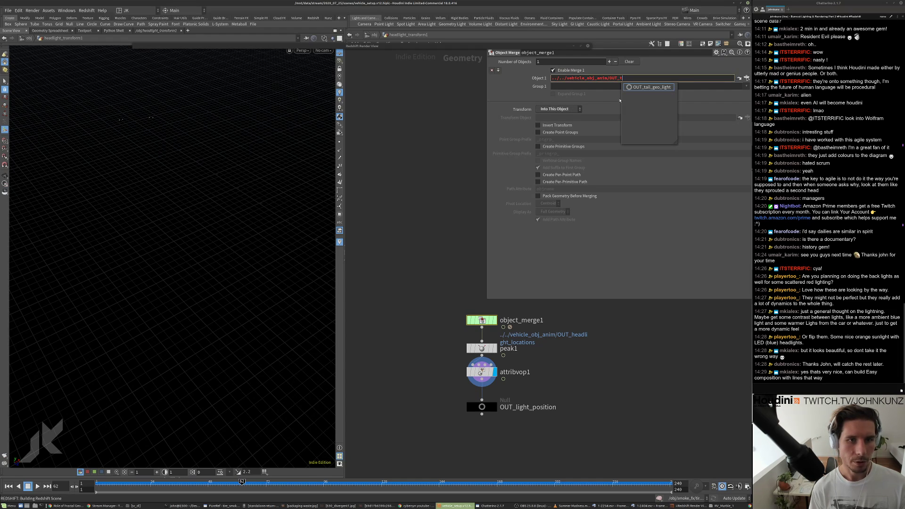
left_click(637, 88)
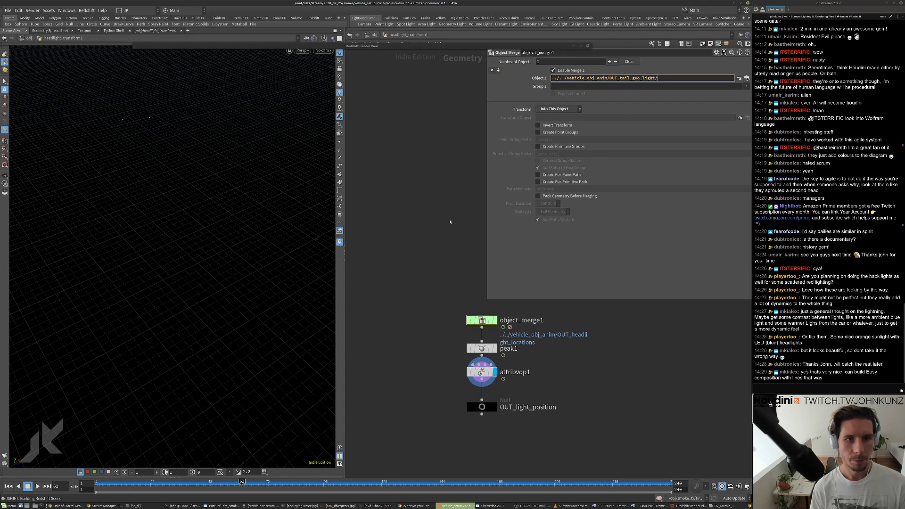
key("BackSpace")
key("Return")
middle_click_drag(516, 378, 506, 347)
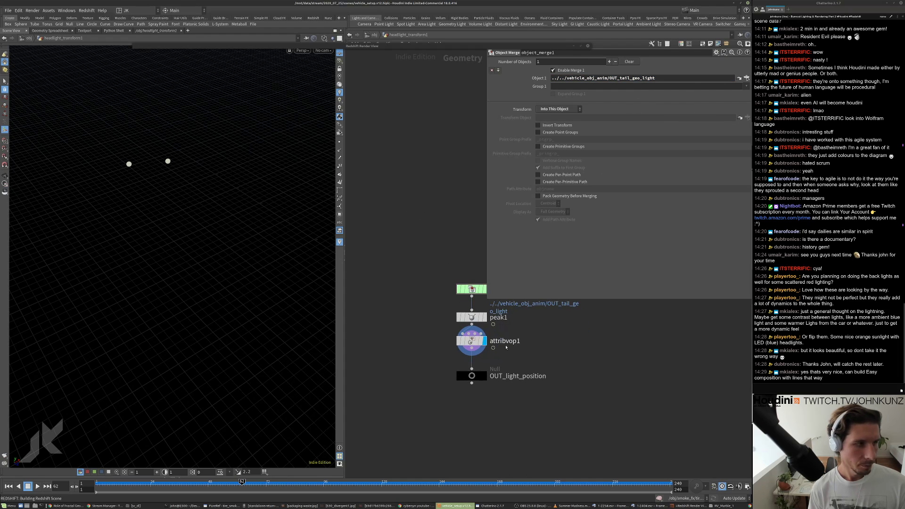
- Bypass peak1 and attribvop1 inside headlight_transform1 and return to the object level
scroll(505, 347, "up", 2)
left_click(450, 313)
left_click(451, 338)
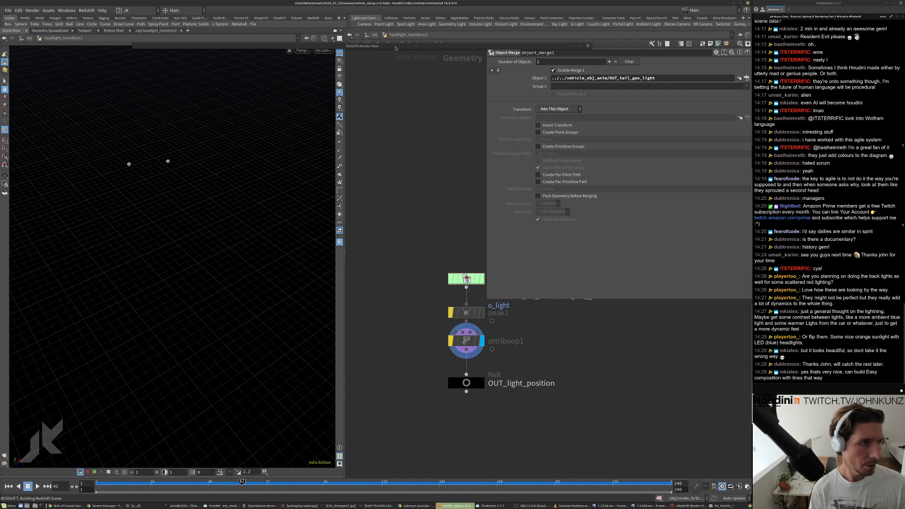
key("u")
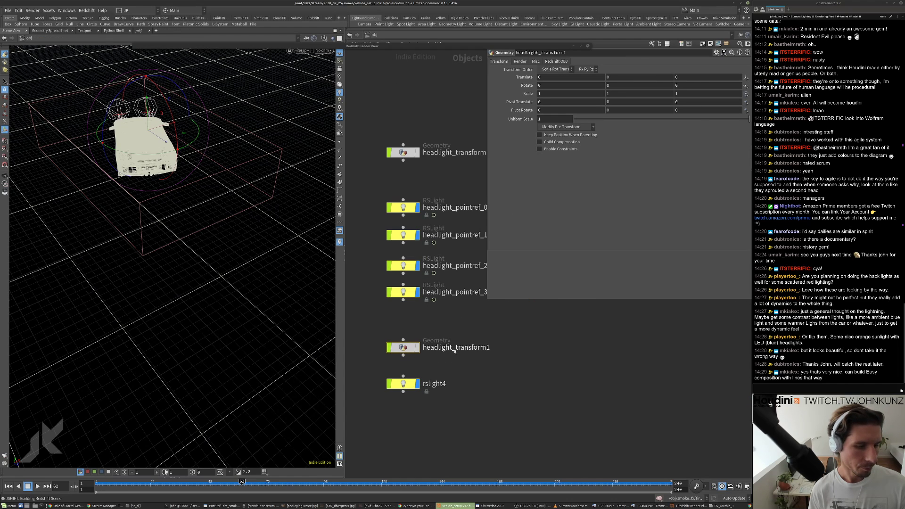
- Rename headlight_transform1 to tailight_transform
double_click(454, 349)
type("tai")
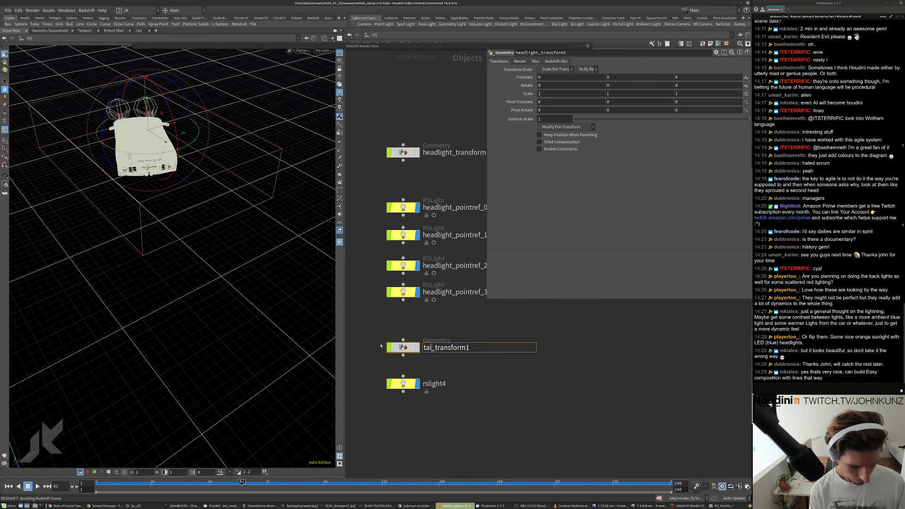
type("light")
key("Return")
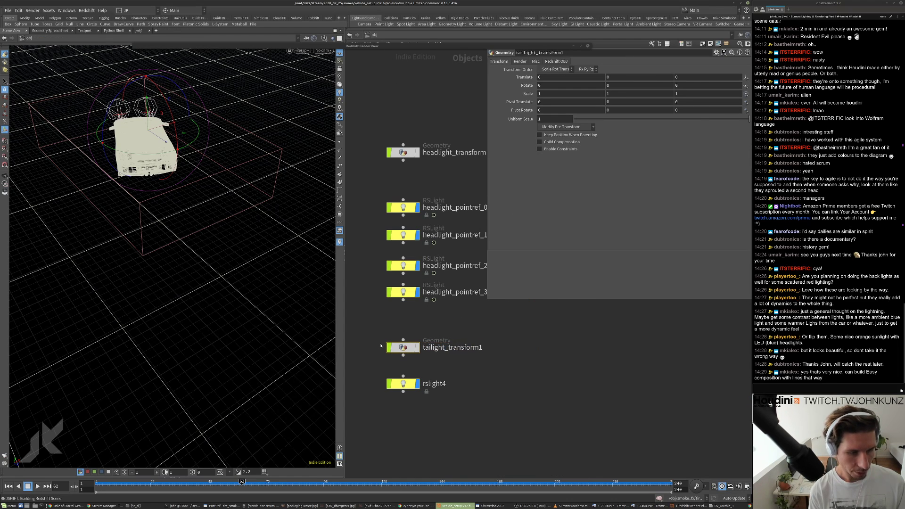
left_click(480, 347)
key("BackSpace")
key("Return")
- Set rslight4's mesh object to ../tailight_transform
left_click(403, 384)
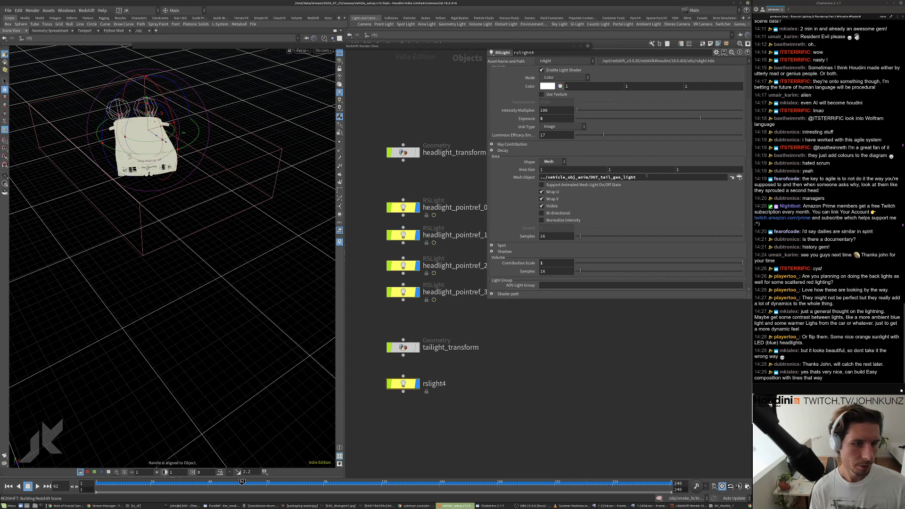
left_click_drag(646, 176, 548, 198)
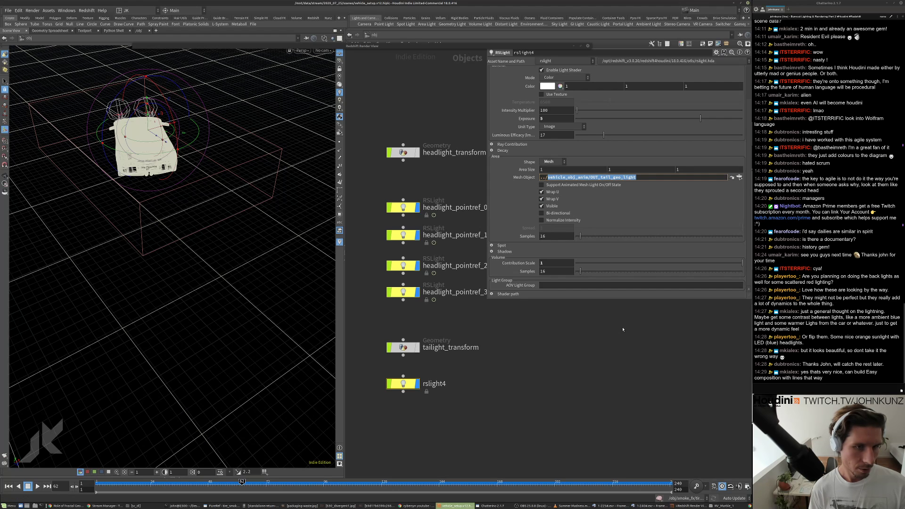
type("t")
key("Tab")
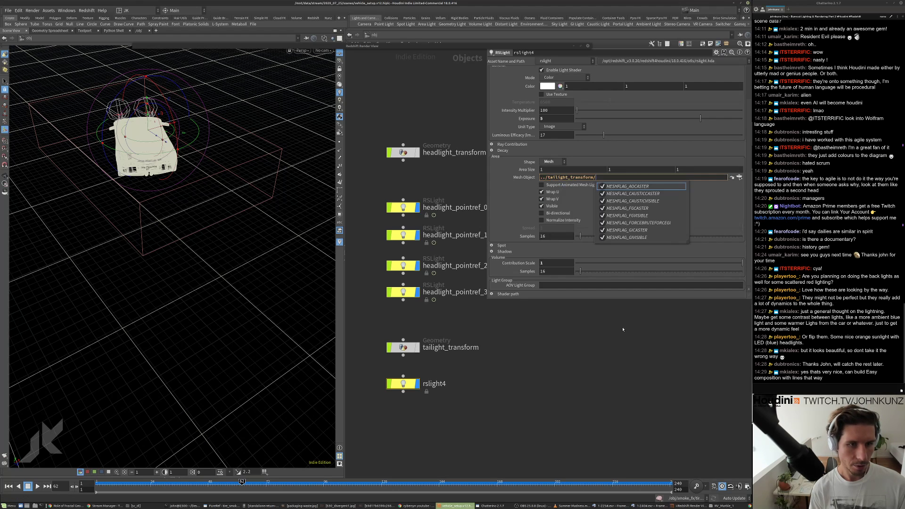
key("Return")
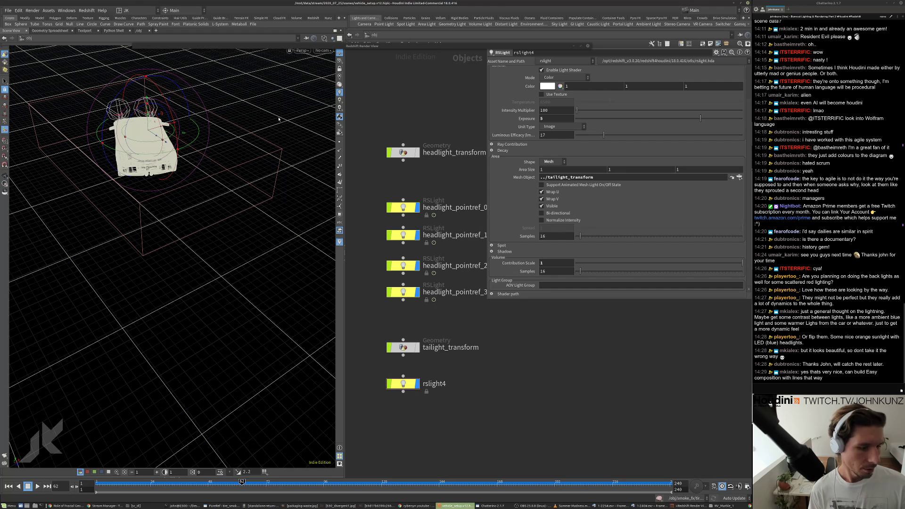
- Render frame 62 in the Redshift render view and examine the glowing tail lights at the car's rear
double_click(303, 47)
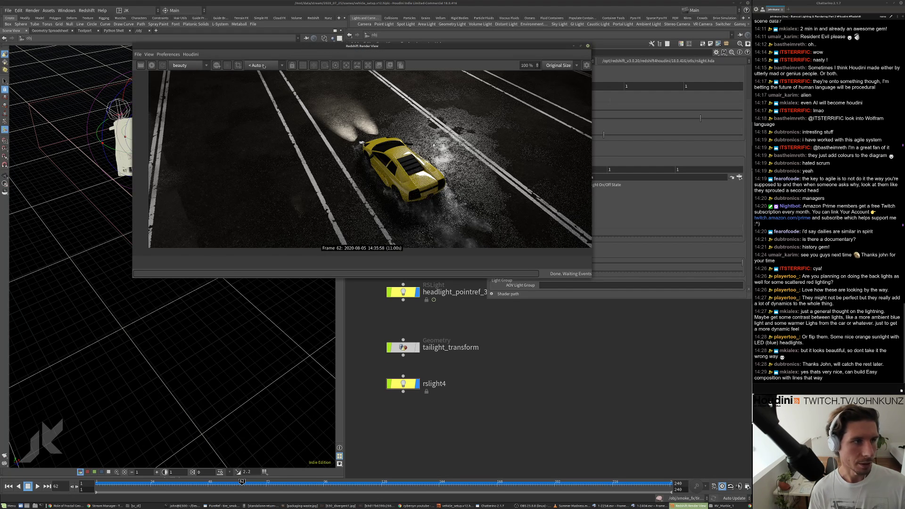
left_click(152, 65)
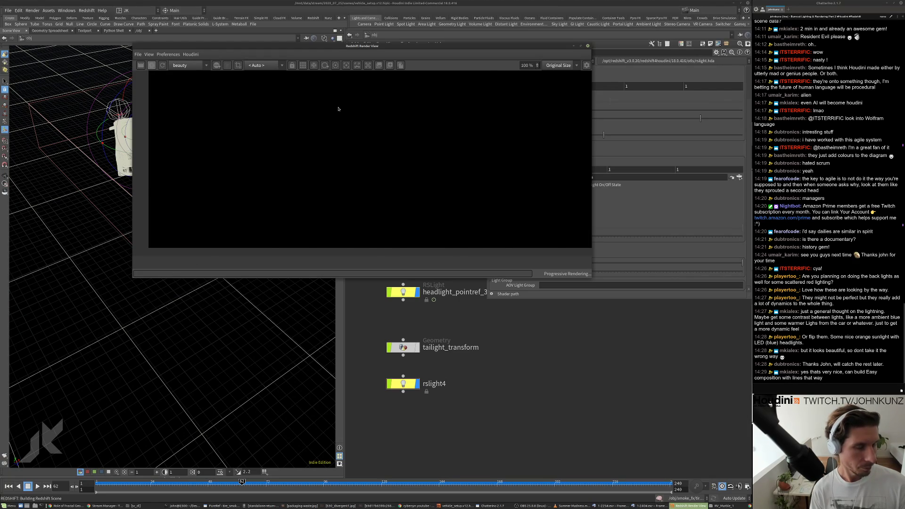
scroll(342, 142, "up", 5)
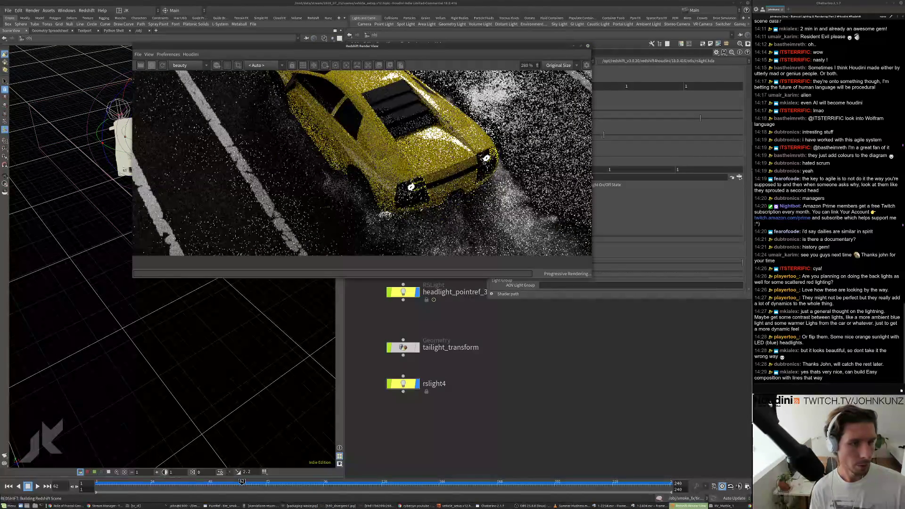
scroll(530, 150, "down", 4)
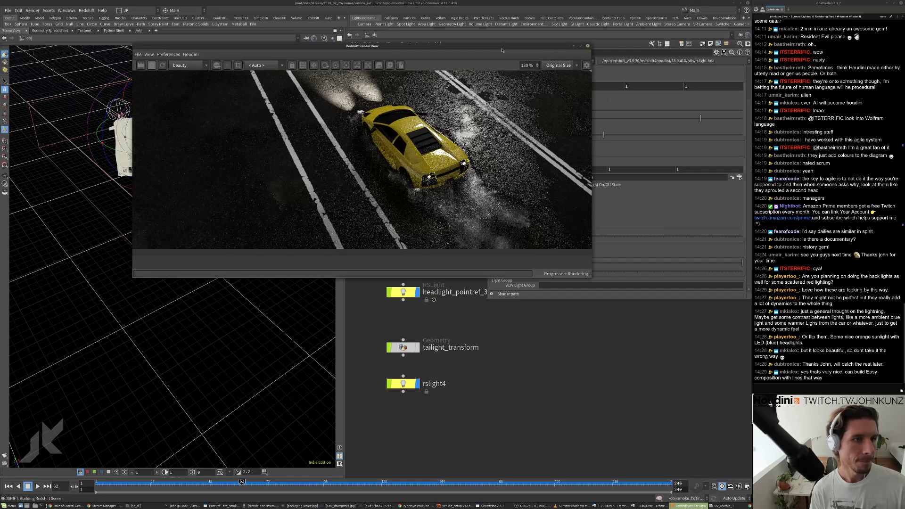
- Tint rslight4 red with color values 1, 0.038, 0.038
left_click_drag(502, 50, 414, 61)
left_click(547, 86)
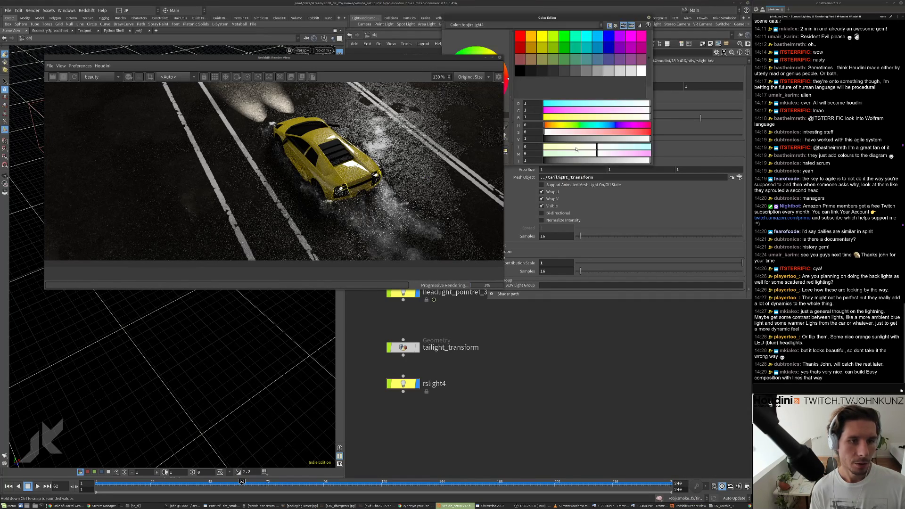
left_click_drag(624, 136, 646, 134)
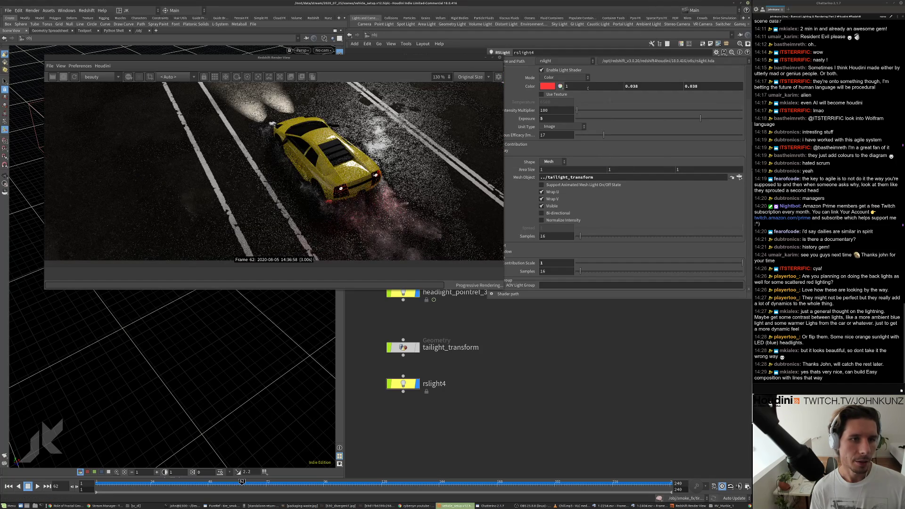
- Reduce rslight4's exposure to 1 and its intensity multiplier to 25, checking the tail lights in the render
left_click(541, 118)
key("Return")
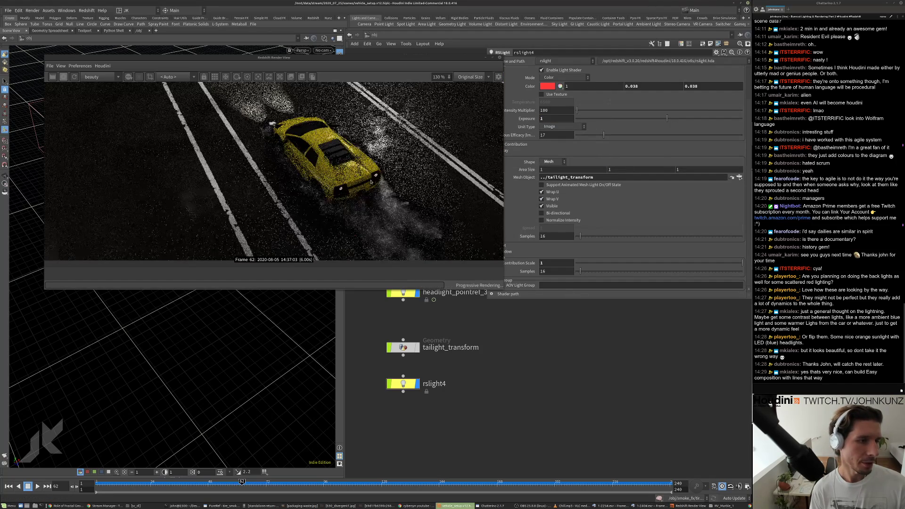
scroll(383, 188, "up", 5)
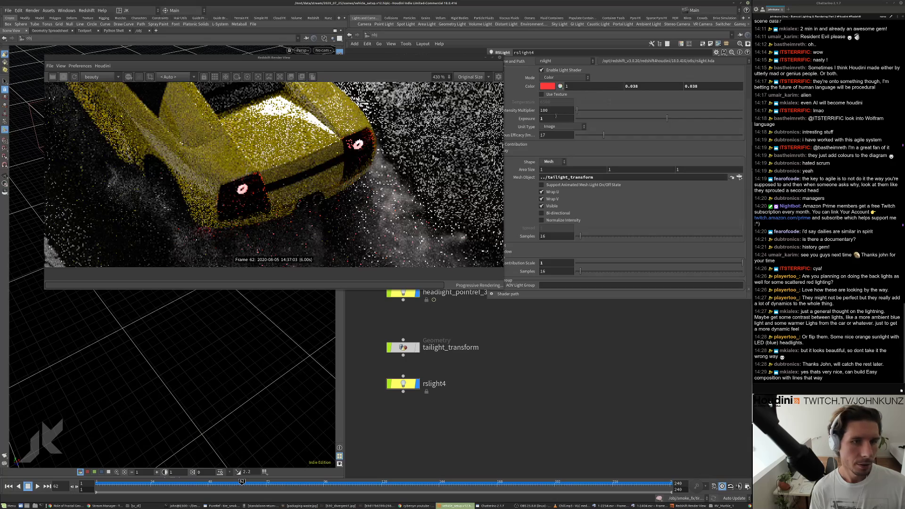
double_click(544, 111)
type("25")
key("Return")
scroll(330, 174, "down", 7)
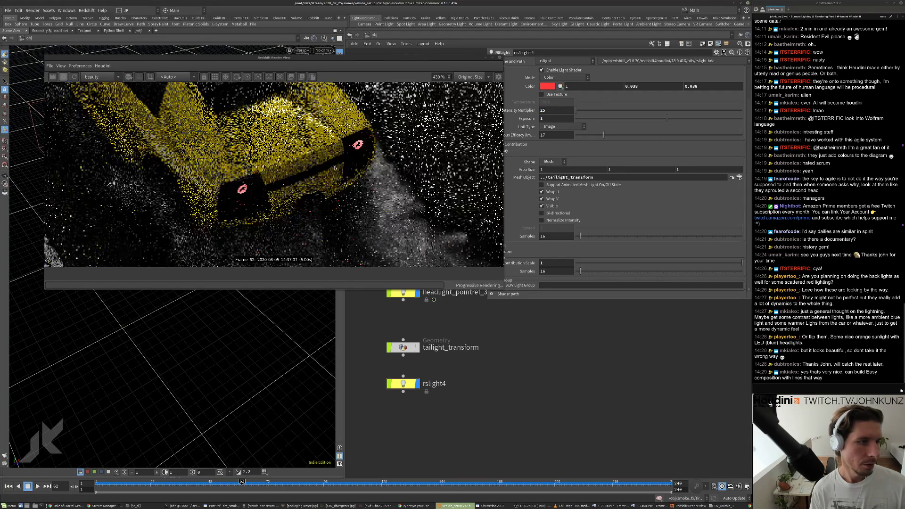
- Deepen rslight4's red to 1, 0.011, 0.011 and set its volume contribution scale to 1
left_click(547, 86)
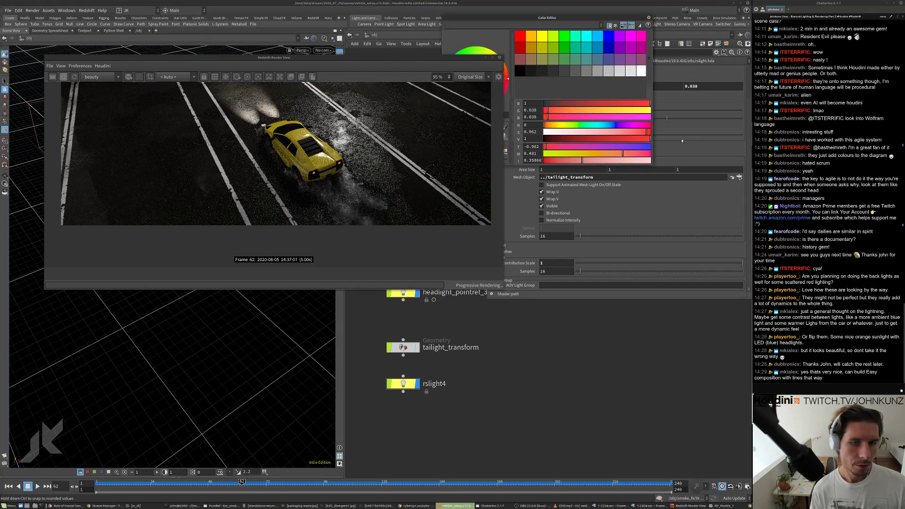
left_click_drag(649, 133, 650, 133)
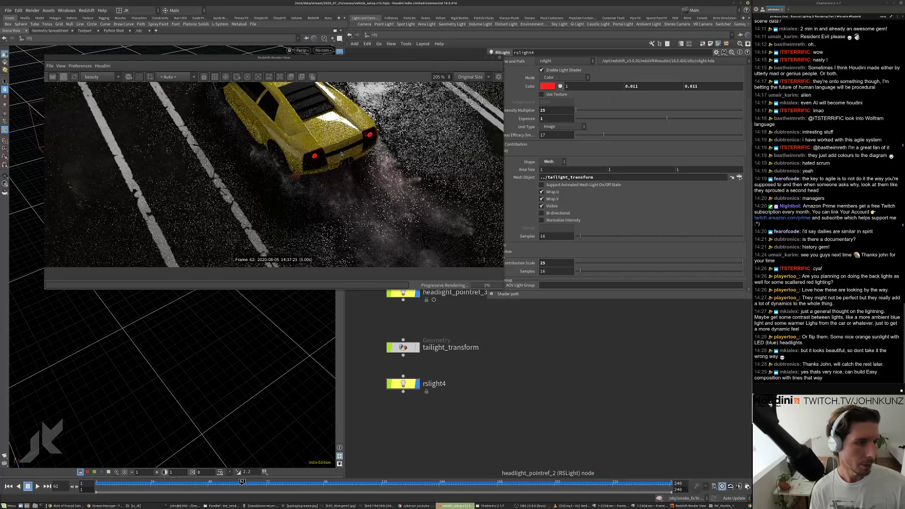
left_click(558, 262)
type("1")
key("Return")
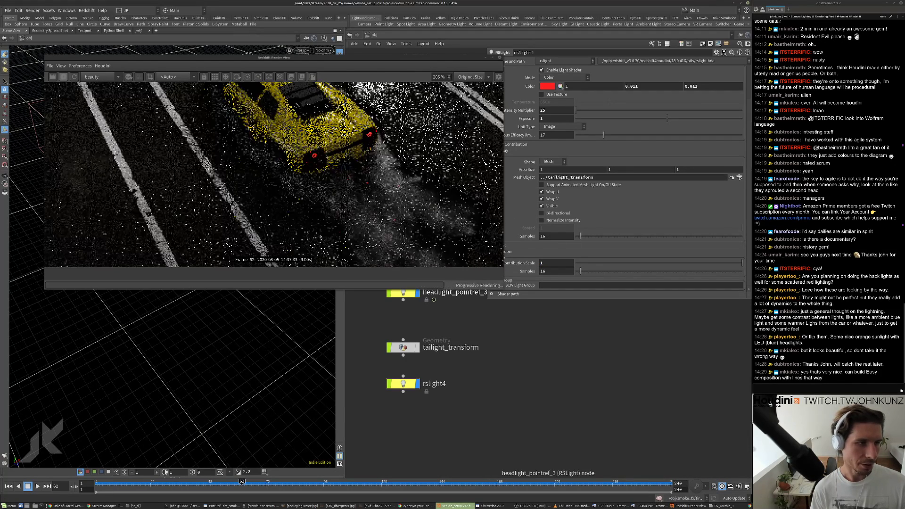
scroll(358, 165, "down", 5)
scroll(357, 164, "up", 1)
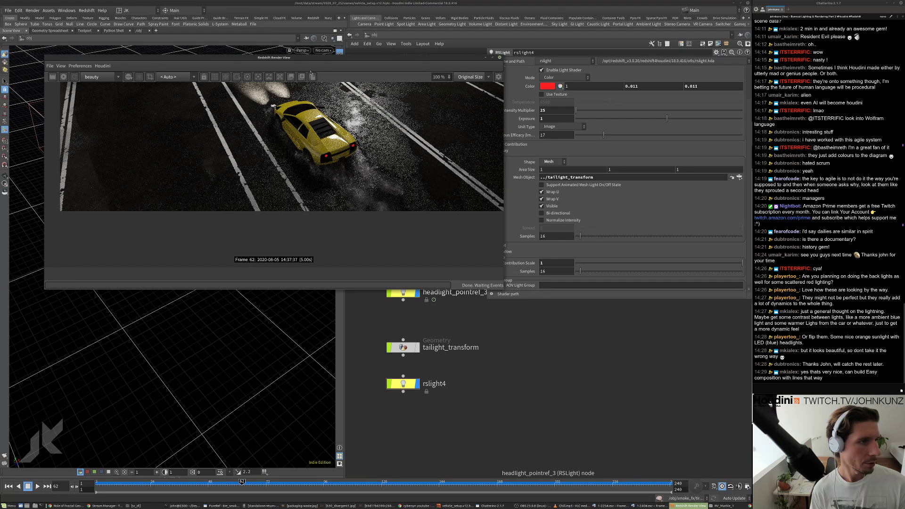
- Collapse the render view, go inside vehicle_obj_anim, and select and display copytopoints2, framing it in the viewport
double_click(419, 58)
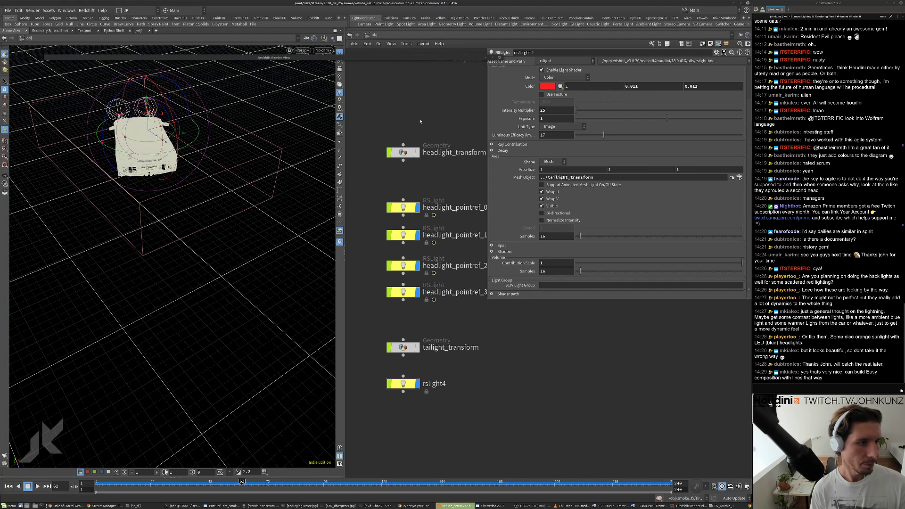
middle_click_drag(493, 360, 459, 378)
scroll(457, 367, "down", 1)
scroll(423, 364, "down", 4)
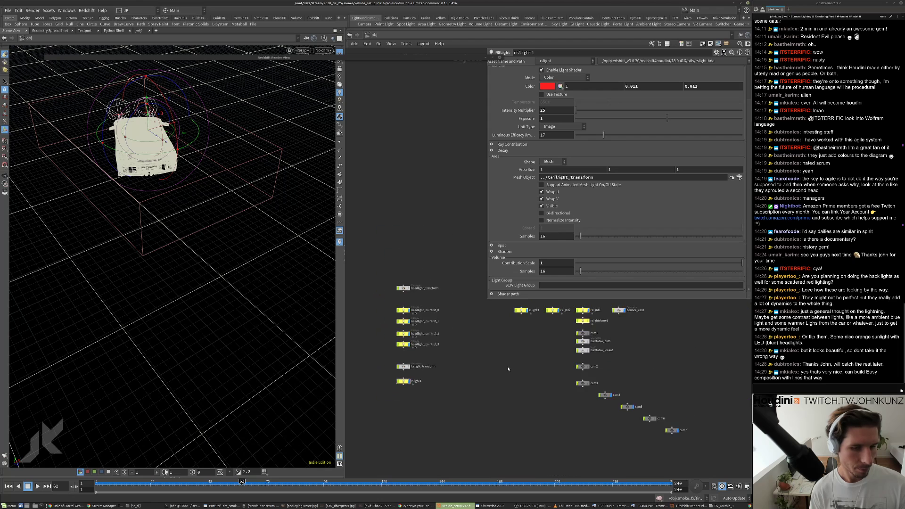
scroll(481, 363, "up", 1)
middle_click_drag(514, 364, 460, 423)
scroll(541, 318, "up", 5)
double_click(531, 318)
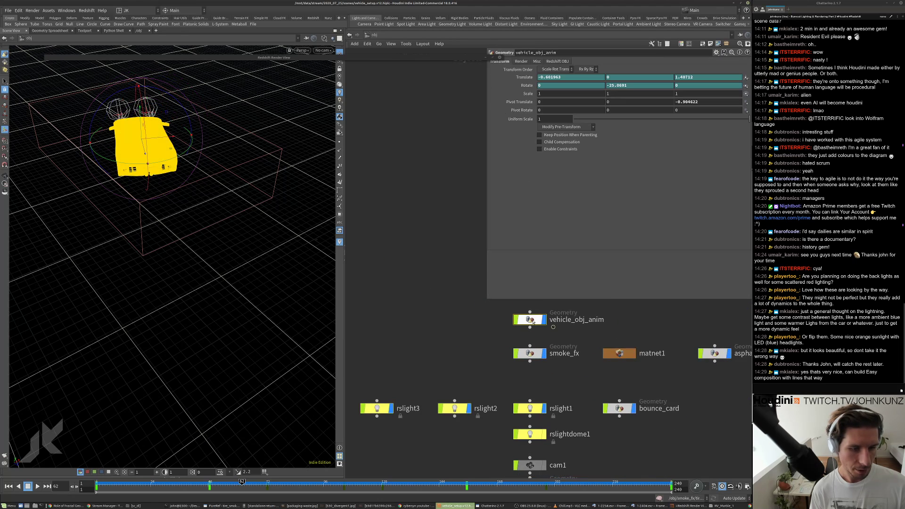
scroll(438, 344, "up", 3)
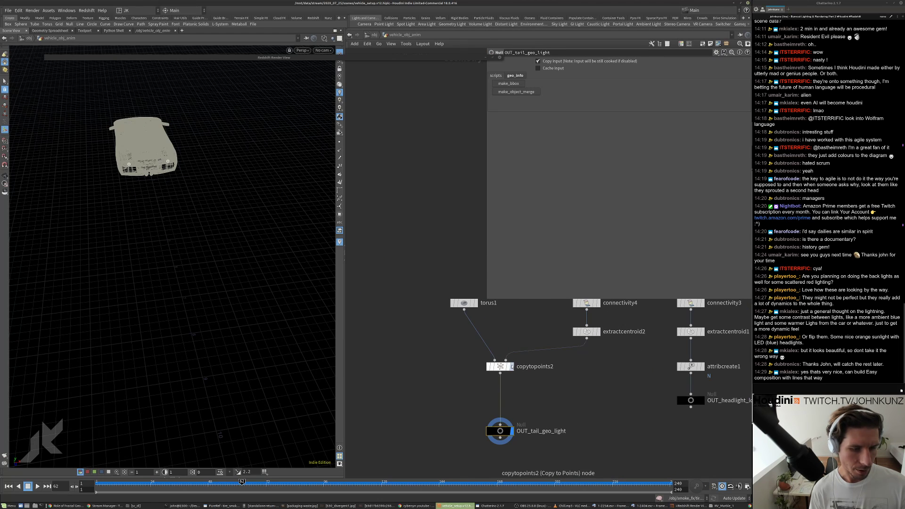
left_click(500, 368)
key("g")
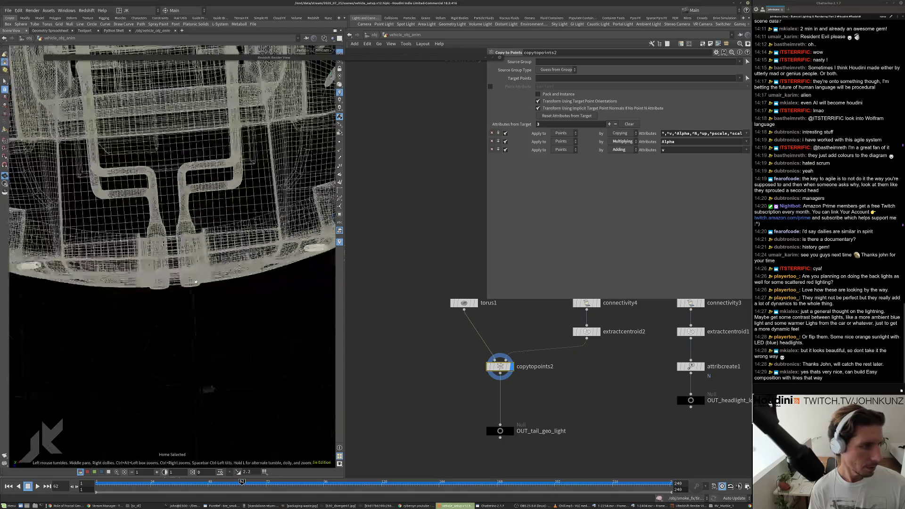
- Examine how the copied torus shapes sit and are oriented within the car's tail-light housings
scroll(214, 273, "up", 3)
mouse_move(155, 259)
left_mouse_down()
mouse_move(197, 238)
mouse_move(180, 245)
mouse_move(187, 295)
mouse_move(190, 243)
mouse_move(235, 236)
mouse_move(258, 213)
mouse_move(177, 236)
mouse_move(256, 210)
mouse_move(128, 212)
mouse_move(222, 246)
mouse_move(203, 254)
mouse_move(10, 199)
mouse_move(227, 264)
mouse_move(127, 245)
mouse_move(141, 271)
mouse_move(160, 276)
left_mouse_up()
scroll(196, 239, "up", 2)
scroll(473, 333, "up", 2)
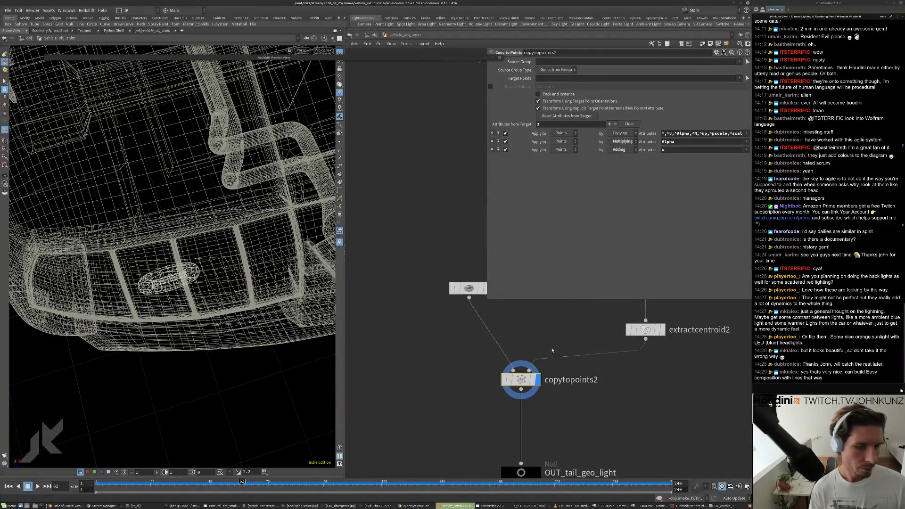
scroll(558, 352, "down", 4)
middle_click_drag(566, 354, 521, 393)
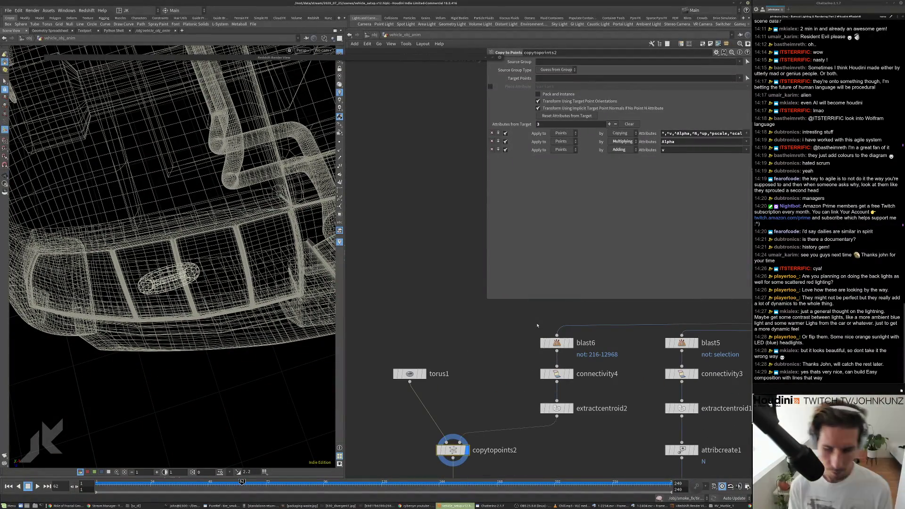
left_click_drag(236, 169, 160, 265)
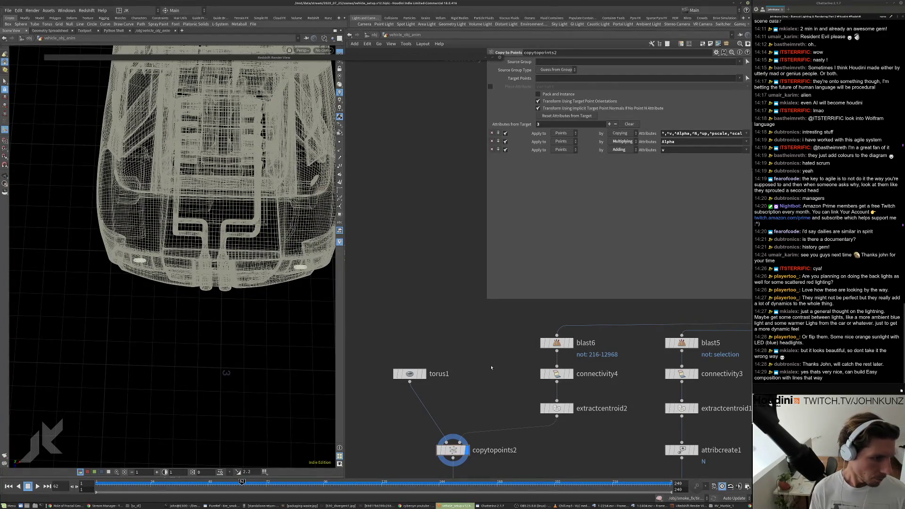
scroll(556, 408, "up", 2)
- Duplicate attribcreate1 and insert the copy between extractcentroid2 and copytopoints2
left_click(555, 408)
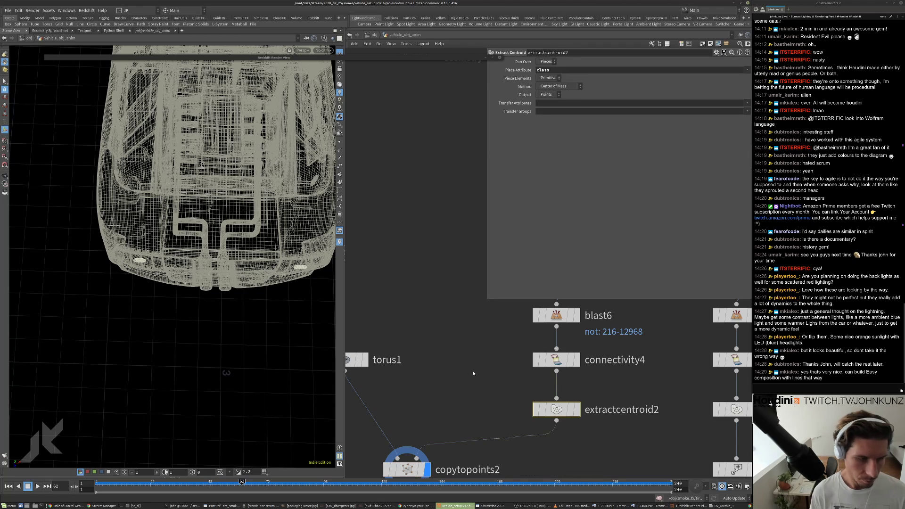
scroll(473, 372, "down", 1)
middle_click_drag(472, 369, 464, 338)
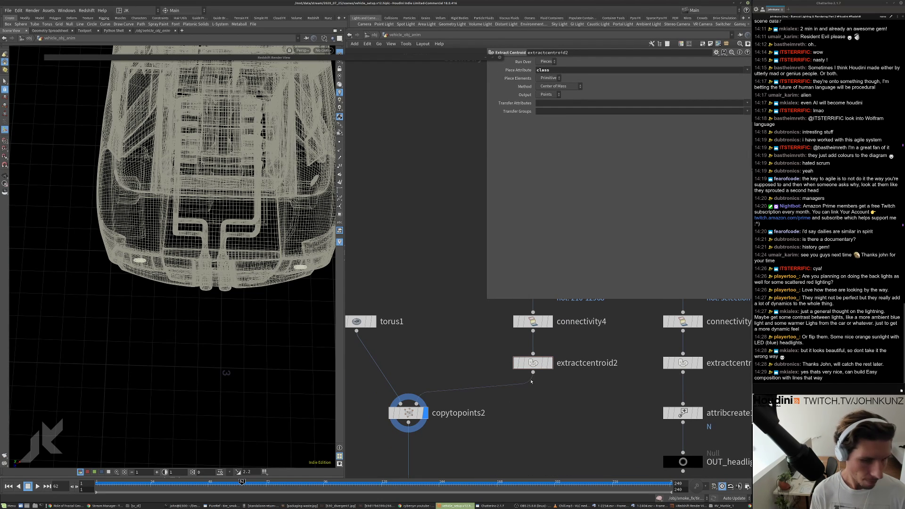
scroll(531, 381, "down", 2)
left_click_drag(641, 406, 537, 395, "alt")
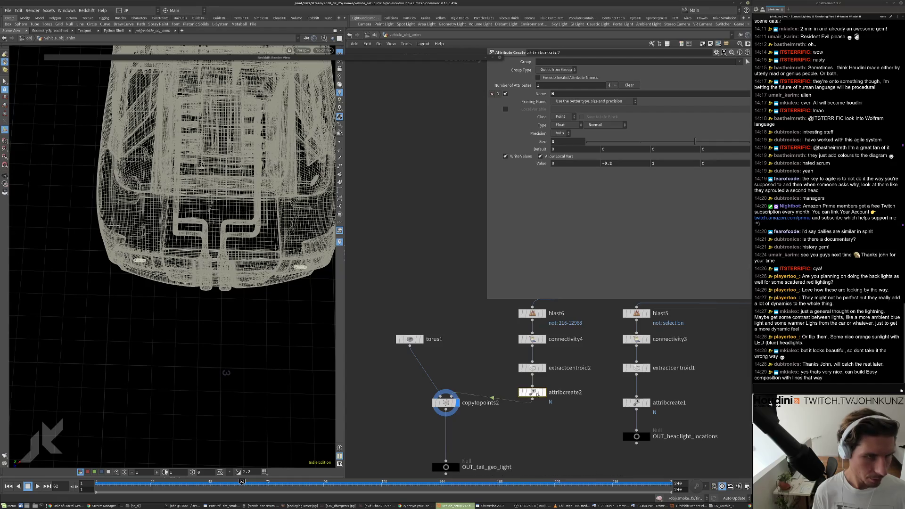
- Set attribcreate2's N value to @P.x in X and zero in Y, checking the tail-light shapes' orientation
left_click_drag(264, 304, 200, 248, "alt")
left_click_drag(139, 229, 208, 238, "alt")
left_click(618, 163)
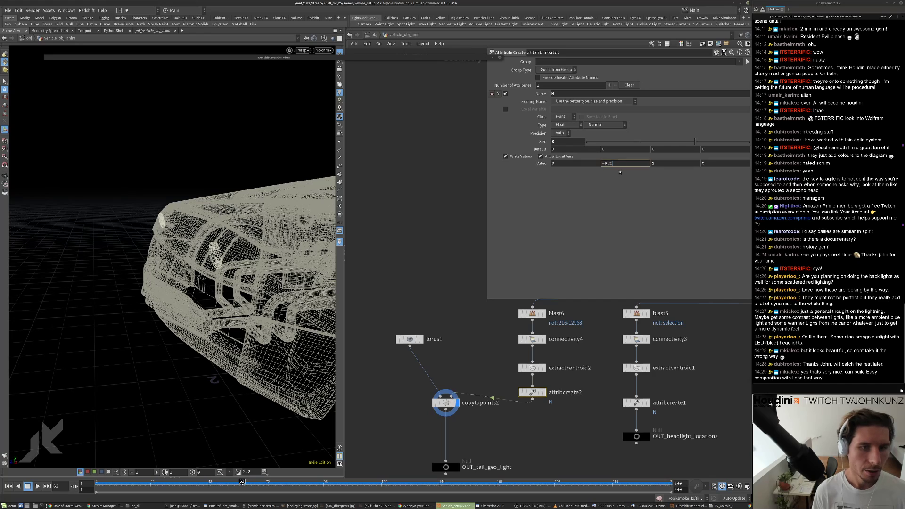
key("Return")
left_click(563, 164)
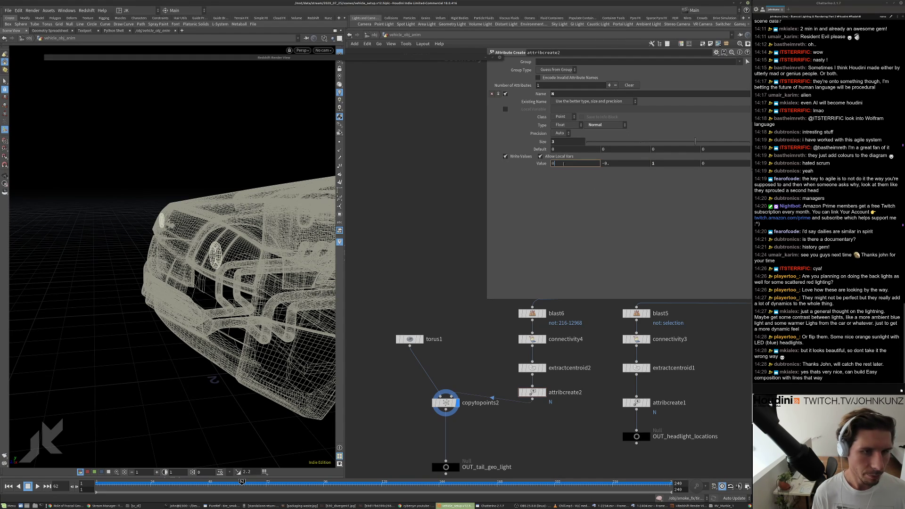
type("@P.x")
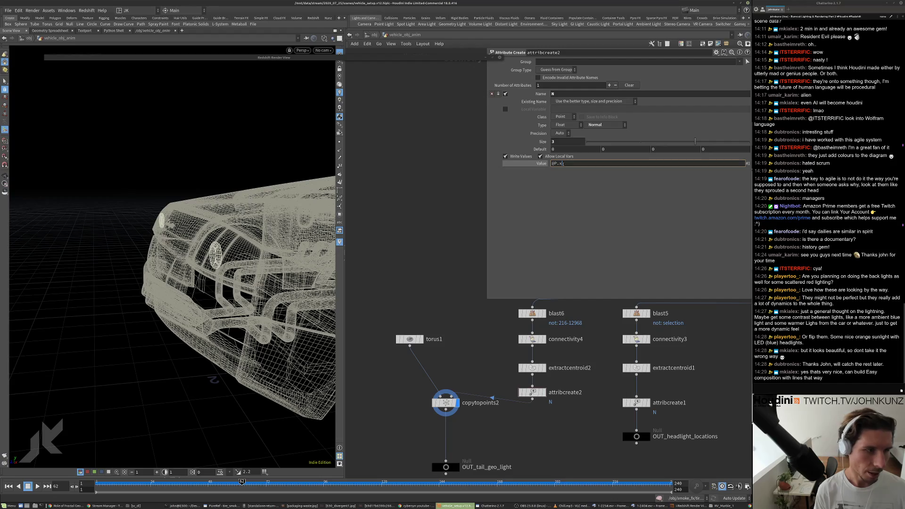
key("Return")
left_click_drag(102, 202, 137, 270, "alt")
right_click_drag(136, 269, 163, 323, "alt")
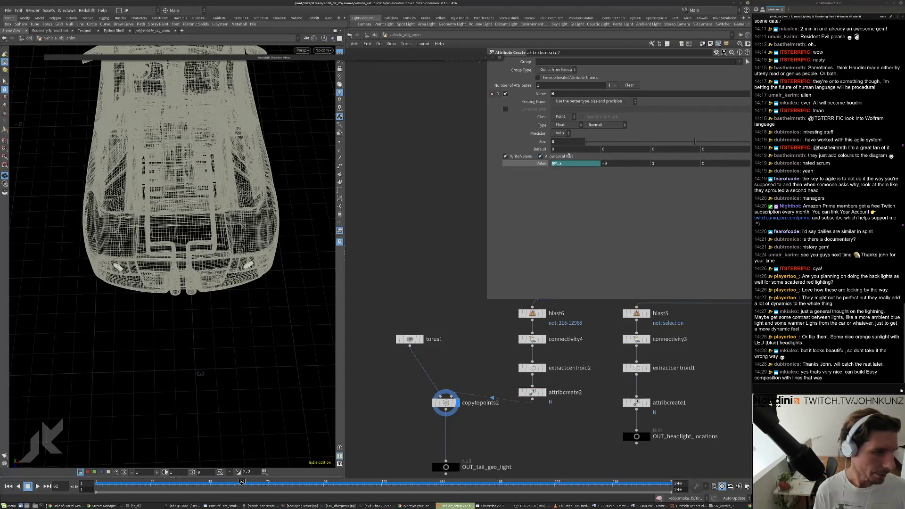
- Try @P.x/6 as the X component of attribcreate2's N value and inspect a tail light up close
left_click(574, 163)
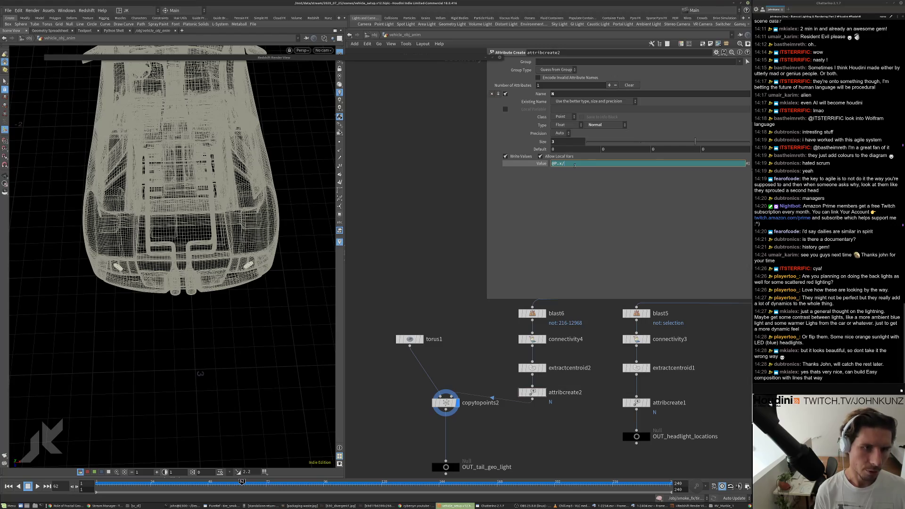
key("Return")
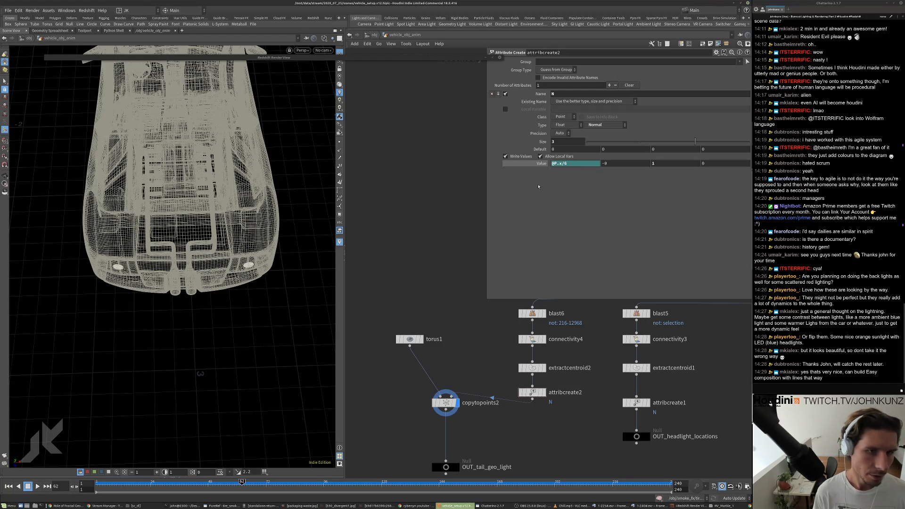
middle_click_drag(186, 281, 251, 284, "alt")
right_click_drag(251, 285, 268, 236, "alt")
middle_click_drag(269, 235, 213, 252, "alt")
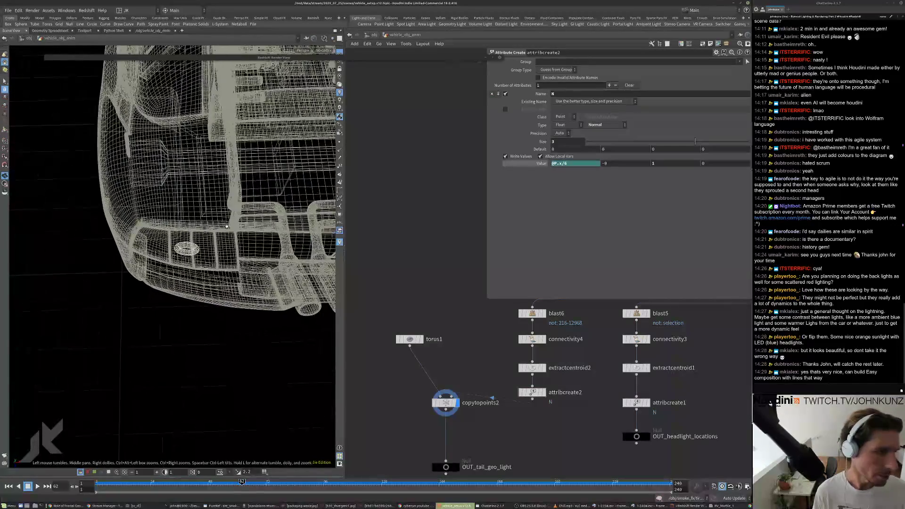
left_click_drag(213, 252, 208, 257, "alt")
right_click_drag(207, 257, 227, 232, "alt")
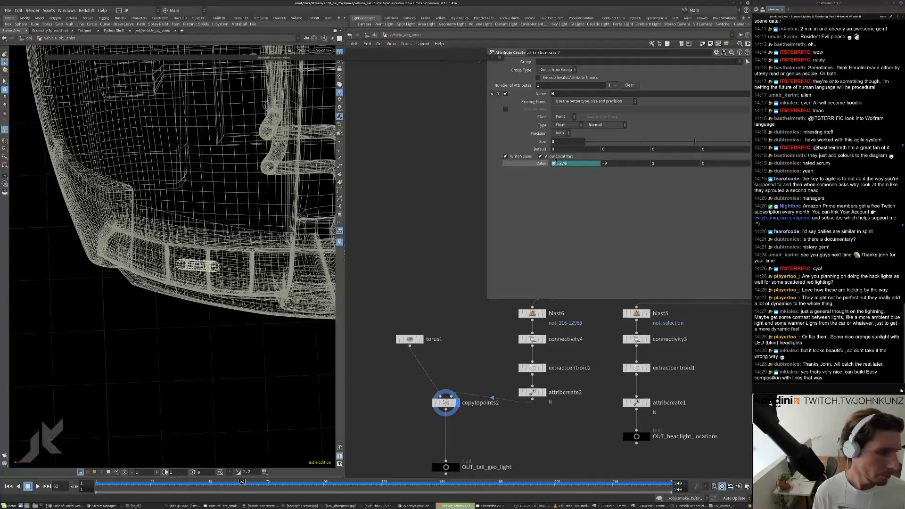
- Set the X component of attribcreate2's N value to @P.x/4 and check both tail lights
left_click(565, 165)
type("@P.x/4")
key("Return")
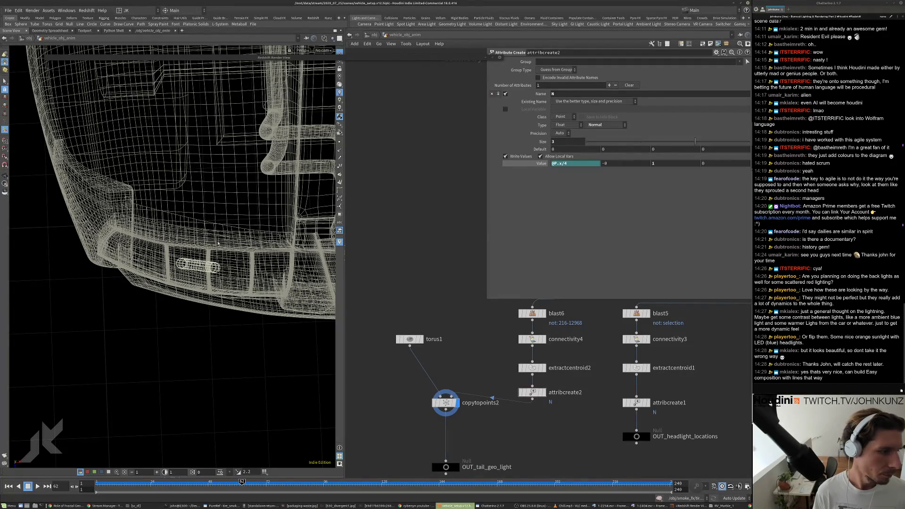
left_click_drag(185, 265, 151, 273, "alt")
right_click_drag(151, 273, 99, 287, "alt")
middle_click_drag(278, 283, 174, 279, "alt")
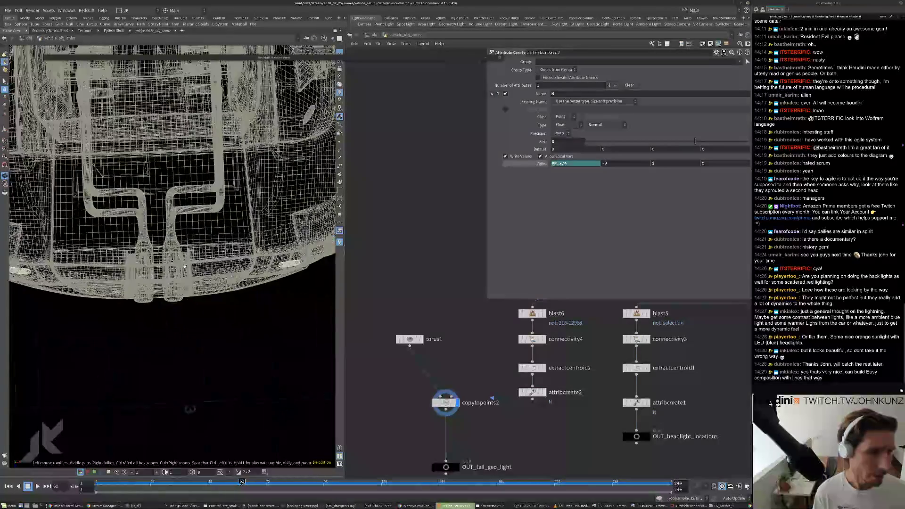
left_click_drag(174, 279, 235, 259, "alt")
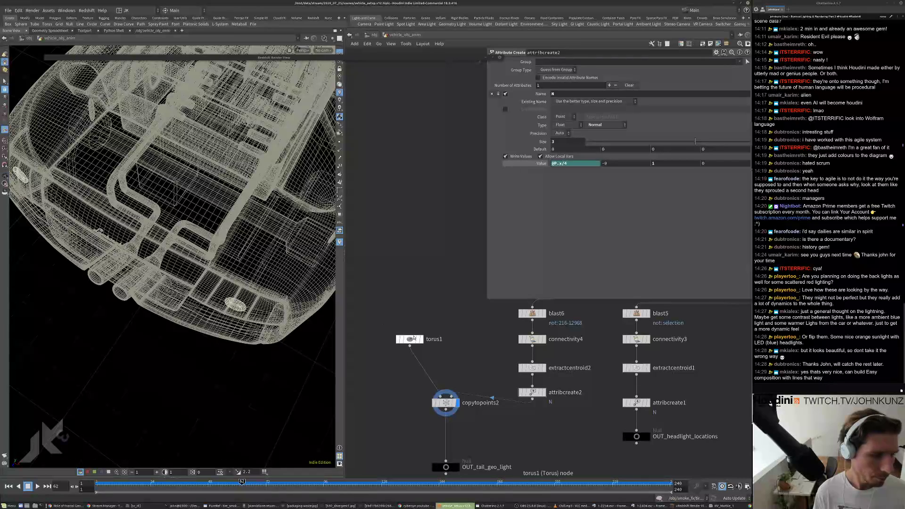
- Insert a Transform node between torus1 and copytopoints2 and display it
left_click(411, 338)
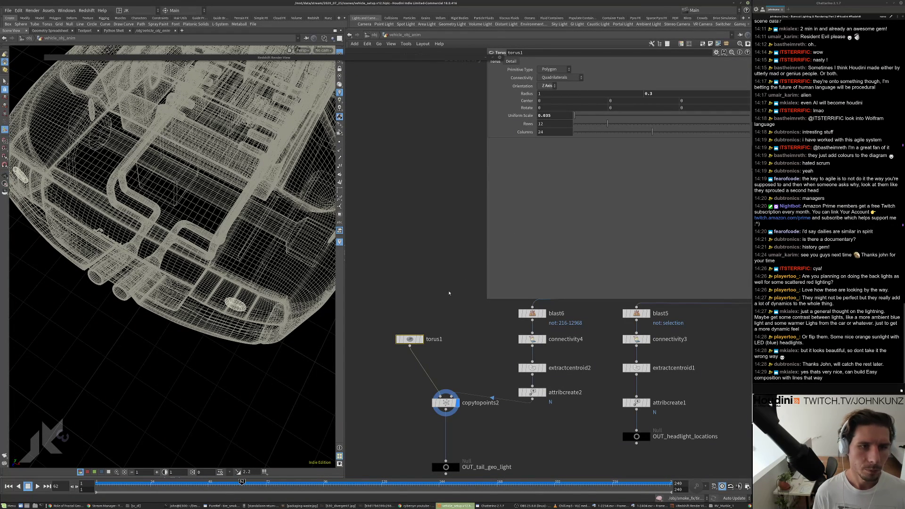
middle_click_drag(448, 309, 445, 271)
key("Tab")
type("tr")
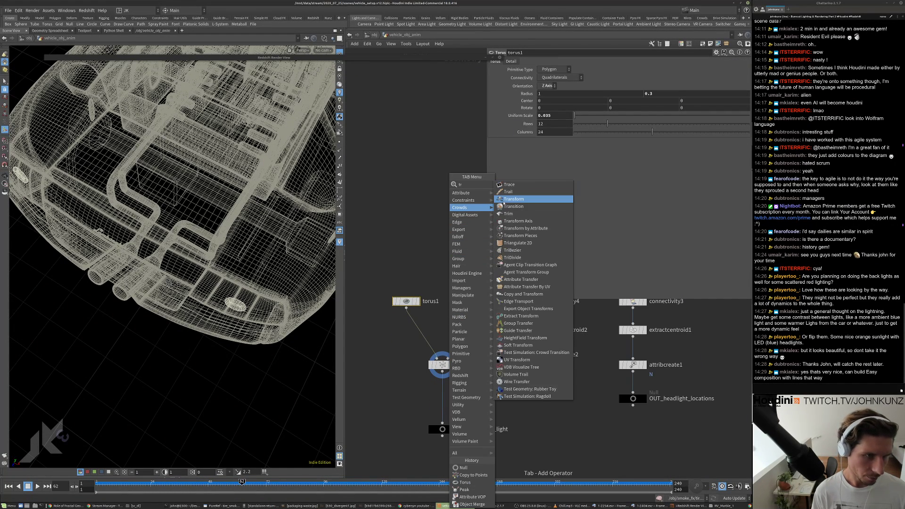
key("Return")
left_click(432, 310)
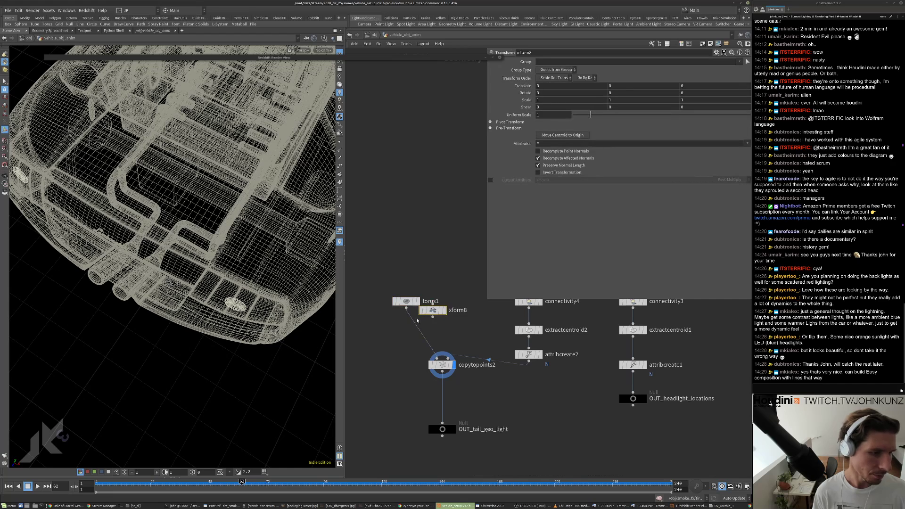
left_click_drag(432, 310, 406, 329)
left_click(417, 324)
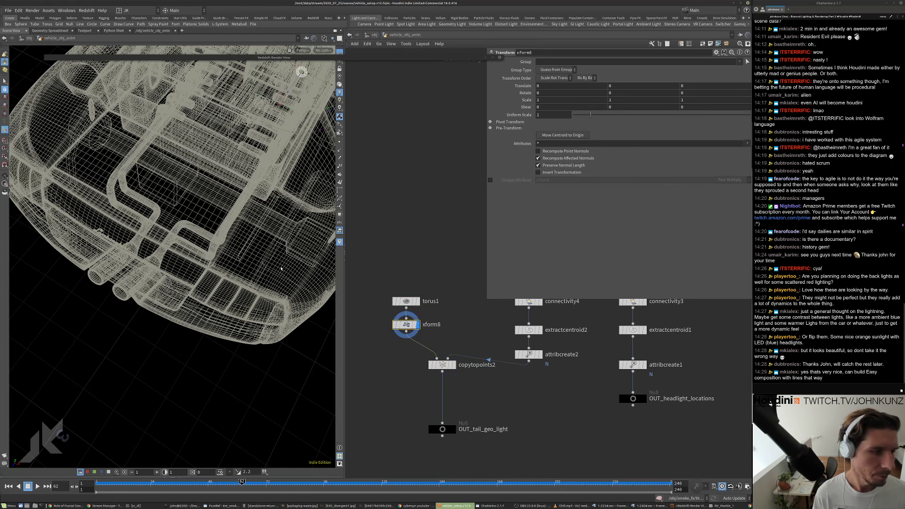
- Flatten the torus by setting the Z scale of xform8 to 0.25
key("g")
left_click_drag(198, 194, 167, 190)
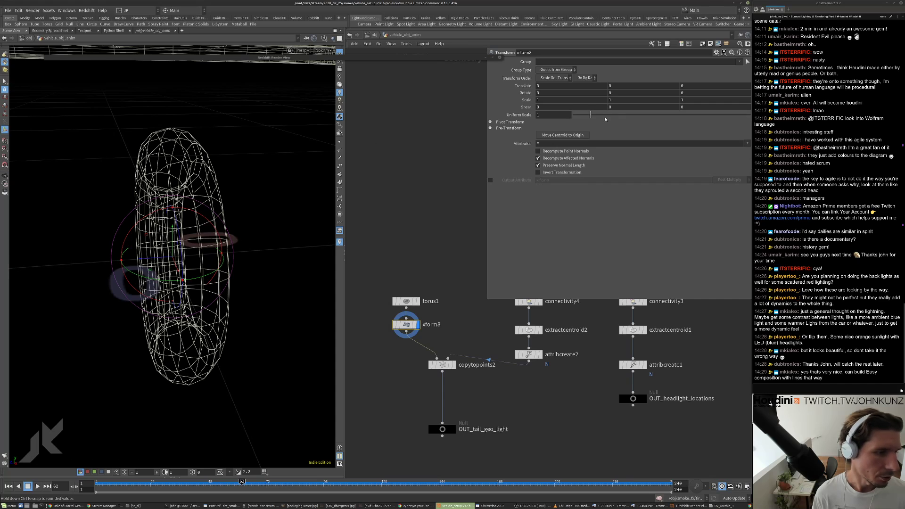
middle_click_drag(696, 100, 668, 104)
left_click_drag(691, 101, 686, 102)
type("25")
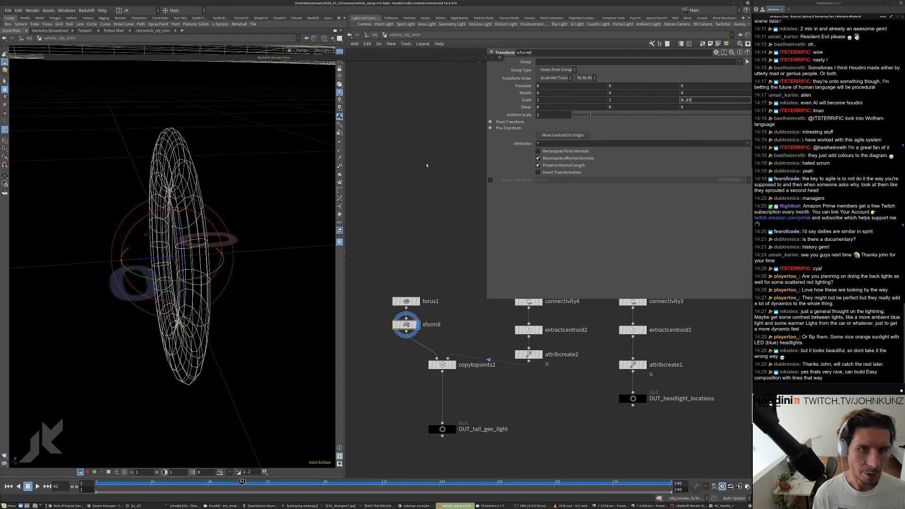
key("Return")
left_click_drag(195, 171, 241, 154)
- Frame the flattened torus in wireframe and set torus1's second radius to 0.1
key("[")
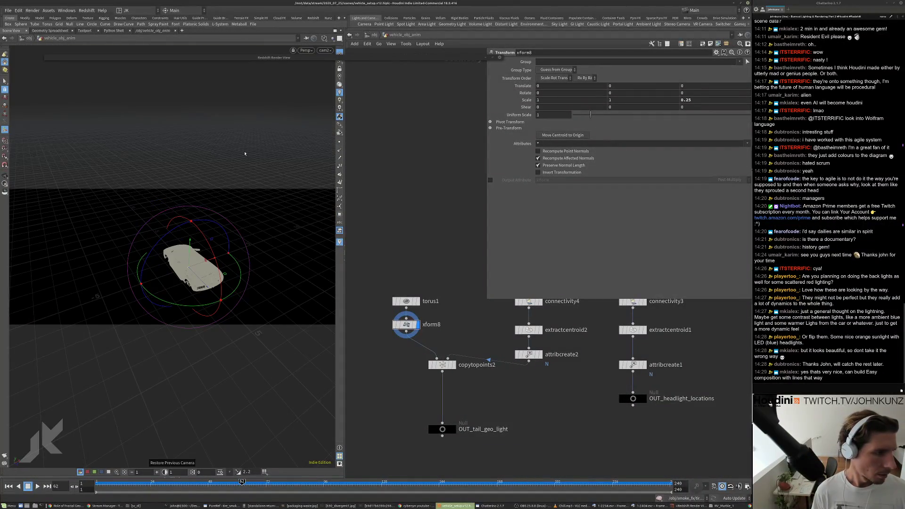
scroll(417, 300, "up", 3)
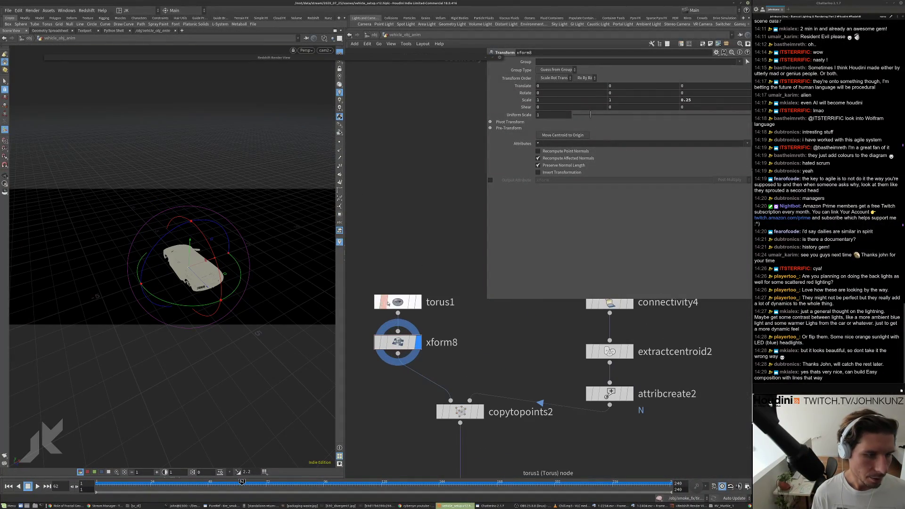
key("shift+w")
key("space+g")
left_click_drag(243, 253, 287, 236)
left_click(398, 303)
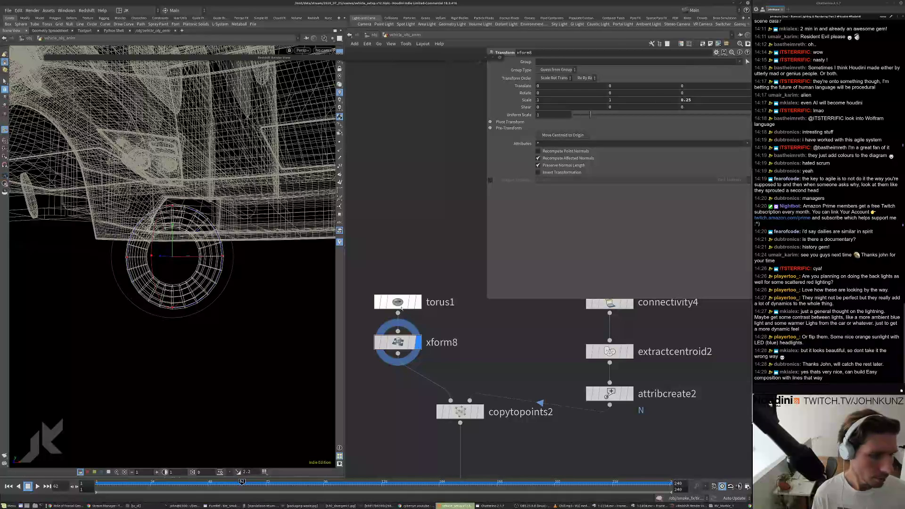
type("1")
key("Return")
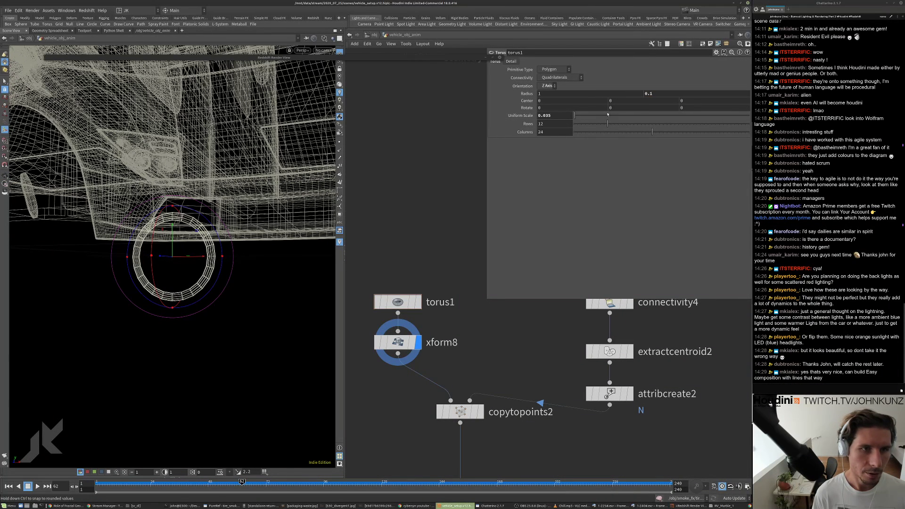
- Render the car in Redshift Render View, examine the thin ring tail lights, then stop rendering and collapse the view
left_click(341, 114)
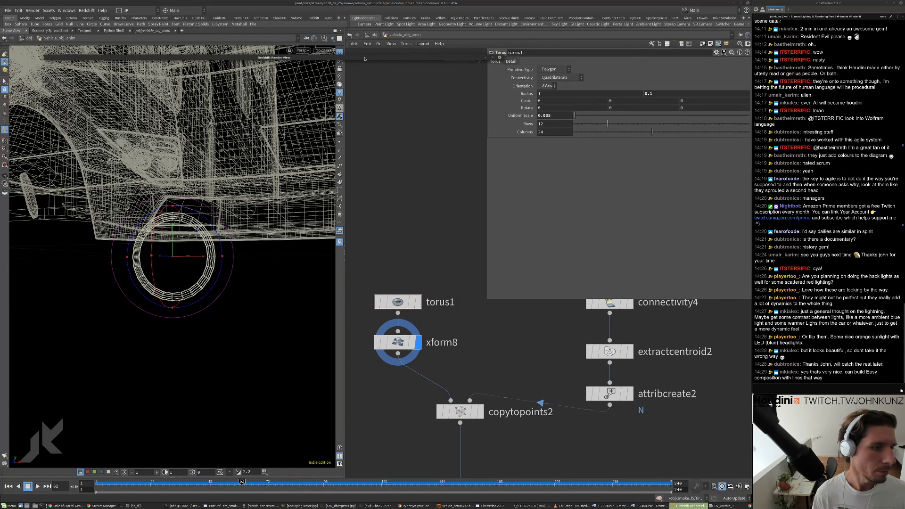
left_click(63, 77)
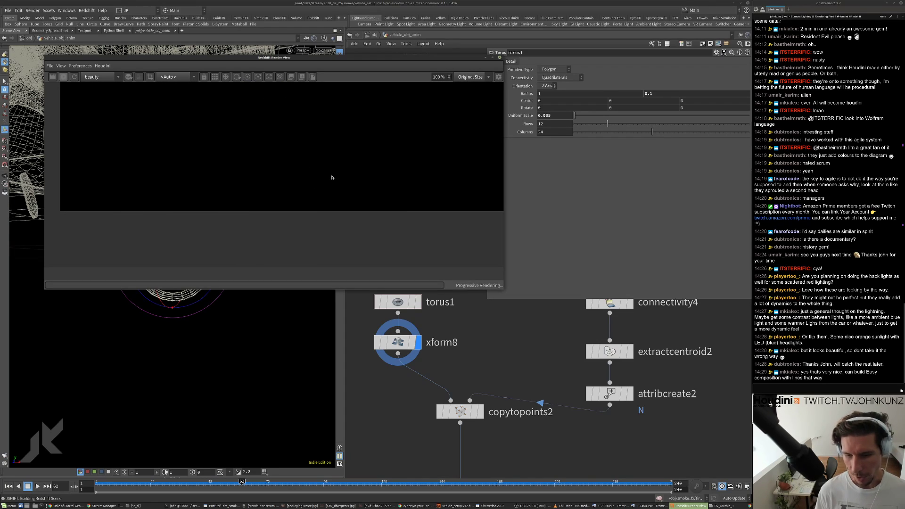
scroll(266, 214, "up", 4)
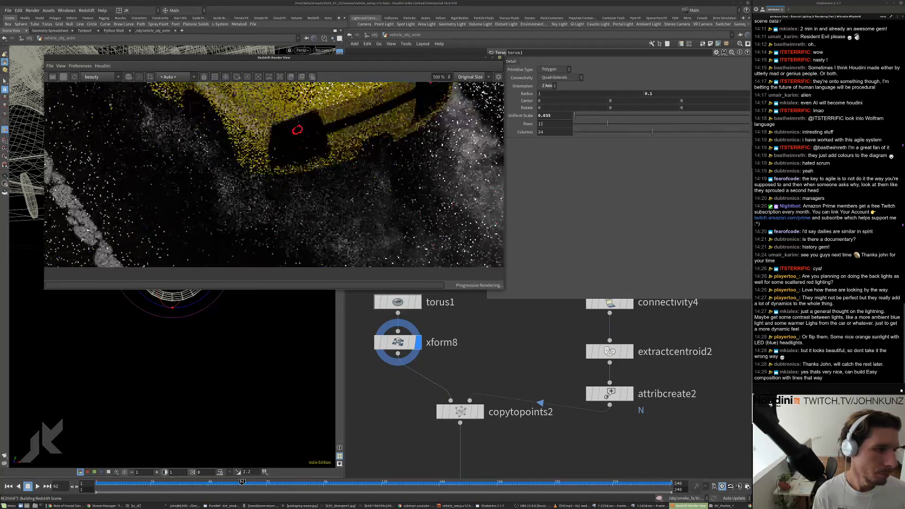
scroll(313, 184, "down", 4)
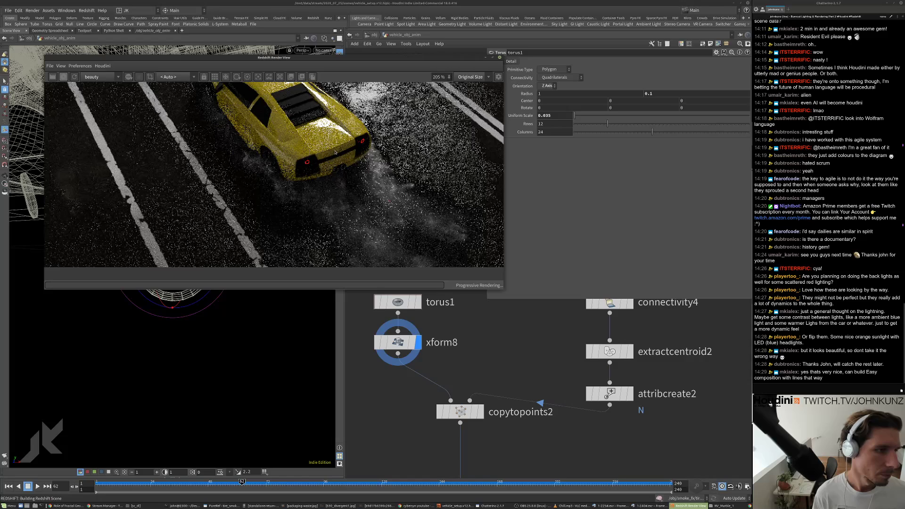
scroll(340, 191, "down", 4)
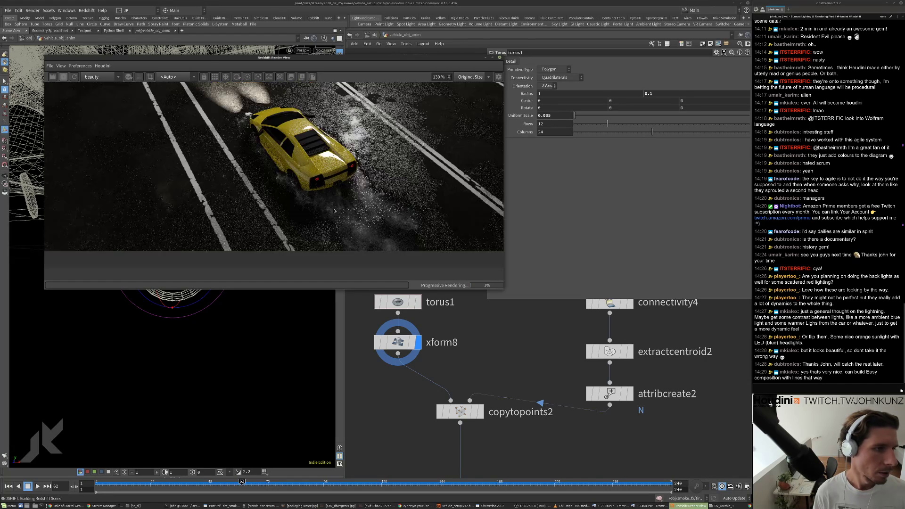
scroll(347, 180, "up", 5)
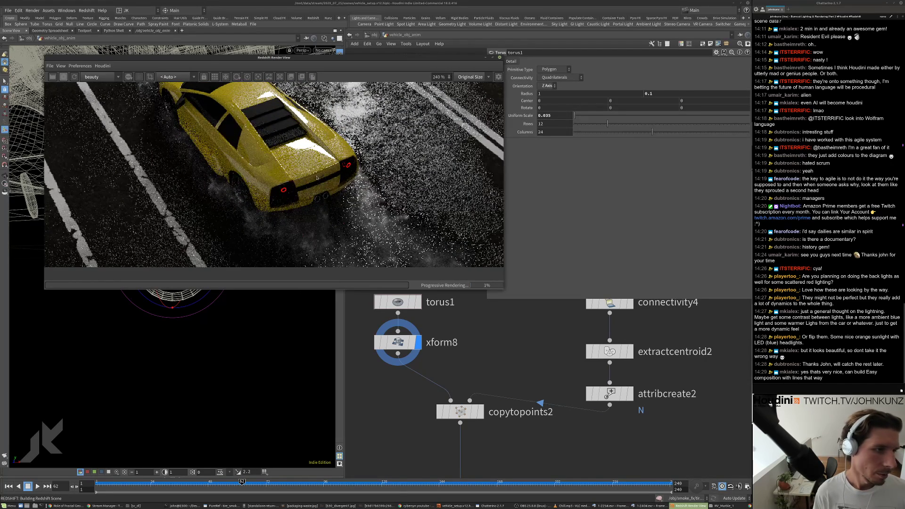
scroll(321, 178, "down", 5)
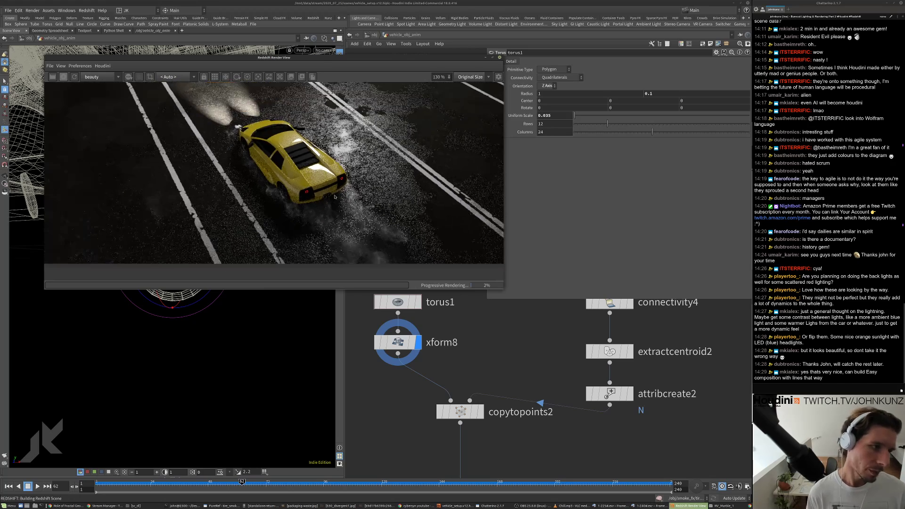
scroll(326, 185, "up", 8)
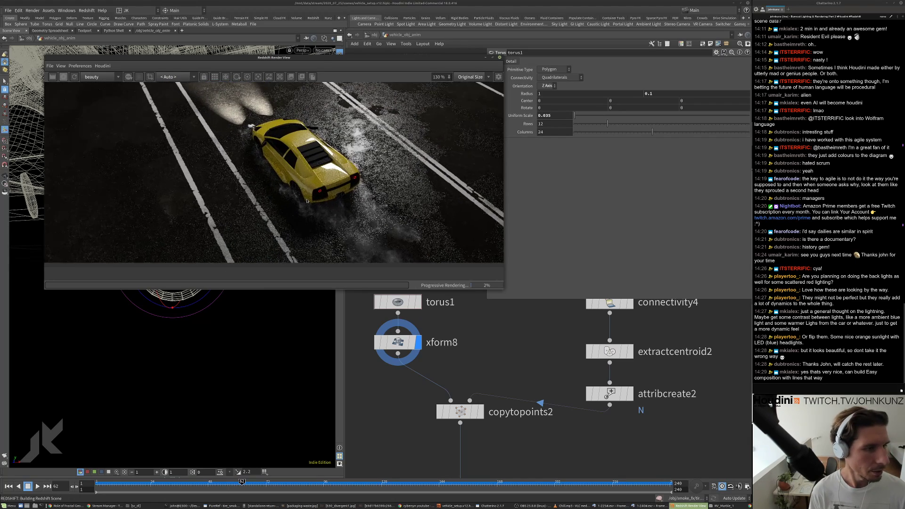
left_click(62, 77)
double_click(407, 59)
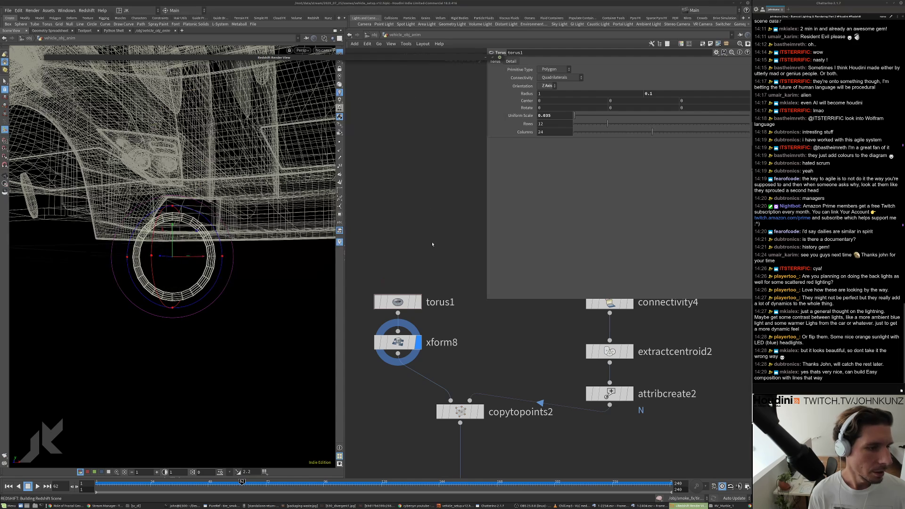
- Thicken the ring by setting torus1's second radius to 0.6 and inspect it in the viewport
left_click(396, 298)
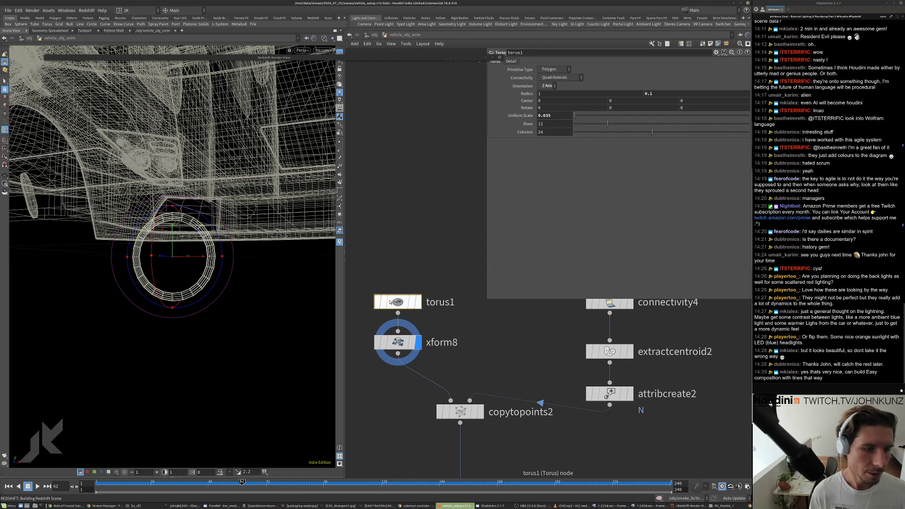
middle_click_drag(678, 96, 728, 97)
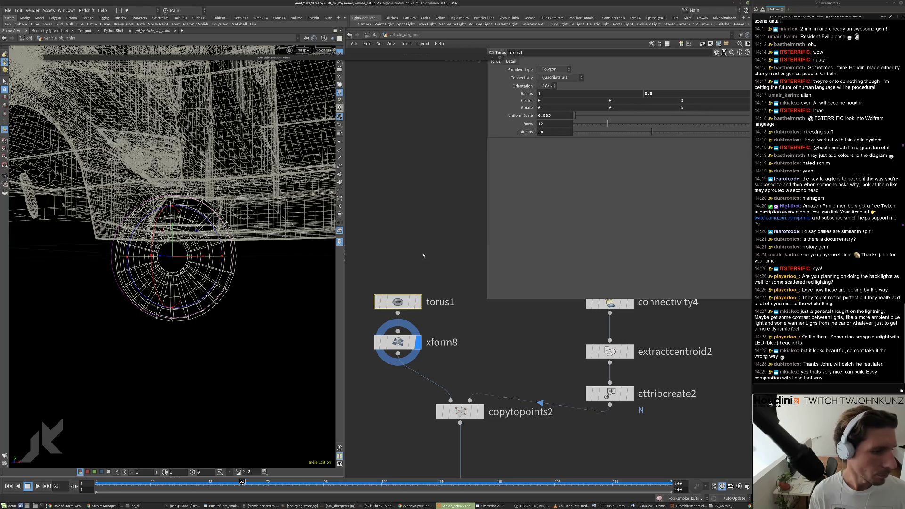
middle_click_drag(415, 276, 429, 260)
key("f")
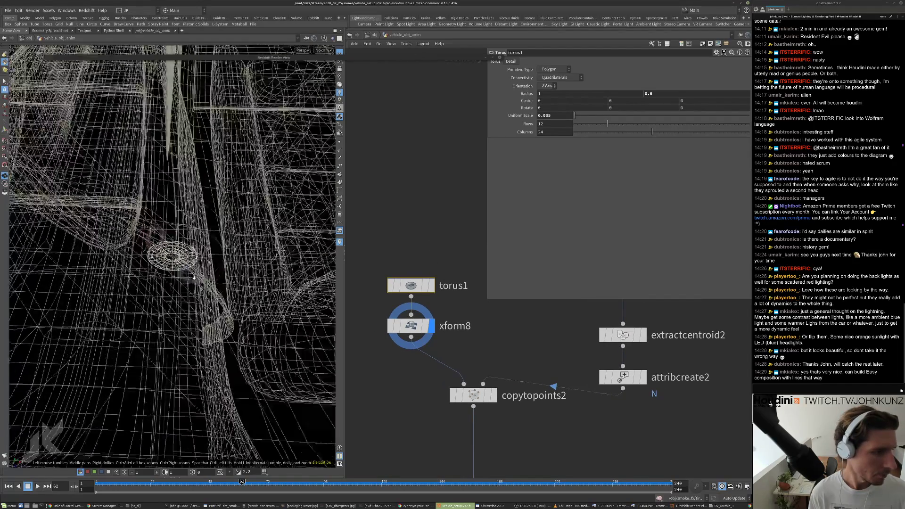
- Insert a Copy and Transform node between xform8 and copytopoints2, making room by moving torus1 and xform8 aside
left_click_drag(413, 326, 391, 312, "shift")
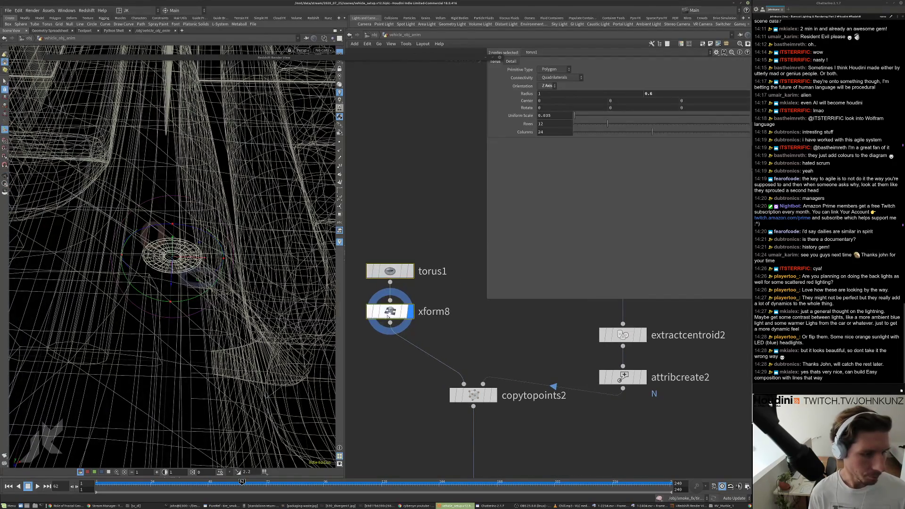
key("Tab")
type("copy")
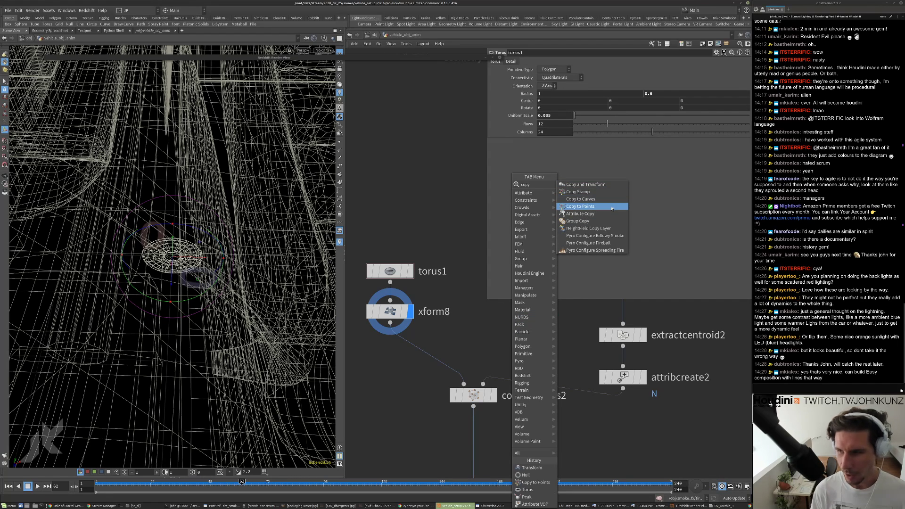
left_click(606, 184)
left_click(468, 318)
left_click_drag(466, 318, 443, 359)
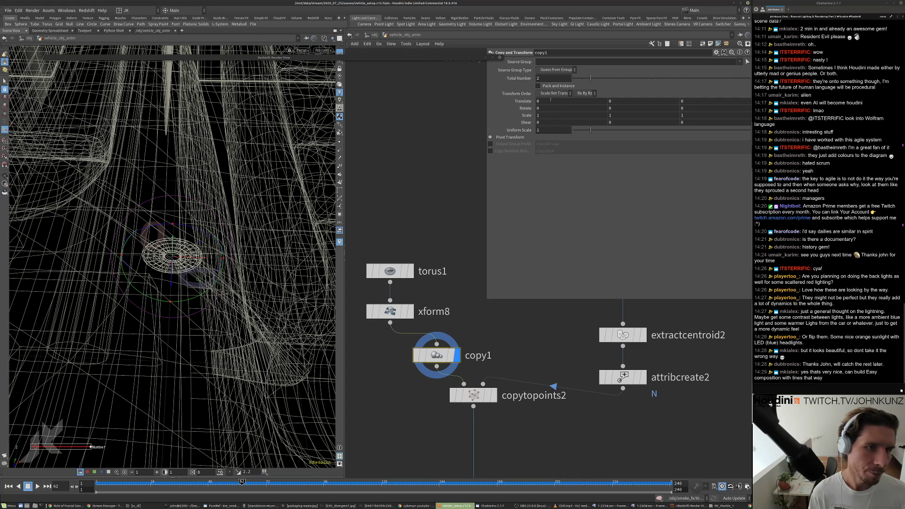
- Set copy1's X translate to 0.15 and display OUT_tail_geo_light framed in the viewport
mouse_move(551, 100)
middle_mouse_down()
mouse_move(563, 104)
mouse_move(549, 101)
middle_mouse_up()
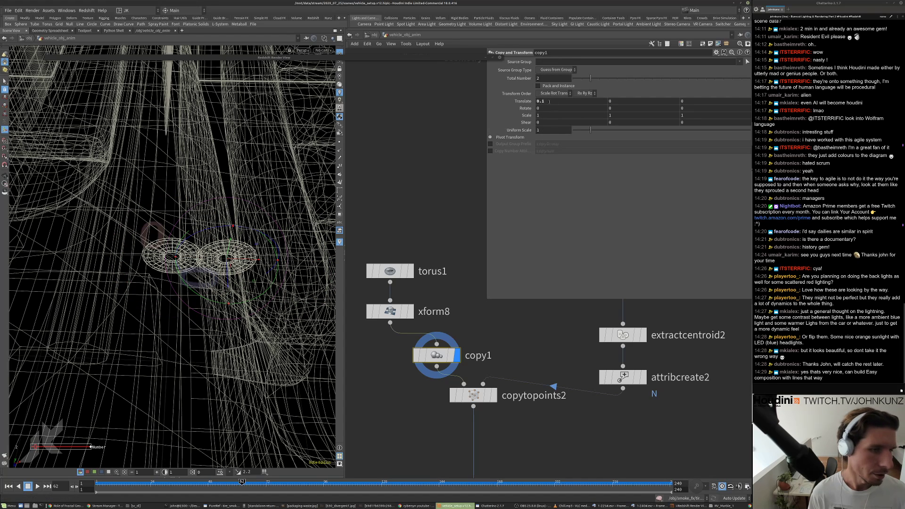
type("5")
key("Return")
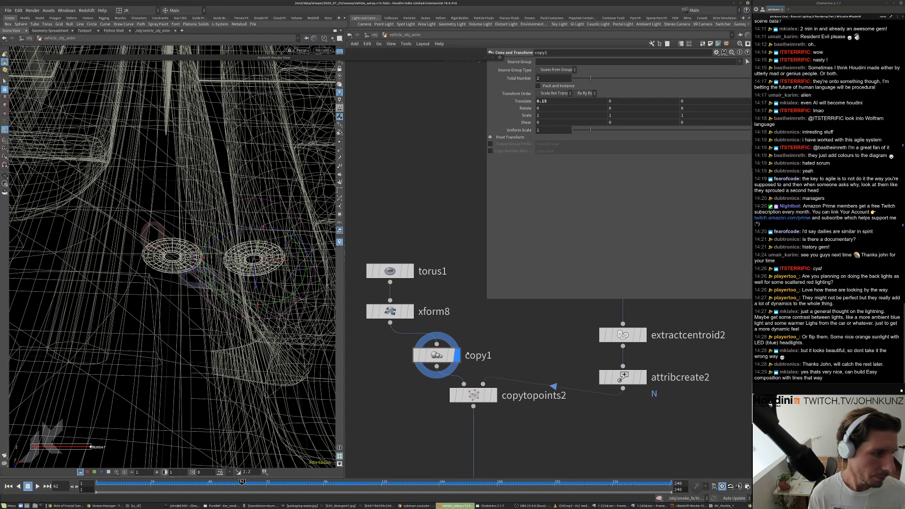
middle_click_drag(417, 416, 407, 318)
scroll(407, 318, "down", 2)
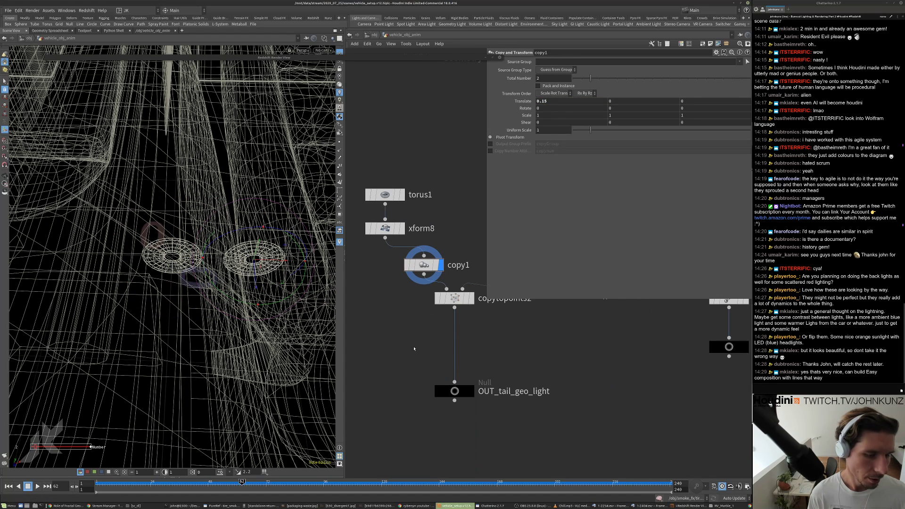
left_click(470, 391)
key("g")
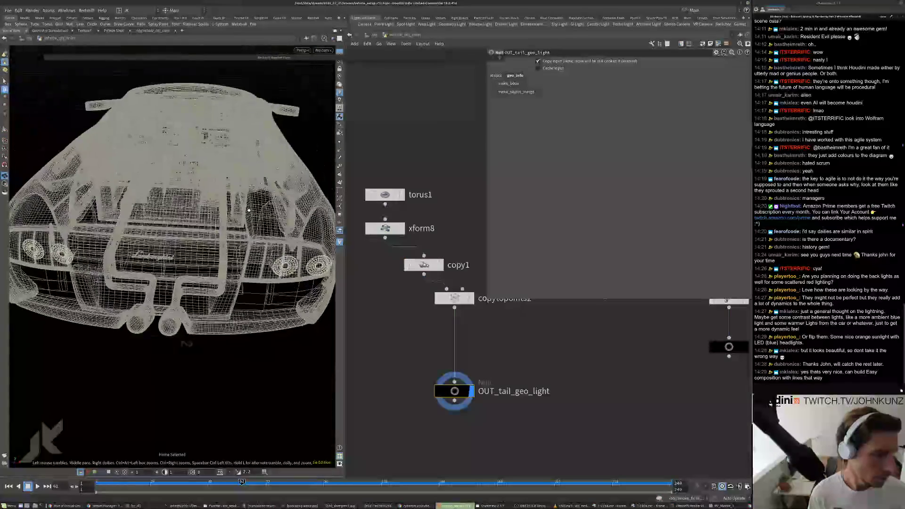
- Try an X translate of -0.15 on copy1, align the node under xform8, and restore the translate to 0.15
left_click(424, 265)
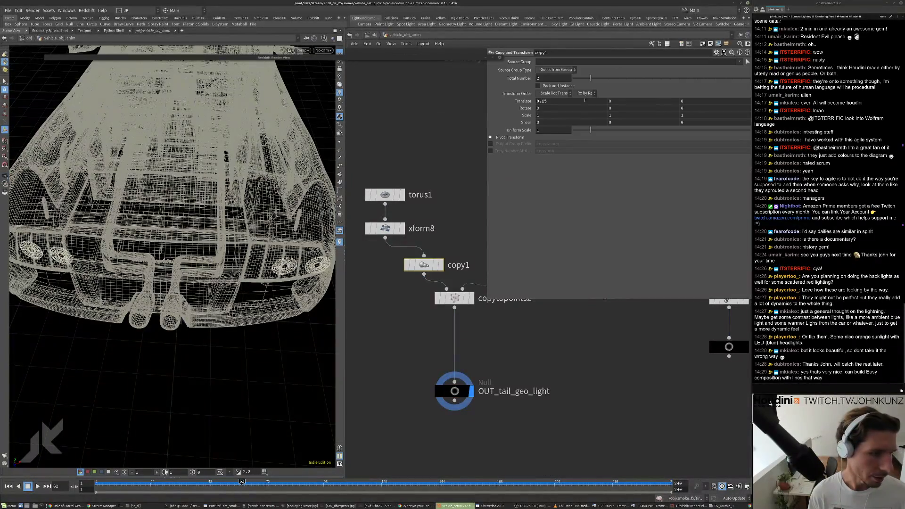
left_click(537, 100)
type("-")
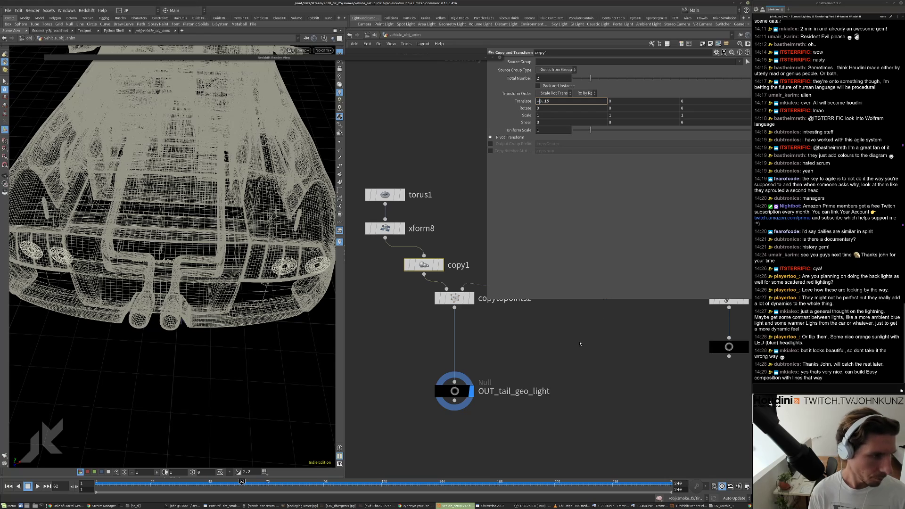
key("Return")
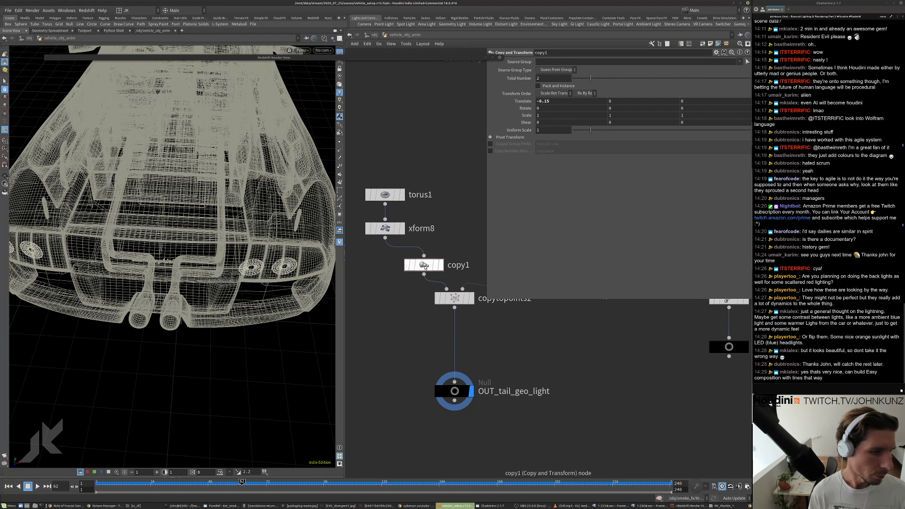
left_click_drag(424, 265, 385, 263)
left_click(538, 101)
key("BackSpace")
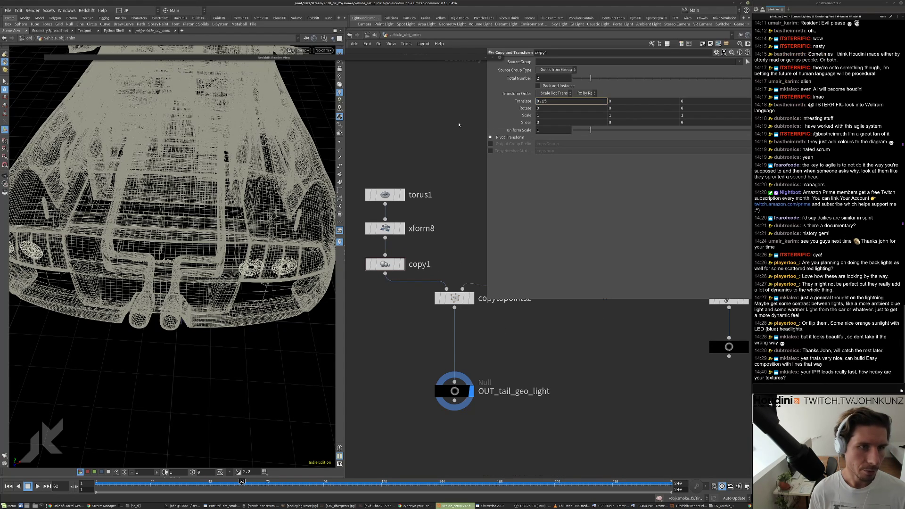
key("Return")
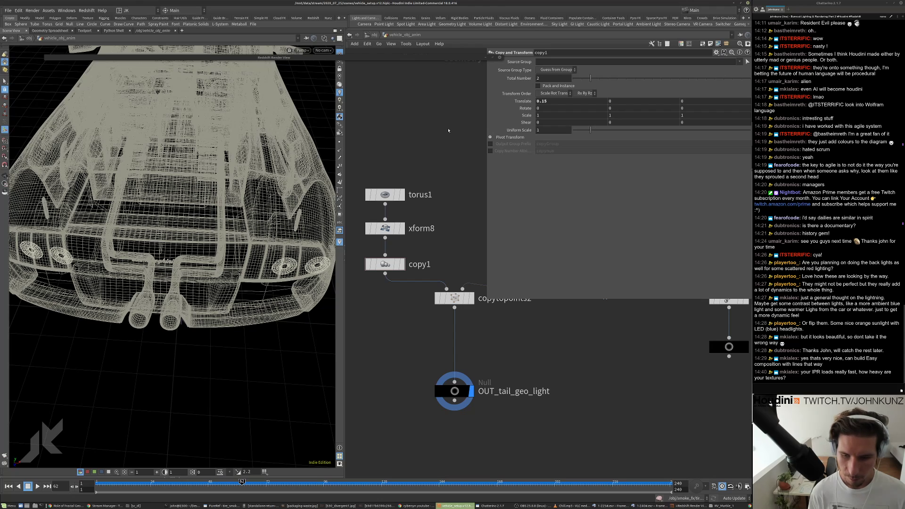
key("Tab")
type("mu")
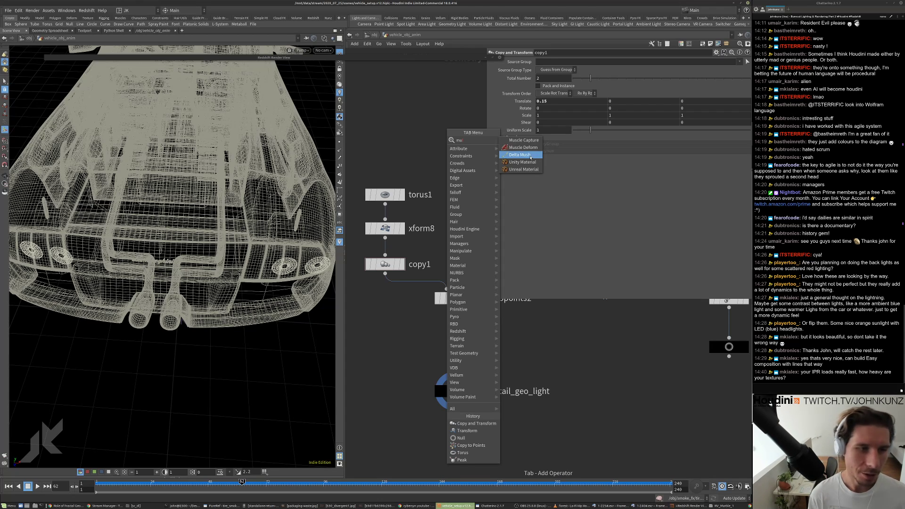
key("Escape")
- Move the torus1, xform8 and copy1 chain farther above copytopoints2 in the network
middle_click_drag(450, 209, 457, 235)
left_click_drag(383, 180, 406, 340)
left_click_drag(392, 290, 388, 259)
left_click(366, 315)
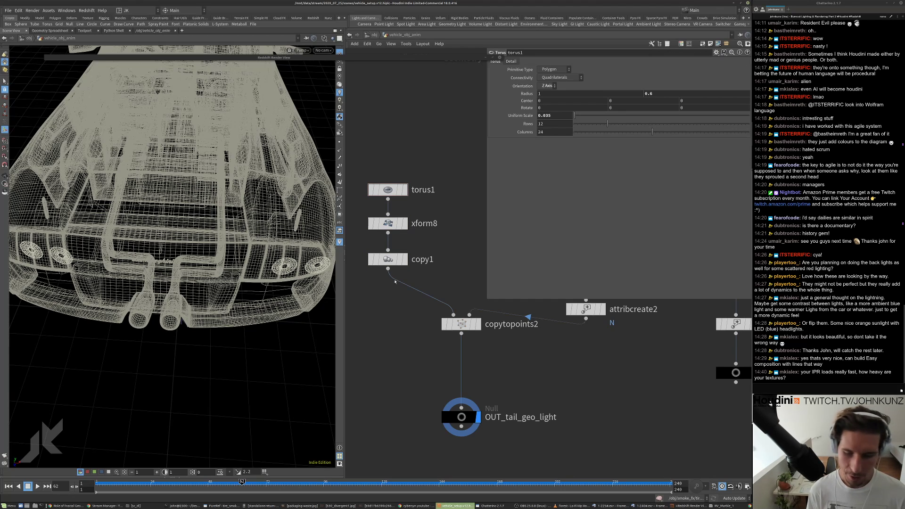
middle_click_drag(402, 311, 408, 296)
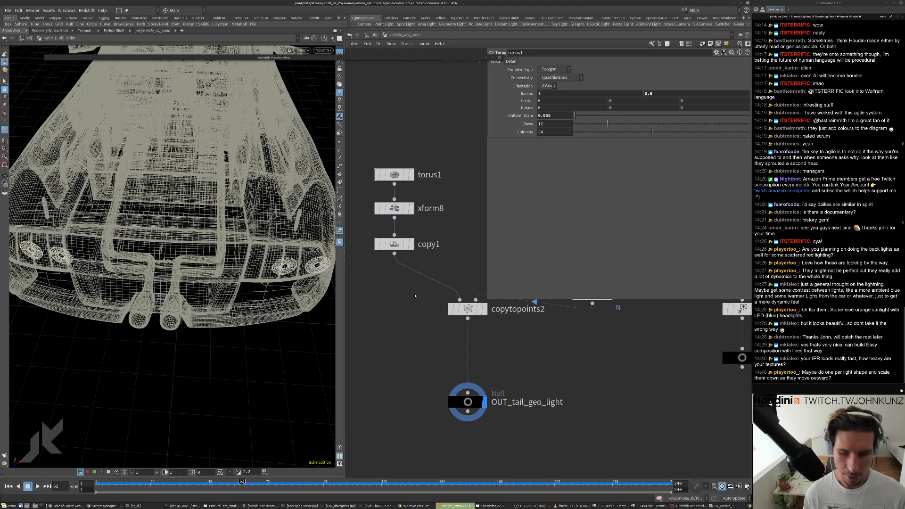
key("Tab")
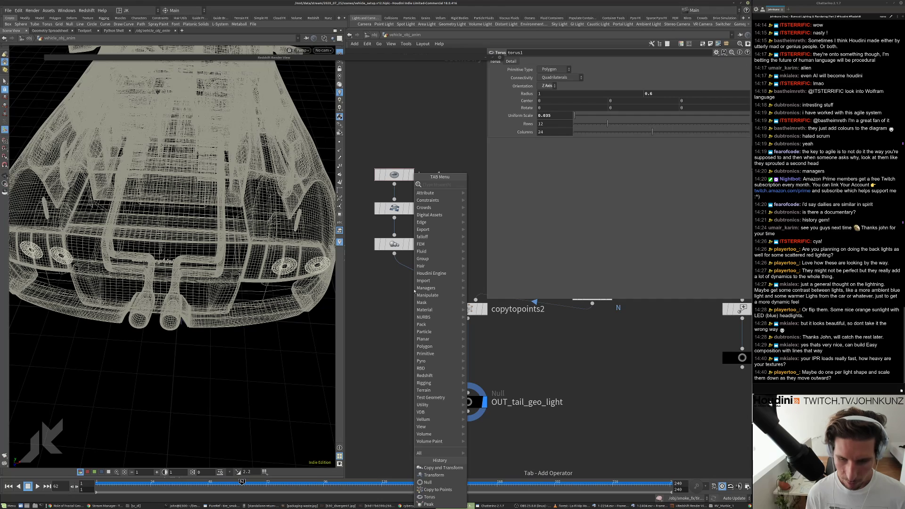
mouse_move(410, 280)
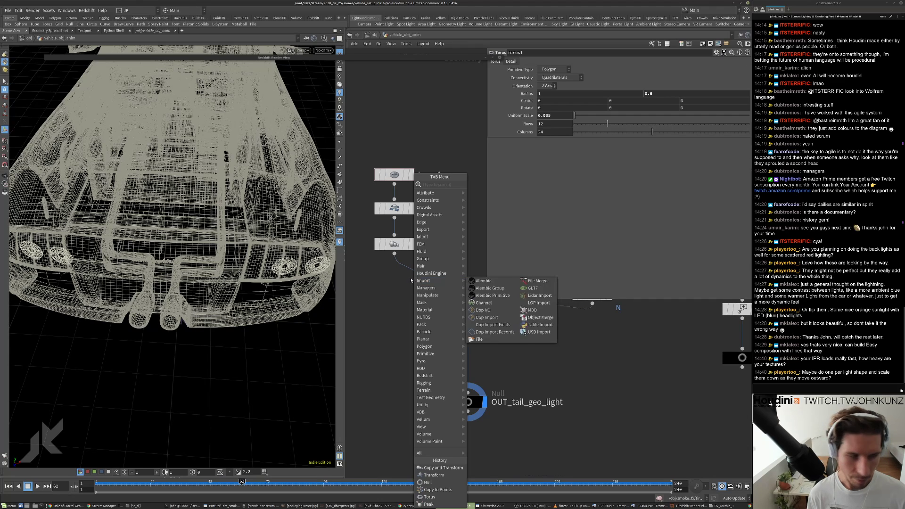
left_click(379, 277)
- Set copy1's uniform scale to 0.7 and inspect the tail-light rings from behind the car
left_click(393, 245)
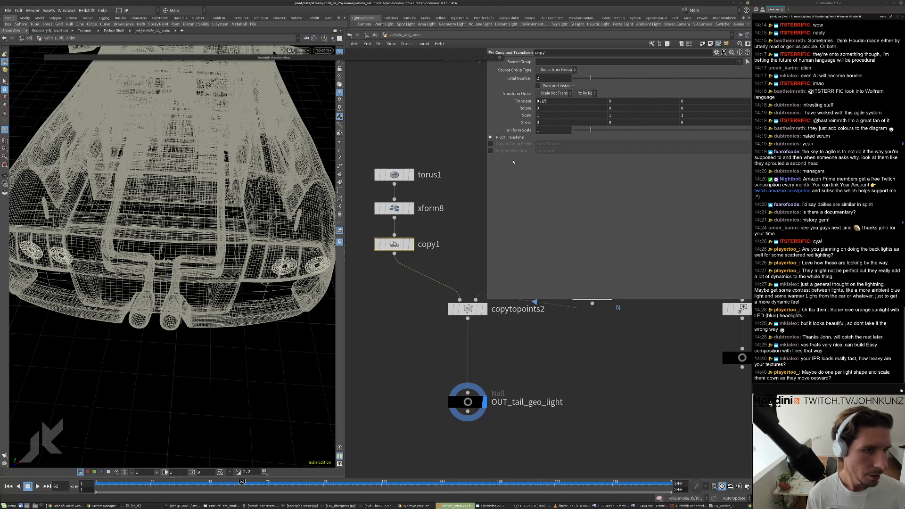
left_click_drag(590, 130, 584, 130)
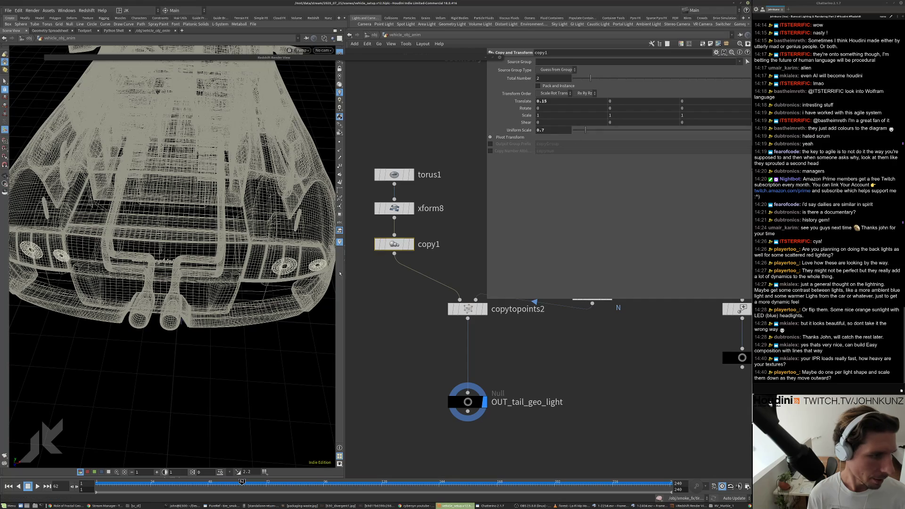
left_click_drag(307, 271, 271, 224, "alt")
right_click_drag(271, 224, 296, 234, "alt")
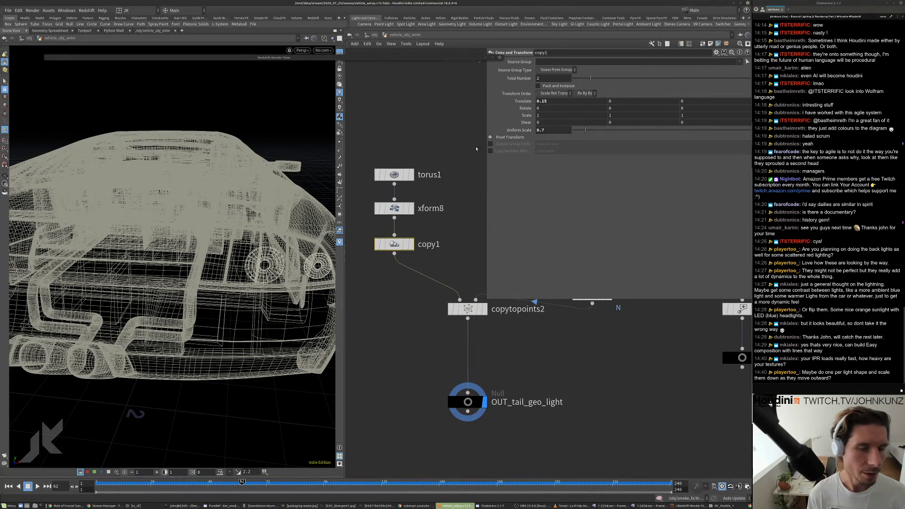
- Set copy1's translate to 0.1 in X and -0.009 in Y, and raise the total number of copies to 3
left_click(553, 102)
key("Return")
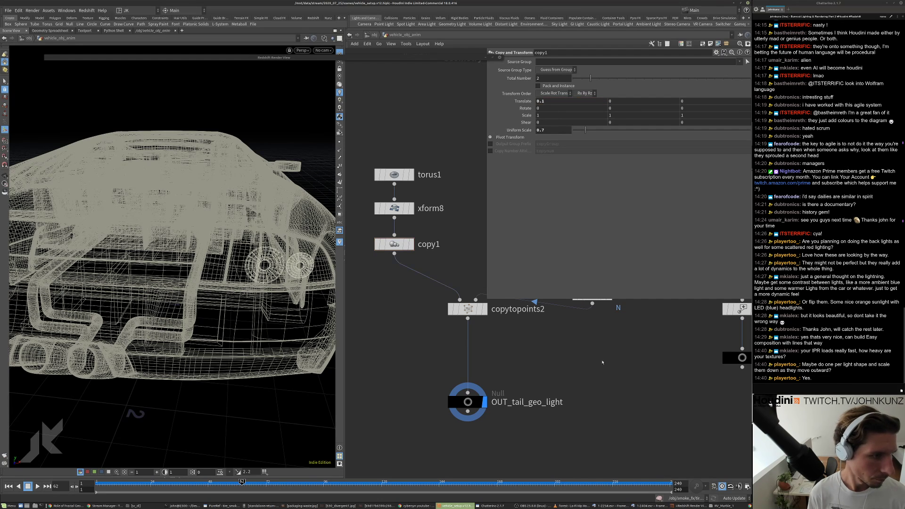
middle_click_drag(632, 101, 584, 122)
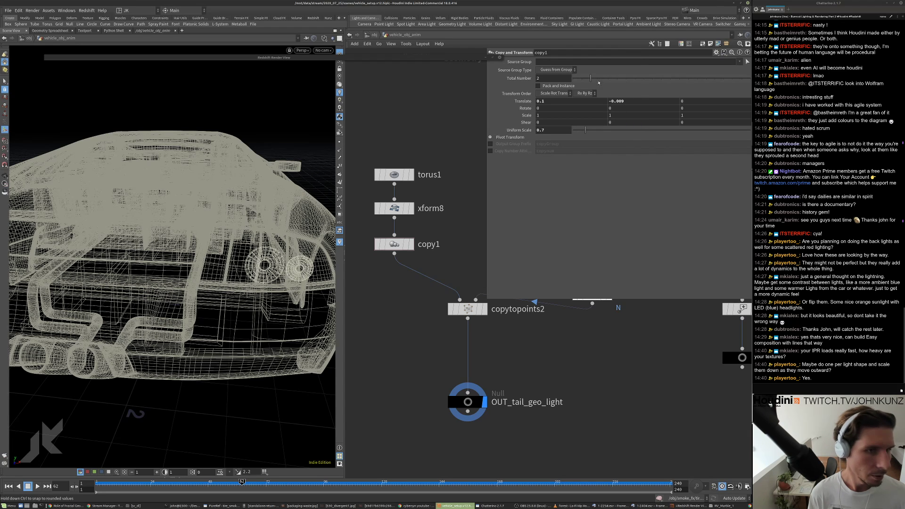
left_click_drag(585, 81, 598, 80)
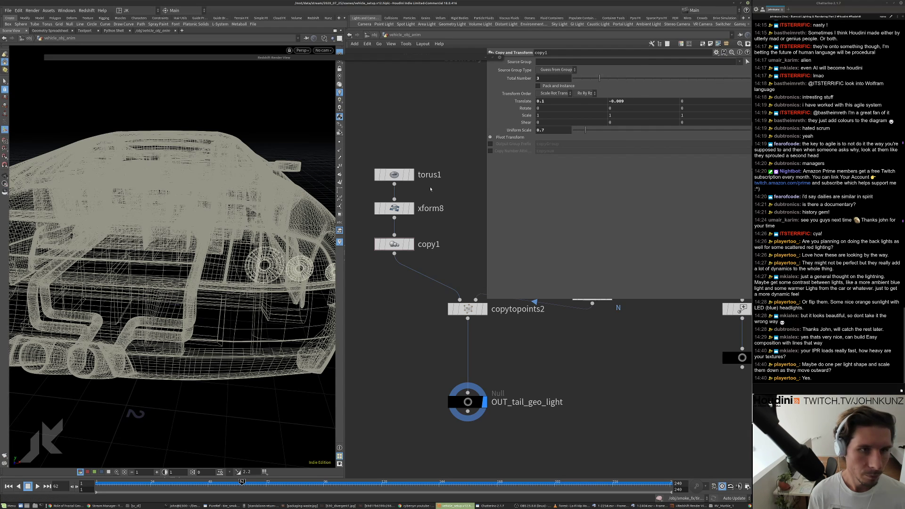
left_click_drag(198, 292, 223, 310)
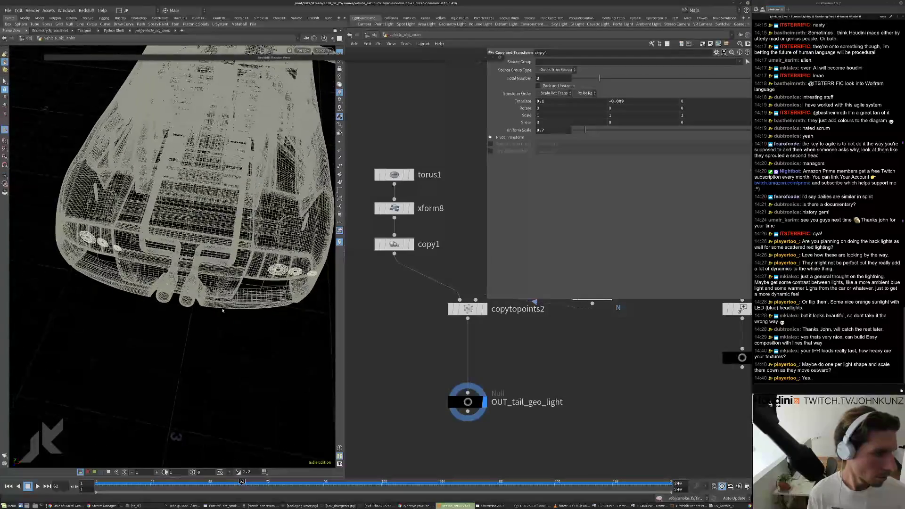
left_click_drag(275, 258, 285, 254)
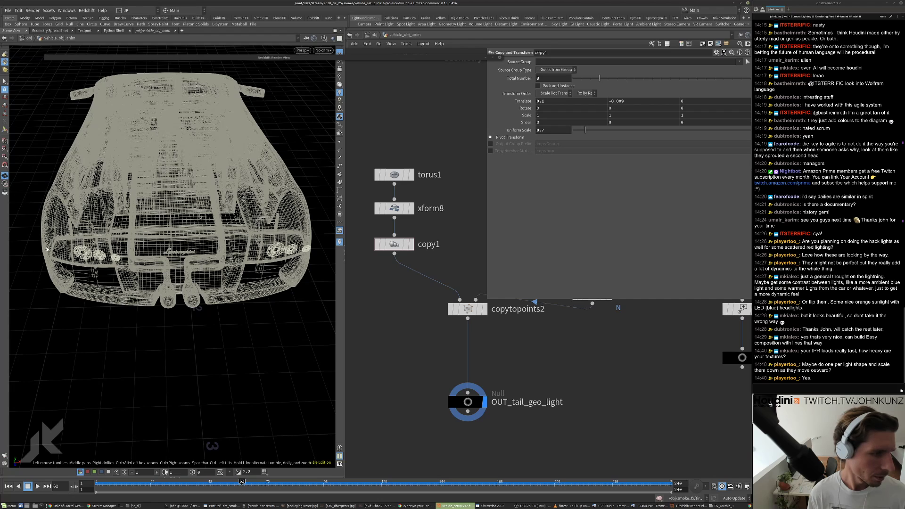
- Insert an Attribute Create node between attribcreate2 and copytopoints2
scroll(582, 400, "down", 2)
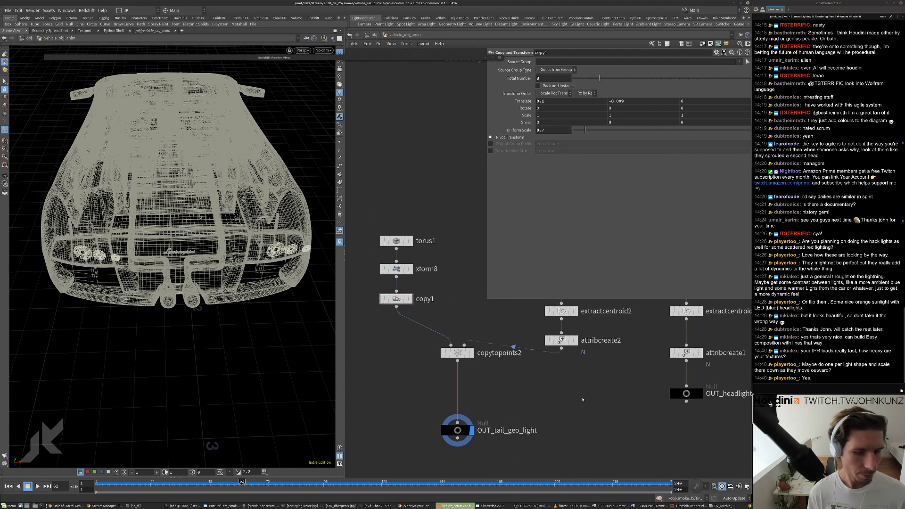
key("Tab")
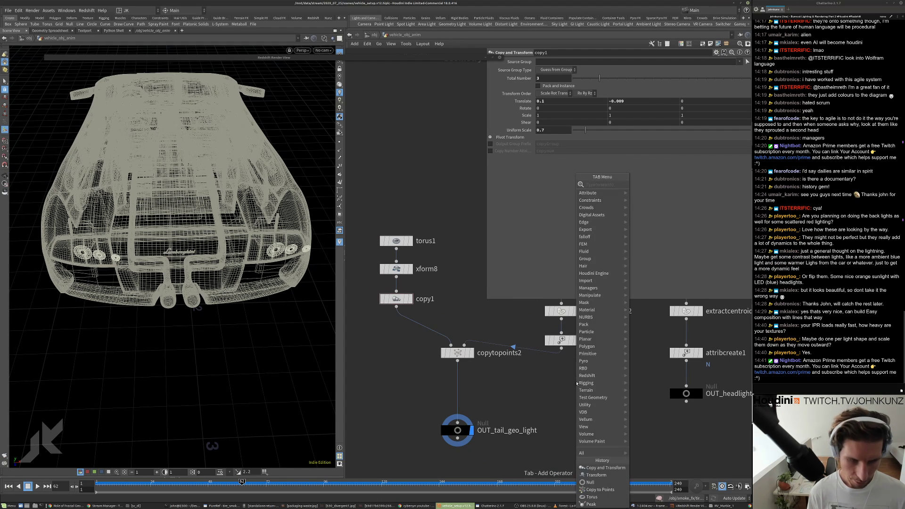
type("cre")
left_click(644, 199)
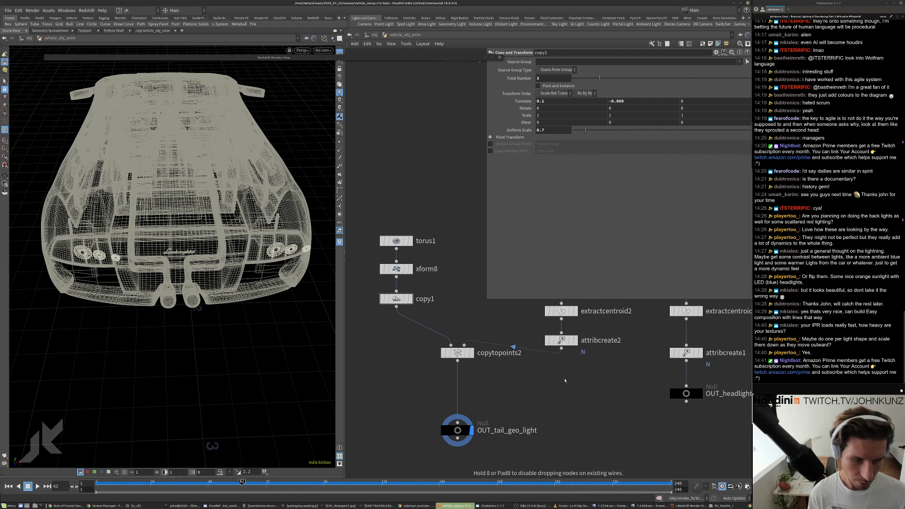
left_click(561, 367)
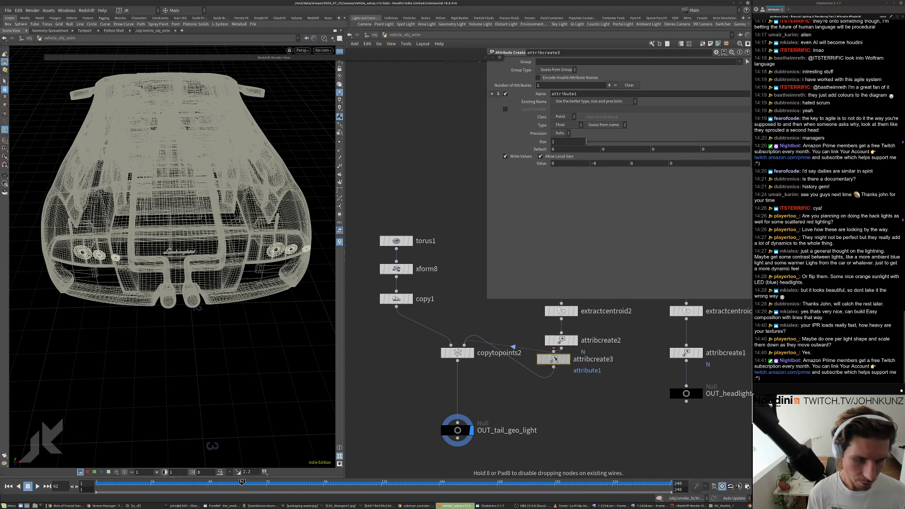
- Name the new point attribute up and set its size to 3
left_click(593, 94)
type("up")
key("Return")
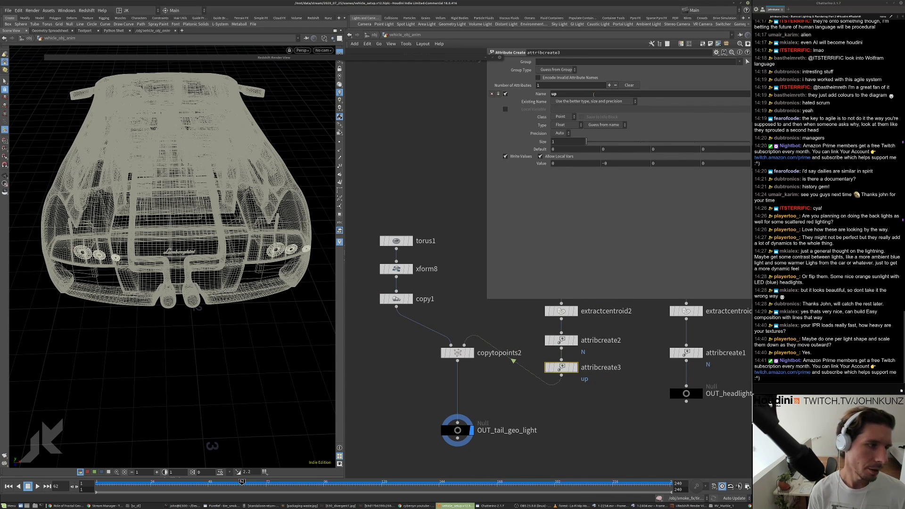
double_click(580, 141)
type("3")
key("Return")
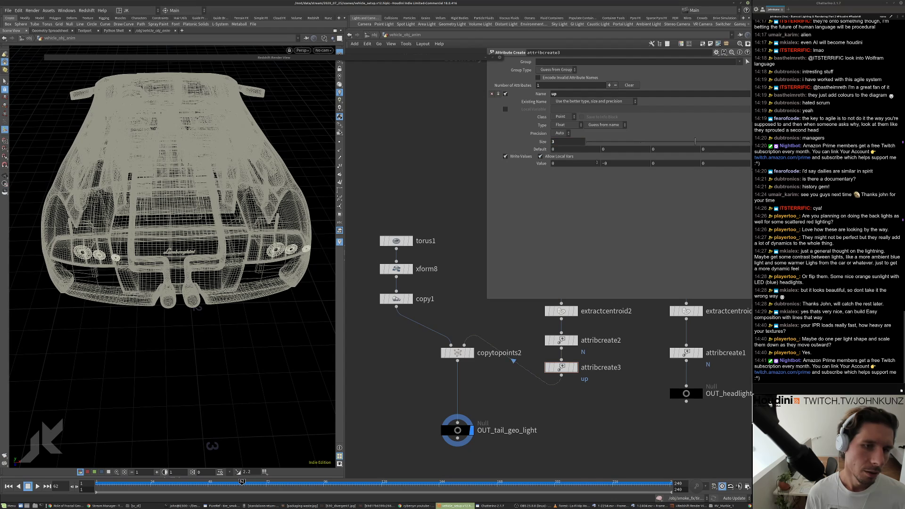
- Try 0, 1, 0 and then 0, 0, 1 as the up attribute's value on attribcreate3
double_click(612, 164)
type("1")
key("Return")
double_click(618, 164)
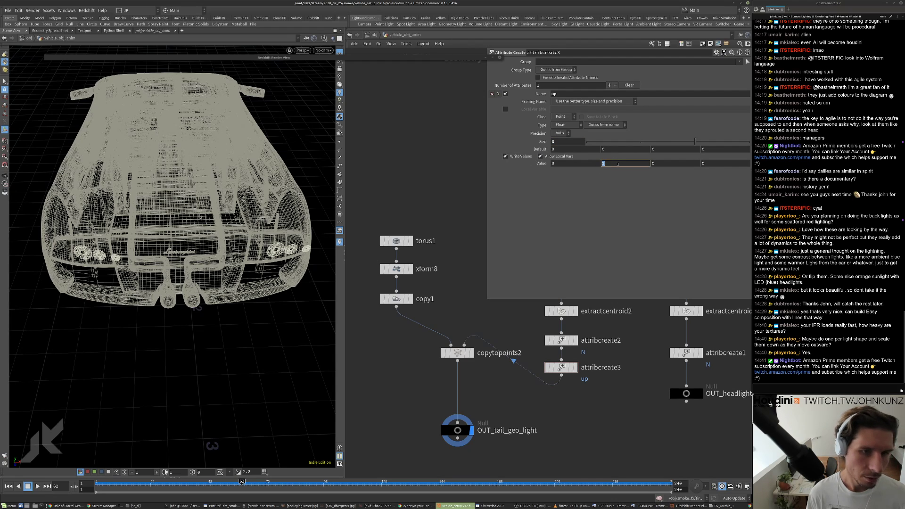
type("0")
key("Tab")
type("1")
key("Return")
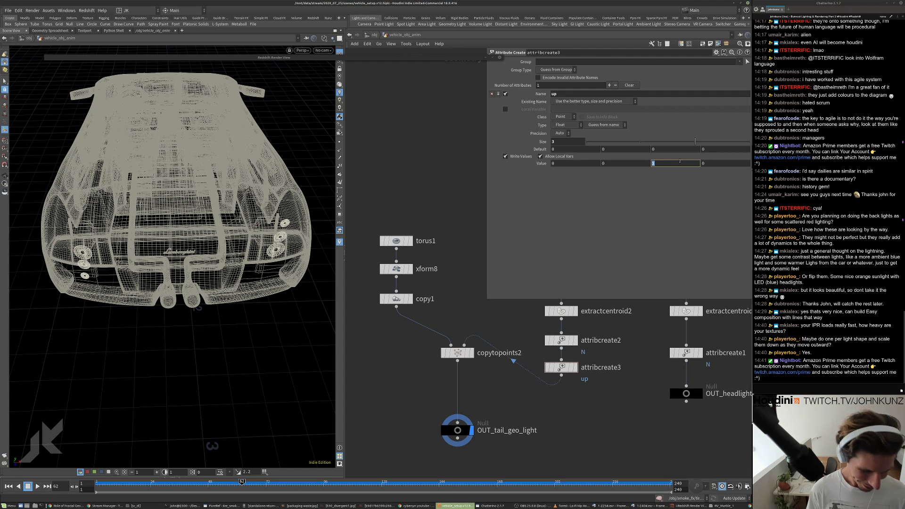
- Set the up attribute's value to 1, 0, 0 on attribcreate3
left_click_drag(587, 165, 474, 165)
type("1")
key("Return")
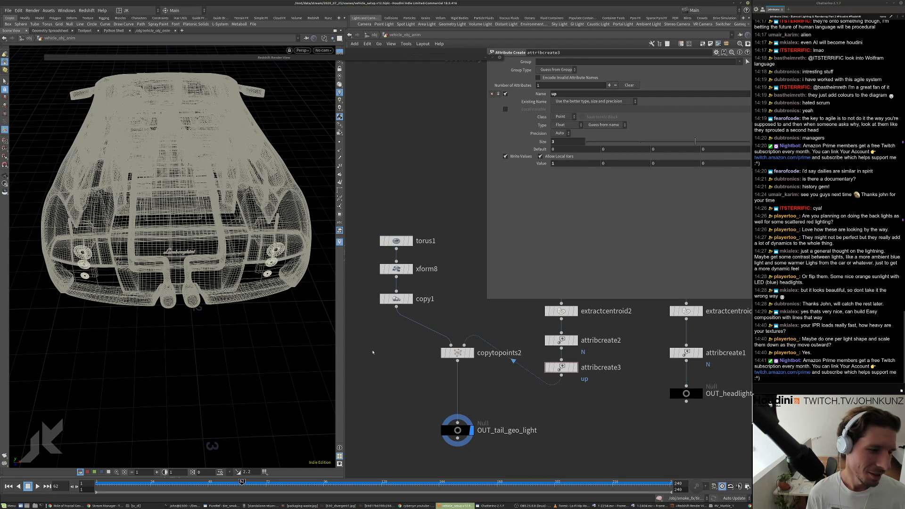
- Insert a Transform node between copy1 and copytopoints2 in the tail-light network
middle_click_drag(372, 352, 385, 338)
key("Tab")
type("tr")
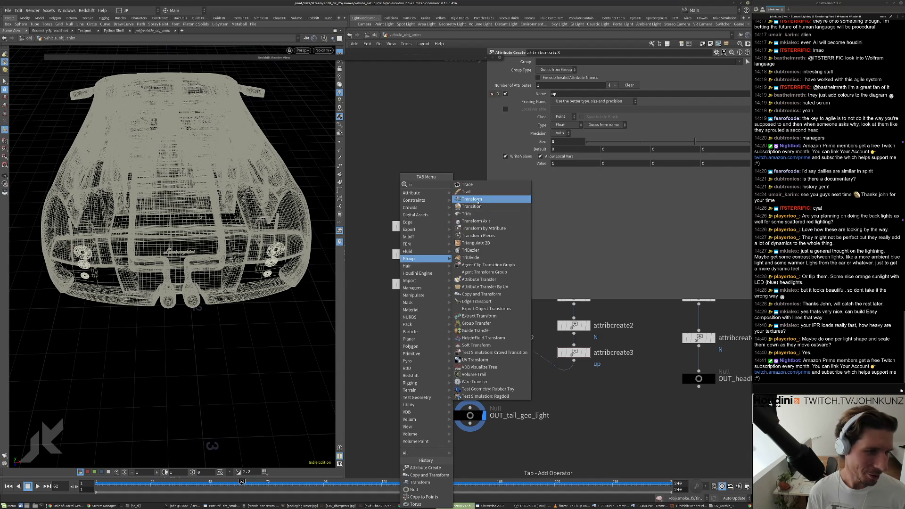
left_click(478, 201)
left_click(428, 307)
left_click_drag(428, 307, 410, 310)
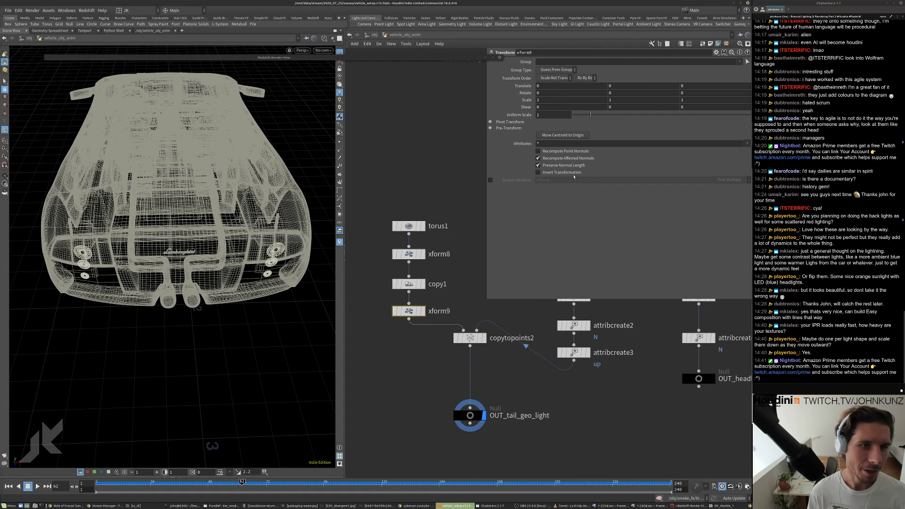
- Try rotating the new Transform node's rings 90 degrees about X, and about Y instead with X back at 0
left_click(549, 94)
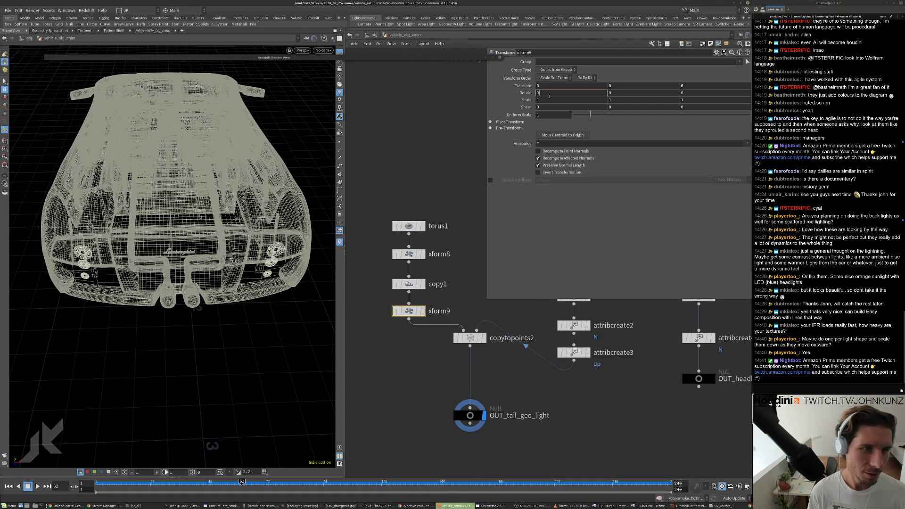
type("9")
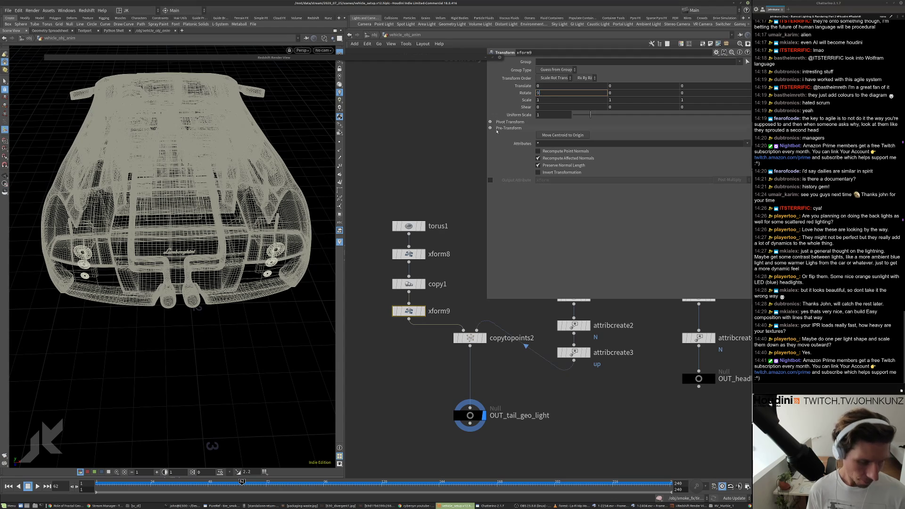
type("0")
key("Return")
left_click(553, 93)
type("0")
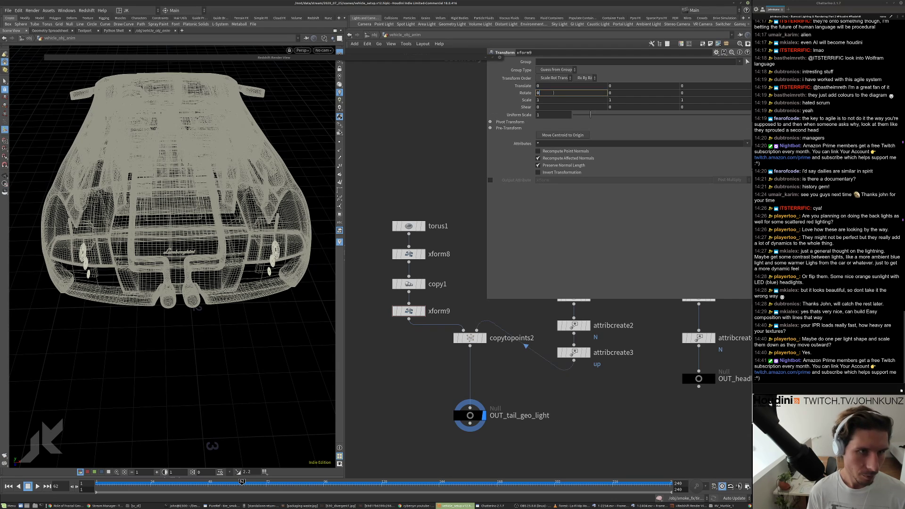
key("Tab")
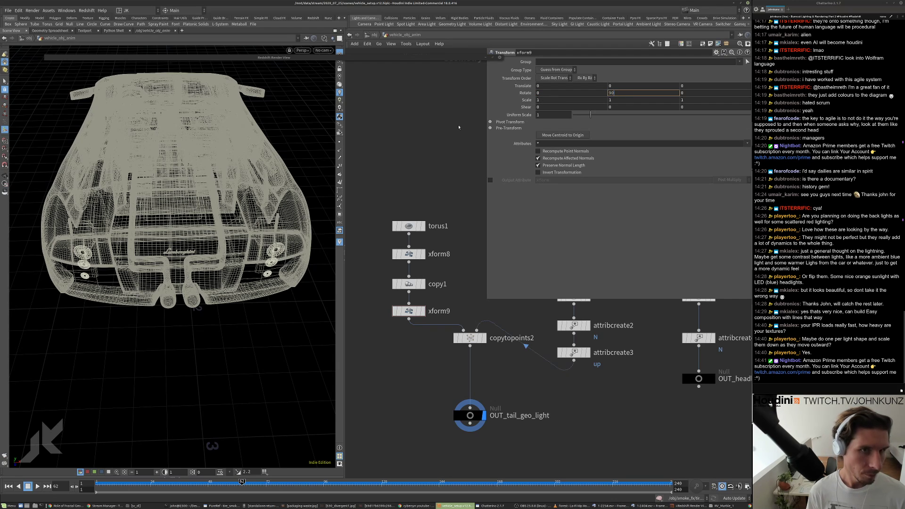
type("90")
key("Return")
- Set xform9's rotation to 0 about Y and 90 about Z
left_click(631, 94)
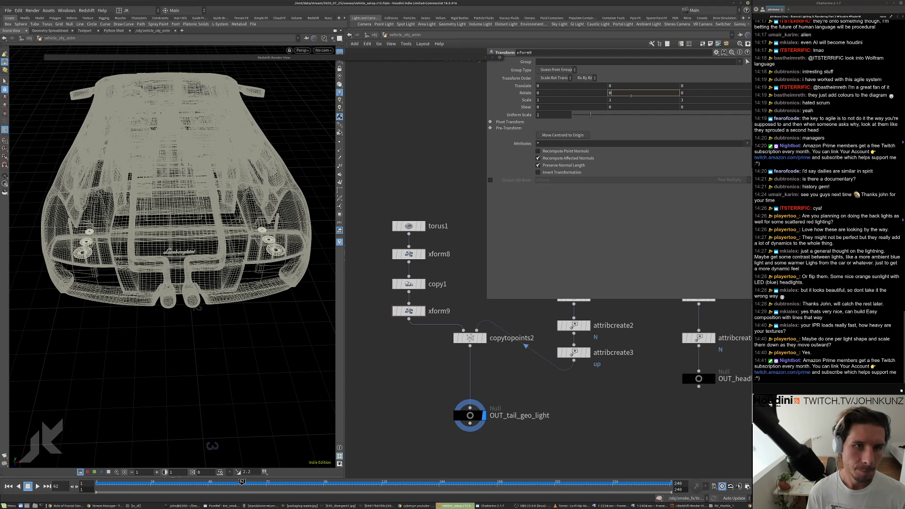
type("0")
key("Tab")
key("Return")
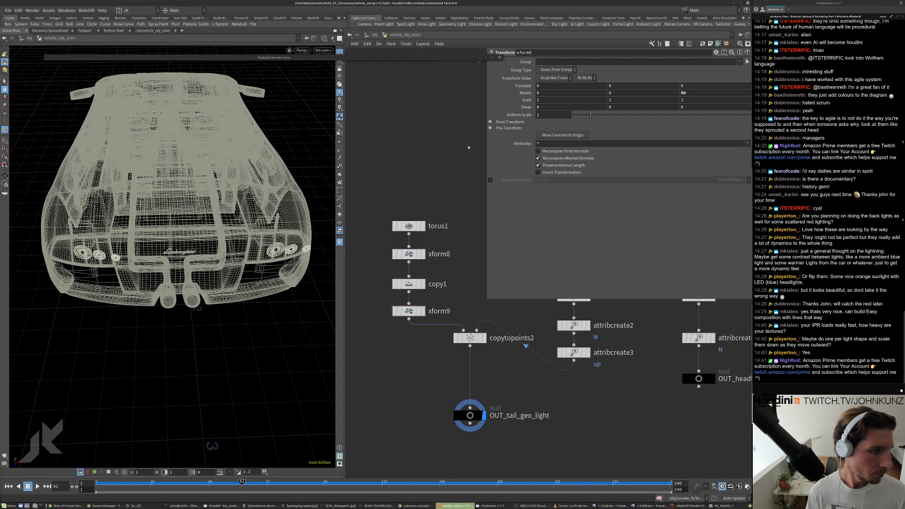
- Set the up attribute's value in attribcreate3 to 0 in the first component and 1 in the second
left_click(574, 352)
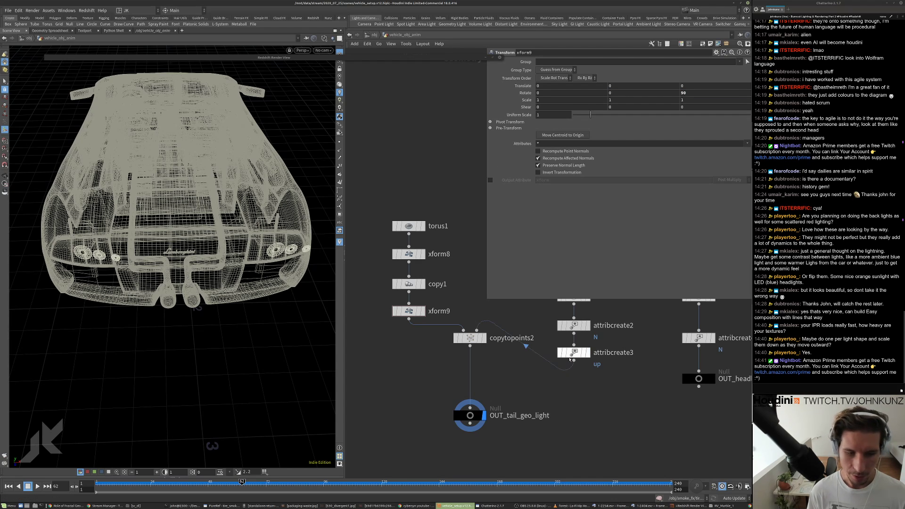
scroll(573, 352, "up", 1)
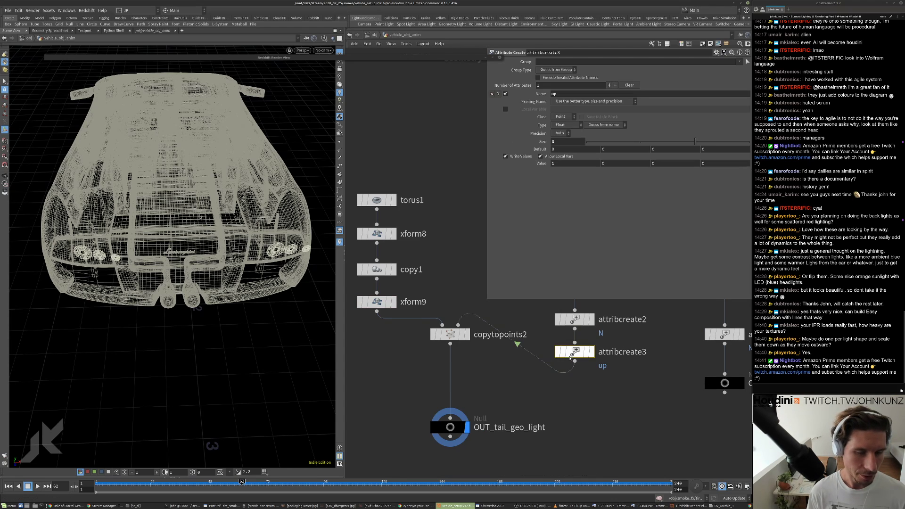
left_click(562, 164)
type("0")
key("Tab")
type("1")
key("Return")
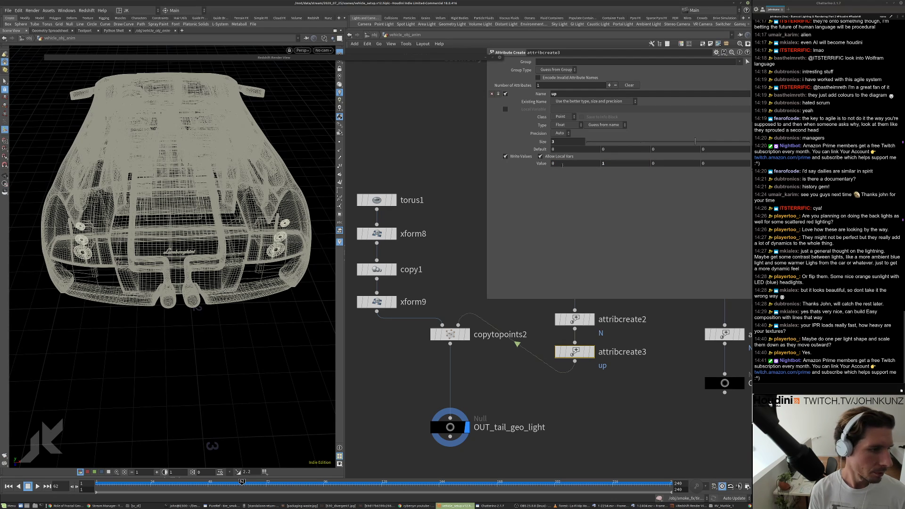
- Change the up vector in attribcreate3 to point along Z, with 0 for Y and 1 for Z
left_click(620, 163)
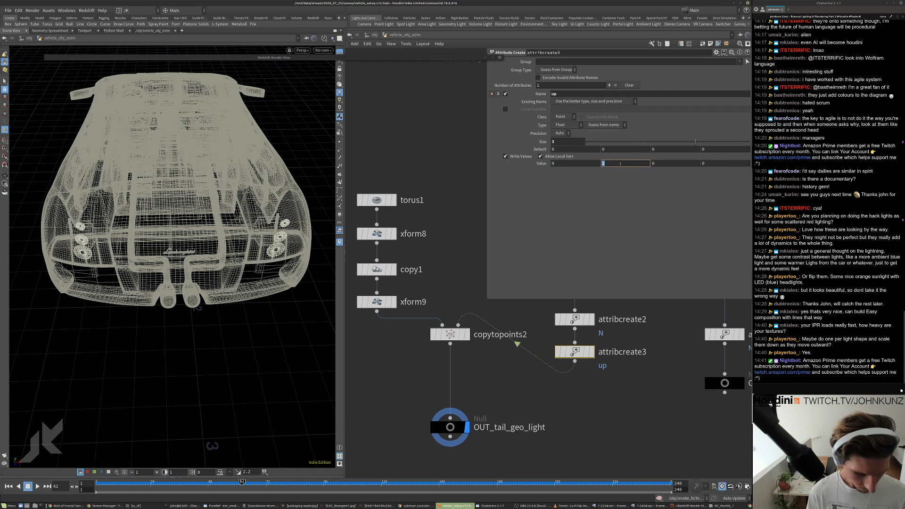
type("0")
key("Tab")
type("1")
key("Return")
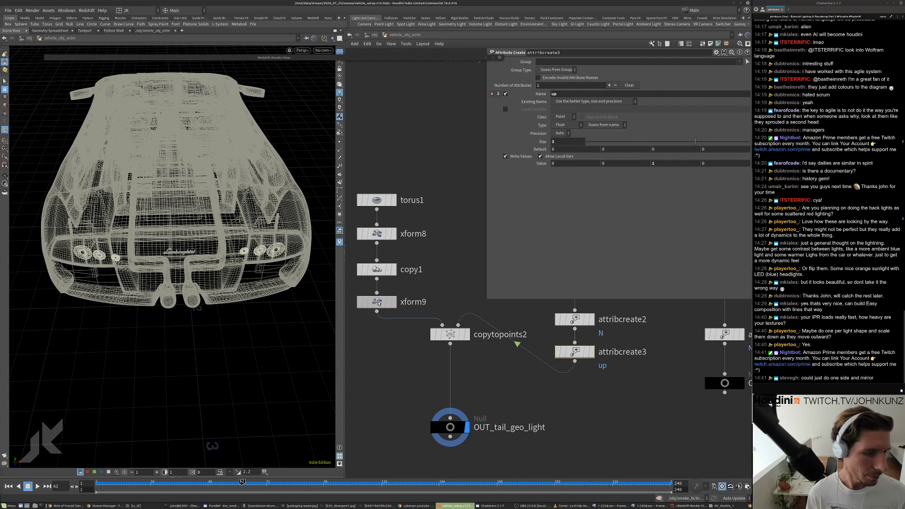
left_click(363, 304, "shift")
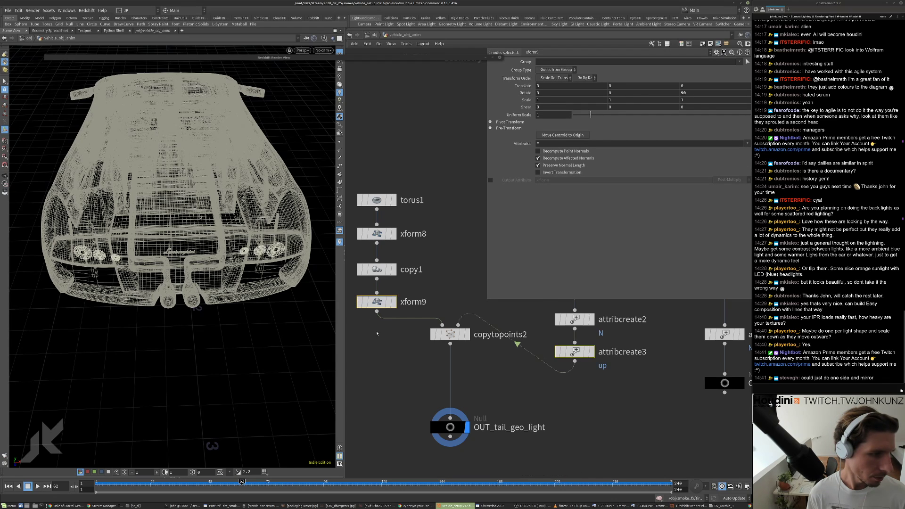
scroll(376, 333, "down", 2)
left_click(378, 305)
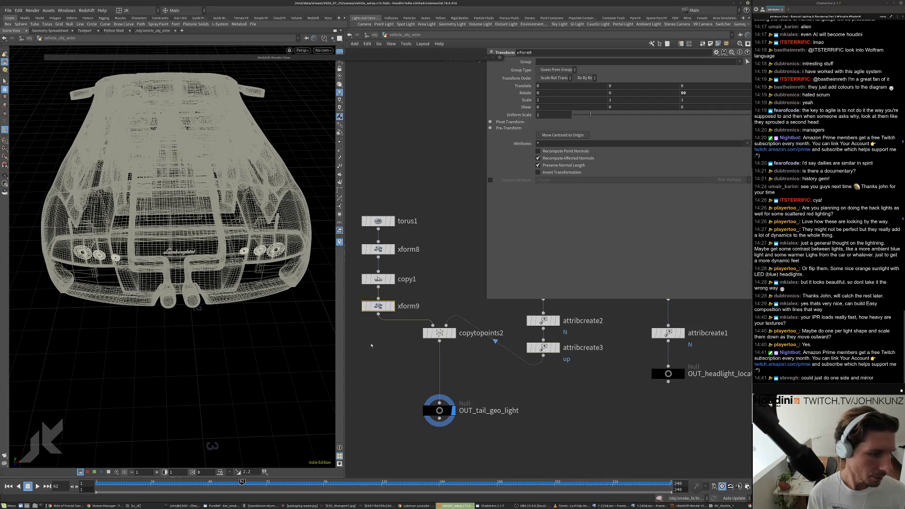
middle_click_drag(371, 346, 378, 330)
left_click(378, 330)
- Set copy1's uniform scale to 0.89 and its X translation to 0.12 to resize and spread the tail-light rings
left_click_drag(172, 268, 249, 276, "alt")
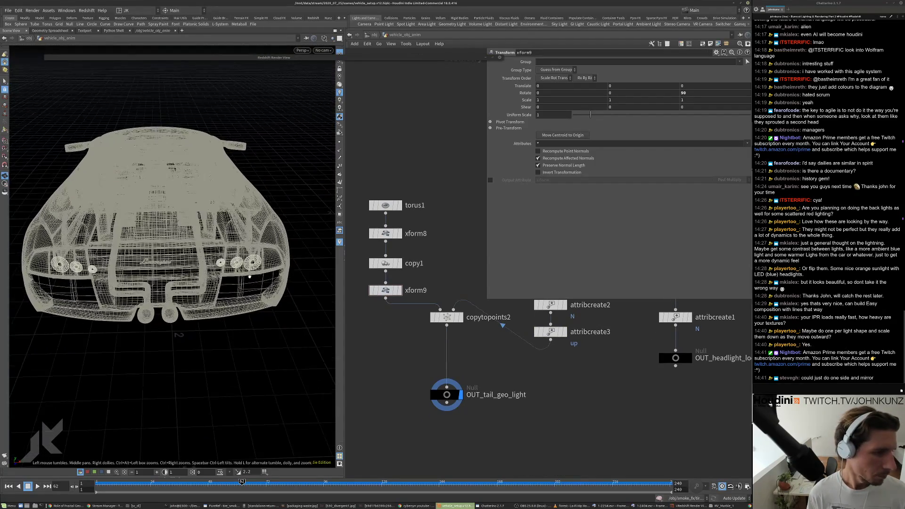
right_click_drag(249, 277, 264, 287, "alt")
left_click_drag(264, 287, 245, 281, "alt")
right_click_drag(245, 281, 259, 292, "alt")
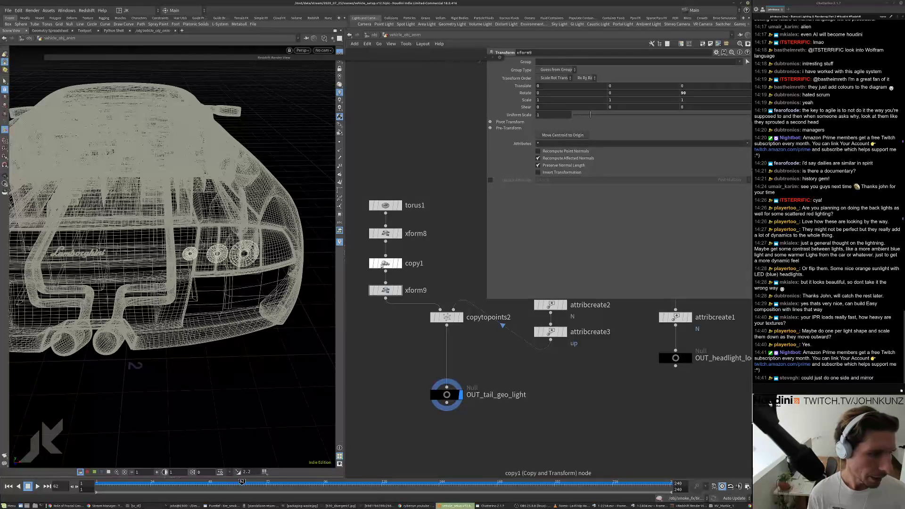
left_click(382, 264)
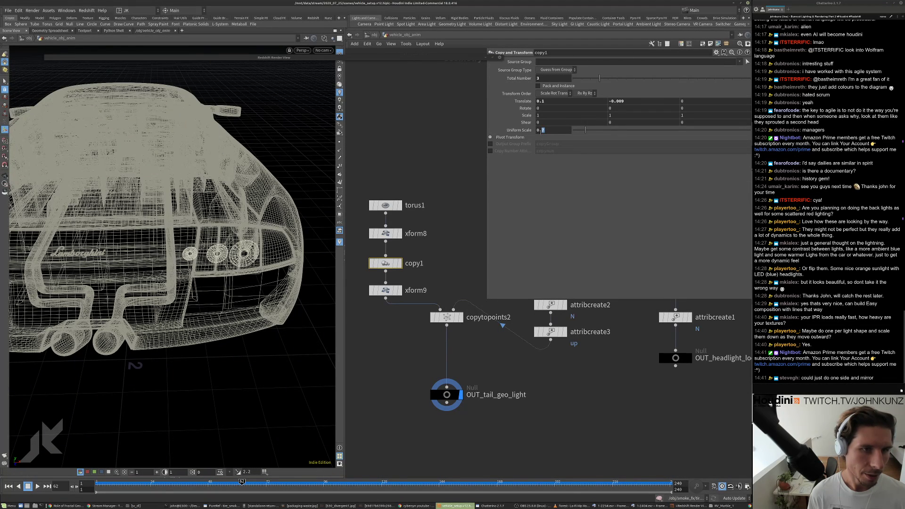
type("8")
key("Return")
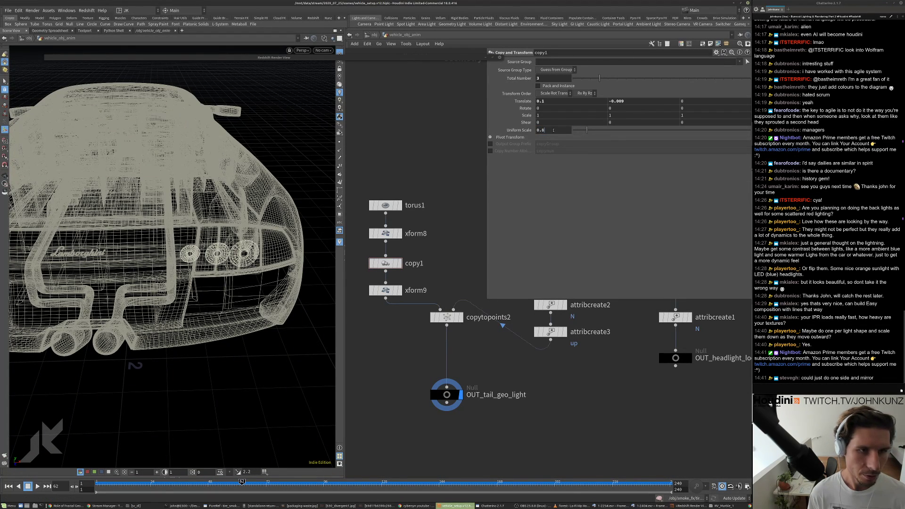
type("9")
key("Return")
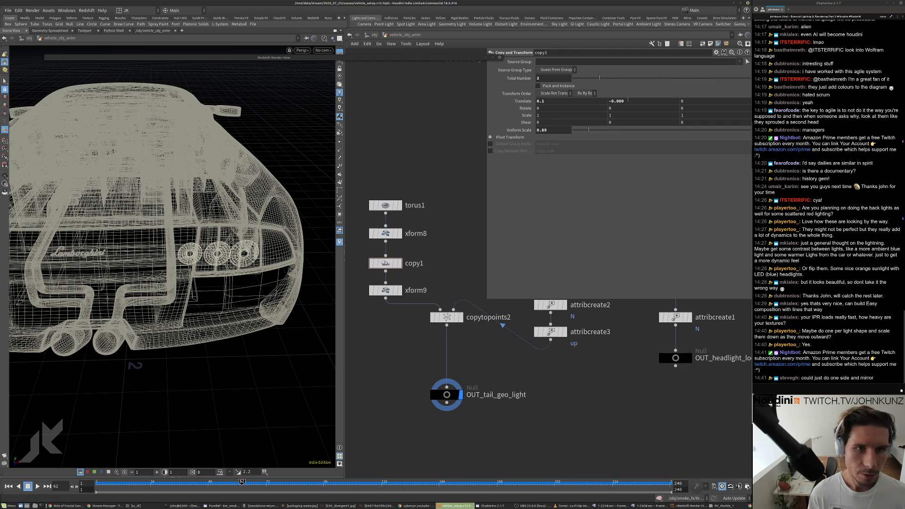
type("2")
key("Return")
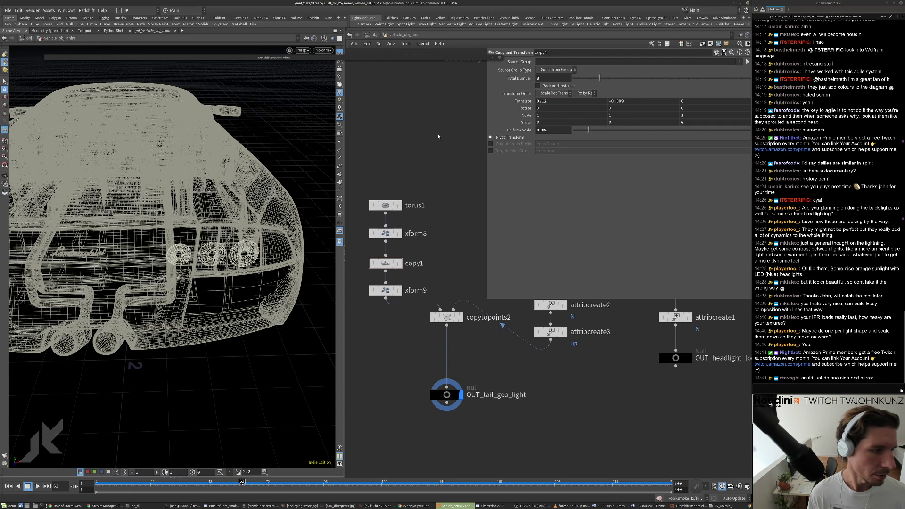
- Shift the torus with xform8 by setting its X translation to -0.118
scroll(422, 208, "down", 4)
left_click(422, 195)
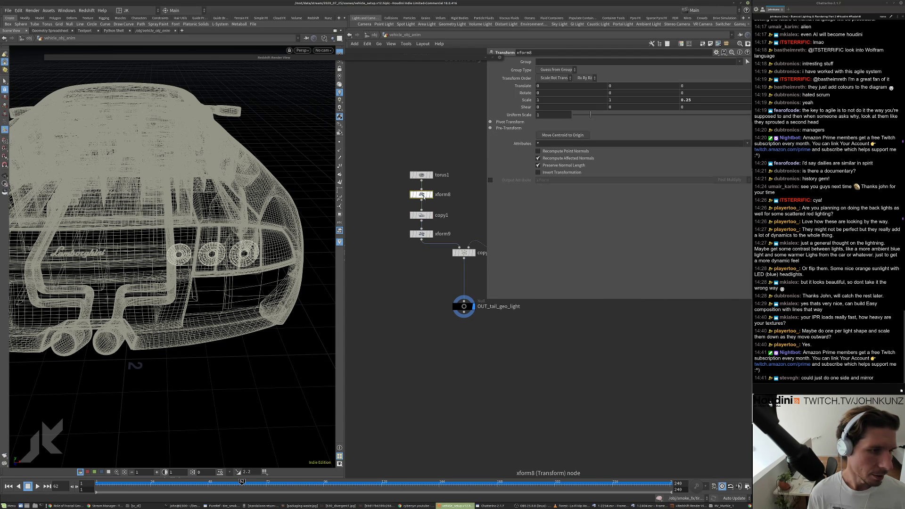
middle_click_drag(567, 88, 514, 162)
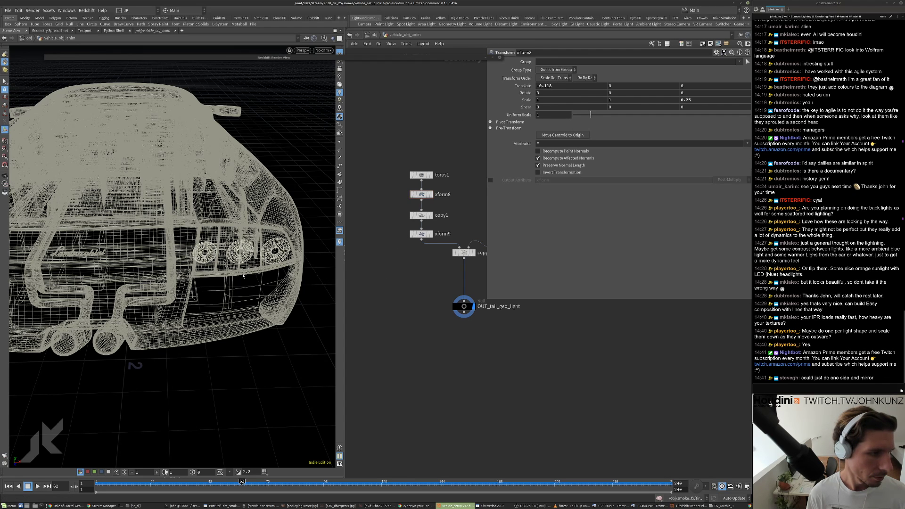
- Shrink the whole row of tail-light rings by setting xform9's uniform scale to 0.81
right_click_drag(243, 276, 208, 301, "alt")
left_click_drag(208, 302, 158, 317, "alt")
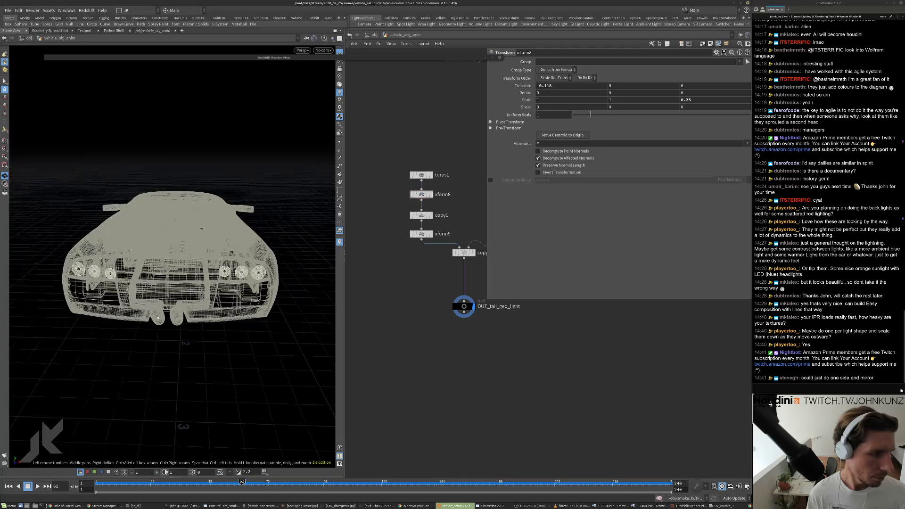
scroll(424, 202, "up", 3)
left_click(419, 247)
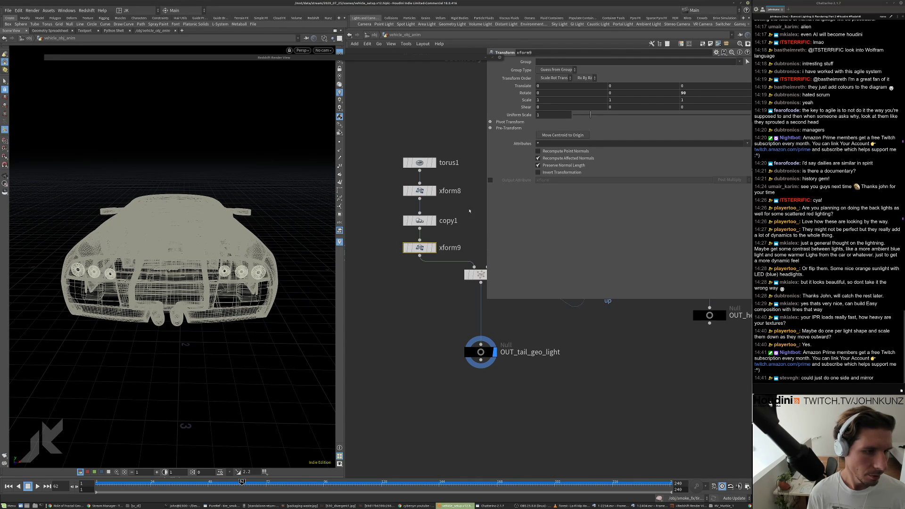
left_click_drag(590, 114, 586, 115)
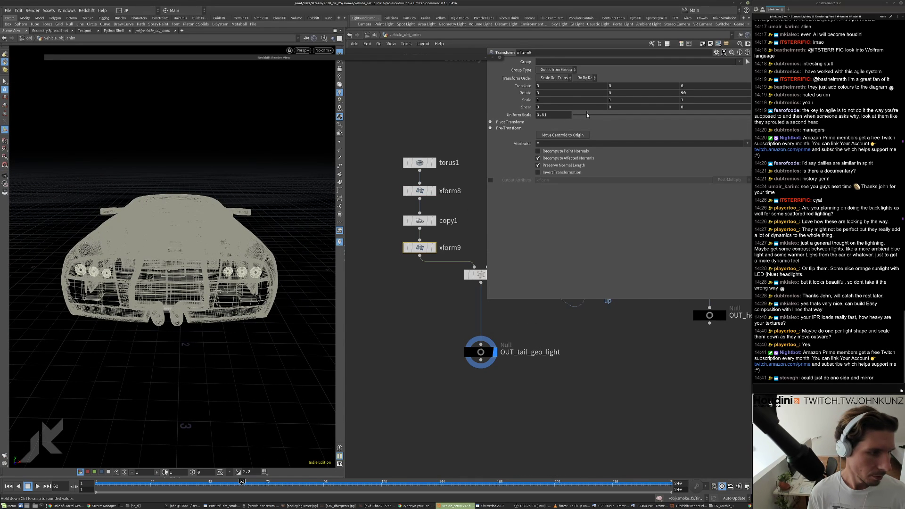
- Examine the tail lights on the car's rear and refresh their Redshift render, then collapse the render view
left_click_drag(188, 226, 191, 283, "alt")
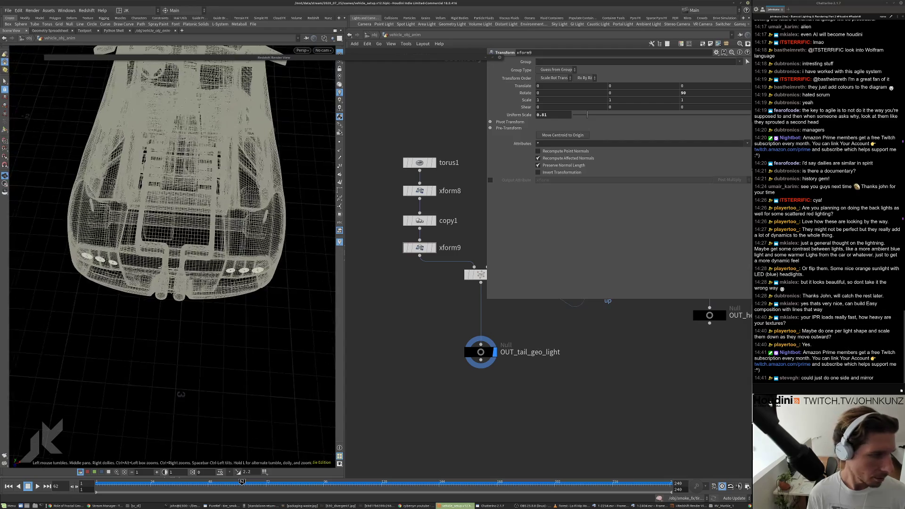
right_click_drag(191, 283, 221, 287, "alt")
left_click_drag(221, 287, 226, 244, "alt")
right_click_drag(227, 244, 245, 181, "alt")
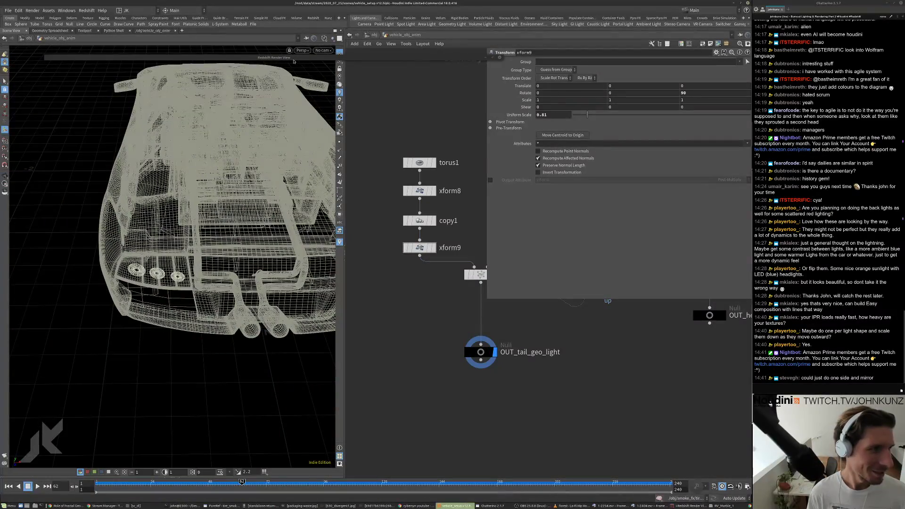
double_click(294, 59)
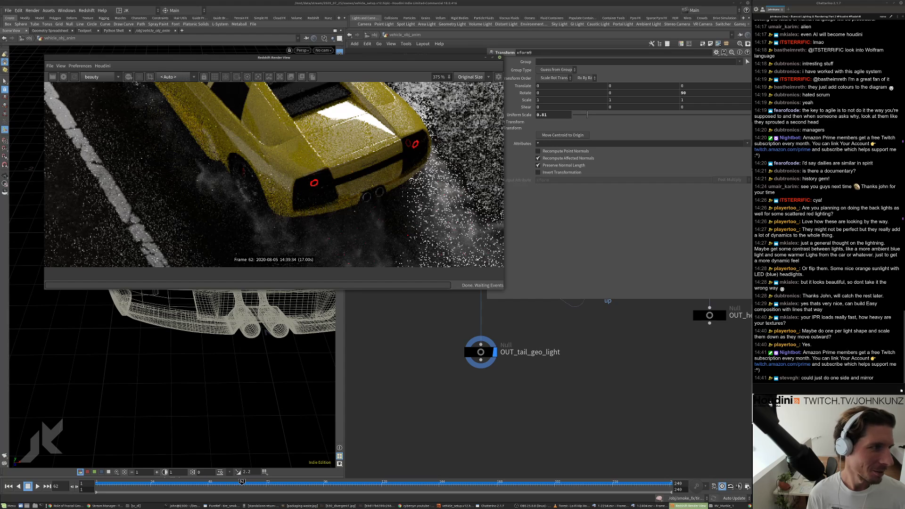
left_click(63, 77)
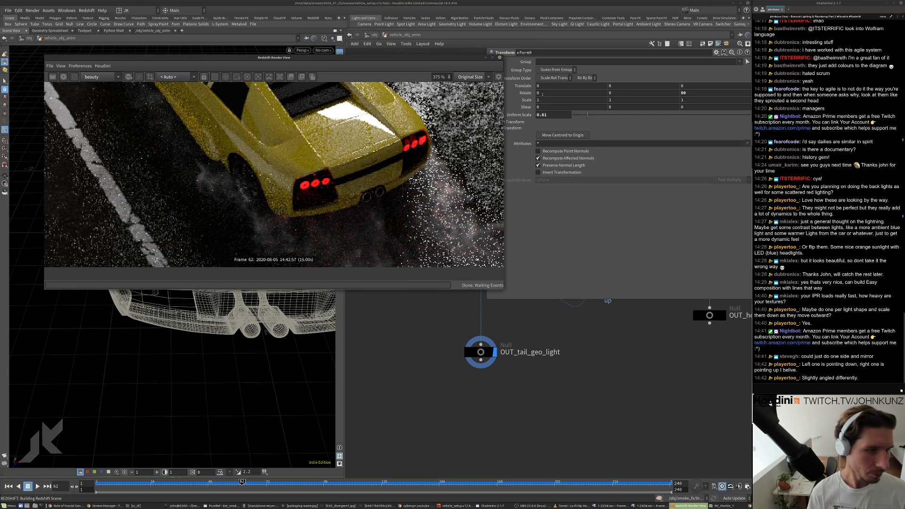
left_click(490, 58)
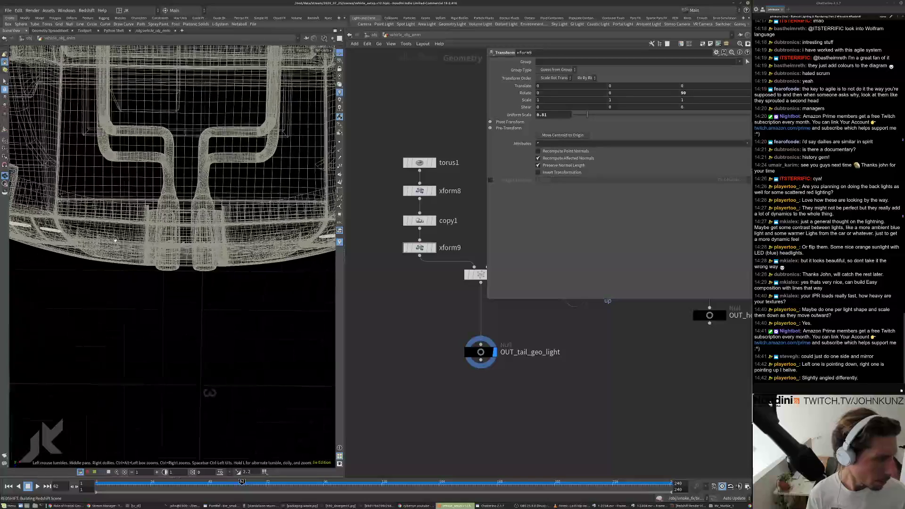
- Insert a Clip node between copytopoints2 and OUT_tail_geo_light
key("Tab")
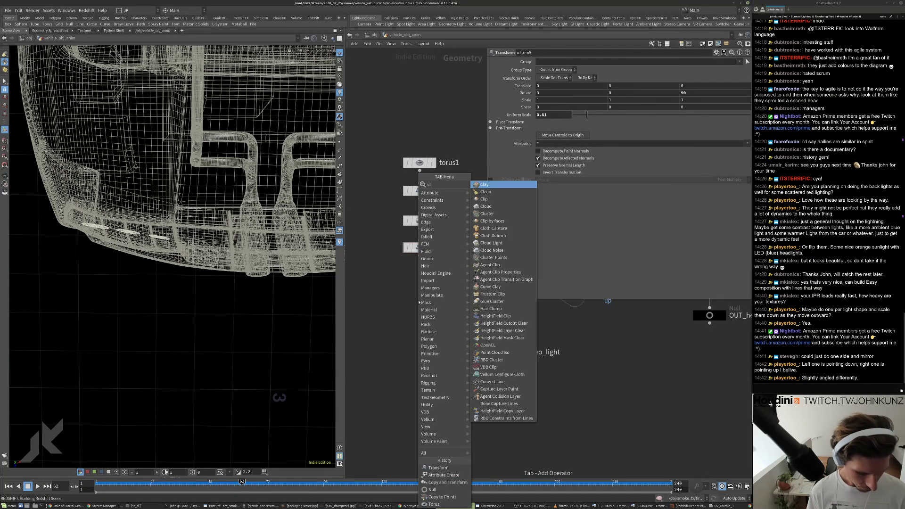
left_click(500, 184)
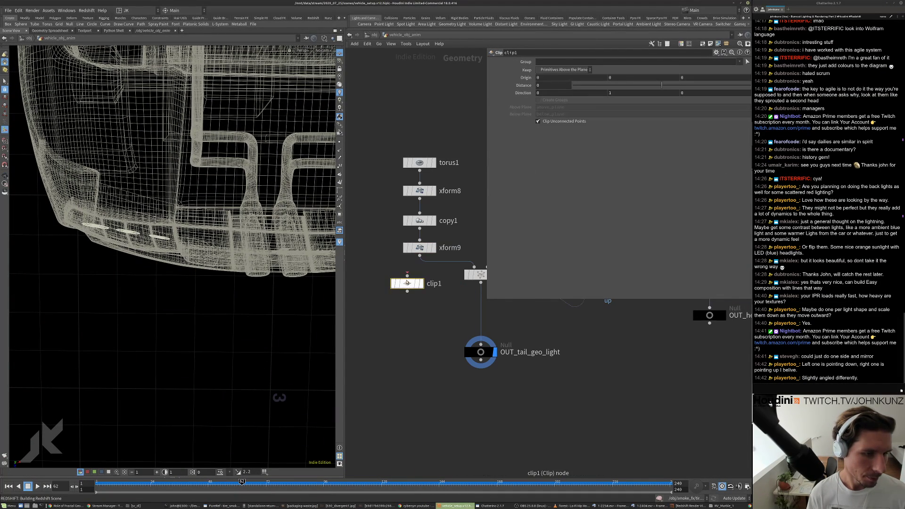
left_click(481, 309)
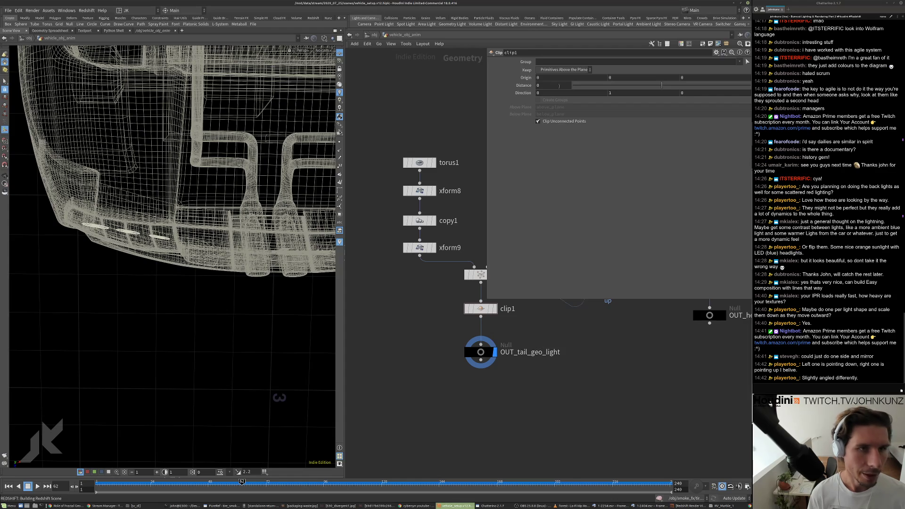
- Set clip1's direction to the X axis (1, 0, 0) and keep the primitives below the plane
left_click(562, 93)
type("1")
key("Tab")
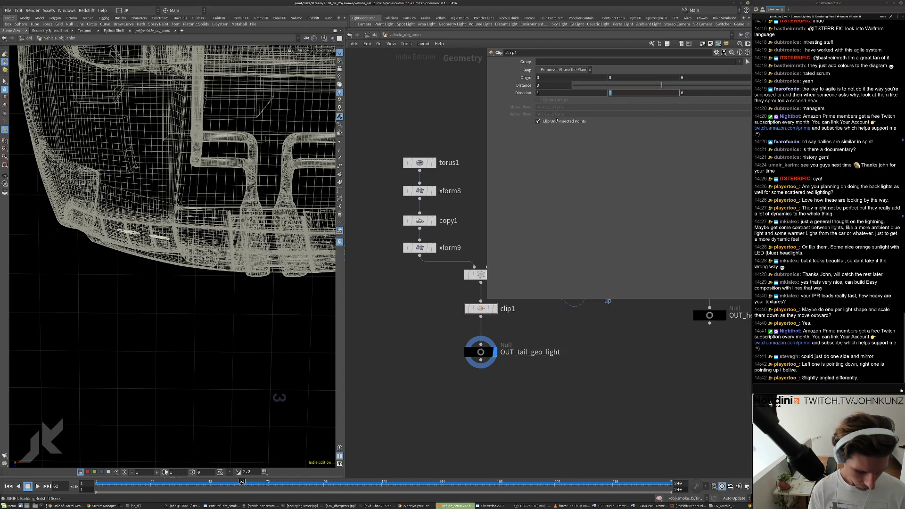
key("Return")
scroll(229, 200, "down", 5)
left_click_drag(229, 200, 208, 212, "alt")
left_click(564, 69)
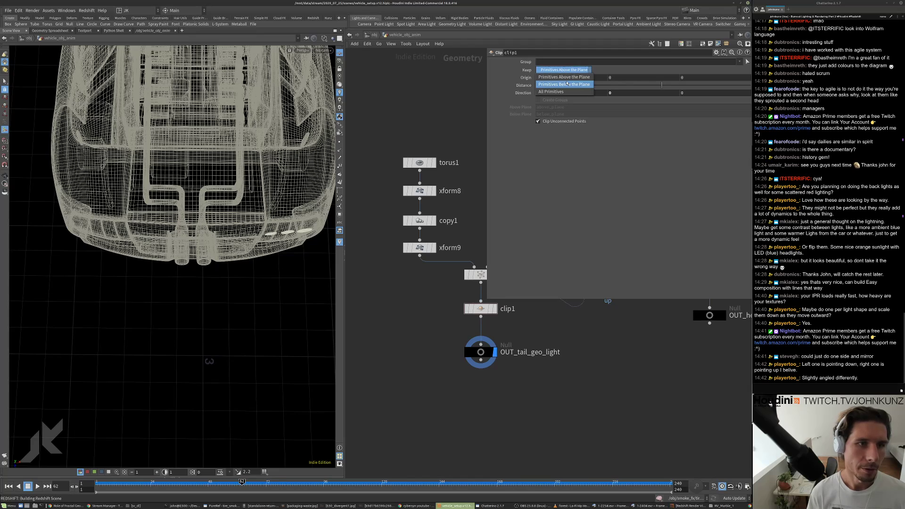
left_click(563, 84)
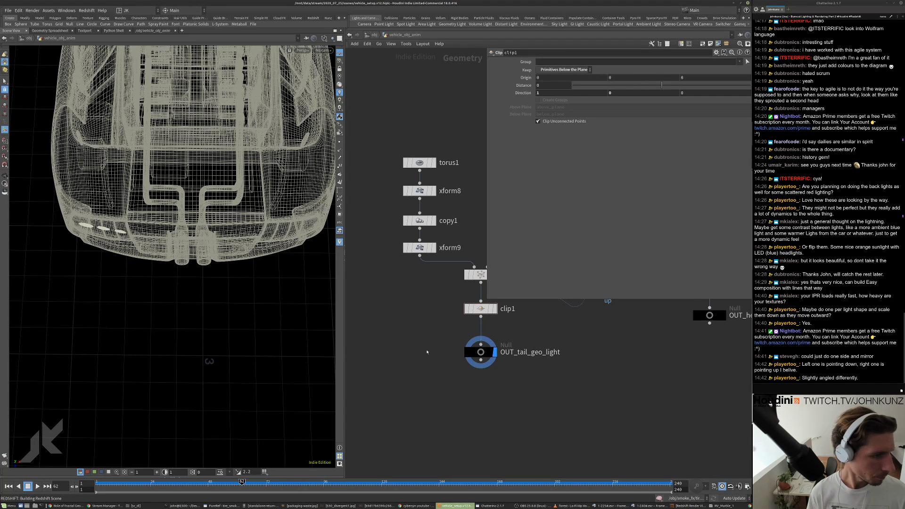
- Insert a Mirror node between clip1 and OUT_tail_geo_light
middle_click_drag(426, 351, 417, 337)
key("Tab")
type("mi")
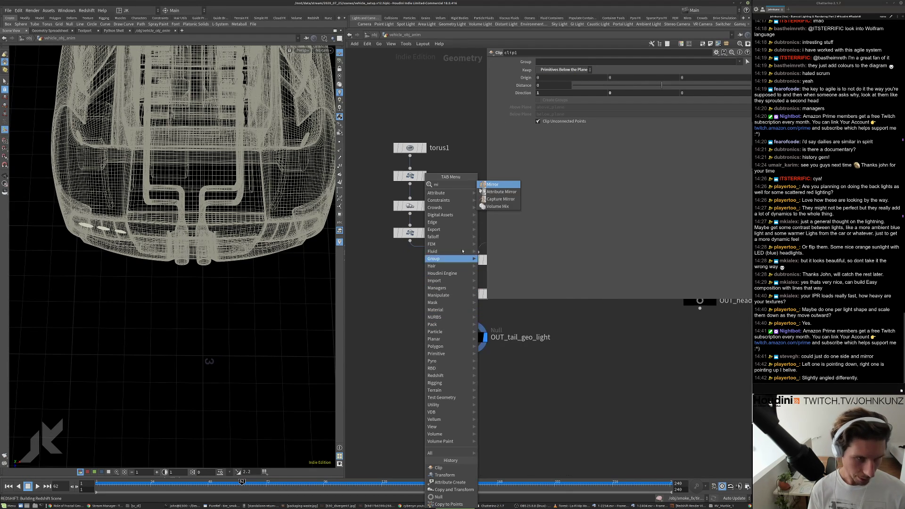
key("Return")
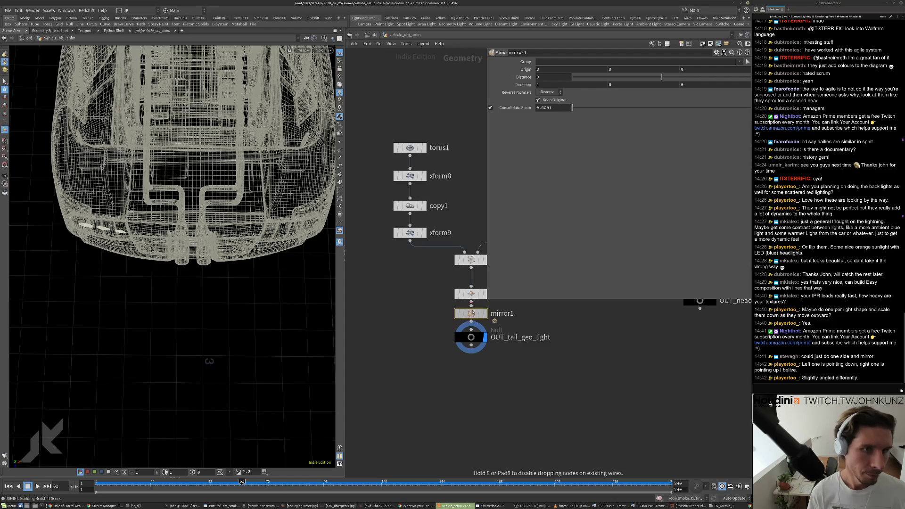
left_click(471, 313)
- Align the mirrored tail lights with the car's other side by setting mirror1's distance to -0.09
right_click_drag(264, 226, 203, 236, "alt")
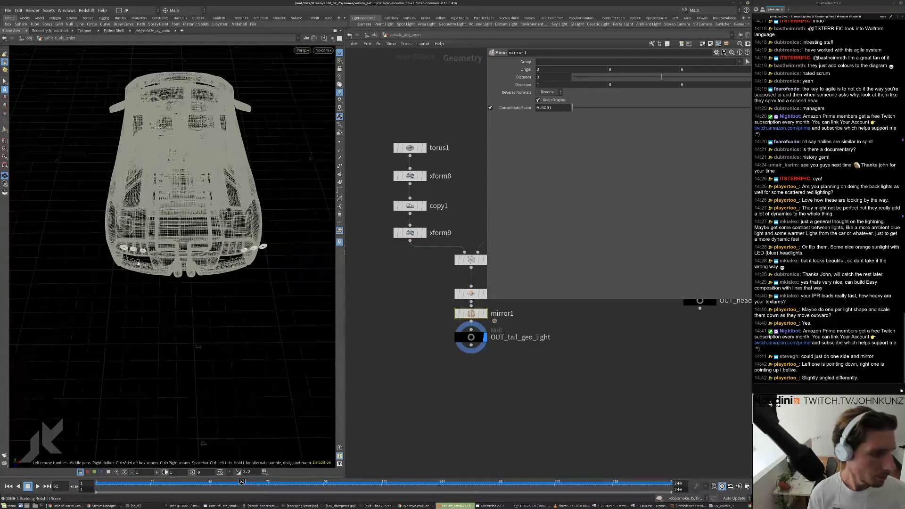
left_click_drag(203, 264, 178, 298, "alt")
right_click_drag(178, 297, 206, 337, "alt")
middle_click_drag(206, 337, 212, 318, "alt")
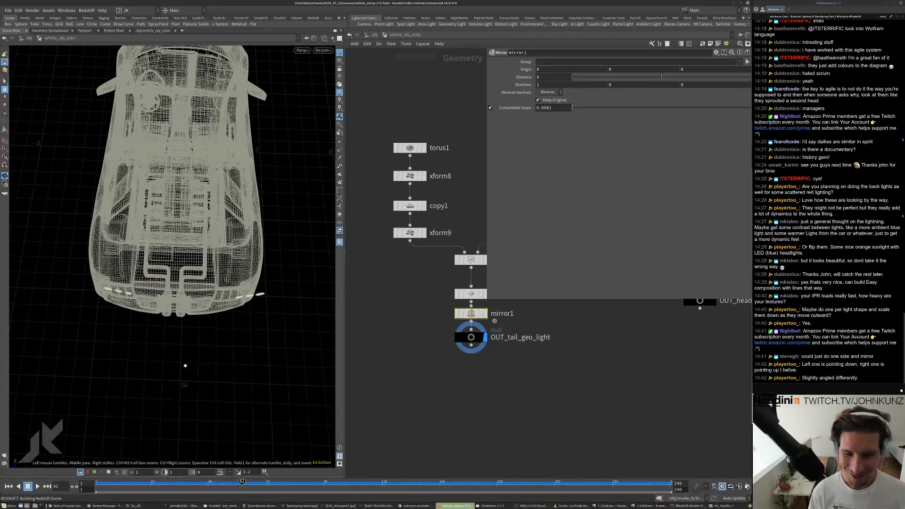
left_click_drag(186, 365, 191, 320)
left_click_drag(661, 77, 660, 83)
left_click_drag(250, 325, 222, 283)
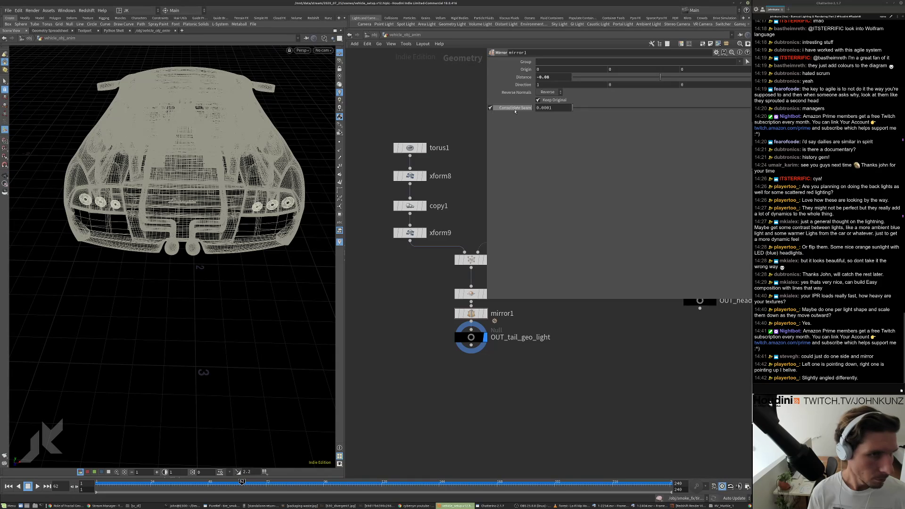
left_click_drag(545, 84, 544, 88)
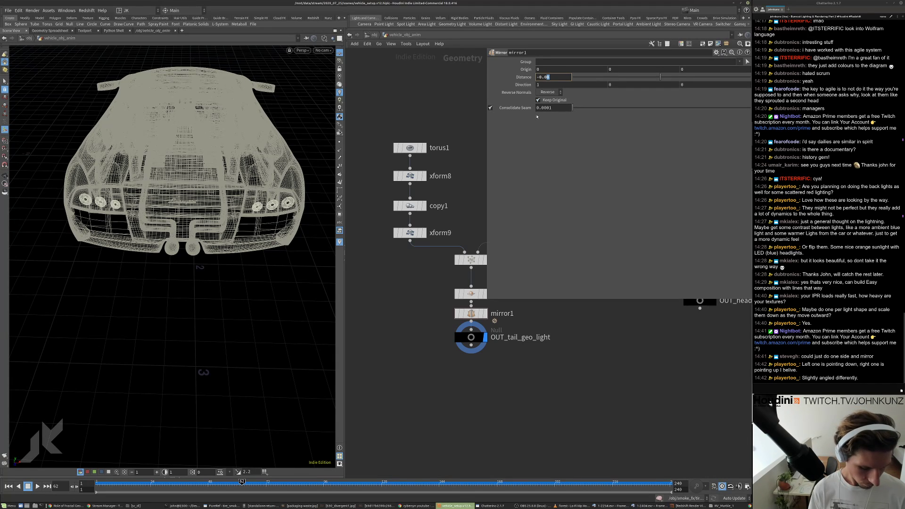
key("Return")
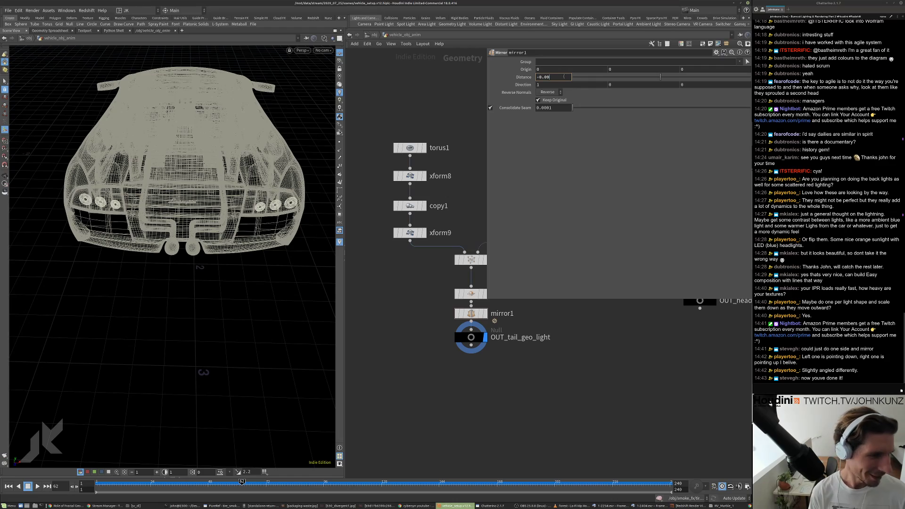
key("Return")
left_click_drag(278, 221, 286, 279)
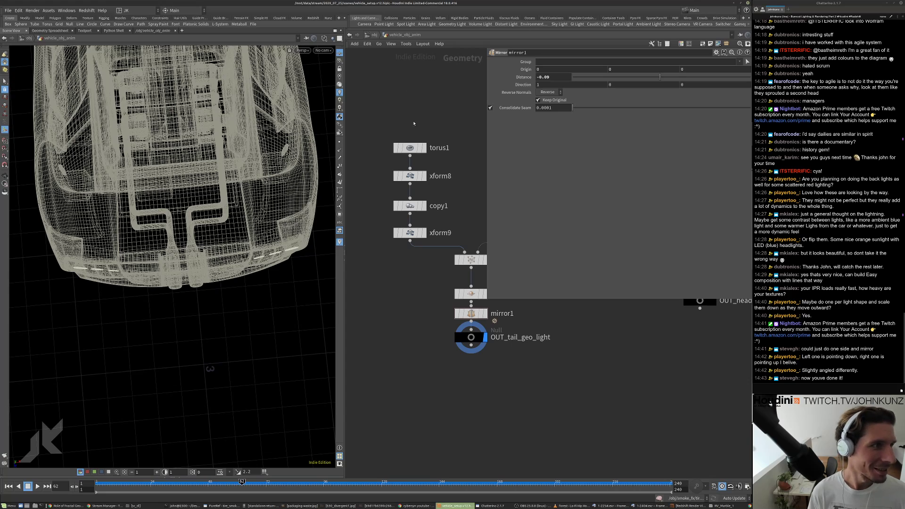
- Start the Redshift render and examine the mirrored tail lights up close and in the full frame
left_click(678, 505)
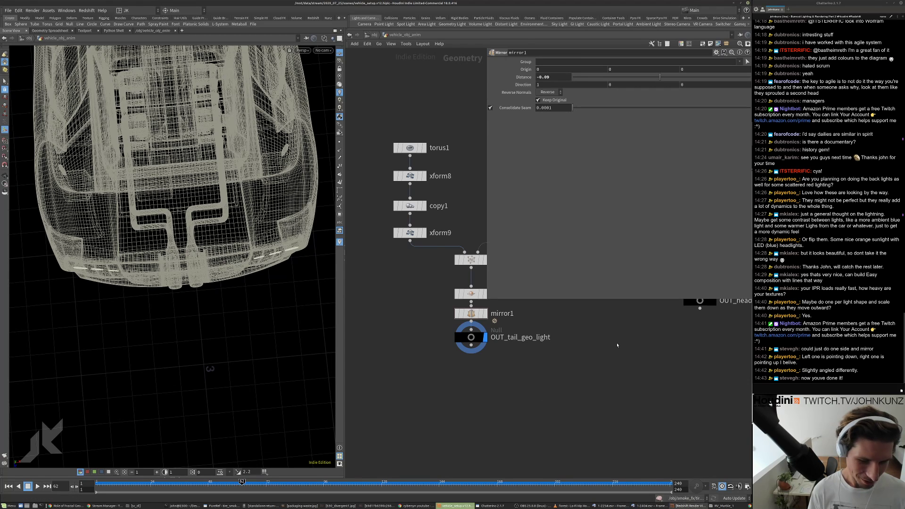
left_click(53, 76)
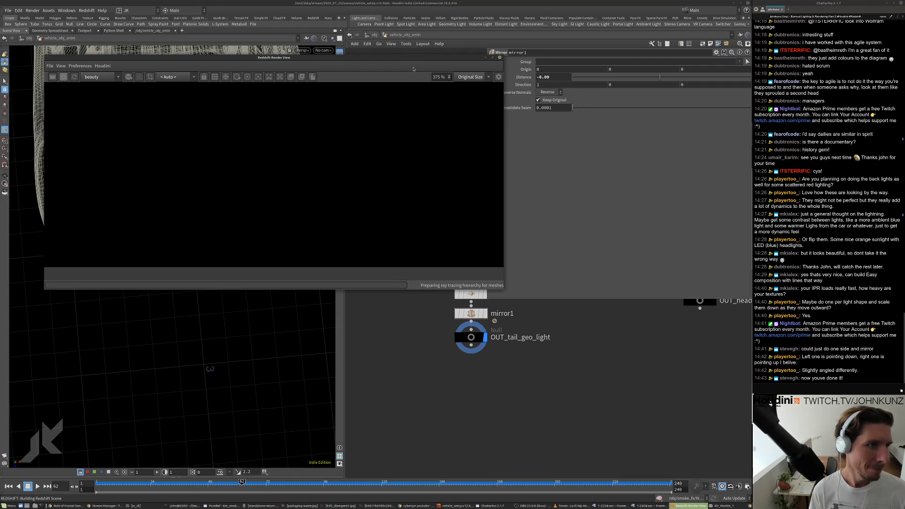
left_click_drag(407, 58, 608, 50)
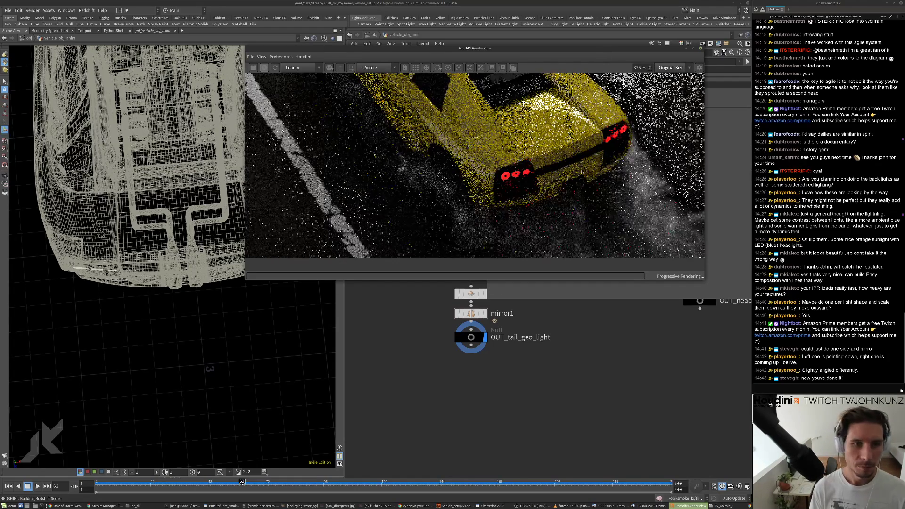
scroll(565, 176, "down", 4)
scroll(565, 176, "down", 2)
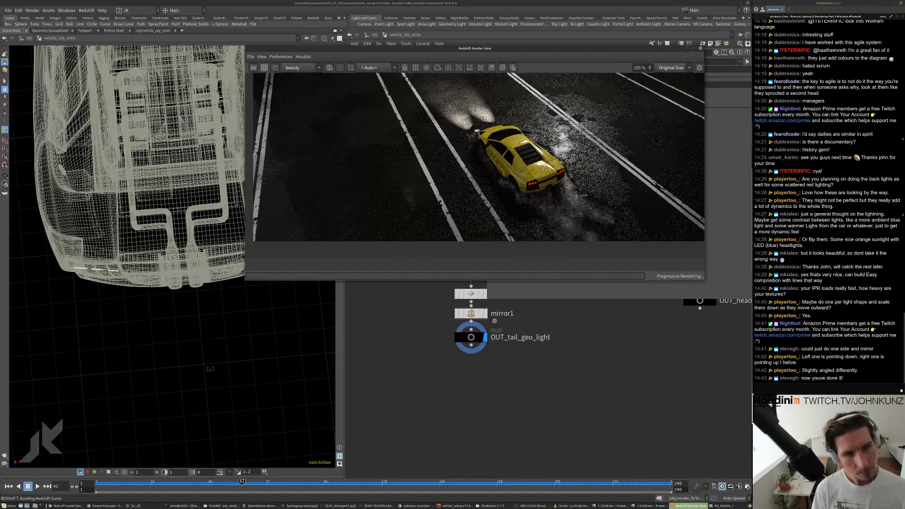
scroll(534, 178, "up", 6)
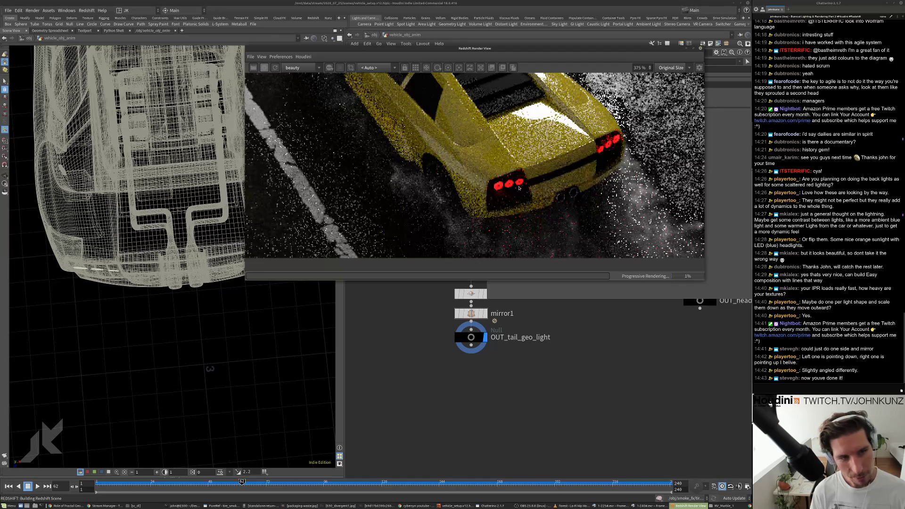
scroll(579, 169, "down", 6)
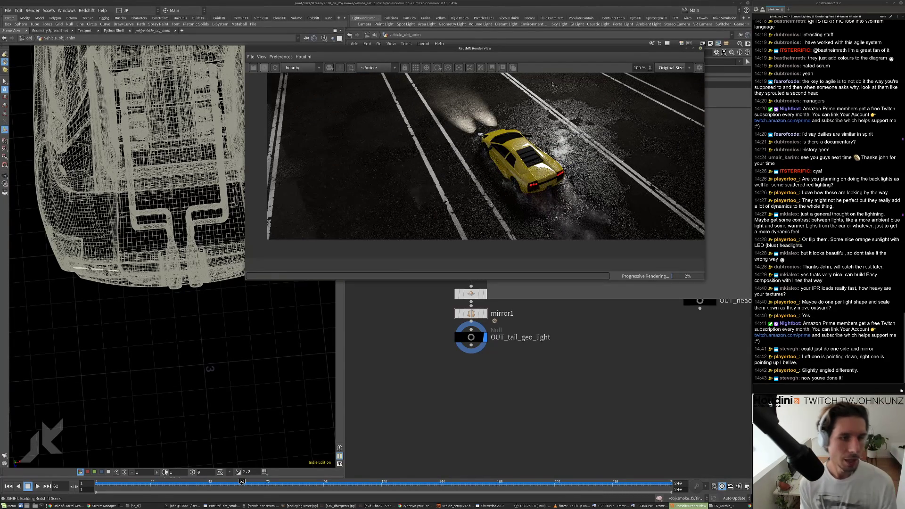
left_click_drag(539, 48, 532, 195)
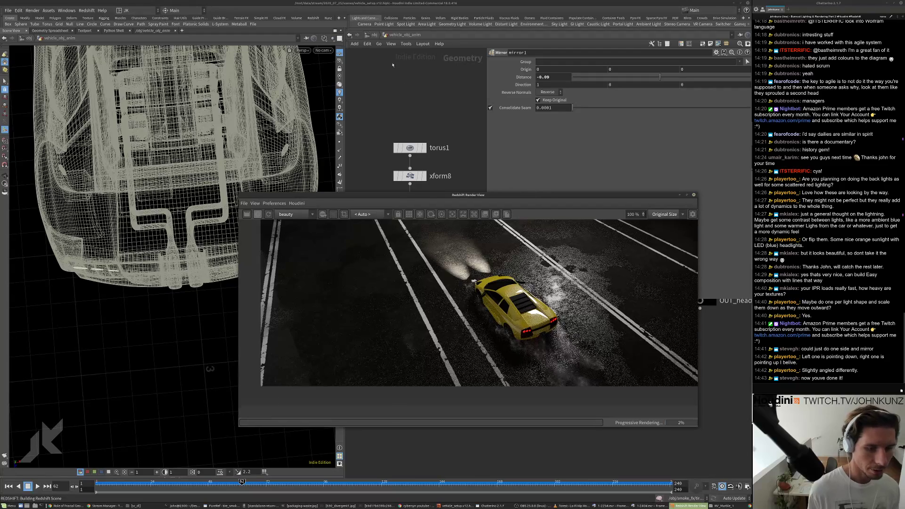
- Return to the object level and show the parameters of the tail-light mesh light rslight4 beside the render
key("u")
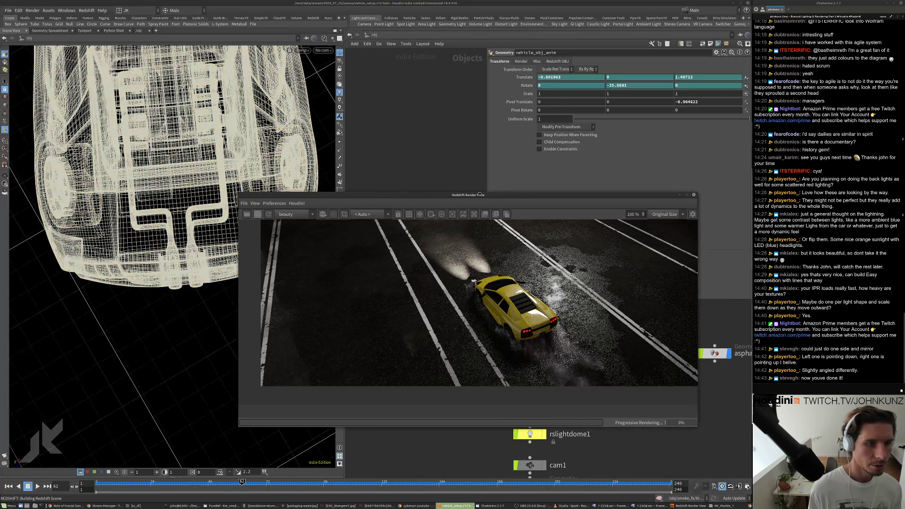
left_click_drag(477, 193, 337, 79)
middle_click_drag(397, 388, 559, 378)
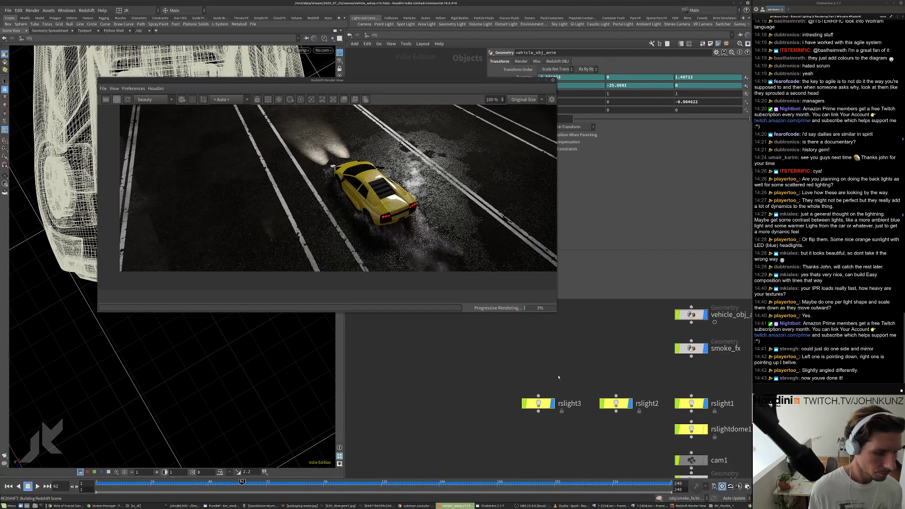
scroll(559, 377, "down", 4)
middle_click_drag(473, 410, 540, 337)
scroll(501, 377, "up", 3)
left_click(460, 419)
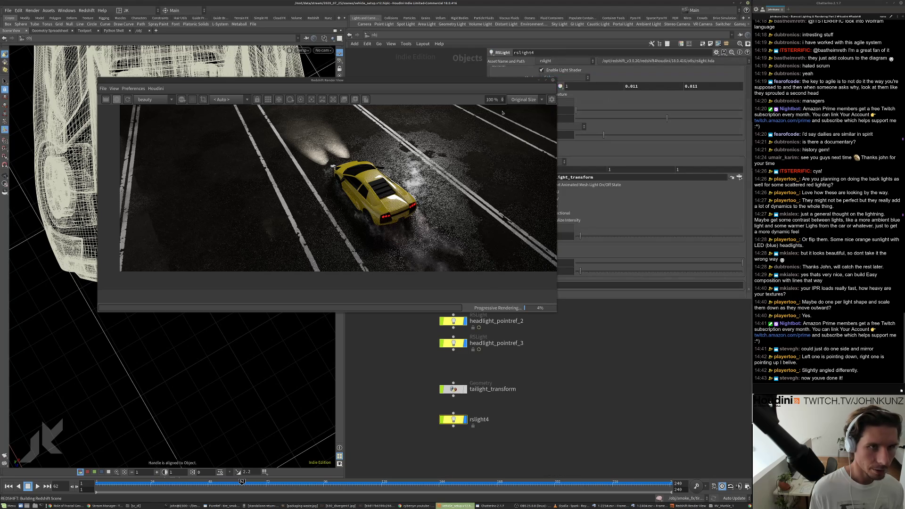
left_click_drag(504, 83, 442, 74)
- Set rslight4's intensity multiplier to 5 and check the tail lights in the render
left_click(556, 110)
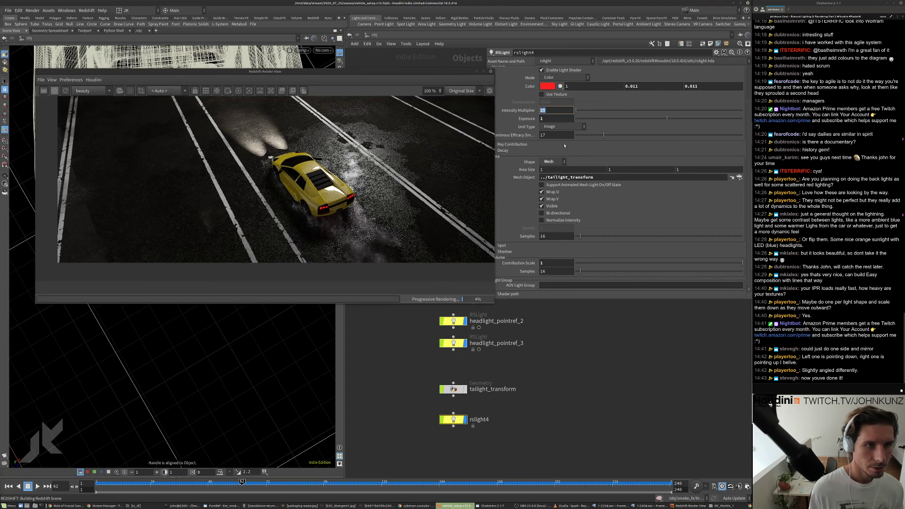
type("5")
key("Return")
scroll(332, 232, "up", 5)
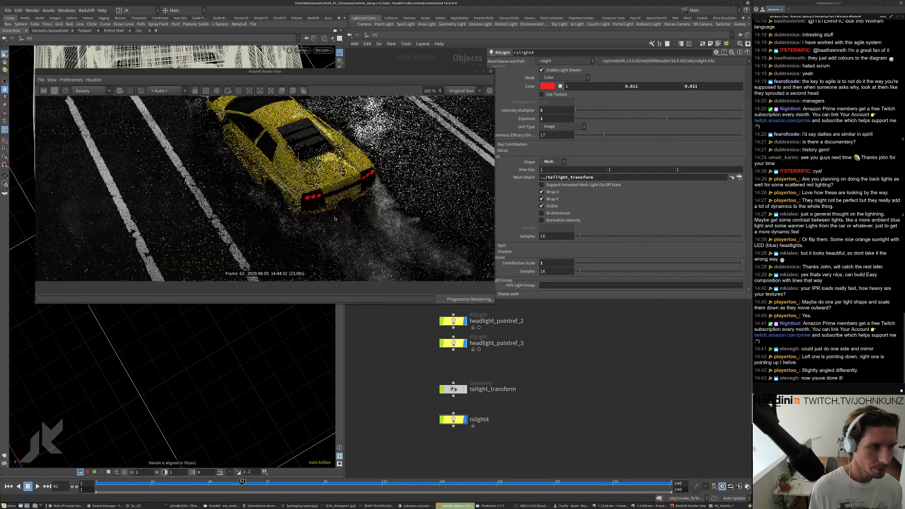
- Try an intensity multiplier of 0.5 on rslight4, undo it, and compare the rendered tail lights
left_click(563, 109)
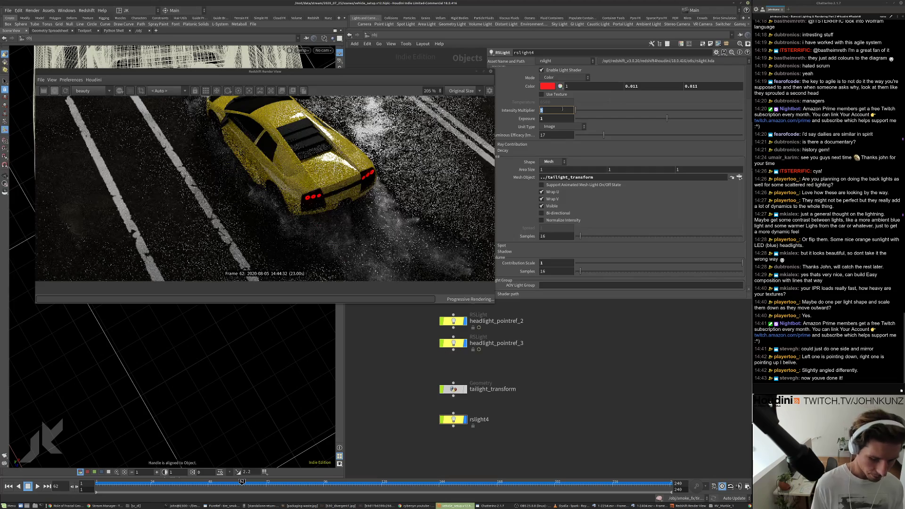
type(".5")
key("Return")
key("ctrl+z")
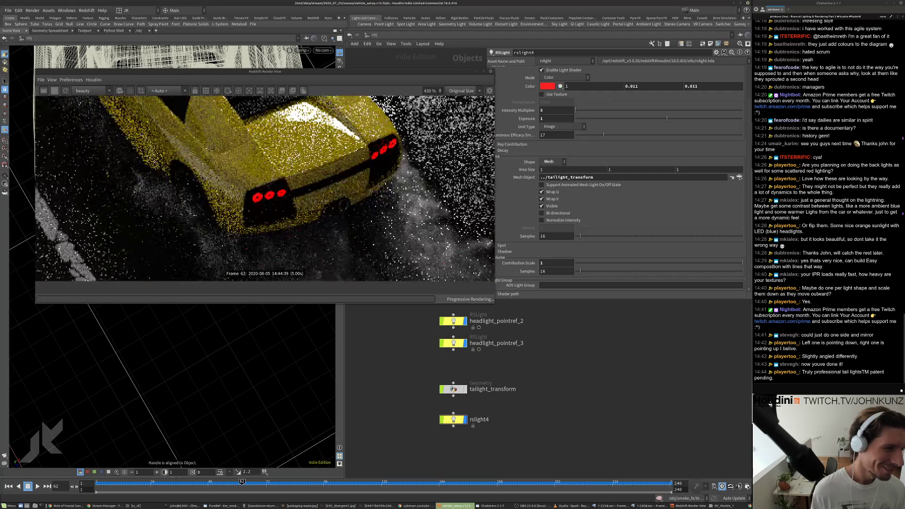
scroll(393, 254, "down", 4)
scroll(393, 254, "up", 2)
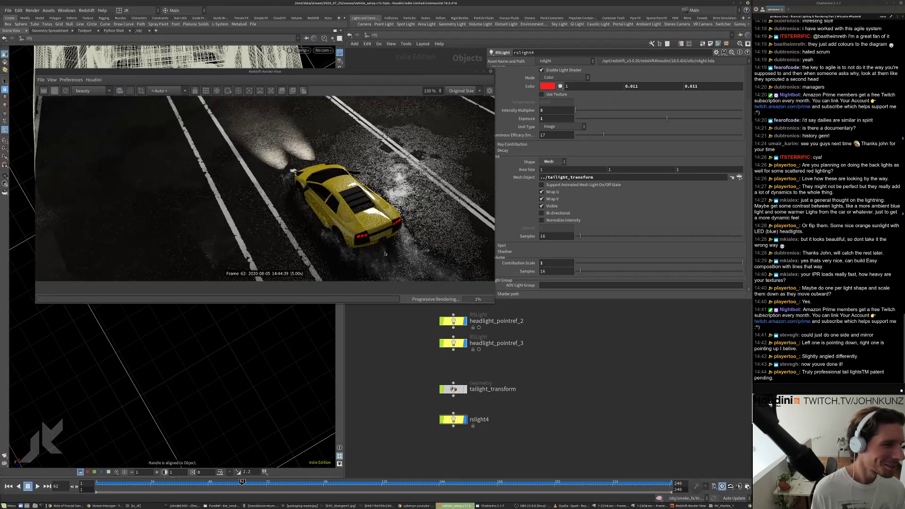
- Raise rslight4's intensity multiplier to 75
double_click(548, 110)
type("75")
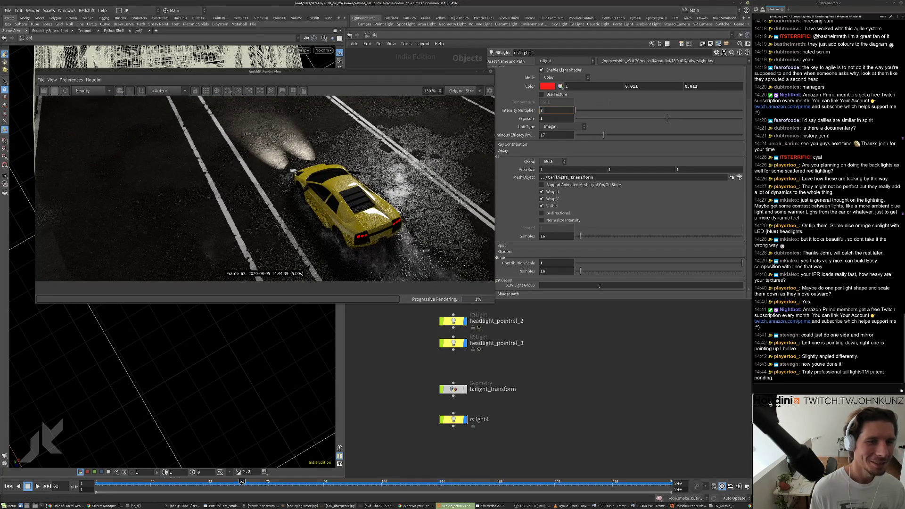
key("Return")
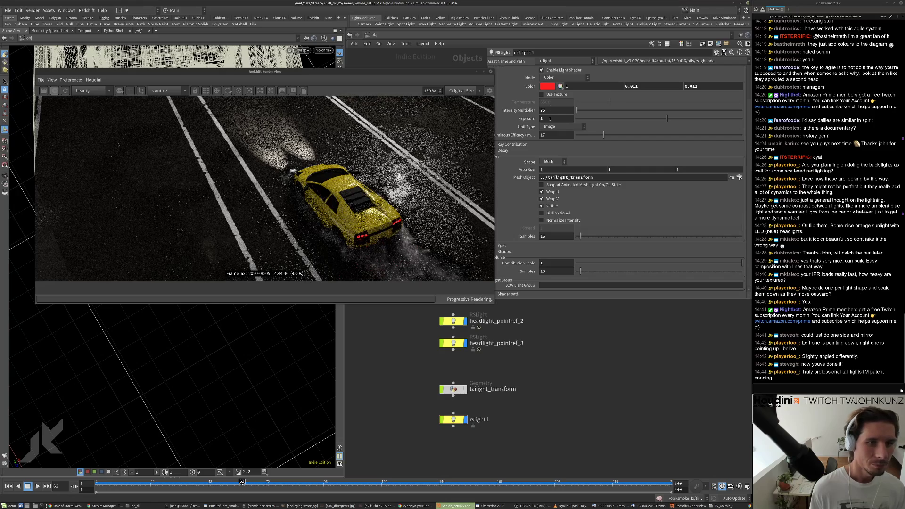
- Try exposure values of 2 and 3 on rslight4 and check the red glow in the render
double_click(549, 119)
type("2")
key("Return")
scroll(356, 223, "down", 2)
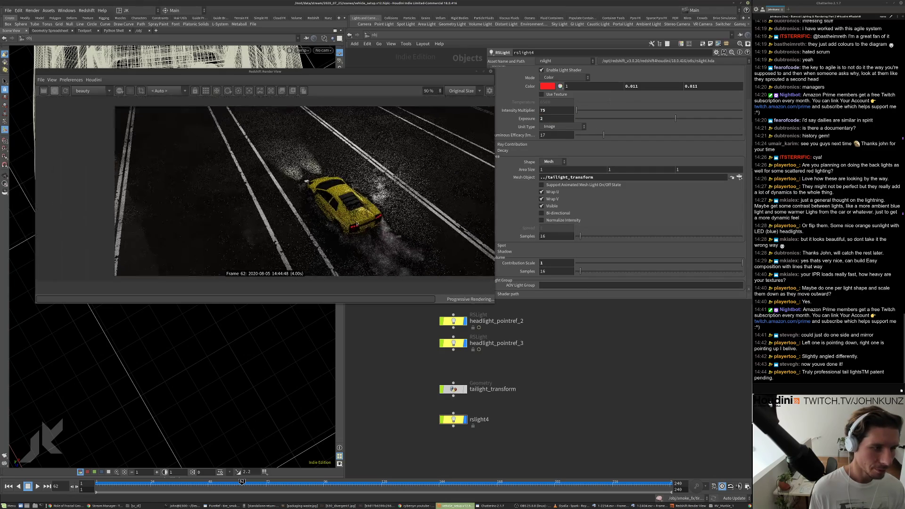
double_click(546, 118)
type("3")
key("Return")
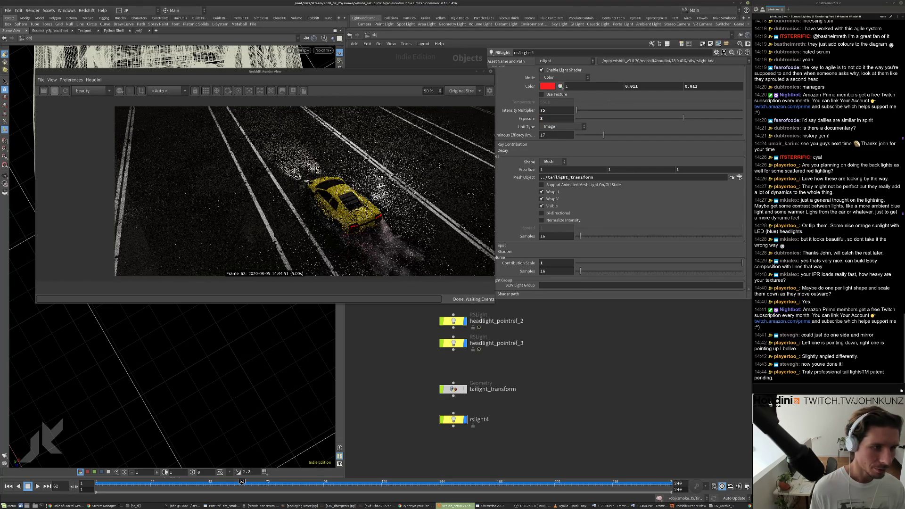
scroll(377, 244, "up", 5)
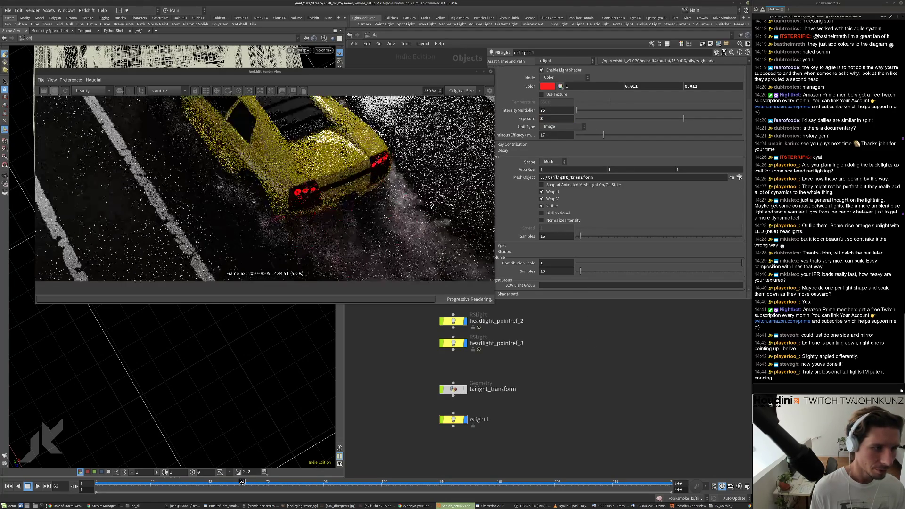
- Try an exposure of 6 on rslight4 and inspect the red light on the smoke behind the car
double_click(545, 119)
type("6")
key("Return")
scroll(311, 197, "down", 4)
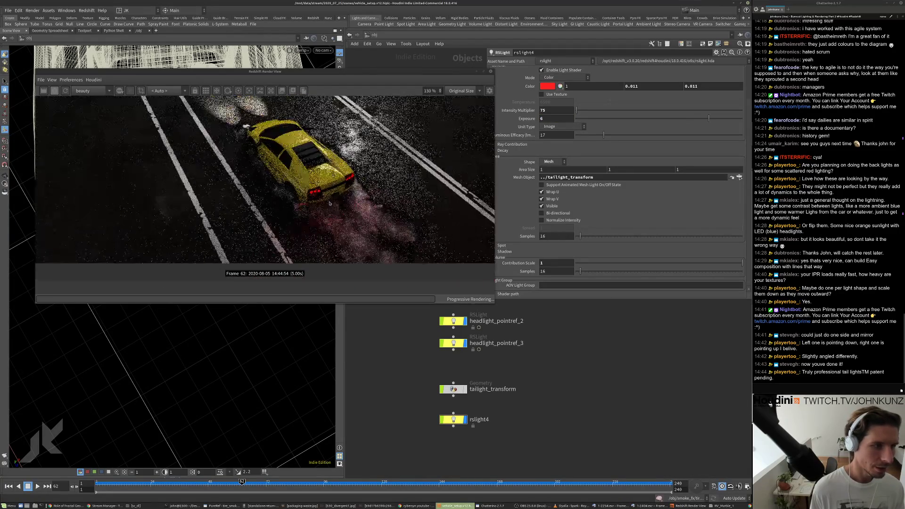
scroll(355, 207, "up", 2)
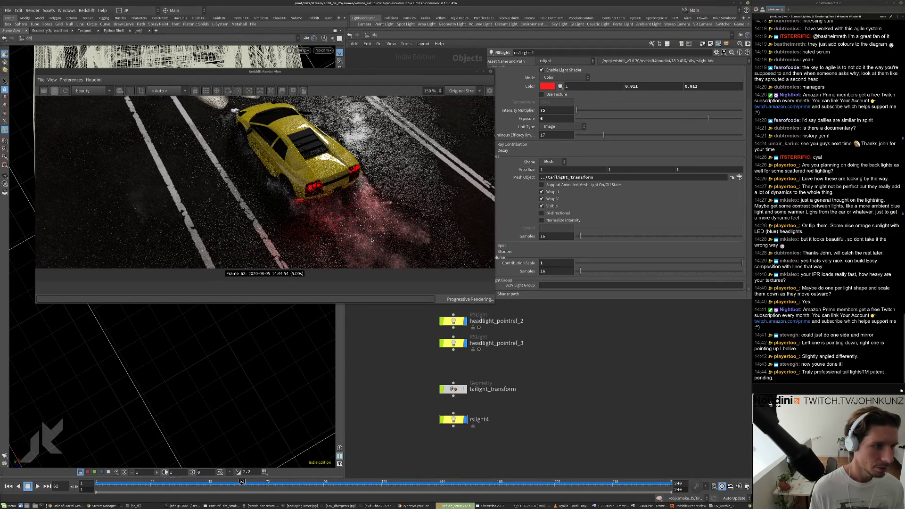
scroll(360, 210, "down", 3)
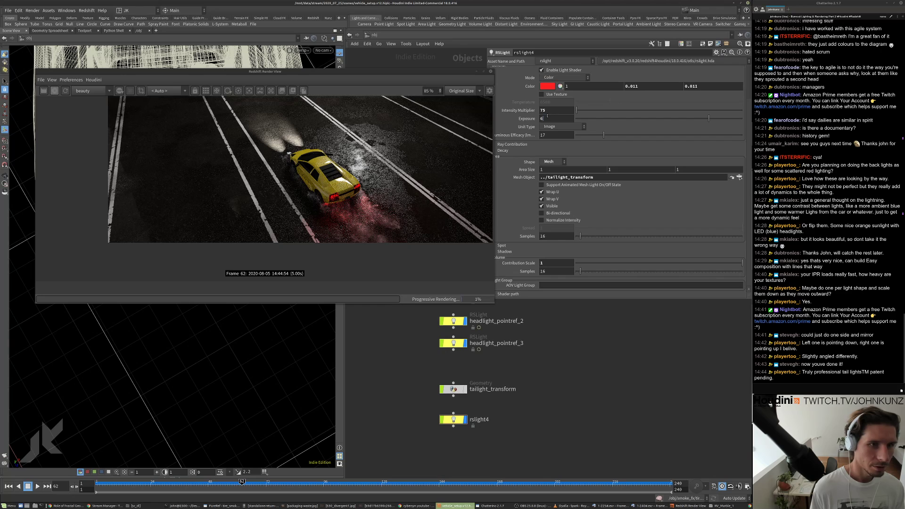
- Lower rslight4's exposure to 3
key("BackSpace")
type("3")
key("Return")
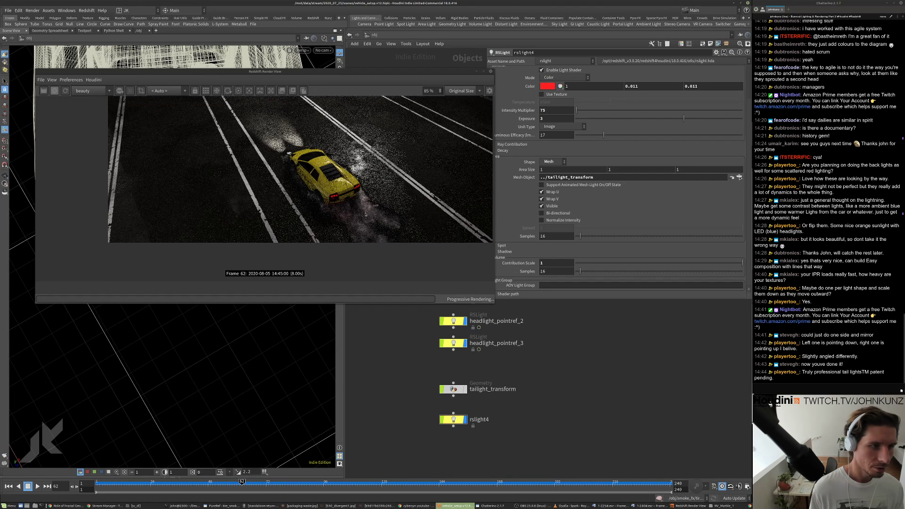
- Examine the red tail light glow on the car and smoke in the frame 62 render, up close and in full
scroll(362, 222, "down", 3)
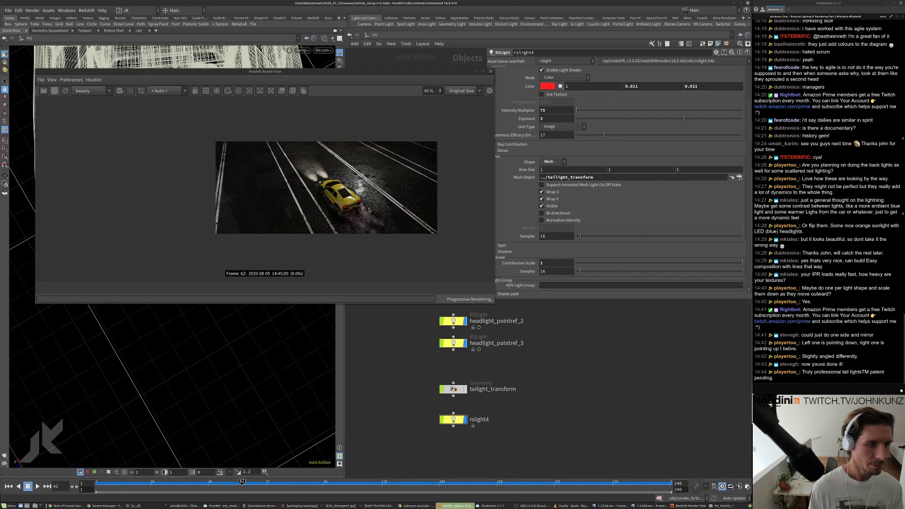
scroll(370, 211, "up", 1)
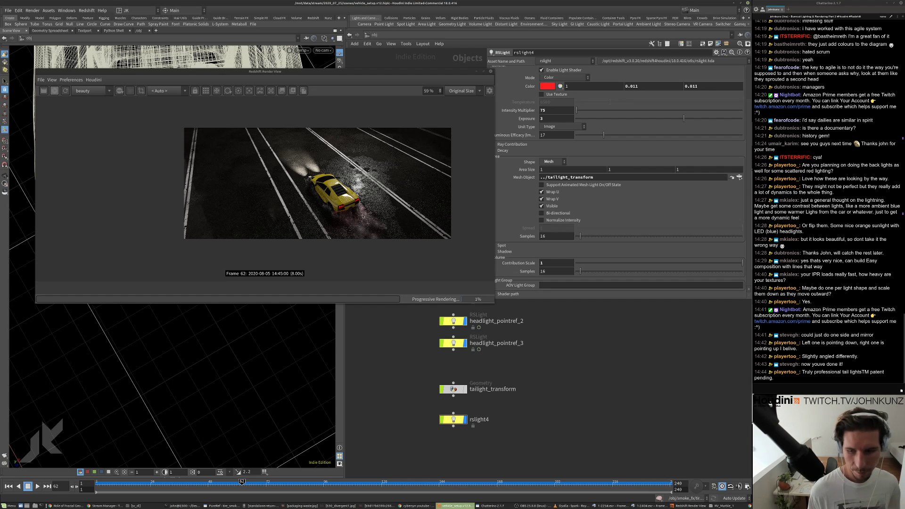
scroll(317, 188, "up", 1)
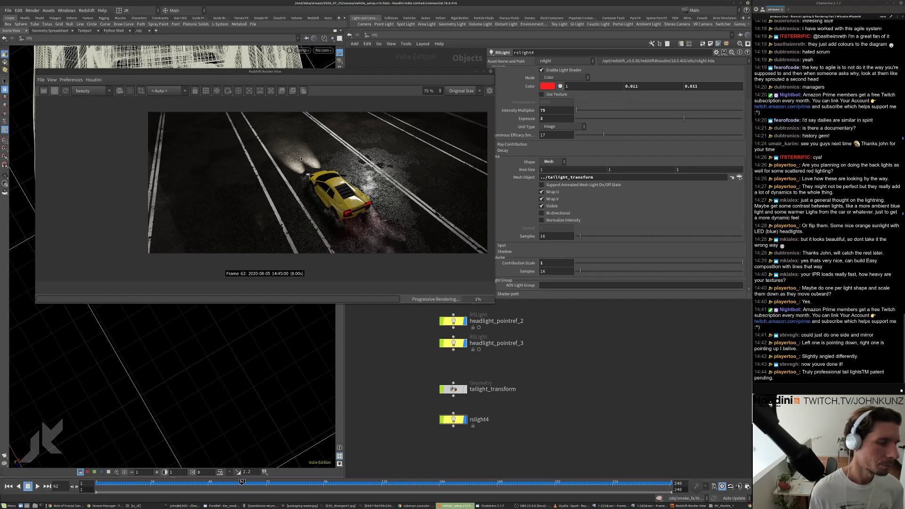
scroll(311, 175, "up", 5)
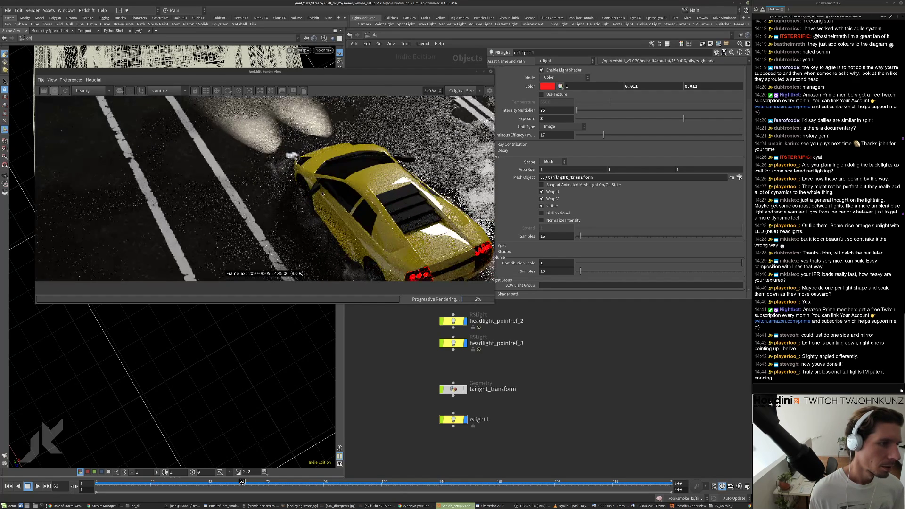
scroll(315, 179, "down", 4)
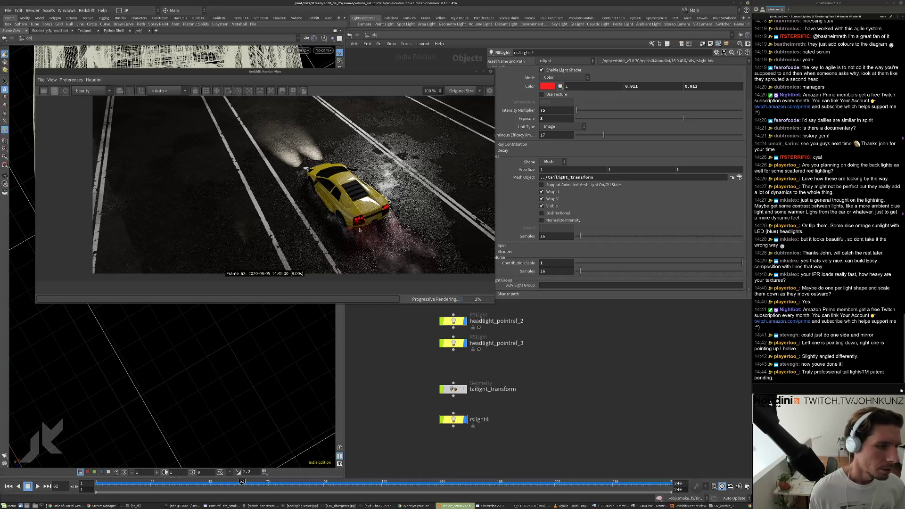
scroll(362, 227, "up", 2)
scroll(365, 224, "down", 1)
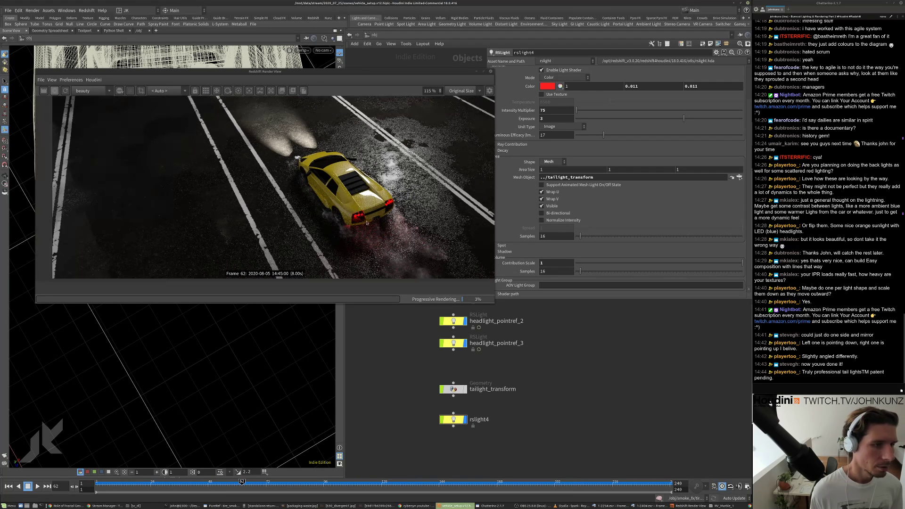
scroll(367, 223, "down", 3)
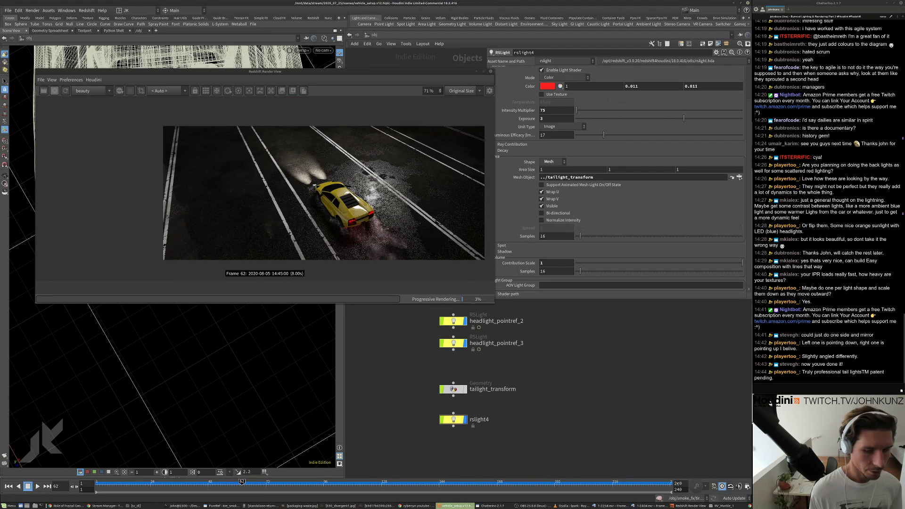
- Go to frame 172 and examine how the headlights illuminate the smoke around the car in the render
left_click(506, 483)
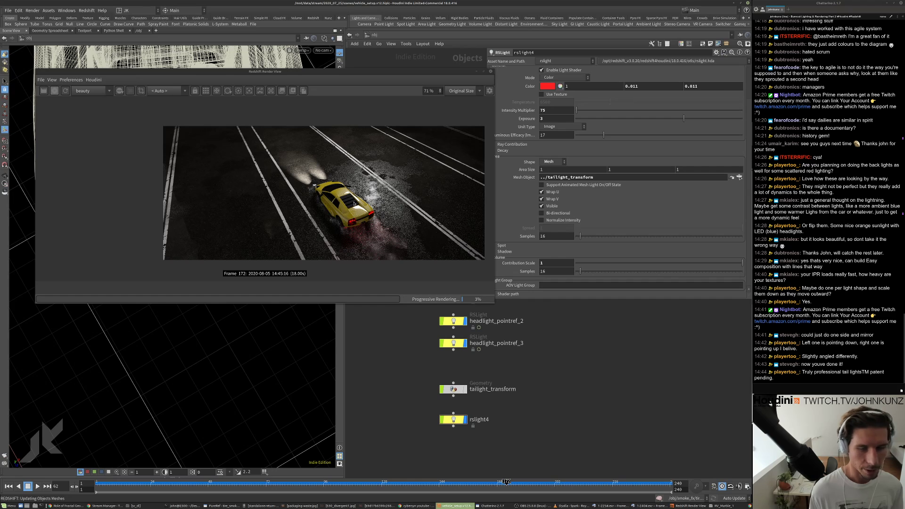
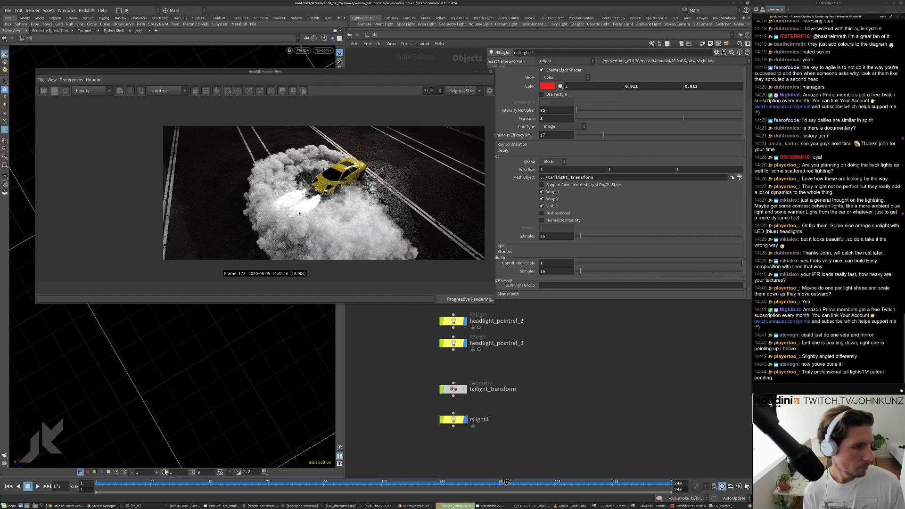
middle_click_drag(388, 342, 409, 370)
scroll(429, 351, "down", 1)
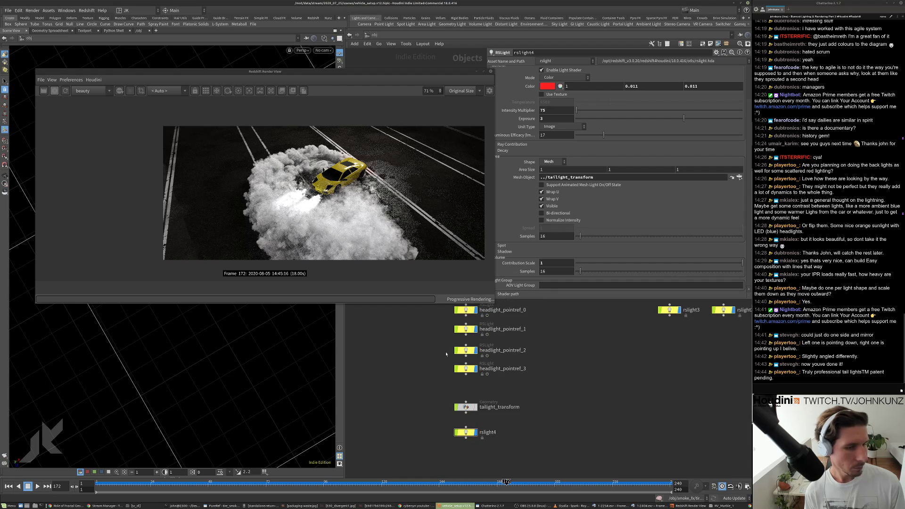
middle_click_drag(411, 323, 431, 378)
scroll(440, 352, "up", 2)
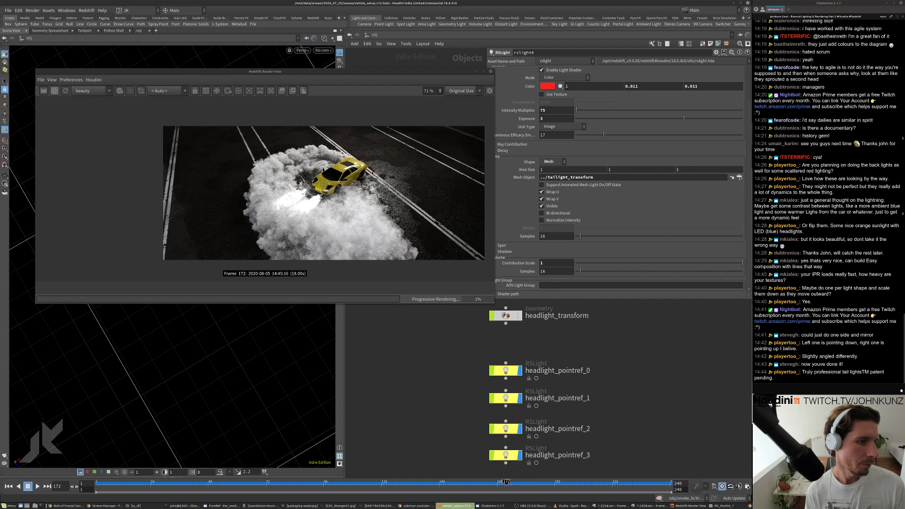
scroll(362, 170, "up", 6)
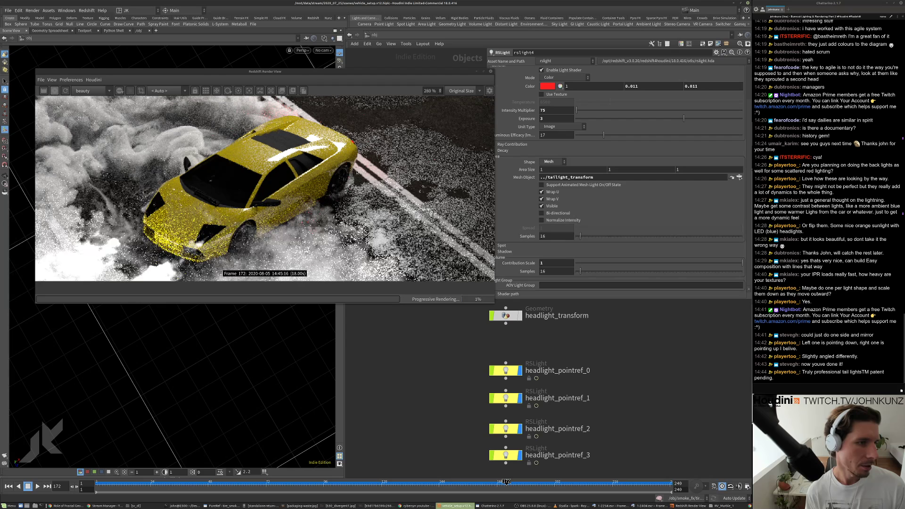
scroll(358, 166, "down", 2)
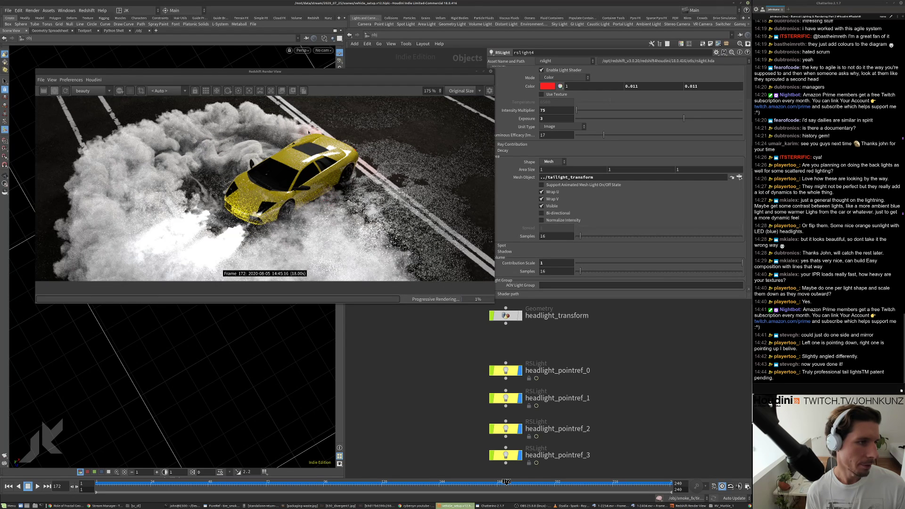
scroll(309, 133, "down", 2)
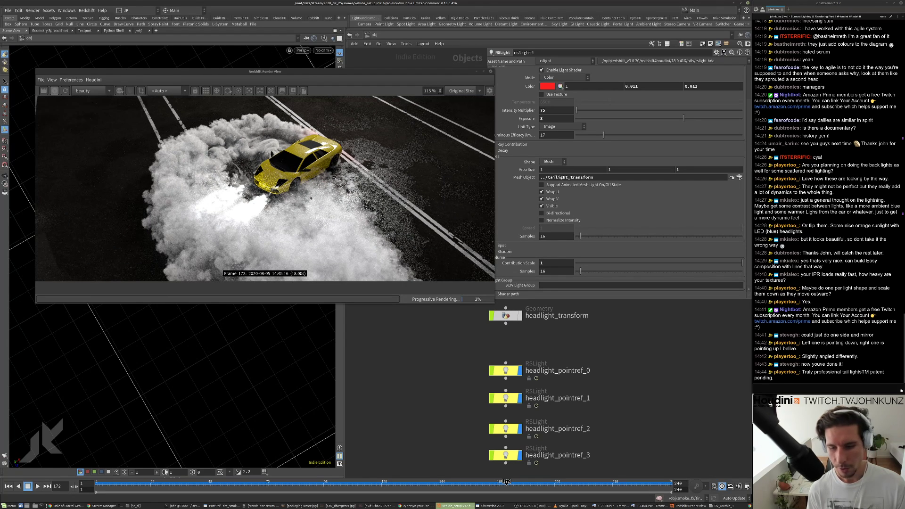
scroll(325, 175, "down", 1)
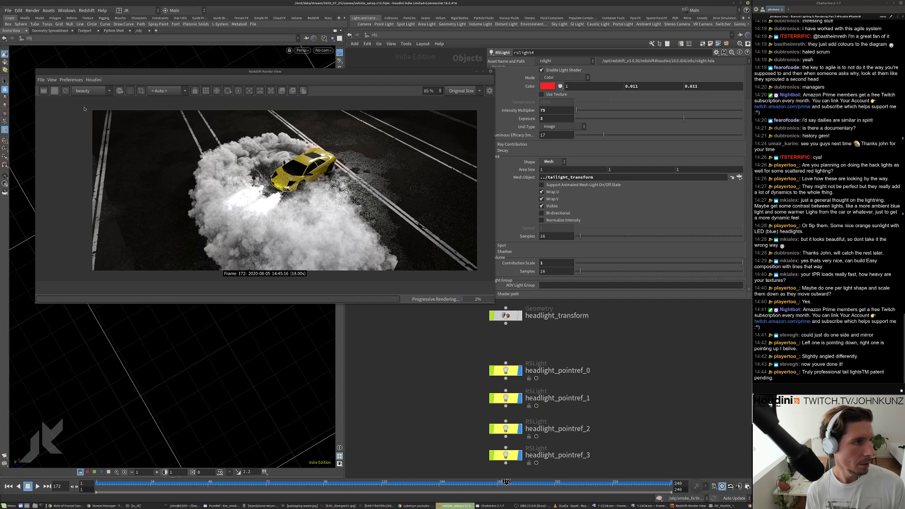
- Set headlight_pointref_0's intensity multiplier to 500
left_click(500, 370)
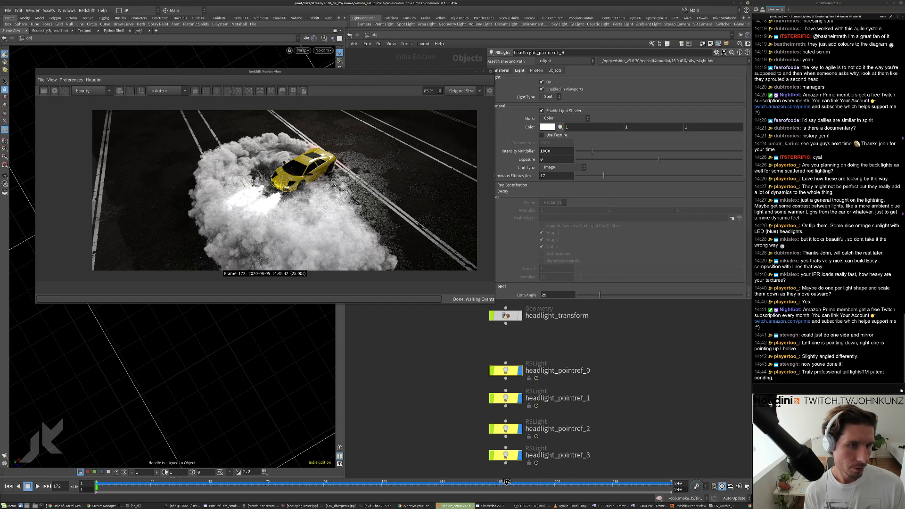
left_click_drag(546, 151, 539, 168)
type("5")
key("Return")
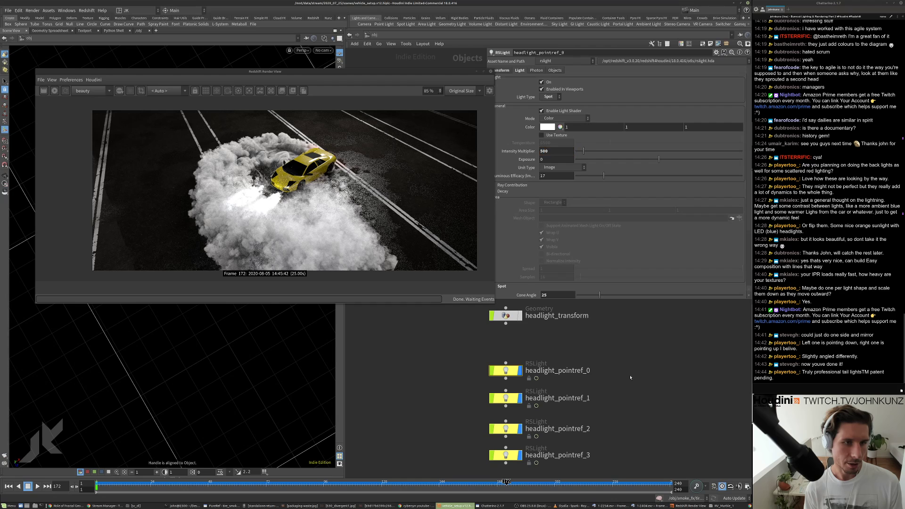
- Replace headlight_pointref_1, headlight_pointref_2 and headlight_pointref_3 with three copies of headlight_pointref_0, arranged below it
middle_click_drag(628, 377, 616, 353)
left_click_drag(554, 445, 476, 363)
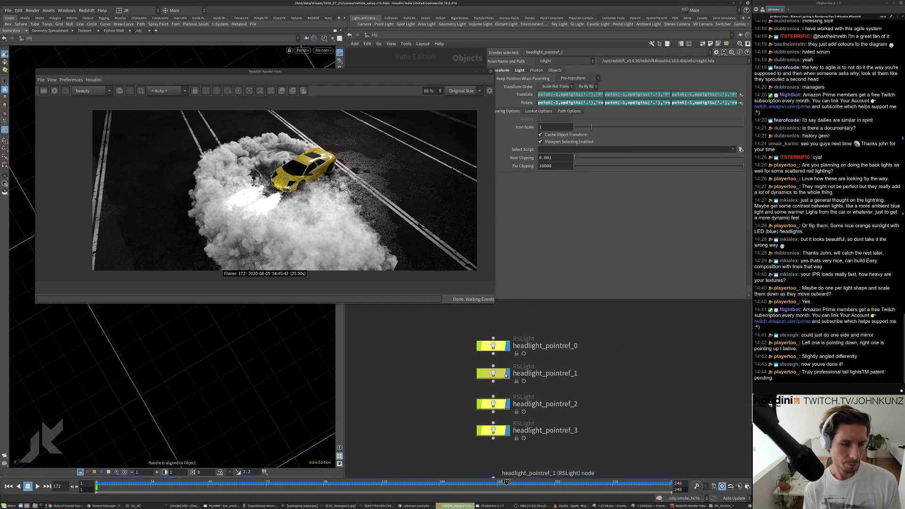
key("Delete")
key("ctrl+c")
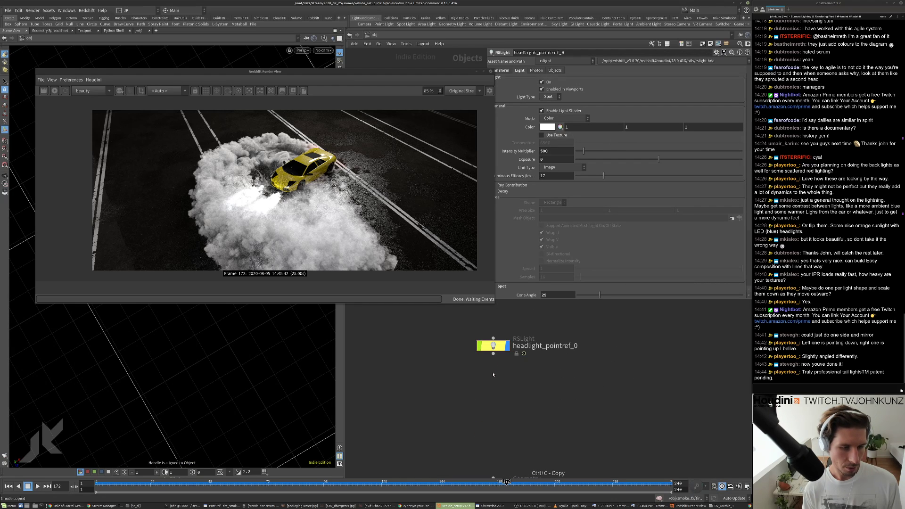
key("ctrl+v")
key("ctrl+v")
key("ctrl+v")
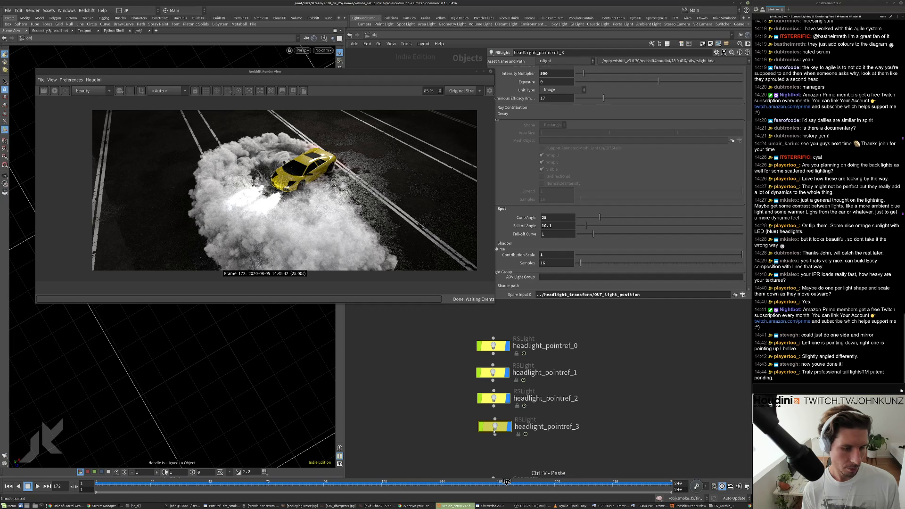
scroll(575, 395, "down", 2)
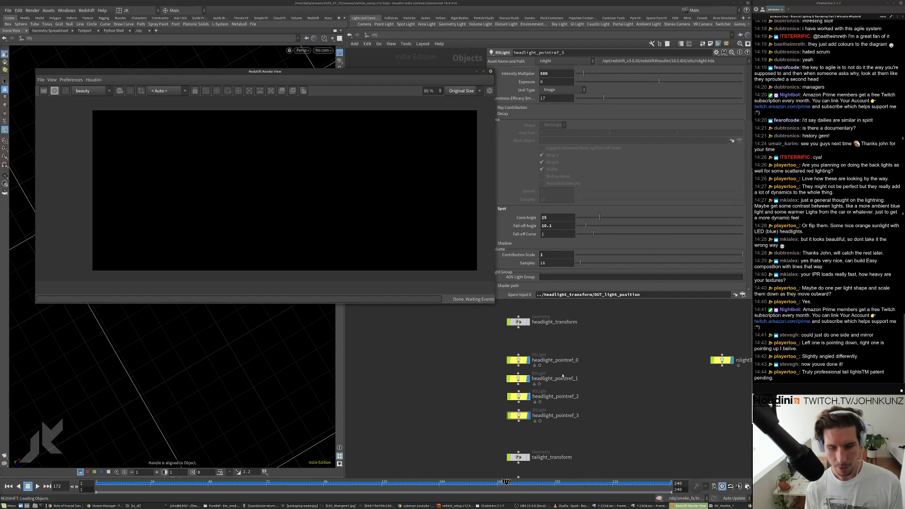
- Lower headlight_pointref_0's intensity multiplier to 200
left_click(515, 361)
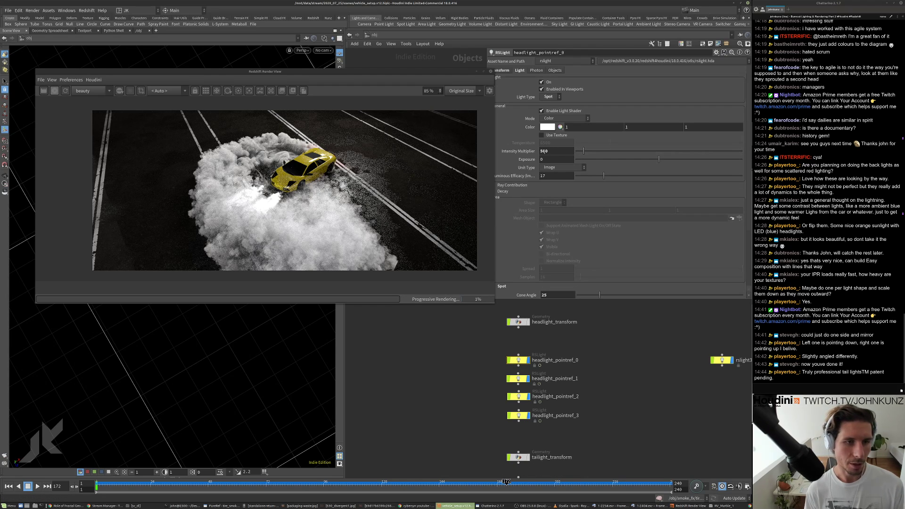
left_click_drag(543, 151, 538, 151)
type("2")
key("Return")
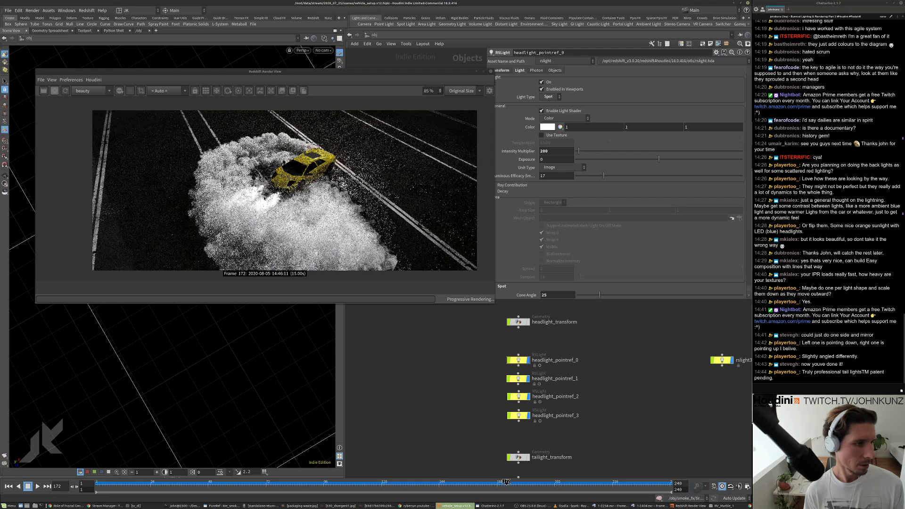
- Lower headlight_pointref_1's intensity multiplier to 200 as well
left_click(518, 378)
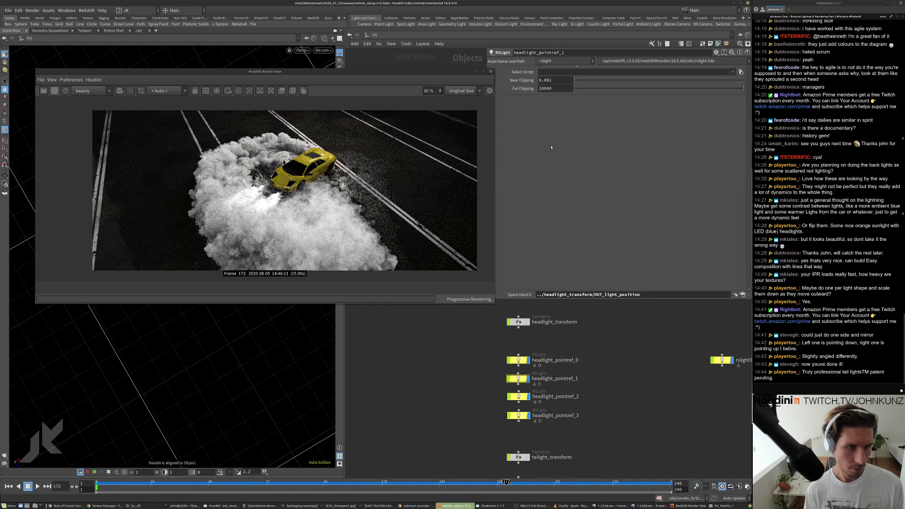
scroll(524, 85, "up", 2)
left_click(519, 71)
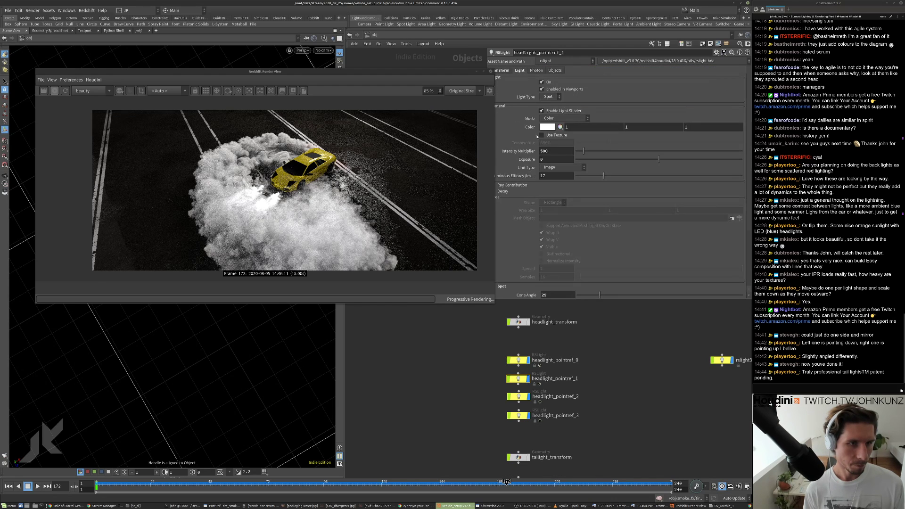
type("2")
key("Return")
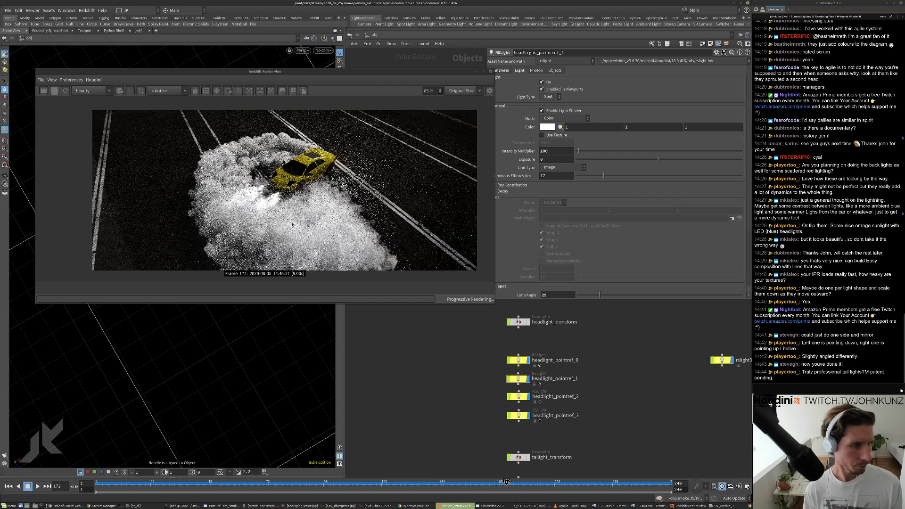
- Set the intensity multiplier of headlight_pointref_2 and headlight_pointref_3 to 200
left_click(517, 397)
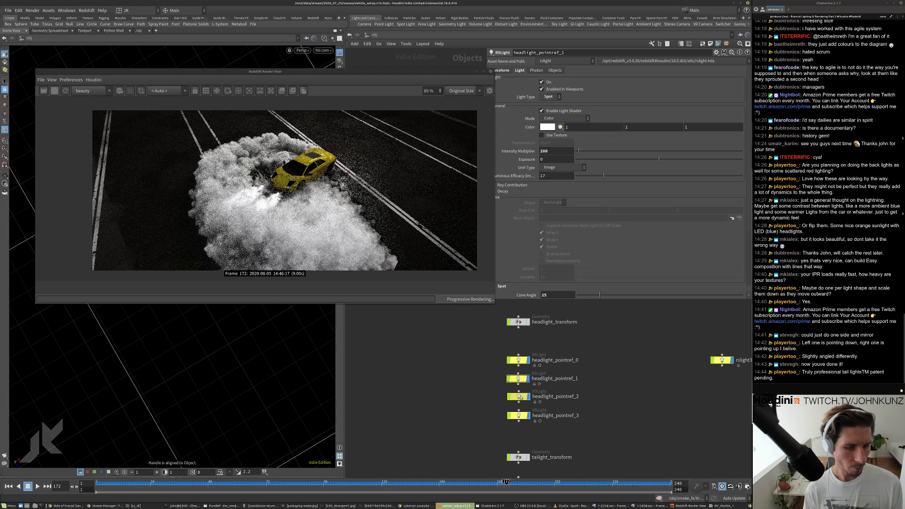
left_click(541, 151)
left_click(518, 415)
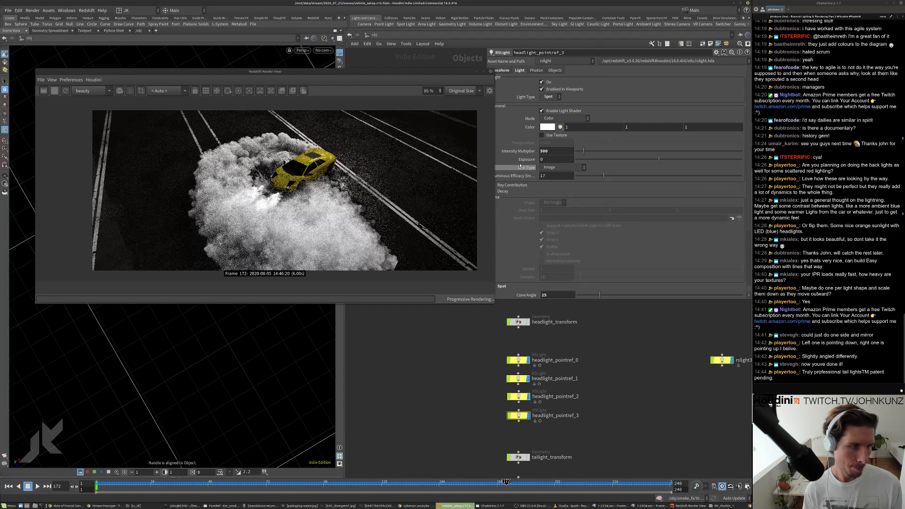
double_click(543, 151)
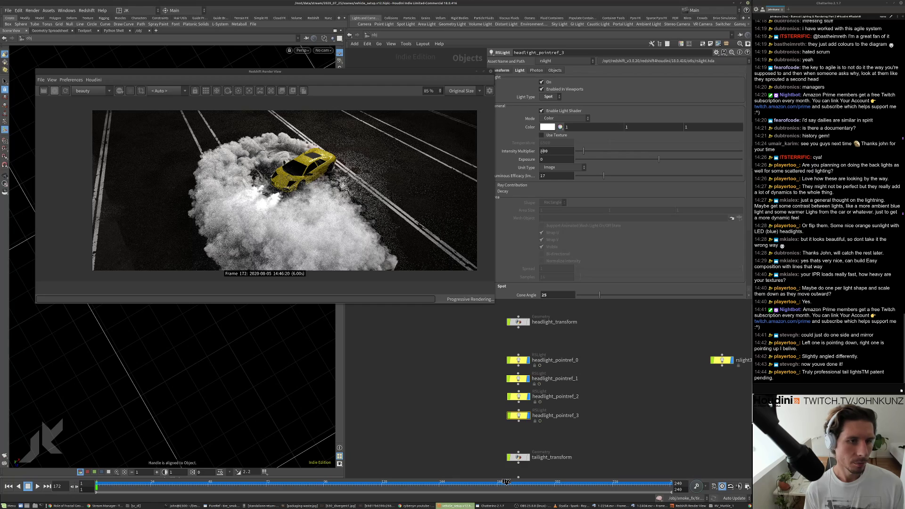
type("200")
key("Return")
- Inspect the car's front and the headlights' light on the smoke in the frame 172 render
scroll(273, 207, "down", 2)
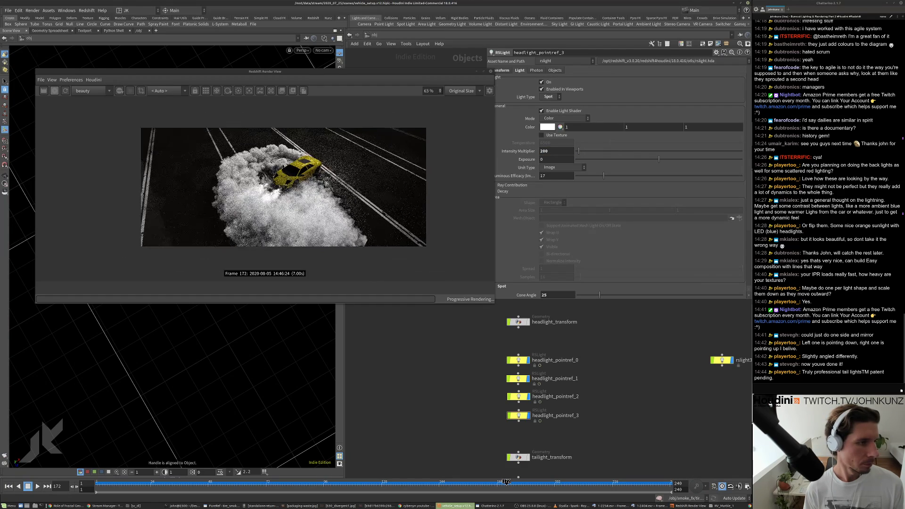
scroll(242, 215, "up", 10)
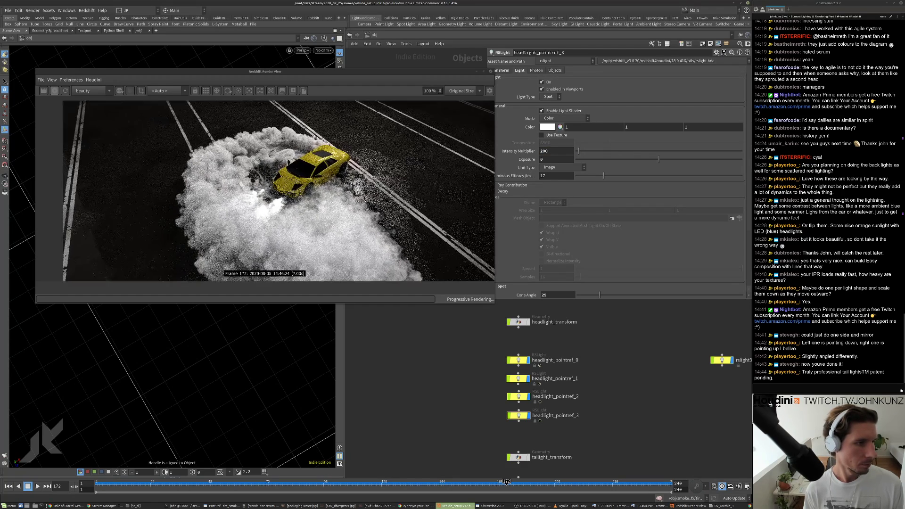
scroll(383, 198, "up", 2)
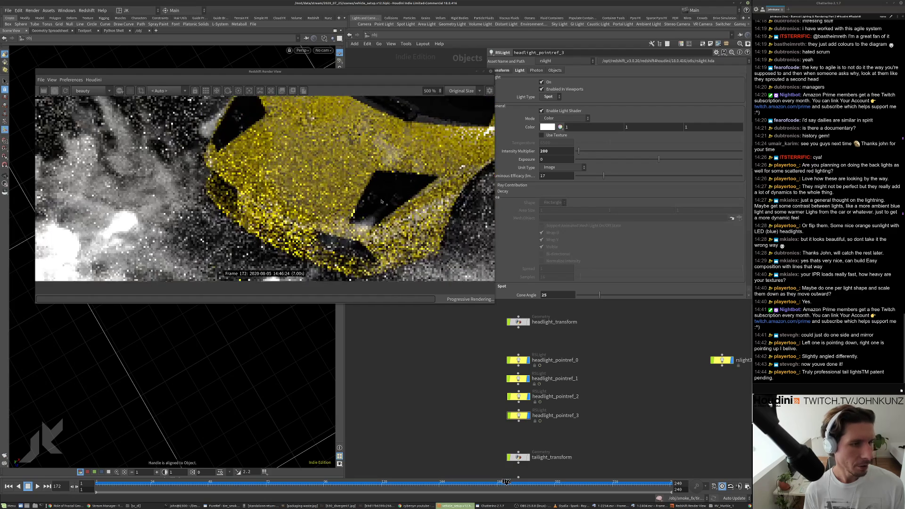
scroll(376, 207, "down", 2)
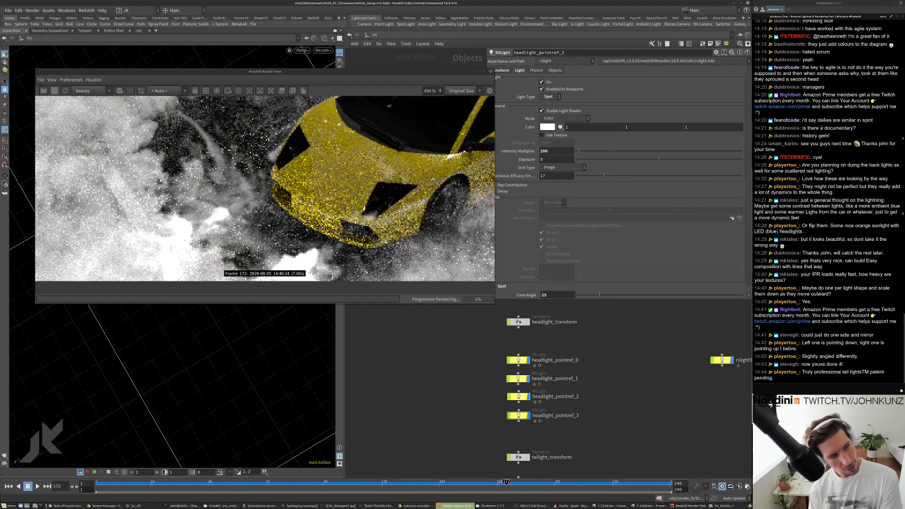
scroll(389, 207, "down", 6)
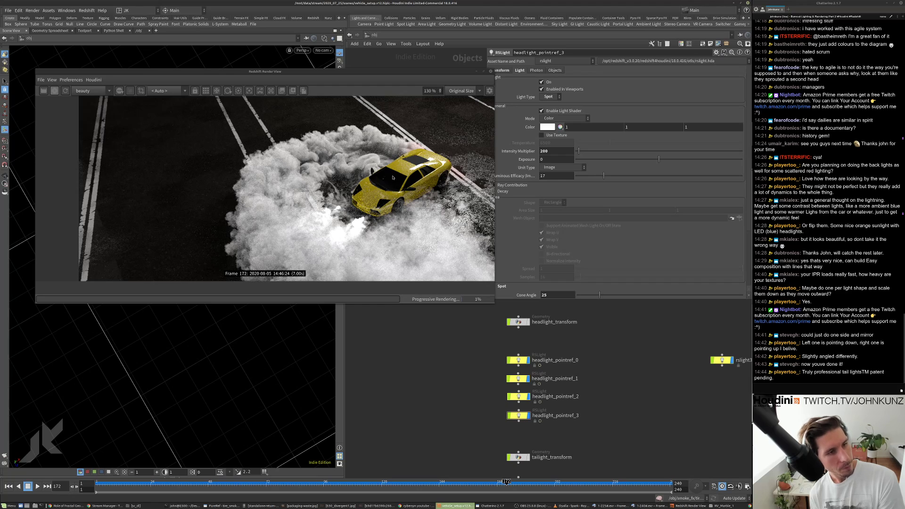
scroll(368, 222, "down", 3)
scroll(342, 235, "down", 2)
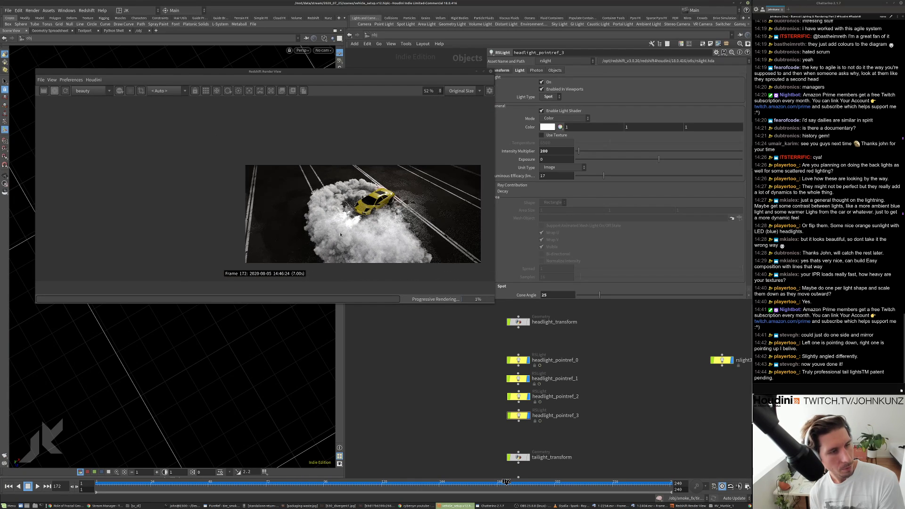
- Render frame 123 and examine the tail lights' red glow and the headlights around the car
scroll(367, 255, "up", 3)
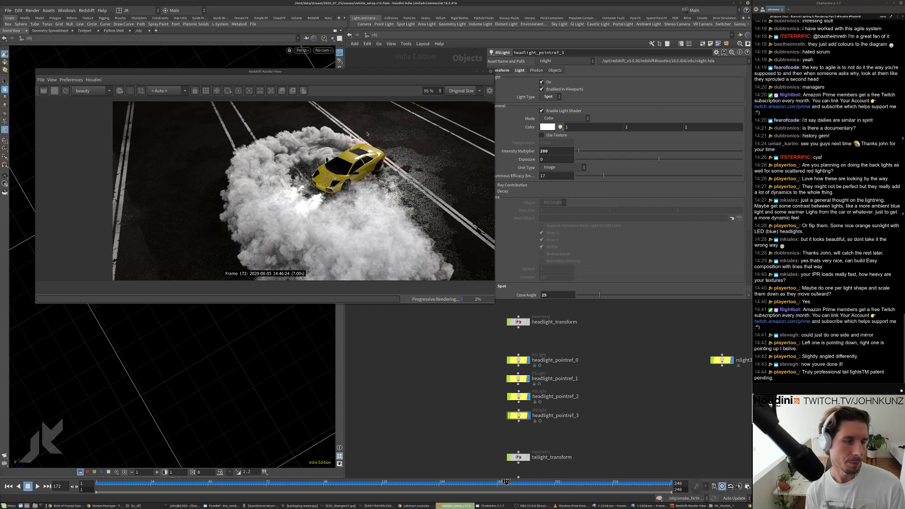
left_click(387, 482)
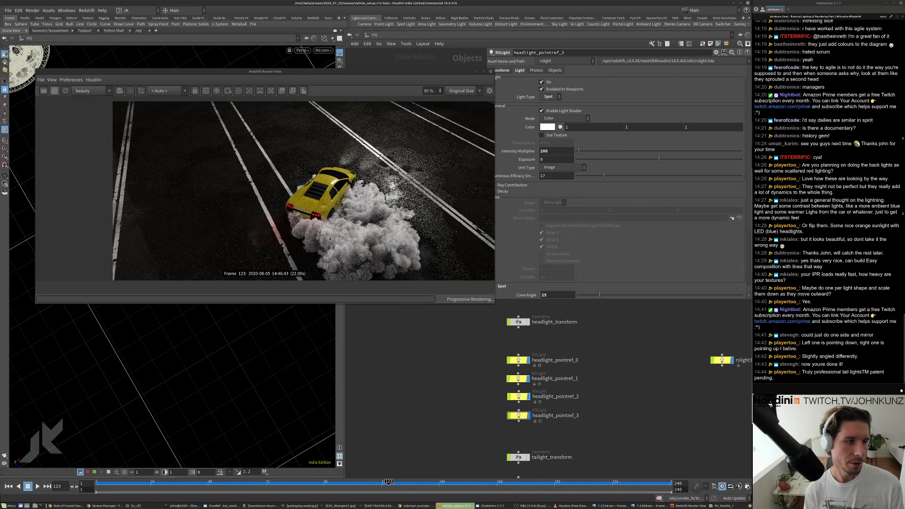
scroll(344, 198, "up", 3)
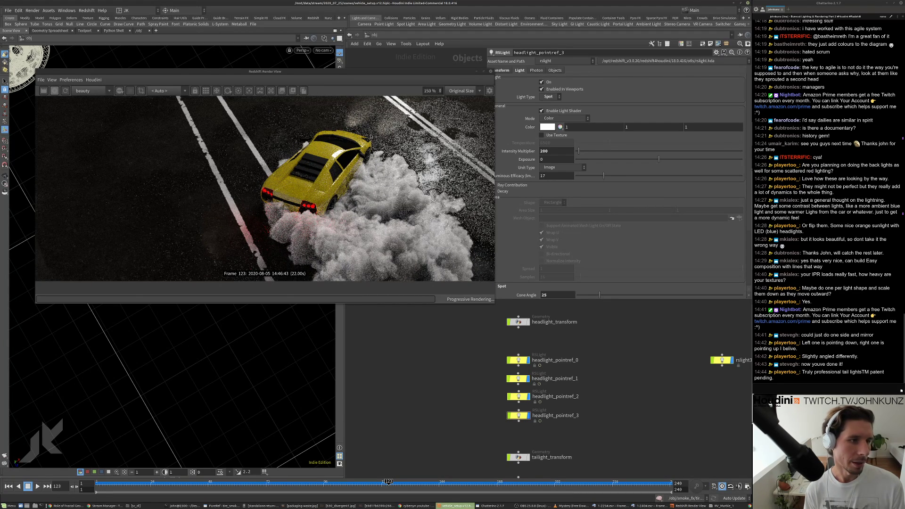
scroll(363, 147, "up", 4)
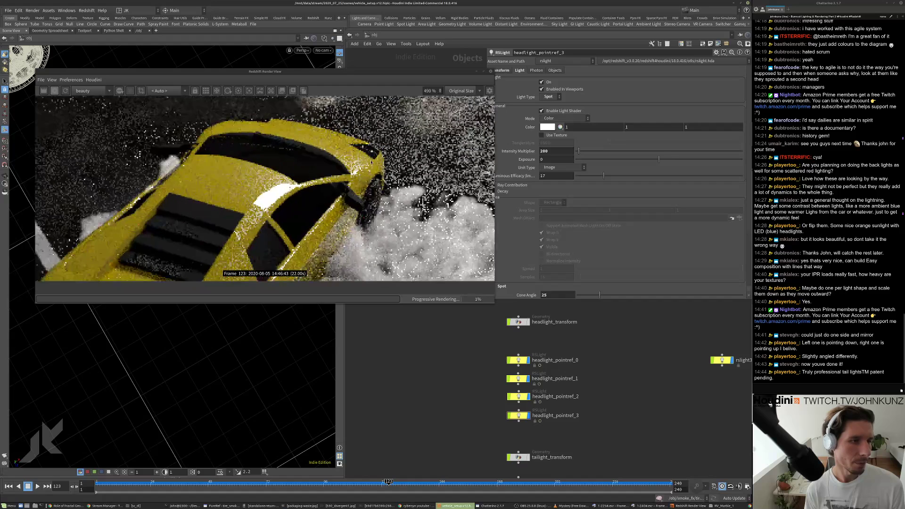
scroll(367, 154, "down", 4)
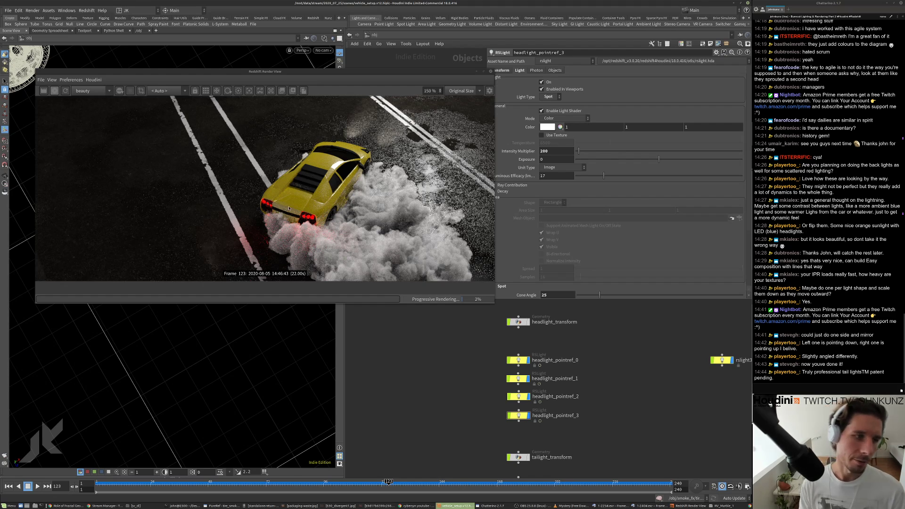
scroll(337, 176, "down", 1)
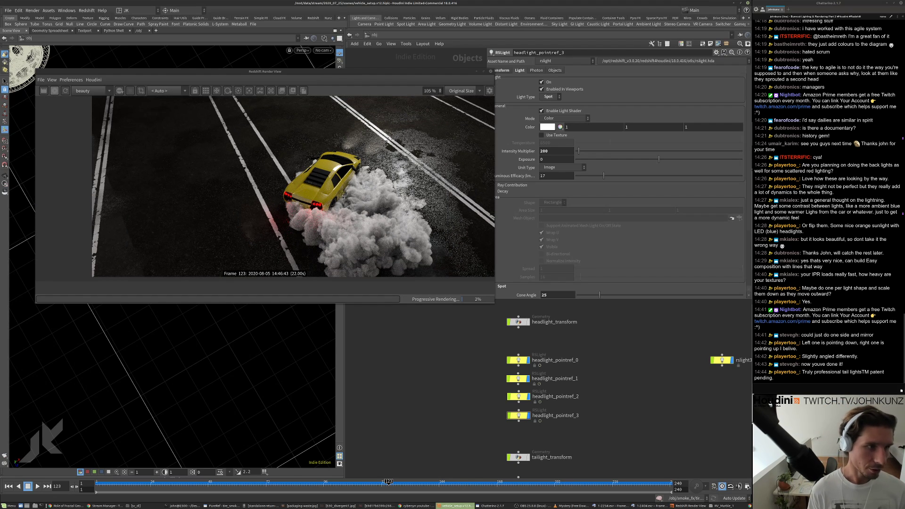
scroll(593, 387, "down", 3)
middle_click_drag(636, 365, 523, 379)
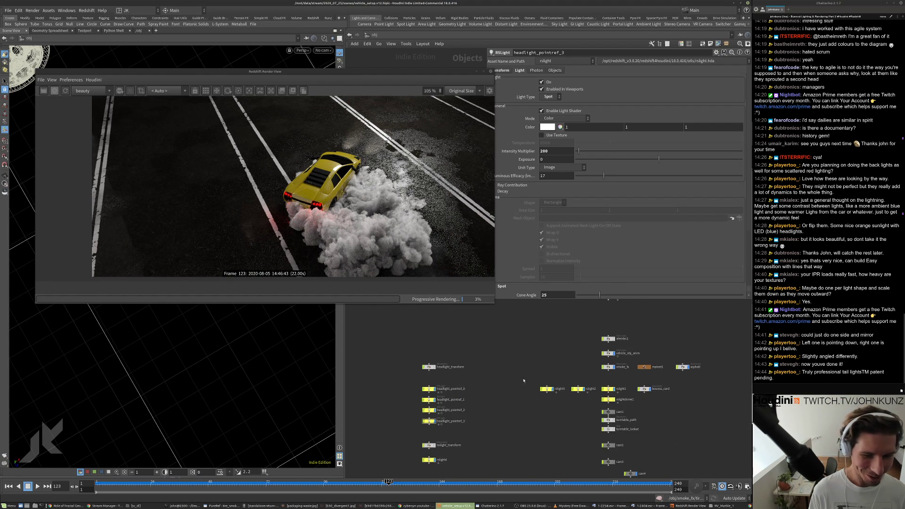
scroll(661, 362, "up", 2)
left_click(639, 372)
double_click(638, 370)
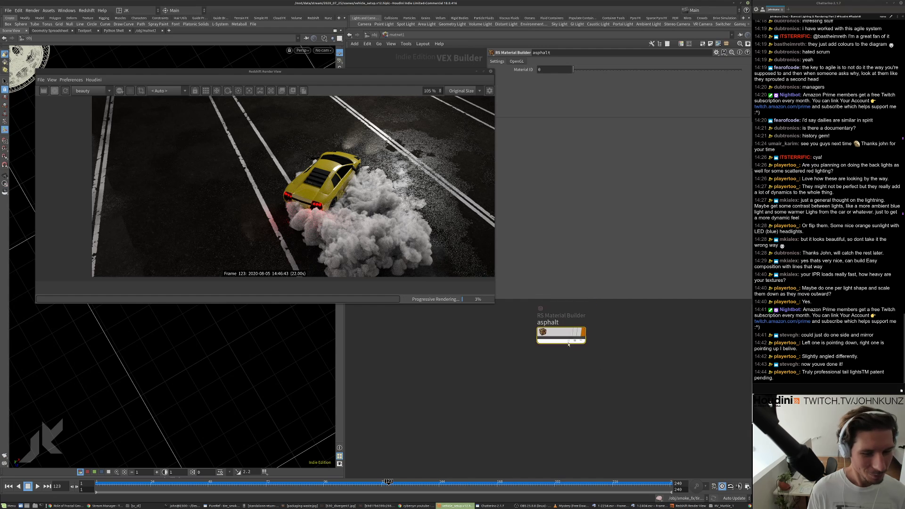
double_click(562, 332)
key("u")
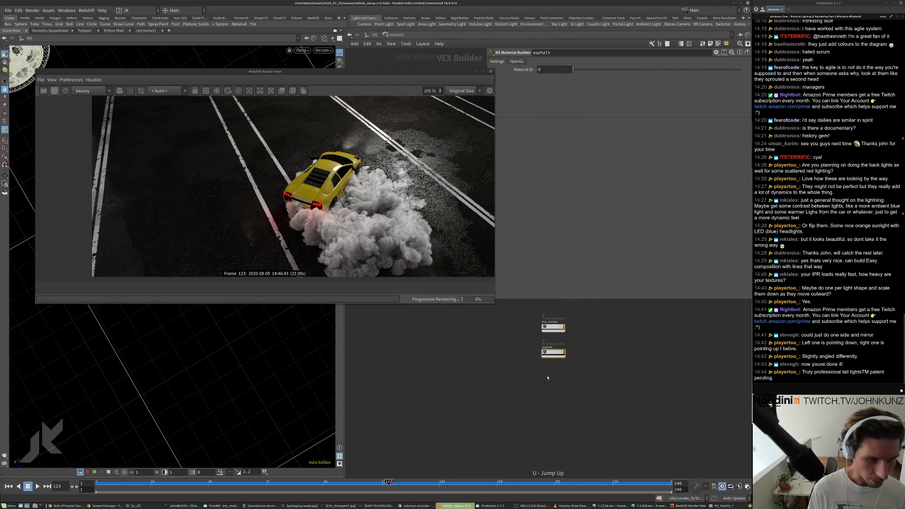
key("u")
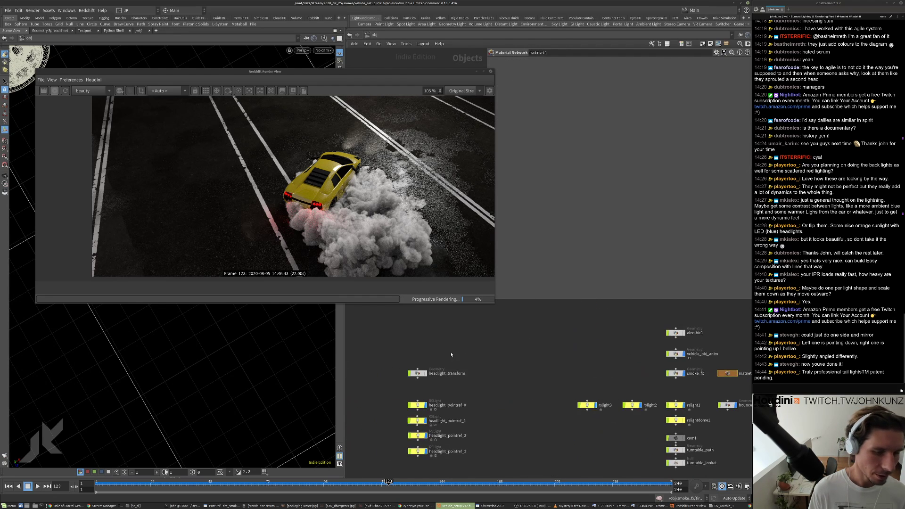
- Open the car_body material in the material network inside vehicle_obj_anim
scroll(510, 349, "down", 4)
scroll(630, 335, "up", 7)
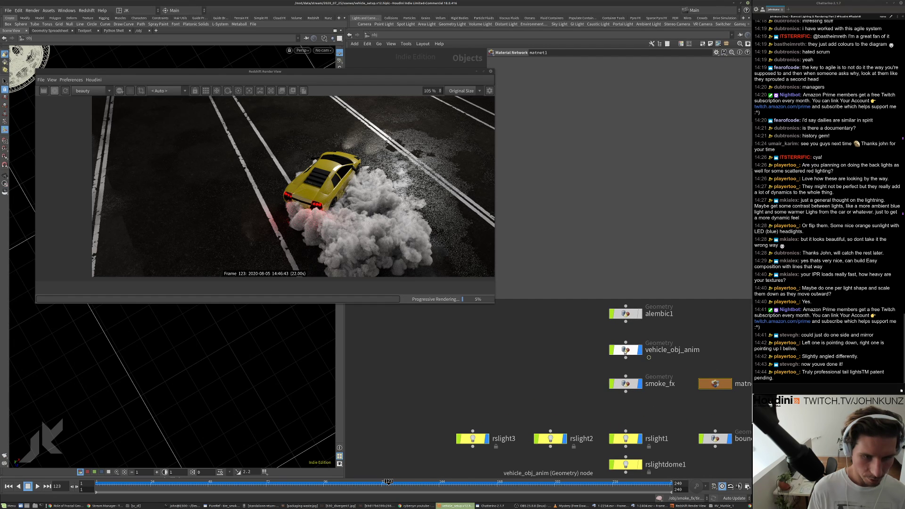
left_click(625, 351)
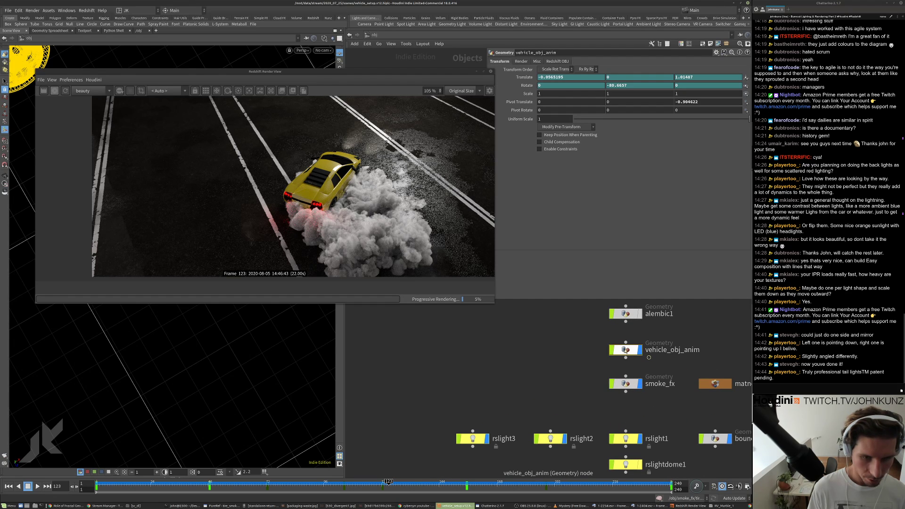
double_click(625, 350)
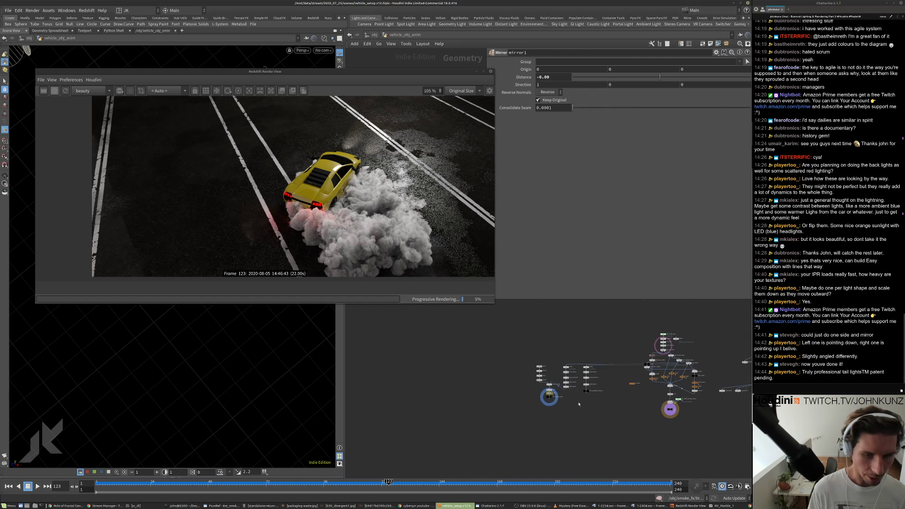
double_click(613, 381)
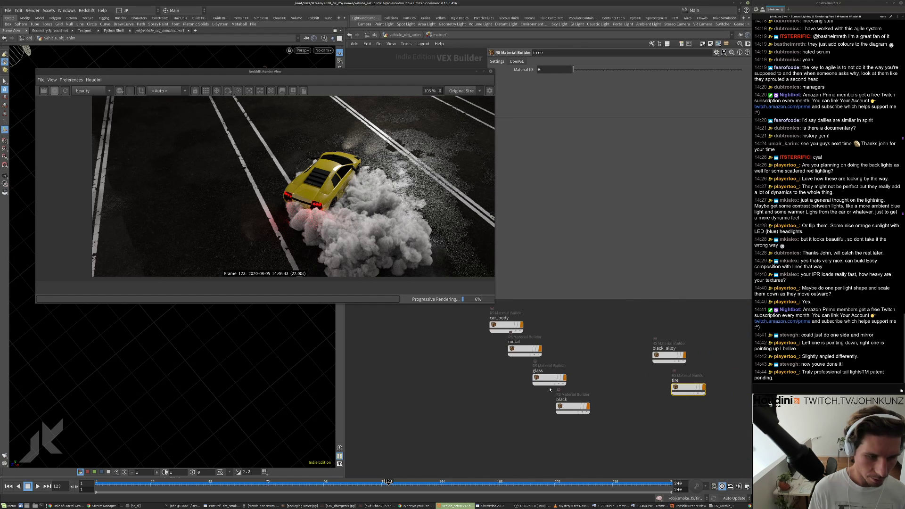
double_click(509, 336)
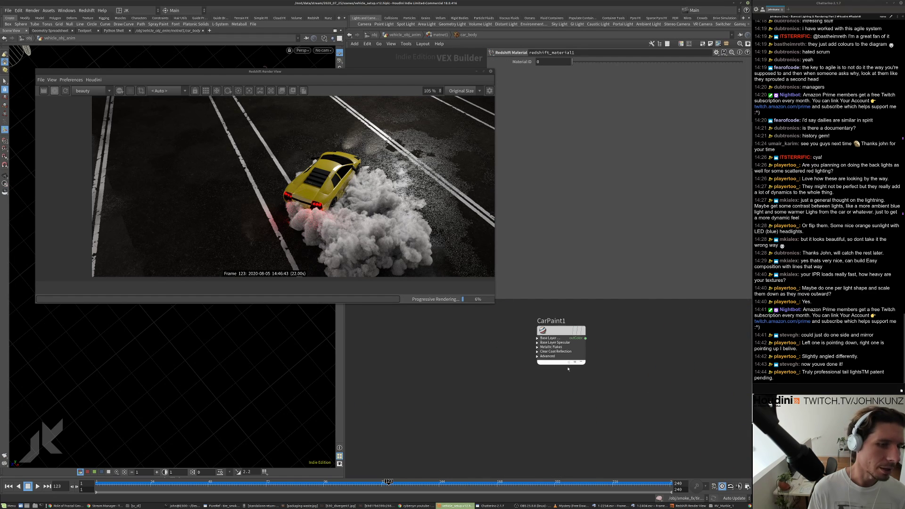
- Check the pigment color of the CarPaint1 node and delete that node from the car_body material
left_click(554, 329)
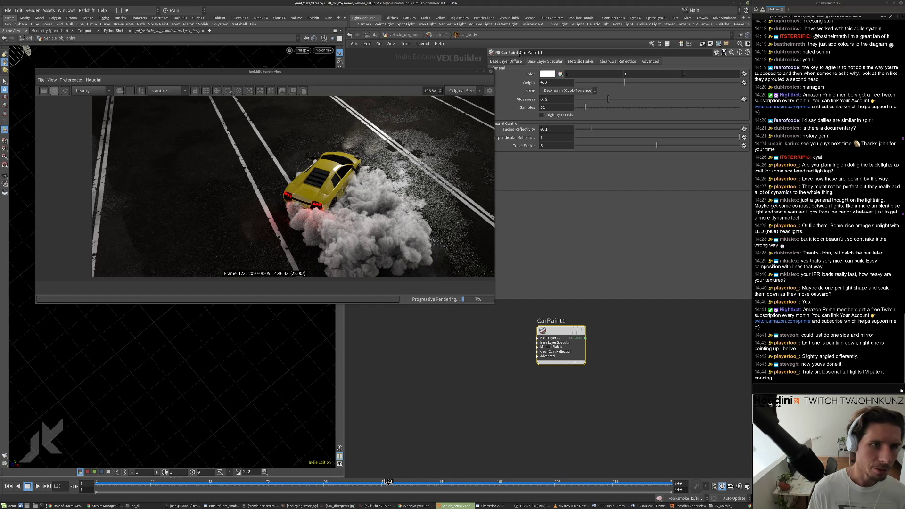
left_click(508, 61)
left_click(548, 70)
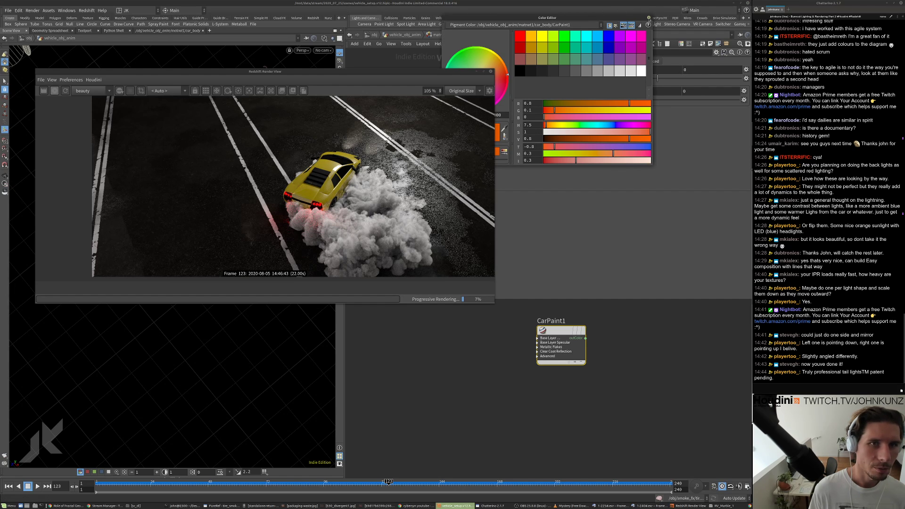
left_click(648, 17)
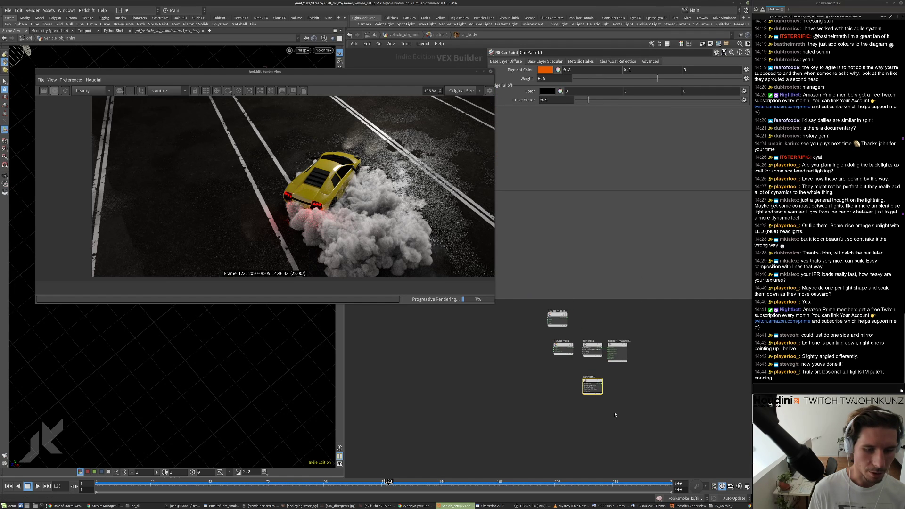
key("Delete")
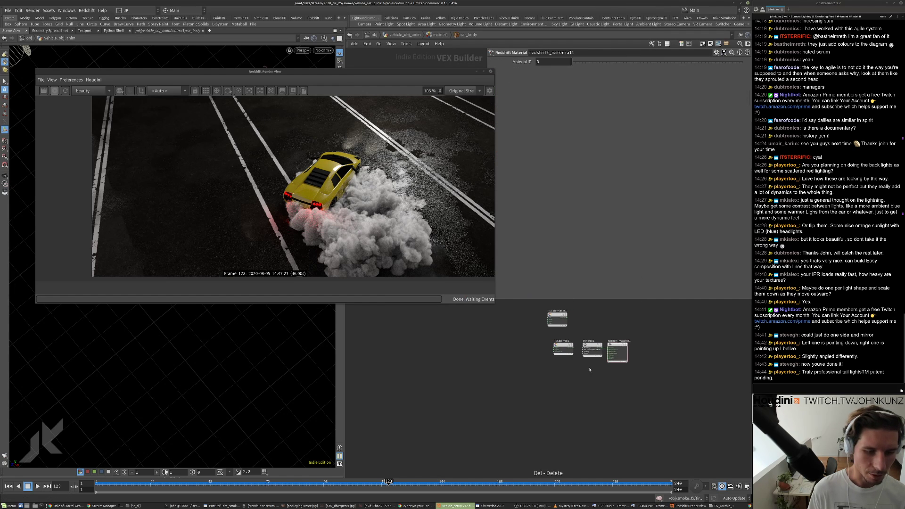
- Shift Material1's diffuse color to a more orange, saturated yellow of about 0.996, 0.627, 0.015
left_click(592, 349)
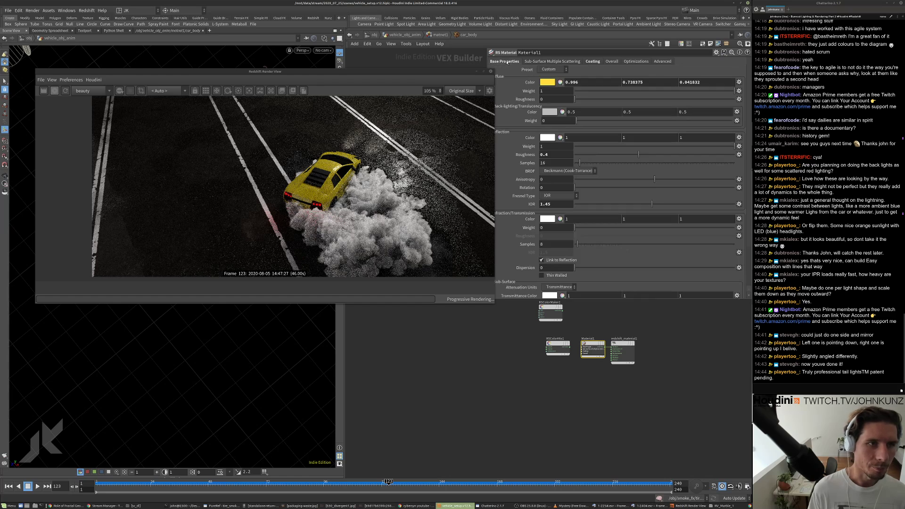
left_click(547, 82)
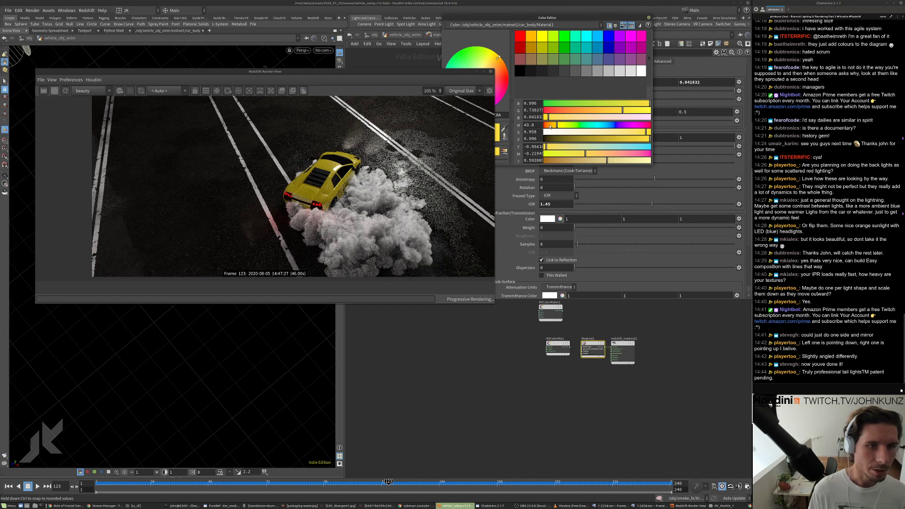
left_click_drag(556, 125, 555, 125)
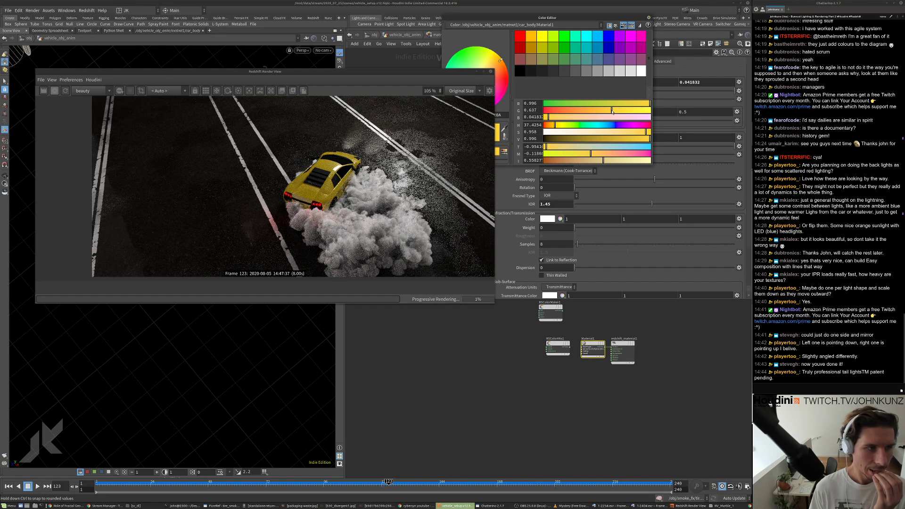
left_click_drag(614, 111, 611, 111)
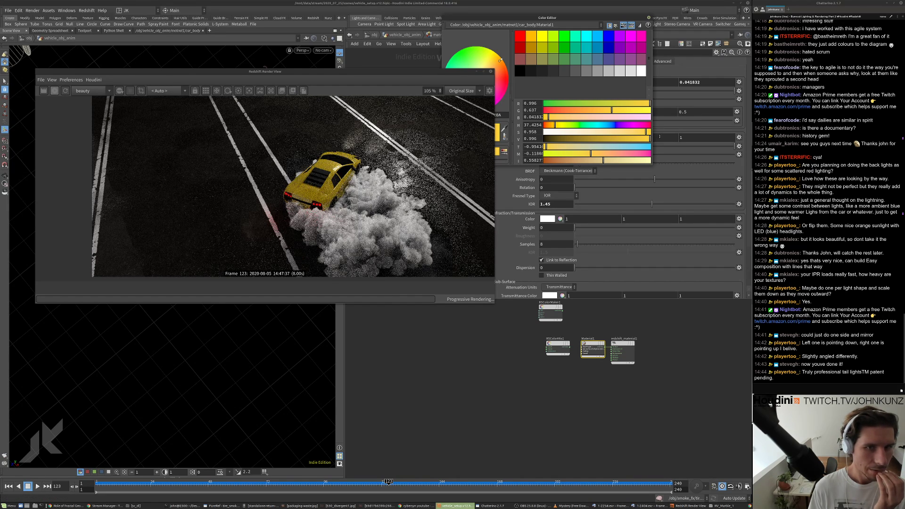
left_click_drag(649, 134, 650, 133)
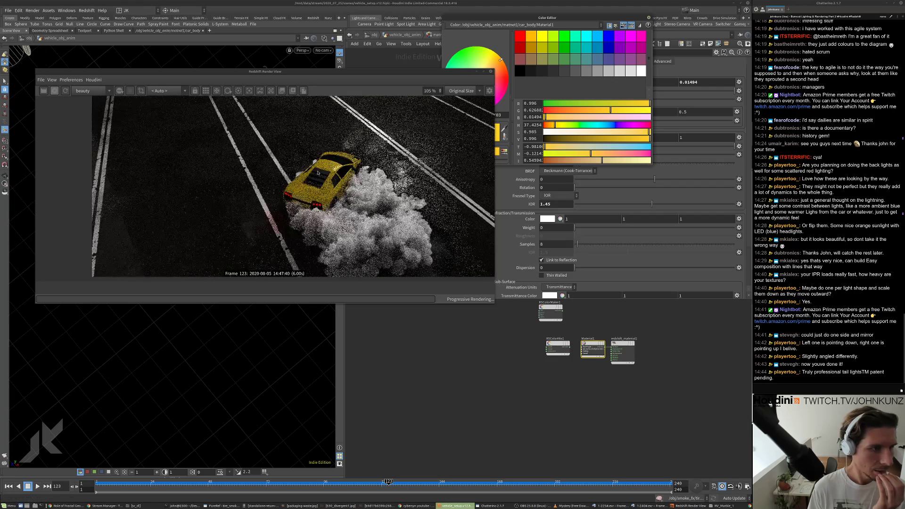
- Examine the car's new body color up close and in the full frame 123 render, and close the color editor
scroll(333, 182, "up", 6)
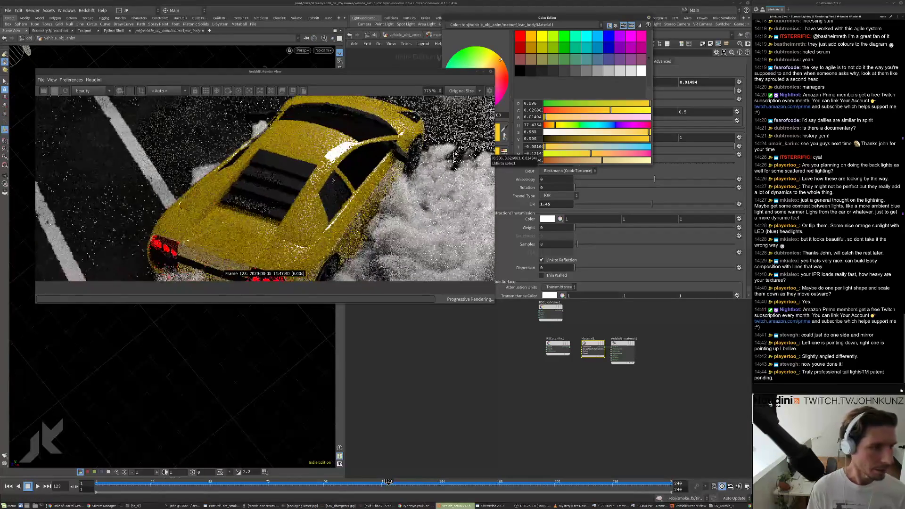
scroll(325, 190, "down", 6)
scroll(335, 194, "down", 4)
scroll(336, 194, "up", 2)
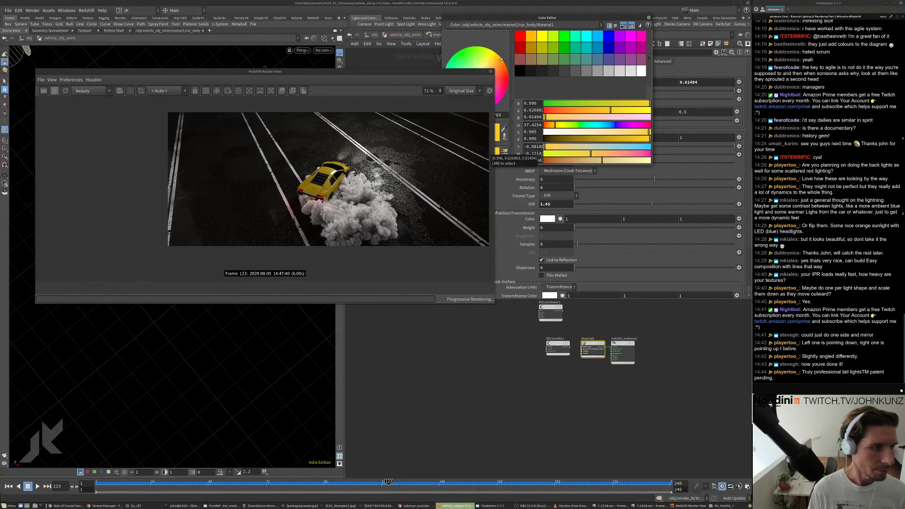
scroll(320, 180, "up", 2)
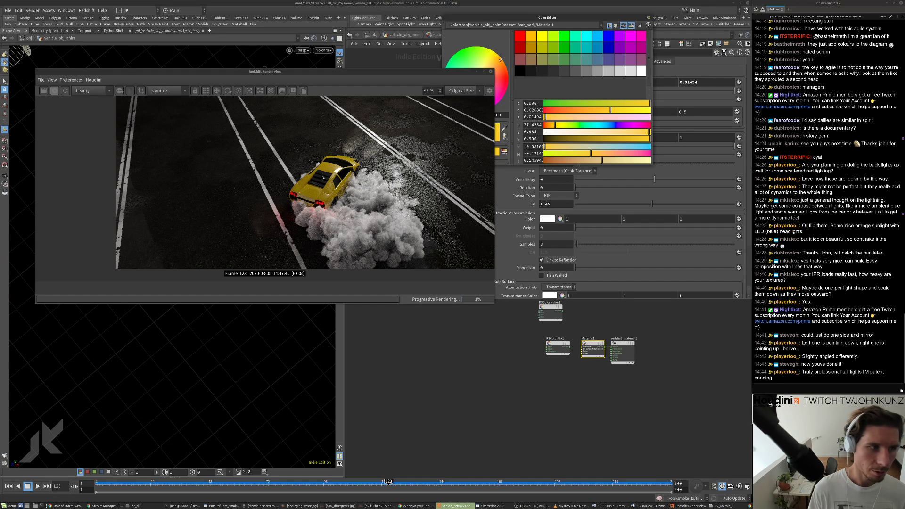
scroll(324, 177, "up", 2)
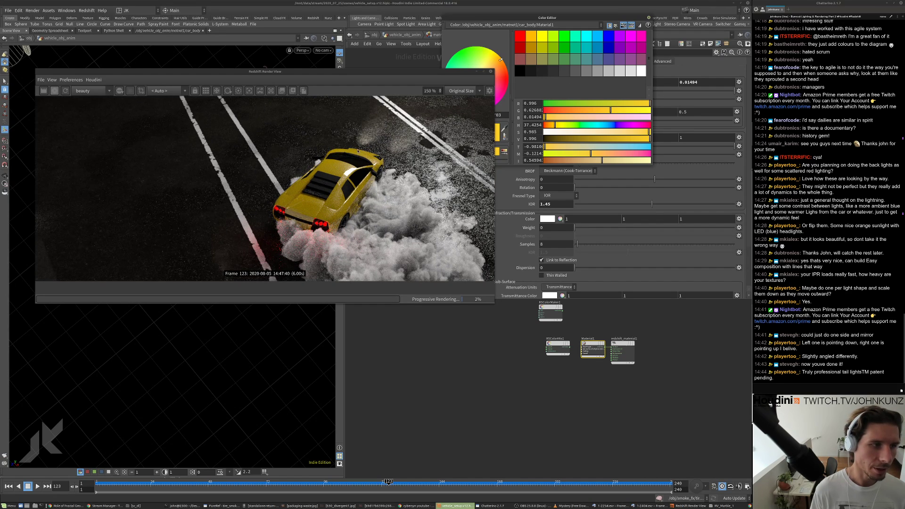
scroll(358, 151, "down", 2)
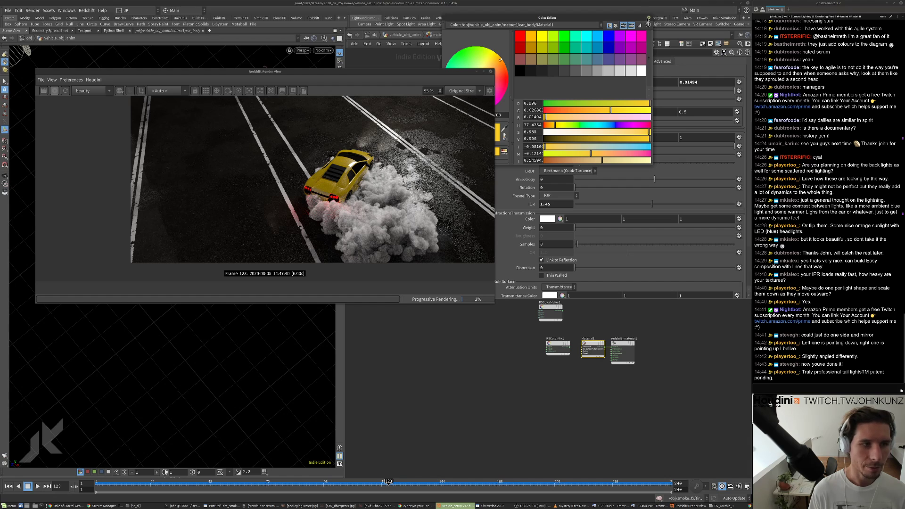
left_click(648, 18)
scroll(372, 230, "down", 1)
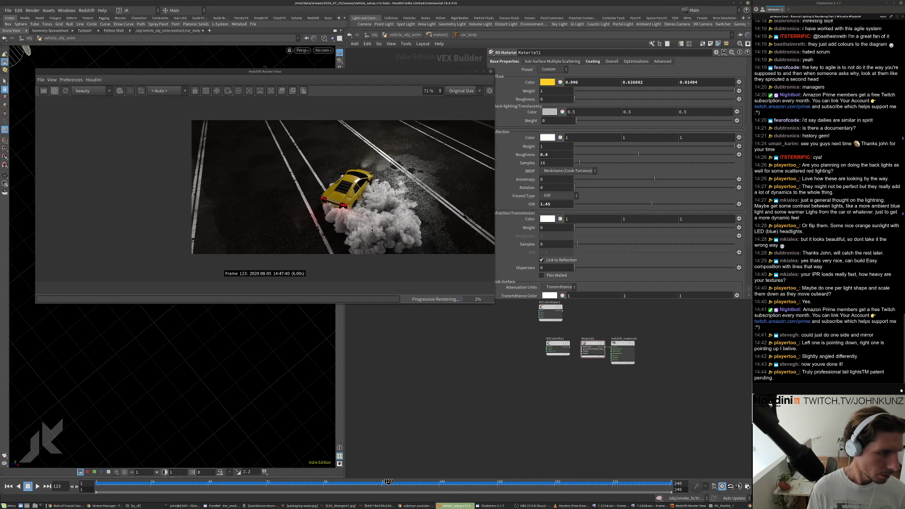
scroll(263, 222, "up", 2)
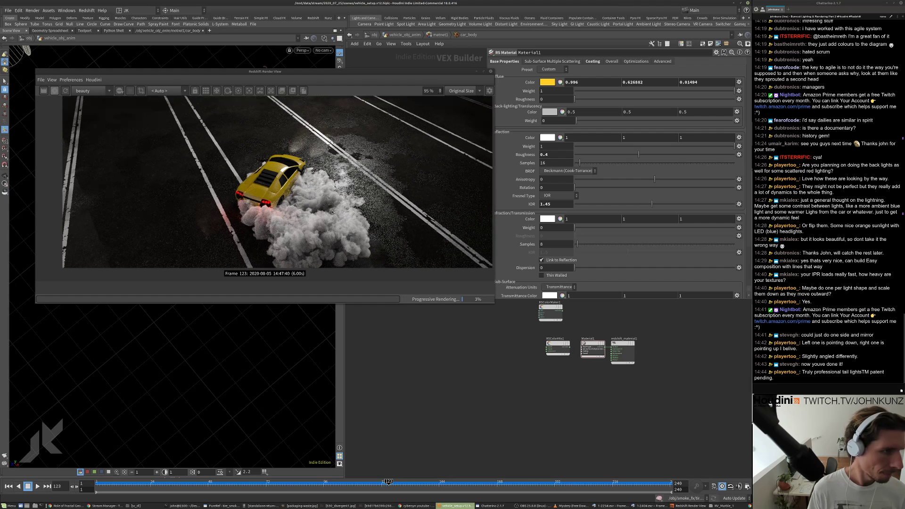
scroll(325, 209, "down", 1)
scroll(332, 213, "down", 1)
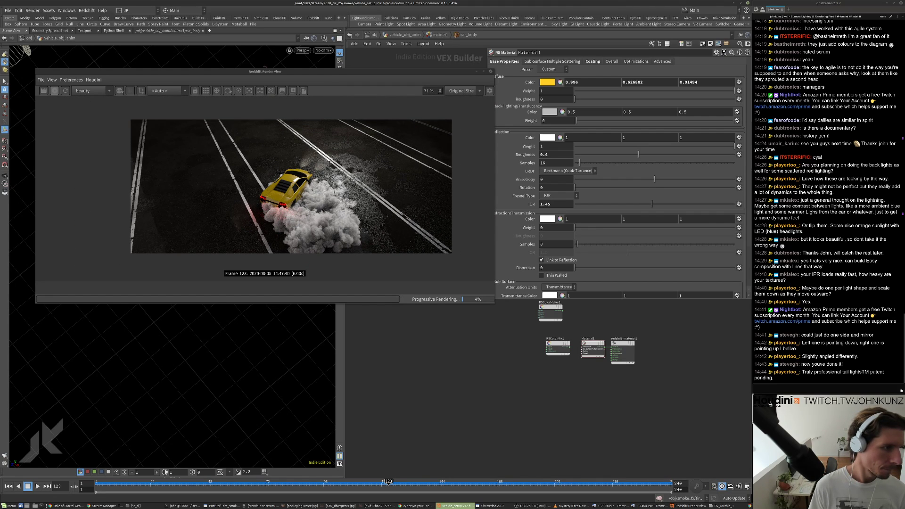
scroll(323, 211, "down", 2)
- Render frame 161, return to the object level and examine the headlights at the car's front up close
left_click(480, 482)
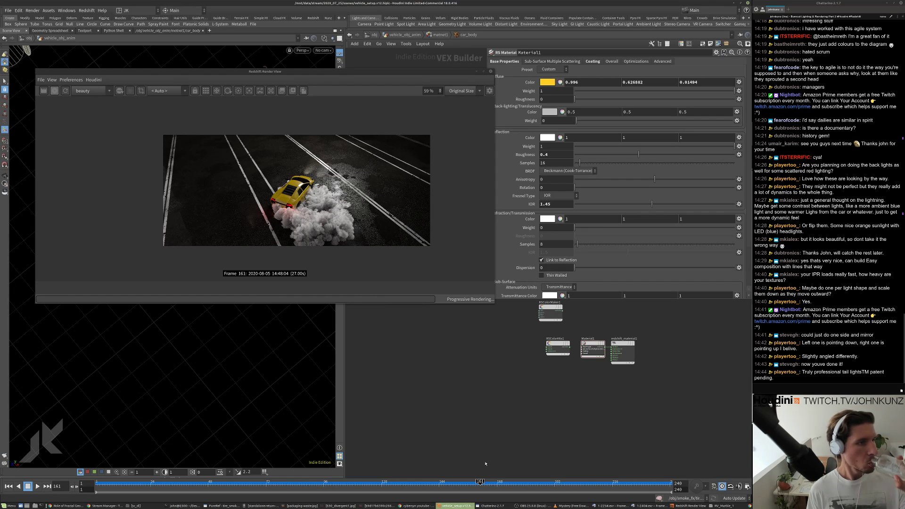
left_click(371, 35)
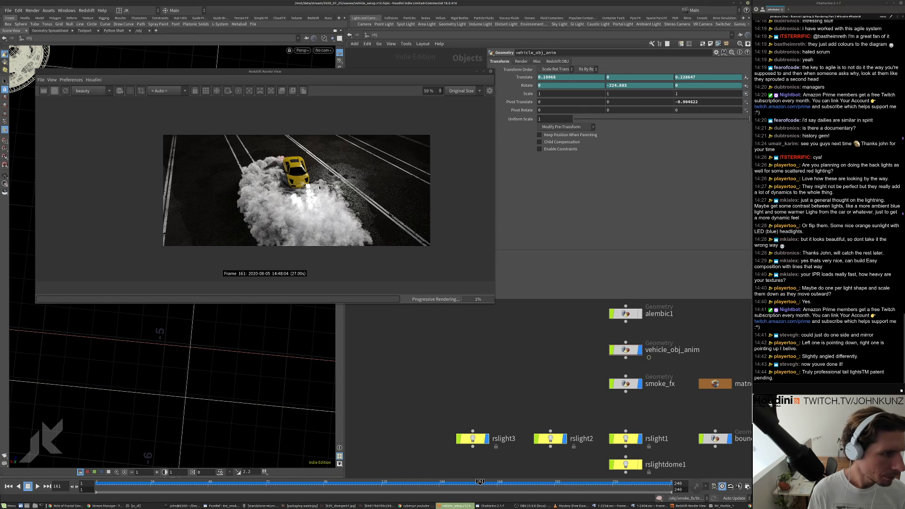
scroll(300, 180, "up", 9)
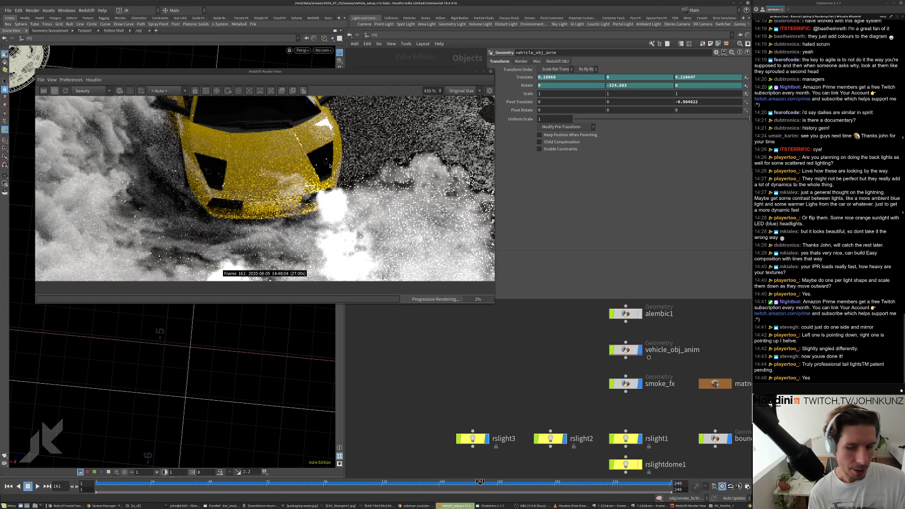
- Examine the headlights and the smoke in front of the car in the frame 161 render, both up close and wider
scroll(329, 169, "down", 8)
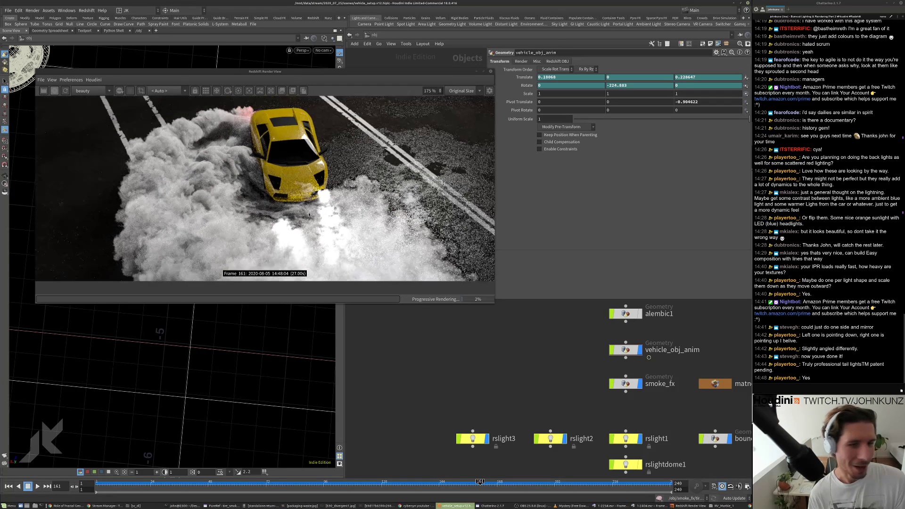
scroll(308, 210, "up", 7)
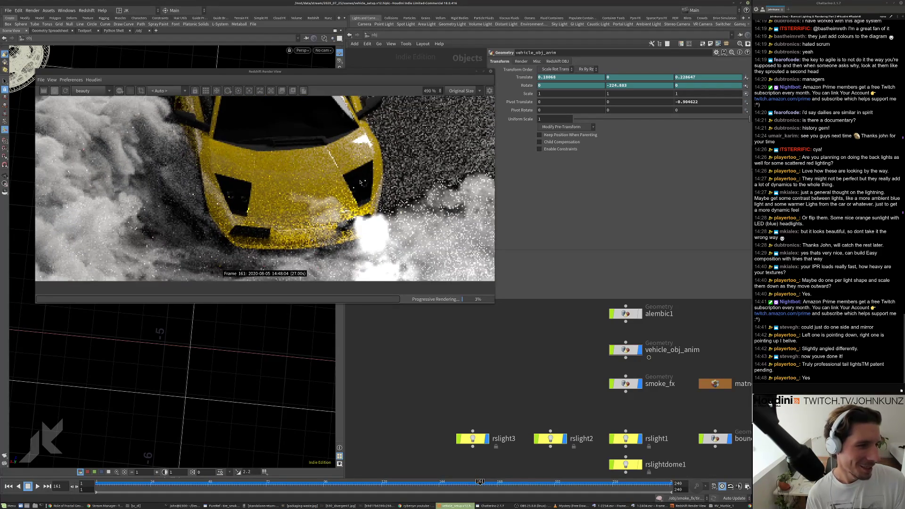
scroll(297, 194, "down", 2)
scroll(283, 194, "up", 3)
scroll(283, 189, "down", 4)
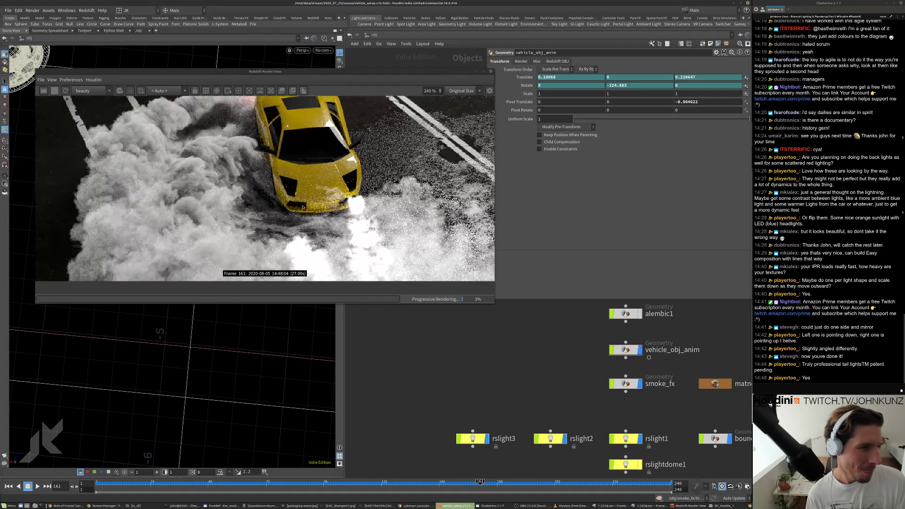
- Look inside the headlight_transform object and the scene-level matnet1, and return to the object level
scroll(571, 378, "down", 4)
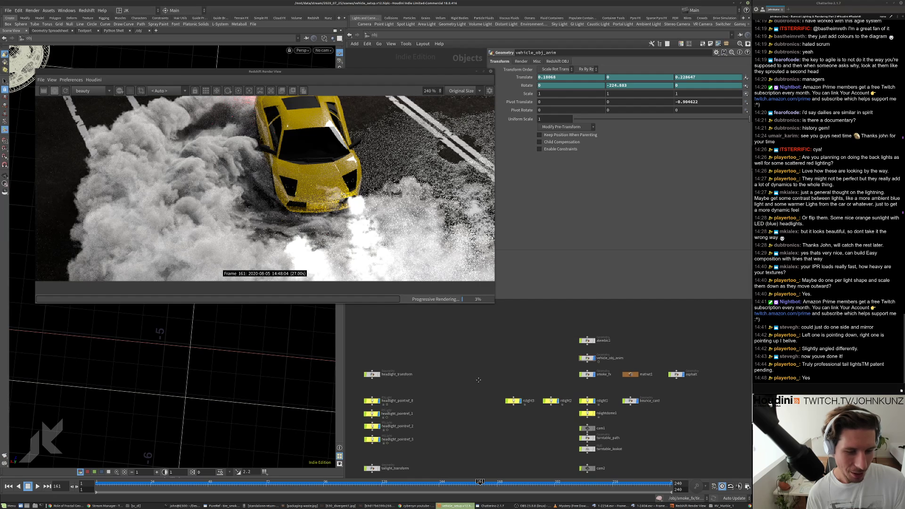
double_click(371, 373)
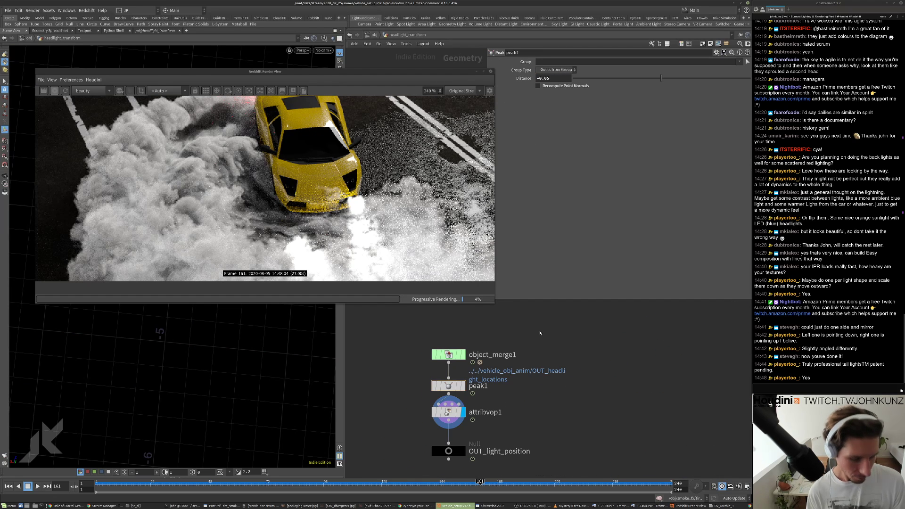
key("u")
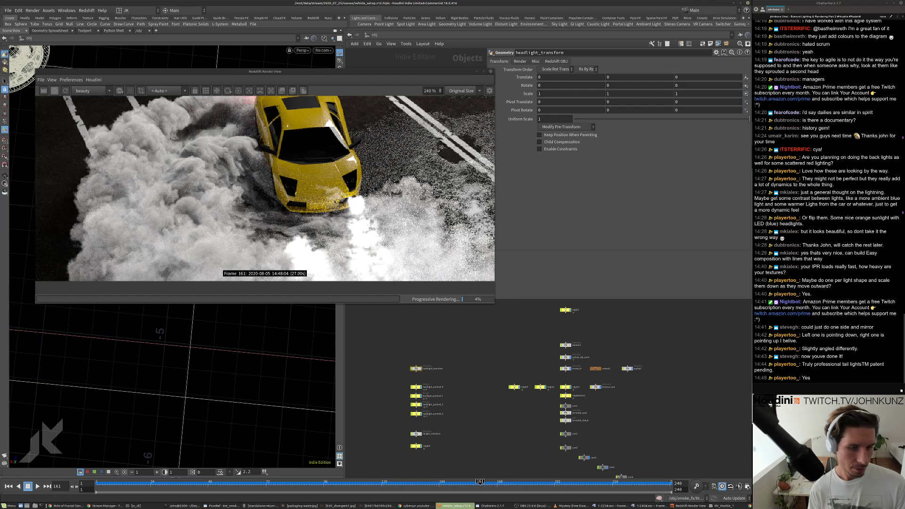
scroll(601, 370, "up", 3)
double_click(593, 368)
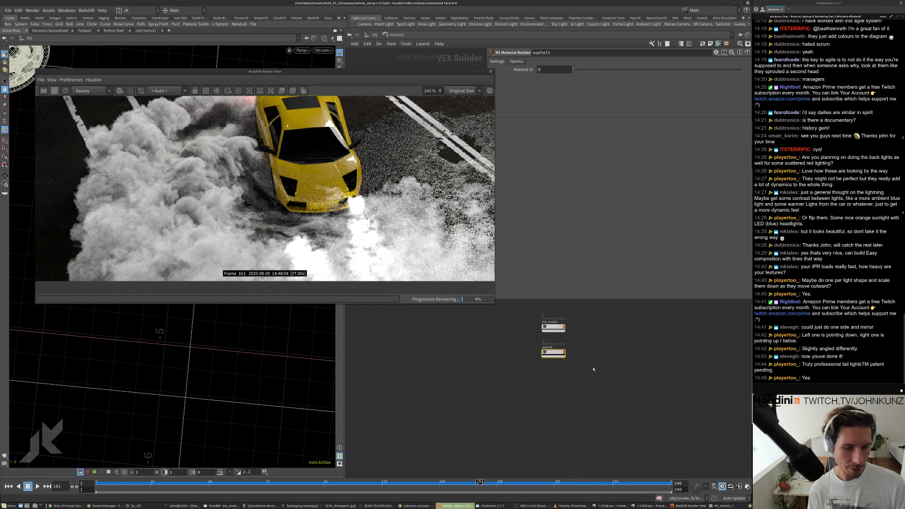
key("u")
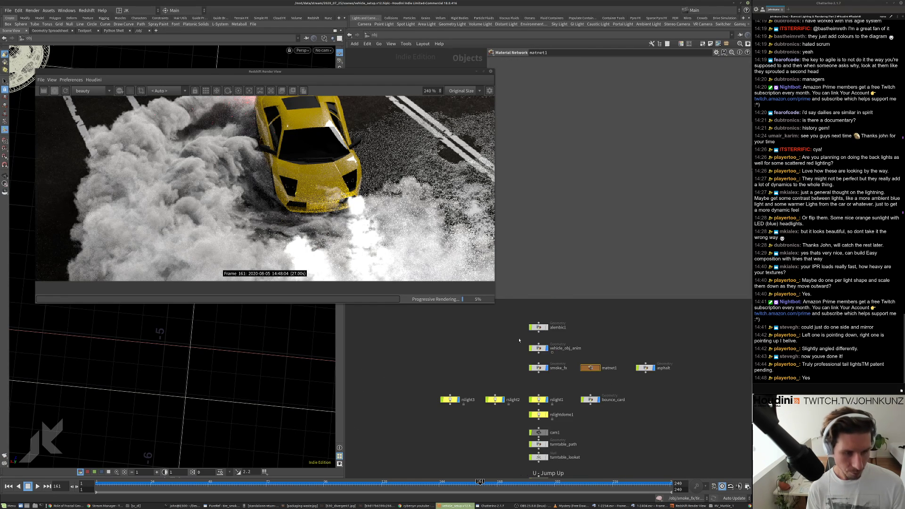
- Open the vehicle_obj_anim network and check the material assigned to the glass1 node below split_headlight_glass
double_click(538, 348)
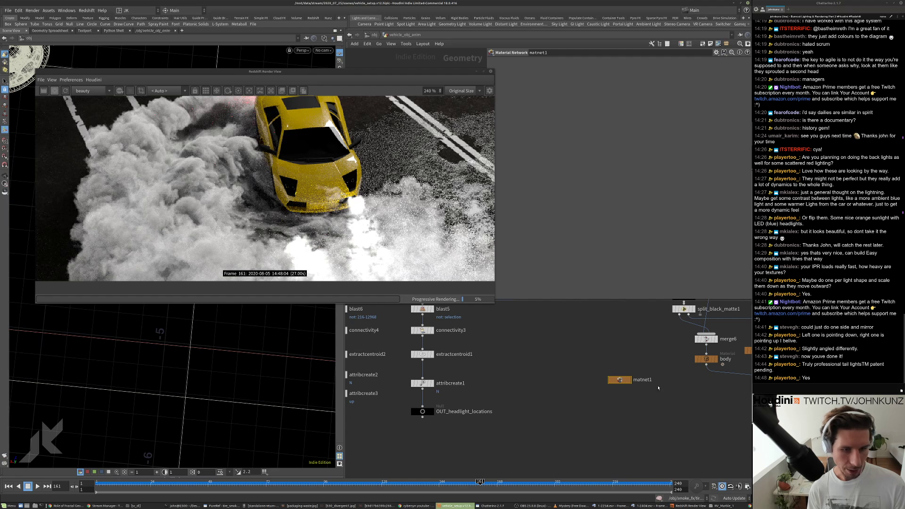
scroll(607, 361, "down", 4)
middle_click_drag(627, 355, 570, 374)
scroll(571, 374, "up", 4)
scroll(658, 359, "up", 3)
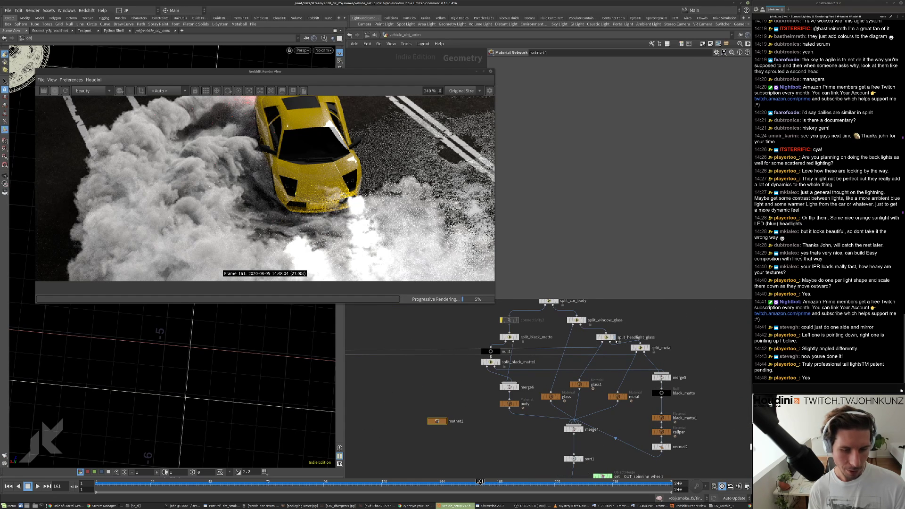
left_click(580, 384)
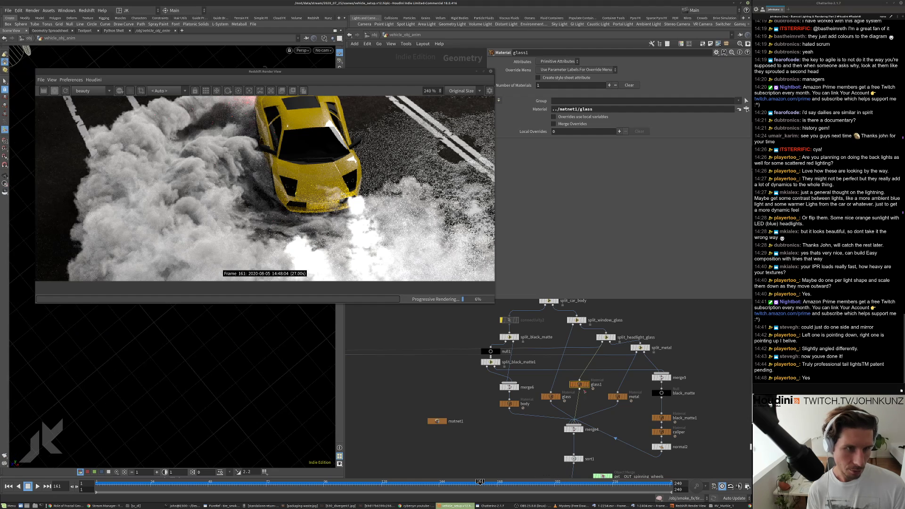
- Duplicate the glass material inside the vehicle's matnet1 and rename the copy glass_headlight
double_click(437, 421)
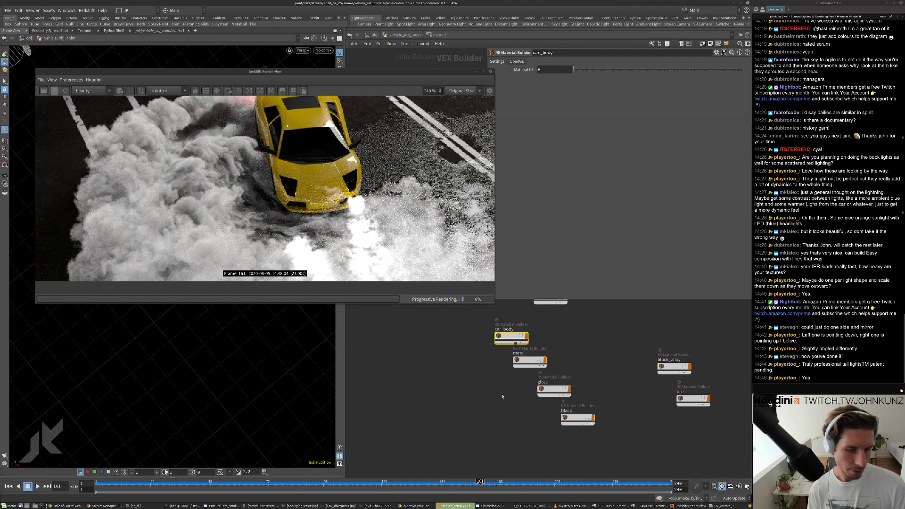
middle_click_drag(502, 404, 520, 387)
left_click(555, 385)
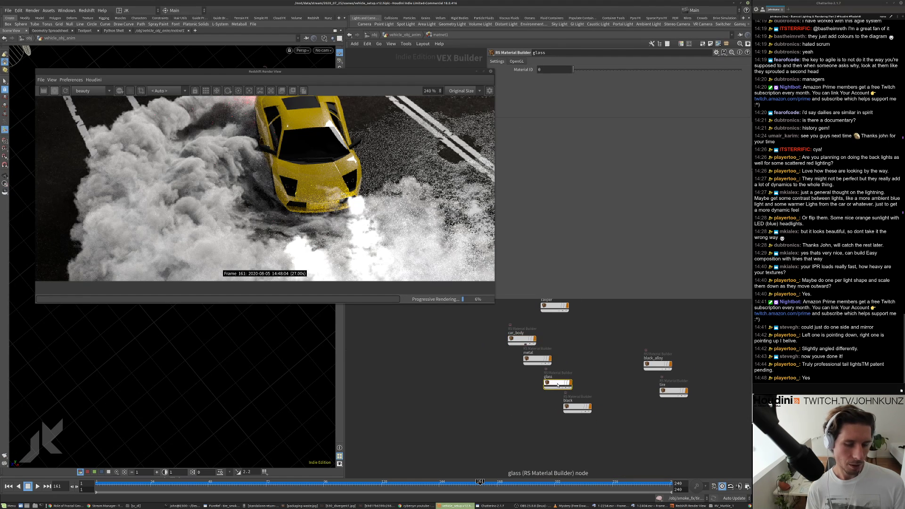
left_click_drag(556, 384, 520, 442, "alt")
scroll(521, 442, "up", 5)
double_click(519, 435)
key("BackSpace")
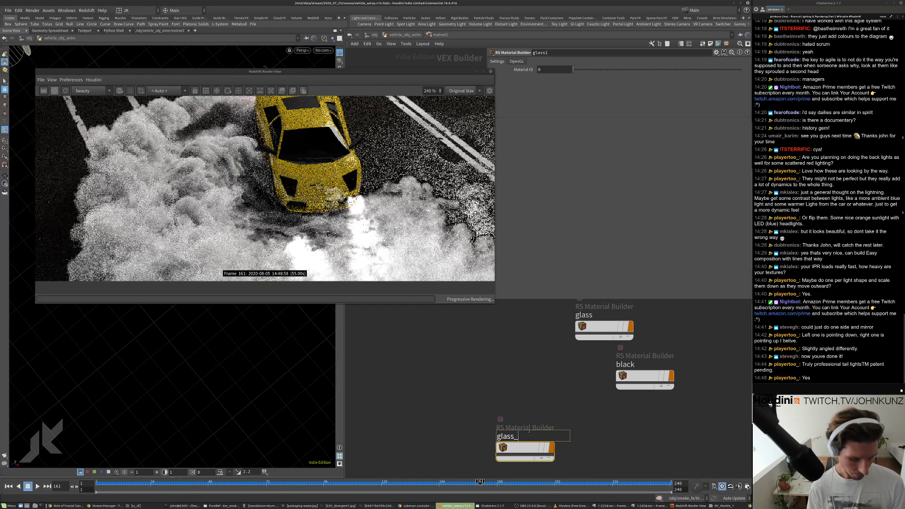
type("_headlight")
key("Return")
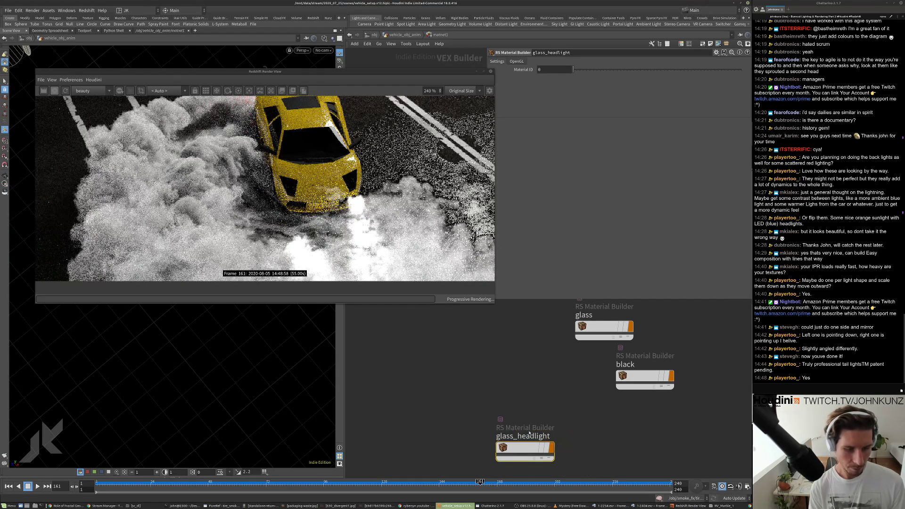
- Return to the vehicle network, collapse the render view, display the glass1 node and assign it the glass_headlight material
left_click(409, 34)
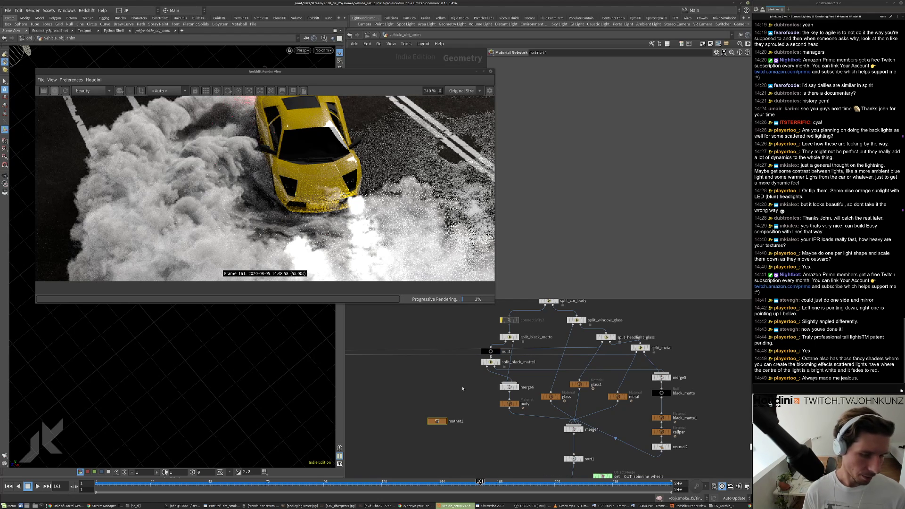
key("i")
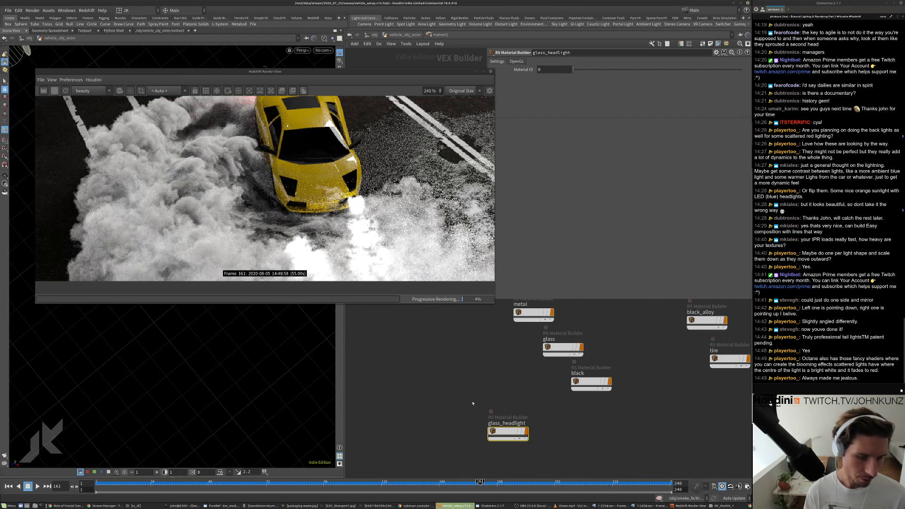
scroll(507, 363, "up", 2)
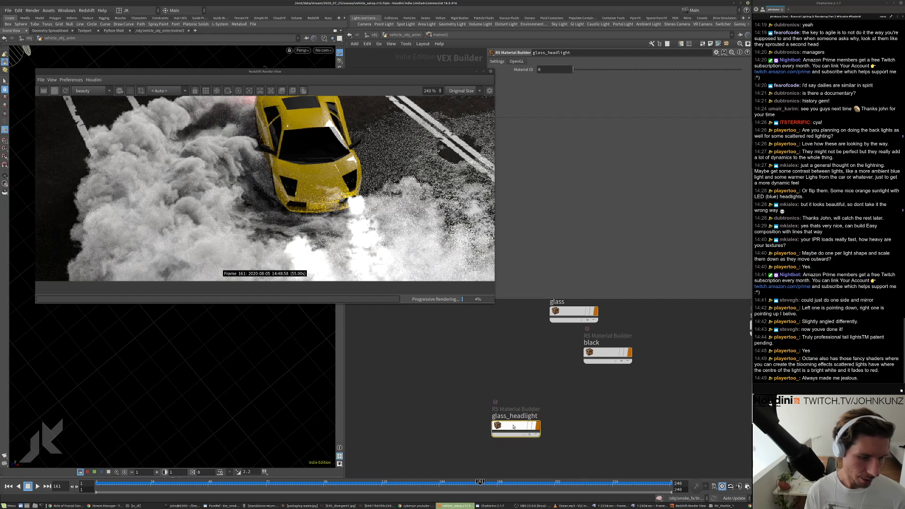
left_click(390, 36)
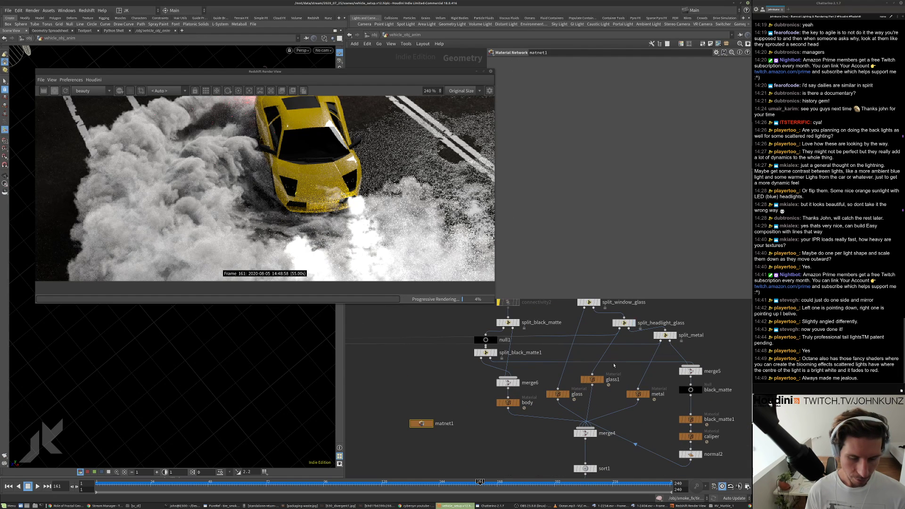
double_click(369, 73)
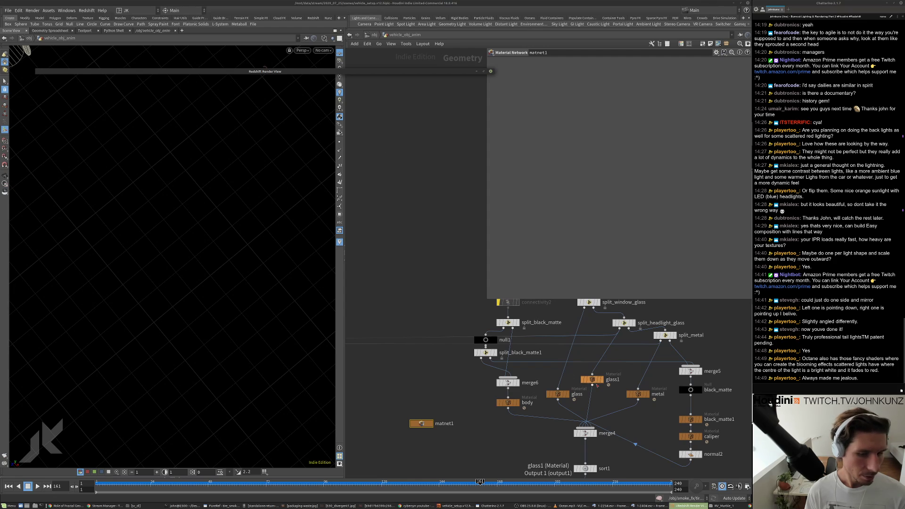
left_click(592, 379)
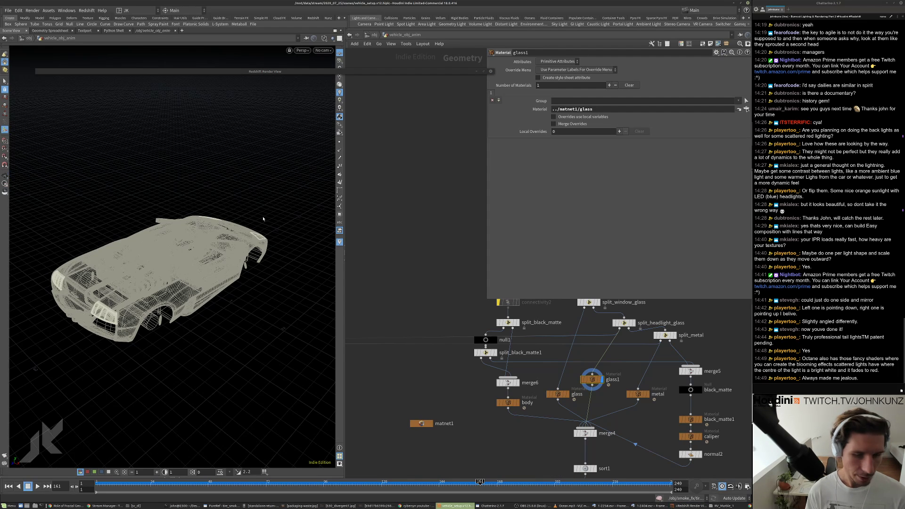
left_click(746, 109)
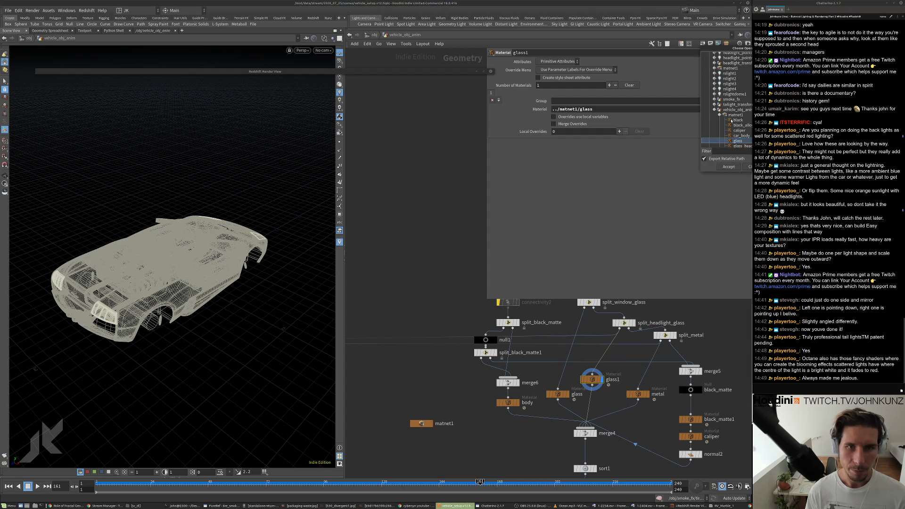
left_click(738, 135)
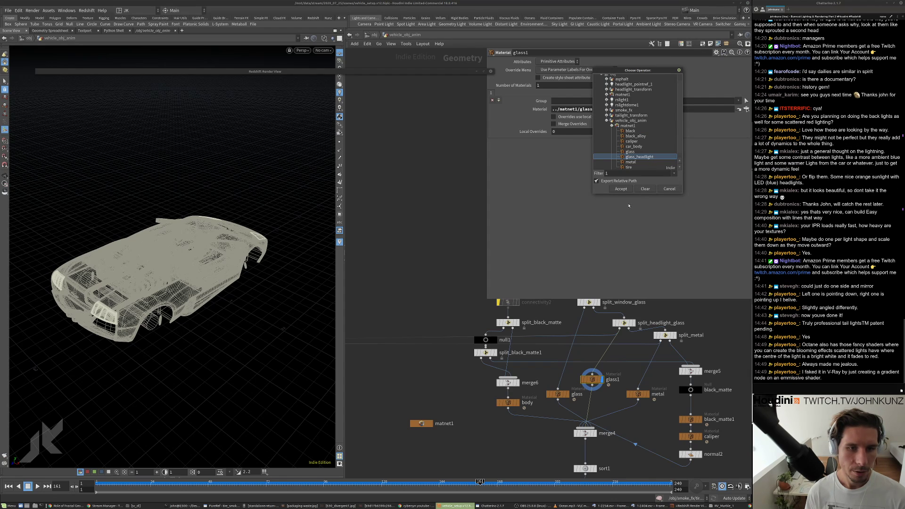
left_click(620, 188)
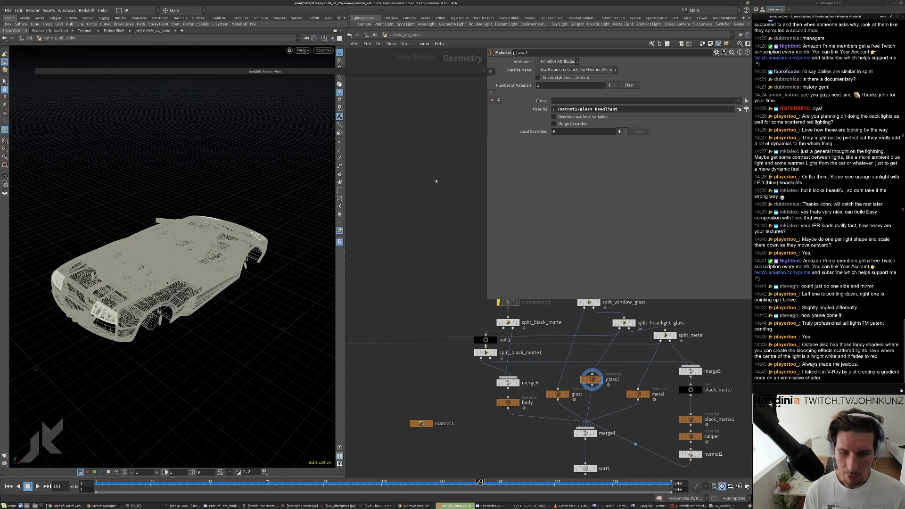
- Return to the object level and show the light settings of the tail light rslight4
left_click(373, 34)
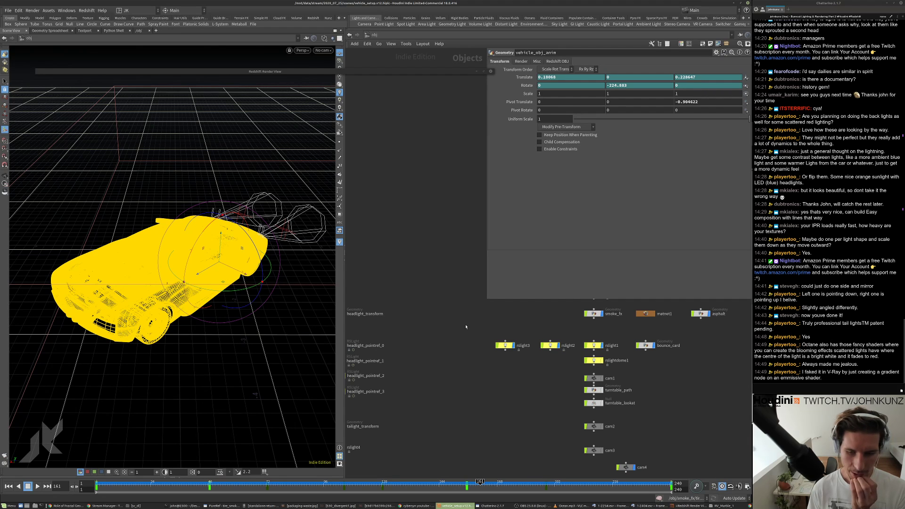
middle_click_drag(489, 365, 568, 348)
middle_click_drag(425, 422, 457, 414)
scroll(457, 414, "up", 2)
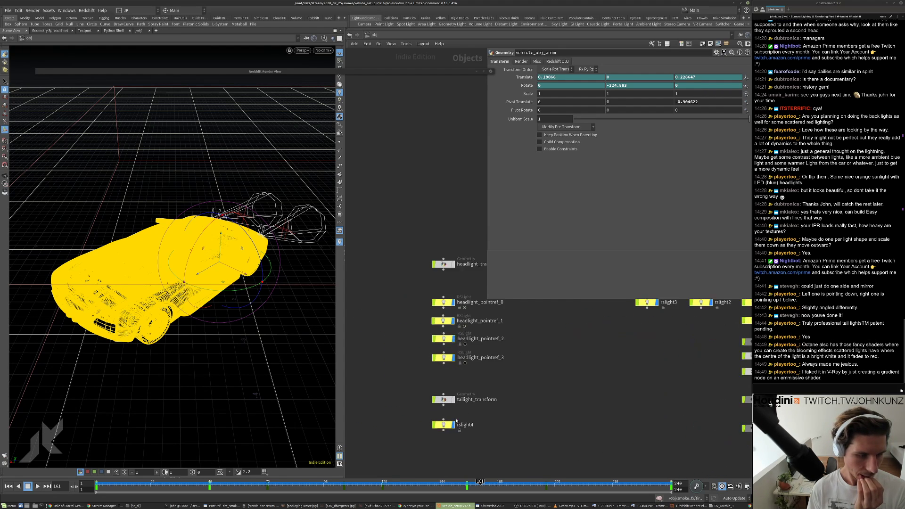
left_click(445, 427)
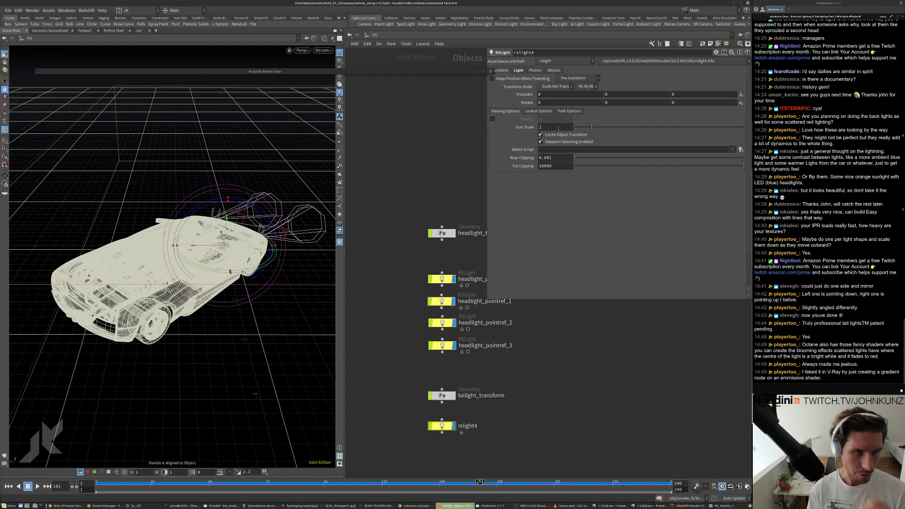
left_click(518, 70)
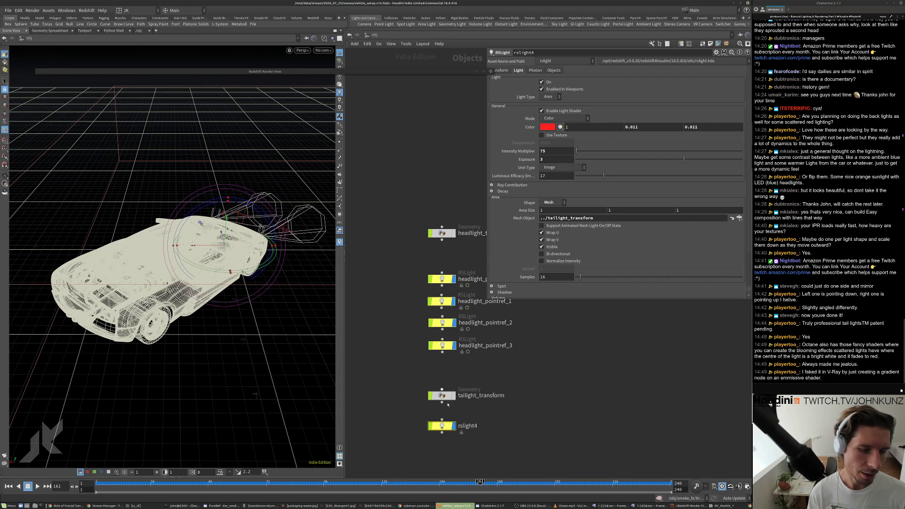
- Inspect the light_shader network inside rslight4 down to its Redshift light shader nodes, and return to the object level
double_click(441, 426)
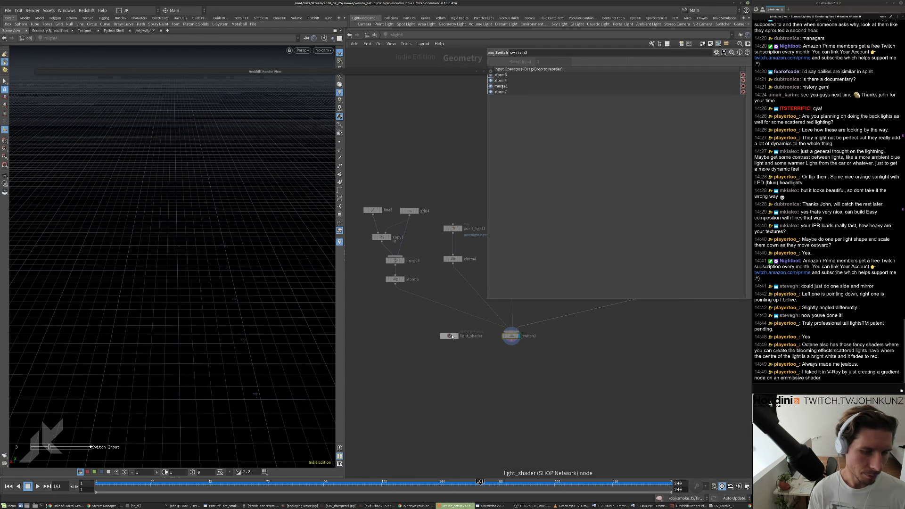
double_click(452, 336)
double_click(483, 340)
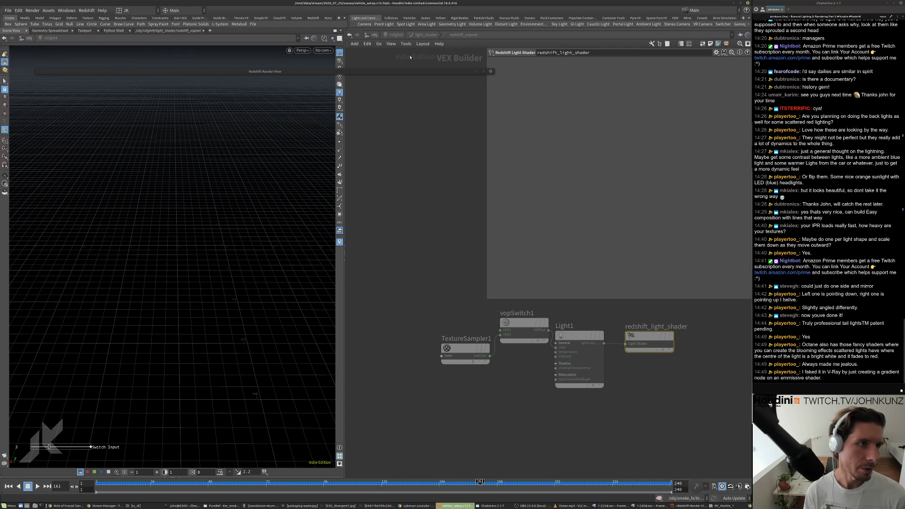
left_click(383, 35)
left_click(374, 35)
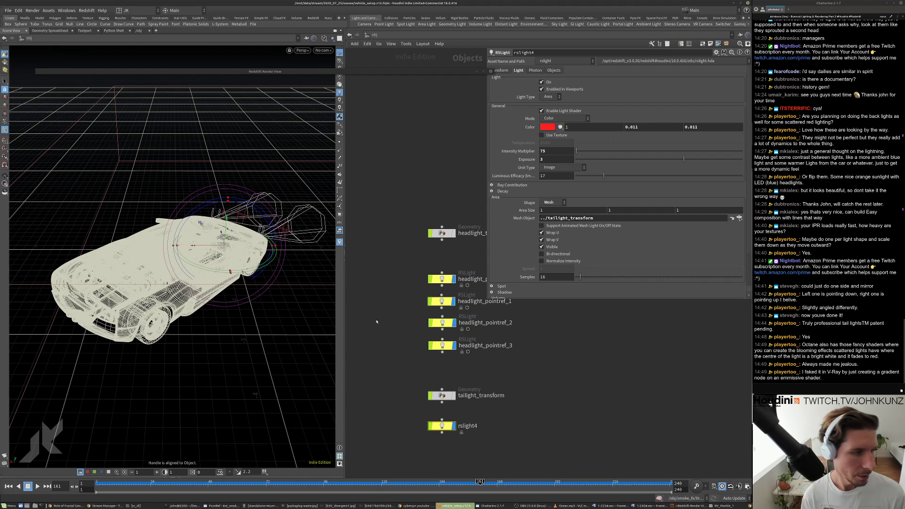
- Look through cam2 in the scene viewport and expand the collapsed Redshift render view
scroll(386, 340, "down", 3)
scroll(417, 390, "up", 3)
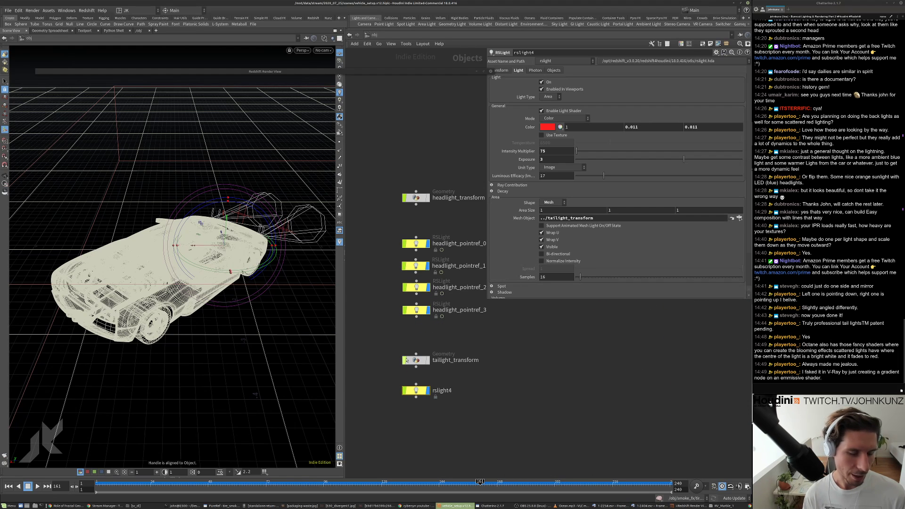
scroll(406, 360, "up", 1)
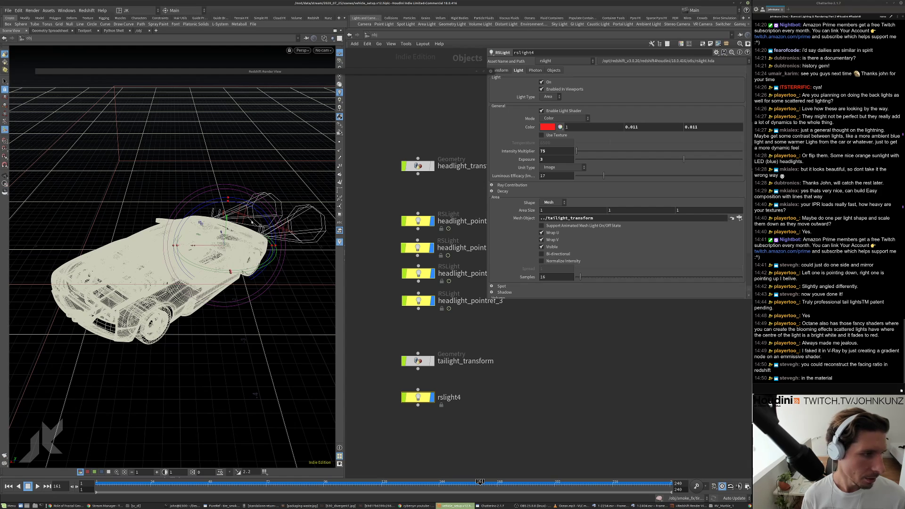
right_click_drag(572, 346, 457, 293)
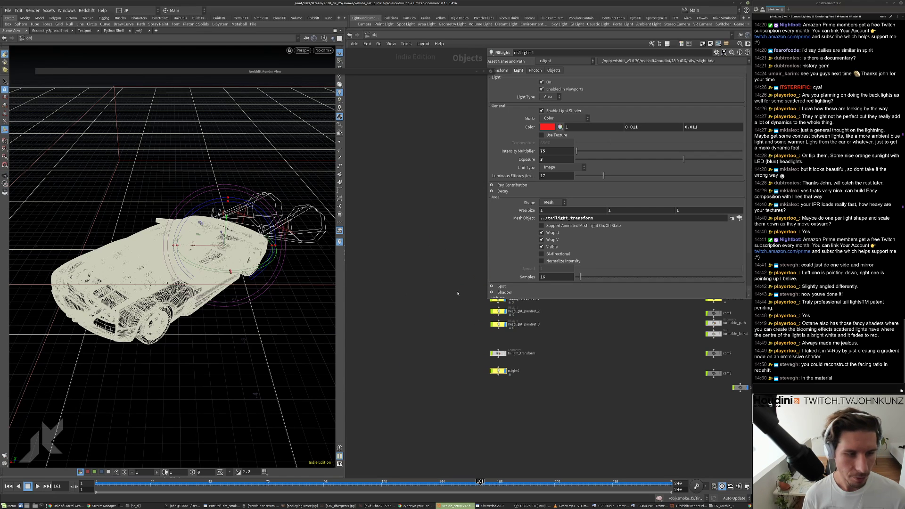
left_click(322, 50)
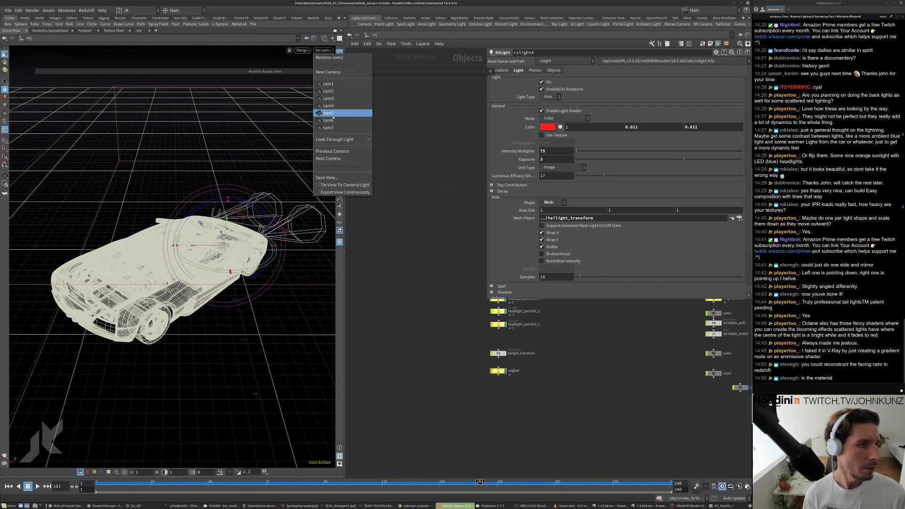
left_click(330, 91)
scroll(537, 374, "down", 2)
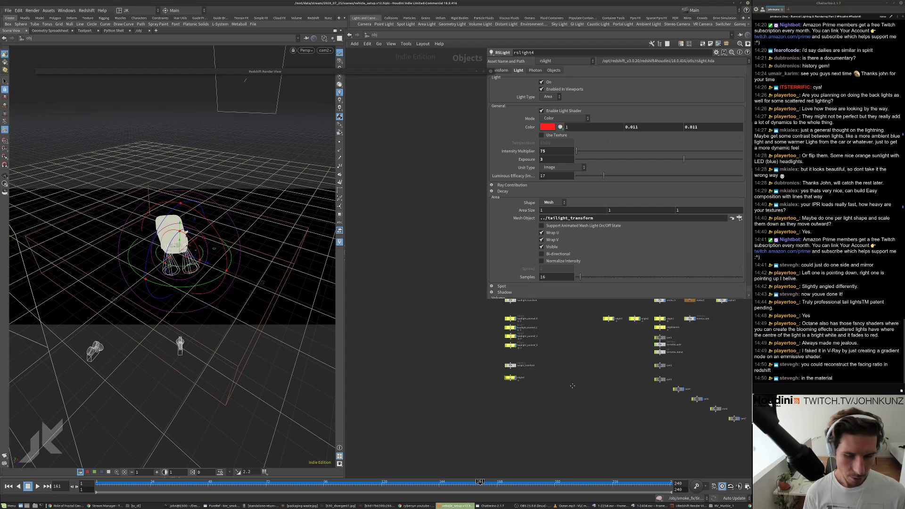
middle_click_drag(572, 386, 524, 403)
double_click(376, 73)
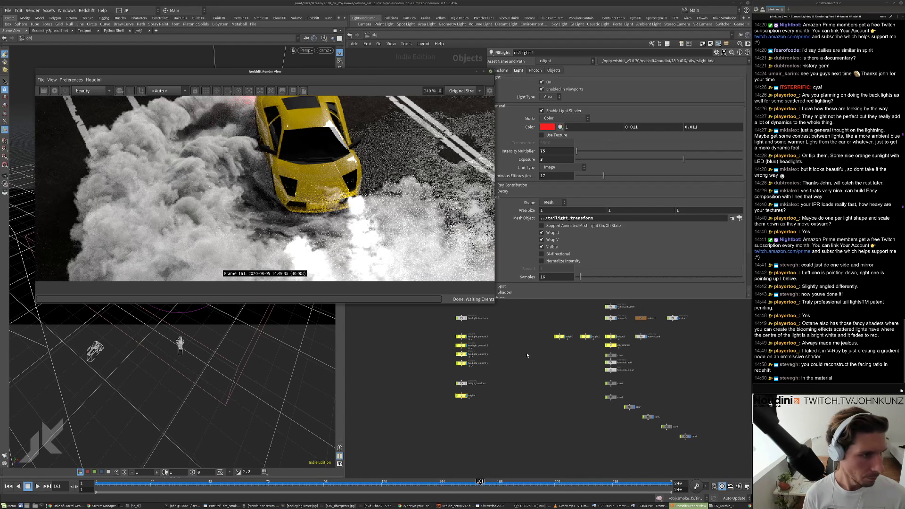
scroll(658, 332, "up", 4)
double_click(620, 310)
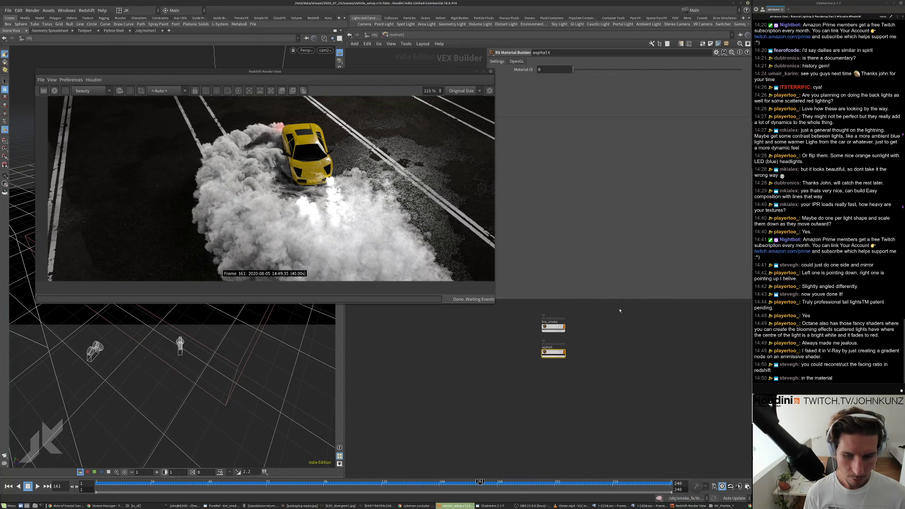
middle_click_drag(625, 318, 651, 362)
scroll(580, 384, "up", 4)
scroll(574, 416, "down", 4)
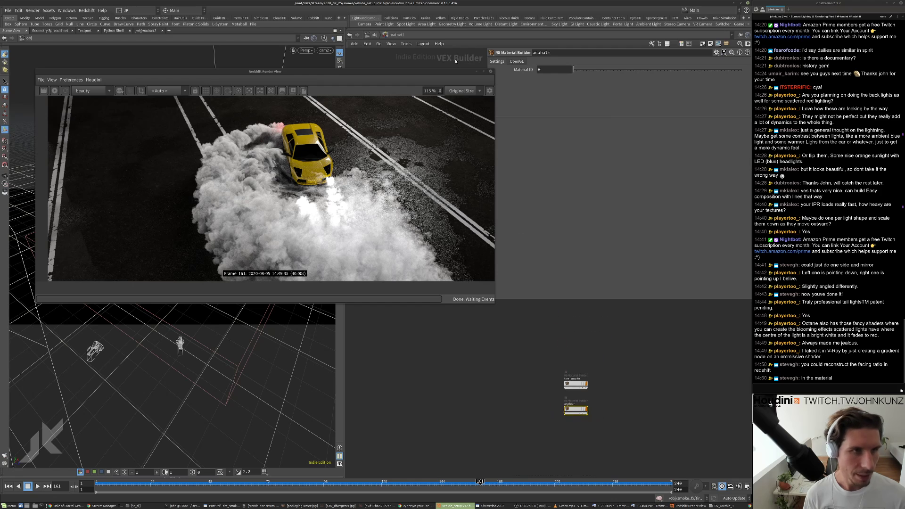
left_click(373, 34)
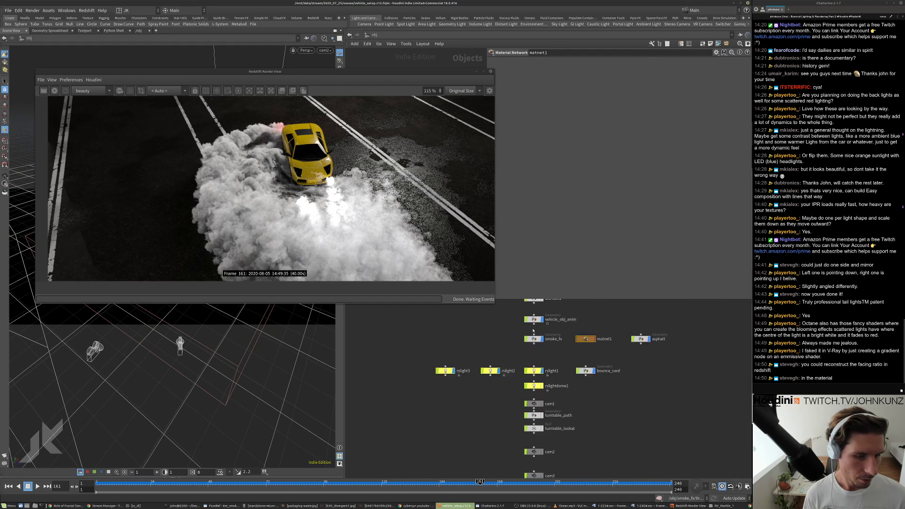
- Open the glass_headlight material in vehicle_obj_anim's matnet1, show its Material1 settings and move the render view clear of them
double_click(536, 318)
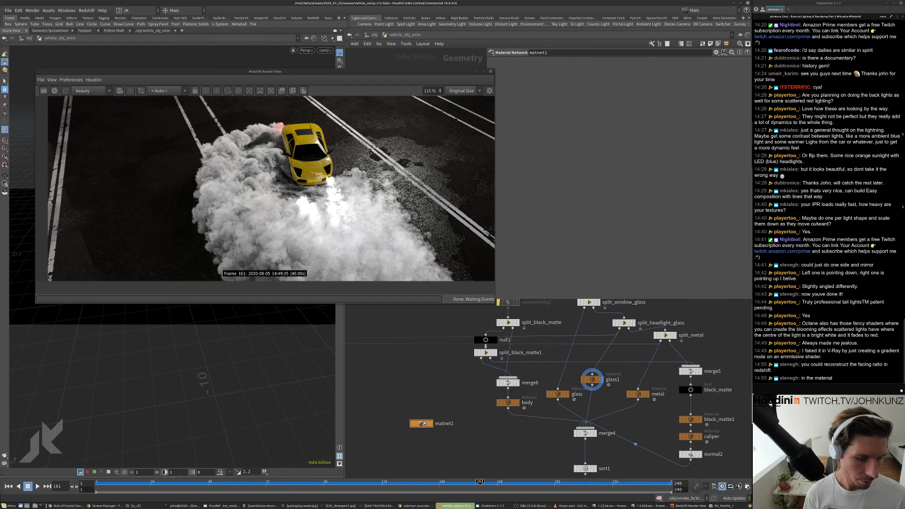
double_click(490, 379)
double_click(515, 426)
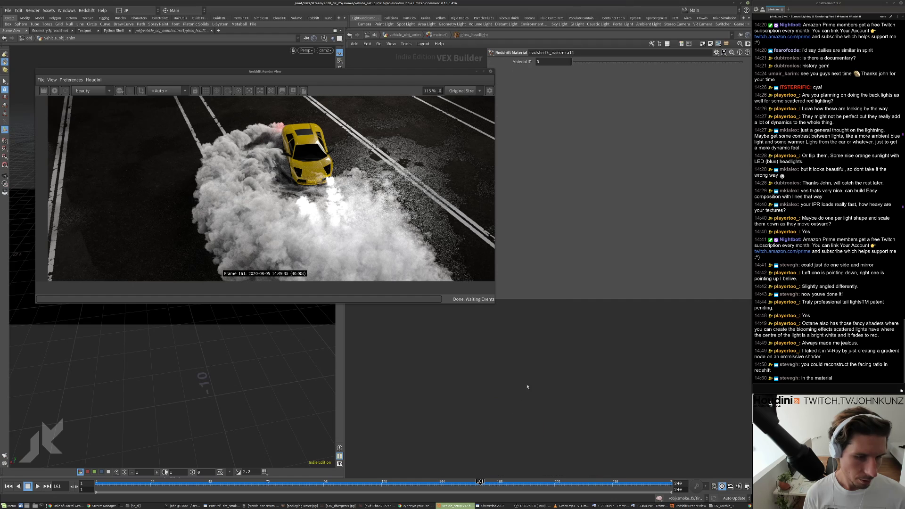
left_click(524, 337)
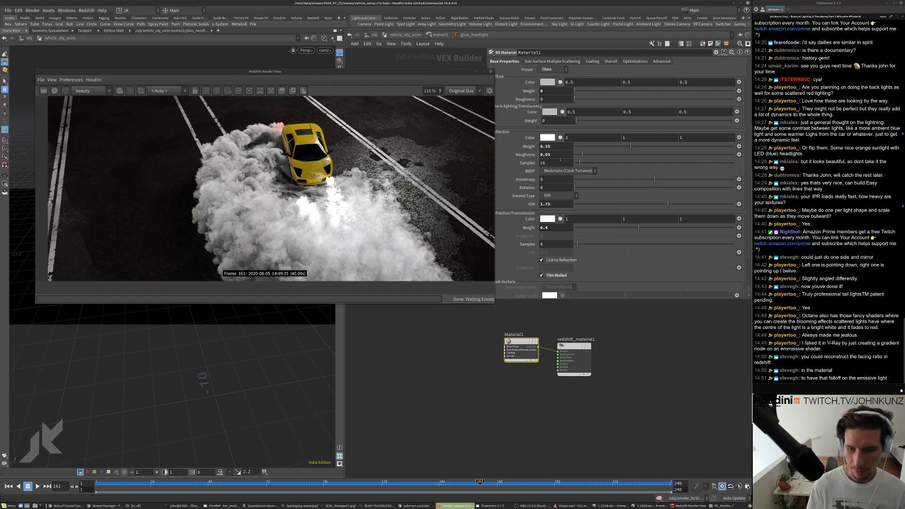
left_click_drag(405, 72, 384, 59)
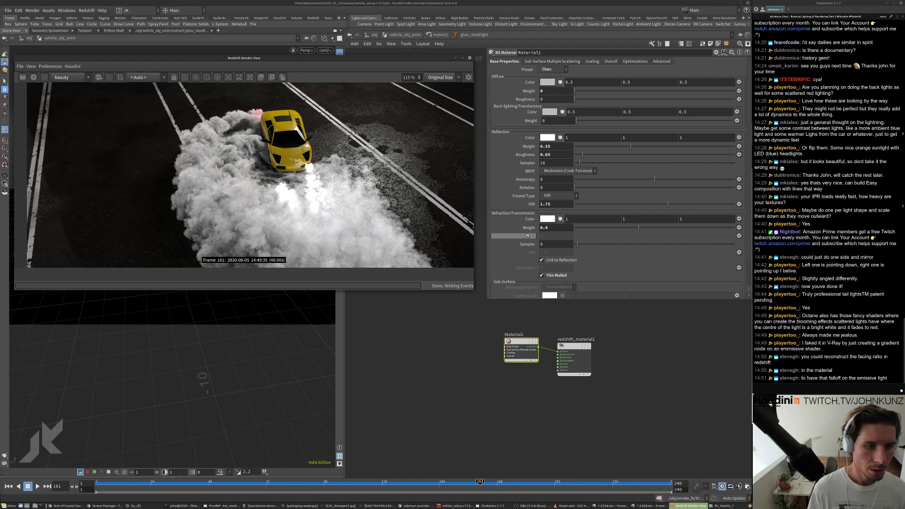
- Set the headlight glass's refraction weight to 1 and start the live render, framed on the car's front
double_click(555, 228)
type("1")
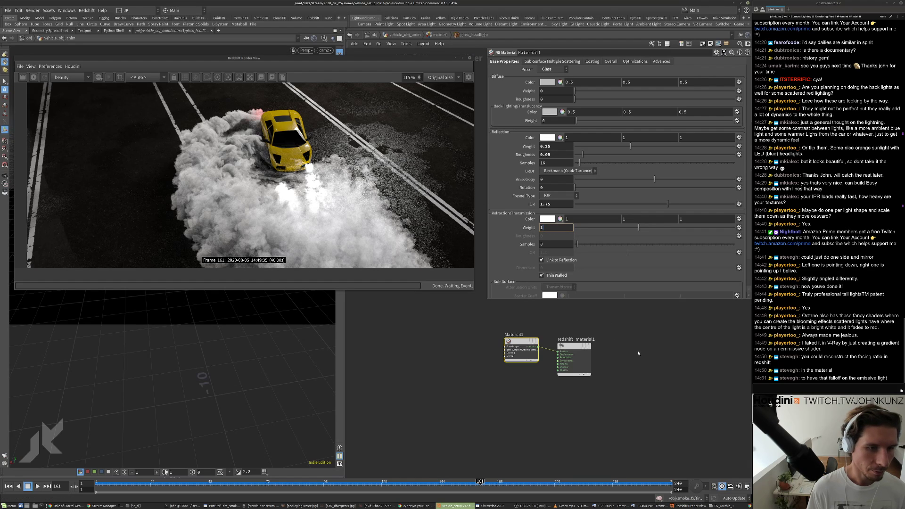
key("Return")
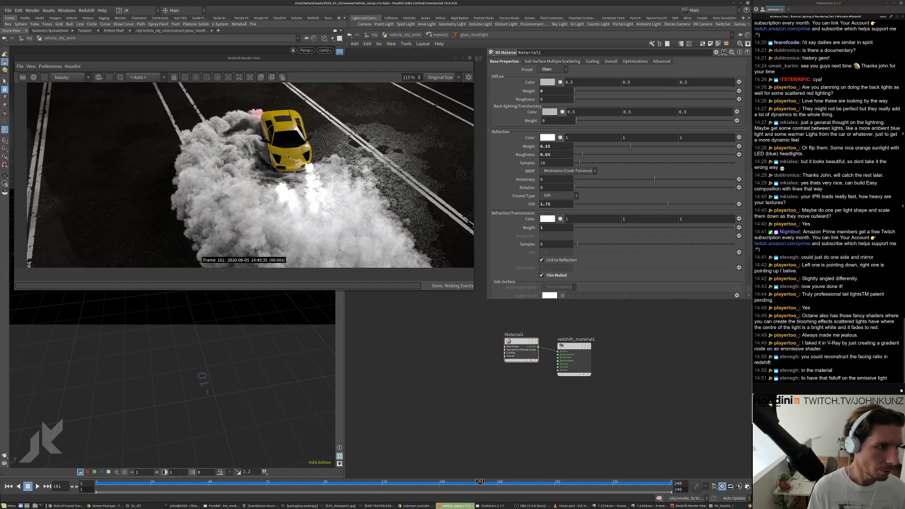
left_click(33, 77)
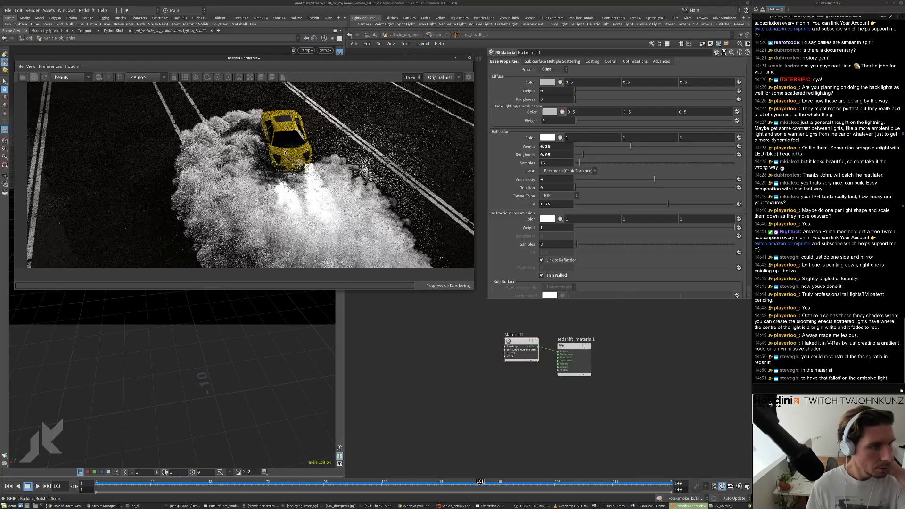
scroll(271, 124, "up", 5)
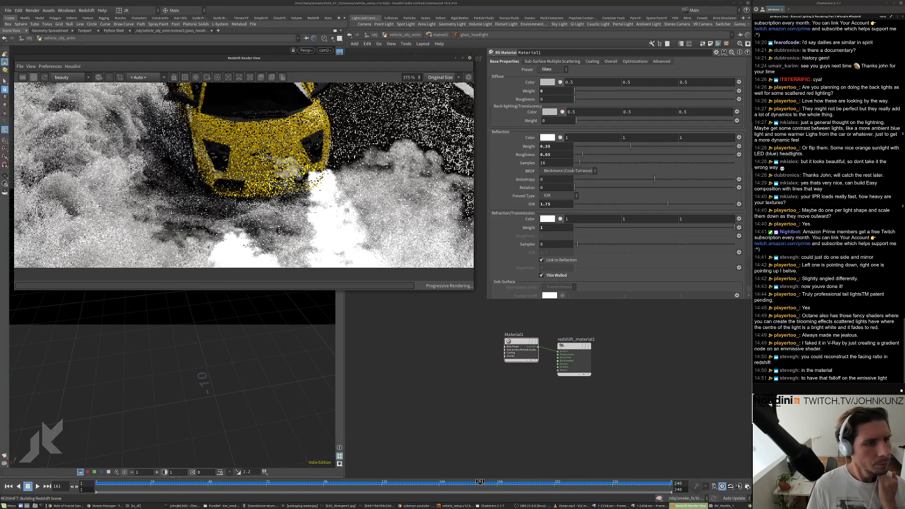
- Set the reflection weight of the headlight glass to 1
double_click(553, 148)
type("1")
key("Return")
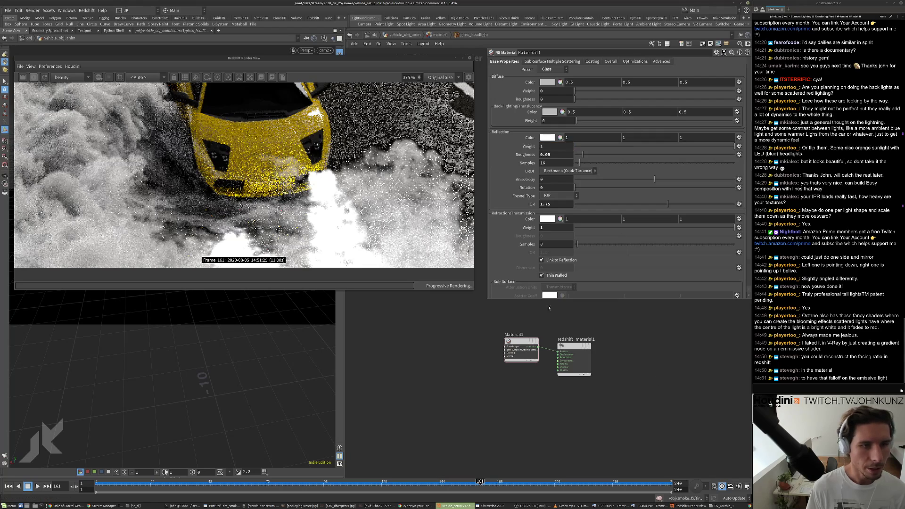
scroll(327, 184, "down", 4)
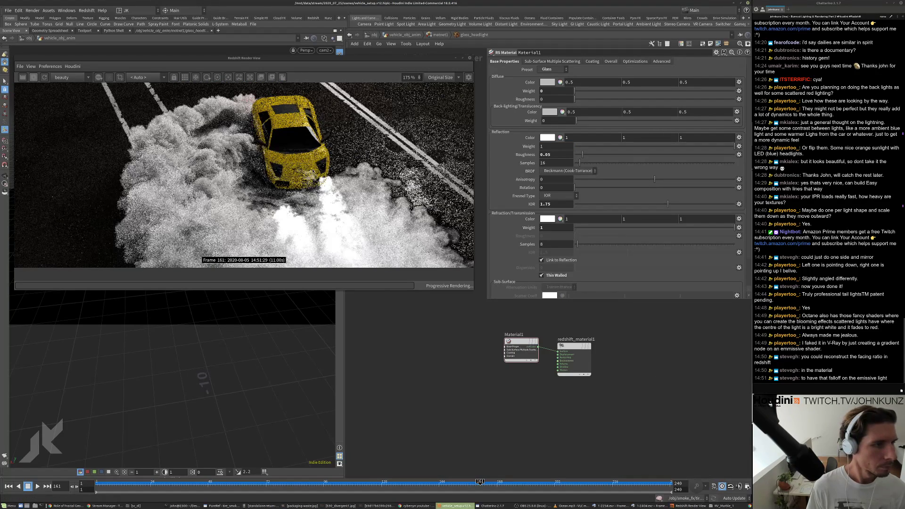
- Try a reflection IOR of 5 on the headlight glass and check the headlights in the render
left_click(529, 340)
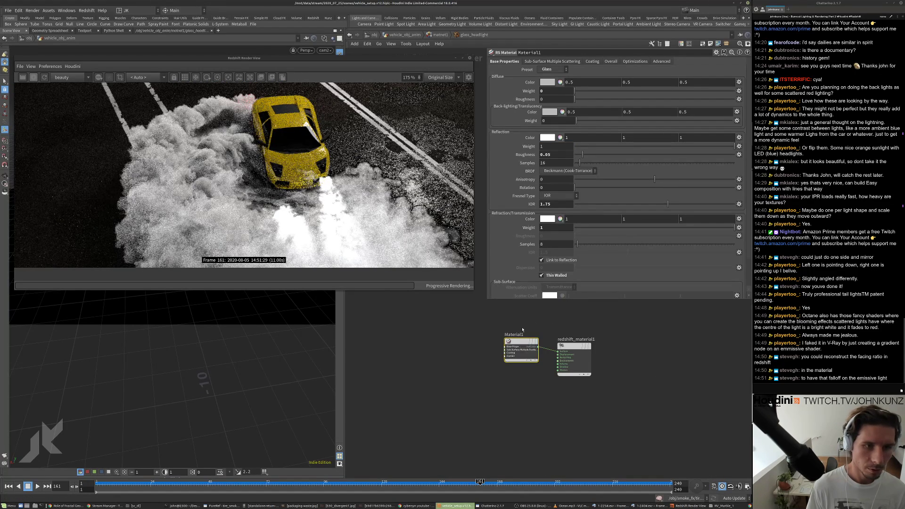
double_click(553, 205)
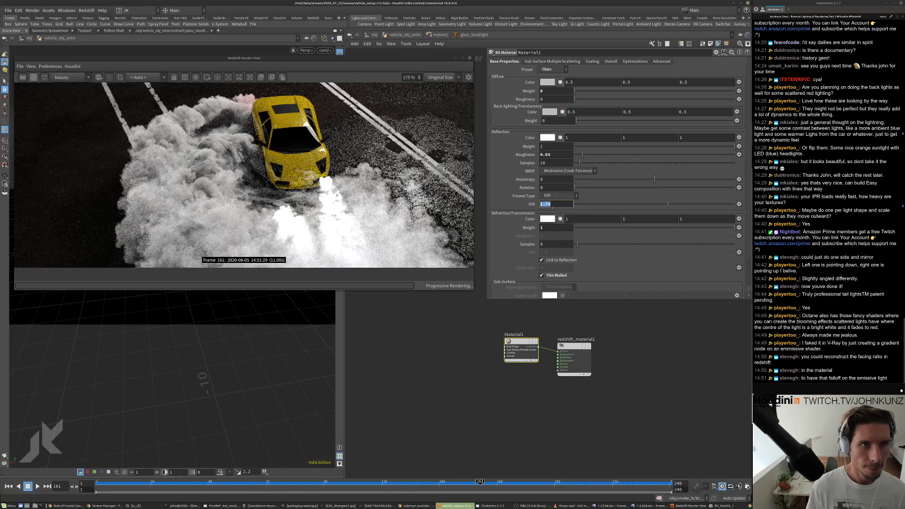
type("5")
key("Return")
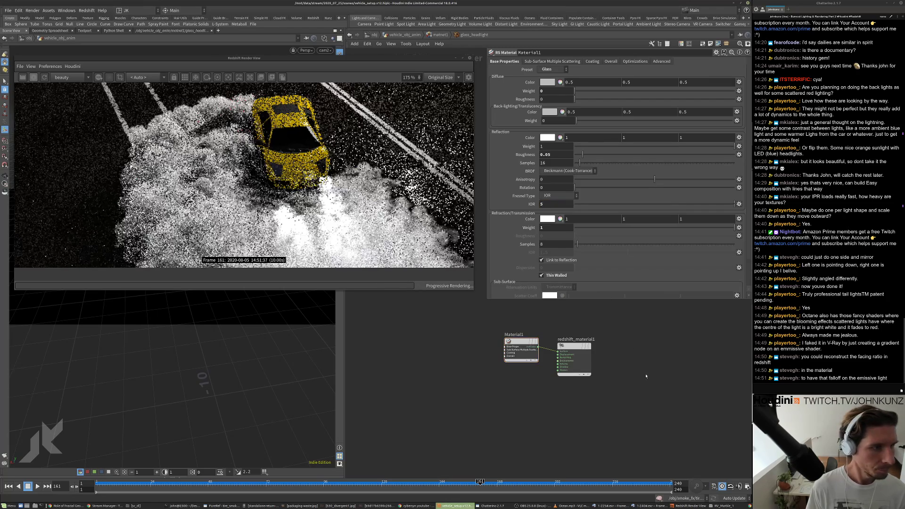
scroll(323, 167, "up", 5)
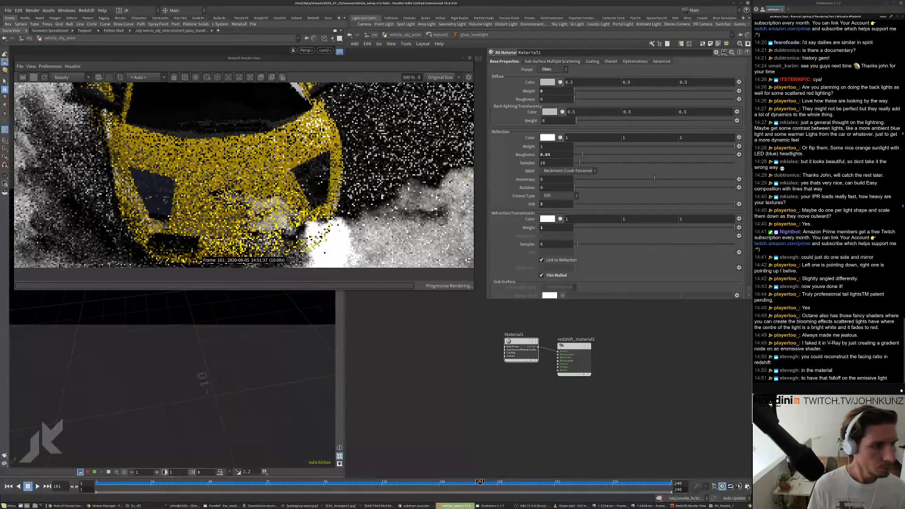
- Set the reflection IOR of the headlight glass to 1.4
double_click(546, 204)
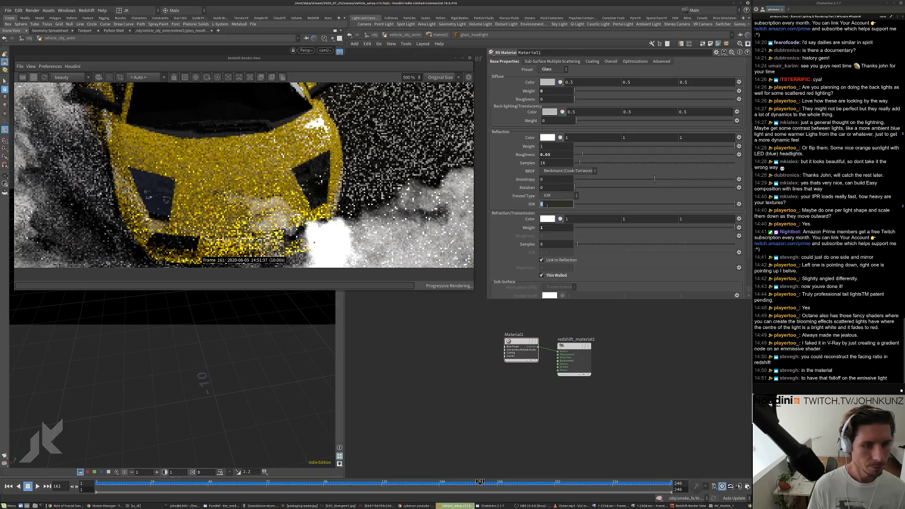
type("1.4")
key("Return")
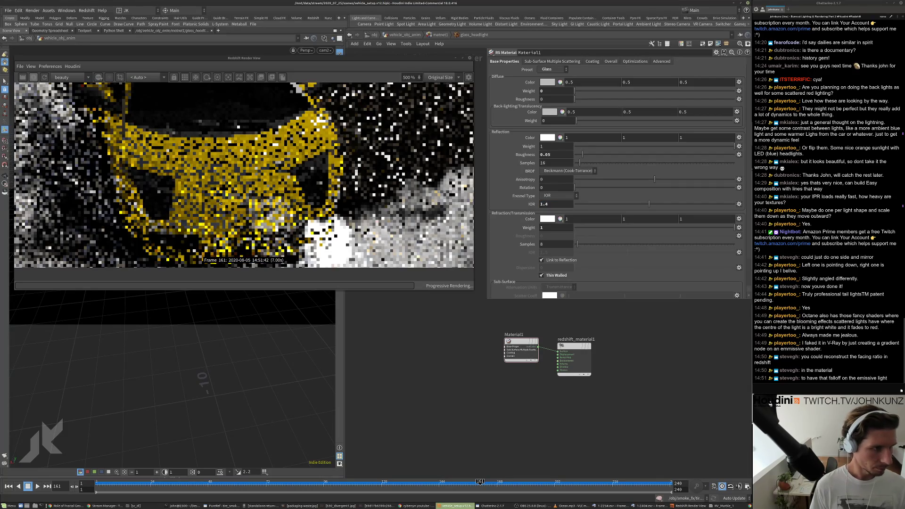
- Examine the headlight glass in the progressive render, both close up and with the whole car in the smoke
scroll(243, 175, "down", 1)
scroll(244, 174, "down", 3)
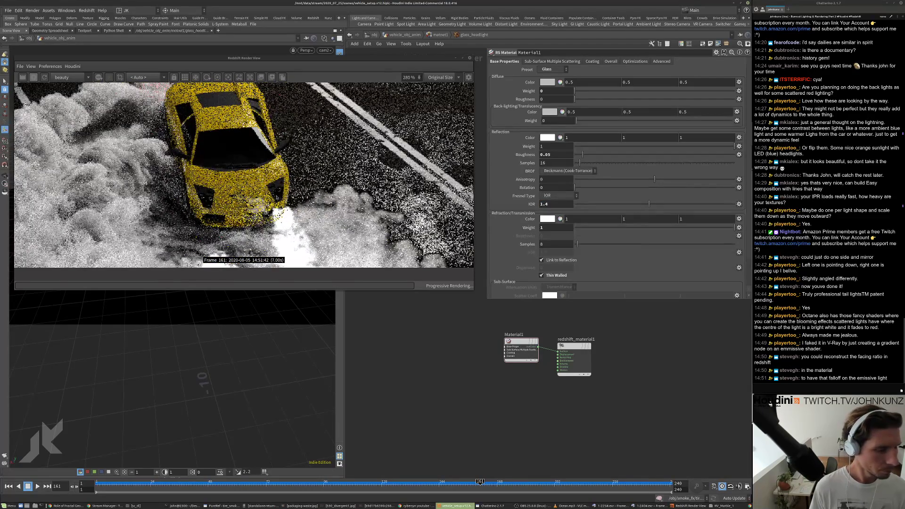
scroll(276, 197, "up", 4)
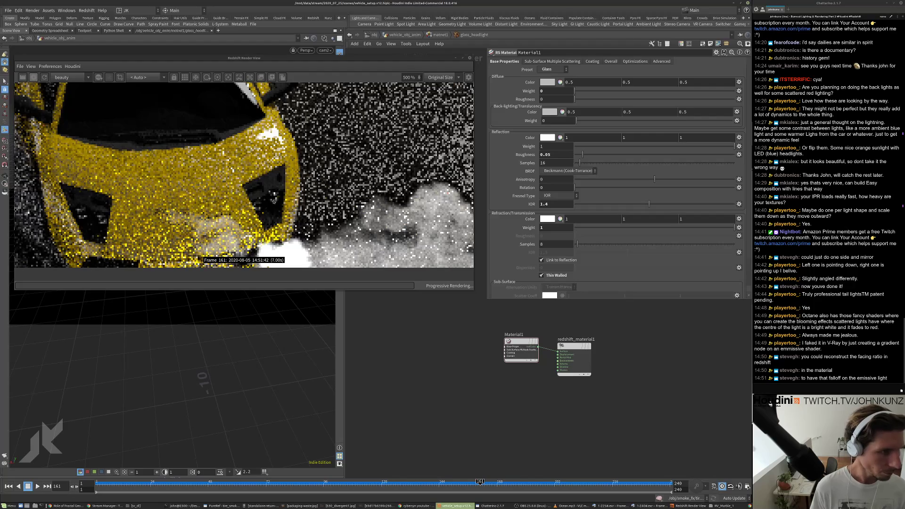
scroll(273, 200, "down", 1)
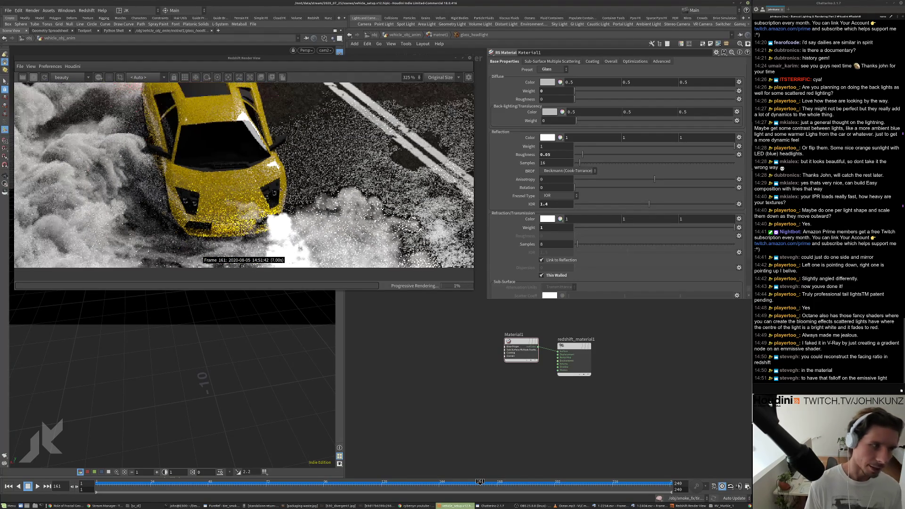
scroll(273, 186, "down", 5)
scroll(264, 187, "up", 6)
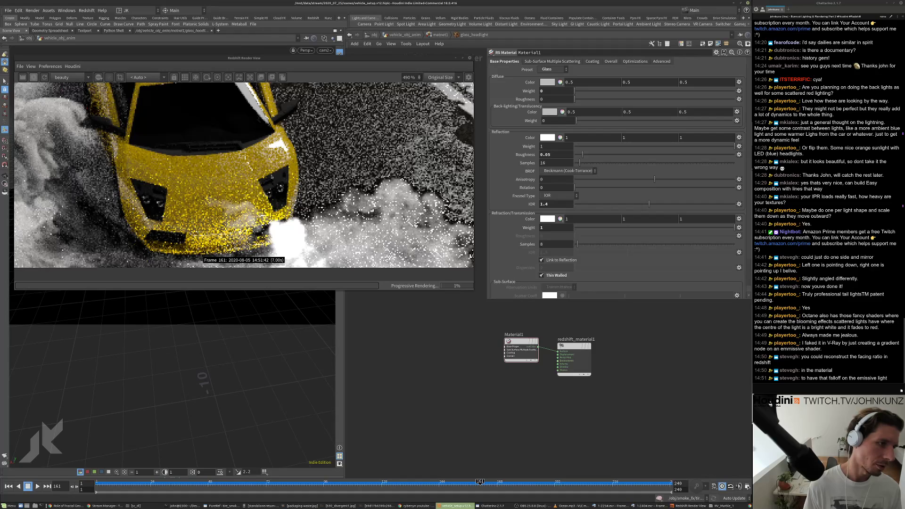
scroll(282, 184, "down", 5)
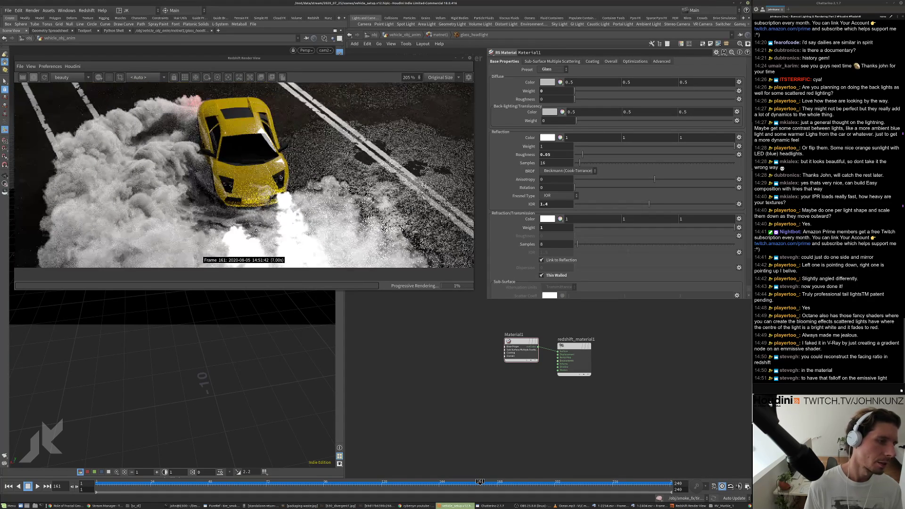
scroll(245, 188, "up", 5)
scroll(250, 197, "up", 3)
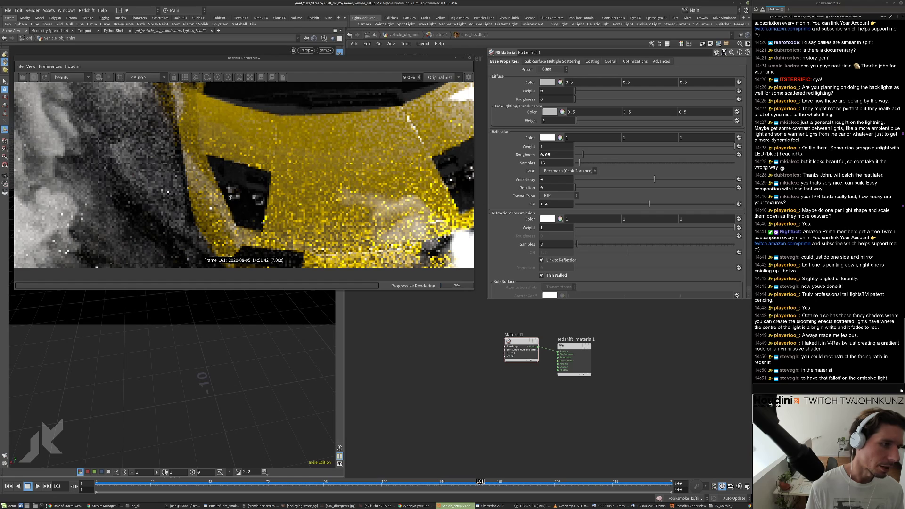
scroll(229, 197, "down", 5)
scroll(407, 180, "up", 5)
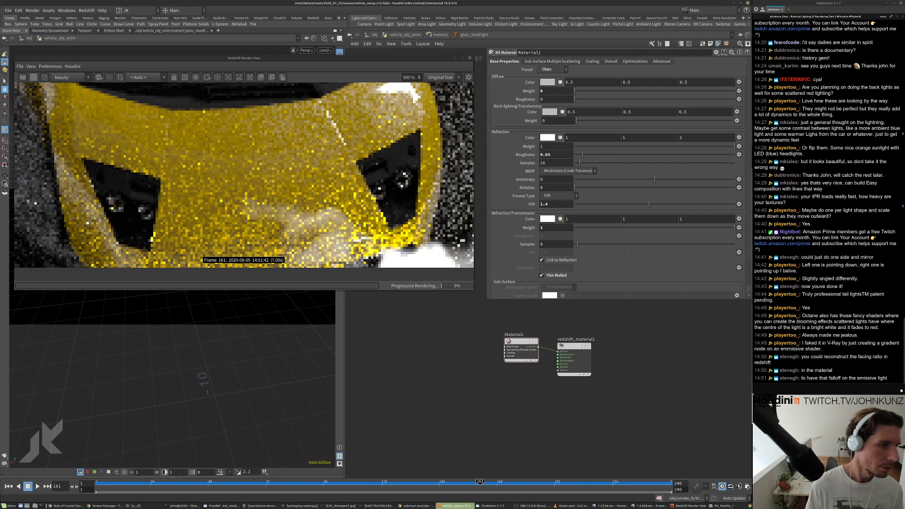
scroll(397, 186, "down", 4)
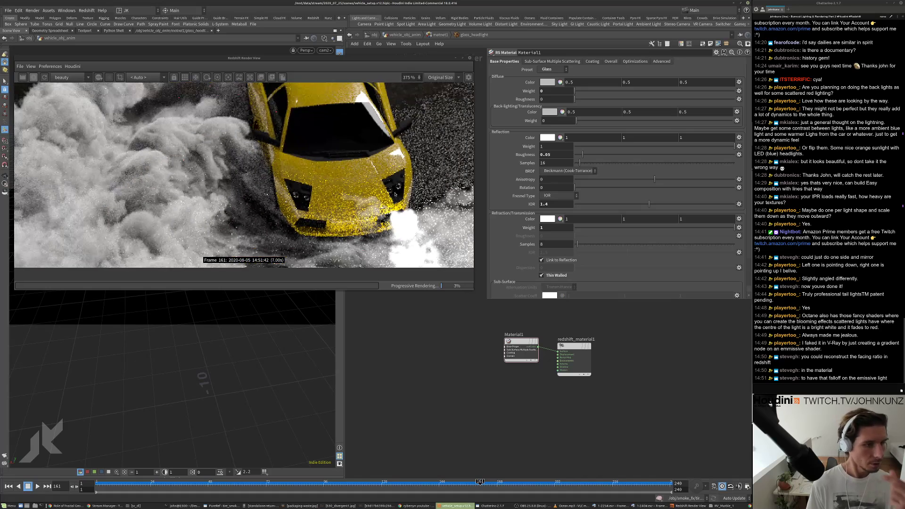
scroll(395, 193, "up", 4)
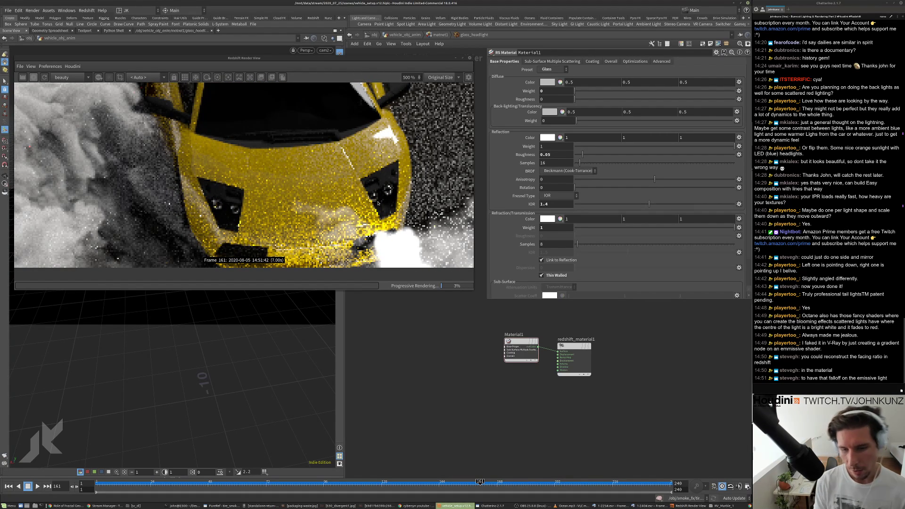
scroll(379, 200, "down", 5)
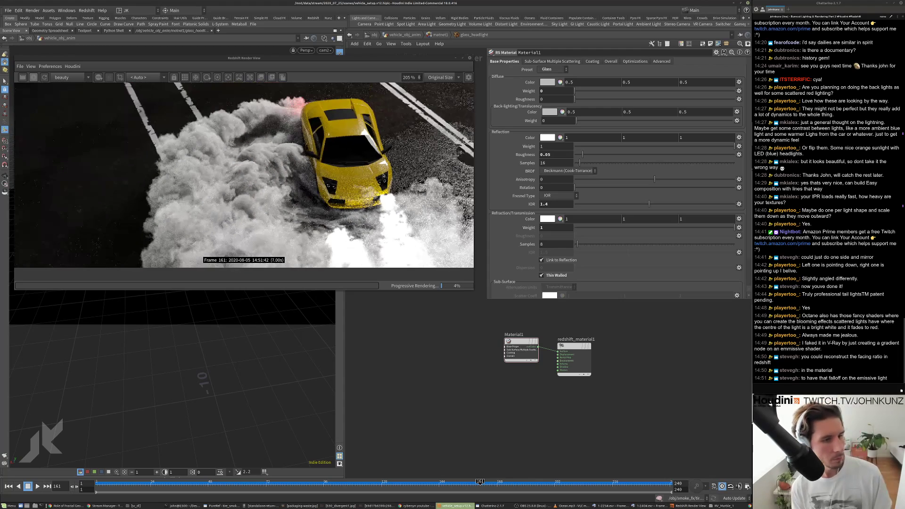
- Examine the headlights up close in the progressive render and stop the render
scroll(412, 178, "up", 3)
scroll(357, 185, "up", 2)
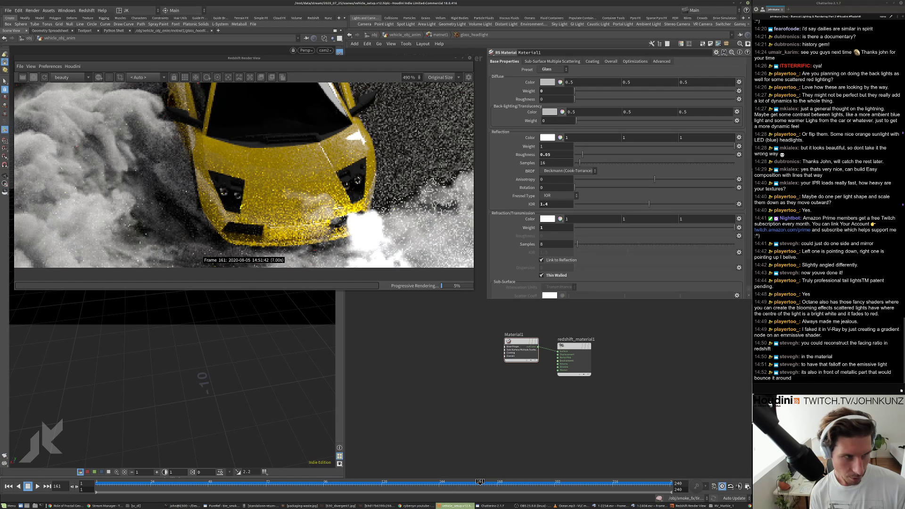
left_click(33, 78)
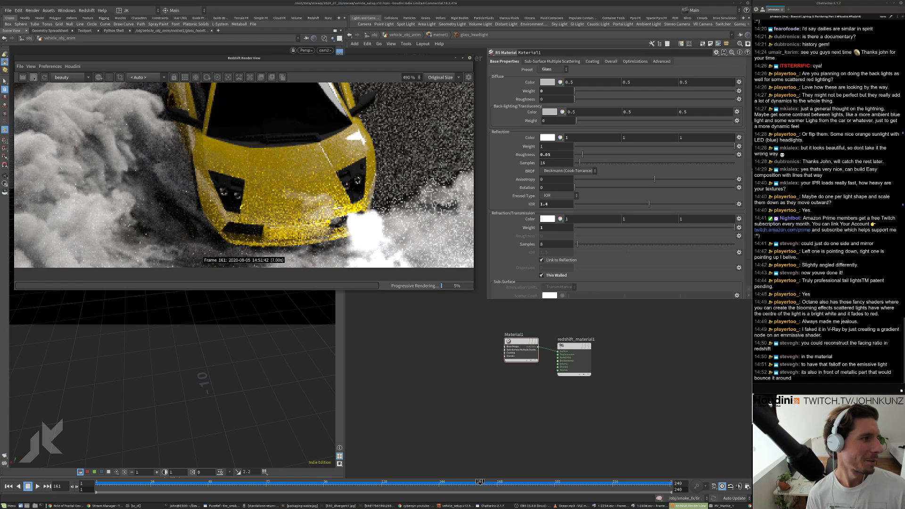
- Return to the object level and open the headlight_transform geometry network
left_click(407, 34)
left_click(373, 36)
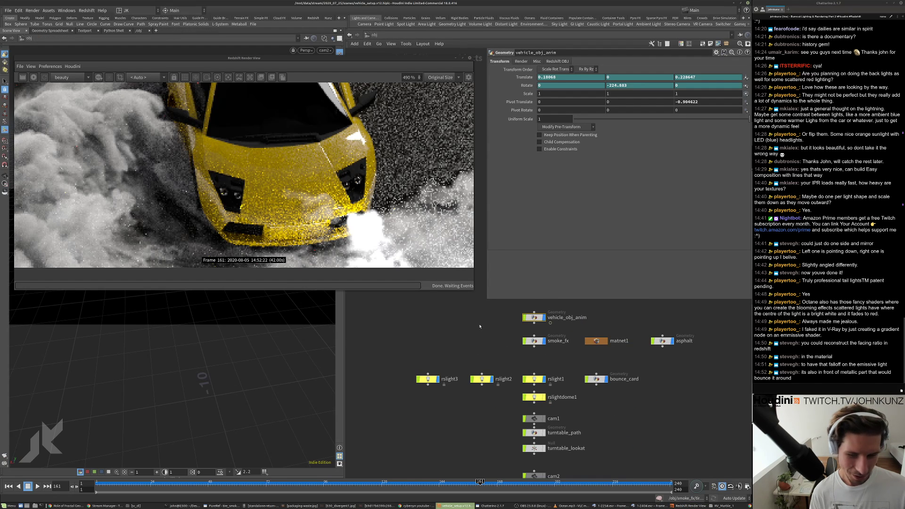
key("h")
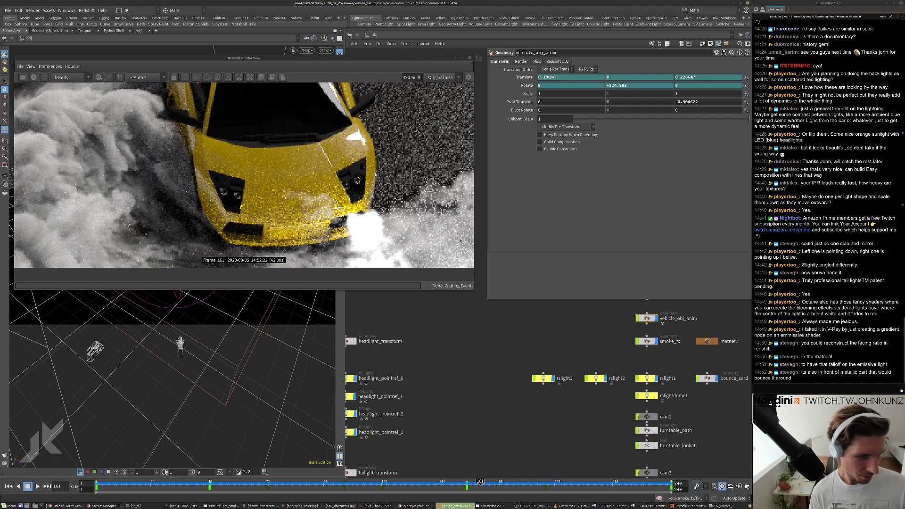
double_click(402, 57)
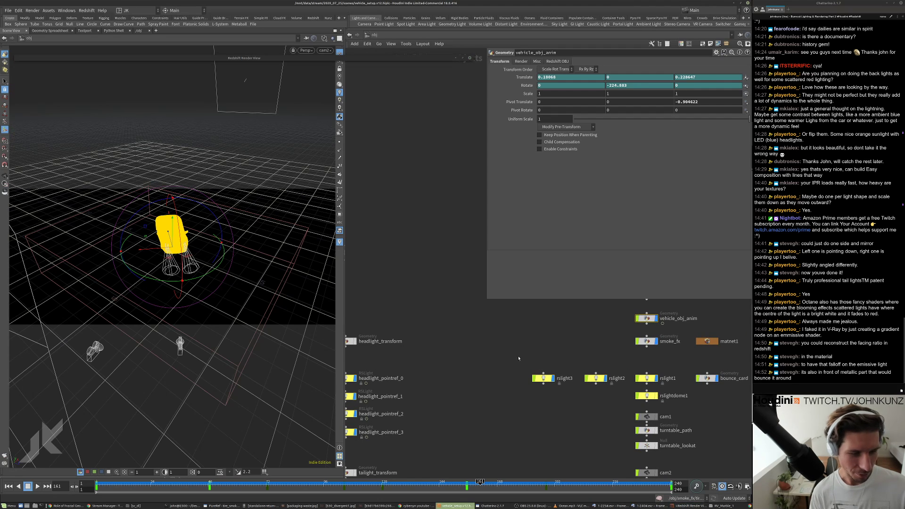
middle_click_drag(518, 359, 595, 350)
double_click(421, 336)
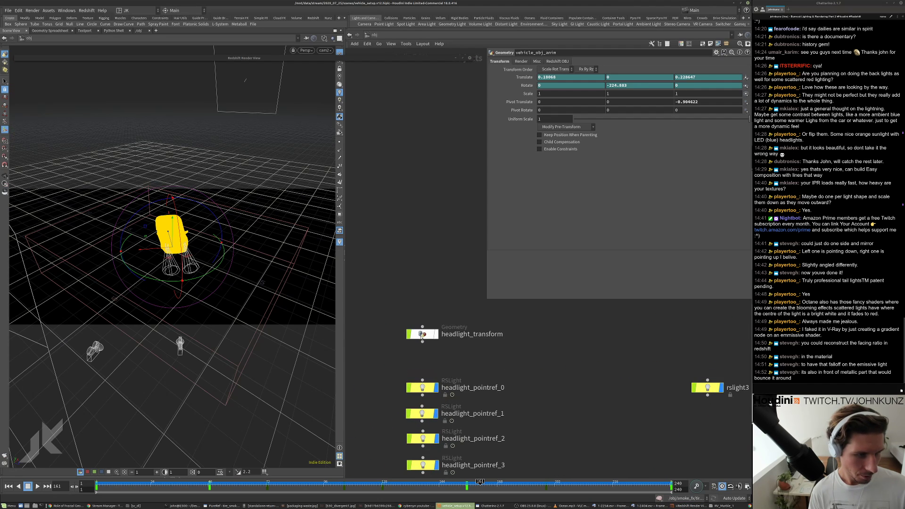
scroll(430, 322, "down", 1)
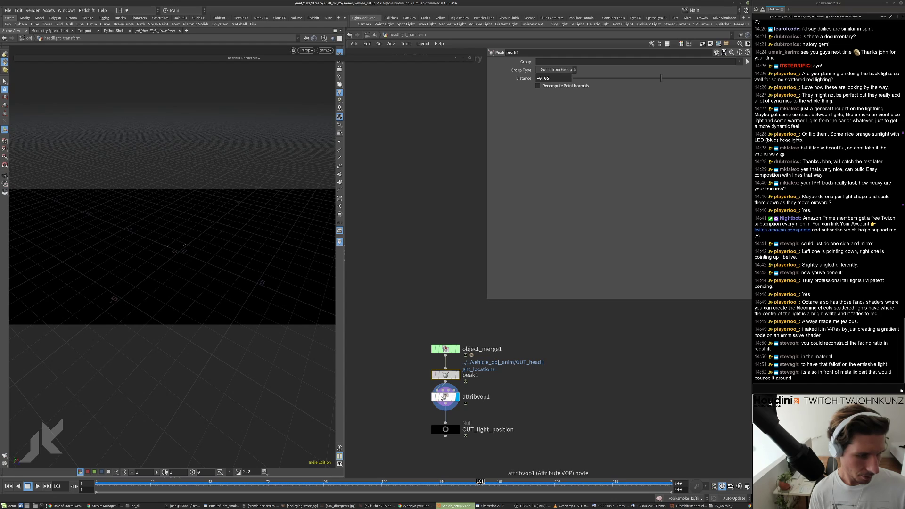
scroll(445, 398, "up", 2)
middle_click_drag(454, 364, 458, 322)
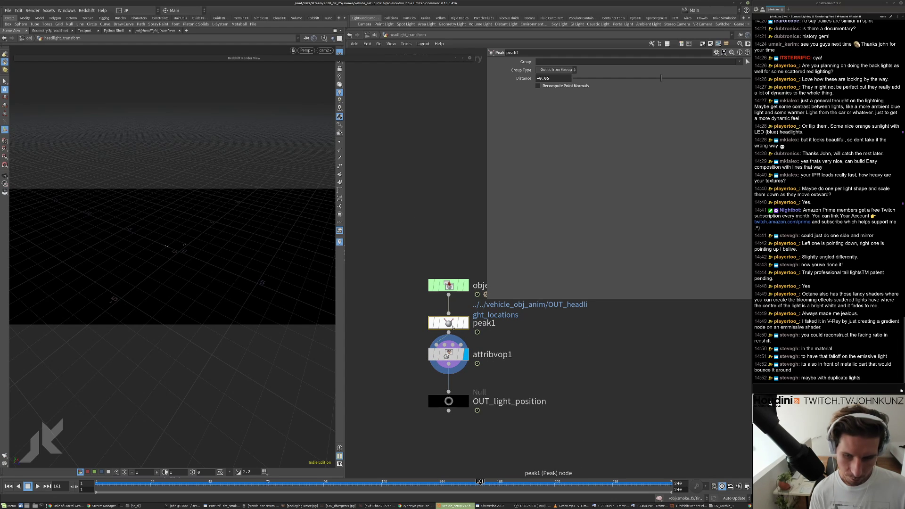
- Insert a Facet node between peak1 and attribvop1 and enable Reverse Normals on it
left_click_drag(446, 264, 451, 324)
left_click_drag(451, 324, 450, 284)
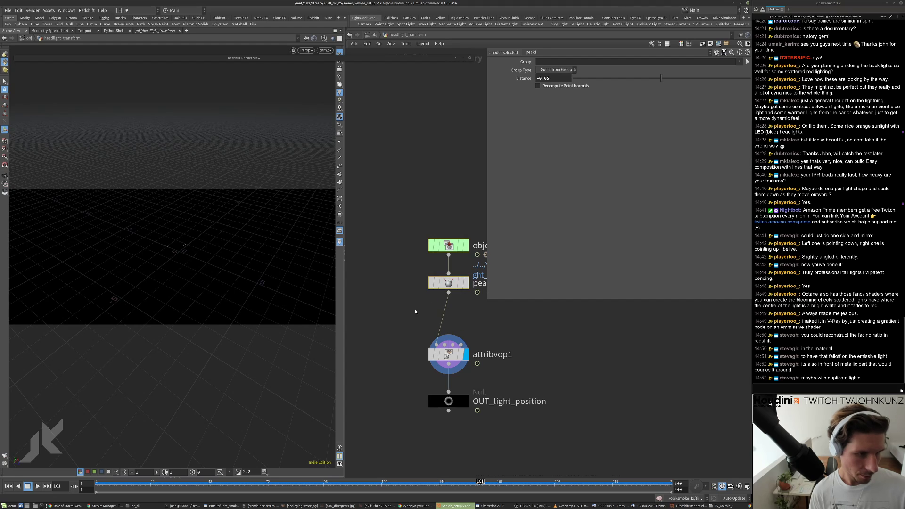
key("Tab")
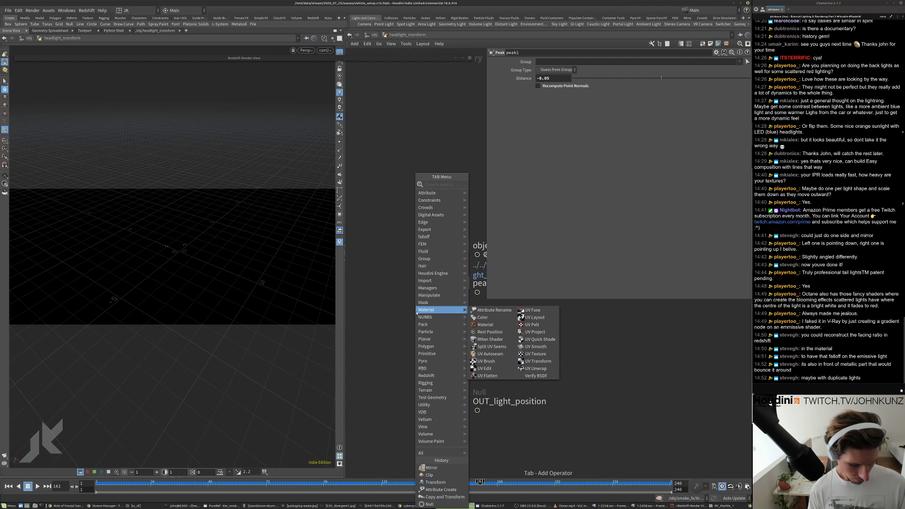
type("facet")
key("Return")
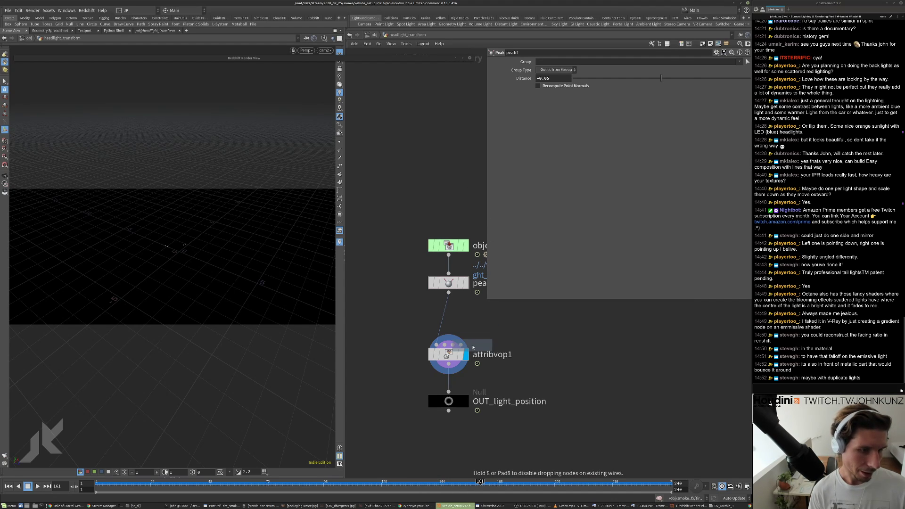
left_click(469, 316)
left_click_drag(469, 317, 449, 316)
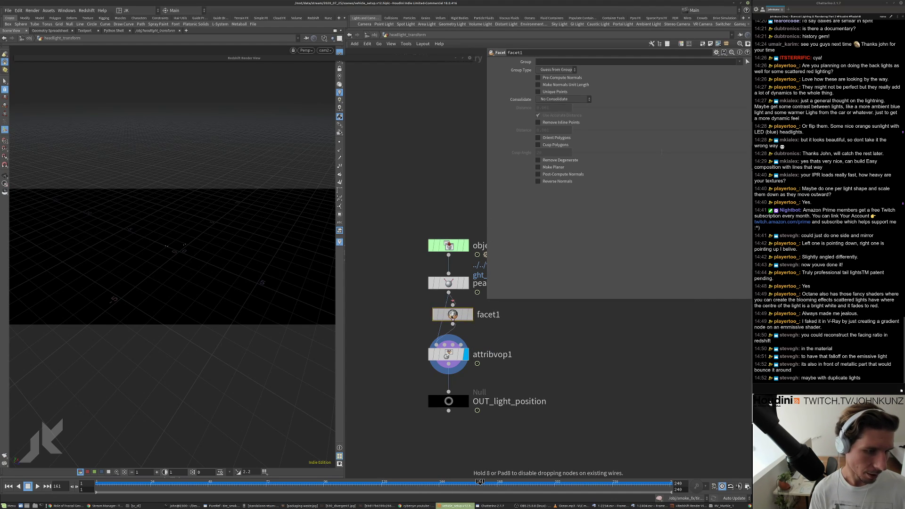
left_click(555, 184)
- Render again to check the headlights with the reversed normals, and bypass the facet1 node
double_click(409, 59)
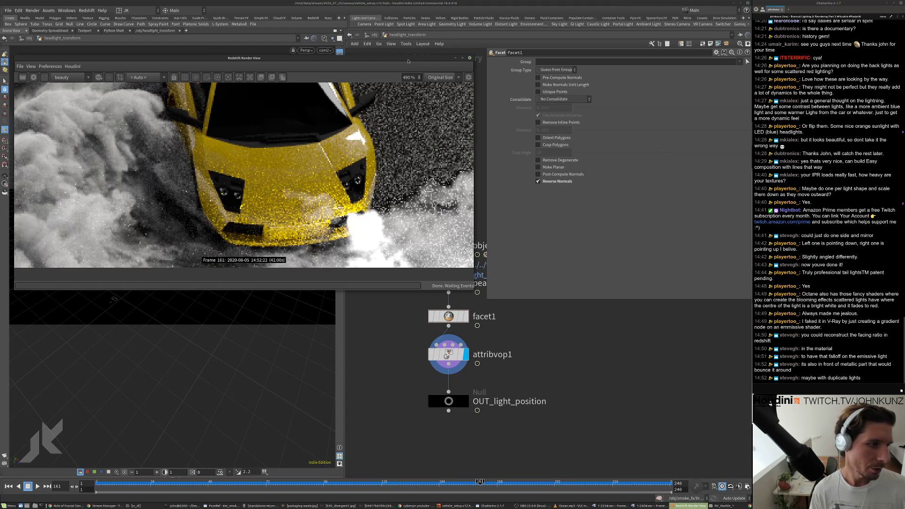
left_click(33, 77)
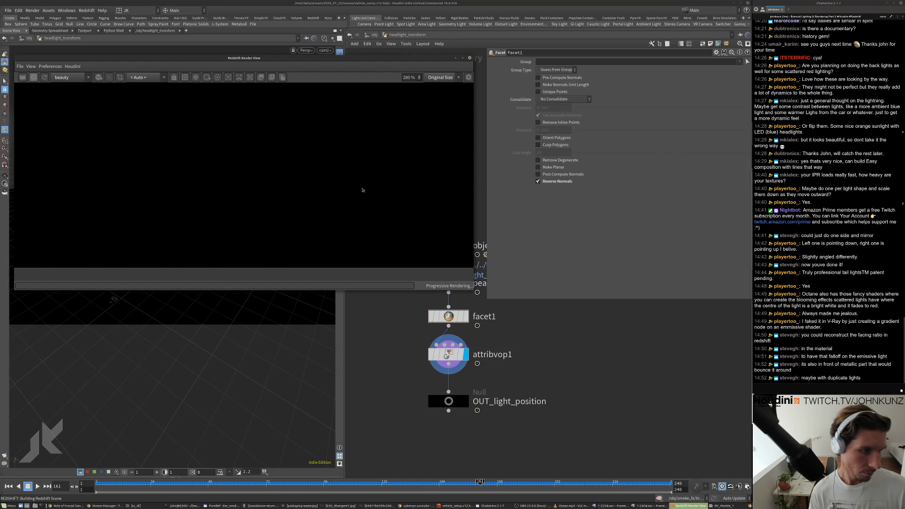
scroll(363, 194, "down", 3)
middle_click_drag(363, 193, 314, 186)
scroll(302, 179, "up", 5)
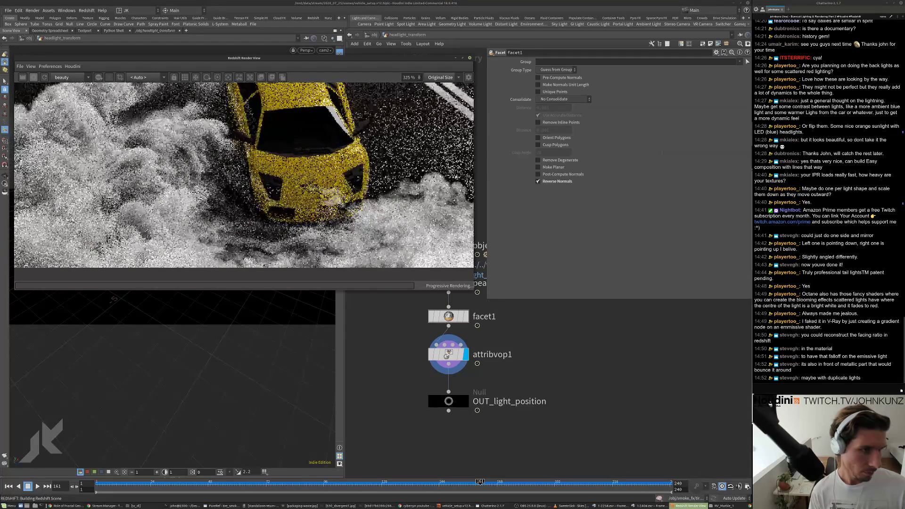
scroll(254, 183, "up", 3)
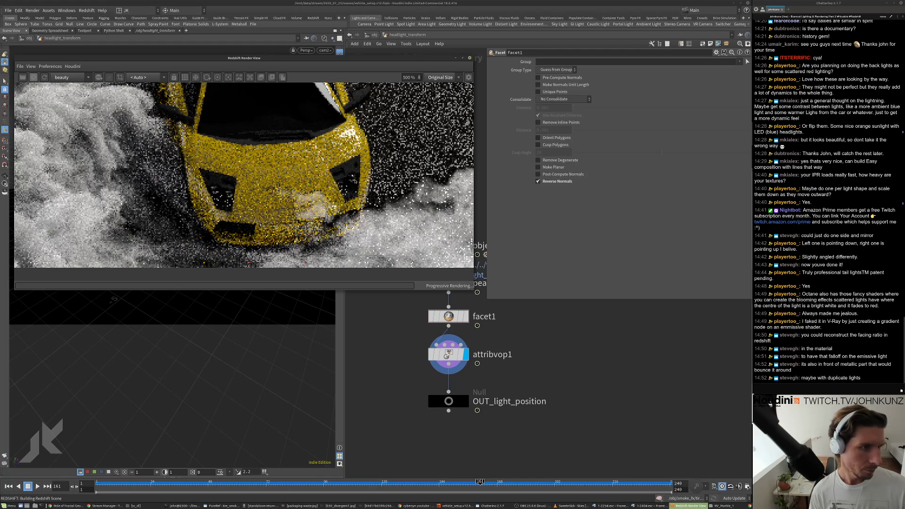
scroll(349, 187, "up", 4)
scroll(356, 180, "down", 4)
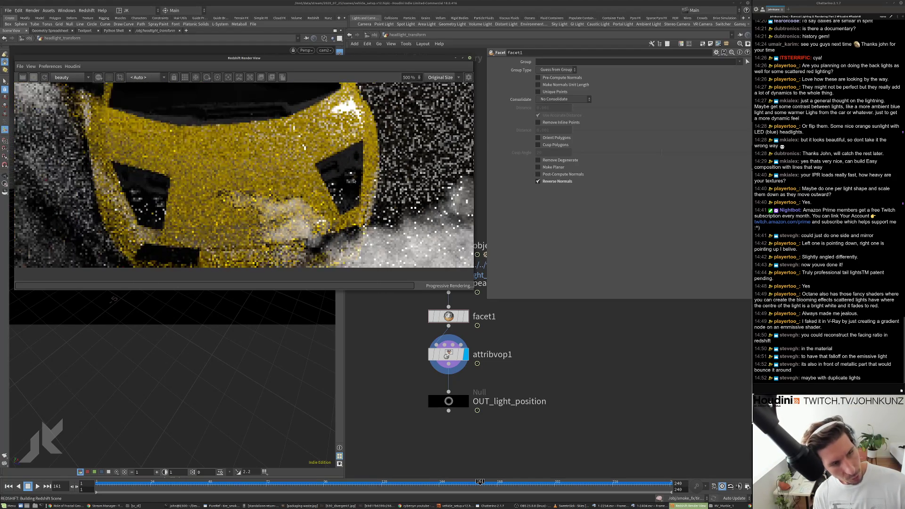
scroll(319, 180, "down", 6)
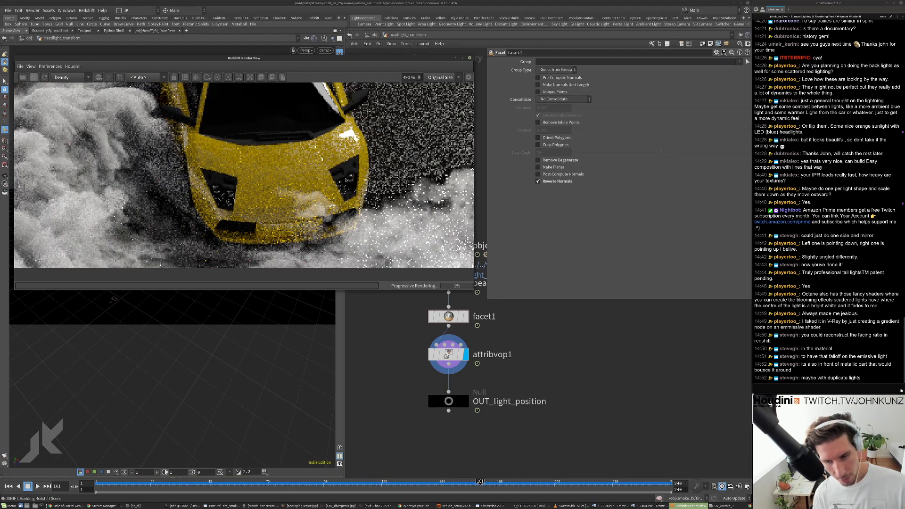
scroll(300, 189, "down", 3)
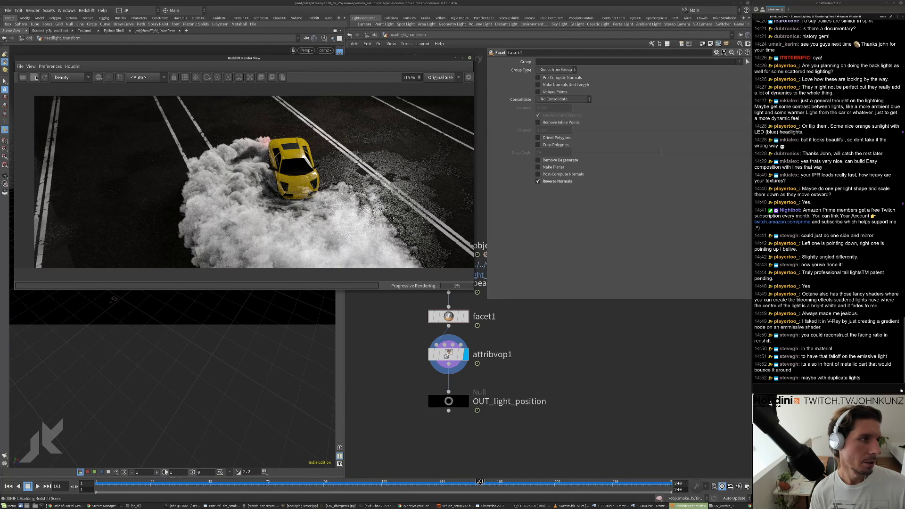
left_click(431, 316)
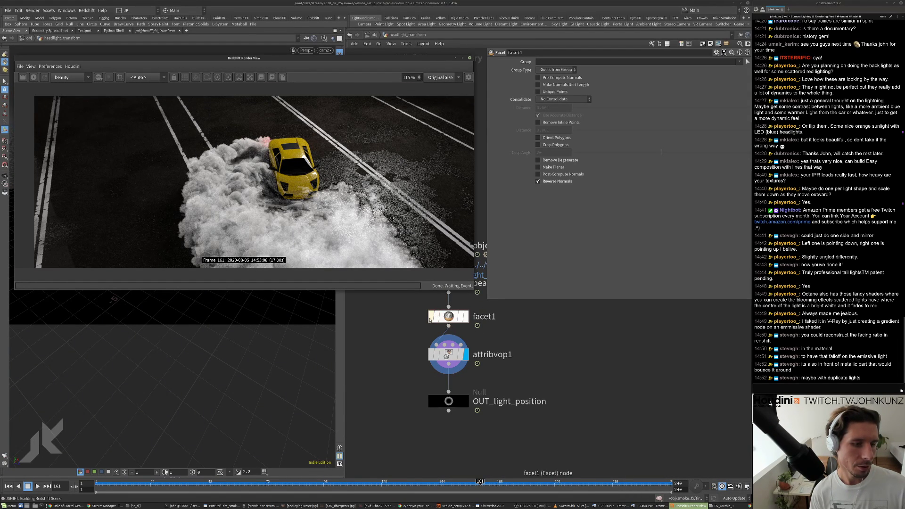
double_click(371, 59)
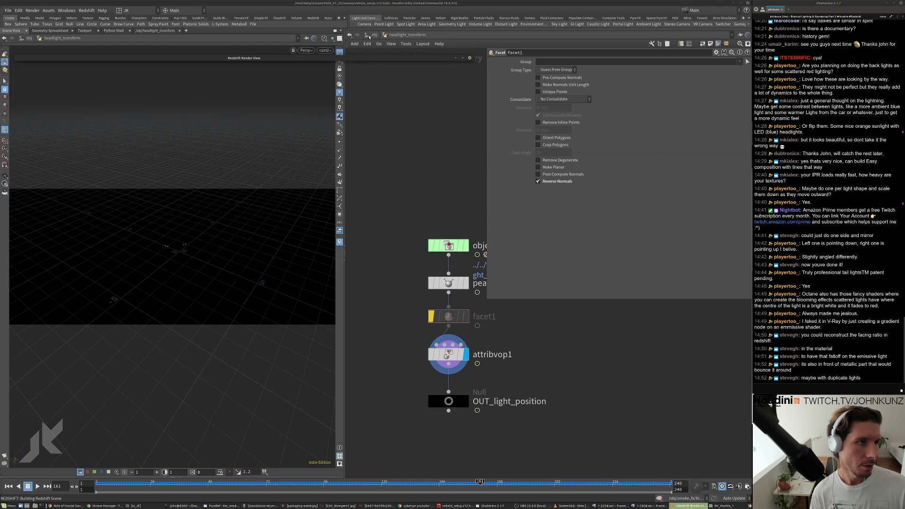
- Return to the object level and duplicate the headlight_pointref_0 light beside the original
key("u")
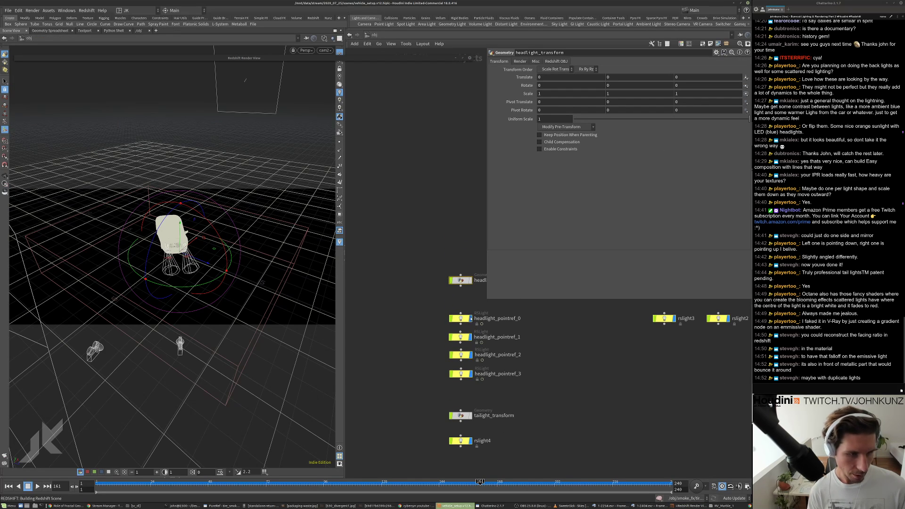
left_click_drag(471, 319, 373, 322, "alt")
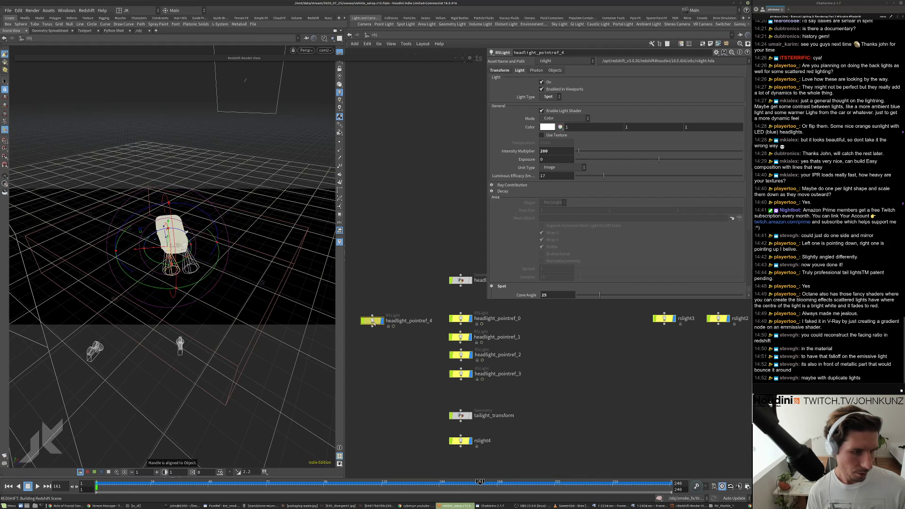
scroll(372, 322, "up", 3)
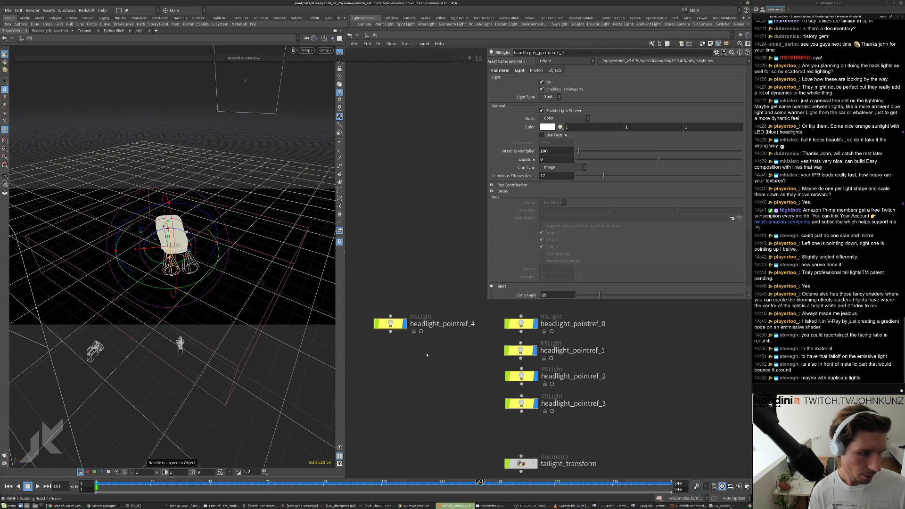
- Rename the duplicated headlight light as headlight_sphere_pointref_0
double_click(466, 319)
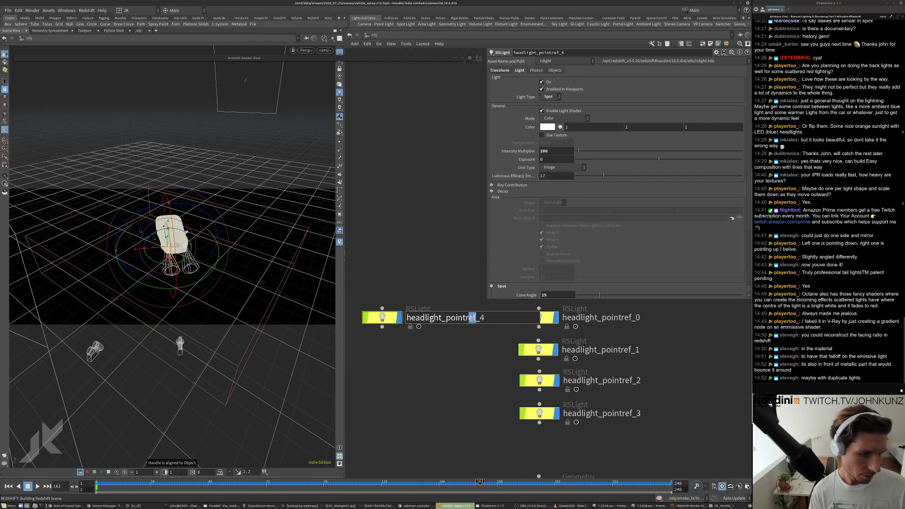
left_click(480, 318)
left_click(425, 318)
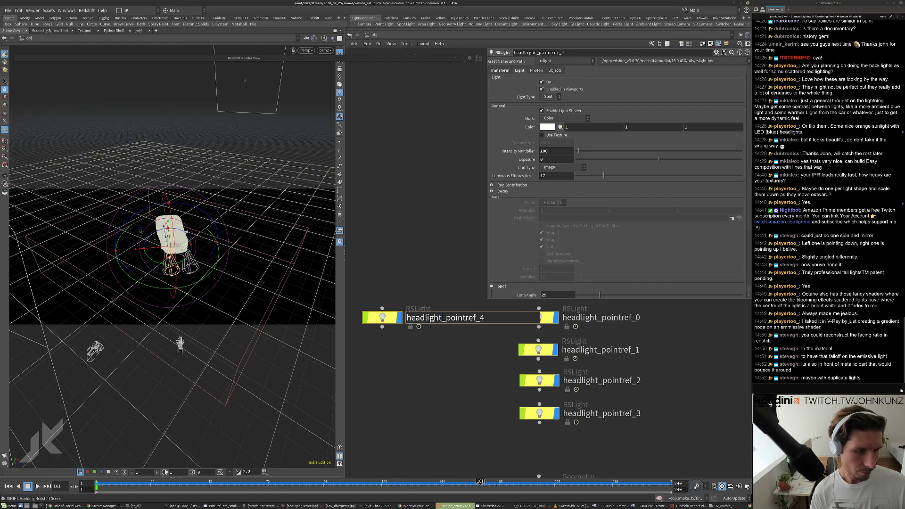
type("_a")
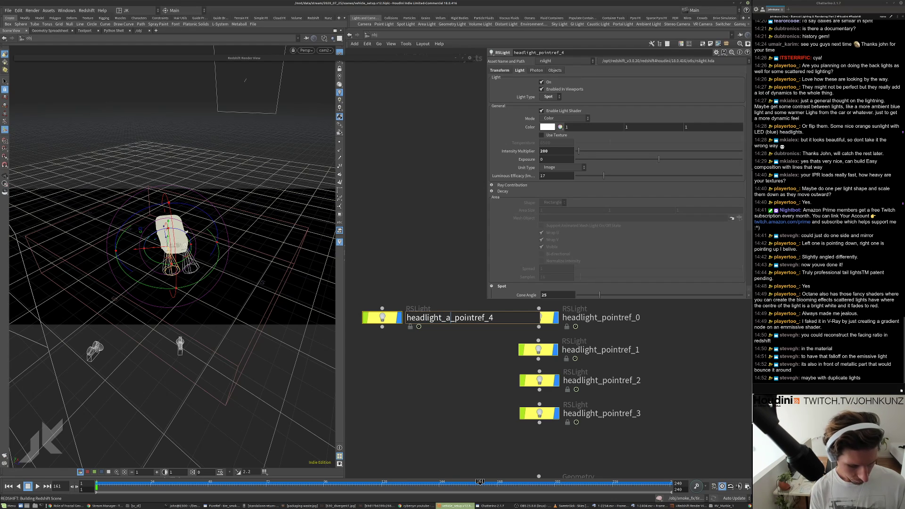
key("BackSpace")
type("sphere")
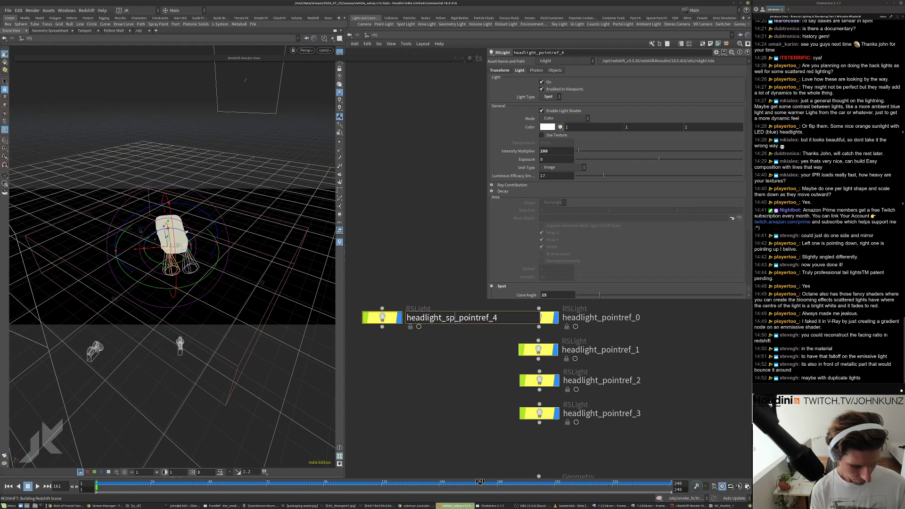
key("Return")
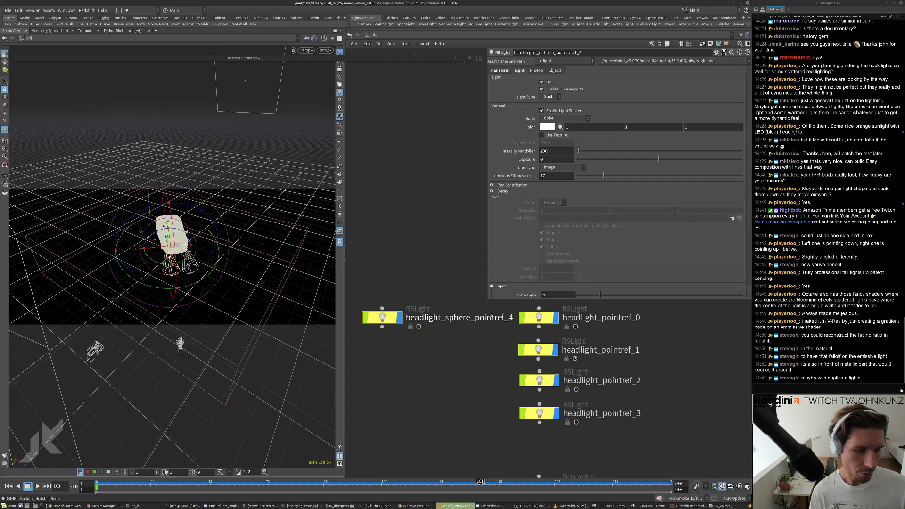
double_click(511, 318)
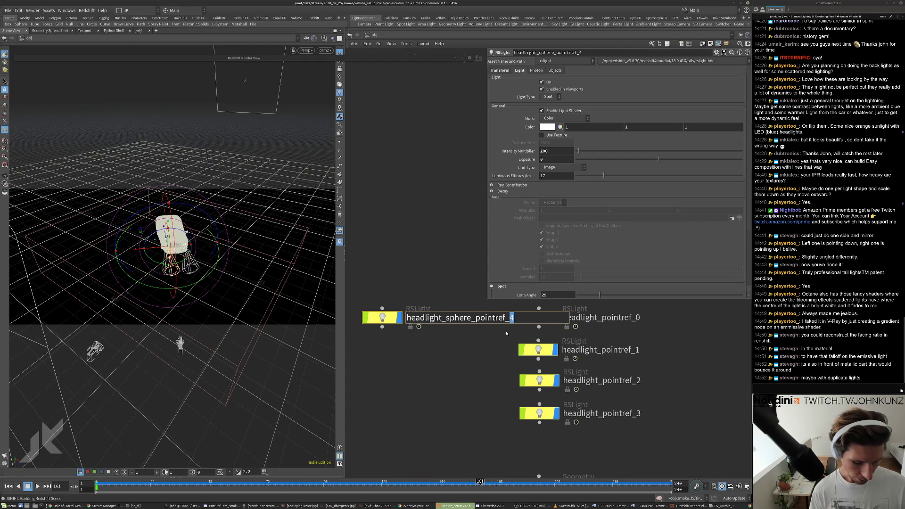
type("0")
key("Return")
scroll(493, 335, "down", 1)
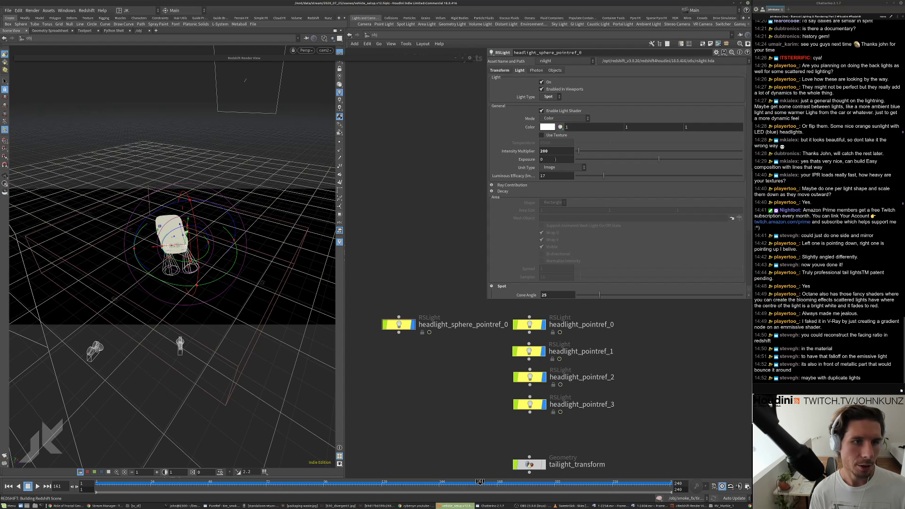
- Change headlight_sphere_pointref_0 to an Area light with a Sphere shape
left_click(505, 70)
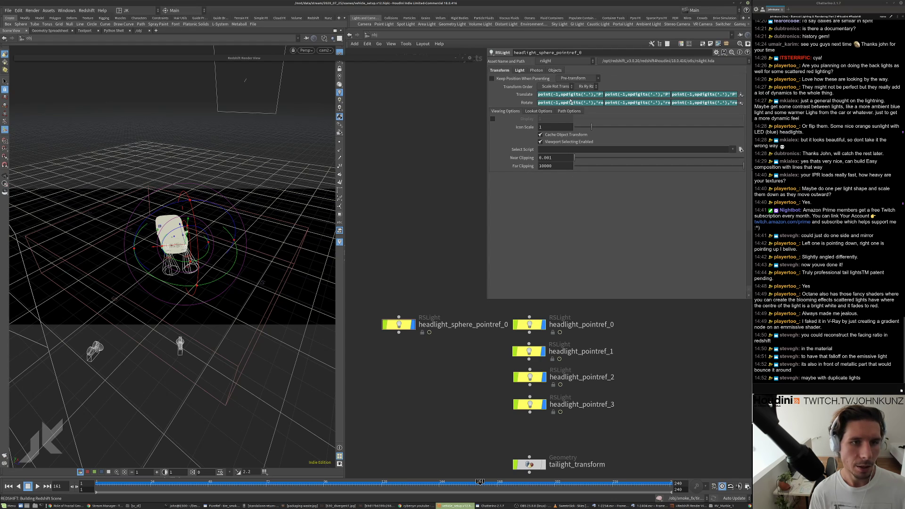
left_click(518, 69)
left_click(549, 97)
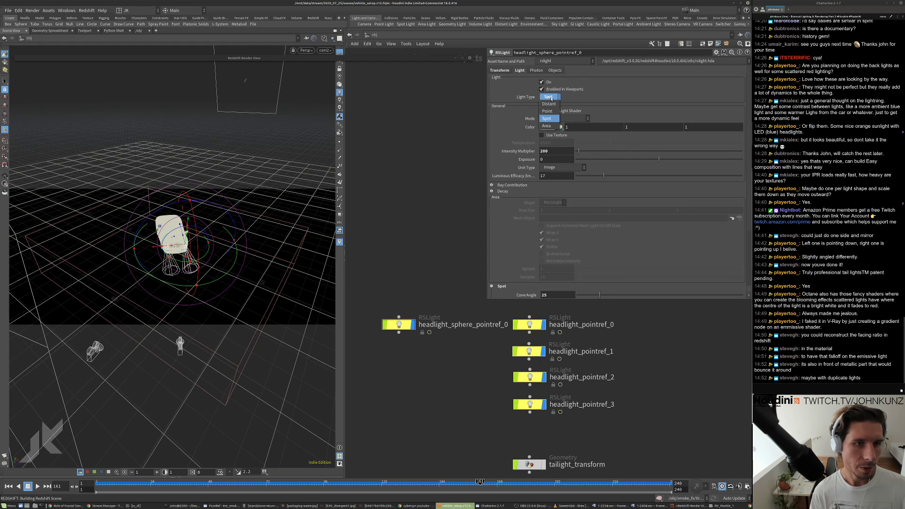
left_click(546, 126)
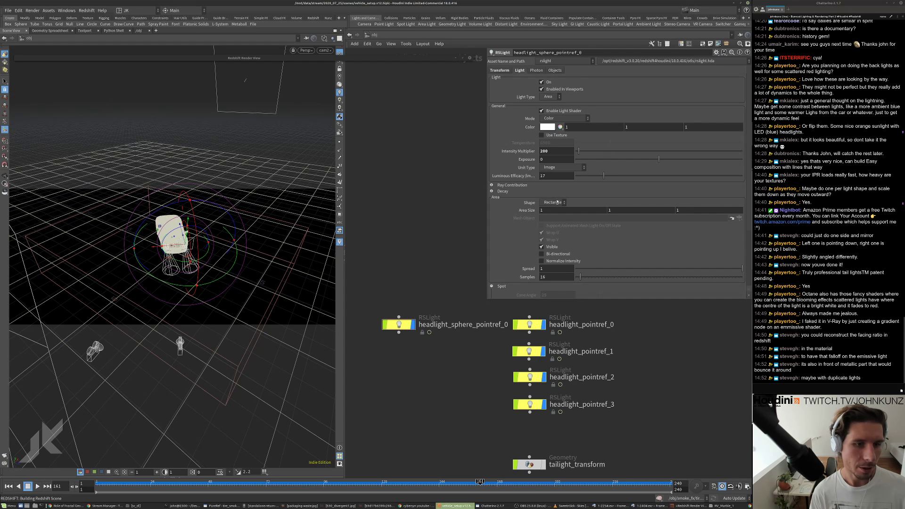
left_click(557, 202)
left_click(550, 220)
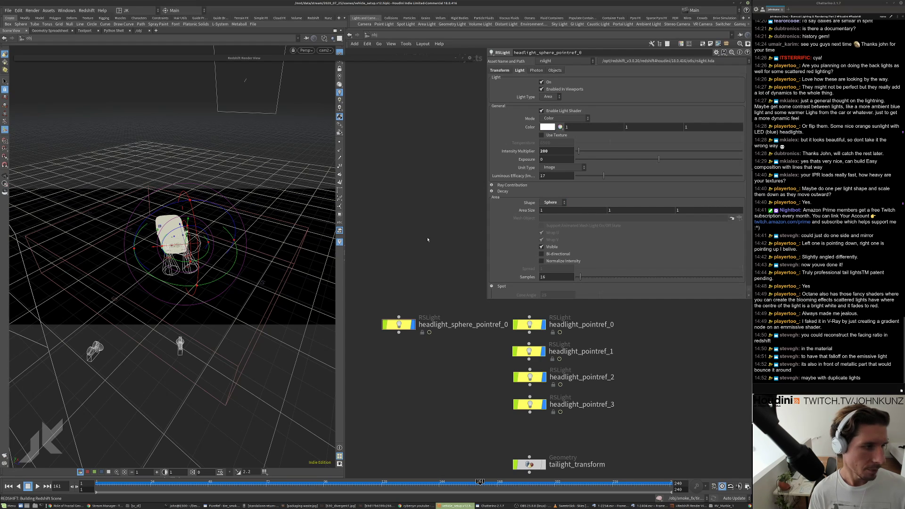
- Shrink the sphere light's area size to 0.0093 on all axes to fit inside the car's headlight
middle_click_drag(526, 210, 391, 233)
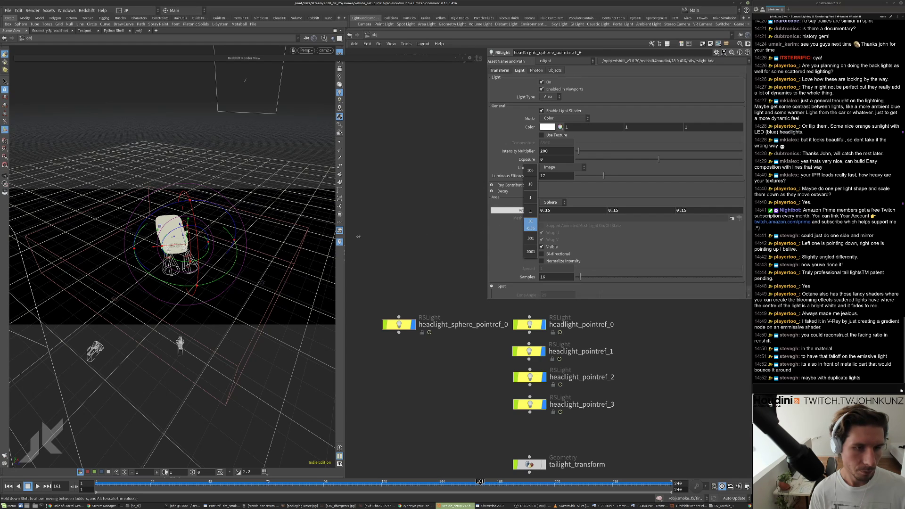
middle_click_drag(321, 239, 319, 238)
key("space+h")
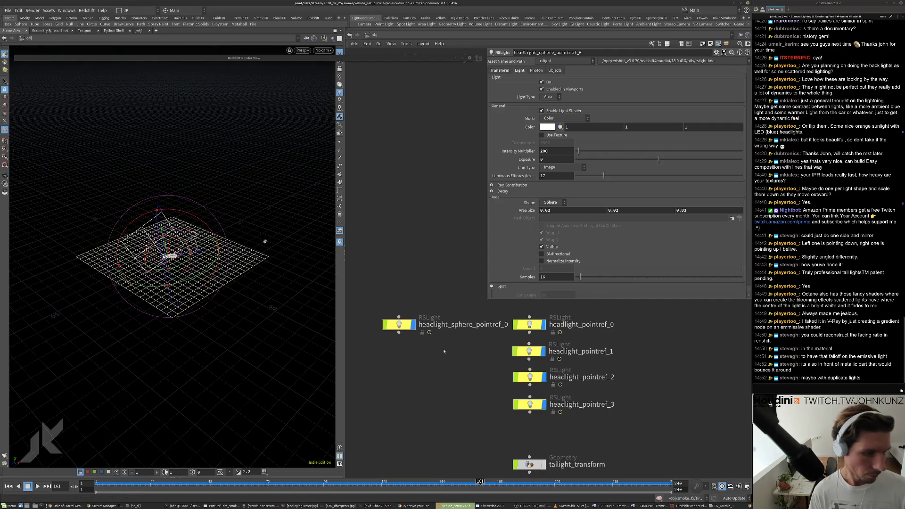
key("space+g")
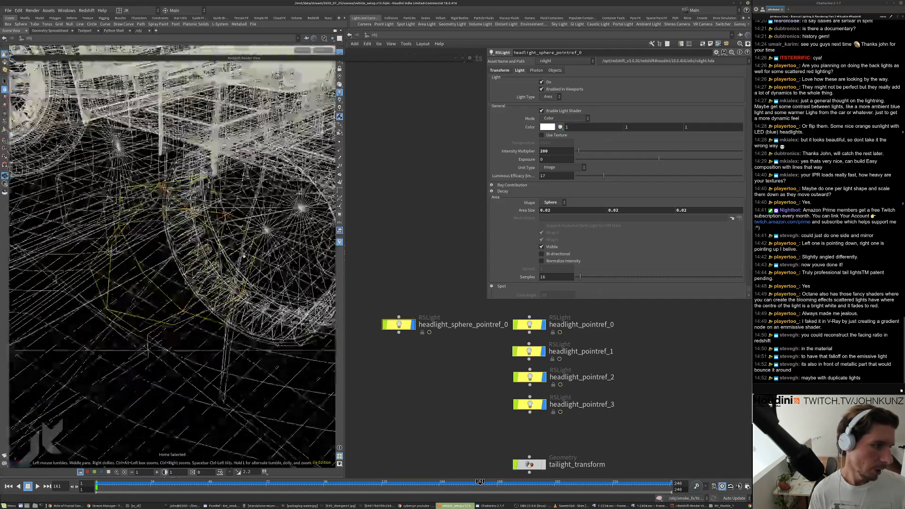
mouse_move(243, 256)
left_mouse_down()
mouse_move(266, 208)
mouse_move(301, 226)
mouse_move(307, 240)
mouse_move(232, 248)
left_mouse_up()
middle_click_drag(520, 210, 529, 252)
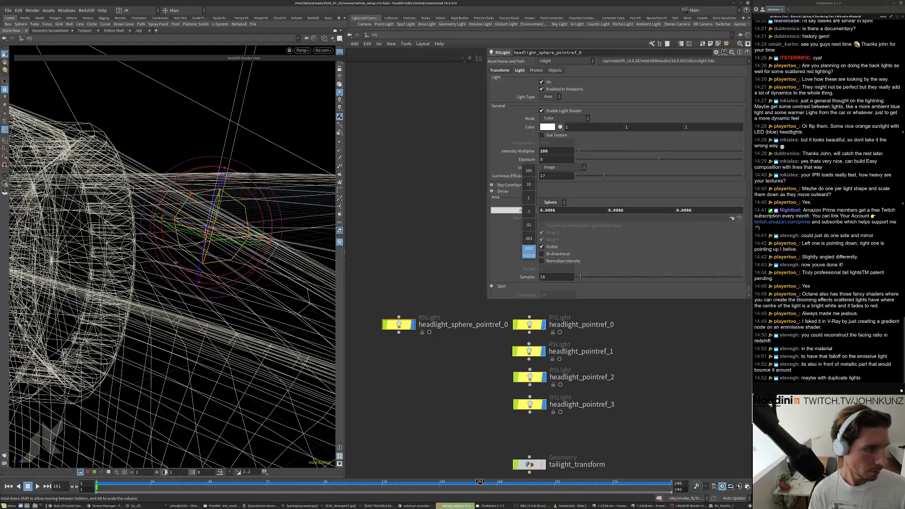
middle_click_drag(175, 263, 196, 263)
mouse_move(197, 262)
left_mouse_down("alt")
mouse_move(164, 258)
mouse_move(236, 238)
mouse_move(279, 239)
mouse_move(191, 246)
left_mouse_up("alt")
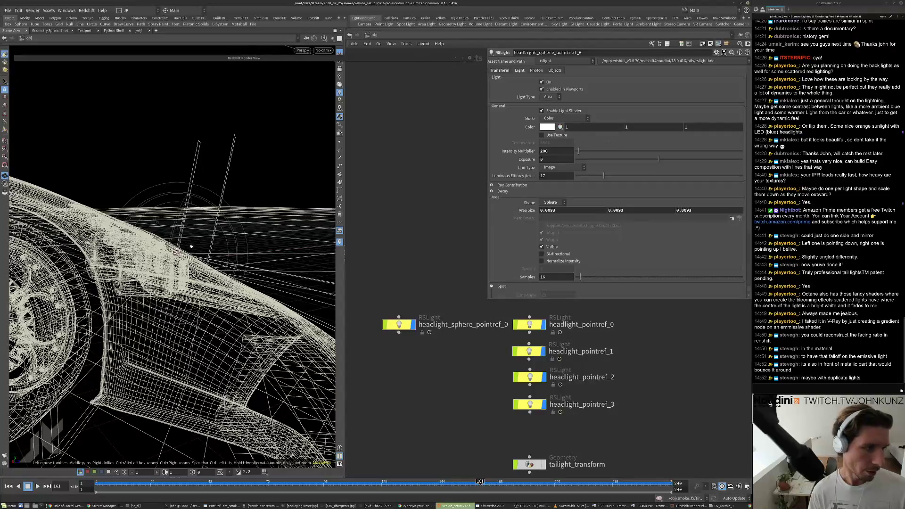
left_click_drag(255, 201, 203, 198, "alt")
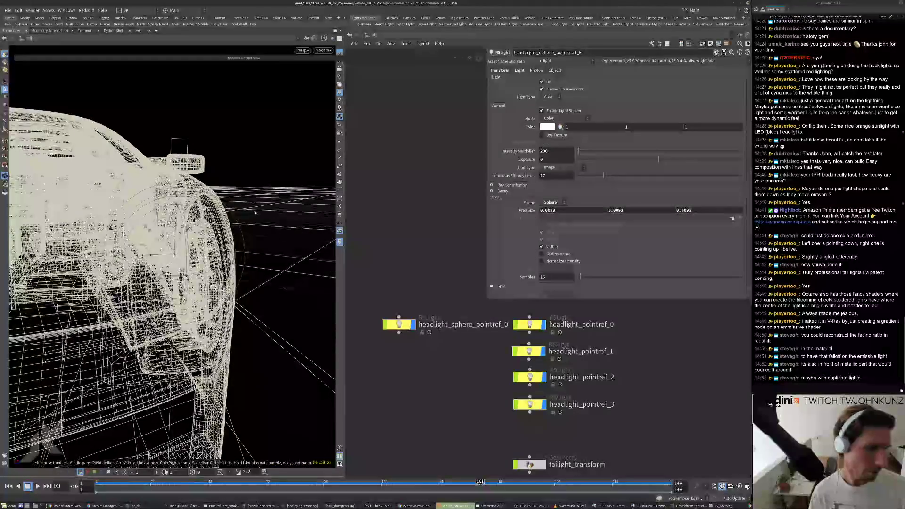
- Duplicate headlight_sphere_pointref_0 into headlight_sphere_pointref_1, headlight_sphere_pointref_2 and headlight_sphere_pointref_3 in a column below it
scroll(425, 277, "down", 2)
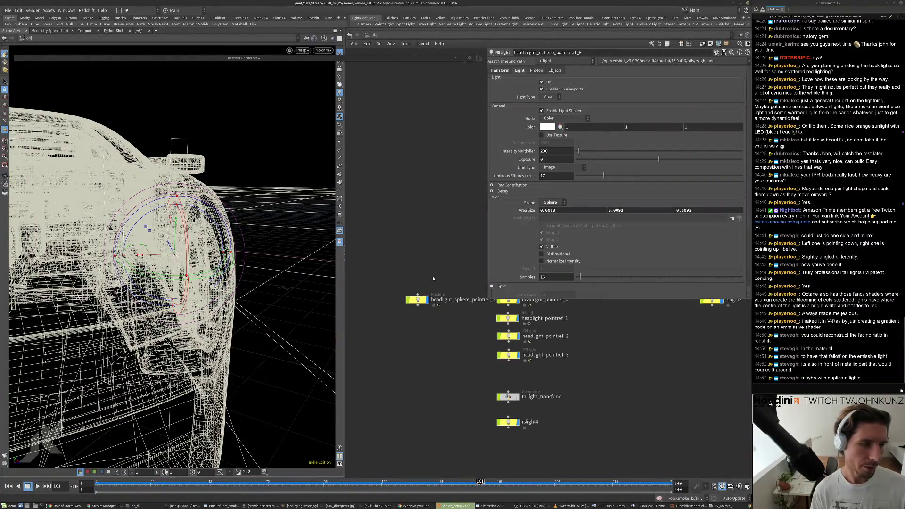
scroll(425, 299, "up", 1)
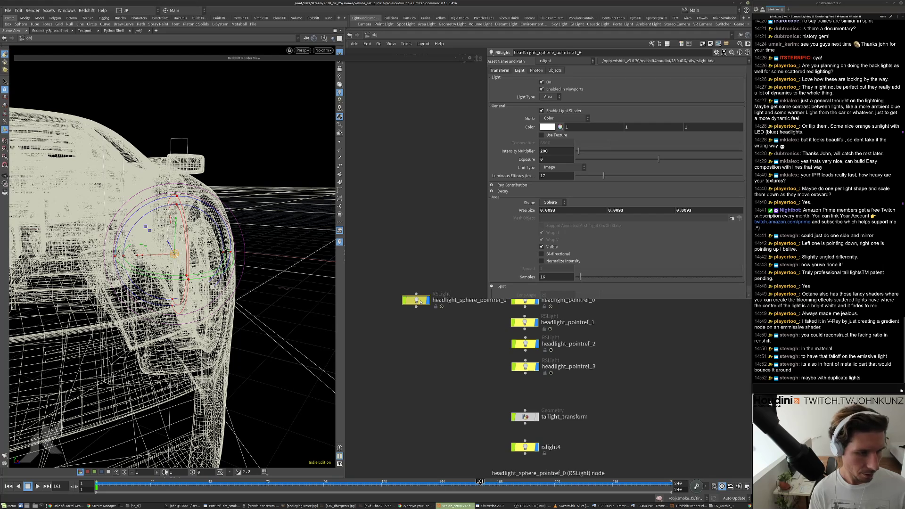
left_click_drag(422, 300, 413, 370, "alt")
scroll(489, 225, "down", 3)
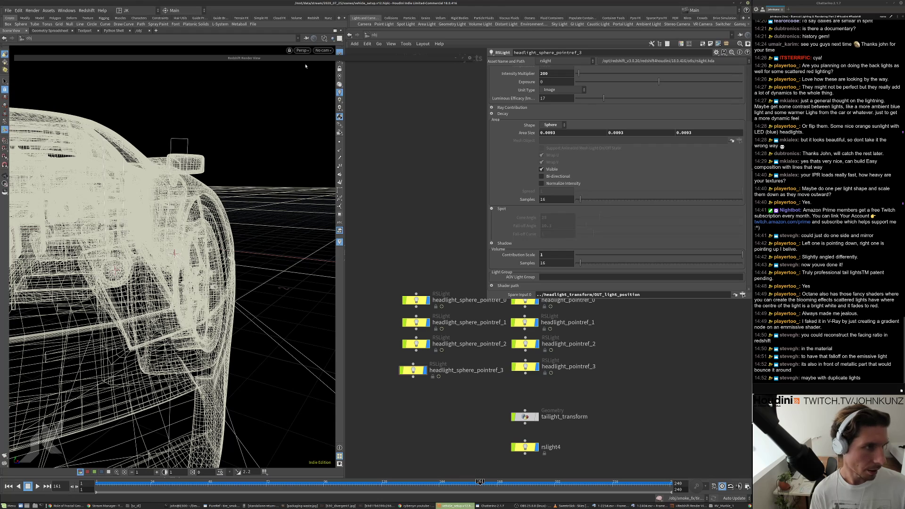
- Start a Redshift preview render and examine the headlights up close with the sphere lights added
left_click(340, 84)
left_click(34, 77)
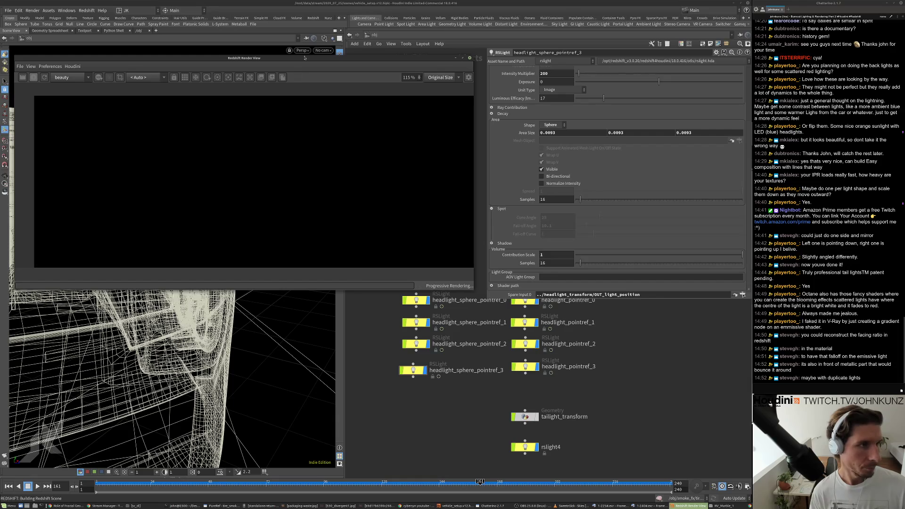
left_click_drag(304, 58, 309, 46)
scroll(330, 166, "up", 7)
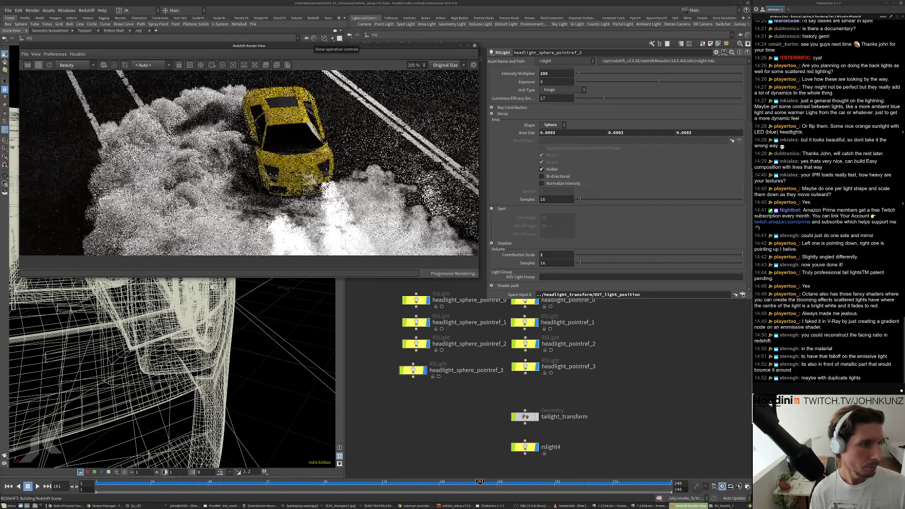
scroll(335, 166, "up", 3)
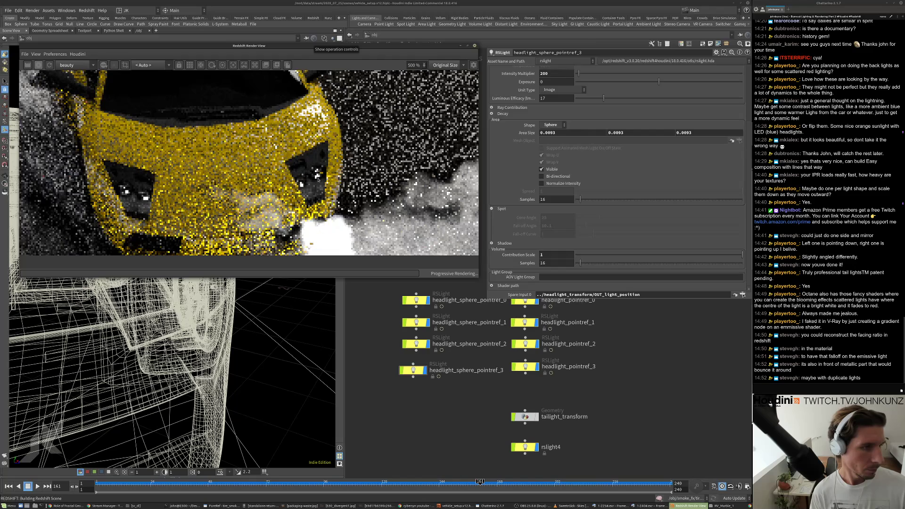
scroll(140, 183, "down", 3)
scroll(284, 177, "down", 3)
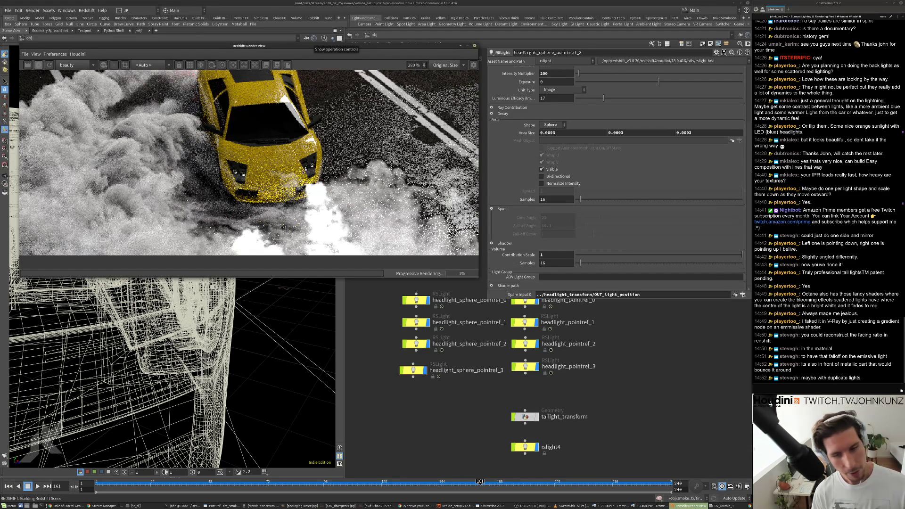
- Enable Normalize Intensity on headlight_sphere_pointref_0, check the headlight in the render, and stop and minimize the render view
left_click(416, 300)
scroll(516, 175, "up", 5)
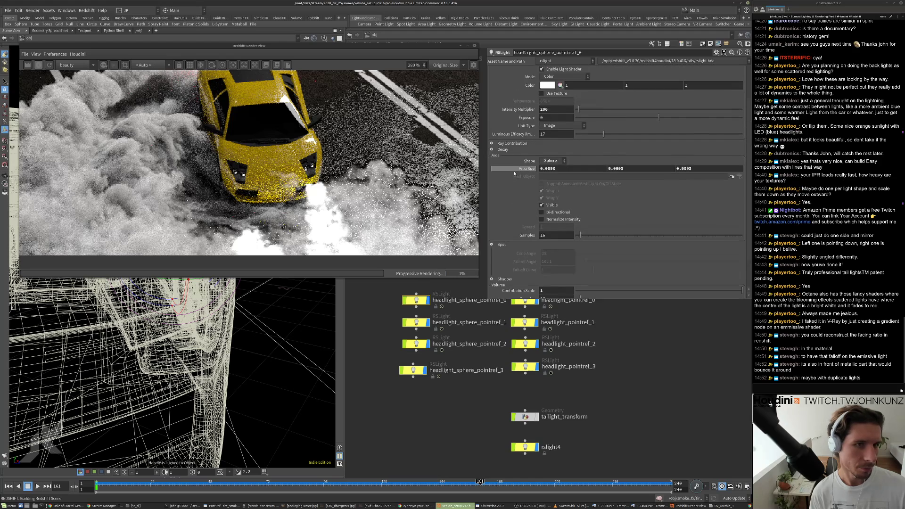
scroll(516, 179, "down", 3)
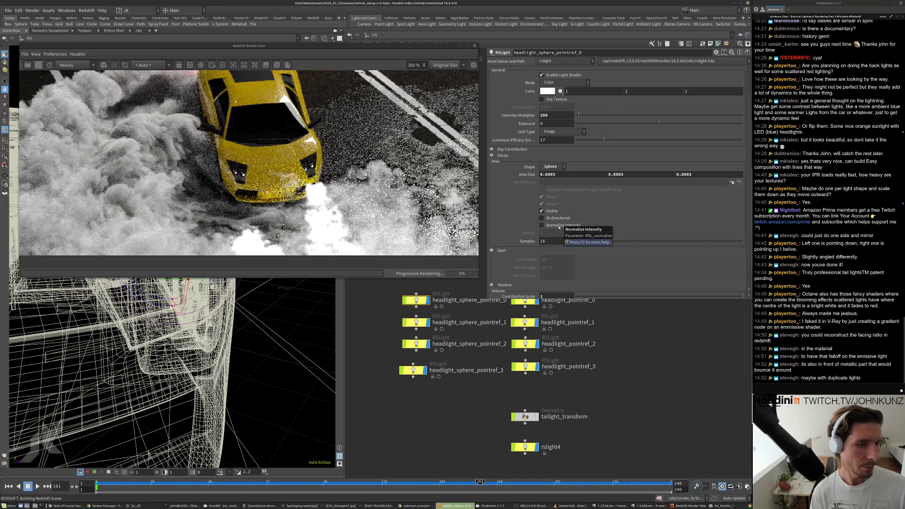
left_click(559, 225)
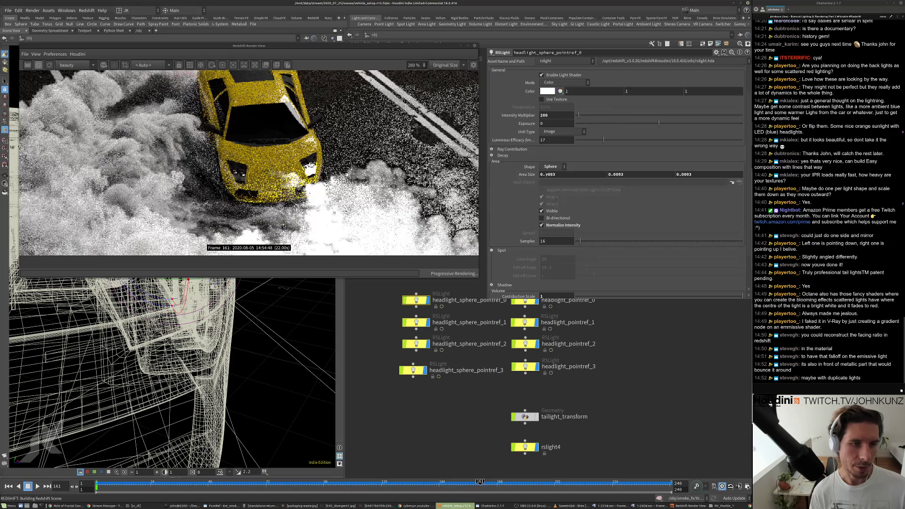
scroll(291, 163, "up", 3)
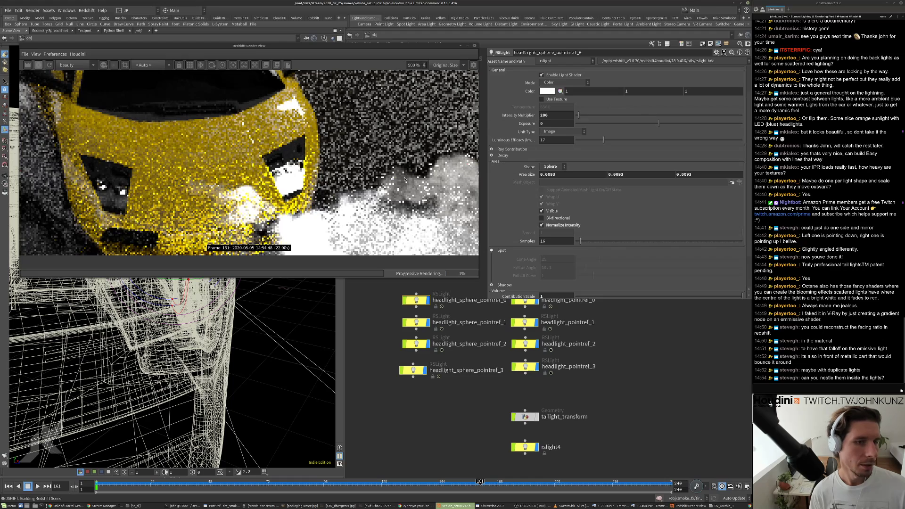
left_click(38, 66)
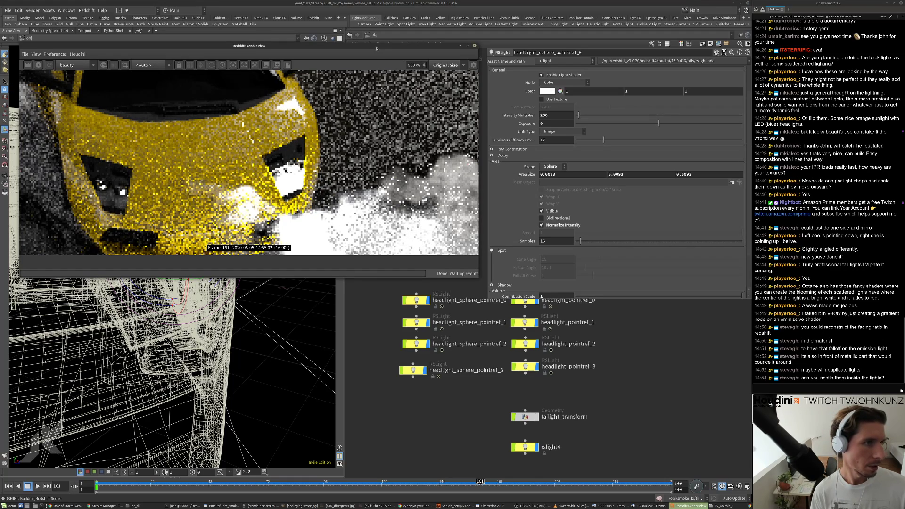
left_click(460, 46)
- Turn off the Visible option of headlight_sphere_pointref_0
right_click_drag(189, 264, 221, 292, "alt")
left_click_drag(221, 292, 227, 232, "alt")
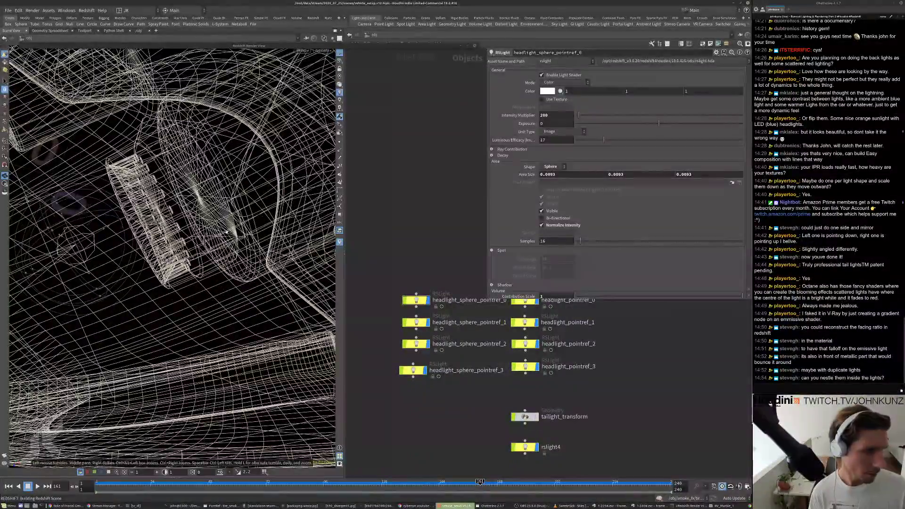
left_click_drag(178, 205, 155, 243, "alt")
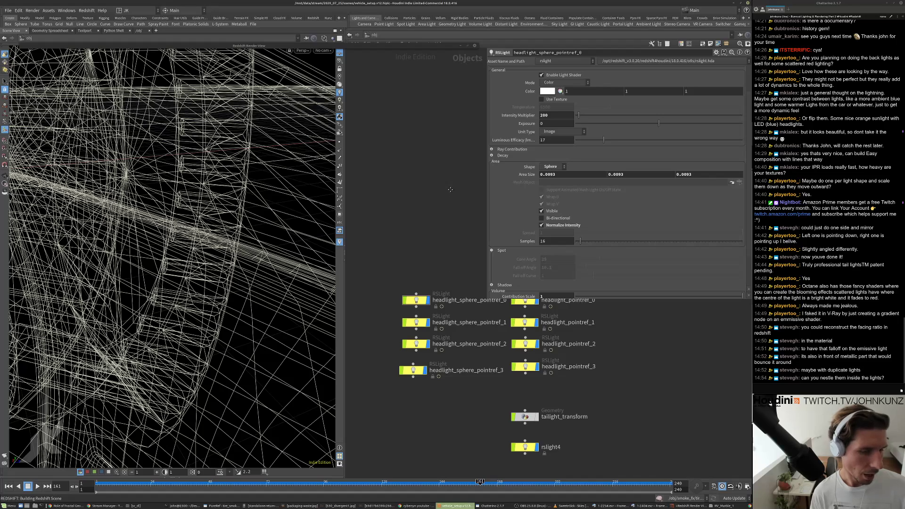
middle_click_drag(450, 189, 450, 227)
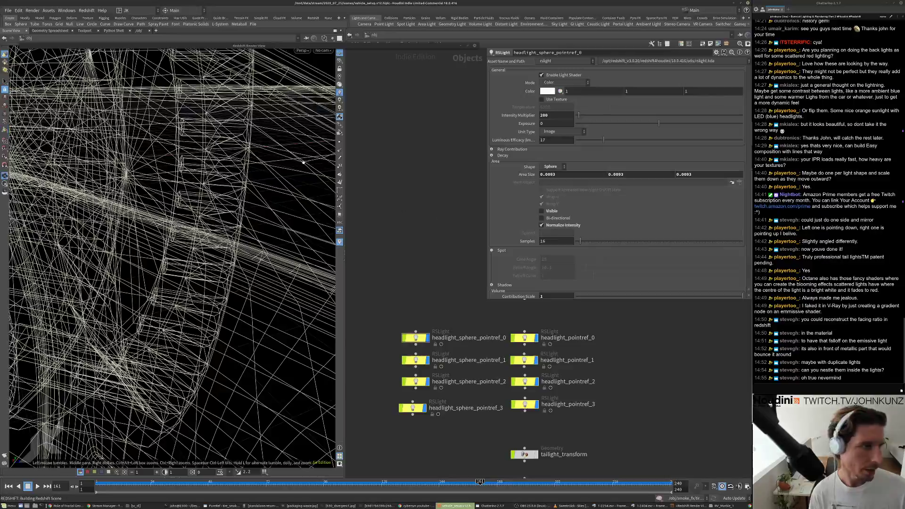
- Examine where the sphere light sits relative to the headlight housing from several angles in the wireframe view
left_click_drag(189, 245, 45, 225)
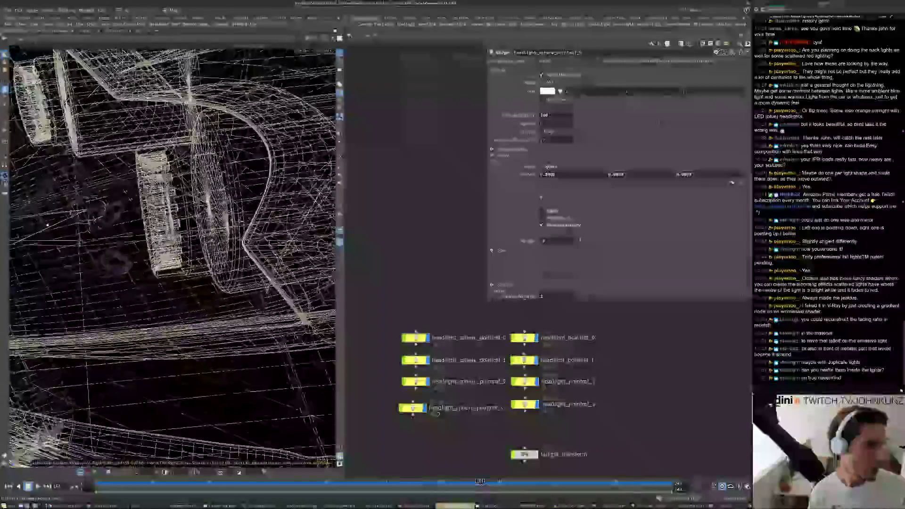
right_click_drag(45, 226, 123, 212)
left_click_drag(123, 212, 222, 188)
right_click_drag(222, 189, 169, 203)
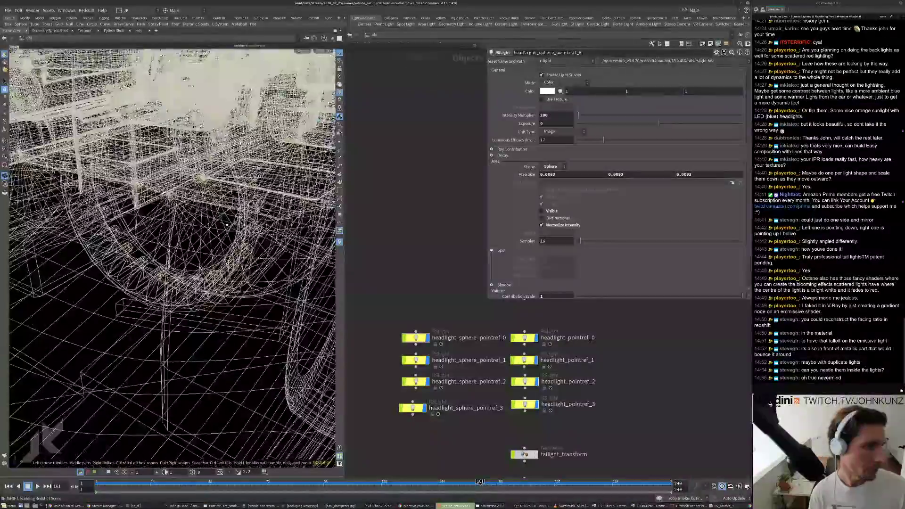
mouse_move(170, 203)
left_mouse_down()
mouse_move(193, 231)
mouse_move(160, 207)
left_mouse_up()
right_click_drag(160, 207, 227, 250)
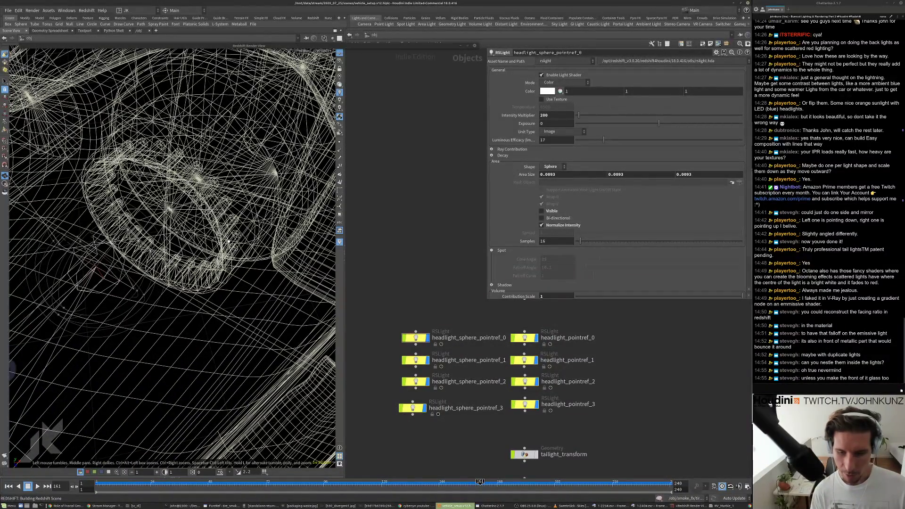
right_click_drag(231, 264, 236, 179)
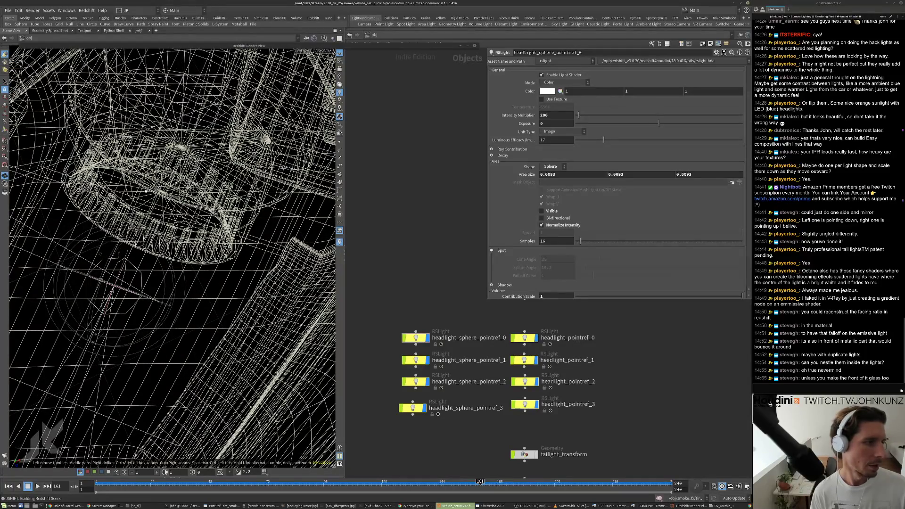
right_click_drag(179, 196, 181, 230)
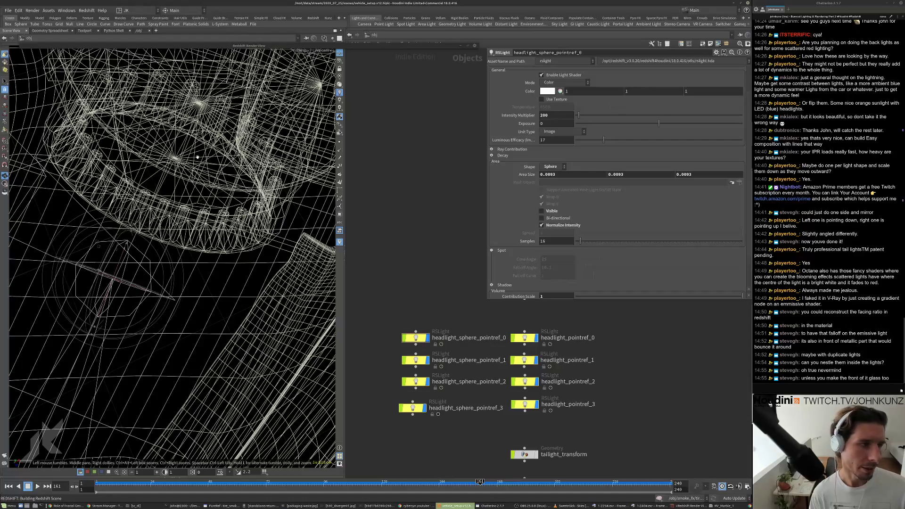
left_click_drag(197, 157, 239, 148)
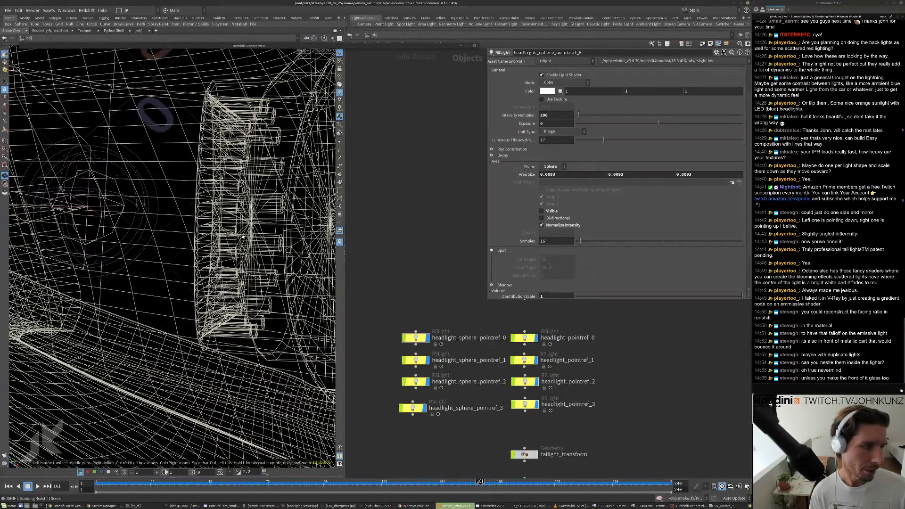
right_click_drag(243, 237, 235, 199)
left_click_drag(235, 200, 202, 192)
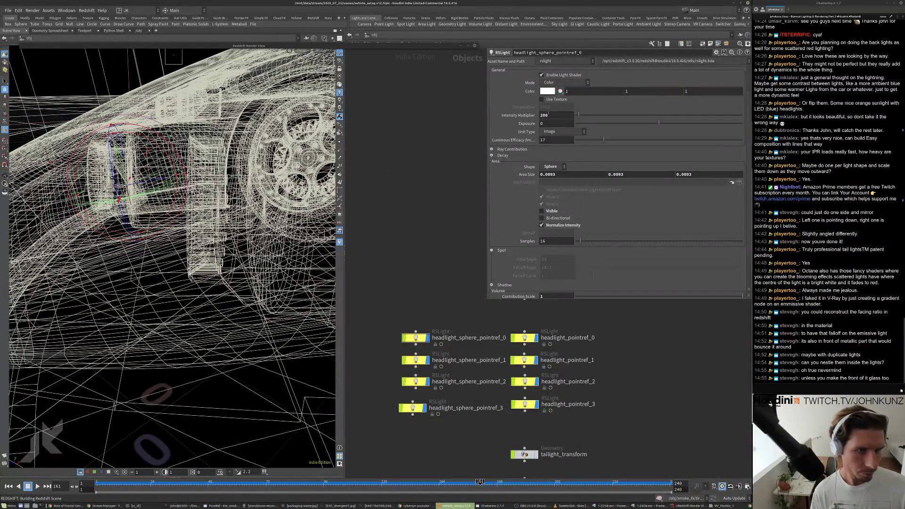
- Set the Intensity Multiplier of headlight_sphere_pointref_0 to 20
key("BackSpace")
key("Return")
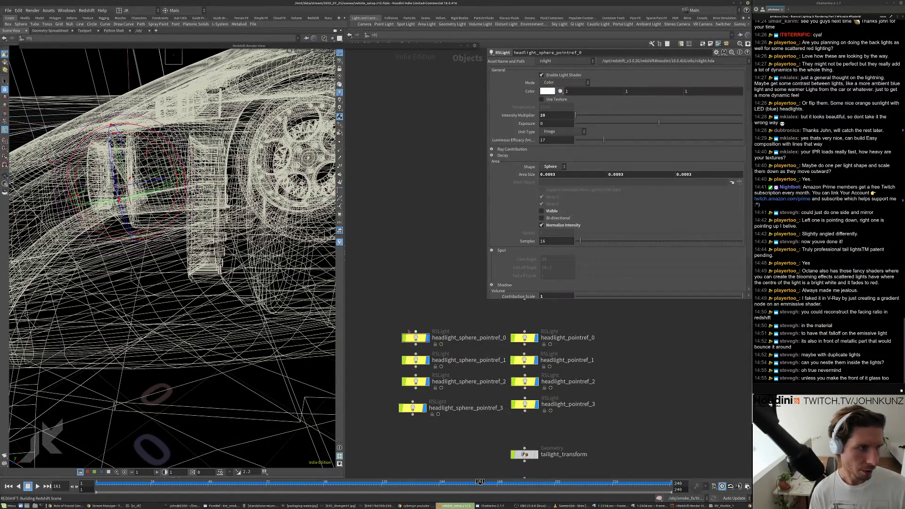
middle_click_drag(414, 307, 421, 273)
left_click_drag(297, 235, 304, 286)
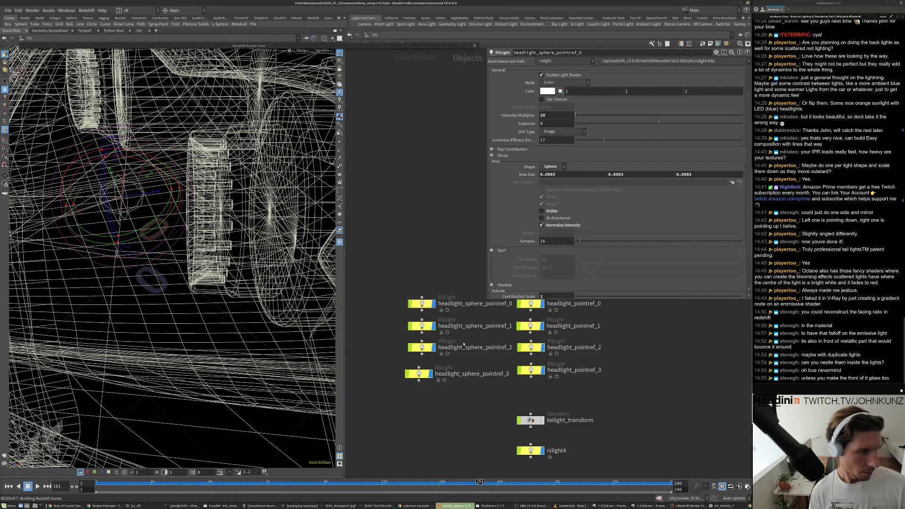
- Inside headlight_transform, set the distance of the peak1 node to -0.015, return to the object level, and inspect the light's placement in the headlight
scroll(463, 344, "down", 4)
middle_click_drag(622, 371, 628, 408)
scroll(522, 363, "up", 2)
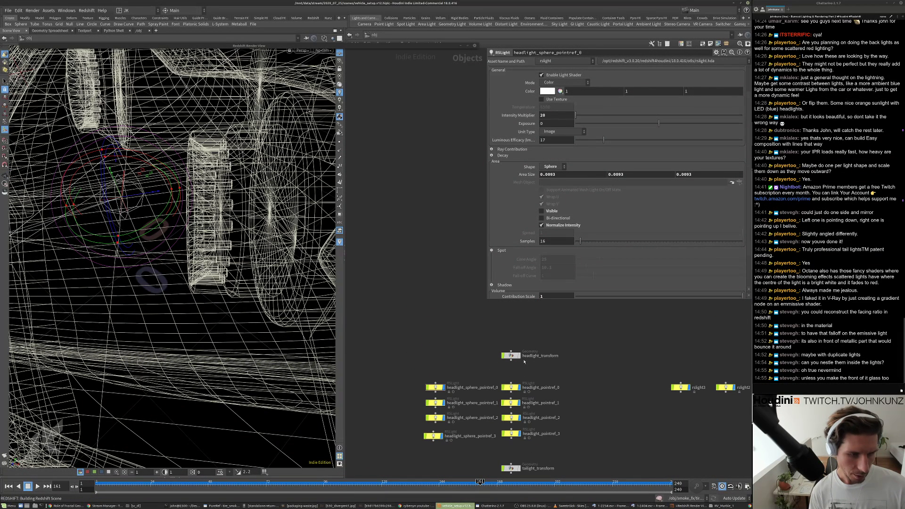
double_click(511, 356)
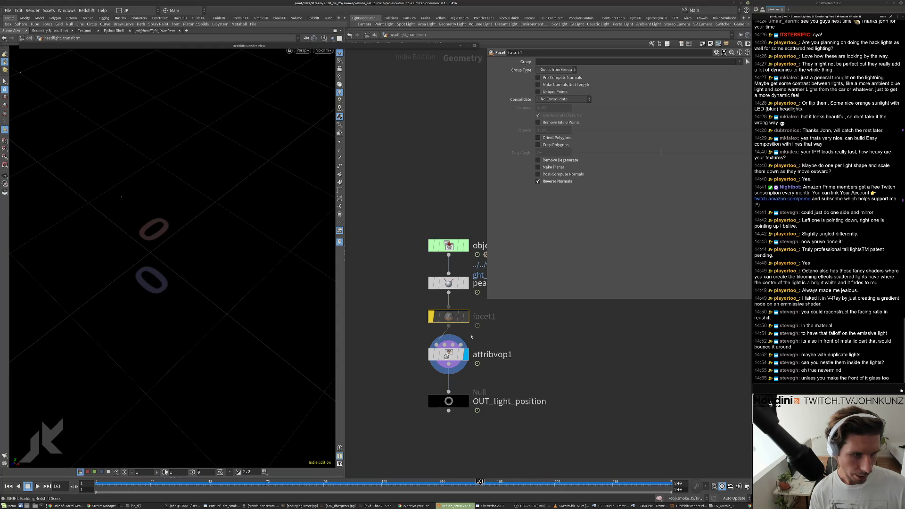
left_click(547, 79)
type("15")
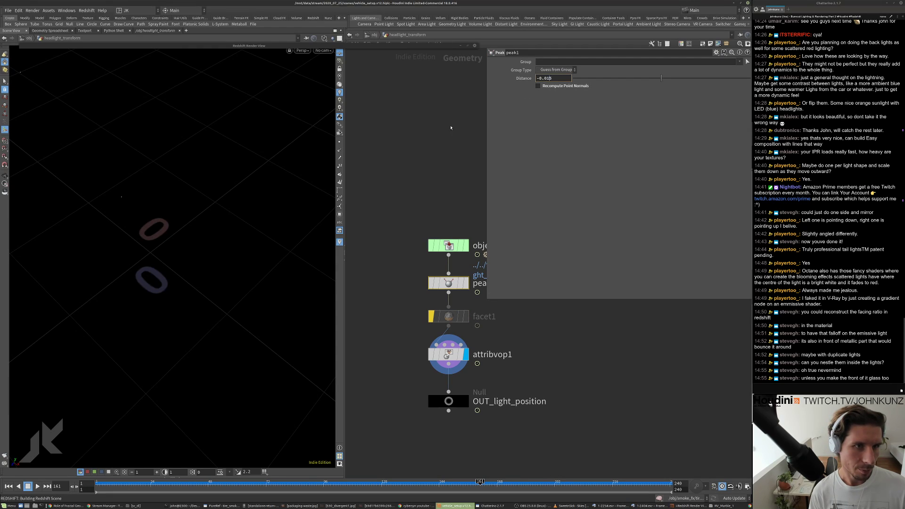
left_click(449, 125)
left_click(374, 35)
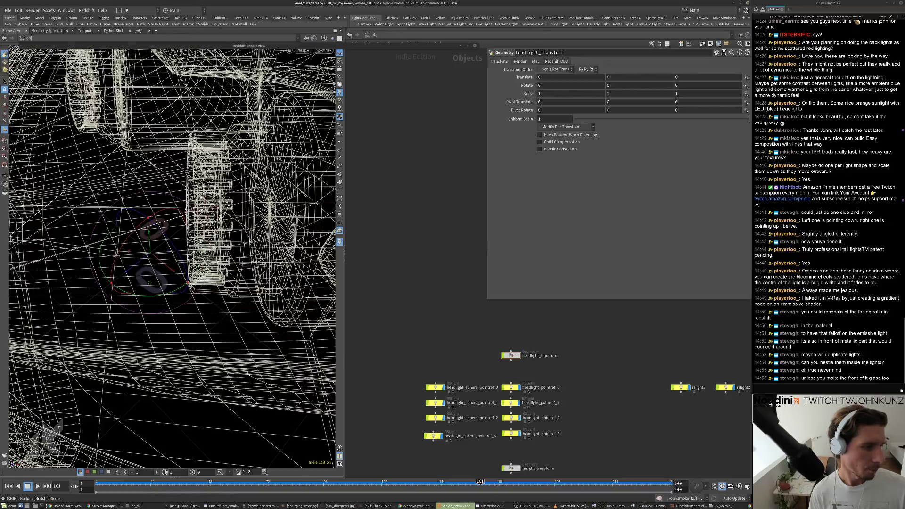
left_click_drag(212, 206, 235, 207, "alt")
right_click_drag(236, 207, 260, 206, "alt")
left_click_drag(260, 206, 293, 202, "alt")
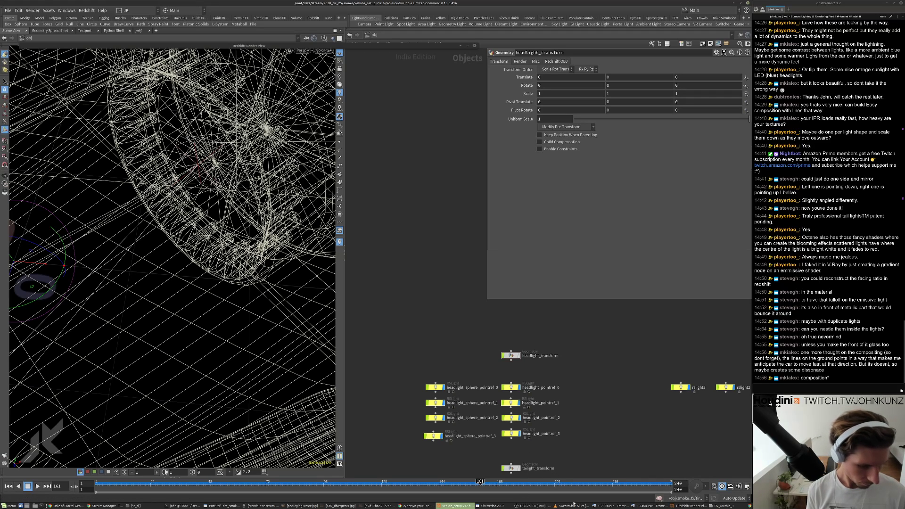
- Study the drifting-car and smoke photos on the reference image board and return to the Houdini scene
left_click(216, 506)
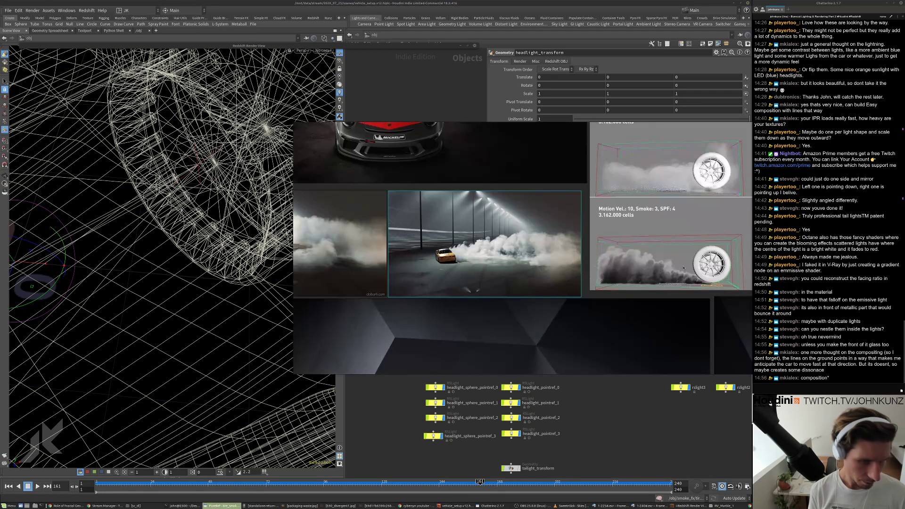
scroll(422, 286, "down", 10)
scroll(454, 280, "up", 5)
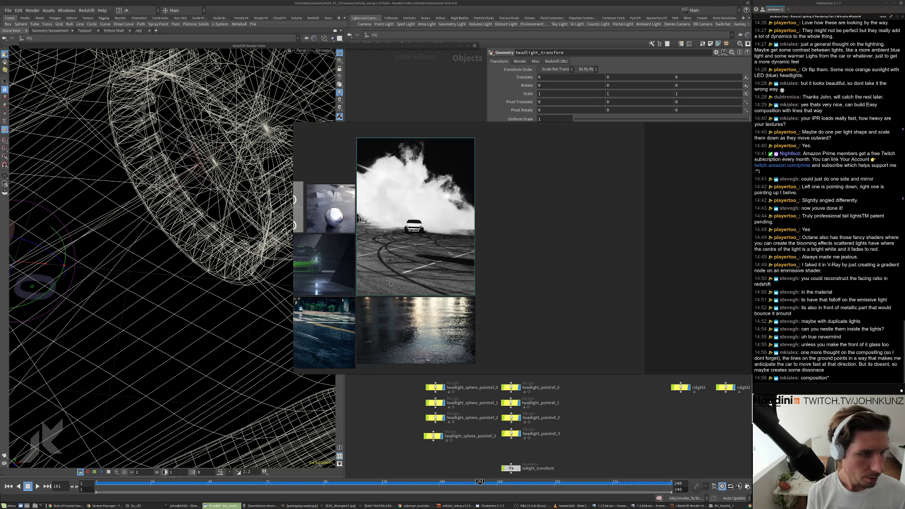
scroll(431, 218, "up", 3)
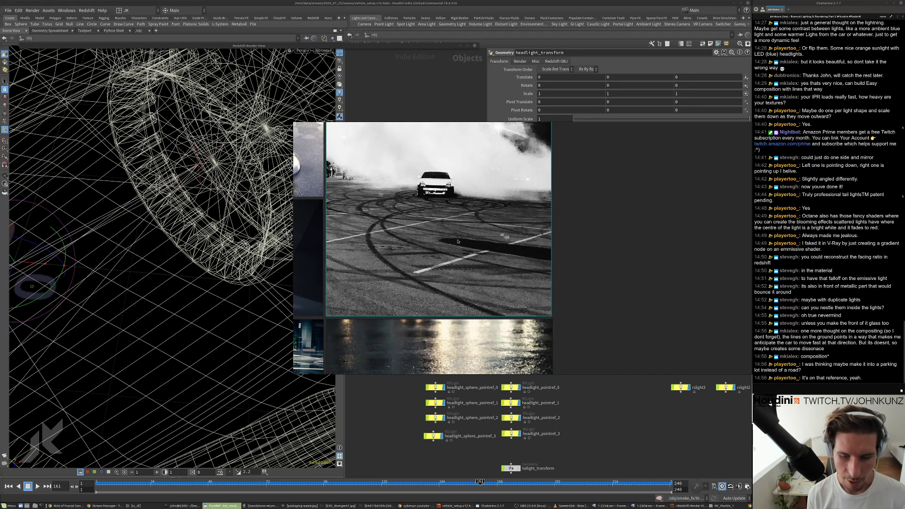
scroll(460, 241, "down", 2)
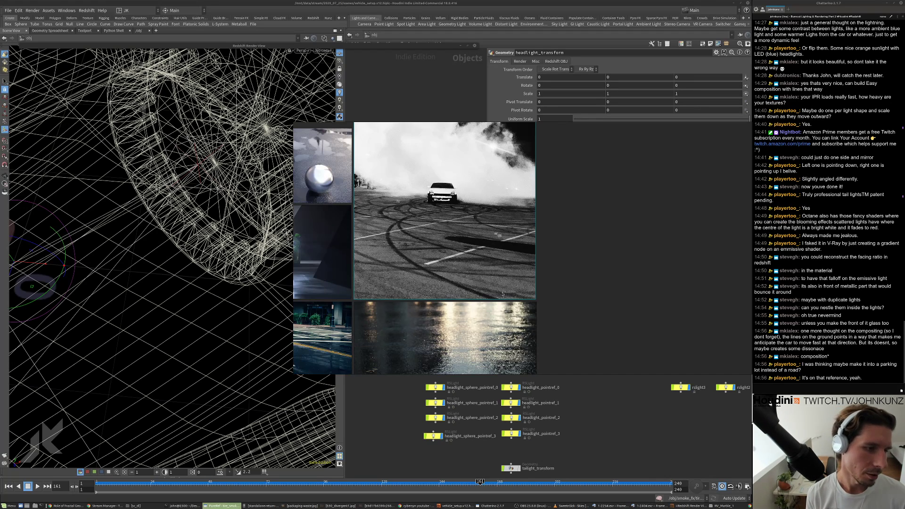
left_click(634, 411)
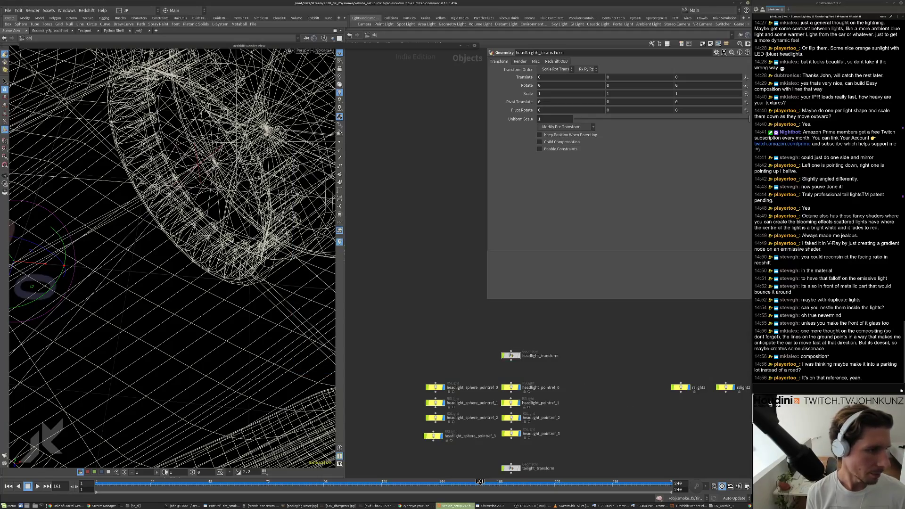
- Inside headlight_transform, set the distance of the peak1 node to -0.025 after checking the headlight wireframe from several angles
right_click_drag(281, 221, 174, 268, "alt")
left_click_drag(188, 241, 158, 167, "alt")
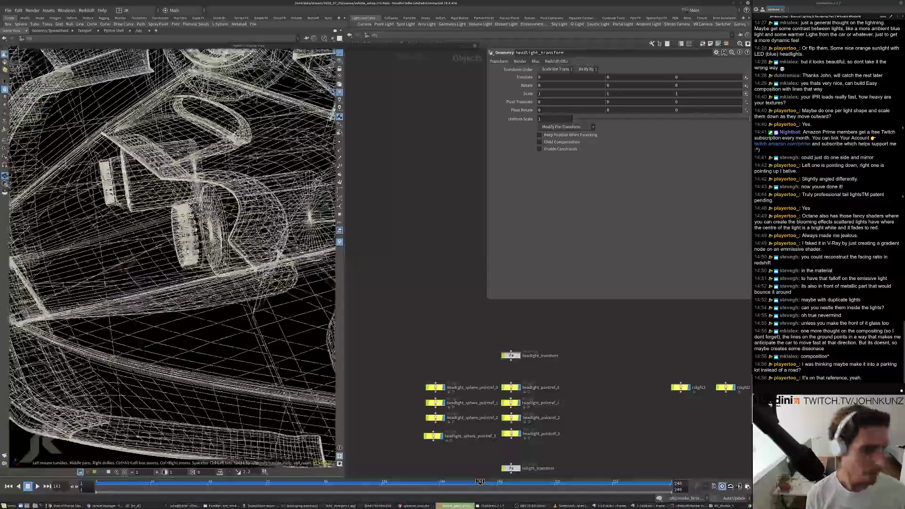
right_click_drag(158, 168, 199, 228, "alt")
middle_click_drag(199, 228, 203, 238, "alt")
right_click_drag(202, 238, 205, 247, "alt")
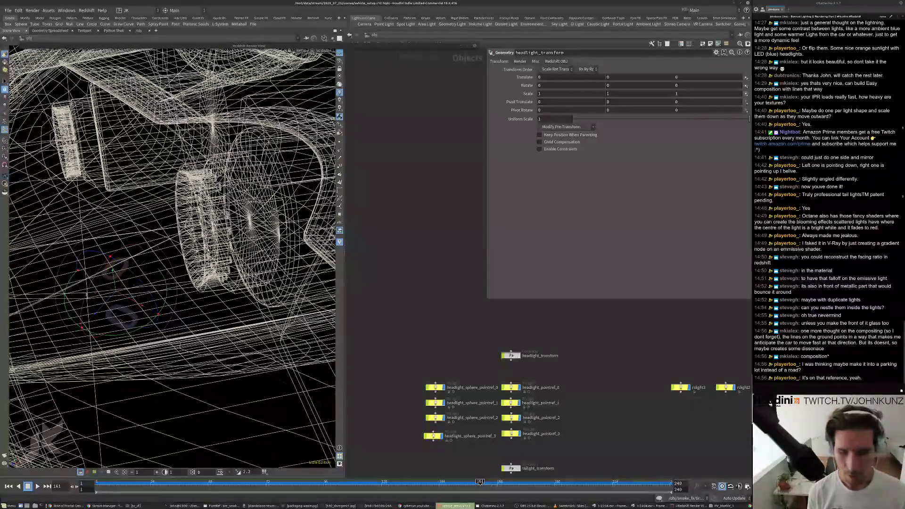
left_click_drag(201, 239, 186, 279, "alt")
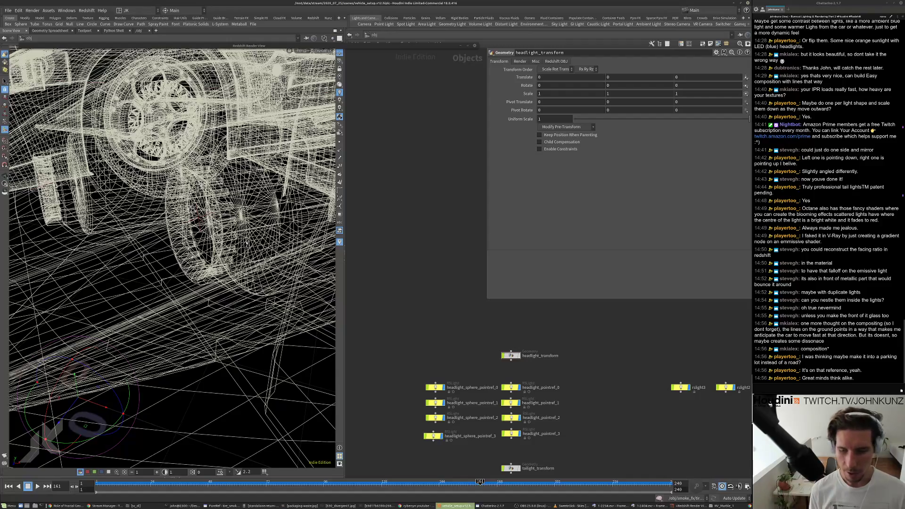
left_click_drag(232, 252, 208, 250, "alt")
scroll(482, 348, "up", 2)
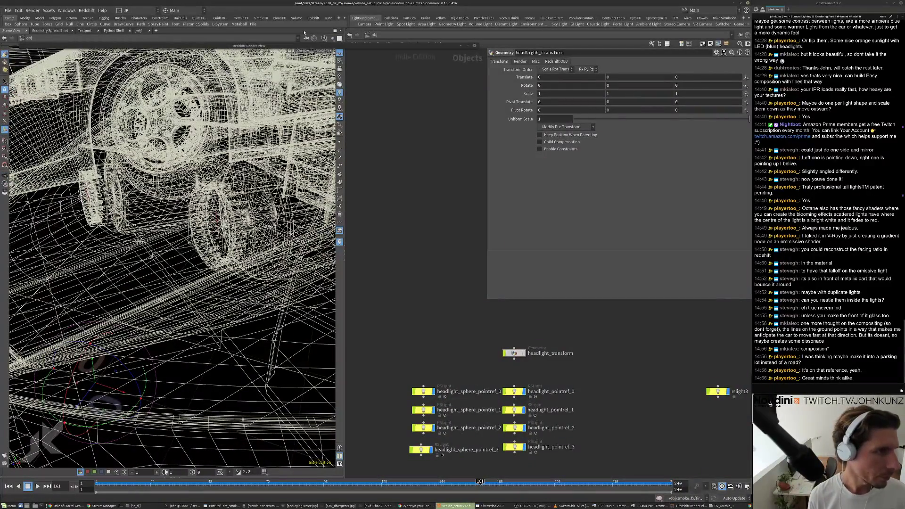
double_click(506, 352)
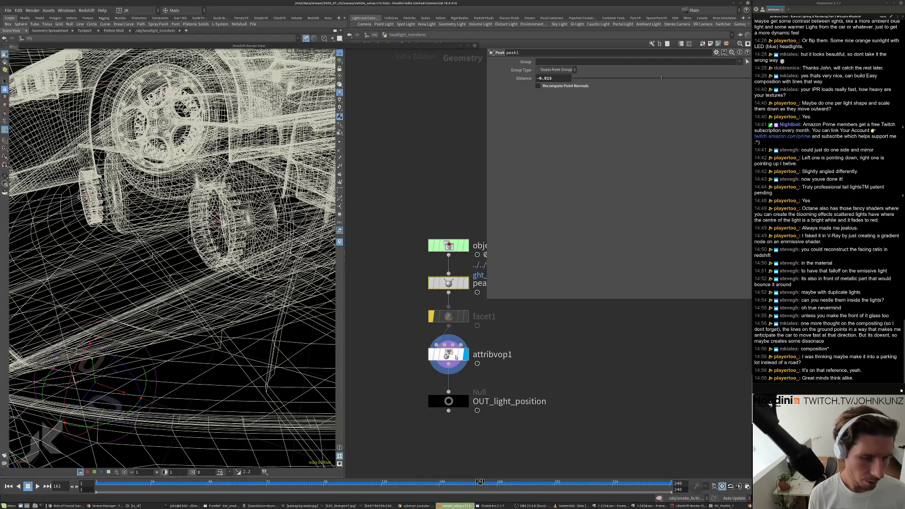
type("25")
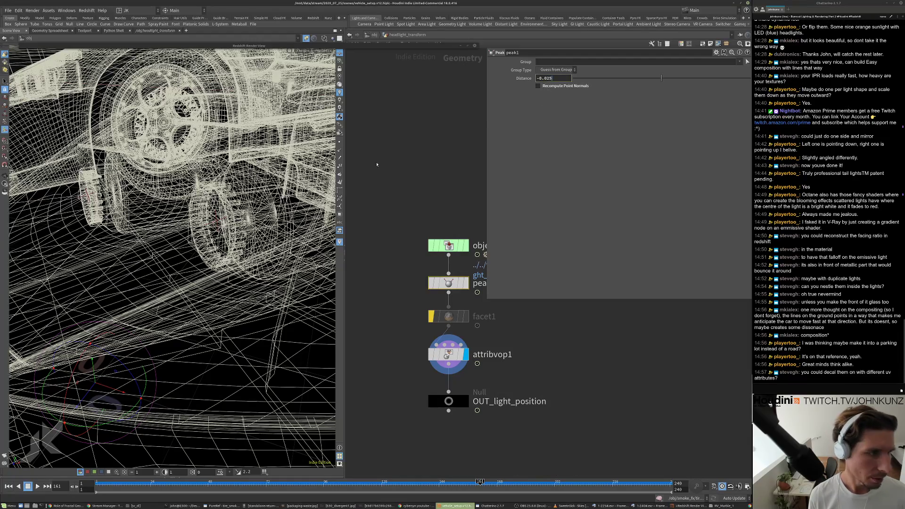
key("Return")
- Inspect the light's placement in the headlight housing with the new peak distance and return to the object level
left_click_drag(197, 240, 212, 217, "alt")
right_click_drag(212, 216, 259, 193, "alt")
left_click_drag(259, 193, 246, 198, "alt")
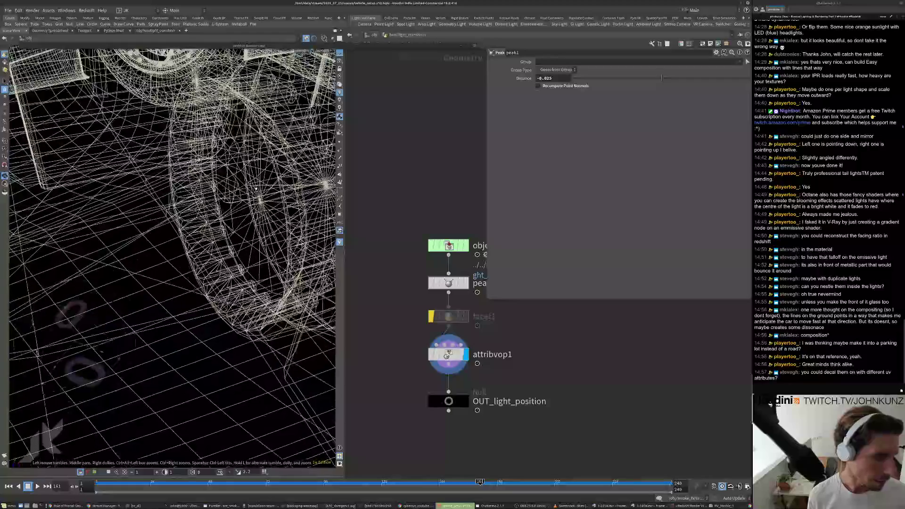
right_click_drag(246, 198, 228, 205, "alt")
left_click_drag(229, 205, 257, 179, "alt")
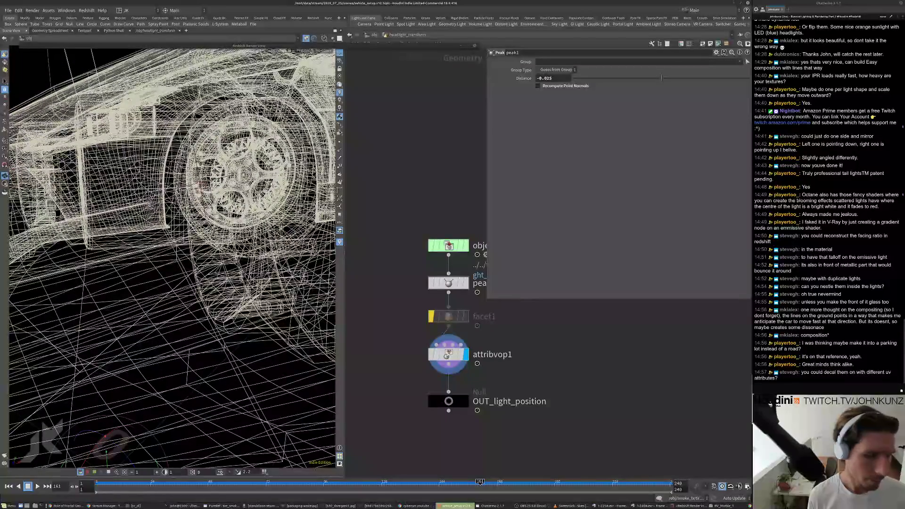
scroll(605, 381, "down", 4)
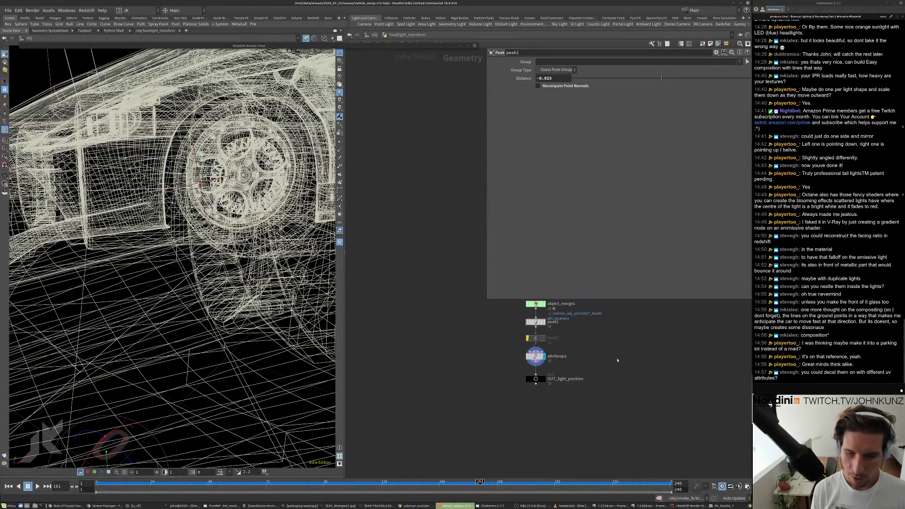
scroll(610, 372, "up", 3)
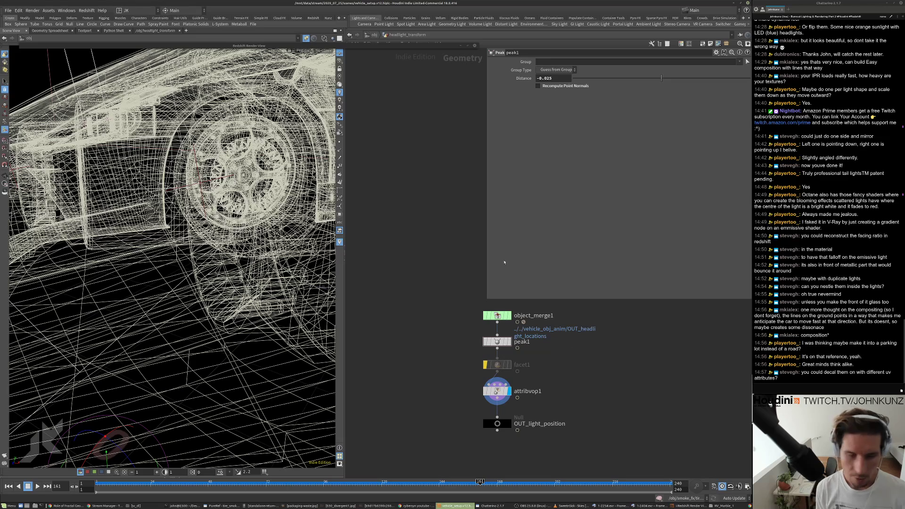
left_click(374, 36)
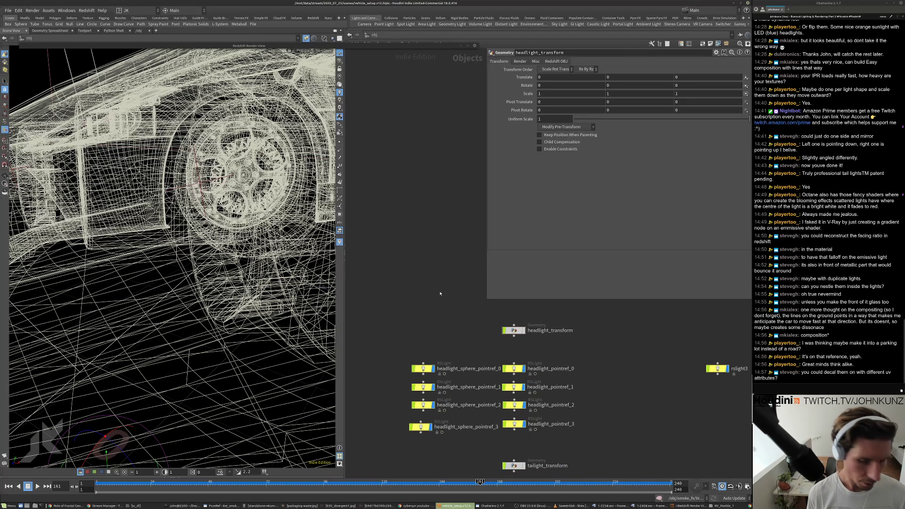
- Line up the headlight_sphere_pointref_3 node with the other sphere light nodes and select it
scroll(449, 300, "down", 3)
left_click_drag(118, 283, 191, 359, "alt")
scroll(473, 343, "up", 2)
left_click_drag(412, 408, 415, 405)
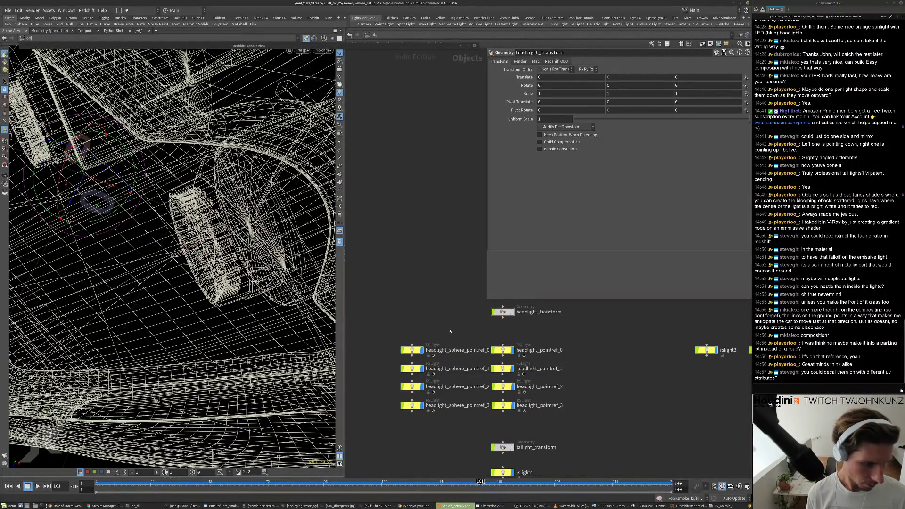
left_click_drag(260, 300, 320, 325, "alt")
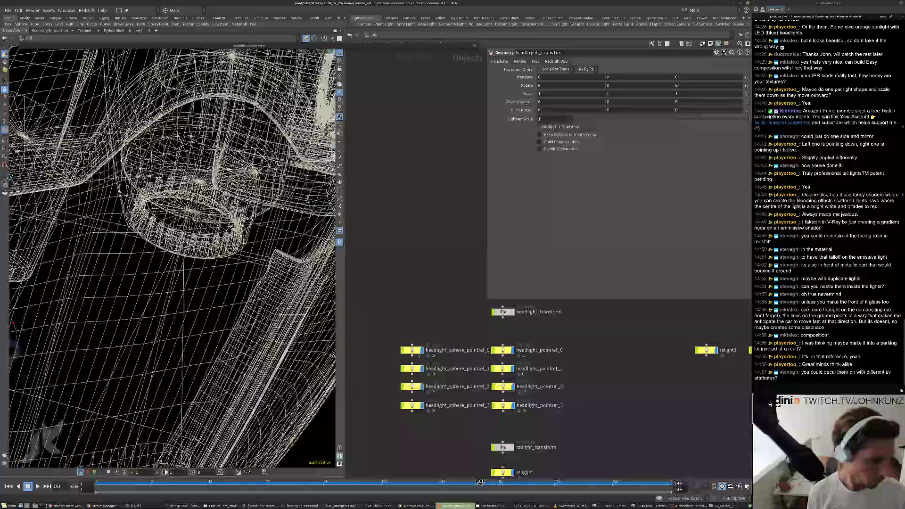
middle_click_drag(447, 473, 492, 418)
left_click_drag(491, 417, 457, 351)
- Bring up the Redshift Render View, start the interactive render and examine the headlights and surrounding smoke
right_click_drag(203, 274, 147, 262, "alt")
left_click_drag(147, 263, 163, 196, "alt")
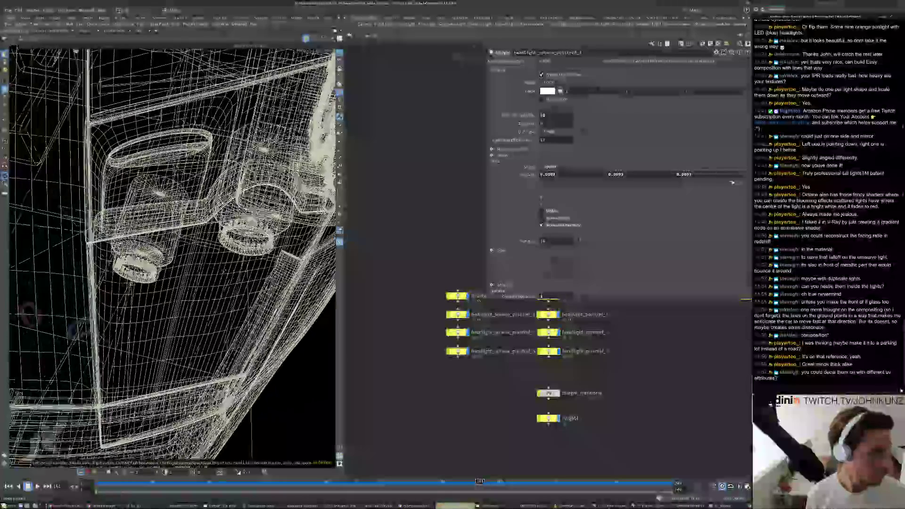
right_click_drag(163, 195, 127, 203, "alt")
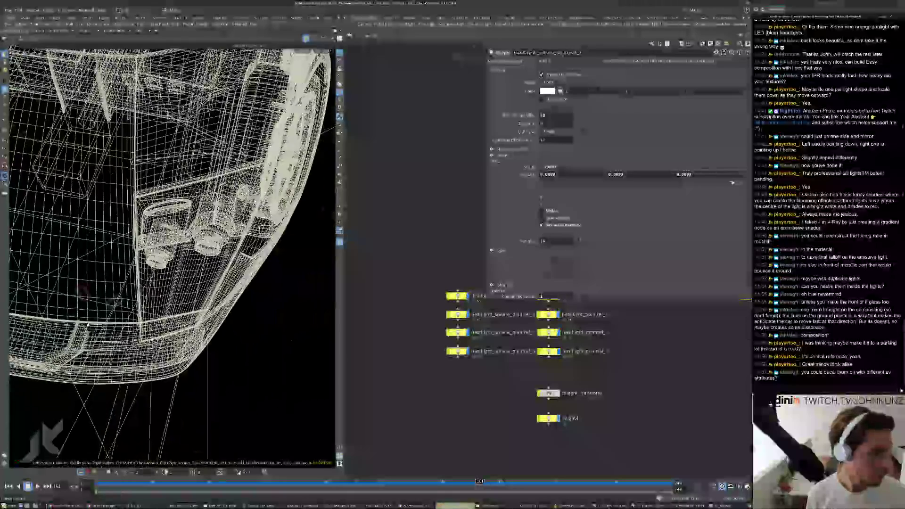
left_click(293, 44)
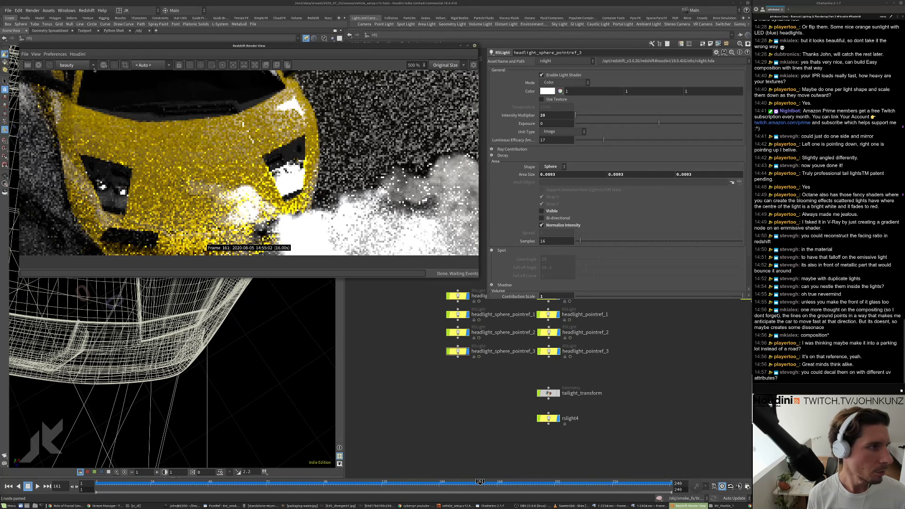
left_click(40, 65)
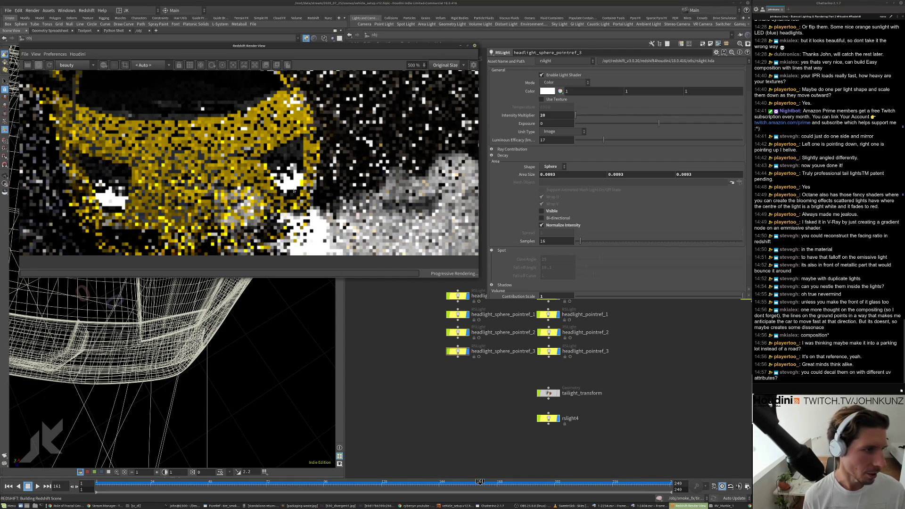
scroll(293, 191, "down", 1)
scroll(289, 187, "up", 5)
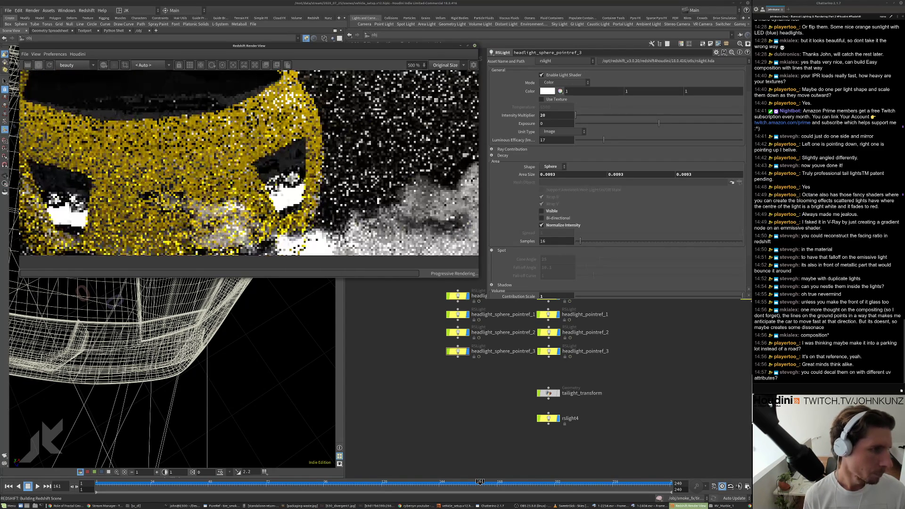
scroll(283, 188, "down", 4)
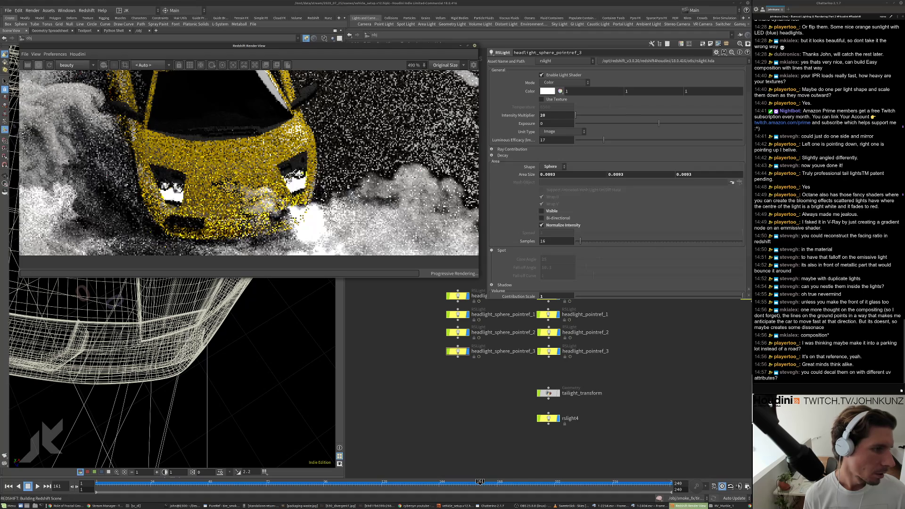
scroll(294, 175, "down", 4)
scroll(281, 182, "up", 3)
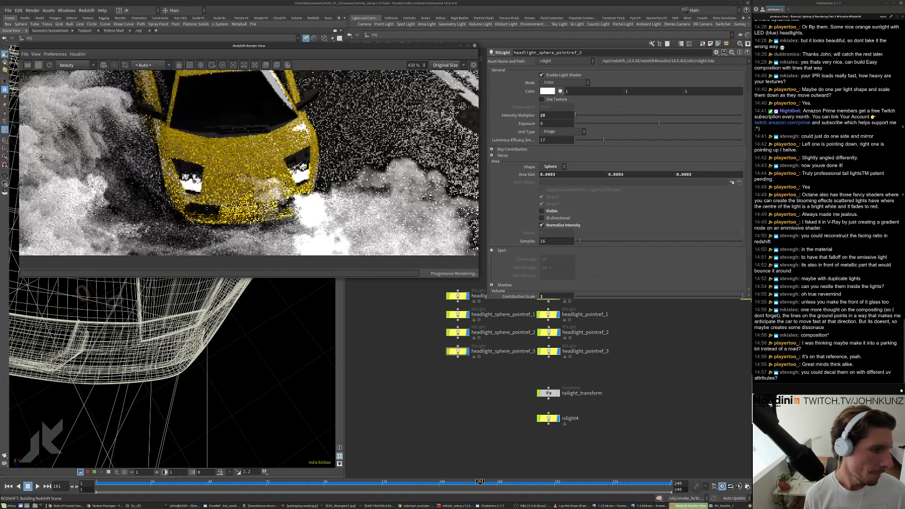
- Set the Intensity Multiplier of headlight_sphere_pointref_0, headlight_sphere_pointref_1 and headlight_sphere_pointref_2 to 1
middle_click_drag(422, 306, 410, 328)
left_click(445, 318)
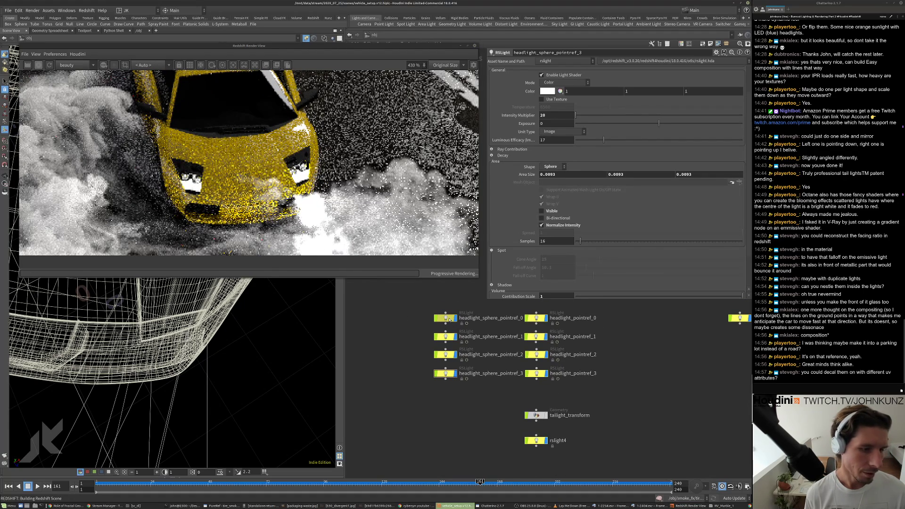
double_click(551, 115)
type("1")
key("Return")
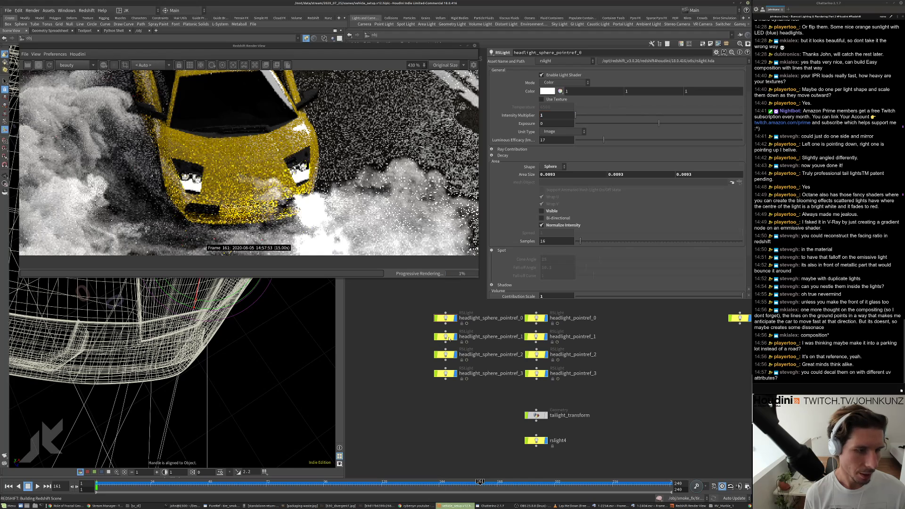
left_click(446, 338)
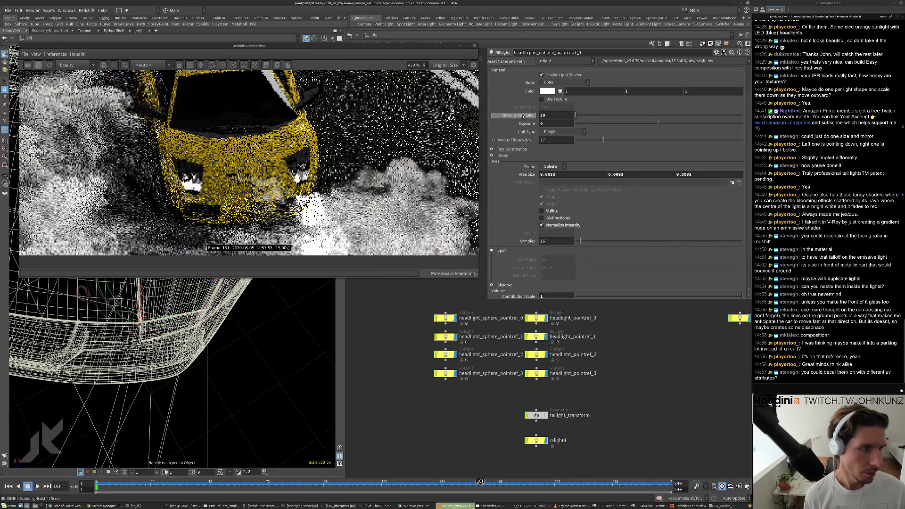
left_click(446, 355)
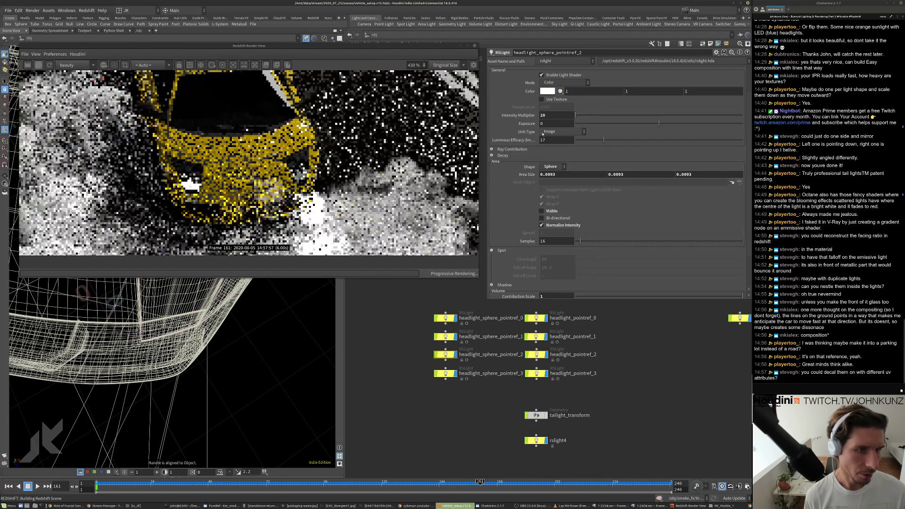
double_click(550, 116)
type("1")
key("Return")
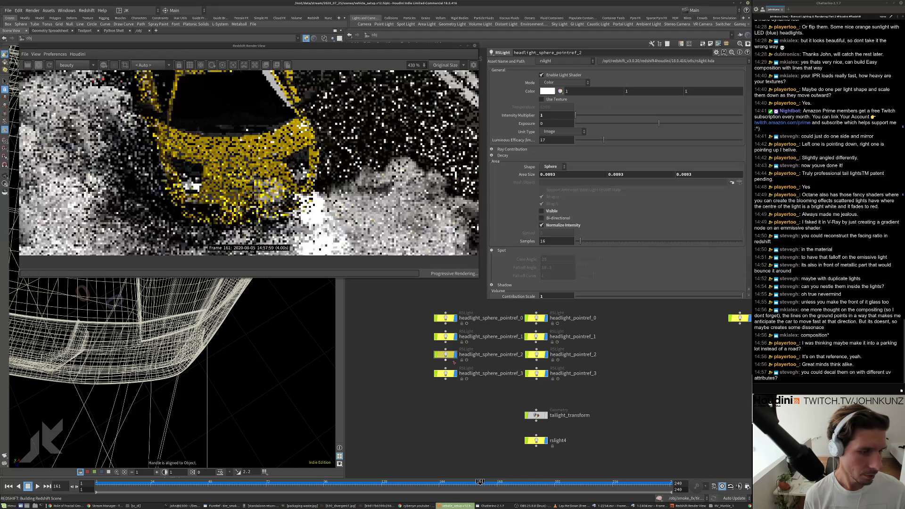
- Set the Intensity Multiplier of headlight_sphere_pointref_3 to 1 and compare the headlights with the smoke in the render
left_click(448, 374)
double_click(550, 116)
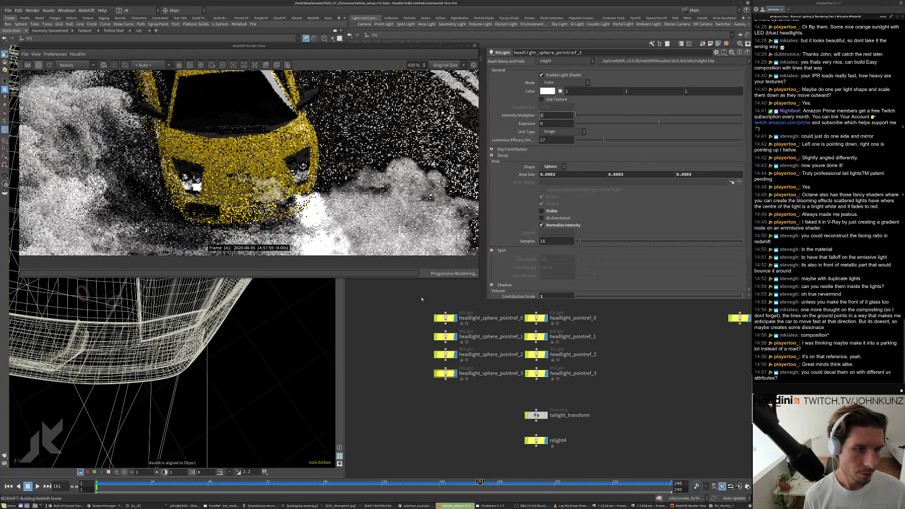
type("1")
key("Return")
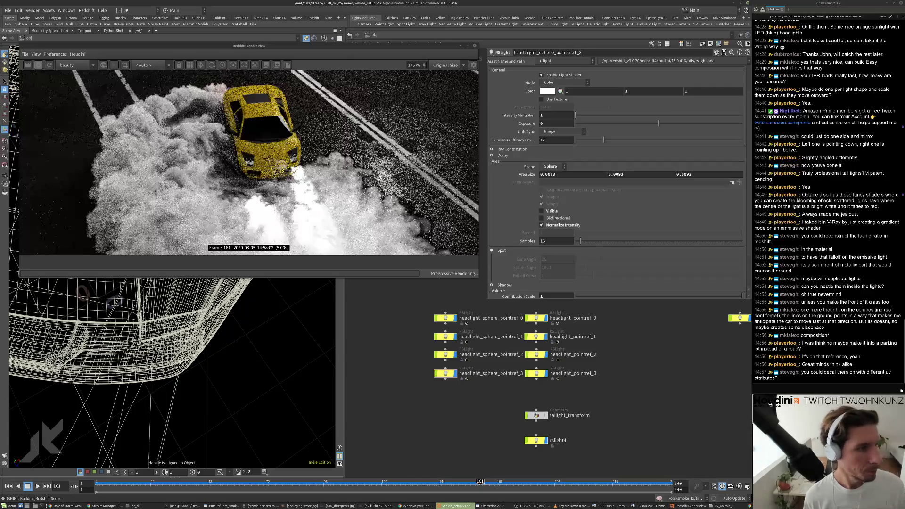
scroll(290, 165, "up", 6)
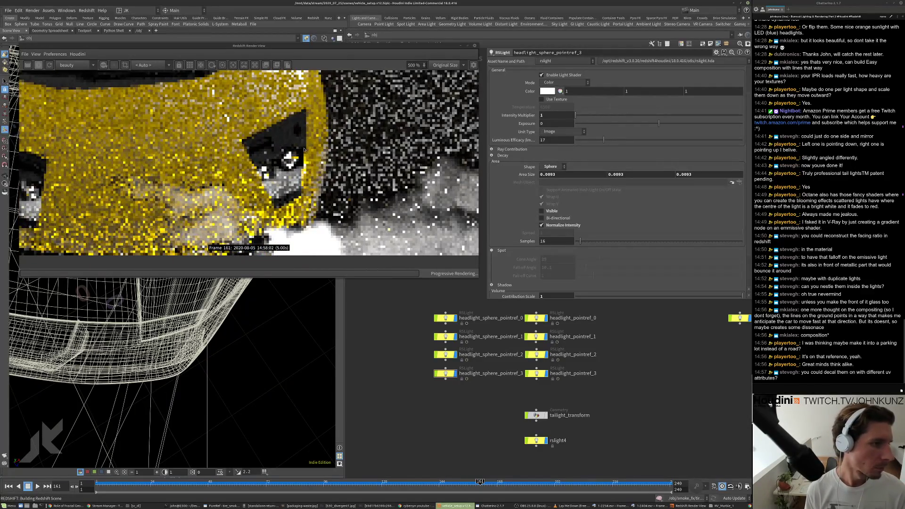
scroll(304, 150, "down", 8)
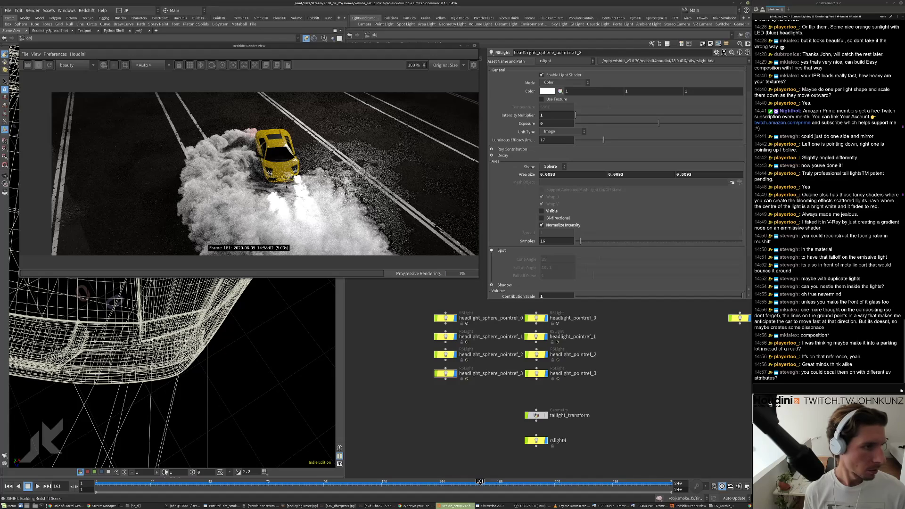
scroll(286, 187, "up", 8)
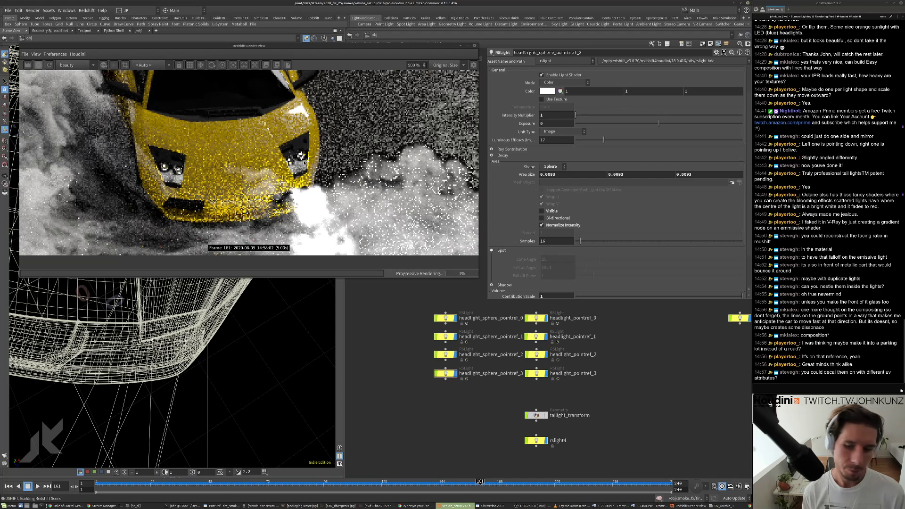
- Set the Intensity Multiplier of headlight_sphere_pointref_3 and headlight_sphere_pointref_2 to 5
scroll(304, 160, "up", 3)
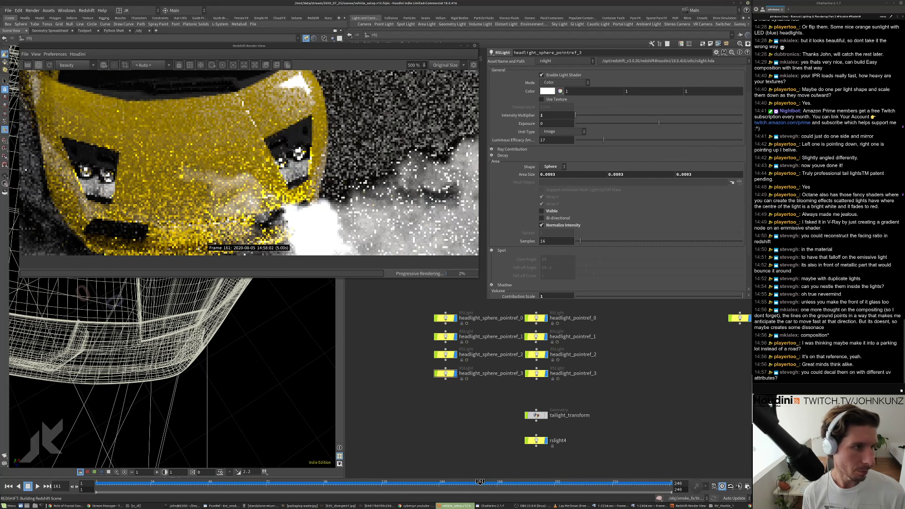
scroll(299, 152, "down", 1)
scroll(299, 152, "down", 6)
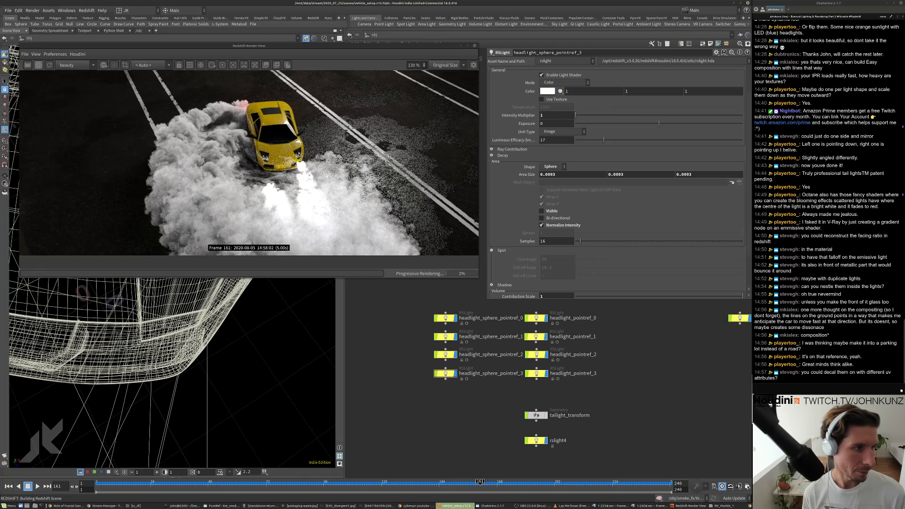
scroll(304, 161, "up", 4)
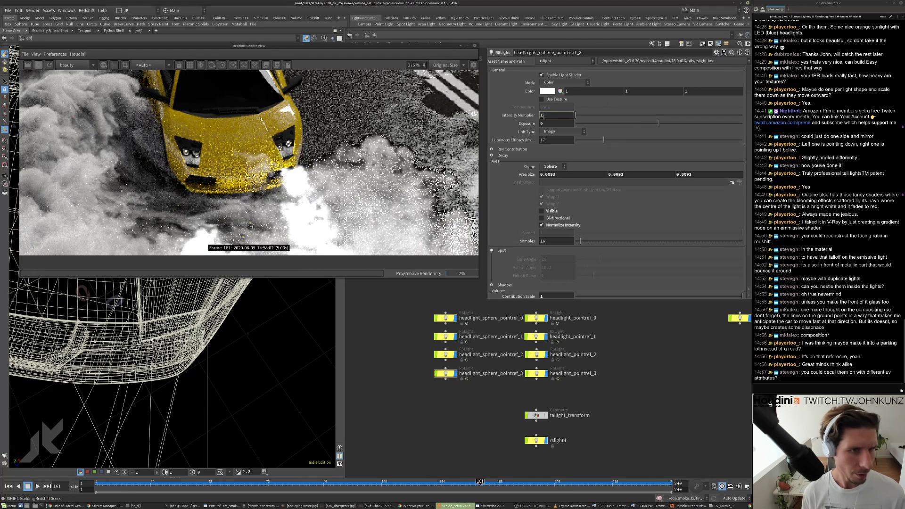
type("5")
key("Return")
left_click(445, 356)
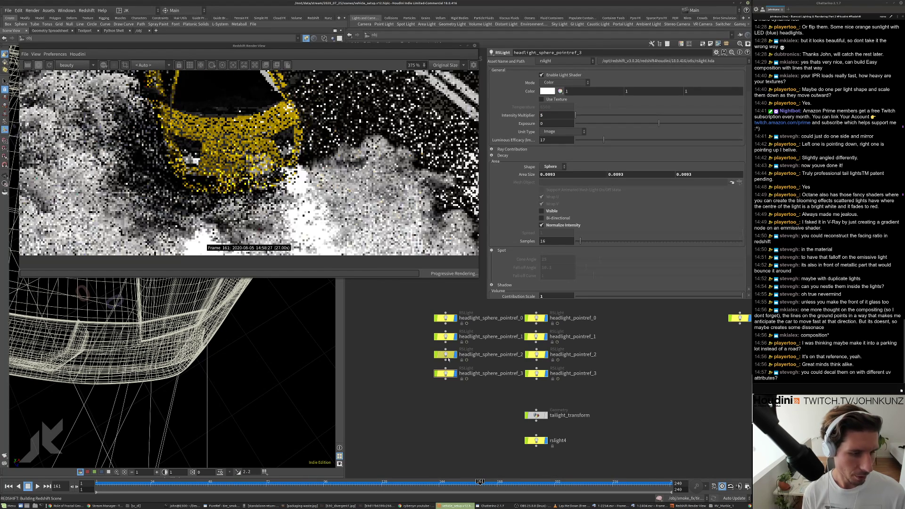
double_click(556, 115)
type("5")
key("Return")
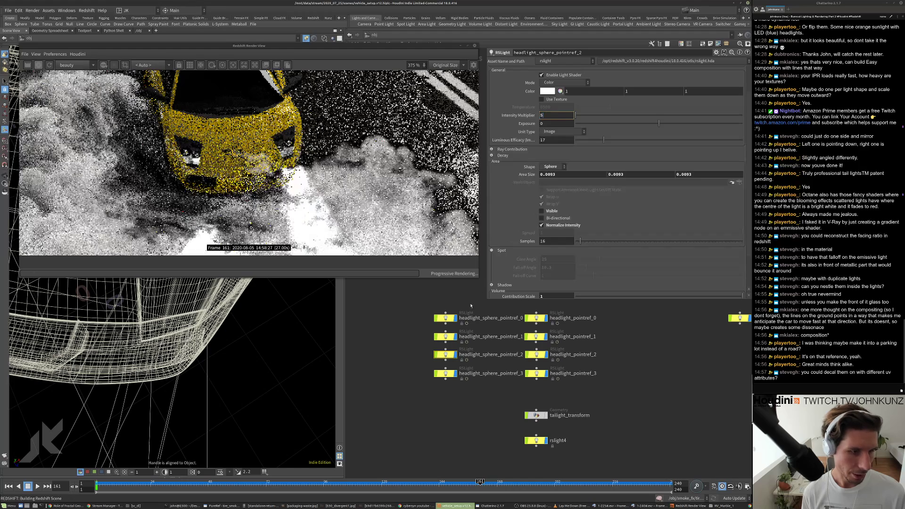
- Set the Intensity Multiplier of headlight_sphere_pointref_1 and headlight_sphere_pointref_0 to 5 and examine the headlights in the render
left_click(445, 318)
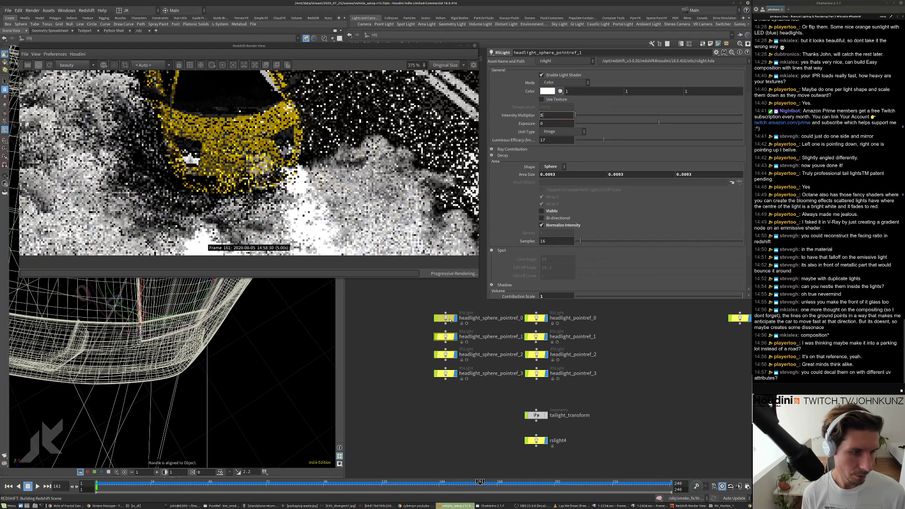
double_click(556, 115)
type("5")
key("Return")
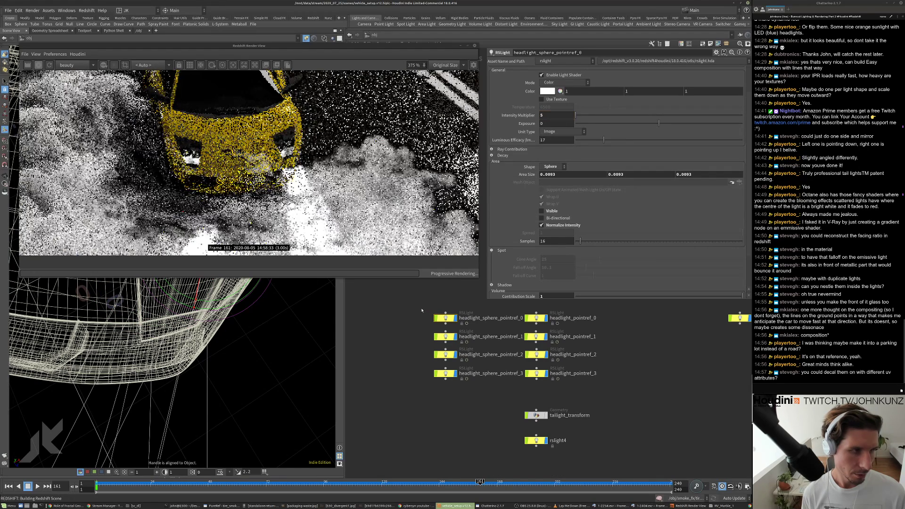
scroll(305, 211, "down", 8)
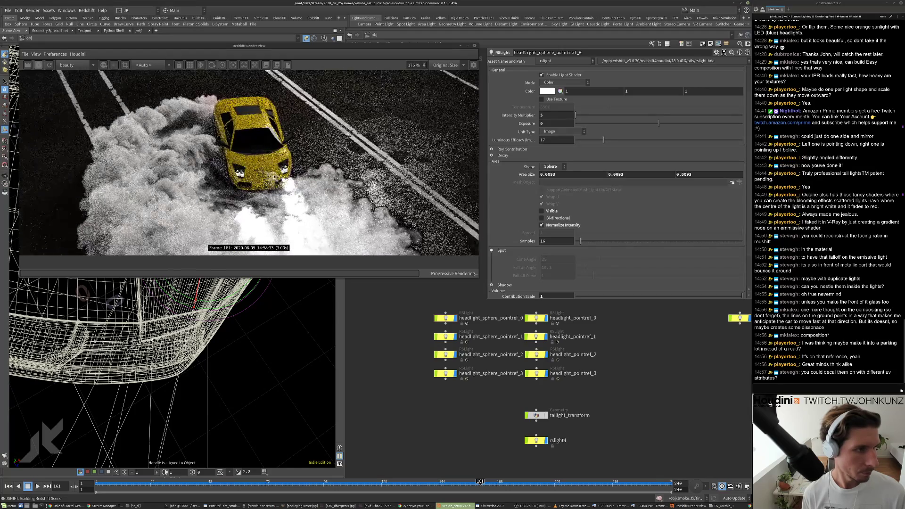
scroll(296, 179, "up", 7)
scroll(282, 186, "down", 7)
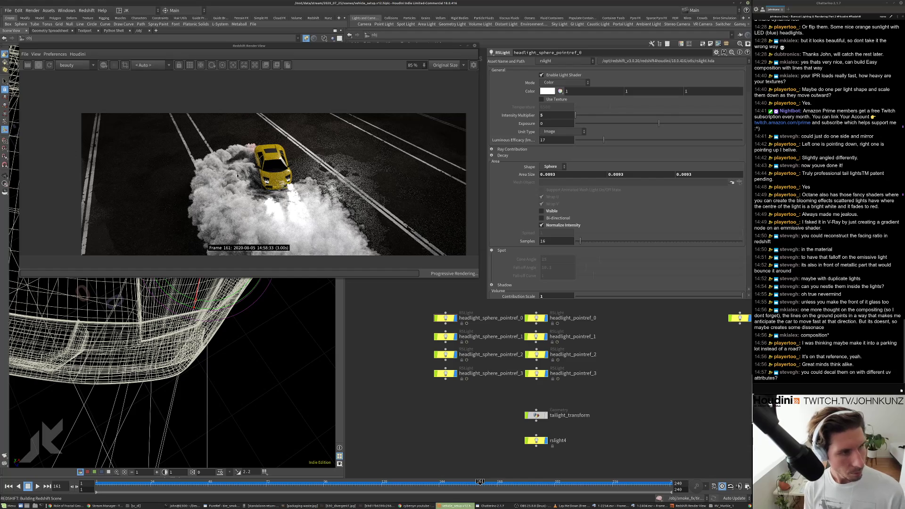
scroll(287, 192, "up", 8)
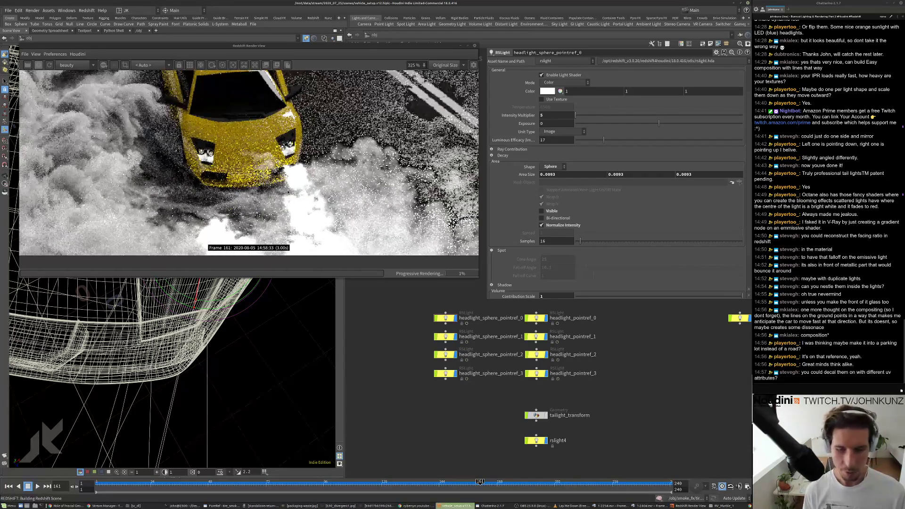
scroll(294, 169, "down", 8)
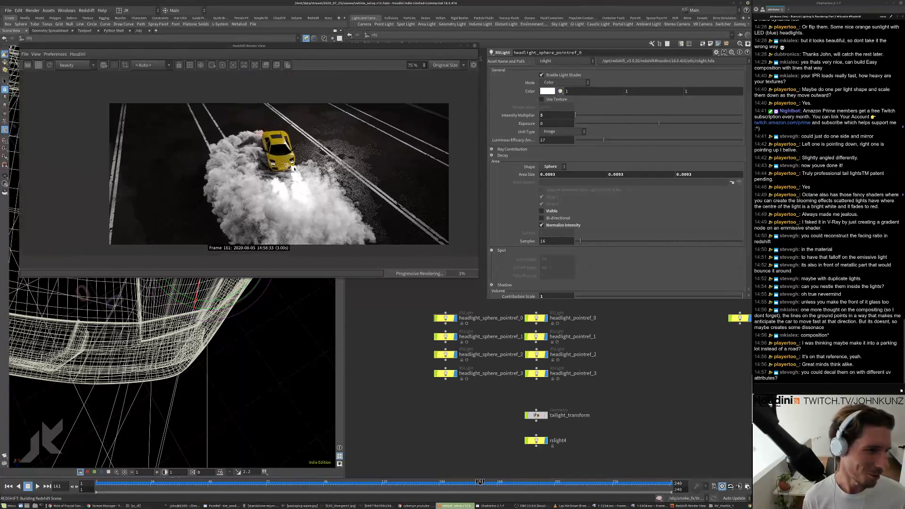
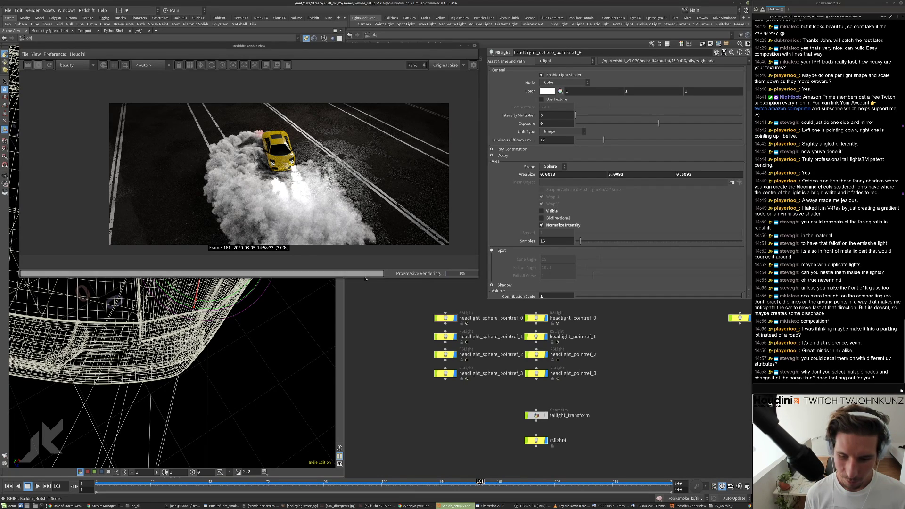
- Select all four headlight_sphere_pointref lights together and set their Intensity Multiplier to 25
middle_click_drag(376, 334, 382, 360)
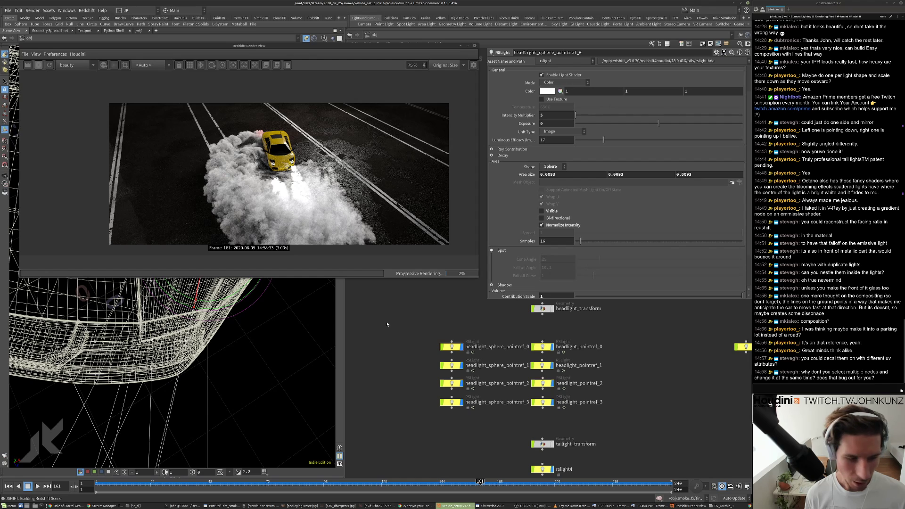
left_click_drag(387, 324, 463, 427)
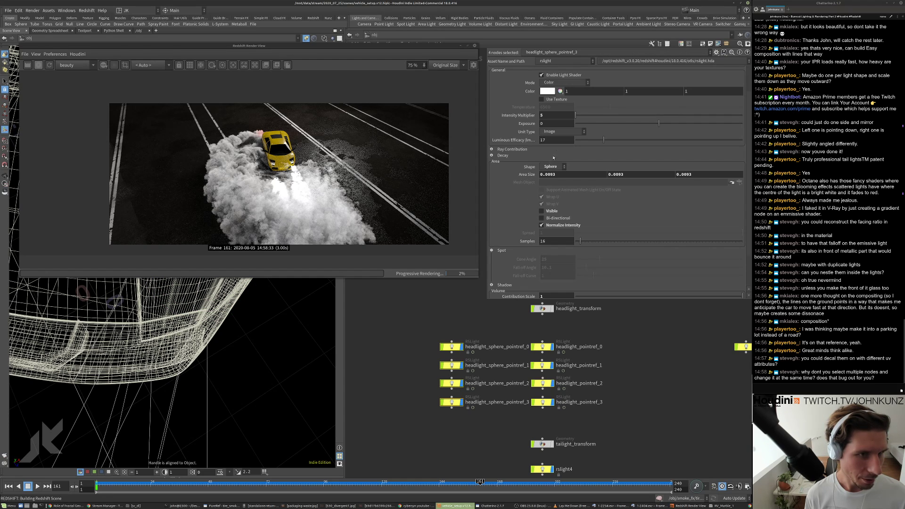
left_click(560, 116)
type("25")
key("Return")
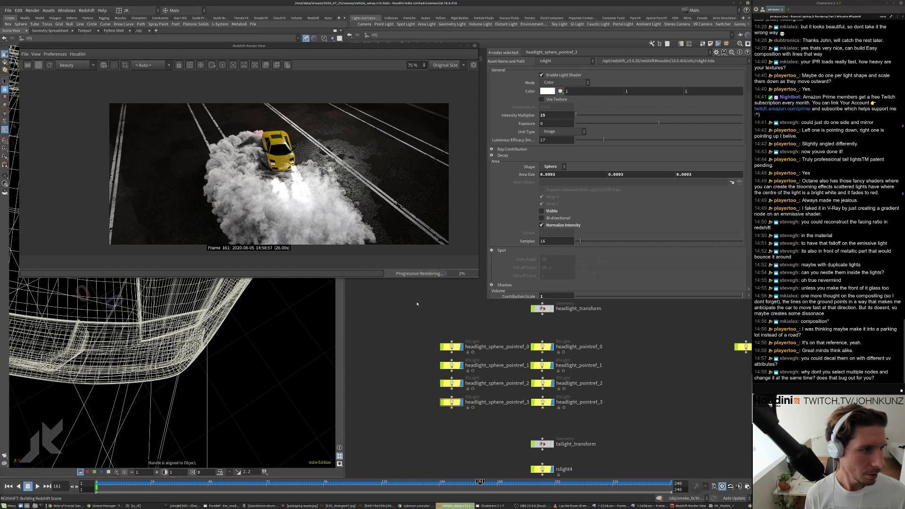
- Try negative Intensity Multiplier values of -0.1 and -0.001 on the sphere lights, starting from headlight_sphere_pointref_3
left_click(556, 115)
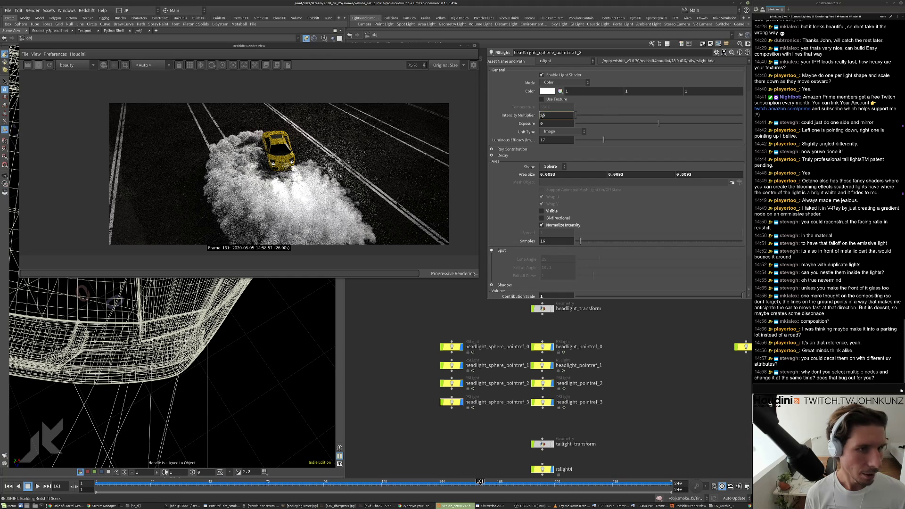
type("5")
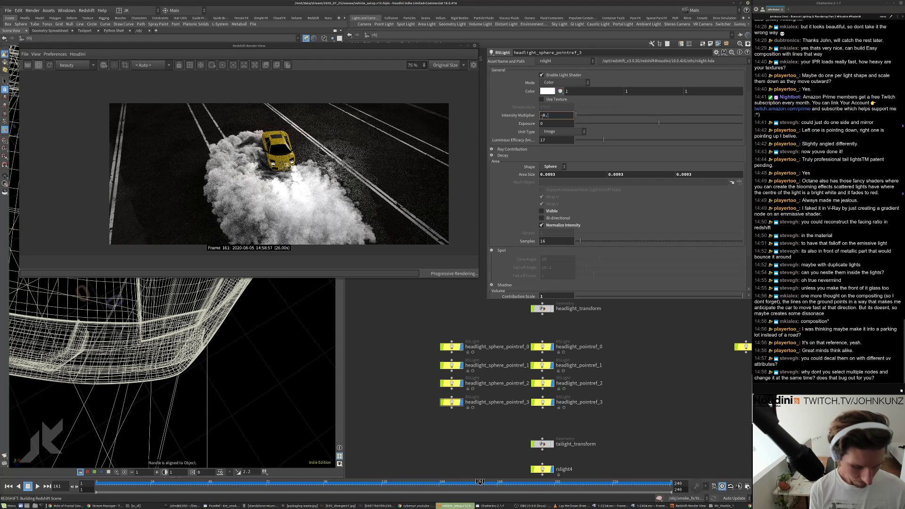
type("1")
key("Return")
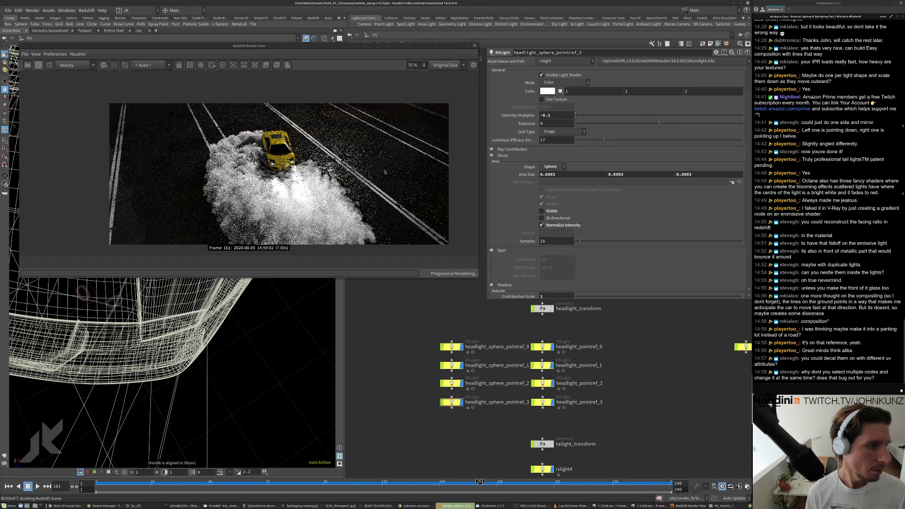
left_click(557, 115)
type("0")
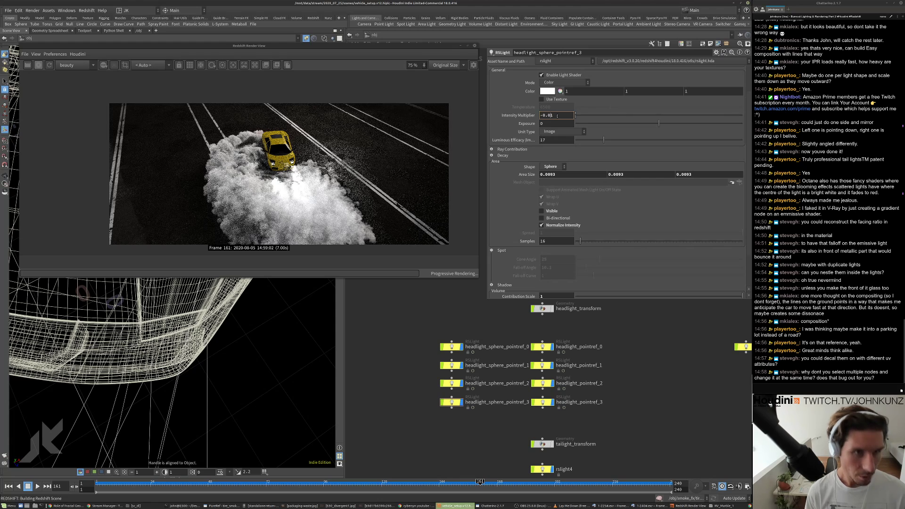
type("0")
key("Return")
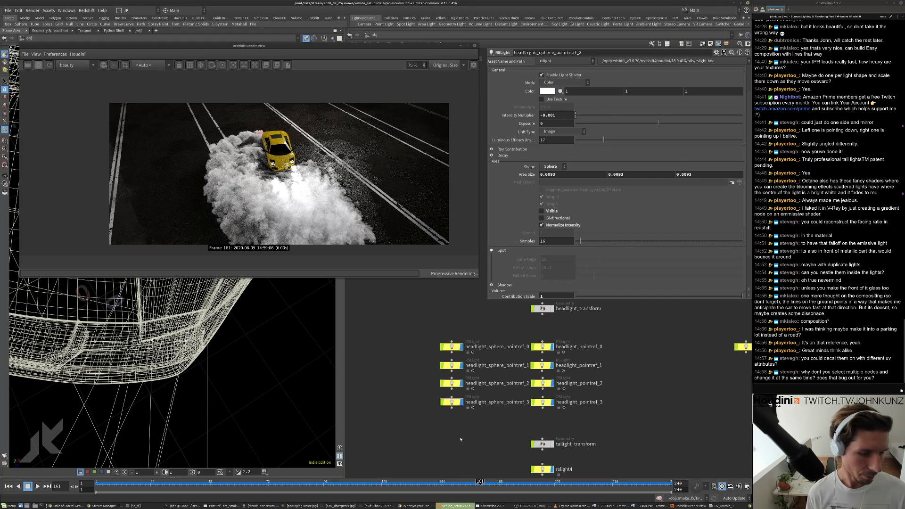
- Reselect the four headlight_sphere_pointref lights and set their Intensity Multiplier to 5
left_click_drag(459, 436, 453, 320)
left_click(557, 114)
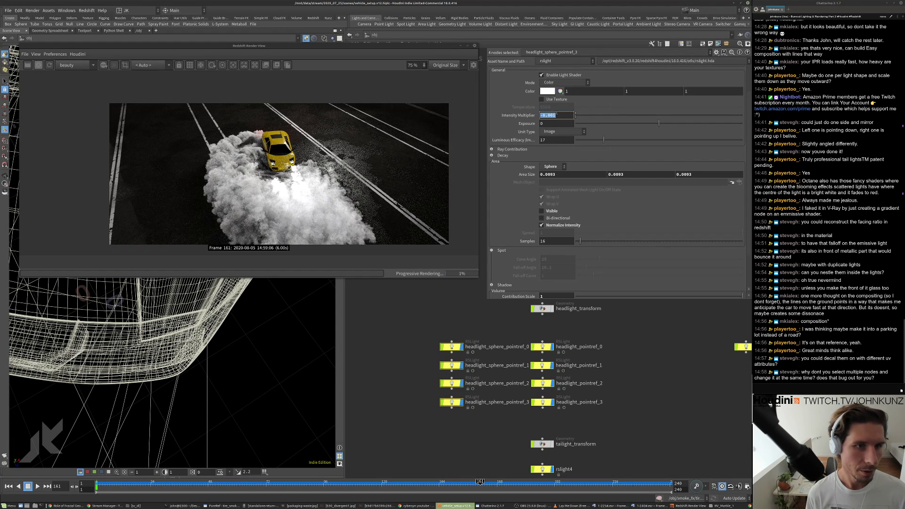
type("5")
key("Return")
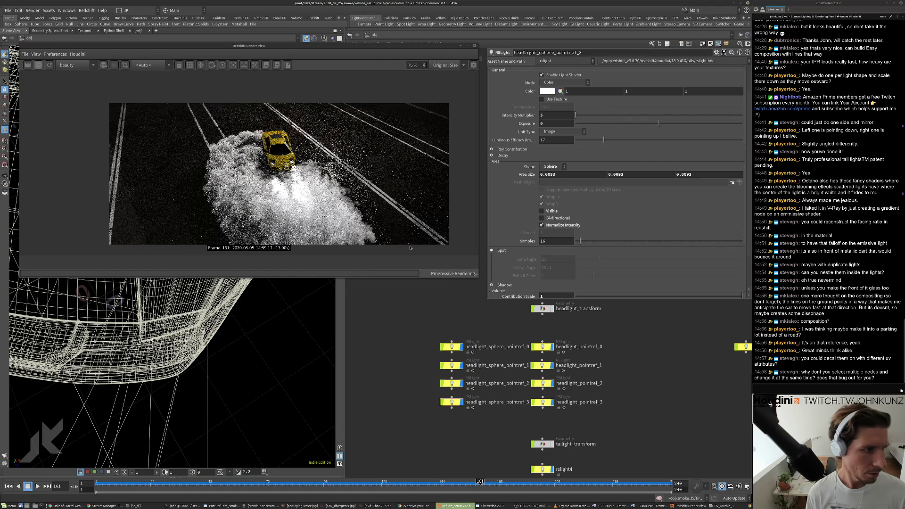
- Check the Intensity Multiplier on the individual sphere lights and compare the headlights with the smoke in the render
scroll(283, 167, "up", 4)
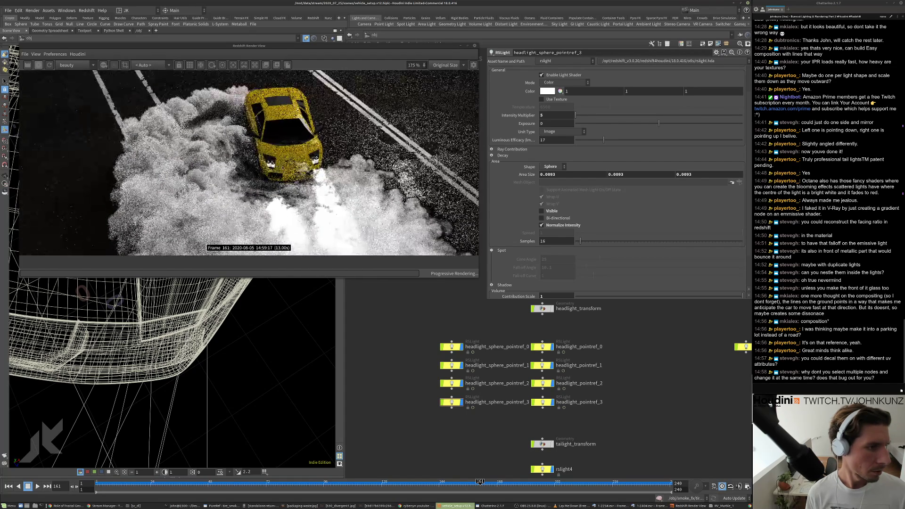
scroll(452, 349, "up", 3)
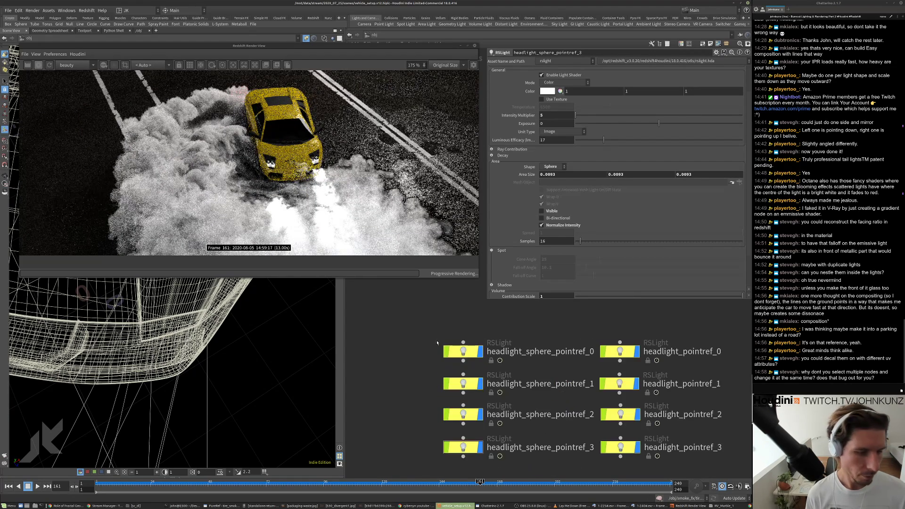
left_click(460, 354)
left_click(461, 383)
middle_click_drag(409, 360, 414, 319)
left_click(468, 406)
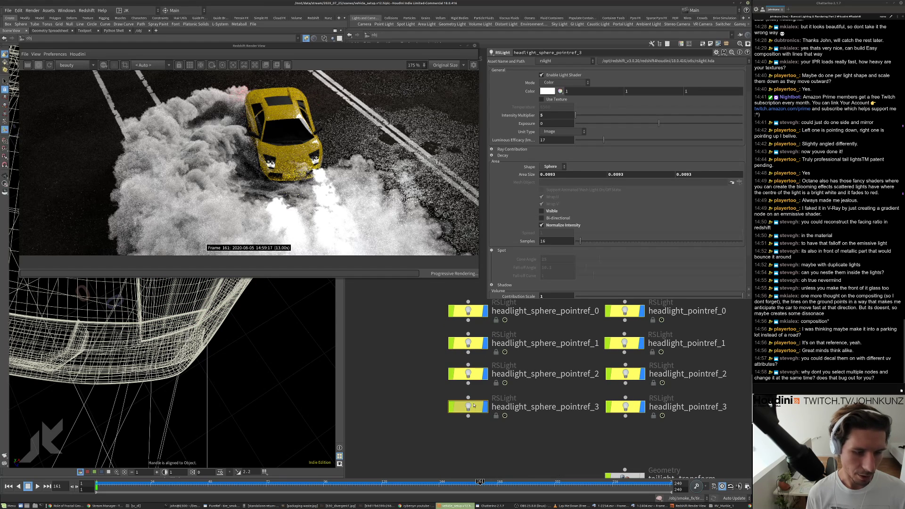
scroll(553, 339, "down", 2)
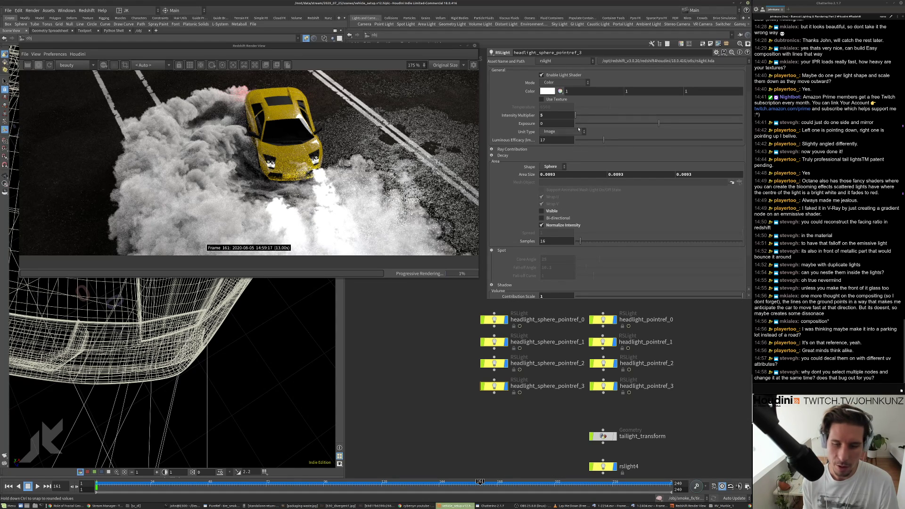
scroll(445, 357, "down", 3)
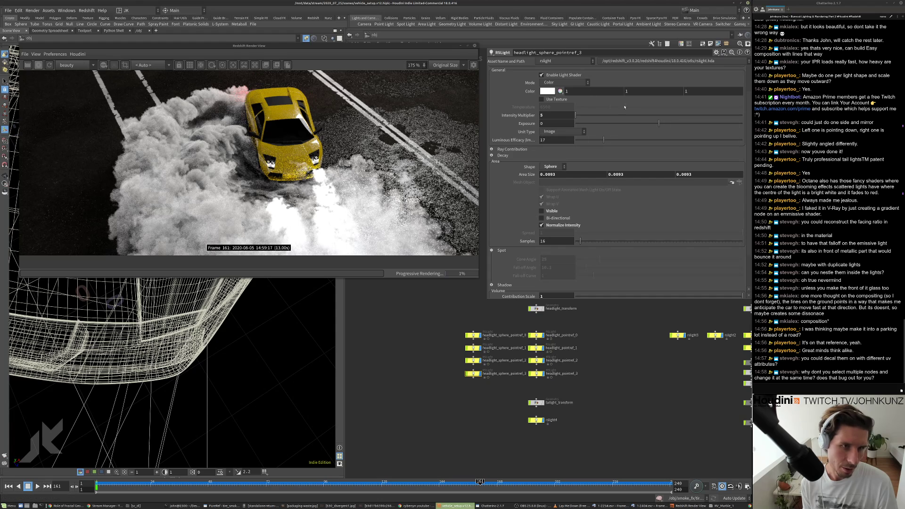
scroll(470, 340, "up", 3)
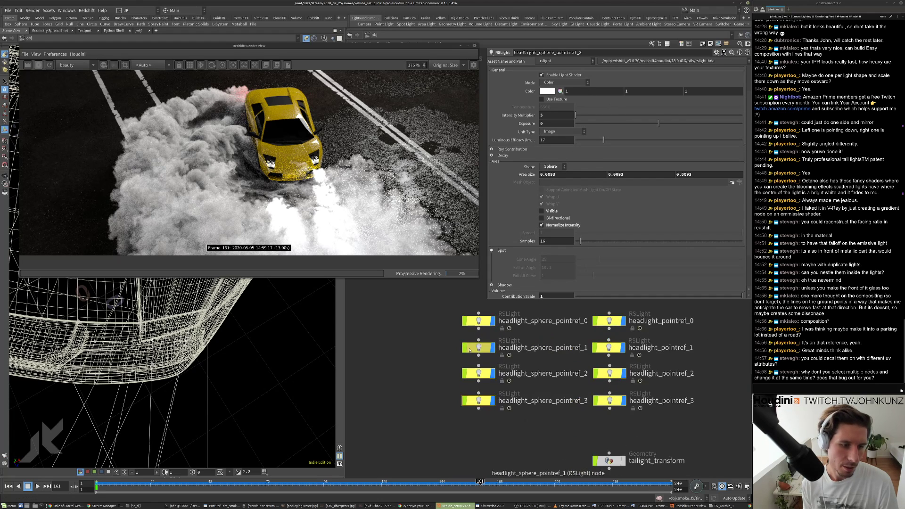
left_click(478, 373)
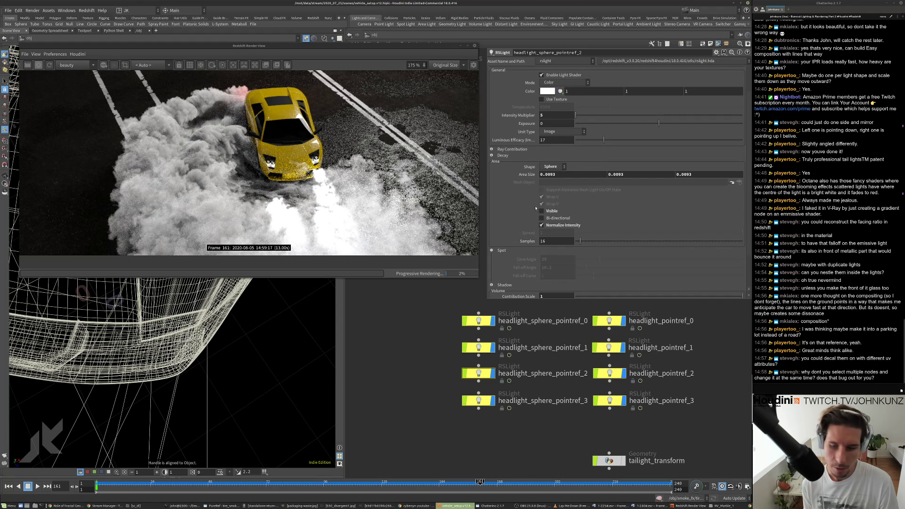
scroll(292, 174, "up", 4)
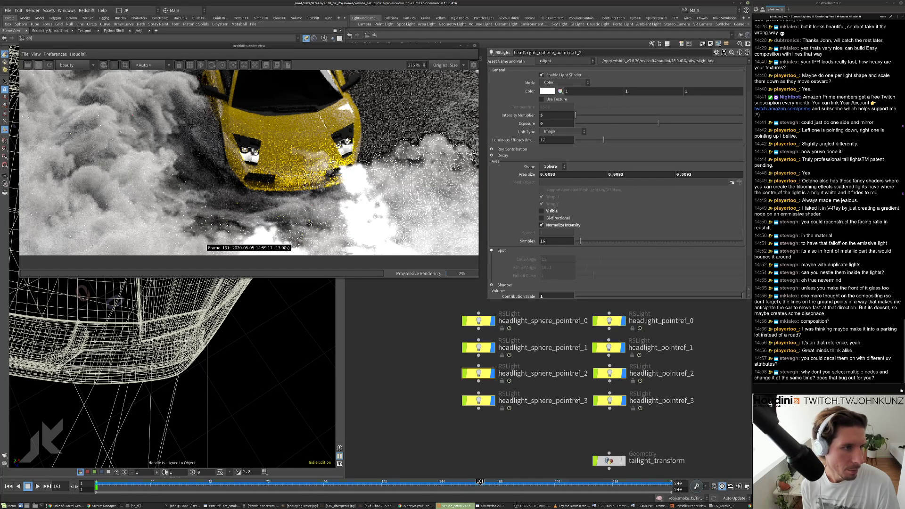
scroll(310, 169, "down", 7)
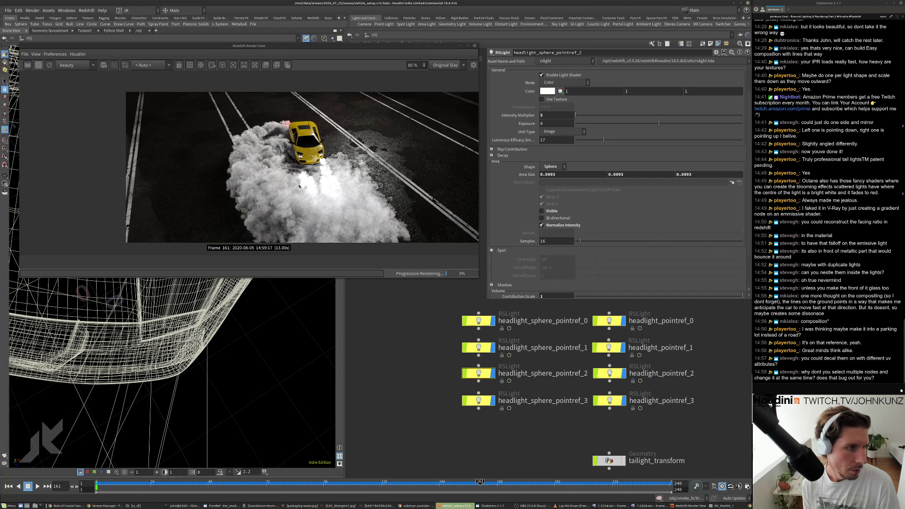
scroll(299, 187, "down", 1)
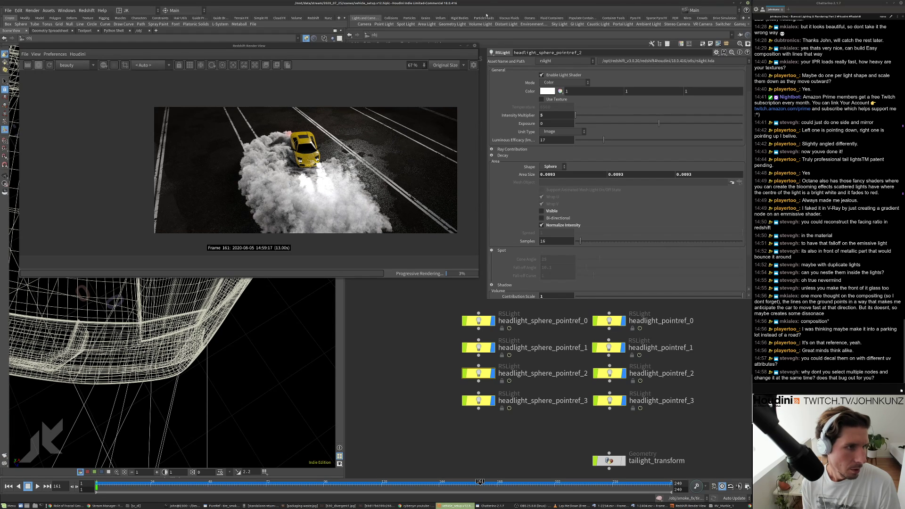
- Open the asphalt material inside matnet1 and move the road lines opacity texture node, TextureSampler4, away from the other nodes
scroll(442, 372, "down", 3)
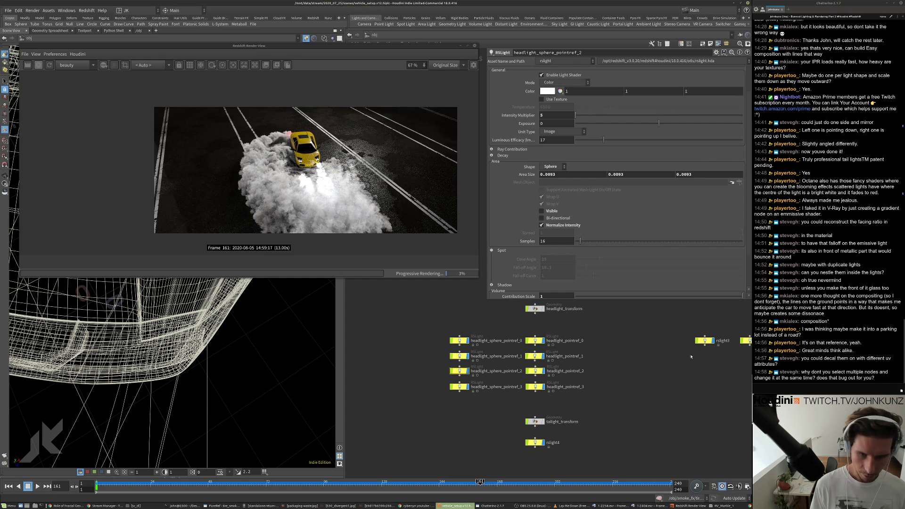
middle_click_drag(691, 356, 583, 403)
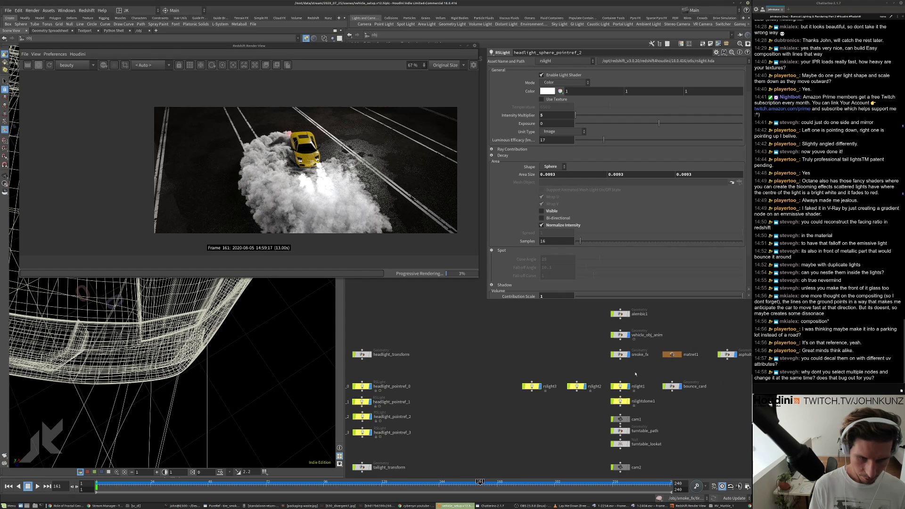
double_click(671, 354)
double_click(572, 406)
middle_click_drag(571, 394, 547, 472)
left_click_drag(551, 358, 521, 343)
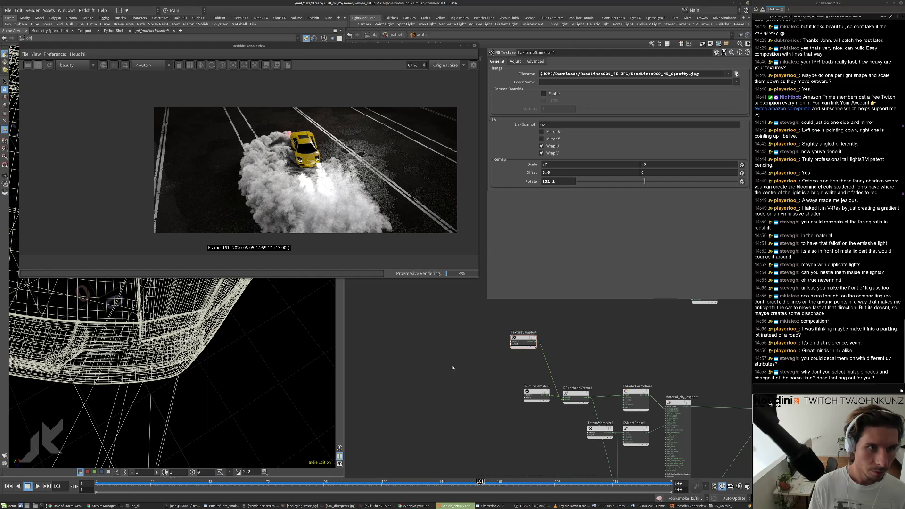
- Review TextureSampler4's advanced and general settings and turn off Wrap U and Wrap V for the road lines texture
left_click(521, 61)
left_click(536, 62)
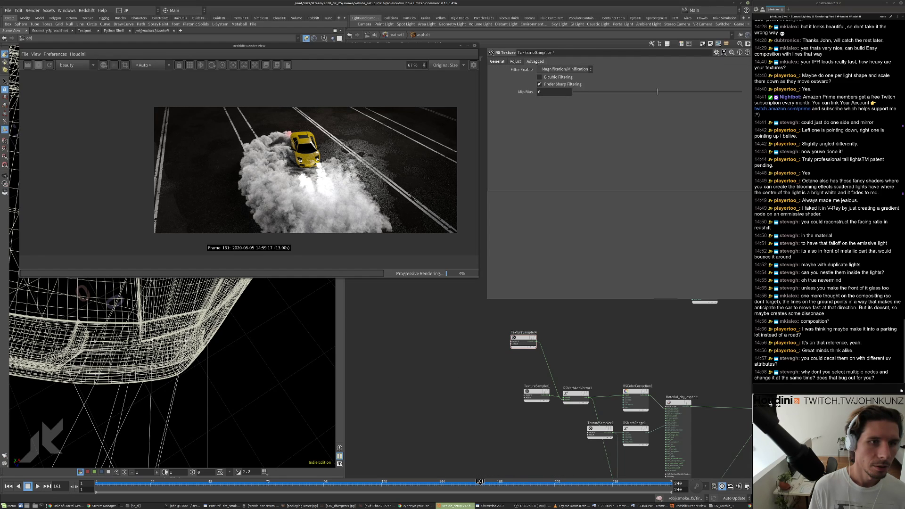
left_click(496, 61)
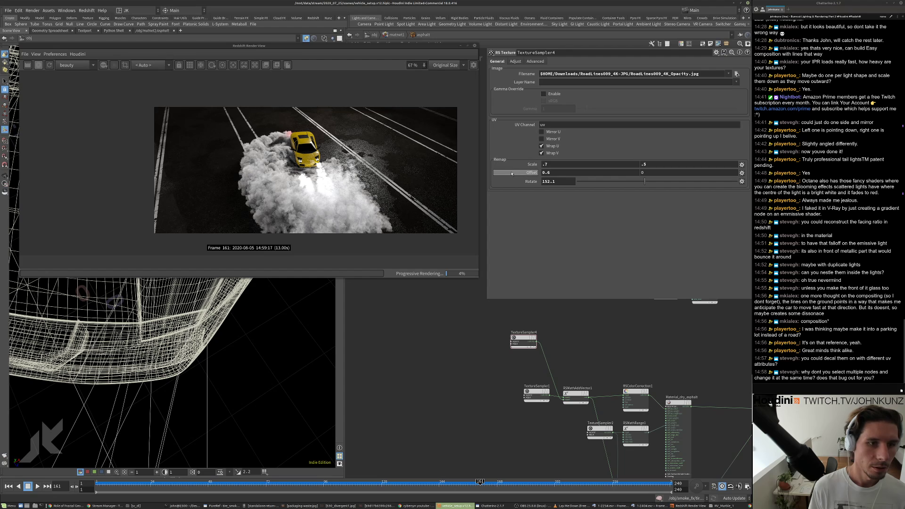
left_click(541, 153)
left_click(542, 145)
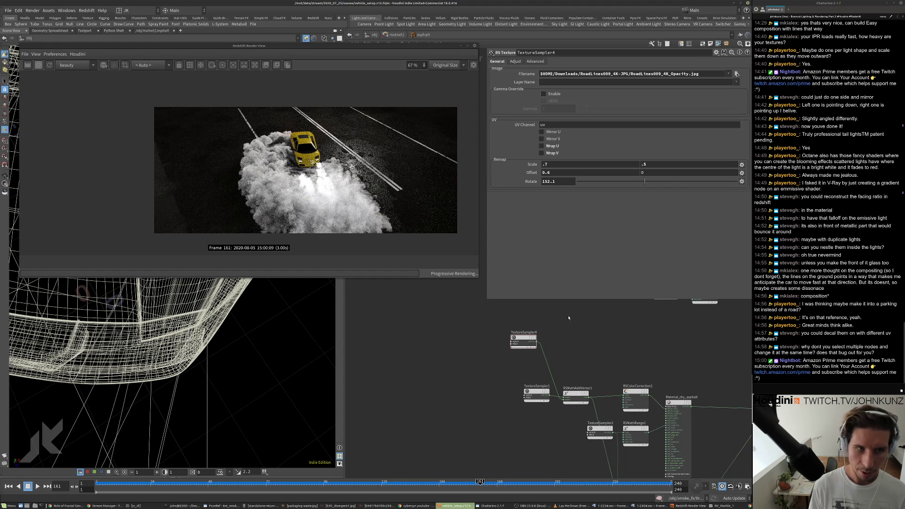
- Move the TextureSampler4 node down beside TextureSampler1, to the left of the dry asphalt nodes
middle_click_drag(551, 347, 570, 339)
scroll(570, 338, "up", 3)
left_click_drag(527, 322, 478, 319)
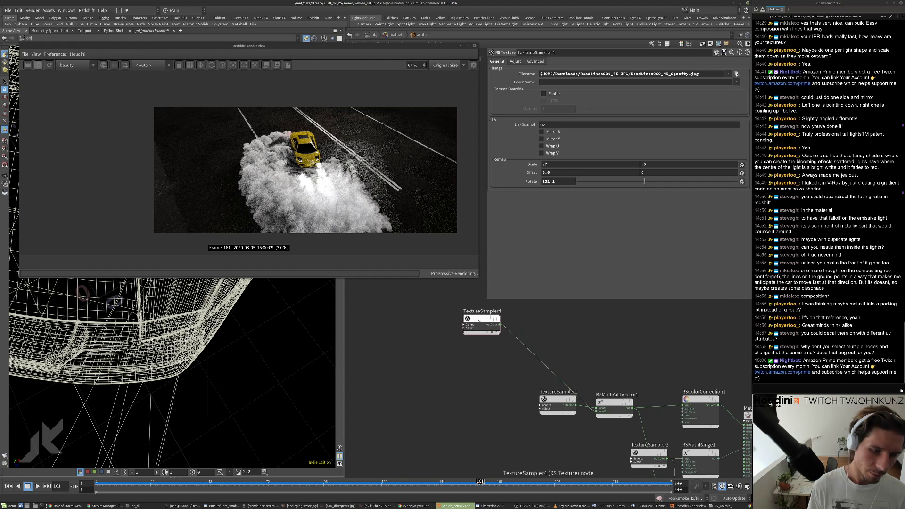
scroll(478, 319, "down", 4)
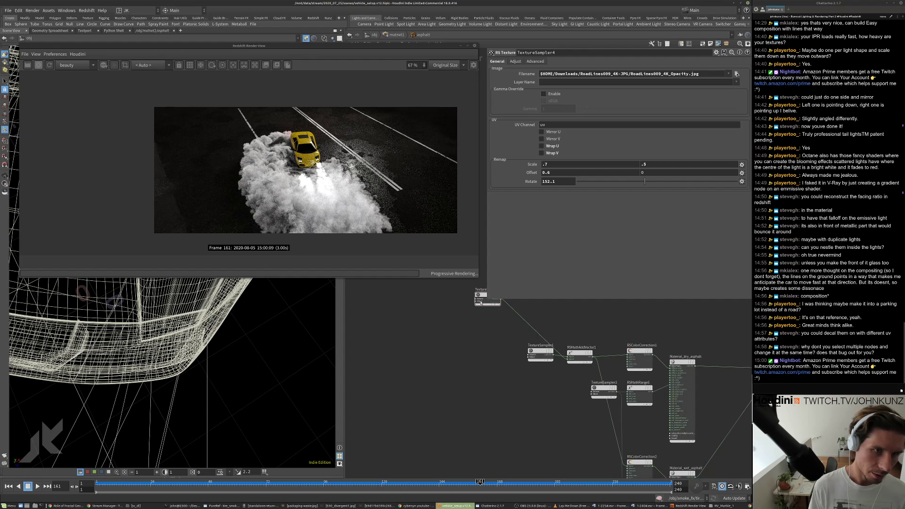
left_click_drag(486, 318, 480, 393)
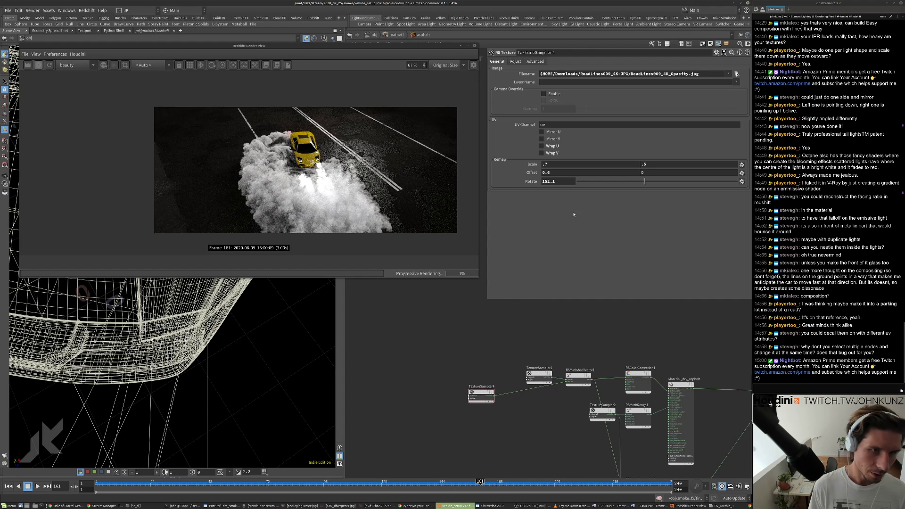
- Set TextureSampler4's first Offset value to 0.4, and try 0.25 and 1 as its second Scale value before setting it to 2
mouse_move(560, 173)
middle_mouse_down()
mouse_move(591, 177)
mouse_move(546, 174)
middle_mouse_up()
middle_click(559, 172)
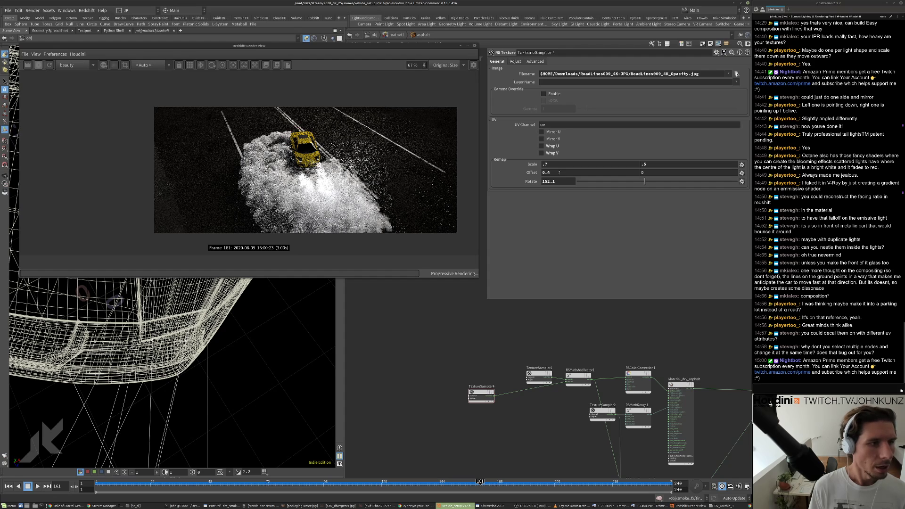
type("25")
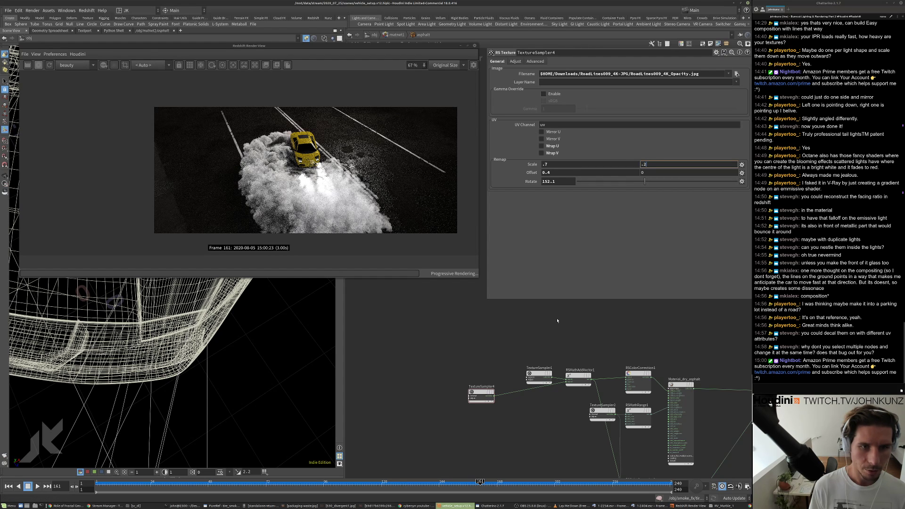
key("Return")
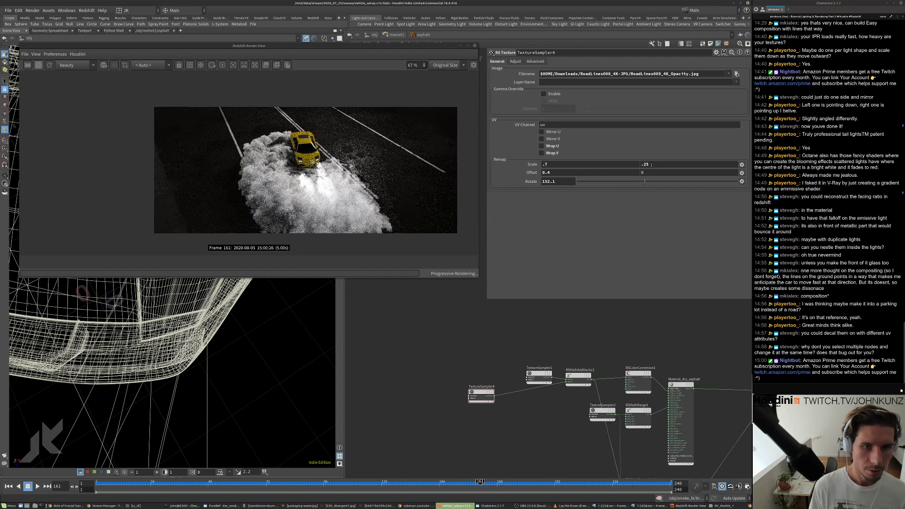
double_click(646, 164)
type("1")
key("Return")
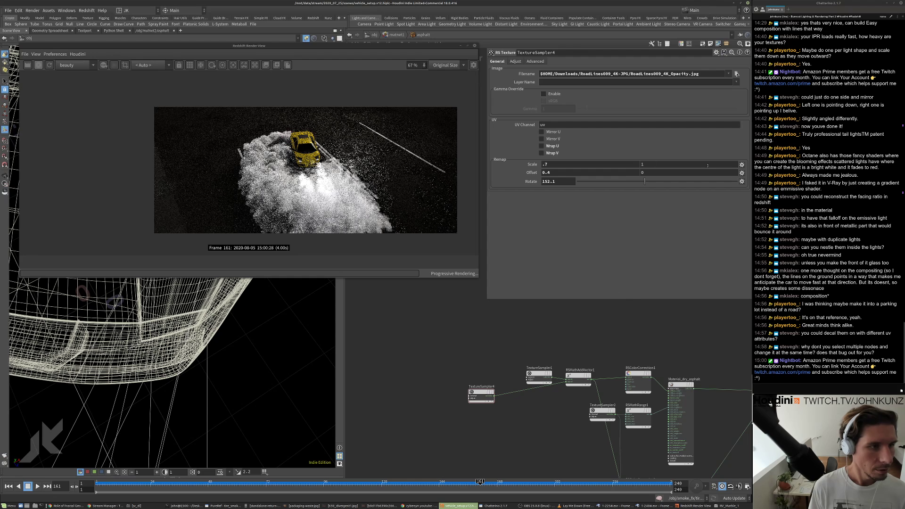
double_click(707, 165)
type("2")
key("Return")
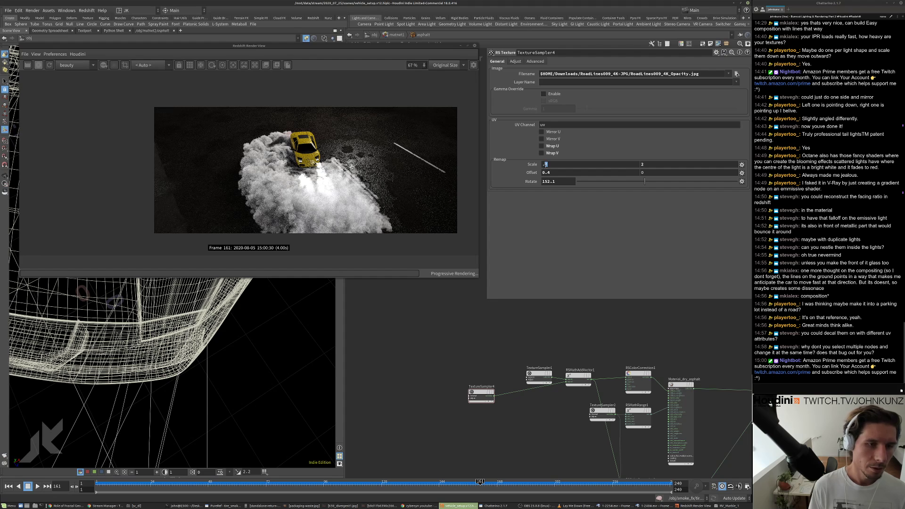
- Try 0.5, 1 and 1.3 as TextureSampler4's first Scale value, and settle on 1.1
type("5")
key("Return")
double_click(594, 162)
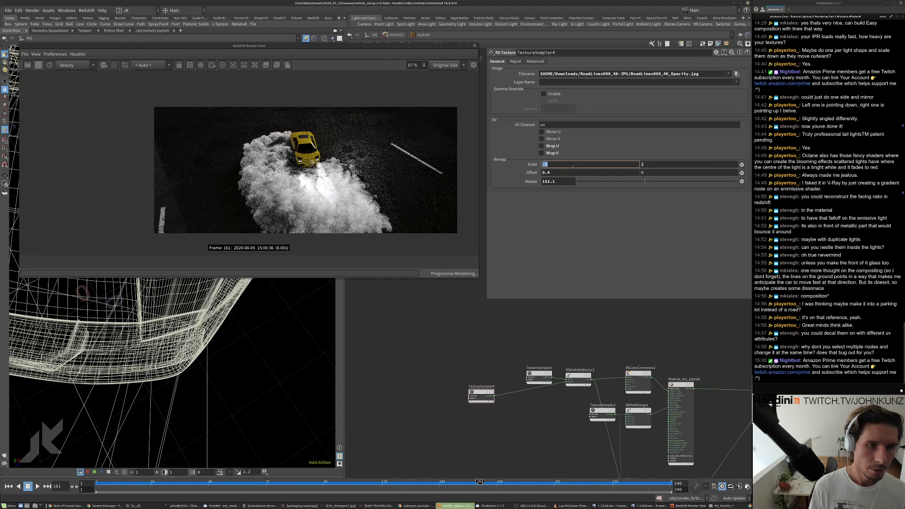
type("1")
key("Return")
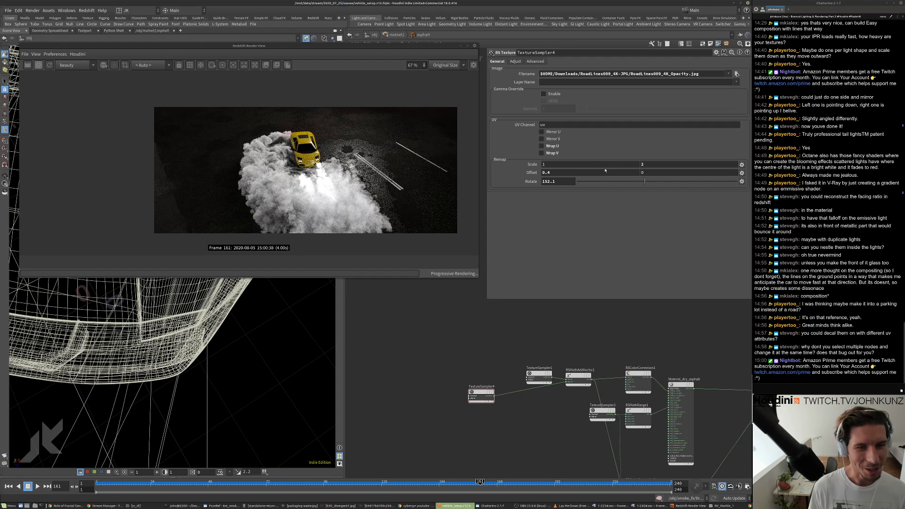
mouse_move(605, 170)
middle_mouse_down()
mouse_move(608, 163)
mouse_move(589, 166)
middle_mouse_up()
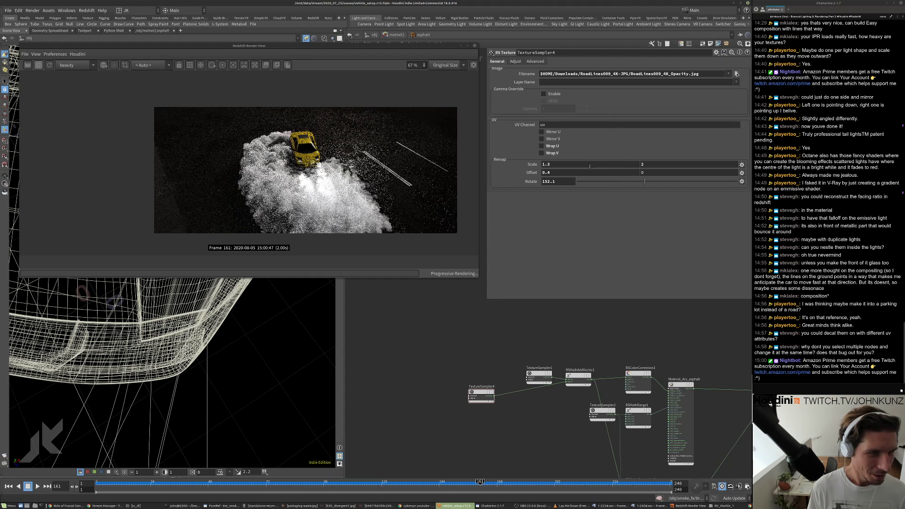
left_click(548, 165)
key("BackSpace")
type("1")
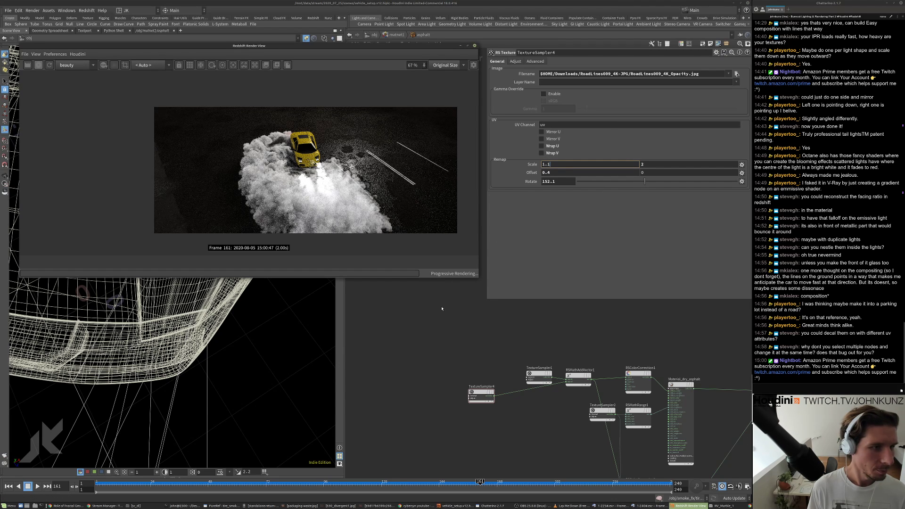
- Duplicate the TextureSampler4 node and place the copy directly below it
middle_click_drag(449, 341, 463, 313)
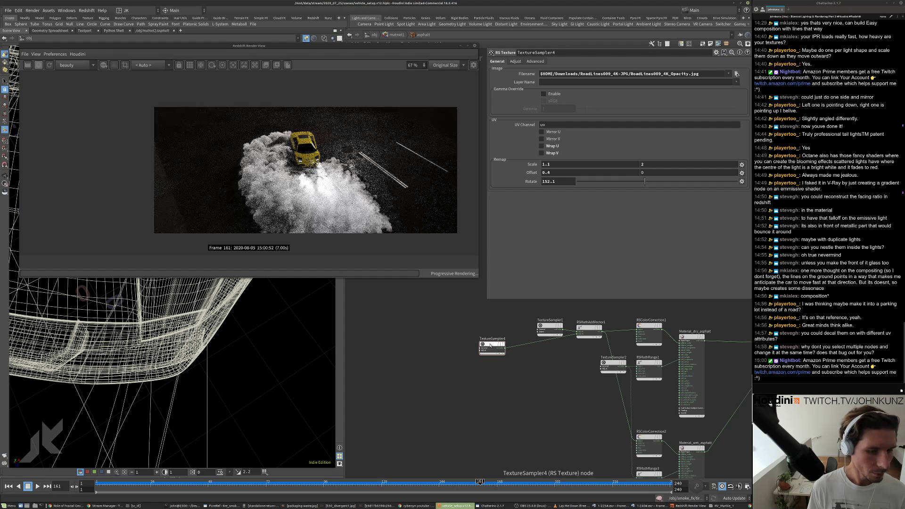
scroll(491, 330, "up", 5)
left_click_drag(507, 355, 506, 395, "alt")
scroll(529, 394, "up", 1)
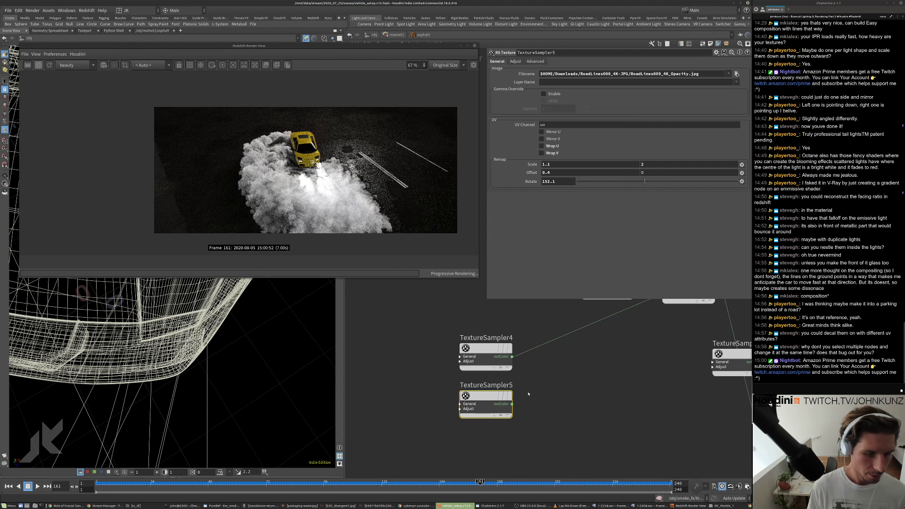
- Add an RS Vector Add node combining TextureSampler4 and TextureSampler5, and feed its output into RSMathAddVector1
key("Tab")
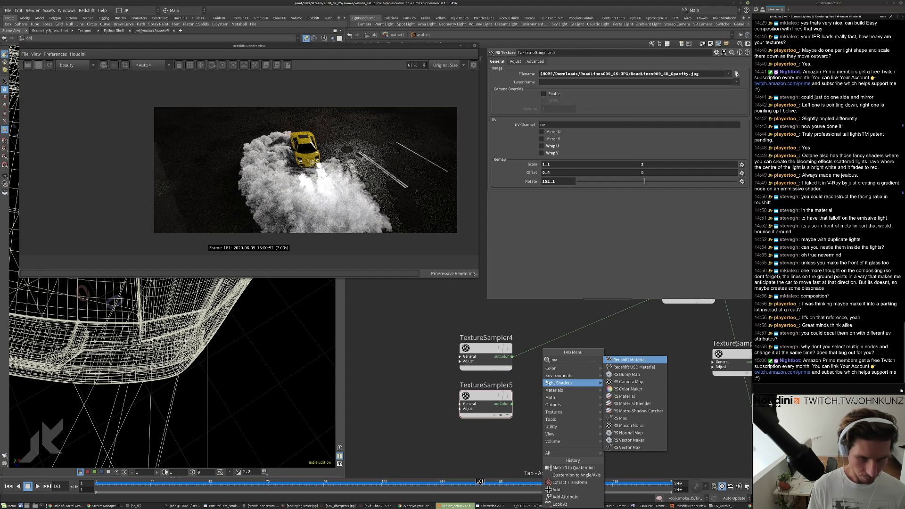
type("add")
left_click(618, 368)
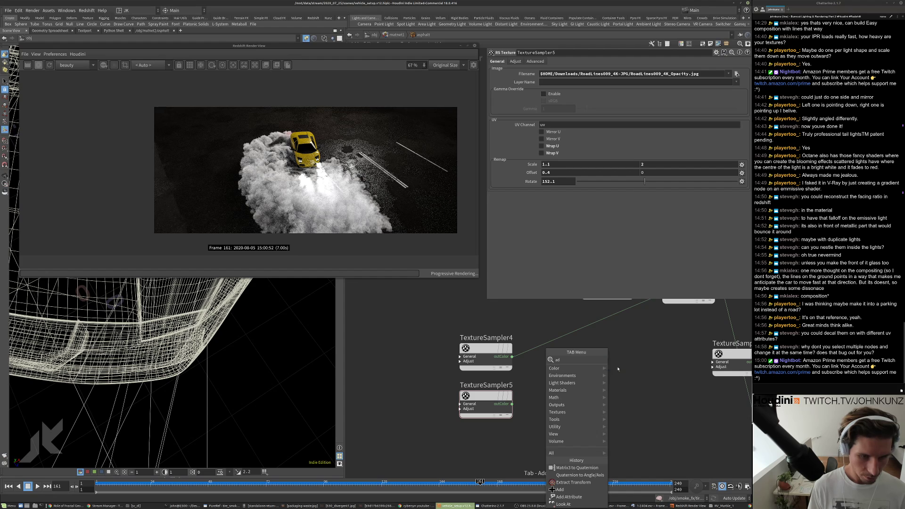
left_click(606, 375)
left_click_drag(582, 374, 512, 356)
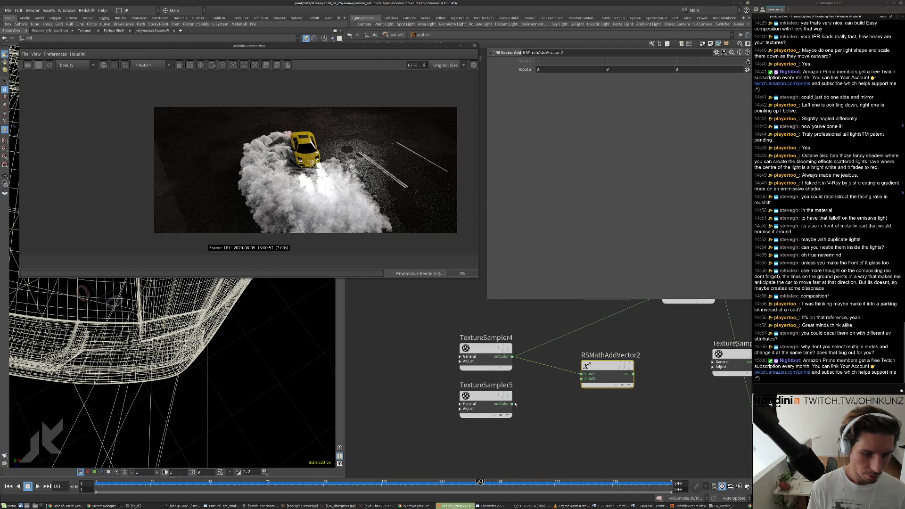
left_click_drag(534, 400, 581, 379)
scroll(581, 379, "down", 4)
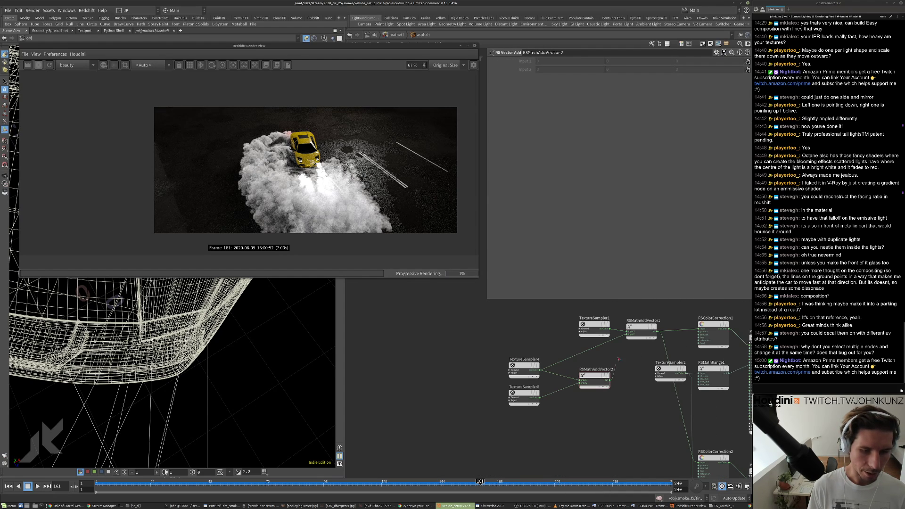
- Set the first Offset value of TextureSampler5 to -0.4
left_click(524, 396)
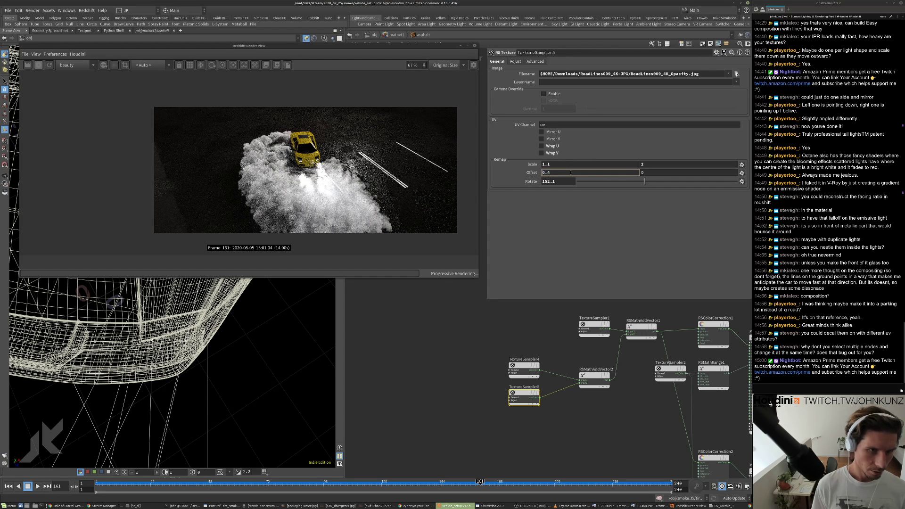
type("-")
key("Return")
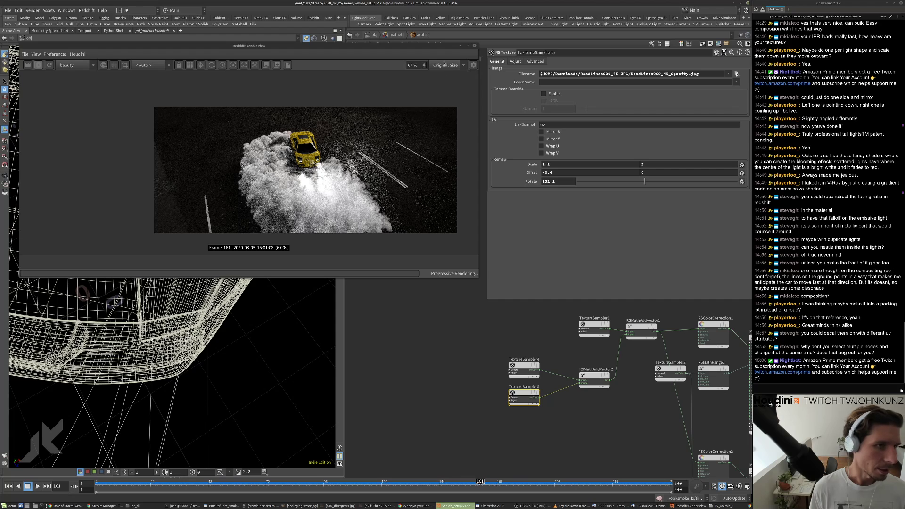
- Return to the object network, hide vehicle_obj_anim and smoke_fx, and inspect the exposed road lines in the render
key("u")
key("u")
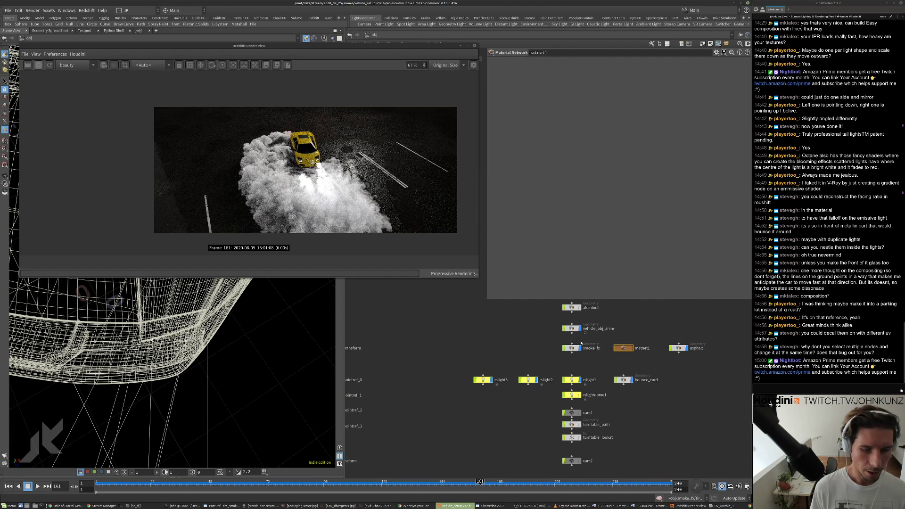
scroll(581, 342, "up", 3)
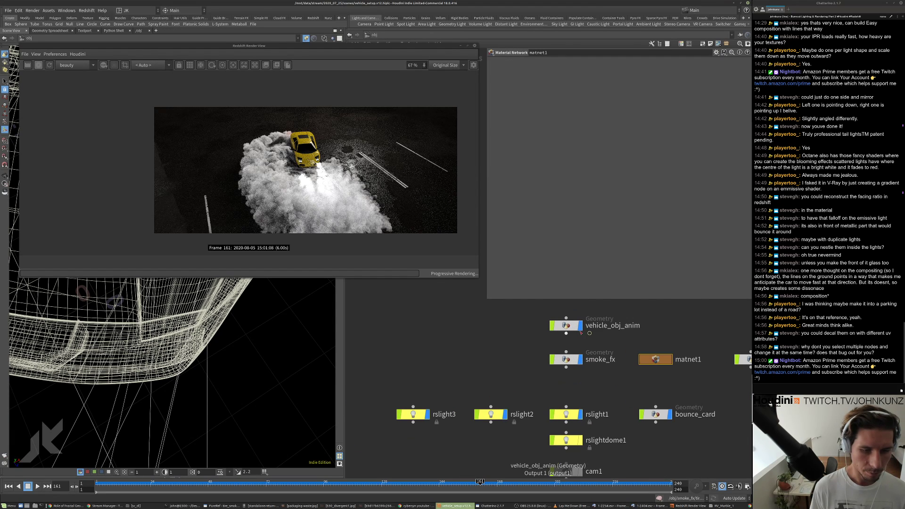
left_click(580, 359)
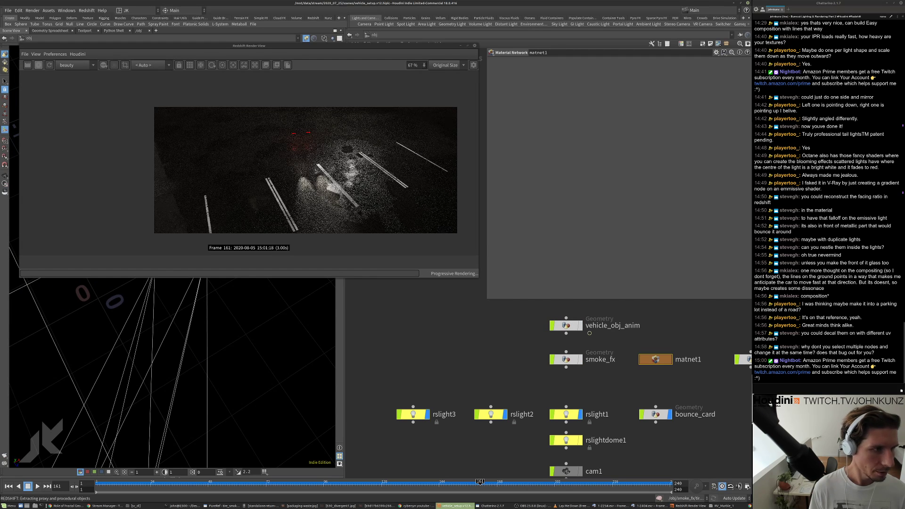
scroll(288, 124, "up", 2)
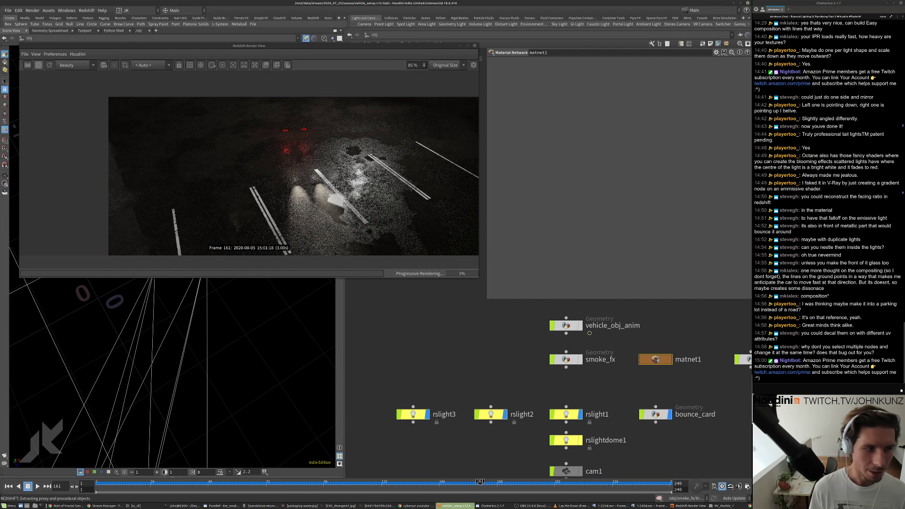
scroll(336, 185, "down", 2)
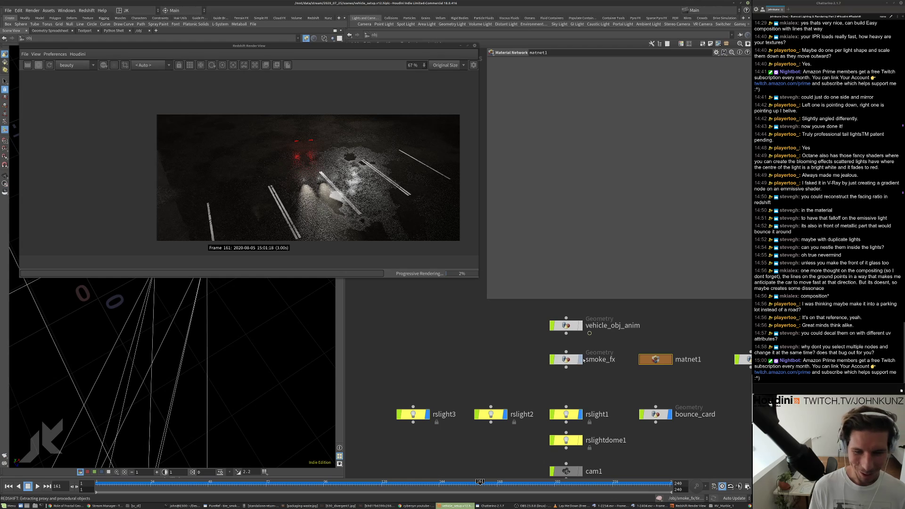
scroll(607, 360, "up", 2)
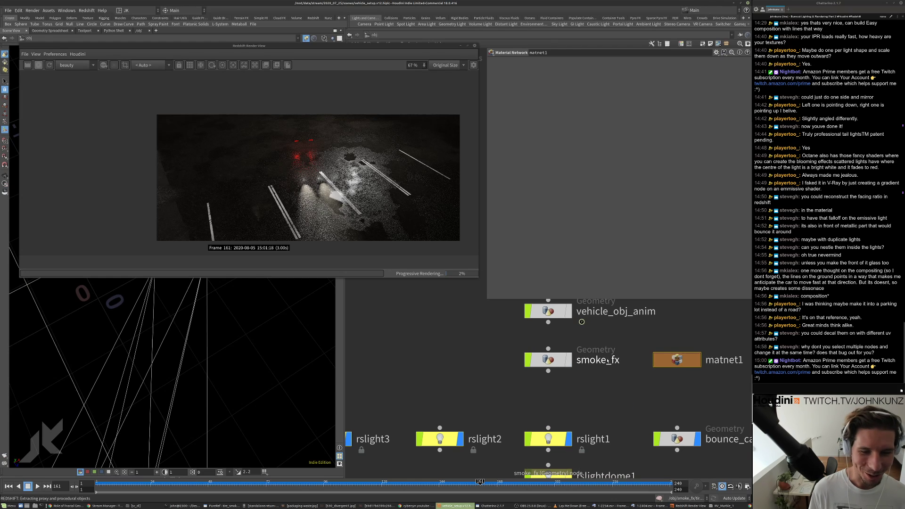
- Open the asphalt material in matnet1 and set the first Remap Offset value of TextureSampler5 to -0.5
double_click(667, 356)
scroll(566, 398, "up", 3)
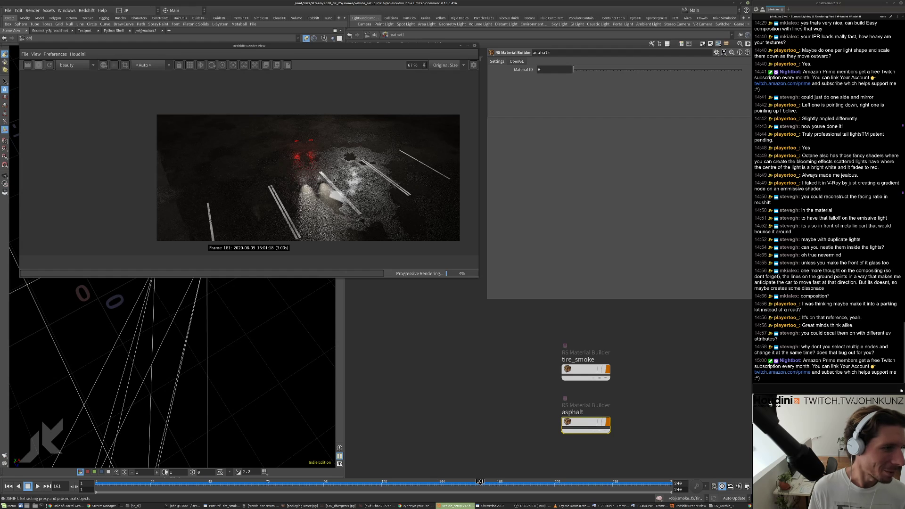
scroll(289, 168, "up", 5)
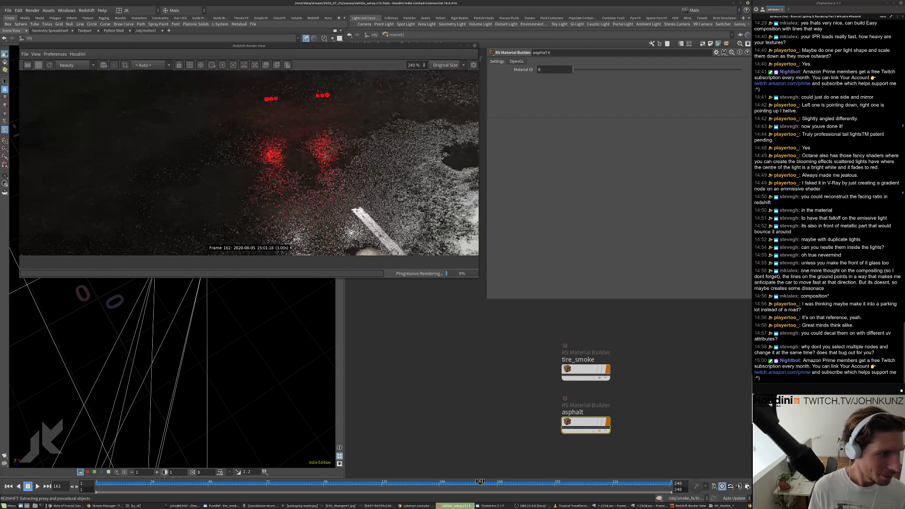
scroll(286, 149, "down", 4)
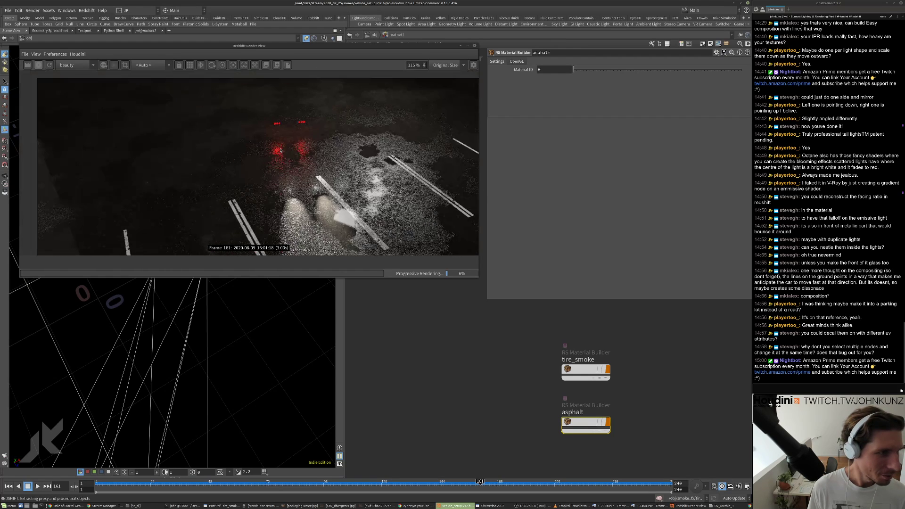
double_click(551, 406)
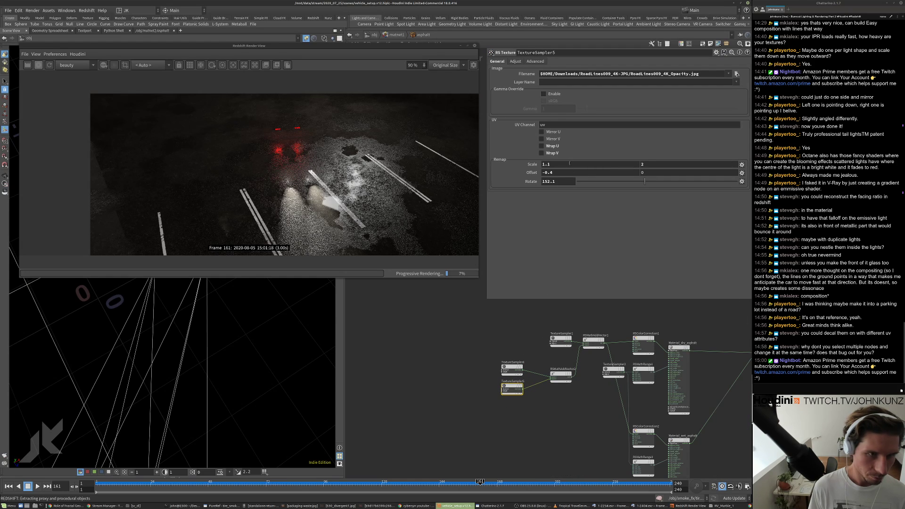
double_click(551, 173)
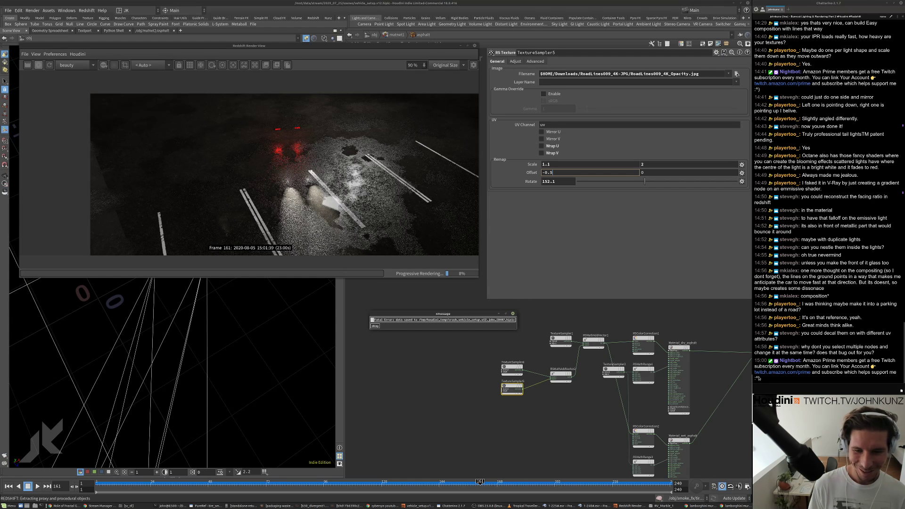
- Send three PepeHands emotes to the Twitch chat in Chatterino and close the emote picker
left_click(901, 391)
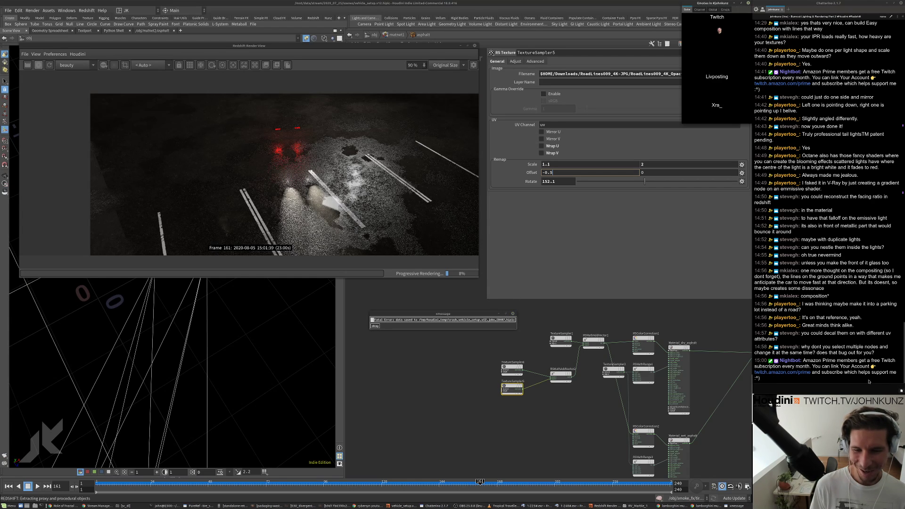
left_click(700, 9)
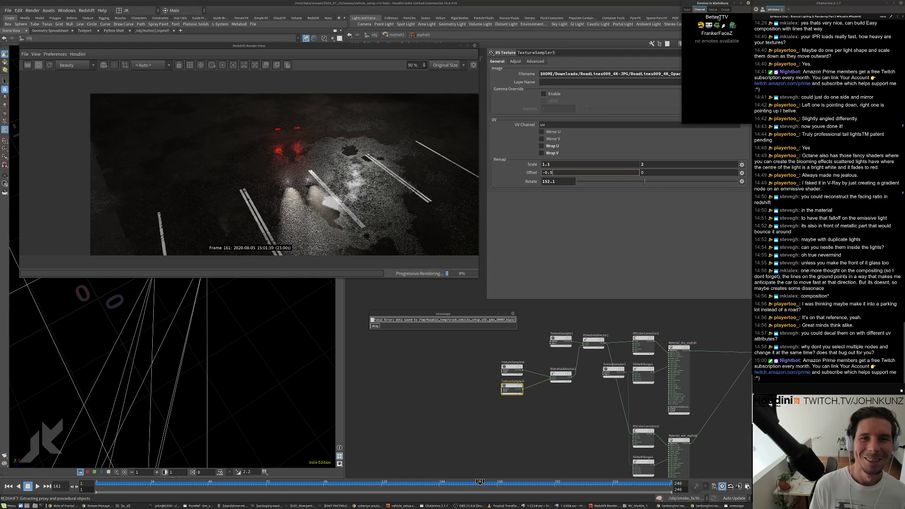
left_click(732, 25)
left_click(732, 25)
left_click(733, 25)
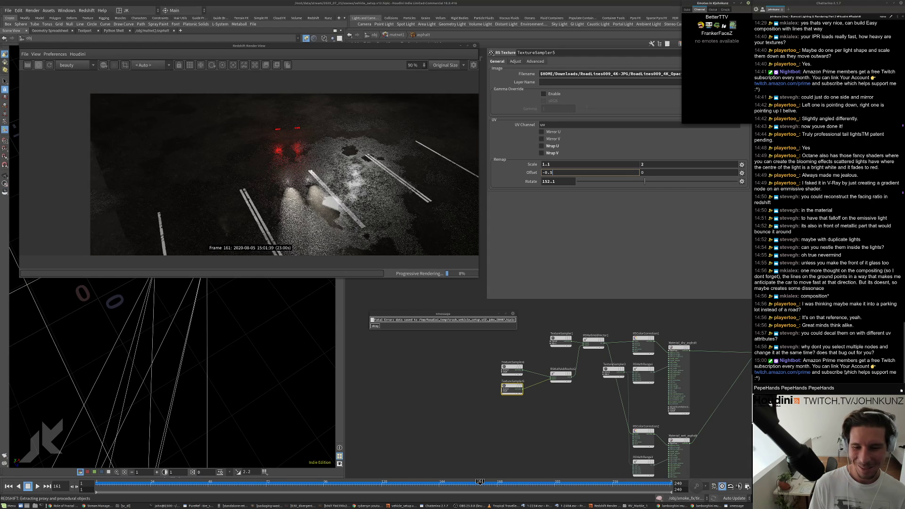
key("Return")
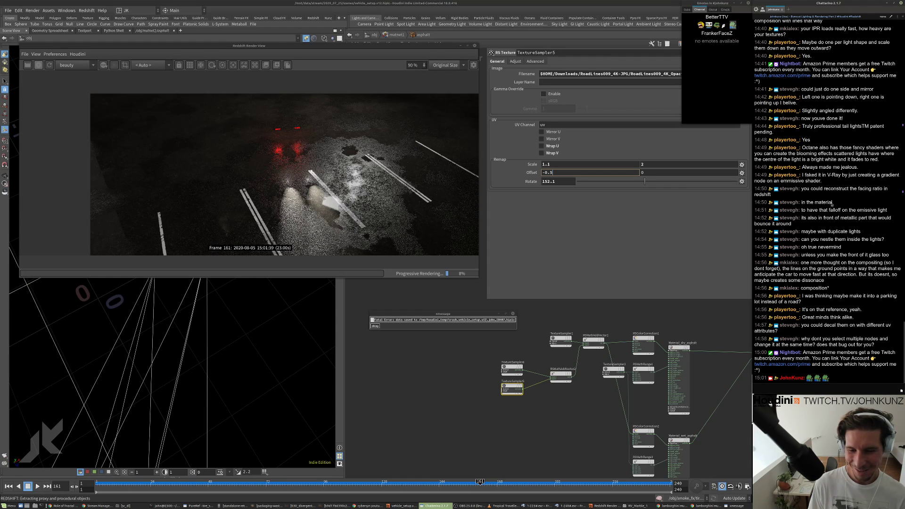
left_click(747, 3)
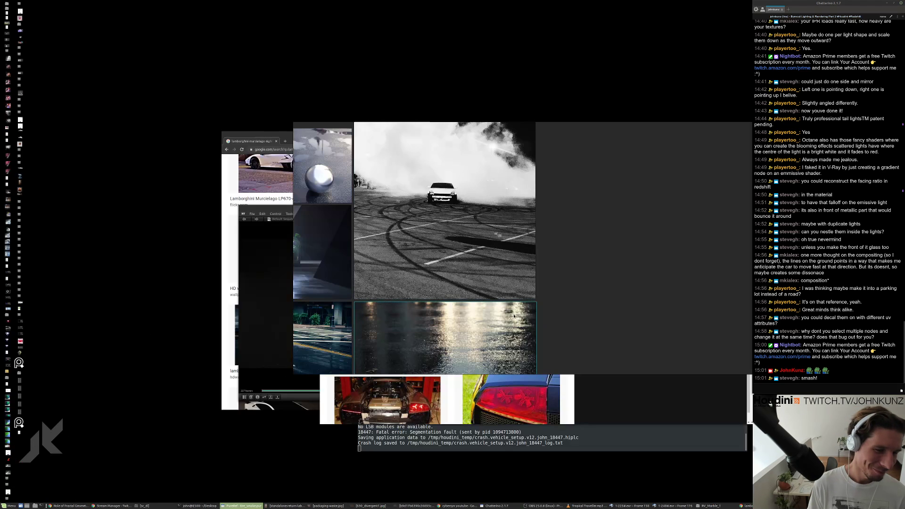
- Switch to the terminal and relaunch Houdini with houdinifx -n and the path of the vehicle_setup.v12 crash file in /tmp/houdini_temp
left_click(498, 450)
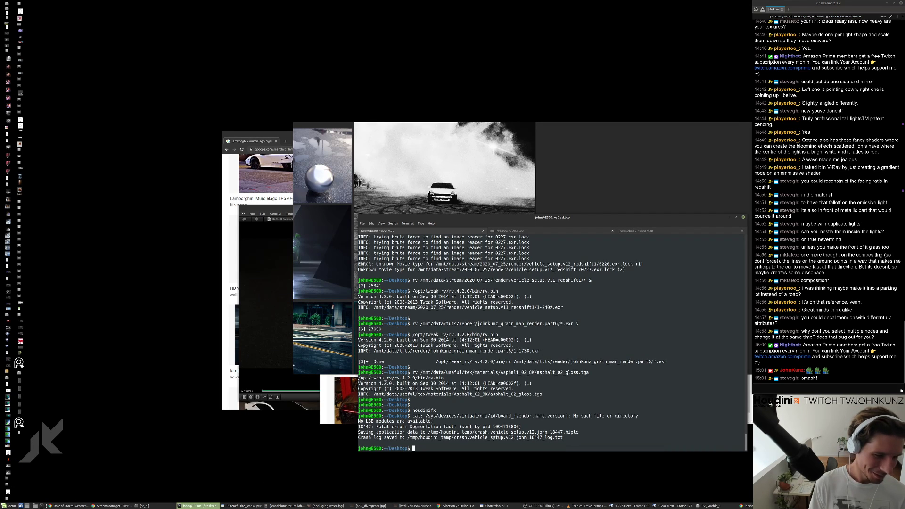
type("houdinifx ")
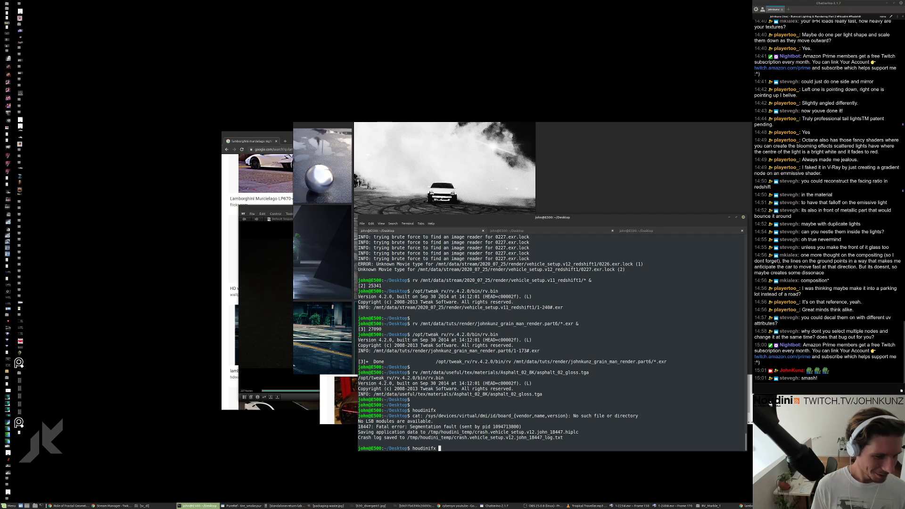
type("-n")
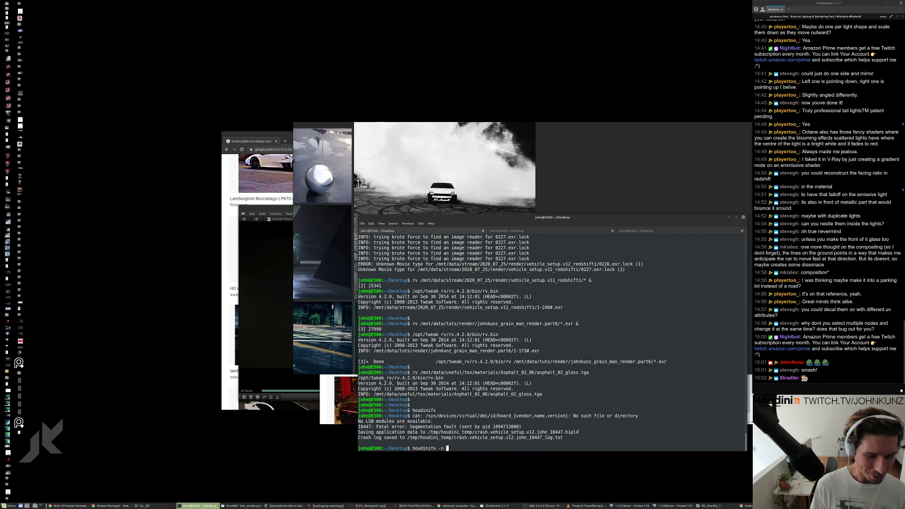
left_click_drag(580, 432, 428, 432)
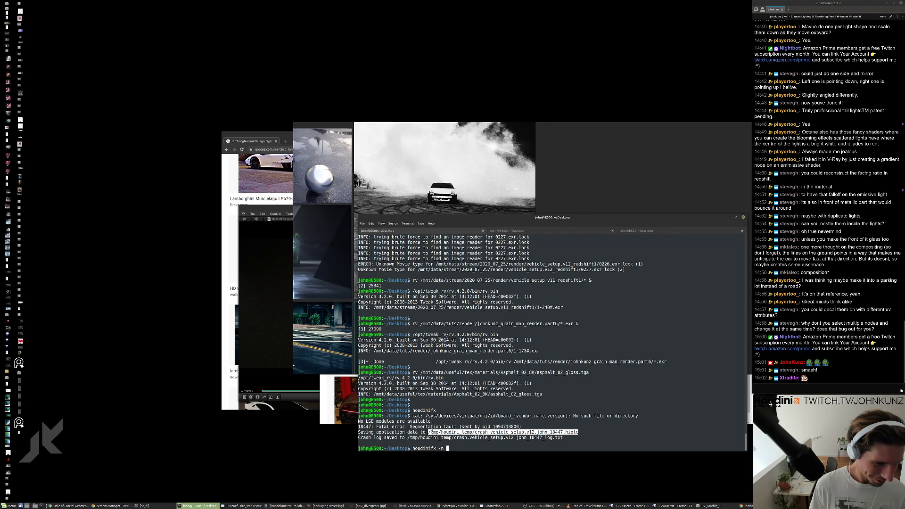
middle_click(457, 408)
key("Return")
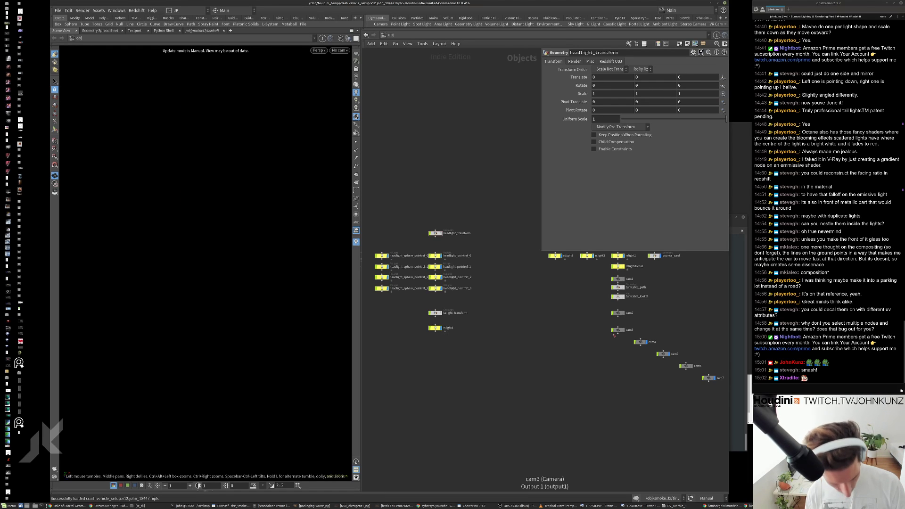
- Open the asphalt material builder's node network inside matnet1 of the recovered scene
middle_click_drag(411, 327, 402, 426)
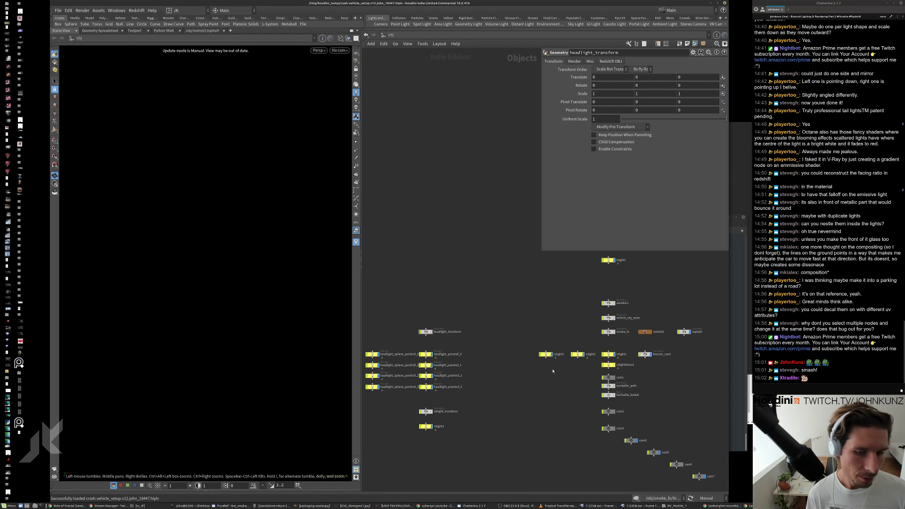
scroll(630, 333, "up", 3)
double_click(662, 333)
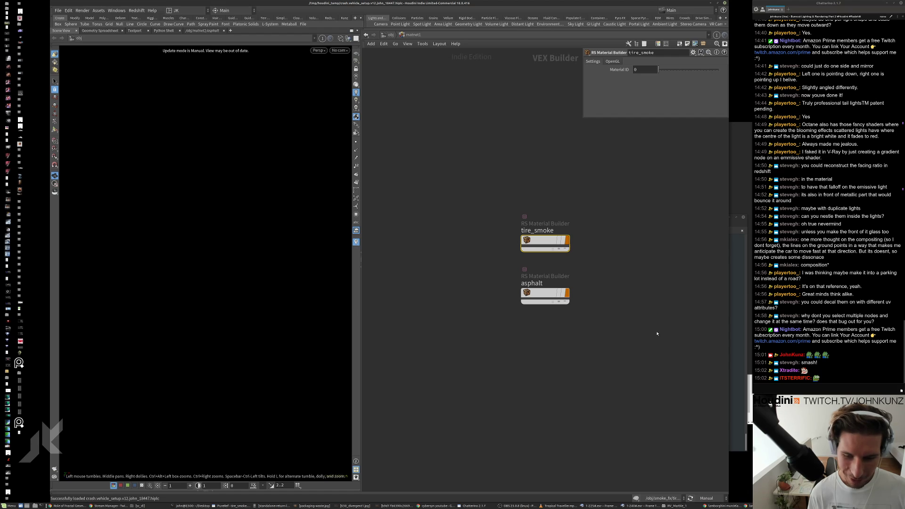
scroll(583, 256, "up", 2)
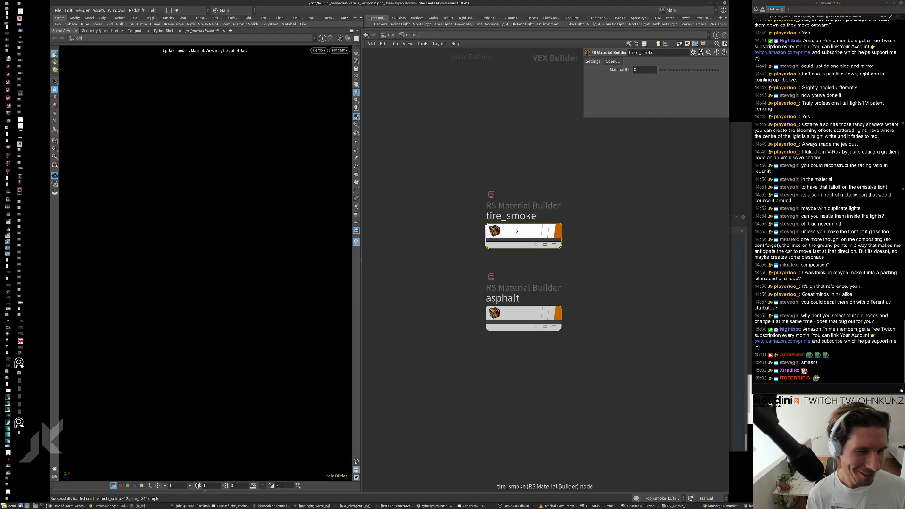
double_click(521, 320)
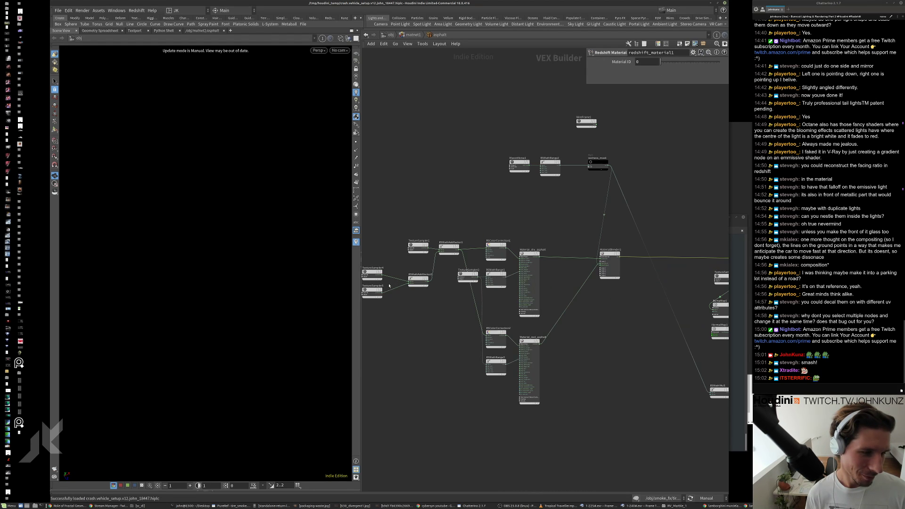
- Save the recovered scene as vehicle_setup.v14.hiplc in /mnt/data/stream/2020_07_25/scenes
left_click(57, 10)
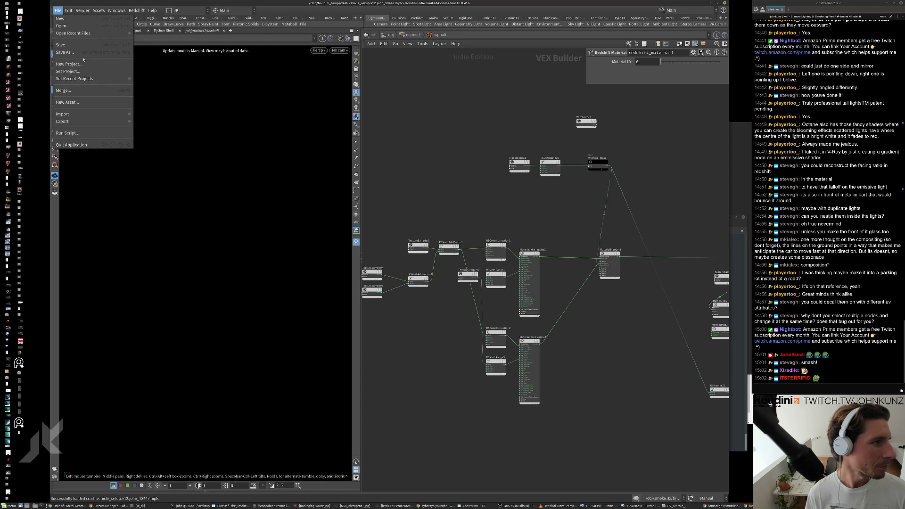
left_click(76, 52)
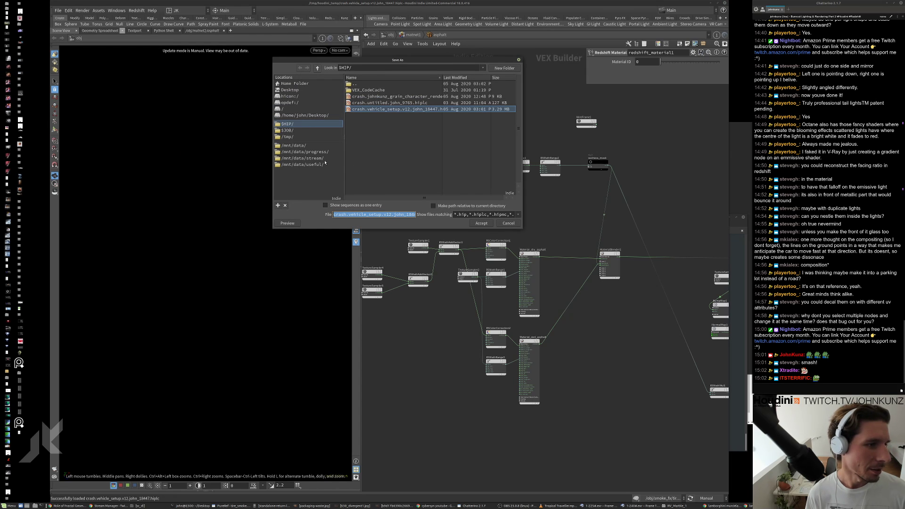
left_click(327, 158)
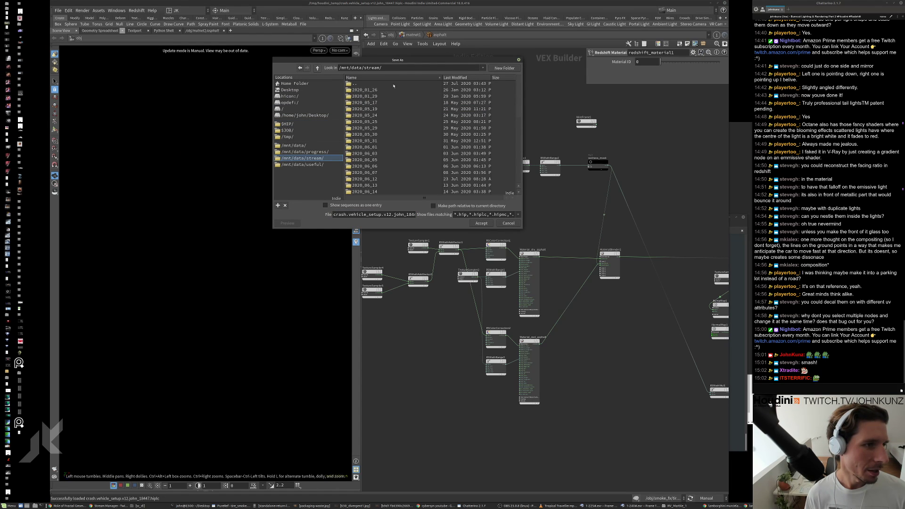
left_click(410, 77)
double_click(372, 128)
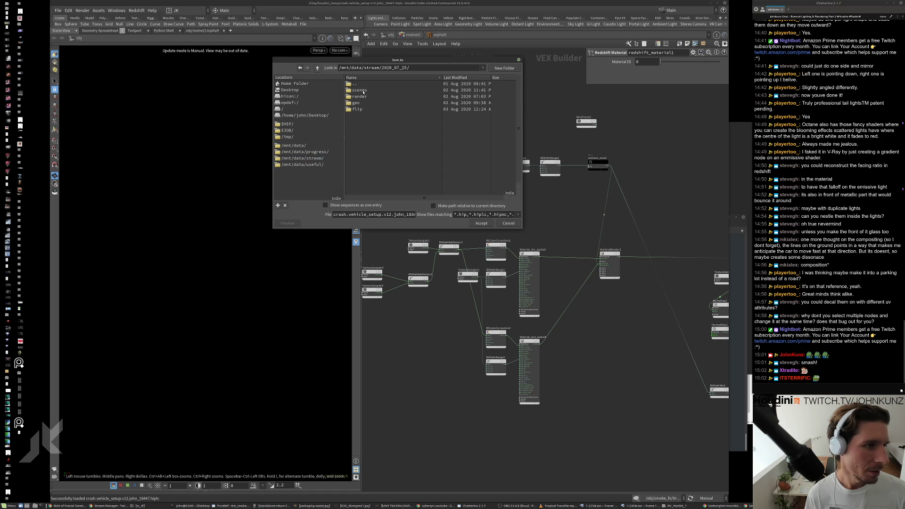
double_click(372, 90)
left_click(396, 97)
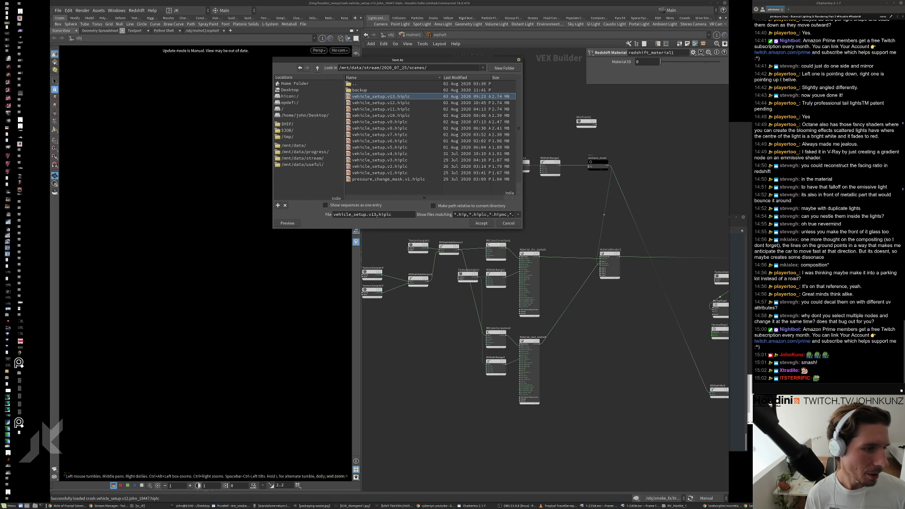
type("4")
key("Return")
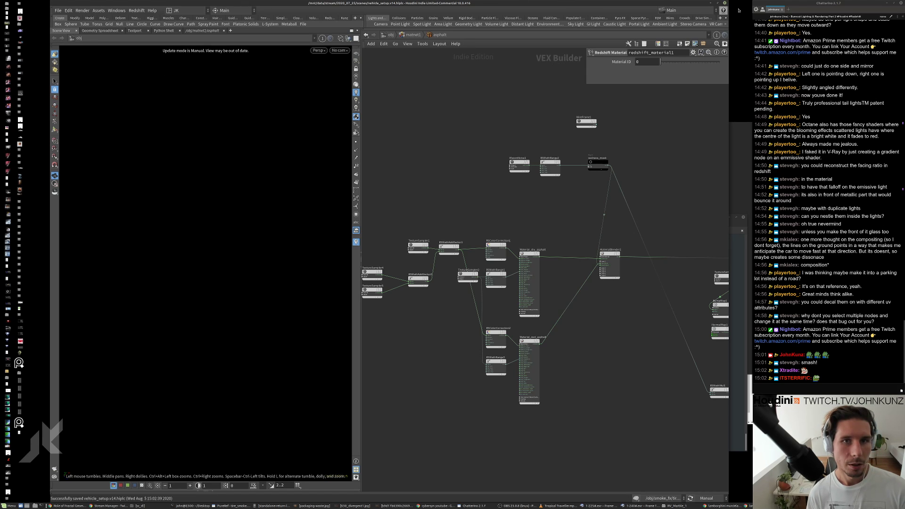
- Widen the Houdini window on both sides so it fills the desktop area beside the chat
left_click_drag(728, 14, 751, 14)
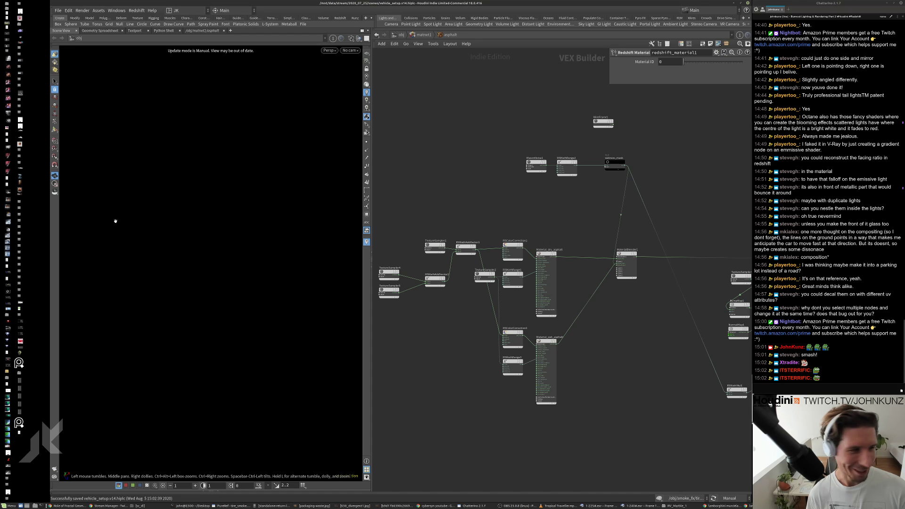
left_click_drag(49, 218, 0, 217)
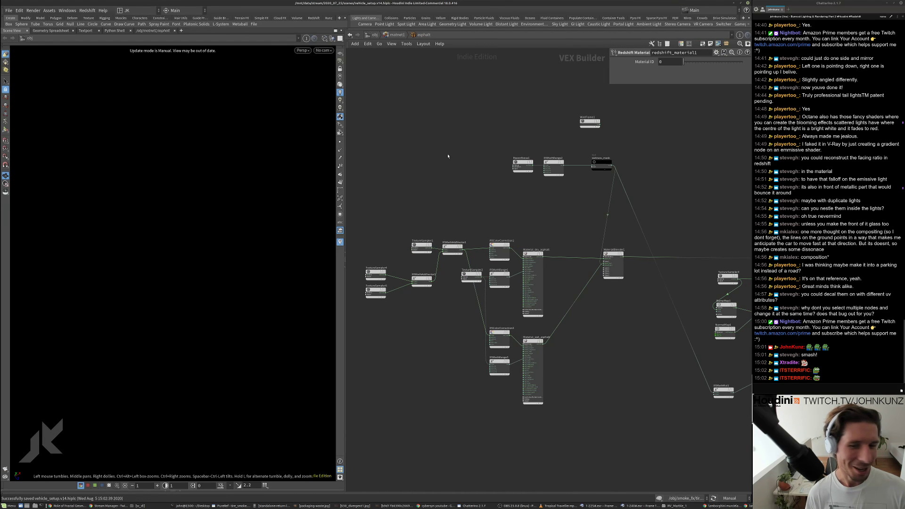
left_click(5, 9)
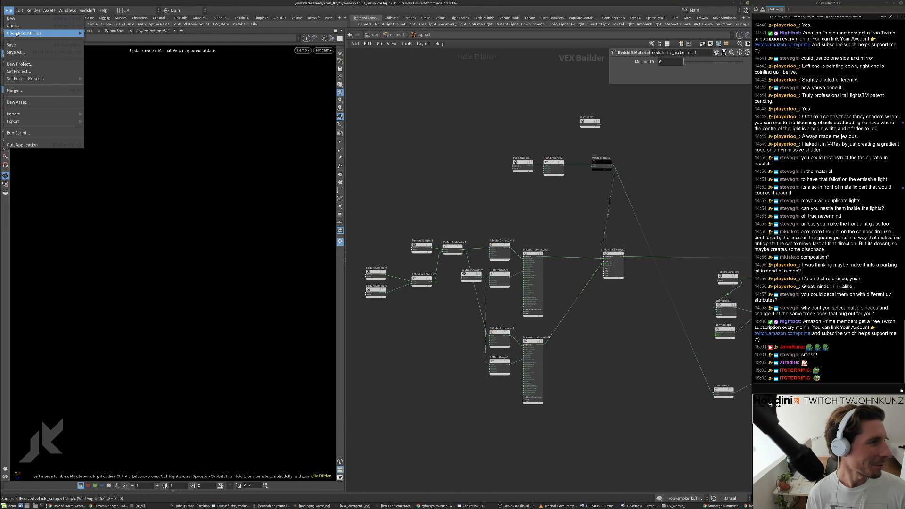
left_click(376, 91)
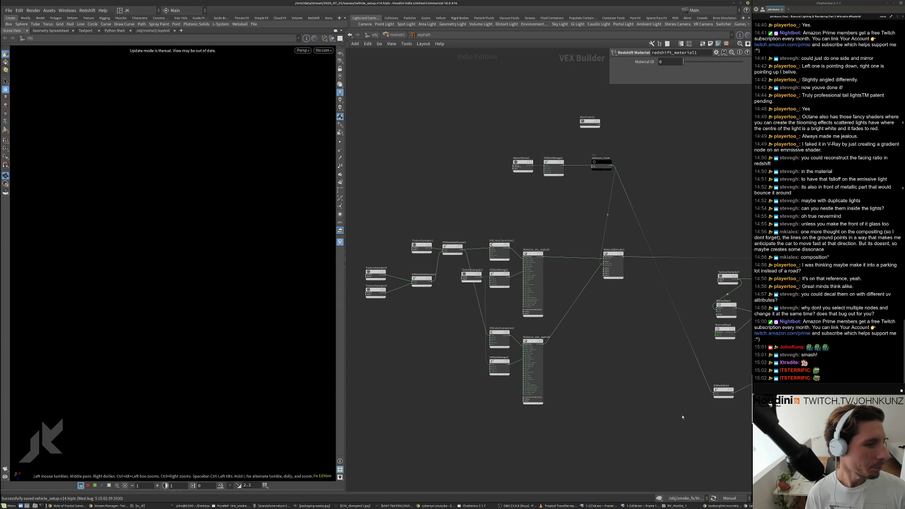
- Switch scene cooking to Auto Update and look through cam2 in the viewport
left_click(729, 498)
left_click(733, 479)
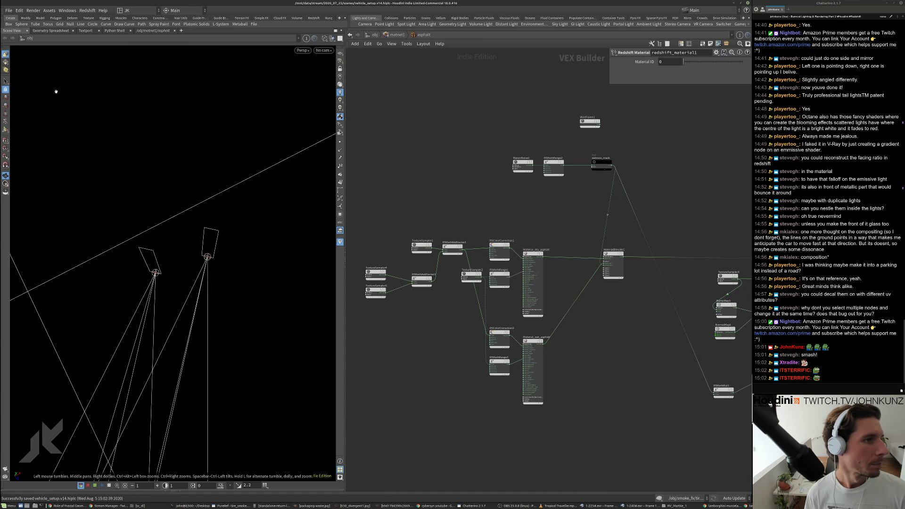
left_click(324, 50)
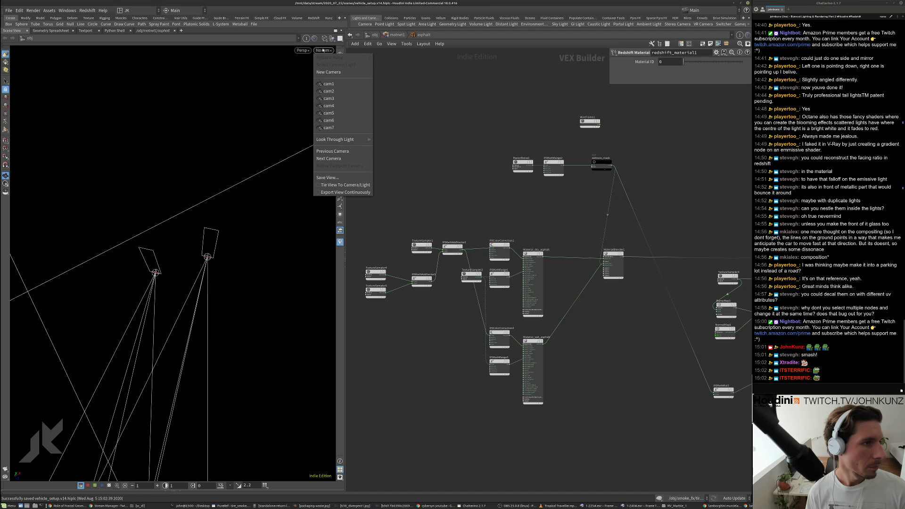
left_click(335, 93)
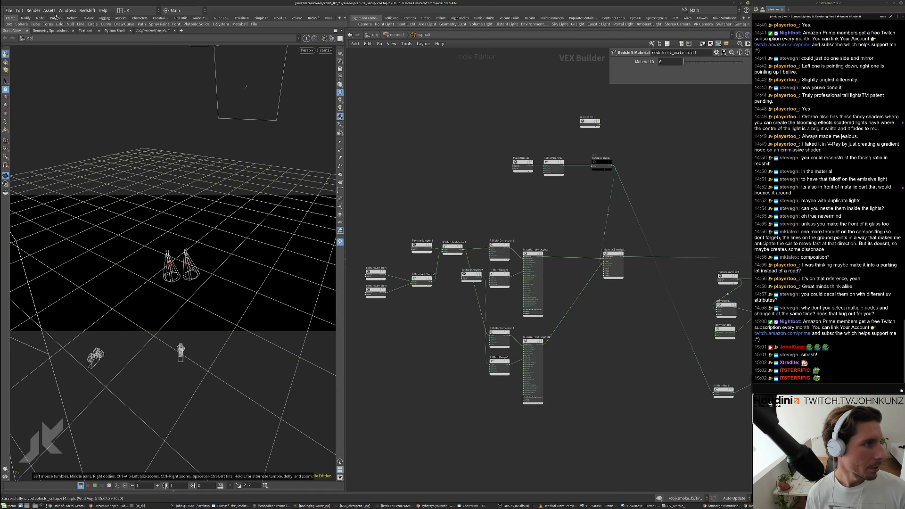
- Open the Redshift render view to start a live progressive render of the scene
left_click(80, 10)
left_click(109, 49)
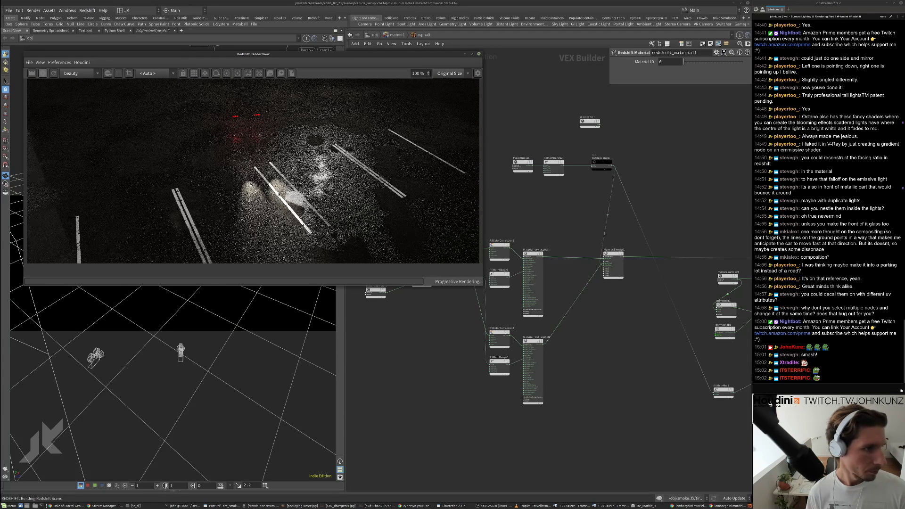
- Set the first Offset value of the road-line texture TextureSampler5 to -0.6
scroll(447, 353, "up", 5)
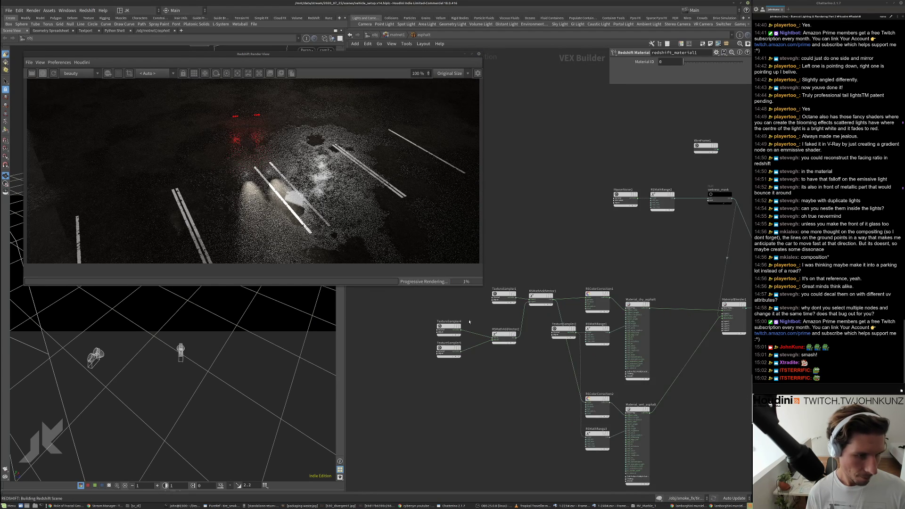
left_click(434, 354)
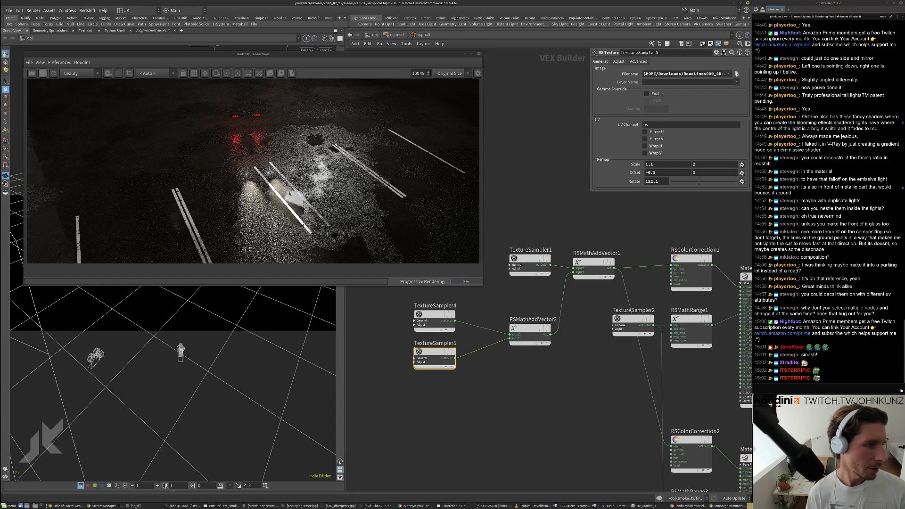
double_click(654, 172)
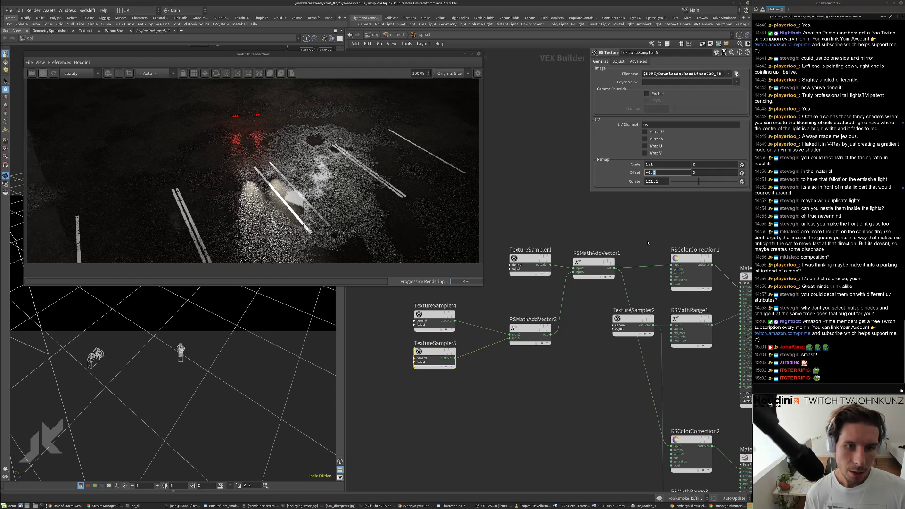
type("6")
key("Return")
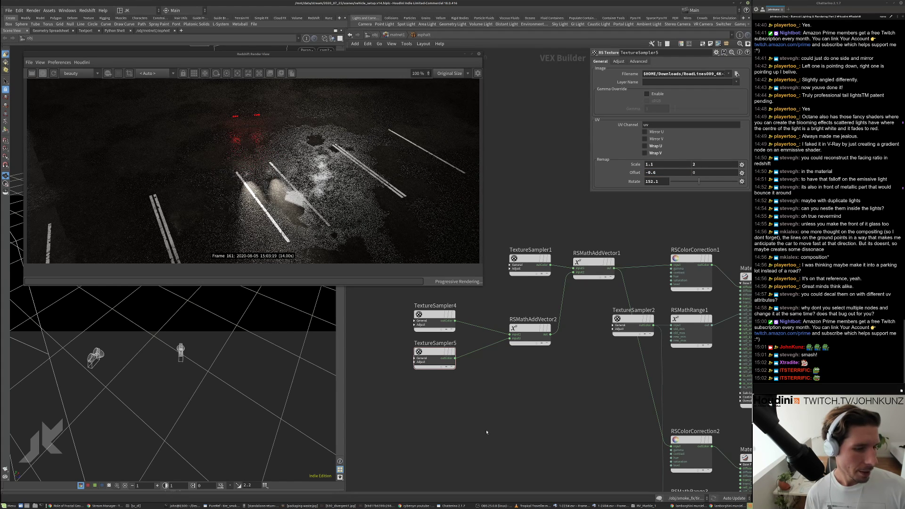
- Duplicate TextureSampler4, TextureSampler5 and RSMathAddVector2, placing the copies directly below the originals
left_click_drag(533, 426, 413, 309)
scroll(417, 308, "down", 3)
left_click_drag(482, 324, 483, 372)
scroll(519, 321, "up", 2)
- Add a Redshift vector add node that sums RSMathAddVector2 and RSMathAddVector3, and feed it into RSMathAddVector1's second input
key("Tab")
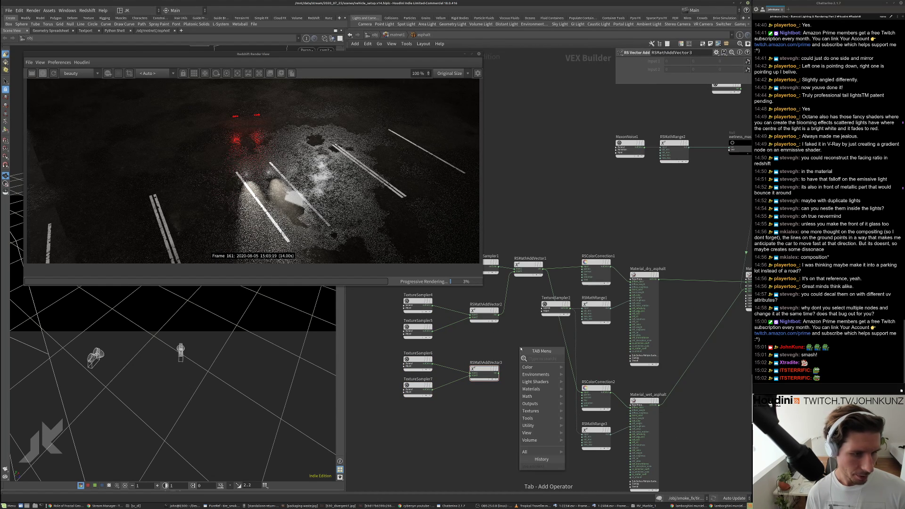
type("ad")
left_click(576, 366)
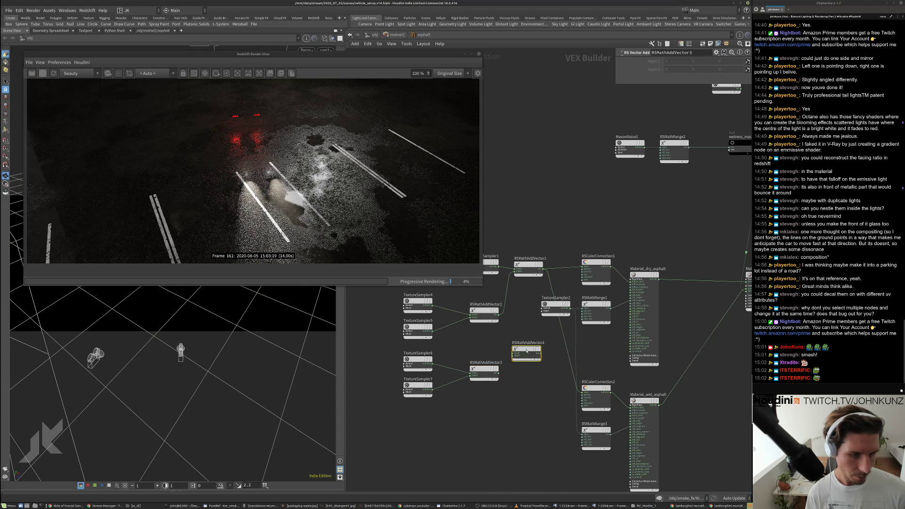
left_click(518, 346)
left_click(509, 348)
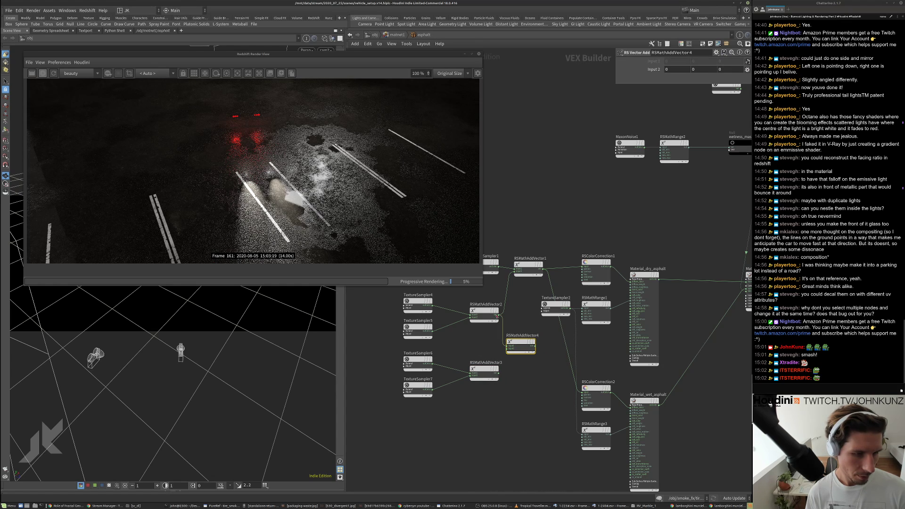
left_click(508, 351)
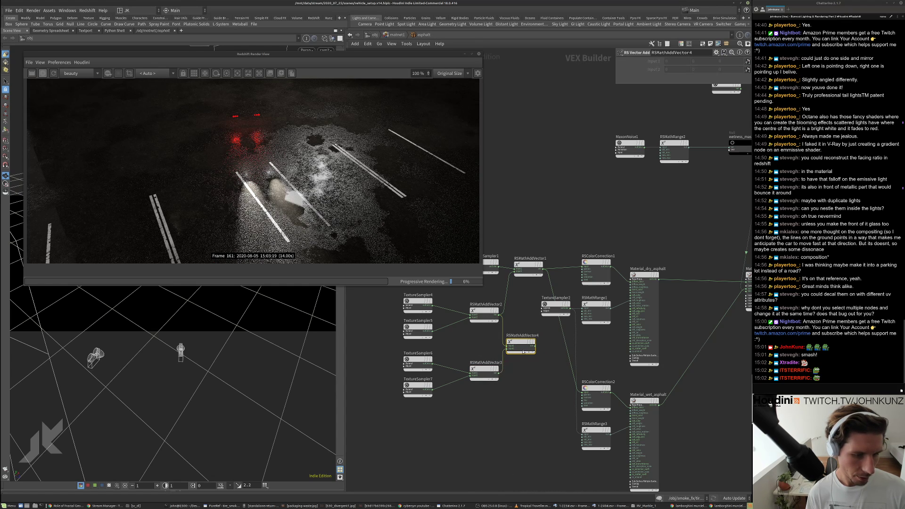
left_click(514, 272)
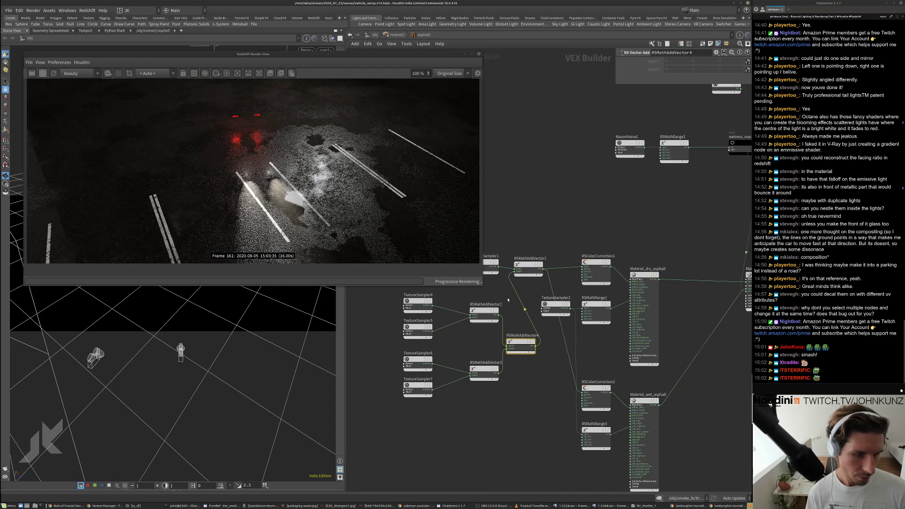
- Set the second Offset value of TextureSampler6 to -0.7, after trying -0.4
left_click(418, 357)
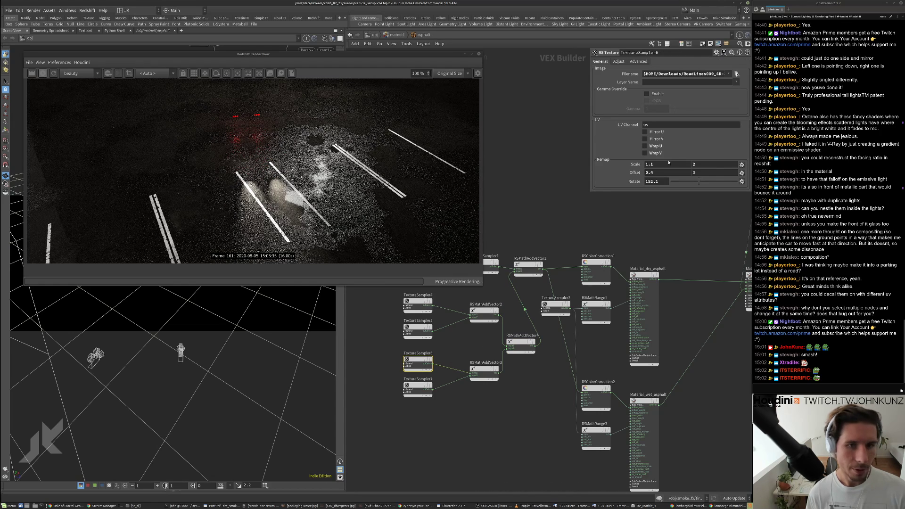
middle_click_drag(701, 172, 723, 172)
double_click(698, 172)
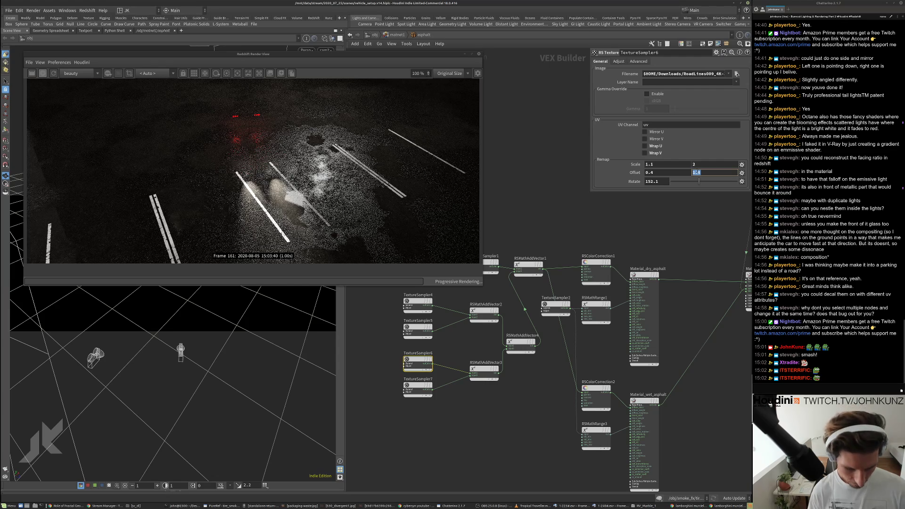
type("-0.4")
key("Return")
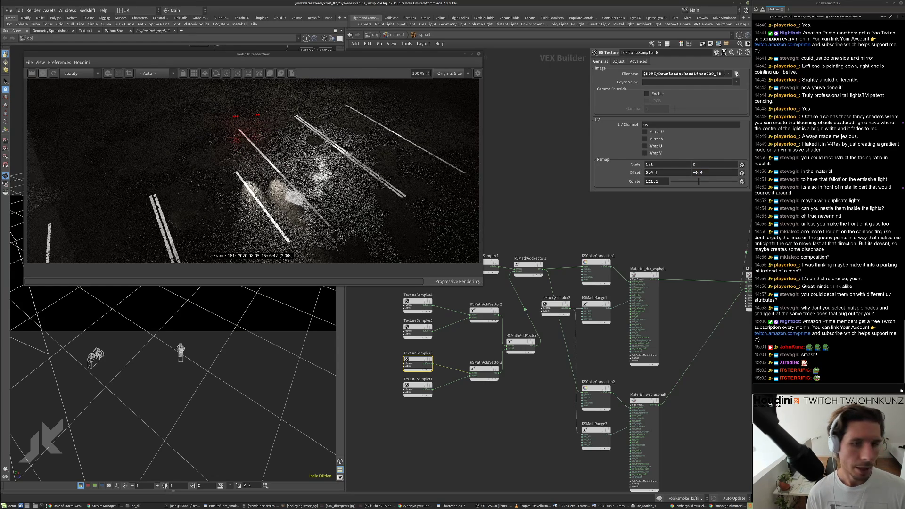
key("BackSpace")
type("7")
key("Return")
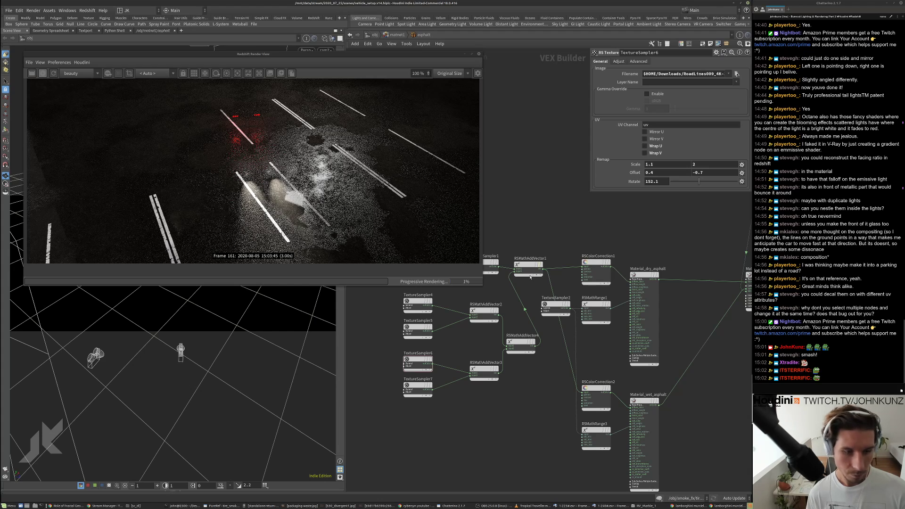
- Copy TextureSampler6's second Offset value, -0.7, to the same field of TextureSampler7
scroll(418, 377, "up", 3)
left_click(420, 390)
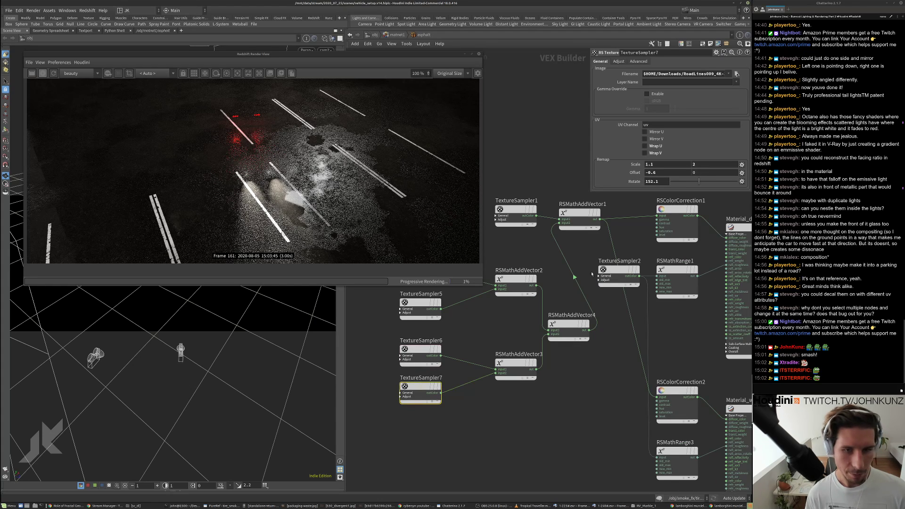
left_click(420, 354)
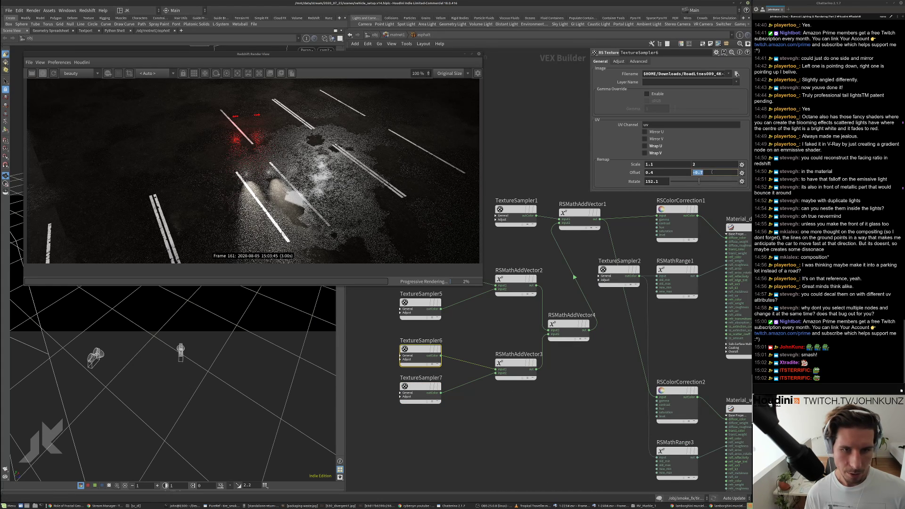
left_click(437, 391)
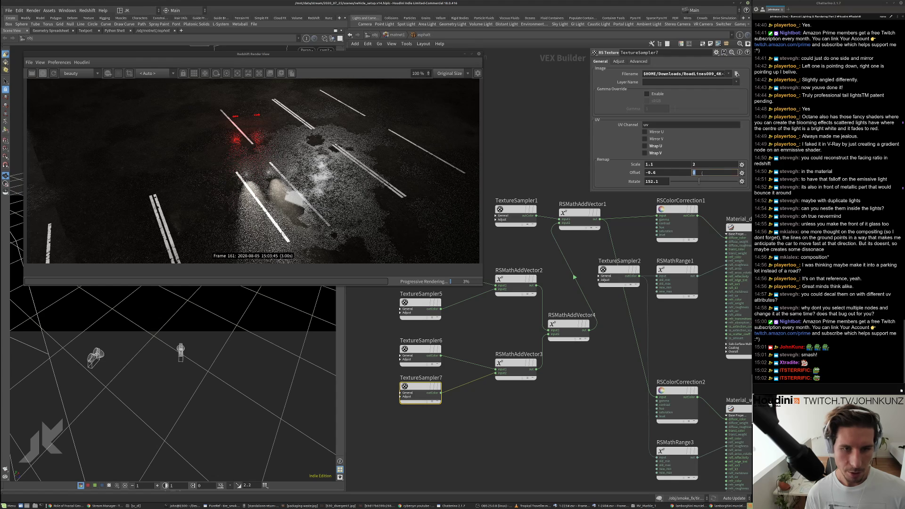
left_click(571, 427)
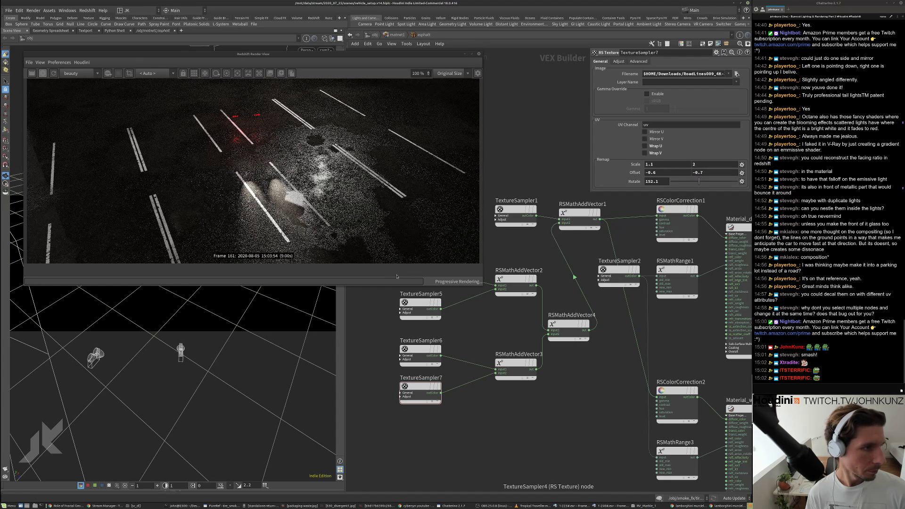
- Duplicate the Maxon Noise node behind the wetness mask and place the copy below the road-line texture nodes
scroll(491, 348, "down", 4)
middle_click_drag(573, 238, 595, 273)
scroll(596, 272, "up", 2)
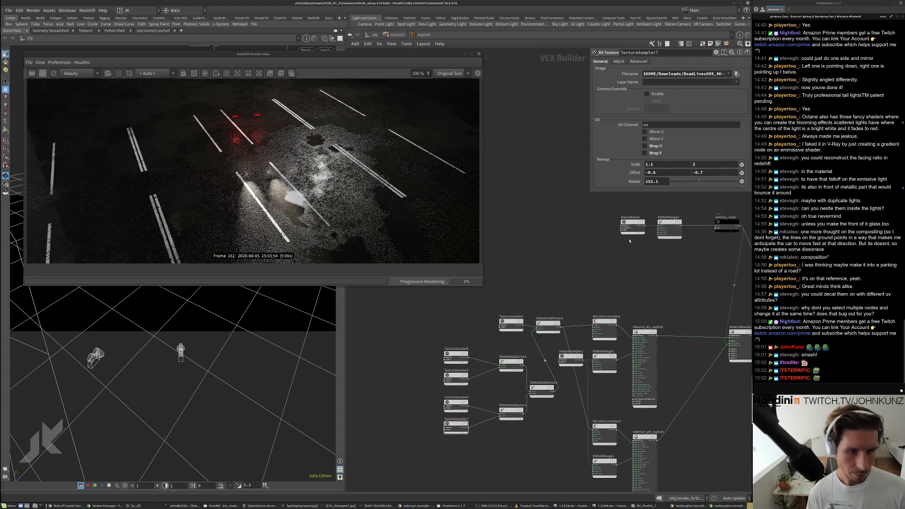
left_click_drag(631, 225, 526, 448, "alt")
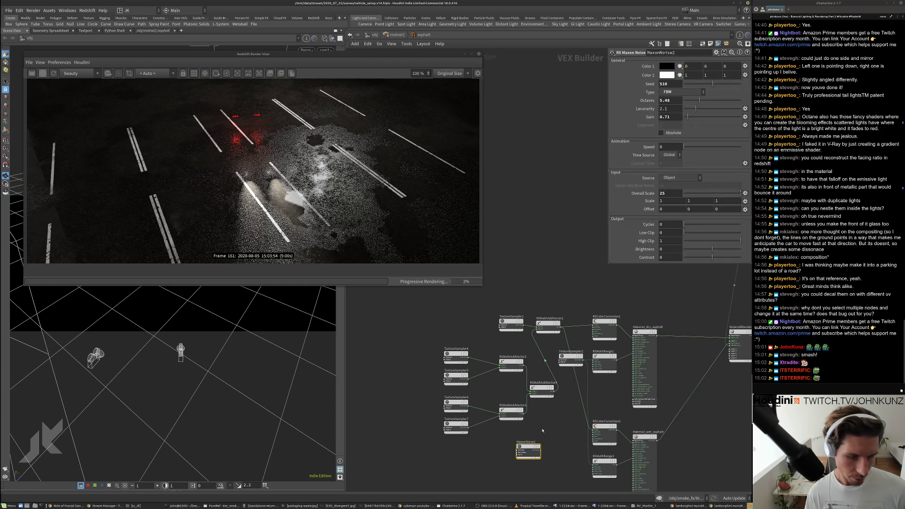
- Connect the duplicated Maxon Noise directly to the material output node to preview the noise in the render
scroll(545, 418, "up", 4)
middle_click_drag(544, 418, 503, 383)
left_click(552, 383)
scroll(503, 384, "down", 5)
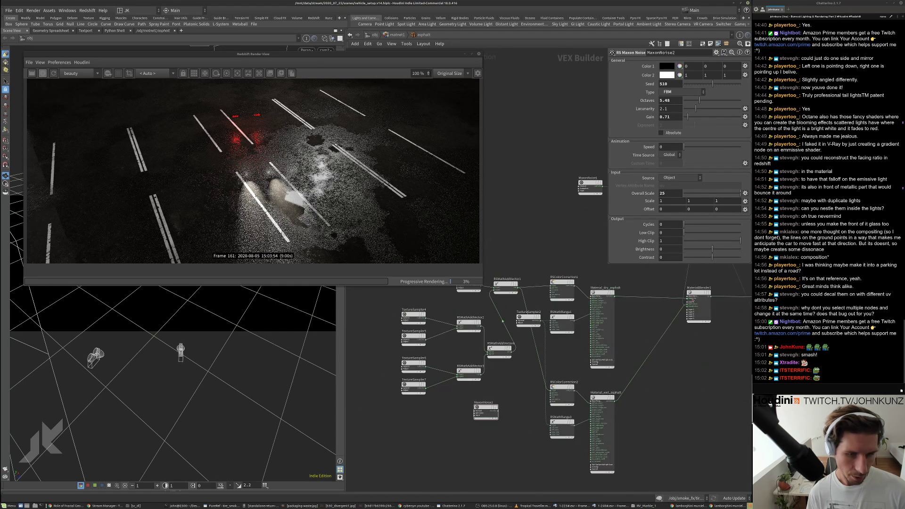
middle_click_drag(699, 367, 632, 368)
scroll(632, 368, "down", 5)
middle_click_drag(703, 332, 633, 292)
scroll(632, 292, "down", 2)
scroll(724, 319, "up", 2)
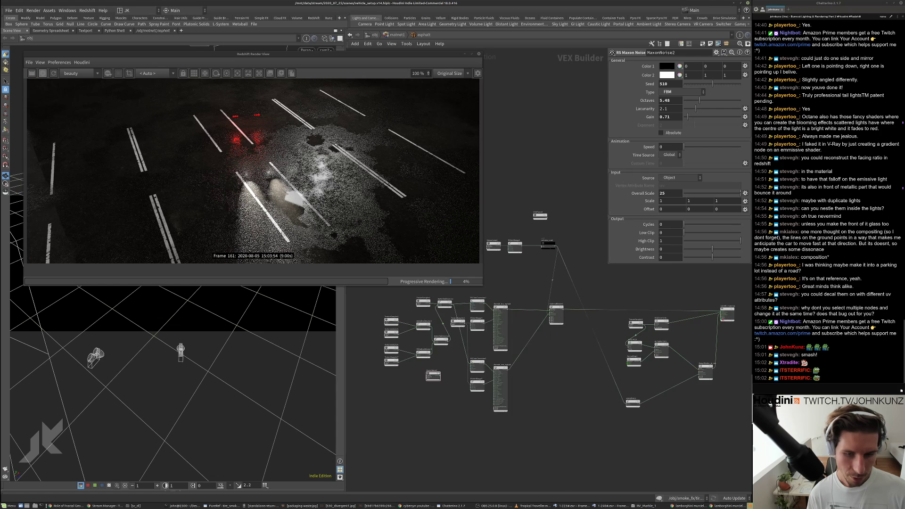
left_click_drag(721, 313, 445, 380)
- Set the duplicated Maxon Noise's Gain to about 0.33 and its Octaves to 6
scroll(444, 380, "up", 3)
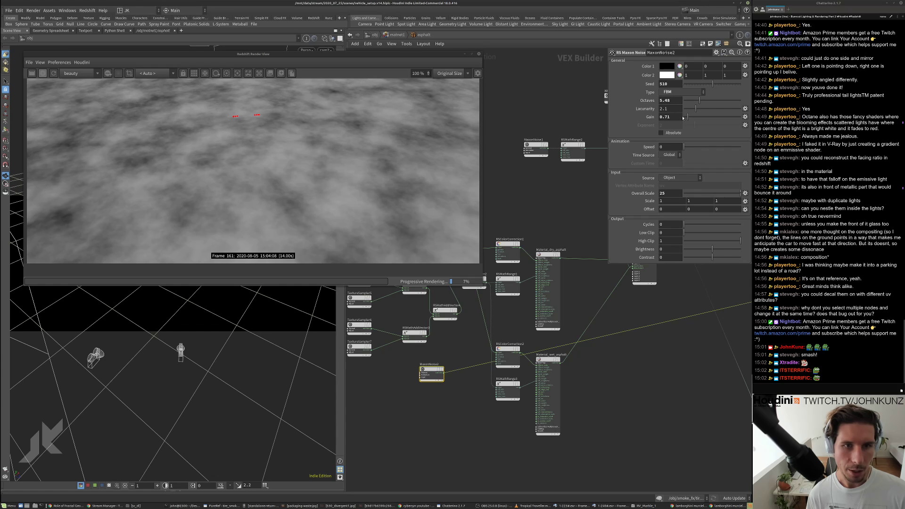
left_click_drag(682, 117, 685, 120)
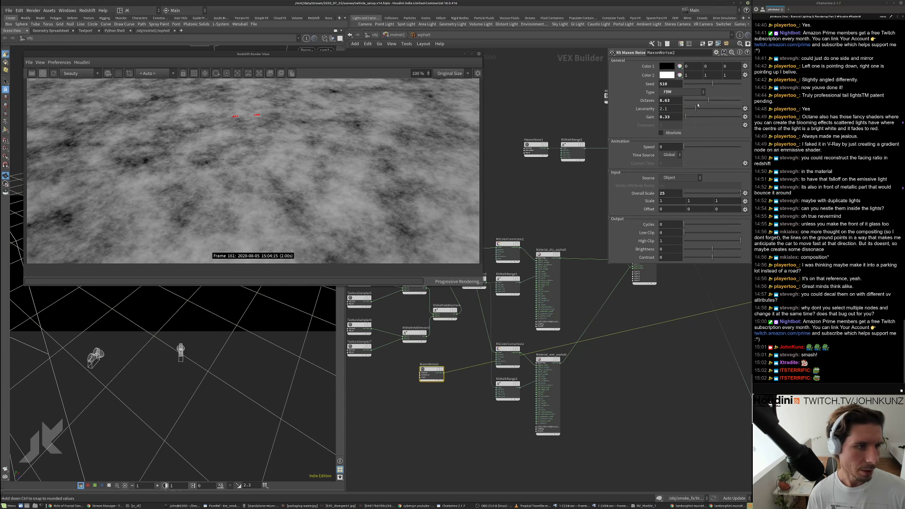
double_click(665, 100)
type("6")
left_click(567, 200)
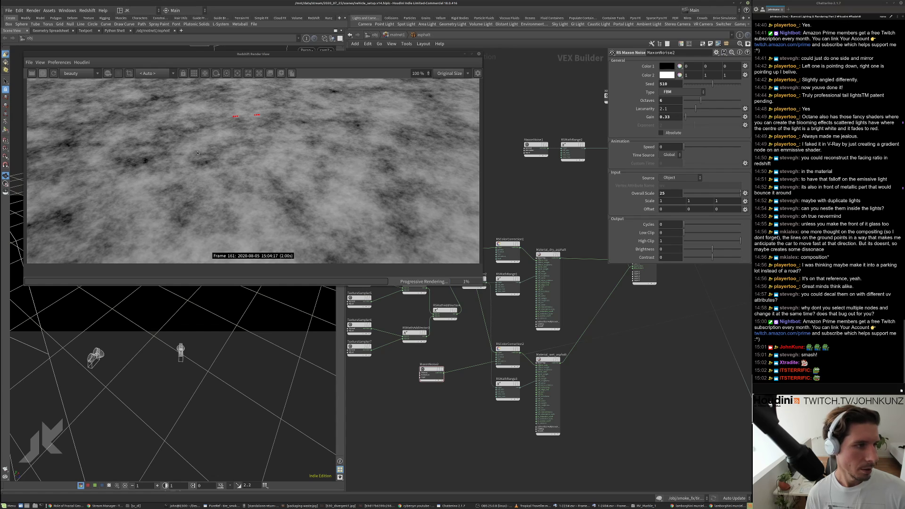
- Check the noise detail up close in the render and lower the noise copy's Gain to about 0.04
scroll(218, 163, "up", 5)
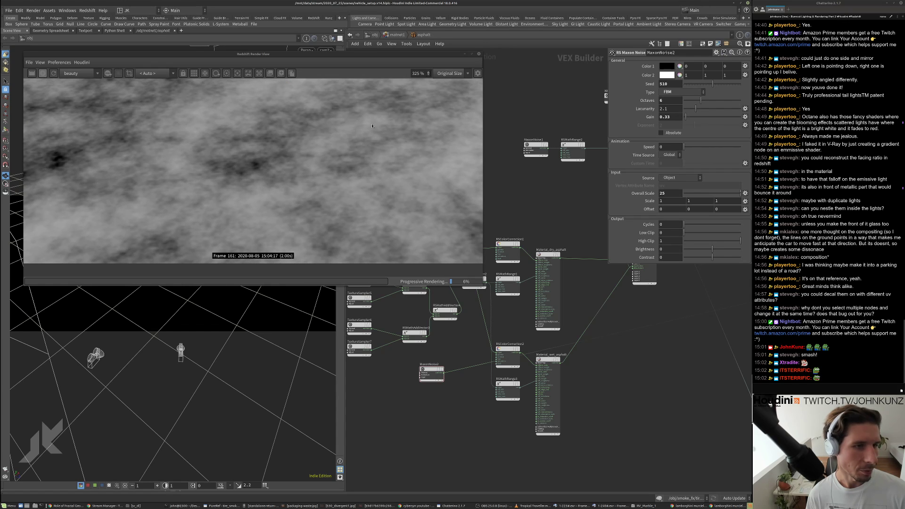
scroll(318, 153, "down", 3)
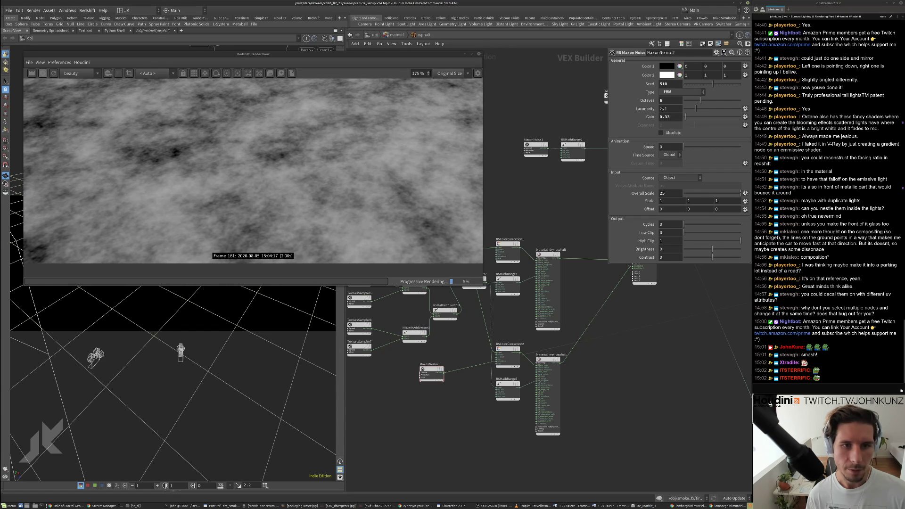
left_click_drag(664, 121, 663, 120)
type("25")
key("Return")
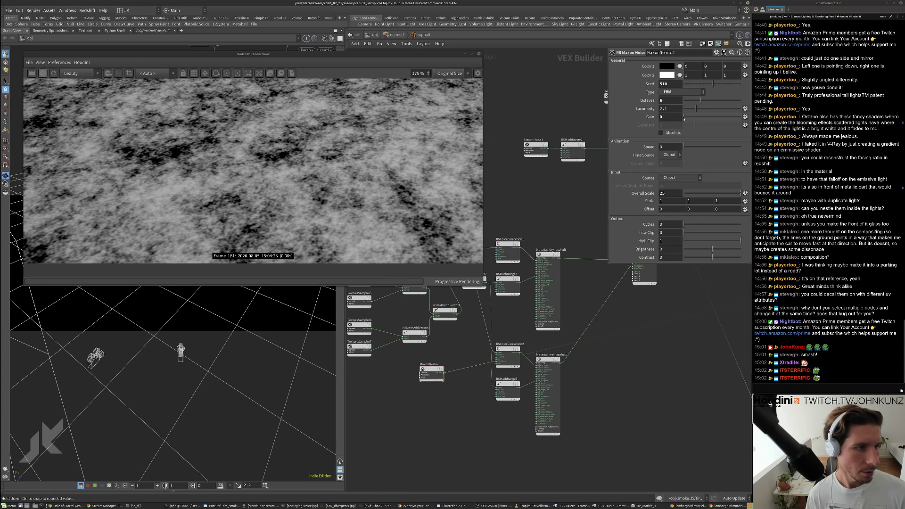
left_click_drag(685, 120, 684, 119)
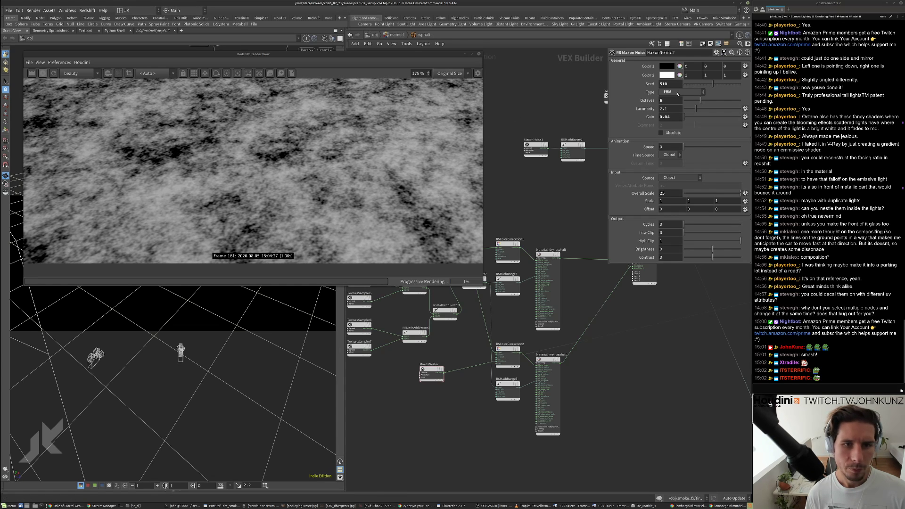
- Change the noise copy's Seed to 278 and set its Lacunarity to 2.1
left_click(670, 100)
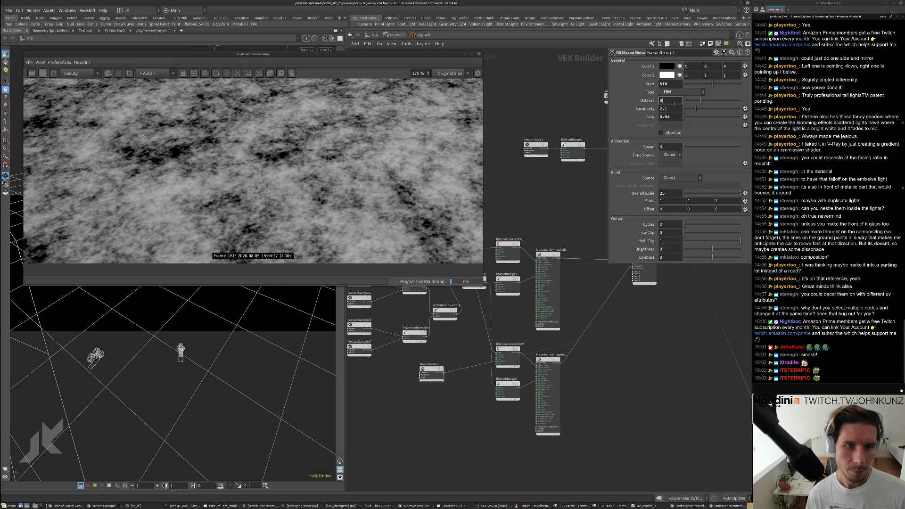
left_click_drag(694, 112, 698, 85)
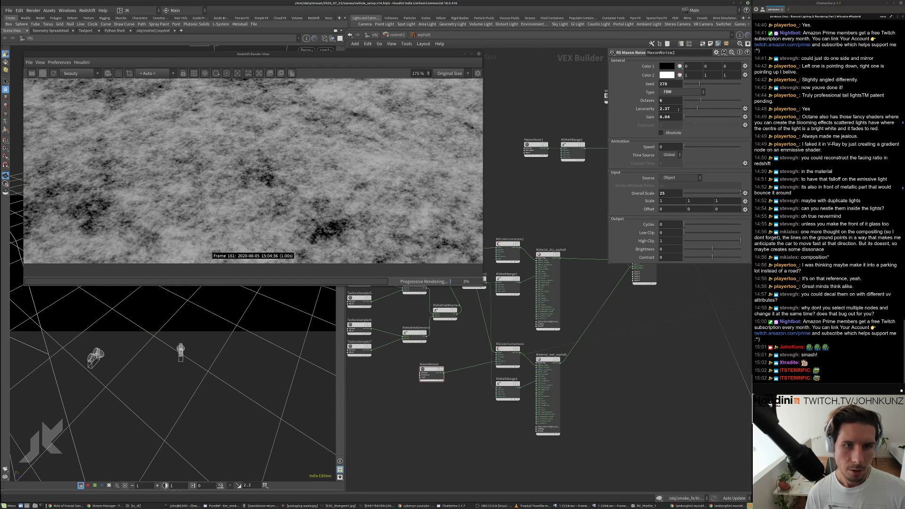
type("1")
key("Return")
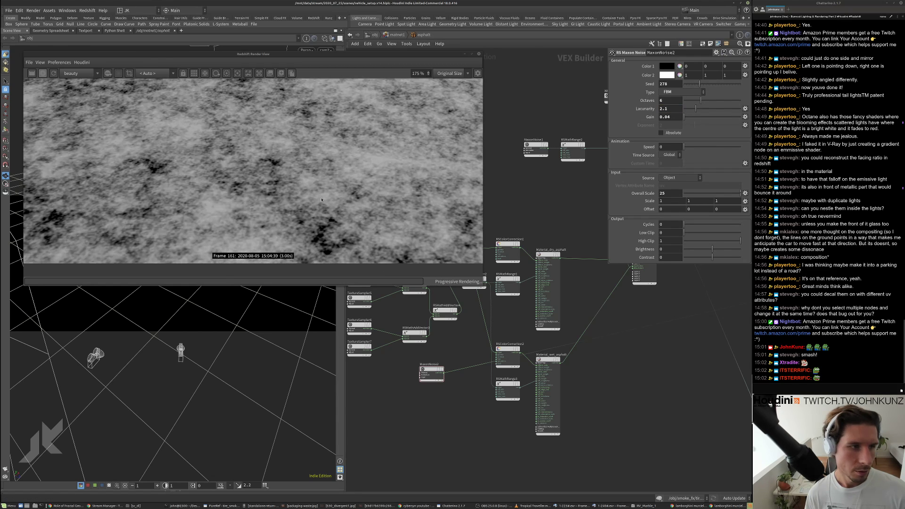
- Try the Nutous and Noise types on the noise copy, ending back on FBM
scroll(383, 154, "down", 1)
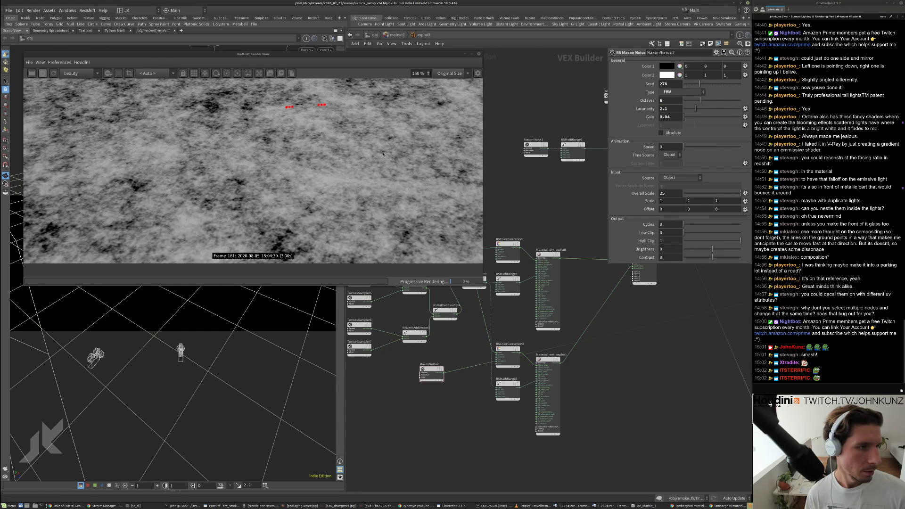
left_click(681, 92)
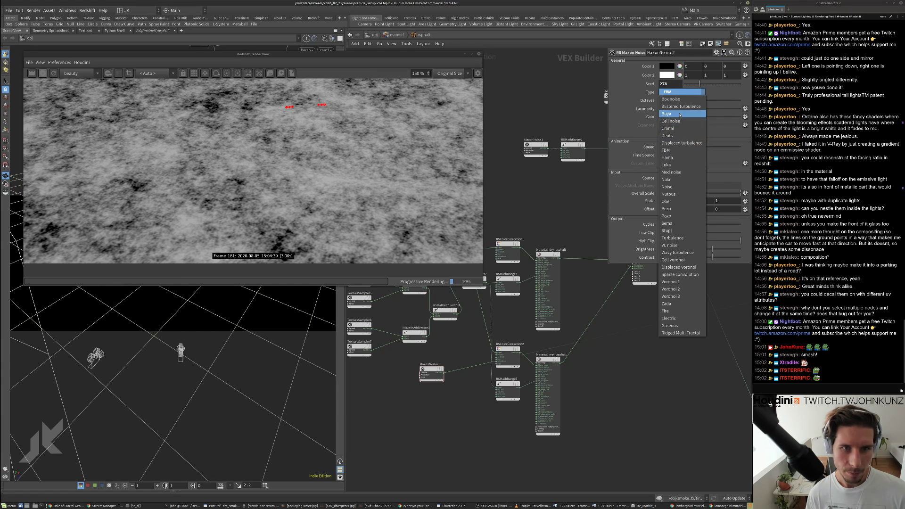
left_click(668, 194)
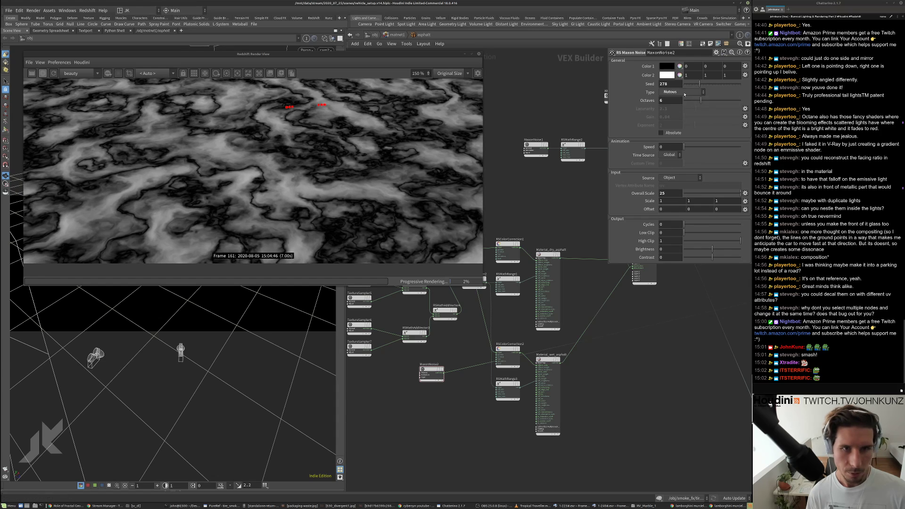
left_click(681, 92)
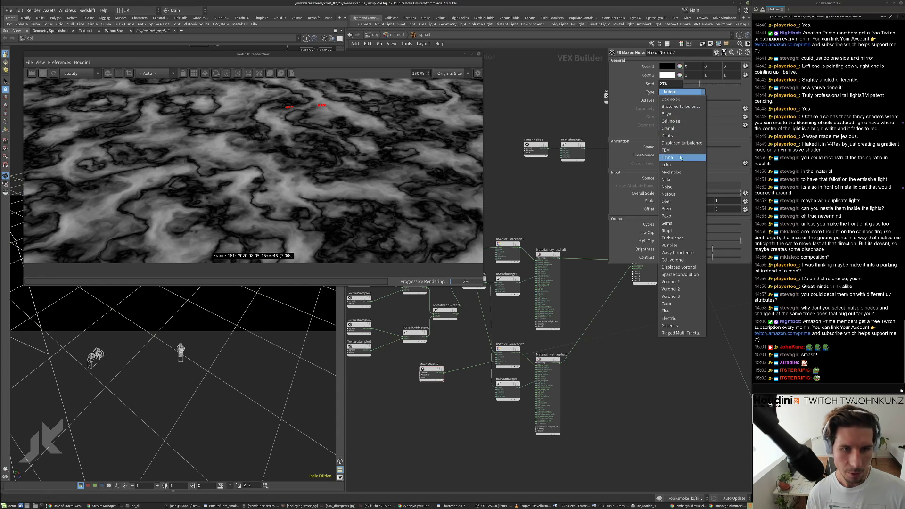
left_click(667, 186)
left_click(681, 92)
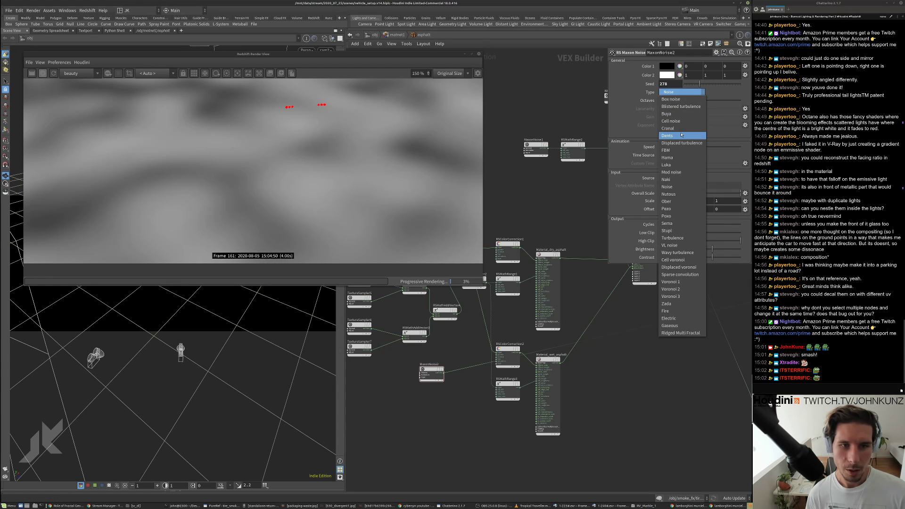
left_click(677, 151)
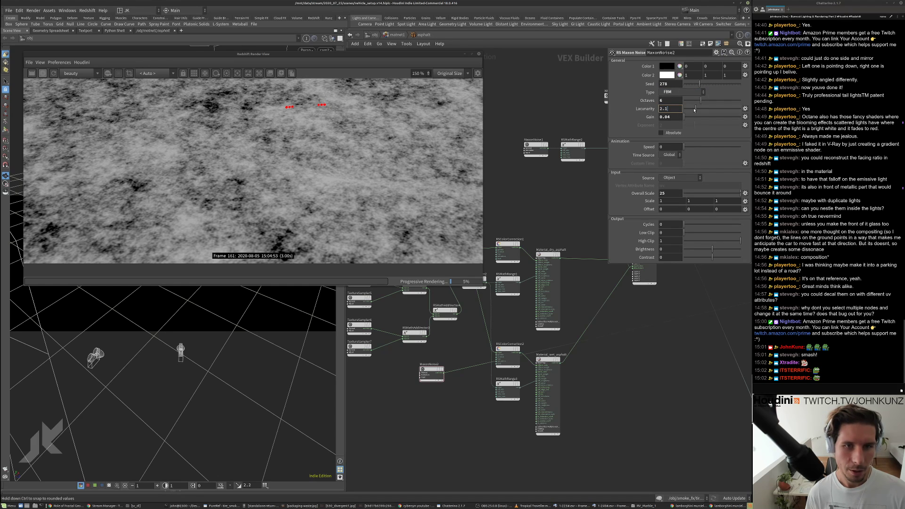
- Set the noise copy's Lacunarity to 2.9, Gain to 0.08 and Octaves to 12
left_click_drag(694, 109, 699, 110)
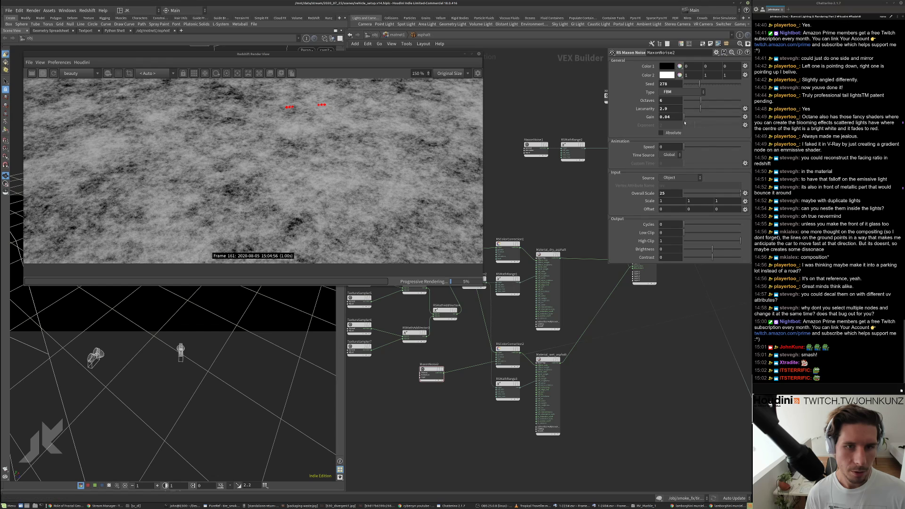
left_click_drag(683, 117, 585, 107)
type("12")
key("Return")
scroll(313, 170, "up", 5)
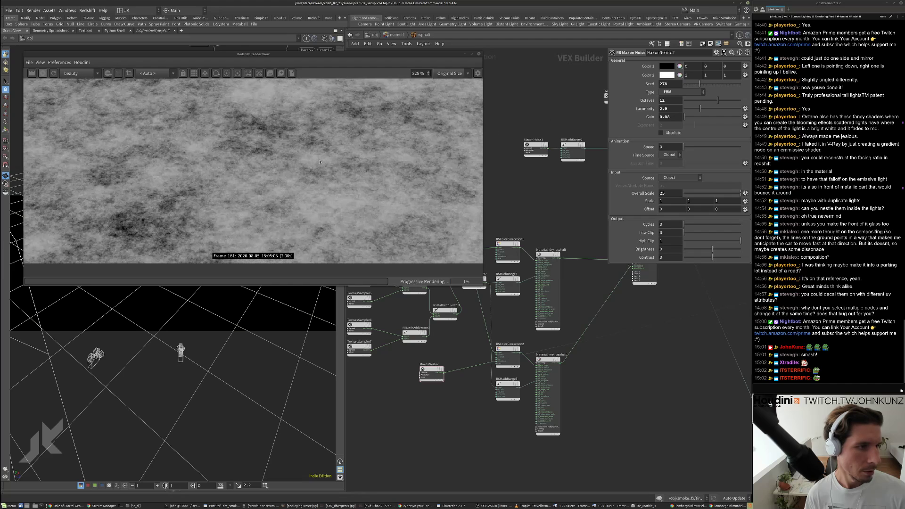
- Lower the noise copy's Octaves to 7 and check the whole frame in the render
left_click(664, 101)
type("7")
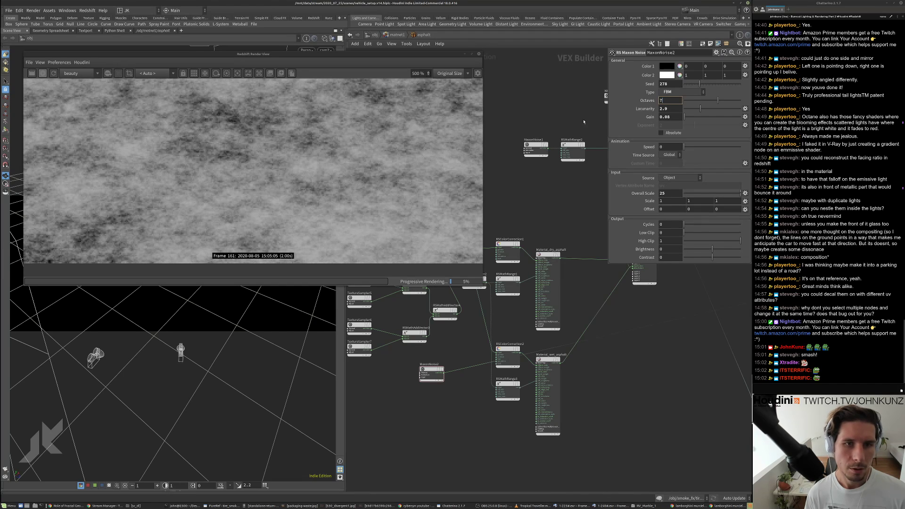
key("Return")
scroll(362, 130, "down", 6)
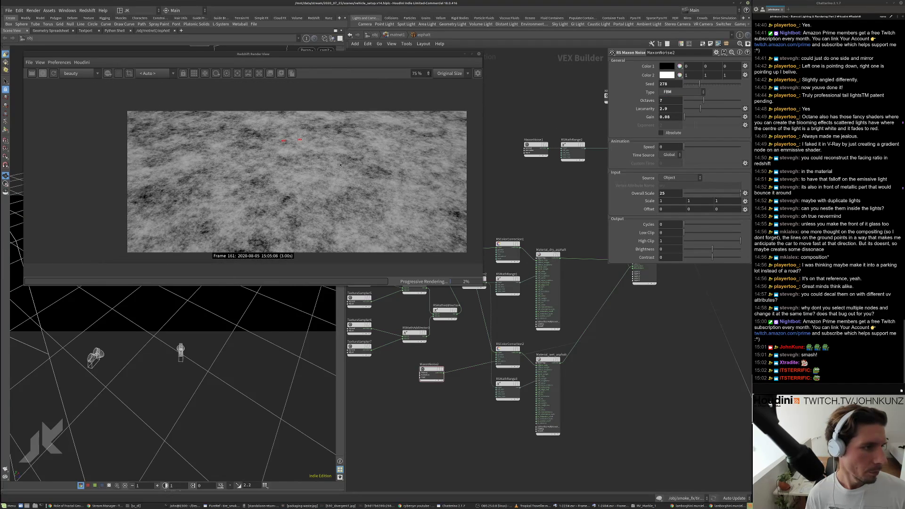
- Insert an RS Vector Mul node after RSMathAddVector4 and wire MaxonNoise2 into its second input to multiply the road lines by the noise
middle_click_drag(539, 211, 573, 193)
scroll(573, 193, "down", 2)
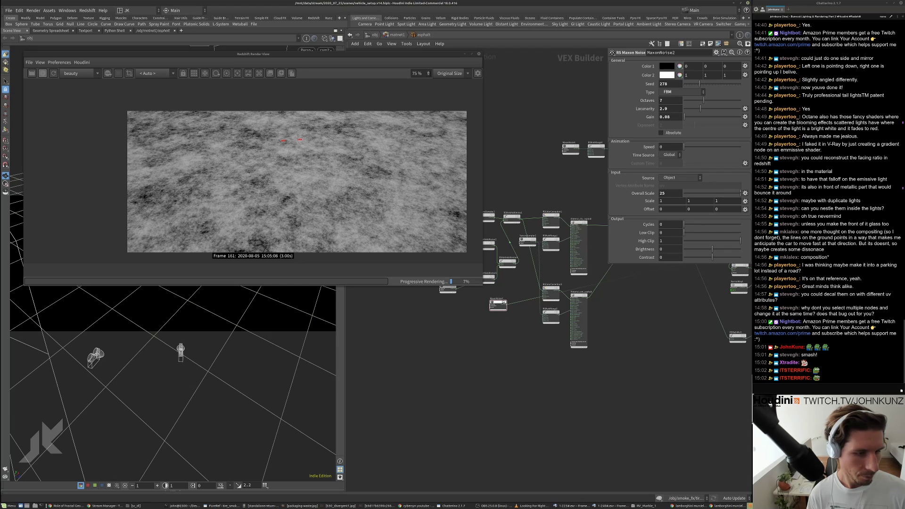
middle_click_drag(504, 290, 532, 351)
scroll(532, 351, "up", 3)
key("Tab")
type("mul")
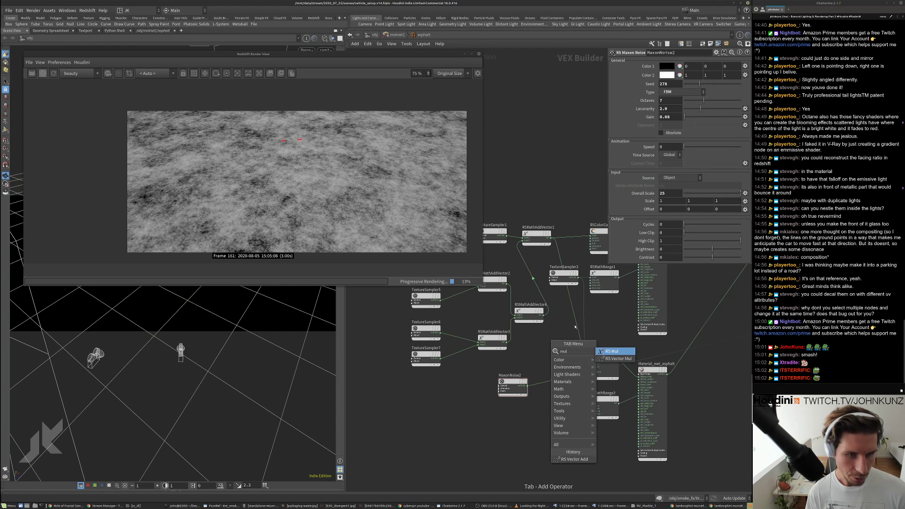
key("Down")
key("Return")
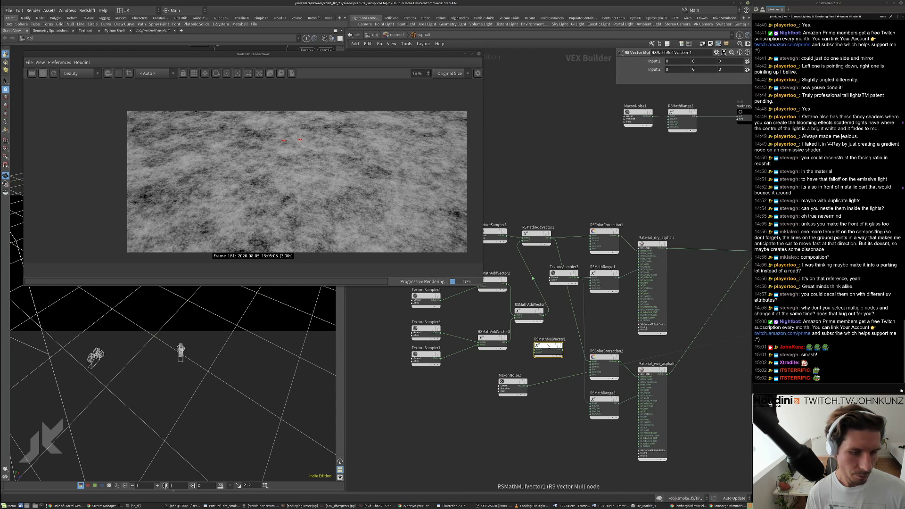
left_click(553, 334)
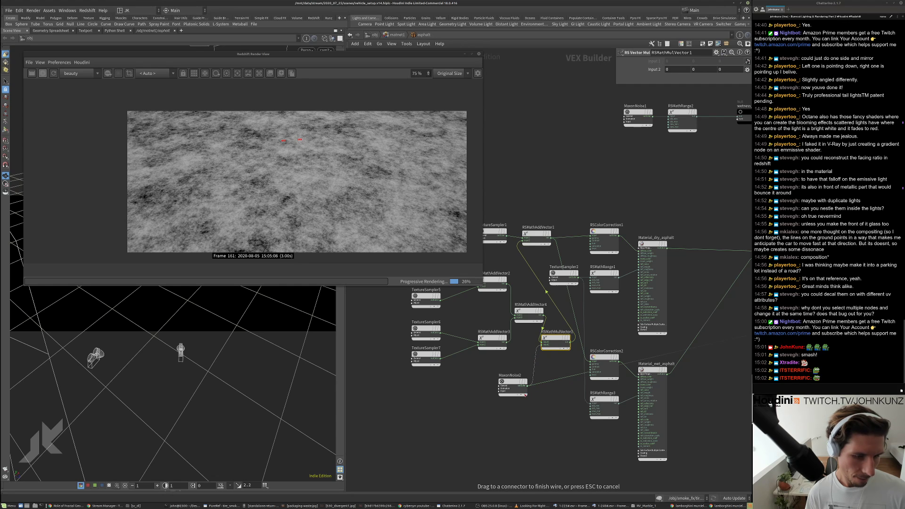
- Reconnect the material blender to the material output node's surface input in place of the noise preview
scroll(535, 390, "down", 3)
scroll(536, 390, "down", 1)
middle_click_drag(660, 373, 643, 370)
scroll(650, 333, "up", 2)
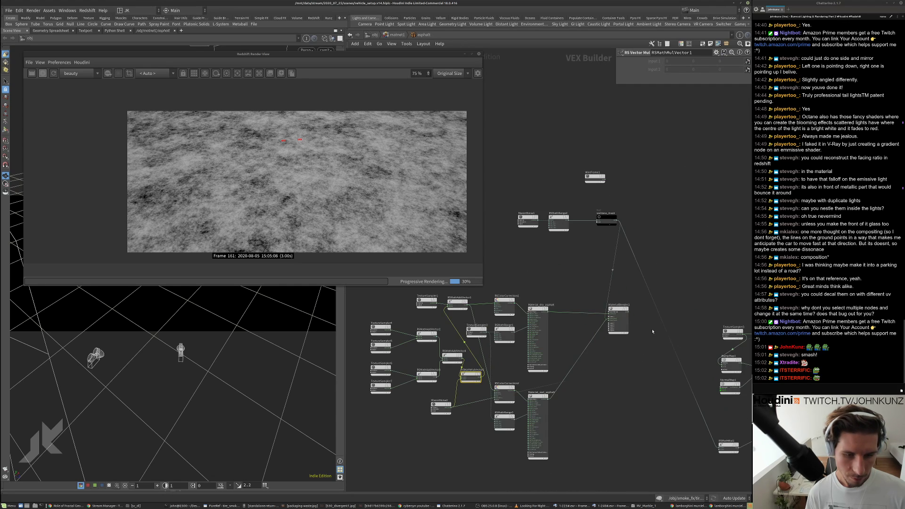
middle_click_drag(651, 330, 607, 335)
middle_click_drag(689, 335, 581, 324)
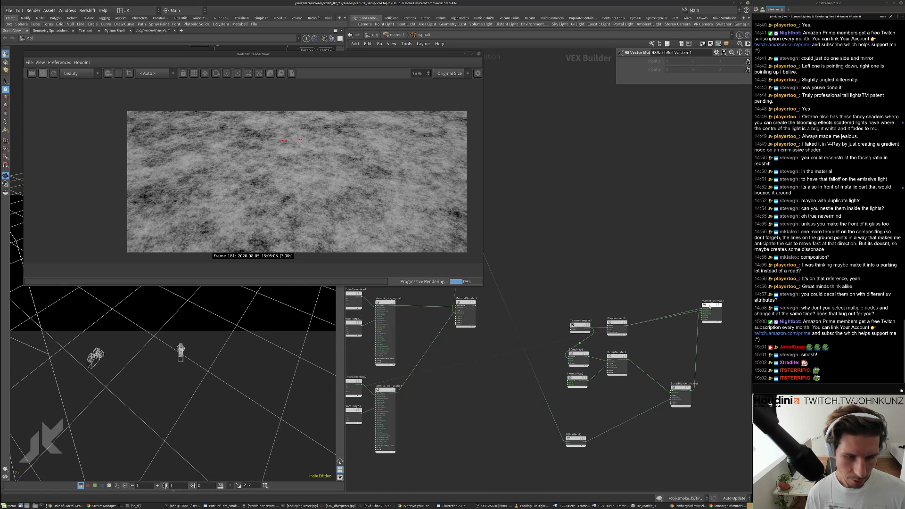
left_click_drag(711, 301, 475, 304)
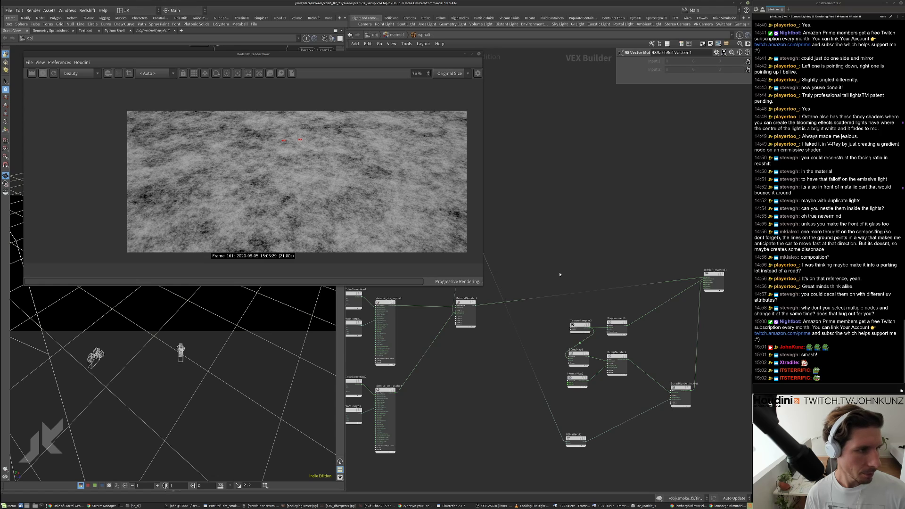
middle_click_drag(561, 277, 607, 275)
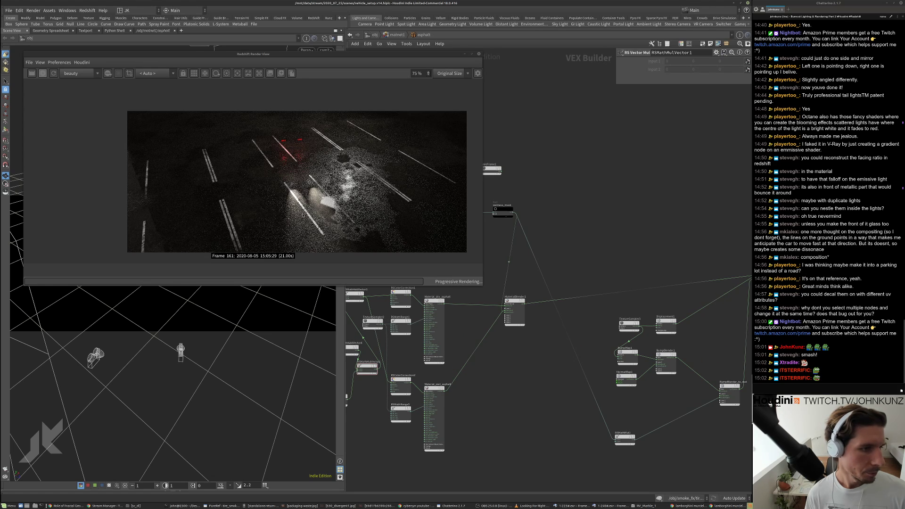
- Add an RS Change Range node and insert it on the wire between MaxonNoise2 and the vector multiply node
middle_click_drag(537, 362, 558, 356)
scroll(558, 356, "up", 4)
key("Tab")
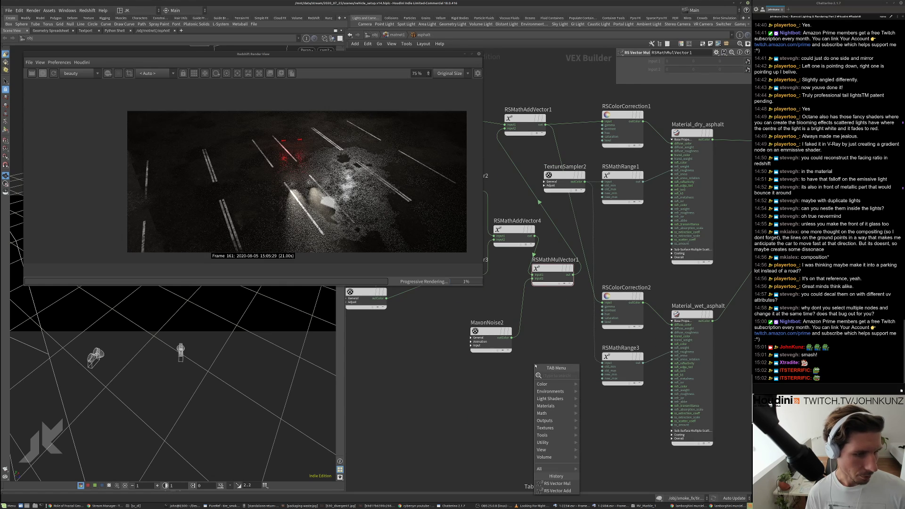
type("chang")
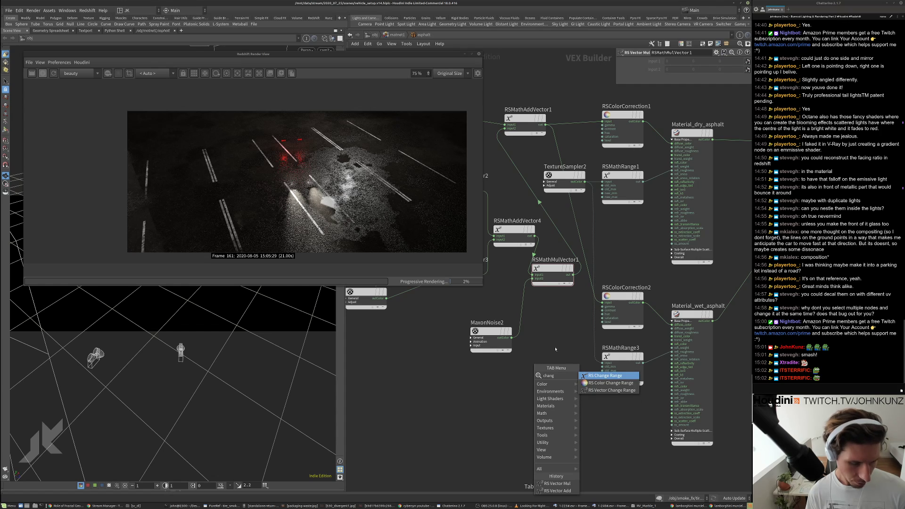
left_click(600, 375)
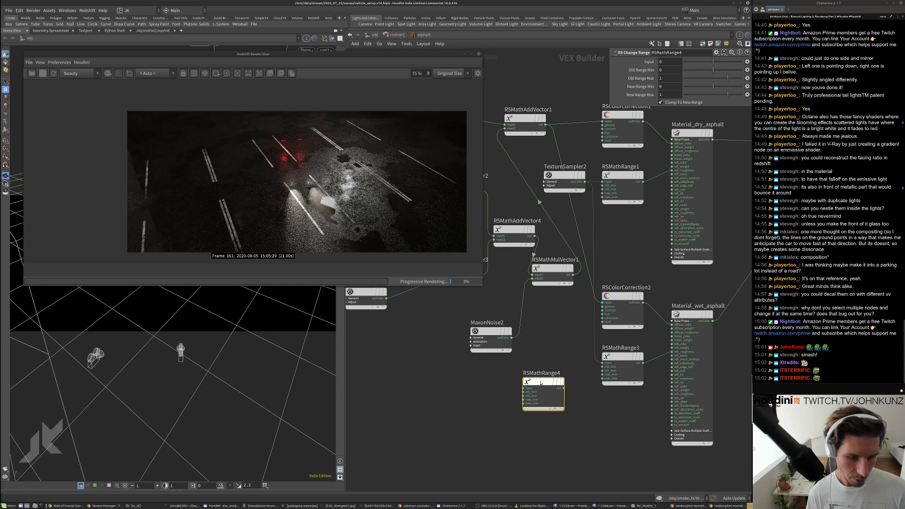
left_click(532, 342)
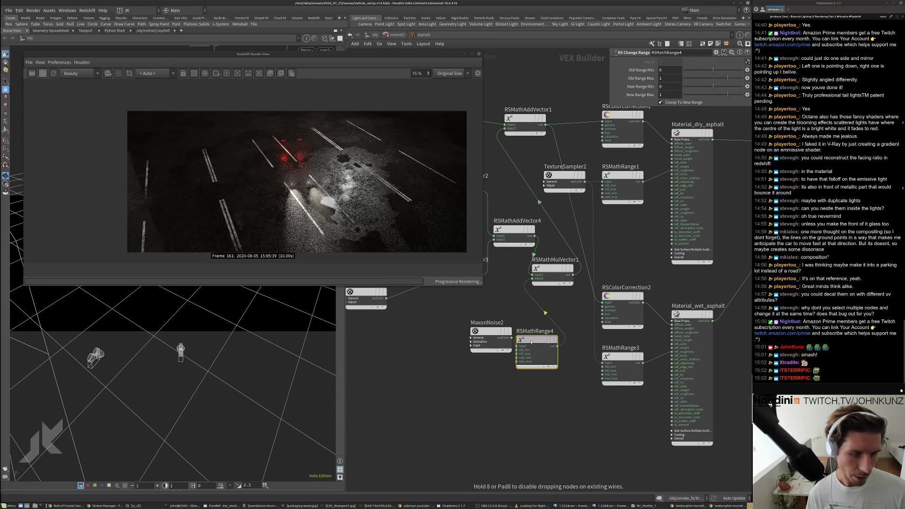
- Set the new Change Range node's Old Range Max to 0.71 and Old Range Min to 0.66 to break up the lines
left_click_drag(727, 78, 721, 80)
left_click(718, 70)
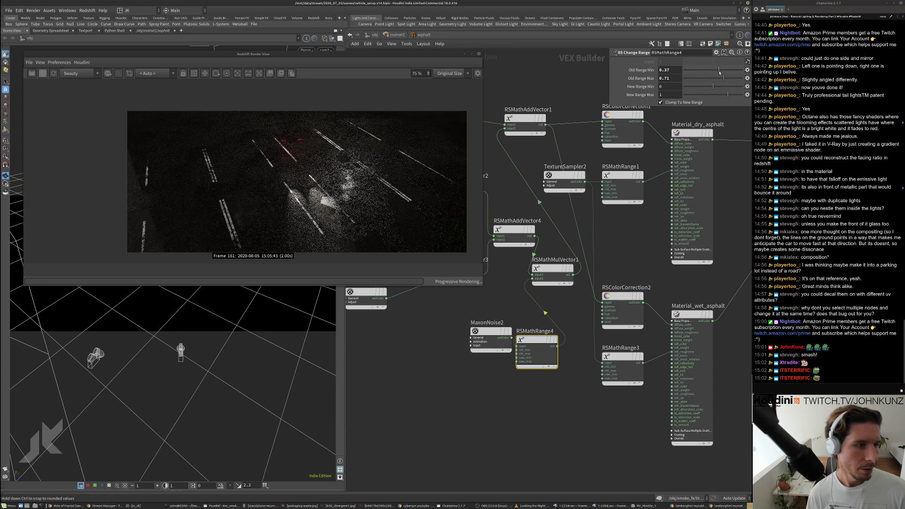
left_click(723, 71)
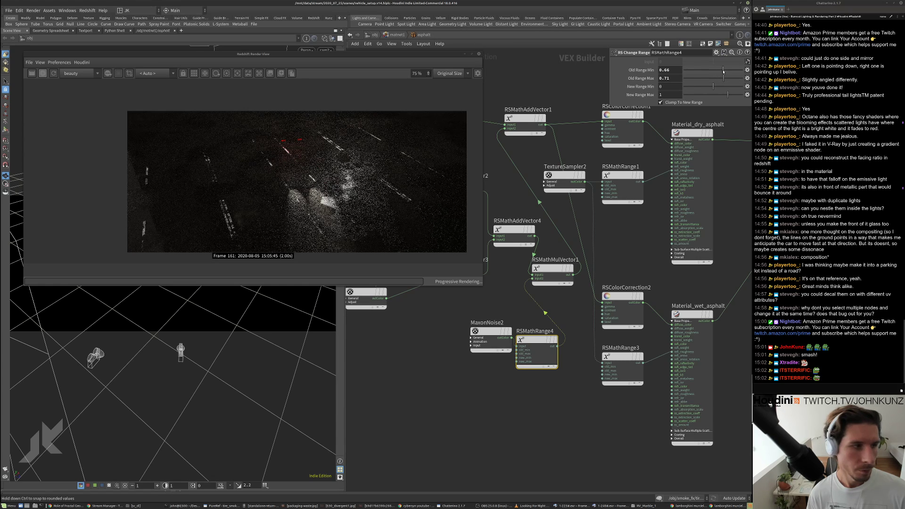
scroll(332, 151, "up", 3)
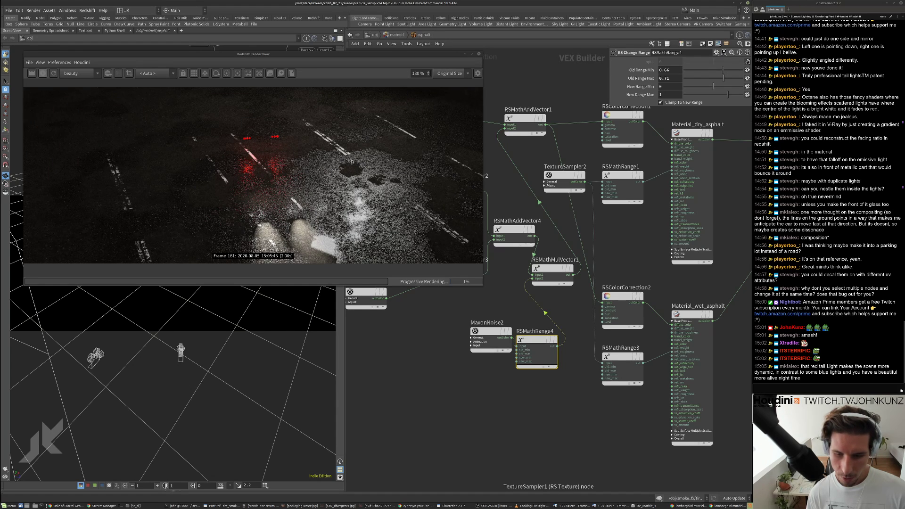
scroll(282, 158, "down", 1)
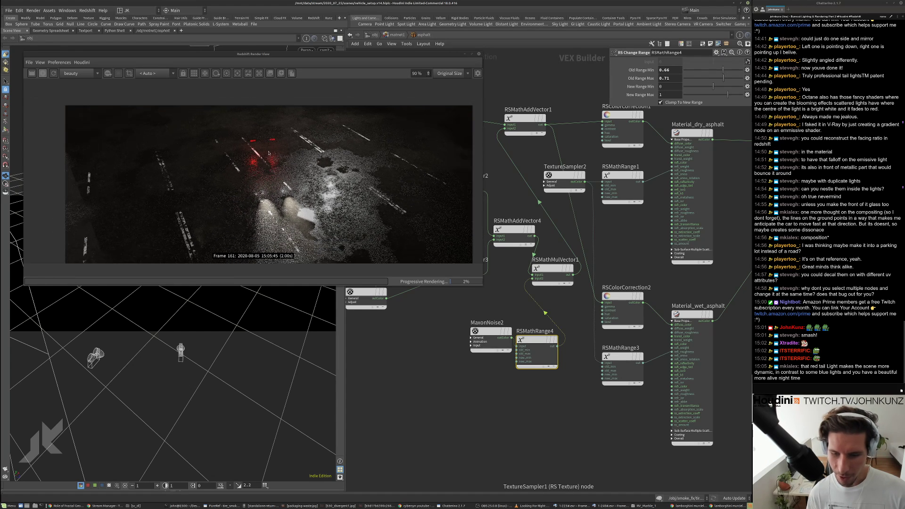
scroll(271, 149, "down", 2)
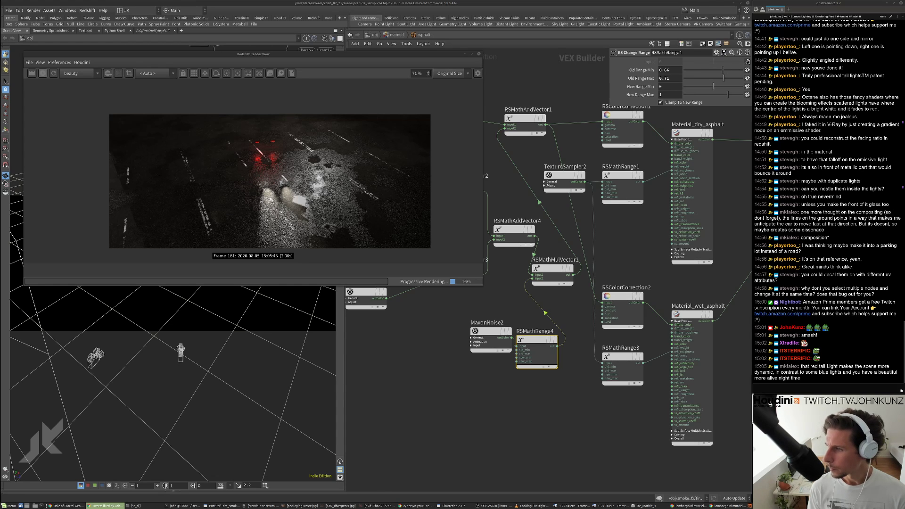
- Compare the render with the night-time station wagon reference image in the browser, then inspect the broken-up road lines up close
left_click_drag(749, 169, 68, 160)
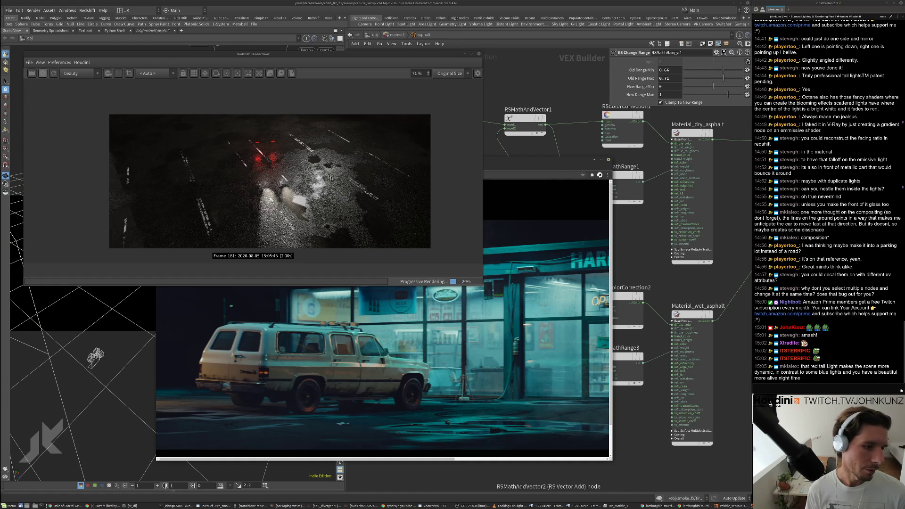
scroll(520, 332, "down", 1)
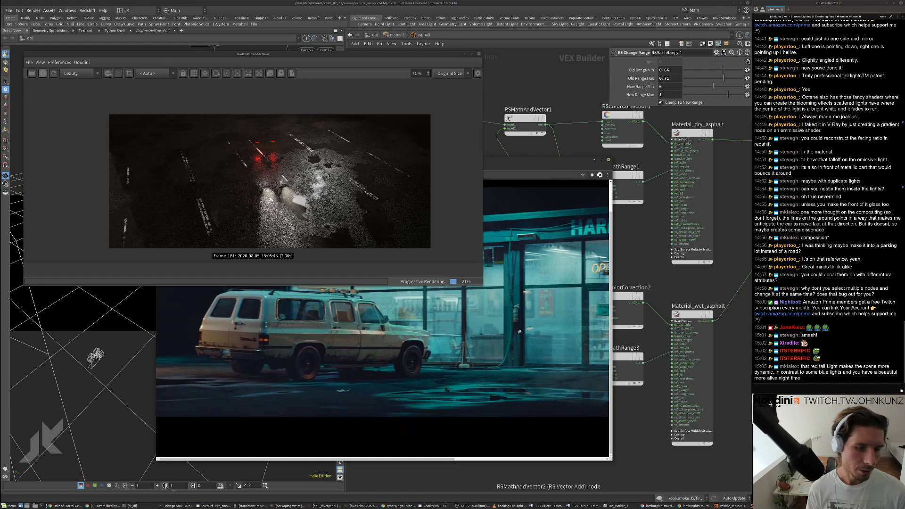
left_click_drag(439, 456, 538, 257)
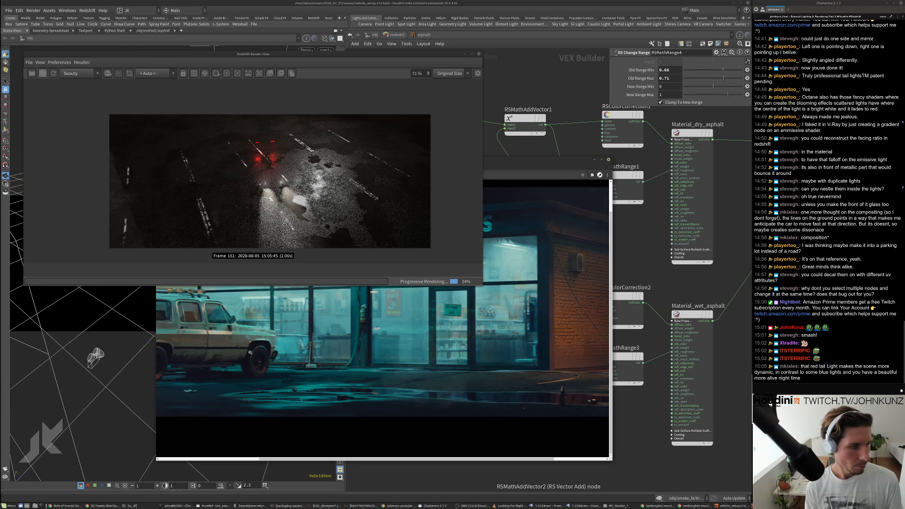
scroll(264, 348, "left", 5)
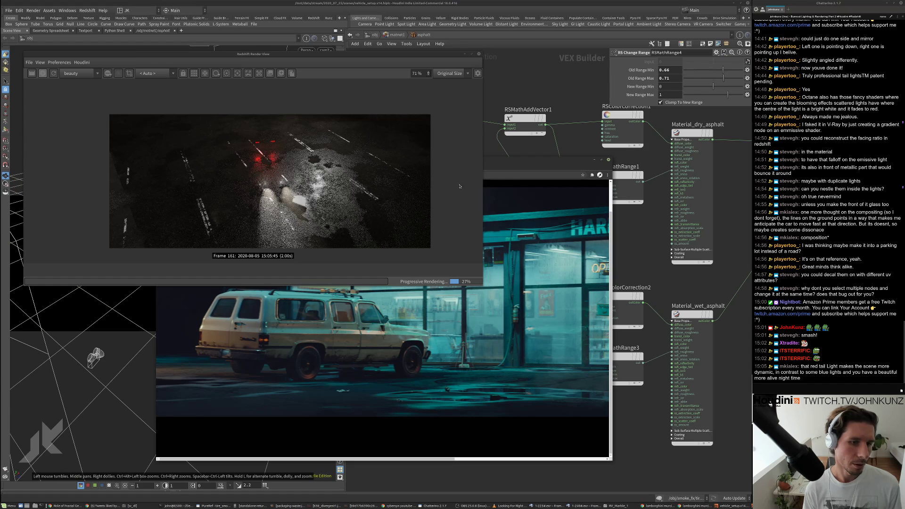
left_click_drag(561, 172, 629, 158)
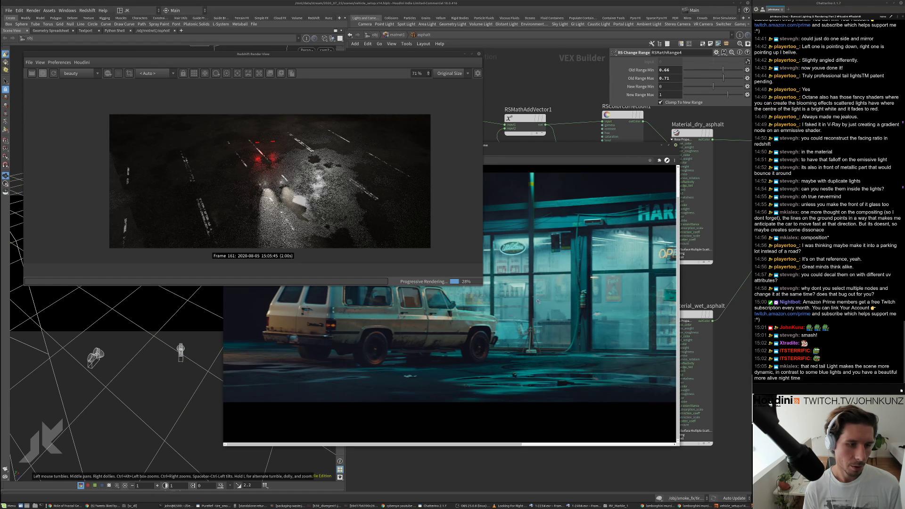
left_click(669, 146)
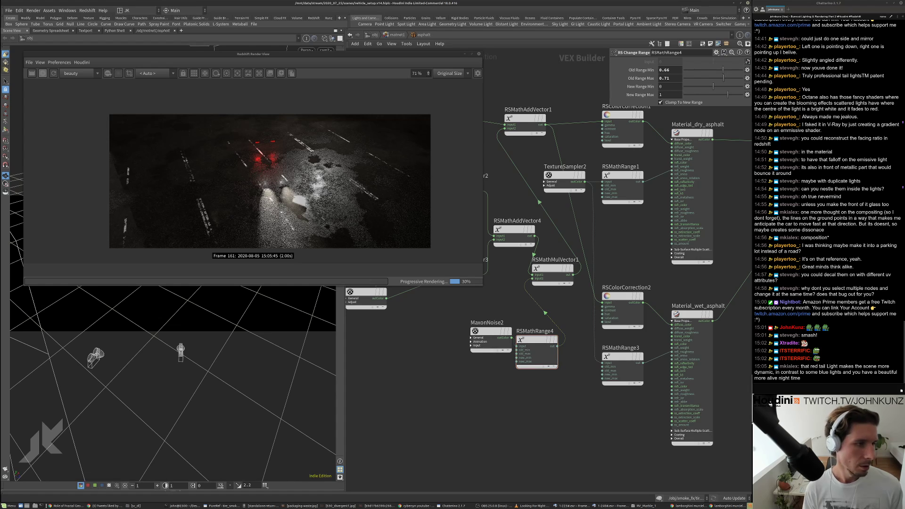
scroll(211, 211, "up", 6)
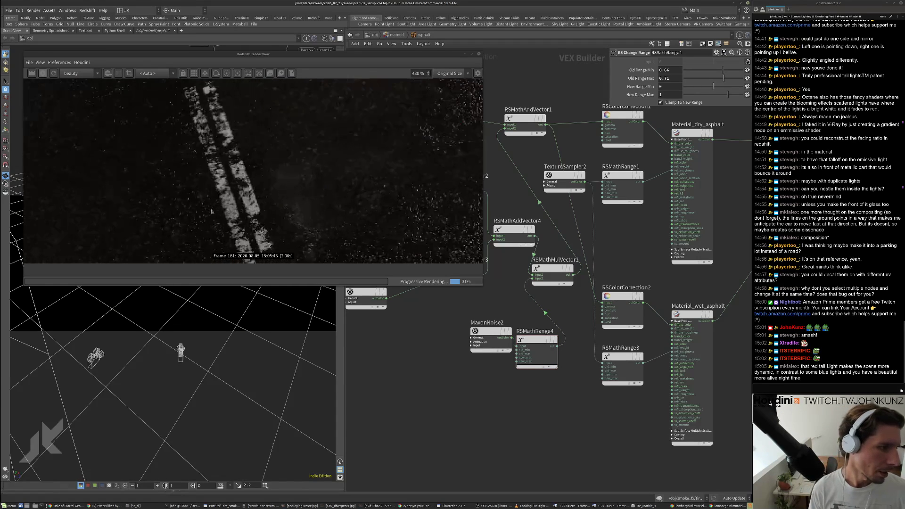
scroll(260, 201, "down", 5)
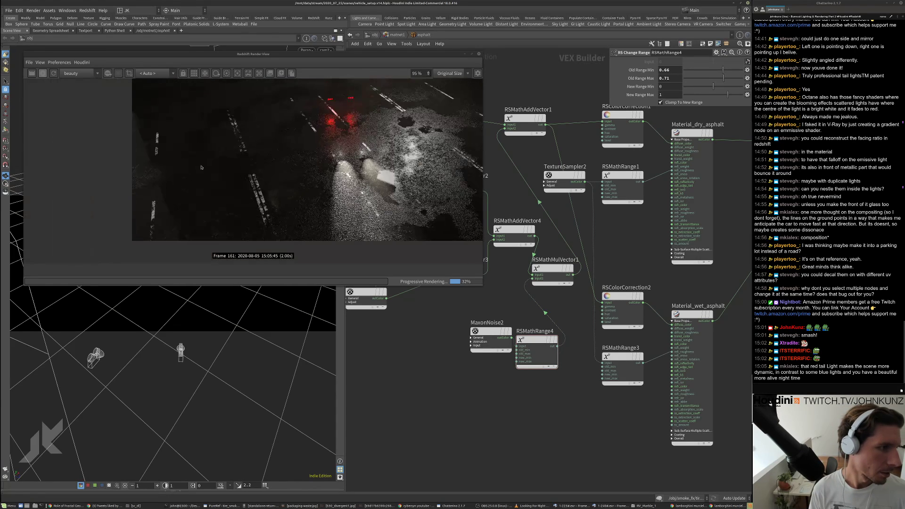
- Try an Old Range Min of 0.35 on the RSMathRange4 node and inspect the road lines up close
scroll(234, 127, "up", 3)
middle_click_drag(524, 377, 589, 427)
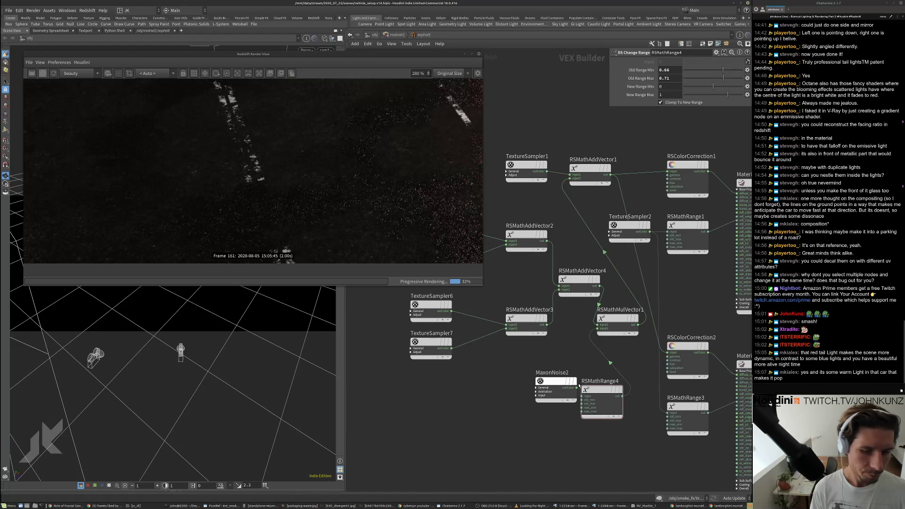
left_click(593, 394)
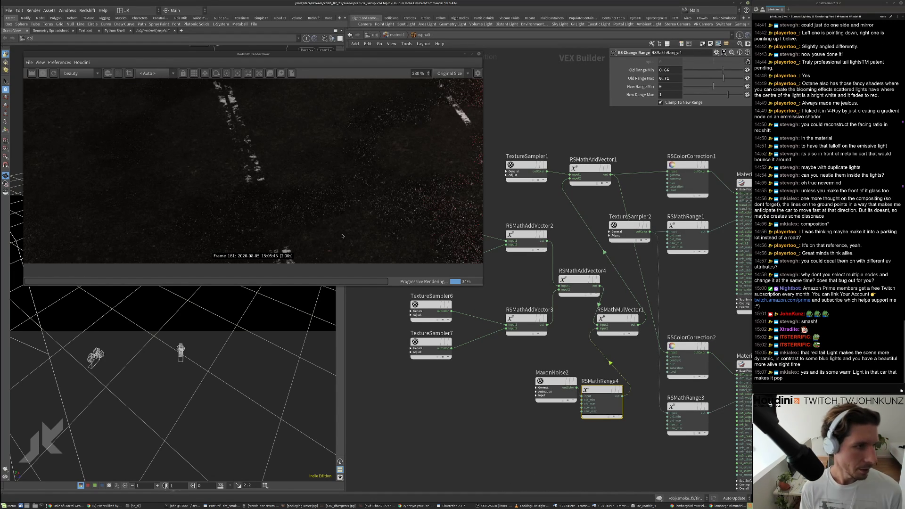
scroll(374, 157, "down", 3)
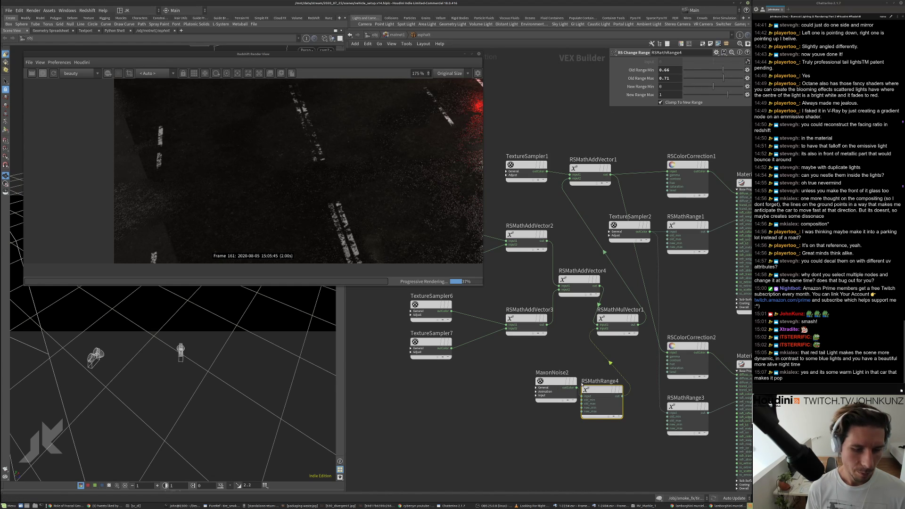
double_click(666, 70)
type("35")
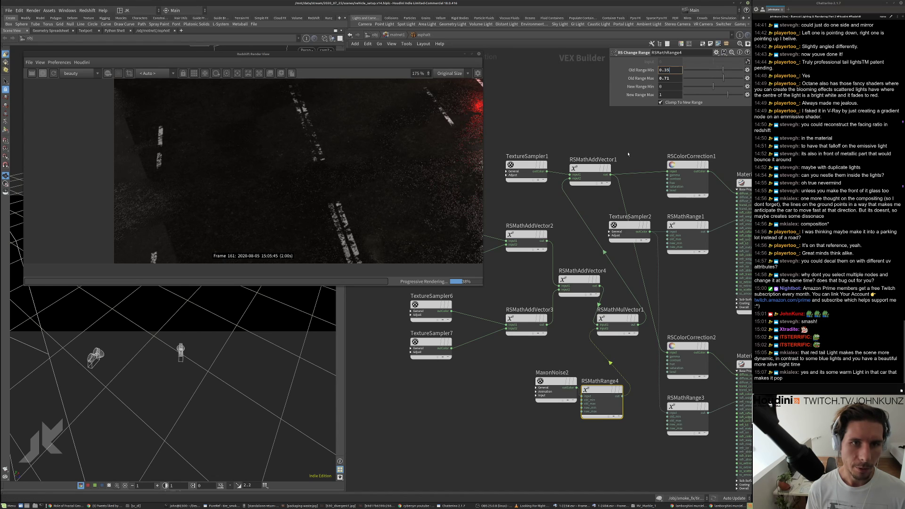
key("Return")
scroll(350, 228, "up", 4)
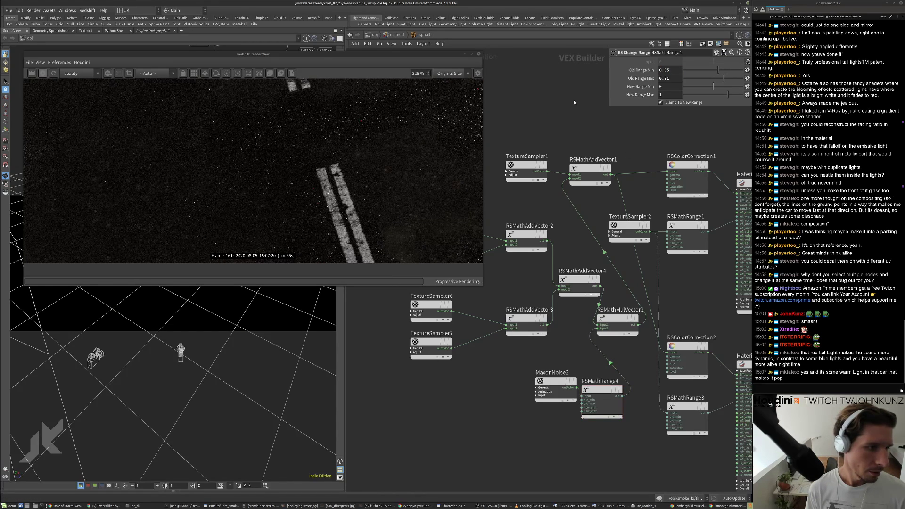
- Set RSMathRange4's Old Range Min to 0.45 and check the road-line breakup in the render
double_click(666, 71)
type("45")
key("Return")
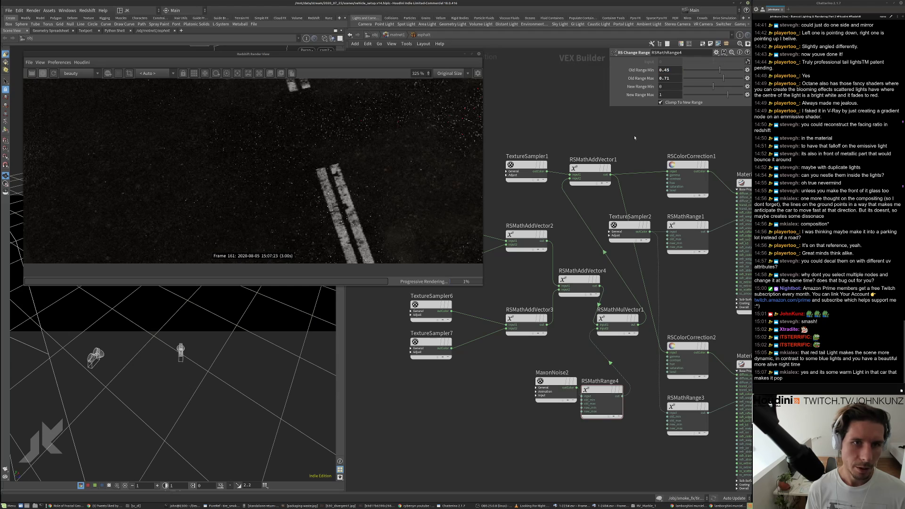
scroll(348, 218, "up", 2)
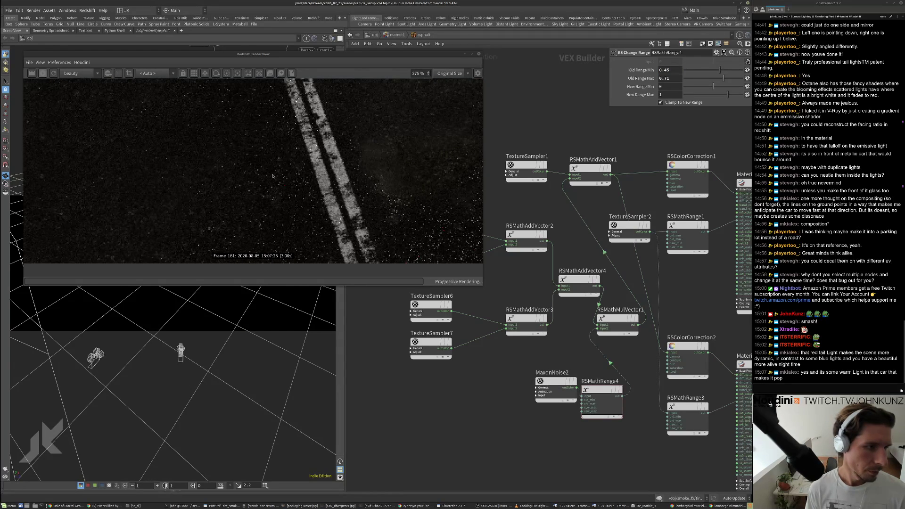
scroll(272, 176, "down", 8)
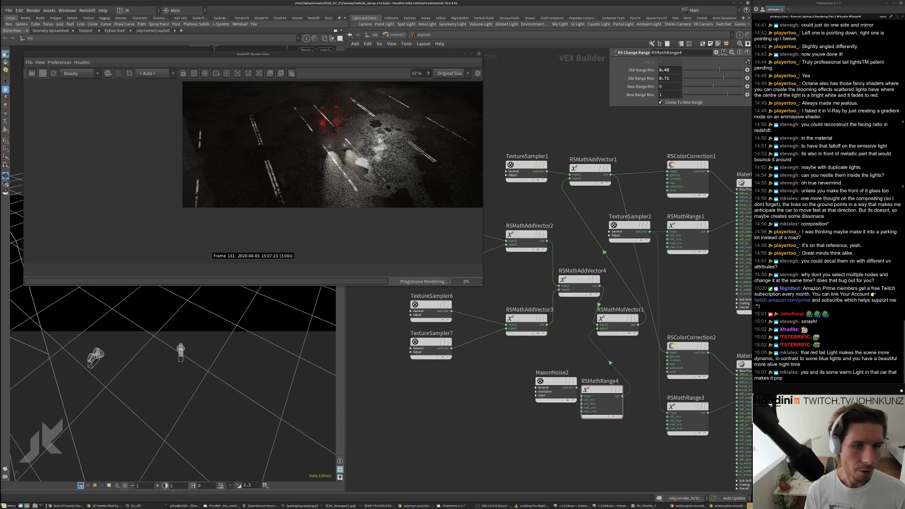
scroll(344, 148, "down", 1)
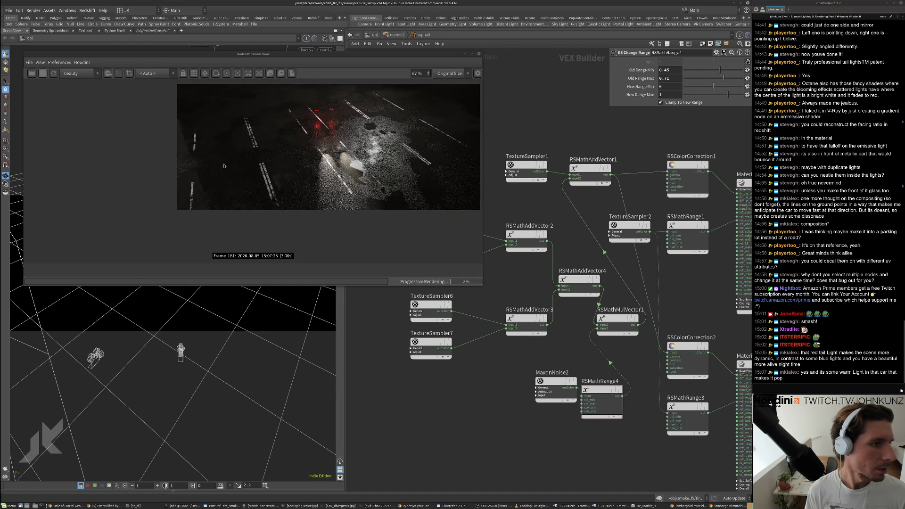
- Duplicate TextureSampler7 and RSMathAddVector4, feeding the new sampler into the copied add node placed before the vector multiply
scroll(480, 354, "down", 3)
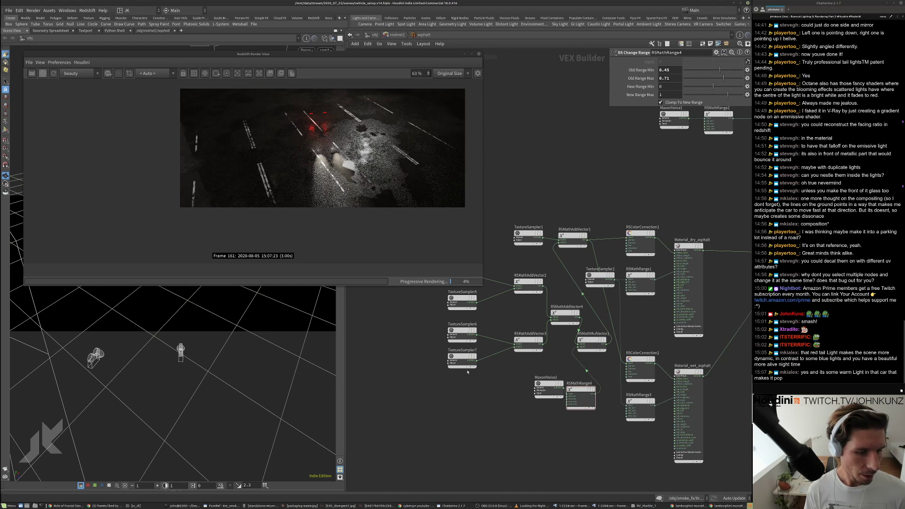
left_click_drag(462, 356, 460, 394, "alt")
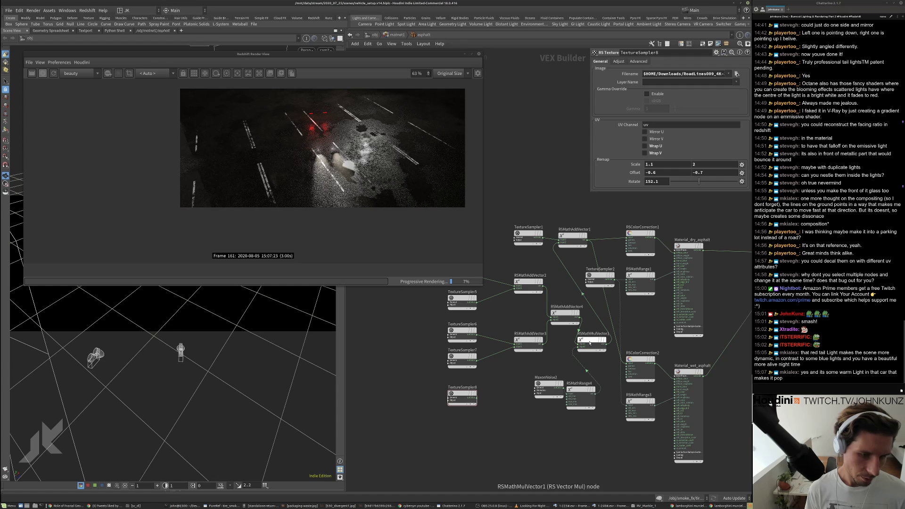
left_click_drag(588, 346, 598, 347)
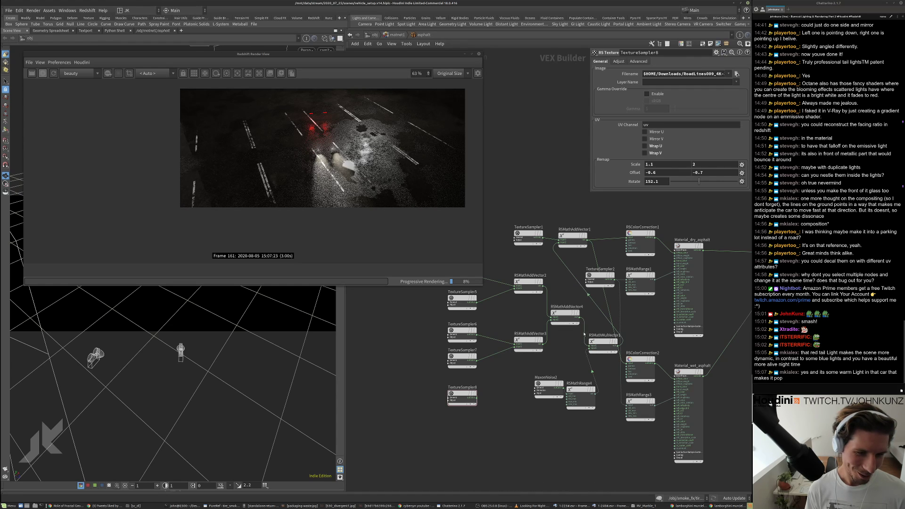
left_click_drag(565, 318, 568, 346, "alt")
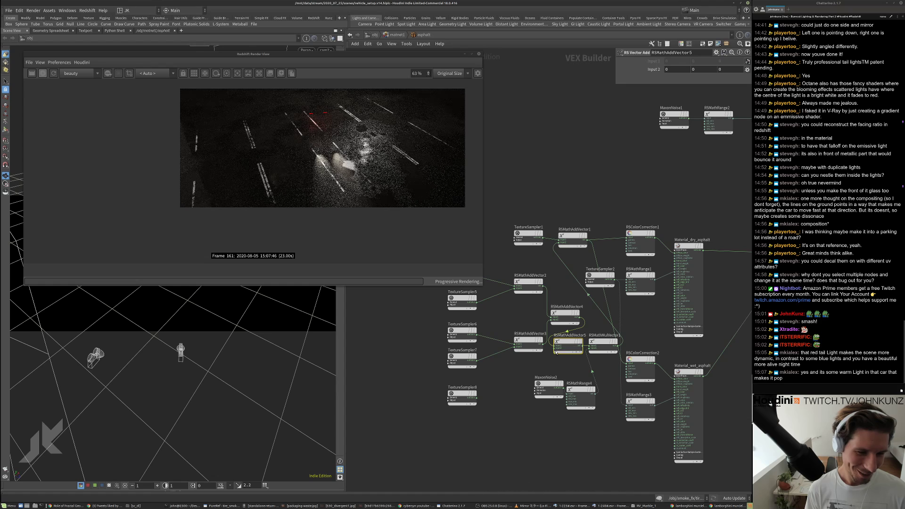
left_click(555, 350)
left_click(478, 399)
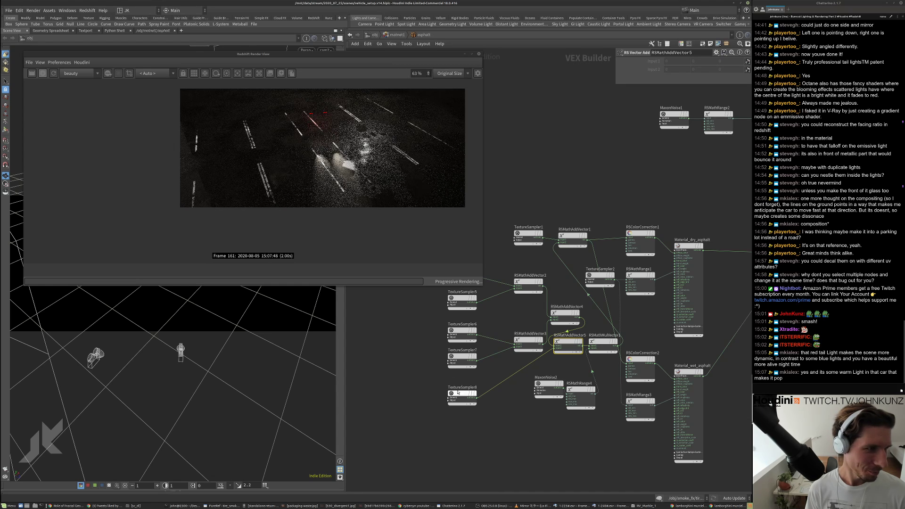
- Reset both UV offset values of the duplicated road-line texture sampler to 0
left_click(671, 173)
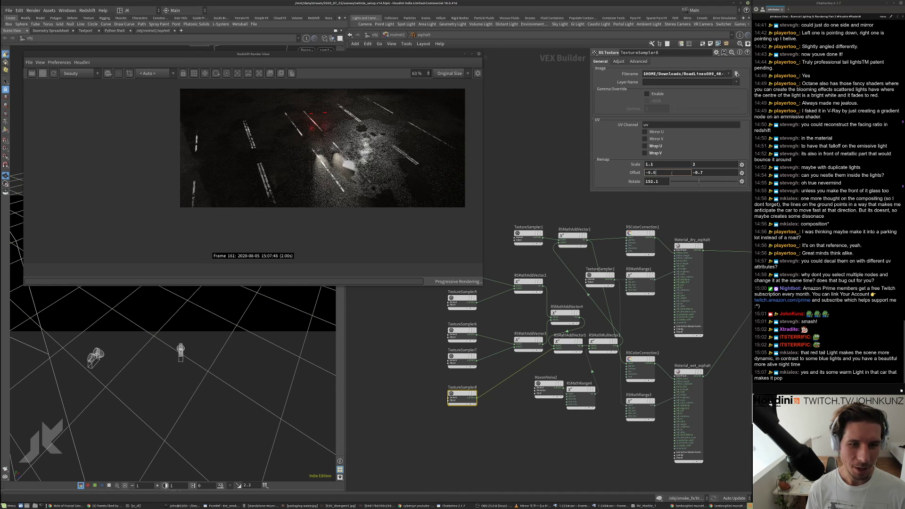
type("0")
key("Tab")
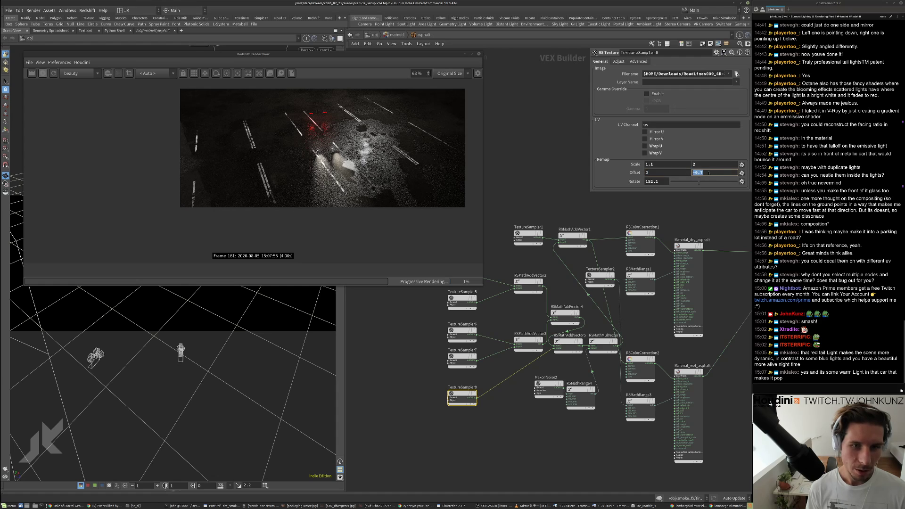
type("0")
key("Return")
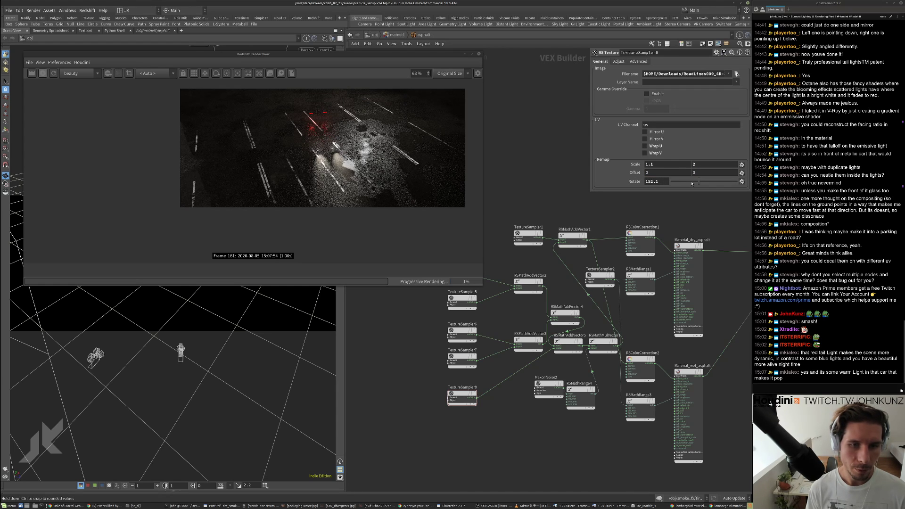
- Rotate the duplicated road-line texture to 59 and set its second scale value to 0.5, after trying 1
left_click_drag(691, 183, 680, 181)
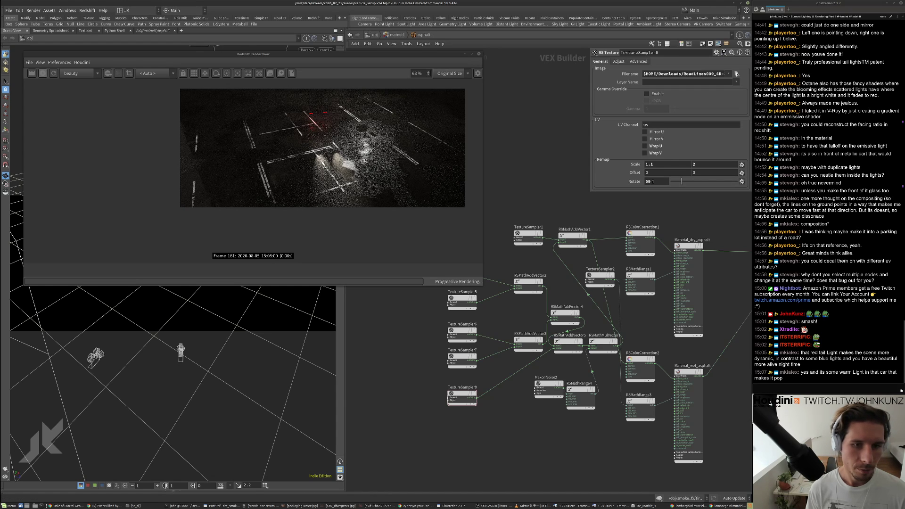
left_click(699, 164)
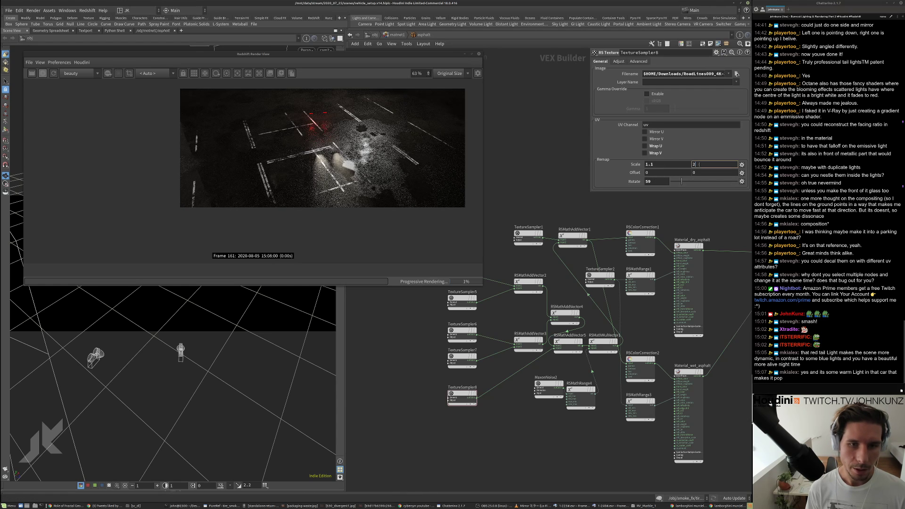
type("1")
key("Return")
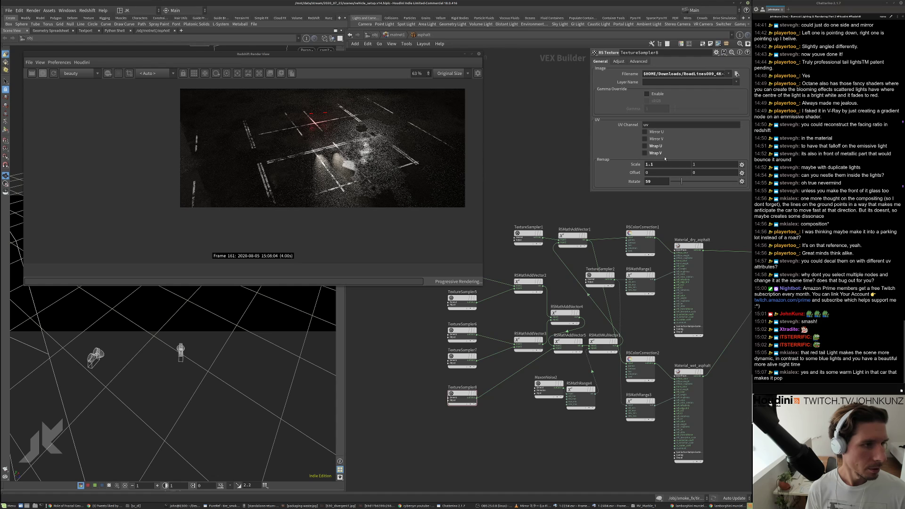
left_click(702, 165)
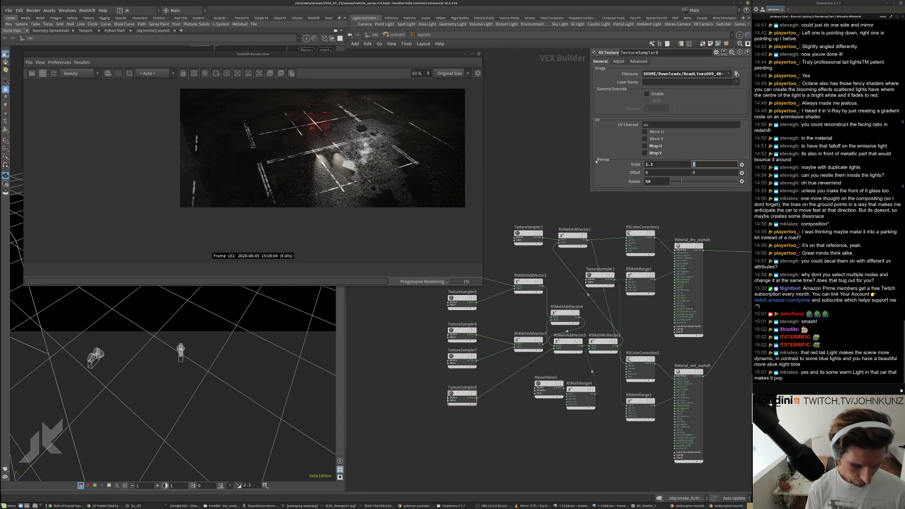
type(".5")
key("Return")
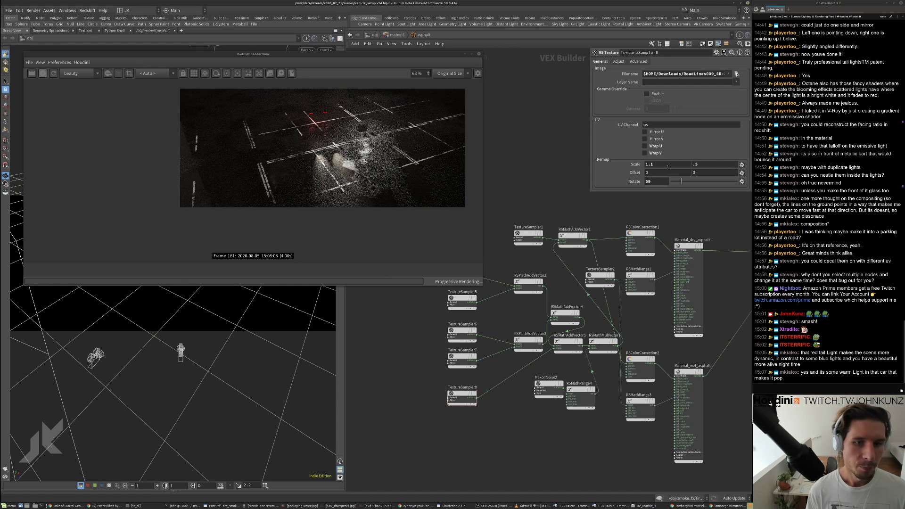
- Try shifting the new crossing lines with a second offset value of 1.4, and of 1.2
middle_click(704, 171)
middle_click_drag(704, 172, 723, 173)
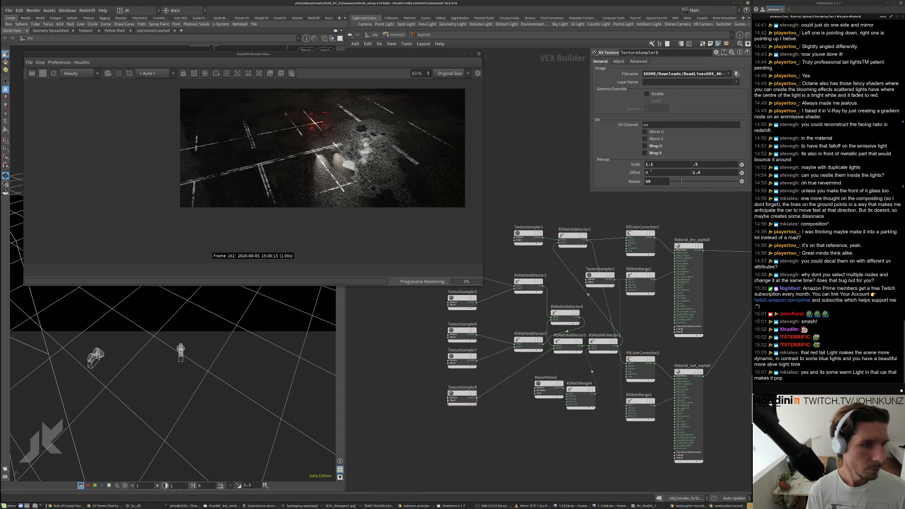
left_click(701, 174)
key("BackSpace")
type("2")
key("Return")
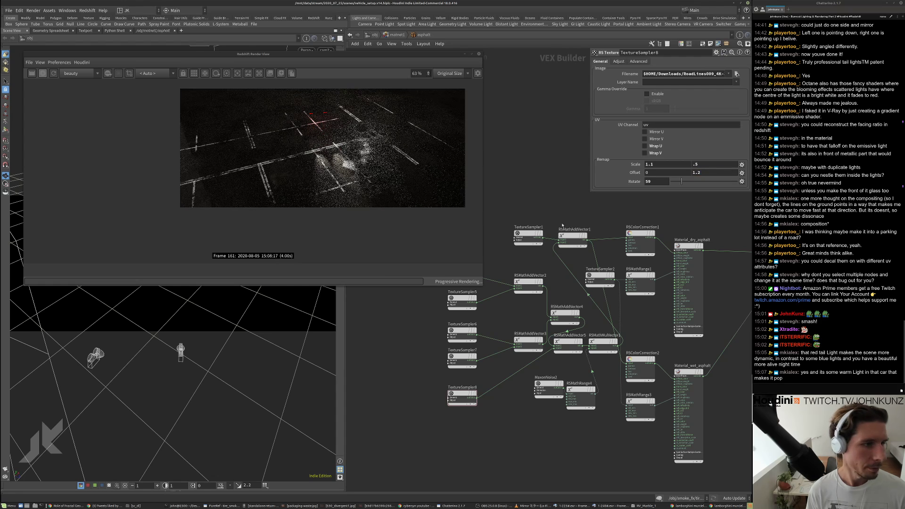
- Try second offset values of 1.7 and 1.9 for the crossing road lines
double_click(696, 172)
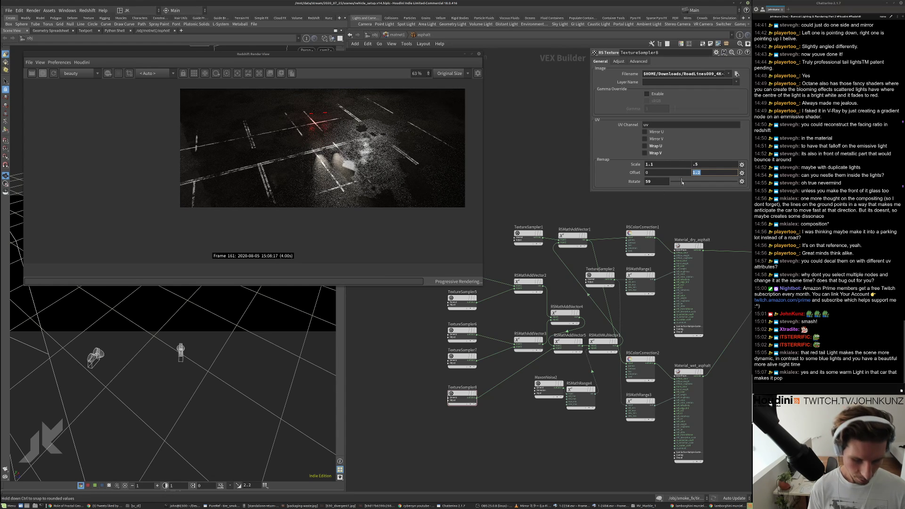
type("1.7")
key("Return")
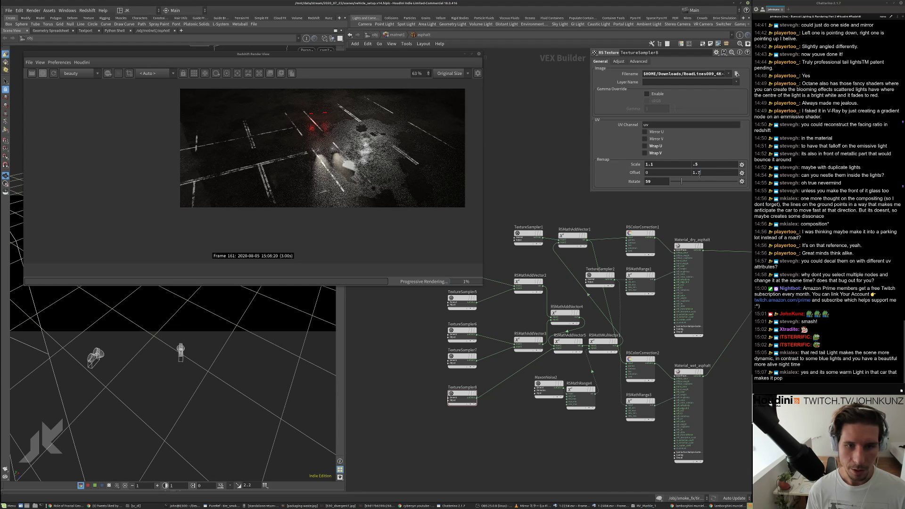
key("BackSpace")
type("9")
key("Return")
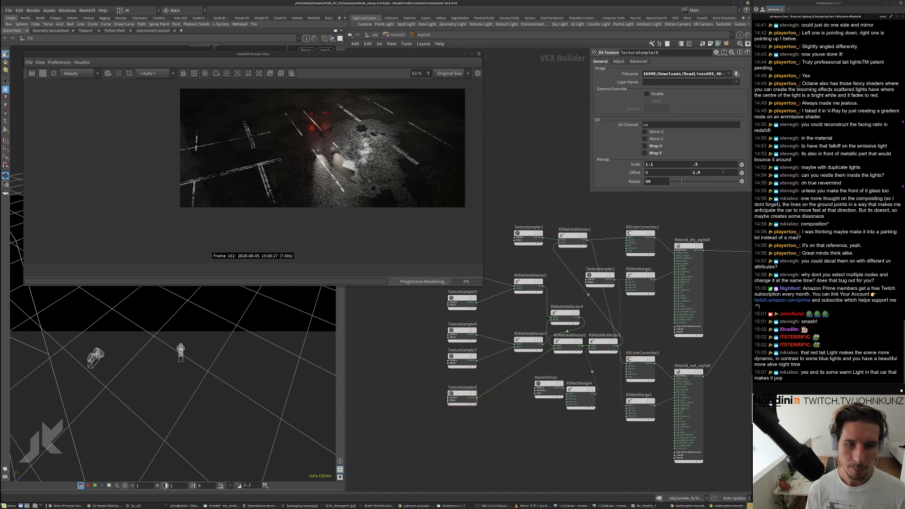
- Set the second offset value of the crossing road-line texture to 2.2
double_click(722, 172)
type("2.2")
key("Return")
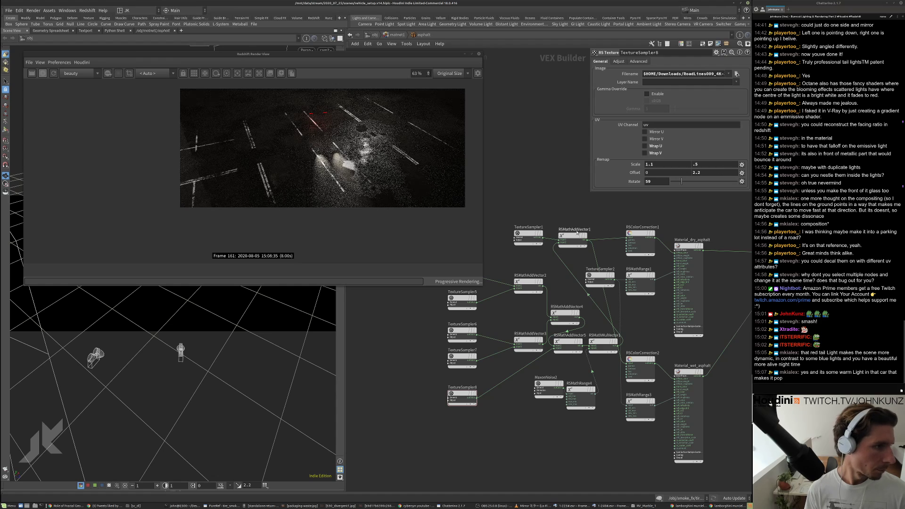
- Examine the placement of the crossing parking-lot lines in the render, both in the full frame and up close
scroll(276, 172, "down", 2)
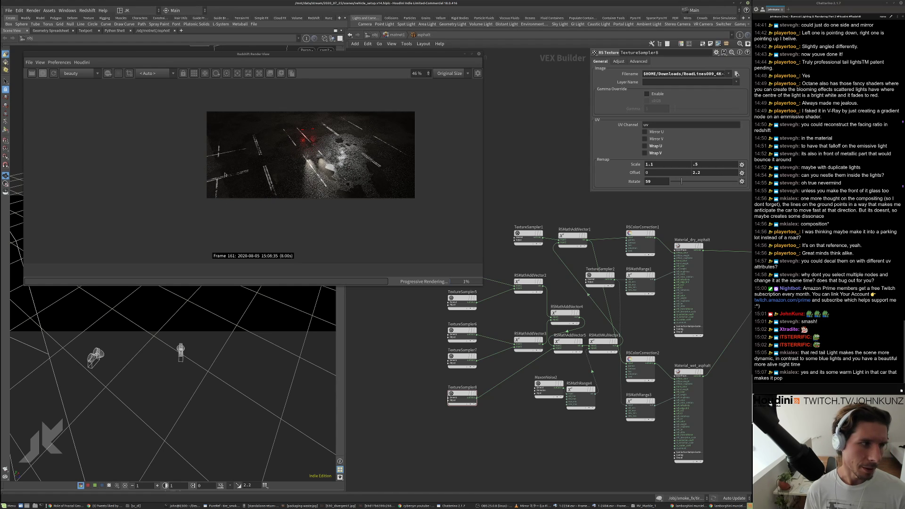
scroll(233, 169, "up", 2)
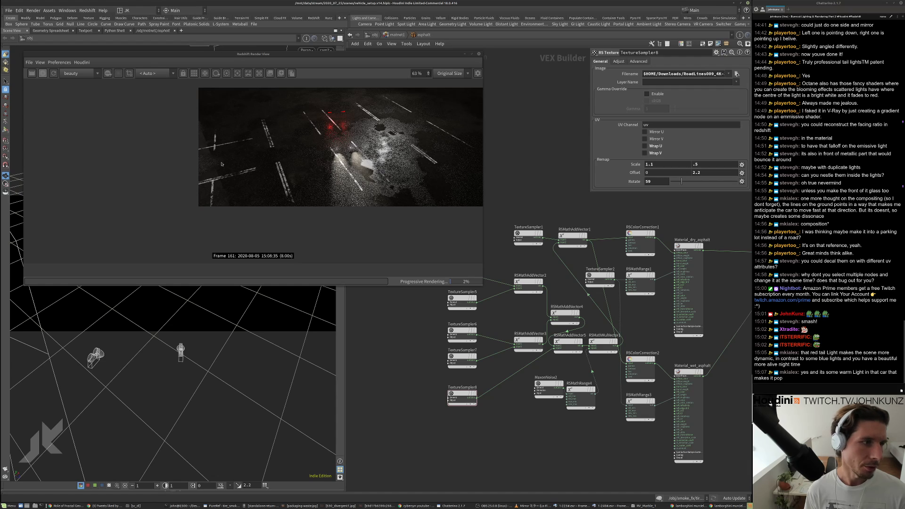
scroll(213, 167, "up", 1)
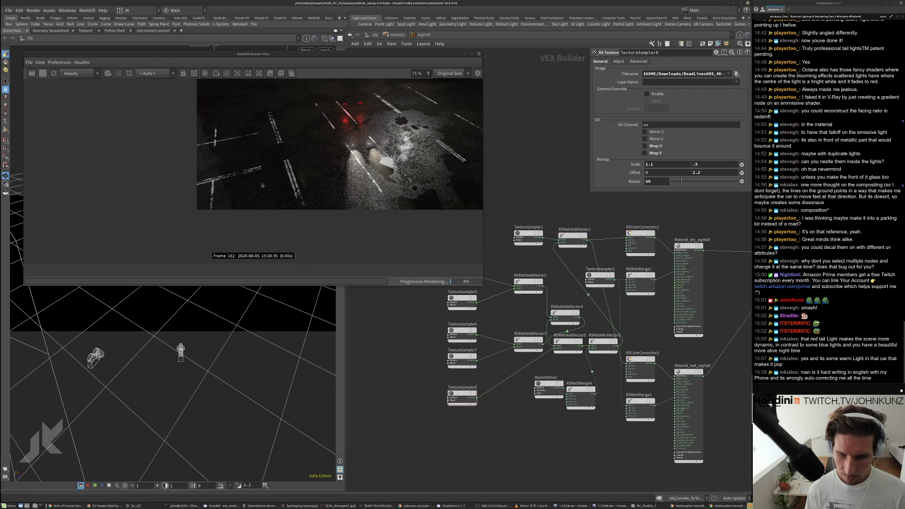
scroll(262, 185, "down", 2)
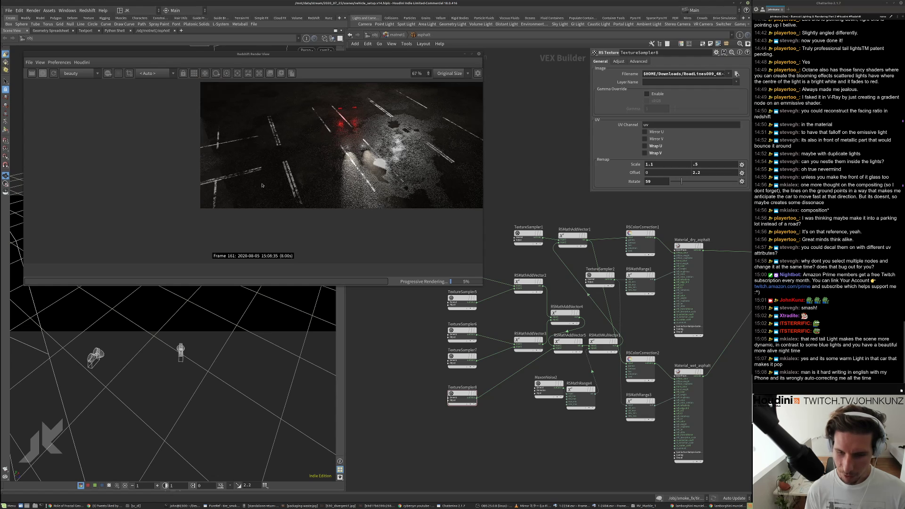
scroll(262, 185, "down", 1)
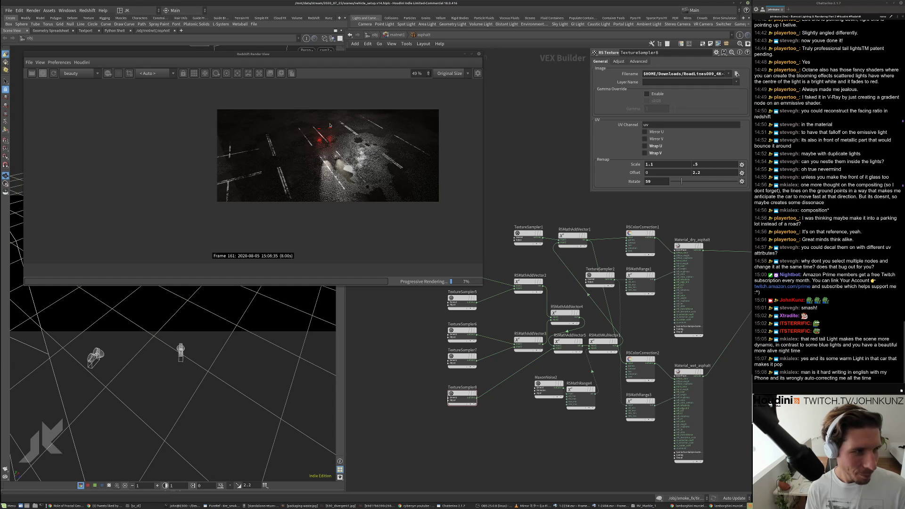
scroll(346, 147, "up", 4)
scroll(328, 177, "up", 4)
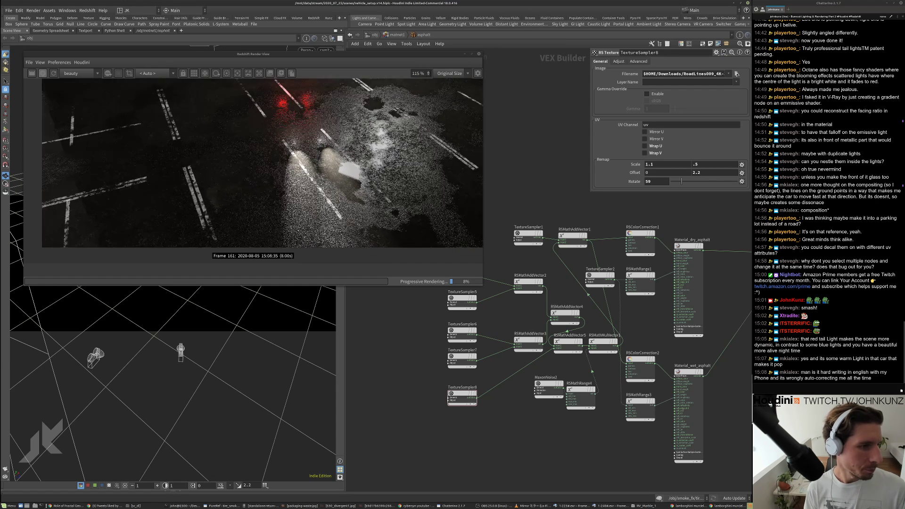
scroll(335, 179, "down", 1)
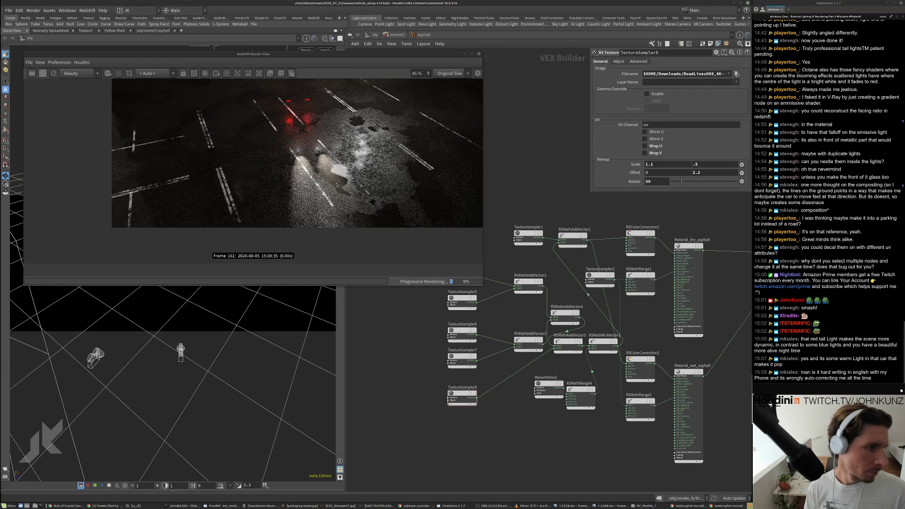
- Return to the object level and switch off the spot lights headlight_pointref_1, headlight_pointref_2 and headlight_pointref_3
scroll(336, 180, "down", 2)
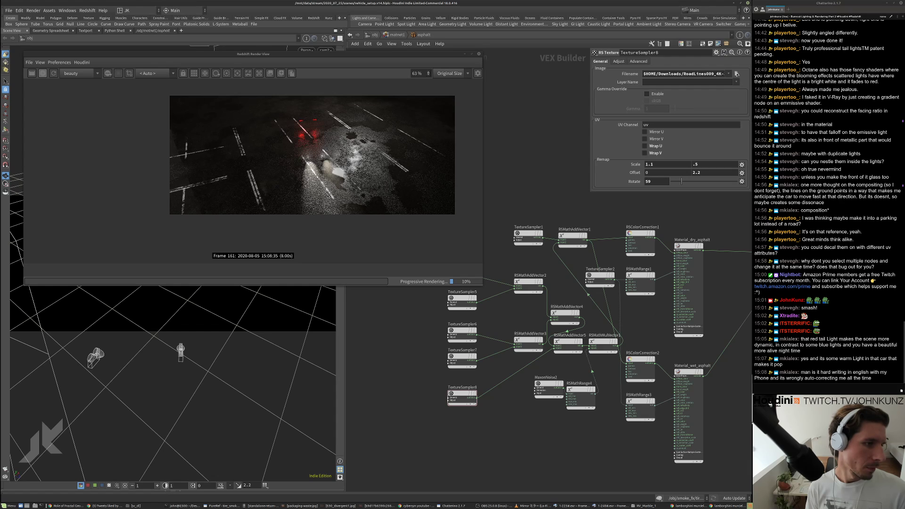
key("u")
key("u")
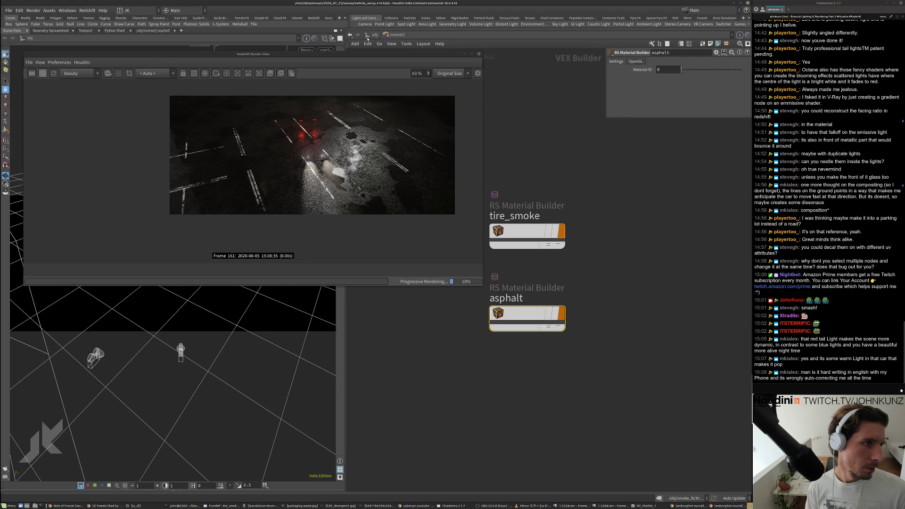
middle_click_drag(519, 357, 556, 296)
middle_click_drag(479, 360, 598, 291)
middle_click_drag(486, 344, 625, 376)
left_click(505, 281)
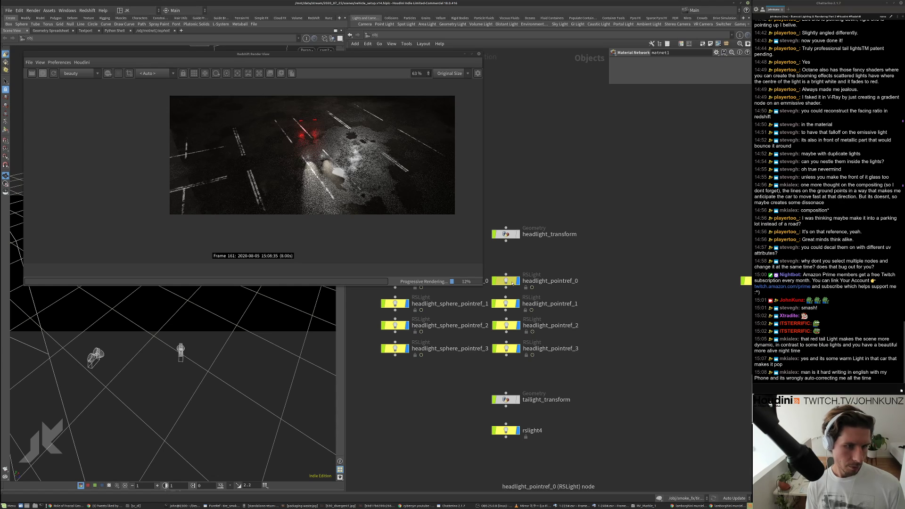
middle_click_drag(496, 353, 445, 381)
left_click_drag(471, 392, 440, 325)
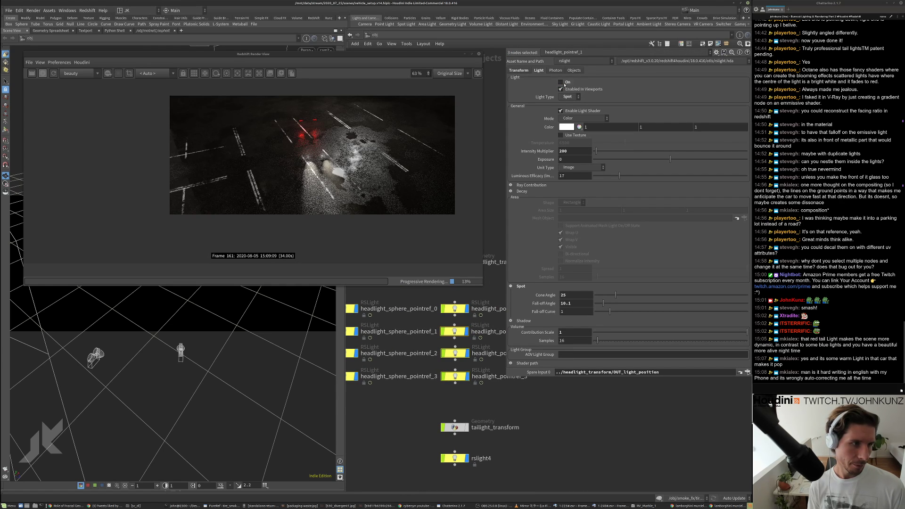
left_click(566, 83)
- Try a fall-off angle of 97.9 and a cone angle of 11.4 on the spot light headlight_pointref_0
left_click(456, 309)
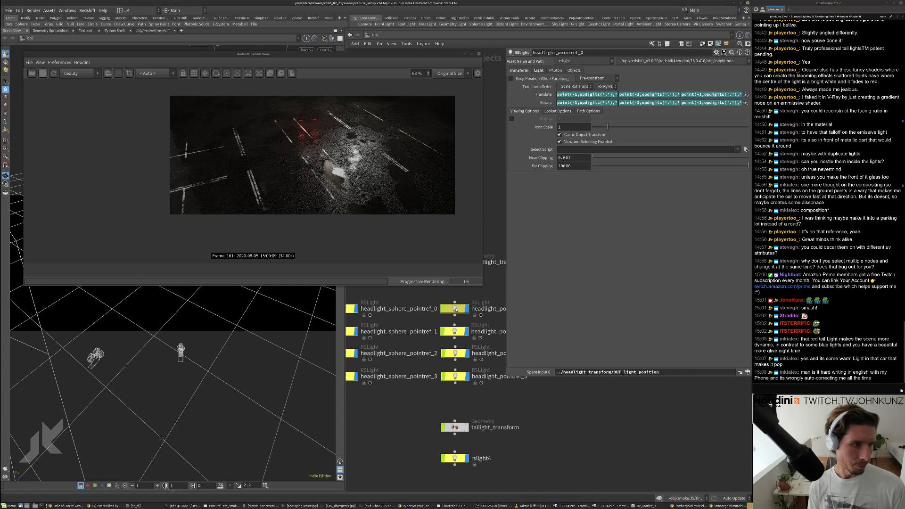
scroll(328, 181, "up", 3)
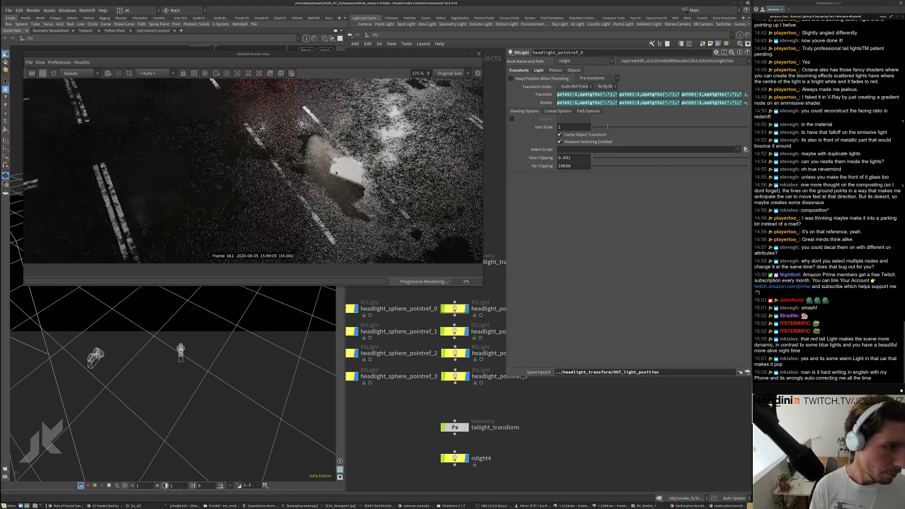
left_click(538, 71)
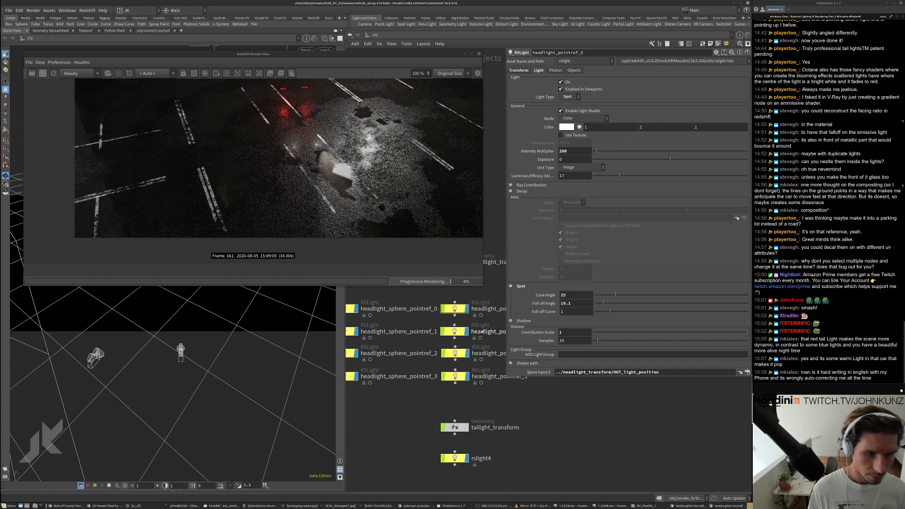
double_click(577, 295)
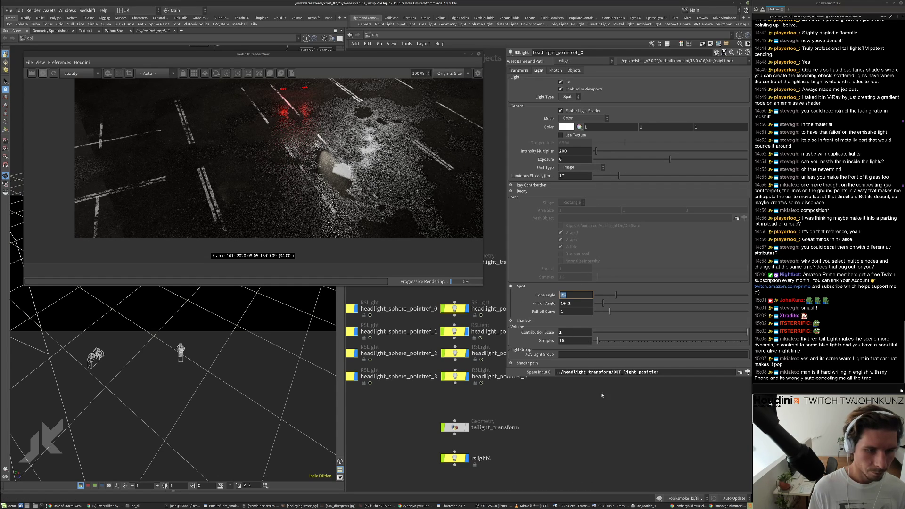
left_click_drag(612, 303, 678, 304)
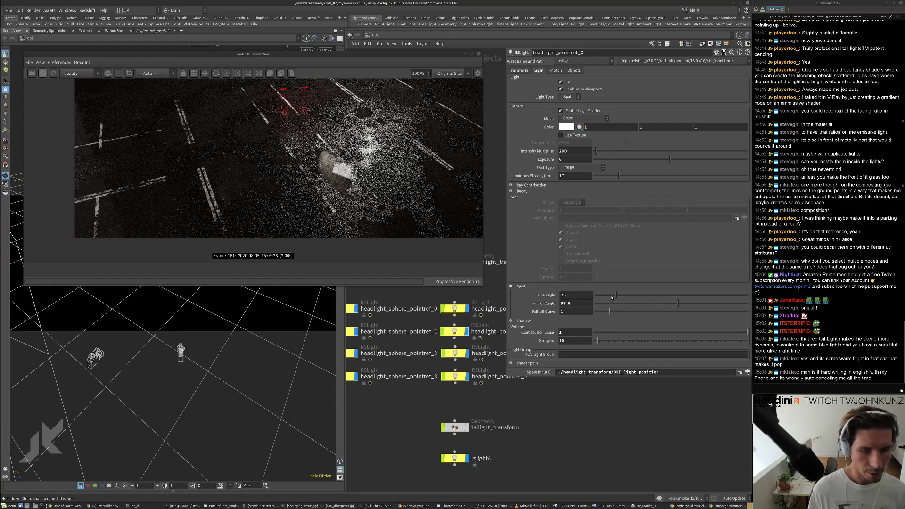
left_click_drag(615, 294, 603, 295)
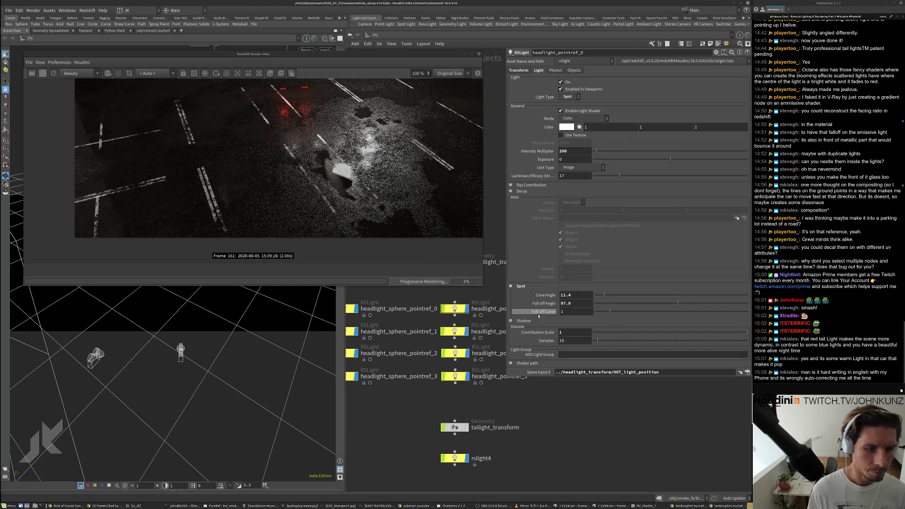
- Set the intensity multiplier of headlight_pointref_0 to 1200
left_click(562, 150)
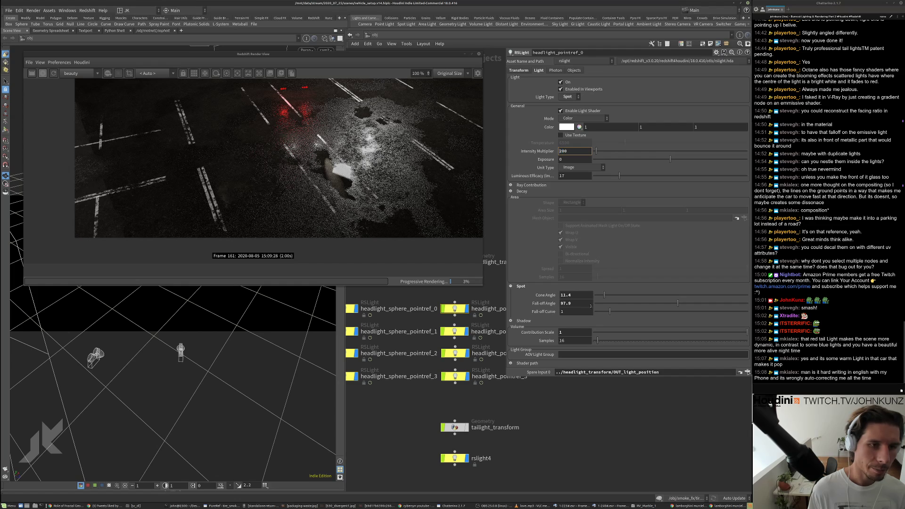
type("1")
key("Return")
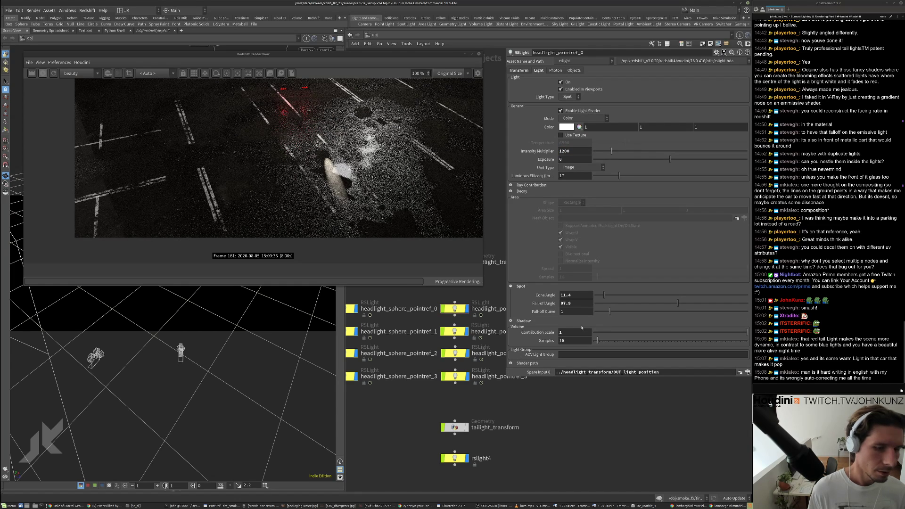
- Try a fall-off angle of 117.5 with a fall-off curve of 4.75 on headlight_pointref_0
left_click_drag(677, 303, 594, 305)
left_click_drag(663, 304, 694, 304)
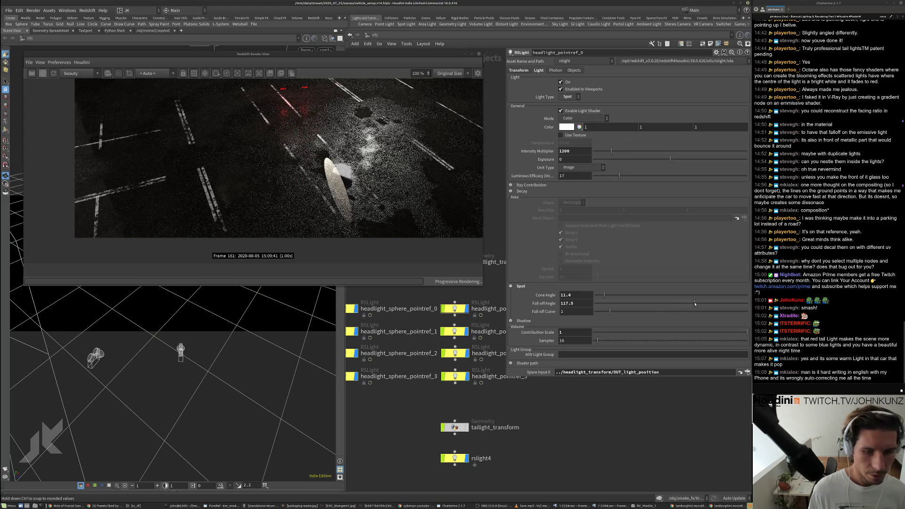
left_click(666, 312)
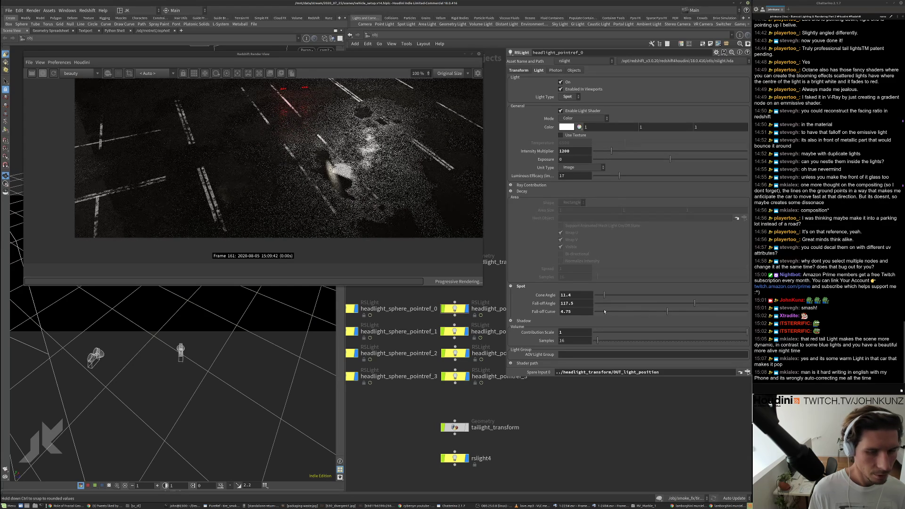
- Try fall-off angles of 35 and 5 on headlight_pointref_0
double_click(571, 304)
type("35")
key("Return")
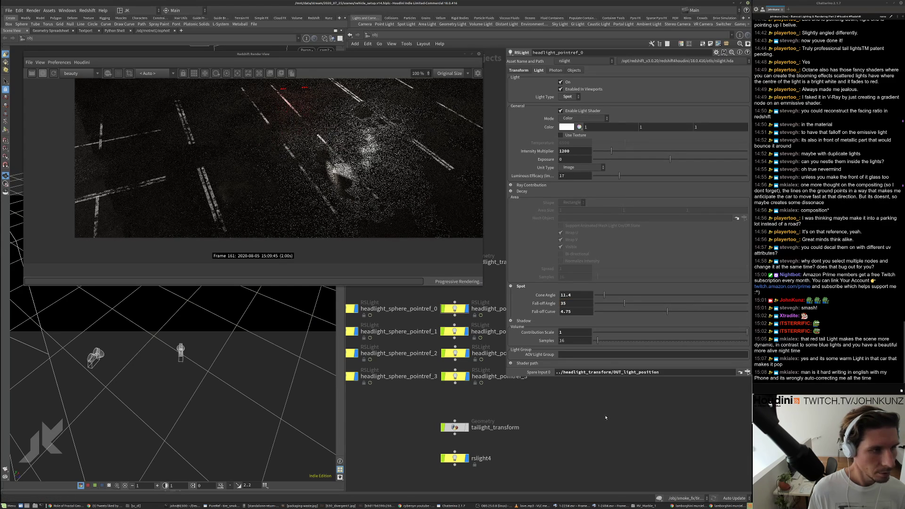
double_click(571, 304)
type("5")
key("Return")
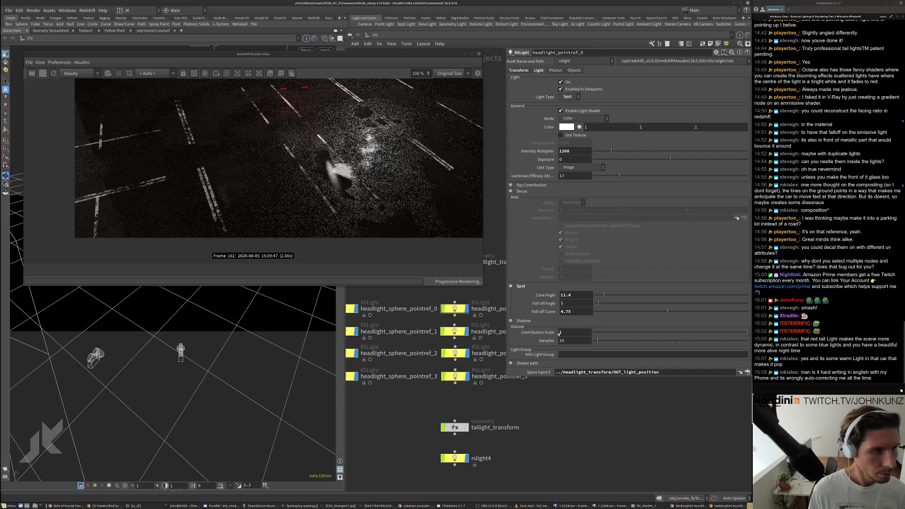
- Set the fall-off angle of headlight_pointref_0 to 15
double_click(571, 304)
type("15")
key("Return")
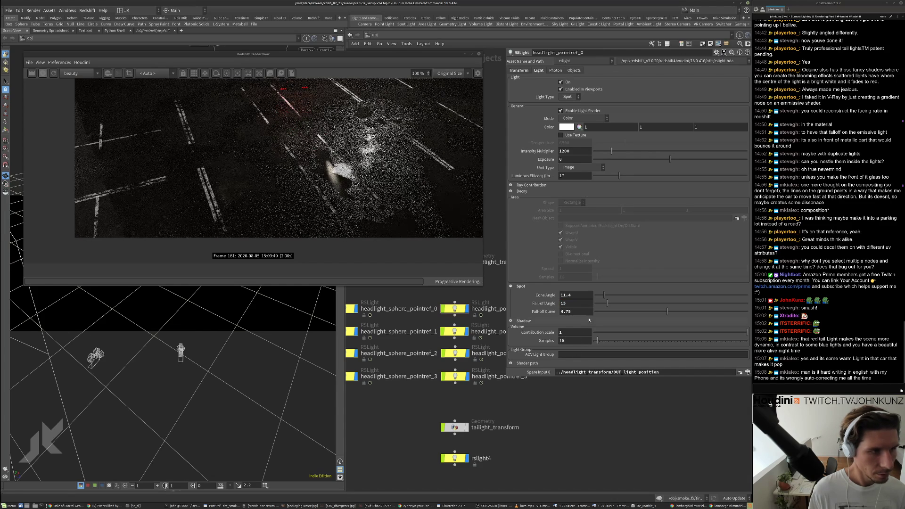
- Try cone angles of 18.1 and 19.7 on headlight_pointref_0, checking the headlight beam up close in the render
left_click(609, 296)
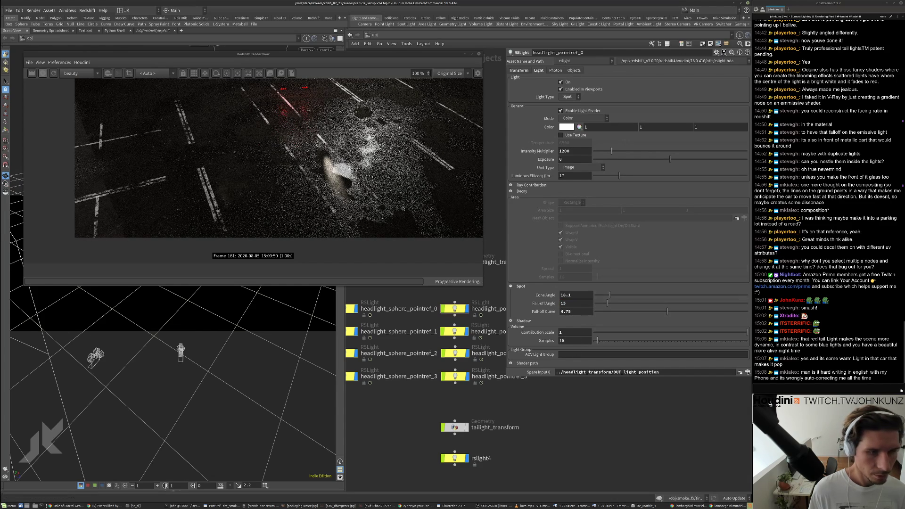
scroll(329, 175, "up", 5)
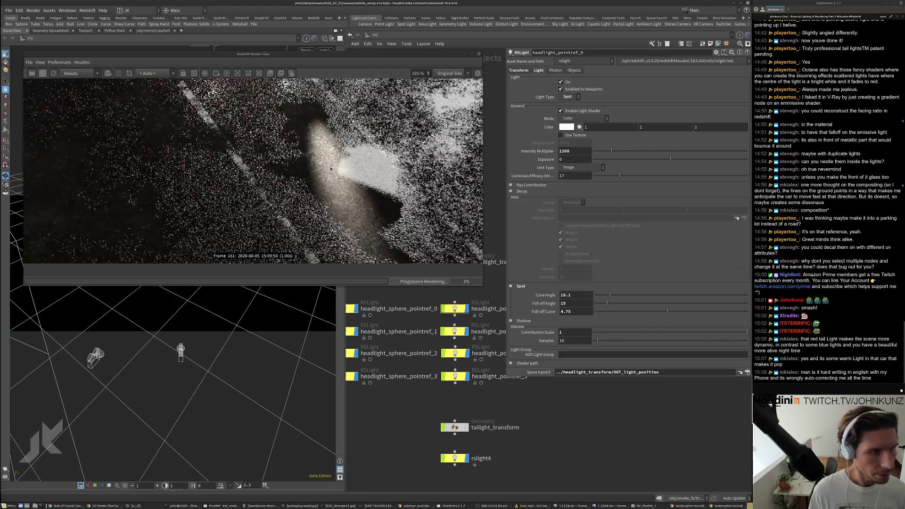
scroll(344, 183, "down", 4)
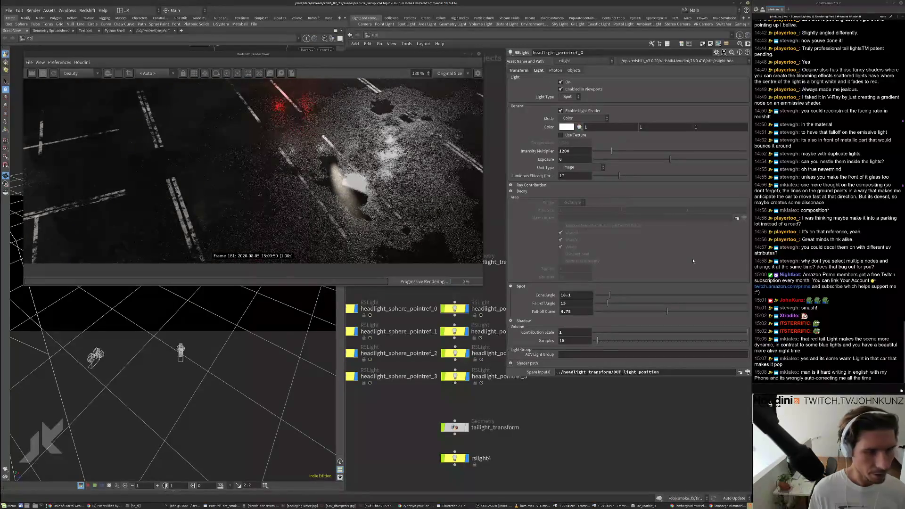
mouse_move(609, 295)
left_mouse_down()
mouse_move(634, 298)
mouse_move(601, 297)
mouse_move(611, 296)
left_mouse_up()
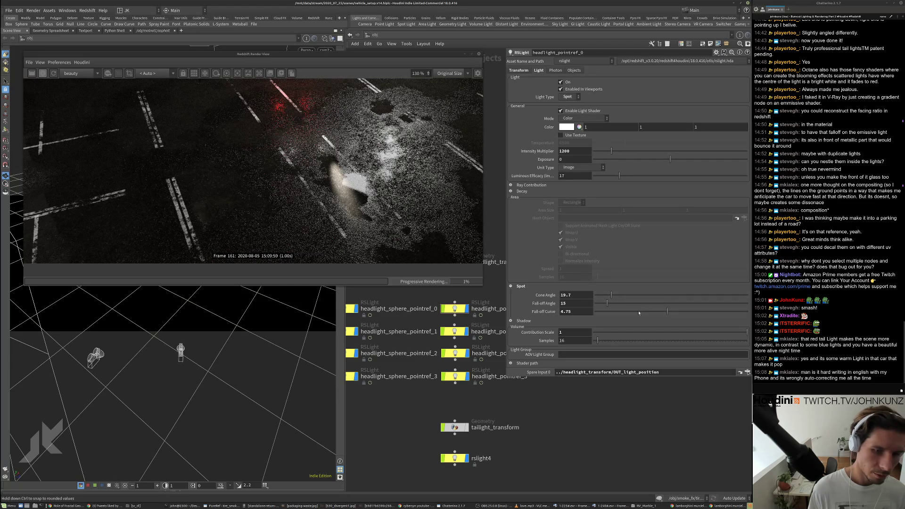
- Try a fall-off curve of 1.08 on headlight_pointref_0, and settle on 3.33
left_click_drag(667, 311, 611, 312)
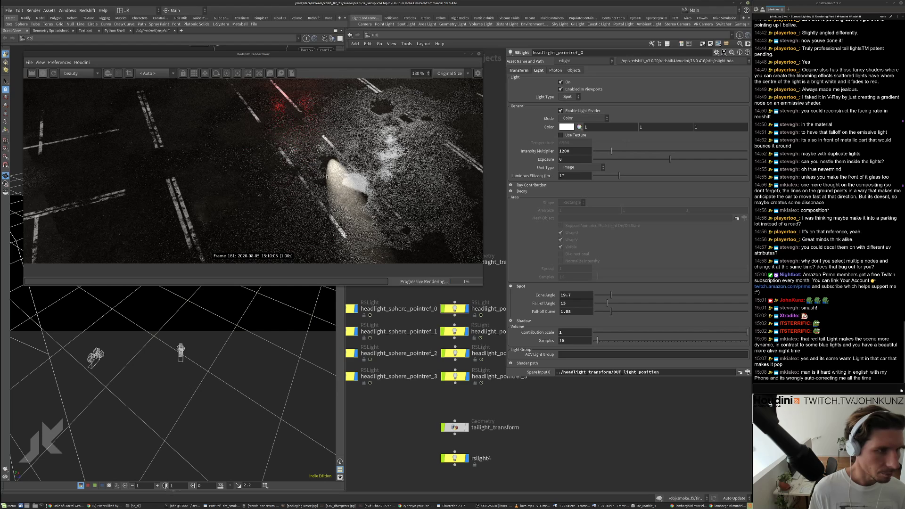
scroll(330, 180, "down", 1)
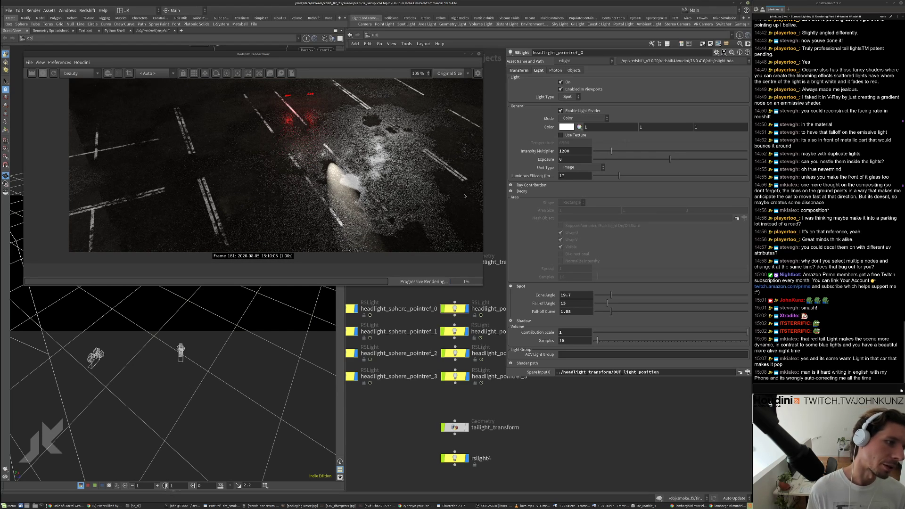
left_click(633, 314)
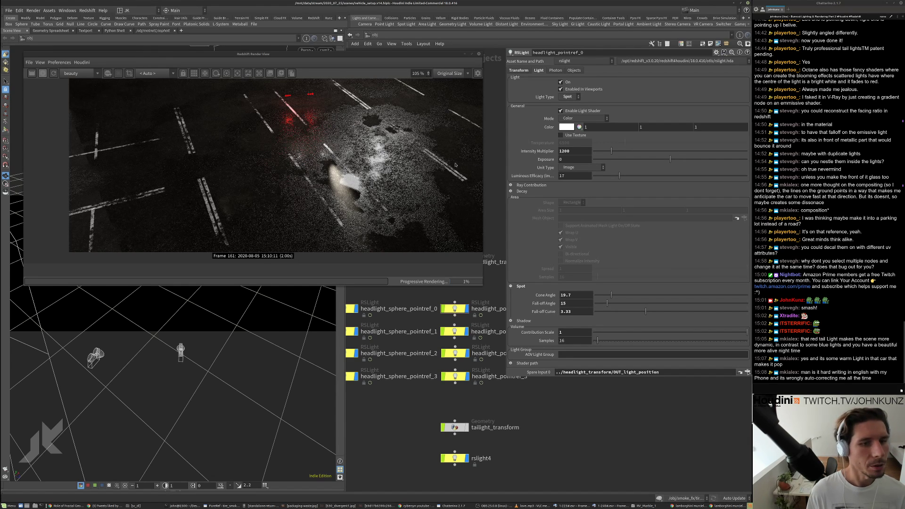
scroll(383, 184, "down", 1)
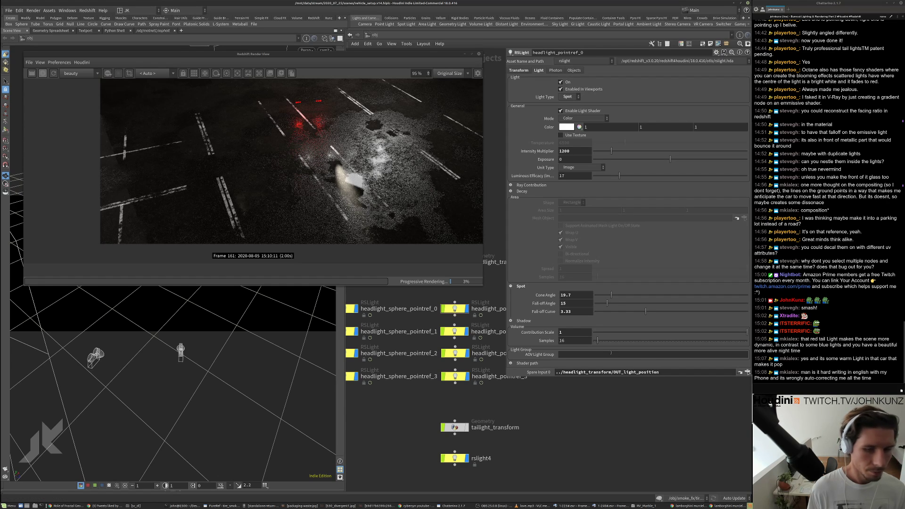
- Set the cone angle of headlight_pointref_0 to 12
left_click(573, 295)
type("12")
key("Return")
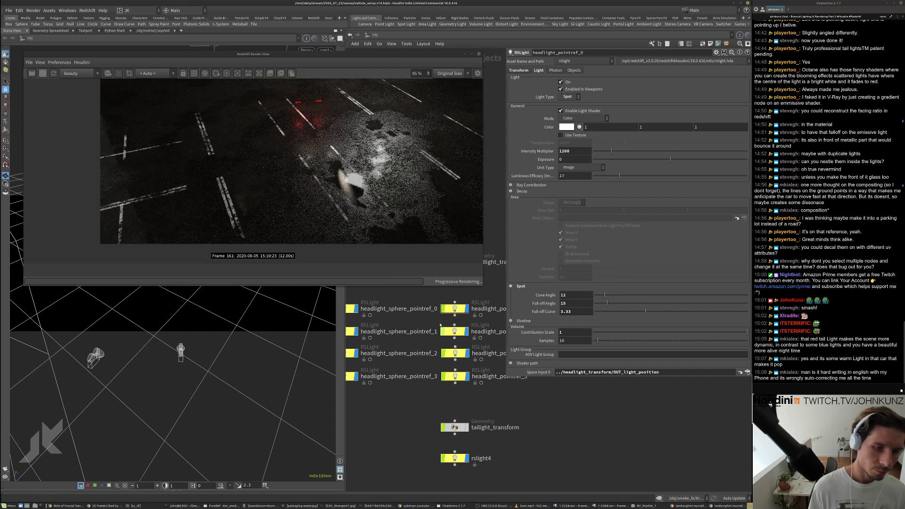
- Replace headlight_pointref_1, headlight_pointref_2 and headlight_pointref_3 with copies of headlight_pointref_0 and restart the interactive render
scroll(437, 387, "down", 3)
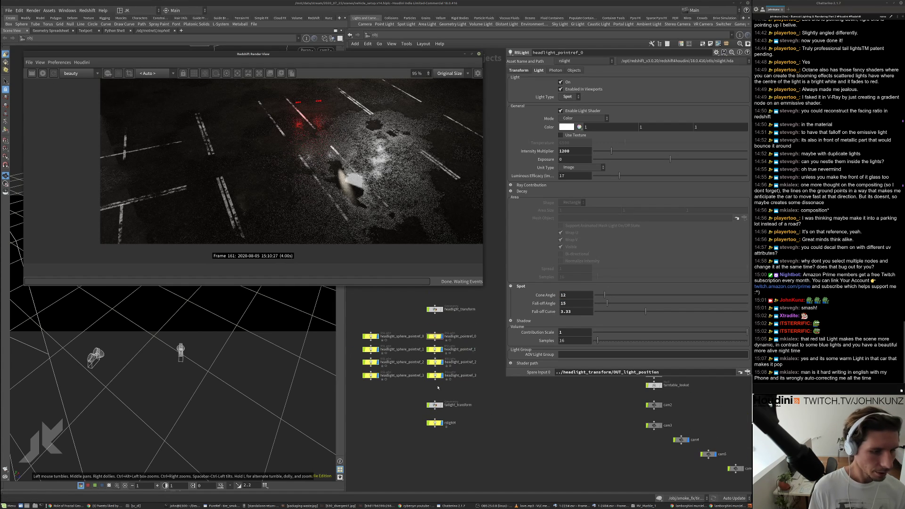
left_click_drag(462, 387, 439, 351)
key("Delete")
left_click_drag(440, 351, 435, 375, "alt")
key("Escape")
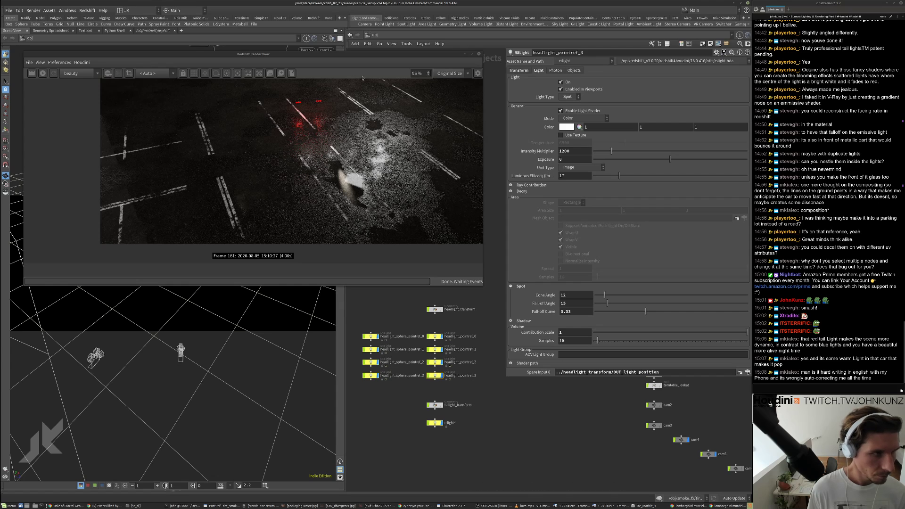
left_click(42, 73)
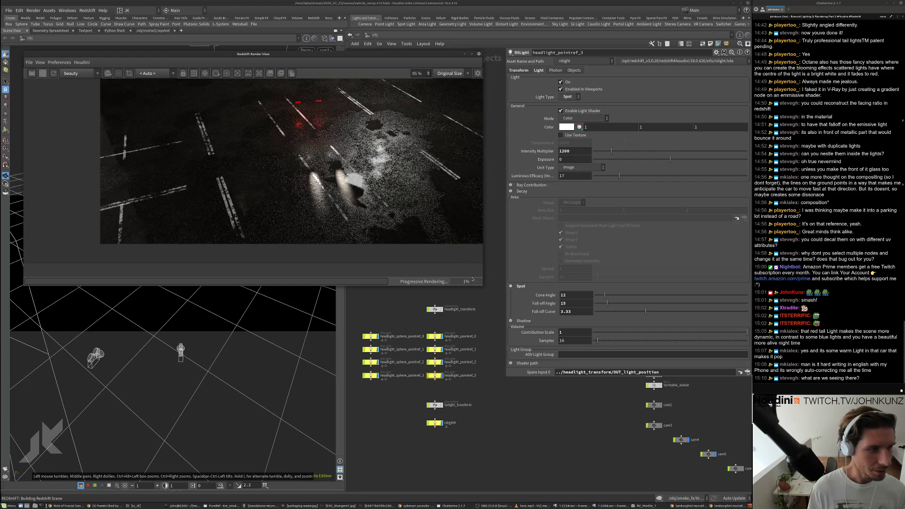
- Enlarge and reposition the render view, and examine the headlight beams on the asphalt up close and in the wider frame
left_click_drag(481, 285, 524, 331)
scroll(396, 219, "up", 4)
scroll(396, 219, "up", 3)
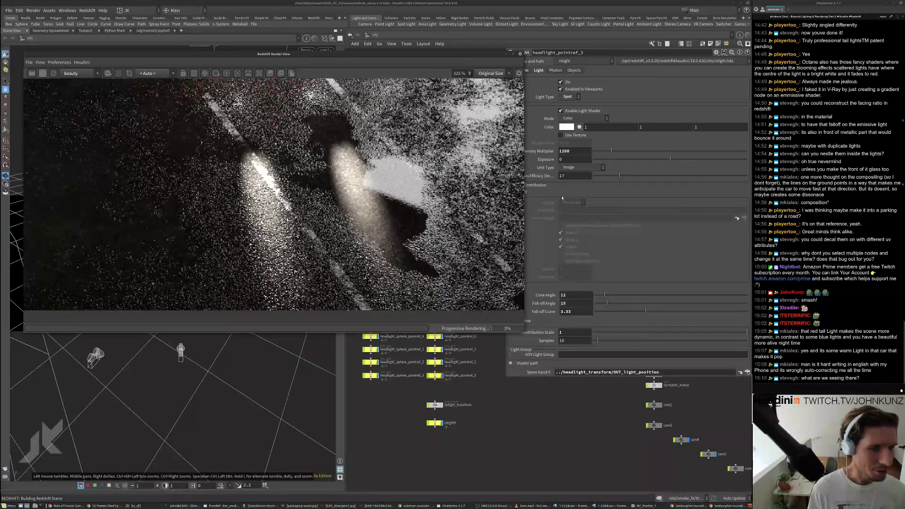
scroll(338, 184, "down", 3)
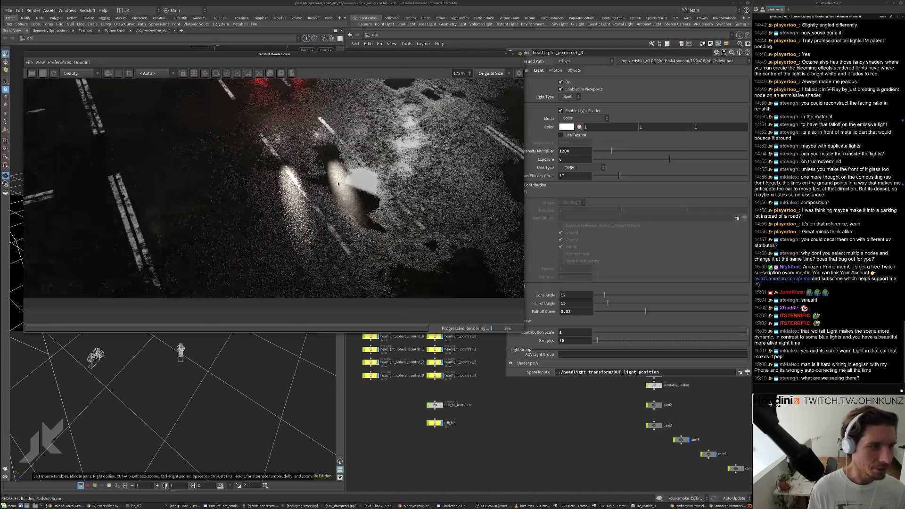
scroll(348, 199, "up", 5)
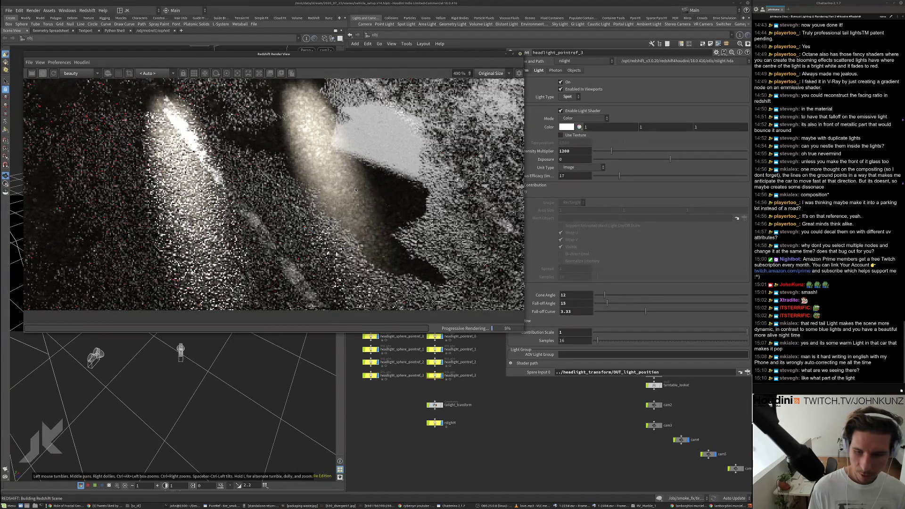
scroll(355, 191, "down", 4)
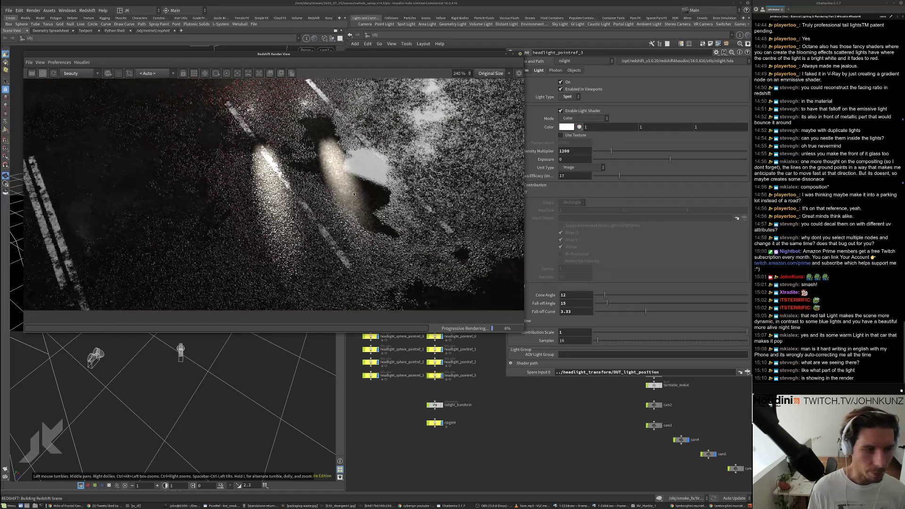
scroll(352, 190, "down", 2)
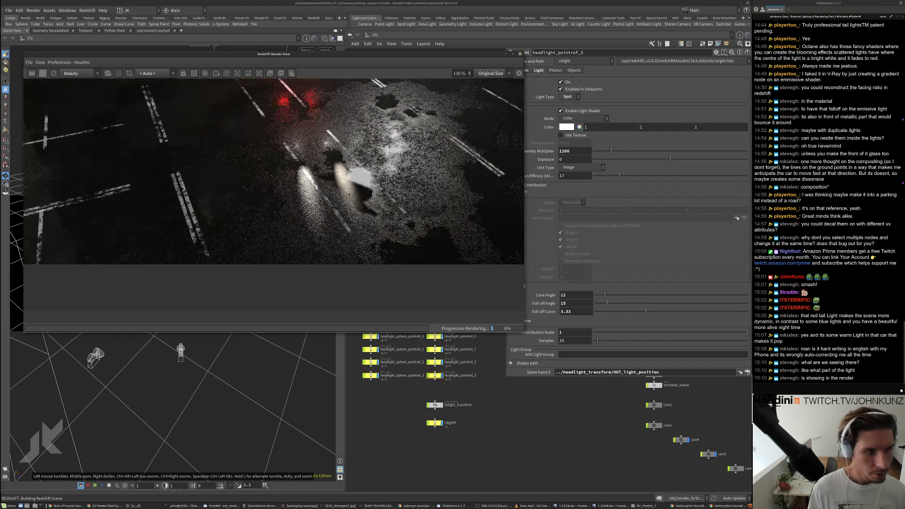
left_click_drag(357, 56, 335, 40)
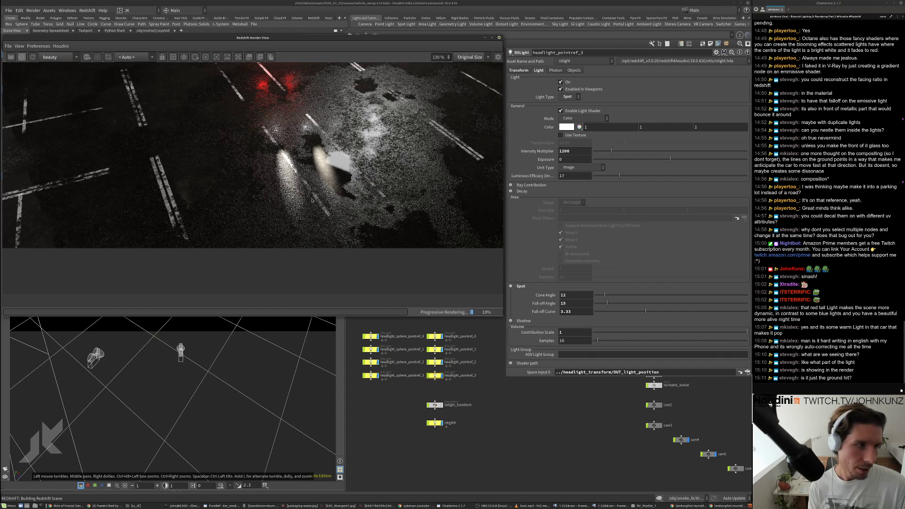
- Open headlight_transform and follow object_merge1 to its source node, OUT_headlight_locations, inside vehicle_obj_anim
scroll(312, 200, "down", 3)
scroll(338, 152, "up", 3)
middle_click_drag(472, 382, 429, 468)
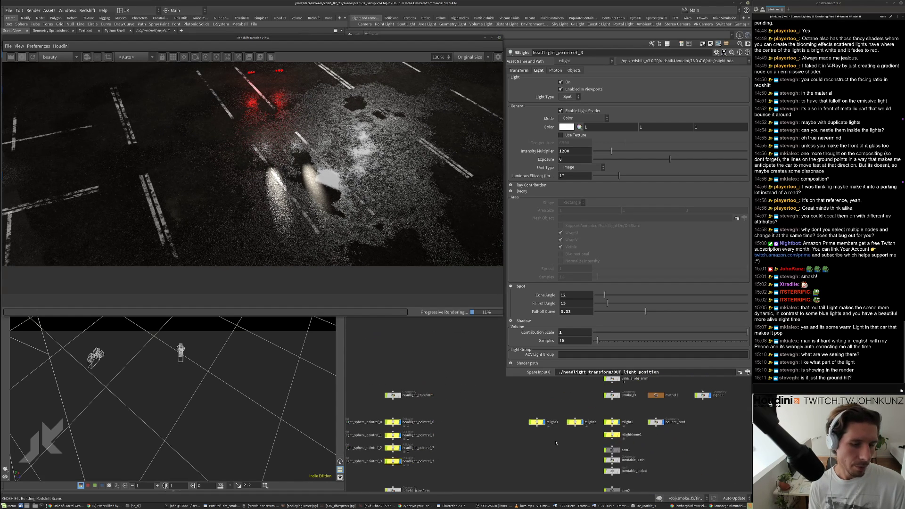
middle_click_drag(567, 440, 493, 432)
scroll(401, 396, "up", 2)
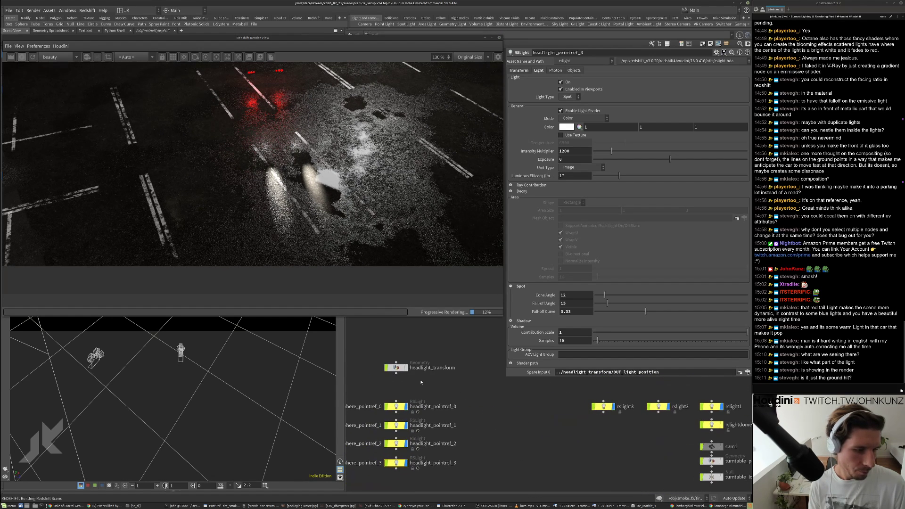
double_click(377, 369)
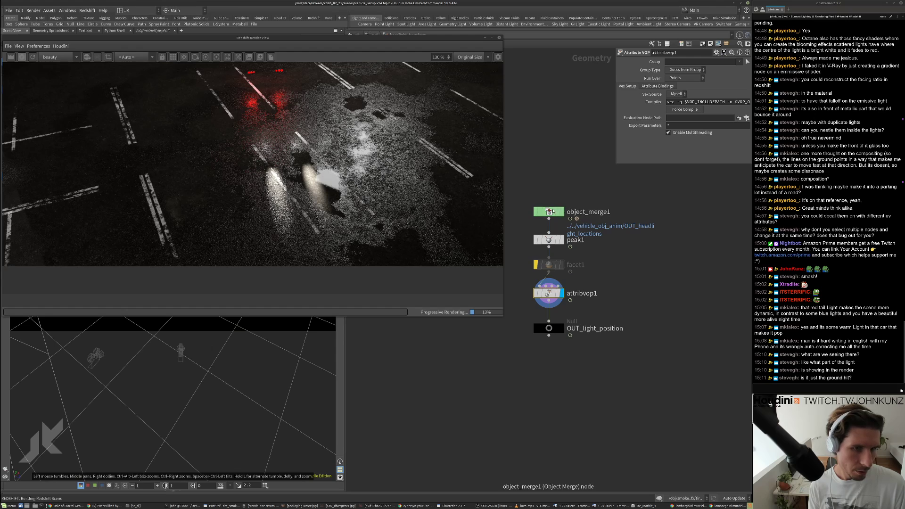
left_click(553, 211)
left_click(739, 77)
middle_click_drag(653, 269, 732, 289)
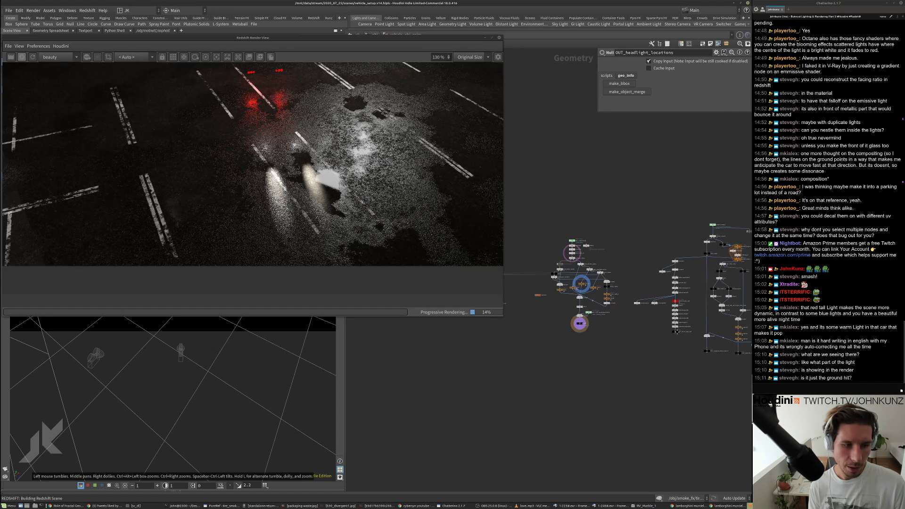
- Set the Y component of the N attribute value in attribcreate1, above OUT_headlight_locations, to -0.4
scroll(576, 303, "up", 4)
middle_click_drag(475, 322, 724, 342)
scroll(615, 315, "up", 2)
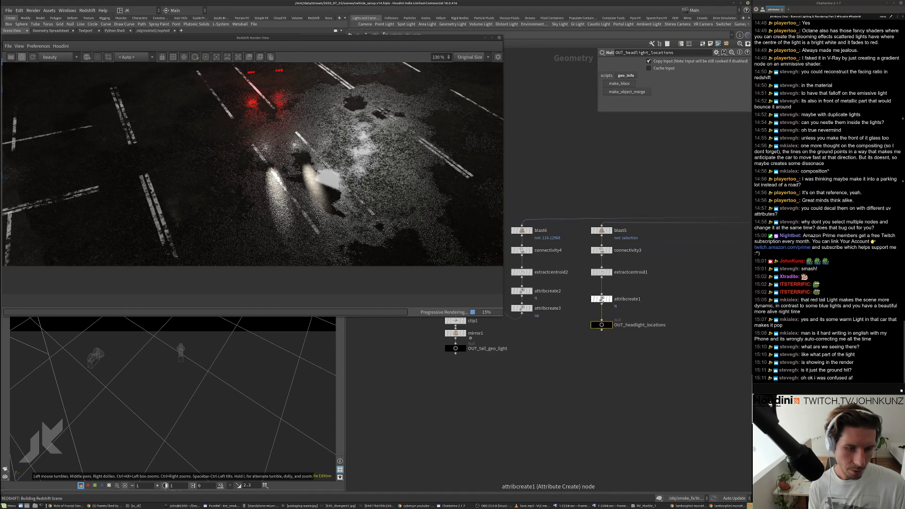
left_click(602, 299)
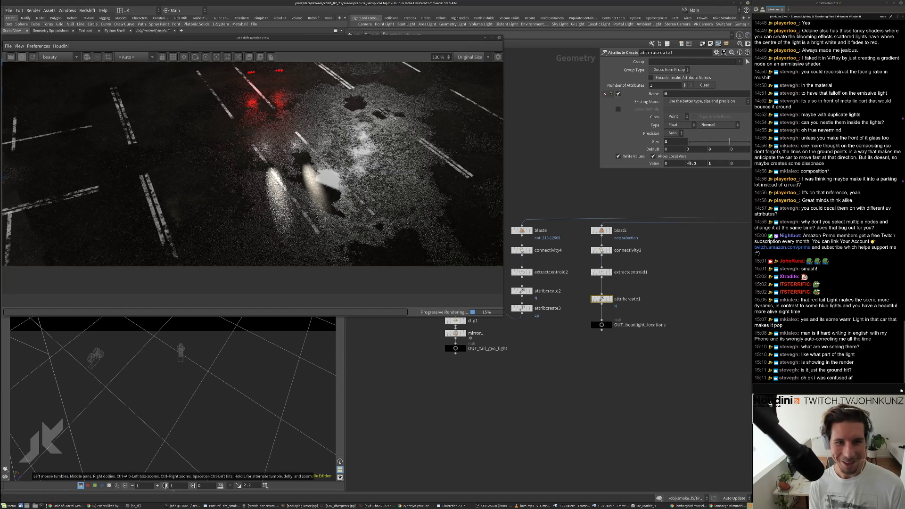
left_click_drag(697, 163, 693, 163)
type("4")
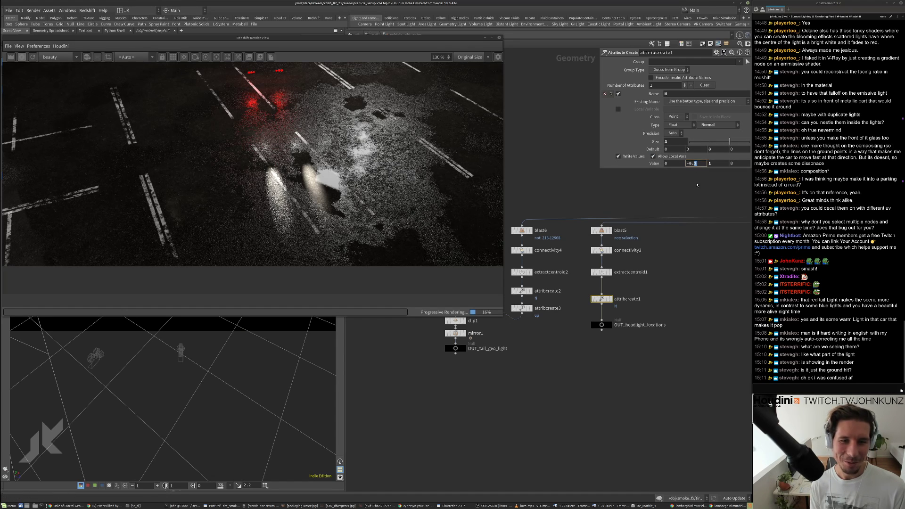
key("Return")
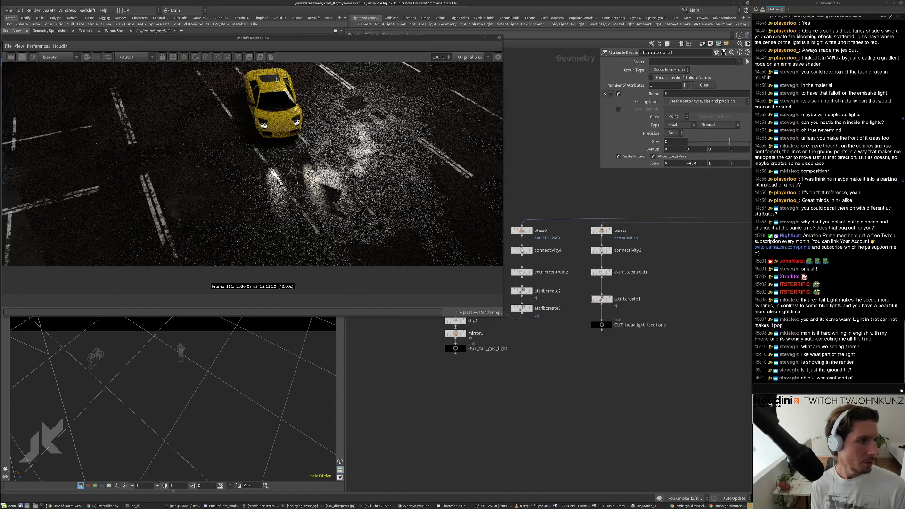
- Reposition the render view, return to the object level, and examine the headlight beams up close and in the full frame
scroll(286, 85, "up", 5)
scroll(275, 137, "down", 8)
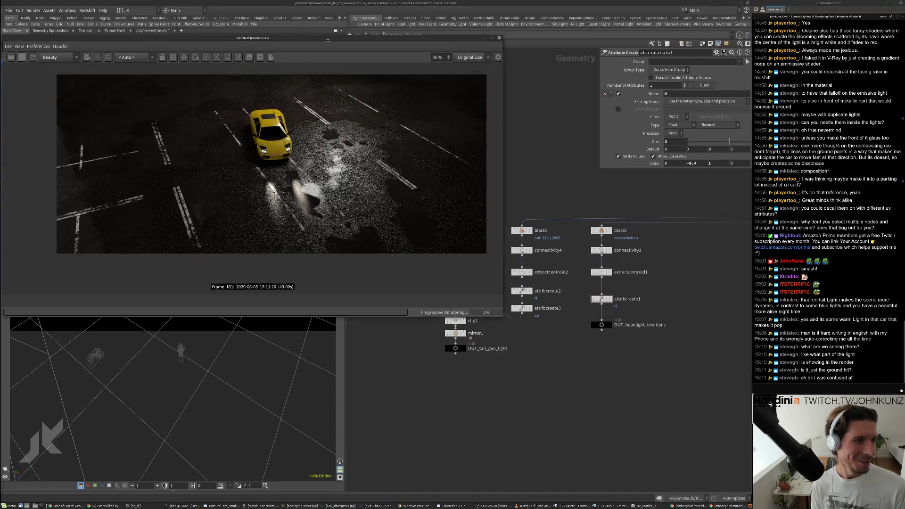
left_click_drag(329, 39, 353, 84)
key("u")
middle_click_drag(623, 349, 541, 345)
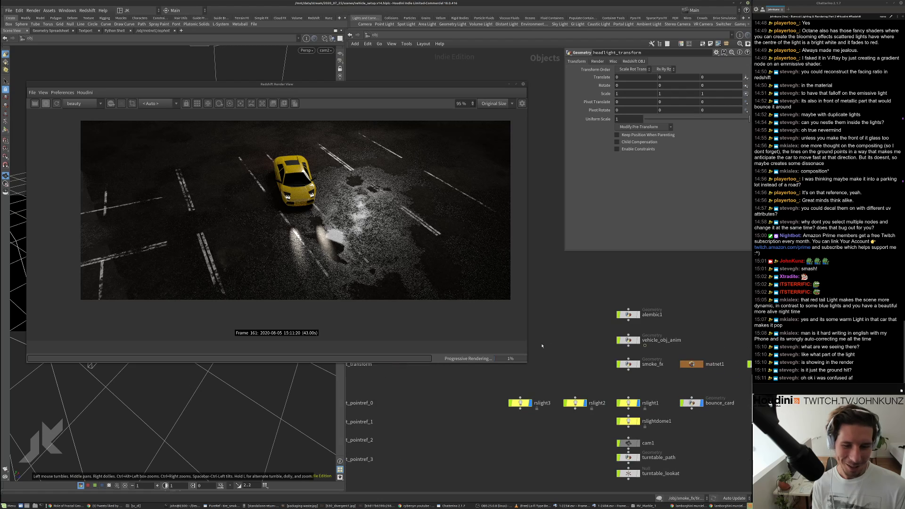
scroll(643, 344, "up", 4)
left_click(635, 339)
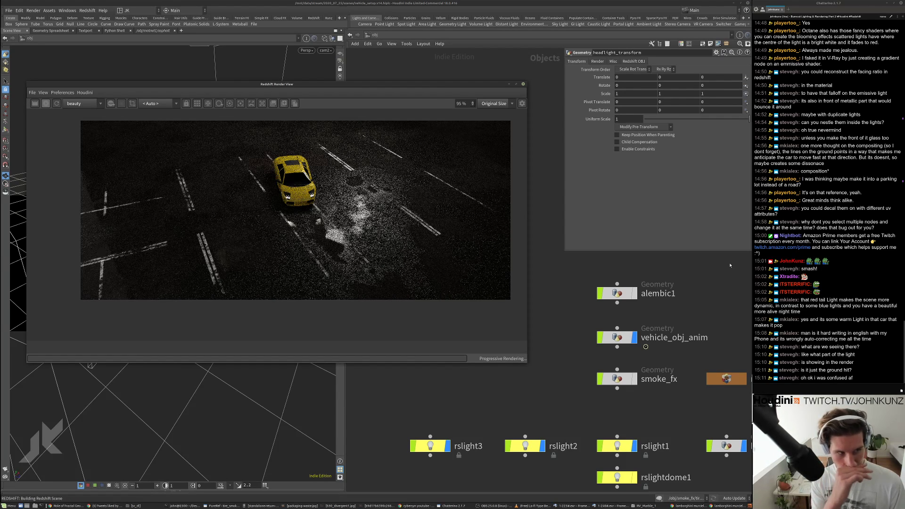
scroll(305, 213, "up", 5)
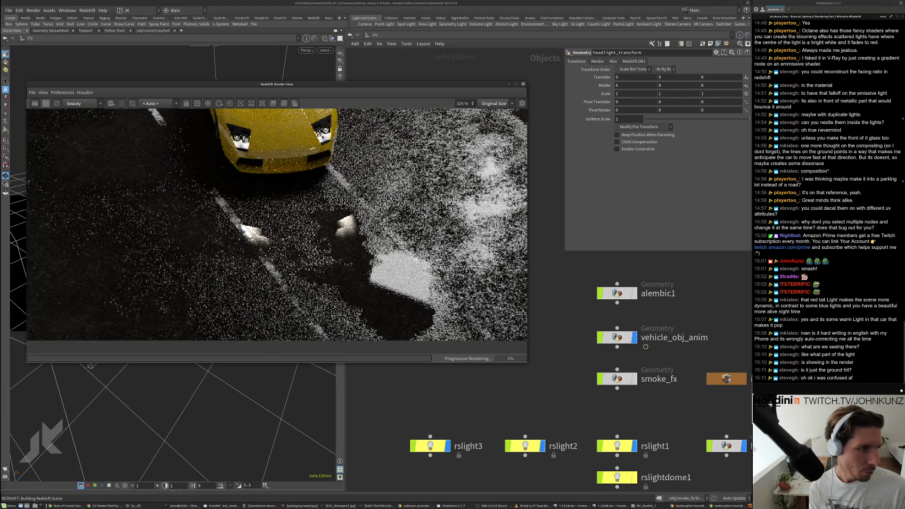
scroll(336, 238, "down", 5)
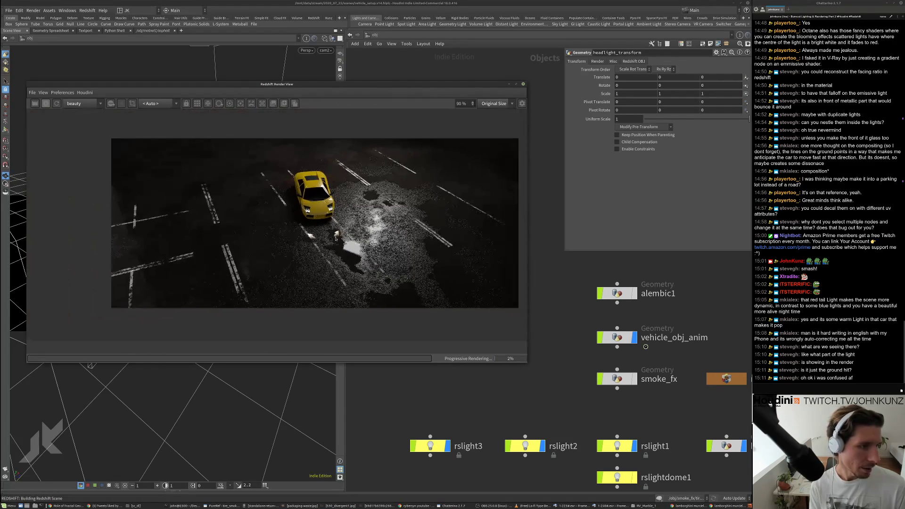
- Reopen vehicle_obj_anim and set the Y component of attribcreate1's N value to -0.25
scroll(569, 325, "down", 5)
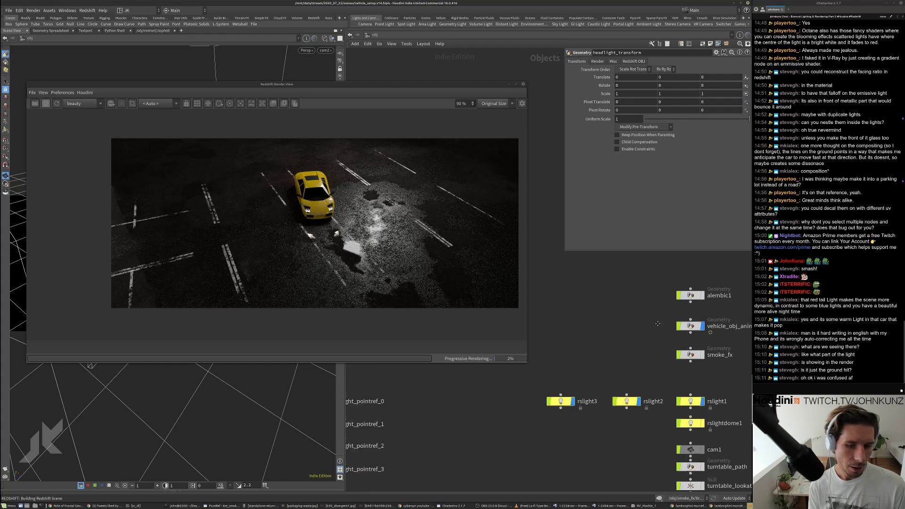
middle_click_drag(576, 317, 552, 345)
scroll(687, 342, "up", 3)
double_click(687, 342)
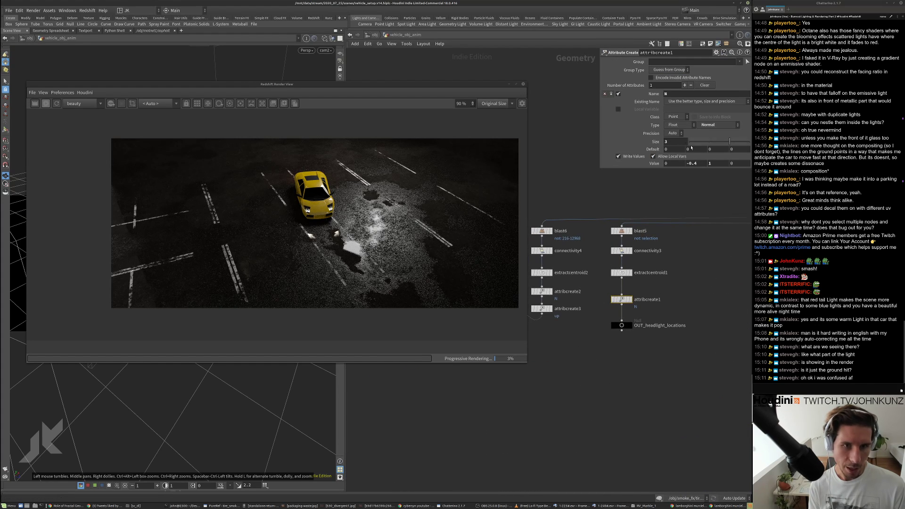
left_click(698, 164)
key("BackSpace")
type("25")
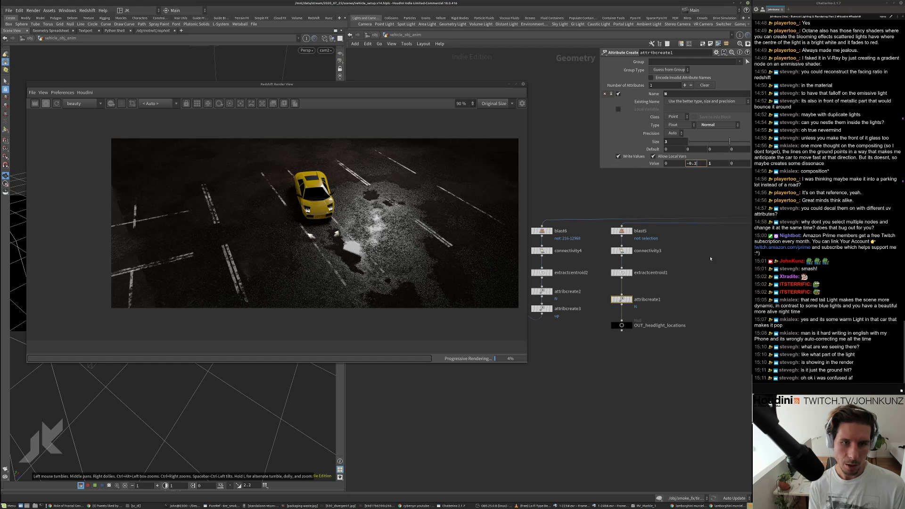
key("Return")
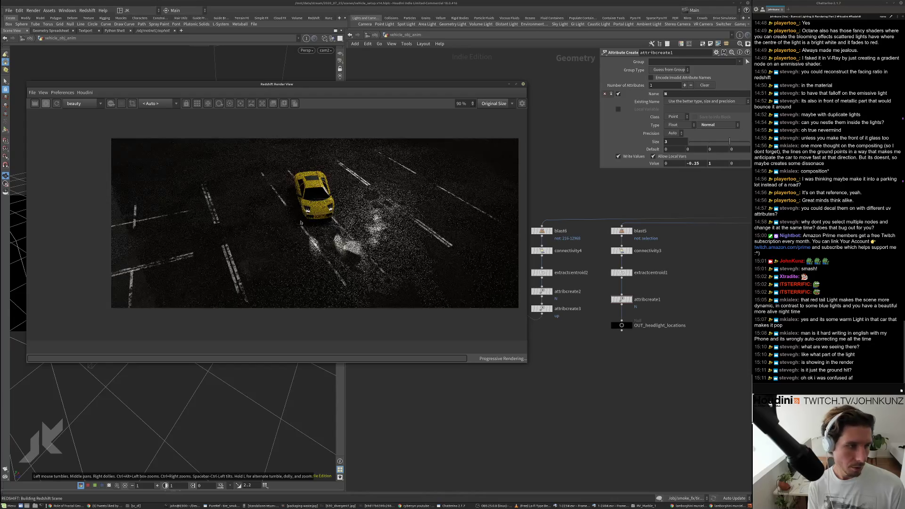
- Check the headlight beams up close and set the Y component of attribcreate1's N value to -0.125
scroll(300, 222, "up", 3)
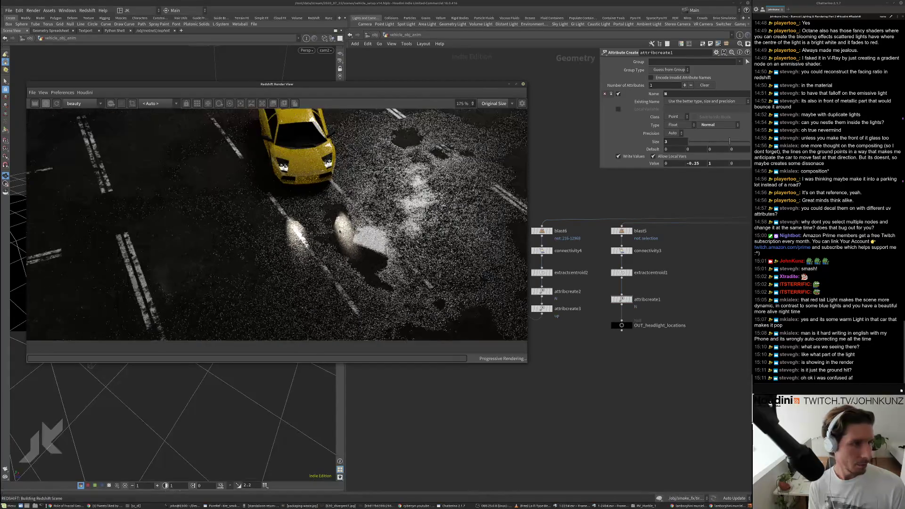
scroll(332, 232, "down", 1)
scroll(340, 235, "up", 4)
scroll(332, 226, "down", 4)
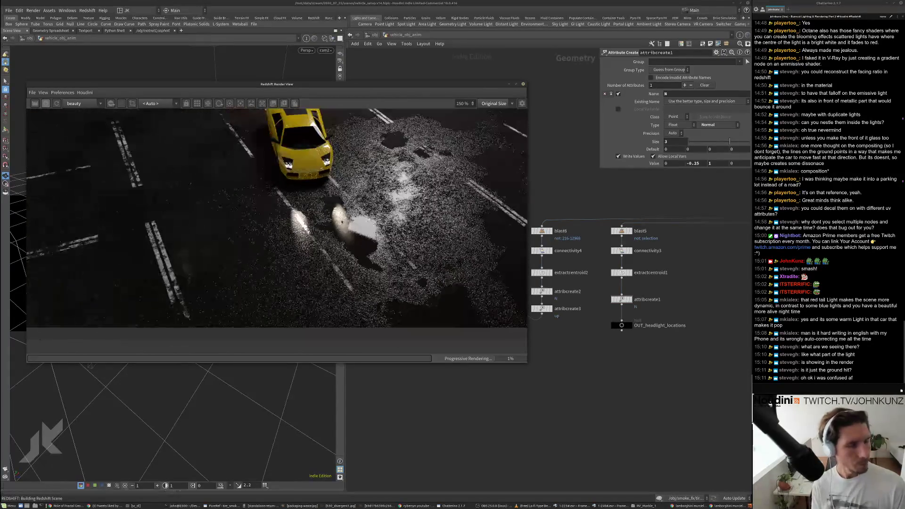
left_click(693, 164)
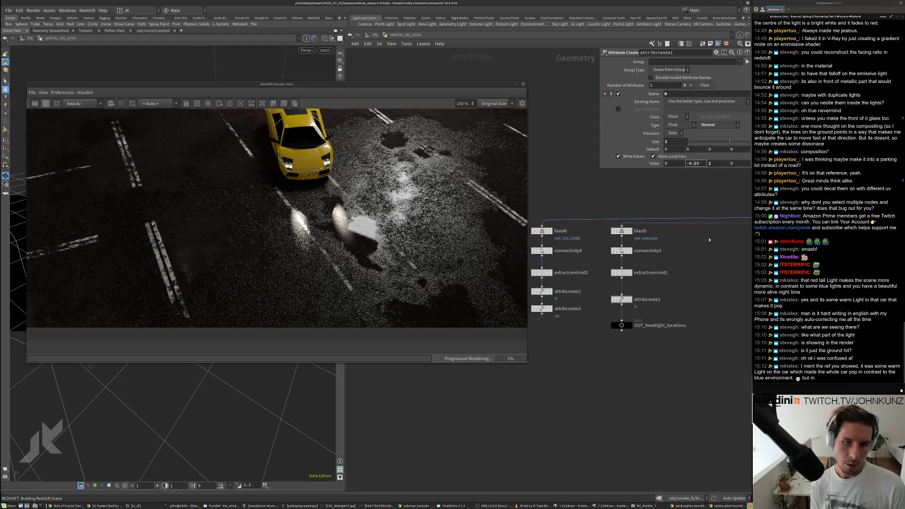
type("1")
key("Return")
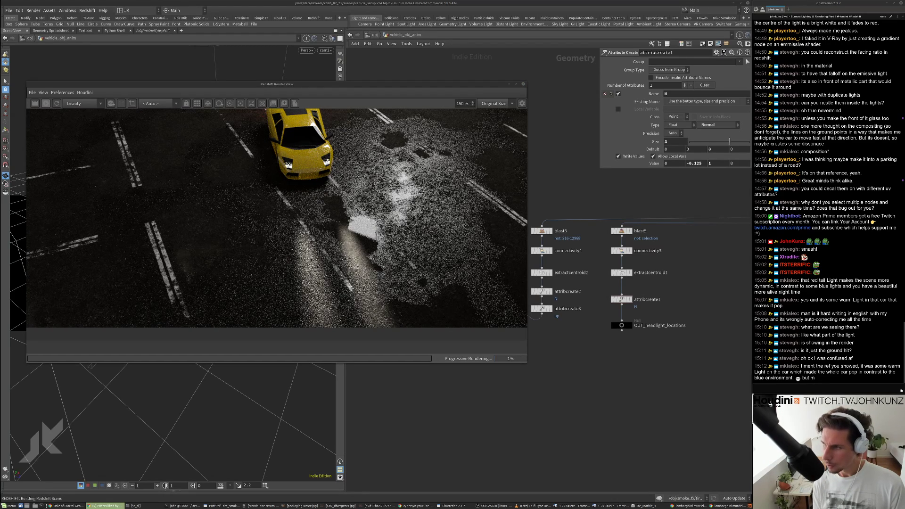
- Bring the night storefront reference image in Chrome over the scene and examine the lighting on the parked van
left_click_drag(902, 183, 492, 110)
scroll(492, 84, "up", 1)
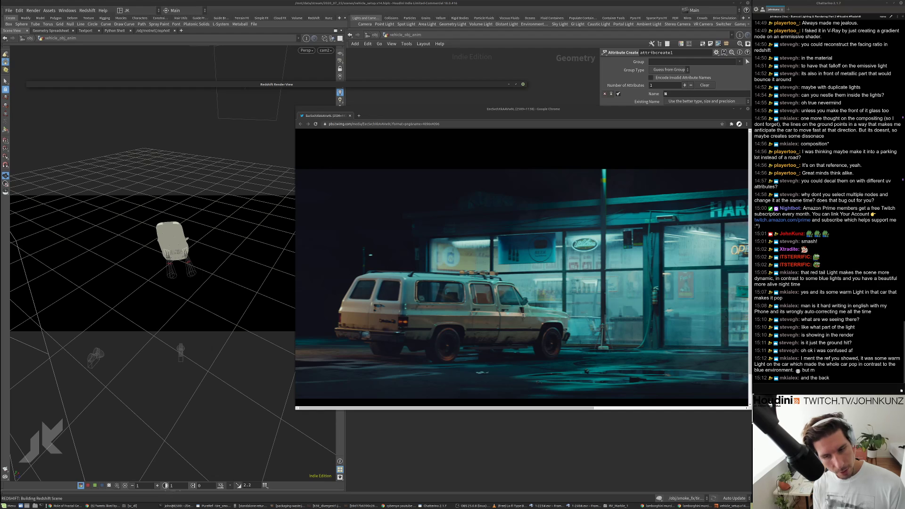
scroll(346, 315, "down", 1)
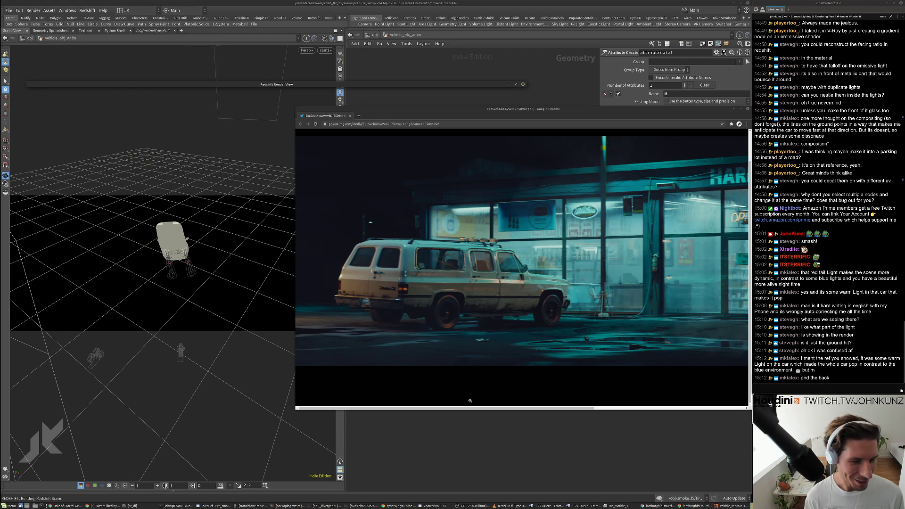
left_click_drag(453, 408, 614, 417)
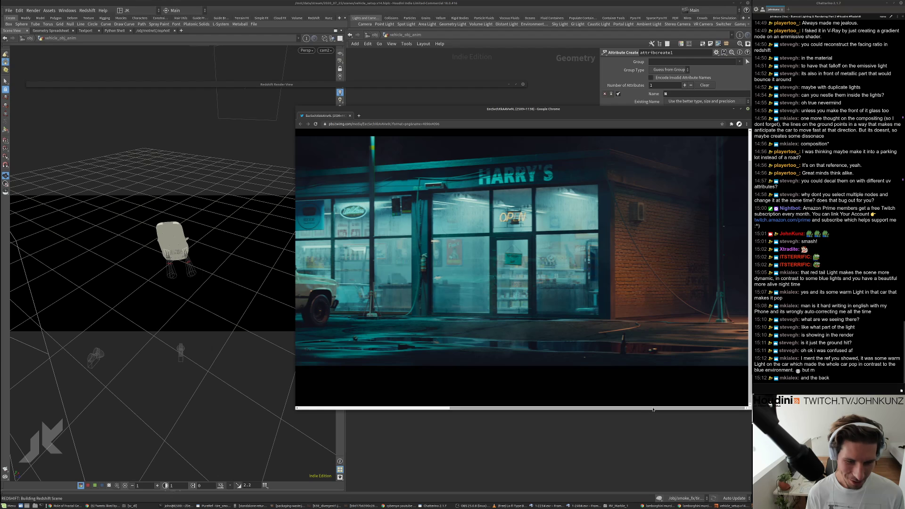
left_click(493, 300)
scroll(494, 299, "down", 6)
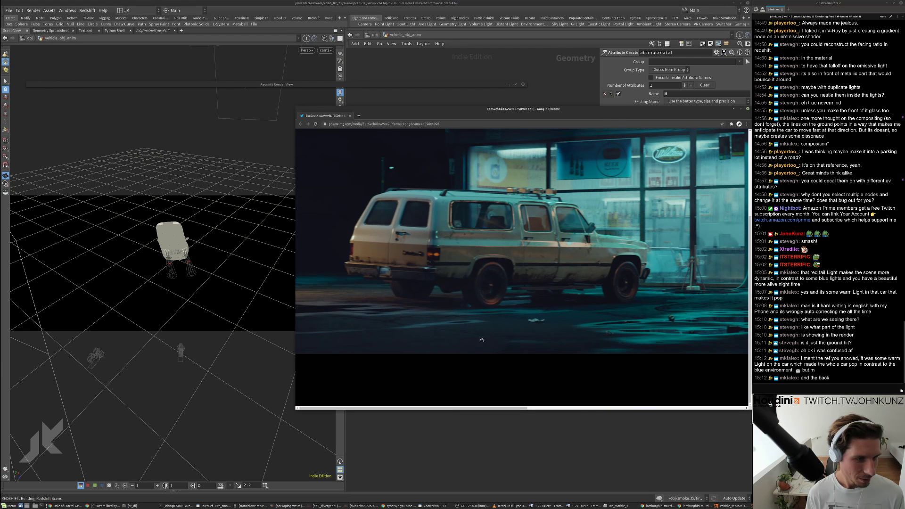
scroll(494, 311, "up", 3)
scroll(496, 328, "down", 2)
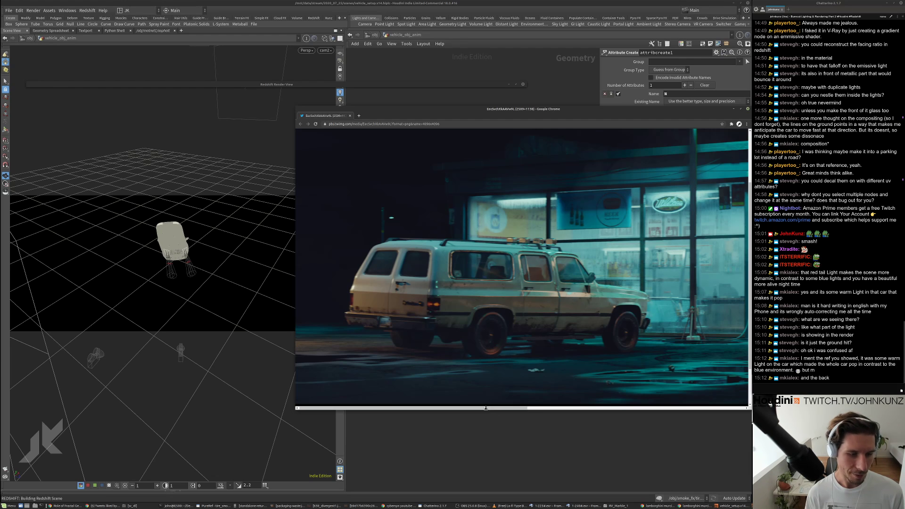
- Examine the HARRY'S storefront, brick wall and wet ground in the reference image, and close its browser window
left_click(538, 406)
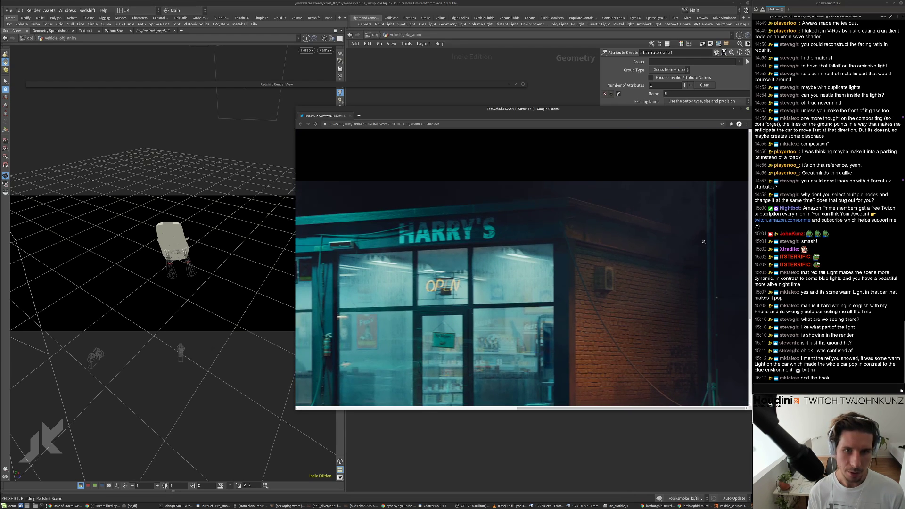
scroll(664, 270, "down", 1)
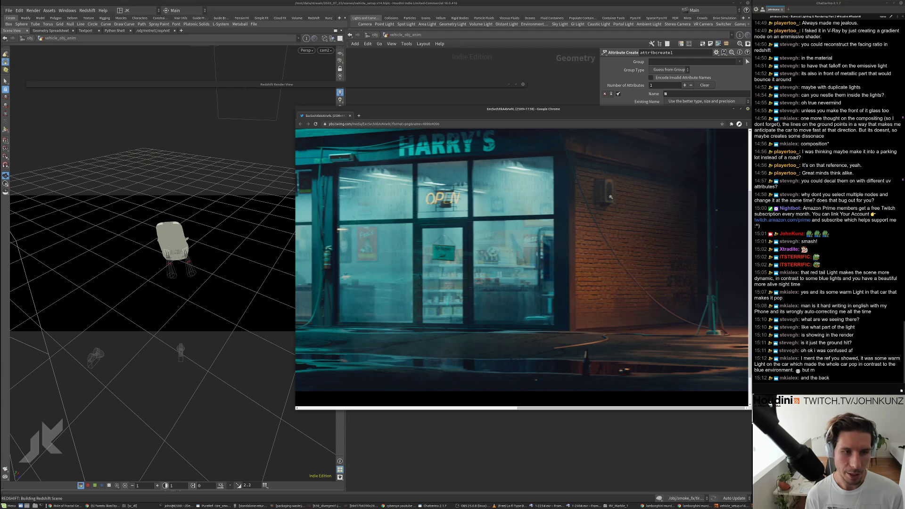
scroll(625, 234, "down", 2)
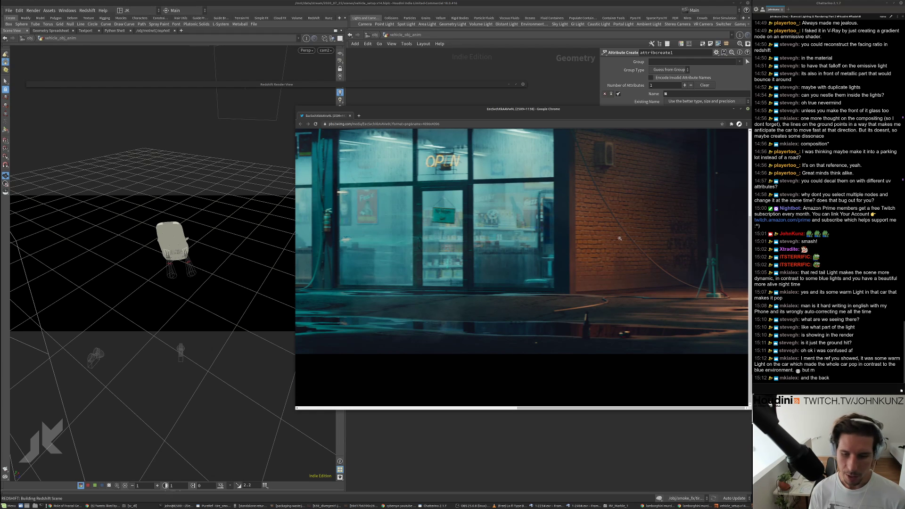
scroll(619, 239, "up", 3)
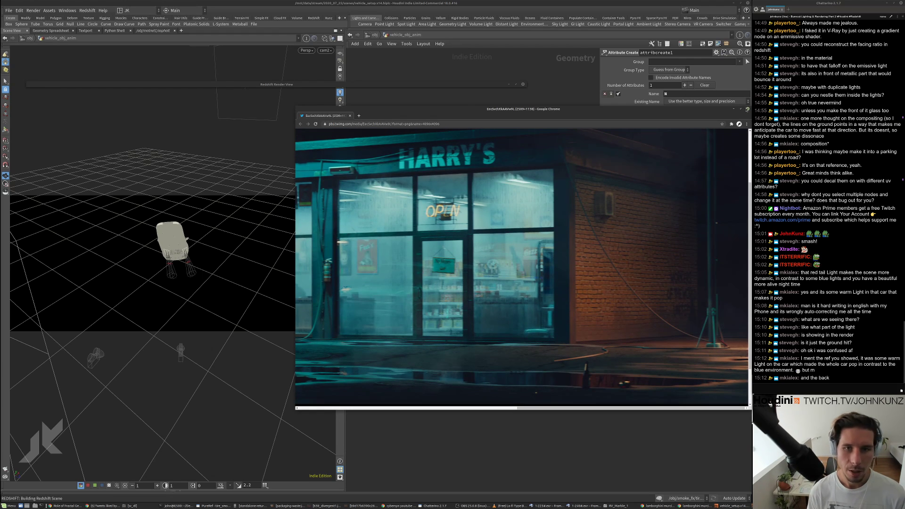
left_click(747, 109)
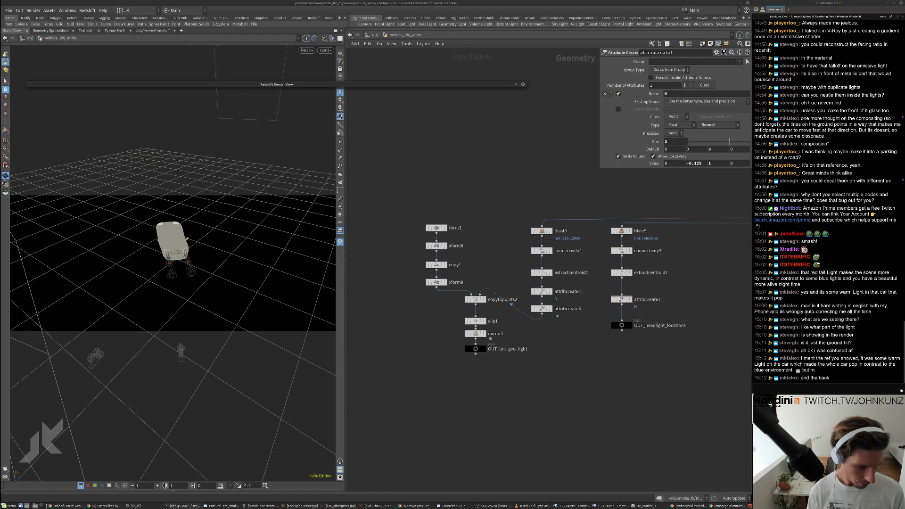
- Switch to the PureRef reference board and examine the photos of the yellow car drifting in smoke under stadium lights
left_click(222, 505)
scroll(588, 287, "down", 7)
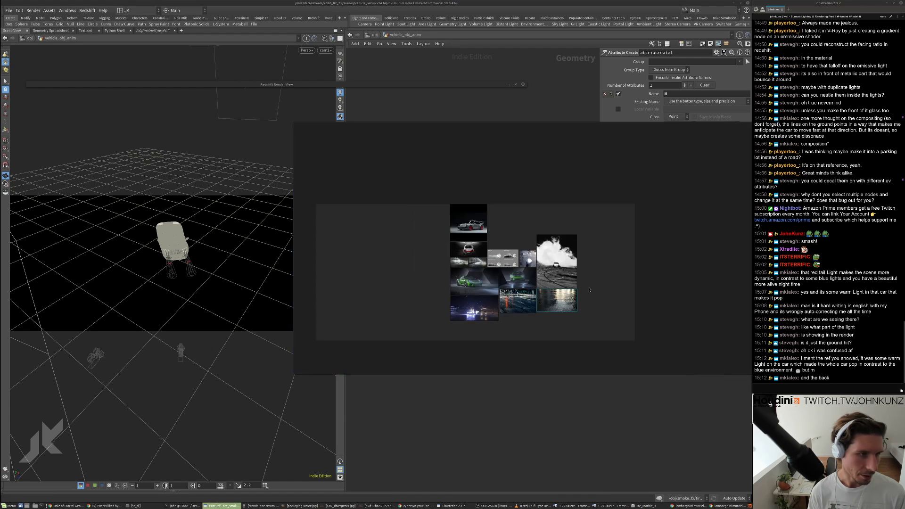
scroll(477, 269, "up", 4)
double_click(475, 255)
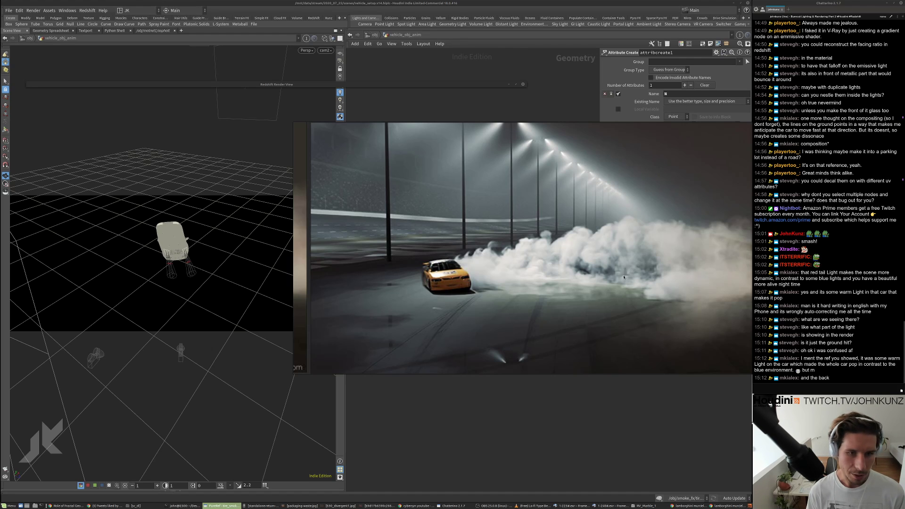
scroll(623, 277, "down", 1)
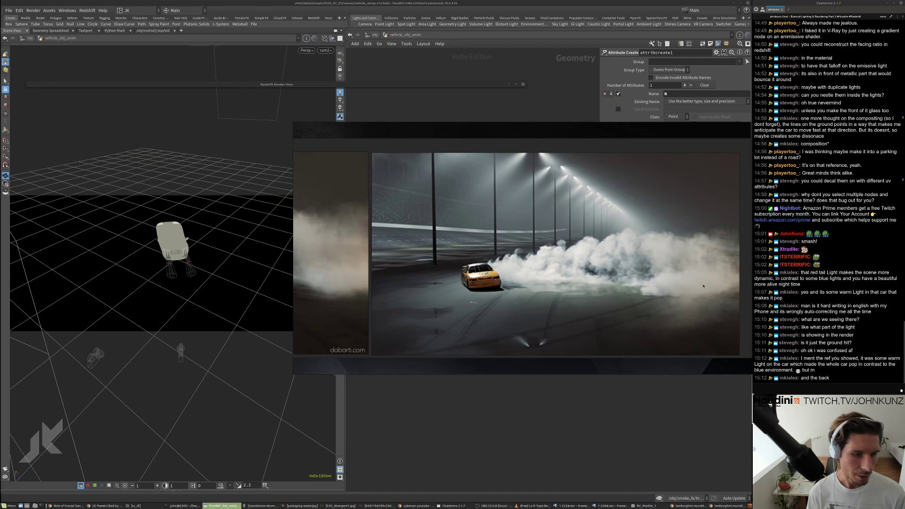
scroll(599, 299, "down", 5)
scroll(436, 295, "up", 3)
double_click(435, 316)
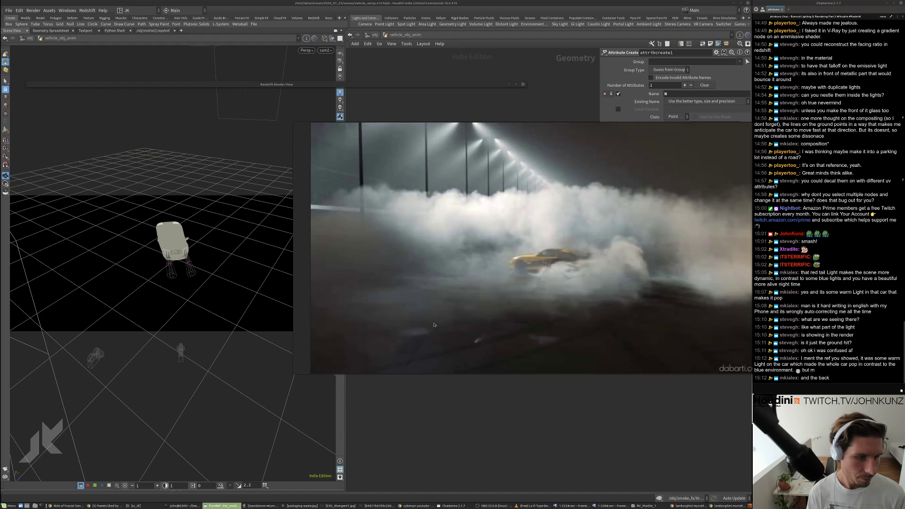
- Browse the reference board, examine the green Porsche's headlight reflections on the dark ground, and return to Houdini
scroll(436, 333, "down", 5)
scroll(435, 333, "down", 7)
scroll(566, 352, "up", 4)
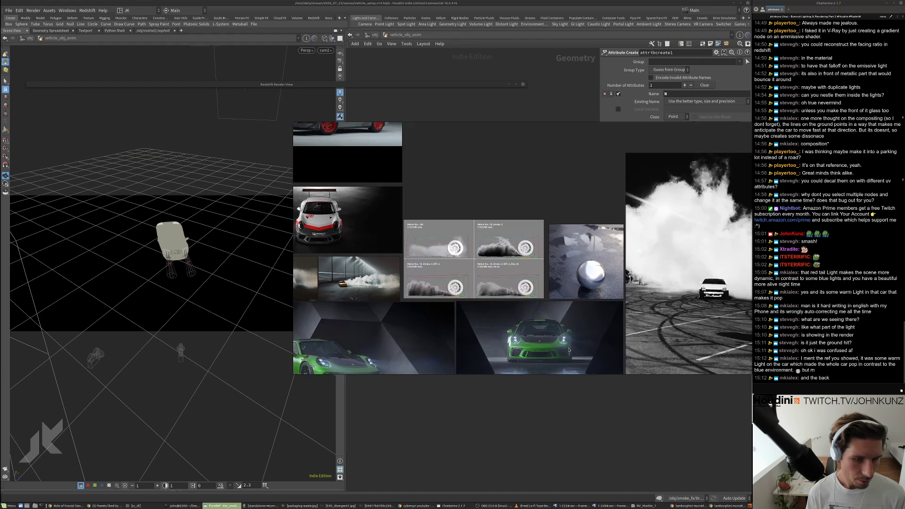
scroll(564, 341, "down", 4)
scroll(578, 250, "down", 3)
scroll(570, 298, "up", 6)
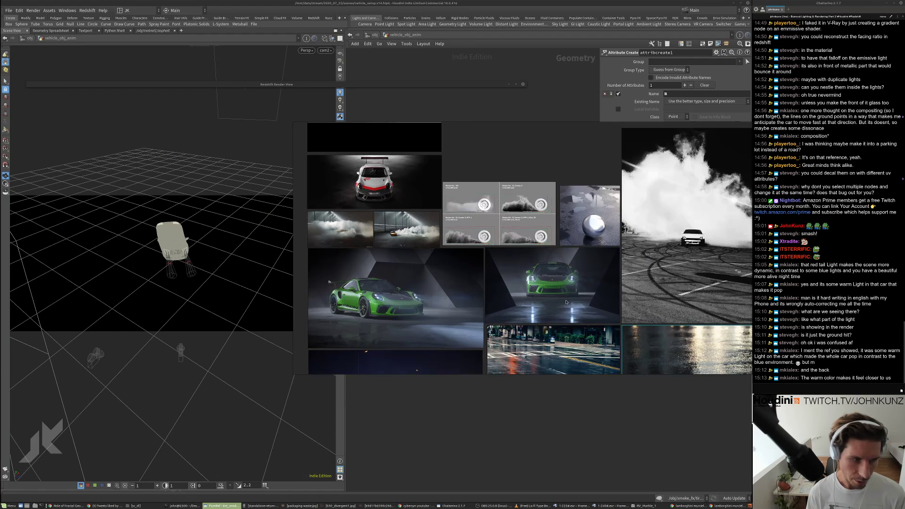
double_click(566, 302)
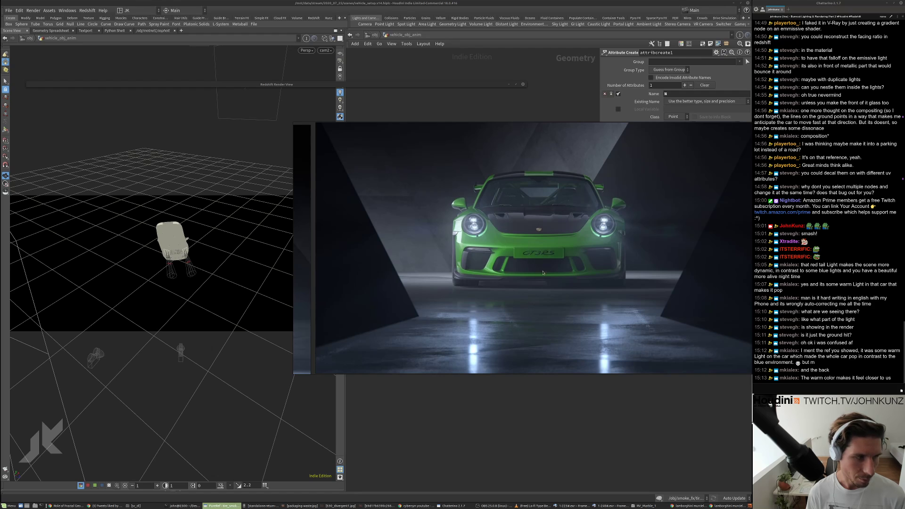
left_click(567, 392)
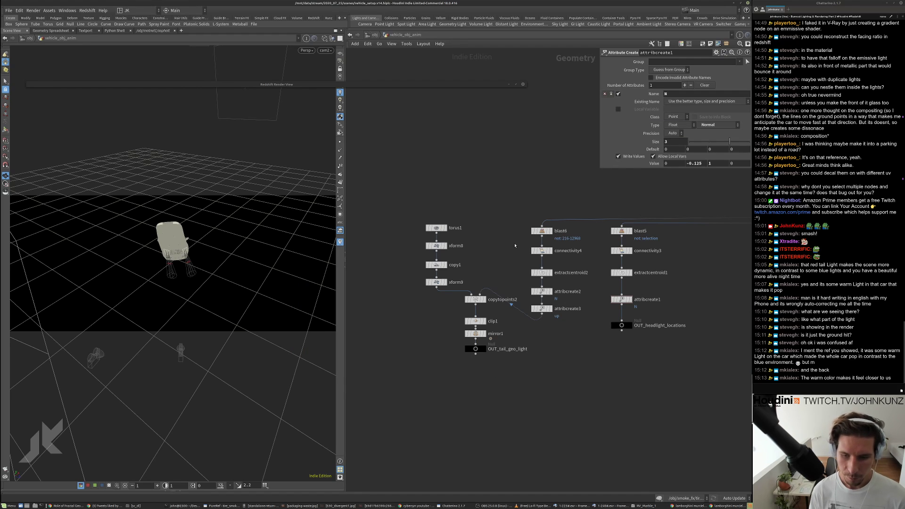
- Bring back the Redshift Render View, show the whole frame, and check the headlight beams against the Y component of attribcreate1's N value
double_click(400, 85)
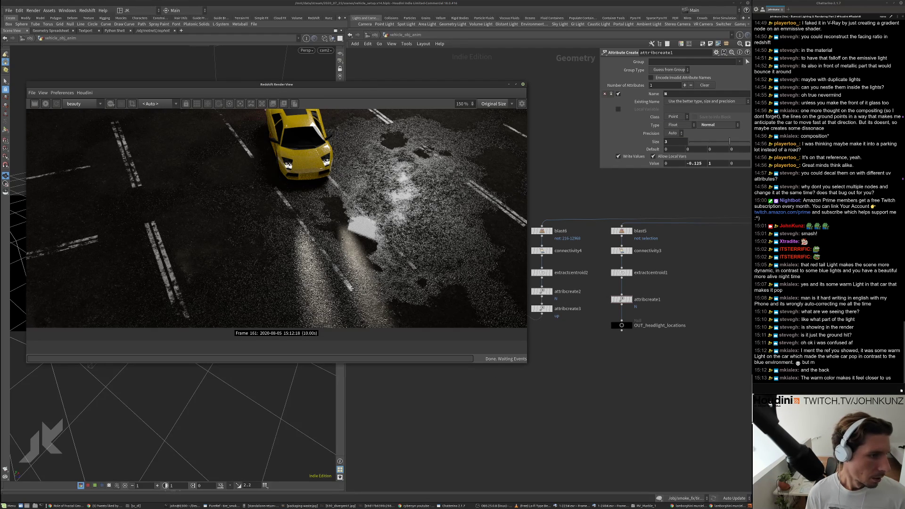
scroll(342, 239, "down", 3)
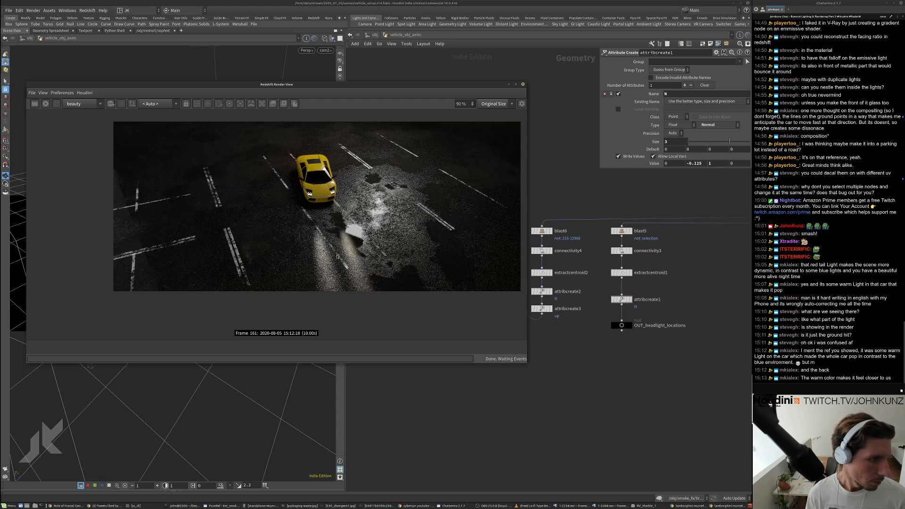
left_click(699, 164)
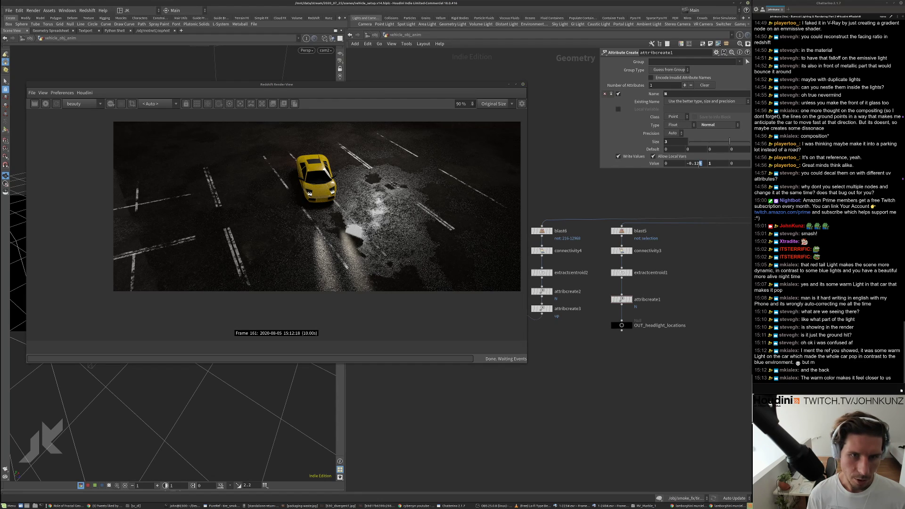
double_click(697, 163)
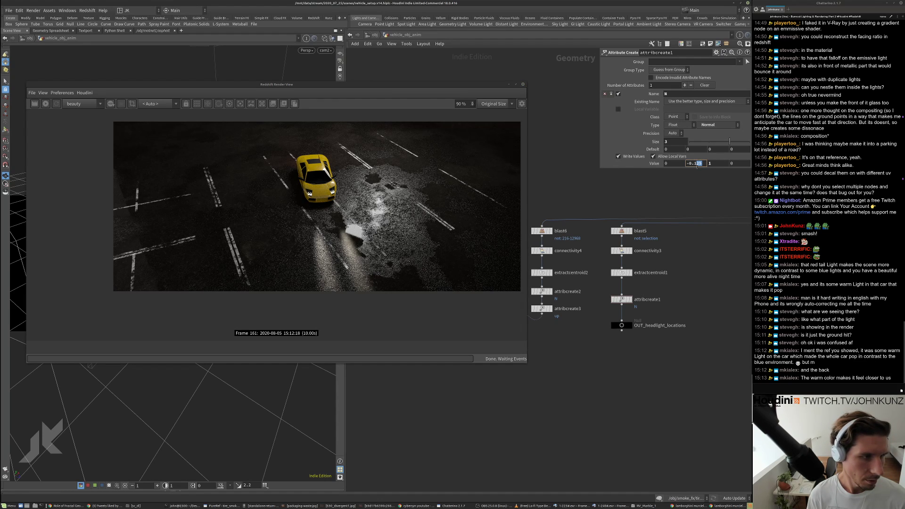
left_click(694, 187)
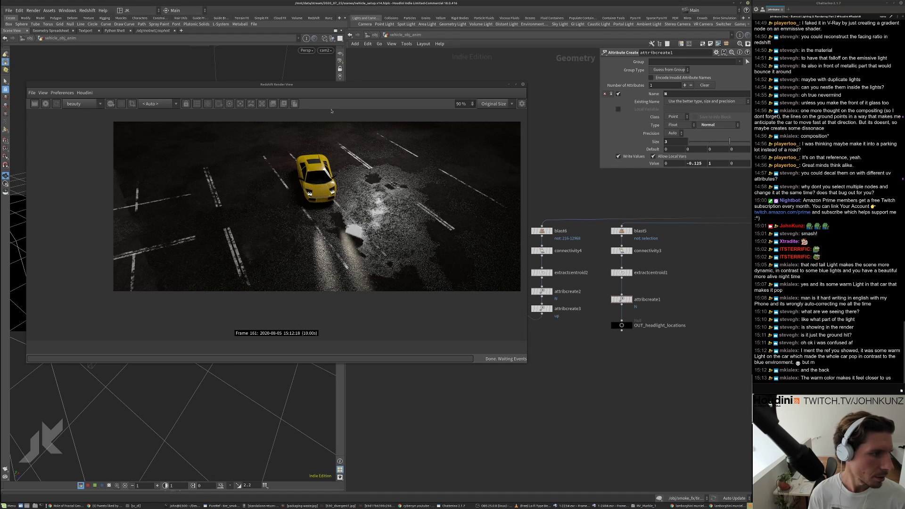
- Set the Render View camera to /obj/cam4 and start the interactive render, fitting the image in the window
left_click_drag(335, 87, 505, 200)
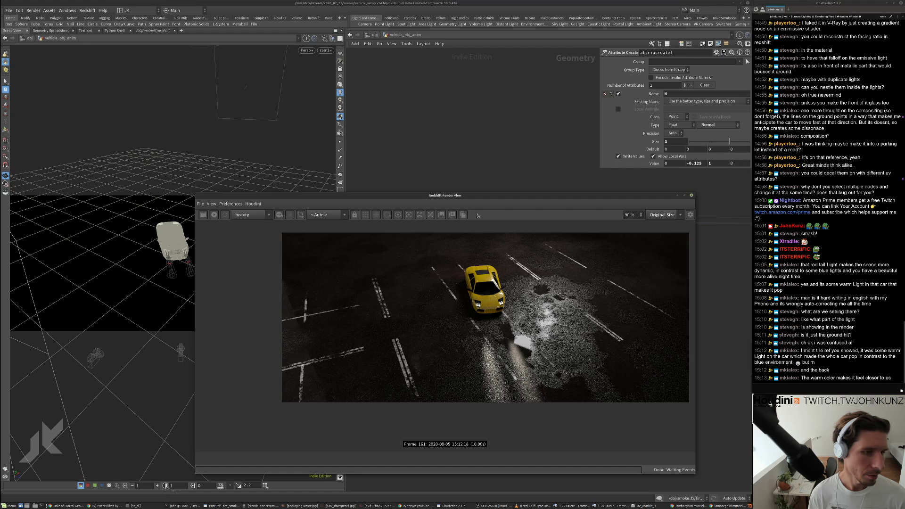
left_click(326, 216)
left_click(329, 247)
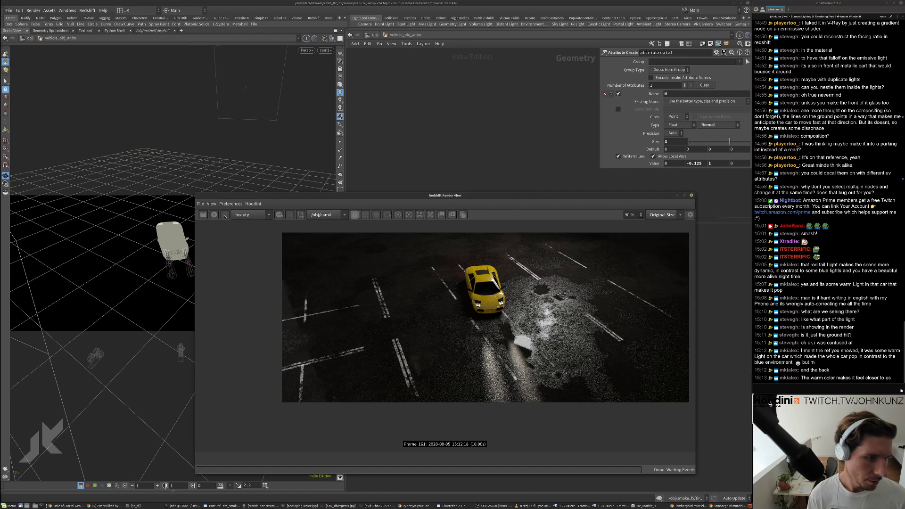
left_click_drag(465, 198, 457, 174)
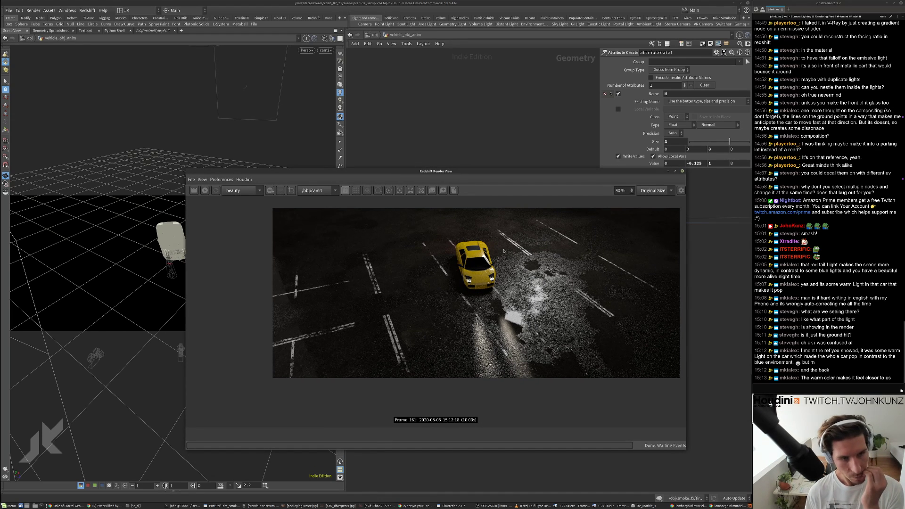
left_click(205, 191)
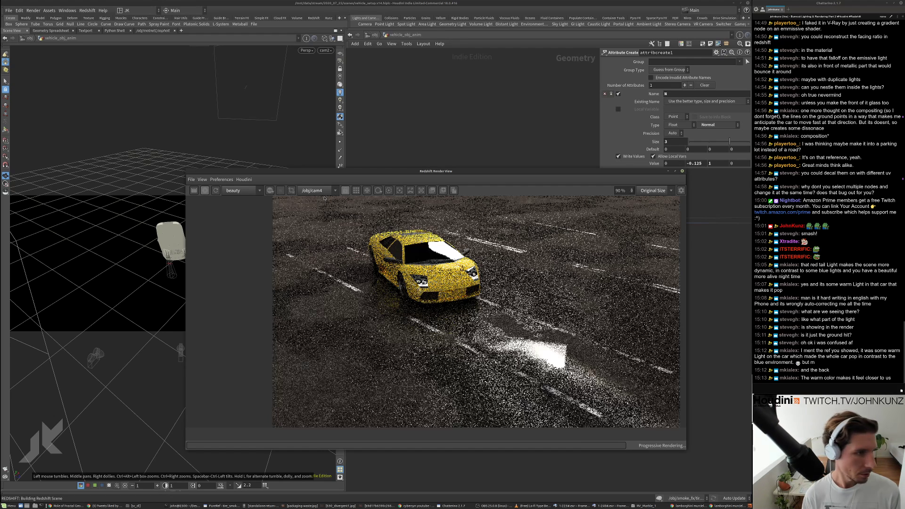
scroll(324, 199, "down", 4)
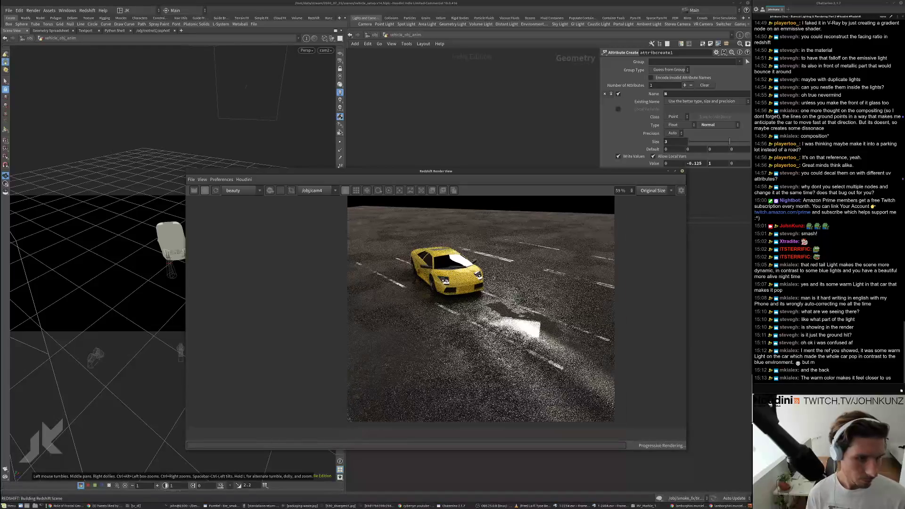
- Switch the render to /obj/cam6 and examine the car, headlight beams and wet asphalt from above
left_click_drag(482, 182, 322, 121)
left_click(158, 128)
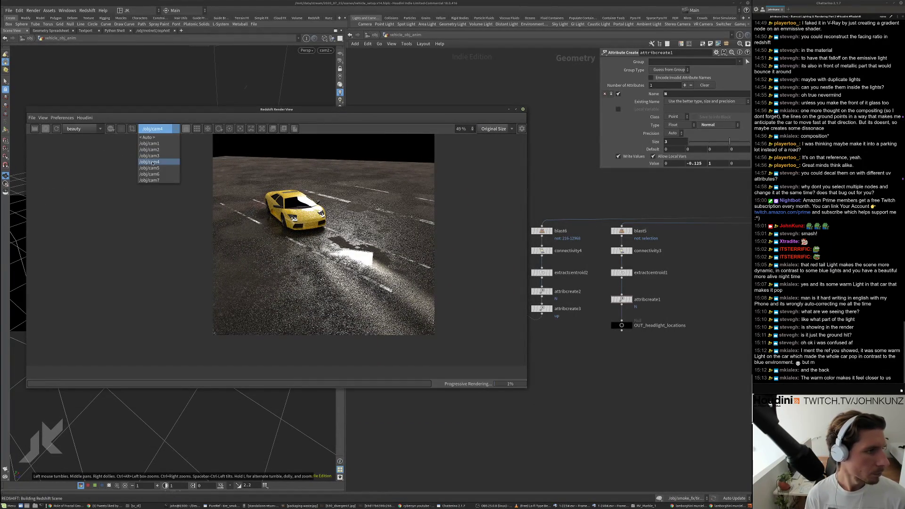
left_click(158, 175)
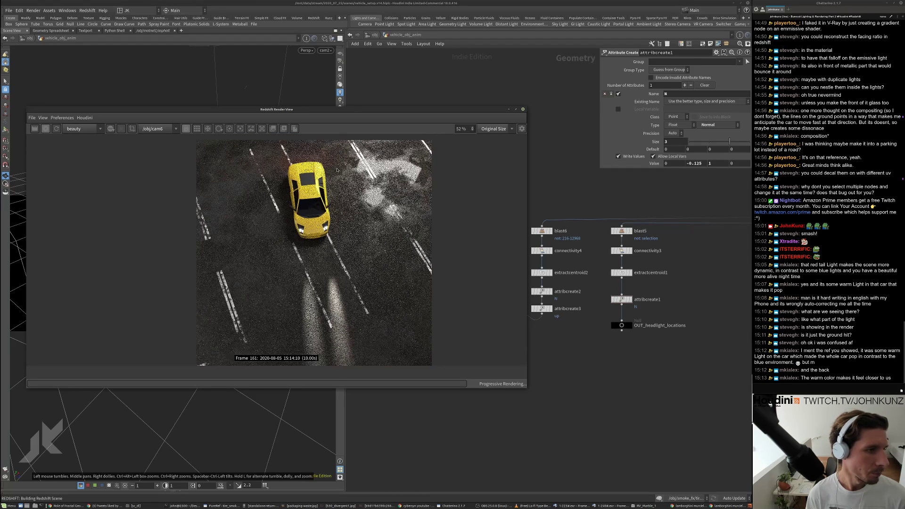
scroll(312, 208, "down", 1)
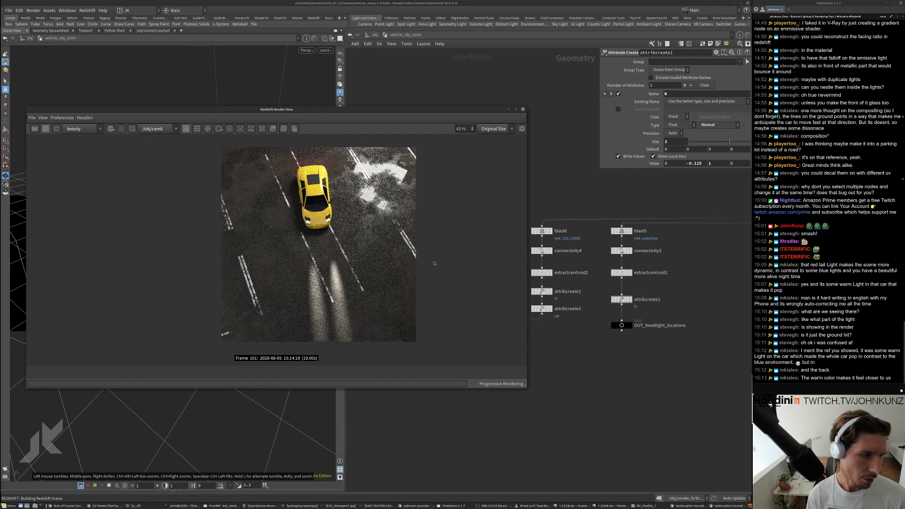
scroll(373, 217, "up", 1)
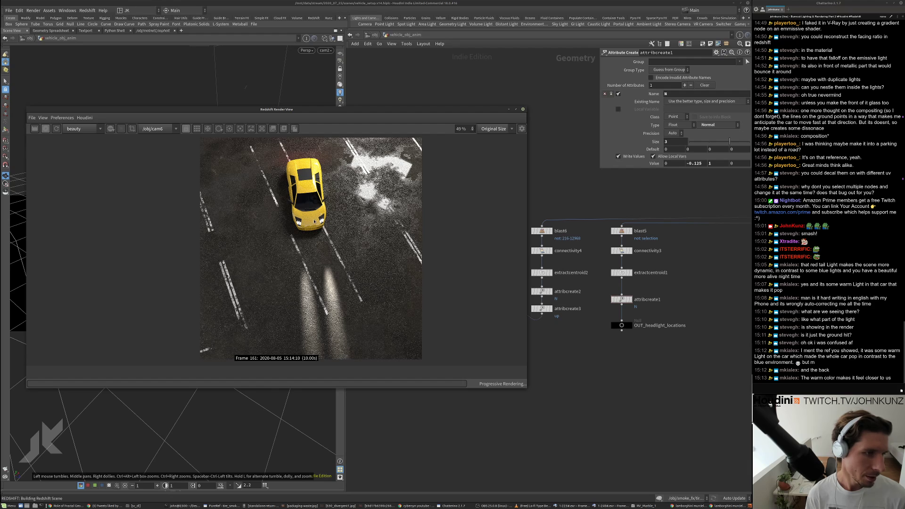
scroll(313, 220, "down", 1)
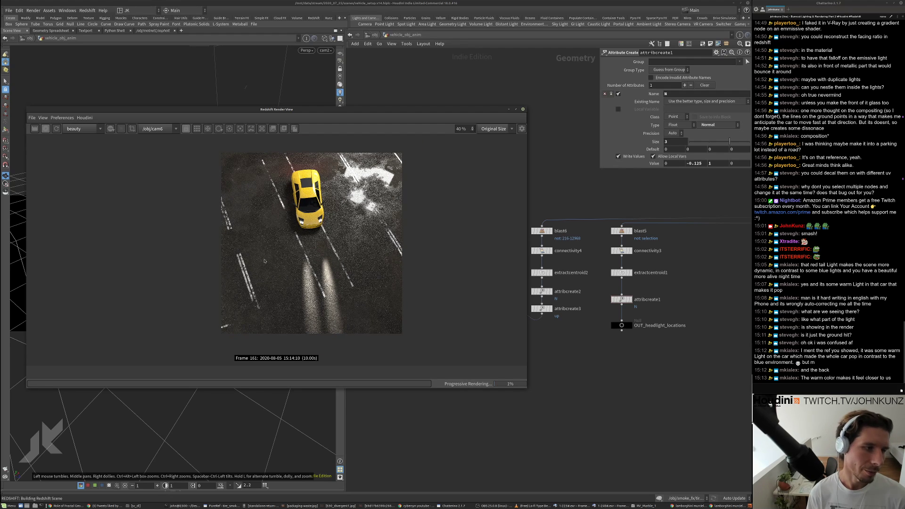
scroll(287, 230, "up", 2)
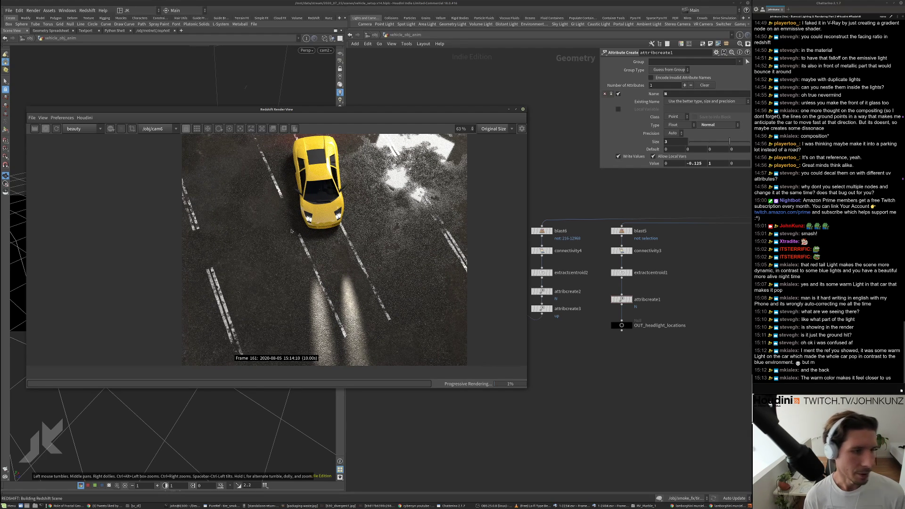
scroll(323, 175, "up", 1)
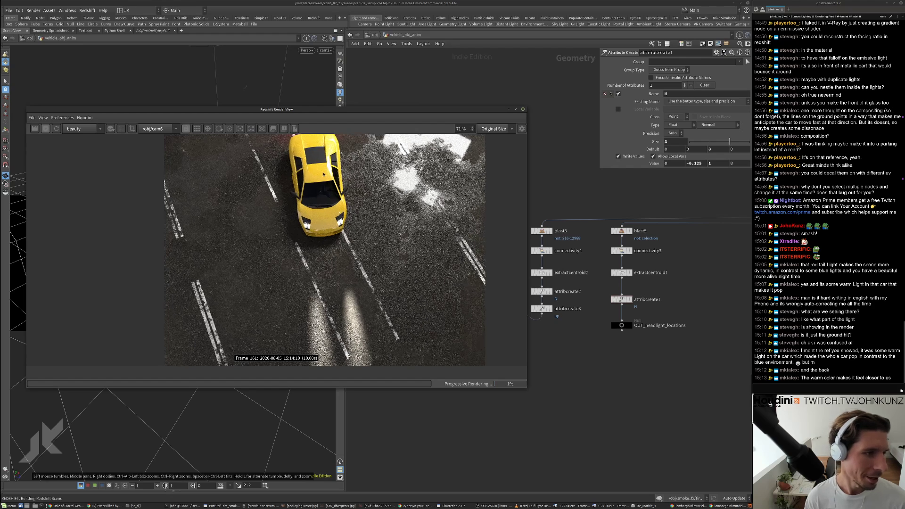
- Switch the render to /obj/cam7 and view the full low-angle frame
left_click(143, 129)
left_click(156, 179)
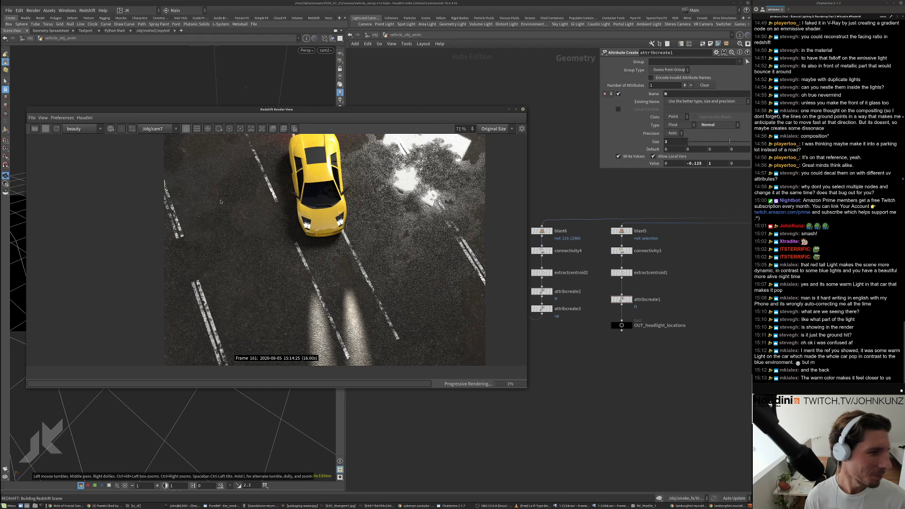
scroll(294, 238, "down", 4)
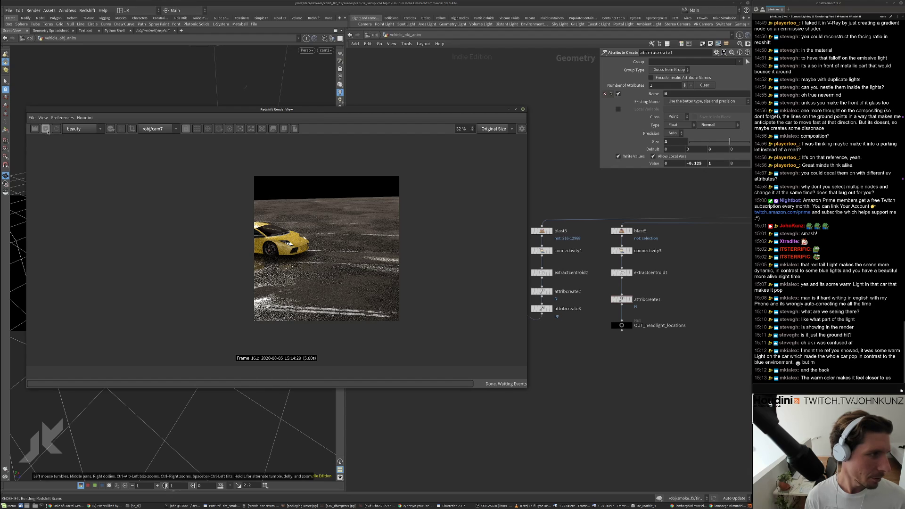
- Go up to the object level, turn on the display of the smoke_fx object and restart the render
key("u")
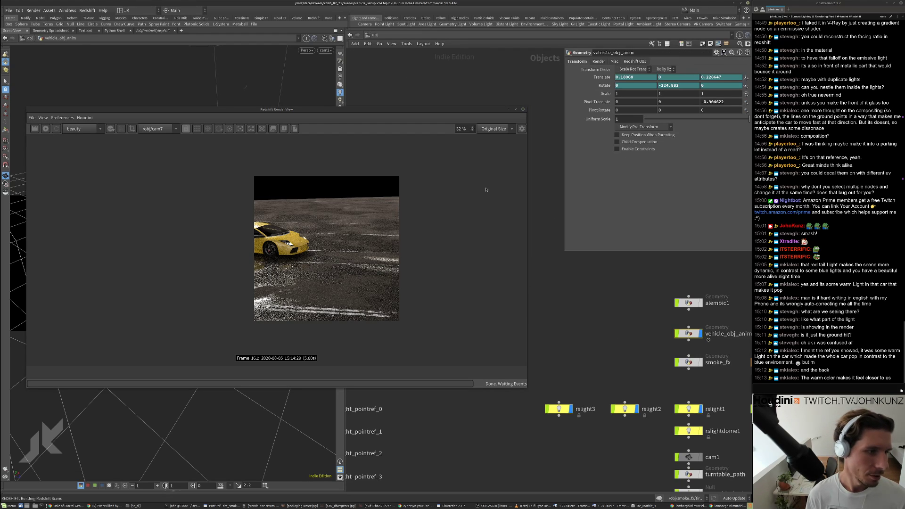
scroll(613, 349, "up", 5)
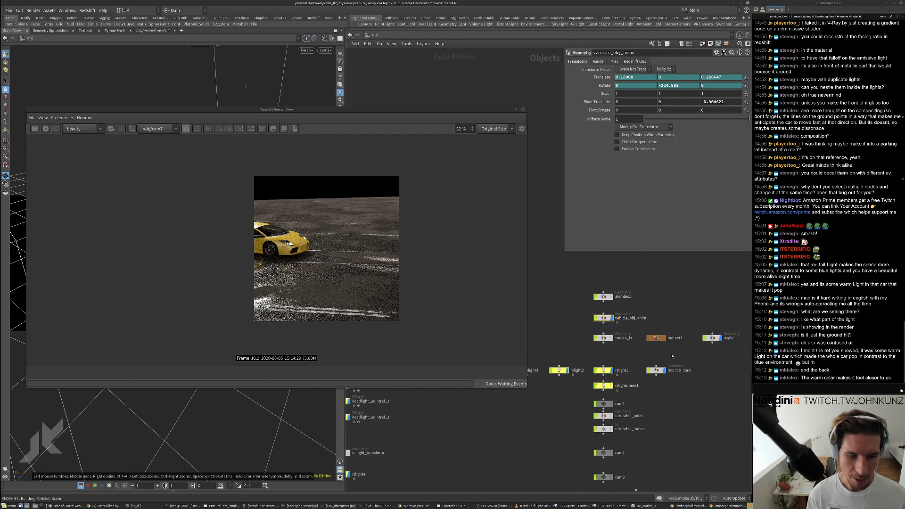
middle_click_drag(661, 337, 666, 309)
scroll(667, 311, "down", 2)
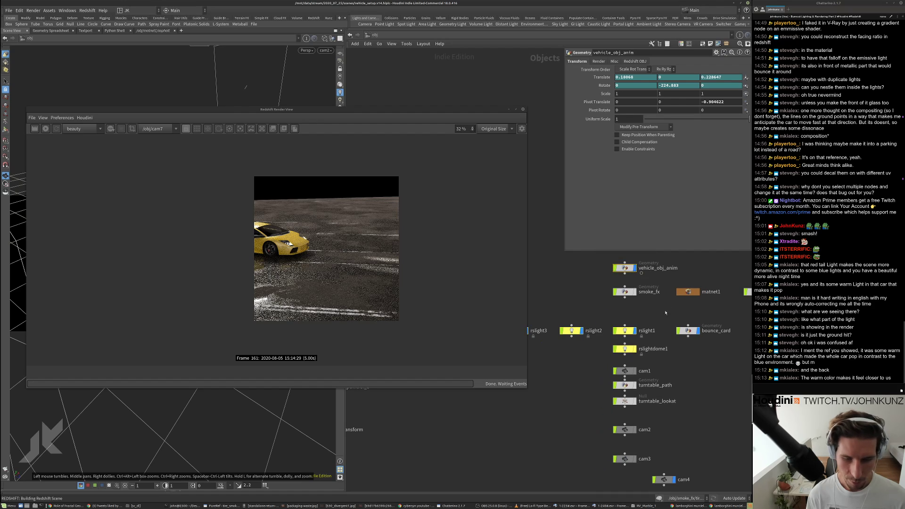
scroll(602, 343, "up", 4)
scroll(602, 344, "down", 2)
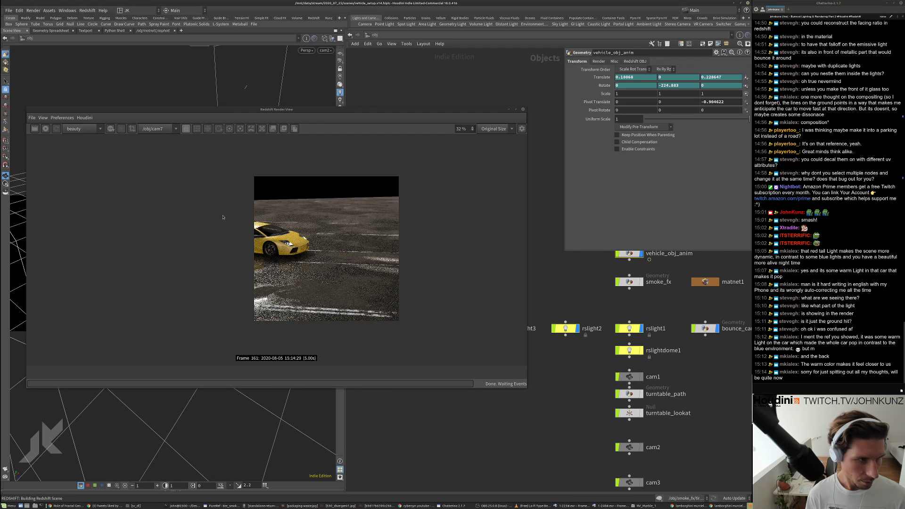
scroll(570, 297, "down", 3)
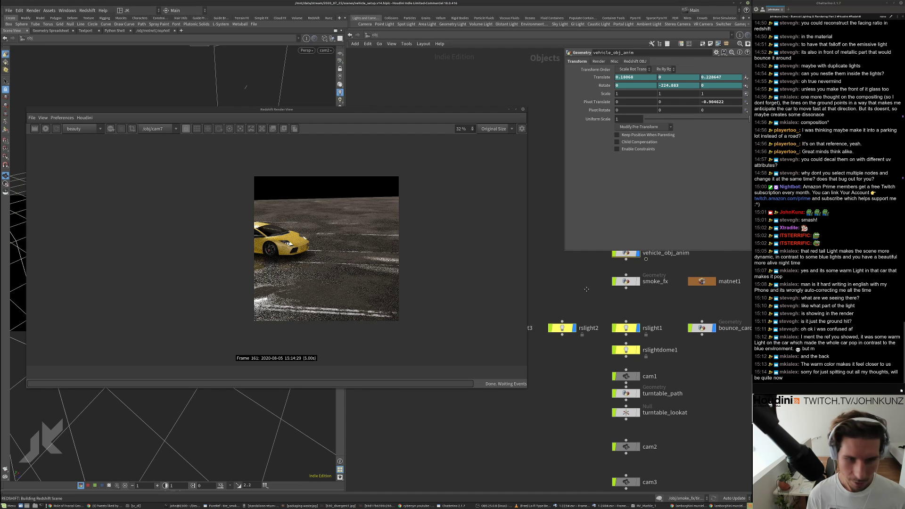
scroll(630, 300, "up", 2)
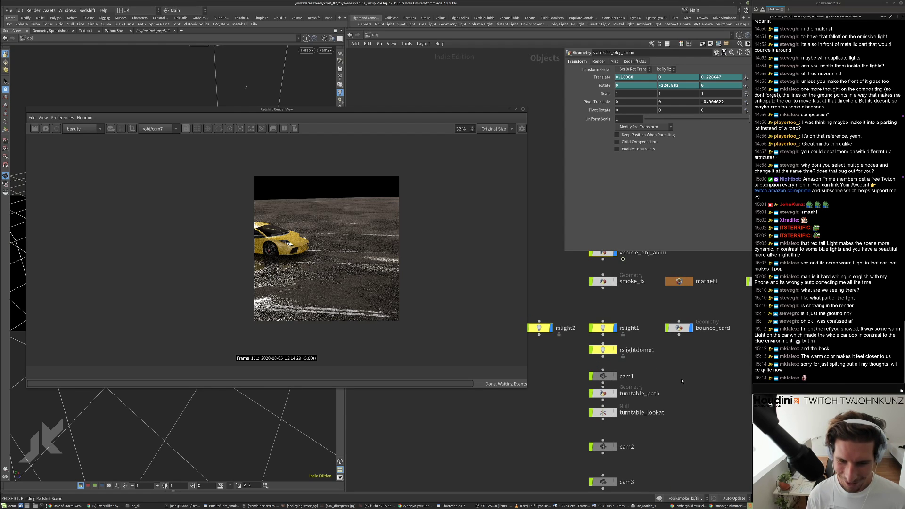
scroll(655, 341, "down", 3)
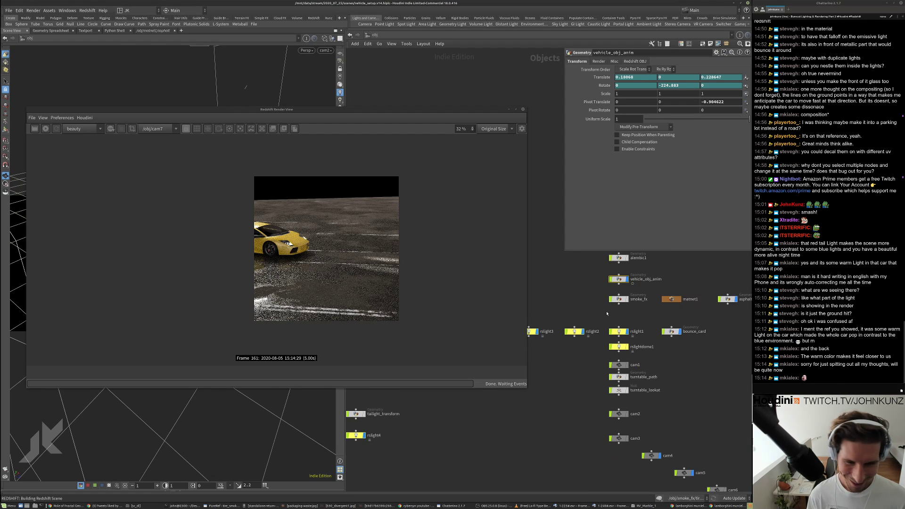
scroll(661, 308, "up", 2)
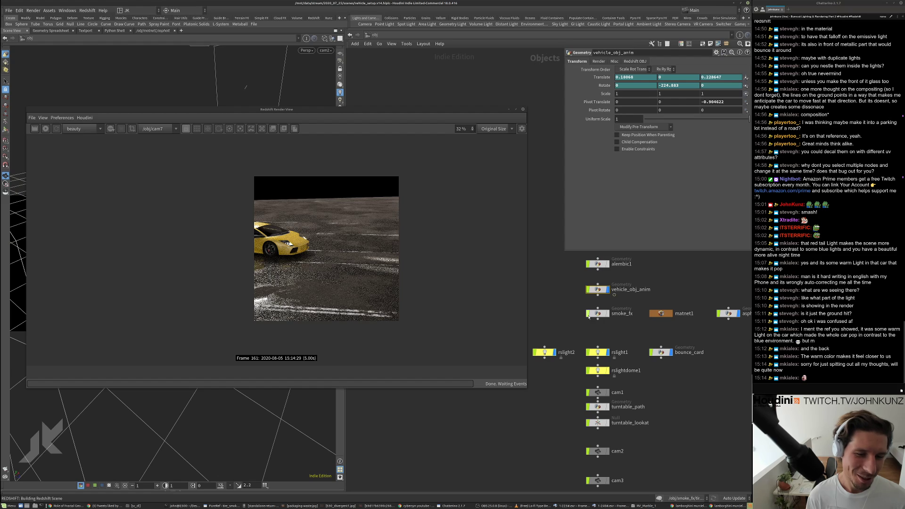
middle_click_drag(642, 332, 594, 335)
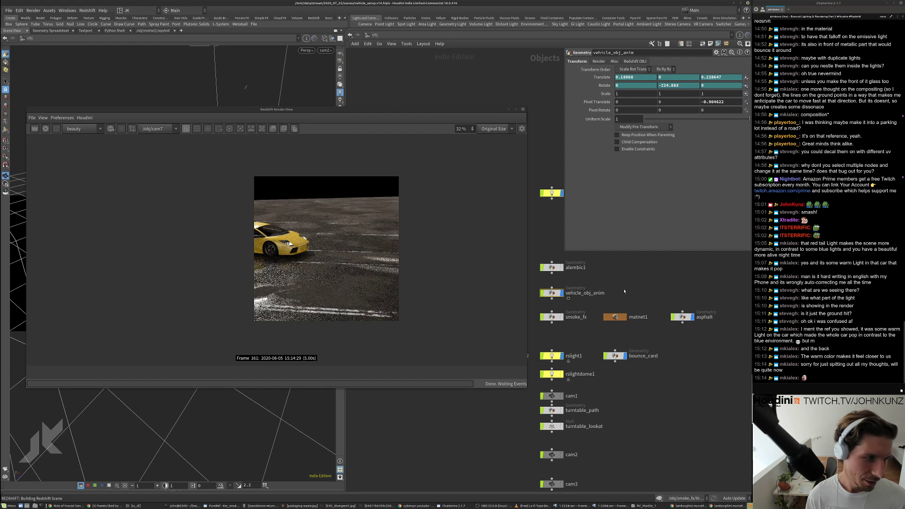
middle_click_drag(624, 291, 646, 283)
left_click(585, 309)
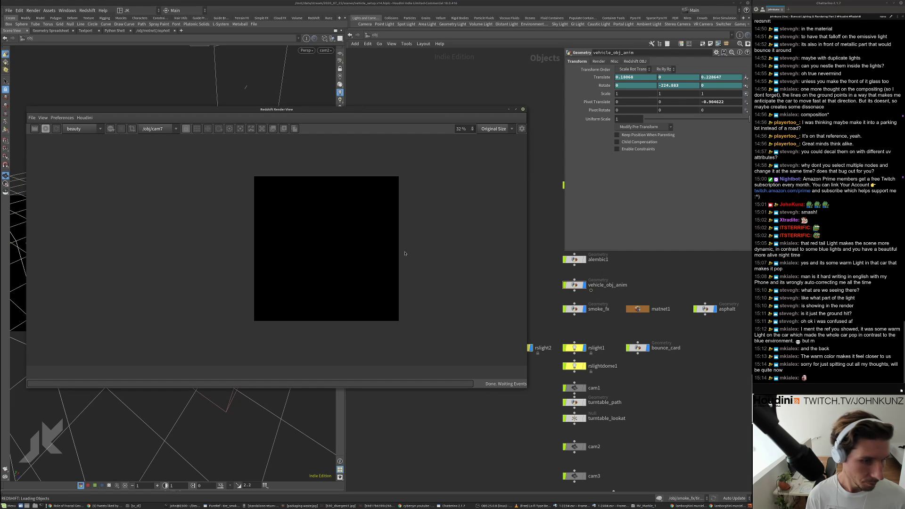
- Open the tire_smoke material inside matnet1 and select its Volume1 node
double_click(641, 308)
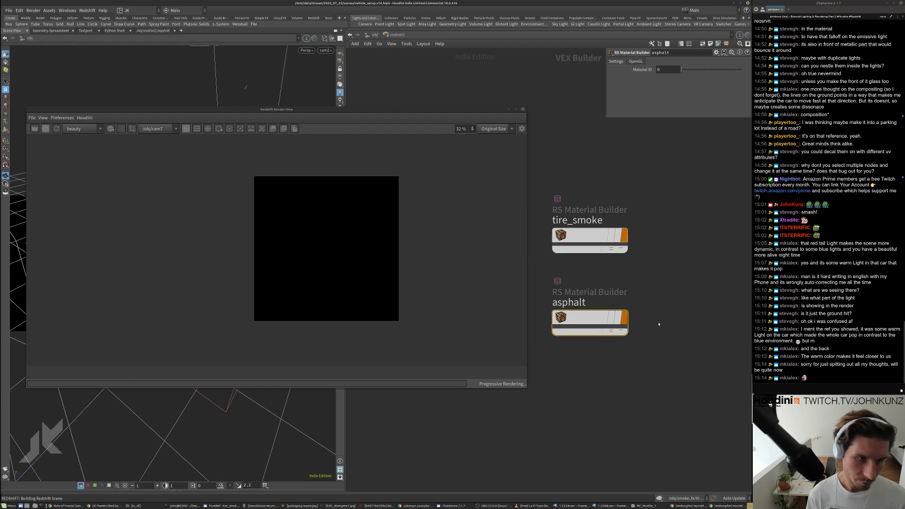
double_click(589, 236)
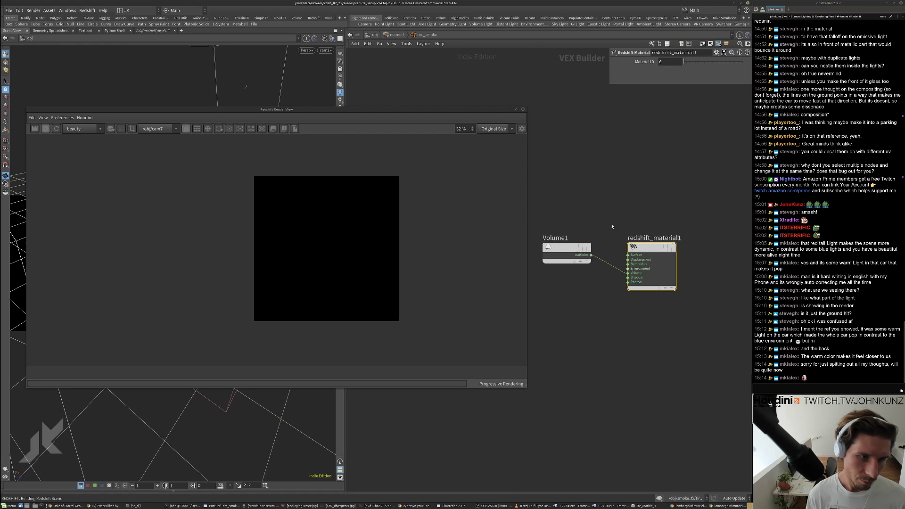
scroll(295, 236, "up", 1)
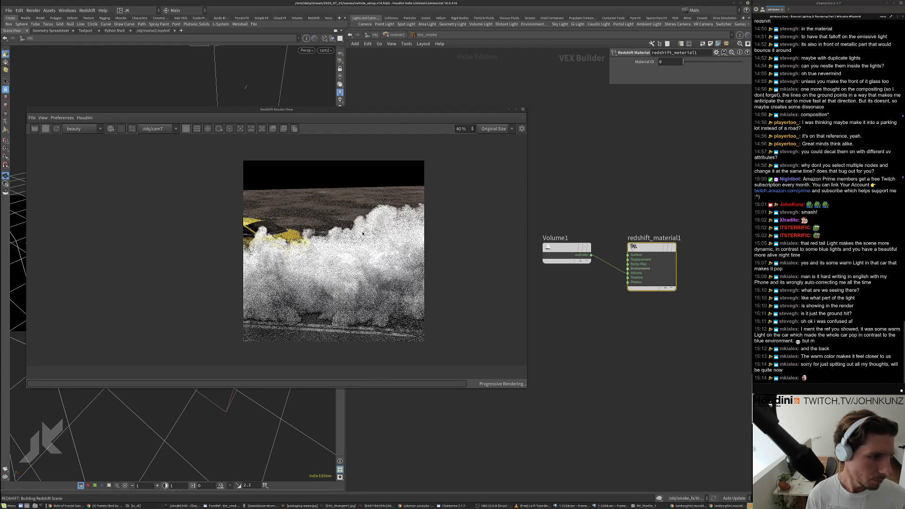
scroll(379, 264, "down", 1)
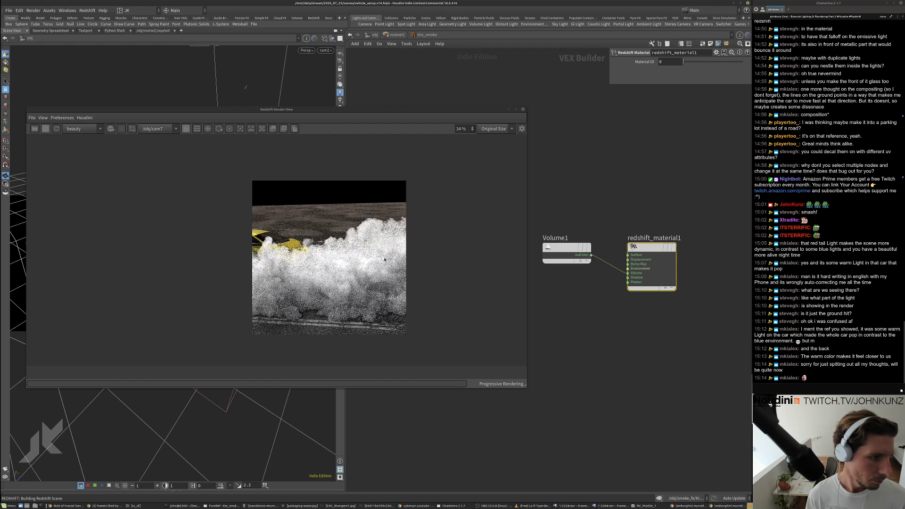
left_click(566, 248)
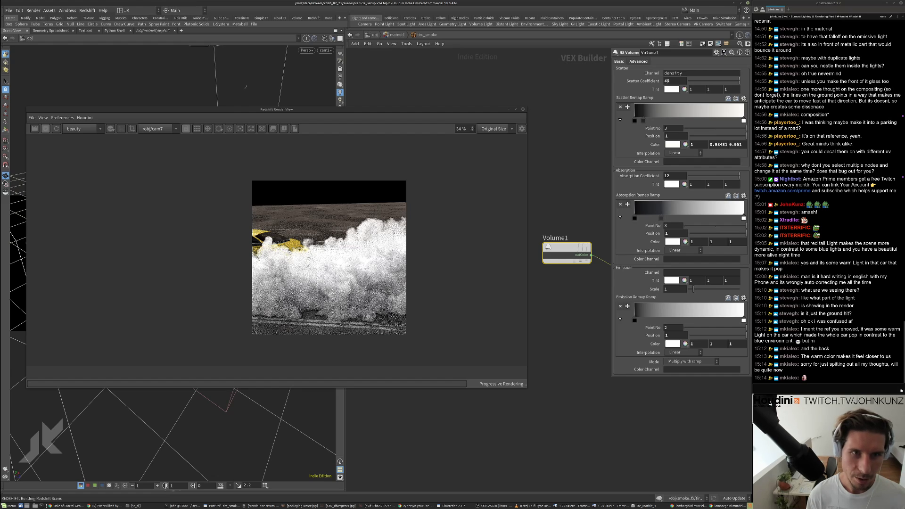
- Set the Density Remap Range Old Max of Volume1 to 2.75
double_click(666, 81)
double_click(667, 175)
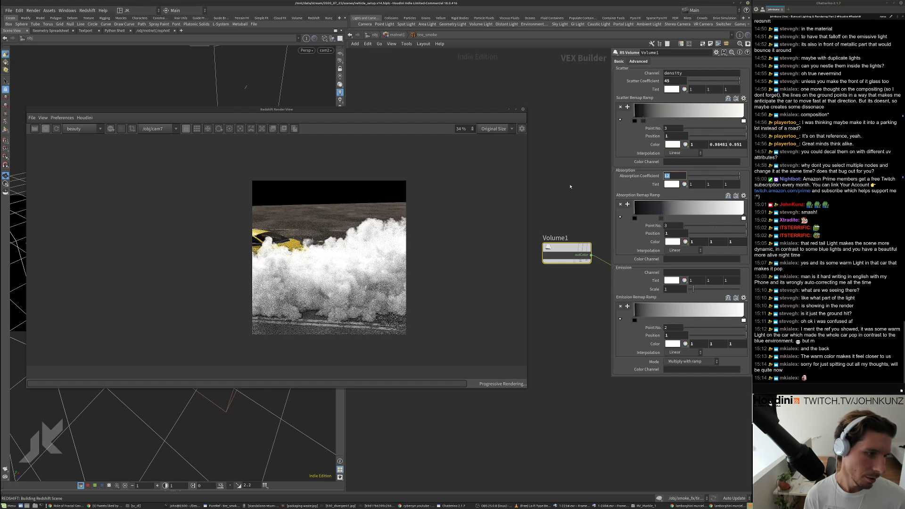
left_click(638, 61)
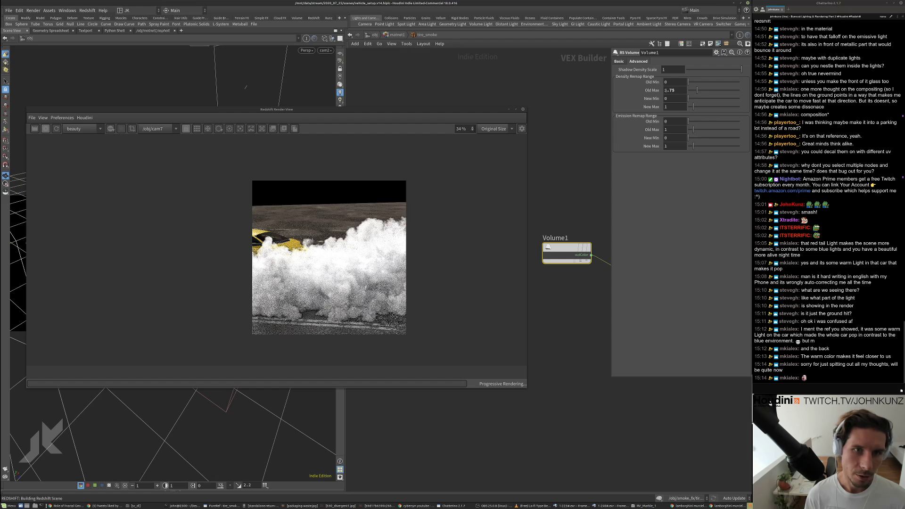
double_click(666, 90)
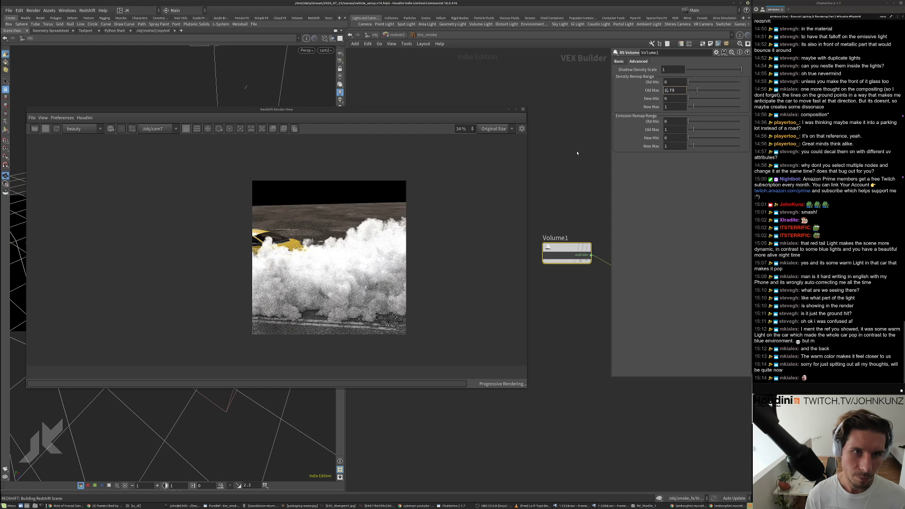
type("2")
key("Return")
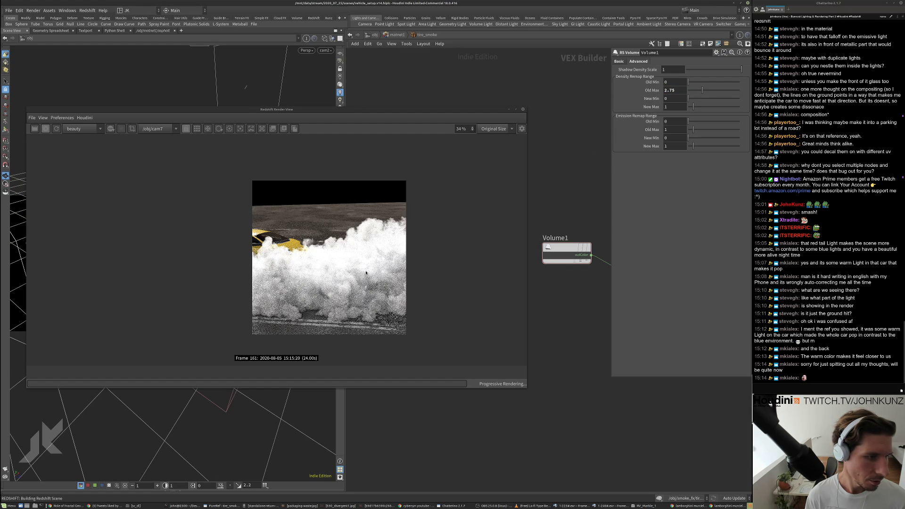
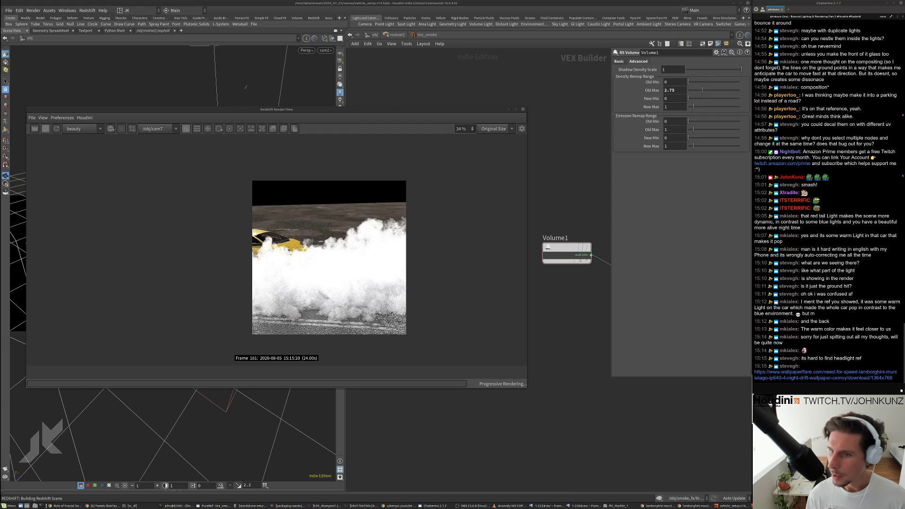
- Switch to the Chrome window with the Vimeo video "Poorman's car", uncover it from the Render View and examine the headlight reference
left_click_drag(751, 212, 356, 41)
left_click_drag(356, 106, 365, 221)
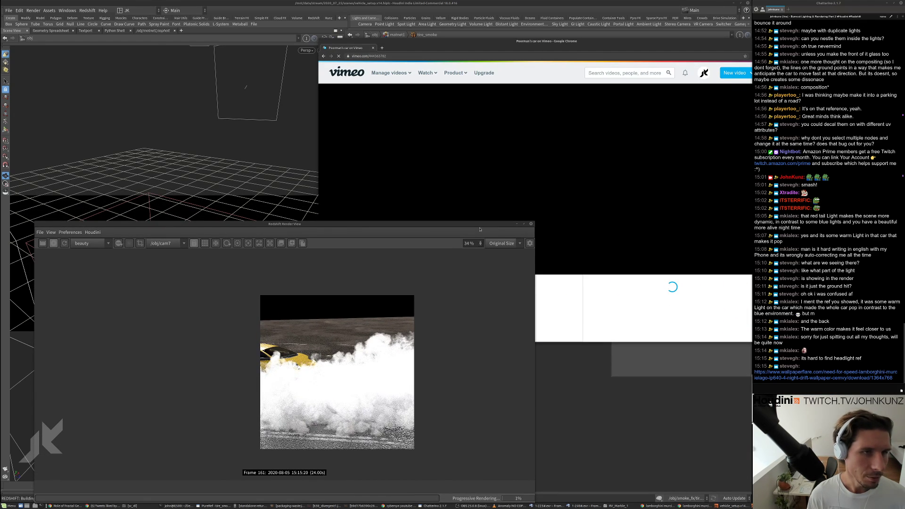
left_click_drag(479, 224, 499, 306)
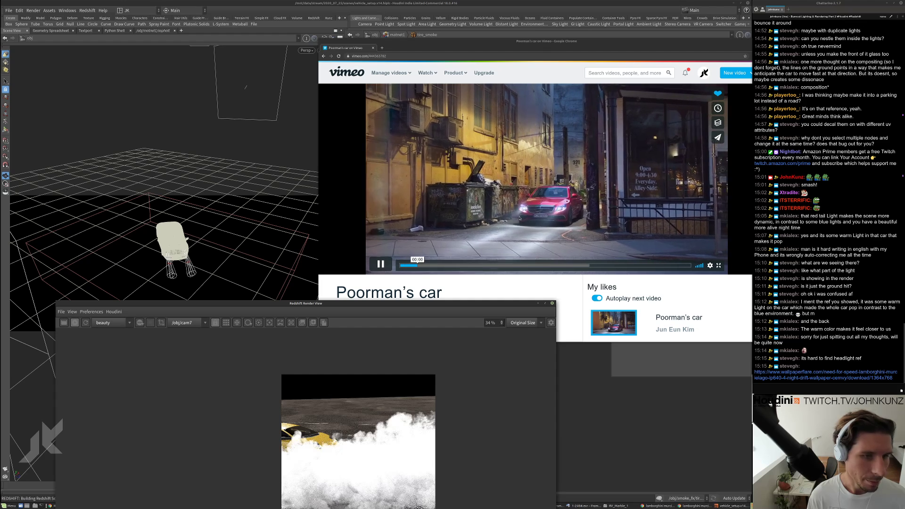
scroll(520, 219, "down", 2)
scroll(520, 219, "down", 5)
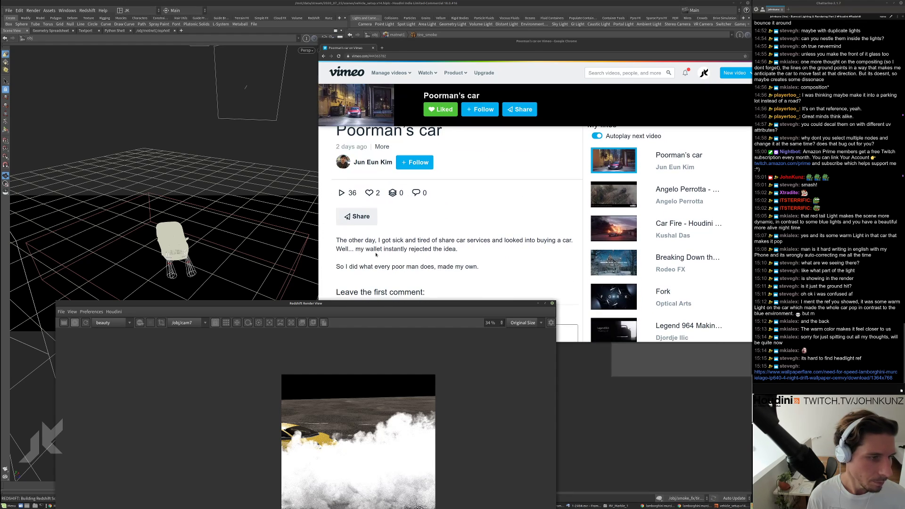
scroll(415, 260, "up", 7)
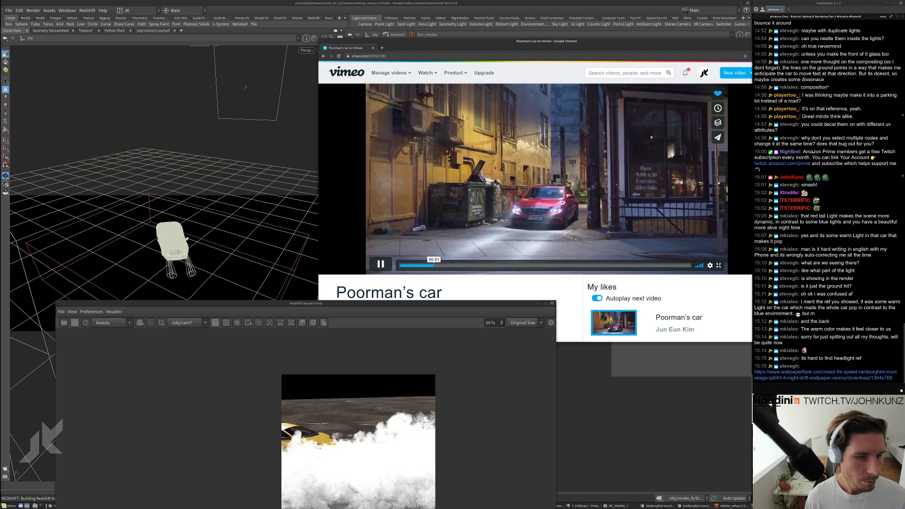
- Copy the Vimeo video's address and post it in the Twitch chat
left_click(488, 57)
key("ctrl+c")
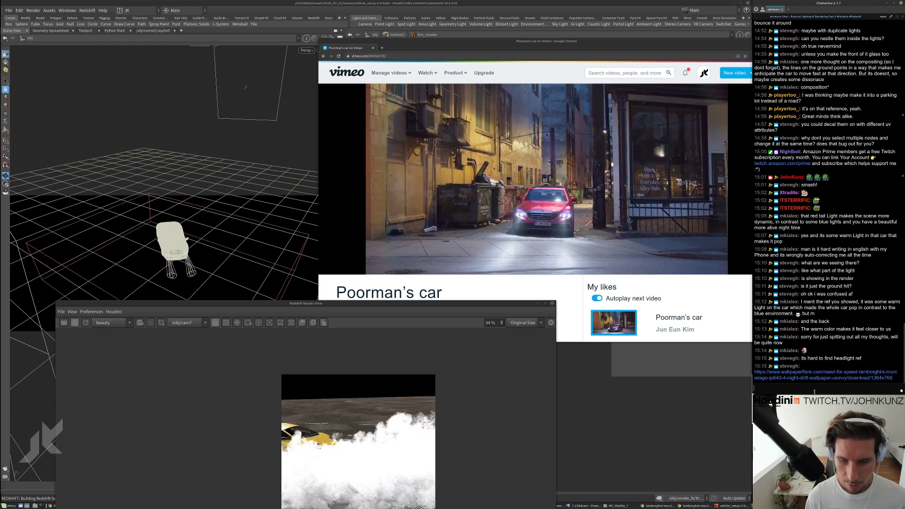
left_click(813, 387)
key("ctrl+v")
key("Return")
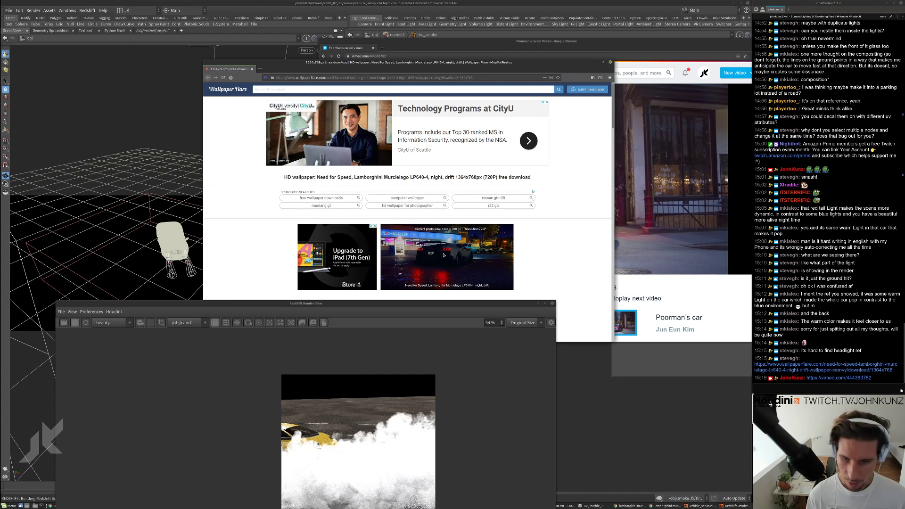
- Examine the lighting in the night drift Lamborghini Murcielago wallpaper on the Wallpaper Flare page in Firefox
scroll(472, 258, "down", 3)
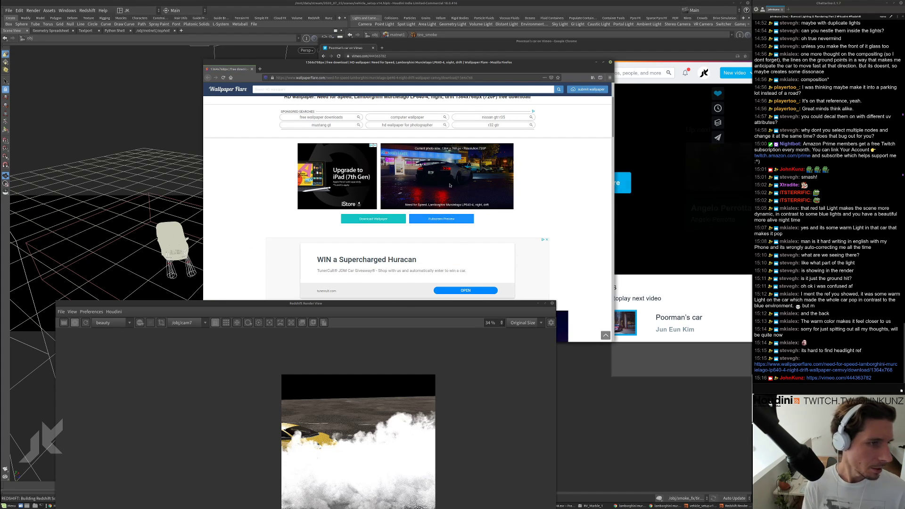
scroll(438, 183, "up", 1)
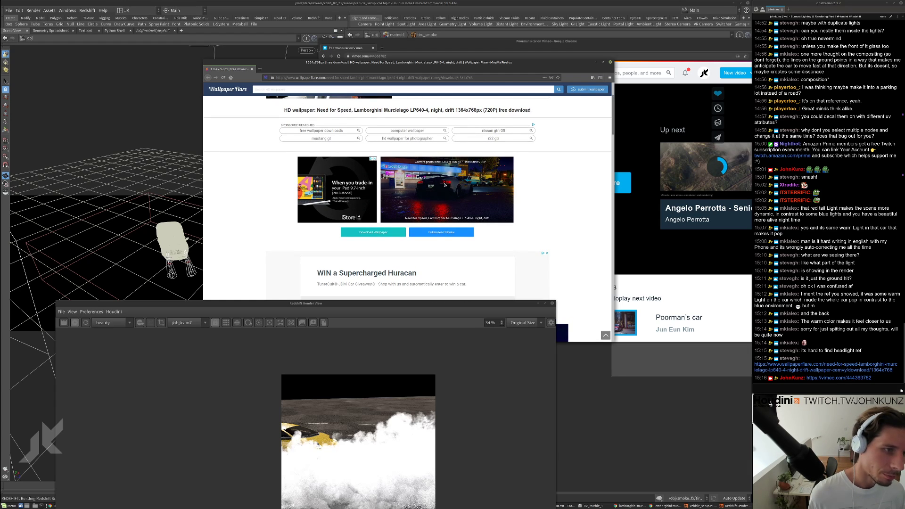
scroll(446, 186, "up", 2)
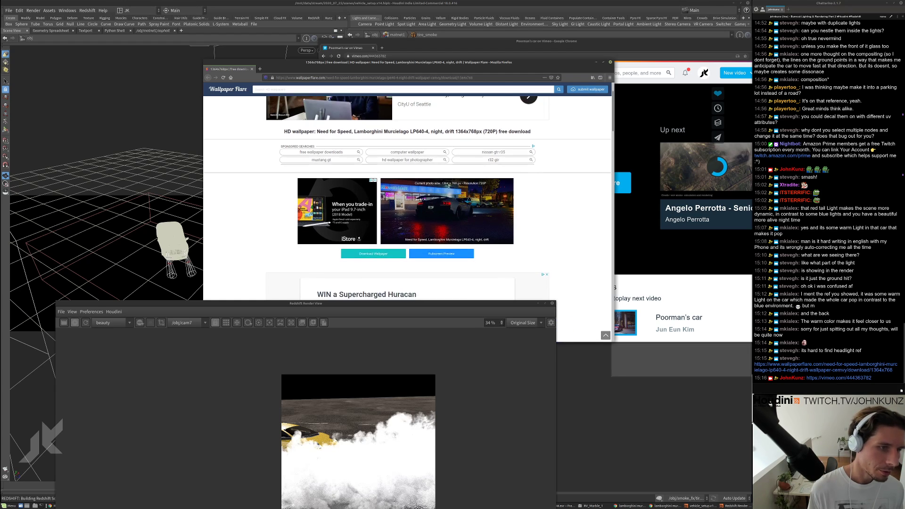
scroll(446, 206, "down", 2)
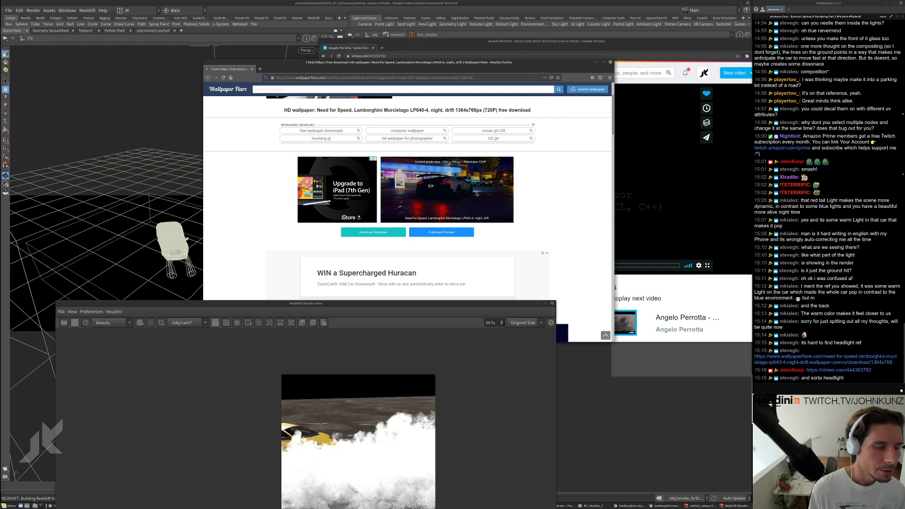
scroll(476, 194, "up", 1)
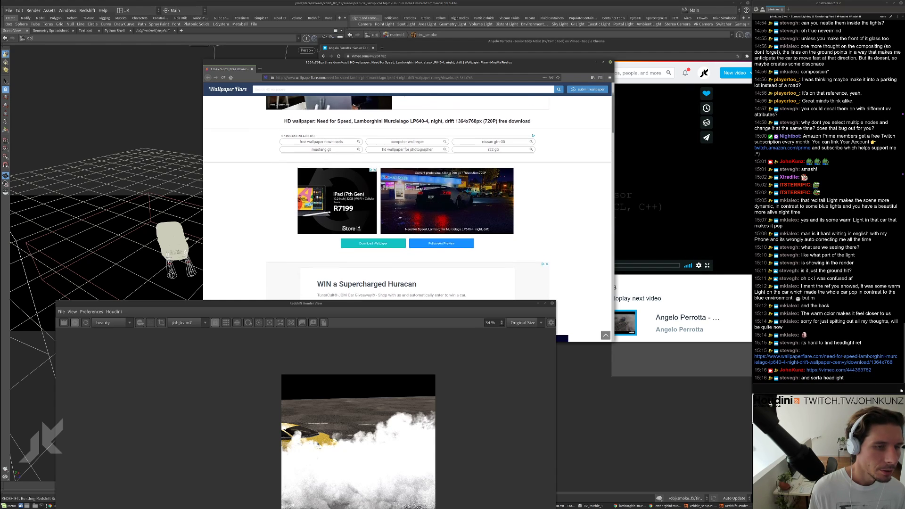
- Close the wallpaper and Vimeo browser windows and bring the whole Redshift Render View back into sight in Houdini
left_click(610, 62)
left_click_drag(725, 46, 676, 58)
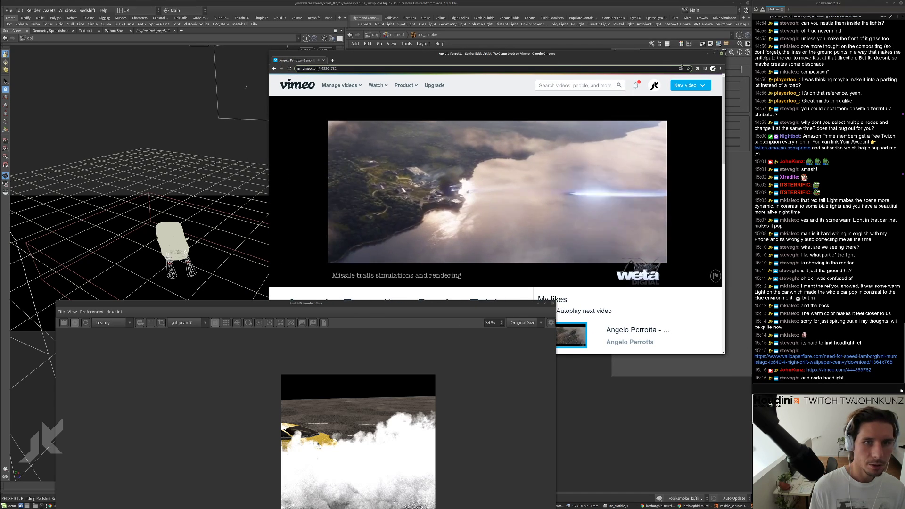
left_click(721, 53)
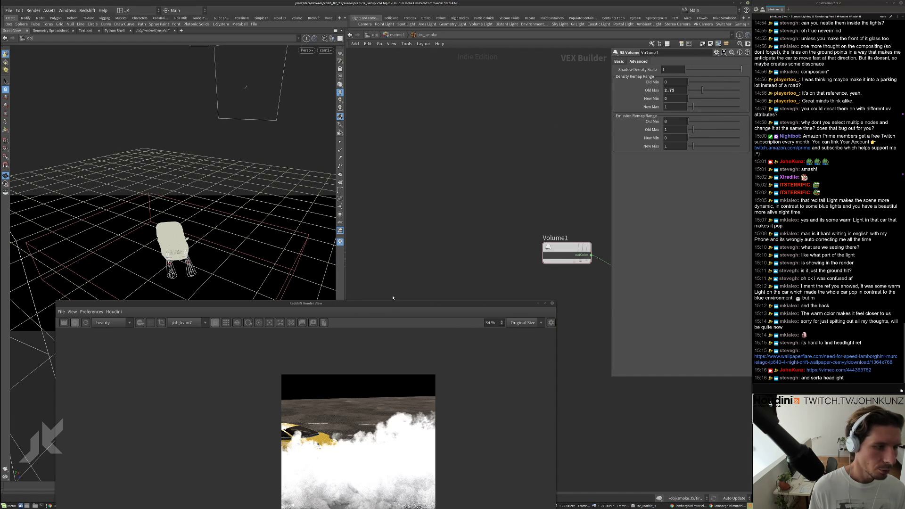
left_click_drag(393, 303, 407, 187)
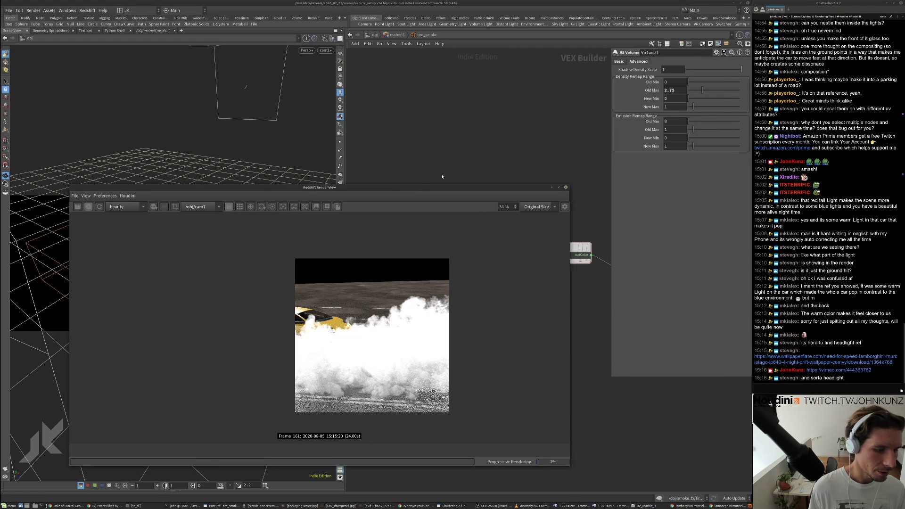
- Set the Scatter Coefficient of Volume1 to 25 and check the full smoke render
left_click(614, 62)
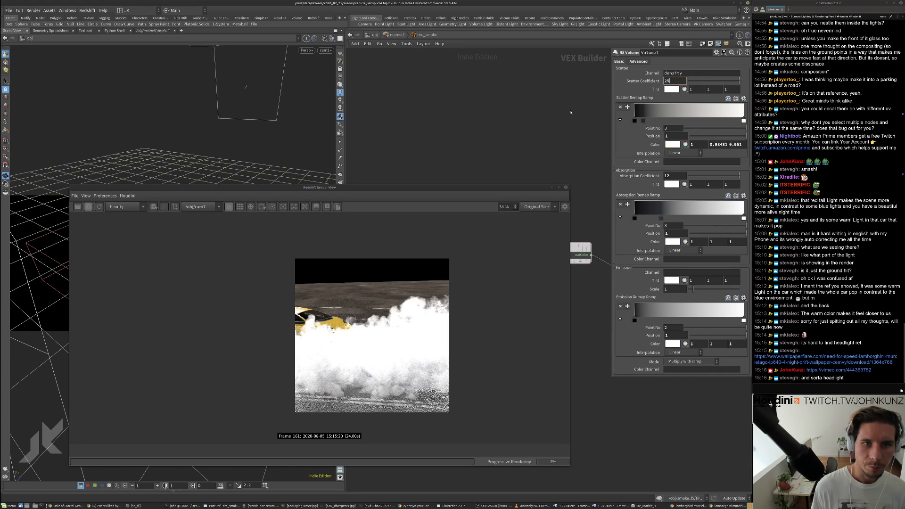
key("Return")
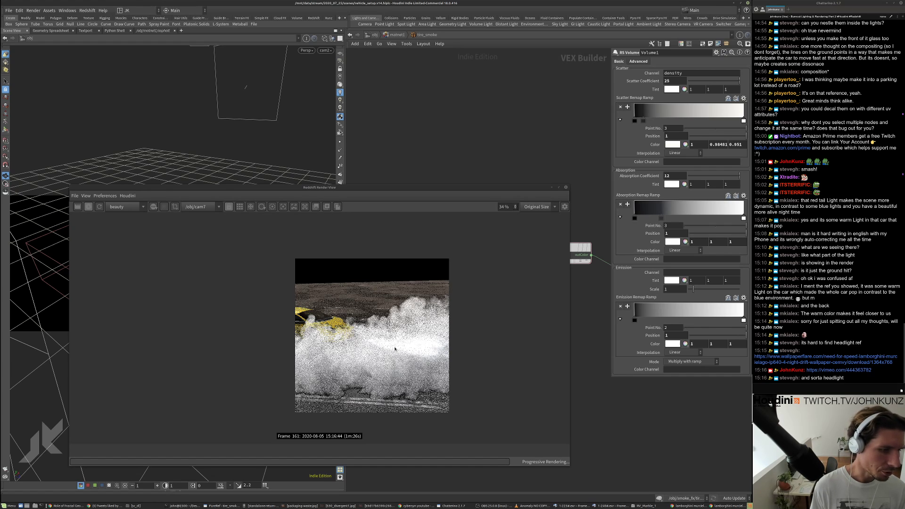
scroll(394, 348, "down", 2)
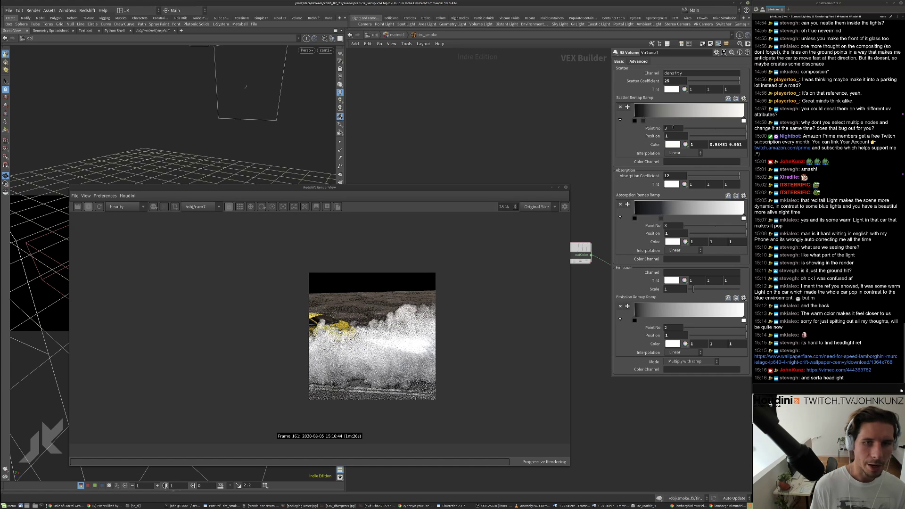
- Set the Scatter Coefficient of Volume1 to 15 and its Absorption Coefficient to 4
double_click(669, 81)
type("15")
key("Return")
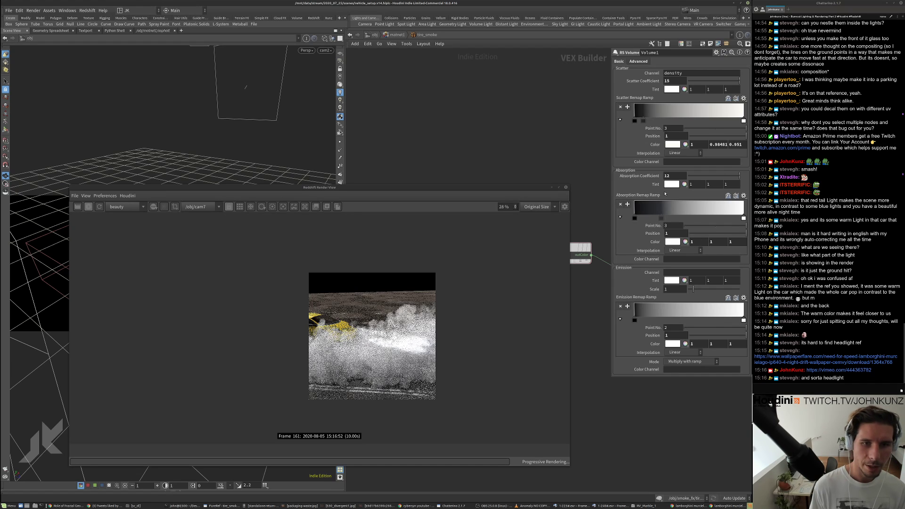
double_click(669, 176)
type("4")
key("Return")
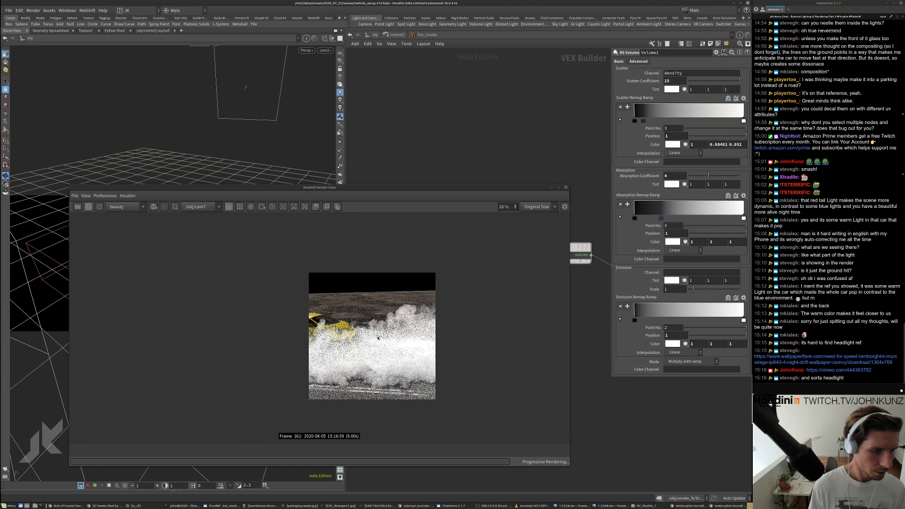
- Try a Scatter Coefficient of 4 on Volume1
double_click(669, 80)
type("4")
key("Return")
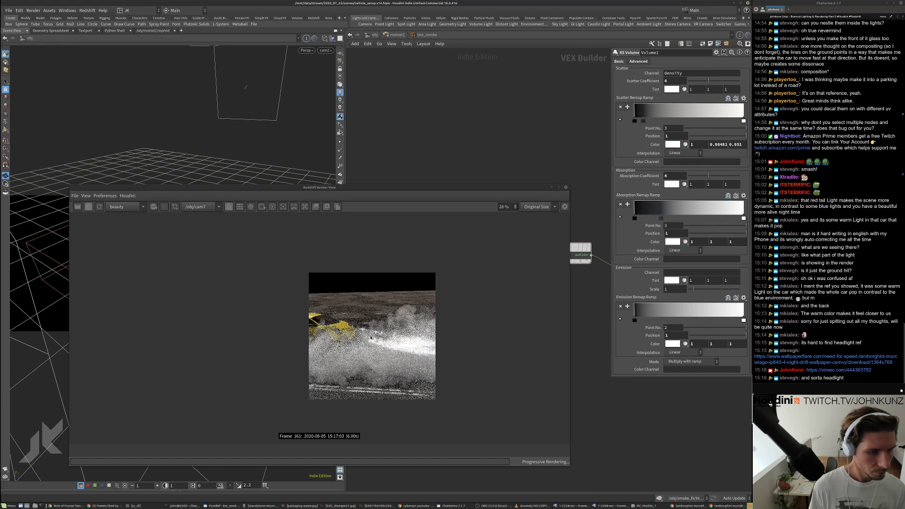
- Set the Scatter Coefficient of Volume1 to 12 and its Absorption Coefficient to 2
double_click(669, 81)
type("12")
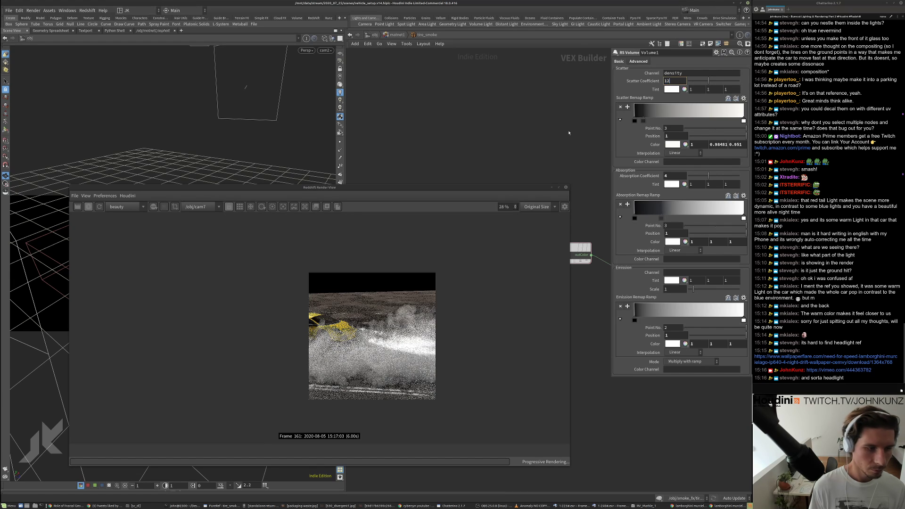
key("Return")
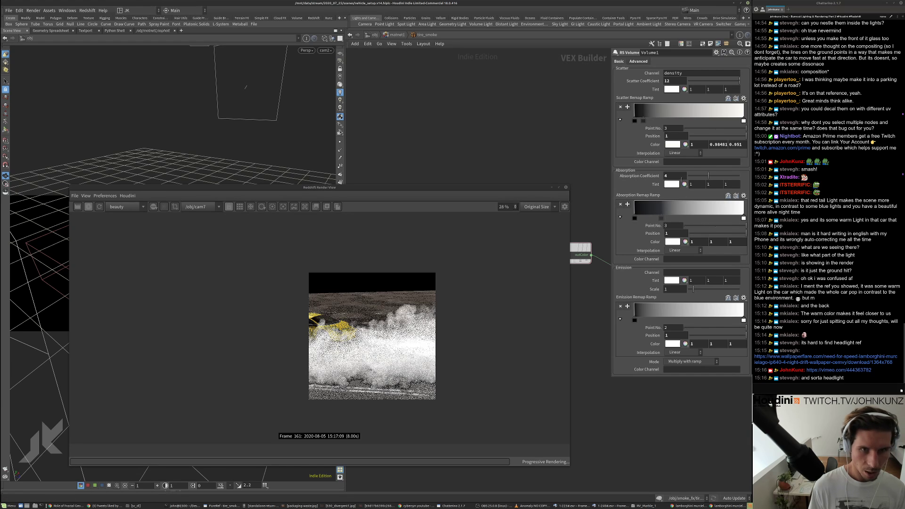
double_click(669, 176)
type("2")
key("Return")
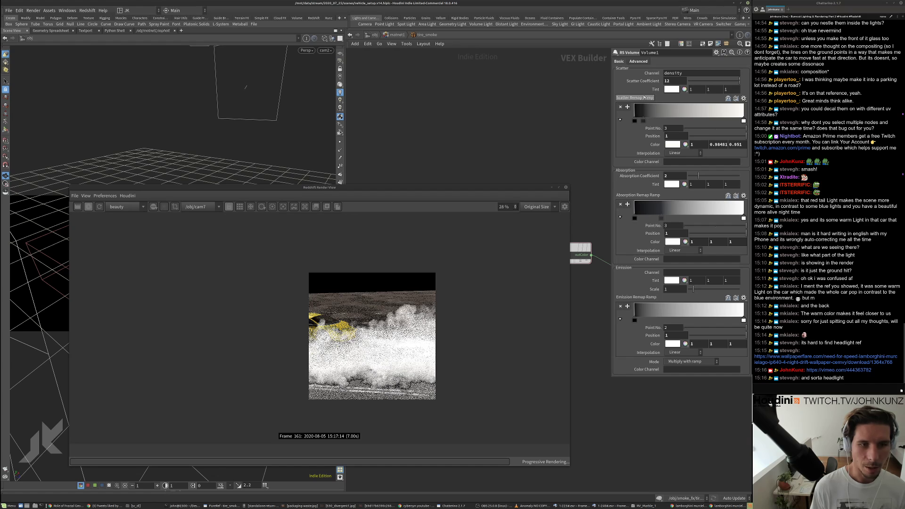
- Check the density remap range of Volume1 and examine the smoke render, ending on the scatter and absorption settings
left_click(637, 61)
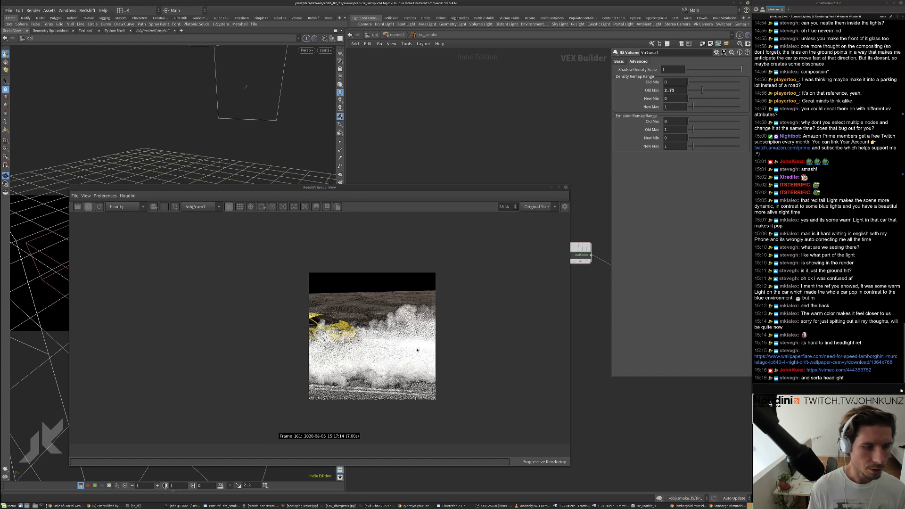
scroll(403, 351, "up", 1)
left_click(619, 62)
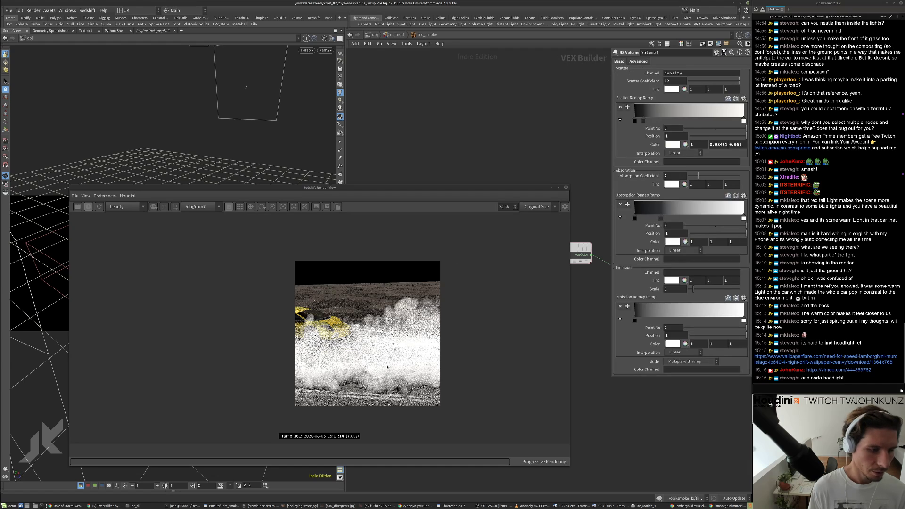
- Set the Absorption Coefficient of Volume1 to 4 and its Scatter Coefficient to 6
scroll(384, 373, "down", 2)
scroll(384, 373, "up", 1)
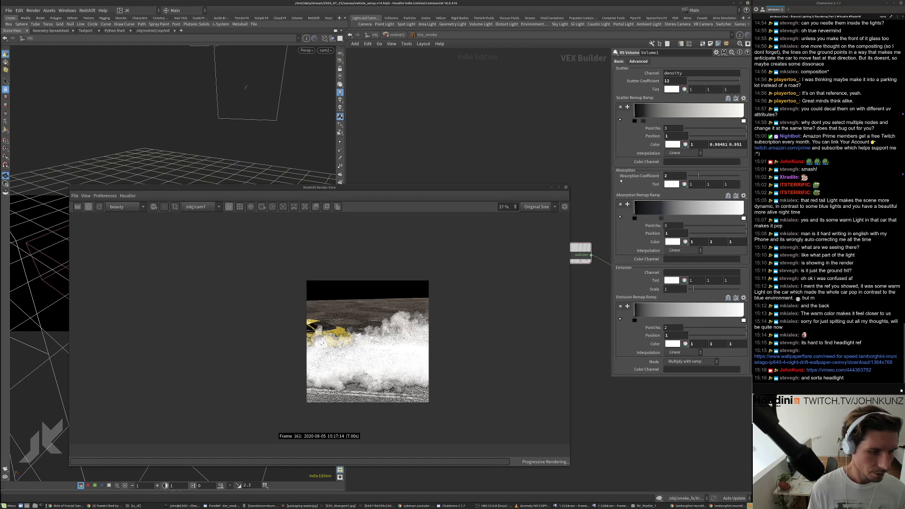
left_click(680, 81)
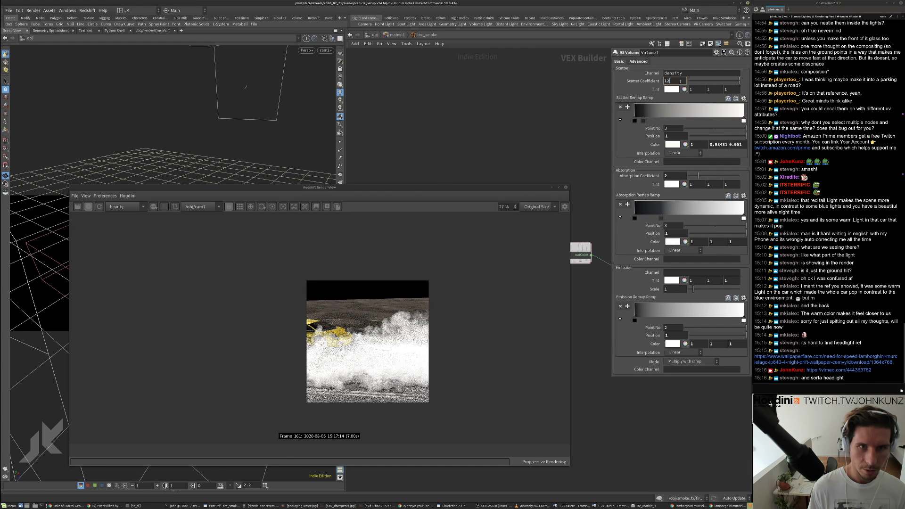
left_click(665, 175)
type("4")
key("Return")
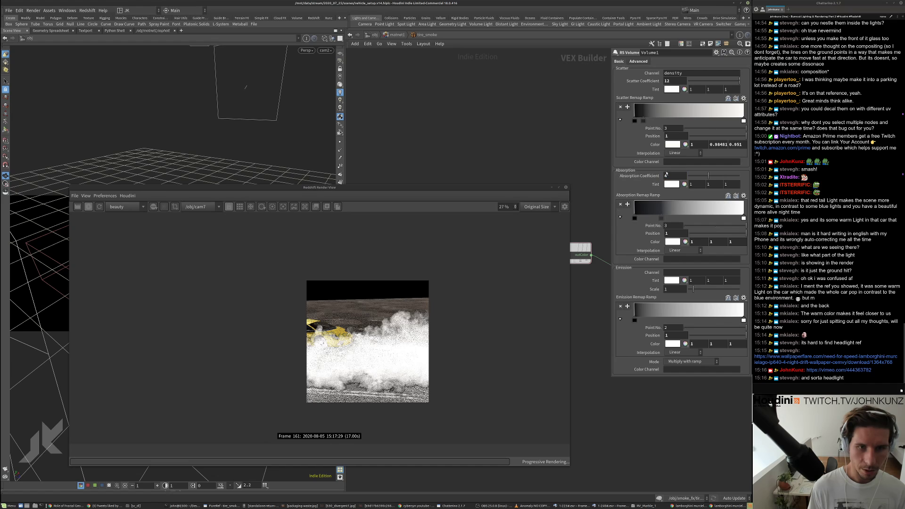
left_click(675, 81)
type("6")
key("Return")
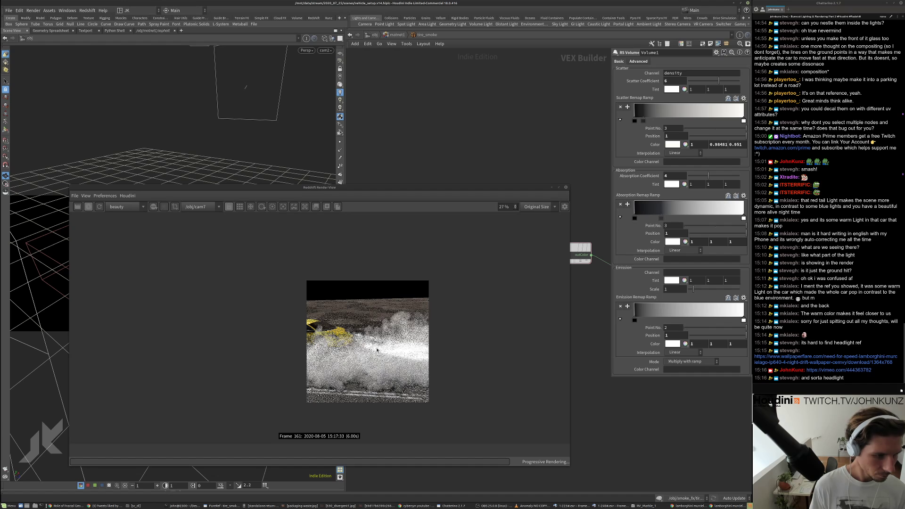
- Switch the render view to cam1 and examine the smoke, car and headlight beams up close
scroll(343, 367, "down", 2)
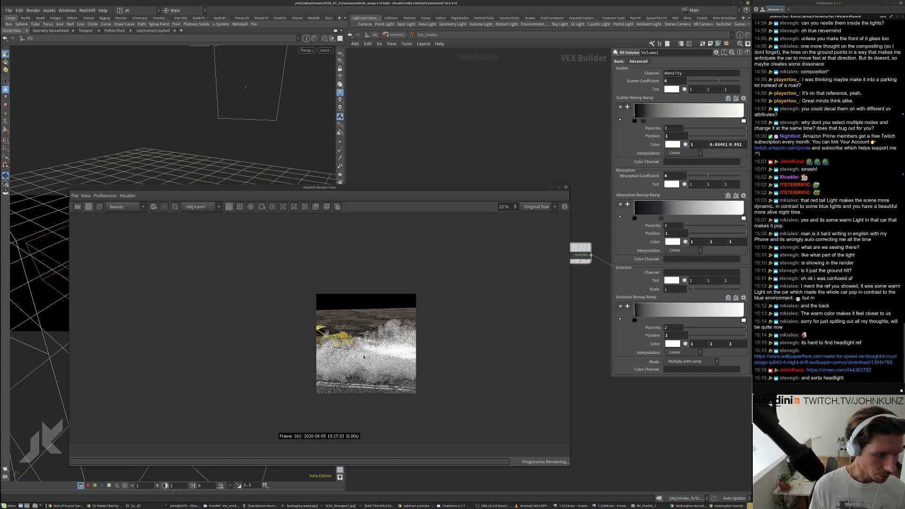
scroll(383, 340, "up", 2)
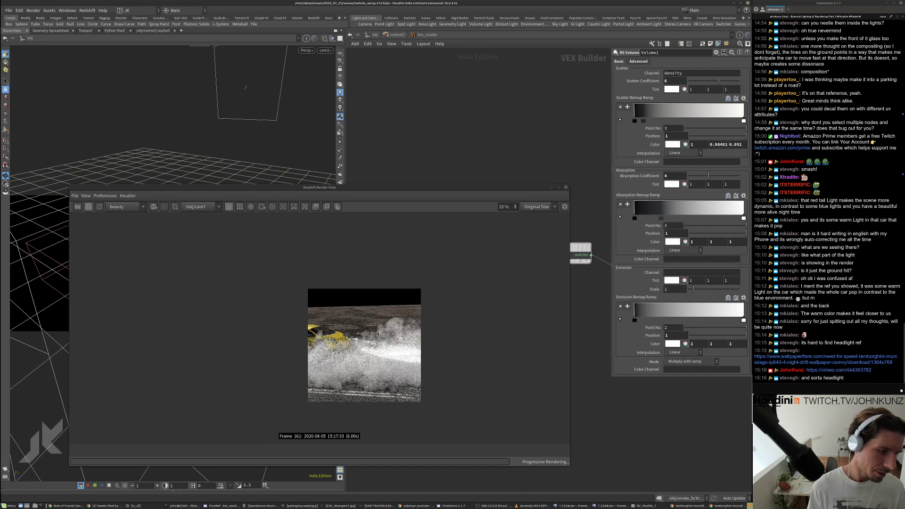
left_click(203, 208)
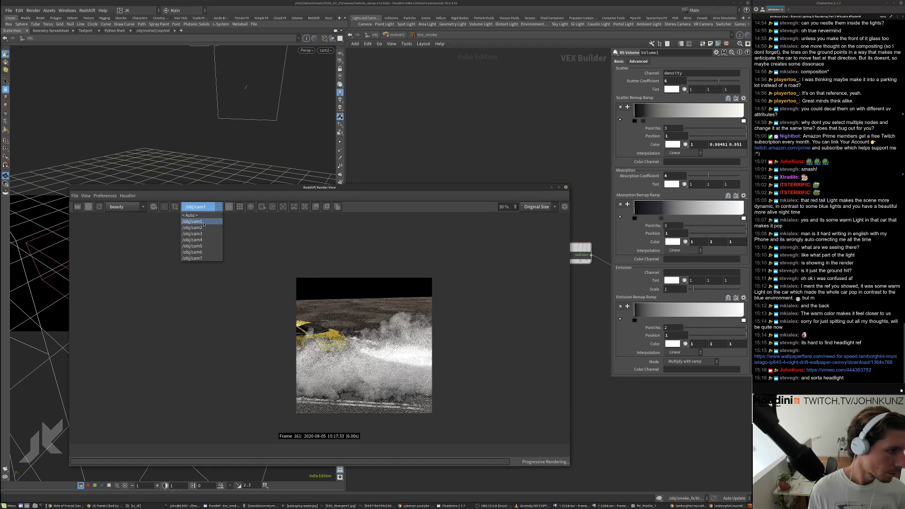
left_click(202, 206)
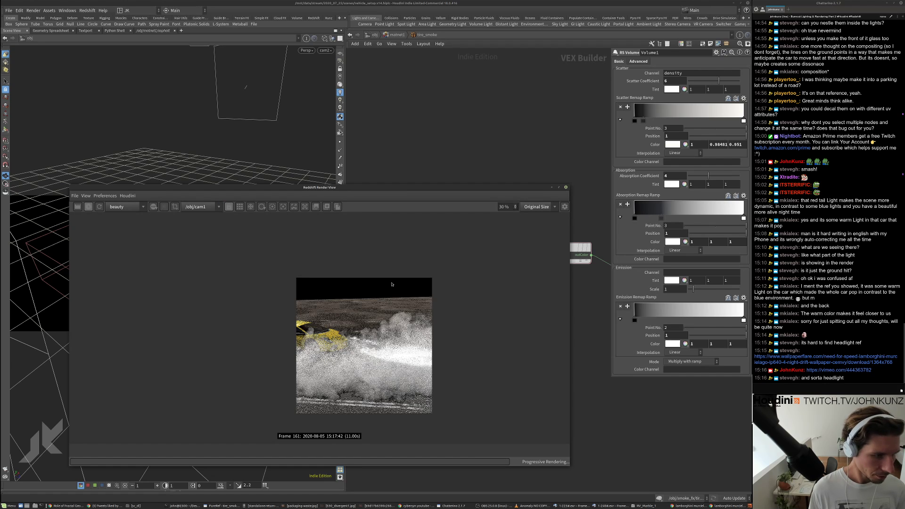
scroll(333, 354, "up", 2)
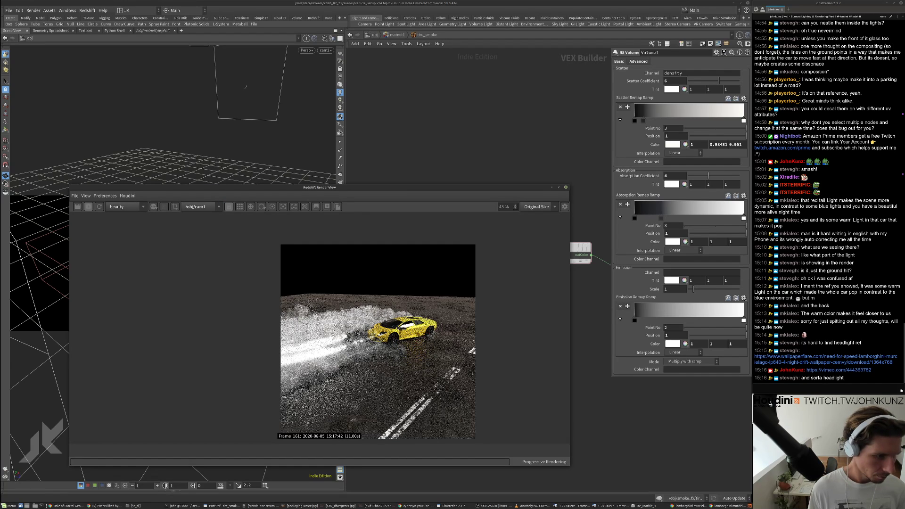
scroll(400, 325, "down", 1)
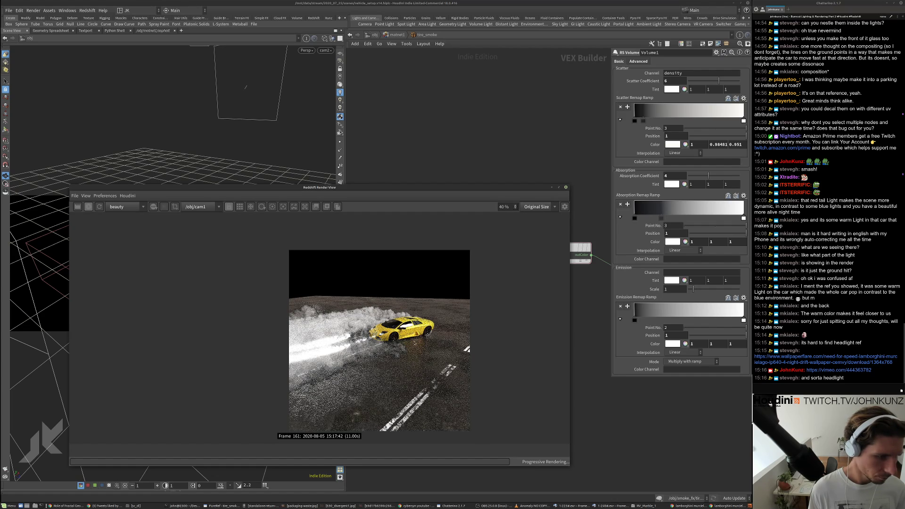
scroll(415, 343, "up", 10)
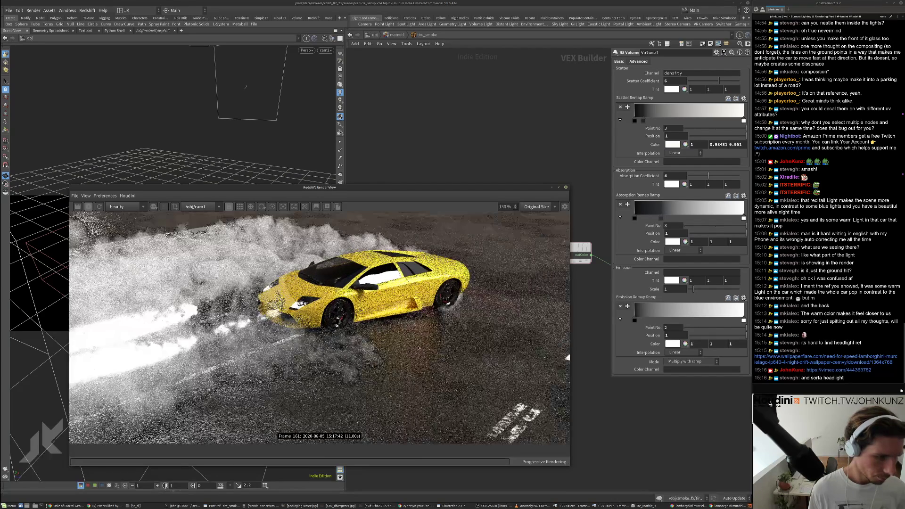
scroll(417, 339, "down", 2)
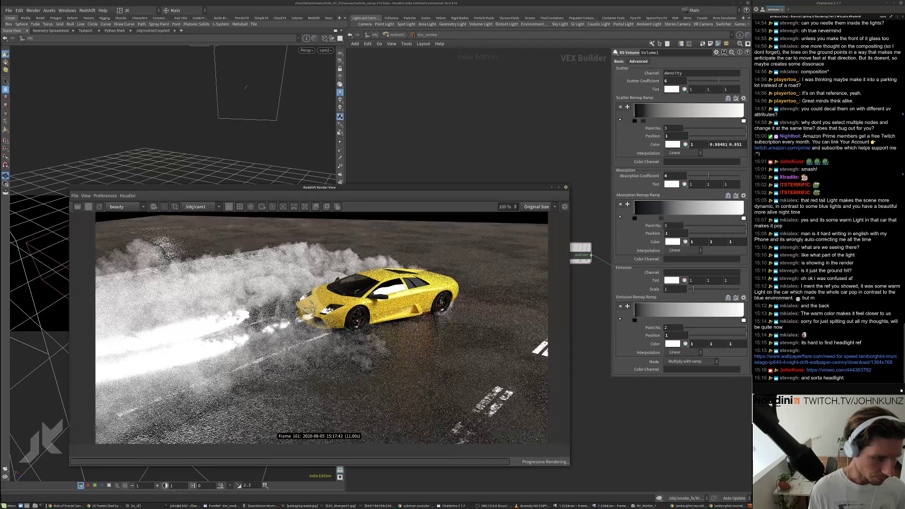
scroll(440, 326, "down", 3)
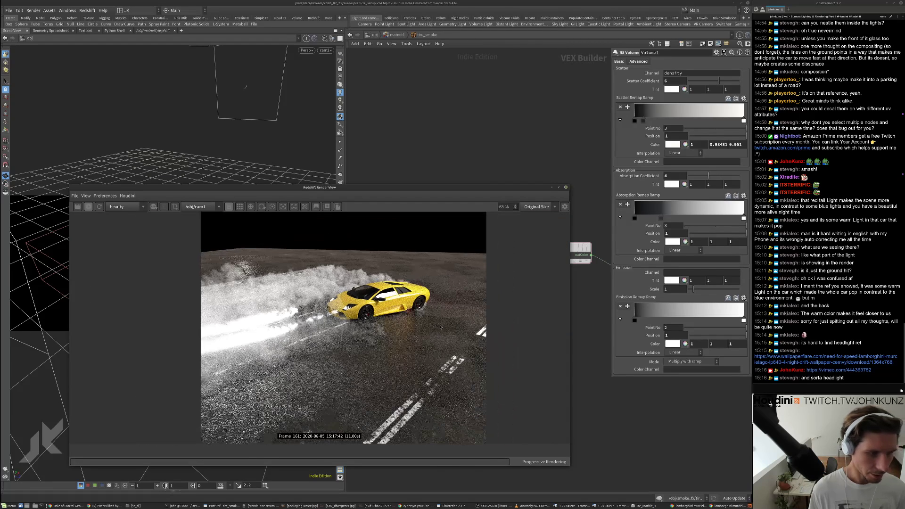
- Switch the render view to cam4 and inspect how the headlight beams cut through the smoke
left_click(200, 207)
left_click(195, 237)
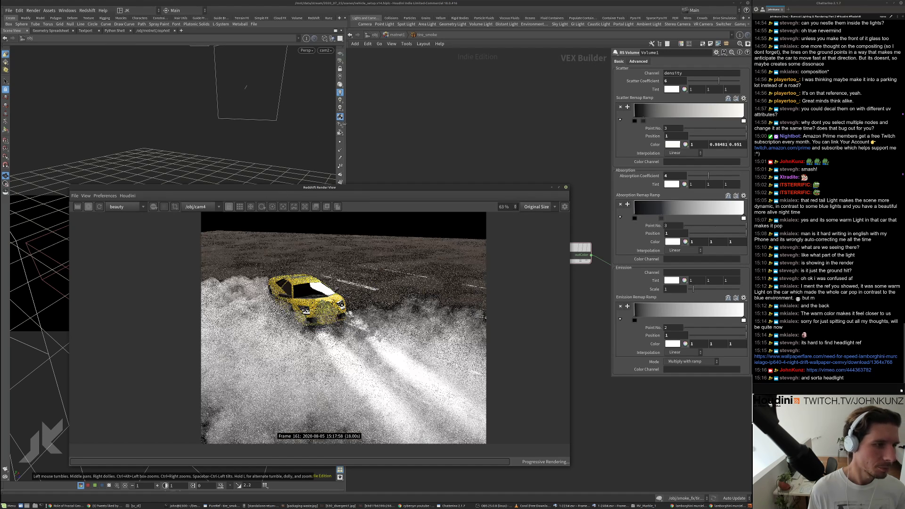
scroll(367, 337, "down", 2)
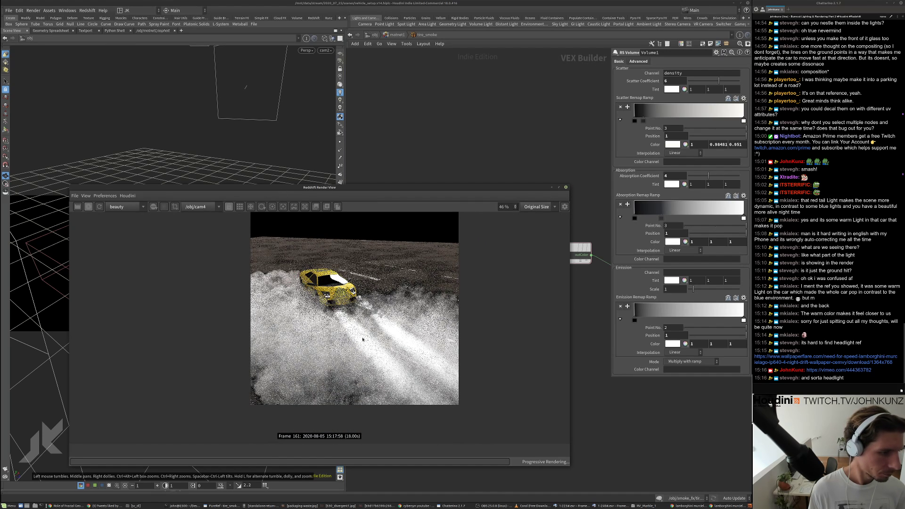
scroll(362, 338, "up", 3)
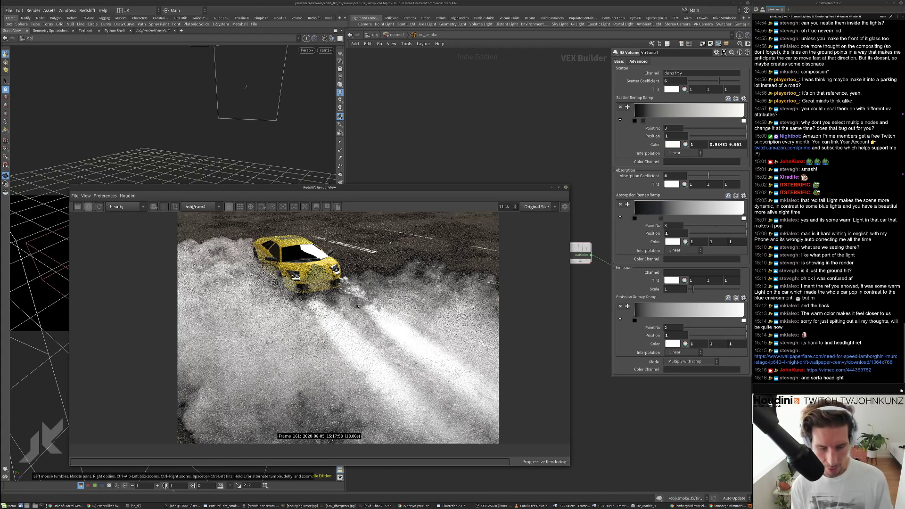
scroll(441, 379, "down", 2)
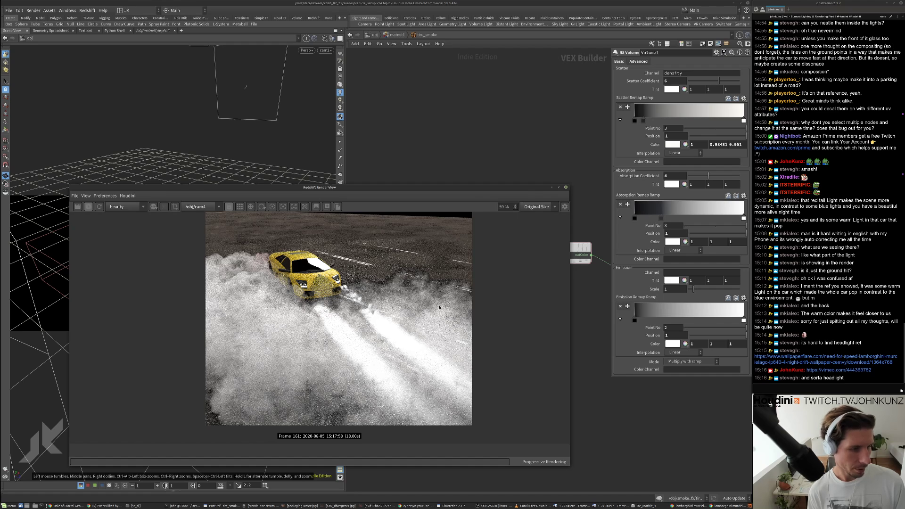
scroll(342, 316, "down", 2)
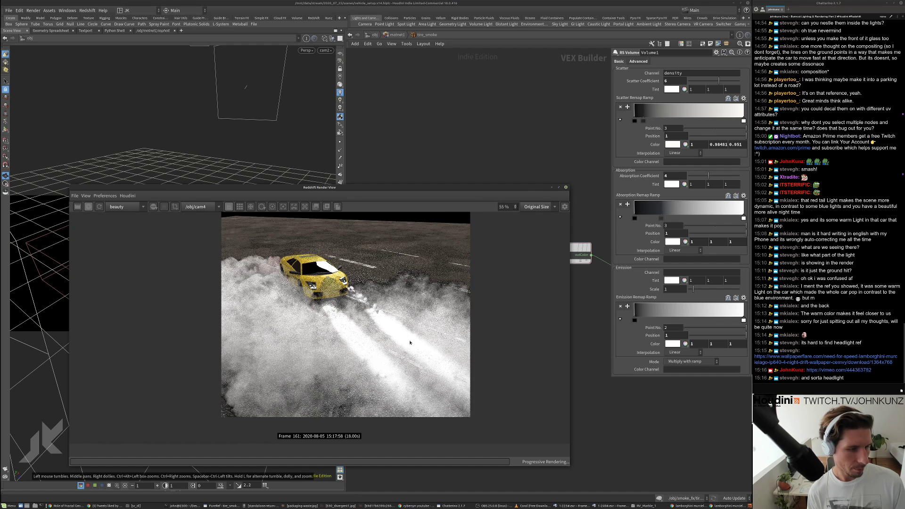
- Return to the object level and set the Intensity Multiplier of rslightdome1 to .25
left_click(375, 35)
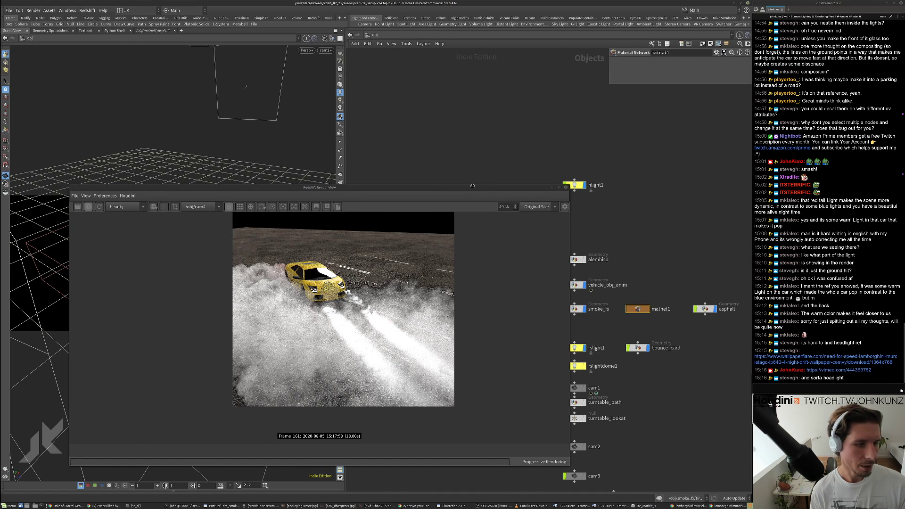
left_click_drag(472, 186, 415, 125)
middle_click_drag(537, 225, 653, 195)
middle_click_drag(537, 297, 680, 220)
scroll(611, 272, "down", 3)
middle_click_drag(643, 277, 593, 287)
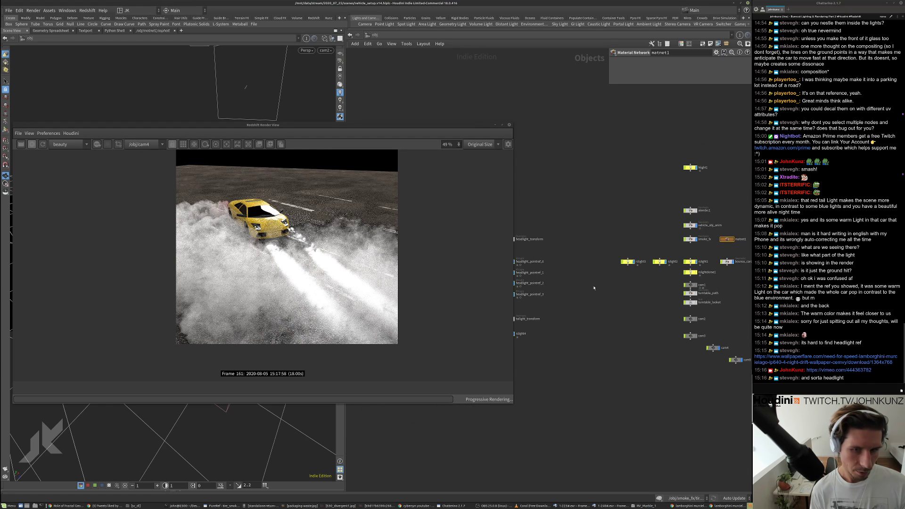
scroll(688, 270, "up", 3)
left_click(692, 271)
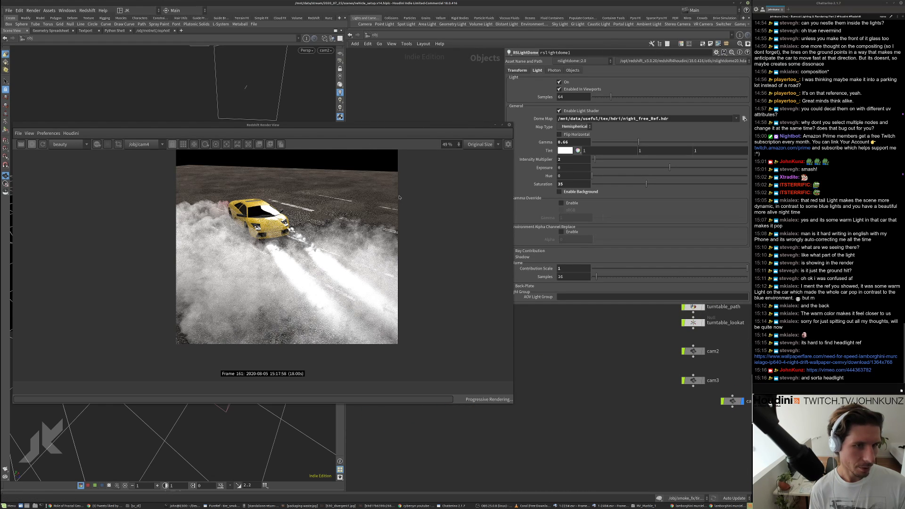
left_click(586, 159)
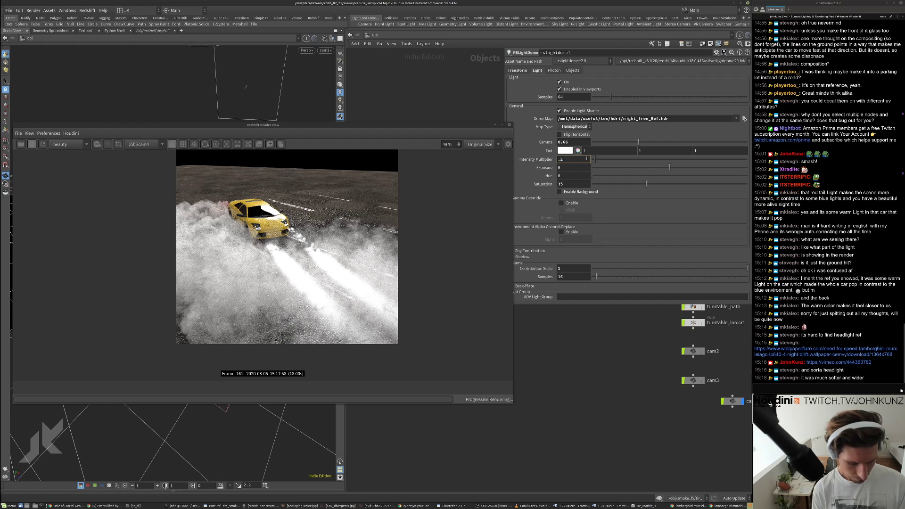
type(".25")
key("Return")
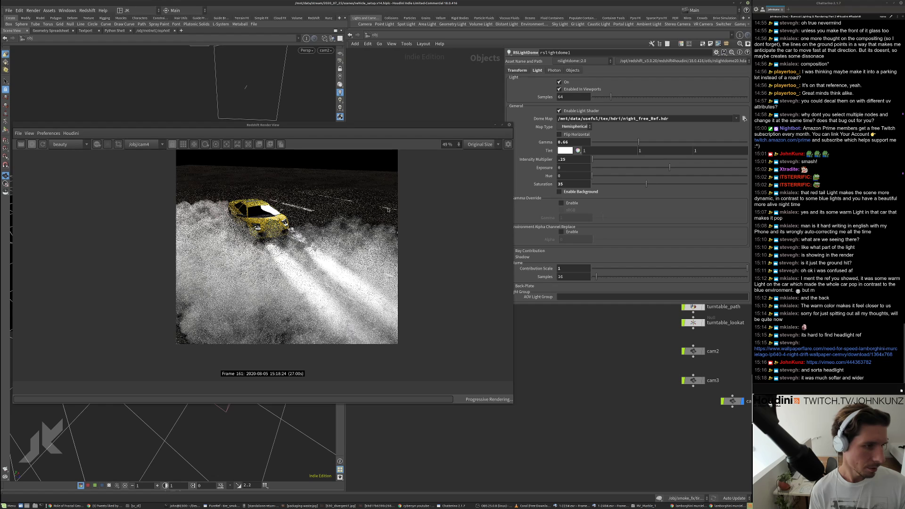
key("h")
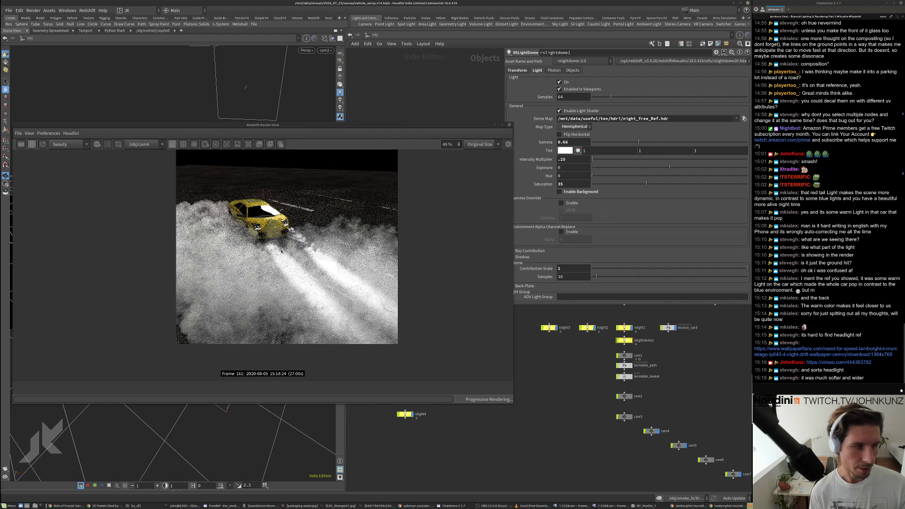
scroll(265, 229, "up", 2)
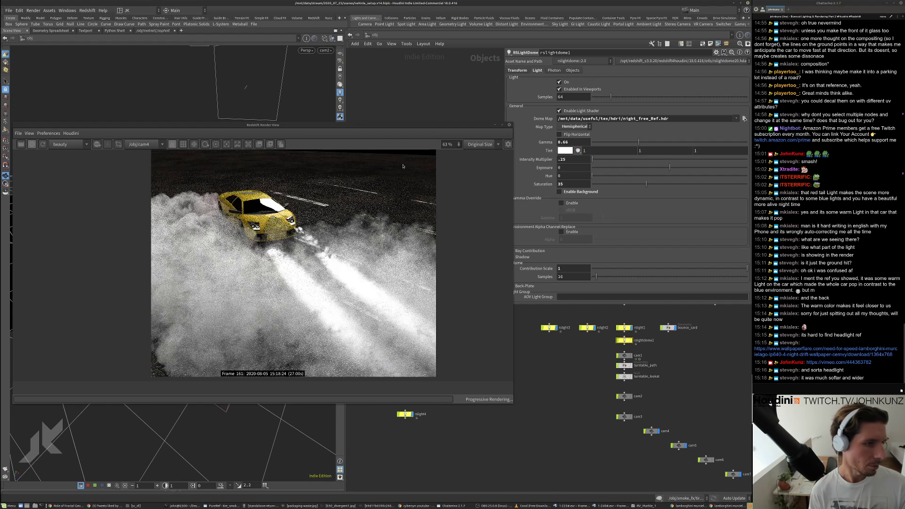
- Set the Intensity Multiplier of the headlight_pointref_0 spot light to 250
scroll(334, 205, "down", 2)
middle_click_drag(551, 365, 749, 377)
scroll(556, 349, "up", 2)
left_click(645, 332)
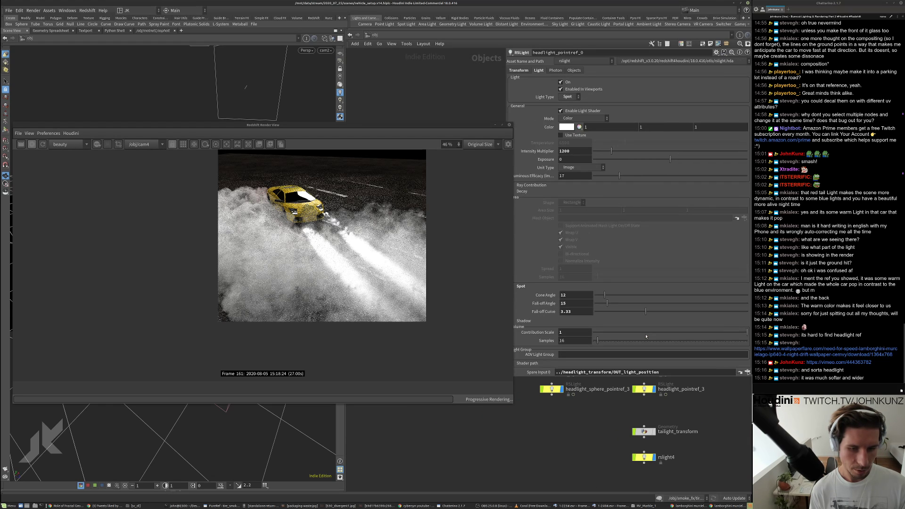
middle_click_drag(644, 333, 597, 417)
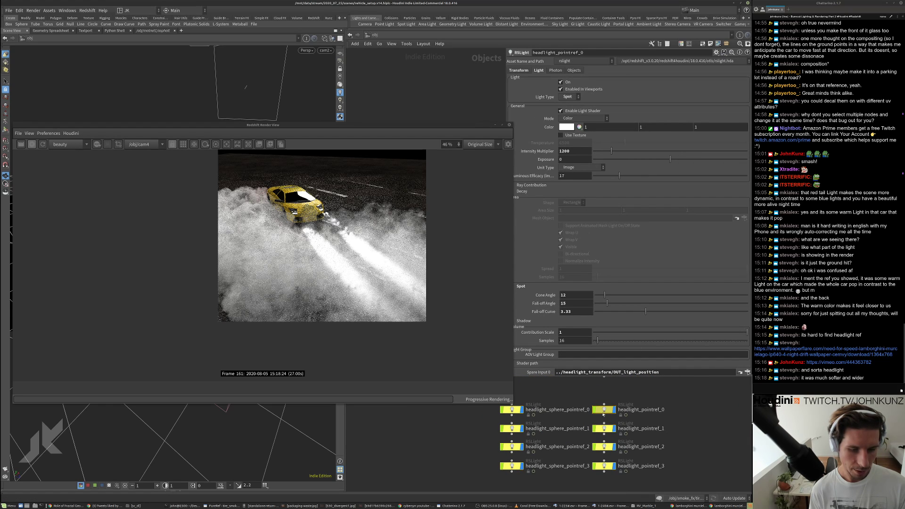
double_click(570, 151)
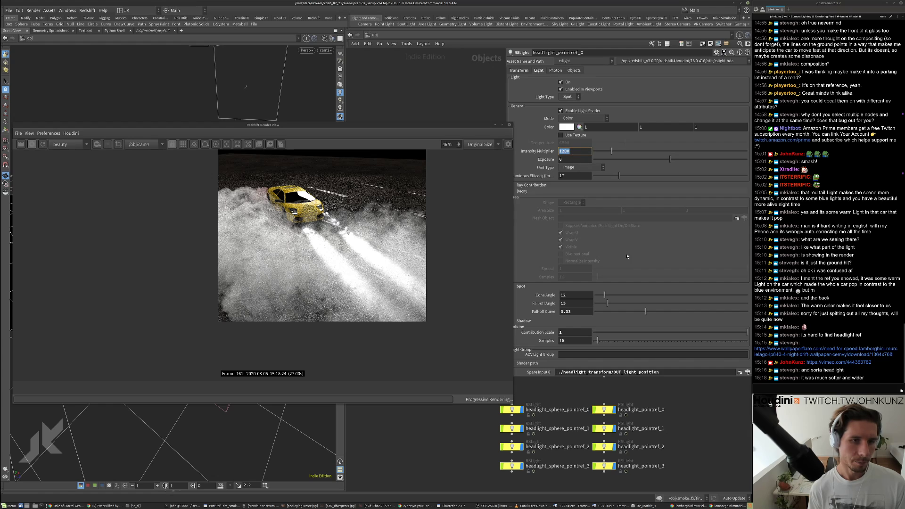
type("25")
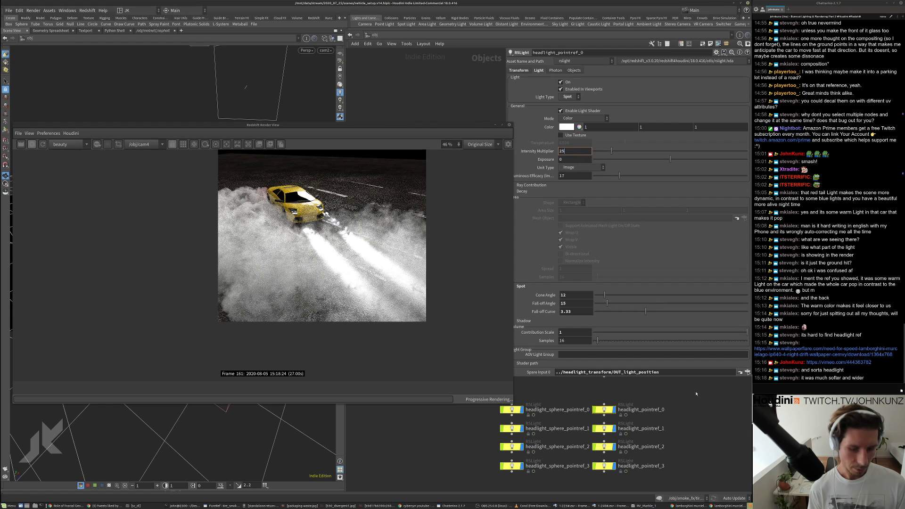
key("Return")
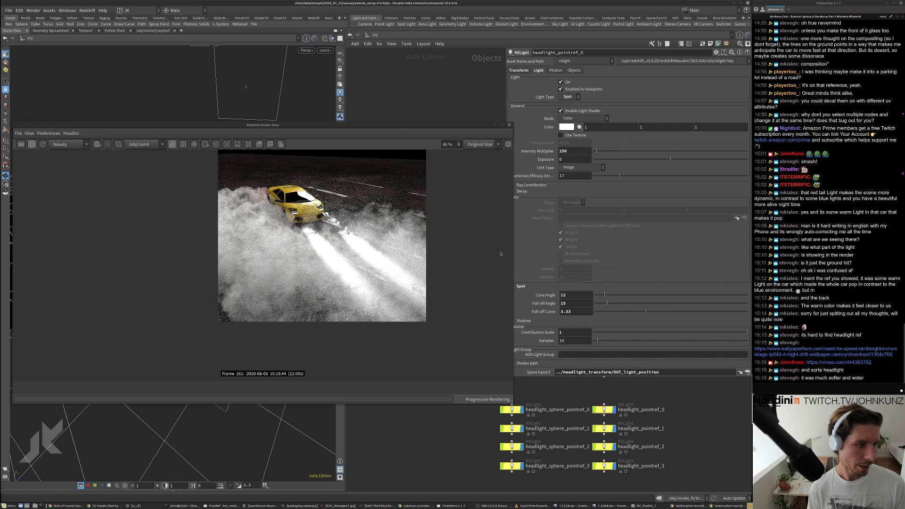
- Set the Intensity Multiplier of the headlight_pointref_1 spot light to 250 and check the render
left_click(604, 428)
double_click(570, 151)
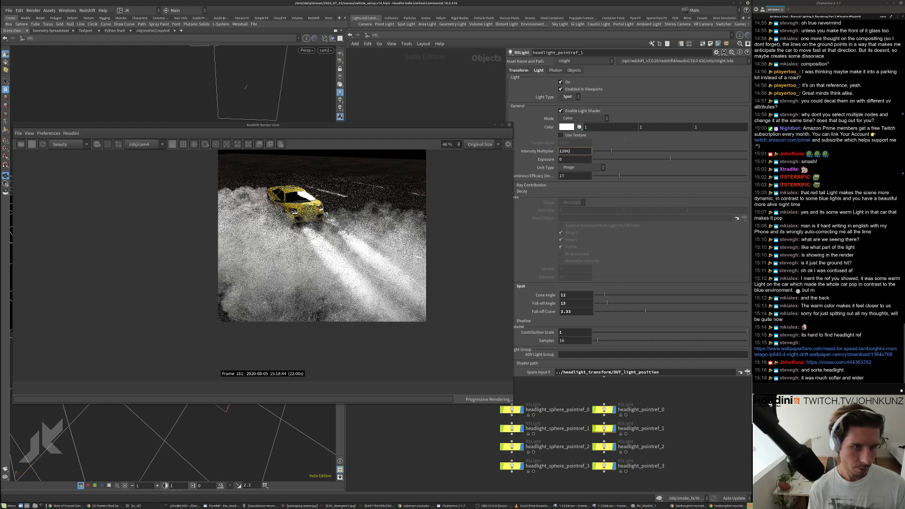
type("250")
key("Return")
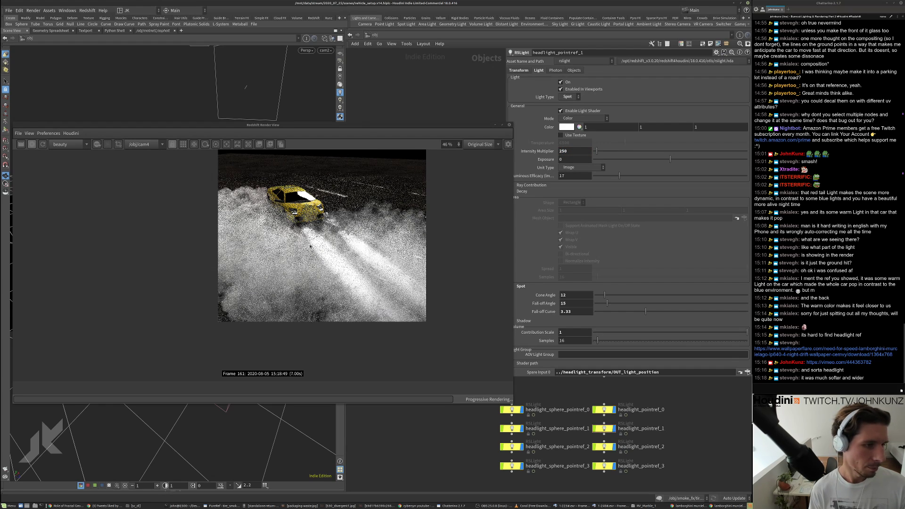
scroll(357, 244, "down", 2)
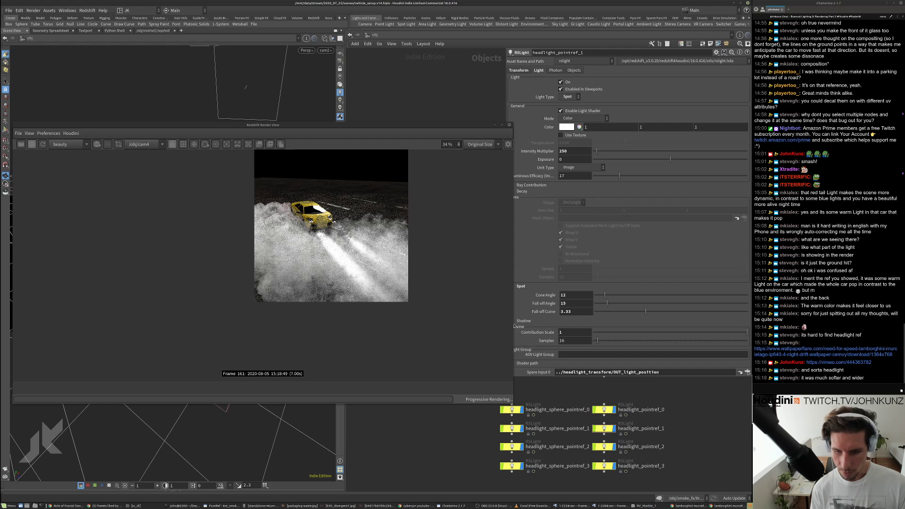
- Stop the progressive render and delete the spot lights headlight_pointref_1, headlight_pointref_2 and headlight_pointref_3
left_click(31, 145)
middle_click_drag(652, 478, 636, 469)
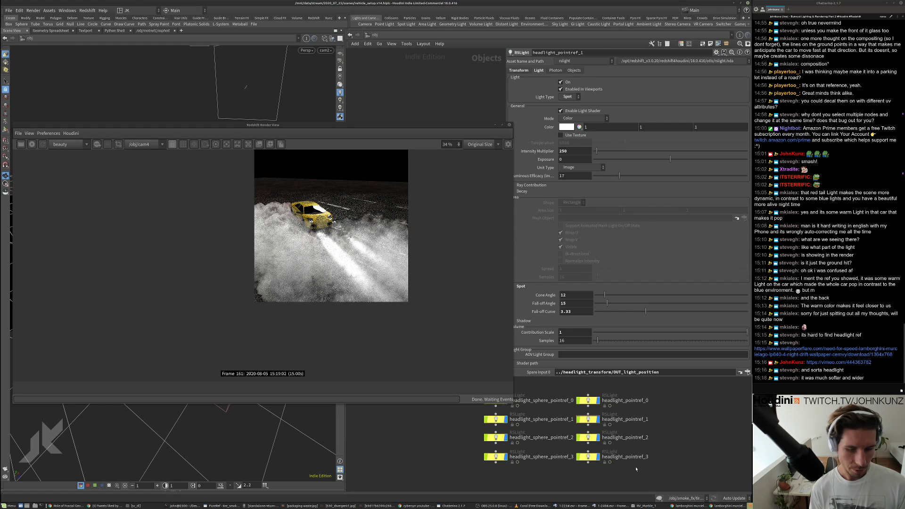
left_click_drag(635, 469, 576, 414)
key("Delete")
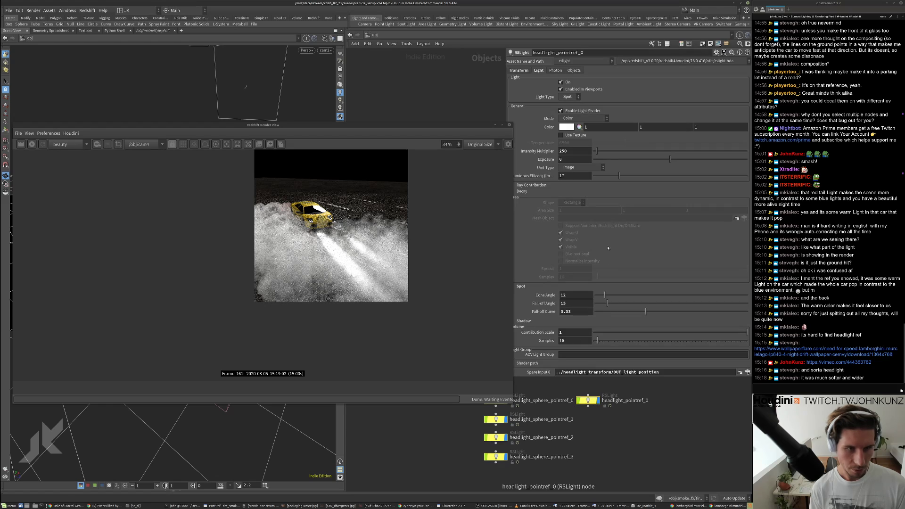
- Set the Intensity Multiplier of the headlight_pointref_0 spot light to 120 and its Cone Angle to 25
left_click_drag(559, 151, 564, 151)
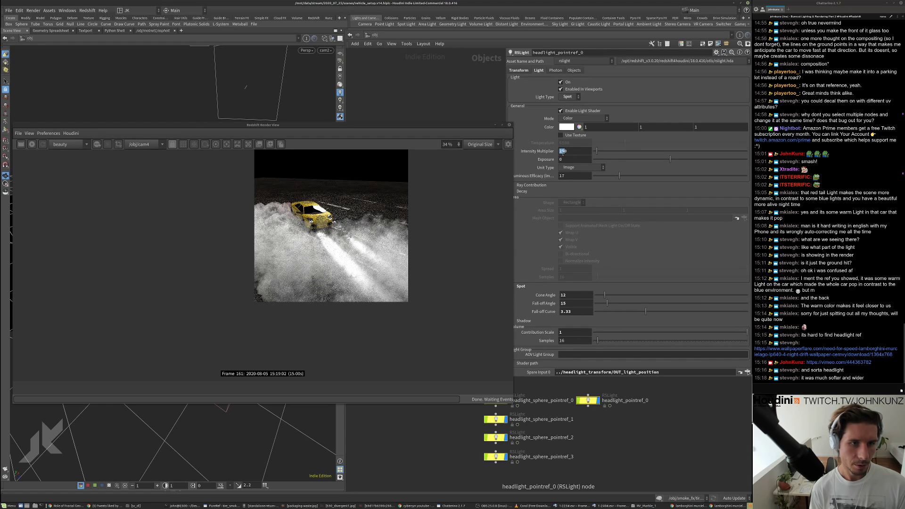
type("12")
key("Return")
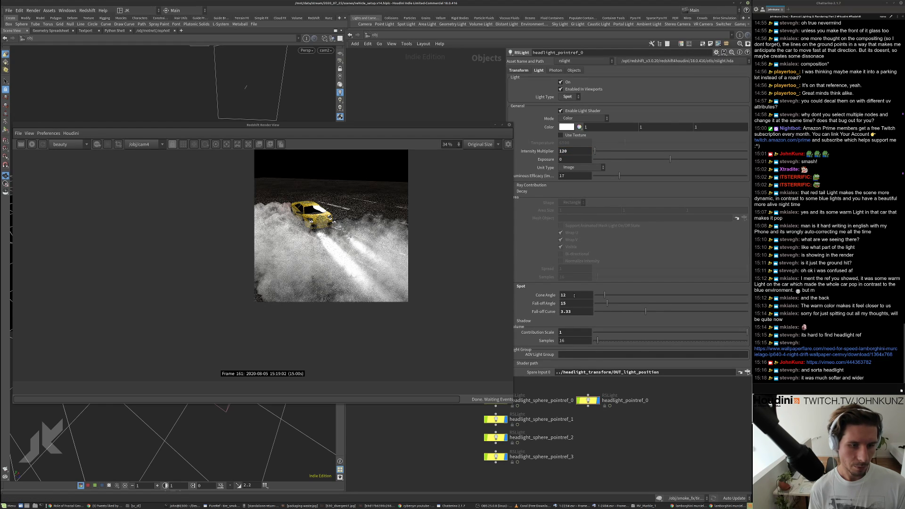
double_click(574, 295)
type("25")
key("Return")
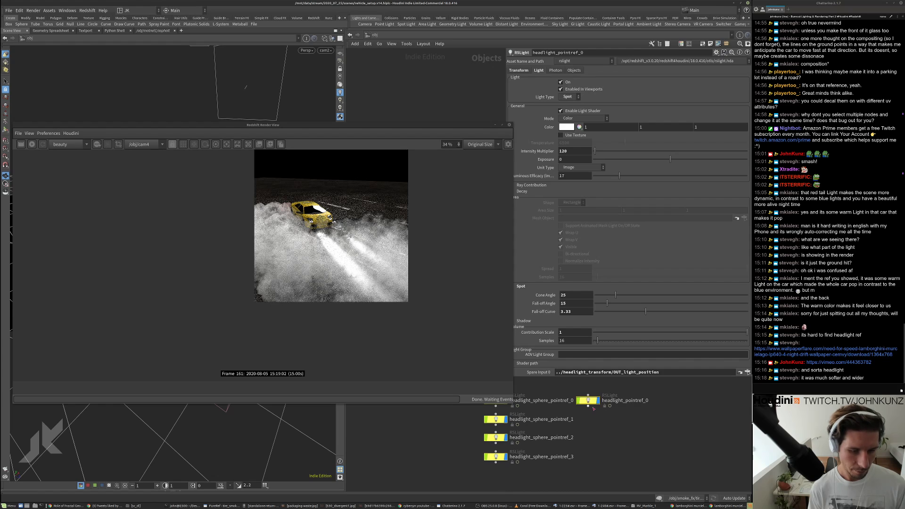
- Duplicate the headlight_pointref_0 spot light three times to recreate the other headlights
key("ctrl+c")
key("ctrl+v")
key("ctrl+v")
key("ctrl+v")
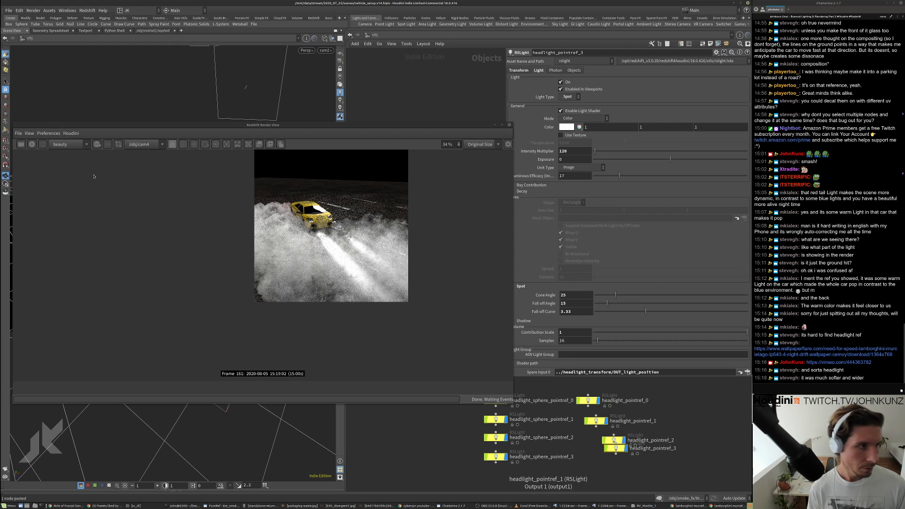
- Start the progressive render from cam4 and examine the headlights, their beams and the lit smoke up close
left_click(32, 144)
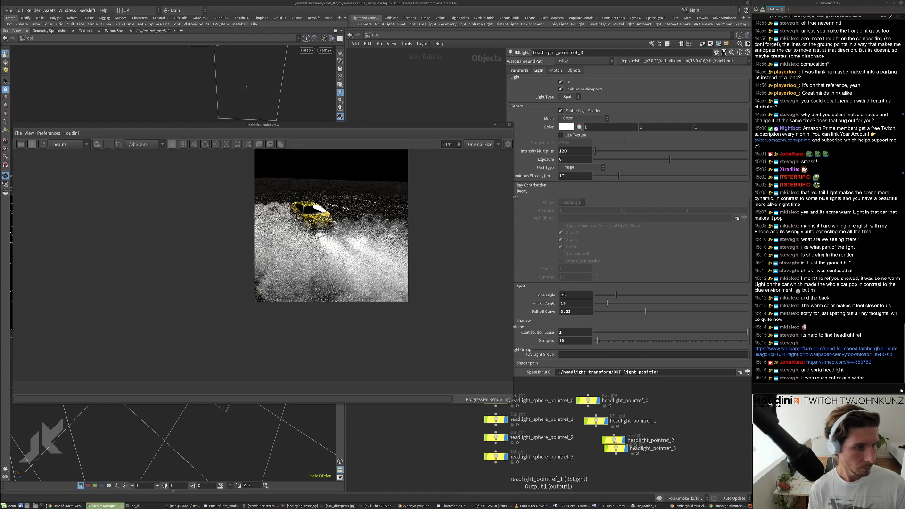
scroll(375, 255, "up", 3)
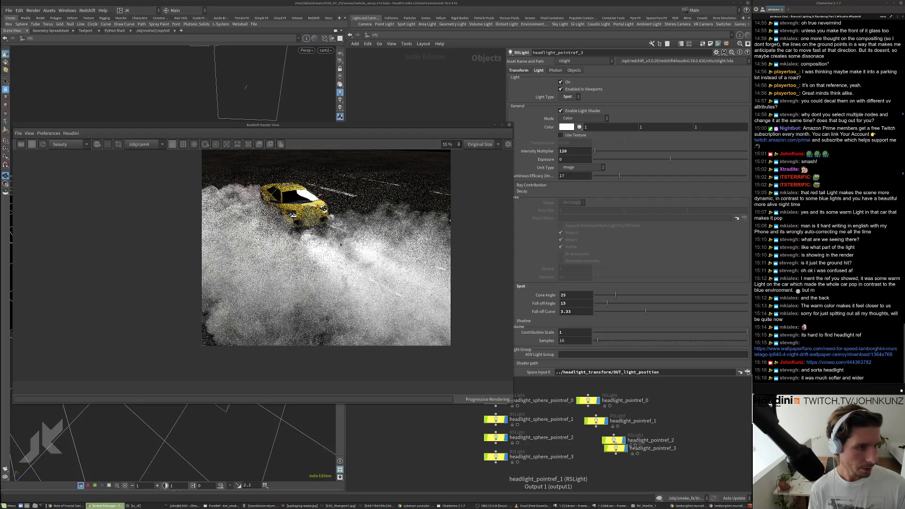
scroll(340, 244, "up", 2)
scroll(290, 298, "down", 2)
scroll(316, 265, "down", 3)
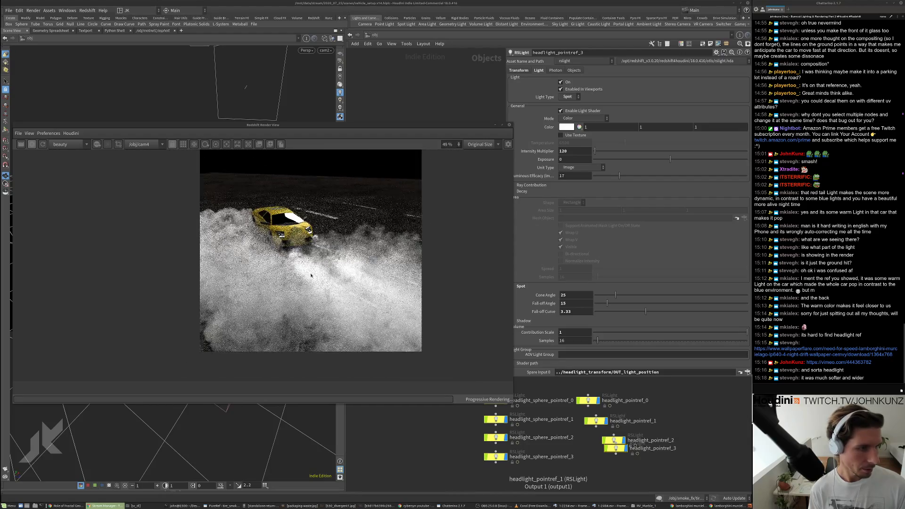
scroll(311, 256, "up", 9)
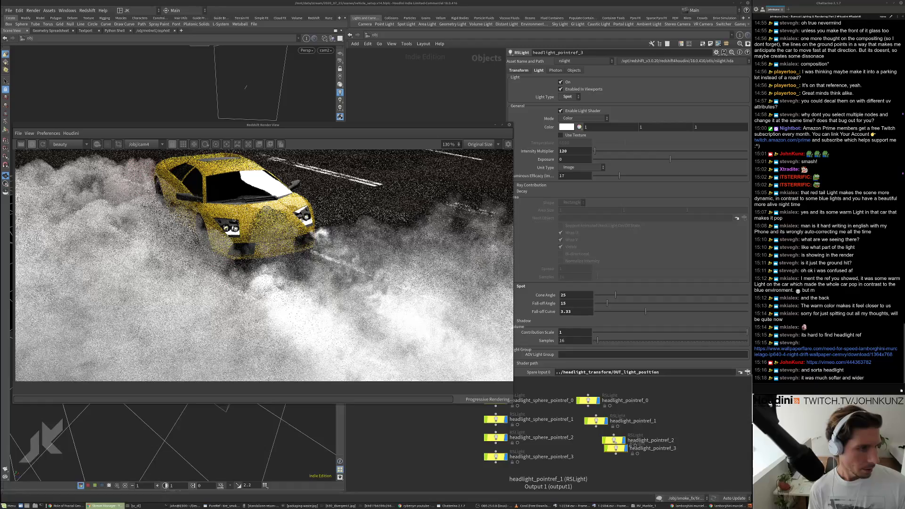
scroll(217, 240, "up", 8)
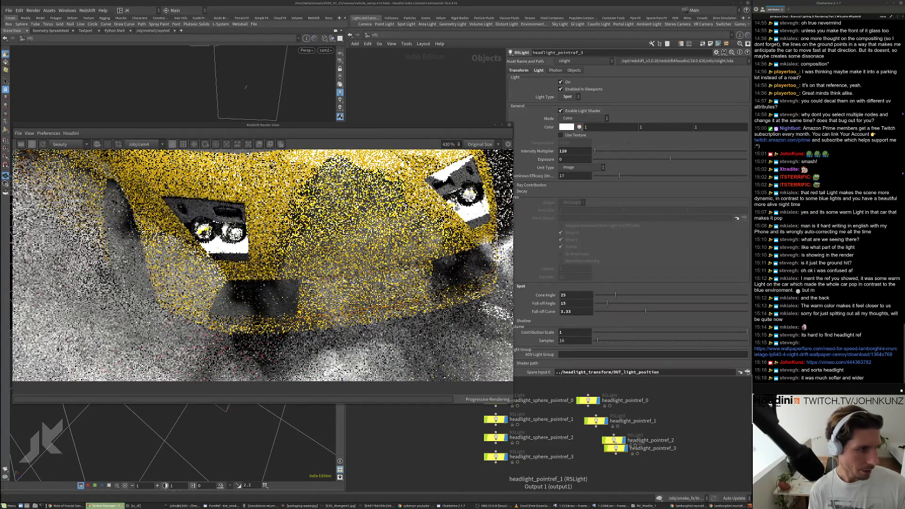
scroll(218, 238, "down", 10)
scroll(218, 237, "up", 6)
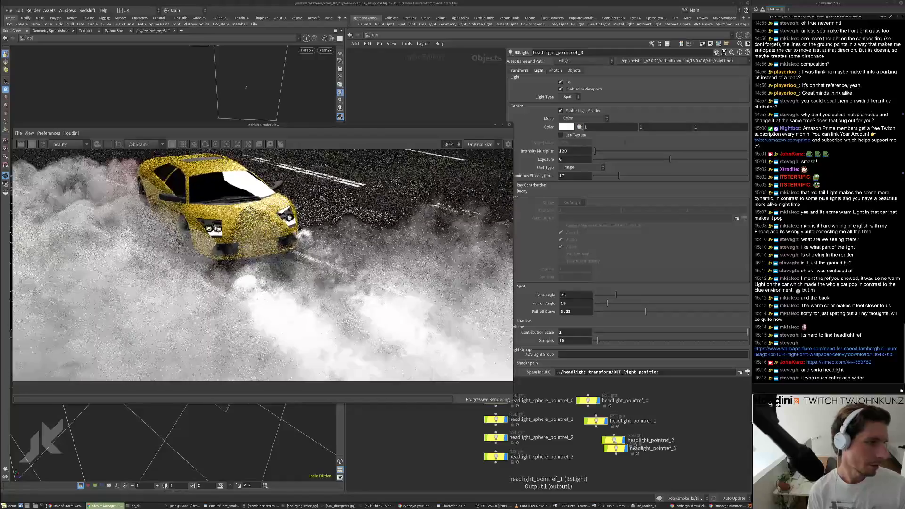
scroll(215, 231, "up", 2)
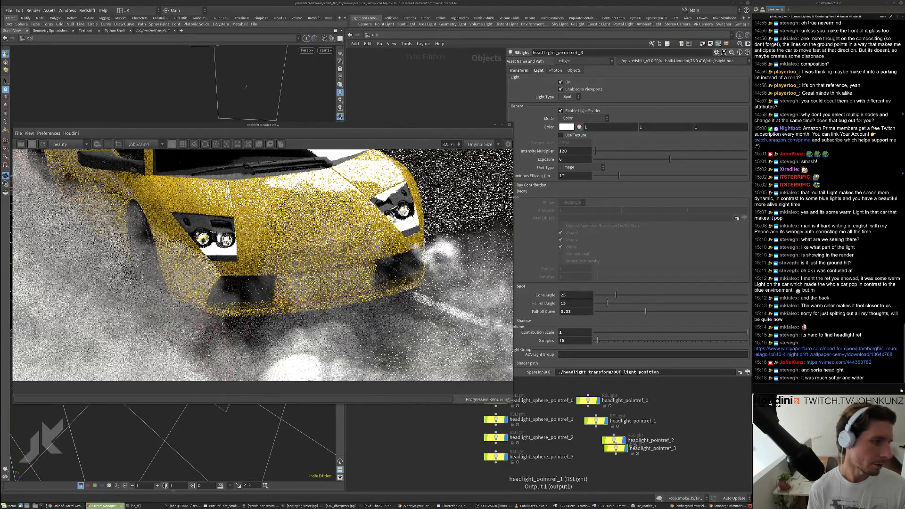
scroll(209, 246, "down", 5)
scroll(232, 241, "down", 3)
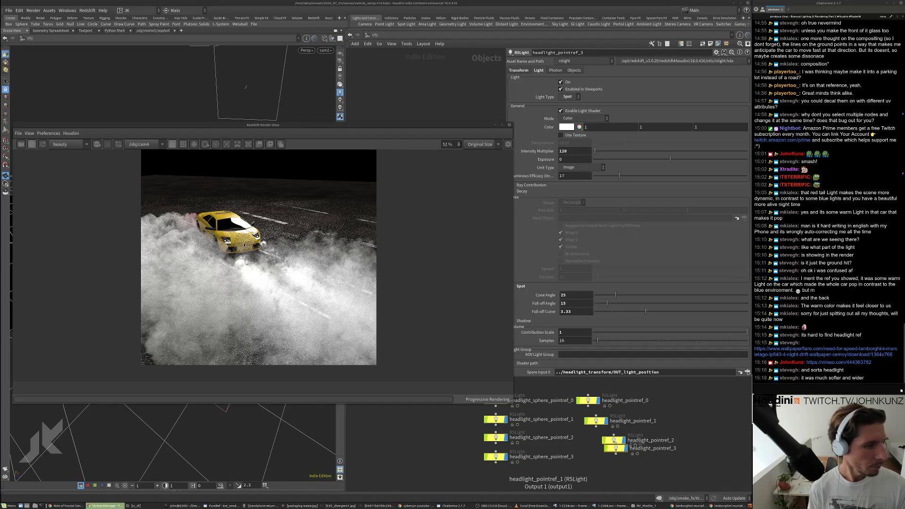
scroll(230, 240, "up", 2)
scroll(230, 224, "down", 1)
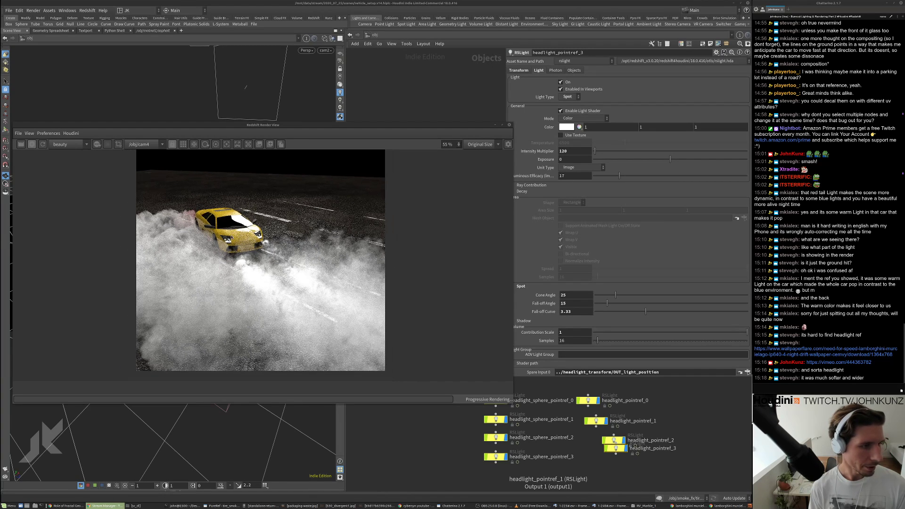
- Switch the render camera to /obj/cam5 and check the headlight beams in the smoke
left_click(146, 144)
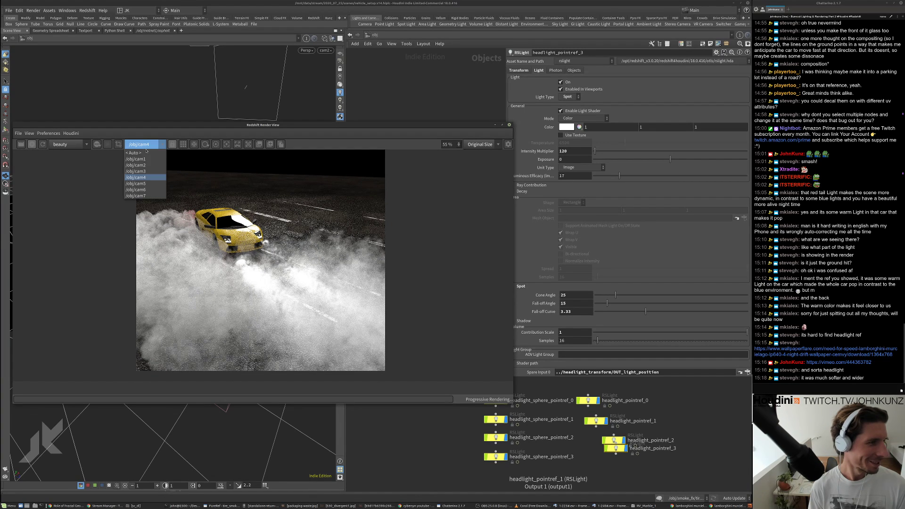
left_click(141, 183)
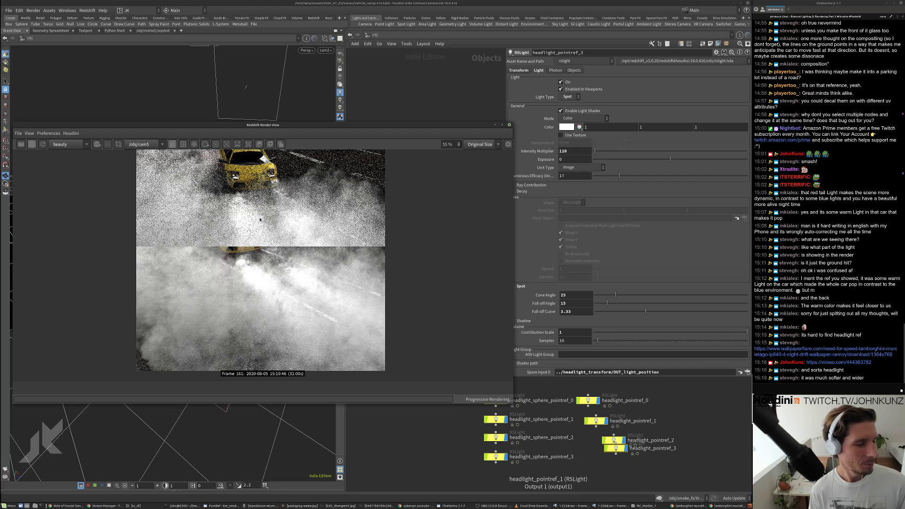
scroll(259, 257, "down", 3)
scroll(245, 206, "up", 5)
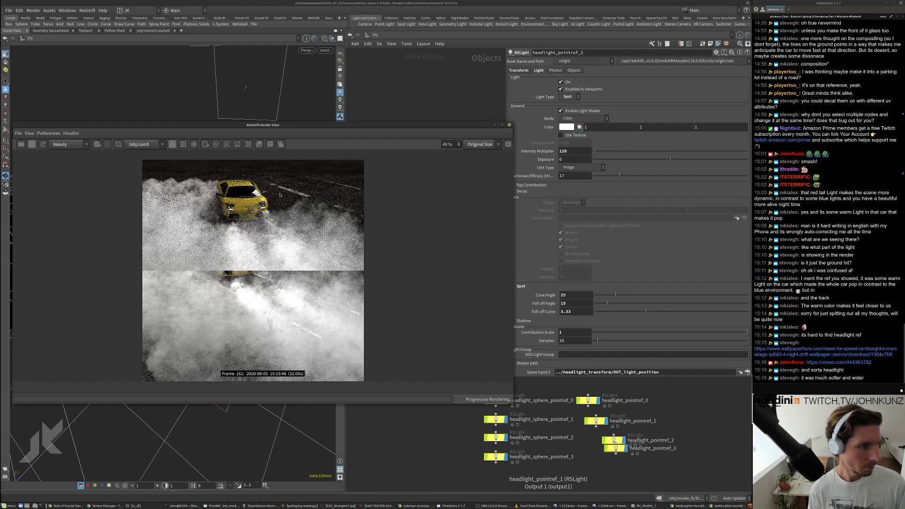
scroll(277, 283, "down", 1)
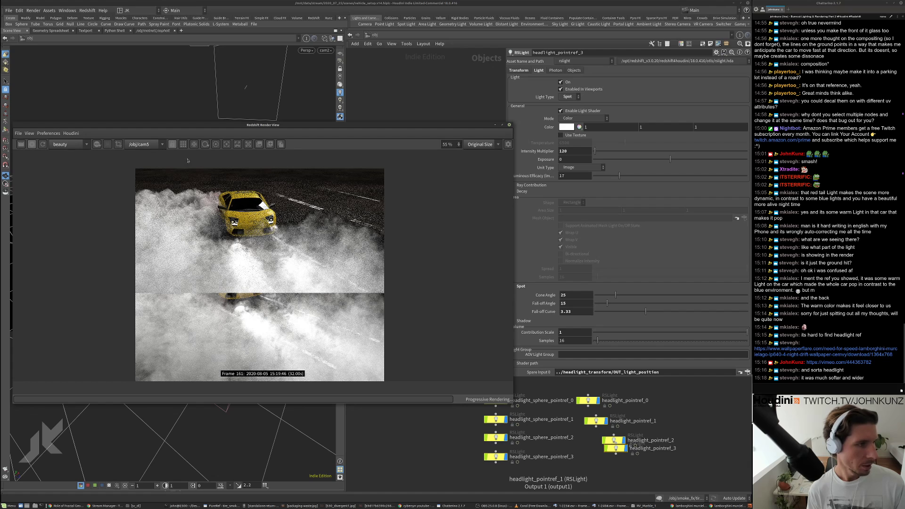
- Roll up the render window, look through cam5 in the viewport and orbit it to a low view beside the car
double_click(462, 126)
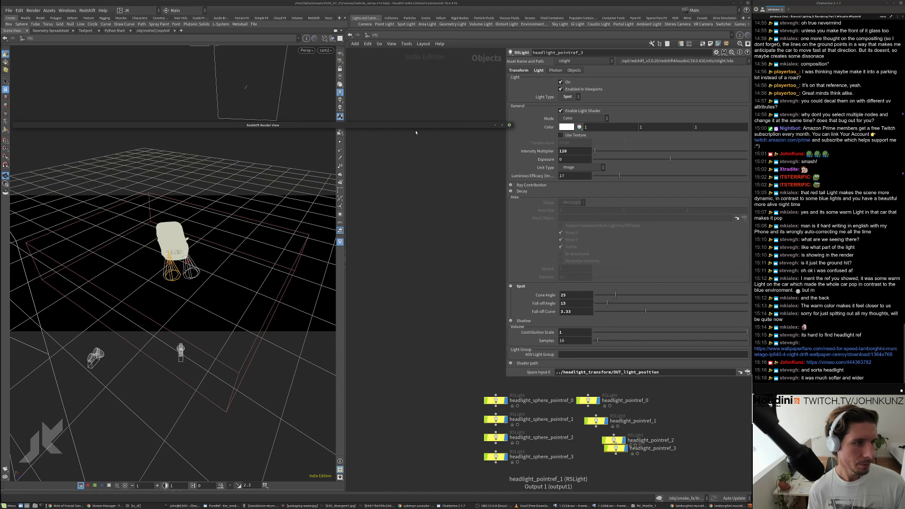
left_click(325, 50)
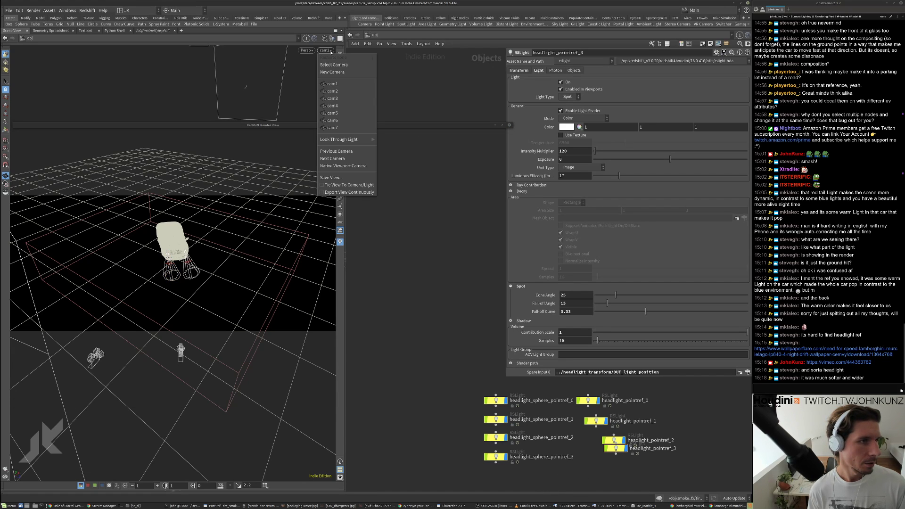
left_click(333, 113)
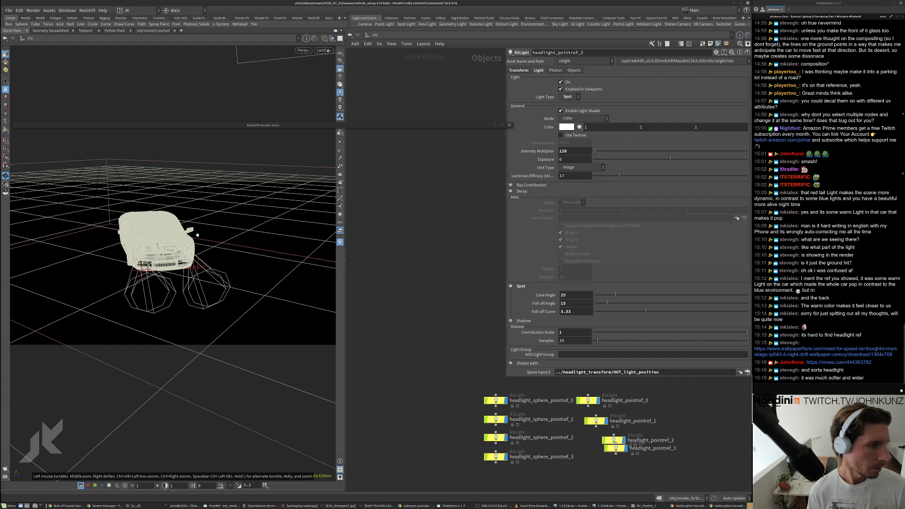
left_click_drag(198, 234, 246, 219)
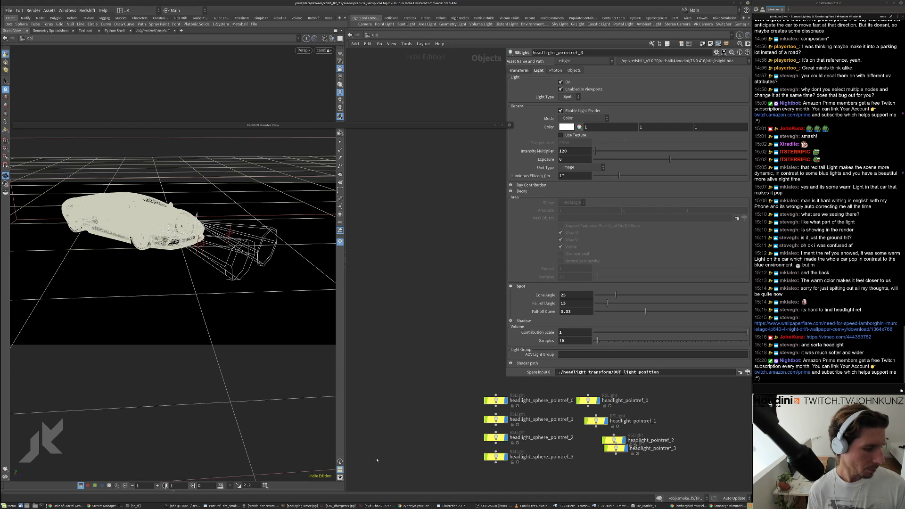
left_click(383, 493)
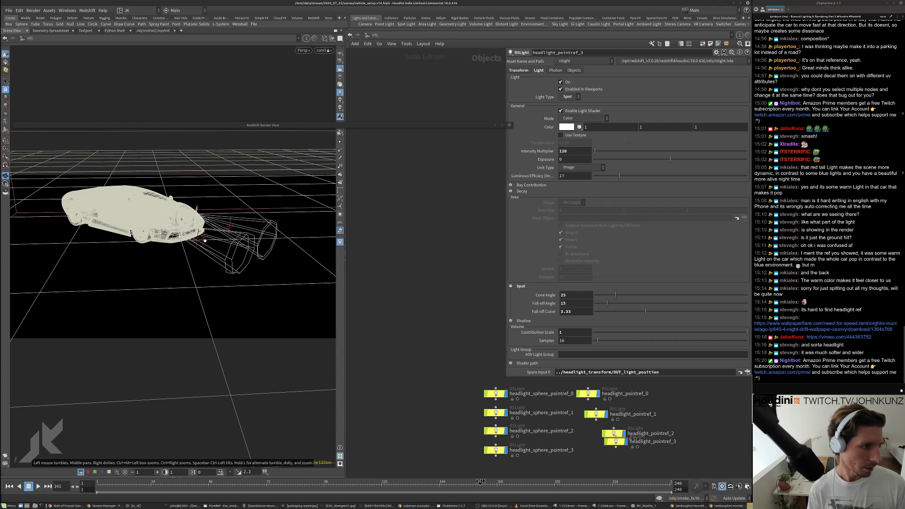
left_click_drag(230, 210, 256, 148)
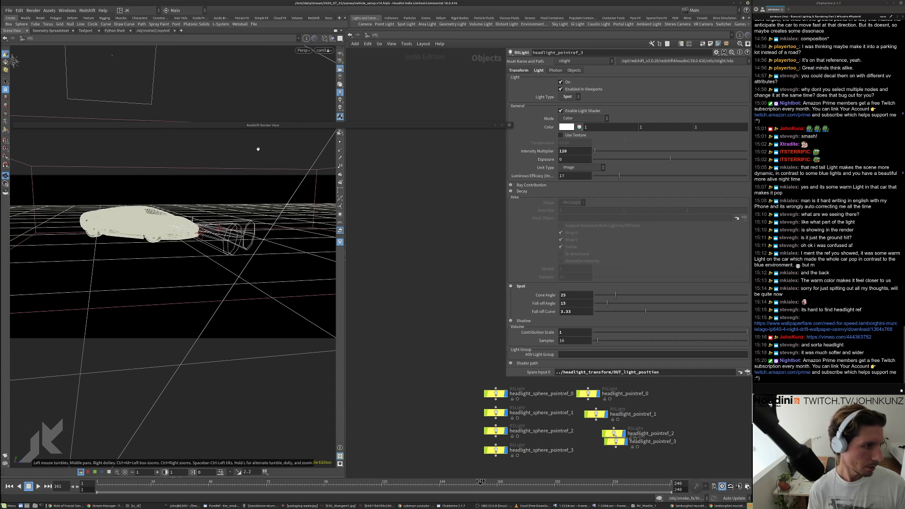
- Restore the render window, restart the cam5 render, shrink the window beside the viewport and frame the whole image
left_click(265, 125)
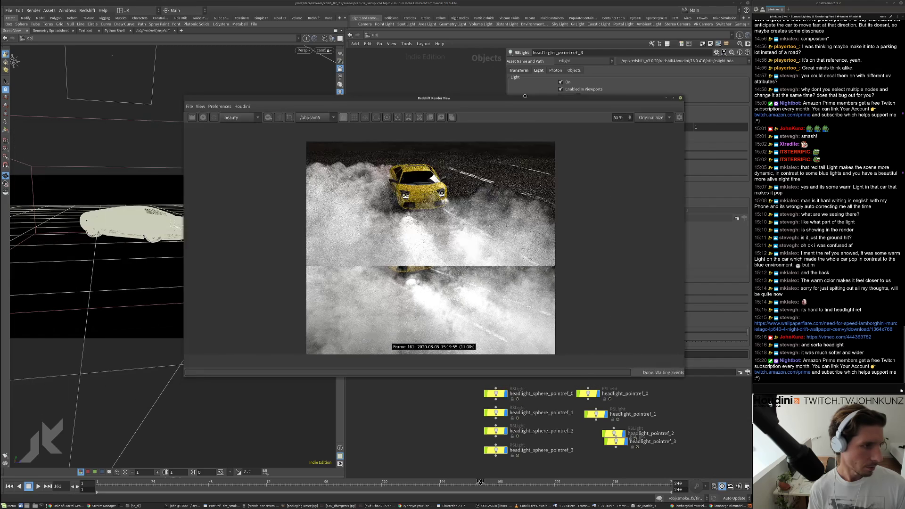
left_click(224, 114)
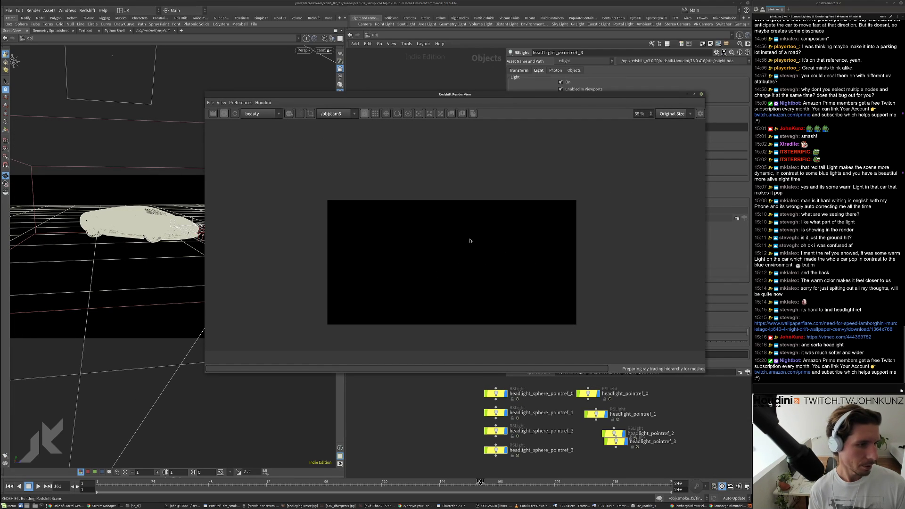
left_click_drag(441, 93, 442, 82)
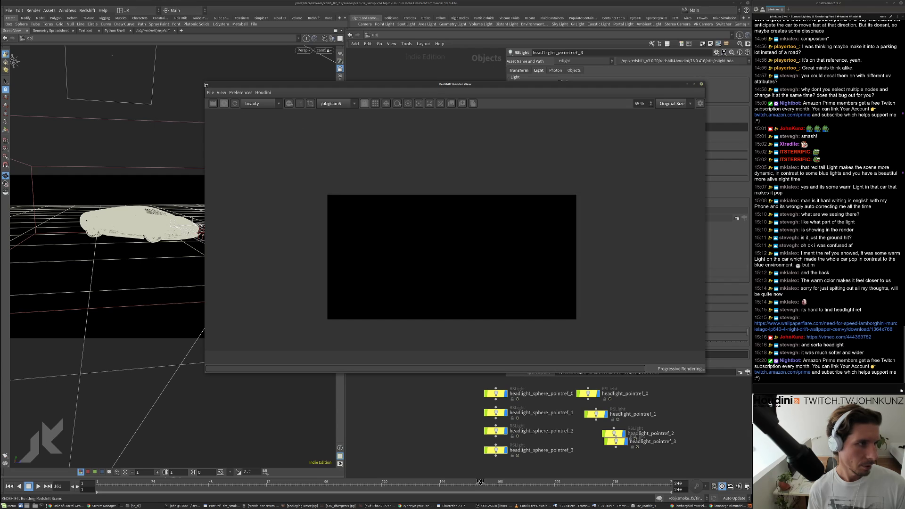
left_click_drag(206, 83, 292, 130)
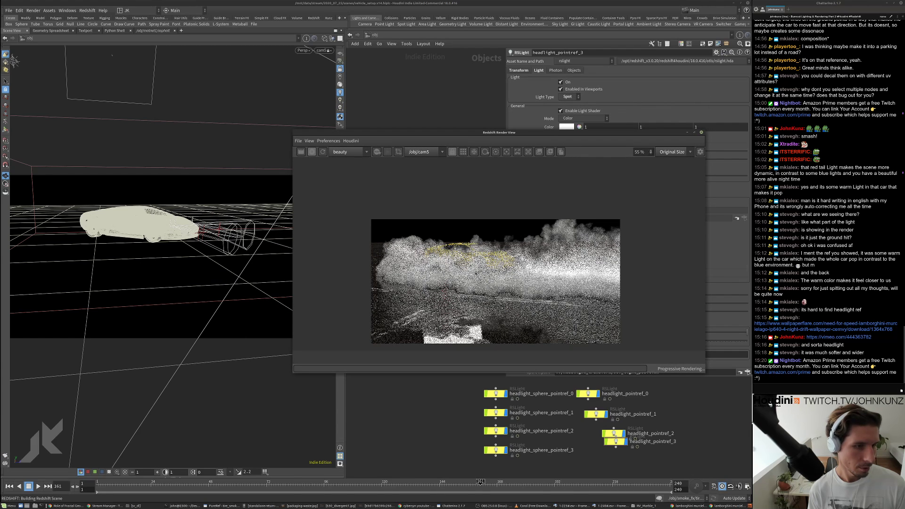
left_click(311, 140)
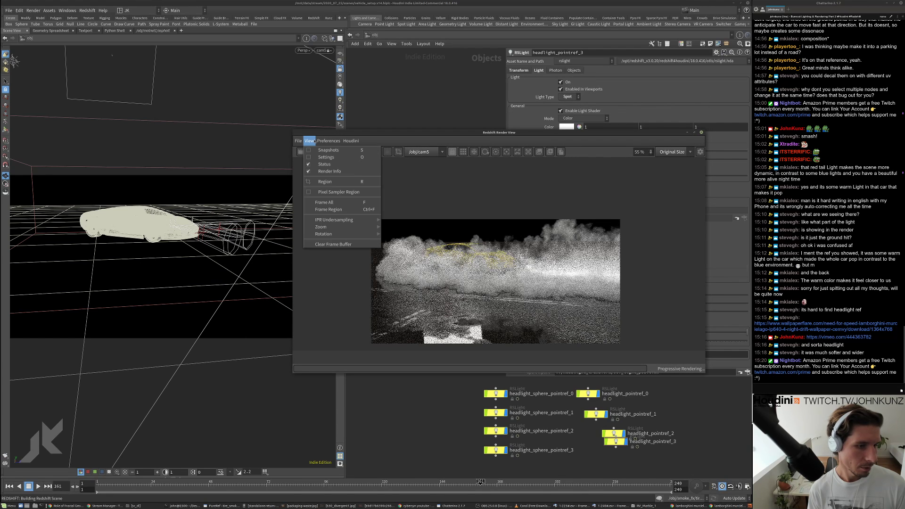
left_click(323, 202)
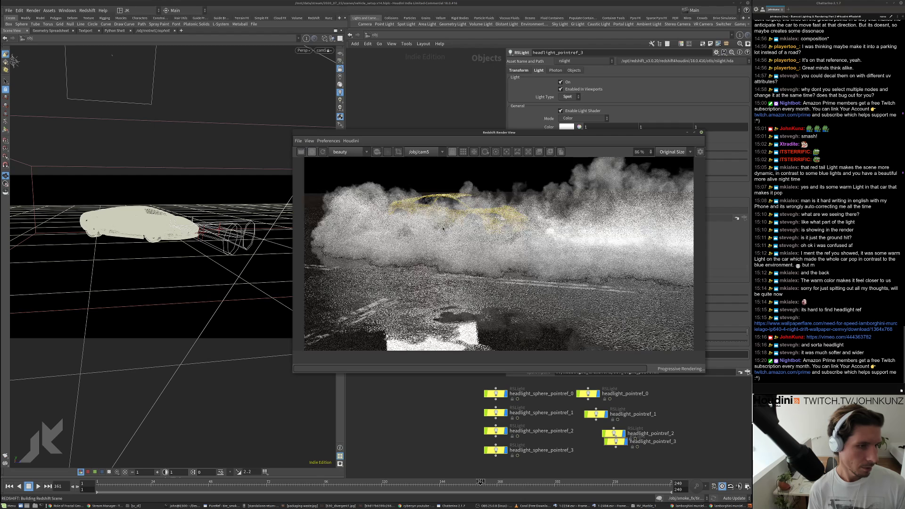
- Move the render window up, orbit cam5 to the car's side profile and inspect the rear wheel and tire smoke in the render
left_click_drag(487, 135, 488, 73)
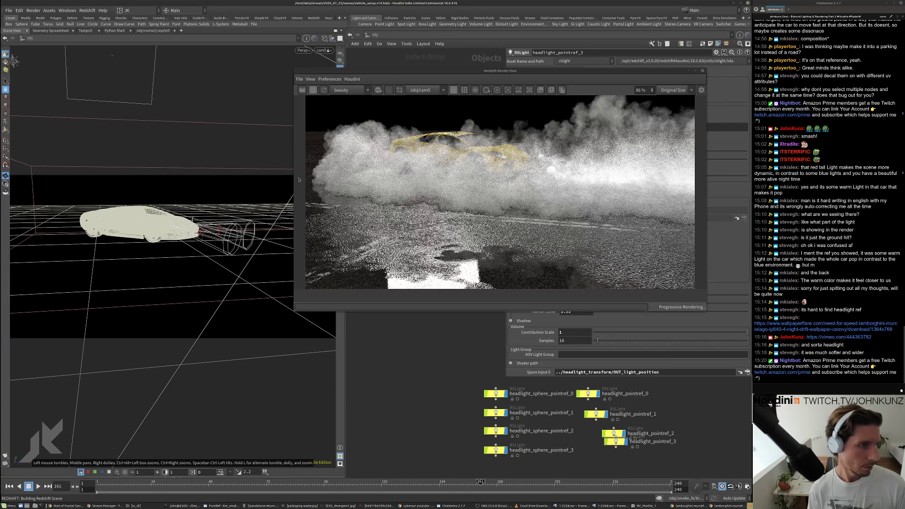
left_click_drag(113, 204, 188, 202)
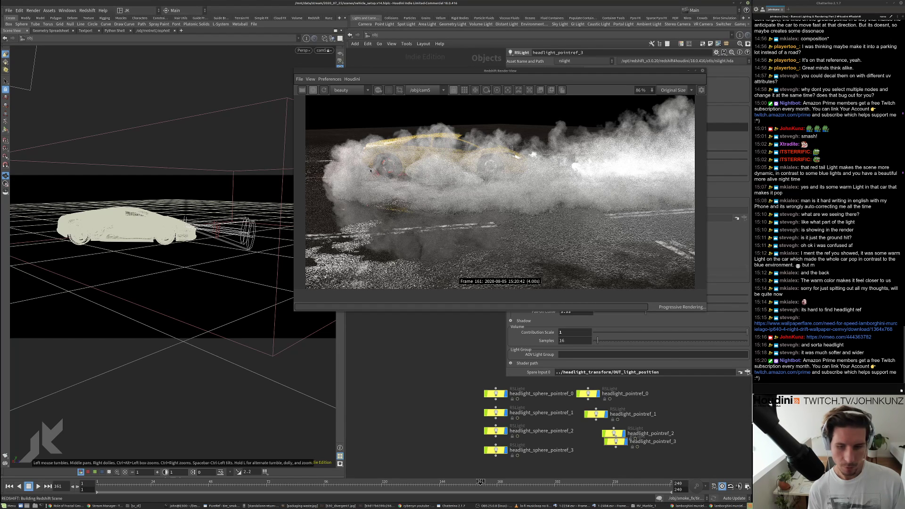
scroll(371, 170, "up", 8)
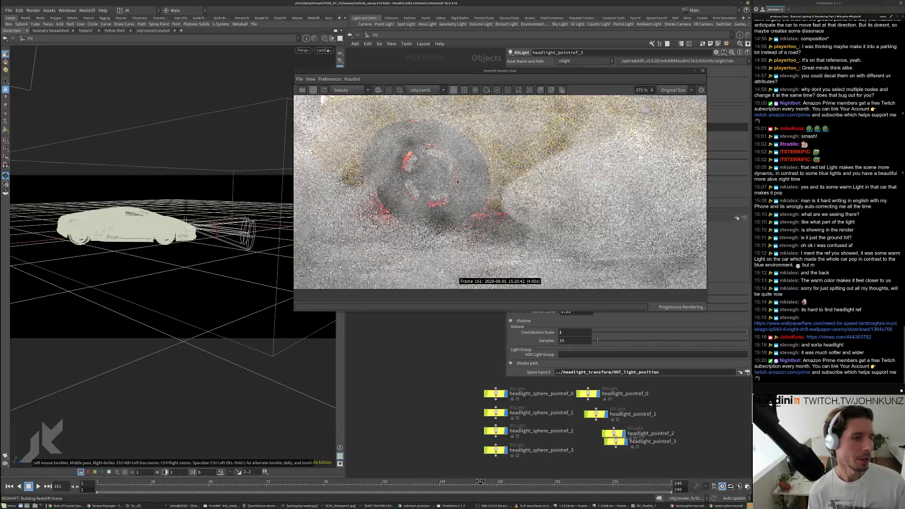
scroll(453, 157, "down", 6)
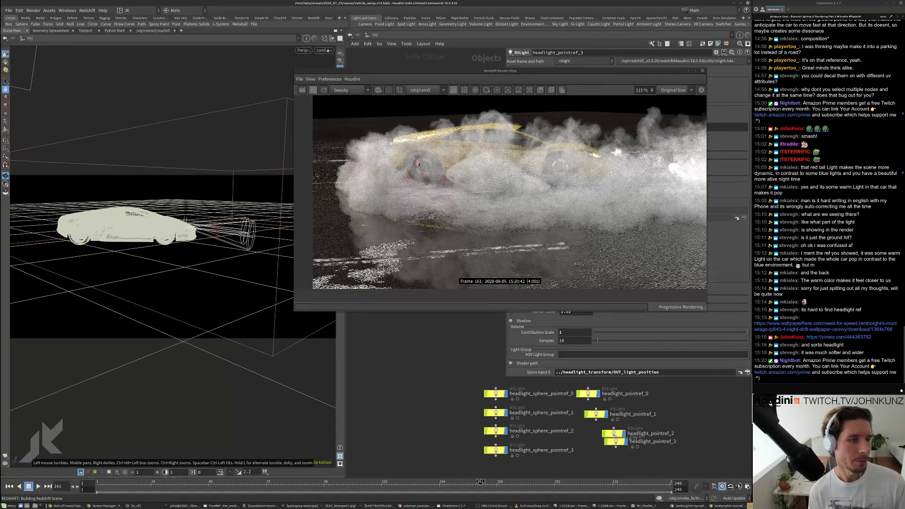
scroll(418, 164, "up", 6)
scroll(373, 152, "down", 4)
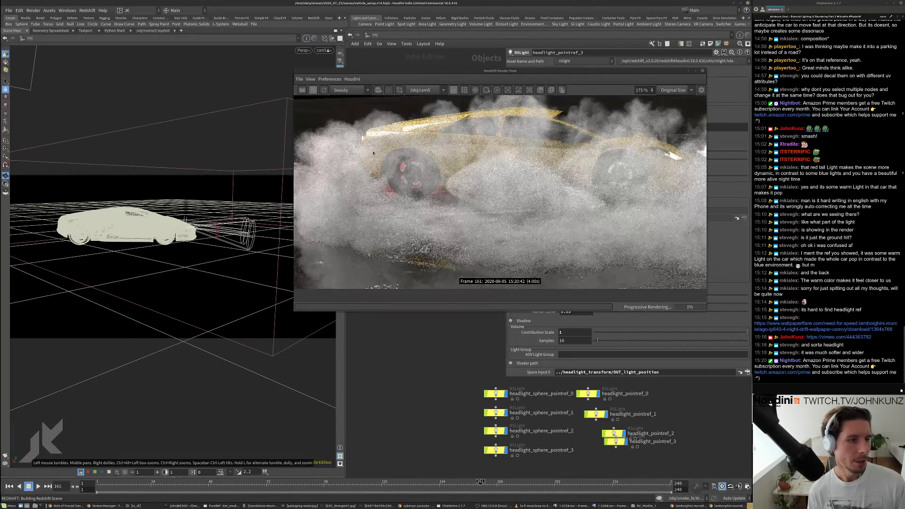
scroll(372, 150, "up", 3)
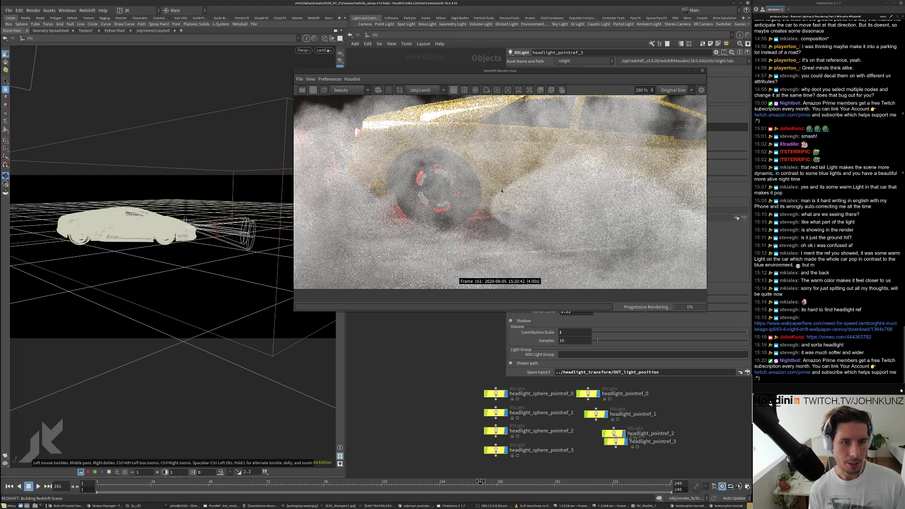
- Inspect the tire smoke, wheels and asphalt reflections in the cam5 render at several zoom levels
scroll(462, 164, "down", 5)
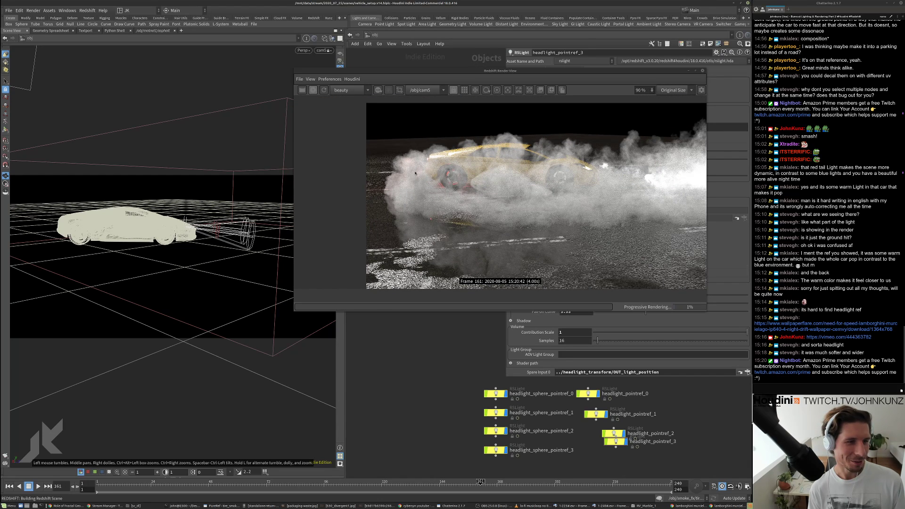
scroll(415, 172, "up", 3)
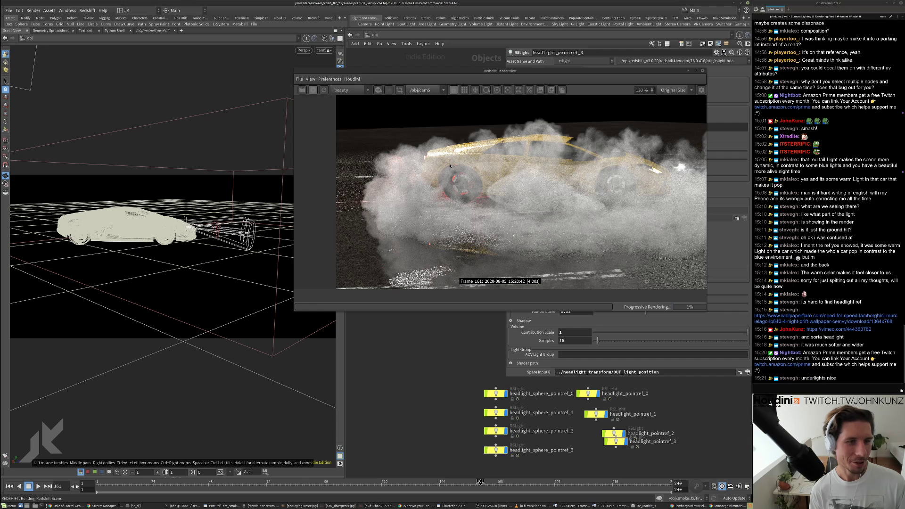
scroll(472, 181, "down", 2)
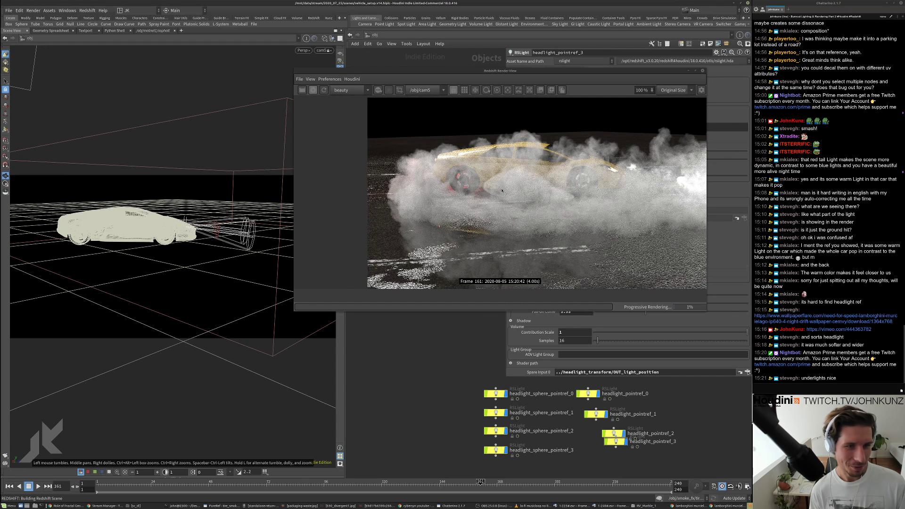
scroll(497, 192, "up", 5)
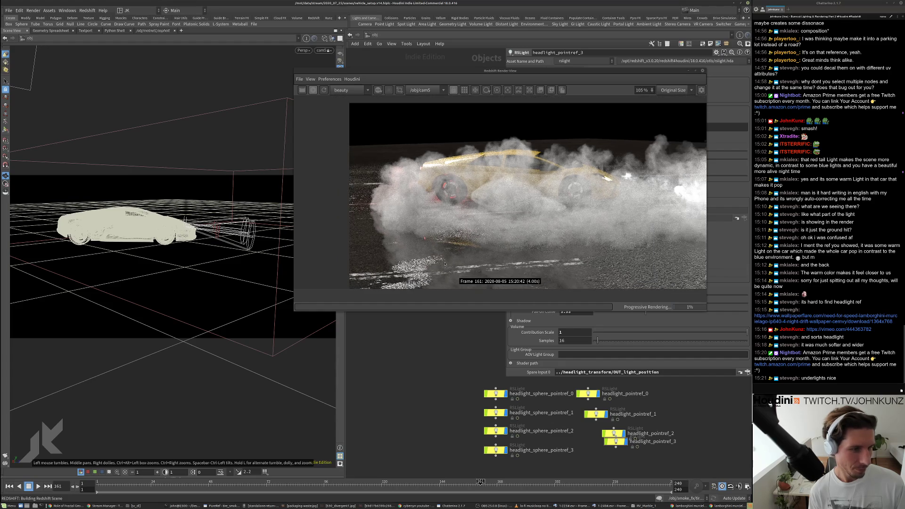
scroll(447, 236, "down", 5)
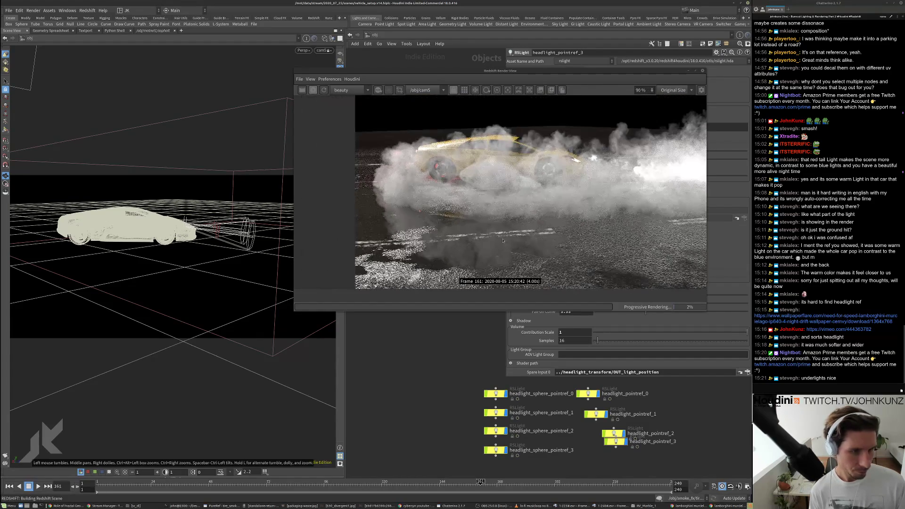
scroll(537, 255, "up", 4)
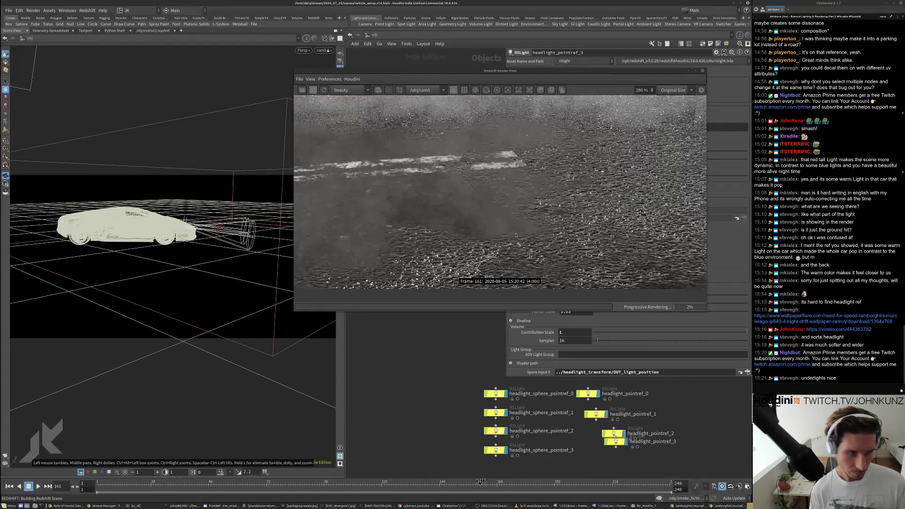
scroll(542, 230, "down", 5)
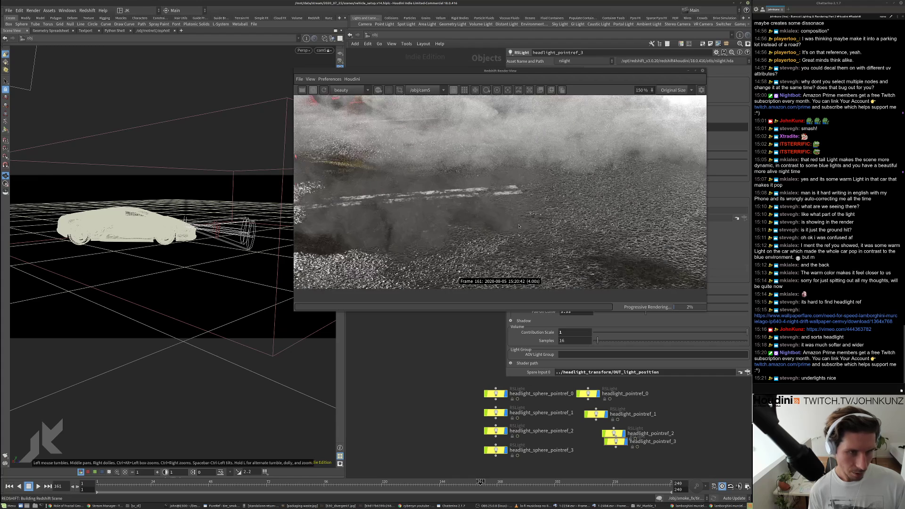
- Open the asphalt material network, move the render window off the parameters and set BumpMap1's Height Scale to 0.01
key("h")
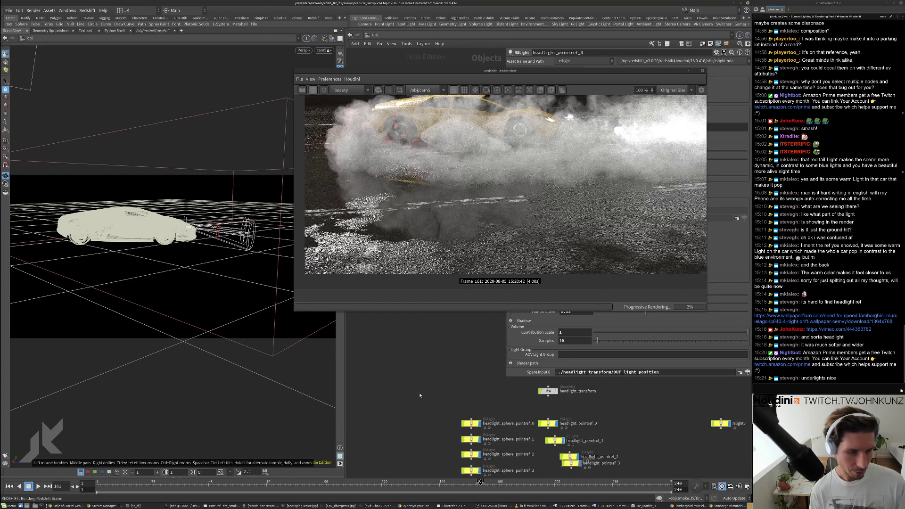
double_click(655, 390)
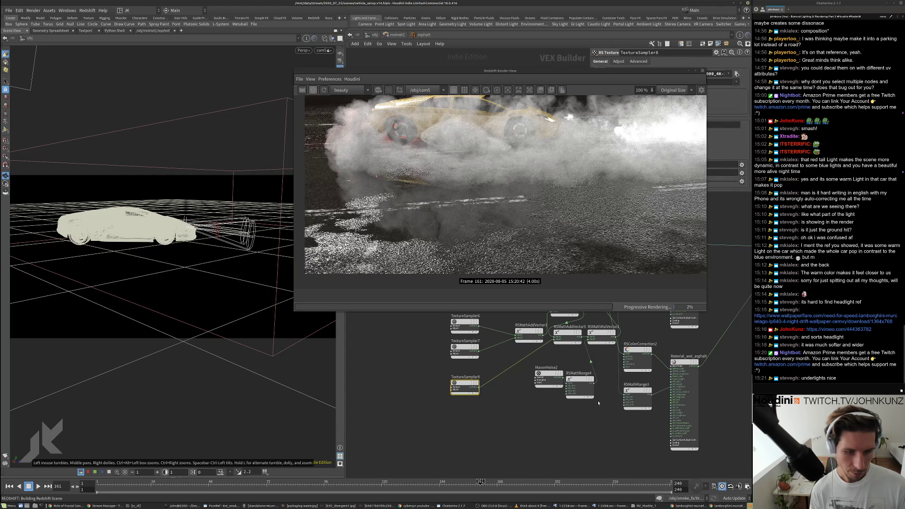
scroll(597, 402, "down", 4)
middle_click_drag(597, 402, 452, 436)
scroll(687, 404, "up", 4)
middle_click_drag(657, 389, 616, 395)
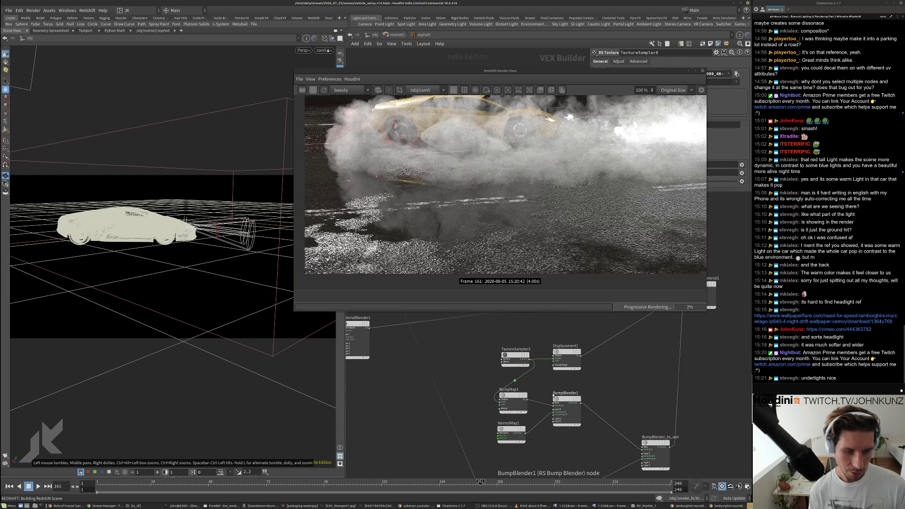
left_click(512, 401)
left_click_drag(639, 85, 643, 125)
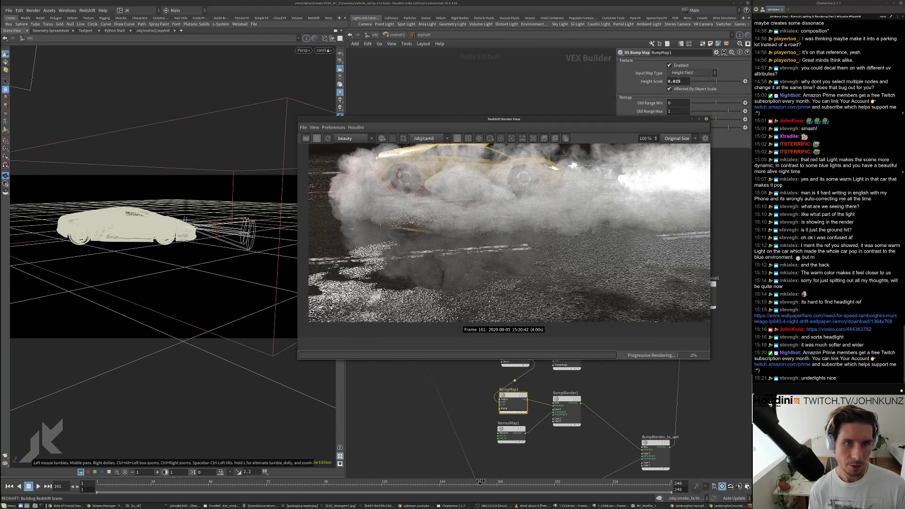
type("0.01")
key("Return")
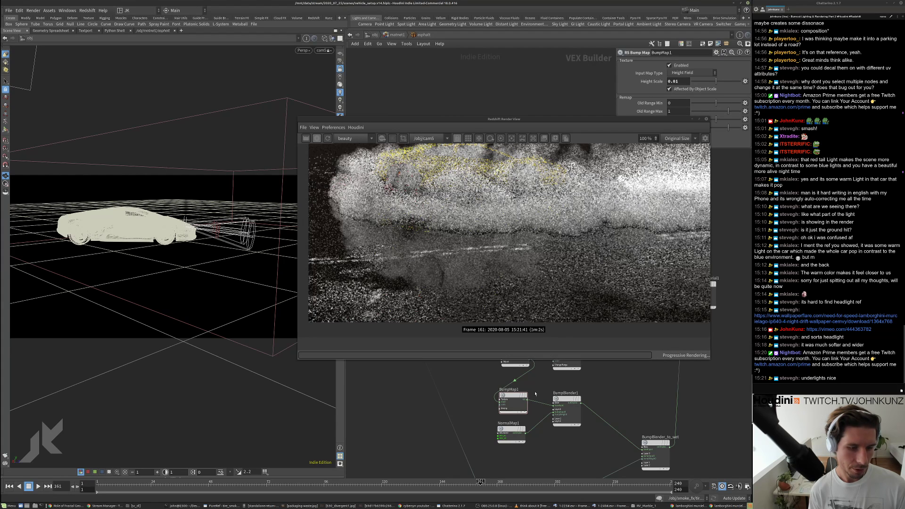
- Set NormalMap1's Scale Normal to 0.2 and check the asphalt texture up close in the render
left_click(511, 430)
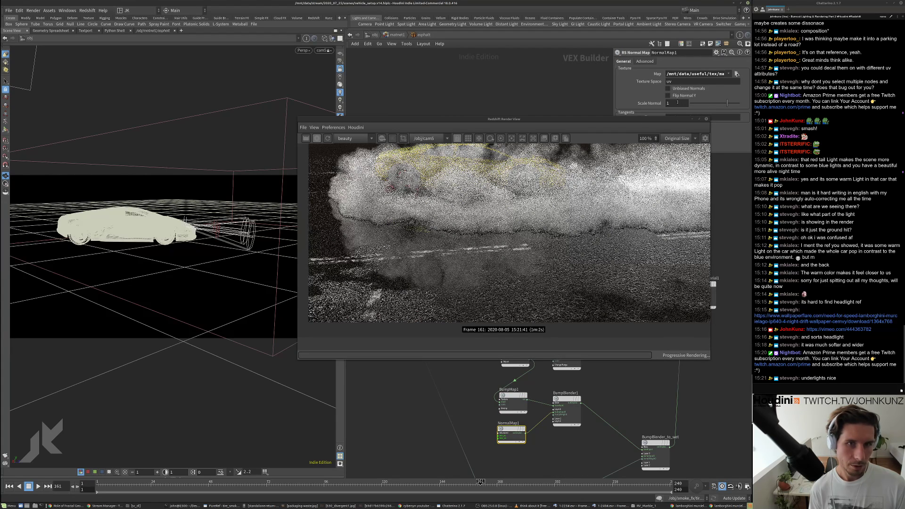
left_click(675, 103)
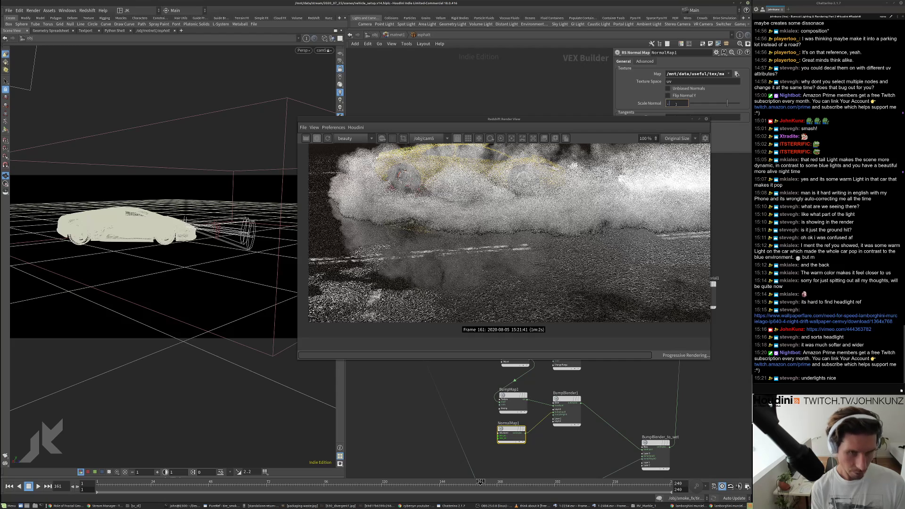
type(".2")
key("Return")
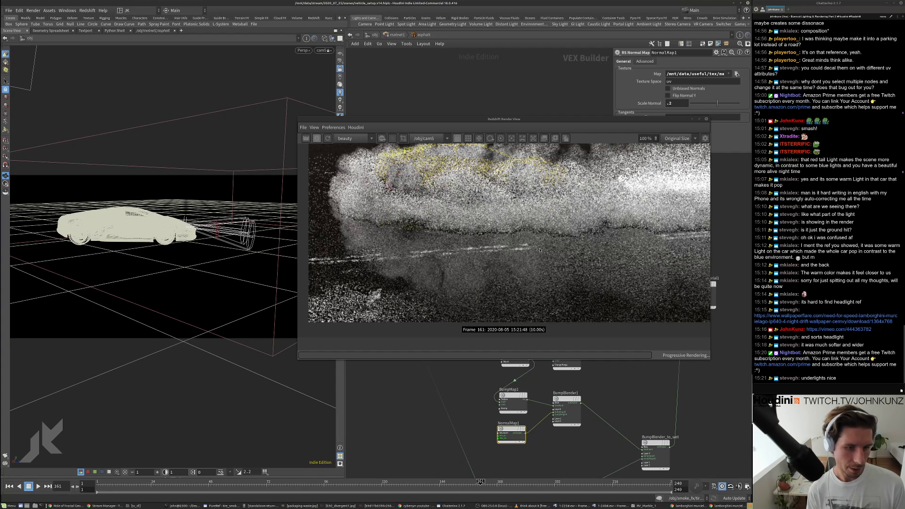
scroll(539, 249, "down", 1)
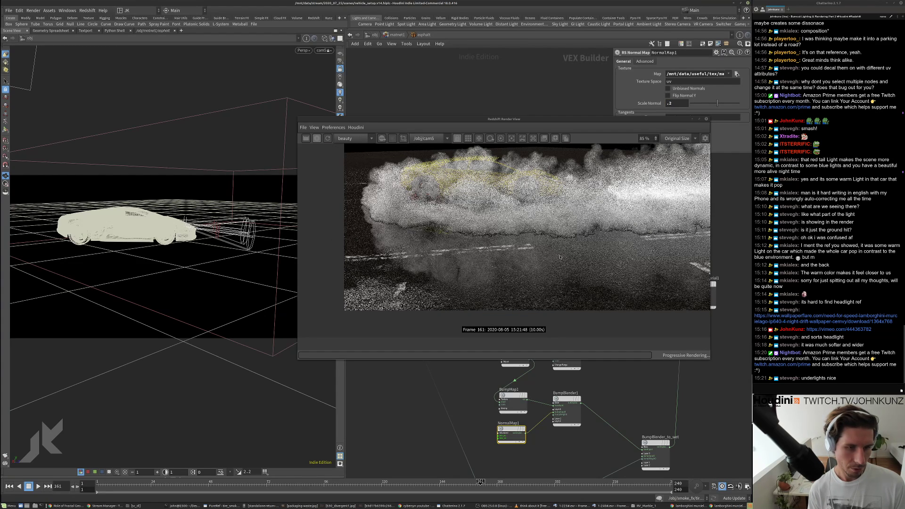
scroll(560, 257, "down", 1)
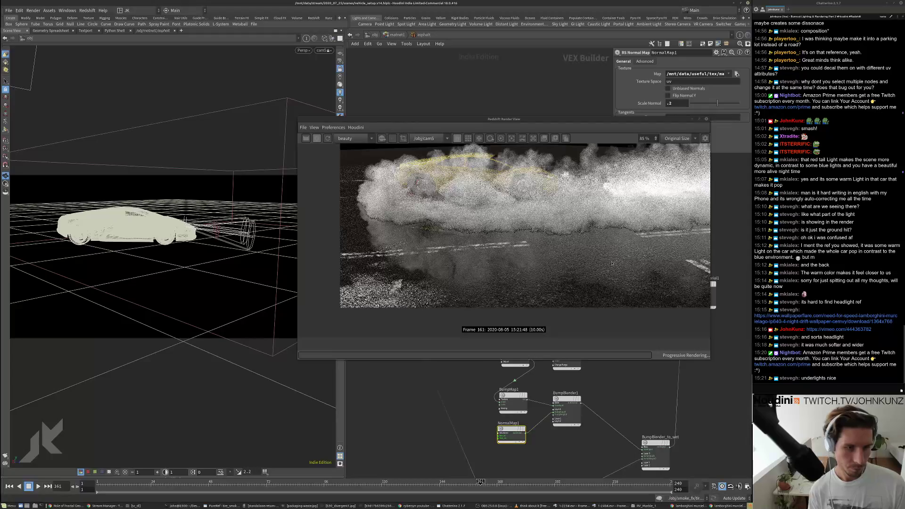
scroll(586, 276, "up", 4)
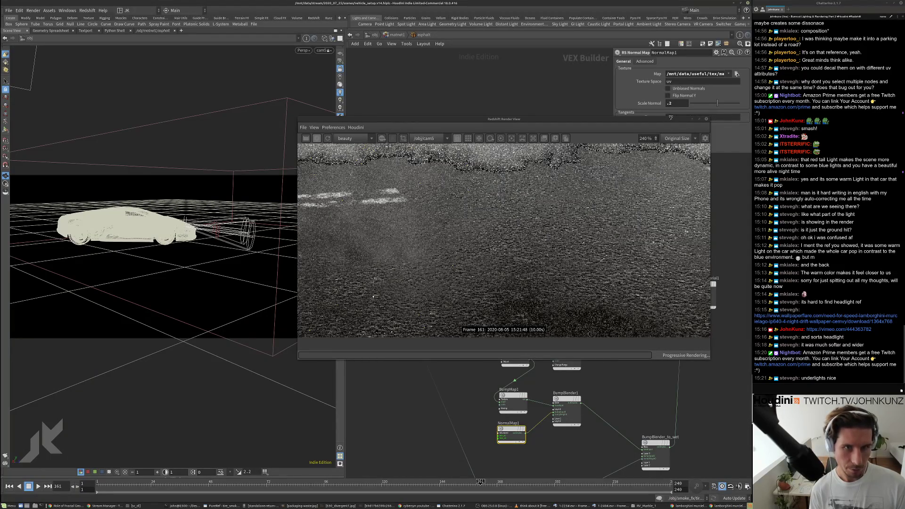
- Reduce NormalMap1's Scale Normal to 0.1 and check the wider ground area in the render
key("BackSpace")
type("1")
key("Return")
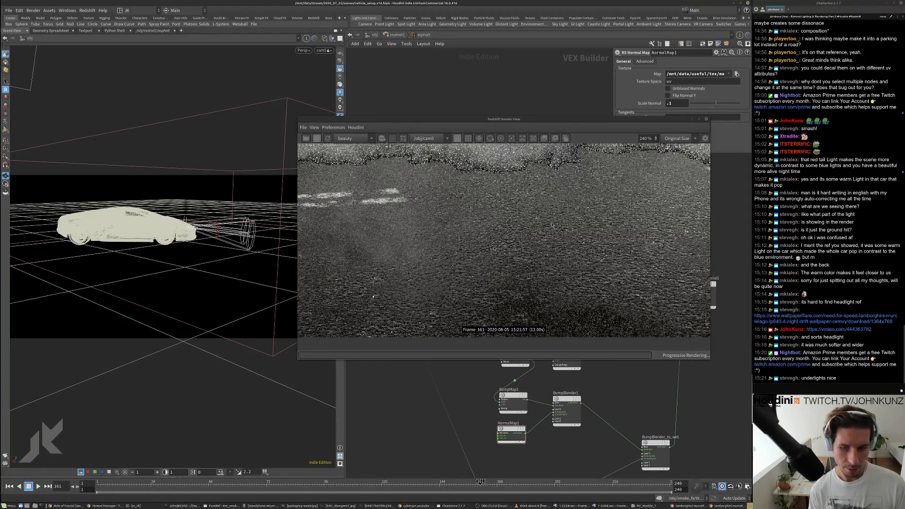
scroll(456, 276, "down", 4)
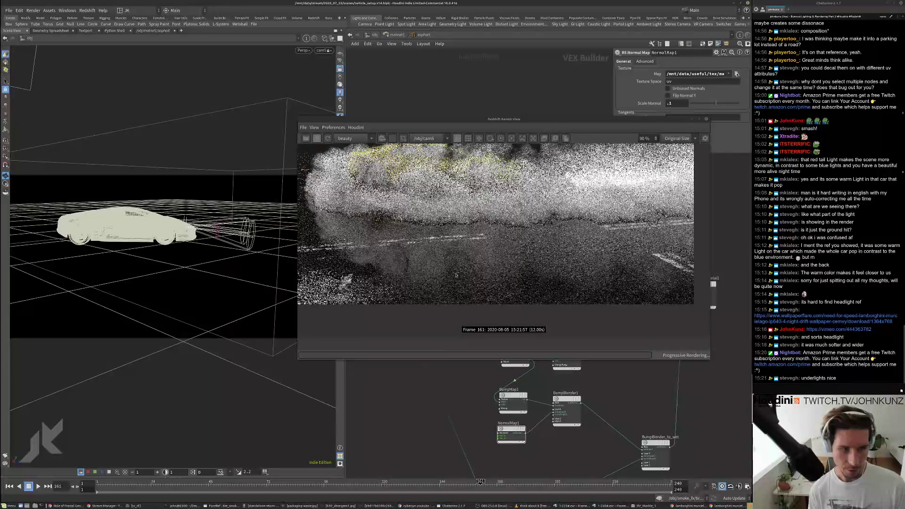
- Set the BumpMap1 node's Height Scale to 0.02
scroll(515, 278, "down", 1)
scroll(489, 267, "down", 2)
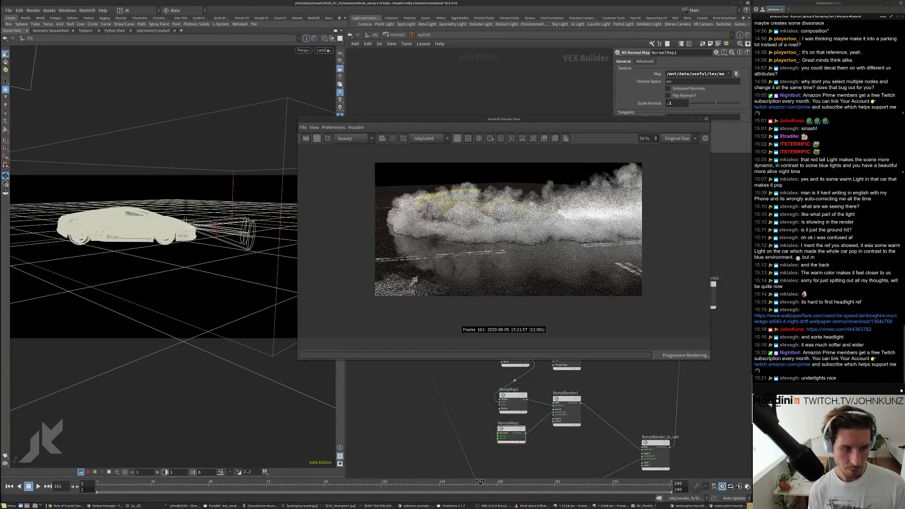
scroll(402, 286, "up", 6)
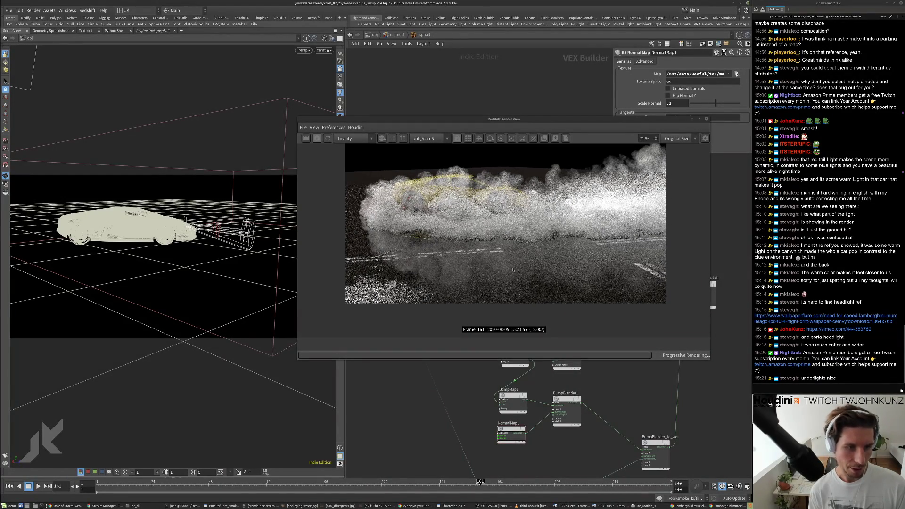
scroll(402, 286, "down", 7)
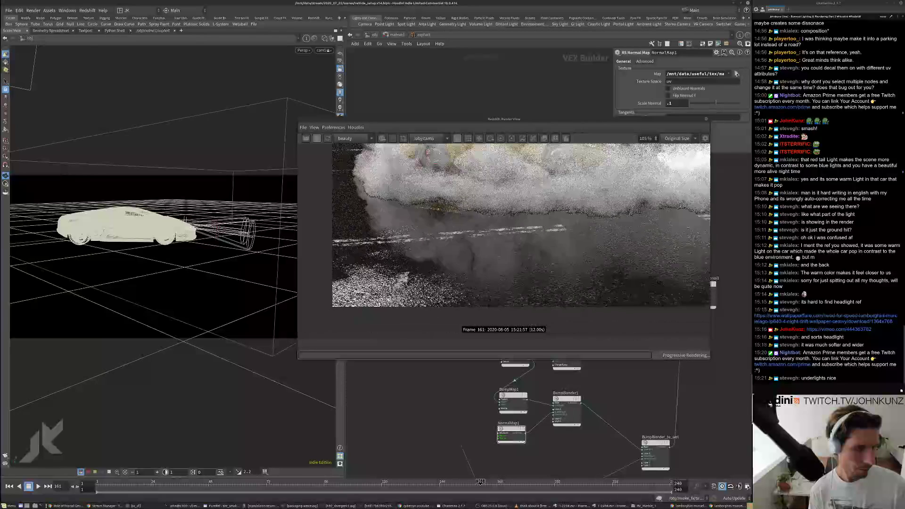
left_click(513, 401)
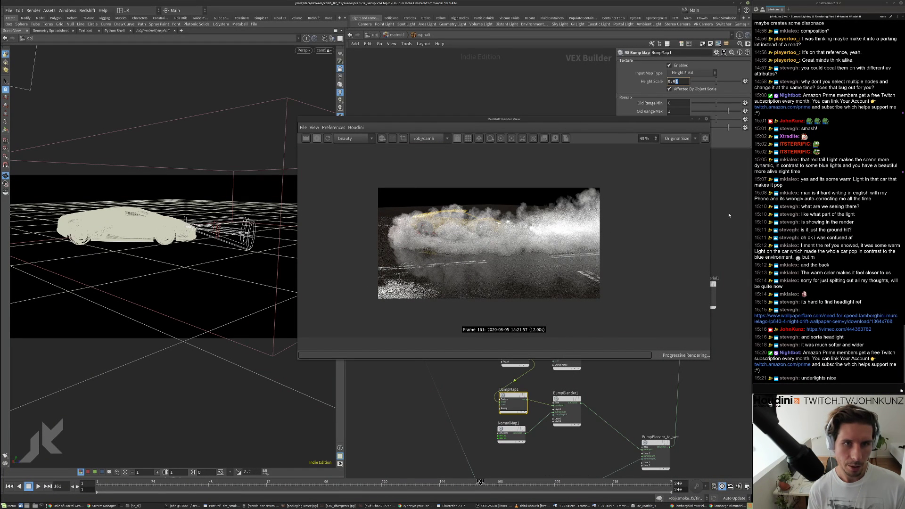
type("2")
key("Return")
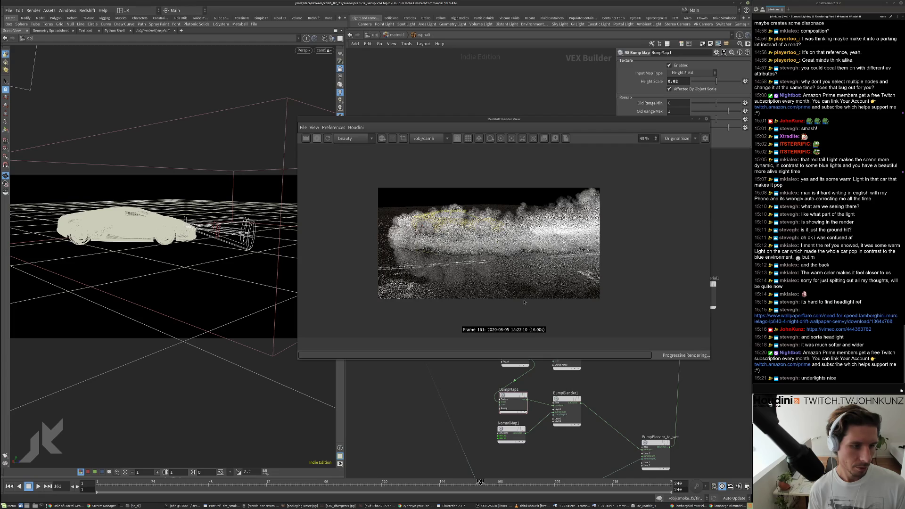
- Set the NormalMap1 node's Scale Normal to .01
scroll(397, 303, "up", 5)
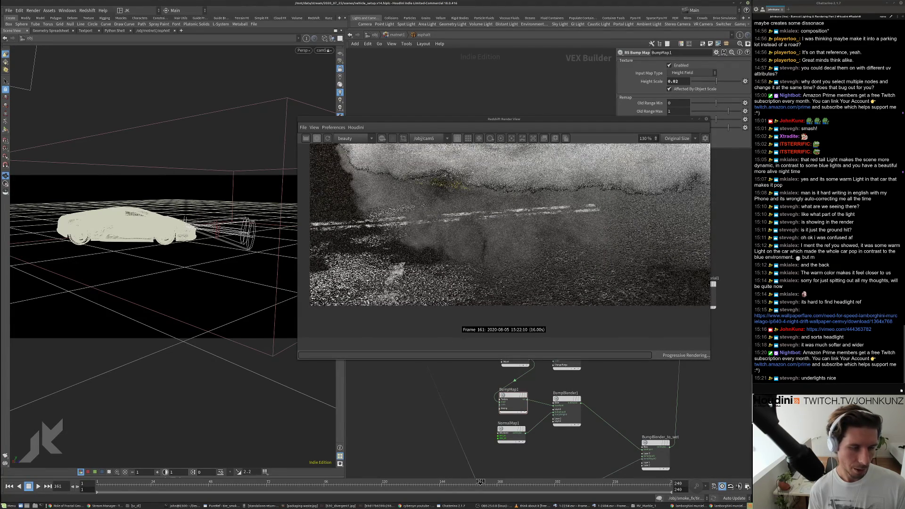
scroll(559, 270, "up", 5)
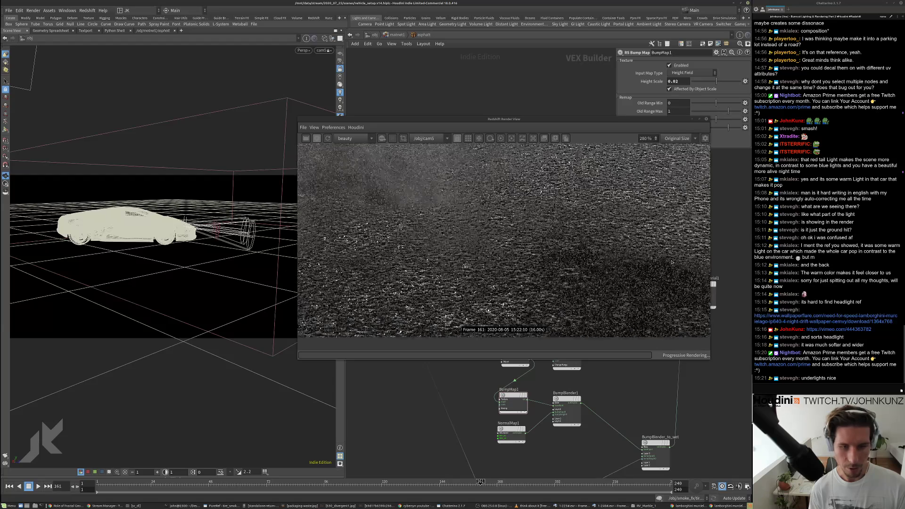
left_click(511, 431)
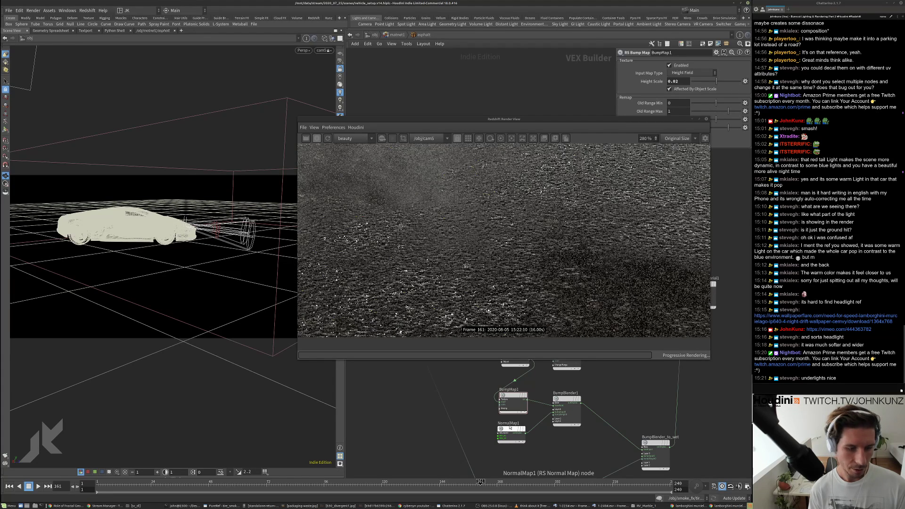
left_click(678, 103)
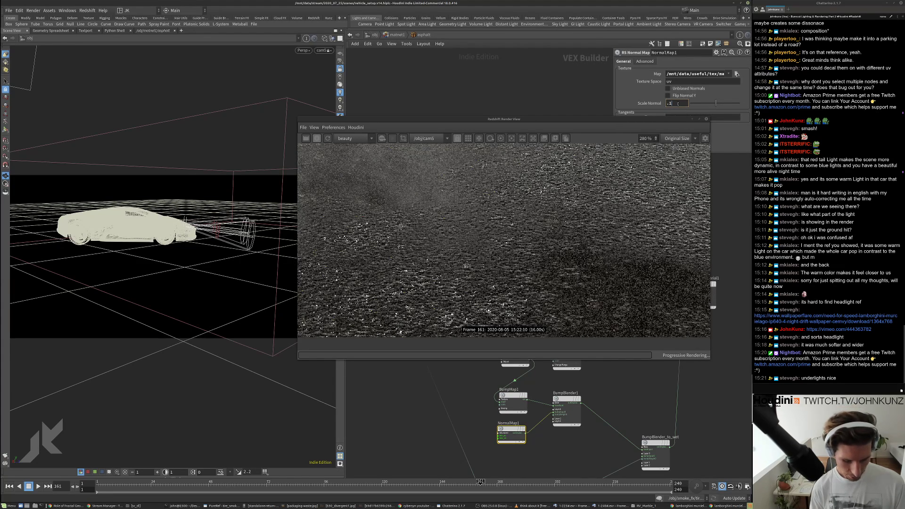
key("BackSpace")
type("01")
key("Return")
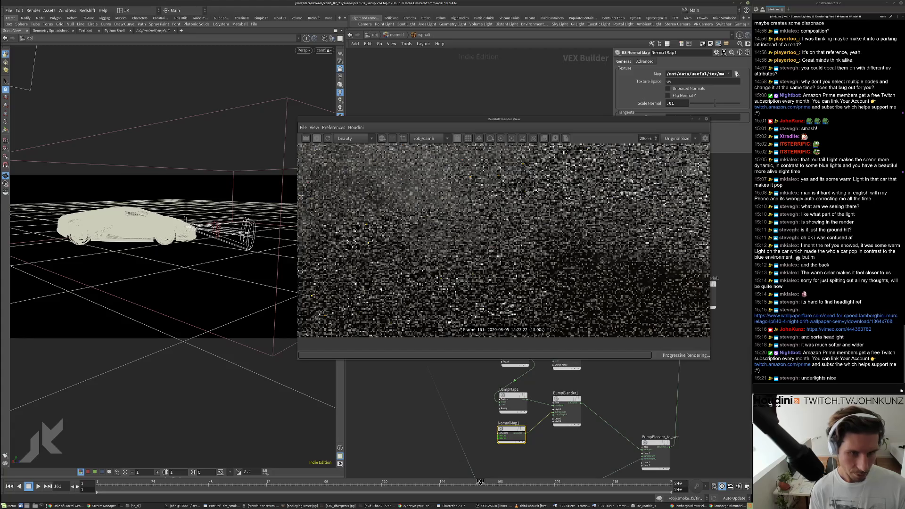
- Set New Range Min to 0.4 on the RSMathRange1 node feeding the dry asphalt material
scroll(468, 250, "down", 3)
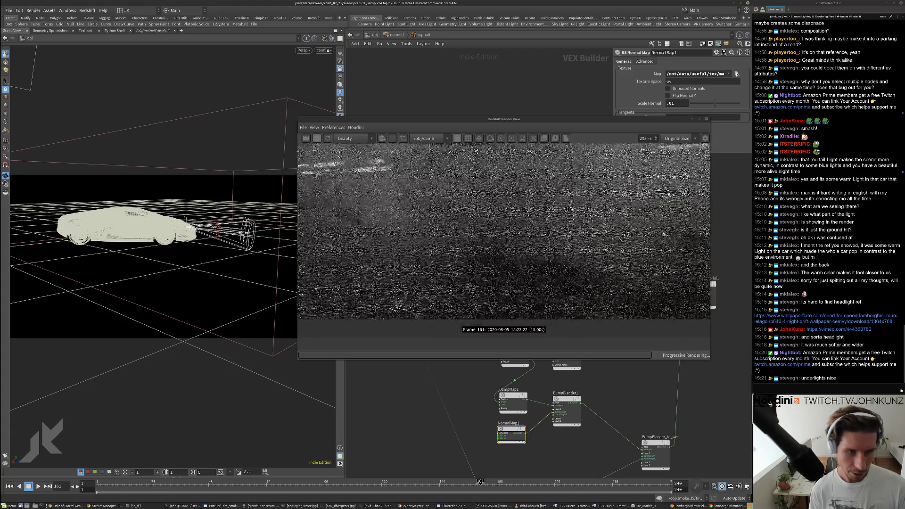
scroll(483, 265, "down", 4)
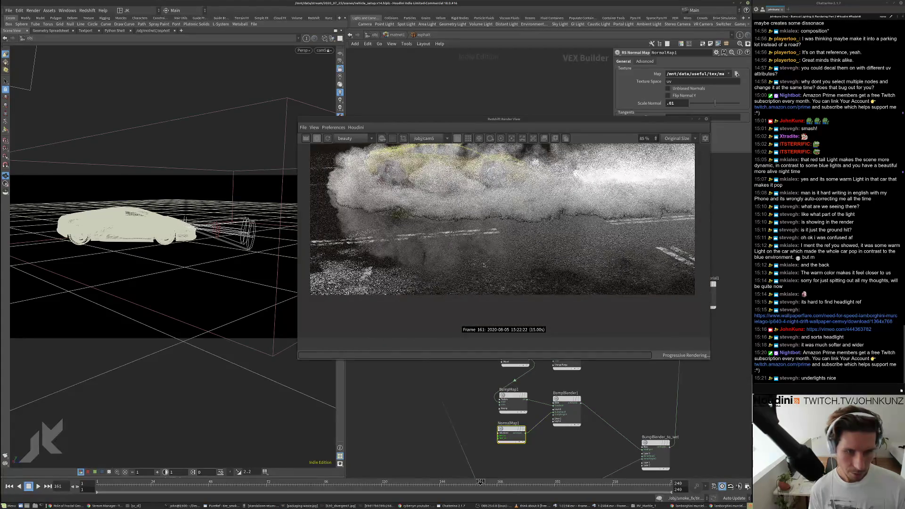
scroll(549, 276, "down", 2)
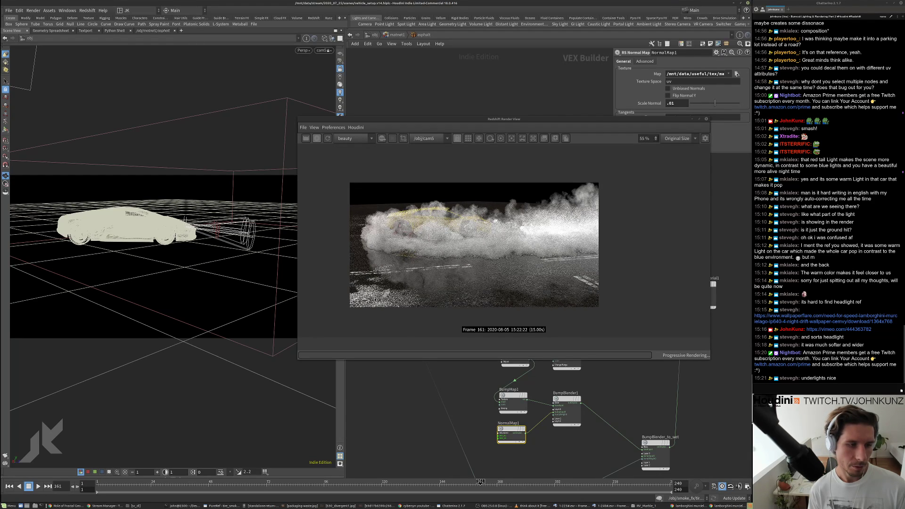
scroll(522, 248, "up", 1)
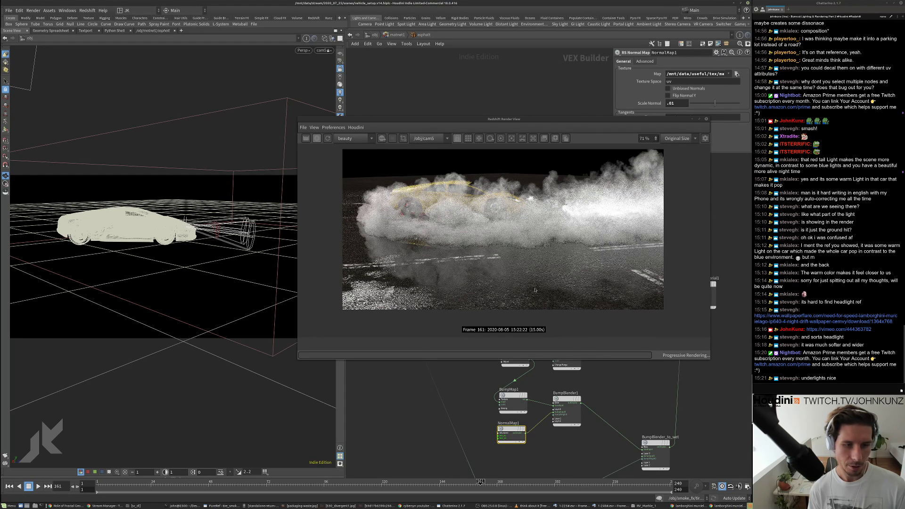
scroll(445, 290, "up", 4)
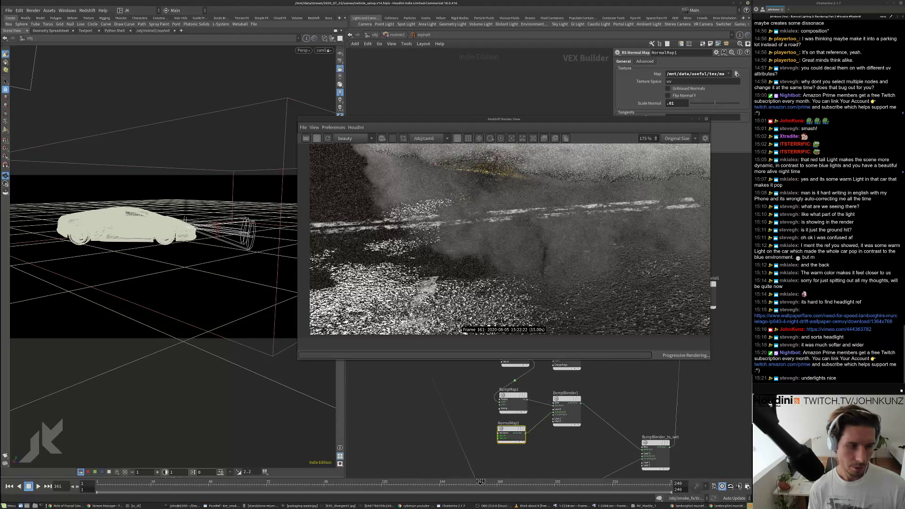
middle_click_drag(410, 393, 545, 426)
scroll(546, 418, "down", 5)
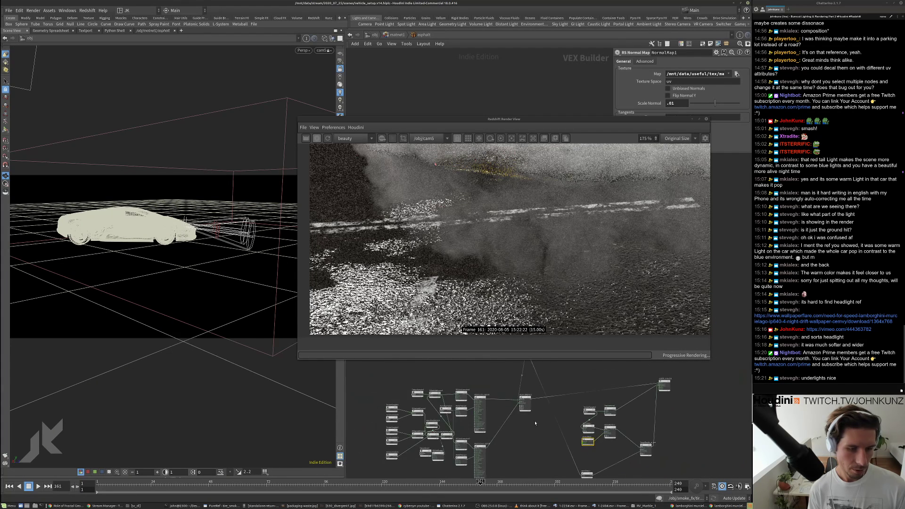
middle_click_drag(431, 414, 486, 384)
scroll(485, 402, "up", 2)
scroll(485, 401, "up", 2)
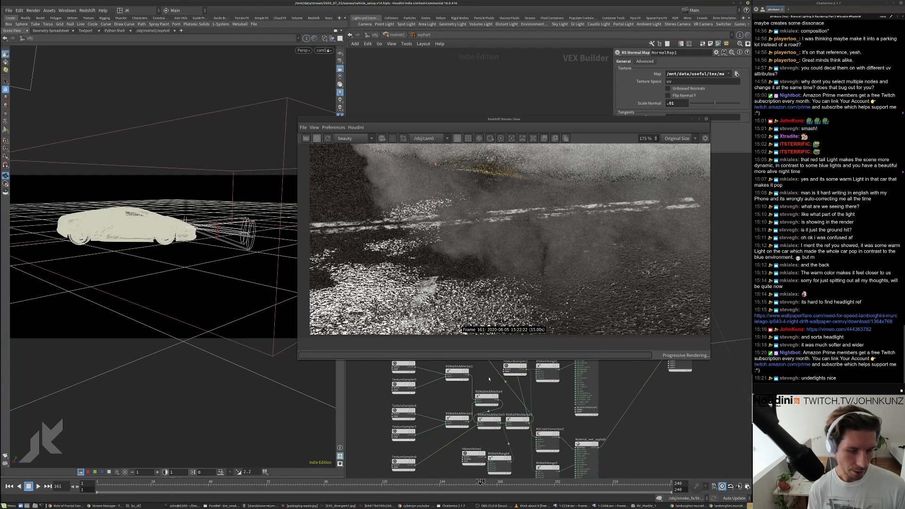
scroll(490, 396, "down", 6)
scroll(518, 411, "up", 6)
middle_click_drag(517, 410, 527, 484)
scroll(442, 392, "up", 2)
left_click(517, 425)
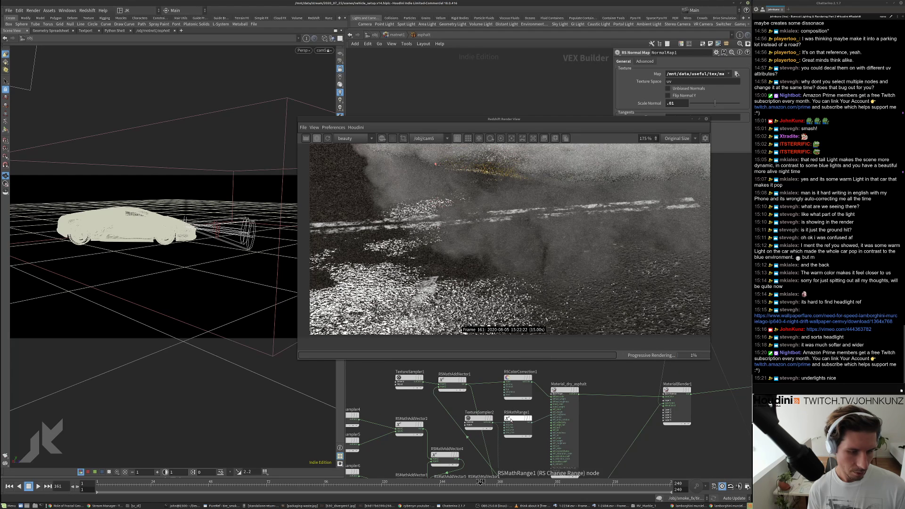
double_click(665, 87)
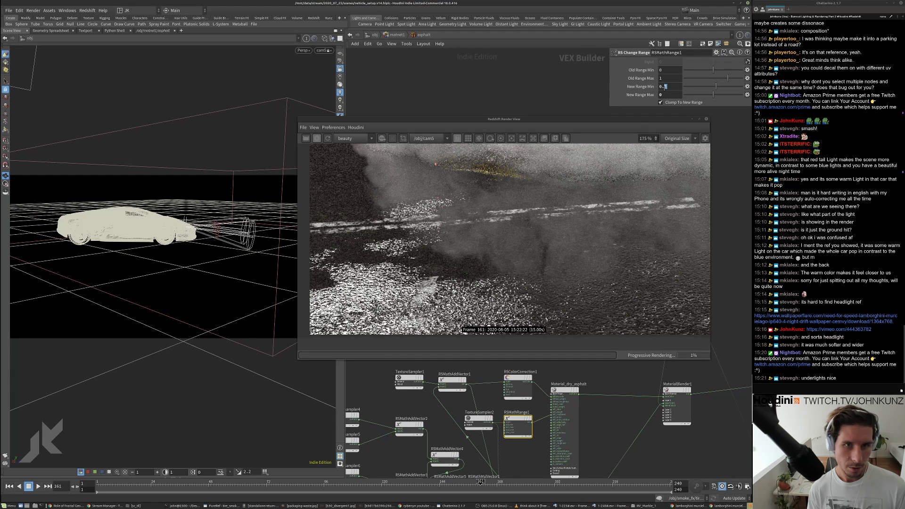
type("4")
key("Return")
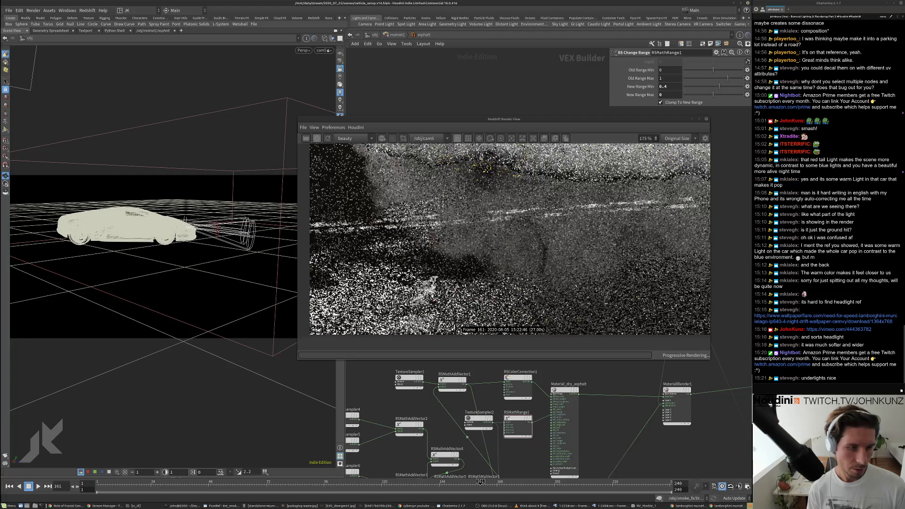
- Examine the asphalt's roughness and reflections around the car and smoke in the refined render, both close up and as a whole frame
scroll(439, 279, "down", 5)
scroll(439, 283, "down", 1)
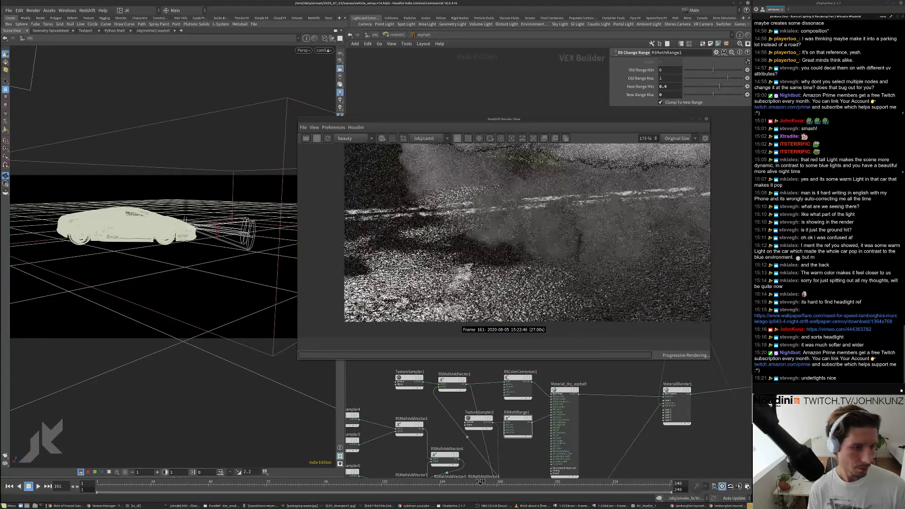
scroll(462, 297, "down", 4)
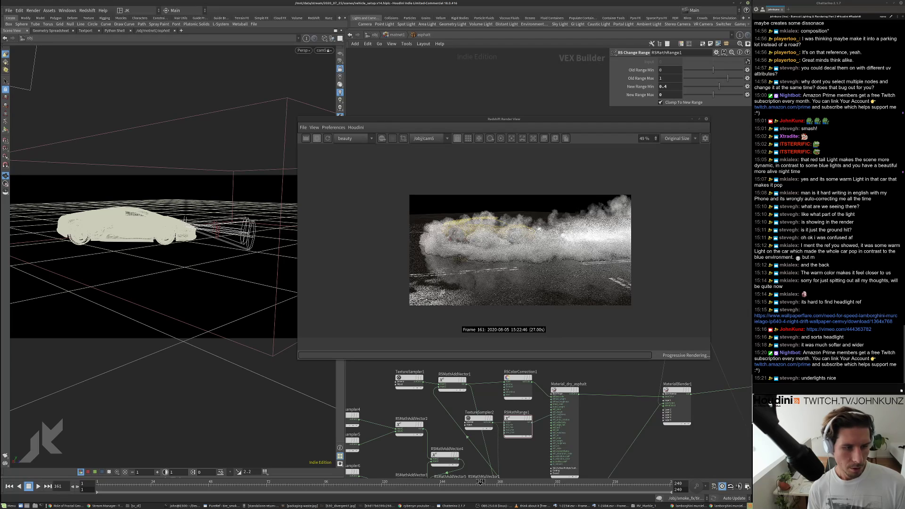
scroll(459, 304, "down", 2)
scroll(467, 293, "up", 2)
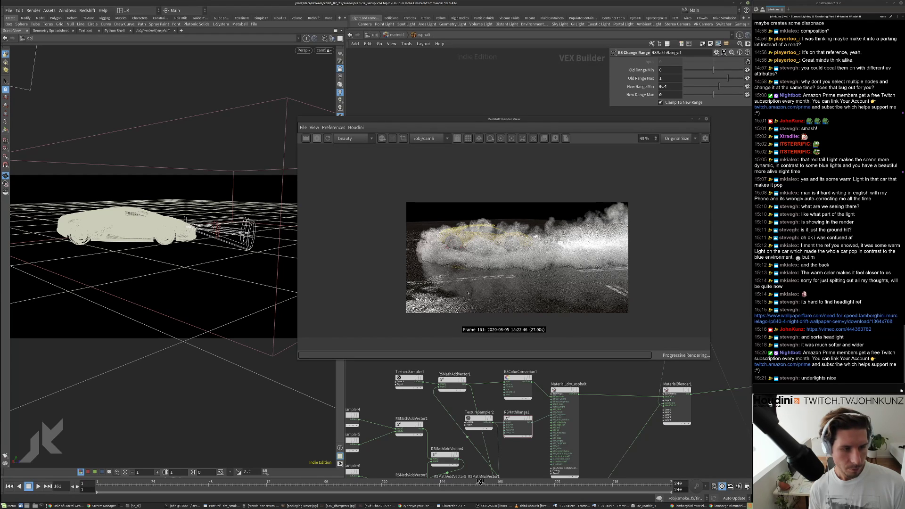
scroll(467, 292, "up", 4)
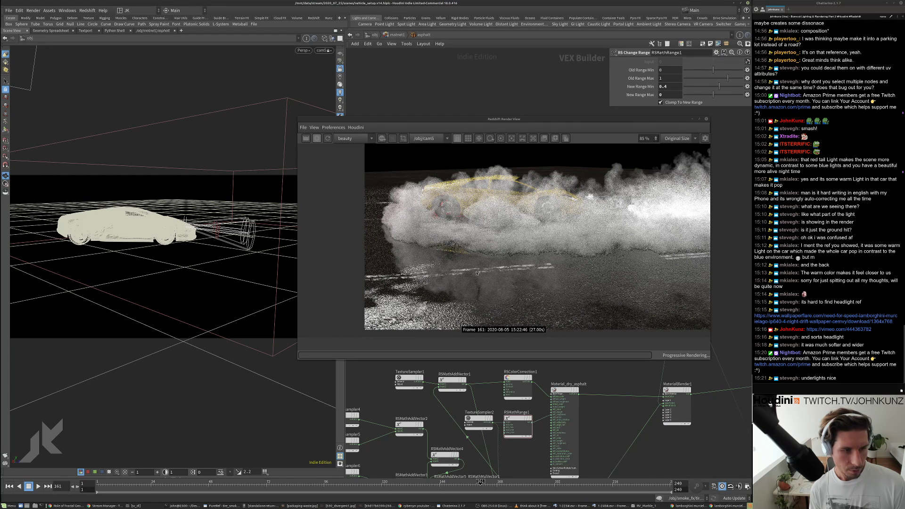
scroll(471, 274, "down", 4)
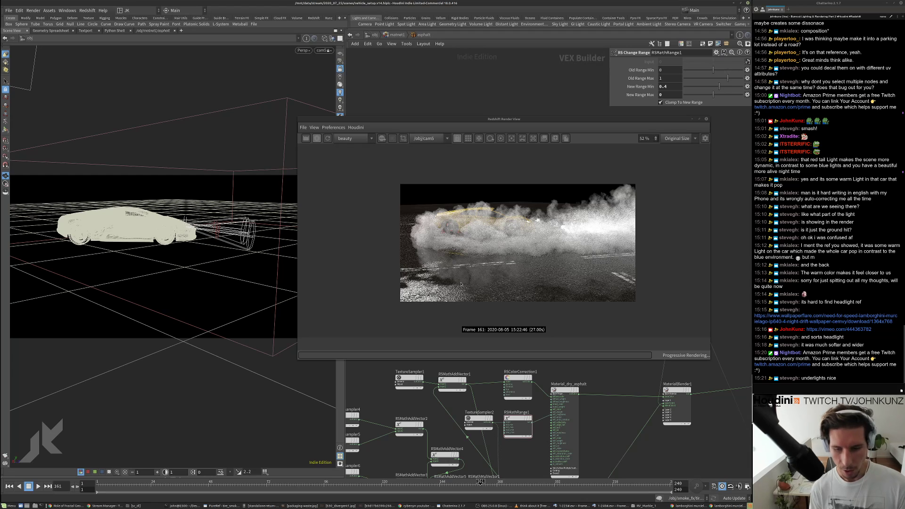
scroll(460, 283, "up", 3)
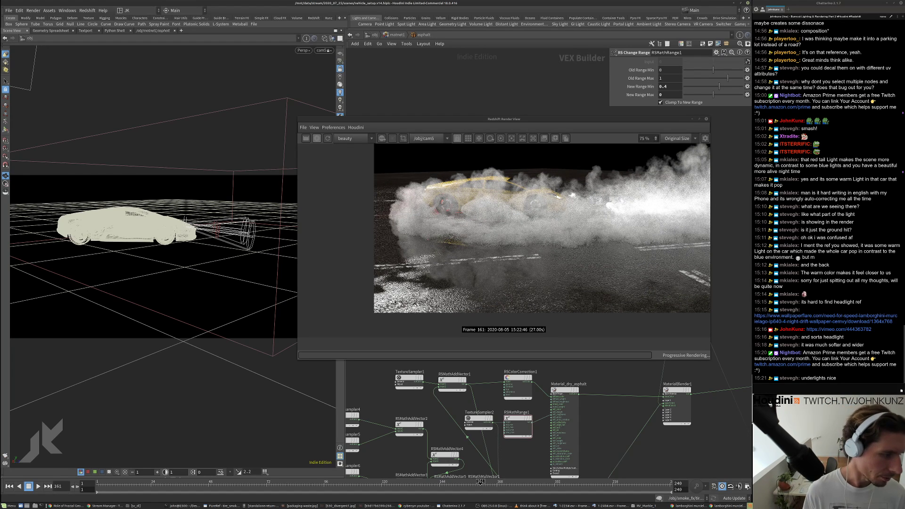
scroll(464, 241, "down", 2)
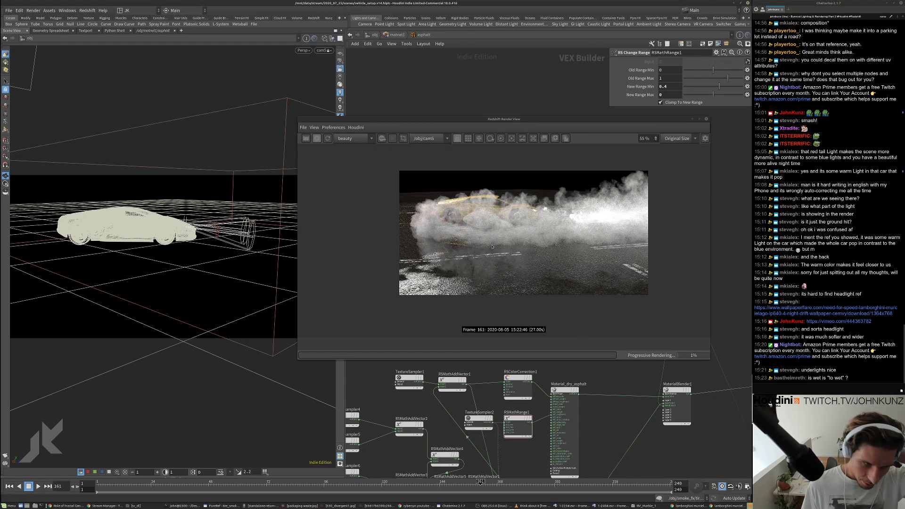
scroll(465, 272, "up", 2)
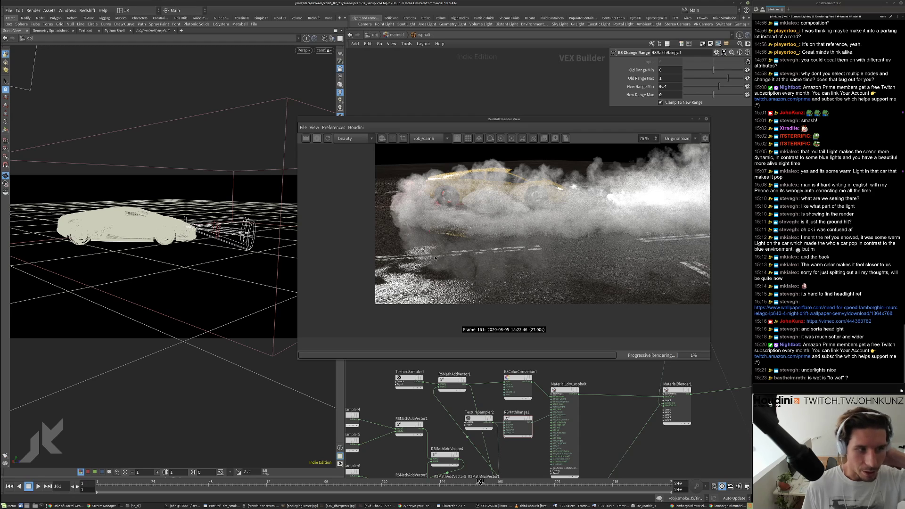
scroll(435, 258, "up", 1)
scroll(473, 232, "up", 3)
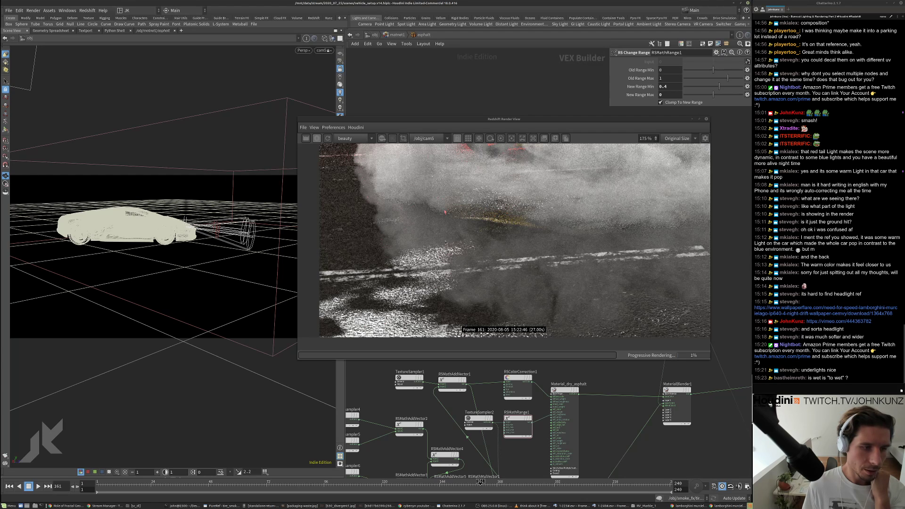
scroll(460, 454, "down", 5)
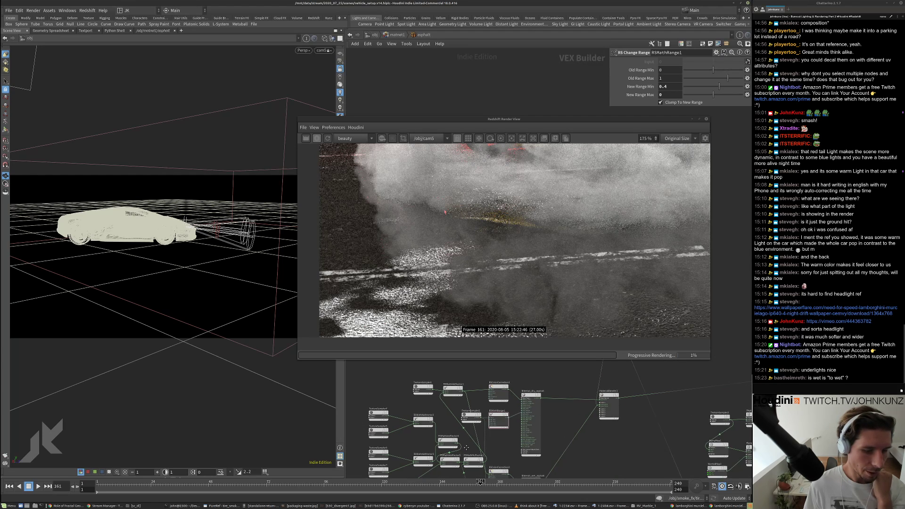
middle_click_drag(469, 442, 471, 451)
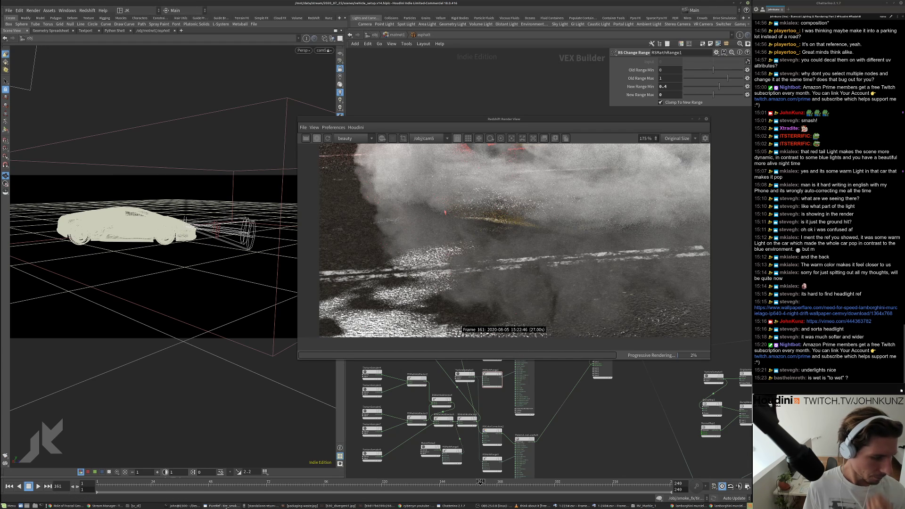
- Move the render window aside and compare the asphalt with the wet street photo showing red light reflections in the PureRef reference board
left_click_drag(543, 122, 319, 238)
scroll(633, 285, "down", 8)
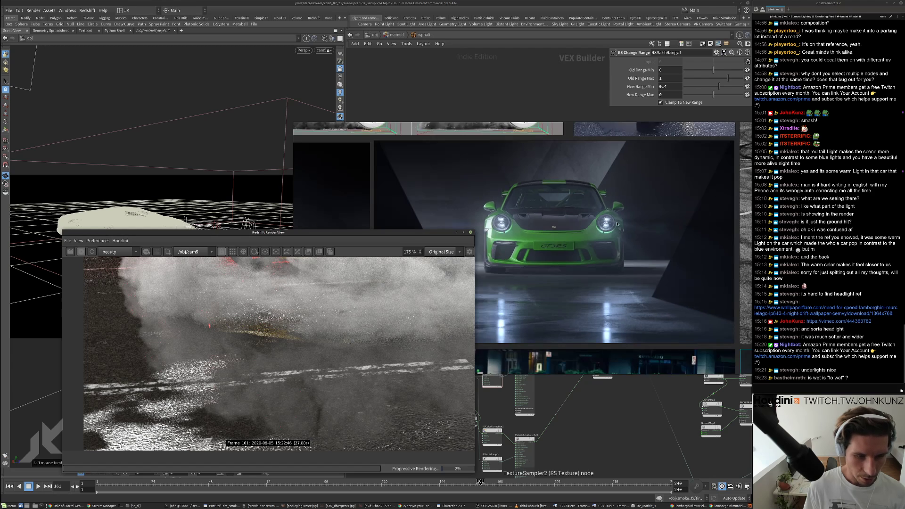
middle_click_drag(634, 285, 624, 246)
scroll(648, 304, "up", 6)
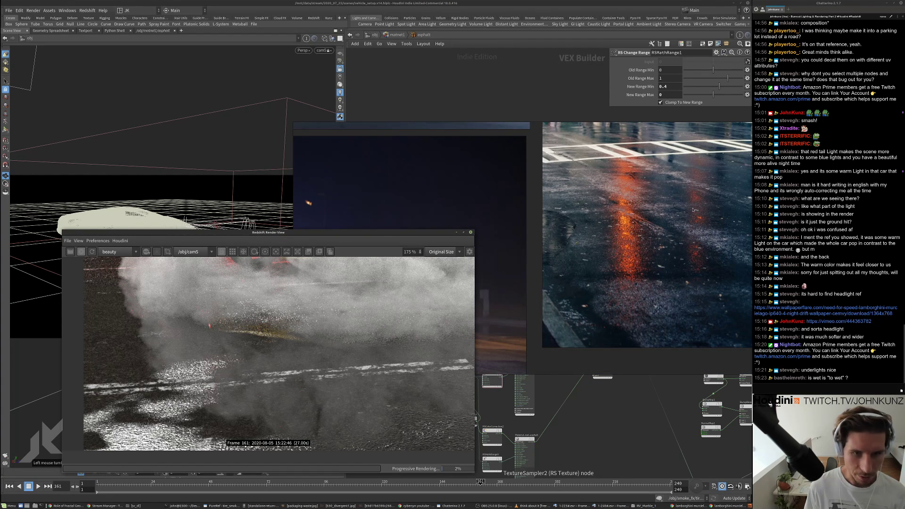
scroll(692, 209, "up", 3)
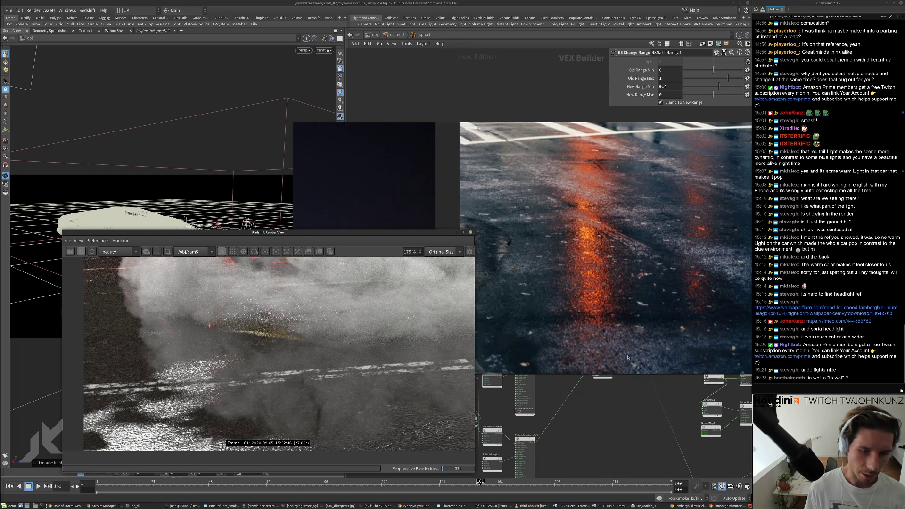
left_click(617, 406)
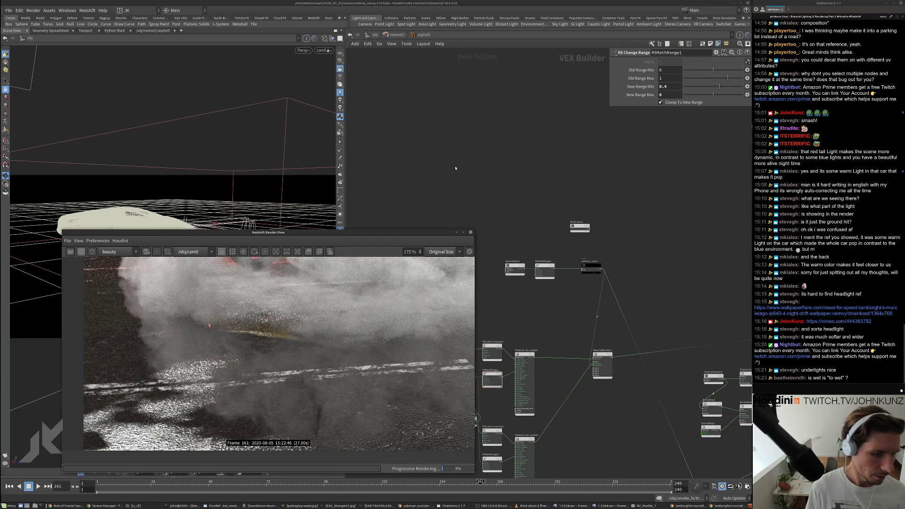
- Set New Range Min to 0.15 and New Range Max to 0.05 on the RSMathRange3 node feeding the wet asphalt material
middle_click_drag(478, 443, 565, 364)
scroll(564, 364, "up", 2)
scroll(565, 364, "up", 1)
left_click(609, 385)
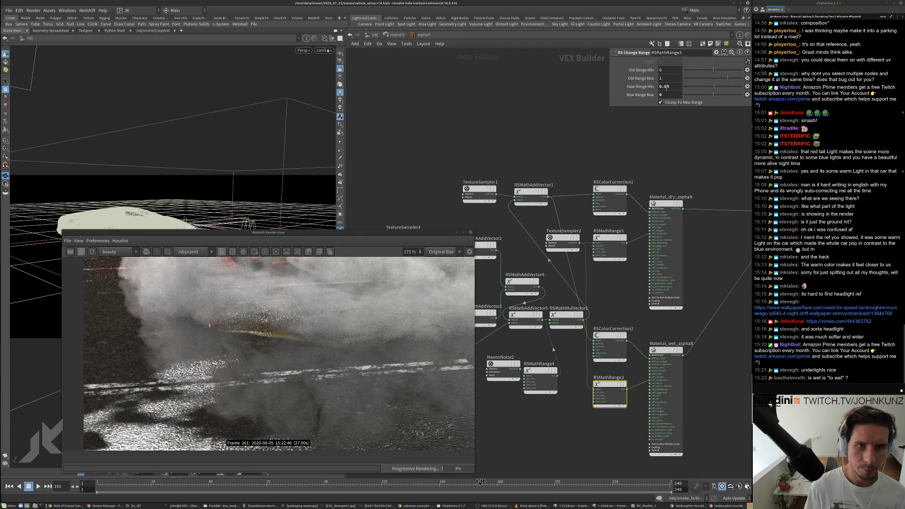
double_click(665, 87)
key("Return")
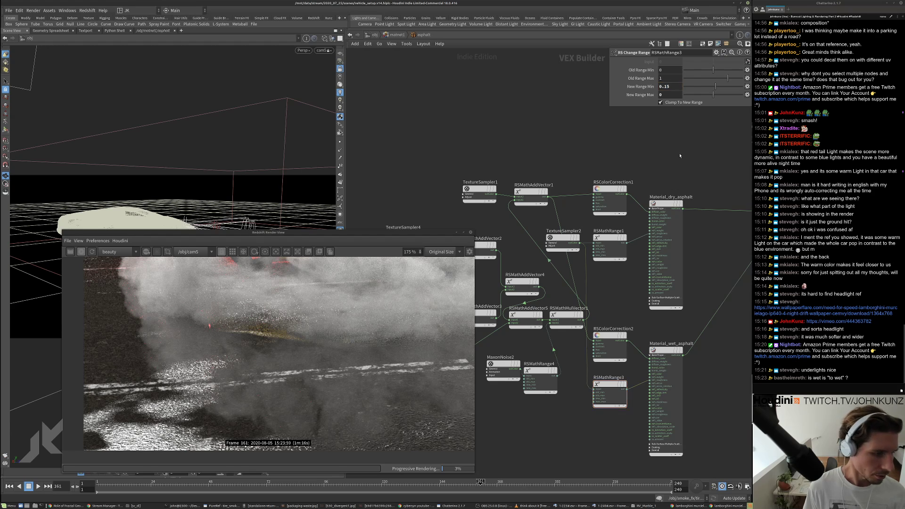
scroll(212, 338, "down", 1)
scroll(213, 339, "down", 2)
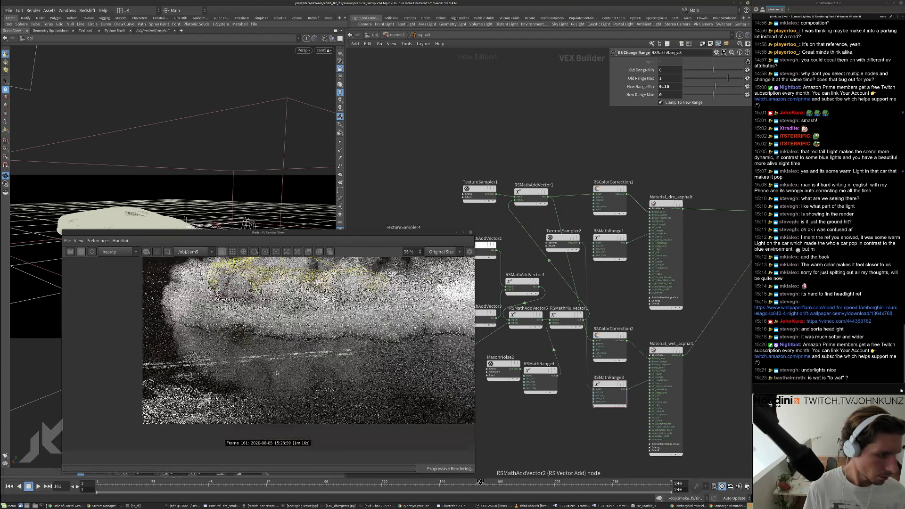
double_click(665, 94)
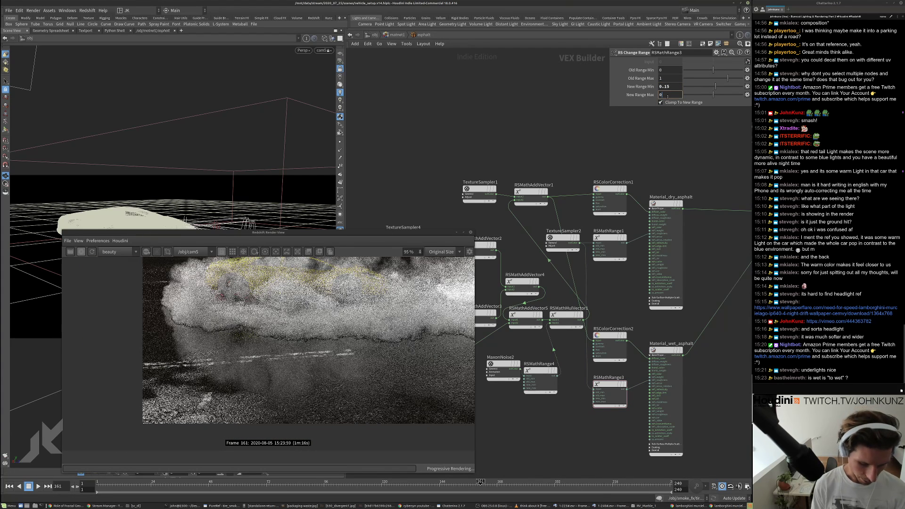
type("05")
key("Return")
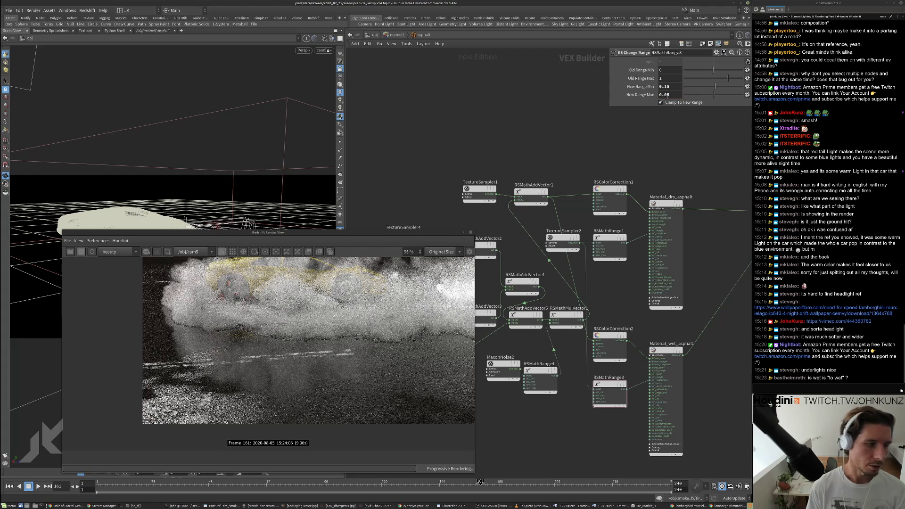
- Examine the wet asphalt's roughness in the updating render, both closer up and as a whole frame
scroll(233, 368, "down", 1)
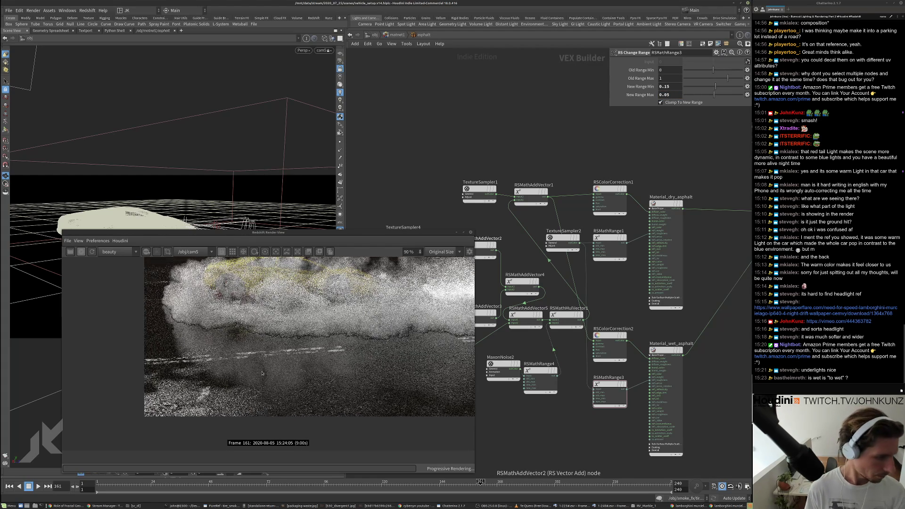
scroll(276, 372, "up", 1)
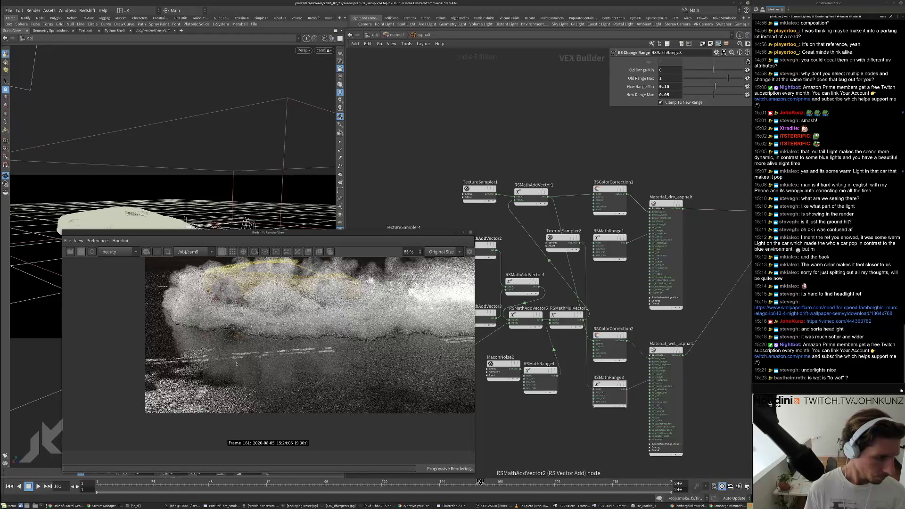
scroll(236, 364, "down", 3)
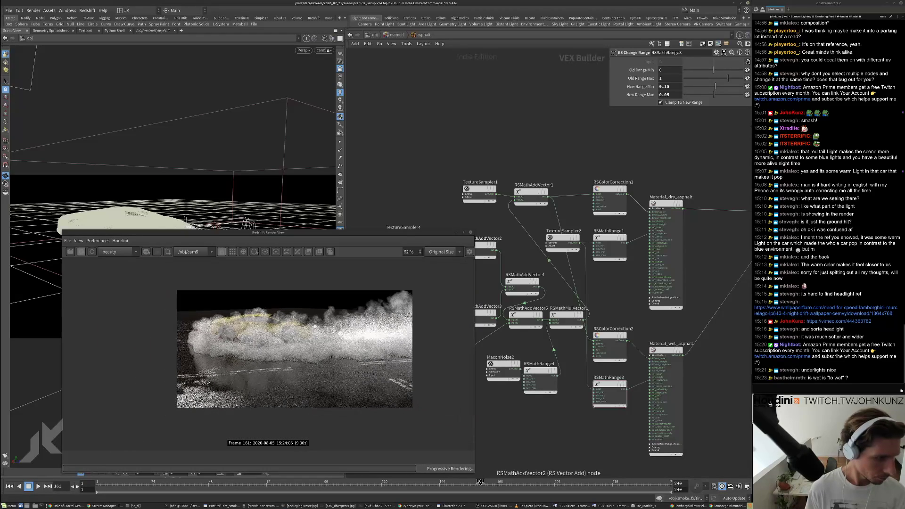
scroll(208, 382, "down", 1)
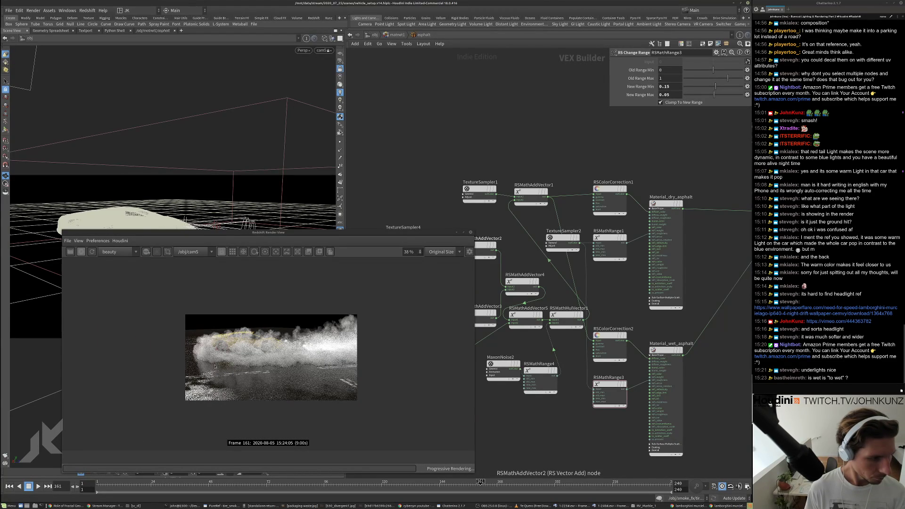
scroll(221, 380, "up", 3)
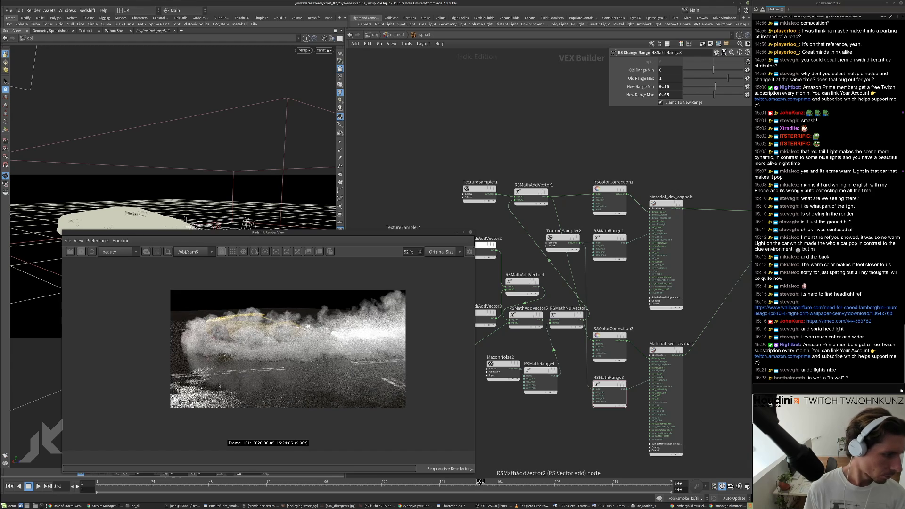
scroll(222, 380, "down", 3)
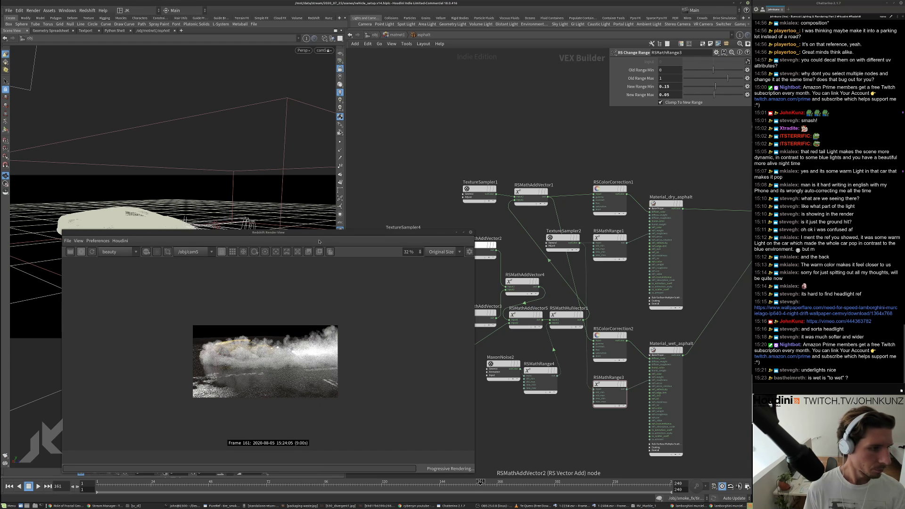
- Move the render window clear of the viewport and orbit the camera to a low view closer to the car's front
left_click_drag(320, 235, 556, 159)
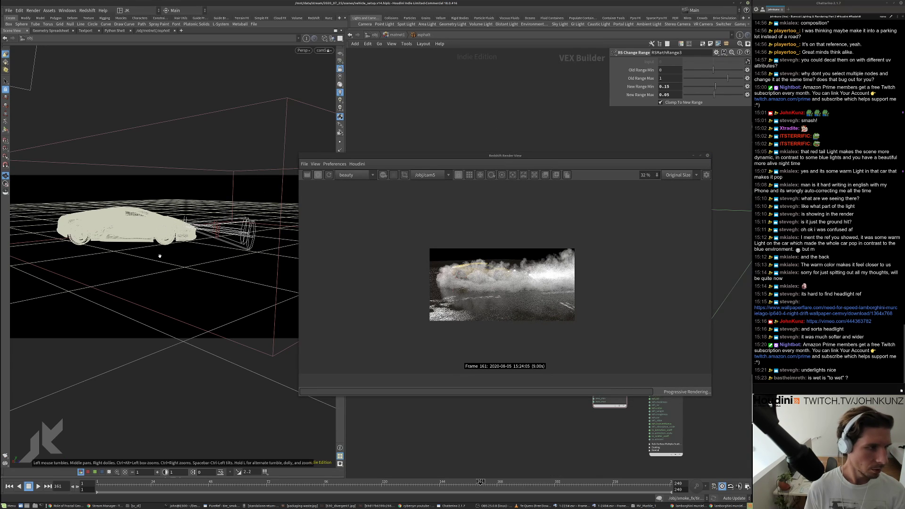
left_click_drag(176, 217, 221, 212)
middle_click_drag(222, 211, 205, 222)
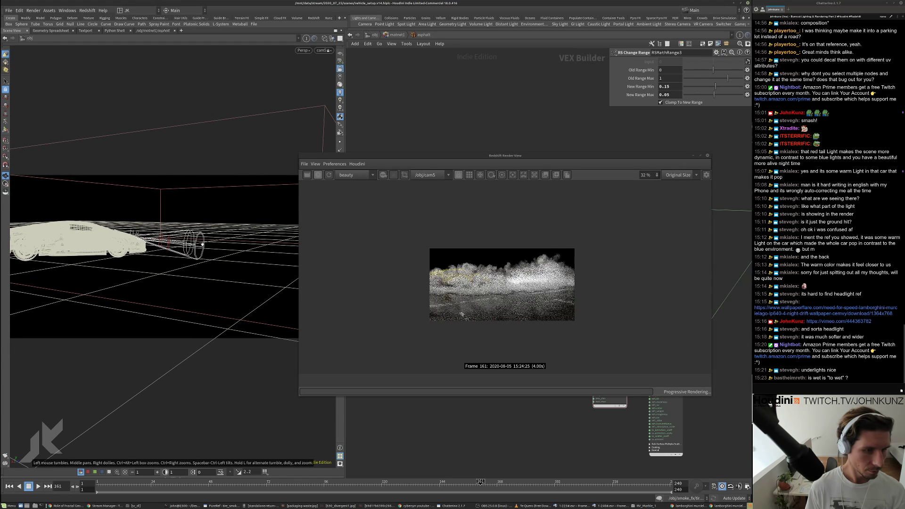
left_click_drag(203, 243, 147, 245)
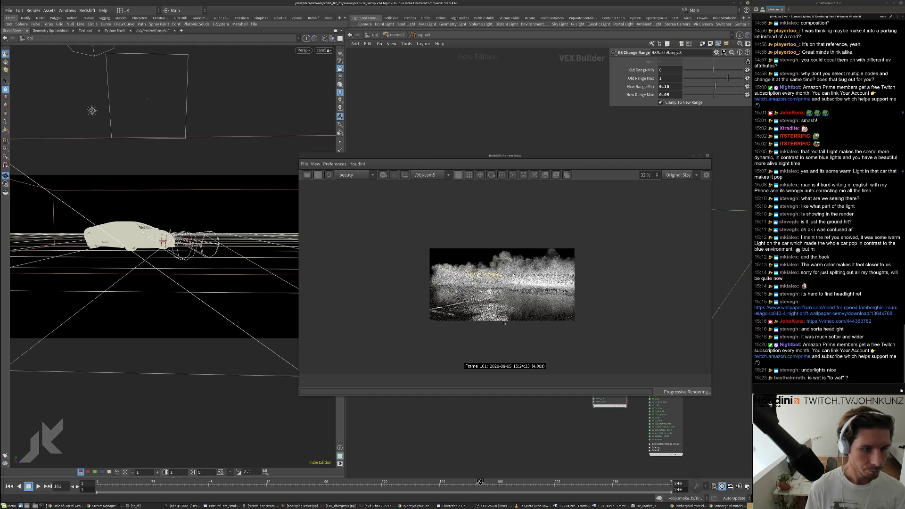
- Examine the car, smoke and headlight reflections on the wet asphalt in the render from the new camera angle
scroll(498, 286, "up", 2)
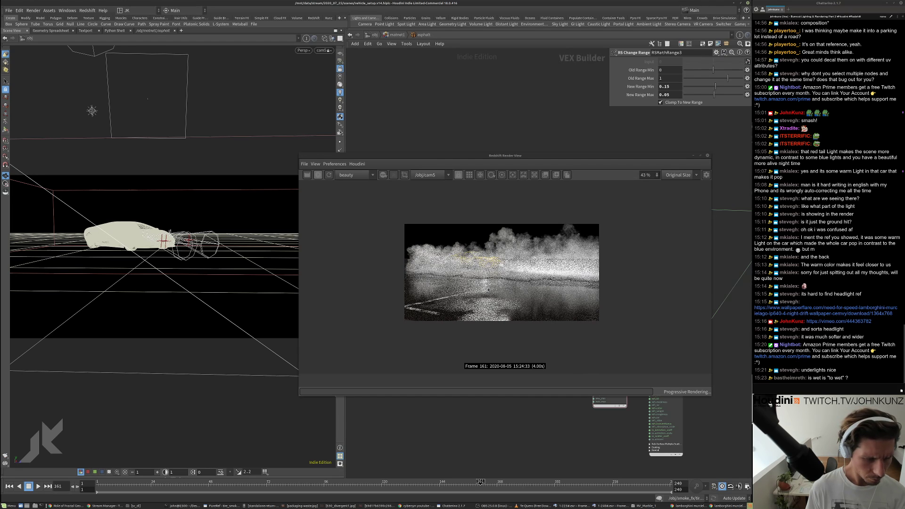
scroll(487, 280, "down", 2)
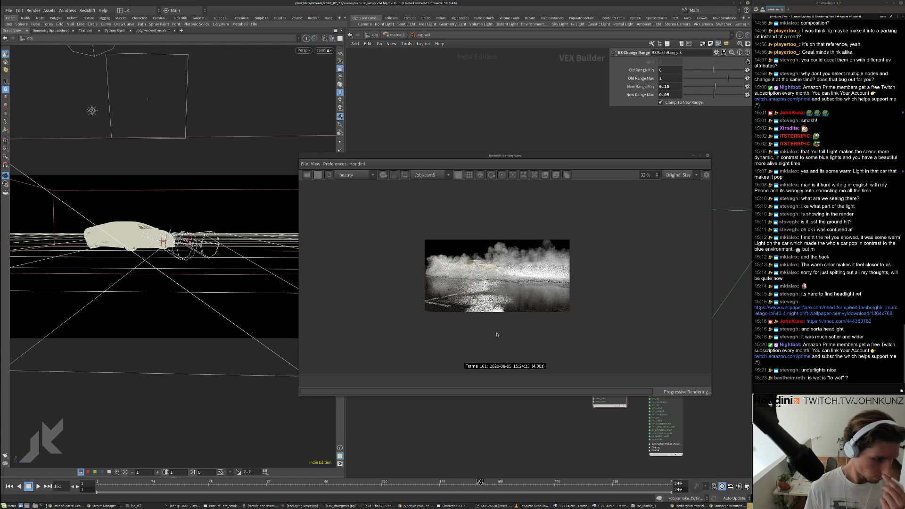
scroll(485, 305, "up", 2)
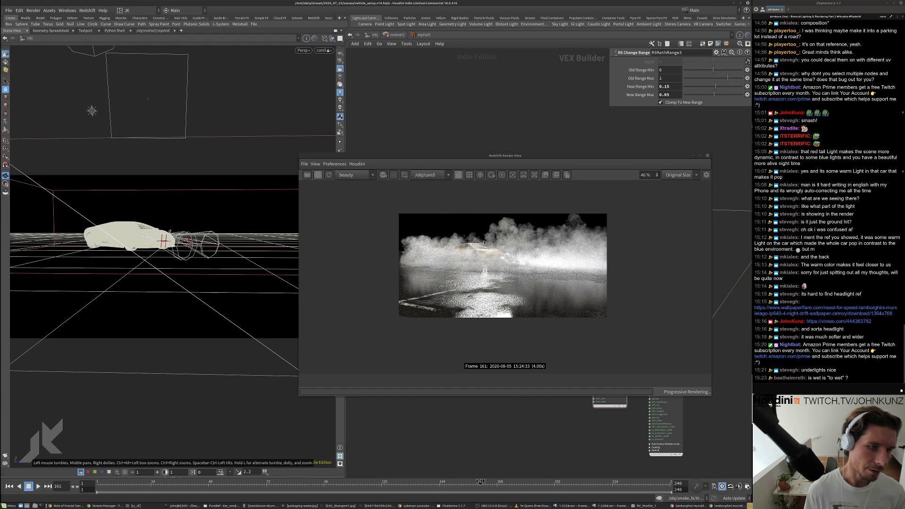
scroll(480, 250, "up", 1)
scroll(480, 250, "up", 6)
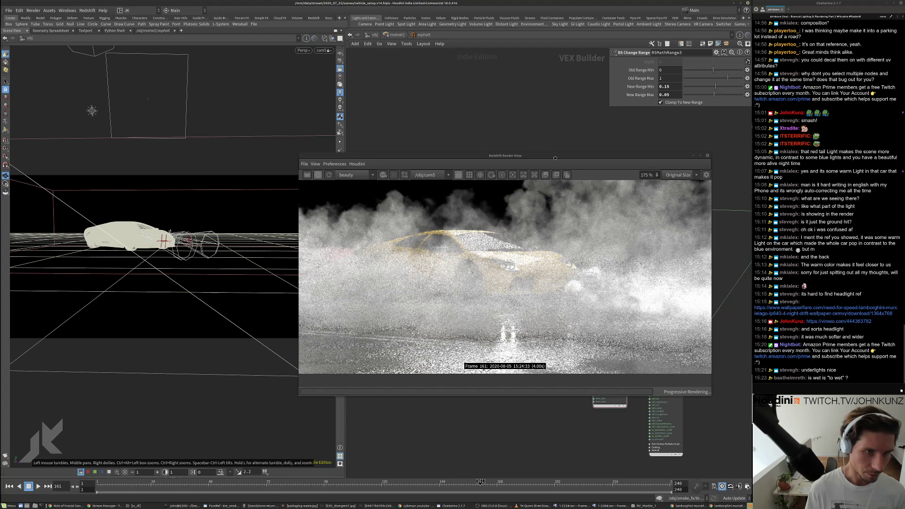
- Move the render window aside and compare the render with the drifting yellow car and wet street photos in the PureRef reference board
left_click_drag(556, 157, 480, 274)
left_click_drag(337, 228, 328, 226)
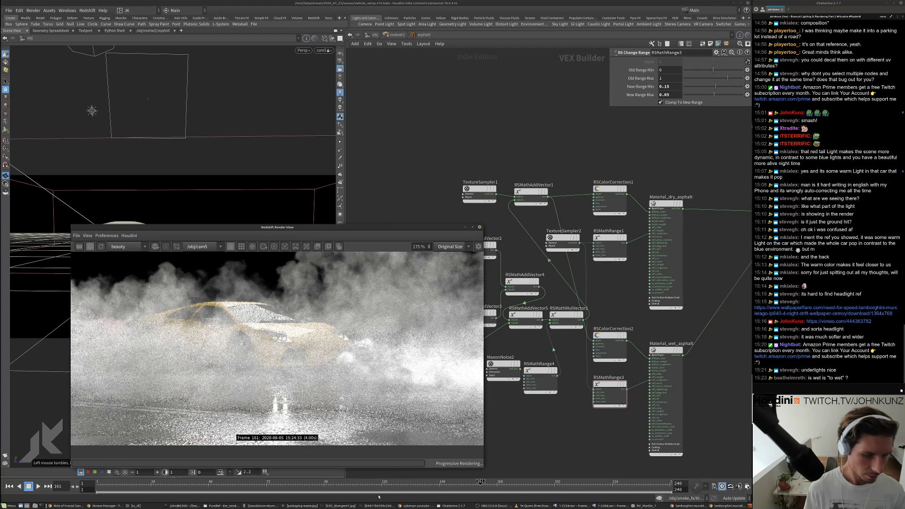
left_click(221, 505)
scroll(576, 233, "down", 9)
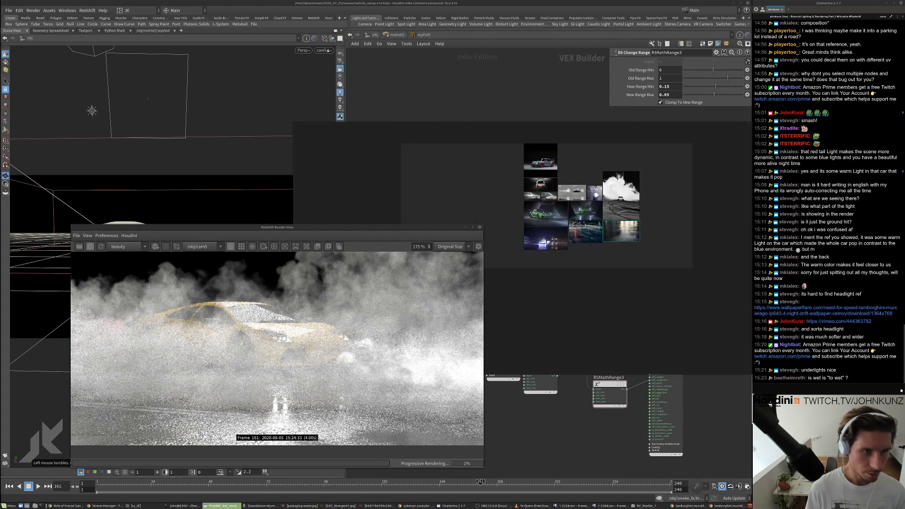
scroll(540, 181, "up", 4)
double_click(530, 218)
scroll(554, 252, "down", 6)
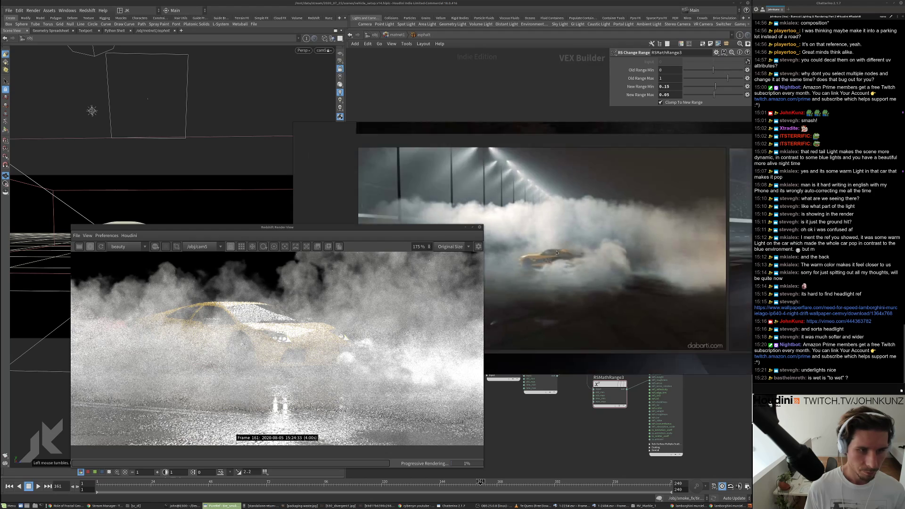
scroll(656, 261, "up", 6)
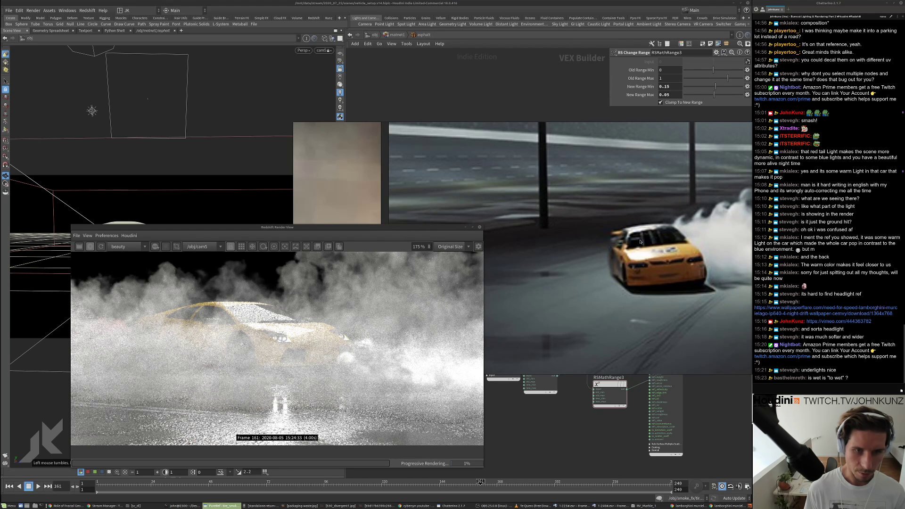
scroll(601, 229, "down", 8)
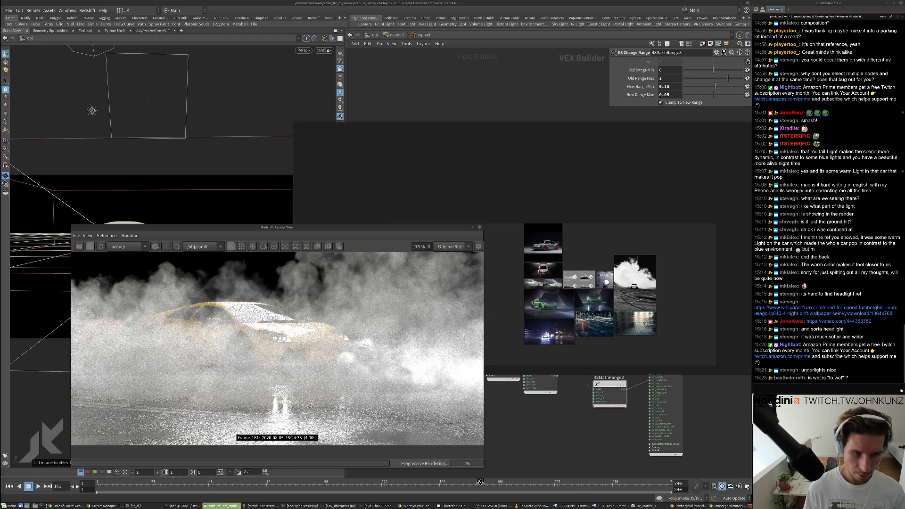
scroll(576, 320, "up", 5)
scroll(521, 349, "down", 3)
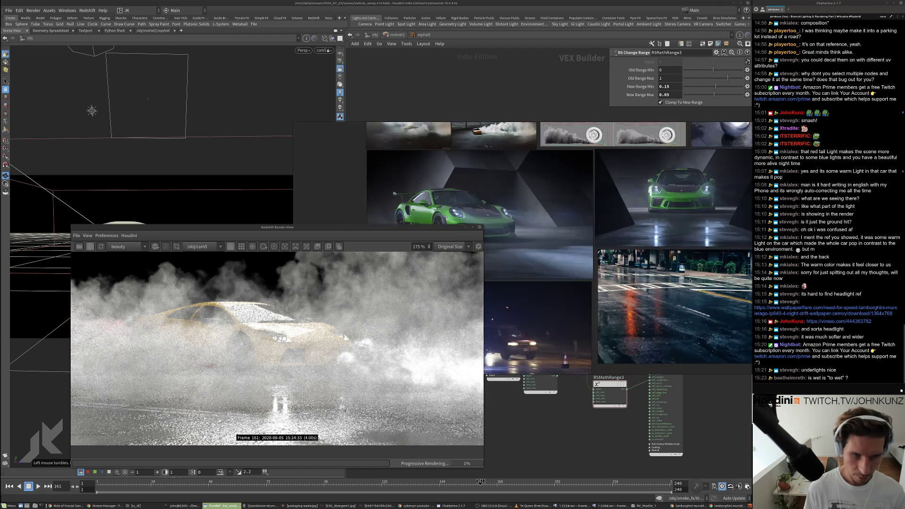
- Return to Houdini, move the render window over the node network and inspect the boundary between wet and dry asphalt in the render
left_click(567, 429)
left_click_drag(320, 227, 510, 101)
scroll(491, 211, "down", 3)
scroll(490, 211, "down", 3)
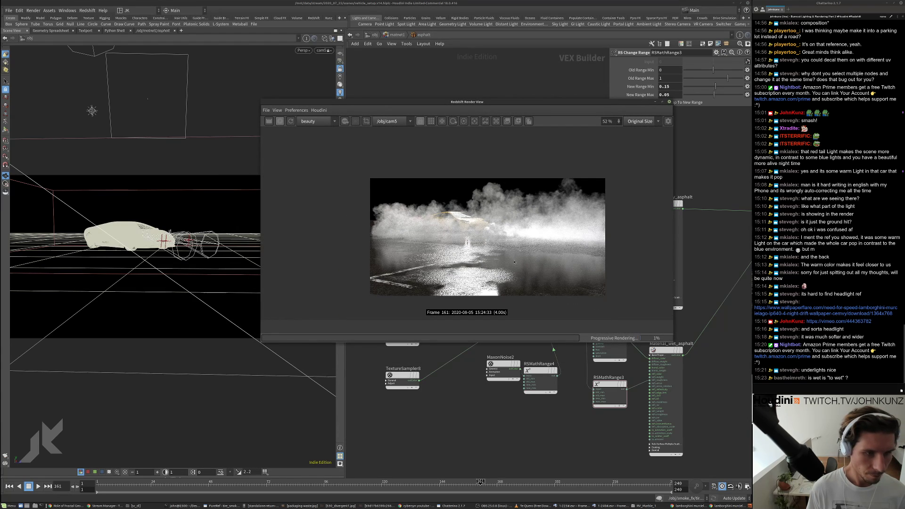
scroll(514, 262, "up", 4)
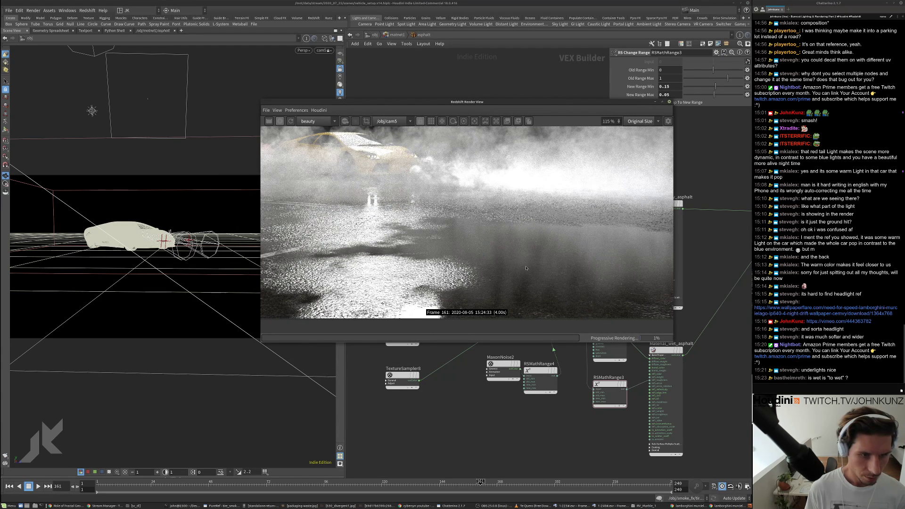
- Set New Range Min to 0.1 and New Range Max to 0.015 on the RSMathRange3 node feeding the wet asphalt material
scroll(592, 405, "down", 4)
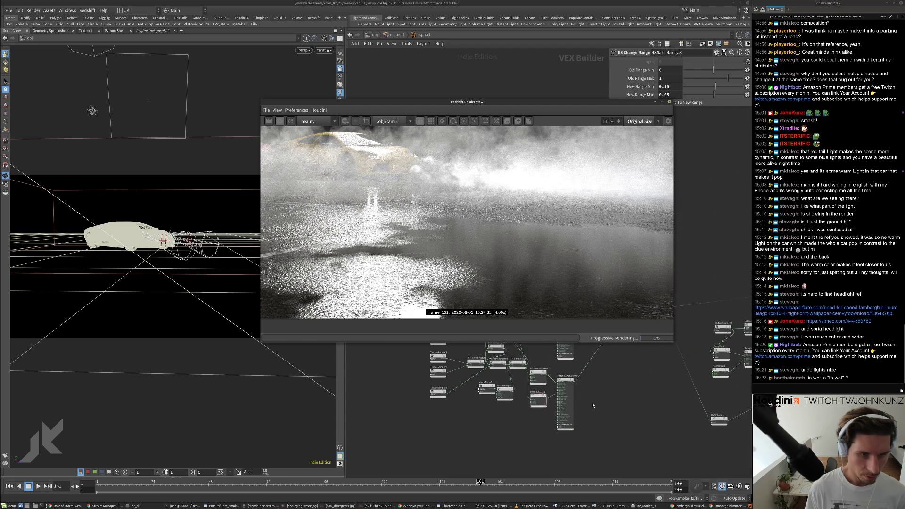
middle_click_drag(634, 402, 613, 407)
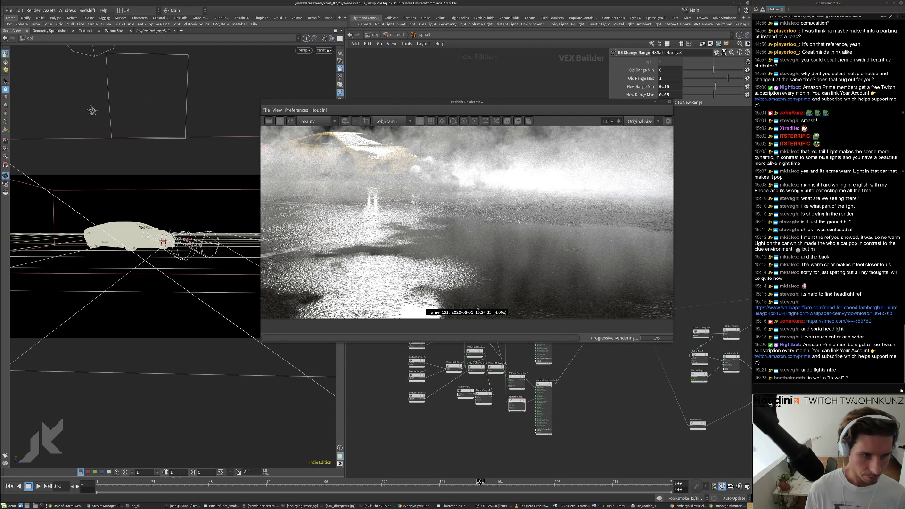
scroll(502, 410, "up", 4)
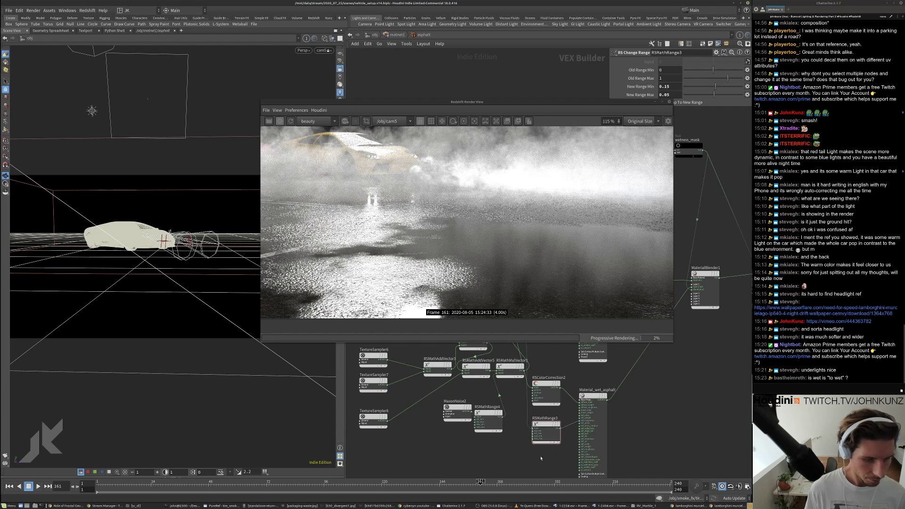
left_click(546, 431)
left_click(667, 95)
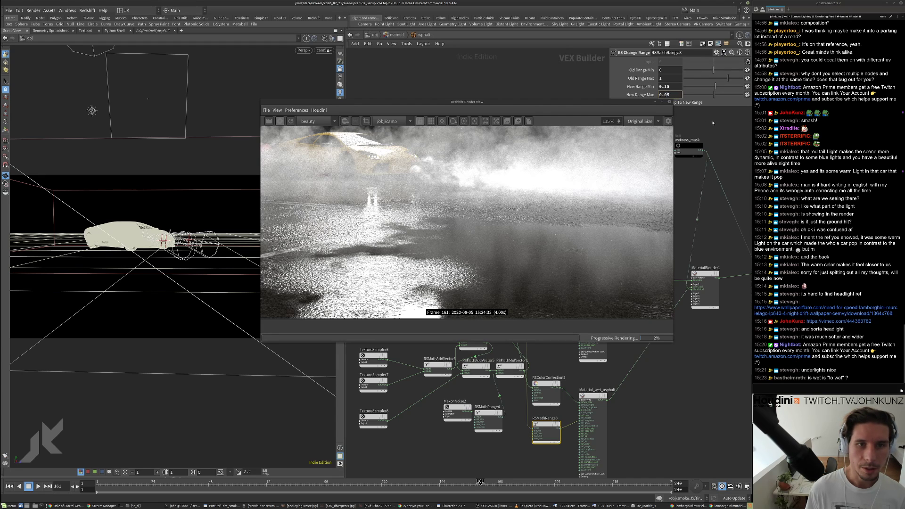
type("1")
key("Return")
key("BackSpace")
key("Return")
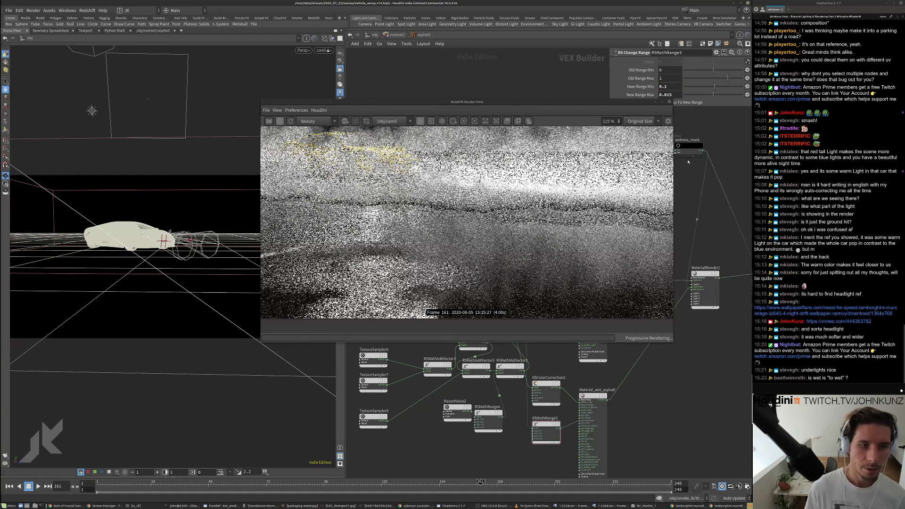
- Set Input 2 to 0.92 on the RSMathMul1 node feeding the wet bump blender
scroll(664, 431, "down", 3)
scroll(669, 400, "up", 5)
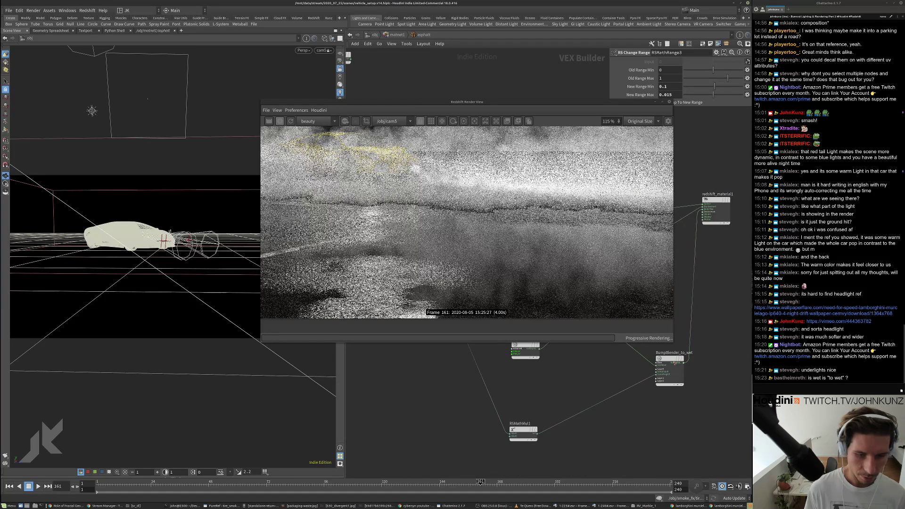
left_click_drag(585, 443, 521, 423)
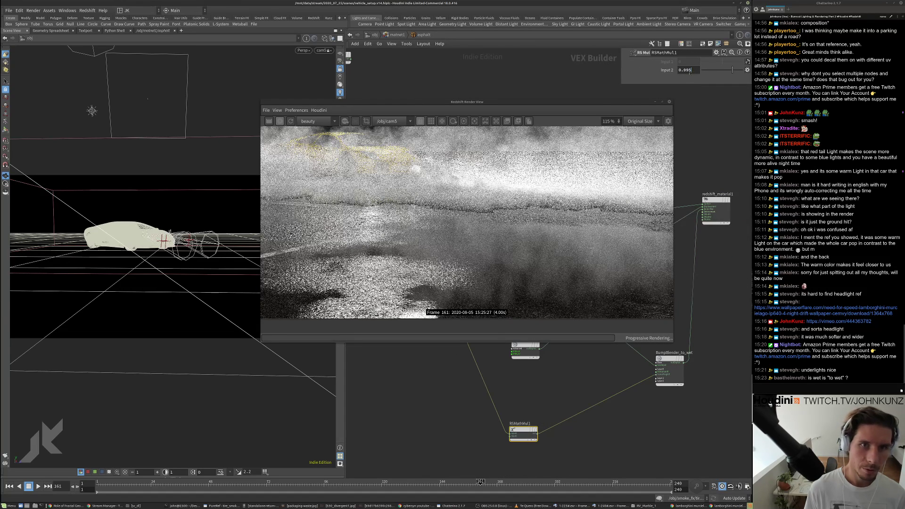
left_click_drag(693, 70, 686, 76)
type("2")
key("Return")
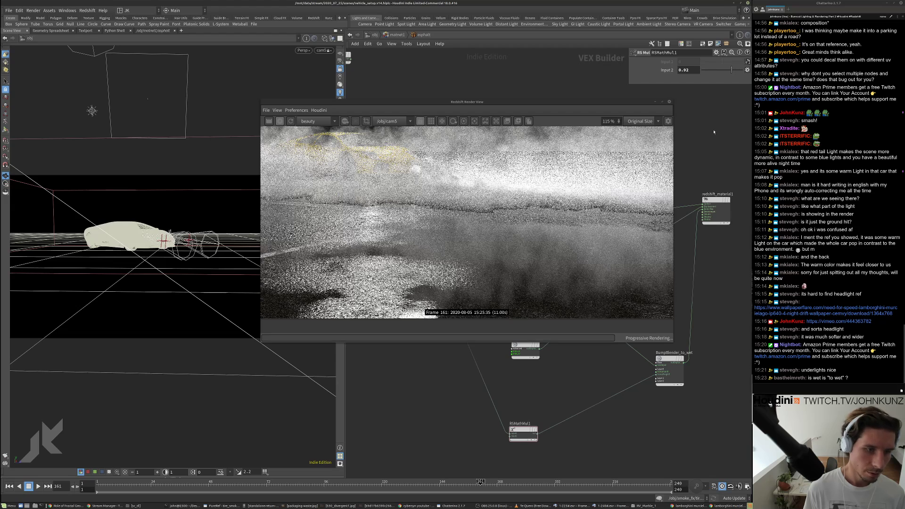
scroll(506, 256, "down", 3)
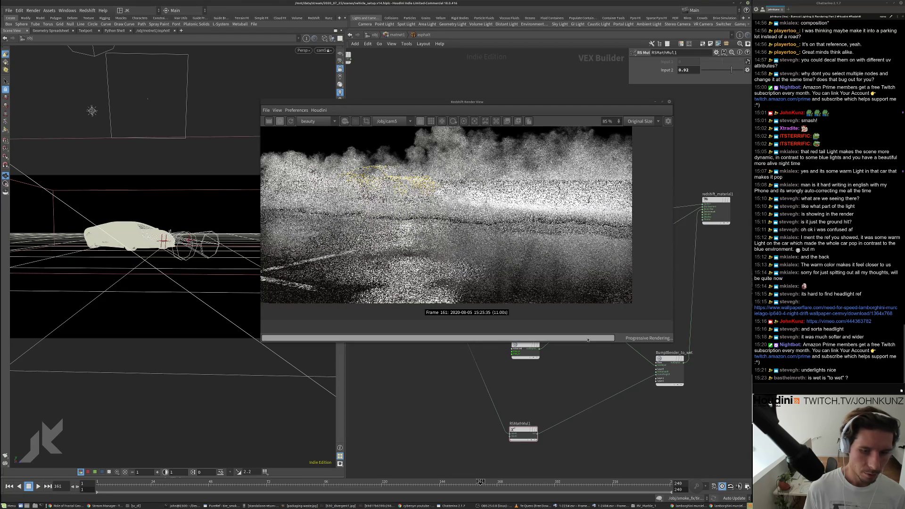
- Try an Input 2 value of 0.6 on the RSMathMul1 node feeding the wet bump blender
left_click_drag(692, 70, 684, 77)
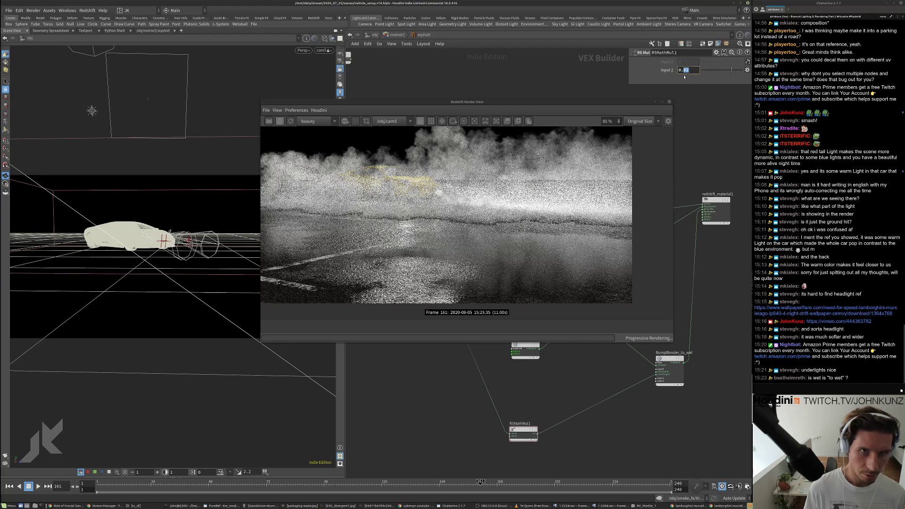
type("6")
key("Return")
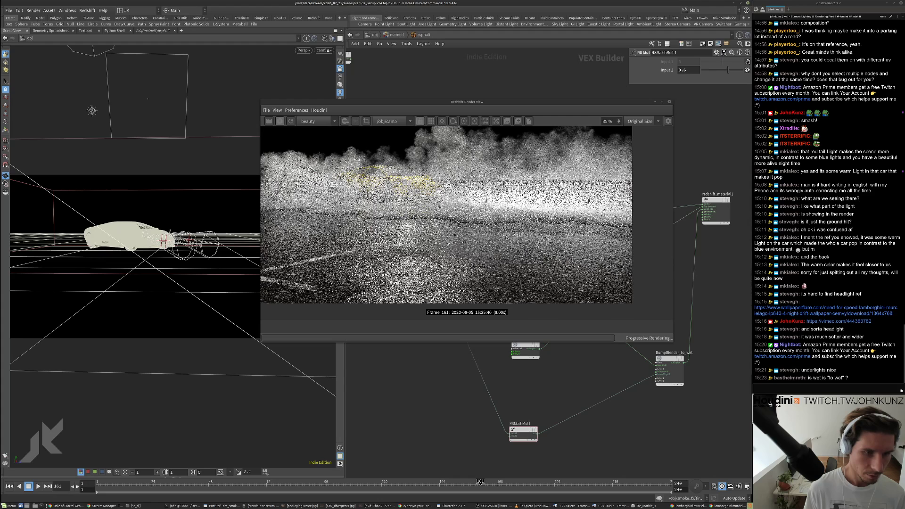
scroll(515, 255, "down", 1)
- Set Input 2 to 0.8 on the RSMathMul1 node
left_click_drag(690, 70, 682, 72)
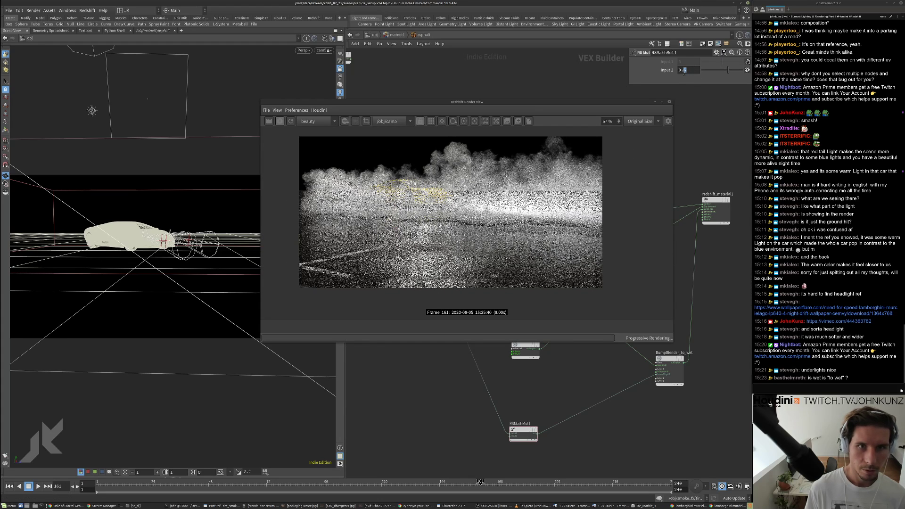
type("8")
key("Return")
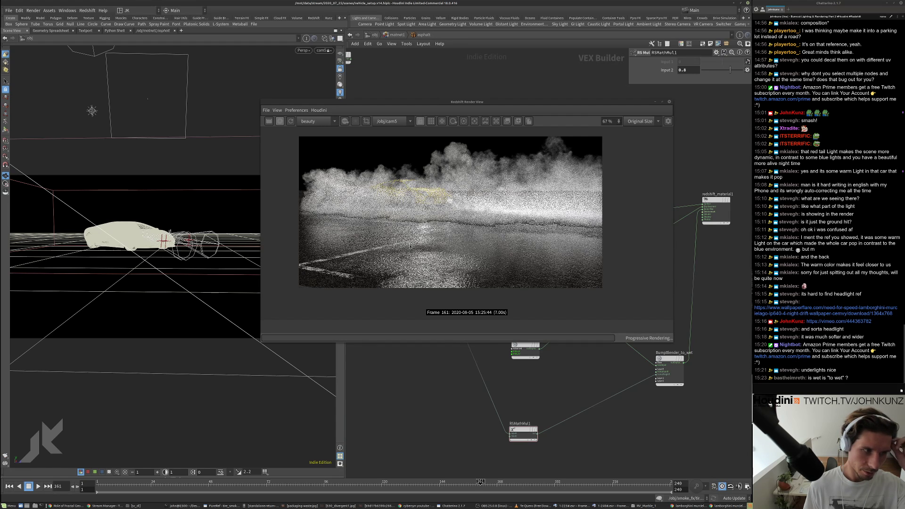
- Examine the frame 161 render, checking the wet road's highlights and the car inside the smoke
scroll(438, 233, "up", 2)
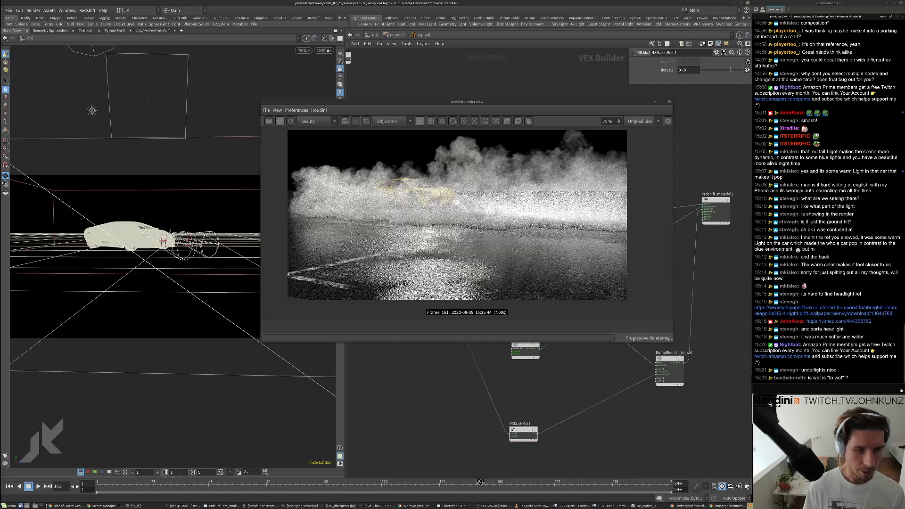
scroll(541, 256, "up", 1)
scroll(551, 260, "down", 4)
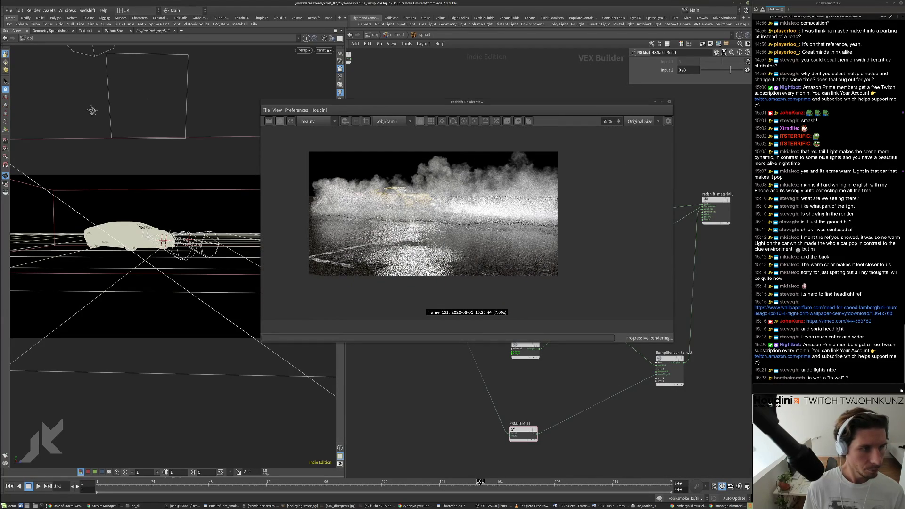
scroll(418, 243, "down", 1)
scroll(415, 246, "up", 2)
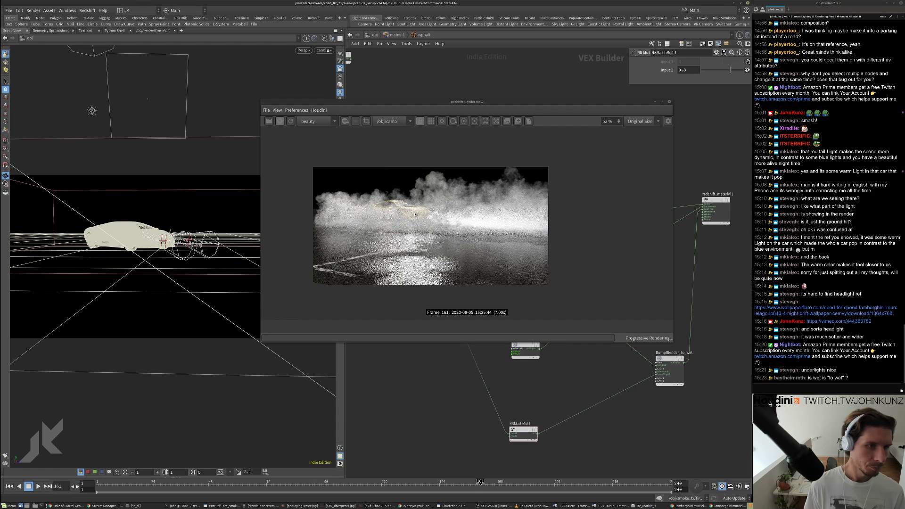
scroll(403, 213, "up", 3)
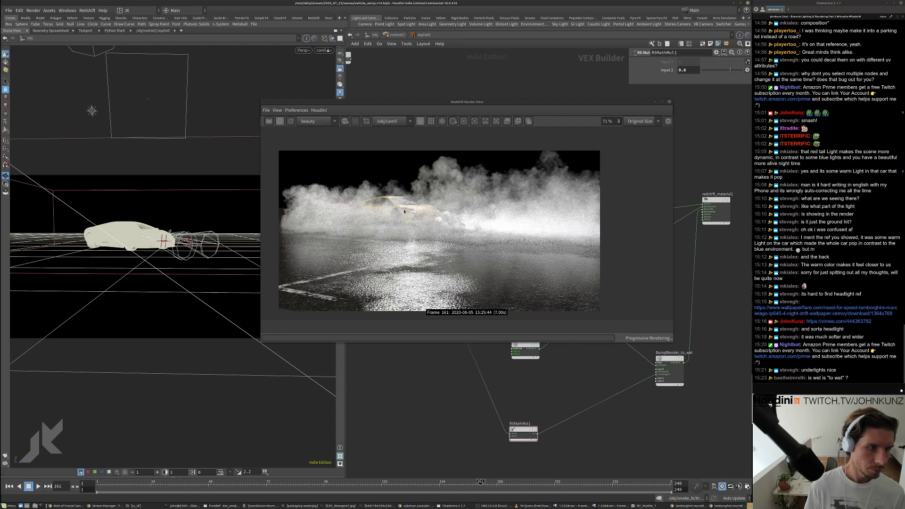
scroll(404, 216, "down", 3)
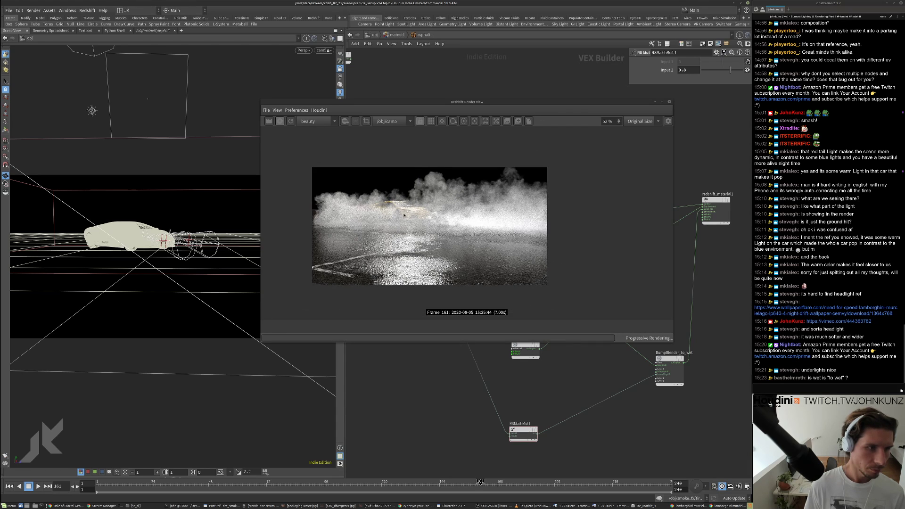
- Move the timeline to frame 125 and inspect the car's rear, its taillight glow and the smoke in the render
left_click(393, 481)
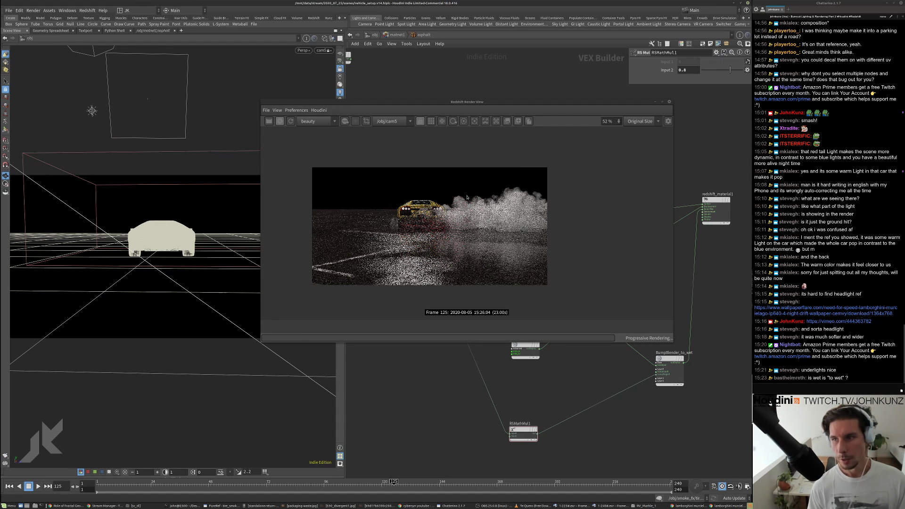
scroll(427, 232, "up", 3)
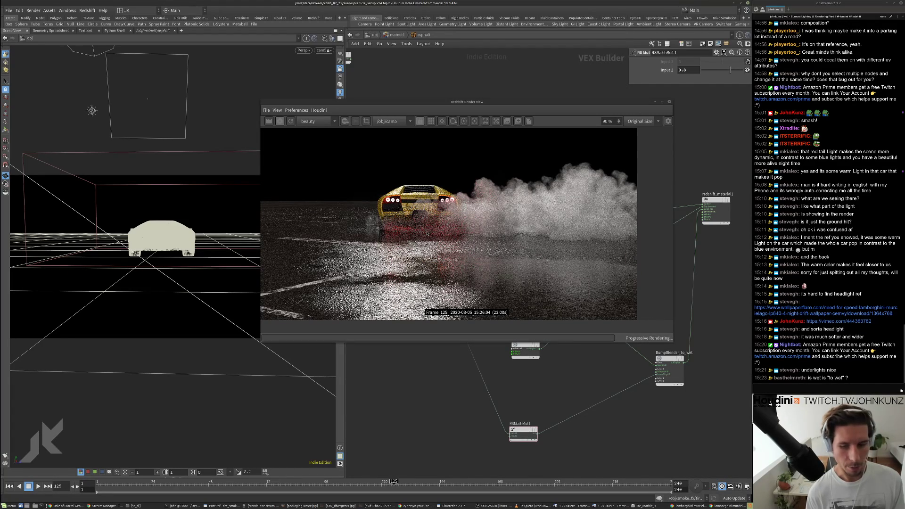
scroll(425, 232, "up", 2)
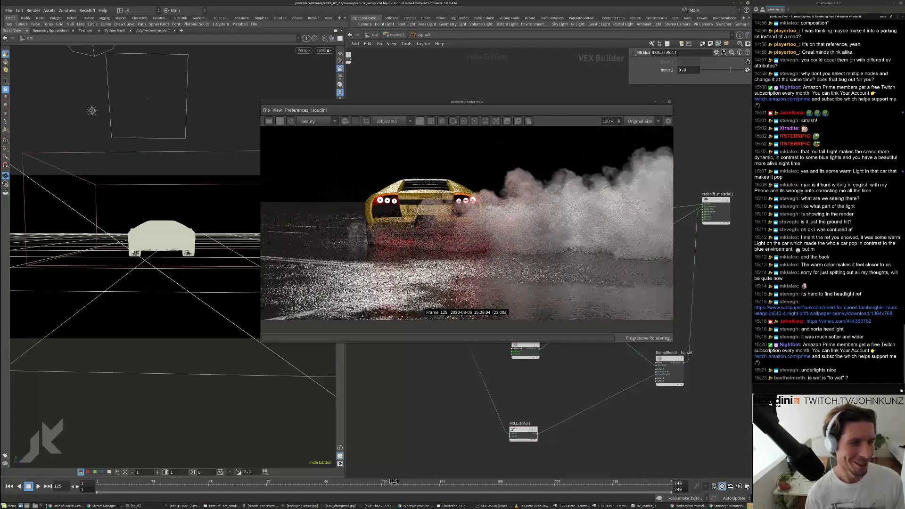
scroll(414, 220, "up", 3)
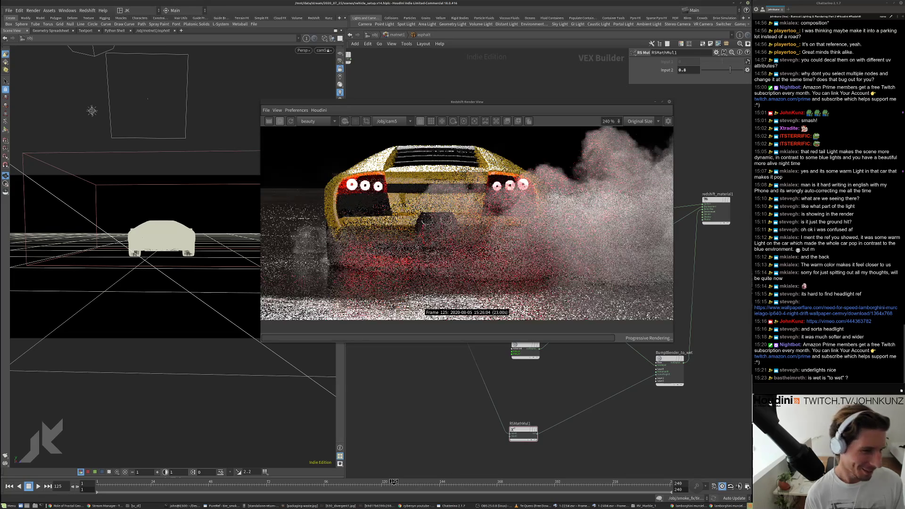
scroll(389, 233, "down", 5)
scroll(415, 209, "down", 3)
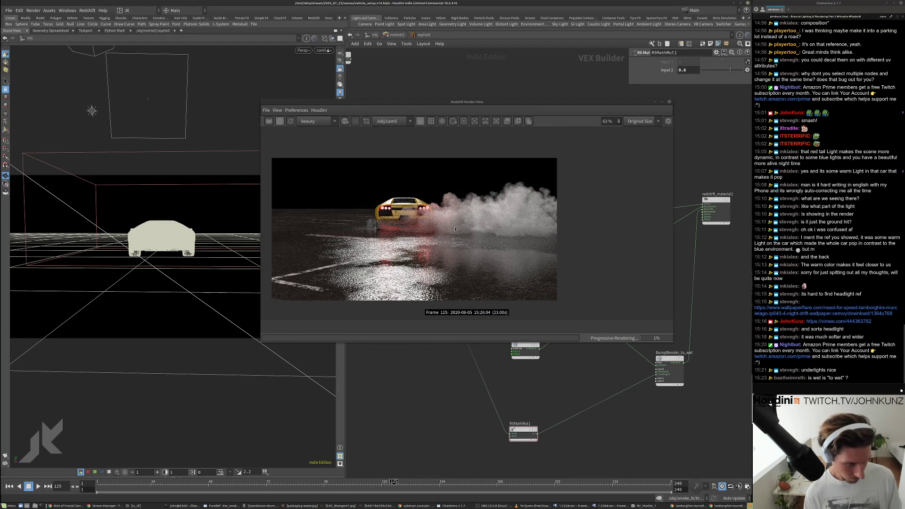
scroll(366, 287, "up", 1)
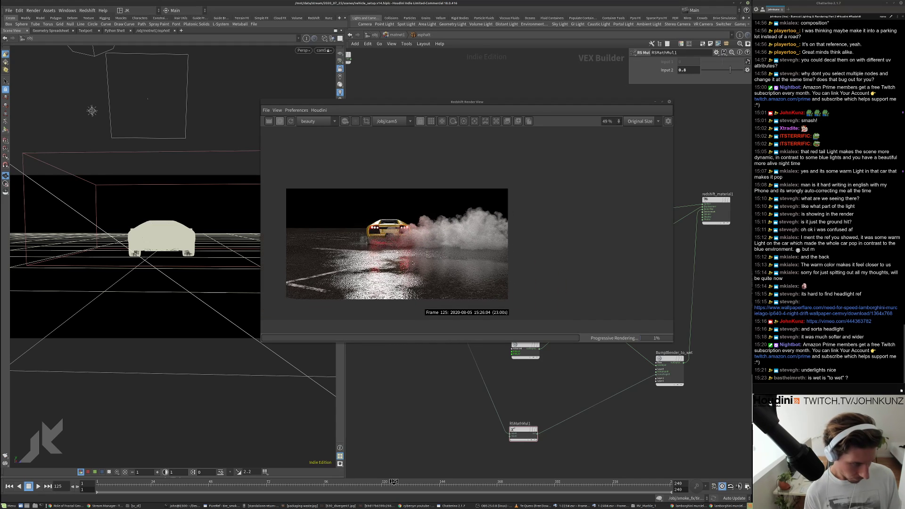
scroll(416, 243, "up", 1)
scroll(416, 242, "up", 5)
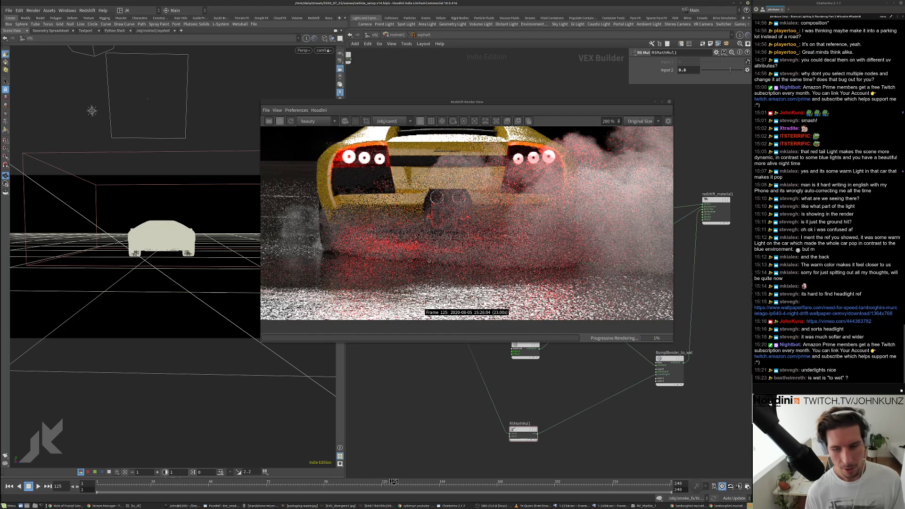
scroll(424, 234, "down", 3)
scroll(435, 239, "down", 3)
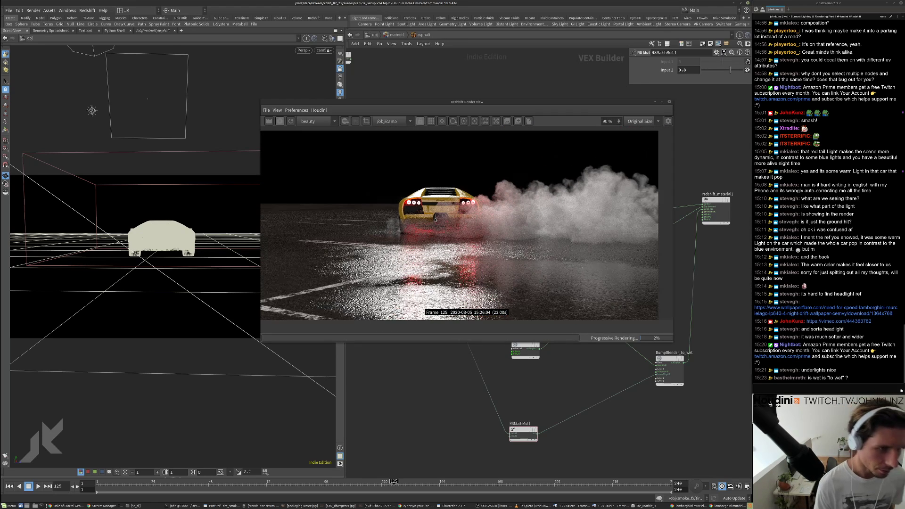
scroll(441, 208, "up", 2)
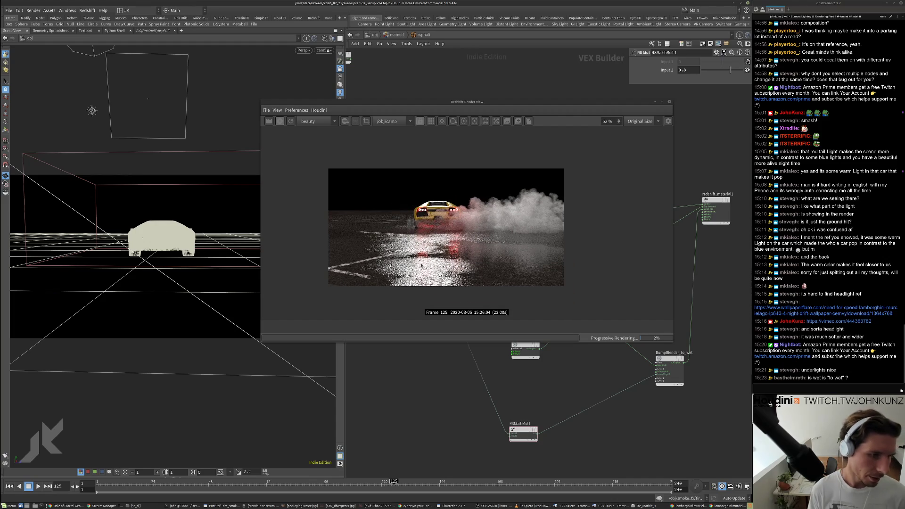
- Examine the white and red light reflections on the wet asphalt behind the car in the frame 125 render
scroll(456, 262, "up", 2)
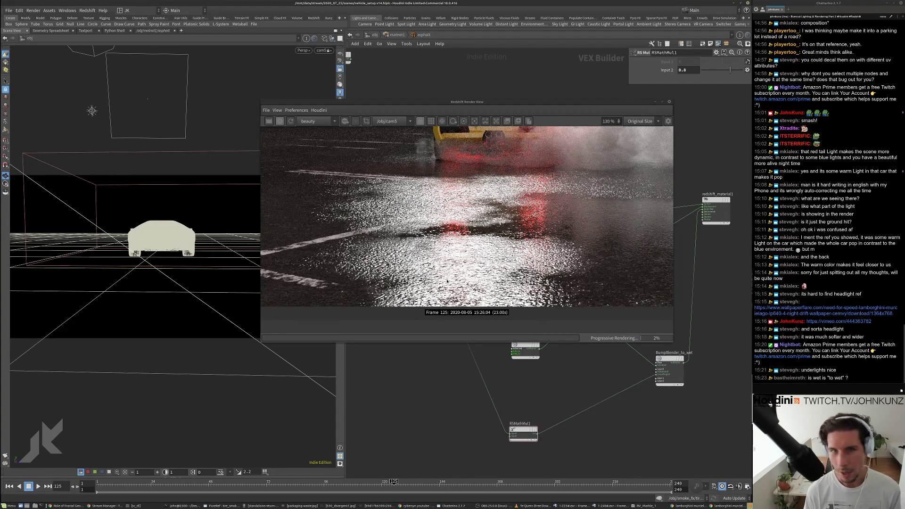
scroll(446, 281, "up", 3)
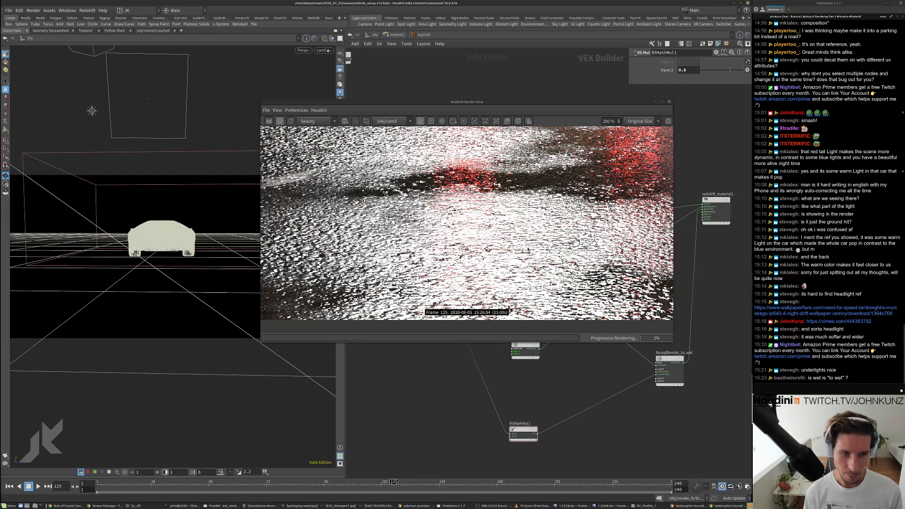
scroll(527, 272, "down", 2)
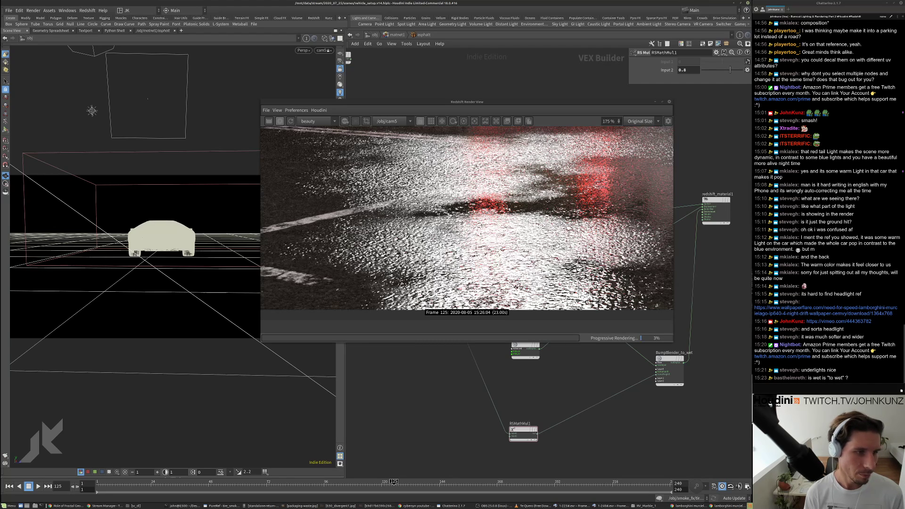
scroll(442, 179, "down", 2)
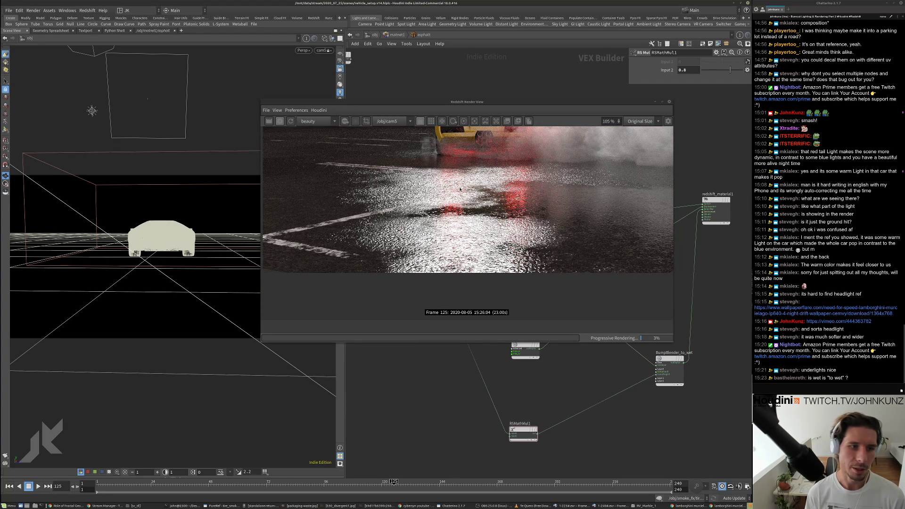
scroll(462, 188, "up", 3)
scroll(460, 188, "down", 3)
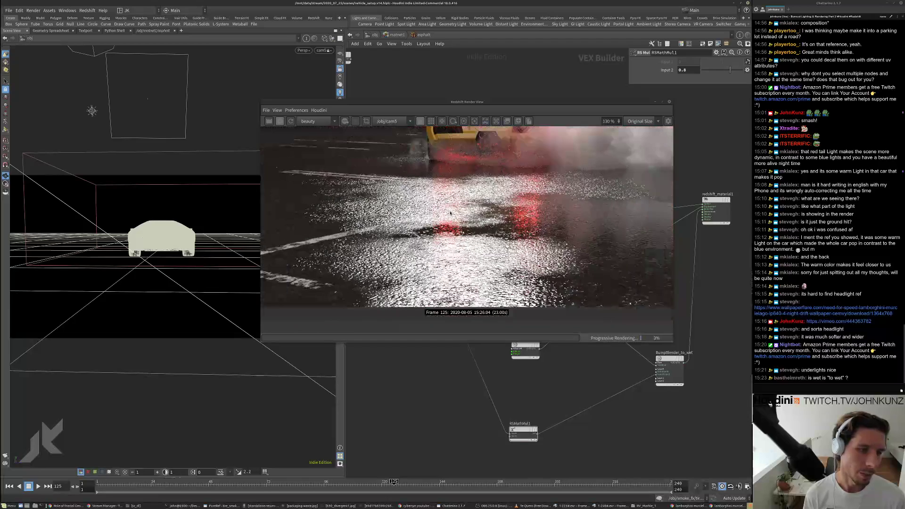
scroll(521, 204, "down", 2)
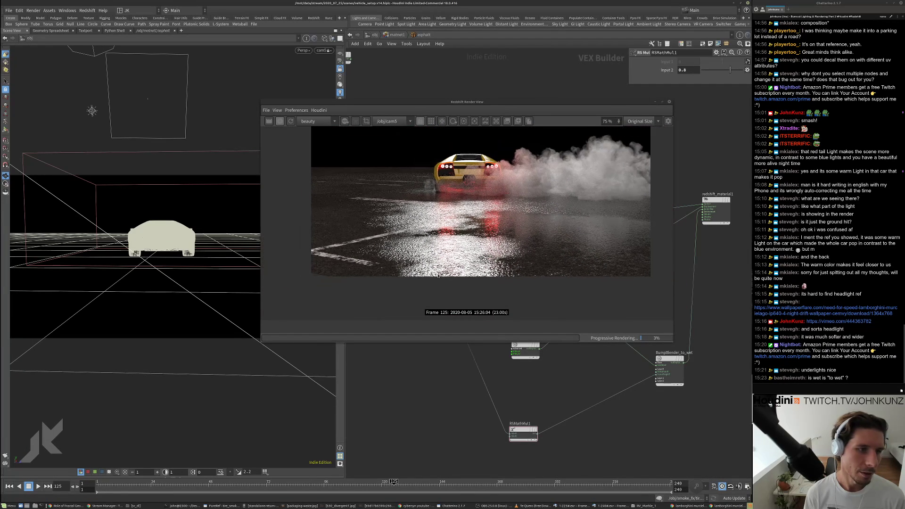
scroll(480, 247, "up", 1)
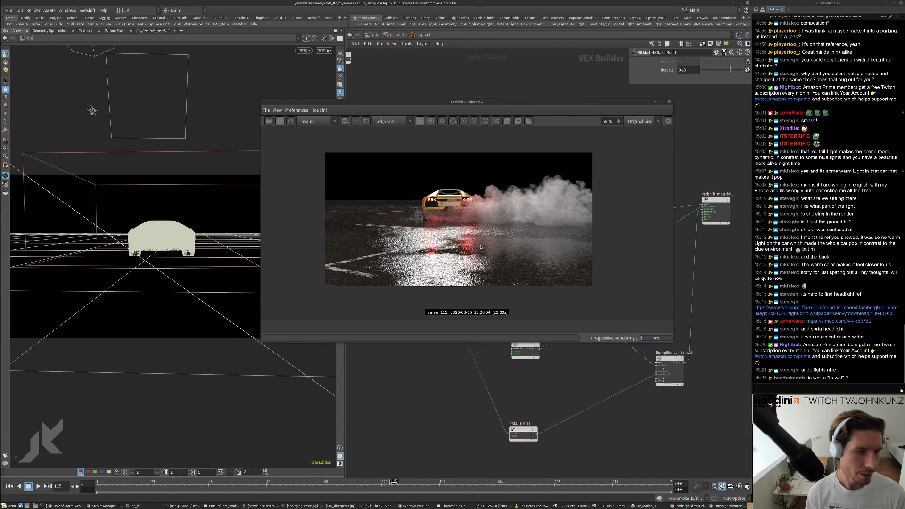
scroll(489, 215, "up", 1)
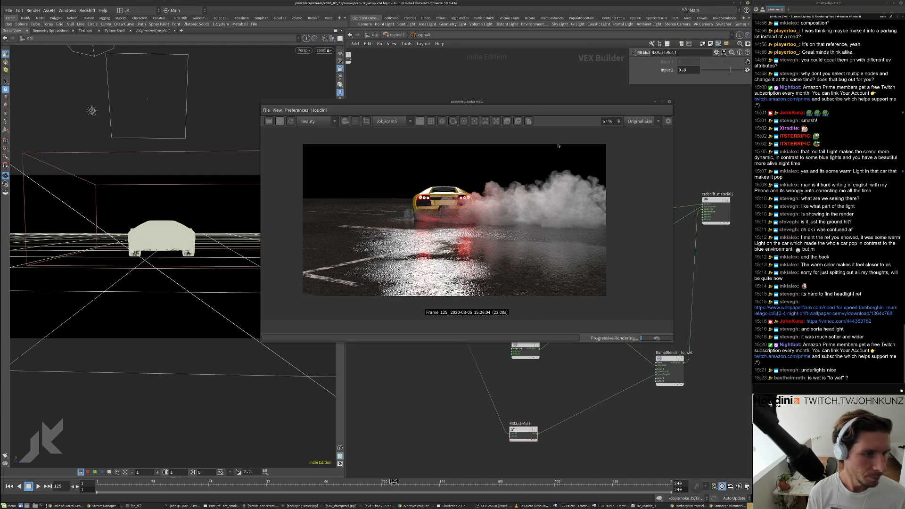
- Stop the progressive render, shift the render window off the bump nodes and inspect the car and its wet road reflections
left_click(283, 121)
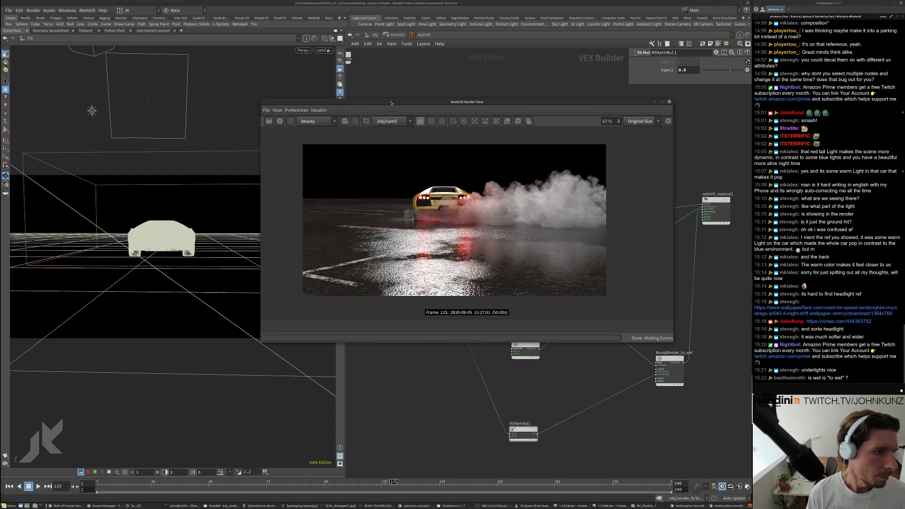
left_click_drag(389, 100, 348, 82)
scroll(473, 207, "up", 1)
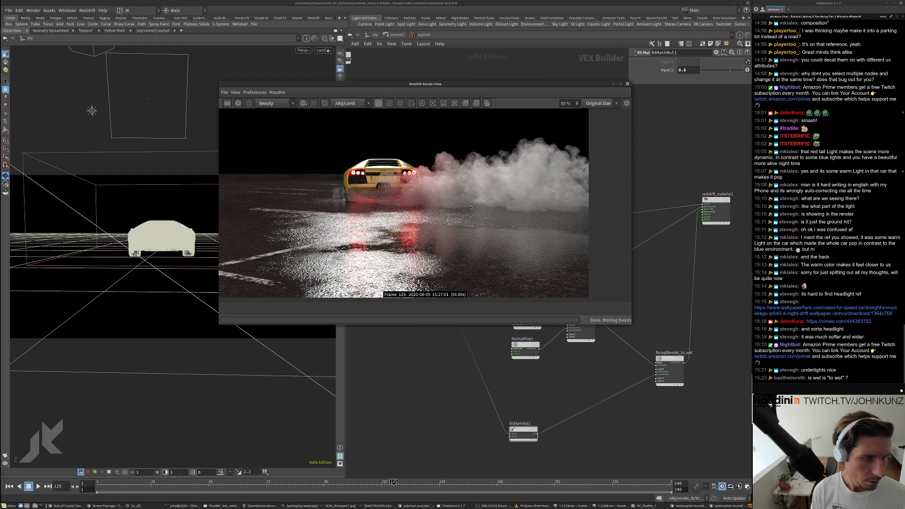
scroll(514, 158, "up", 1)
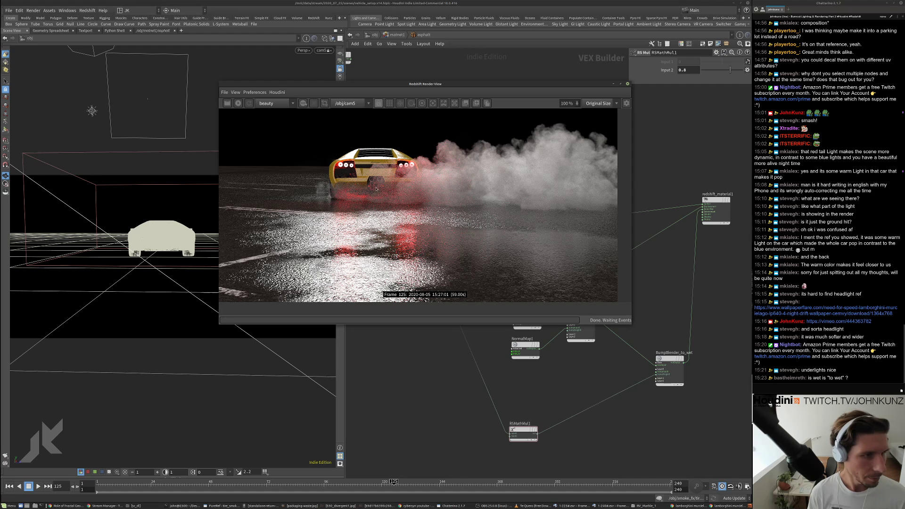
scroll(376, 189, "up", 1)
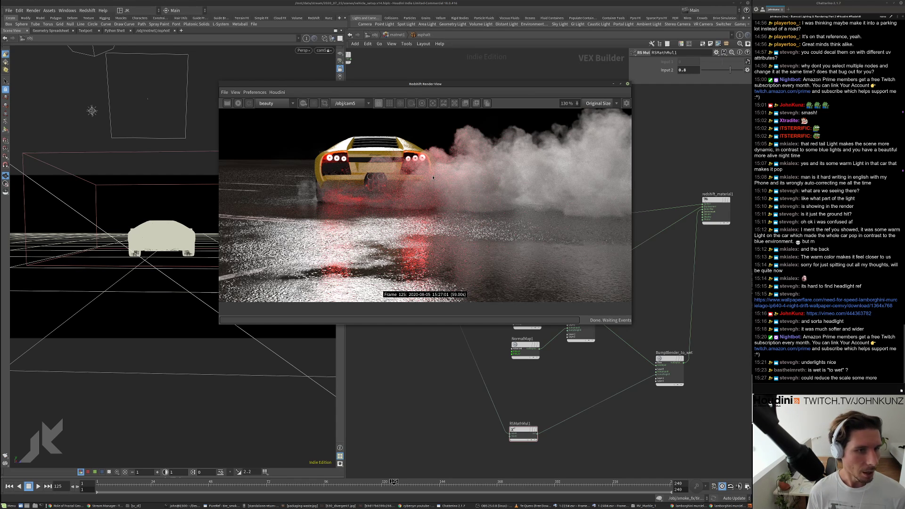
scroll(412, 197, "down", 2)
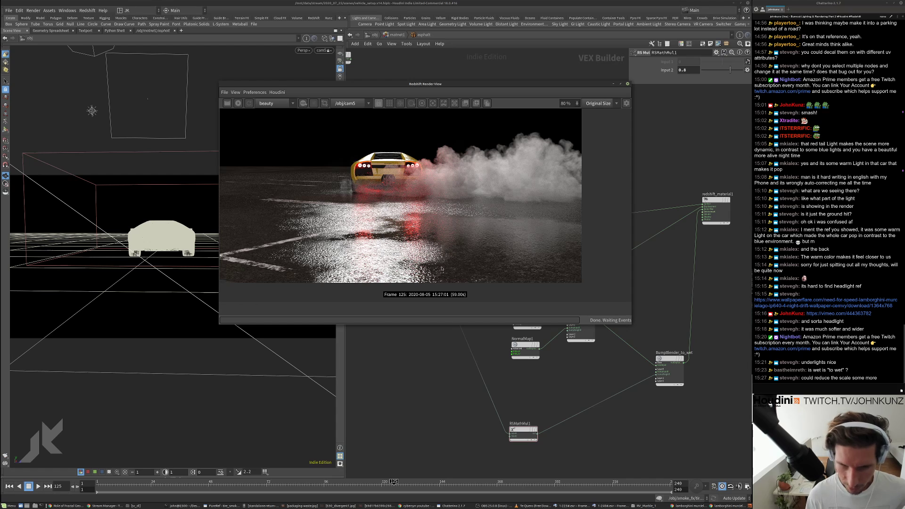
scroll(441, 269, "up", 2)
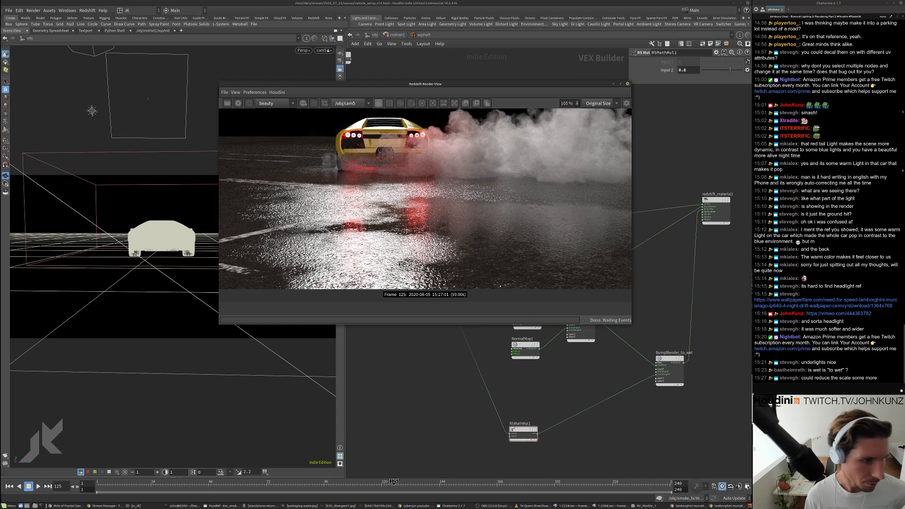
- Restart the render and set the Height Scale of the asphalt's BumpMap1 node to 0.001
left_click(238, 102)
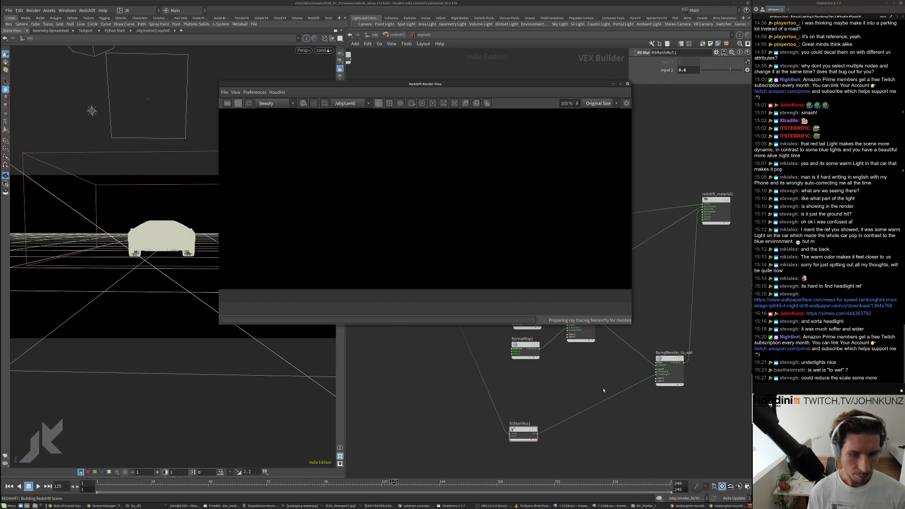
key("h")
scroll(616, 426, "up", 3)
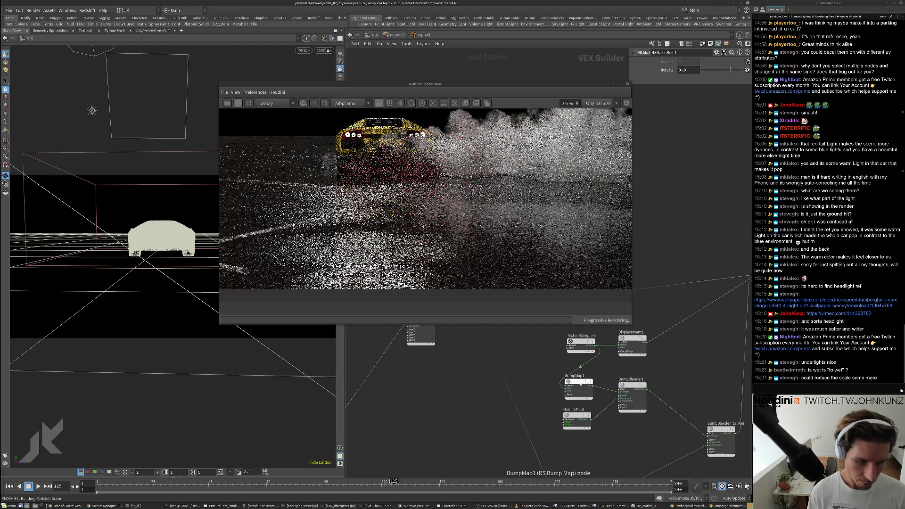
left_click(580, 384)
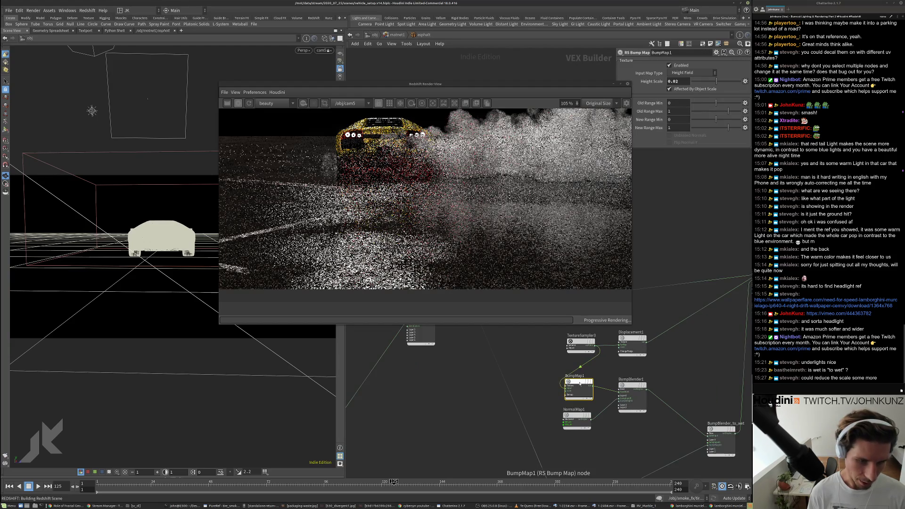
left_click(680, 83)
key("BackSpace")
type("1")
left_click(701, 191)
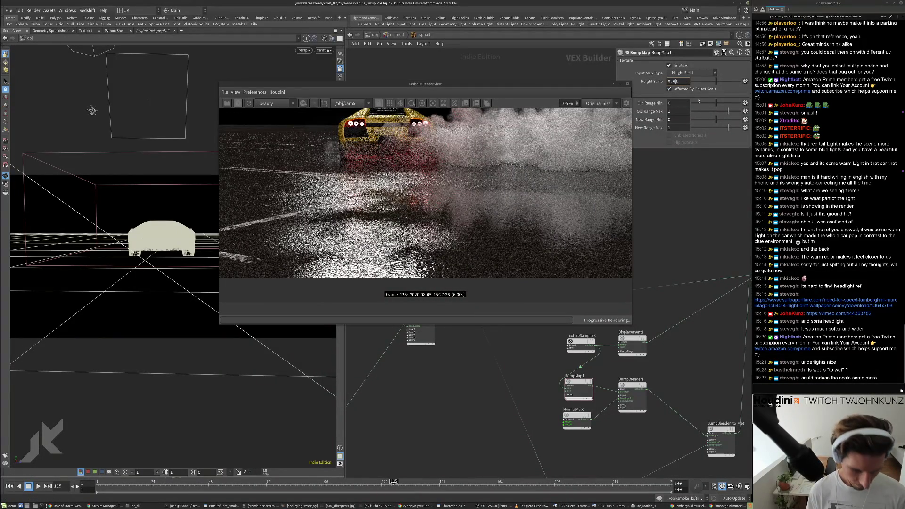
type("0")
key("Return")
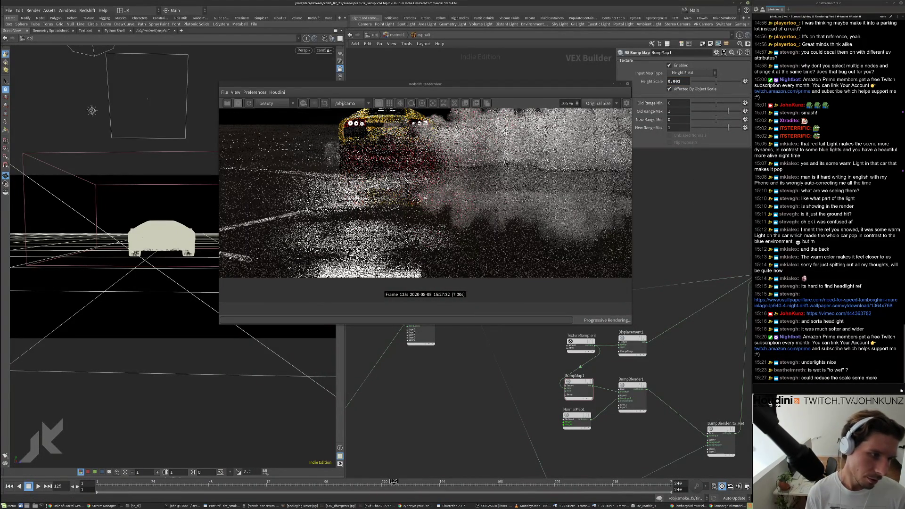
- Examine the taillight, smoke and white light reflections on the wet asphalt in the frame 125 render
scroll(379, 224, "down", 2)
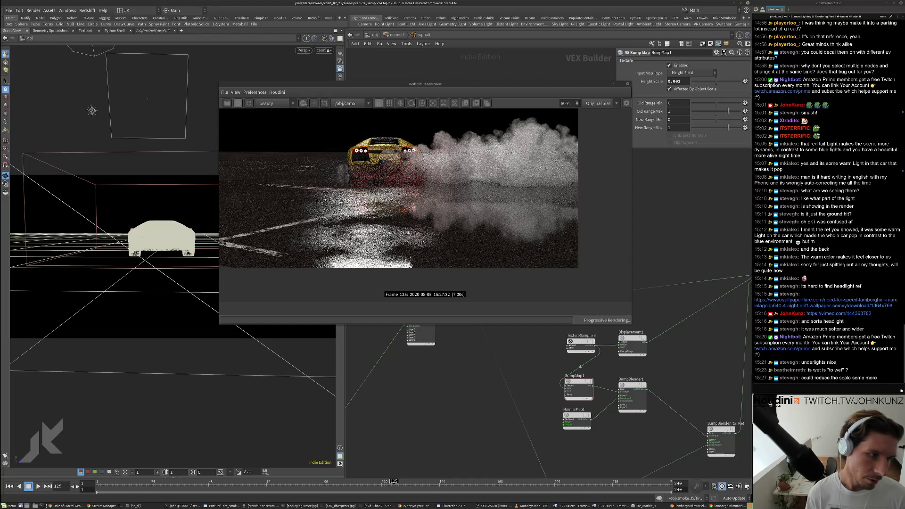
scroll(380, 224, "up", 3)
scroll(380, 224, "down", 3)
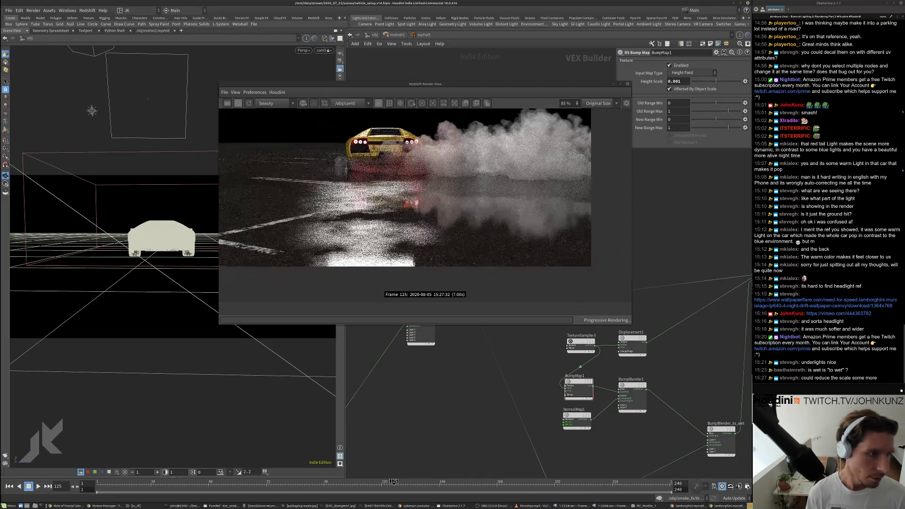
scroll(433, 222, "up", 6)
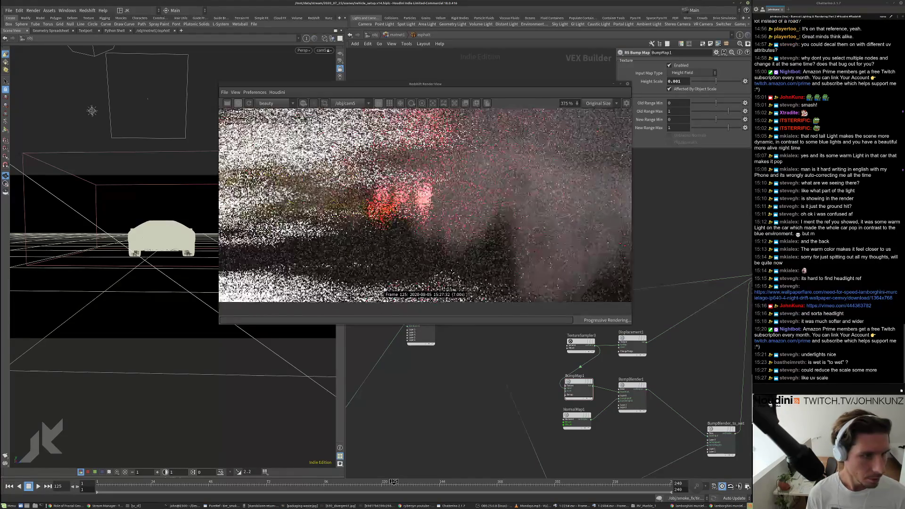
scroll(414, 204, "down", 7)
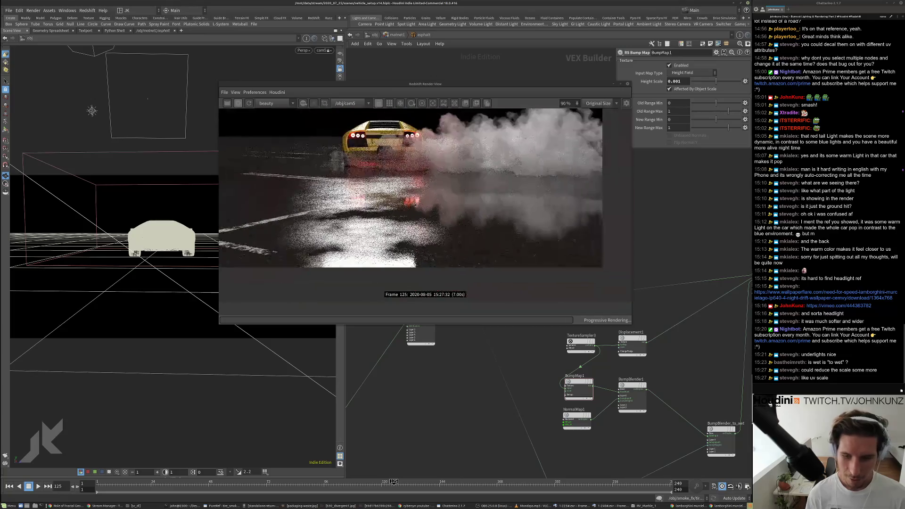
scroll(415, 204, "down", 1)
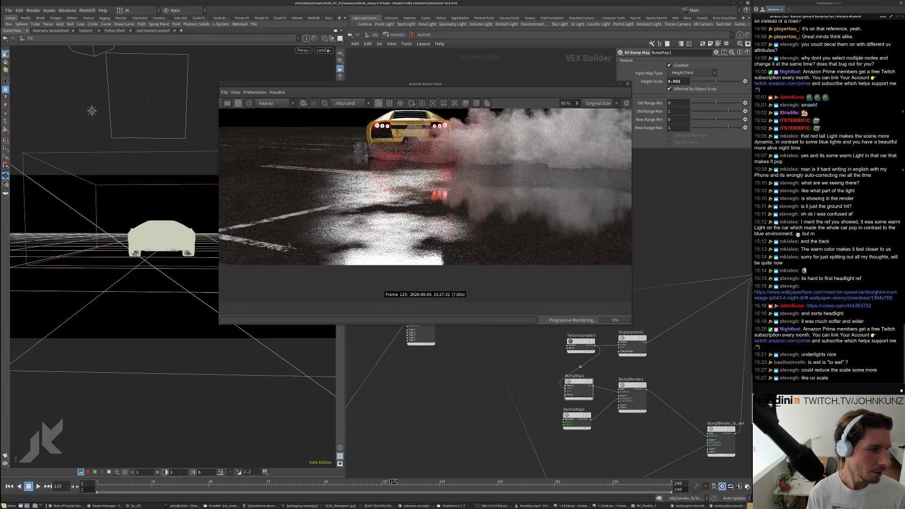
scroll(356, 220, "up", 5)
scroll(360, 249, "down", 4)
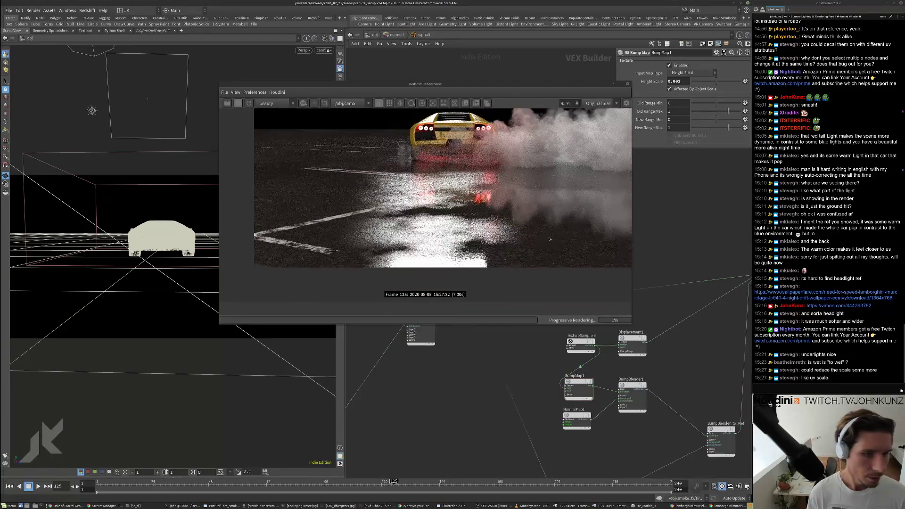
scroll(405, 188, "up", 2)
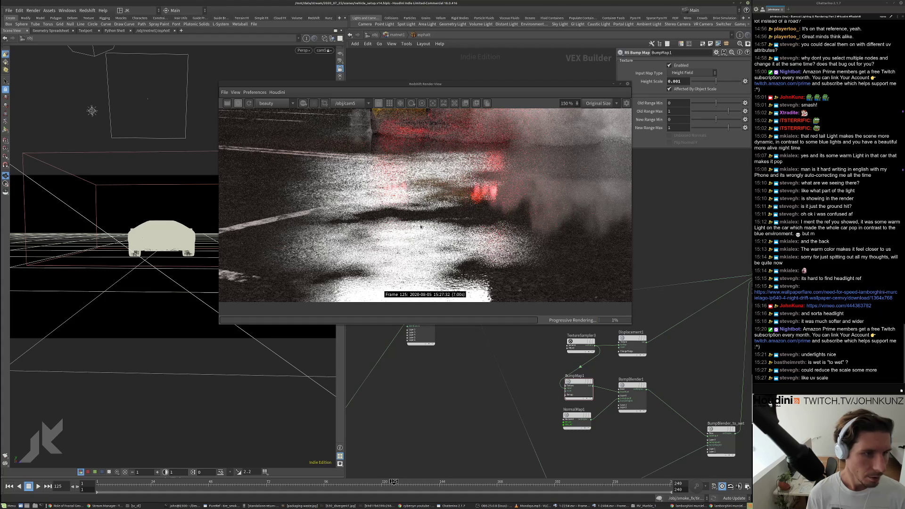
scroll(379, 246, "down", 2)
scroll(424, 231, "up", 4)
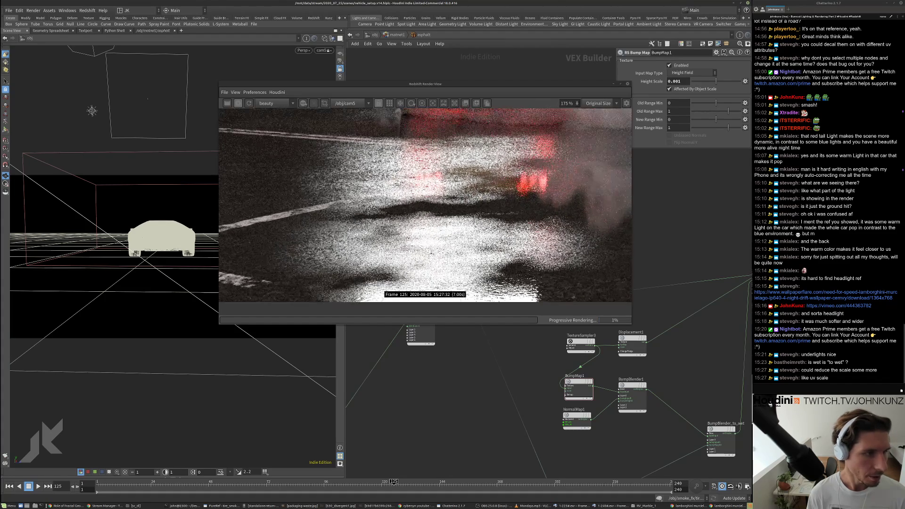
scroll(483, 218, "down", 3)
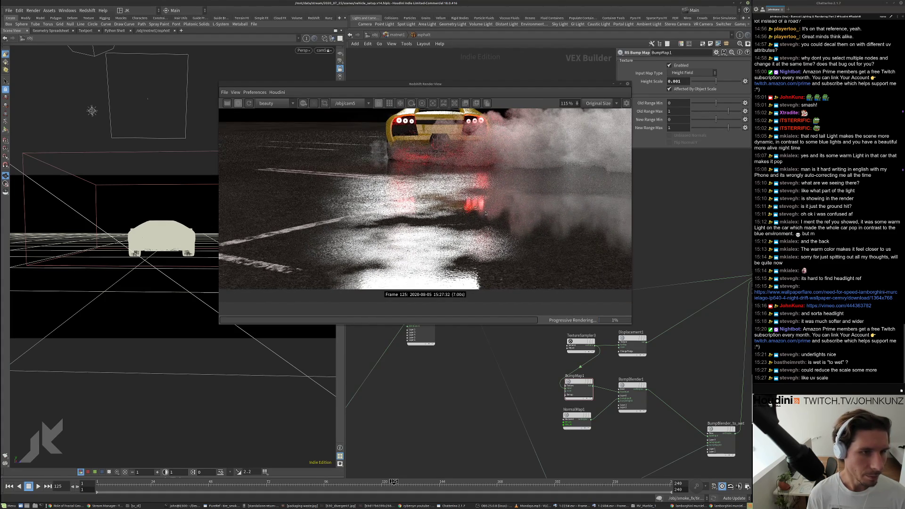
scroll(474, 200, "up", 4)
scroll(459, 212, "down", 5)
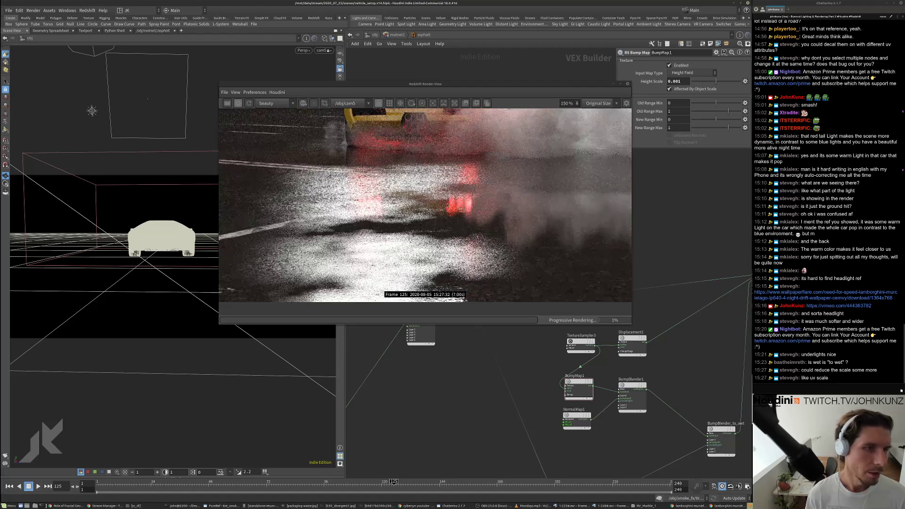
scroll(457, 216, "down", 2)
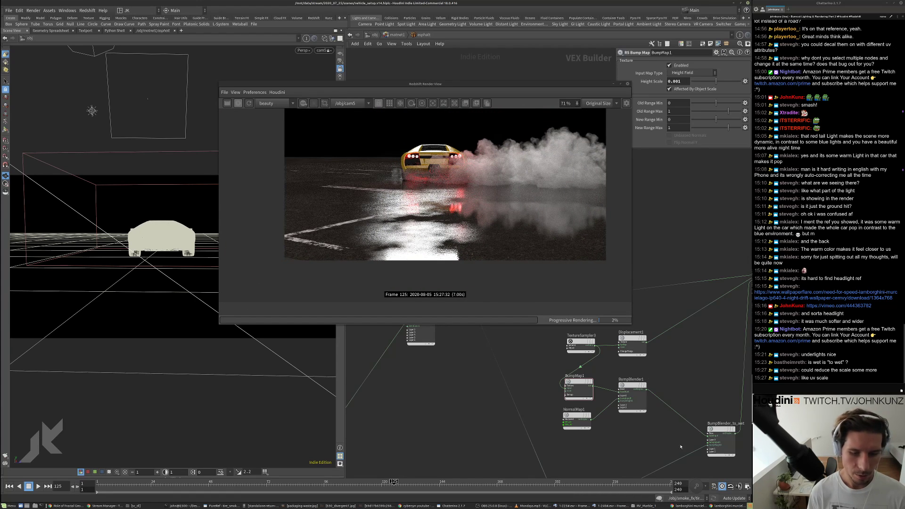
- Set Input 2 of the multiply node feeding the wet bump blender to 0.35
middle_click_drag(680, 446, 669, 367)
left_click_drag(612, 438, 560, 397)
left_click(686, 71)
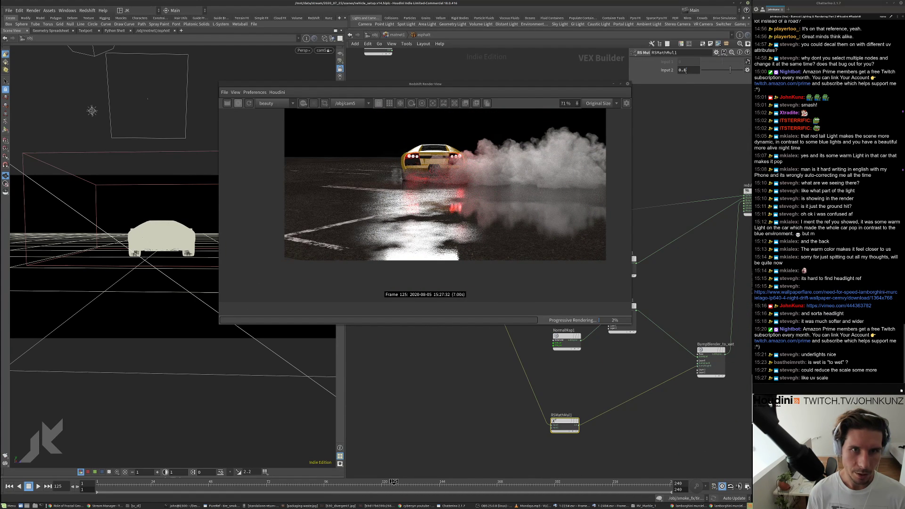
key("BackSpace")
type("35")
key("Return")
- Check the softened road reflections in the render and set BumpMap1's Height Scale to 0.00175
scroll(460, 216, "up", 2)
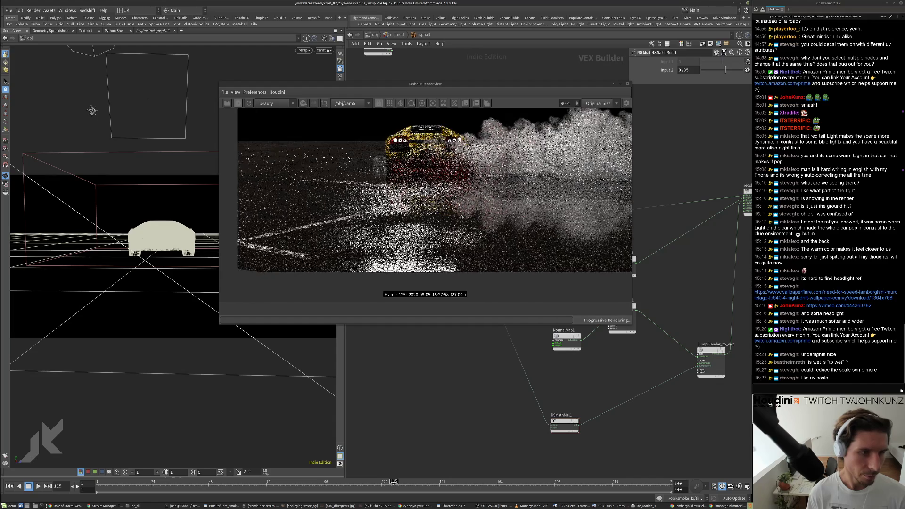
scroll(461, 217, "up", 1)
scroll(458, 216, "up", 1)
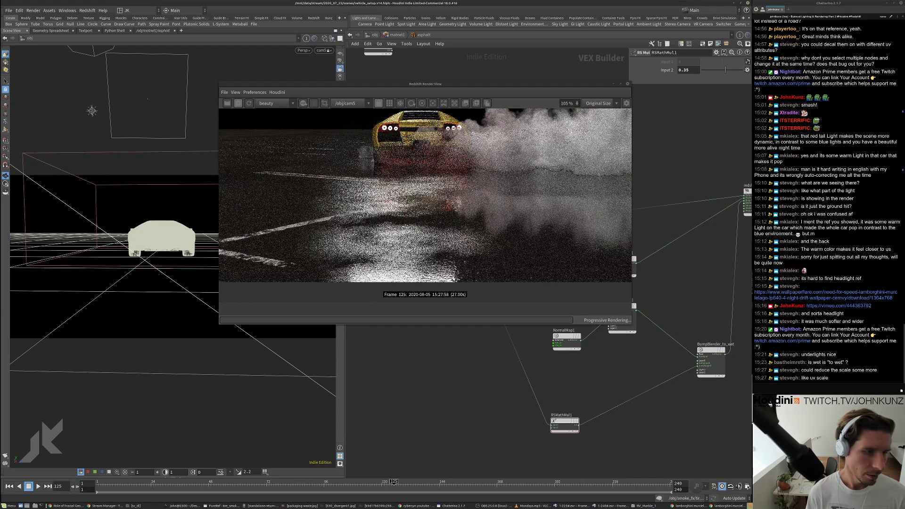
scroll(456, 208, "up", 3)
middle_click_drag(542, 351, 562, 394)
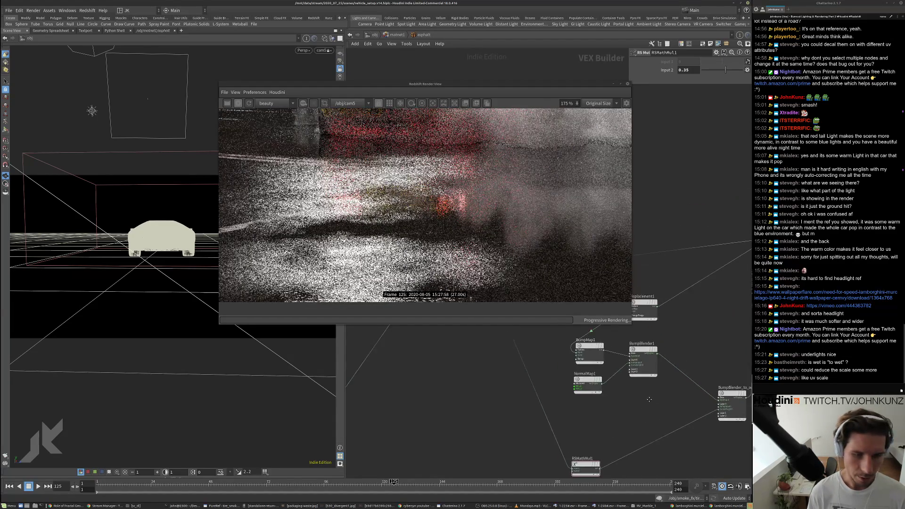
left_click_drag(611, 409, 580, 369)
left_click(586, 353)
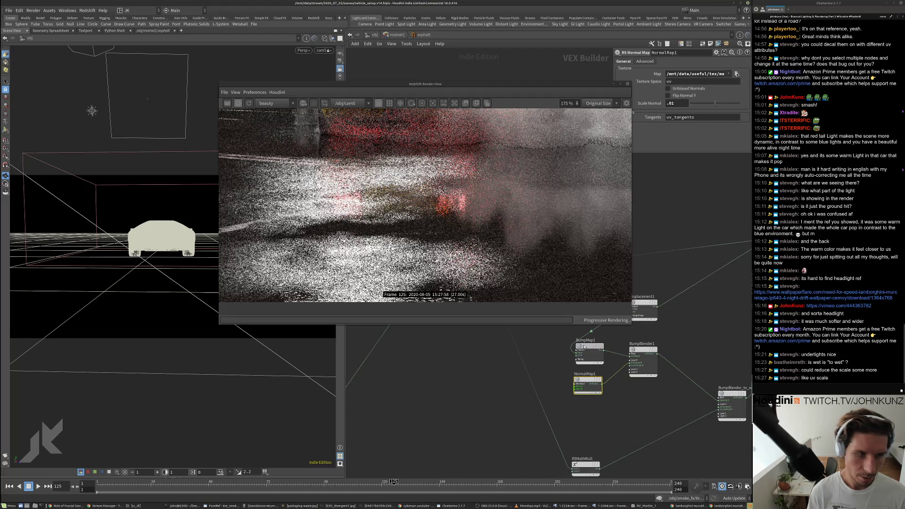
type("75")
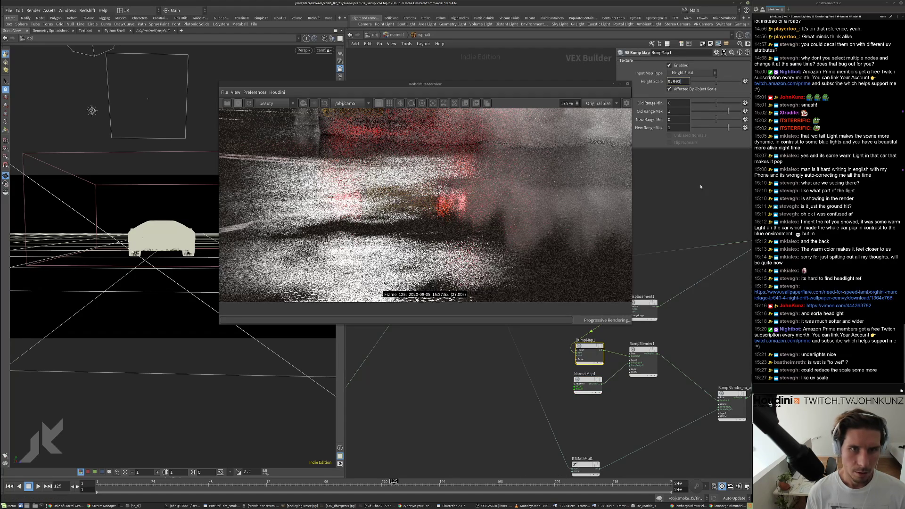
key("Return")
- Examine the re-rendered asphalt grain, puddle highlights and smoke reflection, comparing close-ups with the full car shot
scroll(444, 198, "down", 3)
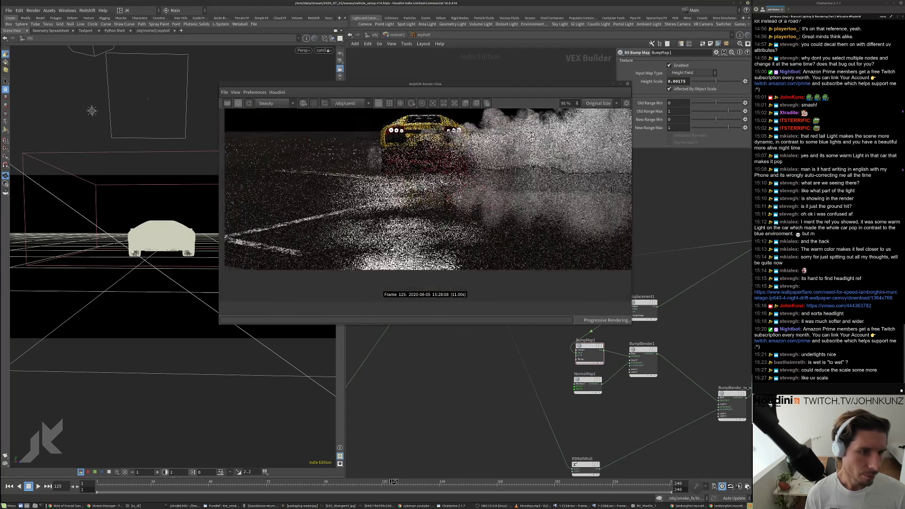
scroll(524, 224, "down", 1)
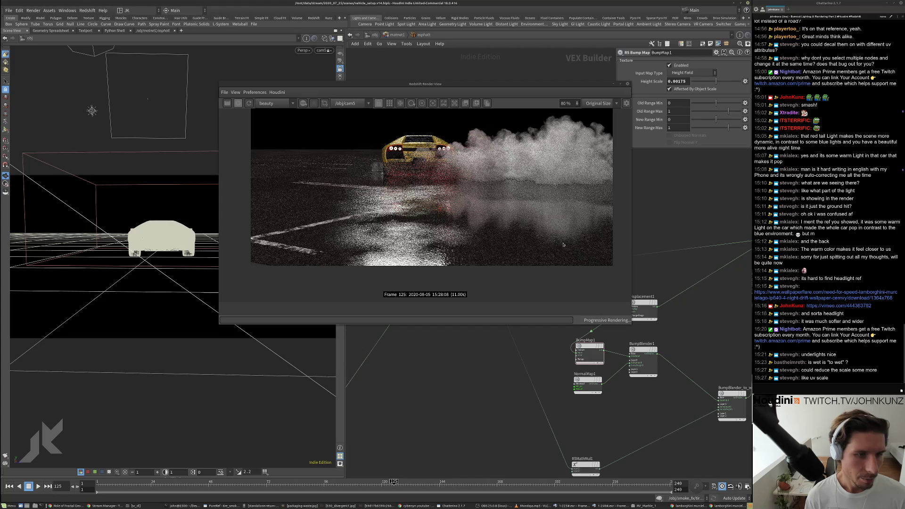
scroll(563, 245, "up", 2)
scroll(586, 249, "up", 5)
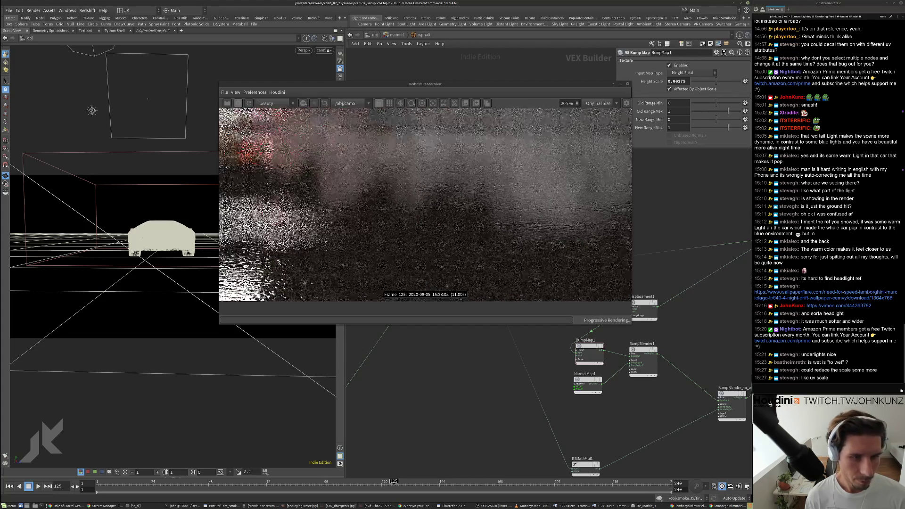
scroll(557, 248, "down", 1)
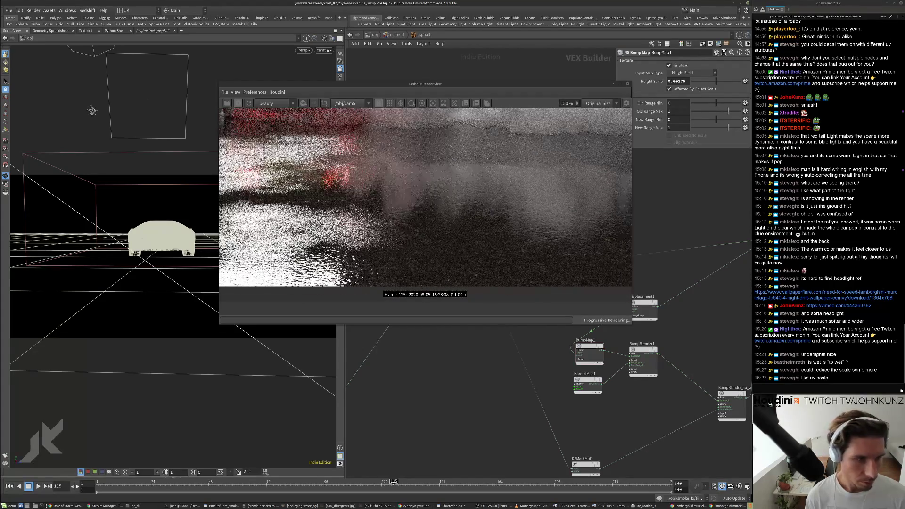
scroll(693, 262, "down", 3)
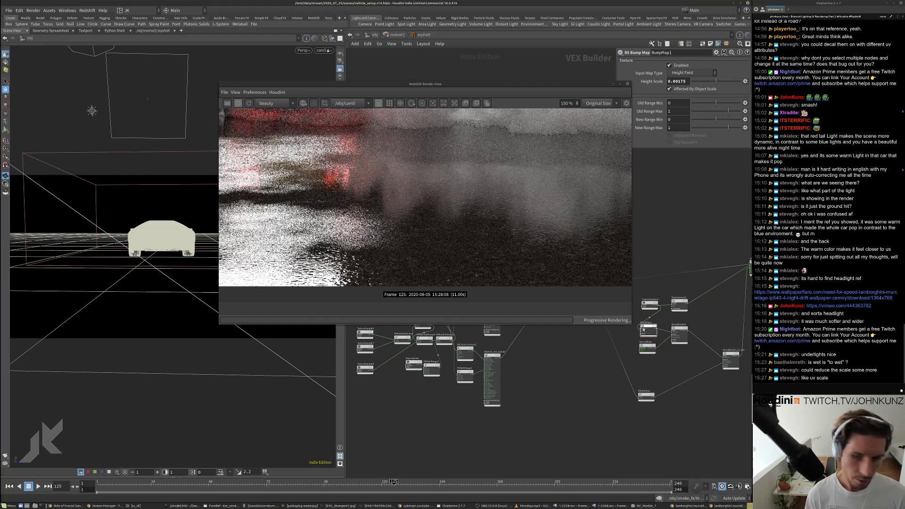
middle_click_drag(527, 356, 614, 396)
scroll(436, 264, "up", 4)
scroll(405, 264, "down", 4)
scroll(330, 272, "up", 4)
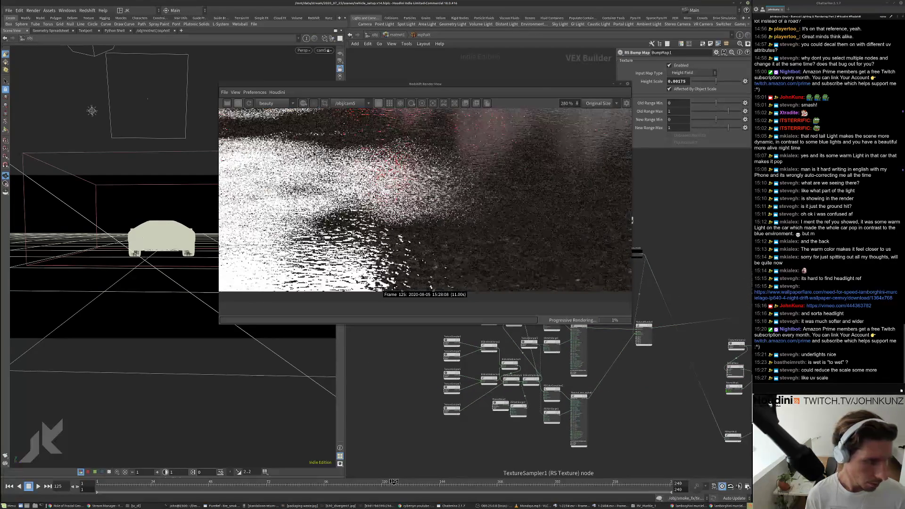
scroll(325, 262, "down", 4)
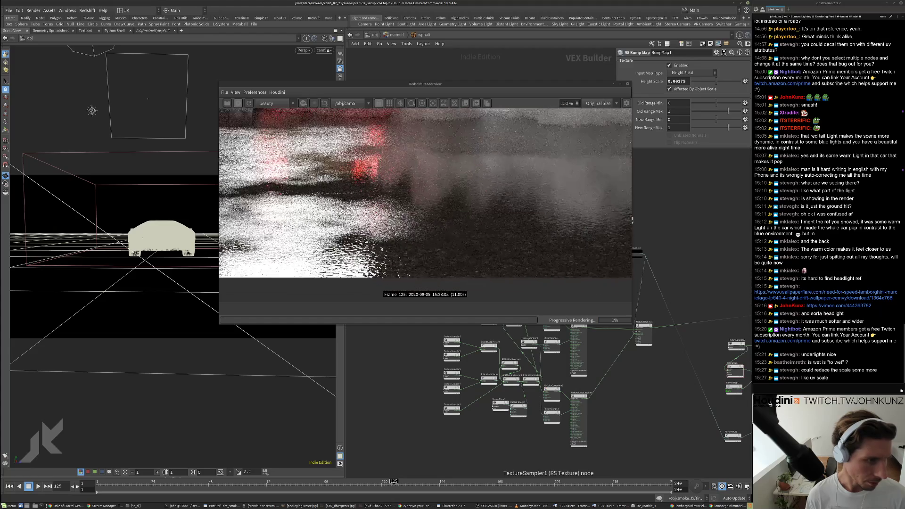
scroll(247, 245, "down", 4)
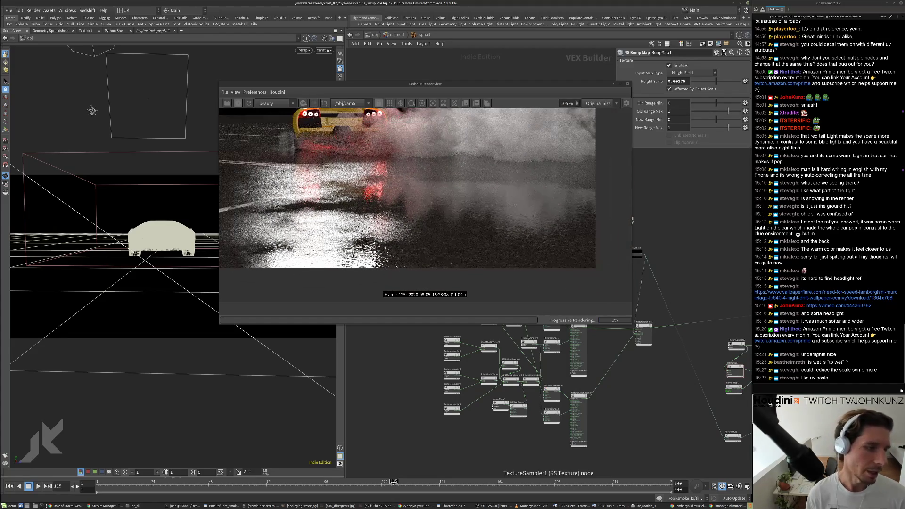
scroll(248, 245, "up", 3)
scroll(250, 243, "up", 4)
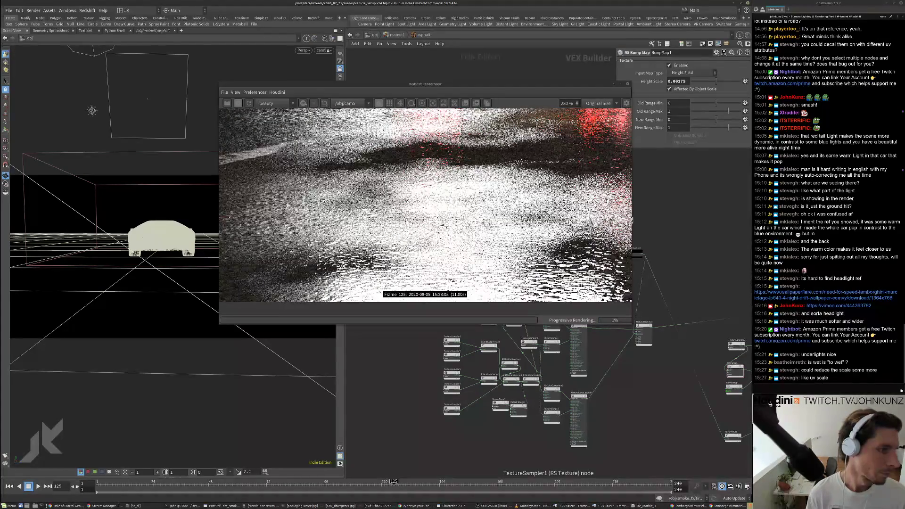
scroll(517, 237, "down", 4)
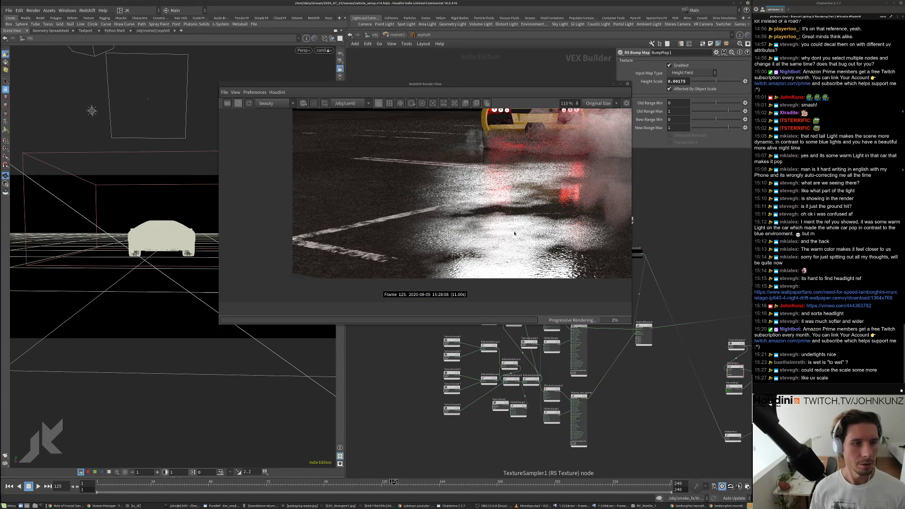
scroll(425, 222, "down", 1)
- Look over the asphalt texture nodes and the car's reflection, and go up to the parent material network
middle_click_drag(723, 207, 727, 265)
scroll(727, 264, "down", 2)
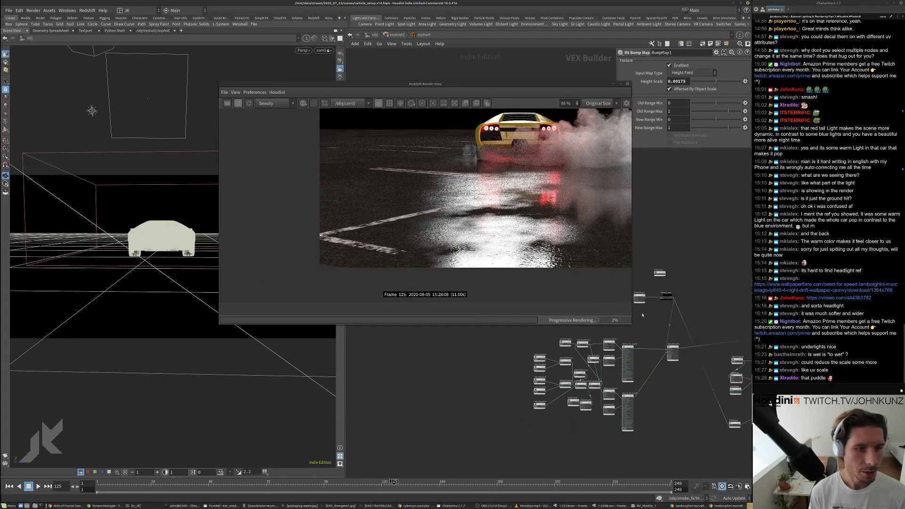
left_click(597, 103)
scroll(593, 138, "up", 3)
scroll(649, 357, "up", 2)
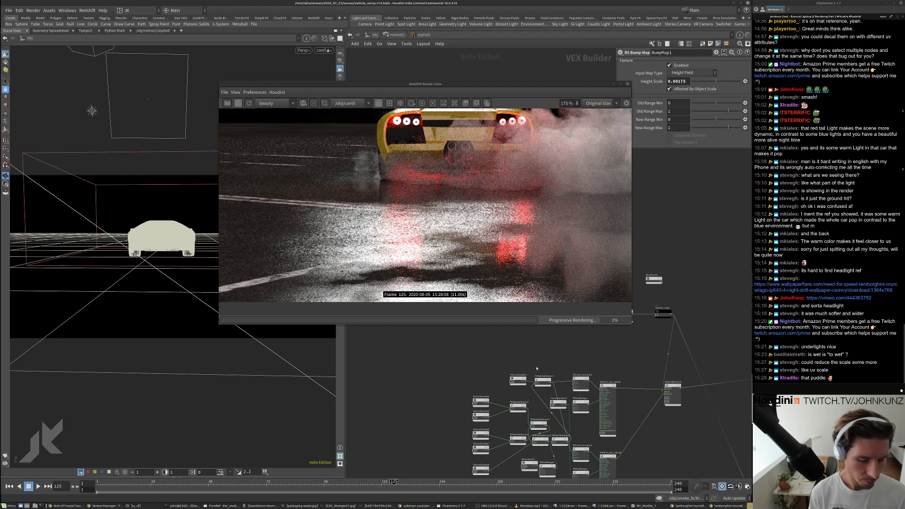
scroll(598, 358, "down", 2)
key("u")
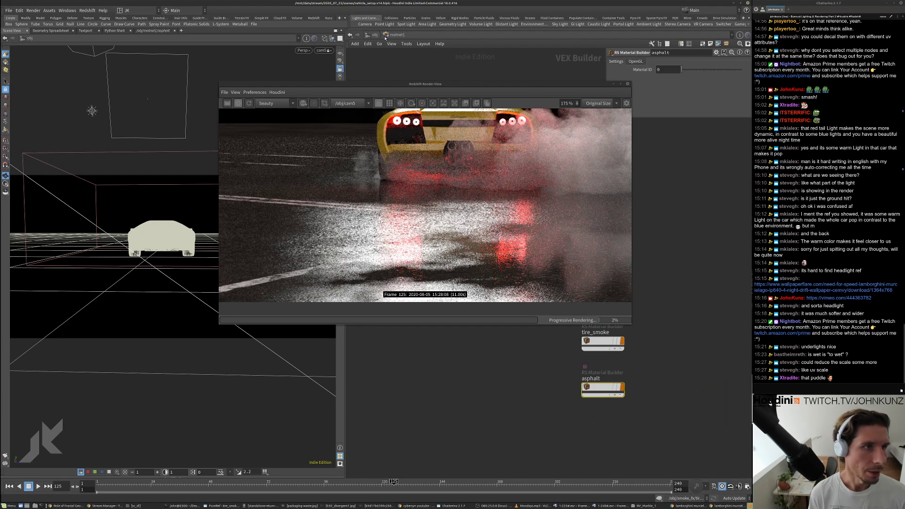
- Go up to the object level and open the asphalt geometry network
key("u")
scroll(689, 383, "up", 2)
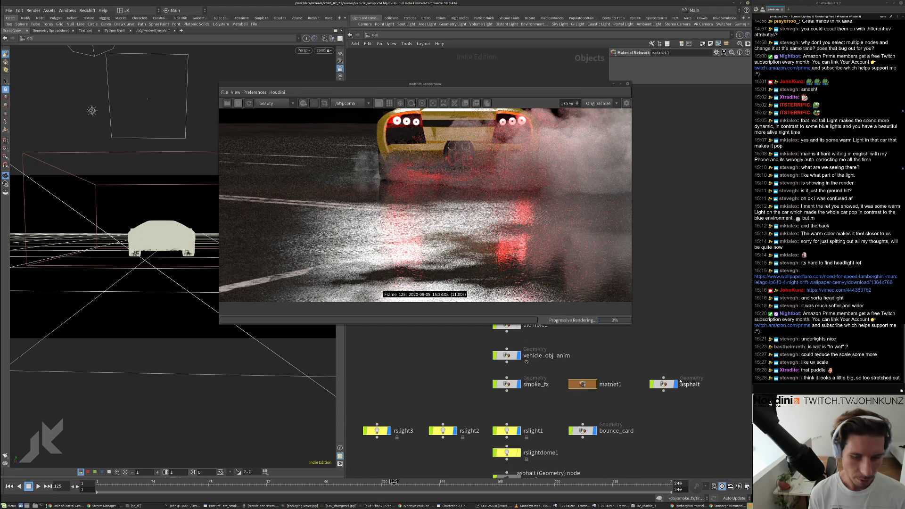
double_click(664, 384)
middle_click_drag(672, 377, 693, 427)
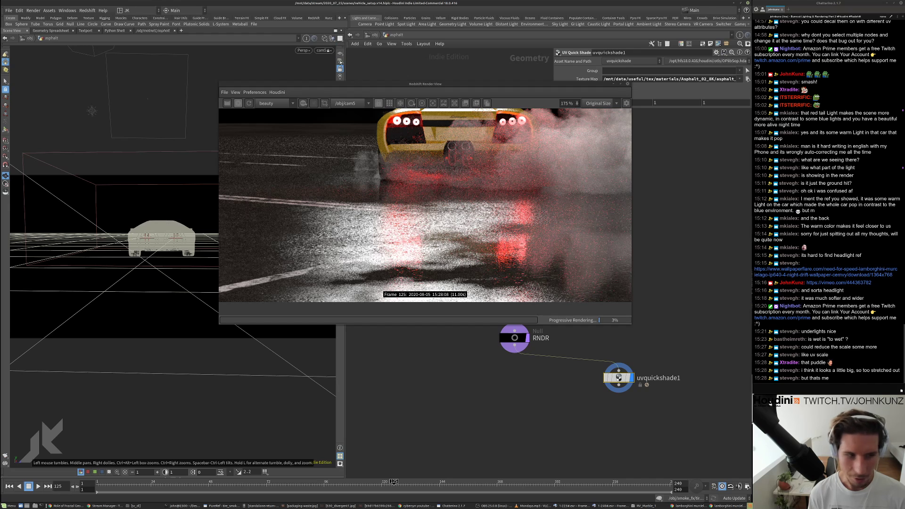
- Examine the size of the asphalt texture and puddles in the render, comparing the full car shot with a closer view
scroll(456, 241, "up", 2)
scroll(455, 240, "down", 4)
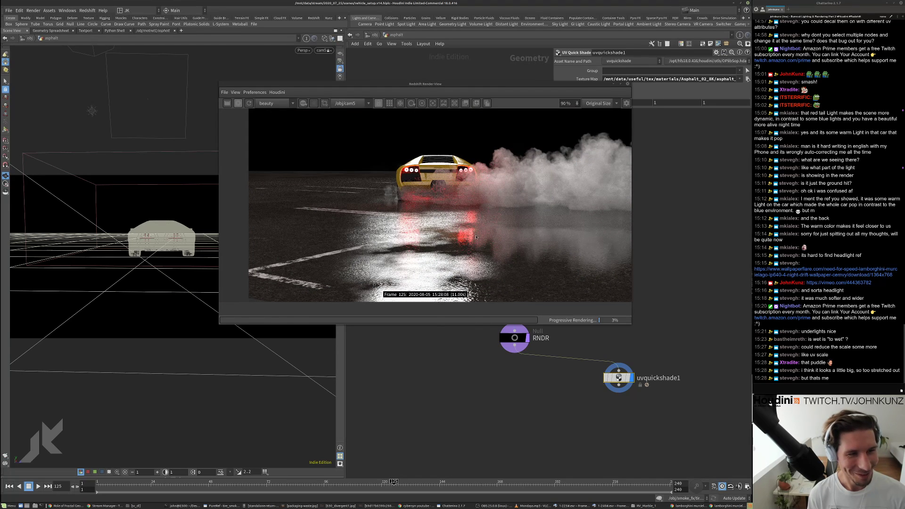
scroll(470, 239, "down", 1)
scroll(466, 233, "up", 1)
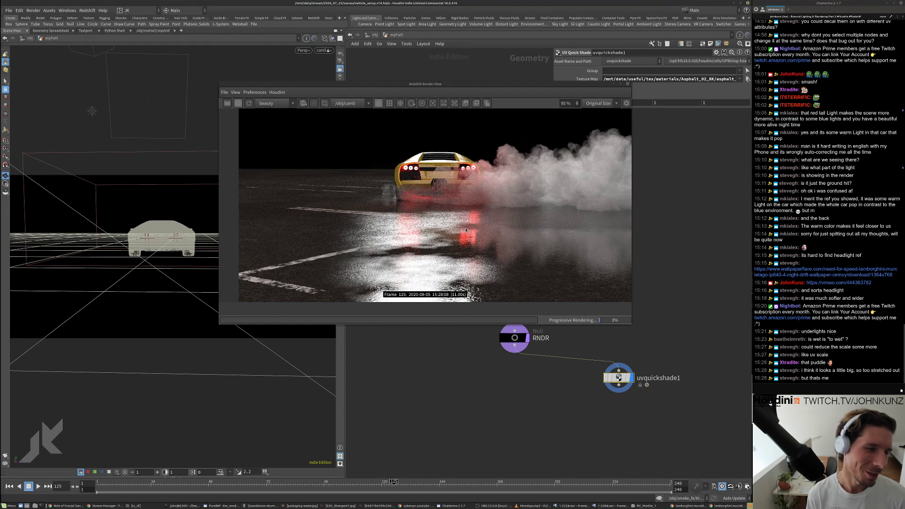
scroll(440, 242, "down", 2)
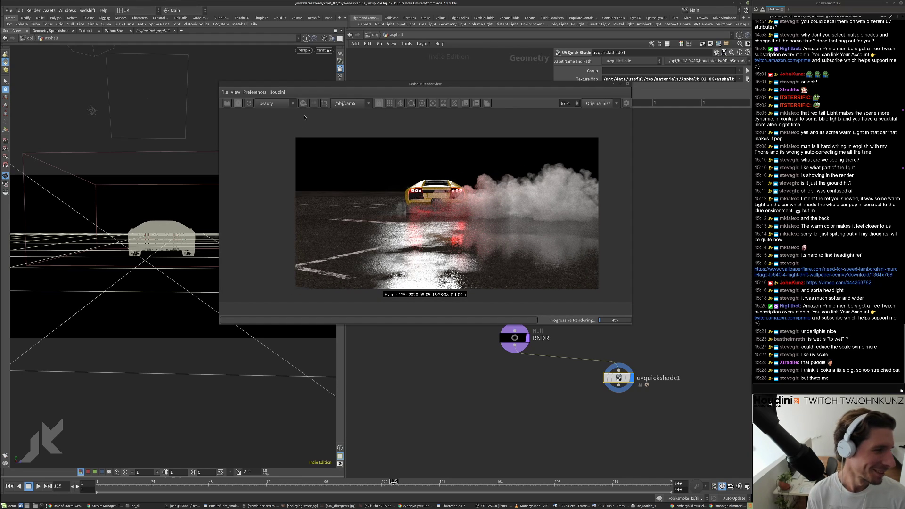
left_click_drag(306, 86, 401, 80)
scroll(546, 236, "up", 2)
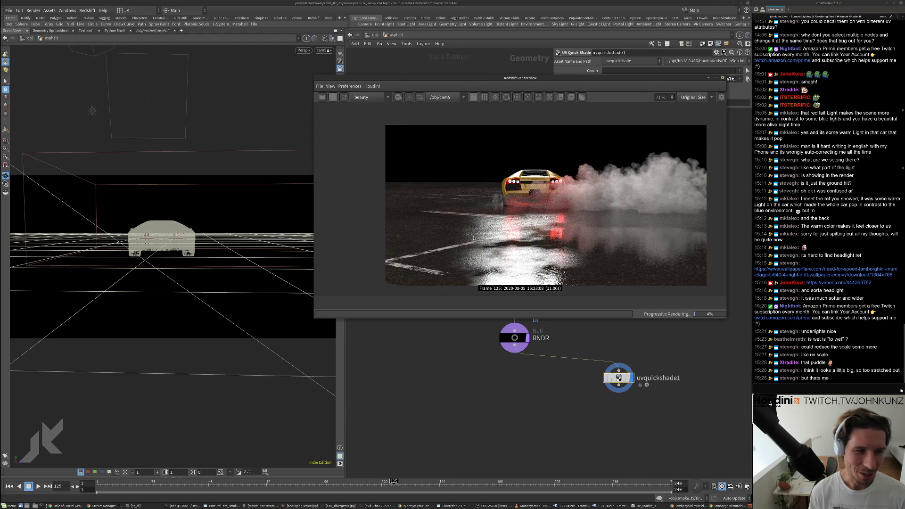
scroll(546, 236, "up", 2)
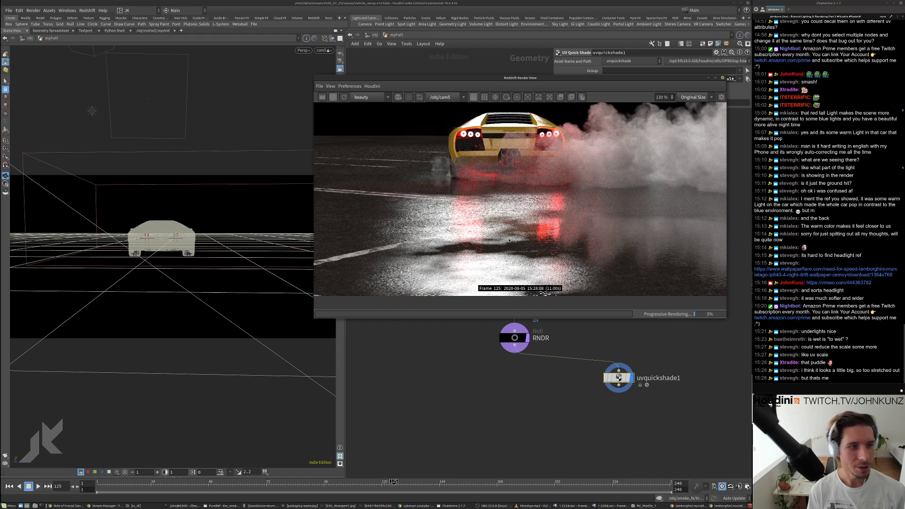
- Move the render window off the scene viewport and switch the viewport shading to Smooth Shaded
left_click_drag(395, 78, 409, 81)
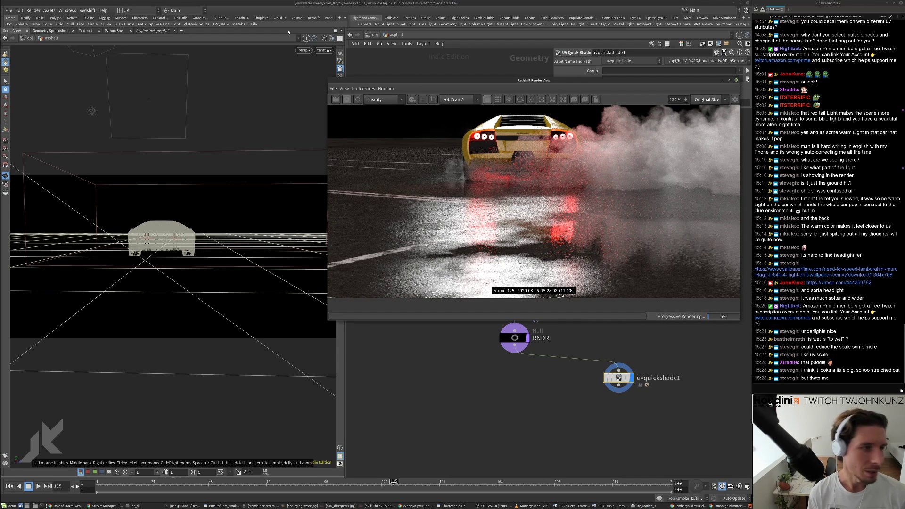
left_click(324, 38)
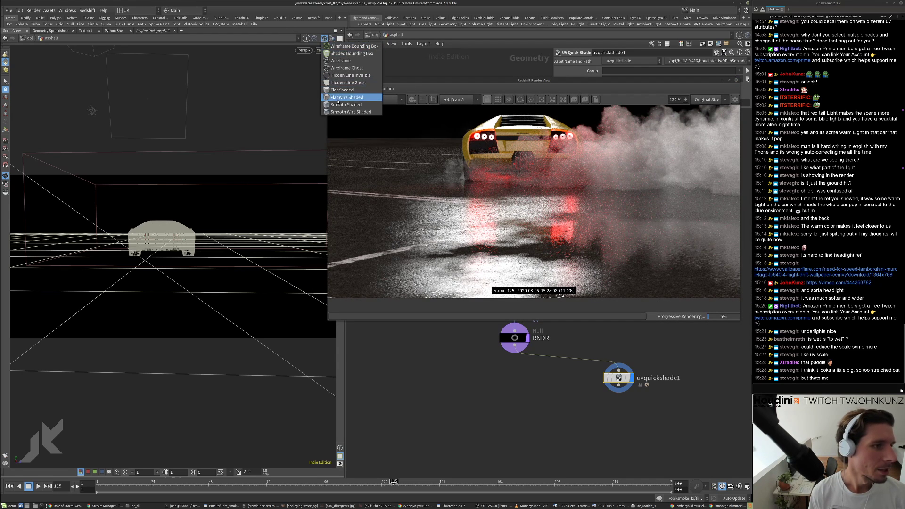
left_click(338, 104)
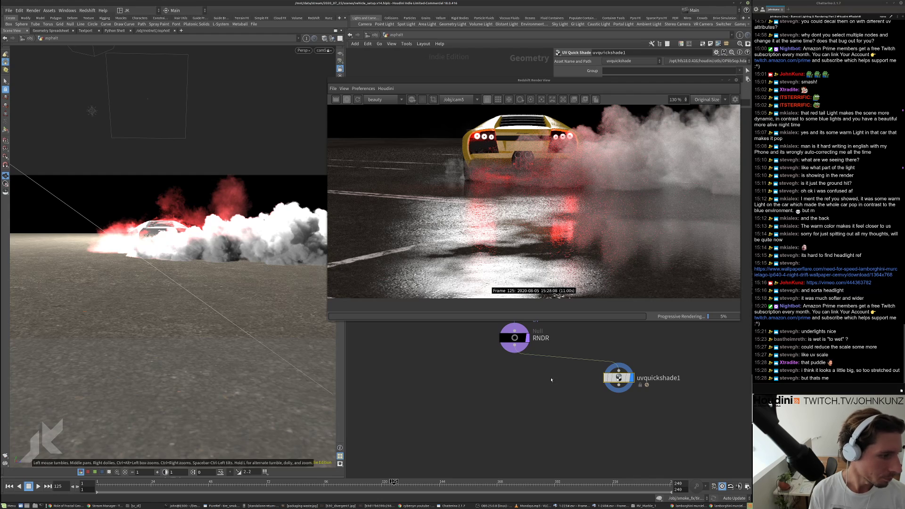
- Select the uvproject1 node, uncover its parameters, and set its Scale to 7.6 on all three axes
middle_click_drag(559, 346, 558, 397)
left_click(525, 362)
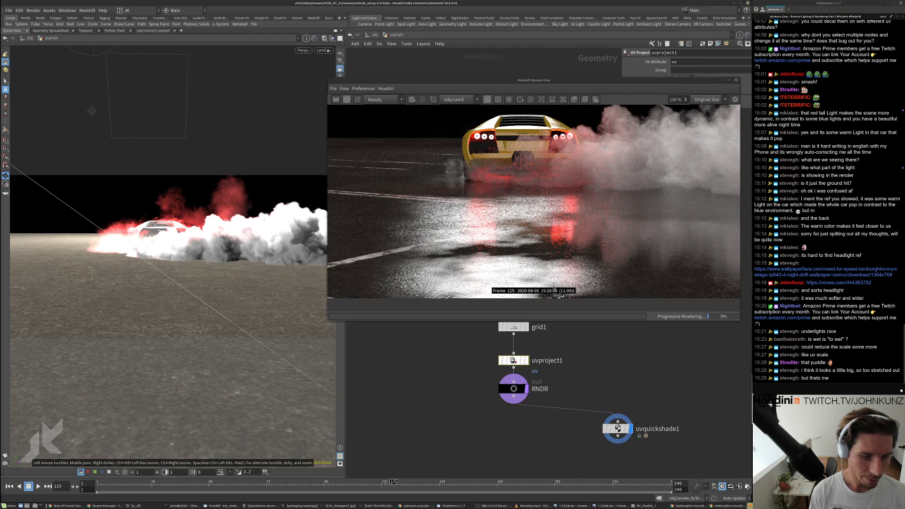
left_click_drag(592, 80, 597, 157)
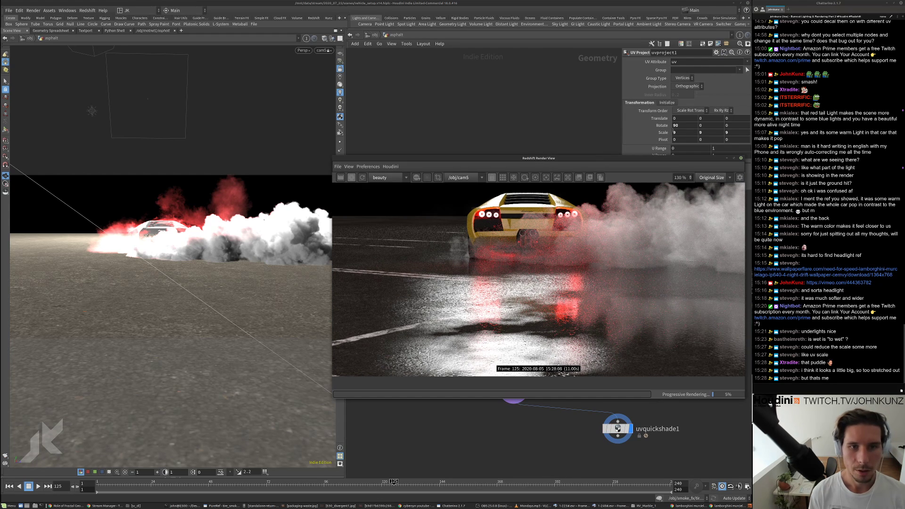
middle_click_drag(665, 132, 631, 134)
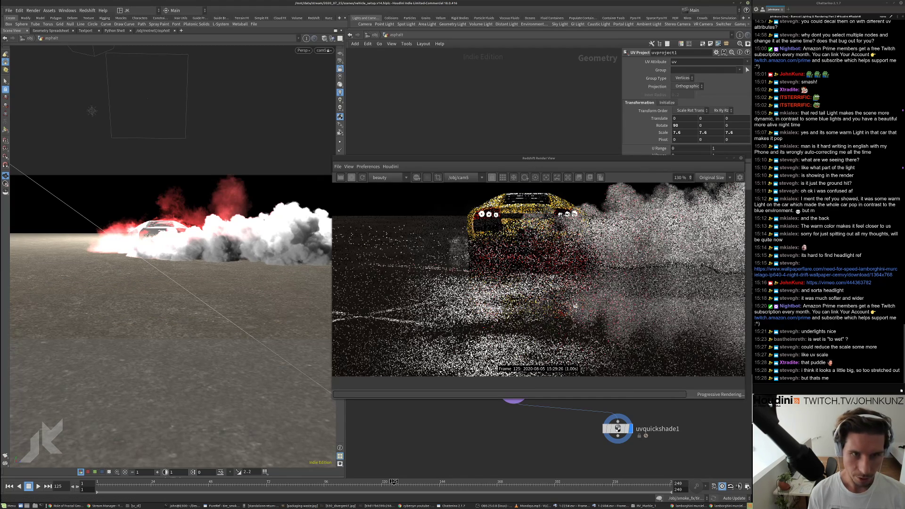
- Inspect the re-rendered asphalt grain, road lines and puddle reflections up close and in the full car shot
scroll(538, 279, "up", 3)
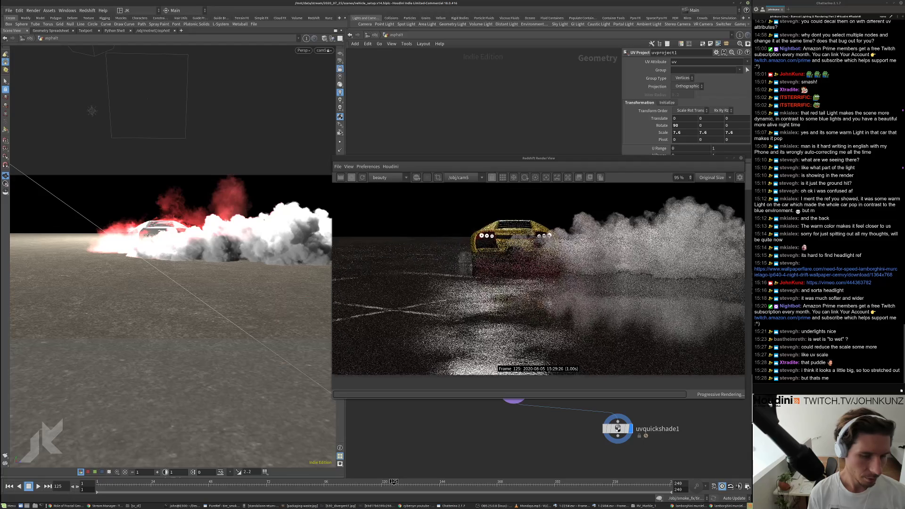
scroll(539, 279, "down", 3)
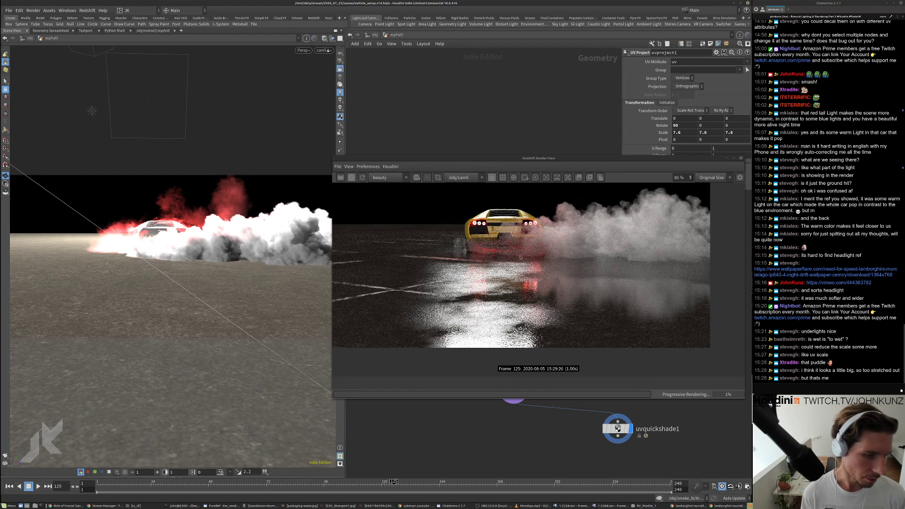
scroll(520, 257, "up", 5)
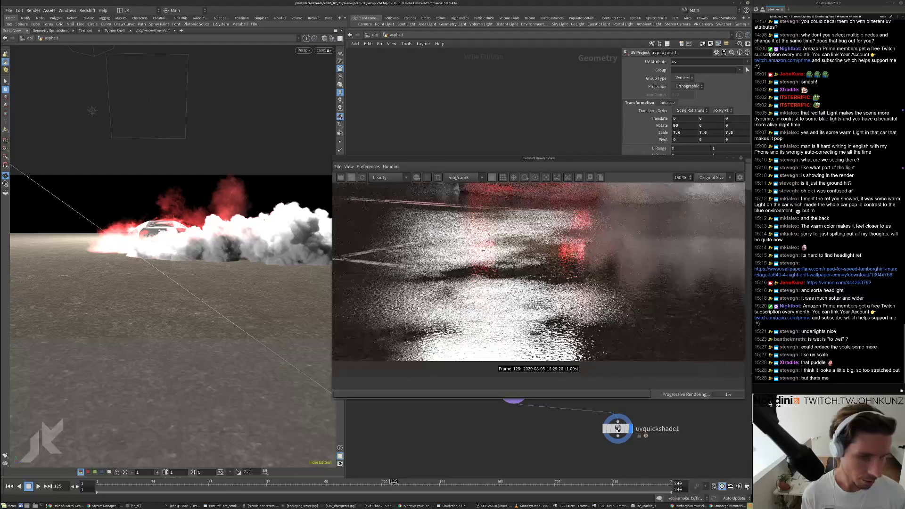
scroll(552, 338, "down", 4)
scroll(572, 326, "up", 4)
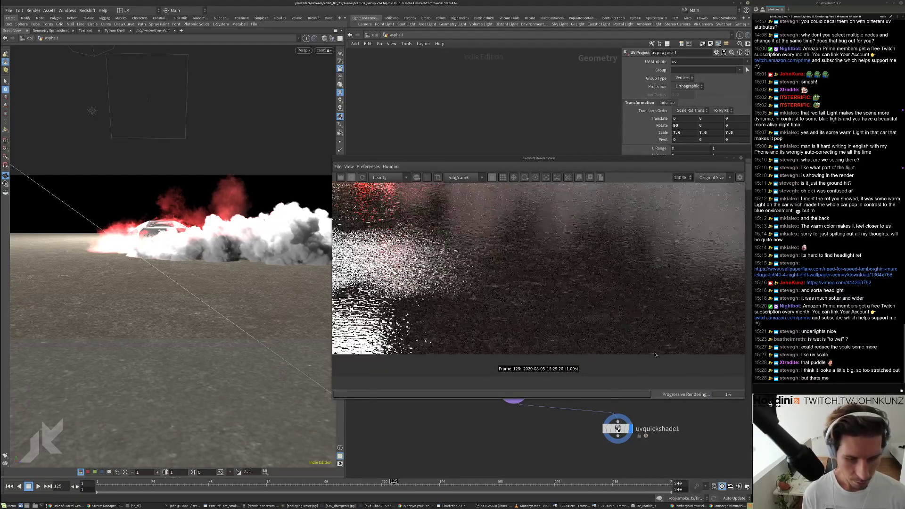
scroll(488, 305, "down", 5)
scroll(489, 306, "up", 5)
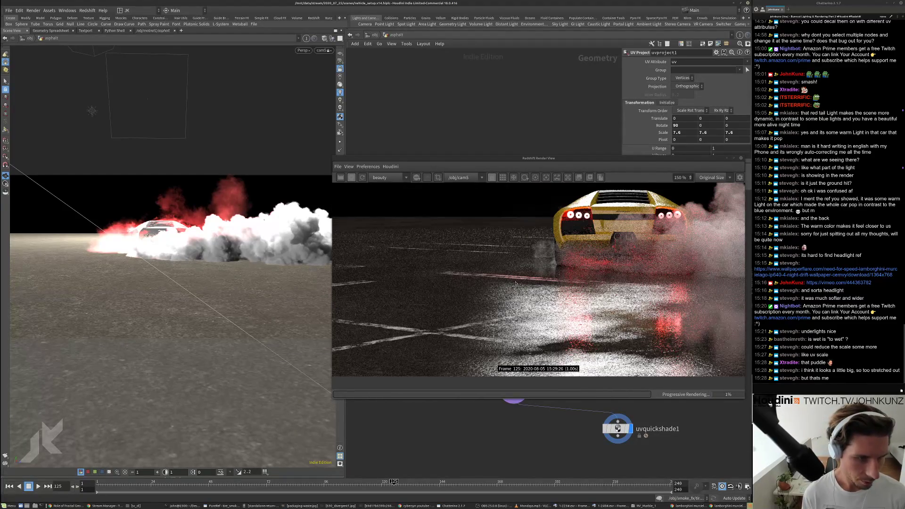
scroll(619, 266, "down", 4)
scroll(619, 265, "up", 1)
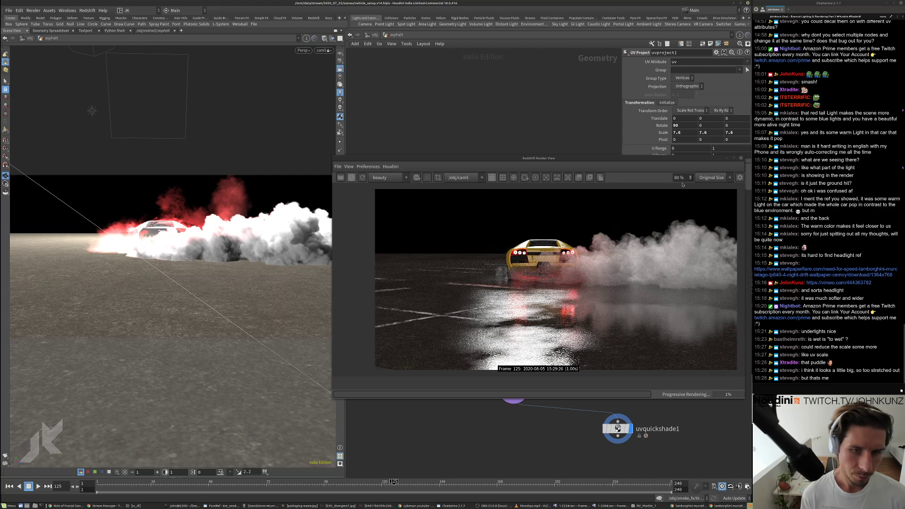
- Store a snapshot of the current render and set uvproject1's Scale to 6.2 on all three axes
left_click(589, 178)
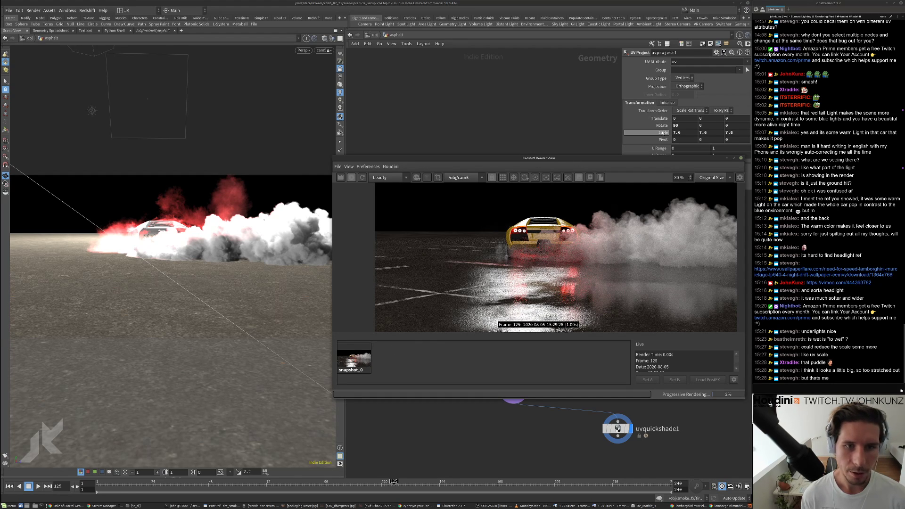
mouse_move(661, 132)
middle_mouse_down()
mouse_move(627, 130)
mouse_move(651, 133)
middle_mouse_up()
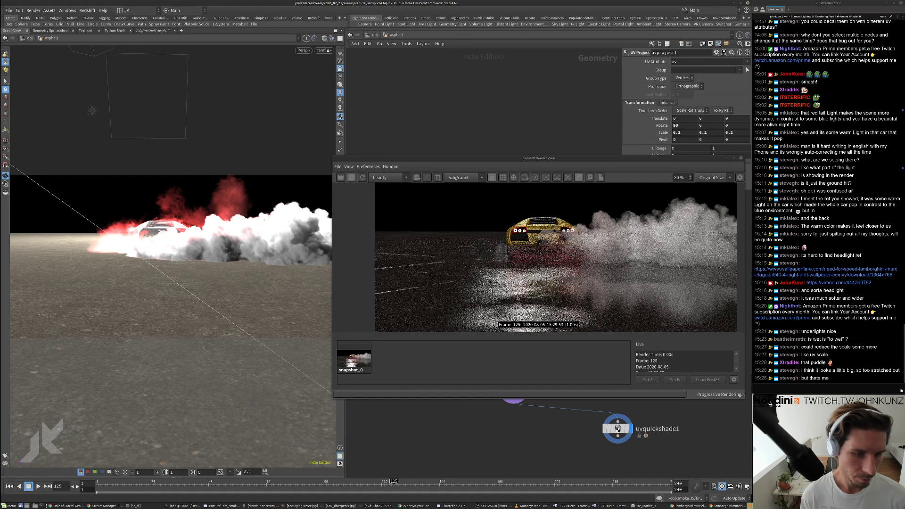
scroll(529, 314, "up", 5)
scroll(530, 314, "down", 6)
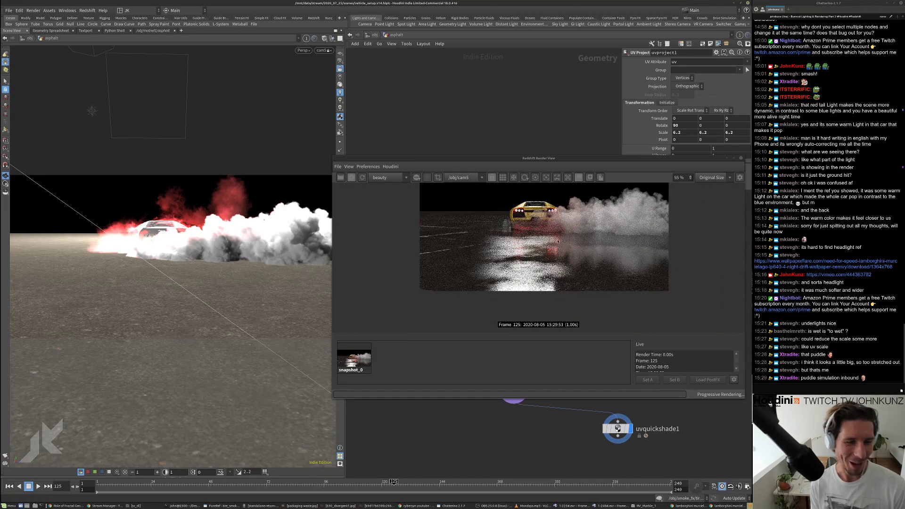
scroll(553, 245, "up", 2)
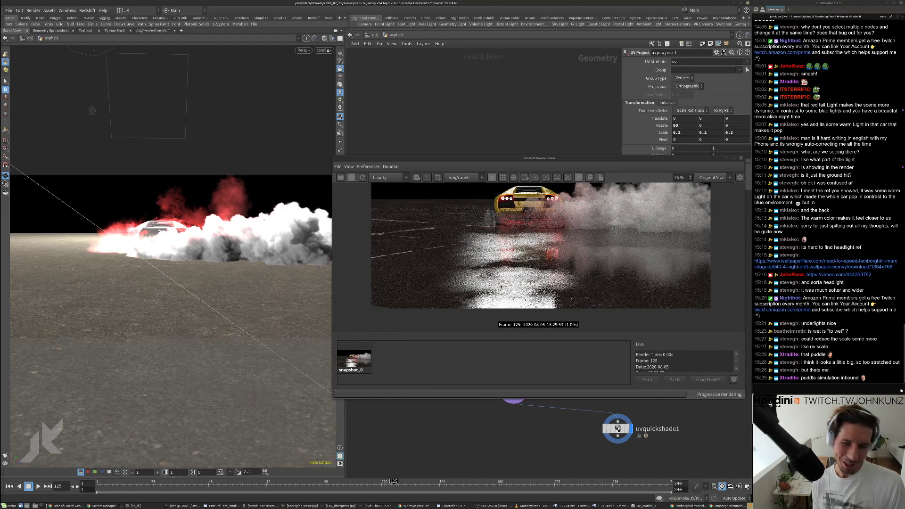
scroll(523, 284, "up", 5)
scroll(527, 265, "down", 5)
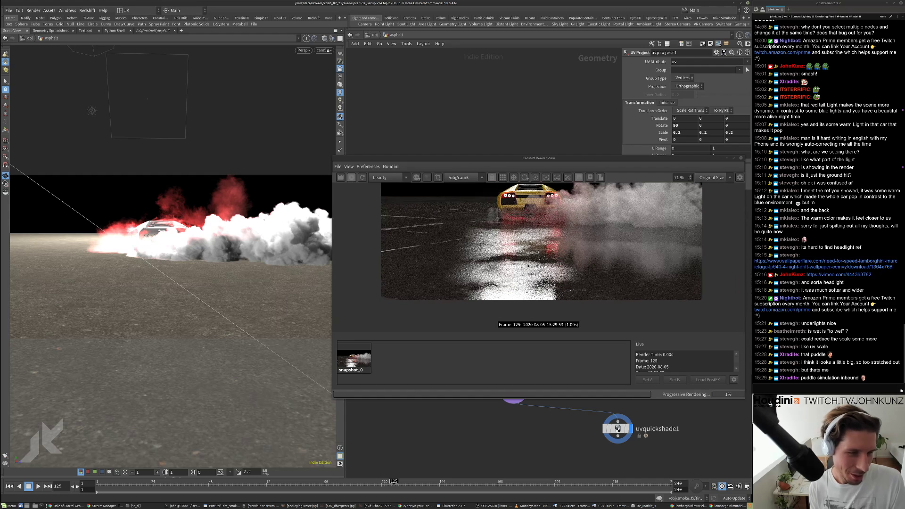
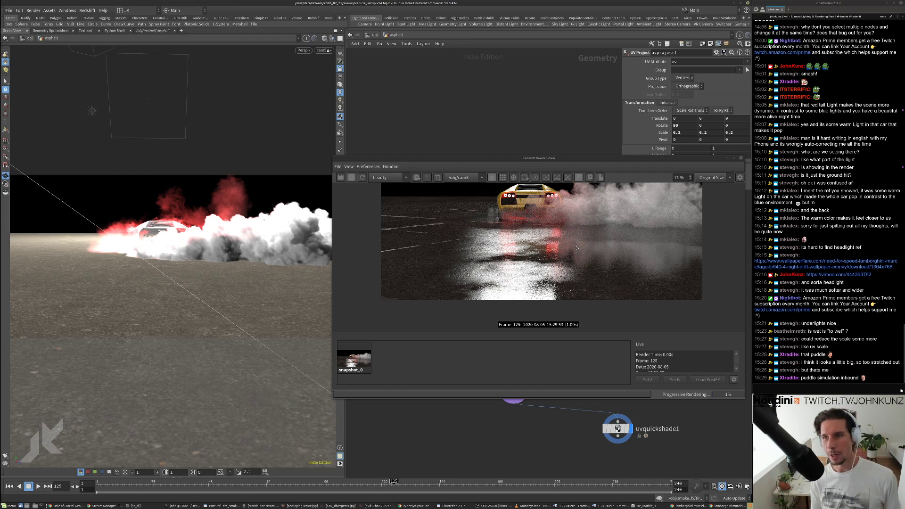
- Examine the rescaled asphalt detail, taillight reflections and wet highlights around the car and smoke at different magnifications
scroll(614, 271, "up", 4)
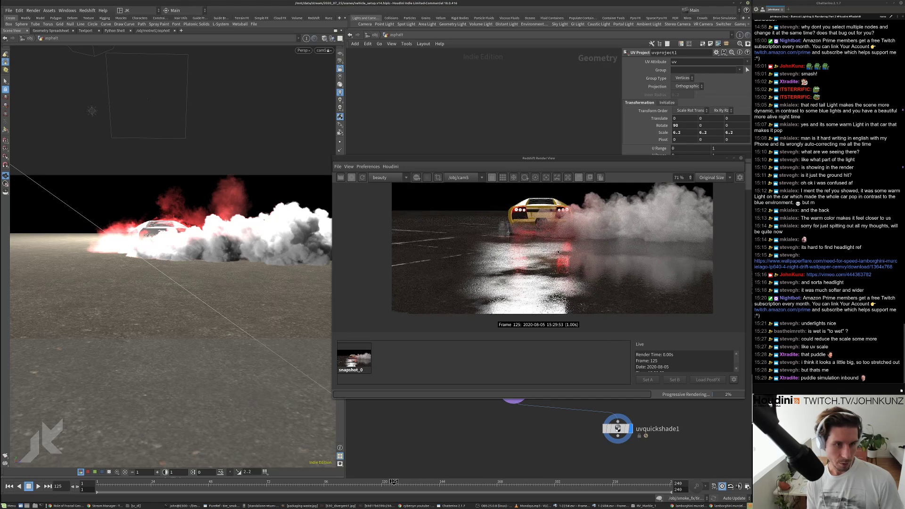
scroll(563, 212, "up", 5)
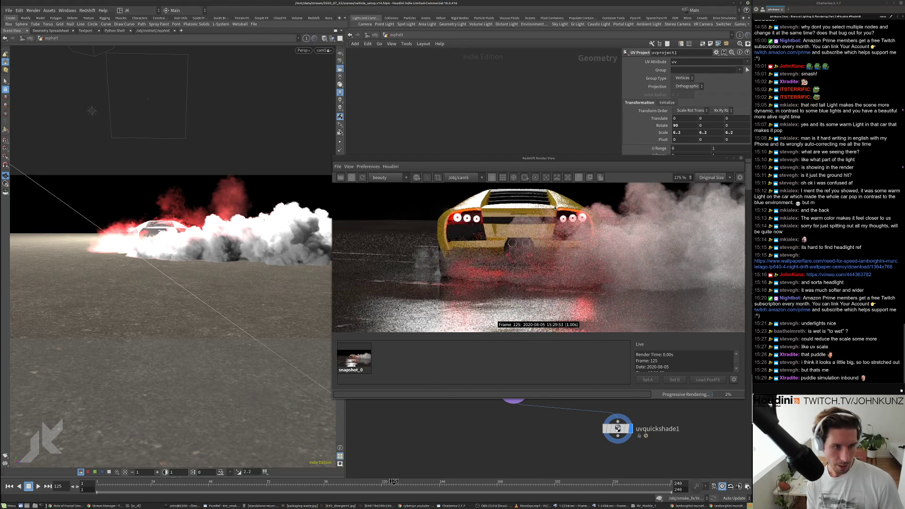
scroll(489, 245, "down", 5)
scroll(489, 245, "down", 4)
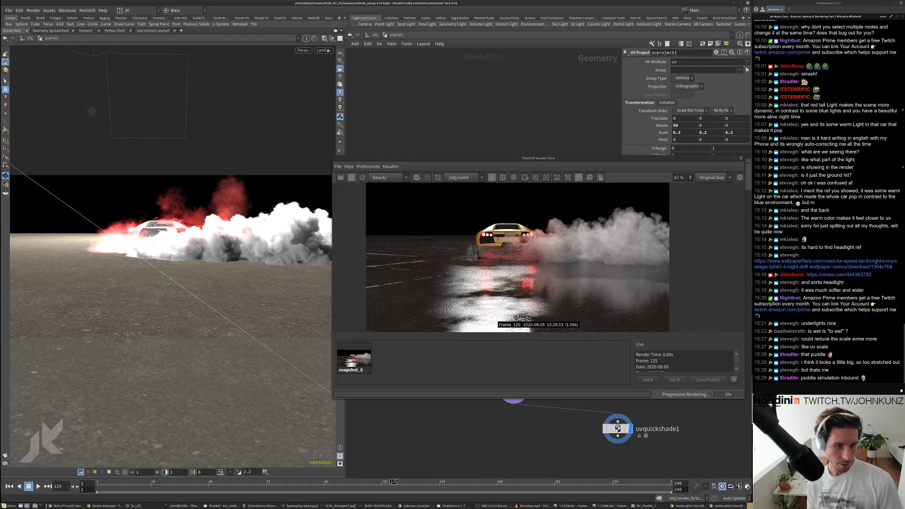
scroll(600, 304, "up", 4)
scroll(599, 304, "up", 5)
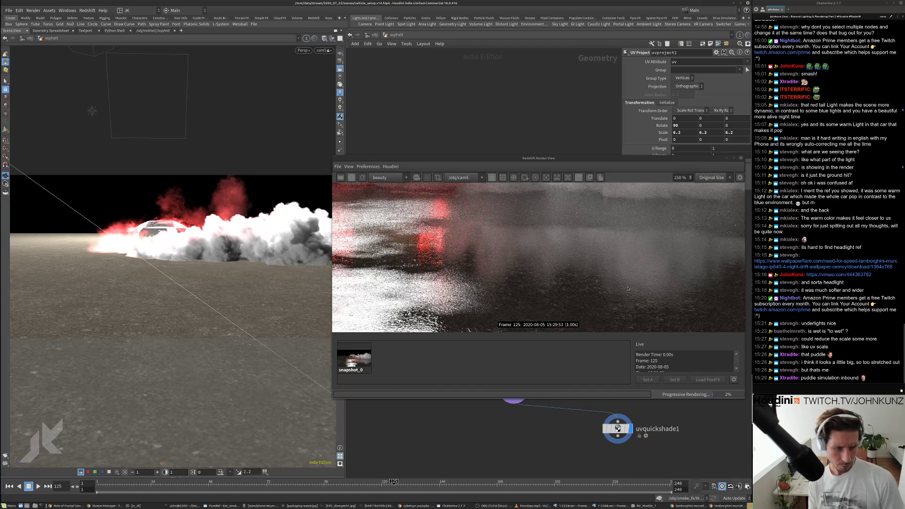
scroll(654, 286, "up", 4)
scroll(645, 276, "down", 5)
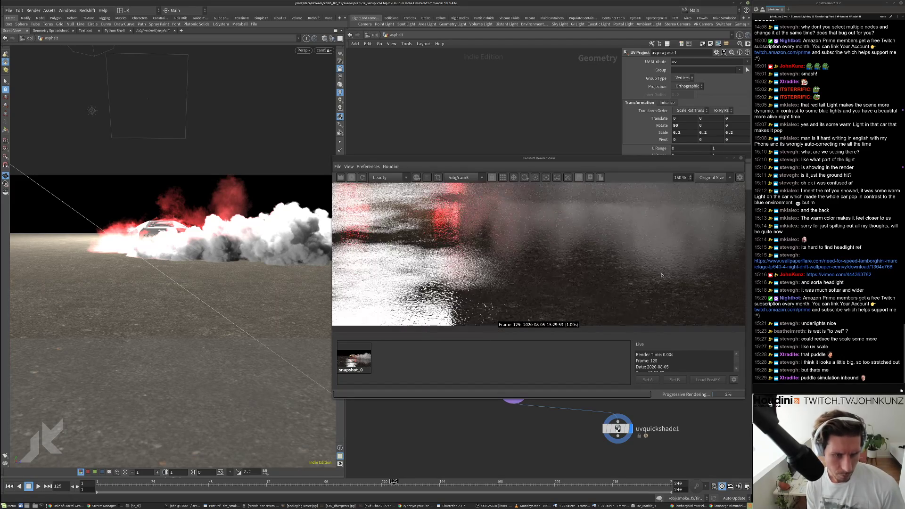
scroll(637, 266, "up", 3)
scroll(637, 265, "down", 5)
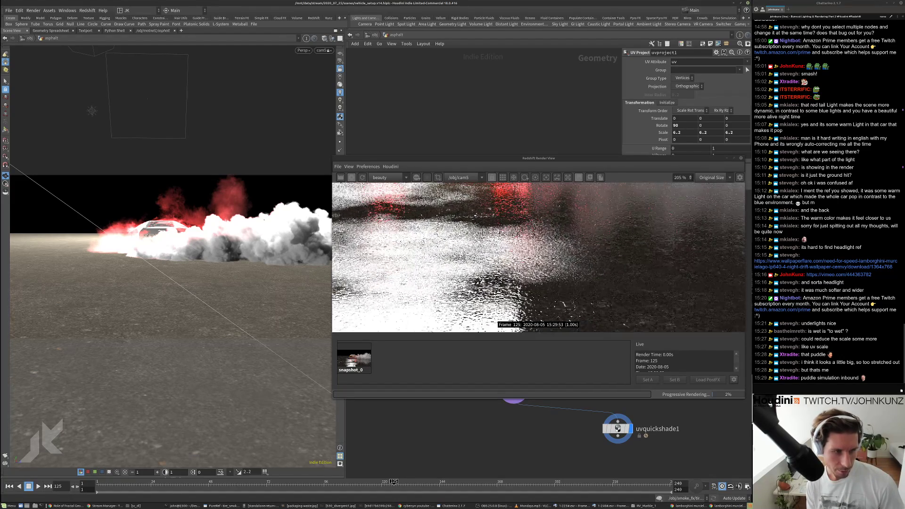
scroll(504, 301, "down", 3)
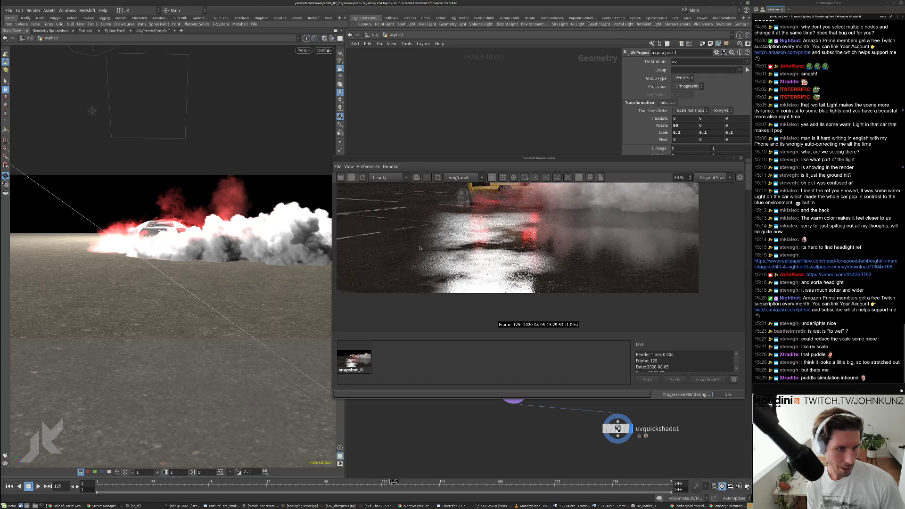
scroll(469, 272, "up", 4)
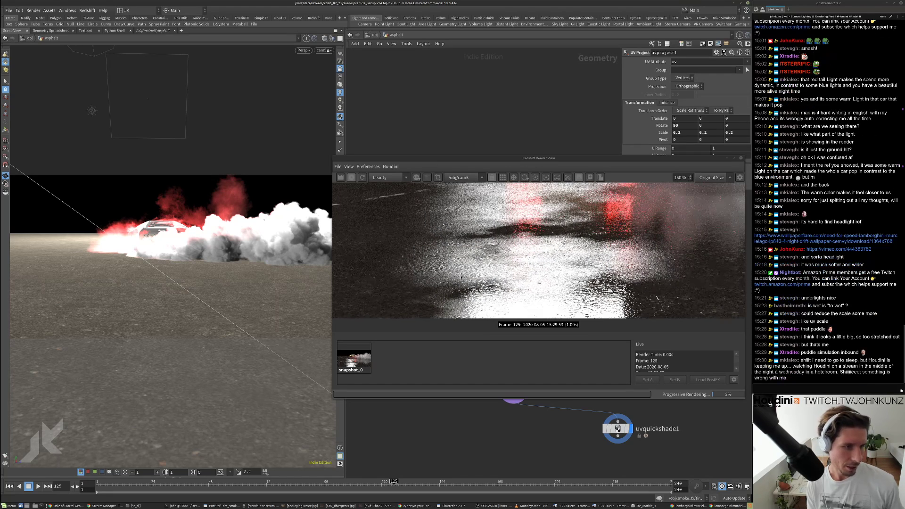
scroll(482, 277, "down", 3)
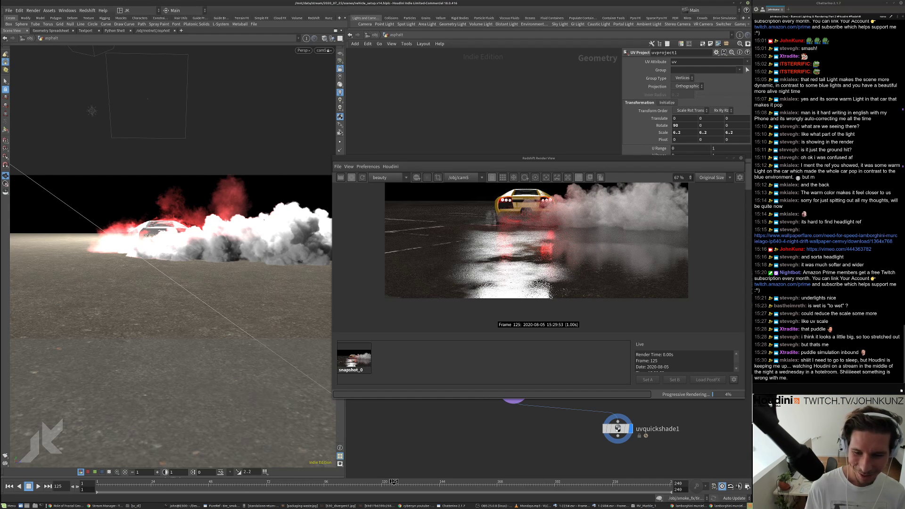
scroll(539, 235, "up", 3)
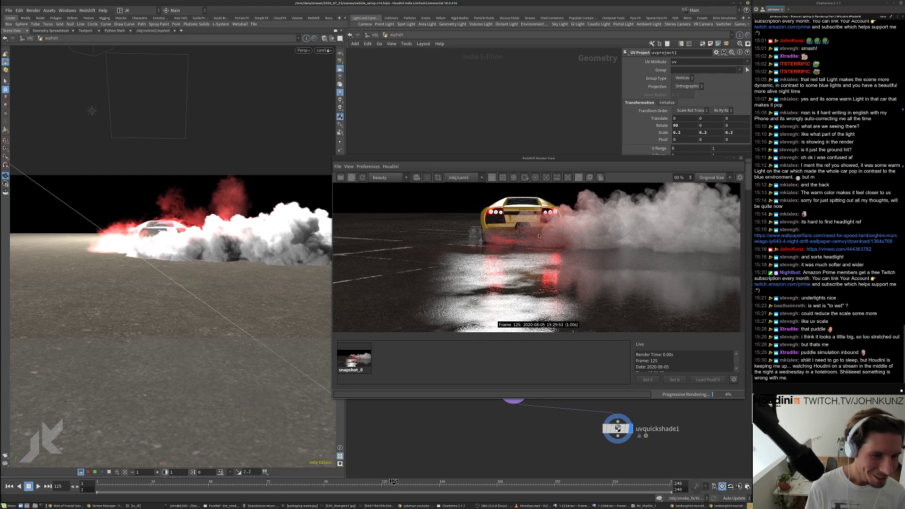
- Examine the car's rear, the red smoke and the wet asphalt reflections in the render, both close up and as a full frame
scroll(539, 235, "up", 2)
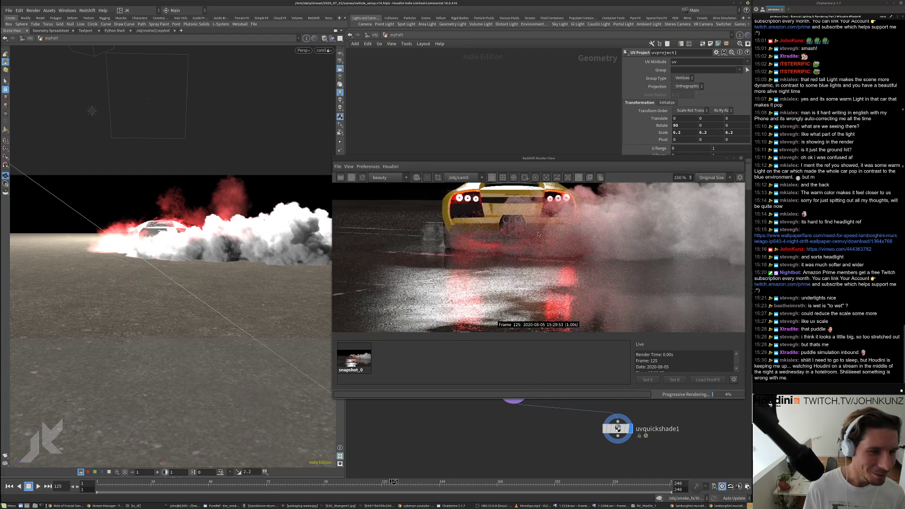
scroll(536, 236, "down", 1)
scroll(466, 256, "down", 3)
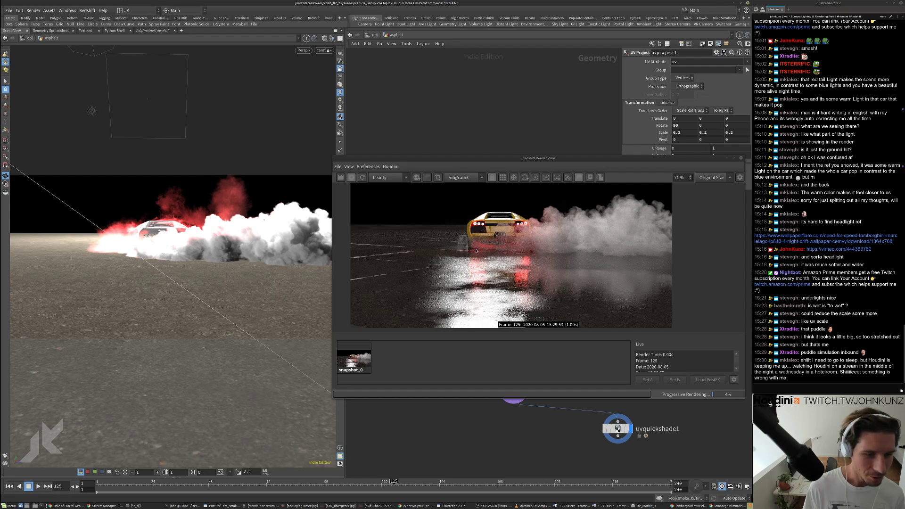
scroll(481, 245, "up", 2)
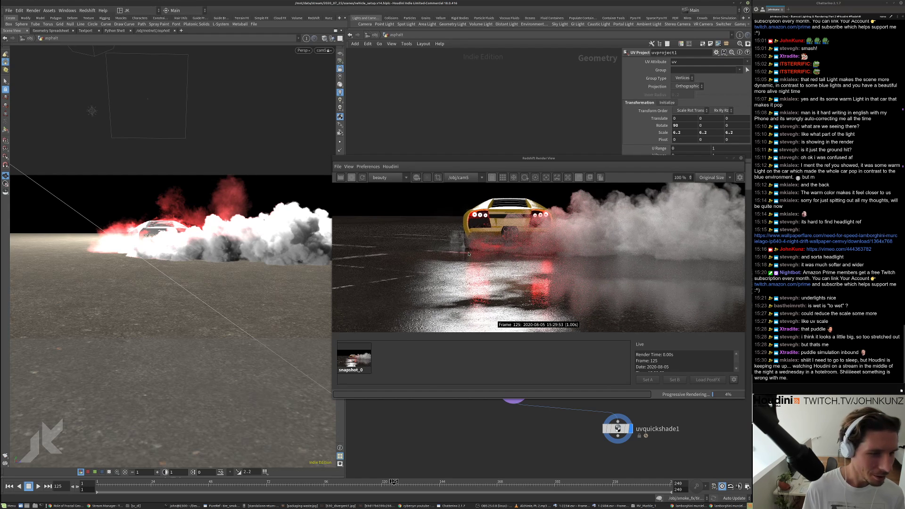
scroll(521, 268, "up", 2)
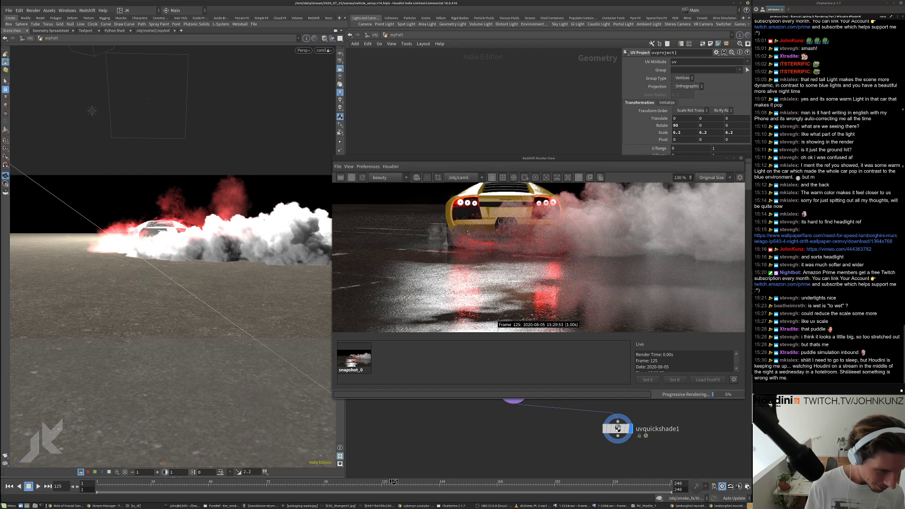
scroll(491, 223, "down", 3)
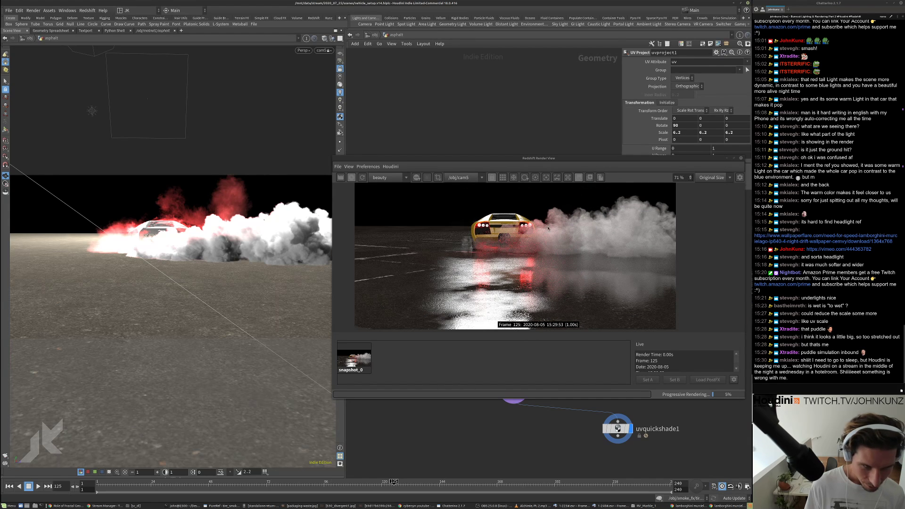
scroll(548, 228, "up", 5)
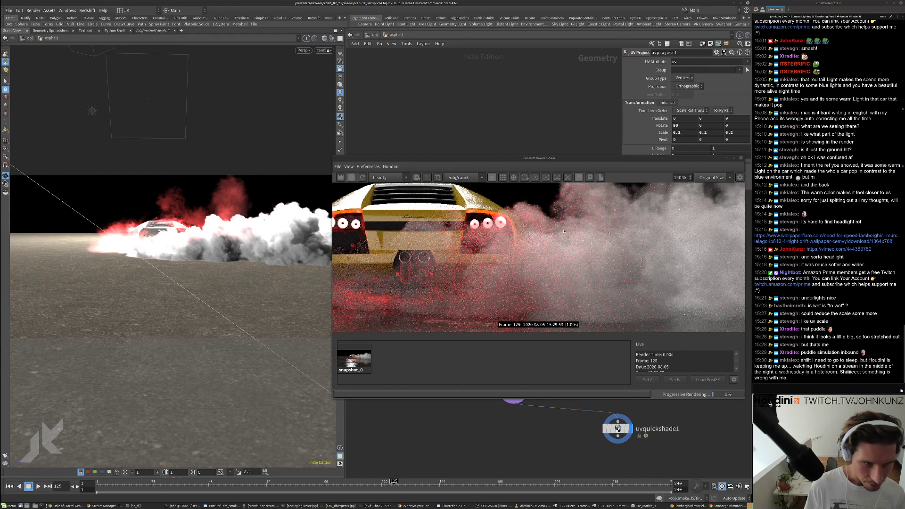
scroll(588, 230, "down", 4)
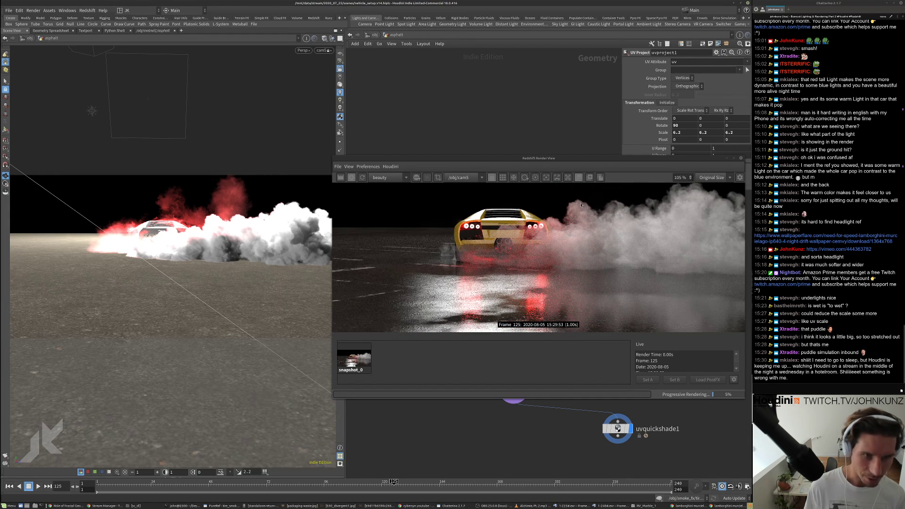
- Turn on region rendering and fit the render region tightly around the car's right taillight and the adjoining smoke
left_click(438, 177)
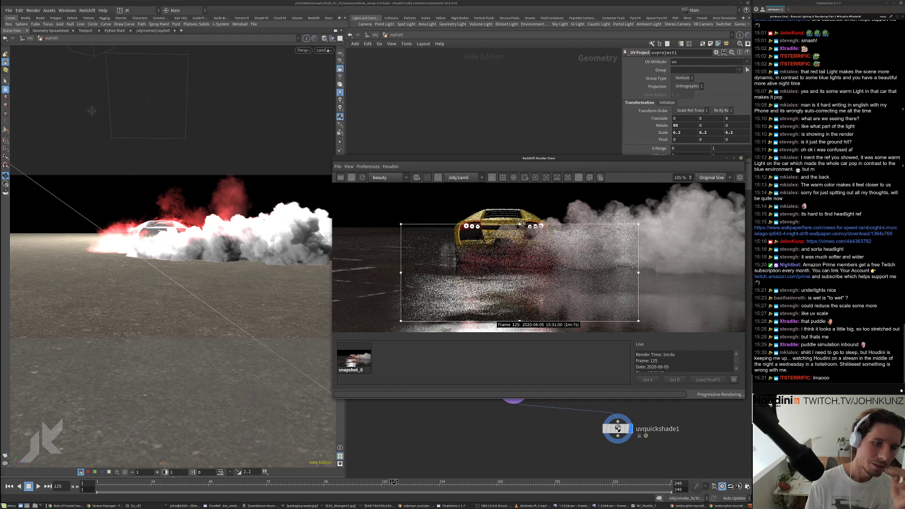
left_click_drag(523, 223, 522, 218)
left_click_drag(401, 218, 570, 207)
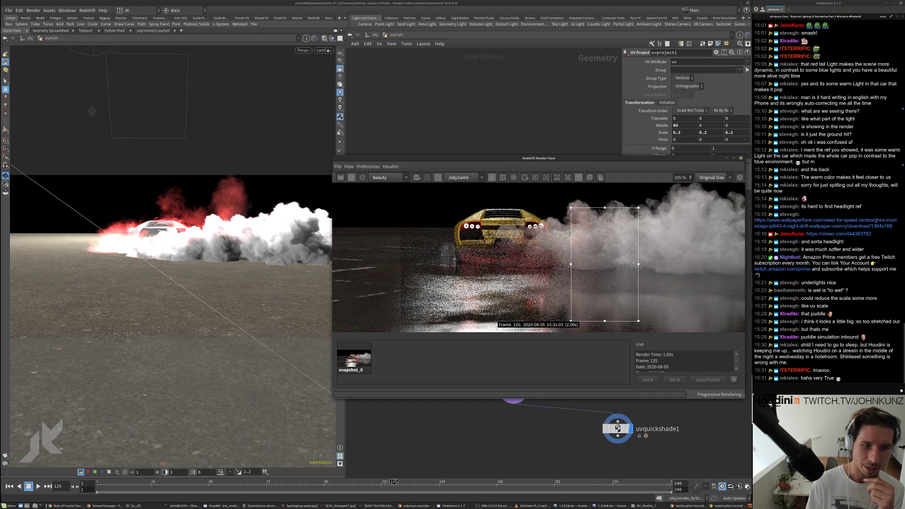
left_click_drag(638, 208, 631, 285)
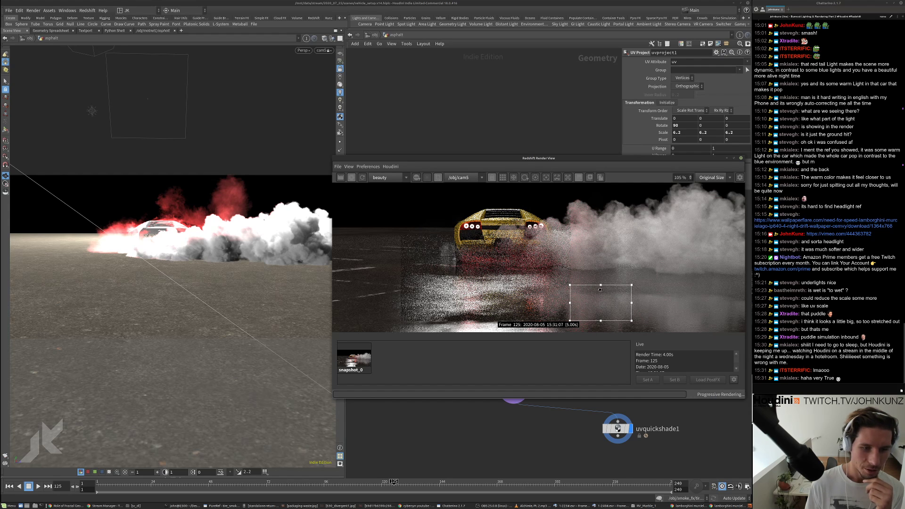
scroll(554, 225, "up", 5)
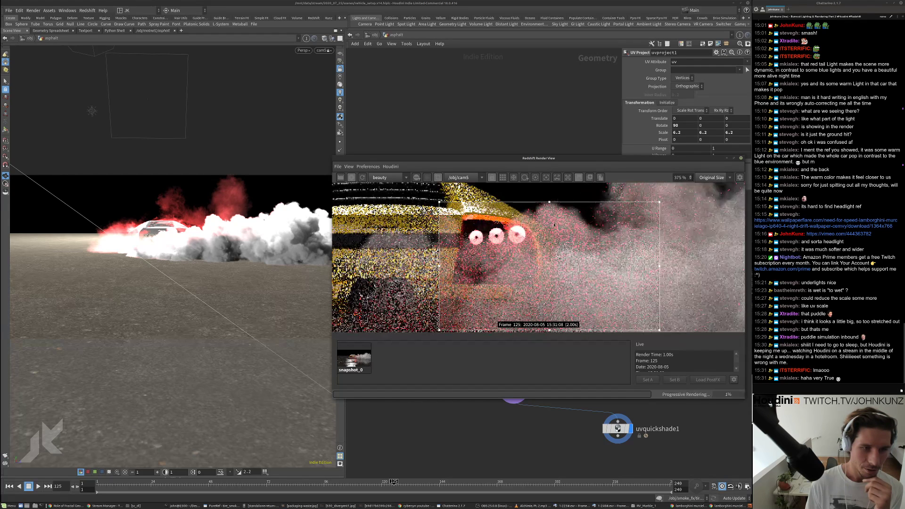
- Inspect the noise in the rendered taillight and smoke region, comparing it with the whole car shot and the ground highlights
scroll(565, 220, "down", 3)
scroll(566, 226, "down", 2)
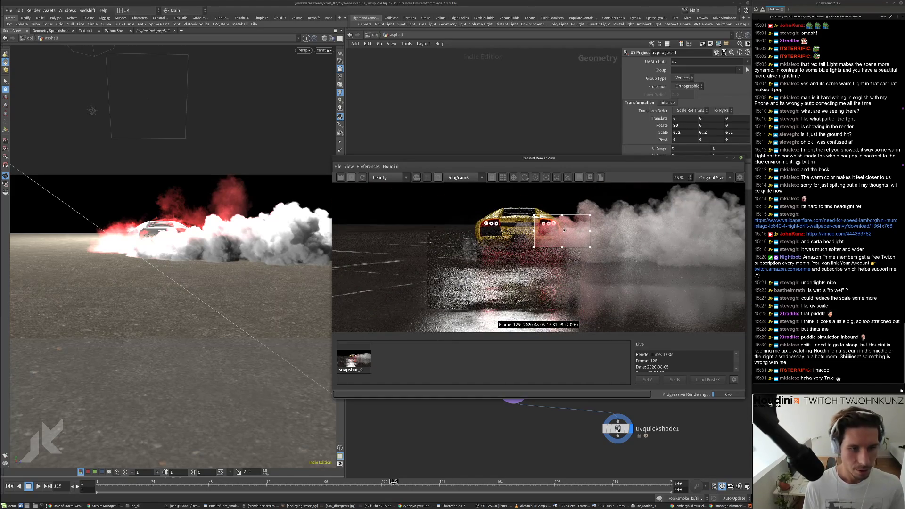
scroll(564, 230, "up", 4)
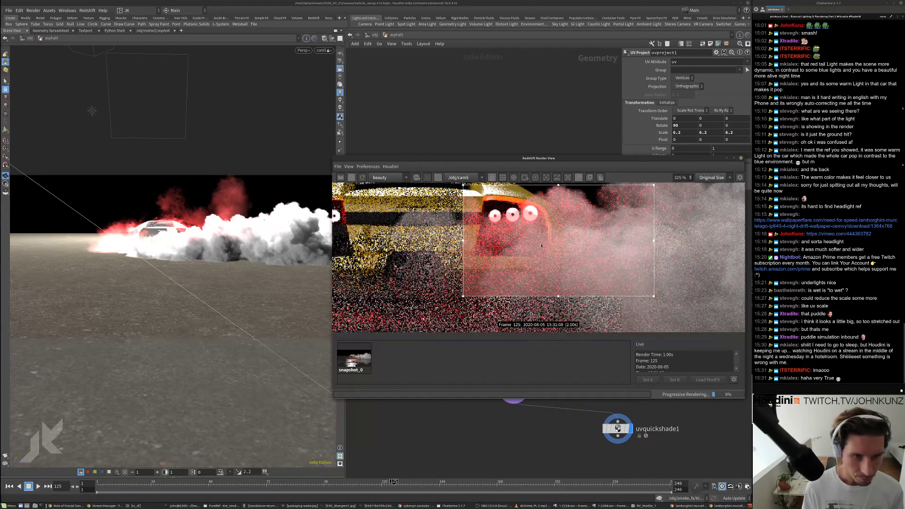
scroll(541, 245, "down", 3)
scroll(659, 238, "down", 1)
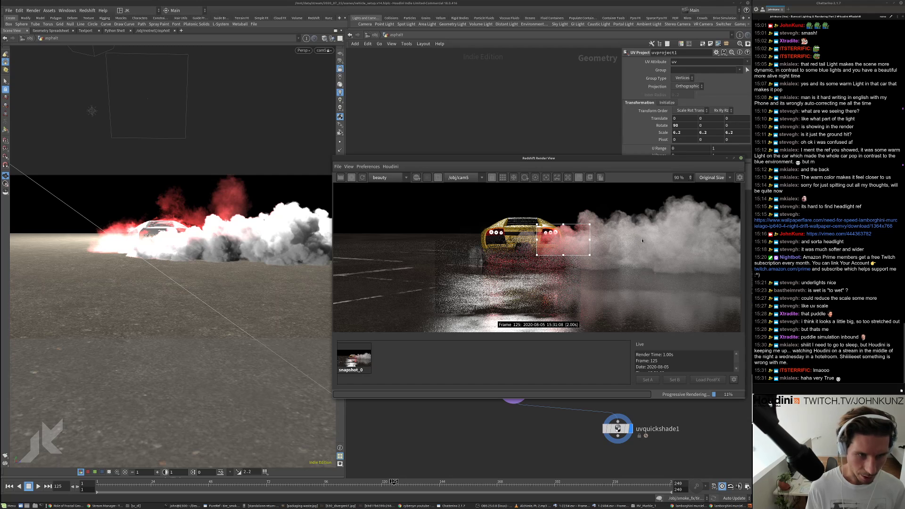
scroll(641, 241, "down", 4)
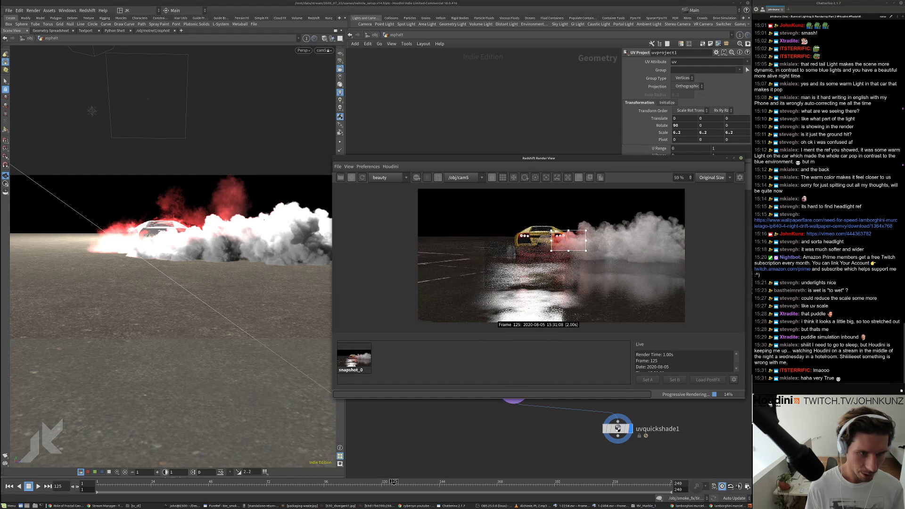
scroll(533, 274, "up", 5)
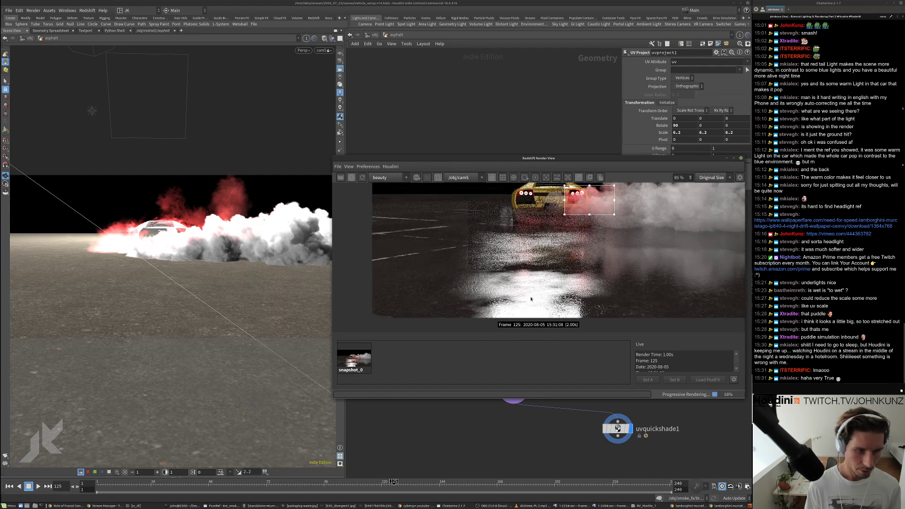
- Open the asphalt material inside matnet1 and set NormalMap1's Scale Normal to .075
middle_click_drag(560, 398, 500, 427)
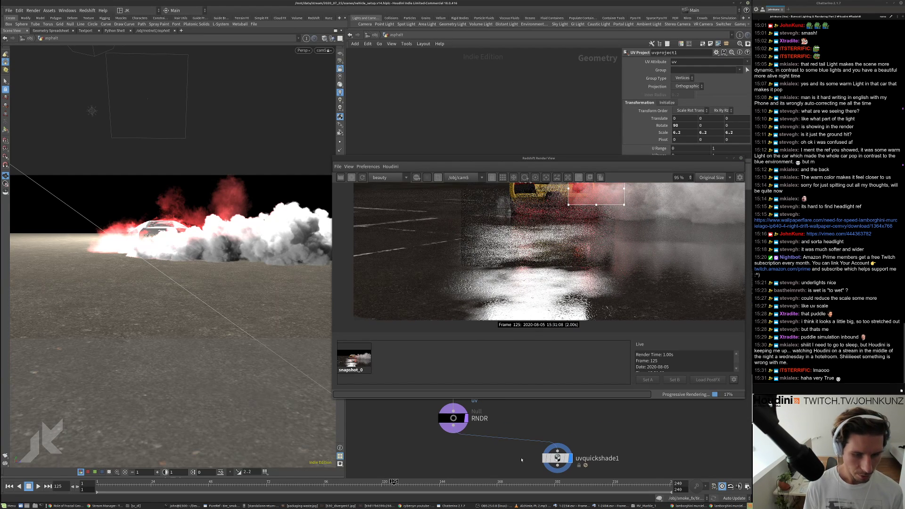
left_click(374, 35)
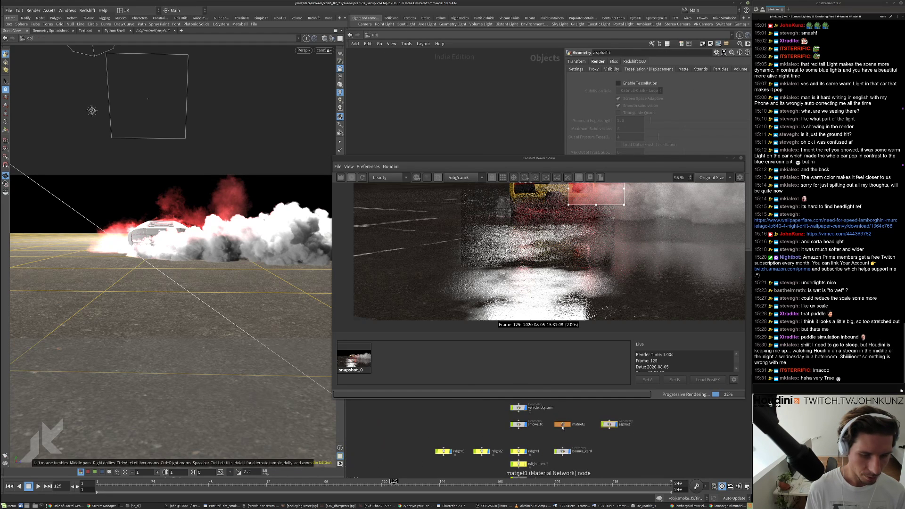
double_click(562, 426)
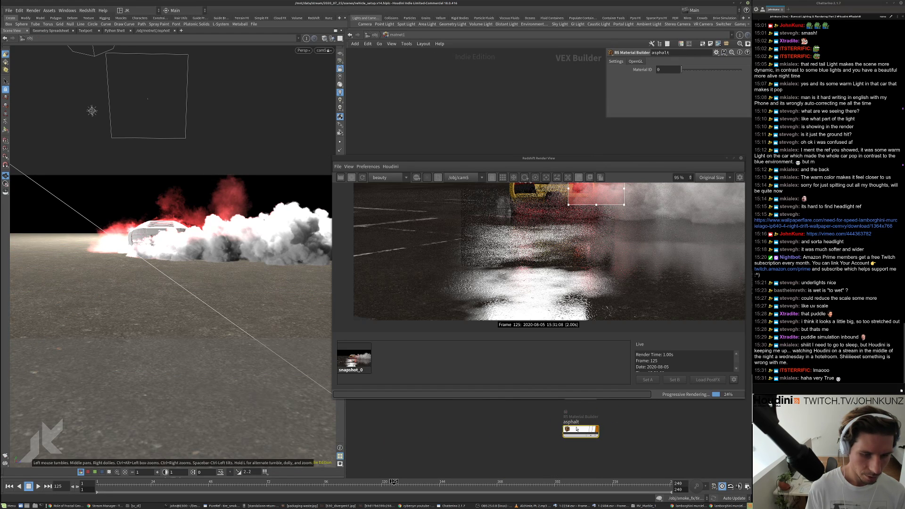
double_click(576, 428)
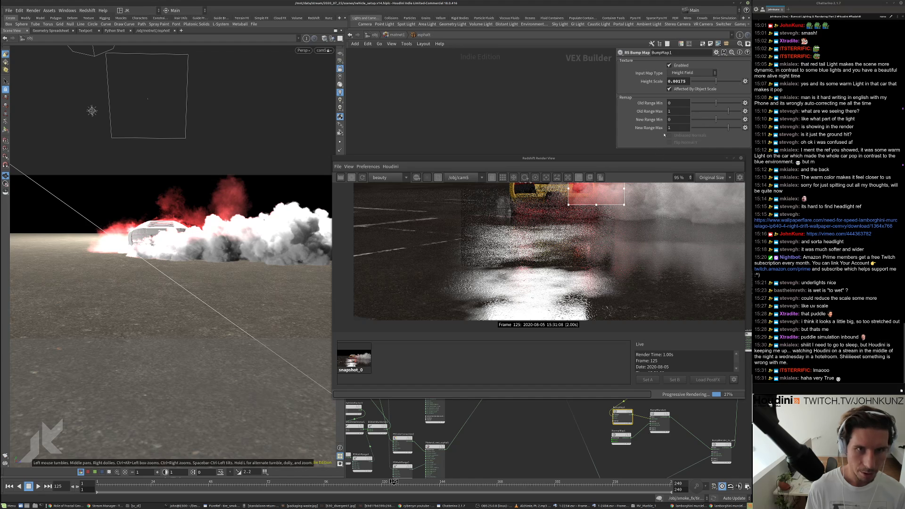
left_click(621, 437)
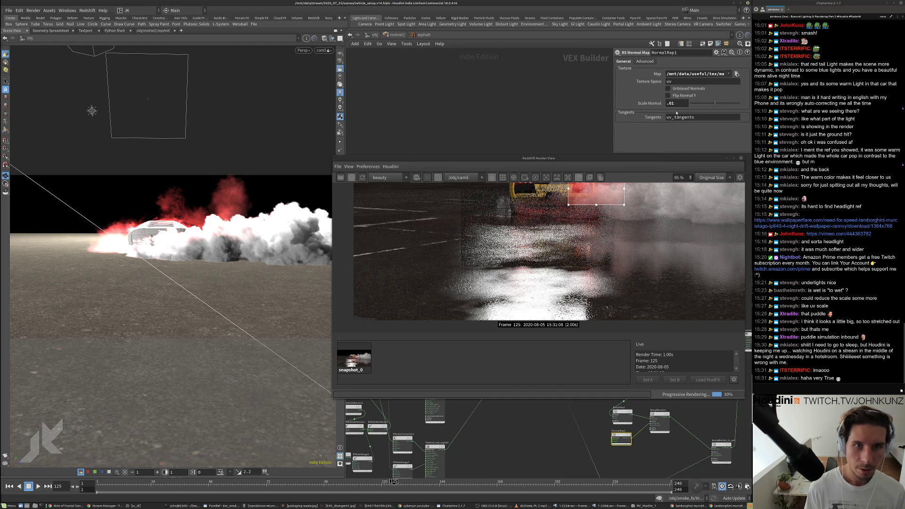
key("BackSpace")
type("75")
key("Return")
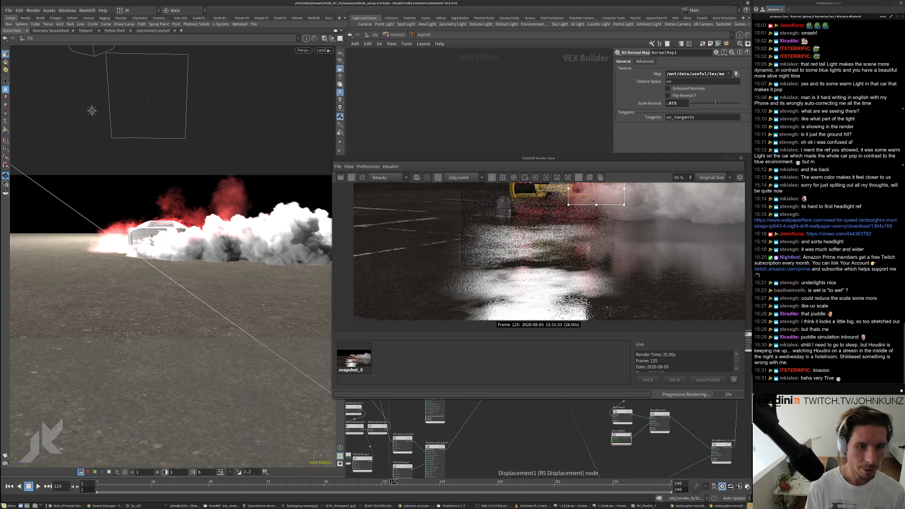
- Extend the render region down across the asphalt and examine the red taillight reflection on the wet ground
left_click_drag(595, 204, 595, 316)
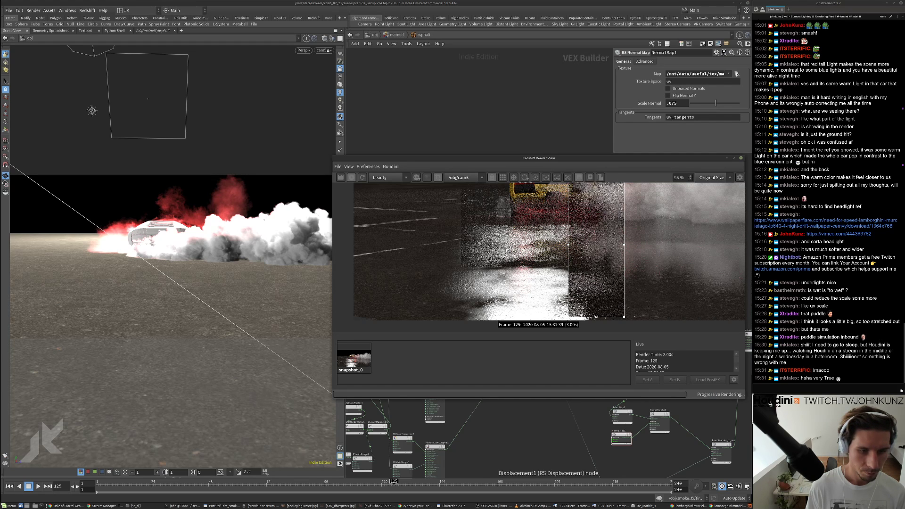
scroll(600, 277, "up", 1)
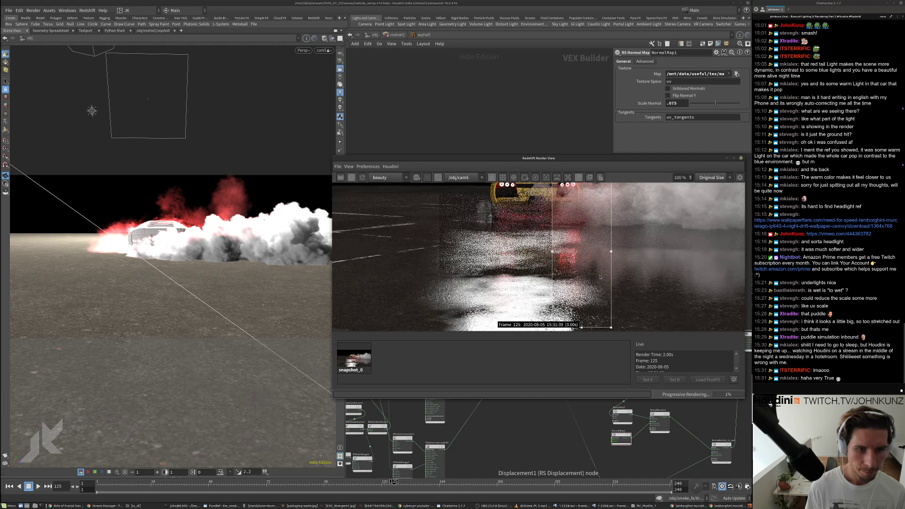
scroll(575, 251, "down", 2)
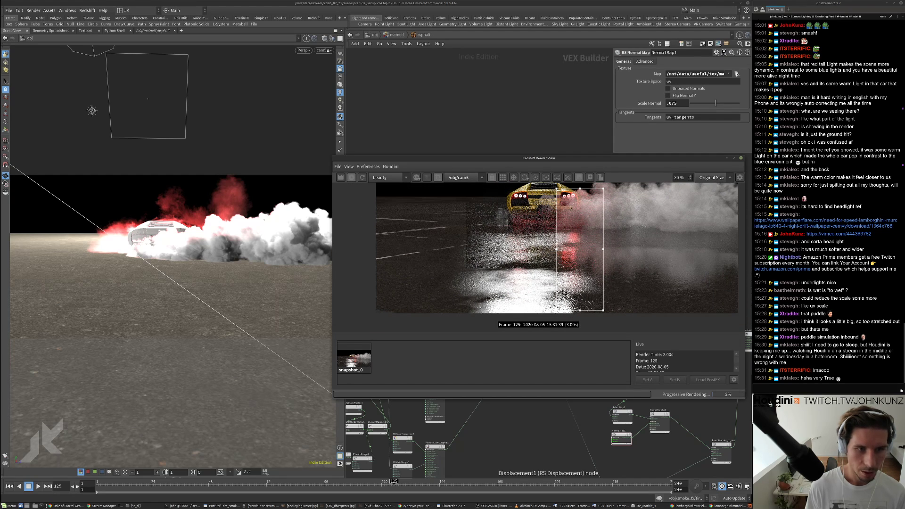
scroll(587, 246, "up", 3)
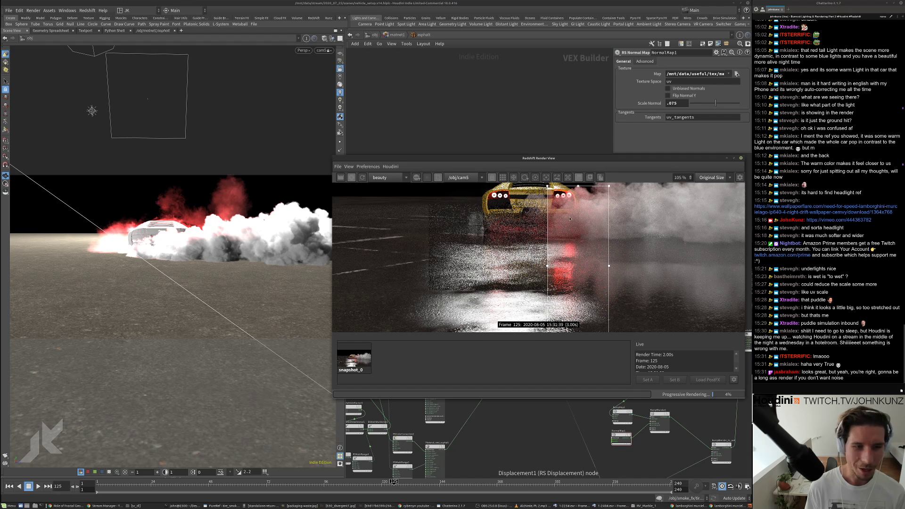
scroll(570, 218, "down", 1)
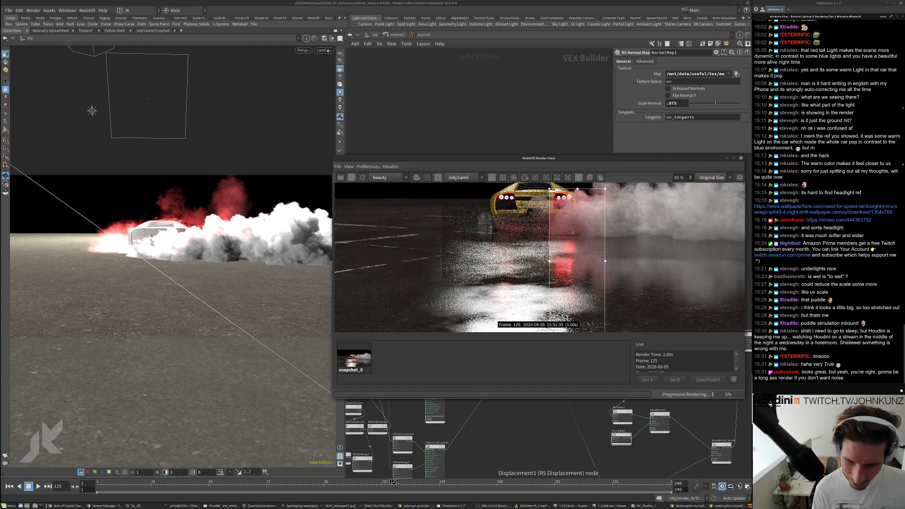
scroll(569, 231, "down", 2)
scroll(568, 232, "up", 4)
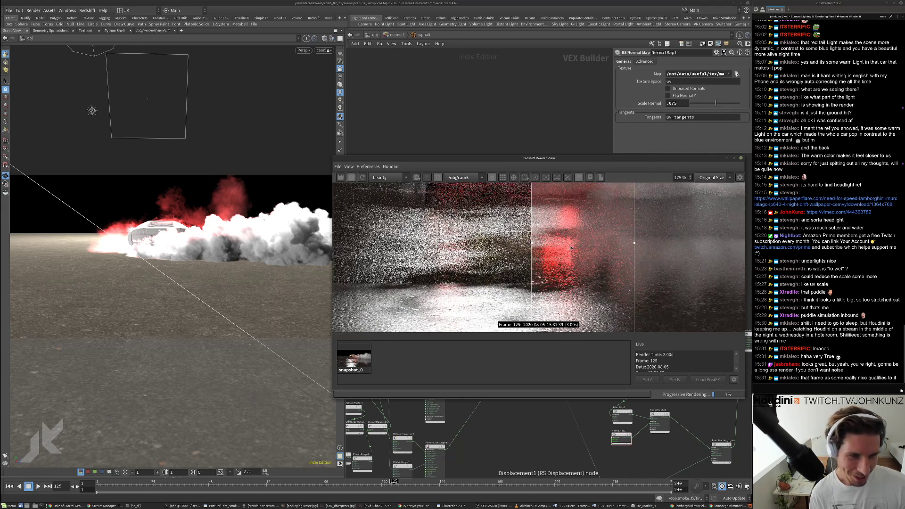
scroll(571, 248, "down", 1)
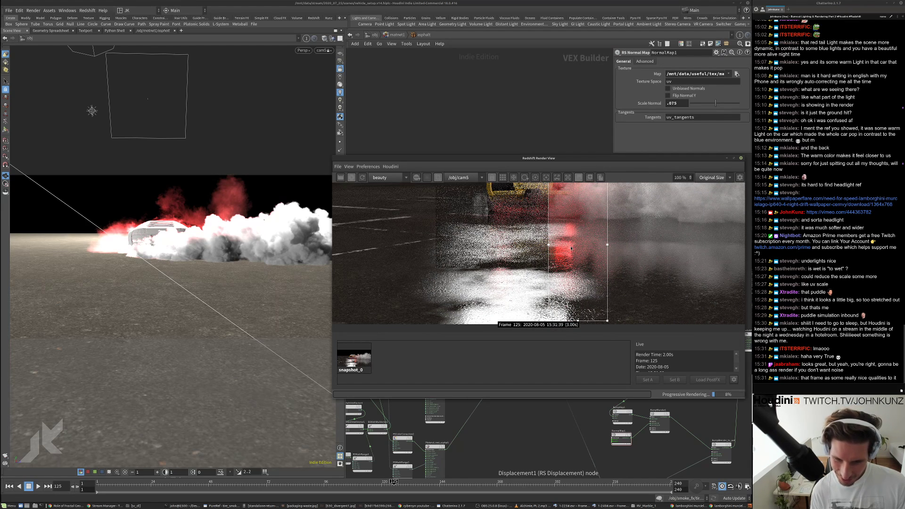
scroll(571, 248, "down", 4)
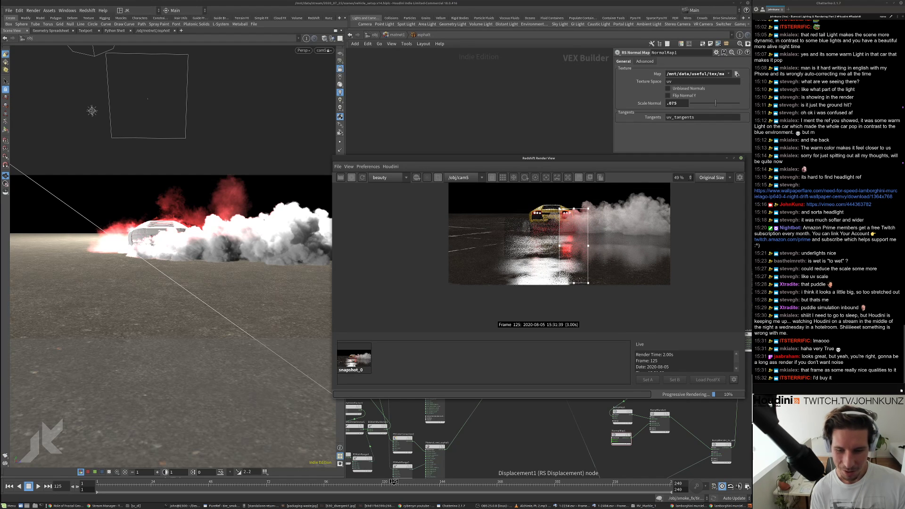
scroll(563, 225, "up", 4)
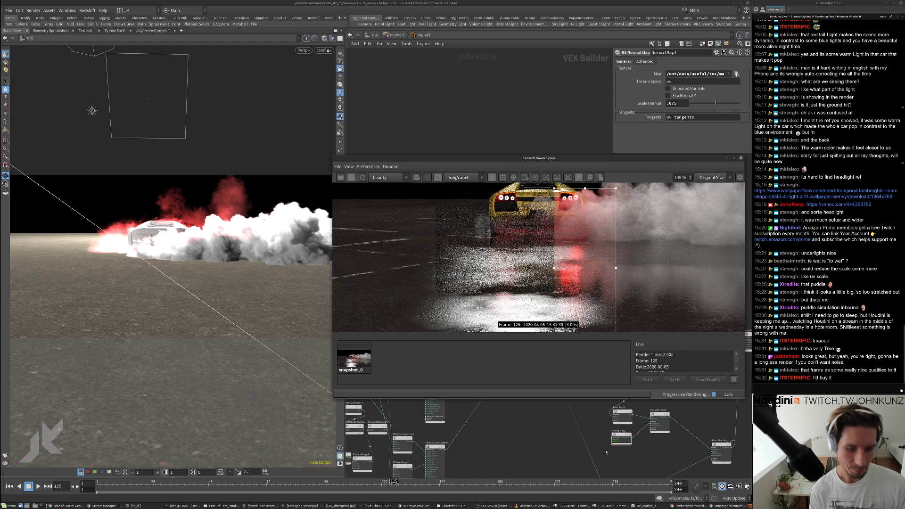
- Set BumpMap1's Height Scale to 0.005 and check the asphalt reflections inside the render region
left_click(621, 412)
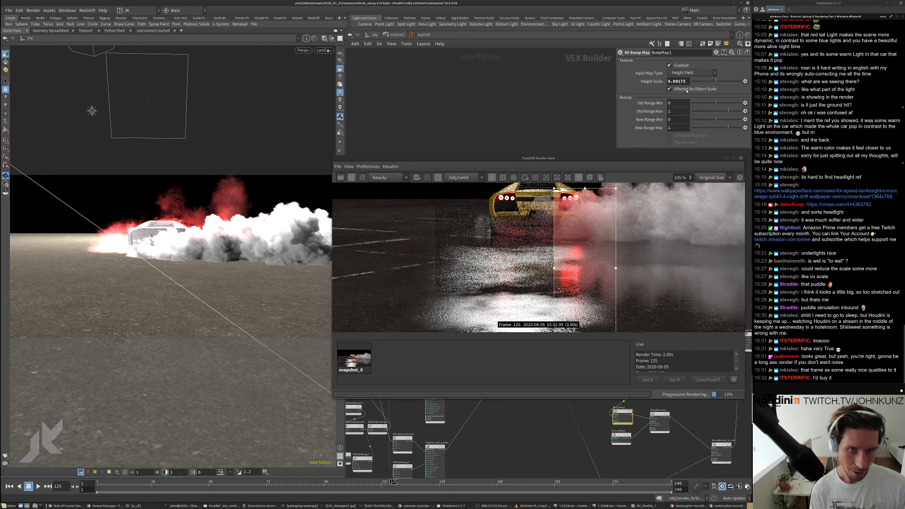
left_click_drag(686, 81, 679, 82)
type("5")
key("Return")
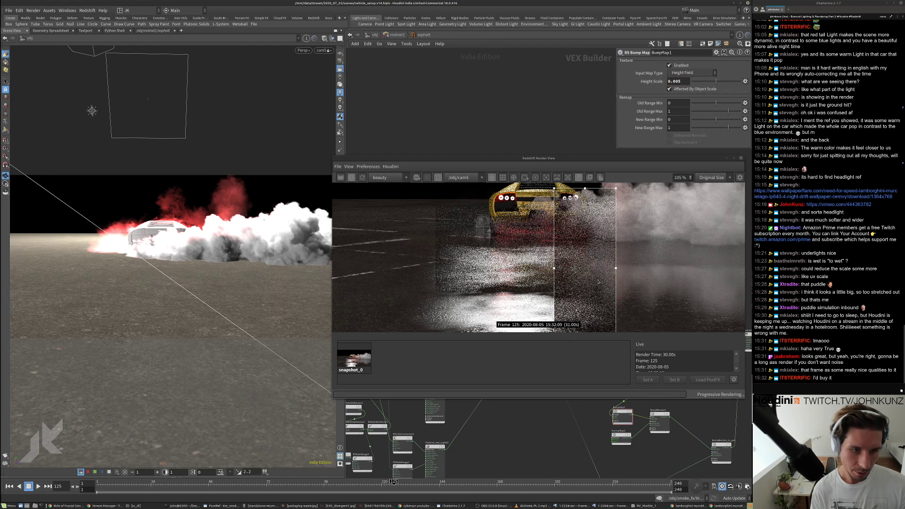
scroll(579, 212, "up", 5)
scroll(554, 257, "down", 6)
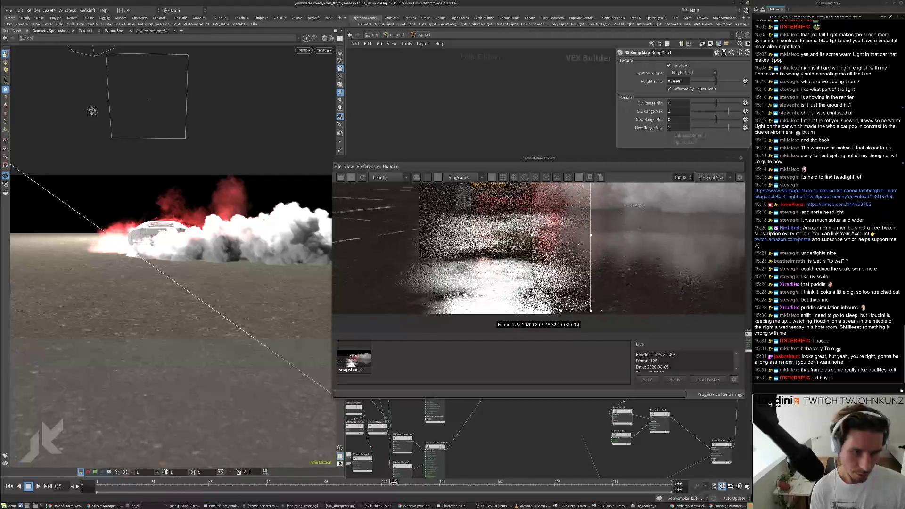
scroll(554, 258, "down", 1)
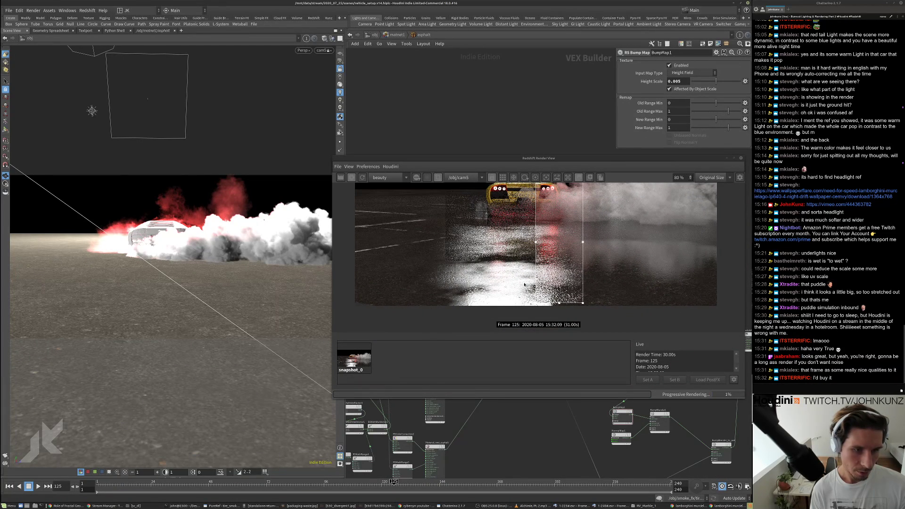
- Try a Height Scale of 0.0025 on BumpMap1 and check the wet asphalt inside the render region
scroll(524, 284, "up", 4)
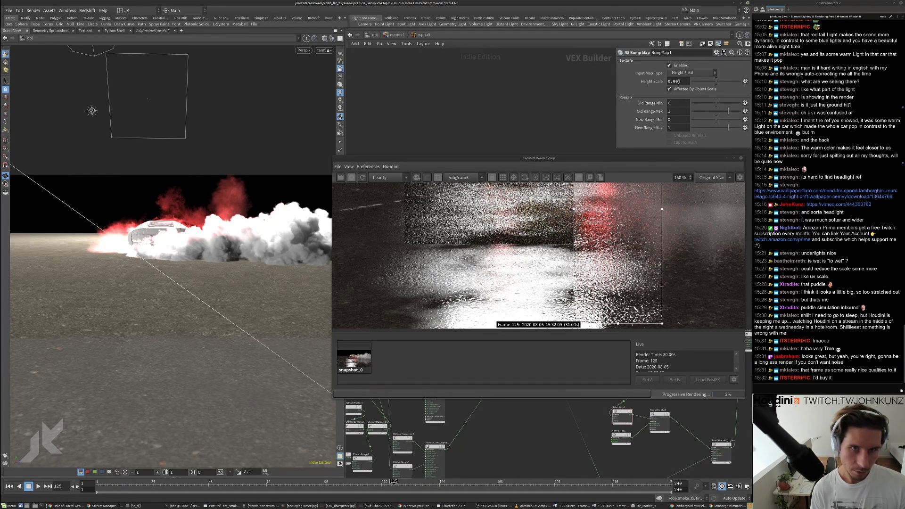
left_click(678, 81)
type("2")
key("Return")
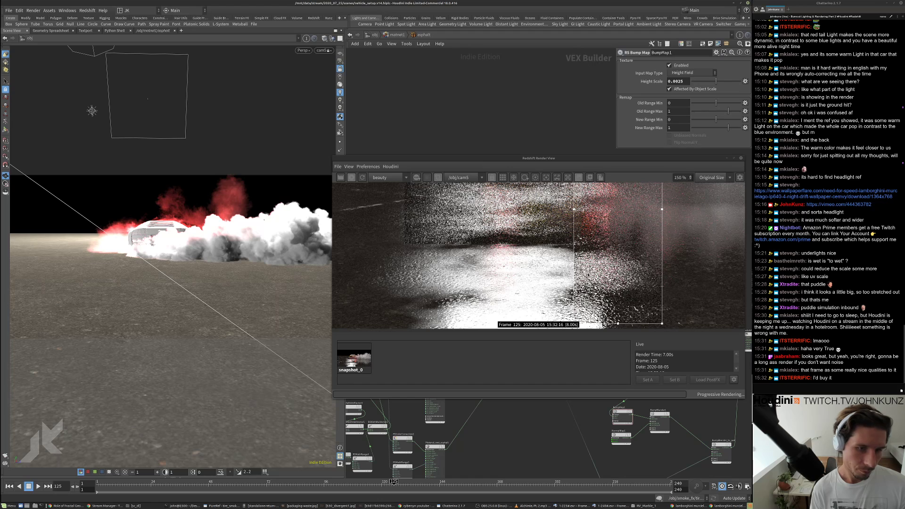
scroll(596, 272, "down", 5)
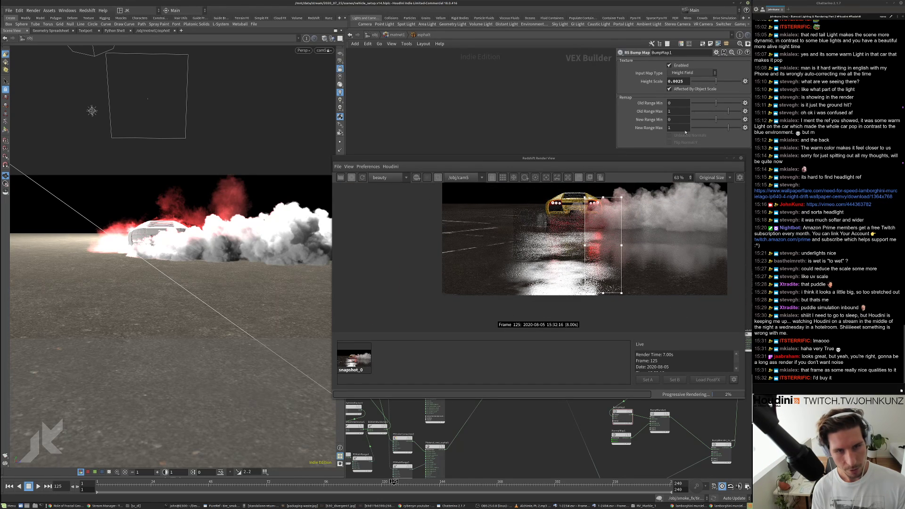
- Set BumpMap1's Height Scale to 0.002 and check the red taillight reflection on the asphalt
key("BackSpace")
key("Return")
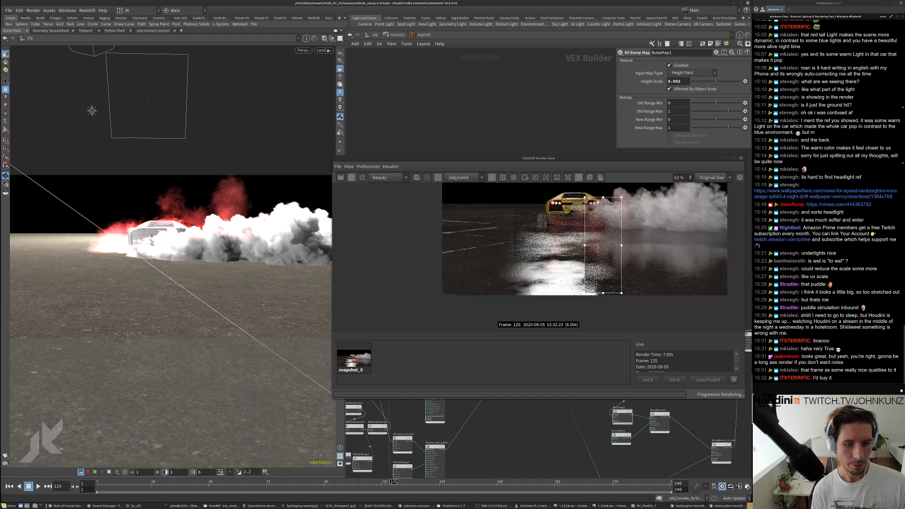
scroll(611, 206, "up", 2)
scroll(611, 206, "up", 2)
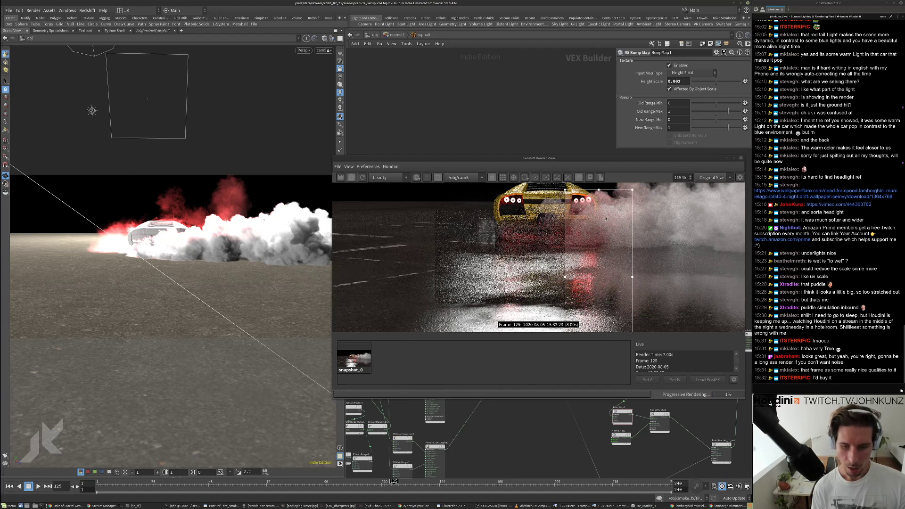
scroll(608, 226, "up", 1)
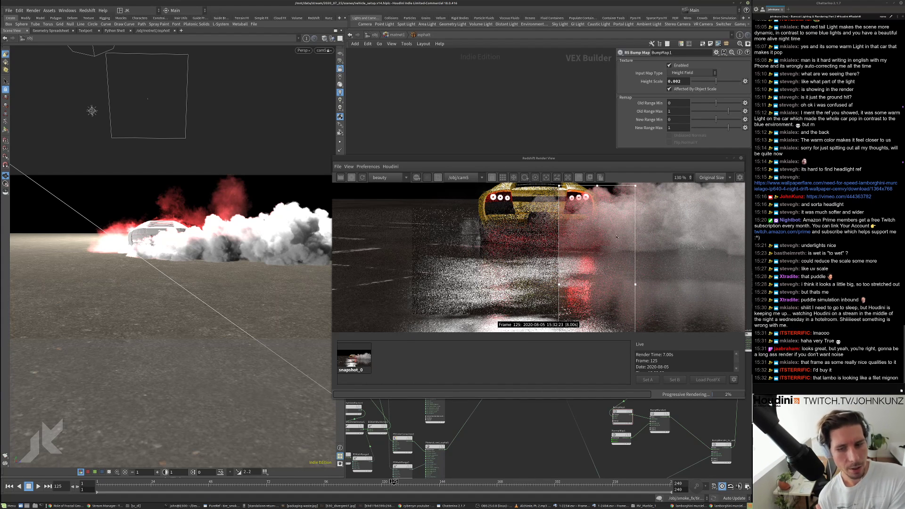
scroll(614, 243, "down", 3)
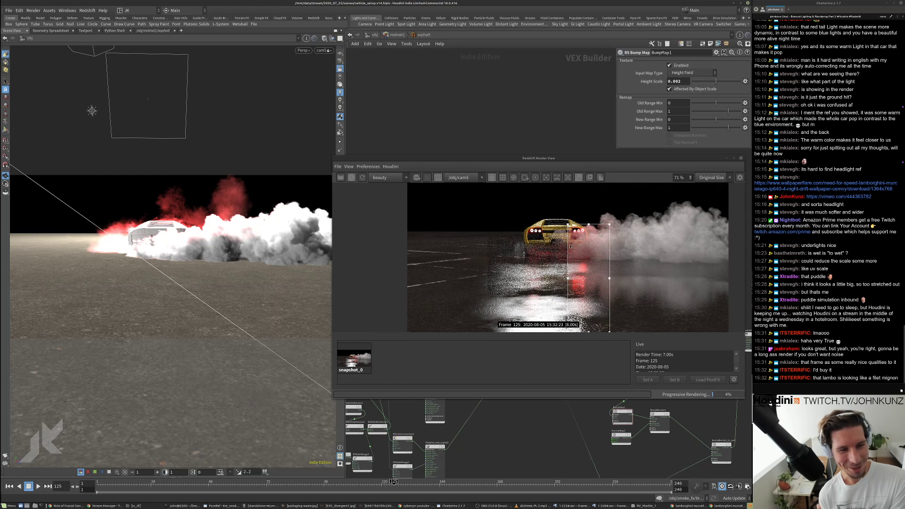
- Examine the taillight glow, smoke noise and ground reflection up close, comparing them with the whole car shot
scroll(572, 261, "up", 1)
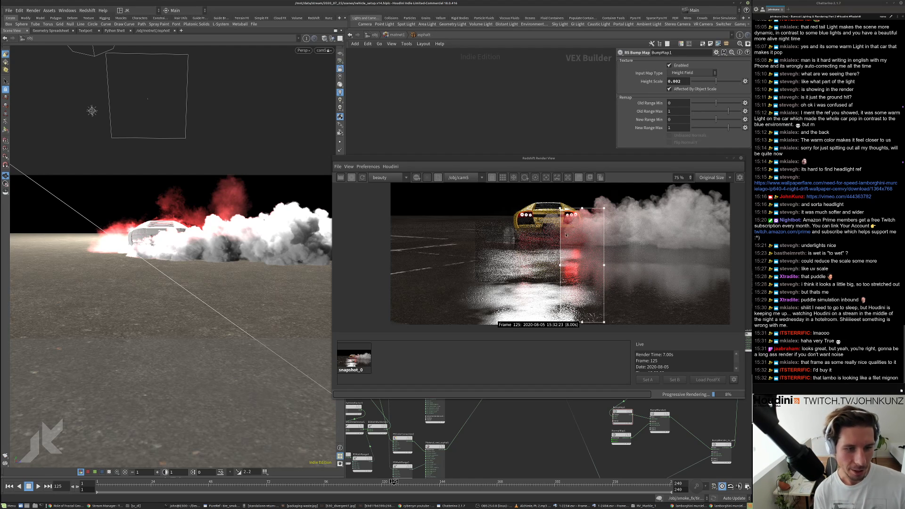
scroll(560, 242, "up", 3)
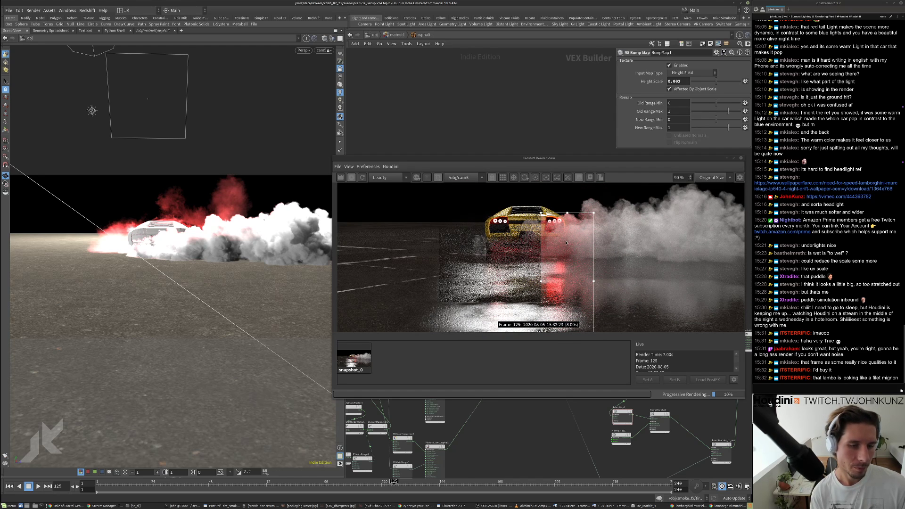
scroll(555, 258, "up", 3)
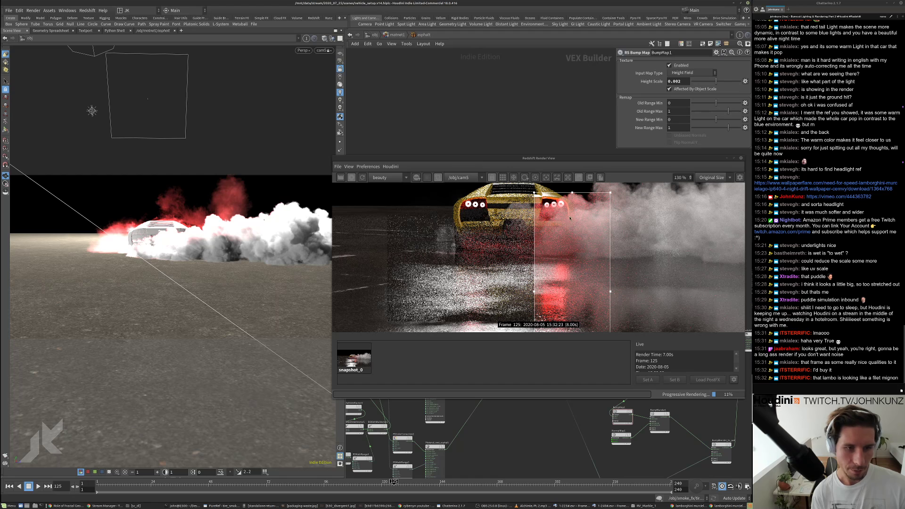
scroll(550, 207, "down", 2)
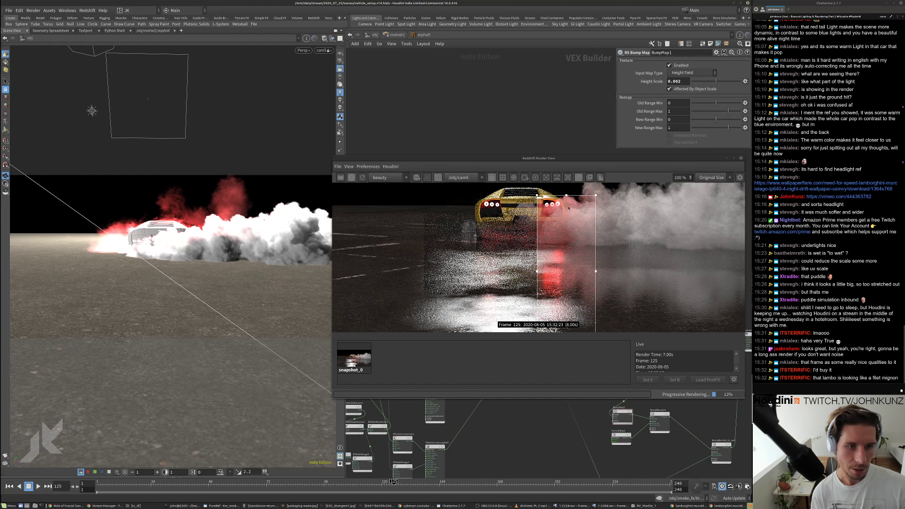
scroll(575, 198, "down", 3)
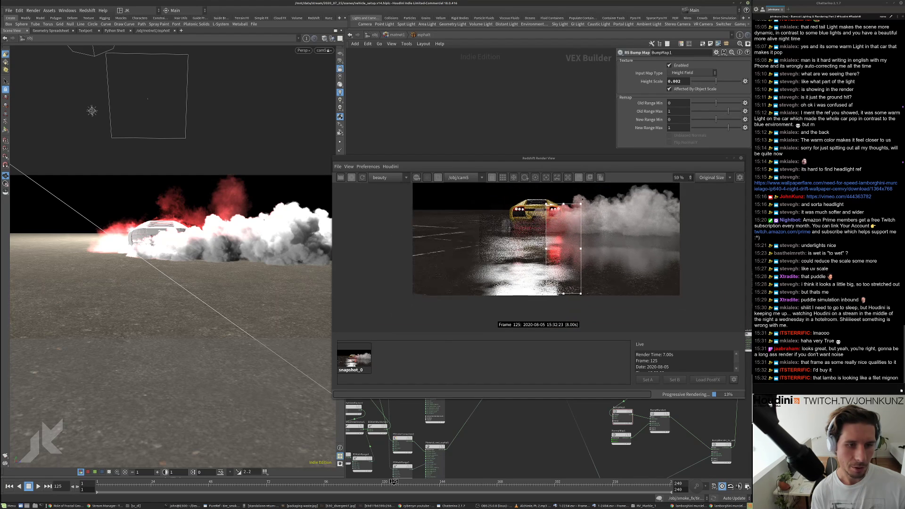
scroll(570, 207, "up", 4)
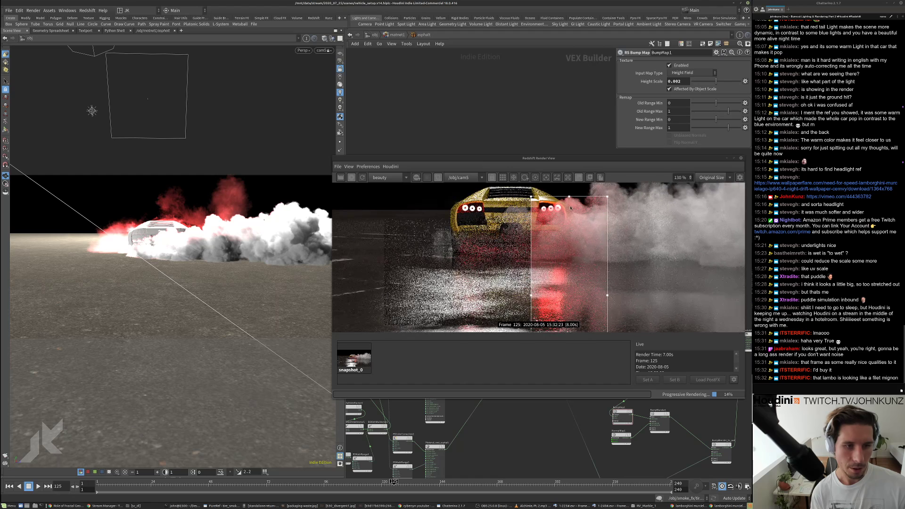
scroll(569, 211, "down", 3)
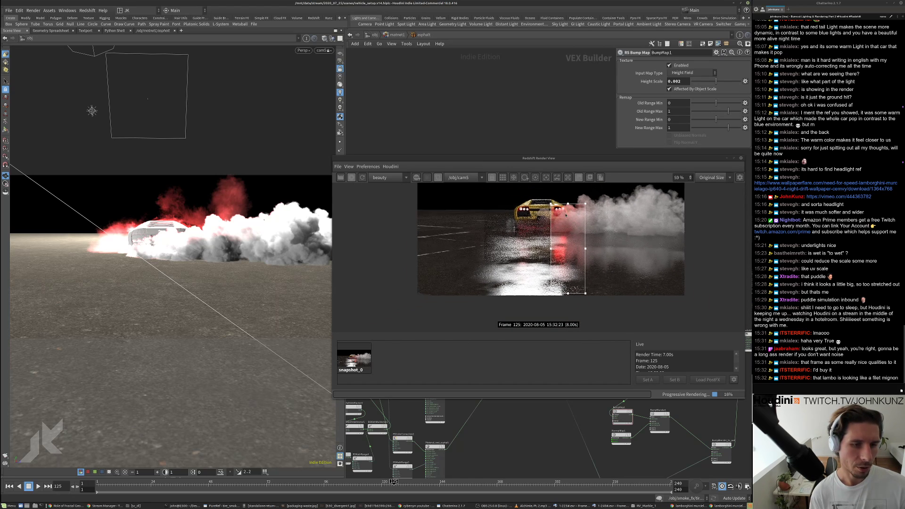
scroll(570, 219, "up", 2)
scroll(571, 220, "up", 1)
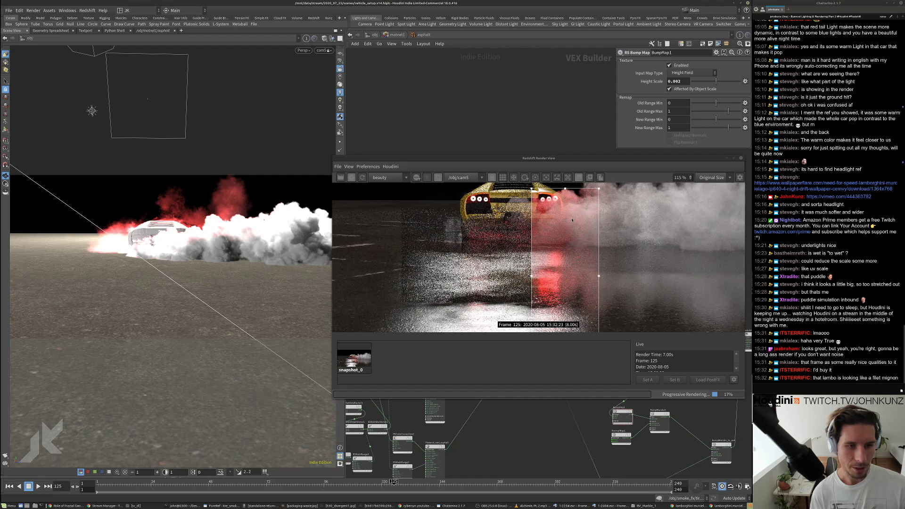
scroll(528, 199, "down", 2)
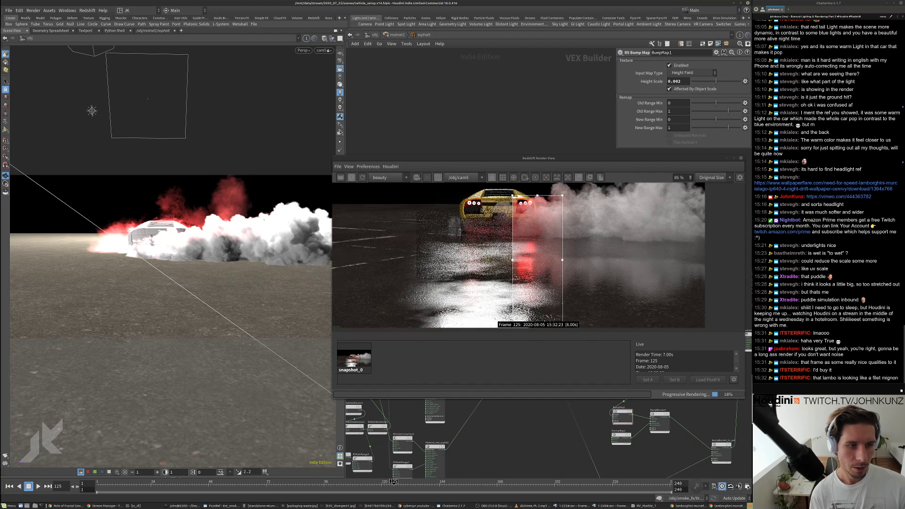
scroll(528, 206, "up", 1)
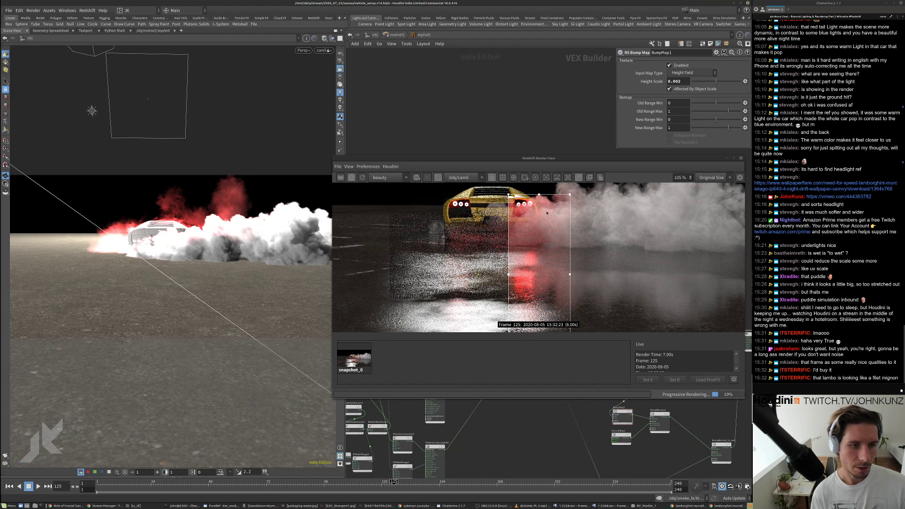
scroll(528, 215, "up", 5)
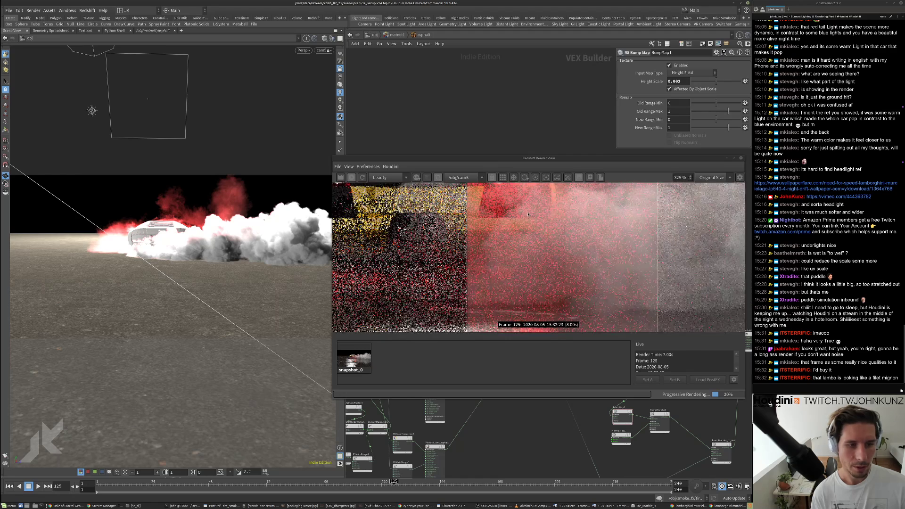
scroll(503, 259, "down", 4)
scroll(499, 243, "up", 2)
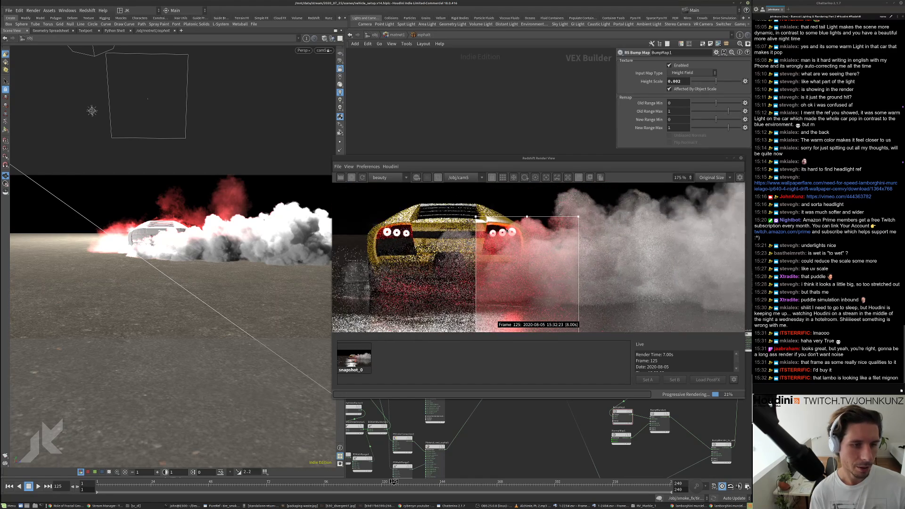
scroll(500, 238, "down", 3)
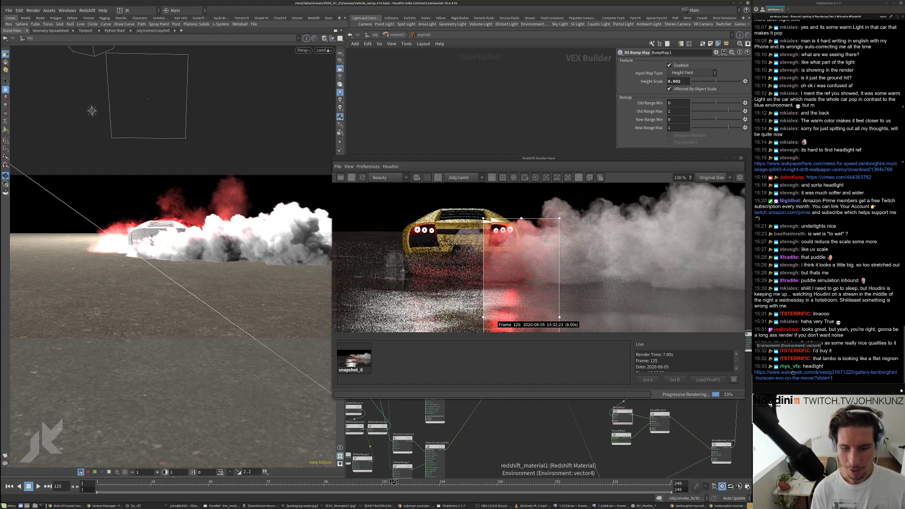
- Open the Autoweek Lamborghini Huracan Evo gallery linked in the chat and study the headlights on the wet road
left_click(789, 371)
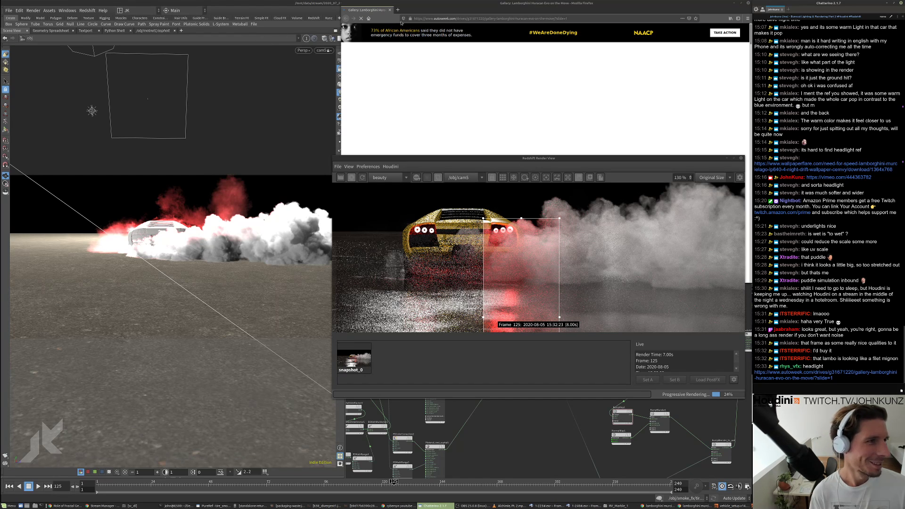
scroll(489, 79, "down", 7)
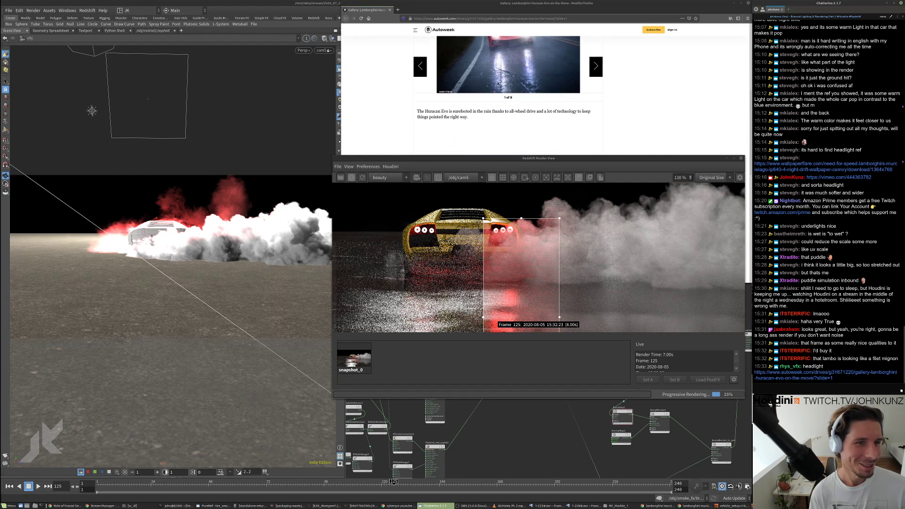
scroll(522, 112, "up", 2)
scroll(508, 118, "down", 2)
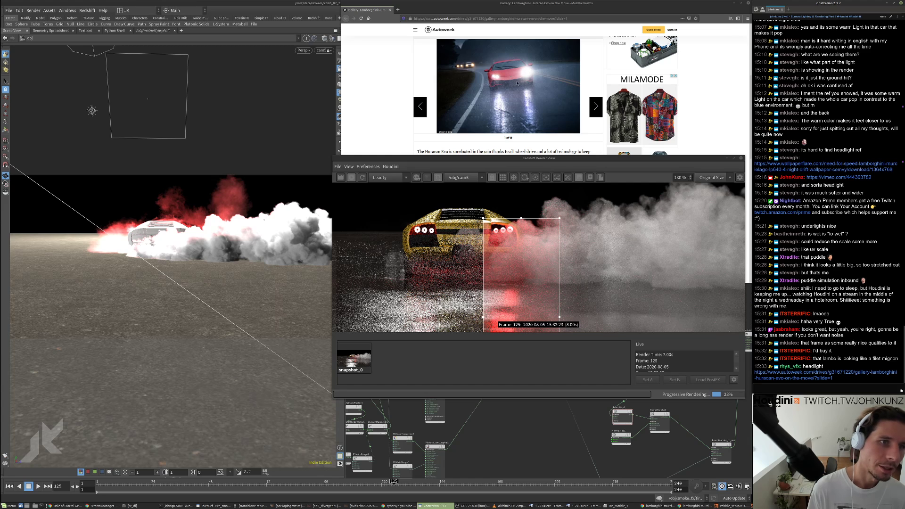
scroll(523, 86, "down", 1)
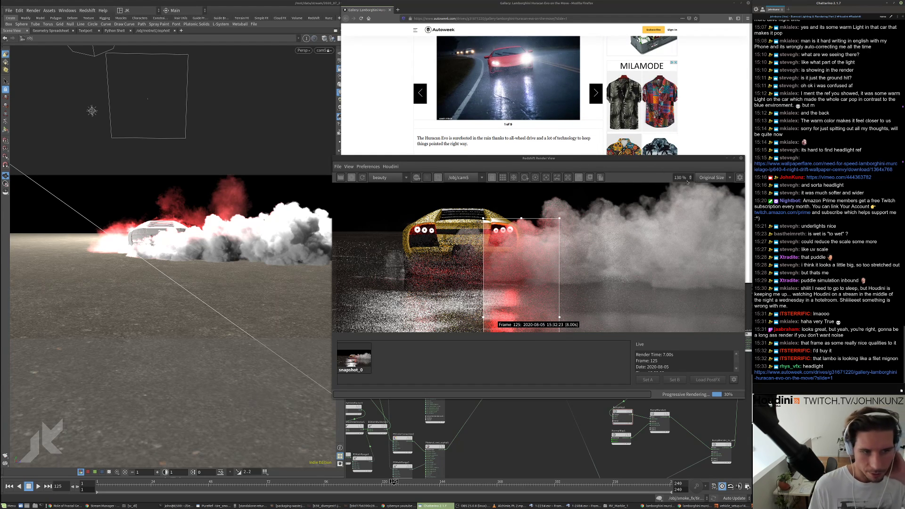
- Set the Redshift Render View's Display Mode to sRGB and collapse its color management settings
left_click(739, 177)
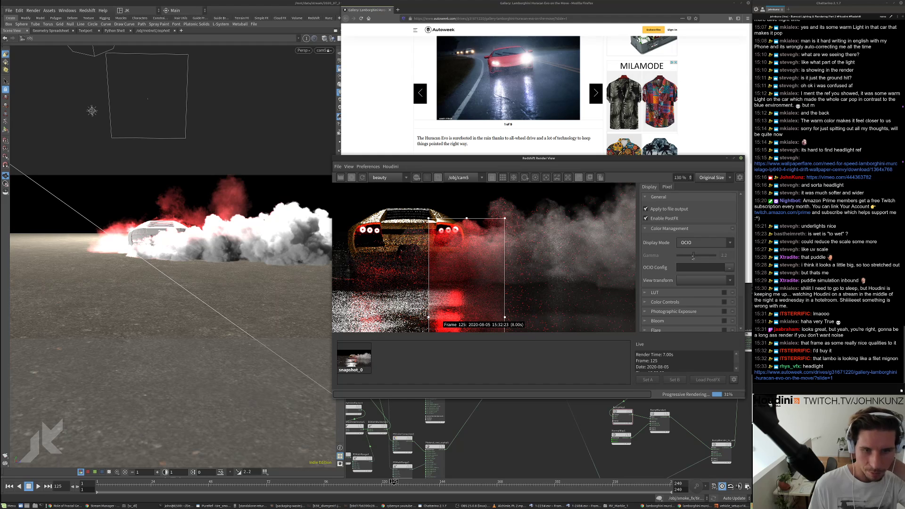
left_click(683, 243)
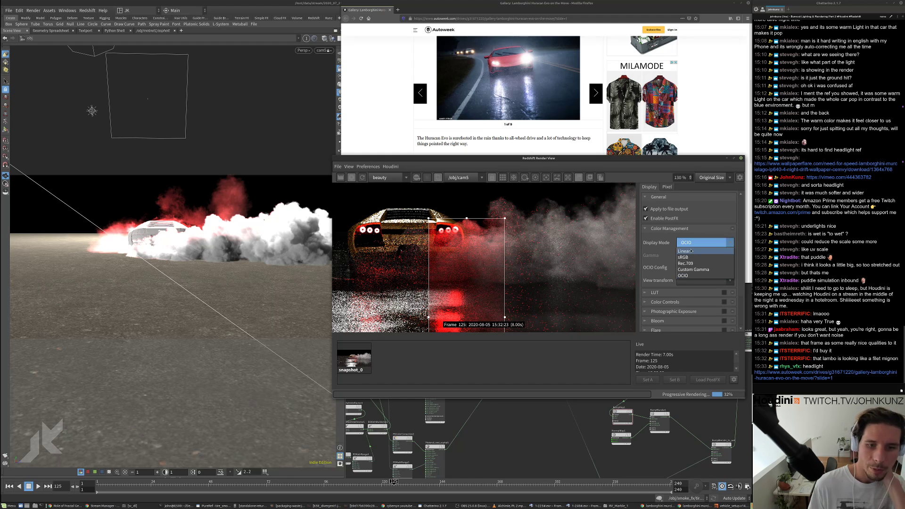
left_click(687, 256)
left_click(642, 230)
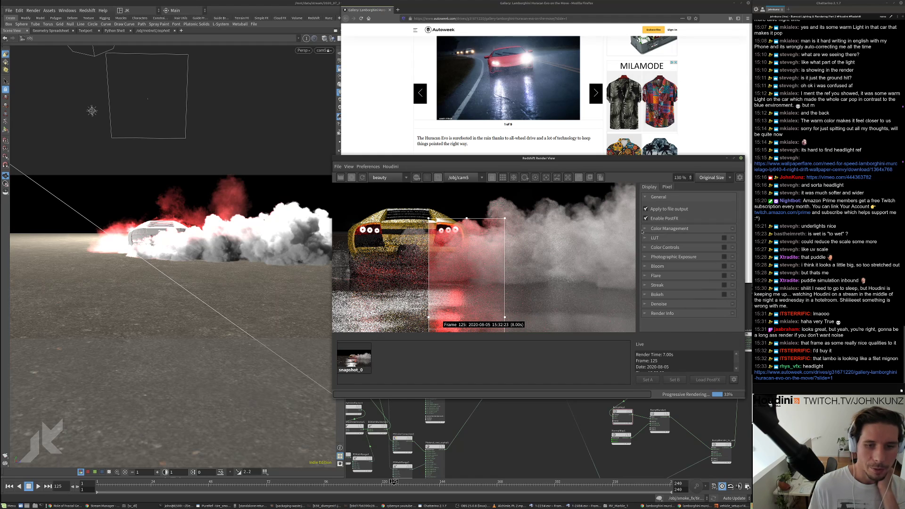
- Try the Flare post effect on the car render and turn it back off
left_click(724, 276)
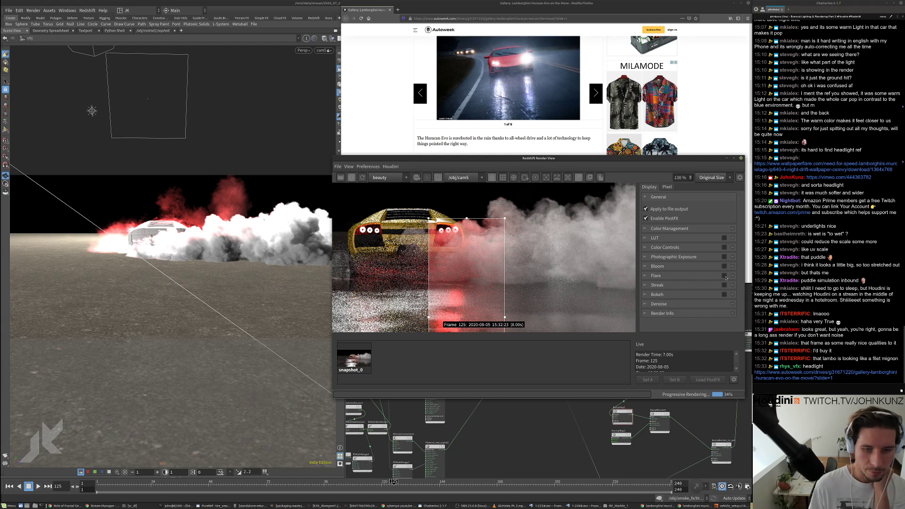
scroll(539, 278, "down", 2)
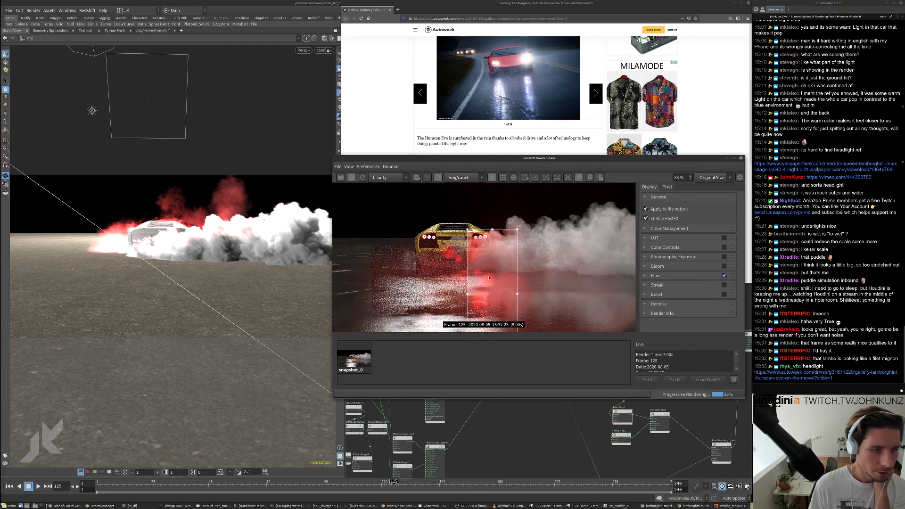
left_click(724, 276)
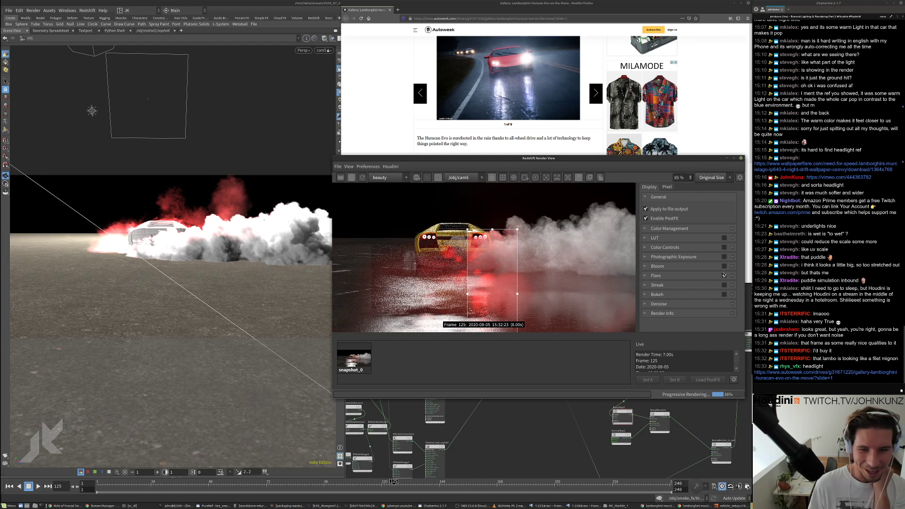
- Enable the Bloom and Streak post effects and check the glow around the taillights
left_click(724, 266)
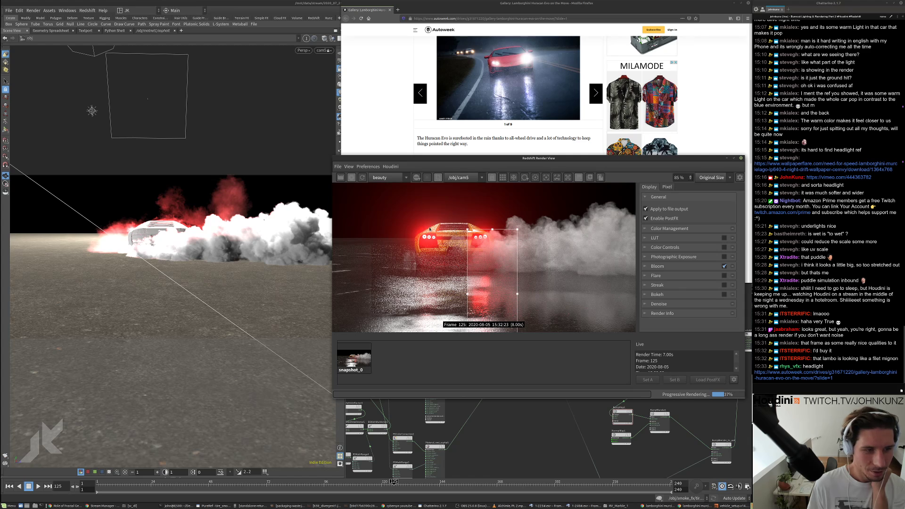
scroll(429, 228, "down", 2)
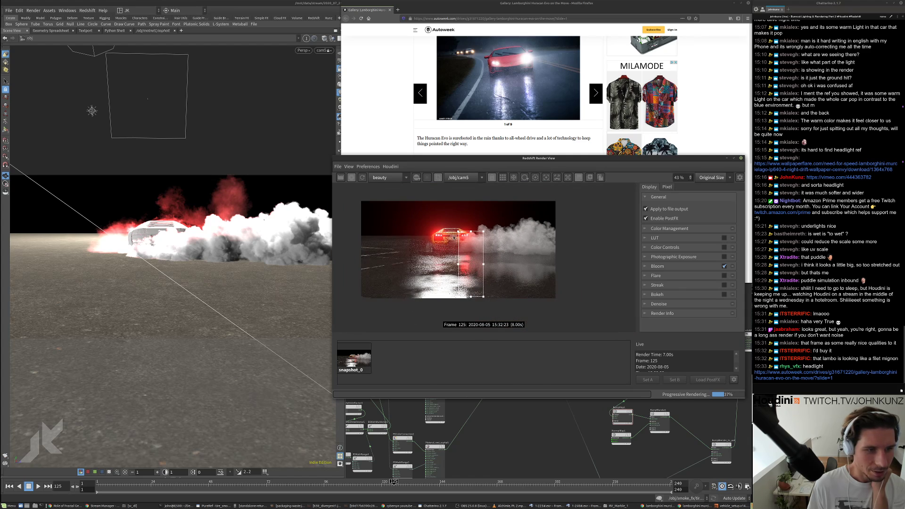
left_click(724, 285)
scroll(413, 234, "up", 1)
scroll(412, 234, "up", 2)
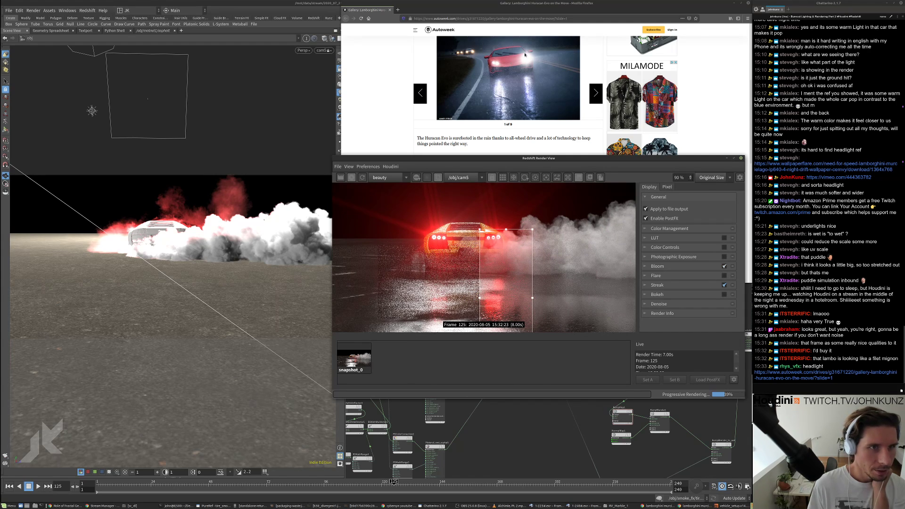
- Expand the Streak settings and set the Streak Number to 4
left_click(660, 285)
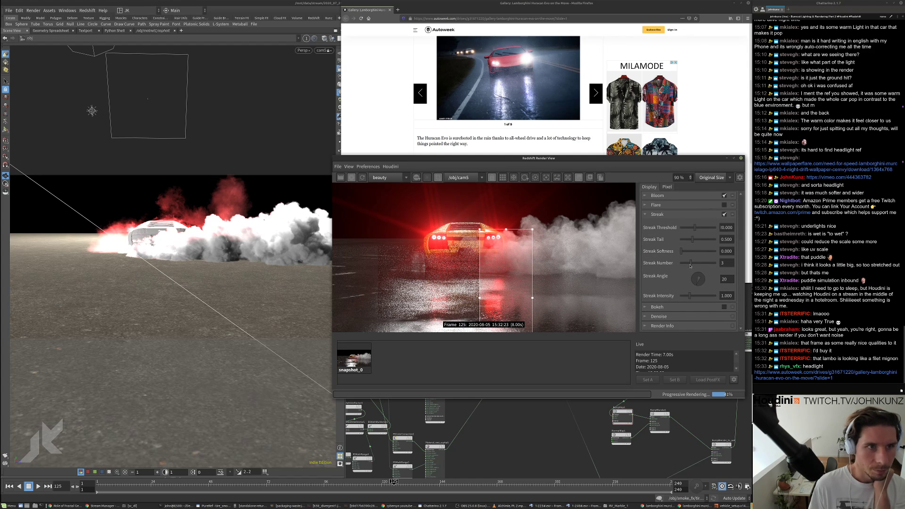
left_click_drag(690, 266, 693, 266)
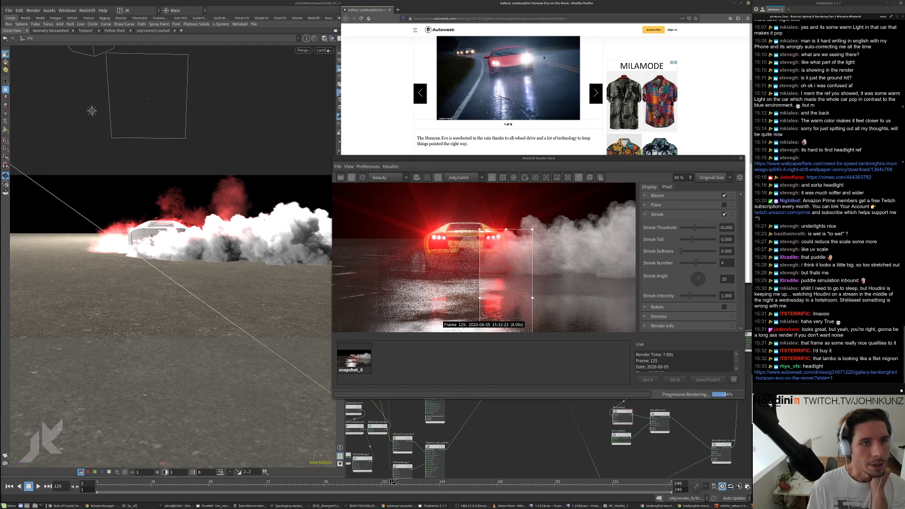
- Set the Streak Number to 1 and the Streak Angle to 90, and reduce the Streak Intensity
left_click(682, 264)
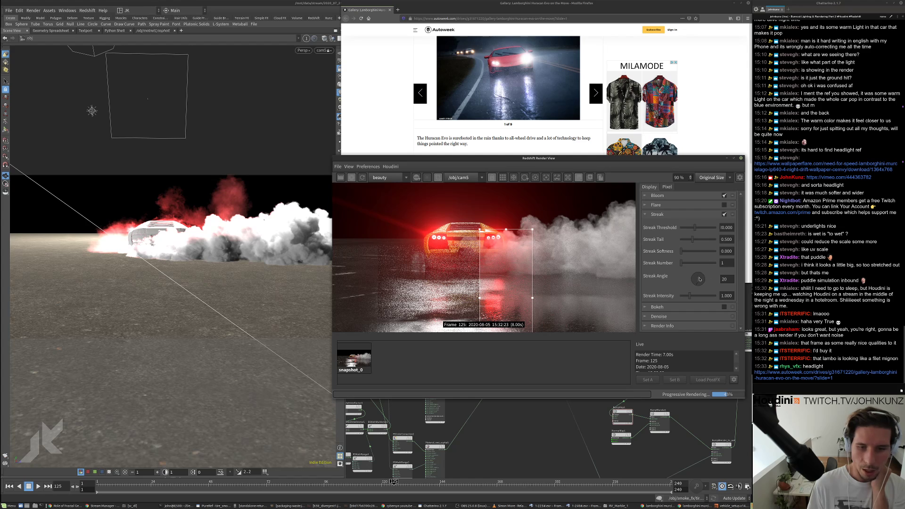
left_click_drag(700, 284, 696, 282)
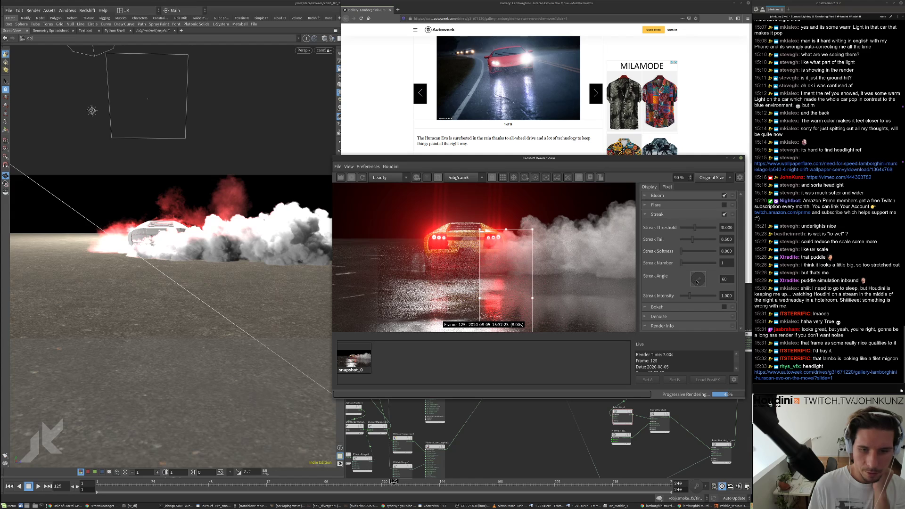
left_click_drag(693, 281, 681, 297)
scroll(540, 278, "down", 2)
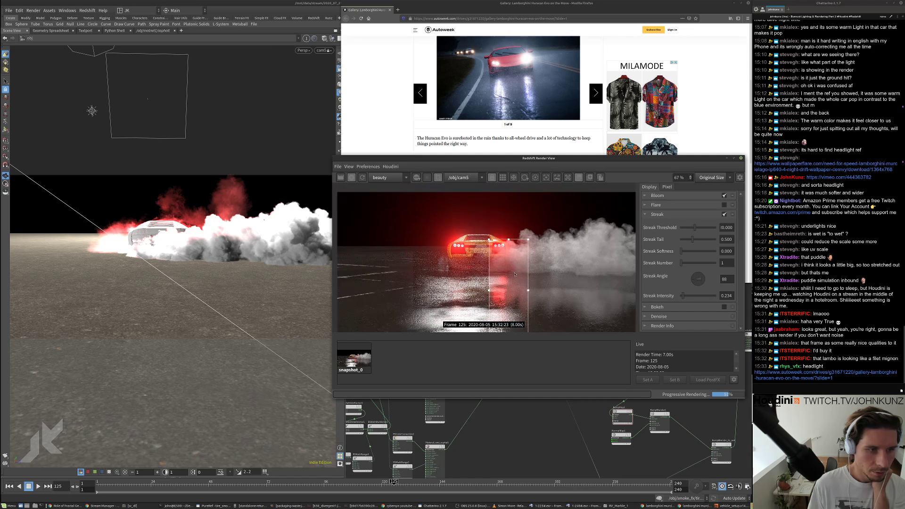
double_click(727, 279)
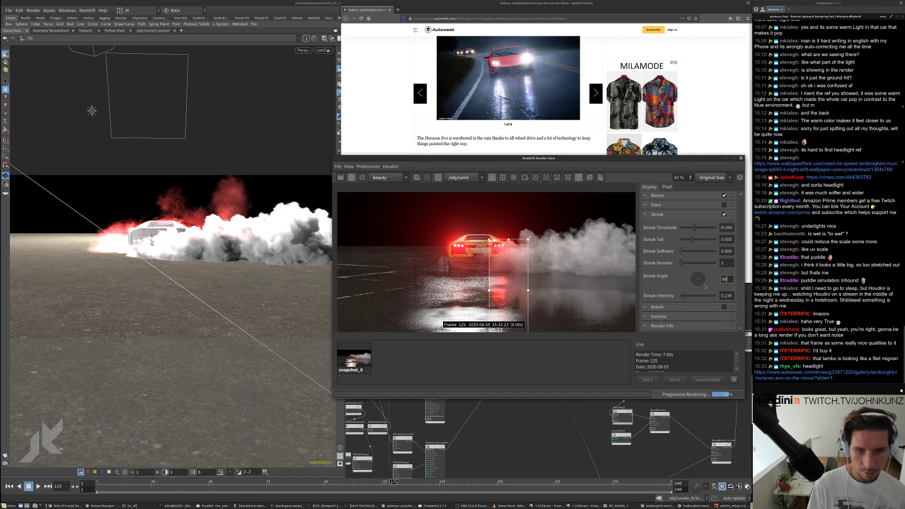
type("90")
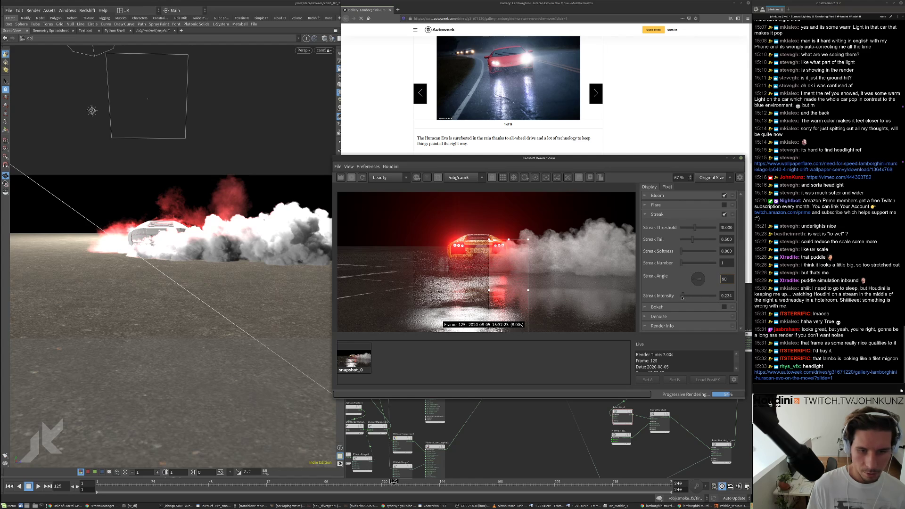
- Raise the Streak Threshold, set the Streak Intensity to 0.260, and check the taillight glow at several magnifications
left_click_drag(681, 297, 680, 298)
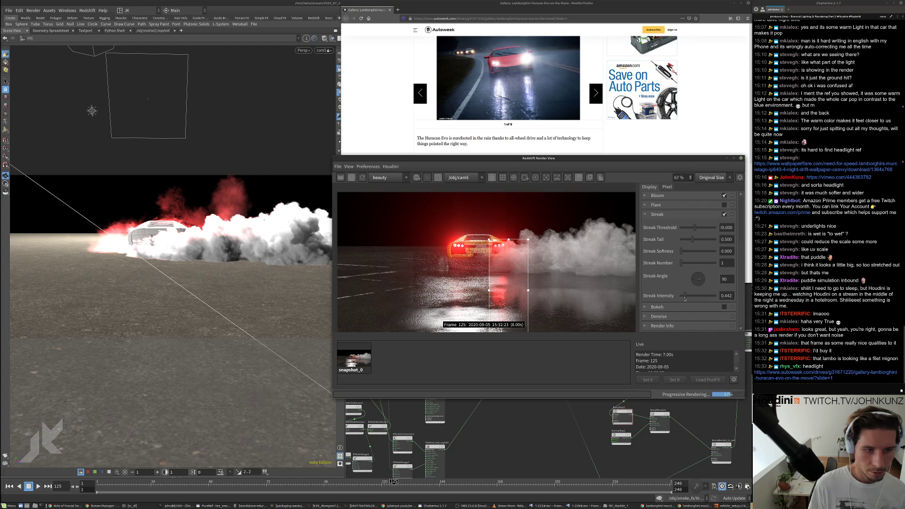
left_click_drag(683, 299, 682, 298)
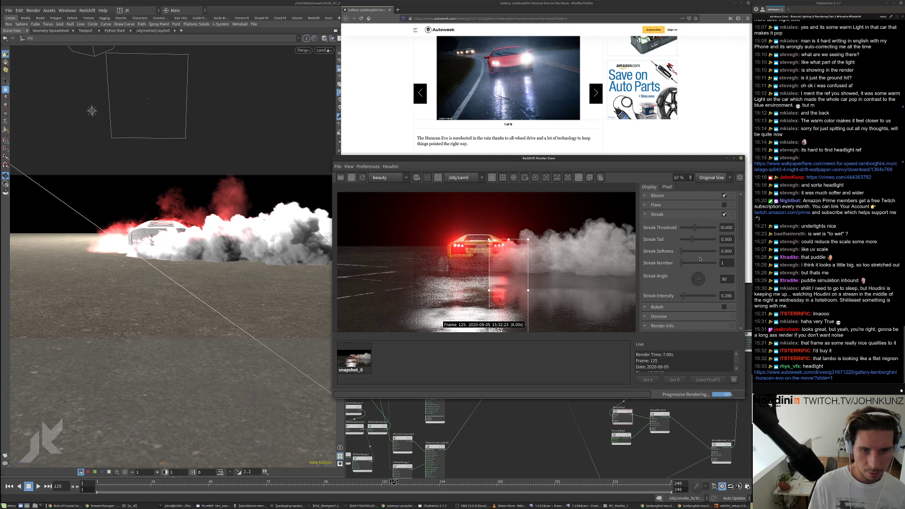
left_click_drag(695, 228, 710, 232)
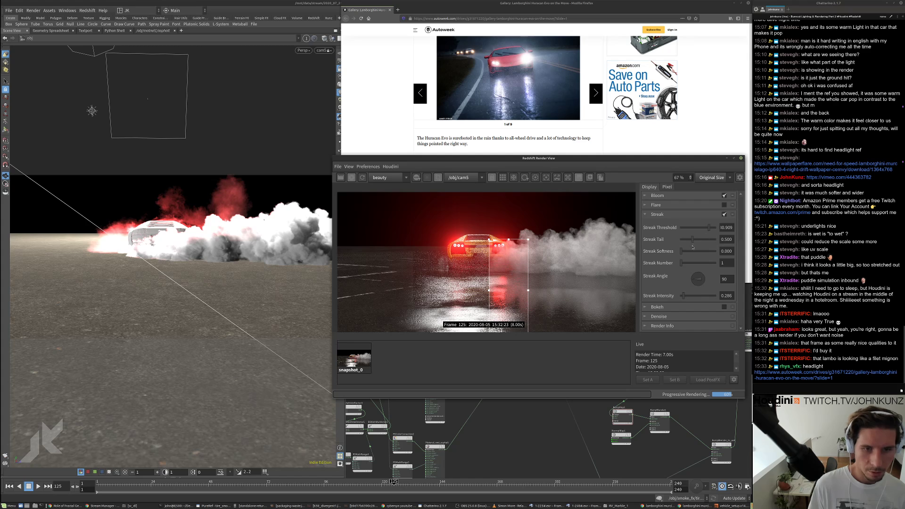
left_click_drag(686, 300, 682, 297)
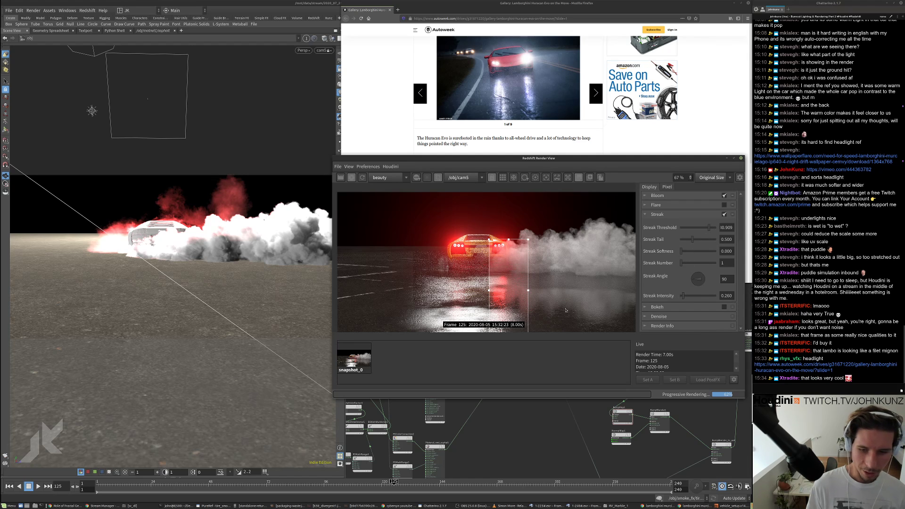
scroll(556, 293, "down", 3)
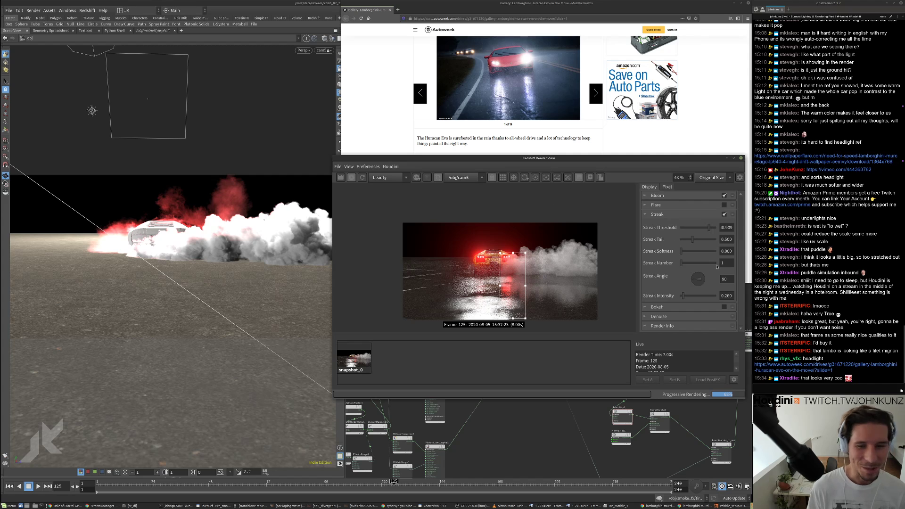
scroll(716, 266, "up", 1)
scroll(540, 270, "up", 4)
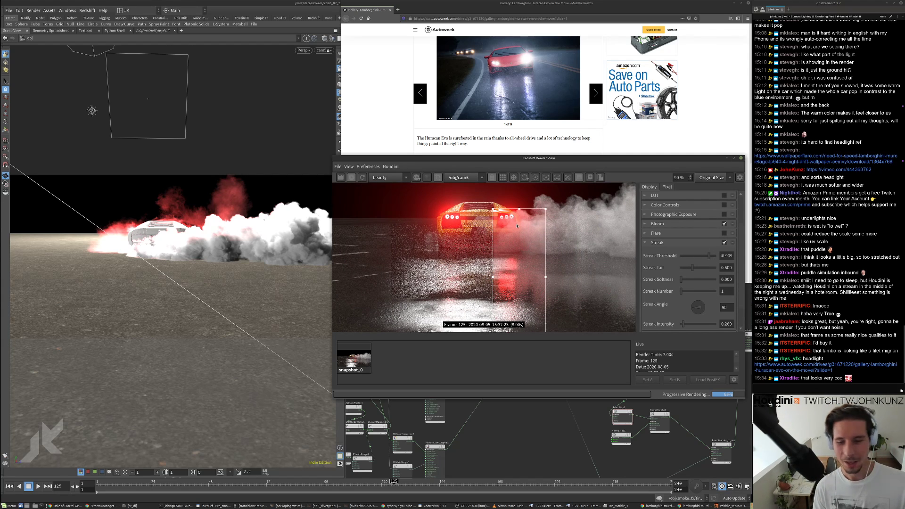
scroll(555, 236, "down", 1)
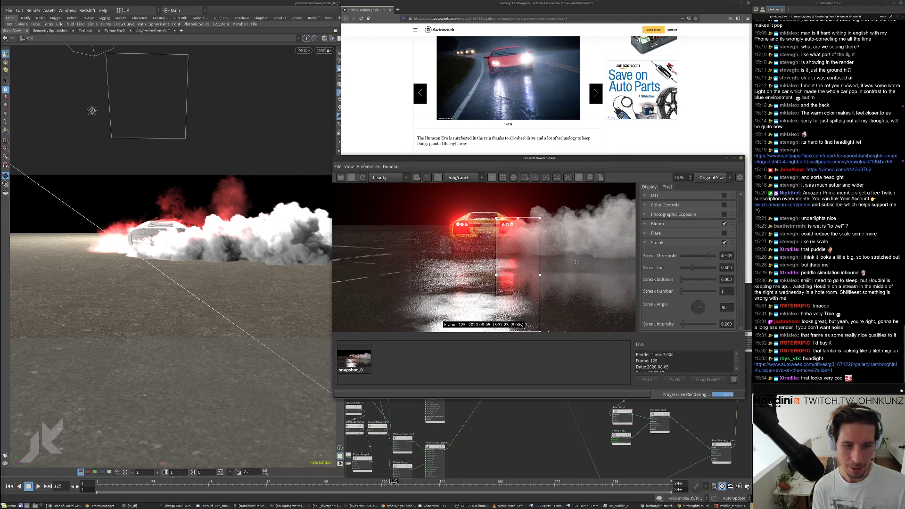
scroll(575, 262, "down", 3)
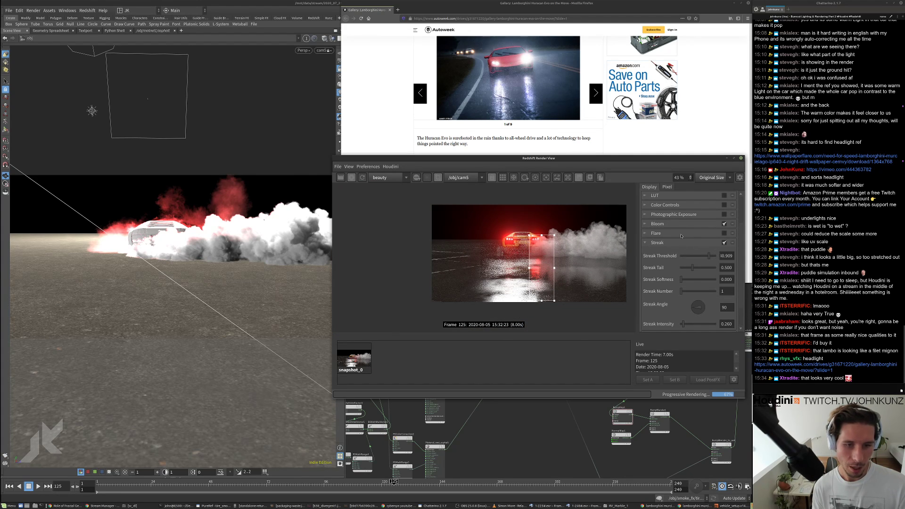
- Enable the Flare post effect, expand its settings, and check the flare on the car and smoke
left_click(723, 233)
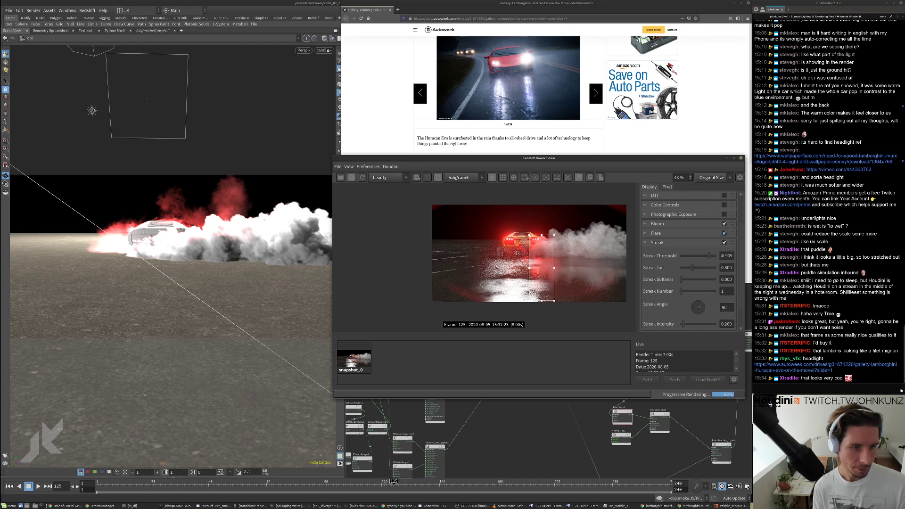
scroll(517, 253, "up", 8)
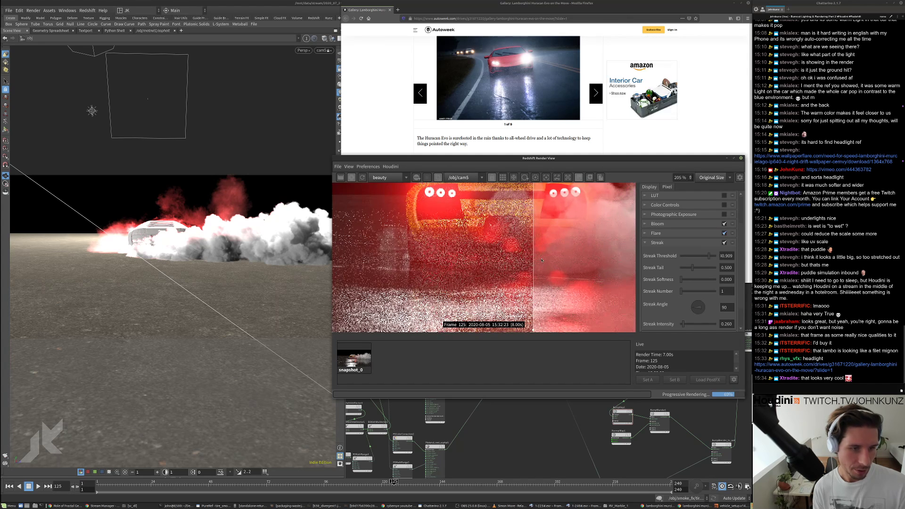
left_click(645, 233)
scroll(676, 251, "down", 3)
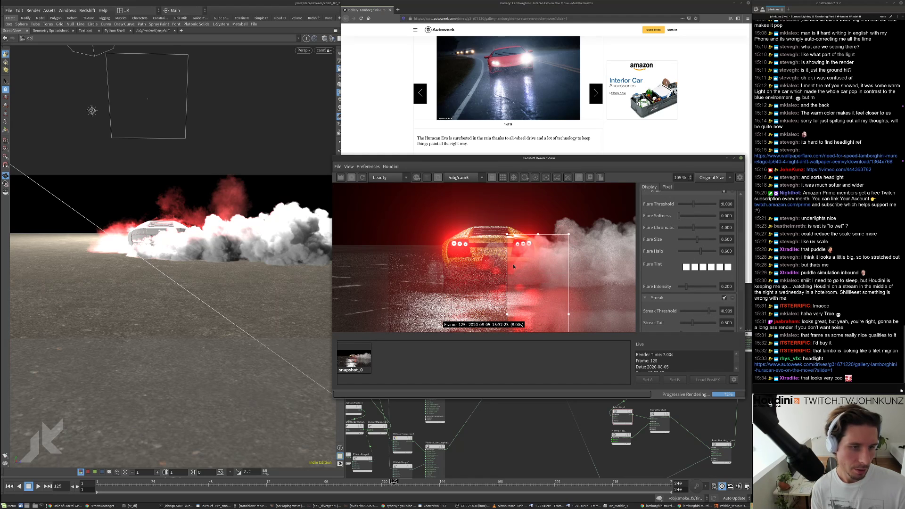
scroll(503, 283, "down", 5)
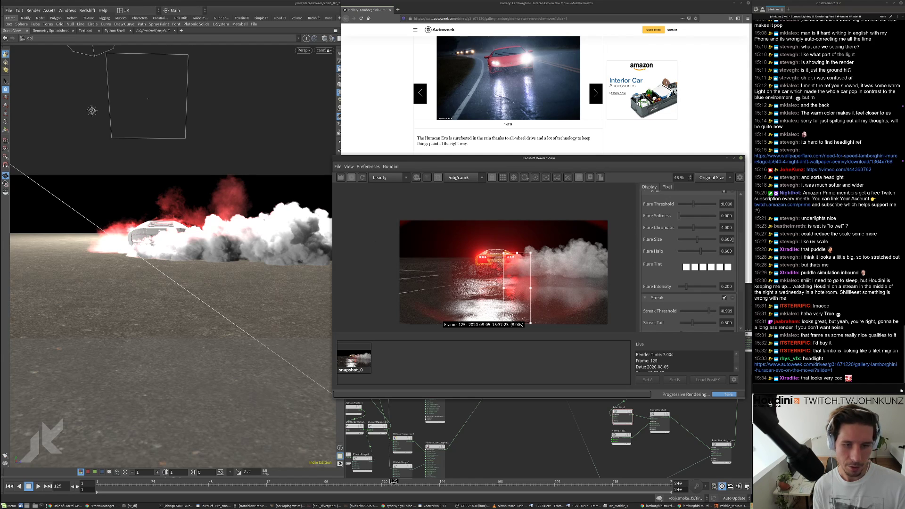
- Adjust the Flare Threshold and set Softness to 0.092, Chromatic to 7.546, Size to 0.785, Halo to about 0.2 and Intensity to 0.086
left_click_drag(702, 231, 706, 238)
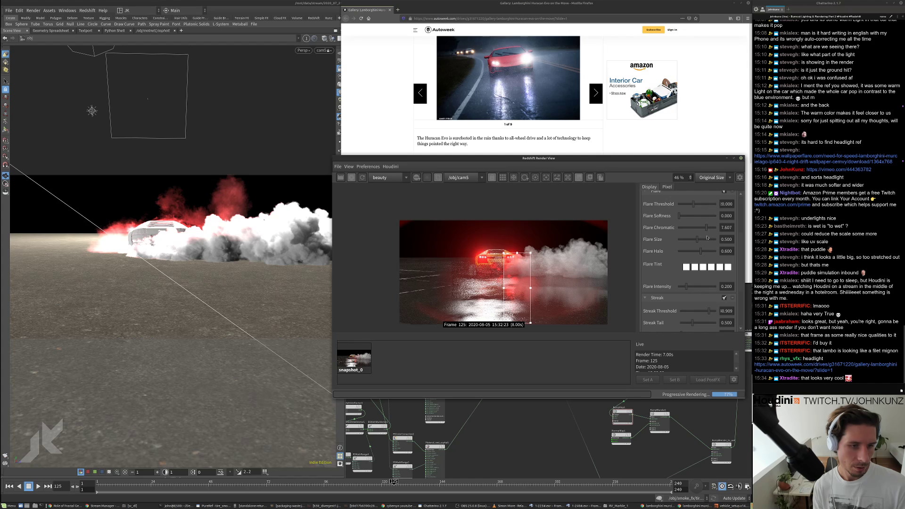
left_click_drag(686, 286, 679, 288)
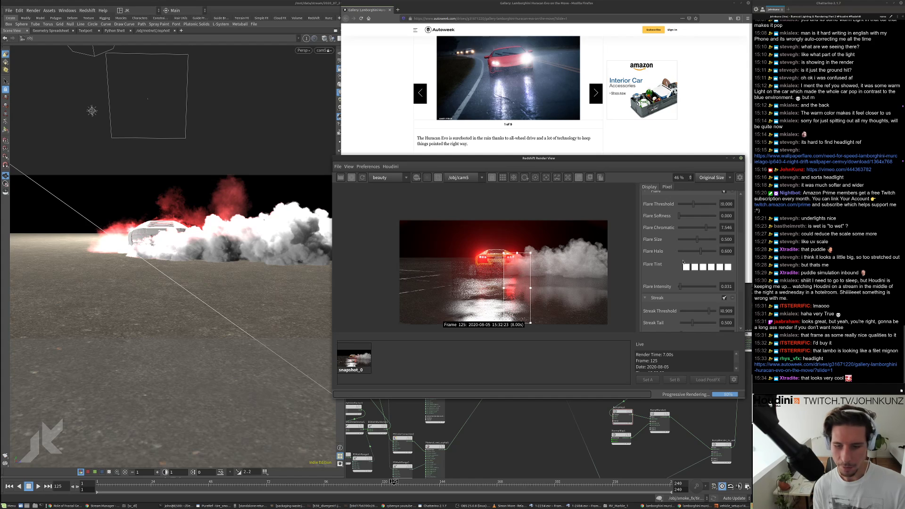
left_click_drag(693, 205, 722, 210)
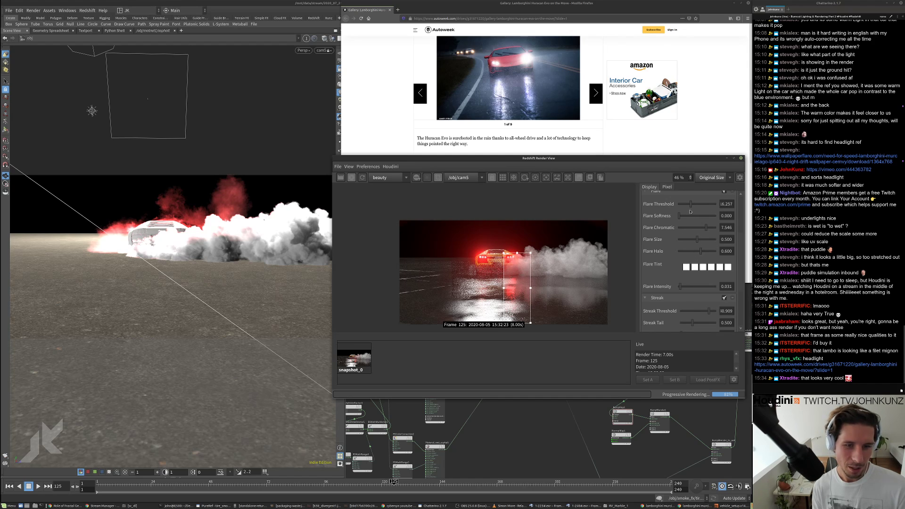
left_click_drag(679, 217, 686, 255)
left_click_drag(685, 288, 682, 287)
scroll(527, 292, "down", 2)
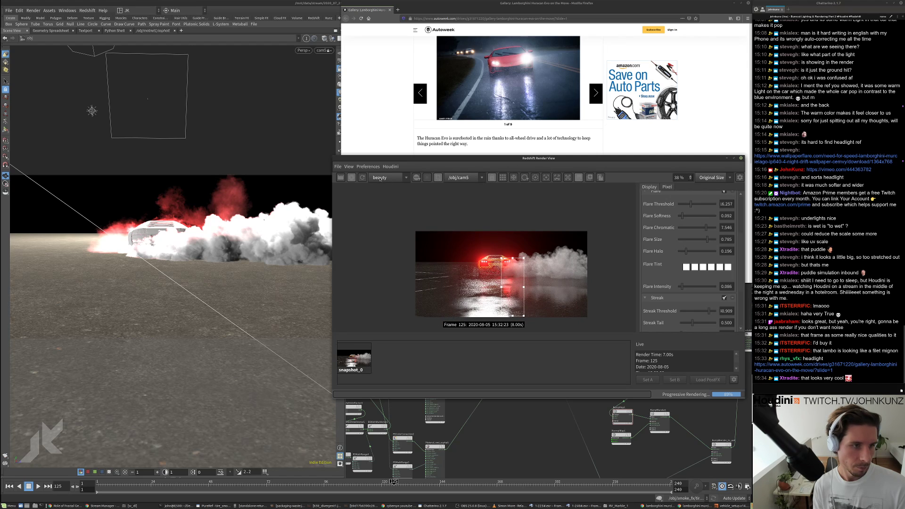
- Turn off the render region to render the full frame, and inspect the whole image with the new post effects
left_click(438, 177)
scroll(491, 259, "down", 1)
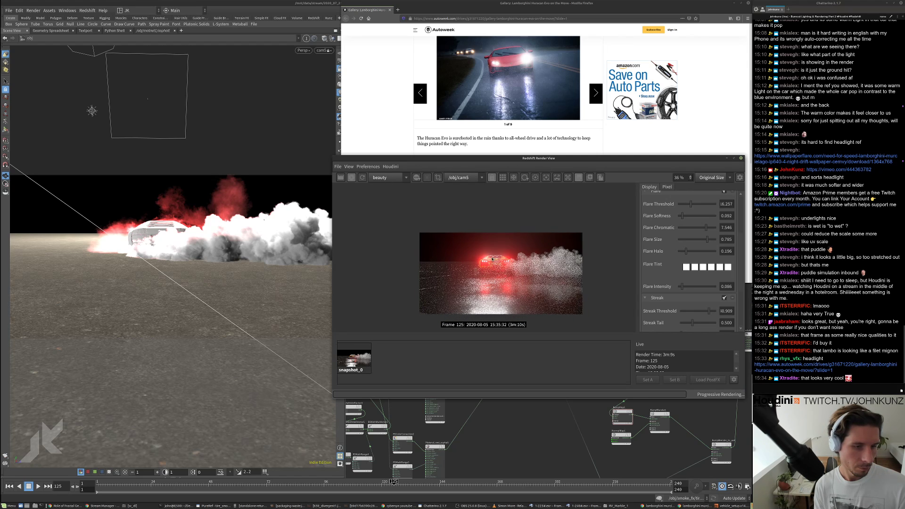
scroll(492, 258, "up", 6)
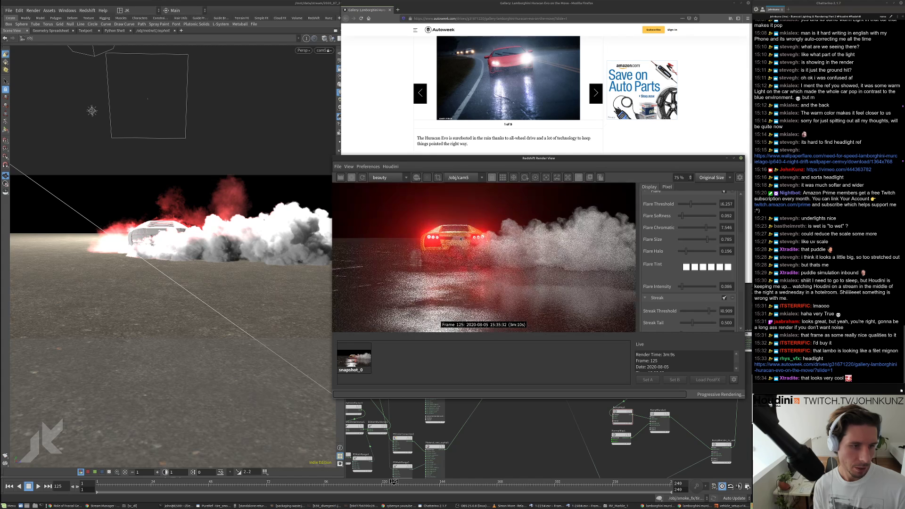
scroll(471, 254, "down", 8)
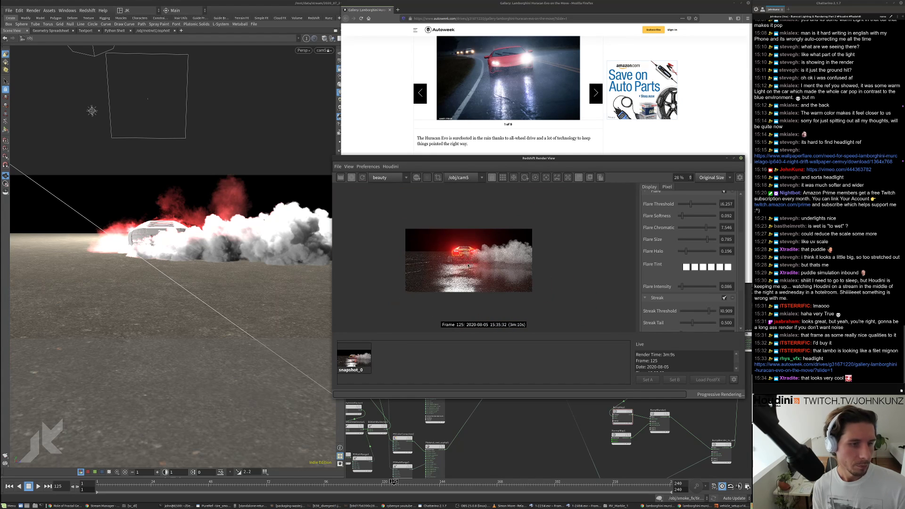
scroll(448, 275, "up", 5)
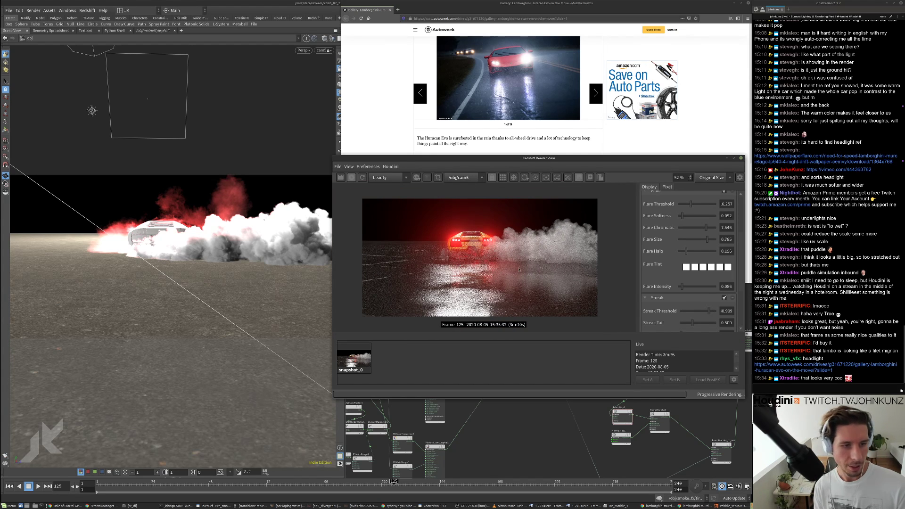
scroll(486, 259, "down", 3)
scroll(485, 260, "up", 3)
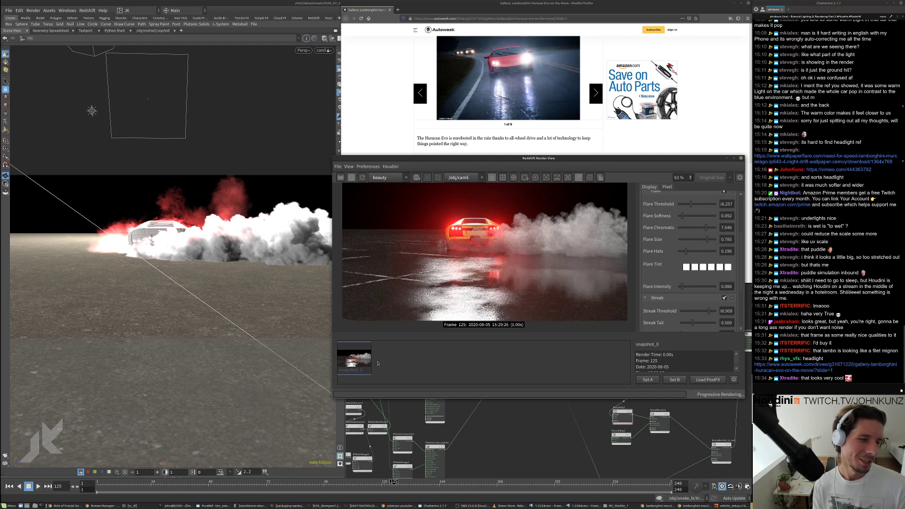
- Compare snapshot_0 with the live render, examining the wet asphalt reflections, taillight glow and smoke
left_click(346, 366)
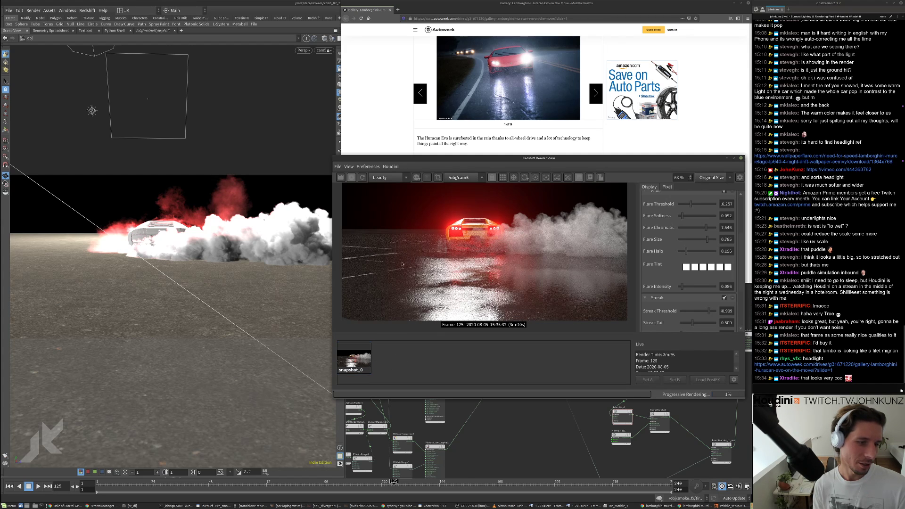
left_click(385, 358)
left_click(365, 367)
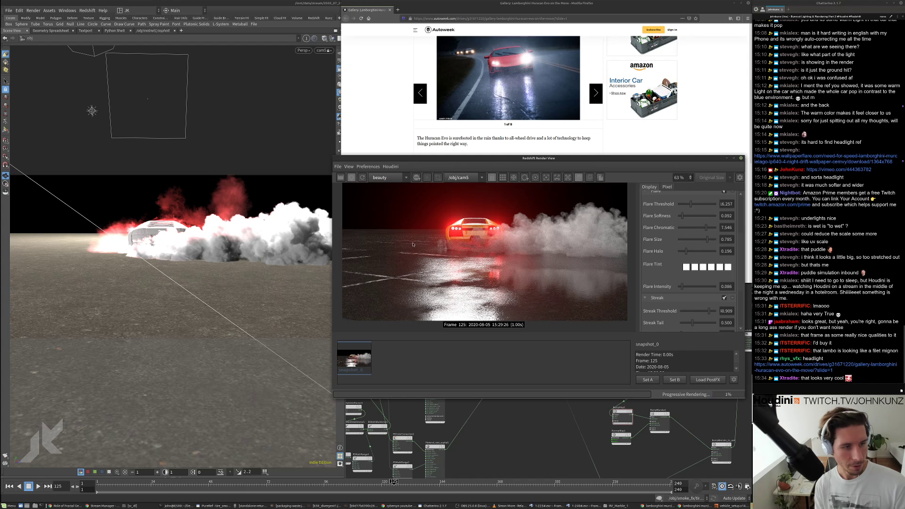
scroll(413, 244, "up", 2)
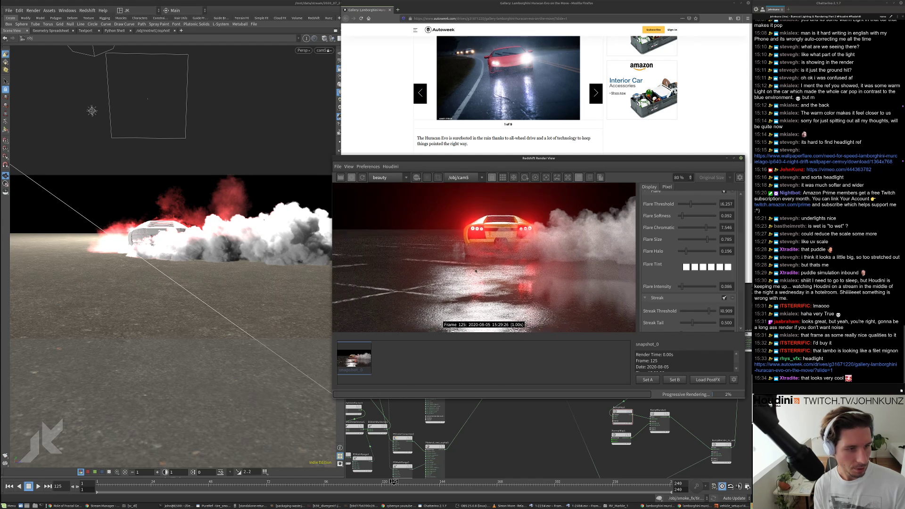
scroll(475, 271, "down", 1)
scroll(510, 266, "up", 1)
scroll(512, 271, "down", 1)
scroll(520, 298, "up", 1)
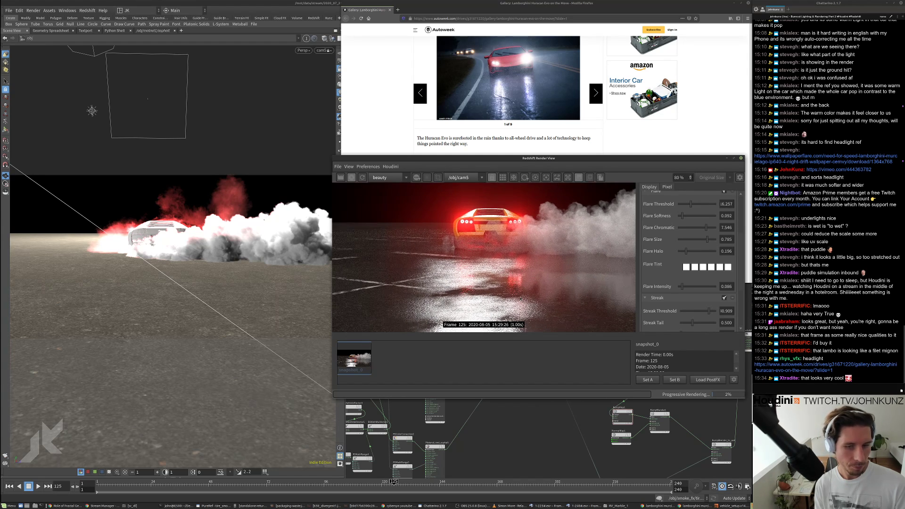
scroll(520, 298, "up", 2)
left_click(428, 372)
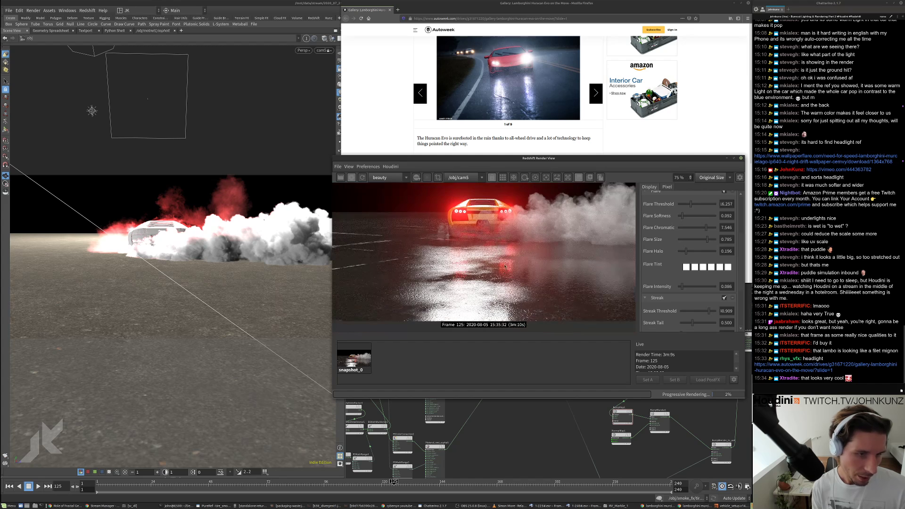
scroll(522, 276, "down", 2)
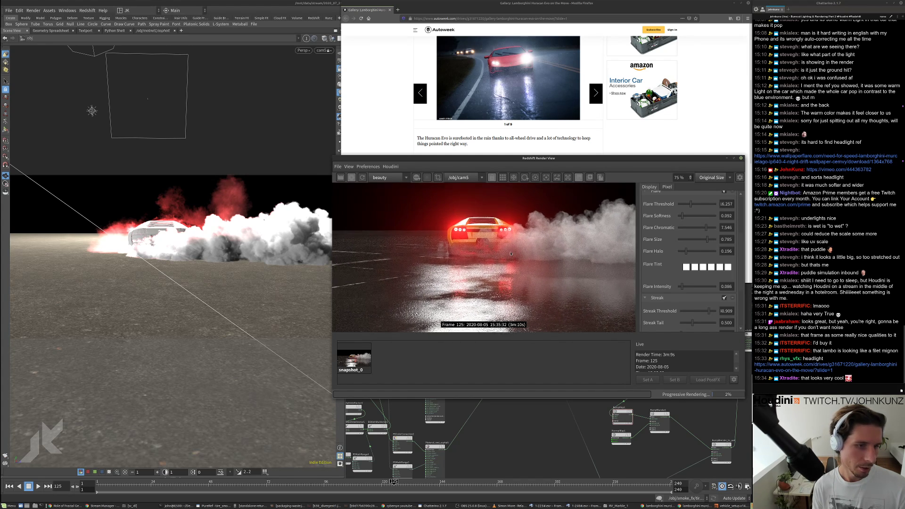
scroll(504, 269, "down", 2)
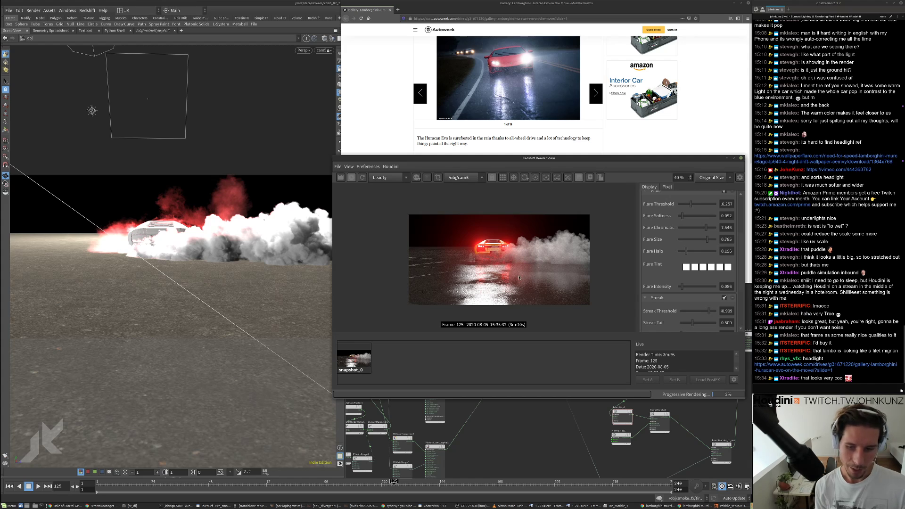
scroll(519, 277, "up", 1)
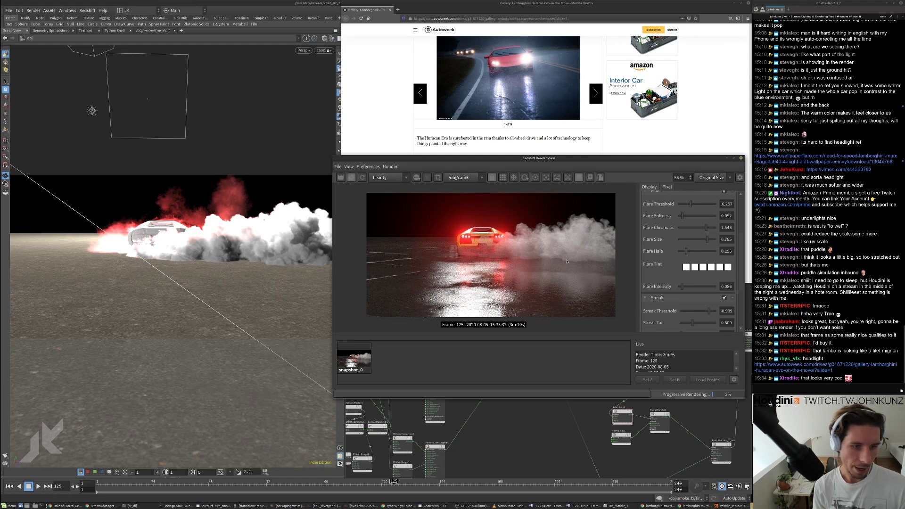
scroll(528, 294, "up", 1)
scroll(499, 268, "down", 2)
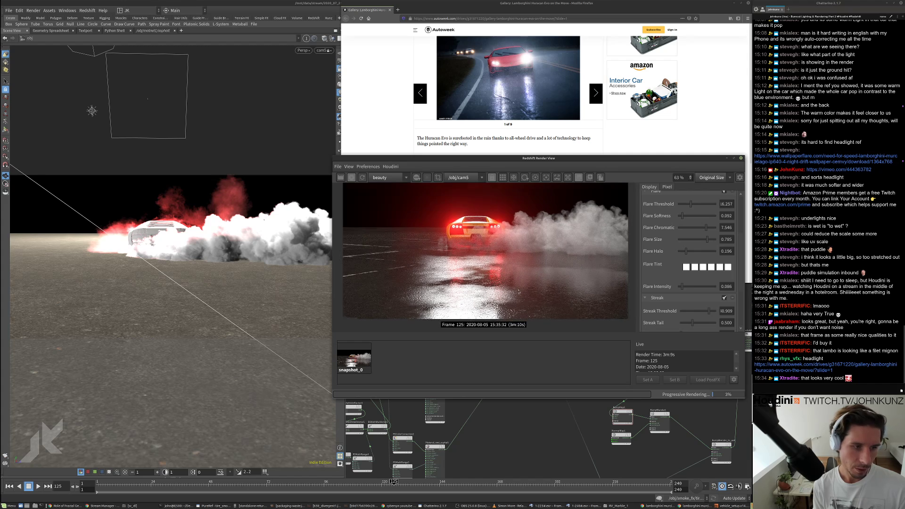
- Examine the taillight glow, wet asphalt reflections and smoke in the live render, both close up and in the full frame
scroll(405, 254, "up", 4)
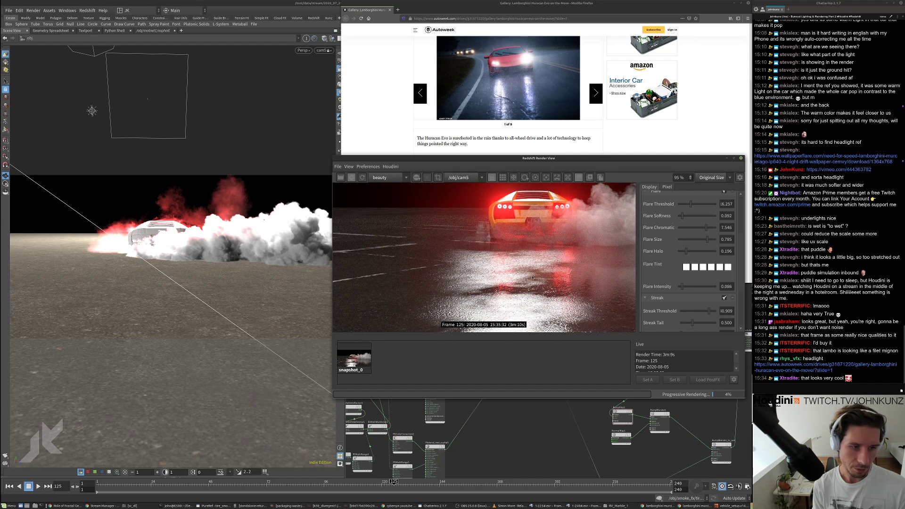
scroll(532, 277, "down", 2)
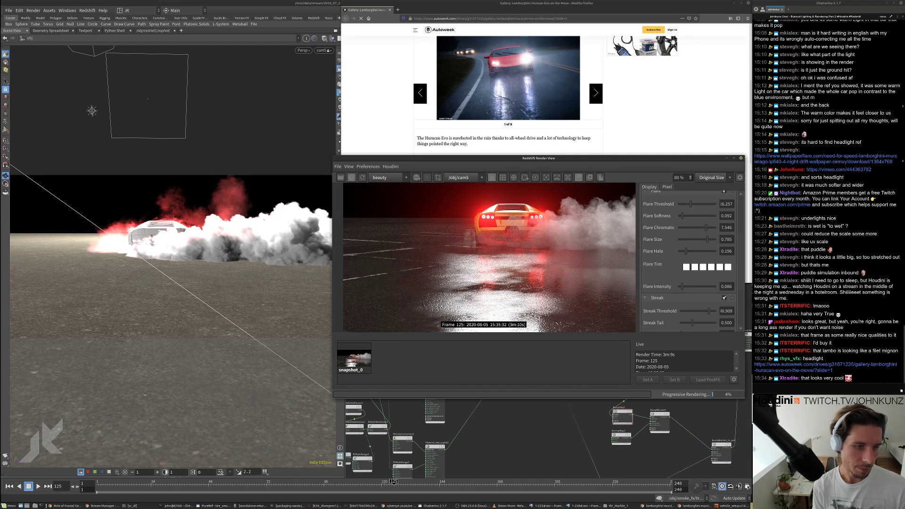
scroll(541, 265, "down", 1)
scroll(554, 265, "up", 4)
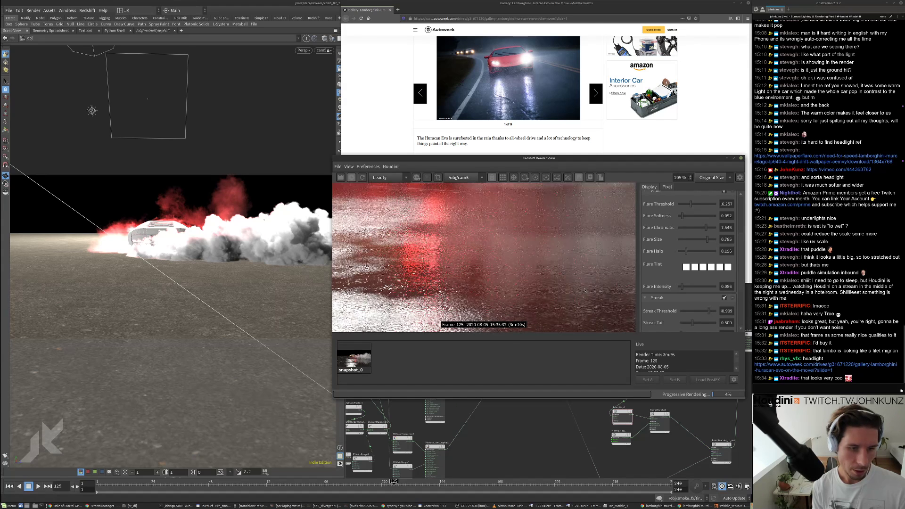
scroll(579, 292, "down", 2)
scroll(582, 294, "down", 2)
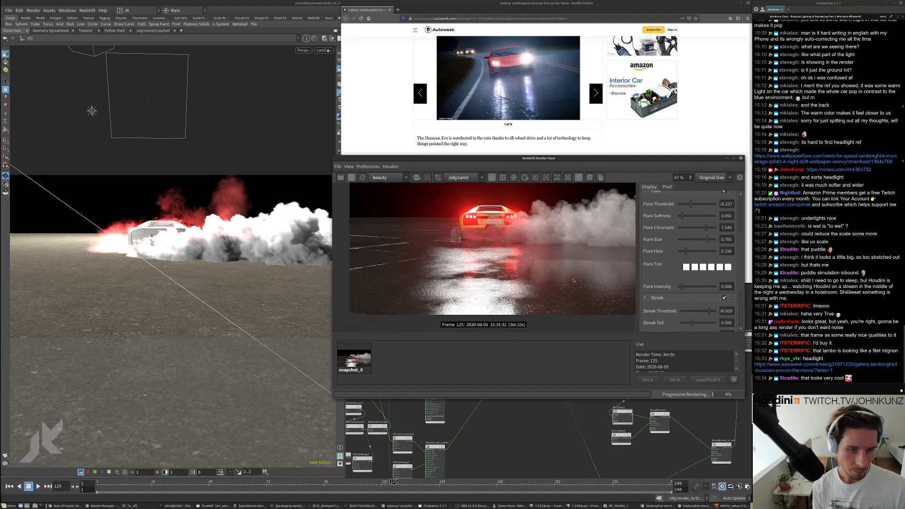
scroll(473, 296, "up", 1)
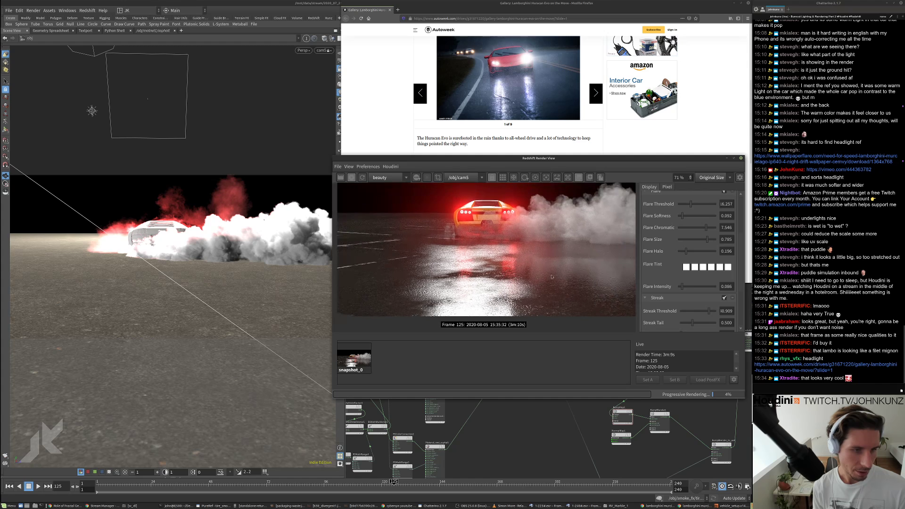
scroll(424, 268, "down", 2)
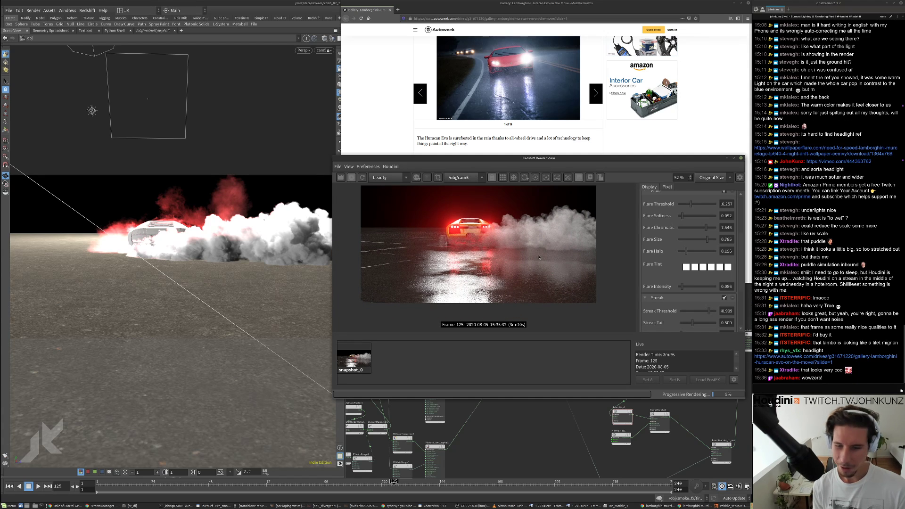
scroll(481, 266, "up", 2)
scroll(480, 266, "down", 1)
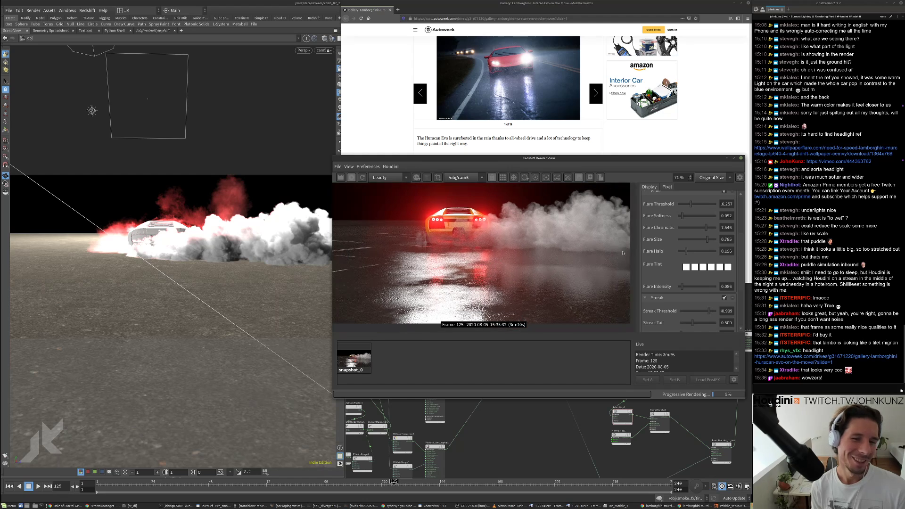
- Collapse the Flare and Streak settings, enable the Photographic Exposure post effect and expand its settings
scroll(641, 270, "up", 2)
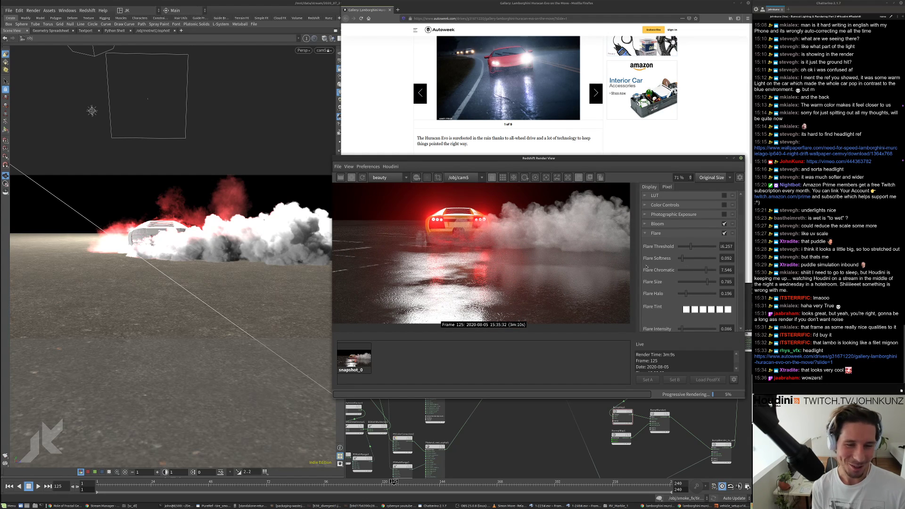
left_click(645, 234)
left_click(645, 243)
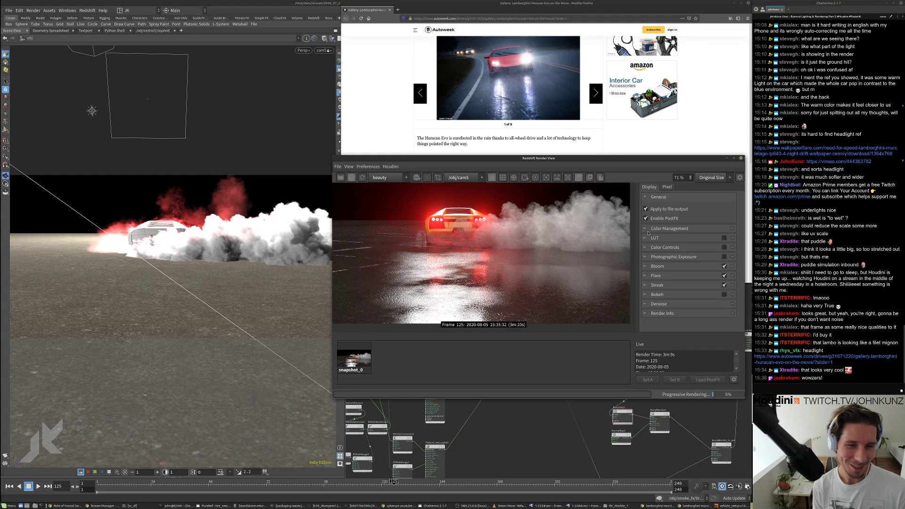
left_click(724, 257)
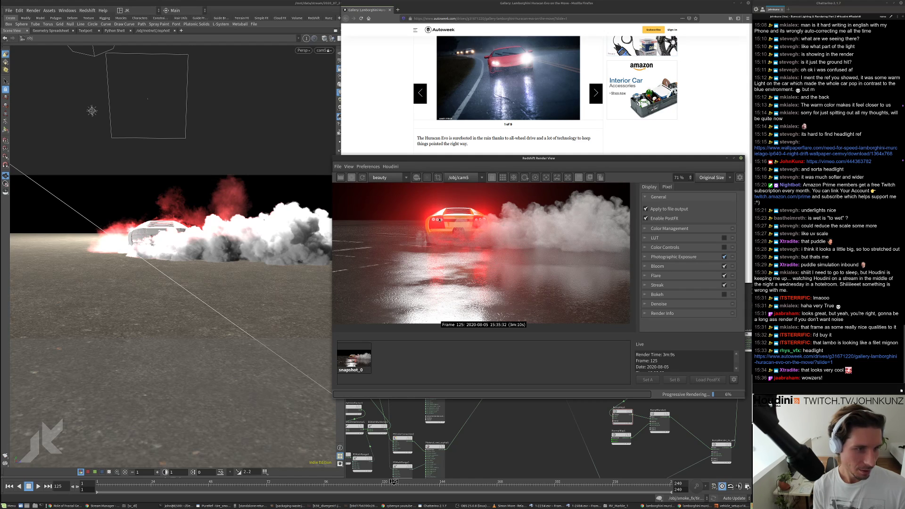
left_click(647, 257)
scroll(674, 297, "down", 3)
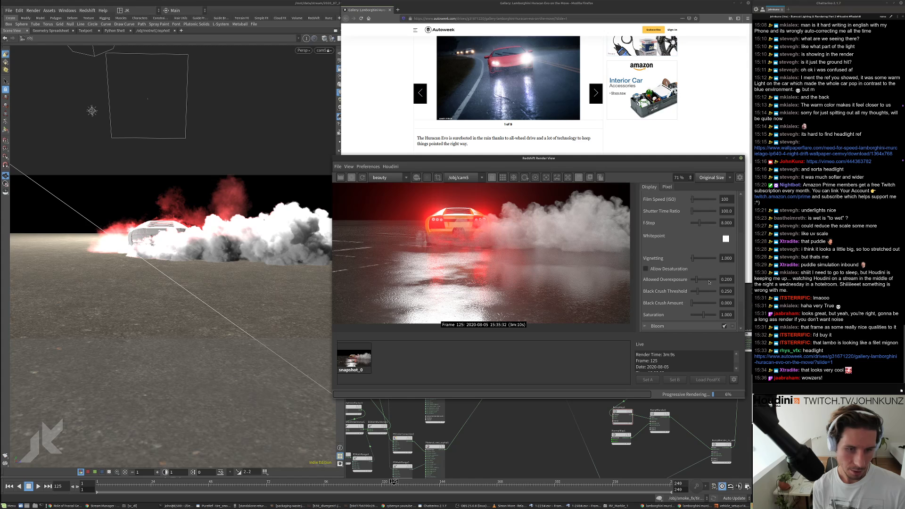
- Set the photographic exposure's Allowed Overexposure to 0.541 and F-Stop to 8.706, checking the whole frame
left_click_drag(709, 282, 705, 282)
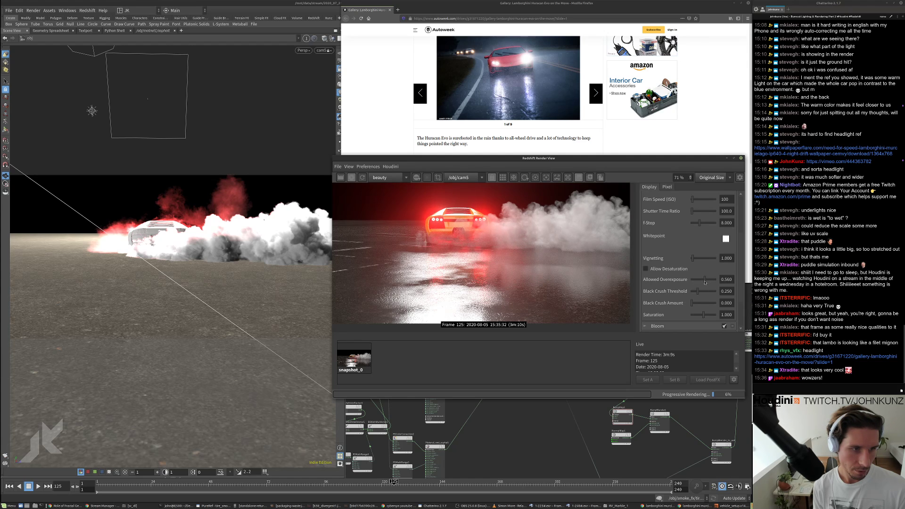
scroll(621, 281, "down", 3)
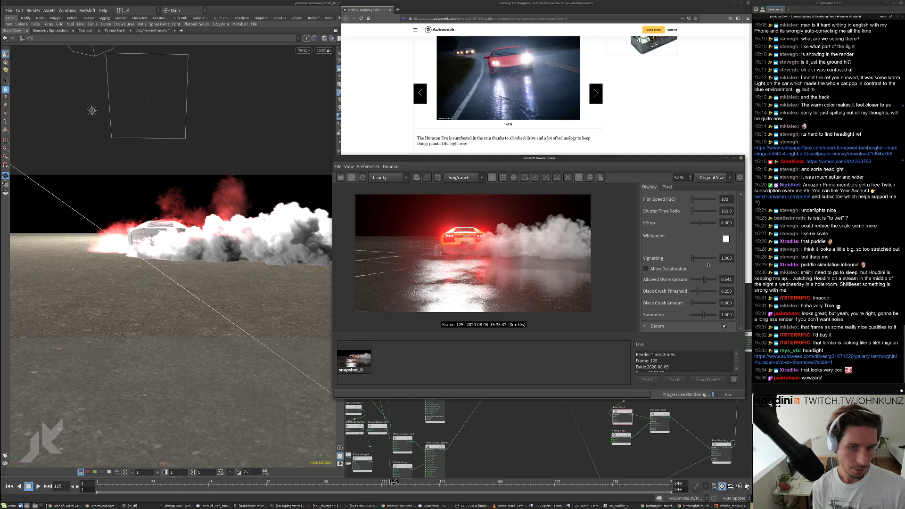
left_click_drag(699, 225, 700, 225)
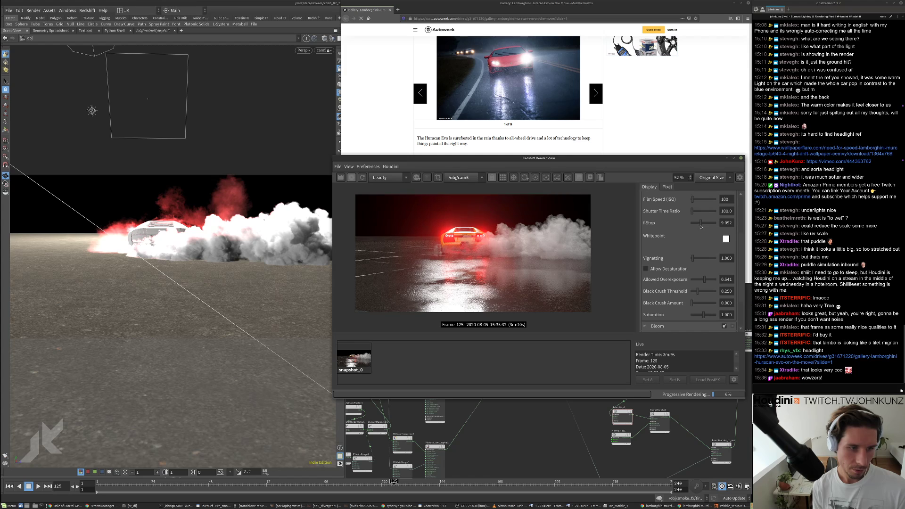
scroll(466, 268, "up", 1)
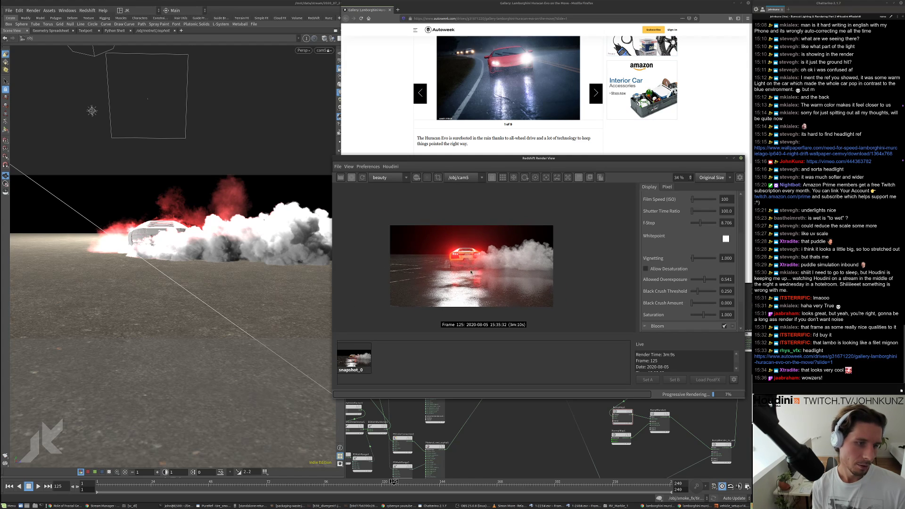
- Inspect the exposure-adjusted render around the car, taillights and smoke at different magnifications
scroll(466, 268, "up", 1)
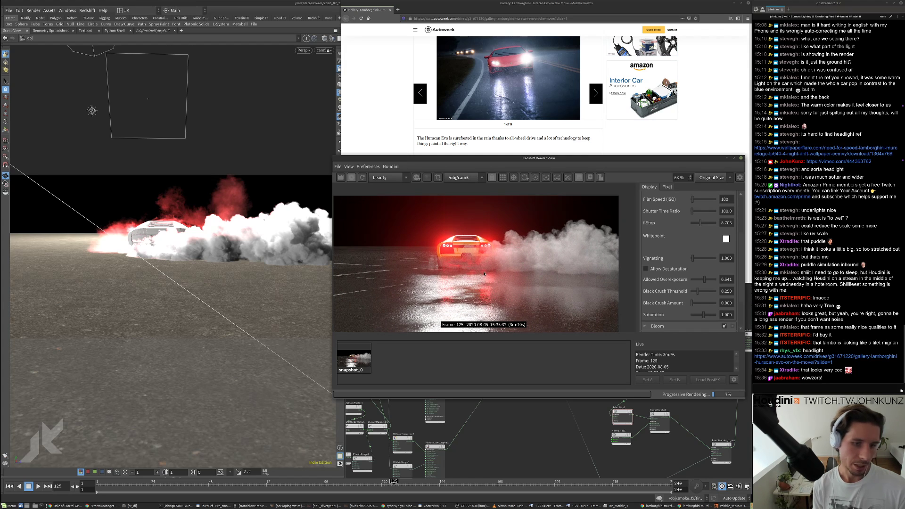
scroll(598, 219, "down", 2)
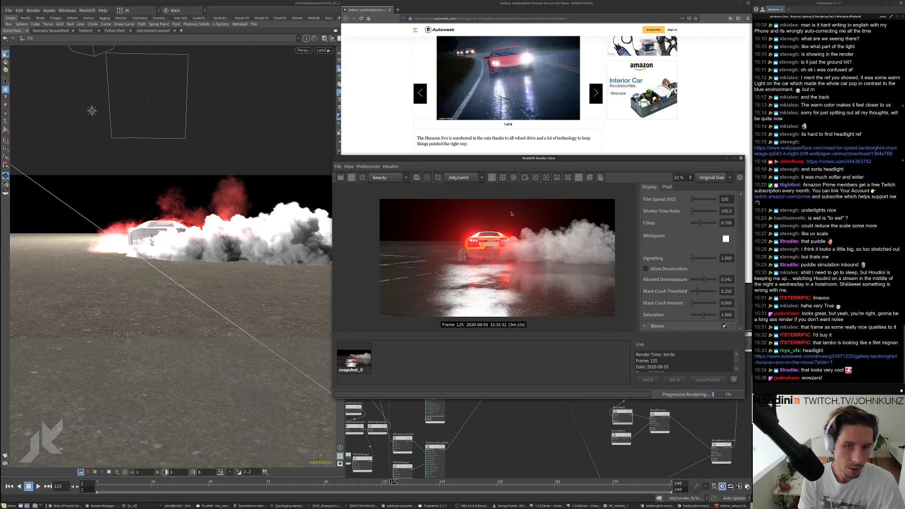
scroll(486, 234, "up", 1)
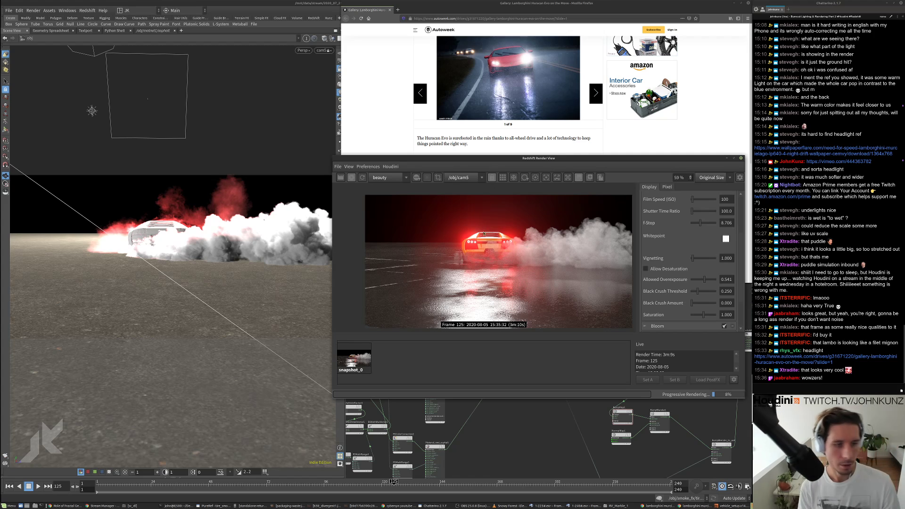
scroll(485, 250, "up", 3)
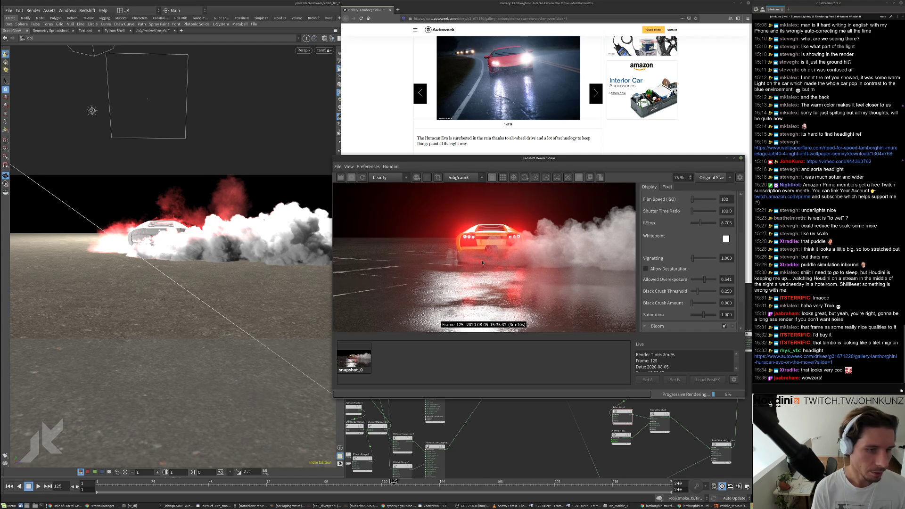
scroll(483, 260, "down", 2)
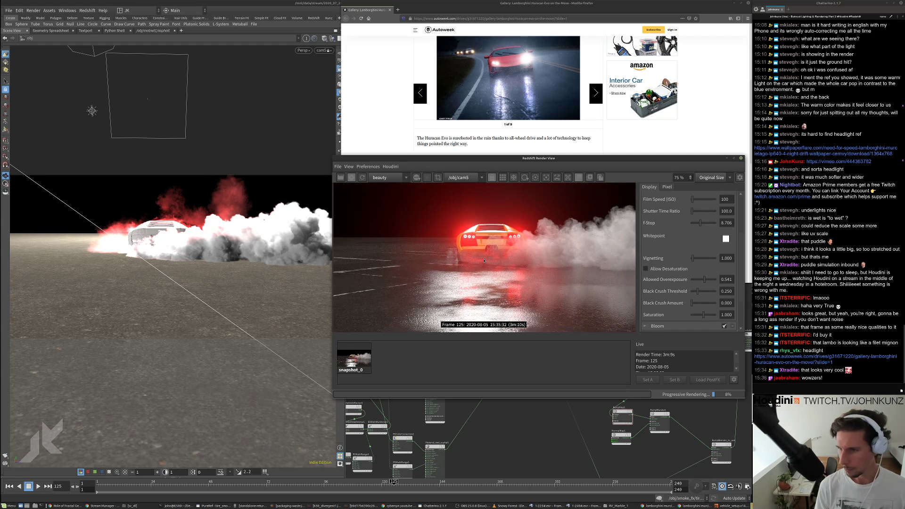
scroll(484, 260, "up", 3)
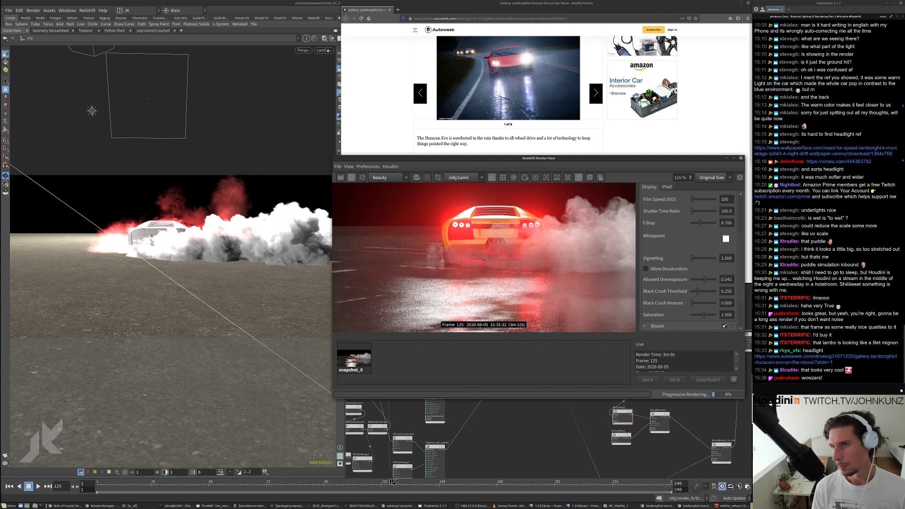
scroll(485, 243, "up", 1)
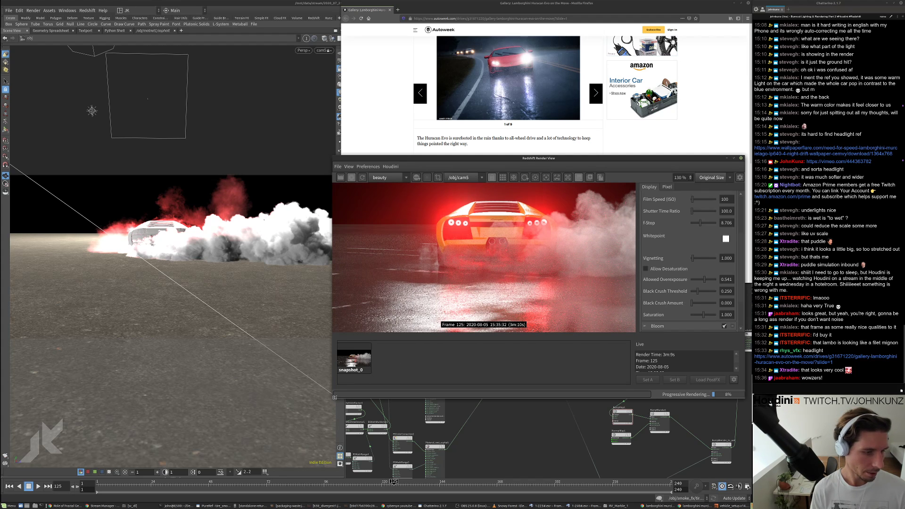
- Enlarge the render view and move it clear of the network editor, and store a snapshot of the current render
left_click_drag(333, 399, 149, 498)
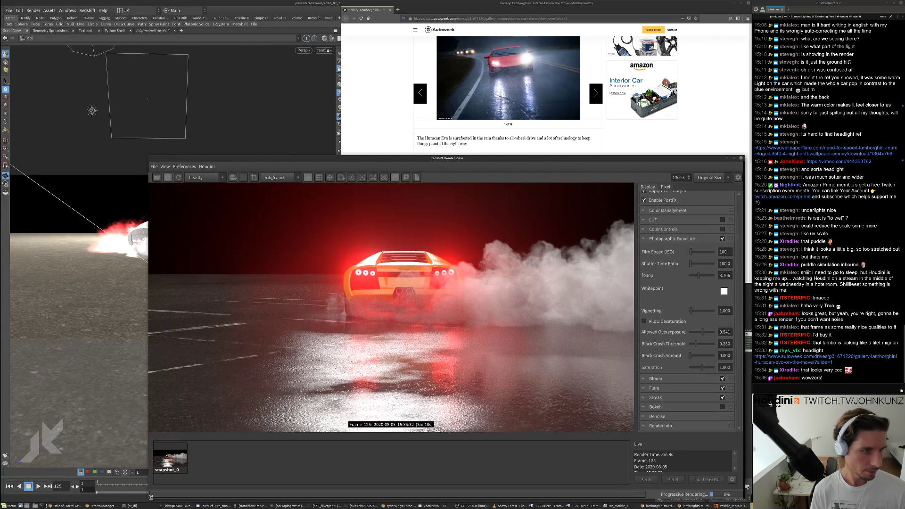
scroll(407, 321, "down", 2)
scroll(439, 371, "up", 1)
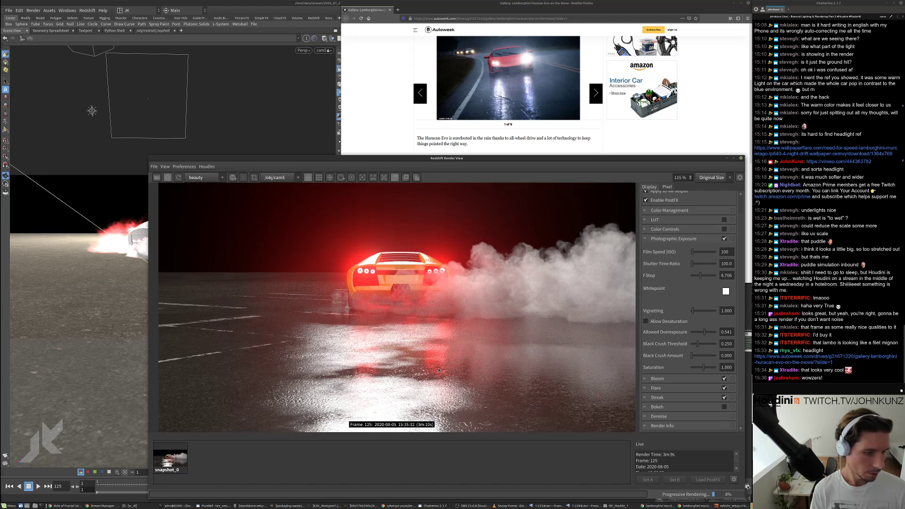
scroll(439, 370, "up", 2)
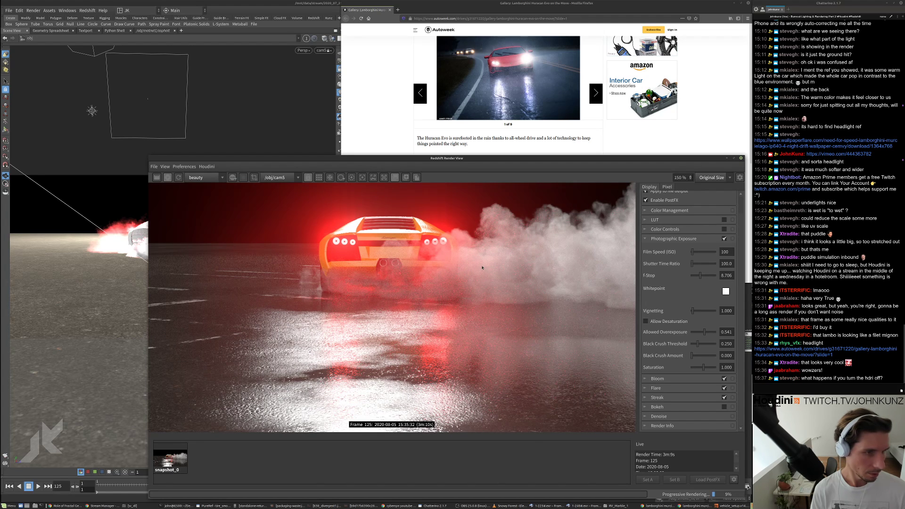
scroll(482, 267, "up", 2)
scroll(482, 267, "down", 4)
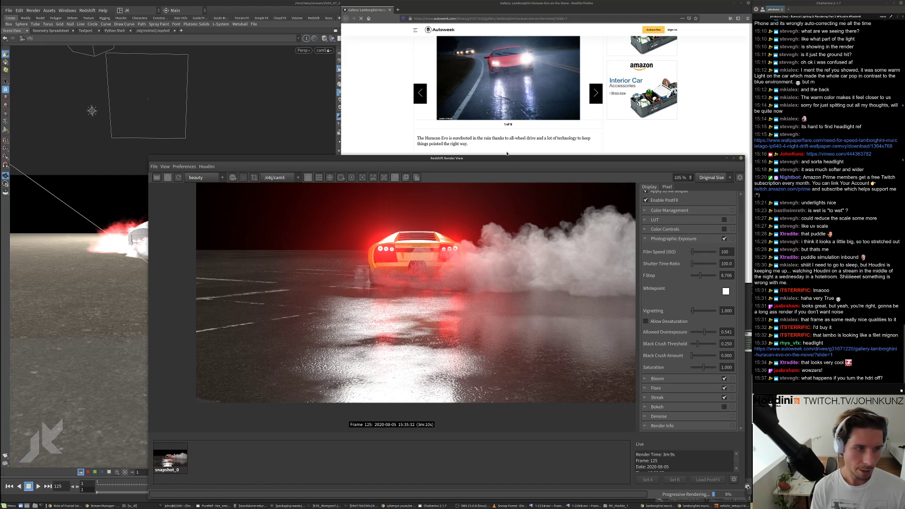
left_click_drag(502, 157, 428, 140)
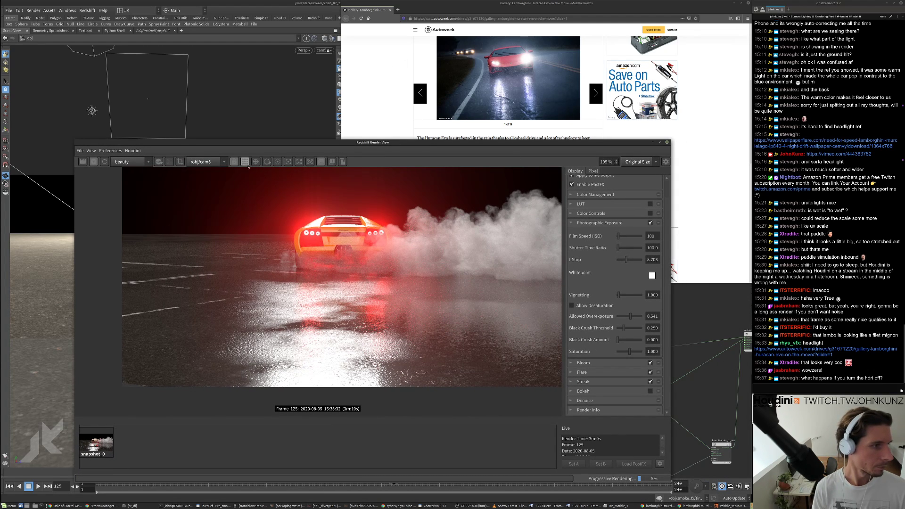
left_click(331, 161)
- Return the network editor to the object level, turn off the dome light rslightdome1, and check the re-rendered full frame
left_click(702, 327)
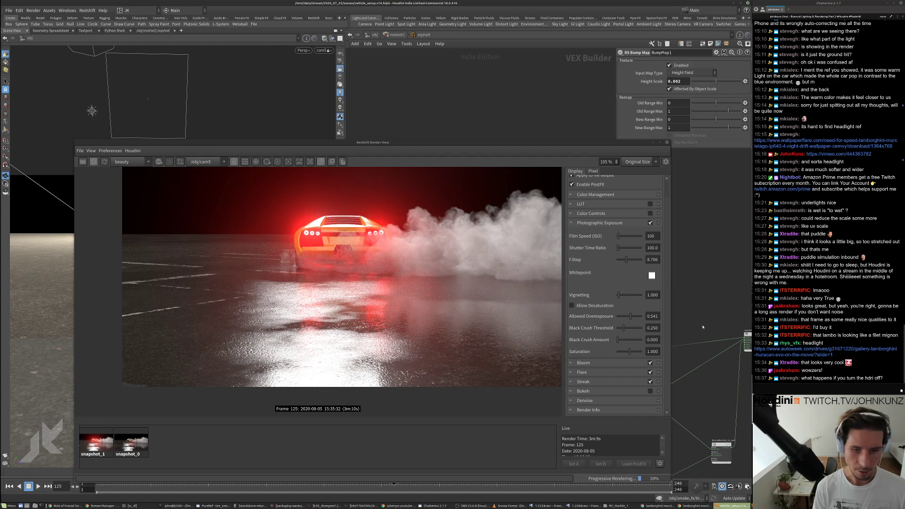
left_click(374, 35)
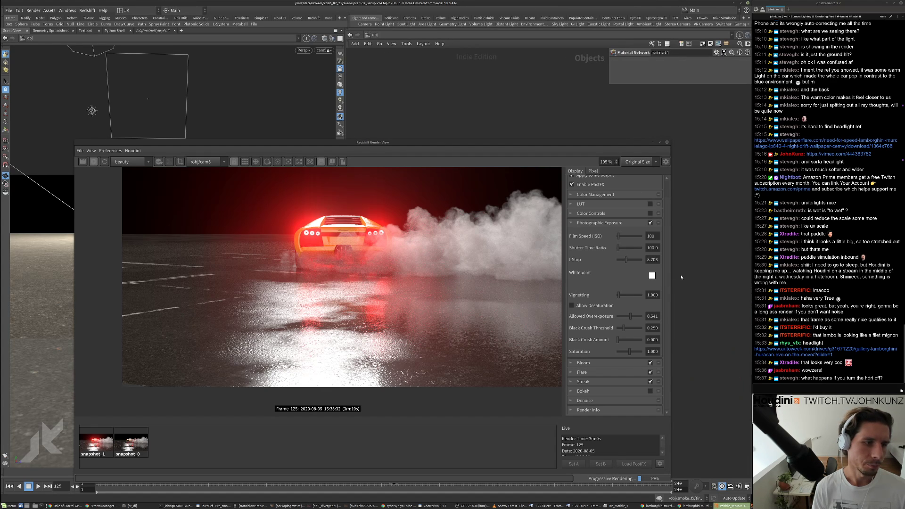
middle_click_drag(679, 312, 700, 277)
scroll(714, 301, "up", 9)
scroll(371, 250, "up", 6)
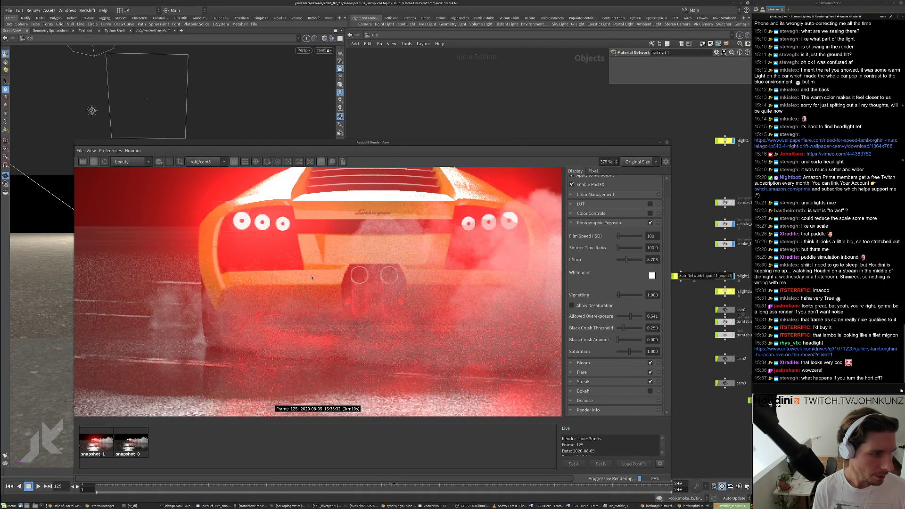
scroll(373, 257, "down", 4)
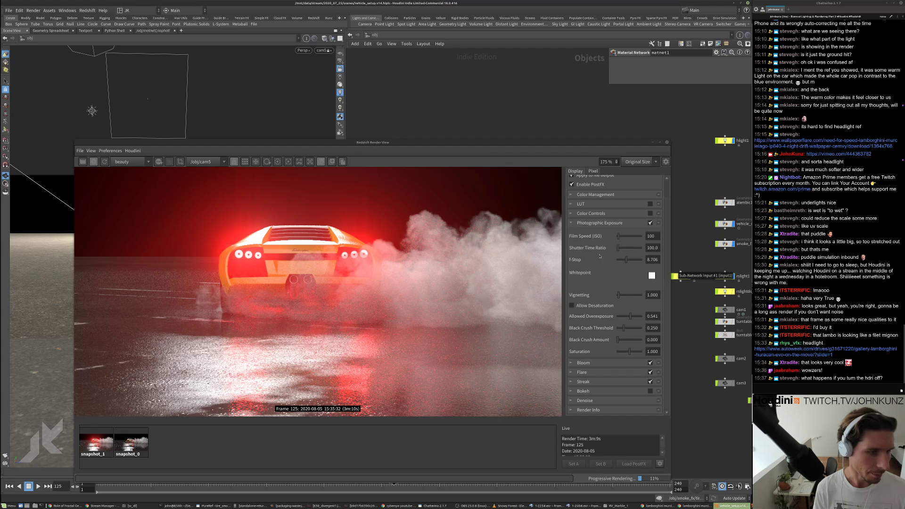
middle_click_drag(712, 281, 704, 284)
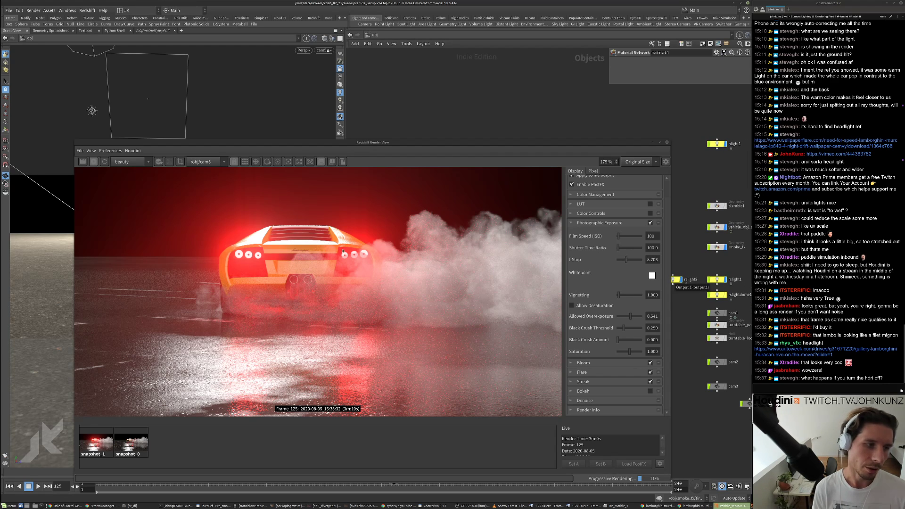
left_click(717, 294)
left_click(565, 82)
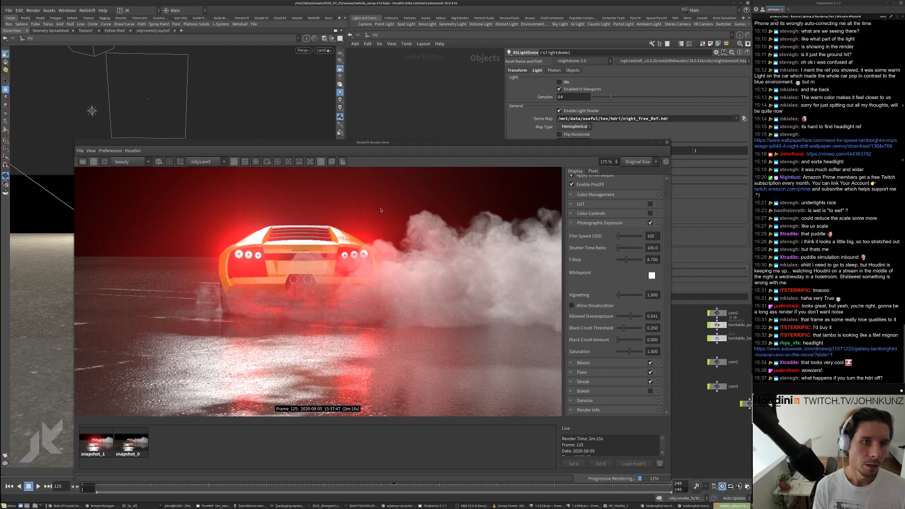
scroll(377, 281, "down", 3)
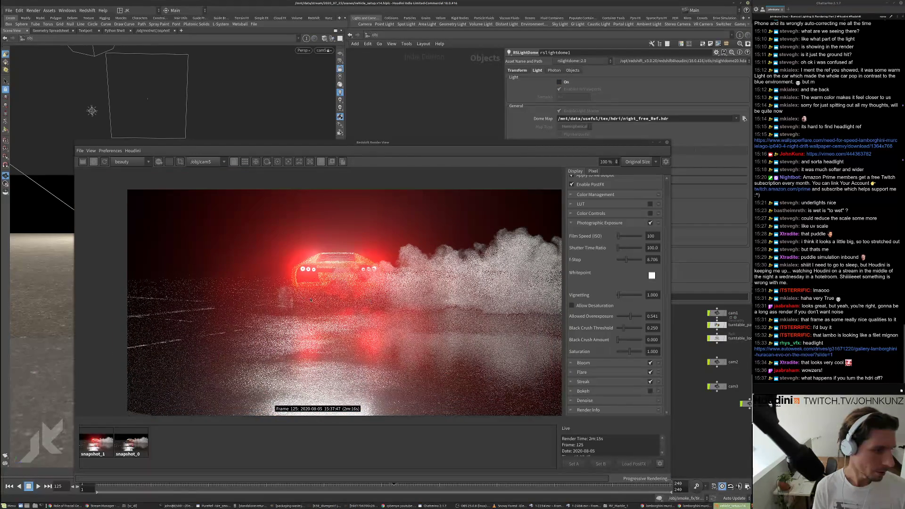
scroll(310, 300, "down", 1)
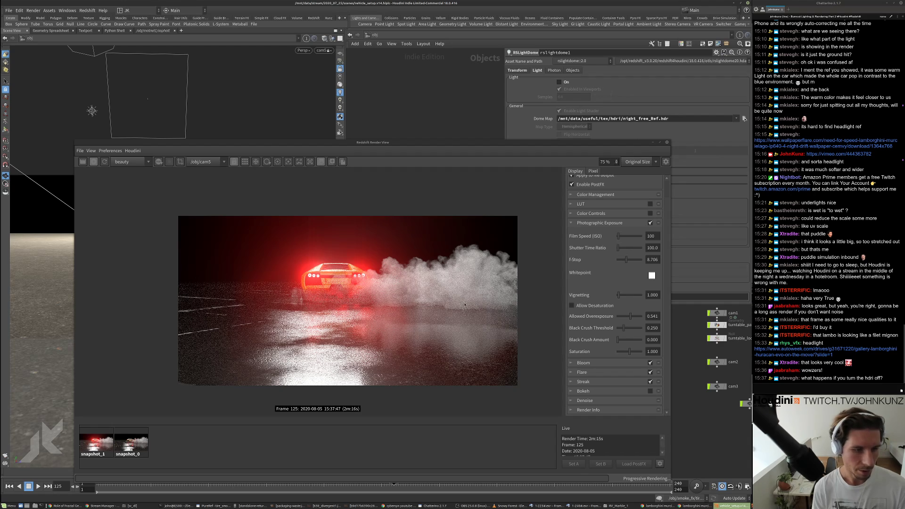
- Compare snapshot_0 and snapshot_1 with the live render of the full frame without the dome light
left_click(141, 441)
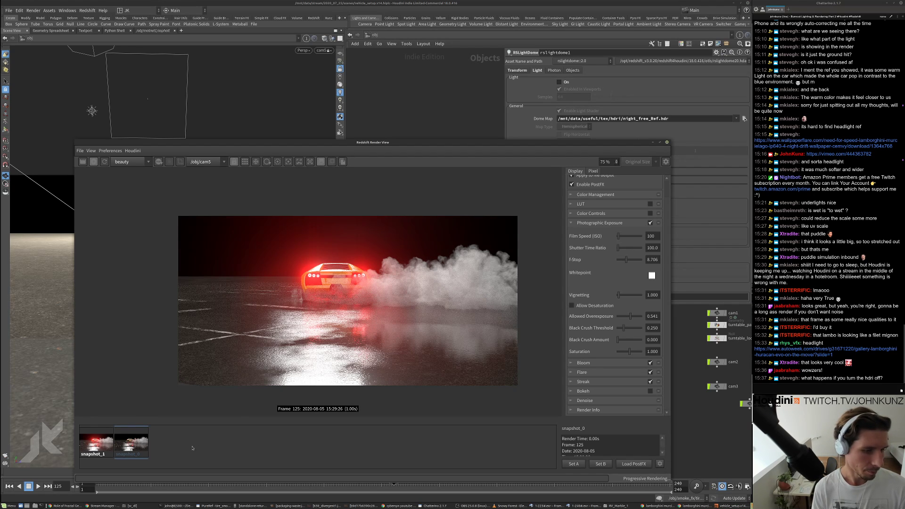
left_click(161, 450)
left_click(137, 451)
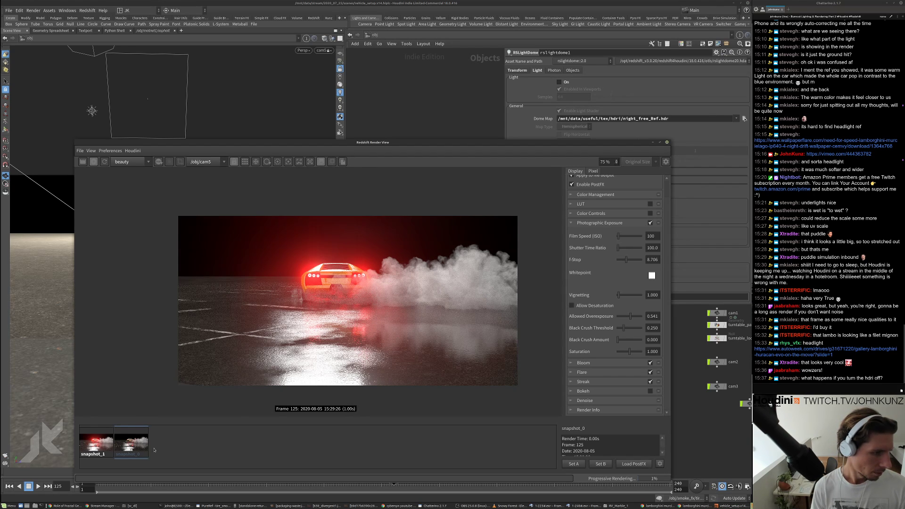
left_click(155, 450)
left_click(99, 448)
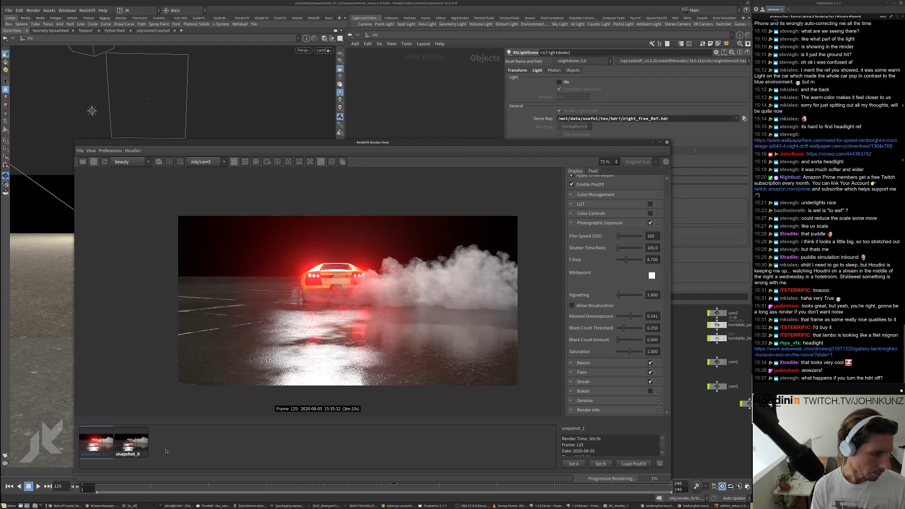
left_click(68, 450)
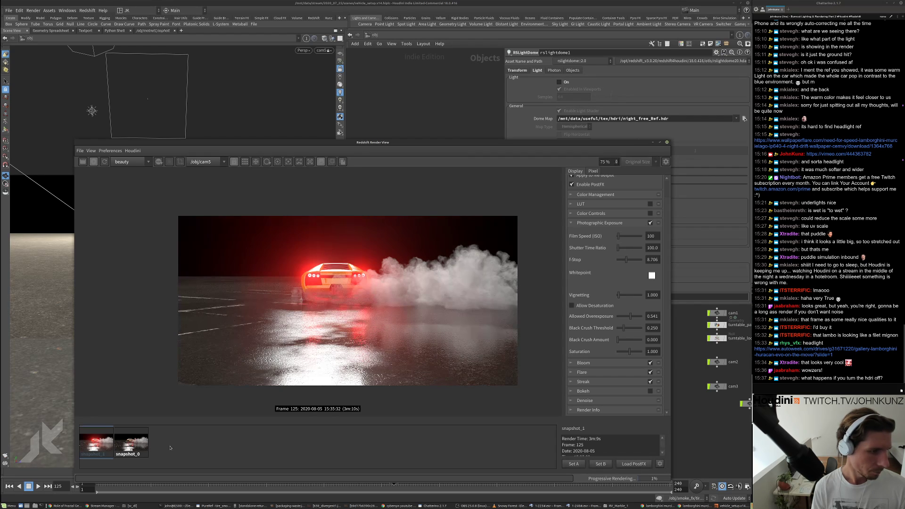
left_click(99, 452)
left_click(203, 453)
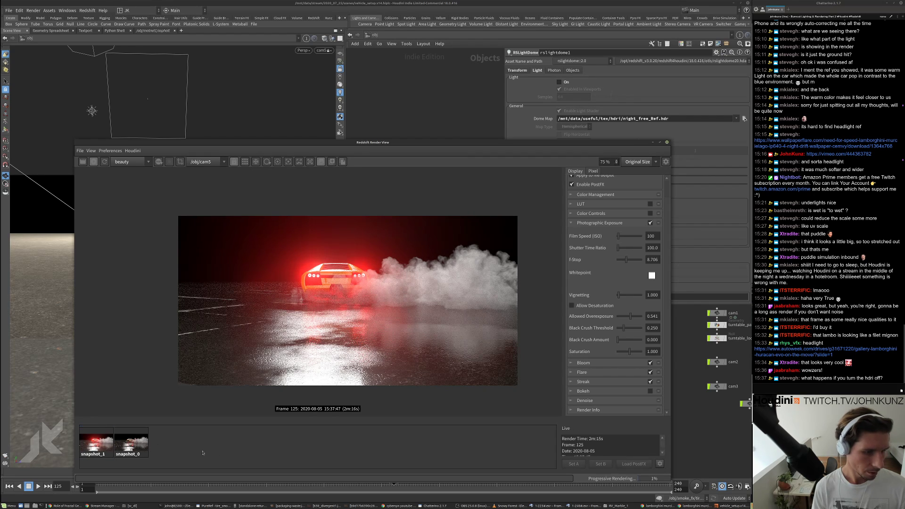
left_click(124, 450)
left_click(188, 453)
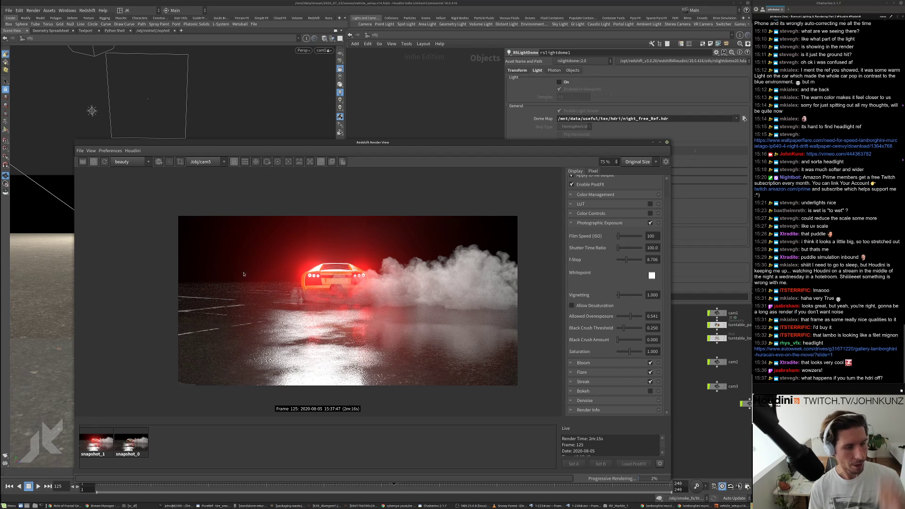
- Inspect the car and smoke in the live render more closely, and compare them with snapshot_1
scroll(277, 271, "up", 3)
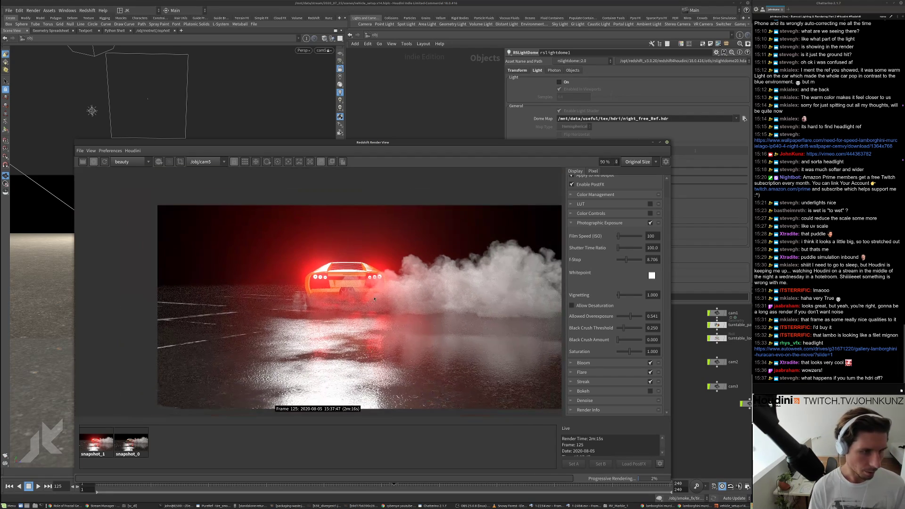
scroll(480, 261, "up", 2)
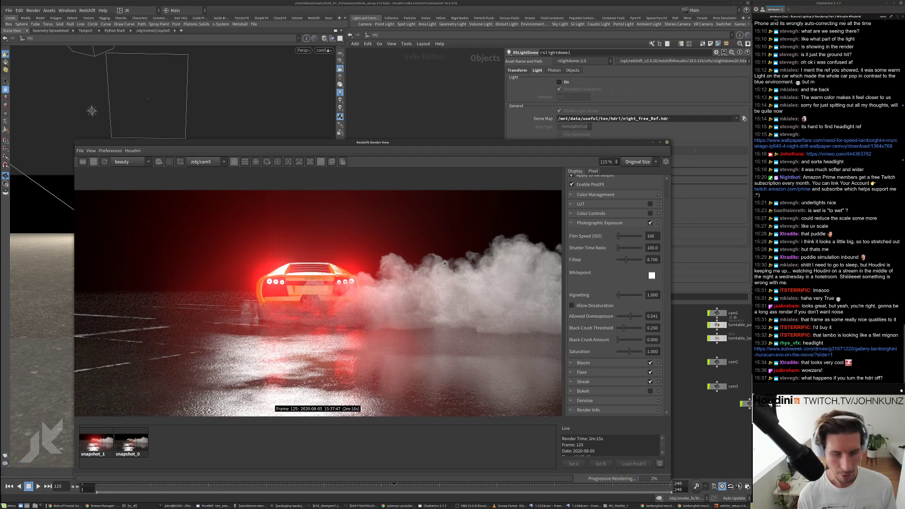
scroll(466, 286, "up", 2)
scroll(416, 302, "down", 4)
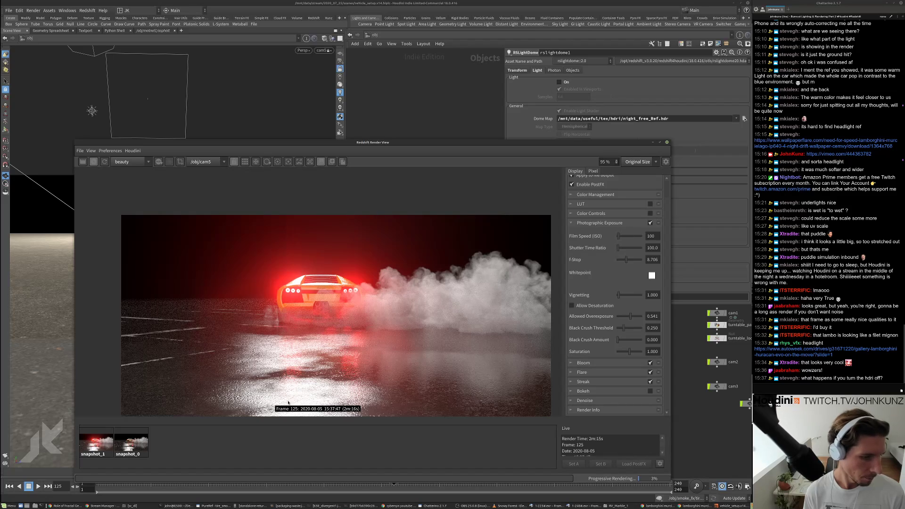
left_click(97, 452)
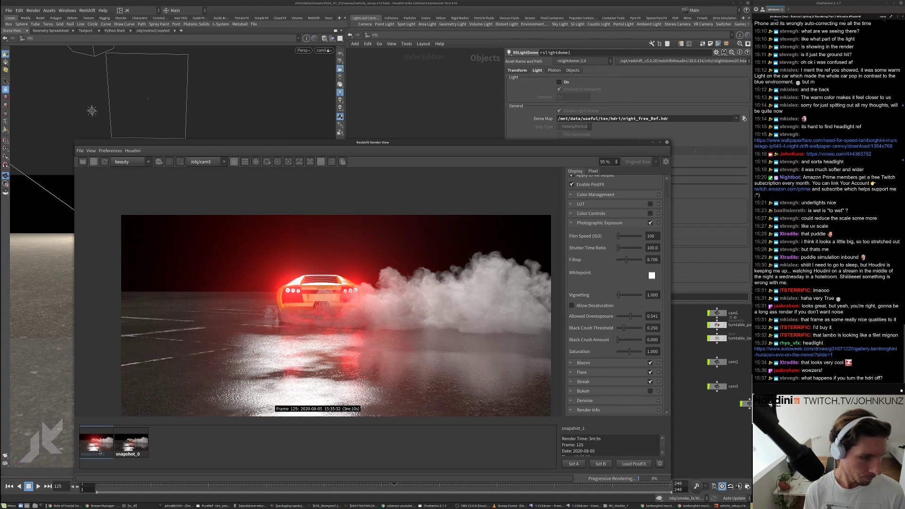
left_click(183, 456)
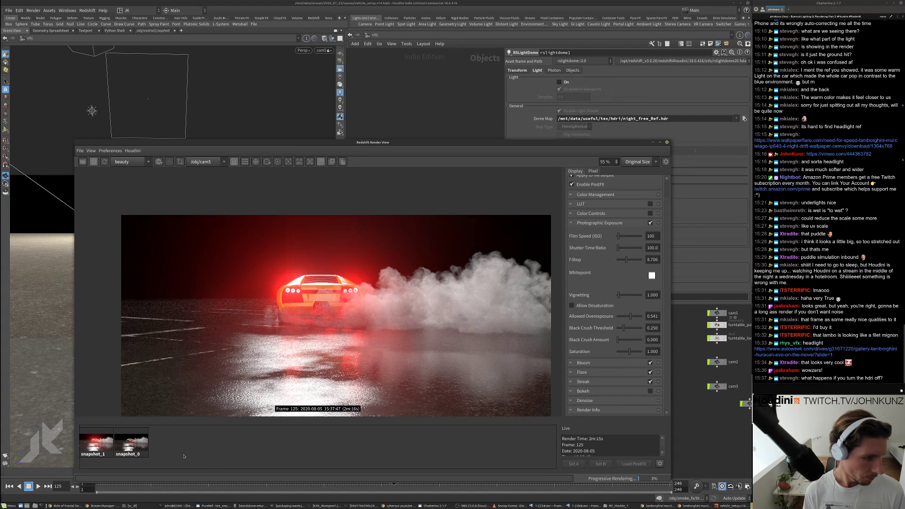
- Compare the wet asphalt detail beneath the smoke between snapshot_0, snapshot_1 and the live render at high magnification
left_click(127, 455)
scroll(464, 291, "up", 3)
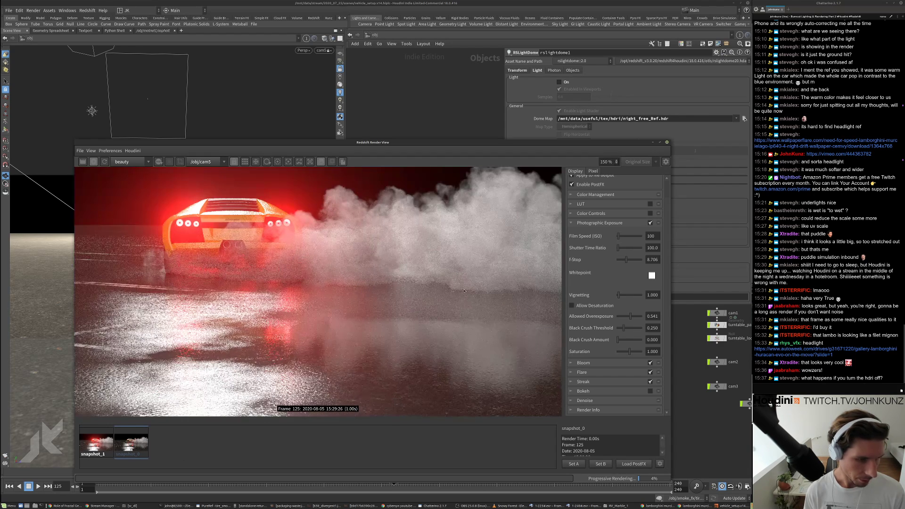
scroll(464, 290, "down", 2)
scroll(438, 389, "up", 8)
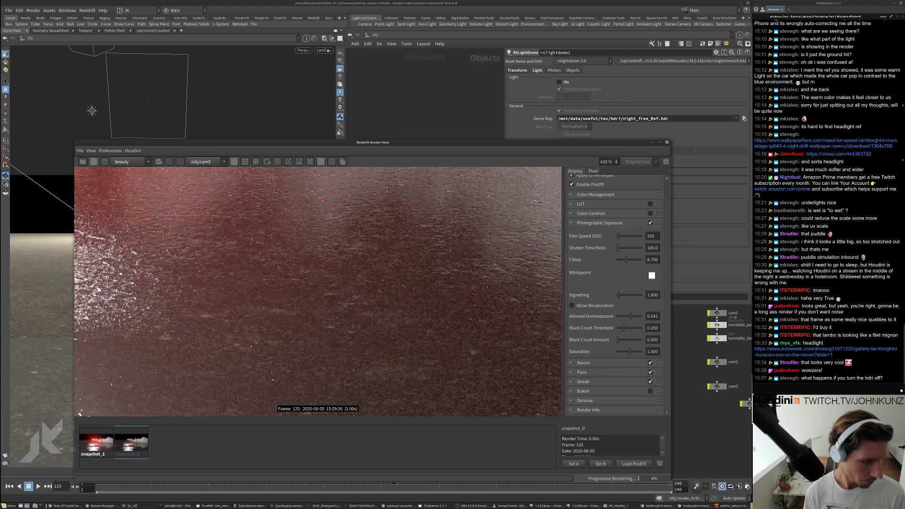
left_click(98, 450)
left_click(112, 451)
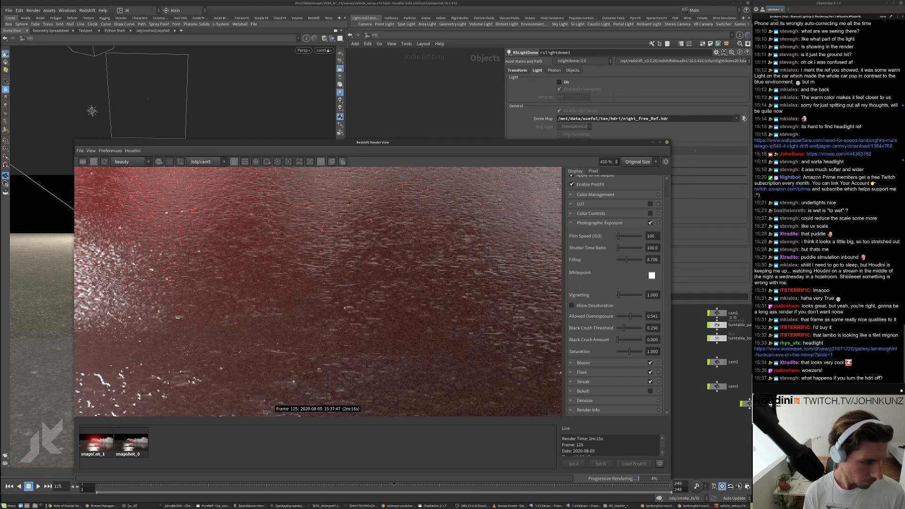
left_click(108, 447)
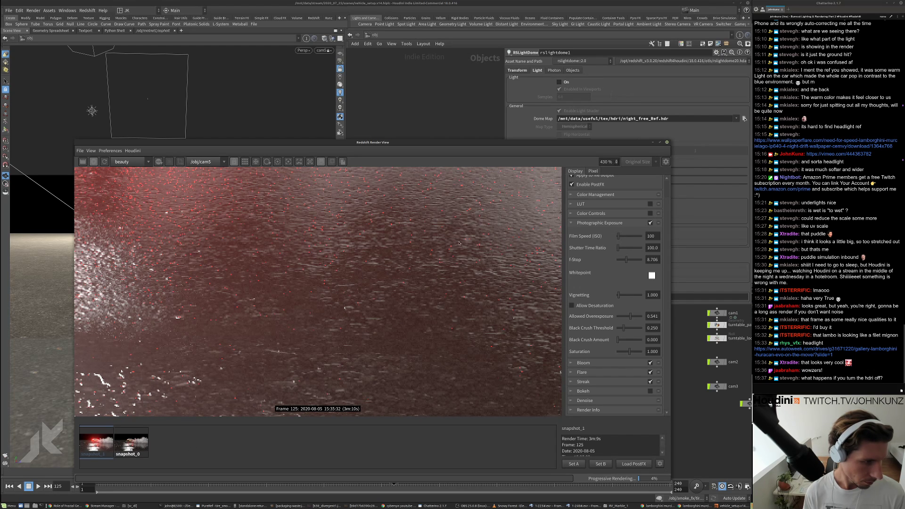
left_click(182, 446)
left_click(113, 445)
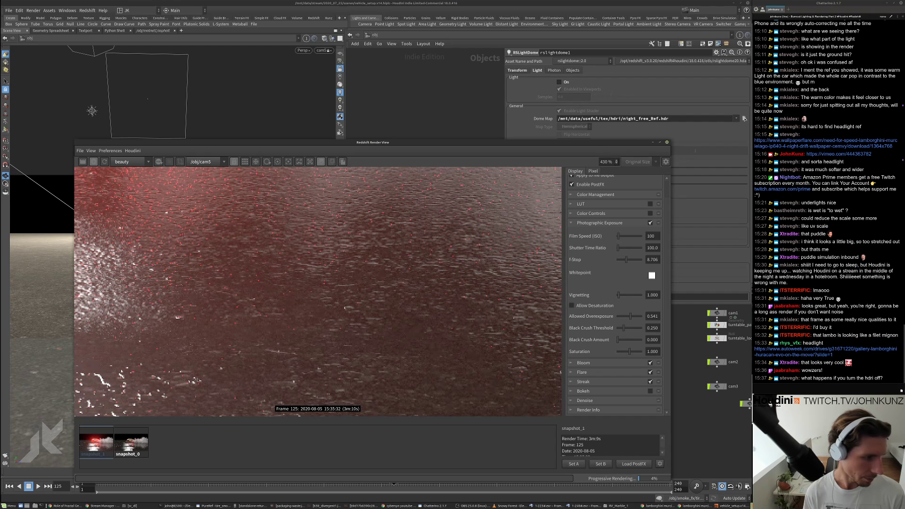
- Return from the snapshot_1 close-up to the live render and examine the overall frame at different magnifications
scroll(378, 338, "down", 8)
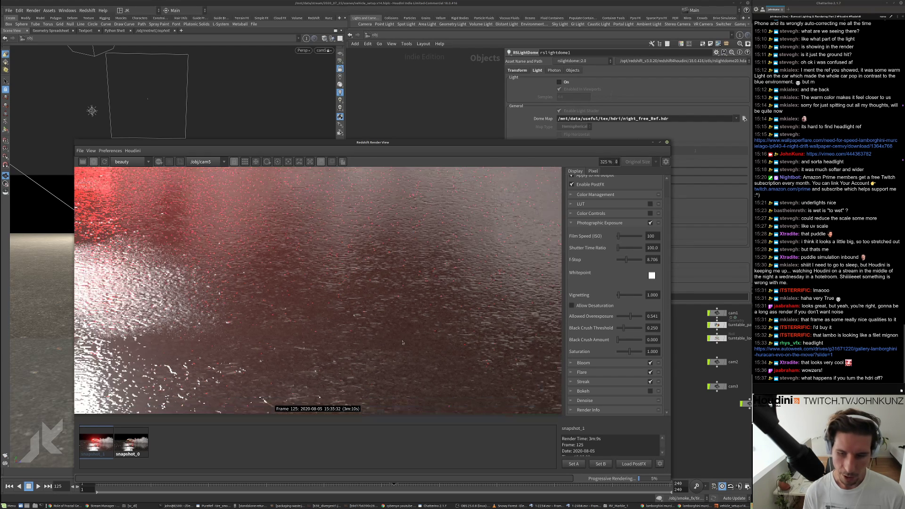
scroll(405, 300, "down", 2)
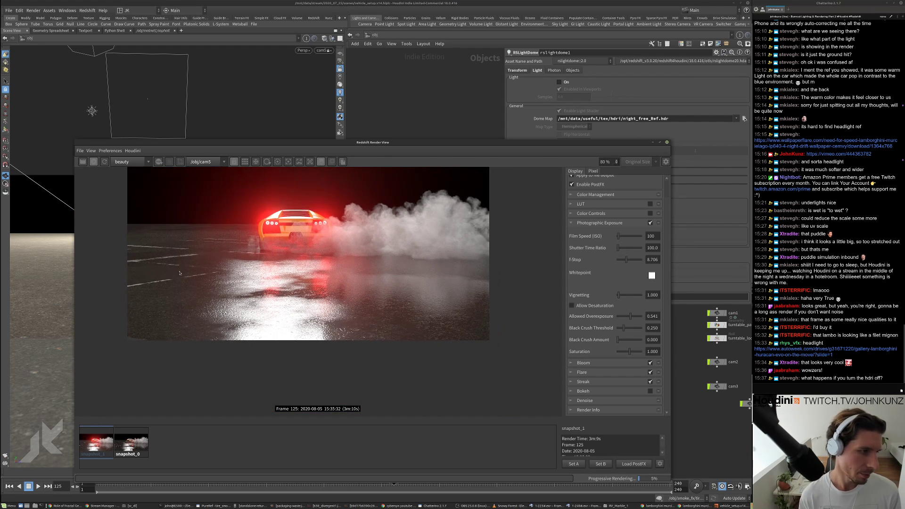
scroll(162, 242, "up", 3)
left_click(163, 444)
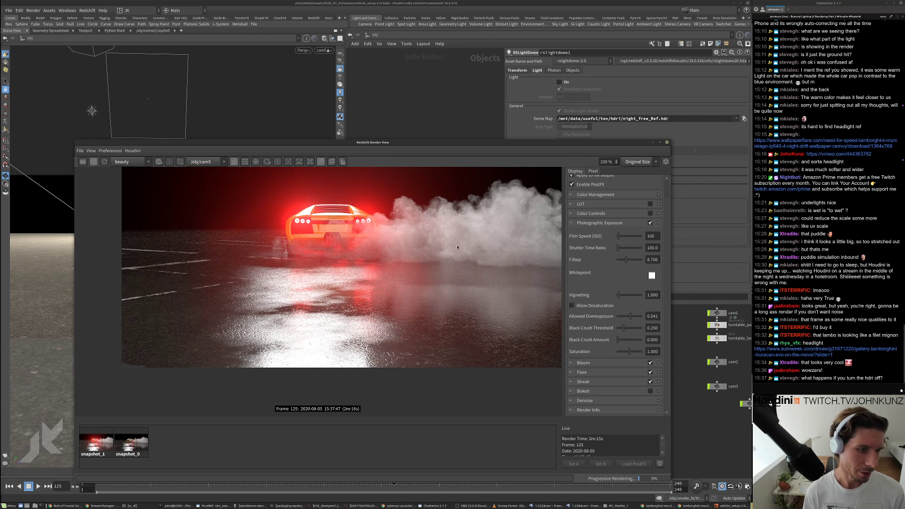
scroll(395, 335, "down", 1)
scroll(255, 294, "down", 1)
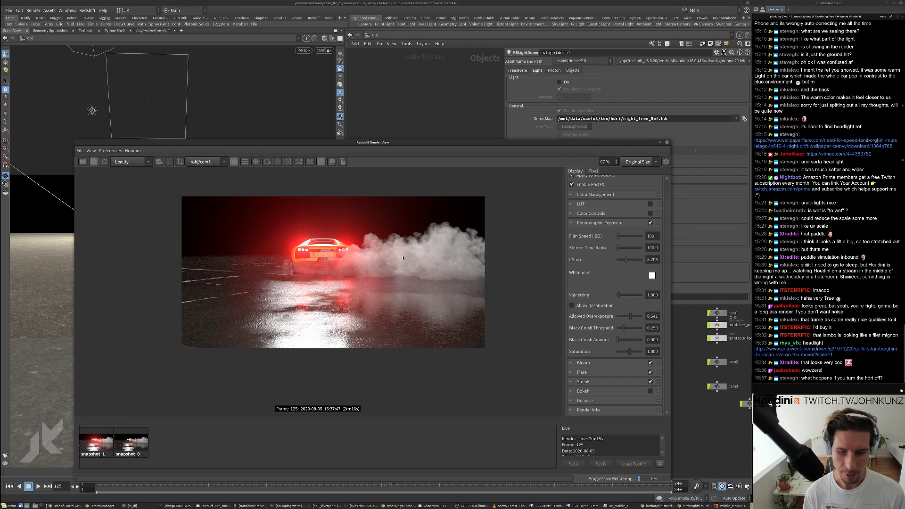
scroll(304, 283, "up", 1)
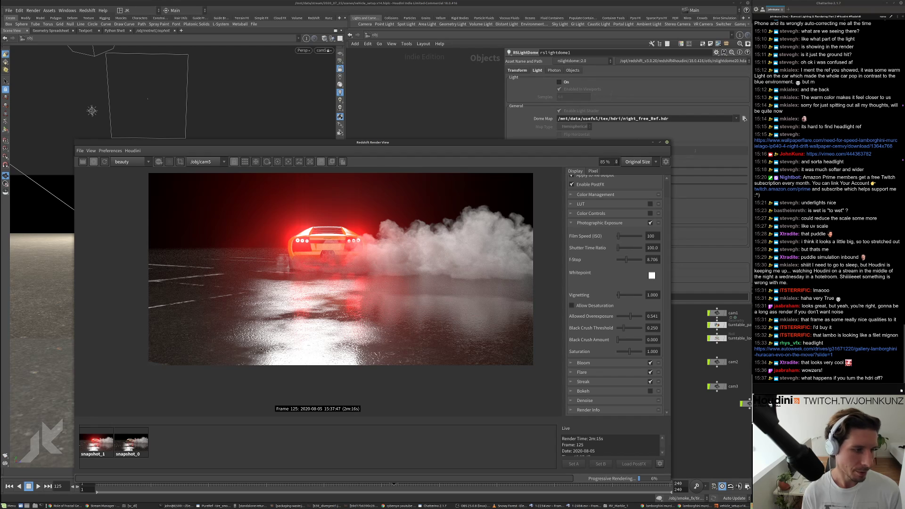
scroll(261, 350, "up", 1)
scroll(306, 321, "down", 3)
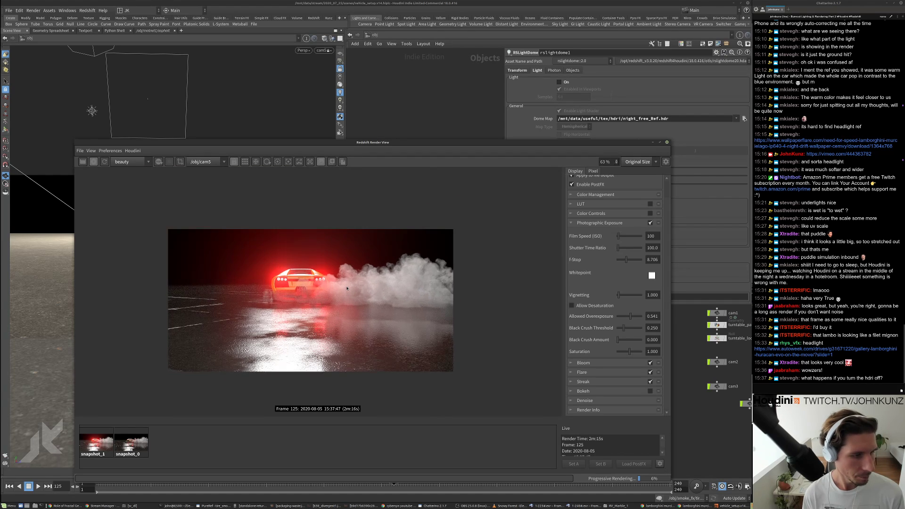
scroll(347, 288, "up", 2)
scroll(337, 292, "up", 3)
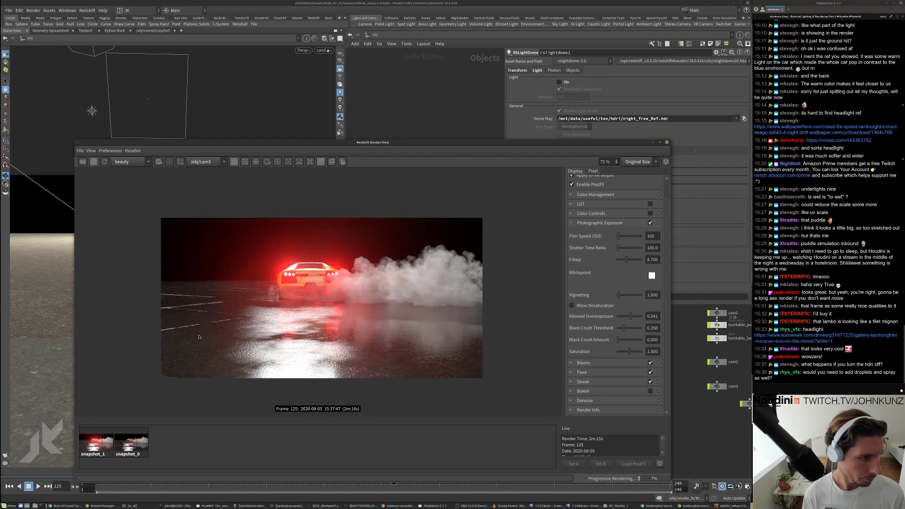
scroll(341, 272, "down", 2)
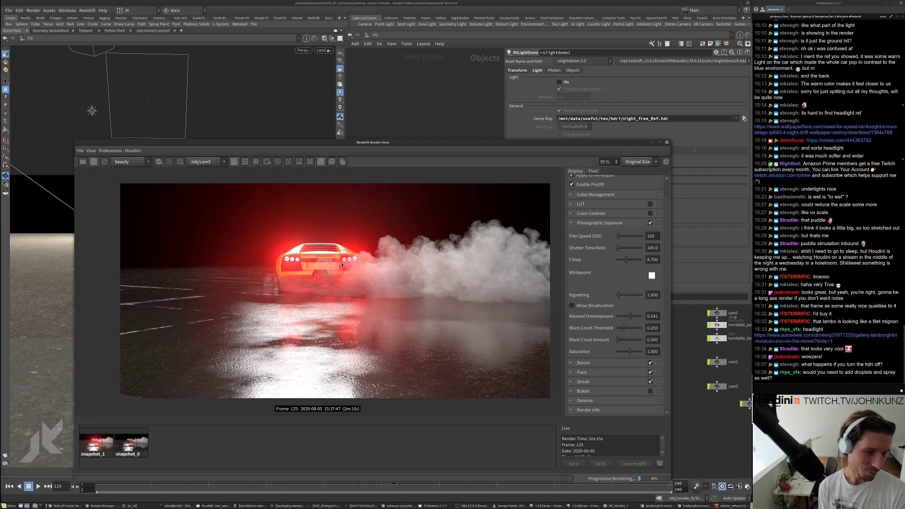
- Examine the taillight and smoke reflections on the wet asphalt in the live render up close
scroll(425, 344, "up", 5)
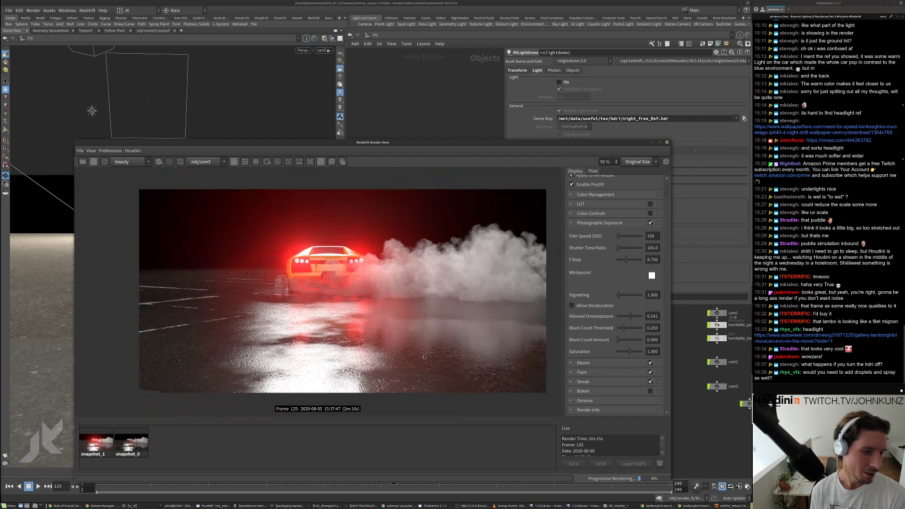
scroll(424, 344, "up", 4)
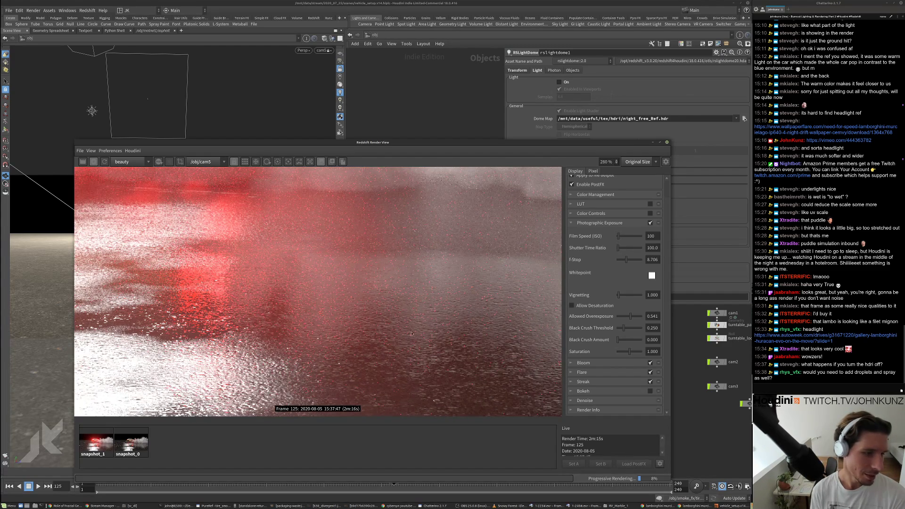
scroll(412, 333, "down", 8)
scroll(430, 315, "up", 8)
scroll(400, 316, "down", 3)
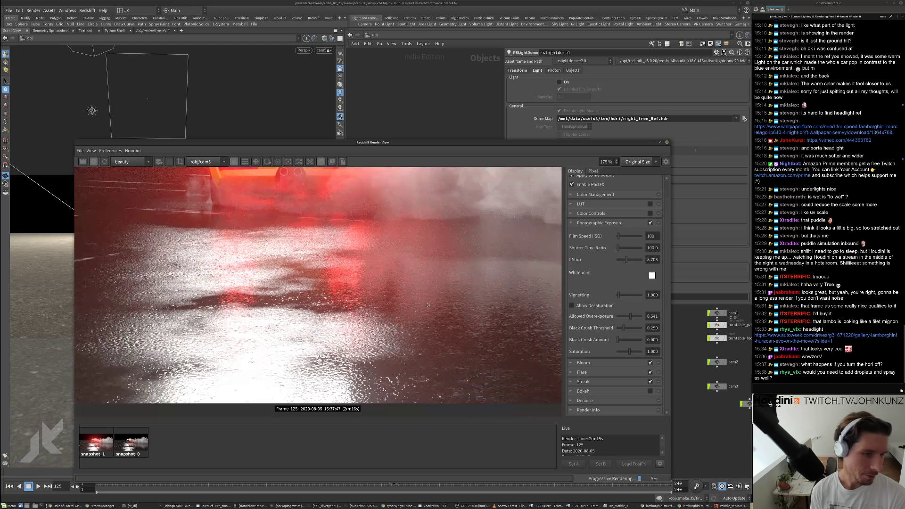
scroll(428, 288, "down", 2)
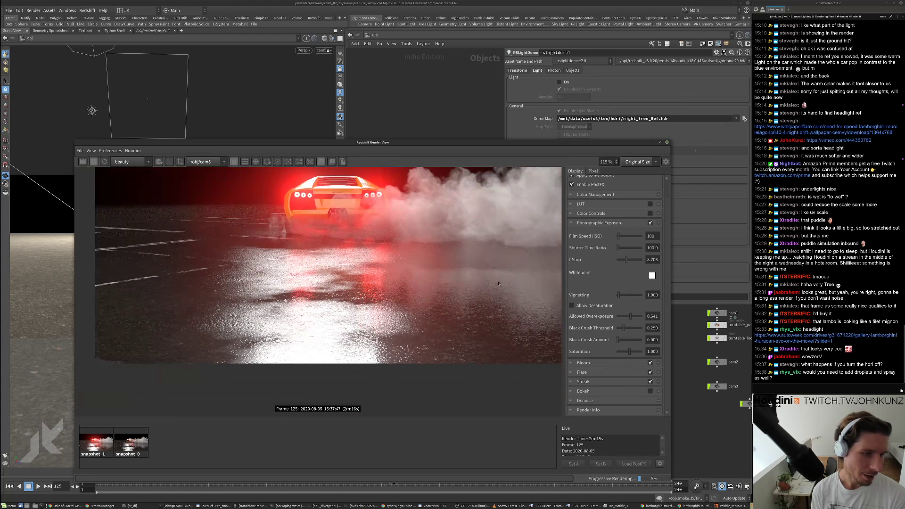
scroll(505, 286, "up", 3)
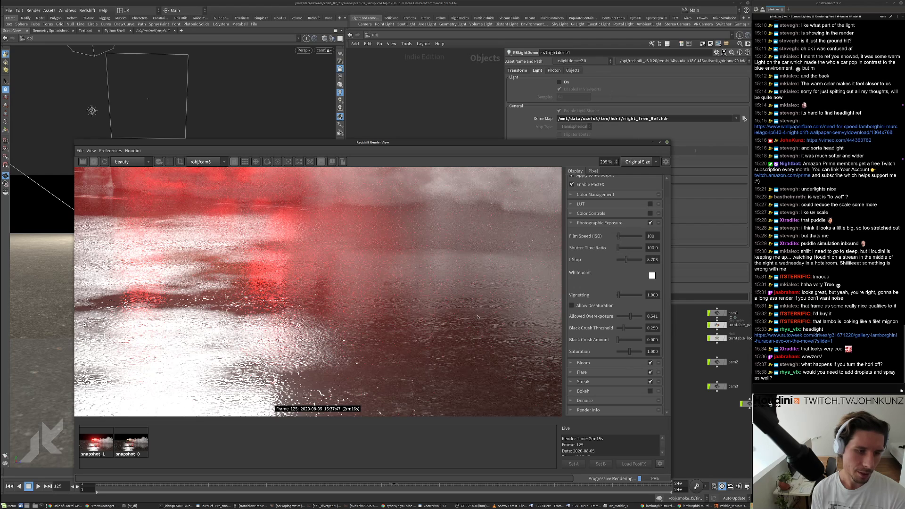
scroll(421, 269, "down", 5)
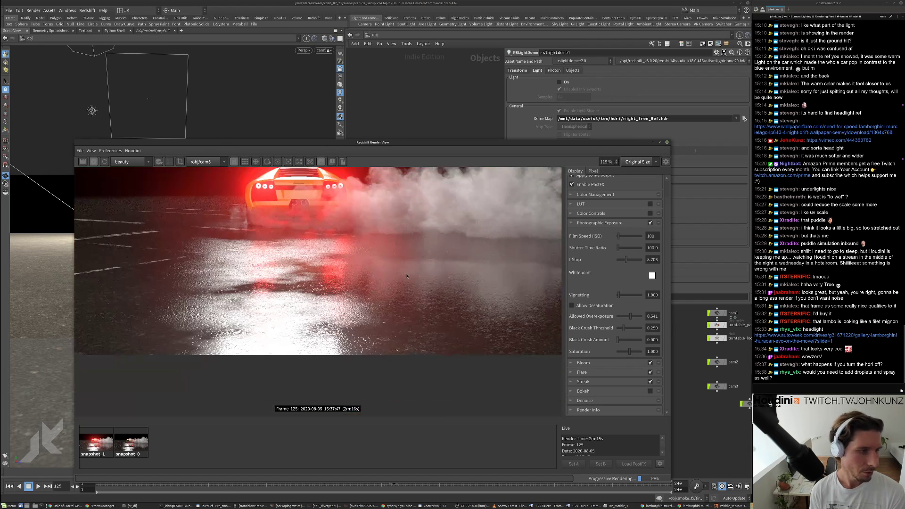
- Compare the ground reflections in snapshot_0, the live render and snapshot_1, ending with a close look at snapshot_1's wet asphalt
left_click(131, 449)
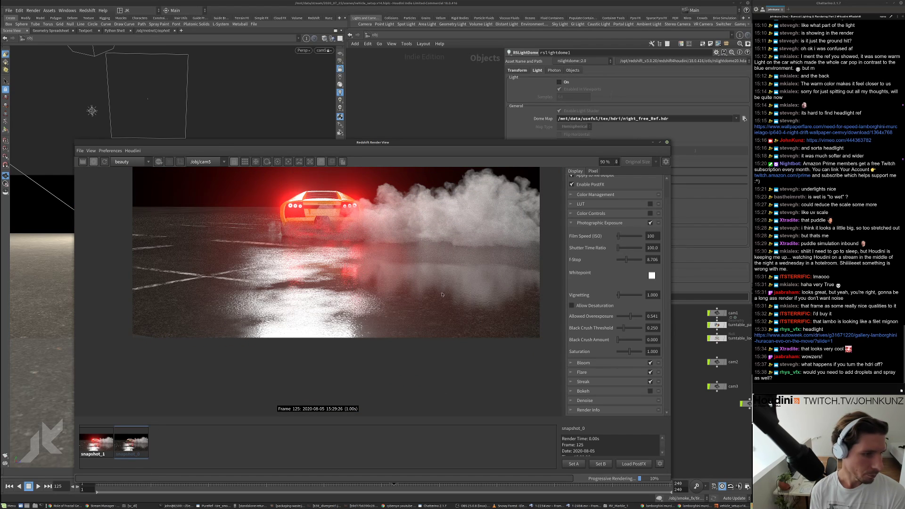
scroll(442, 294, "up", 1)
left_click(97, 447)
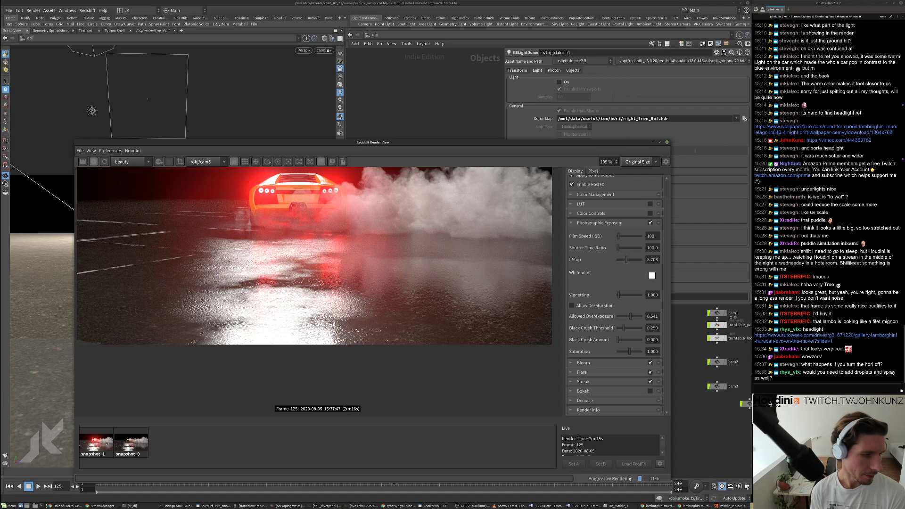
left_click(107, 443)
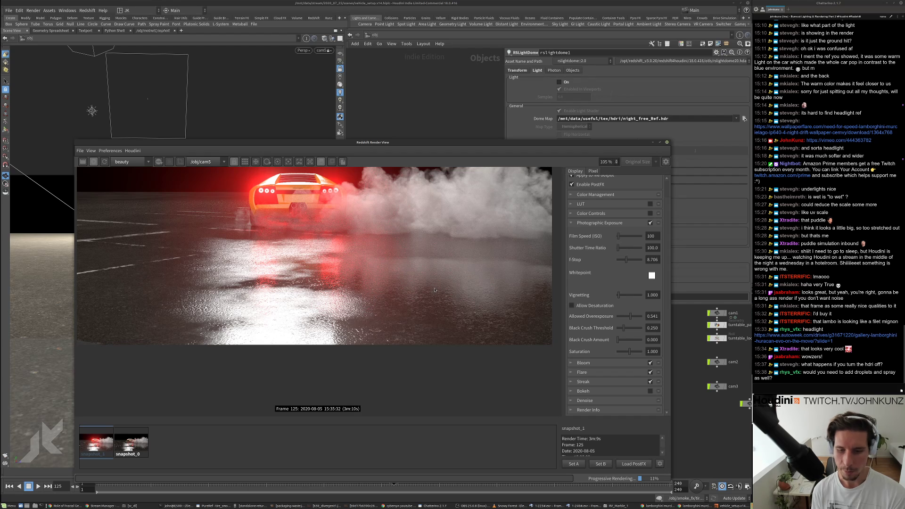
scroll(433, 288, "up", 7)
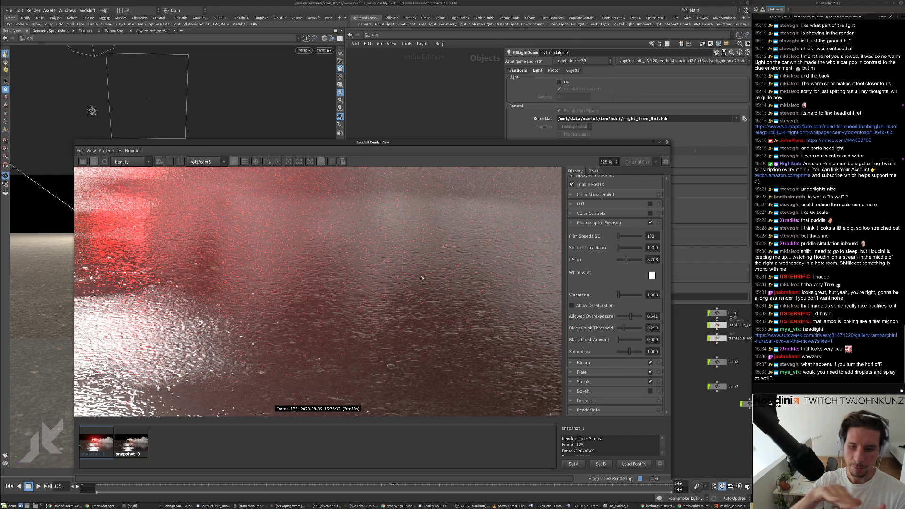
scroll(389, 269, "down", 3)
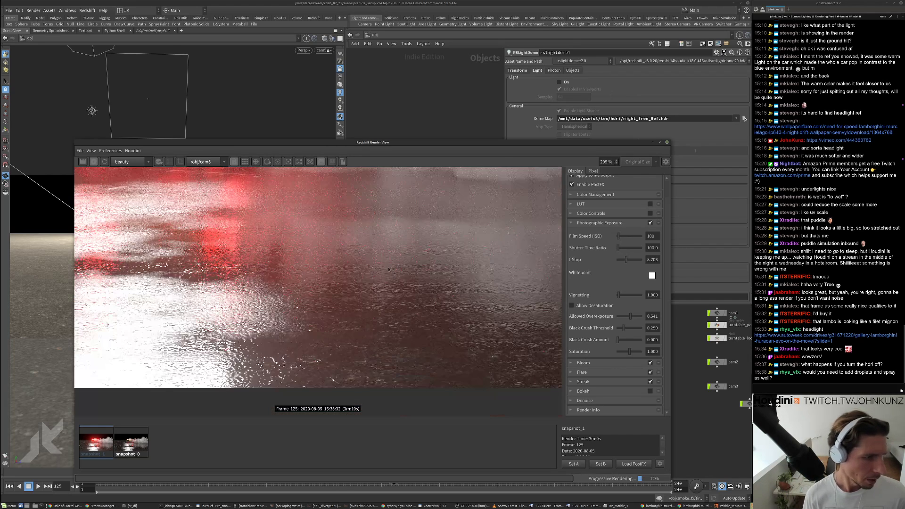
- Examine snapshot_1's taillight glow, smoke and ground reflections, alternating between the whole frame and closer views
scroll(388, 269, "down", 5)
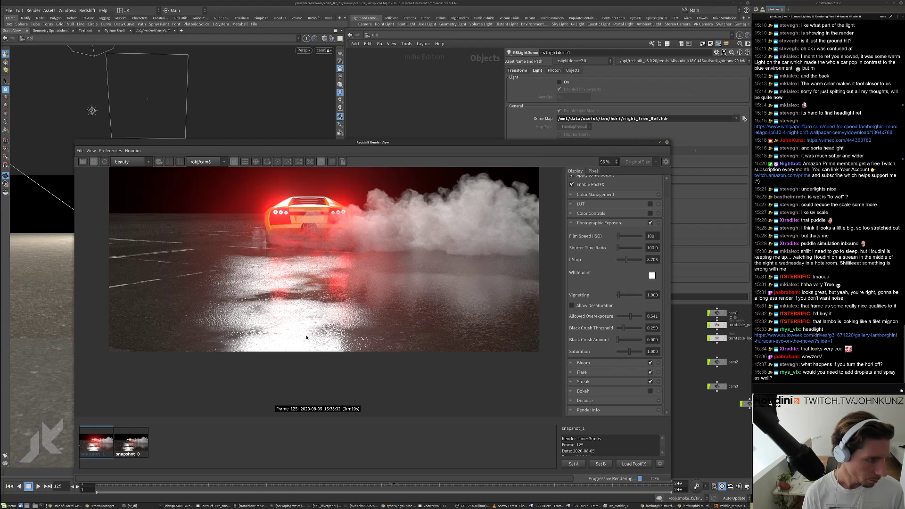
scroll(351, 304, "up", 3)
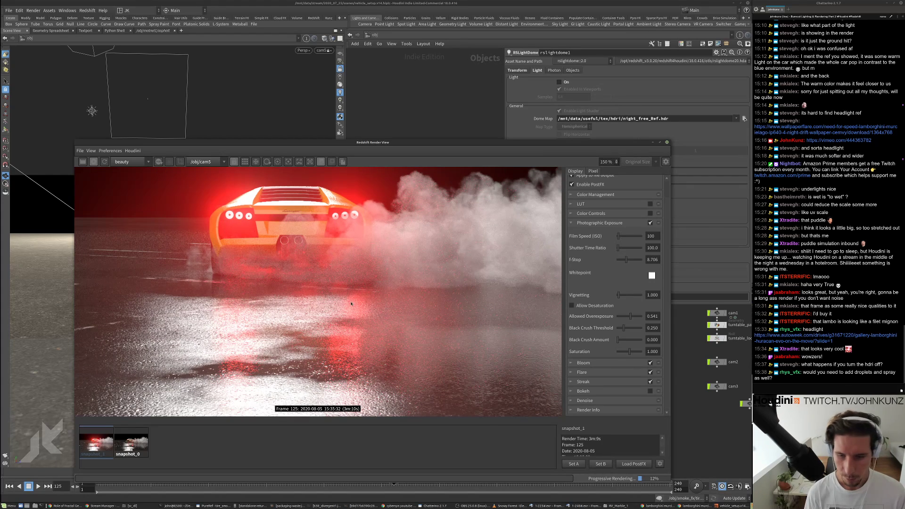
scroll(351, 303, "down", 2)
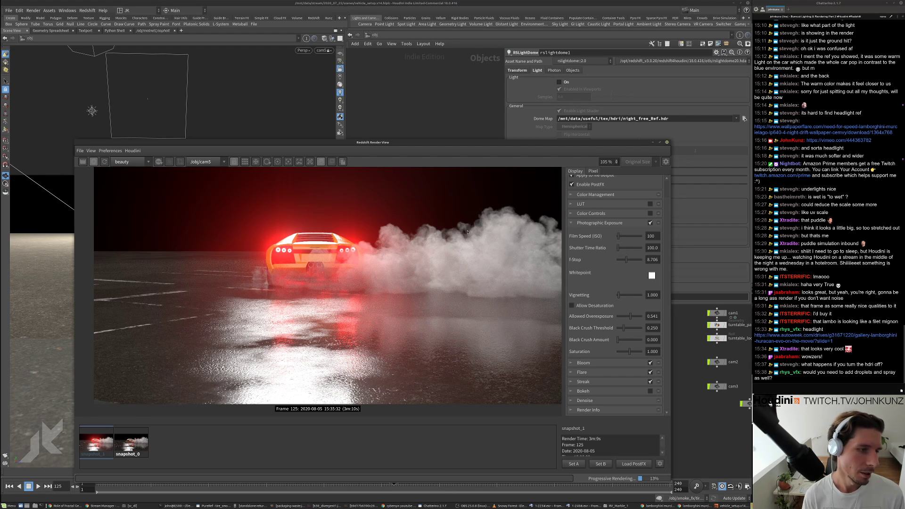
scroll(460, 234, "up", 2)
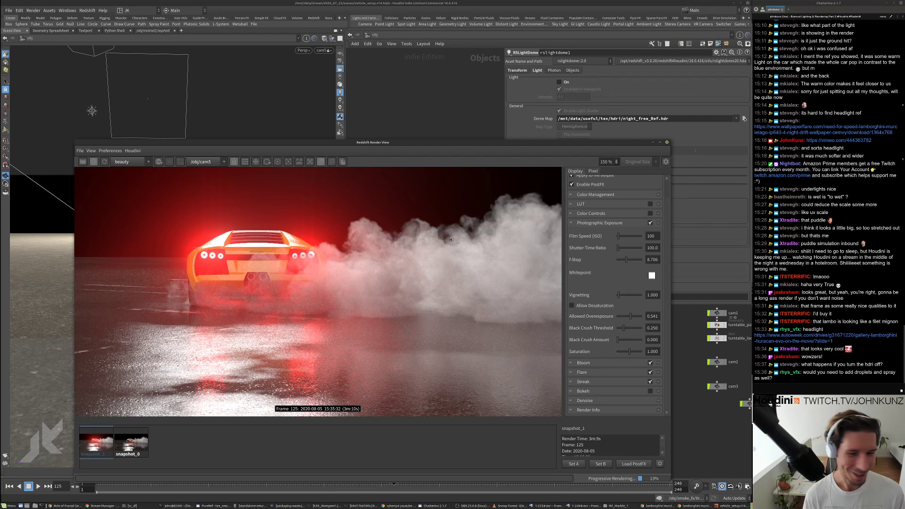
scroll(450, 239, "down", 2)
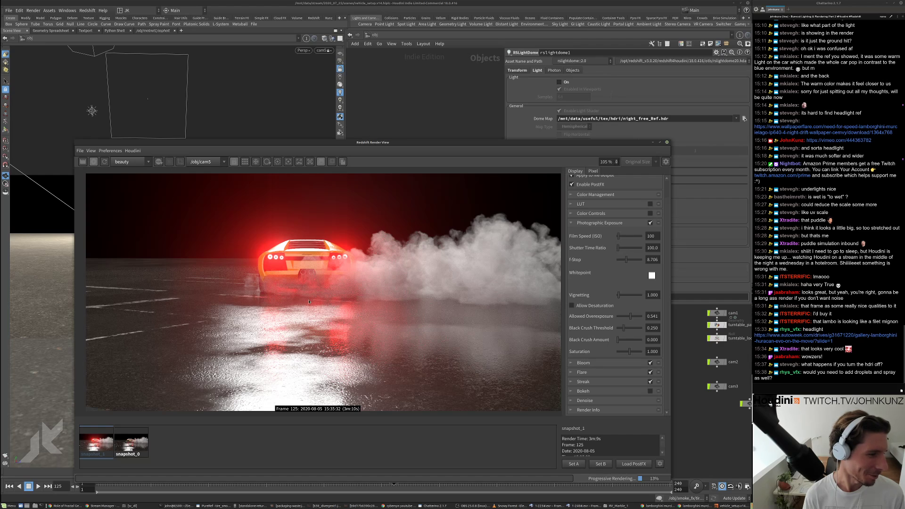
scroll(141, 287, "down", 1)
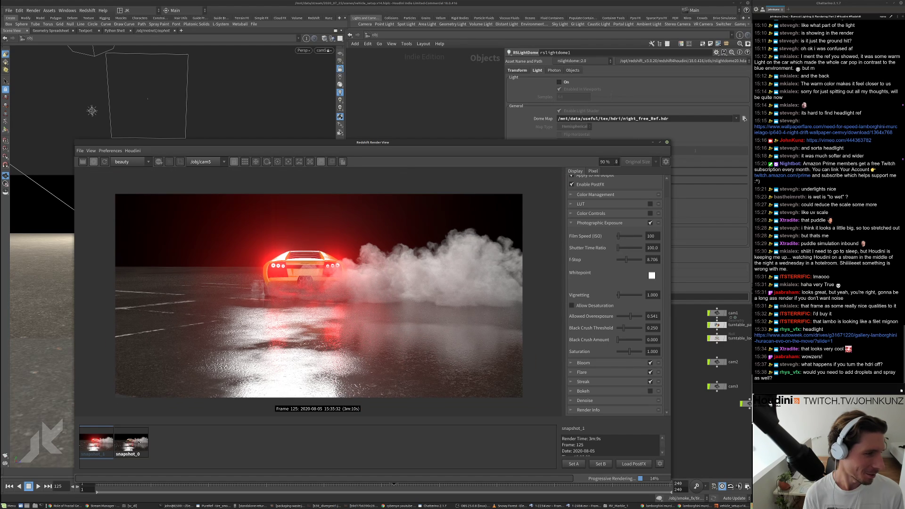
- Return from snapshot_1 to the live render and examine the car, smoke and overall frame at several magnifications
left_click(96, 451)
scroll(351, 307, "down", 1)
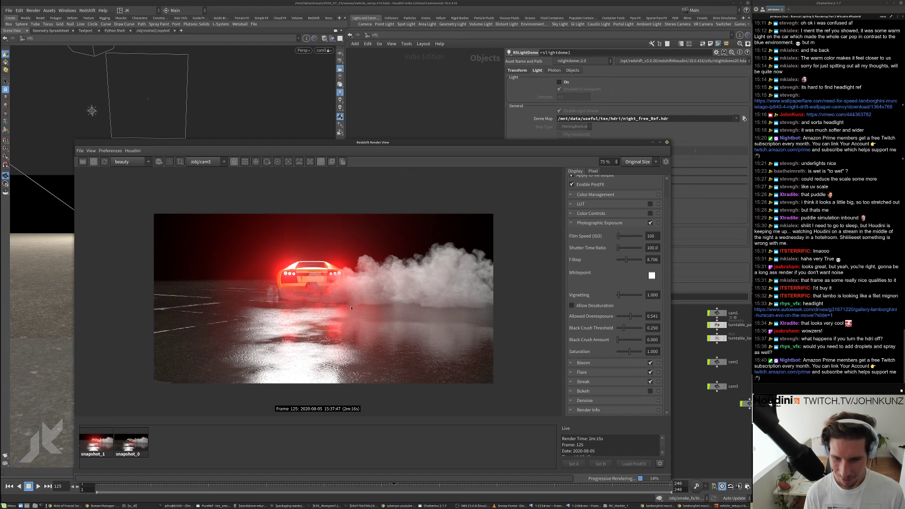
scroll(313, 276, "up", 5)
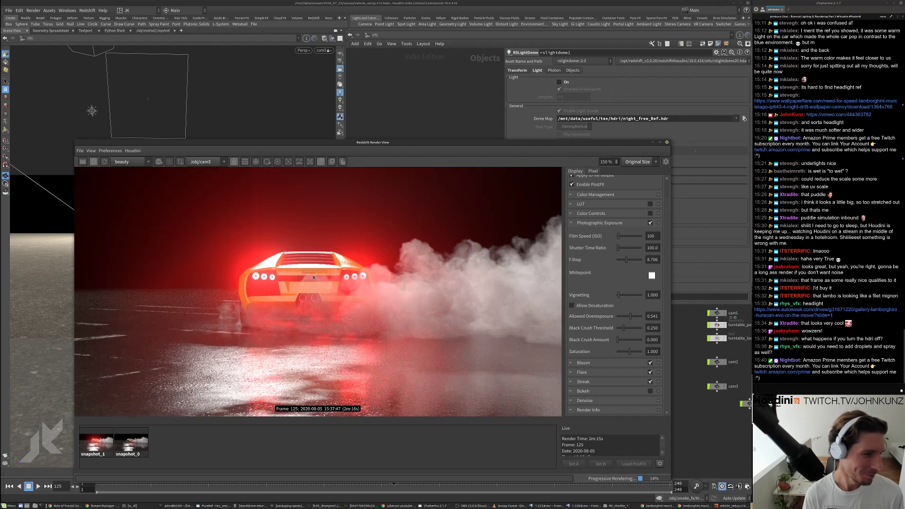
scroll(313, 276, "down", 3)
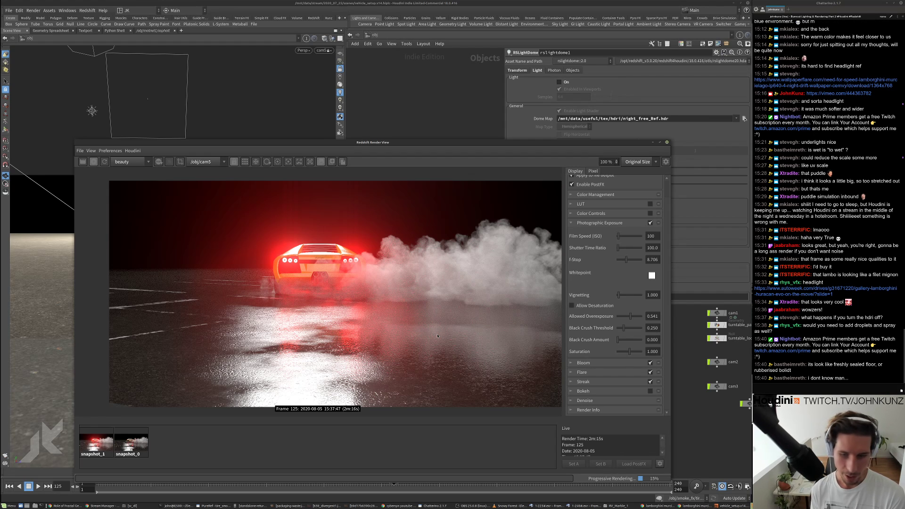
scroll(438, 332, "down", 1)
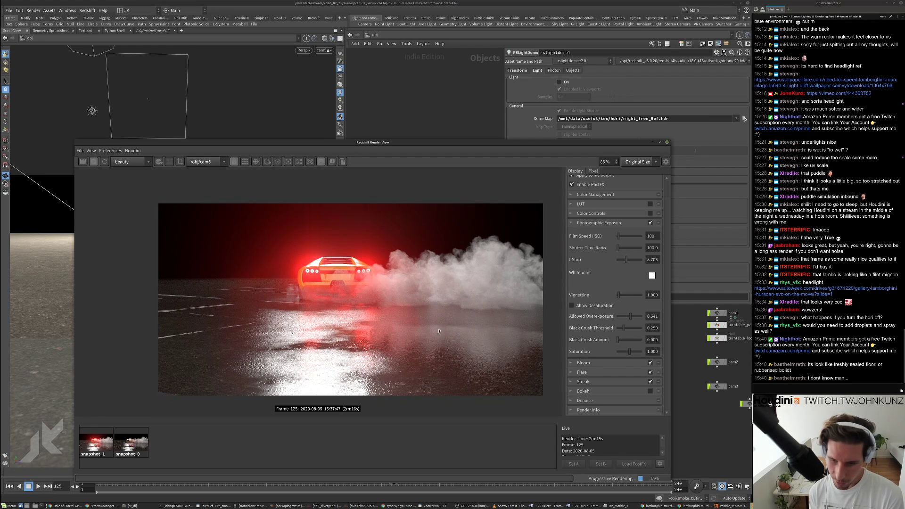
scroll(439, 320, "down", 1)
scroll(438, 342, "up", 1)
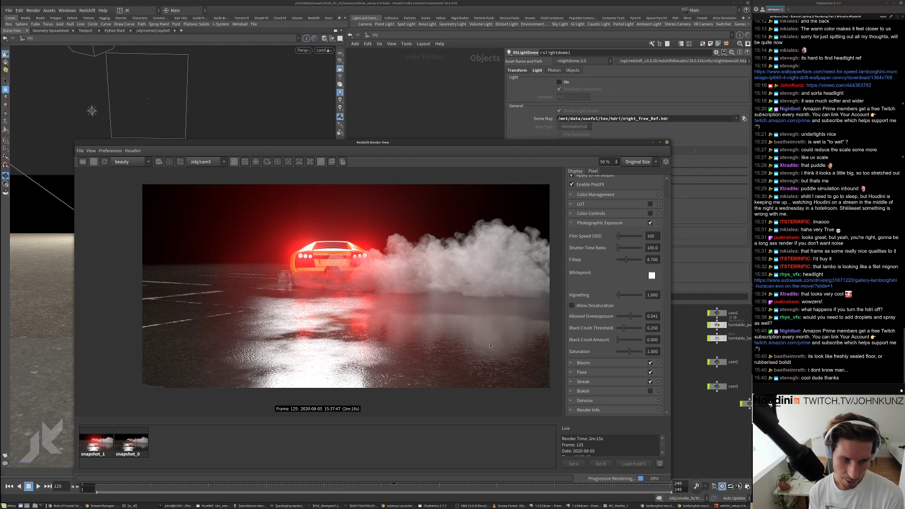
scroll(376, 352, "up", 5)
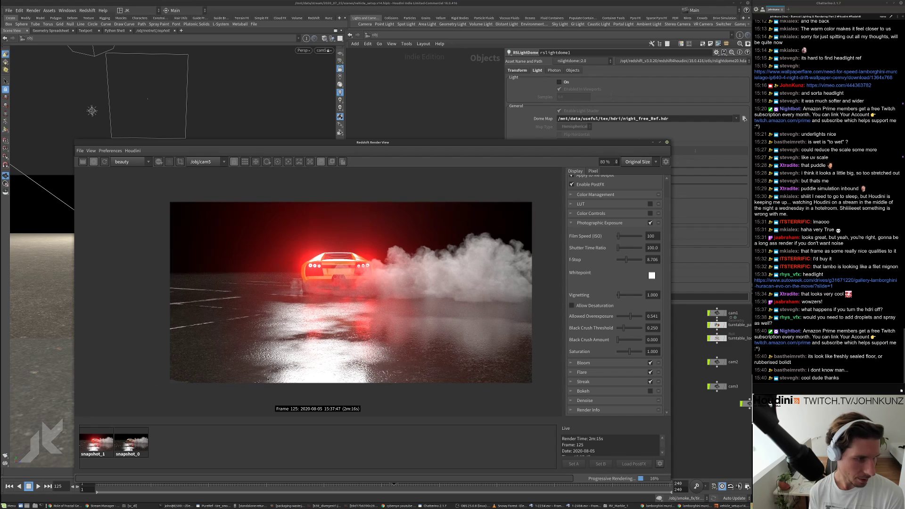
scroll(259, 335, "down", 3)
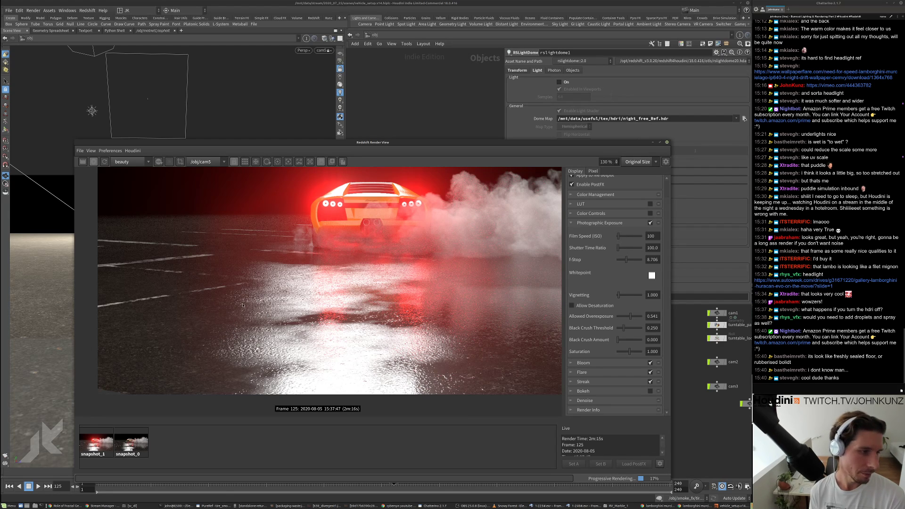
- Inspect the rippled wet asphalt and red reflections behind the car up close, ending on the full live render
scroll(226, 332, "up", 4)
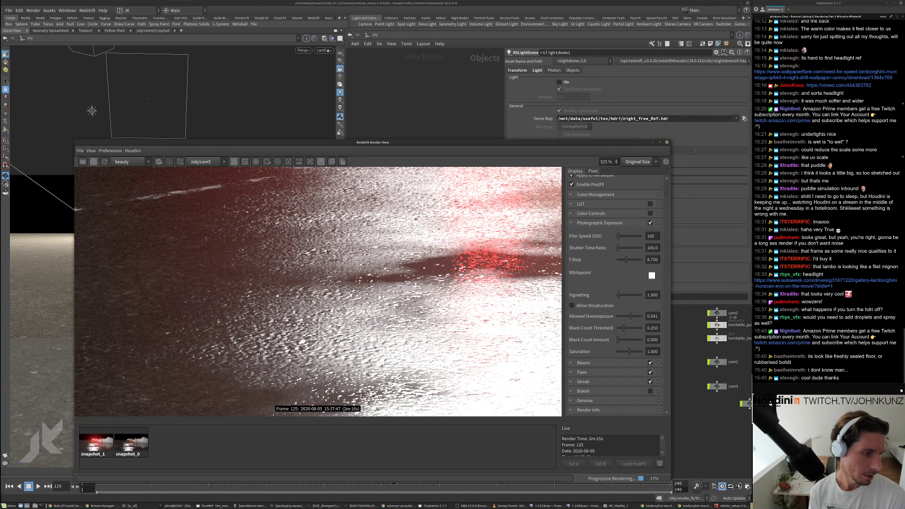
scroll(280, 322, "down", 3)
scroll(279, 329, "down", 1)
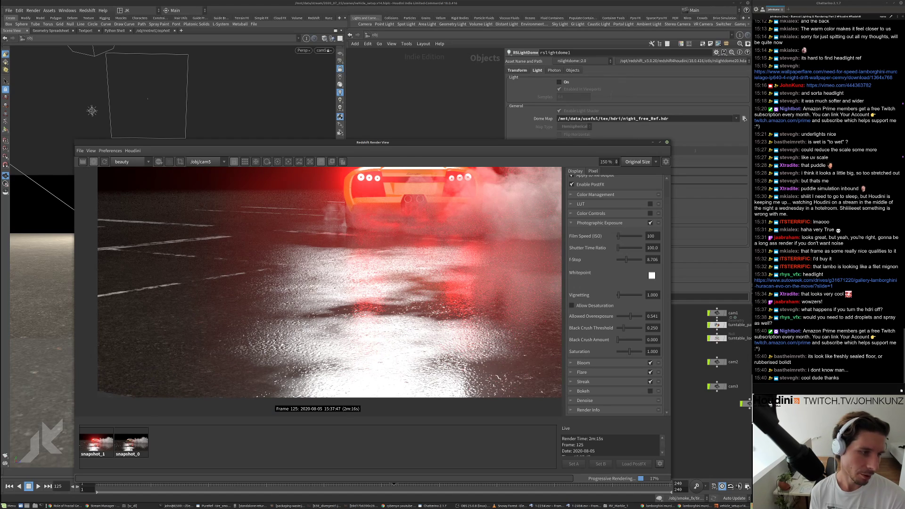
scroll(275, 339, "up", 3)
scroll(269, 346, "down", 2)
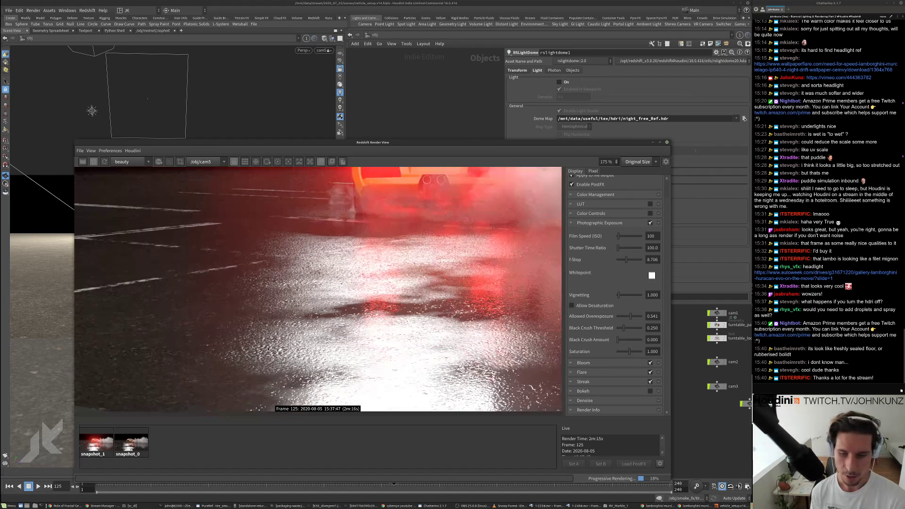
scroll(267, 348, "down", 3)
scroll(299, 349, "down", 1)
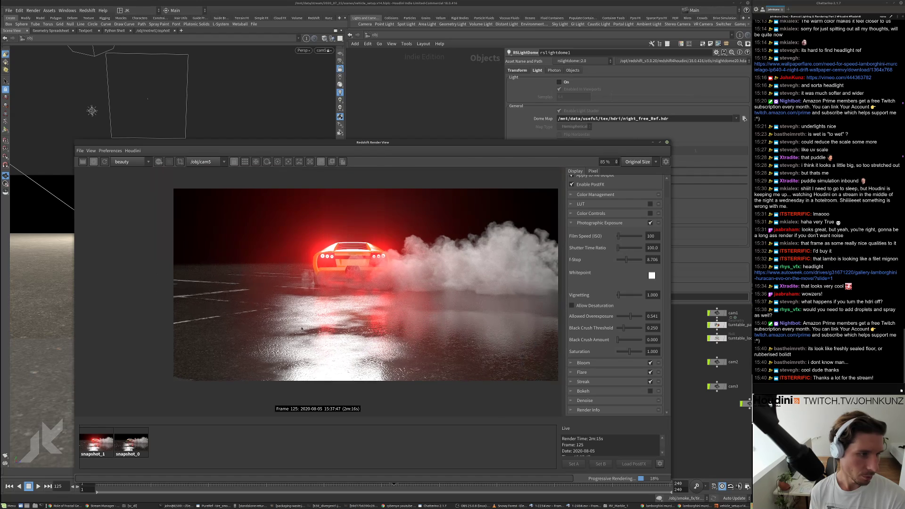
scroll(325, 337, "up", 1)
scroll(326, 335, "down", 1)
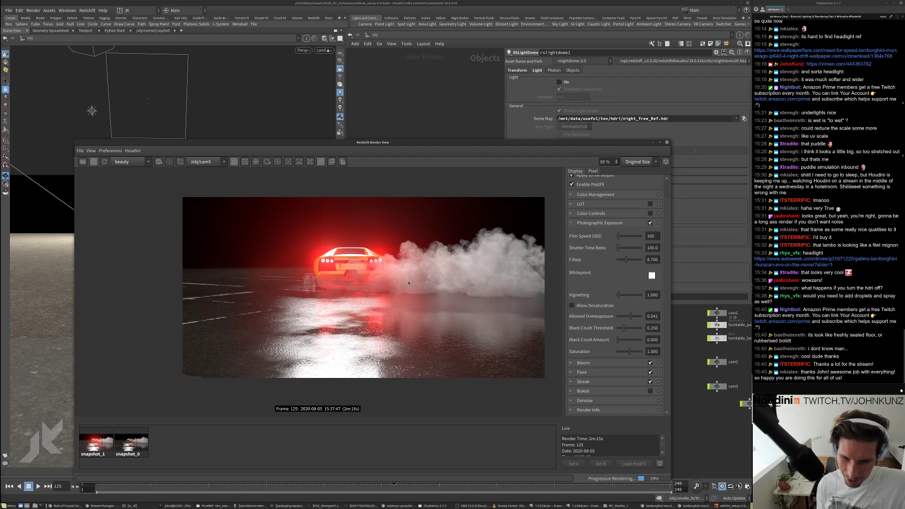
scroll(408, 282, "up", 3)
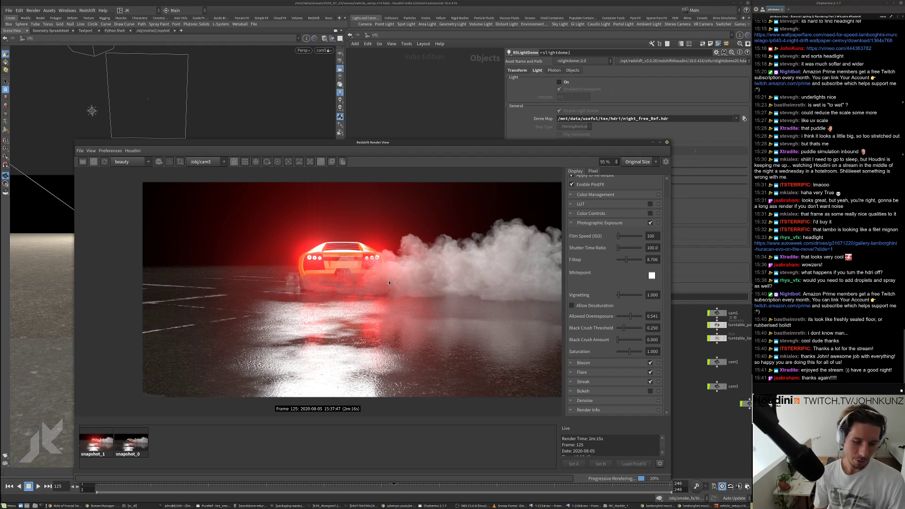
- Bring up the other smoke image window and shift the Redshift Render View slightly away from it
left_click(549, 505)
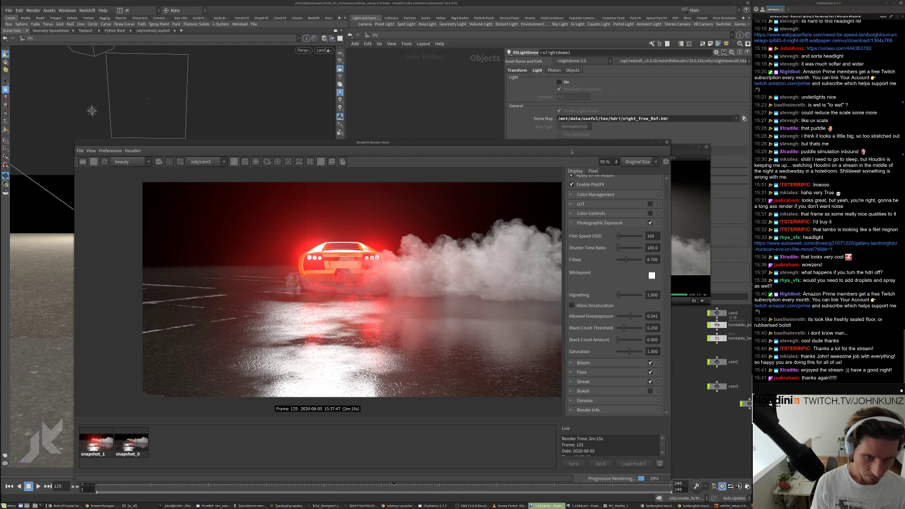
left_click_drag(577, 142, 567, 148)
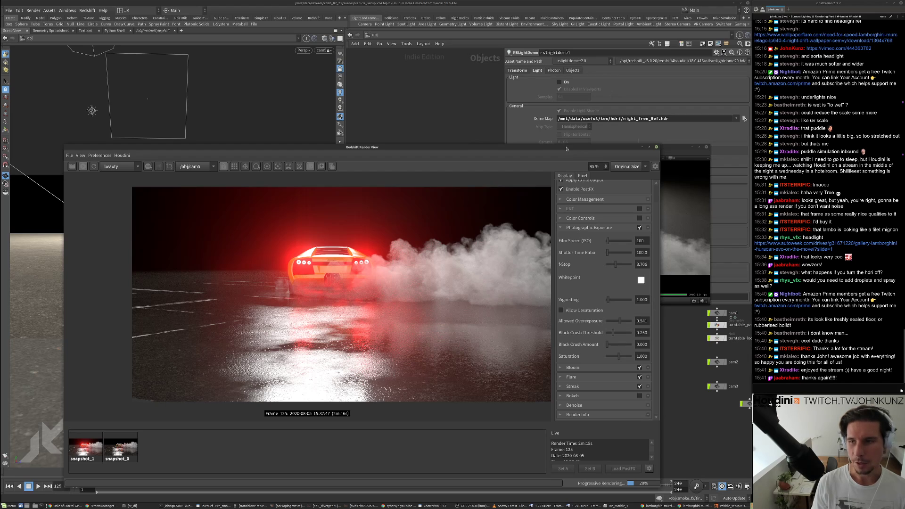